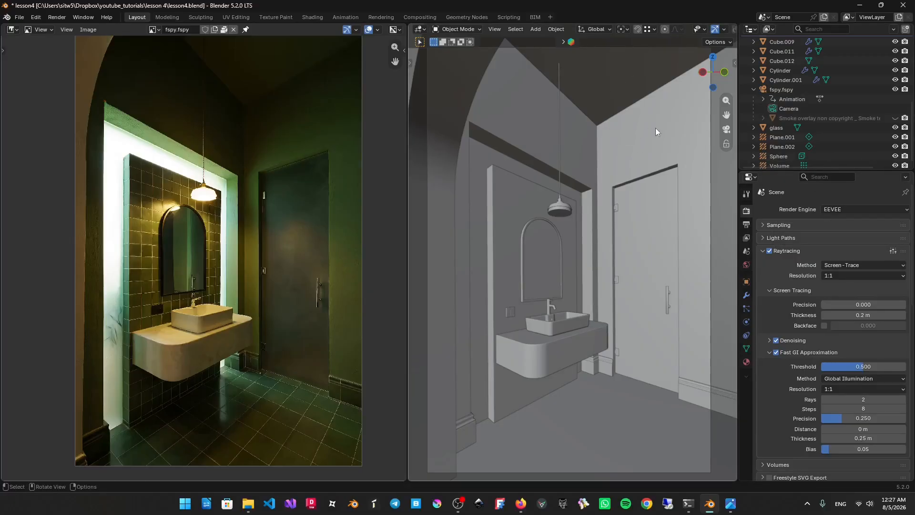
Collapse the Modern Bathroom Sink collection in the outliner and switch the 3D viewport to Rendered shading.
scroll(753, 85, up, 8)
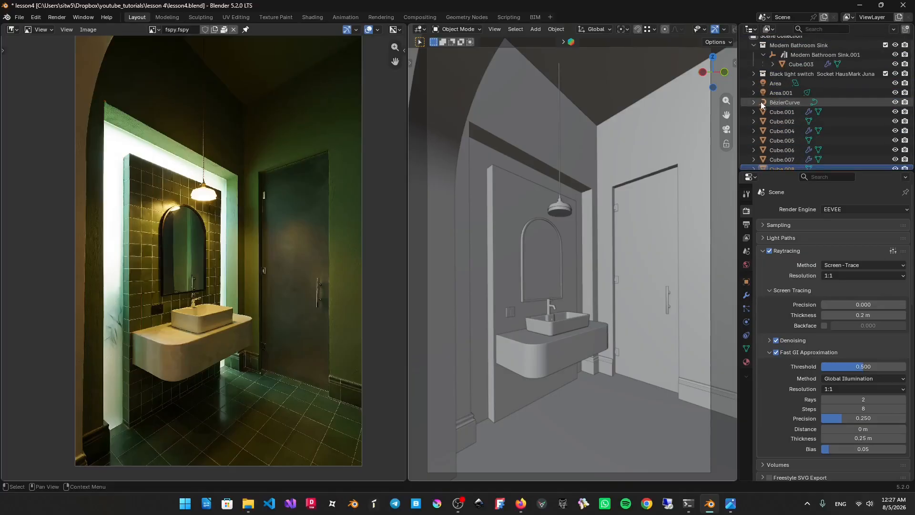
click(752, 44)
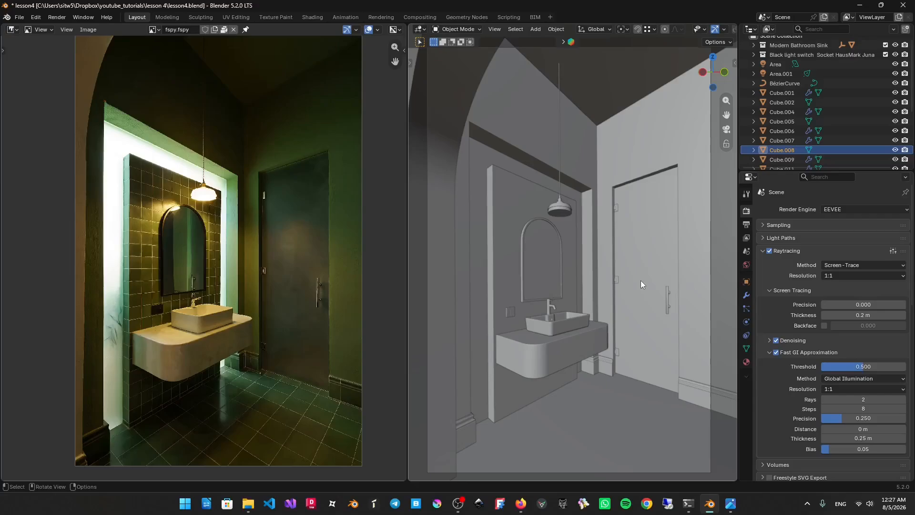
key(z)
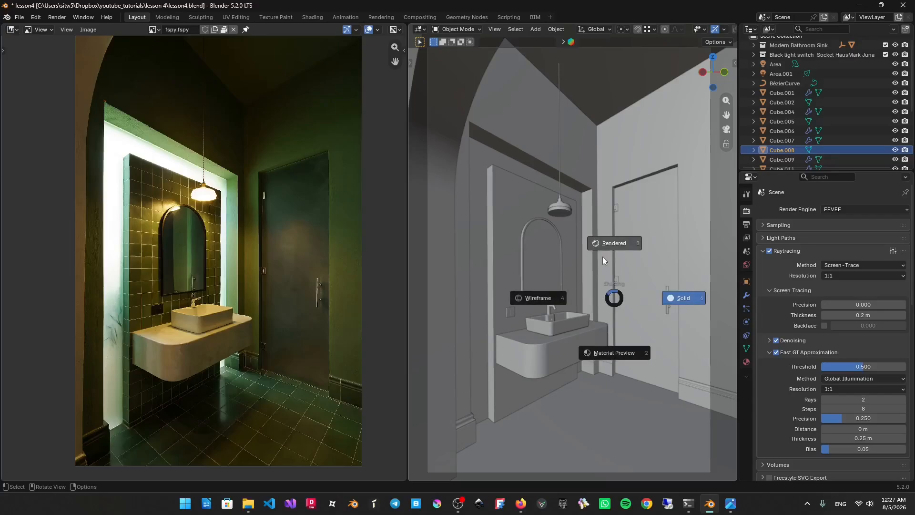
click(602, 227)
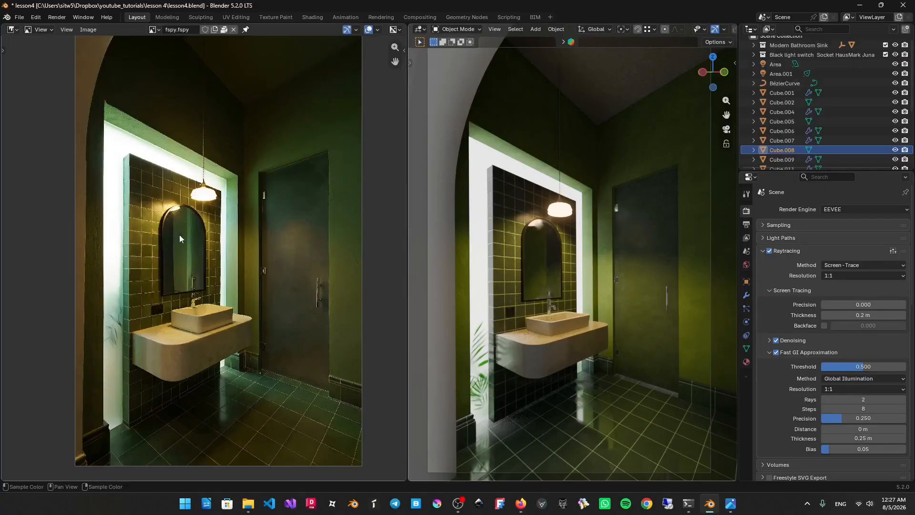
Compare the reference photo with the rendered bathroom from a closer angle, and return the viewport to the camera view.
mouse_move(200, 230)
middle_down()
mouse_move(192, 237)
mouse_move(215, 227)
middle_up()
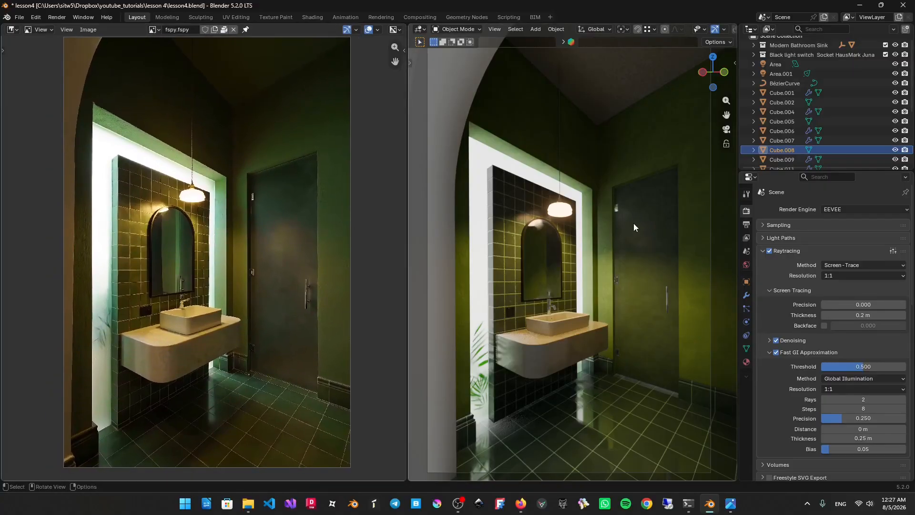
middle_drag(627, 215, 633, 219)
scroll(629, 233, up, 4)
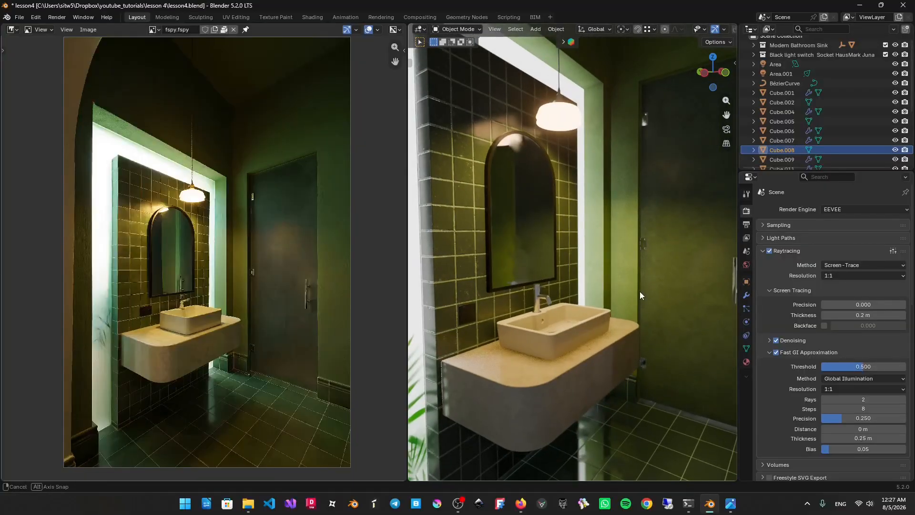
middle_drag(639, 291, 648, 233)
key(KP_0)
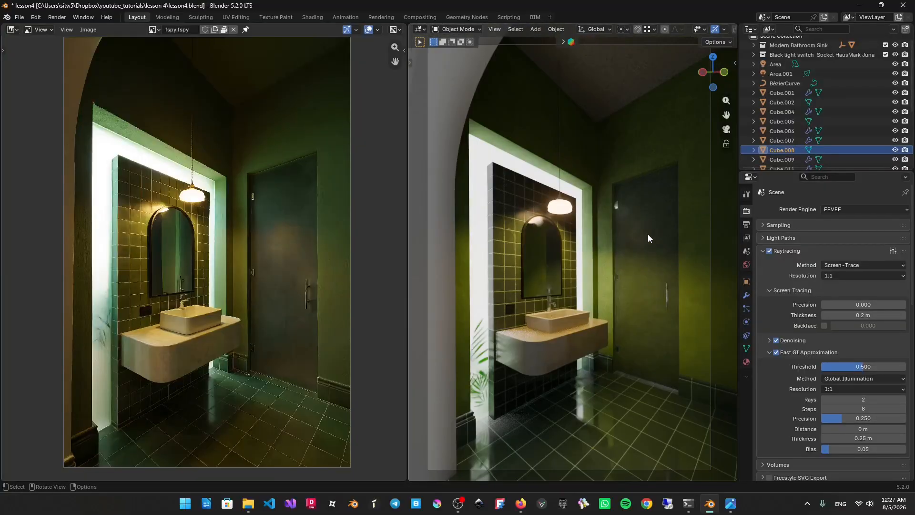
key(Home)
ctrl+middle_drag(662, 244, 656, 232)
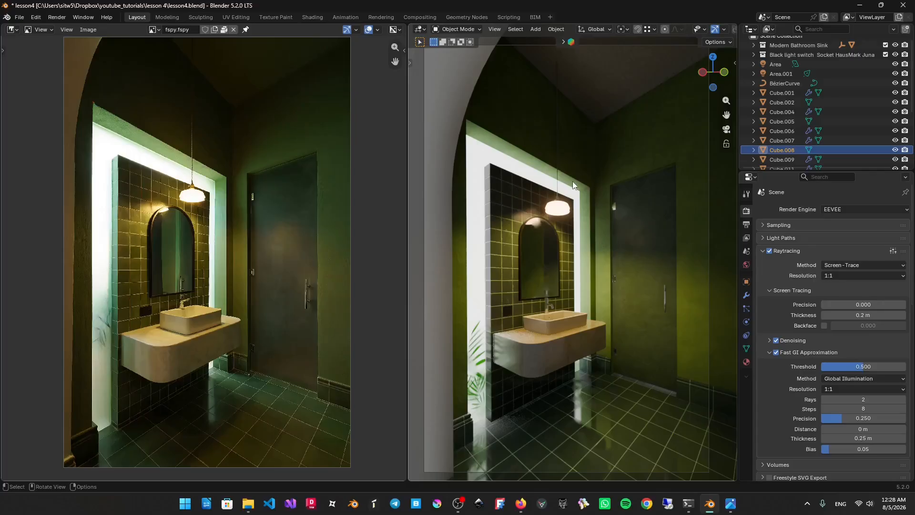
Render the scene as a still image, examine the lamp, mirror, sink and door in it, and close the render window.
click(57, 18)
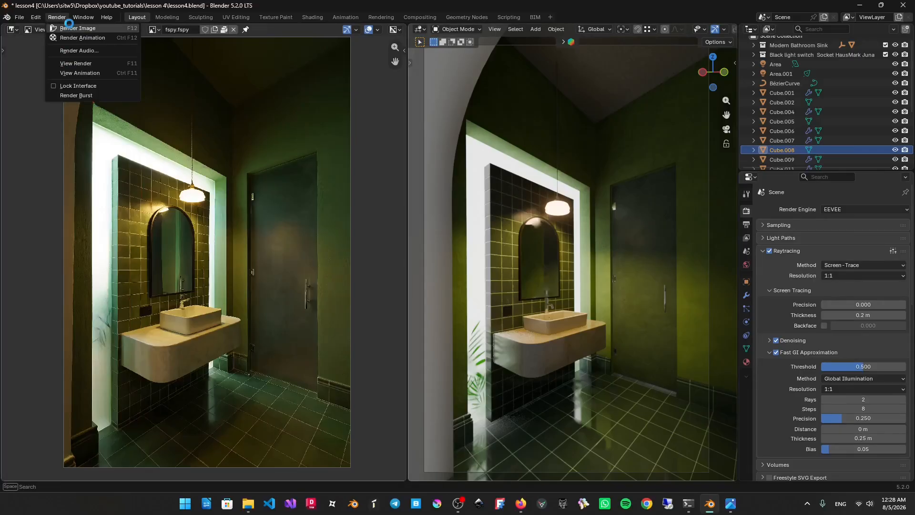
click(77, 28)
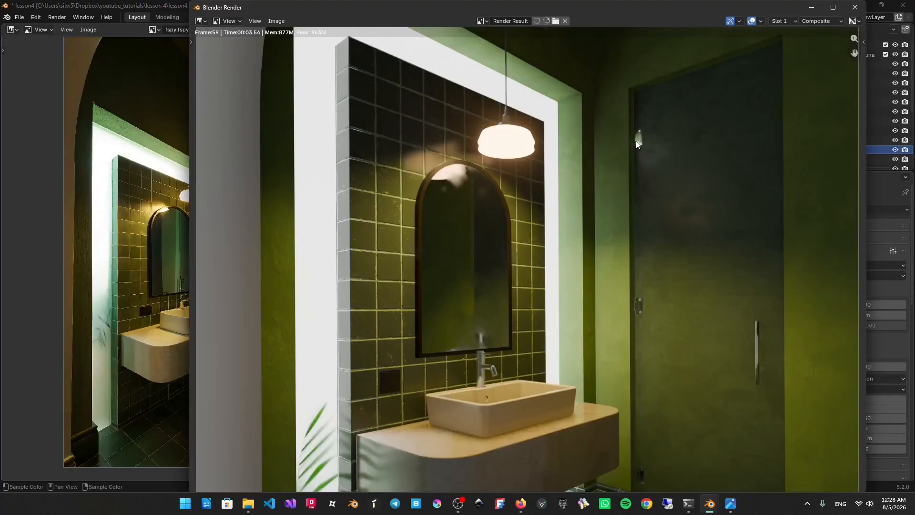
scroll(637, 142, up, 1)
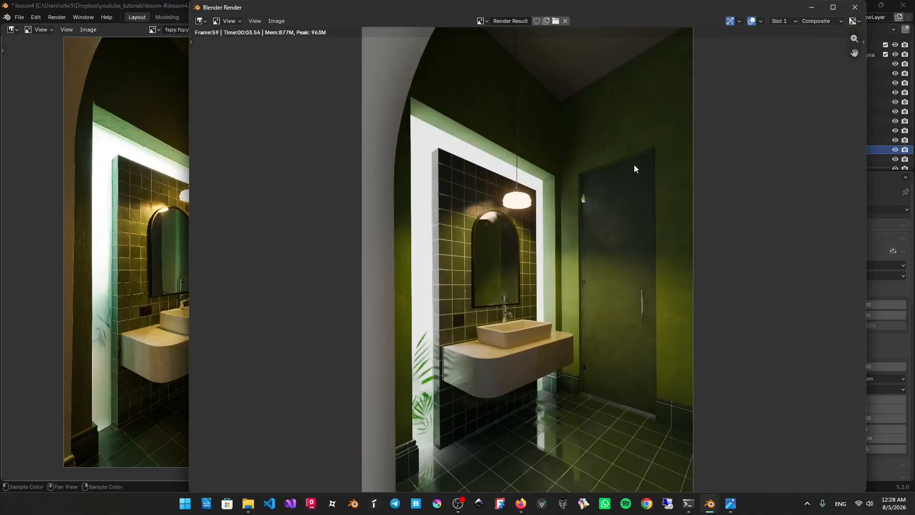
middle_drag(634, 164, 596, 194)
scroll(558, 200, up, 2)
middle_drag(496, 210, 517, 138)
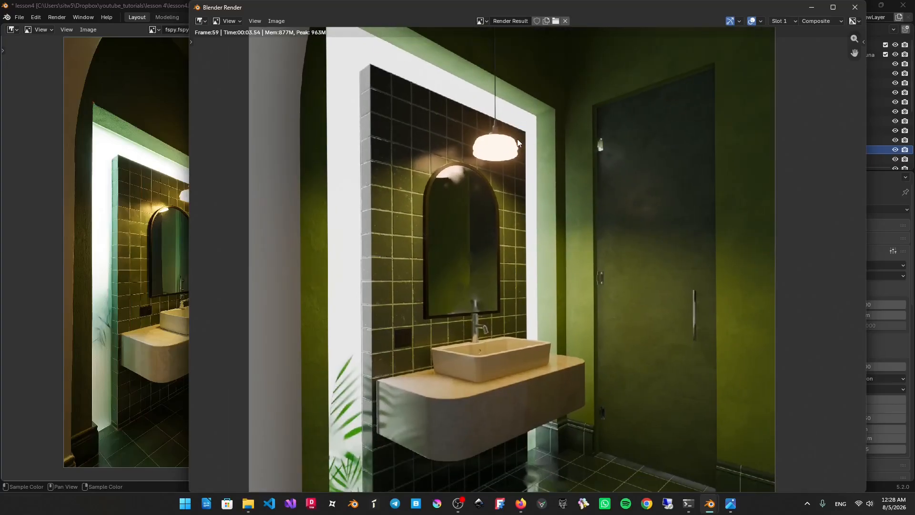
scroll(516, 138, down, 1)
middle_drag(555, 183, 564, 175)
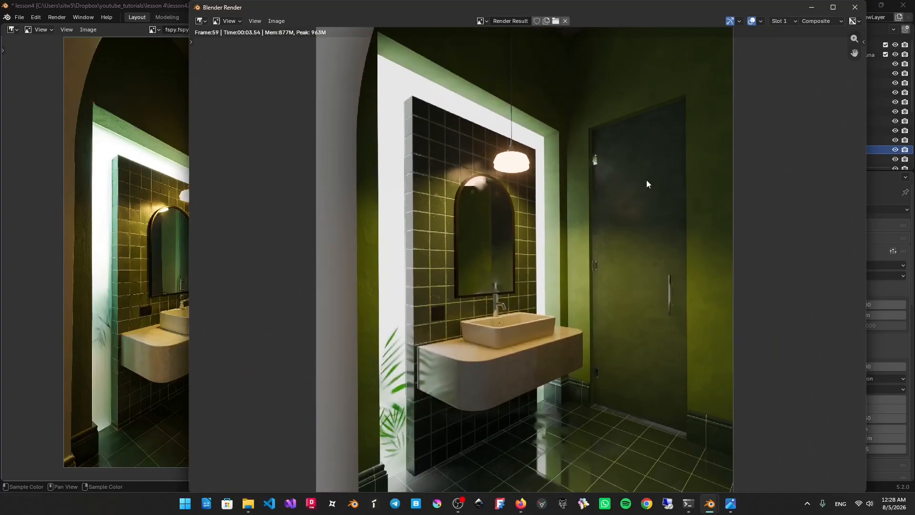
middle_drag(645, 184, 630, 216)
scroll(630, 211, down, 1)
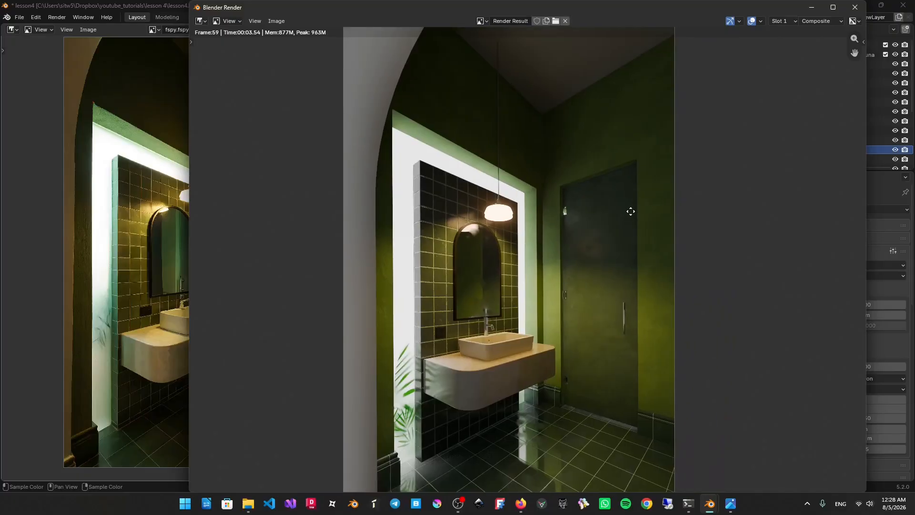
click(855, 7)
Play the scene animation briefly and stop it, and examine the mirror and sink up close in the viewport.
key(KP_0)
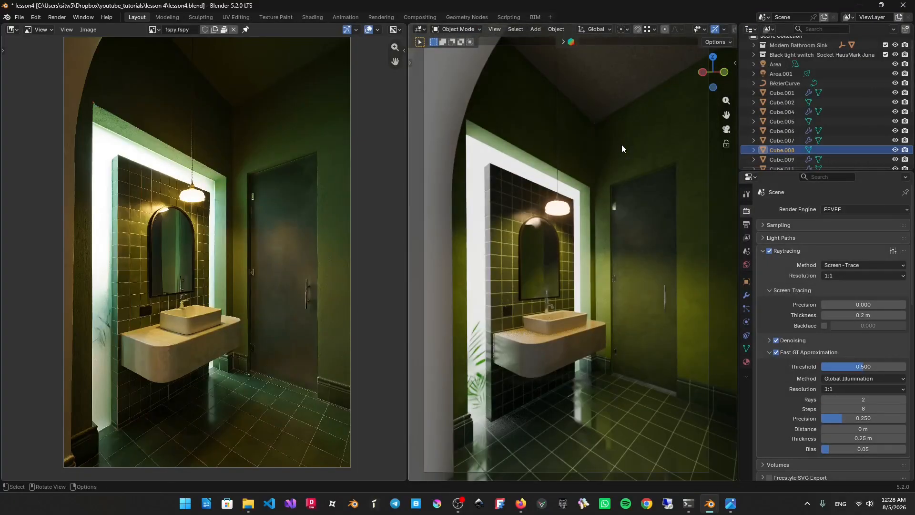
key(space)
key(space)
middle_drag(629, 215, 615, 241)
middle_drag(542, 224, 577, 179)
scroll(577, 211, up, 3)
scroll(575, 202, up, 2)
scroll(567, 176, down, 3)
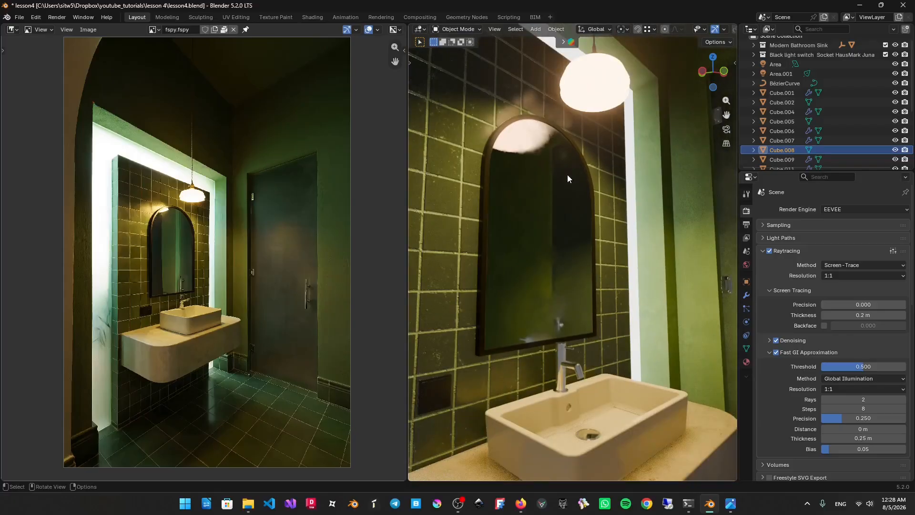
Render the current frame as a still image again, look over the whole picture, and close the render window.
click(64, 16)
click(77, 35)
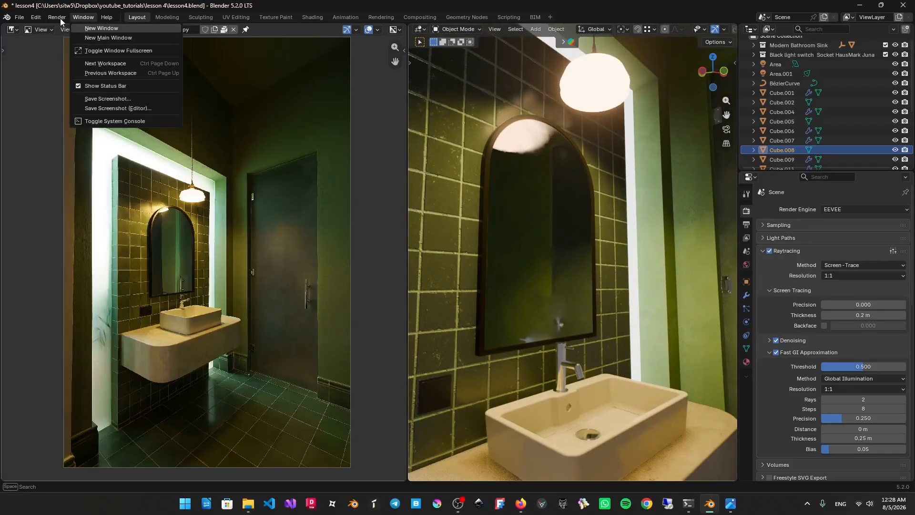
click(62, 26)
click(71, 30)
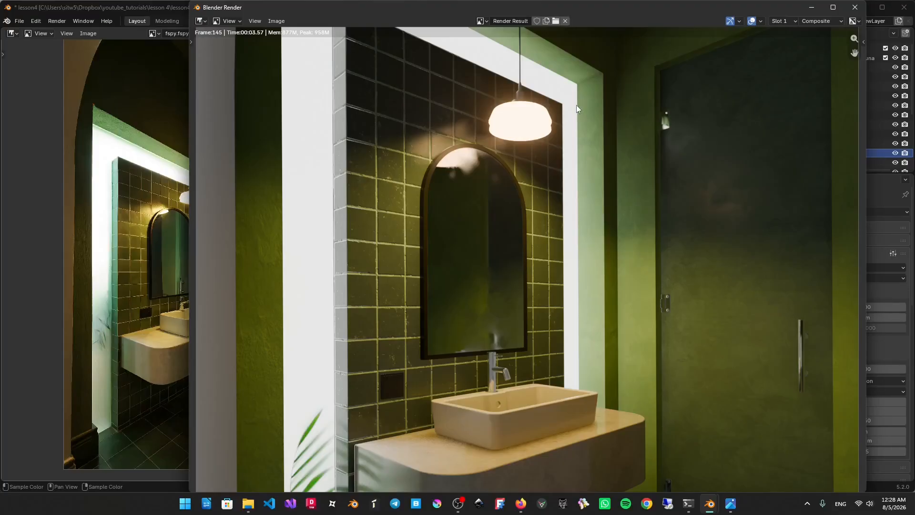
scroll(589, 158, down, 2)
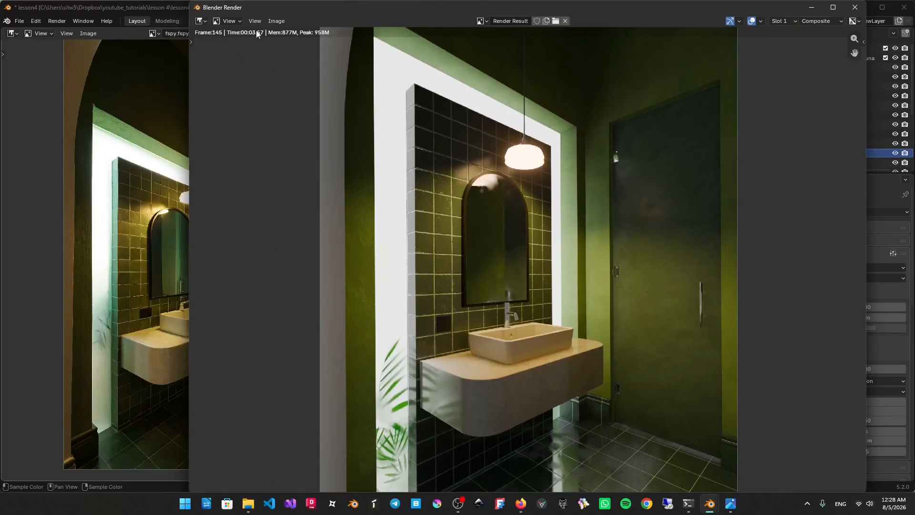
click(855, 10)
Select the glass object behind the tiled mirror wall in the viewport.
scroll(604, 162, down, 5)
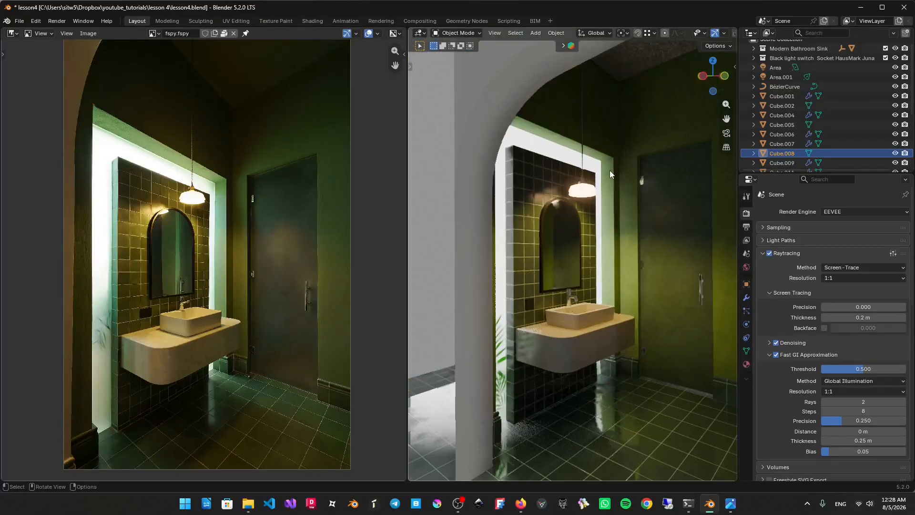
middle_drag(605, 153, 564, 130)
click(483, 132)
scroll(483, 132, up, 2)
scroll(525, 119, down, 1)
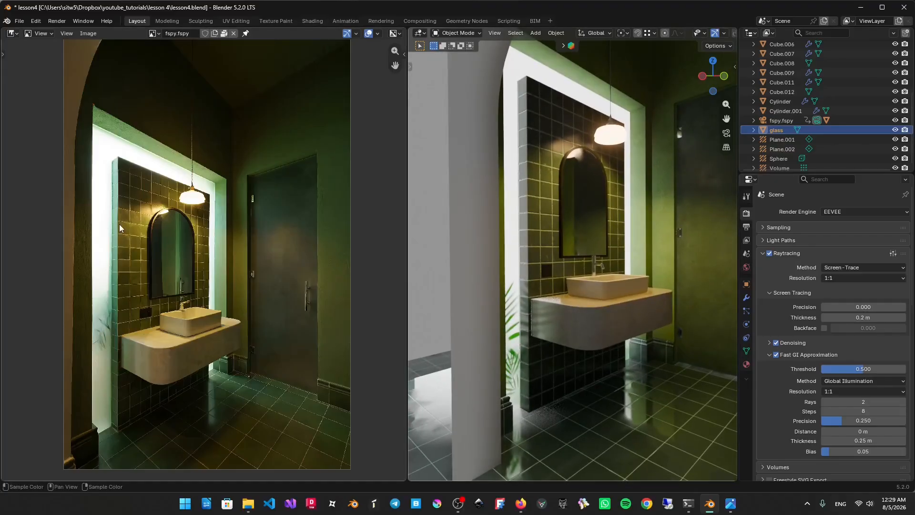
Examine the frosted glass and plant silhouette in the reference photo against the viewport, and return the viewport to the camera view.
scroll(229, 184, up, 5)
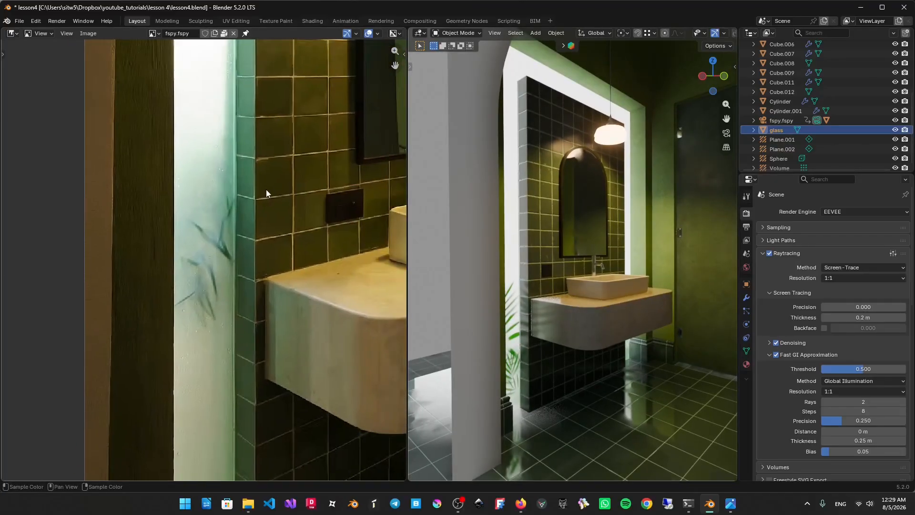
scroll(191, 199, down, 3)
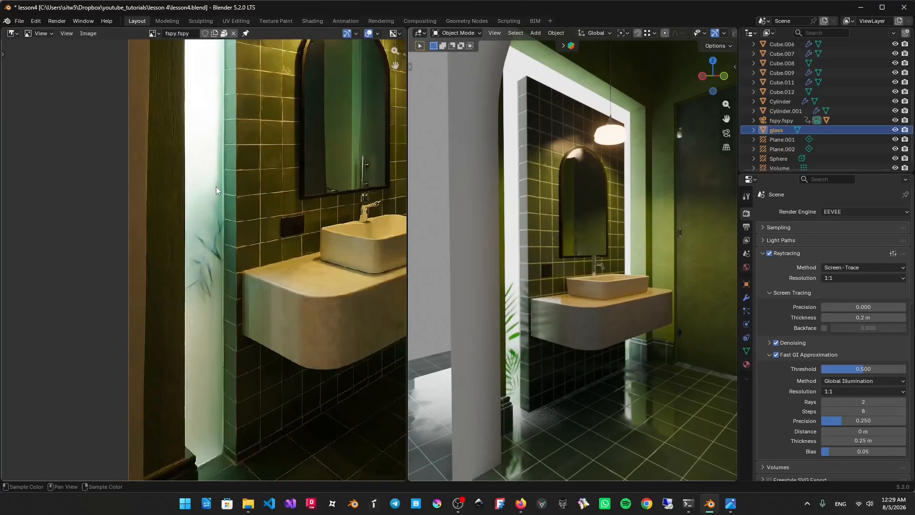
scroll(200, 218, up, 2)
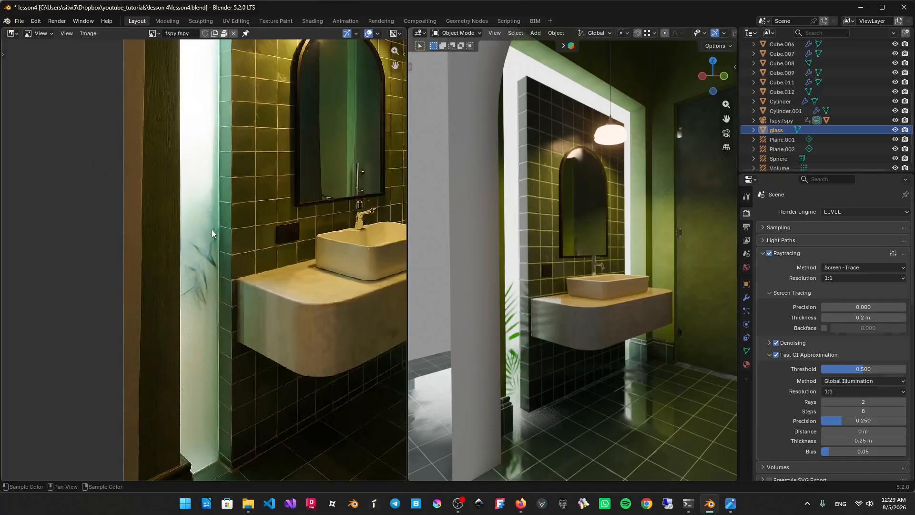
mouse_move(528, 213)
middle_down()
mouse_move(607, 228)
mouse_move(585, 233)
mouse_move(557, 218)
mouse_move(524, 223)
middle_up()
key(KP_0)
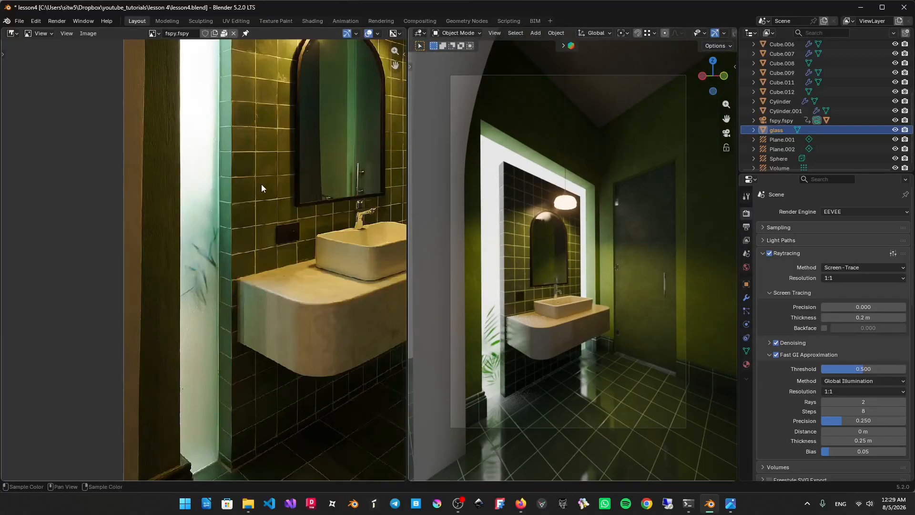
key(Home)
scroll(256, 224, up, 3)
scroll(570, 189, down, 1)
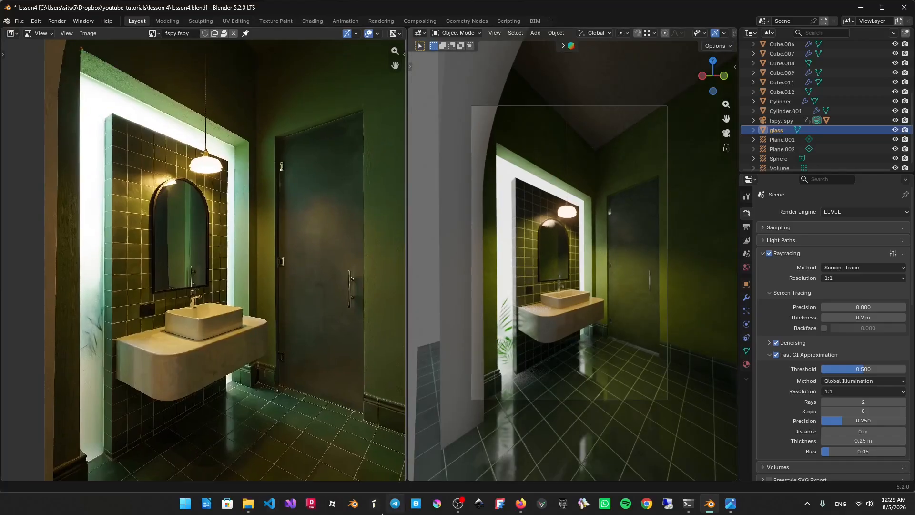
Launch a new Blender instance and switch back to the Blender window with the lesson4 scene.
click(354, 504)
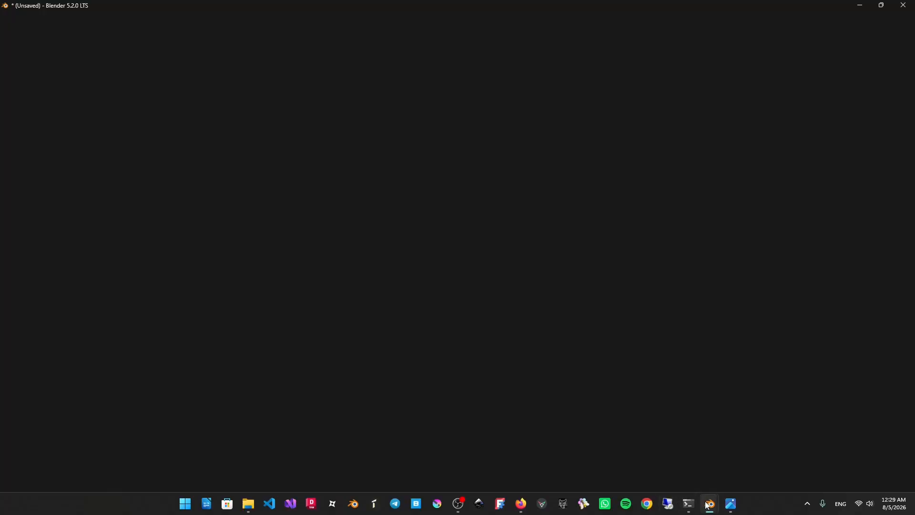
mouse_move(710, 504)
click(682, 445)
Switch the viewport to Solid shading, save lesson4.blend, and turn on the viewport overlays.
mouse_move(665, 231)
middle_down()
mouse_move(654, 229)
mouse_move(664, 229)
middle_up()
key(z)
key(ctrl+s)
key(alt+shift+z)
scroll(666, 224, down, 3)
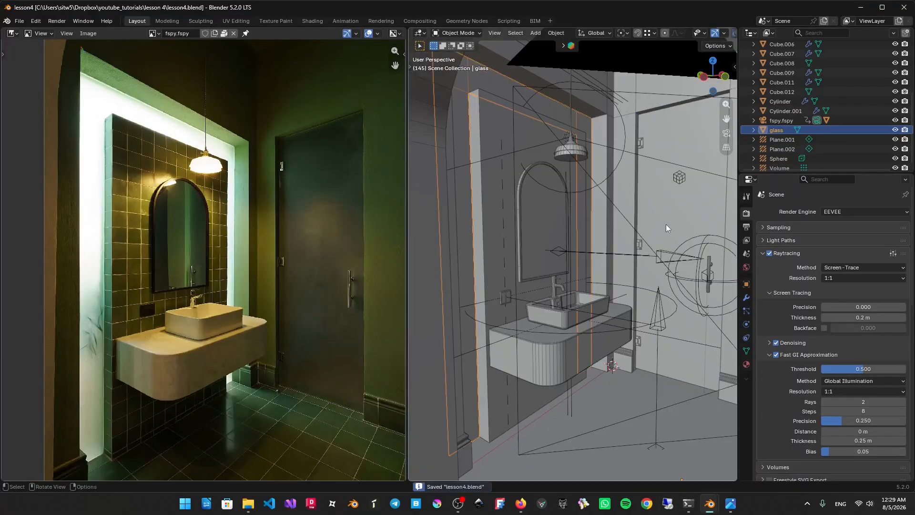
Select the Black light switch Socket HausMark Juna collection in the outliner.
scroll(608, 222, up, 5)
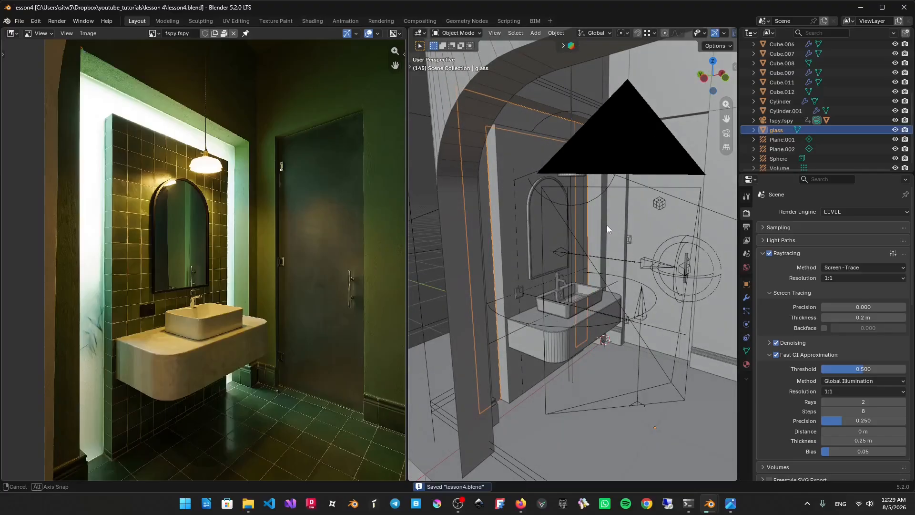
middle_drag(634, 227, 631, 213)
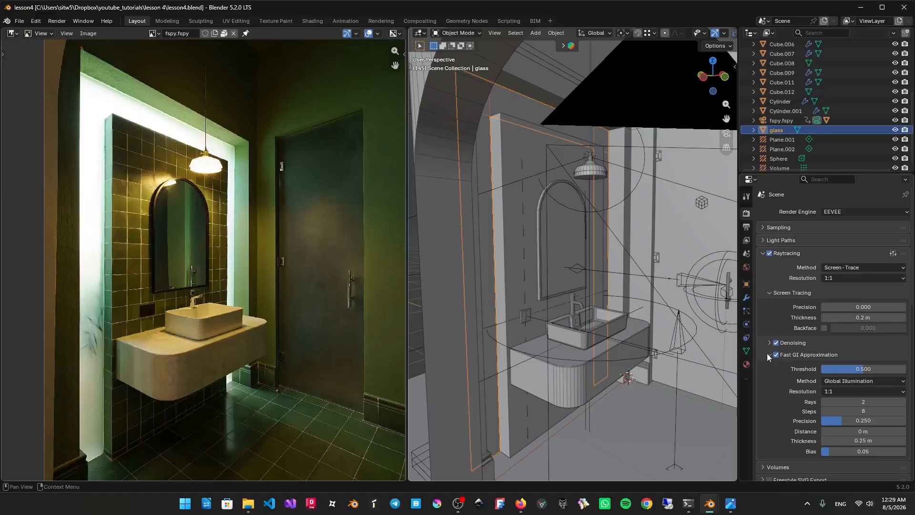
scroll(757, 152, up, 5)
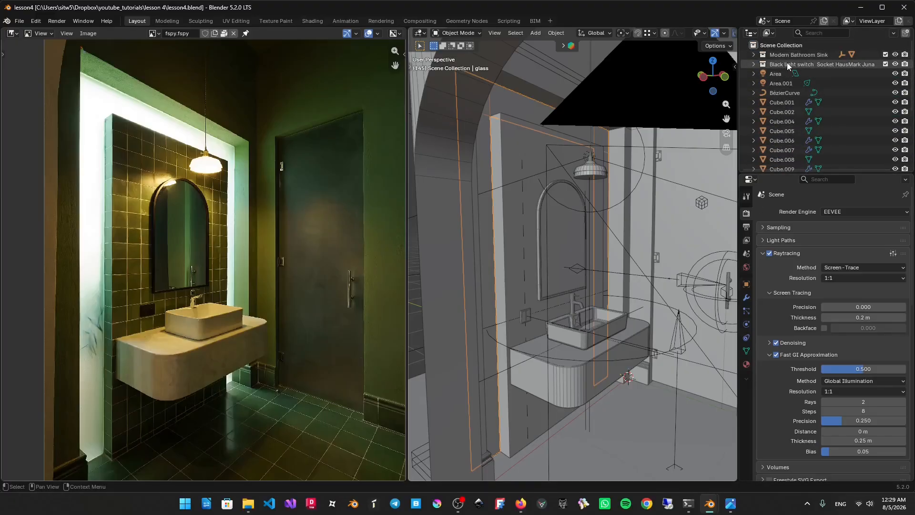
click(810, 64)
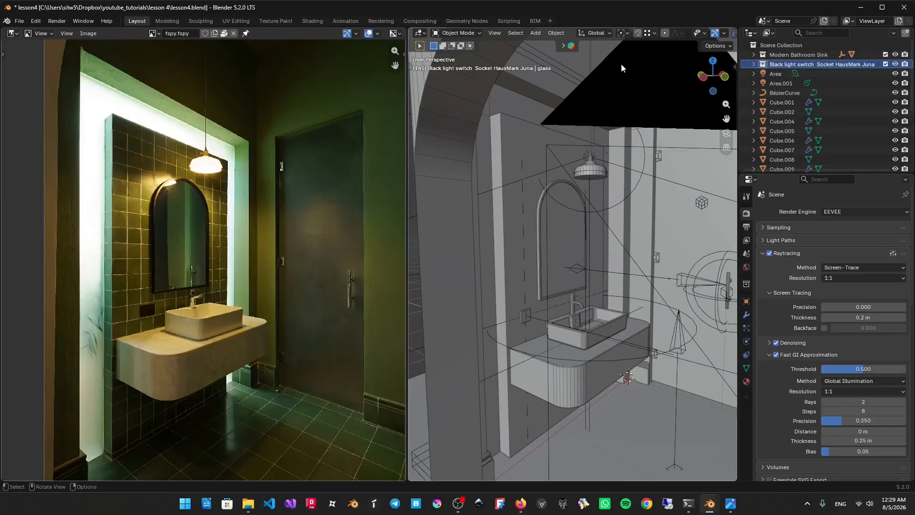
Show the BlenderKit model library in the viewport and hide it again.
click(567, 46)
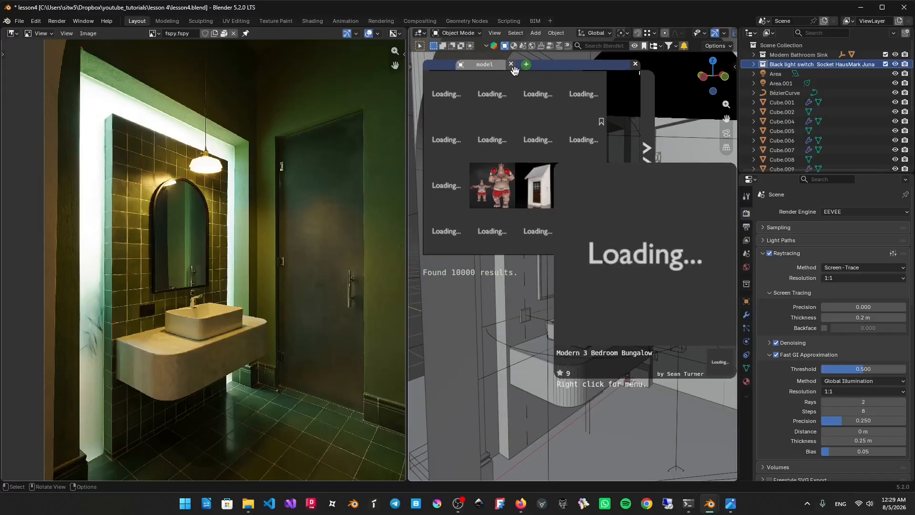
click(487, 47)
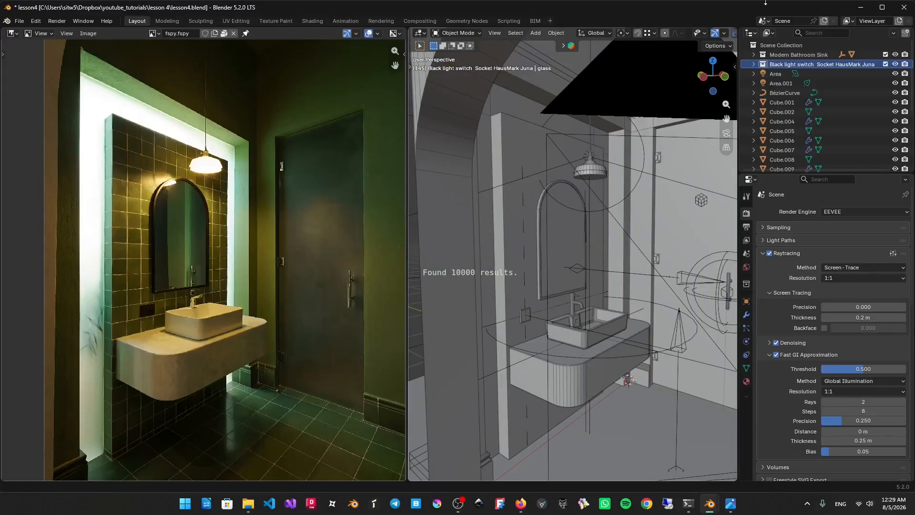
mouse_move(608, 214)
middle_down()
mouse_move(602, 208)
mouse_move(612, 221)
middle_up()
scroll(603, 208, down, 1)
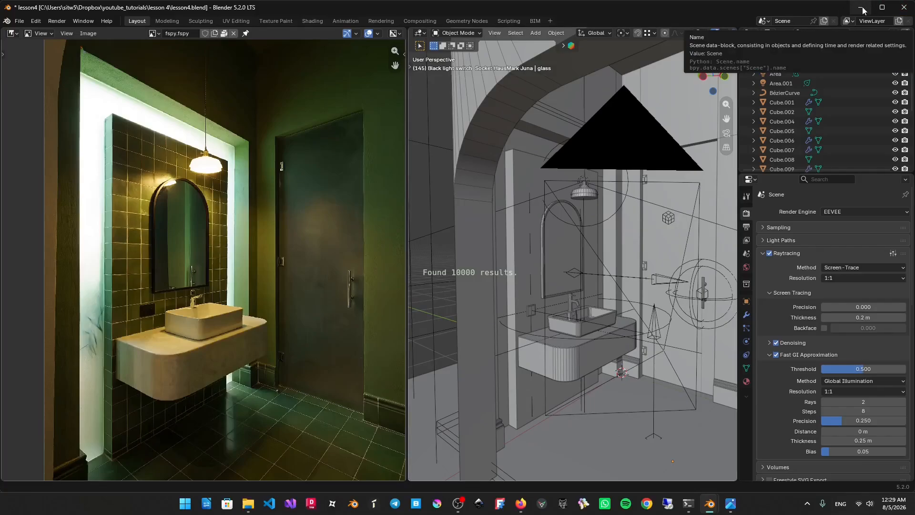
Minimize the lesson4 scene window and bring up the empty, unsaved Blender scene.
middle_drag(676, 217, 623, 226)
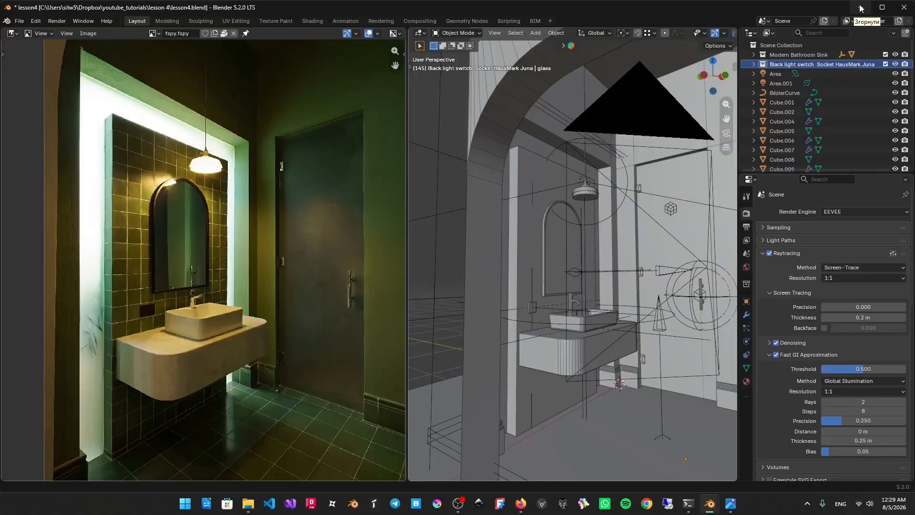
middle_drag(600, 264, 610, 240)
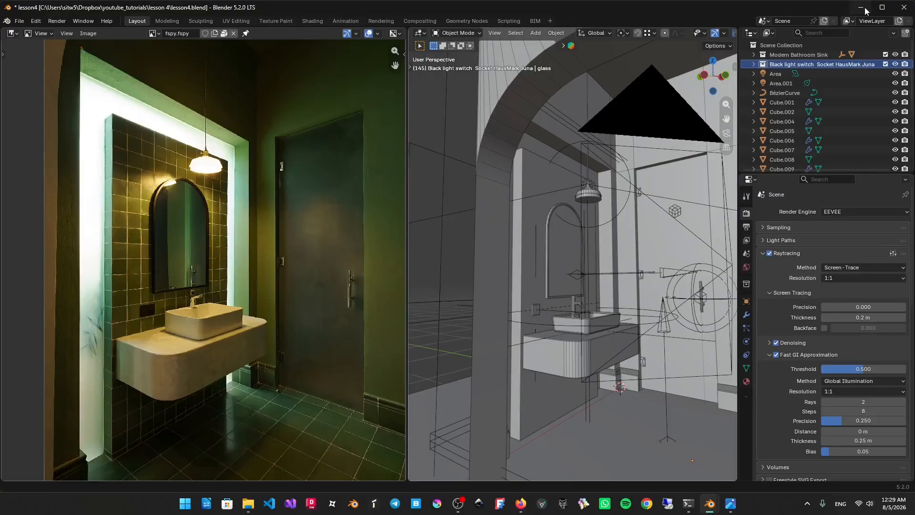
click(865, 9)
click(501, 191)
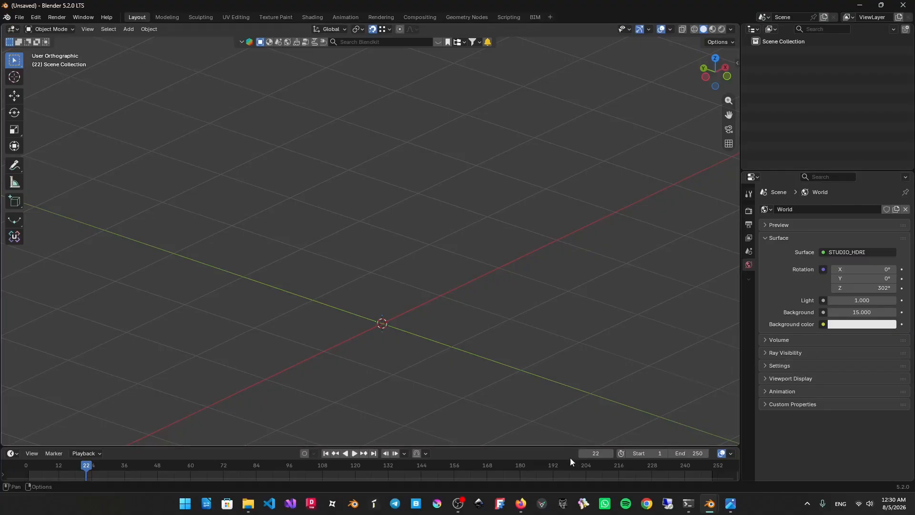
Switch to Firefox and look over the stuffmatic/fSpy-Blender GitHub repository page and its README introduction.
mouse_move(524, 504)
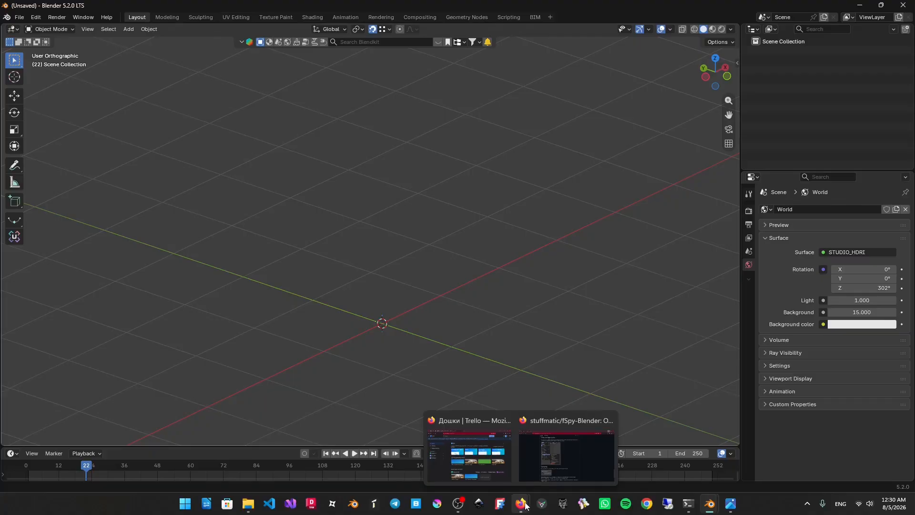
click(559, 462)
scroll(391, 129, up, 10)
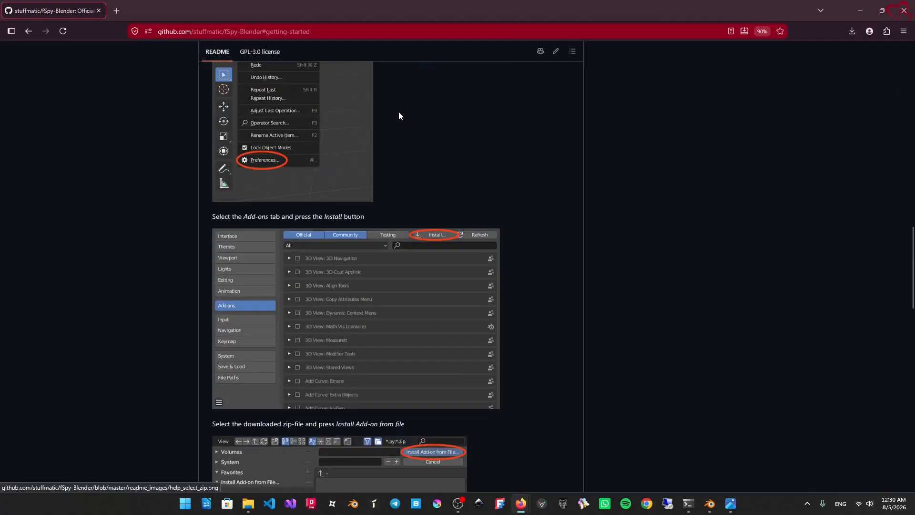
scroll(399, 116, up, 10)
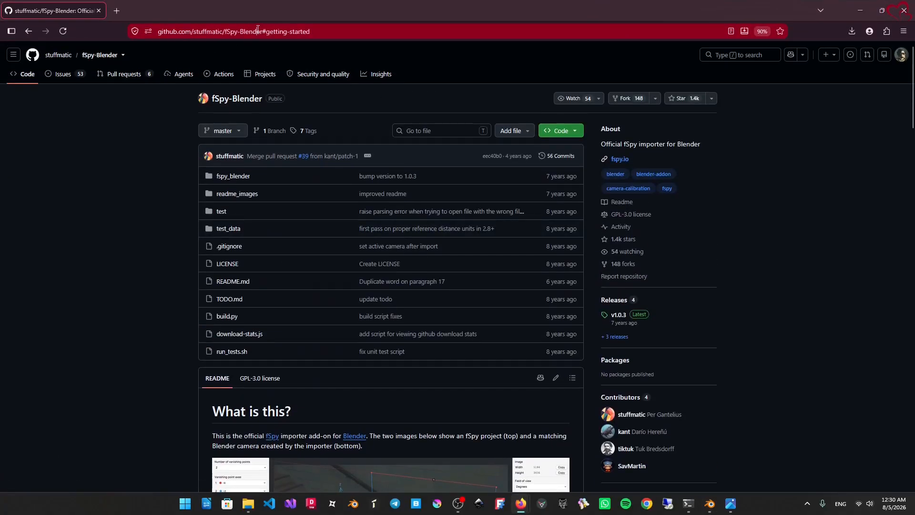
click(257, 30)
click(827, 269)
scroll(402, 233, down, 1)
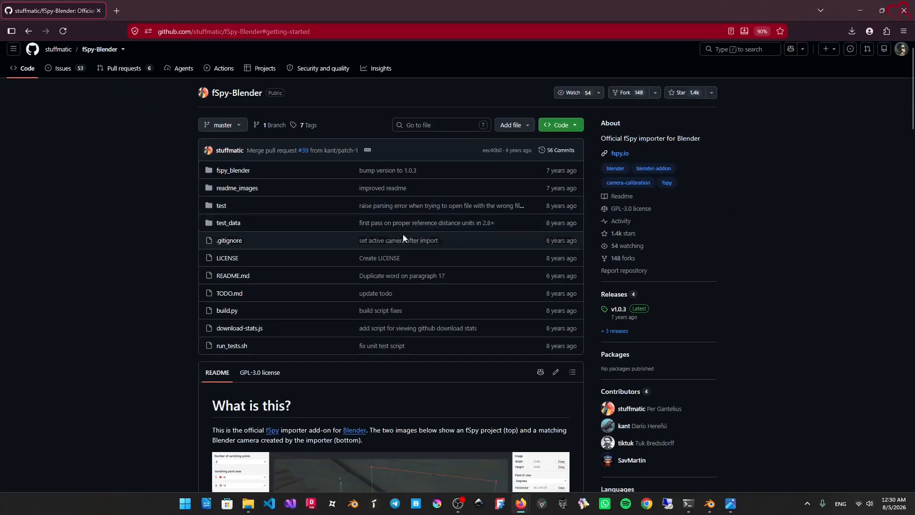
scroll(403, 236, down, 4)
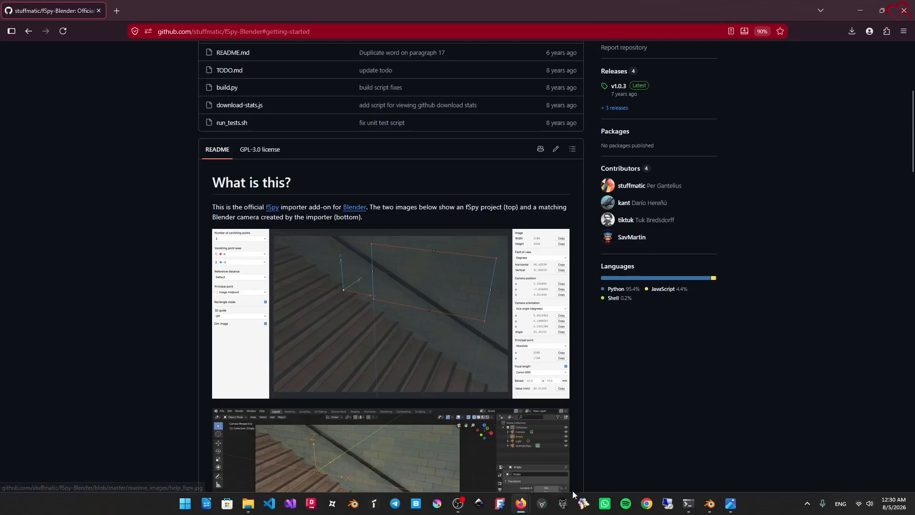
Launch fSpy and restore its maximized window to a smaller floating size.
click(543, 504)
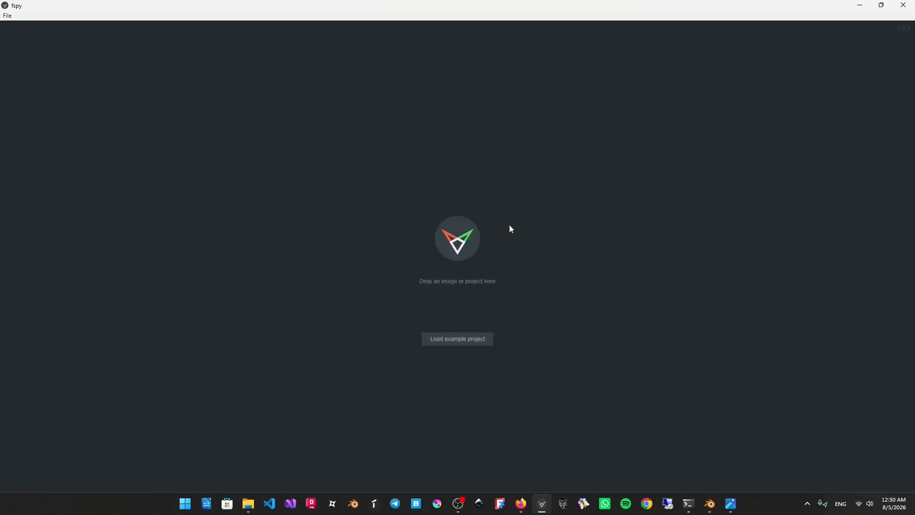
drag(480, 5, 642, 66)
Return to Firefox and read the fSpy-Blender README sections on installing the add-on and importing an fSpy project file.
click(507, 7)
scroll(389, 166, down, 4)
scroll(389, 166, down, 15)
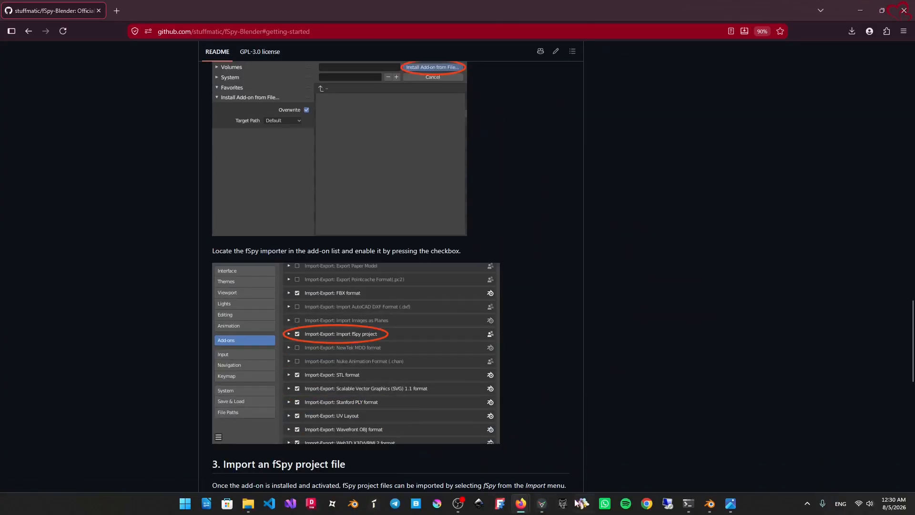
scroll(367, 241, down, 8)
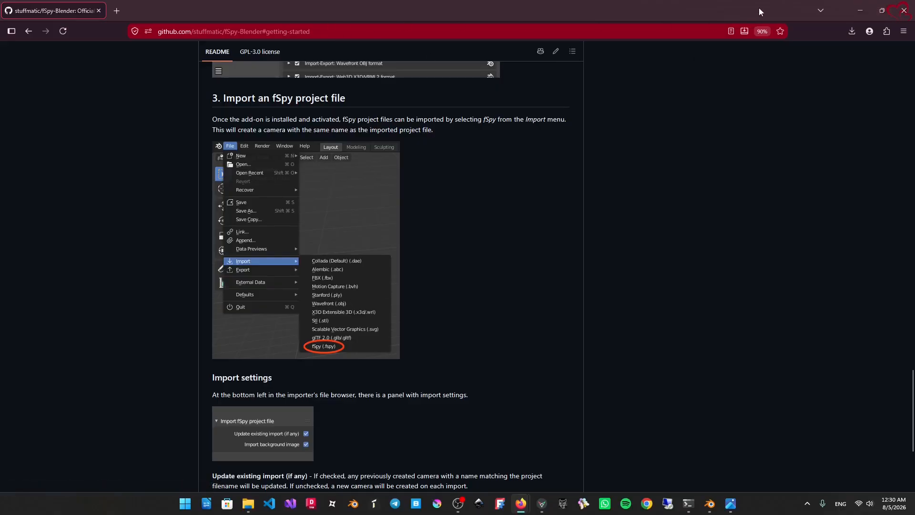
Load the reference photo 010-casa-more-by-workshop-diseno-y-construccion-1390x2085.jpg from lesson 4's ref folder into fSpy.
click(859, 2)
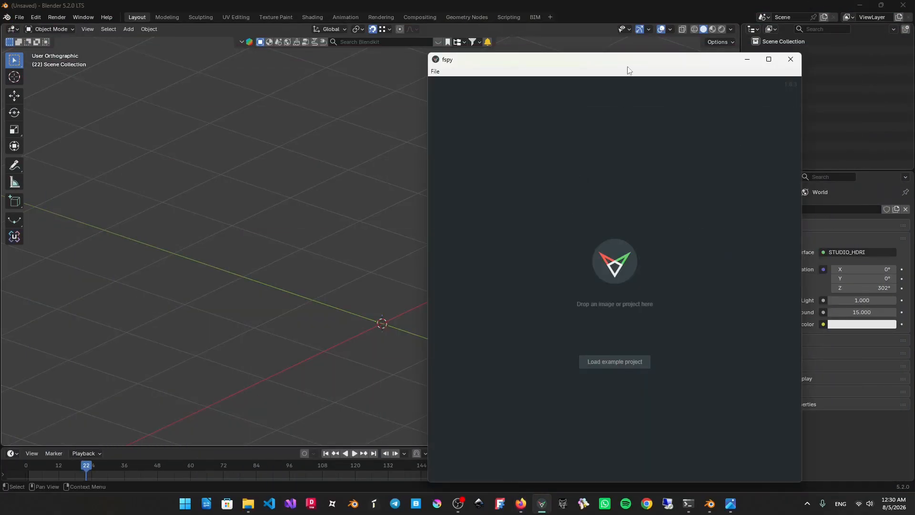
drag(610, 66, 495, 38)
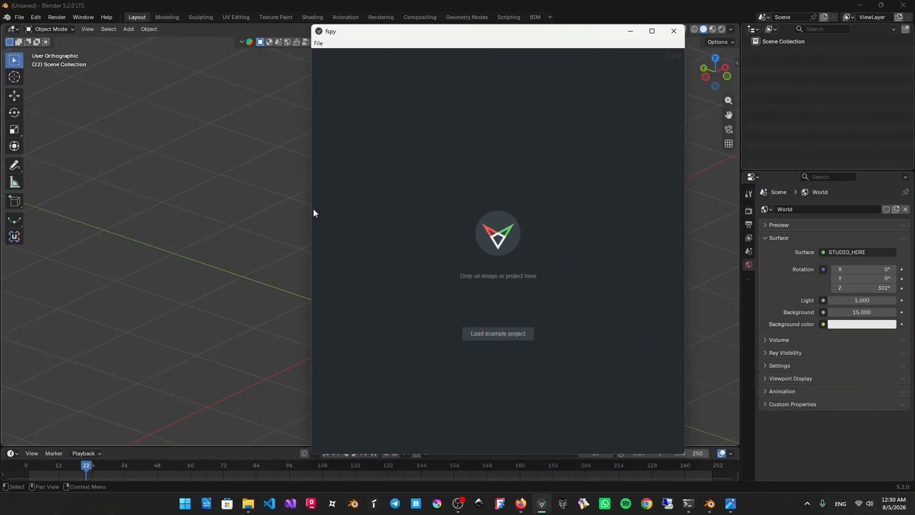
click(252, 507)
click(95, 153)
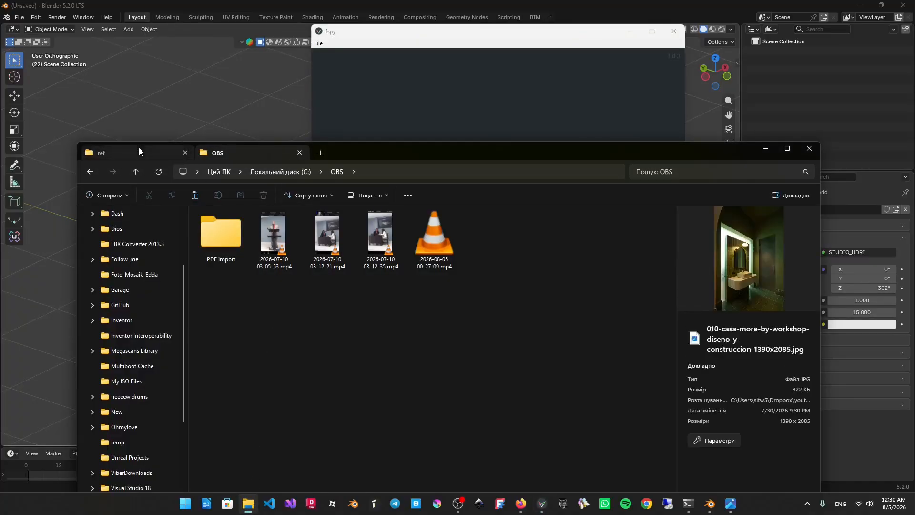
drag(403, 153, 791, 192)
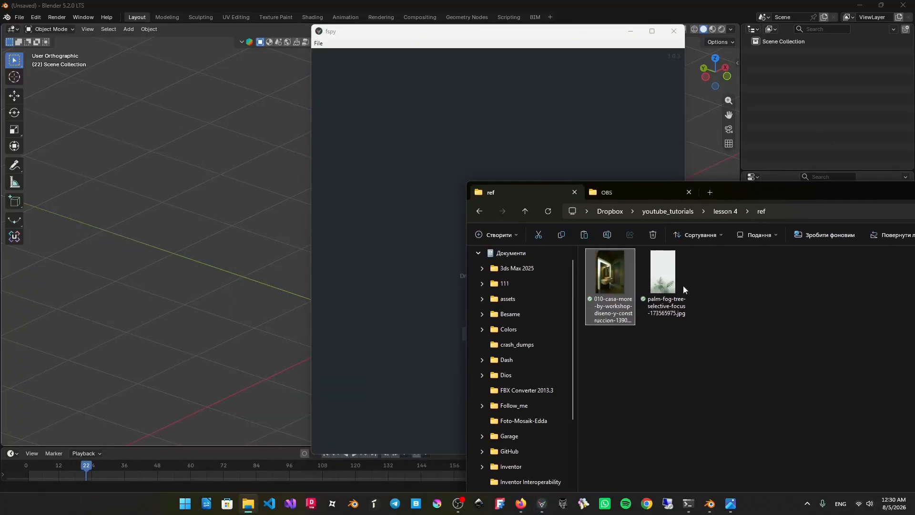
drag(610, 277, 440, 156)
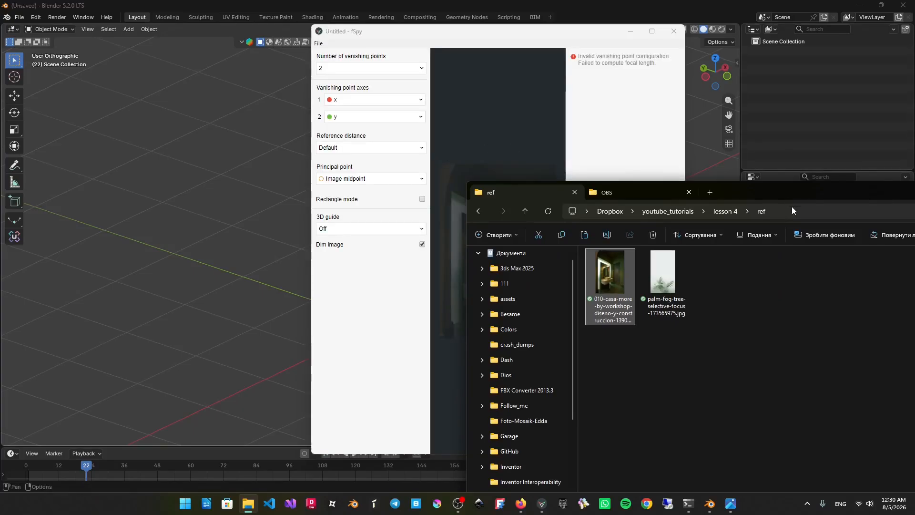
Clear the file explorer out of the way, maximize the fSpy window, and turn off Dim image.
drag(810, 194, 380, 231)
click(726, 224)
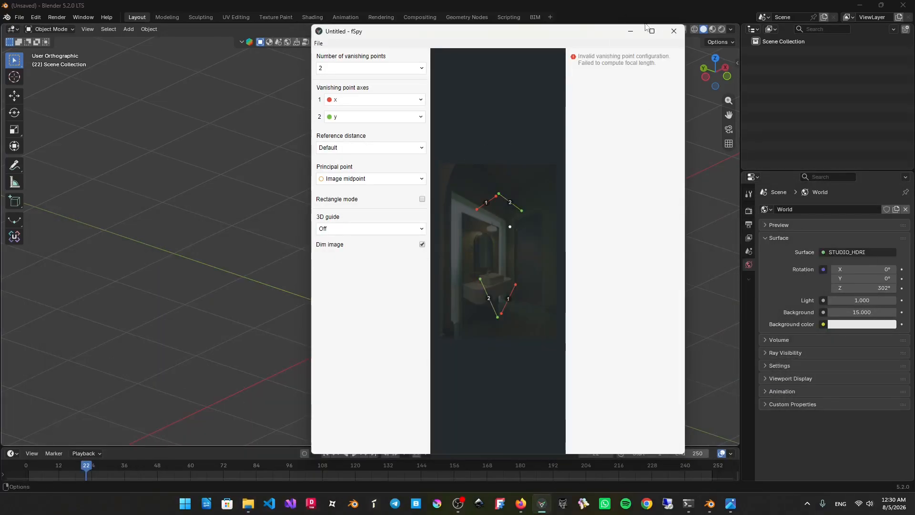
click(652, 31)
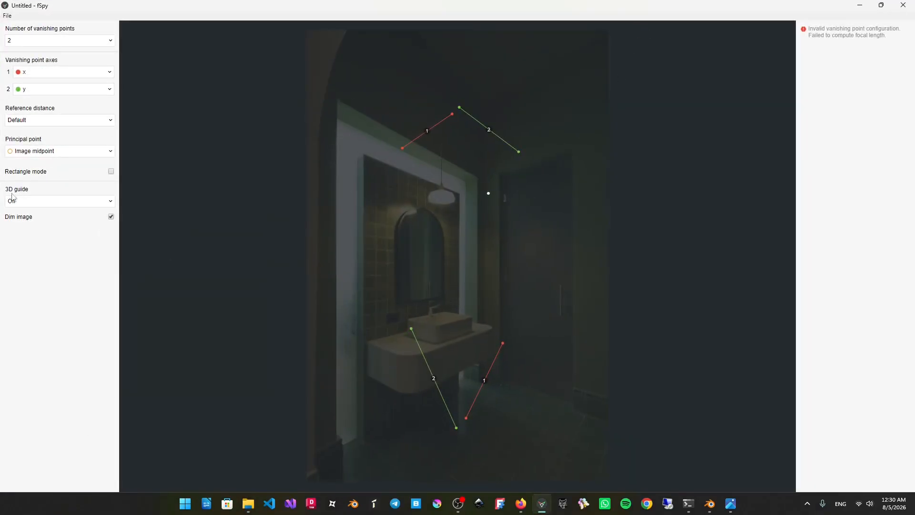
click(111, 217)
Place one x-axis guide line across the floor tiles below the door and the other along the ceiling edge above it.
drag(505, 347, 606, 457)
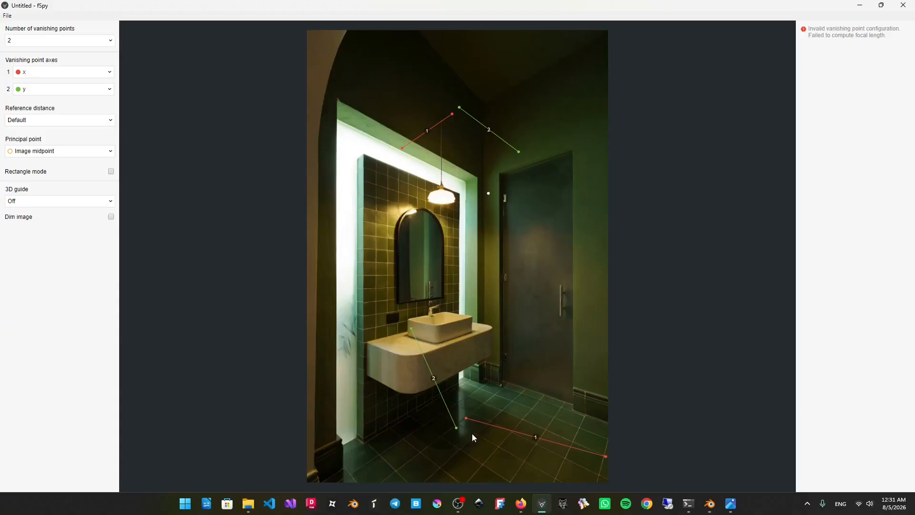
drag(466, 418, 460, 390)
mouse_move(520, 149)
mouse_down()
mouse_move(607, 33)
mouse_move(515, 157)
mouse_up()
drag(453, 114, 606, 34)
drag(403, 149, 485, 104)
Place one y-axis guide line along the floor beneath the sink and the other along the lit niche's upper edge.
drag(516, 159, 351, 475)
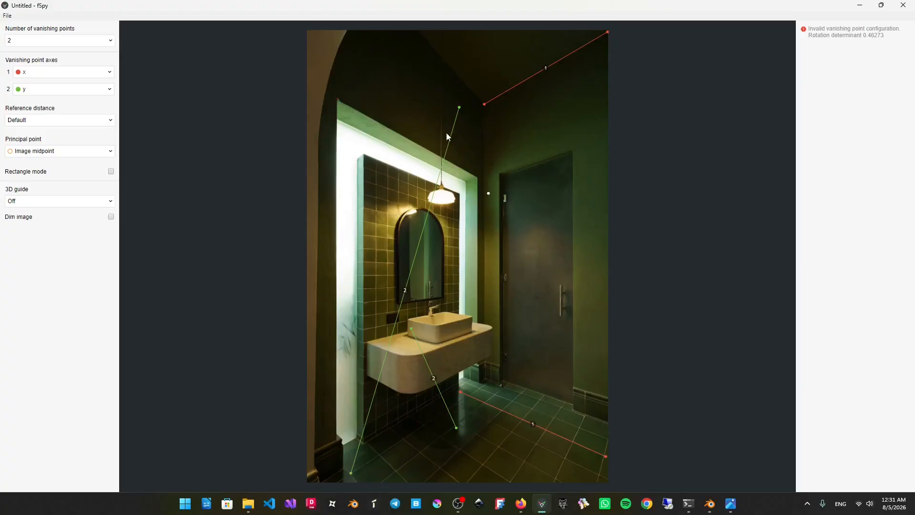
drag(459, 108, 491, 382)
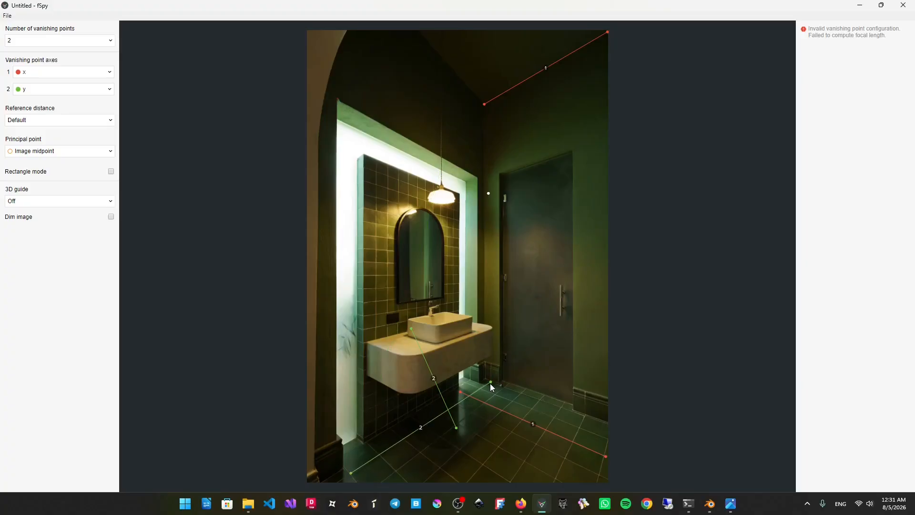
drag(457, 428, 480, 180)
drag(417, 333, 339, 104)
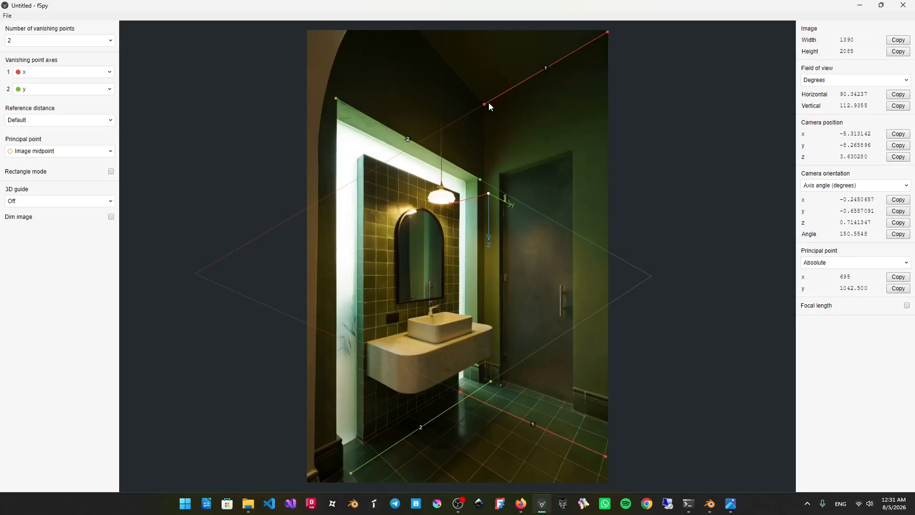
Try moving the x-axis guide line from the ceiling edge to the door wall, running down to the baseboard's top.
drag(484, 104, 522, 335)
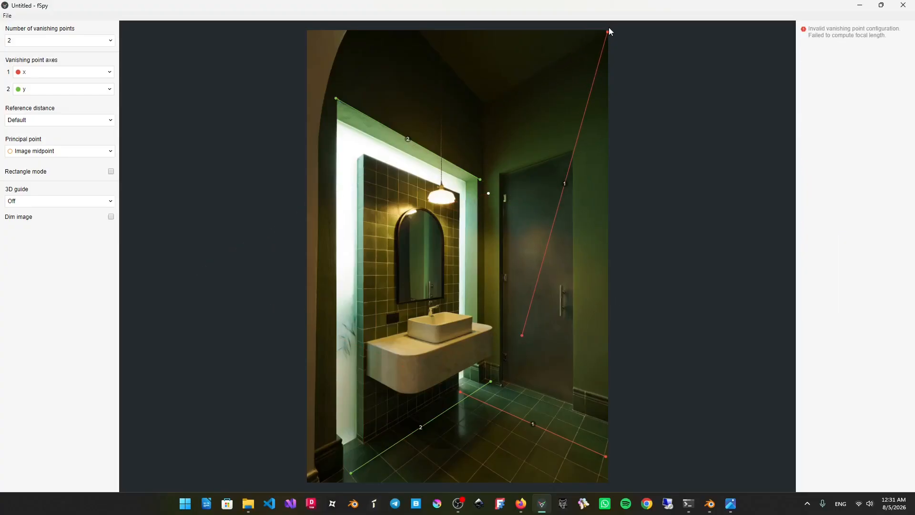
drag(608, 32, 605, 400)
drag(522, 335, 495, 353)
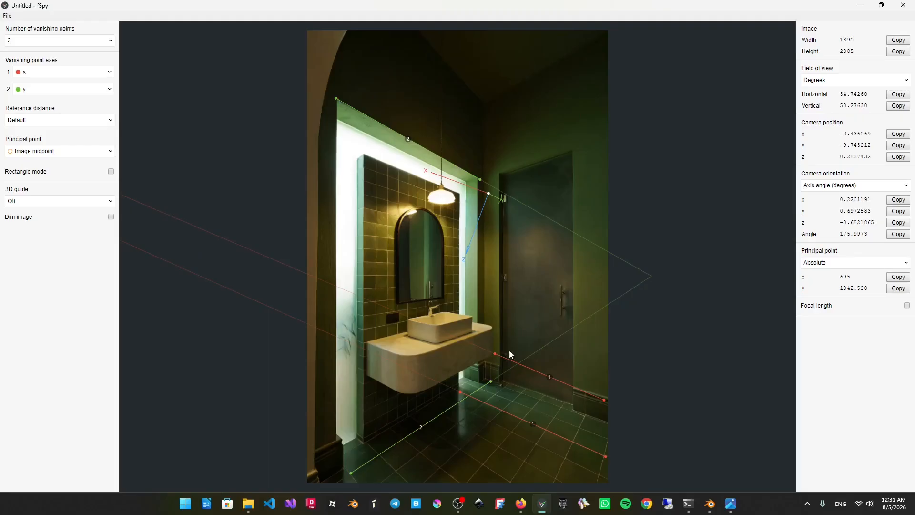
Align a y-axis guide line with the ceiling edge above the door and stretch an x-axis line diagonally across the photo.
drag(489, 382, 607, 31)
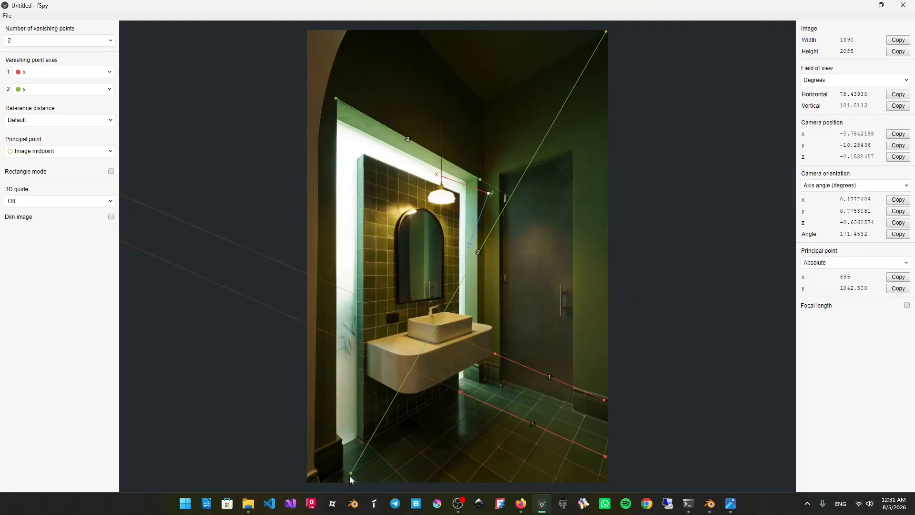
drag(351, 474, 481, 104)
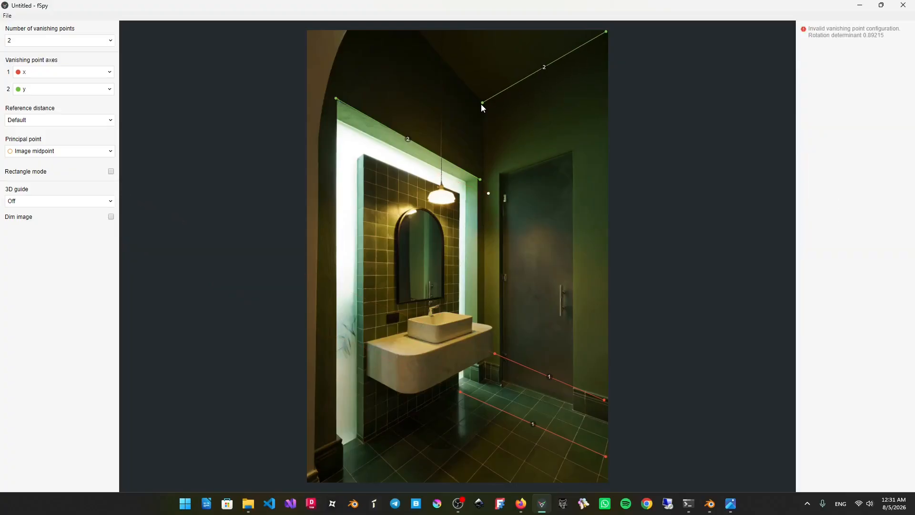
drag(495, 354, 342, 481)
drag(604, 401, 602, 92)
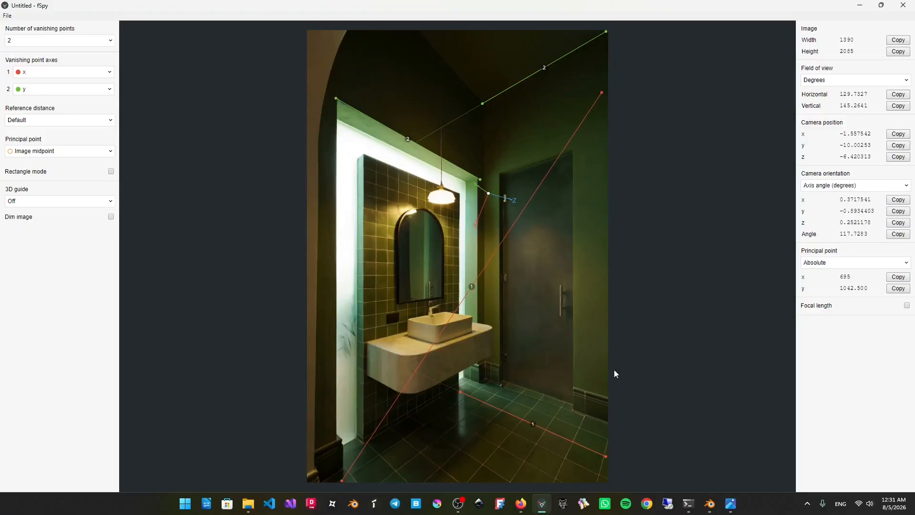
Align the second x-axis line with the floor joints receding toward the door and the second y-axis line with the crossing joints.
drag(608, 460, 424, 482)
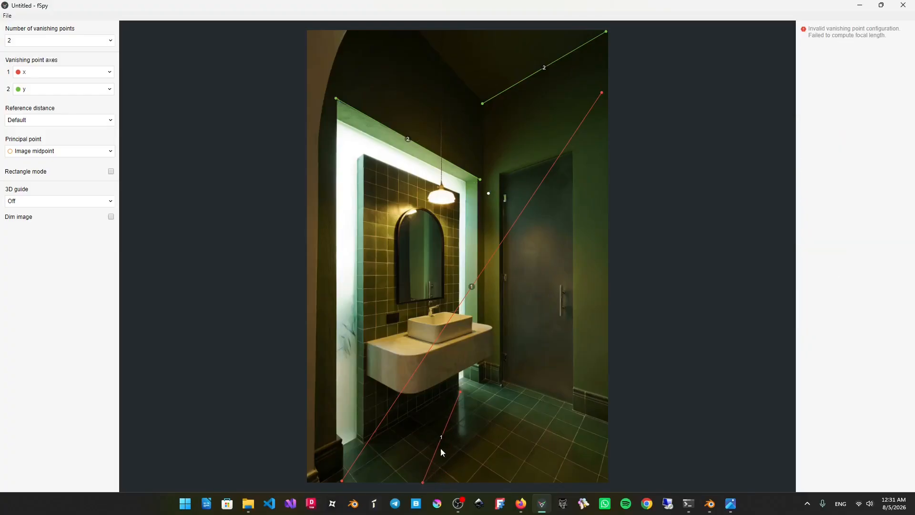
drag(460, 391, 526, 388)
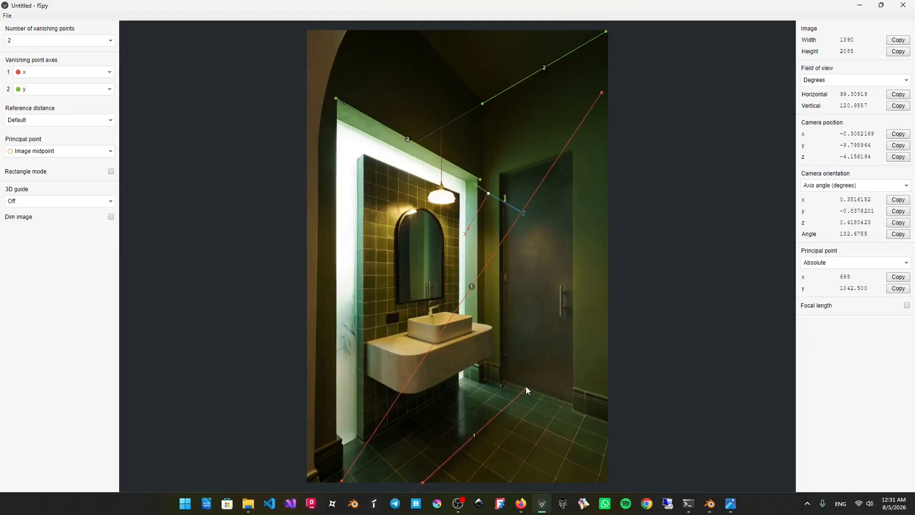
drag(481, 179, 609, 439)
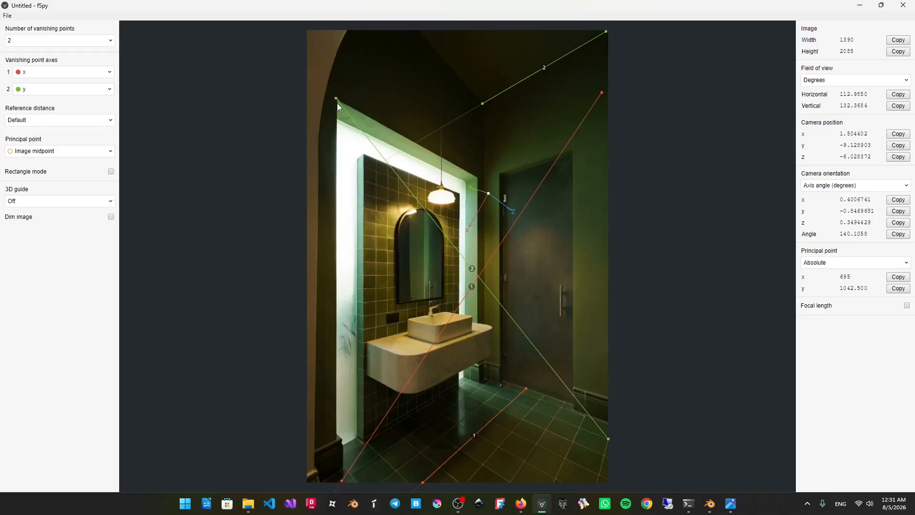
drag(337, 103, 445, 398)
drag(609, 439, 604, 478)
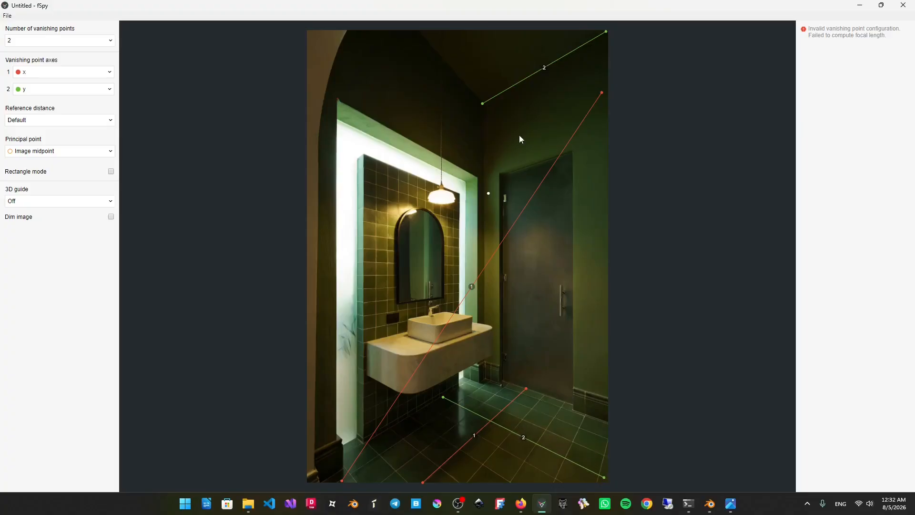
Align the diagonal x-axis line with the lit niche's upper edge and move the origin to the tiled wall's near base corner.
drag(342, 480, 338, 101)
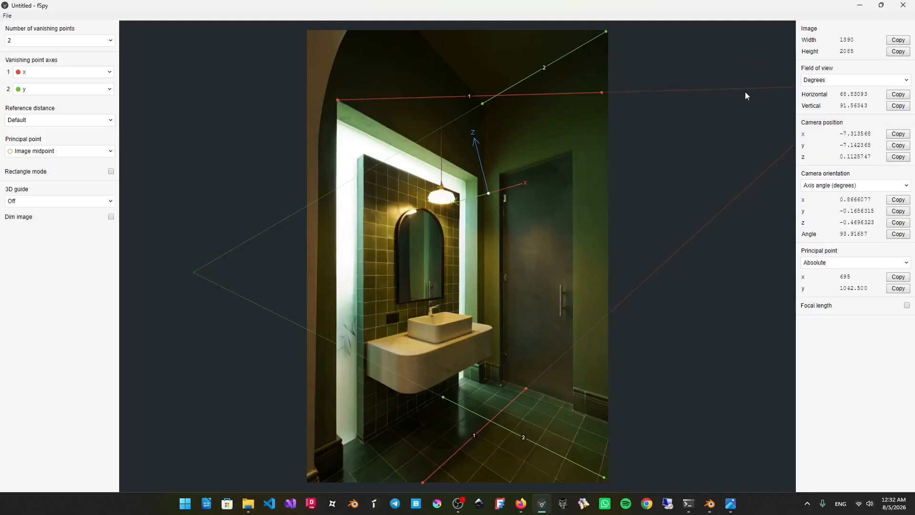
drag(602, 93, 364, 444)
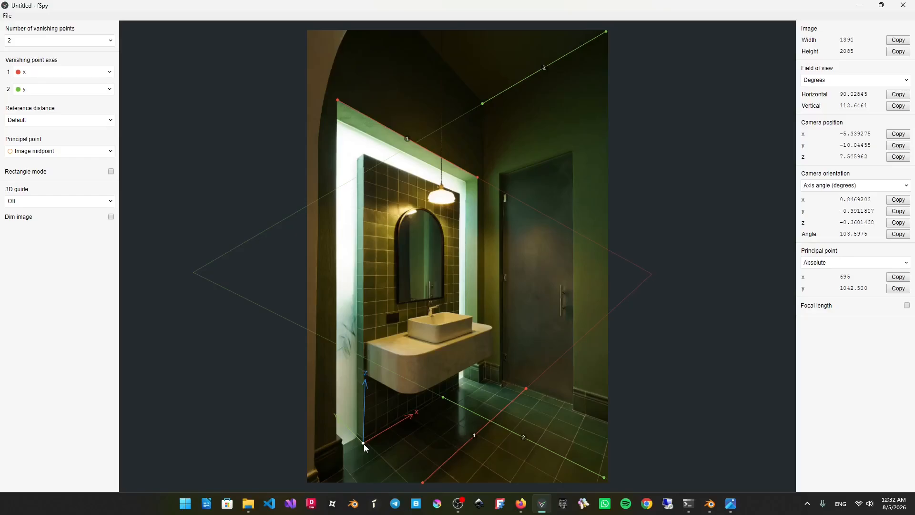
Fine-tune the y-axis guide line endpoints and move the origin to the floor at the door frame's hinge-side corner.
drag(485, 107, 485, 106)
drag(607, 31, 607, 32)
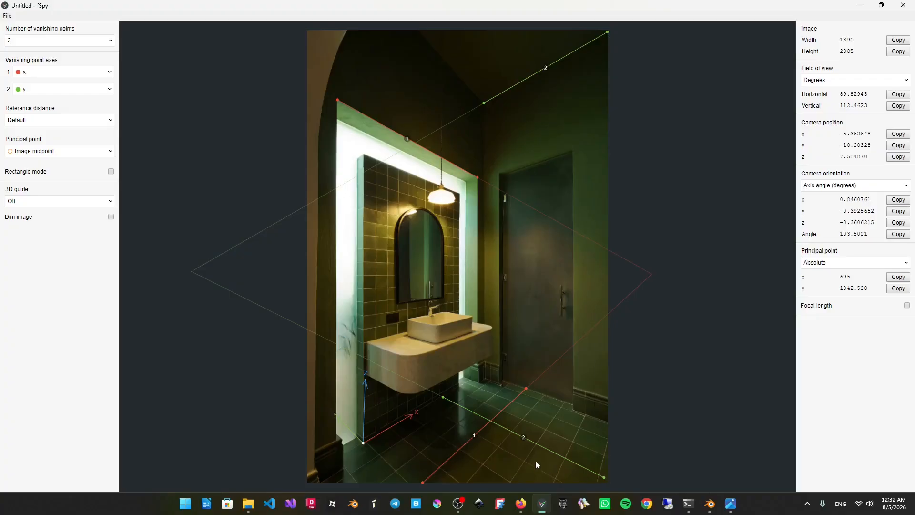
drag(607, 479, 608, 480)
drag(362, 443, 500, 384)
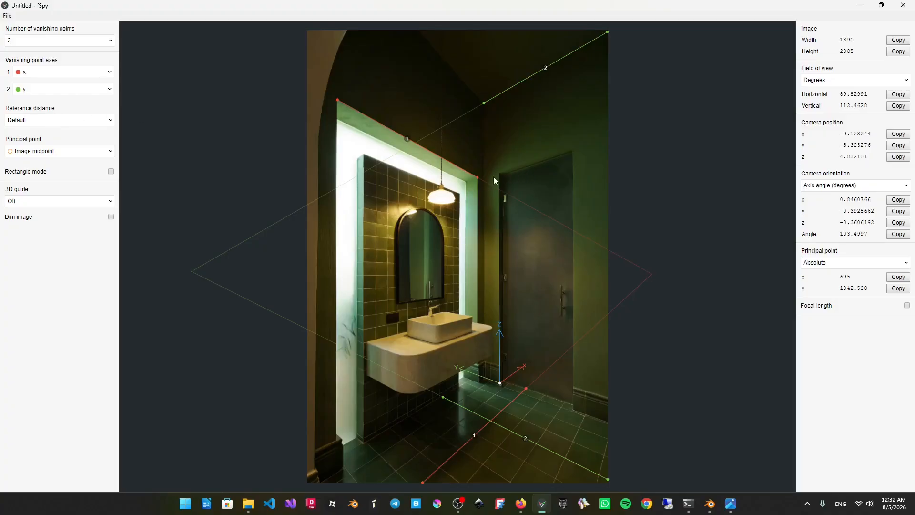
Set the reference distance along the z axis and stretch its span from the floor origin to the top of the door.
click(49, 121)
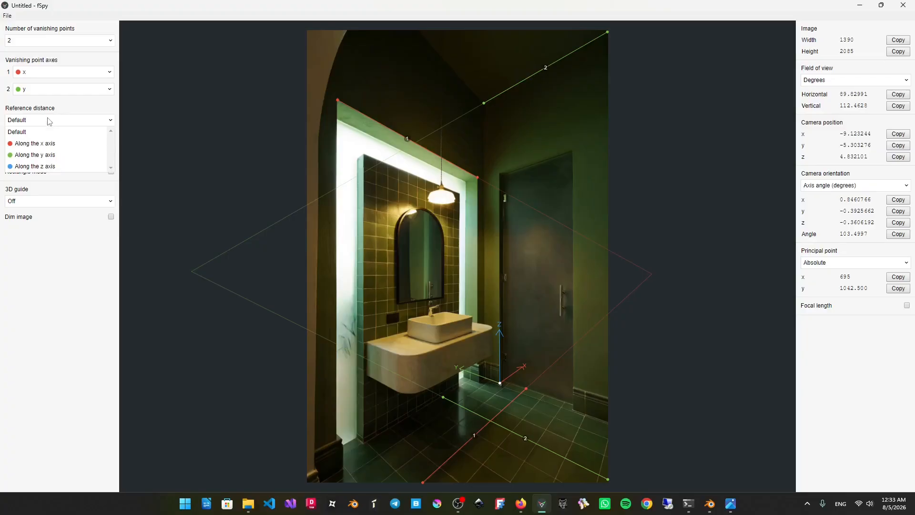
click(45, 167)
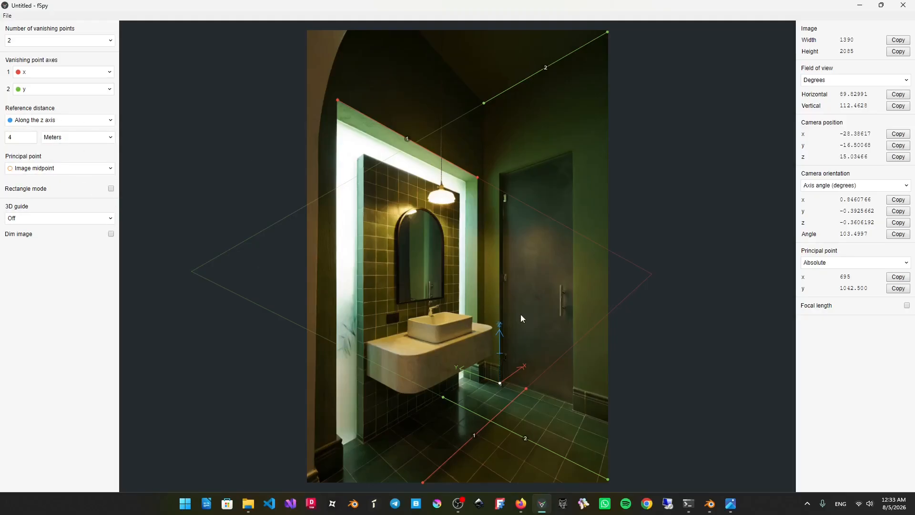
drag(500, 325, 499, 172)
drag(505, 355, 510, 382)
Set the reference distance for the door height to 2.4 meters.
drag(26, 138, 1, 141)
text(2)
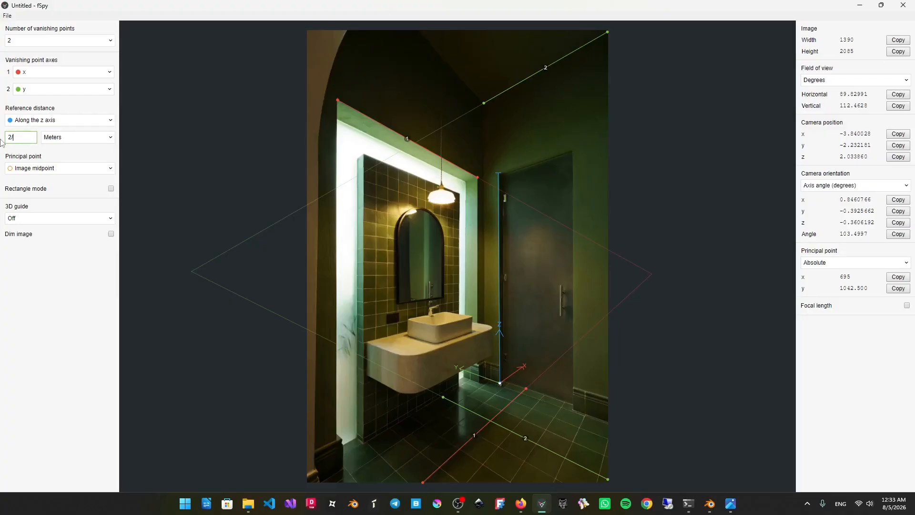
text(.5)
key(BackSpace)
text(4)
key(Return)
Start saving the project and create a folder named new inside the lesson 4 folder.
click(9, 16)
click(35, 94)
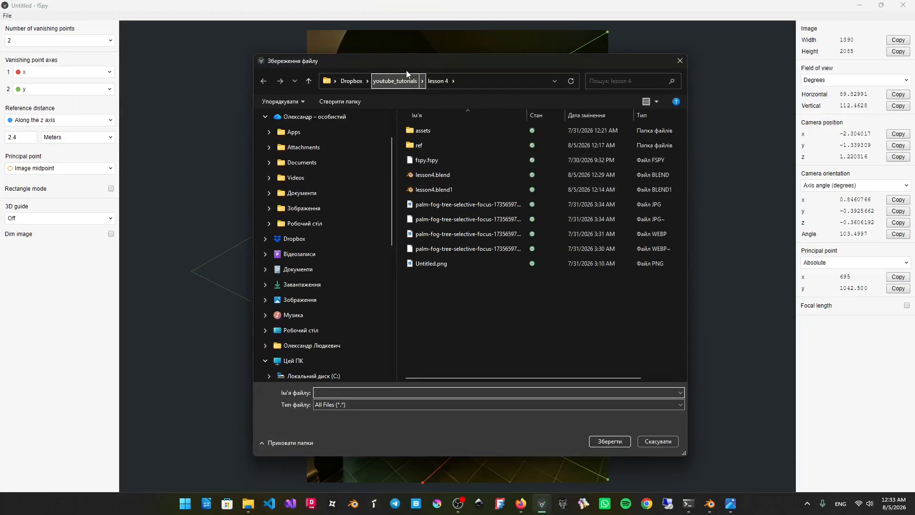
right_click(451, 317)
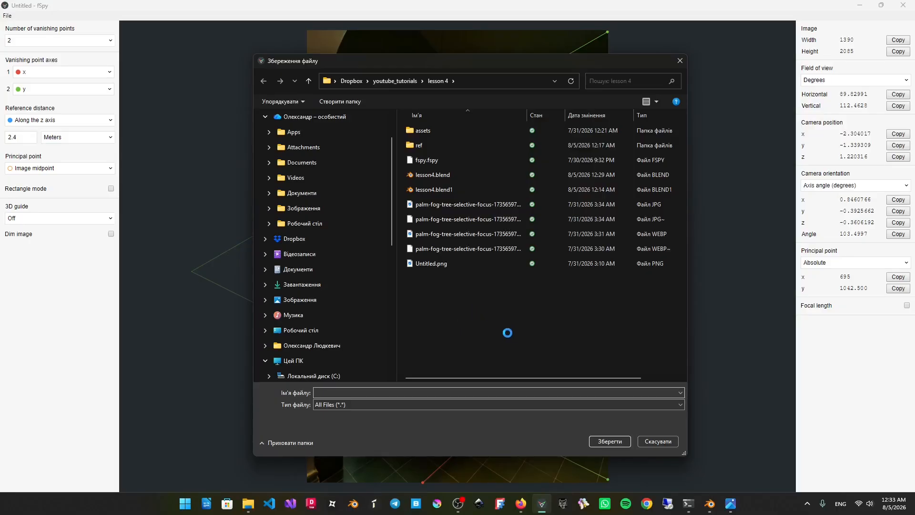
mouse_move(508, 294)
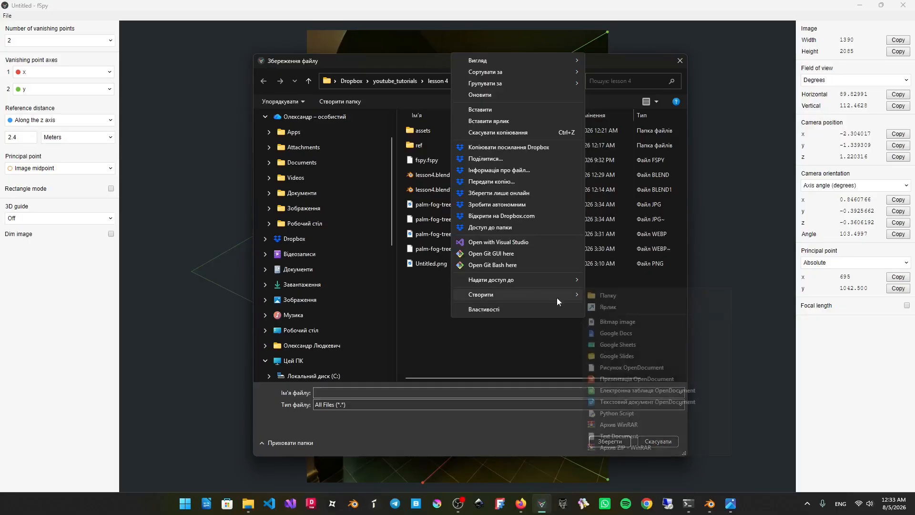
click(598, 292)
text(new)
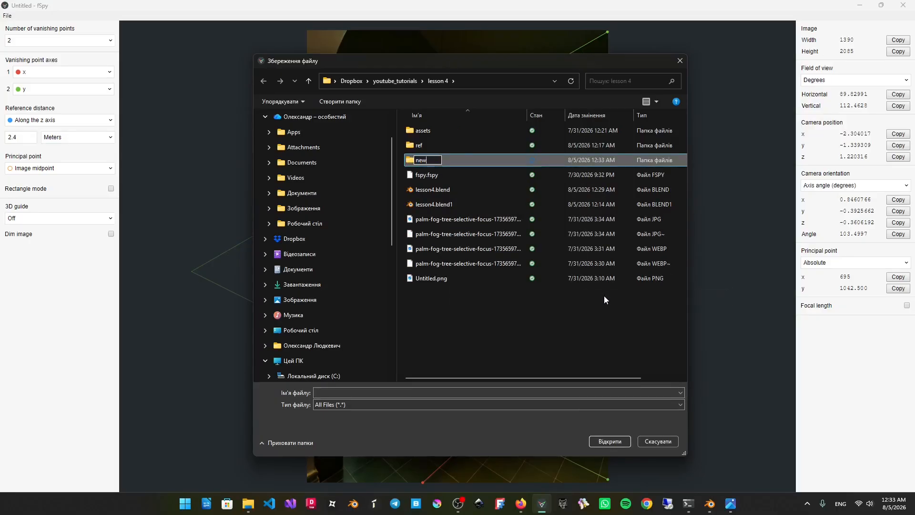
key(Return)
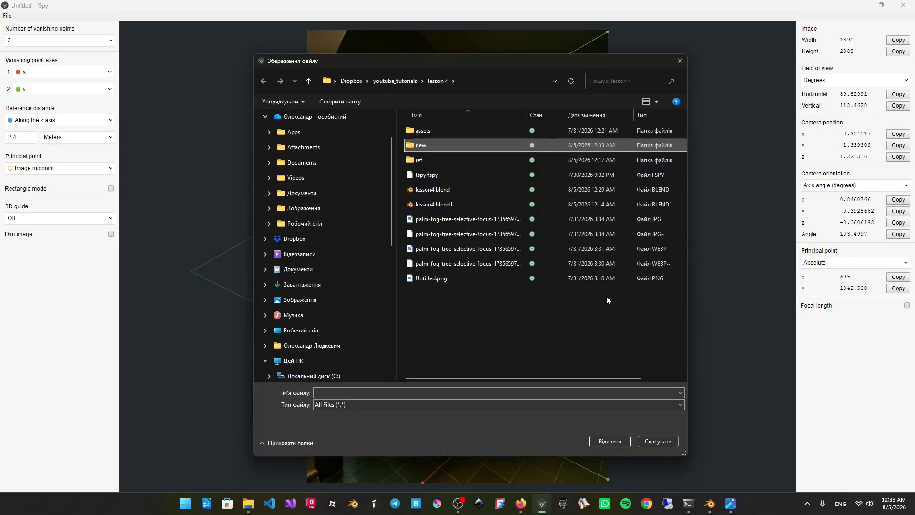
Save the fSpy project as new inside the new folder.
double_click(450, 145)
click(376, 390)
text(new)
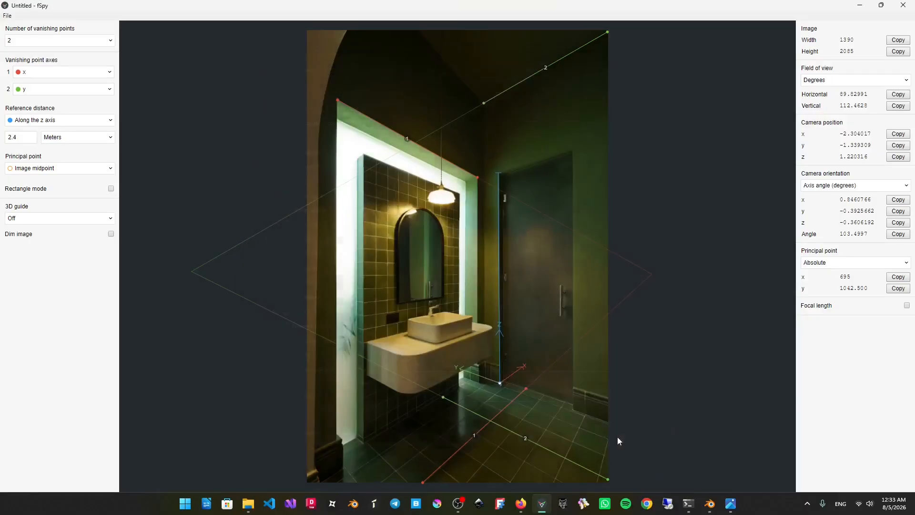
click(614, 440)
Switch to the unsaved Blender scene and import new.fspy from the Dropbox folder youtube_tutorials\lesson 4\new with its background image.
click(710, 505)
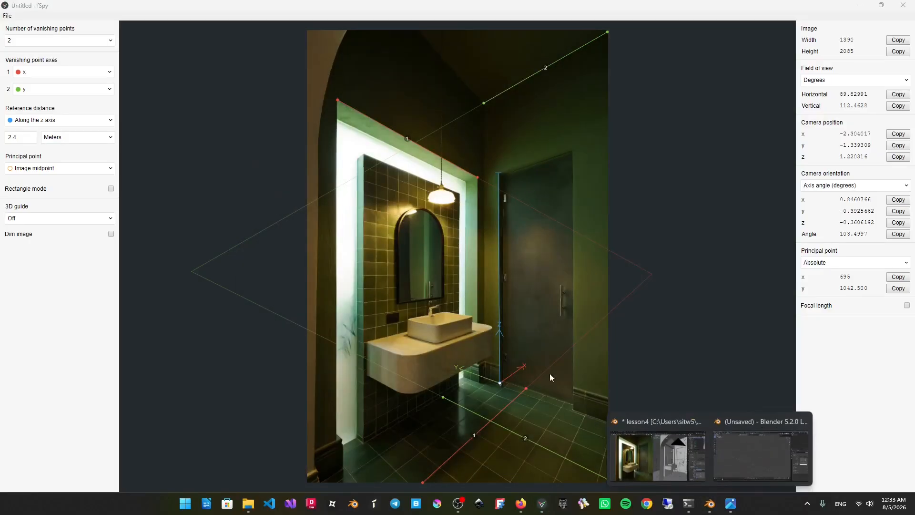
click(751, 461)
click(19, 19)
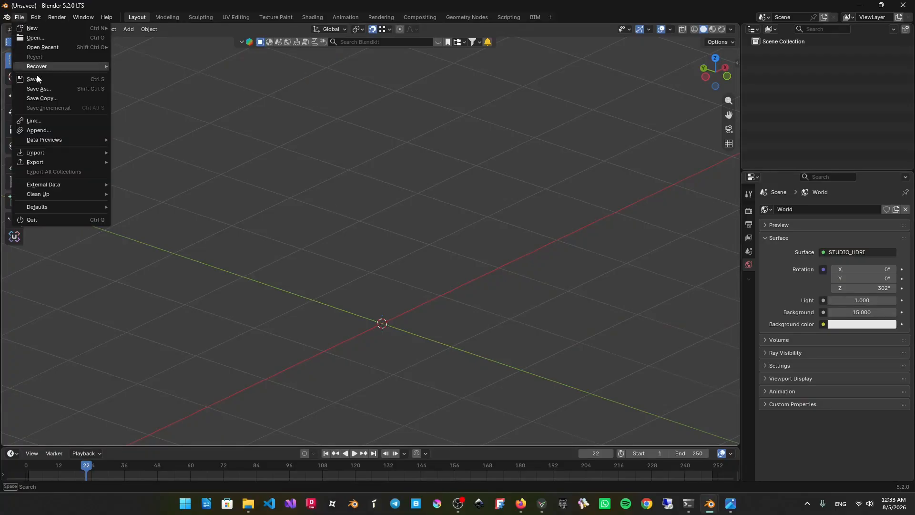
mouse_move(36, 153)
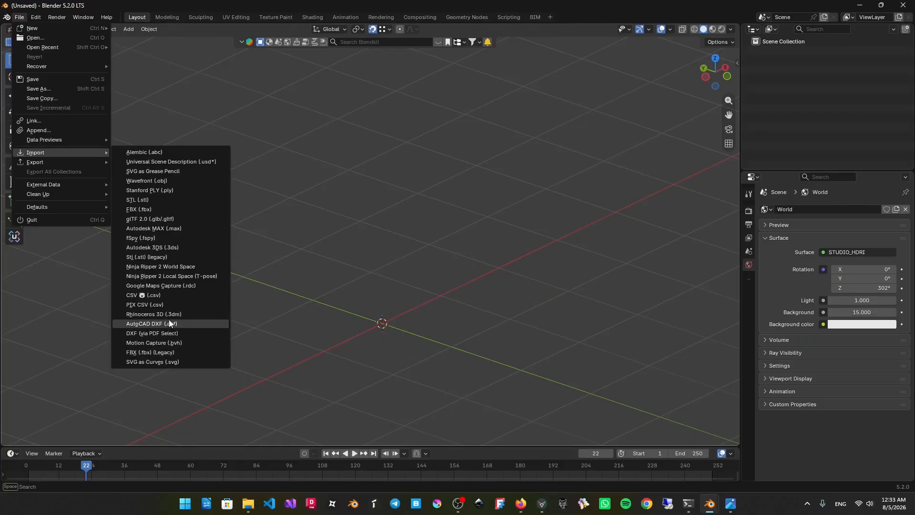
click(156, 238)
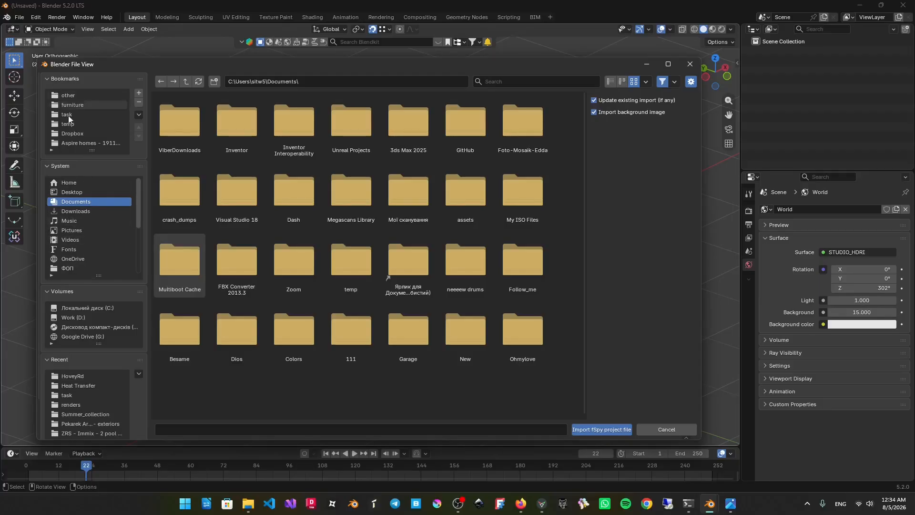
click(90, 134)
double_click(239, 137)
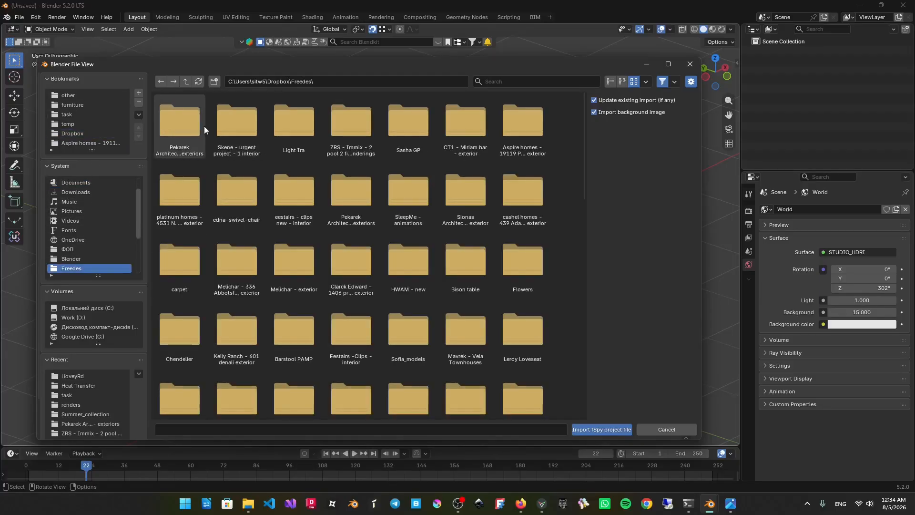
click(187, 81)
double_click(297, 134)
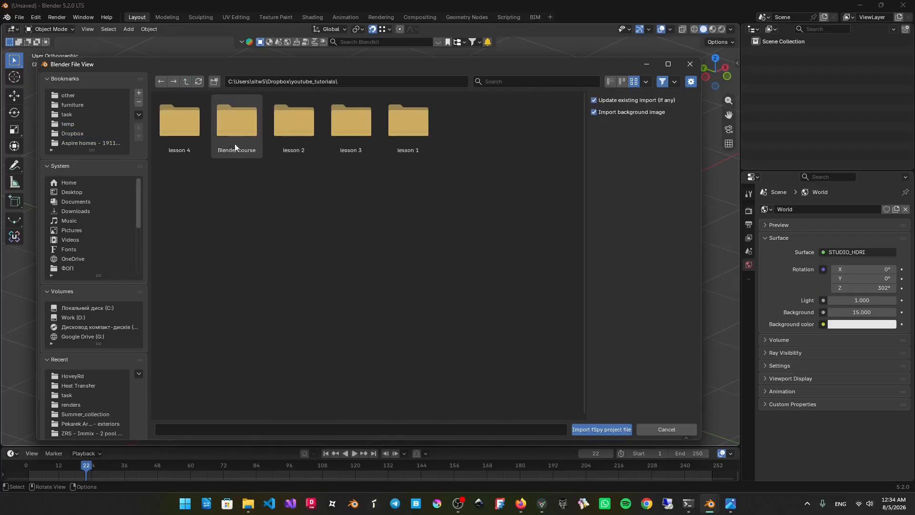
double_click(184, 131)
double_click(188, 128)
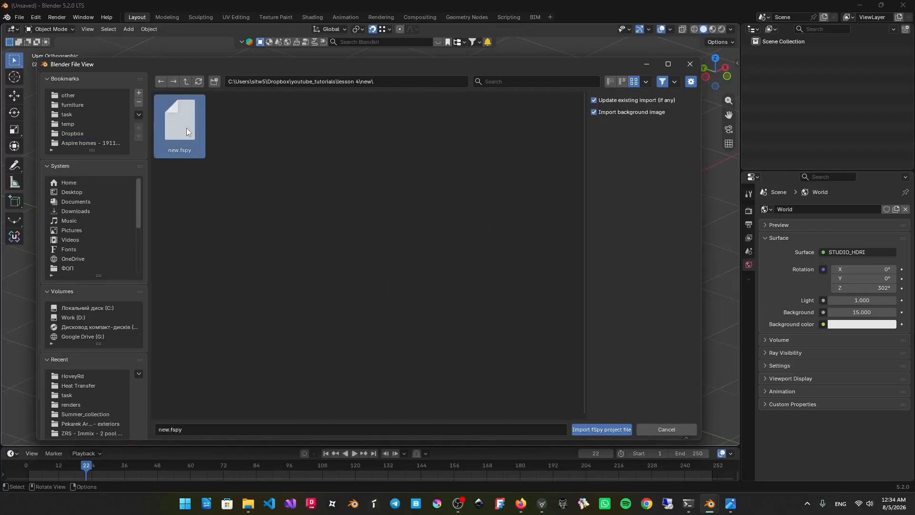
double_click(187, 128)
Examine how the imported camera view lines up the photo's door corner and floor joints with the world origin and axes.
scroll(447, 200, down, 3)
shift+middle_drag(448, 200, 483, 164)
scroll(459, 197, up, 2)
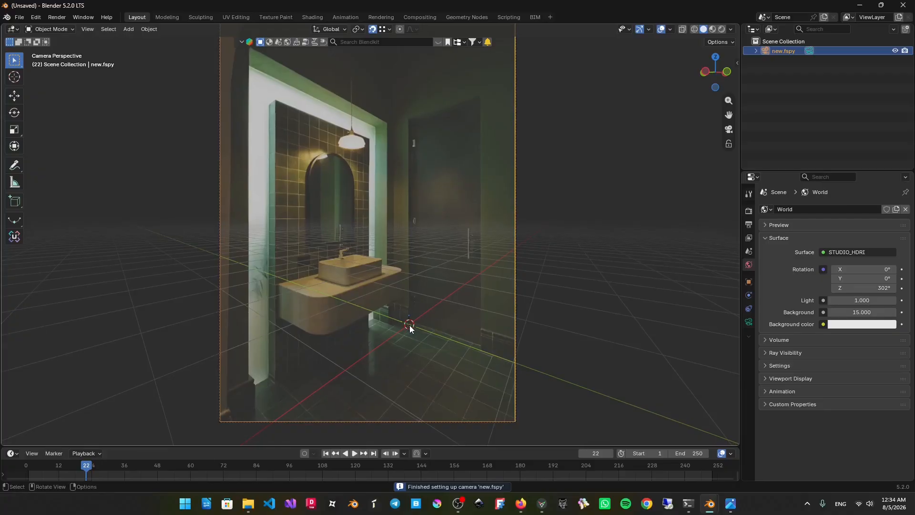
scroll(409, 324, up, 5)
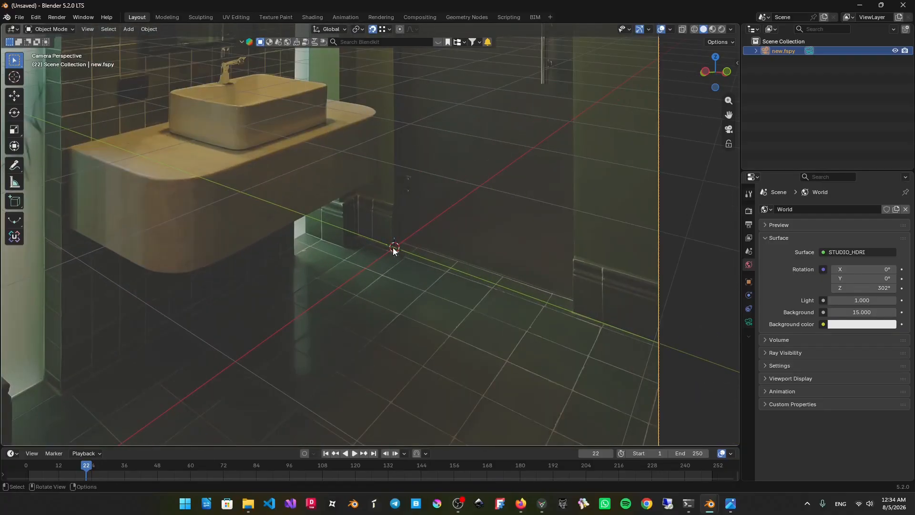
scroll(394, 250, down, 5)
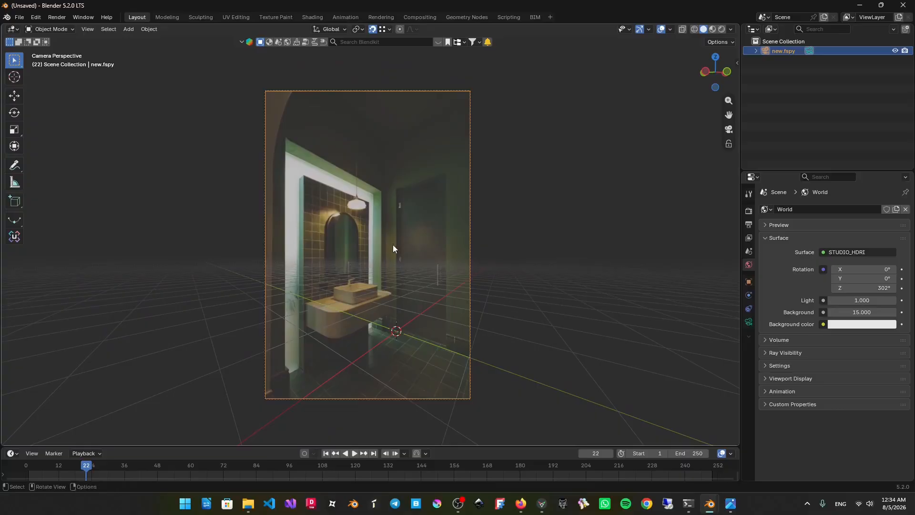
middle_drag(393, 245, 468, 252)
key(KP_0)
shift+middle_drag(411, 166, 441, 160)
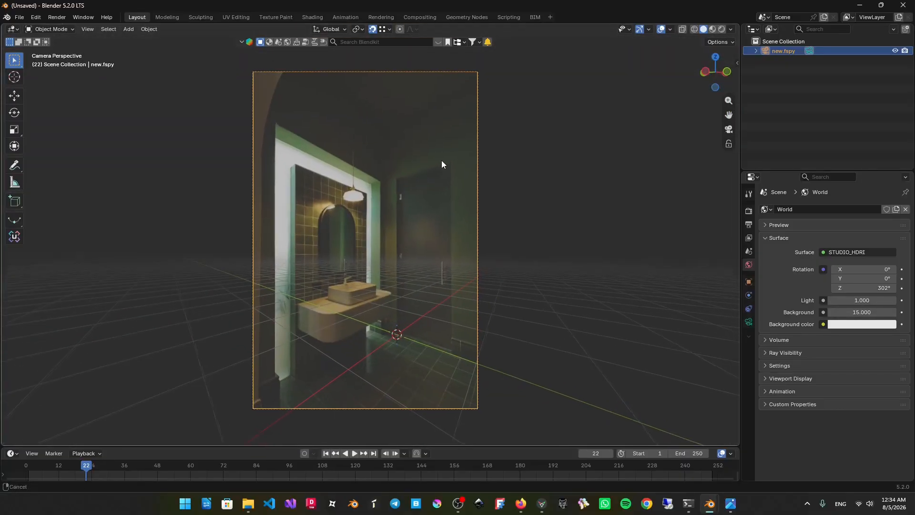
Enable the Screencast Keys display in the 3D viewport.
key(n)
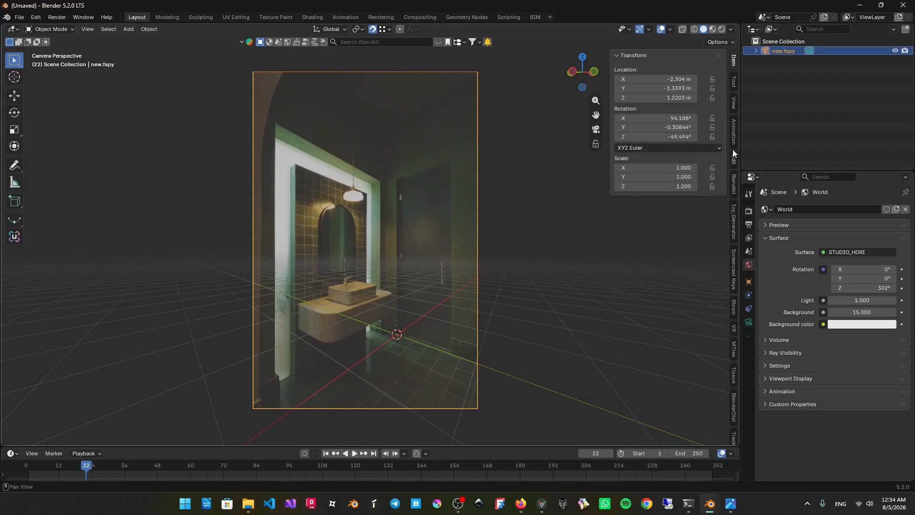
click(735, 272)
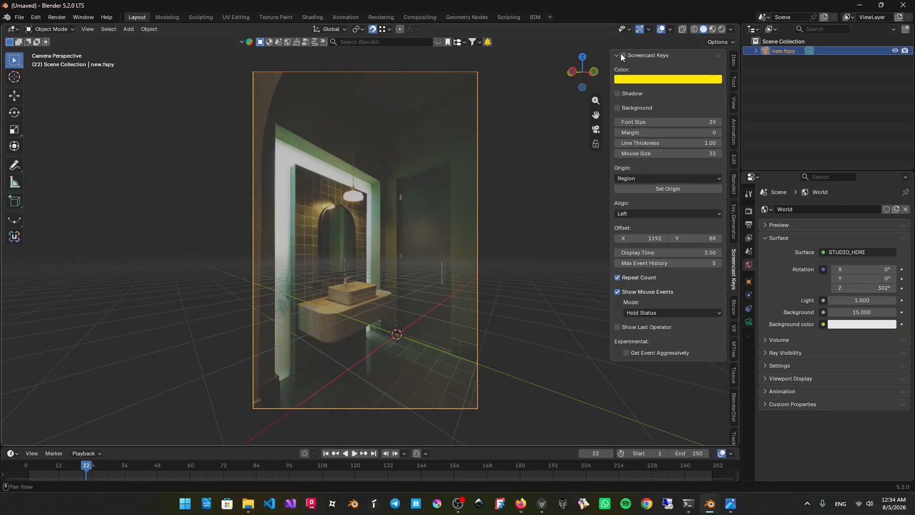
key(n)
shift+middle_drag(460, 183, 492, 186)
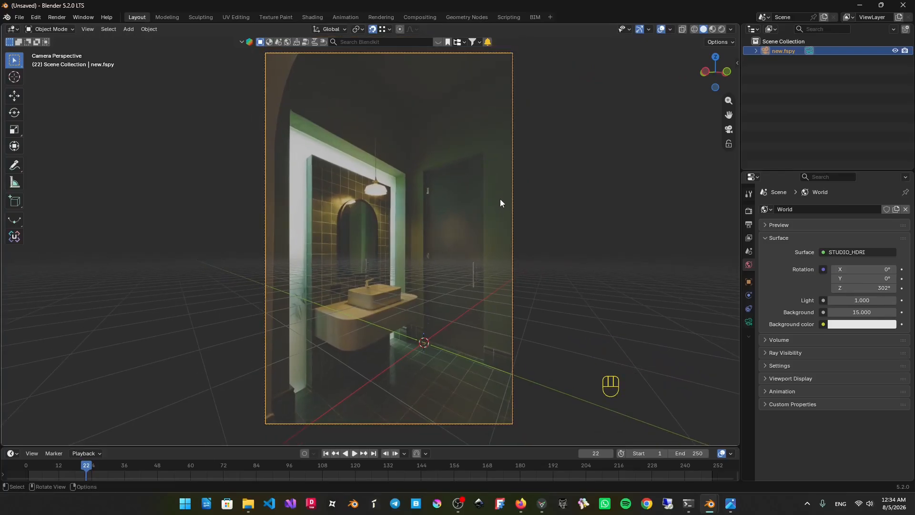
key(shift)
middle_drag(503, 213, 490, 223)
key(KP_0)
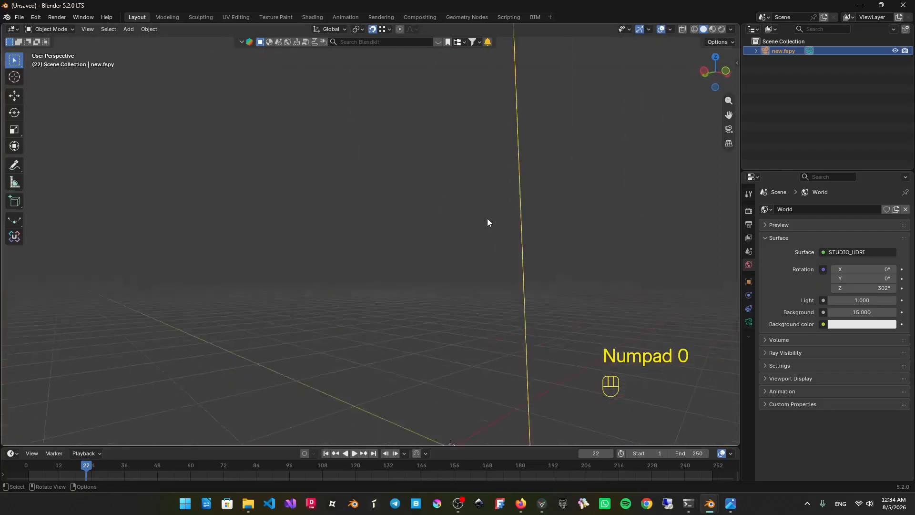
key(shift)
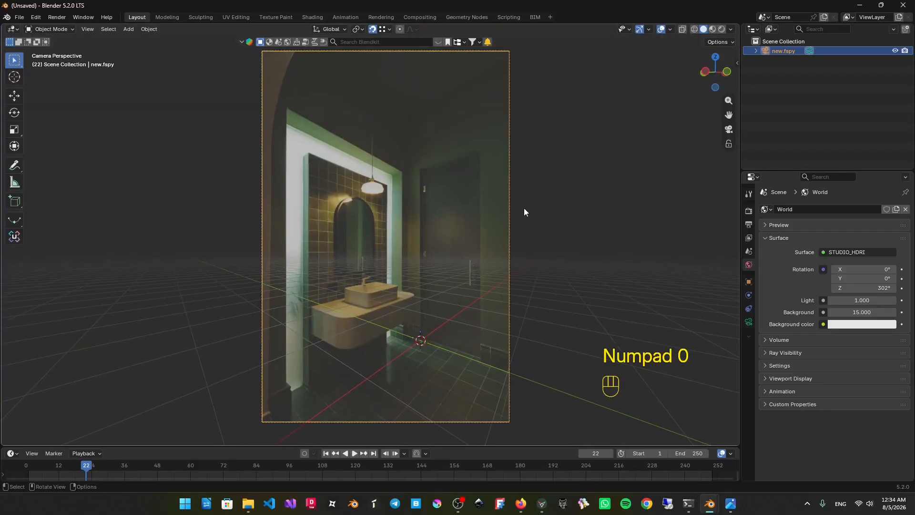
click(504, 252)
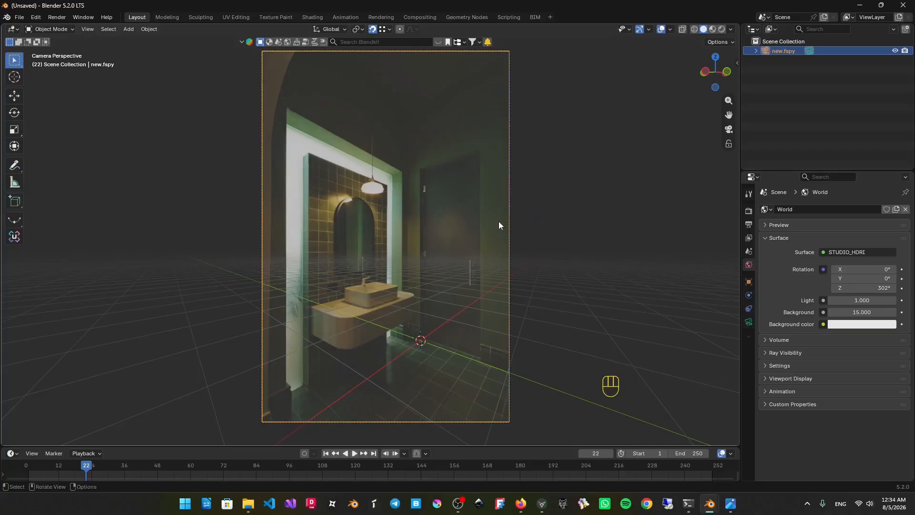
Save the Blender scene as new.blend in the lesson 4\new folder.
click(26, 15)
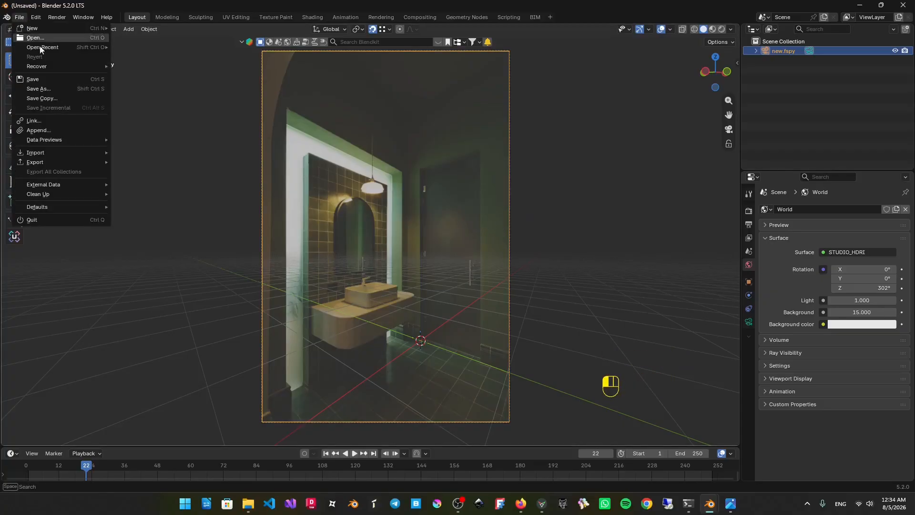
click(51, 87)
click(191, 127)
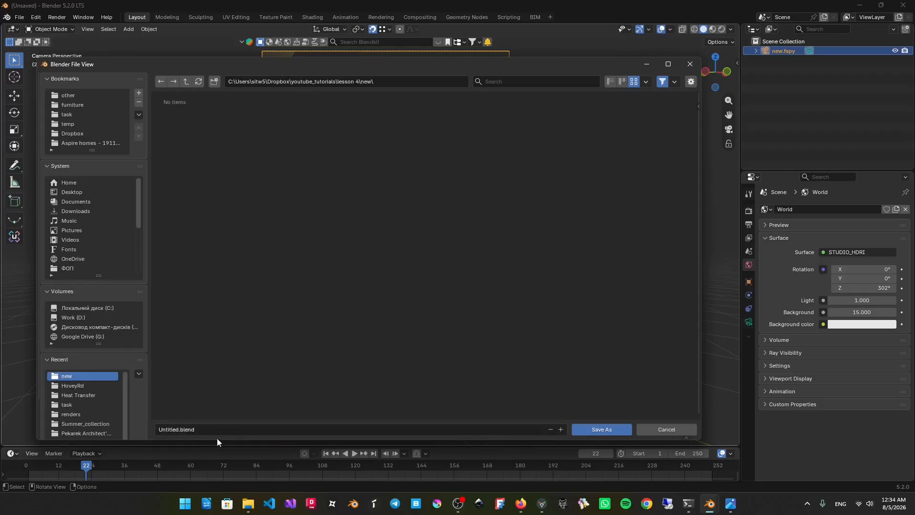
click(179, 430)
click(615, 430)
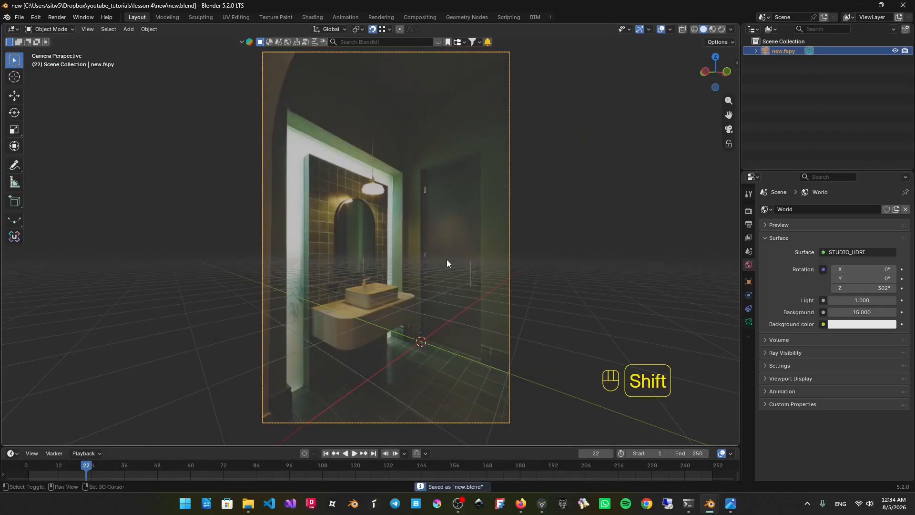
Add a mesh plane at the world origin for the bathroom floor.
shift+middle_drag(456, 240, 453, 228)
key(shift+a)
mouse_move(451, 241)
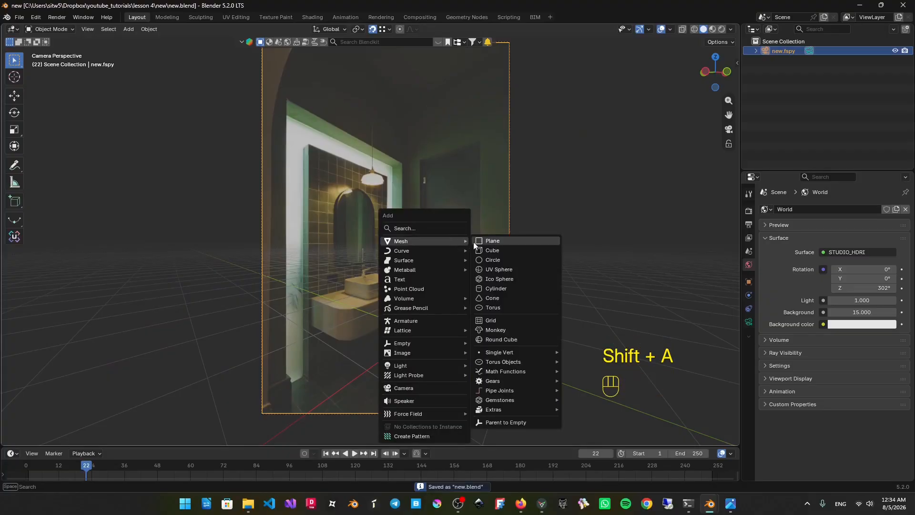
click(489, 241)
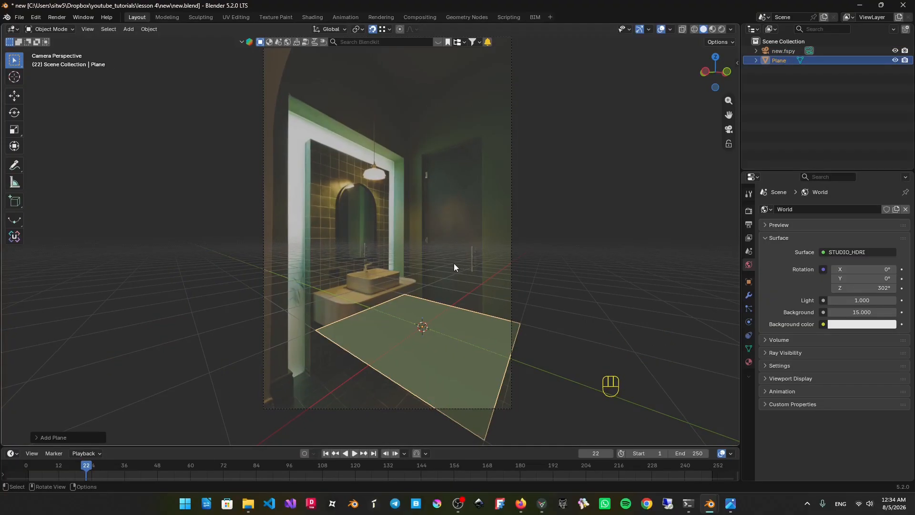
Move the plane in top view so that its corner toward positive X and Y sits exactly on the world origin.
middle_drag(453, 263, 463, 261)
scroll(442, 230, down, 4)
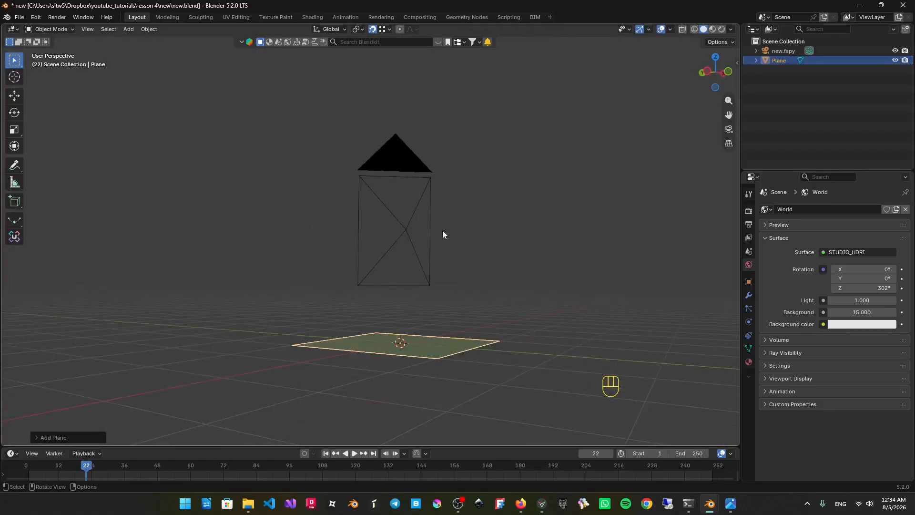
alt+middle_drag(443, 230, 494, 338)
key(g)
click(455, 241)
scroll(396, 153, up, 7)
shift+middle_drag(418, 95, 424, 305)
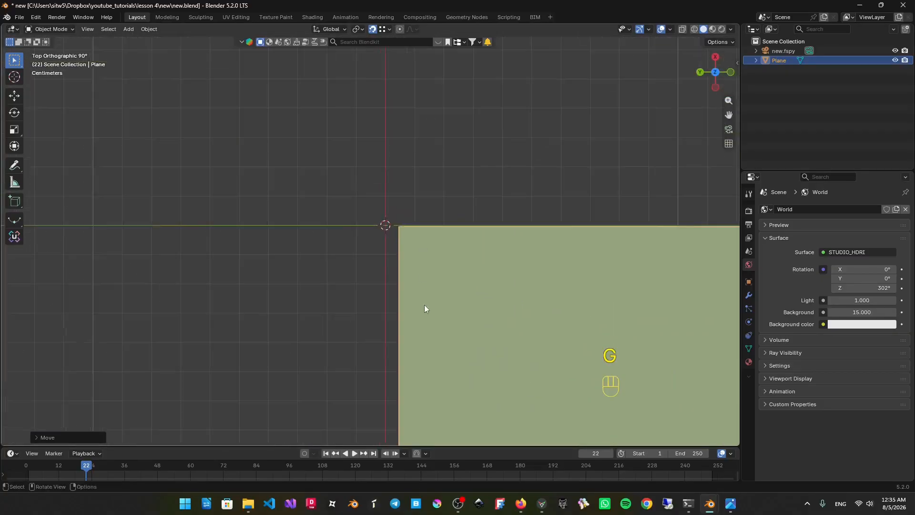
scroll(424, 308, up, 6)
key(g)
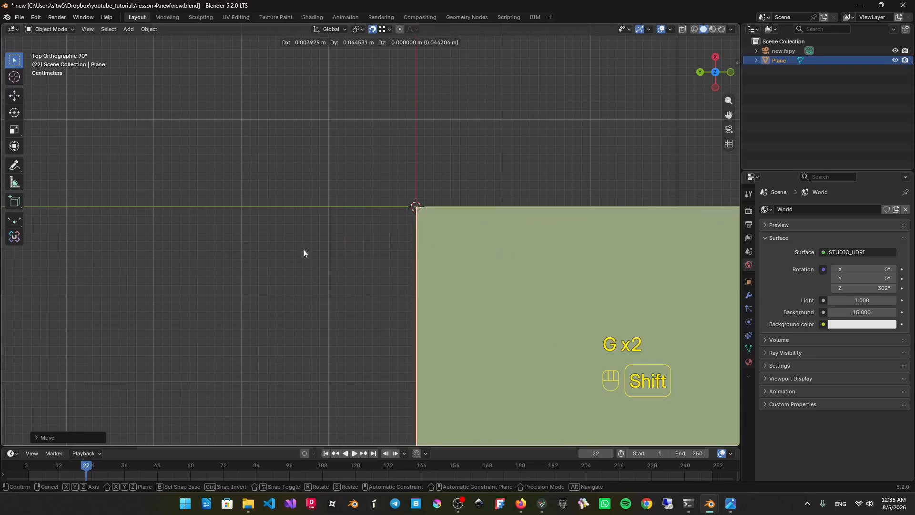
click(303, 249)
In camera view, move the floor plane's negative-X edge inward along X by about 0.12 m.
key(KP_0)
key(Tab)
key(2)
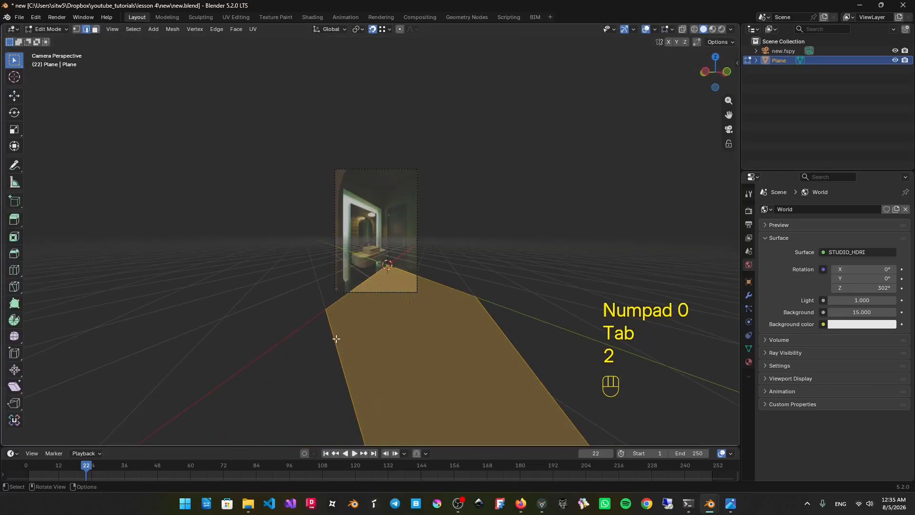
click(340, 336)
scroll(340, 336, up, 2)
key(g)
key(y)
key(x)
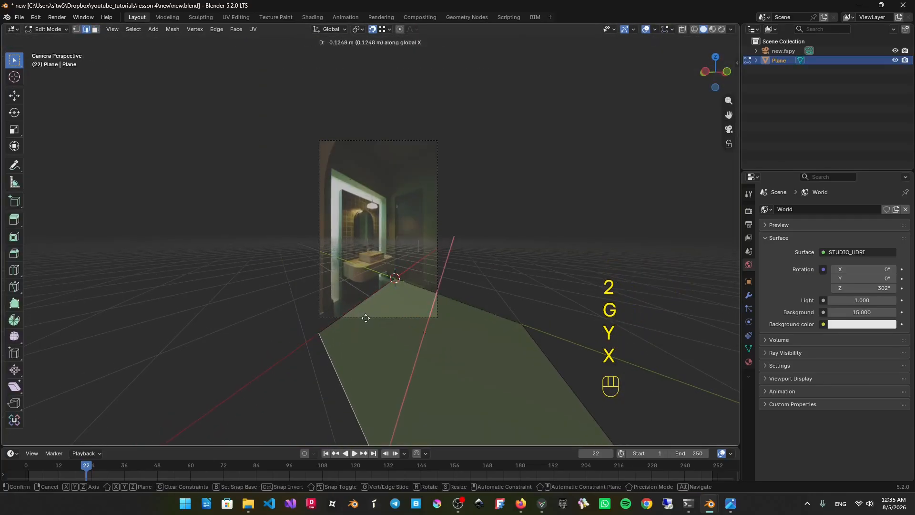
click(366, 319)
Move the floor plane's negative-Y edge inward along Y until it sits just outside the reference photo's frame.
click(555, 368)
key(g)
key(x)
key(y)
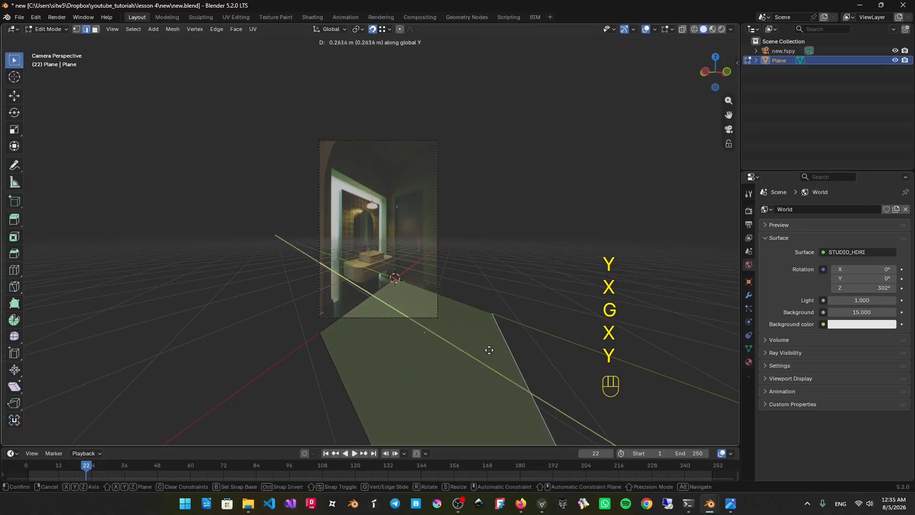
click(428, 327)
scroll(429, 327, up, 4)
shift+middle_drag(484, 331, 452, 272)
key(g)
key(y)
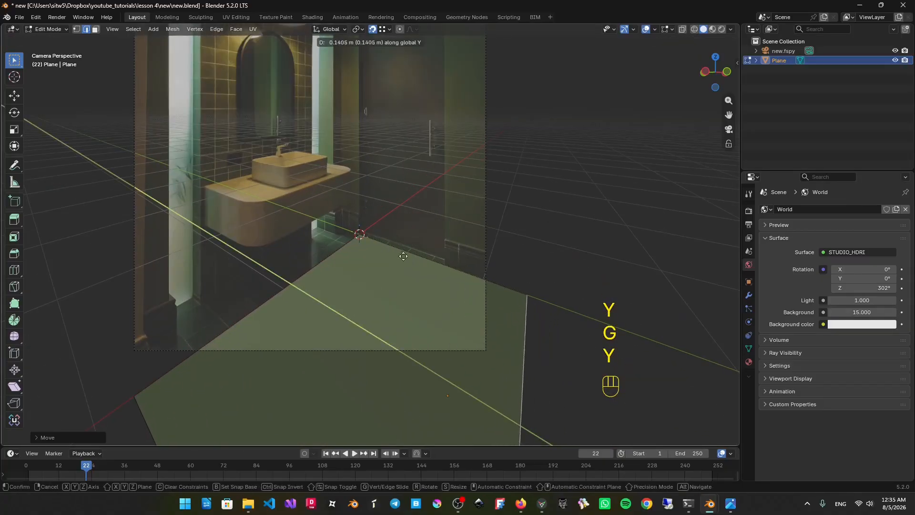
click(404, 256)
scroll(396, 258, down, 3)
scroll(387, 260, up, 1)
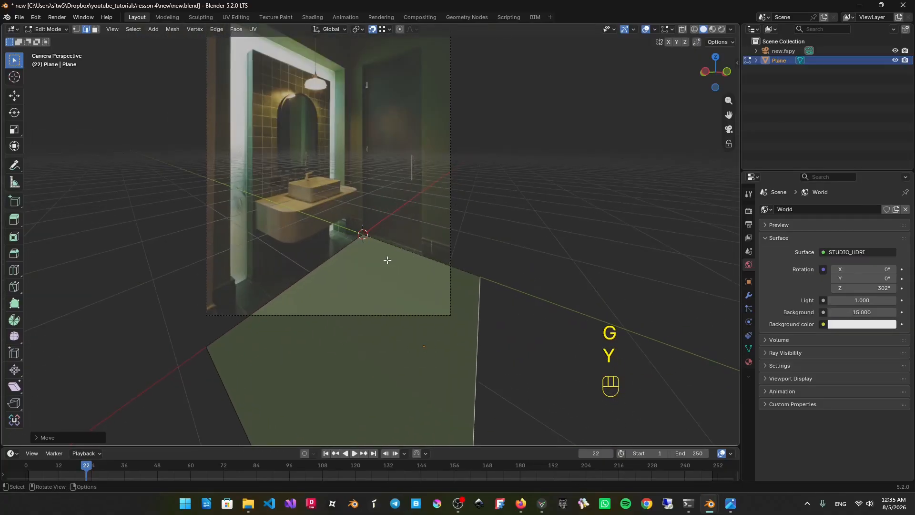
Move the floor edge below the vanity outward along Y to line up with the base of the vanity wall in the photo.
click(338, 243)
shift+click(417, 236)
scroll(365, 262, up, 4)
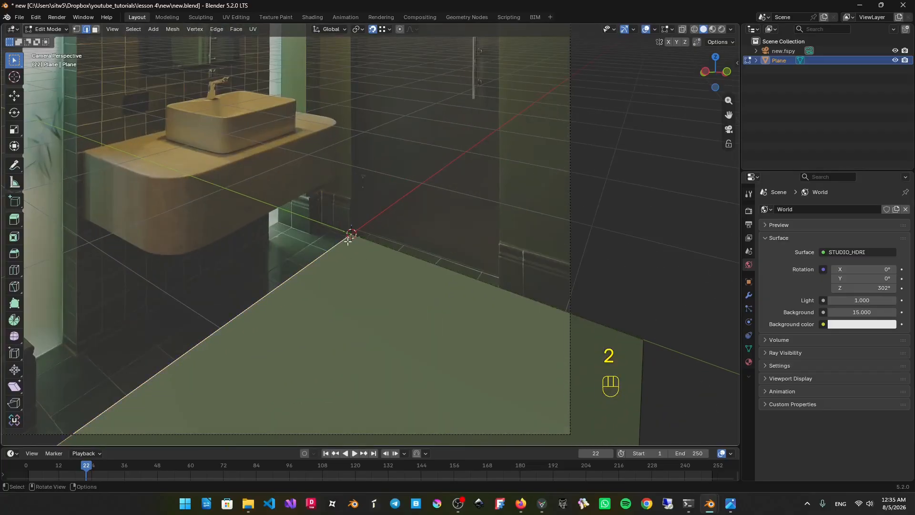
key(g)
key(y)
key(x)
key(y)
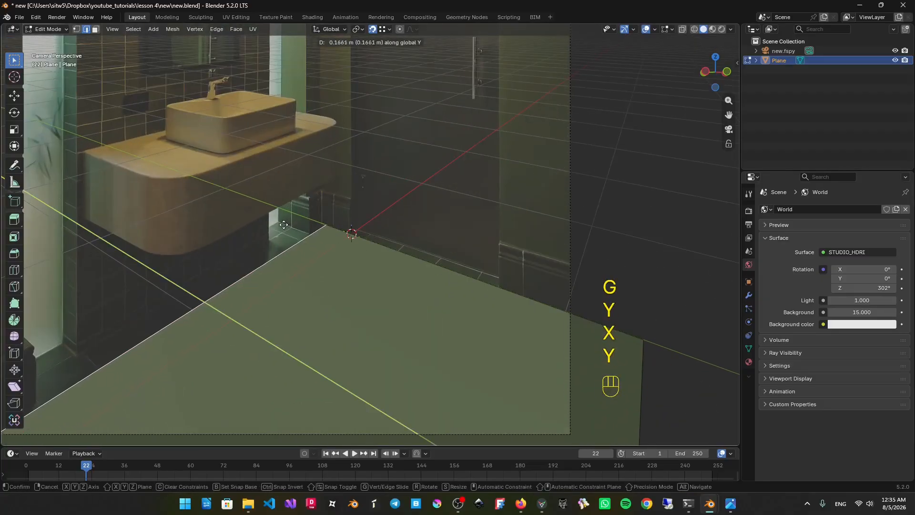
key(shift)
click(164, 196)
scroll(411, 238, down, 3)
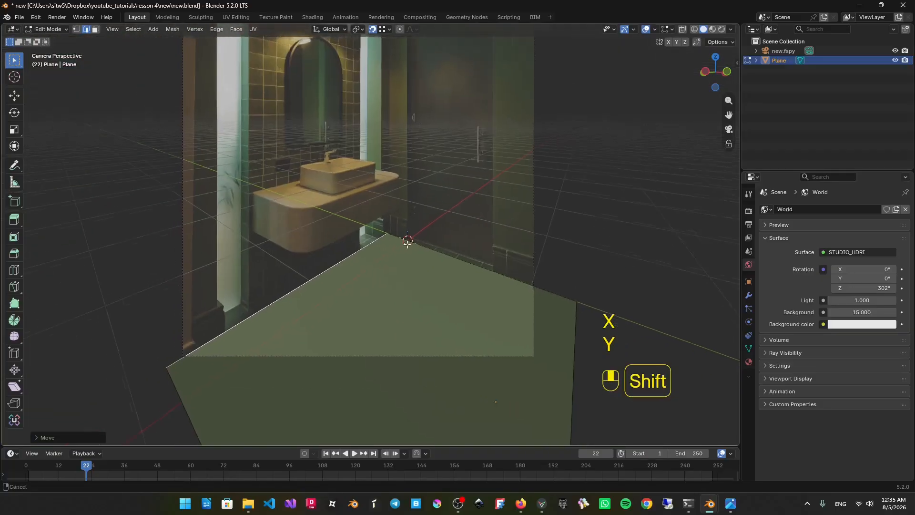
scroll(411, 238, down, 2)
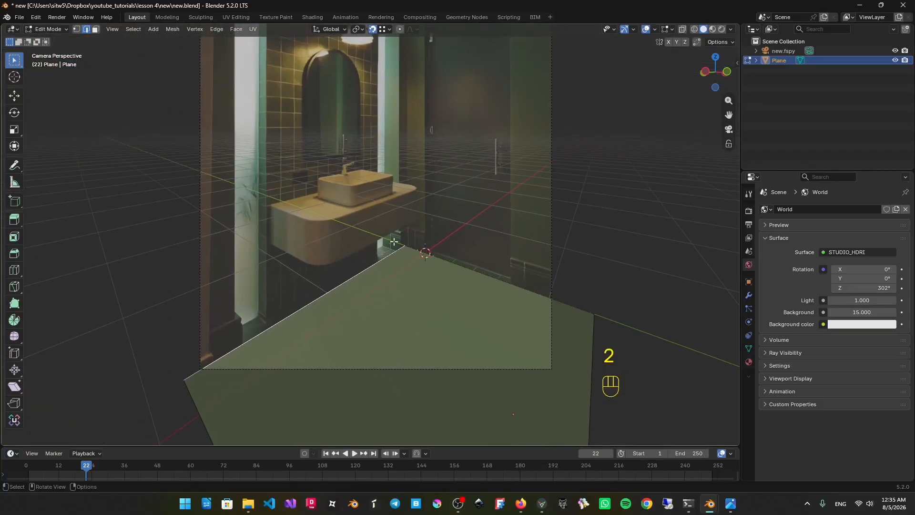
Duplicate the floor's vanity-side and door-side edges in place and separate the copies into their own object.
shift+middle_drag(395, 241, 429, 280)
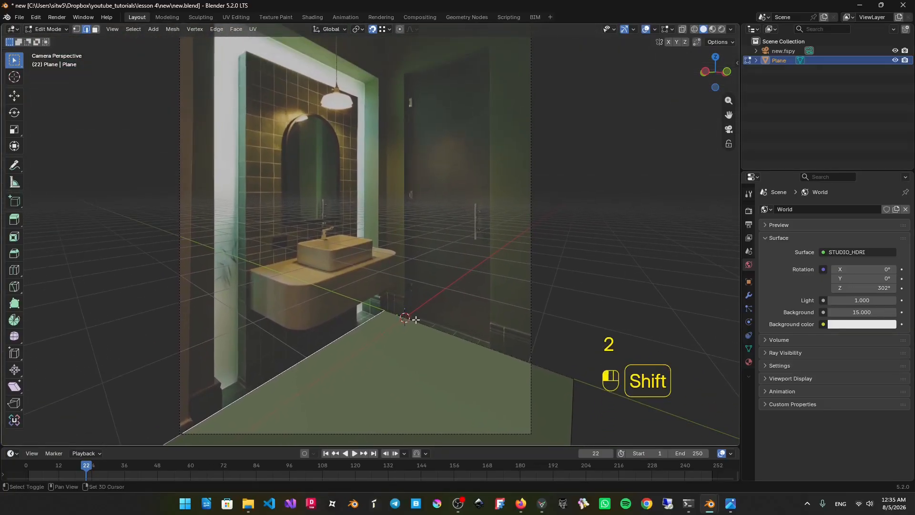
shift+click(416, 319)
key(shift+d)
right_click(431, 229)
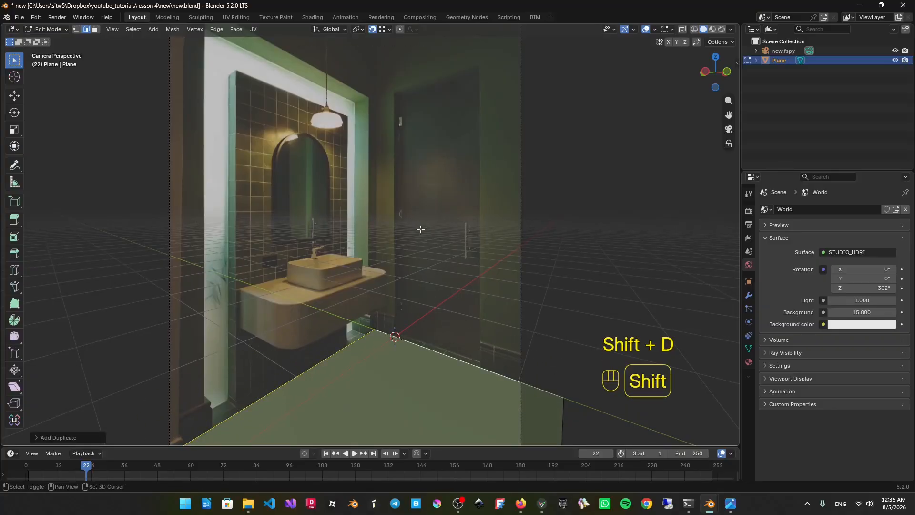
shift+middle_drag(421, 229, 498, 196)
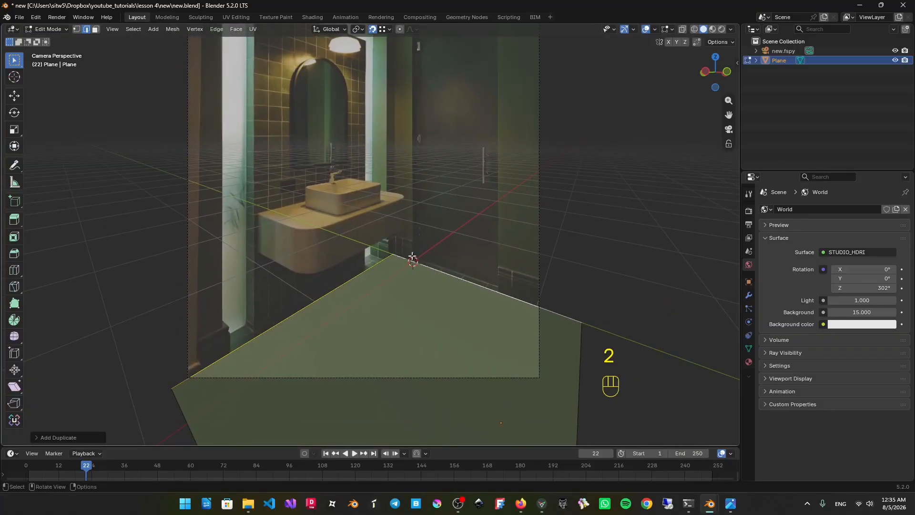
click(422, 257)
key(ctrl+z)
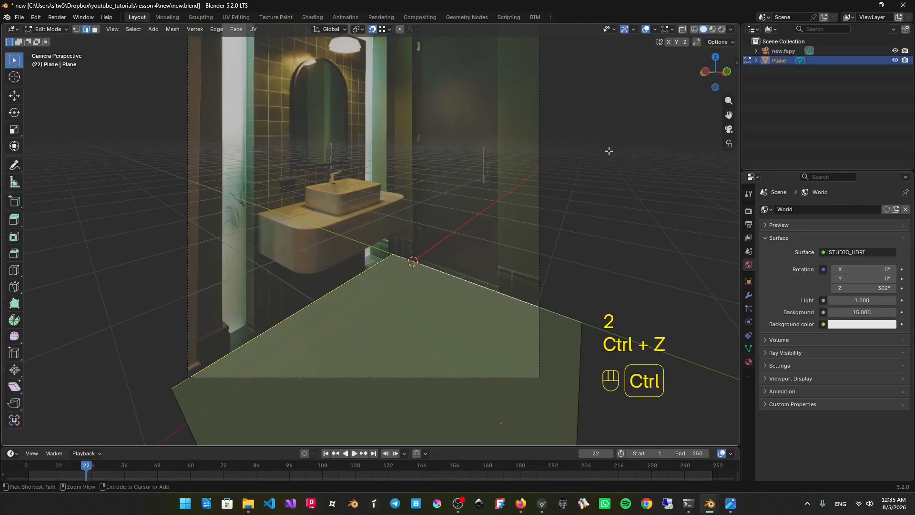
key(p)
click(583, 168)
key(Tab)
key(g)
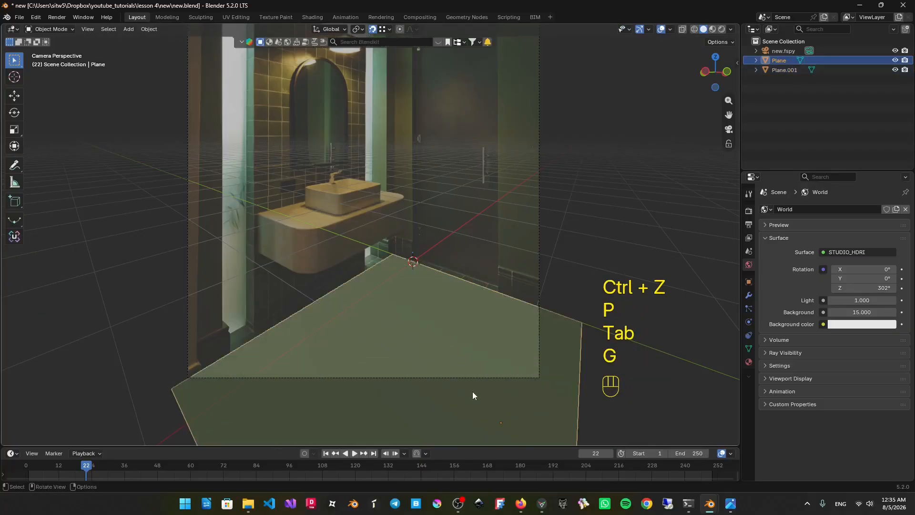
Rename the plane object floor and the separated edges object walls.
double_click(778, 60)
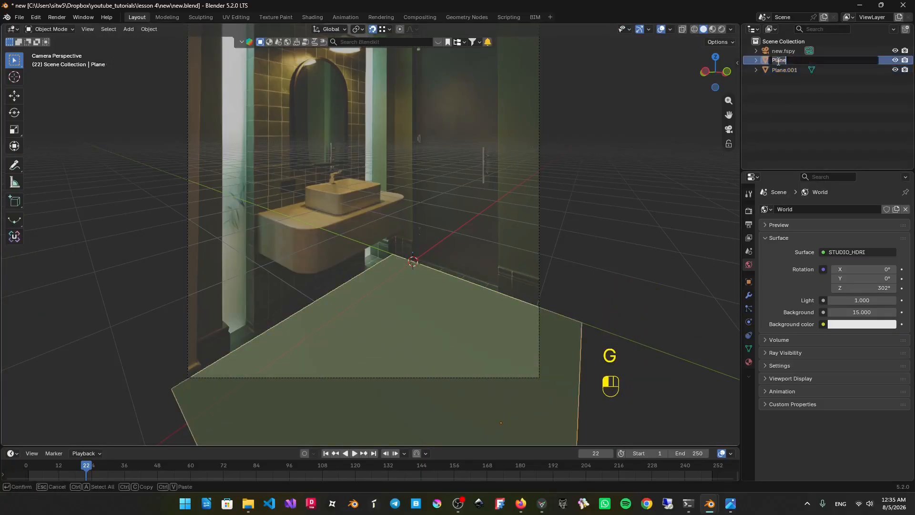
text(floor)
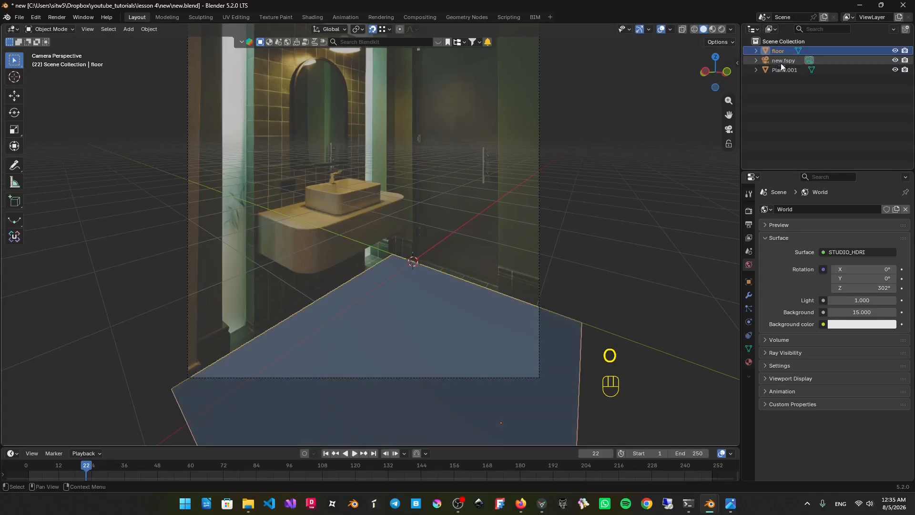
key(Return)
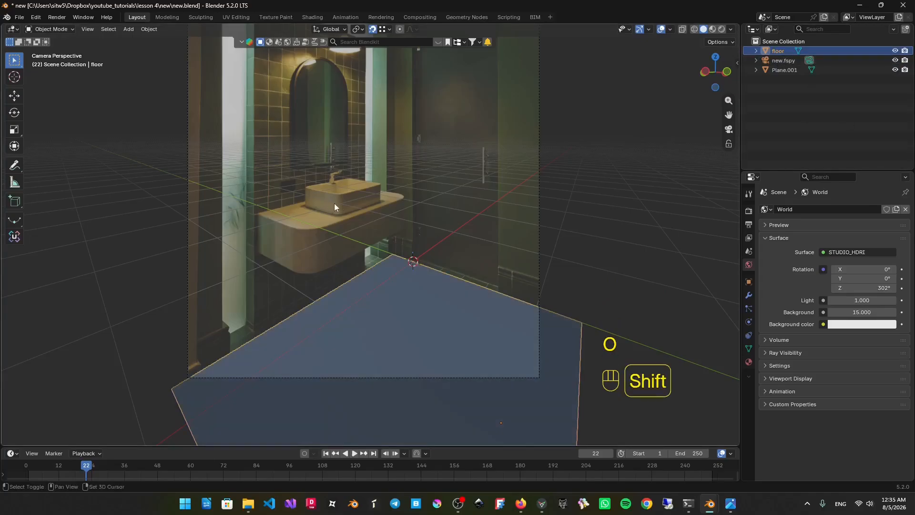
click(795, 69)
key(Tab)
key(a)
key(q)
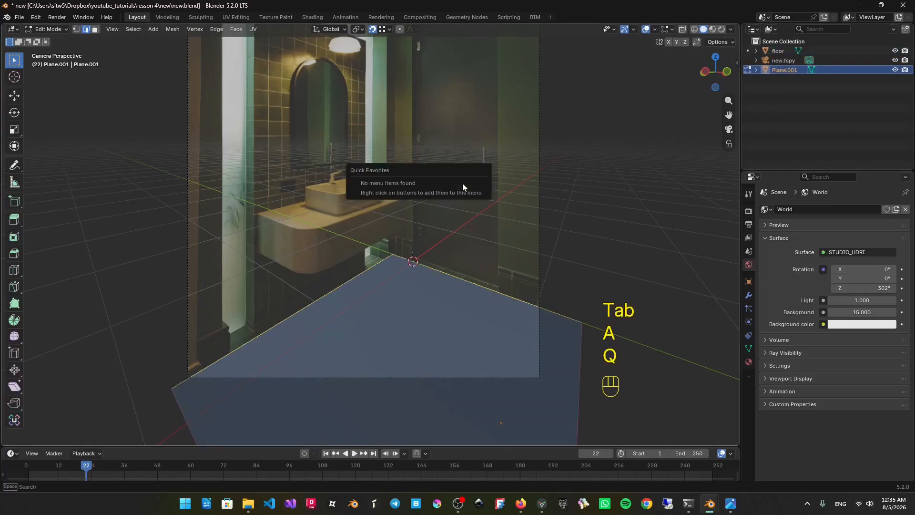
double_click(782, 69)
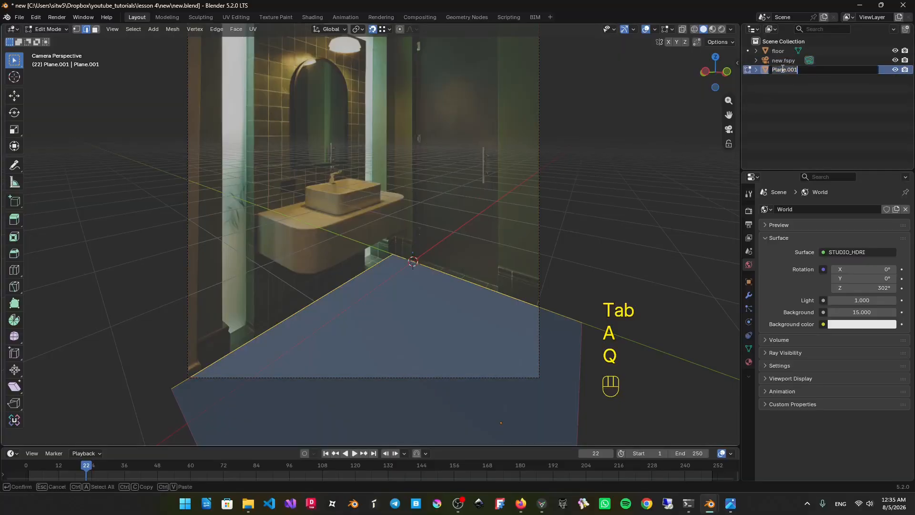
text(walls)
key(Return)
Extrude all edges of the walls object upward along Z to form the two wall faces.
key(Tab)
key(Tab)
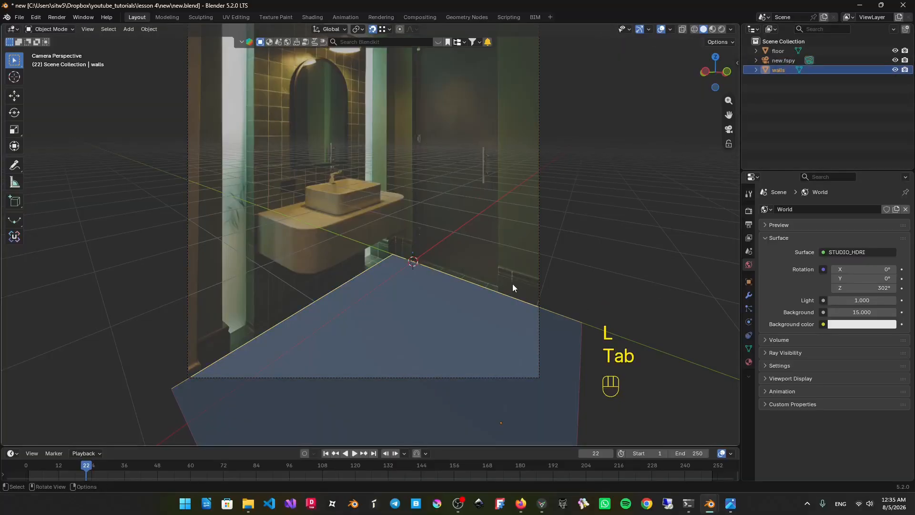
key(a)
key(w)
shift+right_click(505, 234)
shift+middle_drag(511, 233, 495, 303)
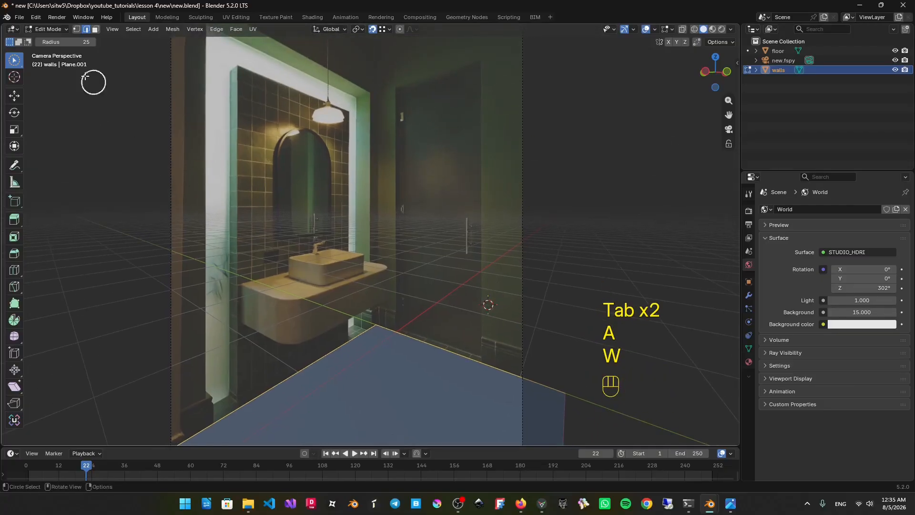
drag(14, 61, 56, 81)
shift+middle_drag(448, 241, 442, 243)
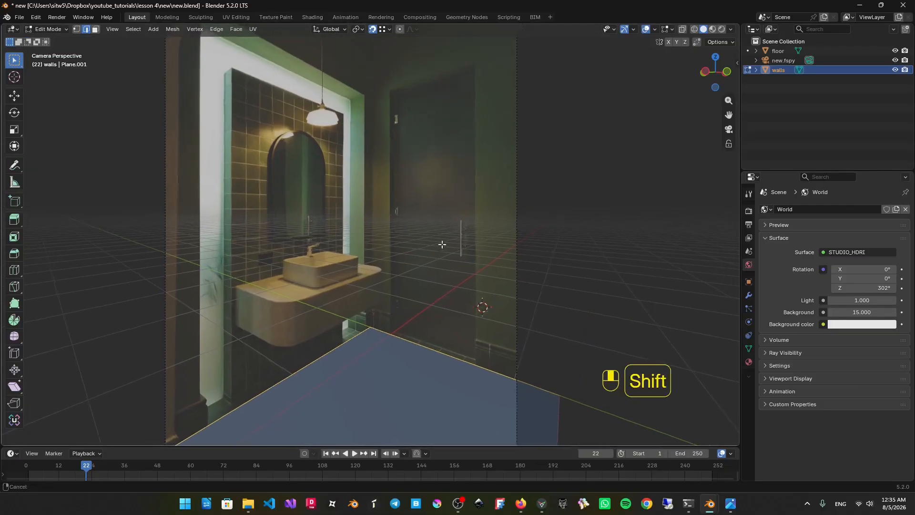
key(e)
key(z)
key(z)
click(419, 144)
Raise the top edges of the walls along Z to the height of the ceiling corner in the photo.
scroll(312, 172, down, 2)
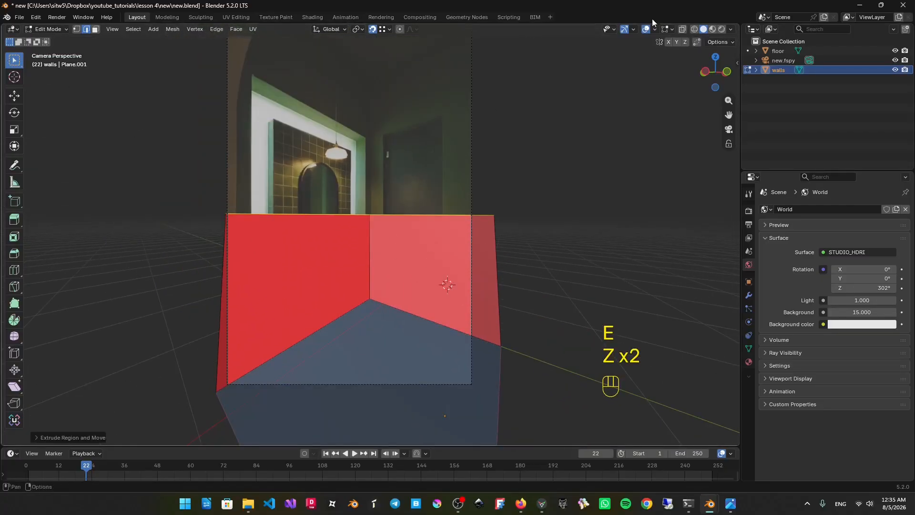
shift+middle_drag(346, 215, 373, 213)
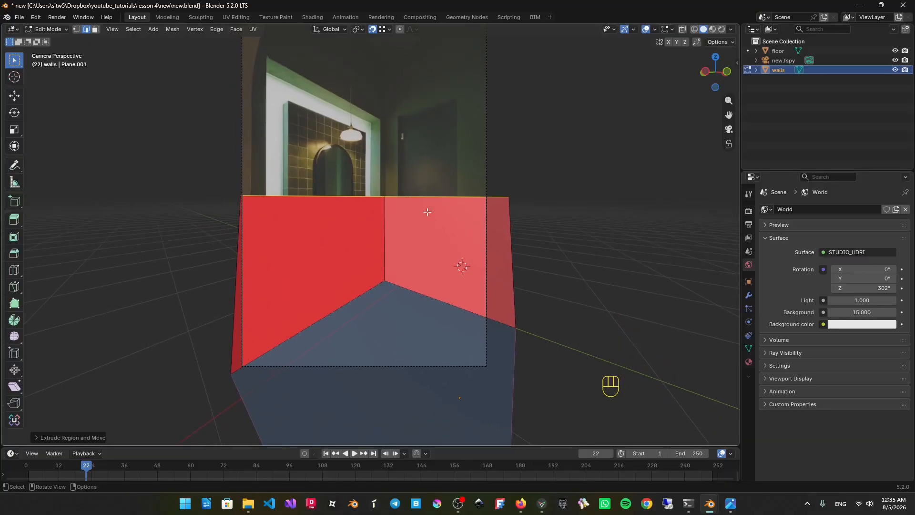
key(g)
key(z)
key(g)
key(z)
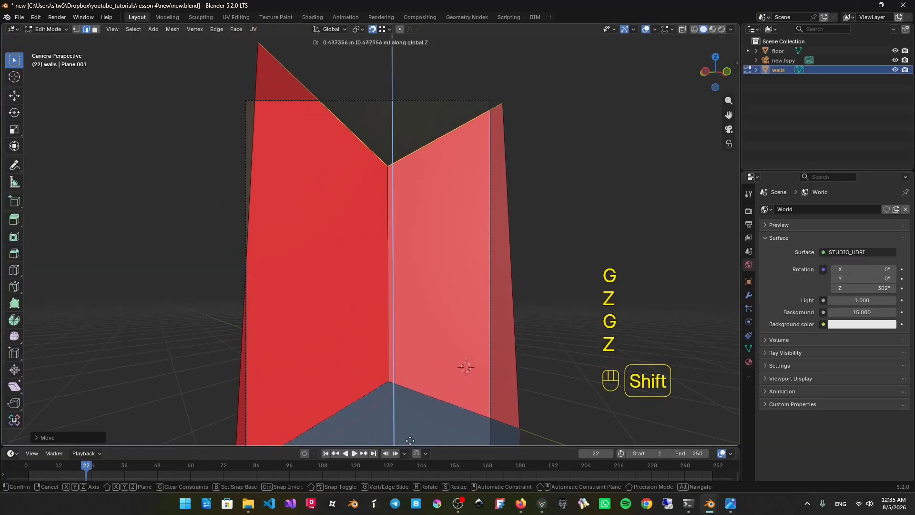
click(468, 144)
Display the scene in wireframe to compare the walls with the photo, and return to Object Mode.
key(shift+z)
shift+middle_drag(372, 197, 380, 131)
mouse_move(435, 150)
shift+middle_down()
mouse_move(424, 181)
mouse_move(427, 154)
shift+middle_up()
key(z)
key(z)
key(Tab)
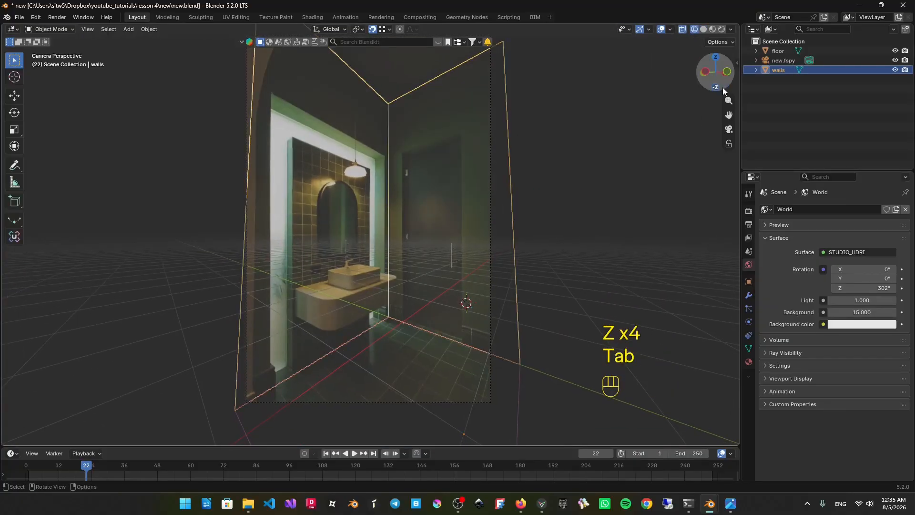
Set the X rotation of the new.fspy camera to 90°.
click(791, 60)
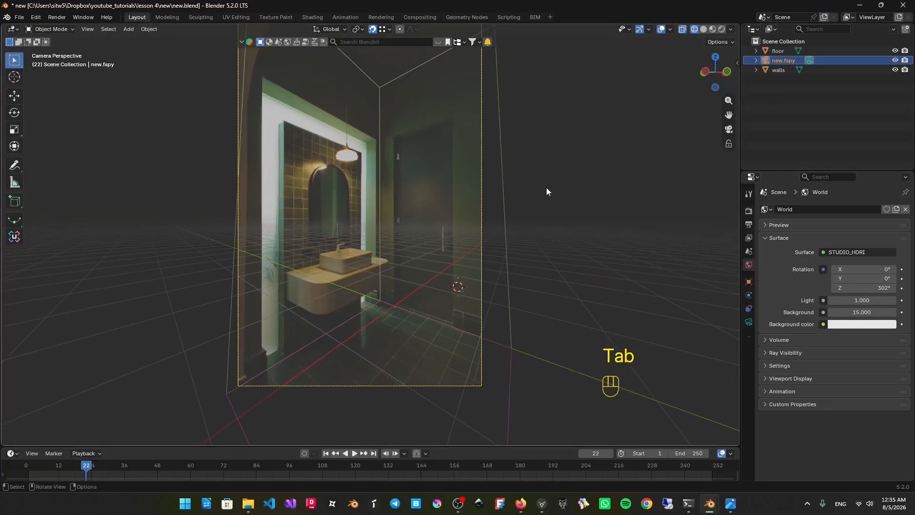
key(n)
click(735, 61)
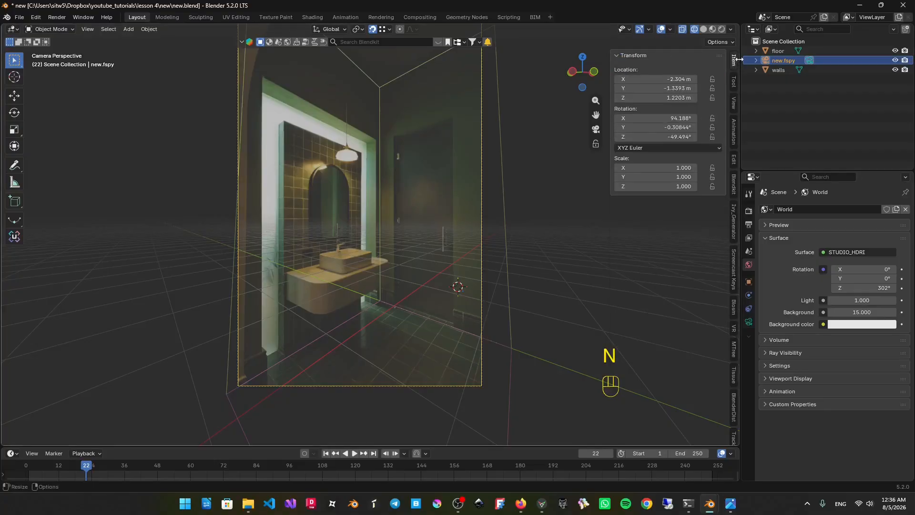
click(681, 118)
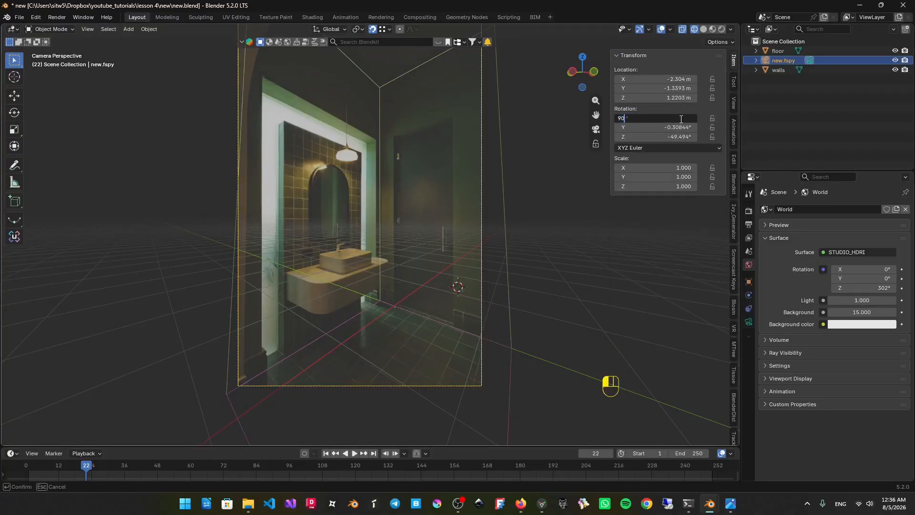
key(Return)
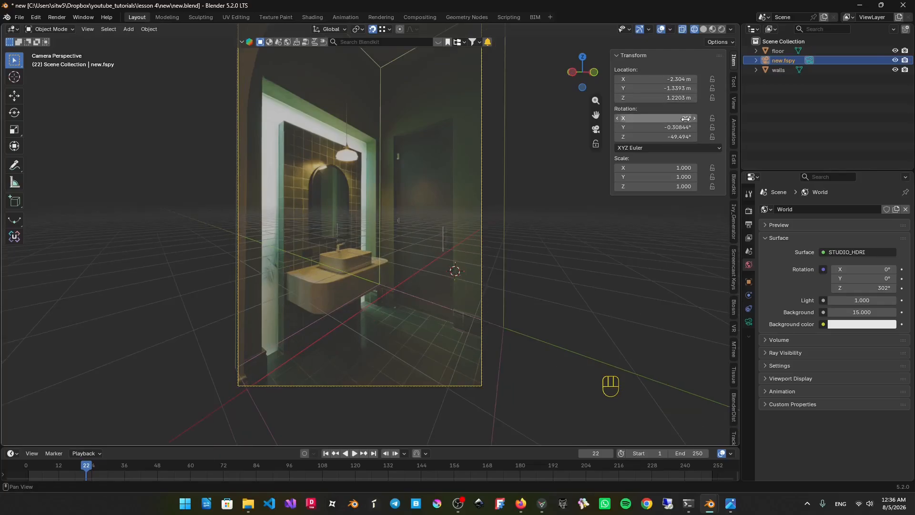
Set the camera's vertical lens shift (Shift Y) to 0.047 to realign the floor and wall lines with the photo.
shift+middle_drag(462, 165, 465, 236)
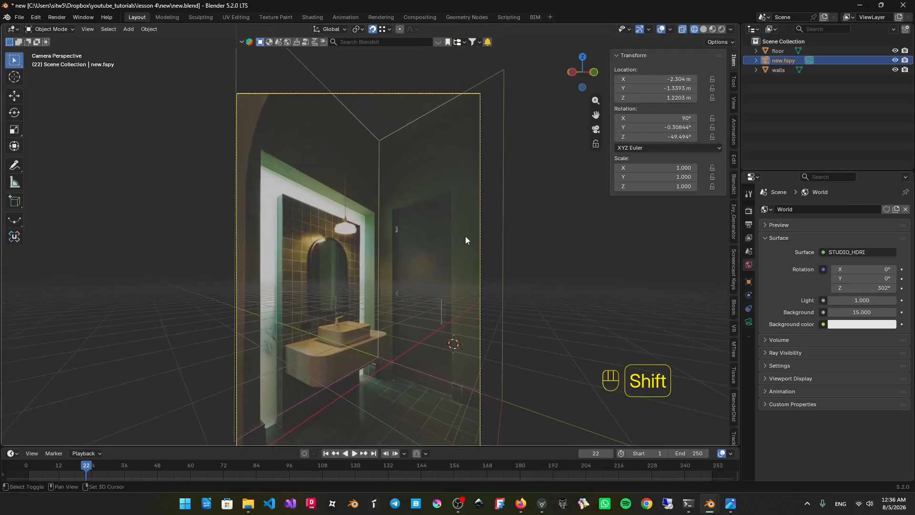
shift+middle_drag(382, 255, 383, 163)
shift+middle_drag(419, 236, 414, 226)
scroll(411, 248, up, 4)
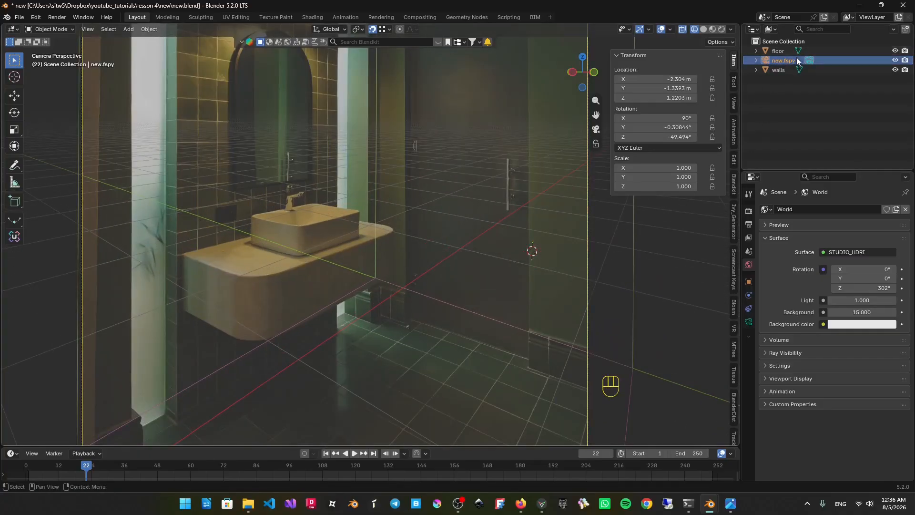
click(749, 322)
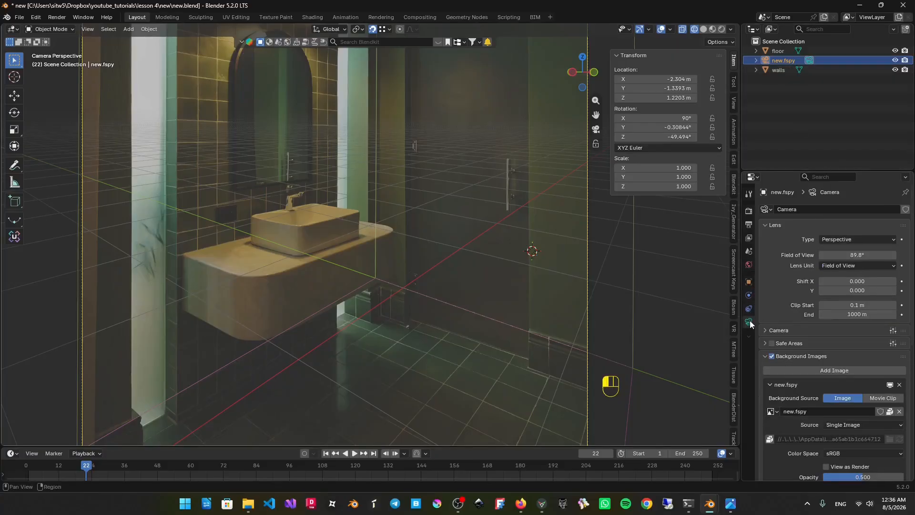
drag(822, 290, 843, 290)
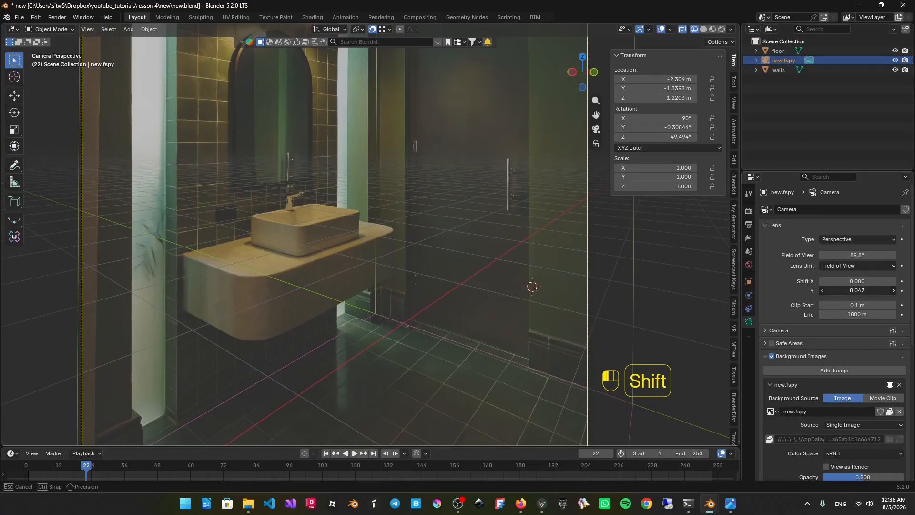
scroll(428, 267, down, 2)
shift+middle_drag(454, 154, 455, 369)
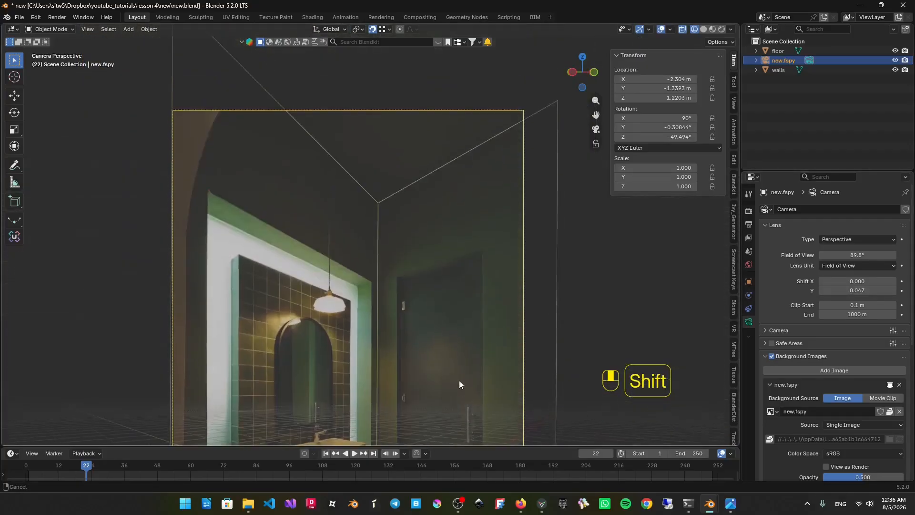
Compare the walls with the photo in solid and wireframe display, and save the file.
shift+middle_drag(421, 256, 407, 217)
key(z)
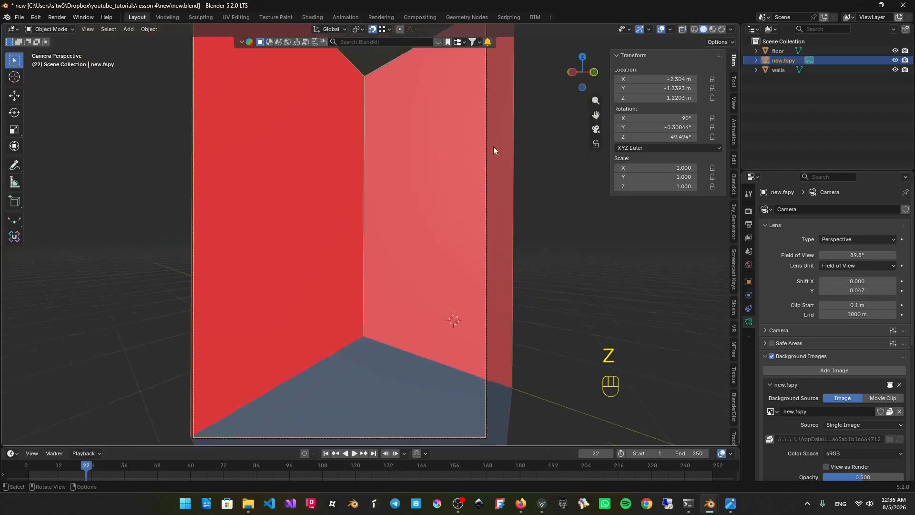
click(420, 181)
key(z)
key(ctrl+s)
Display the scene in solid shading with the walls object selected, and hide the transform sidebar.
mouse_move(326, 199)
shift+middle_down()
mouse_move(338, 166)
mouse_move(414, 165)
mouse_move(476, 134)
shift+middle_up()
key(z)
click(540, 180)
key(n)
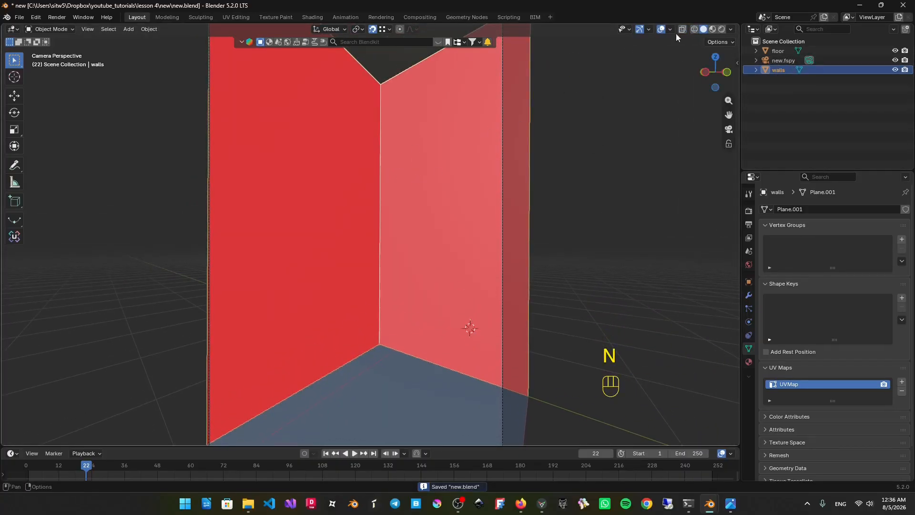
shift+middle_drag(420, 146, 441, 135)
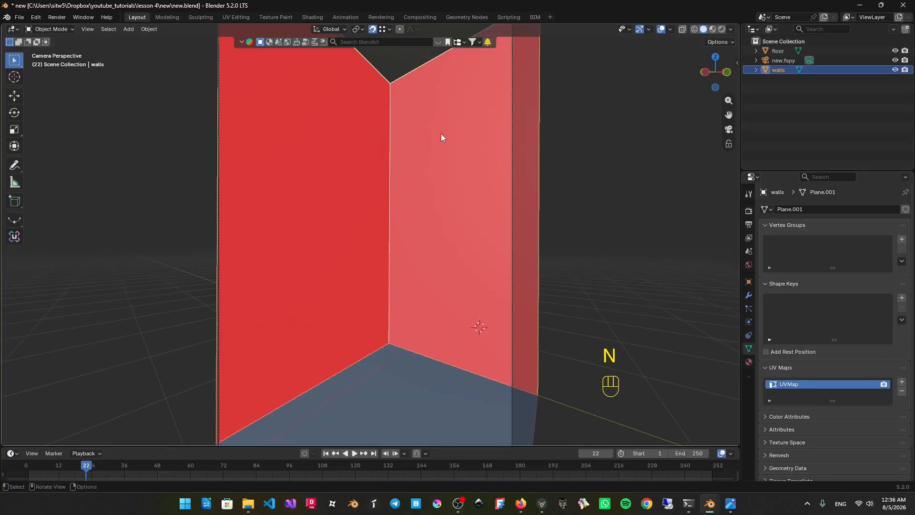
Toggle the Face Orientation overlay off and back on to inspect which way the wall faces point.
click(649, 29)
click(671, 29)
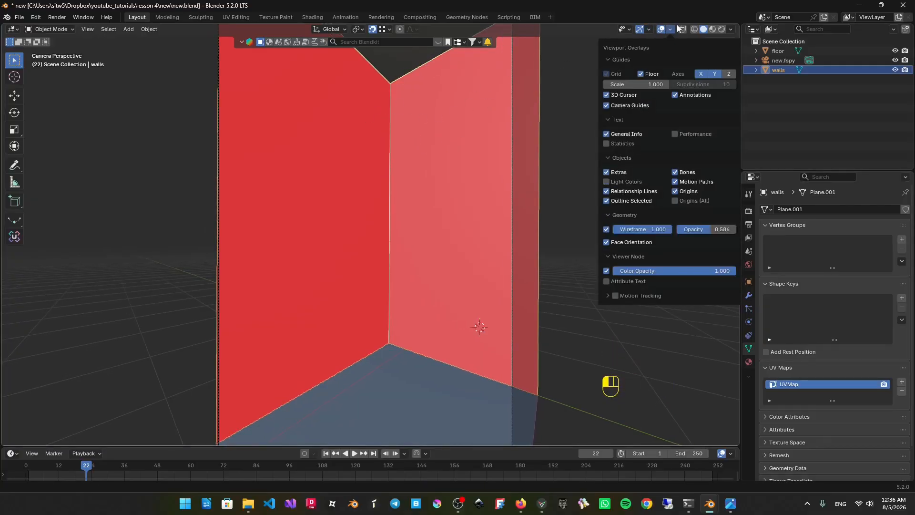
click(609, 242)
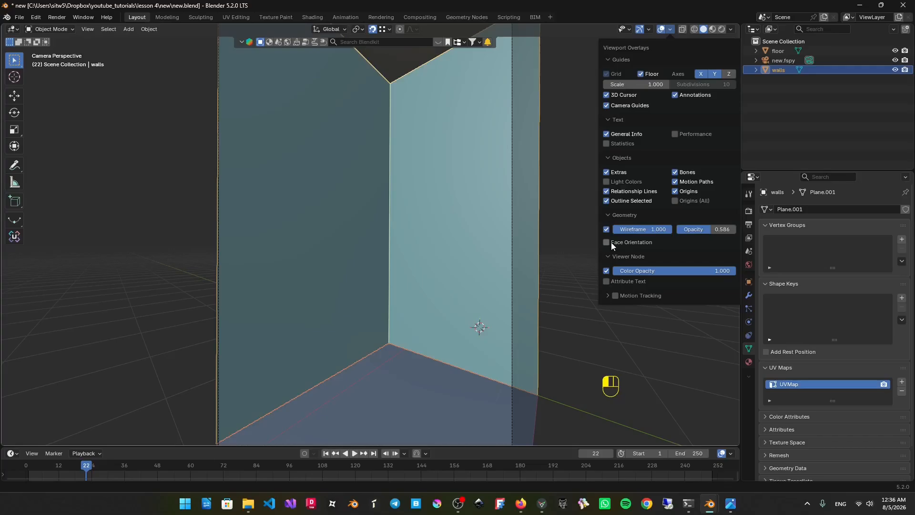
click(608, 242)
Flip the normals of all faces of the walls object and return to Object Mode.
key(Tab)
key(3)
key(a)
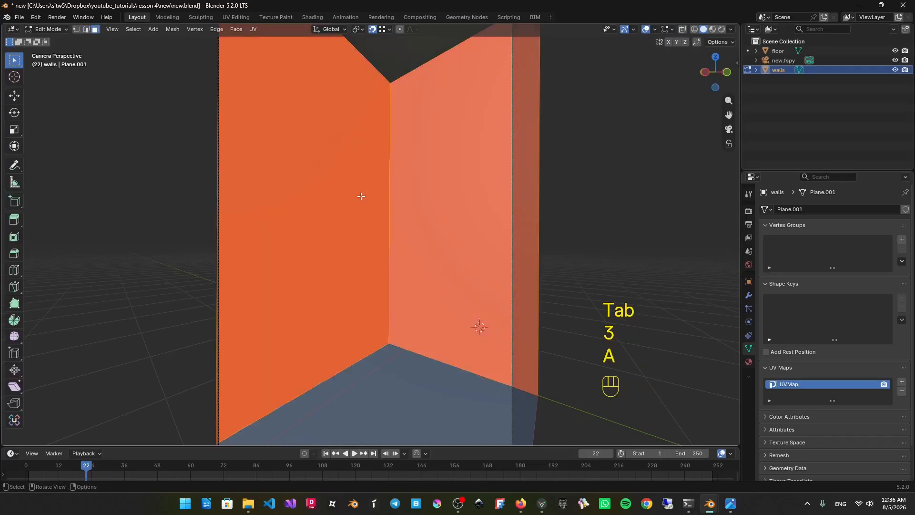
key(alt+n)
click(356, 209)
key(Tab)
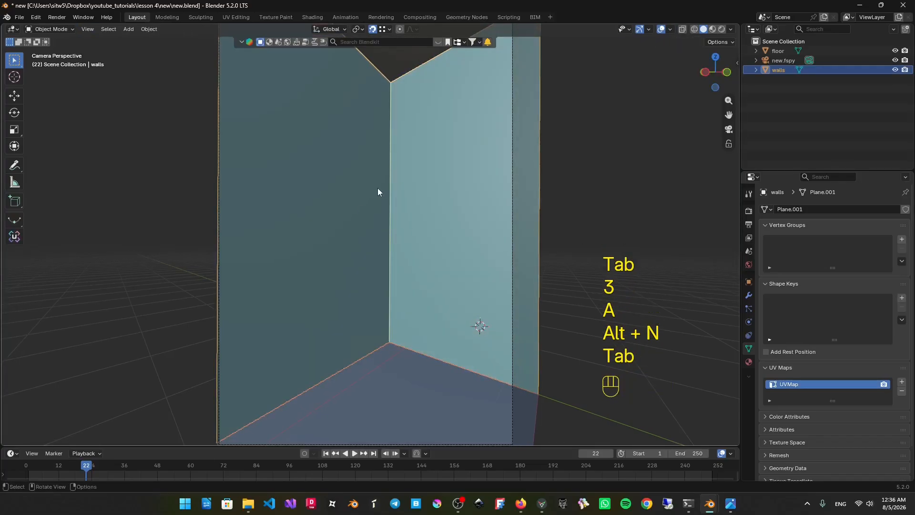
Display the scene in wireframe over the photo and save the file.
scroll(390, 209, down, 2)
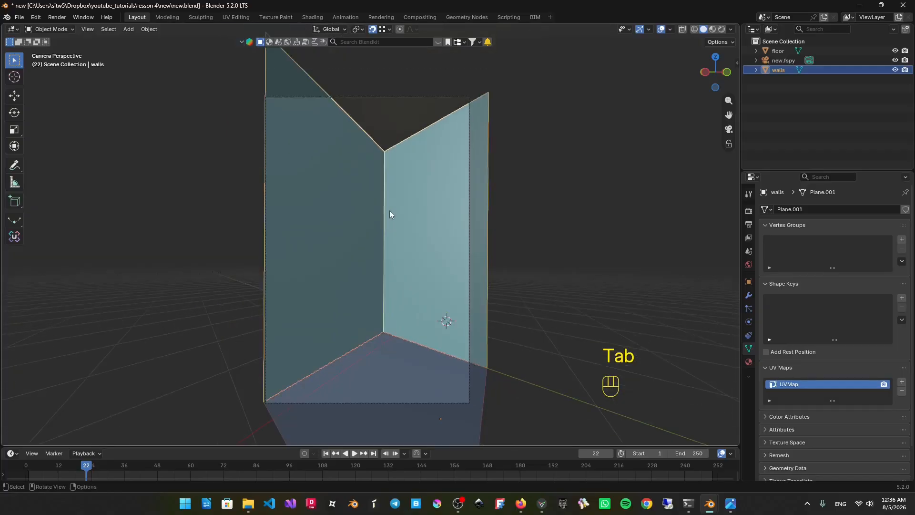
key(z)
click(360, 198)
shift+middle_drag(357, 199, 366, 181)
scroll(373, 179, up, 2)
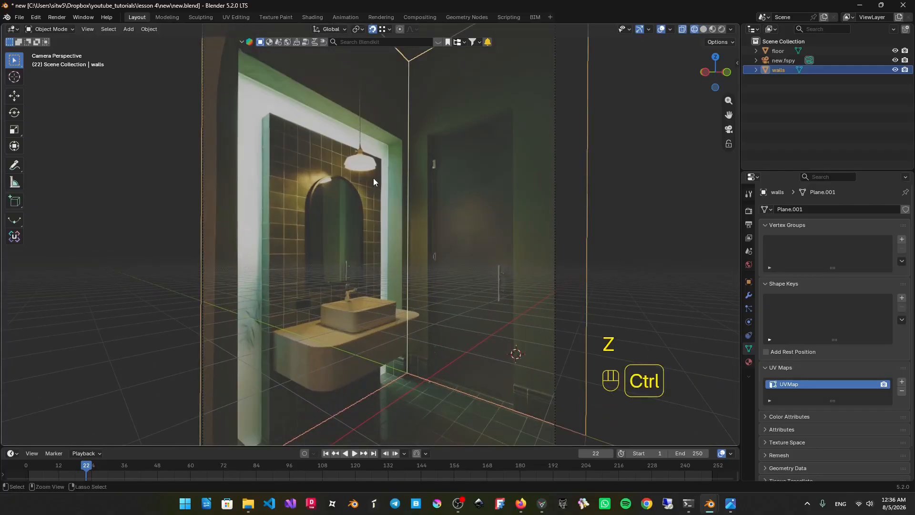
key(ctrl+s)
scroll(386, 168, down, 2)
key(Tab)
key(2)
scroll(409, 219, up, 3)
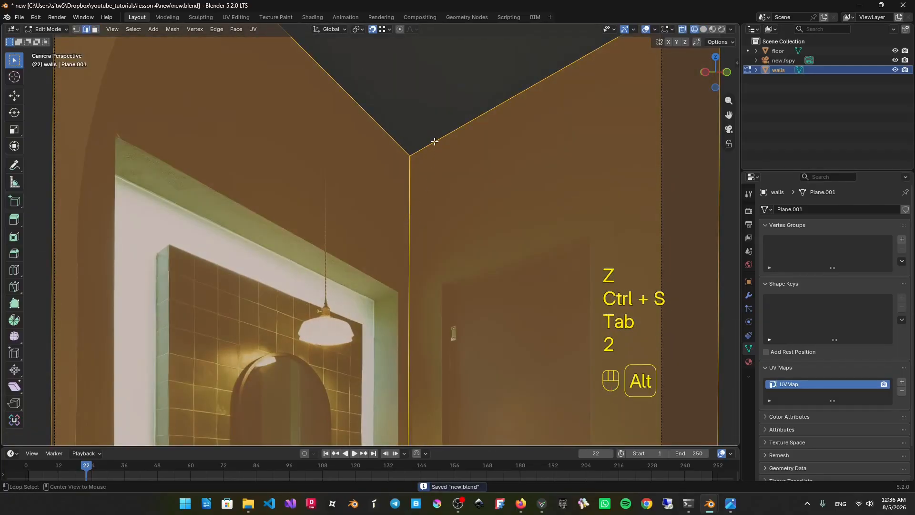
alt+click(426, 247)
shift+middle_drag(427, 247, 428, 258)
scroll(428, 258, up, 2)
key(g)
key(z)
right_click(474, 288)
scroll(474, 288, down, 5)
key(Tab)
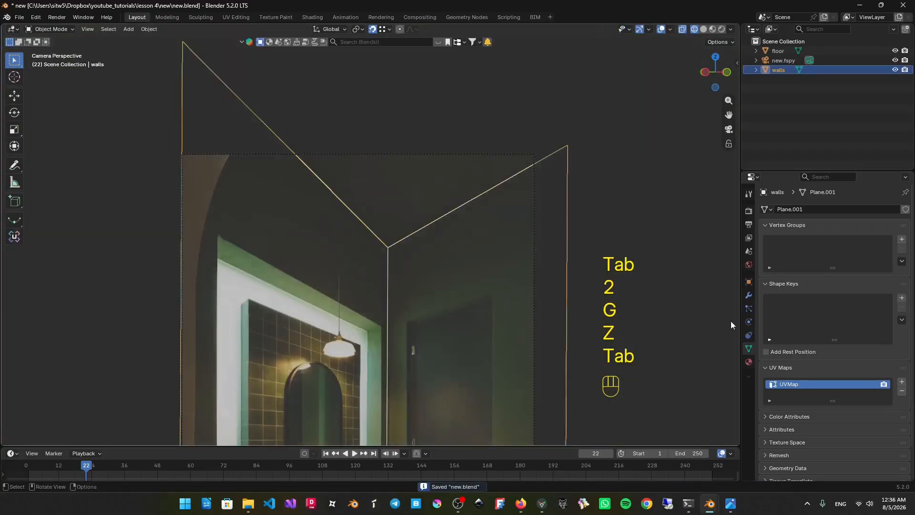
Set the background image opacity of the new.fspy camera to 1.000.
click(797, 60)
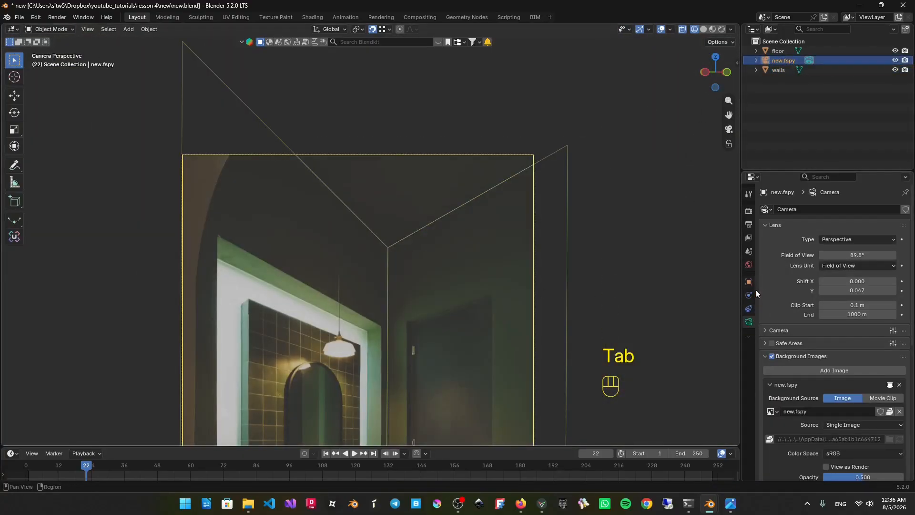
scroll(786, 373, down, 5)
scroll(803, 413, down, 1)
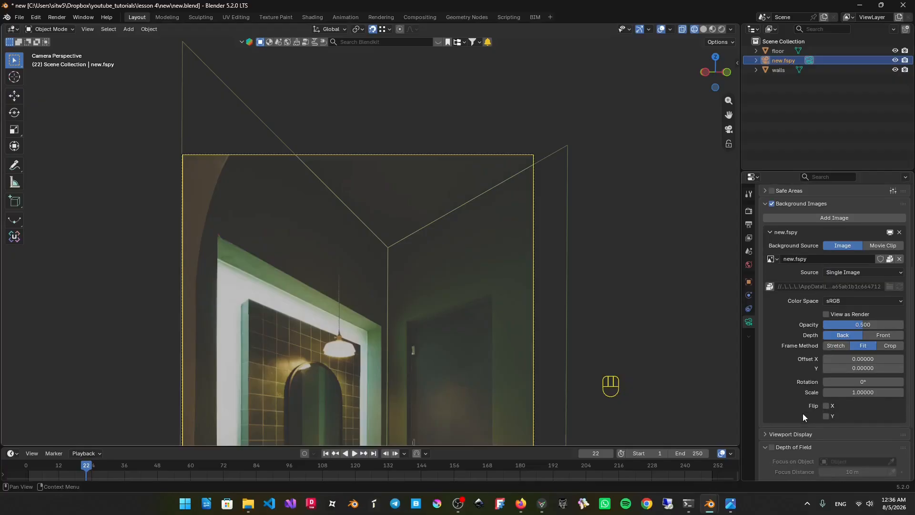
scroll(813, 372, down, 2)
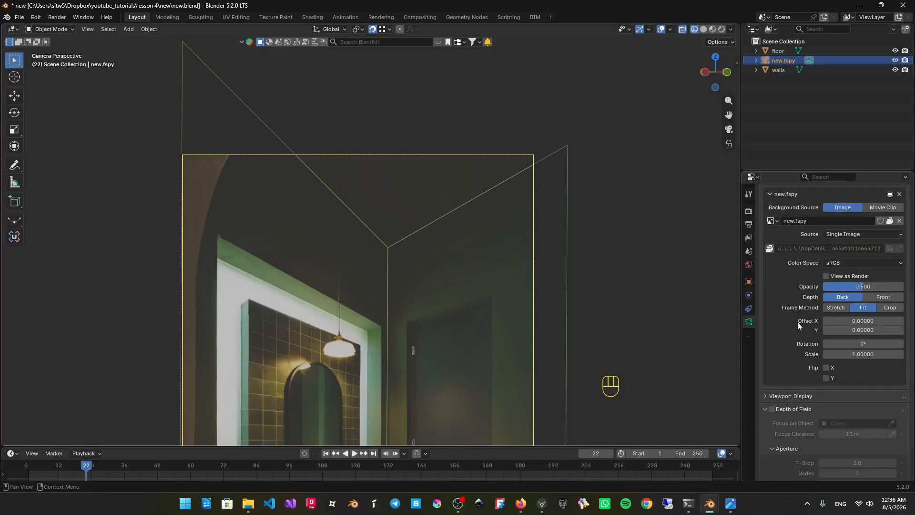
scroll(782, 300, up, 4)
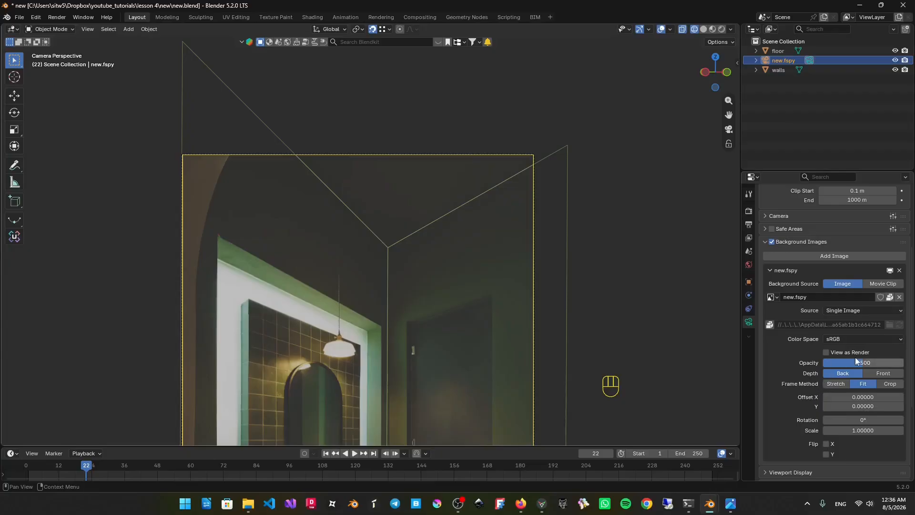
drag(856, 359, 890, 359)
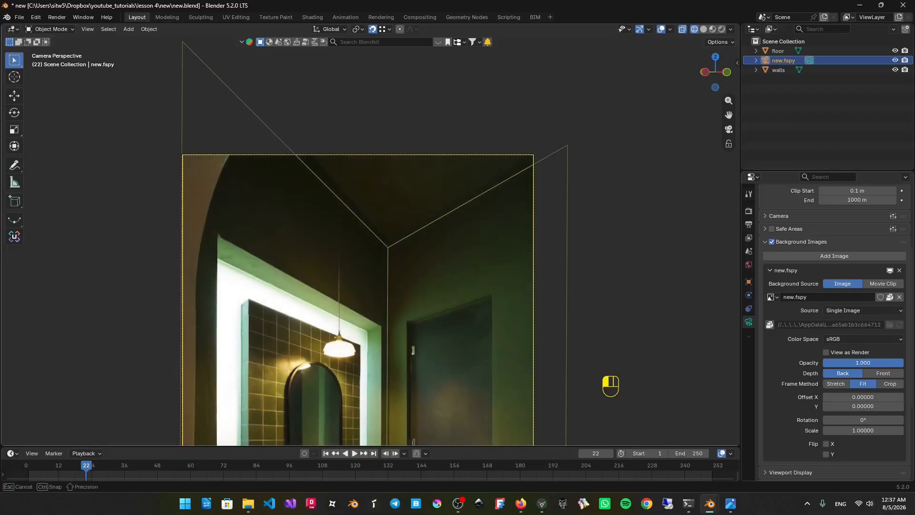
Move the top edges of the walls along Z to match the ceiling corner in the photo.
scroll(421, 218, up, 3)
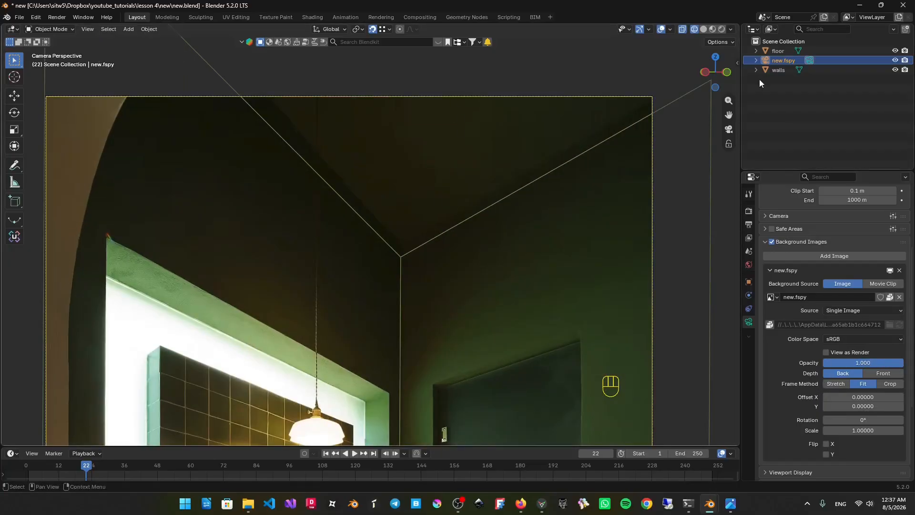
click(793, 58)
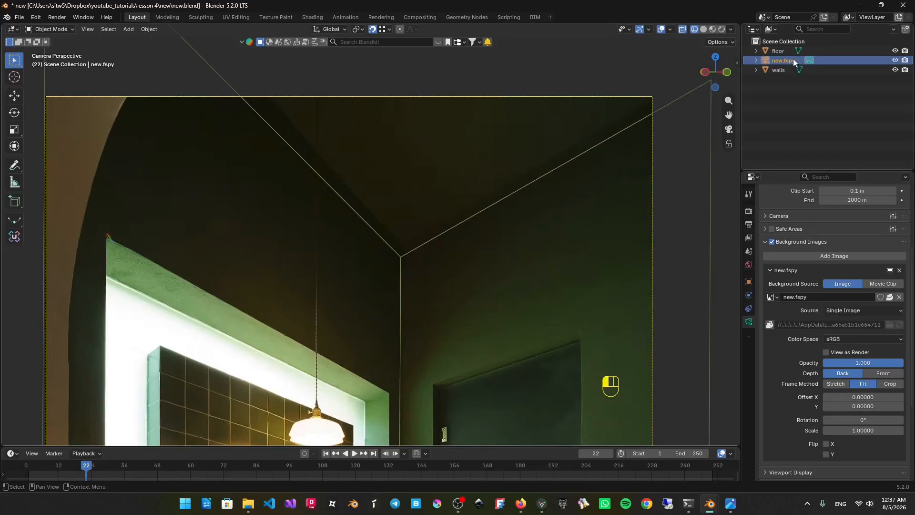
key(Tab)
click(500, 203)
key(Tab)
key(1)
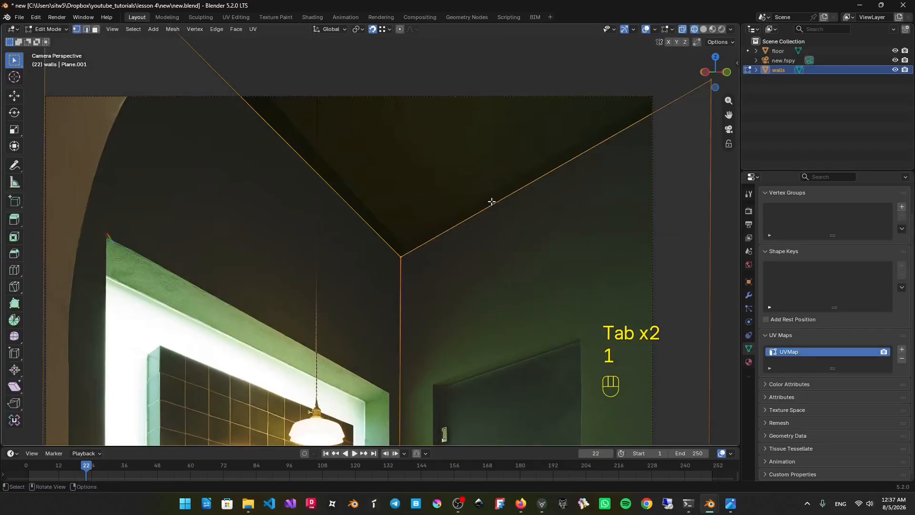
key(2)
scroll(376, 235, up, 3)
key(g)
key(z)
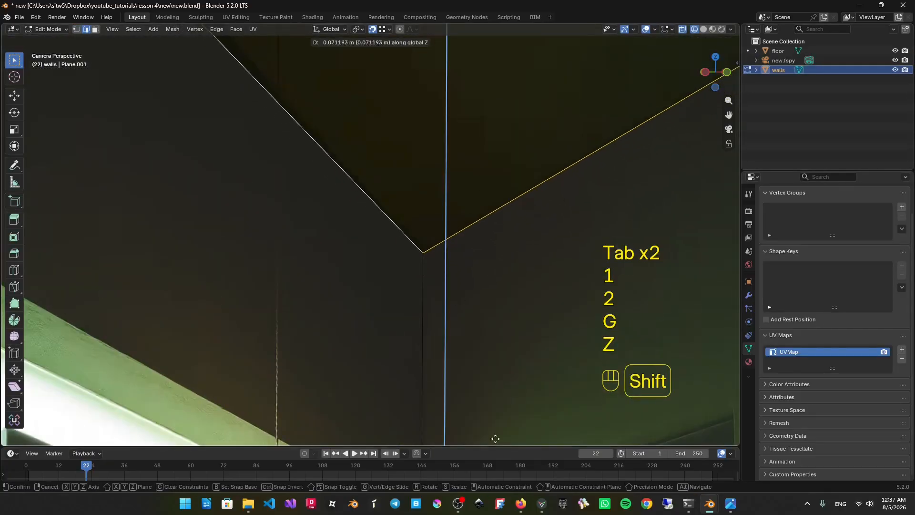
click(527, 393)
Examine how the wall and floor lines fit the photo from the ceiling corner down to the floor.
scroll(527, 394, down, 8)
shift+middle_drag(408, 272, 399, 239)
key(z)
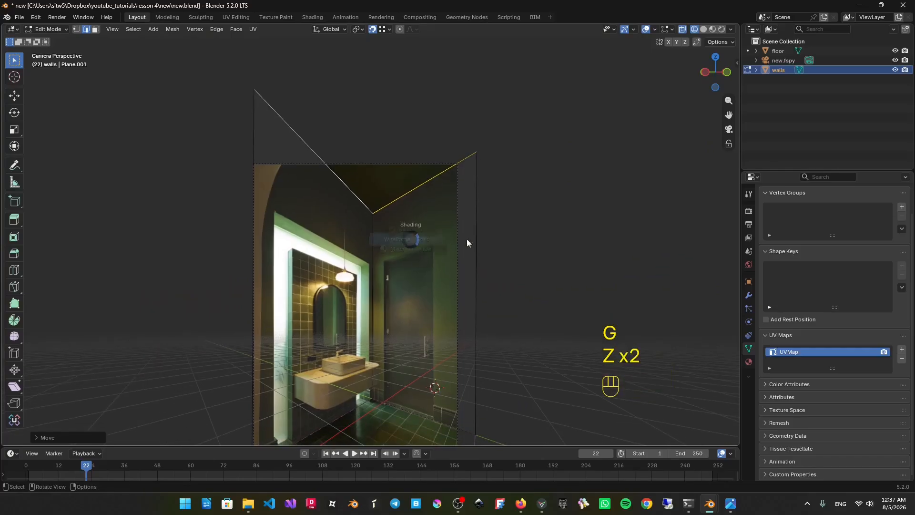
shift+middle_drag(528, 278, 525, 225)
key(z)
shift+middle_drag(397, 222, 449, 174)
scroll(403, 186, up, 2)
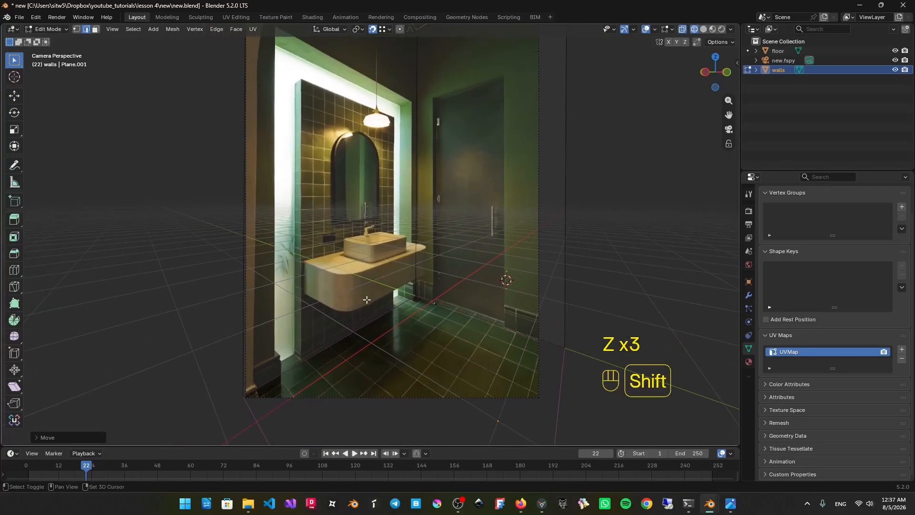
shift+middle_drag(366, 300, 374, 302)
shift+middle_drag(430, 112, 333, 316)
scroll(333, 316, up, 3)
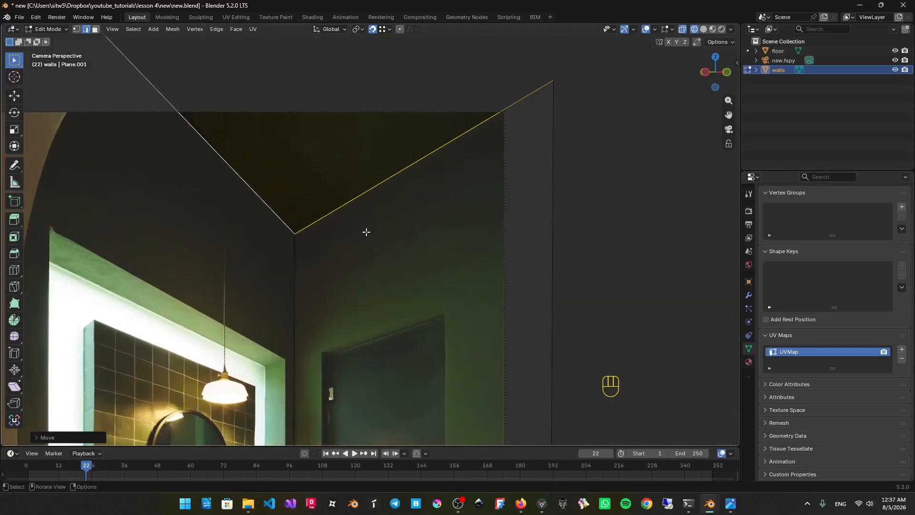
Add a vertical loop cut on the door wall at the door's hinge-side edge, and make the window full screen.
shift+middle_drag(349, 215, 384, 123)
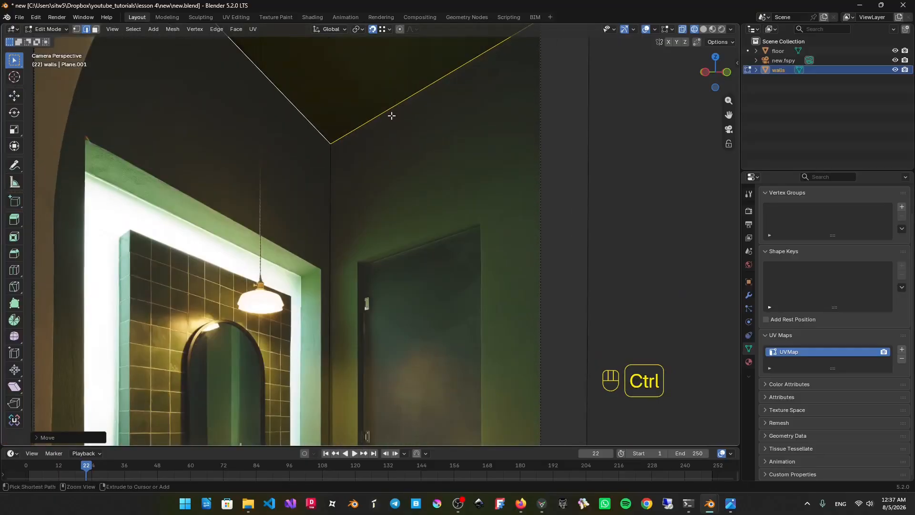
key(ctrl+r)
click(431, 84)
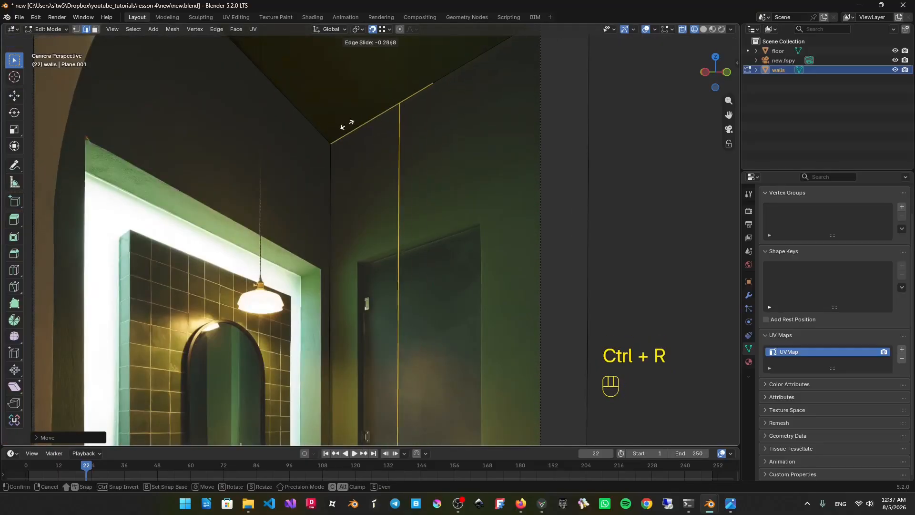
shift+click(719, 195)
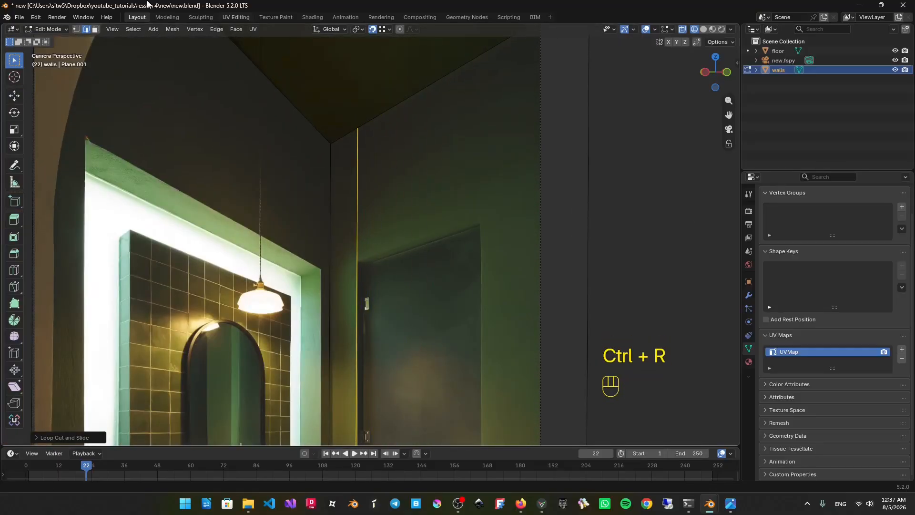
click(84, 18)
click(113, 49)
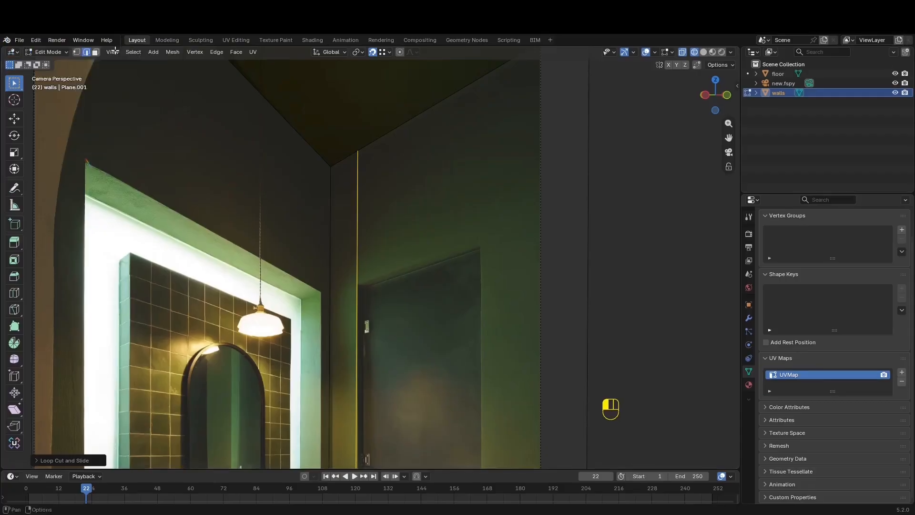
Add a vertical loop cut on the door wall along the door's handle-side edge.
shift+middle_drag(439, 162, 383, 88)
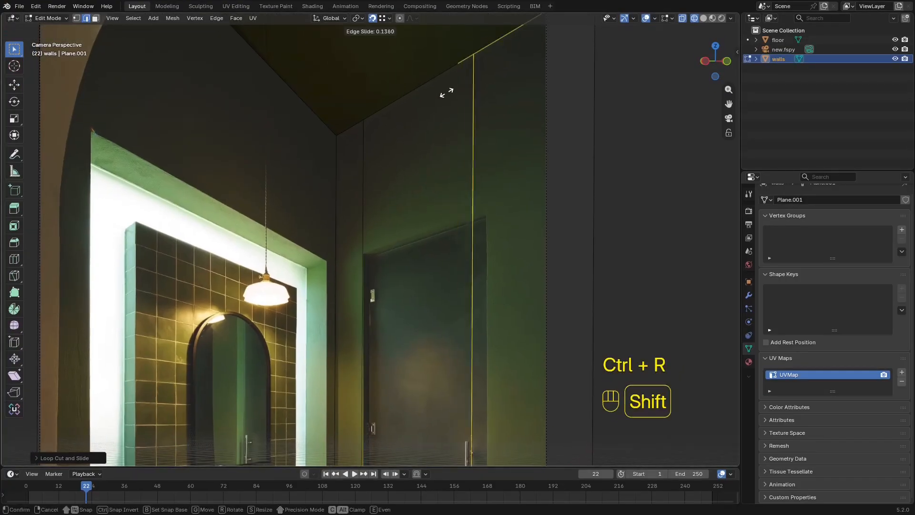
click(639, 88)
shift+middle_drag(525, 280, 511, 212)
Add a horizontal loop cut across both walls at the height of the door's top edge, and check it in solid shading.
key(ctrl+r)
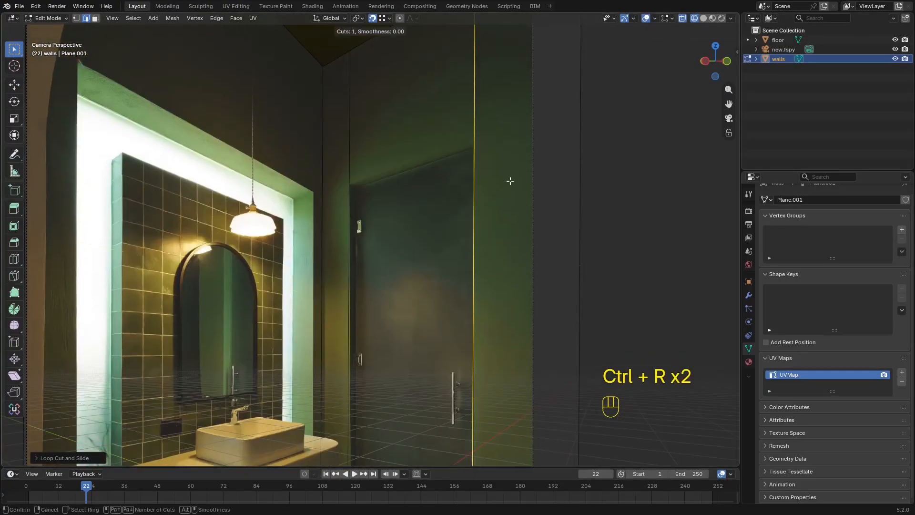
scroll(459, 255, down, 6)
scroll(468, 253, up, 5)
key(ctrl+r)
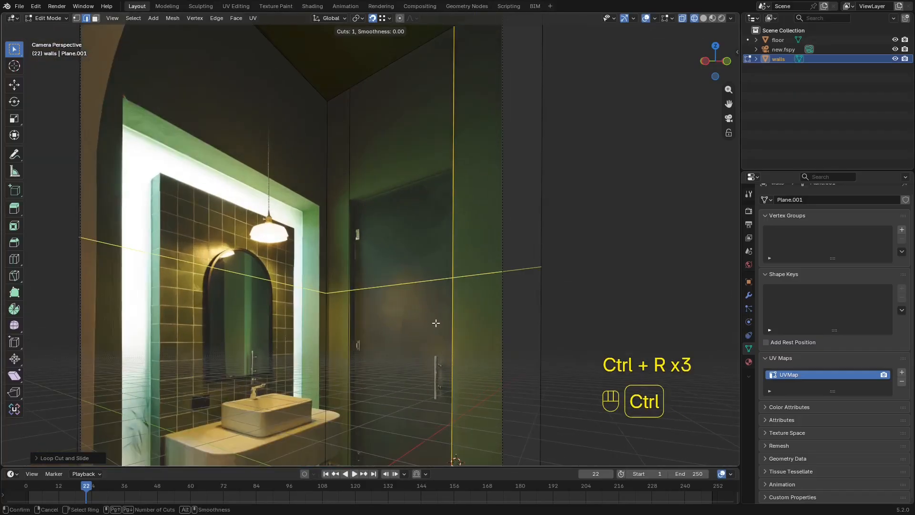
click(435, 323)
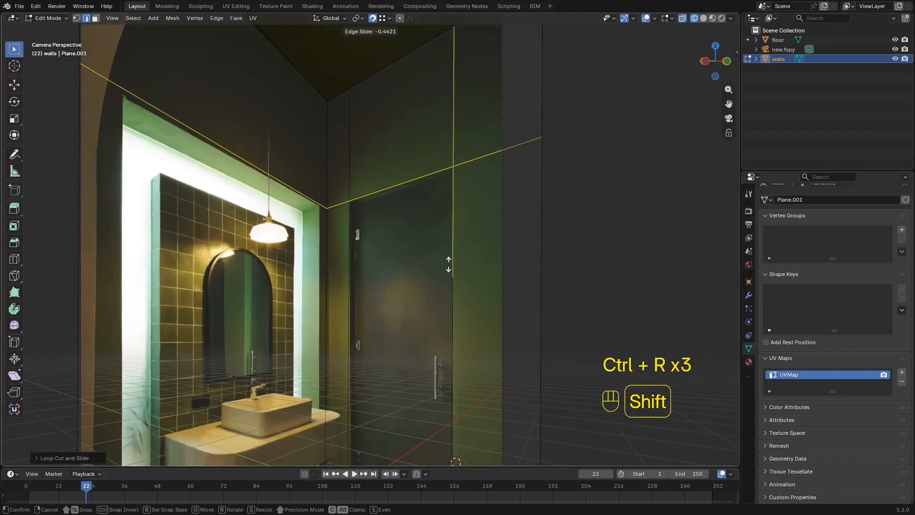
click(449, 265)
mouse_move(447, 264)
shift+middle_down()
mouse_move(451, 238)
mouse_move(525, 228)
mouse_move(507, 247)
shift+middle_up()
key(z)
click(523, 241)
key(z)
click(453, 246)
Add a vertical loop cut on the mirror wall at the niche edge nearest the room corner.
shift+middle_drag(448, 237, 449, 247)
key(ctrl+r)
click(360, 177)
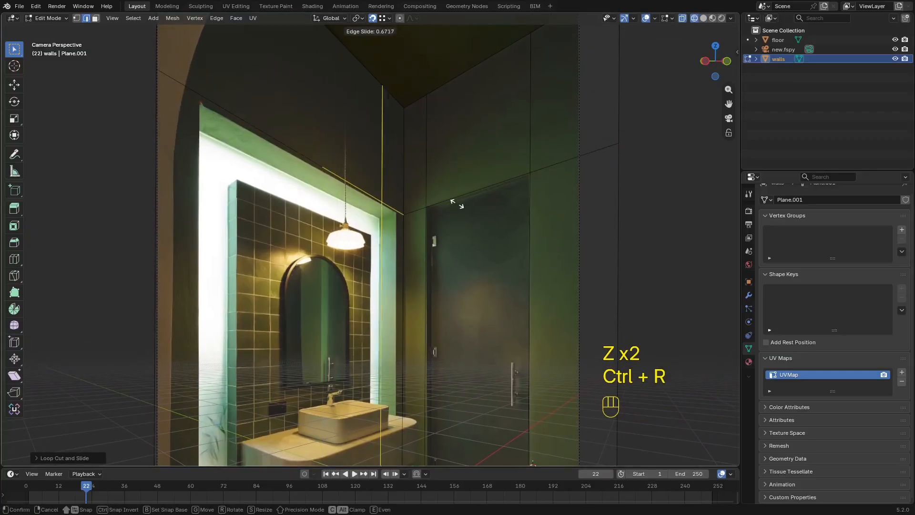
click(4, 200)
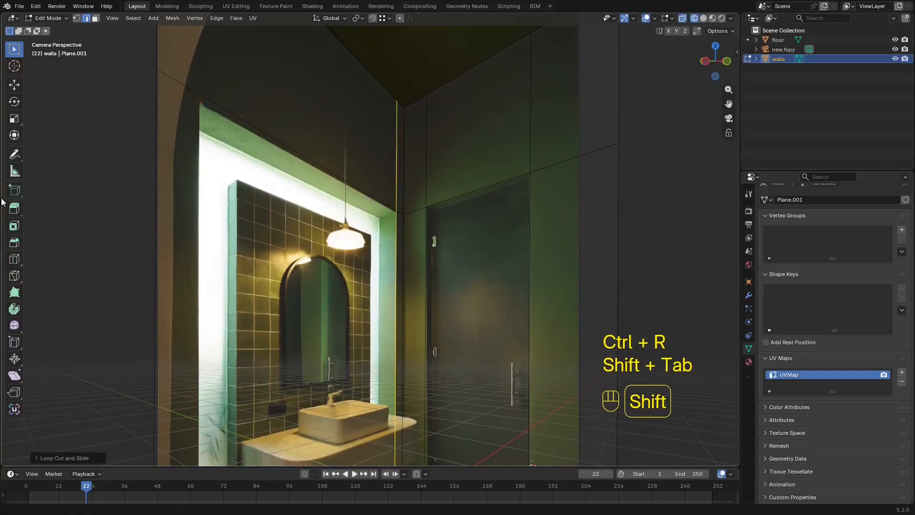
Add a vertical loop cut on the mirror wall at the niche edge farthest from the room corner.
shift+middle_drag(251, 130, 255, 141)
key(ctrl+r)
click(268, 135)
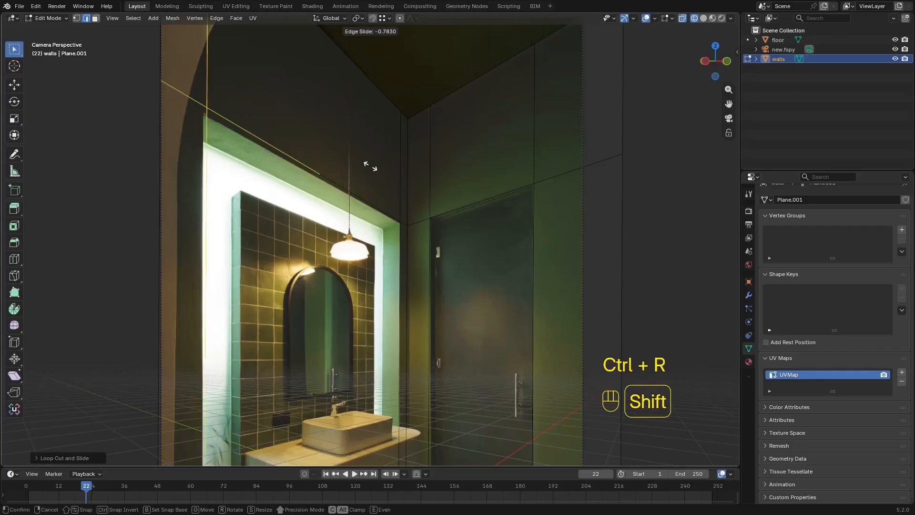
click(351, 165)
Delete the face inside the mirror niche outline on the mirror wall.
key(z)
click(448, 186)
scroll(427, 215, down, 3)
key(3)
click(426, 241)
shift+click(360, 243)
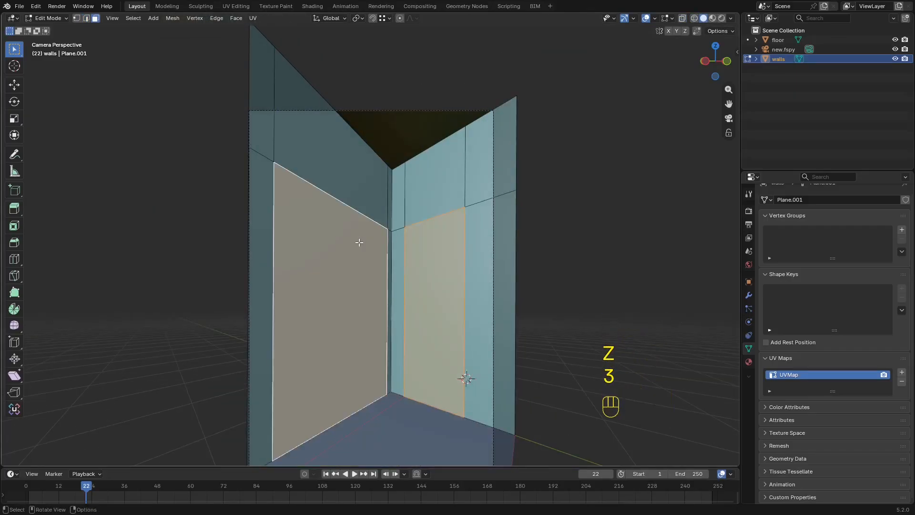
click(352, 232)
key(x)
click(354, 254)
Delete the door face from the door wall and compare the opening with the photo in wireframe shading.
key(z)
shift+middle_drag(389, 228, 404, 208)
key(z)
click(458, 253)
key(x)
click(459, 254)
mouse_move(460, 245)
shift+middle_down()
mouse_move(448, 180)
mouse_move(493, 189)
shift+middle_up()
key(z)
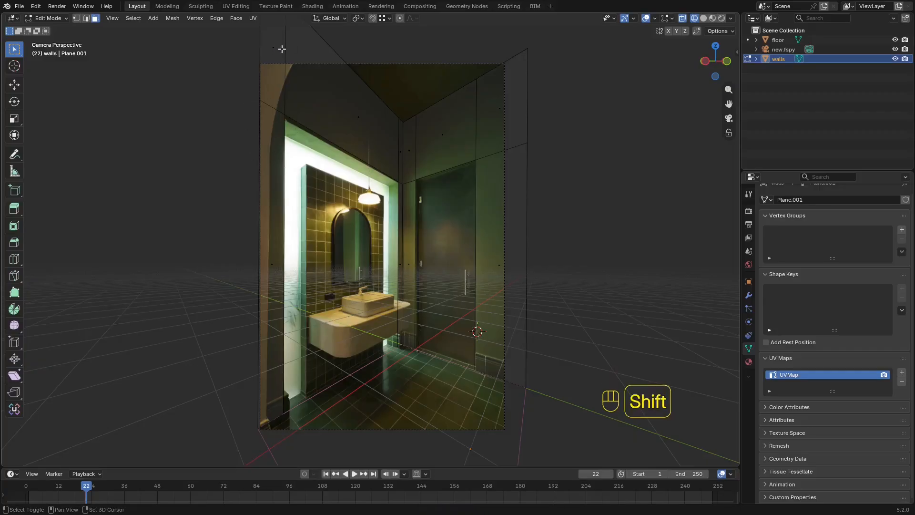
Duplicate the lower outer vertical edge of the mirror wall in place and extrude the copy along Y into a strip.
key(z)
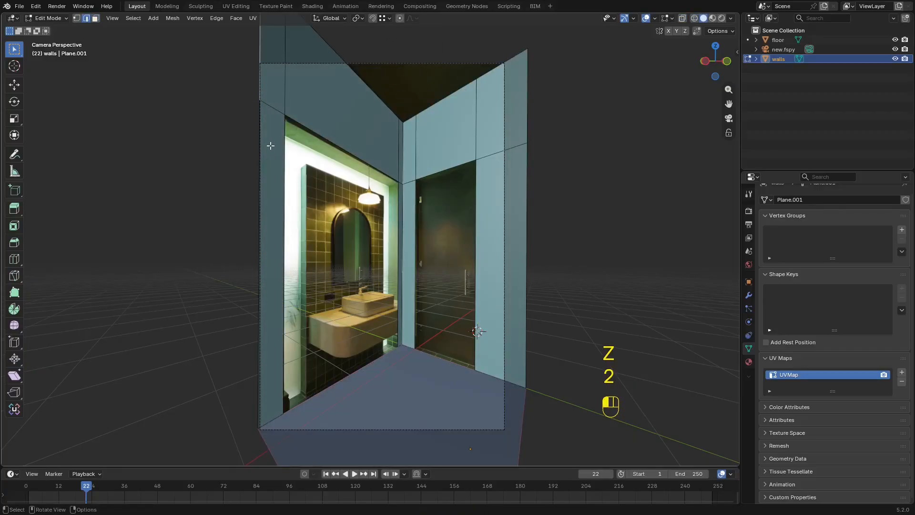
key(shift+d)
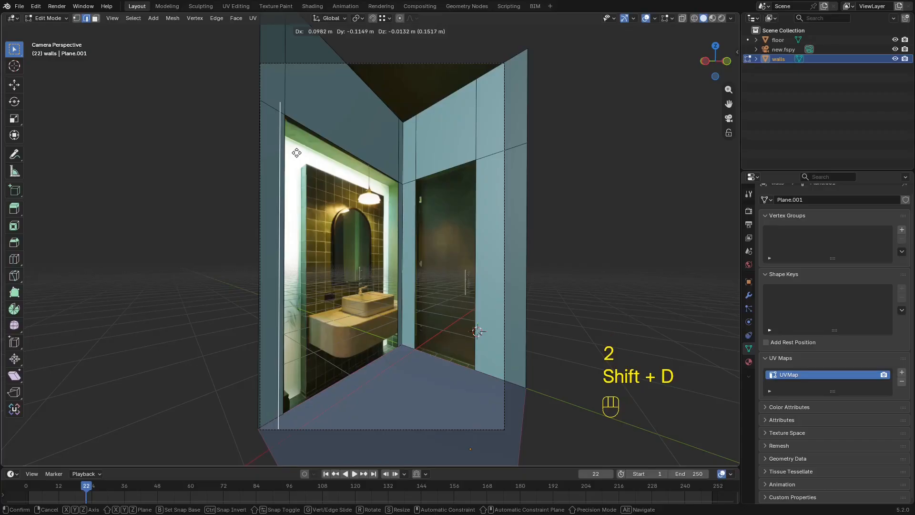
right_click(296, 153)
key(e)
key(x)
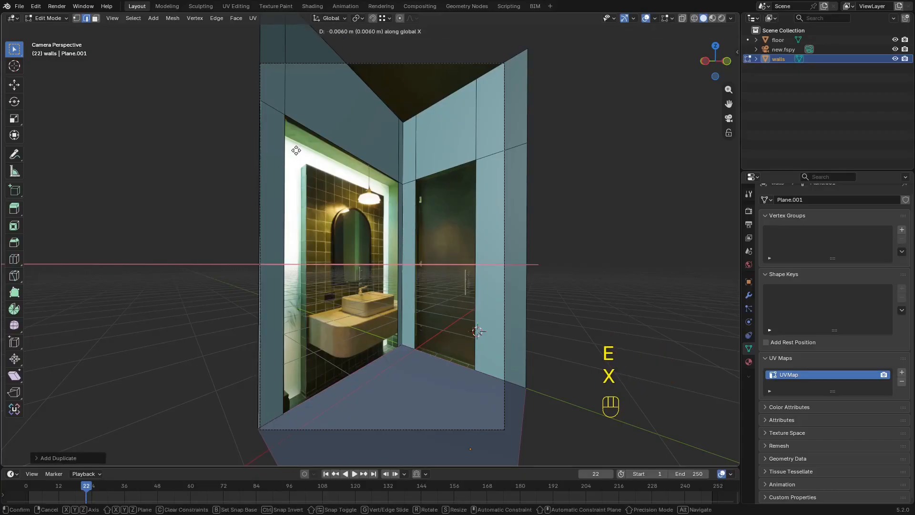
key(y)
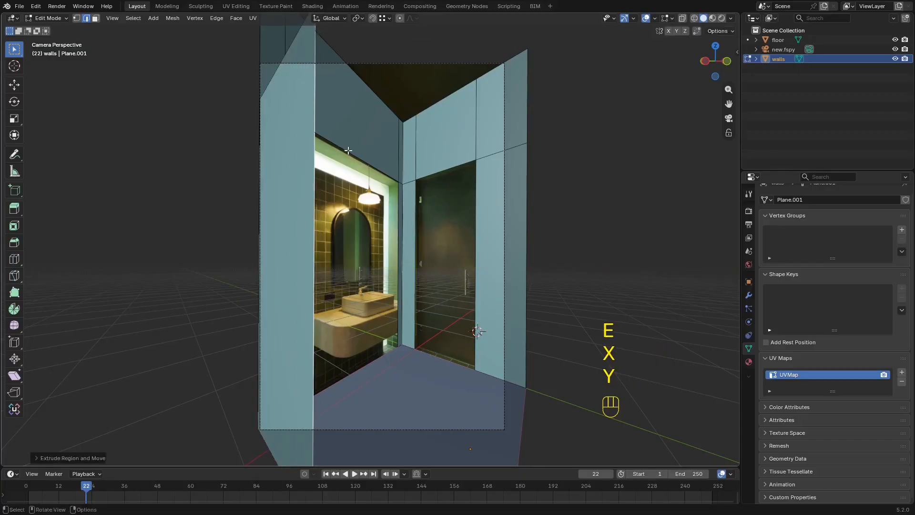
click(292, 146)
Separate the new strip face from the walls into its own object and select that object.
key(3)
click(292, 147)
key(Tab)
click(292, 147)
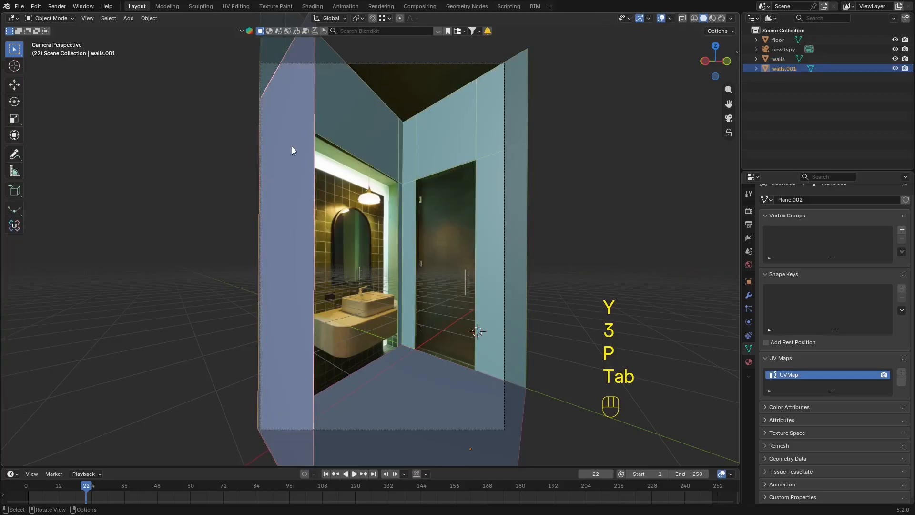
Move the strip's free vertical edge along Y to line up with the inner edge of the foreground arch in the photo.
scroll(292, 147, down, 2)
key(Tab)
key(2)
click(331, 150)
key(z)
scroll(237, 155, up, 2)
key(g)
key(y)
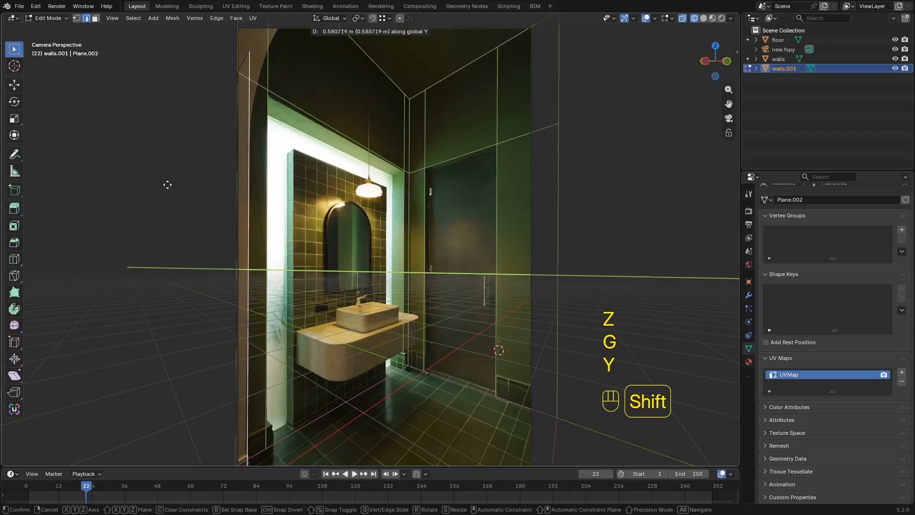
click(162, 185)
key(z)
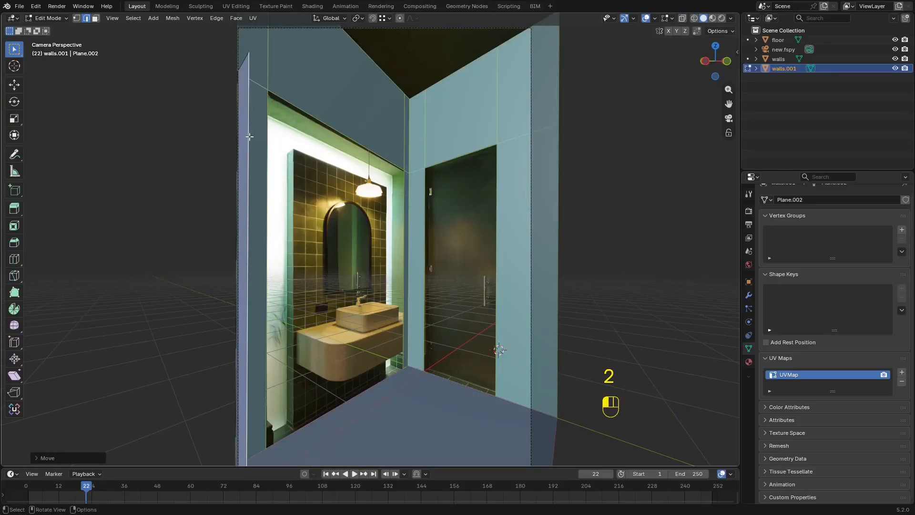
Extrude the strip's free vertical edge along negative X to form the arch's inner side, and check it against the photo.
middle_drag(250, 137, 401, 196)
key(e)
key(x)
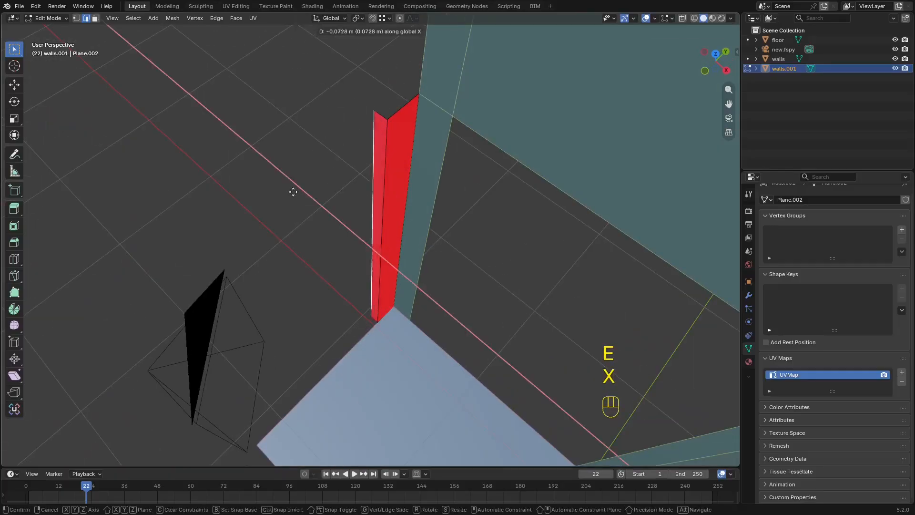
click(298, 186)
key(g)
key(x)
click(252, 164)
key(KP_0)
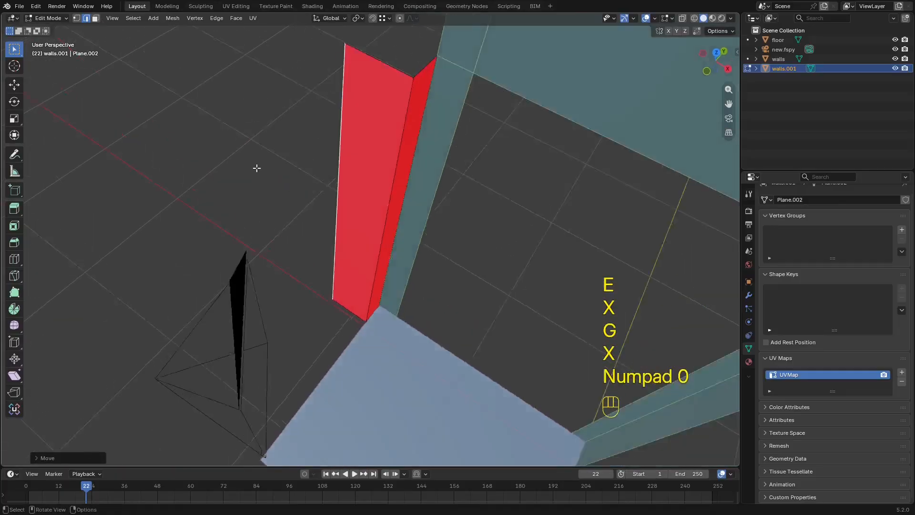
key(z)
key(z)
key(z)
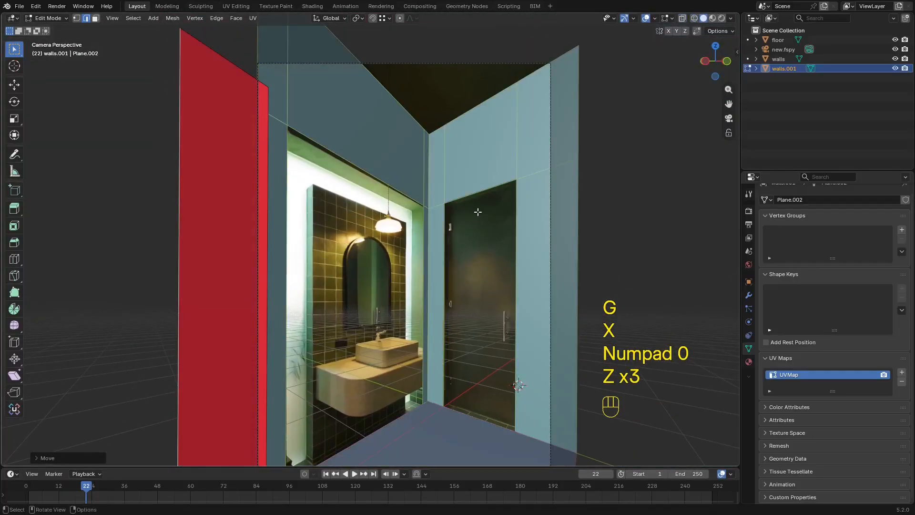
key(z)
shift+middle_drag(242, 212, 332, 208)
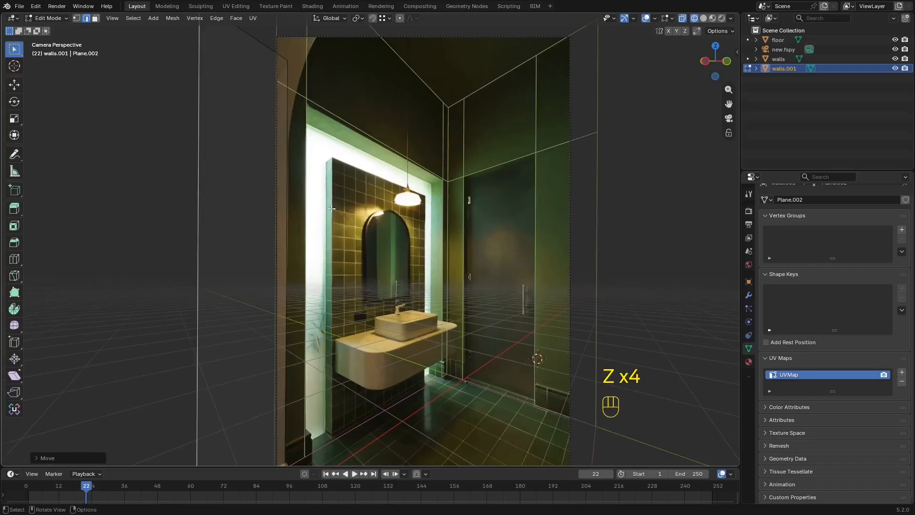
Enable snapping and raise the top edges of the arch object along Z to the top of the room walls.
key(a)
scroll(275, 148, down, 3)
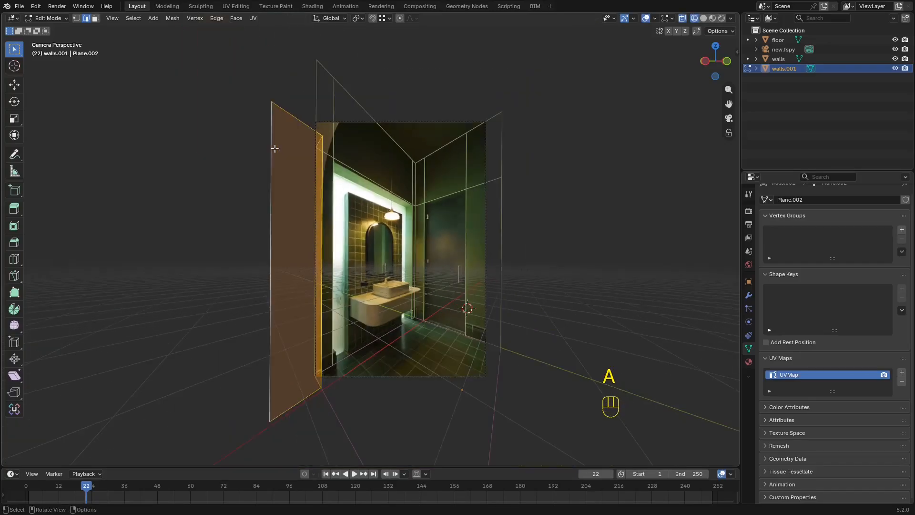
mouse_move(294, 120)
middle_down()
mouse_move(325, 143)
mouse_move(365, 151)
mouse_move(435, 198)
mouse_move(418, 235)
mouse_move(395, 240)
middle_up()
key(z)
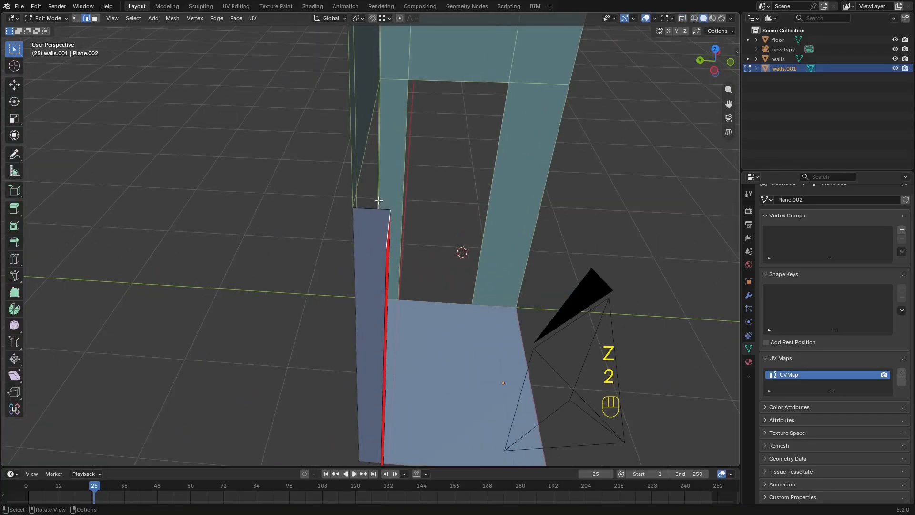
middle_drag(369, 191, 301, 124)
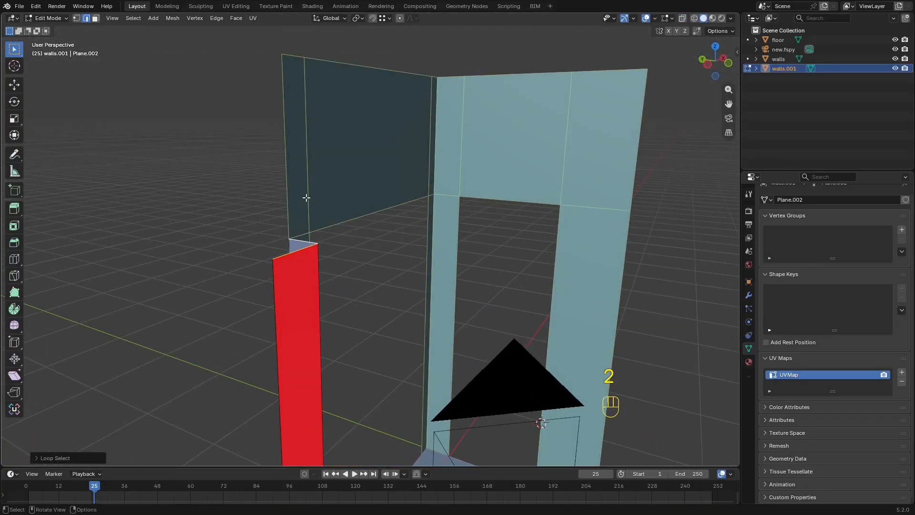
key(g)
key(z)
key(shift+Tab)
click(286, 57)
Extrude the arch side's top edge along Y, snapping it to the outer top corner of the door wall.
shift+middle_drag(331, 86, 329, 192)
click(311, 192)
key(e)
key(x)
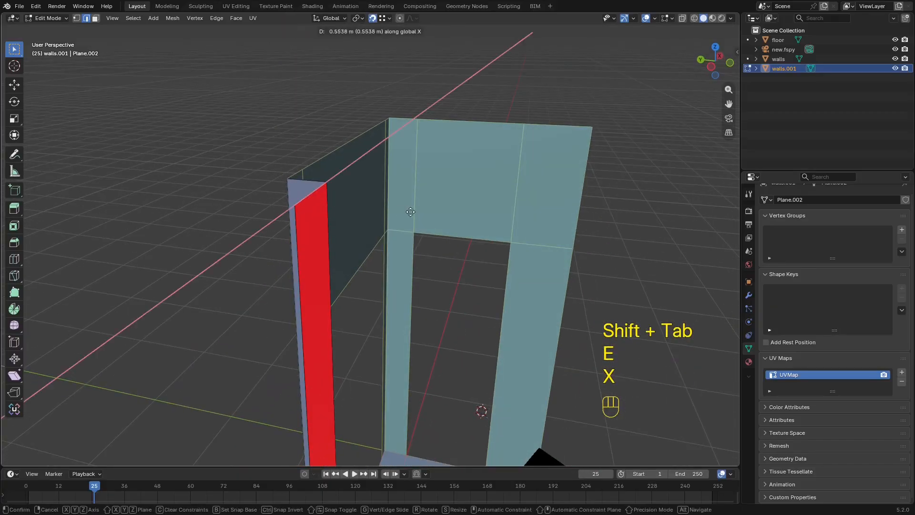
key(y)
click(594, 126)
Delete the narrow strip face connecting the arch side to the mirror wall.
middle_drag(485, 127, 480, 110)
key(2)
middle_drag(315, 132, 301, 119)
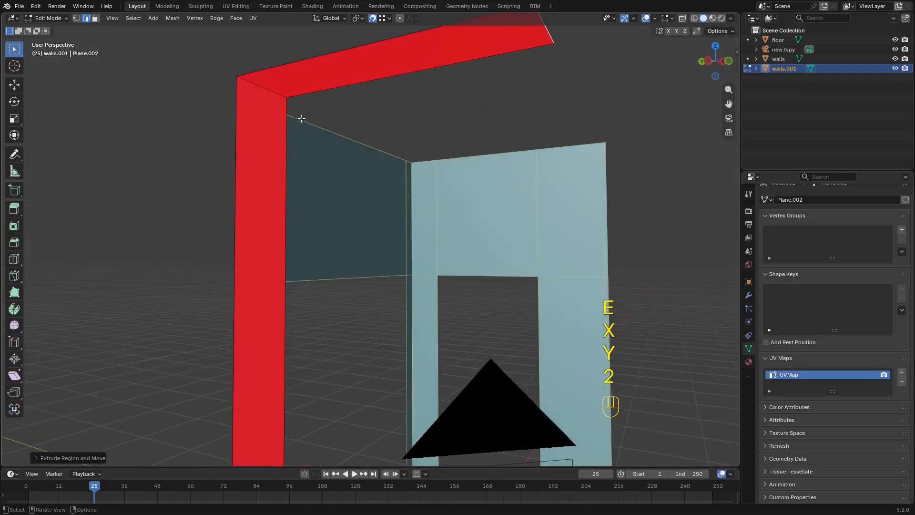
click(270, 93)
middle_drag(271, 93, 423, 209)
scroll(424, 208, up, 2)
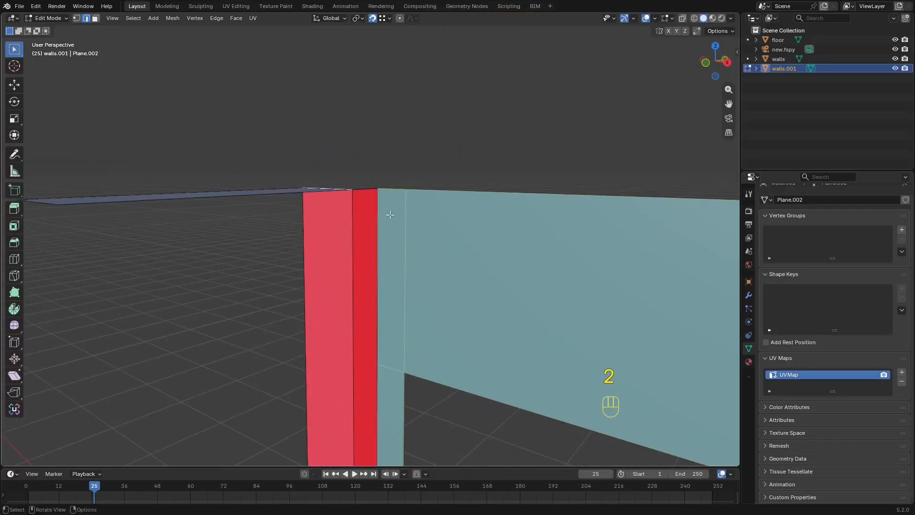
click(367, 204)
key(x)
click(366, 204)
Recalculate the normals of all arch faces, and flip them to face the room interior.
key(2)
middle_drag(323, 197, 328, 176)
click(312, 216)
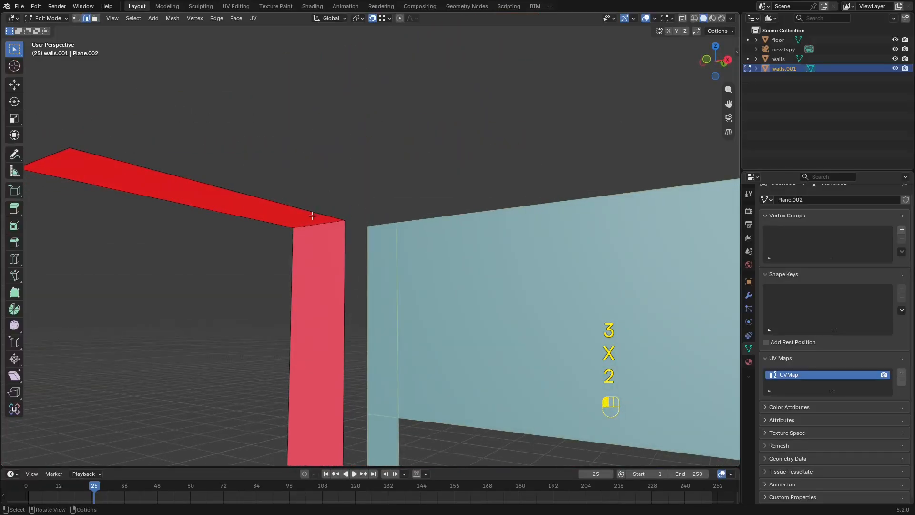
key(KP_0)
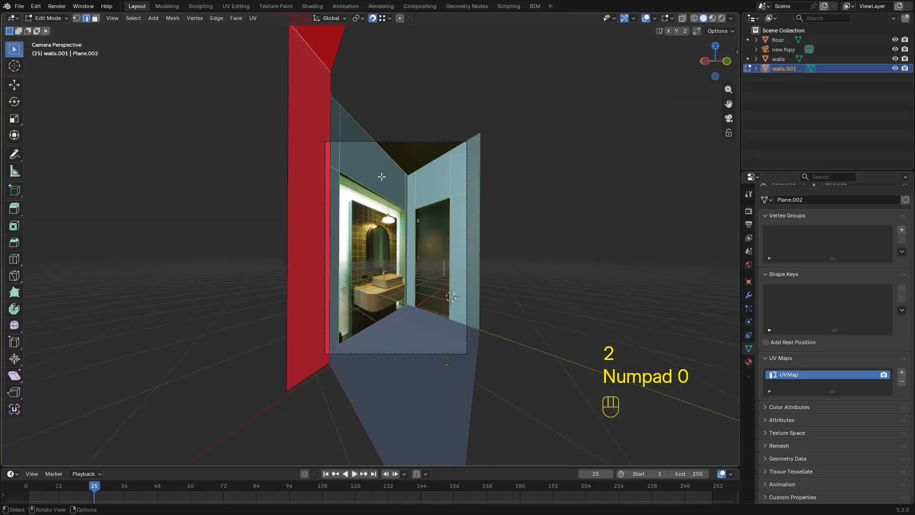
key(3)
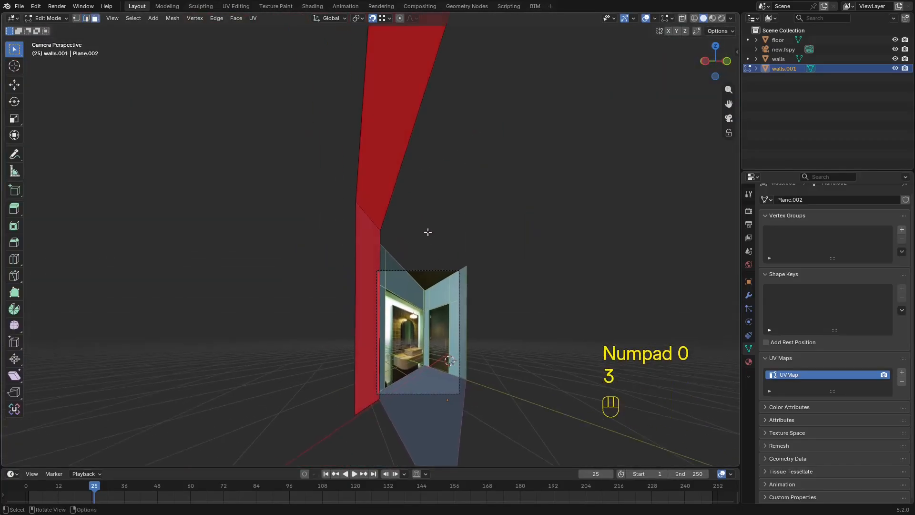
key(a)
key(alt+n)
click(427, 233)
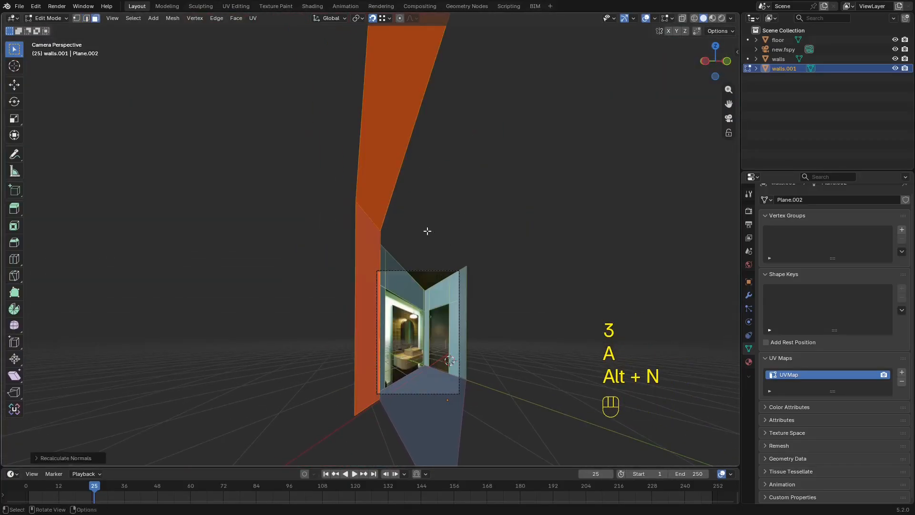
scroll(426, 231, up, 3)
middle_drag(397, 204, 325, 133)
key(alt+n)
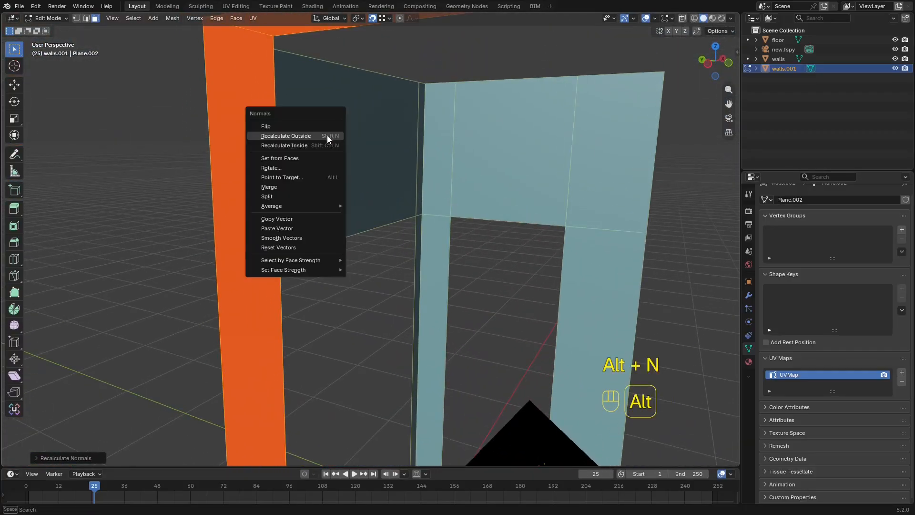
click(310, 126)
key(KP_0)
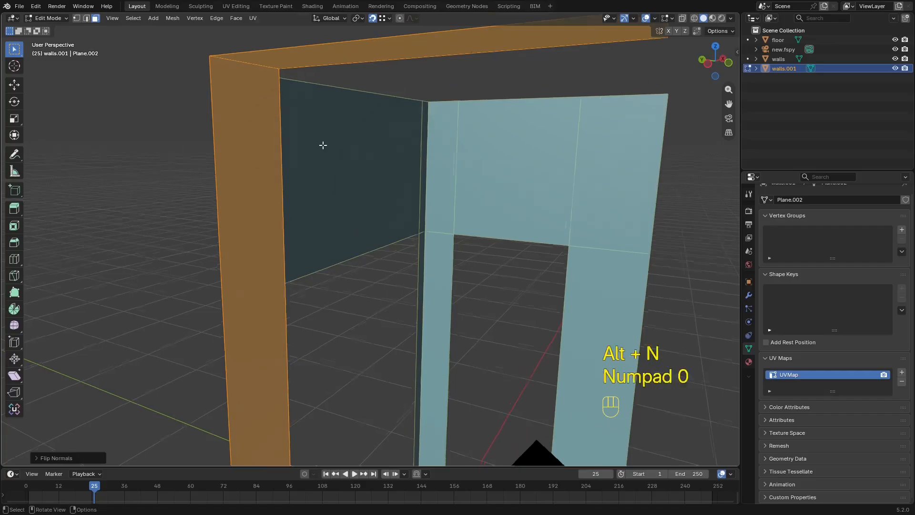
Bevel the arch's upper corner edge with multiple segments to round it like the arch in the photo.
key(2)
click(363, 189)
shift+middle_drag(436, 194, 411, 158)
key(z)
click(388, 186)
scroll(414, 162, up, 1)
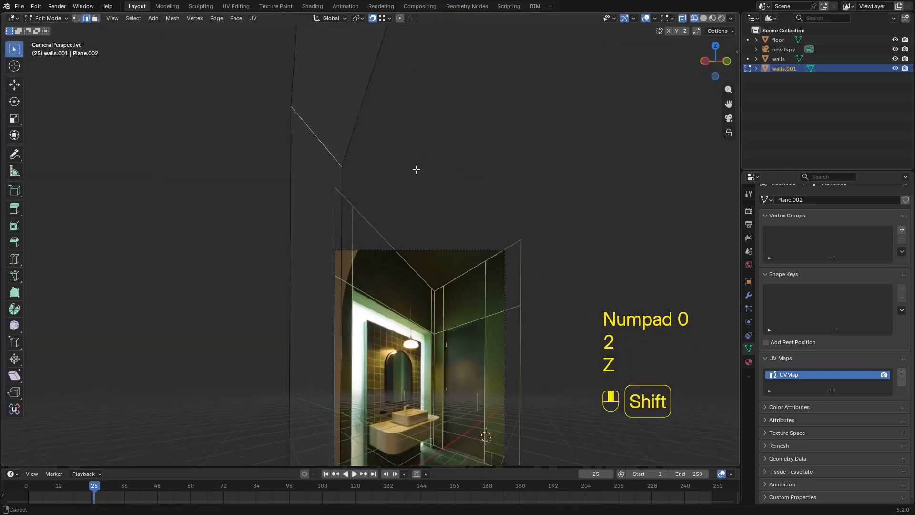
key(ctrl+b)
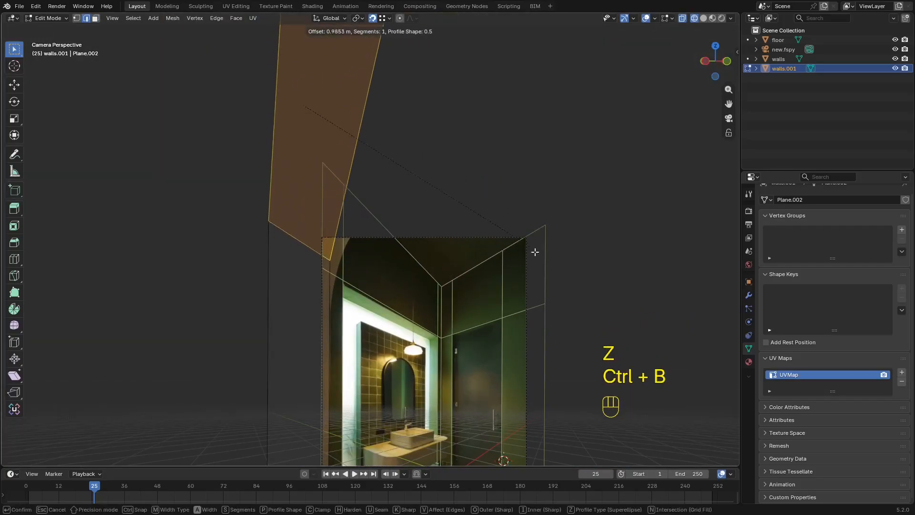
scroll(578, 295, up, 10)
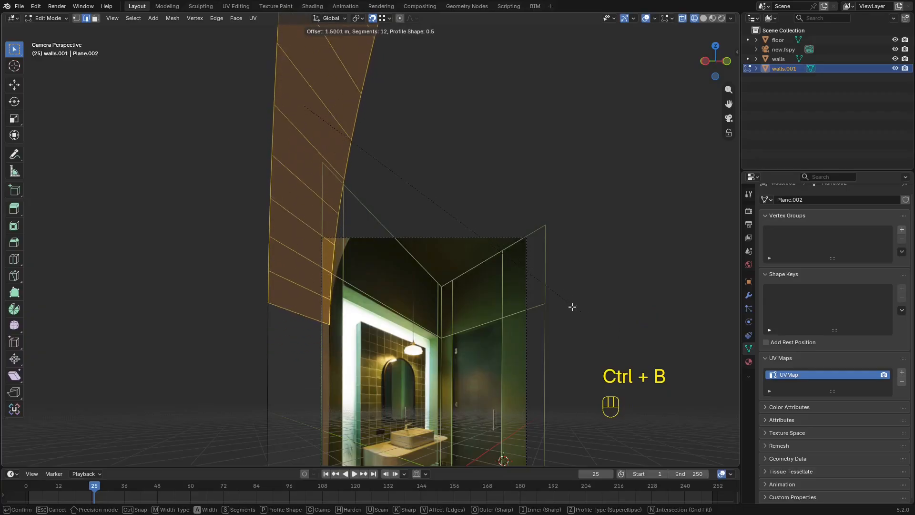
click(456, 241)
Try lowering the entire arch mesh along Z in the left orthographic view, and undo the move.
scroll(434, 205, down, 4)
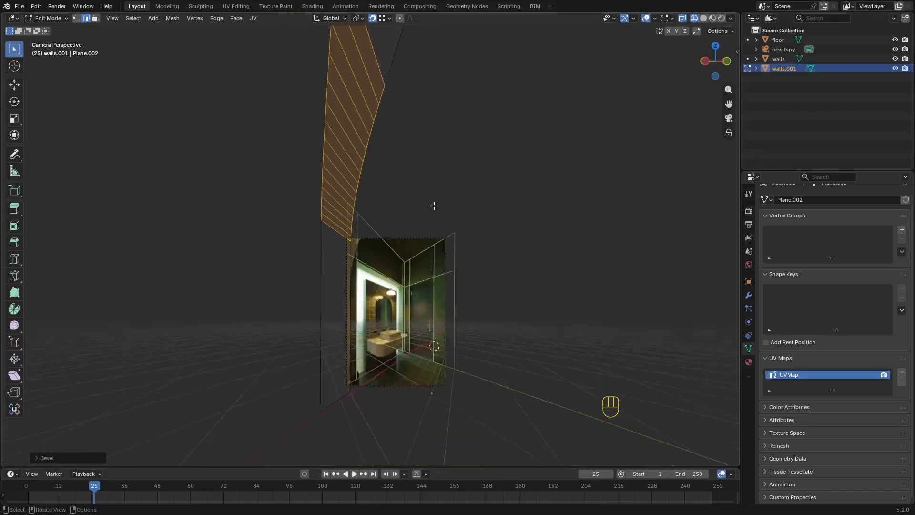
alt+scroll(493, 203, up, 1)
middle_drag(433, 204, 455, 178)
scroll(413, 173, down, 6)
alt+scroll(453, 172, up, 1)
scroll(448, 159, up, 1)
key(1)
key(a)
key(g)
key(z)
shift+click(443, 318)
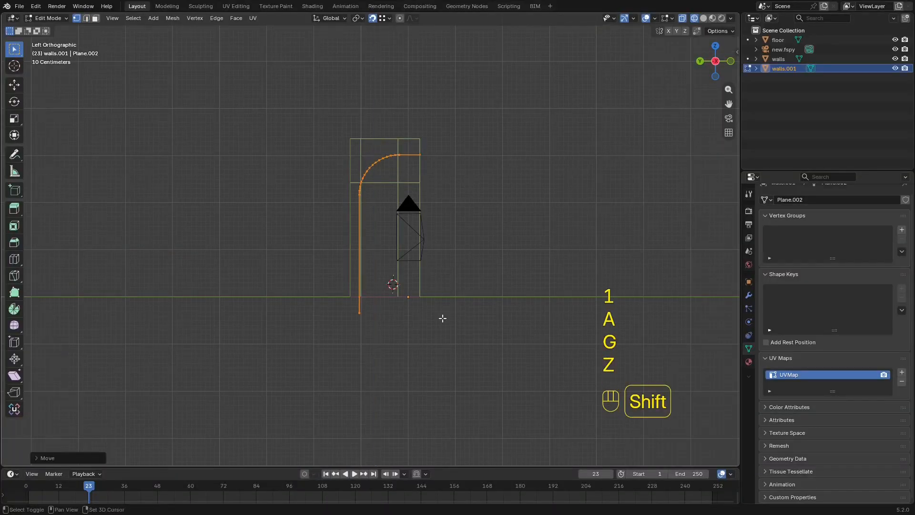
key(ctrl+z)
Lower the arch's upper vertices along Z toward the photo's arch, keeping the floor vertices in place.
scroll(455, 226, up, 4)
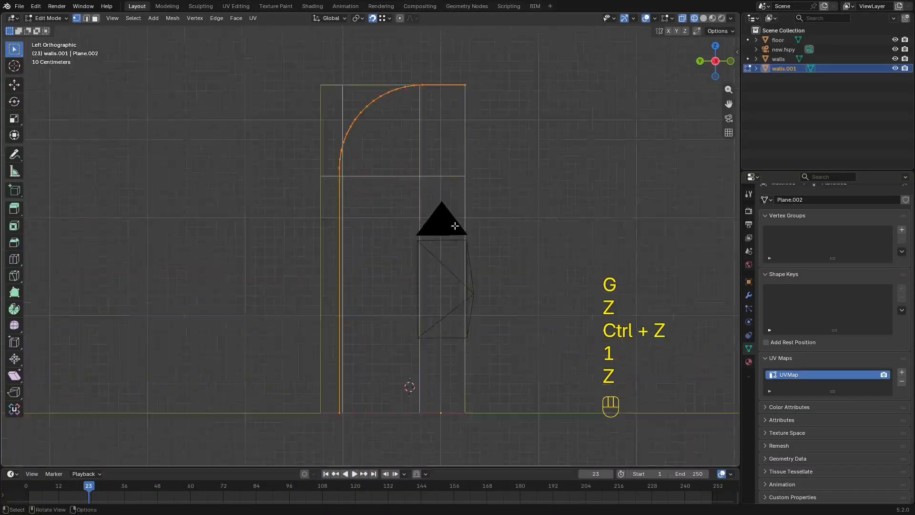
key(KP_0)
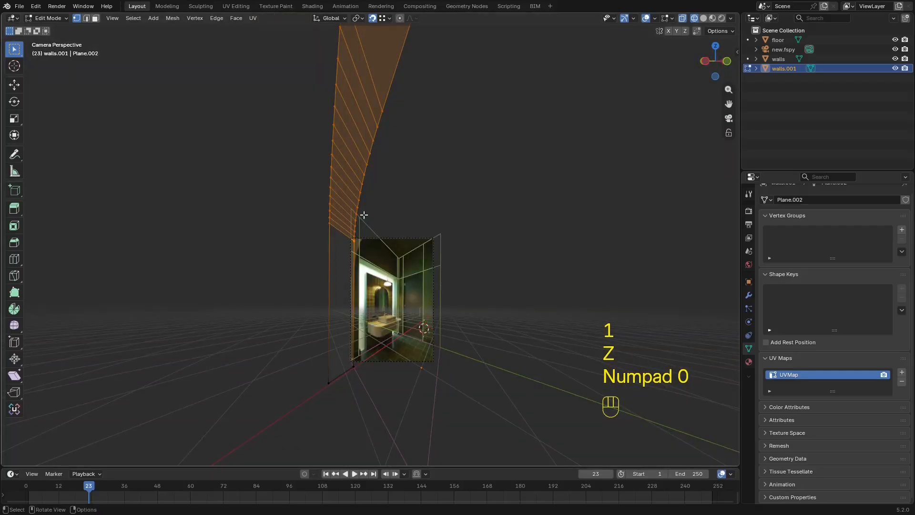
key(g)
key(z)
shift+click(420, 414)
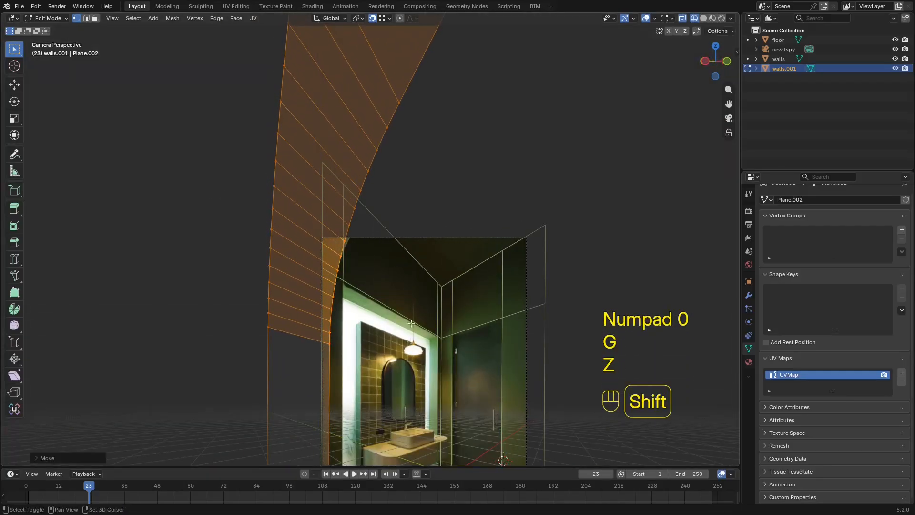
Scale the arch's upper vertices along Z to match the curvature of the arch in the photo.
shift+middle_drag(455, 247, 484, 172)
scroll(484, 173, up, 2)
key(s)
key(z)
click(395, 222)
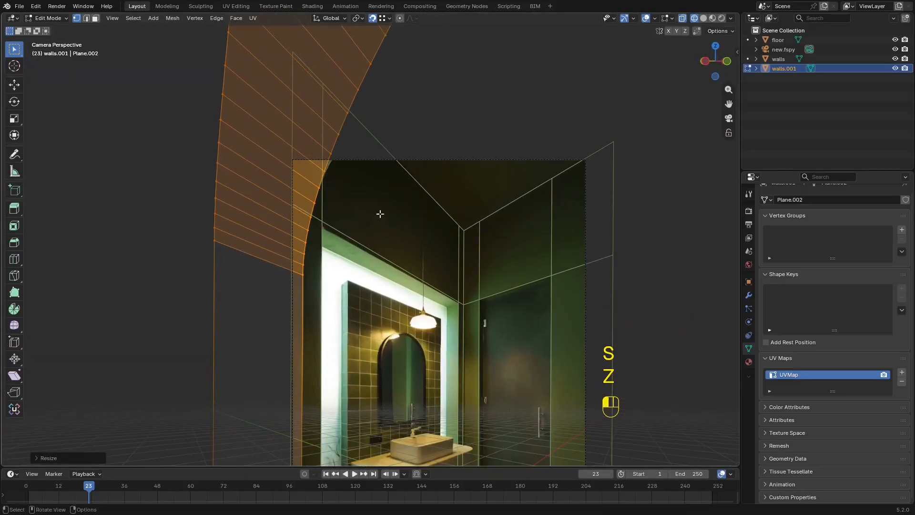
Fine-tune the arch's upper vertices by moving and scaling them along Z so the curve follows the arch in the photo.
scroll(385, 213, up, 2)
key(g)
key(z)
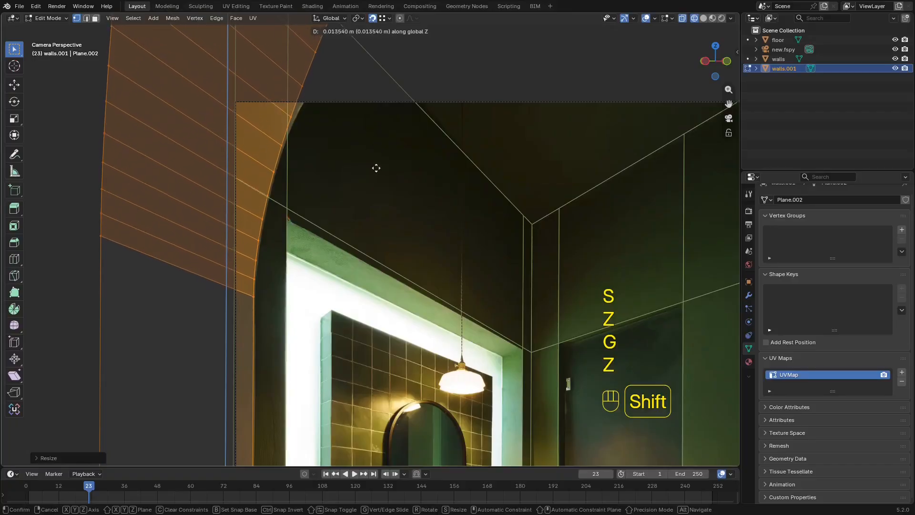
click(478, 241)
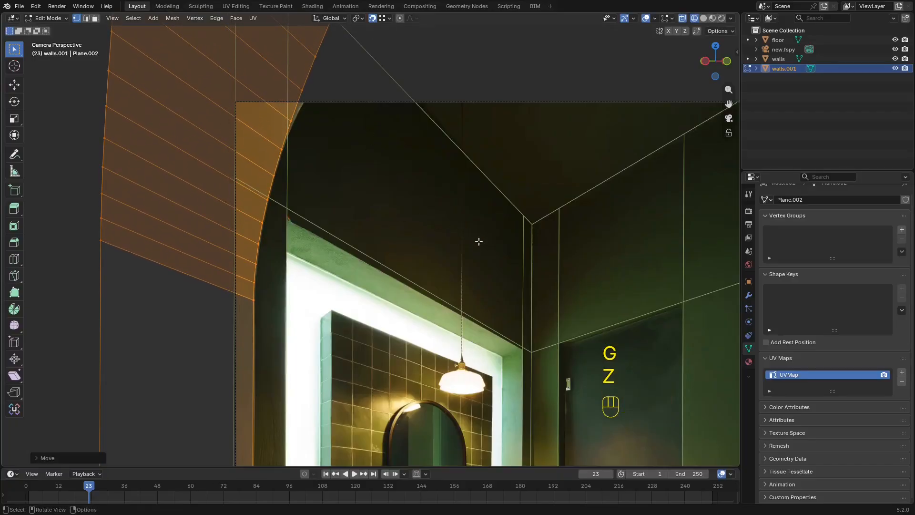
key(s)
key(z)
click(453, 238)
key(g)
key(z)
shift+click(458, 278)
key(shift+z)
Scale the arch's upper vertices along Y to about 0.77 in the left orthographic view to narrow the curve.
scroll(457, 279, down, 8)
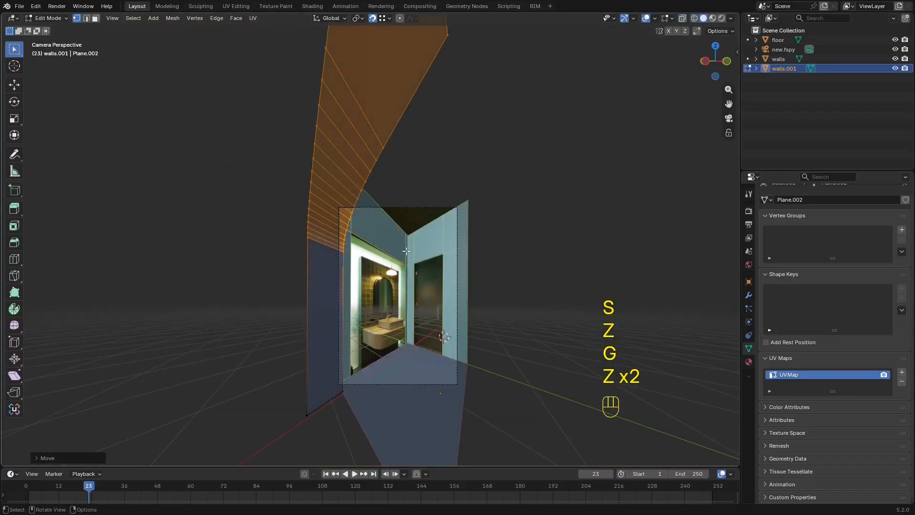
mouse_move(430, 214)
middle_down()
mouse_move(484, 223)
mouse_move(474, 201)
mouse_move(492, 271)
middle_up()
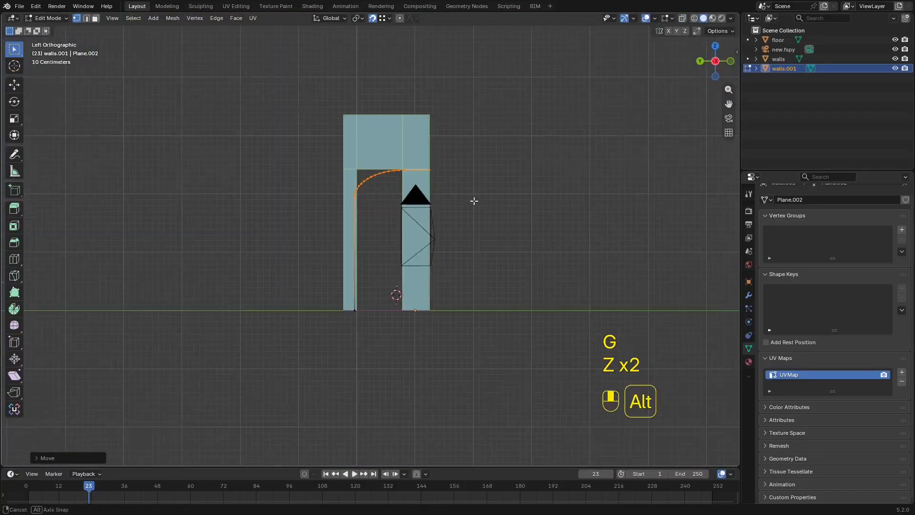
scroll(492, 272, up, 4)
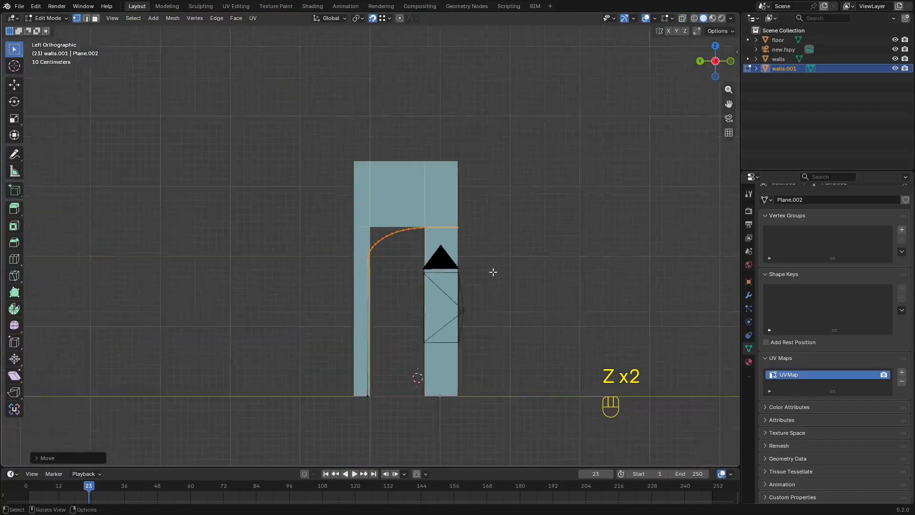
shift+middle_drag(407, 235, 500, 220)
scroll(499, 220, up, 4)
key(s)
key(x)
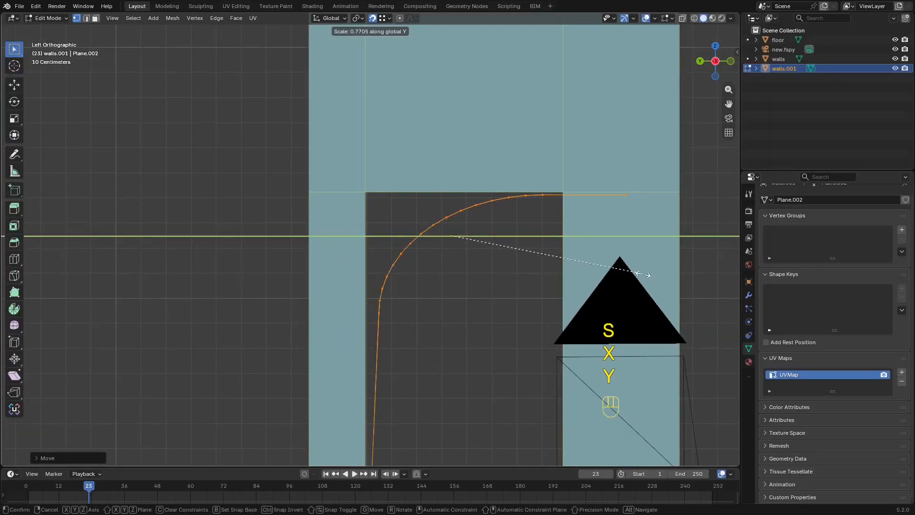
click(635, 273)
Move the arch's upper vertices about 0.09 m along Y so the pillar stands vertically above its floor vertices.
scroll(311, 299, down, 4)
shift+middle_drag(311, 299, 343, 158)
scroll(337, 190, up, 1)
key(g)
key(y)
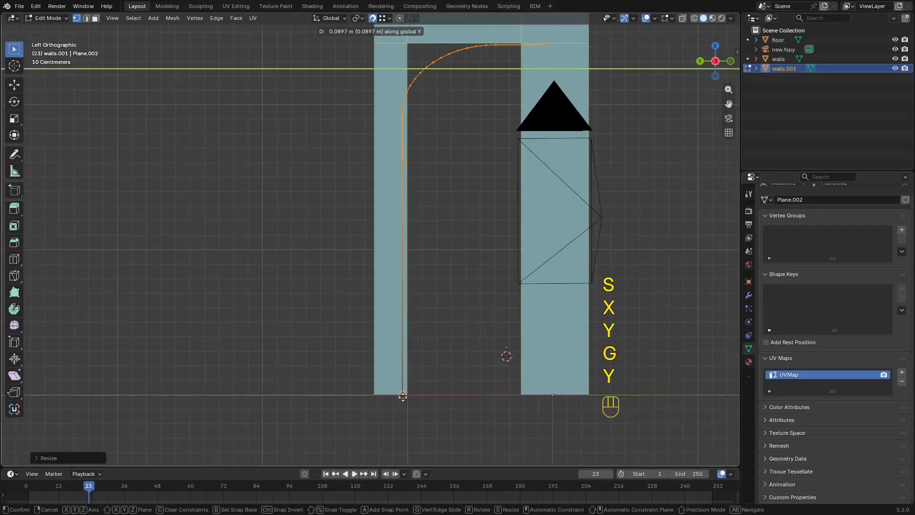
click(403, 398)
Lower the arch's upper vertices about 0.03 m along Z in the camera view to realign the curve with the photo.
key(KP_0)
key(z)
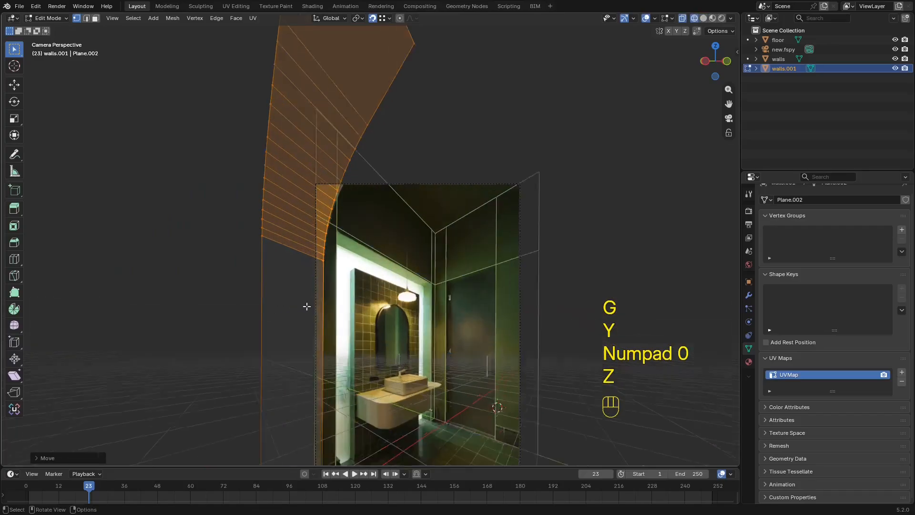
scroll(307, 307, up, 3)
key(g)
key(z)
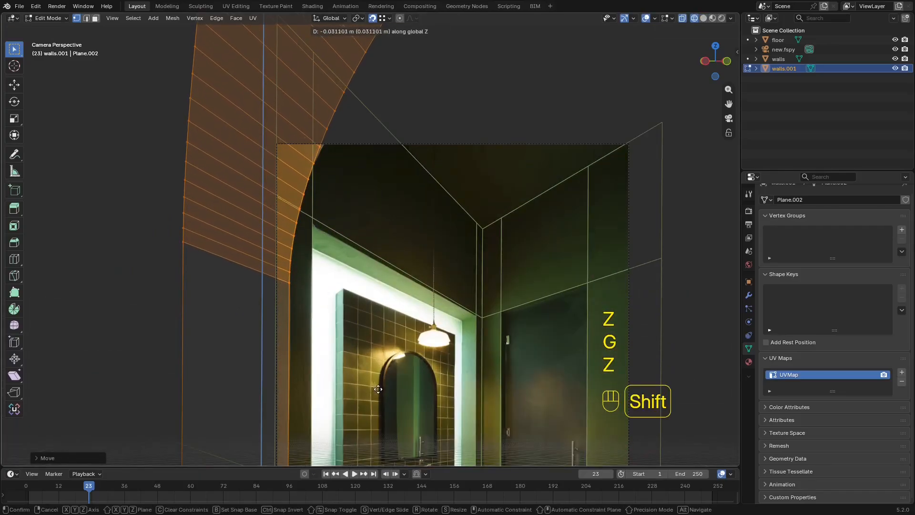
click(379, 389)
Examine the fitted arch in solid shading, from the camera and from outside together with the walls and floor.
key(shift+z)
scroll(397, 260, down, 2)
shift+middle_drag(397, 260, 429, 250)
scroll(429, 250, up, 6)
scroll(453, 250, down, 6)
key(Tab)
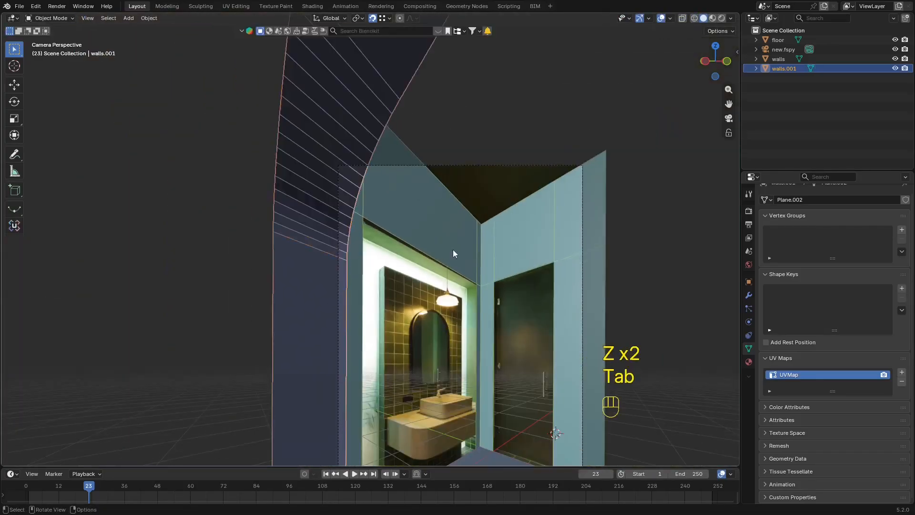
shift+middle_drag(481, 183, 501, 181)
key(shift+alt+z)
key(shift+alt+z)
middle_drag(364, 152, 496, 225)
scroll(415, 193, down, 5)
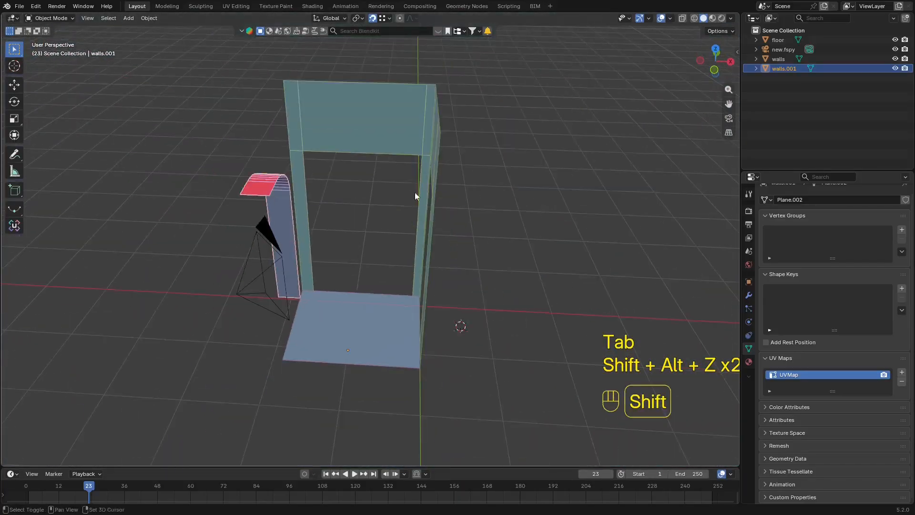
Move the free end edge of the arch's top along Y to align with the outer corner of the door wall.
middle_drag(496, 224, 455, 248)
scroll(452, 224, up, 3)
key(Tab)
key(2)
middle_drag(334, 247, 534, 243)
scroll(479, 241, down, 3)
key(g)
key(x)
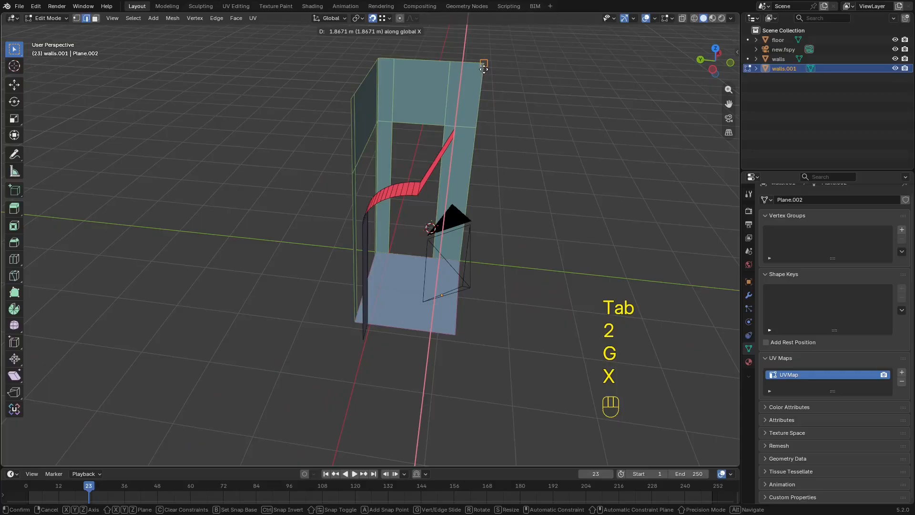
key(y)
click(483, 69)
Extrude the arch's end edge up along Z to the walls' top height, and across along Y to the mirror wall's corner.
middle_drag(483, 69, 450, 75)
key(e)
key(z)
click(383, 111)
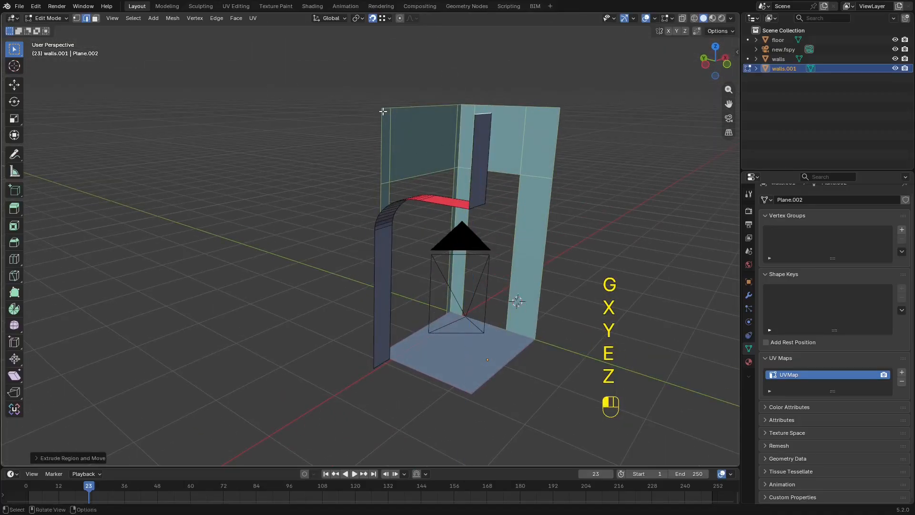
middle_drag(383, 112, 321, 163)
key(e)
key(y)
click(316, 247)
Extrude the edge down along Z to the floor corner and close the pillar's bottom with a face.
key(e)
key(z)
click(376, 325)
key(f)
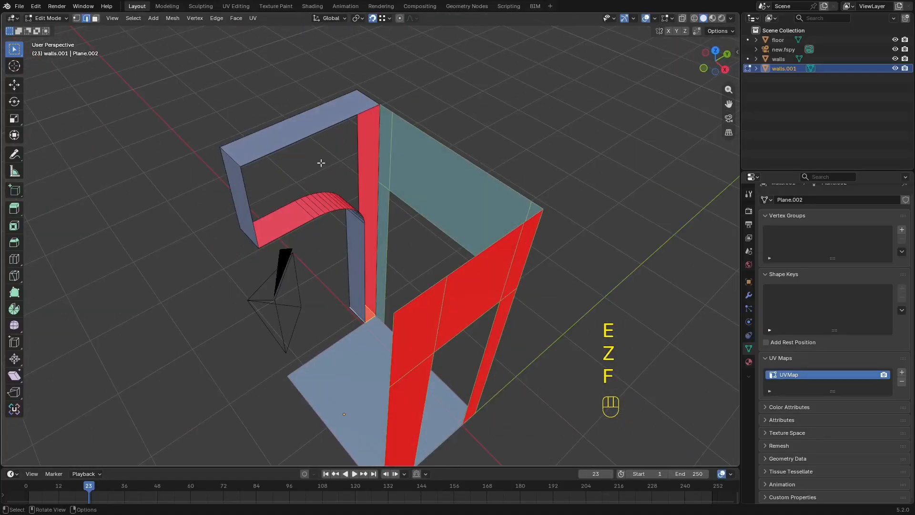
Fill the open front and back outlines of the arch with faces and check the solid arch through the camera.
middle_drag(336, 118, 436, 190)
key(f)
key(f)
key(Tab)
key(KP_0)
key(KP_0)
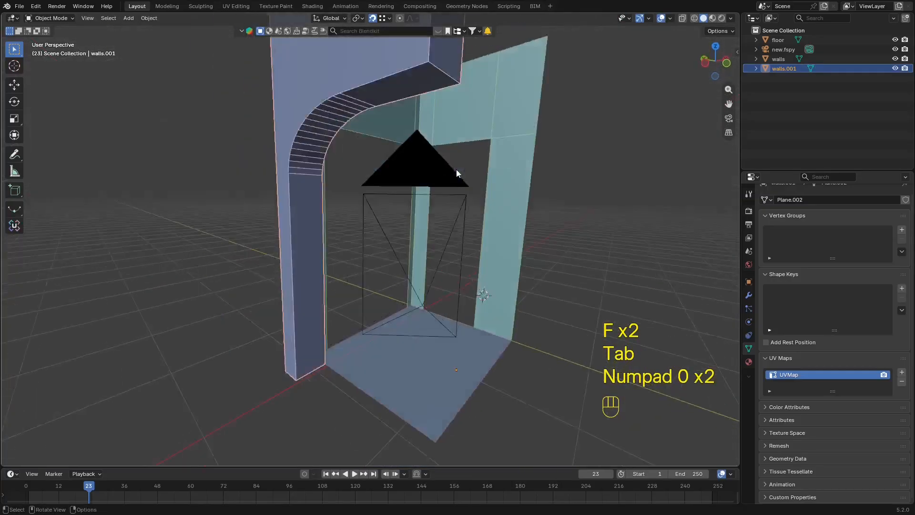
key(KP_0)
key(shift+alt+z)
key(shift+alt+z)
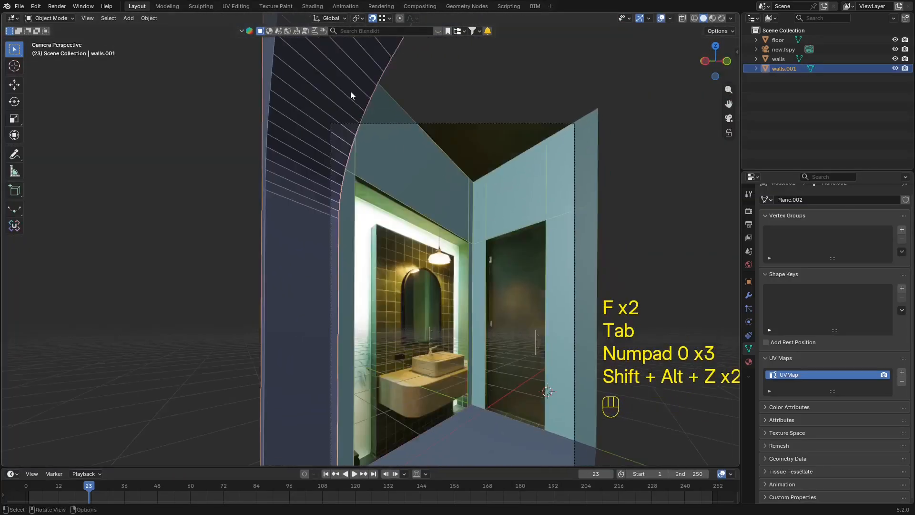
Apply Shade Auto Smooth to the arch and save the file.
right_click(333, 101)
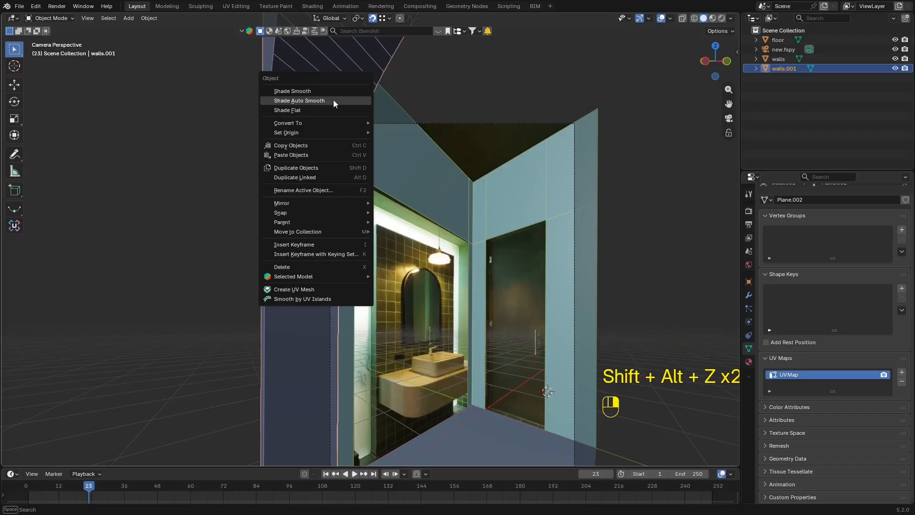
click(333, 101)
shift+middle_drag(333, 99, 374, 110)
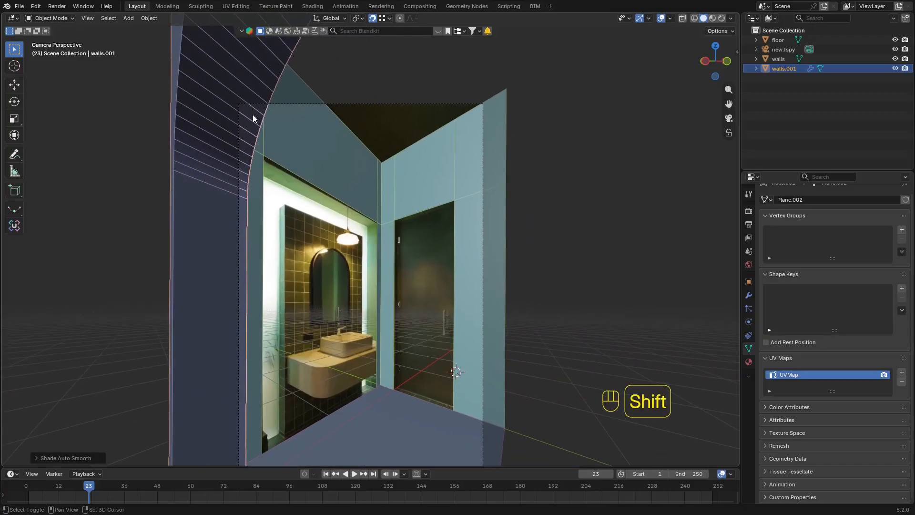
shift+middle_drag(252, 119, 301, 142)
key(shift+alt+z)
key(ctrl+s)
Fill the mirror niche opening in the walls object with a new face.
key(z)
shift+middle_drag(266, 223, 324, 168)
key(shift+alt+z)
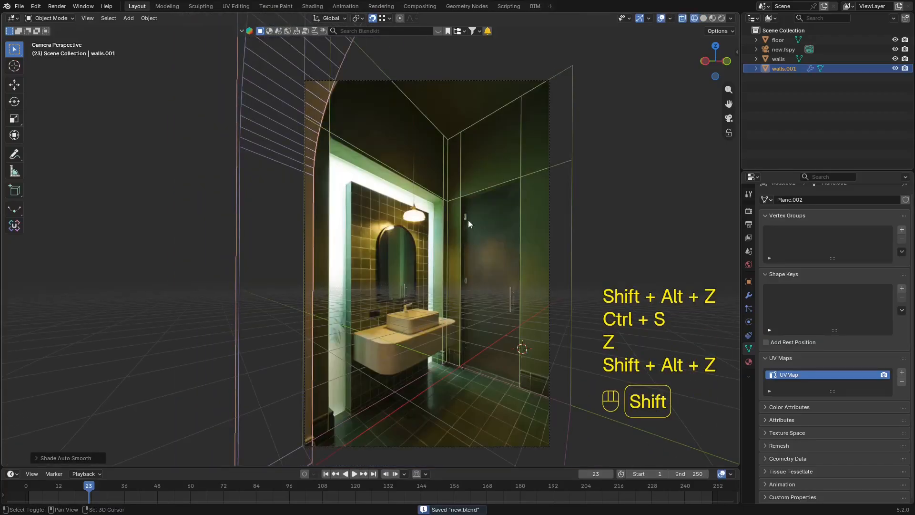
shift+middle_drag(500, 181, 456, 168)
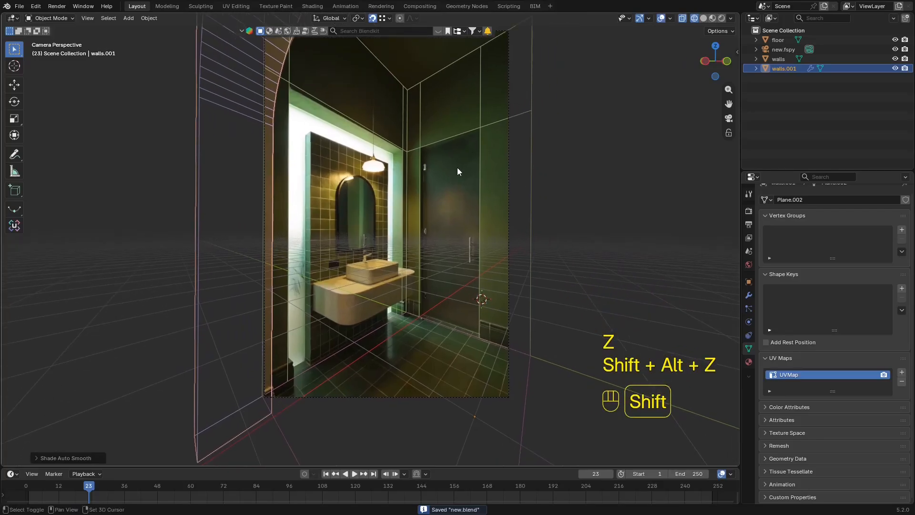
shift+middle_drag(327, 114, 363, 131)
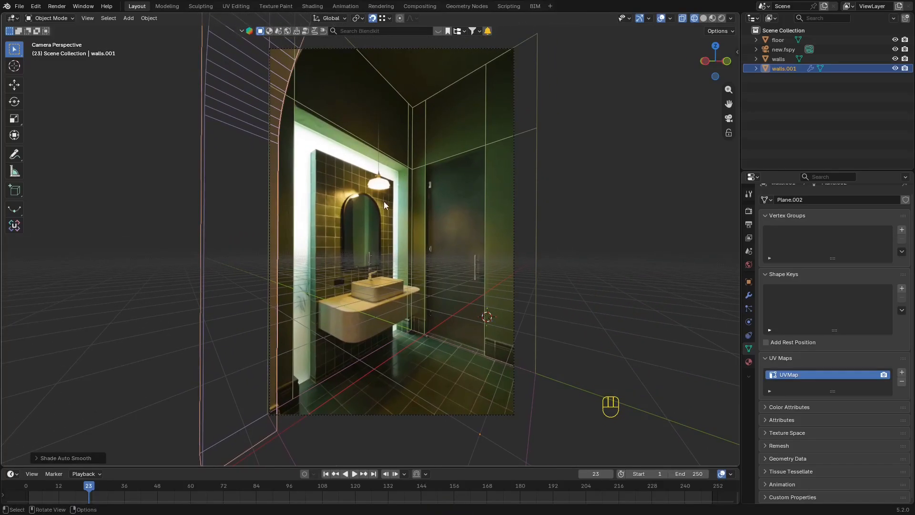
key(z)
click(392, 140)
shift+middle_drag(393, 140, 402, 147)
scroll(402, 147, up, 1)
key(Tab)
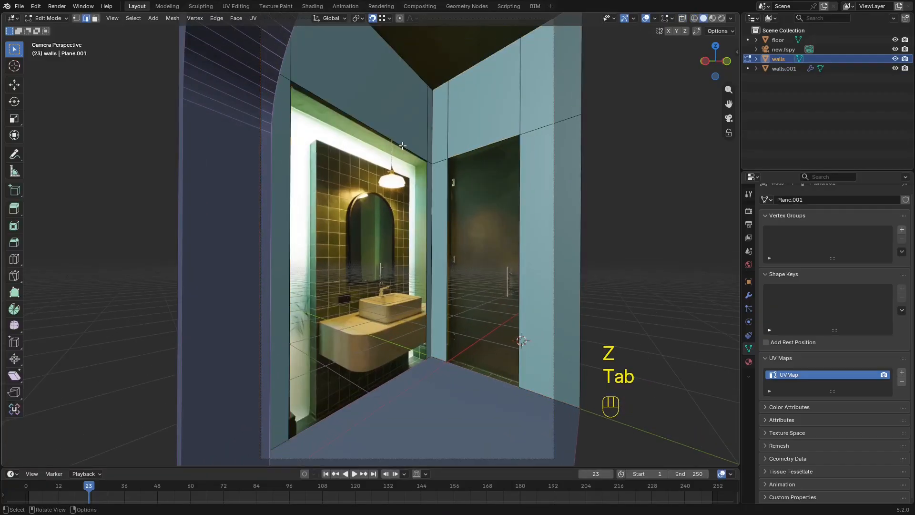
key(z)
click(244, 133)
key(z)
click(420, 137)
key(f)
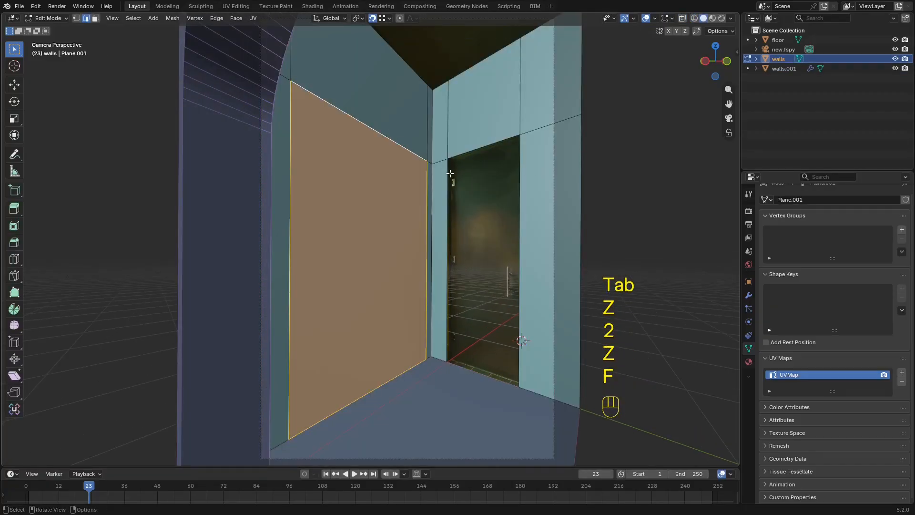
Separate the niche face from the walls into its own object.
key(p)
click(395, 181)
key(Tab)
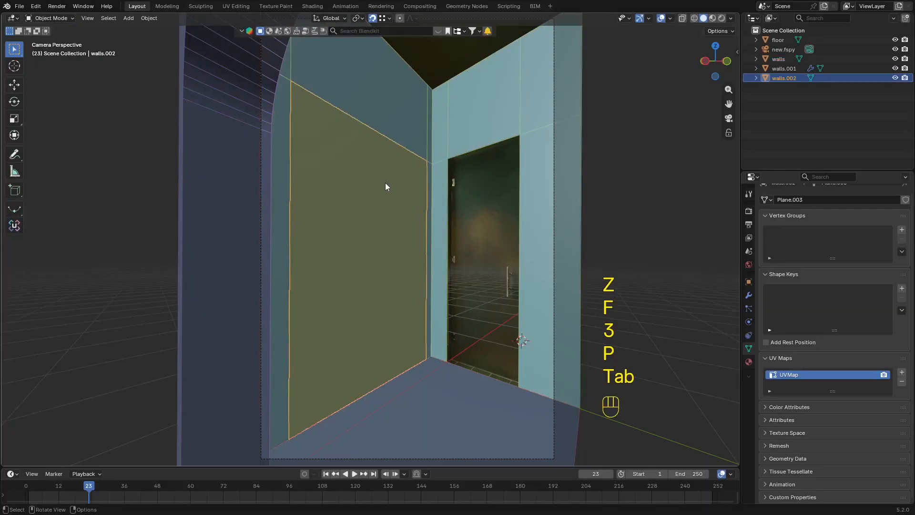
Scale the separated niche panel along X to about 0.72 to approach the width of the tiled panel in the photo.
key(Tab)
key(z)
click(341, 183)
key(a)
key(s)
key(x)
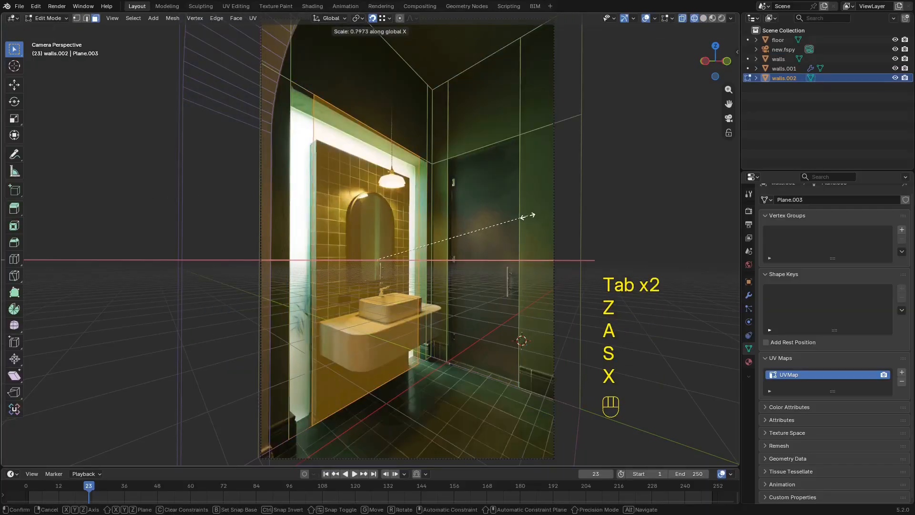
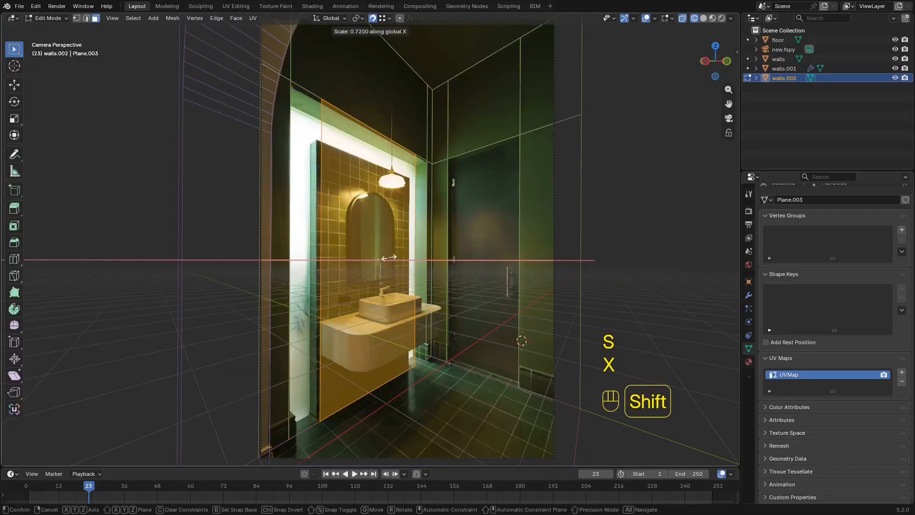
shift+click(416, 252)
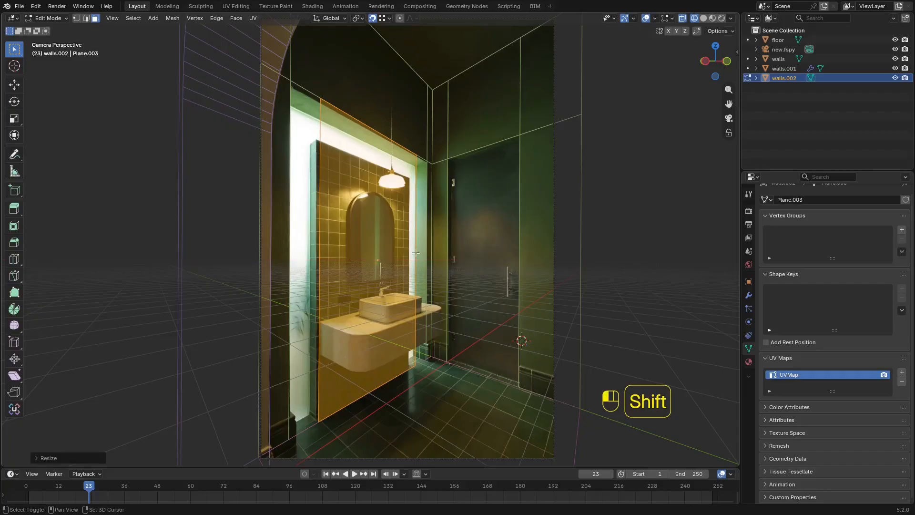
Move the niche panel about 0.056 m in the negative X direction toward the tiled panel in the photo.
shift+middle_drag(415, 253, 423, 230)
scroll(497, 207, up, 2)
mouse_move(505, 206)
middle_down()
mouse_move(464, 225)
mouse_move(445, 271)
middle_up()
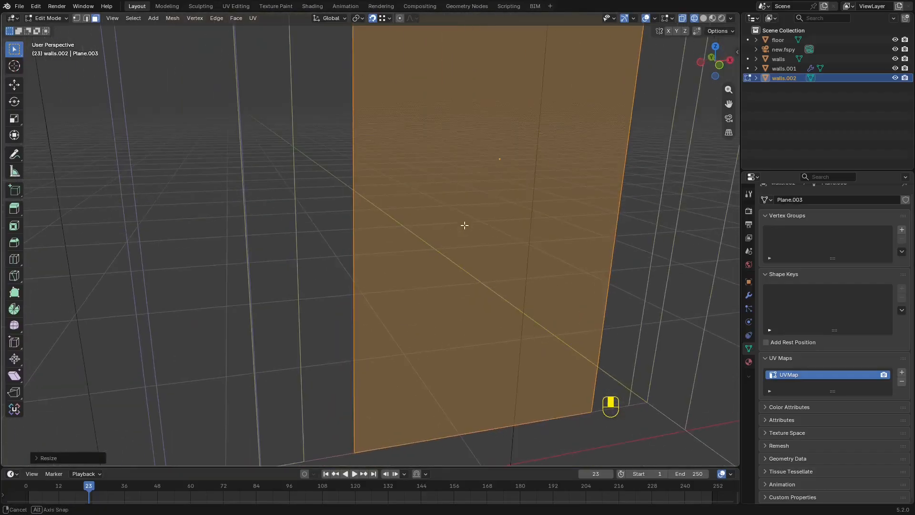
key(z)
click(509, 229)
scroll(509, 233, down, 4)
key(KP_0)
key(z)
click(401, 267)
shift+middle_drag(451, 195, 441, 208)
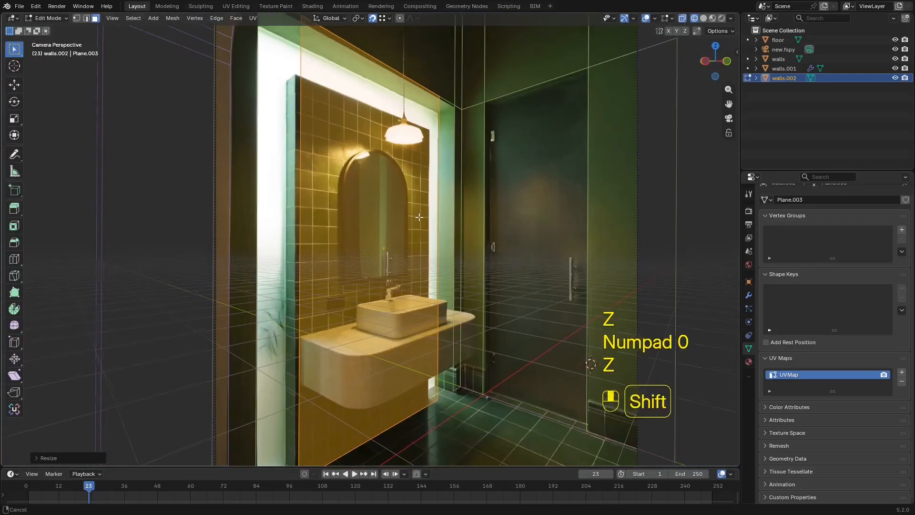
scroll(442, 208, down, 1)
scroll(504, 209, up, 1)
key(g)
key(x)
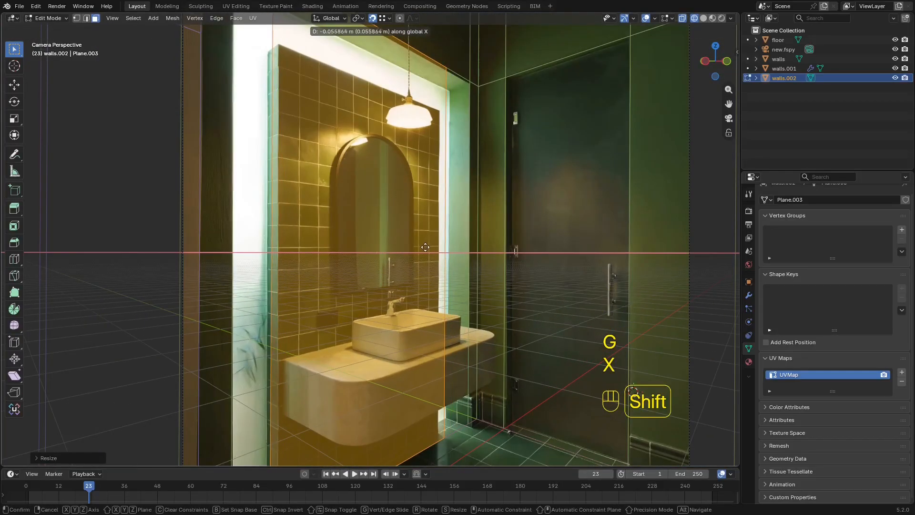
Scale the niche panel along X again to match its side edges to the tiled panel.
key(s)
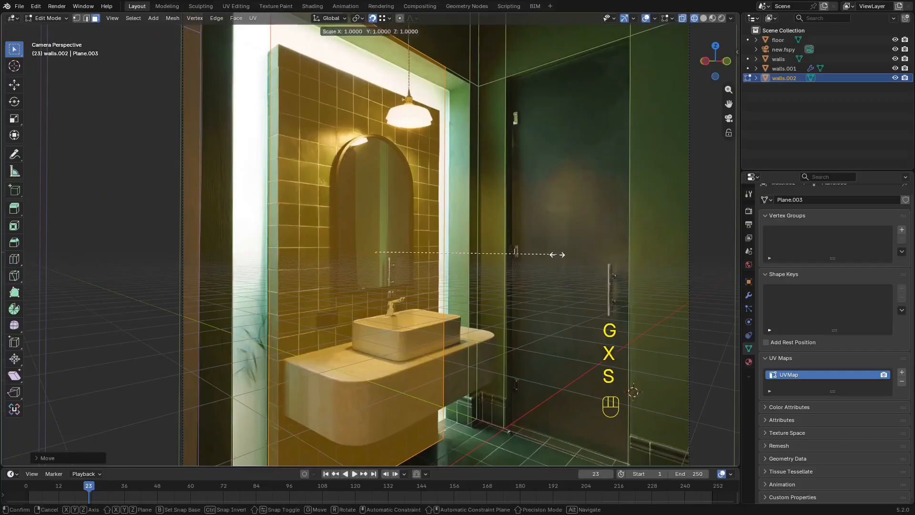
key(x)
click(546, 254)
scroll(553, 256, down, 2)
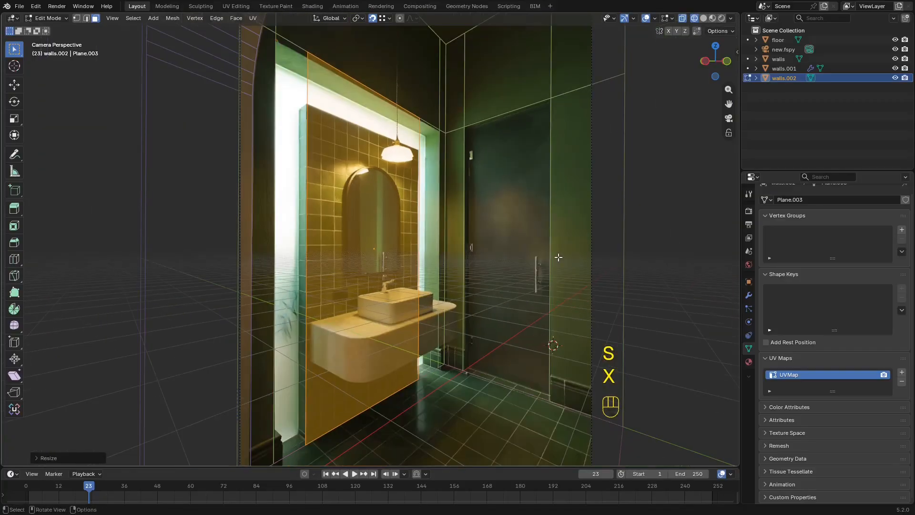
Examine how the panel's side and lower edges line up with the tiled panel and floor in the photo.
key(z)
key(z)
shift+middle_drag(497, 257, 500, 268)
scroll(500, 268, up, 1)
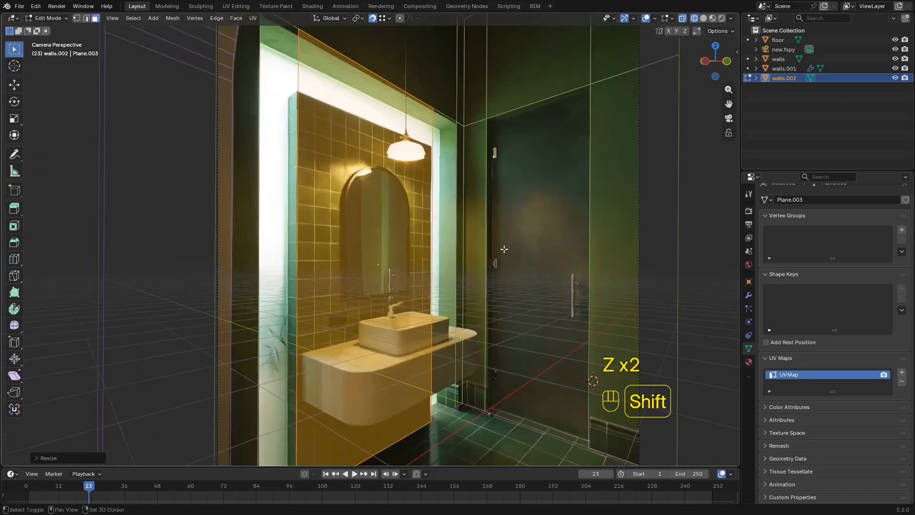
mouse_move(472, 187)
shift+middle_down()
mouse_move(475, 213)
mouse_move(478, 204)
shift+middle_up()
scroll(254, 214, down, 2)
shift+middle_drag(373, 261, 430, 95)
scroll(374, 254, up, 5)
scroll(362, 235, down, 3)
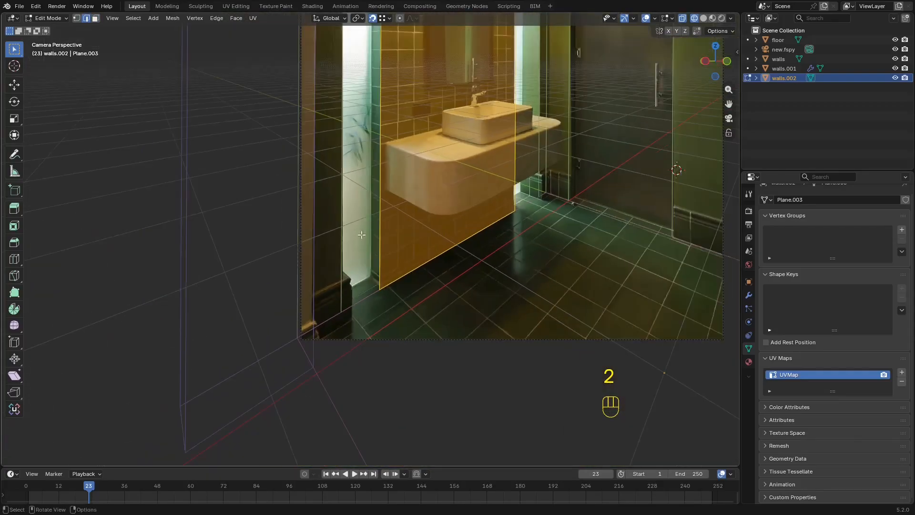
scroll(359, 299, down, 2)
shift+middle_drag(362, 235, 368, 255)
scroll(380, 242, up, 2)
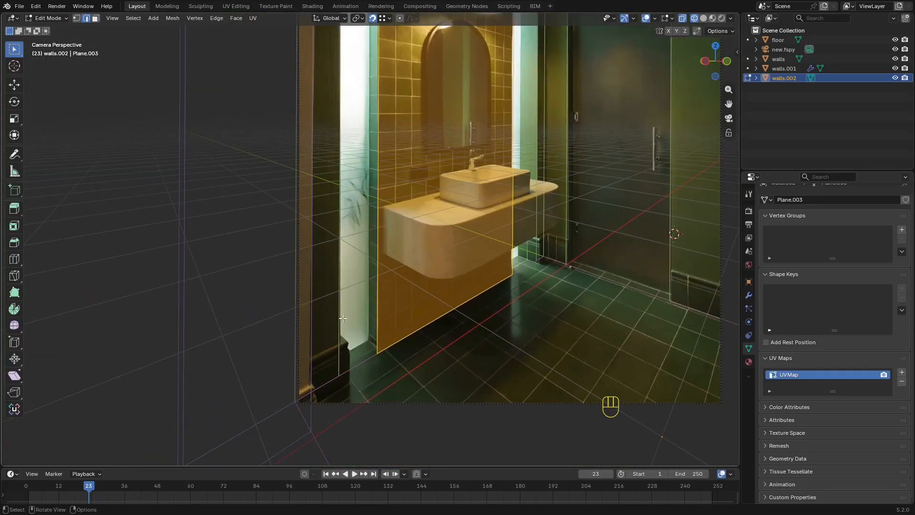
scroll(343, 318, up, 3)
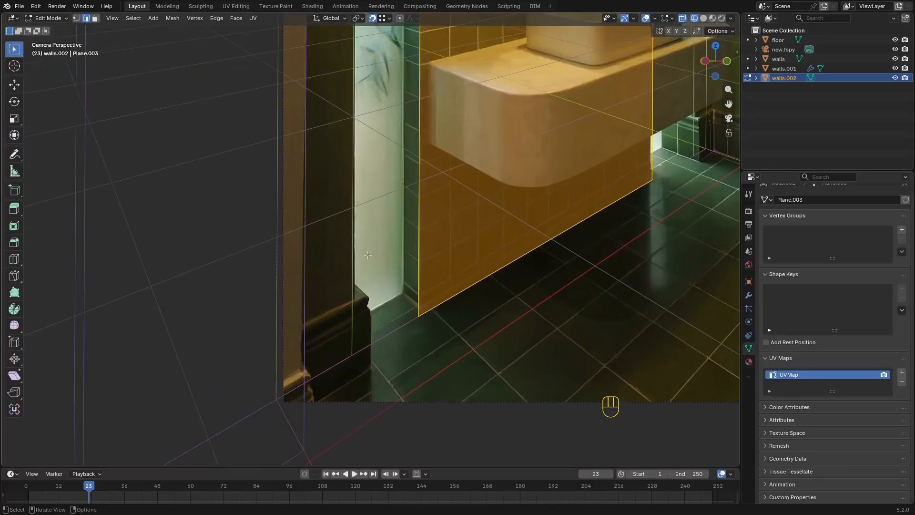
scroll(387, 248, down, 3)
scroll(353, 257, up, 3)
scroll(337, 194, down, 5)
Examine the upper edges of the panel and niche opening against the photo in wireframe and solid shading.
shift+middle_drag(337, 194, 360, 356)
scroll(351, 97, up, 5)
shift+middle_drag(351, 97, 329, 336)
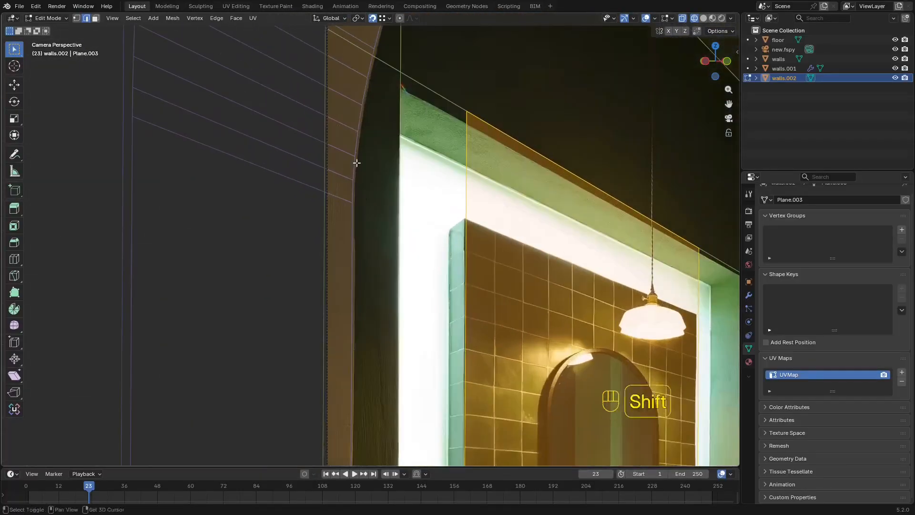
scroll(339, 296, up, 7)
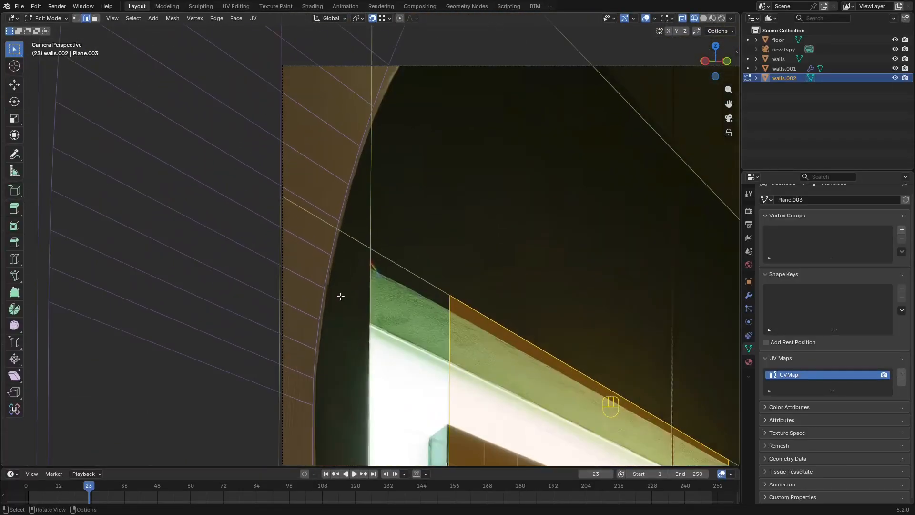
key(shift+alt+z)
key(shift+alt+z)
scroll(483, 278, down, 9)
shift+middle_drag(483, 278, 379, 171)
key(z)
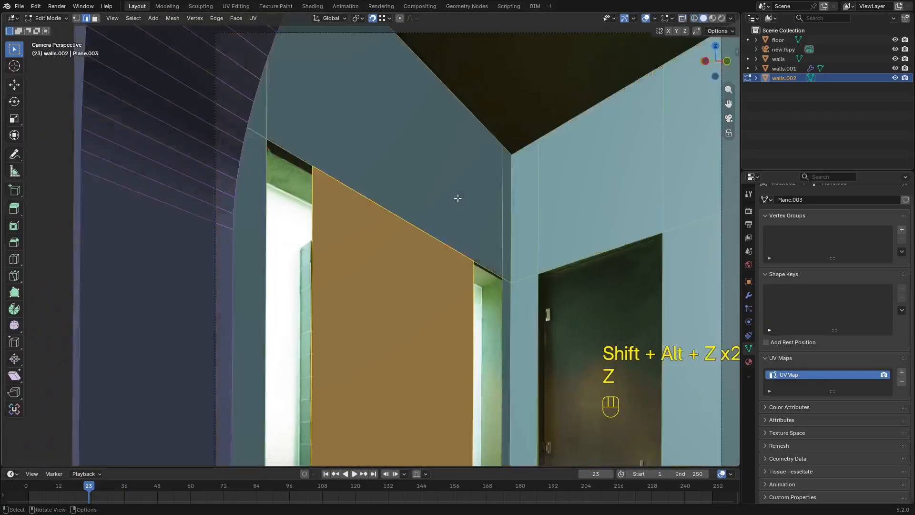
middle_drag(458, 198, 424, 227)
key(KP_0)
key(z)
scroll(249, 288, down, 4)
scroll(249, 288, up, 5)
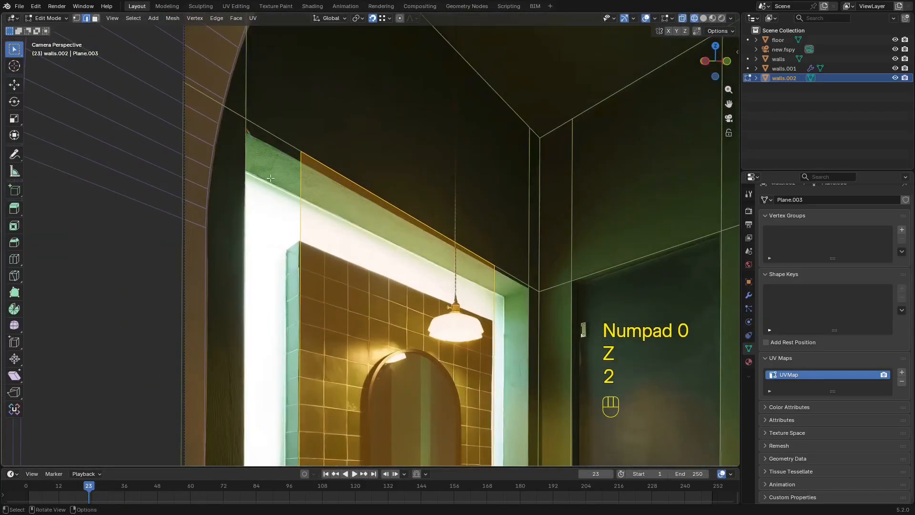
Lower the panel's top edge about 0.32 m along Z to meet the top of the tiled panel in the photo.
shift+middle_drag(503, 335, 523, 145)
scroll(516, 216, down, 1)
key(z)
scroll(454, 161, down, 1)
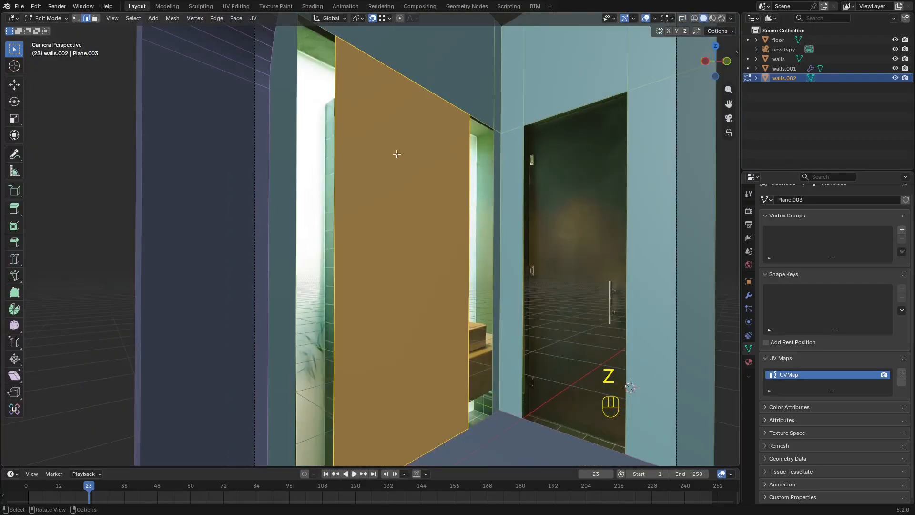
key(g)
key(z)
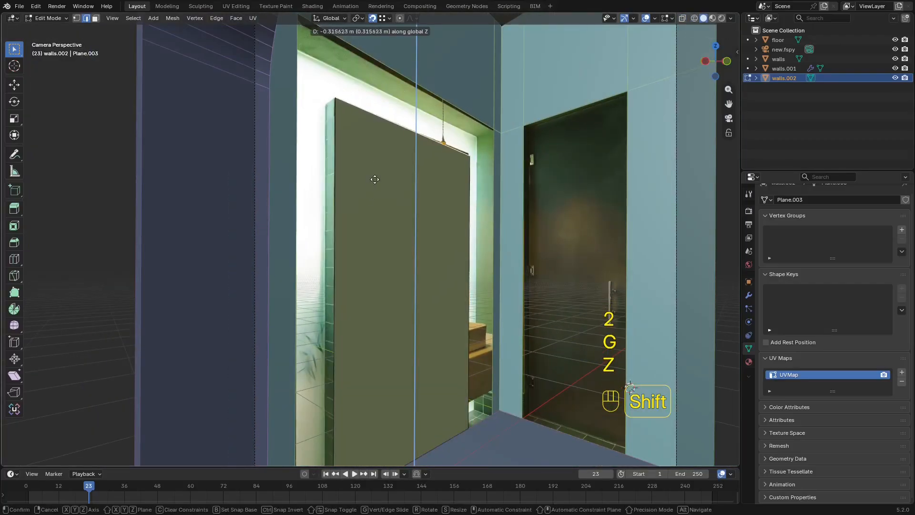
click(375, 177)
Nudge the panel face along X to align it with the tiled panel in the photo.
middle_drag(417, 174, 346, 258)
shift+middle_drag(349, 244, 414, 216)
key(2)
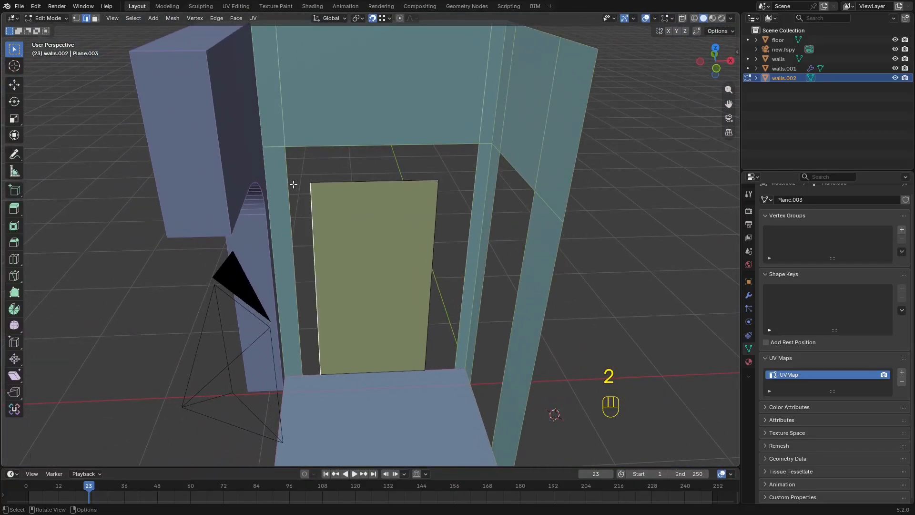
key(3)
key(KP_0)
key(z)
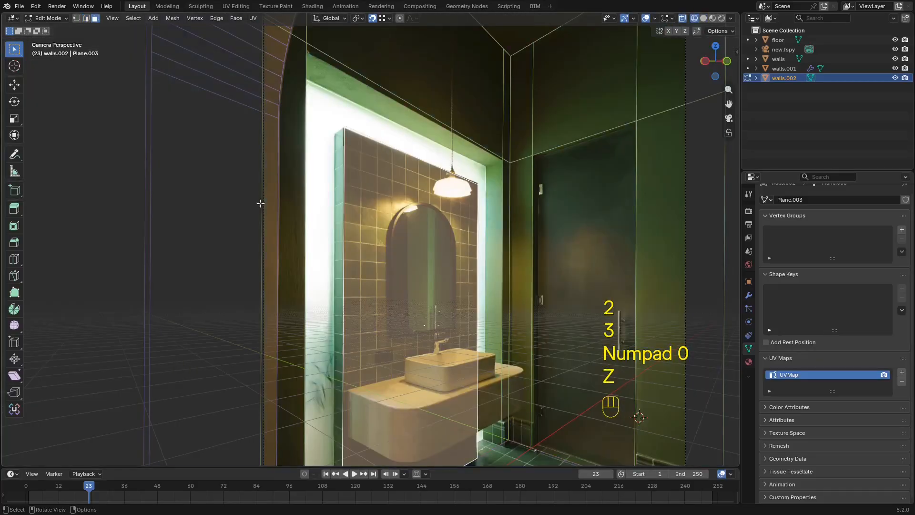
key(g)
key(x)
click(518, 194)
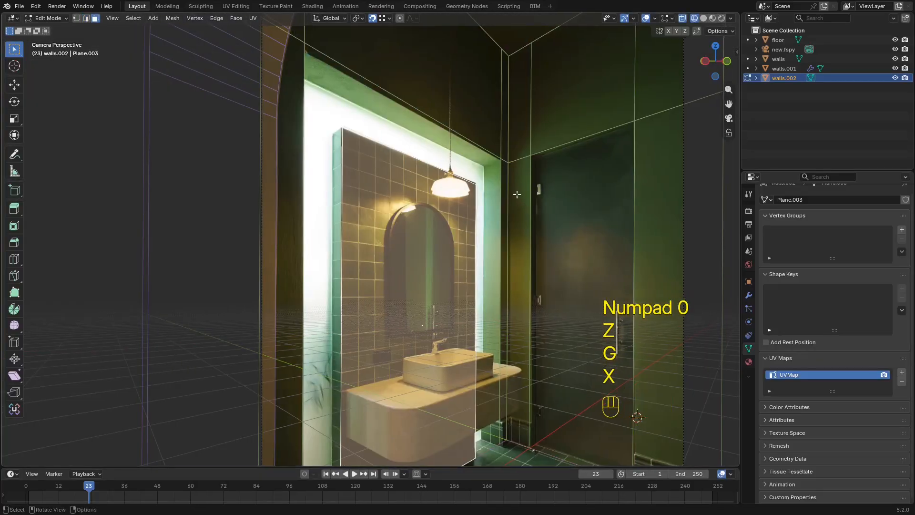
Save the file and compare the shortened panel with the photo in wireframe and solid shading.
mouse_move(488, 198)
shift+middle_down()
mouse_move(497, 158)
mouse_move(506, 162)
shift+middle_up()
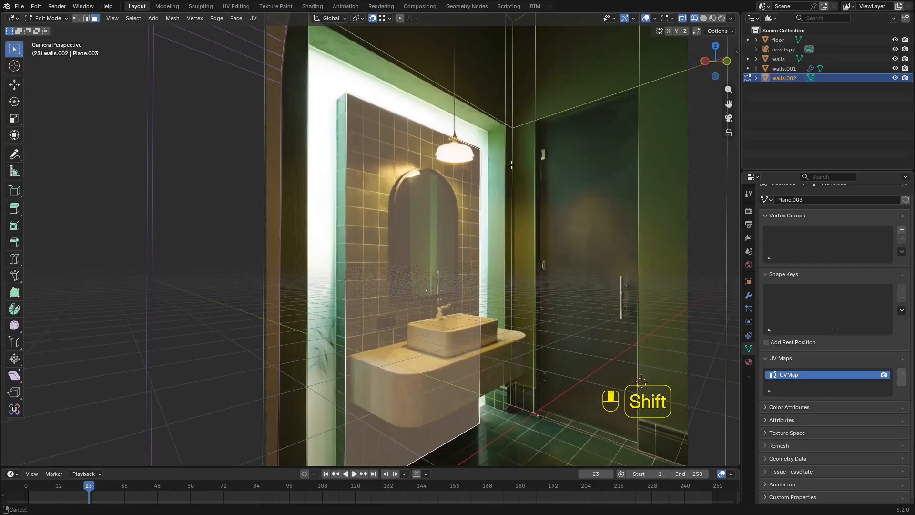
scroll(507, 163, down, 3)
key(z)
click(637, 203)
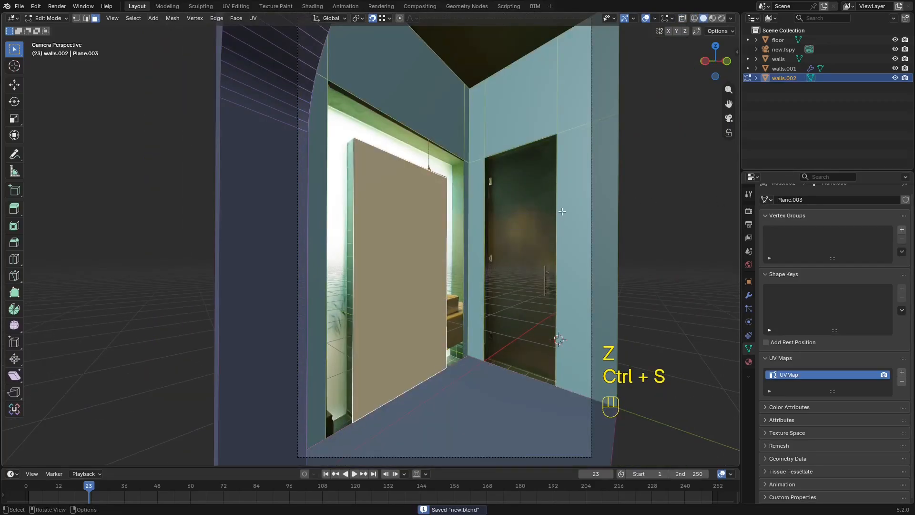
key(Tab)
key(z)
click(368, 205)
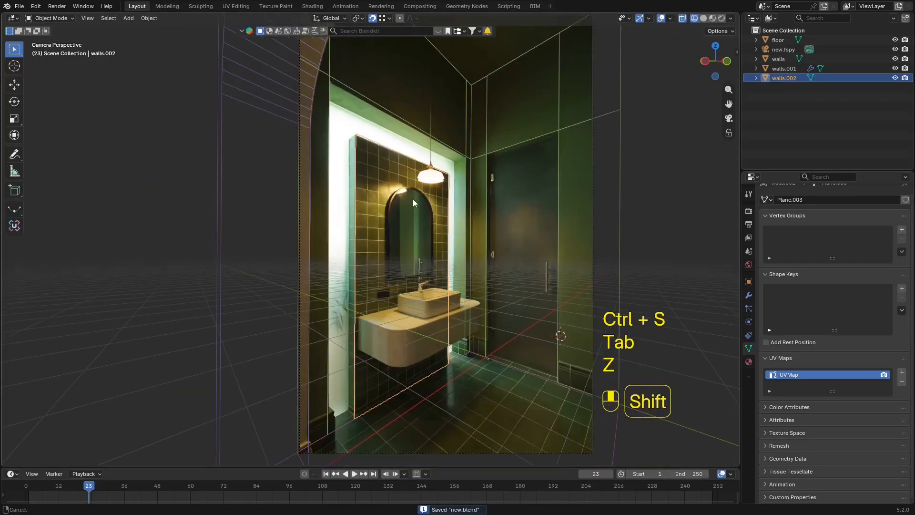
key(z)
click(517, 205)
Extrude the panel face into a thin slab and correct the direction of its normals.
key(Tab)
key(3)
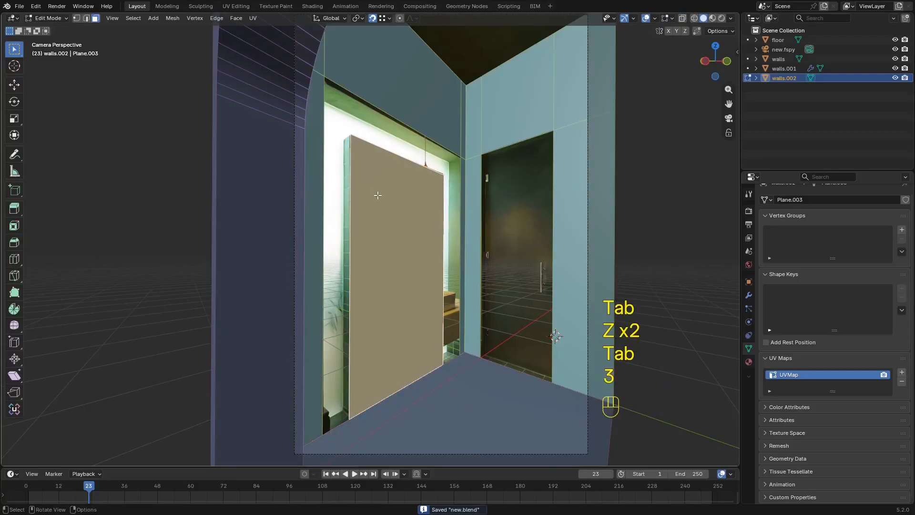
middle_drag(378, 196, 403, 275)
scroll(403, 275, down, 7)
middle_drag(378, 216, 351, 253)
scroll(352, 253, up, 4)
key(e)
click(310, 160)
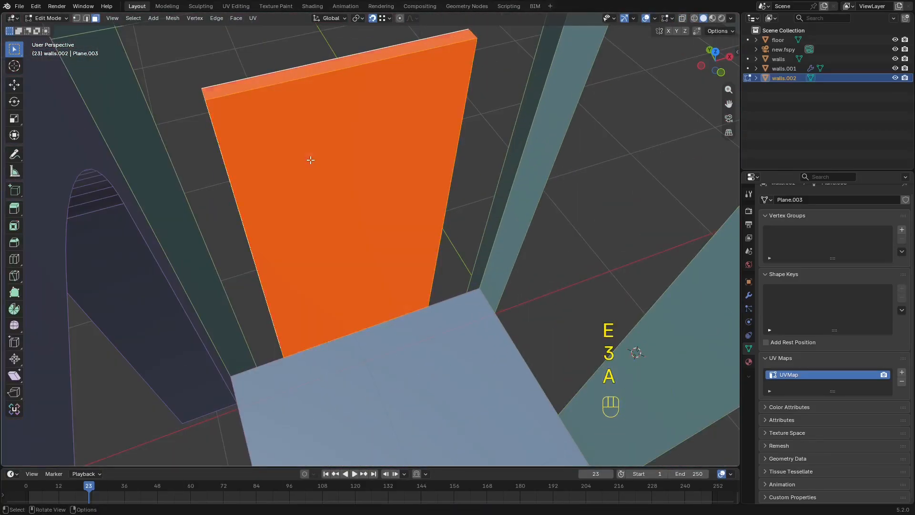
key(alt+n)
click(314, 170)
Inspect the slab's thickness and position against the walls from above in wireframe.
scroll(358, 167, down, 3)
alt+middle_drag(358, 167, 329, 214)
key(z)
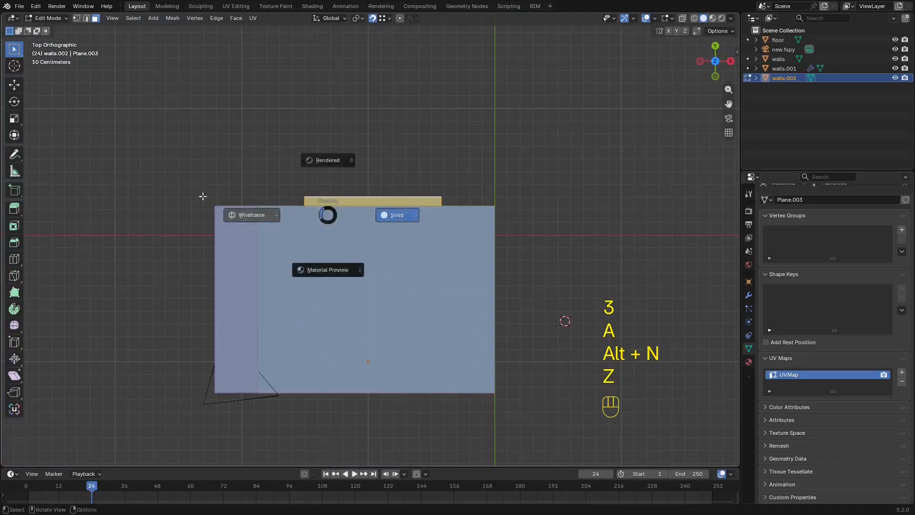
click(202, 196)
scroll(379, 217, up, 6)
key(1)
mouse_move(59, 172)
middle_down()
mouse_move(411, 221)
mouse_move(507, 206)
mouse_move(467, 151)
middle_up()
key(z)
key(Tab)
Extrude the walls' edge loop around the niche opening backward along Y, with snapping turned off.
click(456, 131)
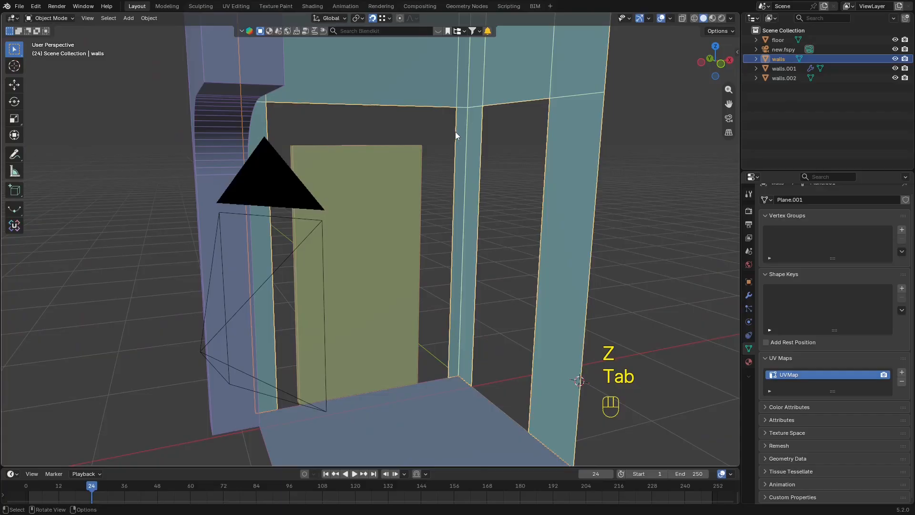
key(KP_0)
key(Tab)
key(z)
alt+click(486, 111)
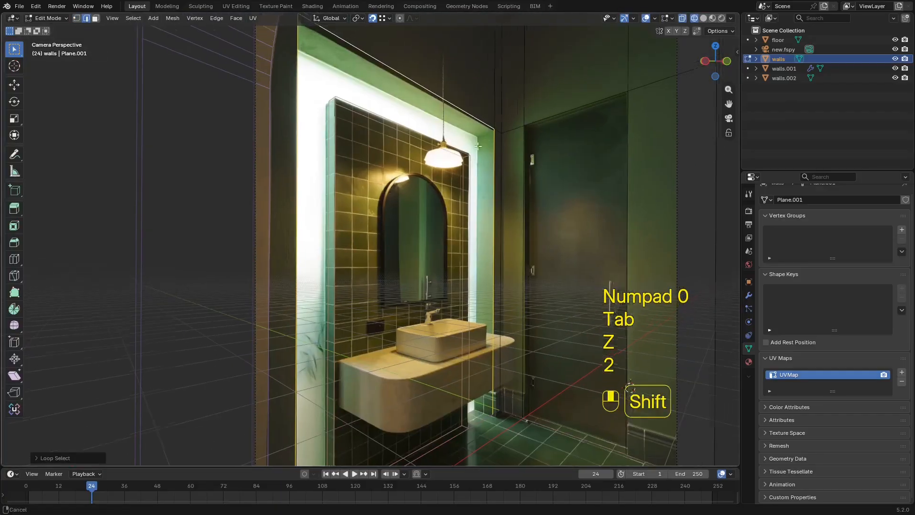
scroll(424, 195, up, 3)
key(e)
key(y)
key(x)
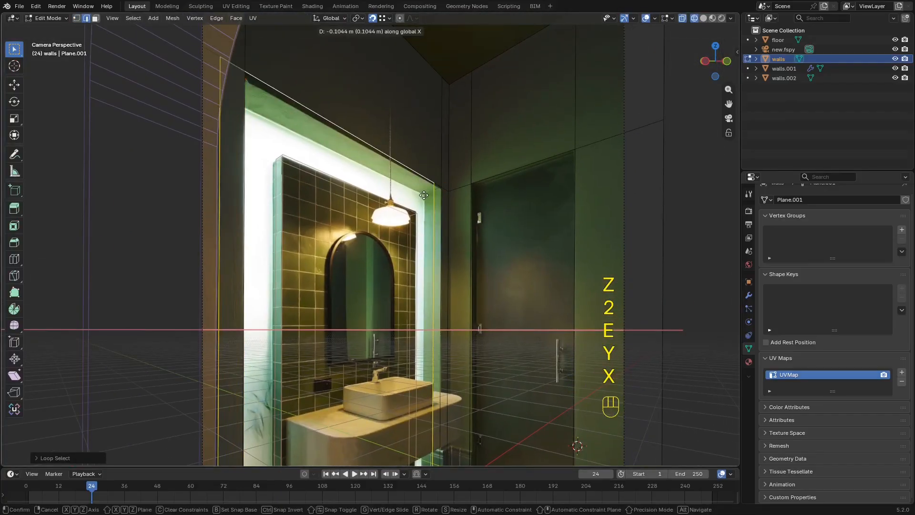
key(y)
key(shift+Tab)
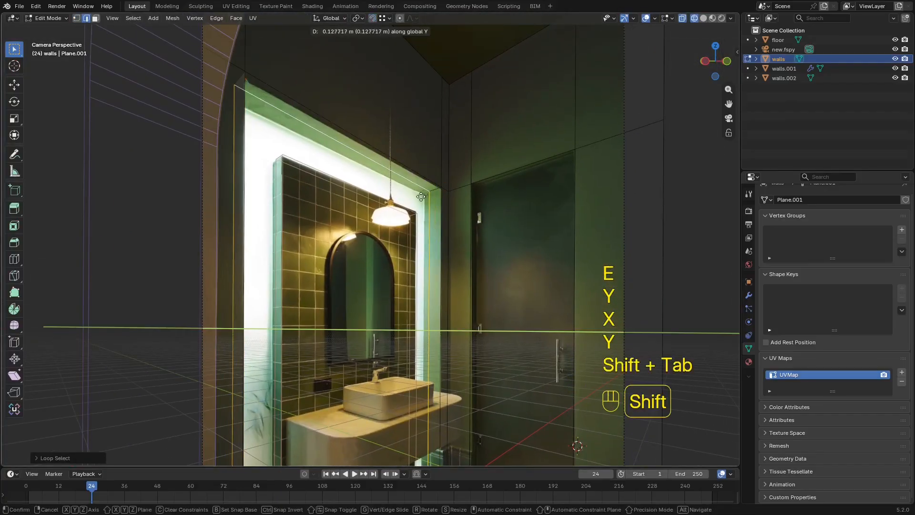
click(372, 205)
Adjust the depth of the extruded niche edges along Y to match the recess in the photo, and save the file.
scroll(370, 206, up, 2)
key(g)
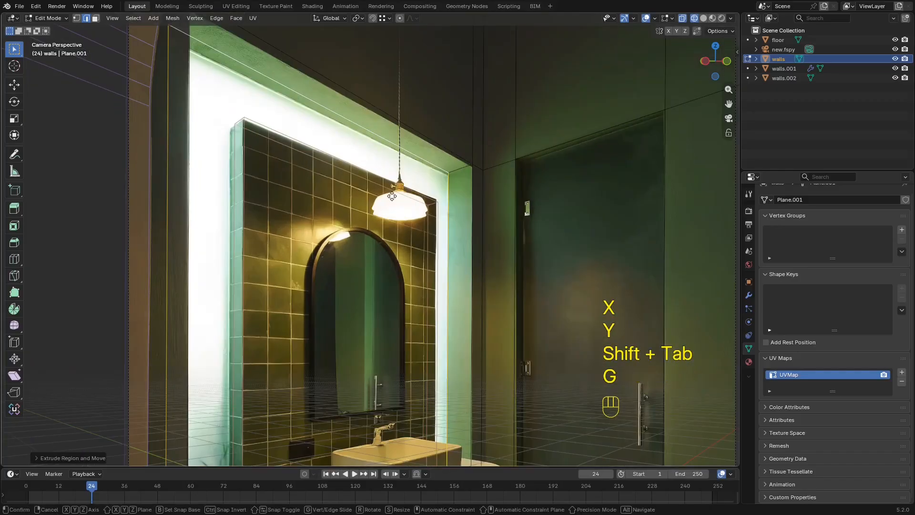
key(y)
click(369, 210)
key(z)
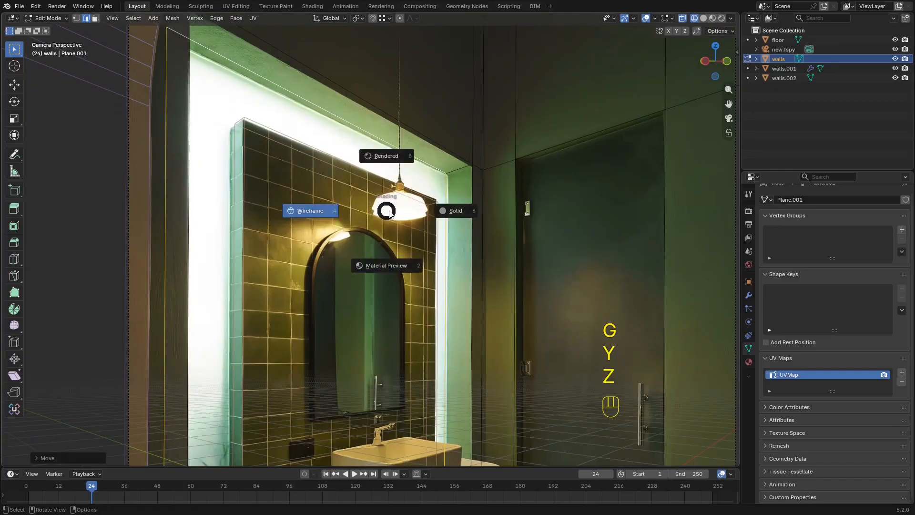
key(g)
key(y)
click(391, 213)
scroll(401, 187, down, 4)
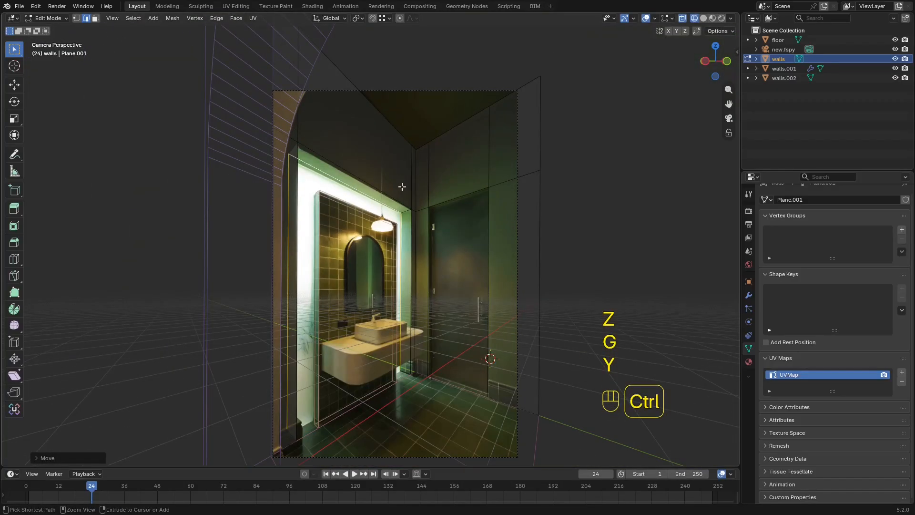
key(ctrl+s)
Move the panel's back vertices slightly farther back along Y in the top view to thicken the slab.
mouse_move(402, 186)
middle_down()
mouse_move(395, 262)
mouse_move(381, 284)
middle_up()
key(z)
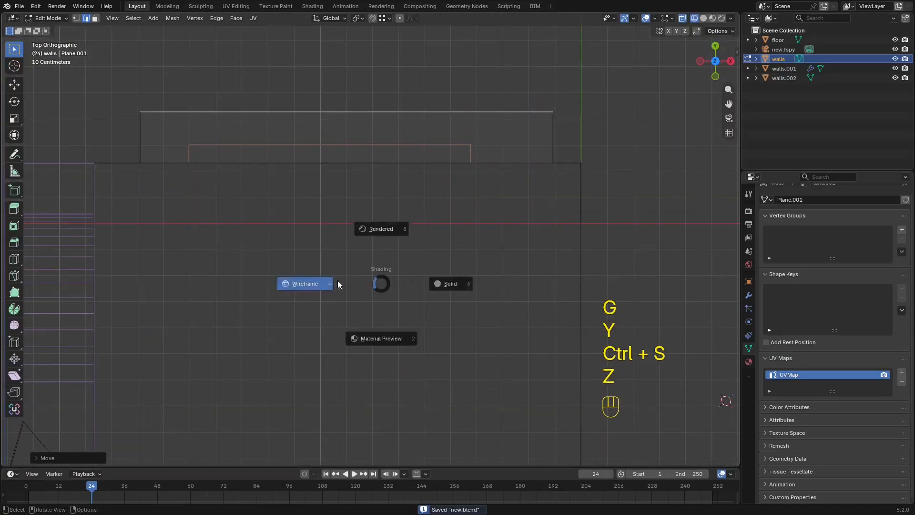
key(Tab)
click(471, 150)
shift+middle_drag(476, 168, 481, 219)
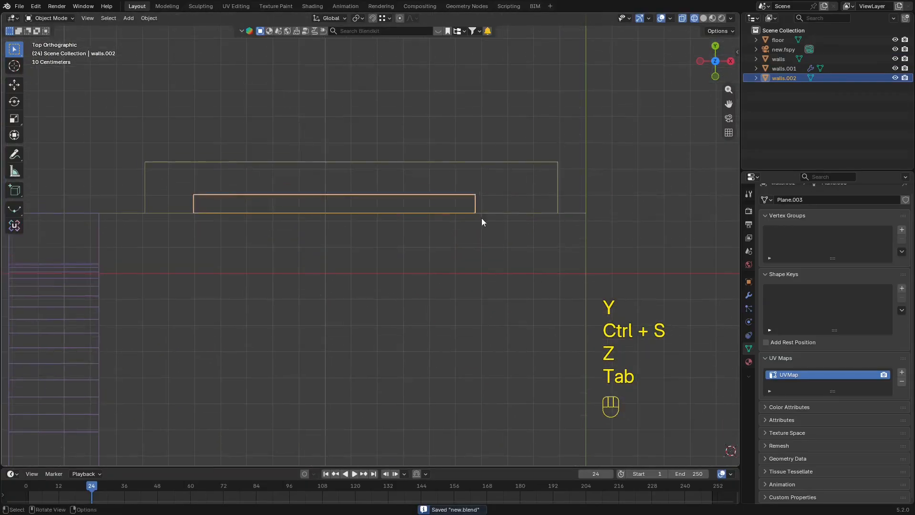
key(Tab)
key(1)
drag(501, 182, 116, 207)
key(g)
key(y)
shift+click(127, 164)
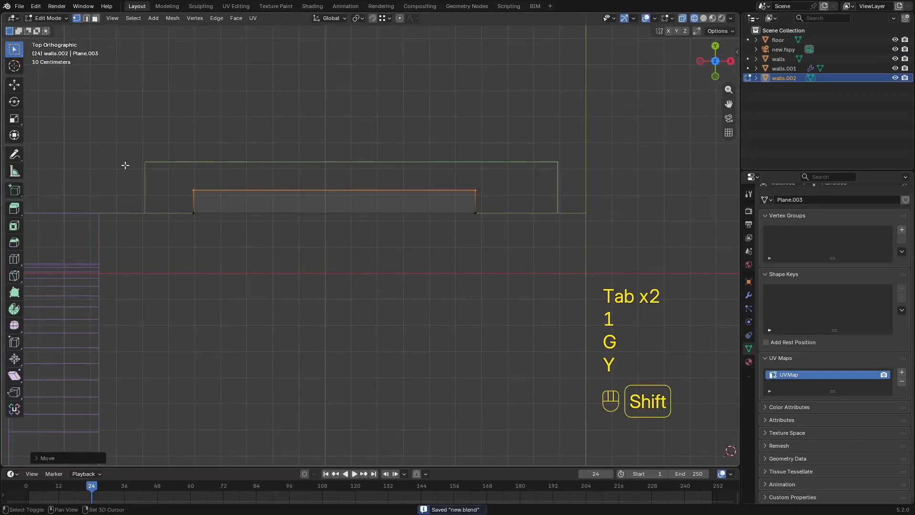
Fine-tune the panel's back vertices along Y to match the side thickness in the photo, and save the file.
key(KP_0)
scroll(241, 168, up, 6)
shift+middle_drag(242, 168, 436, 199)
key(g)
key(y)
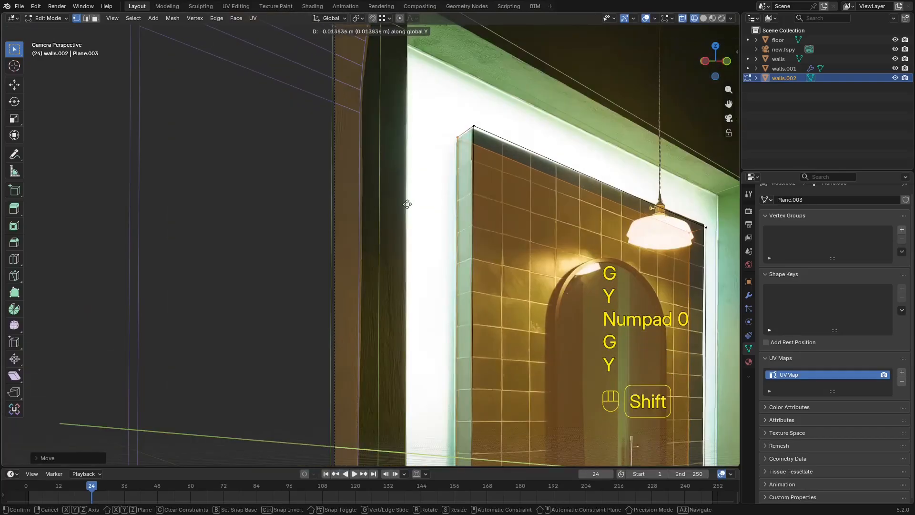
shift+click(398, 206)
key(z)
scroll(569, 231, down, 3)
shift+middle_drag(570, 232, 553, 229)
scroll(554, 229, up, 3)
key(Tab)
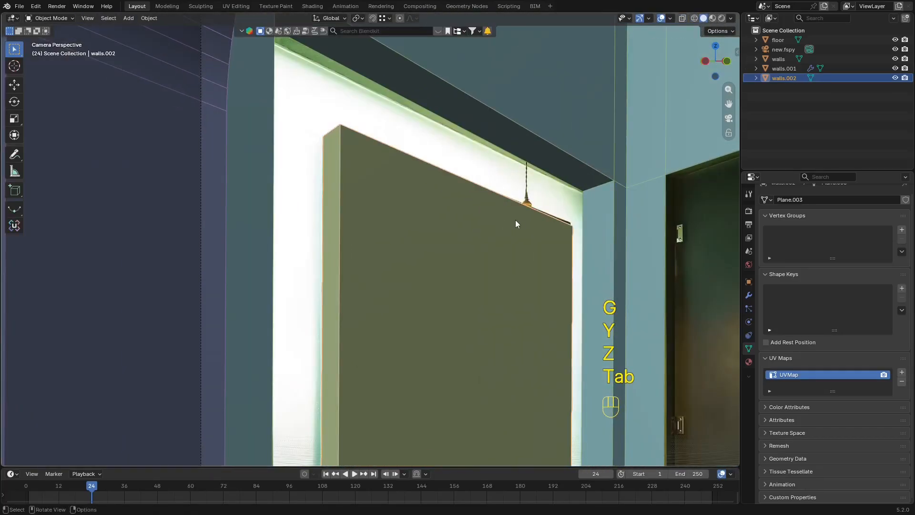
scroll(522, 222, down, 5)
key(ctrl+s)
Duplicate the front top edge of the walls' niche opening in place, separate it into its own object and select that object.
middle_drag(557, 378, 476, 266)
scroll(429, 200, up, 3)
click(381, 129)
key(Tab)
scroll(416, 142, up, 3)
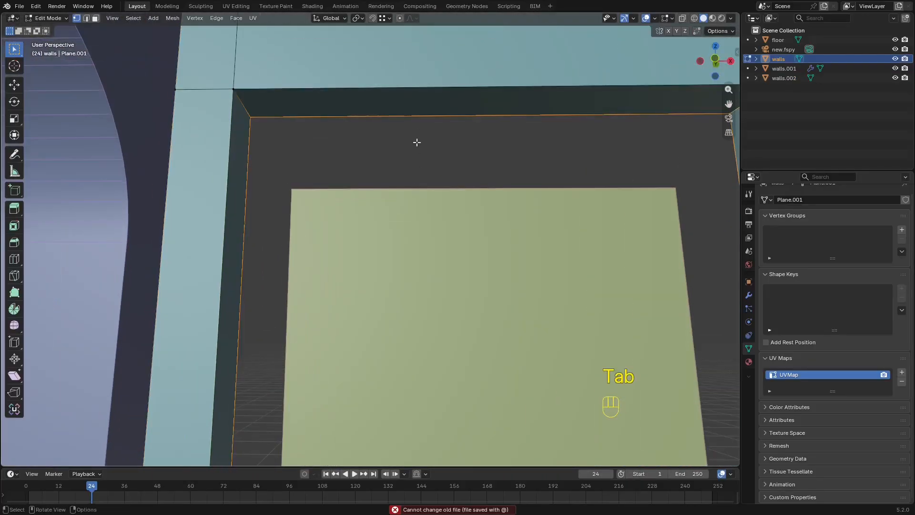
key(2)
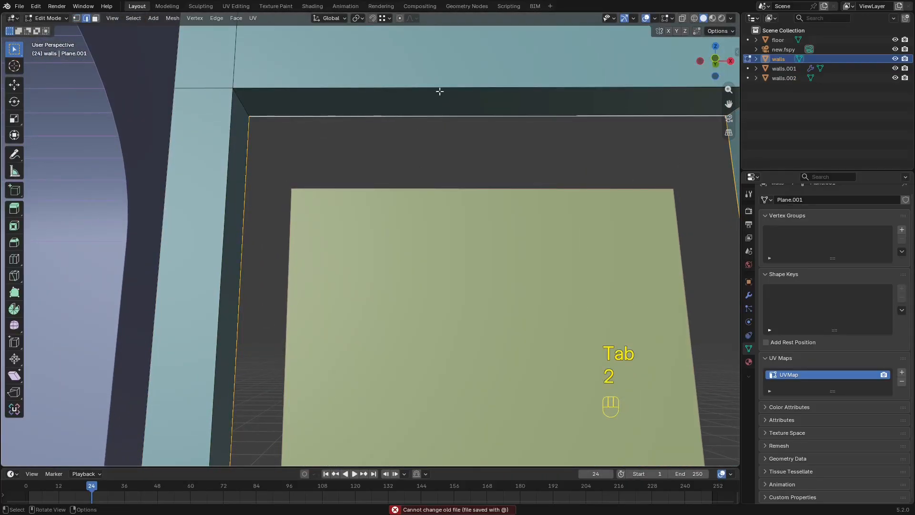
key(shift+d)
right_click(465, 123)
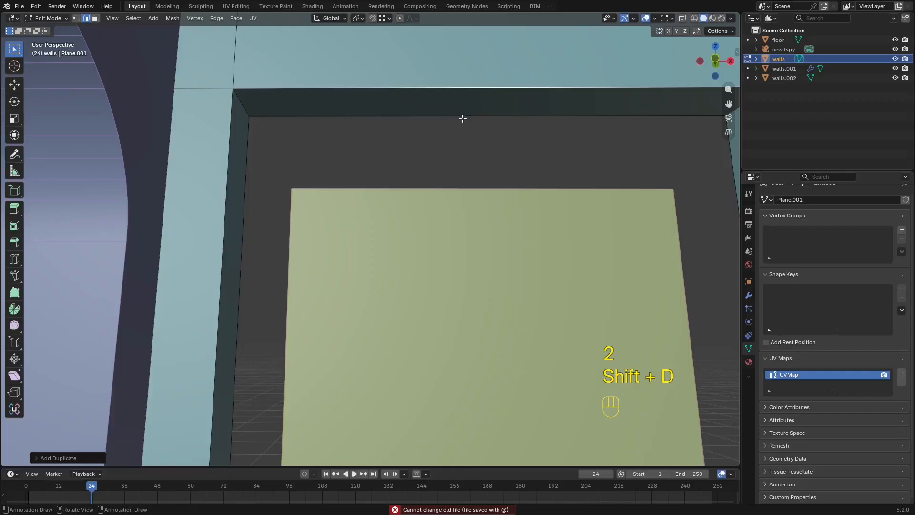
key(p)
click(463, 118)
key(Tab)
click(451, 87)
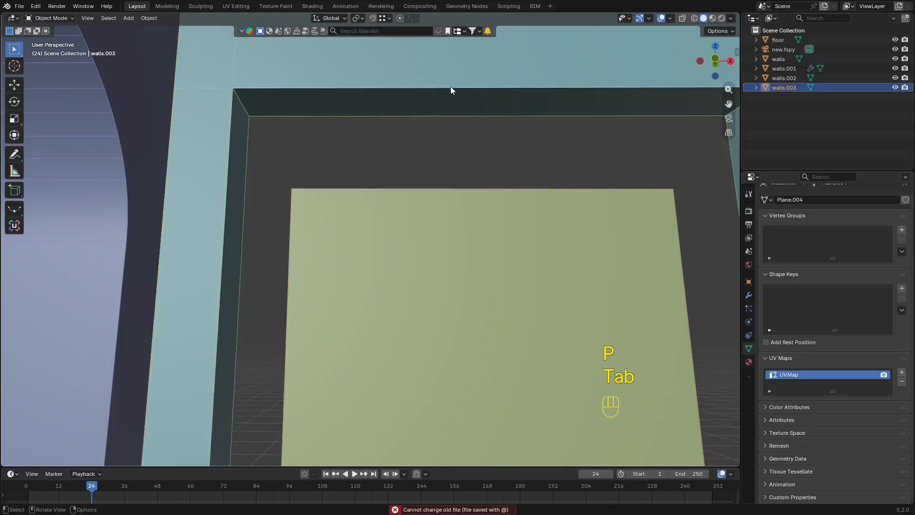
Move the separated edge back along Y and extrude it down along Z to the height of the mirror panel's top.
key(Tab)
key(a)
middle_drag(471, 106, 532, 159)
key(g)
key(y)
click(412, 106)
key(e)
key(z)
key(shift+Tab)
click(339, 217)
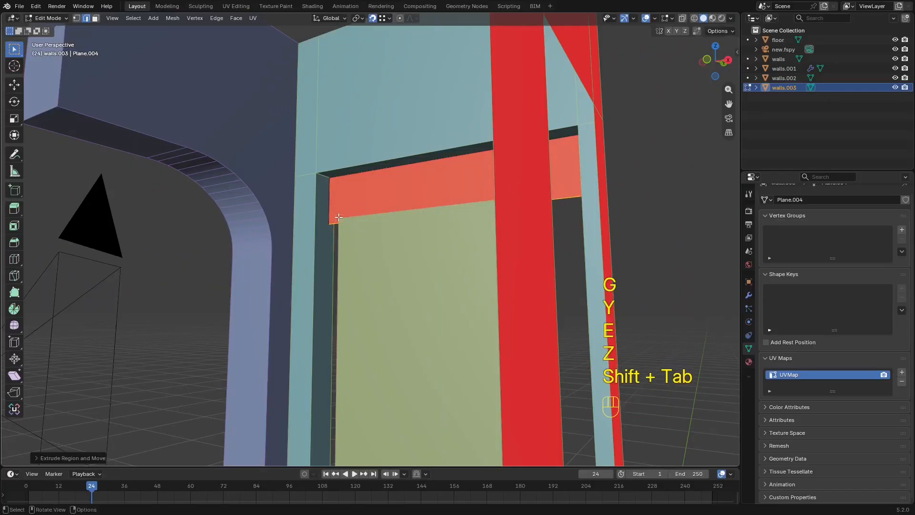
Add two vertical loop cuts to the new strip, aligned with the two sides of the mirror panel.
middle_drag(339, 218, 401, 209)
key(ctrl+r)
click(398, 209)
click(332, 212)
key(ctrl+r)
click(496, 215)
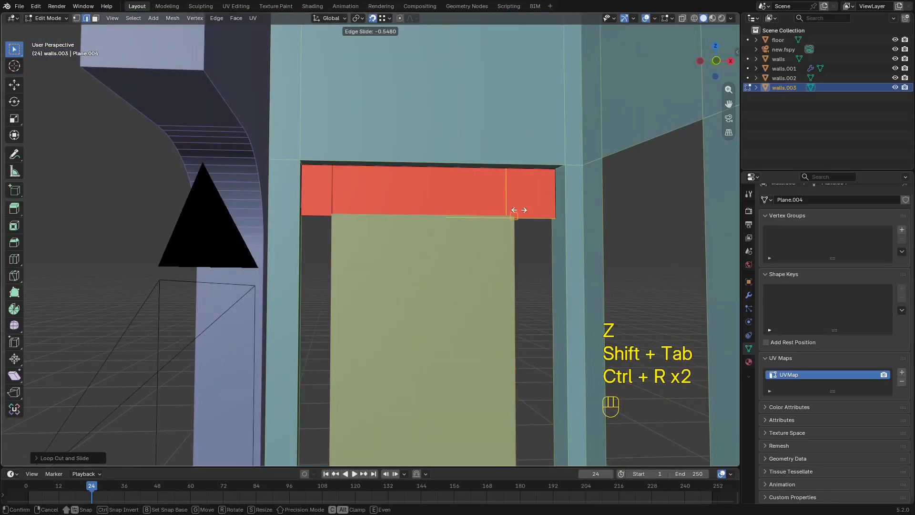
click(518, 210)
Extrude the strip's two outer bottom edges down along Z to the floor, using the camera view in wireframe.
key(2)
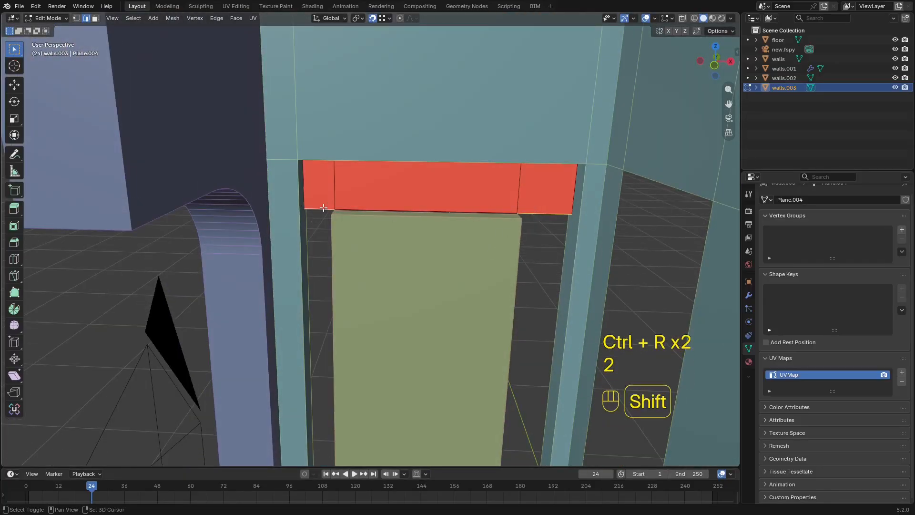
key(KP_0)
key(z)
key(e)
key(z)
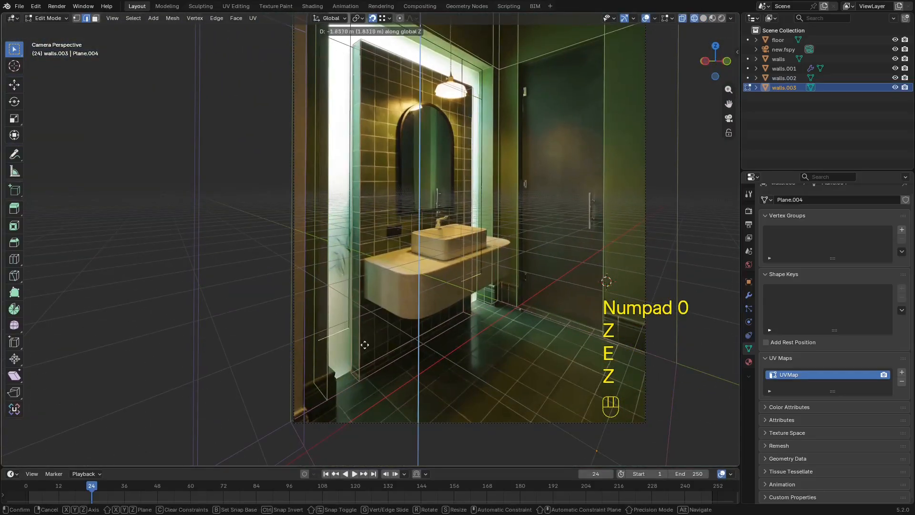
click(356, 371)
Select all faces of the niche surround and flip their normals.
key(z)
shift+middle_drag(408, 264, 403, 429)
key(3)
key(a)
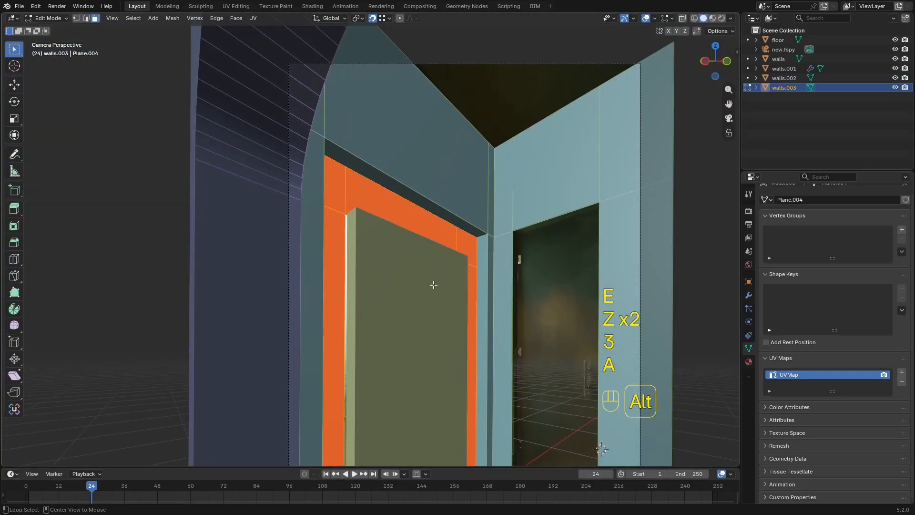
key(alt+n)
click(432, 283)
Move the whole surround about 0.03 m in negative Y, snapping it to the mirror panel's back corner.
scroll(415, 251, up, 4)
key(g)
key(y)
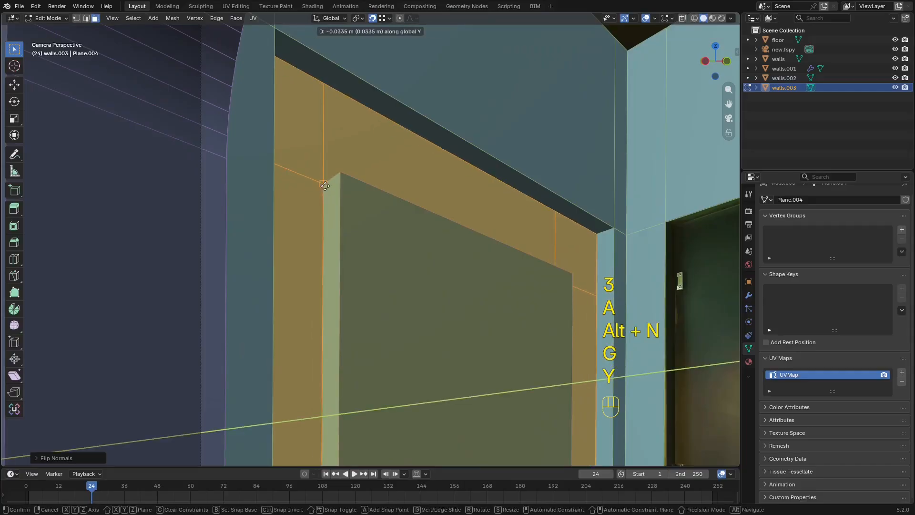
click(325, 186)
key(Tab)
Rename the surround object as glass.
scroll(452, 197, down, 5)
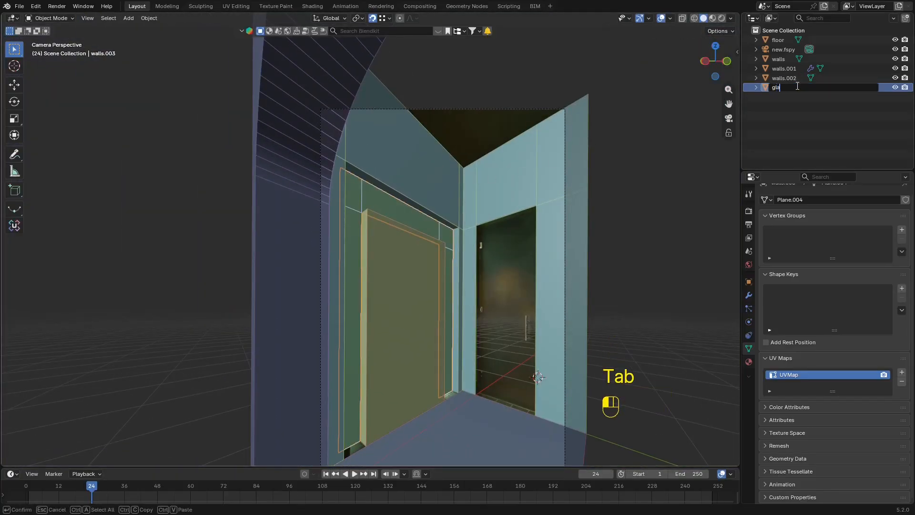
click(798, 87)
text(glass)
key(Return)
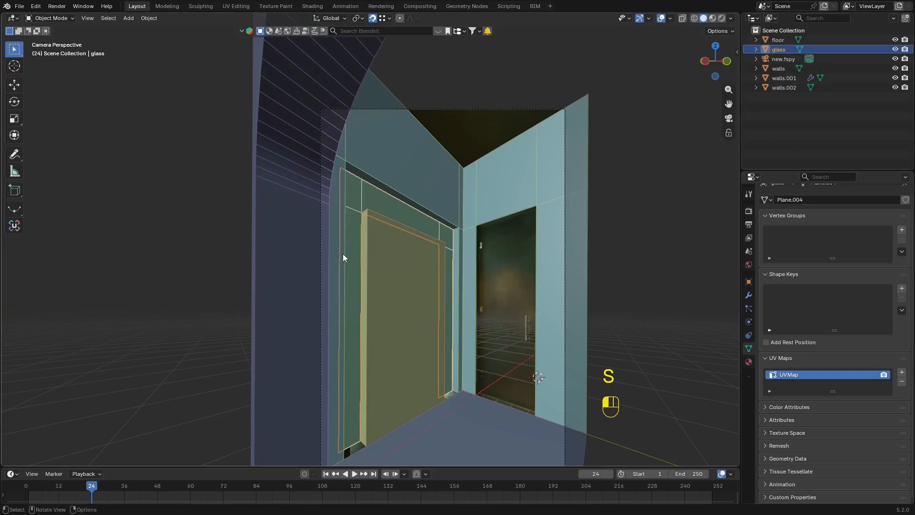
Join the mirror panel into the walls object and save the file.
click(409, 243)
shift+click(424, 148)
key(ctrl+j)
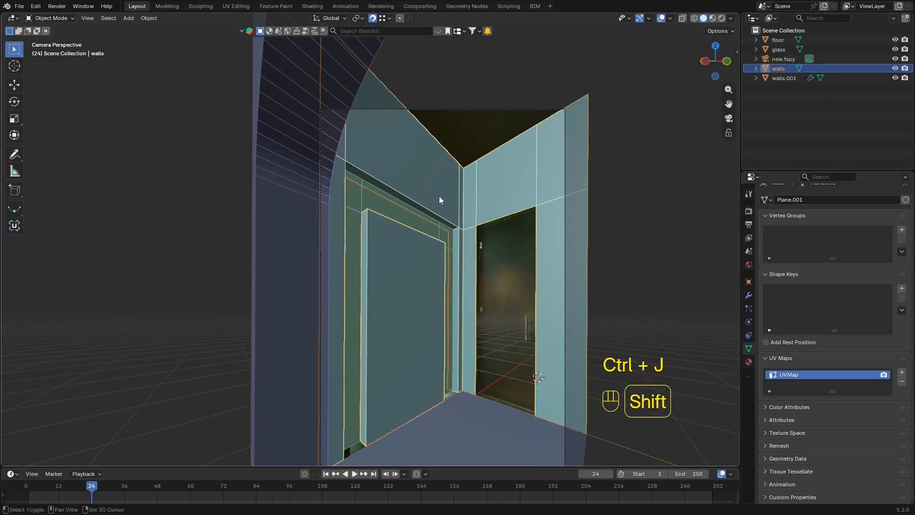
shift+middle_drag(439, 196, 448, 159)
shift+middle_drag(537, 166, 543, 156)
key(ctrl+s)
Move the floor's edge on the niche side along Y so it reaches into the niche.
click(468, 395)
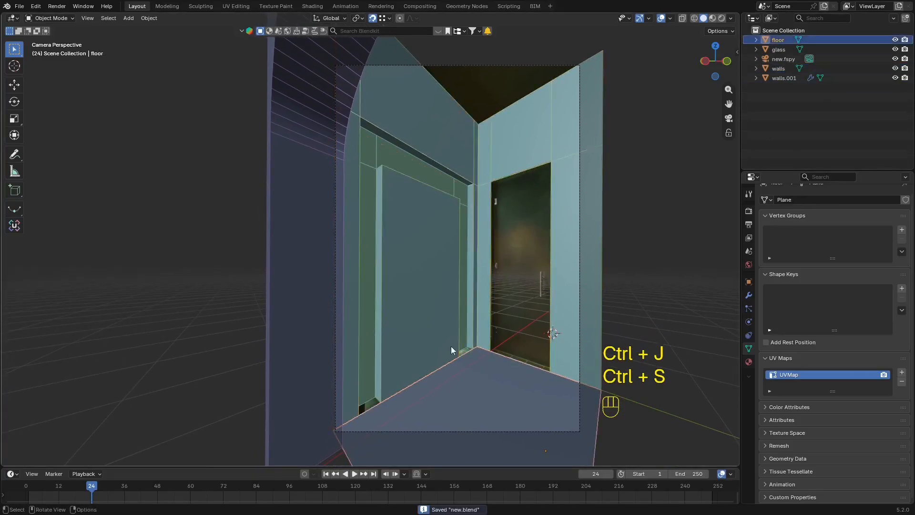
key(Tab)
key(z)
key(2)
key(z)
key(g)
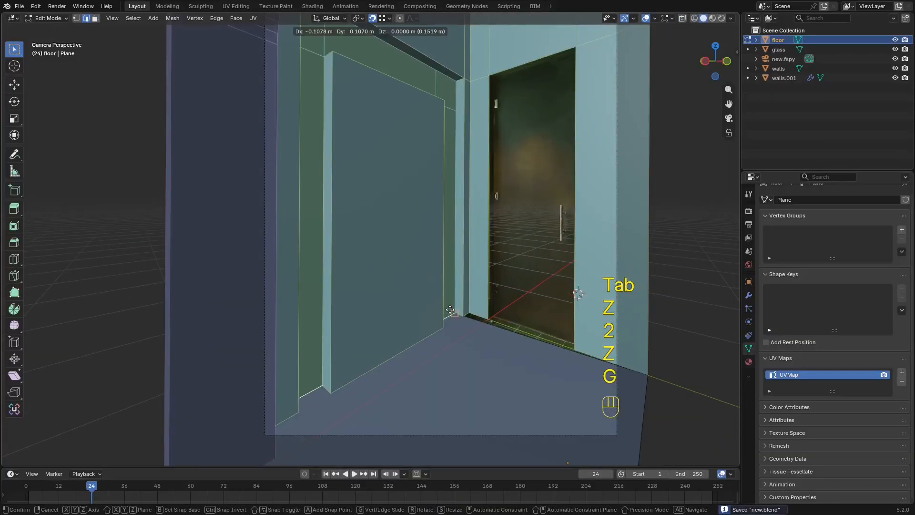
key(y)
key(x)
click(457, 312)
key(2)
click(504, 328)
key(g)
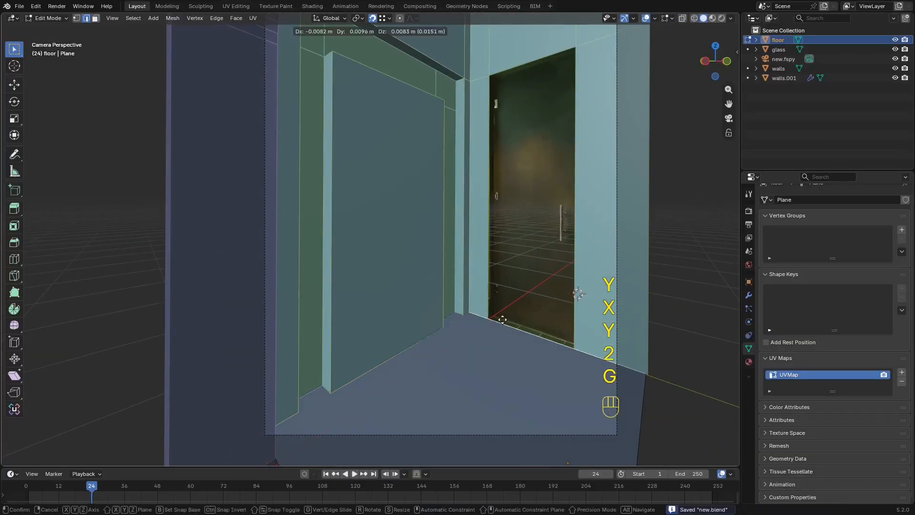
key(x)
right_click(498, 317)
Save the file and move the floor's edge nearest the camera along X to the outer corner of the arch wall.
middle_drag(499, 317, 442, 318)
scroll(442, 318, down, 5)
key(z)
key(ctrl+s)
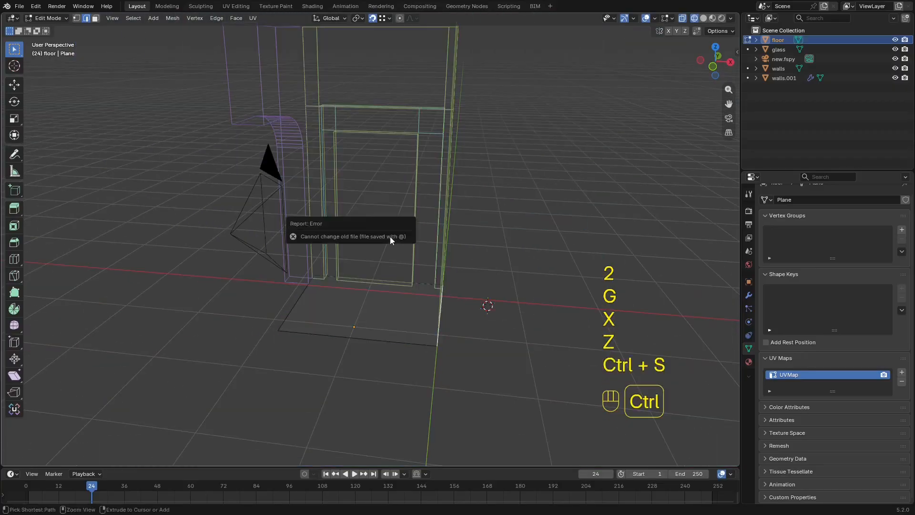
key(g)
key(x)
click(281, 284)
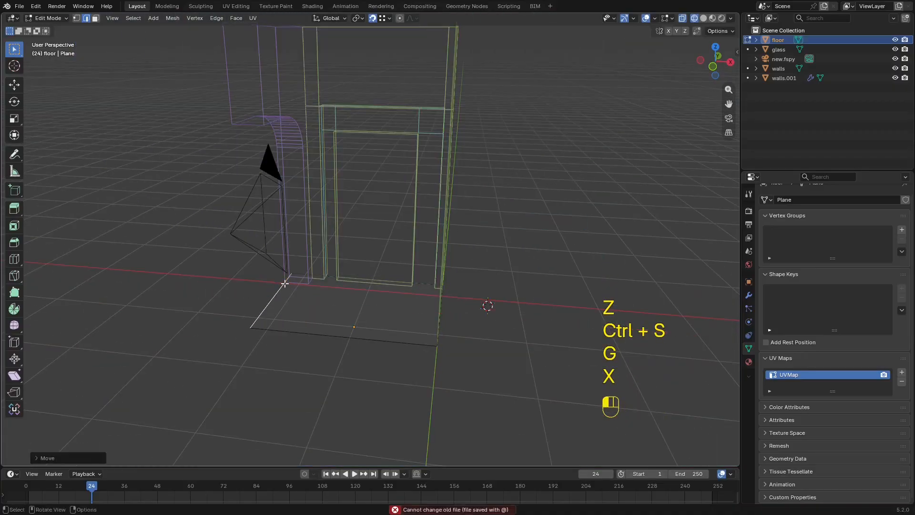
key(z)
key(KP_0)
key(Tab)
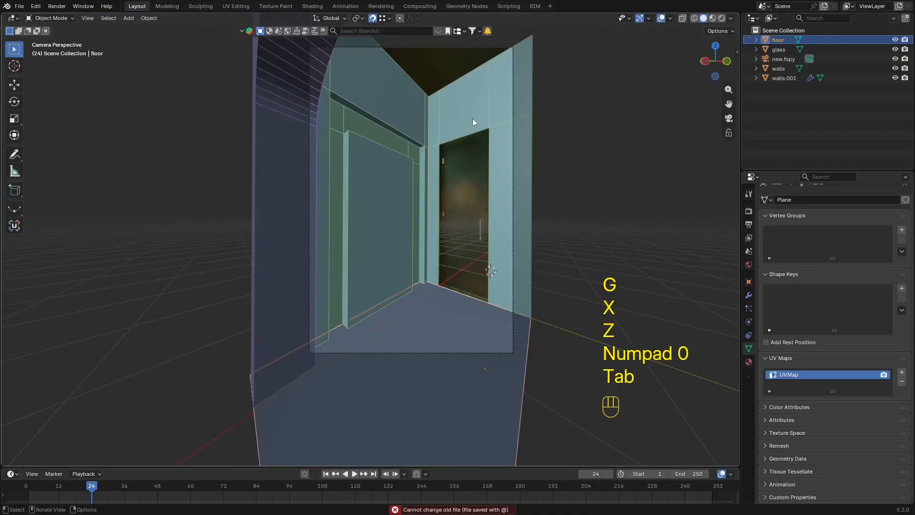
Extrude the walls' door opening edges outward along X and adjust their depth to form the door jamb.
shift+click(385, 189)
key(Tab)
key(2)
middle_drag(411, 179, 615, 36)
key(e)
key(x)
click(420, 212)
key(g)
key(x)
click(416, 215)
Move the floor's door-side edge along X to the outer edge of the door jamb, and save the file.
key(Tab)
click(437, 318)
key(Tab)
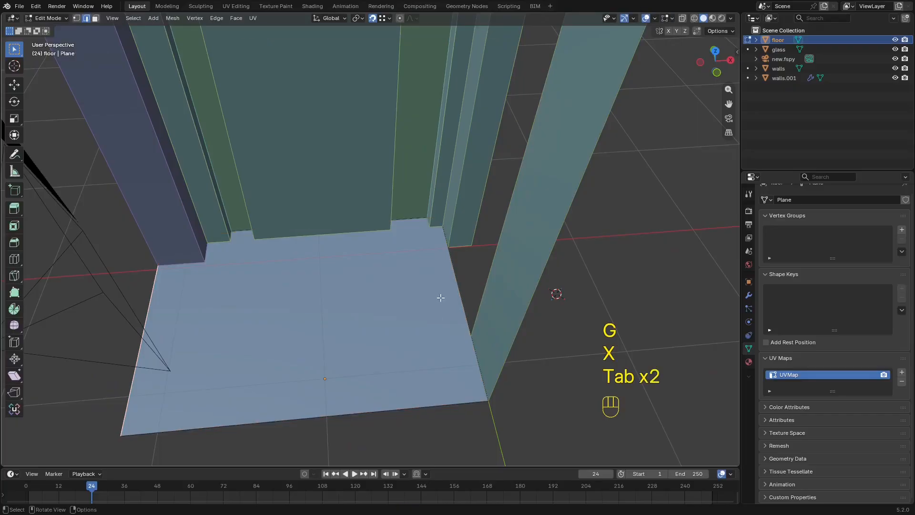
key(g)
key(x)
click(475, 250)
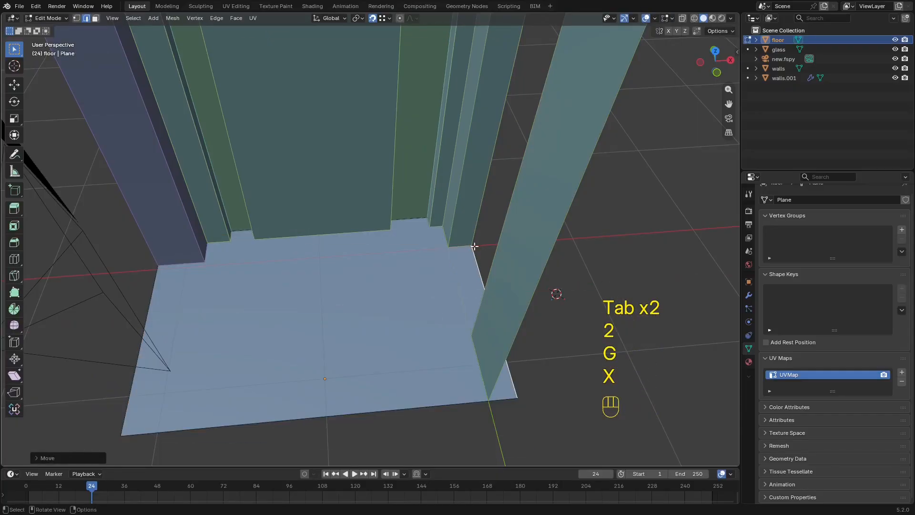
key(KP_0)
key(Tab)
key(ctrl+s)
Duplicate the door opening's top edge in the walls mesh and offset the copy along X inside the jamb.
shift+middle_drag(402, 205, 407, 204)
key(z)
scroll(396, 174, up, 3)
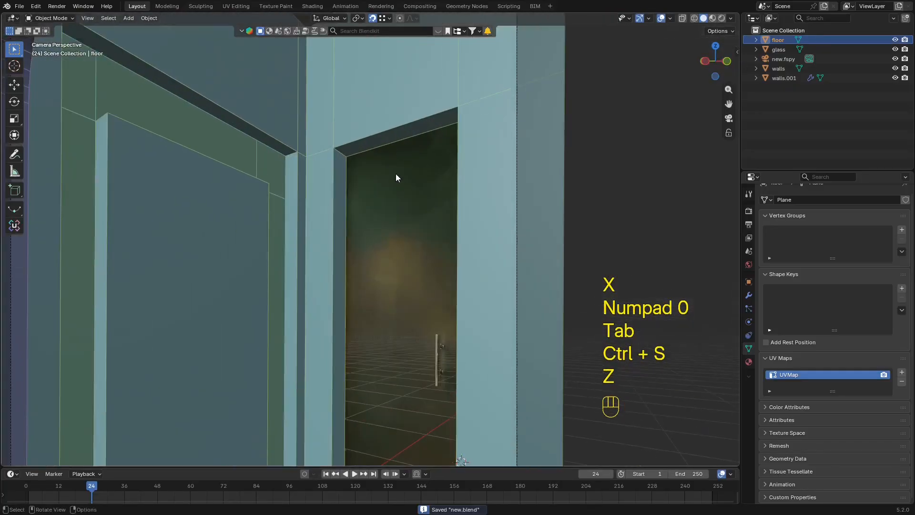
click(413, 131)
key(Tab)
click(418, 126)
middle_drag(418, 126, 382, 276)
key(z)
key(KP_Decimal)
key(shift+d)
key(x)
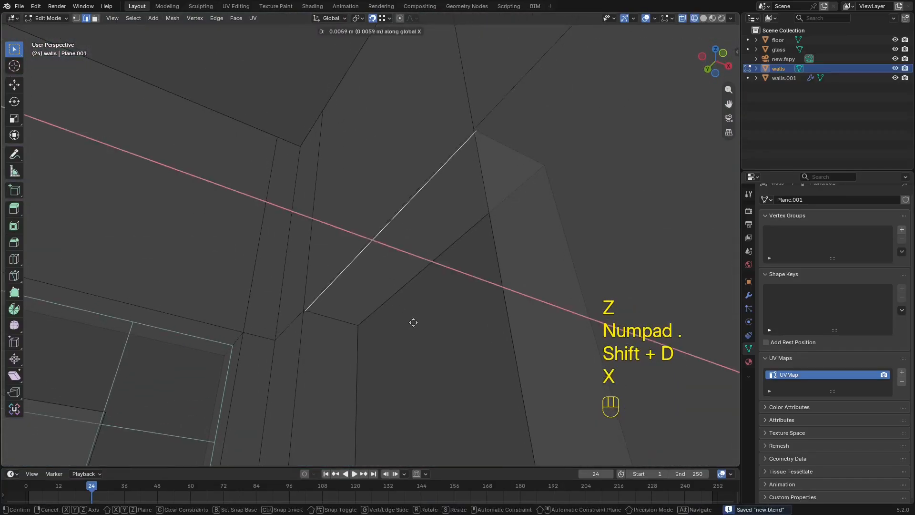
click(436, 328)
Extrude the duplicated edge down along Z to the floor as a door face and flip its normals.
scroll(407, 305, down, 3)
key(z)
shift+middle_drag(454, 270, 634, 148)
middle_drag(634, 147, 525, 198)
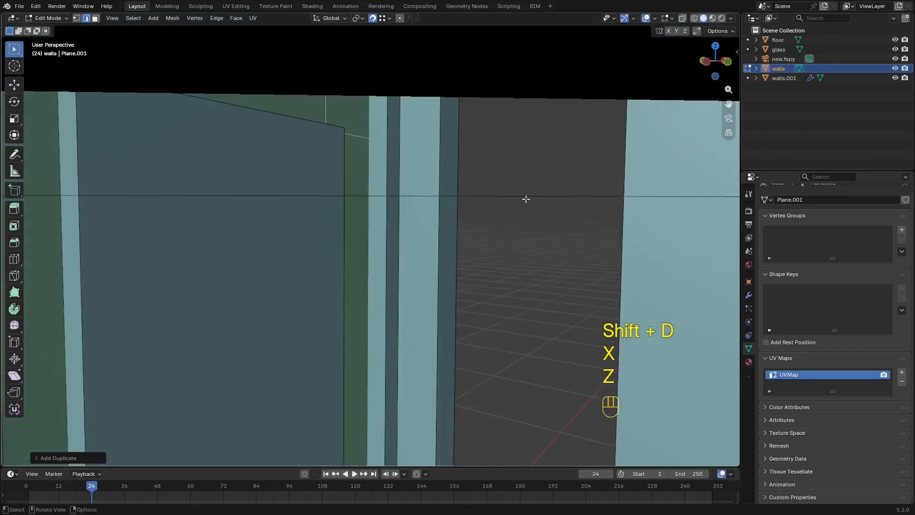
scroll(524, 198, down, 6)
text(ez3)
click(422, 252)
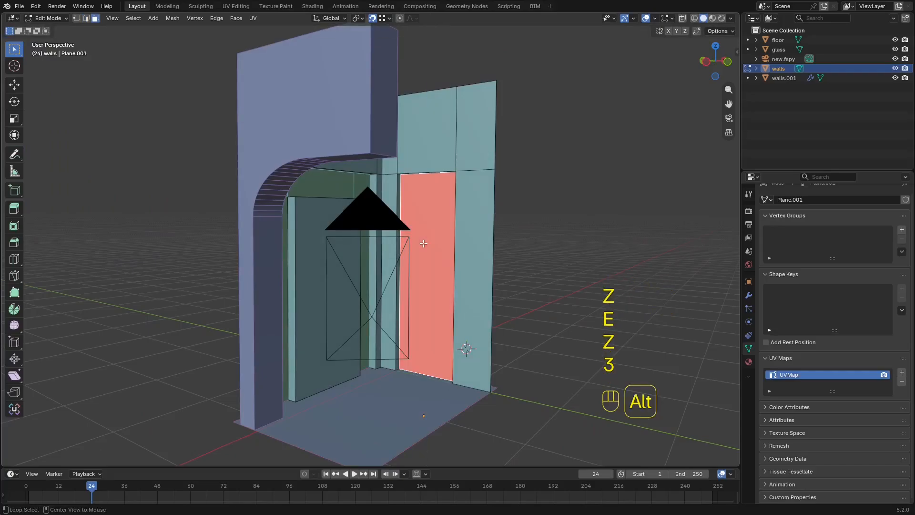
key(alt+n)
click(424, 246)
shift+middle_drag(424, 247, 428, 159)
scroll(428, 159, up, 4)
key(KP_0)
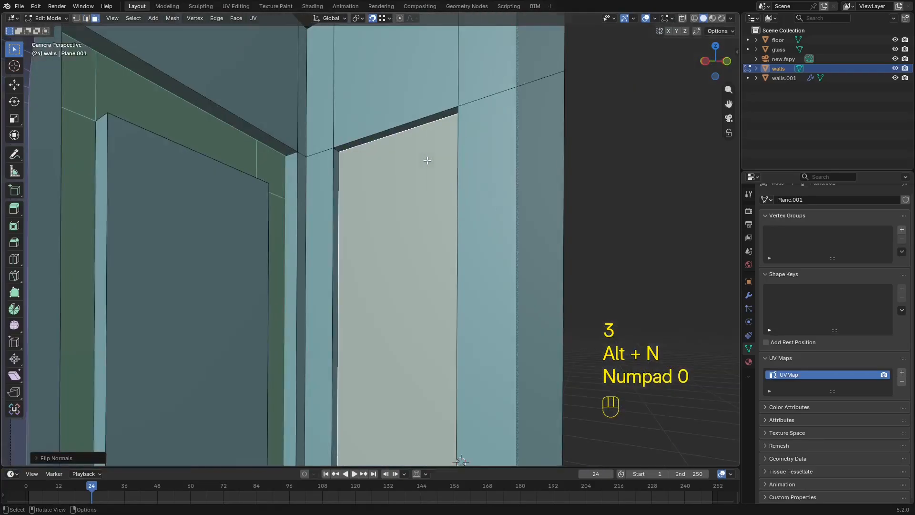
key(z)
scroll(326, 210, up, 5)
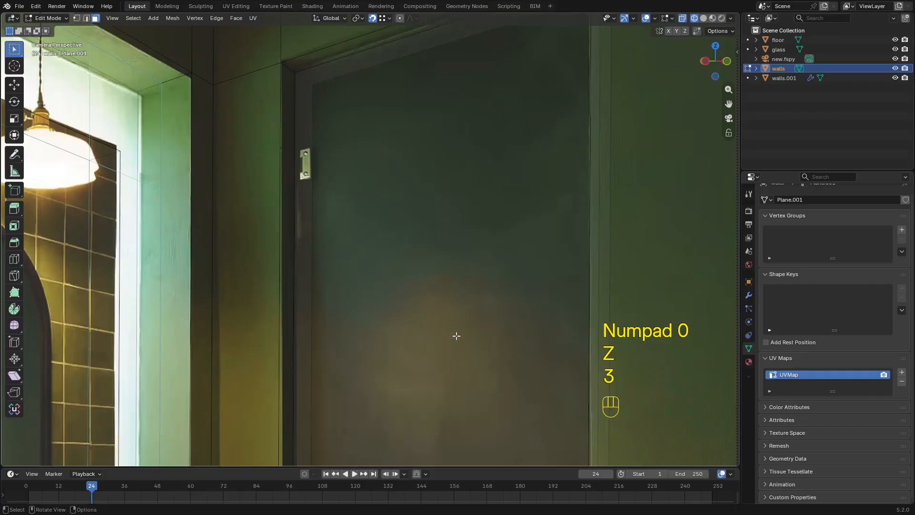
scroll(429, 343, down, 5)
scroll(419, 260, up, 3)
key(g)
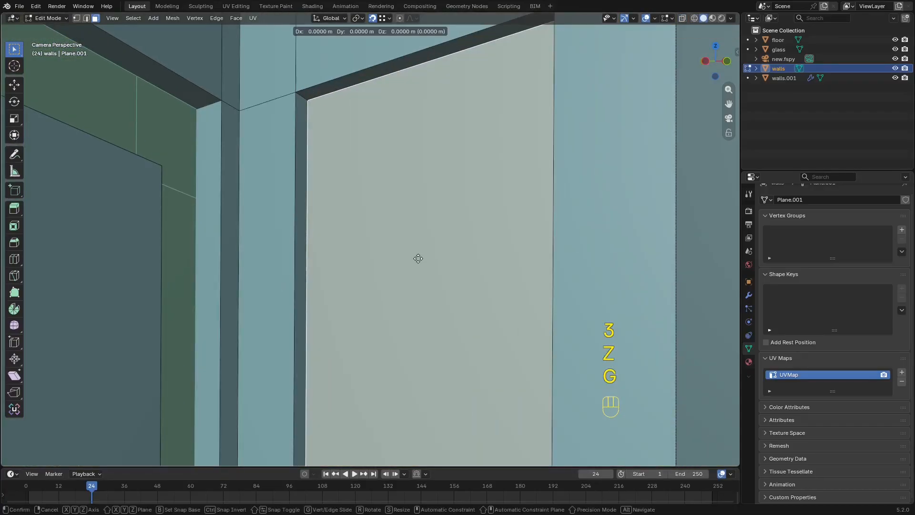
right_click(418, 258)
Move the door face along X within the jamb to match the door's depth in the reference photo.
key(z)
scroll(396, 177, up, 1)
shift+middle_drag(396, 177, 407, 308)
key(g)
key(x)
key(y)
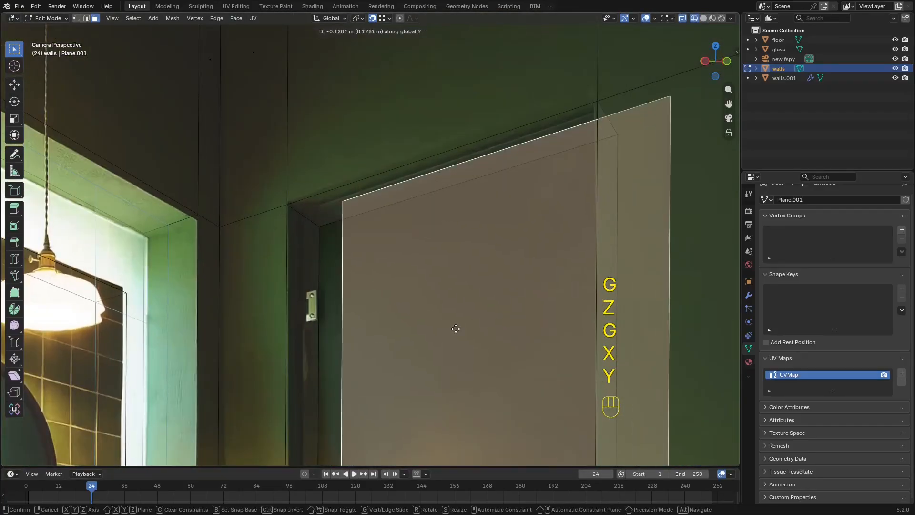
key(g)
key(x)
key(shift)
click(439, 334)
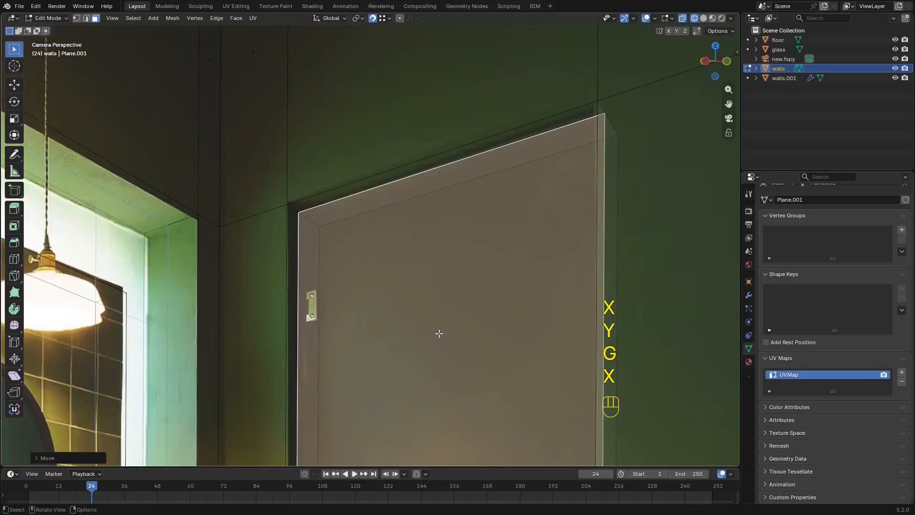
Return to solid shading, leave the walls' mesh editing and save the file.
key(z)
scroll(533, 336, down, 5)
shift+middle_drag(464, 333, 464, 231)
key(Tab)
scroll(405, 222, down, 5)
key(ctrl+s)
ctrl+scroll(427, 207, up, 2)
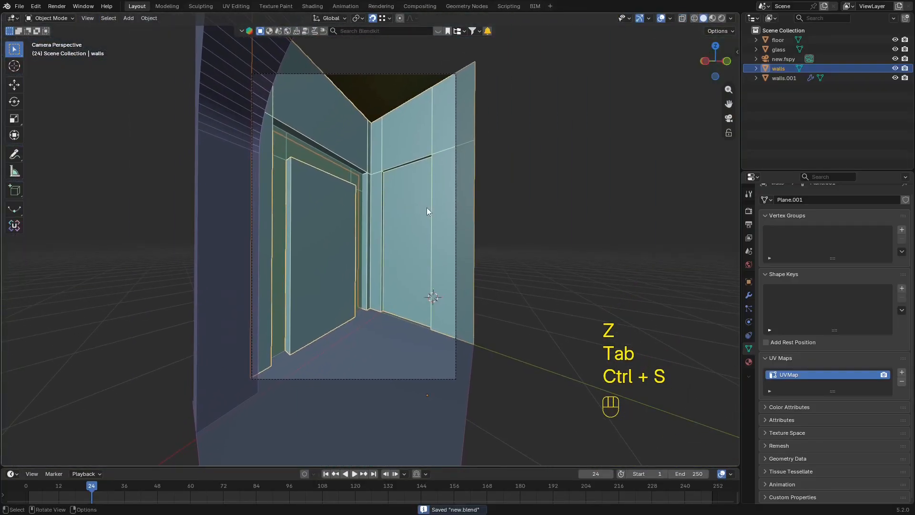
Extrude the free vertical edges of the door wall along X to the arch wall to form the side wall opposite the niche.
key(z)
click(267, 230)
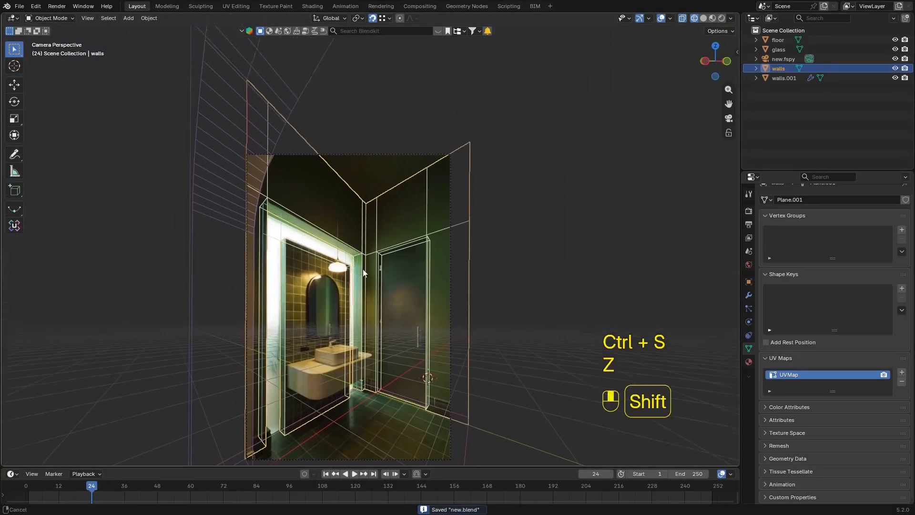
mouse_move(362, 269)
middle_down()
mouse_move(387, 279)
mouse_move(431, 259)
middle_up()
key(z)
click(505, 293)
mouse_move(505, 293)
middle_down()
mouse_move(450, 328)
mouse_move(457, 417)
mouse_move(486, 360)
mouse_move(386, 261)
mouse_move(436, 249)
middle_up()
key(Tab)
key(2)
shift+click(442, 205)
middle_drag(441, 205, 453, 245)
key(e)
key(x)
click(464, 347)
Duplicate the top edge of the door wall in place and separate it into its own object.
middle_drag(463, 347, 451, 253)
shift+middle_drag(449, 194, 484, 232)
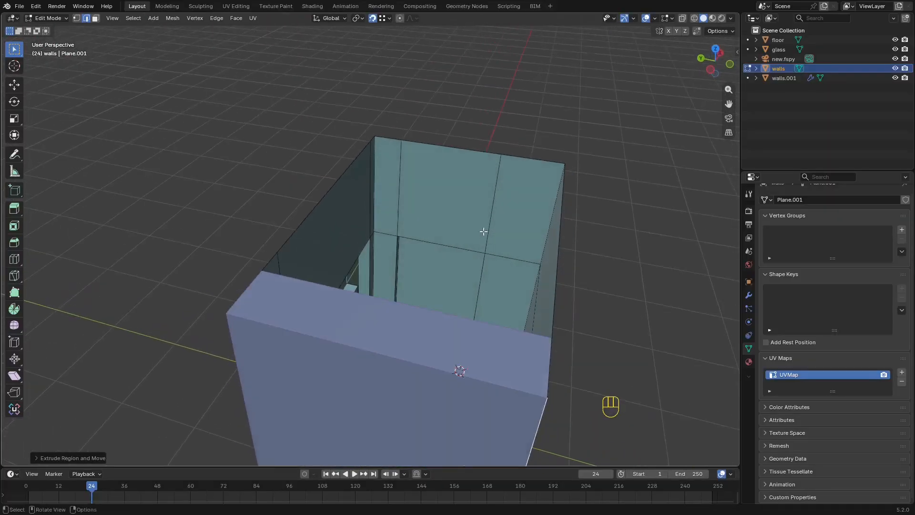
shift+click(529, 166)
middle_drag(518, 148, 533, 239)
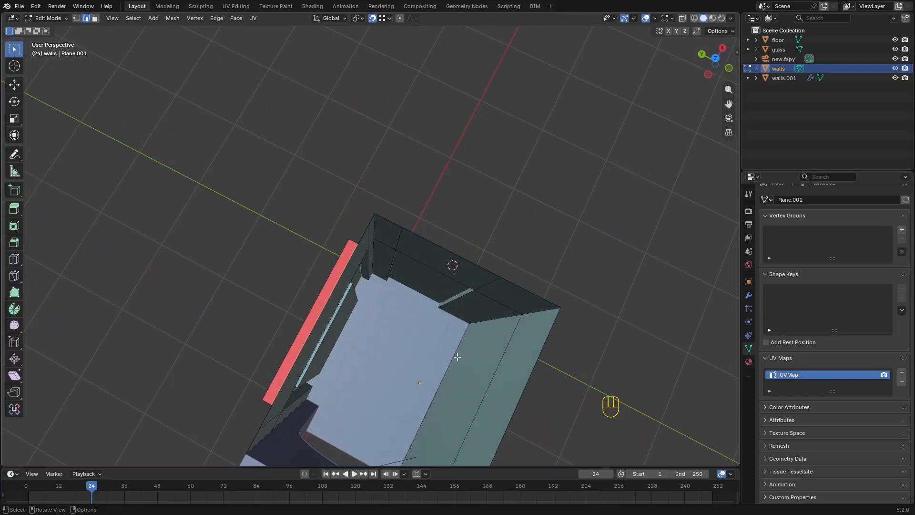
middle_drag(458, 357, 435, 208)
middle_drag(396, 153, 419, 138)
key(shift+d)
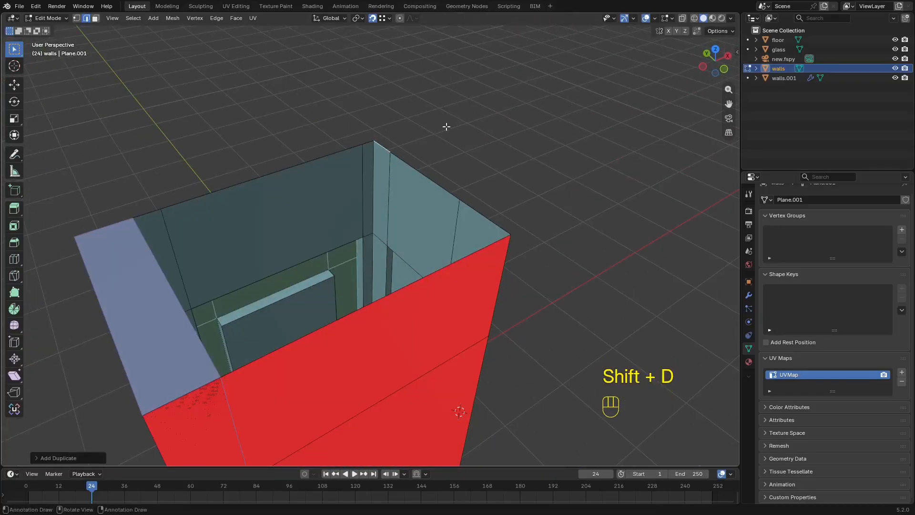
key(p)
click(452, 139)
key(Tab)
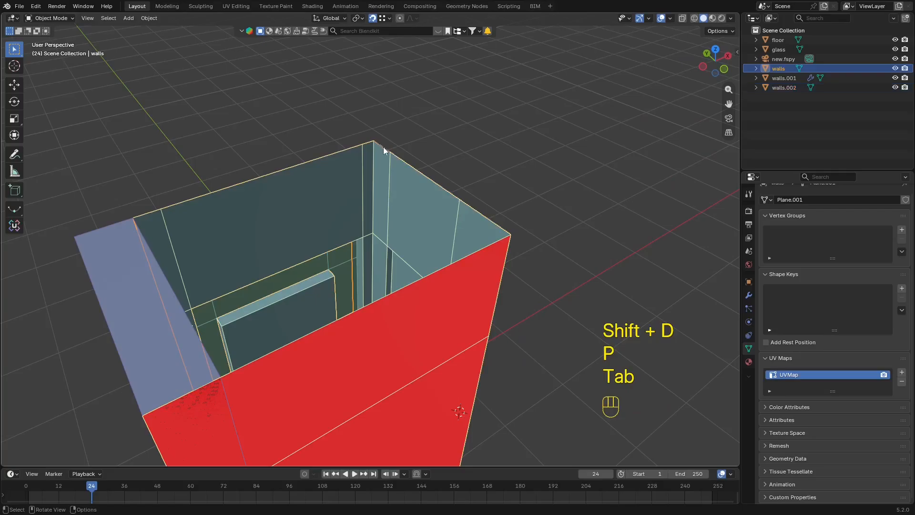
Move the end vertex of the separated top edge along Y to the corner of the side wall opposite the niche.
click(385, 152)
key(Tab)
key(1)
key(g)
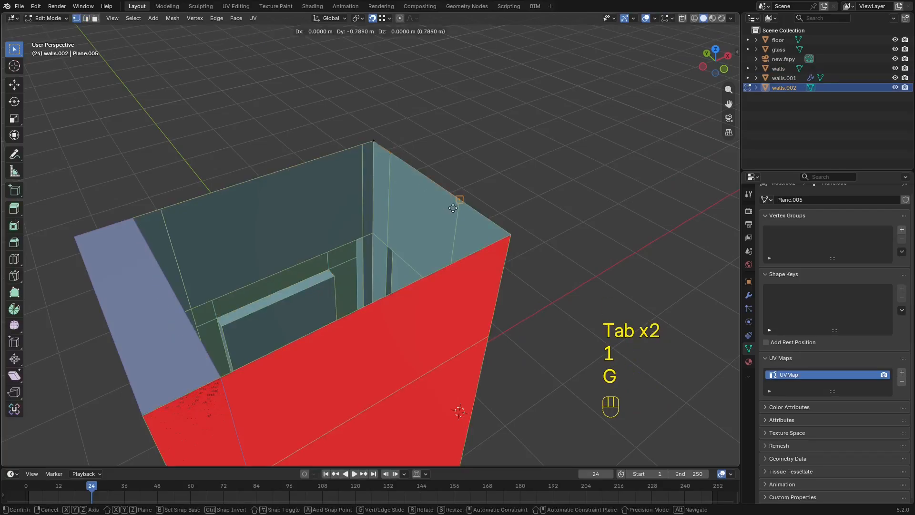
key(y)
click(506, 235)
Extrude the separated top edge along X to the outer face of the arch wall to form the ceiling.
key(2)
click(468, 202)
middle_drag(468, 202, 441, 206)
key(e)
key(x)
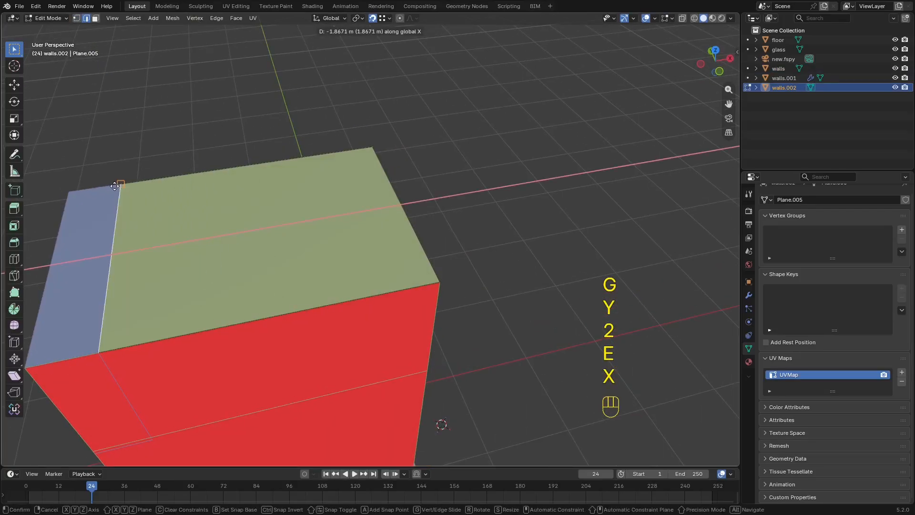
click(71, 191)
middle_drag(110, 194, 180, 147)
key(Tab)
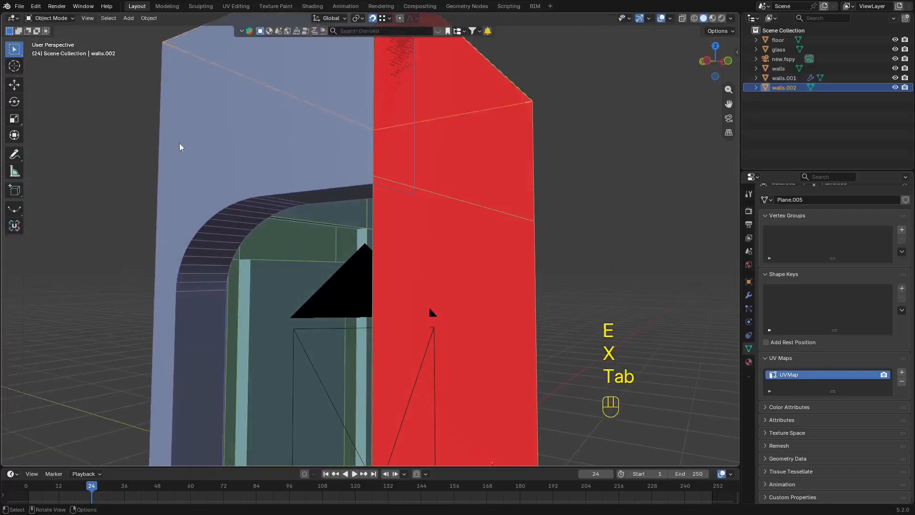
Flip the normals of the ceiling face and leave its mesh editing.
middle_drag(352, 160, 385, 125)
key(Tab)
key(3)
click(415, 98)
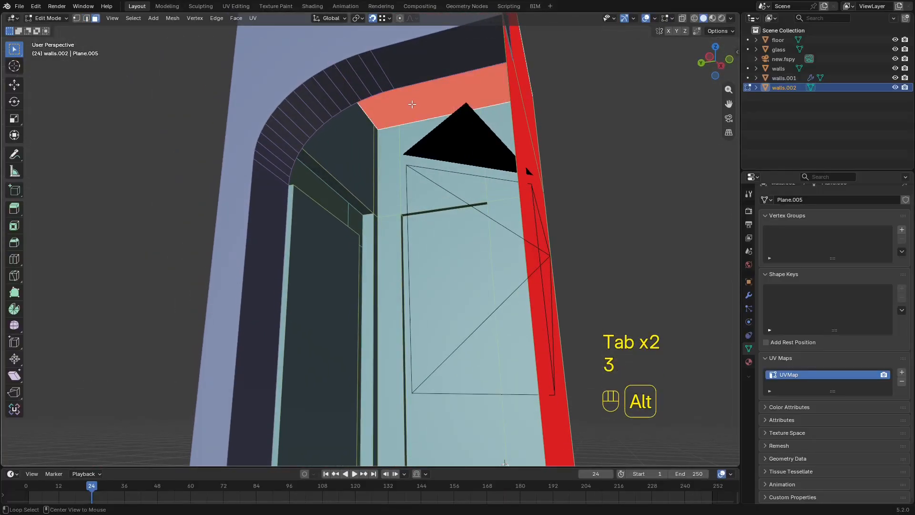
key(alt+n)
click(419, 107)
key(Tab)
Raise the fSpy camera's clip start to 0.84 m so the camera view looks past the side wall, and save the file.
key(KP_0)
key(shift+alt+z)
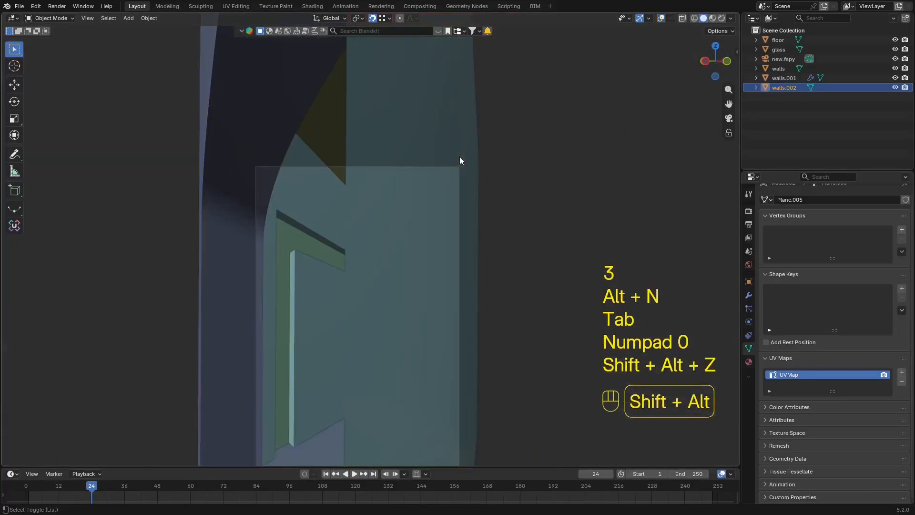
key(shift+alt+z)
scroll(497, 266, up, 2)
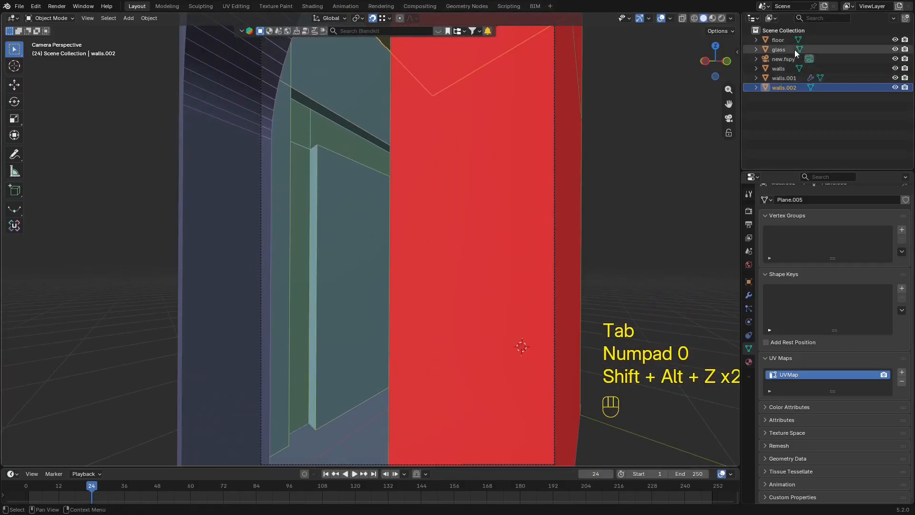
click(784, 58)
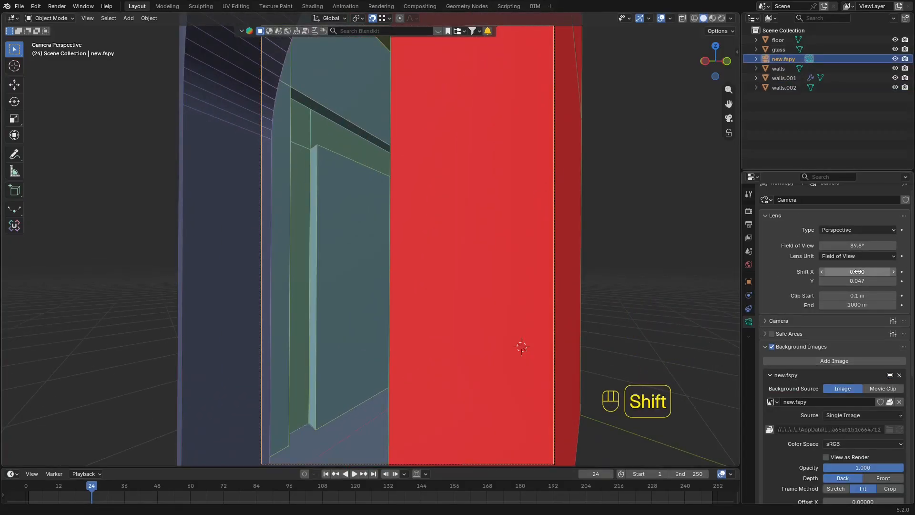
shift+drag(867, 272, 865, 293)
key(ctrl+z)
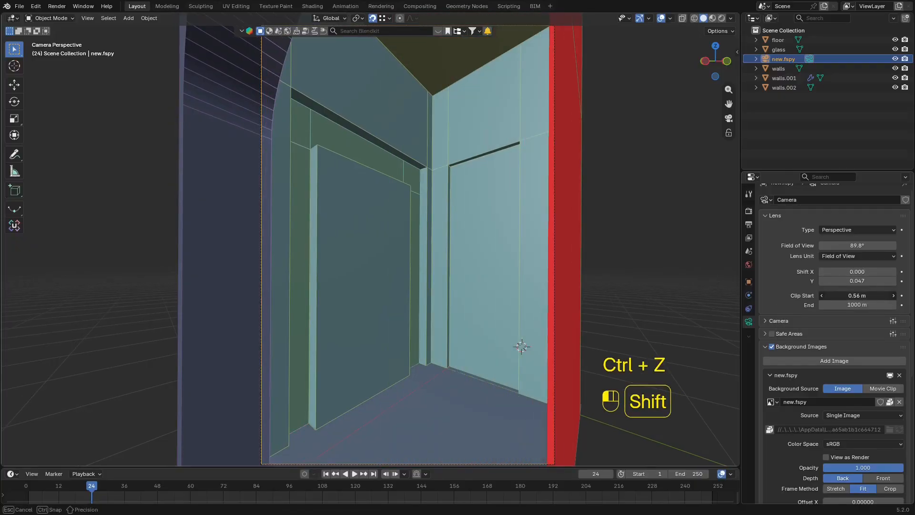
shift+middle_drag(374, 226, 376, 202)
key(ctrl+s)
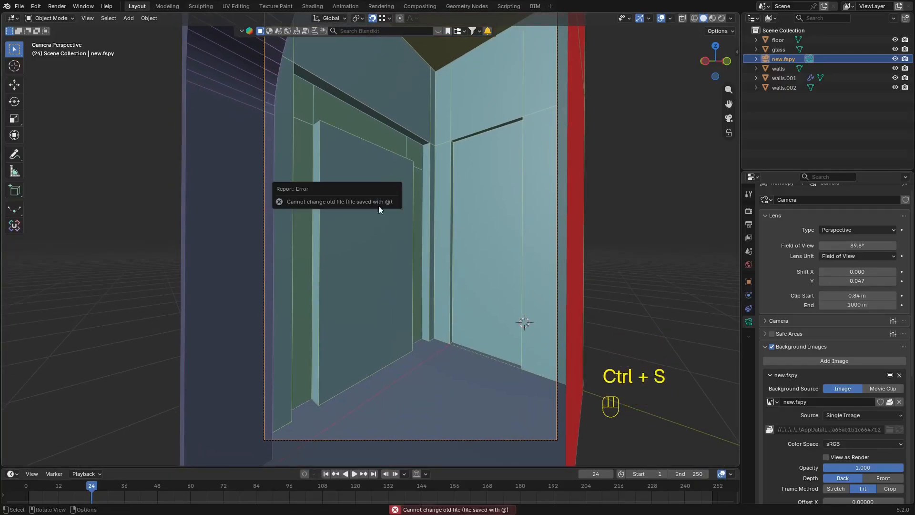
key(ctrl+s)
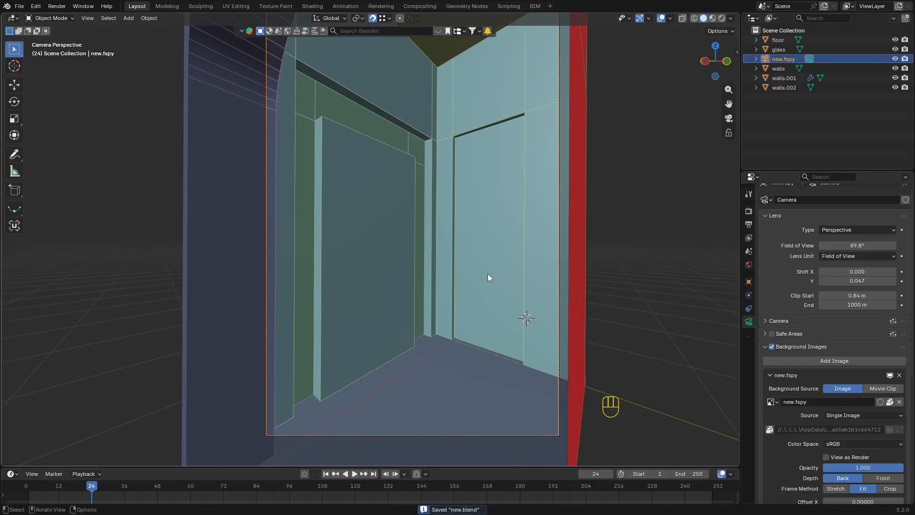
Examine the pendant lamp, mirror and niche of the reference photo through the camera in wireframe display.
key(shift+z)
scroll(383, 239, up, 3)
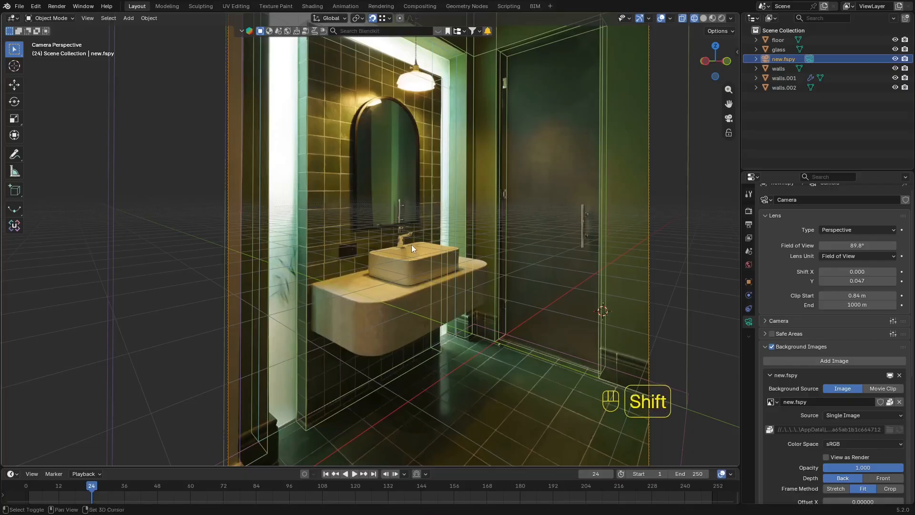
shift+middle_drag(411, 244, 412, 365)
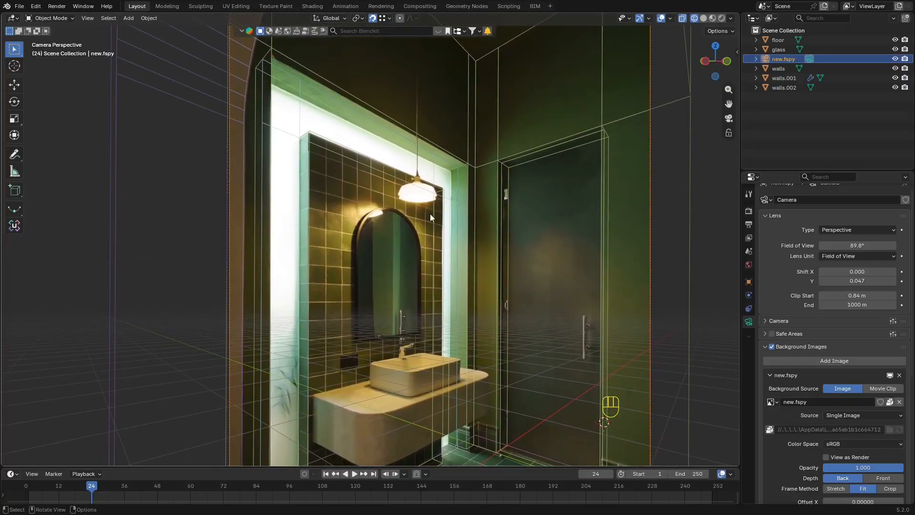
scroll(415, 216, up, 8)
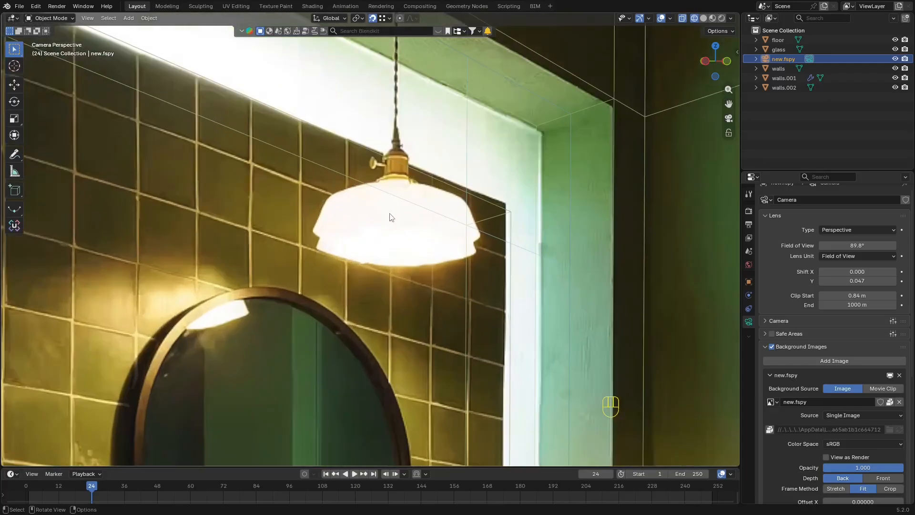
scroll(391, 218, down, 5)
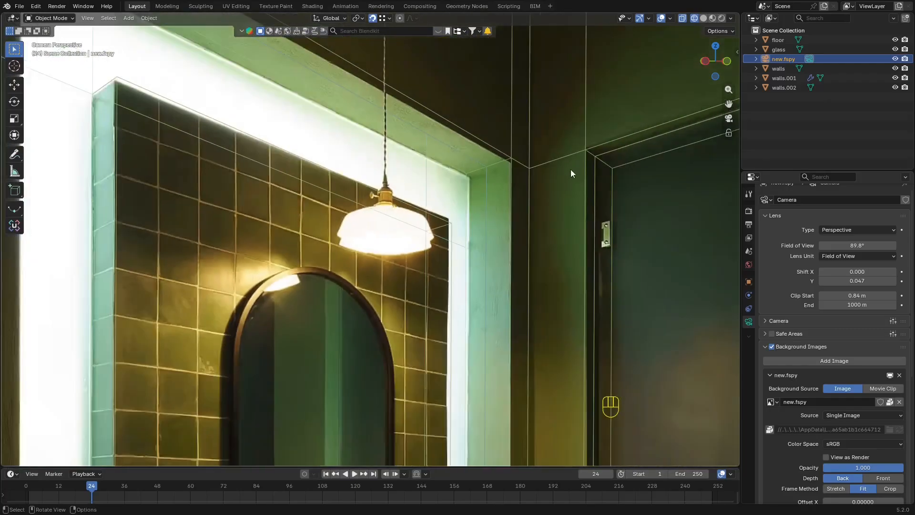
mouse_move(454, 196)
shift+middle_down()
mouse_move(470, 170)
mouse_move(453, 200)
shift+middle_up()
scroll(467, 167, up, 5)
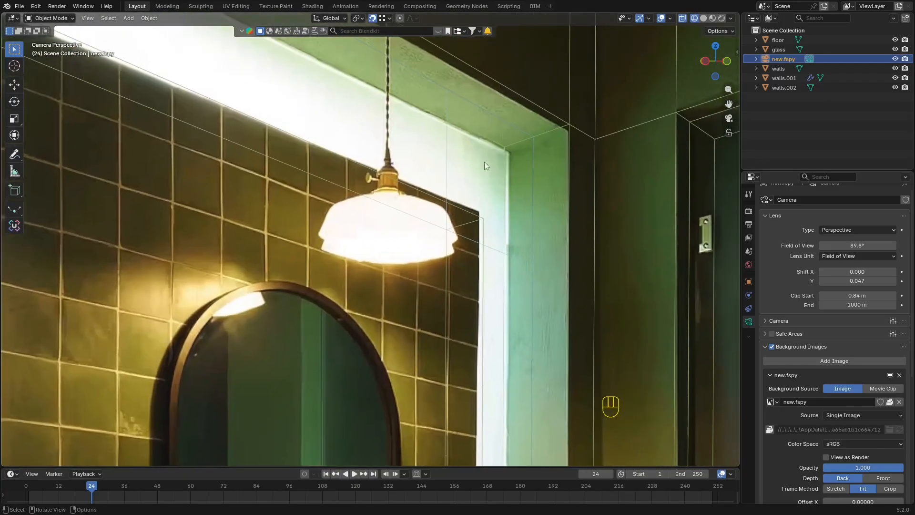
key(shift+a)
Create a collection named base and move all objects from floor to walls.002 into it.
right_click(810, 102)
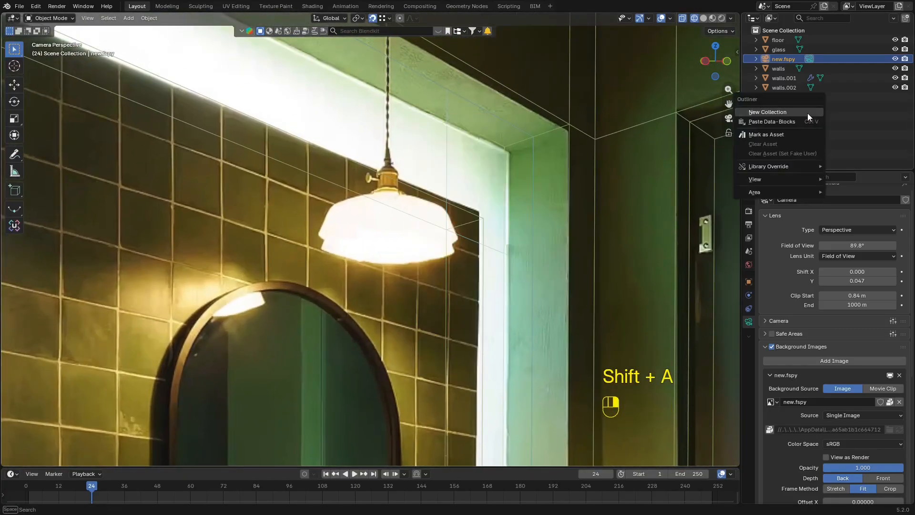
click(807, 113)
click(786, 41)
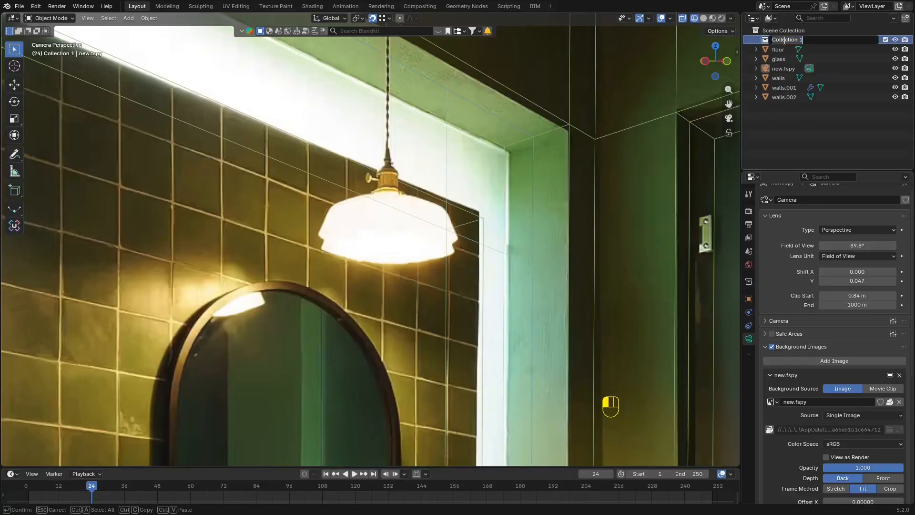
key(Return)
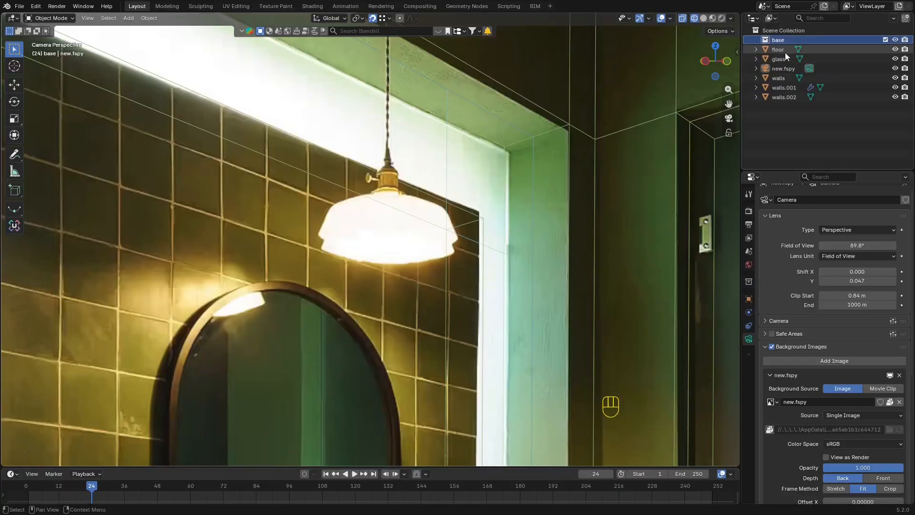
click(785, 51)
shift+click(786, 98)
drag(786, 51, 779, 40)
Return to solid shading, rename the ceiling plane as ceiling and save the file.
scroll(463, 290, down, 4)
middle_drag(463, 285, 456, 267)
key(z)
click(587, 273)
scroll(477, 219, down, 5)
mouse_move(439, 195)
middle_down()
mouse_move(421, 187)
mouse_move(427, 179)
mouse_move(449, 181)
middle_up()
click(411, 187)
scroll(411, 186, up, 4)
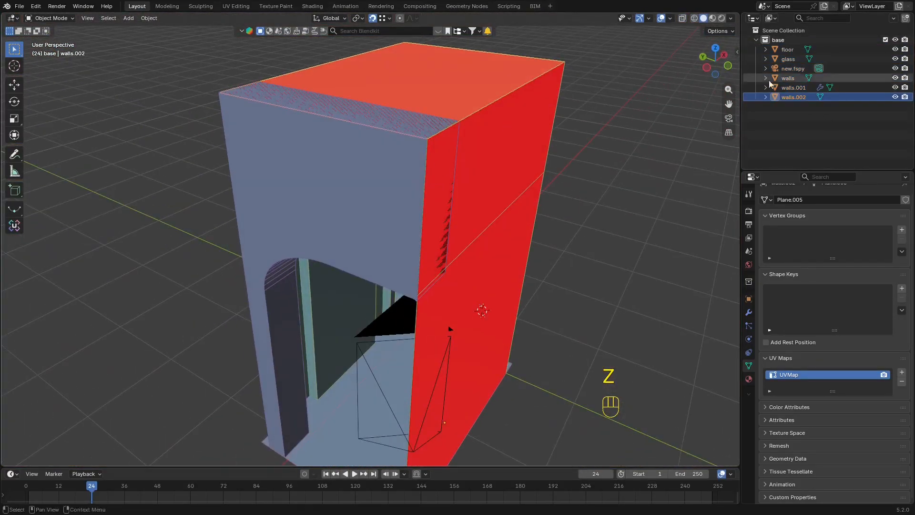
key(F2)
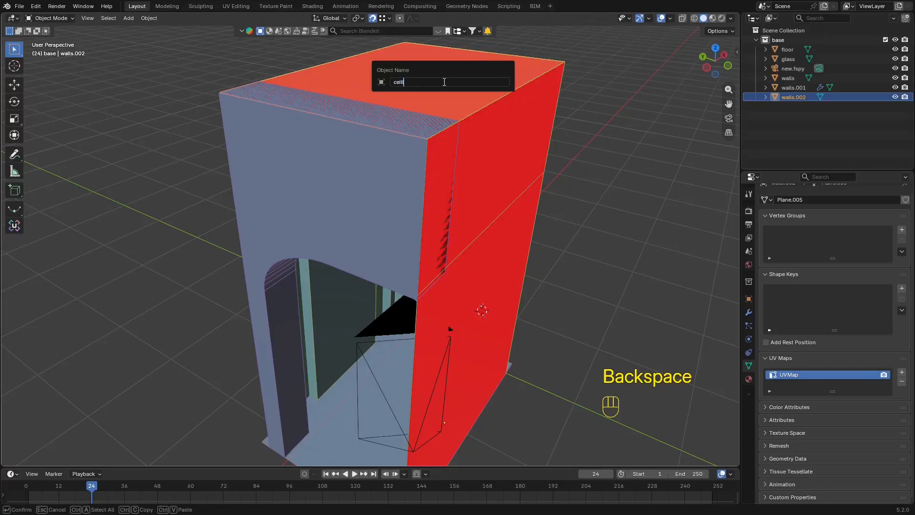
key(Return)
key(ctrl+s)
scroll(498, 101, down, 2)
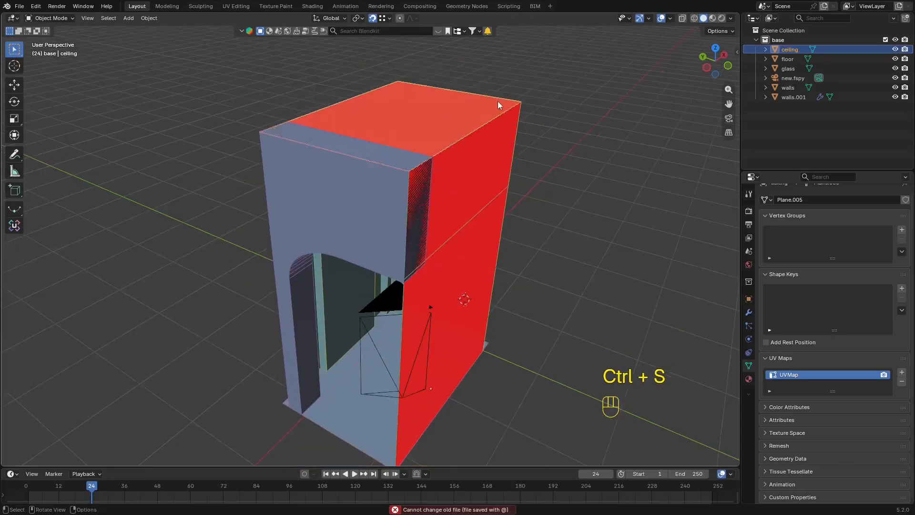
shift+middle_drag(498, 101, 450, 185)
key(ctrl+s)
Separate the door panel from the walls mesh into its own object and name it door.
click(427, 386)
click(430, 75)
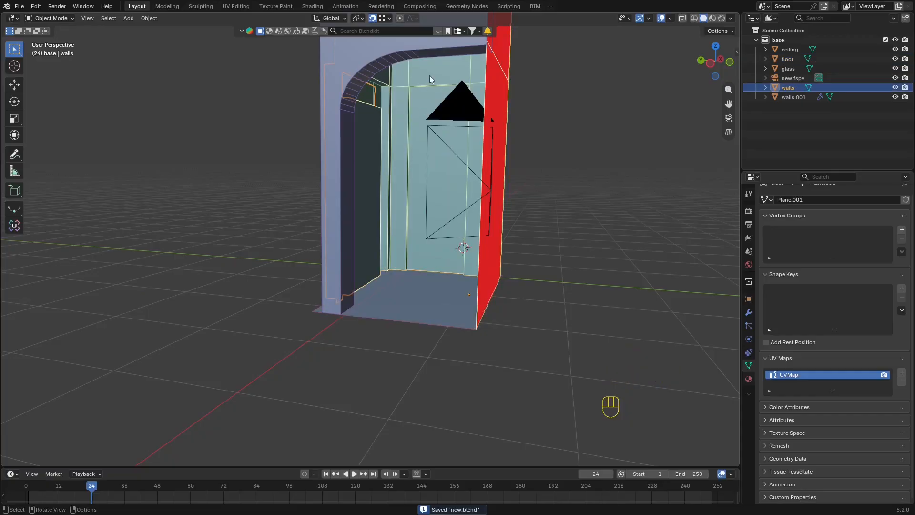
key(Tab)
key(3)
click(422, 102)
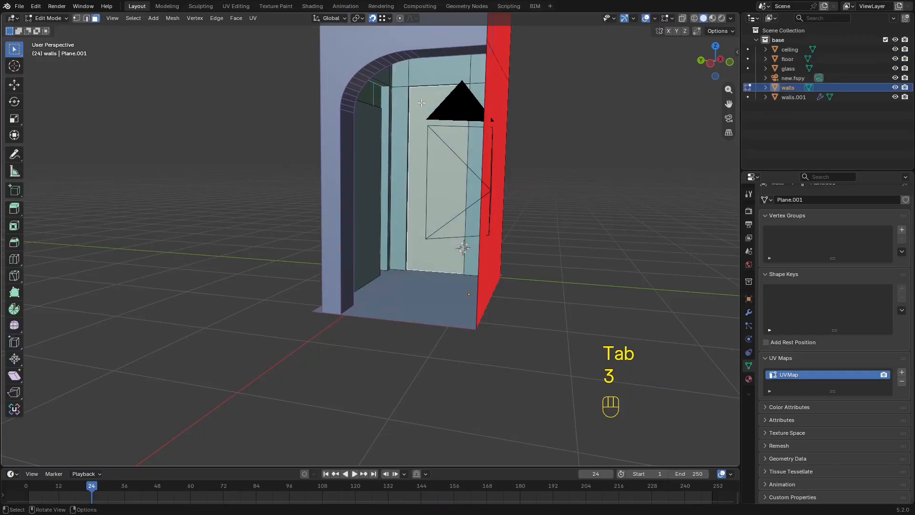
key(p)
click(422, 103)
key(Tab)
key(F2)
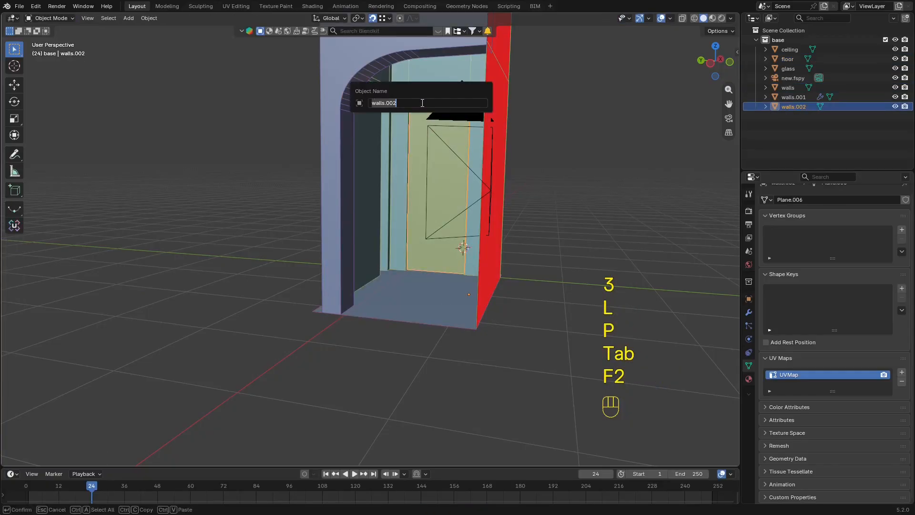
text(door)
key(Return)
Join the arch wall object walls.001 into the walls object.
middle_drag(433, 128, 362, 91)
click(360, 93)
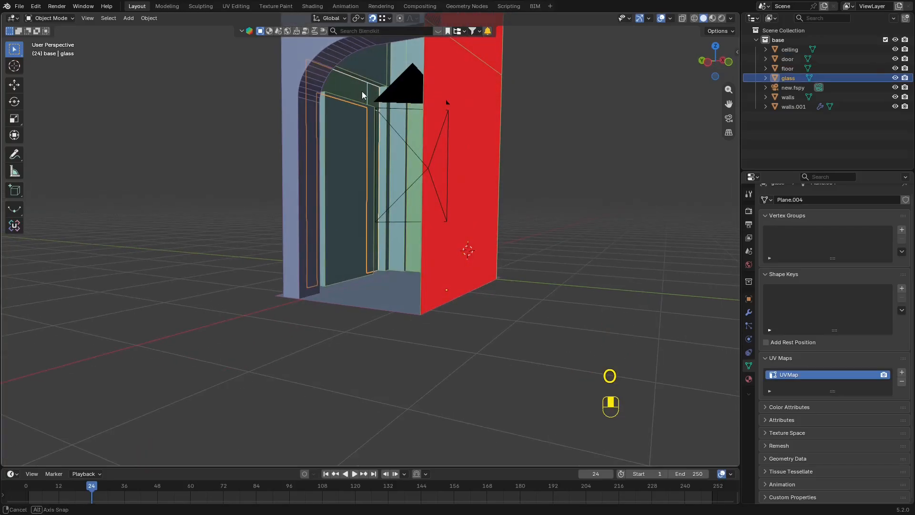
click(796, 107)
scroll(401, 104, up, 2)
shift+click(479, 79)
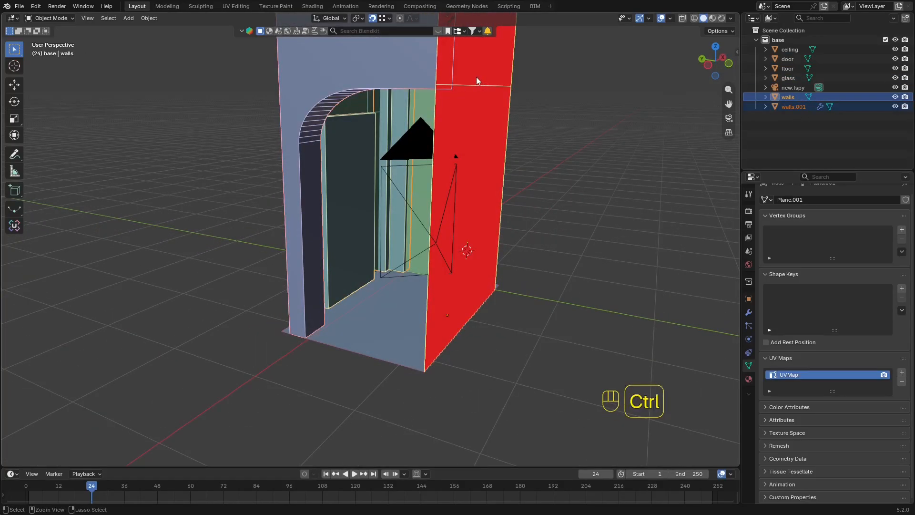
key(ctrl+j)
Apply Shade Auto Smooth to the joined walls, hide the viewport overlays and save the file.
scroll(491, 168, down, 3)
right_click(464, 148)
click(464, 148)
scroll(466, 167, up, 6)
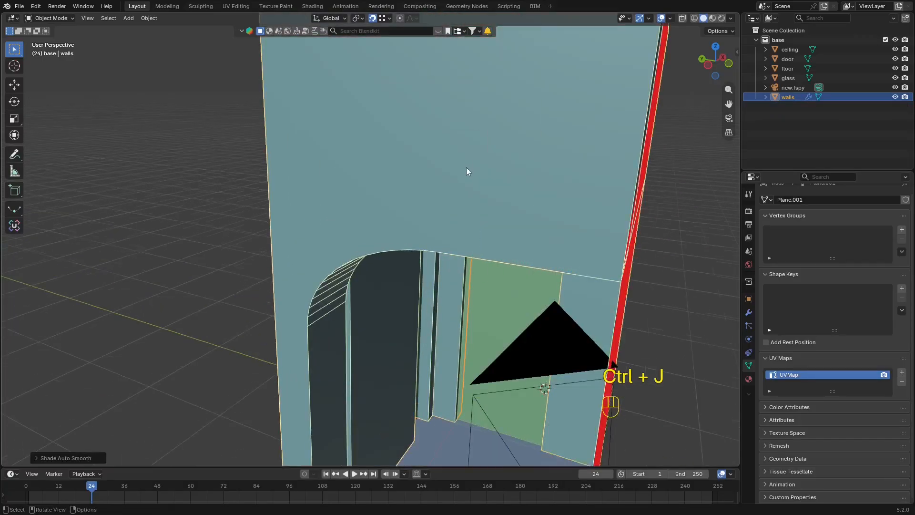
scroll(466, 167, up, 5)
key(shift+alt+z)
key(ctrl+s)
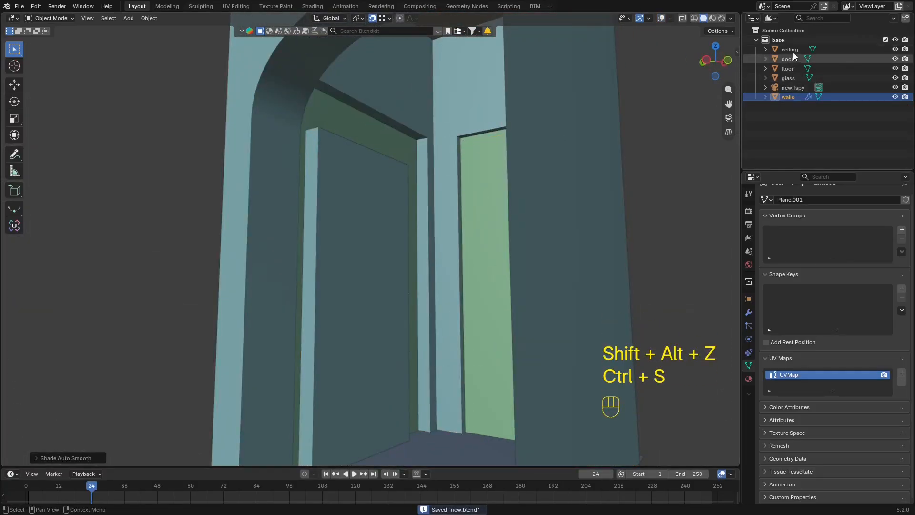
Create a second collection beside base and name it furn.
click(804, 128)
right_click(793, 122)
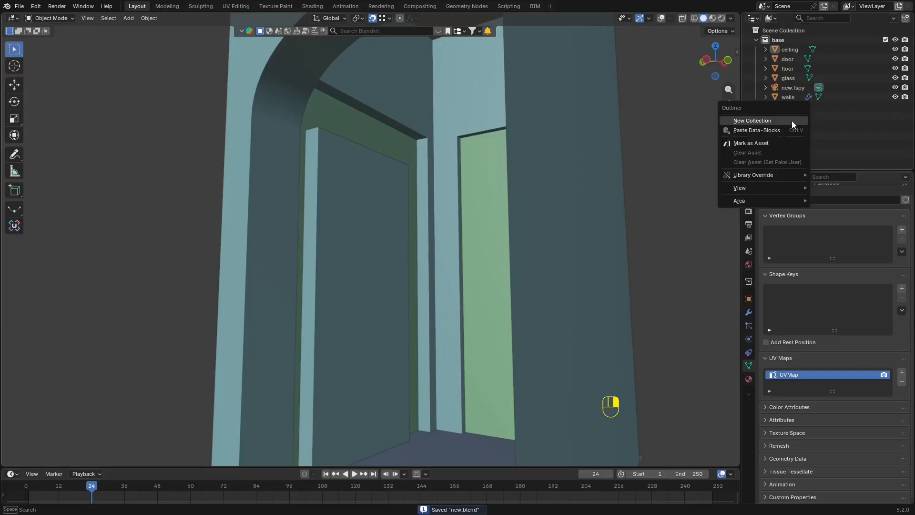
click(792, 121)
double_click(796, 110)
text(furn)
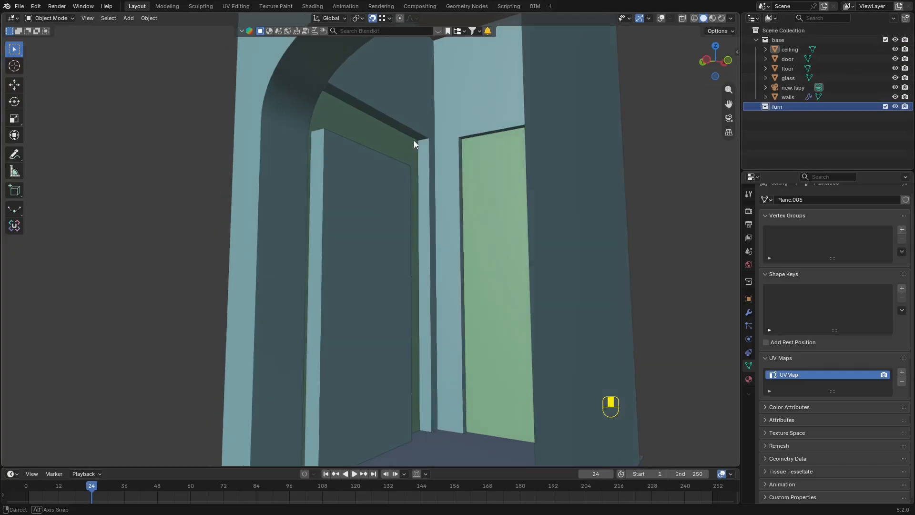
key(shift+alt+z)
click(399, 139)
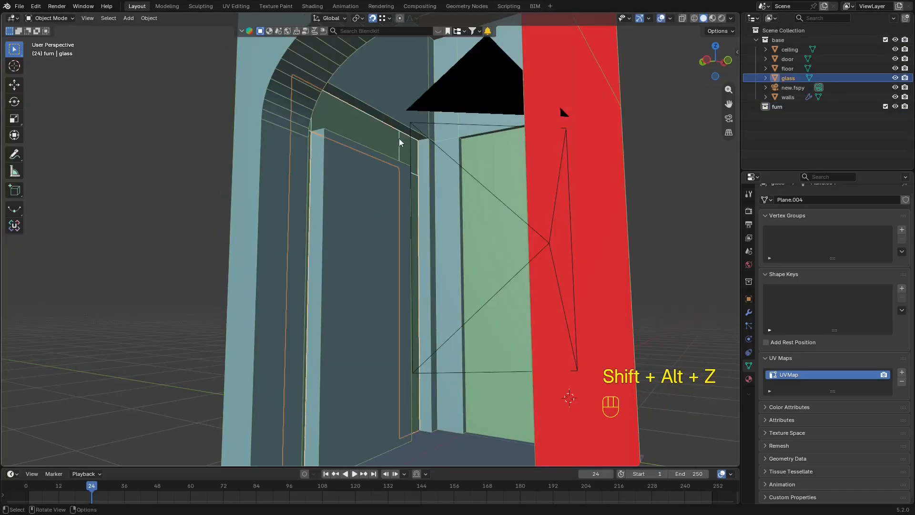
middle_drag(399, 138, 429, 139)
key(shift+alt+z)
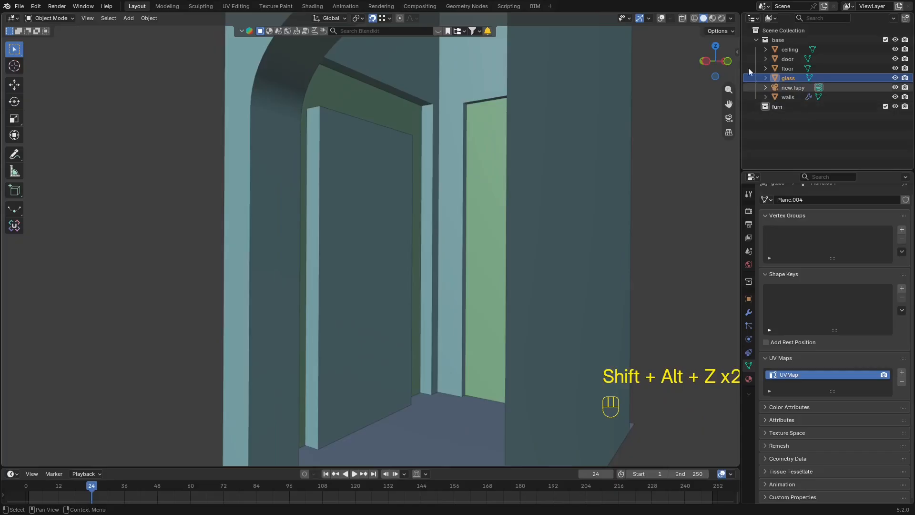
Color-tag the base collection blue and the furn collection yellow.
right_click(766, 41)
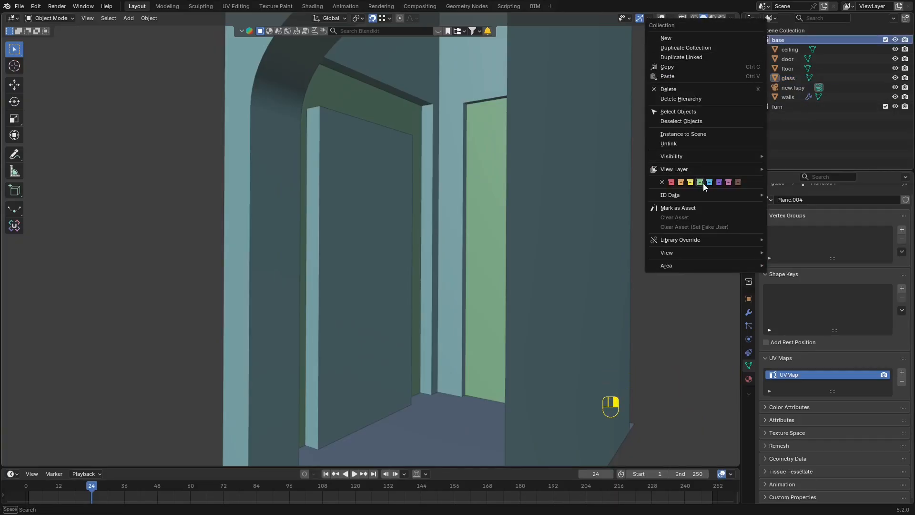
click(770, 109)
right_click(771, 109)
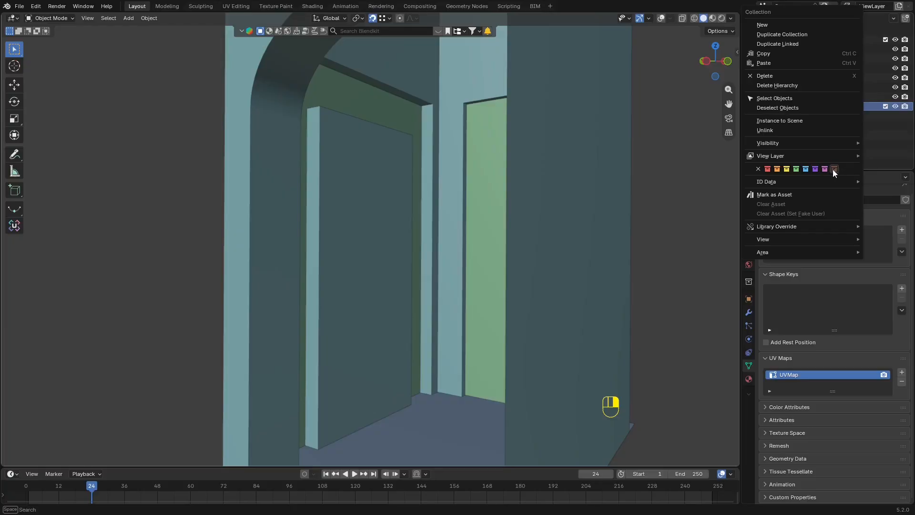
click(787, 169)
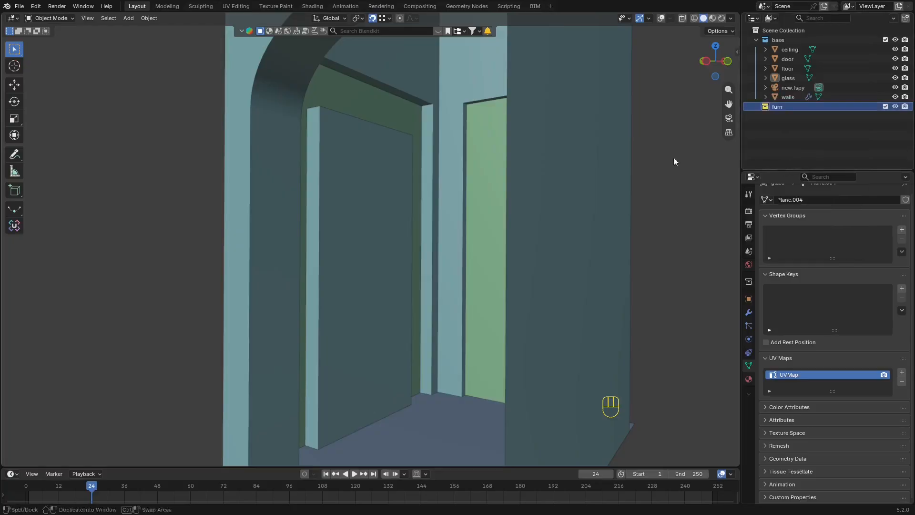
Collapse the base collection, save the file, and show the viewport overlays again in the camera view.
click(756, 41)
key(ctrl+s)
shift+middle_drag(362, 198, 332, 198)
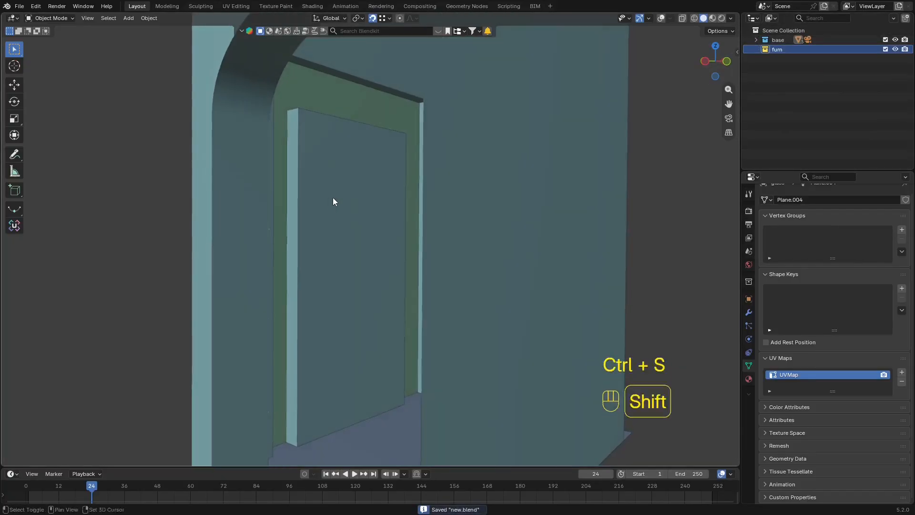
key(shift+alt+z)
key(KP_0)
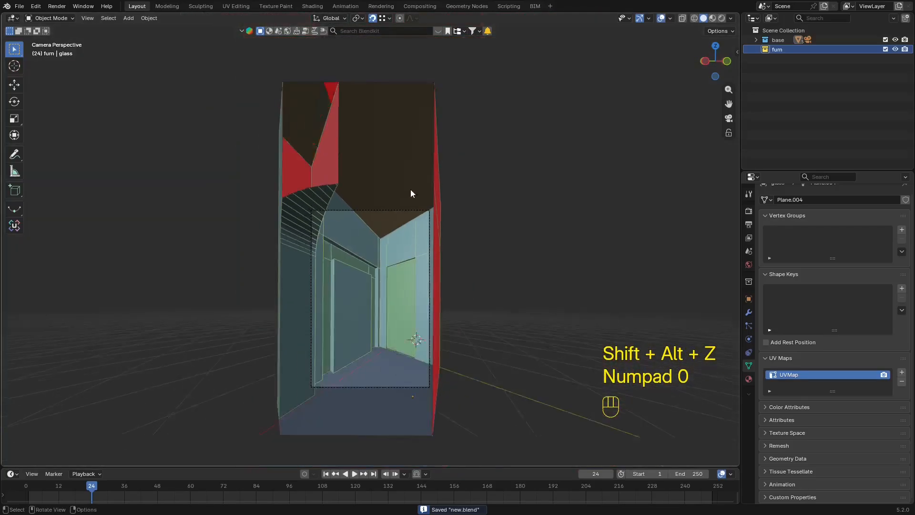
Shift the selected arch wall faces of the walls object along the global X axis.
middle_drag(411, 189, 516, 166)
scroll(364, 235, down, 4)
scroll(527, 181, up, 2)
click(539, 197)
key(Tab)
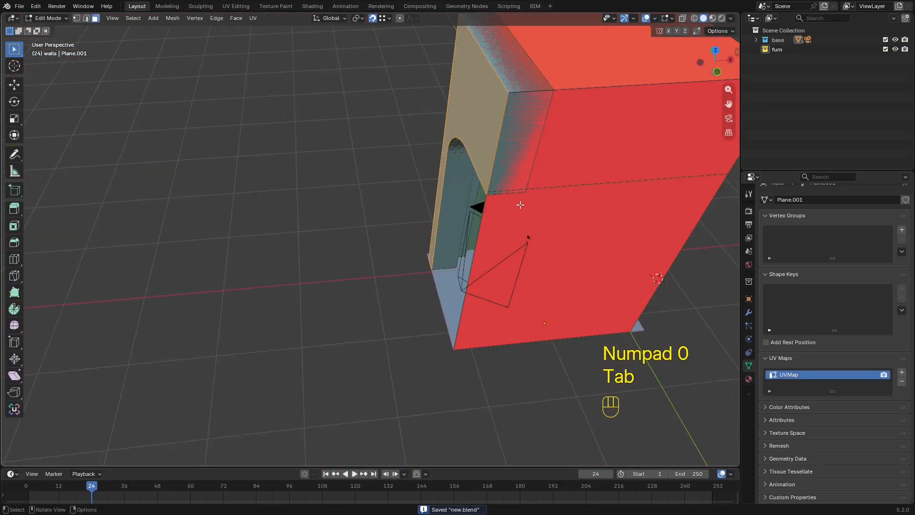
alt+click(482, 221)
mouse_move(492, 221)
middle_down()
mouse_move(483, 221)
mouse_move(503, 207)
mouse_move(482, 210)
middle_up()
key(g)
key(y)
key(x)
click(511, 208)
key(Tab)
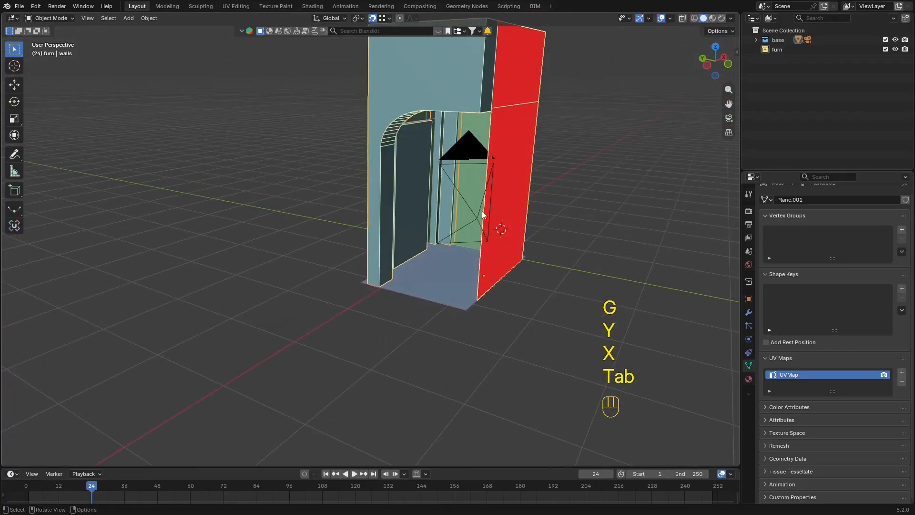
Return to the camera view of the room and save the file.
key(KP_0)
key(shift+alt+z)
key(shift+alt+z)
scroll(505, 216, up, 3)
mouse_move(457, 276)
shift+middle_down()
mouse_move(502, 198)
mouse_move(477, 182)
mouse_move(422, 271)
shift+middle_up()
key(ctrl+s)
scroll(504, 199, up, 2)
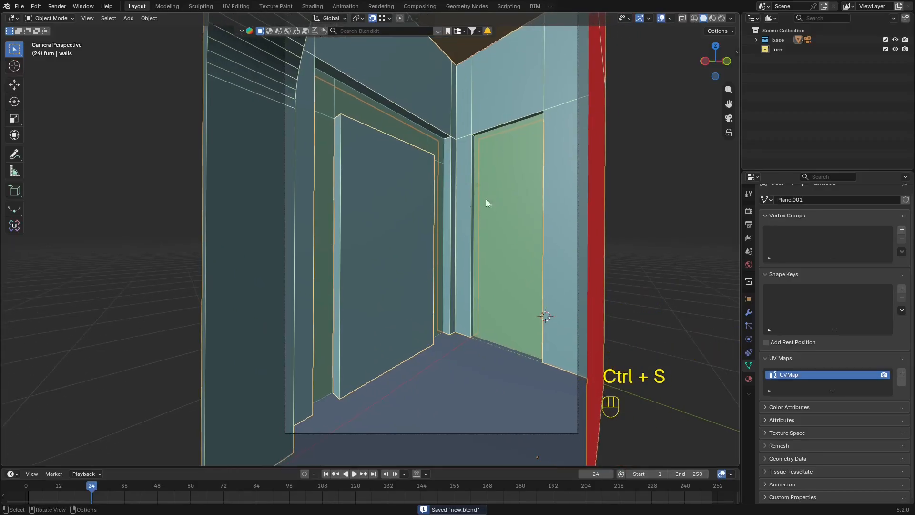
Show the scene in wireframe over the reference photo and add a mesh cylinder to the furn collection.
key(z)
click(795, 51)
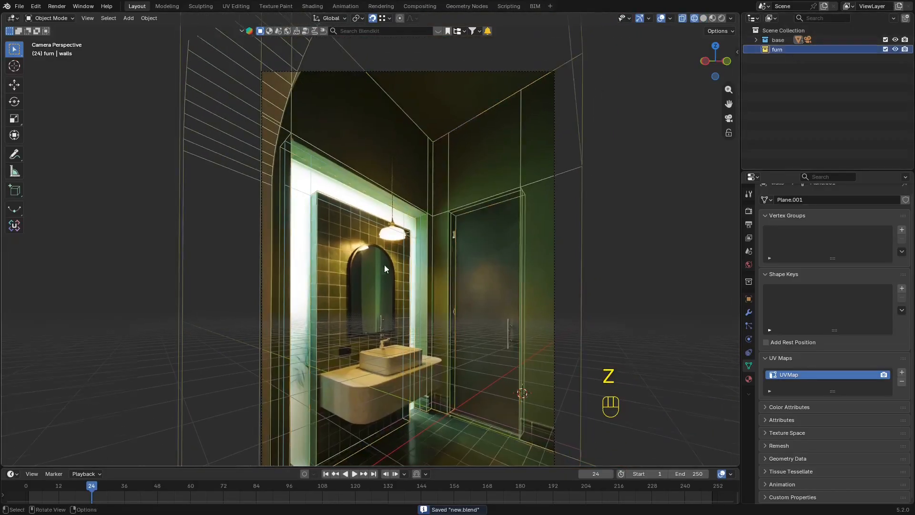
scroll(385, 265, up, 3)
key(shift+a)
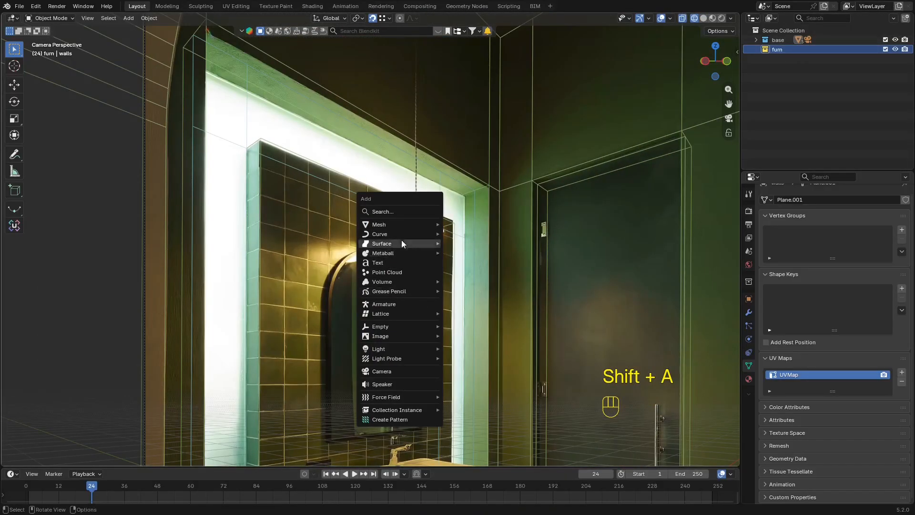
mouse_move(399, 227)
click(494, 273)
scroll(483, 241, down, 4)
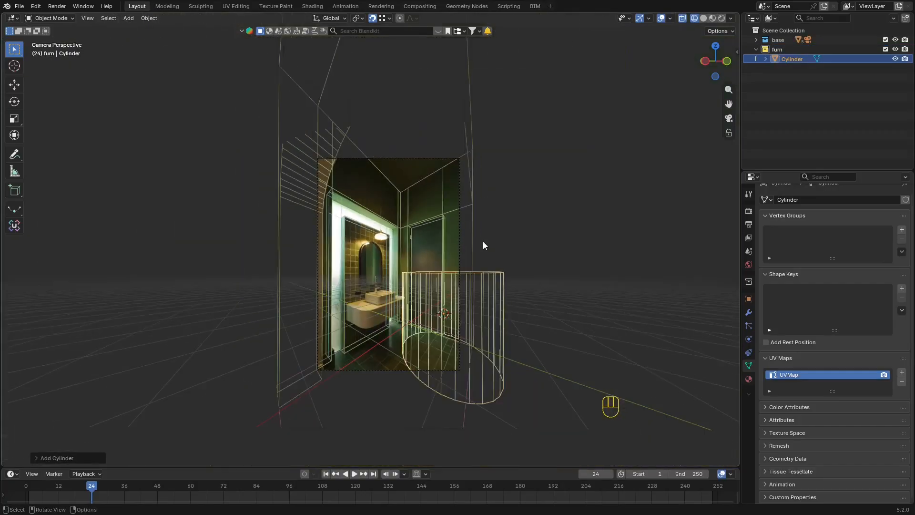
Turn off snapping and move the cylinder in top view beside the wall with the lit niche.
alt+middle_drag(482, 241, 536, 246)
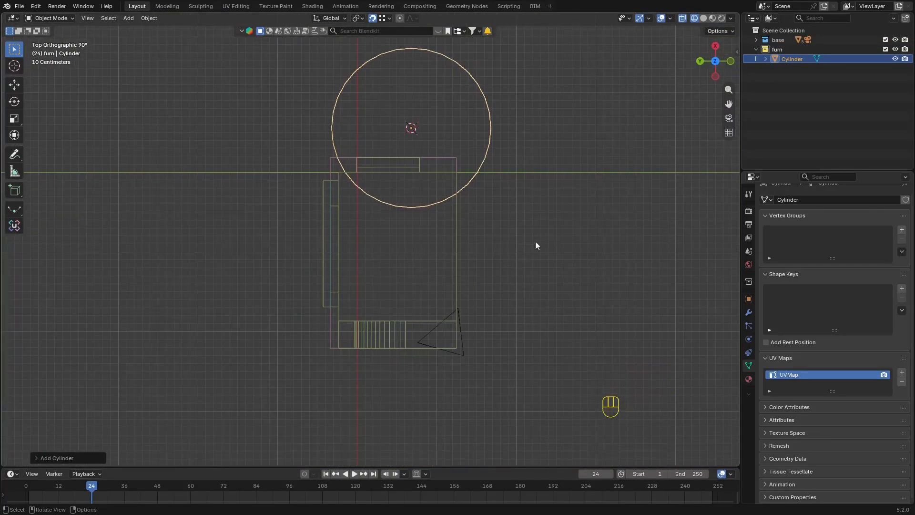
key(g)
key(shift+Tab)
key(shift+Tab)
key(shift+Tab)
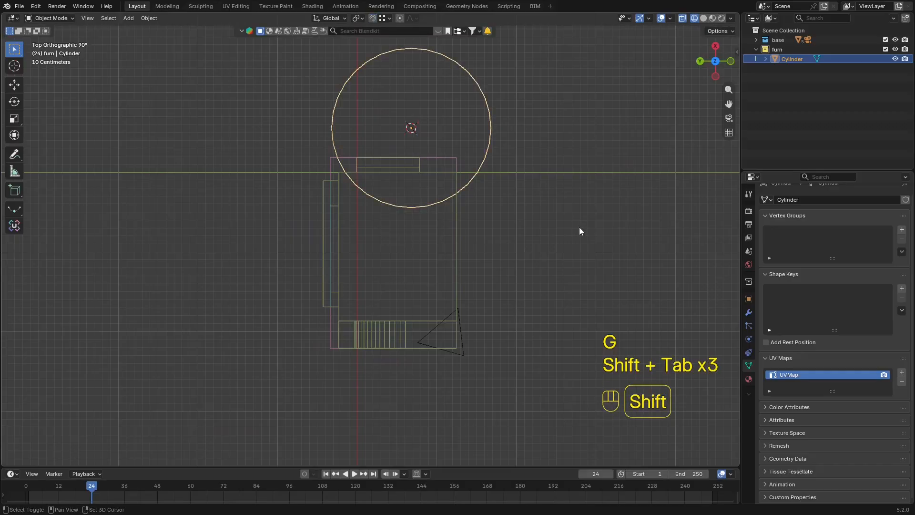
key(g)
click(518, 343)
Scale the whole cylinder mesh down uniformly to a small pendant-lamp size and return to the camera view.
key(Tab)
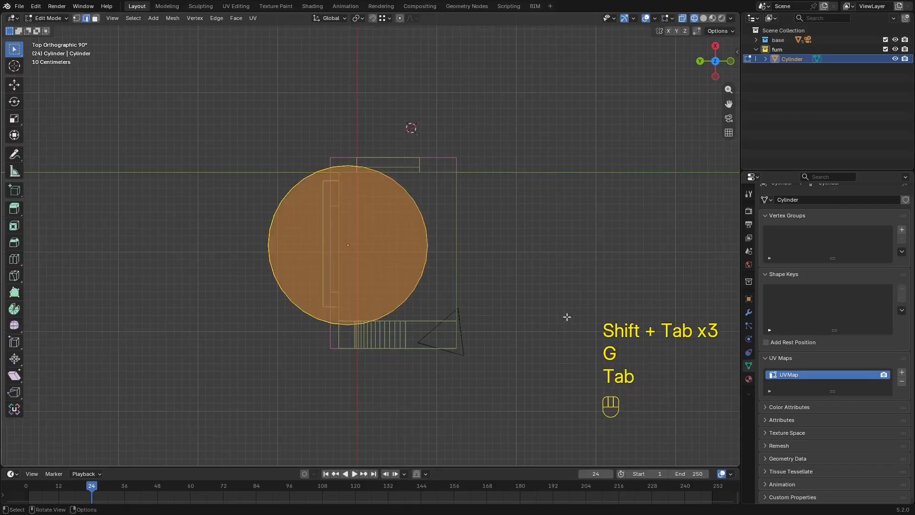
key(a)
key(s)
click(408, 287)
key(s)
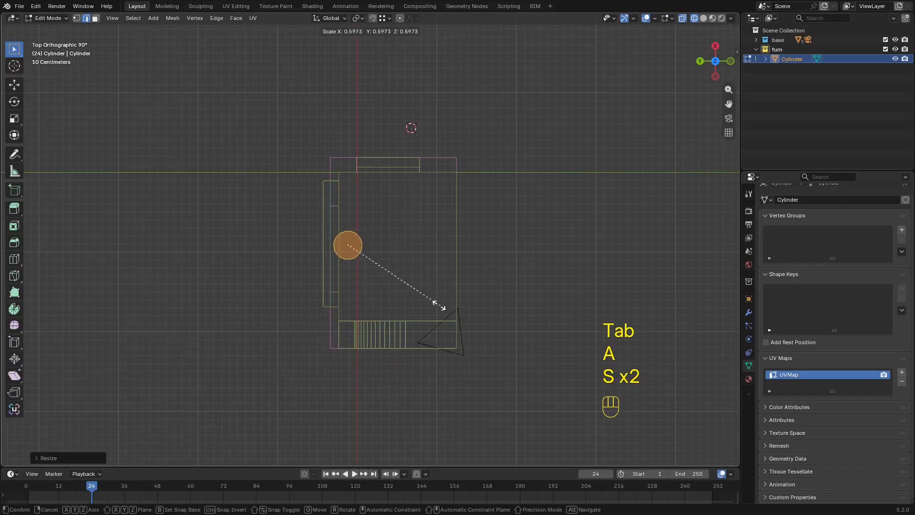
click(436, 304)
key(Tab)
key(KP_0)
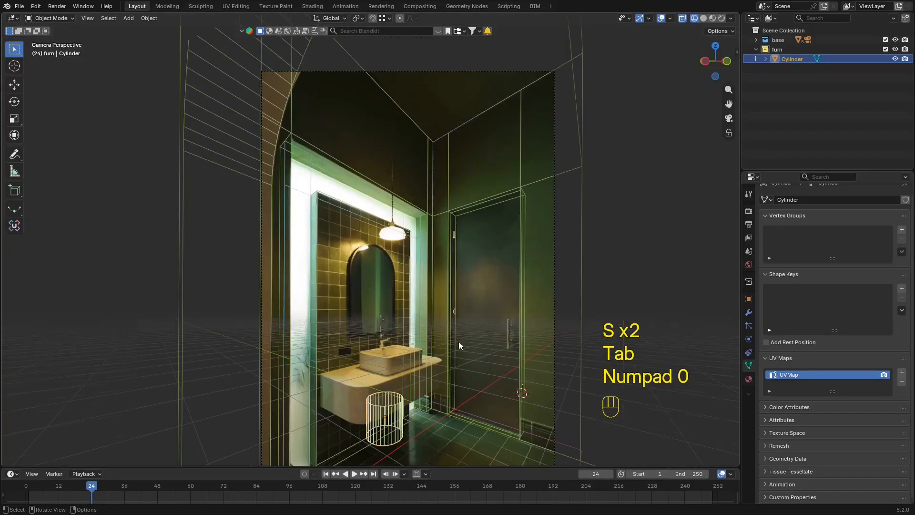
Align the cylinder with the pendant lampshade in the photo by moving it along Z and X.
key(g)
key(z)
click(371, 242)
scroll(371, 242, up, 6)
key(g)
key(x)
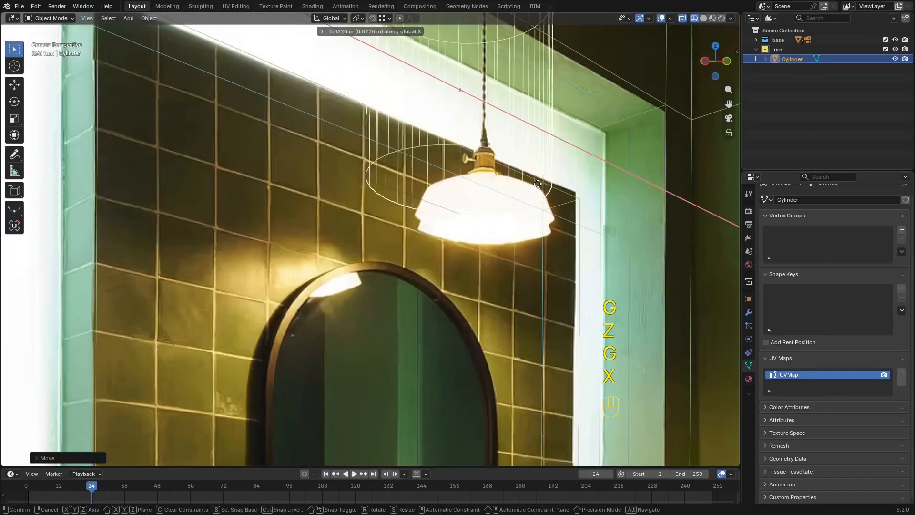
click(579, 216)
key(Tab)
key(Tab)
key(g)
key(z)
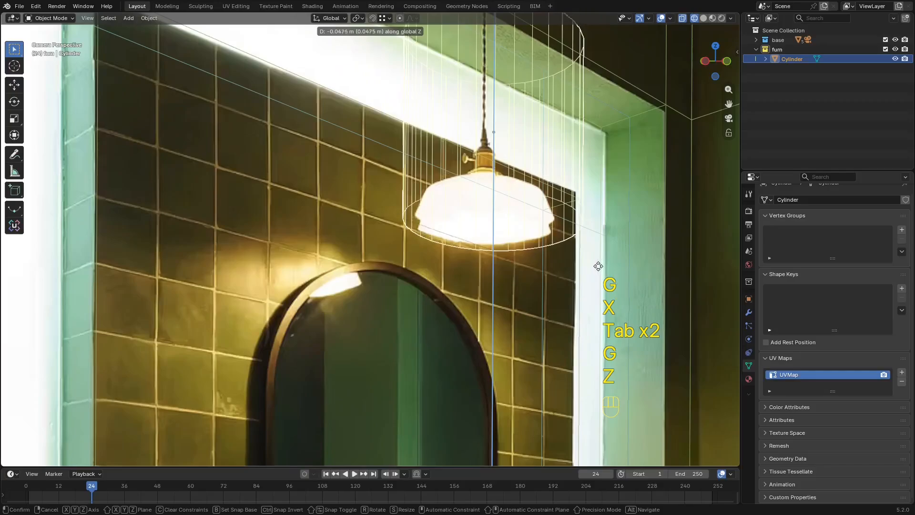
click(598, 266)
Scale the cylinder mesh in X and Y only, keeping its height, to match the lampshade's width.
key(Tab)
key(a)
key(s)
key(shift+z)
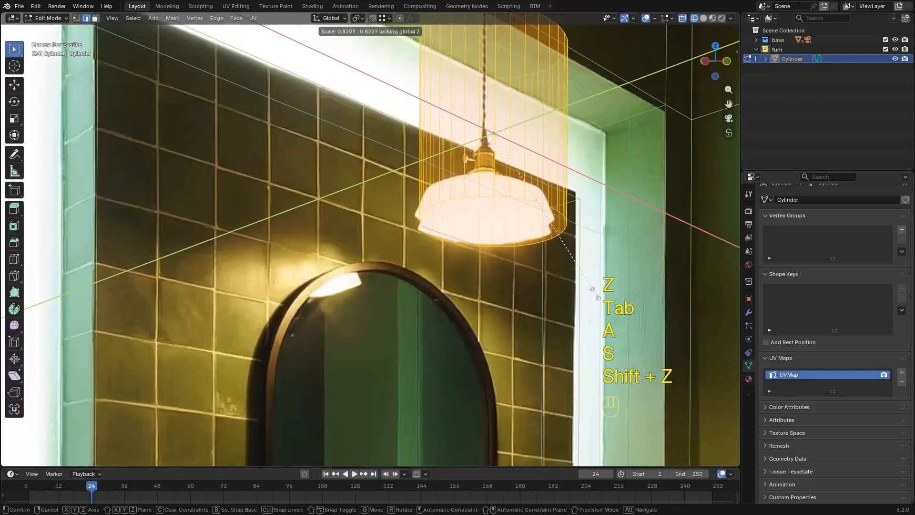
click(596, 293)
Fine-tune the cylinder's position along X and Z so its base sits on the lampshade's lower rim.
key(Tab)
key(g)
key(x)
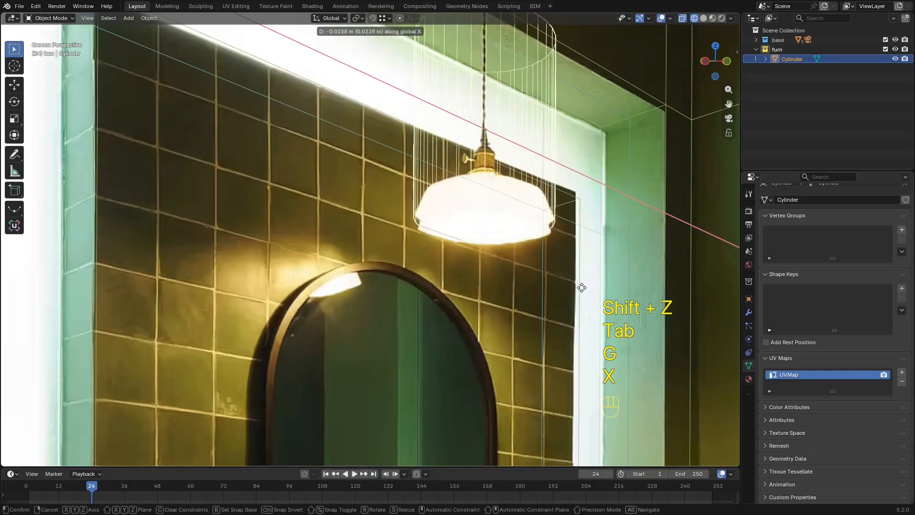
key(g)
key(z)
click(586, 296)
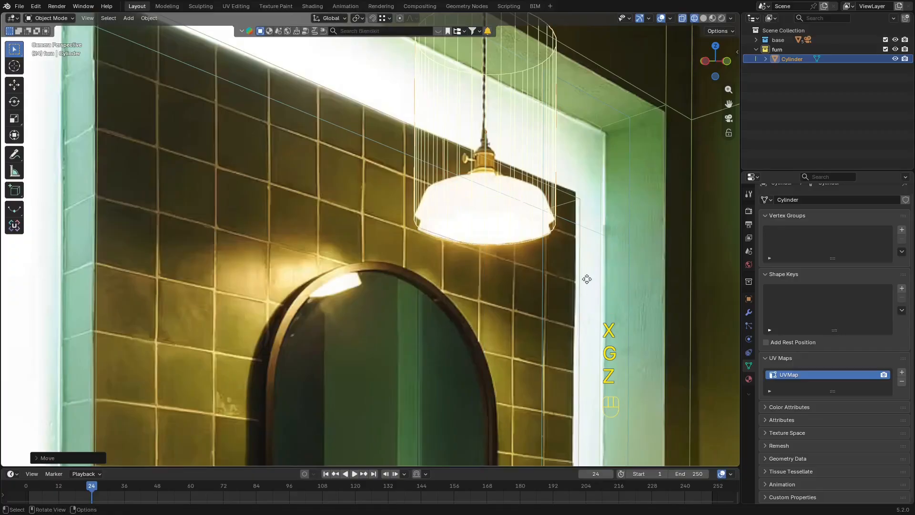
Lower the cylinder's top vertices along Z to the upper edge of the lampshade.
scroll(602, 231, down, 5)
key(Tab)
key(z)
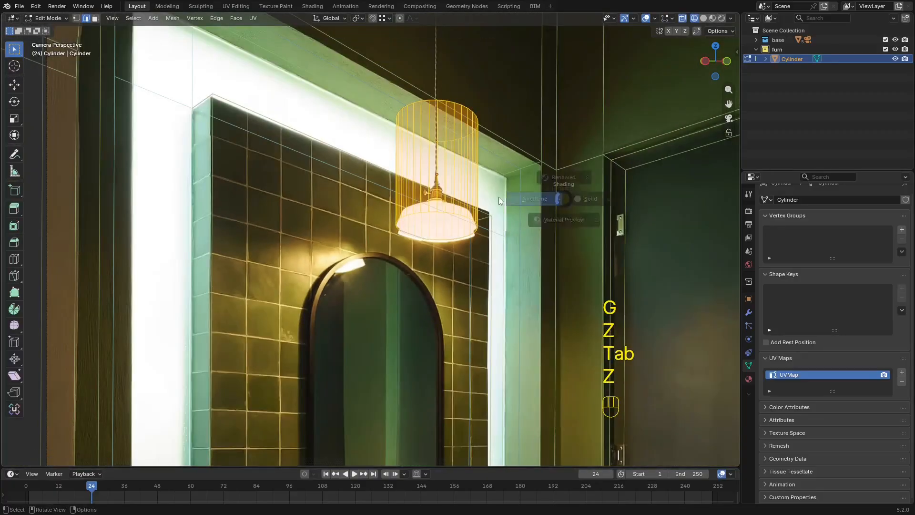
key(1)
scroll(525, 238, up, 2)
key(g)
key(z)
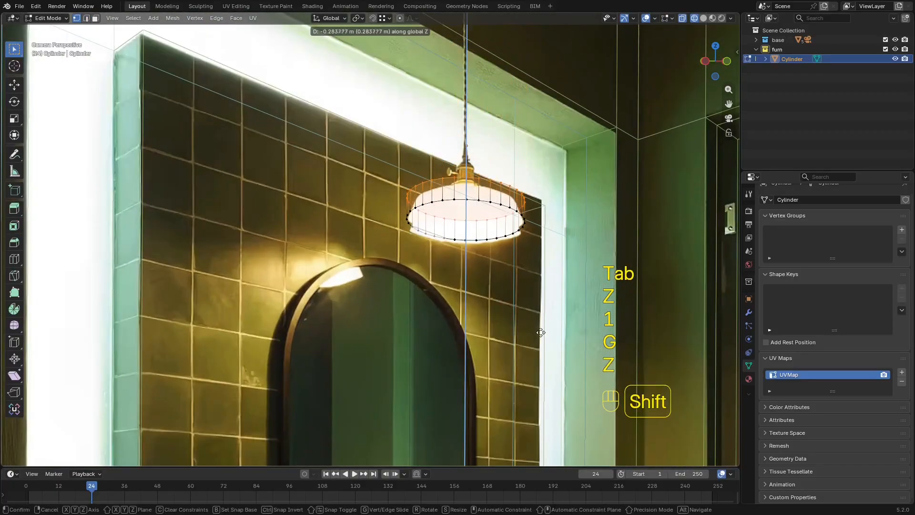
click(544, 367)
Move the cylinder's bottom face slightly down along Z to the lampshade's lower rim.
scroll(531, 254, up, 2)
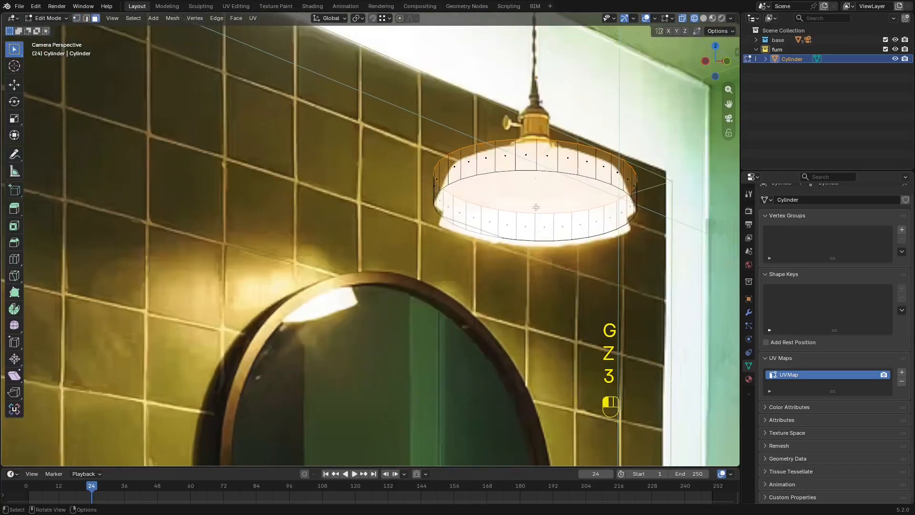
click(536, 207)
key(g)
key(z)
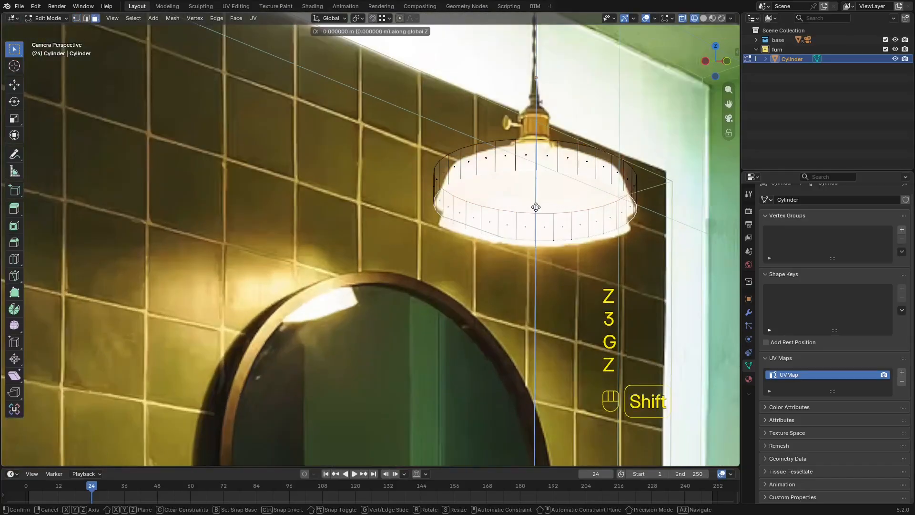
click(612, 267)
Scale the cylinder's top edge loop inward to taper it into the lampshade's shape.
alt+click(571, 136)
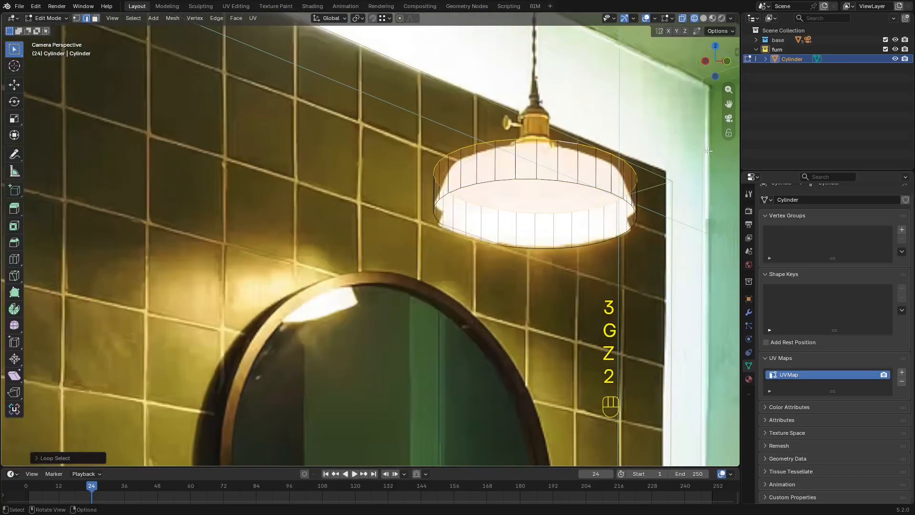
key(s)
click(549, 195)
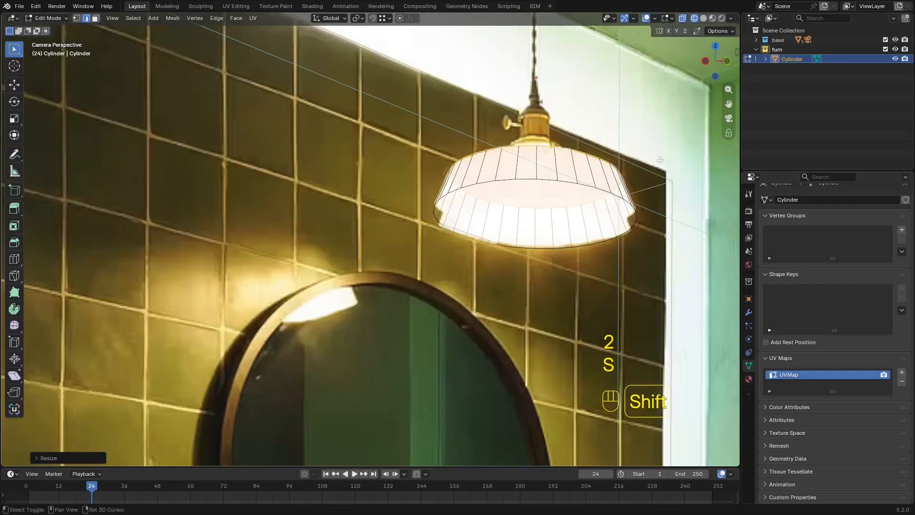
mouse_move(549, 195)
shift+middle_down()
mouse_move(395, 234)
mouse_move(636, 428)
mouse_move(424, 262)
shift+middle_up()
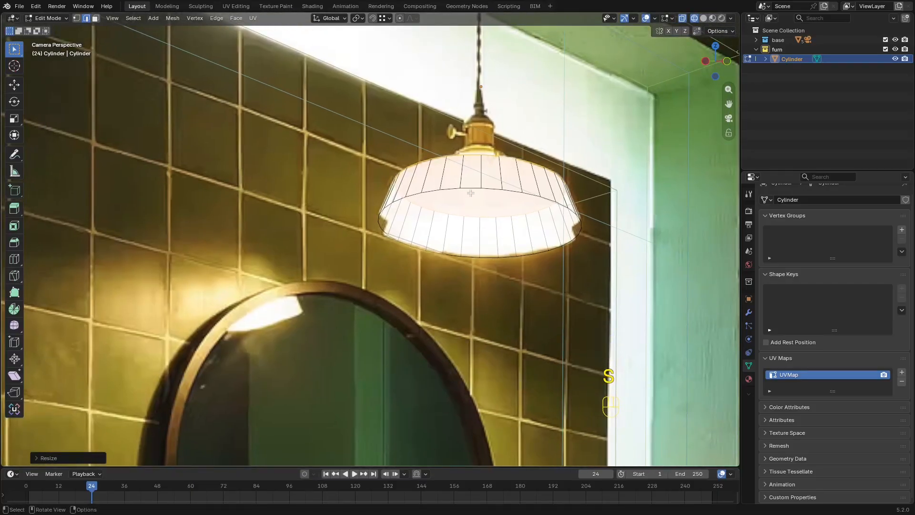
Move the lampshade object along Y away from the niche wall in top view, and return to the camera view.
key(z)
click(507, 199)
key(3)
key(l)
key(z)
key(Tab)
key(g)
key(y)
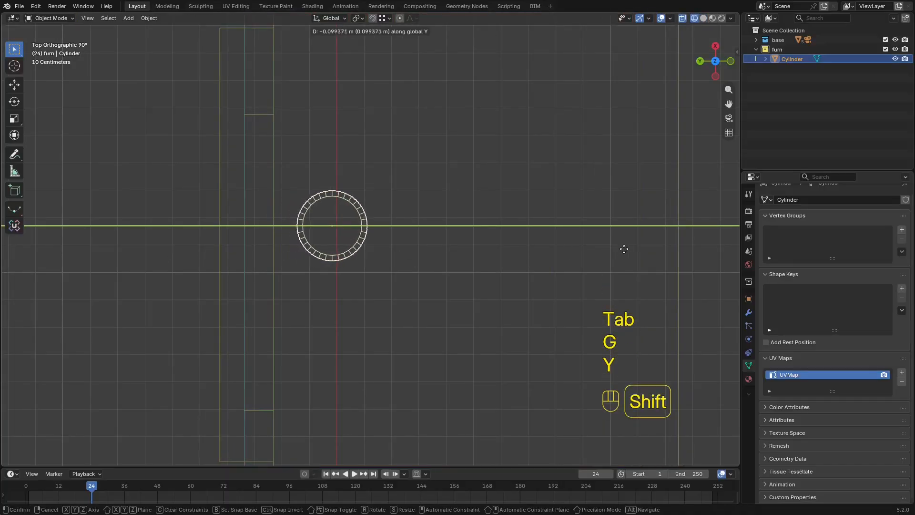
click(582, 227)
key(KP_0)
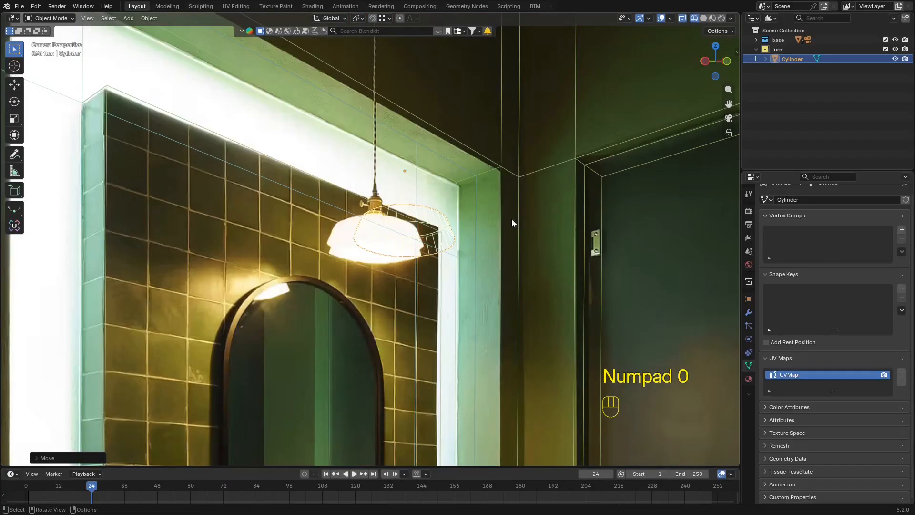
Realign the lampshade with the photographed pendant by lowering it along Z and shifting it along X.
shift+middle_drag(470, 236, 509, 221)
scroll(525, 226, up, 2)
key(g)
right_click(574, 239)
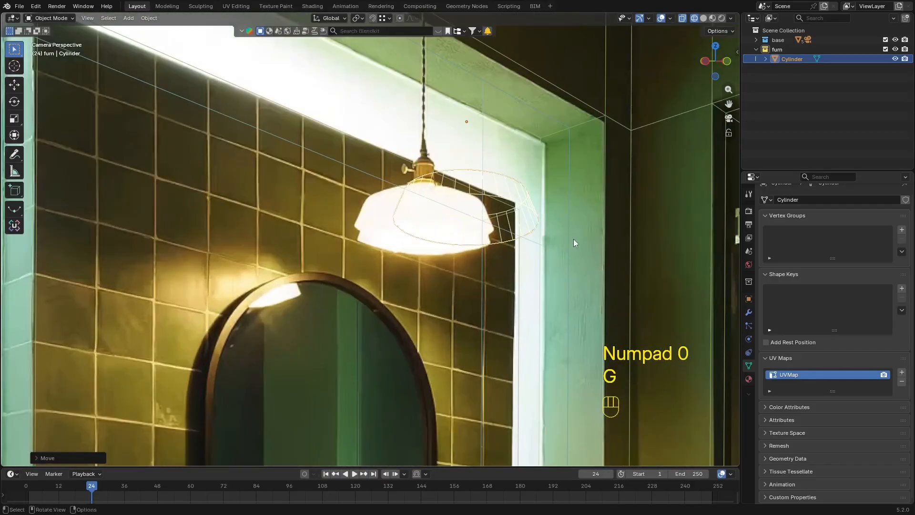
key(g)
key(z)
click(573, 340)
key(g)
key(x)
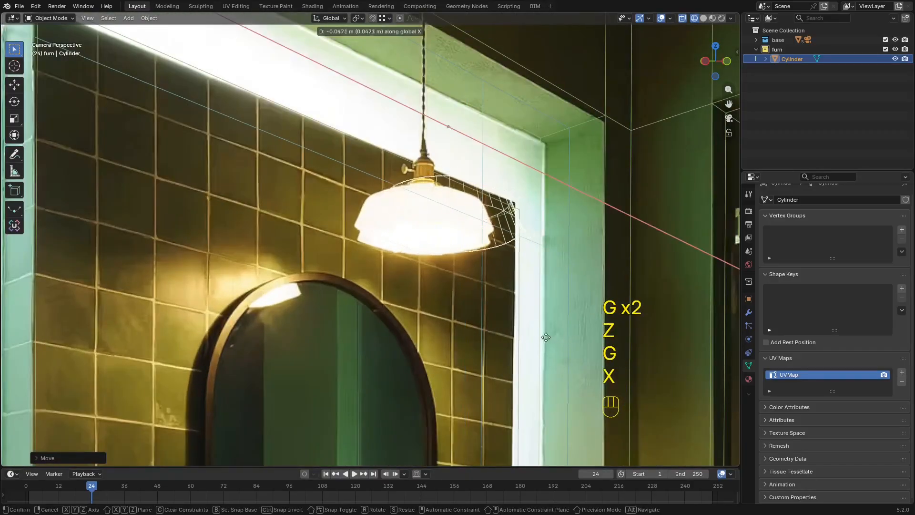
key(shift)
click(382, 337)
Switch the viewport to solid shading and select the ceiling object above the room.
scroll(487, 225, down, 4)
middle_drag(487, 225, 431, 324)
key(z)
click(487, 266)
scroll(457, 248, up, 4)
middle_drag(458, 248, 474, 142)
scroll(453, 230, down, 6)
click(465, 96)
mouse_move(464, 98)
middle_down()
mouse_move(439, 151)
mouse_move(471, 100)
middle_up()
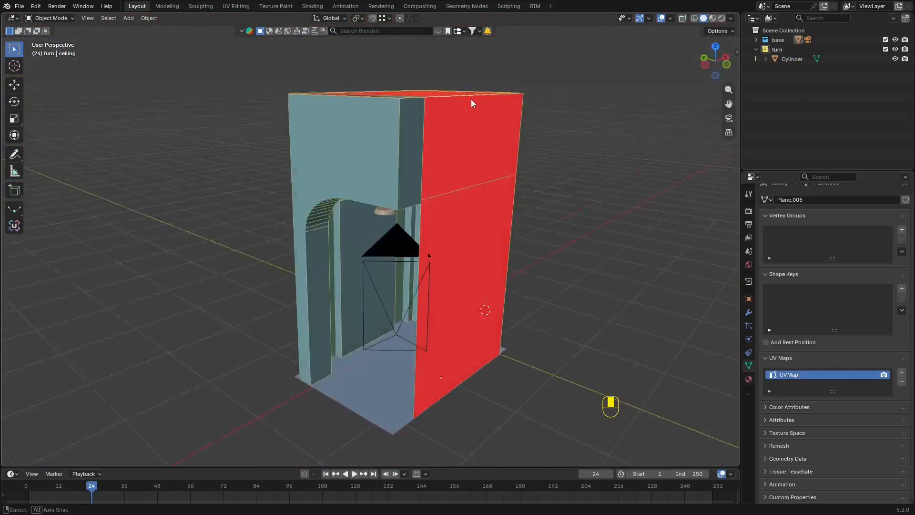
Move the lampshade cylinder about 0.03 m toward negative X in the front wireframe view and check it through the camera.
scroll(457, 117, up, 6)
click(403, 178)
click(410, 158)
scroll(413, 158, down, 4)
alt+middle_drag(413, 158, 336, 156)
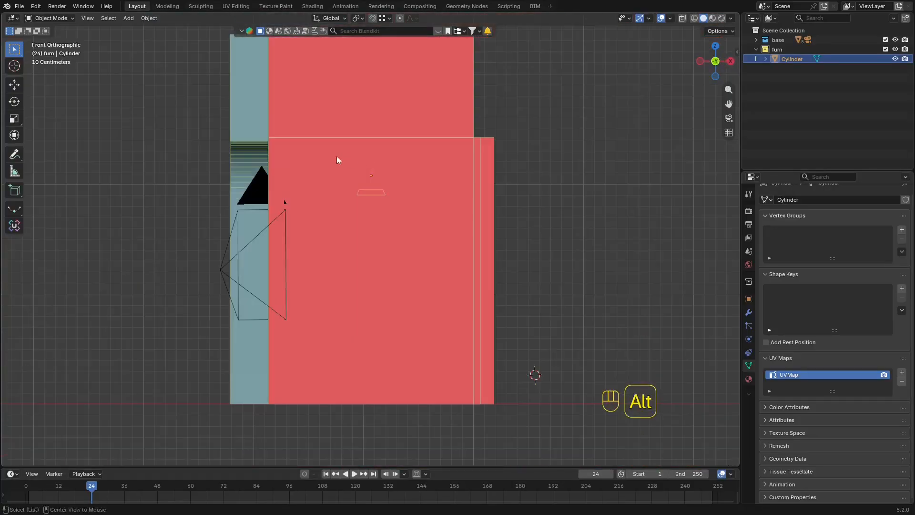
key(z)
shift+middle_drag(407, 188, 430, 205)
scroll(430, 205, up, 2)
key(g)
key(x)
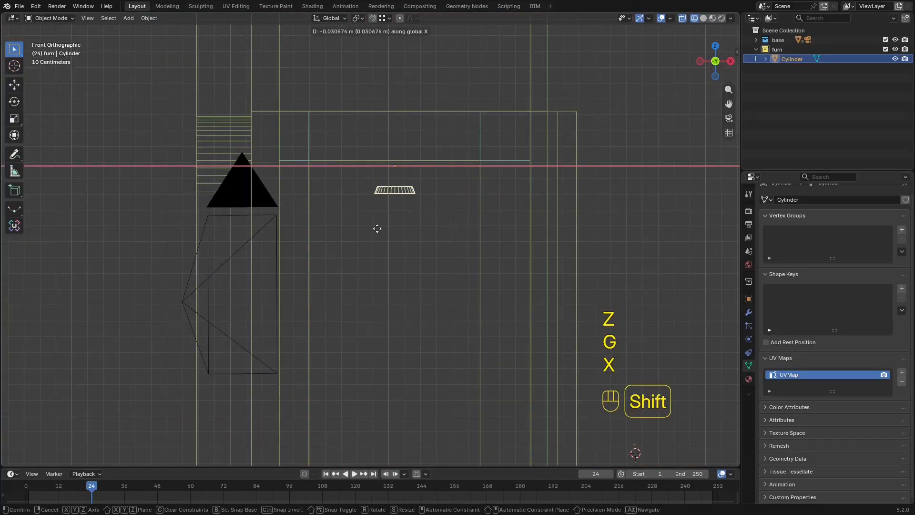
click(375, 228)
key(KP_0)
key(KP_2)
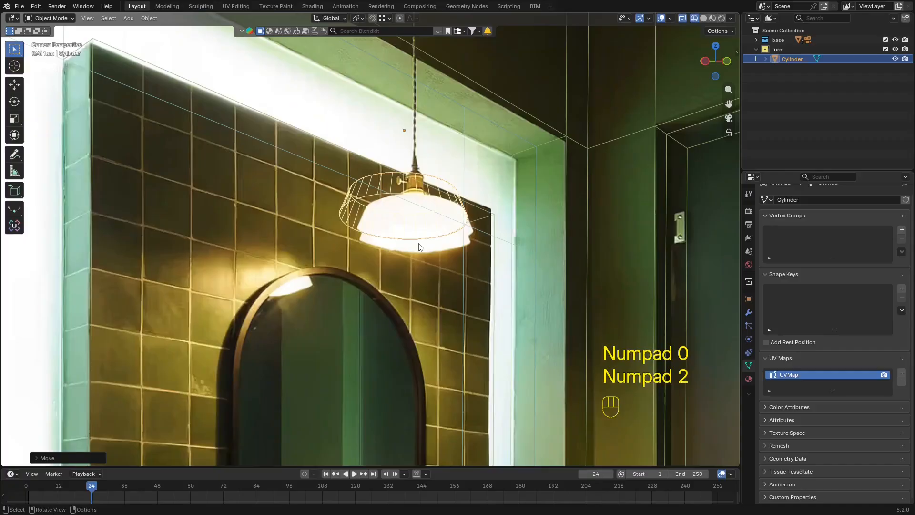
Shift the lampshade along Z and Y until it overlaps the pendant lamp in the camera's reference image.
key(g)
key(z)
key(g)
key(y)
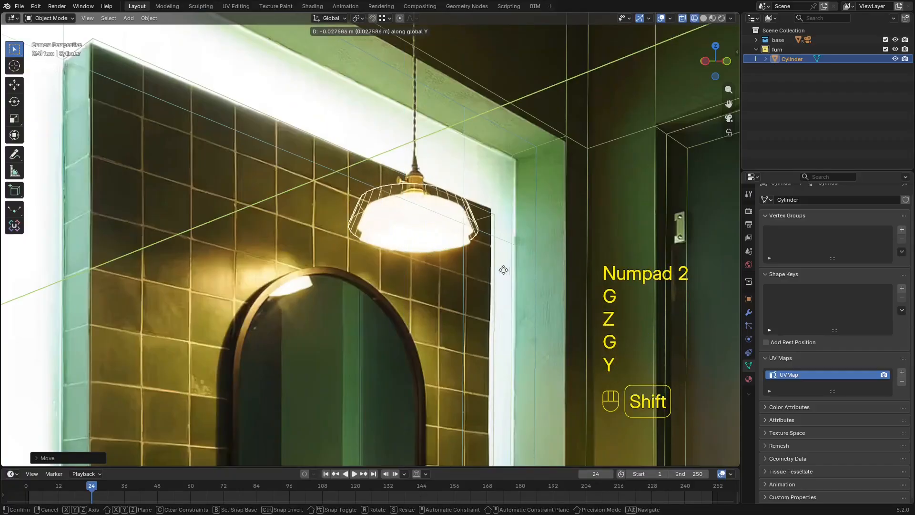
key(g)
key(z)
click(520, 332)
Scale the lampshade's whole mesh in Edit Mode to fit the outline of the glass shade in the reference image.
key(Tab)
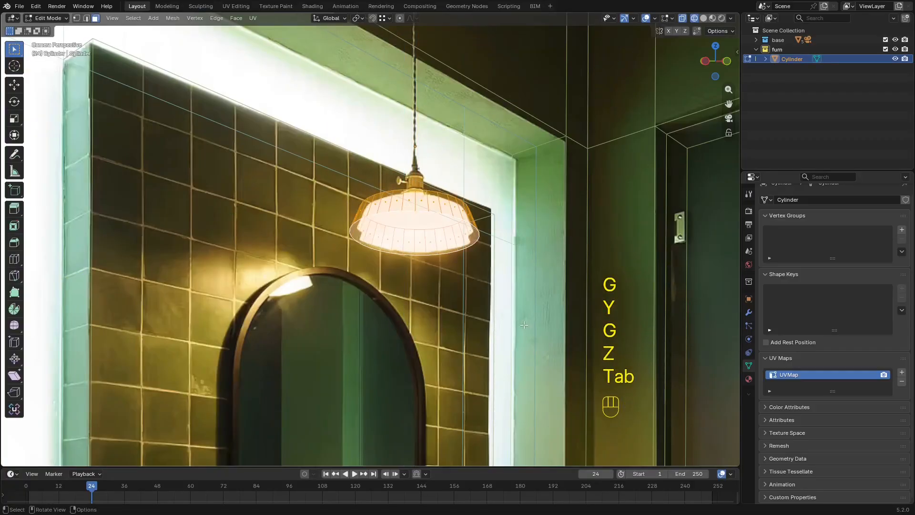
key(a)
key(s)
click(532, 318)
scroll(530, 317, up, 2)
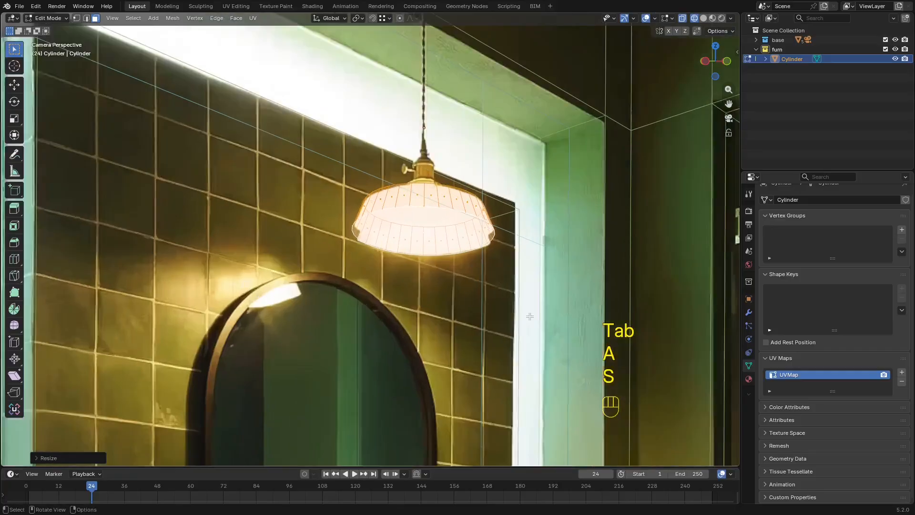
key(s)
click(513, 308)
key(Tab)
key(Tab)
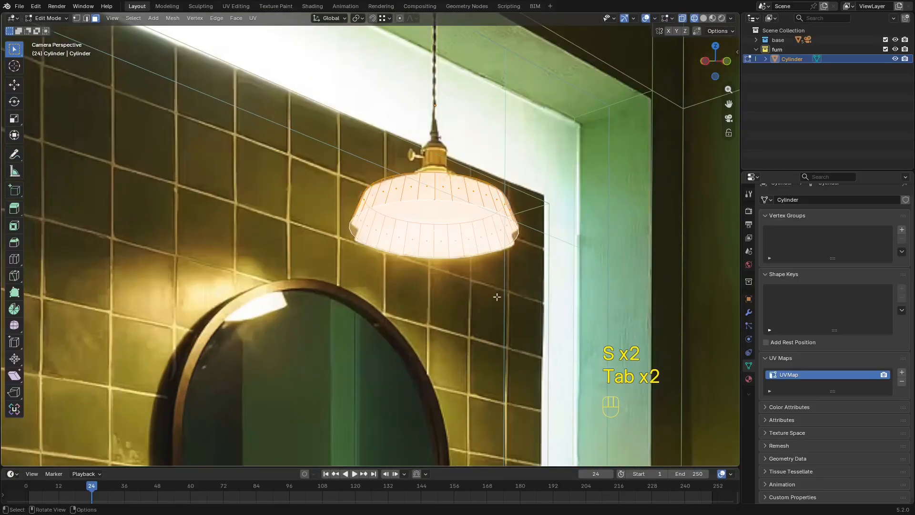
Inset the lampshade's bottom face slightly to form a narrow rim.
key(z)
key(3)
key(i)
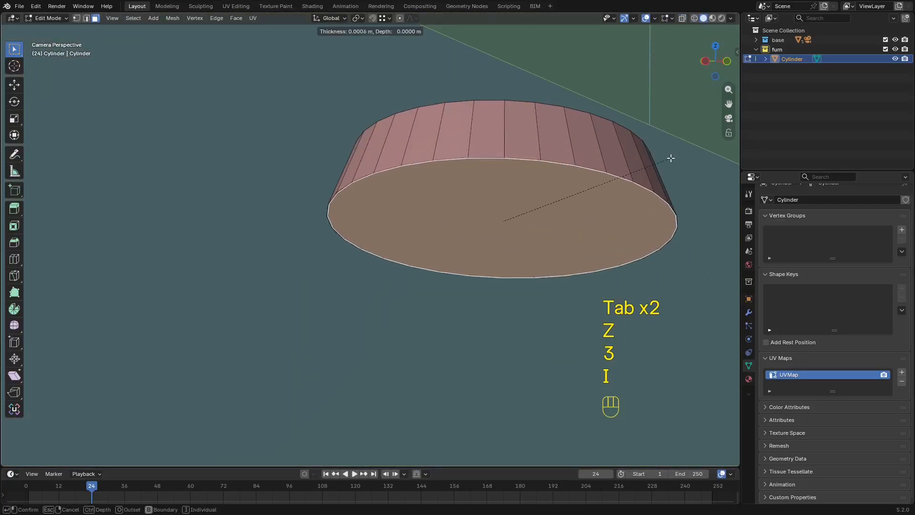
click(663, 162)
key(KP_0)
key(z)
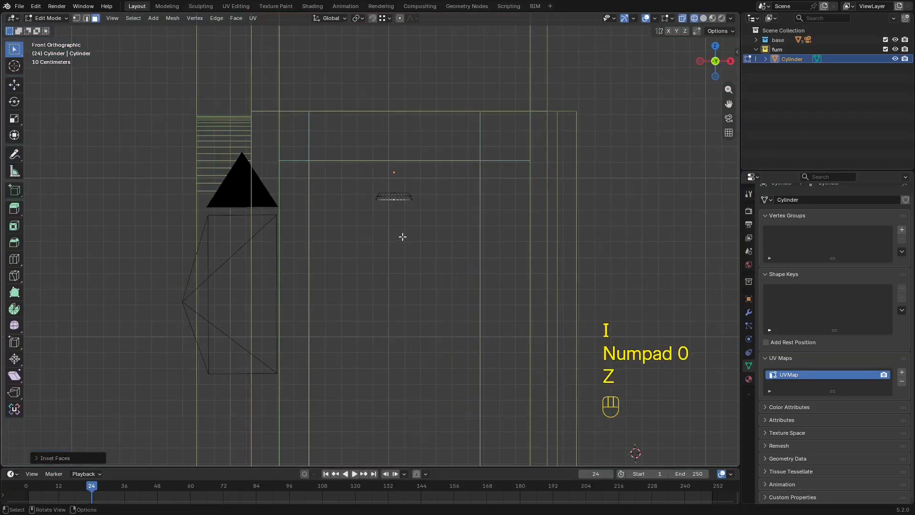
Extrude the inset bottom face downward along Z and scale it slightly larger to form the shade's lower tier.
key(KP_0)
key(e)
key(z)
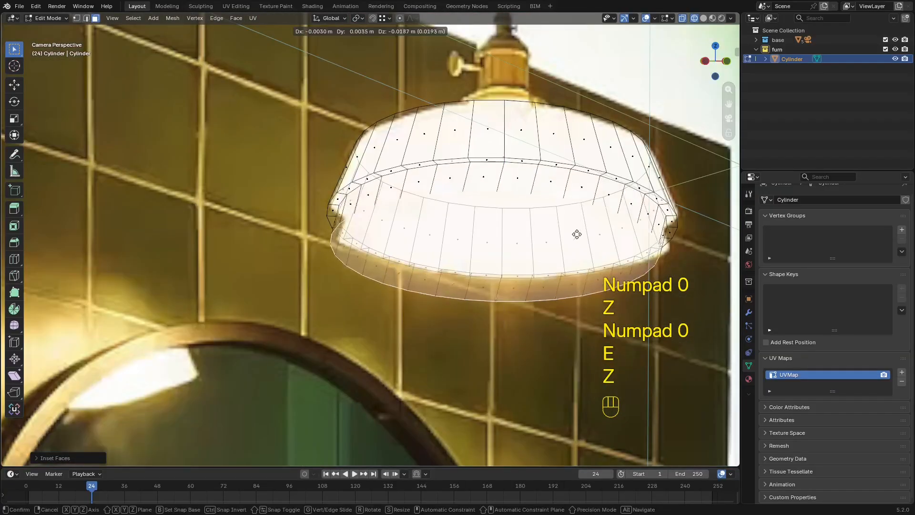
key(z)
shift+click(667, 259)
key(s)
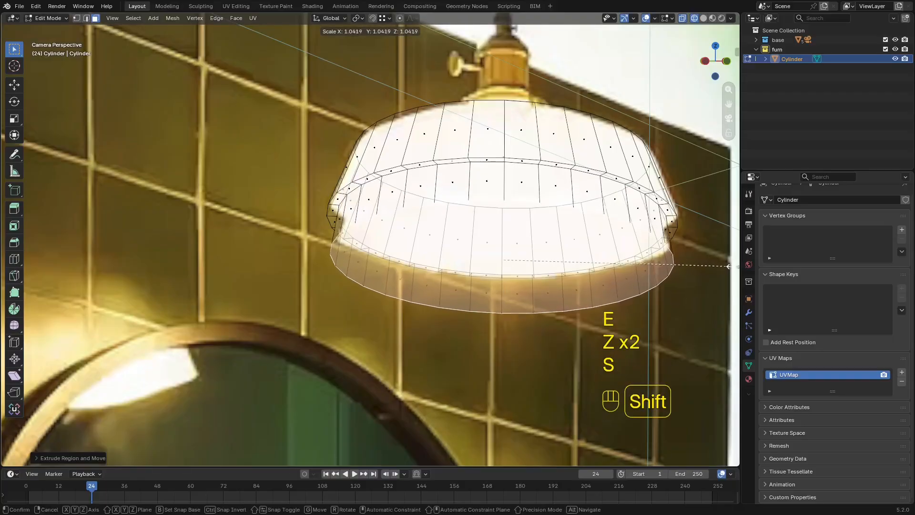
click(687, 264)
key(a)
key(s)
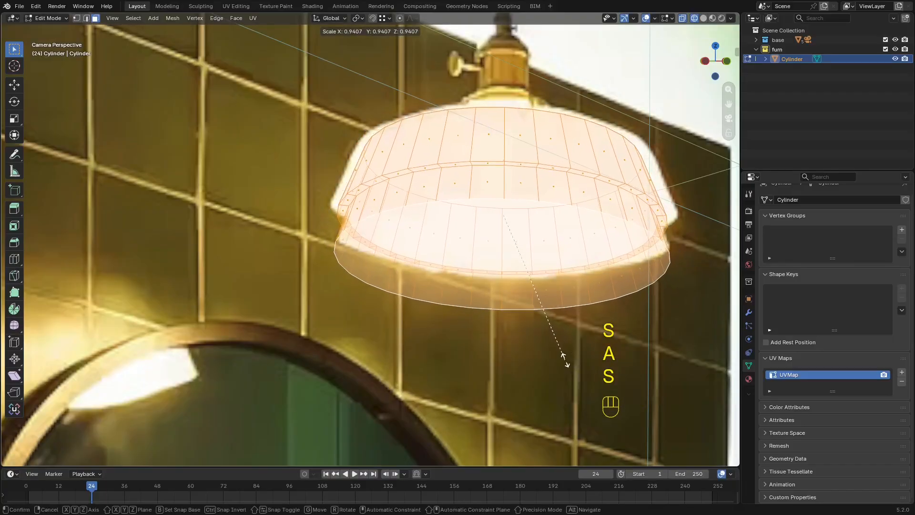
right_click(574, 363)
Select the lower tier's bottom face with its surrounding side faces and scale them to about 0.94 with Z locked.
key(z)
click(495, 266)
key(ctrl+KP_Add)
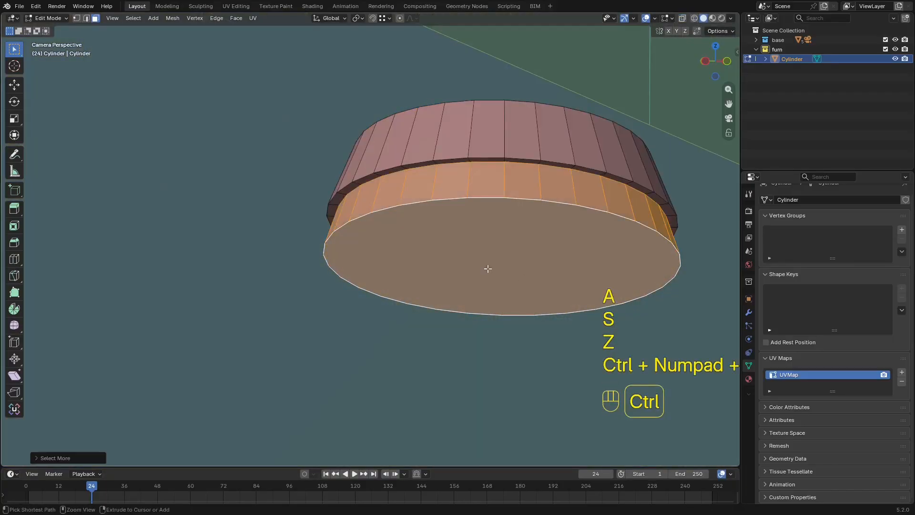
key(z)
key(s)
key(shift+z)
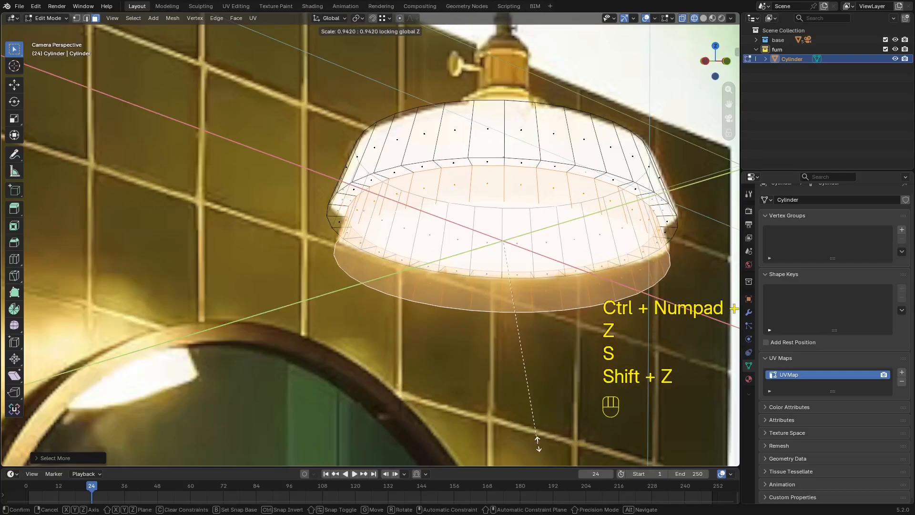
click(538, 439)
Adjust the bottom face's height along Z to shorten the lower tier toward the reference lamp's lower edge.
key(z)
key(3)
key(g)
key(z)
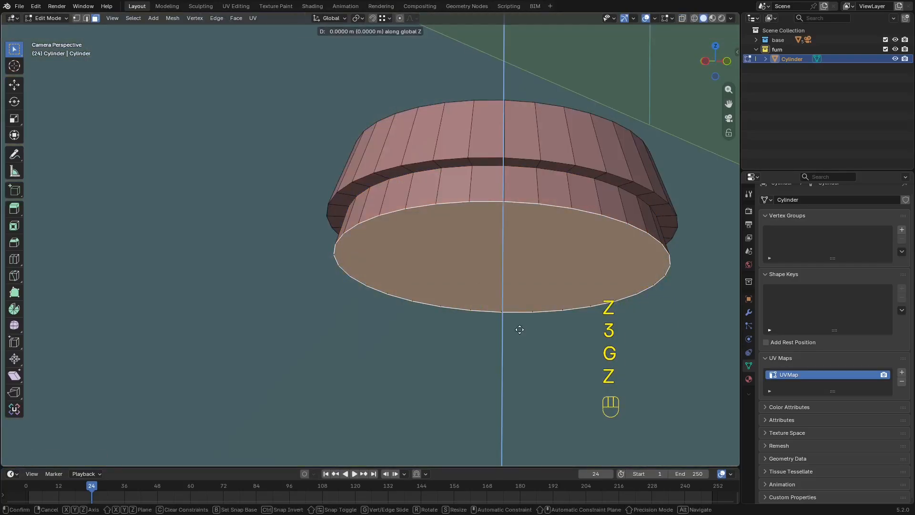
key(z)
key(g)
key(z)
shift+click(482, 301)
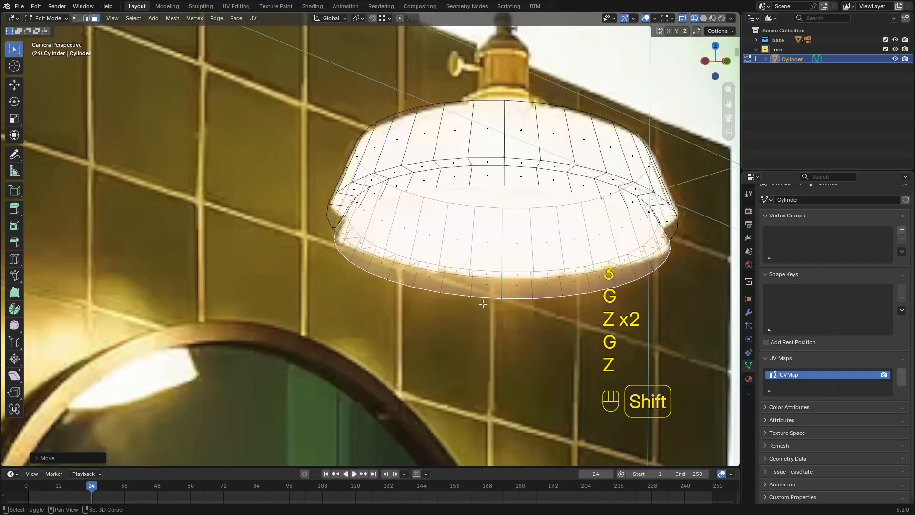
key(g)
key(z)
shift+click(483, 358)
Leave Edit Mode and try to save the file.
scroll(491, 310, down, 7)
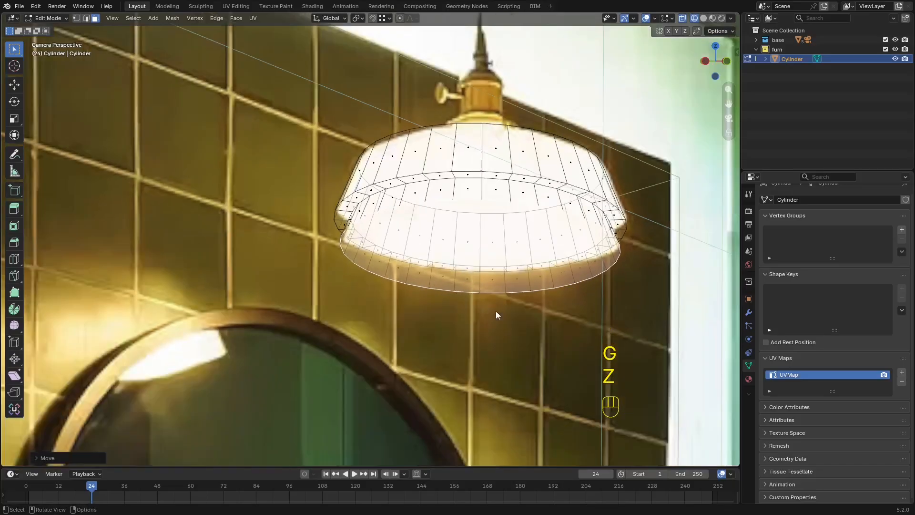
key(z)
key(z)
key(Tab)
key(z)
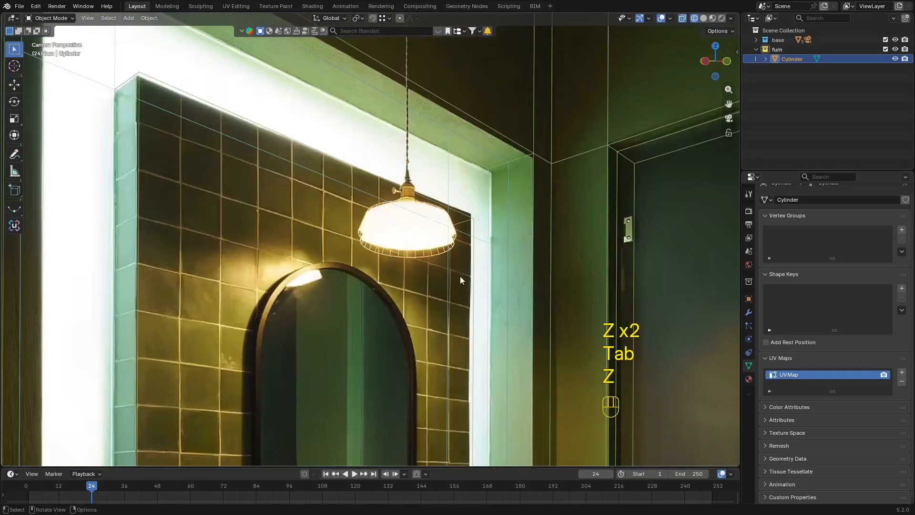
key(ctrl+s)
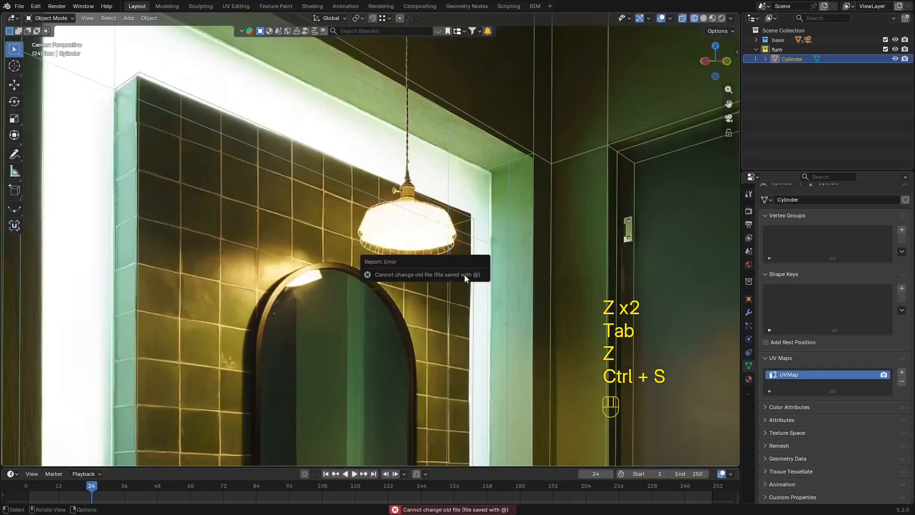
Inset the lampshade's top face in Edit Mode to form a wide ring around a smaller inner face.
shift+middle_drag(428, 255, 431, 294)
scroll(429, 272, up, 5)
key(Tab)
key(z)
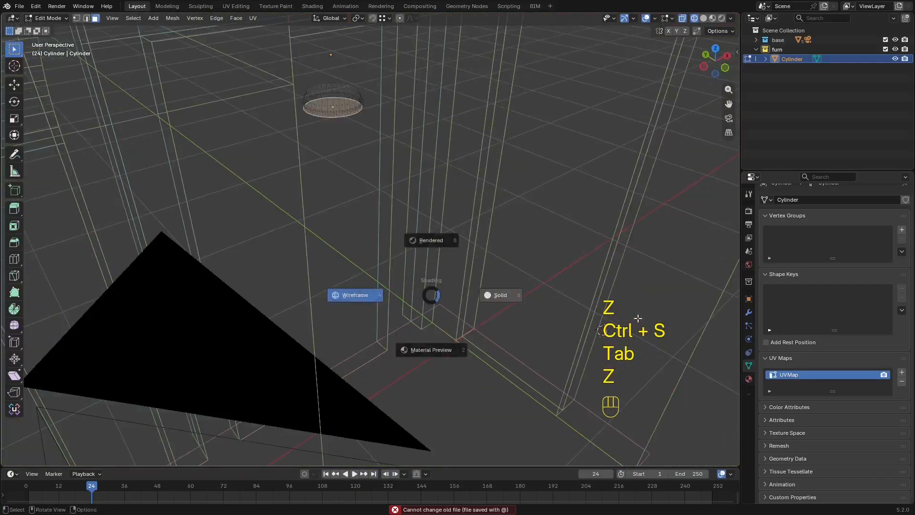
scroll(453, 294, up, 6)
mouse_move(337, 122)
shift+middle_down()
mouse_move(452, 295)
mouse_move(282, 182)
shift+middle_up()
click(467, 317)
middle_drag(467, 317, 462, 170)
key(3)
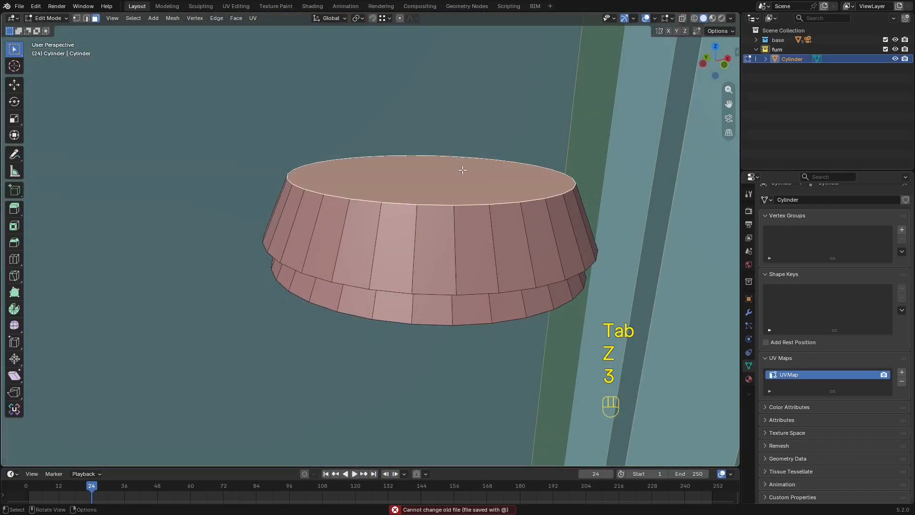
key(i)
click(571, 217)
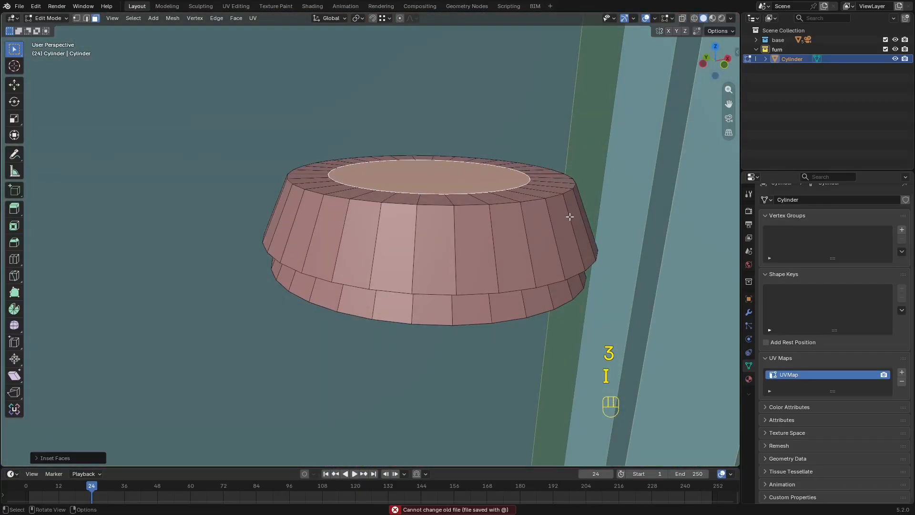
Raise the inner top face along Z and scale it down to match the shade's sloping top in the reference image.
key(KP_0)
key(z)
key(g)
key(z)
click(392, 67)
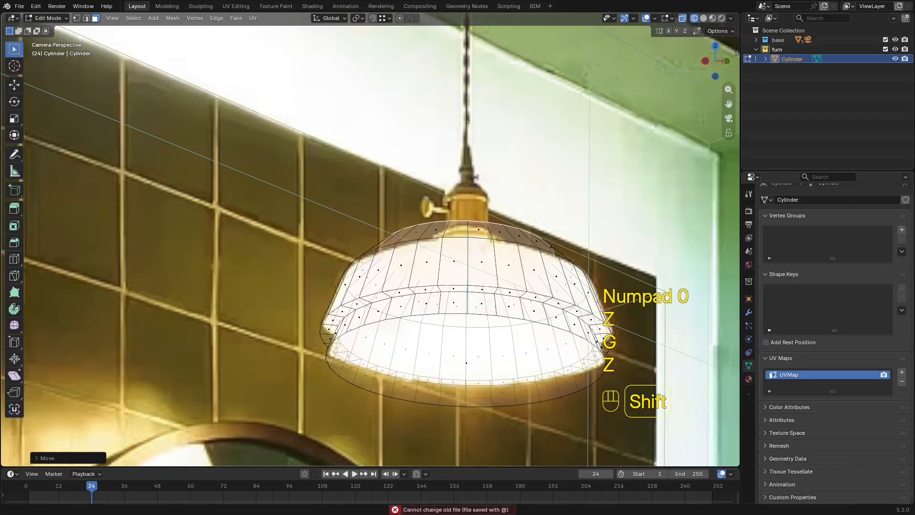
key(s)
click(574, 329)
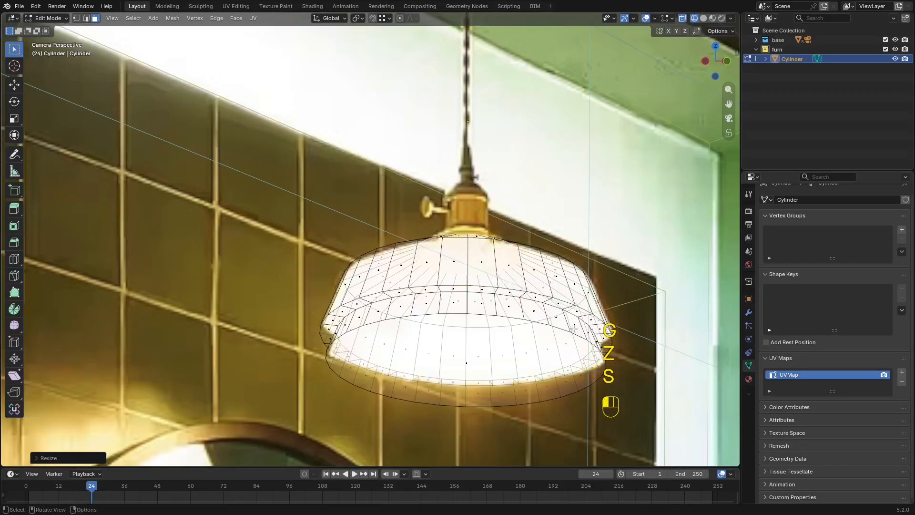
Isolate the lampshade together with the new.fspy camera in local view and look through the camera.
key(z)
key(KP_Decimal)
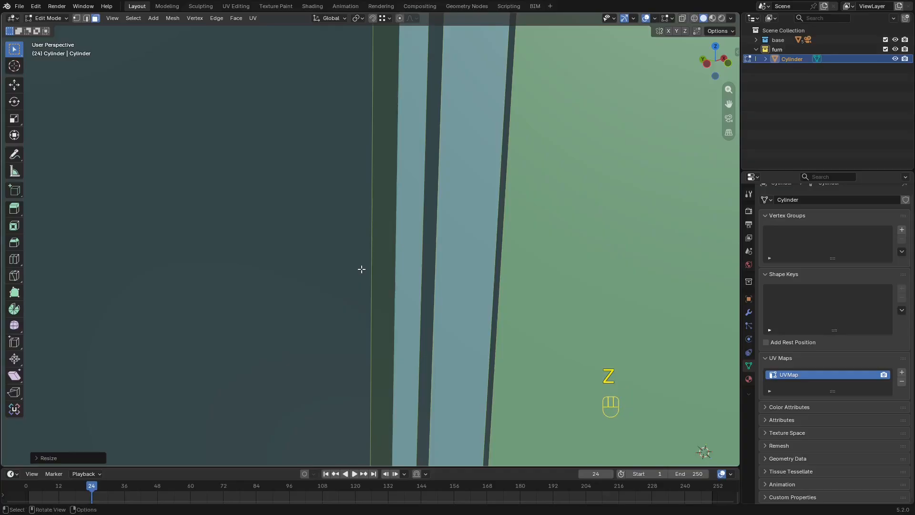
scroll(362, 269, down, 5)
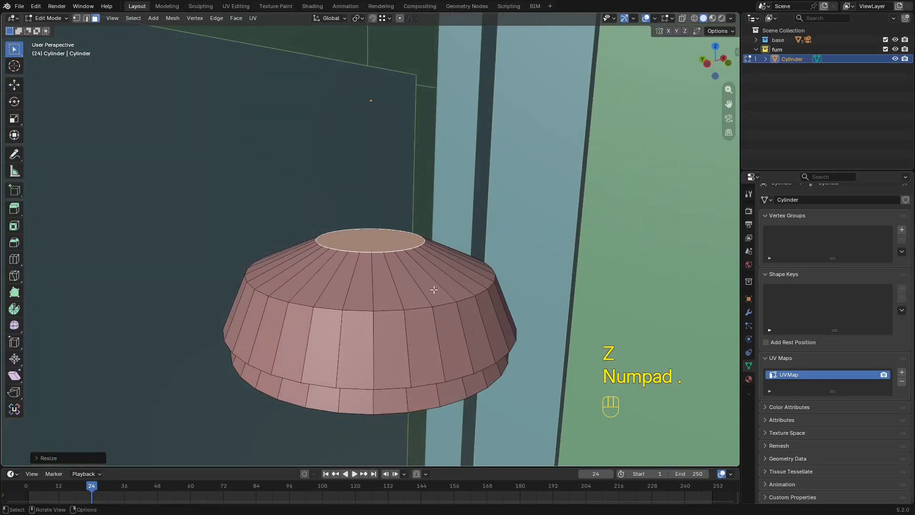
key(Tab)
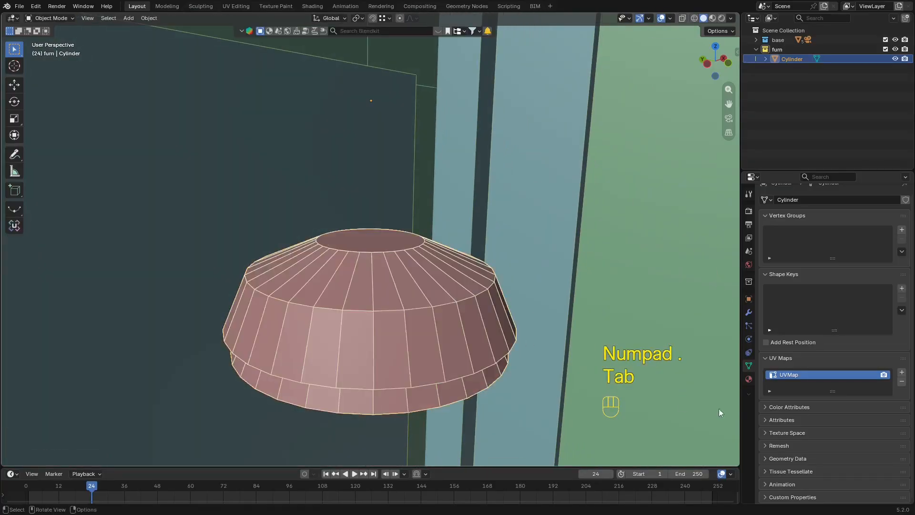
click(756, 40)
ctrl+click(796, 88)
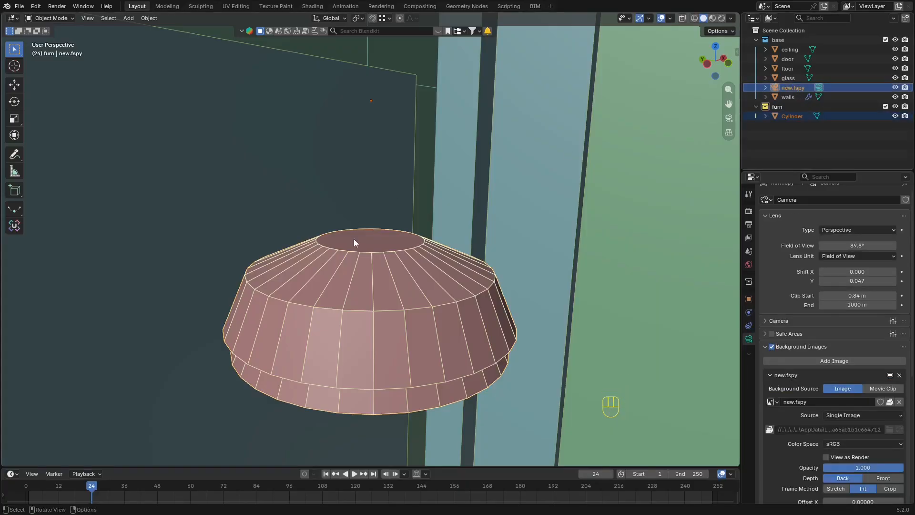
key(KP_Divide)
key(KP_0)
scroll(444, 287, up, 2)
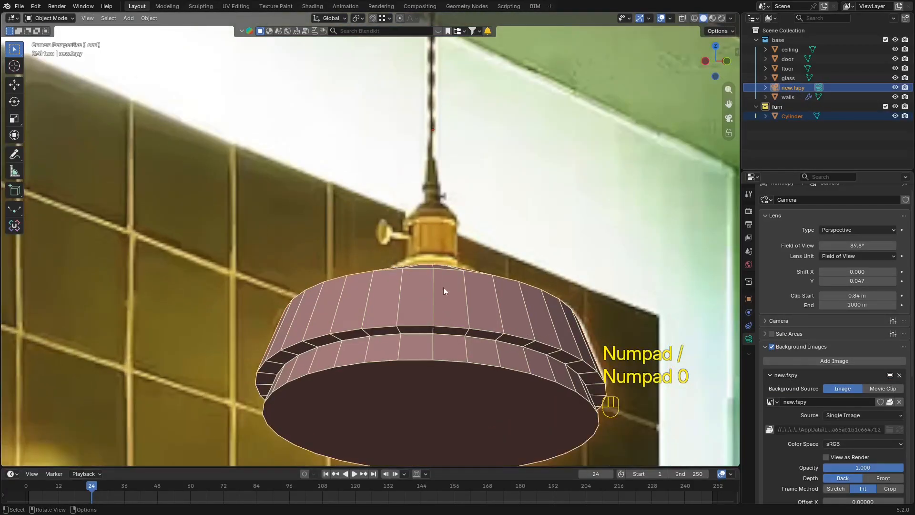
Select only the lampshade, compare it with the reference in wireframe and solid shading, and save the file.
click(444, 289)
key(z)
click(370, 301)
scroll(338, 295, down, 7)
key(z)
click(475, 273)
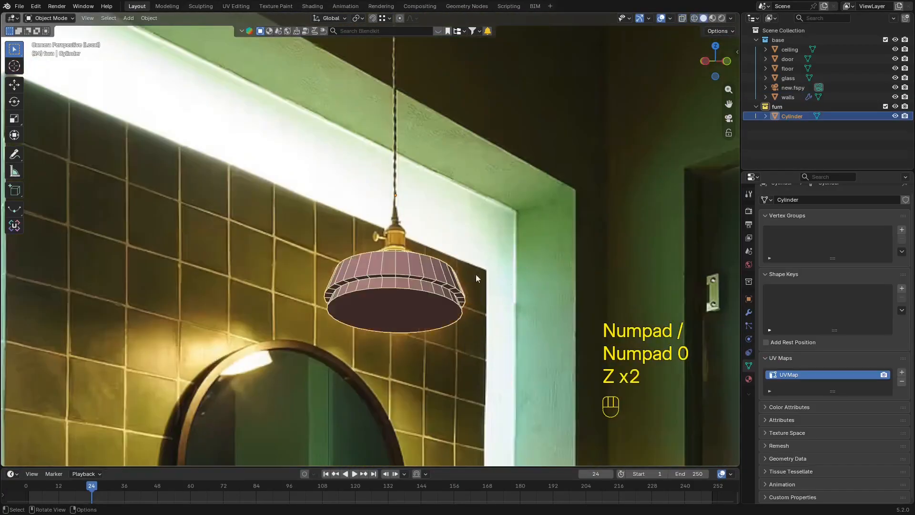
scroll(438, 273, up, 2)
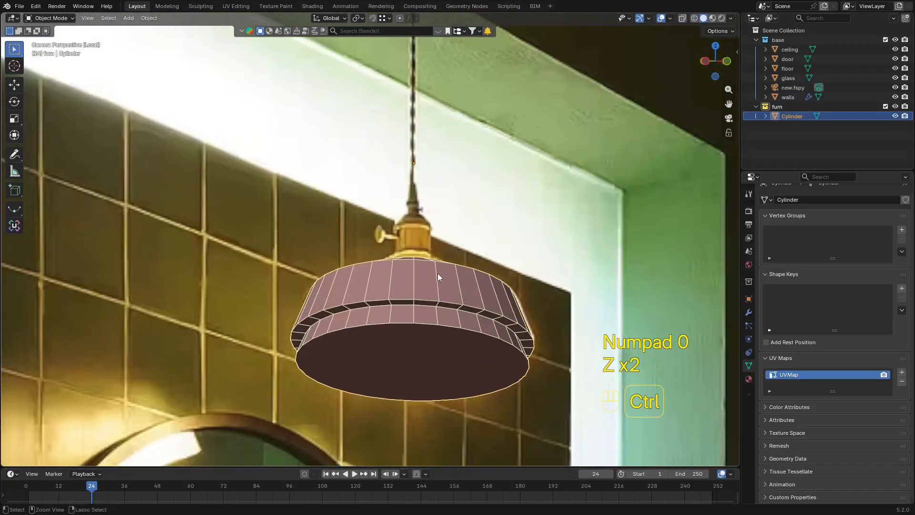
key(ctrl+s)
Extrude the lampshade's small top face upward along Z to start a short collar below the brass socket.
key(Tab)
scroll(424, 273, up, 1)
key(z)
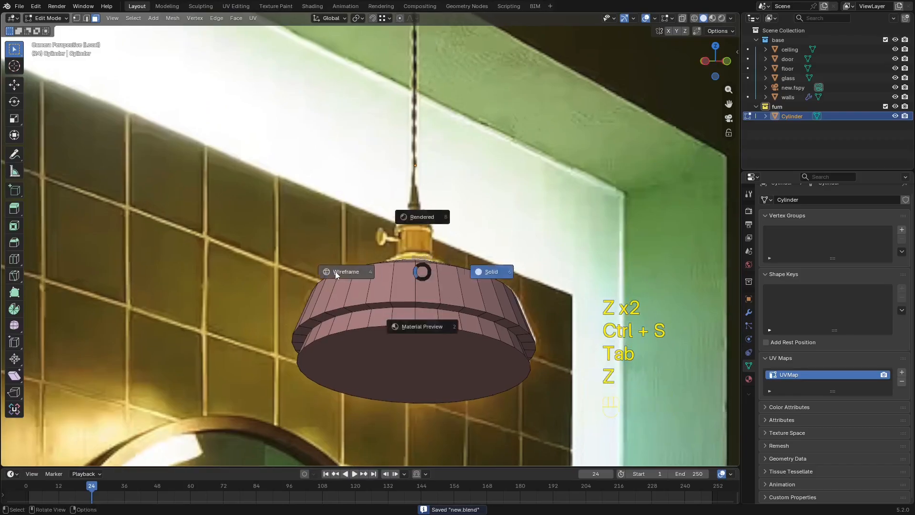
click(336, 271)
scroll(336, 271, up, 3)
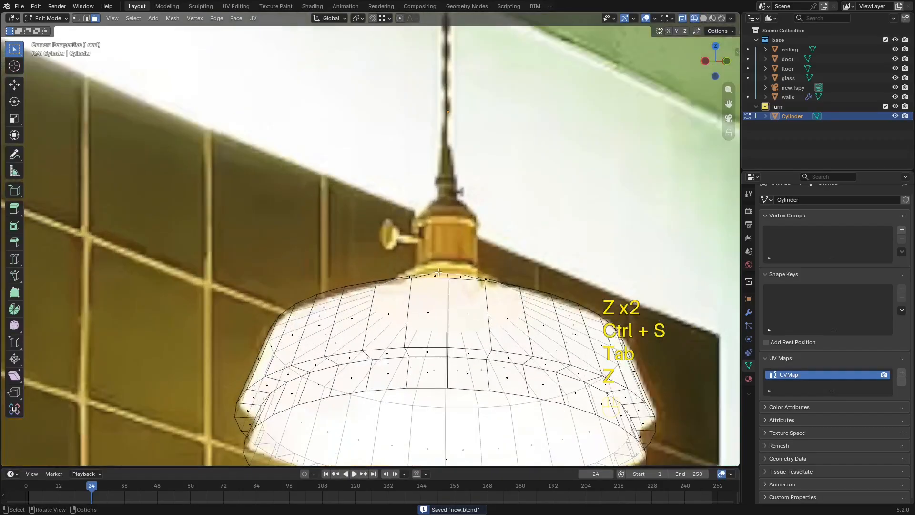
key(z)
click(534, 269)
key(e)
key(z)
key(z)
click(556, 253)
key(z)
click(558, 262)
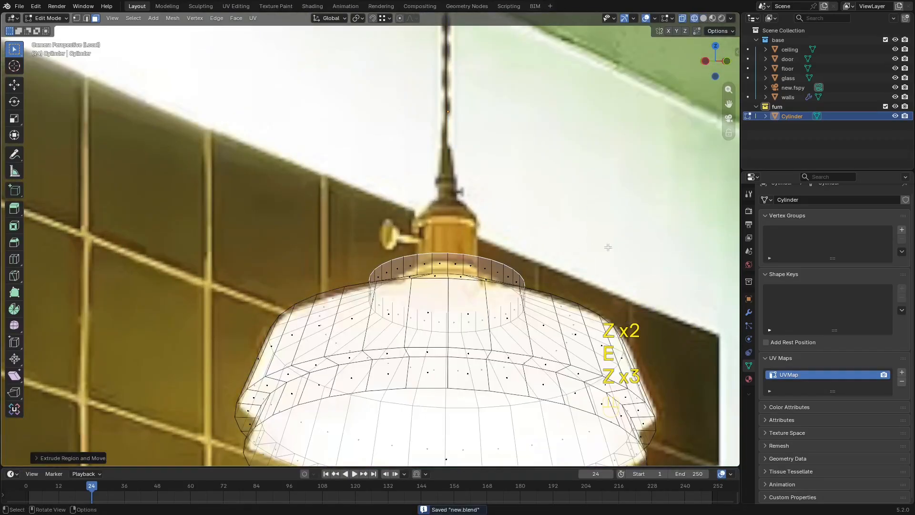
Scale the extruded collar down in the horizontal plane to fit around the brass socket's base in the reference image.
key(s)
right_click(613, 246)
key(ctrl+KP_Add)
key(s)
key(shift+z)
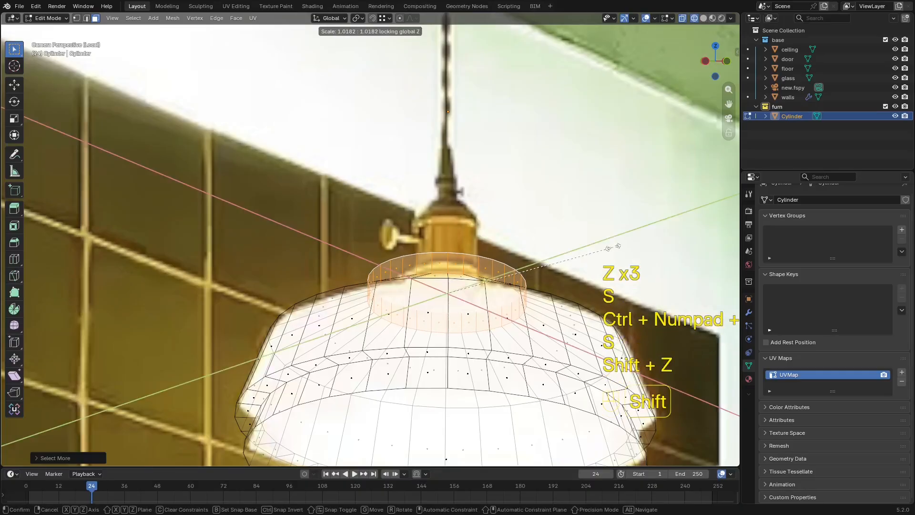
click(564, 252)
Show the whole lampshade in solid shading outside the camera view and select the collar's top face.
key(2)
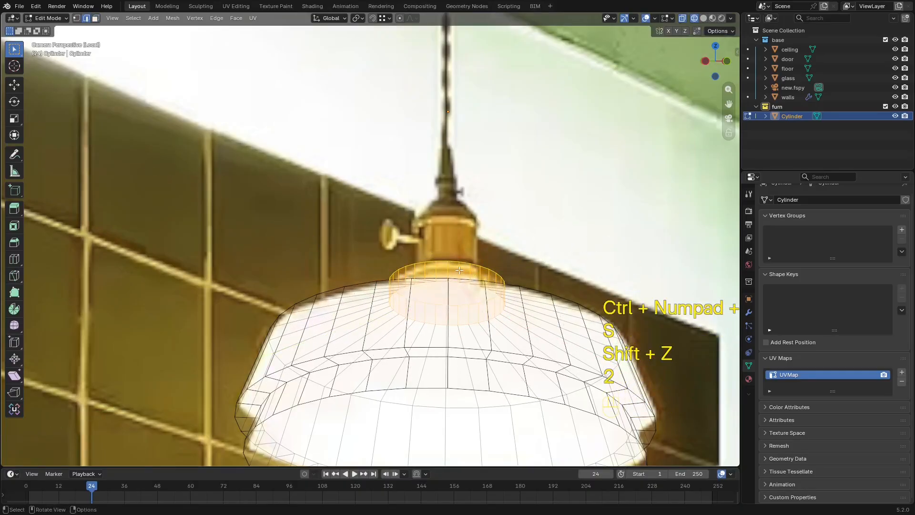
middle_drag(451, 260, 500, 307)
key(z)
click(541, 310)
key(a)
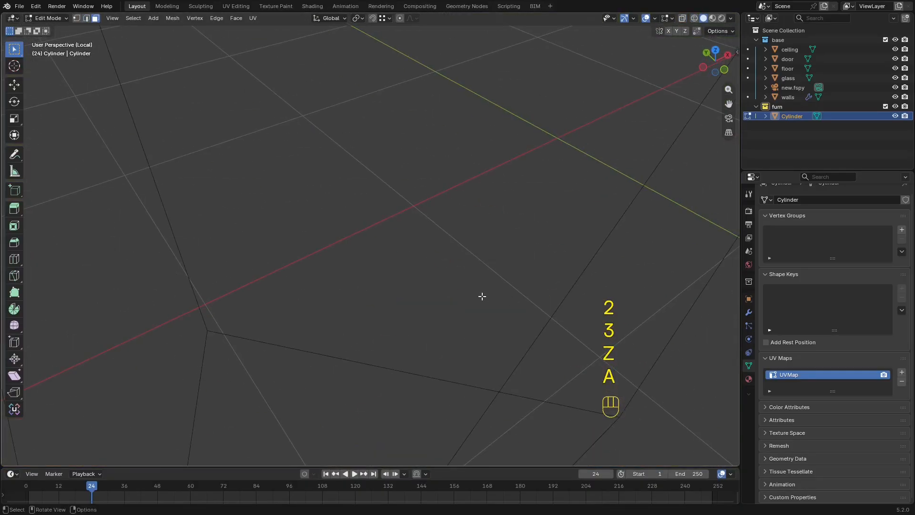
key(KP_Decimal)
click(377, 177)
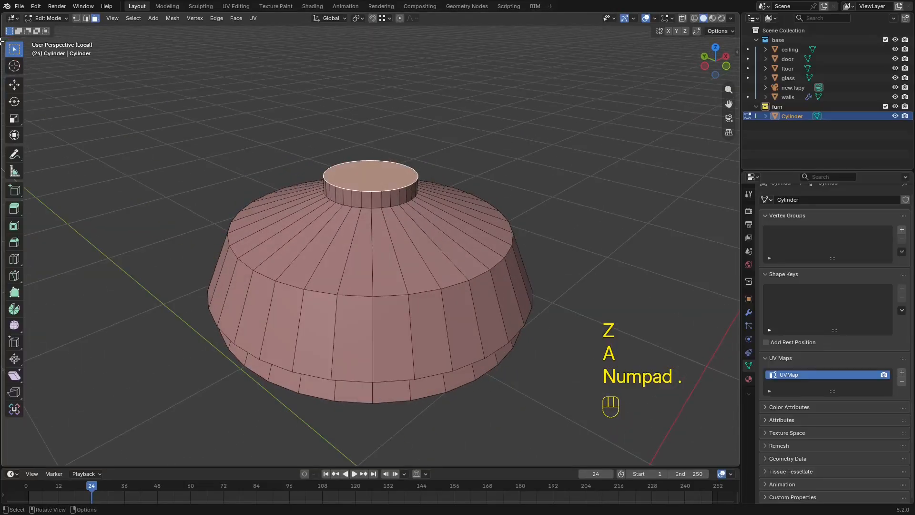
Split the viewport into two side-by-side views and show the camera view framed on the lamp in one of them.
drag(3, 15, 353, 239)
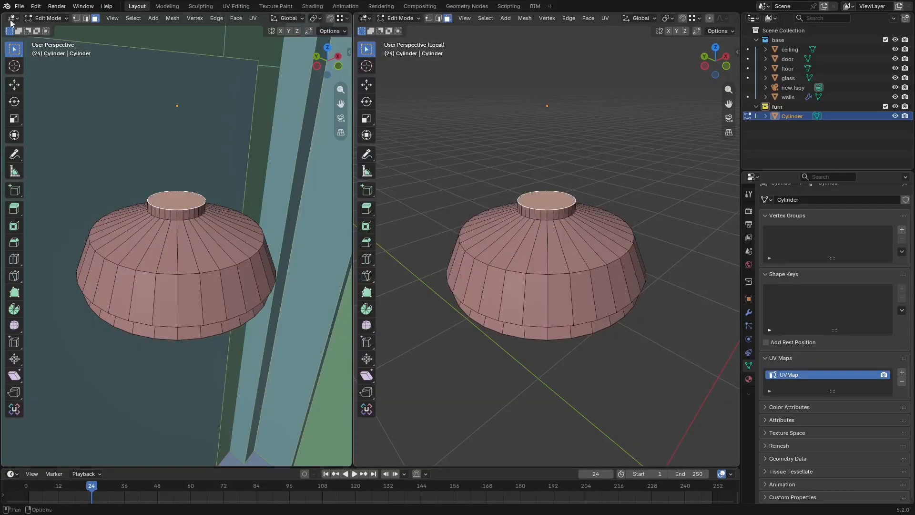
key(KP_0)
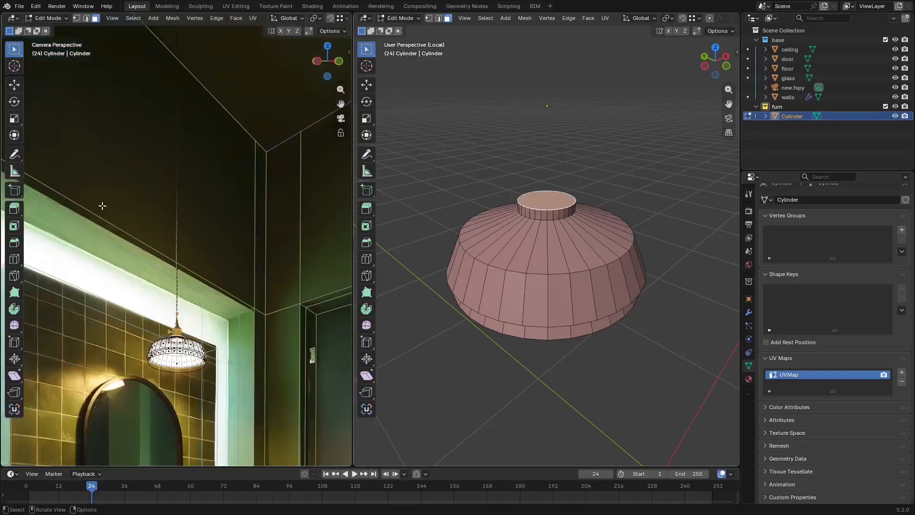
scroll(102, 205, up, 2)
shift+middle_drag(200, 391, 212, 128)
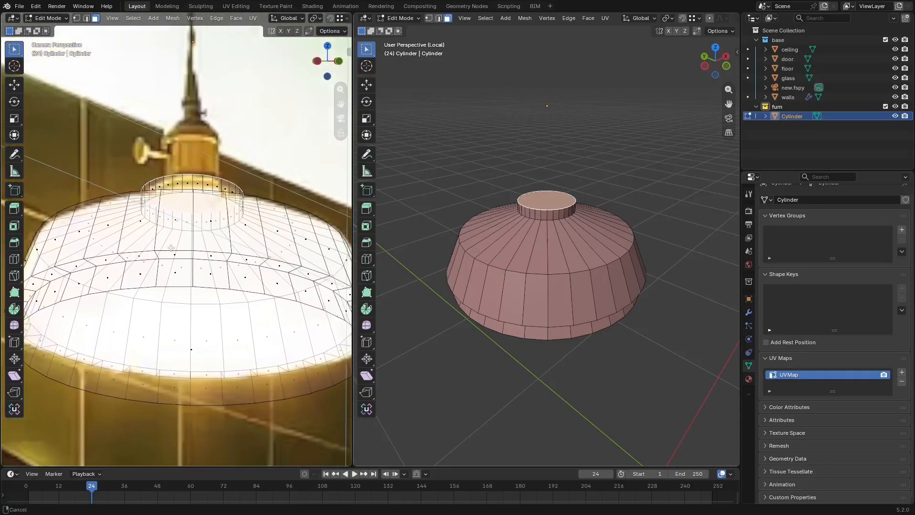
mouse_move(219, 239)
ctrl+middle_down()
mouse_move(220, 224)
mouse_move(222, 236)
ctrl+middle_up()
Bevel a centred loop cut around the collar's side into a narrow band and select that band of faces.
middle_drag(628, 197, 615, 255)
scroll(615, 255, up, 5)
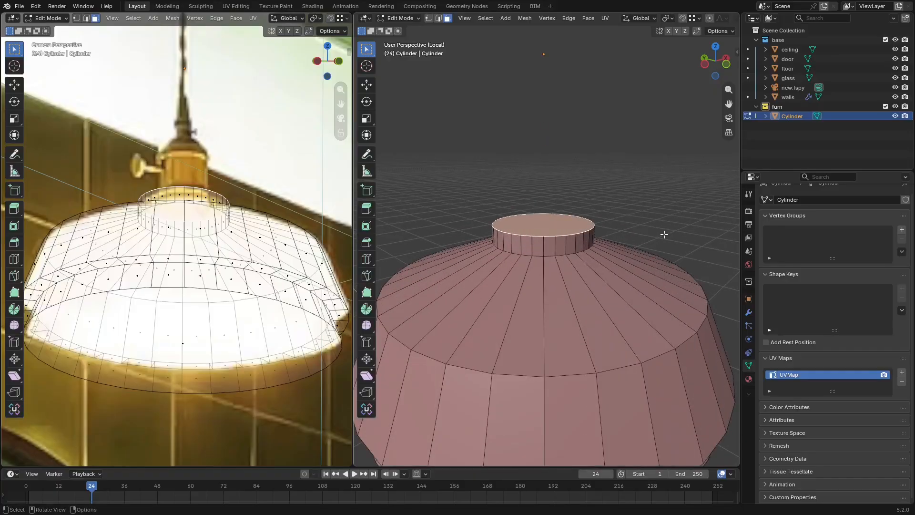
scroll(627, 231, up, 4)
key(ctrl+r)
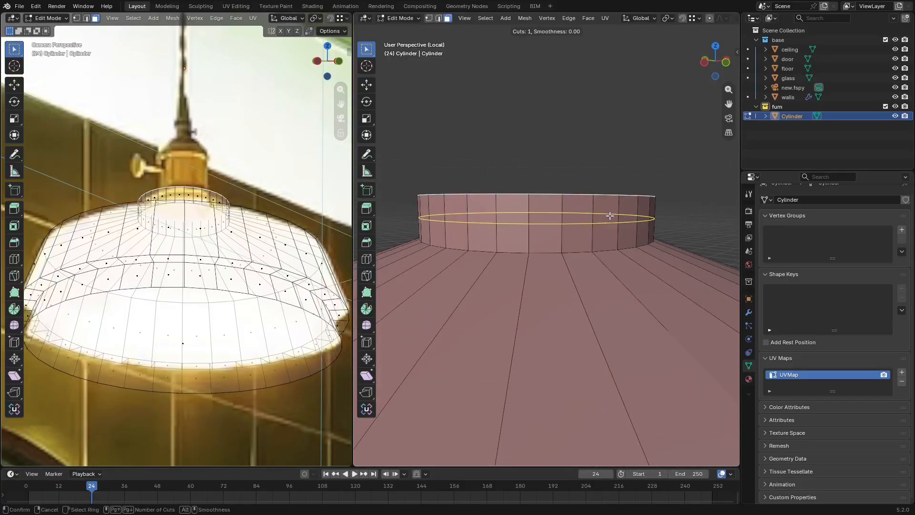
click(615, 203)
right_click(625, 196)
key(ctrl+b)
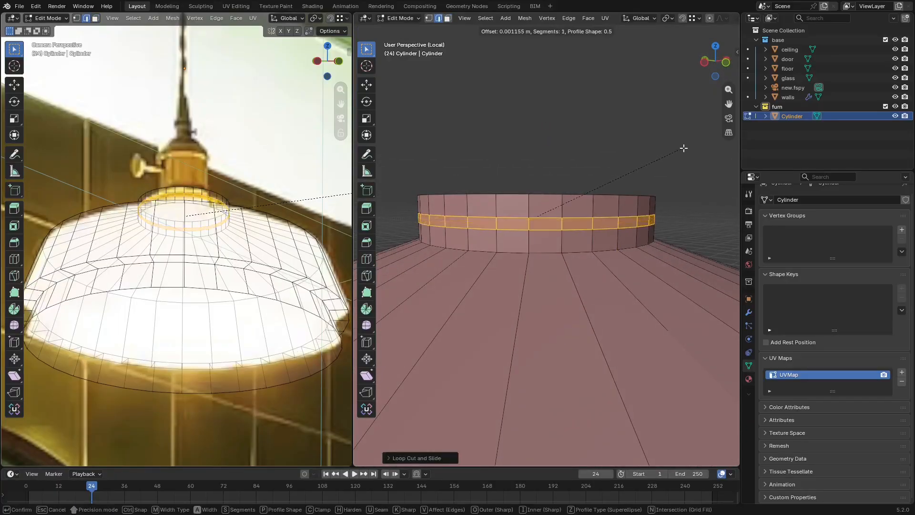
click(694, 143)
alt+click(604, 227)
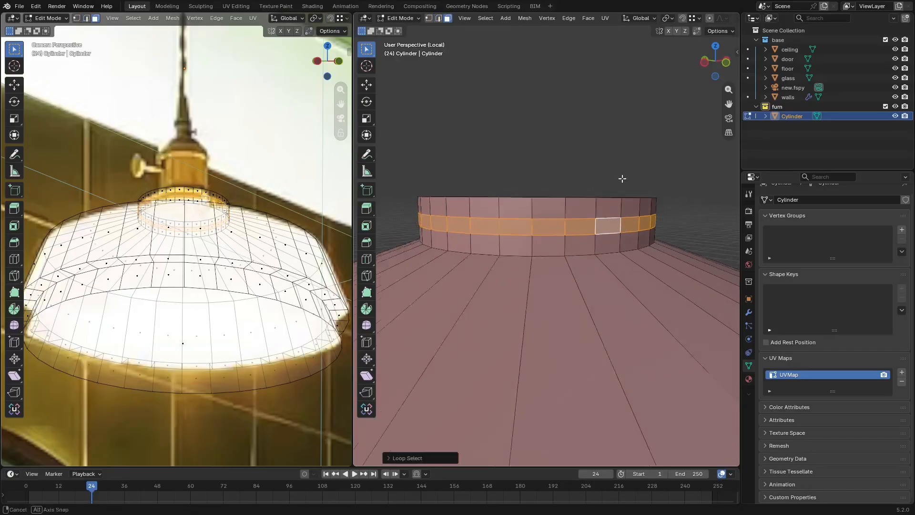
middle_drag(623, 179, 640, 196)
key(alt+e)
click(639, 194)
right_click(639, 192)
key(ctrl+z)
key(alt+e)
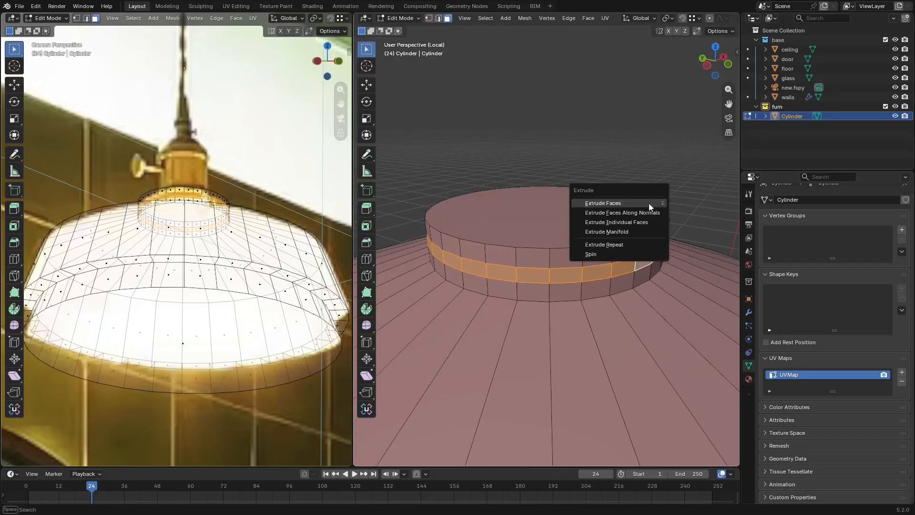
Adjust the Screencast Keys overlay so that its horizontal offset is 30 in the modelling view.
shift+middle_drag(612, 122, 601, 119)
key(n)
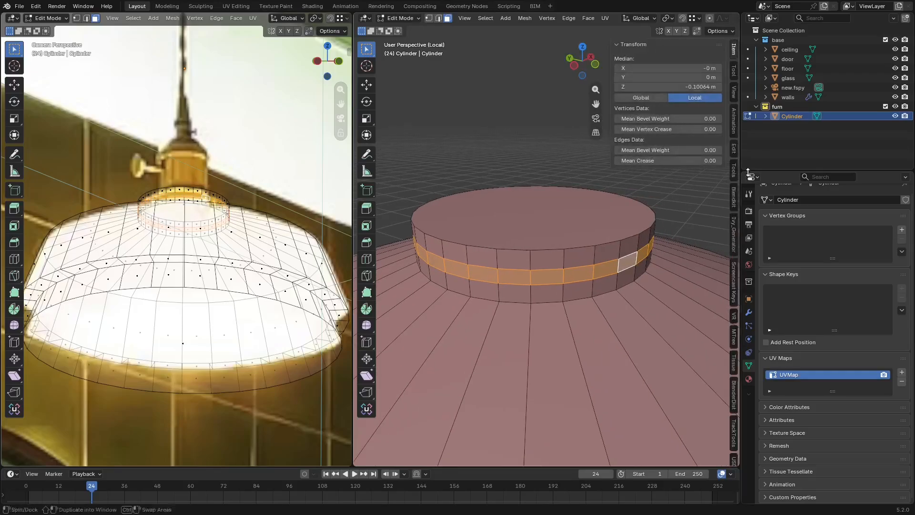
click(734, 280)
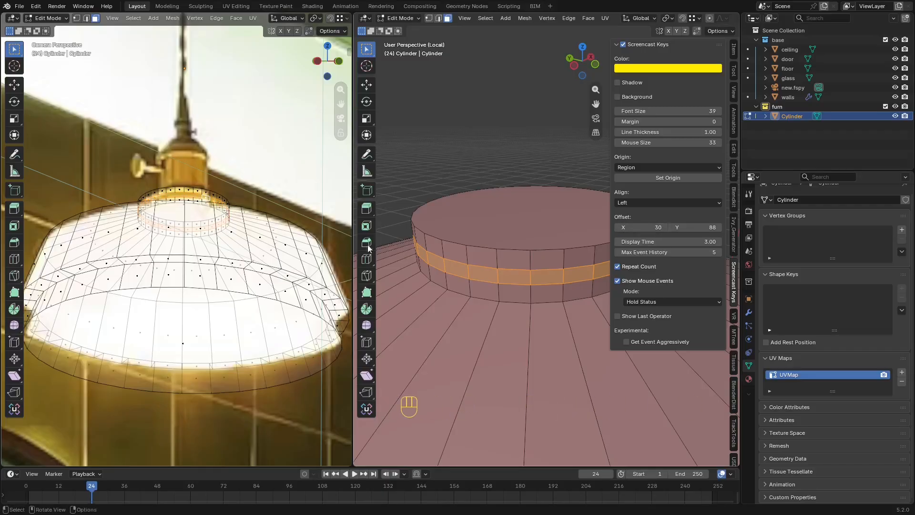
key(n)
Extrude the collar's band of faces outward along their normals by about 0.0019 m to form a raised ring.
key(alt+e)
shift+click(670, 281)
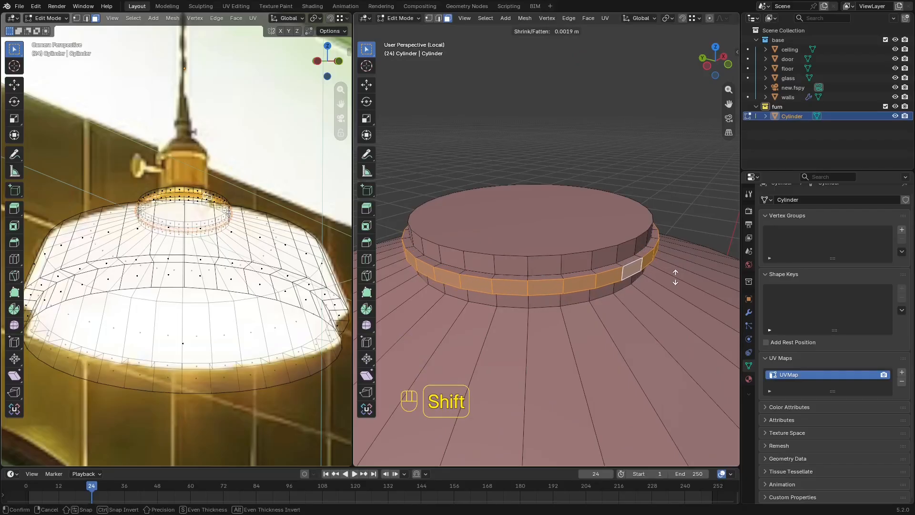
click(675, 277)
shift+middle_drag(668, 268, 663, 273)
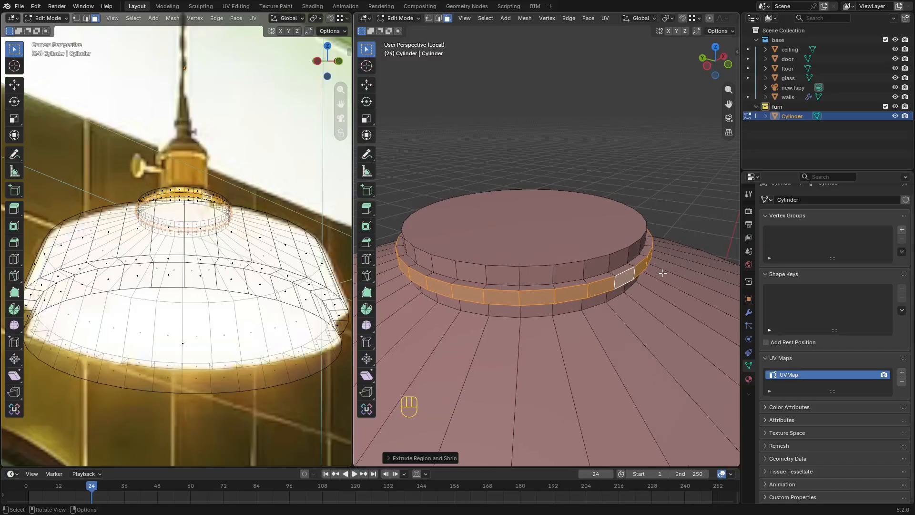
middle_drag(582, 259, 581, 257)
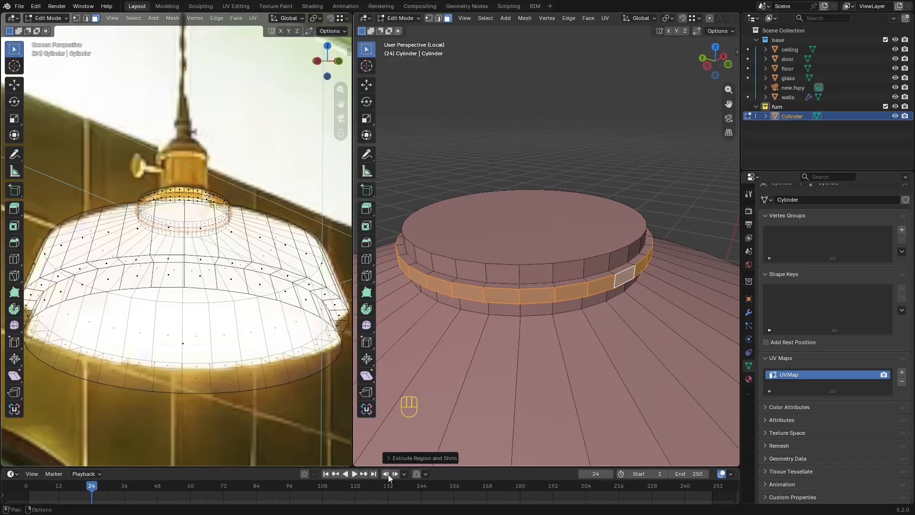
click(422, 457)
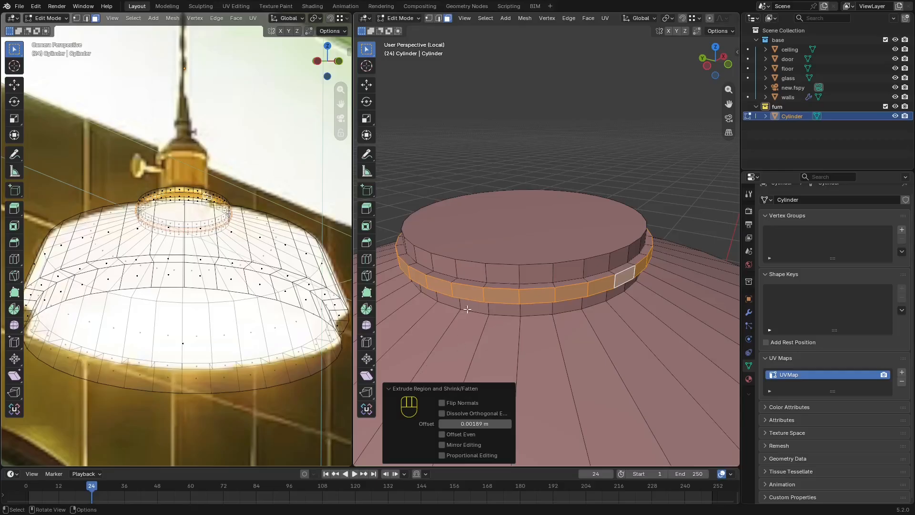
Select the whole ringed collar starting from its top face and scale it to 0.89 in X and Y only.
key(Tab)
key(Tab)
key(3)
click(554, 237)
scroll(562, 235, down, 2)
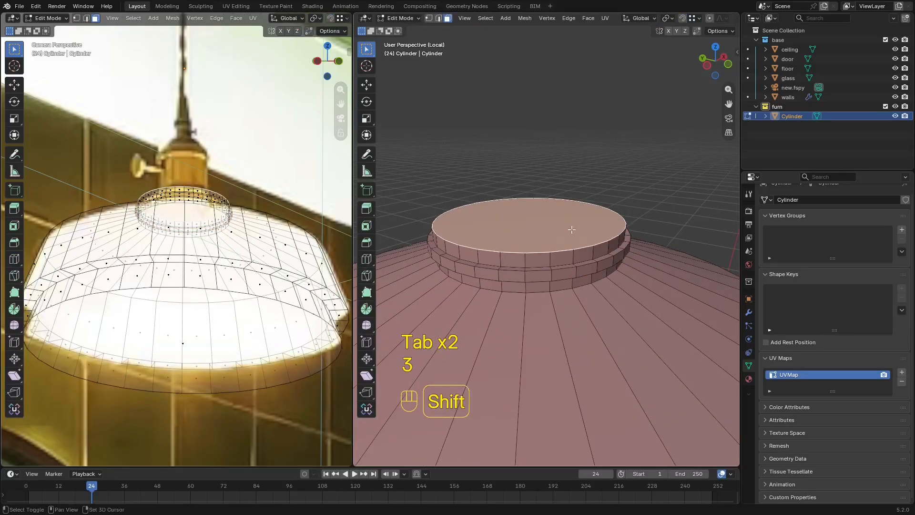
shift+middle_drag(570, 230, 566, 242)
key(ctrl+KP_Add)
key(ctrl+KP_Add)
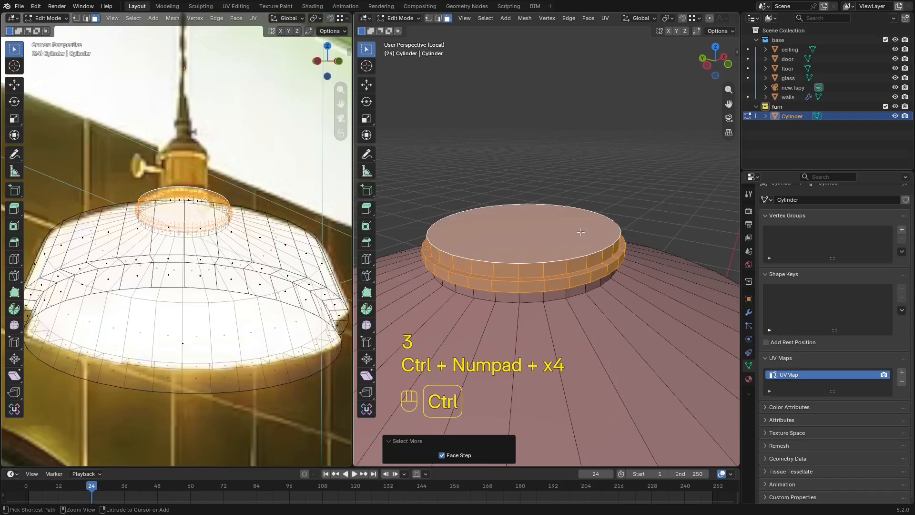
key(s)
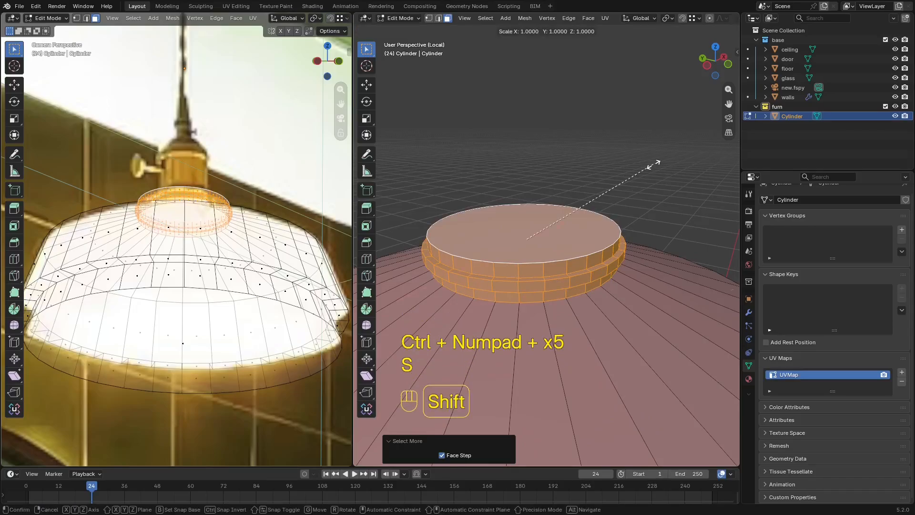
key(shift+z)
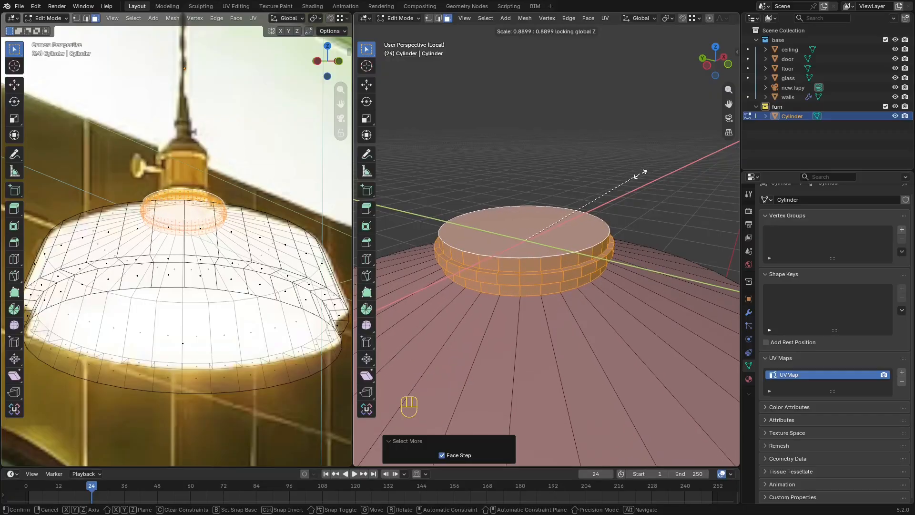
click(641, 175)
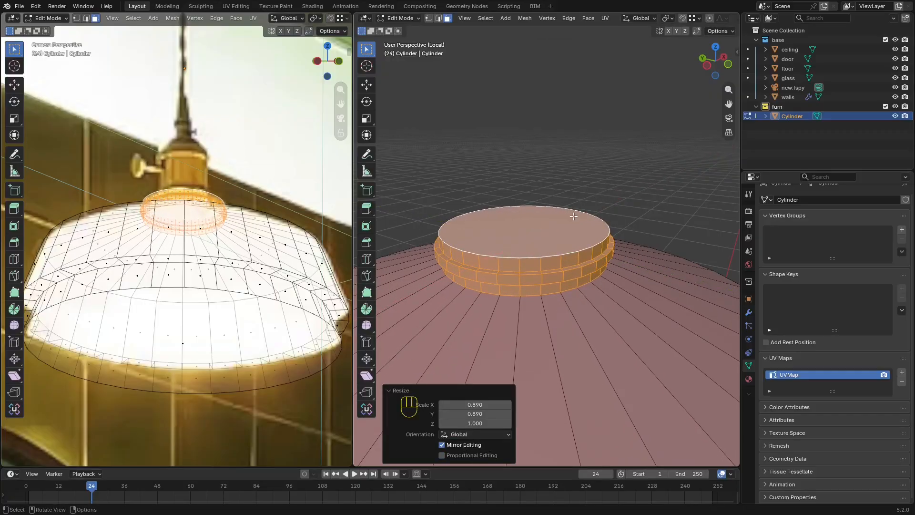
Inset the collar's top face by about 0.0065 m and extrude it about 0.03 m upward along Z for the socket body.
middle_drag(574, 216, 648, 224)
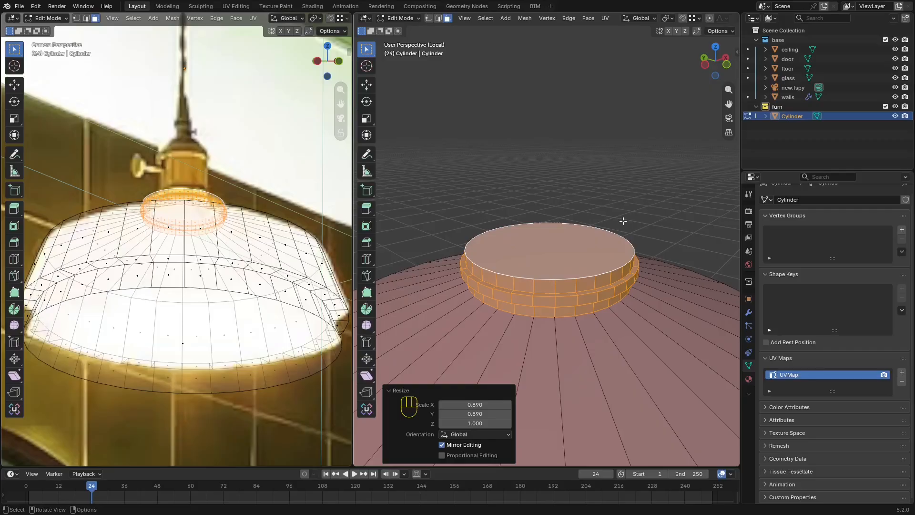
click(598, 215)
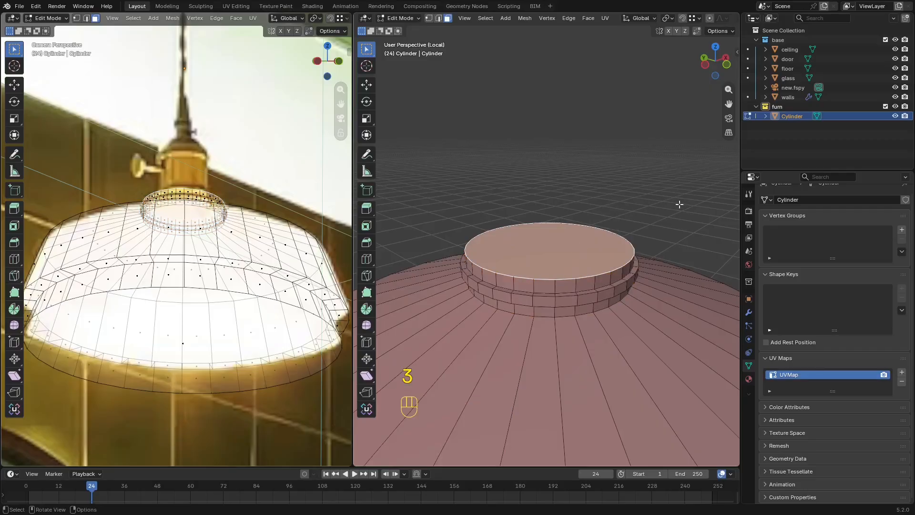
click(661, 207)
key(e)
key(z)
key(z)
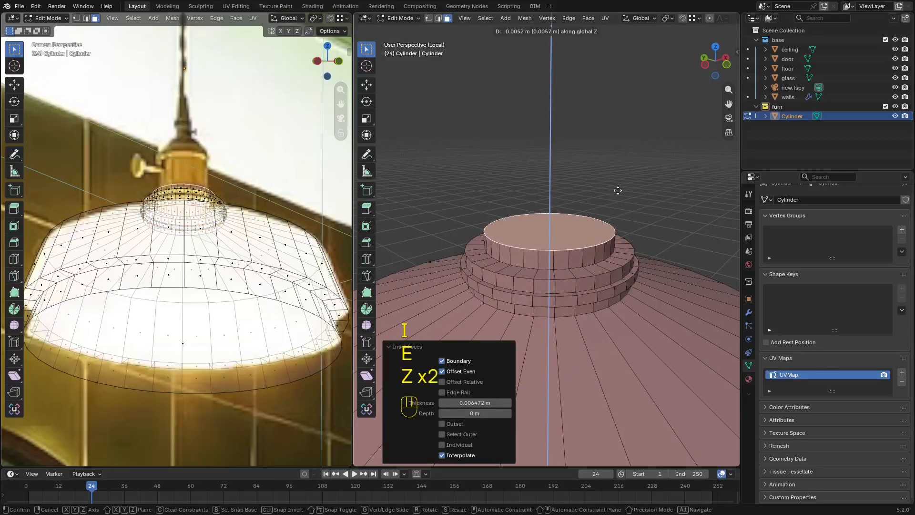
click(589, 179)
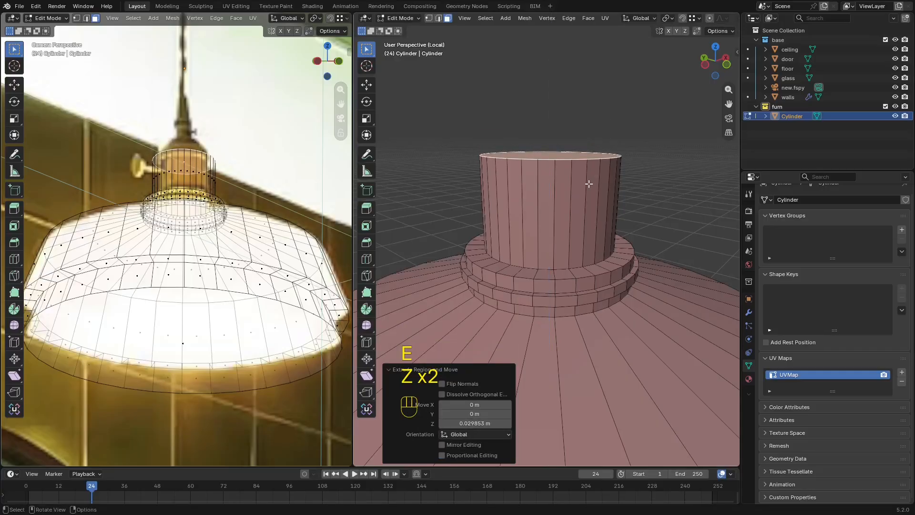
Scale the extruded socket body to 0.776 in X and Y only to match the brass socket's width.
key(ctrl+KP_Add)
key(s)
key(shift+z)
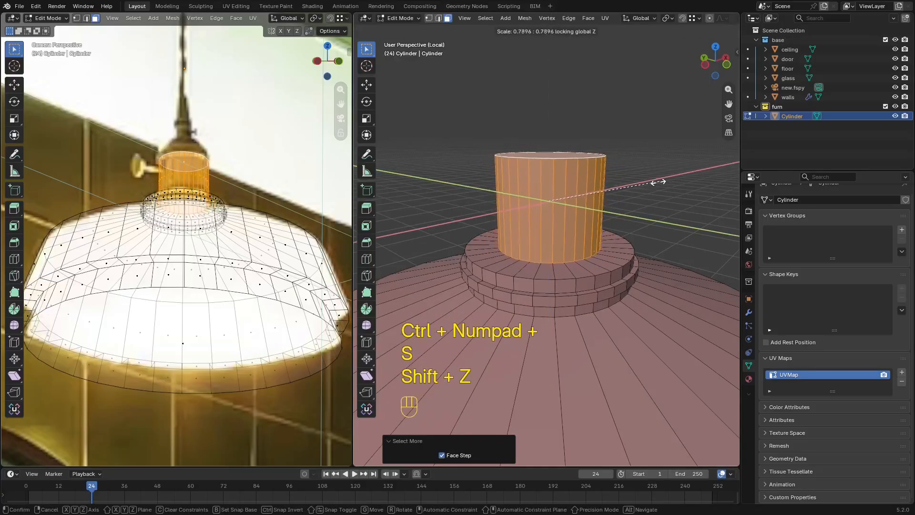
click(657, 184)
middle_drag(604, 195, 579, 219)
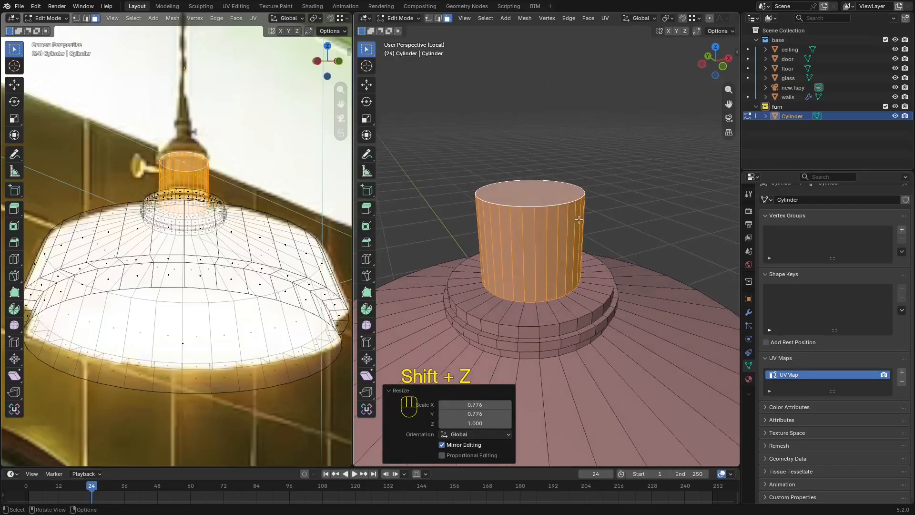
Inset the socket body's top face and raise it about 0.0086 m along Z to start the tapered cap.
click(518, 193)
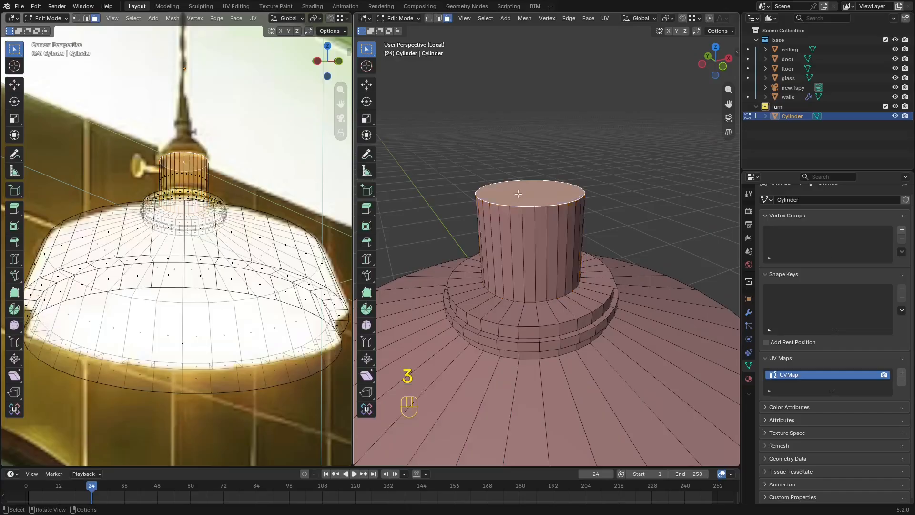
click(659, 192)
key(g)
key(z)
click(664, 448)
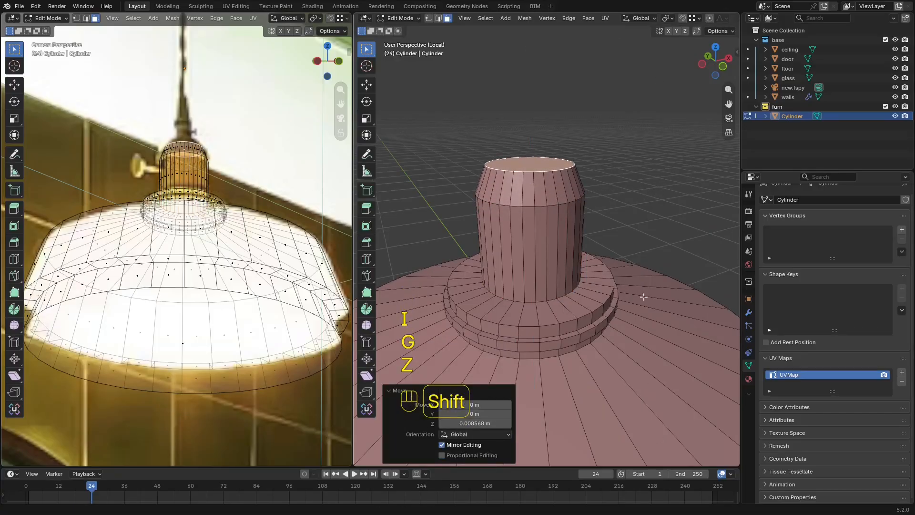
Inset the cap's top face by about 0.0033 m and raise it about 0.0067 m along Z.
shift+middle_drag(650, 248, 651, 277)
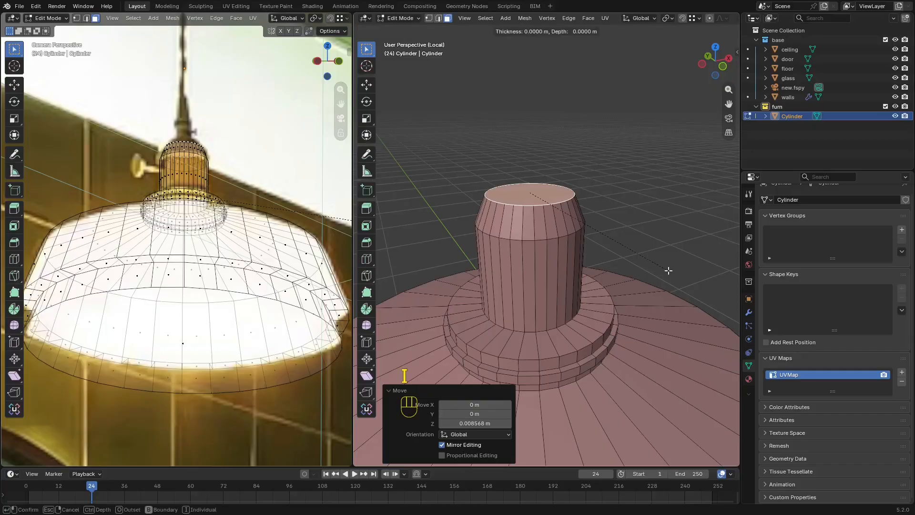
click(659, 269)
key(g)
key(z)
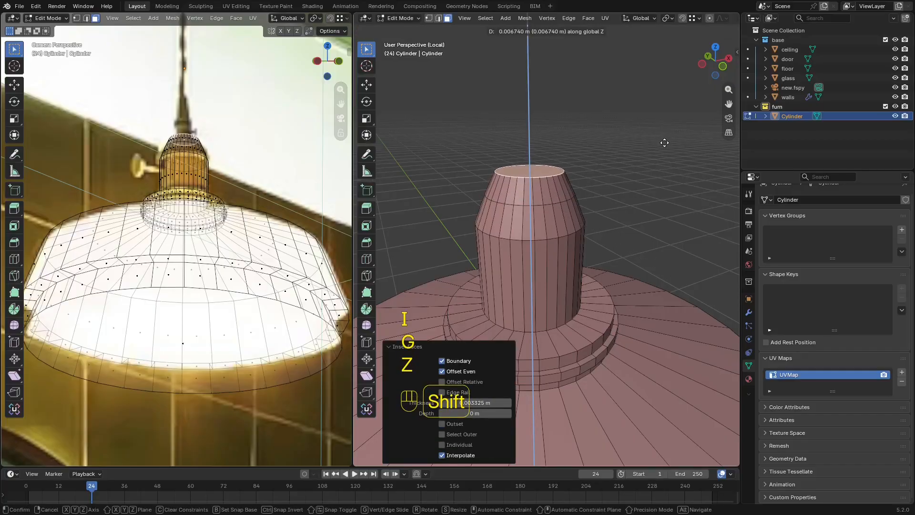
click(664, 143)
Narrow the cap's top face by scaling it to 0.741 and again to 0.970.
key(s)
click(629, 157)
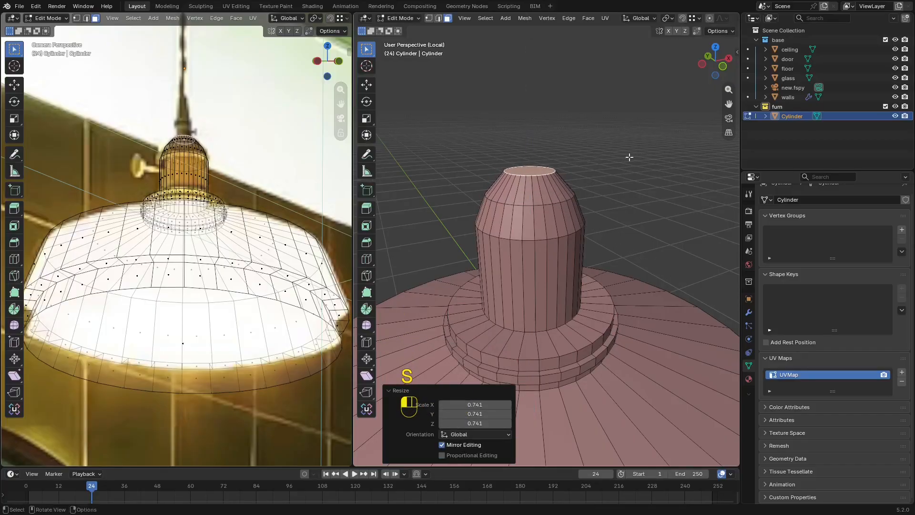
middle_drag(629, 158, 612, 170)
shift+middle_drag(613, 169, 611, 237)
scroll(615, 237, up, 3)
key(s)
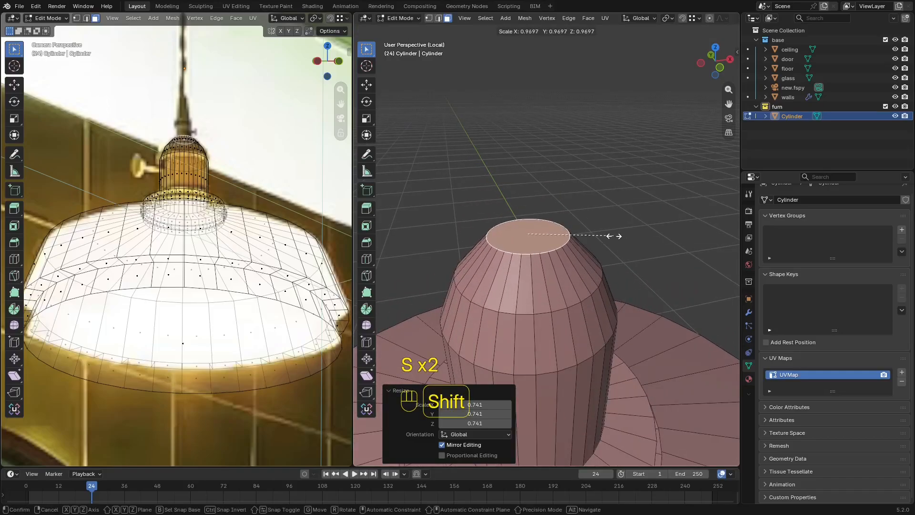
click(615, 236)
scroll(620, 240, down, 4)
scroll(628, 245, up, 3)
scroll(639, 251, down, 1)
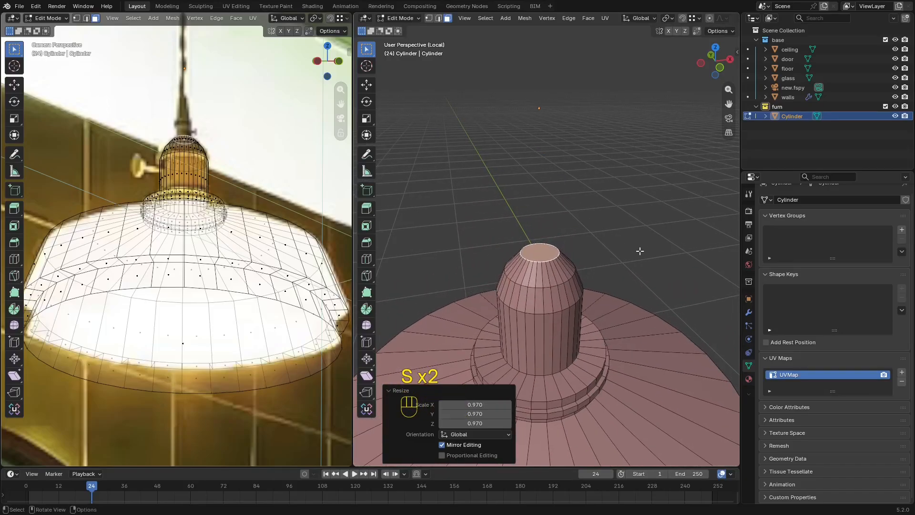
Extrude the cap's top face about 0.0273 m upward along Z and shrink its end in X and Y for a tapered neck.
key(e)
key(z)
key(z)
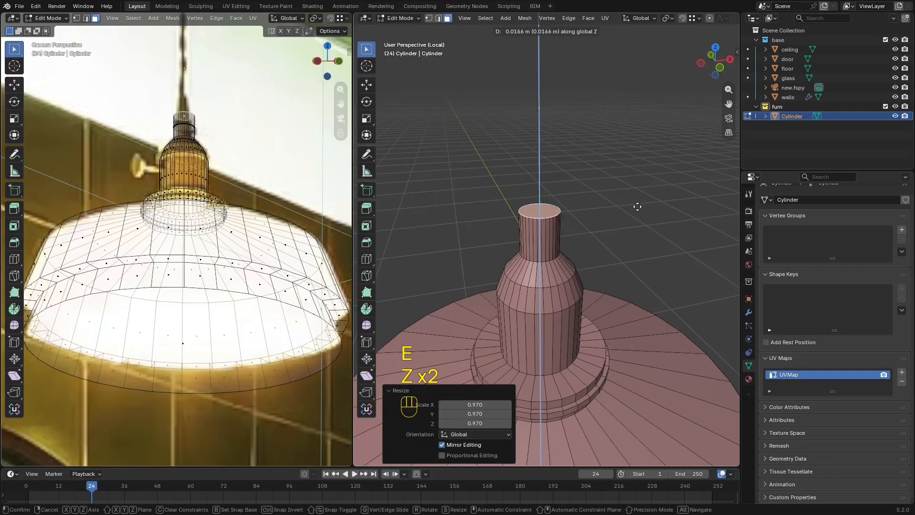
click(641, 189)
key(s)
key(shift+z)
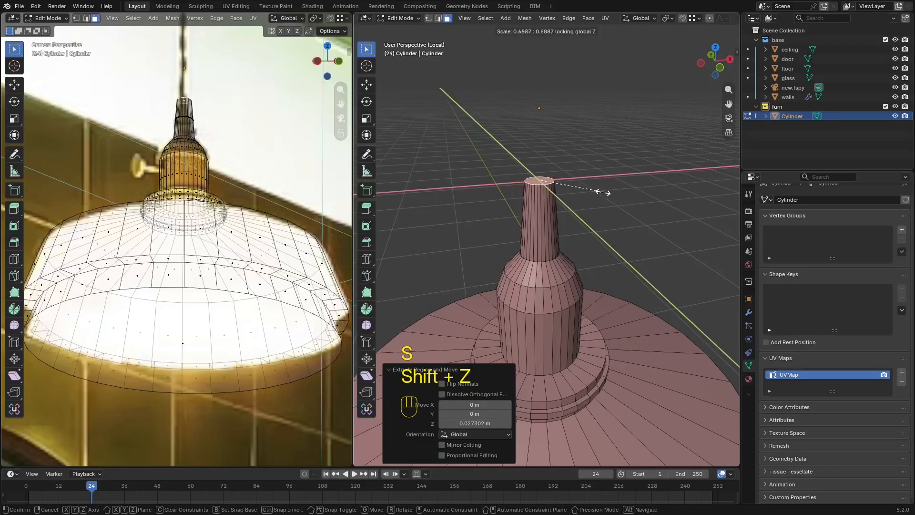
click(596, 194)
Expand the selection to the whole neck, scale it to 0.887 in X and Y, and reselect only its top face.
key(ctrl+KP_Add)
key(s)
key(shift+z)
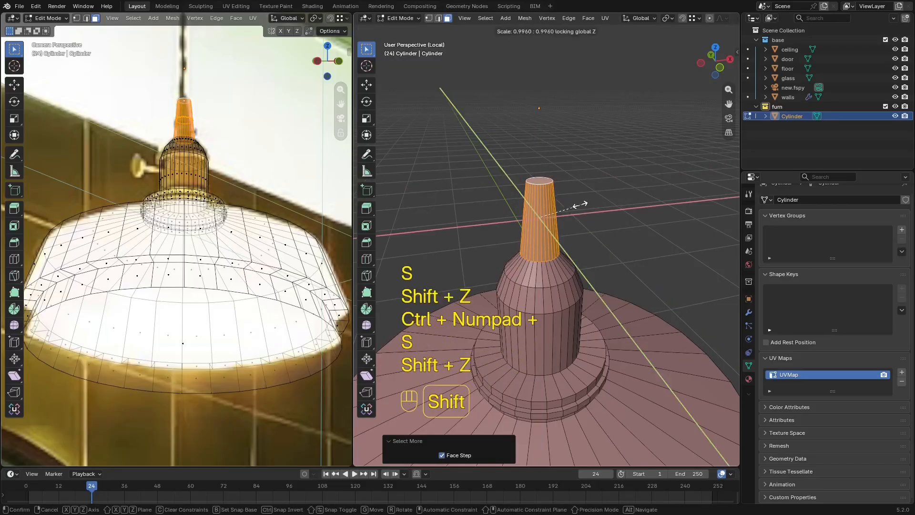
click(570, 204)
scroll(570, 204, down, 3)
middle_drag(570, 203, 549, 210)
scroll(543, 222, up, 3)
key(3)
click(516, 181)
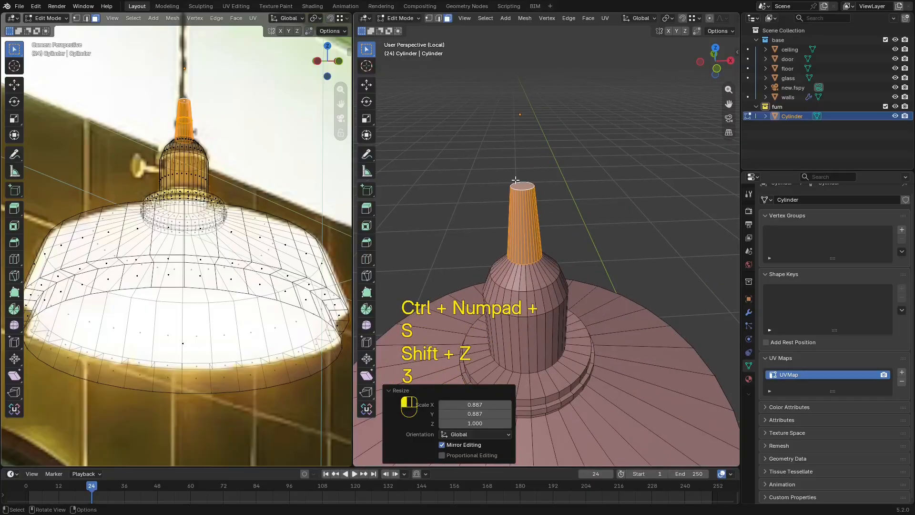
click(523, 187)
Duplicate the collar's upper outer edge loop and move the copy about 0.19 m along negative X.
shift+middle_drag(148, 165, 186, 187)
scroll(186, 187, up, 3)
scroll(186, 188, down, 5)
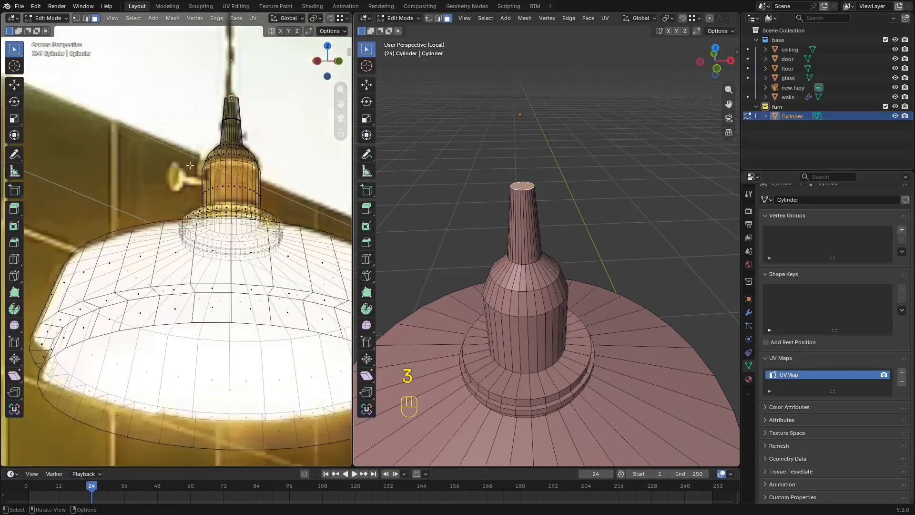
scroll(426, 244, up, 4)
middle_drag(521, 268, 523, 251)
scroll(523, 251, down, 4)
key(2)
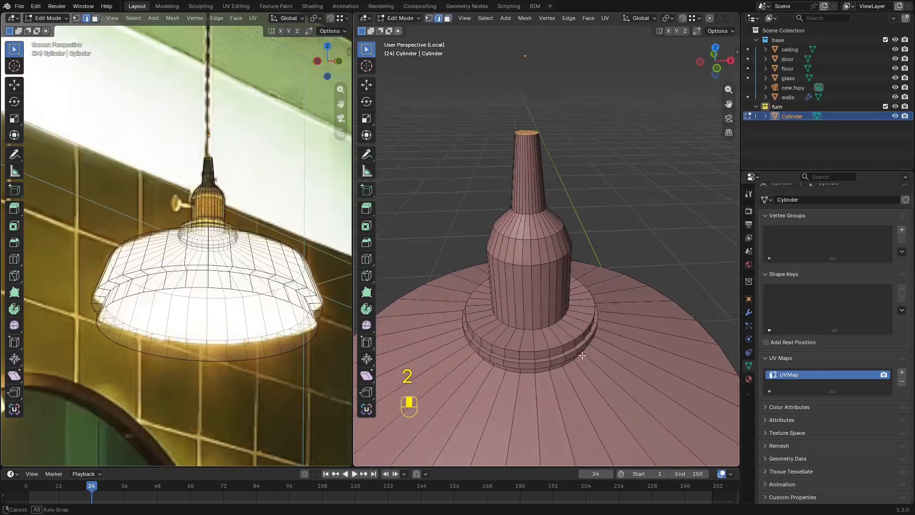
scroll(572, 323, down, 2)
shift+middle_drag(573, 323, 569, 276)
alt+click(565, 254)
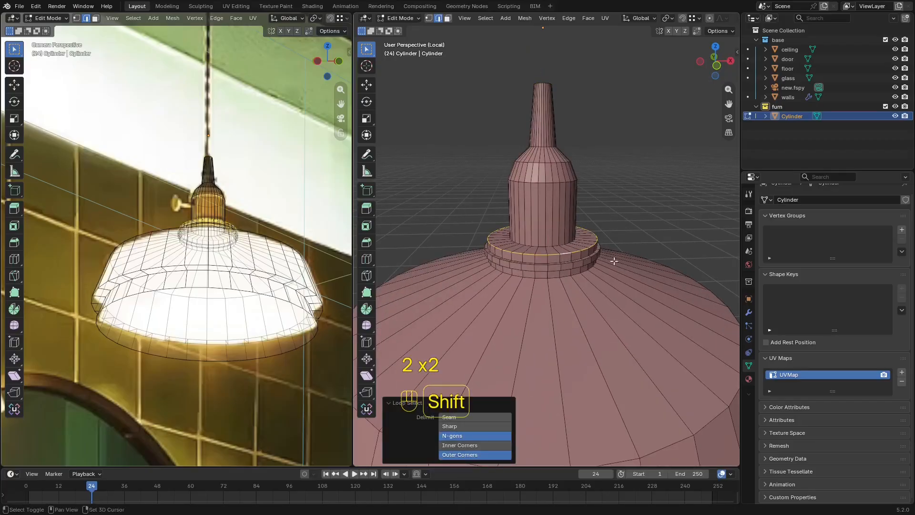
middle_drag(639, 239, 619, 205)
key(shift+d)
key(x)
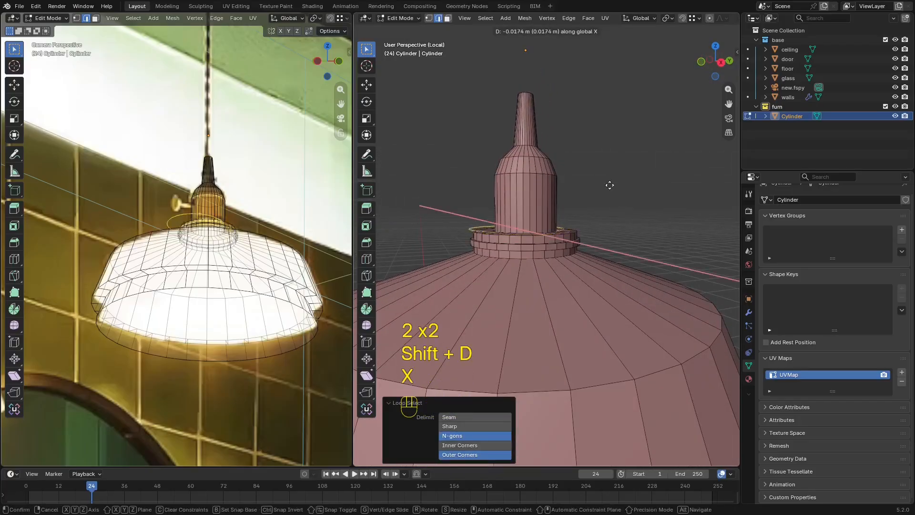
key(x)
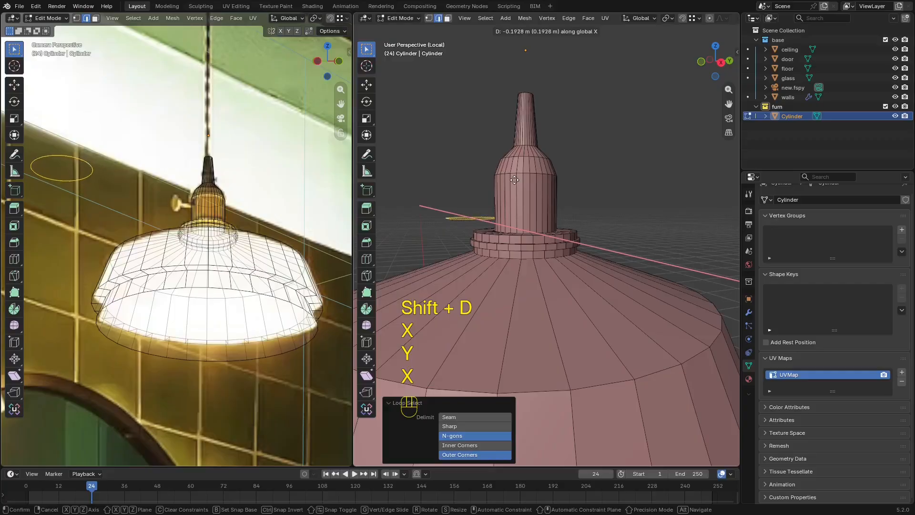
click(508, 192)
Fill the duplicated ring with a face and reposition it beside the socket along X, raising it about 0.018 m along Z.
middle_drag(509, 196, 548, 212)
scroll(589, 262, down, 4)
key(g)
key(x)
click(581, 258)
key(f)
key(3)
key(g)
key(x)
click(618, 288)
key(g)
key(z)
click(574, 215)
Rotate the filled disc in the back view until it stands vertically, facing the socket.
key(r)
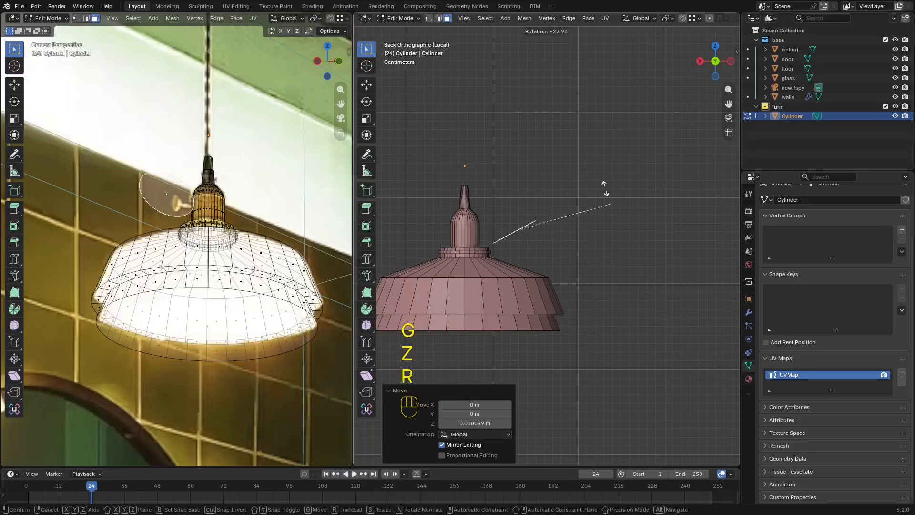
click(534, 128)
key(r)
click(537, 128)
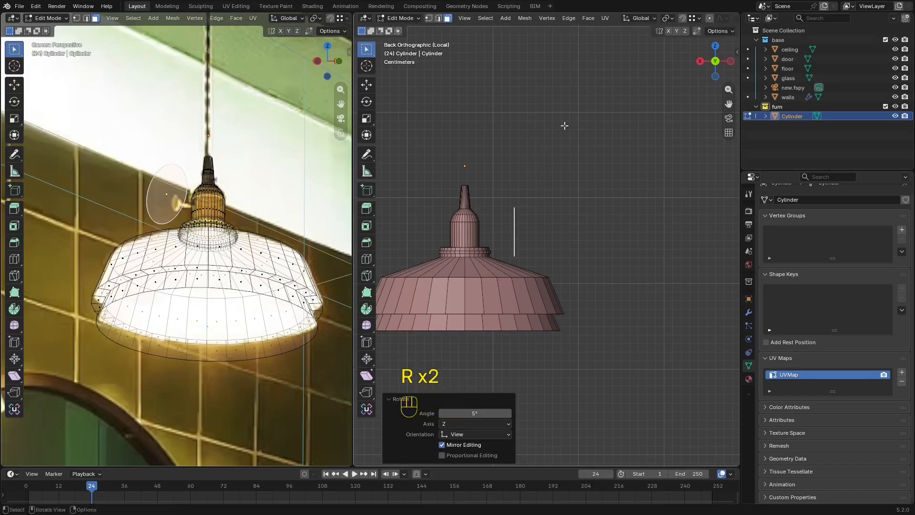
Scale the disc to 0.325 and move it close to the socket body at the reference knob's height.
key(s)
right_click(525, 185)
scroll(562, 158, up, 4)
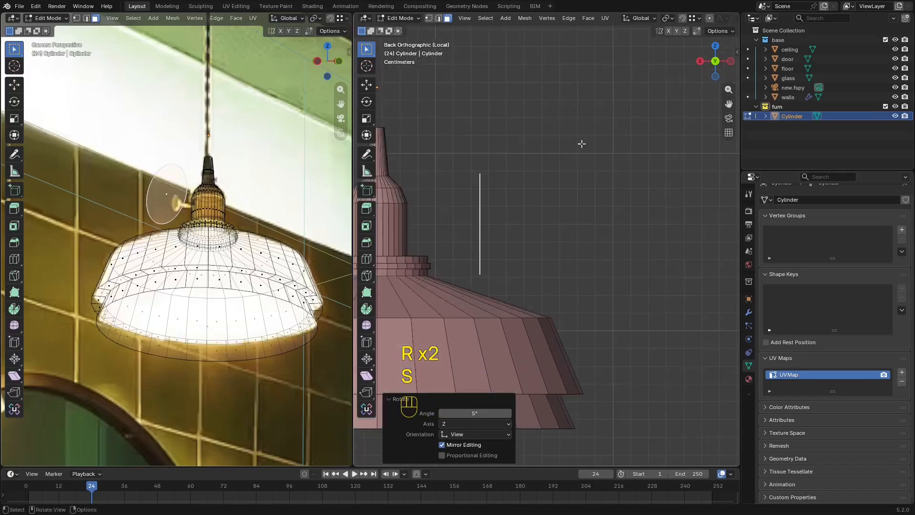
key(s)
click(518, 200)
shift+middle_drag(539, 200, 620, 196)
scroll(615, 193, up, 3)
key(g)
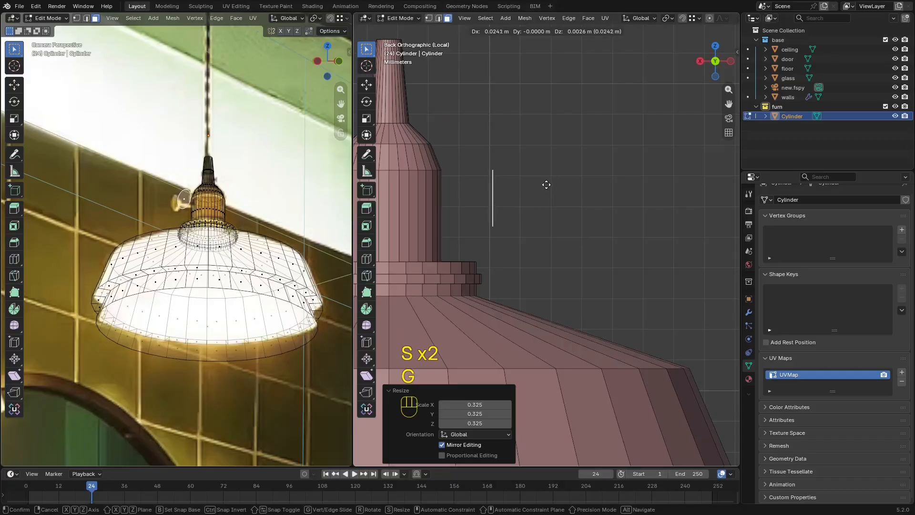
click(546, 184)
Line the disc up with the socket body and extrude it along X to give the knob thickness.
middle_drag(545, 185, 464, 214)
scroll(572, 191, down, 4)
alt+middle_drag(652, 121, 639, 205)
shift+middle_drag(524, 279, 438, 155)
key(g)
click(538, 248)
scroll(548, 248, up, 3)
key(e)
key(x)
click(551, 247)
Inset the knob's face toward the socket and extrude it about 0.0113 m to form the connecting stem.
middle_drag(700, 212, 679, 210)
shift+middle_drag(680, 210, 664, 226)
key(i)
click(619, 205)
key(e)
click(706, 228)
Select the entire linked knob and flip its normals.
key(3)
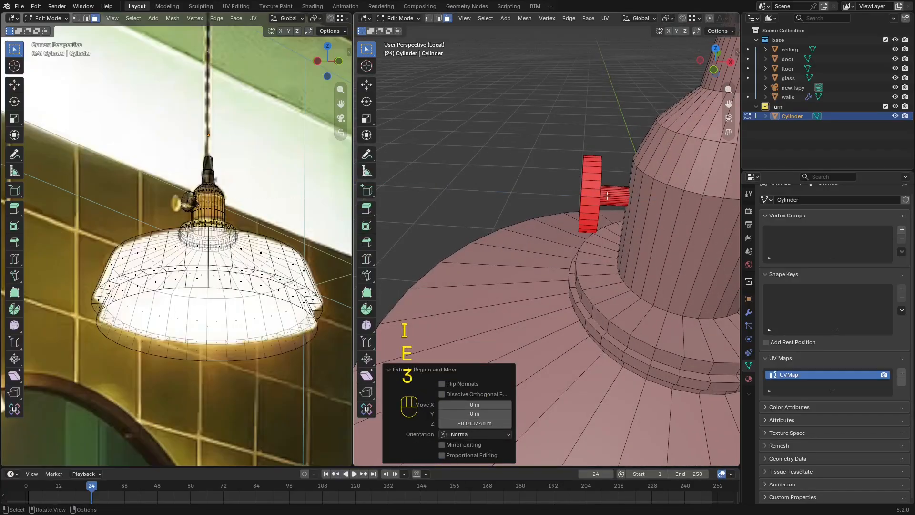
key(l)
key(alt+n)
click(613, 199)
middle_drag(613, 198, 645, 193)
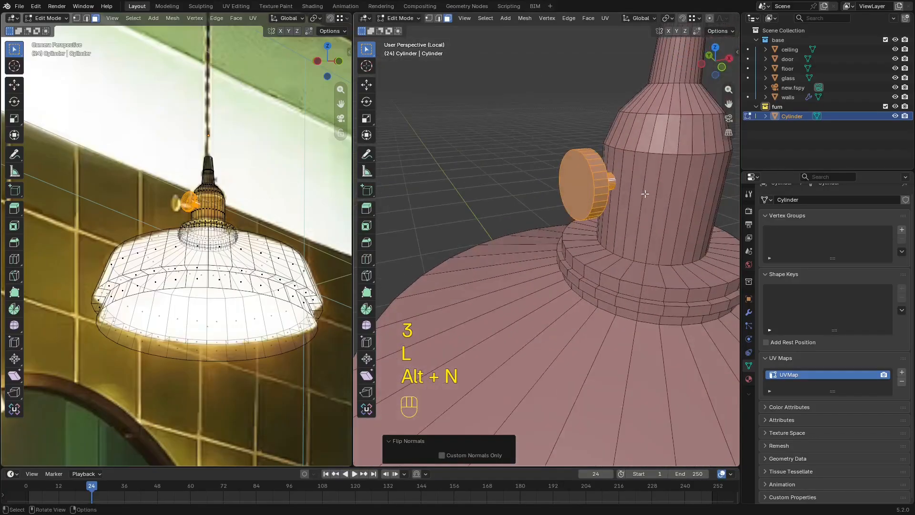
Rotate the knob 20° in top view, shift it about 0.0049 m in X and 0.0139 m in Y, and rotate it further toward the socket.
scroll(588, 197, down, 1)
scroll(552, 229, up, 1)
middle_drag(611, 225, 647, 256)
key(r)
click(599, 276)
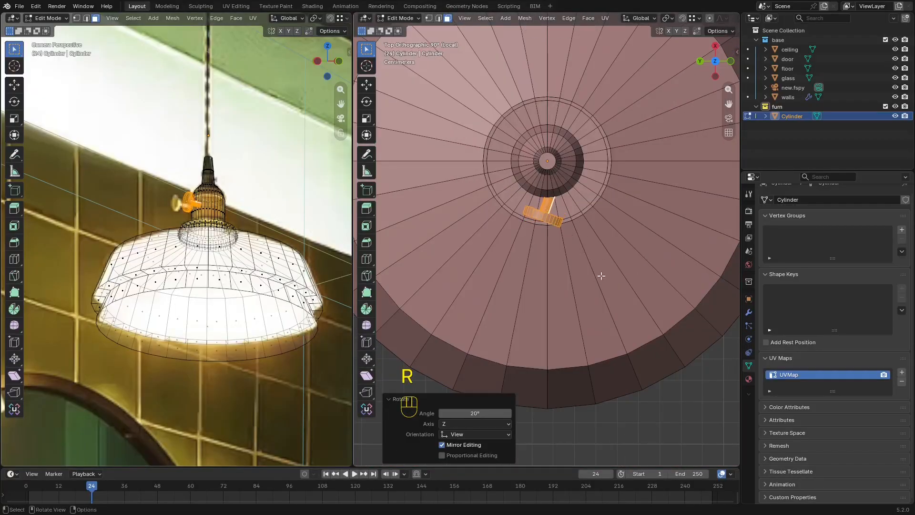
key(g)
click(573, 265)
key(r)
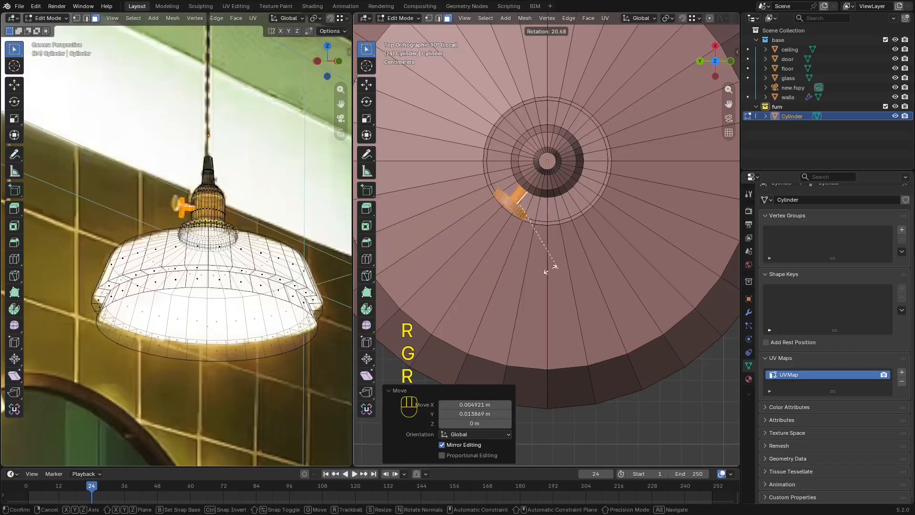
click(546, 273)
Scale the knob to 0.816, raise it about 0.0038 m along Z, and fine-tune its rotation around Z.
key(s)
click(554, 294)
middle_drag(553, 295, 544, 214)
scroll(548, 237, up, 3)
key(g)
key(z)
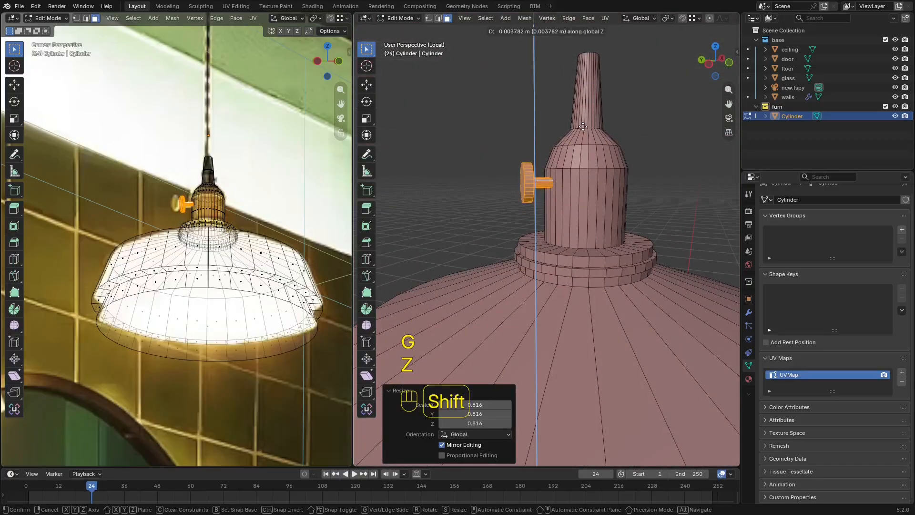
click(583, 126)
mouse_move(582, 126)
alt+middle_down()
mouse_move(575, 289)
mouse_move(576, 210)
alt+middle_up()
key(r)
click(626, 294)
key(z)
Return to Object Mode and compare the socket and knob with the lamp in the reference image.
key(Tab)
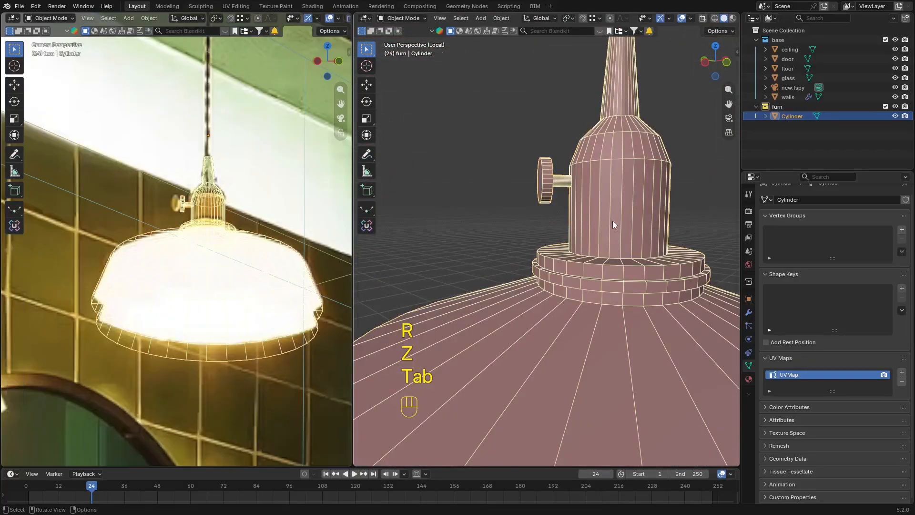
scroll(615, 220, down, 6)
scroll(150, 209, up, 6)
shift+middle_drag(204, 148, 177, 236)
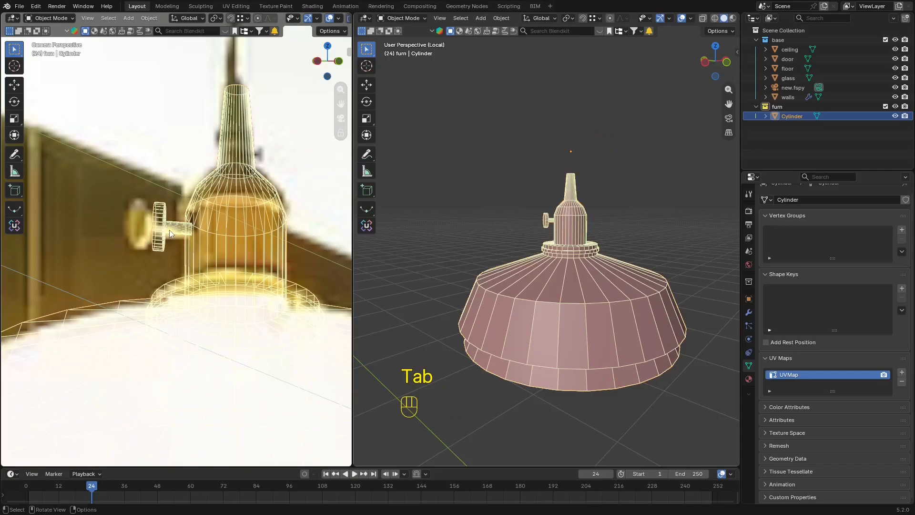
scroll(169, 230, down, 1)
scroll(197, 232, down, 2)
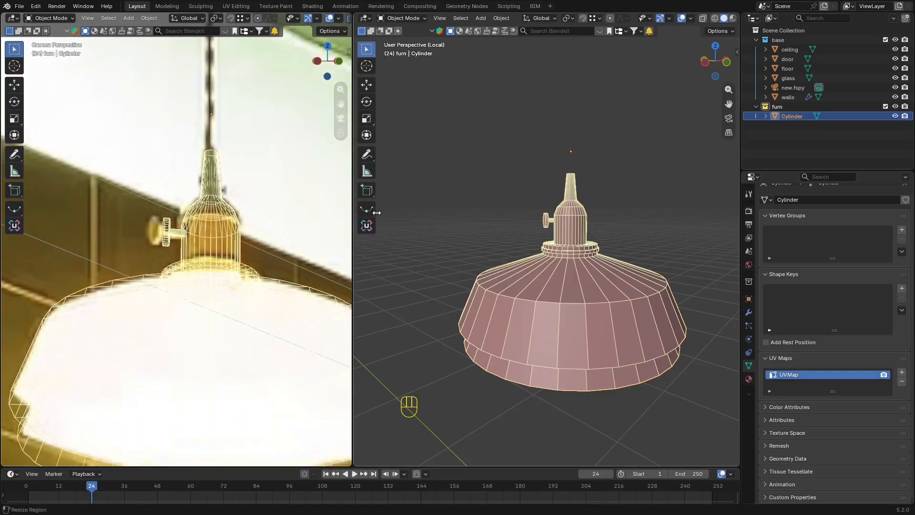
middle_drag(524, 236, 530, 252)
middle_drag(646, 266, 561, 277)
Inset the neck's top face in Edit Mode and extrude it about 0.173 m upward along Z as the cord.
key(Tab)
key(3)
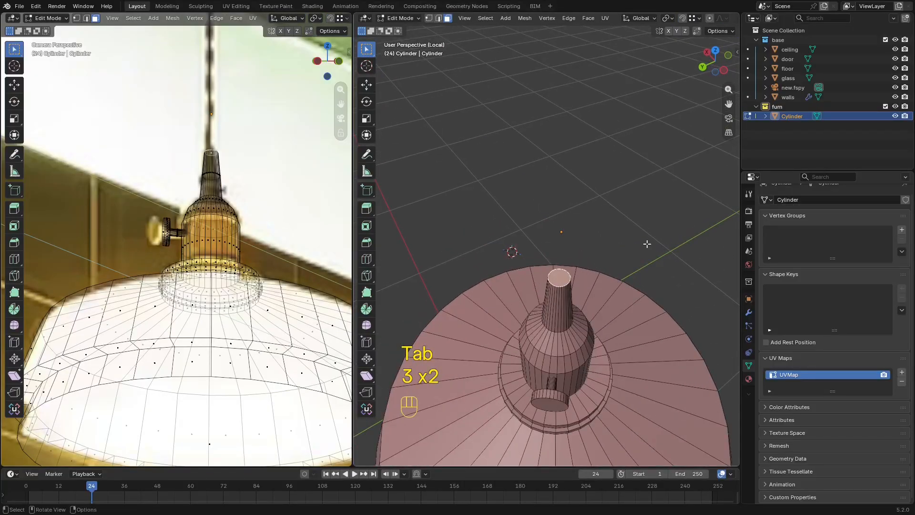
key(ctrl+z)
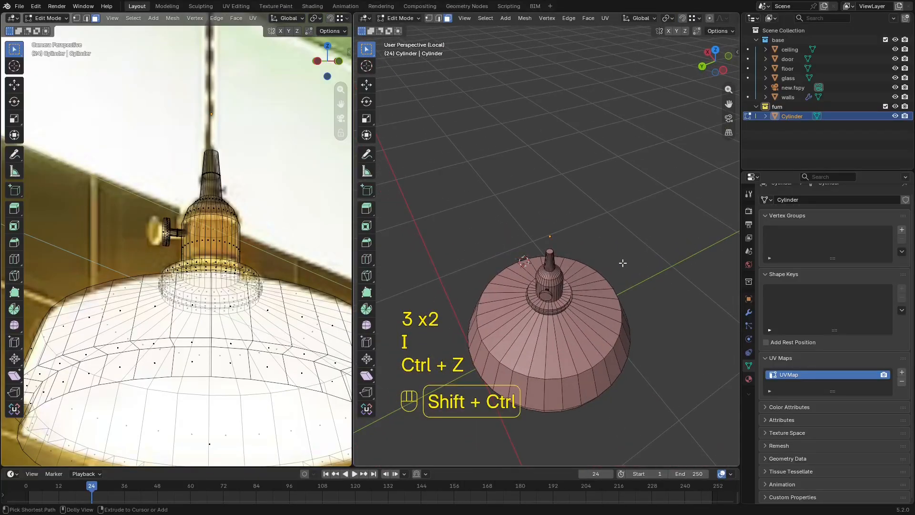
key(ctrl+shift+z)
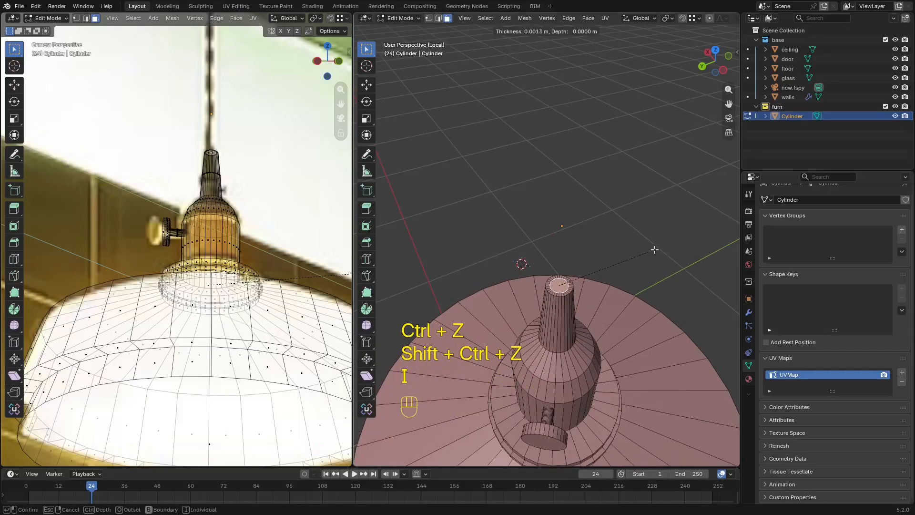
click(652, 258)
middle_drag(651, 259, 606, 245)
scroll(606, 245, down, 4)
key(e)
key(z)
key(z)
click(608, 166)
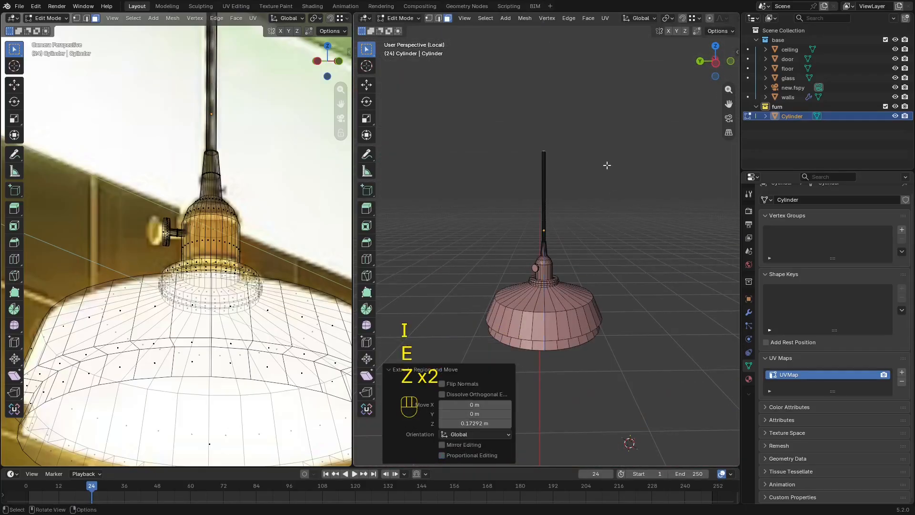
Leave local view and move the cord's top face about 1.1686 m up along Z to reach the ceiling.
scroll(607, 166, down, 5)
shift+middle_drag(110, 94, 123, 202)
scroll(578, 192, down, 5)
key(KP_Divide)
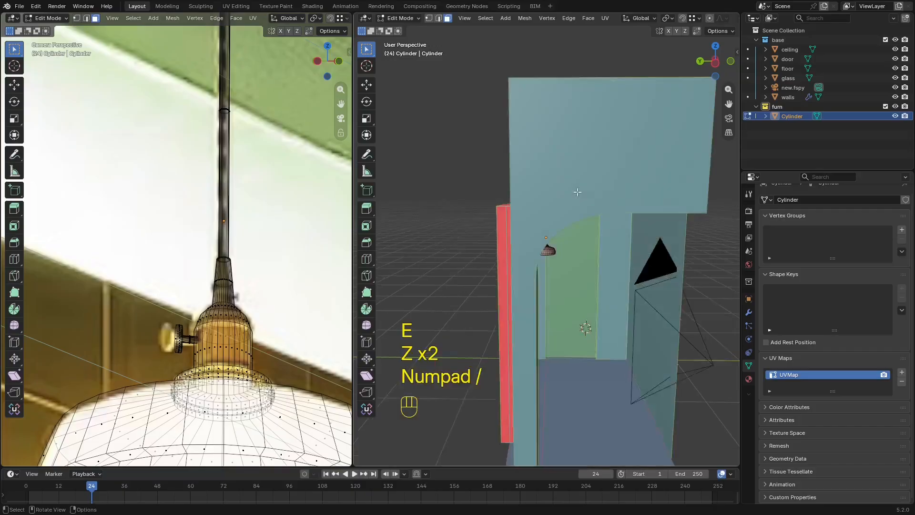
scroll(578, 192, down, 6)
middle_drag(578, 192, 585, 99)
key(g)
key(z)
click(585, 74)
scroll(195, 278, down, 3)
Toggle the camera view's overlays and shading to inspect the lamp's mesh against the reference image.
key(shift+alt+z)
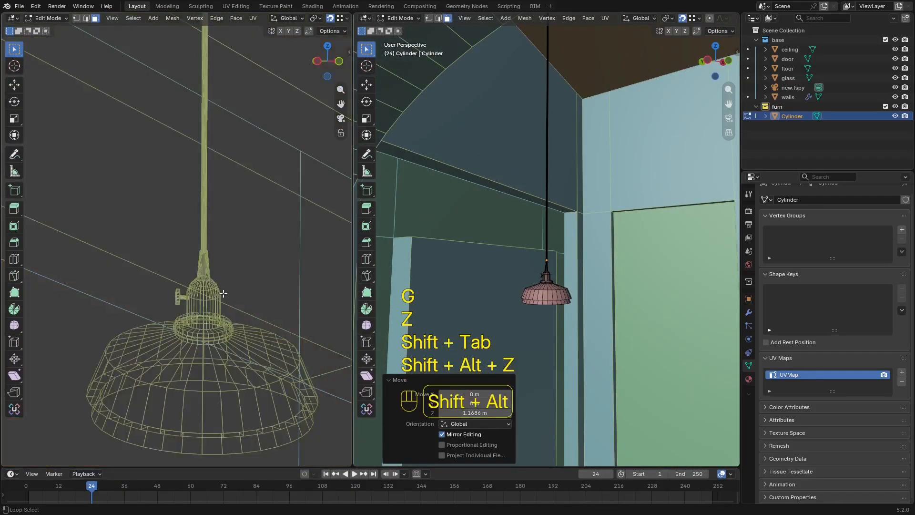
scroll(212, 272, down, 3)
key(z)
key(shift+alt+z)
key(shift+alt+z)
key(z)
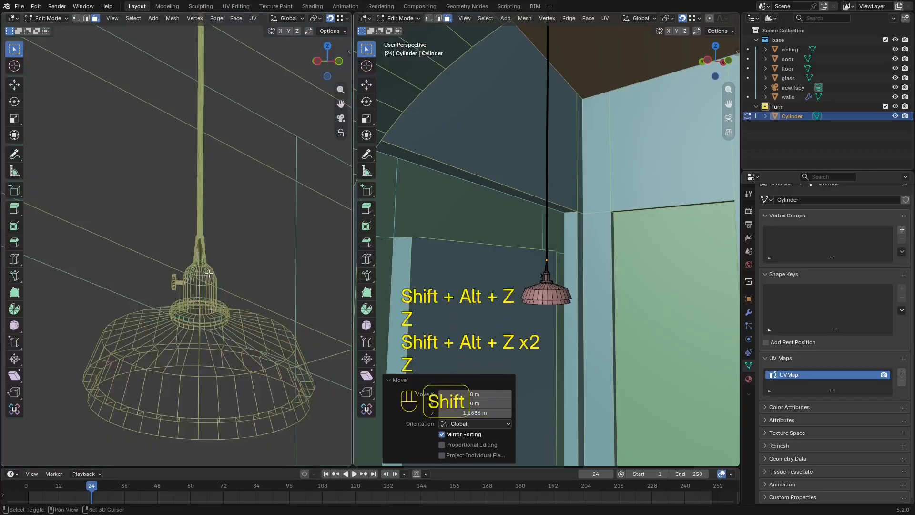
key(shift+alt+z)
scroll(472, 238, up, 2)
scroll(265, 291, up, 4)
shift+middle_drag(267, 295, 209, 306)
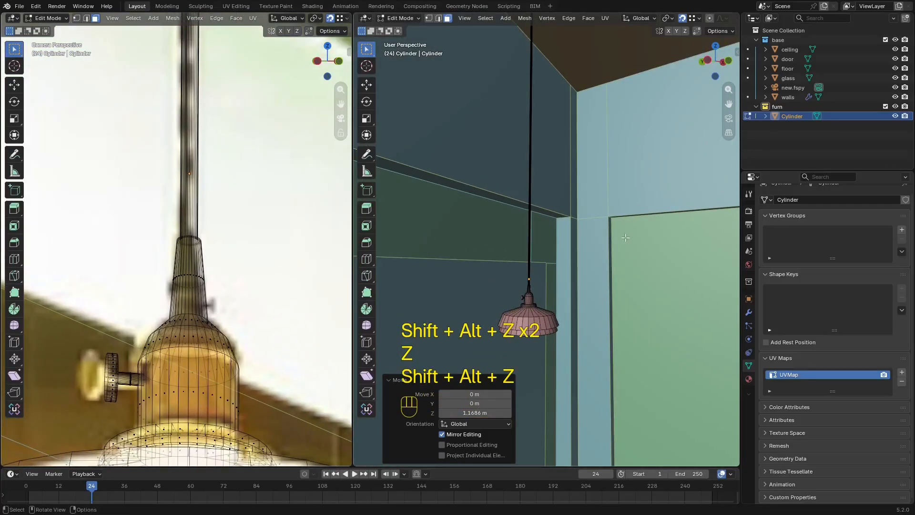
Extend the selection to the whole cord and scale it to about 0.85 horizontally, excluding the Z axis.
scroll(634, 177, up, 3)
shift+middle_drag(639, 176, 624, 180)
scroll(514, 329, up, 3)
shift+middle_drag(514, 329, 565, 243)
key(ctrl+KP_Add)
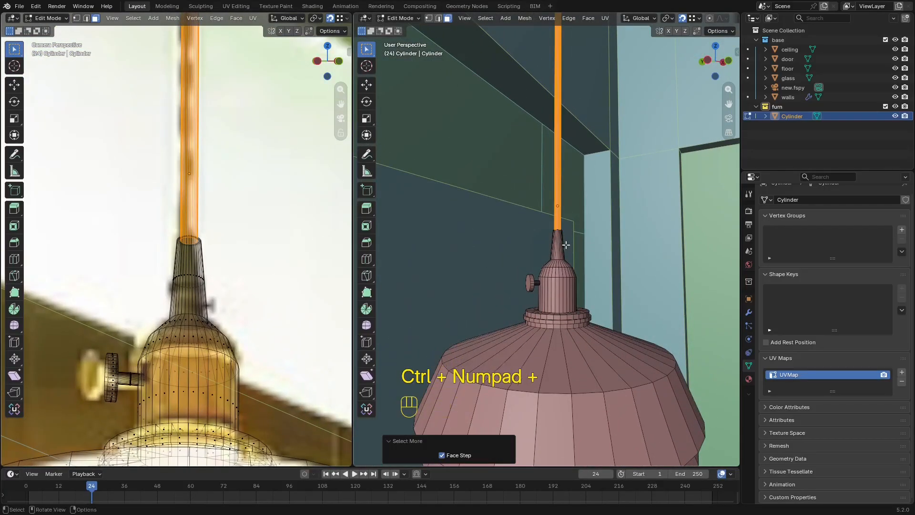
scroll(565, 243, up, 3)
key(s)
key(shift+z)
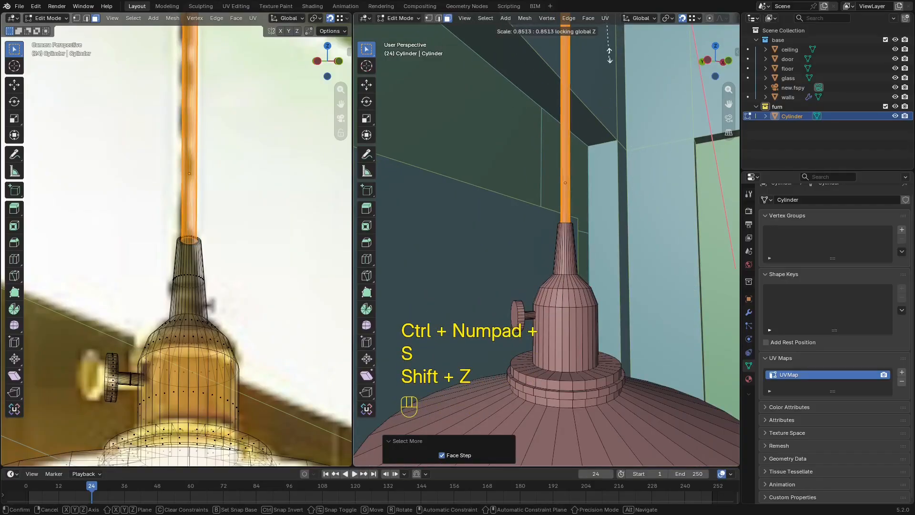
click(606, 430)
Return to Object Mode and apply Shade Auto Smooth at 30° to the pendant lamp.
scroll(568, 267, down, 5)
key(z)
key(Tab)
key(shift+alt+z)
scroll(573, 267, down, 4)
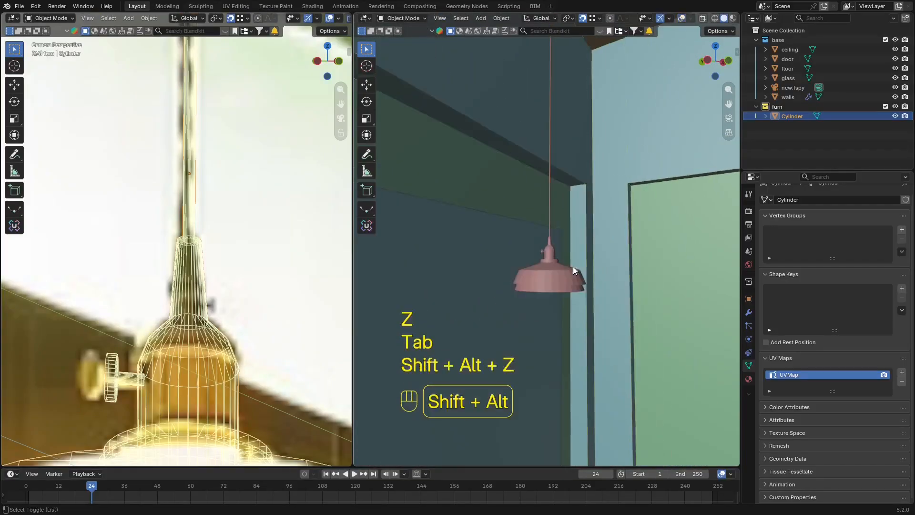
key(KP_0)
scroll(510, 254, down, 5)
shift+middle_drag(529, 275, 596, 203)
scroll(619, 224, up, 6)
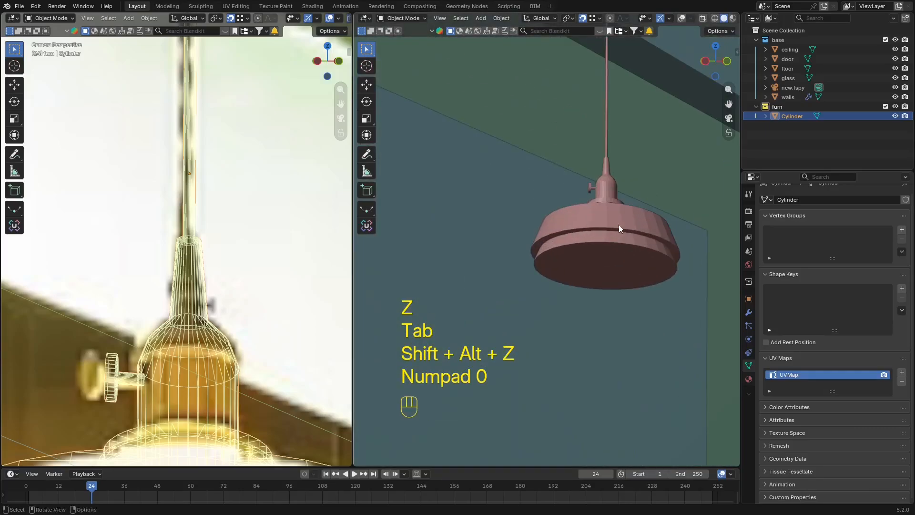
right_click(608, 220)
click(608, 224)
key(shift+alt+z)
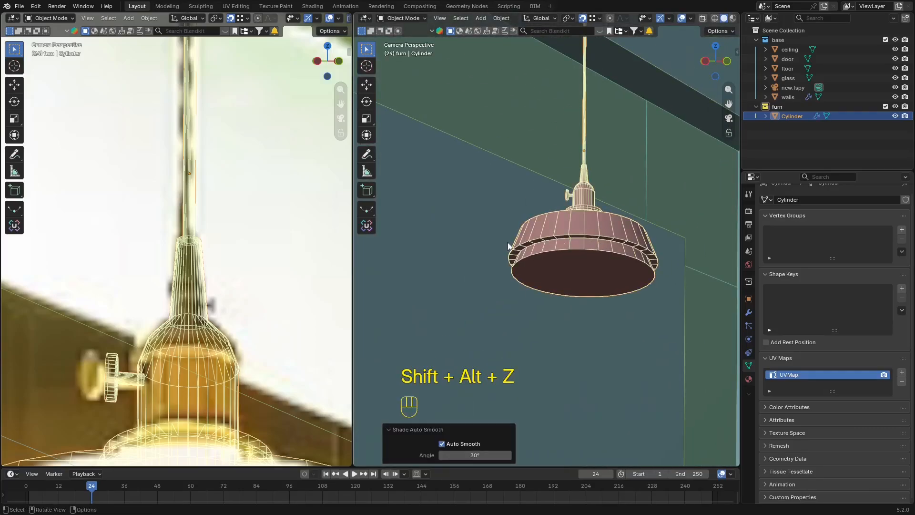
Compare the smoothed lamp with the reference image and save the file.
scroll(259, 251, down, 6)
shift+middle_drag(245, 233, 236, 203)
shift+middle_drag(552, 154, 527, 226)
key(shift+alt+z)
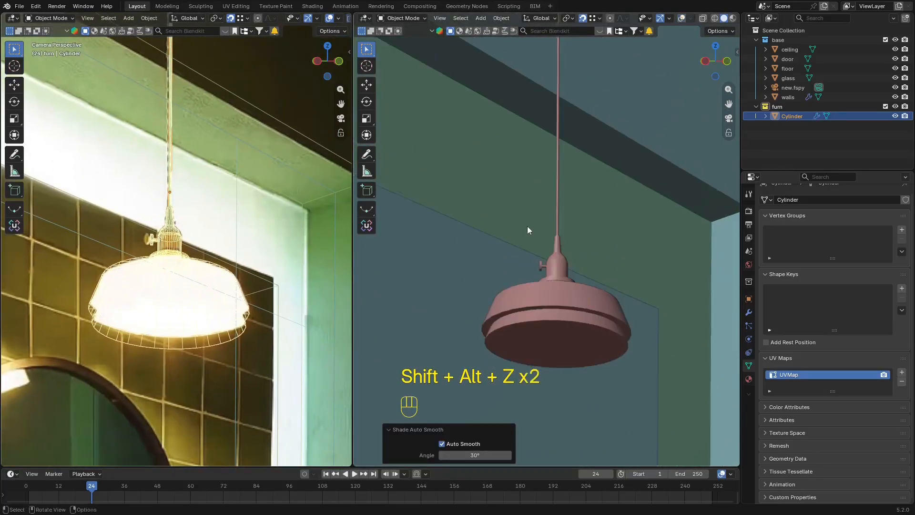
scroll(527, 226, down, 6)
key(ctrl+s)
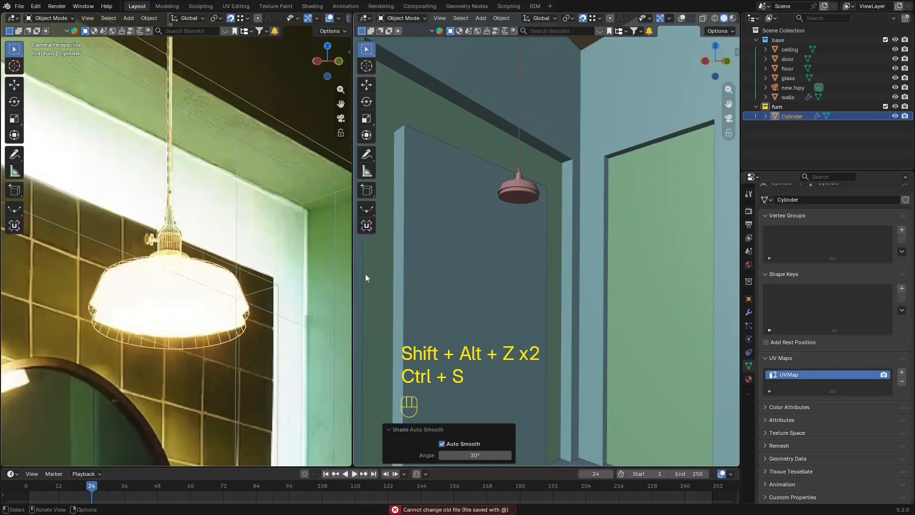
Set the working viewport to the camera view around the mirror area, with overlays on and solid shading.
key(KP_0)
middle_drag(274, 246, 238, 305)
key(KP_0)
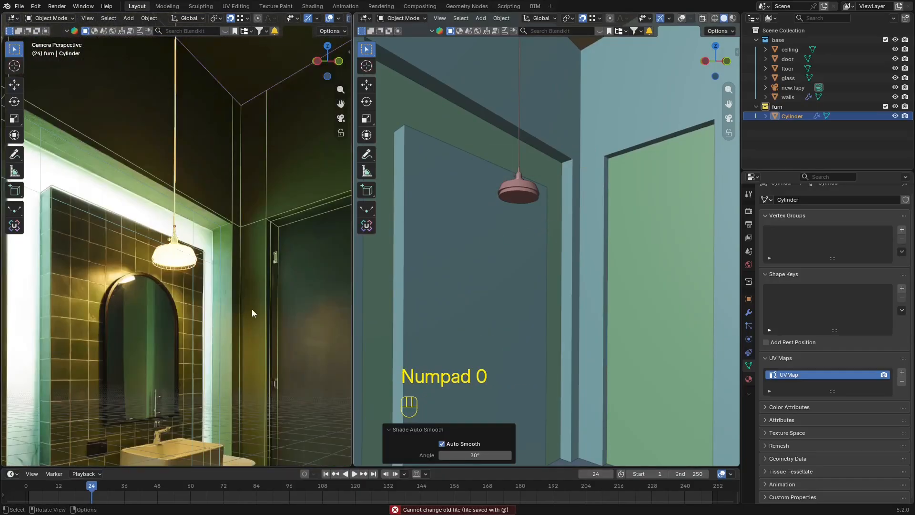
key(KP_0)
key(shift+alt+z)
key(z)
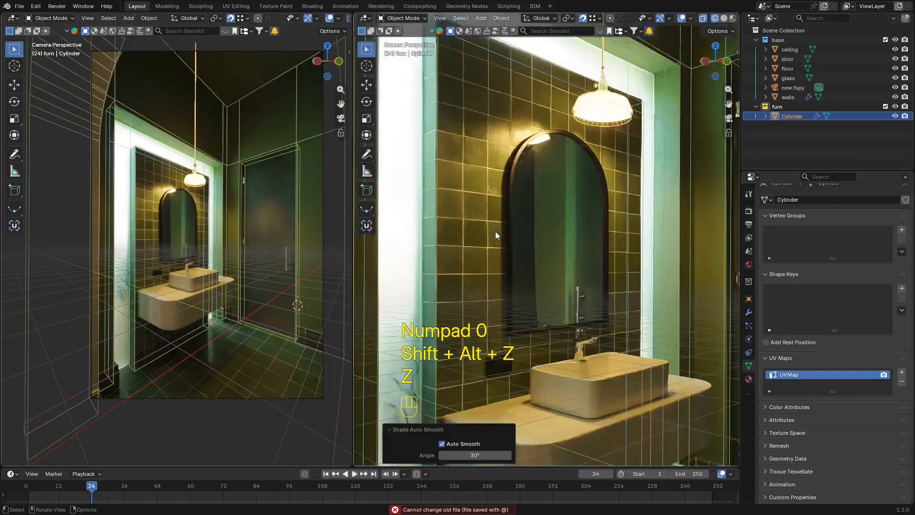
key(shift+a)
key(z)
click(494, 152)
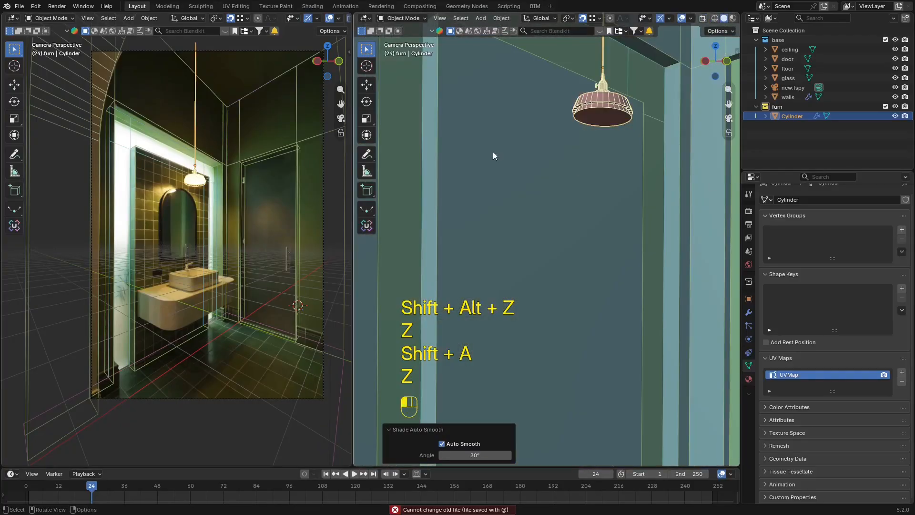
Duplicate the recessed back-wall face of the walls mesh in place and scale the copy down towards the mirror's size.
key(Tab)
key(3)
click(545, 161)
scroll(546, 160, down, 3)
key(shift+d)
right_click(671, 189)
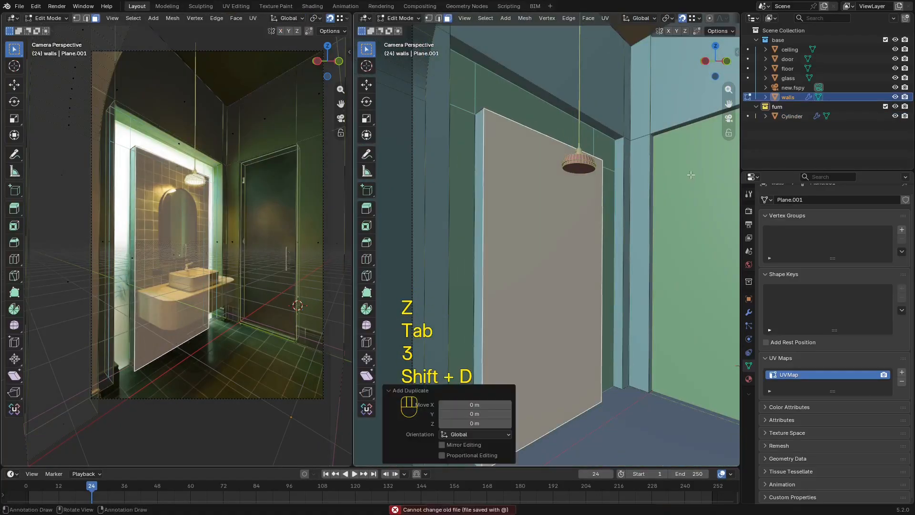
key(s)
click(649, 206)
Separate the scaled face into its own object and open it in Edit Mode over the reference image.
key(p)
click(648, 209)
key(Tab)
click(534, 226)
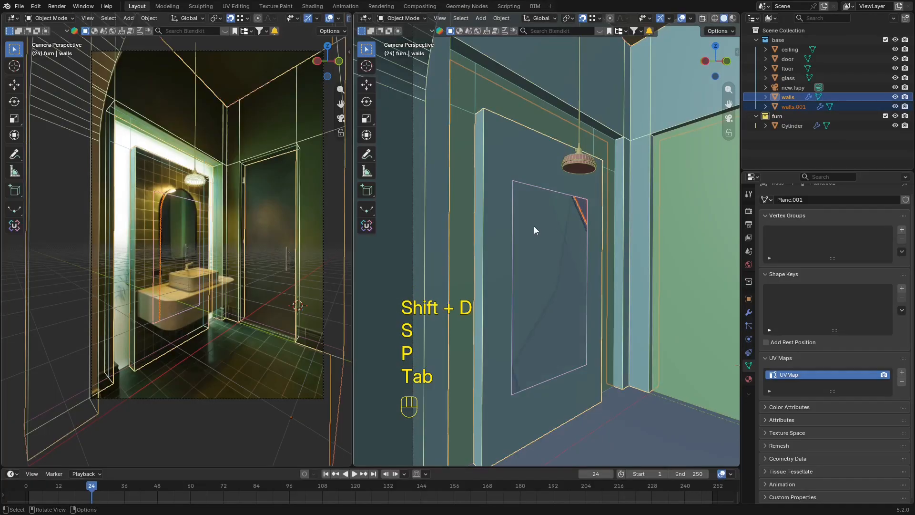
key(z)
key(Tab)
scroll(634, 252, up, 4)
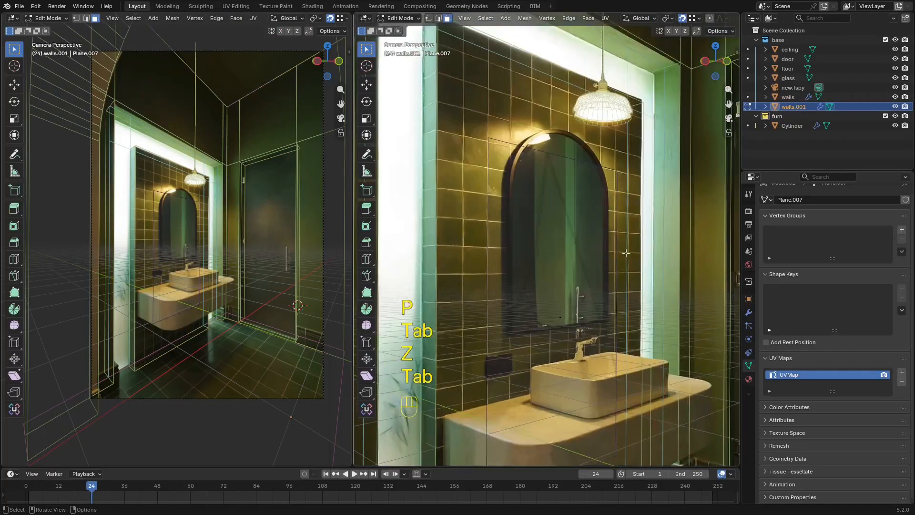
Scale the mirror face to about 0.78 along X and shift the object along X to align with the reference mirror.
key(a)
key(s)
key(x)
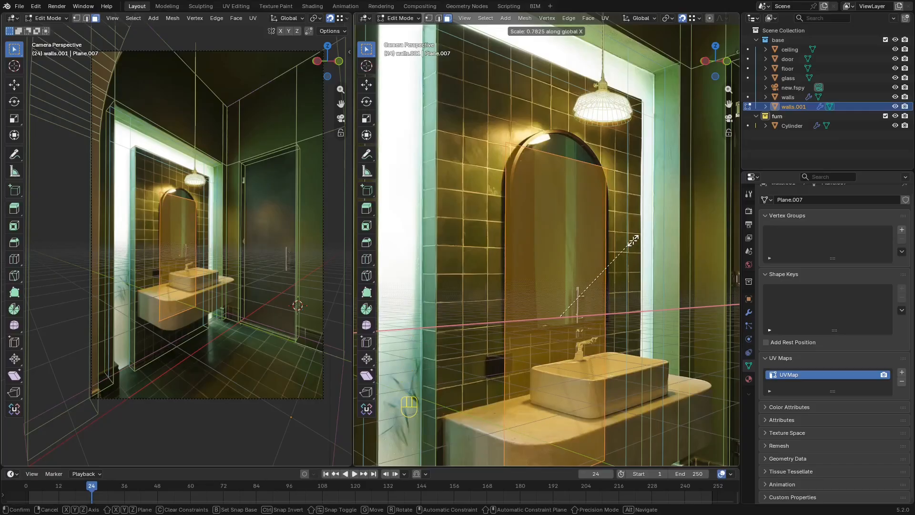
click(633, 241)
key(Tab)
key(g)
key(x)
shift+click(680, 246)
key(Tab)
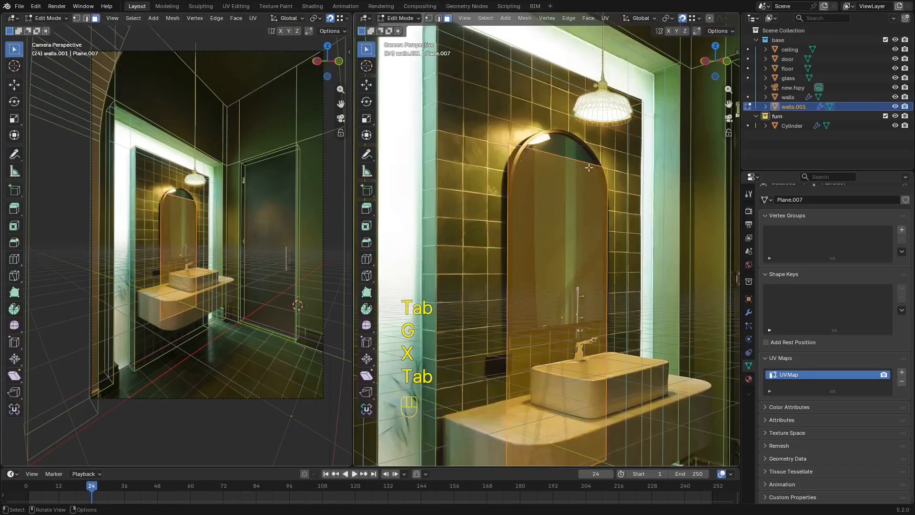
Turn snapping off and move the mirror face's top edge about 0.12 m up along Z.
key(2)
key(g)
key(z)
key(shift+Tab)
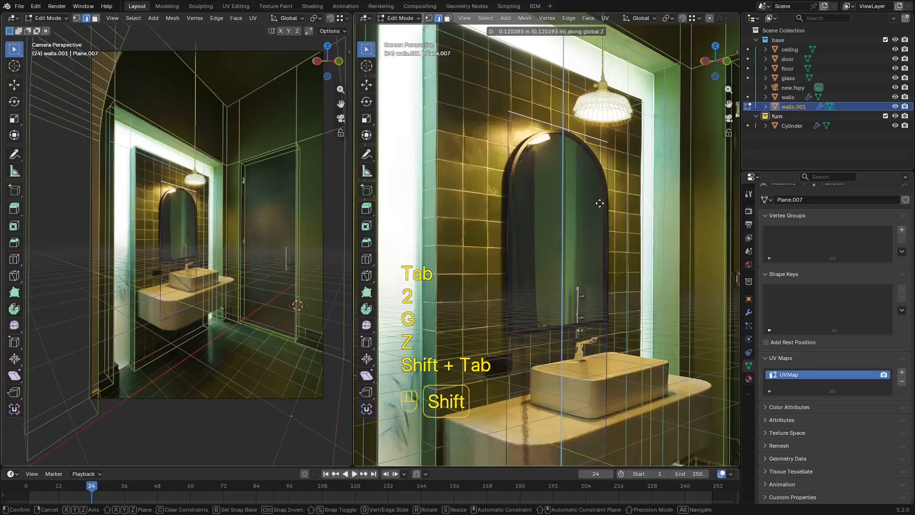
shift+click(600, 203)
Move the mirror face's bottom edge about 0.637 m up along Z to the reference mirror's lower edge.
shift+middle_drag(600, 225, 594, 164)
scroll(572, 248, down, 3)
click(553, 338)
scroll(574, 407, up, 3)
key(g)
key(z)
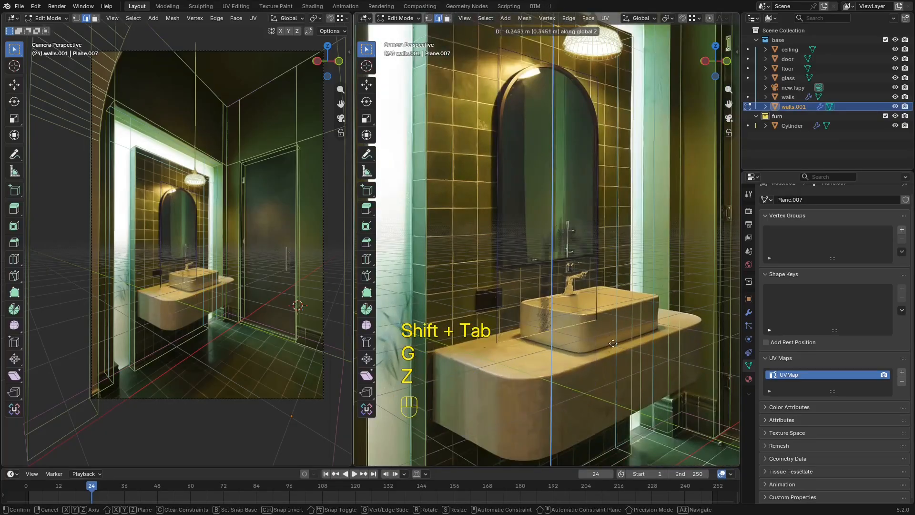
click(666, 42)
Select the whole mirror face and extrude it about 0.022 m along its normal for thickness.
key(z)
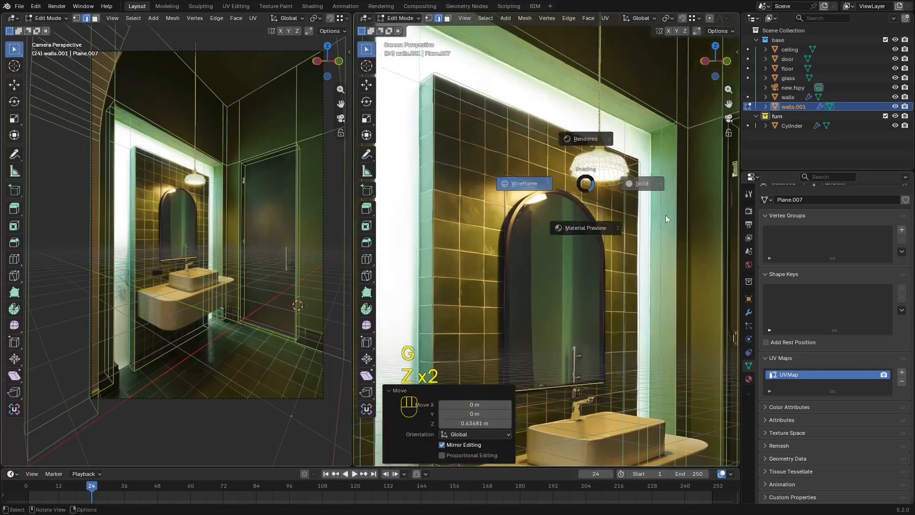
click(665, 216)
key(3)
key(a)
key(KP_Decimal)
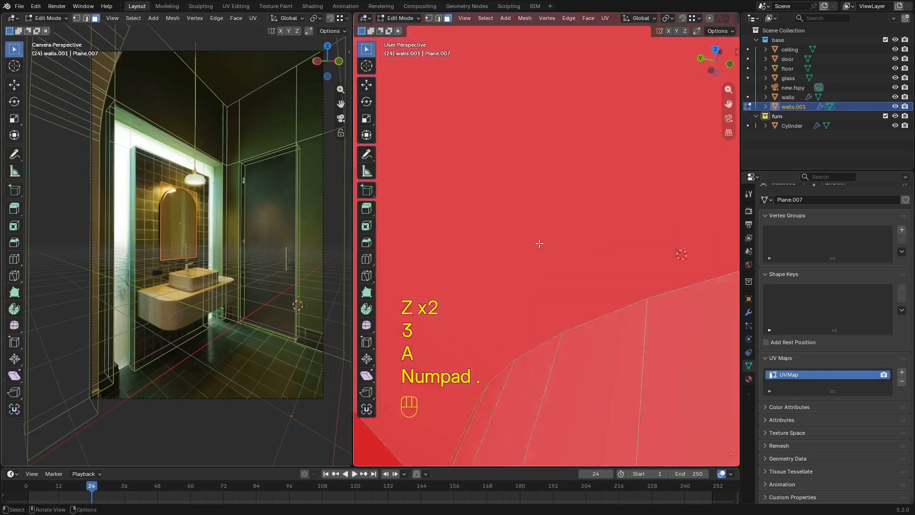
key(KP_0)
key(z)
click(516, 227)
scroll(516, 228, up, 4)
key(e)
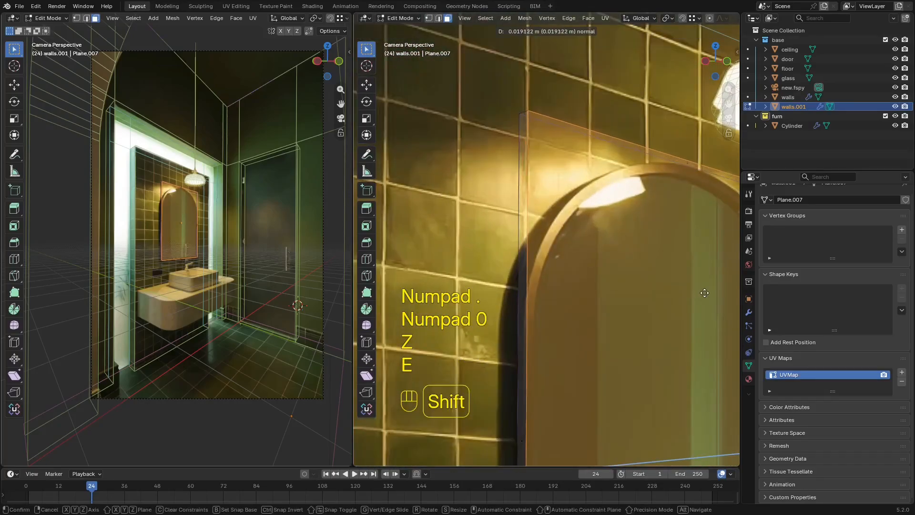
click(718, 292)
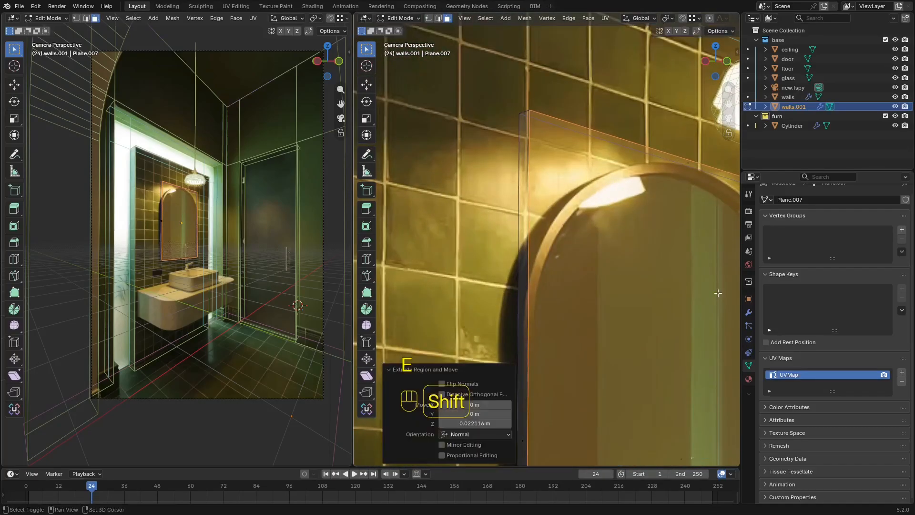
Bevel the mirror's two upper corner edges by about 0.271 m with 12 segments to form the arch.
key(z)
click(773, 292)
scroll(673, 259, down, 5)
shift+middle_drag(672, 260, 646, 229)
key(z)
click(594, 221)
key(2)
shift+click(614, 225)
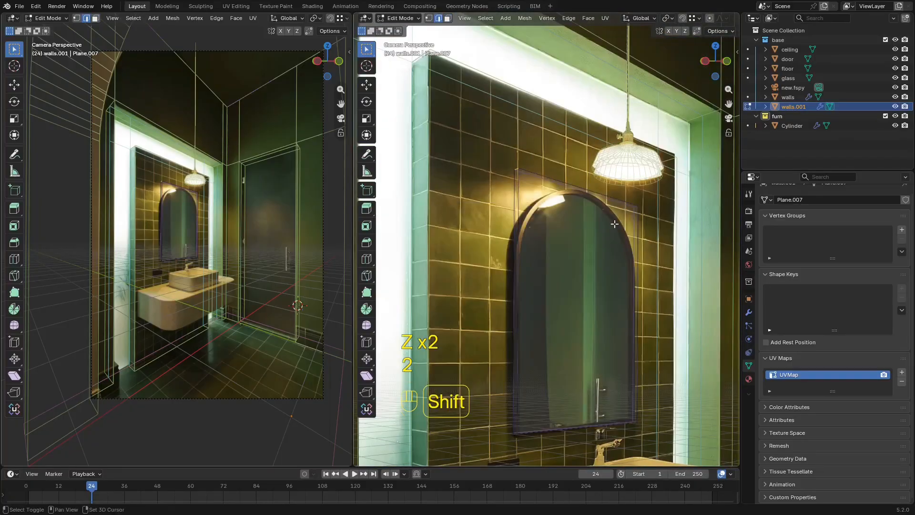
shift+drag(591, 165, 590, 159)
scroll(616, 258, up, 3)
key(ctrl+b)
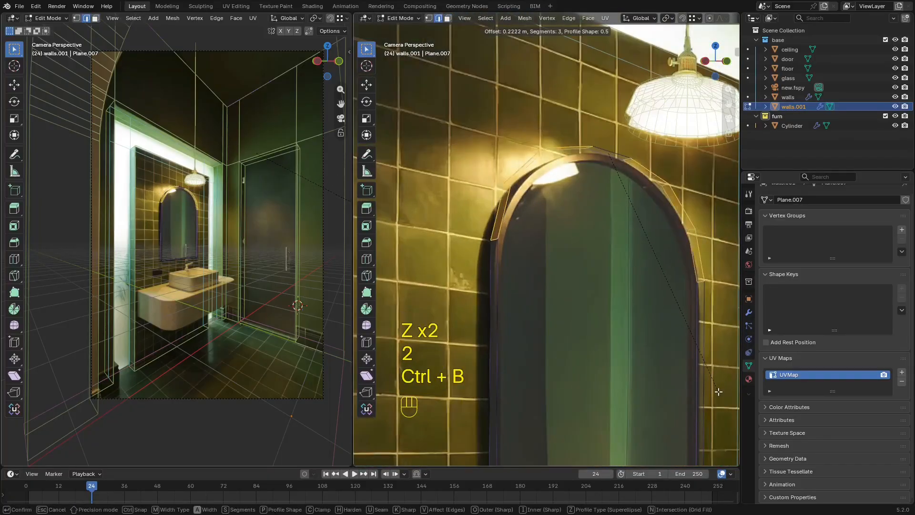
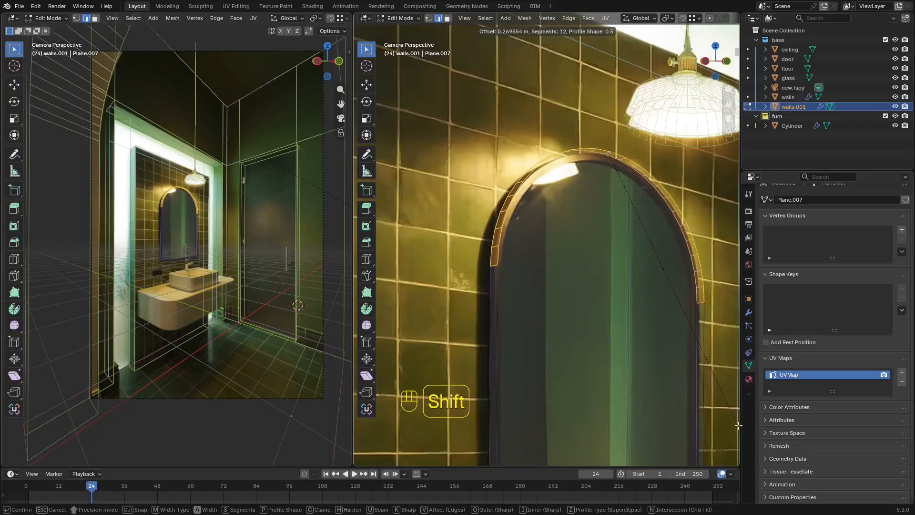
click(357, 429)
Inspect the gap at the arch's apex from above and set the bevel width to 0.272 m.
middle_drag(595, 251, 572, 265)
shift+middle_drag(572, 266, 551, 294)
scroll(550, 294, up, 12)
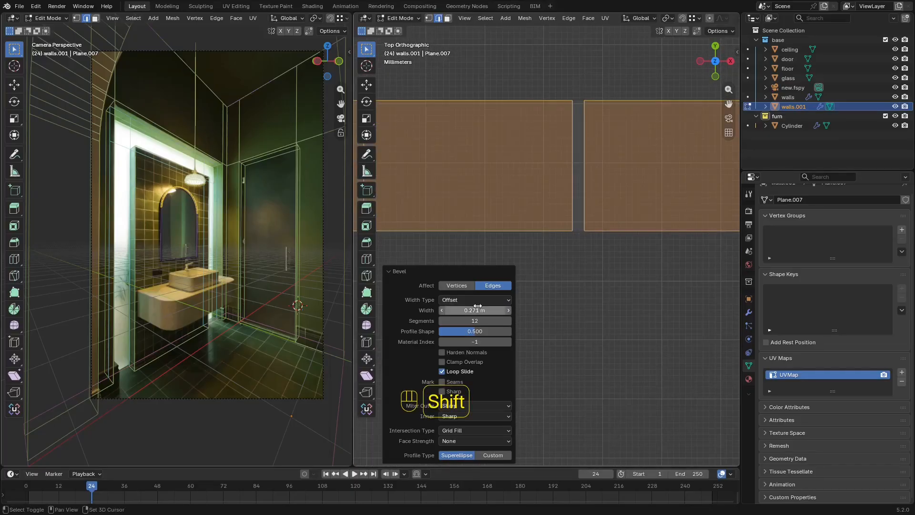
shift+drag(475, 311, 472, 310)
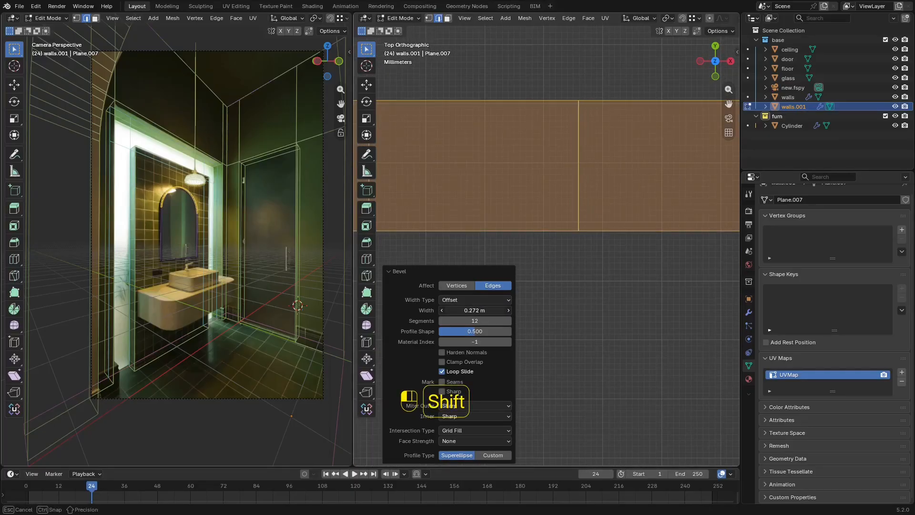
Merge the coincident vertices at the arch's apex at center, on both the front and back sides.
shift+middle_drag(559, 234, 539, 337)
middle_drag(559, 250, 561, 222)
scroll(559, 205, down, 6)
scroll(561, 222, up, 4)
key(z)
key(z)
key(1)
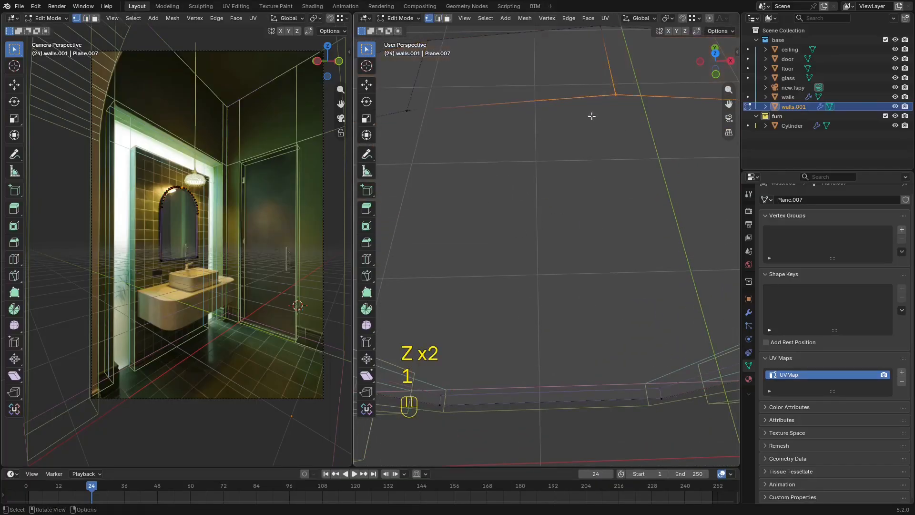
key(m)
middle_drag(612, 106, 613, 63)
drag(613, 63, 575, 79)
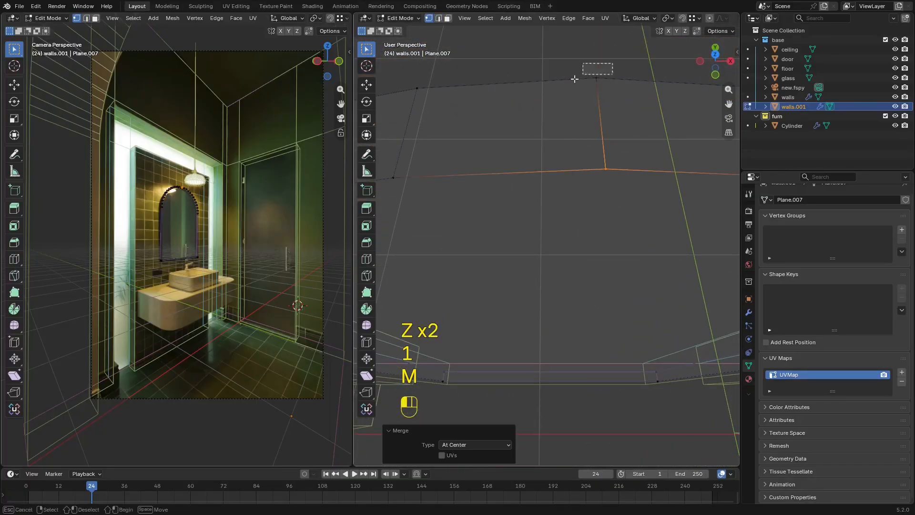
key(z)
key(KP_0)
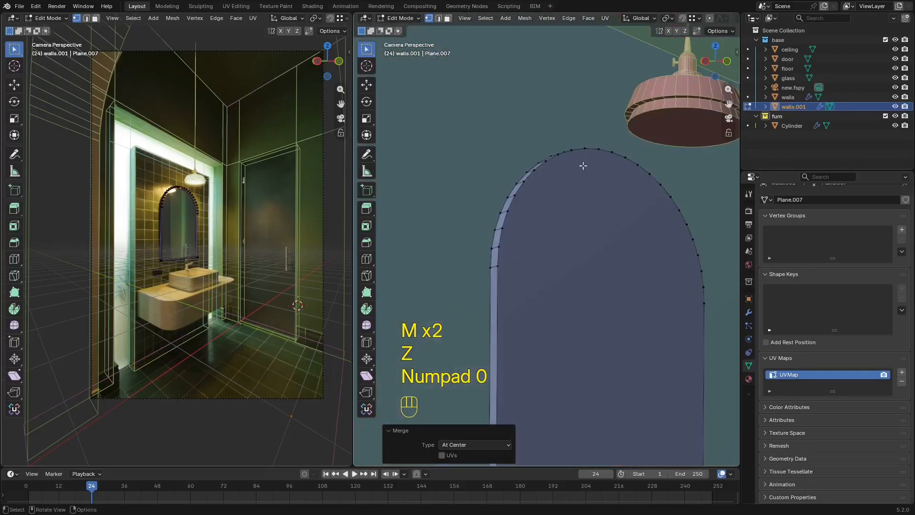
Compare the arch with the reference mirror, select the mirror's front face and save the file.
key(z)
scroll(627, 267, up, 3)
key(z)
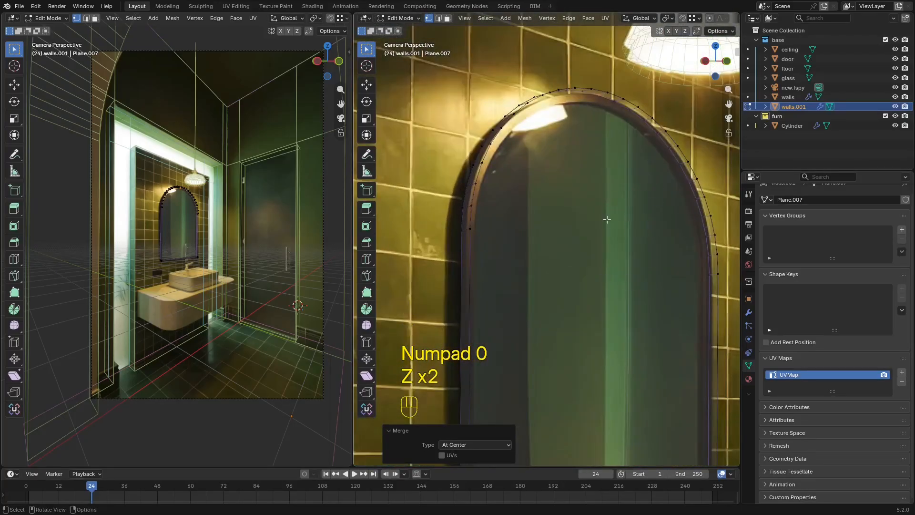
key(z)
click(681, 237)
shift+middle_drag(616, 227, 599, 211)
key(3)
scroll(602, 215, down, 3)
click(599, 217)
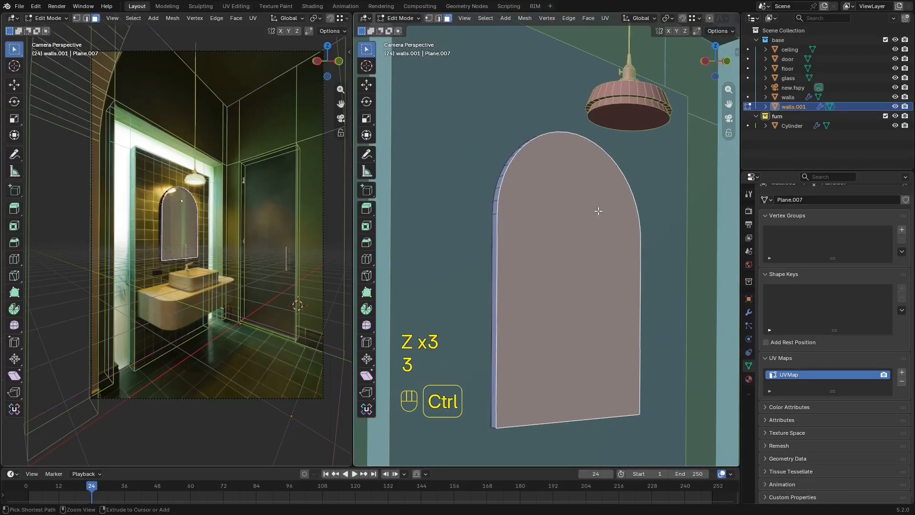
key(ctrl+s)
Inset the mirror's front face by about 0.01276 m to outline the frame.
shift+middle_drag(639, 267, 632, 248)
scroll(631, 248, up, 2)
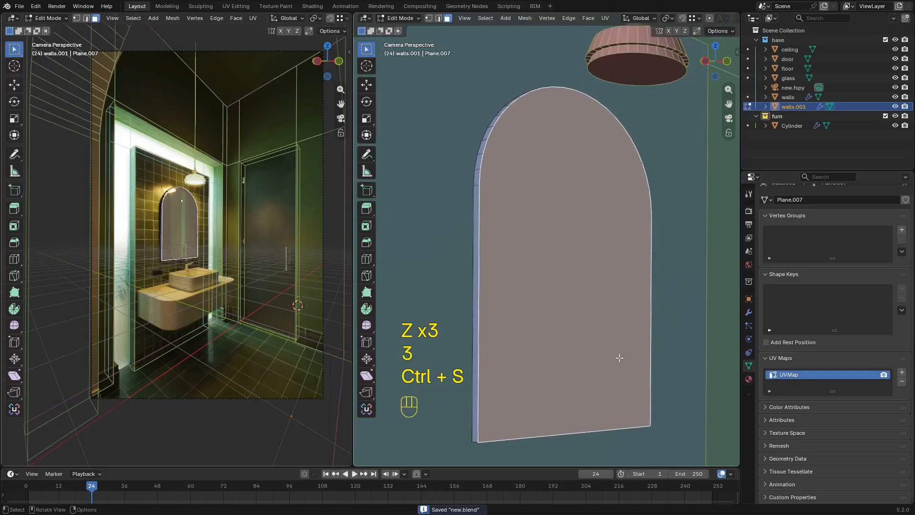
click(639, 399)
key(KP_0)
key(KP_0)
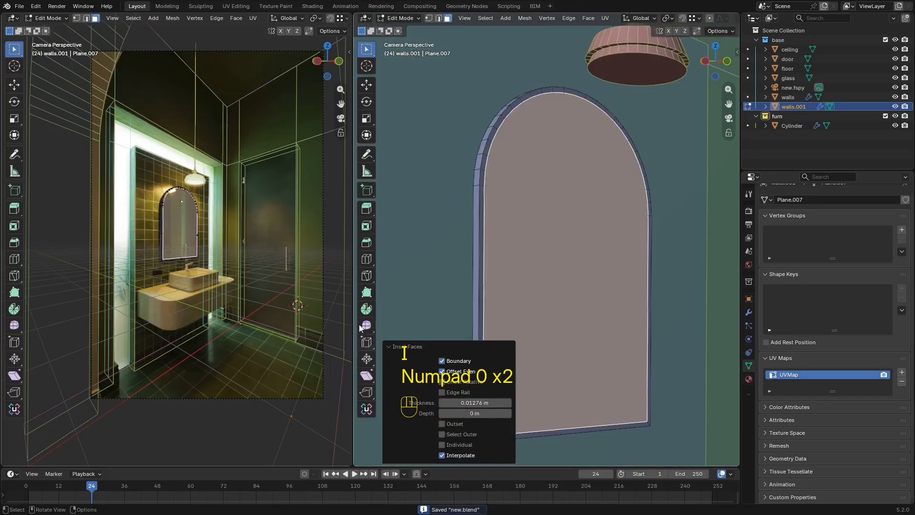
Compare the mirror's inset with the reference frame and set the inset thickness to 0.01586 m.
scroll(166, 173, up, 6)
shift+middle_drag(166, 173, 262, 280)
scroll(159, 315, up, 4)
scroll(262, 280, up, 8)
shift+middle_drag(345, 221, 224, 202)
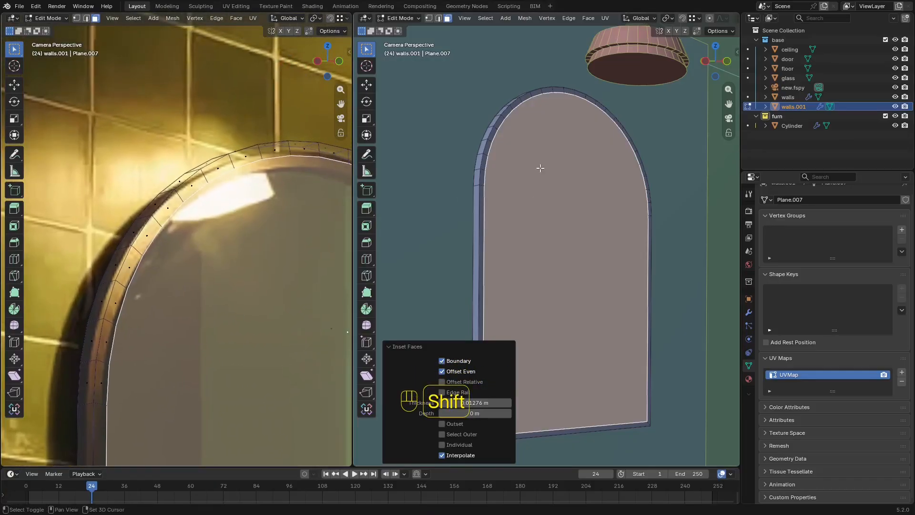
scroll(520, 193, up, 1)
shift+middle_drag(540, 168, 531, 216)
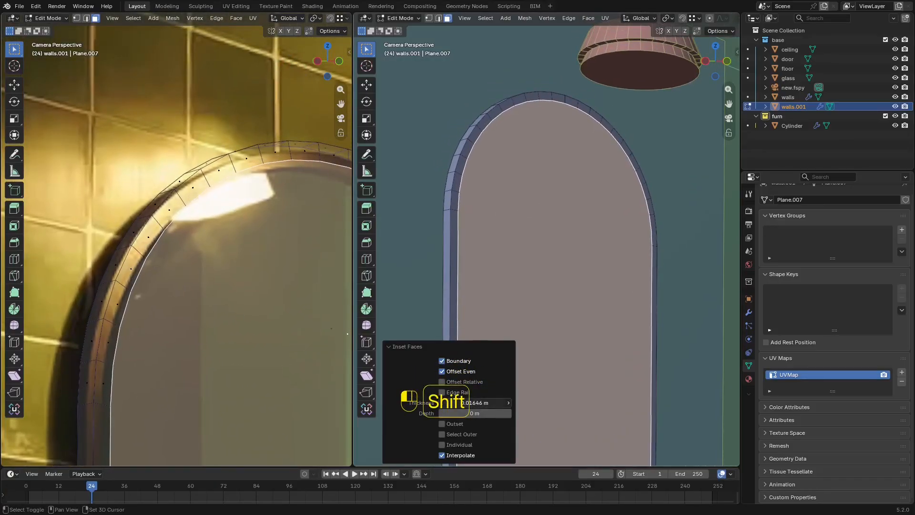
shift+middle_drag(599, 110, 643, 172)
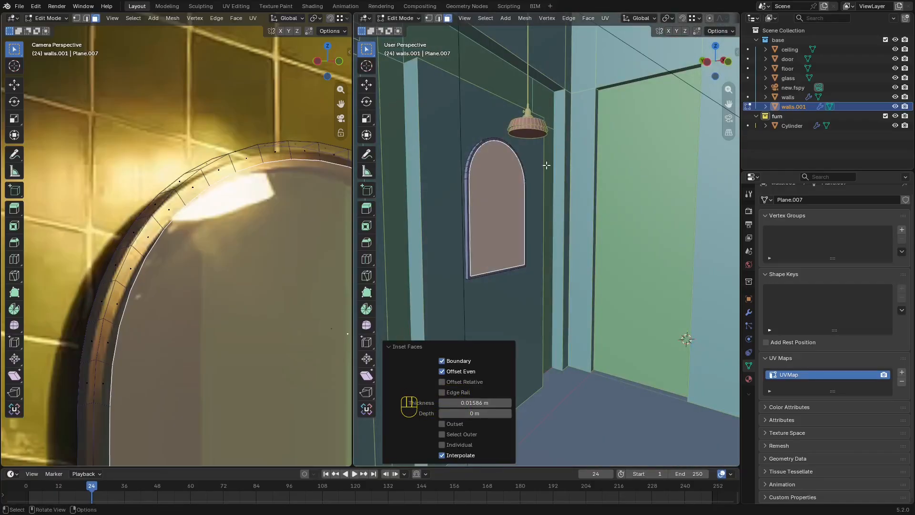
Extrude the inset mirror face inward by about 0.00535 m.
key(KP_Decimal)
key(e)
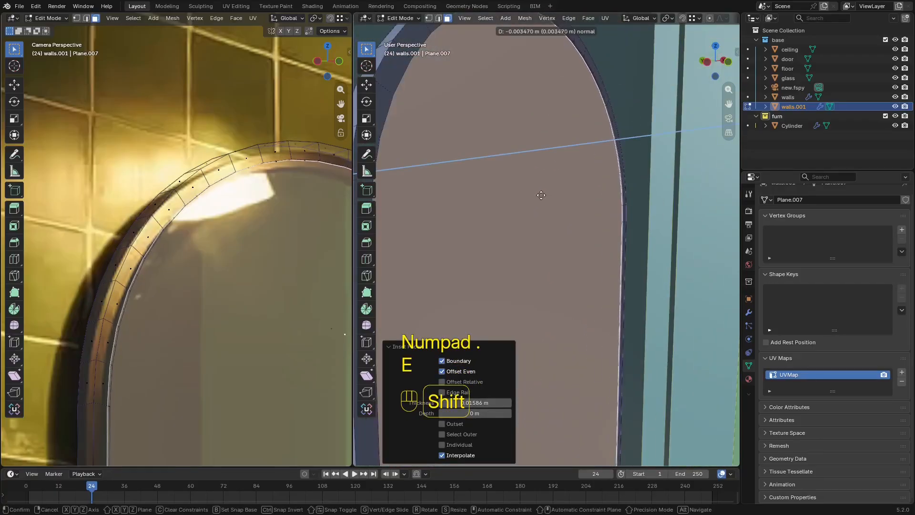
click(517, 188)
Move the recessed mirror face along the Y axis in a wireframe top view to adjust the recess depth.
middle_drag(518, 189, 601, 349)
key(alt+z)
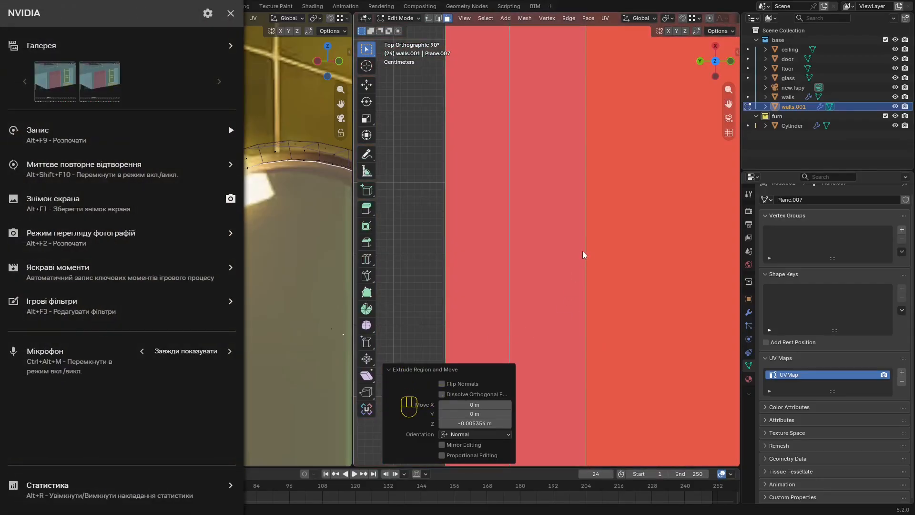
key(alt+z)
shift+middle_drag(599, 254, 569, 275)
scroll(569, 274, up, 2)
key(shift+z)
key(g)
key(x)
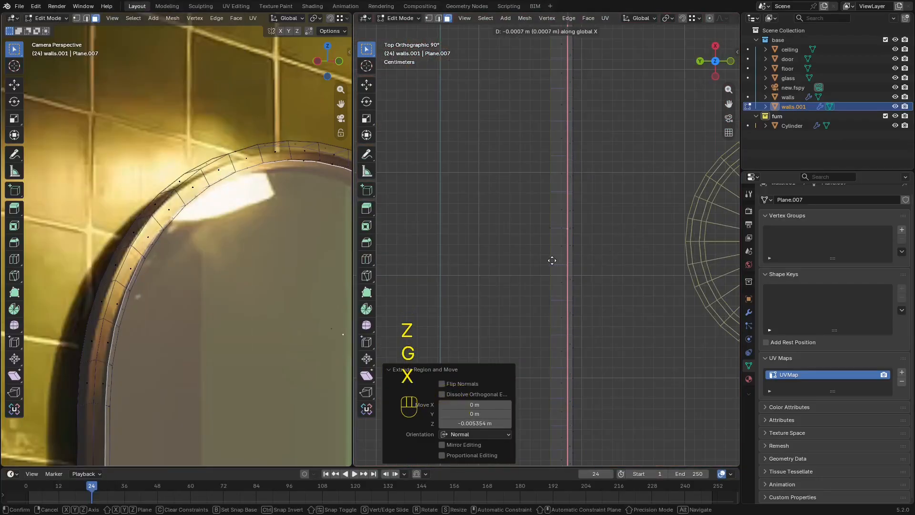
key(y)
click(576, 273)
key(z)
Apply Shade Auto Smooth to the mirror with a 30° angle and check the shading without overlays.
key(Tab)
mouse_move(648, 215)
middle_down()
mouse_move(573, 181)
mouse_move(594, 148)
mouse_move(586, 251)
middle_up()
key(shift+alt+z)
key(shift+alt+z)
scroll(539, 227, up, 5)
right_click(569, 224)
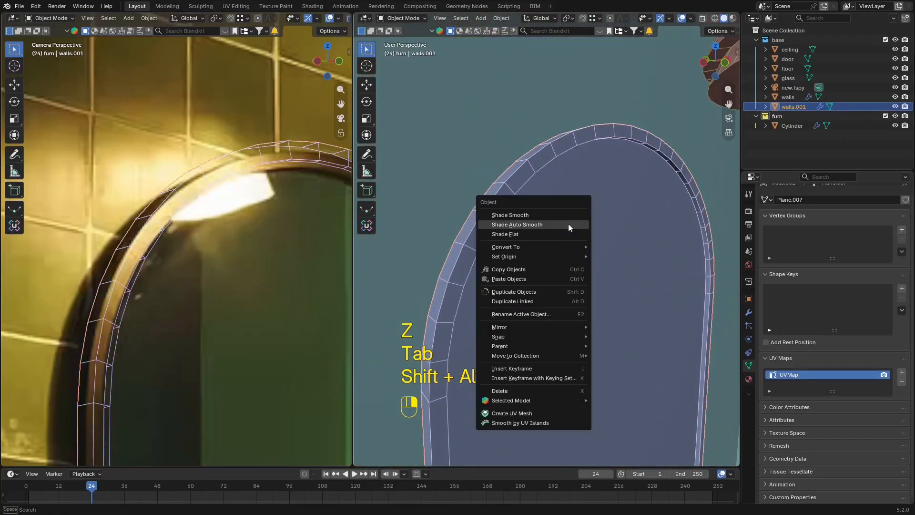
click(545, 223)
key(shift+alt+z)
key(shift+alt+z)
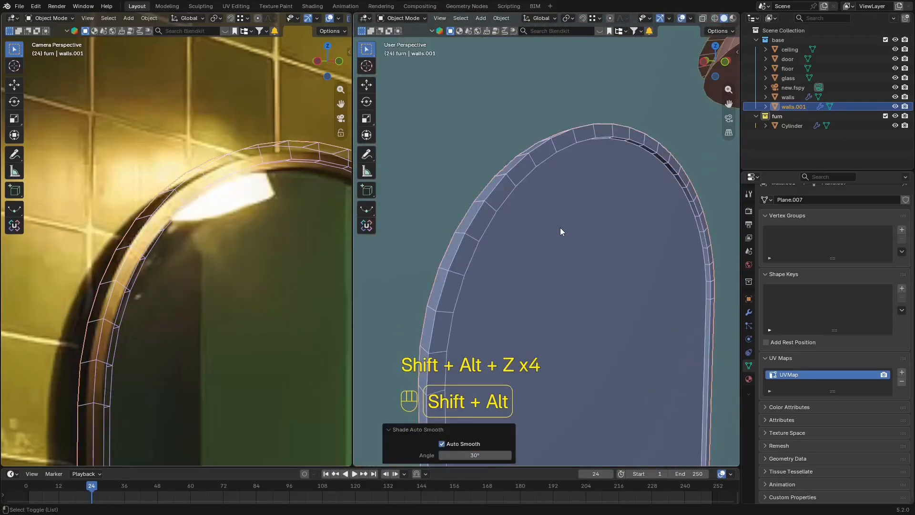
key(shift+alt+z)
key(shift+alt+z)
Isolate the mirror and delete the ring of faces on the frame's front and the mirror's back face.
middle_drag(586, 228, 474, 222)
key(Tab)
key(3)
key(KP_Divide)
alt+click(561, 210)
key(x)
key(x)
click(602, 229)
Try loop cuts slid along the frame's outer strip with a factor of 0.976, and undo back to before the back face's deletion.
shift+middle_drag(474, 221, 522, 129)
scroll(569, 363, down, 1)
ctrl+middle_drag(569, 364, 565, 137)
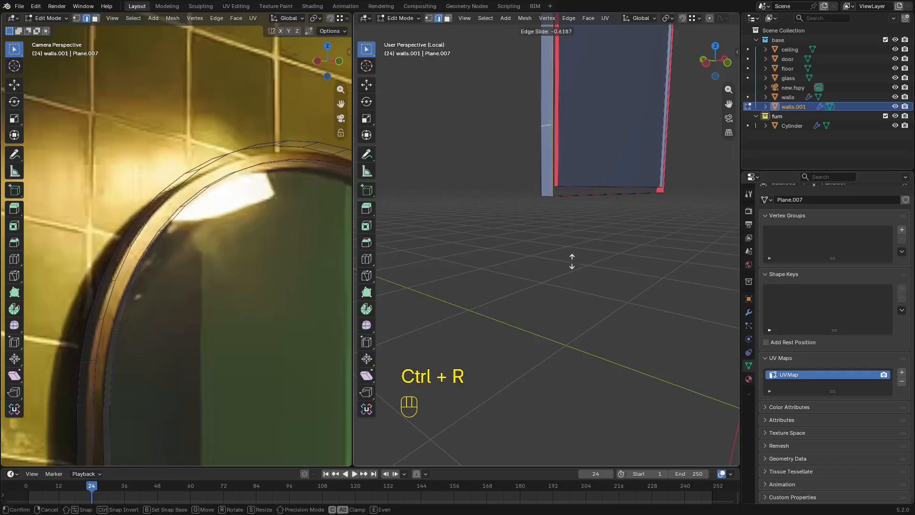
click(578, 345)
middle_drag(578, 344, 466, 164)
scroll(619, 191, down, 2)
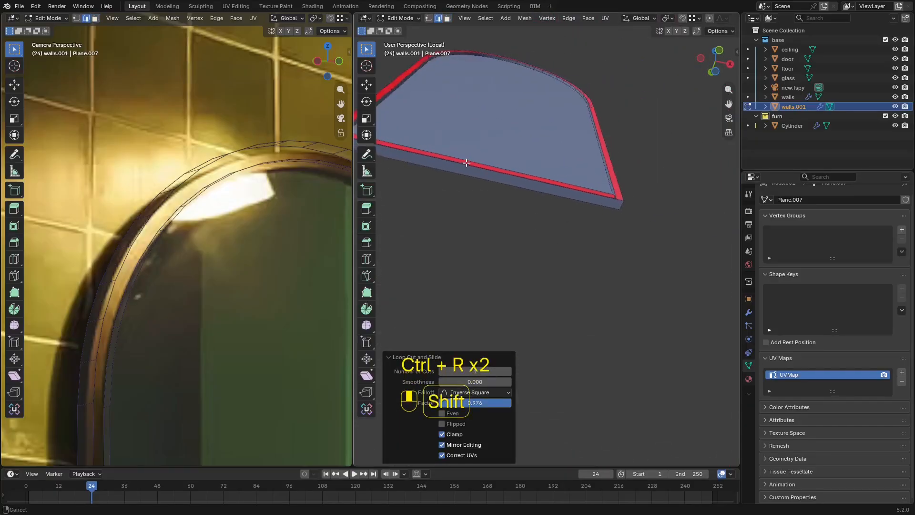
middle_drag(563, 195, 587, 214)
key(ctrl+z)
scroll(586, 214, up, 3)
scroll(561, 173, down, 2)
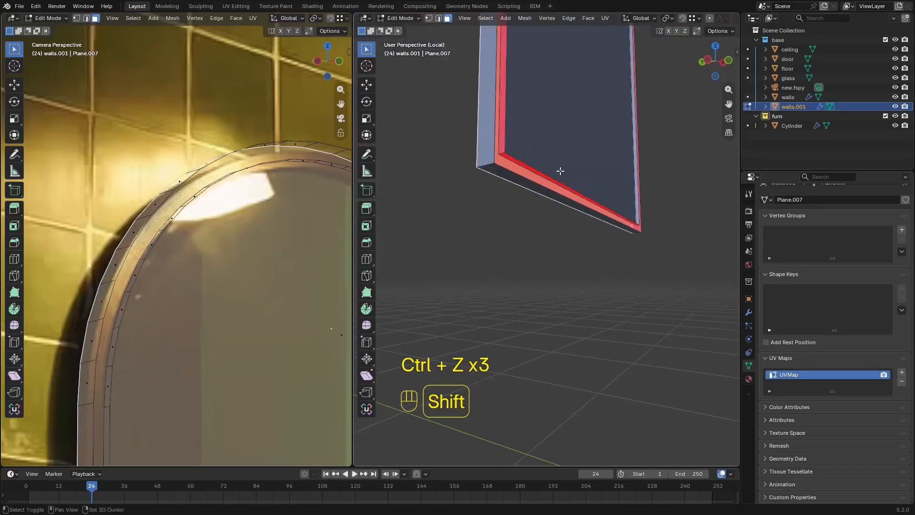
Delete the mirror's back face again so only the frame's side strips and the mirror face remain.
shift+middle_drag(560, 170, 565, 201)
middle_drag(565, 201, 543, 188)
key(3)
key(x)
click(623, 164)
Add centred loop cuts across the frame's side and bottom strips and bevel them to a width of 0.259 m.
key(ctrl+r)
click(547, 188)
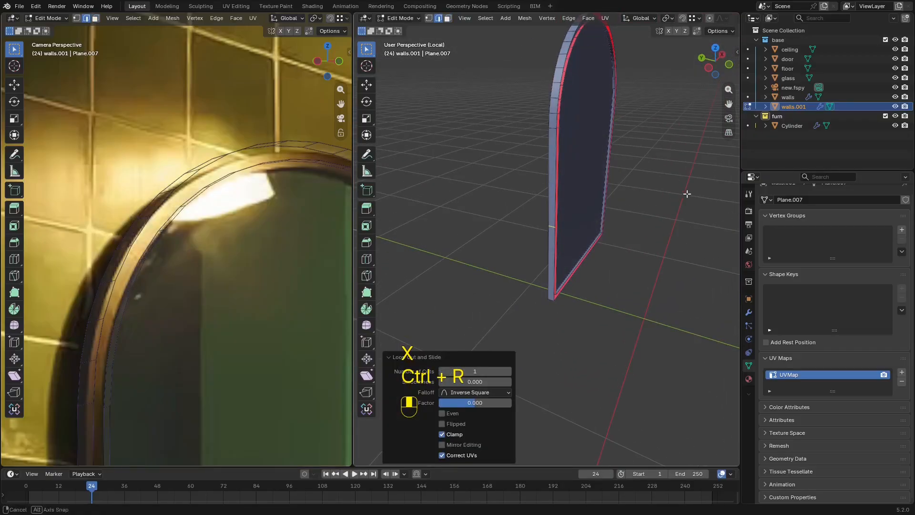
middle_drag(687, 195, 613, 130)
right_click(540, 174)
scroll(548, 204, up, 4)
key(ctrl+r)
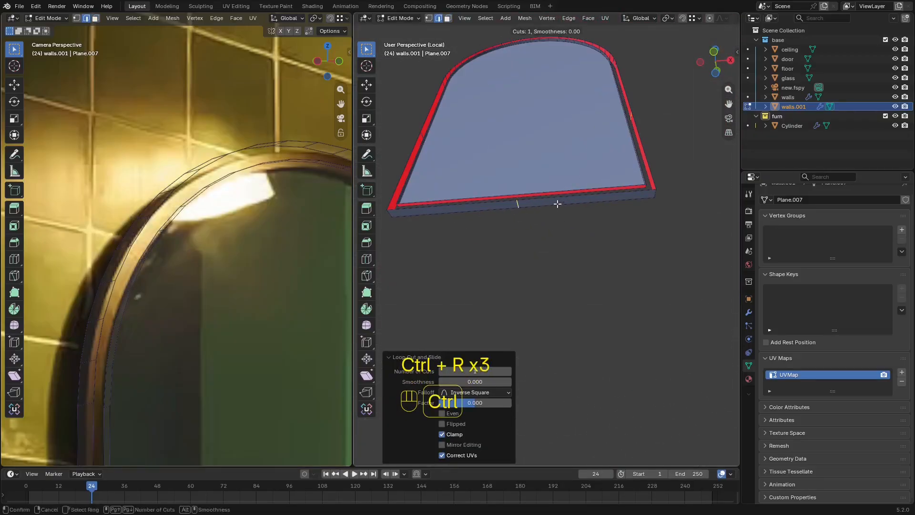
middle_drag(555, 204, 628, 190)
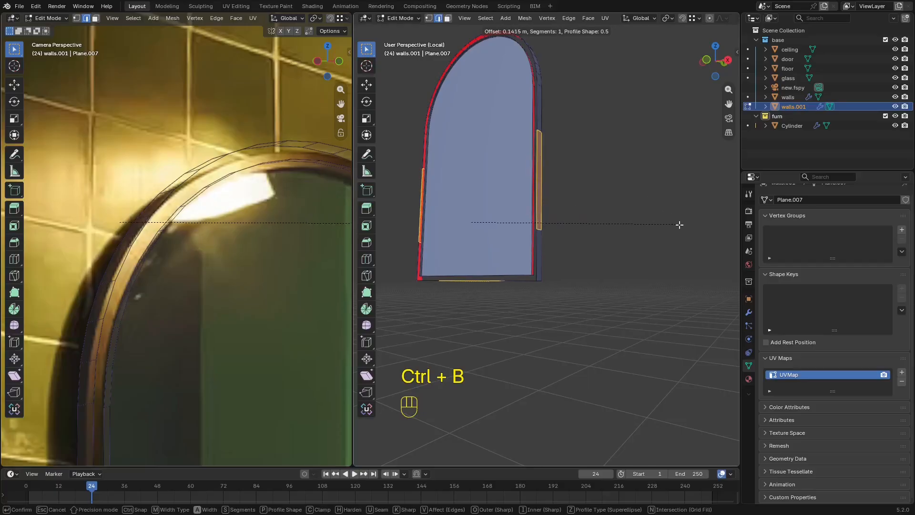
click(697, 232)
middle_drag(606, 224, 618, 238)
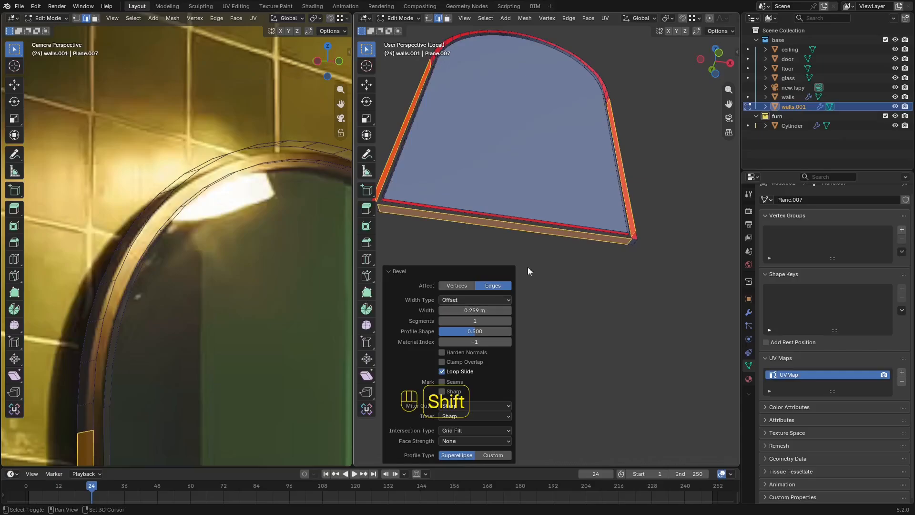
Separate the mirror face and its linked inner rim from the frame into a separate object.
middle_drag(528, 271, 706, 267)
key(Tab)
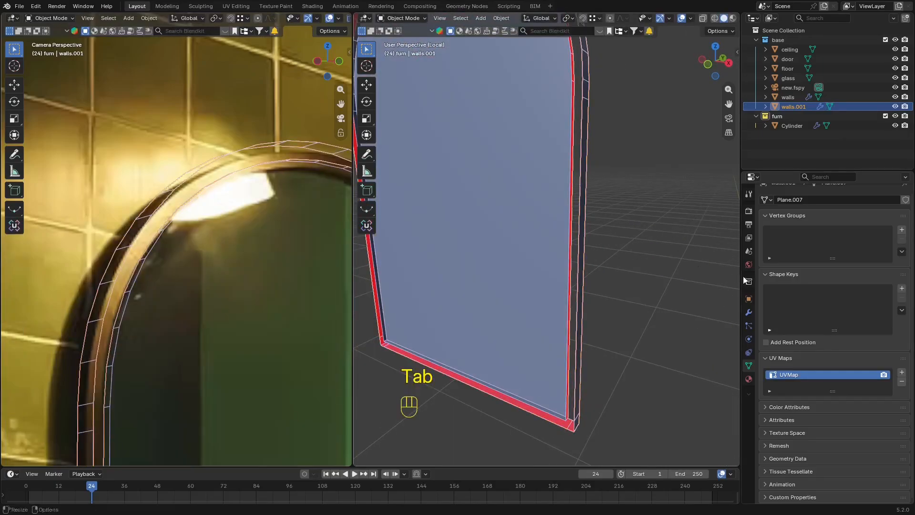
click(749, 313)
shift+middle_drag(481, 208, 548, 362)
key(Tab)
key(3)
click(547, 224)
key(l)
key(p)
click(549, 222)
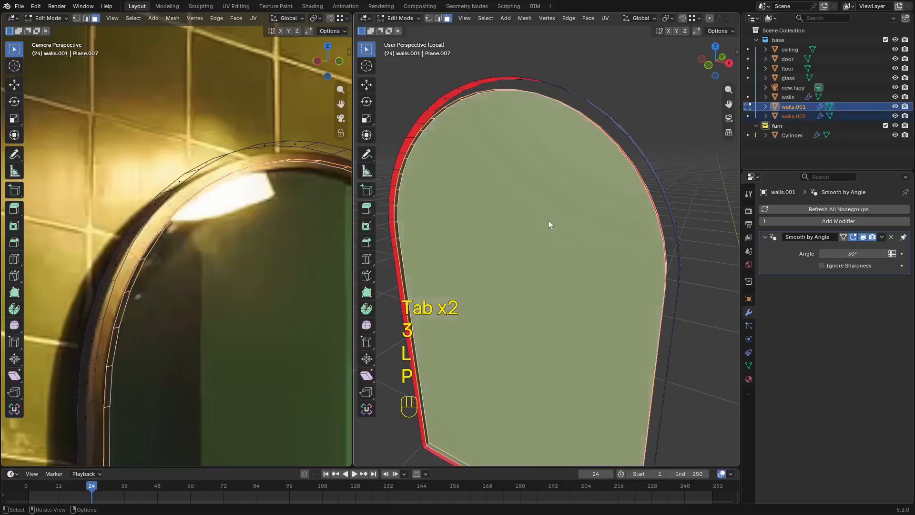
Keep only the flat face of the separated mirror by inverting the selection and deleting the inner rim faces.
key(Tab)
click(575, 201)
key(Tab)
middle_drag(575, 201, 550, 225)
key(3)
key(x)
click(462, 224)
key(ctrl+z)
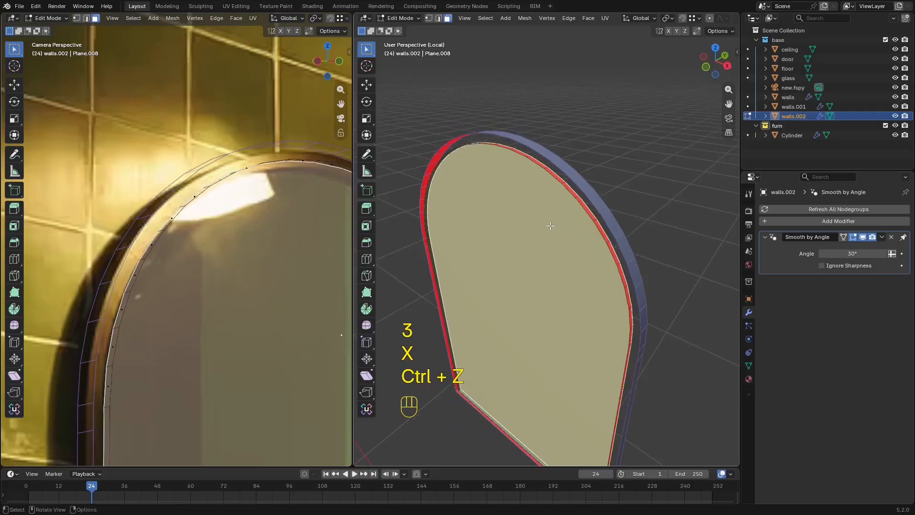
key(ctrl+i)
key(x)
click(605, 171)
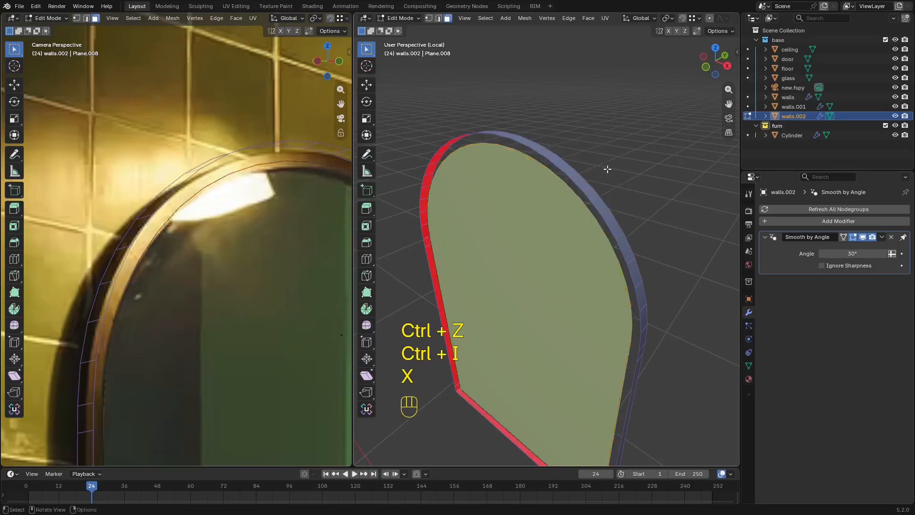
Add a Subdivision Surface modifier to the mirror's outer frame strip and inspect the smoothed arch.
key(Tab)
middle_drag(596, 173, 612, 189)
click(604, 193)
scroll(602, 196, up, 2)
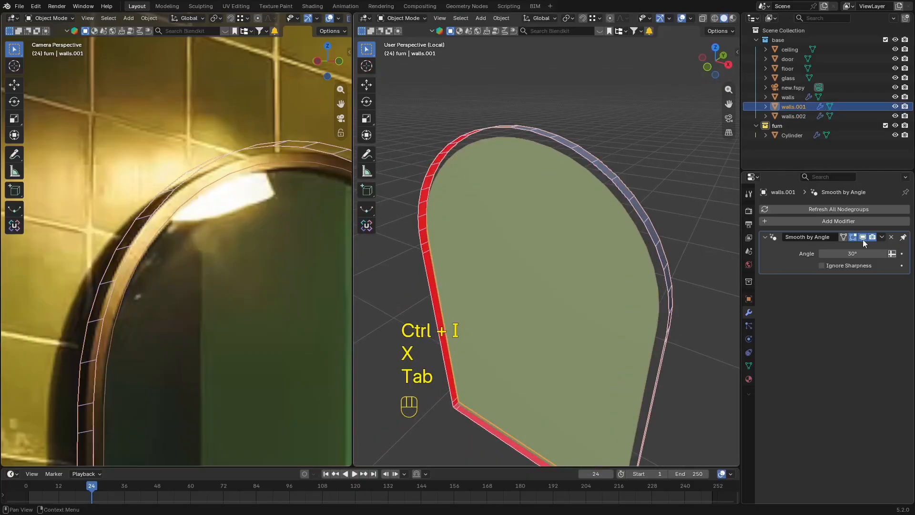
click(856, 222)
click(855, 221)
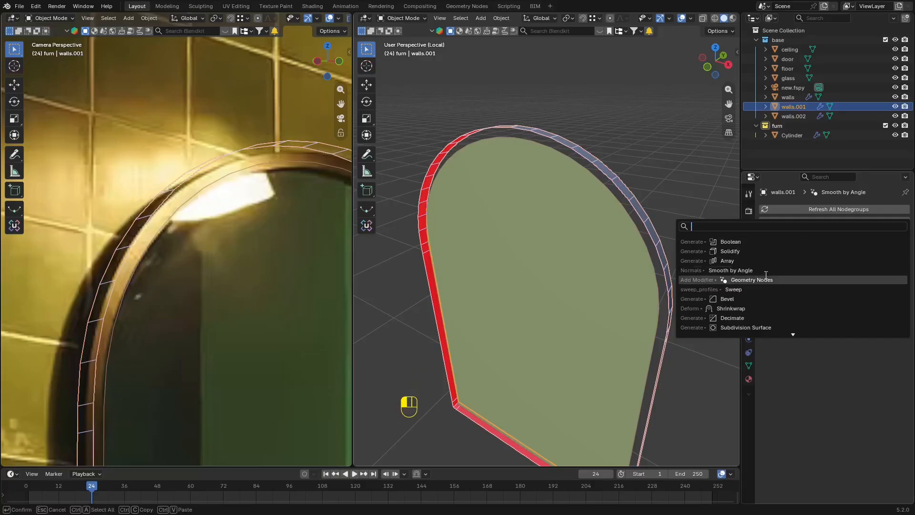
key(super+space)
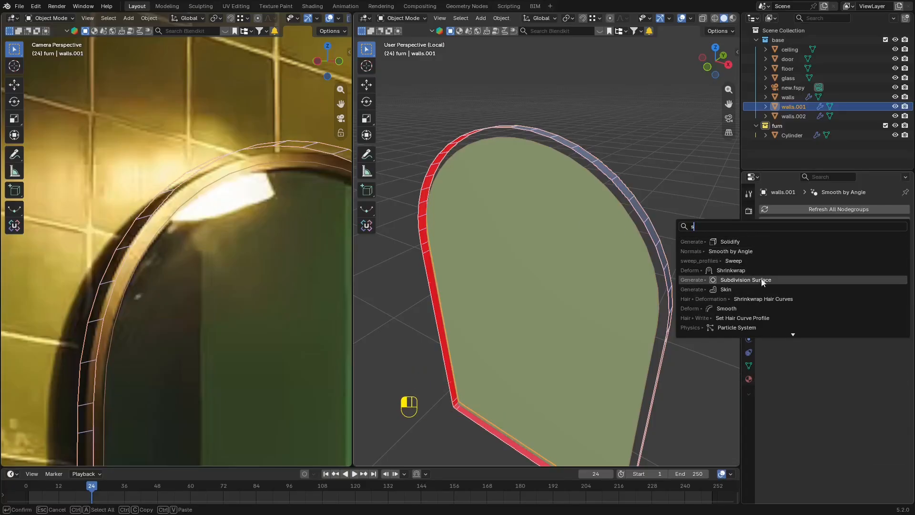
click(762, 282)
scroll(643, 244, down, 3)
key(shift+alt+z)
middle_drag(644, 244, 561, 173)
key(shift+alt+z)
Try to extrude all of the frame strip's faces along their normals from the front view, and undo it.
key(Tab)
key(a)
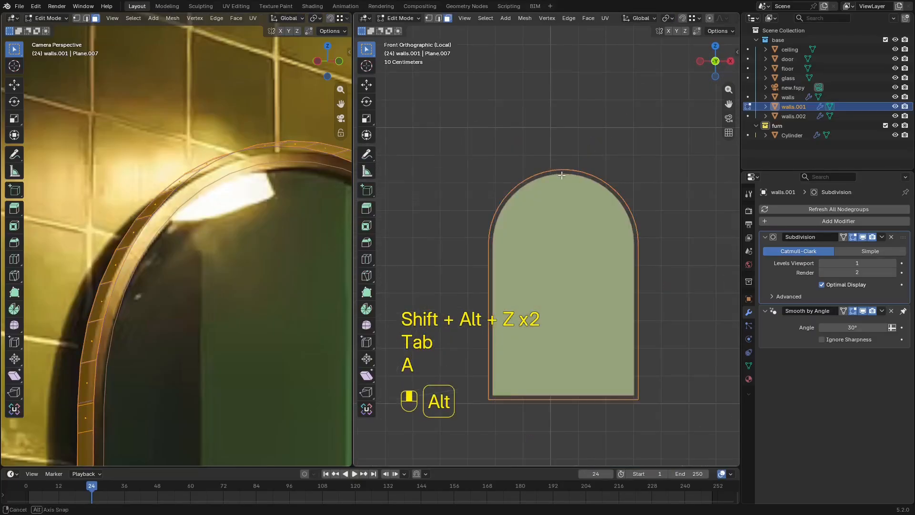
scroll(605, 183, up, 4)
shift+middle_drag(562, 276, 530, 148)
key(alt+e)
click(607, 278)
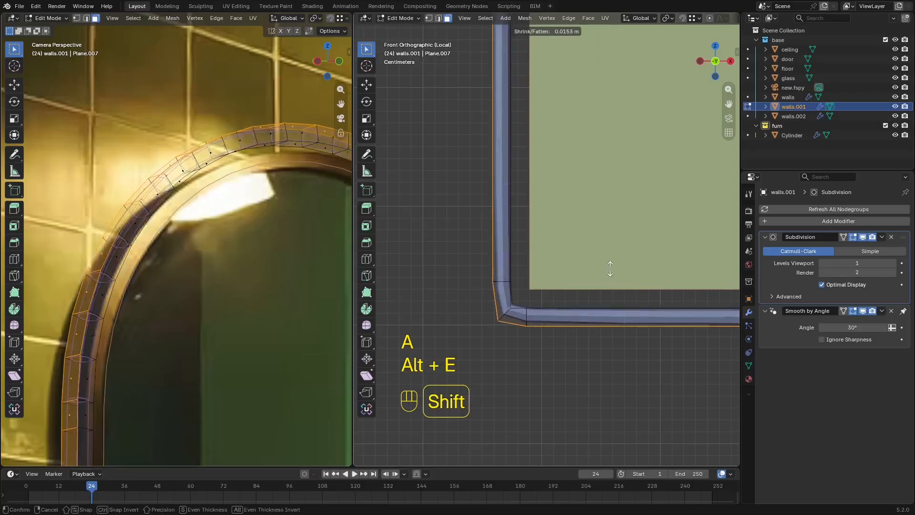
right_click(619, 286)
key(ctrl+z)
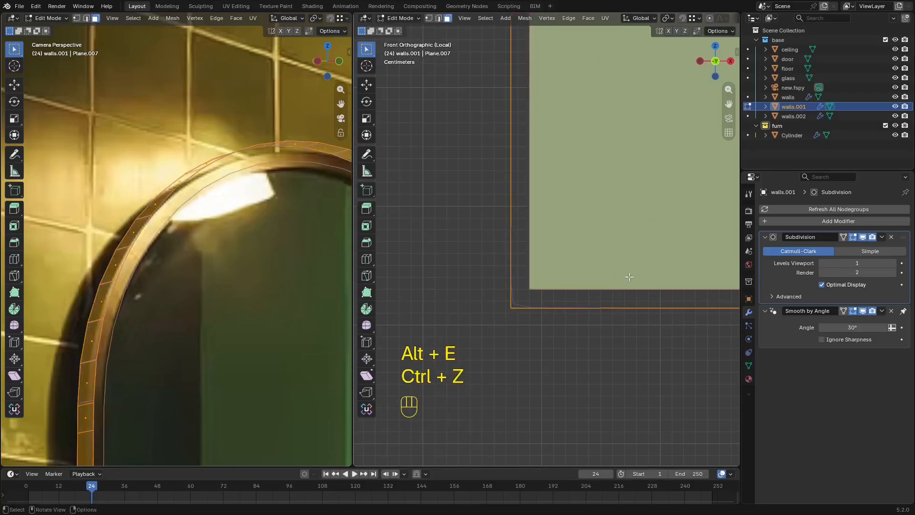
Try a Solidify modifier with 0.01 m thickness on the frame, inspect its corners and remove the modifier.
key(Tab)
click(873, 227)
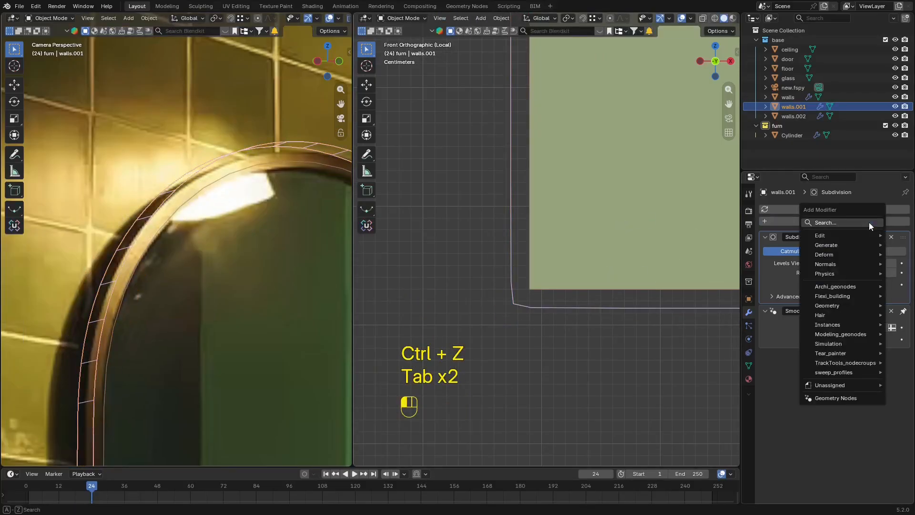
text(bl)
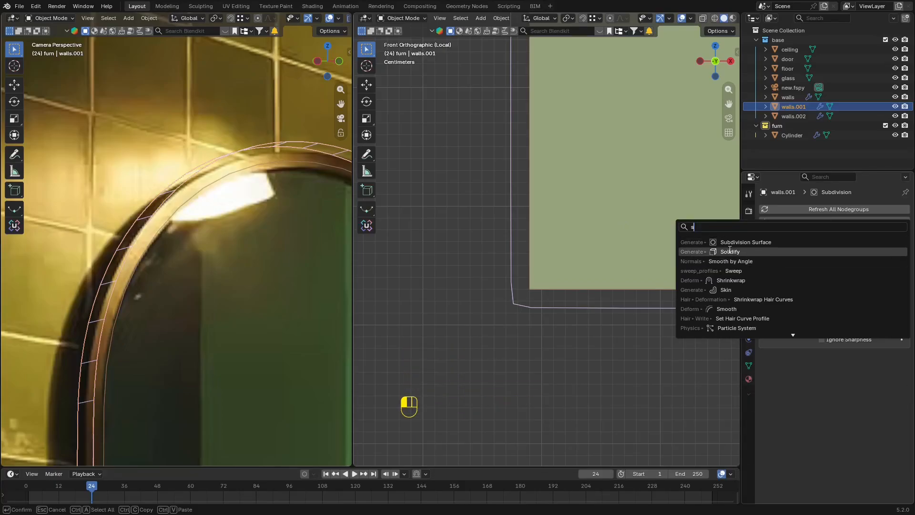
click(729, 251)
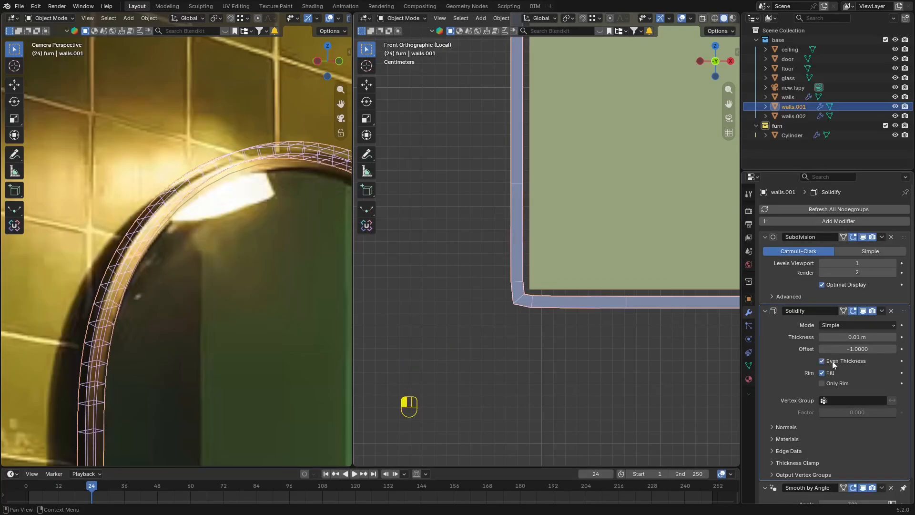
shift+middle_drag(536, 299, 598, 276)
scroll(546, 265, up, 4)
scroll(546, 264, down, 7)
scroll(547, 264, up, 5)
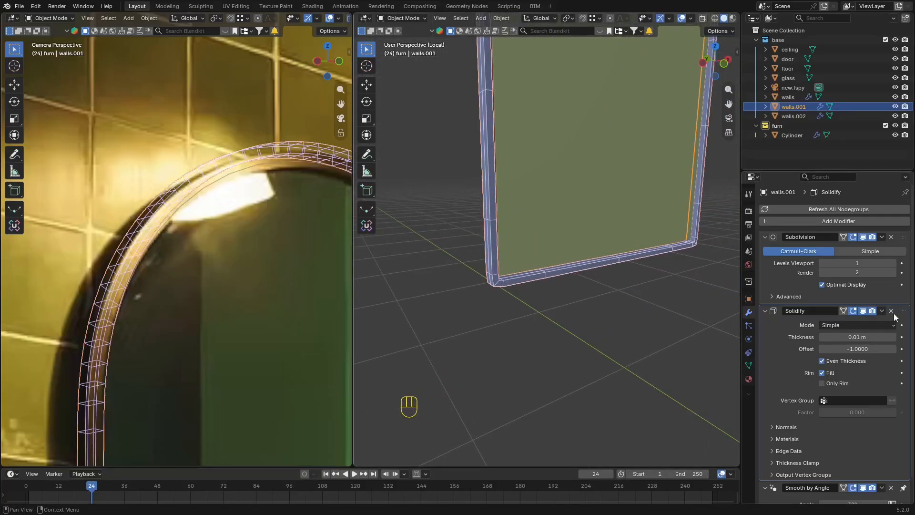
click(892, 311)
Reopen the frame's mesh for editing and turn off the Subdivision modifier's viewport display.
scroll(607, 301, up, 3)
key(Tab)
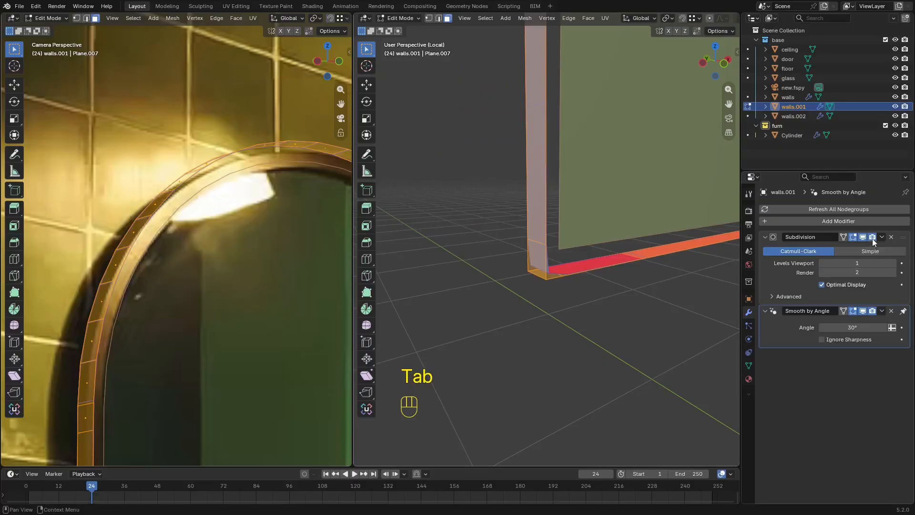
scroll(543, 269, up, 2)
middle_drag(543, 271, 511, 272)
Extrude all frame faces along their normals by -0.0171 m with even offset, checking the fit against the mirror's edge.
key(alt+e)
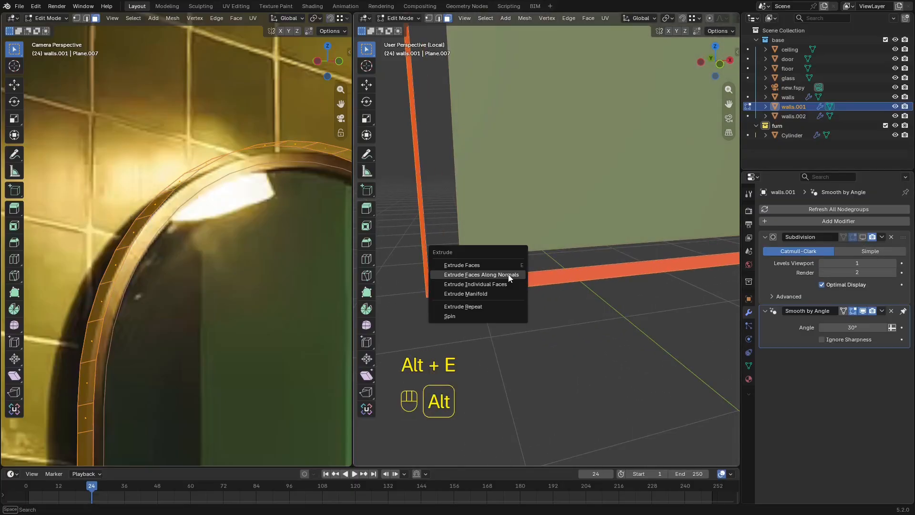
scroll(562, 219, down, 4)
alt+middle_drag(562, 219, 568, 205)
shift+middle_drag(568, 205, 611, 201)
scroll(592, 201, up, 4)
key(alt+e)
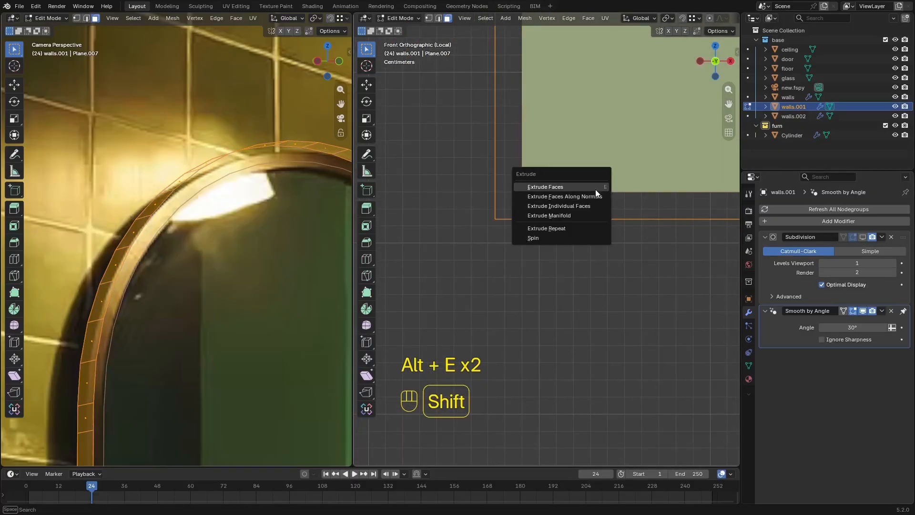
click(594, 195)
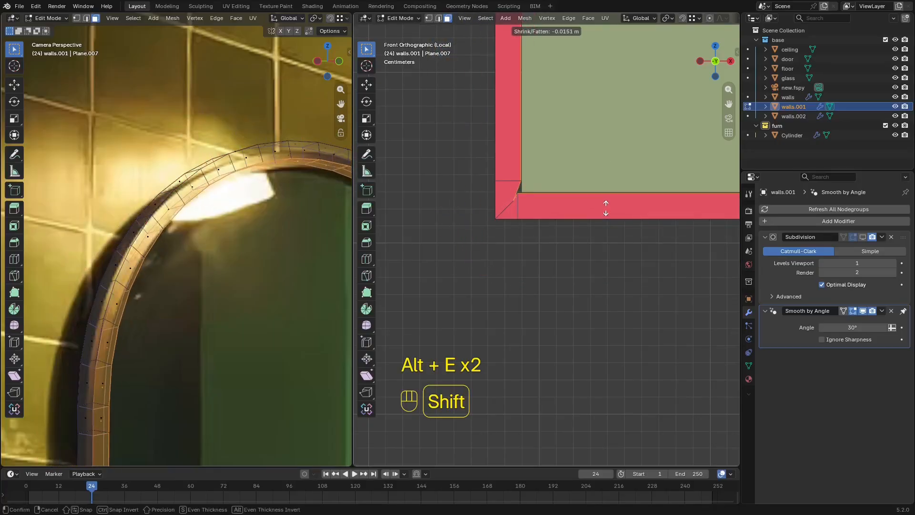
click(606, 208)
shift+drag(474, 424, 481, 423)
shift+middle_drag(523, 272, 528, 292)
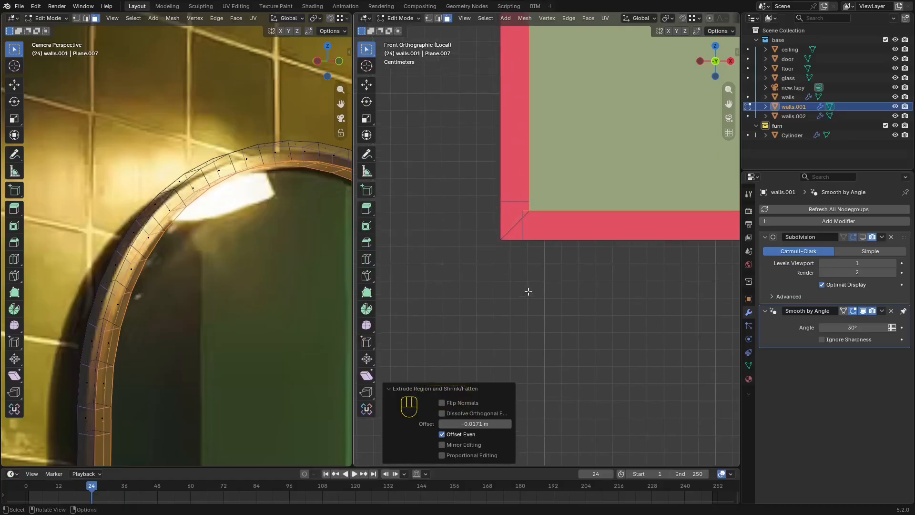
Move the inner vertices at the frame's lower-left corner about 0.0066 m along X to align that corner.
key(z)
scroll(546, 238, up, 7)
key(1)
drag(506, 119, 434, 160)
shift+middle_drag(481, 167, 525, 223)
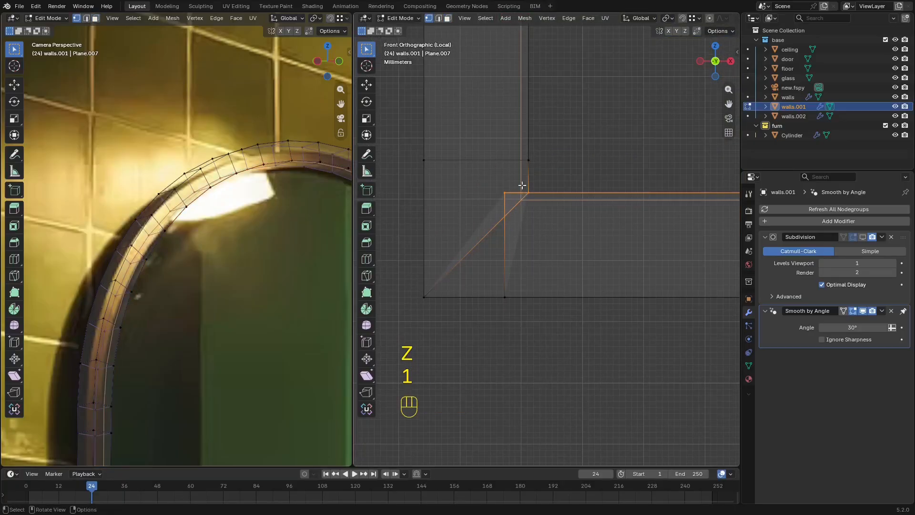
key(g)
click(526, 221)
Move the misaligned inner vertex at the frame's lower-right corner along X to line up with that corner.
scroll(527, 225, down, 8)
shift+middle_drag(706, 249, 524, 162)
scroll(524, 162, up, 4)
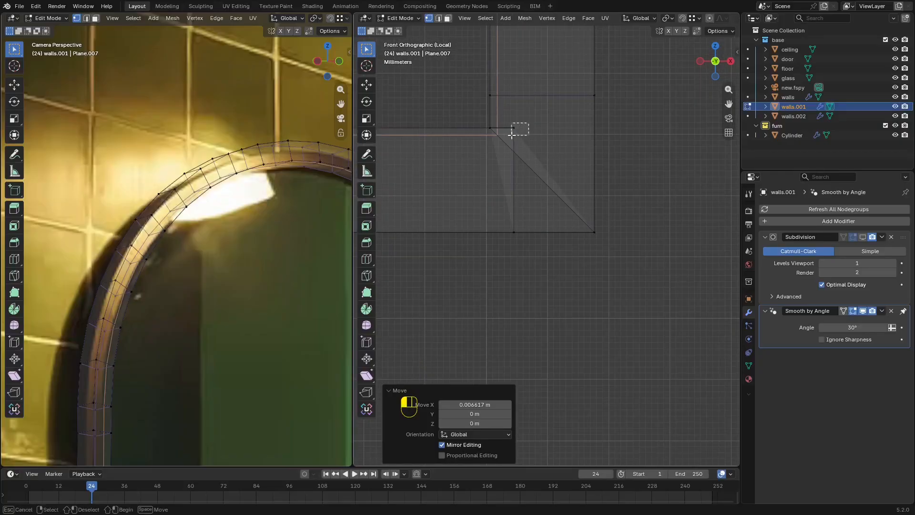
drag(511, 136, 508, 137)
key(g)
key(x)
click(473, 148)
Select all faces of the frame and flip their normals.
key(z)
scroll(568, 188, down, 10)
middle_drag(562, 214, 589, 232)
key(3)
key(a)
key(alt+n)
click(585, 234)
scroll(585, 233, down, 7)
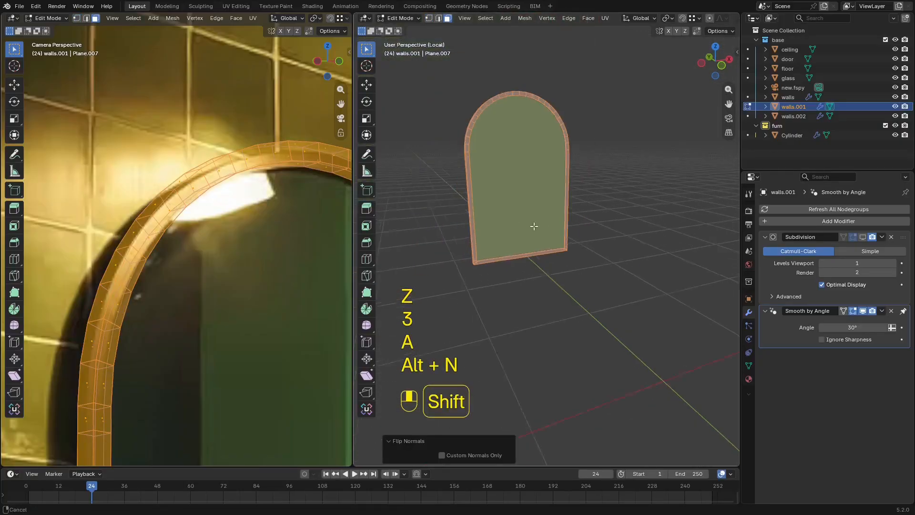
Turn the viewport display of the frame's Subdivision modifier back on.
scroll(597, 253, up, 7)
shift+middle_drag(533, 224, 528, 330)
scroll(528, 330, down, 4)
key(Tab)
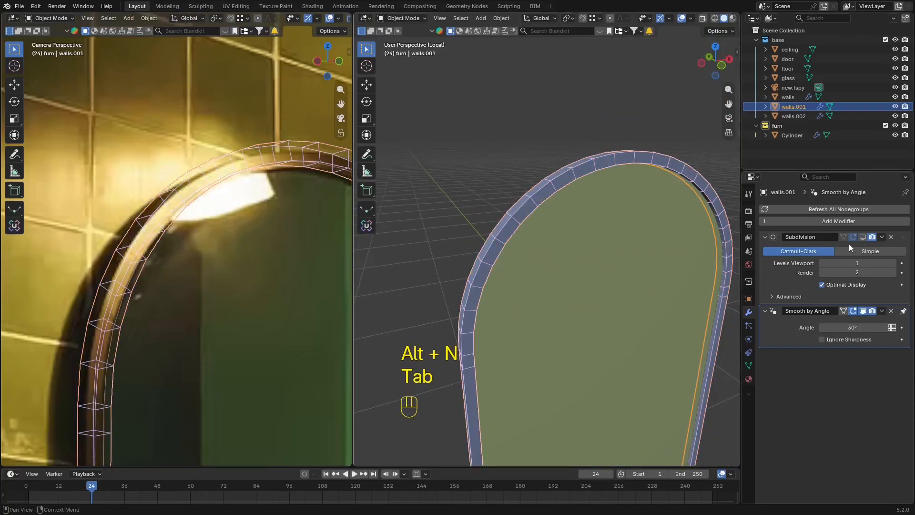
click(863, 237)
Select the frame's lengthwise corner edge loops and give them a narrow one-segment bevel to sharpen the subdivided profile.
key(Tab)
middle_drag(484, 249, 544, 124)
scroll(532, 245, up, 2)
key(2)
alt+click(552, 235)
scroll(562, 243, down, 2)
middle_drag(553, 310, 565, 273)
scroll(565, 272, up, 5)
alt+shift+click(563, 202)
scroll(563, 202, down, 6)
middle_drag(590, 210, 634, 211)
shift+middle_drag(634, 210, 610, 214)
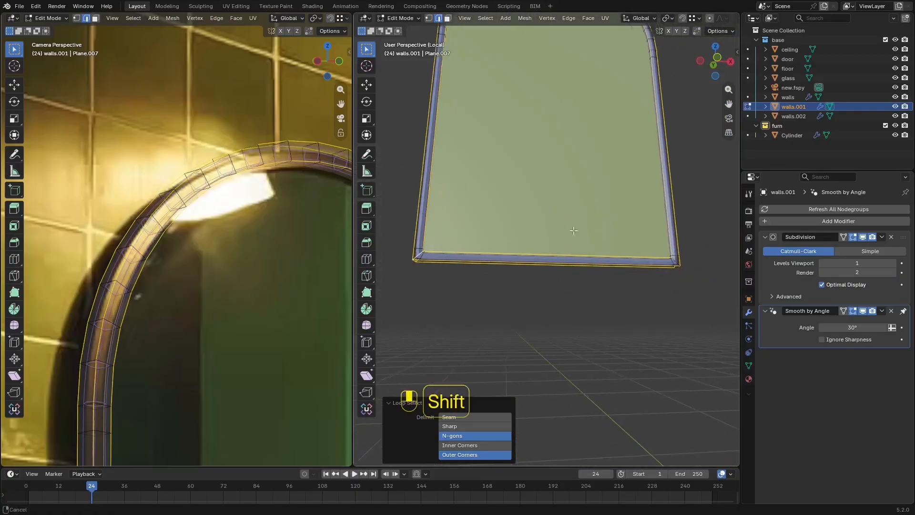
scroll(610, 214, up, 3)
shift+middle_drag(615, 274, 406, 215)
scroll(523, 259, down, 4)
middle_drag(523, 259, 605, 158)
scroll(550, 192, down, 3)
scroll(605, 158, up, 3)
scroll(605, 158, up, 3)
scroll(623, 187, down, 2)
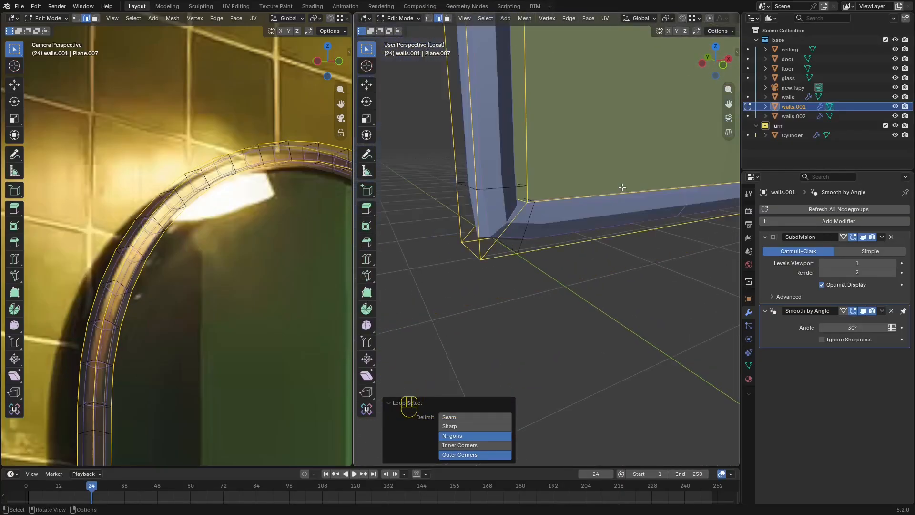
key(shift)
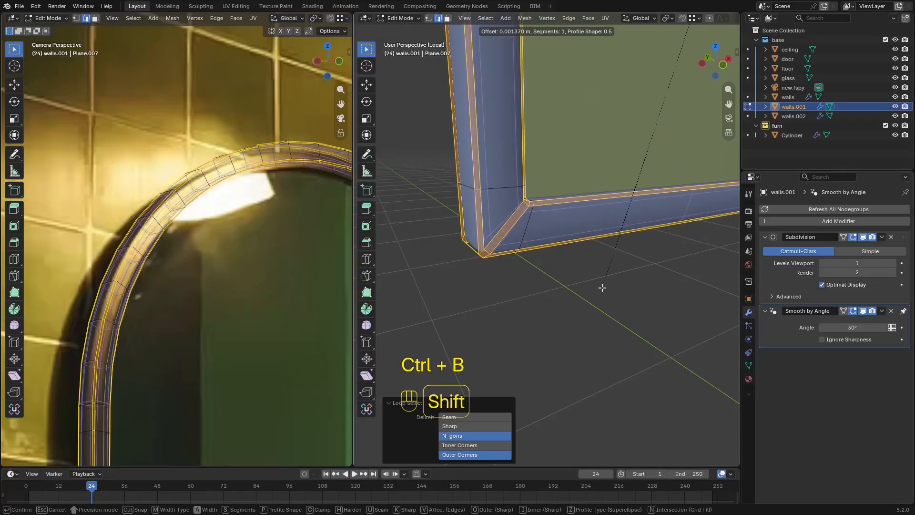
click(617, 265)
Leave mesh editing and apply Shade Smooth to the mirror frame.
key(shift+alt+z)
scroll(609, 239, down, 8)
shift+middle_drag(584, 139, 596, 363)
scroll(588, 257, up, 5)
key(shift+alt+z)
key(Tab)
right_click(611, 224)
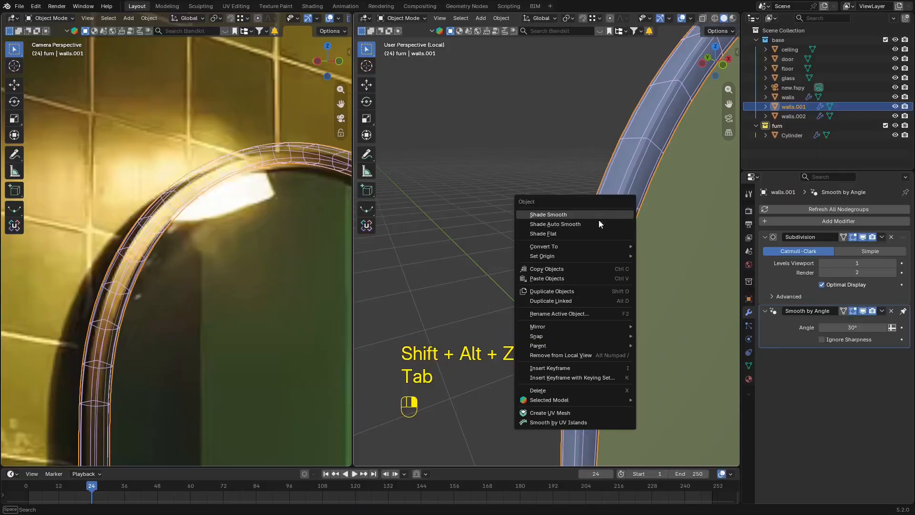
click(596, 216)
Examine the smooth-shaded frame from the camera view, with and without overlays.
key(shift+alt+z)
shift+middle_drag(643, 208, 618, 213)
key(KP_0)
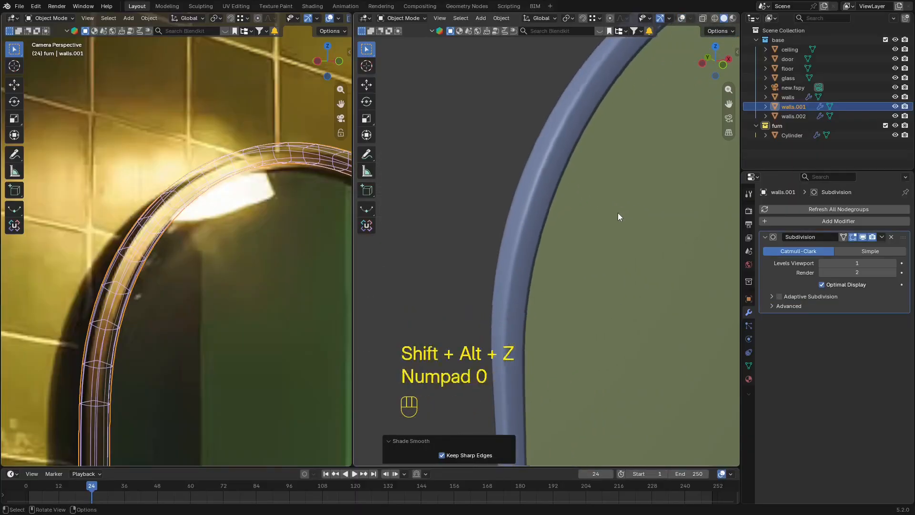
key(shift+alt+z)
key(z)
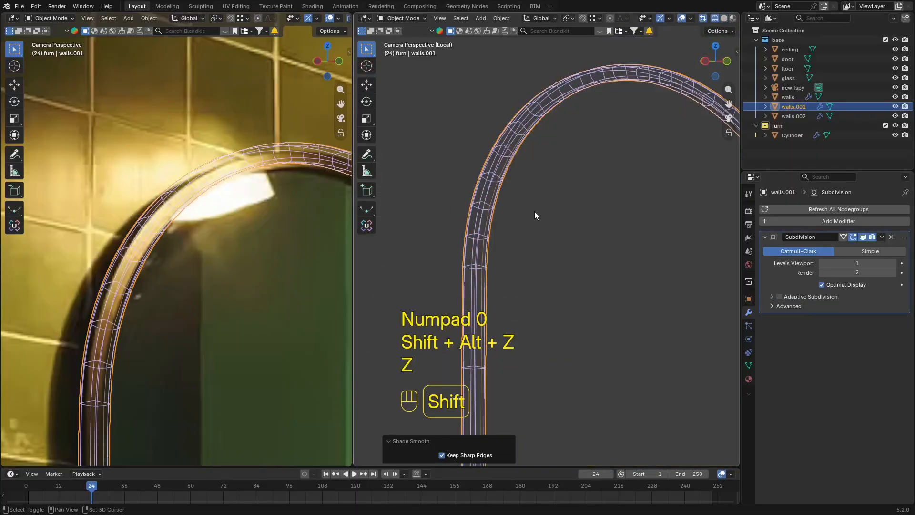
key(shift+alt+z)
key(z)
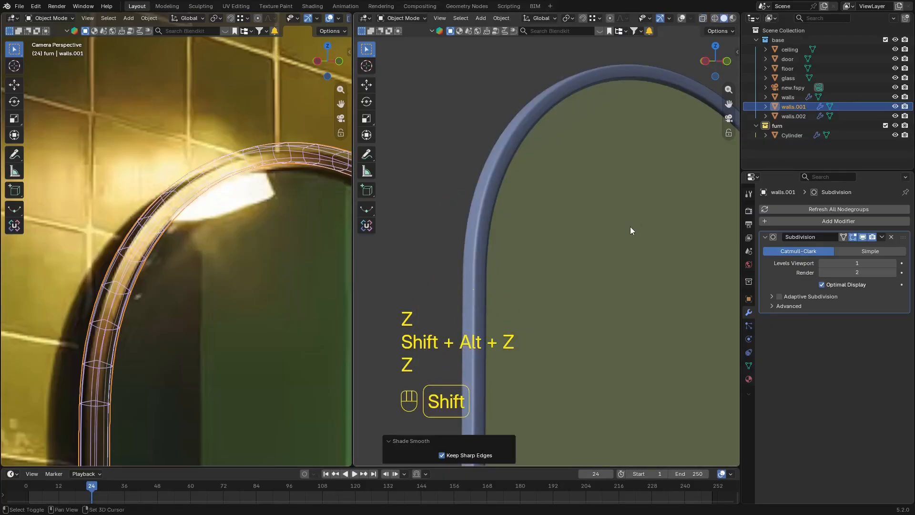
shift+middle_drag(618, 224, 628, 241)
key(shift+alt+z)
Add a centred loop cut around the frame's outer side and bevel it to 0.00867 m with one segment.
scroll(592, 242, up, 3)
shift+middle_drag(577, 195, 581, 258)
scroll(595, 261, up, 4)
key(Tab)
scroll(596, 262, up, 2)
click(507, 262)
right_click(507, 263)
key(ctrl+b)
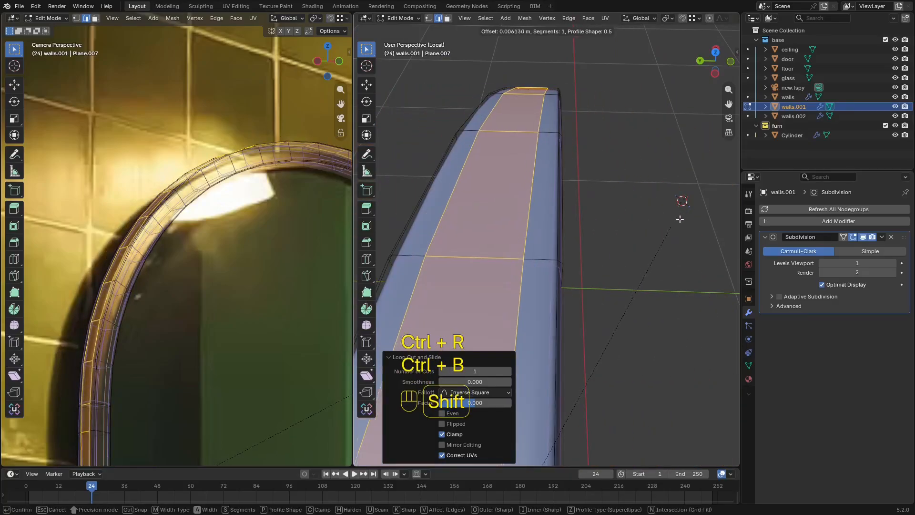
click(699, 206)
scroll(699, 205, down, 4)
middle_drag(699, 205, 605, 180)
scroll(605, 179, up, 3)
key(shift+alt+z)
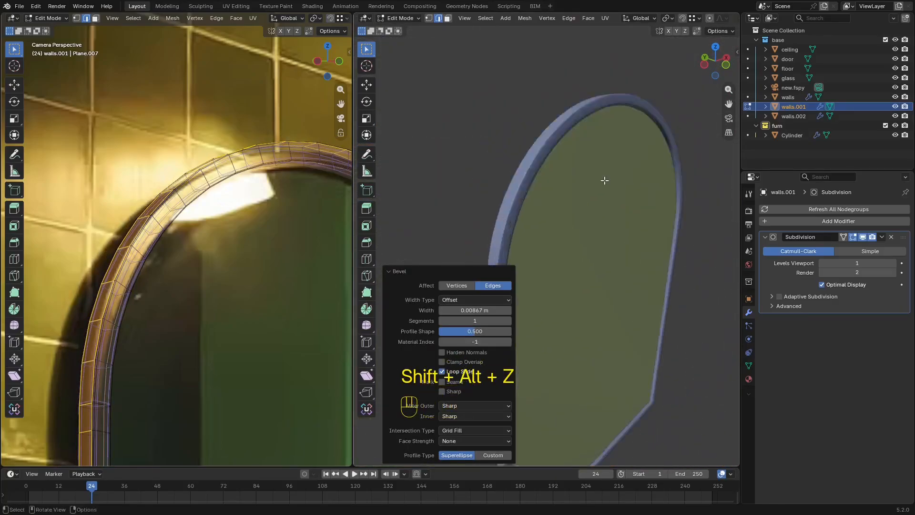
ctrl+middle_drag(567, 154, 574, 138)
key(shift+alt+z)
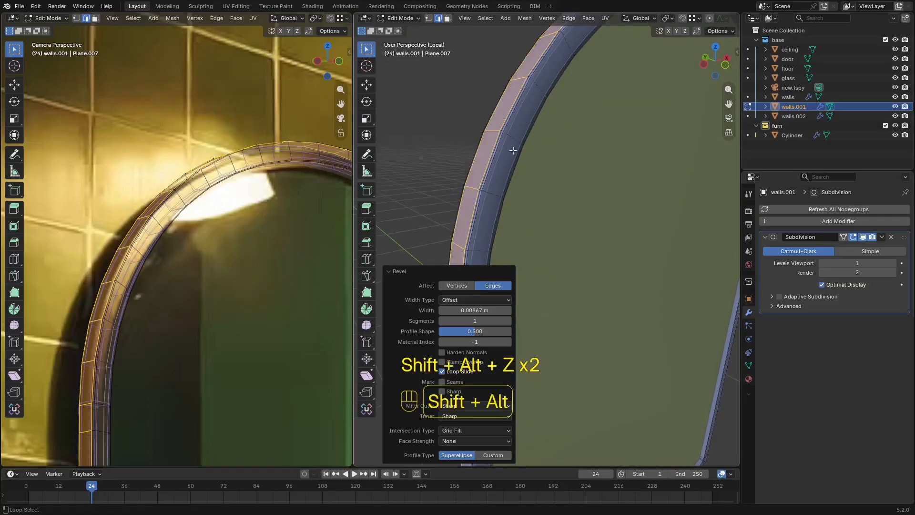
Finish editing the frame, exit the isolated view to show the whole room, and save the file.
scroll(419, 284, down, 3)
key(Tab)
key(KP_0)
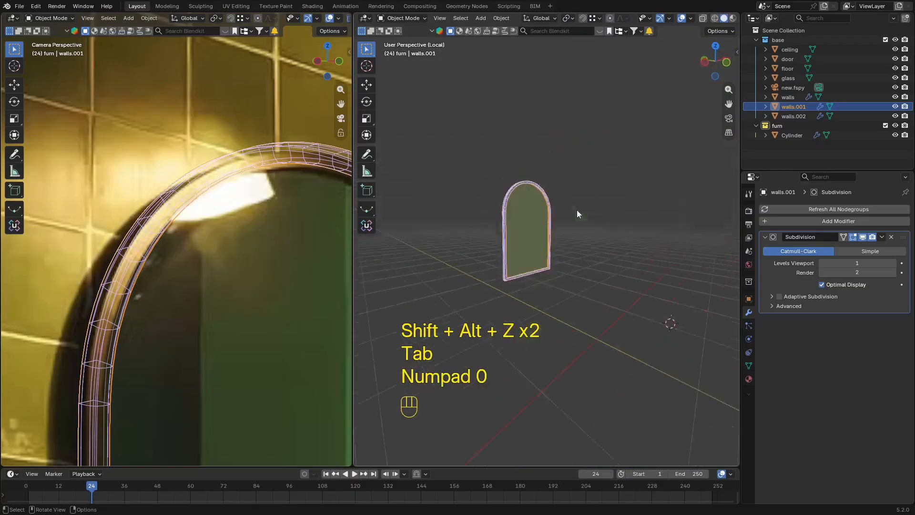
shift+click(567, 206)
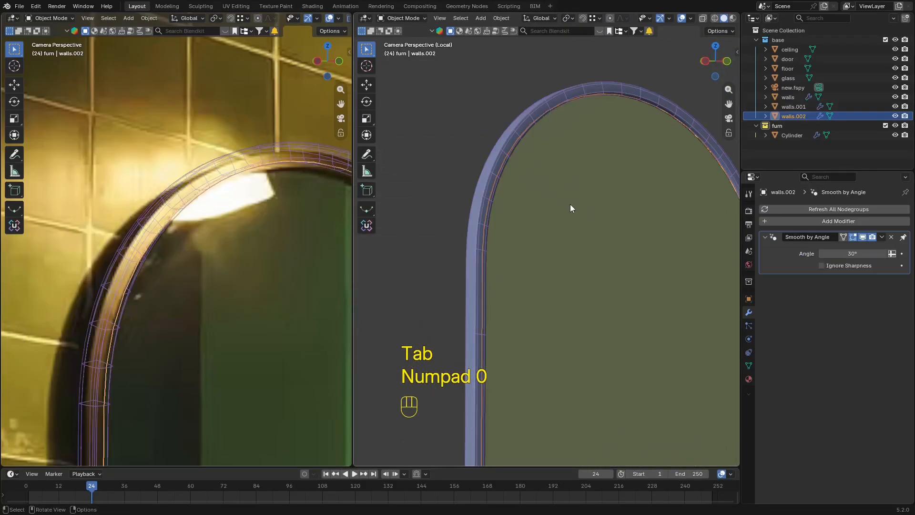
key(KP_Divide)
key(ctrl+s)
key(KP_0)
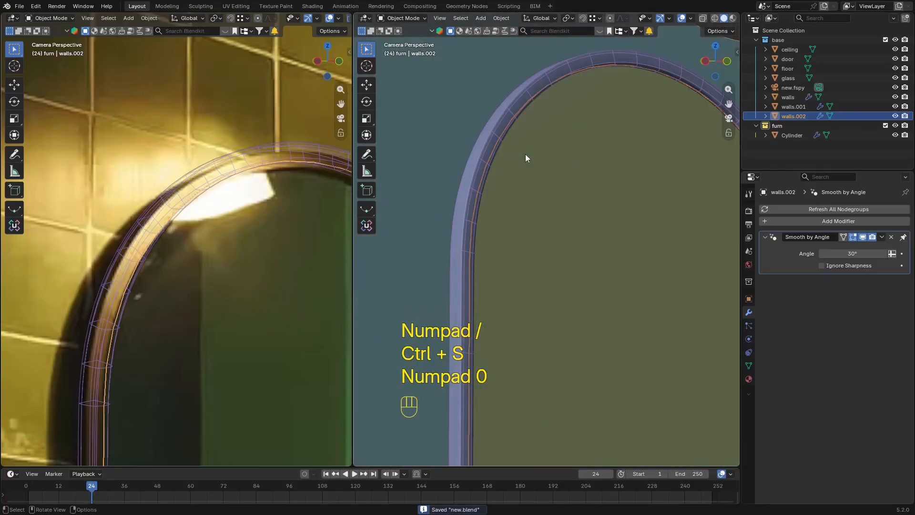
scroll(531, 156, down, 8)
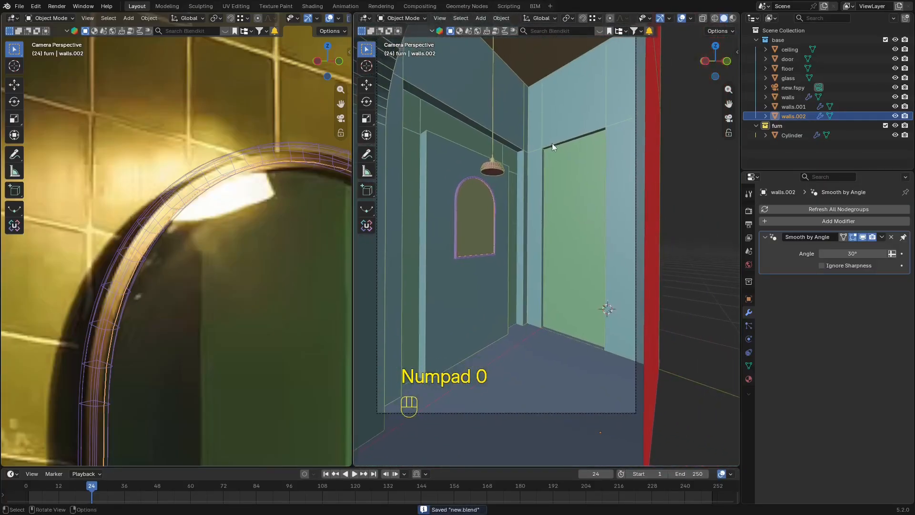
Examine the baseboard beside the door in the camera's reference image, framing it closely in both viewports.
key(shift+z)
shift+middle_drag(561, 175, 575, 177)
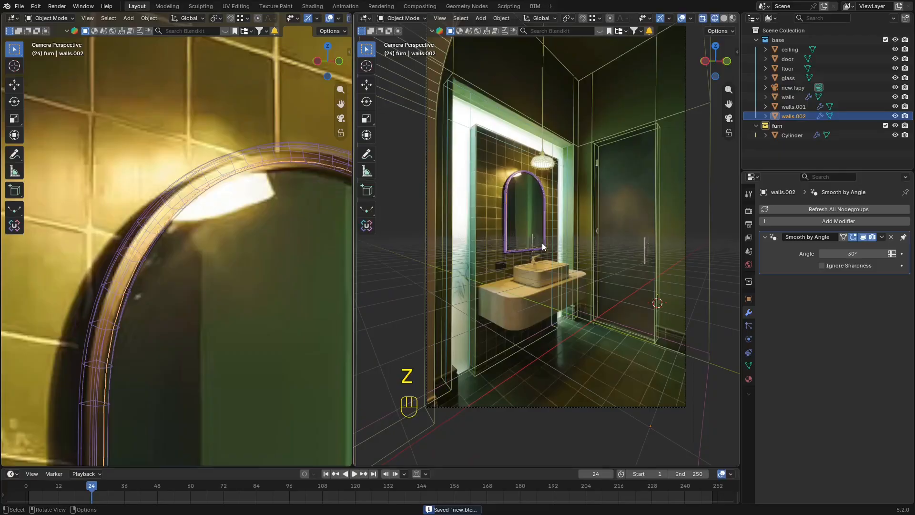
shift+middle_drag(634, 367, 628, 351)
shift+middle_drag(596, 188, 541, 201)
mouse_move(593, 322)
shift+middle_down()
mouse_move(577, 255)
mouse_move(591, 249)
shift+middle_up()
key(shift+z)
scroll(662, 257, up, 3)
key(z)
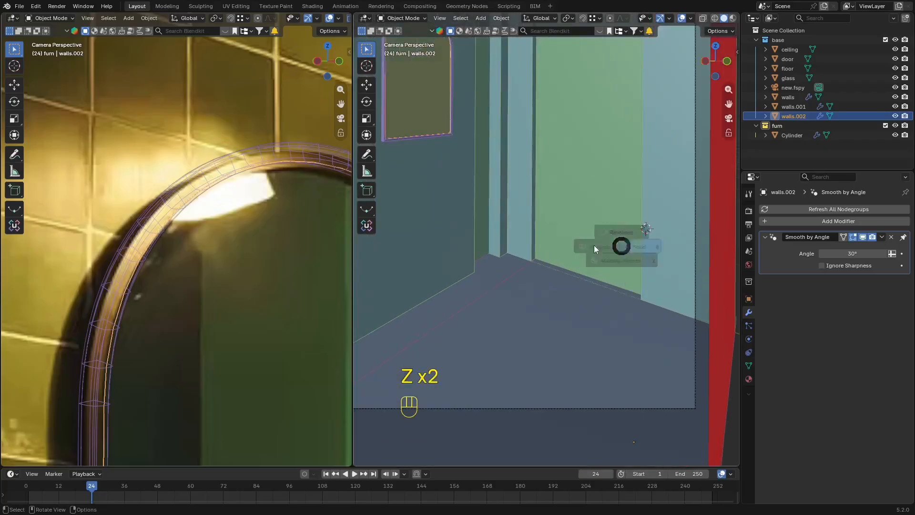
click(595, 246)
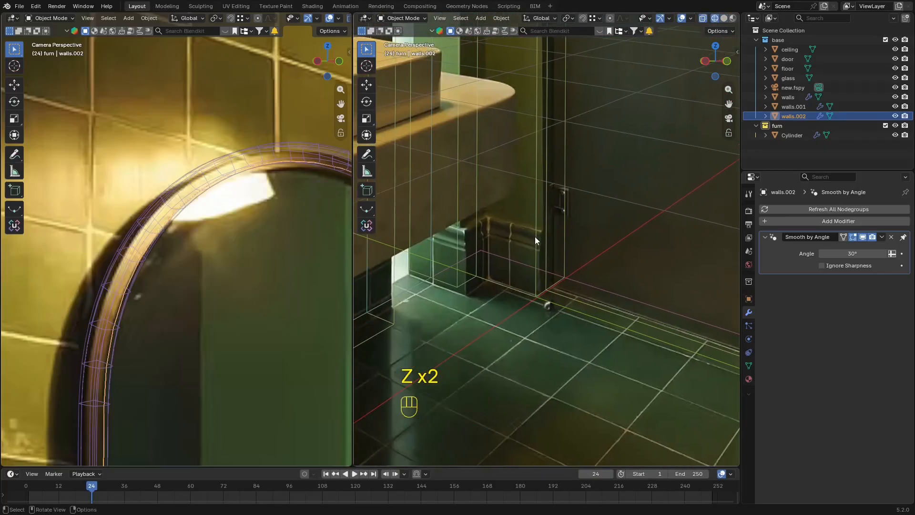
scroll(542, 224, up, 3)
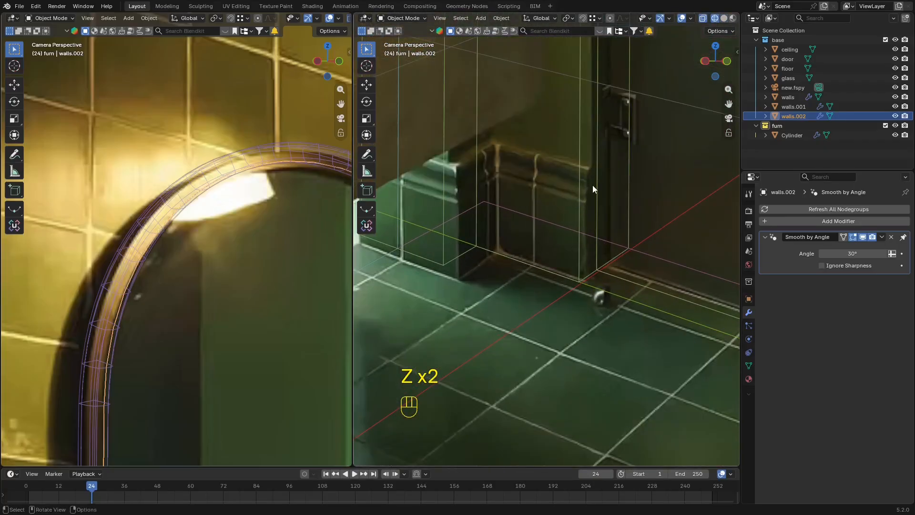
shift+middle_drag(593, 189, 555, 226)
scroll(185, 169, down, 4)
shift+middle_drag(233, 302, 103, 38)
shift+middle_drag(267, 420, 110, 95)
scroll(163, 273, up, 1)
scroll(215, 225, up, 5)
shift+middle_drag(163, 277, 173, 202)
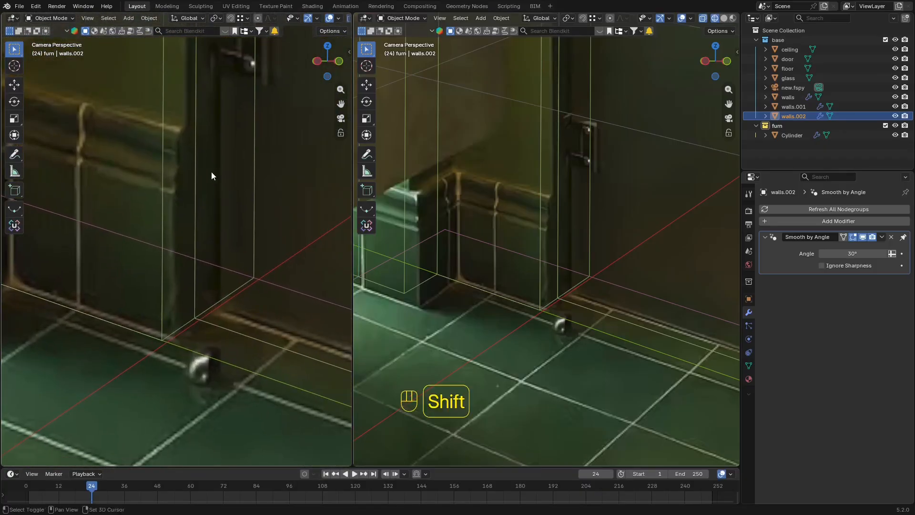
Add a plane, snap it to the room geometry at the door's base, and shift it slightly along X.
key(shift+a)
mouse_move(202, 172)
click(259, 172)
key(g)
key(shift+Tab)
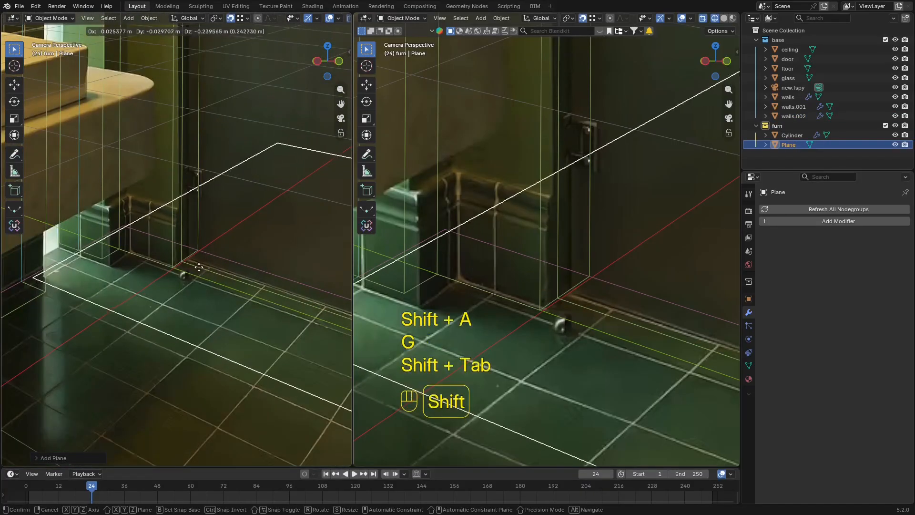
shift+click(244, 247)
key(shift+Tab)
key(g)
key(x)
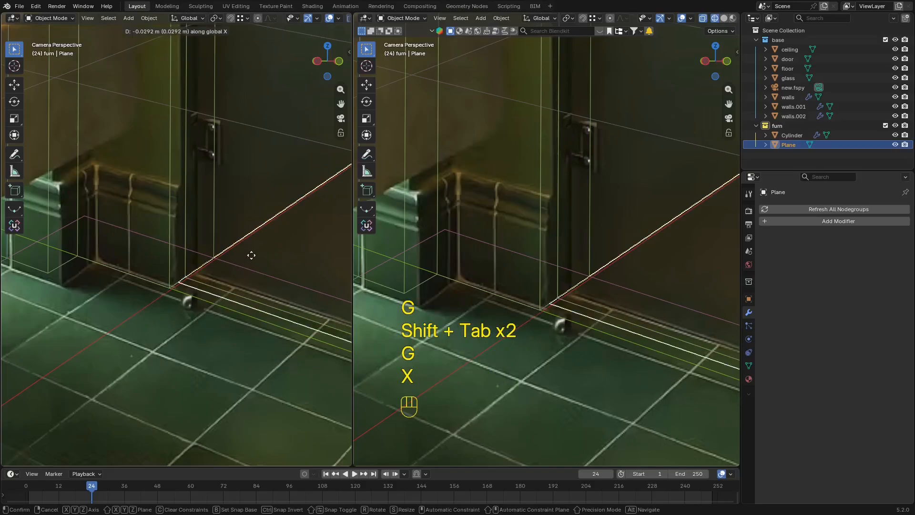
Isolate the plane and delete three of its corner vertices, leaving a single vertex.
scroll(251, 229, down, 7)
shift+middle_drag(251, 211, 209, 221)
key(z)
click(289, 240)
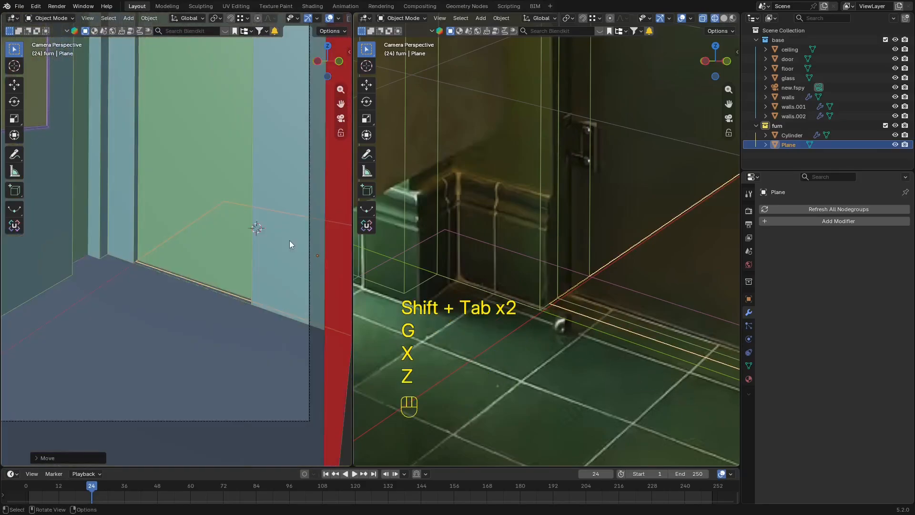
key(KP_Divide)
middle_drag(251, 232, 287, 258)
key(Tab)
scroll(183, 205, up, 2)
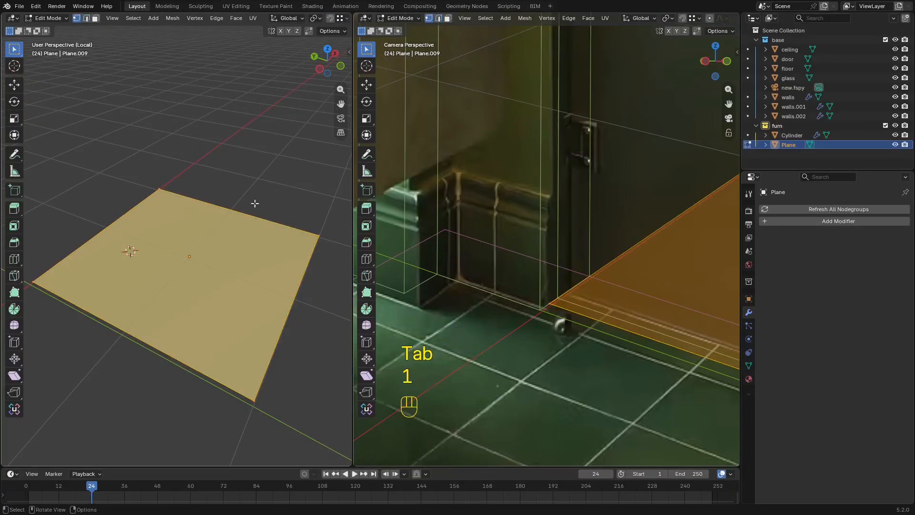
drag(314, 246, 311, 251)
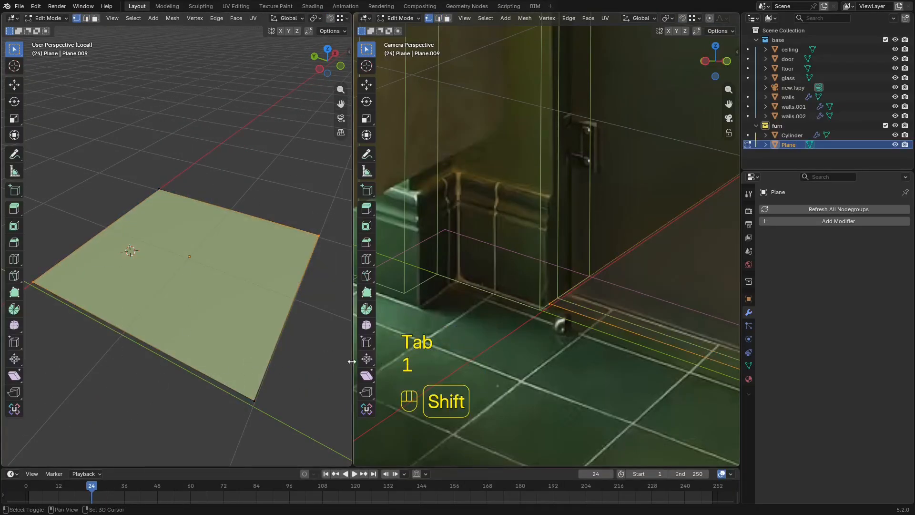
key(x)
click(301, 252)
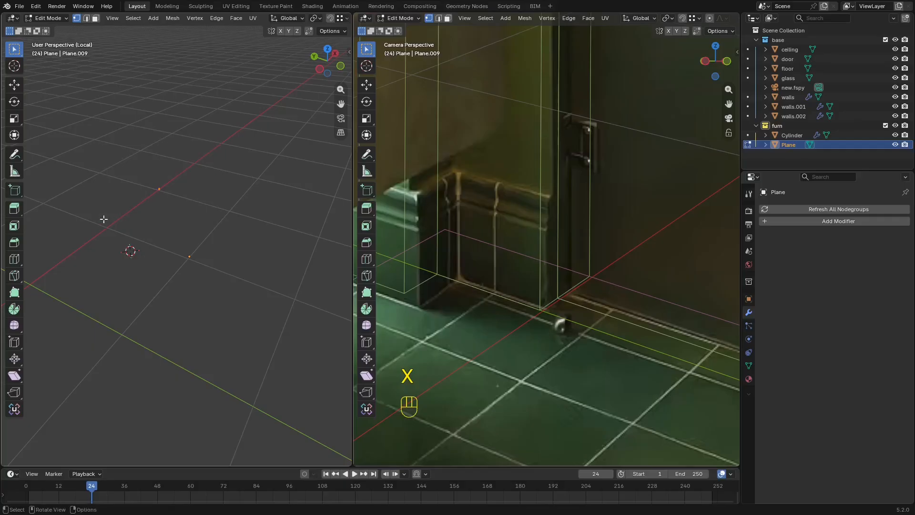
key(Tab)
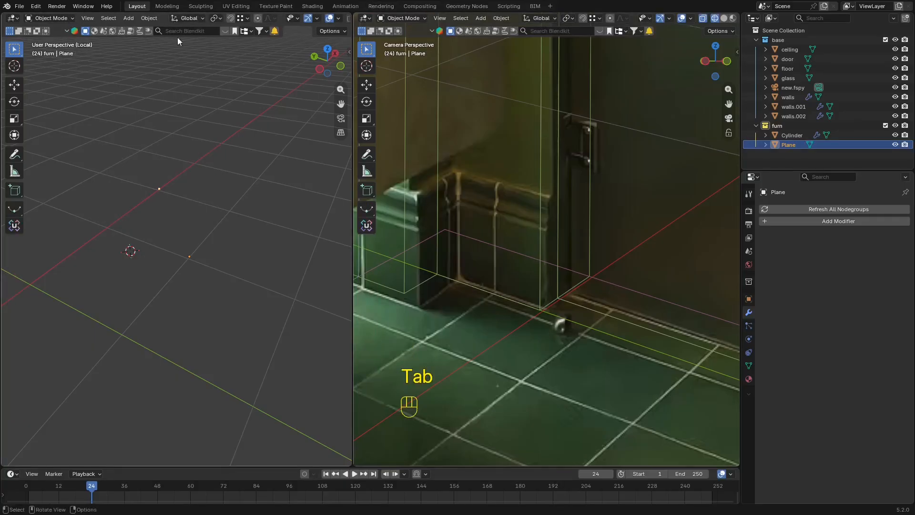
Set the object's origin to its remaining geometry.
click(149, 18)
mouse_move(219, 41)
click(260, 49)
shift+middle_drag(209, 158, 215, 169)
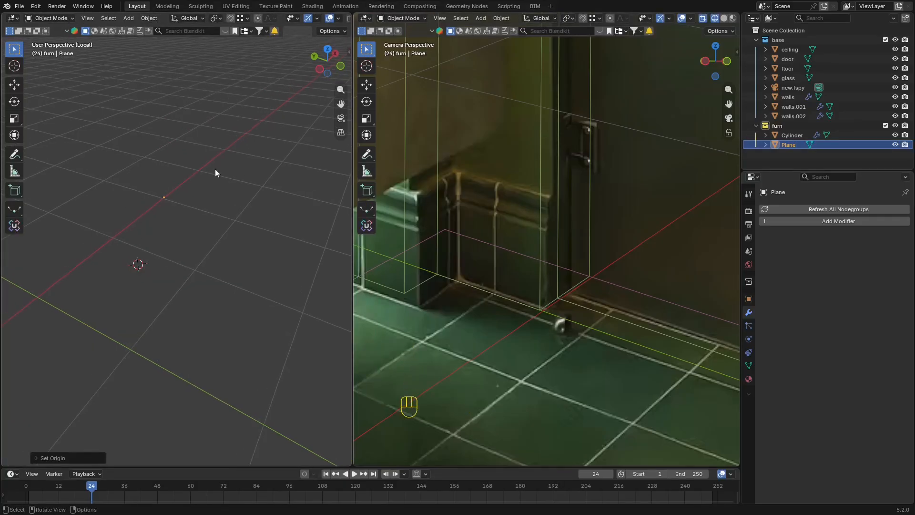
Move the single-vertex object with snapping onto the wall corner at the door's base.
key(Tab)
key(Tab)
key(g)
right_click(200, 176)
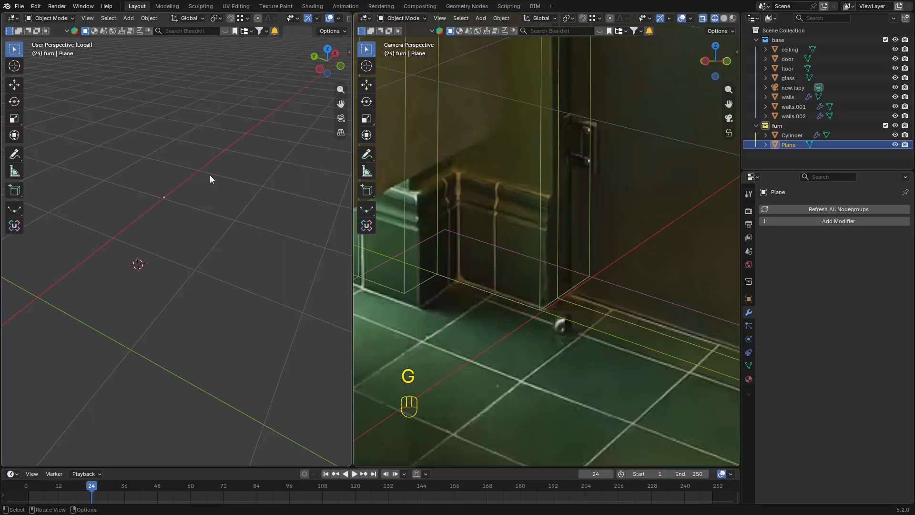
key(g)
key(shift+Tab)
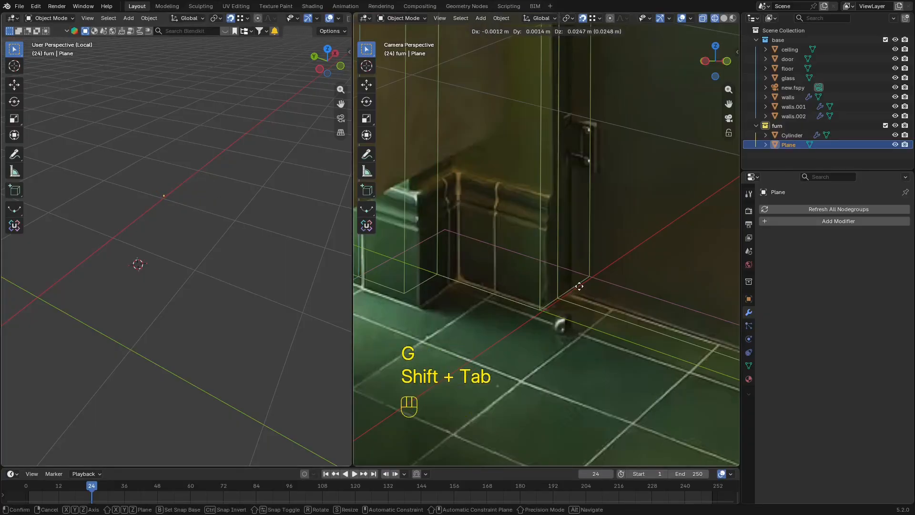
click(571, 299)
Extrude the single vertex straight up along Z about 0.19 m to the height of the wainscot molding's top.
key(Tab)
shift+middle_drag(572, 299, 494, 322)
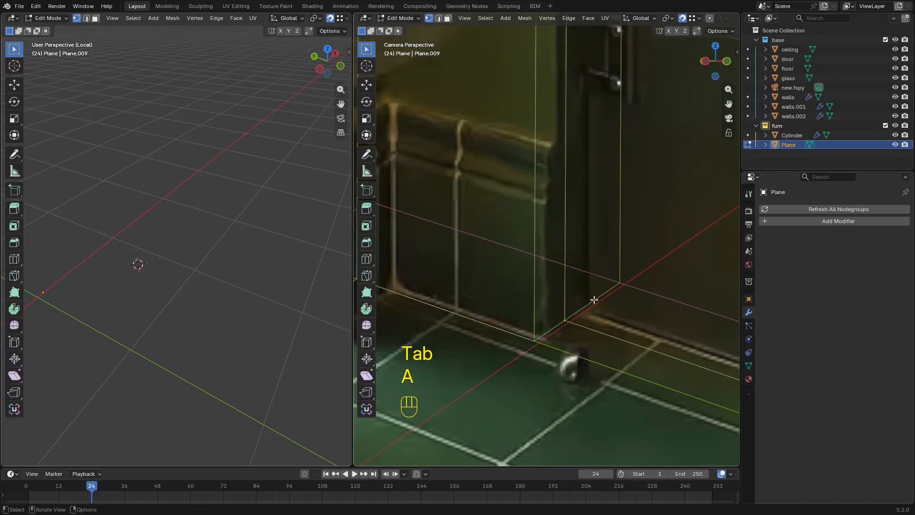
key(e)
key(z)
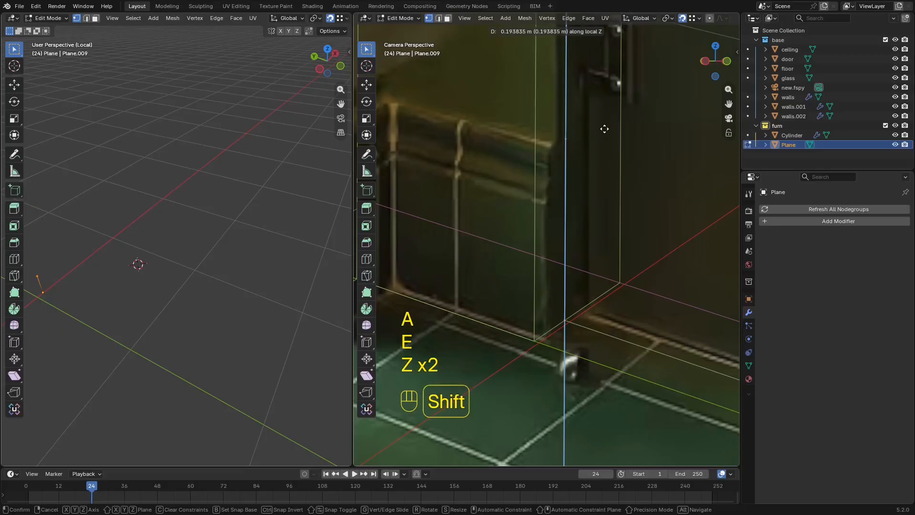
click(604, 129)
Extrude the top vertex about 0.042 m outward along negative X to the molding's front edge.
scroll(539, 221, up, 3)
shift+middle_drag(574, 163, 519, 201)
key(e)
key(x)
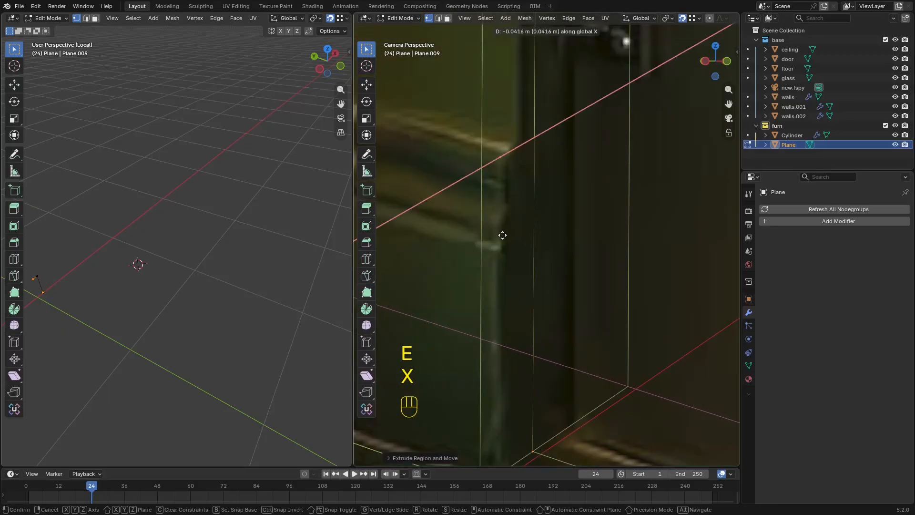
click(503, 235)
Extrude the outer vertex down along Z and adjust its height to the underside of the molding's top band.
key(e)
key(z)
shift+click(527, 249)
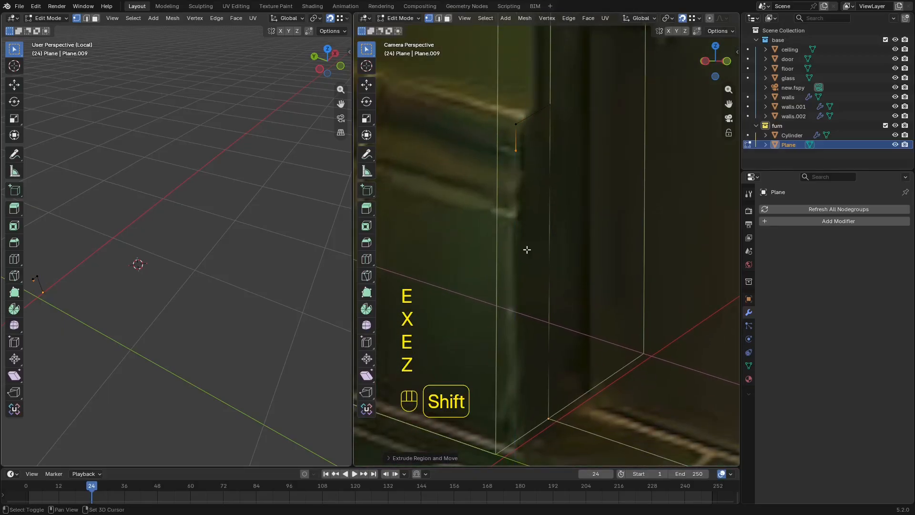
shift+middle_drag(527, 250, 529, 263)
key(g)
key(z)
click(529, 310)
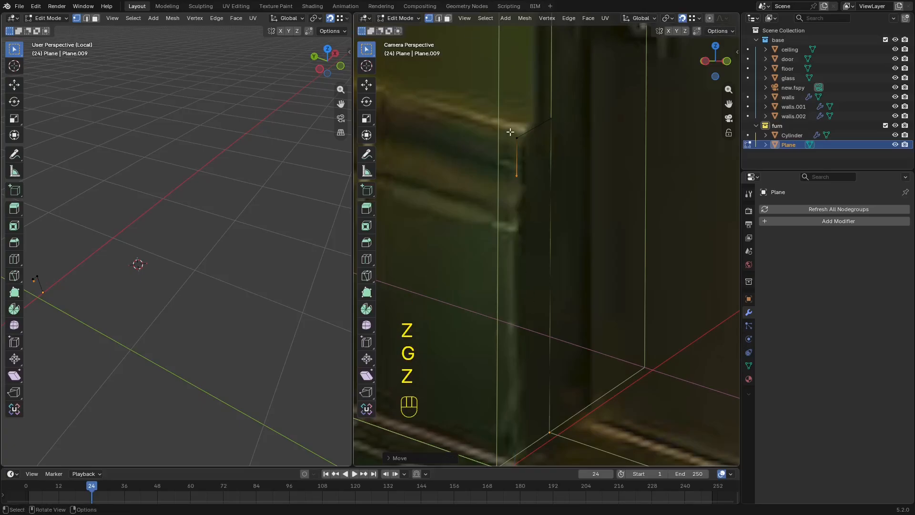
Vertex-bevel the profile's top outer corner by about 0.01 m with three segments.
key(ctrl+b)
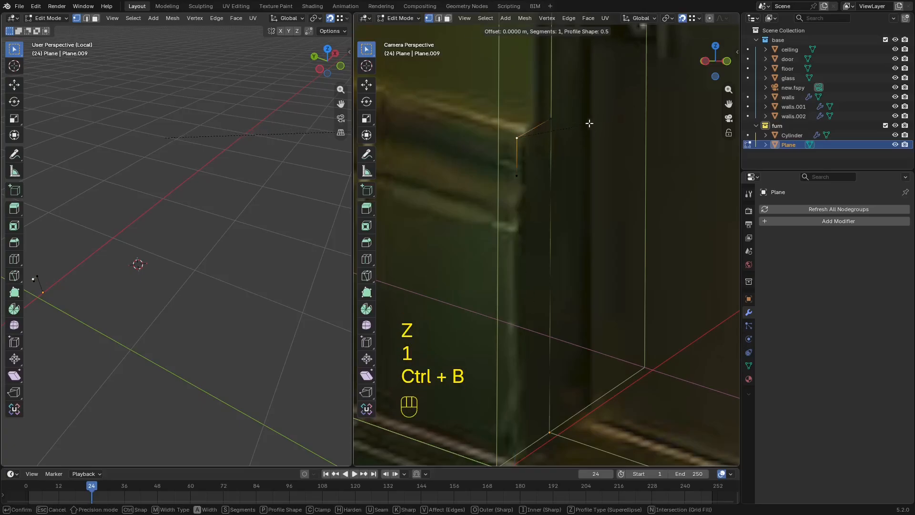
right_click(589, 124)
key(ctrl+shift+b)
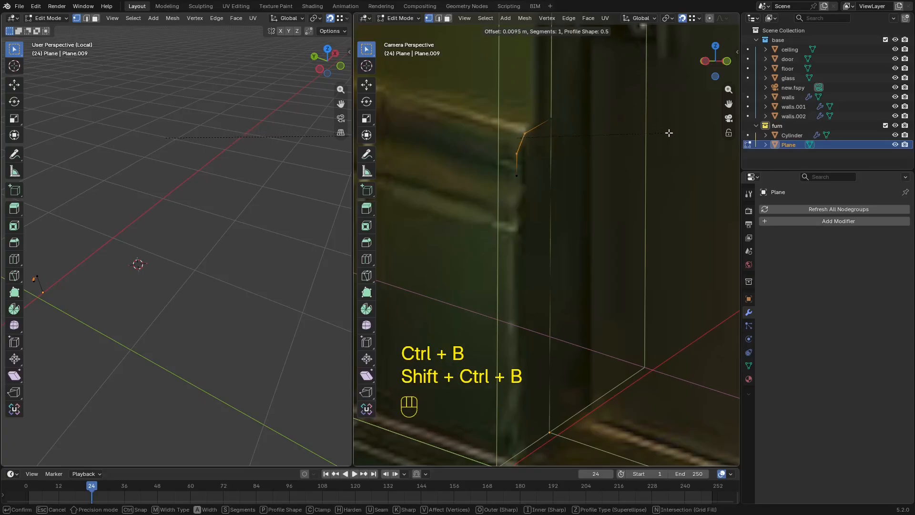
click(671, 133)
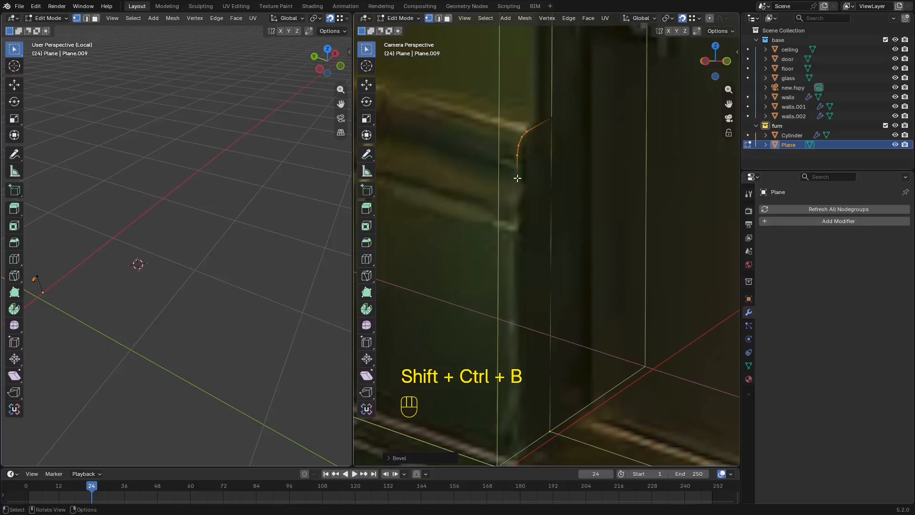
Extrude the profile's end vertex inward about 0.012 m along X and down along Z to form the recess below the top band.
key(e)
key(x)
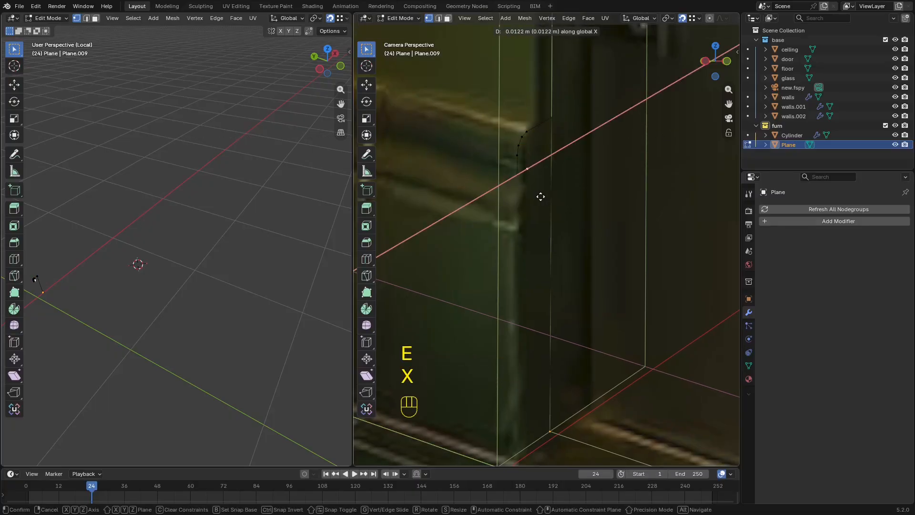
key(e)
key(z)
Extrude the profile outward along X and down about 0.015 m along Z to form the lower lip.
key(e)
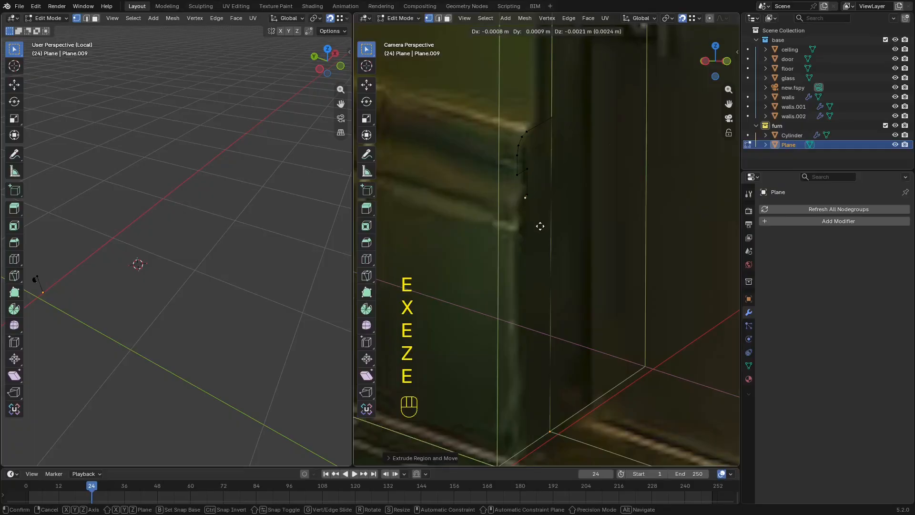
key(x)
click(526, 231)
key(e)
key(z)
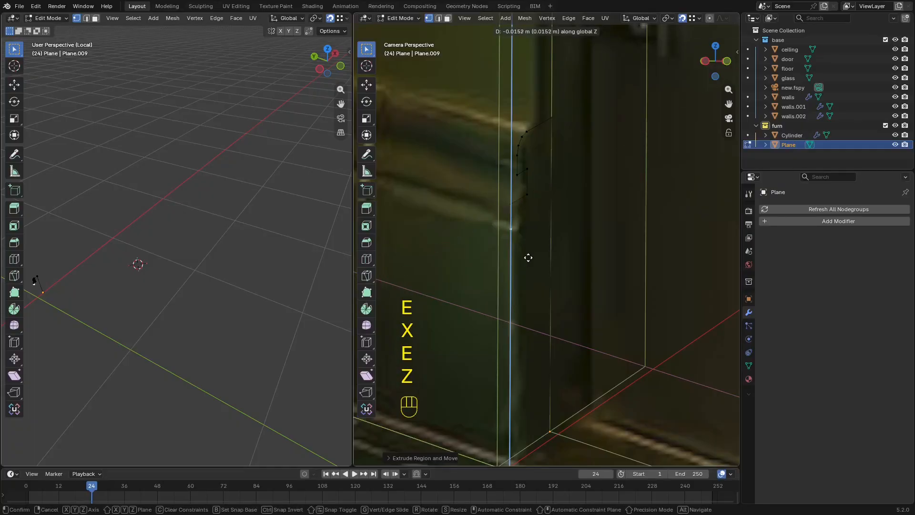
click(529, 259)
Shorten the lower lip by moving its bottom vertex up along Z.
scroll(529, 271, down, 4)
mouse_move(529, 271)
shift+middle_down()
mouse_move(528, 221)
mouse_move(529, 267)
shift+middle_up()
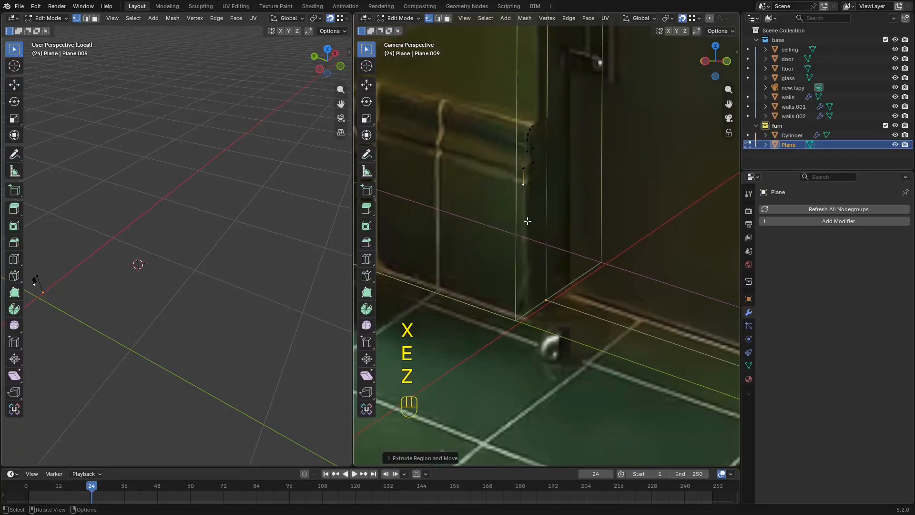
key(g)
key(z)
right_click(527, 220)
scroll(529, 258, up, 4)
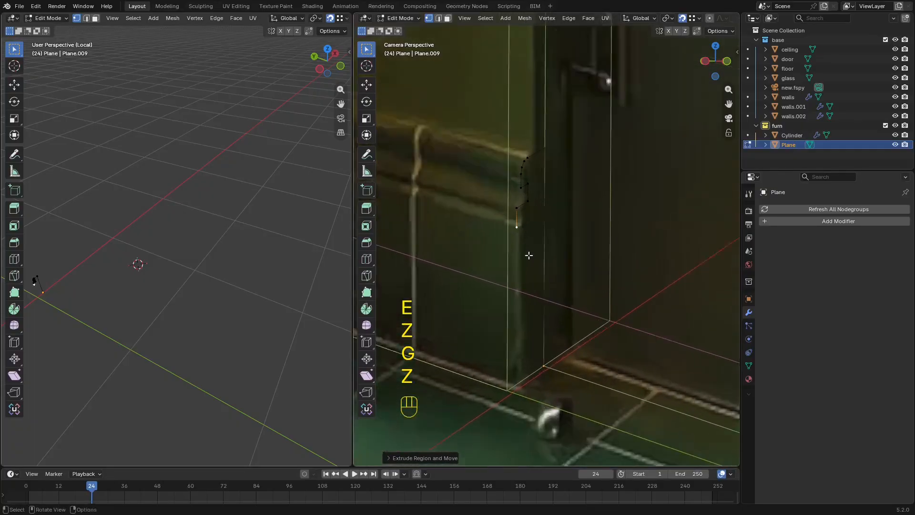
key(g)
key(x)
click(525, 240)
key(g)
key(z)
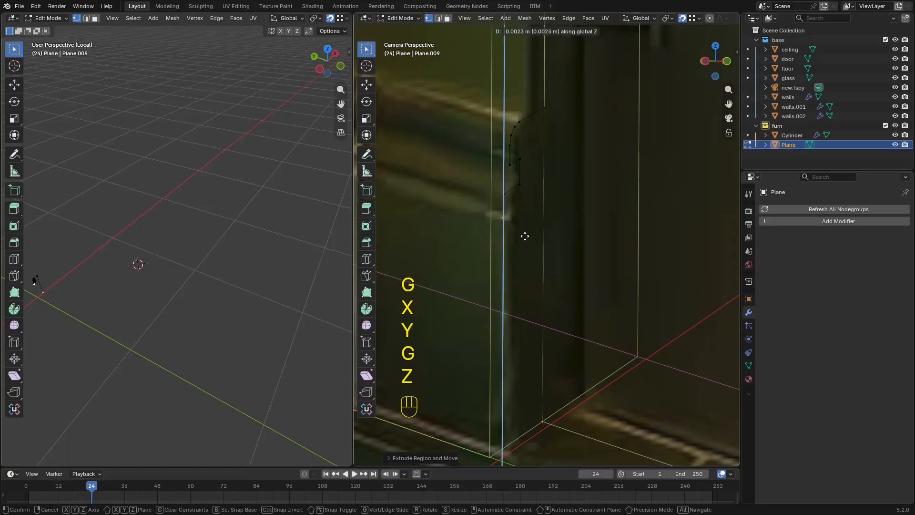
click(525, 225)
Extrude the profile slightly inward along X and down along Z to form a small groove under the lip.
key(e)
key(y)
click(532, 224)
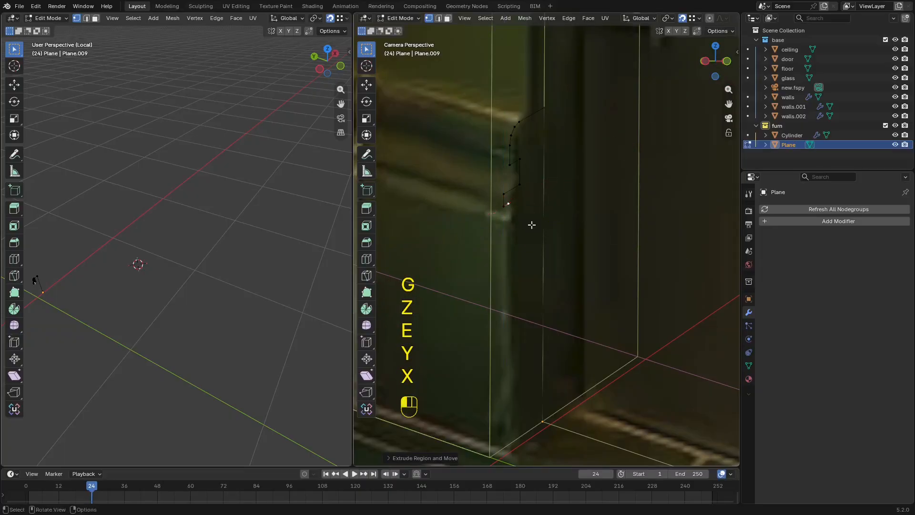
key(e)
key(z)
click(533, 238)
Extrude the small groove's lower vertex back outward along X, snapping it in line with the lip.
key(e)
key(y)
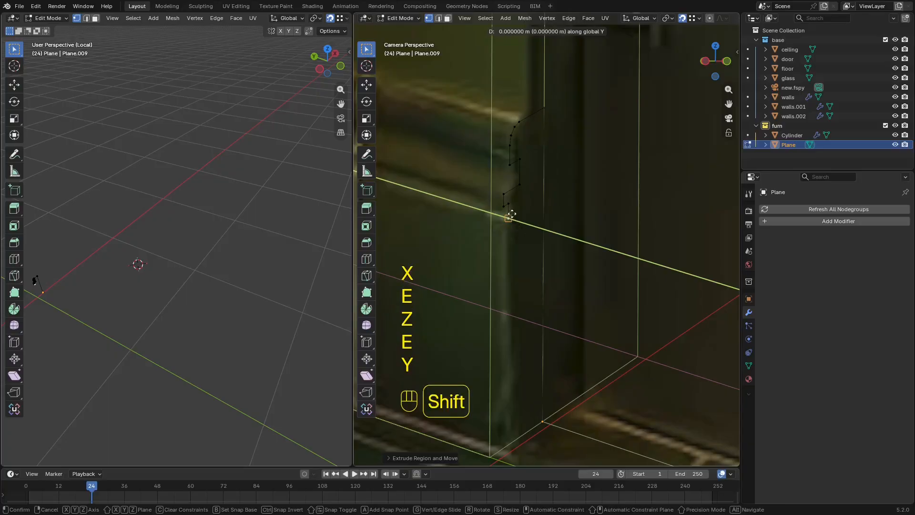
key(shift+Tab)
key(x)
key(shift+Tab)
click(508, 221)
Extrude the profile's front vertex down along Z to the floor level at the wall's base.
scroll(509, 222, down, 2)
key(e)
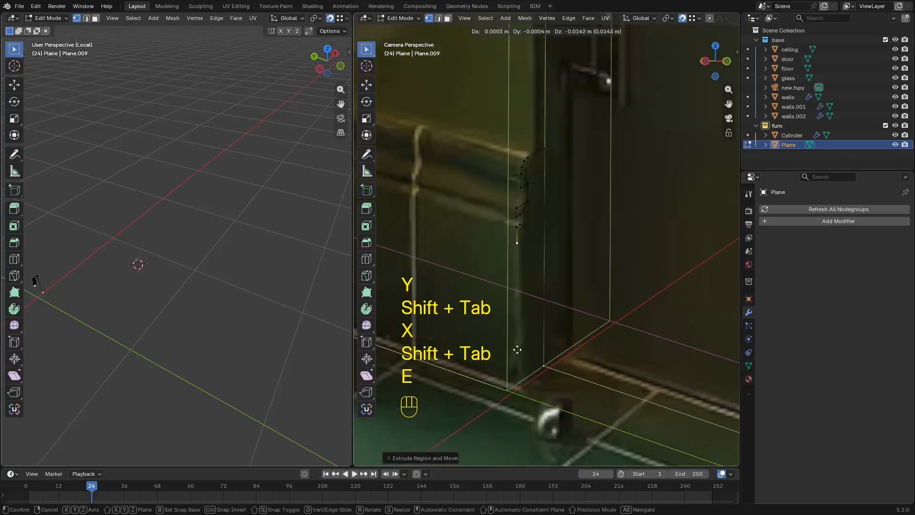
key(z)
click(516, 301)
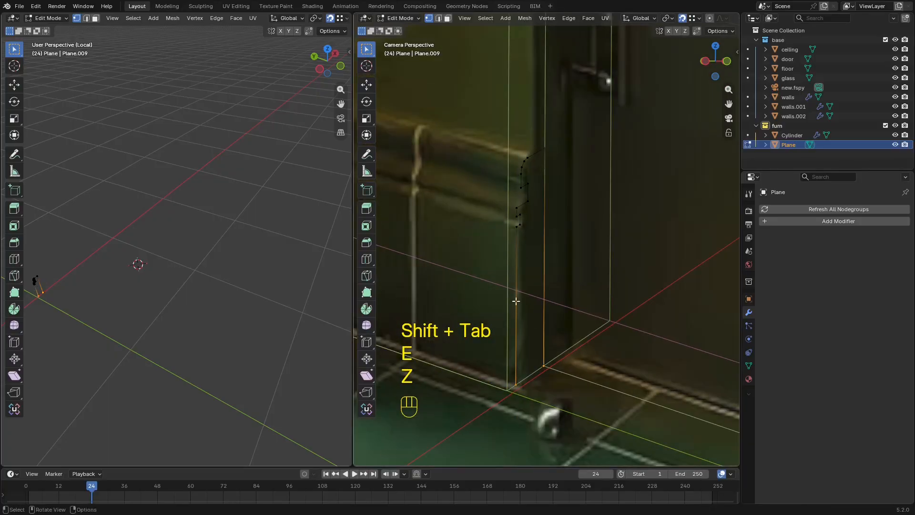
Select all of the profile's edges and fill the outline with a face.
key(2)
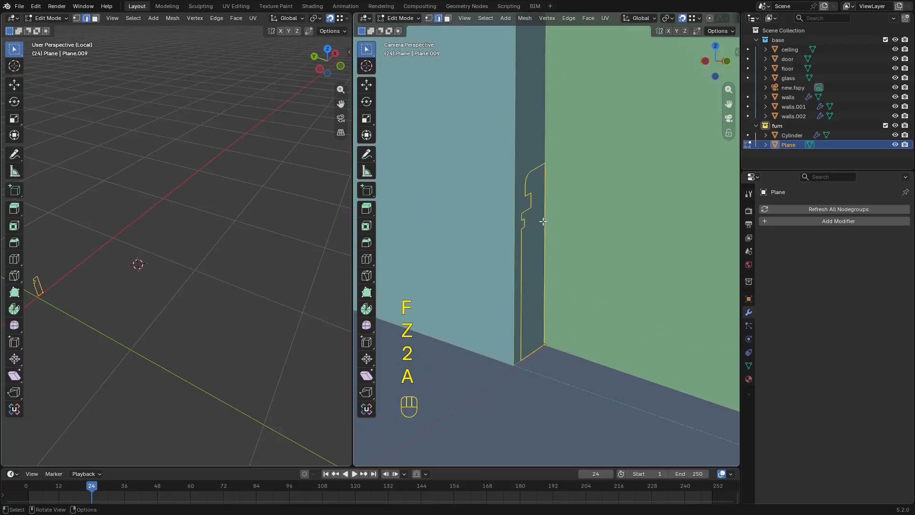
key(f)
key(z)
Vertex-bevel the lower outer corner of the top band by about 0.0045 m with three segments.
shift+middle_drag(511, 230, 534, 251)
scroll(533, 251, up, 3)
key(1)
click(549, 202)
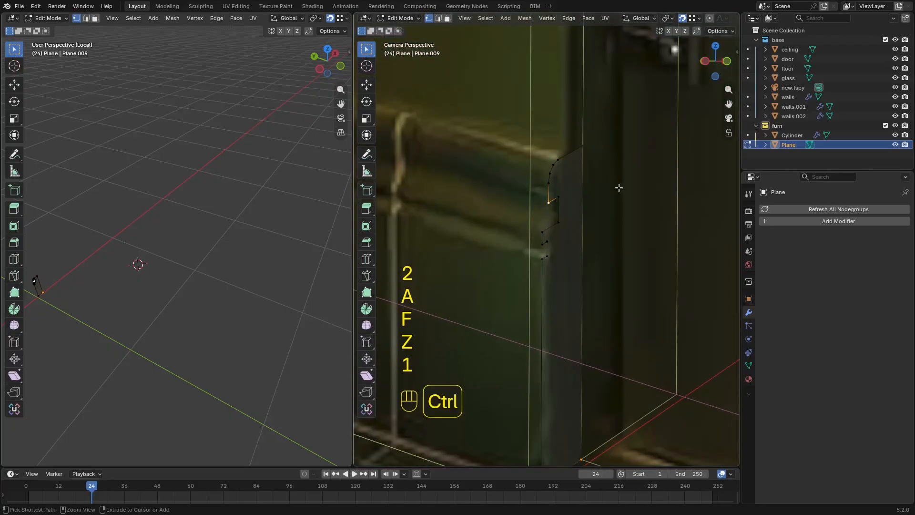
key(ctrl+b)
key(ctrl+shift+b)
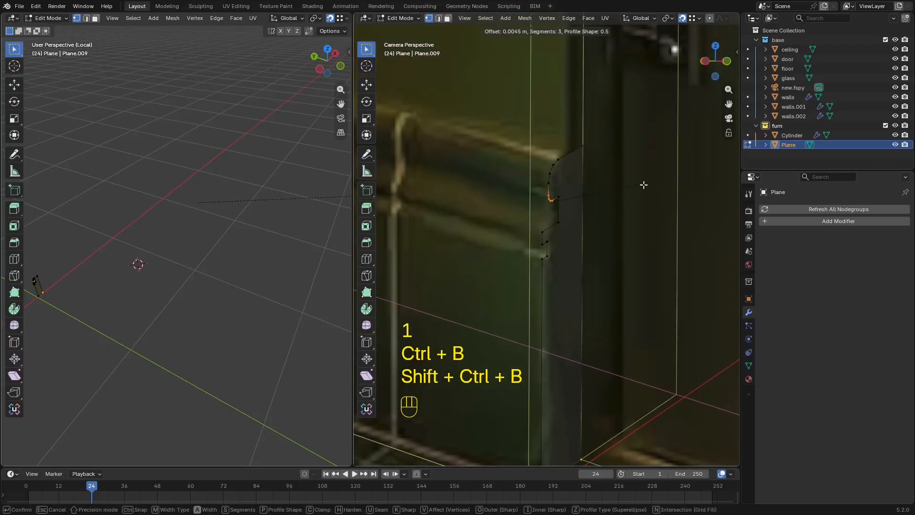
click(645, 191)
Vertex-bevel both inner corners of the recess with three segments, the lower one by about 0.007 m.
click(571, 194)
scroll(574, 194, up, 2)
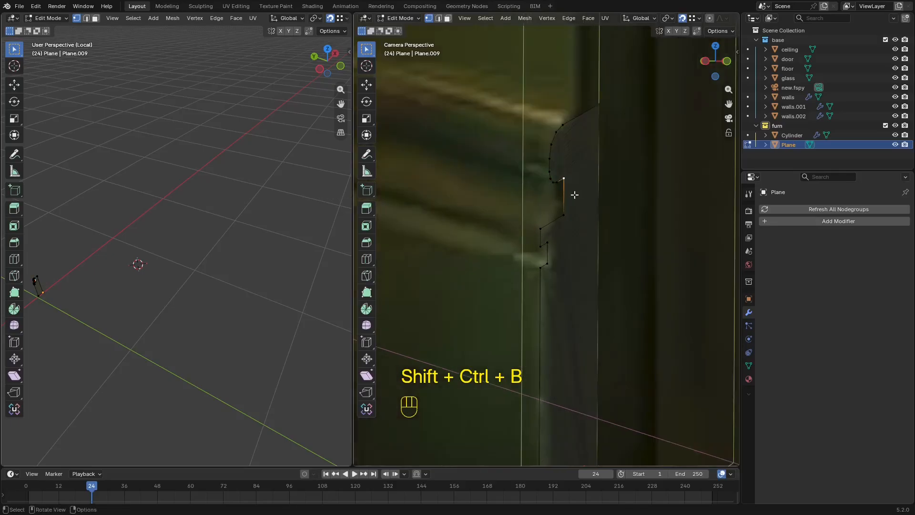
key(ctrl+shift+b)
click(625, 208)
key(ctrl+shift+b)
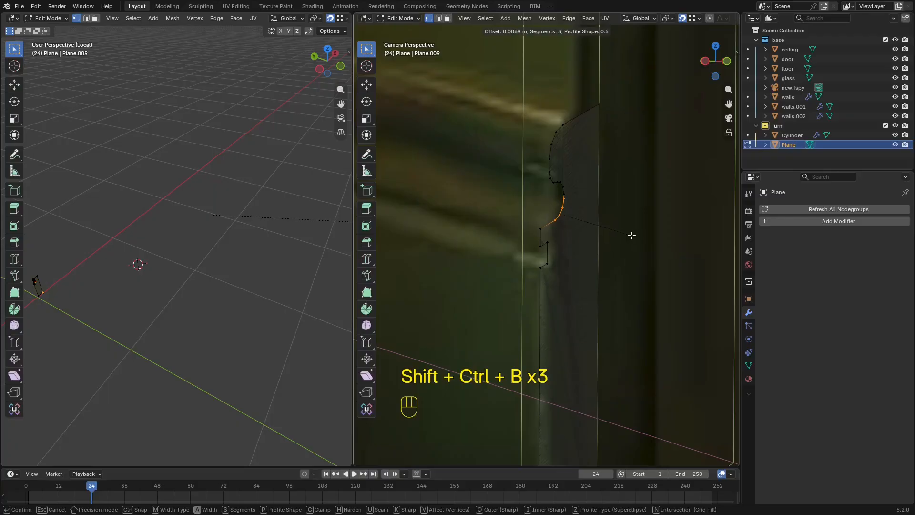
click(631, 235)
Vertex-bevel the lower lip's corners and the small groove's upper inner corner with three segments.
key(ctrl+shift+b)
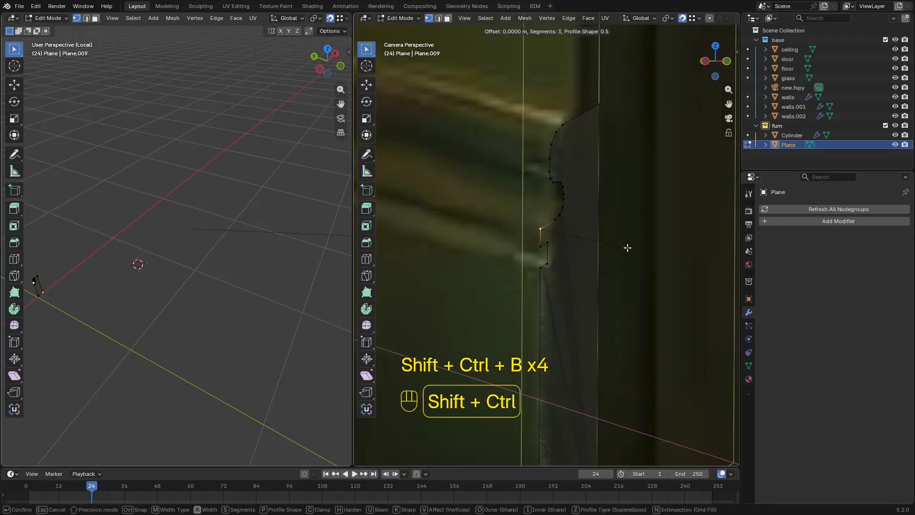
click(634, 253)
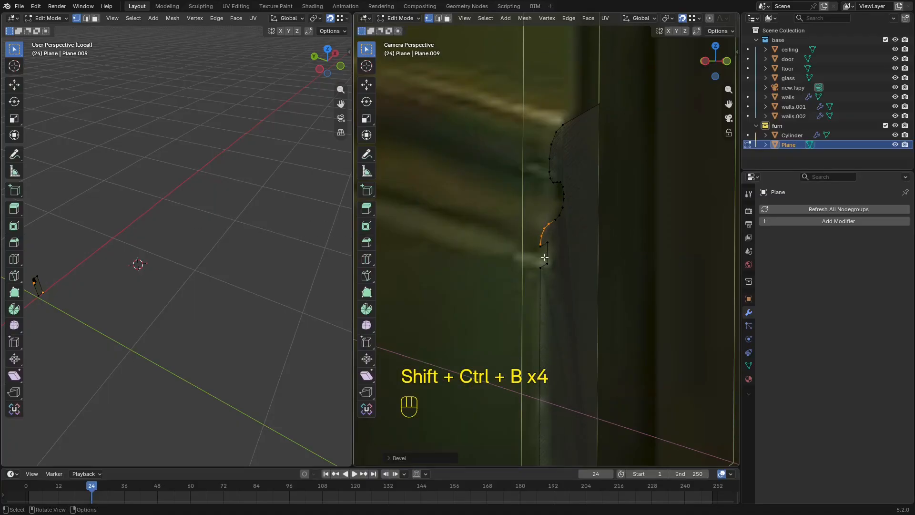
key(ctrl+shift+b)
click(602, 262)
key(ctrl+shift+b)
click(605, 263)
Vertex-bevel the small groove's lower inner corner by about 0.0033 m and round the top corner of the long front edge.
click(553, 264)
key(ctrl+shift+b)
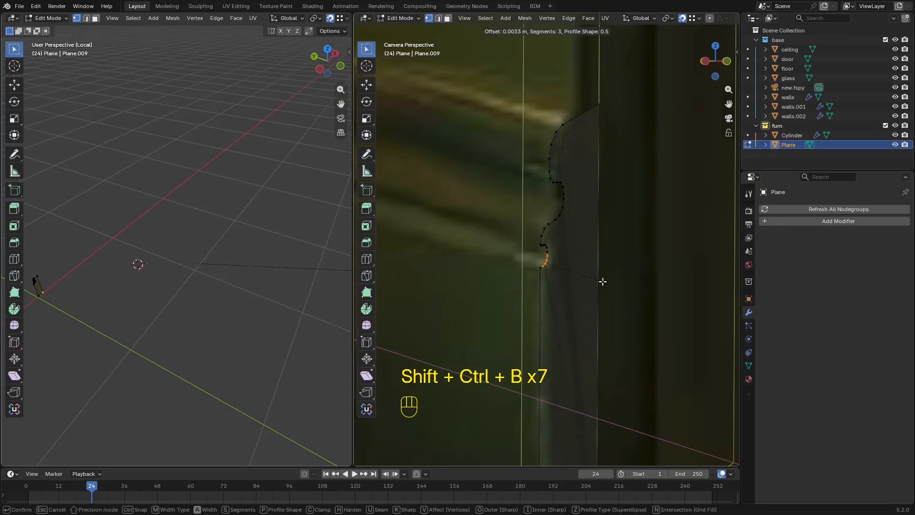
click(602, 282)
click(545, 261)
key(ctrl+shift+b)
click(585, 287)
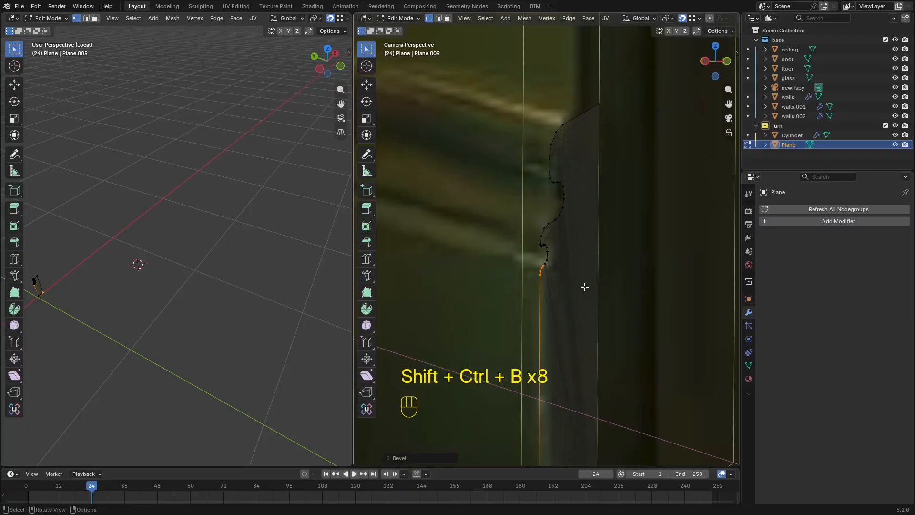
Select the whole profile and merge its overlapping vertices.
key(1)
middle_drag(584, 264, 531, 295)
key(a)
key(KP_Decimal)
scroll(536, 245, up, 4)
key(a)
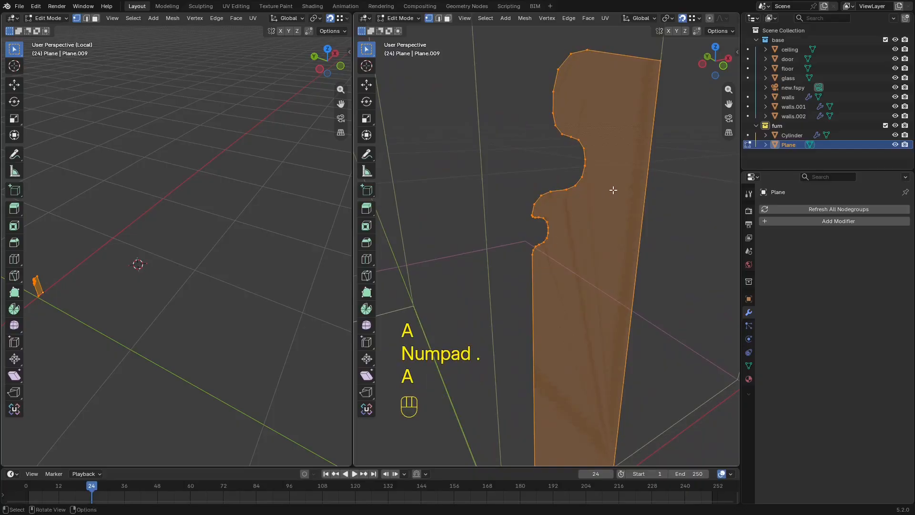
key(m)
click(594, 193)
In front view, delete the profile's face while keeping its outline edges.
key(1)
scroll(587, 100, down, 1)
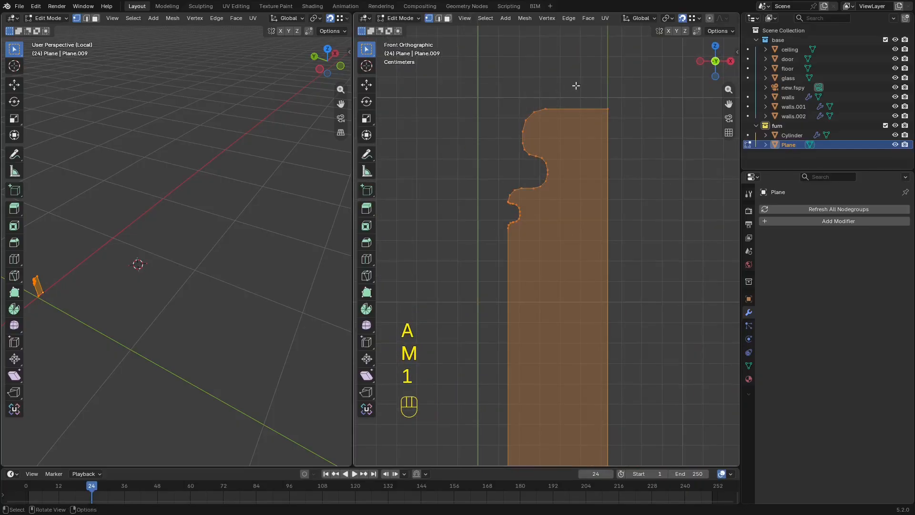
key(x)
click(582, 151)
Try smoothing the outline's vertices with a smoothing value of 1.000 and 3 repeats.
right_click(595, 175)
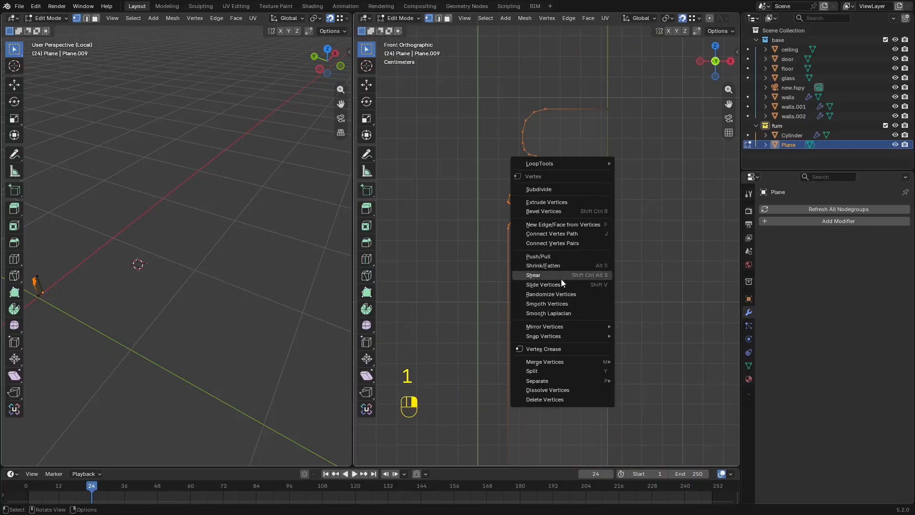
click(563, 306)
scroll(556, 231, up, 2)
click(420, 457)
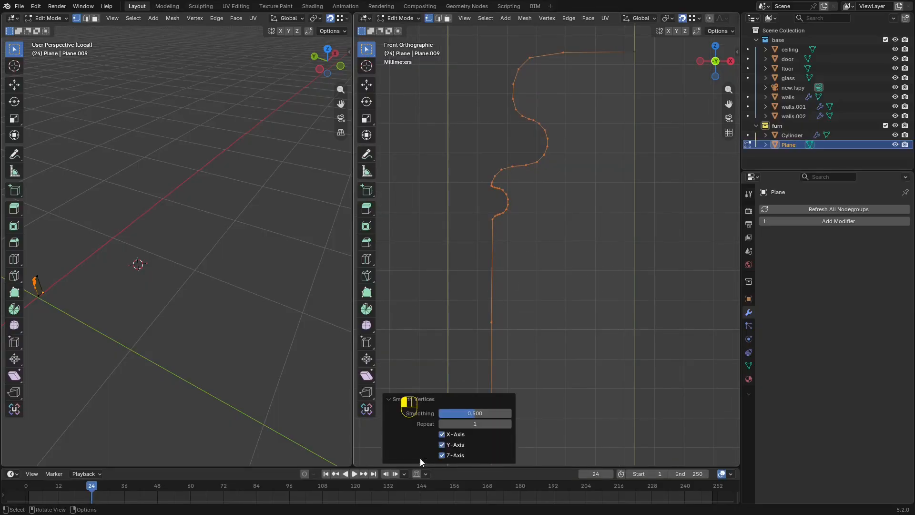
click(485, 413)
text(1)
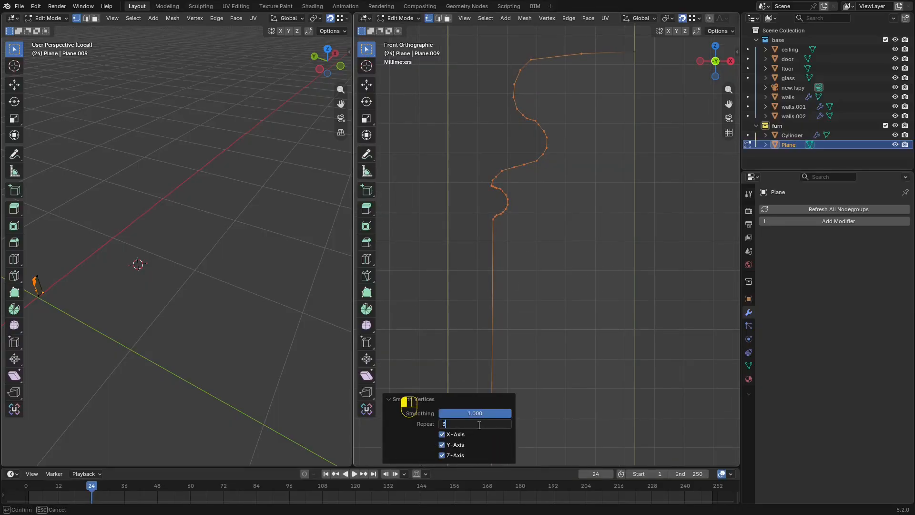
shift+middle_drag(531, 124, 549, 221)
key(ctrl+z)
Select the vertices of the small groove below the lip and delete them, leaving a gap in the outline.
scroll(550, 222, up, 3)
drag(486, 228, 501, 204)
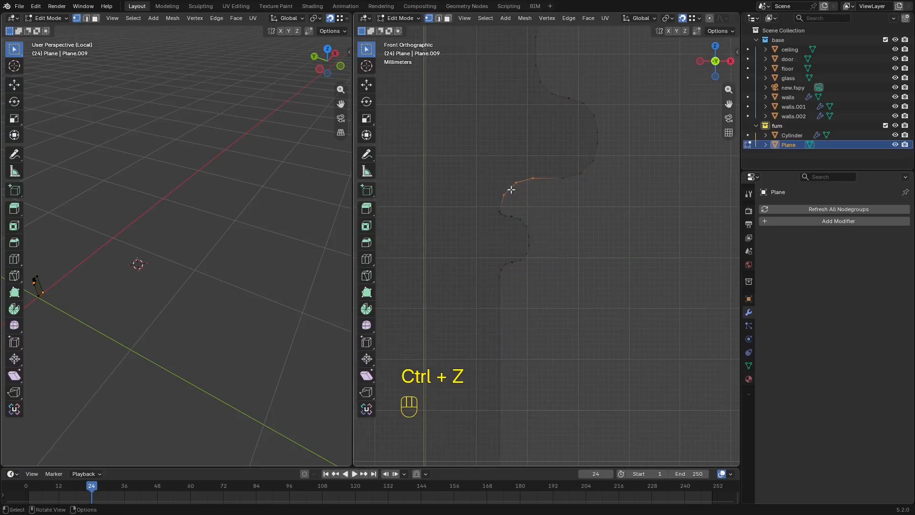
drag(563, 203, 466, 265)
key(x)
click(591, 222)
Extrude new vertices from the outline's upper open end to begin a rounded bead below the lip, adjusting the latest point's position.
scroll(511, 207, up, 2)
shift+middle_drag(511, 207, 530, 206)
drag(534, 168, 496, 219)
key(e)
click(530, 237)
key(e)
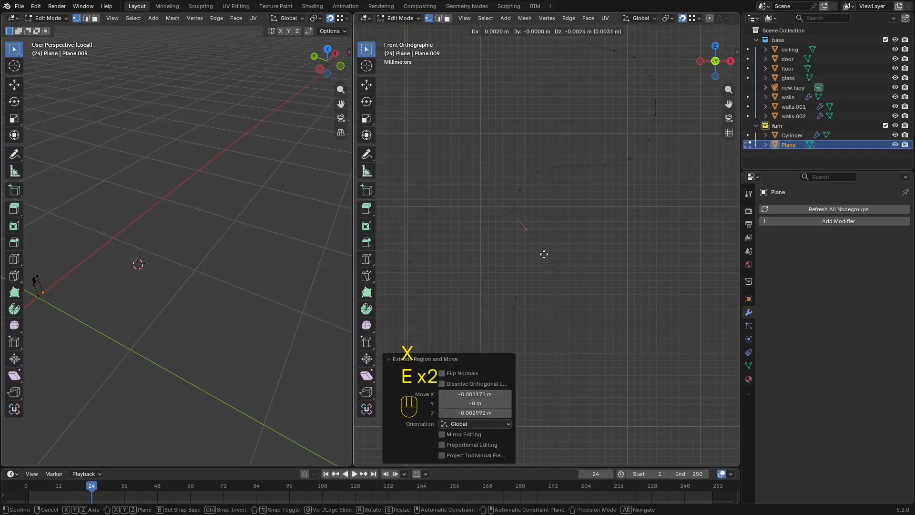
click(544, 254)
key(g)
click(531, 249)
Extrude further vertices to round out the small bead and join its last point to the outline's lower open end.
key(e)
click(550, 262)
key(e)
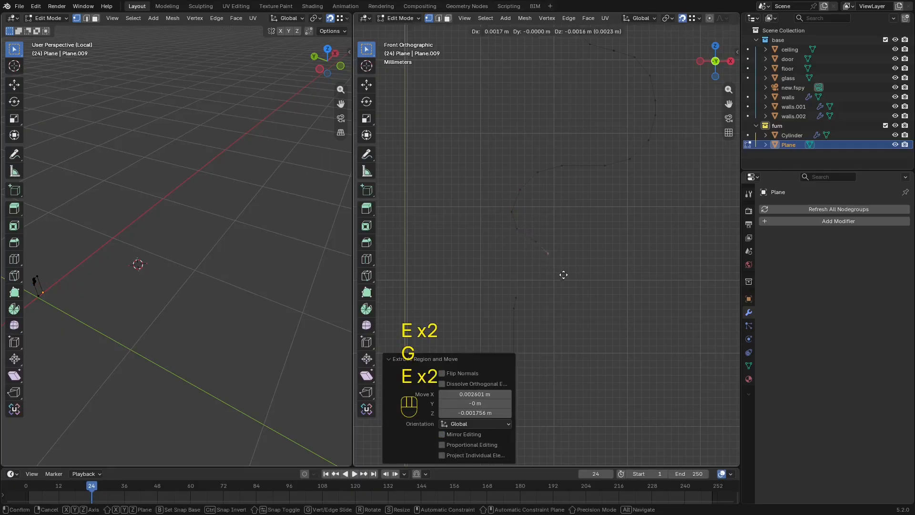
click(565, 279)
key(e)
click(560, 297)
key(e)
click(546, 308)
shift+click(522, 299)
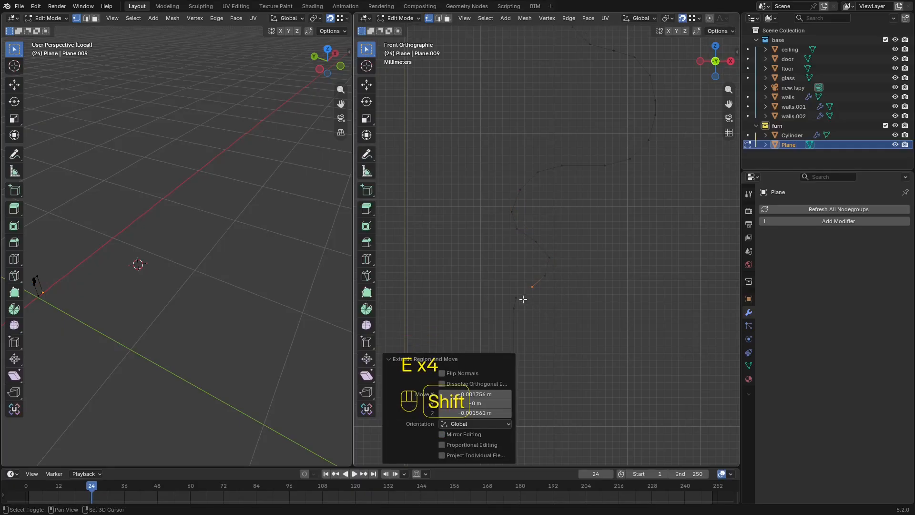
key(f)
Select the whole profile outline and fill it with a face.
scroll(524, 290, down, 5)
key(a)
key(f)
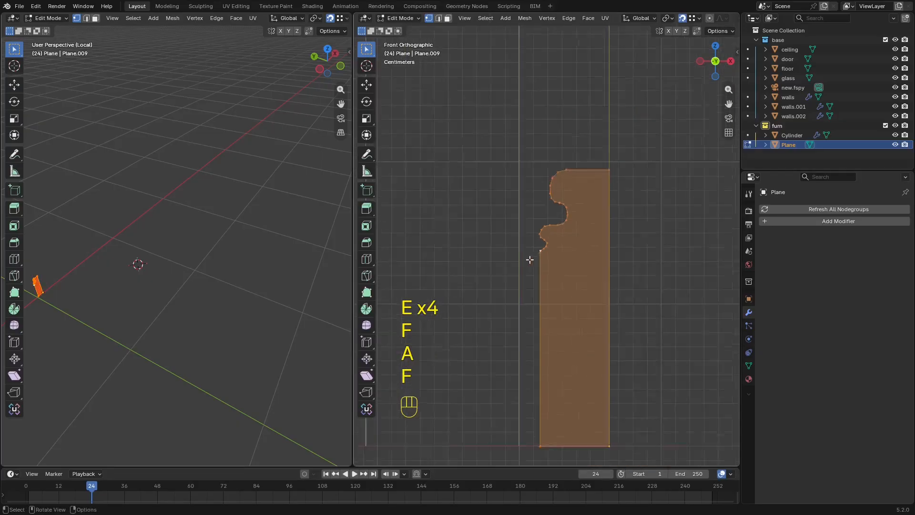
key(z)
Delete only the profile's face, keeping its outline edges, and return to Object Mode.
key(Tab)
key(KP_Divide)
key(Tab)
key(3)
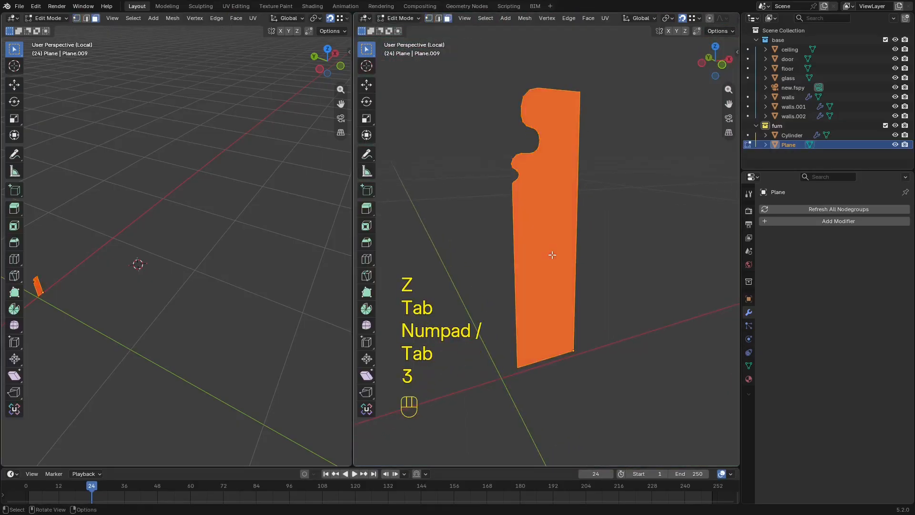
key(x)
click(533, 285)
key(Tab)
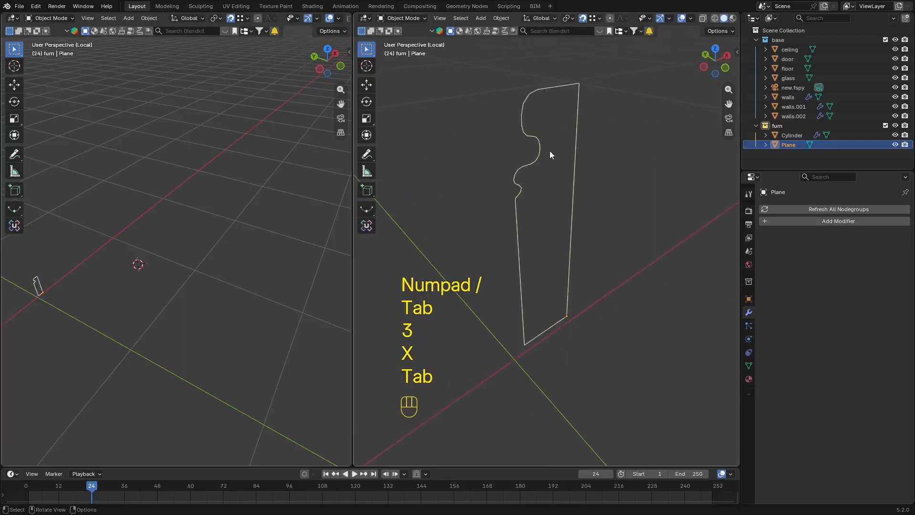
Convert the profile outline to a curve and leave the isolated view.
right_click(551, 133)
mouse_move(551, 166)
click(610, 169)
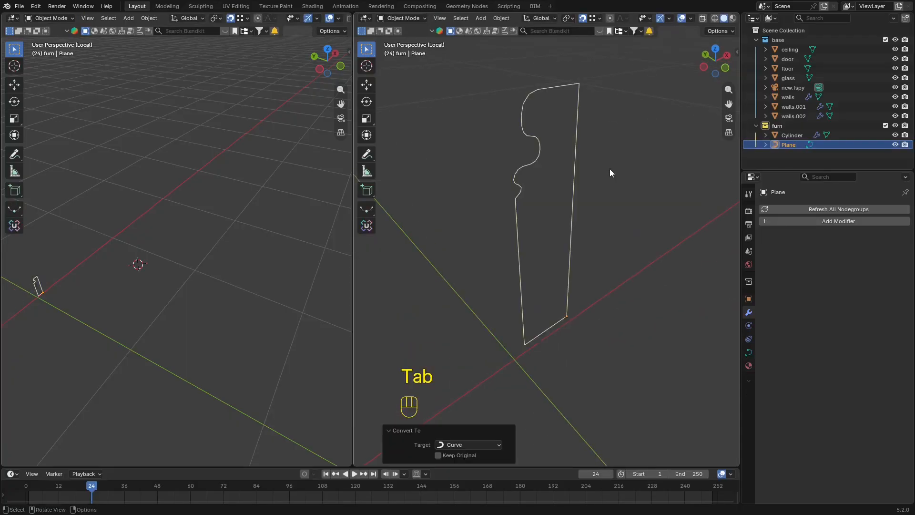
scroll(582, 178, down, 3)
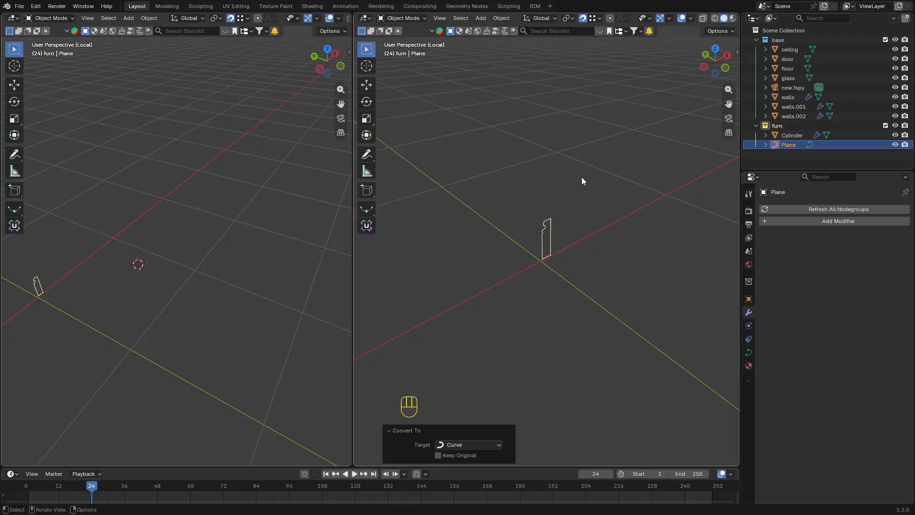
key(KP_Divide)
Duplicate the walls' floor-level edges around the corner recess in place and separate the copies into their own object.
click(501, 268)
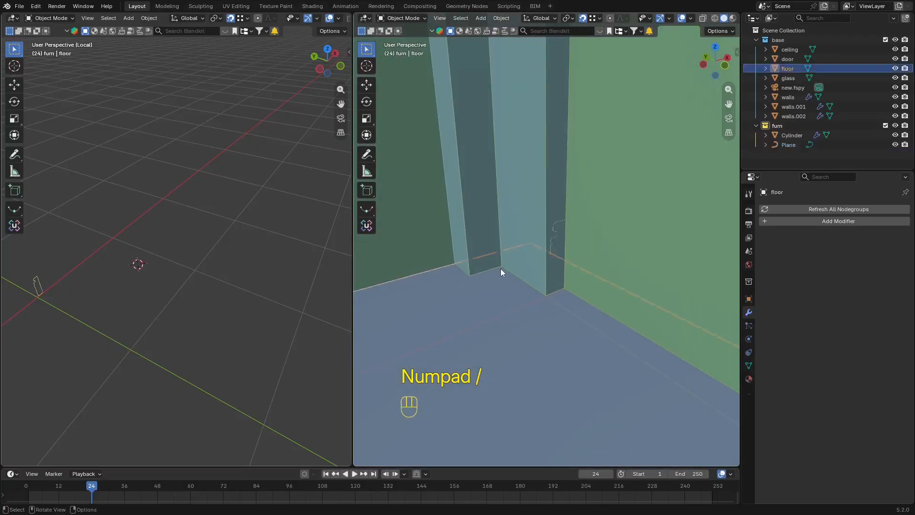
click(519, 278)
key(Tab)
key(2)
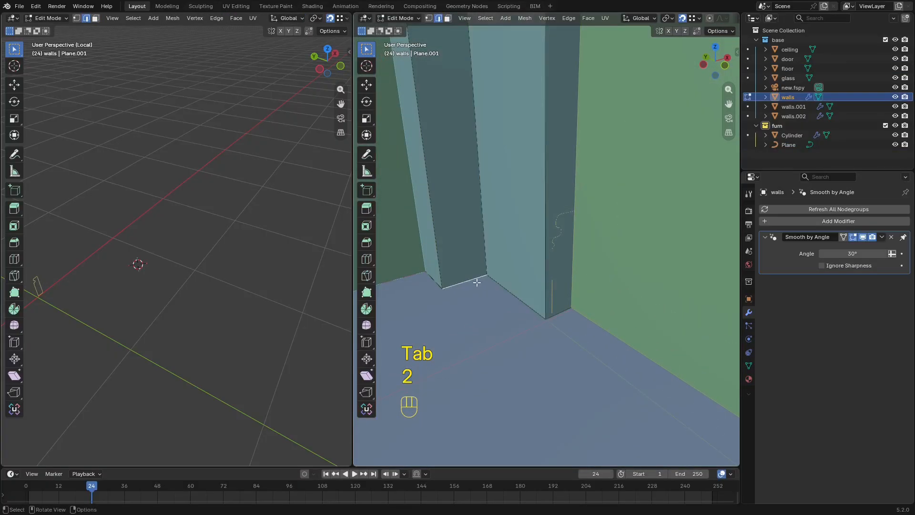
key(shift+d)
click(589, 348)
key(p)
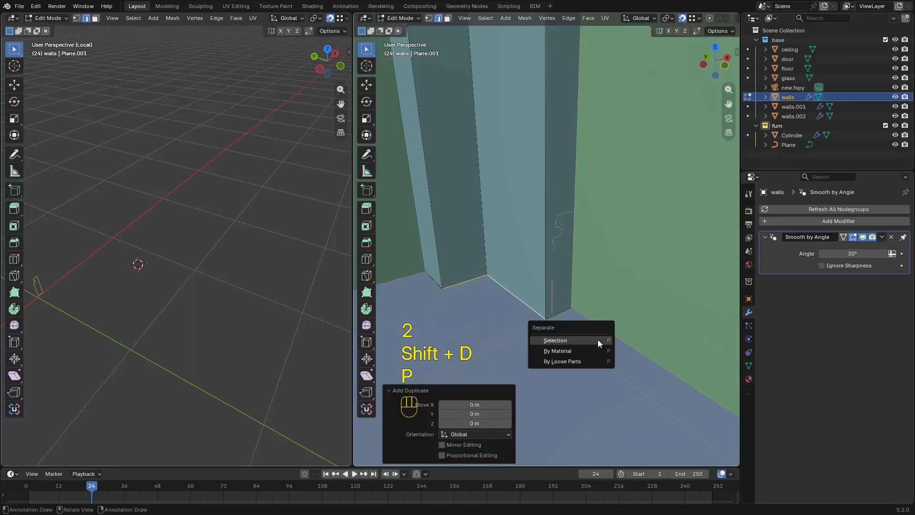
click(598, 340)
key(Tab)
In wireframe display, select the separated floor edges and rename the object plint.
click(520, 303)
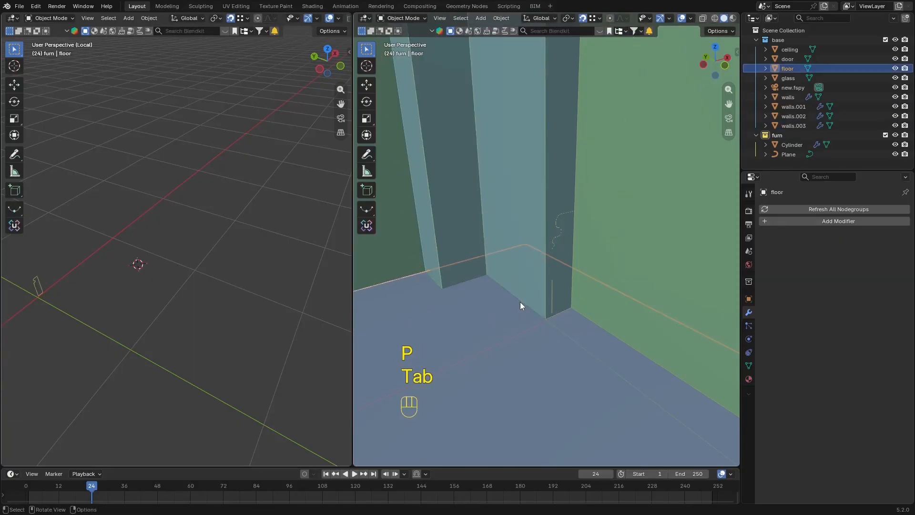
click(520, 304)
click(520, 301)
key(z)
click(525, 292)
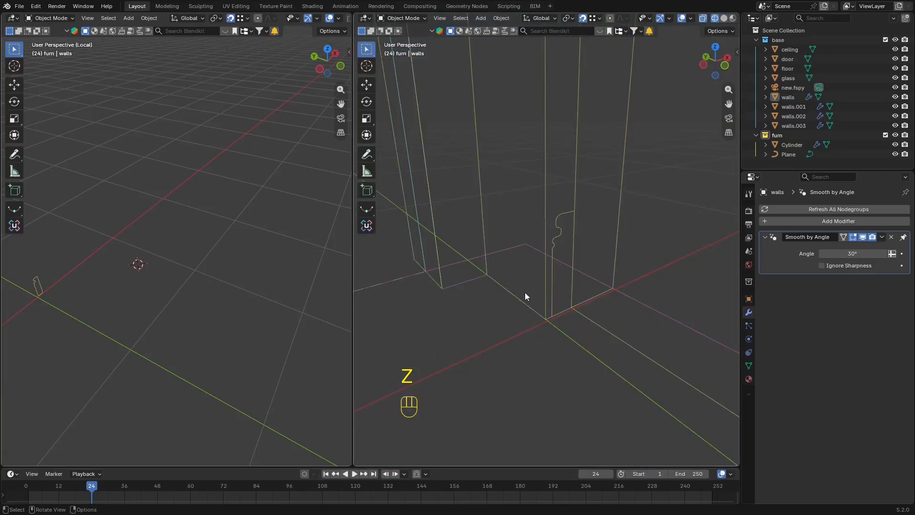
click(513, 298)
click(515, 298)
key(F2)
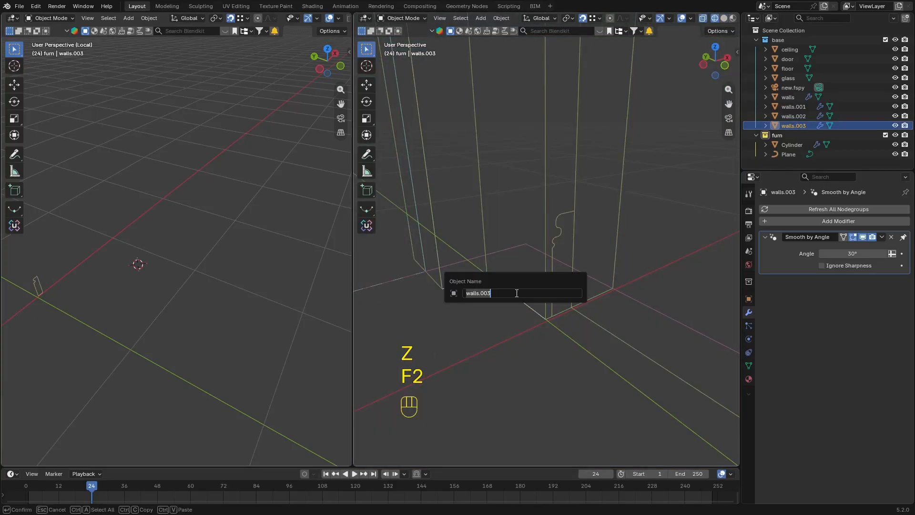
key(Return)
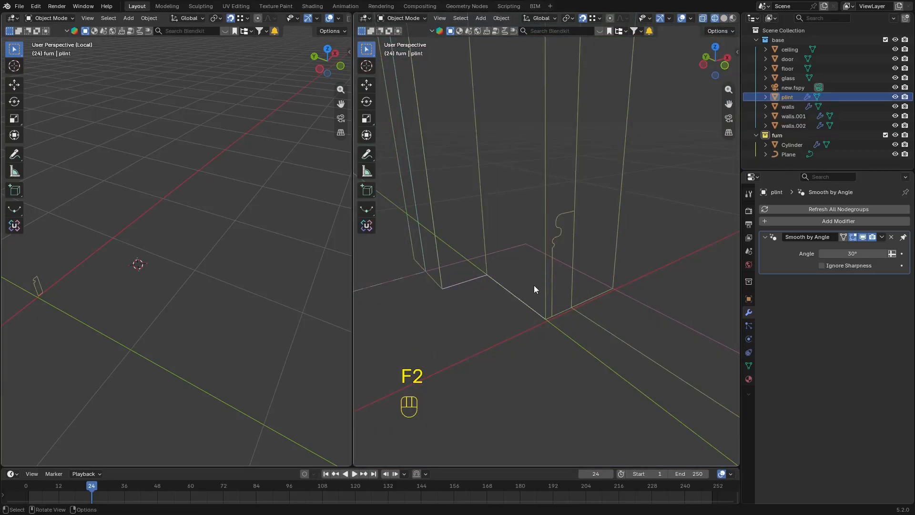
Convert the plint object to a curve.
right_click(534, 285)
mouse_move(546, 288)
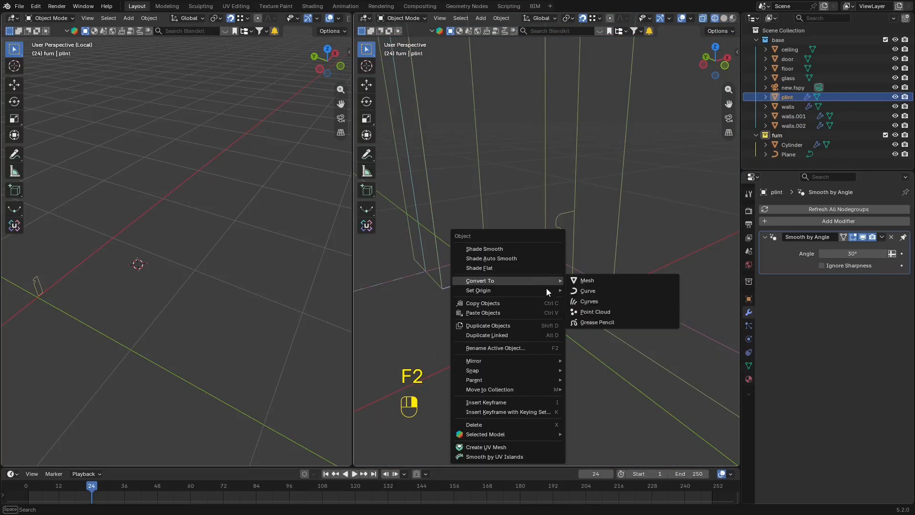
click(595, 290)
Set plint's bevel type to Object and pick the Plane profile curve as the bevel object.
click(749, 353)
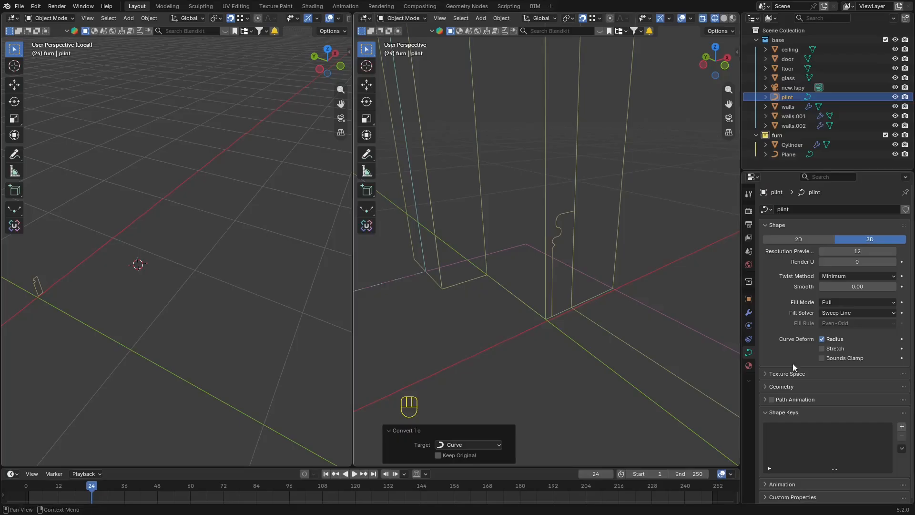
click(791, 386)
scroll(820, 403, down, 2)
click(880, 433)
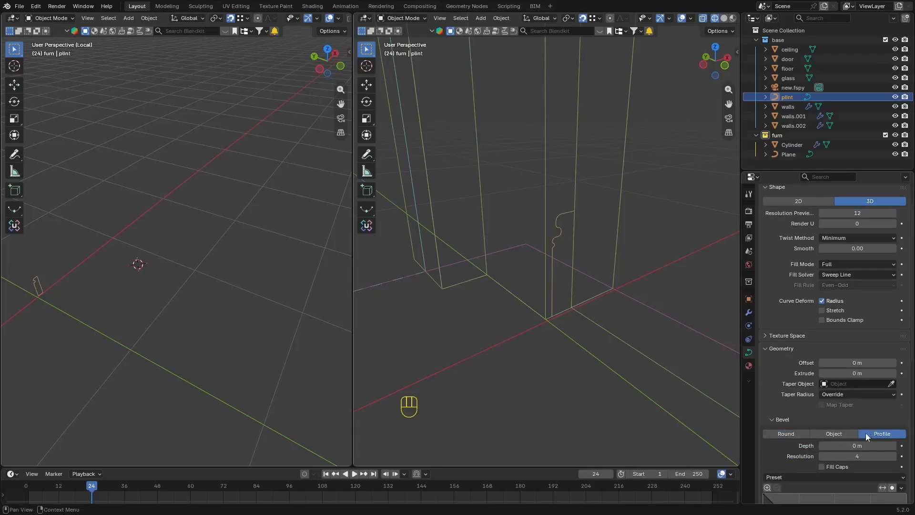
click(816, 434)
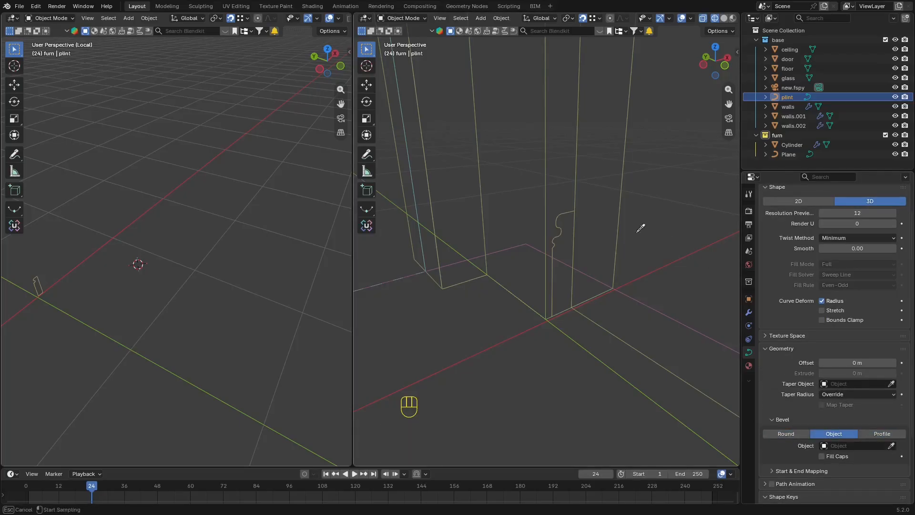
middle_drag(556, 228, 580, 251)
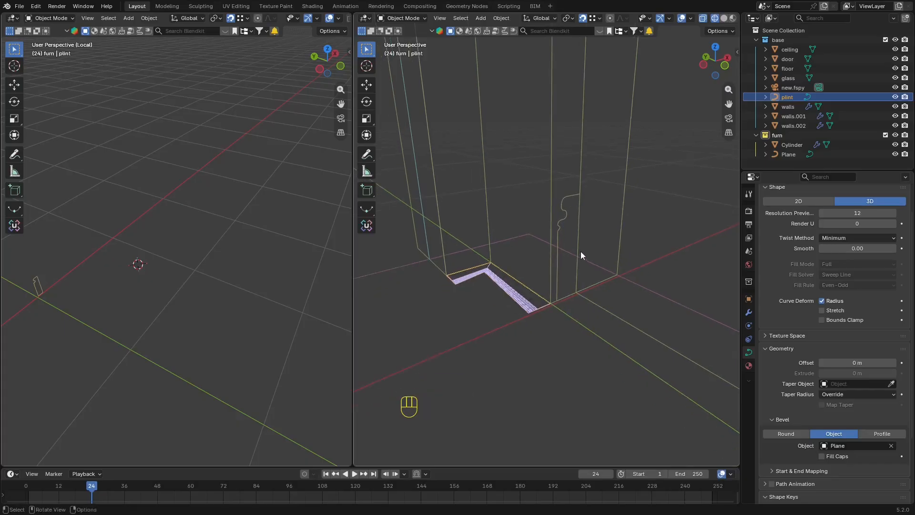
click(564, 204)
In left view, rotate only the Plane profile's origin with angle snapping to turn the swept moulding upright.
click(509, 286)
middle_drag(511, 287, 531, 275)
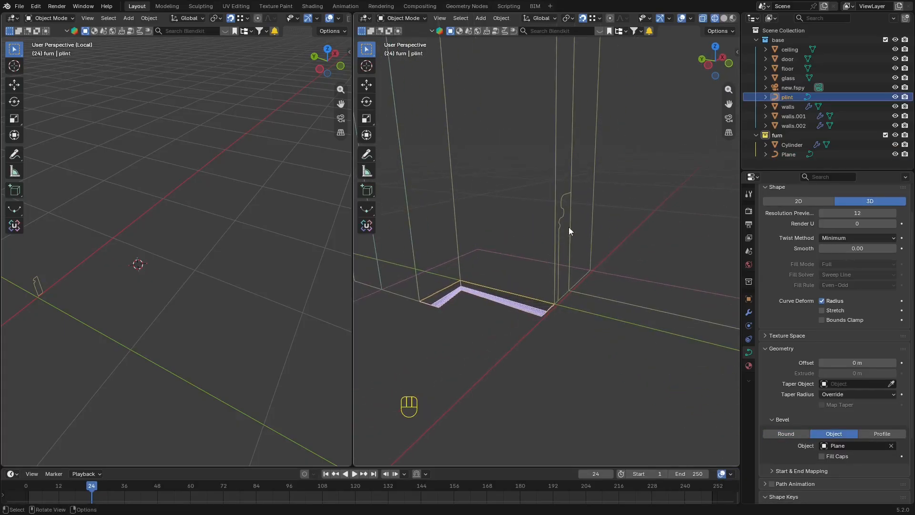
click(560, 210)
middle_drag(568, 227, 570, 208)
click(718, 31)
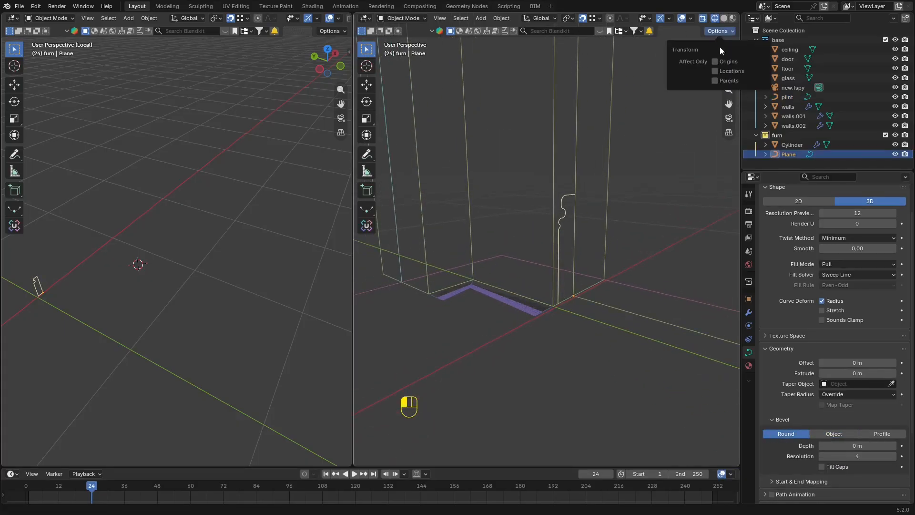
key(ctrl+KP_3)
key(r)
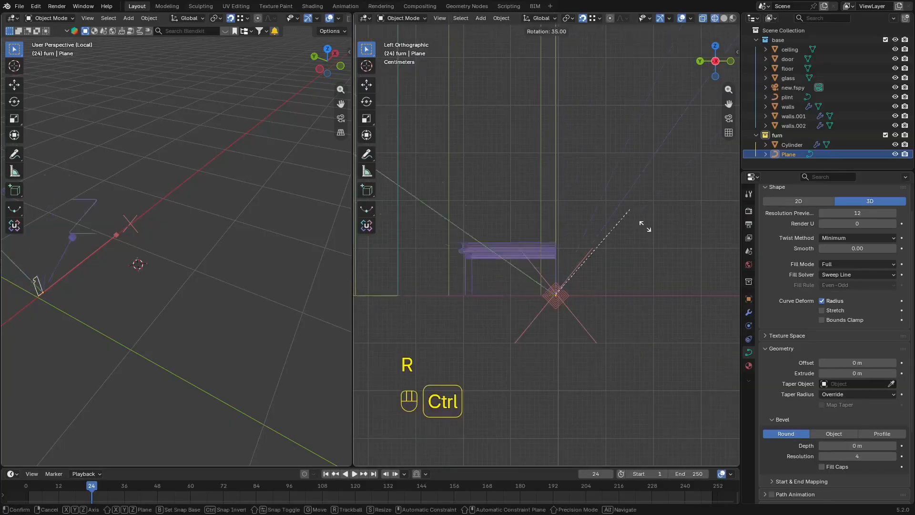
ctrl+click(669, 309)
Select the plint moulding and open its curve for editing in top wireframe view.
key(z)
mouse_move(627, 262)
middle_down()
mouse_move(612, 283)
mouse_move(581, 275)
middle_up()
click(525, 220)
mouse_move(525, 220)
middle_down()
mouse_move(550, 263)
mouse_move(477, 239)
mouse_move(529, 235)
middle_up()
shift+middle_drag(529, 234, 607, 231)
key(z)
scroll(565, 240, up, 5)
key(Tab)
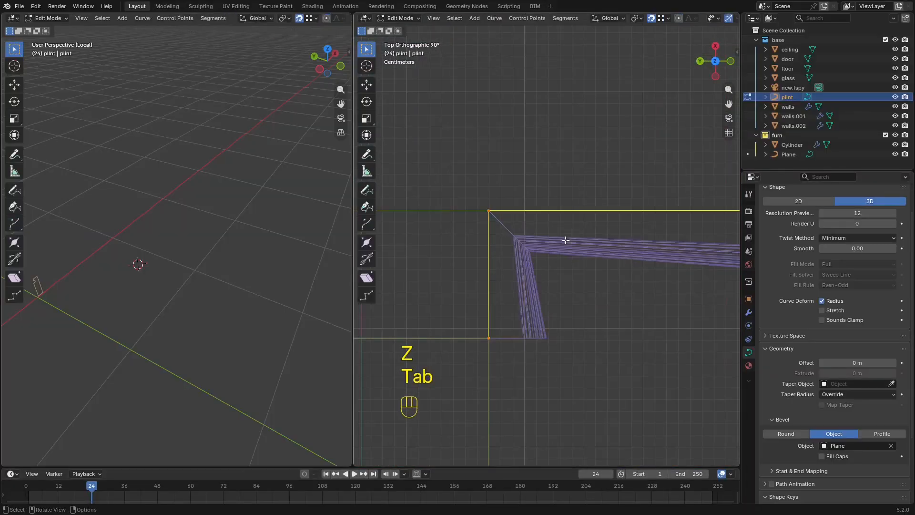
Try enlarging the radius at plint's corner control point with a Shrink/Fatten factor of about 1.39.
drag(489, 208, 481, 220)
scroll(496, 243, down, 1)
shift+middle_drag(498, 253, 439, 244)
key(s)
right_click(519, 241)
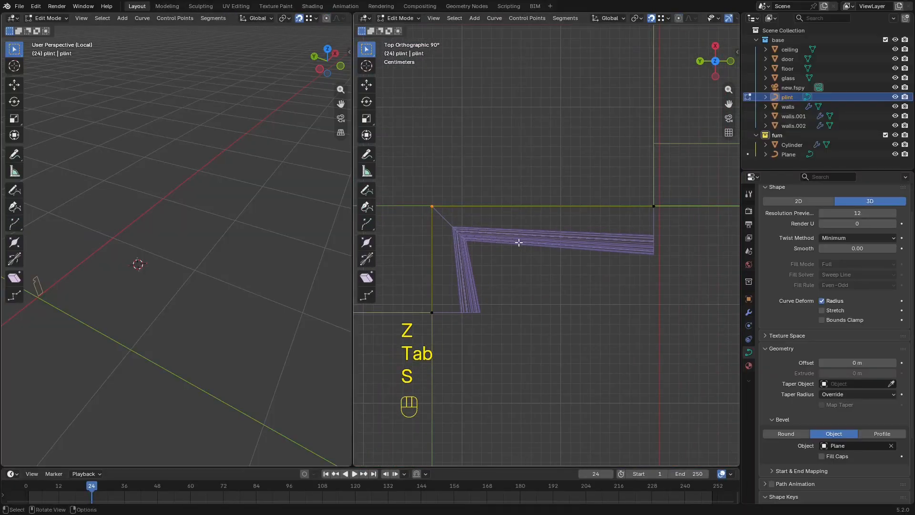
key(s)
right_click(520, 243)
key(alt+s)
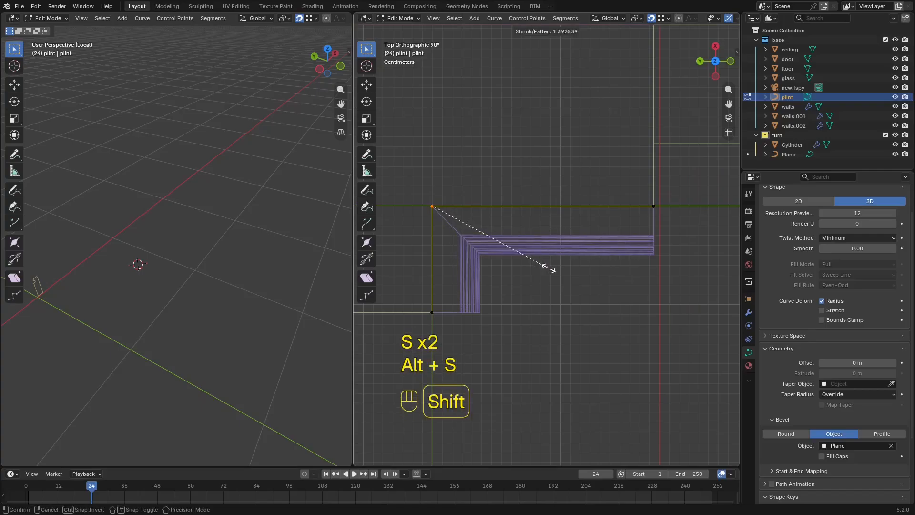
click(564, 286)
Undo the corner point's radius change and try Shrink/Fatten on it again.
middle_drag(564, 286, 472, 188)
key(z)
scroll(539, 205, down, 4)
key(ctrl+z)
mouse_move(539, 205)
middle_down()
mouse_move(544, 170)
mouse_move(610, 286)
mouse_move(582, 235)
middle_up()
key(alt+s)
right_click(625, 299)
Extrude plint's open end about 0.107 m along Y around the wall's projecting corner.
scroll(577, 229, down, 4)
key(Tab)
key(Tab)
scroll(573, 229, down, 3)
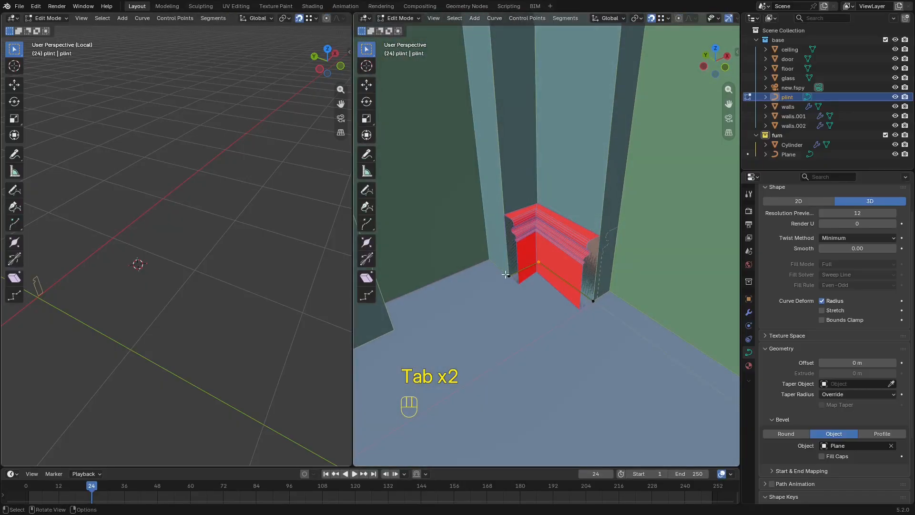
scroll(511, 269, down, 1)
shift+middle_drag(507, 230, 555, 253)
scroll(557, 248, down, 2)
scroll(515, 262, up, 3)
key(e)
key(y)
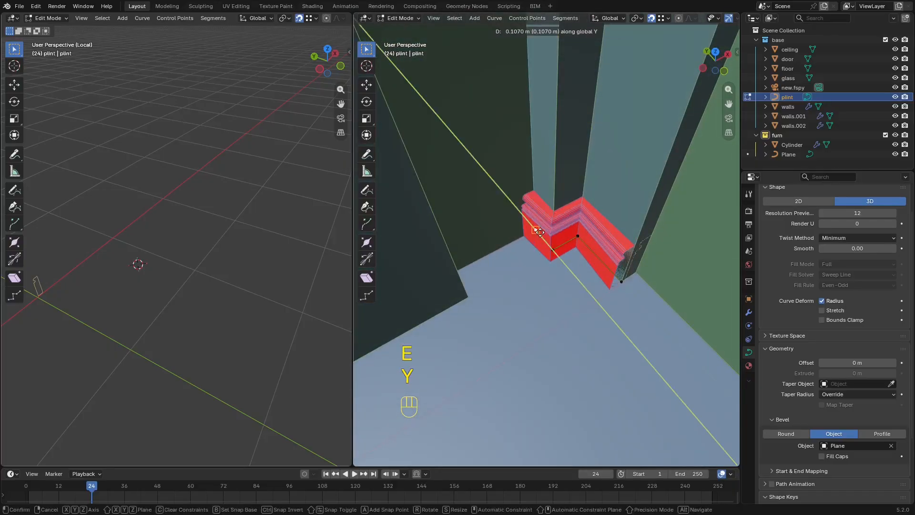
click(538, 232)
Extrude plint's end along X to the next wall corner, and extrude it -0.107 m along Y.
scroll(539, 232, down, 2)
key(e)
key(x)
click(477, 242)
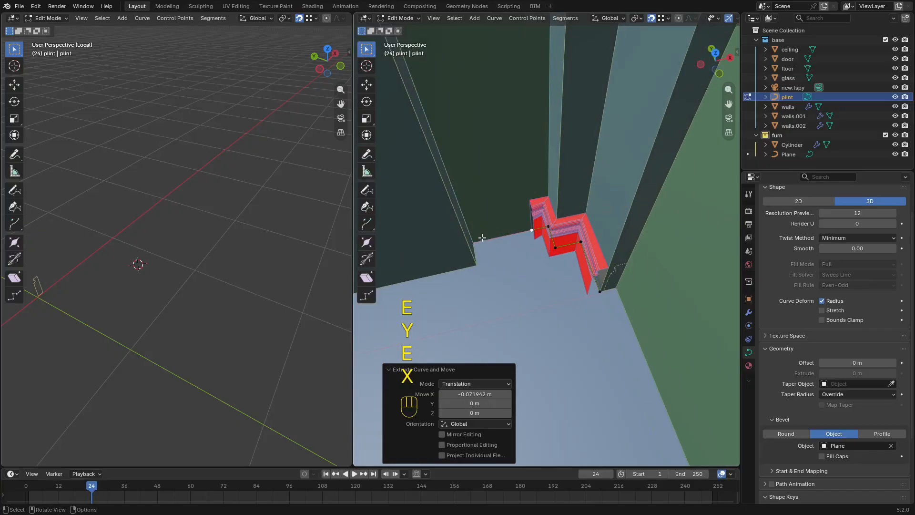
key(g)
key(x)
click(477, 241)
key(e)
key(y)
click(477, 266)
Extrude plint's end -1.0808 m along X beside the long wall, and about 0.107 m along Y.
shift+middle_drag(476, 265, 689, 229)
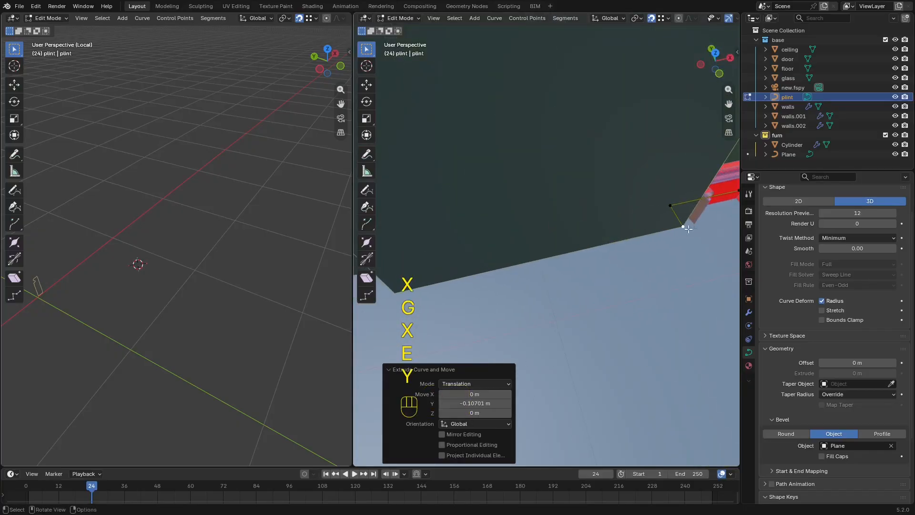
scroll(564, 248, down, 2)
shift+middle_drag(563, 248, 654, 222)
key(e)
key(x)
click(541, 258)
scroll(563, 262, up, 3)
key(e)
key(y)
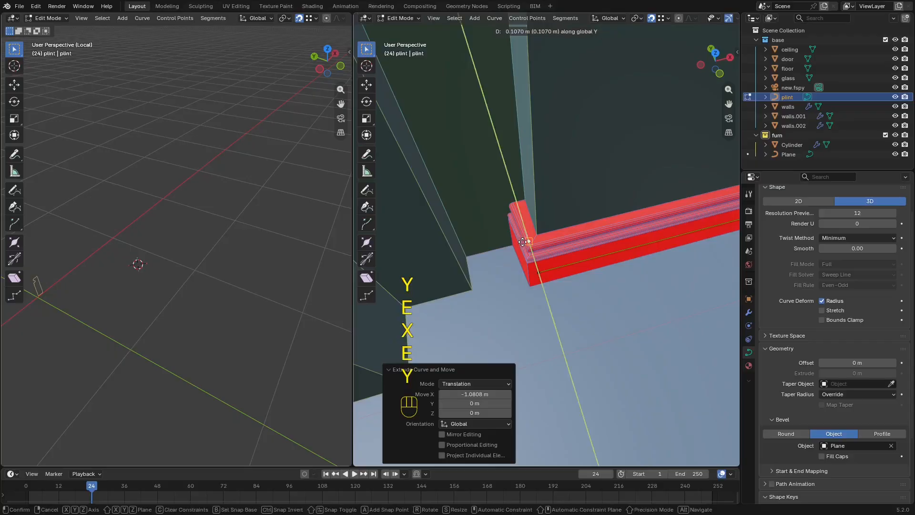
click(529, 242)
Continue plint around the stepped wall corners with successive extrusions along X, Y and X.
key(e)
key(x)
click(467, 257)
middle_drag(467, 257, 573, 248)
key(e)
key(y)
click(448, 281)
key(e)
key(x)
click(482, 245)
Extrude plint's end -0.1936 m along Y, and extend another new point along X to the following wall corner.
key(e)
key(y)
click(478, 307)
scroll(478, 307, down, 5)
key(e)
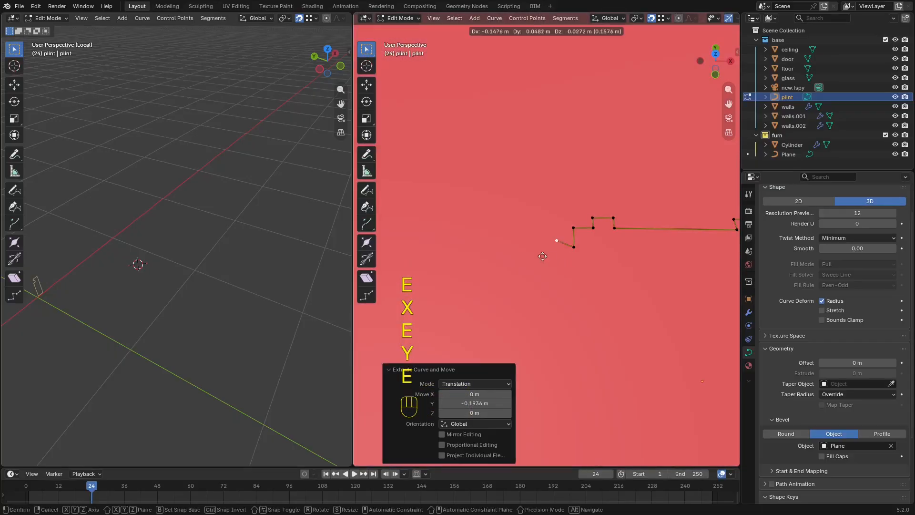
right_click(533, 255)
scroll(532, 253, up, 5)
key(g)
key(x)
click(512, 260)
Extrude plint's end -1.2844 m along Y to follow the side wall to its far end.
middle_drag(511, 260, 519, 234)
shift+middle_drag(519, 234, 534, 212)
middle_drag(534, 212, 472, 217)
key(e)
key(y)
click(636, 222)
middle_drag(637, 221, 588, 327)
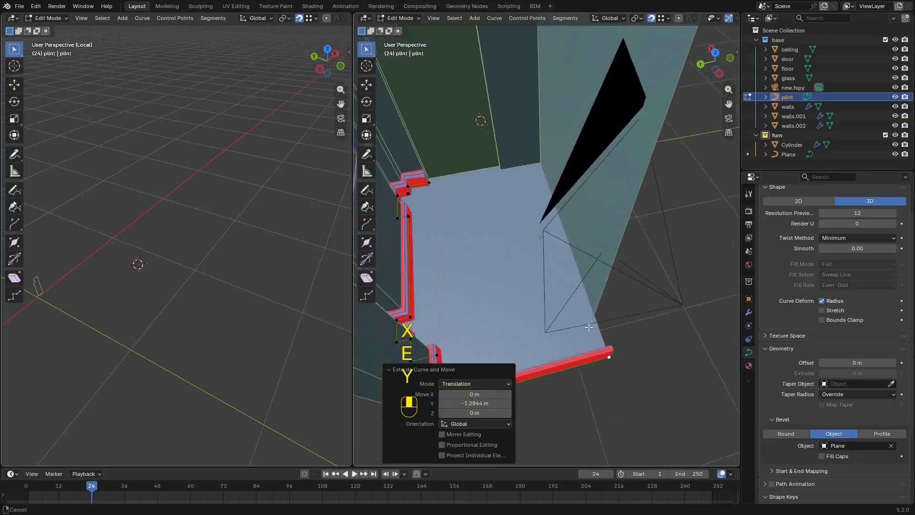
Extrude plint's end along X to the far wall corner, and move the new point -0.18437 m along X to fit.
key(e)
key(x)
click(541, 155)
middle_drag(540, 155, 587, 191)
scroll(587, 191, up, 2)
key(g)
key(x)
click(555, 234)
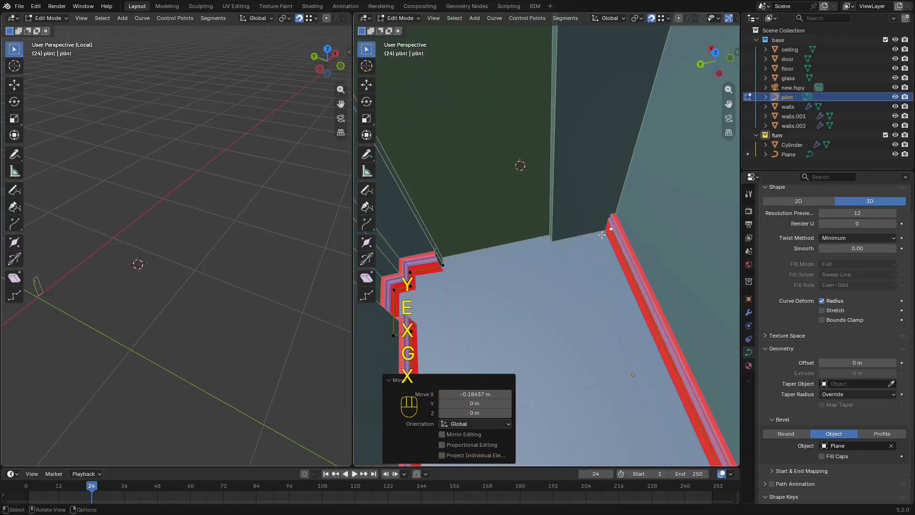
Extrude plint's end 0.4642 m along Y to the door opening, and join it to the curve's other end point.
shift+middle_drag(553, 247, 565, 229)
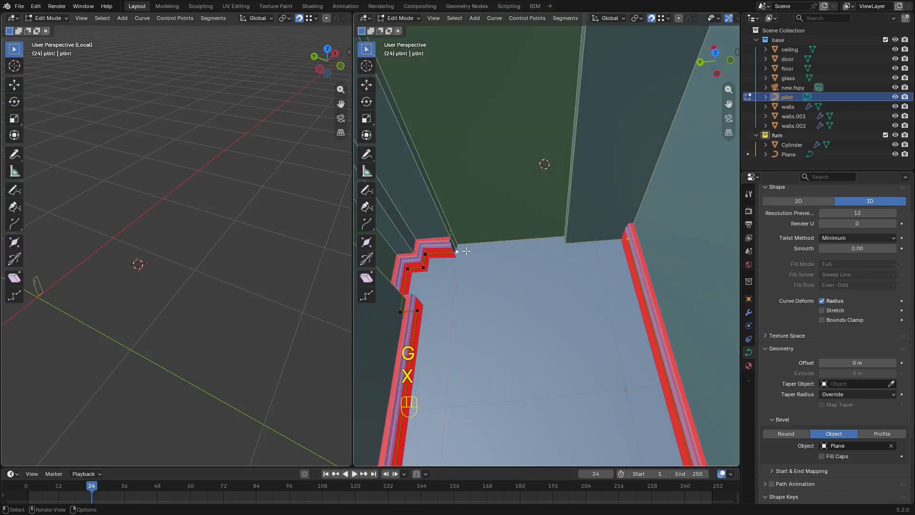
key(e)
key(y)
click(568, 244)
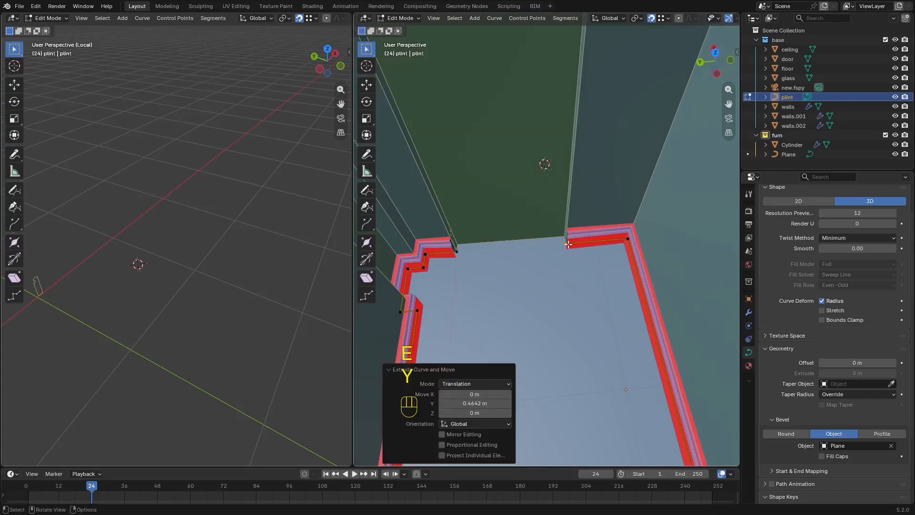
shift+click(462, 254)
key(f)
scroll(476, 235, up, 2)
shift+middle_drag(470, 257, 536, 196)
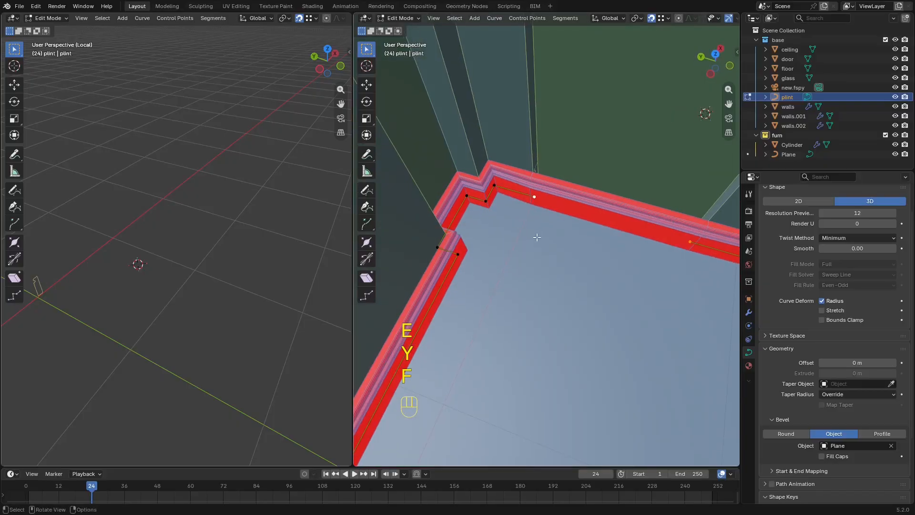
Examine the closed baseboard in the room, and isolate plint for point editing in top view.
key(Tab)
scroll(552, 236, down, 2)
middle_drag(552, 235, 511, 202)
key(shift+alt+z)
middle_drag(639, 310, 613, 290)
shift+middle_drag(518, 148, 522, 128)
key(shift+alt+z)
middle_drag(608, 273, 569, 287)
scroll(575, 298, down, 3)
key(KP_Divide)
key(Tab)
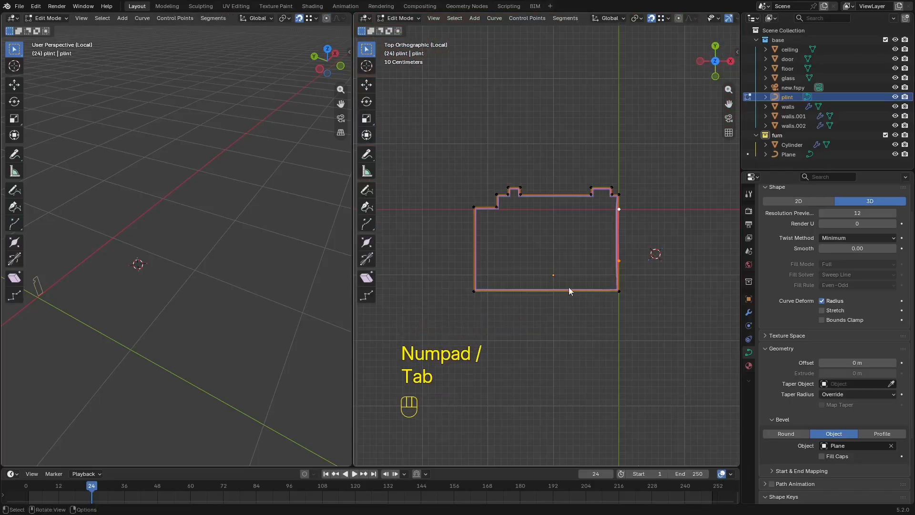
Select all of plint's curve points and examine their transform values and outline from above.
key(z)
scroll(602, 261, up, 4)
shift+middle_drag(700, 230, 567, 247)
scroll(569, 246, up, 4)
scroll(577, 143, down, 3)
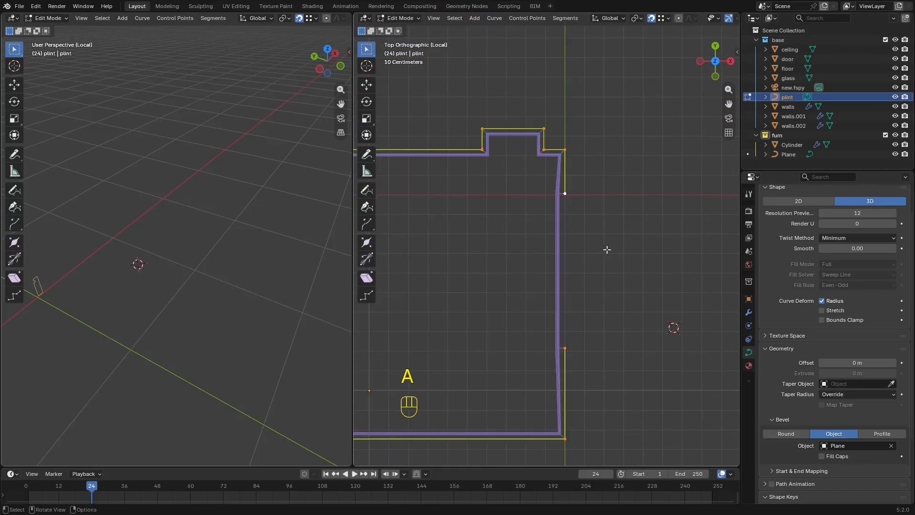
key(n)
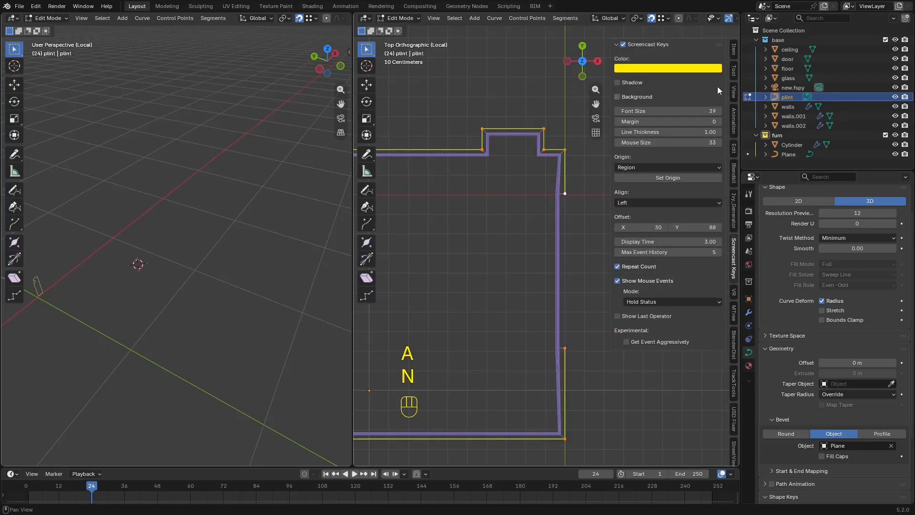
click(735, 52)
key(shift)
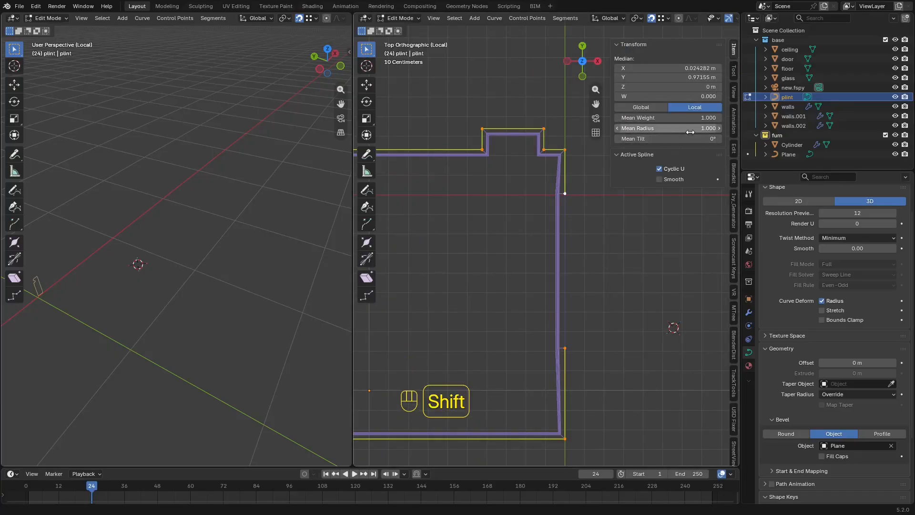
scroll(544, 208, down, 6)
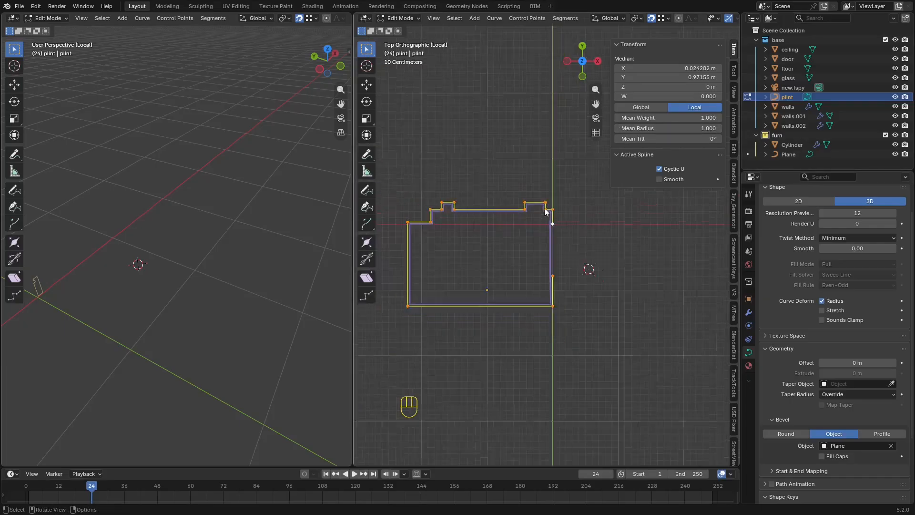
Inspect plint's swept corners in a maximized perspective view, both isolated and together with the room.
key(ctrl+space)
middle_drag(542, 211, 601, 153)
key(z)
shift+middle_drag(472, 189, 520, 209)
scroll(520, 209, up, 4)
scroll(520, 209, down, 4)
key(Tab)
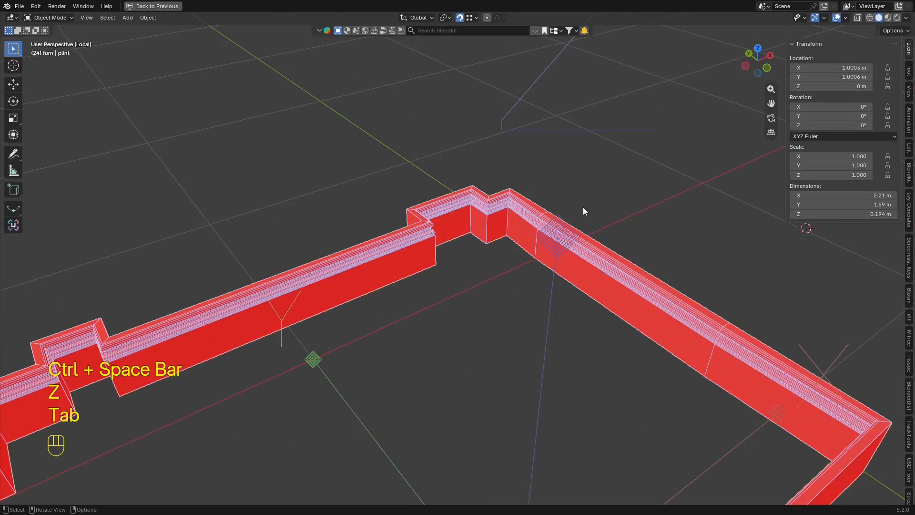
key(KP_Divide)
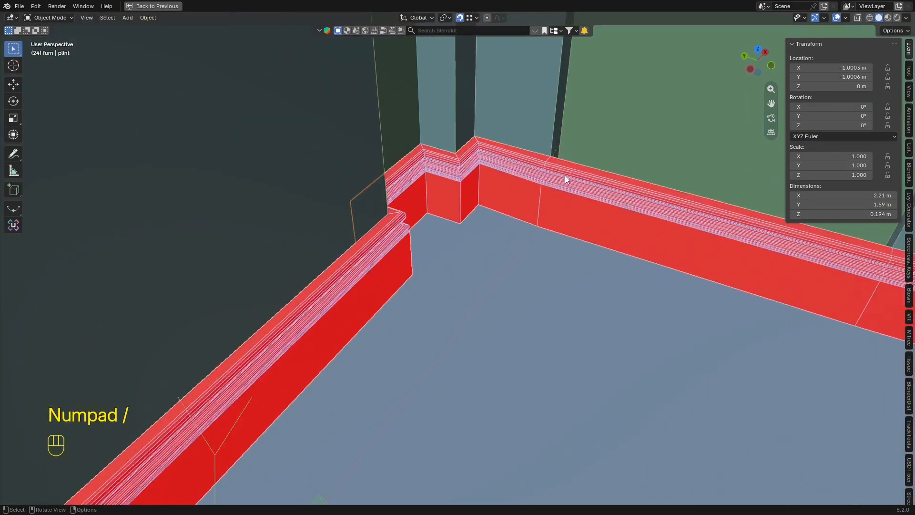
key(x)
click(571, 185)
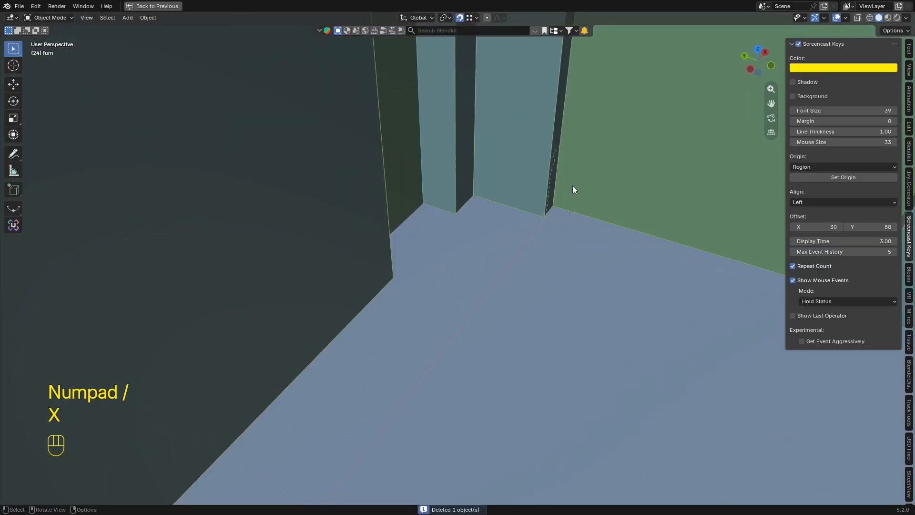
key(ctrl+z)
Restore the split viewport layout and clear plint's bevel object.
key(ctrl+space)
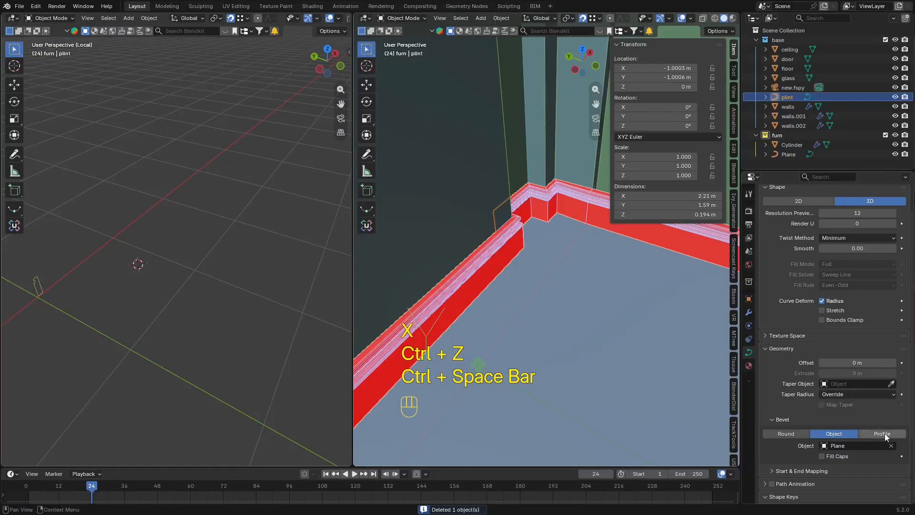
click(891, 447)
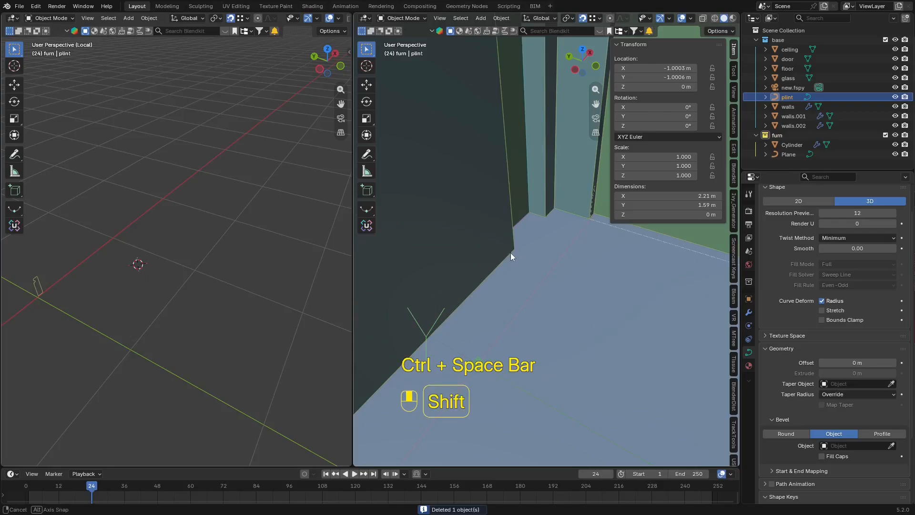
shift+middle_drag(632, 271, 597, 281)
scroll(596, 281, down, 1)
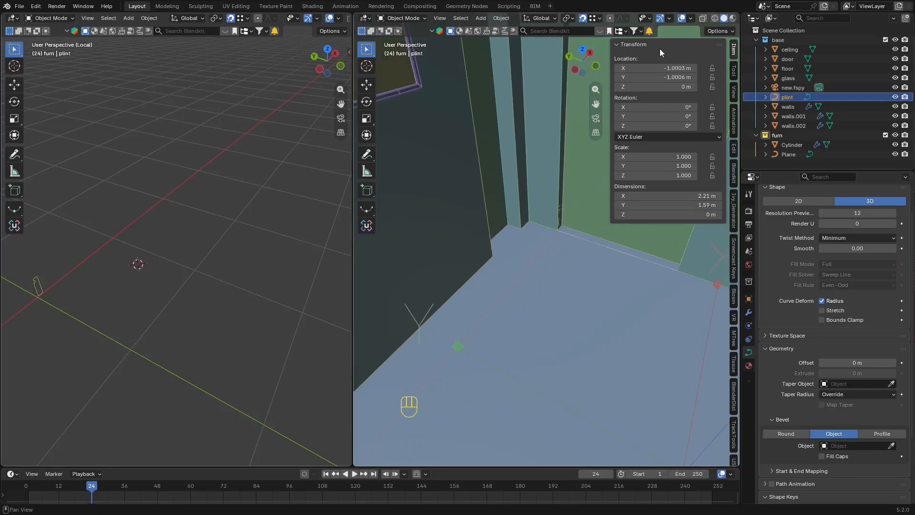
Toggle the option that makes transforms affect only origins, and hide the viewport sidebar.
click(728, 30)
click(725, 62)
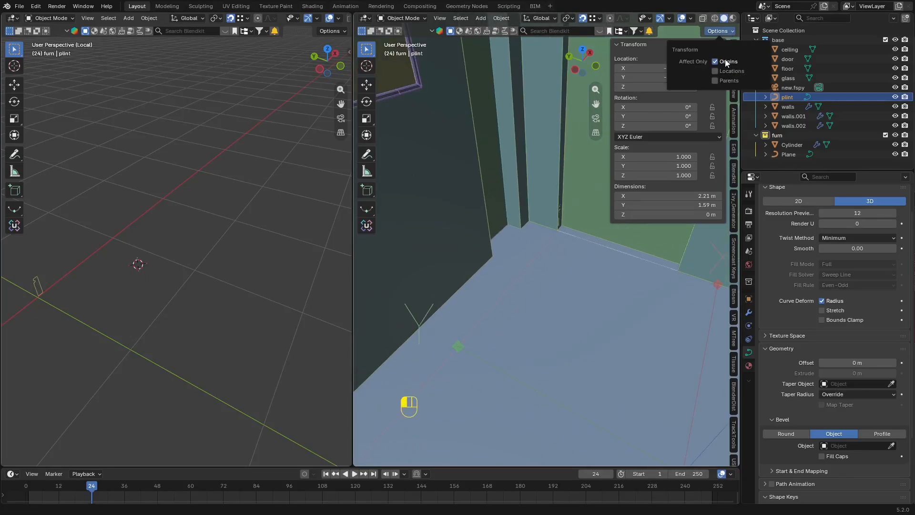
key(n)
Switch to Firefox and open superhivemarket.com in the empty tab.
key(super)
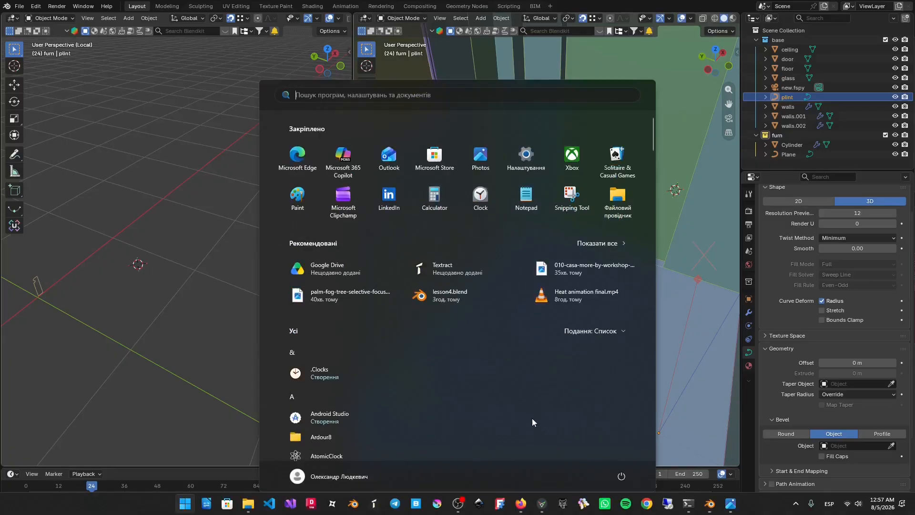
mouse_move(520, 503)
click(566, 455)
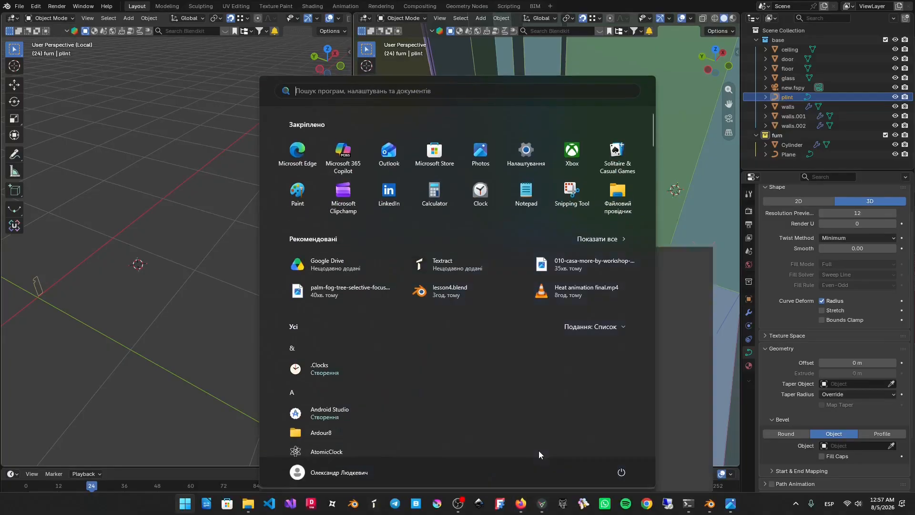
click(116, 10)
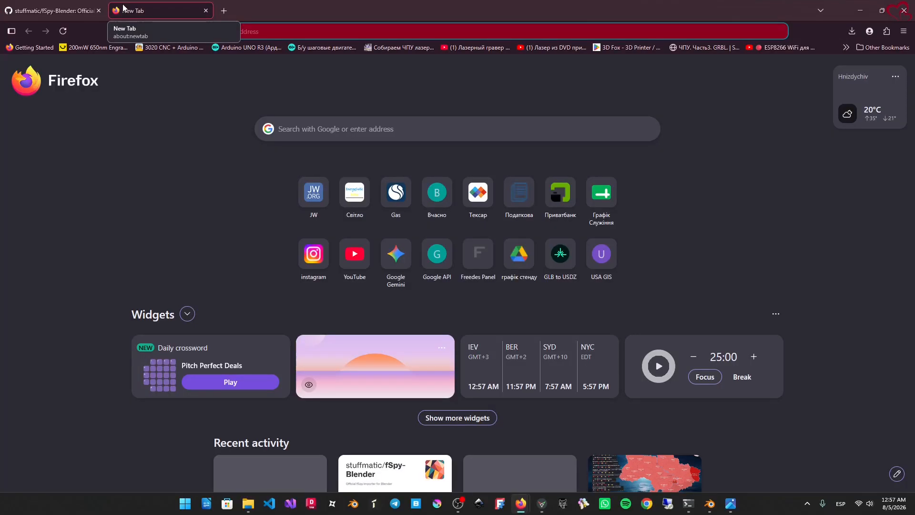
text(superhivemarket.com/)
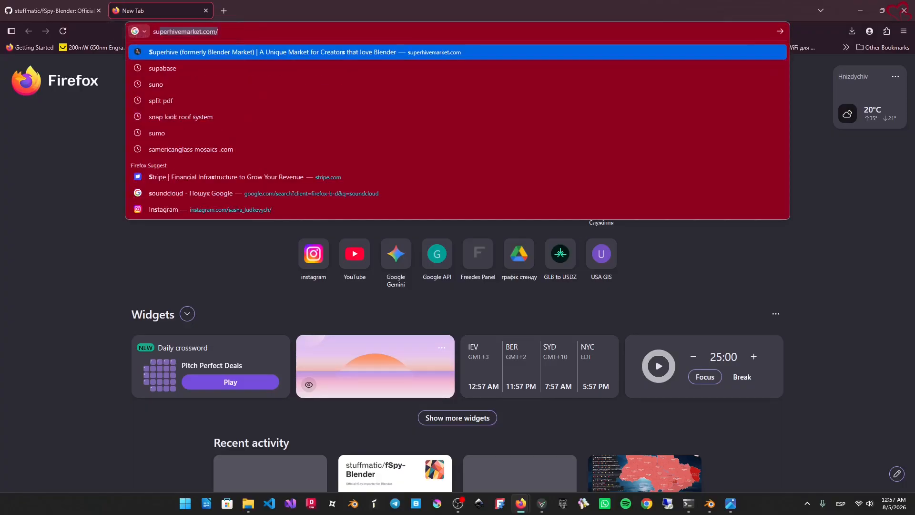
key(Return)
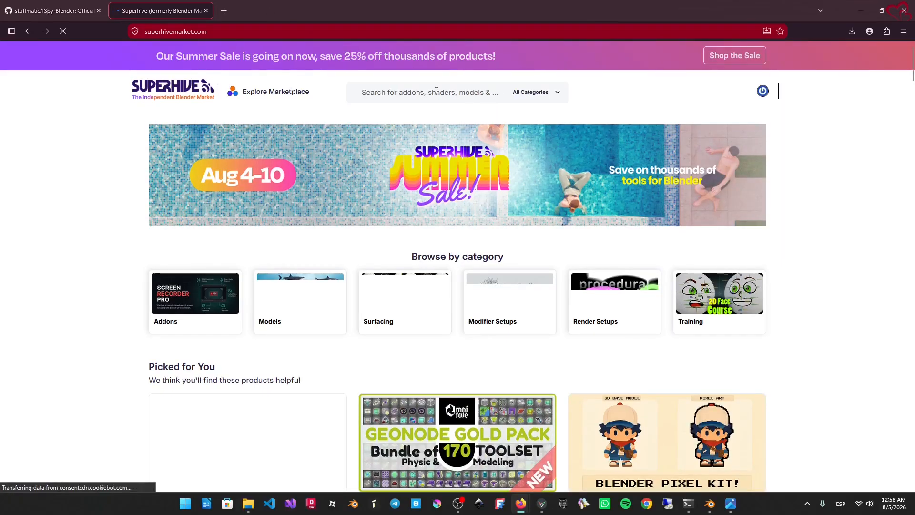
Search Superhive for "sweep profile" and look over the Sweep Profile product page.
click(436, 92)
text(sweep pro)
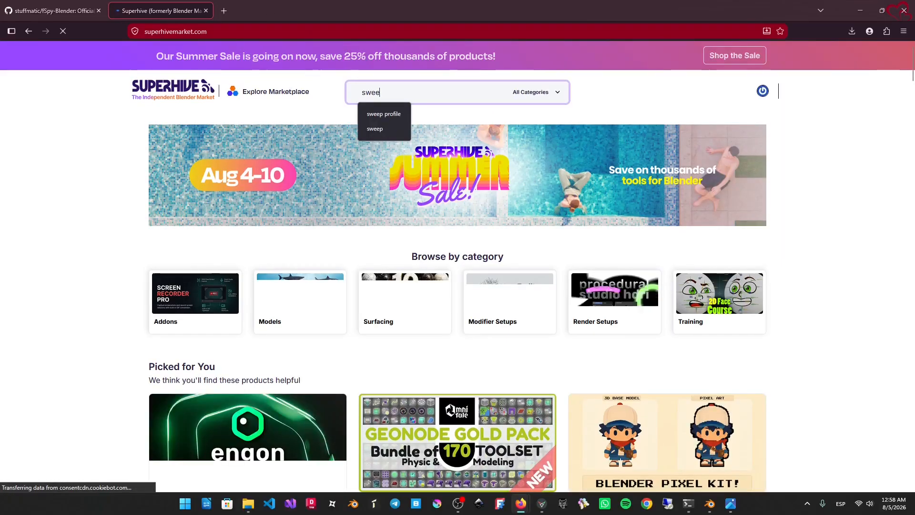
text(file)
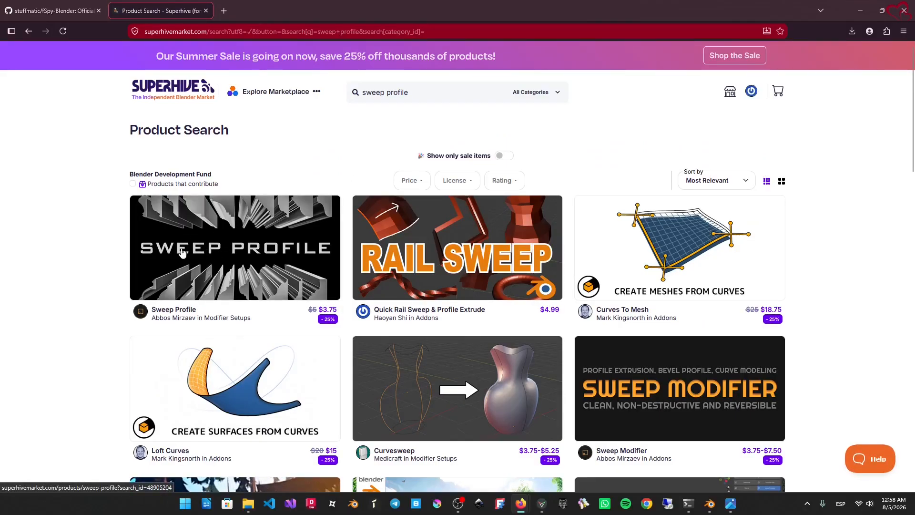
click(301, 269)
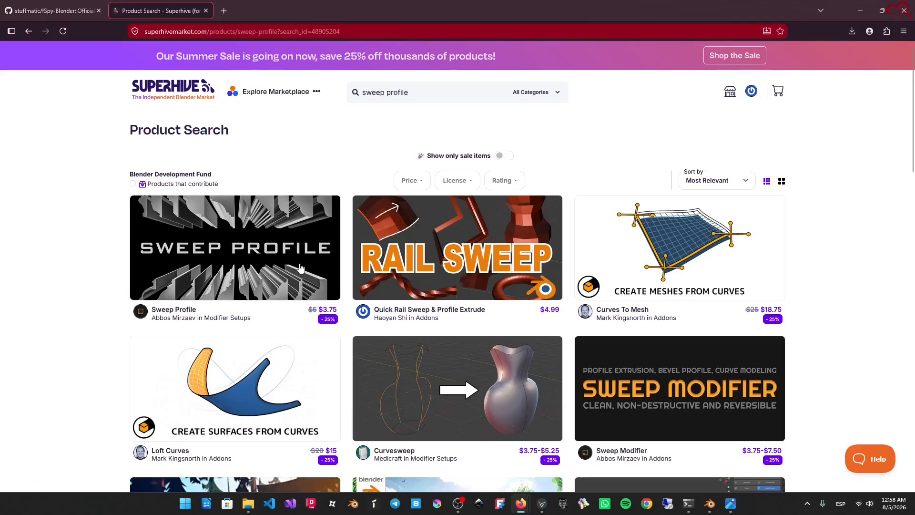
scroll(336, 294, down, 10)
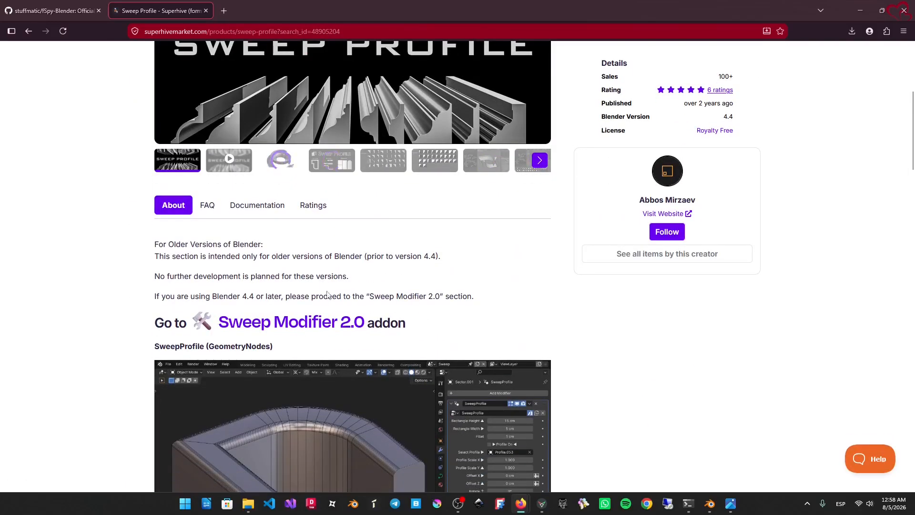
scroll(343, 293, up, 10)
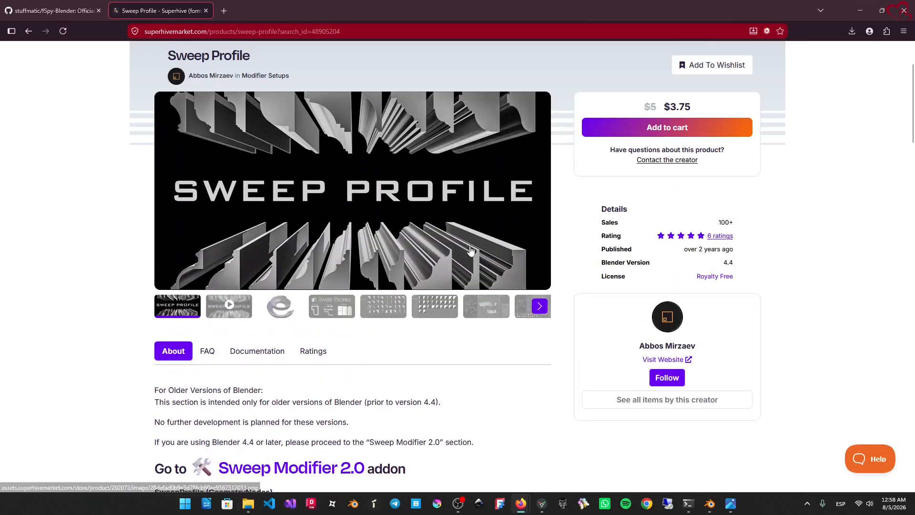
Switch back to Blender and check the full path of plint's curve points around the room.
click(863, 10)
shift+middle_drag(550, 213, 542, 243)
key(Tab)
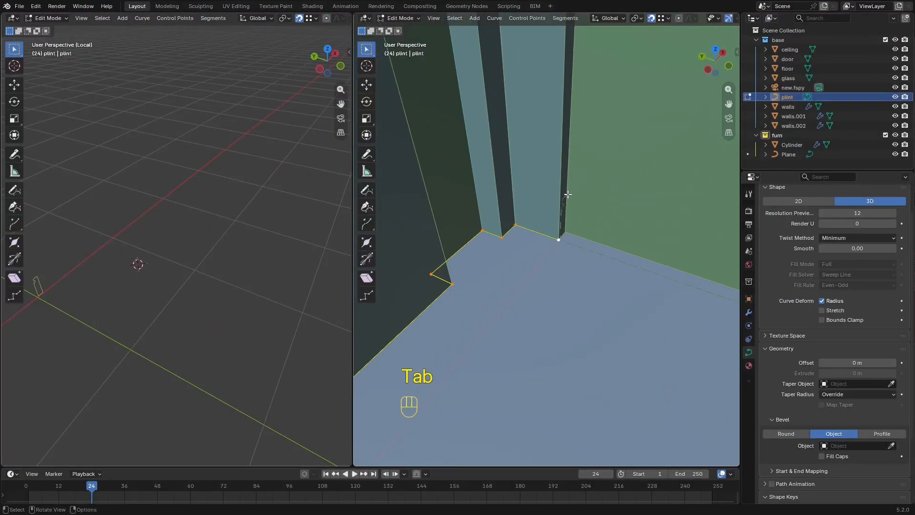
scroll(453, 262, down, 5)
key(a)
scroll(576, 249, down, 3)
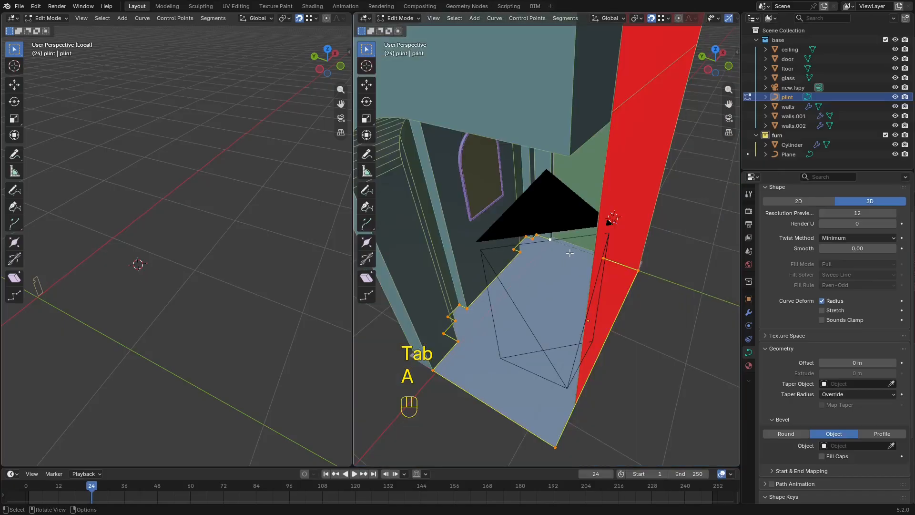
scroll(570, 250, up, 6)
key(Tab)
Add the Sweep modifier from sweep_profiles to plint.
click(749, 313)
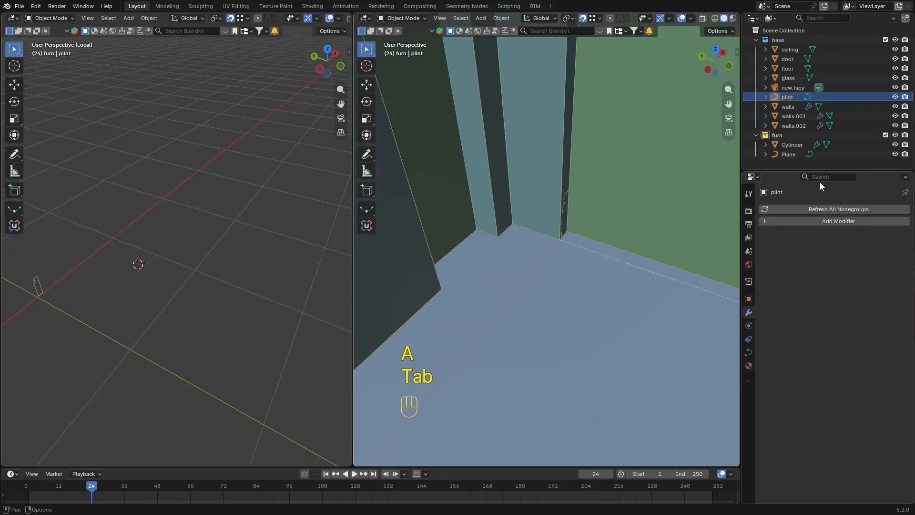
click(823, 223)
text(sw)
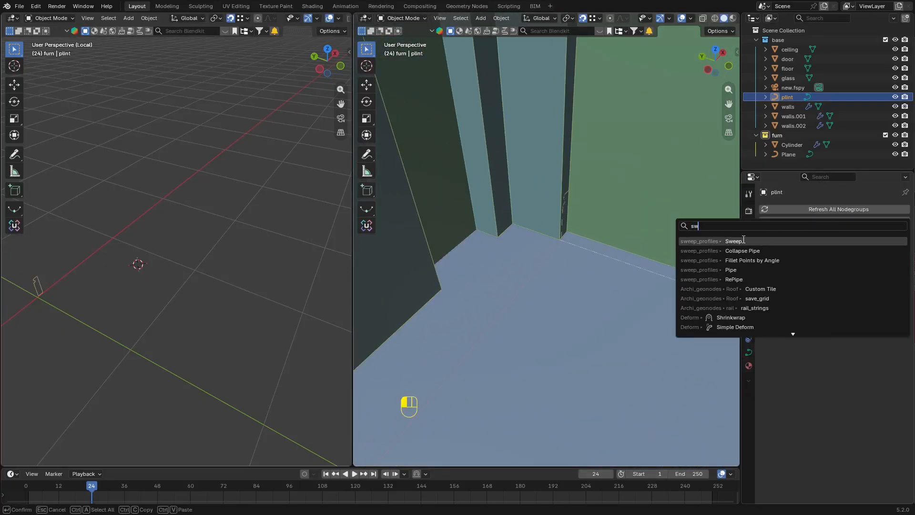
click(744, 241)
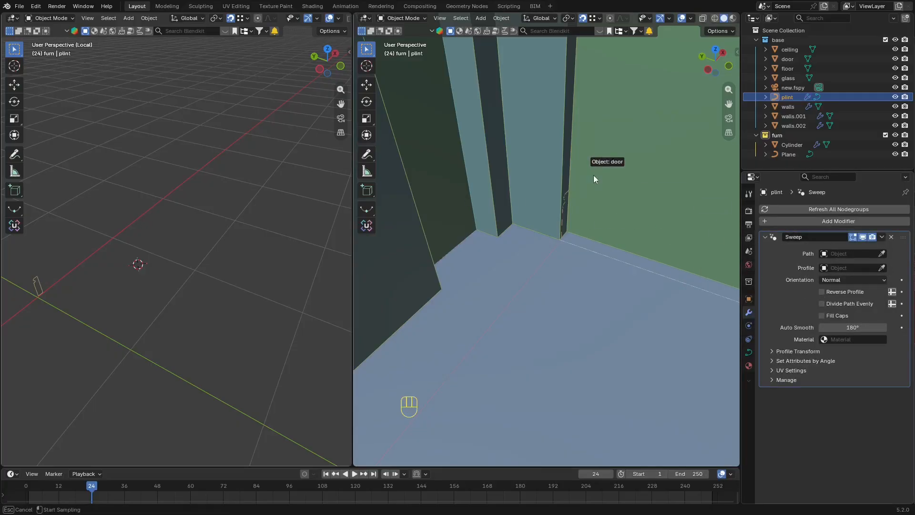
Display the room in wireframe and save the file.
key(shift+z)
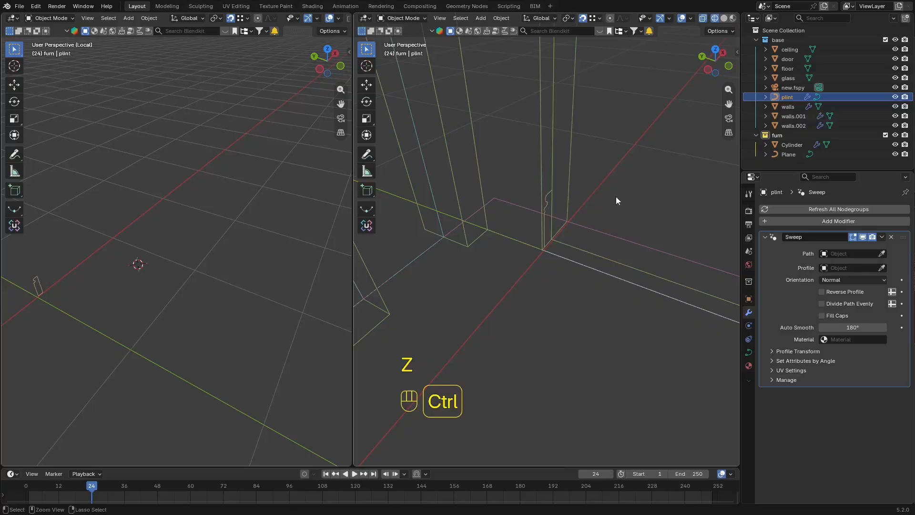
key(ctrl+s)
key(ctrl+s)
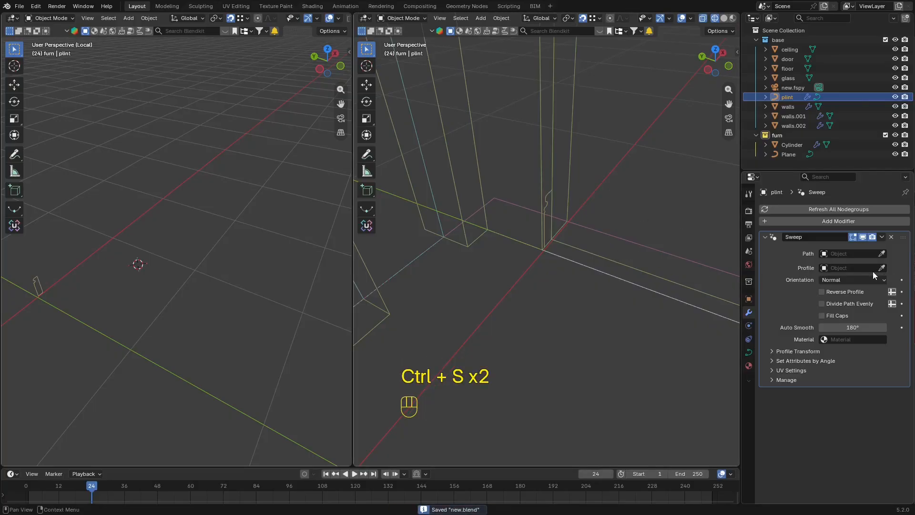
Assign the molded Plane curve as the Sweep modifier's profile, select the walls, and return to solid shading.
click(882, 268)
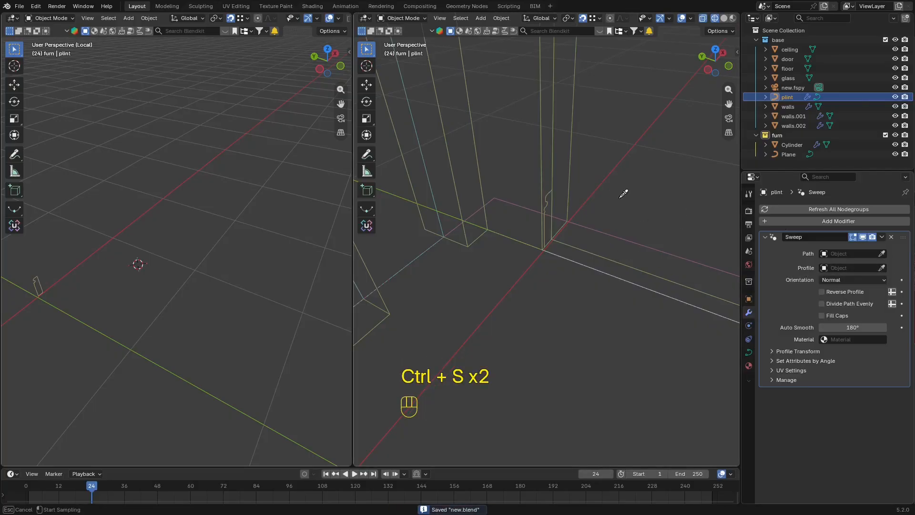
click(546, 194)
click(567, 225)
key(z)
scroll(631, 233, down, 4)
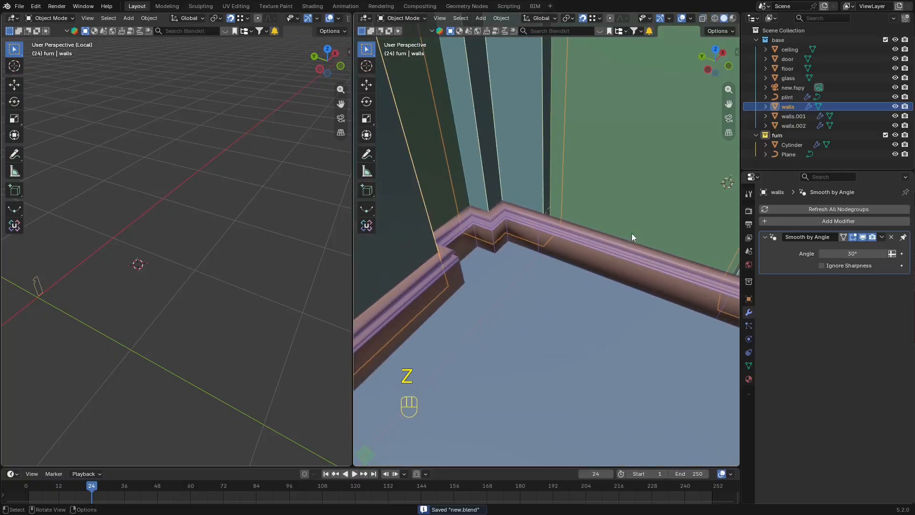
Set the Auto Smooth angle of plint's Sweep modifier to 30°.
click(578, 241)
scroll(578, 242, up, 2)
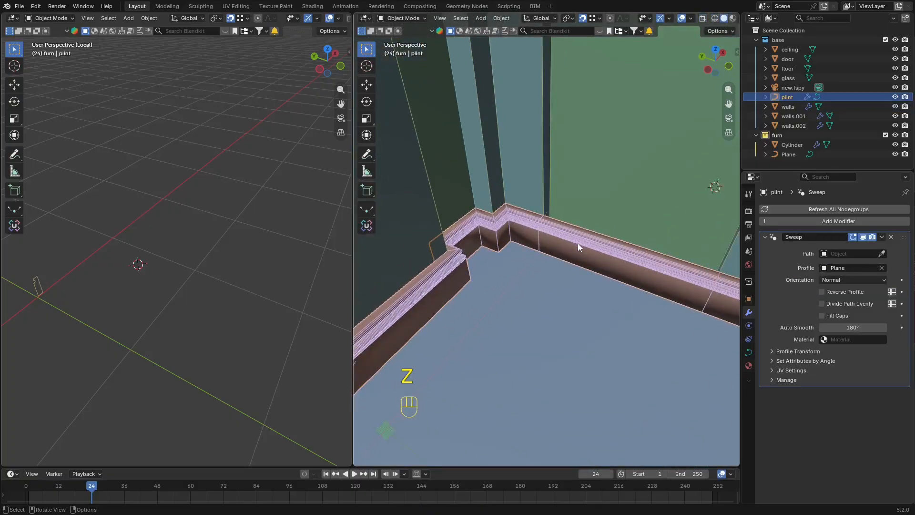
click(846, 328)
text(30)
key(Return)
shift+middle_drag(522, 288, 520, 287)
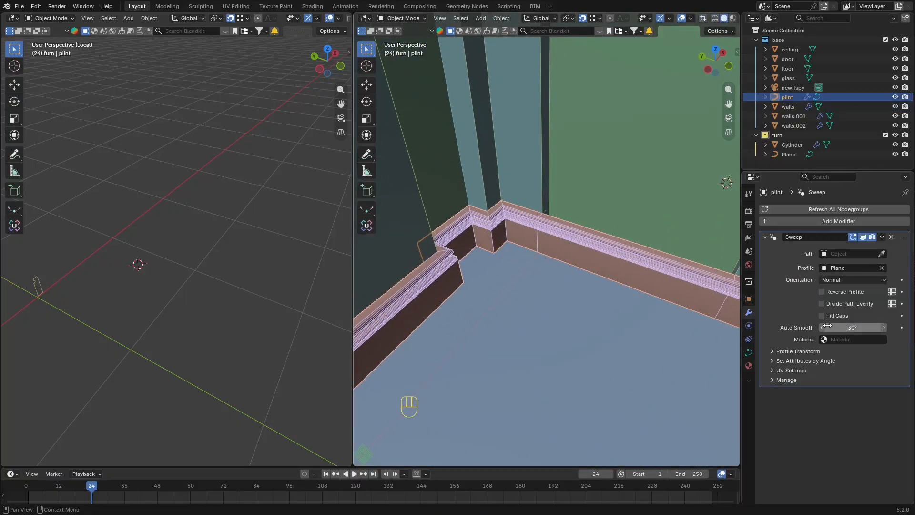
Examine the swept baseboard around the room and compare it with the reference image from the camera view in solid and wireframe shading.
key(shift+alt+z)
middle_drag(565, 313, 595, 267)
key(shift+alt+z)
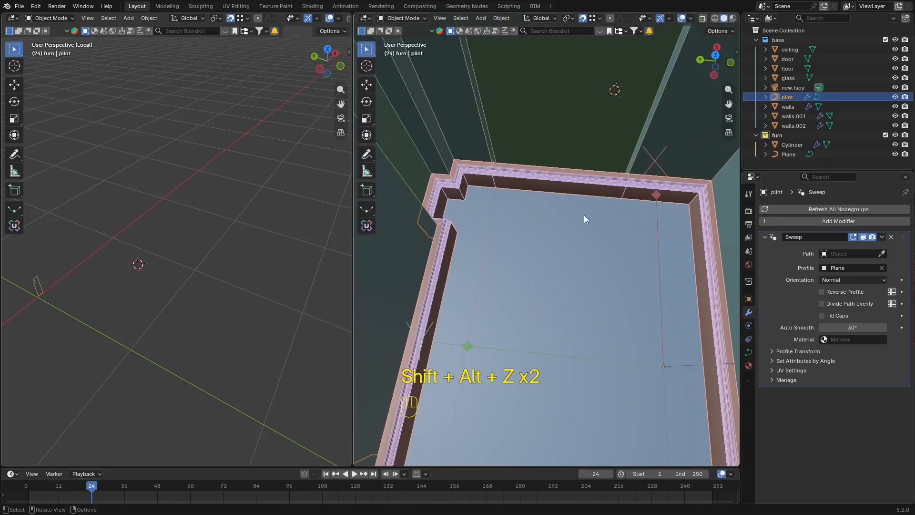
key(KP_0)
key(z)
mouse_move(516, 204)
shift+middle_down()
mouse_move(531, 204)
mouse_move(518, 199)
shift+middle_up()
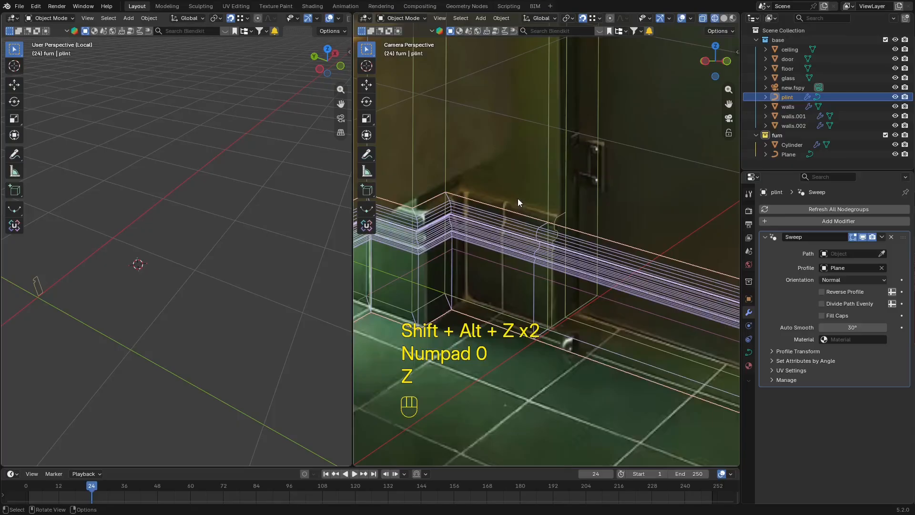
key(Tab)
key(z)
click(808, 230)
key(Tab)
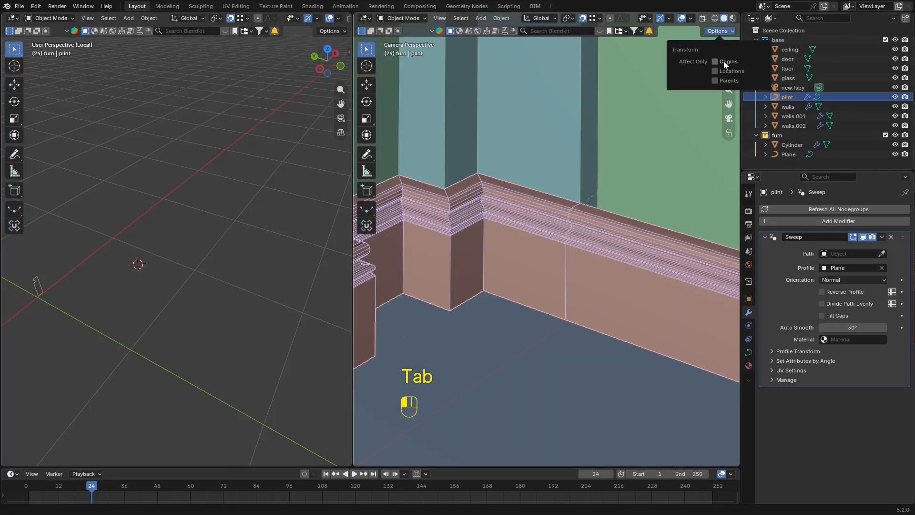
key(z)
mouse_move(593, 197)
shift+middle_down()
mouse_move(587, 206)
mouse_move(602, 200)
shift+middle_up()
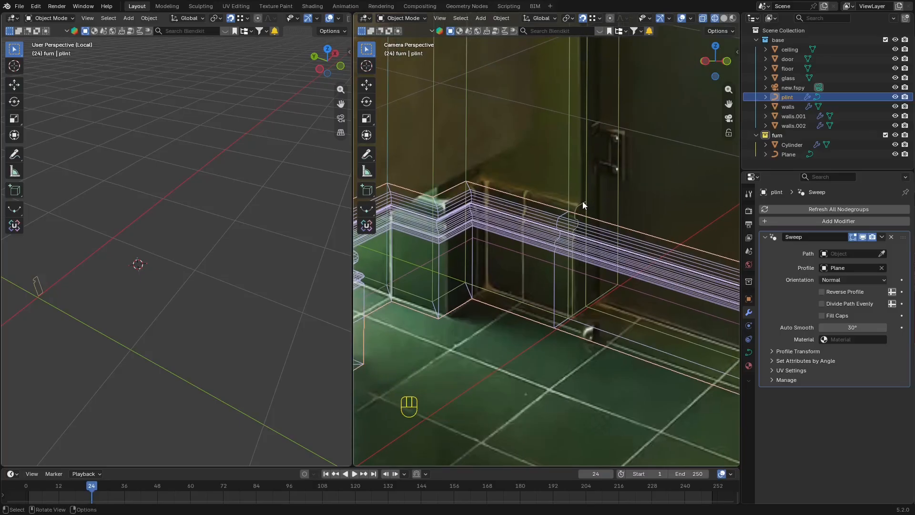
Move the Plane profile curve about 0.777 m along the X axis, away from the baseboard, and show solid shading.
click(583, 201)
key(x)
click(622, 201)
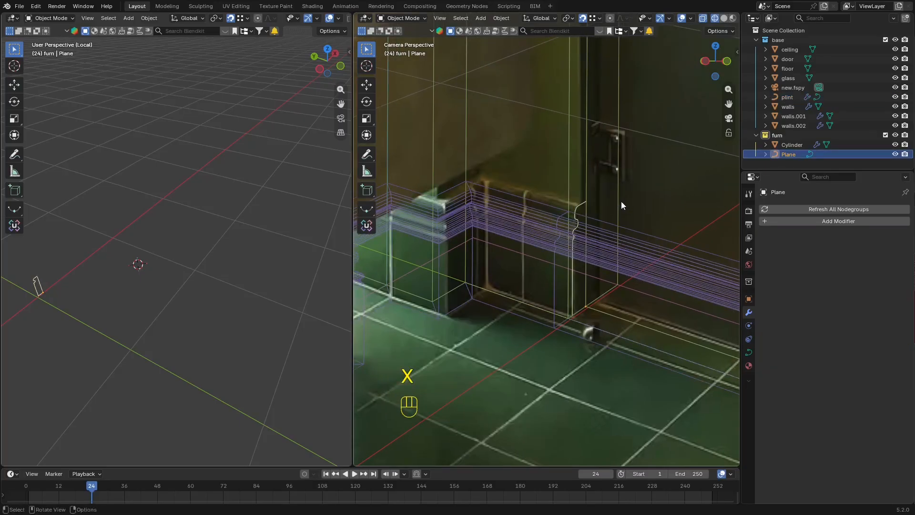
key(g)
key(y)
key(x)
click(586, 227)
key(z)
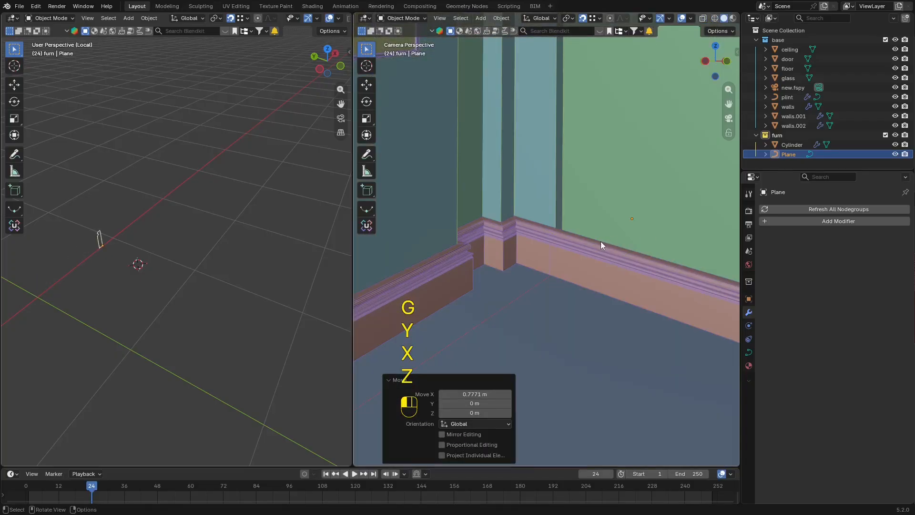
Delete plint's path segment across the glass door opening.
click(600, 242)
key(z)
key(Tab)
click(687, 305)
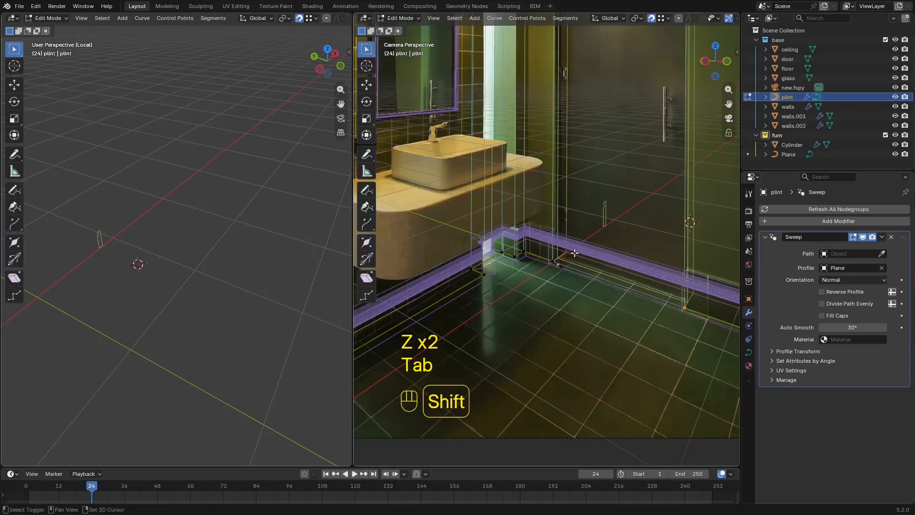
shift+click(552, 262)
key(x)
click(591, 286)
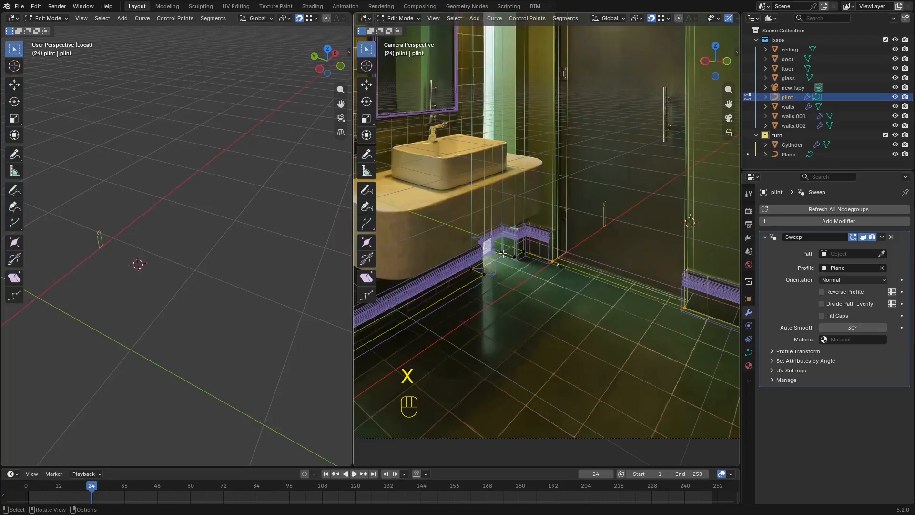
Delete plint's path segments across the two lit openings at either end of the vanity wall.
shift+click(473, 273)
key(x)
click(478, 273)
scroll(537, 241, down, 2)
shift+middle_drag(478, 272, 555, 245)
scroll(555, 245, up, 2)
shift+click(482, 296)
key(x)
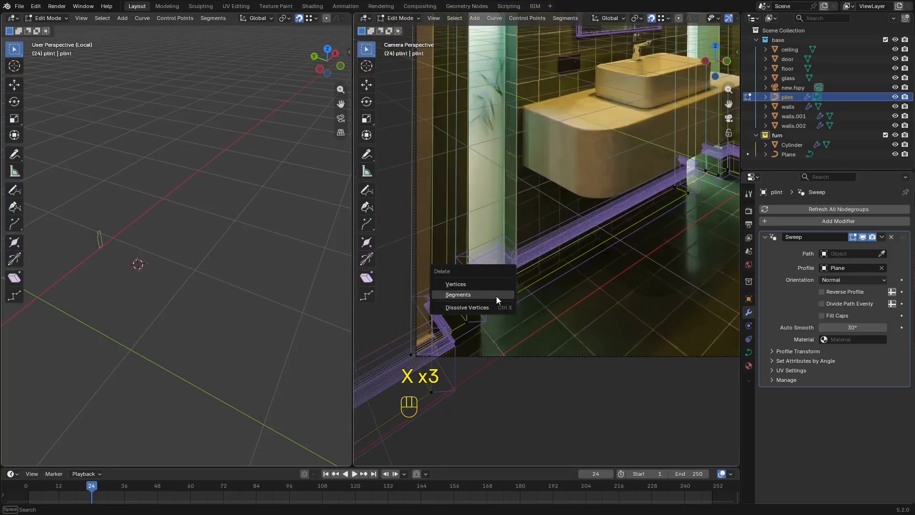
click(496, 296)
key(z)
scroll(546, 286, down, 2)
key(shift+alt+z)
key(shift+alt+z)
key(z)
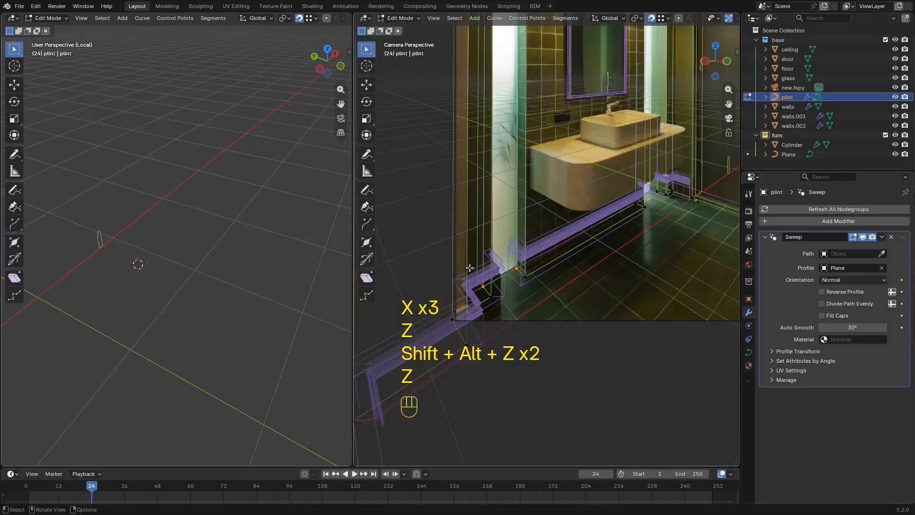
Remove the isolated stretch of plint's path along the vanity wall and return to Object Mode.
scroll(497, 284, up, 3)
drag(731, 172, 487, 322)
key(x)
click(477, 291)
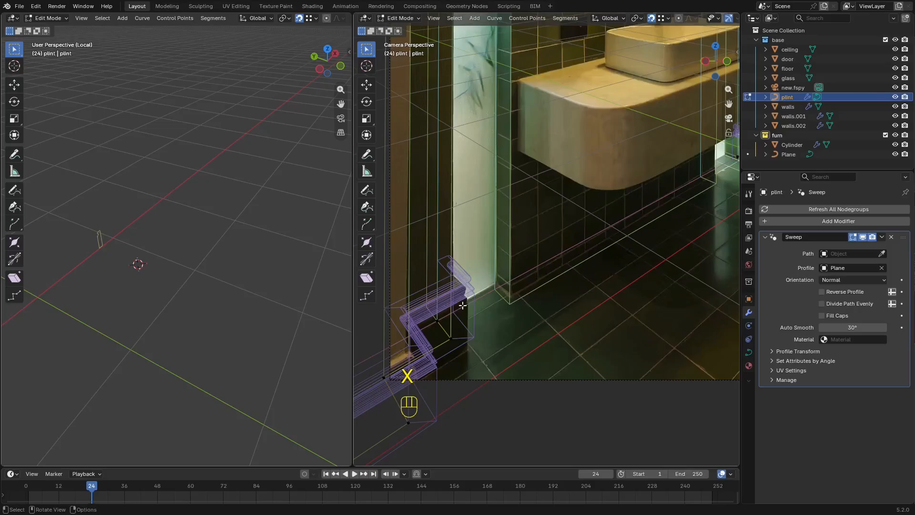
key(shift+alt+z)
key(shift+alt+z)
shift+middle_drag(555, 283, 553, 268)
scroll(549, 274, up, 2)
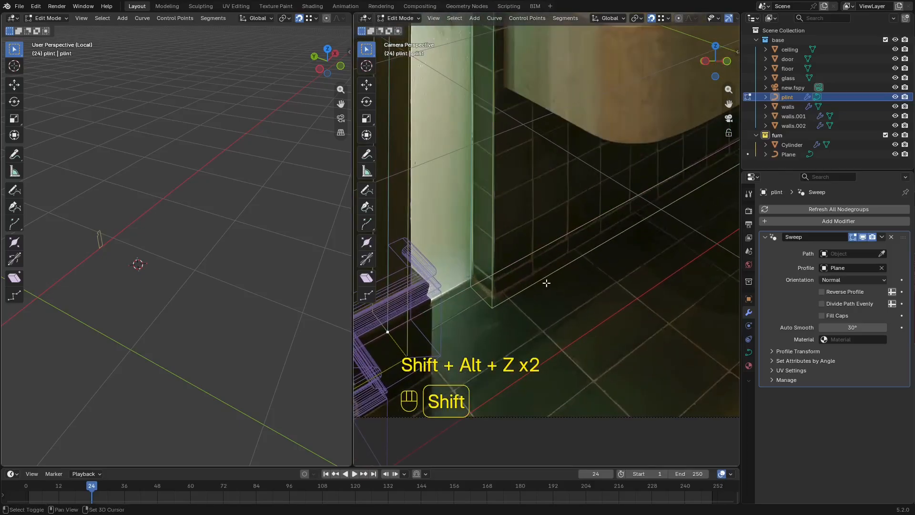
shift+middle_drag(505, 326, 539, 269)
key(Tab)
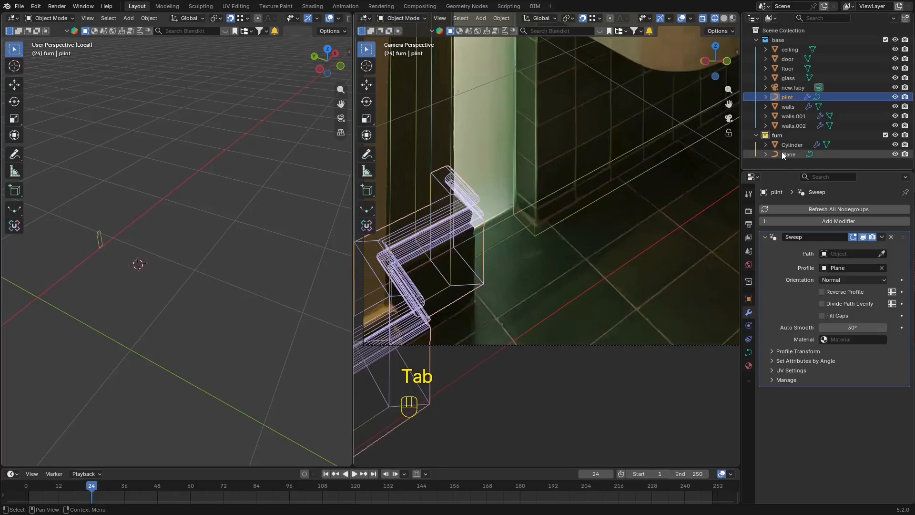
Move the Plane profile curve back along the X axis toward the camera.
shift+middle_drag(626, 165, 617, 184)
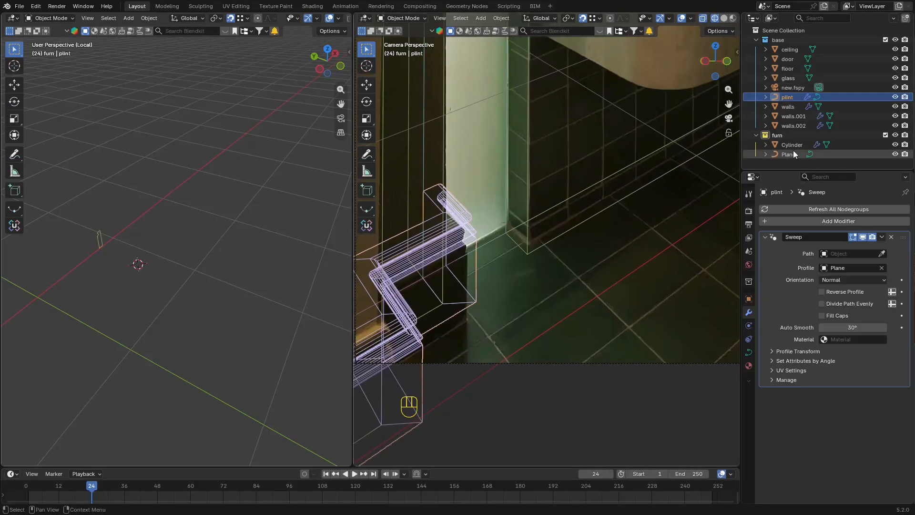
scroll(608, 157, down, 5)
shift+middle_drag(604, 157, 563, 190)
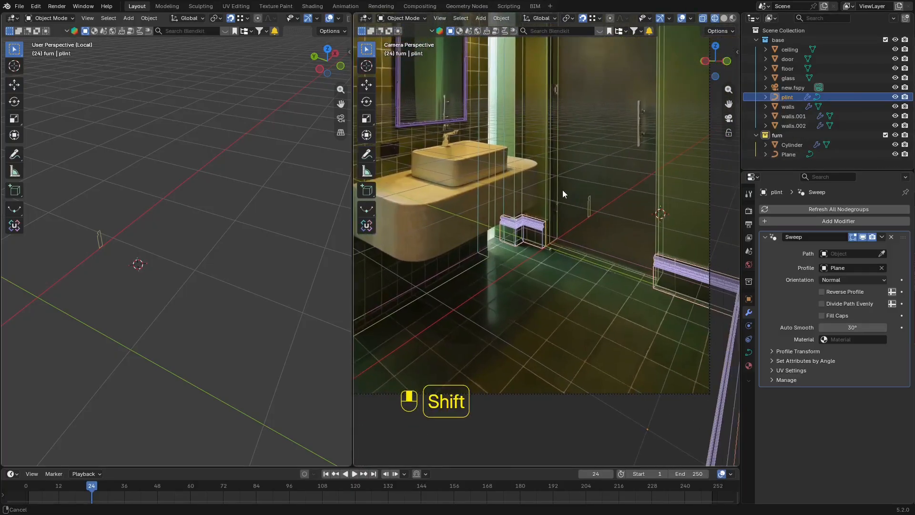
scroll(563, 190, up, 4)
click(611, 115)
key(Tab)
key(Tab)
key(g)
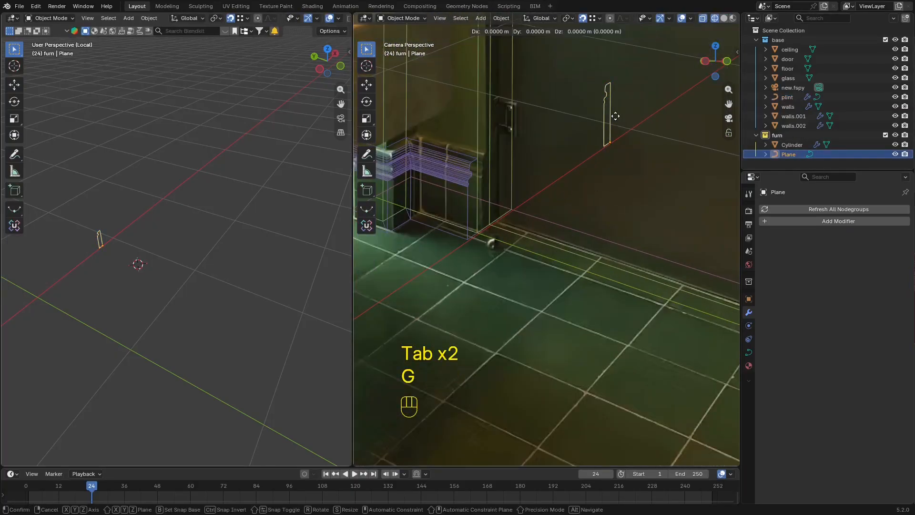
key(x)
click(586, 198)
Thin the whole baseboard profile by scaling its points to 0.614 along X in front view.
key(Tab)
middle_drag(588, 189, 539, 172)
scroll(573, 220, down, 4)
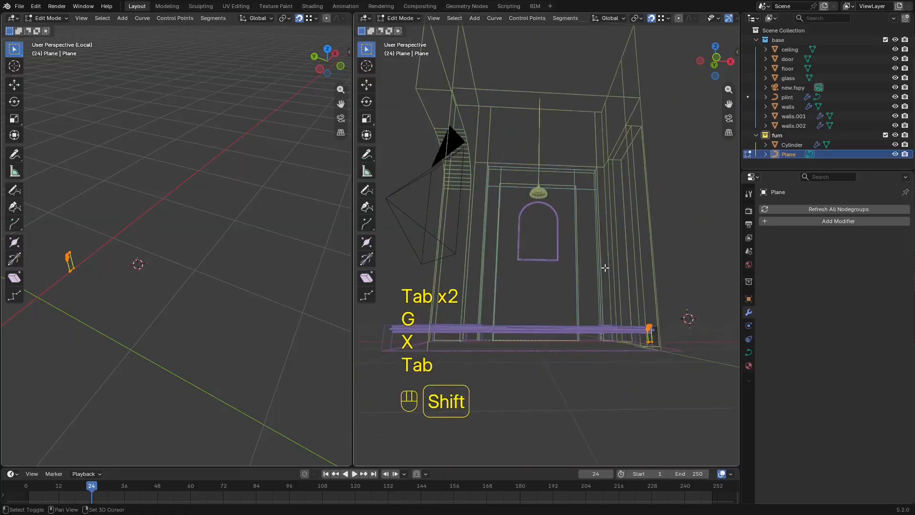
alt+middle_drag(605, 268, 525, 221)
scroll(525, 221, up, 8)
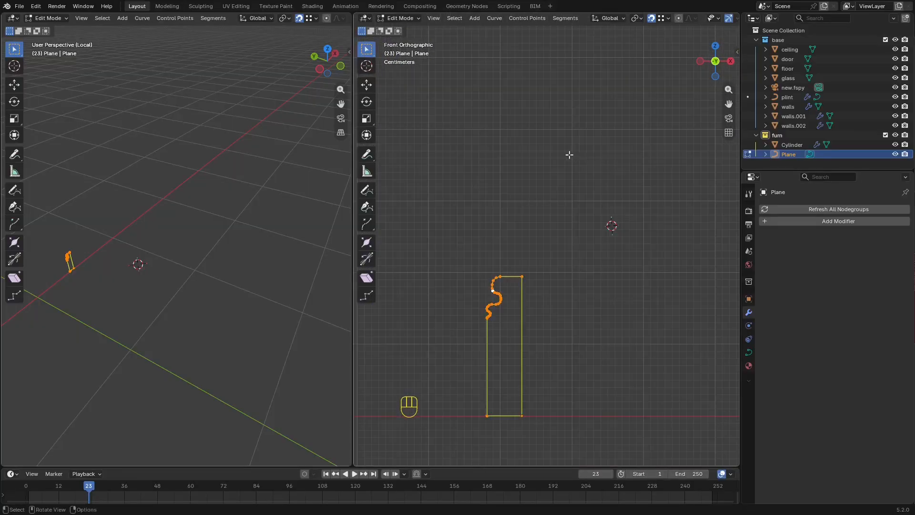
key(s)
key(x)
click(550, 214)
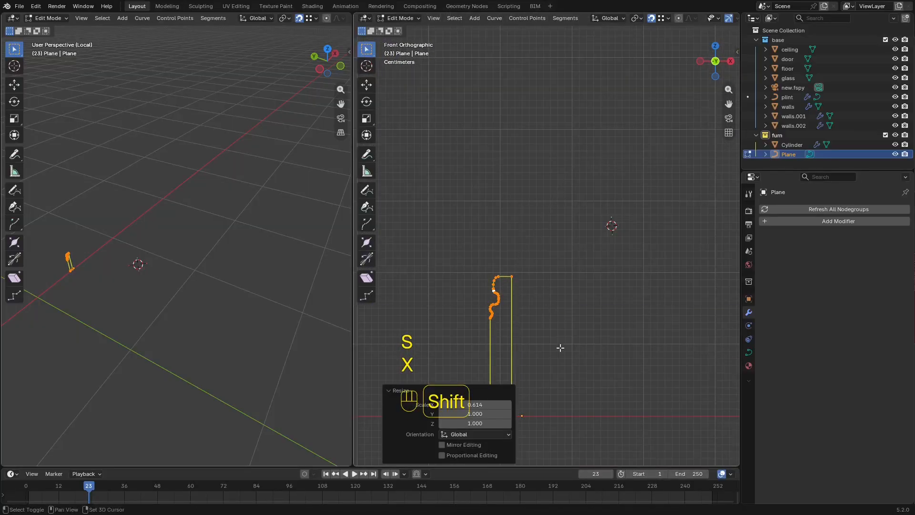
Shift all the profile's points 0.014281 m along X to realign its back edge, and return to the camera view.
shift+middle_drag(560, 347, 554, 154)
scroll(555, 202, up, 4)
key(g)
key(x)
click(708, 211)
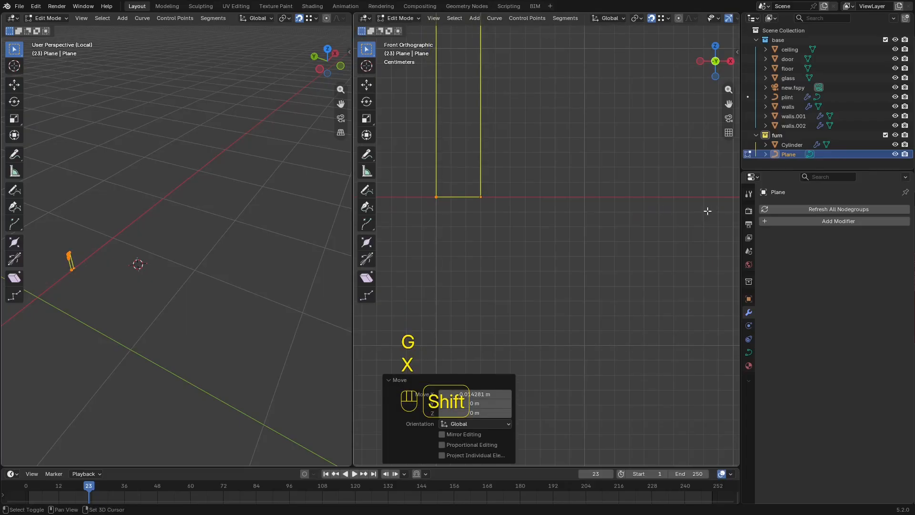
key(KP_0)
key(KP_1)
key(KP_0)
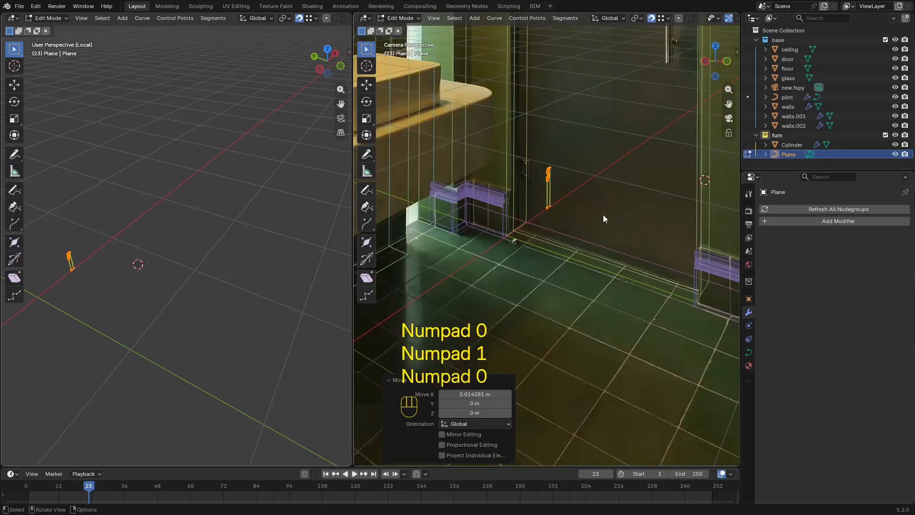
Raise the profile's upper molding points 0.023911 m along Z, and show the baseboard in solid shading in Object Mode.
key(z)
key(Tab)
scroll(497, 210, up, 8)
key(Tab)
key(1)
drag(693, 53, 574, 158)
key(g)
key(z)
click(633, 443)
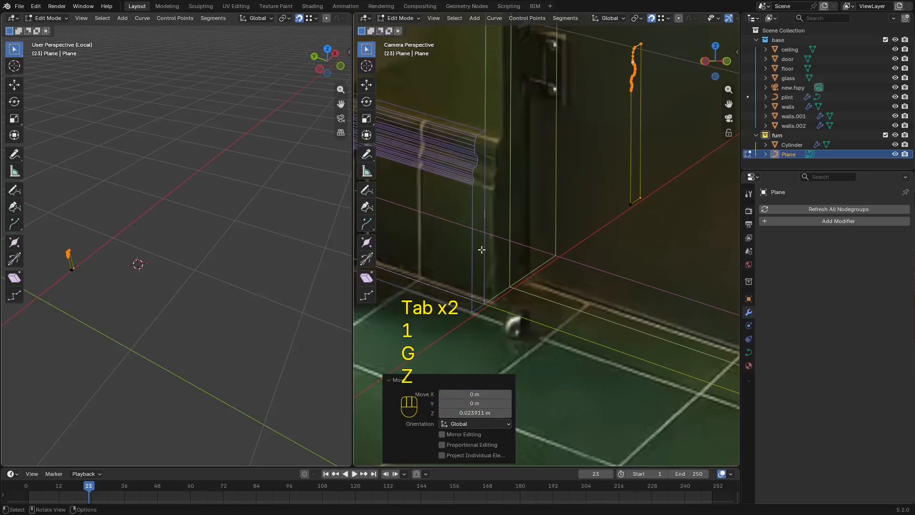
key(z)
click(656, 261)
key(Tab)
scroll(603, 251, down, 2)
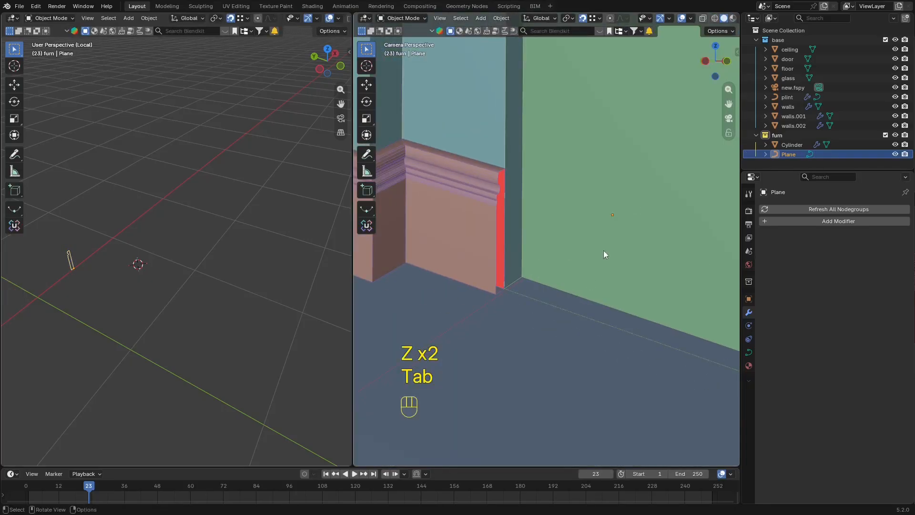
Enable Fill Caps on plint's Sweep modifier and compare the capped baseboard with the reference image in wireframe.
click(473, 214)
key(shift+alt+z)
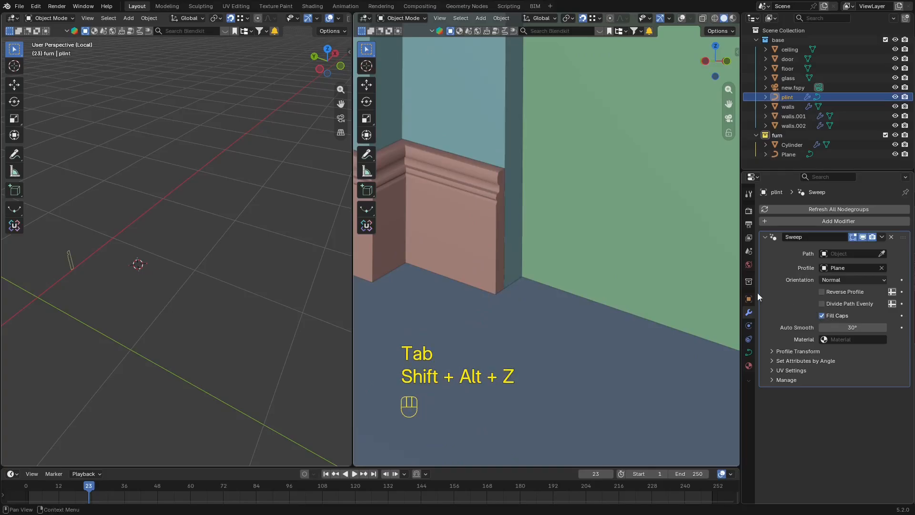
key(shift+alt+z)
scroll(503, 253, down, 3)
key(z)
click(478, 256)
shift+middle_drag(478, 257, 549, 265)
scroll(524, 273, up, 4)
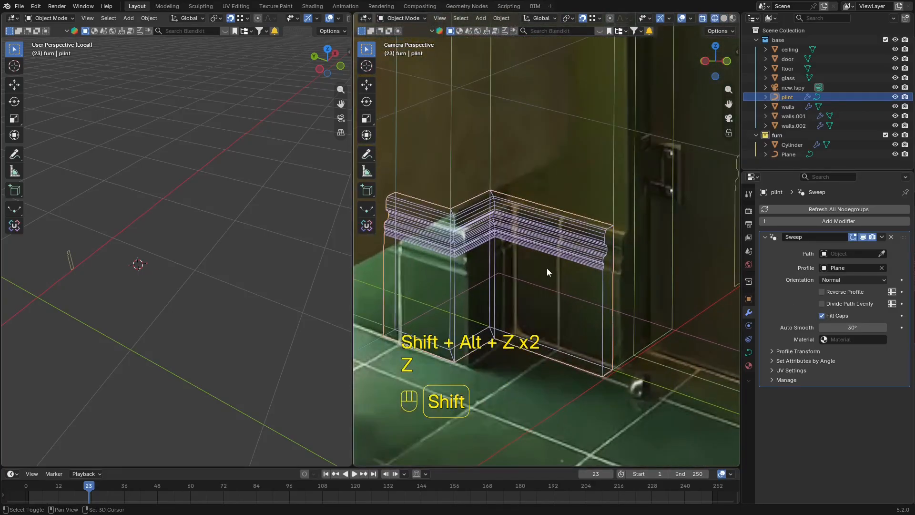
key(Tab)
key(Tab)
scroll(639, 186, down, 3)
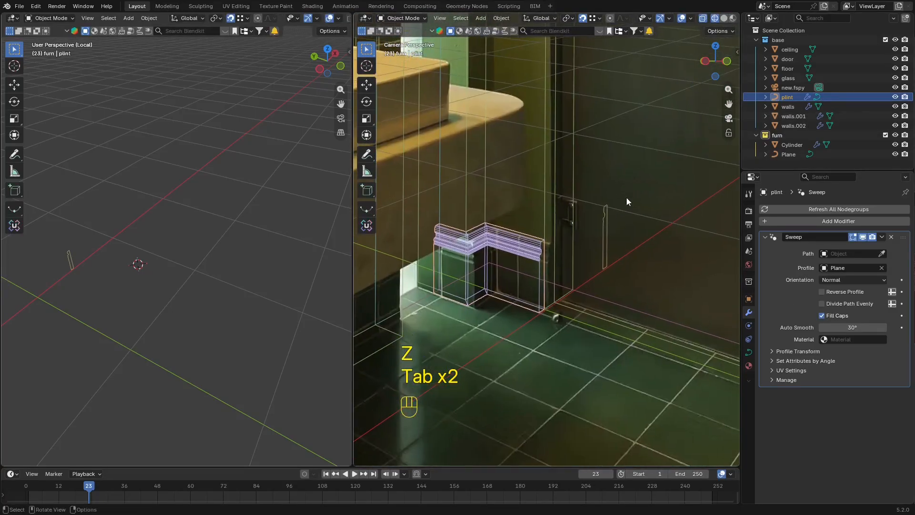
Rename the Plane profile curve as profile.
click(603, 222)
key(F2)
text(зкщ)
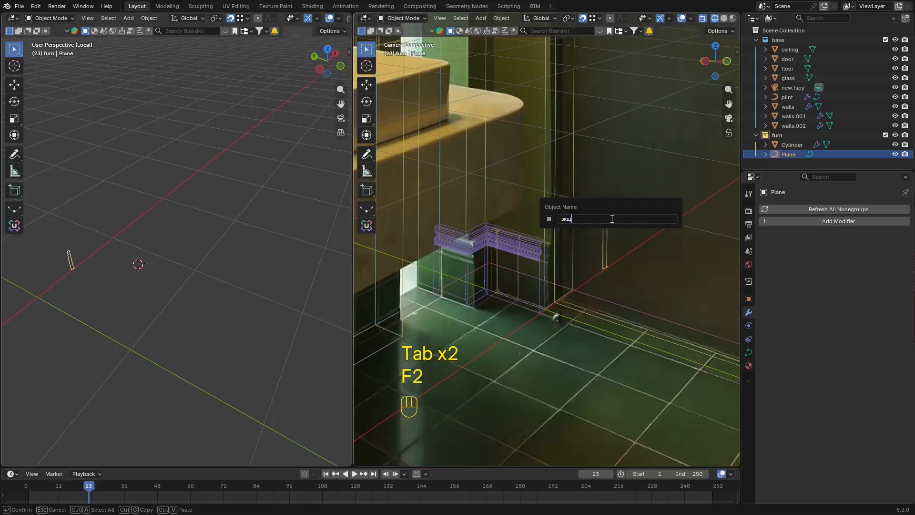
key(BackSpace)
key(BackSpace)
key(super+space)
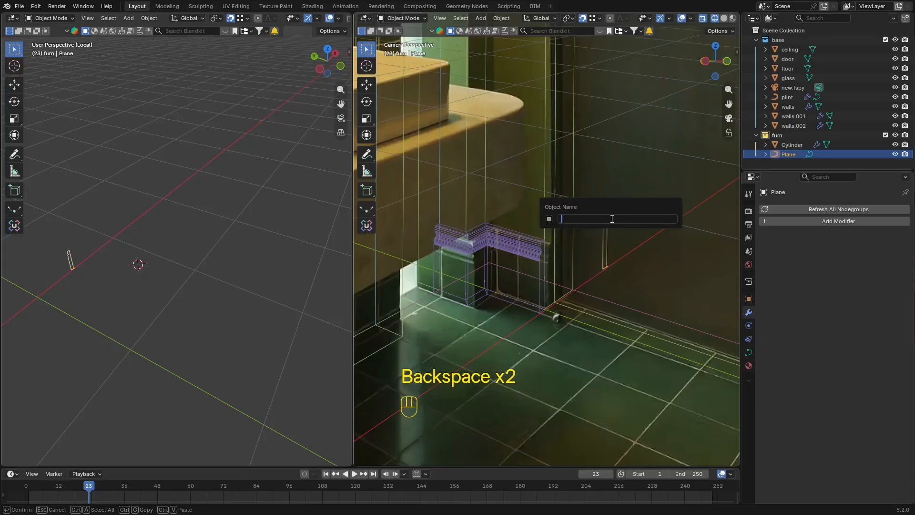
text(profile)
key(Return)
Nudge the profile's upper molding points 0.000406 m along Z and check the baseboard height against the reference image.
key(Tab)
key(1)
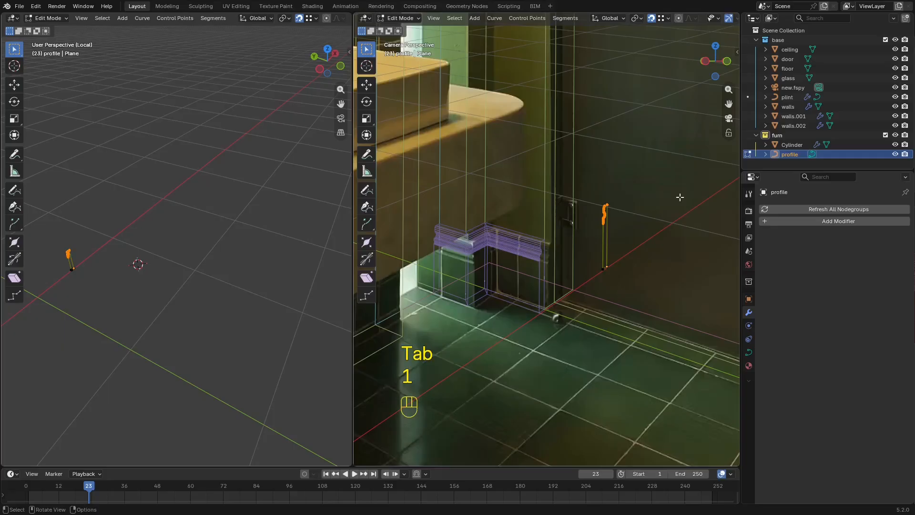
key(z)
scroll(569, 221, up, 1)
key(g)
key(z)
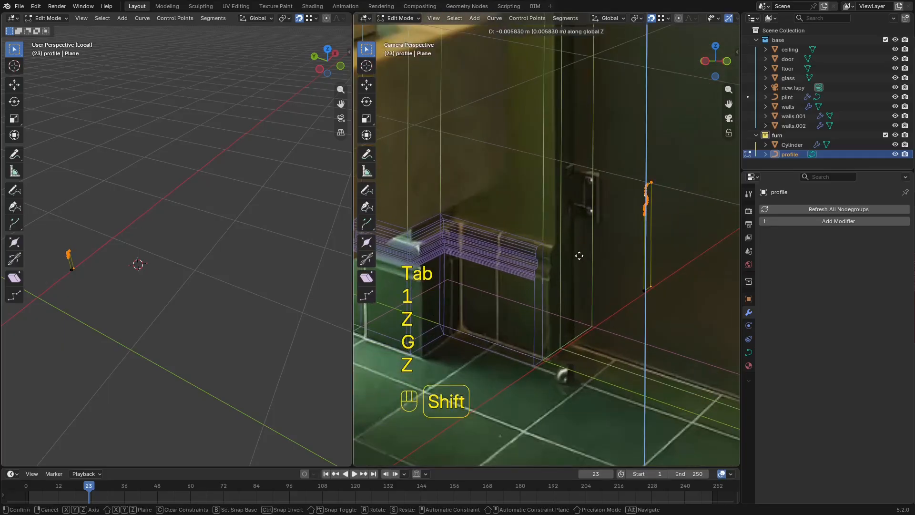
click(602, 227)
key(z)
click(726, 252)
scroll(608, 230, down, 4)
scroll(567, 230, up, 3)
key(z)
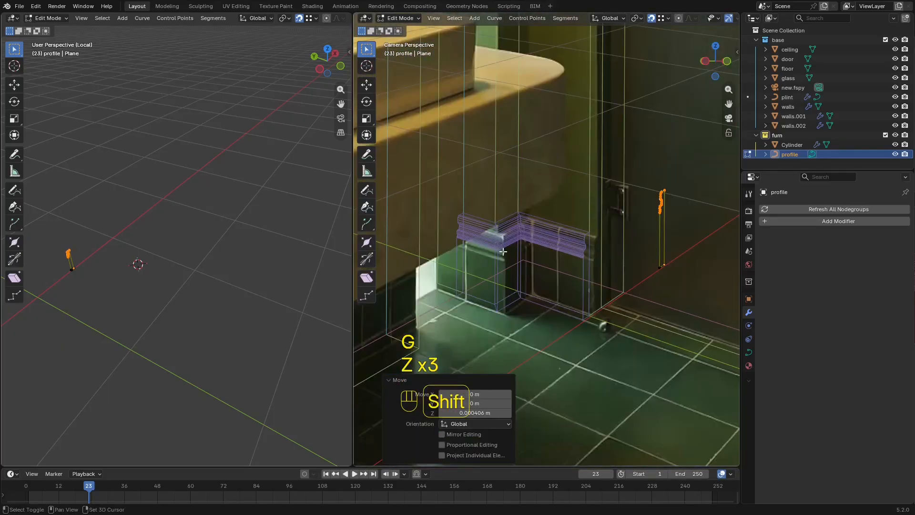
shift+middle_drag(544, 240, 581, 230)
scroll(582, 230, up, 4)
scroll(497, 260, down, 1)
shift+middle_drag(490, 245, 503, 264)
scroll(503, 255, down, 3)
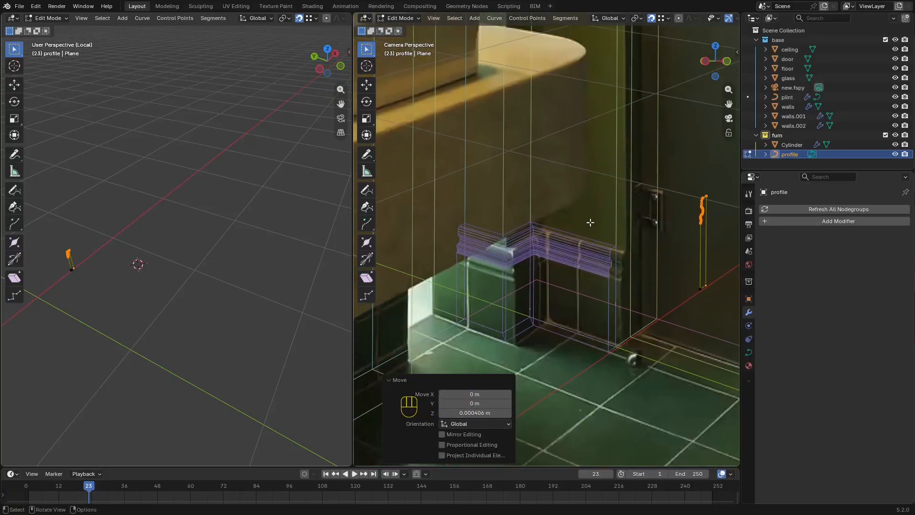
shift+middle_drag(659, 185, 598, 195)
drag(675, 196, 625, 260)
key(g)
key(z)
right_click(633, 279)
Return to solid shading and leave Edit Mode on the profile curve.
key(z)
key(Tab)
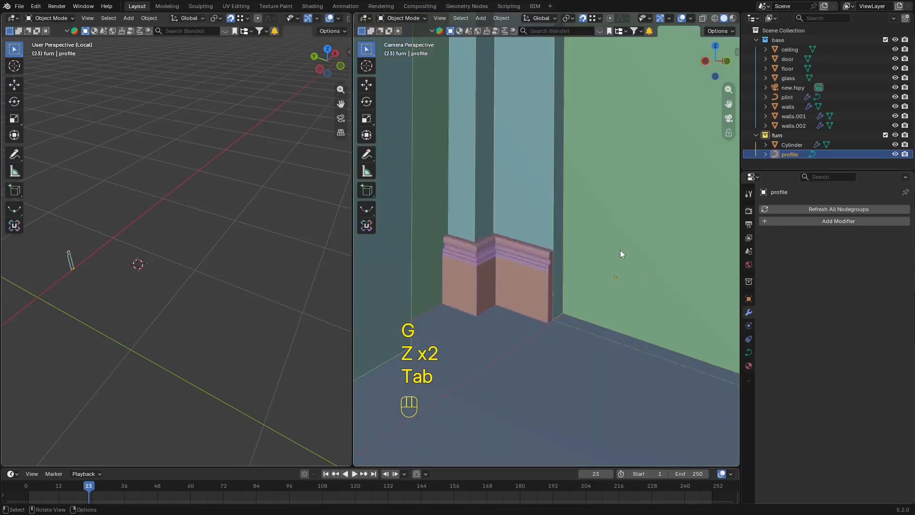
Compare the swept baseboard's wall corners with the reference image in wireframe and solid shading, and save the file.
scroll(589, 240, down, 5)
shift+middle_drag(544, 227, 683, 197)
key(z)
scroll(530, 182, up, 4)
mouse_move(510, 225)
shift+middle_down()
mouse_move(530, 181)
mouse_move(530, 193)
shift+middle_up()
key(z)
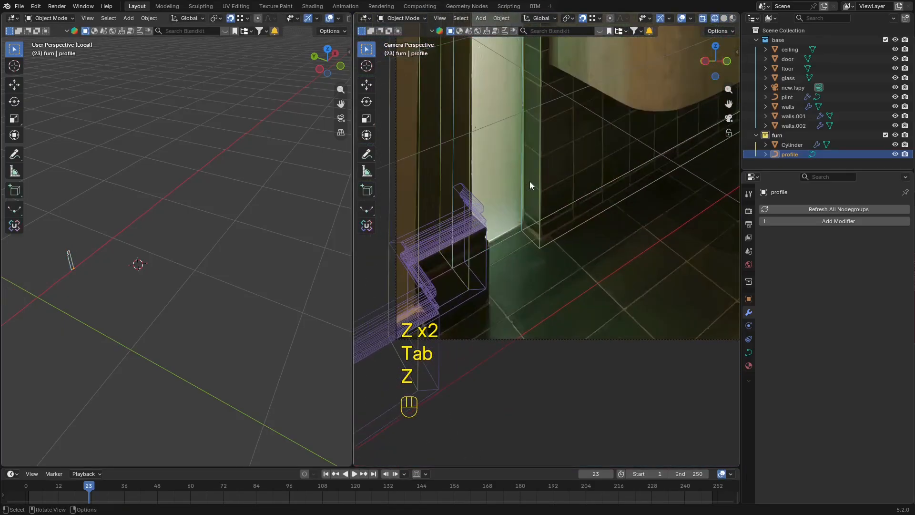
click(662, 199)
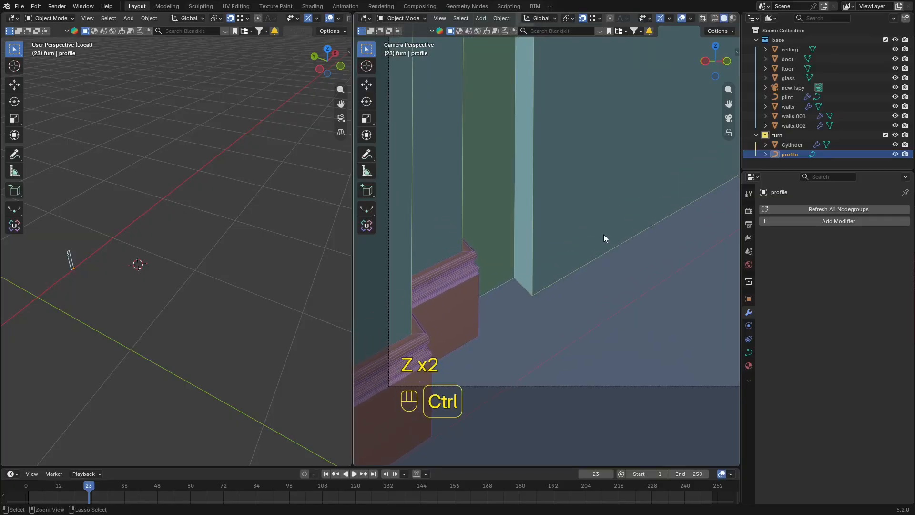
key(ctrl+s)
Examine the whole bathroom model in wireframe against the camera's reference image.
key(shift+alt+z)
scroll(532, 270, down, 2)
shift+middle_drag(607, 226, 537, 175)
key(shift+alt+z)
key(z)
scroll(512, 237, up, 4)
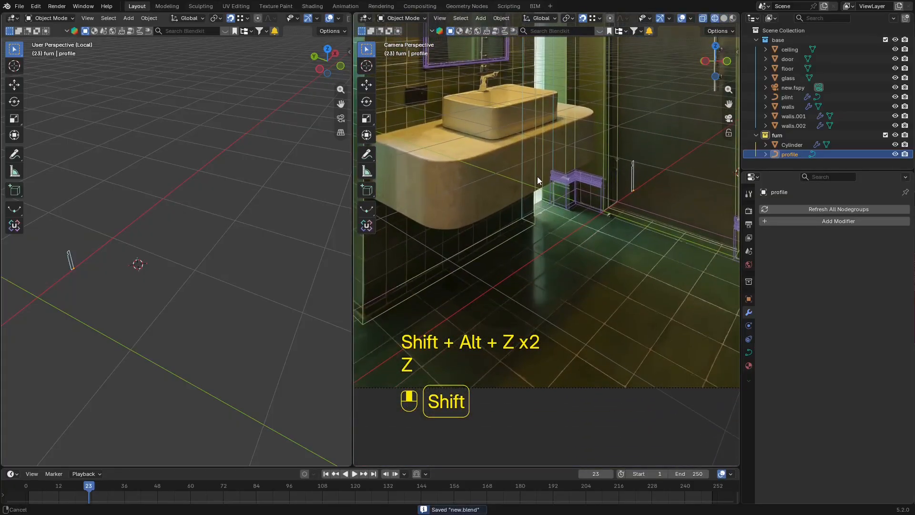
scroll(538, 200, down, 5)
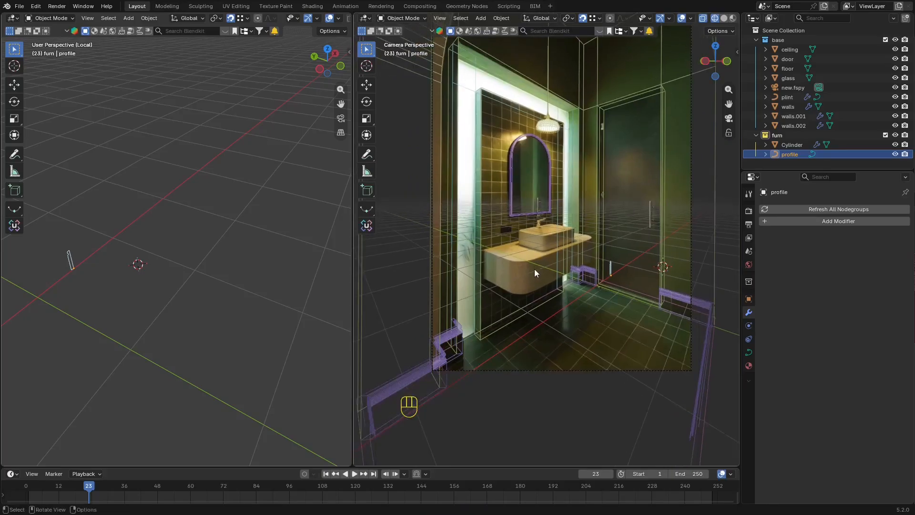
Duplicate the face of walls behind the mirror and scale the copy to 0.258 along Z.
key(z)
scroll(534, 262, up, 5)
click(505, 251)
key(Tab)
key(3)
click(521, 248)
scroll(521, 248, down, 3)
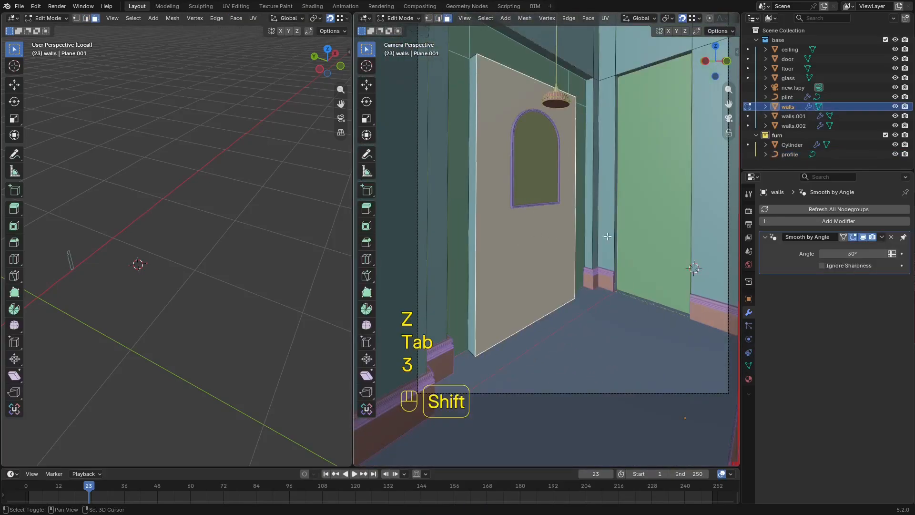
key(shift+d)
key(s)
key(z)
click(564, 225)
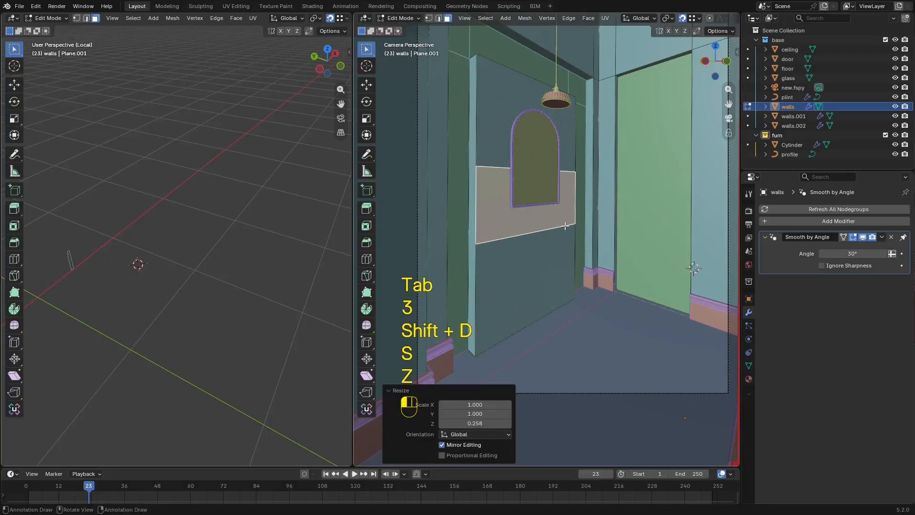
Lower the duplicated face along Z until its upper edge meets the vanity countertop's near back corner in the reference image.
key(z)
shift+middle_drag(515, 262, 551, 243)
scroll(551, 244, up, 5)
key(g)
key(z)
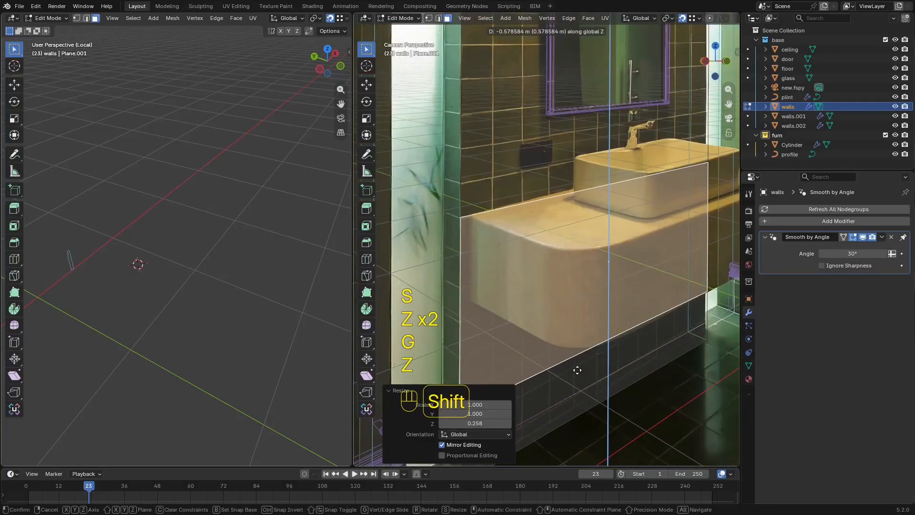
click(586, 349)
Raise the duplicated face's lower edge along Z to match the underside of the vanity in the reference image.
shift+middle_drag(601, 288, 595, 241)
key(2)
click(548, 302)
key(g)
key(z)
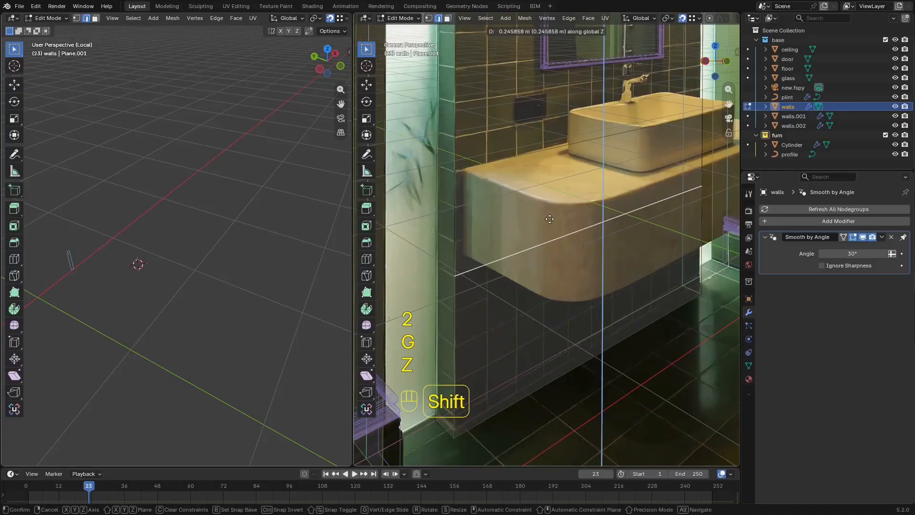
click(552, 102)
Scale the vanity's back face to 0.942 along X to fit the vanity's width in the reference image.
key(3)
key(s)
key(x)
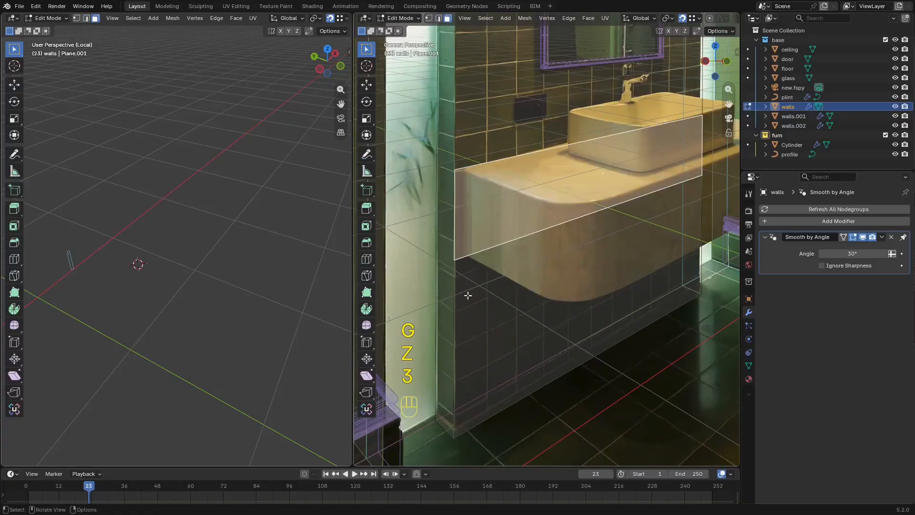
click(532, 245)
Extrude the vanity's back face -0.49514 m along Y to form the vanity box.
key(e)
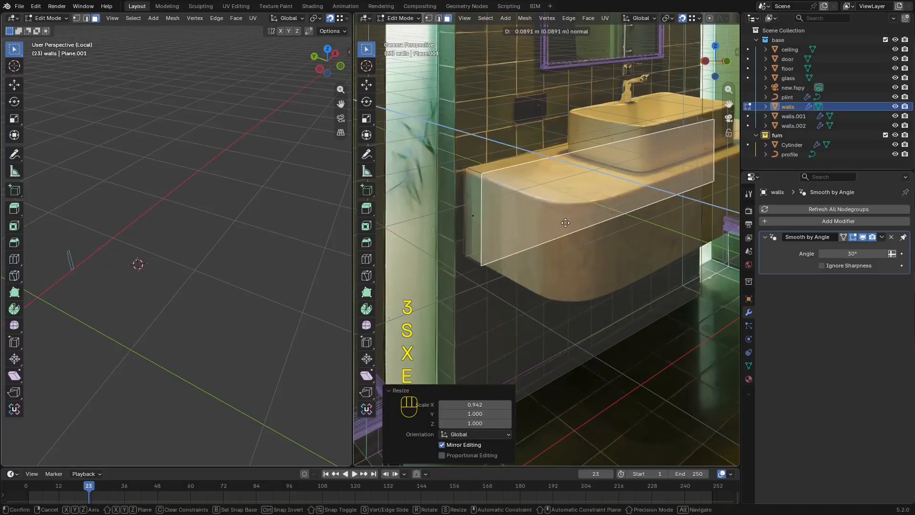
key(y)
click(636, 235)
shift+middle_drag(637, 235, 541, 233)
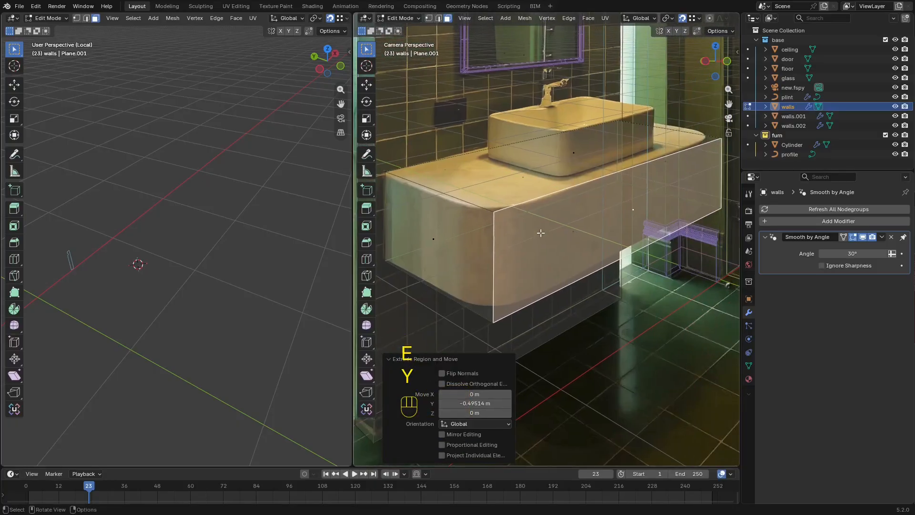
Separate the linked vanity box from walls into its own object and return to Object Mode in solid shading.
key(l)
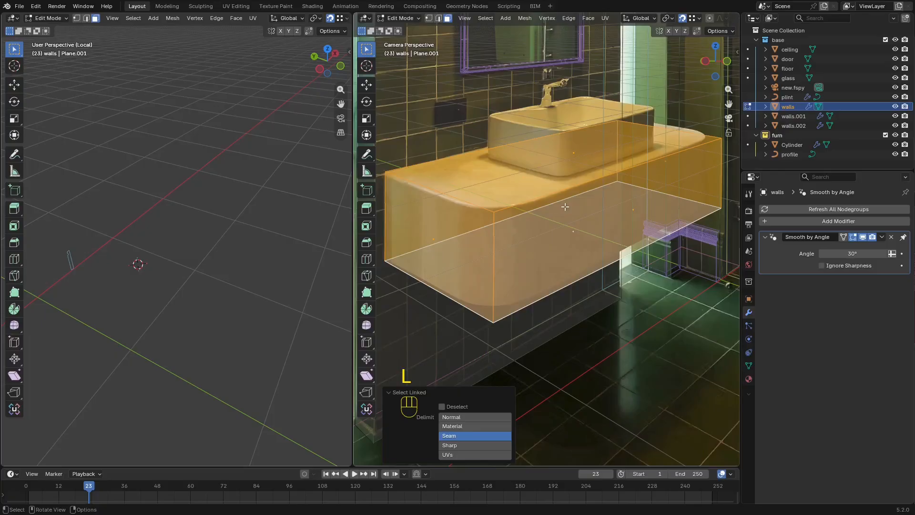
key(p)
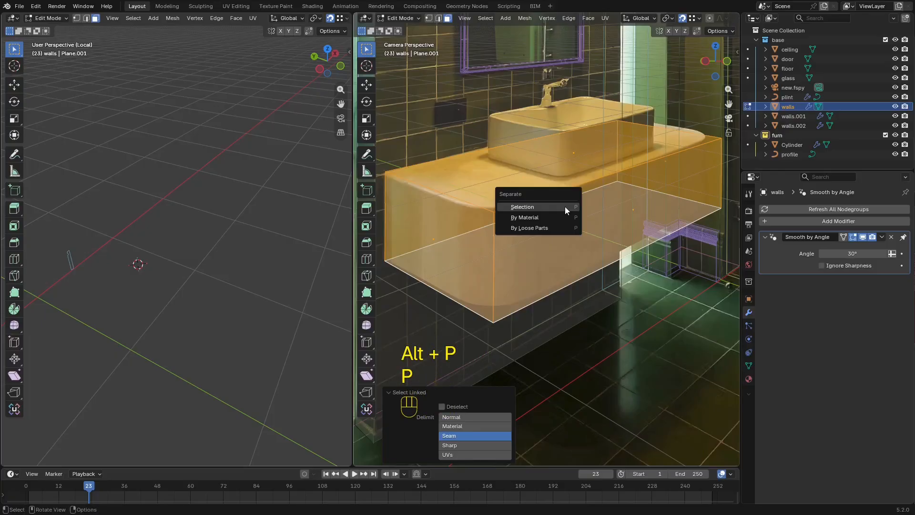
click(565, 207)
key(z)
key(Tab)
Bevel the vanity box's two vertical front edges by about 0.11 m with 5 segments to match the reference's rounded corners.
click(626, 203)
key(Tab)
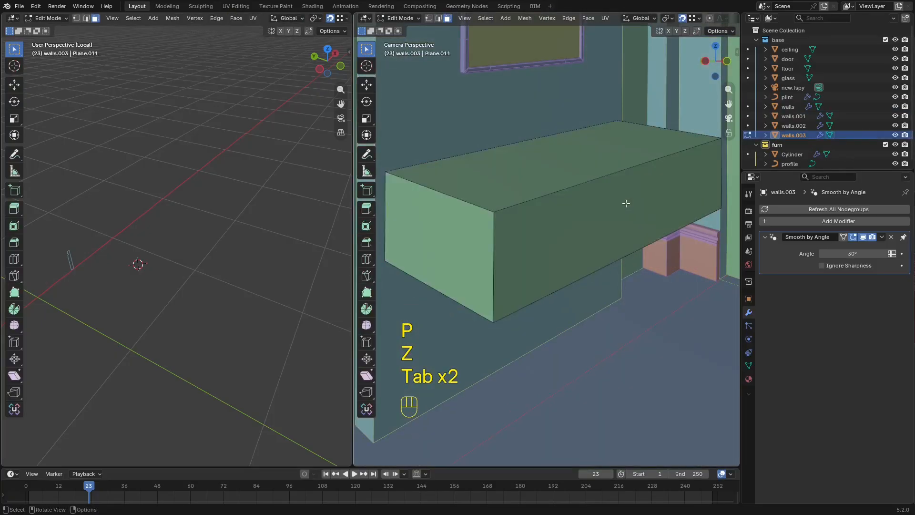
key(shift+z)
shift+click(724, 168)
shift+middle_drag(539, 148, 561, 154)
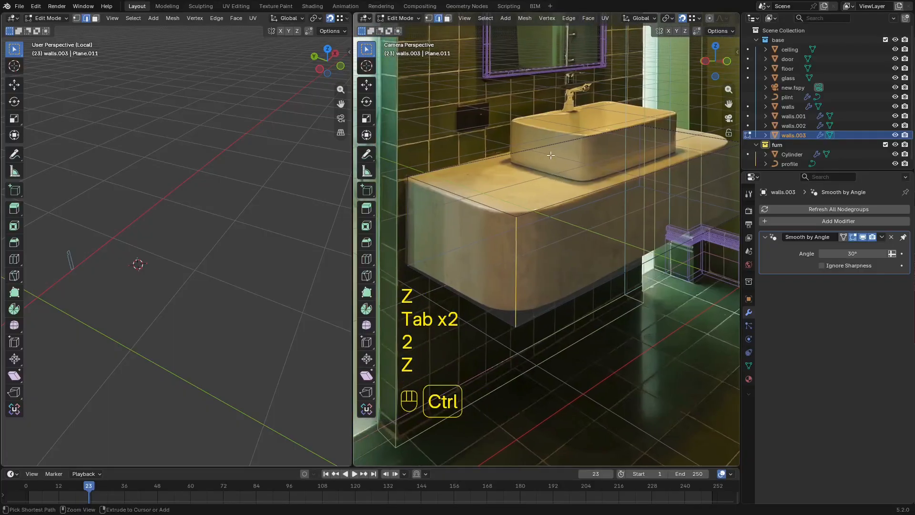
key(ctrl+b)
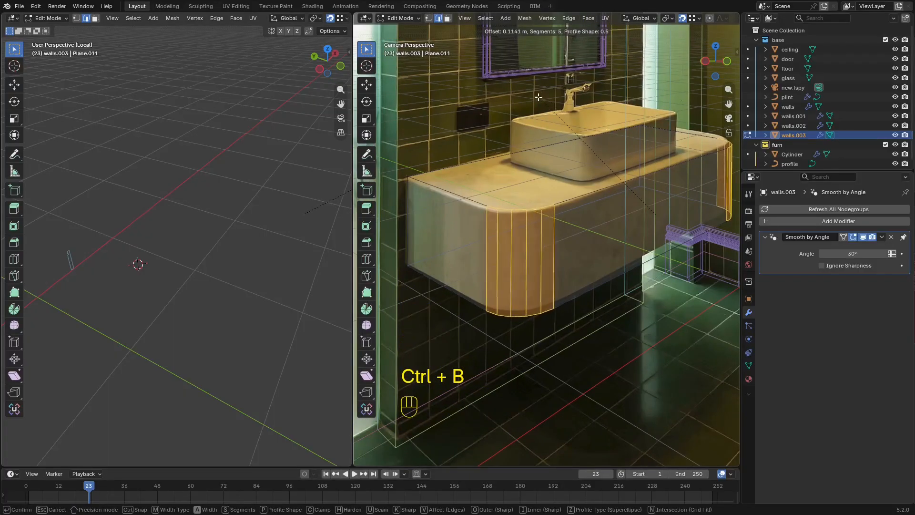
click(538, 99)
Compare the vanity's rounded front corners with the reference image in solid and wireframe shading.
shift+middle_drag(660, 176, 648, 182)
key(shift+z)
key(Tab)
key(Tab)
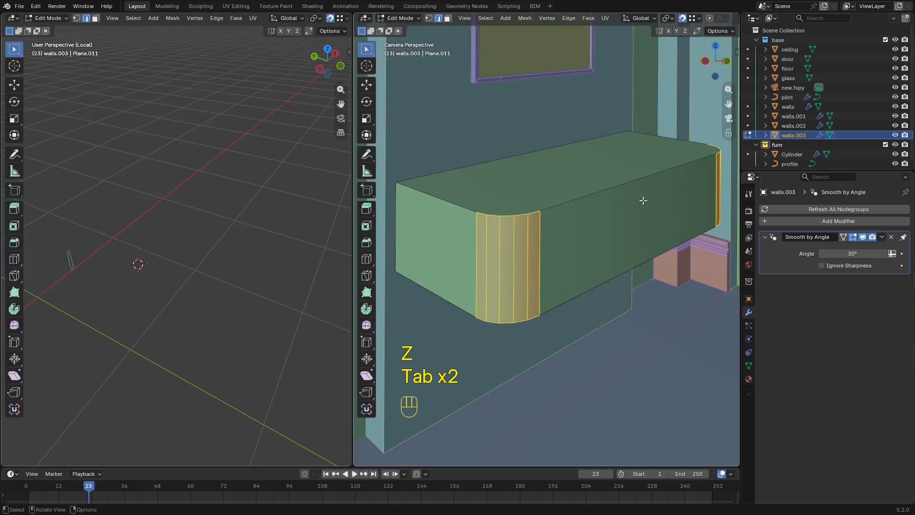
key(z)
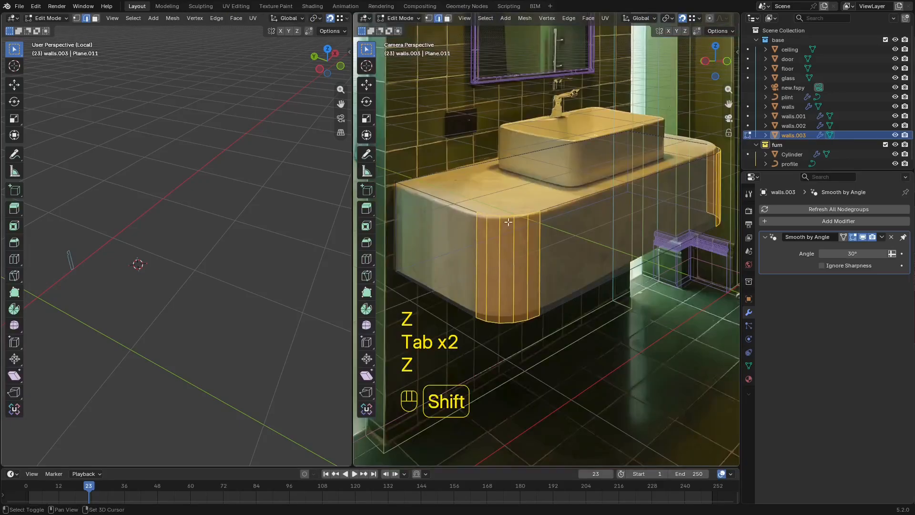
shift+middle_drag(539, 214, 570, 216)
scroll(571, 216, up, 2)
scroll(506, 205, down, 2)
shift+middle_drag(453, 206, 514, 206)
key(2)
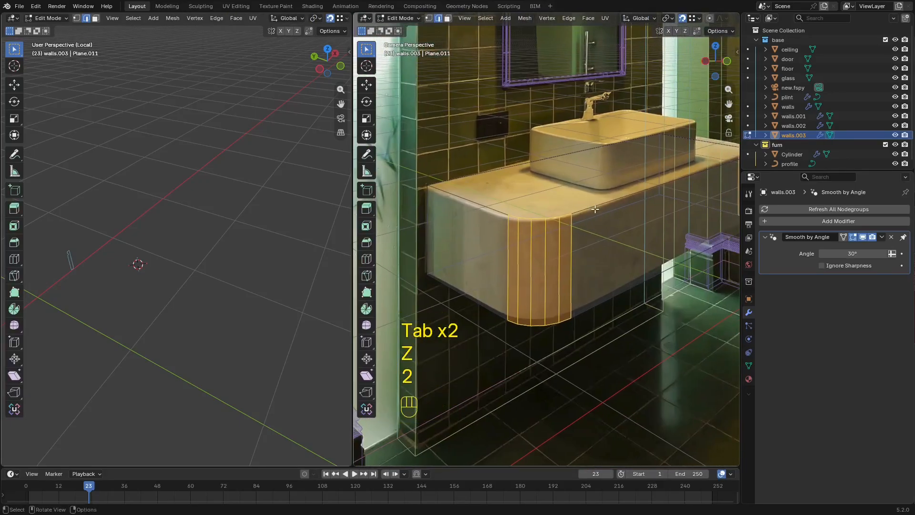
Leave Edit Mode and add a Bevel modifier to the vanity object walls.003.
key(Tab)
click(792, 220)
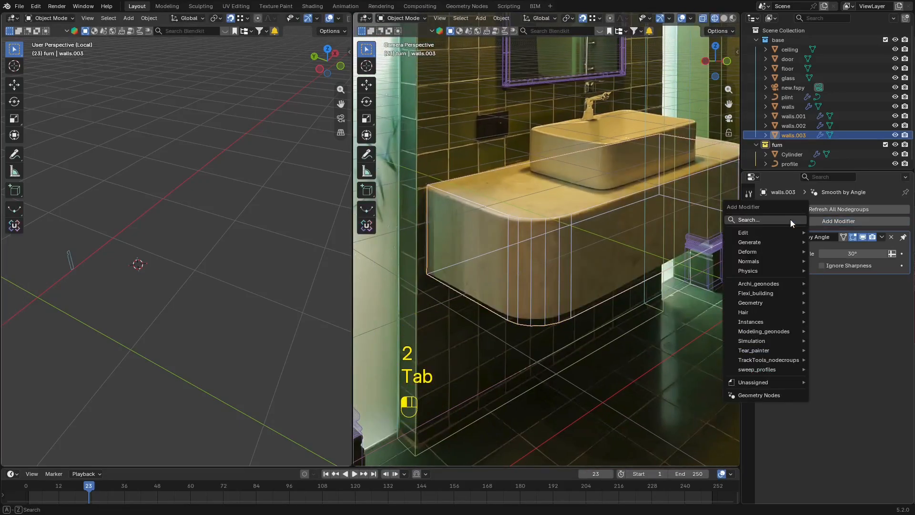
click(790, 219)
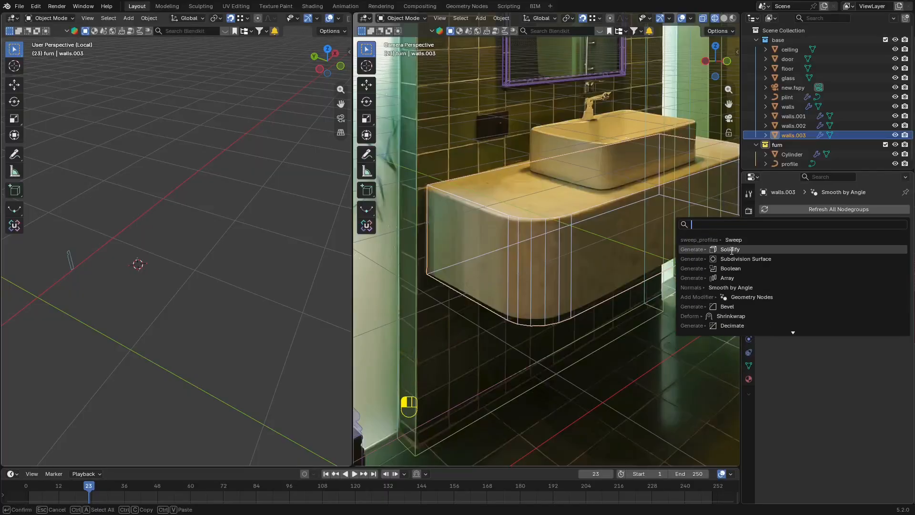
text(иу)
key(super+space)
key(super+space)
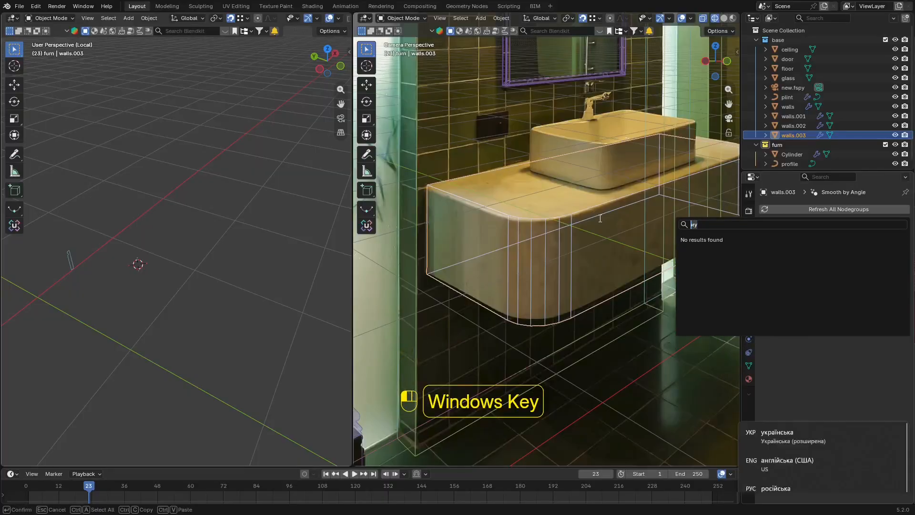
text(ие)
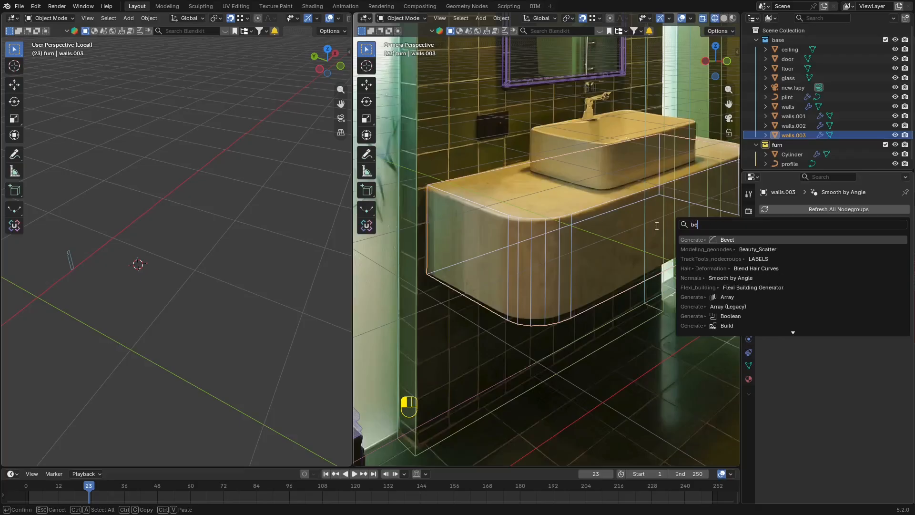
click(768, 240)
Apply the vanity's scale and reduce the Bevel modifier's amount to 0.09 m.
scroll(530, 218, up, 3)
key(ctrl+a)
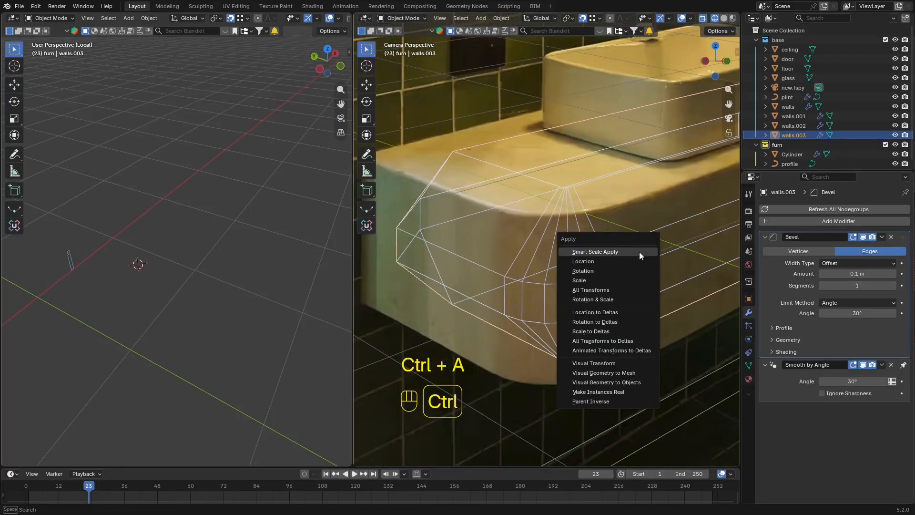
click(639, 280)
drag(854, 274, 873, 273)
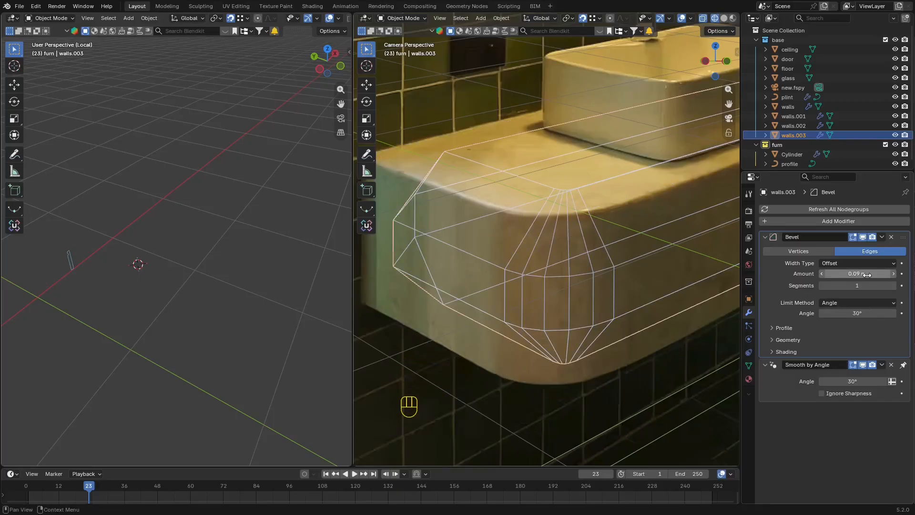
Set the scene's length unit to Millimeters and return to the vanity's modifier settings.
click(748, 251)
click(843, 338)
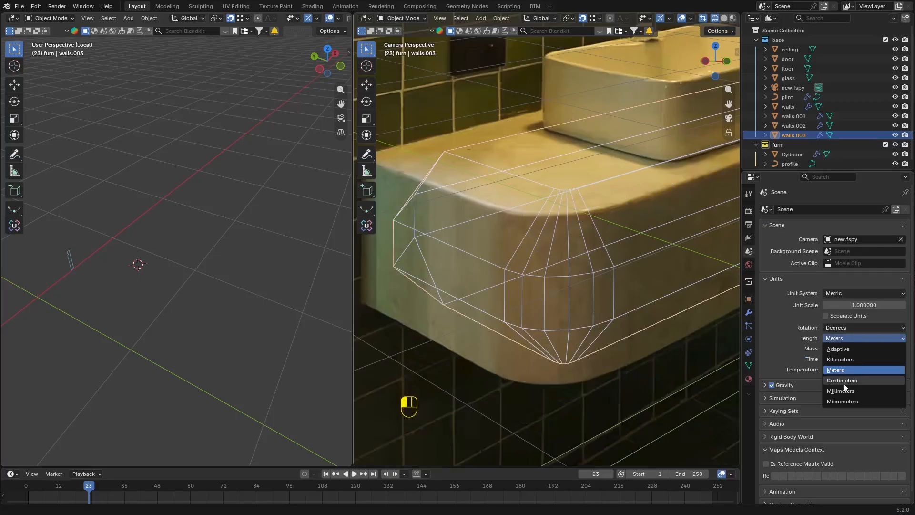
click(854, 389)
click(749, 312)
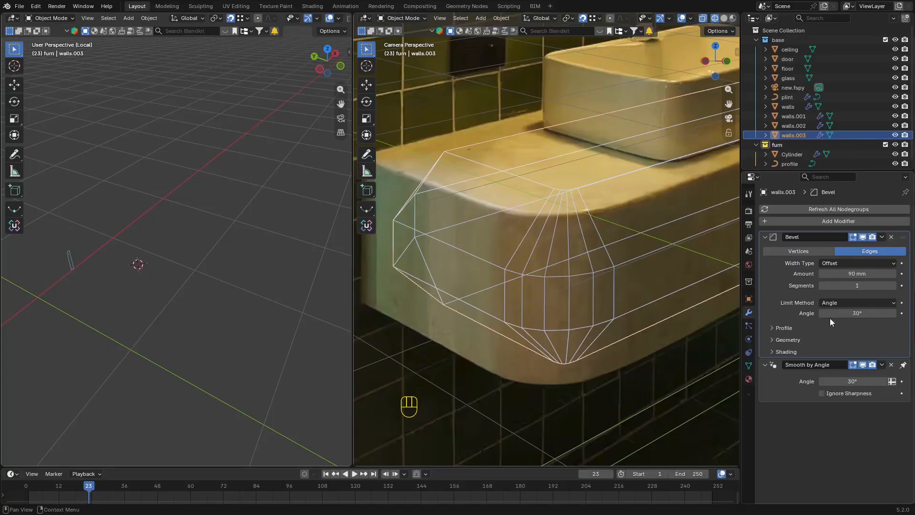
Set the vanity's Bevel amount to 5 mm and its segments to 2.
click(881, 274)
text(4)
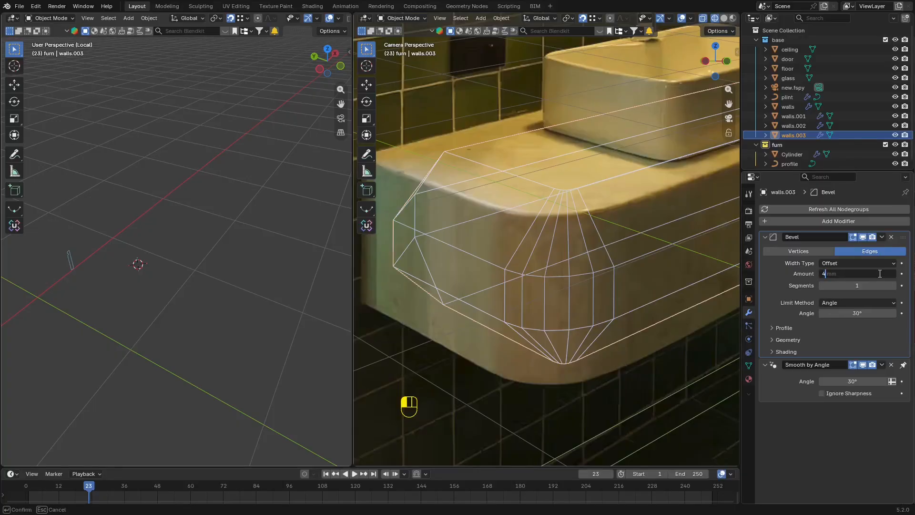
key(BackSpace)
text(5)
key(Return)
shift+middle_drag(603, 207, 608, 211)
scroll(608, 211, up, 3)
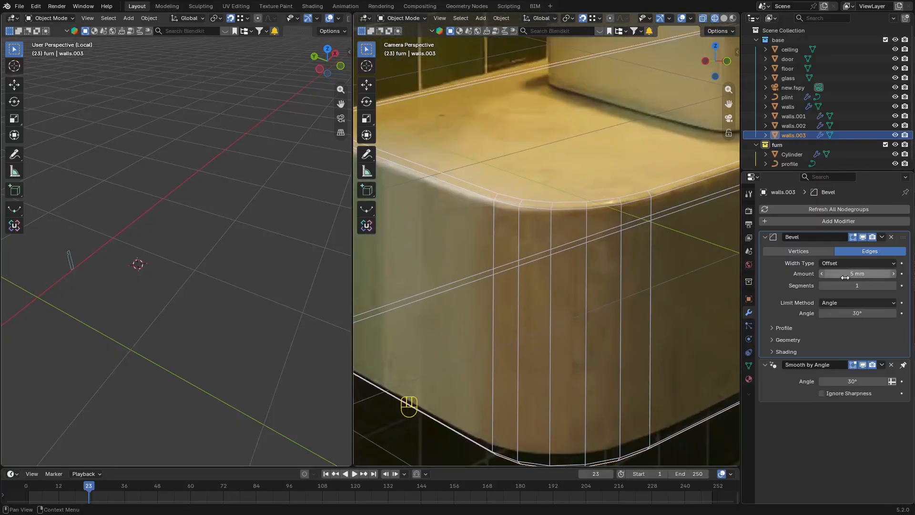
click(894, 286)
shift+middle_drag(628, 263, 612, 270)
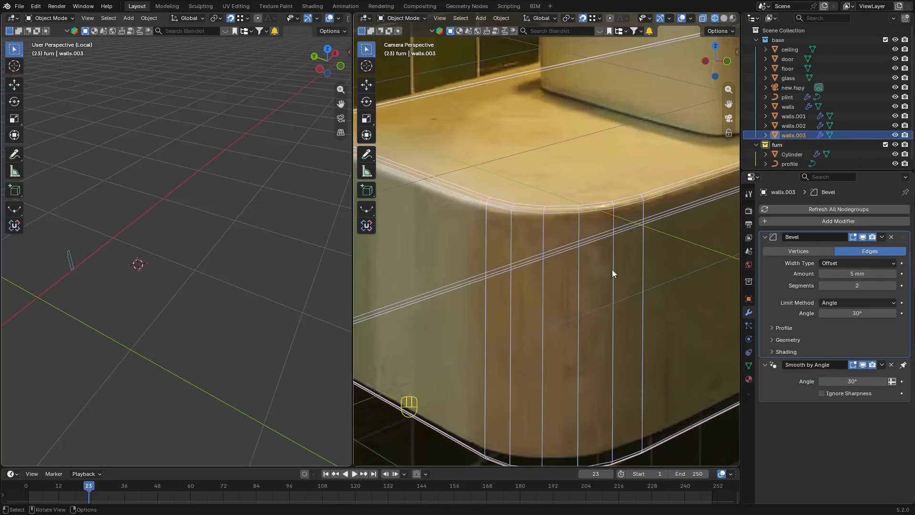
Inspect the vanity's beveled corner in solid shading, raise the Bevel segments to 4, and hide the viewport overlays.
scroll(612, 270, down, 3)
key(z)
key(alt+shift+z)
key(alt+shift+z)
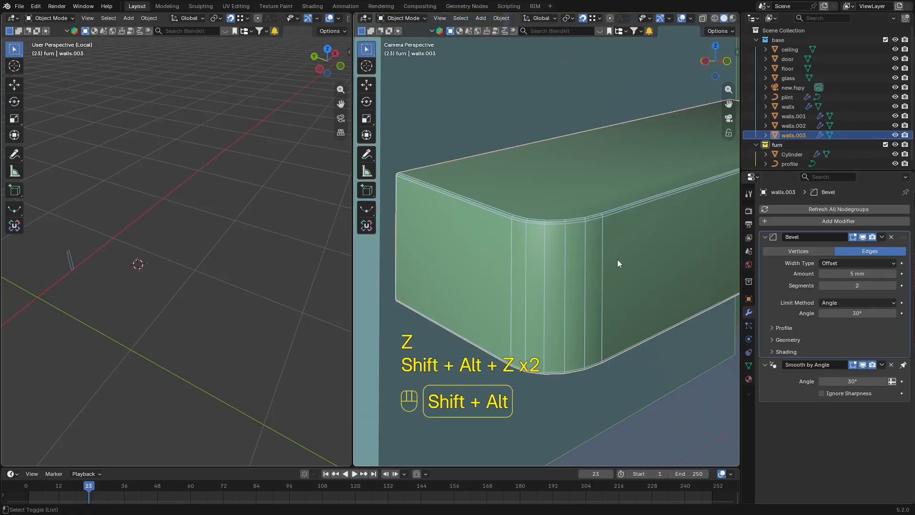
scroll(620, 259, up, 3)
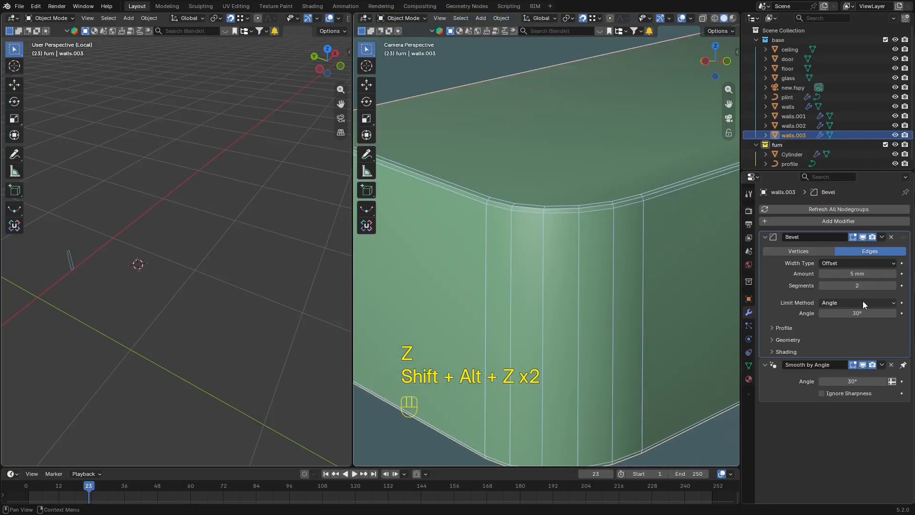
click(894, 285)
click(894, 285)
key(alt+shift+z)
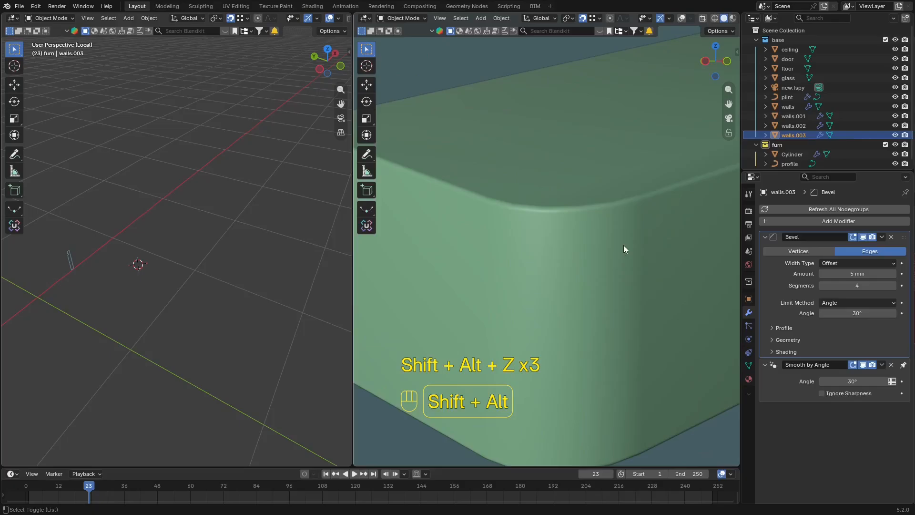
Enable Harden Normals in the vanity's Bevel shading options and compare the result with the reference image in wireframe.
click(801, 354)
click(839, 365)
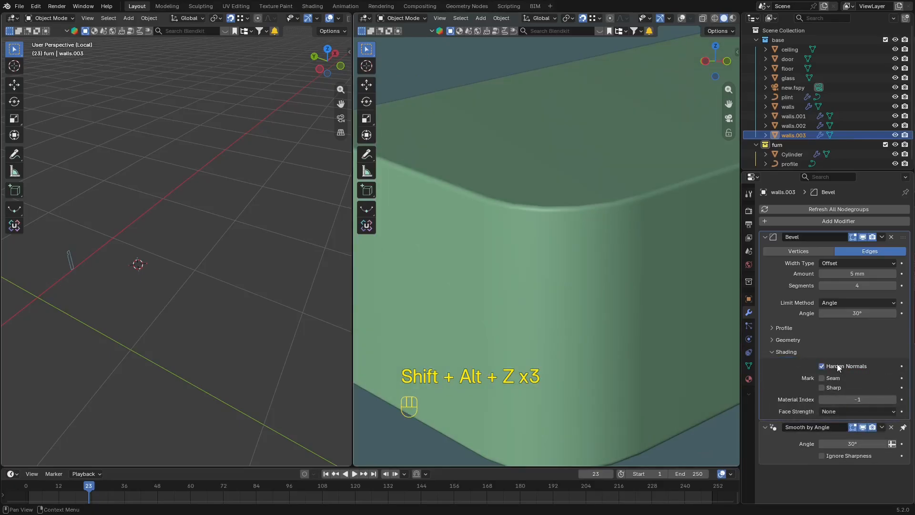
mouse_move(667, 286)
shift+middle_down()
mouse_move(520, 216)
mouse_move(582, 242)
shift+middle_up()
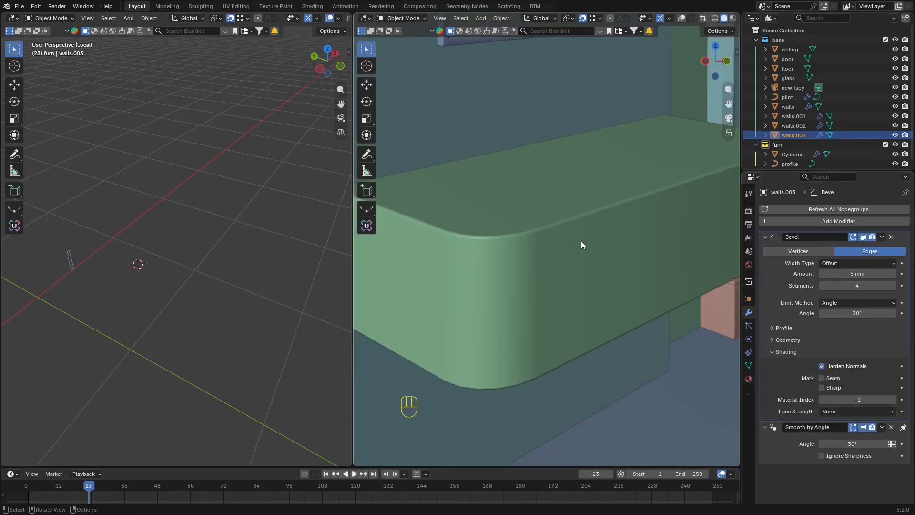
key(alt+shift+z)
key(shift+z)
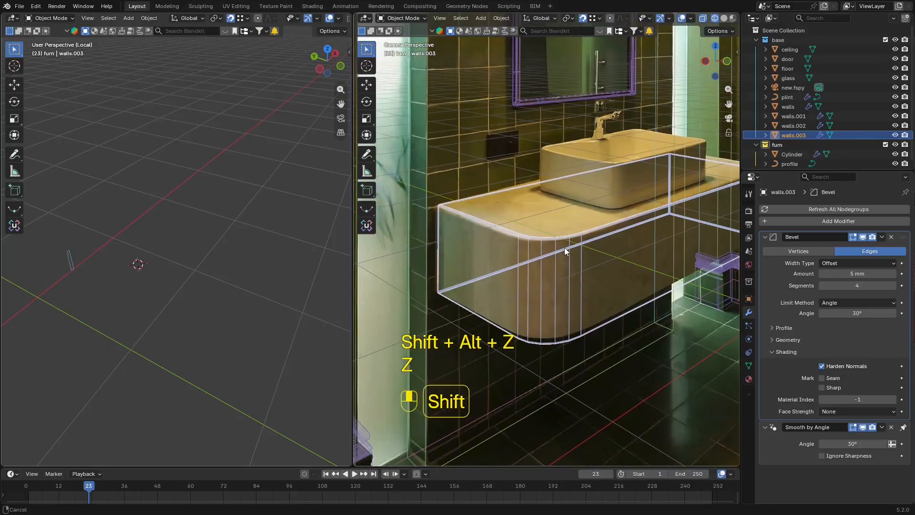
Display the camera viewport in solid shading and save the bathroom scene file.
key(z)
click(639, 249)
key(ctrl+s)
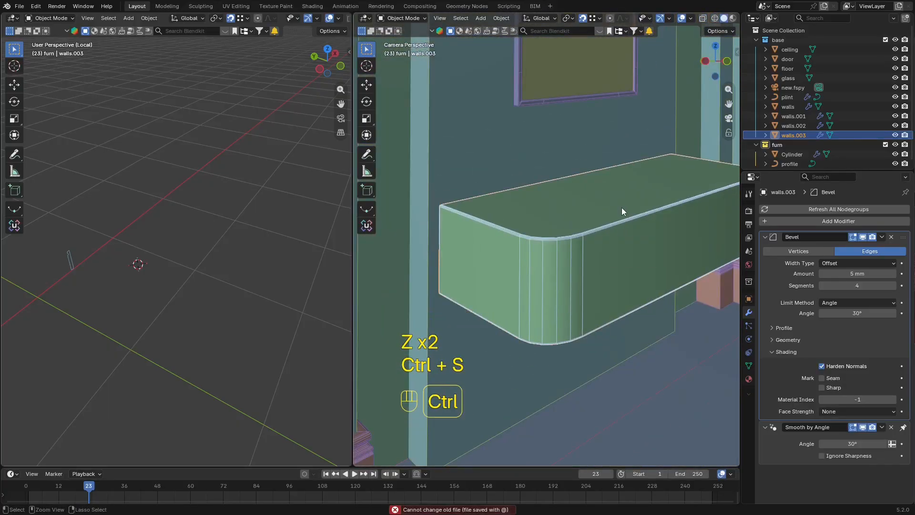
key(ctrl+s)
Return the camera viewport to wireframe shading over the reference photo and save the scene again.
shift+middle_drag(622, 208, 622, 293)
key(z)
click(575, 280)
shift+middle_drag(578, 265, 536, 243)
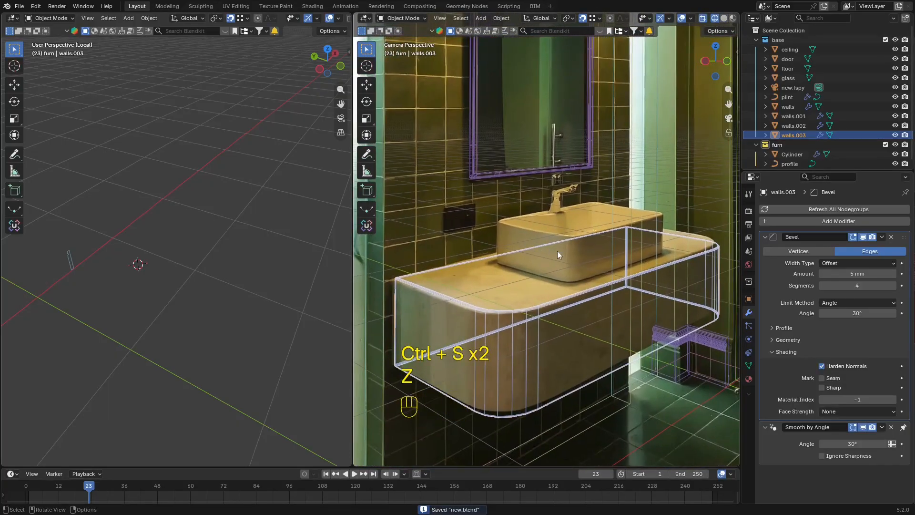
scroll(557, 251, down, 2)
shift+middle_drag(592, 234, 538, 244)
scroll(572, 239, down, 1)
shift+middle_drag(606, 229, 560, 272)
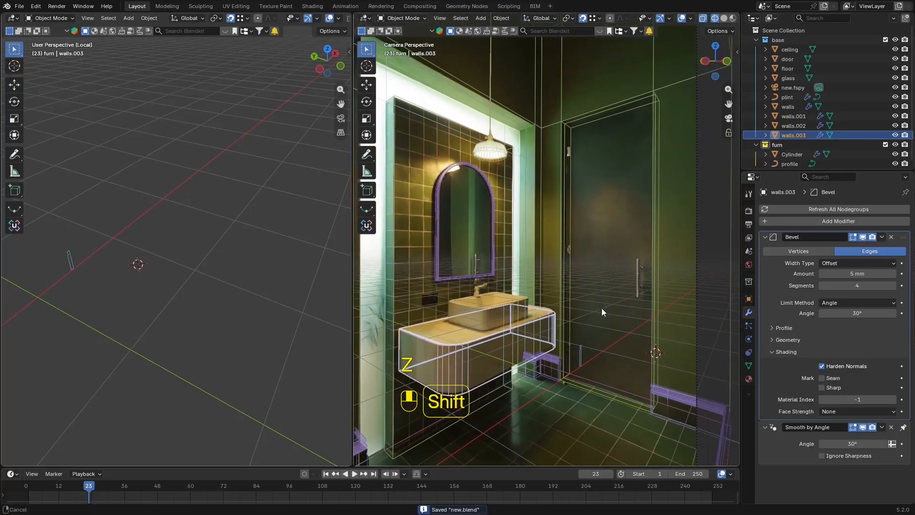
key(ctrl+s)
ctrl+middle_drag(579, 327, 570, 247)
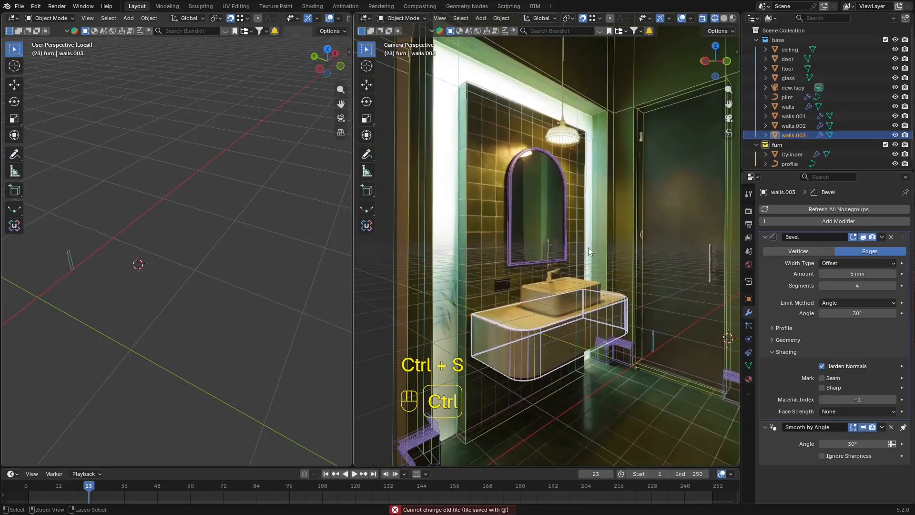
key(ctrl+s)
scroll(570, 247, up, 7)
scroll(542, 242, down, 4)
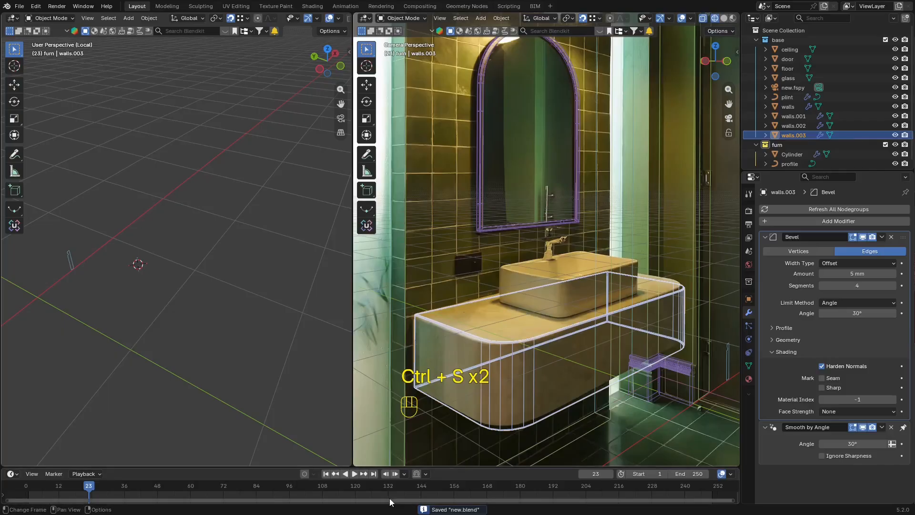
Switch to the lesson4 Blender file, select the washbasin on the counter, and reveal it in the scene hierarchy.
key(super)
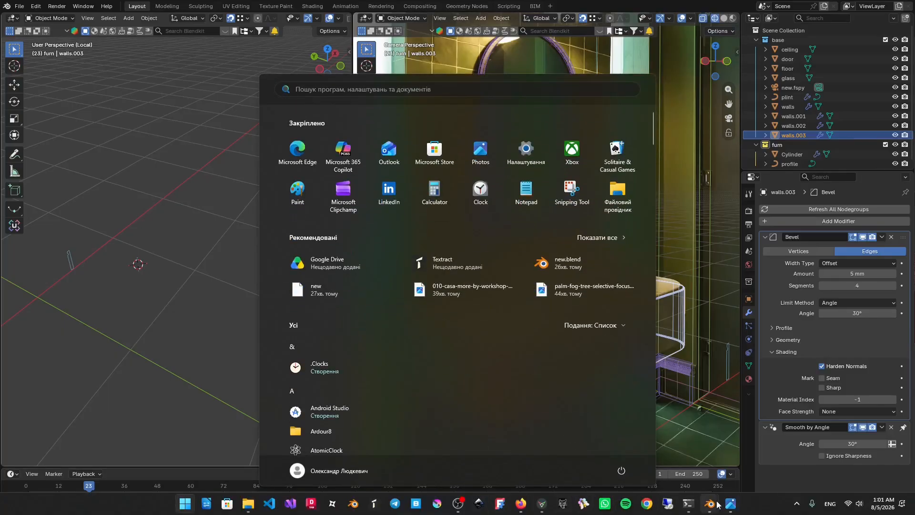
mouse_move(718, 504)
click(668, 453)
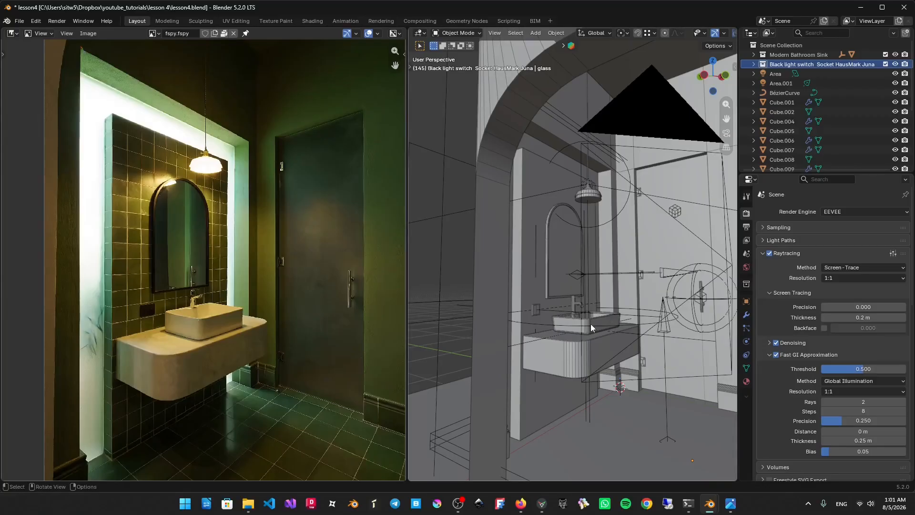
click(604, 314)
click(603, 318)
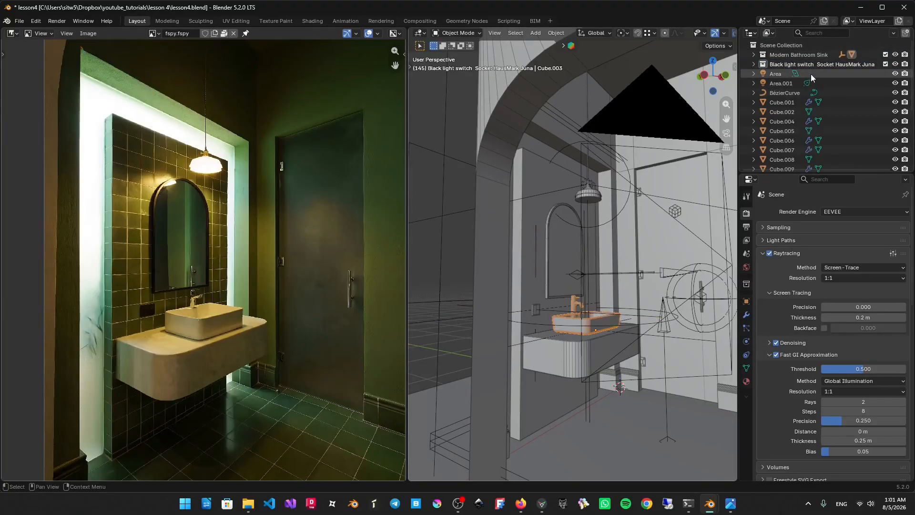
key(KP_Decimal)
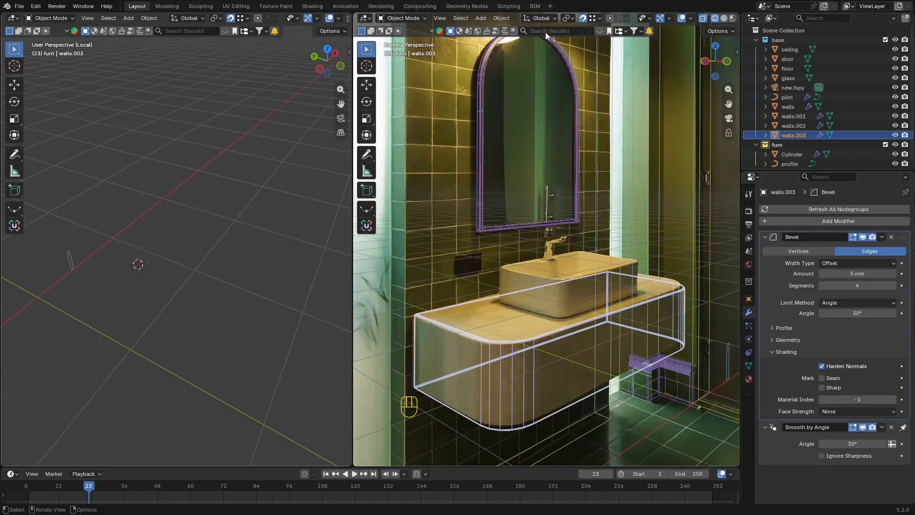
Return to the new.blend scene, widen the camera viewport and display it in solid shading.
click(547, 31)
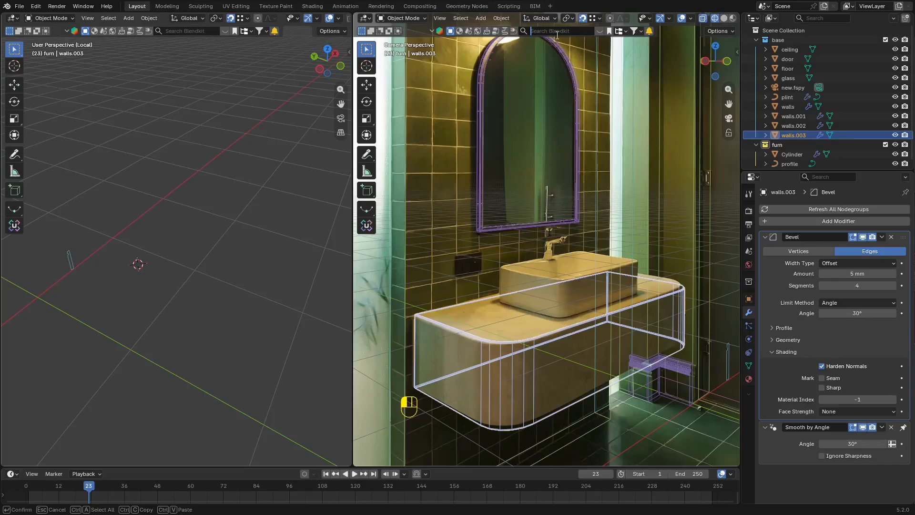
key(Escape)
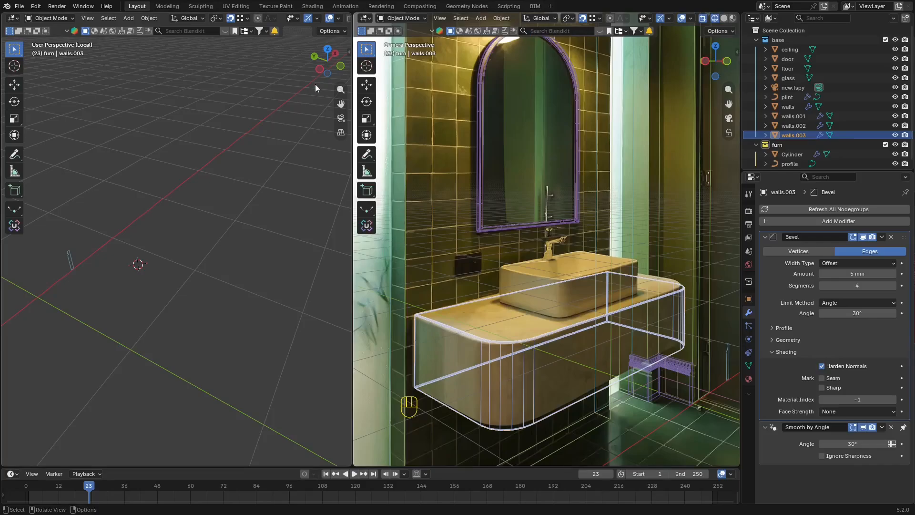
drag(354, 70, 151, 124)
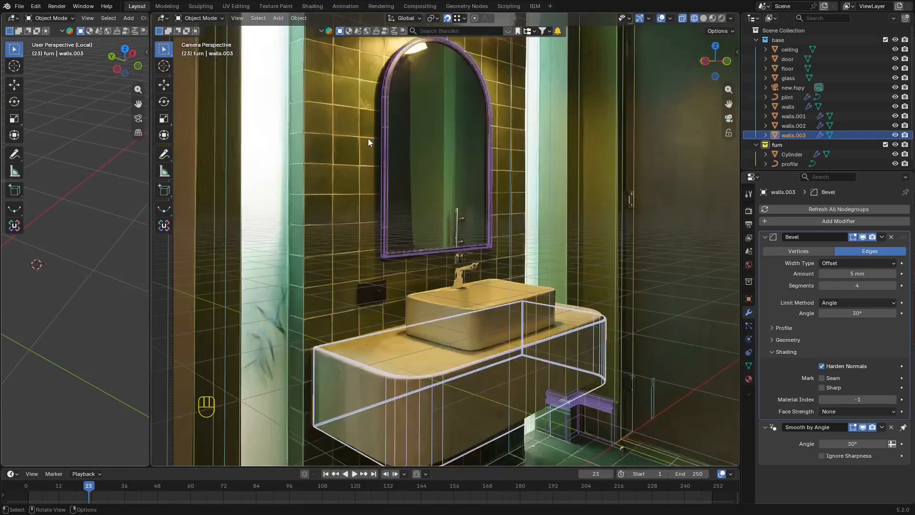
key(z)
key(shift+alt+z)
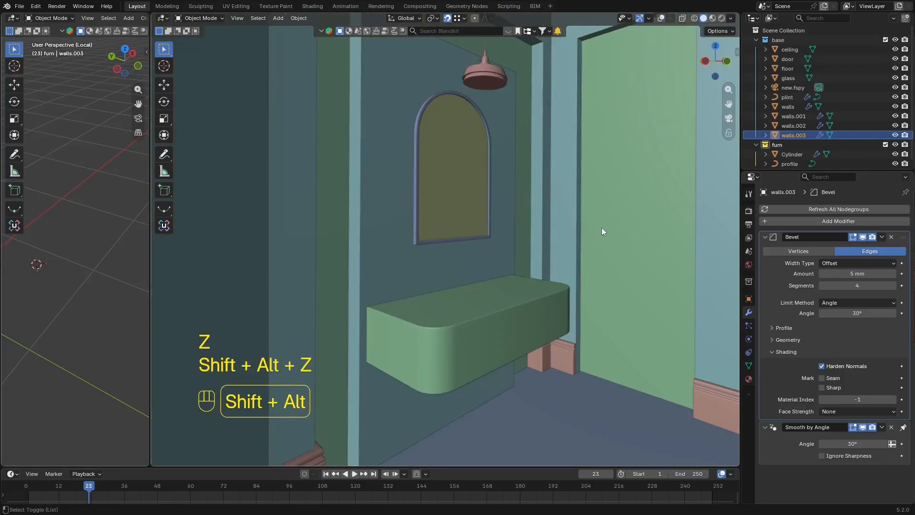
key(shift+alt+z)
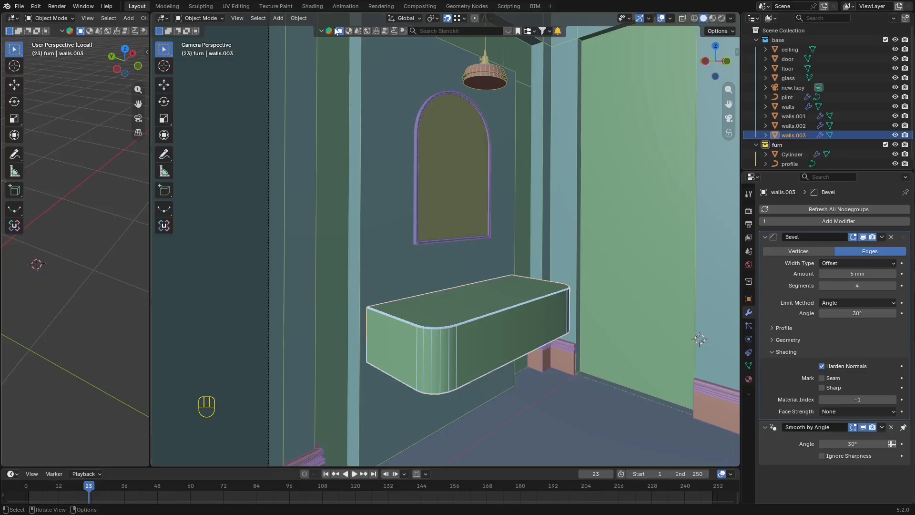
Switch to Firefox and open a new browser tab.
key(super)
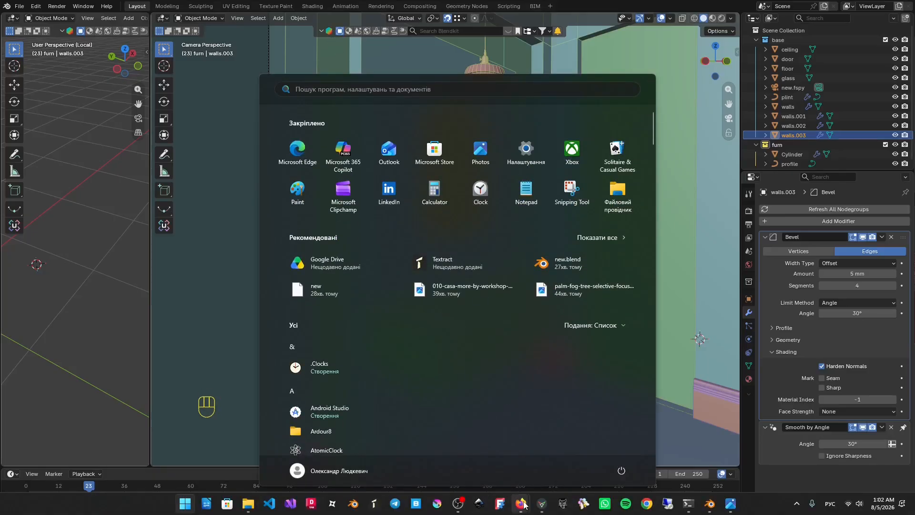
mouse_move(524, 505)
click(566, 444)
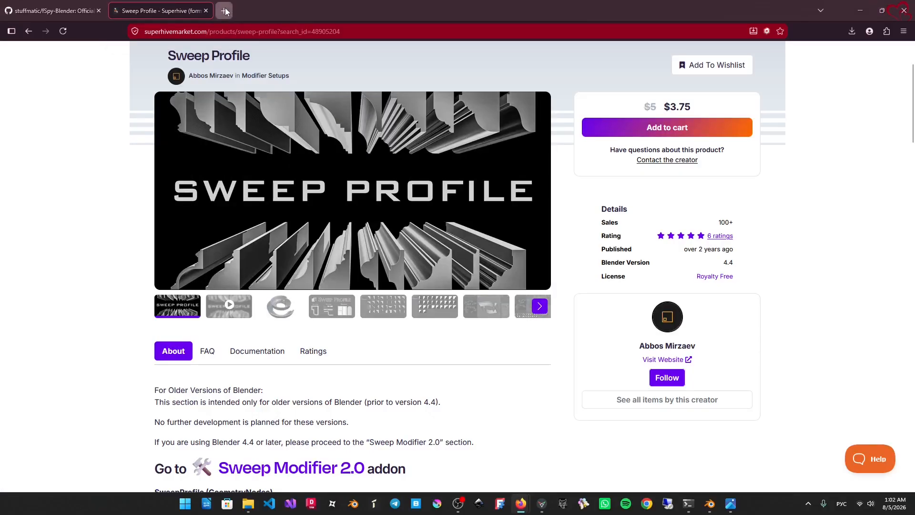
click(224, 10)
text(идутв)
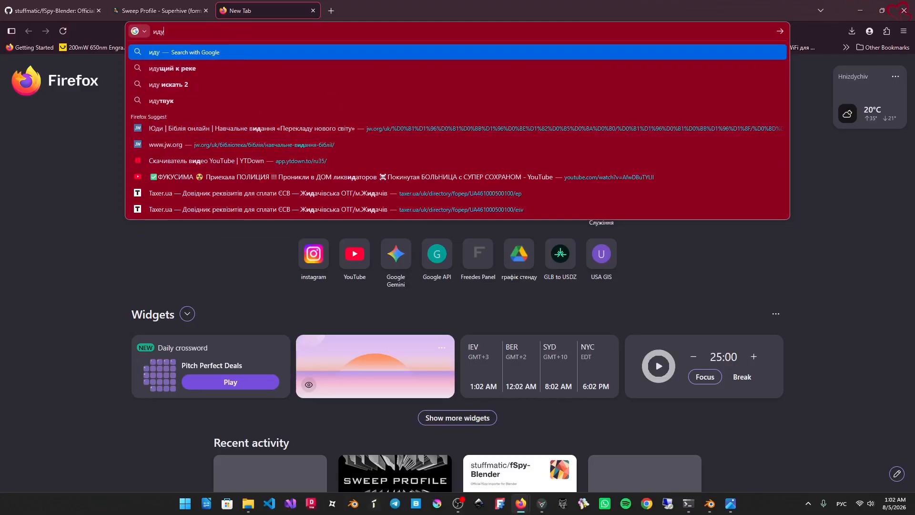
key(BackSpace)
key(BackSpace)
key(BackSpace)
key(BackSpace)
key(BackSpace)
Change the keyboard layout to English and load blendkit.com.
key(super+space)
key(super+space)
key(super+space)
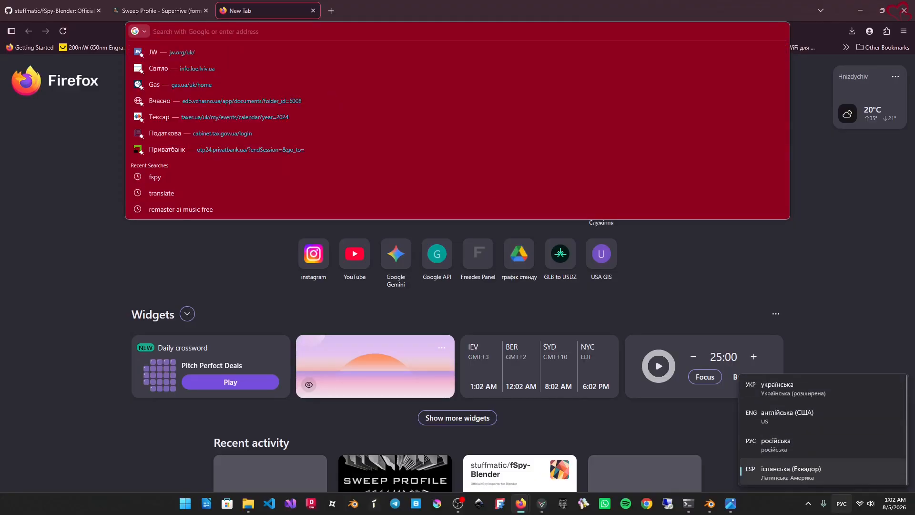
text(blendkit.com)
key(Return)
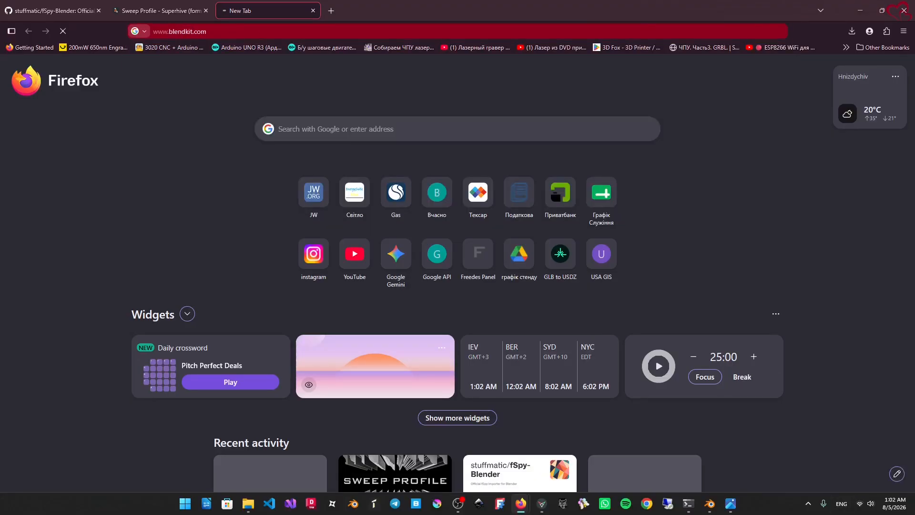
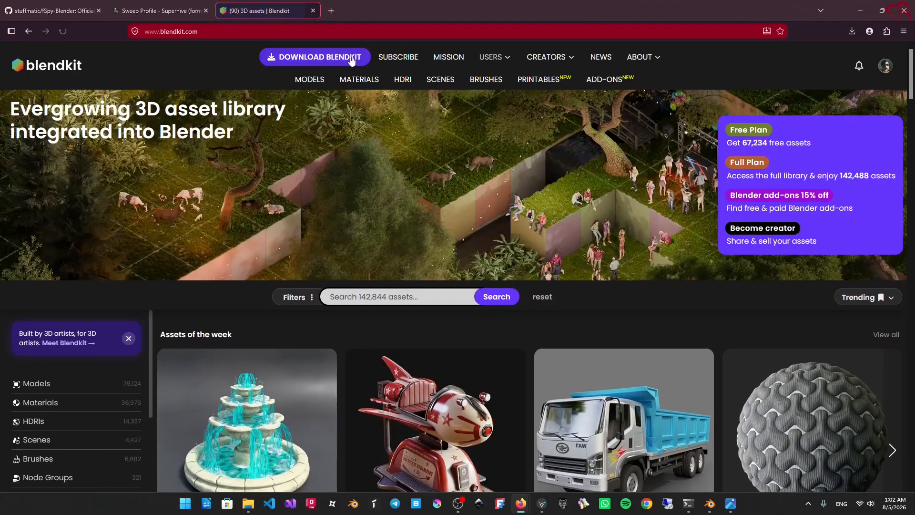
Open the Blendkit download page, review the installation instructions, and return to the Blender scene.
click(315, 57)
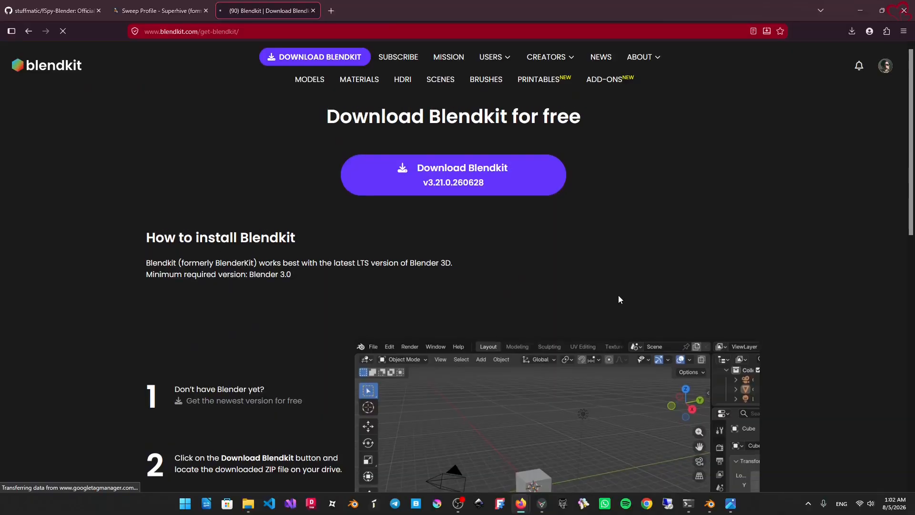
scroll(619, 294, down, 5)
scroll(535, 264, down, 4)
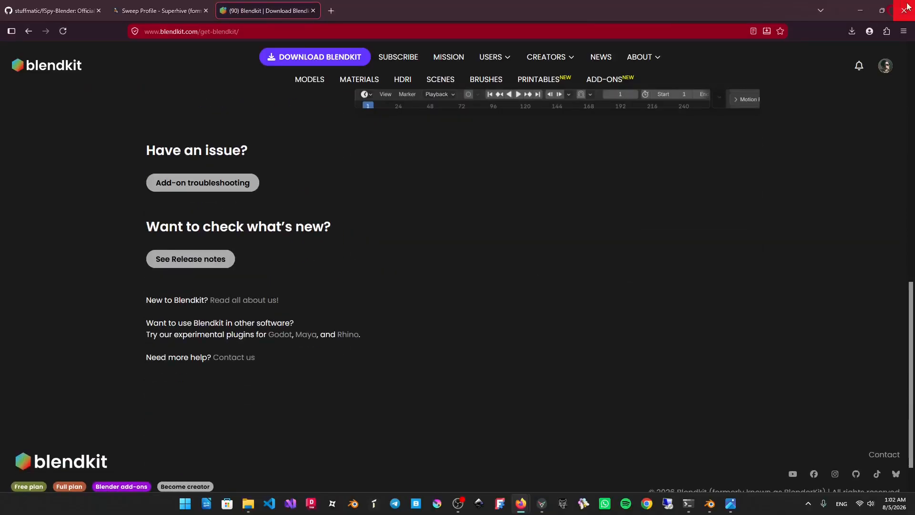
click(862, 13)
Check the washbasin asset's name in the lesson4 Blender file and return to the bathroom scene.
click(453, 31)
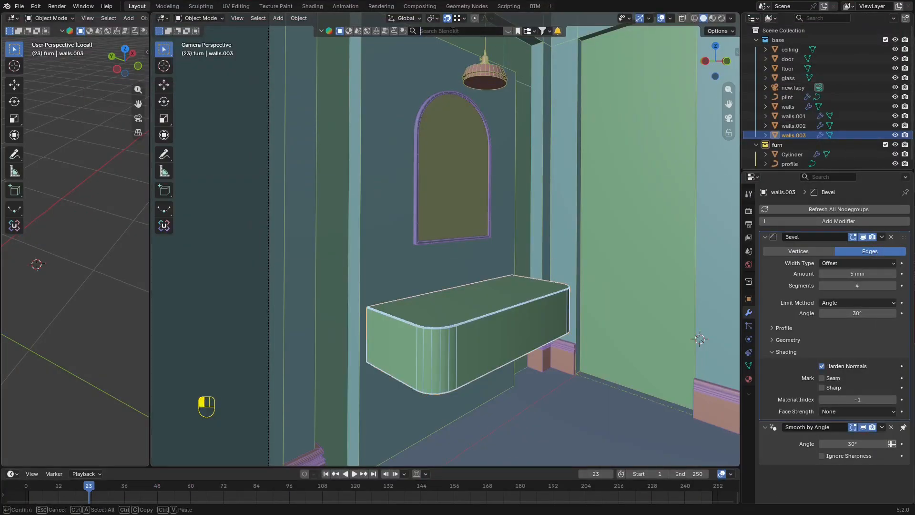
key(super)
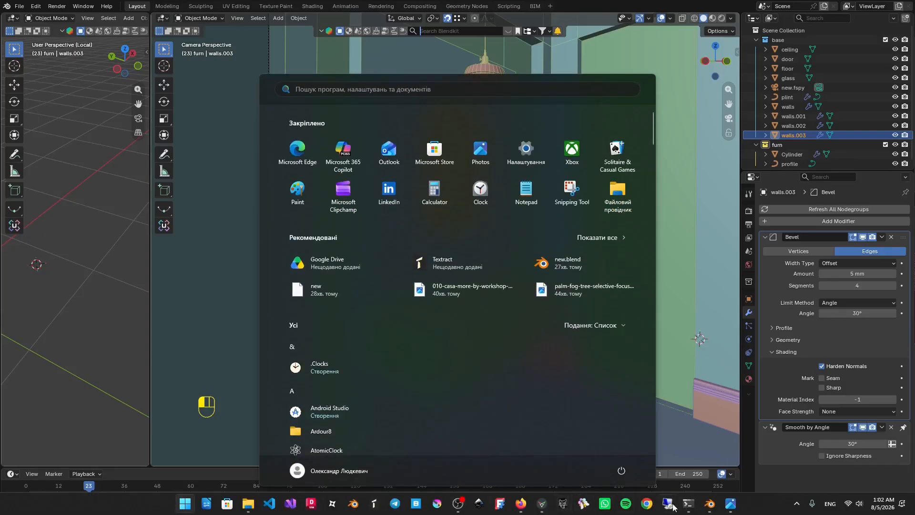
mouse_move(713, 503)
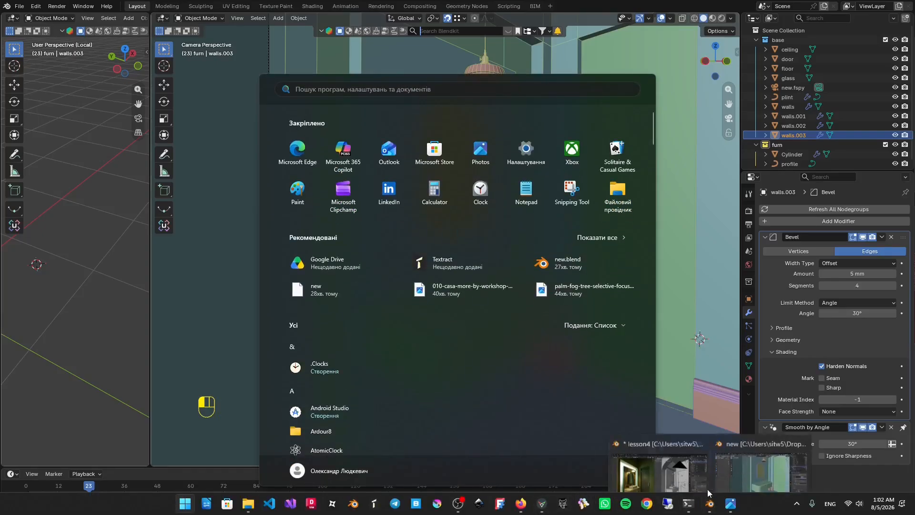
click(682, 461)
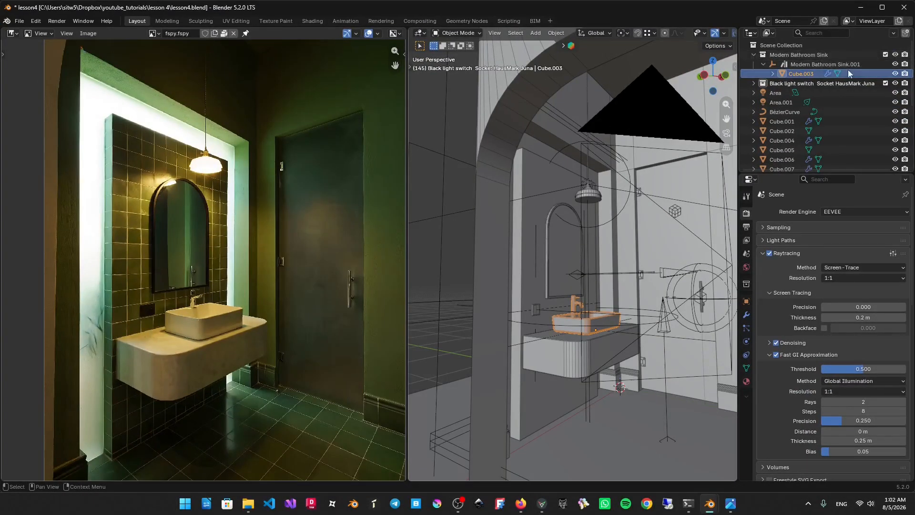
click(862, 7)
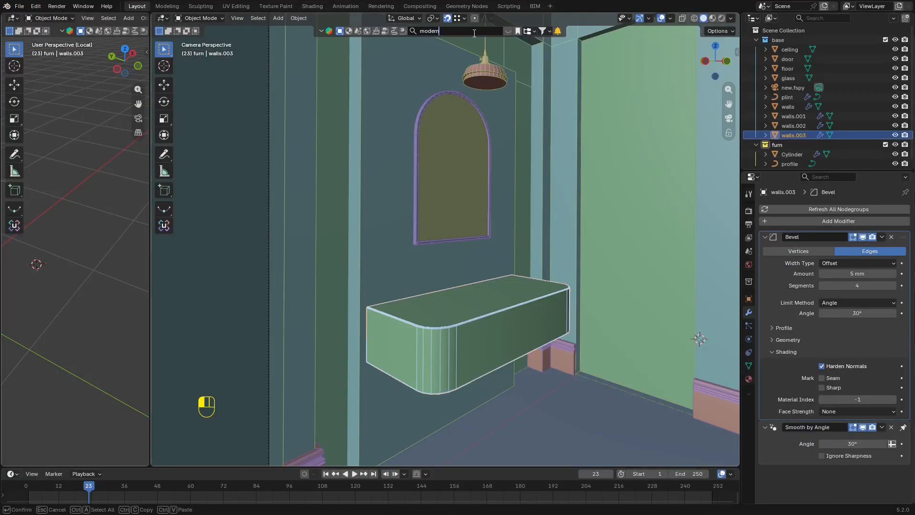
Search the Blendkit library for "modern bath sink", expand the asset results, and run the same search again.
text(k)
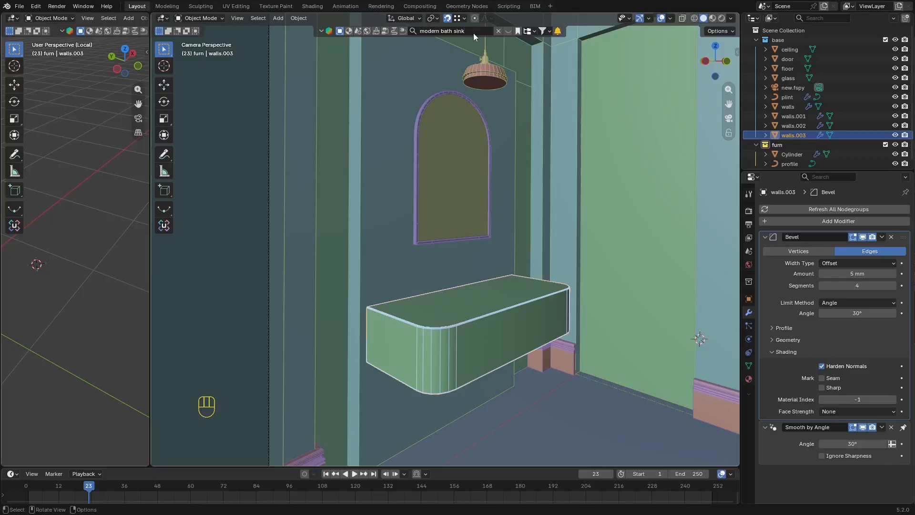
key(Return)
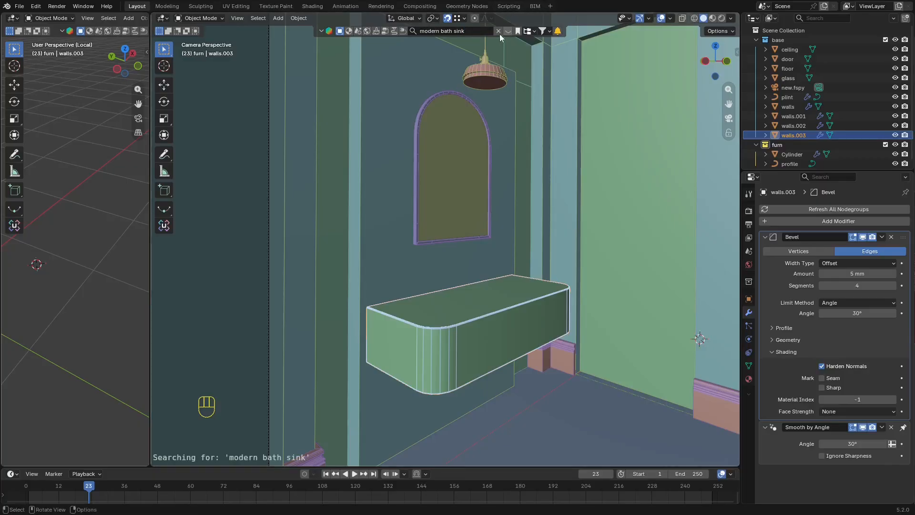
click(508, 31)
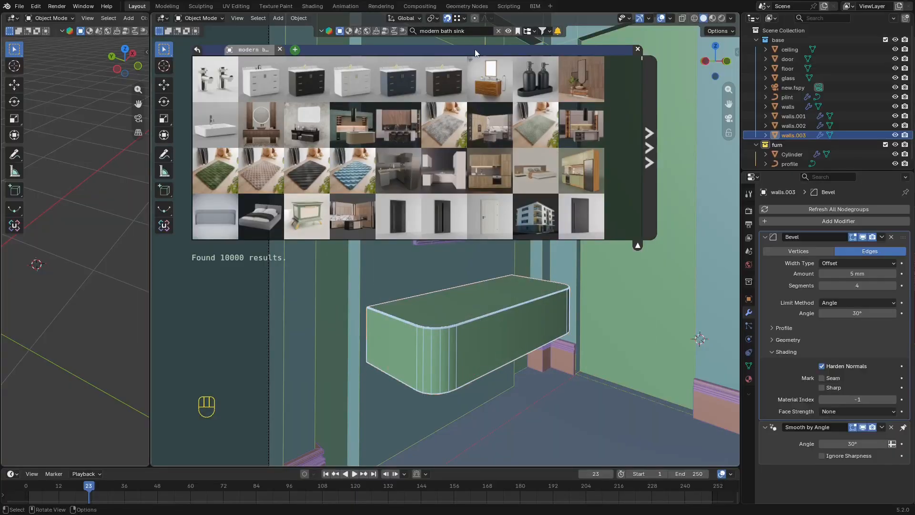
click(446, 31)
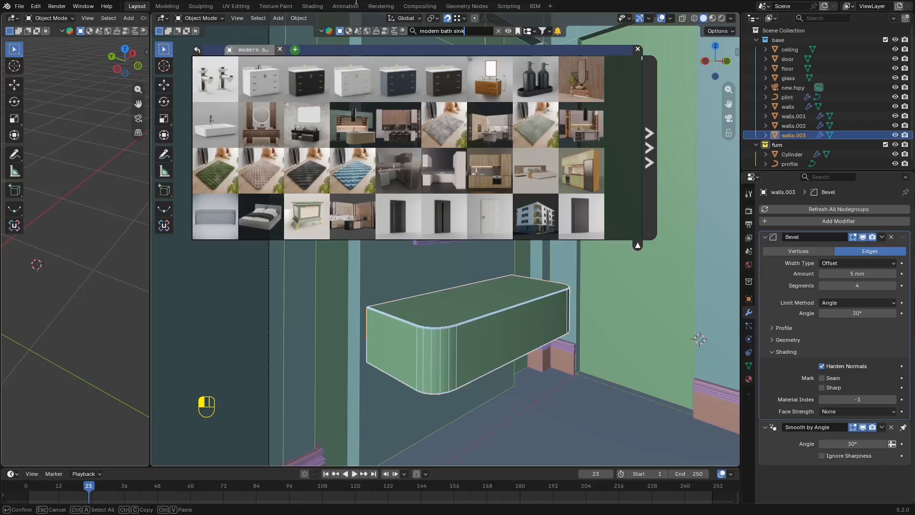
key(Return)
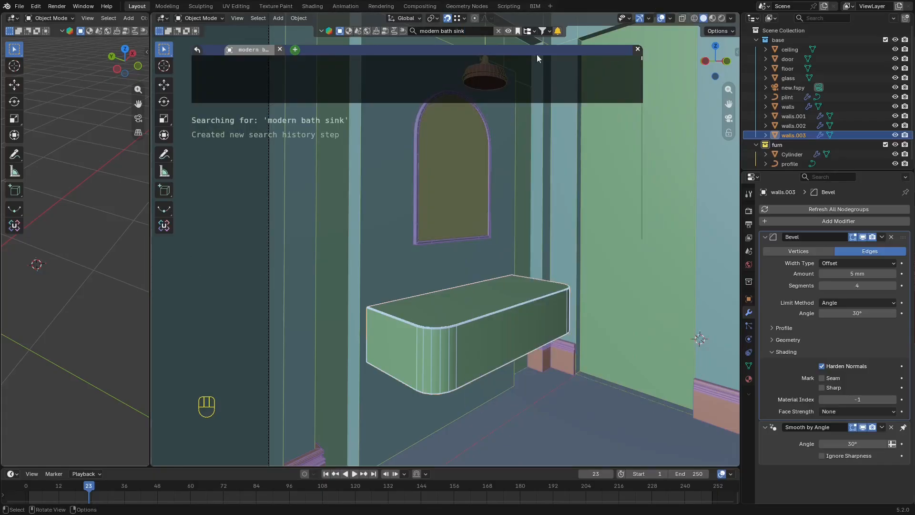
Switch to the lesson4 file and select the Modern Bathroom Sink collection to check its exact name.
key(super)
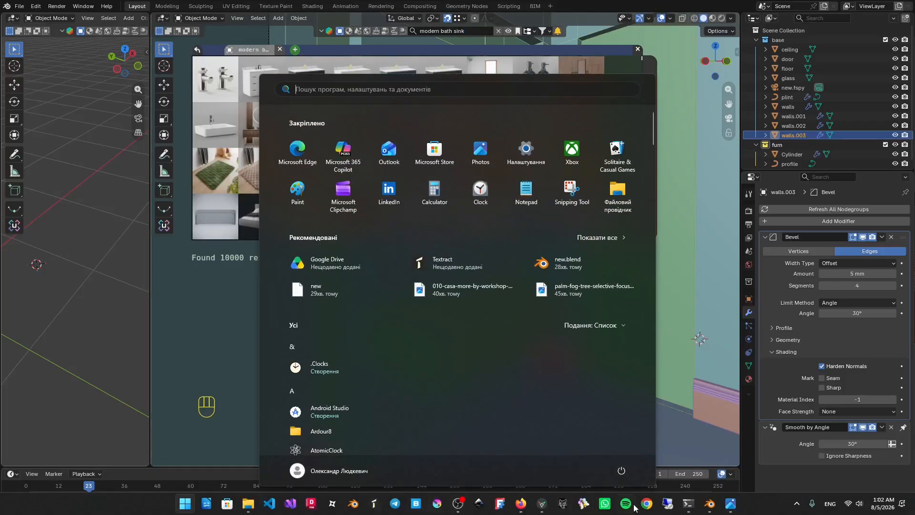
mouse_move(709, 509)
click(662, 452)
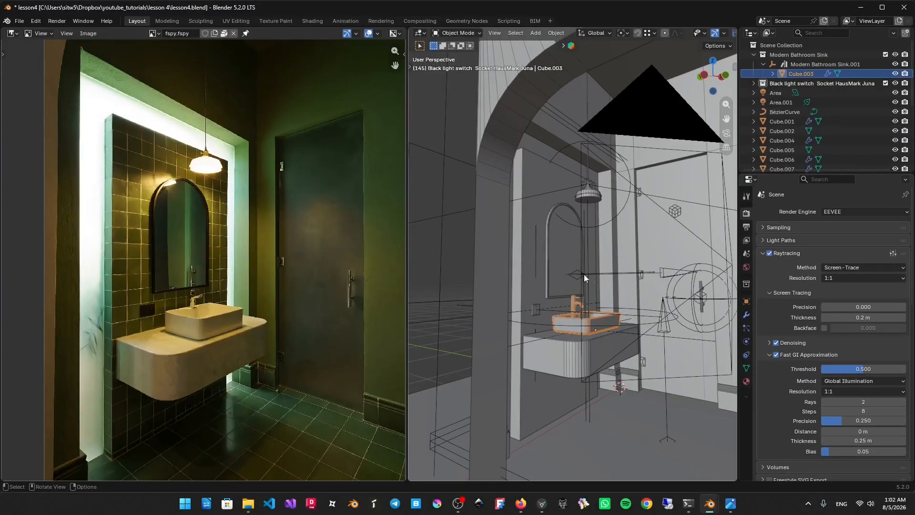
click(815, 64)
click(808, 54)
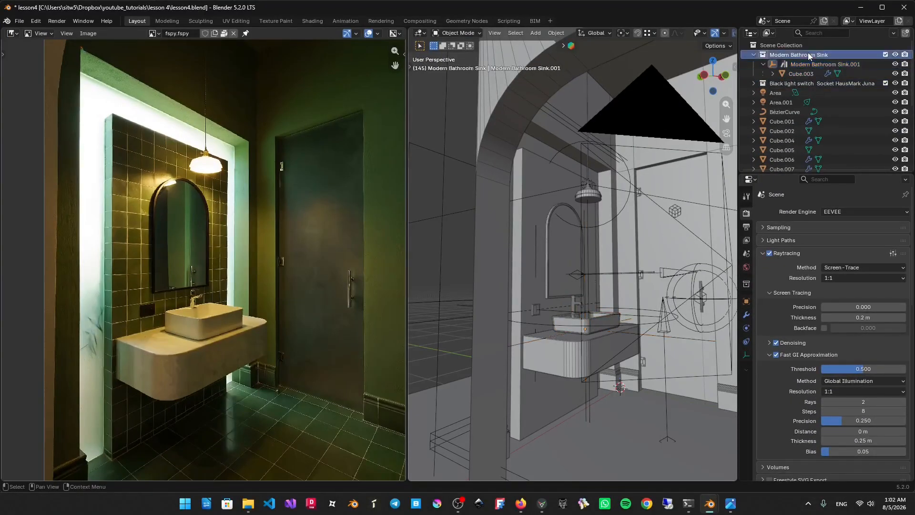
Select the sink in the lesson4 scene and copy the name of its parent object.
shift+middle_drag(557, 301, 599, 279)
scroll(543, 211, up, 4)
click(599, 279)
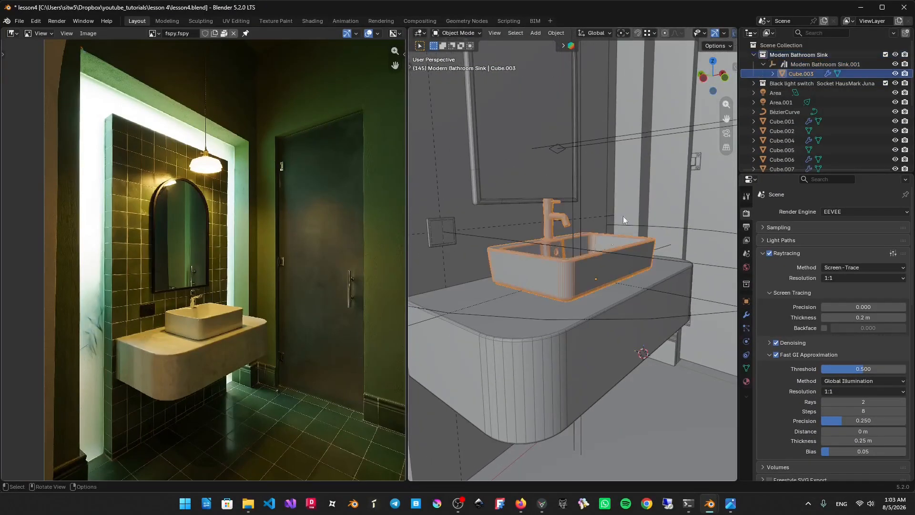
double_click(832, 64)
key(ctrl+c)
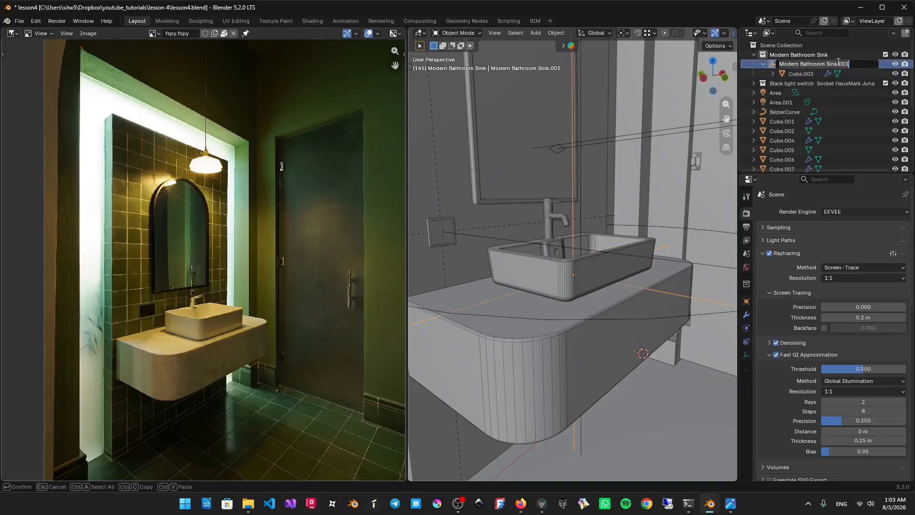
click(683, 231)
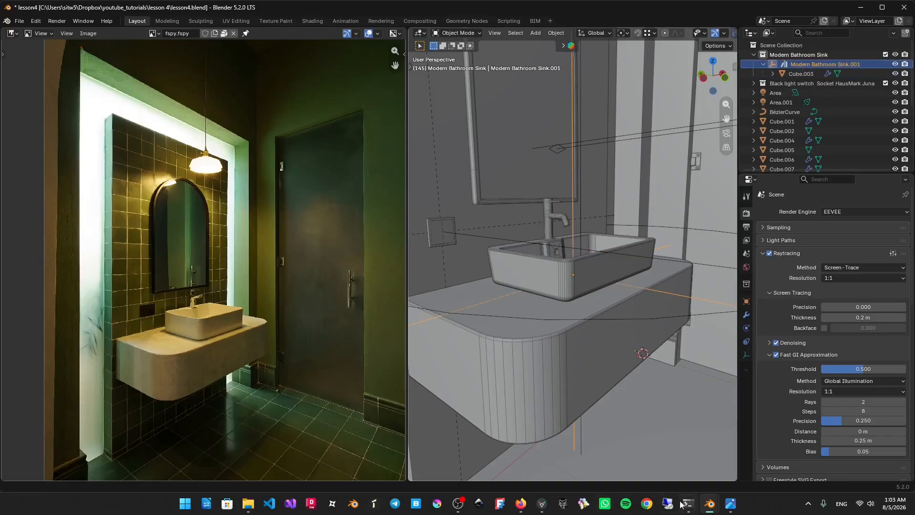
Switch back to the bathroom scene and search the Blendkit library for "Modern Bathroom Sink".
mouse_move(708, 501)
click(758, 462)
click(453, 30)
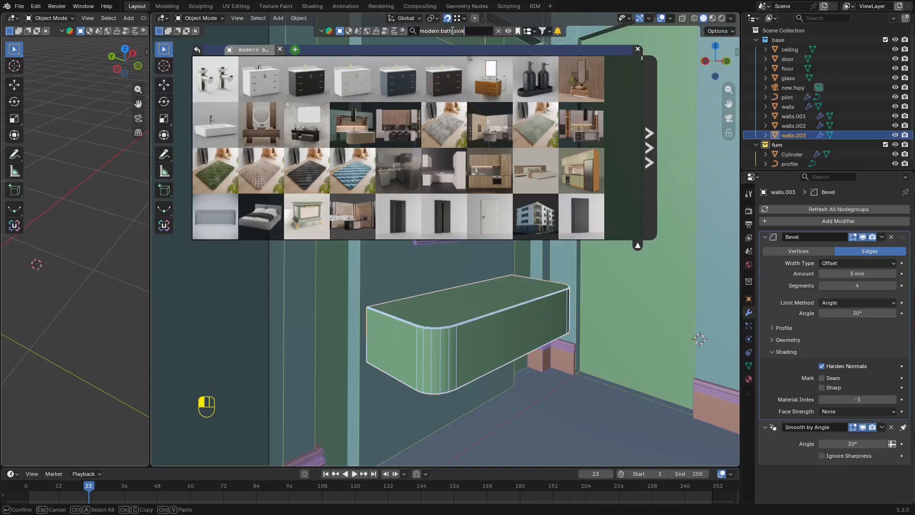
key(ctrl+v)
key(Return)
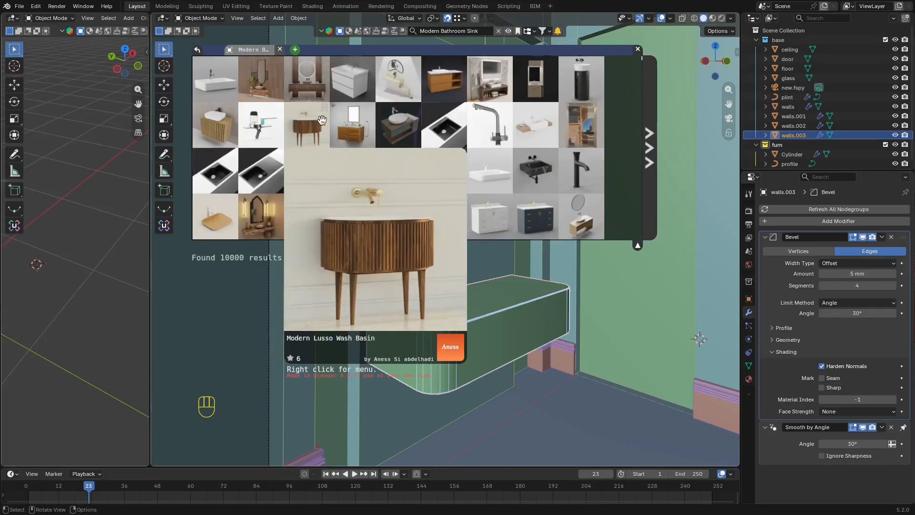
Place the white rectangular sink asset on top of the counter, dismiss the asset results and select the sink.
drag(214, 79, 503, 272)
shift+middle_drag(579, 286, 459, 437)
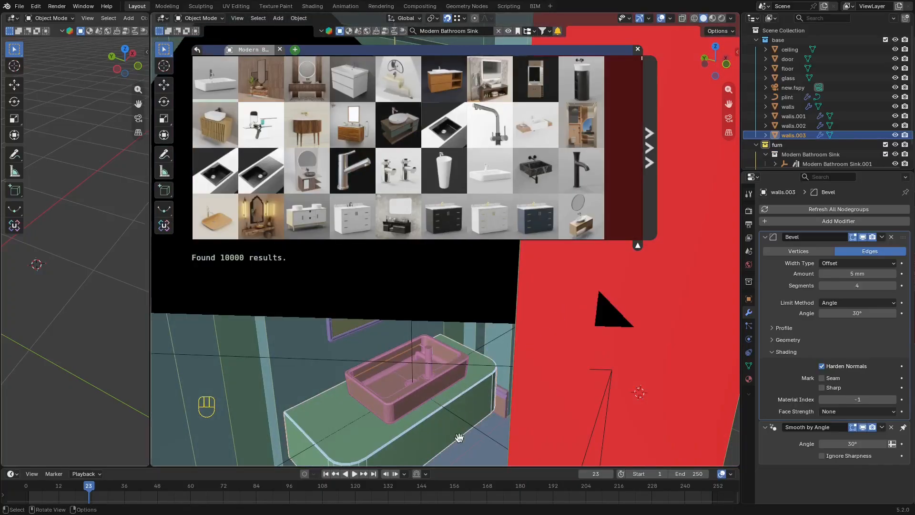
click(431, 394)
shift+middle_drag(461, 304, 531, 238)
click(552, 282)
click(552, 283)
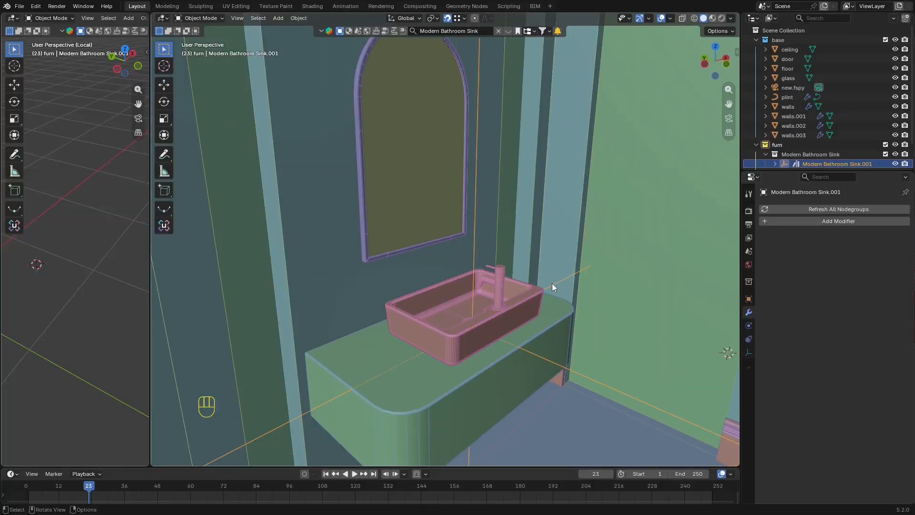
Rotate the sink 180° about the global Z axis in the camera view.
key(KP_0)
key(z)
key(r)
key(z)
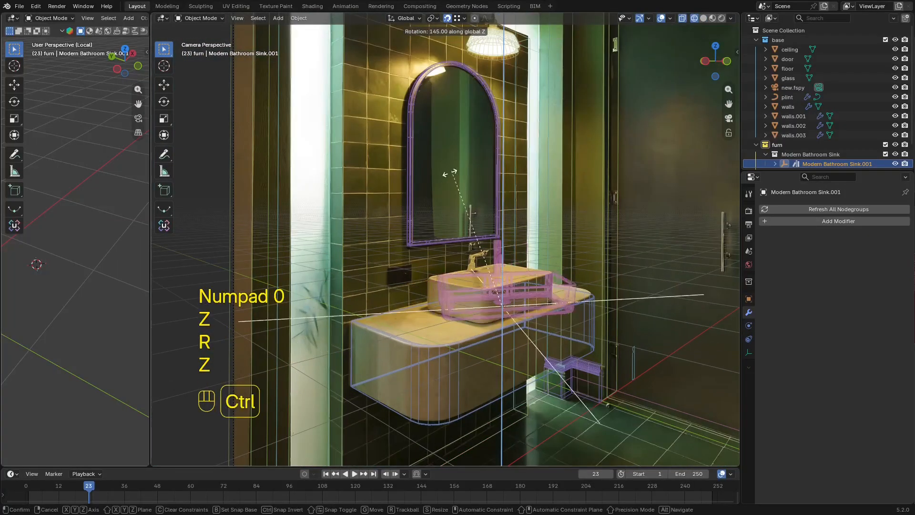
click(497, 314)
Move the sink horizontally on the counter, locked from Z, to align it with the basin in the reference image.
scroll(496, 314, up, 4)
key(g)
key(shift+z)
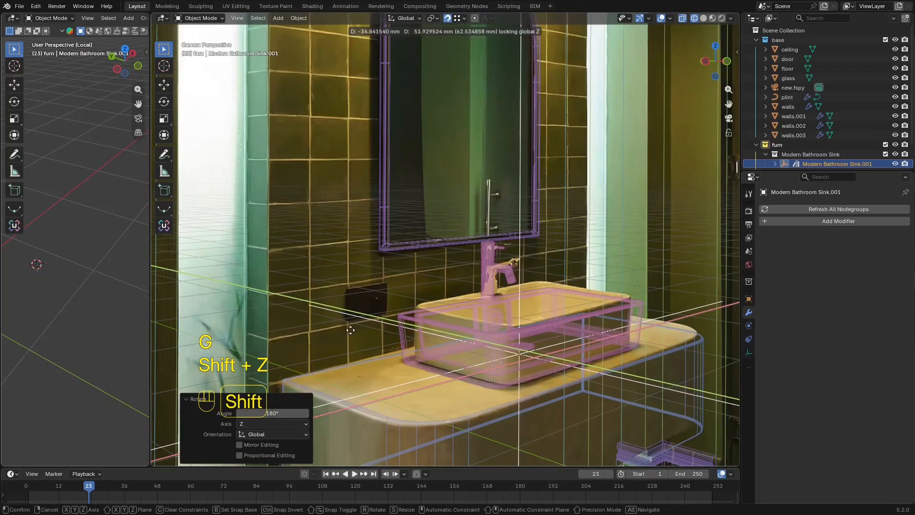
click(363, 343)
Turn snapping off and move the sink about 34 mm along the global X axis.
key(z)
click(554, 349)
mouse_move(554, 349)
middle_down()
mouse_move(548, 332)
mouse_move(462, 316)
mouse_move(649, 258)
middle_up()
key(z)
click(496, 259)
scroll(496, 258, up, 4)
key(g)
key(x)
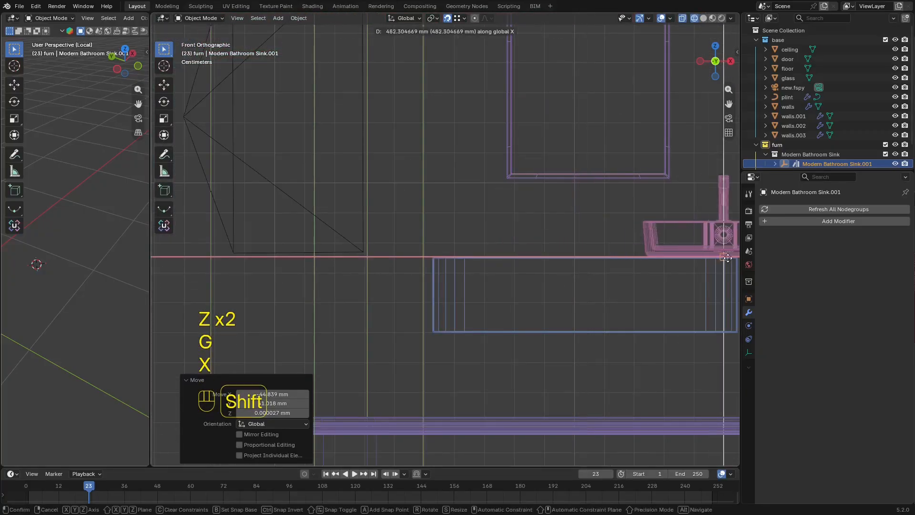
key(shift+Tab)
shift+click(704, 261)
Nudge the sink about 1.7 mm along the global Y axis in the camera view.
key(KP_0)
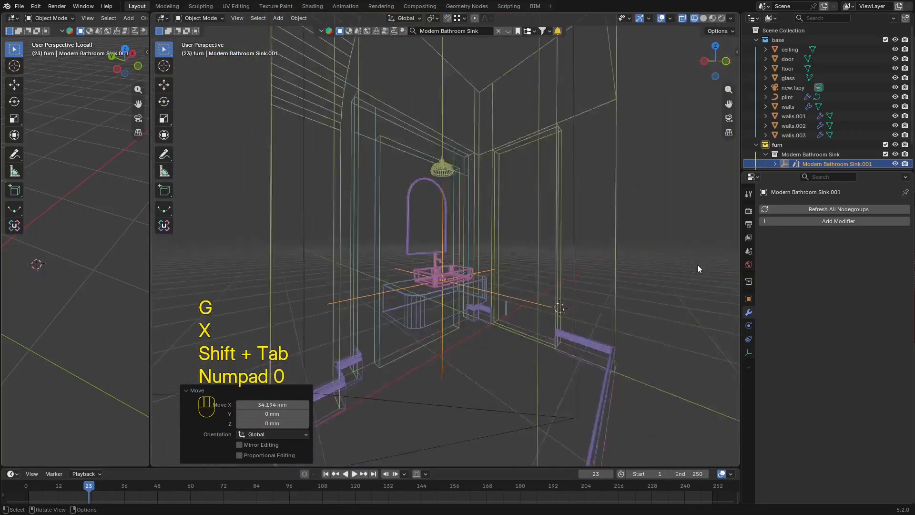
key(g)
key(y)
click(519, 340)
Display the scene in solid shading and save the file.
key(z)
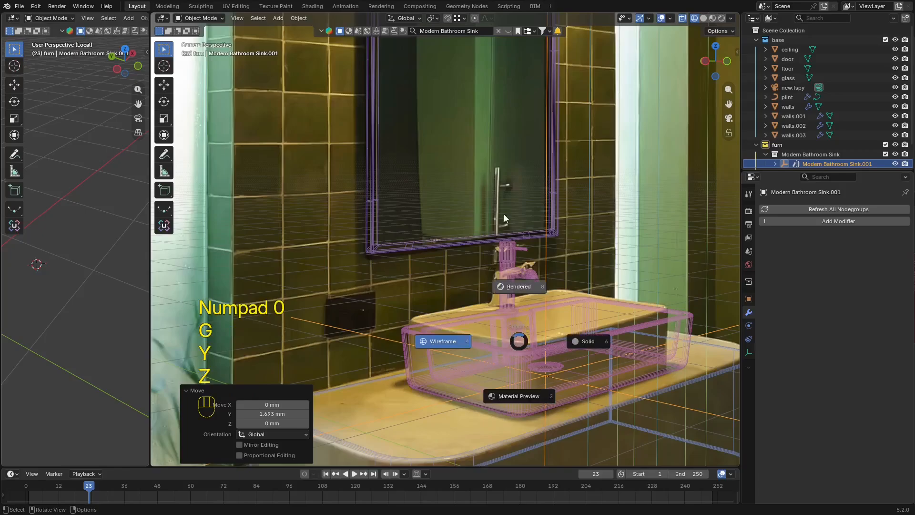
key(z)
click(636, 300)
shift+middle_drag(636, 297, 519, 242)
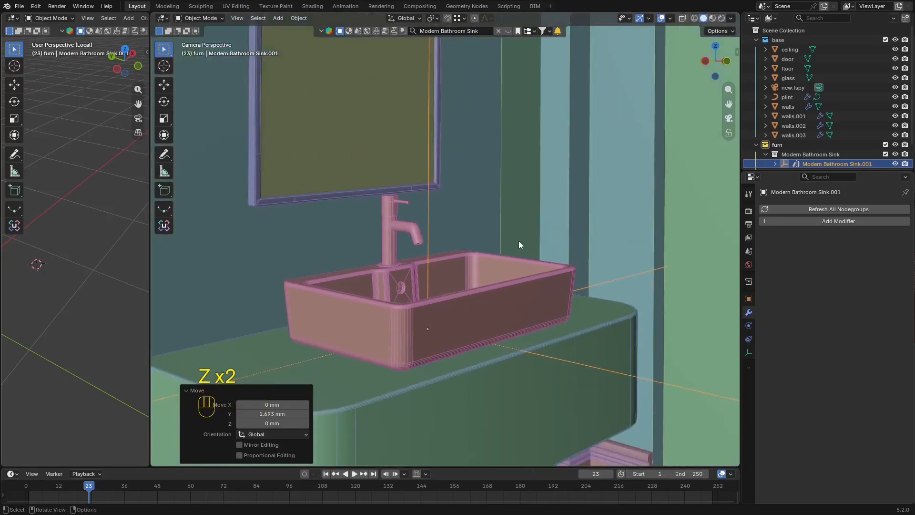
scroll(520, 240, down, 5)
key(ctrl+s)
scroll(521, 241, down, 3)
key(shift+alt+z)
key(shift+alt+z)
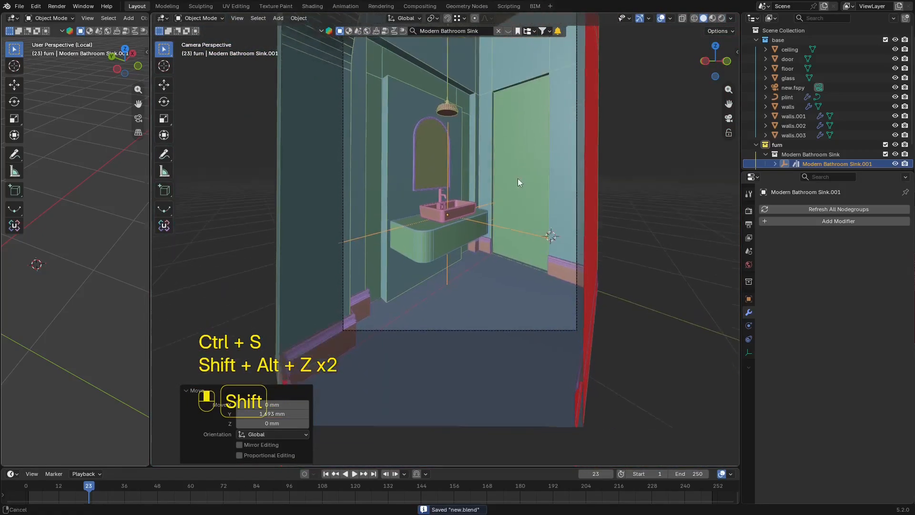
Compare the wall above the counter with the reference image and search the Blendkit library for "switch".
mouse_move(517, 178)
shift+middle_down()
mouse_move(498, 234)
mouse_move(505, 219)
mouse_move(505, 267)
shift+middle_up()
scroll(502, 235, up, 3)
key(z)
click(527, 229)
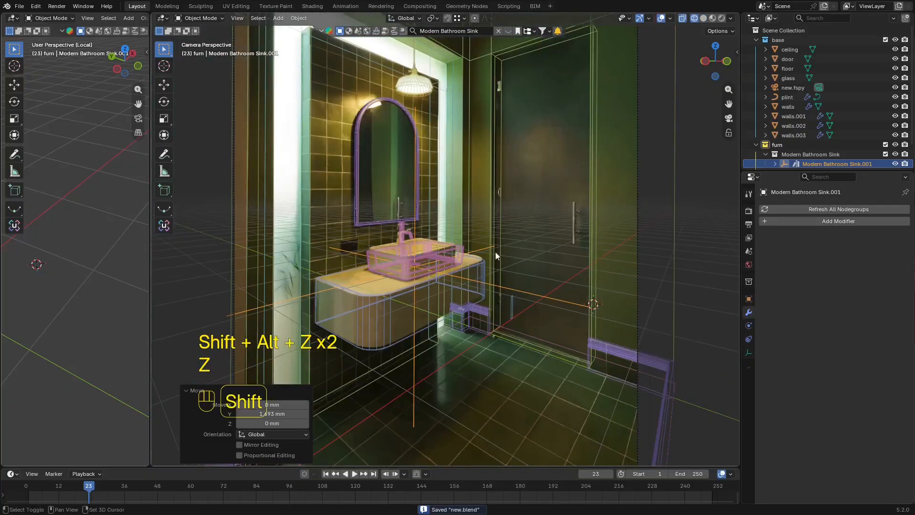
scroll(505, 220, down, 2)
scroll(506, 267, up, 3)
shift+middle_drag(381, 267, 431, 210)
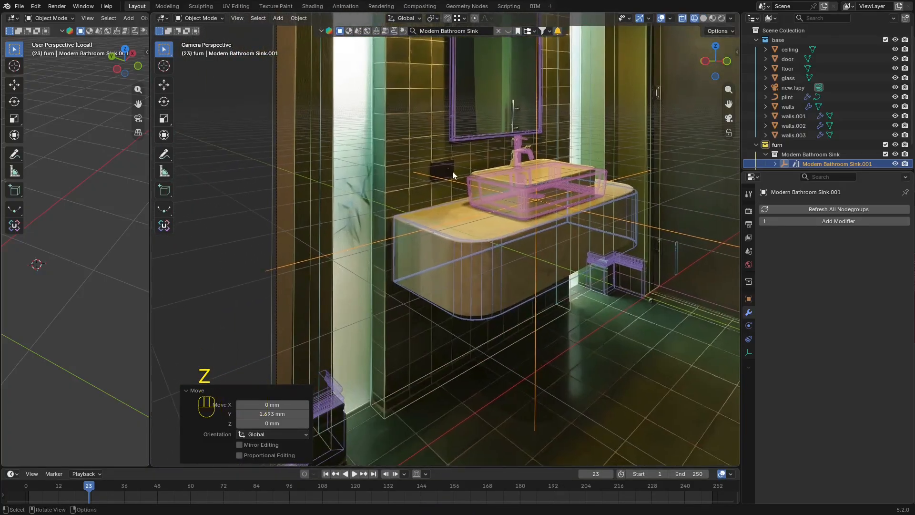
scroll(431, 210, up, 2)
shift+middle_drag(439, 169, 462, 232)
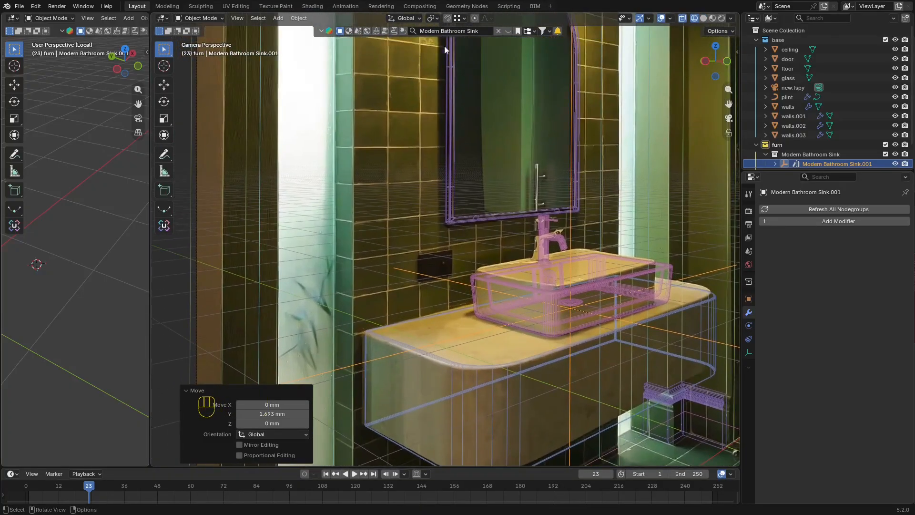
click(462, 31)
text(switc)
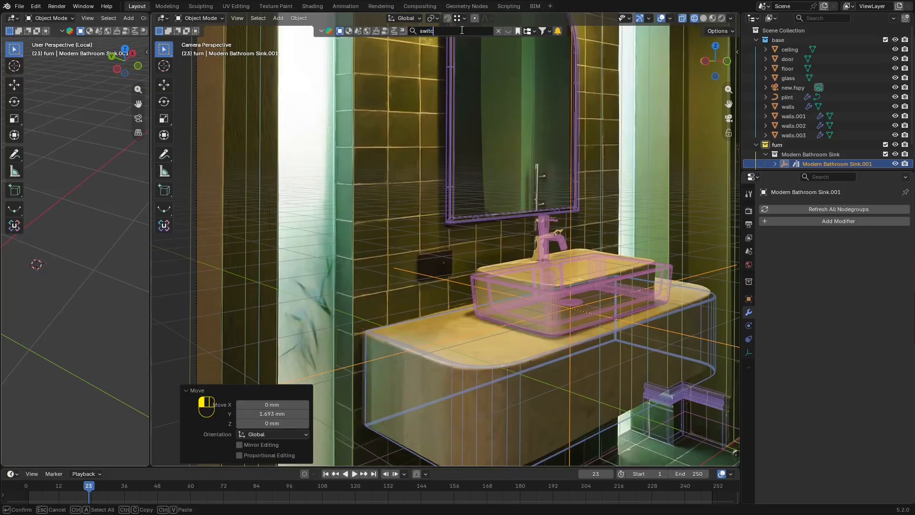
text(h)
key(Return)
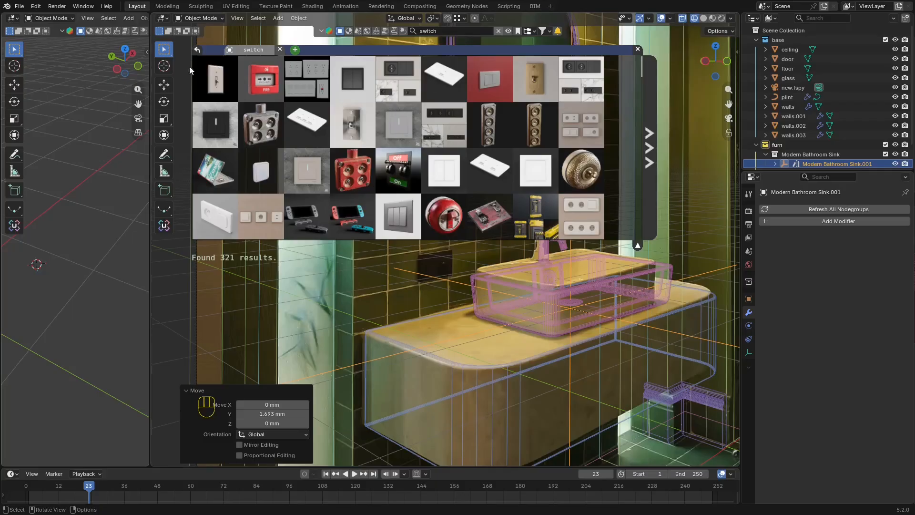
Place the black HausMark light switch asset on the wall over the reference switch and dismiss the asset results.
mouse_move(358, 83)
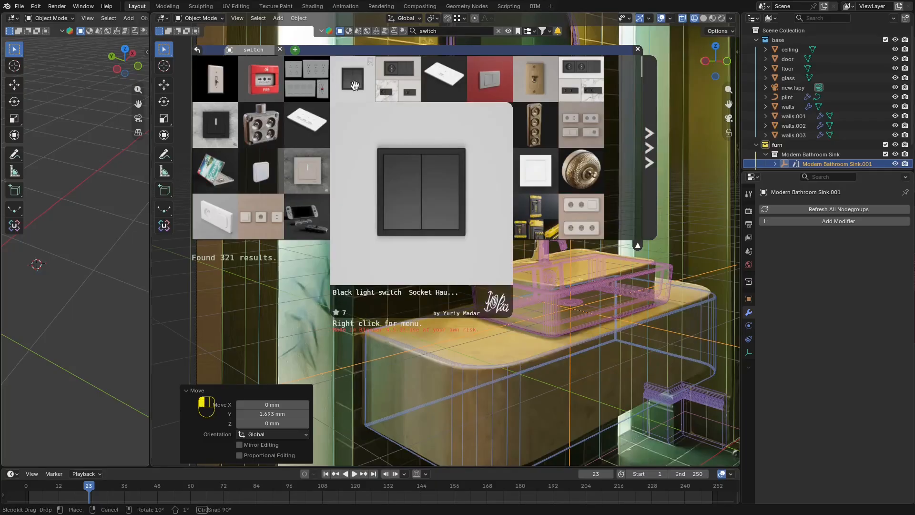
drag(355, 85, 439, 264)
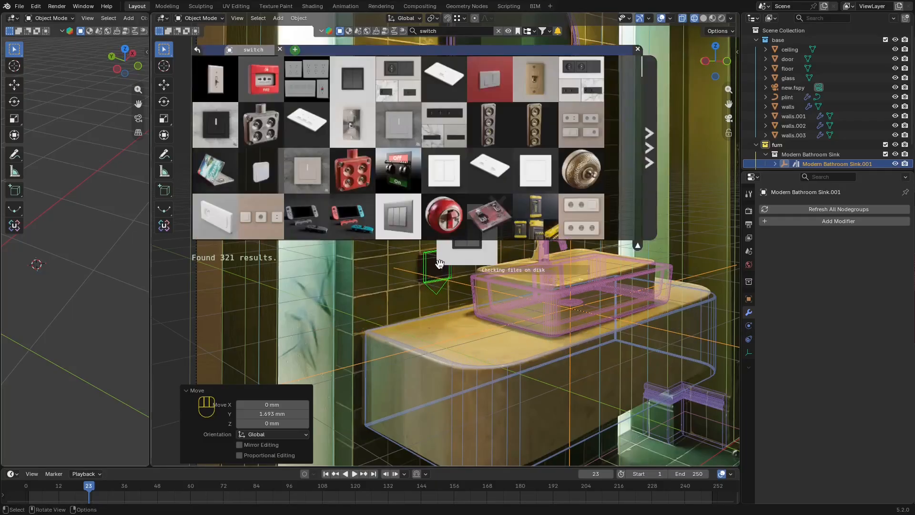
click(636, 47)
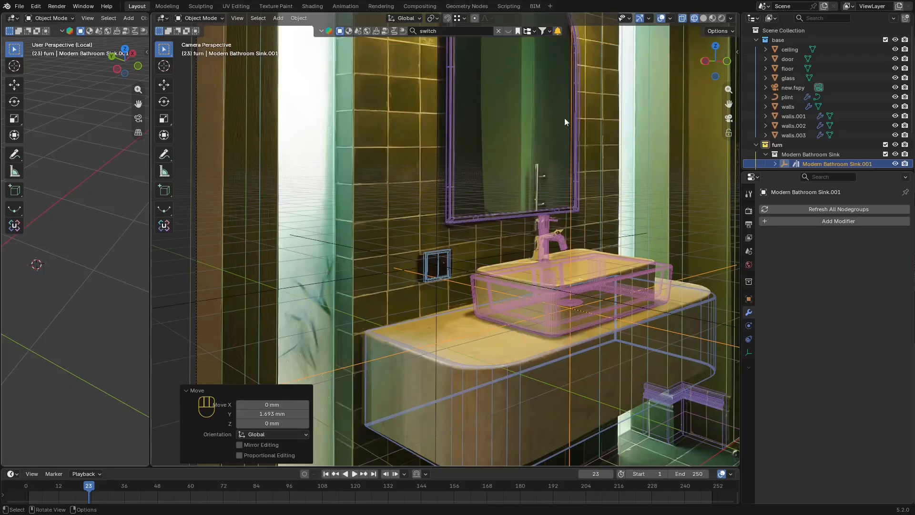
Examine the placed sink and light switch in solid and wireframe shading against the reference image.
key(z)
scroll(520, 290, up, 4)
key(shift+alt+z)
key(shift+alt+z)
mouse_move(520, 291)
shift+middle_down()
mouse_move(475, 247)
mouse_move(404, 260)
shift+middle_up()
scroll(502, 237, down, 5)
scroll(502, 236, down, 2)
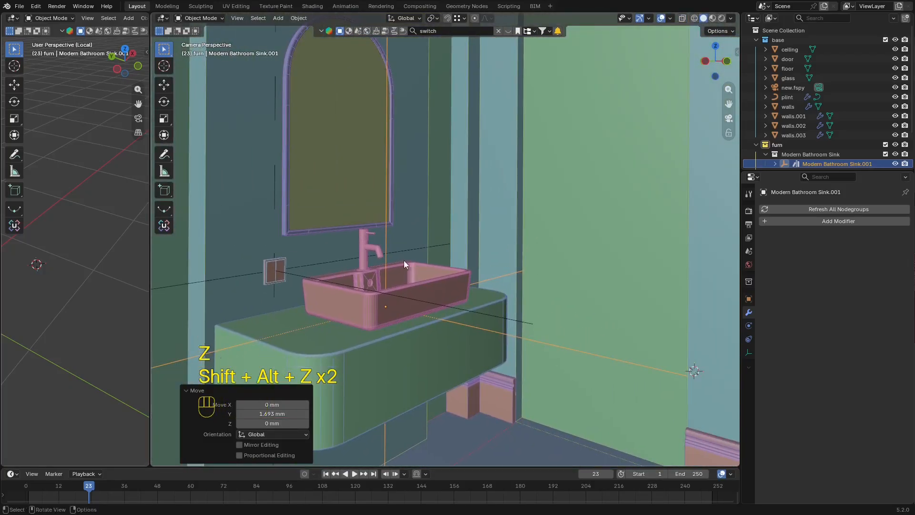
scroll(404, 260, down, 1)
shift+middle_drag(504, 262, 550, 240)
key(z)
shift+middle_drag(450, 239, 457, 248)
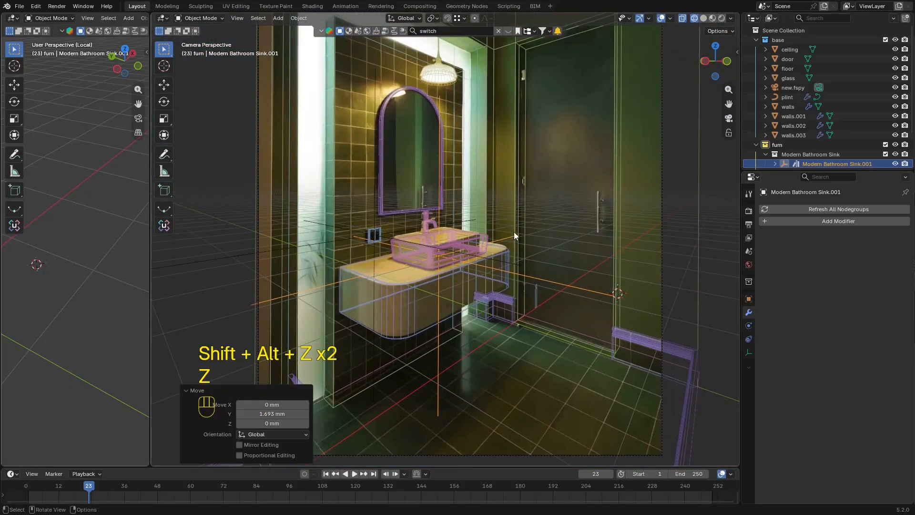
shift+middle_drag(514, 233, 507, 275)
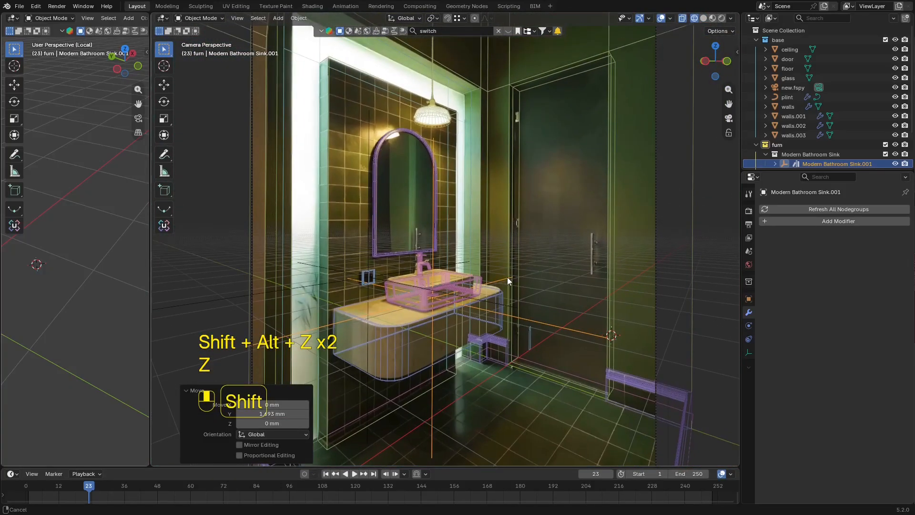
shift+middle_drag(590, 281, 548, 247)
scroll(550, 245, up, 1)
shift+middle_drag(566, 183, 487, 382)
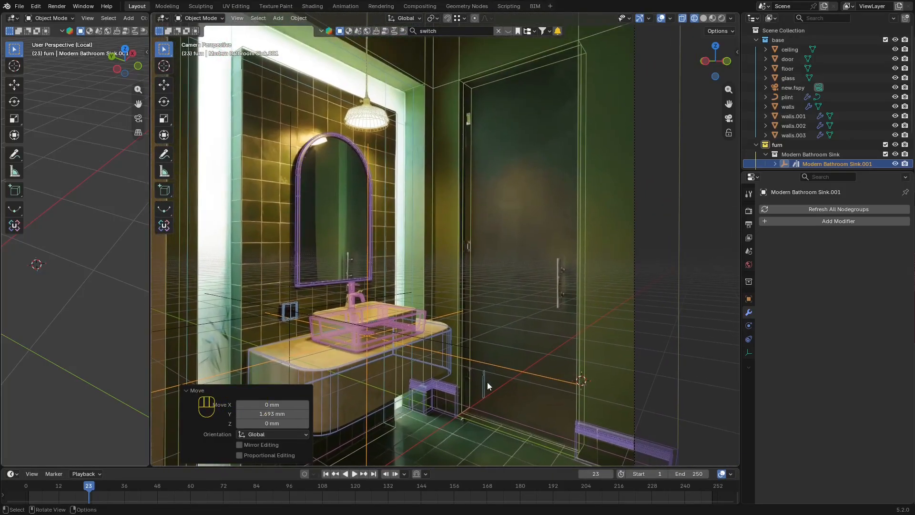
Select the small profile curve near the base of the door and save the file.
click(487, 382)
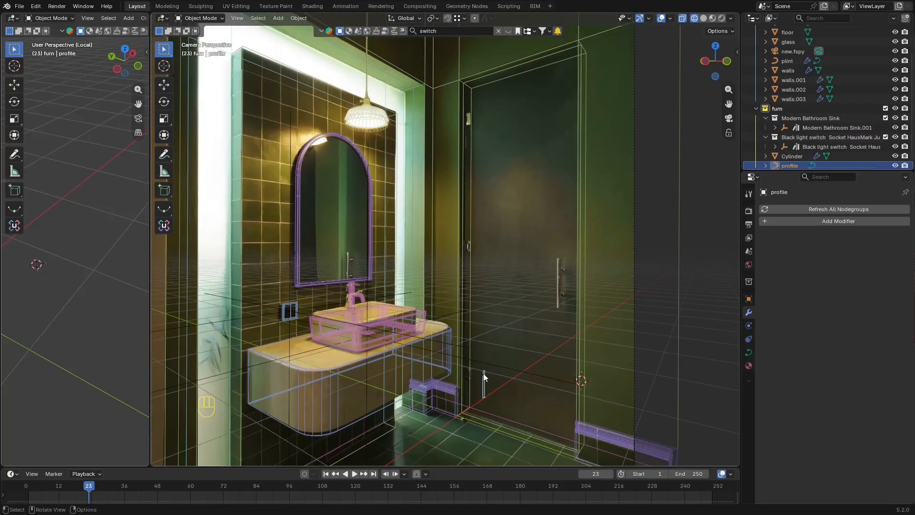
shift+middle_drag(481, 228, 487, 209)
scroll(479, 230, down, 3)
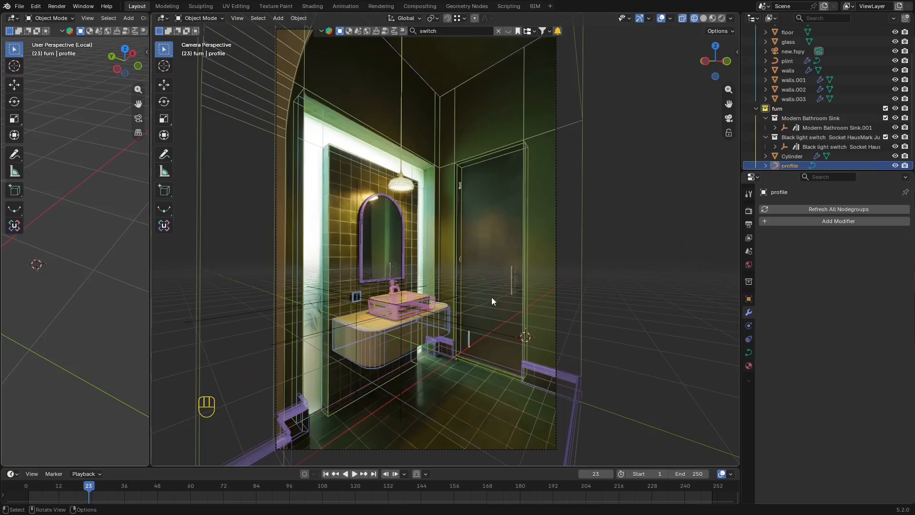
shift+middle_drag(491, 296, 491, 224)
key(z)
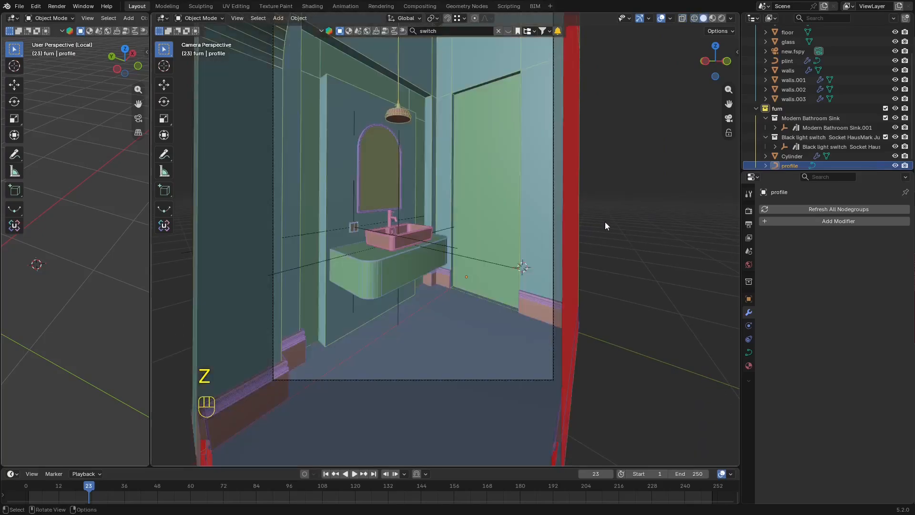
key(ctrl+s)
Inspect the door handle in the reference image and add a mesh cylinder with 32 vertices.
scroll(538, 190, up, 3)
shift+middle_drag(539, 188, 528, 283)
key(z)
shift+middle_drag(570, 256, 559, 308)
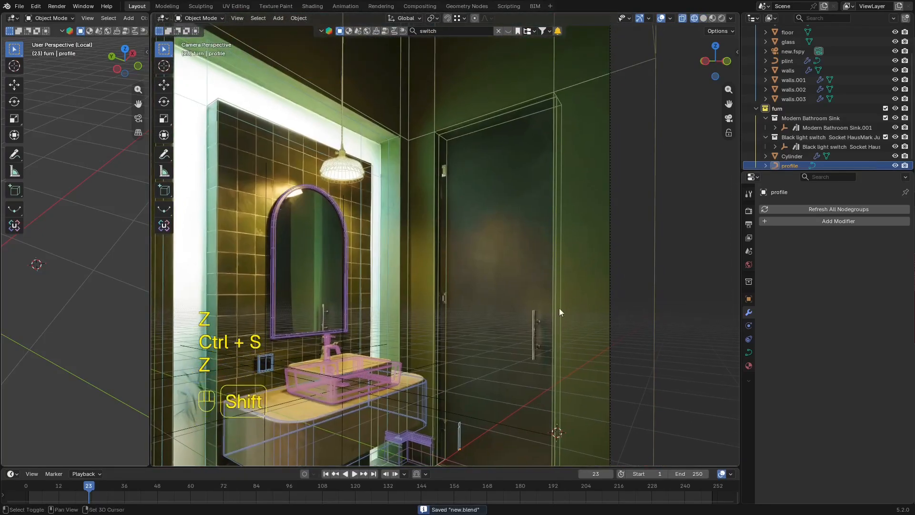
scroll(529, 282, up, 3)
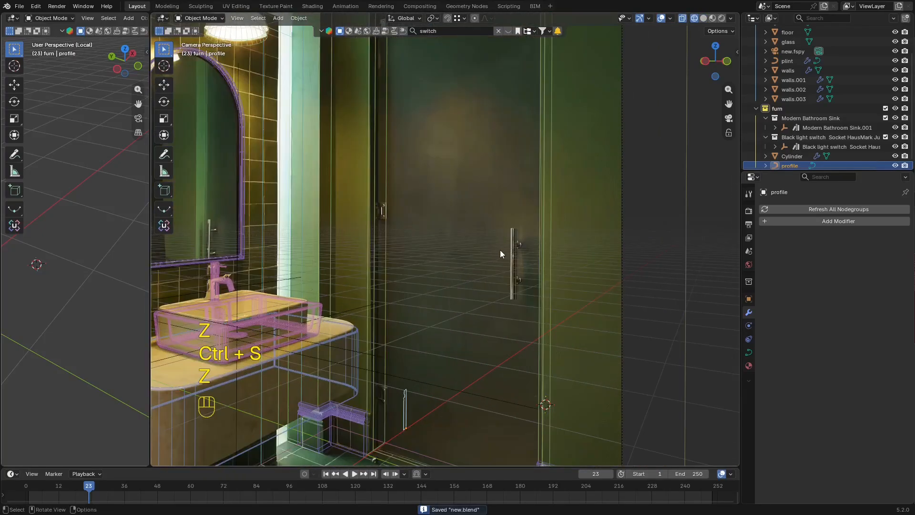
click(500, 248)
key(shift+a)
mouse_move(499, 278)
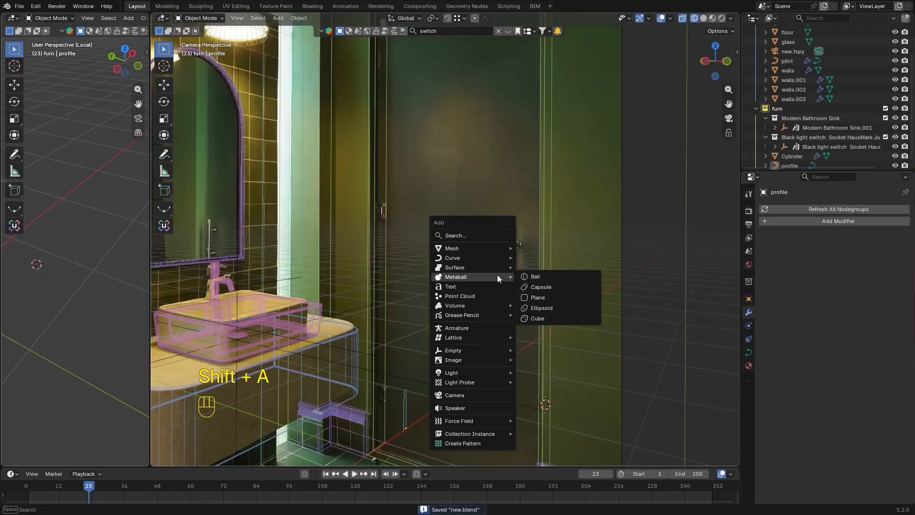
mouse_move(462, 249)
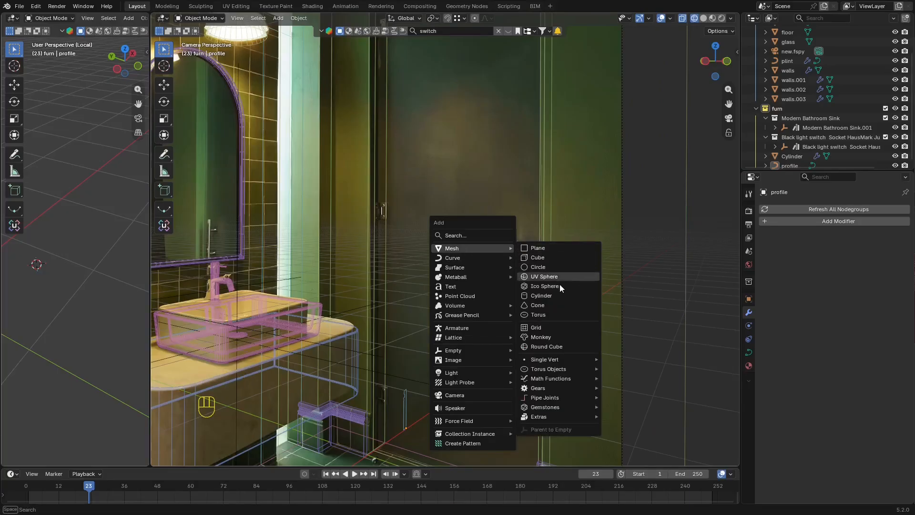
click(541, 296)
scroll(537, 263, down, 3)
key(z)
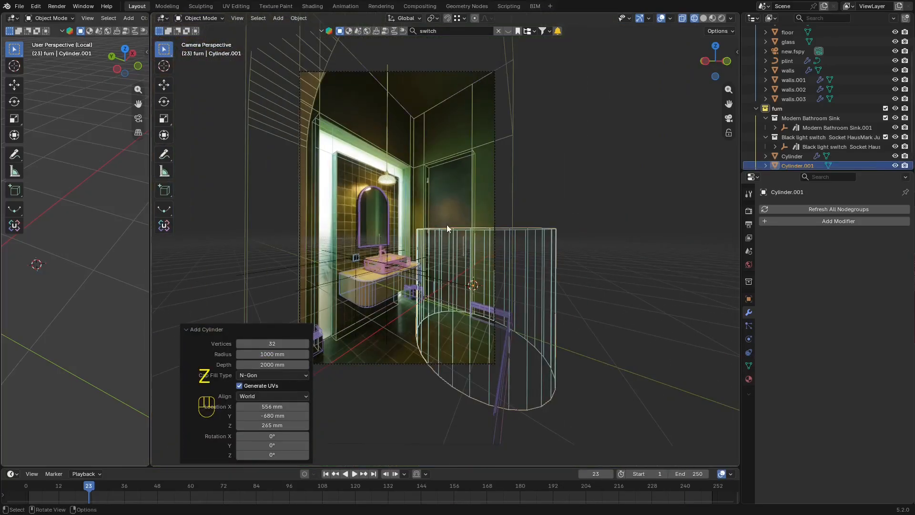
Scale the new cylinder's mesh uniformly to about 0.351 in Edit Mode from the top view.
key(Tab)
middle_drag(447, 229, 614, 352)
scroll(464, 296, down, 4)
key(s)
click(457, 214)
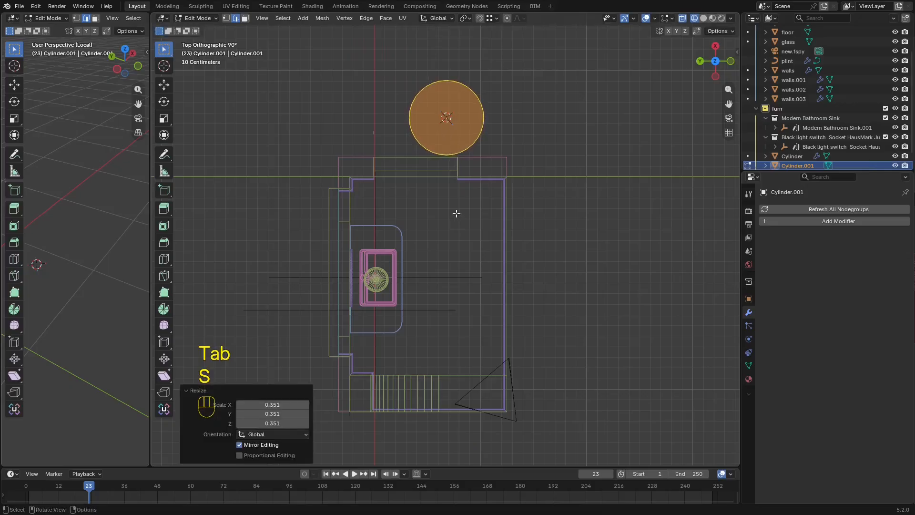
Shrink the cylinder's mesh further and move the object about 603 mm toward the room, beside the doorway.
scroll(472, 234, up, 3)
key(s)
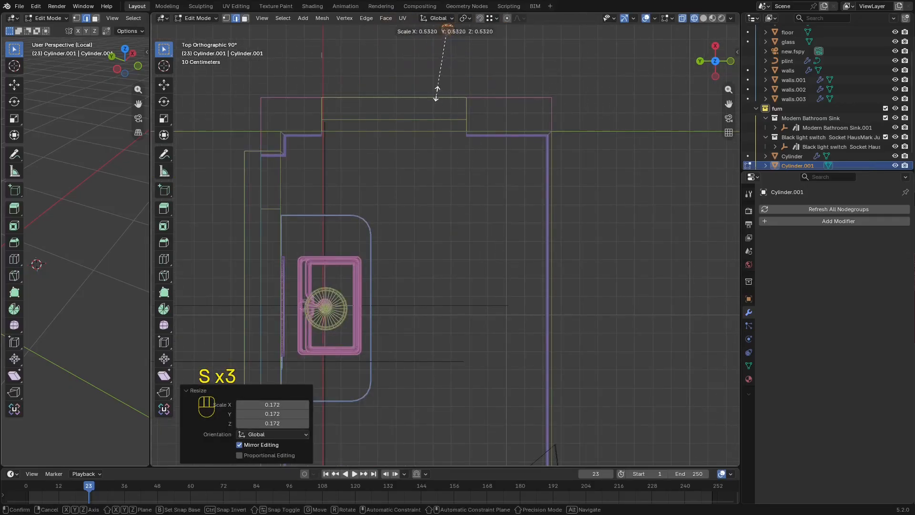
click(437, 97)
key(Tab)
key(g)
click(437, 202)
Reposition the cylinder beside the door and raise it along Z to the handle's height in the camera's reference photo.
shift+middle_drag(463, 167, 442, 257)
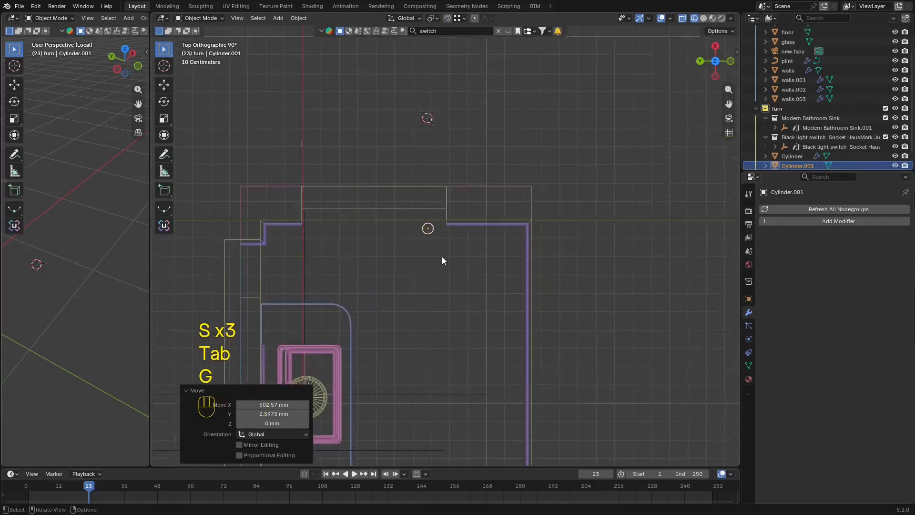
scroll(442, 257, up, 4)
key(g)
click(485, 293)
key(KP_0)
scroll(488, 274, up, 3)
shift+middle_drag(488, 273, 534, 279)
scroll(534, 279, up, 3)
key(g)
key(z)
click(544, 126)
Scale down the cylinder's entire mesh toward the thickness of the handle bar in the reference photo.
shift+middle_drag(562, 202, 542, 262)
key(Tab)
scroll(542, 264, up, 5)
key(a)
key(s)
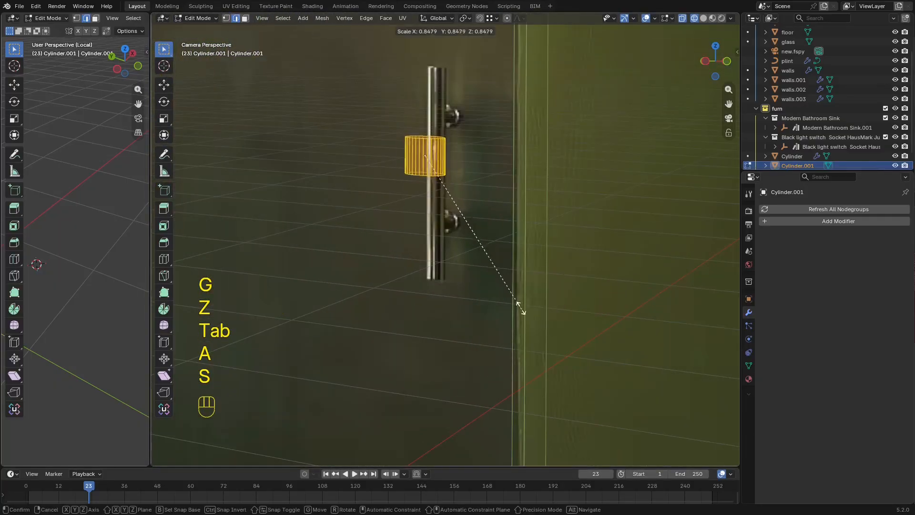
click(469, 262)
Align the cylinder with the upper part of the photographed handle bar, shifting it about -13.3 mm along Y and raising it along Z.
shift+middle_drag(470, 261, 463, 352)
key(Tab)
scroll(470, 355, up, 3)
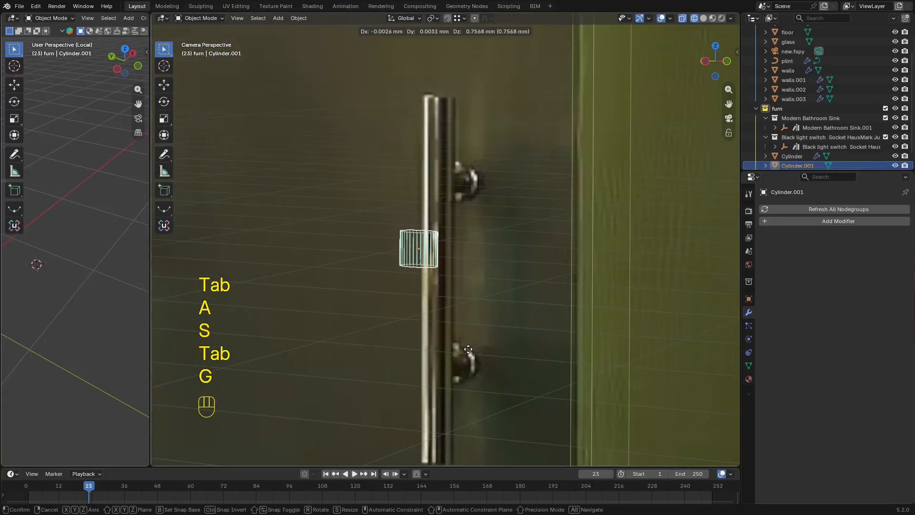
click(485, 355)
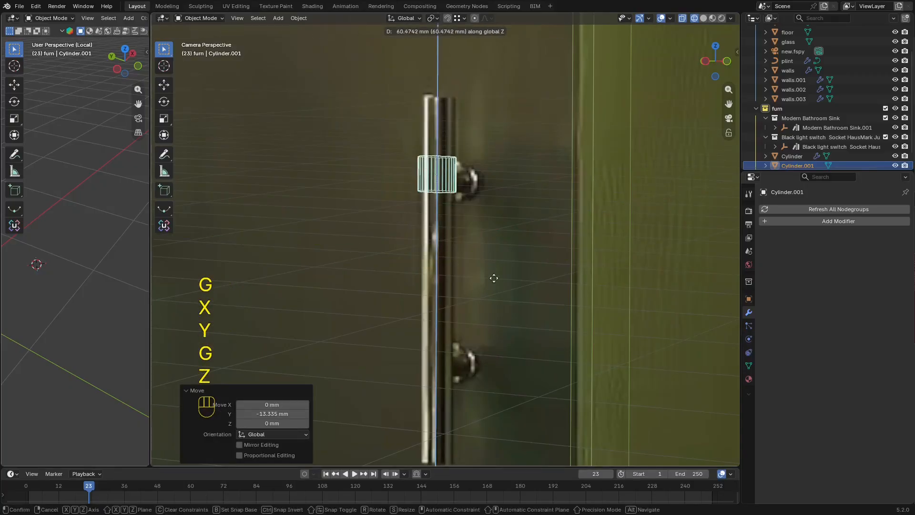
click(503, 220)
Select the cylinder's lower vertices and move them down along Z to the bottom end of the photographed handle bar.
key(Tab)
key(1)
drag(465, 119, 297, 220)
shift+middle_drag(462, 294, 466, 159)
key(g)
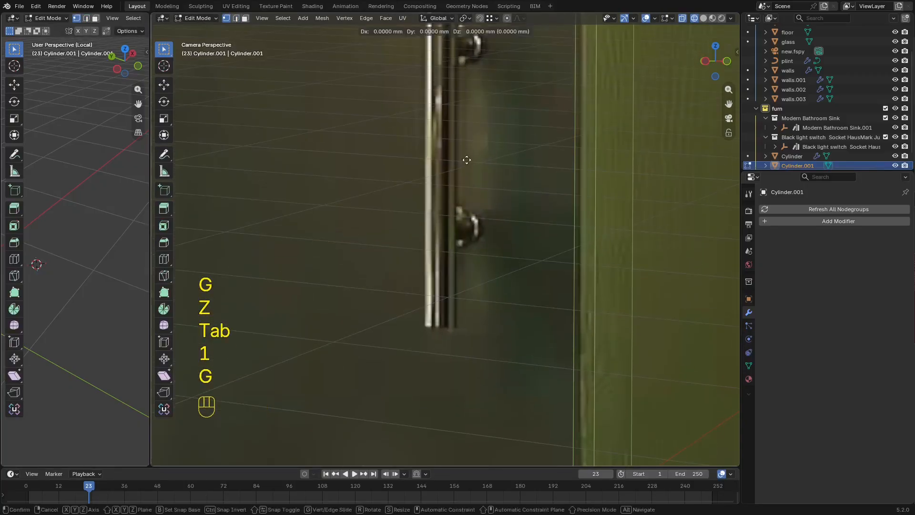
key(z)
click(504, 50)
Scale the whole bar mesh on X and Y only to match the reference handle's thickness.
shift+middle_drag(511, 303, 519, 410)
key(a)
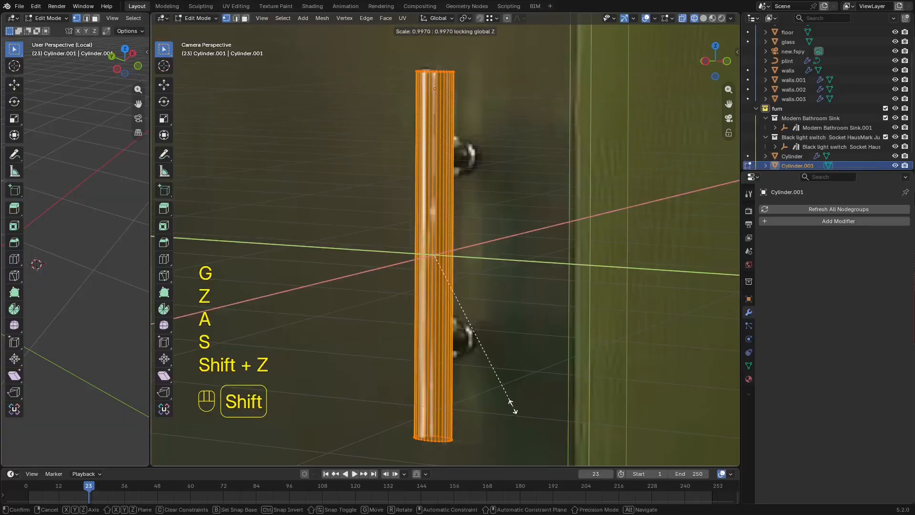
click(482, 379)
Duplicate the vertical bar's mesh and rotate the copy to horizontal in the front view.
middle_drag(533, 344, 409, 289)
scroll(565, 260, up, 4)
key(shift+d)
click(584, 263)
key(r)
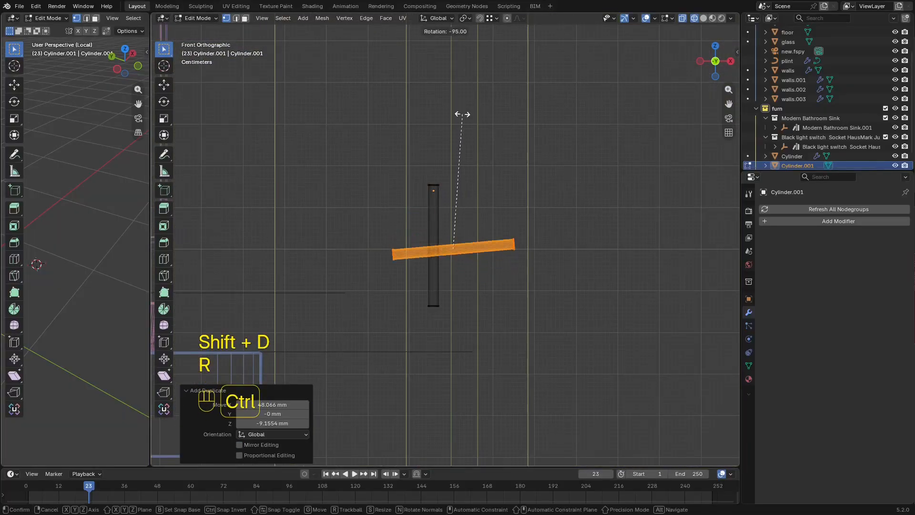
click(475, 116)
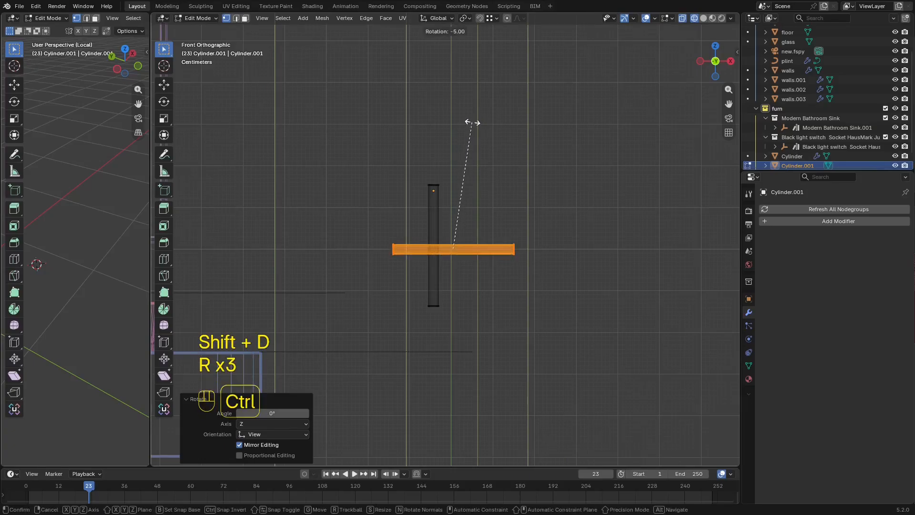
click(472, 123)
Move the horizontal copy about 94.9 mm along X and 112 mm along Z to meet the bar's upper part.
scroll(475, 229, up, 4)
key(g)
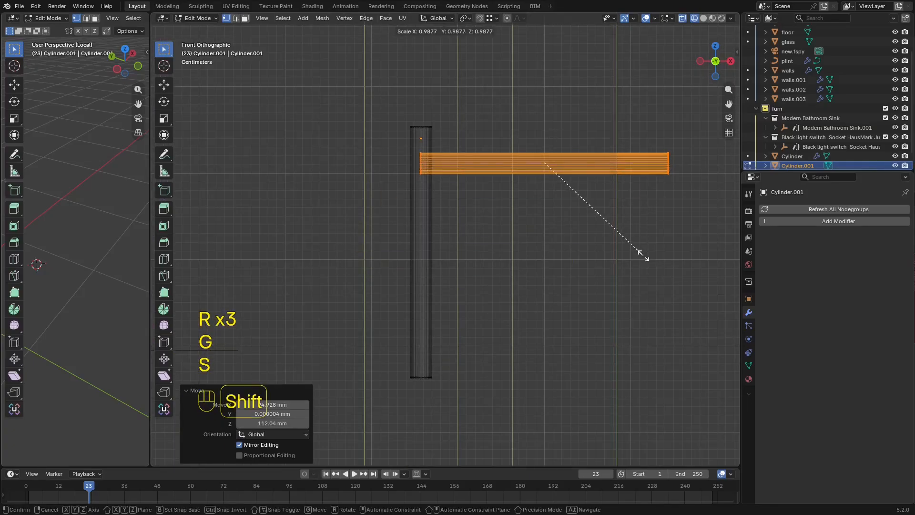
right_click(620, 238)
Scale down the horizontal post, finishing with a factor of 0.850, and shift it about -49.8 mm along X onto the bar.
middle_drag(518, 242, 577, 270)
key(KP_Decimal)
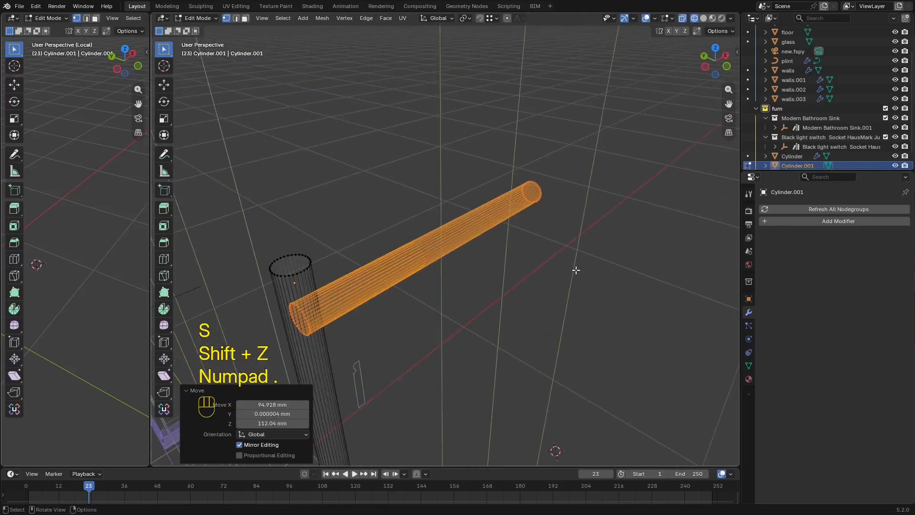
scroll(498, 380, down, 2)
click(470, 347)
middle_drag(470, 347, 424, 321)
shift+middle_drag(484, 308, 555, 303)
key(s)
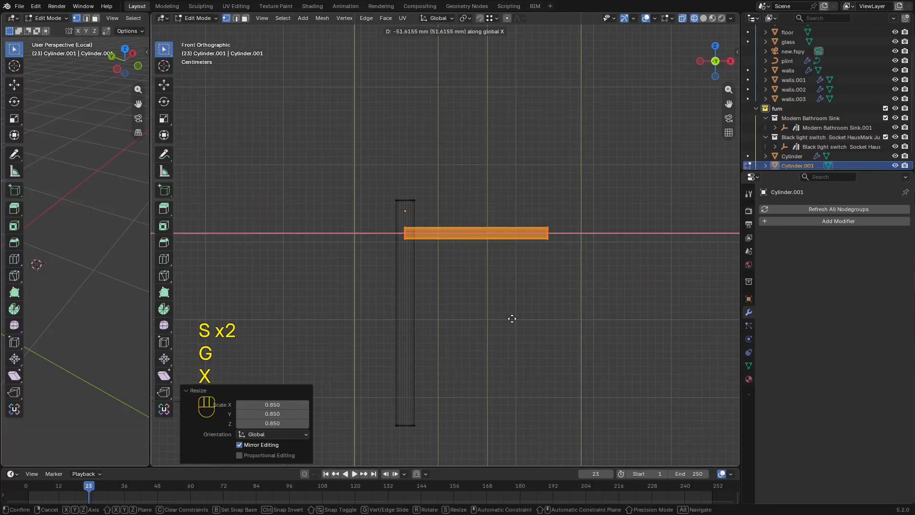
click(513, 319)
Move the horizontal post along Z to match the upper mount of the handle in the camera's reference photo.
key(KP_0)
scroll(515, 319, up, 3)
key(g)
key(z)
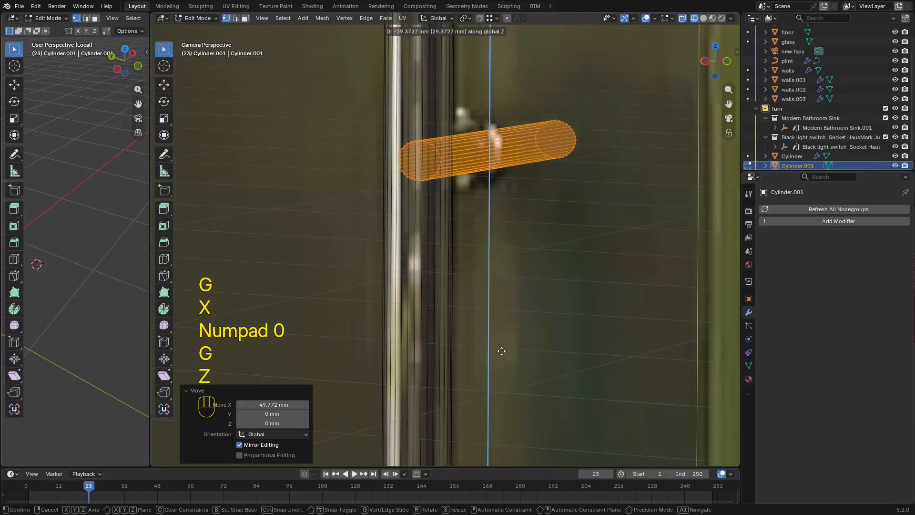
key(1)
click(547, 105)
Adjust the post along X toward the door surface, finishing with snapping enabled and a move of about 76.8 mm.
alt+middle_drag(547, 104, 552, 262)
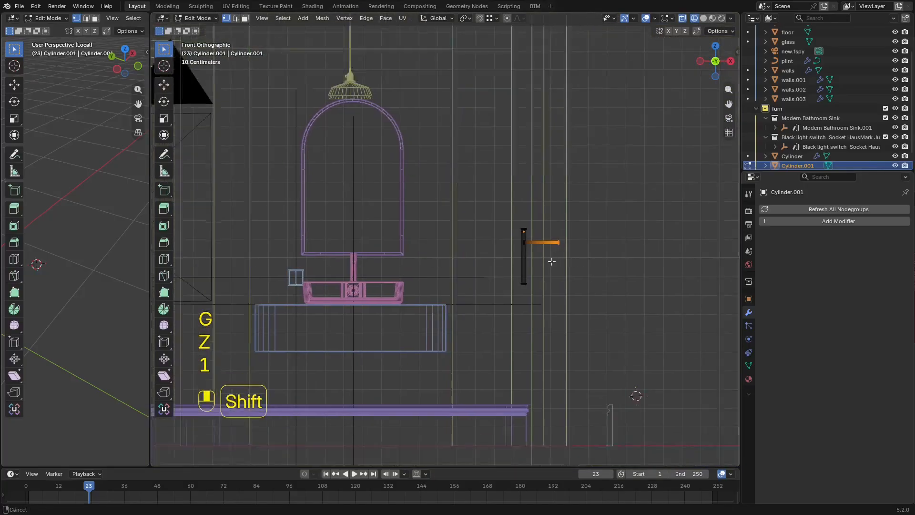
key(g)
key(x)
scroll(552, 286, up, 3)
click(537, 311)
key(z)
mouse_move(537, 311)
middle_down()
mouse_move(546, 292)
mouse_move(476, 337)
mouse_move(442, 302)
middle_up()
key(g)
key(x)
key(shift+Tab)
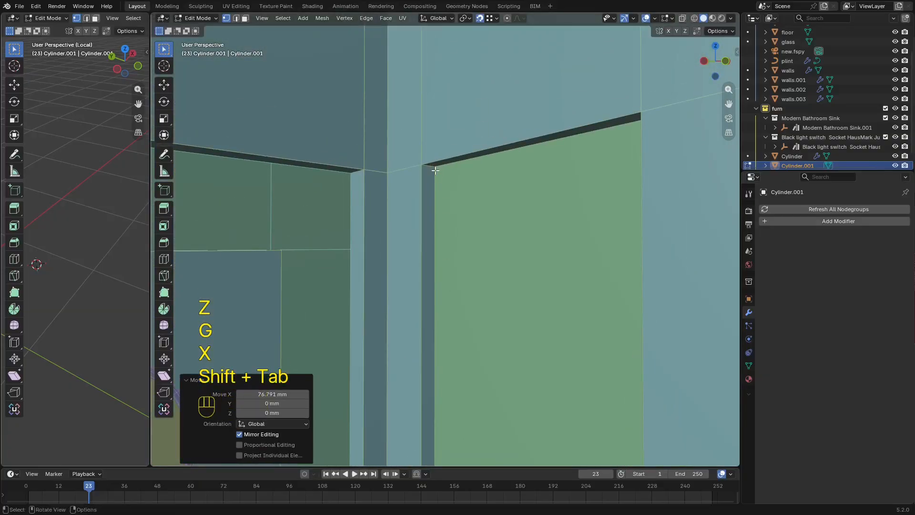
click(504, 345)
Select the post's door-side end face and pull it back along X, just short of the door surface.
shift+middle_drag(504, 346, 489, 199)
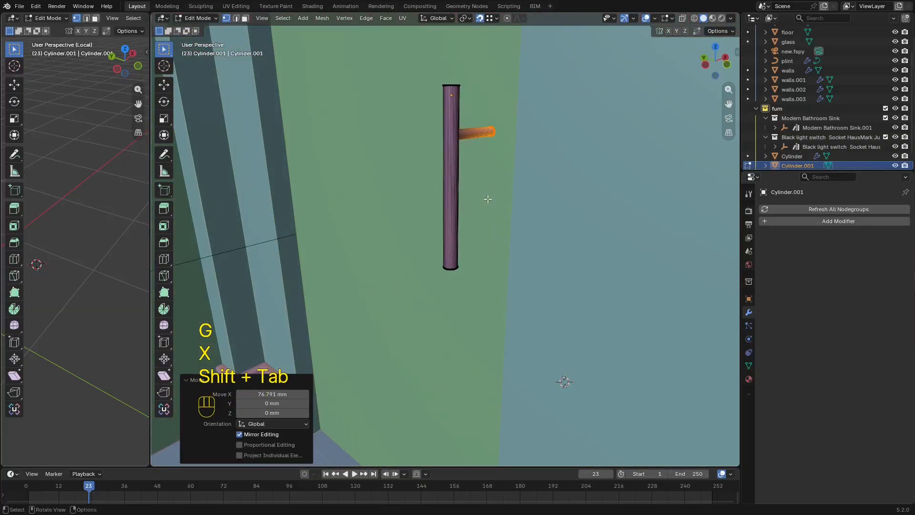
key(KP_0)
key(KP_3)
mouse_move(529, 175)
alt+middle_down()
mouse_move(528, 162)
mouse_move(509, 159)
alt+middle_up()
key(z)
click(396, 171)
scroll(459, 237, up, 6)
shift+middle_drag(459, 237, 453, 180)
scroll(465, 263, up, 8)
key(g)
key(x)
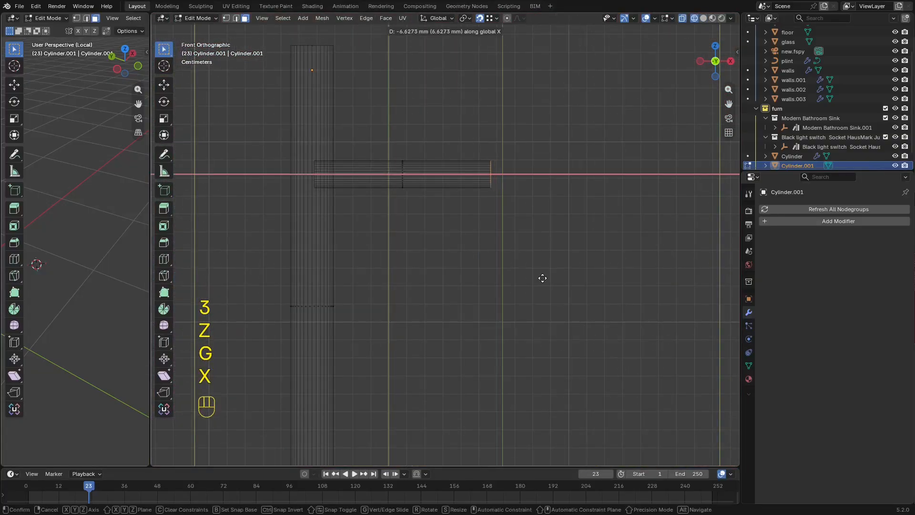
click(535, 277)
Extrude the post's end face about 12.5 mm along X to reach the door surface.
key(e)
key(x)
click(577, 278)
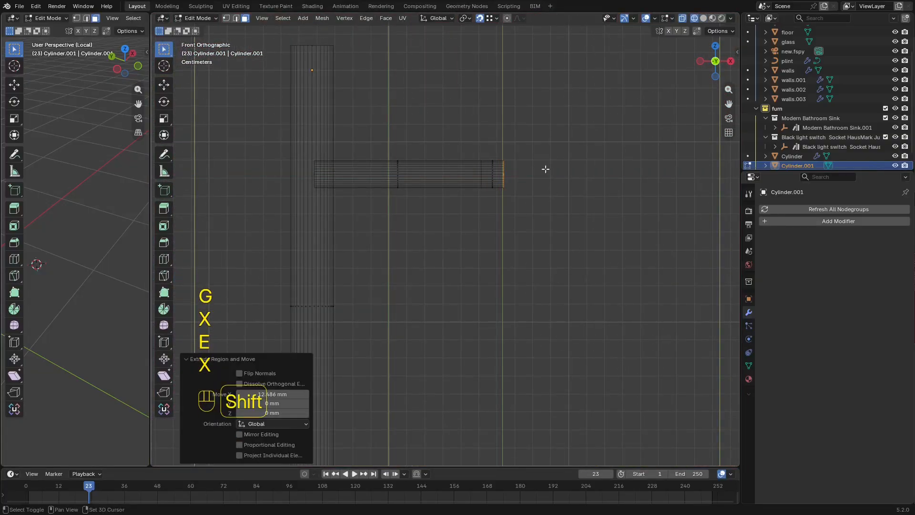
drag(482, 234, 483, 234)
middle_drag(483, 238, 515, 253)
key(z)
alt+middle_click(511, 261)
key(z)
scroll(470, 256, down, 5)
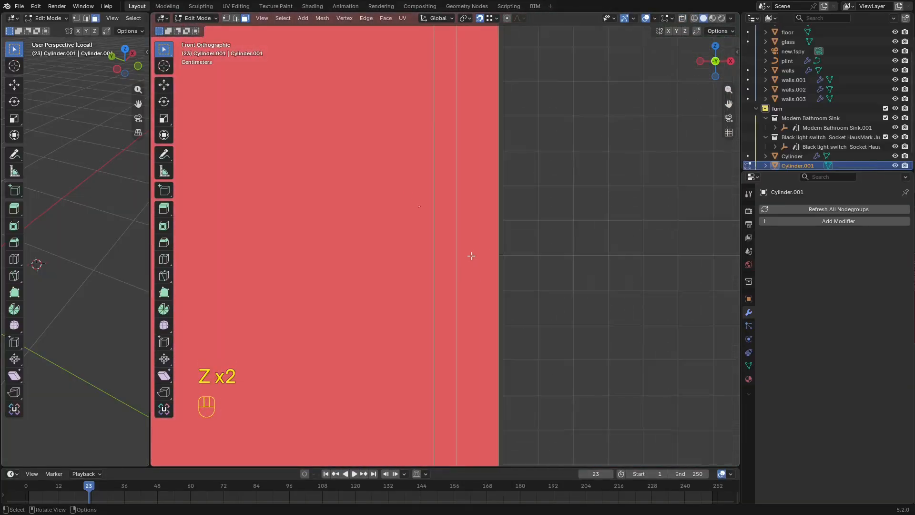
Widen the secondary viewport, set it to the camera view, and leave Edit Mode and local view with all objects shown.
drag(150, 226, 348, 226)
middle_drag(106, 193, 105, 193)
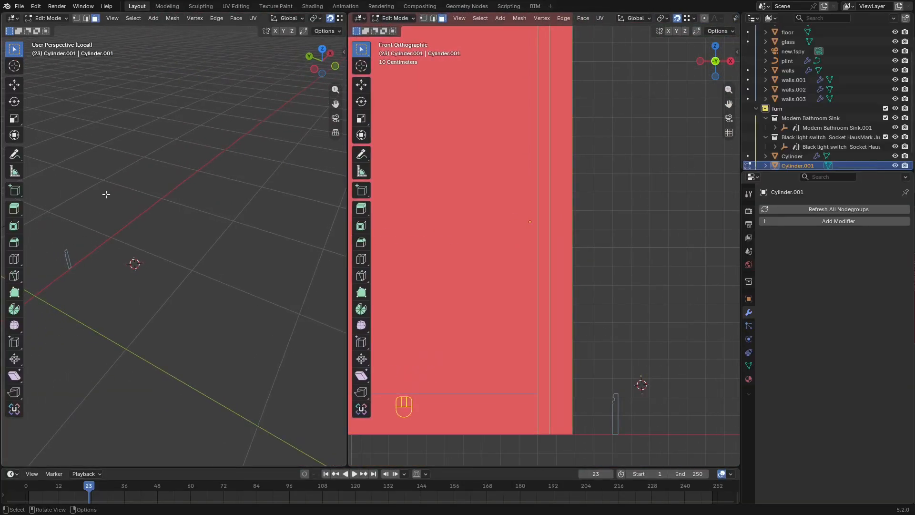
key(KP_0)
shift+middle_drag(57, 173, 2, 202)
shift+middle_drag(196, 195, 287, 277)
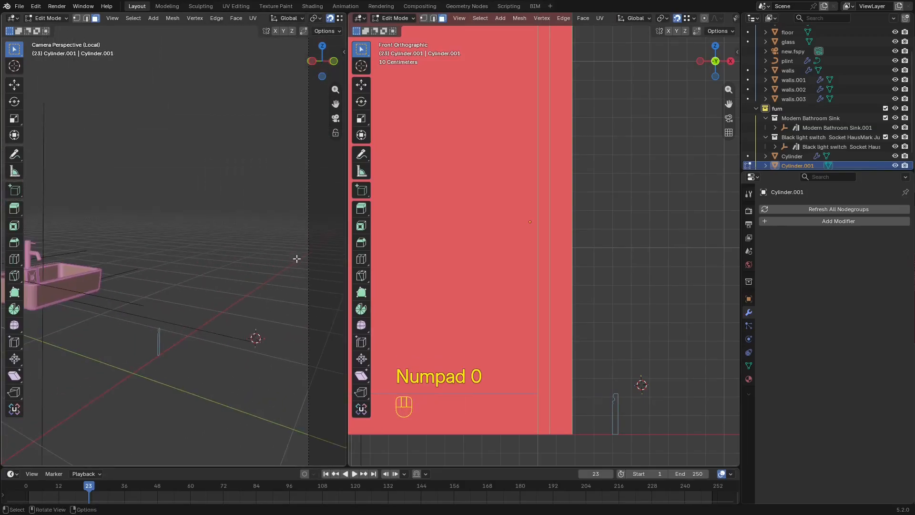
key(shift+alt+z)
key(shift+alt+z)
key(Tab)
key(a)
key(KP_Divide)
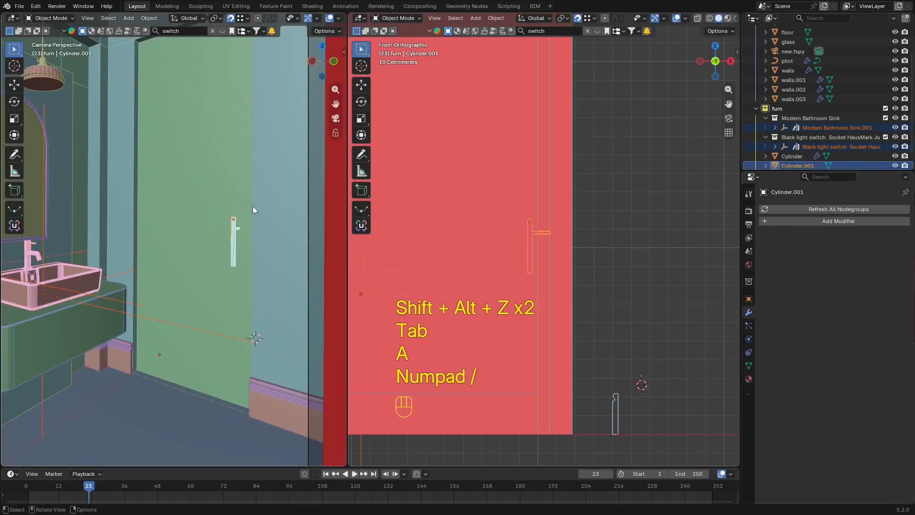
Select the new.fspy camera and show the handle in wireframe over its reference photo in the secondary viewport.
ctrl+click(793, 49)
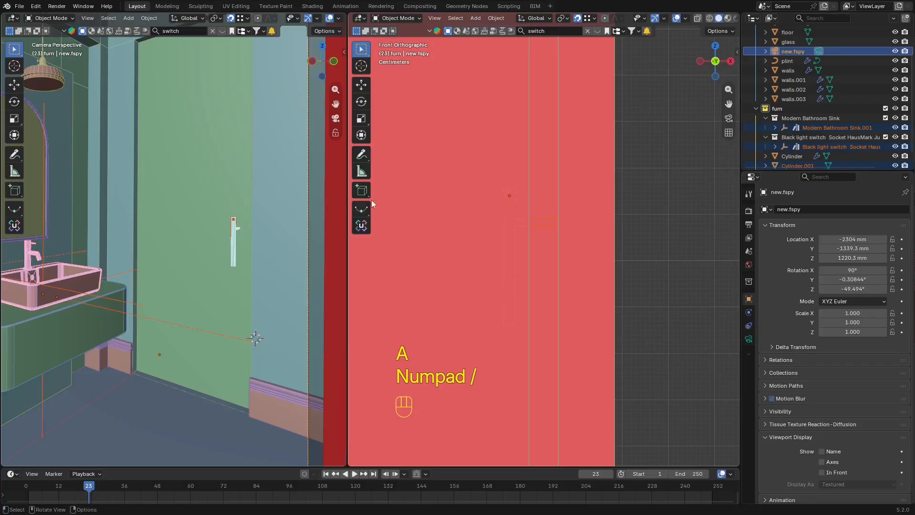
key(KP_0)
key(z)
key(KP_Decimal)
key(KP_3)
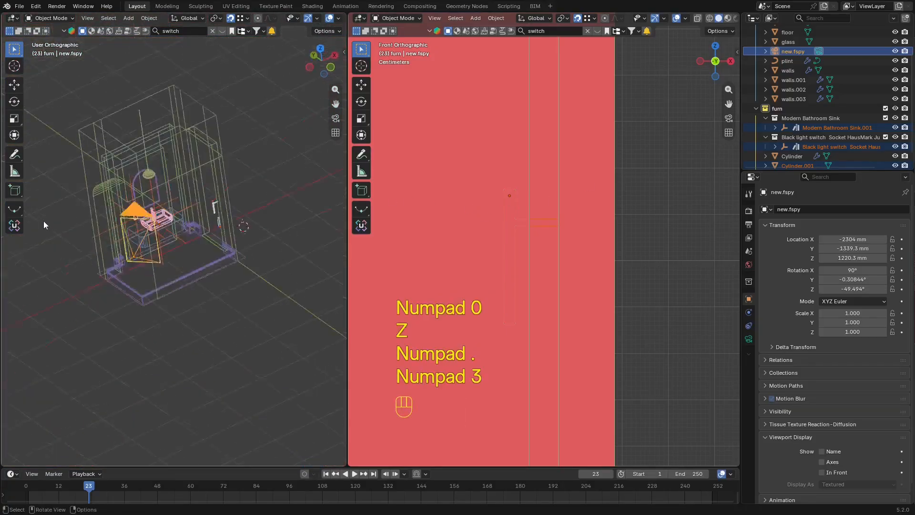
key(KP_0)
key(KP_Decimal)
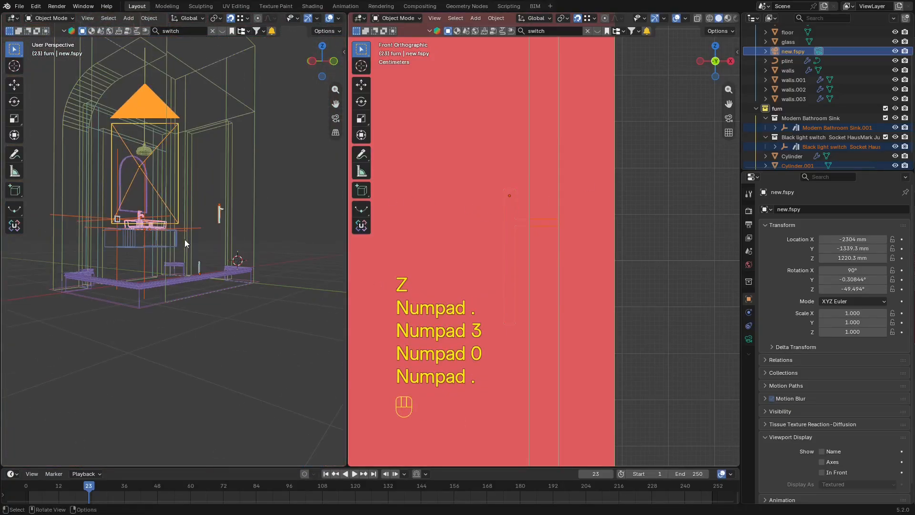
key(KP_0)
shift+middle_drag(184, 239, 201, 217)
scroll(211, 205, up, 5)
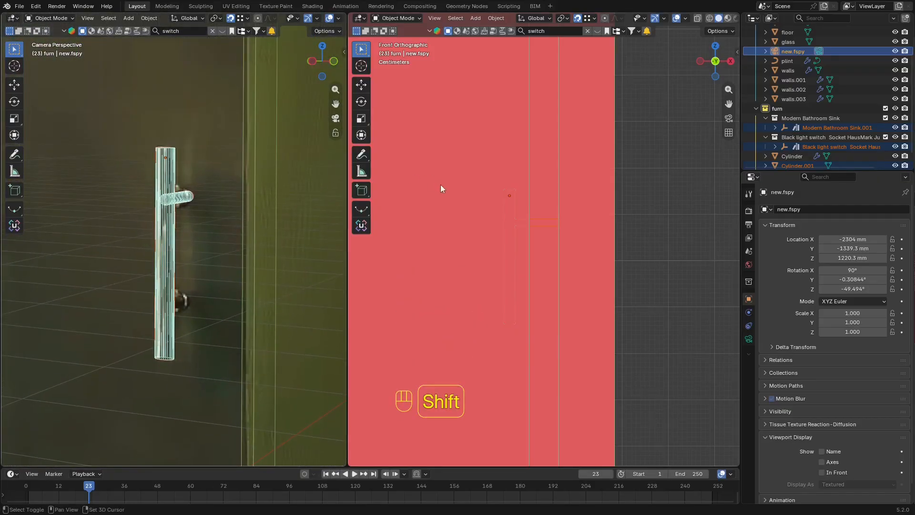
Select the door handle in the main viewport, isolate it in local view and open its mesh for editing in front view.
middle_drag(441, 185, 546, 213)
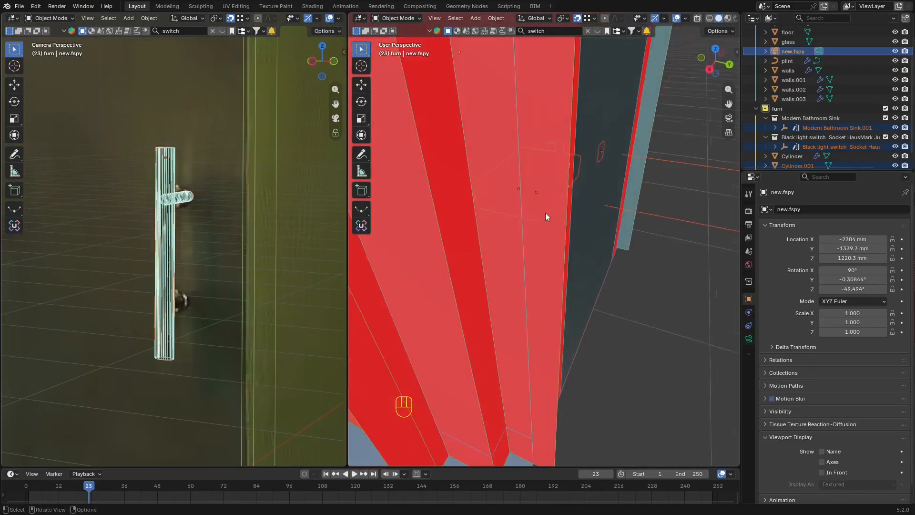
scroll(546, 211, down, 4)
middle_drag(654, 210, 553, 226)
middle_drag(617, 262, 479, 230)
scroll(447, 262, up, 4)
scroll(479, 230, up, 3)
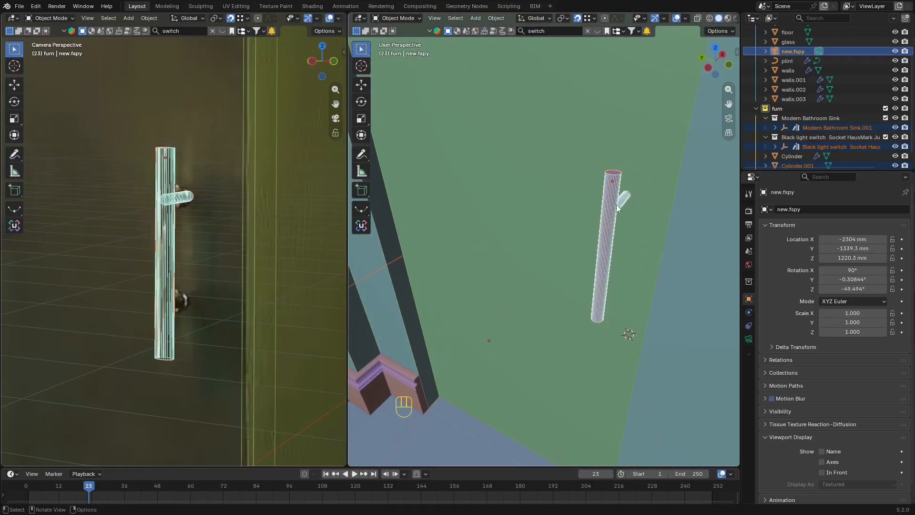
click(616, 204)
key(KP_Divide)
key(Tab)
alt+middle_drag(606, 205, 514, 213)
scroll(127, 229, up, 4)
shift+middle_drag(127, 229, 96, 293)
scroll(555, 203, up, 4)
shift+middle_drag(555, 203, 494, 253)
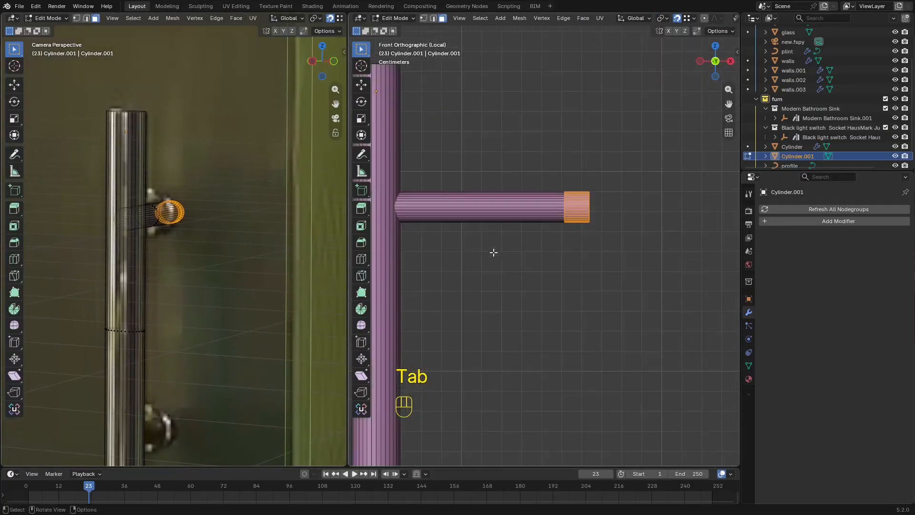
Select the cap face at the post's door-side end and delete it.
key(z)
key(3)
drag(585, 242, 586, 242)
key(x)
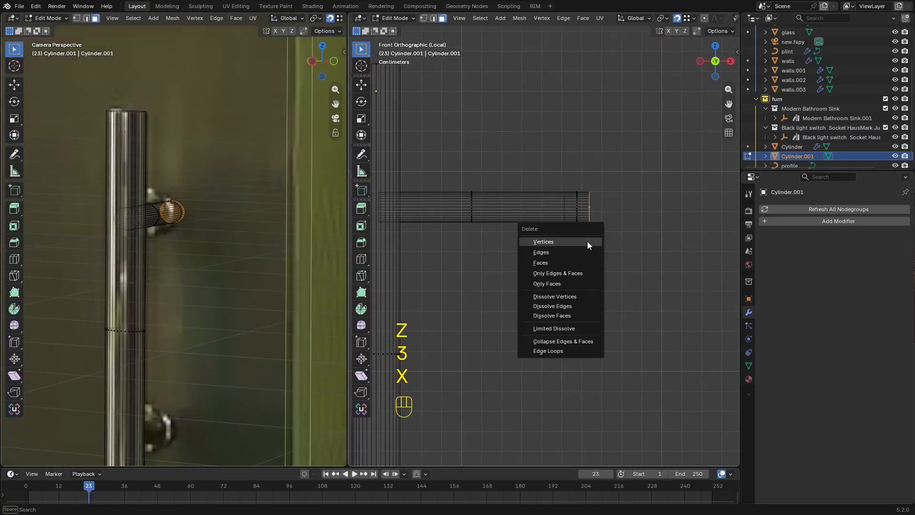
click(580, 262)
middle_drag(608, 198, 587, 204)
key(z)
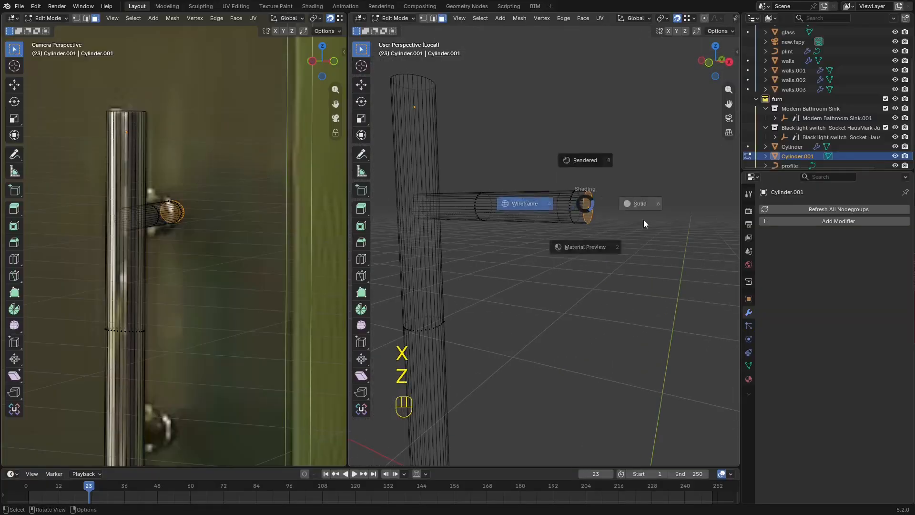
click(644, 219)
scroll(645, 215, up, 4)
key(x)
click(640, 235)
Select the side faces of the post's end segment and extrude them outward along their normals about 9 mm to form a flange.
mouse_move(639, 236)
middle_down()
mouse_move(607, 236)
mouse_move(615, 214)
middle_up()
key(z)
click(582, 227)
drag(648, 149, 561, 303)
key(alt+e)
click(567, 305)
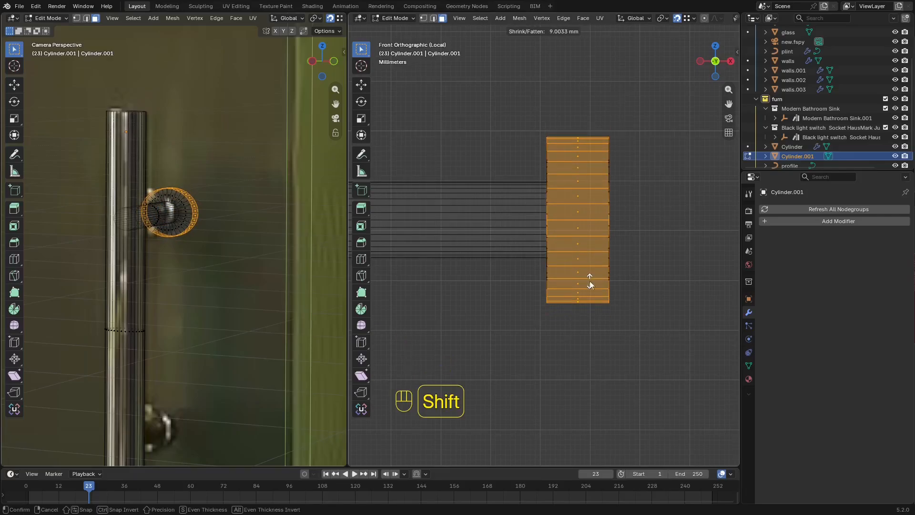
click(590, 285)
key(z)
middle_drag(562, 231, 580, 237)
scroll(581, 243, down, 7)
key(Tab)
scroll(572, 247, down, 5)
Select the whole upper post with its flange and duplicate it straight down along Z to form the handle's lower mount.
key(Tab)
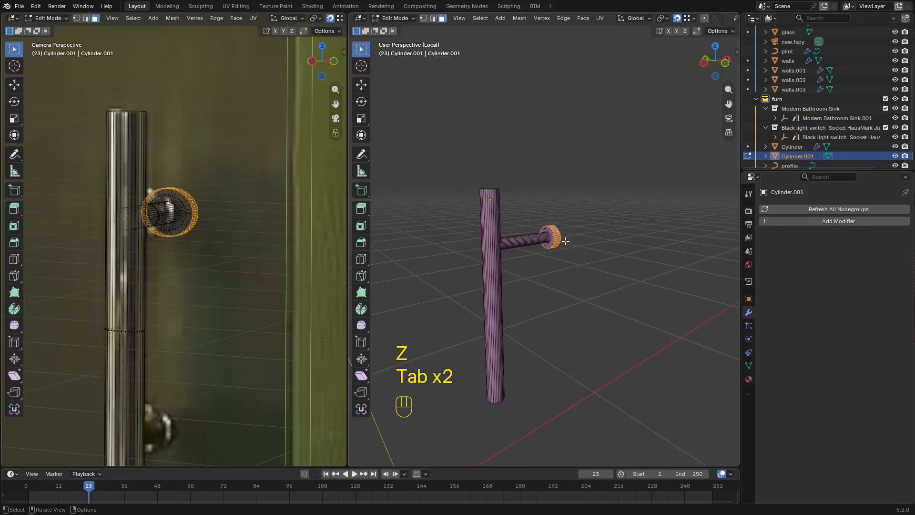
key(3)
key(shift+l)
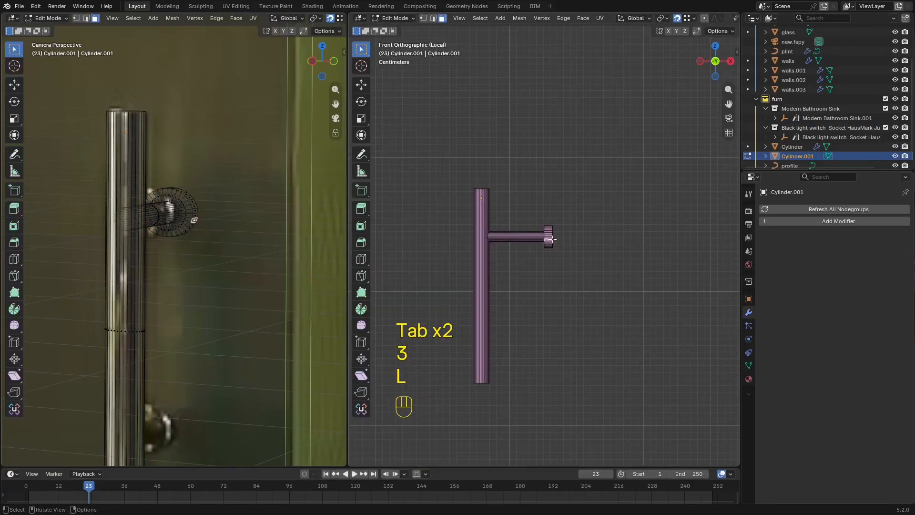
click(548, 237)
key(l)
shift+middle_drag(576, 281, 605, 152)
key(shift+d)
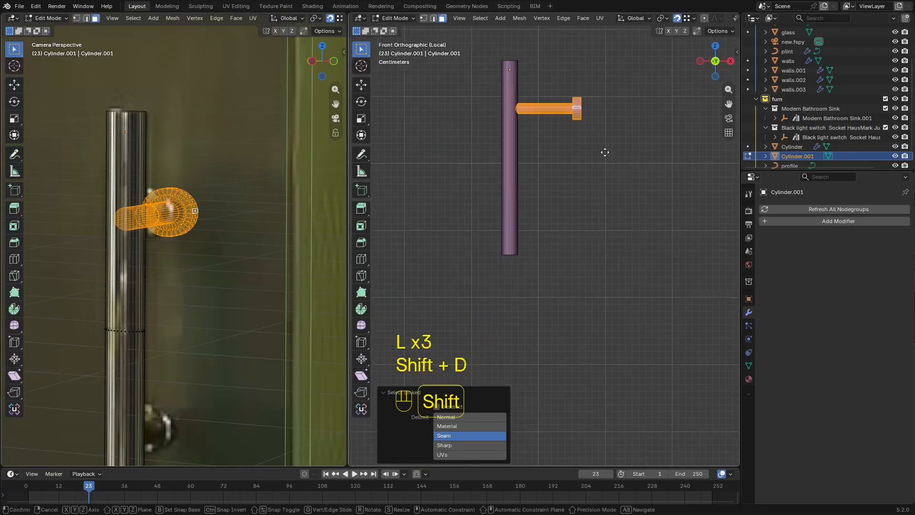
key(shift+f)
key(z)
shift+click(591, 376)
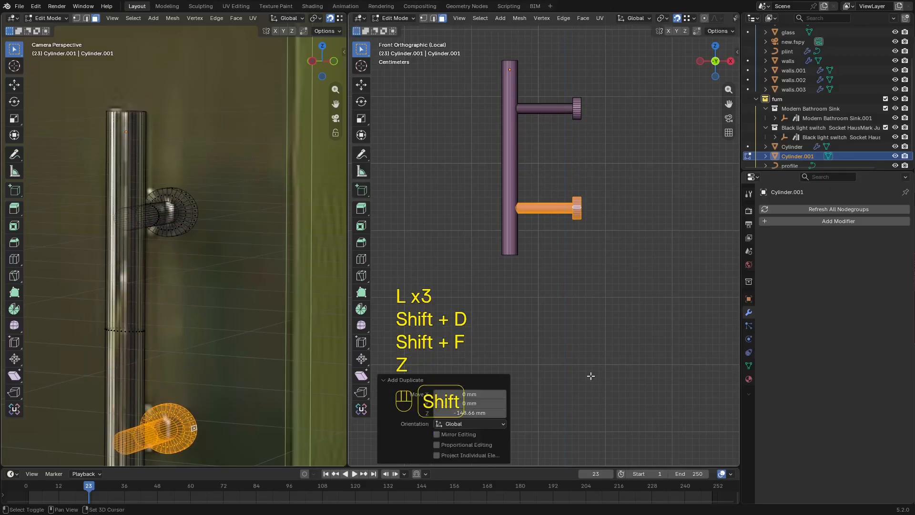
Select the bar and the posts' bar-side ends in wireframe and move them 52.178 mm along X to shorten the posts.
middle_drag(568, 213, 574, 213)
scroll(574, 213, up, 3)
key(z)
key(1)
drag(559, 56, 495, 329)
key(g)
key(x)
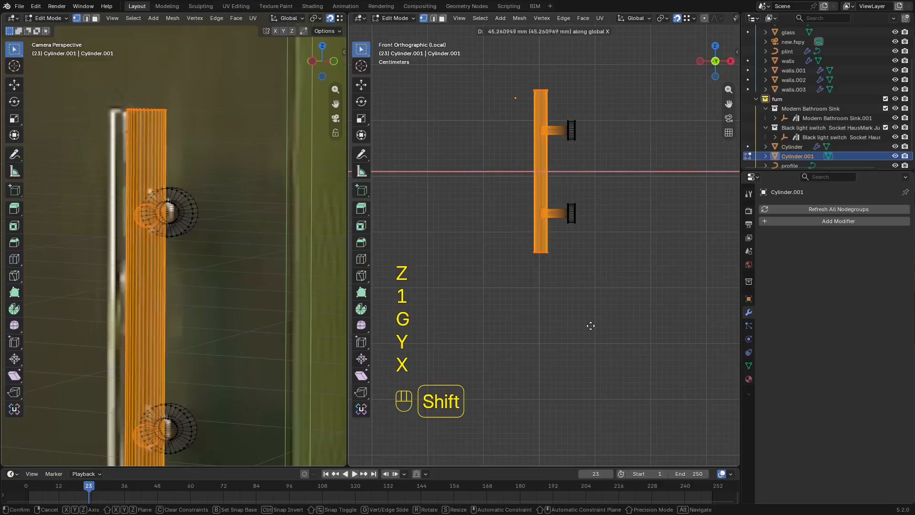
shift+click(625, 327)
Select the inner rings of both flanges in front wireframe view and move them 3.1629 mm along X to thin the flanges.
key(z)
scroll(655, 221, down, 5)
middle_drag(578, 266, 594, 228)
scroll(643, 228, up, 5)
mouse_move(534, 209)
middle_down()
mouse_move(595, 196)
mouse_move(613, 164)
middle_up()
mouse_move(534, 170)
shift+middle_down()
mouse_move(519, 240)
mouse_move(531, 256)
shift+middle_up()
key(z)
key(1)
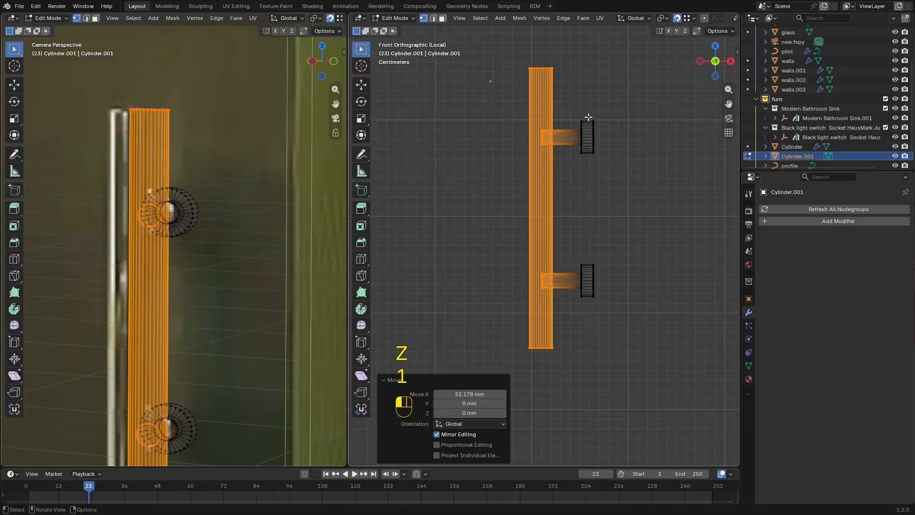
drag(569, 325, 569, 325)
key(g)
key(x)
shift+click(639, 352)
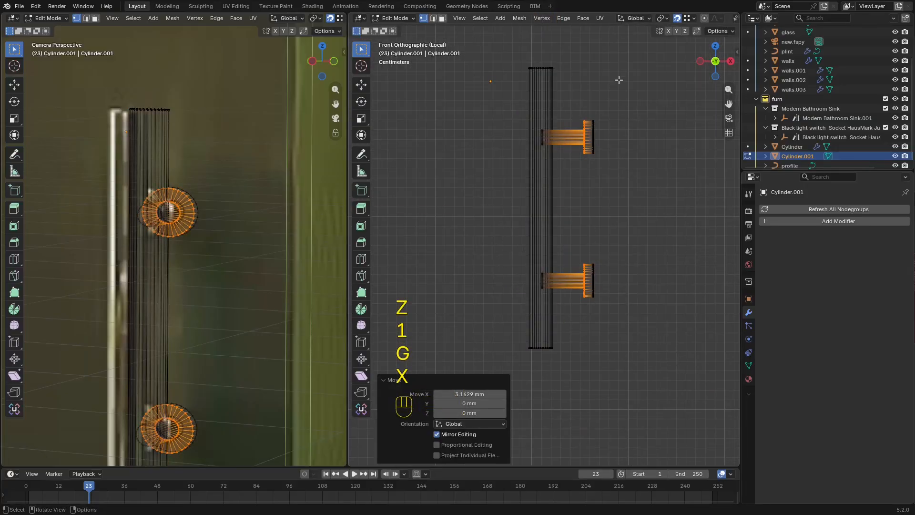
Leave mesh editing and move the whole handle 13.527 mm along Y in top view to match the reference photo.
scroll(619, 80, down, 4)
key(Tab)
alt+middle_drag(593, 144, 700, 256)
key(x)
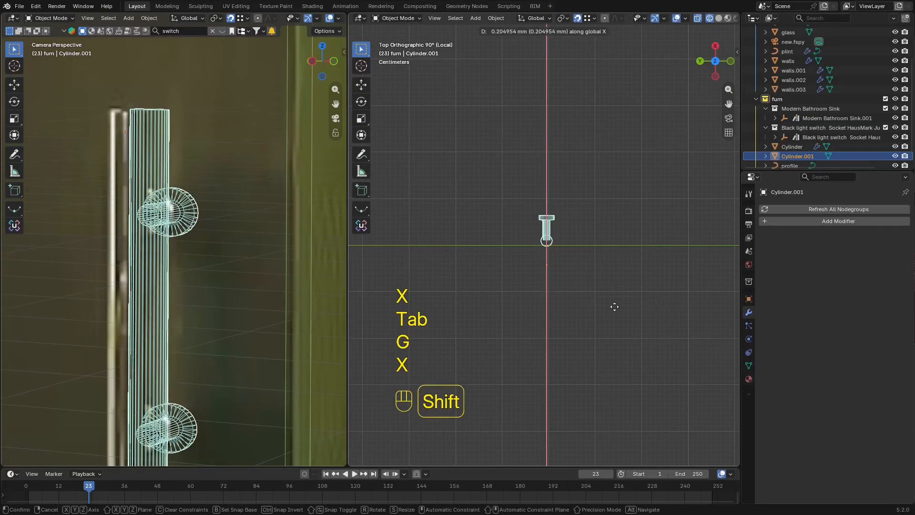
key(y)
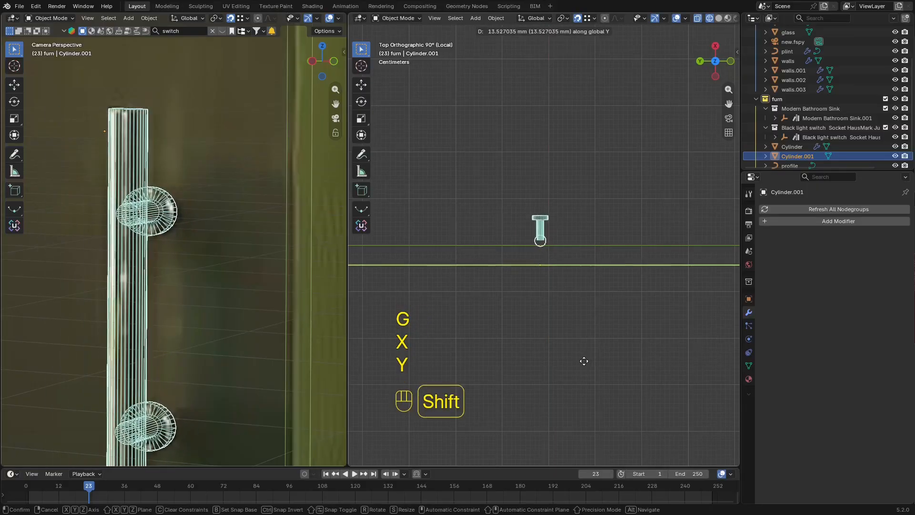
shift+click(585, 361)
Examine the door's upper hinge in the reference photo in the secondary viewport.
scroll(544, 238, down, 5)
middle_drag(465, 287, 538, 229)
key(z)
scroll(619, 237, down, 3)
scroll(220, 256, down, 10)
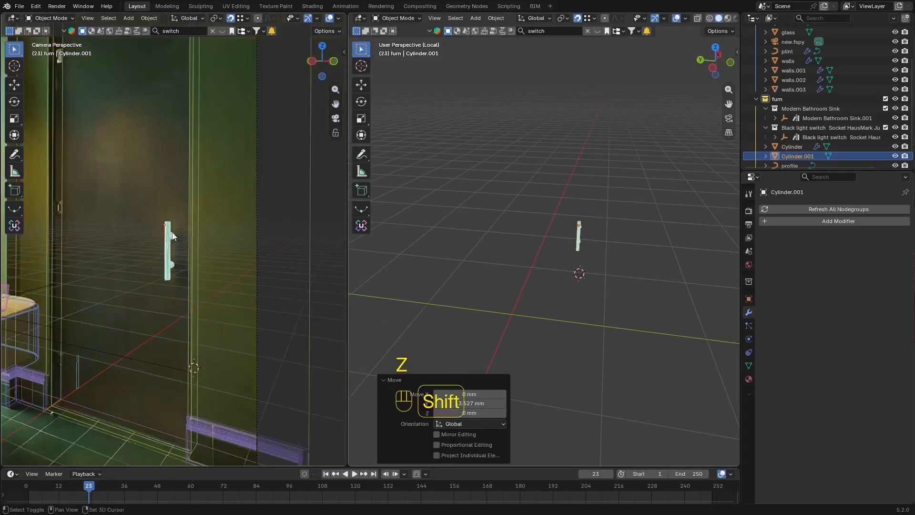
shift+middle_drag(86, 123, 217, 319)
scroll(205, 228, up, 4)
shift+middle_drag(199, 199, 159, 178)
scroll(172, 191, up, 7)
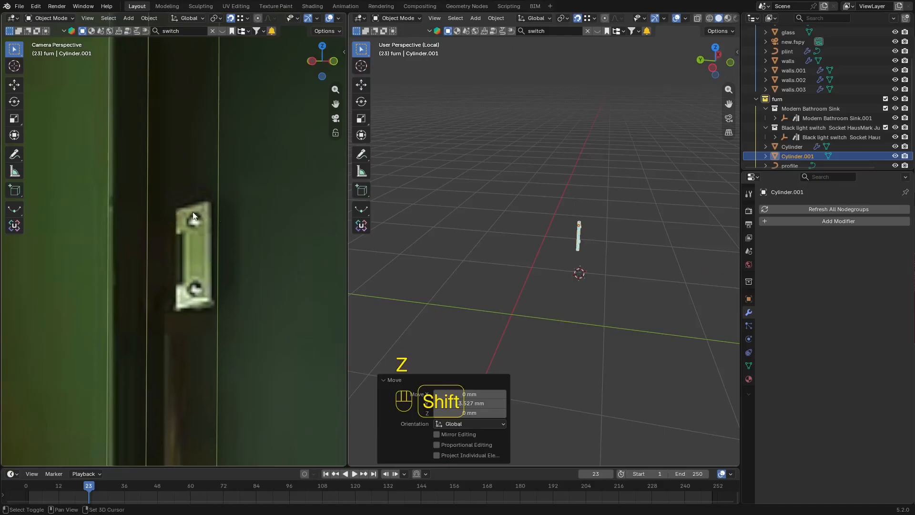
scroll(511, 191, down, 4)
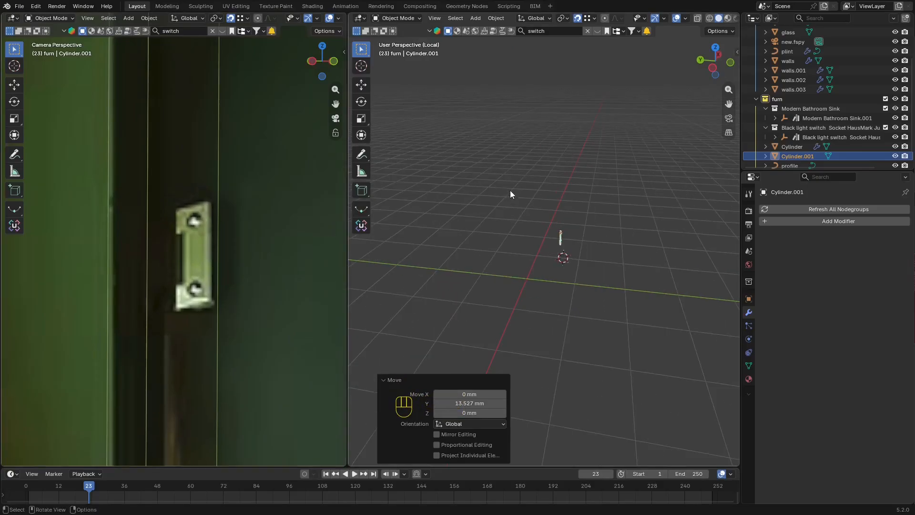
Open the handle mesh for vertex editing, leave local view and show the camera view in wireframe in the main viewport.
scroll(505, 194, up, 8)
middle_drag(687, 214, 586, 205)
scroll(615, 229, up, 7)
key(Tab)
scroll(601, 229, up, 8)
scroll(596, 204, down, 6)
key(KP_Divide)
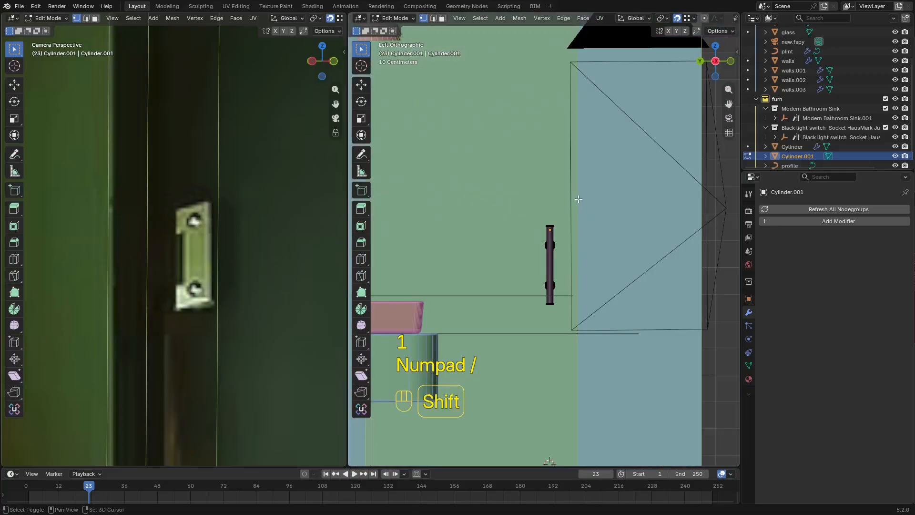
mouse_move(574, 200)
shift+middle_down()
mouse_move(641, 241)
mouse_move(687, 295)
shift+middle_up()
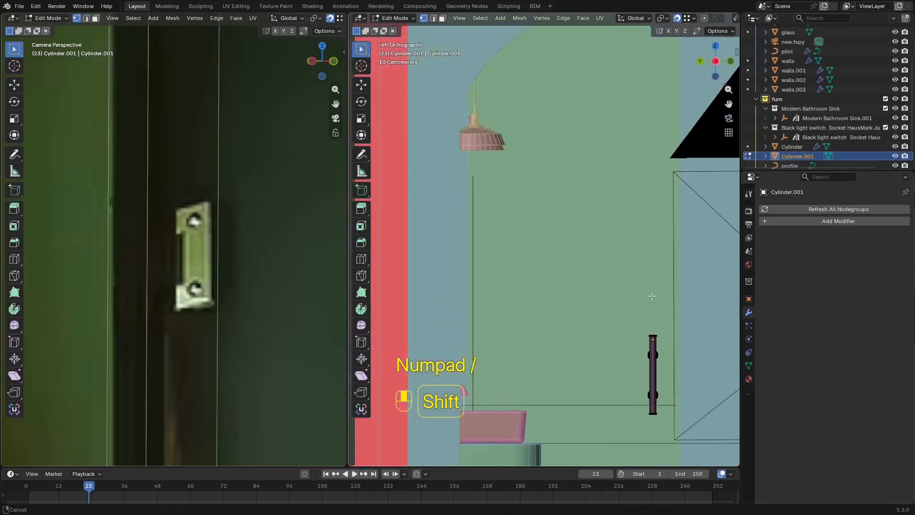
key(z)
key(KP_0)
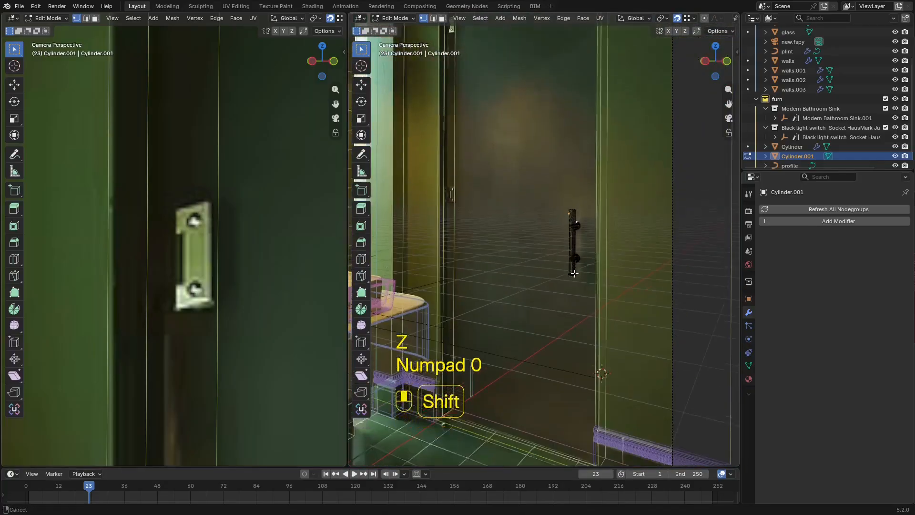
Duplicate a vertex of the handle 859.78 mm up along Z and move the copy 561.75 mm along Y toward the hinge.
key(shift+d)
click(577, 201)
key(g)
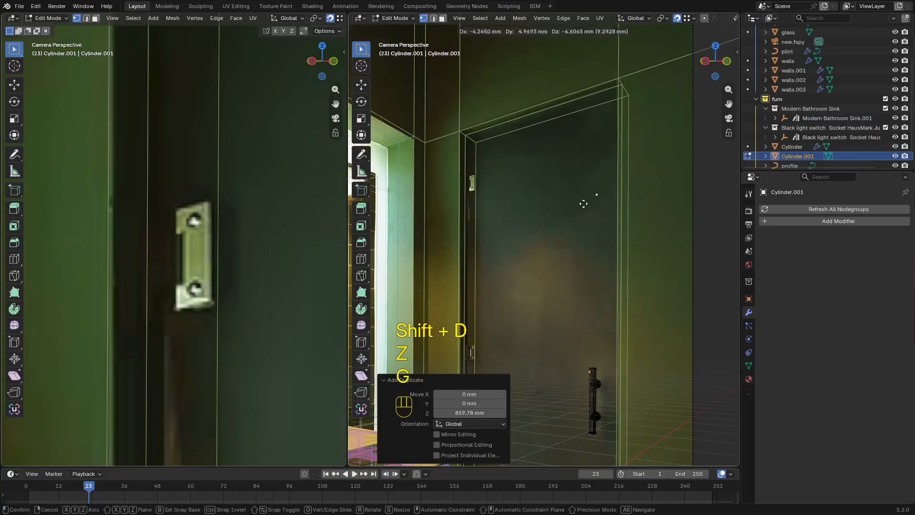
scroll(472, 205, up, 6)
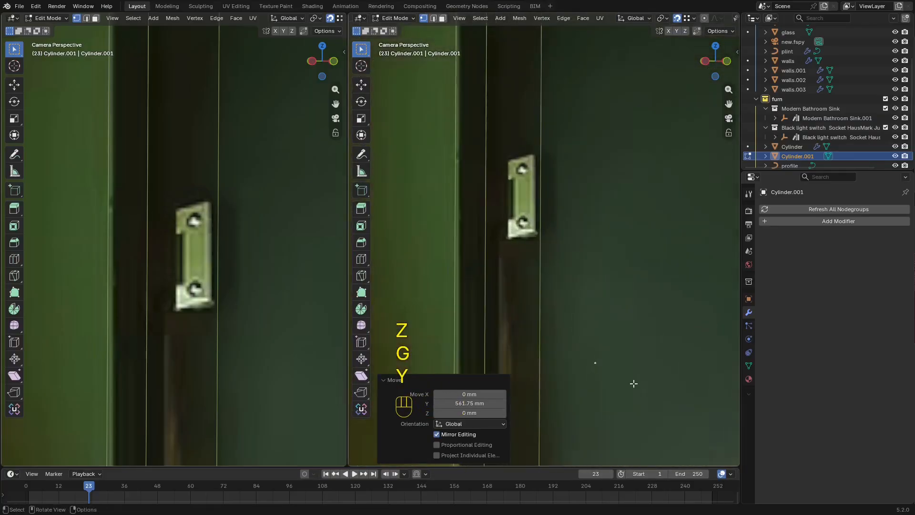
click(548, 270)
Fine-tune the copied vertex along Y and Z, including a 22.79 mm move along Y, to the door edge beside the hinge's bottom.
scroll(546, 255, up, 4)
key(g)
key(y)
click(527, 254)
scroll(527, 253, down, 5)
key(z)
key(g)
click(523, 84)
key(z)
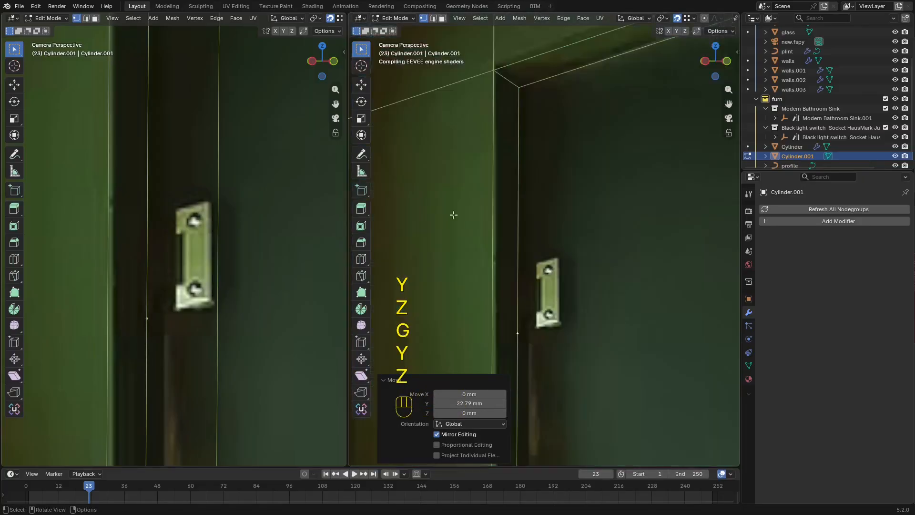
Extrude the vertex along Y into an edge reaching the hinge's lower outer corner in the reference photo.
key(e)
key(x)
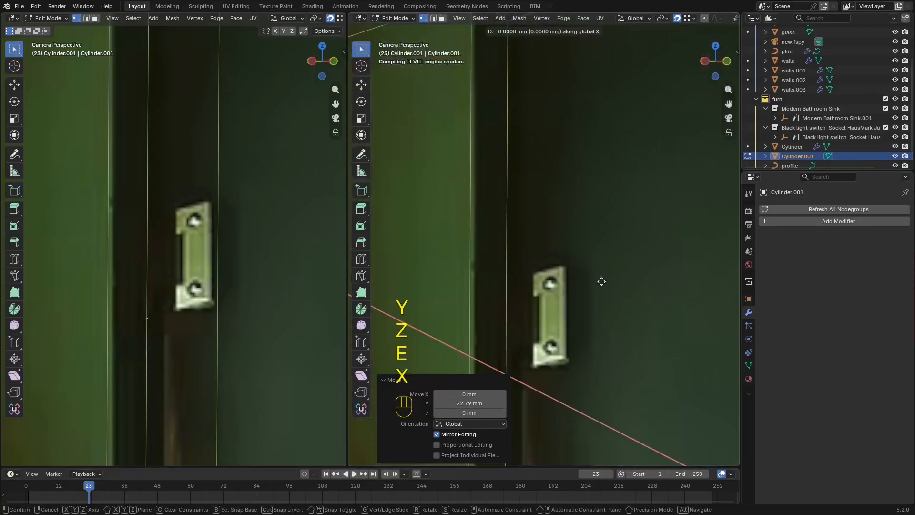
right_click(603, 281)
key(shift+z)
key(g)
key(x)
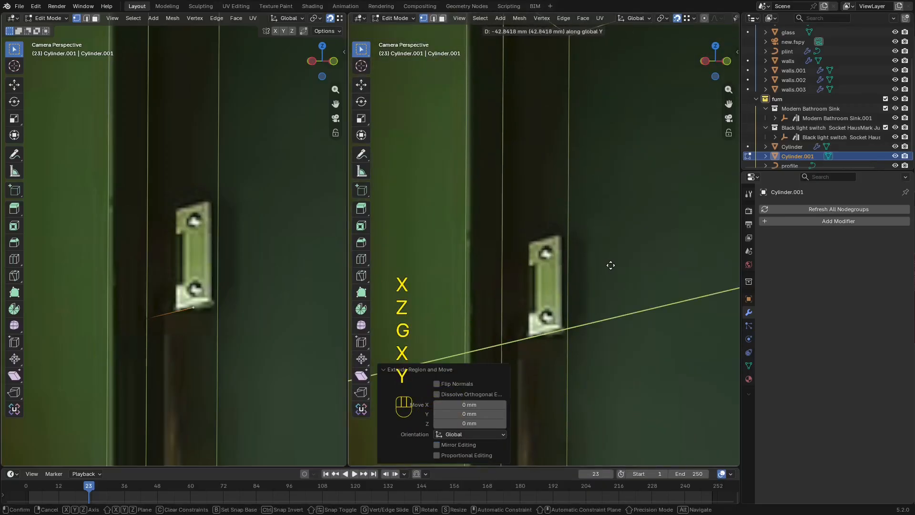
click(628, 267)
Extrude the hinge's bottom edge 84.196 mm up along Z to form the plate.
shift+middle_drag(627, 268, 630, 207)
key(2)
key(z)
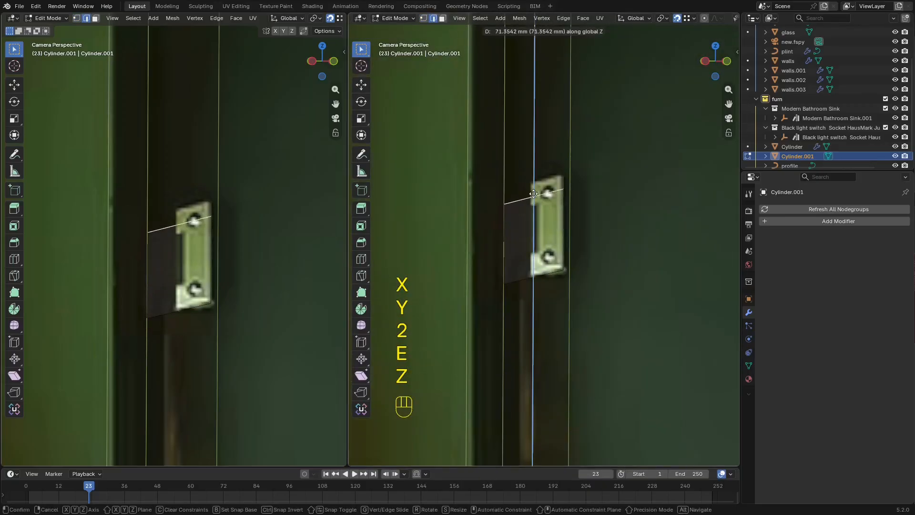
click(529, 165)
Add two horizontal loop cuts to the hinge plate, spread them along Z by about 1.48, and add a centred vertical loop cut.
scroll(547, 235, up, 3)
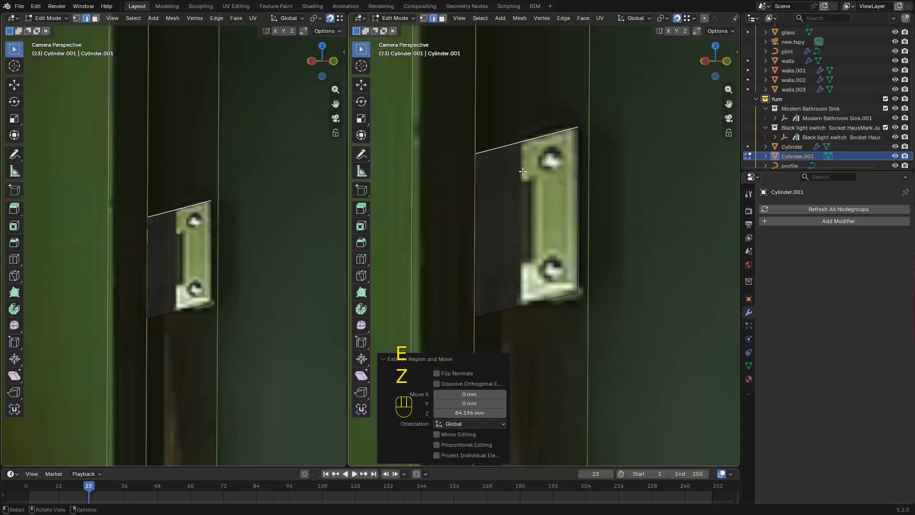
click(570, 190)
right_click(562, 185)
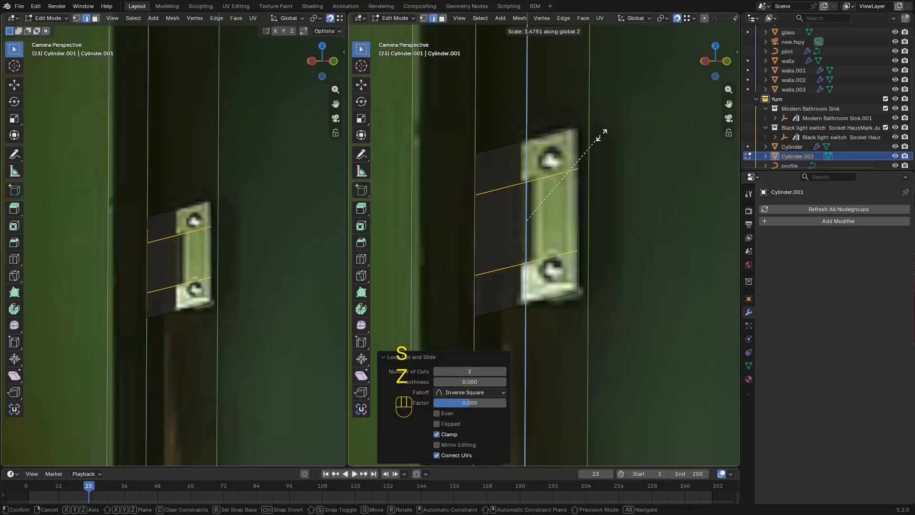
click(602, 134)
key(ctrl+r)
click(566, 173)
right_click(563, 178)
Select the hinge plate's middle face on the side away from the screws and extrude it -3.8895 mm along its normal.
key(3)
click(512, 235)
key(e)
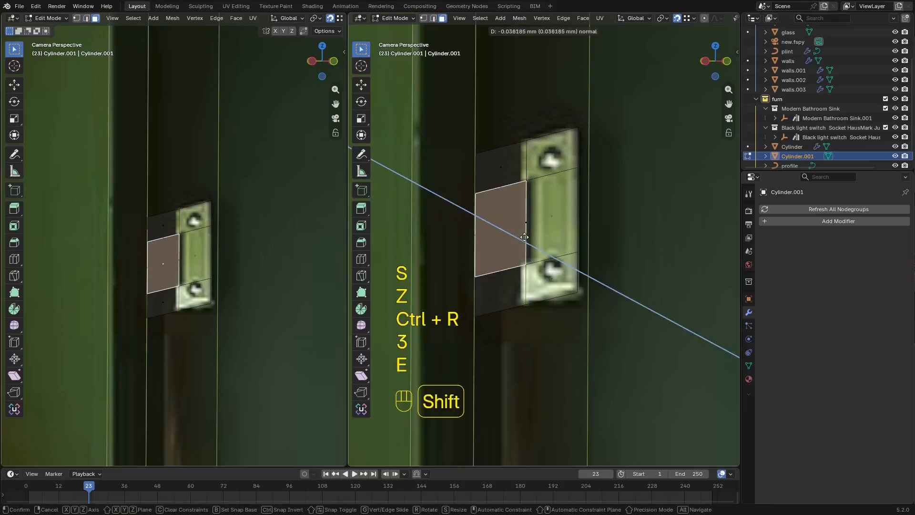
click(488, 237)
Show the main viewport in solid shading, select all the hinge faces and flip their normals.
key(z)
click(572, 247)
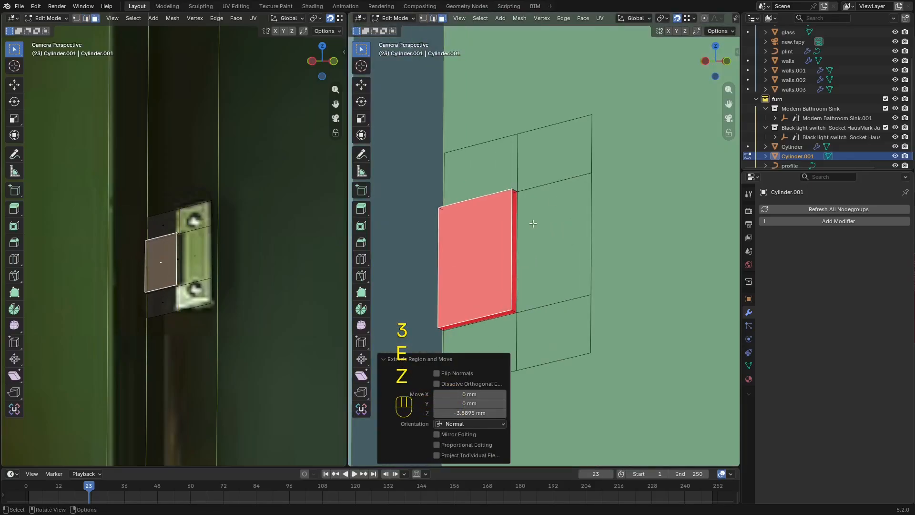
key(a)
key(alt+n)
click(535, 223)
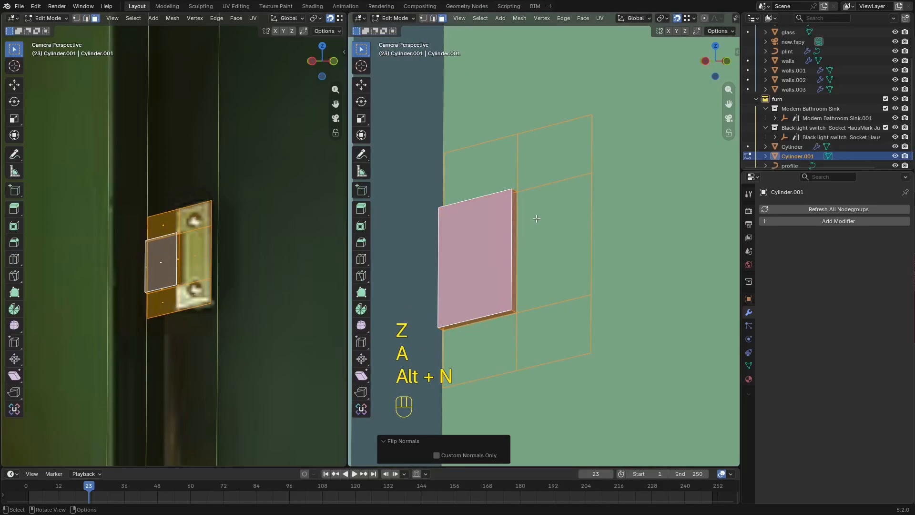
Separate the selected hinge faces from the handle mesh into their own object and return to object mode.
scroll(537, 219, up, 2)
key(Tab)
key(KP_Decimal)
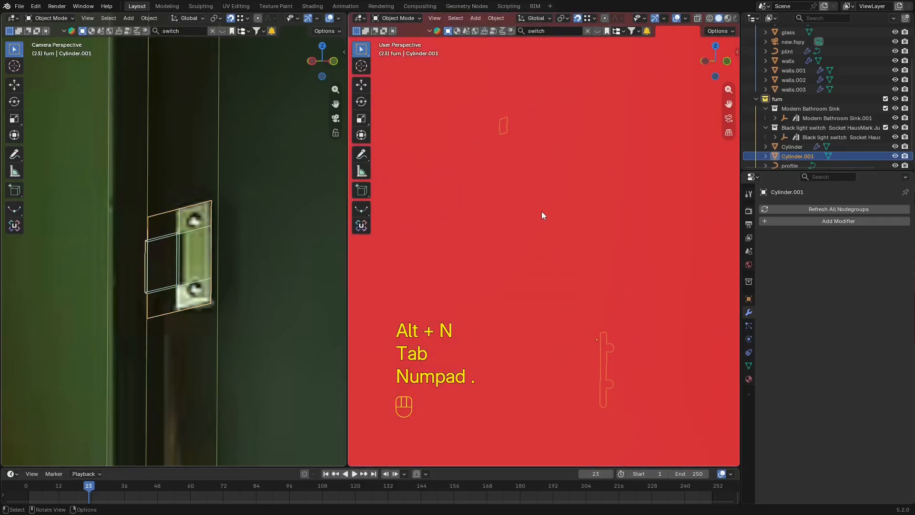
key(Tab)
key(z)
key(3)
key(KP_Decimal)
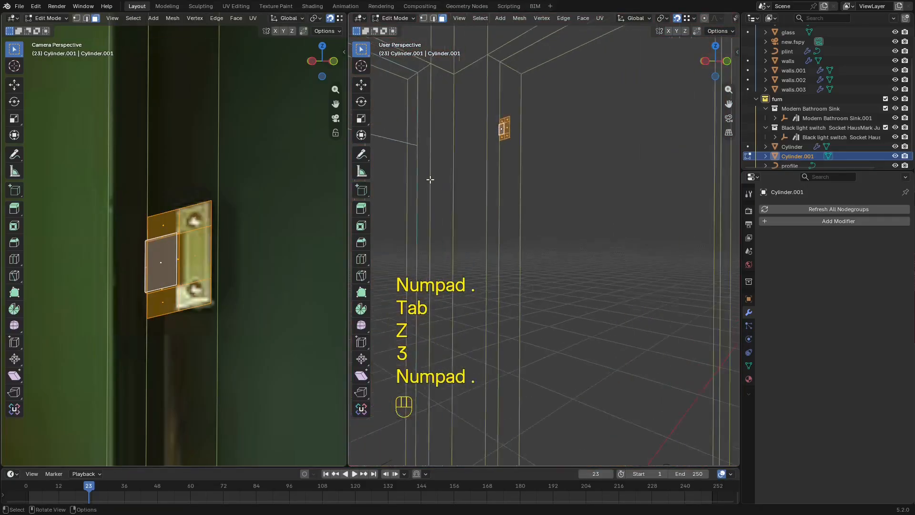
click(562, 173)
key(z)
key(Tab)
Isolate the separated hinge object in local view and orbit to see its raised block.
key(grave)
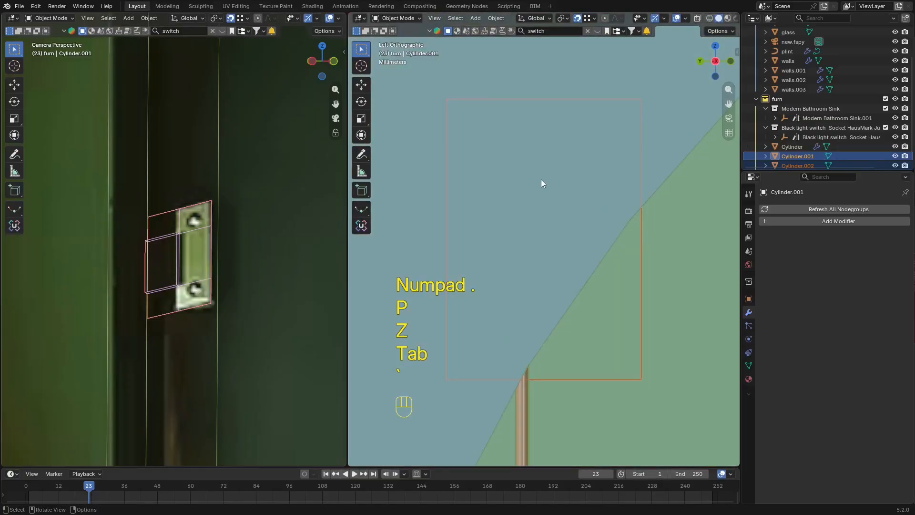
mouse_move(542, 179)
middle_down()
mouse_move(485, 224)
mouse_move(554, 142)
middle_up()
key(KP_Divide)
key(KP_Divide)
key(KP_Multiply)
key(KP_Divide)
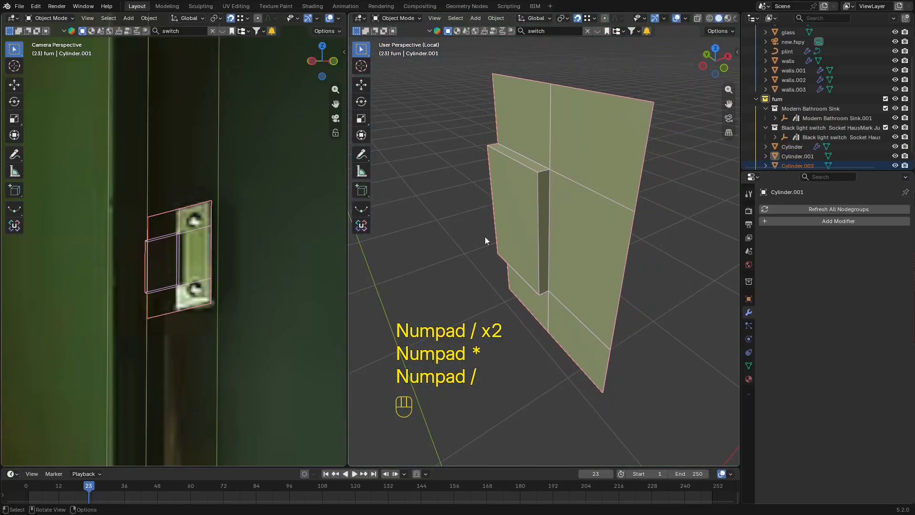
Open the hinge mesh for editing, select its flat plate faces in top wireframe view and extrude them about 3.3 mm along X.
key(Tab)
middle_drag(558, 202, 523, 289)
key(z)
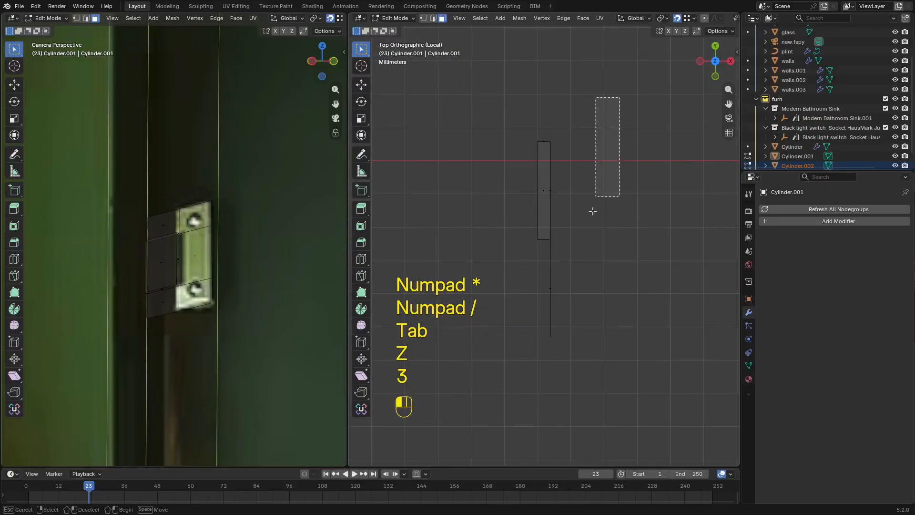
drag(593, 210, 548, 382)
key(e)
click(653, 382)
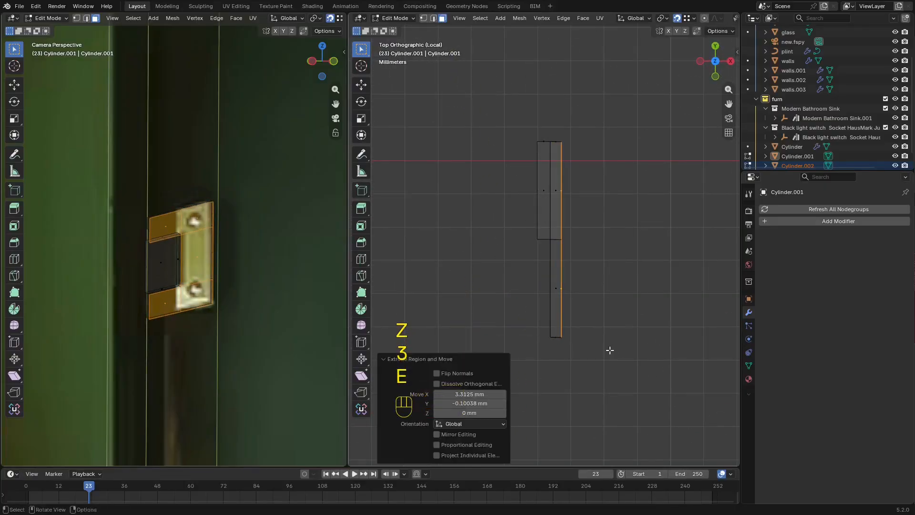
Select the whole hinge, leave local view and move it -6.202 mm along X, fine-tuning its X position against the adjacent surface.
key(a)
middle_drag(609, 347, 589, 329)
key(KP_Divide)
key(g)
key(y)
key(x)
click(550, 315)
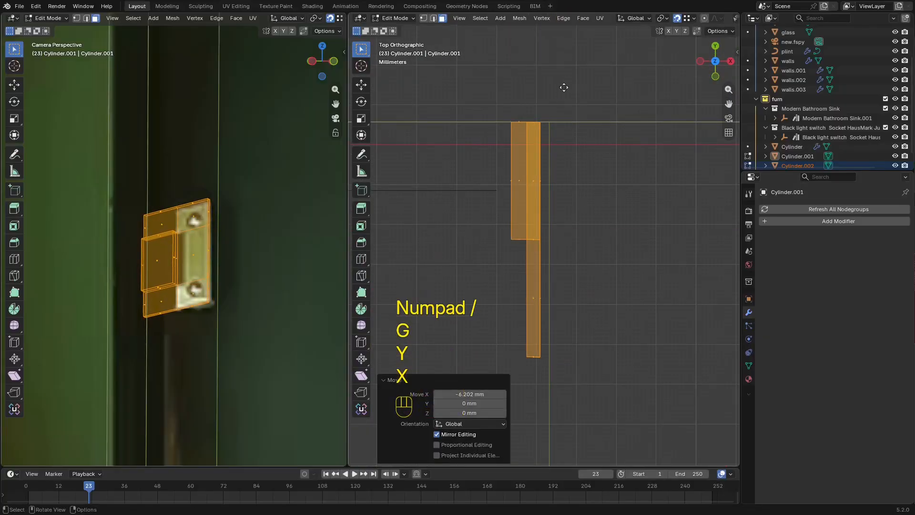
key(g)
key(x)
click(556, 125)
Isolate the hinge again in solid shading, select the plate's outer boundary edge loop and move it 8.0983 mm along X.
key(KP_Divide)
key(z)
mouse_move(567, 216)
middle_down()
mouse_move(639, 173)
mouse_move(662, 241)
mouse_move(542, 176)
mouse_move(517, 184)
mouse_move(568, 182)
mouse_move(593, 230)
middle_up()
key(KP_Decimal)
key(z)
alt+click(539, 139)
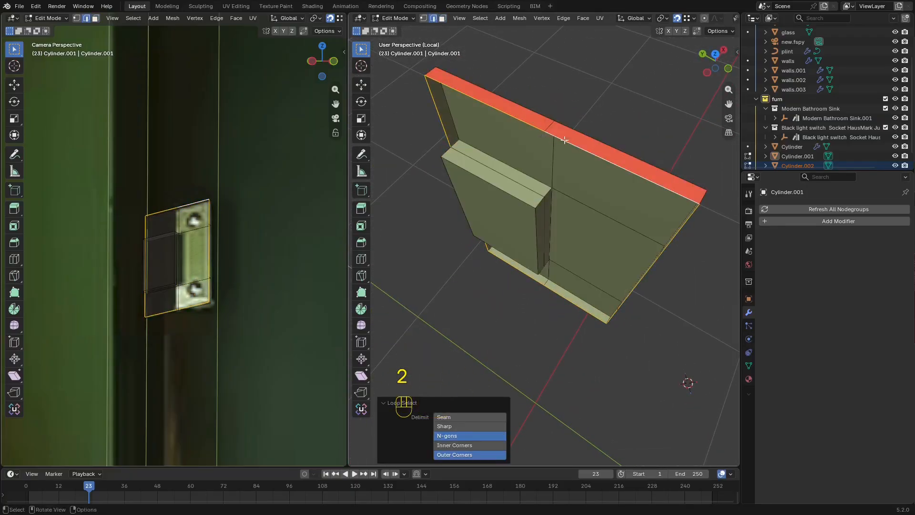
middle_drag(539, 139, 614, 165)
key(x)
click(652, 163)
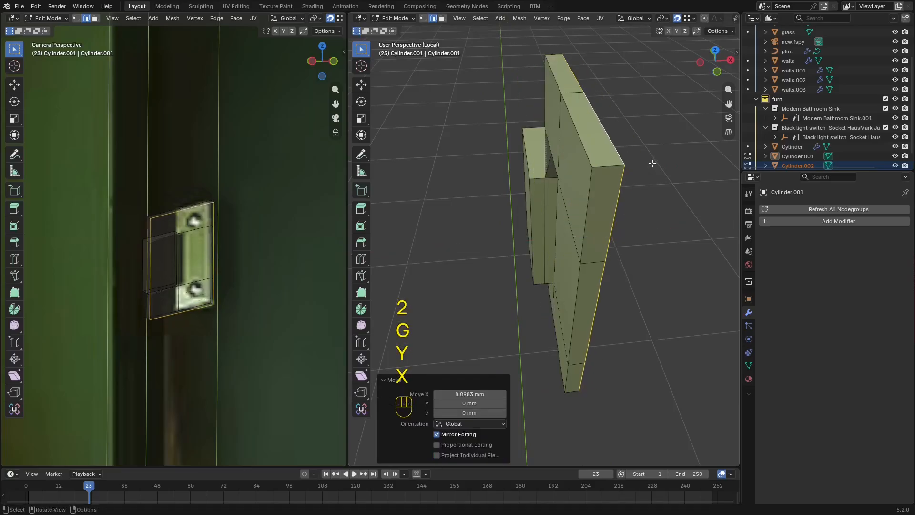
With snapping off, move the plate's outer edge loop a further -0.839 mm along X.
key(x)
key(shift+Tab)
click(587, 169)
middle_drag(586, 169, 645, 193)
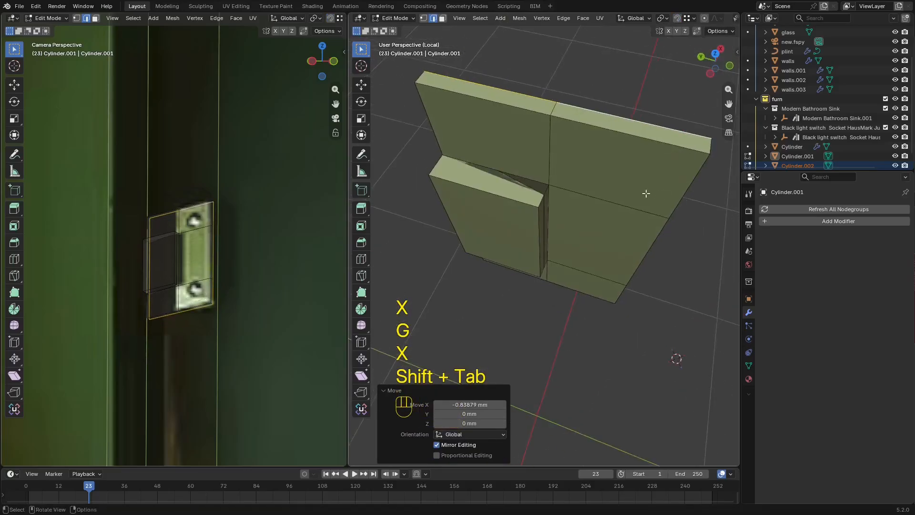
Delete the top and bottom faces of the hinge's raised block.
scroll(645, 193, up, 4)
key(3)
click(513, 164)
key(x)
click(515, 164)
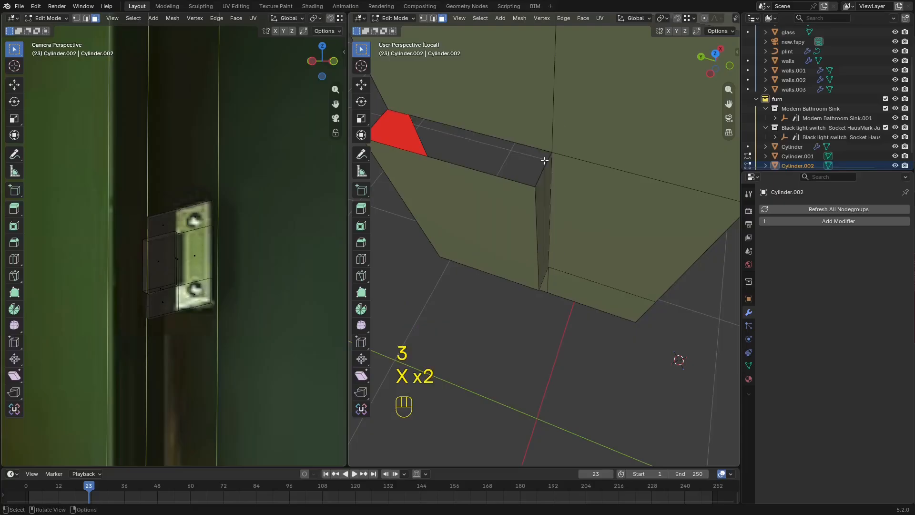
scroll(531, 153, down, 3)
mouse_move(544, 160)
middle_down()
mouse_move(415, 110)
mouse_move(547, 173)
middle_up()
key(2)
middle_drag(610, 189, 583, 209)
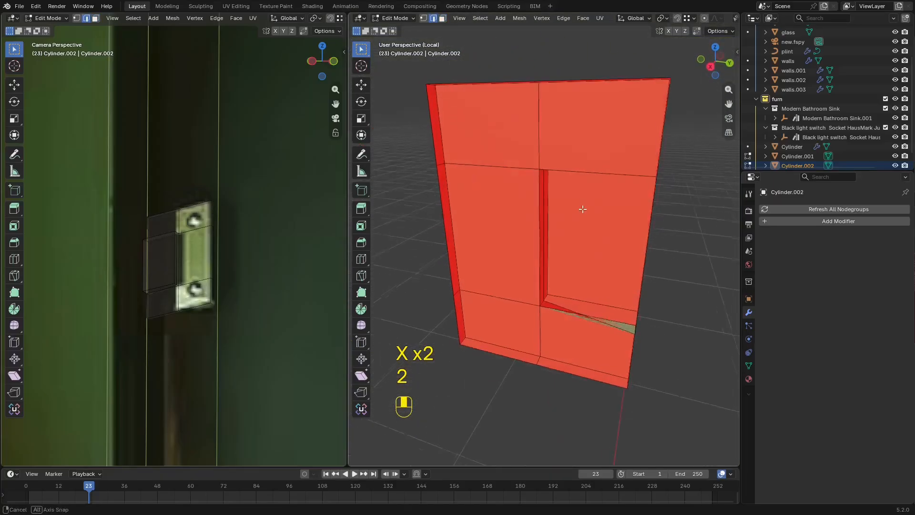
click(619, 325)
key(x)
click(620, 326)
Delete the leftover faces around the raised block's opening, checking from several sides.
middle_drag(619, 327, 548, 282)
scroll(548, 282, up, 3)
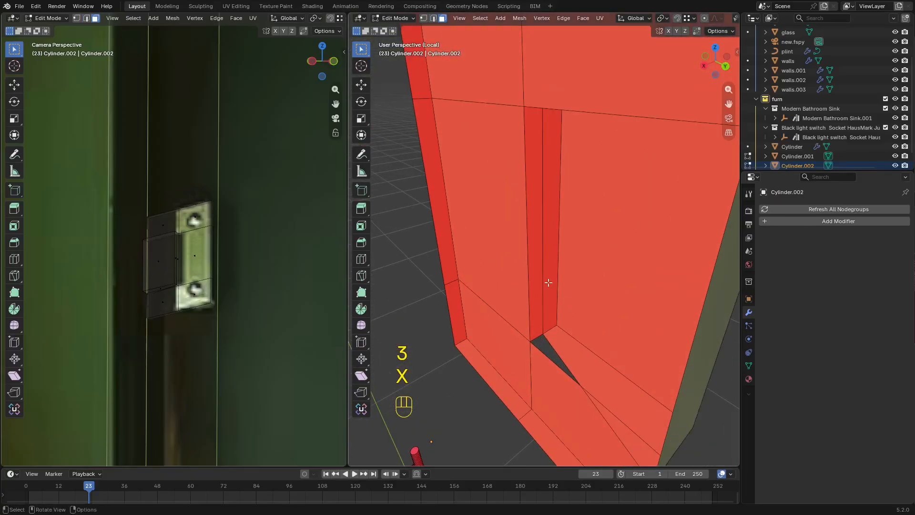
drag(548, 282, 540, 293)
key(x)
click(540, 293)
middle_drag(541, 293, 499, 209)
click(611, 324)
key(x)
click(611, 321)
scroll(603, 311, down, 3)
click(556, 292)
key(x)
click(557, 290)
Fill the raised block's missing side faces between their open edges and the plate.
key(2)
key(f)
mouse_move(534, 185)
middle_down()
mouse_move(523, 200)
mouse_move(536, 168)
middle_up()
shift+click(535, 307)
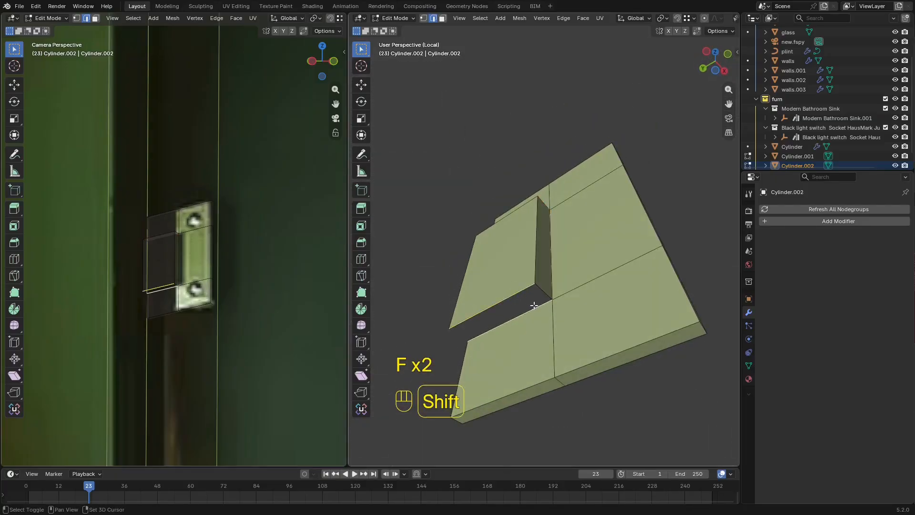
key(f)
Move the raised block's front face along X to adjust how far it projects.
key(3)
middle_drag(517, 256, 457, 285)
key(g)
key(y)
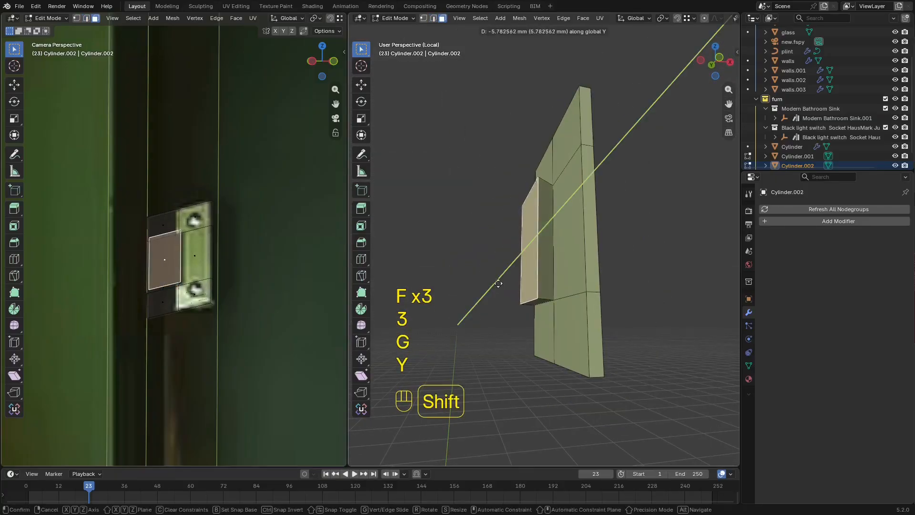
key(x)
click(568, 289)
Fill the remaining open edge loops of the hinge mesh with faces.
middle_drag(569, 289, 737, 307)
middle_drag(230, 267, 257, 263)
middle_drag(477, 203, 630, 135)
key(2)
click(509, 243)
key(f)
key(f)
key(2)
alt+click(497, 169)
key(f)
In left view, select the plate's upper outer face beside the raised block and duplicate it in place.
key(3)
shift+click(588, 219)
click(575, 169)
scroll(575, 169, up, 1)
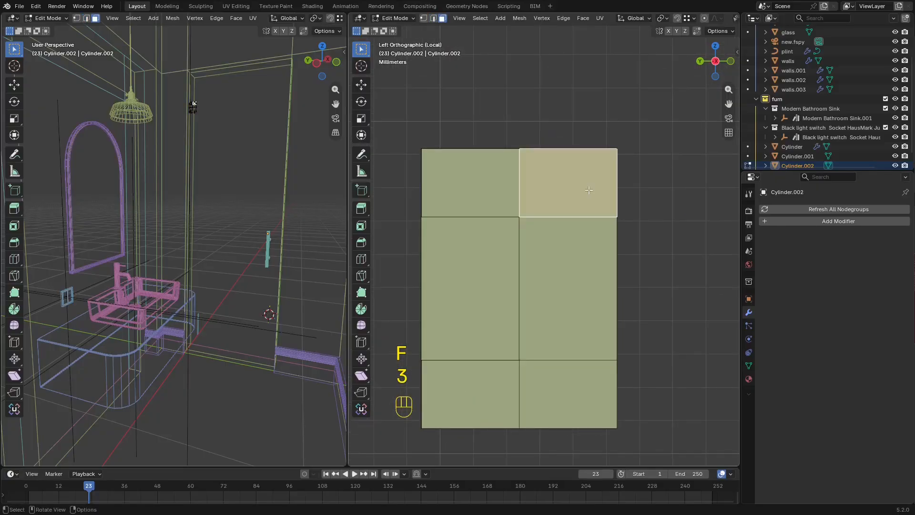
key(shift+d)
right_click(664, 212)
Shrink the duplicated face along Y, then scale it by 0.736 along Z and by 0.781 along Y again.
key(s)
key(x)
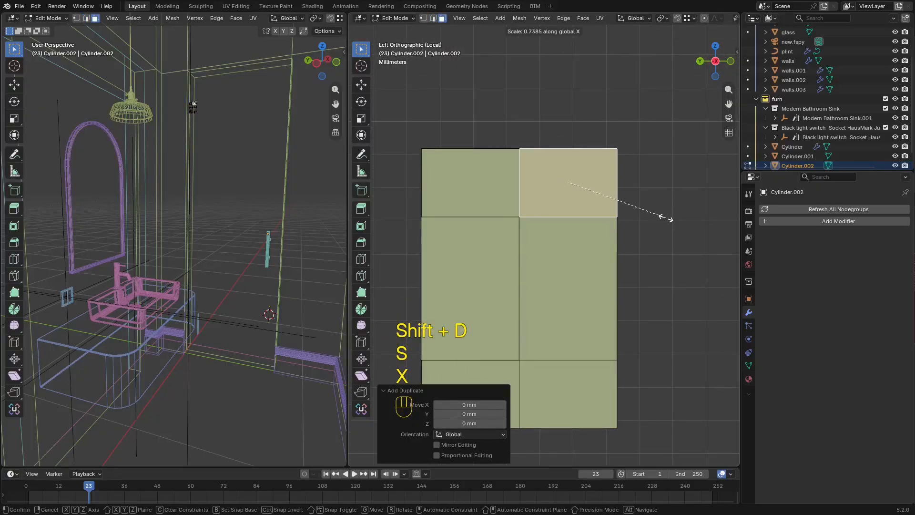
key(y)
click(656, 265)
key(s)
key(z)
key(s)
key(y)
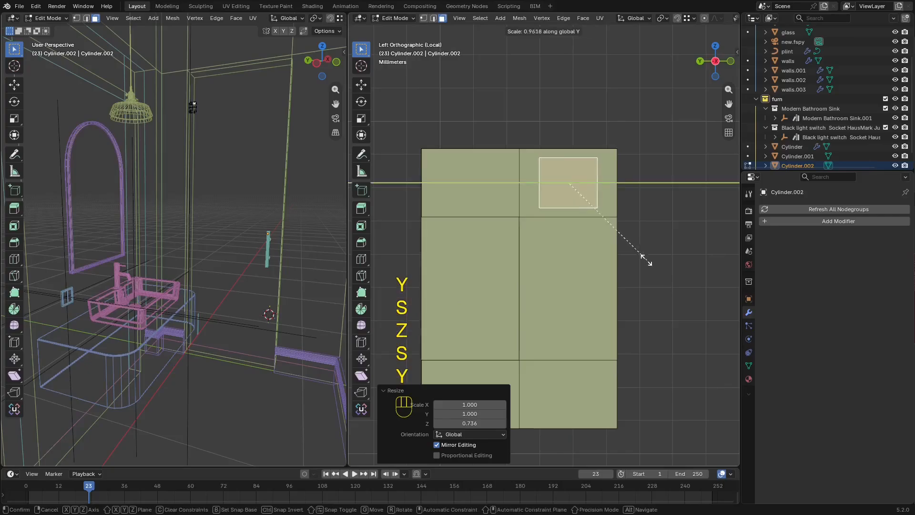
click(635, 256)
Add a centred vertical and a centred horizontal loop cut to the small duplicated face.
middle_drag(627, 254, 633, 216)
key(ctrl+r)
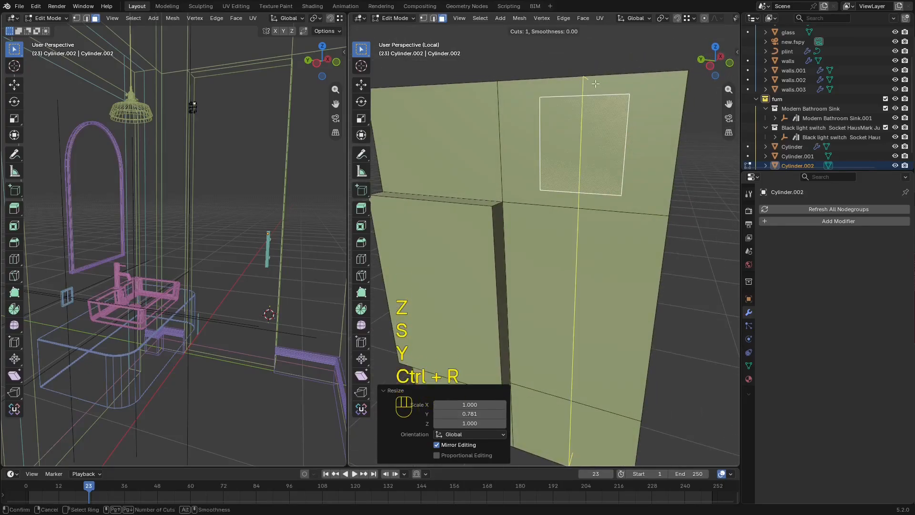
click(581, 194)
right_click(580, 193)
key(ctrl+r)
click(623, 131)
right_click(622, 131)
Select all linked faces of the small patch in X-ray and round it with LoopTools Circle.
key(3)
click(599, 125)
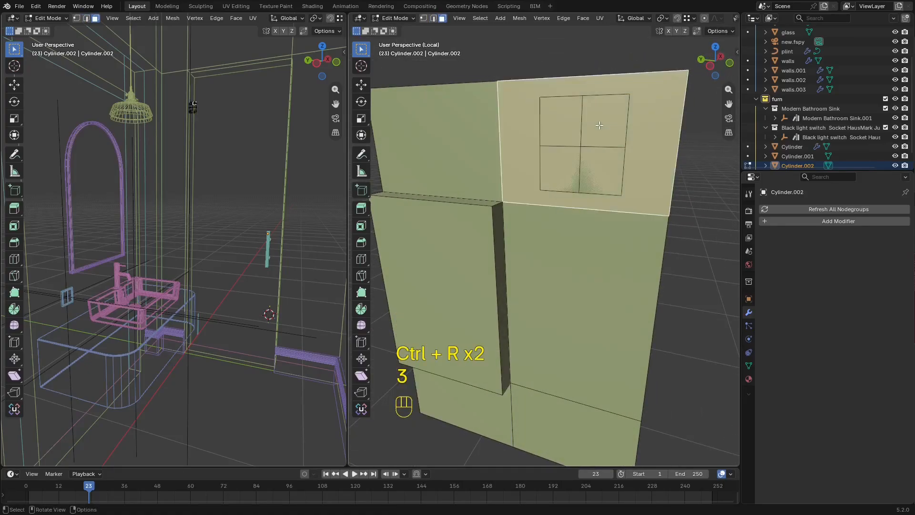
key(alt+z)
click(605, 123)
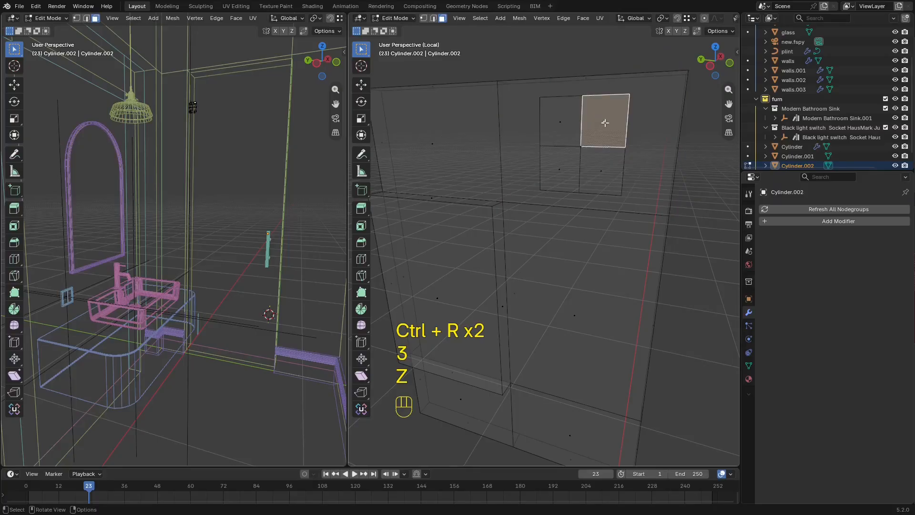
key(l)
key(ctrl+f)
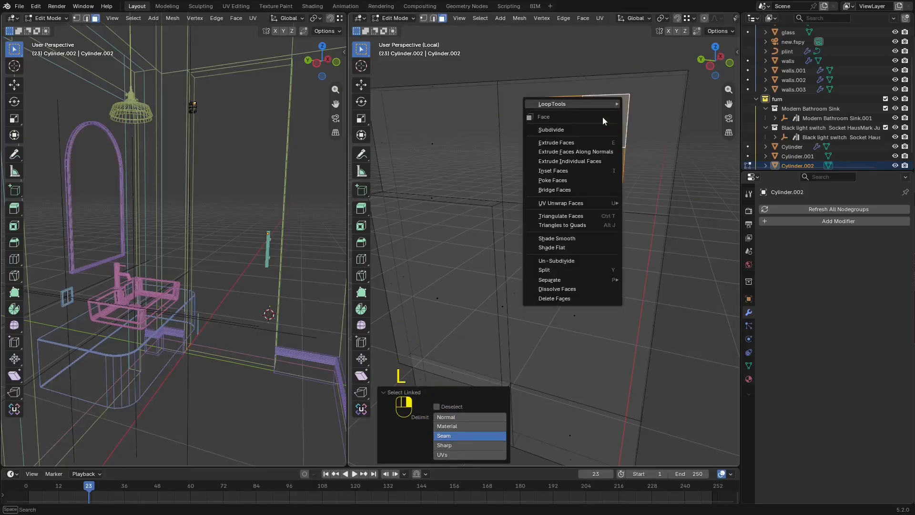
mouse_move(606, 105)
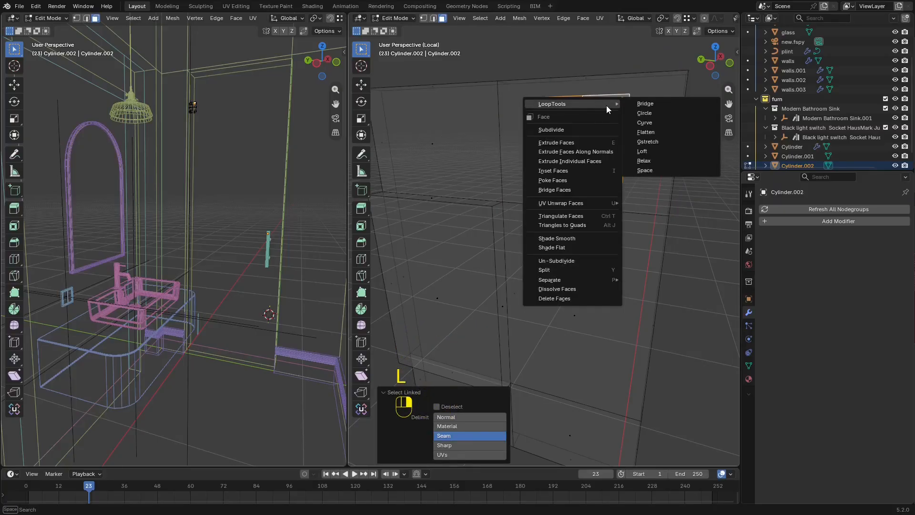
click(655, 111)
Extrude the circular patch outward from the plate to form a screw head.
key(z)
mouse_move(598, 140)
middle_down()
mouse_move(608, 162)
mouse_move(524, 239)
mouse_move(544, 222)
middle_up()
key(e)
click(474, 251)
Select the whole screw head and scale it uniformly by 0.565 in left view.
key(3)
click(581, 196)
key(l)
key(s)
right_click(666, 160)
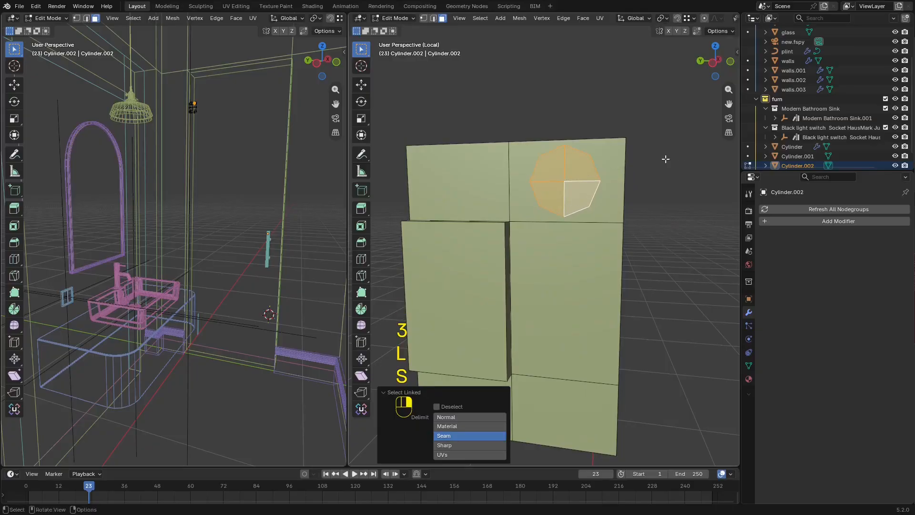
alt+middle_drag(666, 160, 658, 157)
key(s)
click(620, 174)
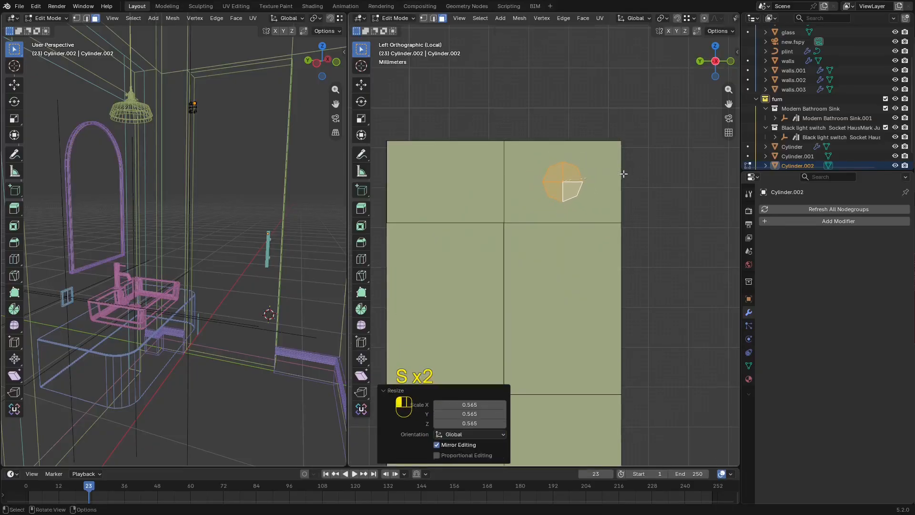
Duplicate the screw head -62.361 mm along Z onto the plate's lower section.
scroll(620, 176, down, 3)
key(shift+d)
key(z)
click(599, 322)
mouse_move(599, 323)
middle_down()
mouse_move(576, 329)
mouse_move(599, 323)
middle_up()
Leave local view, compare the hinge with the reference photo, then select all of it and move it about -3.52 mm along X.
key(KP_0)
key(z)
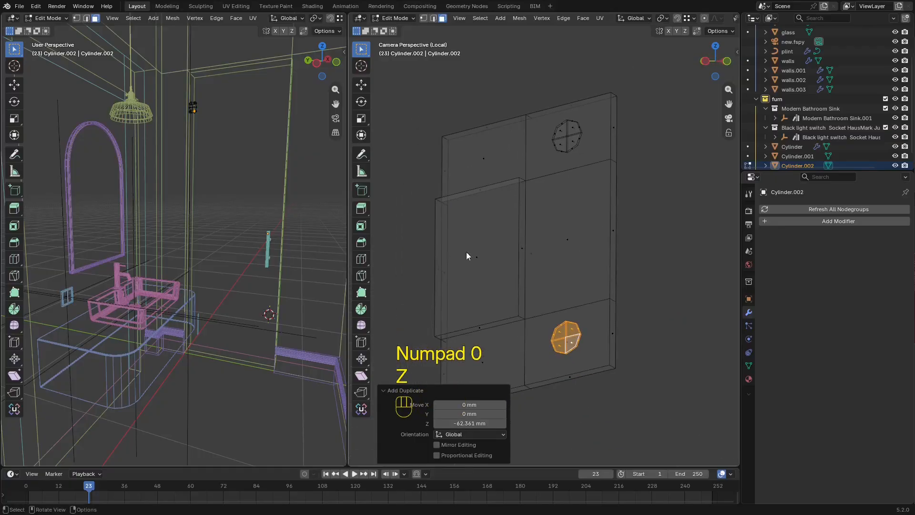
key(z)
key(KP_Divide)
key(KP_0)
key(z)
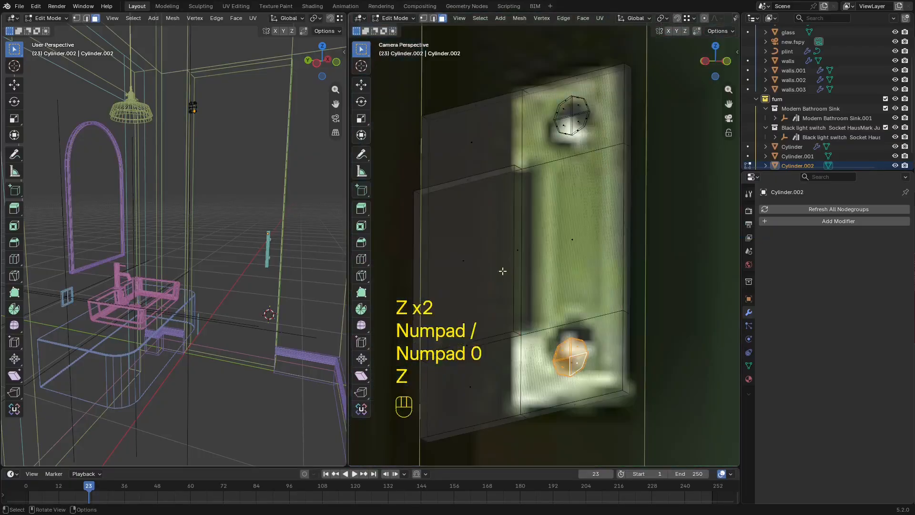
key(a)
key(z)
key(KP_Decimal)
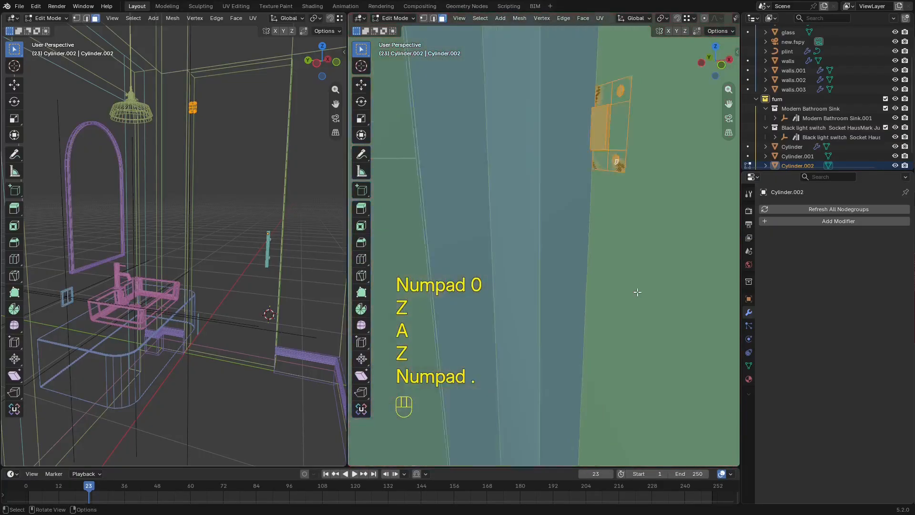
key(g)
key(g)
key(y)
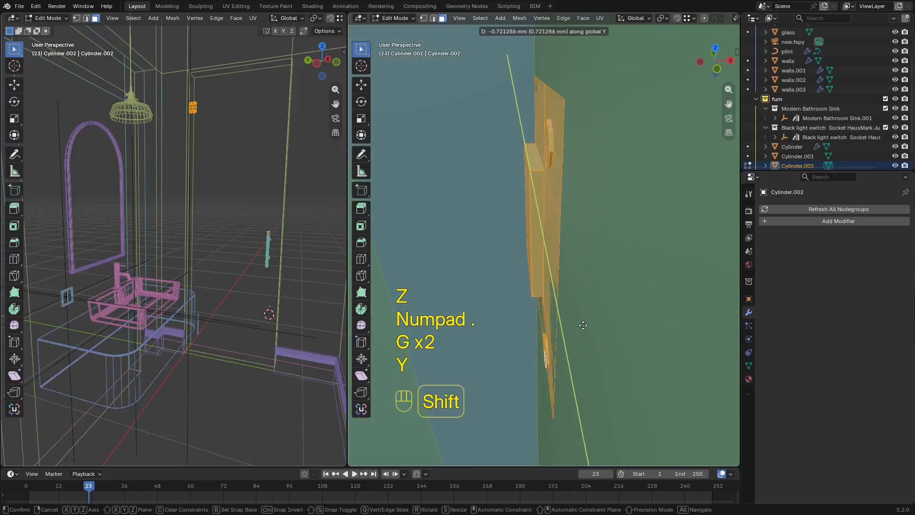
key(x)
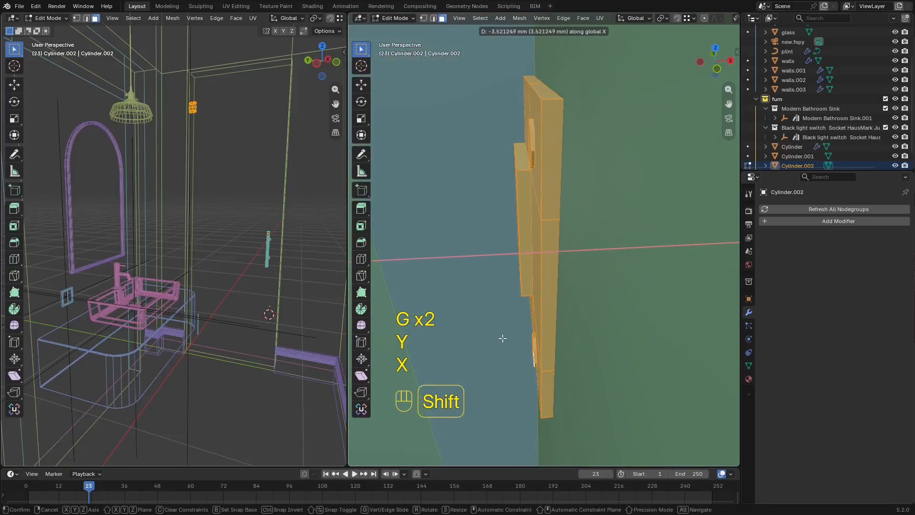
shift+click(501, 338)
Duplicate the hinge -812.76 mm along Z and shift the copy down onto the middle hinge in the reference photo.
key(KP_0)
key(z)
shift+middle_drag(564, 175, 568, 107)
key(shift+d)
key(z)
click(602, 274)
scroll(589, 207, up, 5)
shift+middle_drag(603, 273, 632, 269)
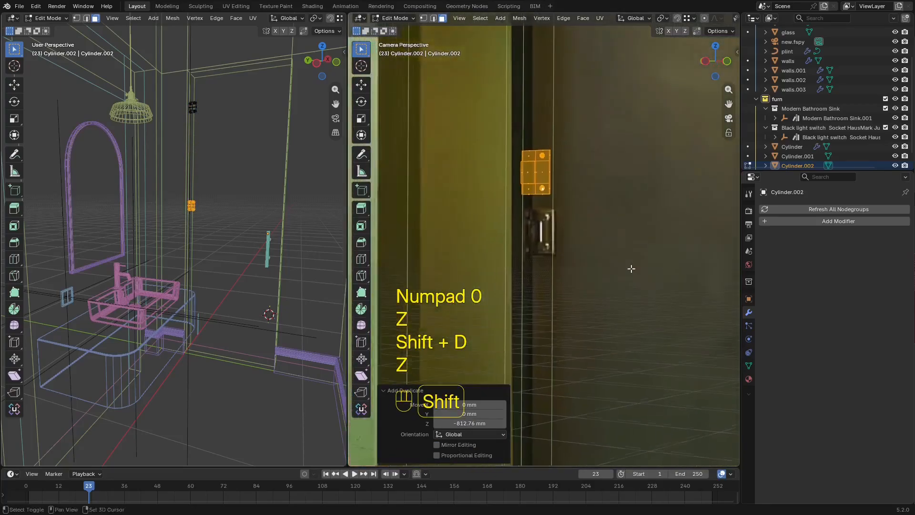
key(g)
key(z)
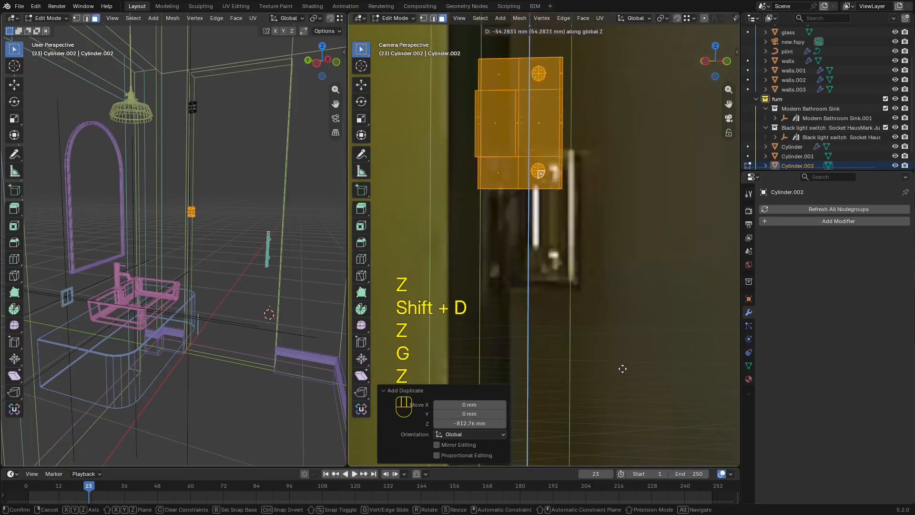
click(595, 346)
Duplicate the middle hinge -772.5 mm along Z and align the copy with the lowest hinge in the reference photo.
scroll(595, 346, down, 4)
shift+middle_drag(578, 358, 564, 184)
key(shift+d)
key(z)
click(596, 331)
scroll(572, 267, up, 5)
key(g)
key(z)
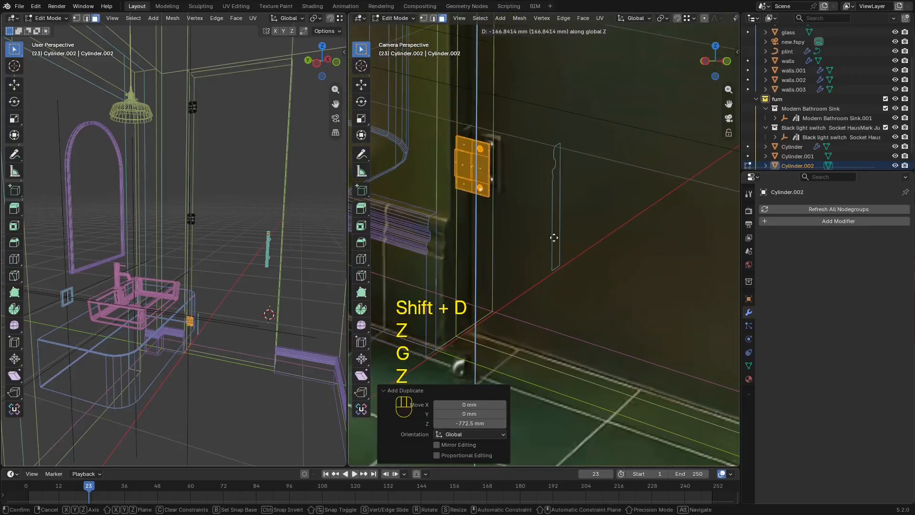
click(613, 158)
Return to Object Mode in solid shading, check the camera view without overlays and save the file.
key(z)
click(660, 173)
scroll(620, 181, down, 5)
key(Tab)
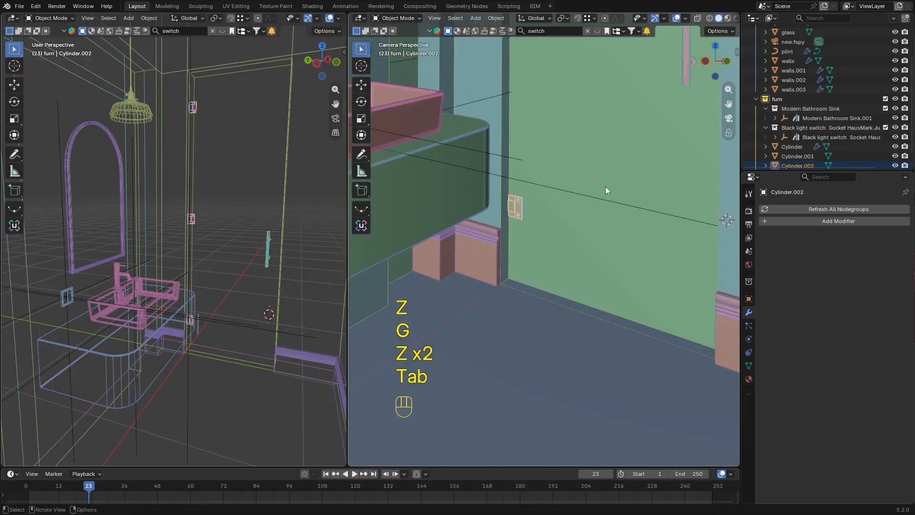
scroll(606, 186, down, 4)
key(shift+alt+z)
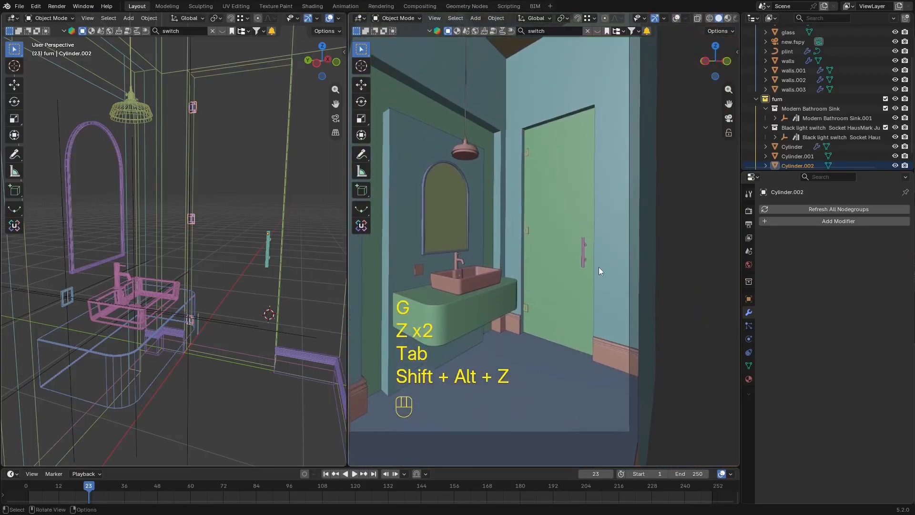
key(ctrl+s)
Frame a hinge closely and try Shade Smooth on the hinge object.
shift+middle_drag(582, 233, 557, 234)
scroll(601, 230, up, 3)
key(shift+alt+z)
scroll(541, 257, up, 10)
scroll(557, 234, up, 2)
right_click(559, 192)
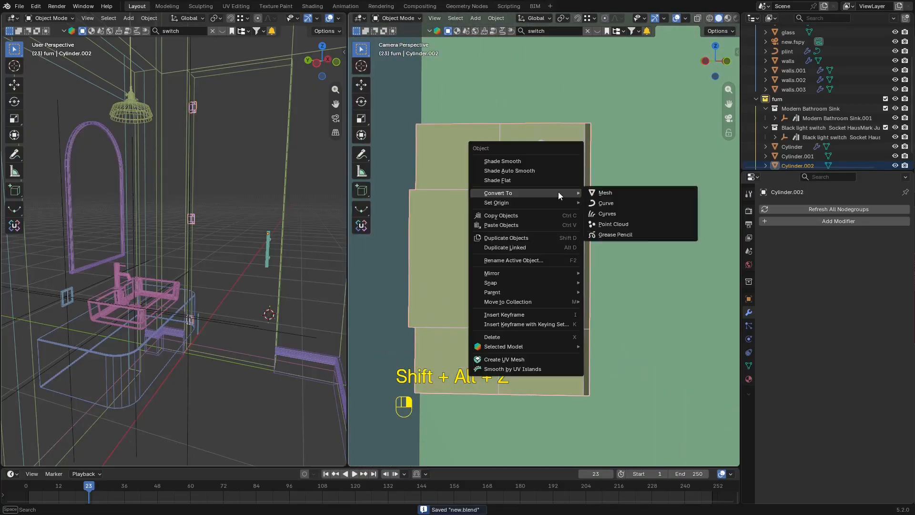
click(539, 154)
key(shift+alt+z)
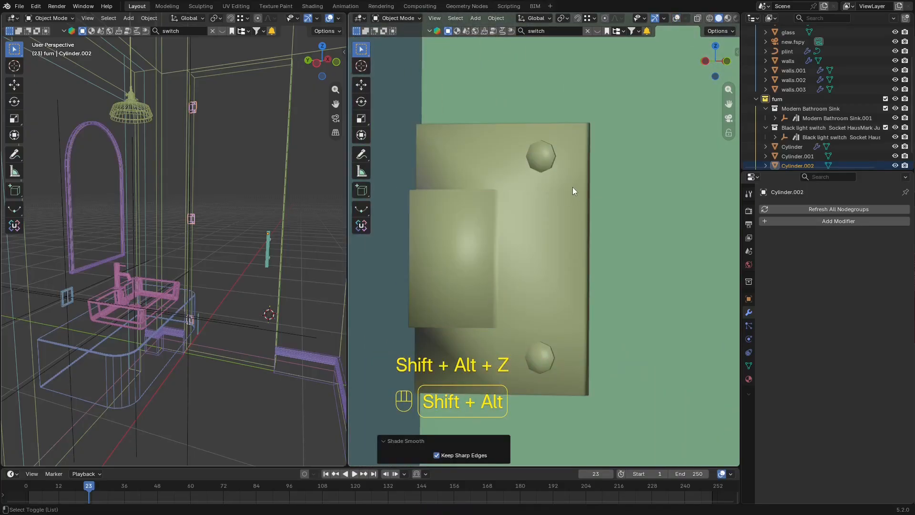
Apply Shade Auto Smooth with a 30° angle to the hinge object and show the overlays again.
right_click(564, 182)
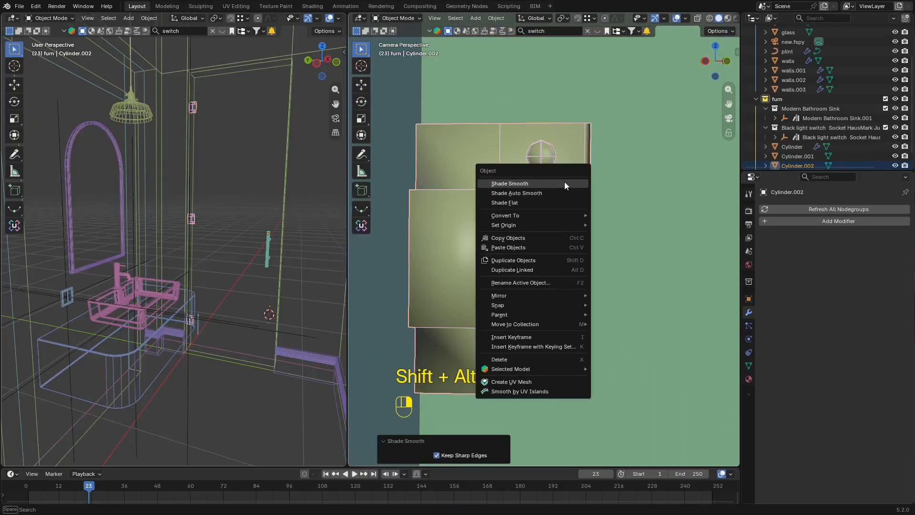
click(563, 193)
key(shift+alt+z)
key(ctrl+space)
key(ctrl+space)
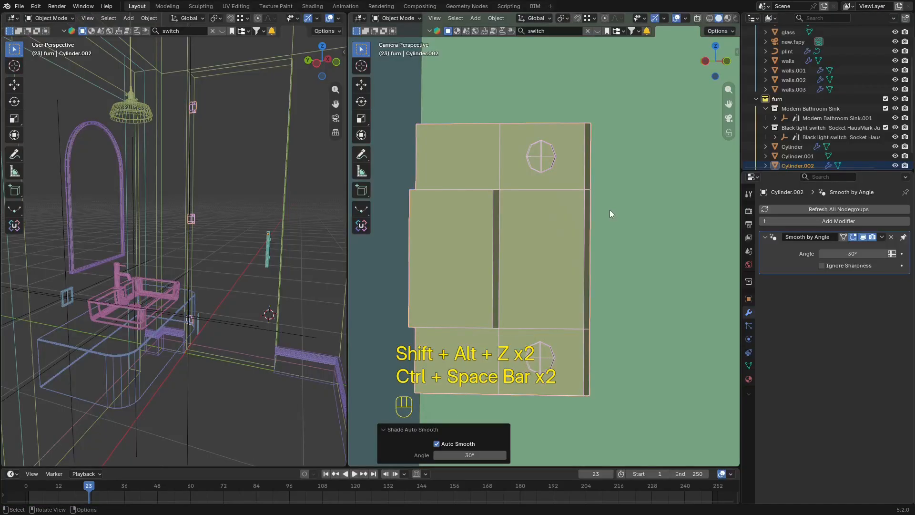
Add a Bevel modifier with a 2 mm amount to the door hinge object.
click(793, 220)
text(иу)
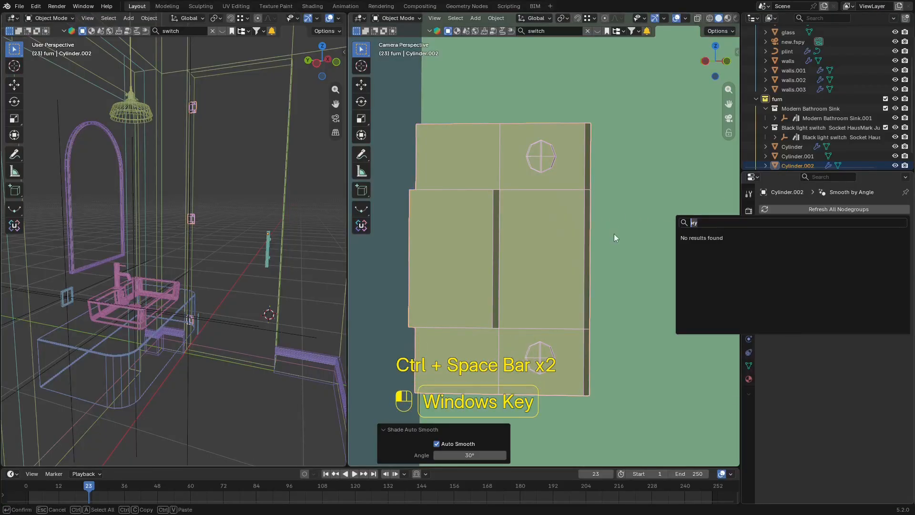
key(super+space)
text(vew)
key(ctrl+a)
text(be)
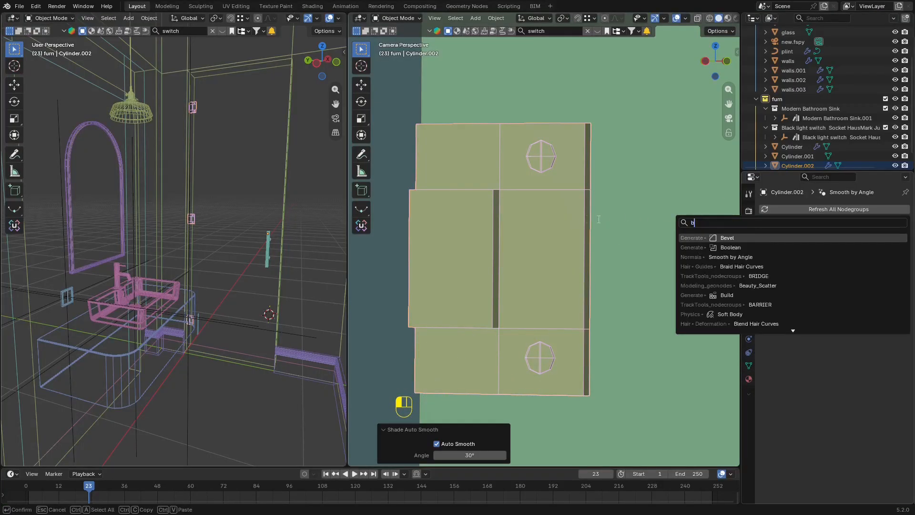
click(736, 237)
click(862, 274)
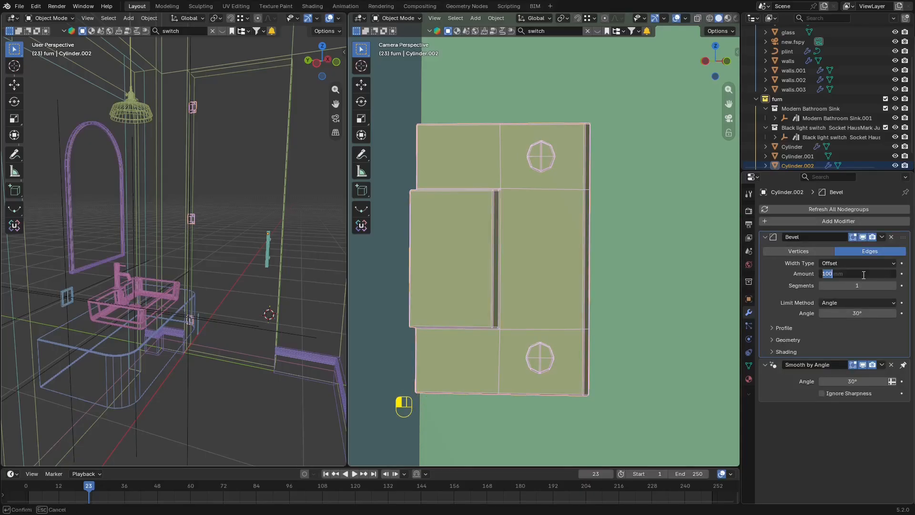
text(2)
key(Return)
Save the file and check the bevelled hinges close up and in the camera view with overlays hidden.
middle_drag(634, 235, 610, 233)
key(shift+alt+z)
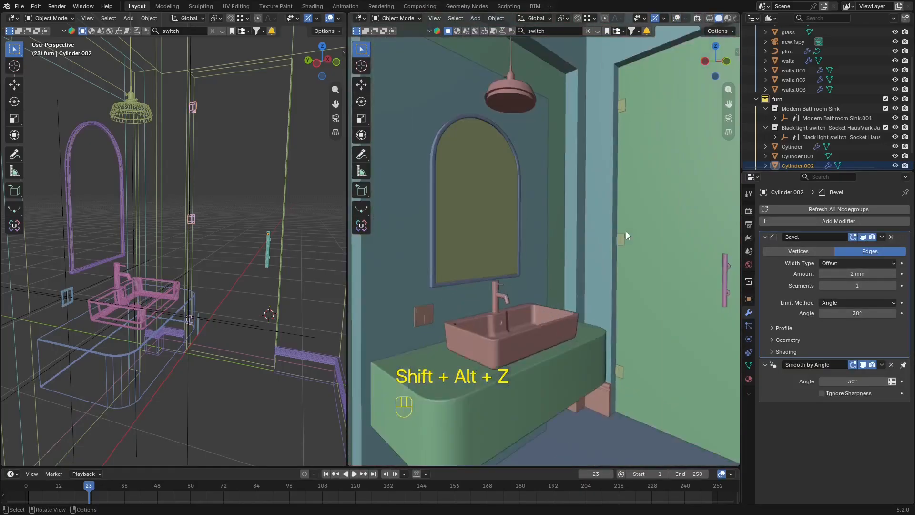
key(shift+alt+z)
key(ctrl+s)
key(shift+alt+z)
key(KP_0)
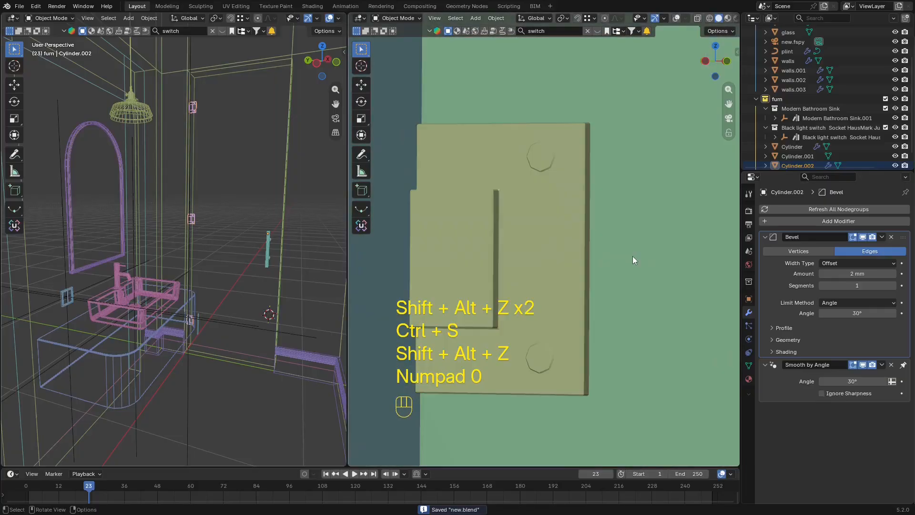
key(z)
key(shift+alt+z)
mouse_move(534, 253)
shift+middle_down()
mouse_move(616, 238)
mouse_move(654, 182)
mouse_move(651, 220)
mouse_move(630, 262)
mouse_move(631, 227)
mouse_move(630, 245)
shift+middle_up()
key(z)
key(shift+alt+z)
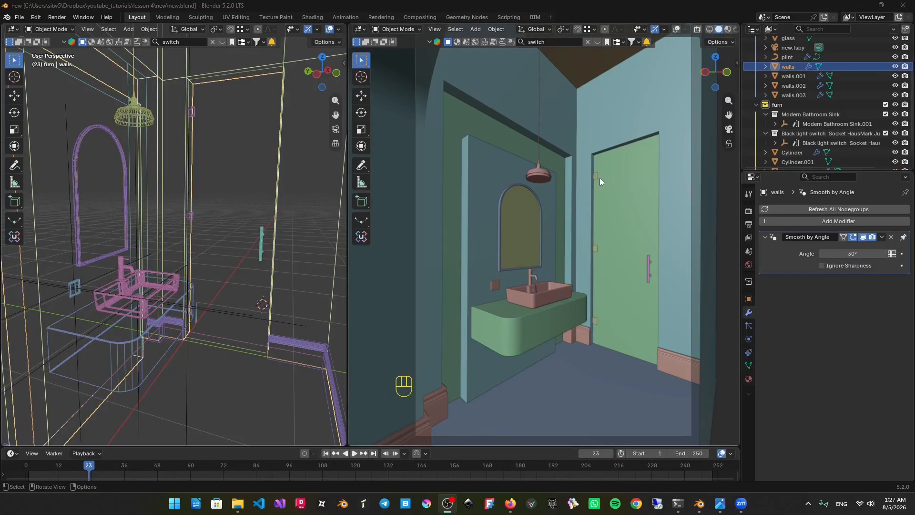
Turn the wireframe viewport into a slightly wider Image Editor showing the new.fspy reference photo, and save the file.
shift+click(569, 196)
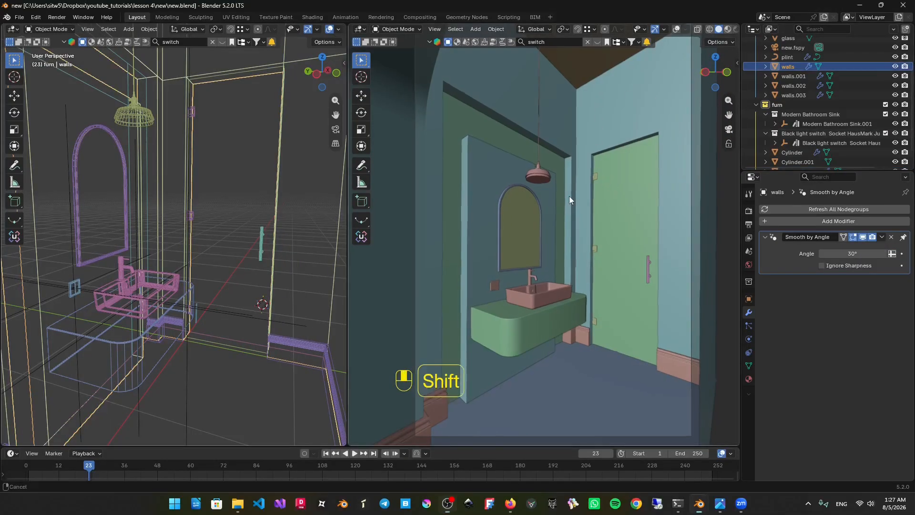
key(shift+alt+z)
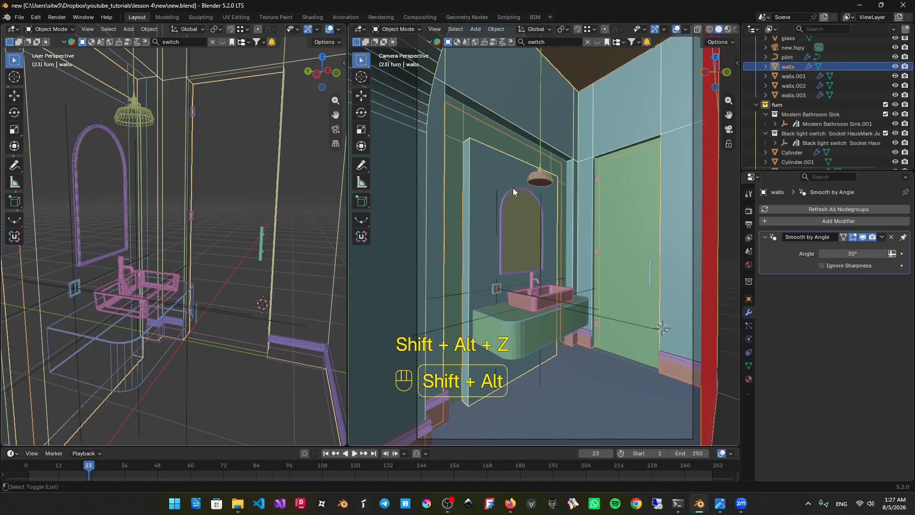
click(14, 28)
click(50, 66)
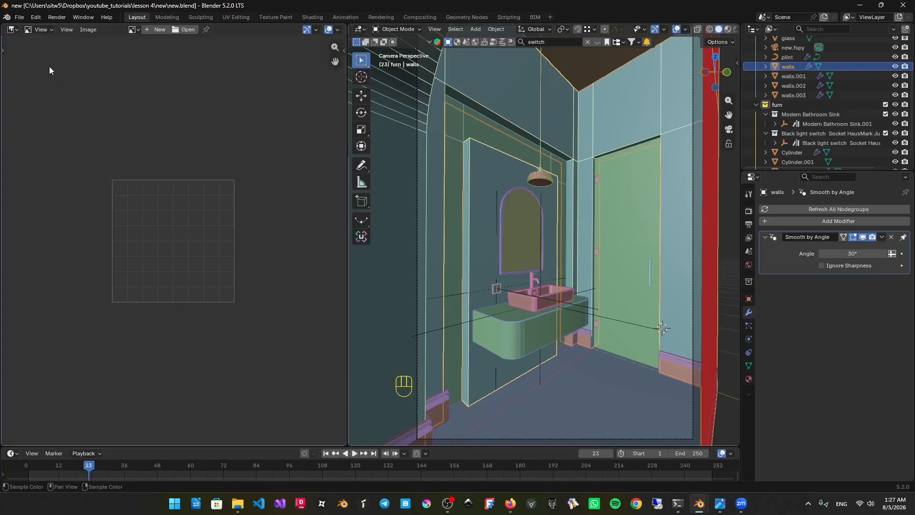
click(133, 29)
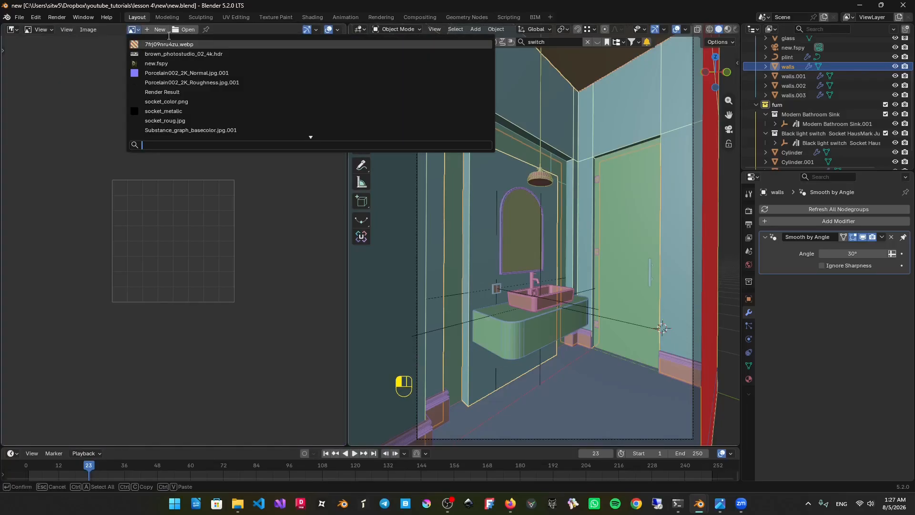
click(177, 64)
ctrl+middle_drag(205, 119, 281, 135)
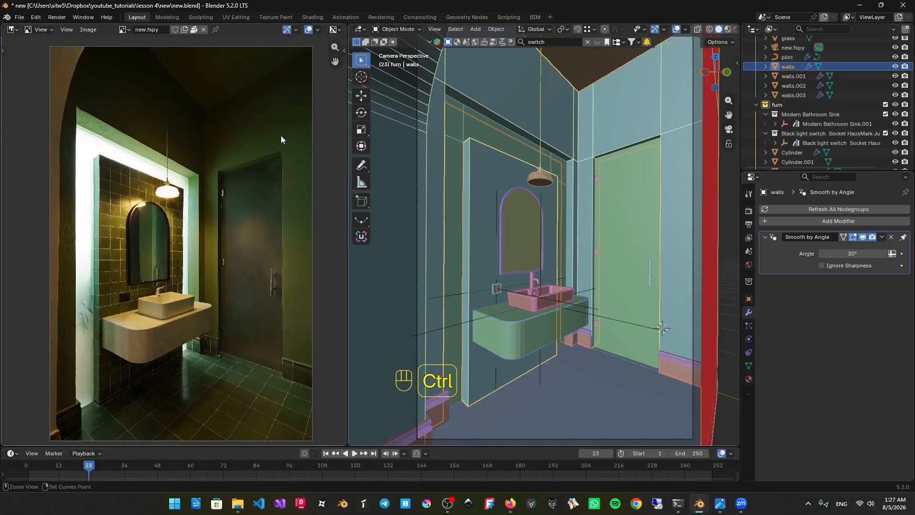
key(ctrl+s)
drag(347, 137, 356, 137)
middle_drag(286, 160, 287, 139)
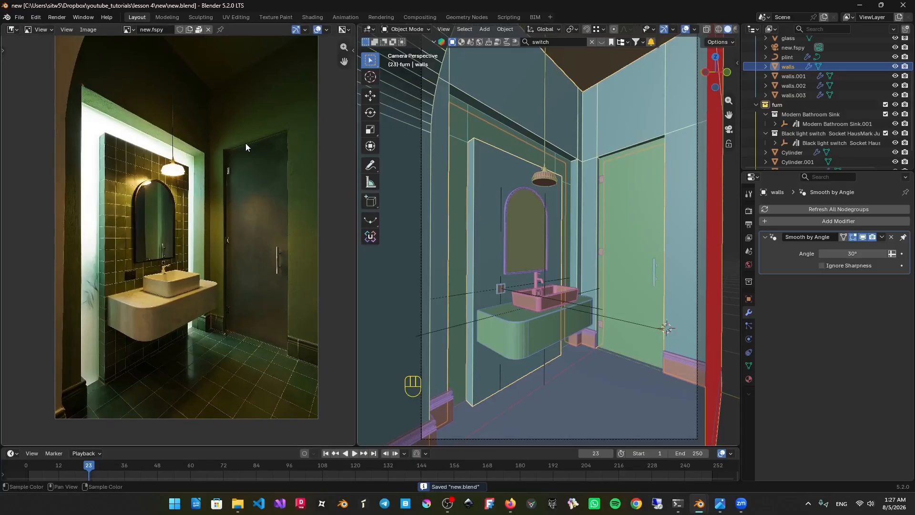
Annotate the reference photo with strokes marking the light from the pendant lamp and around the recessed wall and floor.
key(t)
click(14, 65)
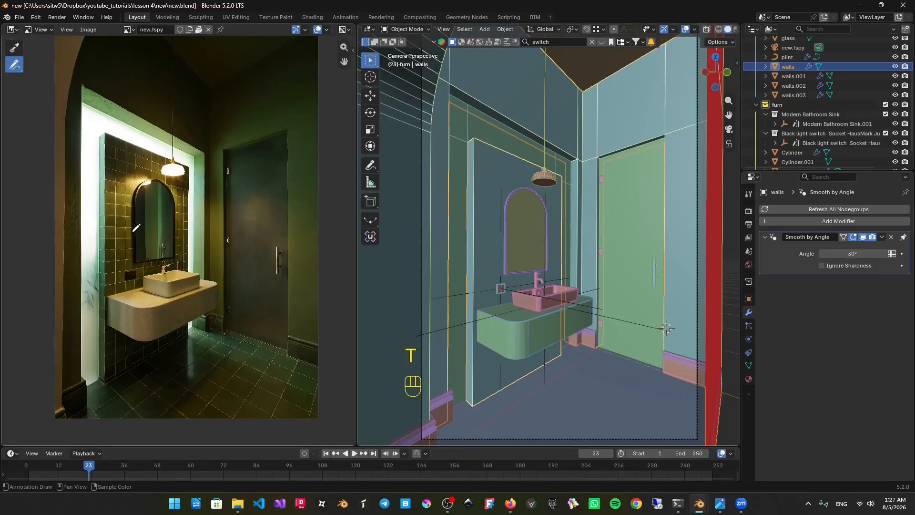
drag(164, 167, 118, 252)
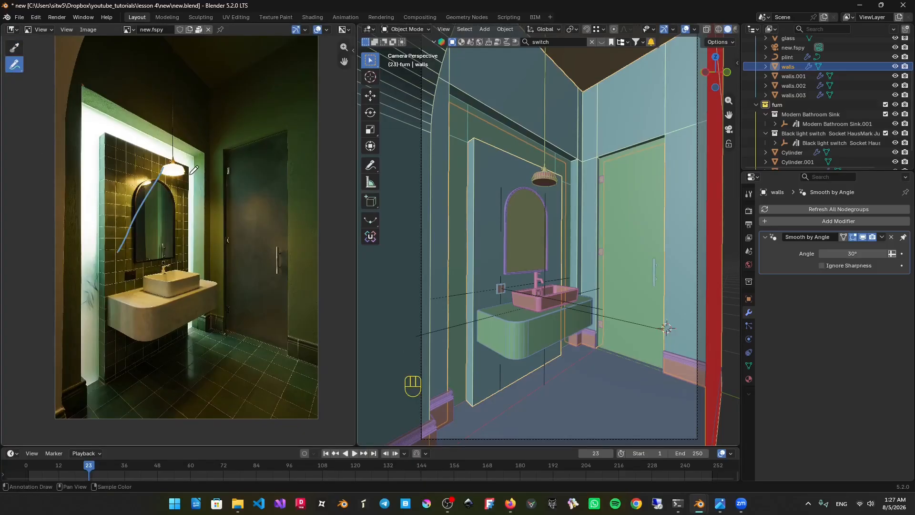
drag(189, 167, 217, 257)
drag(177, 192, 180, 205)
drag(84, 85, 113, 69)
drag(208, 150, 229, 144)
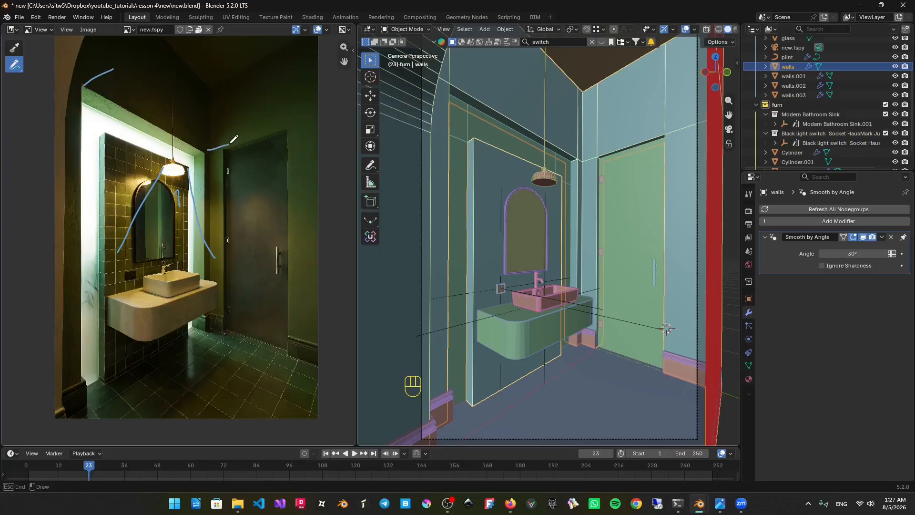
mouse_move(154, 122)
mouse_down()
mouse_move(171, 116)
mouse_move(196, 130)
mouse_up()
drag(128, 99, 139, 94)
mouse_move(91, 389)
mouse_down()
mouse_move(98, 396)
mouse_move(132, 377)
mouse_up()
drag(183, 342, 192, 347)
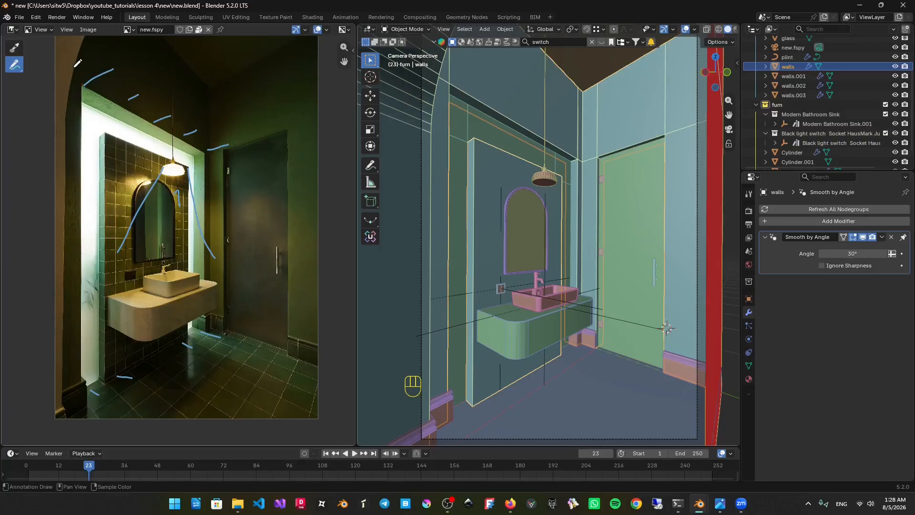
mouse_move(87, 55)
mouse_down()
mouse_move(72, 49)
mouse_move(84, 44)
mouse_up()
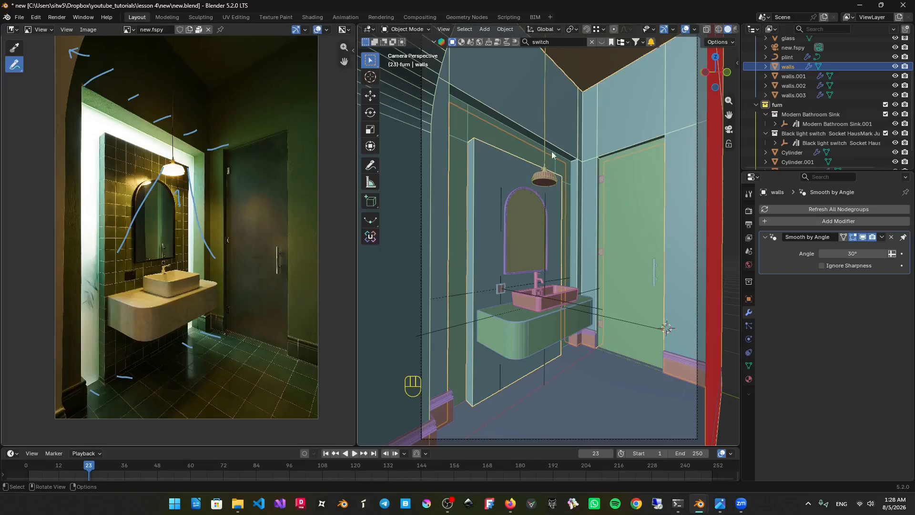
Undo the annotation strokes on the reference photo and the earlier smoothing and bevel on the hinges.
key(ctrl+z)
key(ctrl+z)
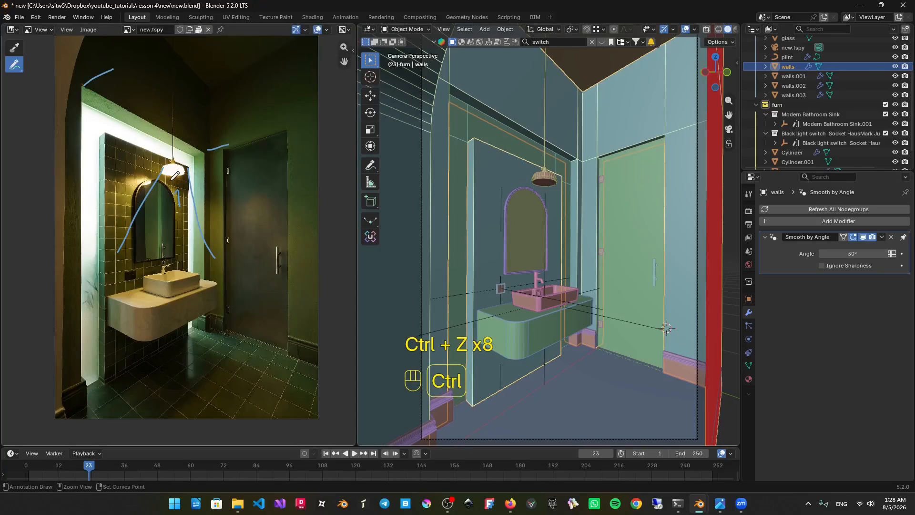
key(ctrl+z)
key(ctrl+z)
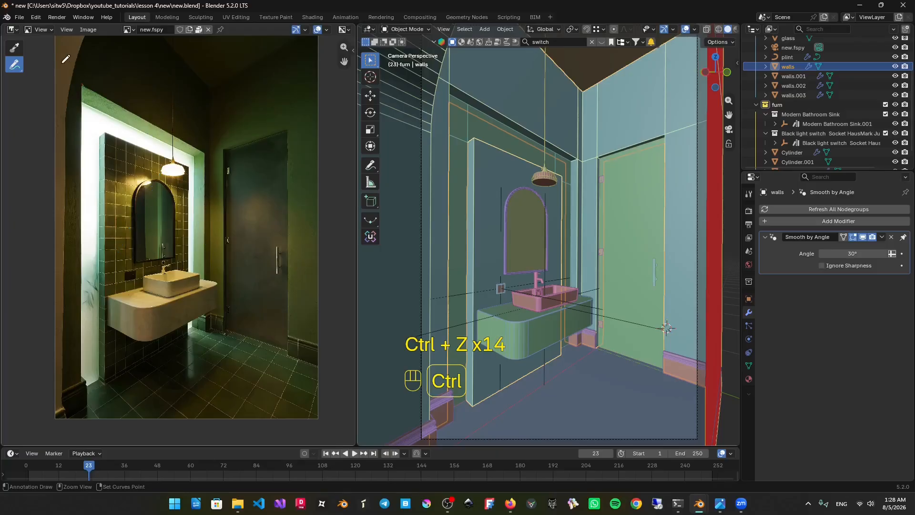
key(ctrl+z)
key(ctrl+z)
key(ctrl+z)
key(ctrl+z)
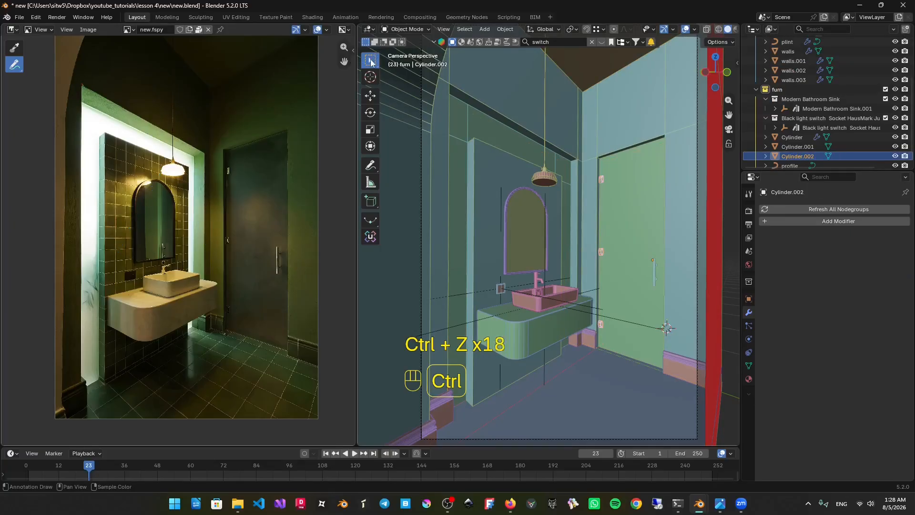
Isolate the pendant lamp in local view, show its material properties and set the window to fullscreen.
click(551, 185)
key(KP_Divide)
shift+middle_drag(553, 179, 584, 213)
key(shift+alt+z)
key(shift+z)
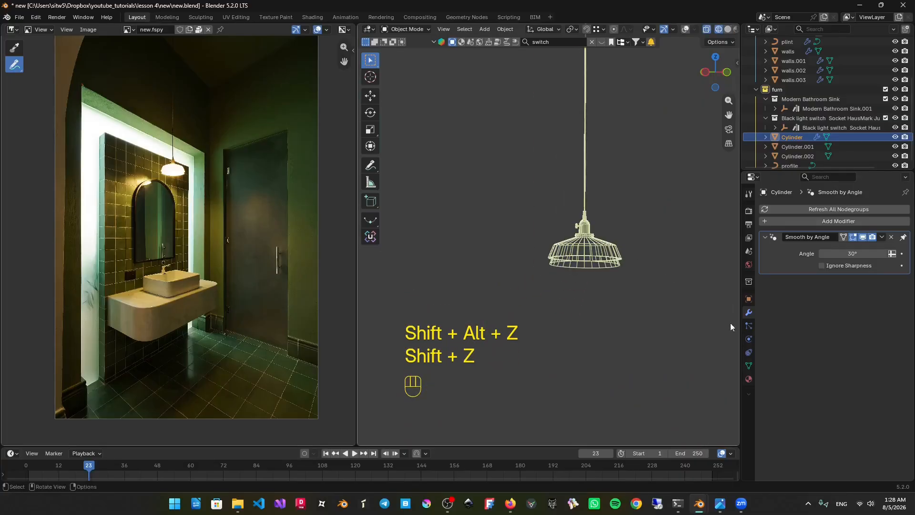
click(749, 380)
click(83, 17)
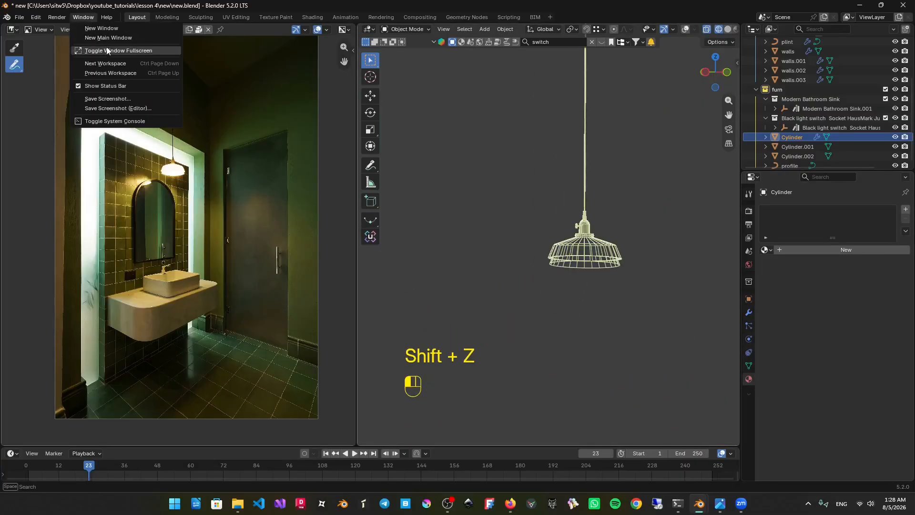
click(105, 51)
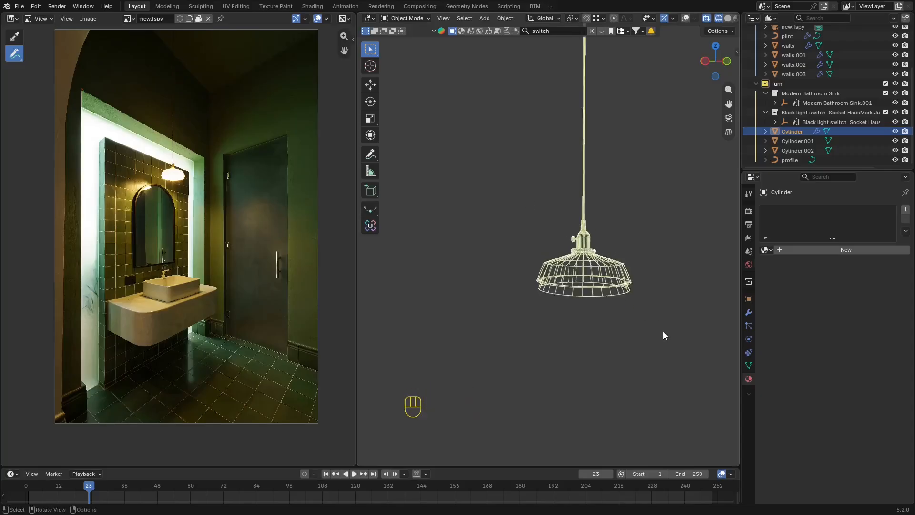
Select all faces of the pendant lamp's shade in Edit Mode, using the front wireframe view.
key(shift+z)
scroll(696, 336, up, 3)
key(Tab)
key(3)
key(shift+alt+z)
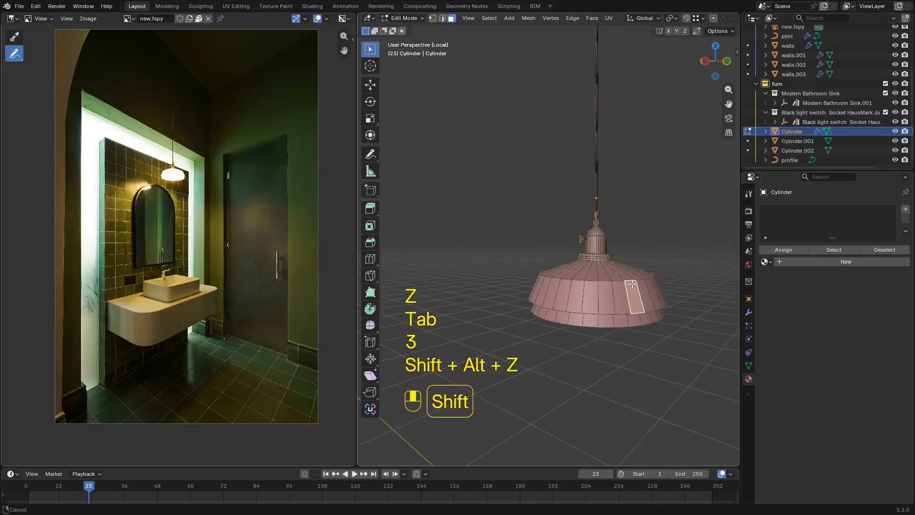
key(z)
alt+middle_drag(640, 278, 582, 238)
scroll(650, 292, up, 1)
drag(668, 297, 455, 211)
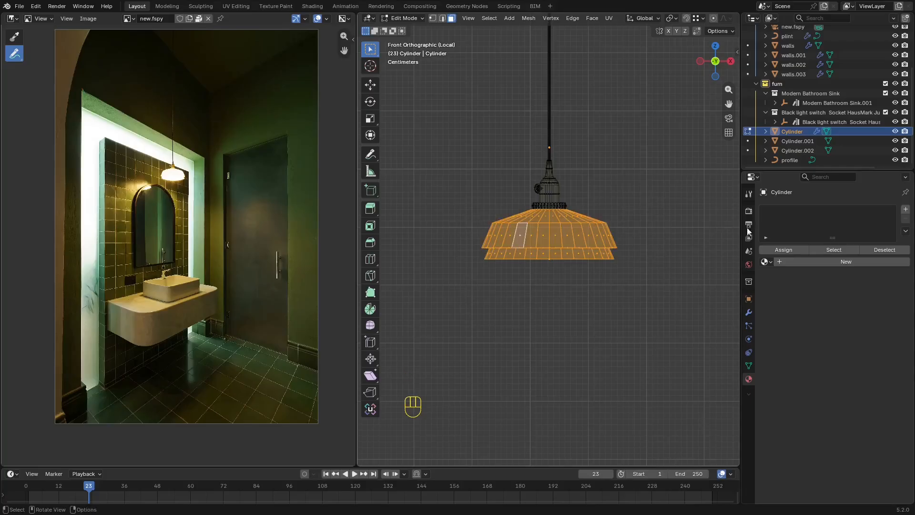
Add two material slots to the lamp and create a material named light_lamp in the first one.
click(908, 209)
click(907, 210)
click(817, 213)
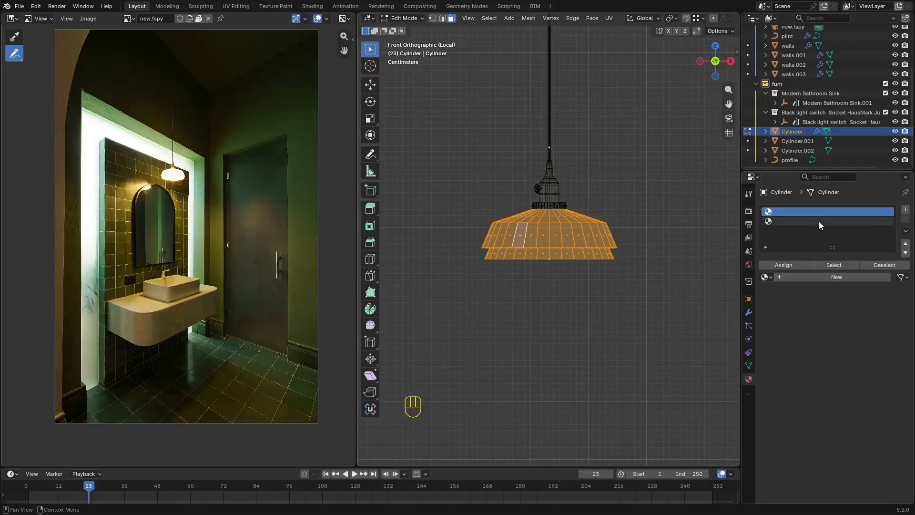
click(842, 280)
double_click(841, 277)
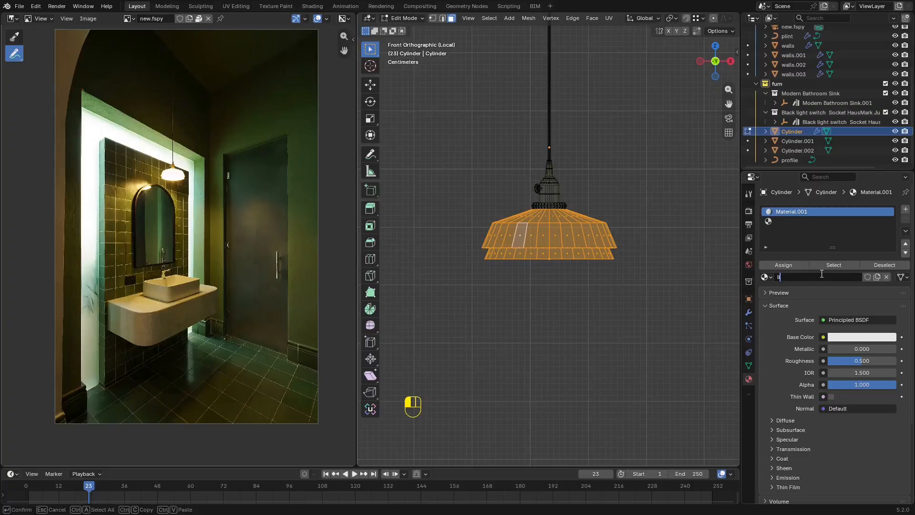
text(light)
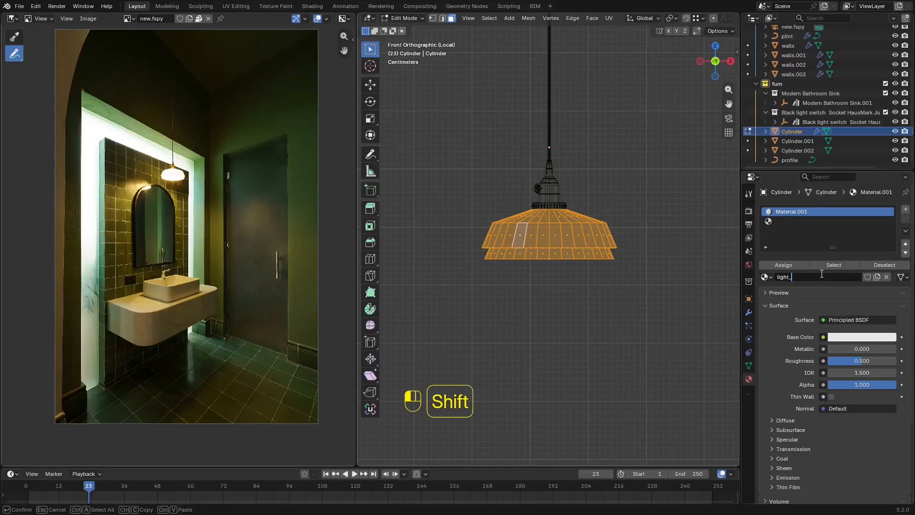
text(_)
key(Return)
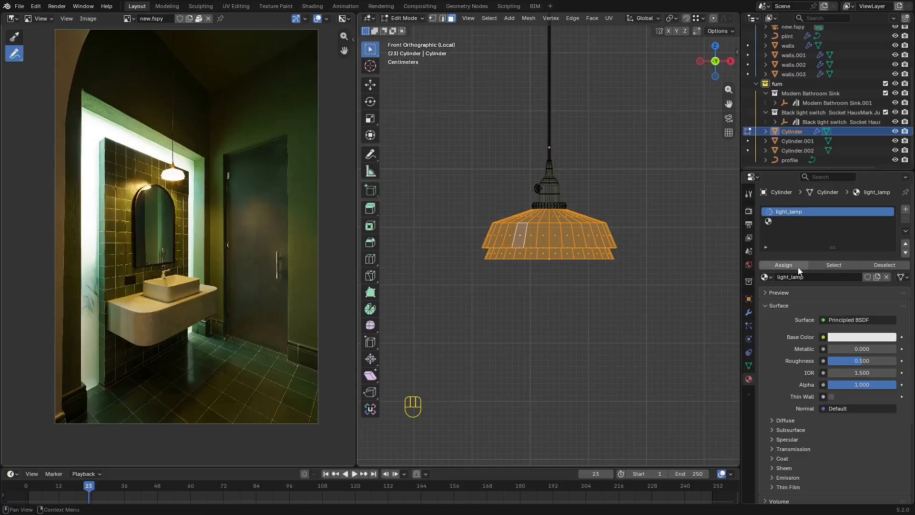
Invert the selection to the lamp's cord and socket, create a material named metal in the second slot, and return to Object Mode.
middle_drag(589, 200, 584, 220)
key(ctrl+i)
click(816, 223)
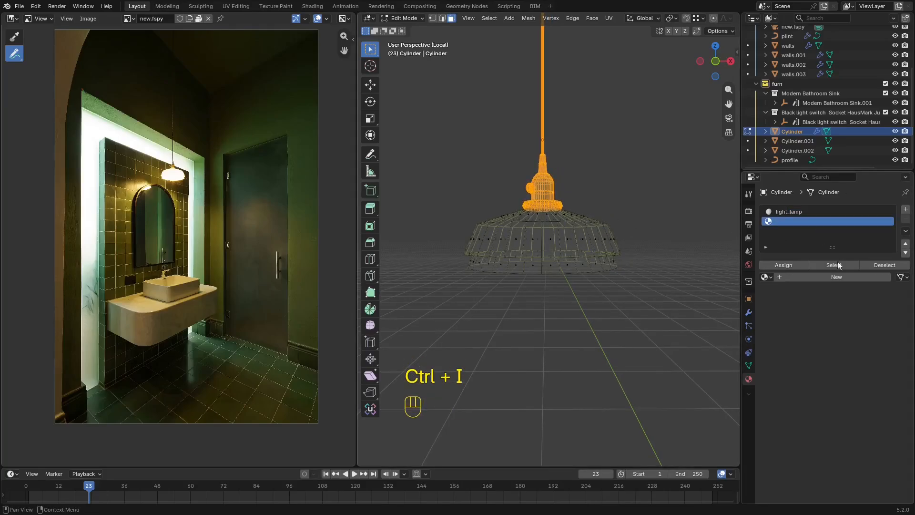
click(847, 277)
click(842, 276)
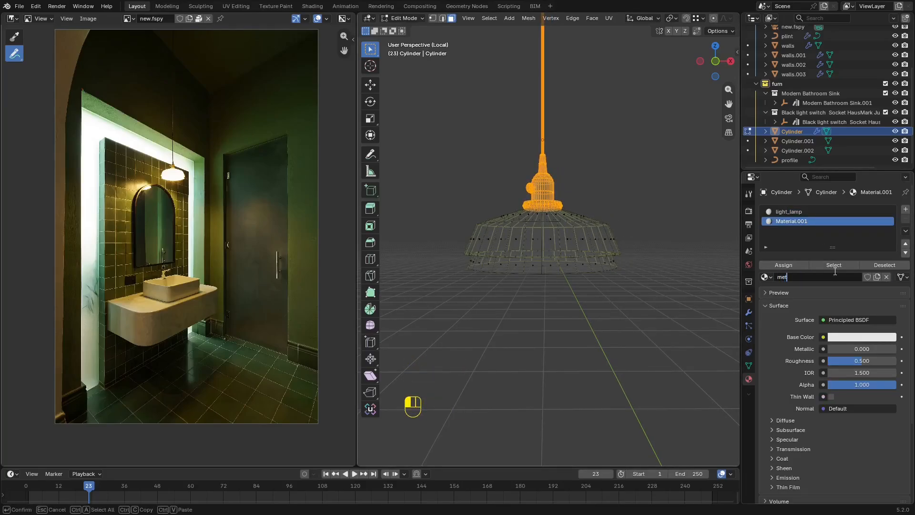
text(metal)
key(Return)
key(Tab)
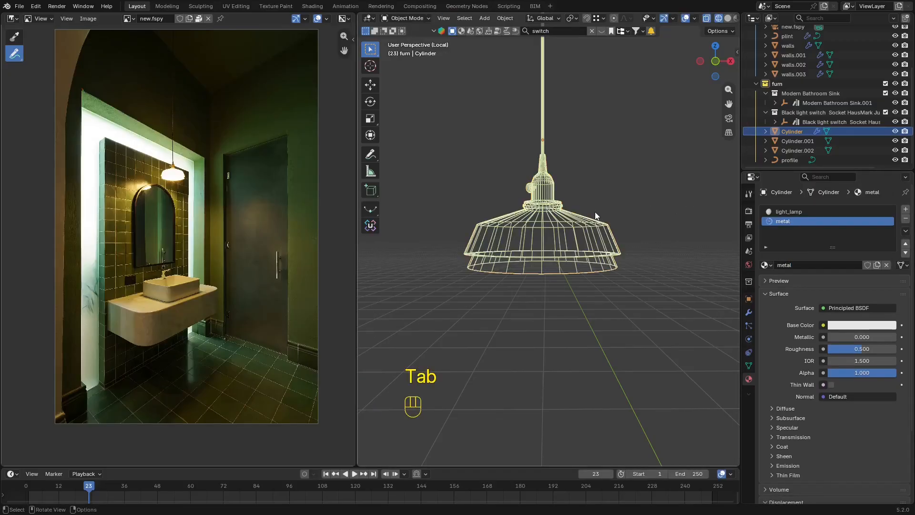
Save the file and leave local view to show the whole bathroom in solid shading.
key(z)
key(ctrl+s)
key(KP_Divide)
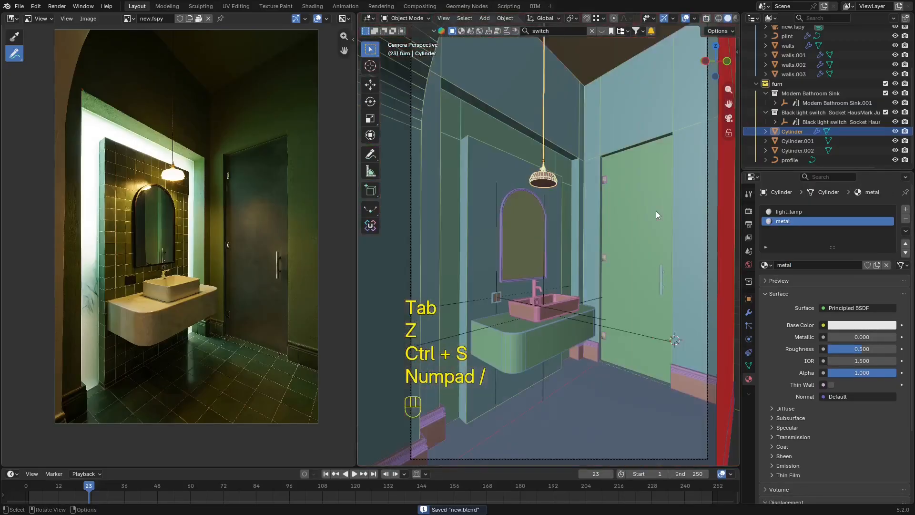
key(shift+alt+z)
key(shift+alt+z)
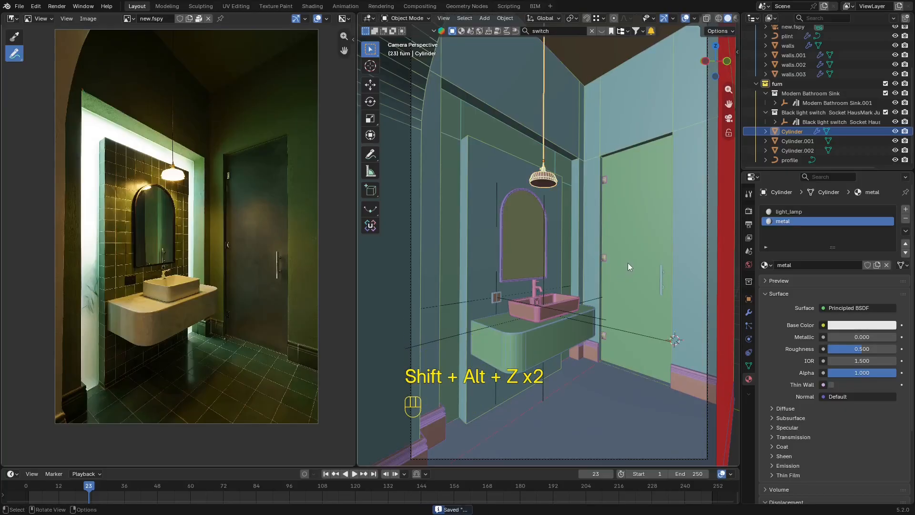
Create a material named wire on the walls object and darken its base color to mid grey.
click(628, 87)
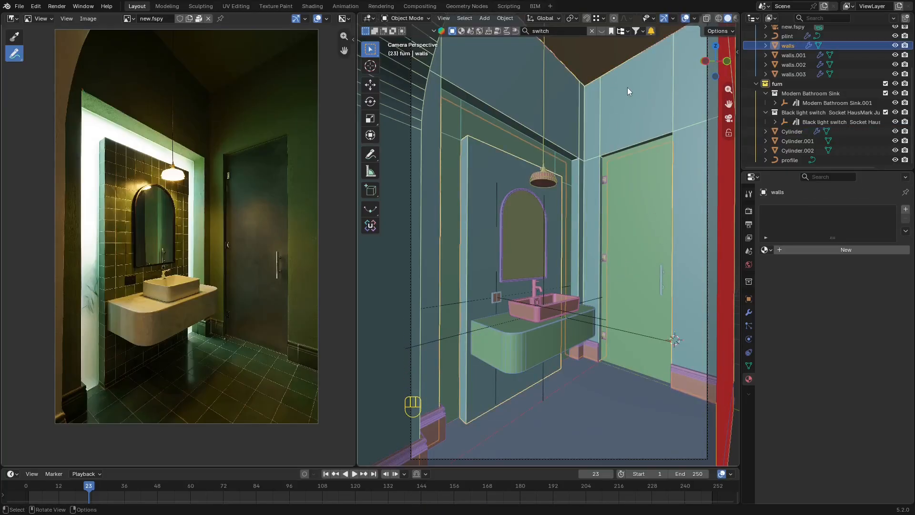
click(834, 253)
click(819, 250)
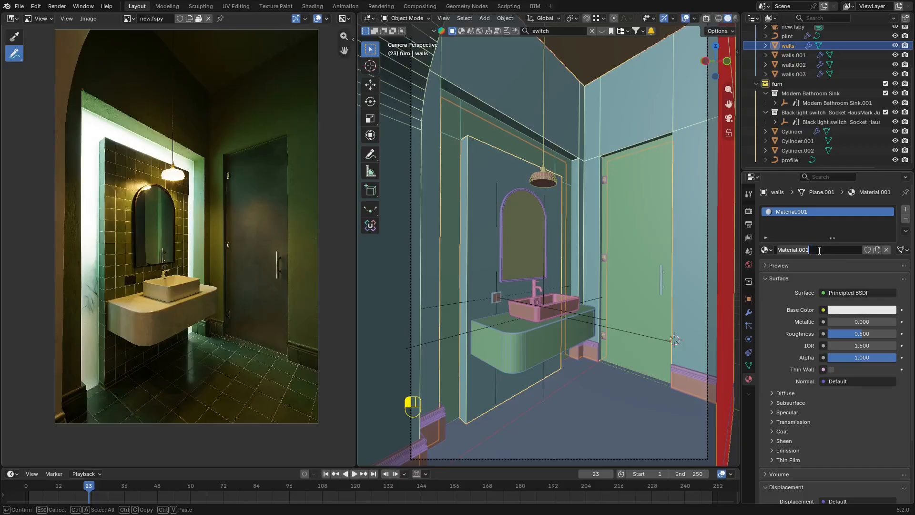
text(wire)
key(Return)
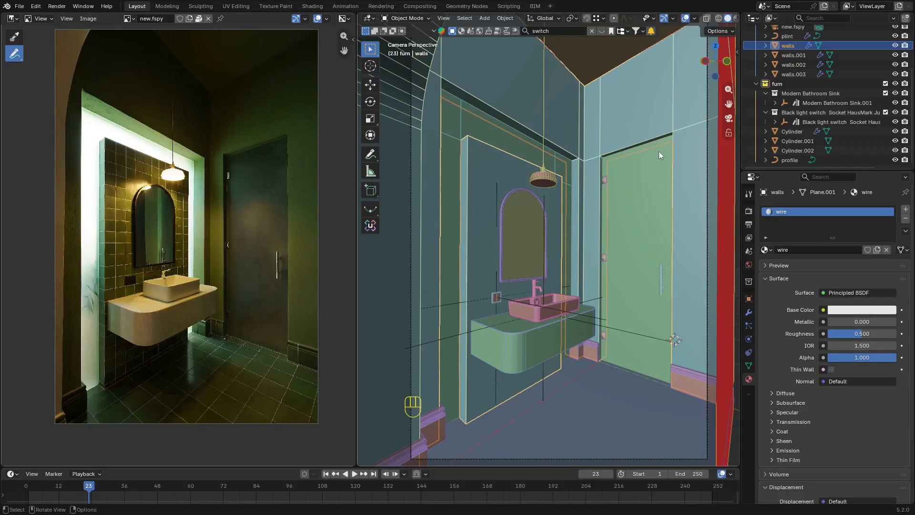
click(863, 310)
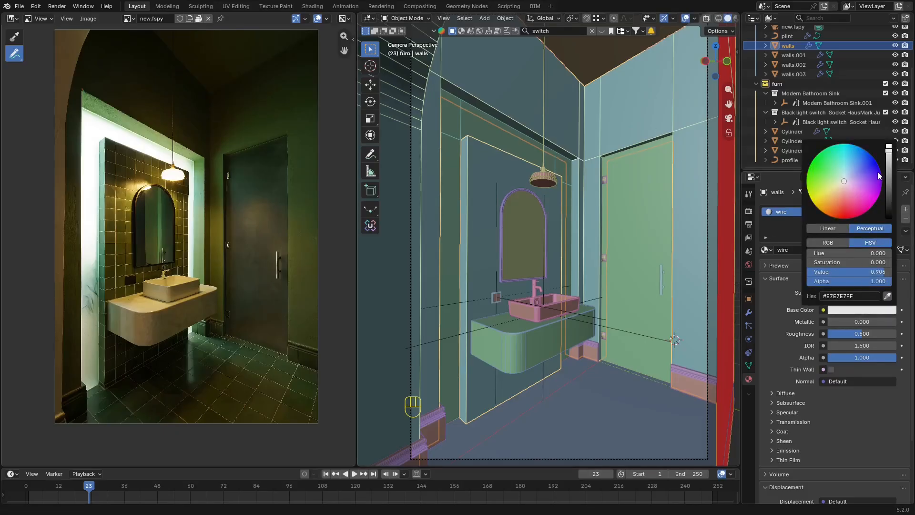
drag(892, 164, 890, 172)
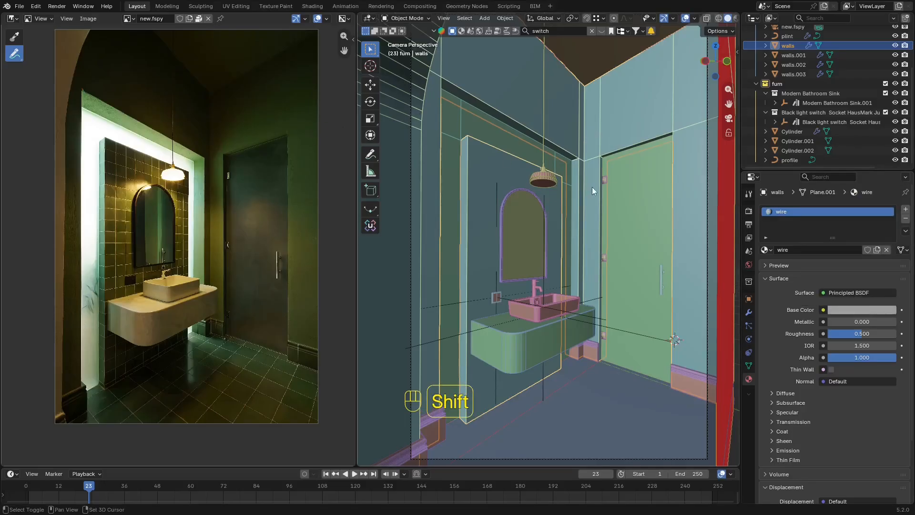
Change the scene's render engine from Cycles to EEVEE.
click(749, 213)
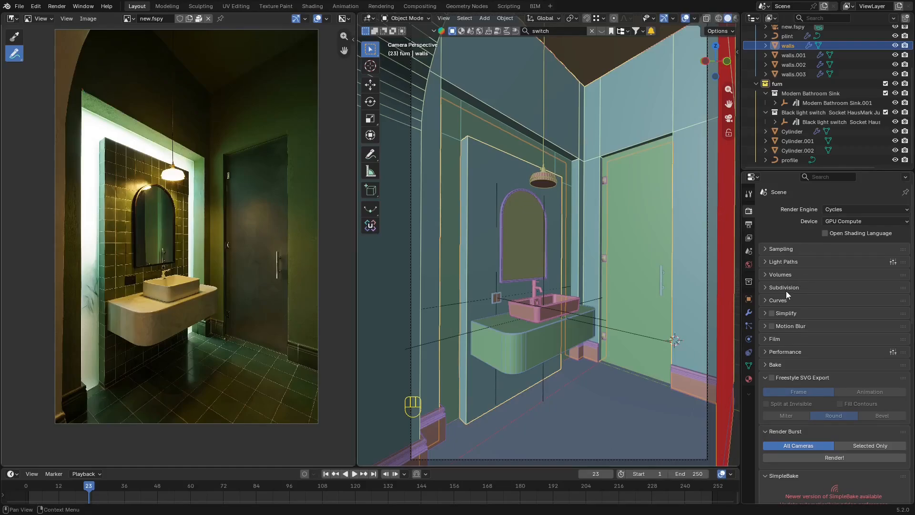
click(846, 209)
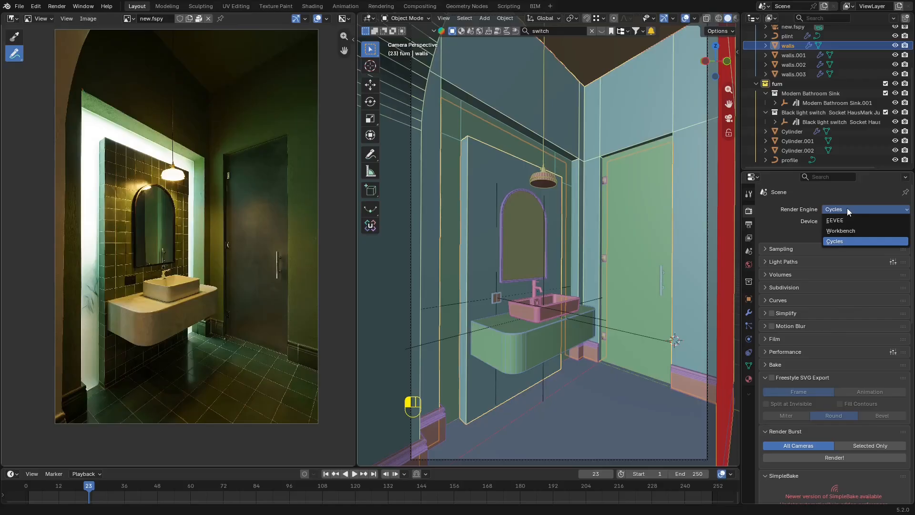
click(848, 209)
click(848, 208)
click(849, 218)
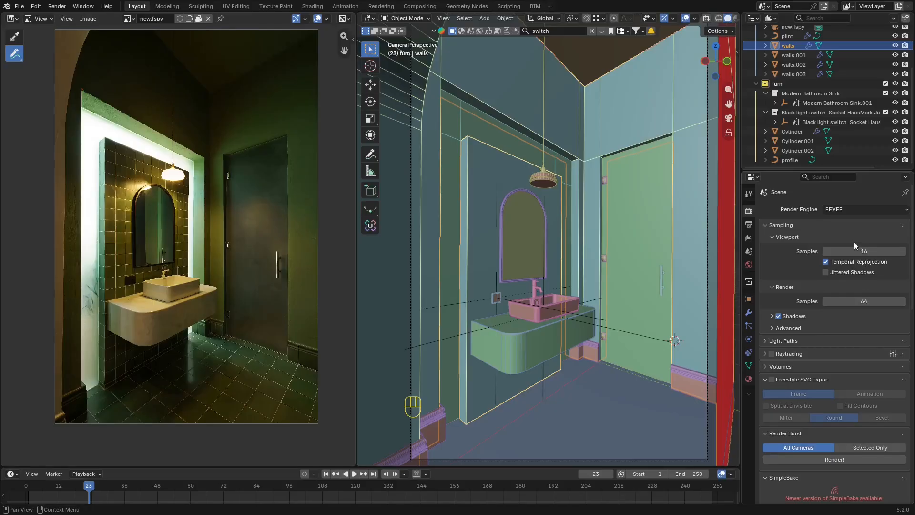
Enable EEVEE raytracing and set its resolution to 1:1.
click(772, 354)
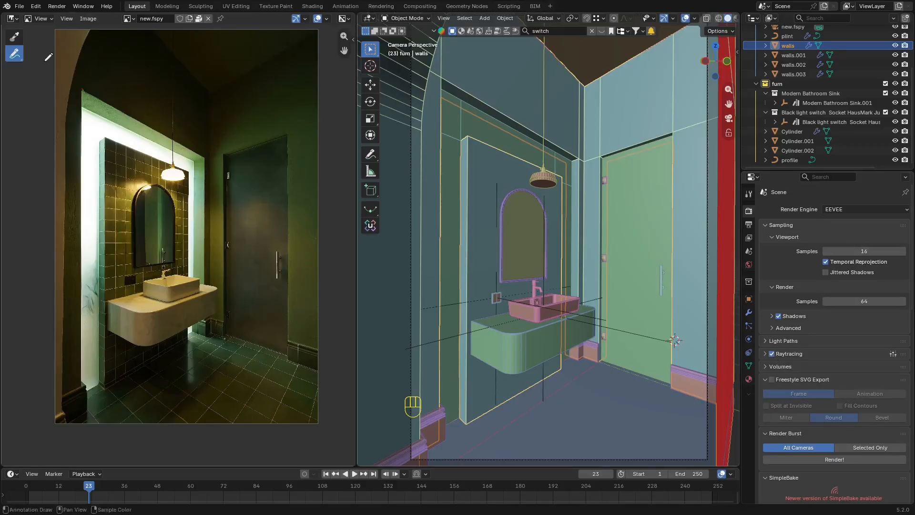
click(40, 8)
click(767, 354)
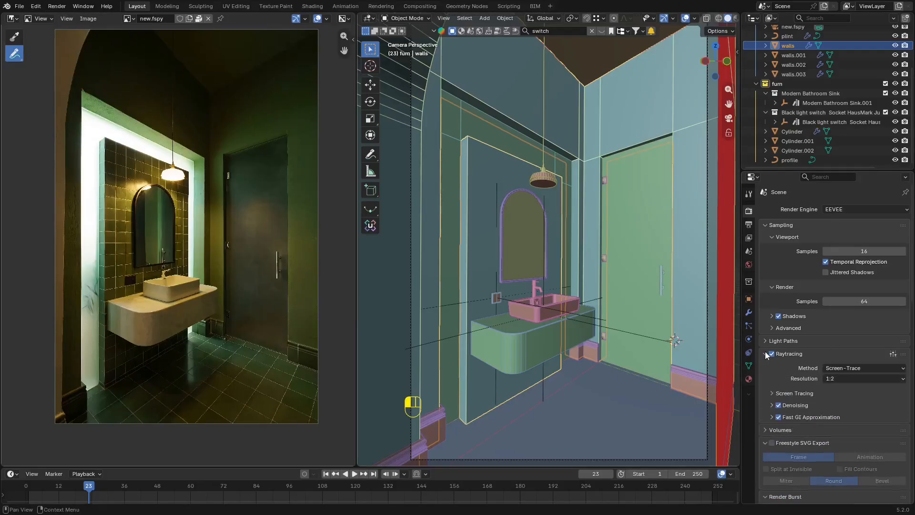
click(853, 379)
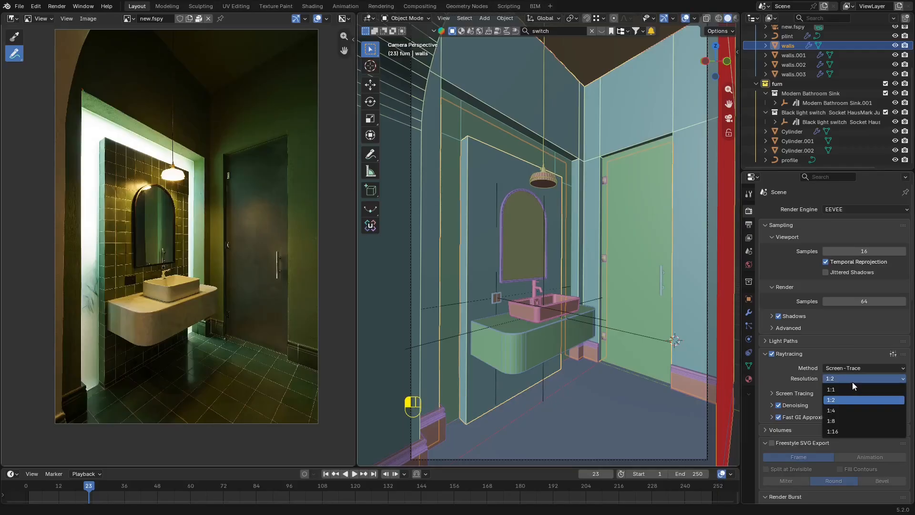
click(847, 389)
Switch the camera view from solid shading to the EEVEE preview and toggle the overlays.
mouse_move(525, 235)
shift+middle_down()
mouse_move(541, 253)
mouse_move(566, 238)
shift+middle_up()
key(z)
click(681, 269)
key(shift+alt+z)
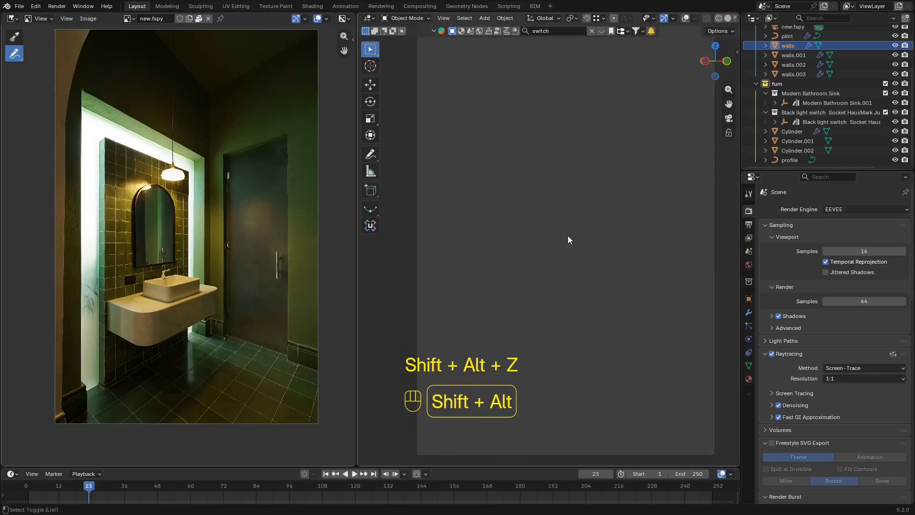
key(shift+alt+z)
key(z)
click(679, 247)
key(z)
click(663, 172)
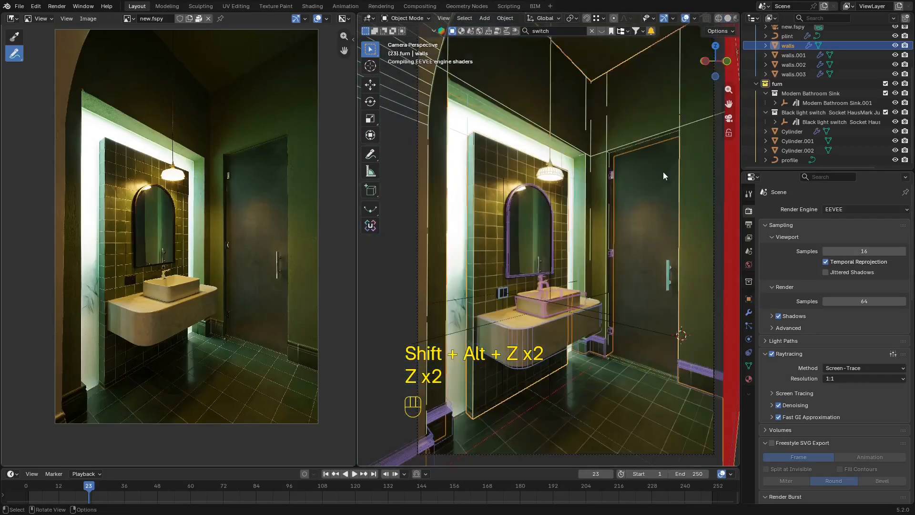
key(shift+alt+z)
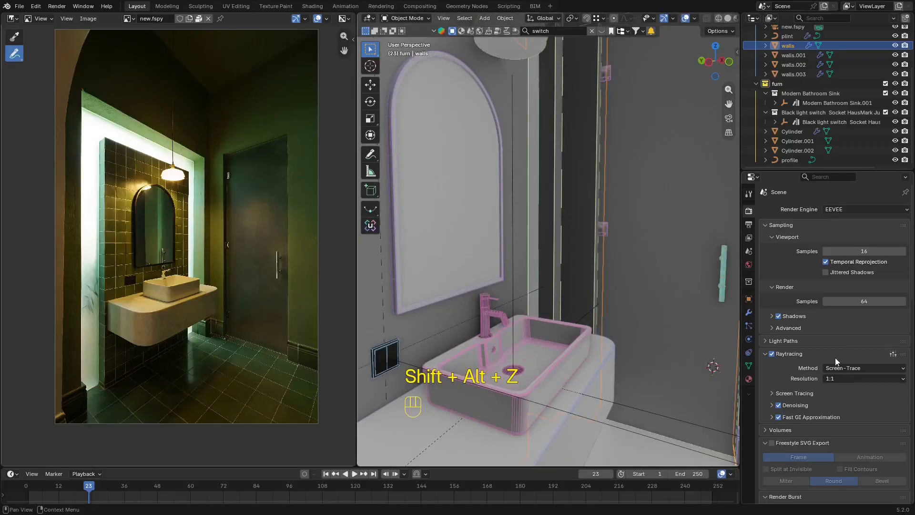
Examine the vanity, mirror, lamp and door in the EEVEE preview, with the overlays hidden and from outside the camera view.
middle_drag(621, 307, 602, 299)
scroll(623, 288, down, 5)
key(shift+alt+z)
scroll(619, 278, down, 3)
key(shift+alt+z)
key(shift+alt+z)
scroll(622, 296, down, 3)
key(shift+alt+z)
scroll(585, 279, up, 2)
key(shift+alt+z)
scroll(590, 257, up, 4)
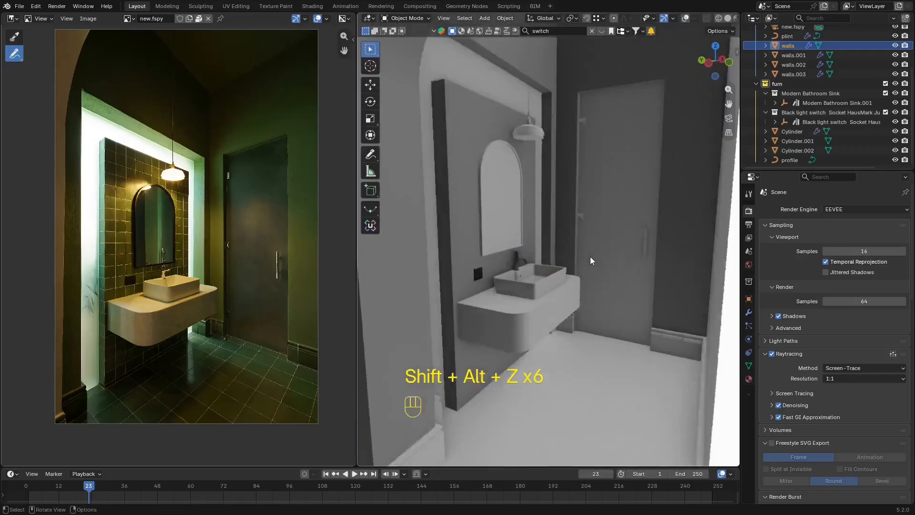
middle_drag(590, 256, 590, 240)
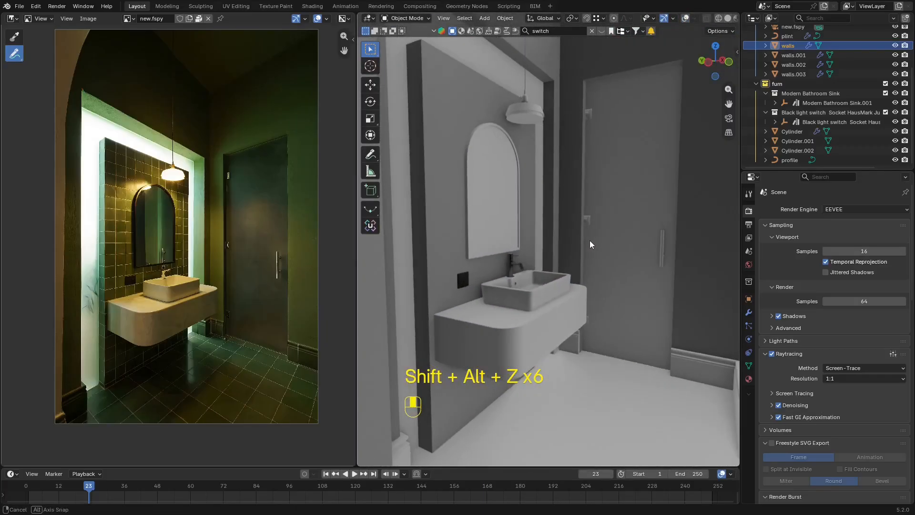
Review the raytracing options for Screen Tracing and Fast GI Approximation.
click(774, 417)
click(771, 393)
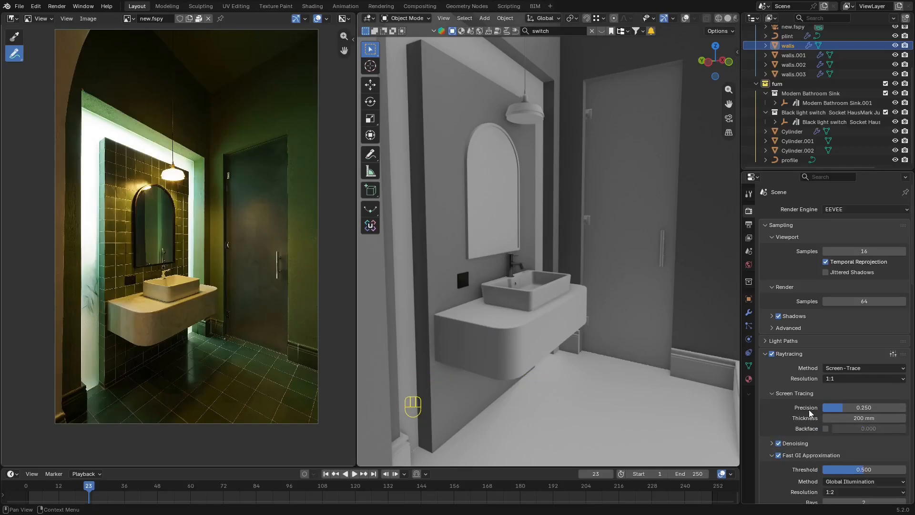
click(773, 394)
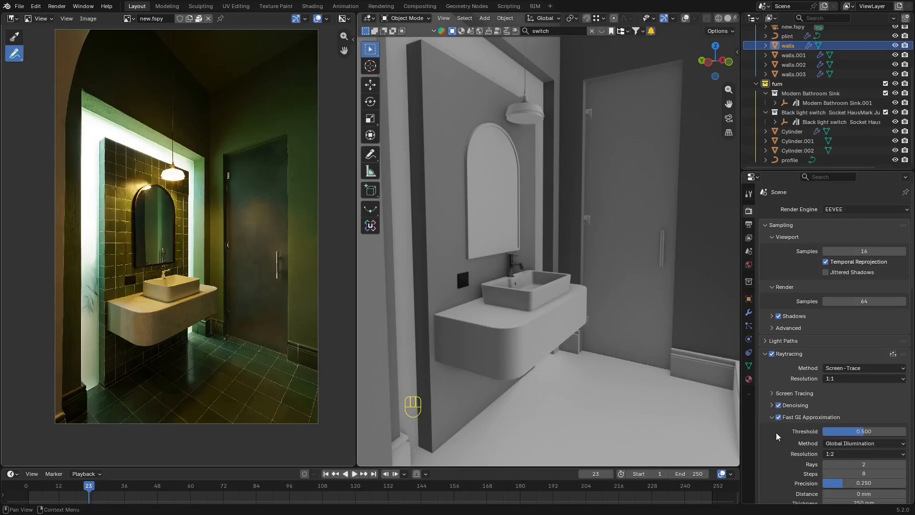
scroll(831, 455, down, 3)
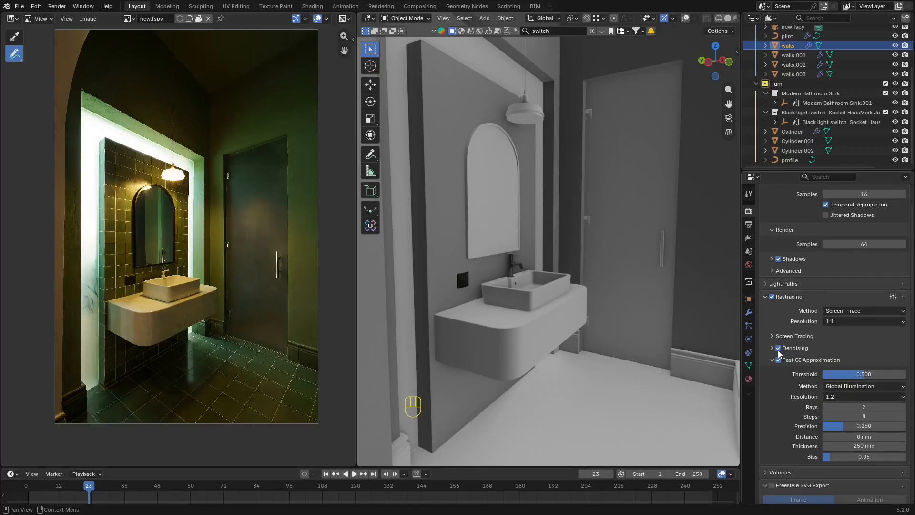
click(773, 361)
Return to solid shading with overlays on, select the walls and examine the wire material's surface and shadow settings.
key(z)
scroll(648, 235, down, 5)
key(shift+alt+z)
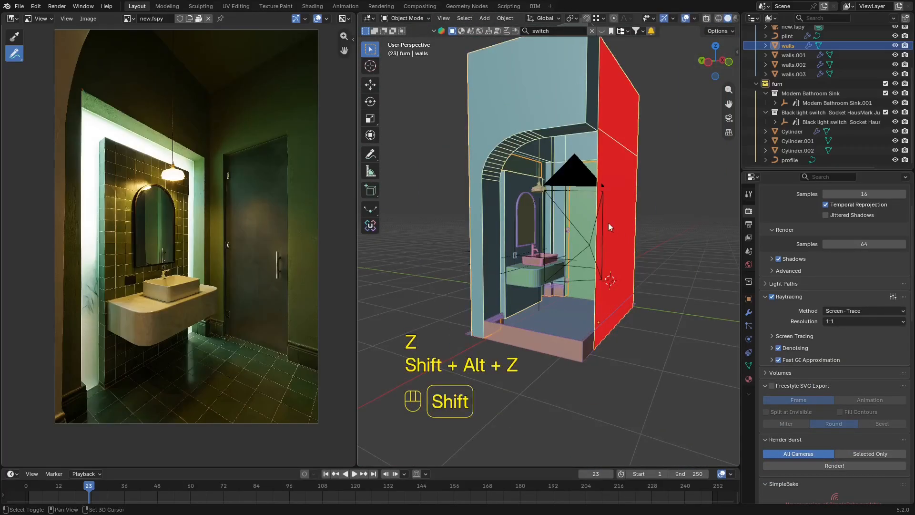
mouse_move(609, 222)
middle_down()
mouse_move(597, 269)
mouse_move(570, 279)
mouse_move(622, 191)
middle_up()
key(z)
scroll(567, 262, up, 4)
key(z)
click(608, 81)
scroll(568, 117, up, 3)
shift+middle_drag(615, 76, 591, 126)
click(579, 83)
click(749, 379)
shift+middle_drag(692, 119, 688, 193)
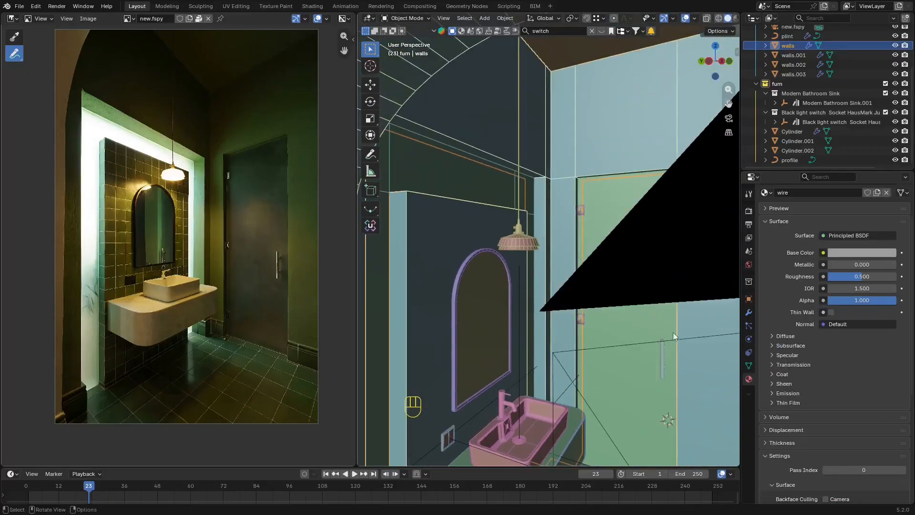
click(786, 222)
scroll(536, 225, up, 3)
scroll(534, 176, down, 4)
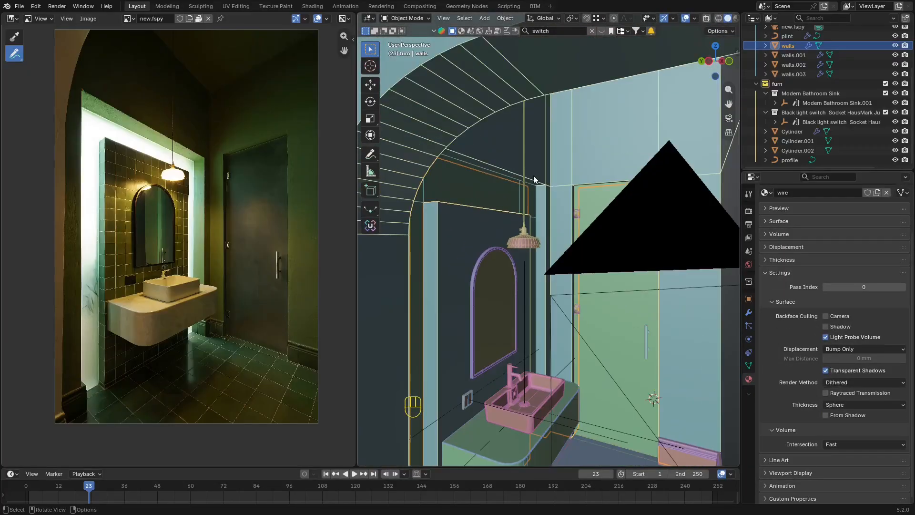
Switch back to the shaded preview and assign the existing wire material to the door.
middle_drag(534, 176, 540, 175)
key(z)
click(602, 173)
mouse_move(552, 253)
middle_down()
mouse_move(612, 194)
mouse_move(614, 271)
middle_up()
click(626, 265)
click(766, 250)
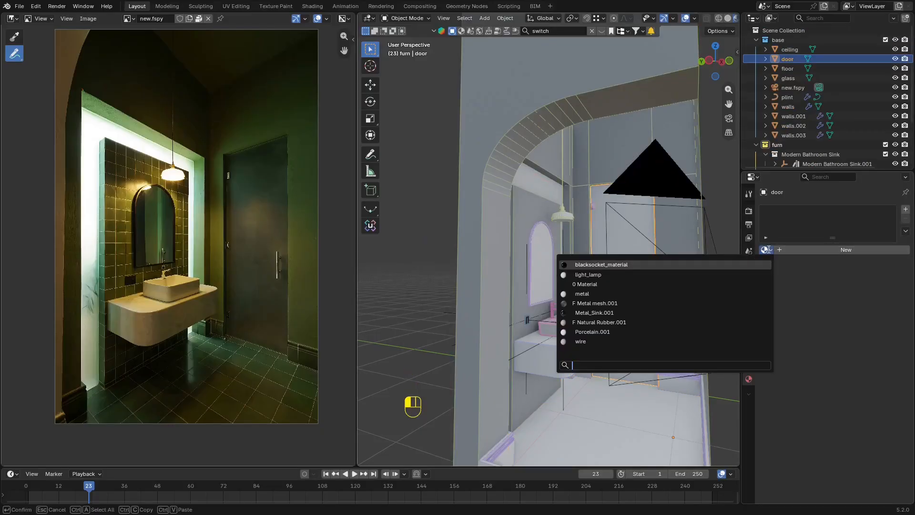
click(625, 342)
shift+middle_drag(622, 299, 615, 265)
click(637, 402)
click(767, 250)
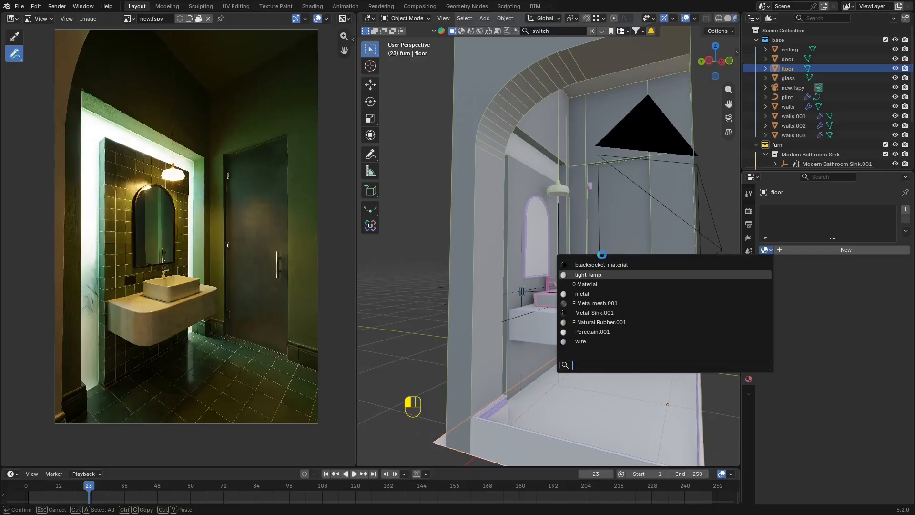
text(d)
click(608, 201)
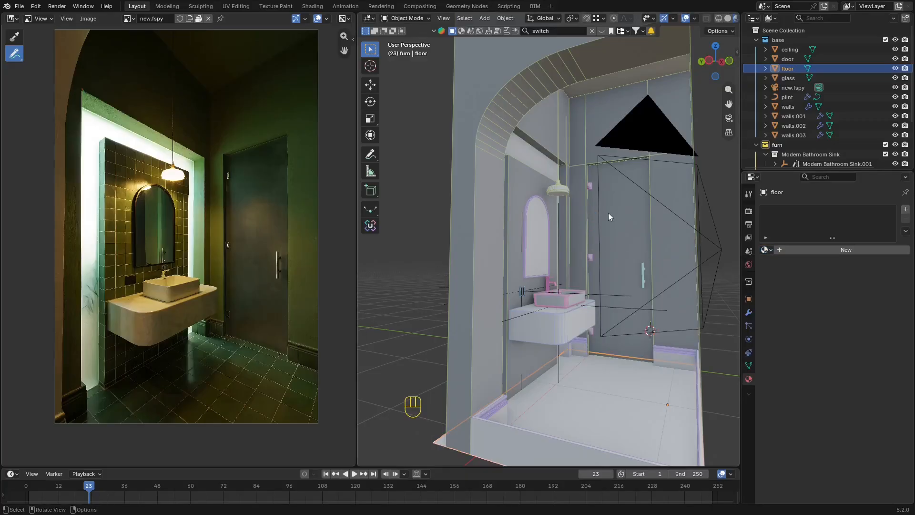
Switch to the other Blender window with the lesson4 file and close it without saving the changes.
key(super)
mouse_move(699, 504)
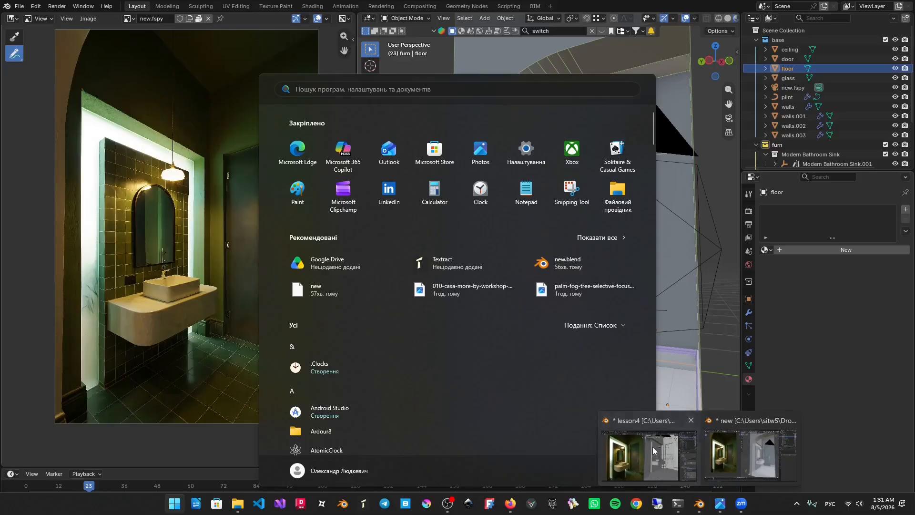
click(672, 465)
click(905, 8)
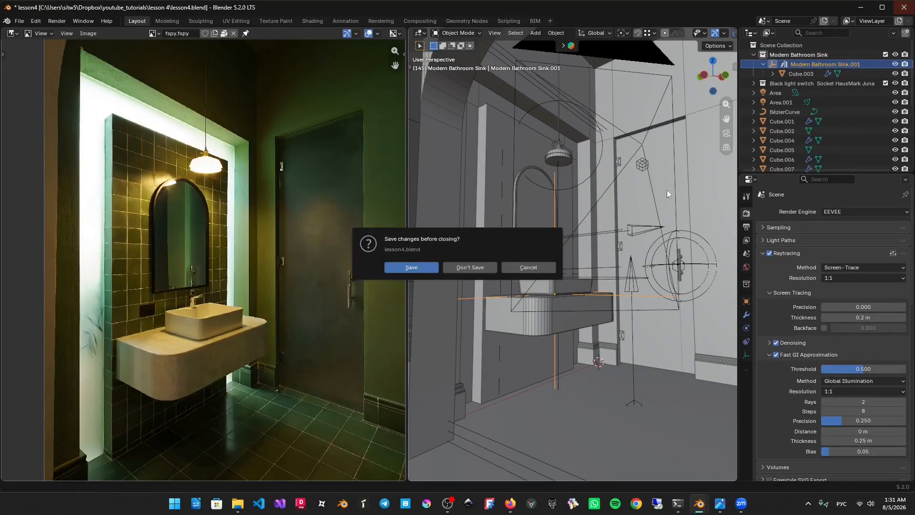
click(468, 266)
Inspect the vanity counter and the surrounding room with the overlays hidden, then show the overlays again.
shift+middle_drag(572, 248, 534, 218)
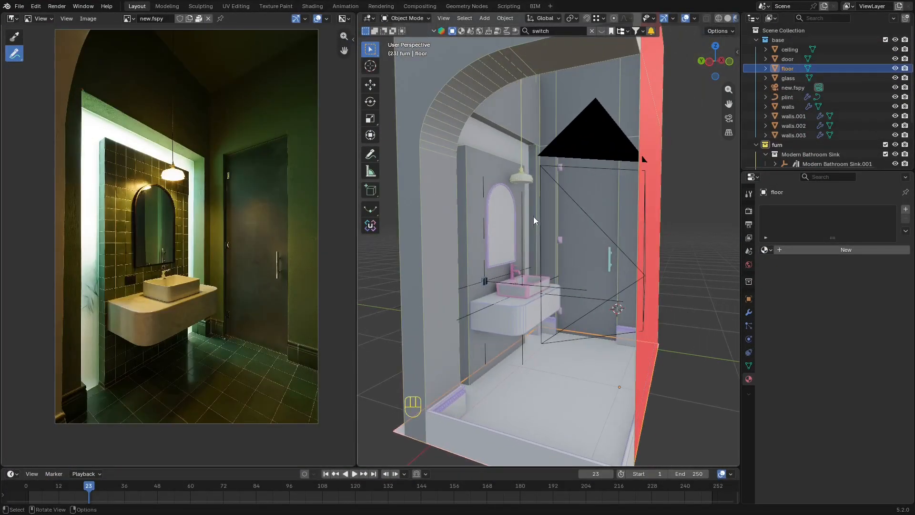
scroll(539, 212, up, 5)
shift+middle_drag(548, 290, 553, 243)
click(533, 298)
key(shift+alt+z)
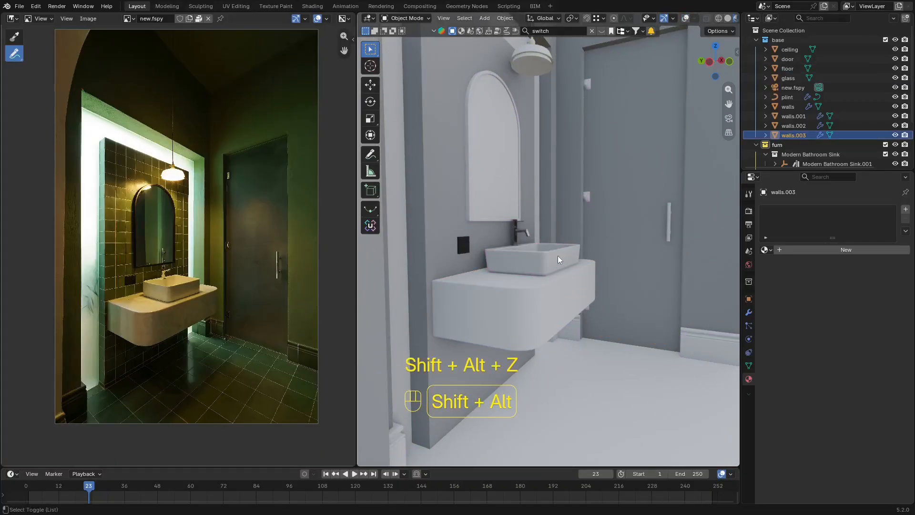
scroll(625, 221, down, 3)
shift+middle_drag(625, 221, 617, 267)
key(shift+alt+z)
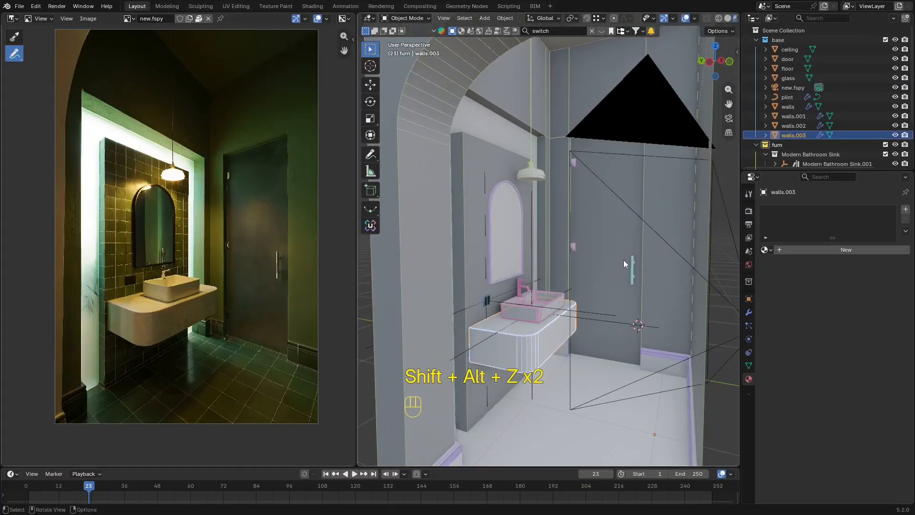
Select the floor, save the file and assign the existing wire material to the floor.
scroll(620, 244, up, 2)
click(615, 229)
click(649, 416)
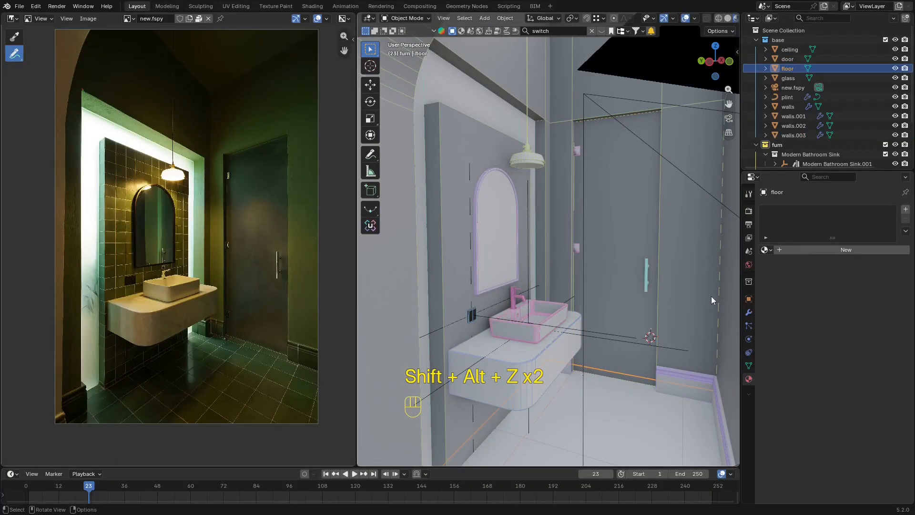
key(ctrl+s)
click(770, 250)
text(u)
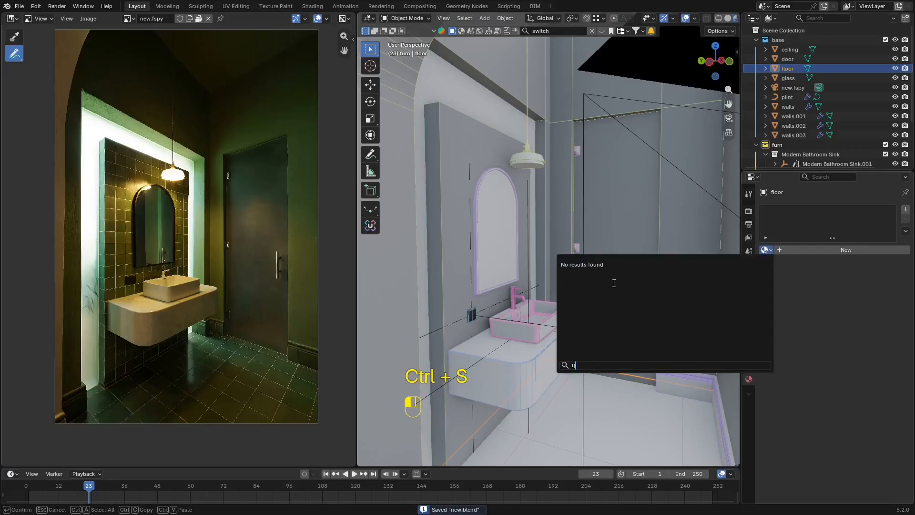
key(BackSpace)
text(w)
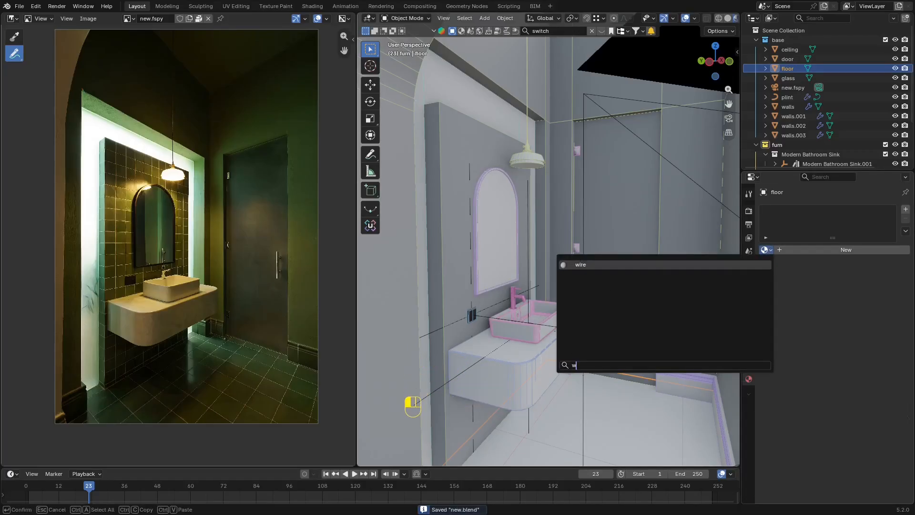
click(585, 264)
Assign the existing wire material to the wall-hung vanity counter.
click(532, 368)
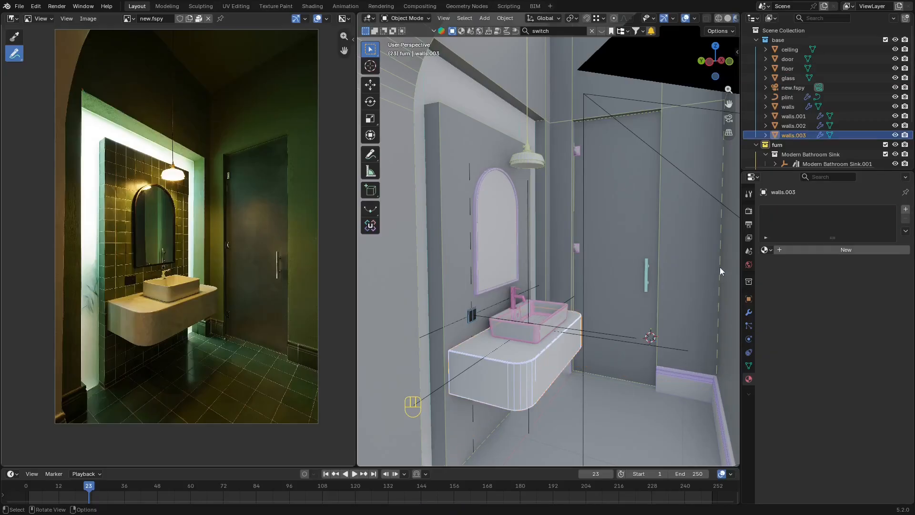
click(767, 250)
text(w)
click(598, 267)
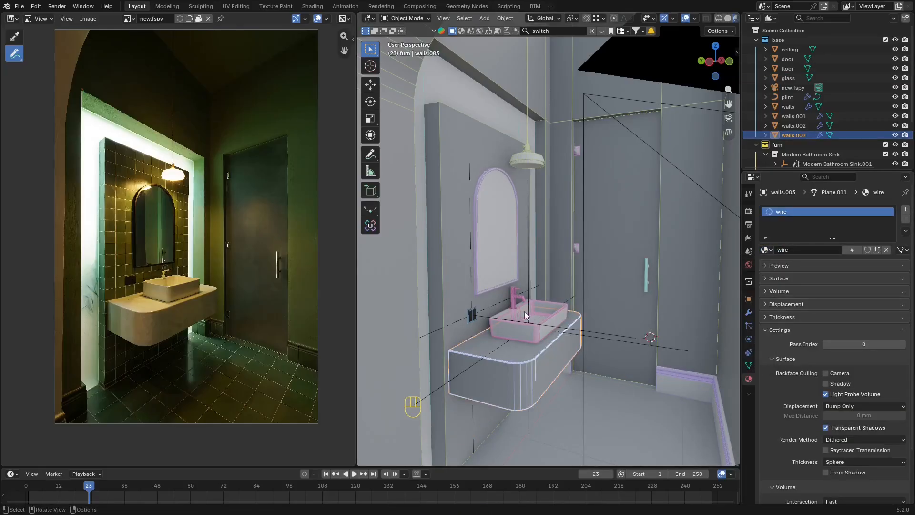
Replace the metal material on the pendant lamp with the existing wire material.
middle_drag(547, 309, 516, 143)
click(521, 151)
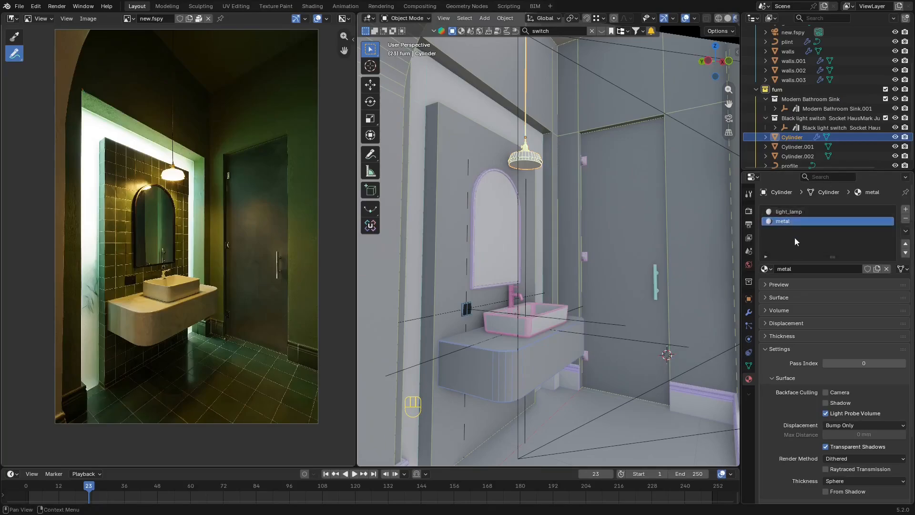
click(767, 269)
text(w)
click(601, 285)
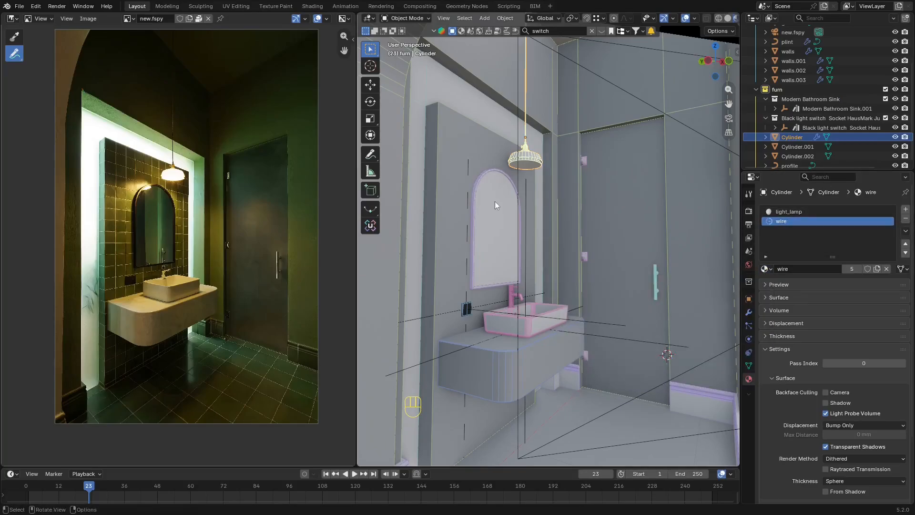
Create a new material named mirror on the arched mirror surface above the sink.
click(648, 234)
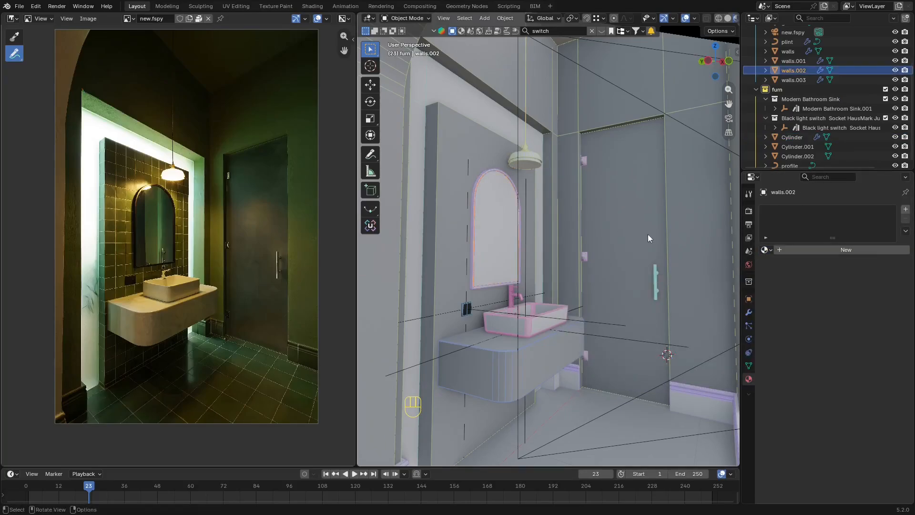
click(830, 252)
double_click(825, 251)
text(mirror)
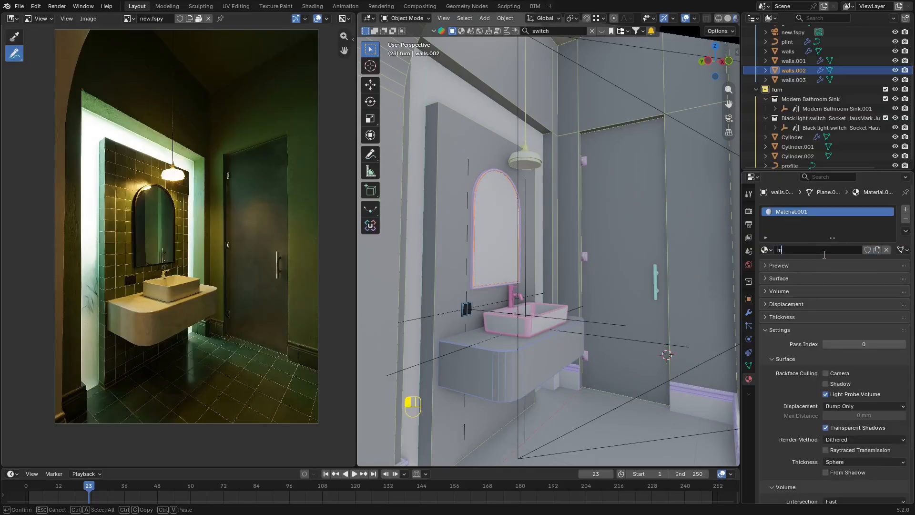
key(Return)
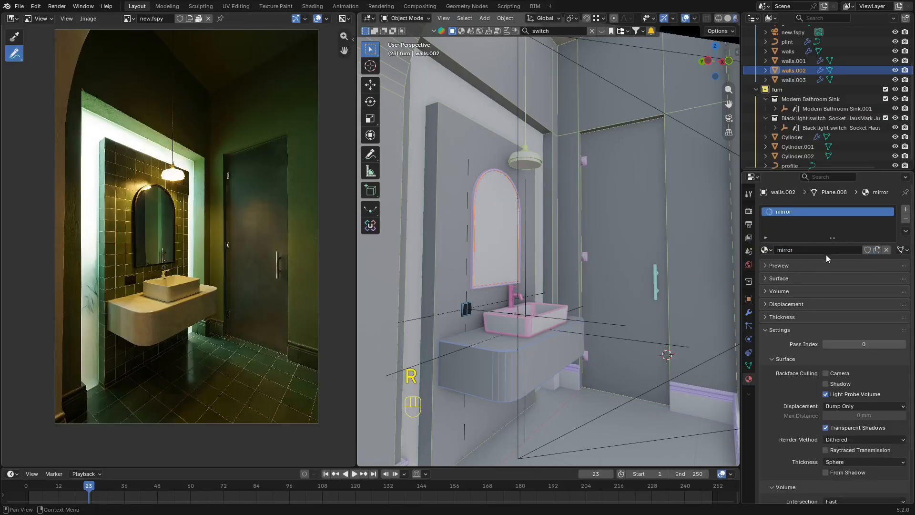
Give the mirror material a metallic of 1, a roughness of 0 and a pure white base color.
click(799, 277)
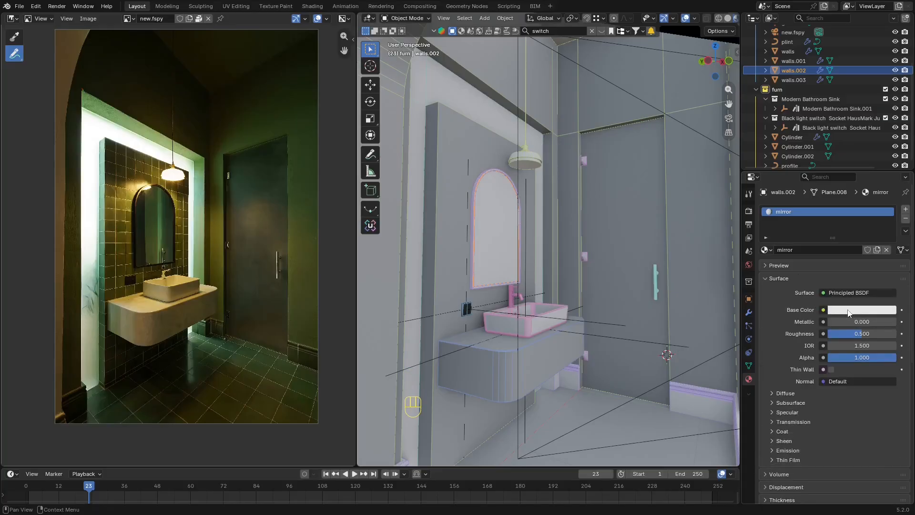
drag(849, 321, 825, 334)
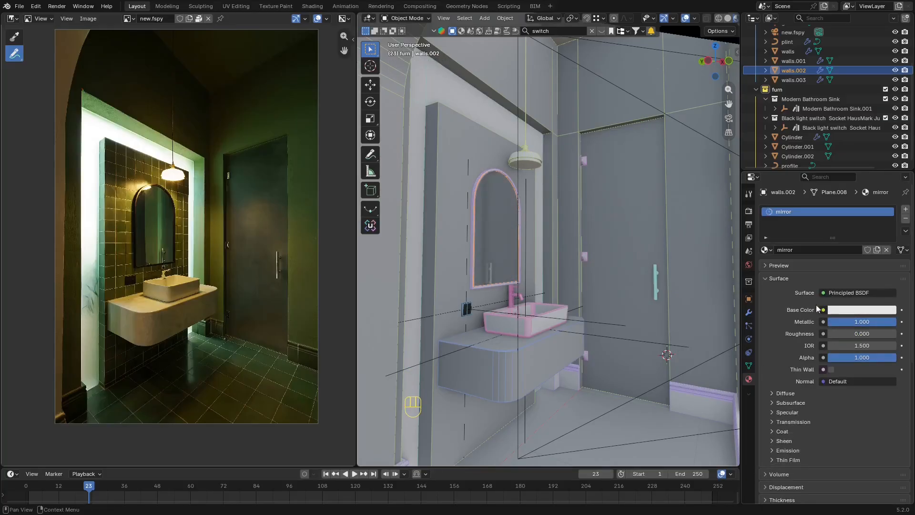
middle_drag(584, 258, 565, 253)
scroll(571, 254, up, 6)
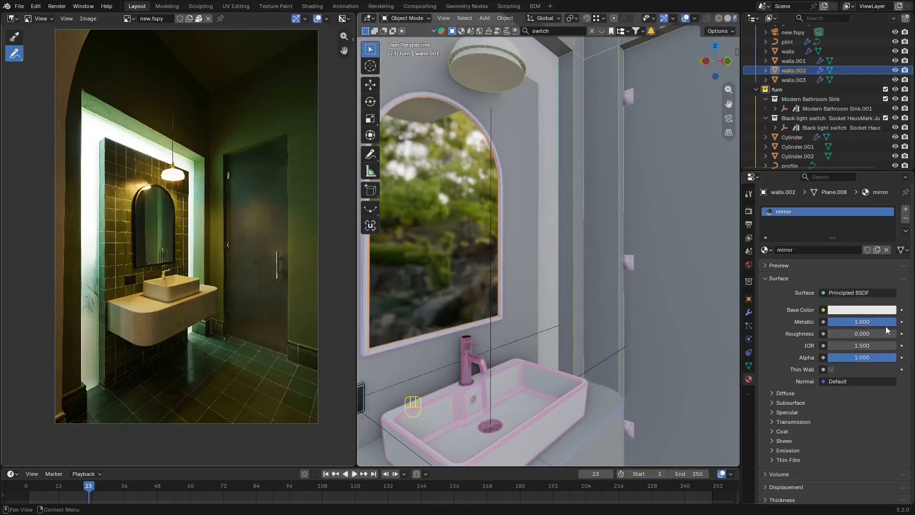
click(862, 311)
drag(891, 150, 890, 143)
scroll(597, 190, down, 3)
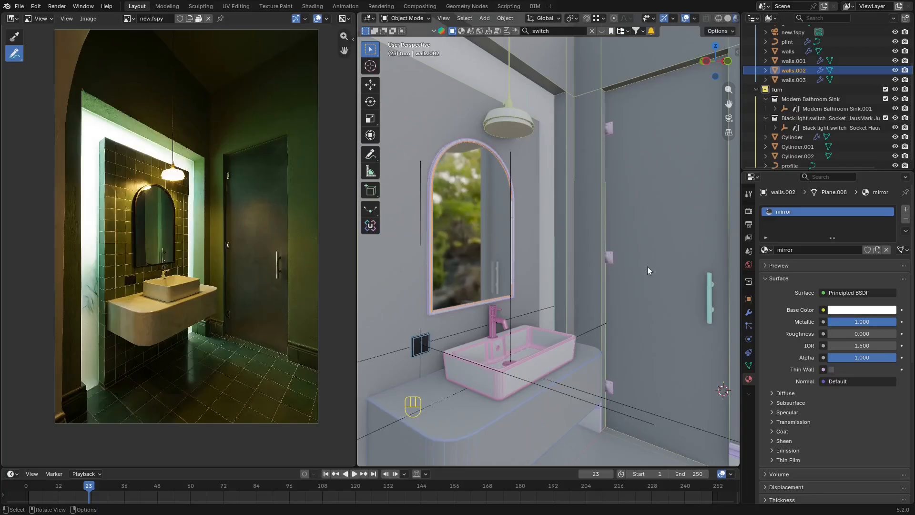
Create a new material named fake_glass on the glass panel behind the vanity wall.
key(shift+alt+z)
scroll(524, 186, down, 4)
key(shift+alt+z)
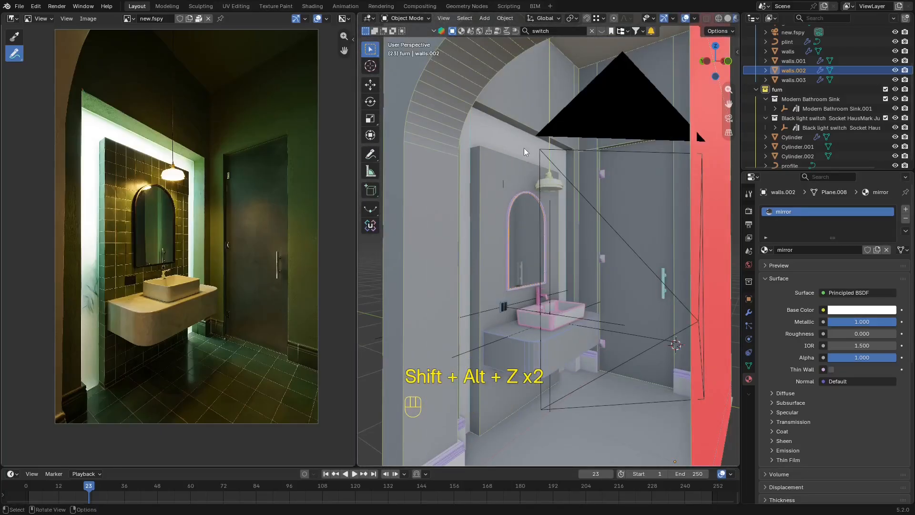
click(525, 149)
shift+middle_drag(520, 153, 614, 193)
scroll(615, 193, down, 3)
click(851, 250)
click(844, 251)
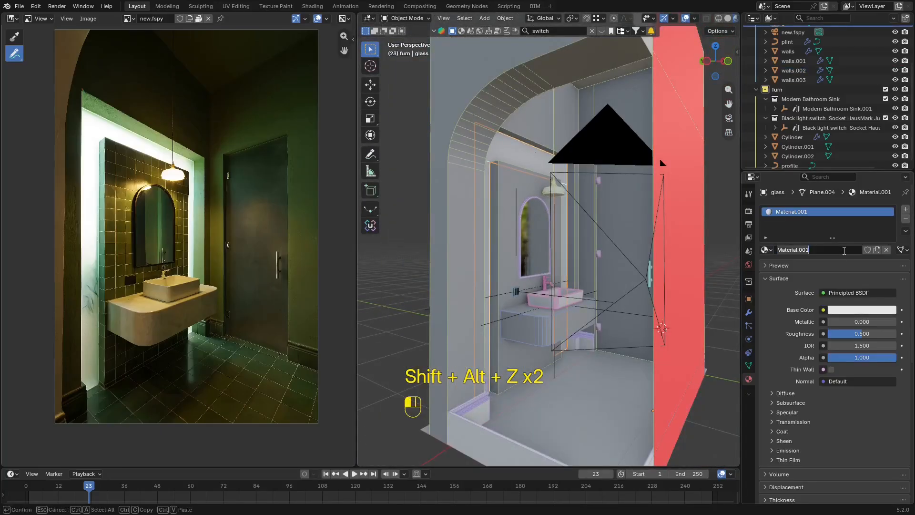
key(ctrl+a)
key(BackSpace)
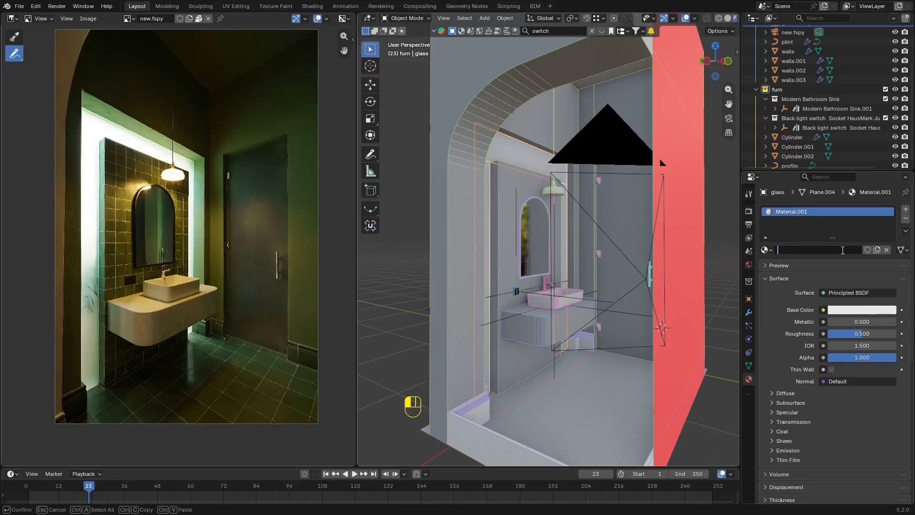
text(fake_glass)
key(Return)
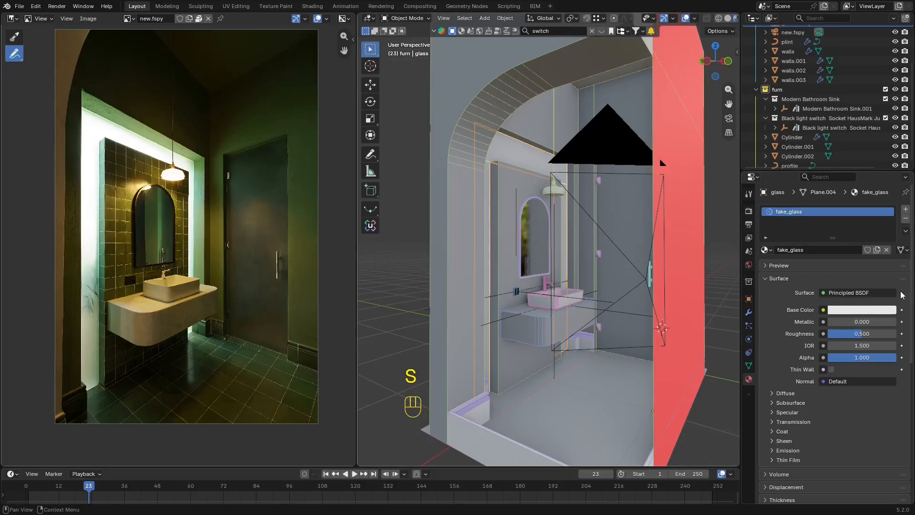
Change the fake_glass material's surface to Emission with a strength of 5.
click(859, 292)
click(858, 271)
click(862, 322)
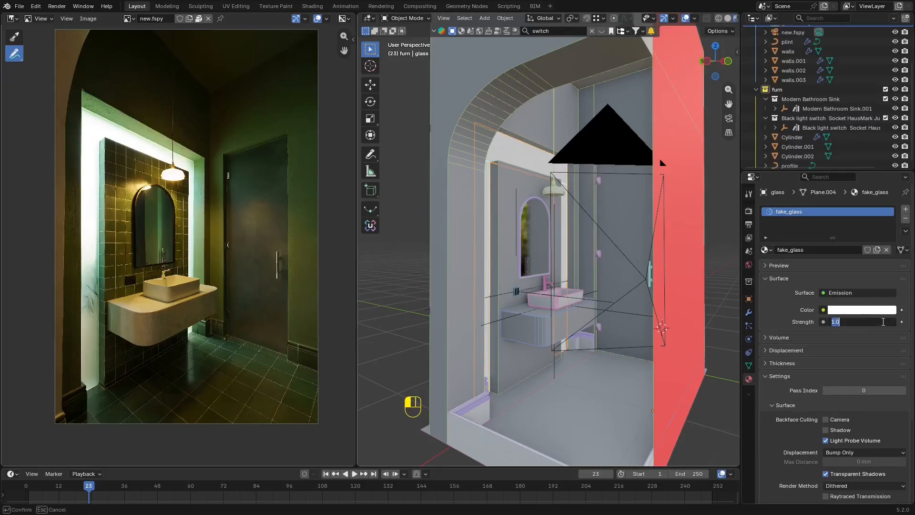
text(5)
key(Return)
Save the file and check the glowing panel and the room from outside with the overlays hidden.
key(shift+alt+z)
key(shift+alt+z)
key(shift+alt+z)
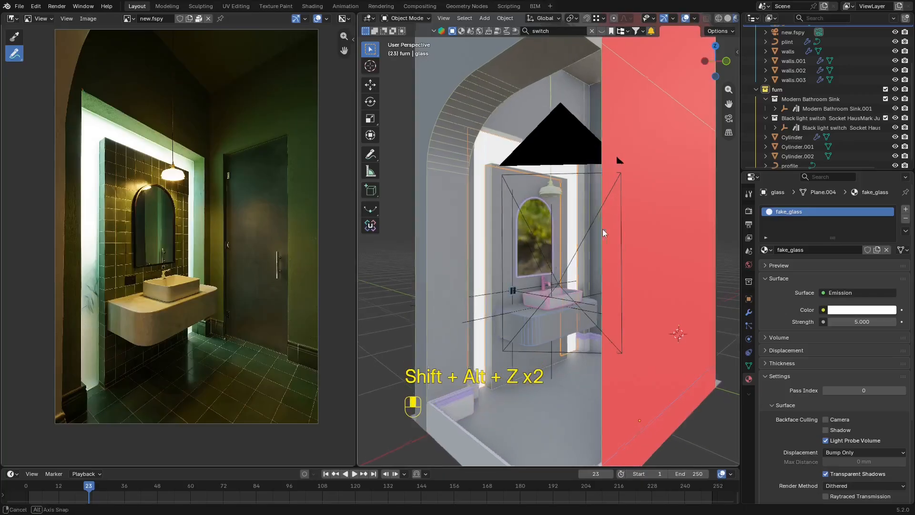
key(ctrl+s)
scroll(622, 230, up, 2)
key(shift+alt+z)
key(shift+alt+z)
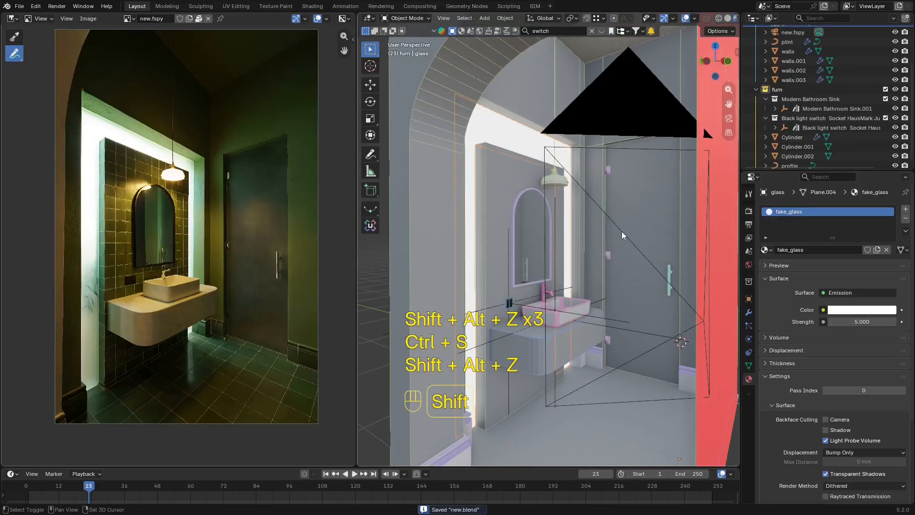
mouse_move(657, 208)
shift+middle_down()
mouse_move(659, 222)
mouse_move(657, 209)
shift+middle_up()
scroll(657, 210, down, 4)
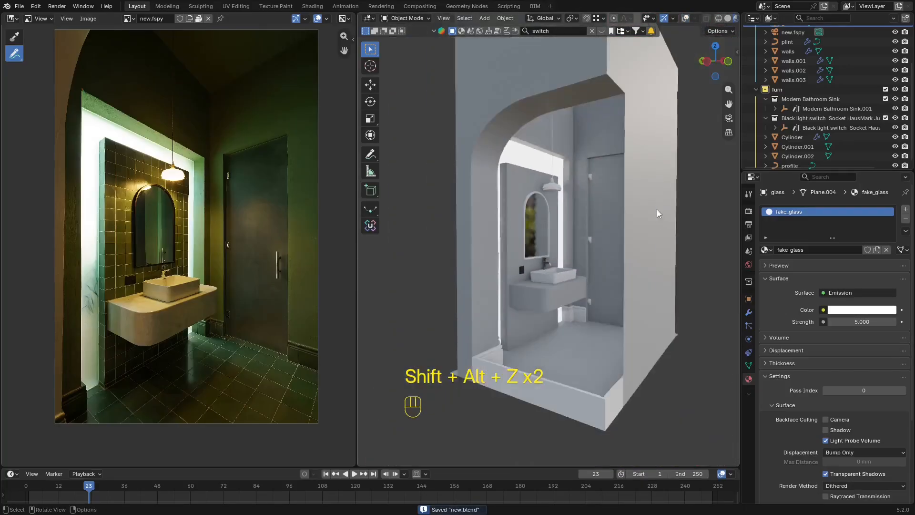
Delete the segment of the plint curve that crosses the open front of the room.
key(shift+alt+z)
middle_drag(651, 253, 574, 227)
key(shift+alt+z)
key(shift+alt+z)
click(553, 311)
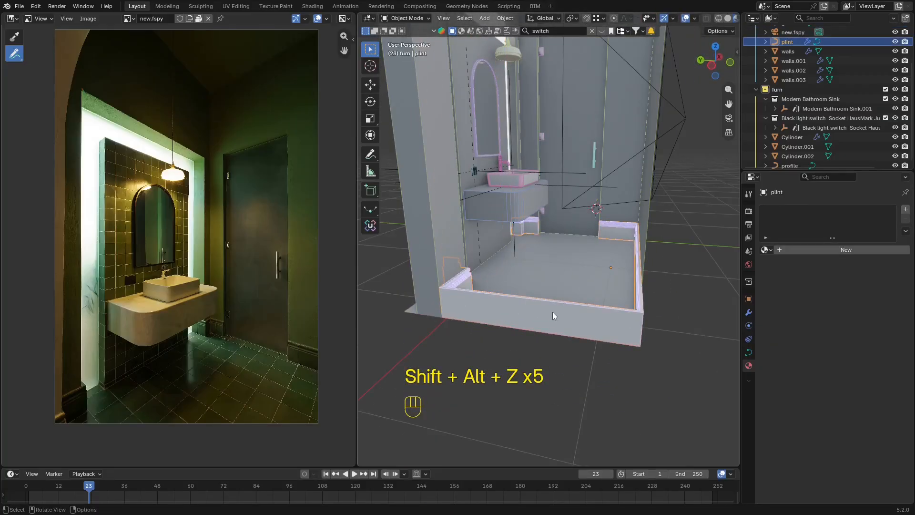
key(KP_0)
shift+middle_drag(553, 312, 591, 273)
key(Tab)
key(z)
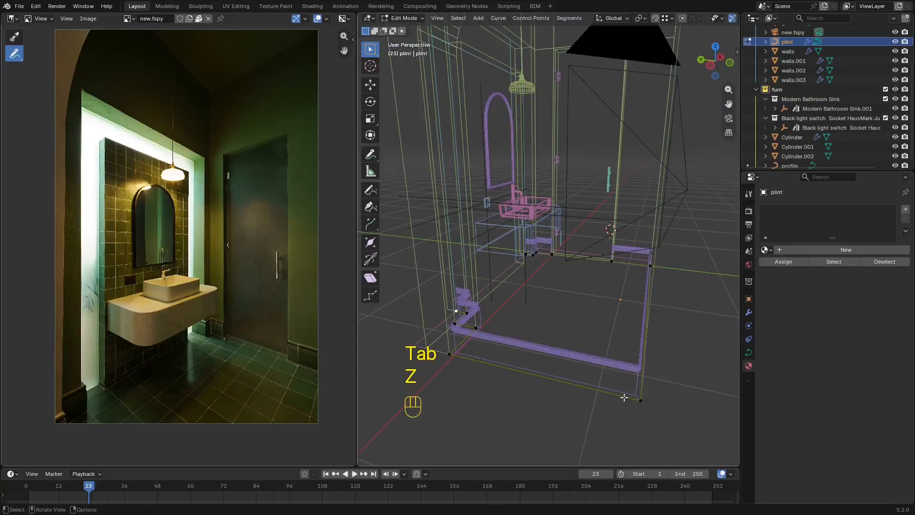
key(1)
shift+drag(476, 338, 406, 382)
key(x)
click(654, 277)
key(z)
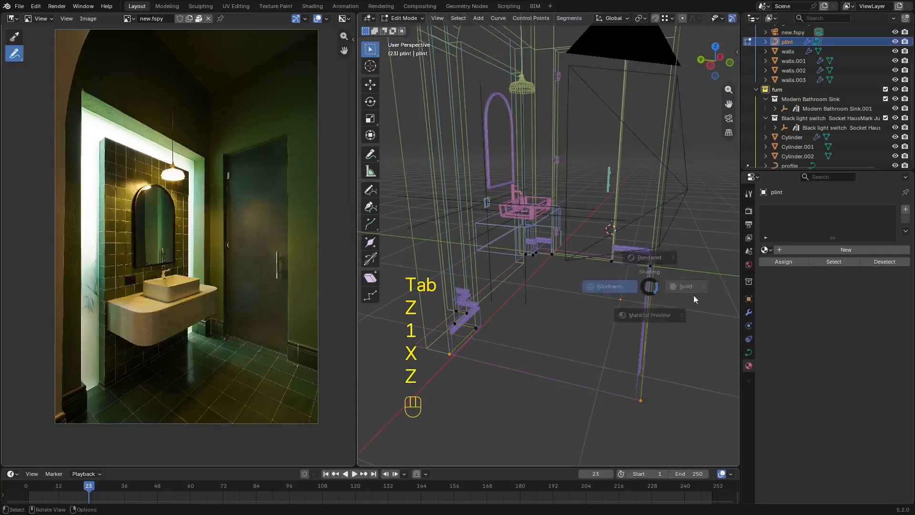
click(694, 296)
key(Tab)
Set the material of the plint's Sweep modifier to wire.
key(shift+alt+z)
scroll(591, 266, up, 3)
key(shift+alt+z)
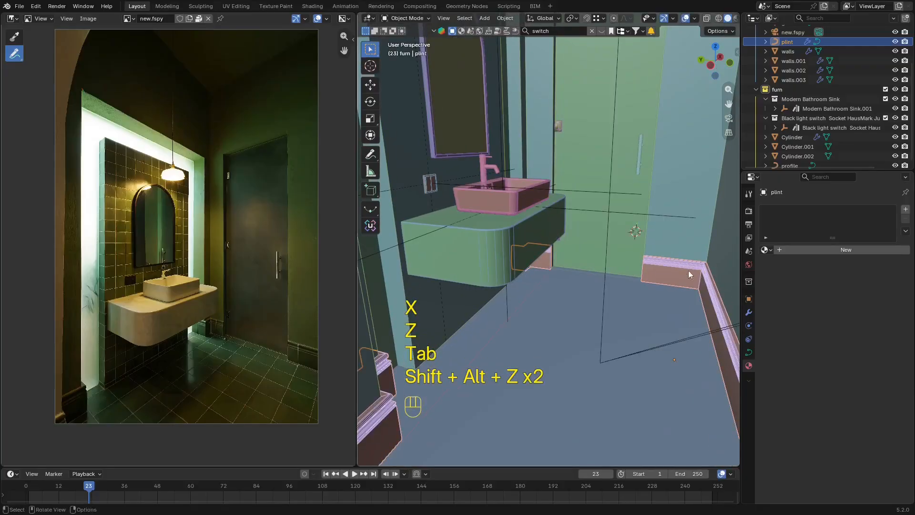
click(750, 311)
click(841, 340)
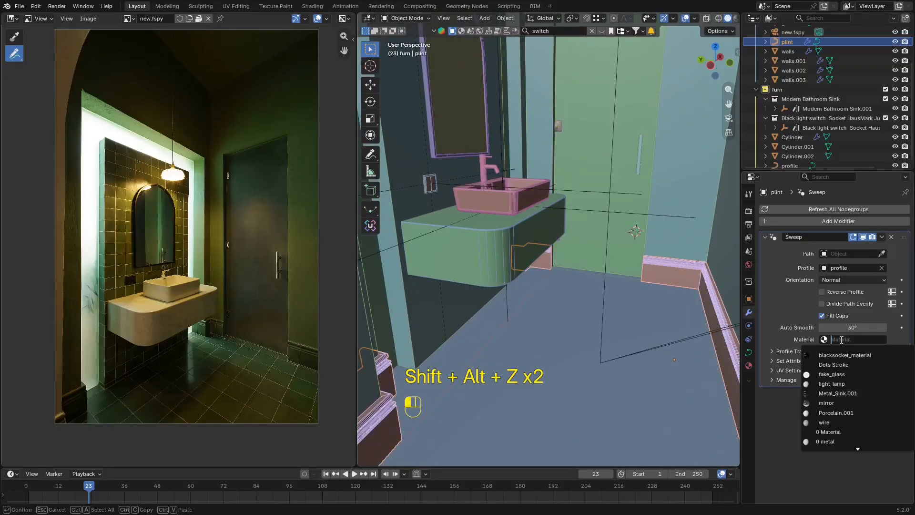
text(w)
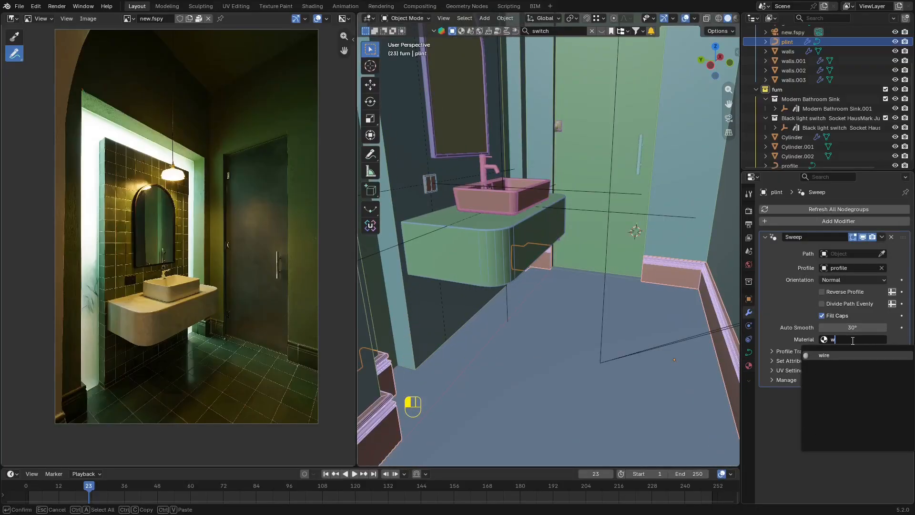
click(827, 356)
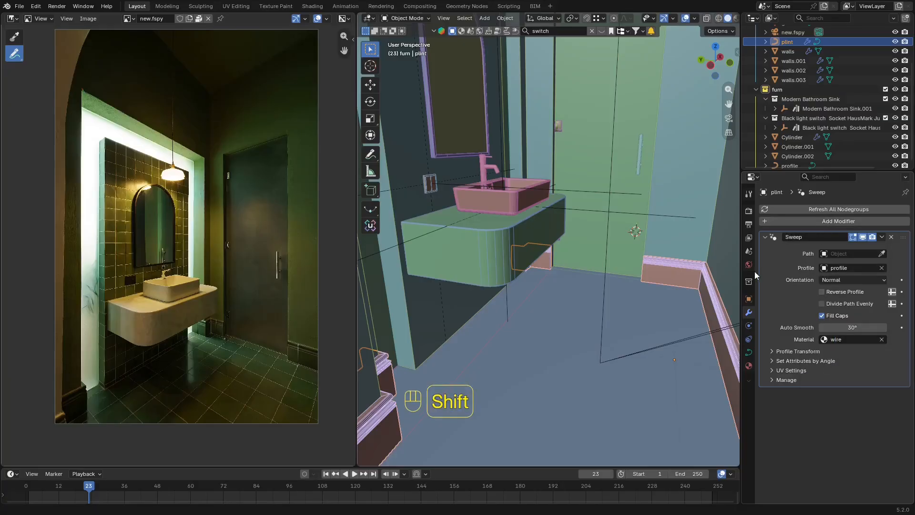
Save the file, preview the room through the camera in rendered shading, and return to solid shading.
key(shift+alt+z)
scroll(636, 288, down, 8)
key(ctrl+s)
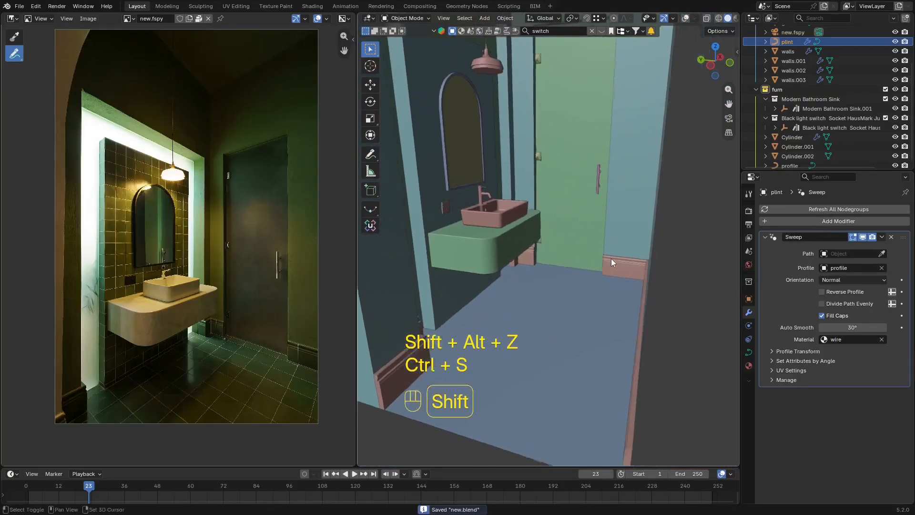
key(KP_0)
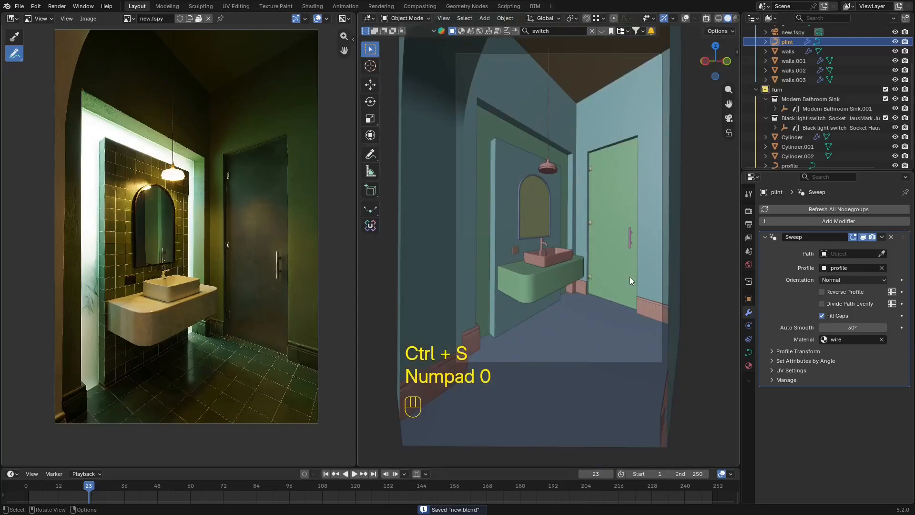
key(z)
mouse_move(658, 171)
shift+middle_down()
mouse_move(666, 182)
mouse_move(645, 230)
mouse_move(639, 213)
shift+middle_up()
scroll(666, 184, up, 2)
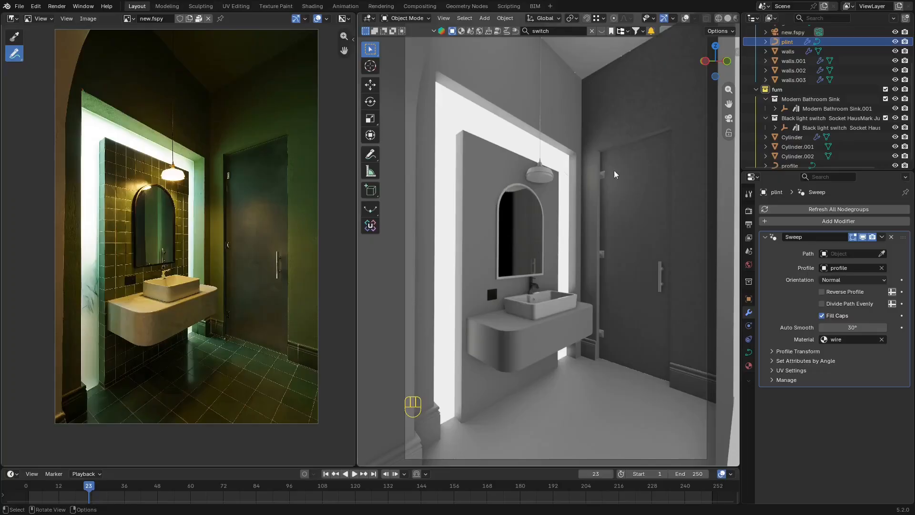
key(z)
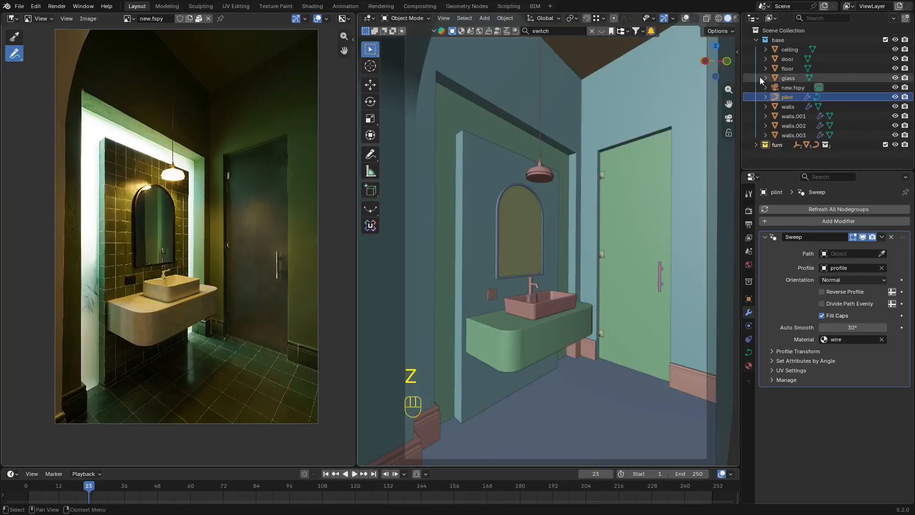
Collapse the base collection and add a Volume light probe in the wireframe top view.
click(755, 42)
scroll(547, 202, down, 3)
mouse_move(548, 202)
middle_down()
mouse_move(540, 245)
mouse_move(550, 247)
mouse_move(563, 279)
middle_up()
key(shift+alt+z)
key(z)
key(shift+a)
mouse_move(682, 247)
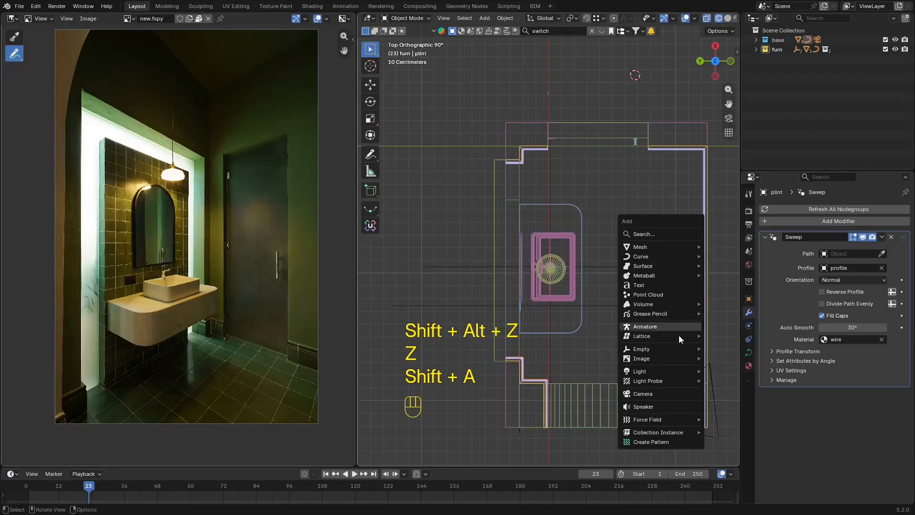
mouse_move(674, 379)
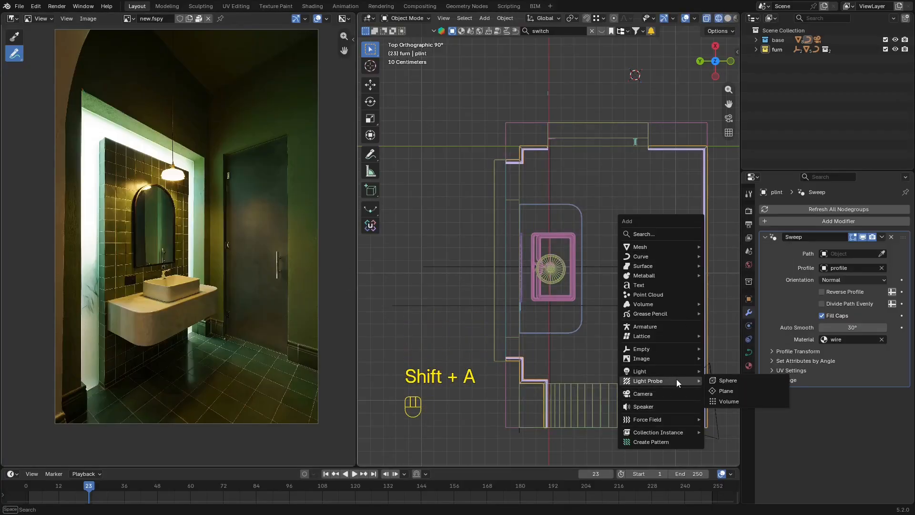
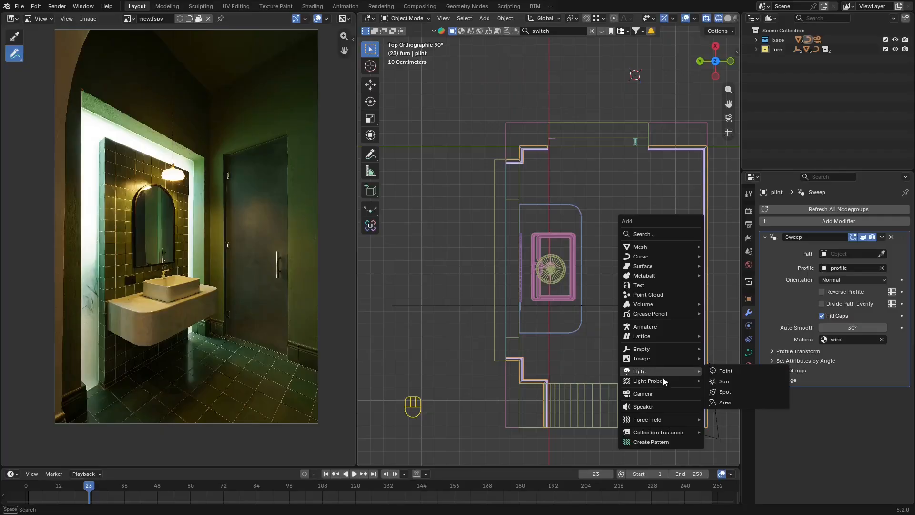
click(747, 403)
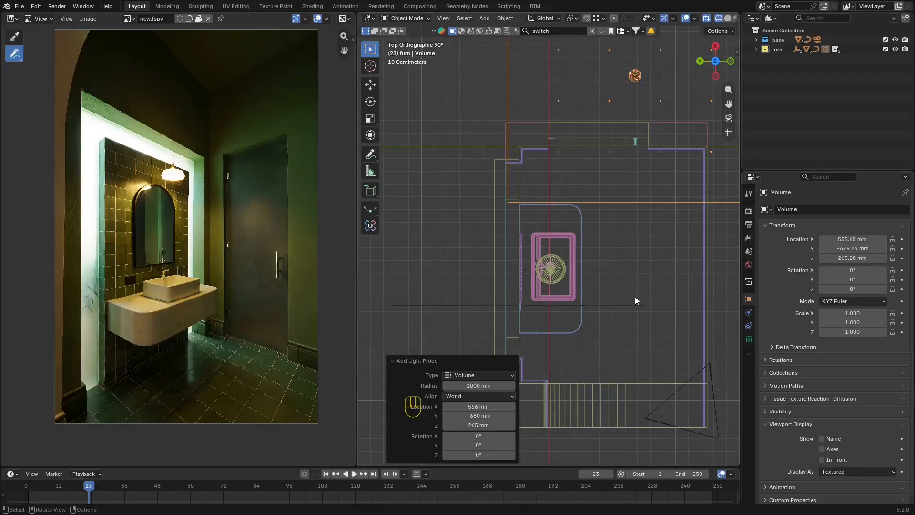
Move the volume probe in plan over the room, about -1461 mm in X and 256 mm in Y.
scroll(615, 277, down, 3)
key(g)
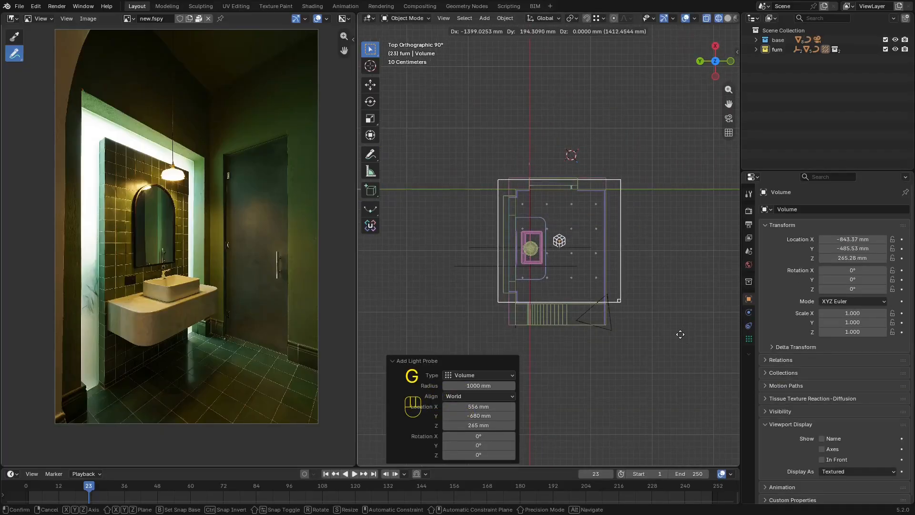
click(680, 333)
Raise the volume probe about 890 mm along Z into the room, with the viewport in solid shading.
mouse_move(681, 333)
middle_down()
mouse_move(639, 287)
mouse_move(639, 235)
middle_up()
key(z)
click(671, 252)
scroll(639, 236, up, 1)
key(g)
key(z)
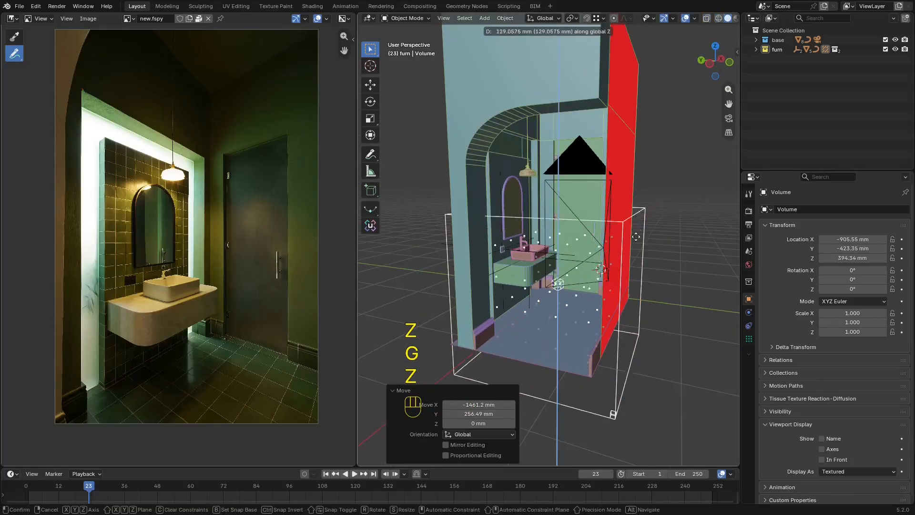
click(624, 210)
scroll(634, 201, up, 4)
shift+middle_drag(645, 192, 593, 185)
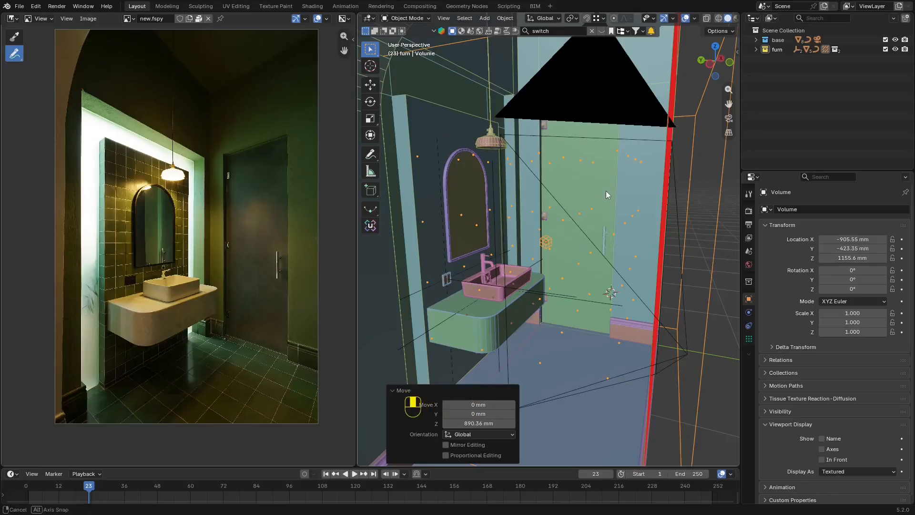
scroll(602, 183, down, 5)
scroll(610, 188, up, 4)
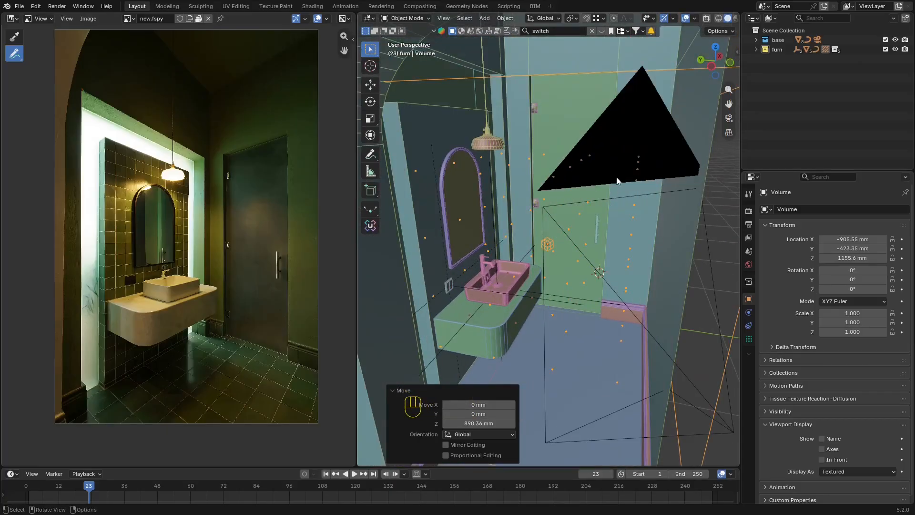
middle_drag(579, 156, 542, 159)
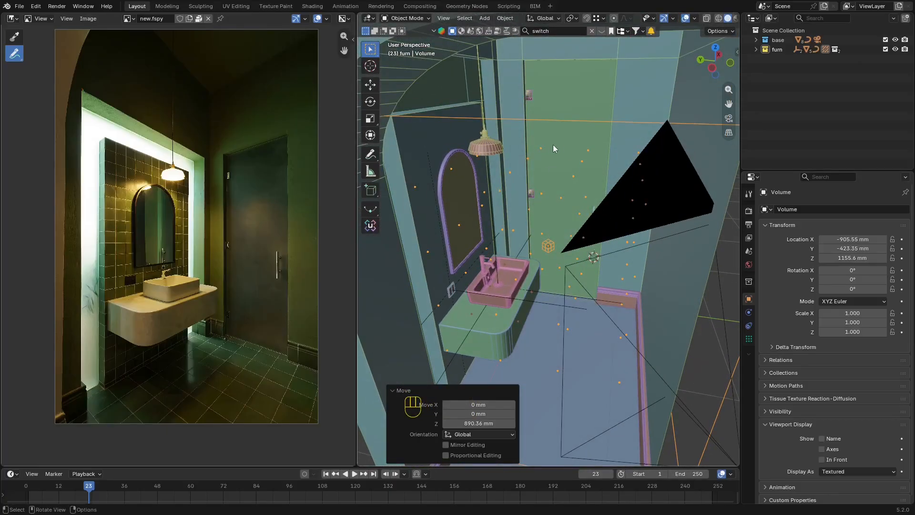
middle_drag(662, 186, 588, 168)
key(shift+z)
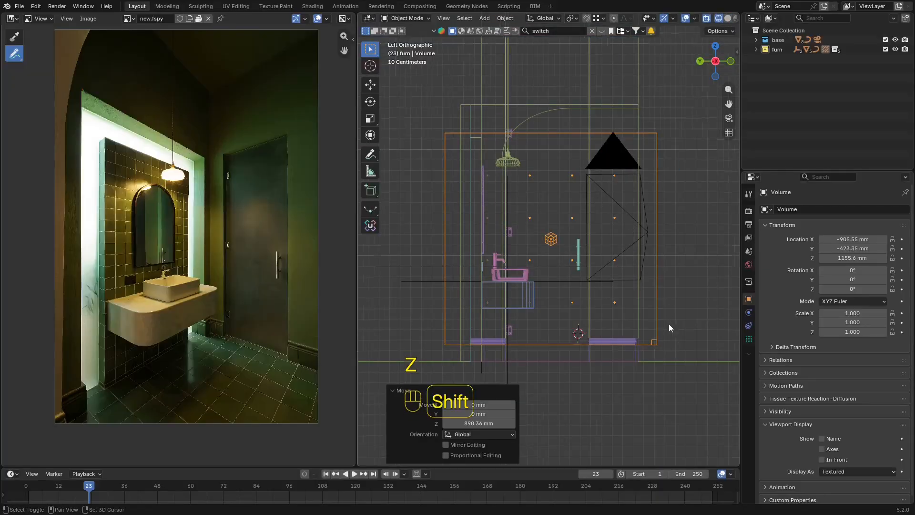
shift+middle_drag(670, 325, 620, 273)
key(s)
key(z)
right_click(686, 391)
Save the file and set the volume probe's bake resolution to 16 in X, Y and Z.
key(ctrl+s)
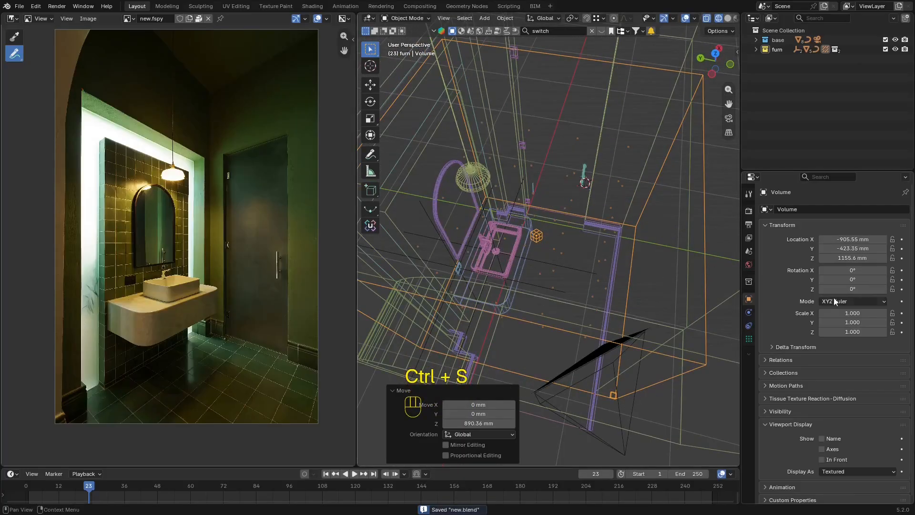
click(748, 338)
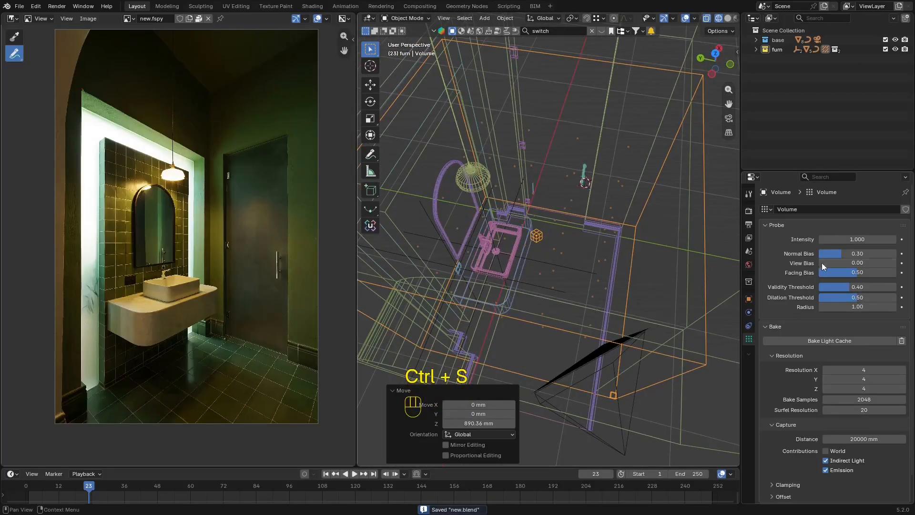
click(864, 373)
text(16)
key(Return)
click(884, 378)
text(1)
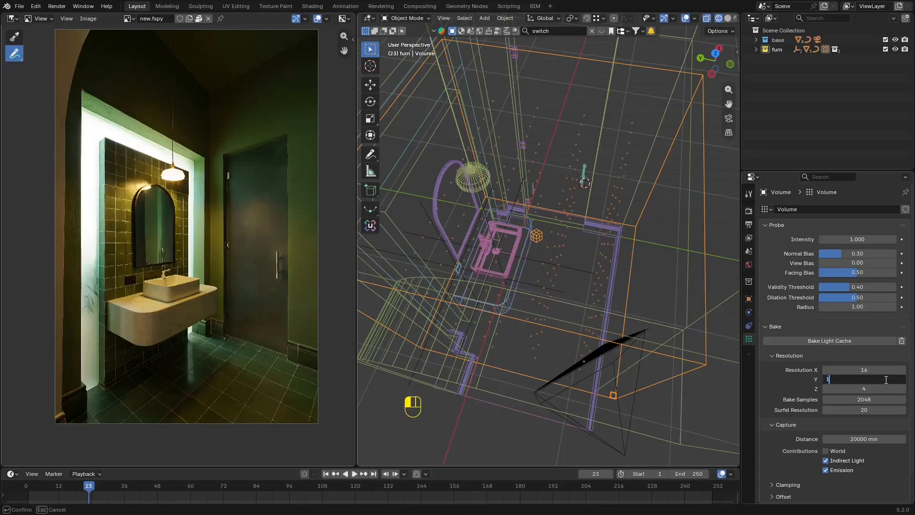
key(Return)
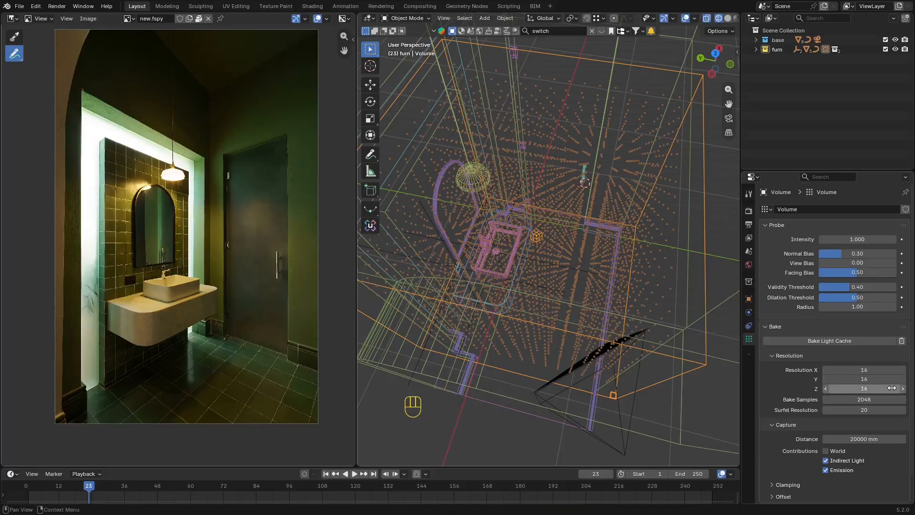
Scale the volume probe along X in two passes in the wireframe top view to fit the room's length.
middle_drag(644, 215, 649, 251)
shift+middle_drag(650, 252, 663, 272)
scroll(663, 273, up, 1)
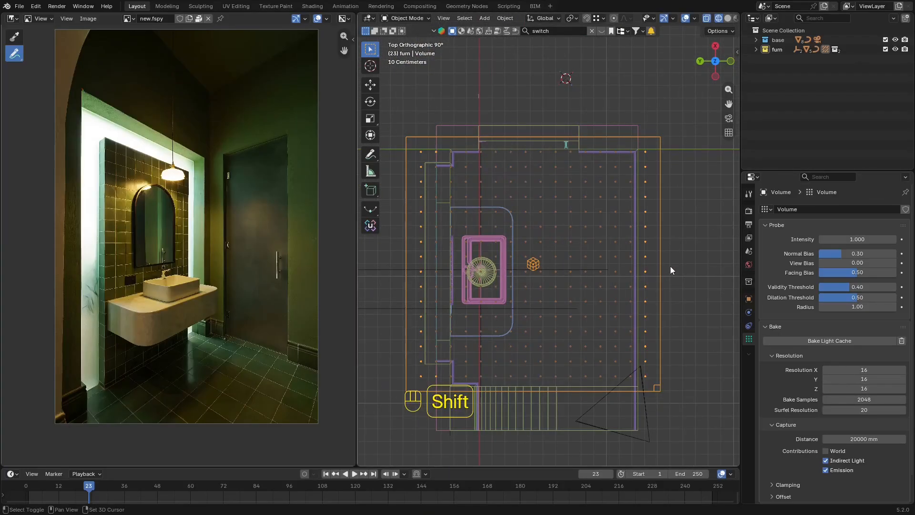
key(s)
key(x)
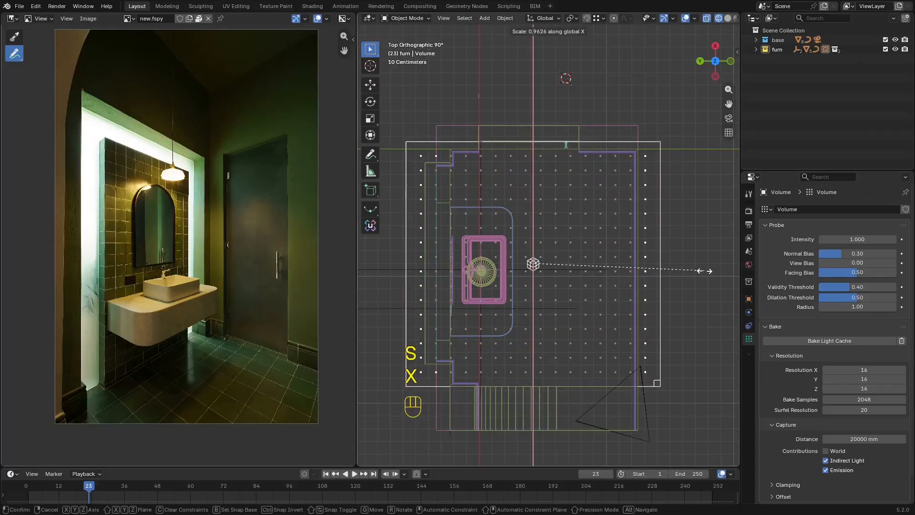
click(702, 270)
scroll(667, 243, up, 2)
mouse_move(697, 266)
shift+middle_down()
mouse_move(657, 216)
mouse_move(531, 164)
shift+middle_up()
key(s)
key(x)
click(715, 301)
Return to solid shading and hide the ceiling object.
key(shift+z)
click(536, 156)
key(h)
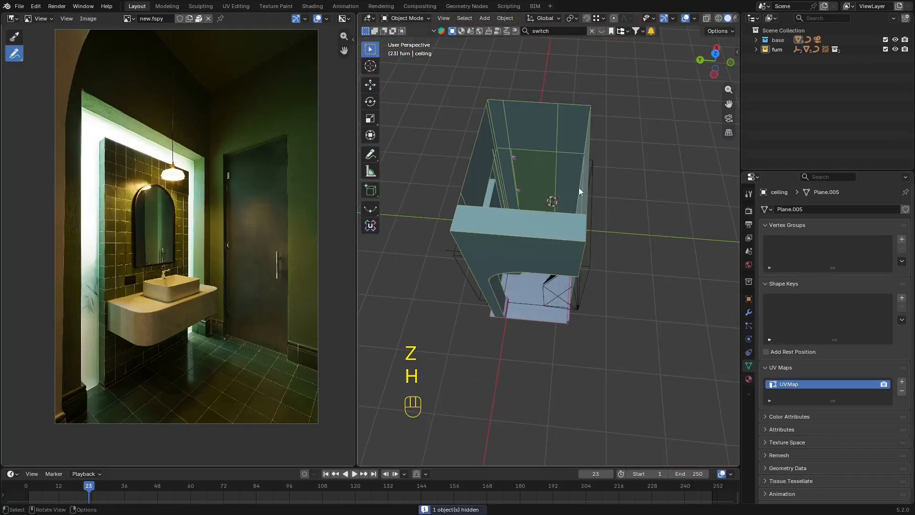
Select the volume probe and scale it along X by 0.980 in the top view.
click(597, 173)
alt+middle_drag(597, 174, 605, 206)
scroll(620, 212, up, 3)
scroll(674, 227, up, 3)
shift+middle_drag(694, 225, 656, 199)
key(s)
key(x)
click(669, 227)
Scale the volume probe along Y by 0.921 in the solid top view.
key(shift+z)
scroll(621, 256, up, 1)
shift+middle_drag(620, 311, 646, 249)
key(z)
key(z)
scroll(585, 220, down, 2)
mouse_move(585, 220)
middle_down()
mouse_move(604, 245)
mouse_move(558, 222)
middle_up()
scroll(557, 222, up, 3)
key(s)
key(s)
key(y)
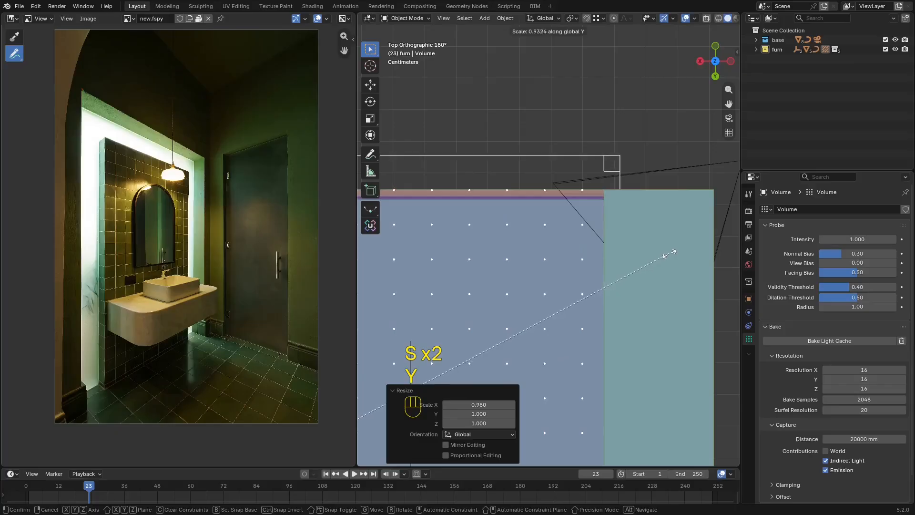
click(619, 284)
Scale the volume probe further along Y by 0.793, towards the vanity wall.
scroll(620, 284, down, 1)
shift+middle_drag(596, 441, 621, 255)
key(s)
key(y)
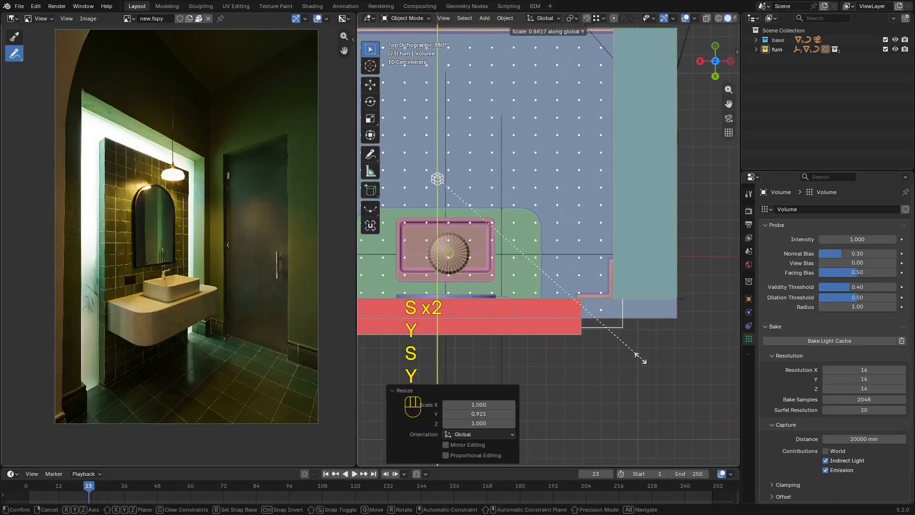
click(609, 348)
Adjust the volume probe's Y scale slightly and move it about -71.5 mm in Y towards the wall opposite the vanity.
scroll(621, 351, down, 1)
shift+middle_drag(621, 352, 593, 433)
key(s)
key(y)
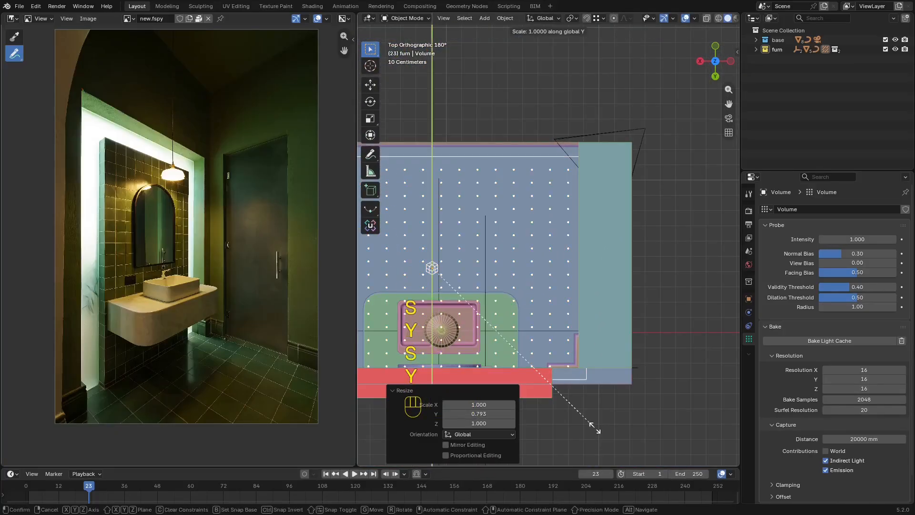
click(604, 433)
key(g)
key(y)
click(627, 390)
Scale the volume probe along Y by 1.011.
shift+middle_drag(628, 390, 627, 339)
key(s)
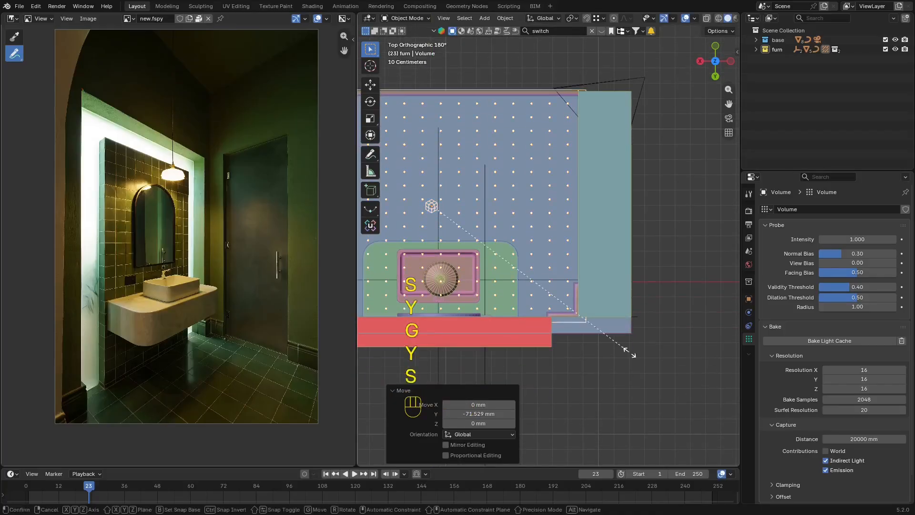
key(y)
click(645, 370)
Maximize the viewport, shift the volume probe along negative X and scale it along X by 1.021.
shift+middle_drag(644, 370, 590, 274)
scroll(627, 278, up, 1)
key(ctrl+space)
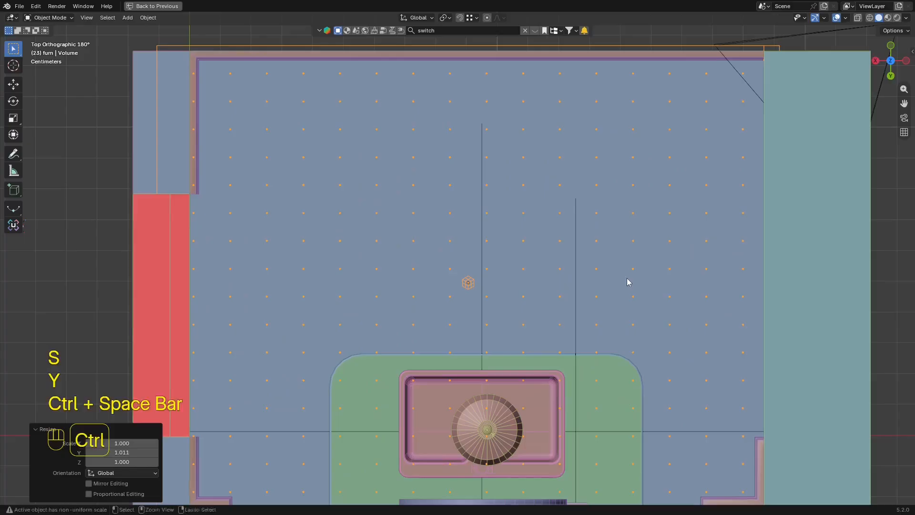
key(g)
key(x)
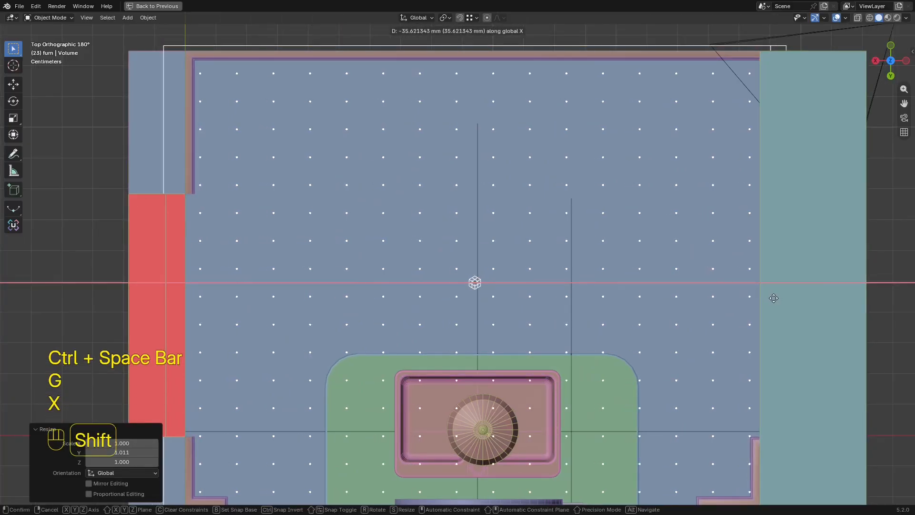
click(797, 300)
key(s)
key(x)
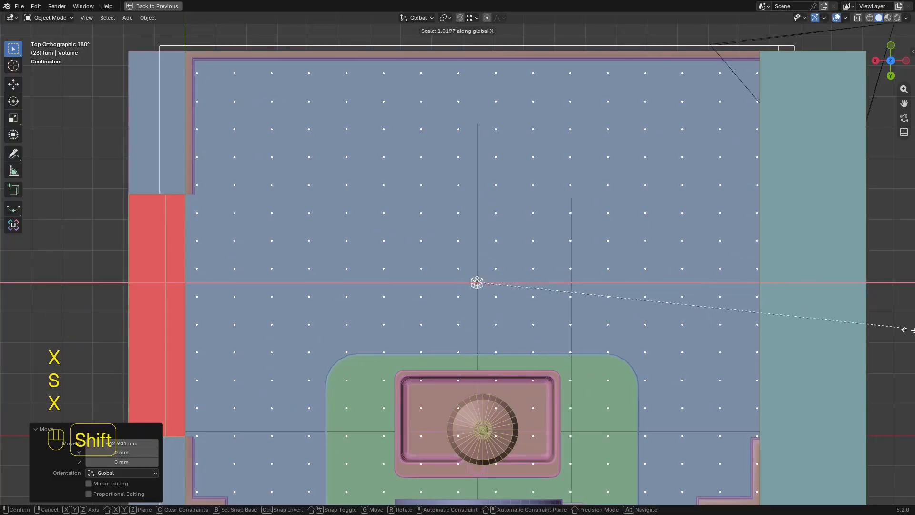
click(912, 337)
Move the volume probe back along positive X and scale it along X by 1.018 so its grid spans the room.
key(g)
key(x)
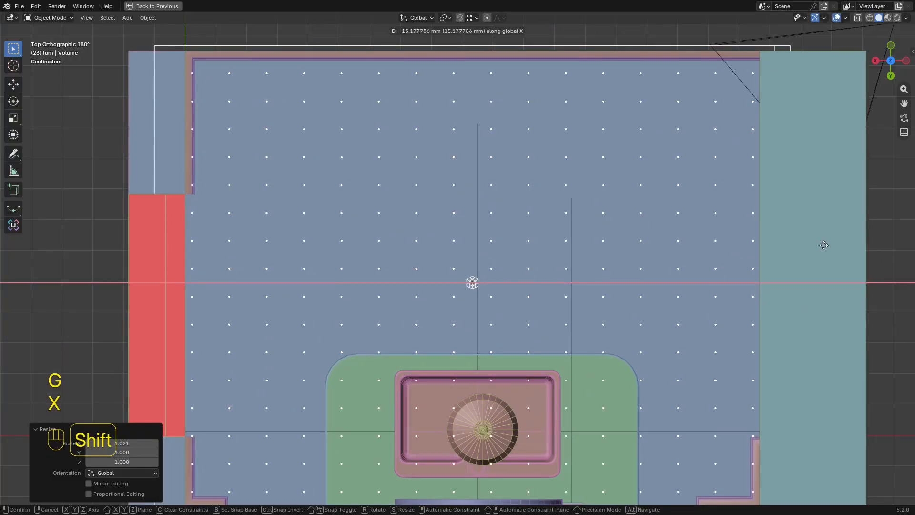
click(754, 244)
key(s)
key(x)
click(811, 286)
Examine how the volume probe's sample points line up with the walls at the room's corners.
shift+middle_drag(317, 146, 568, 264)
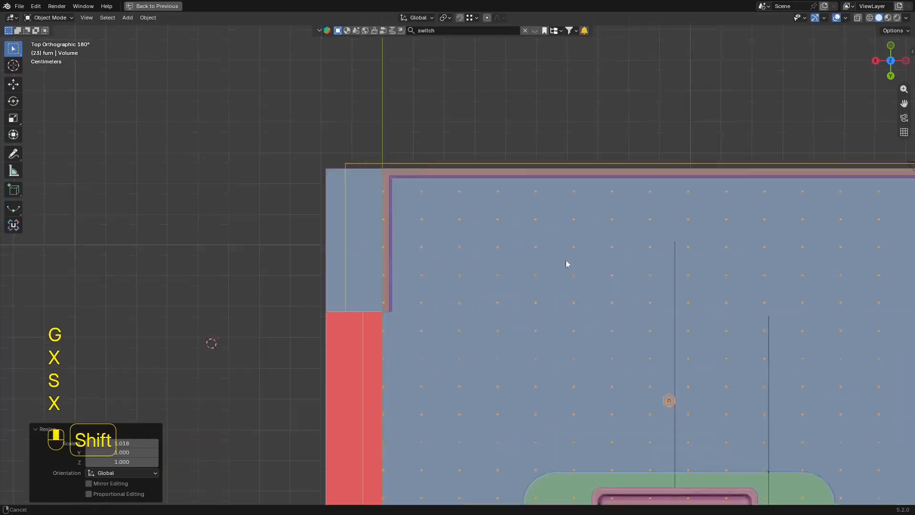
scroll(492, 233, up, 5)
shift+middle_drag(492, 232, 625, 264)
scroll(625, 263, up, 1)
scroll(368, 77, up, 4)
shift+middle_drag(413, 120, 307, 207)
scroll(444, 194, up, 4)
scroll(448, 196, down, 13)
shift+middle_drag(542, 208, 233, 155)
scroll(478, 122, down, 2)
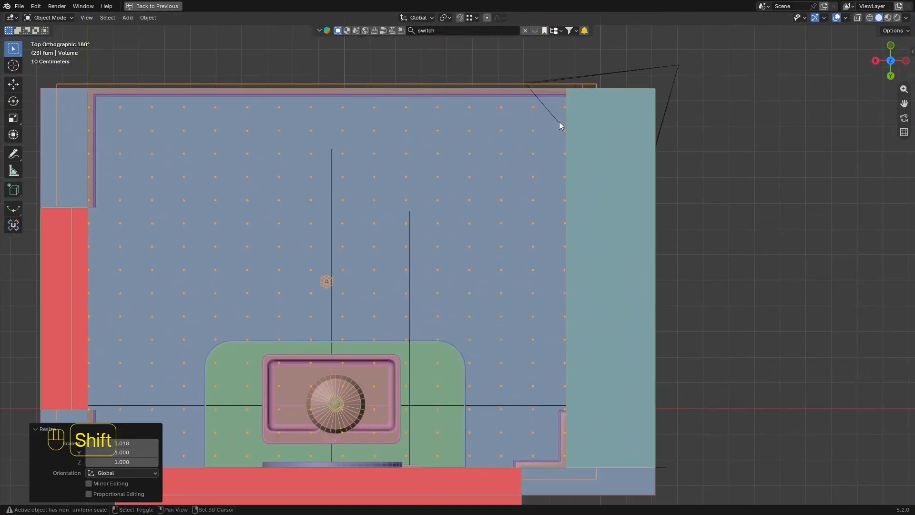
Adjust the volume probe's Y scale and move it about -14 mm in Y.
key(g)
key(y)
right_click(768, 282)
key(s)
key(y)
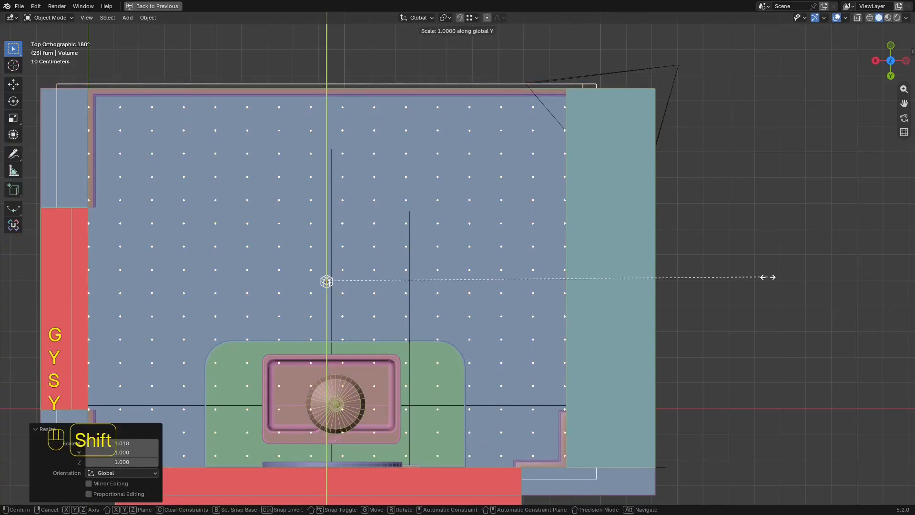
shift+click(788, 294)
key(g)
key(y)
shift+click(785, 263)
Enlarge the volume probe along Y by 1.018, plus a second small Y scale, to reach both long walls.
key(s)
key(y)
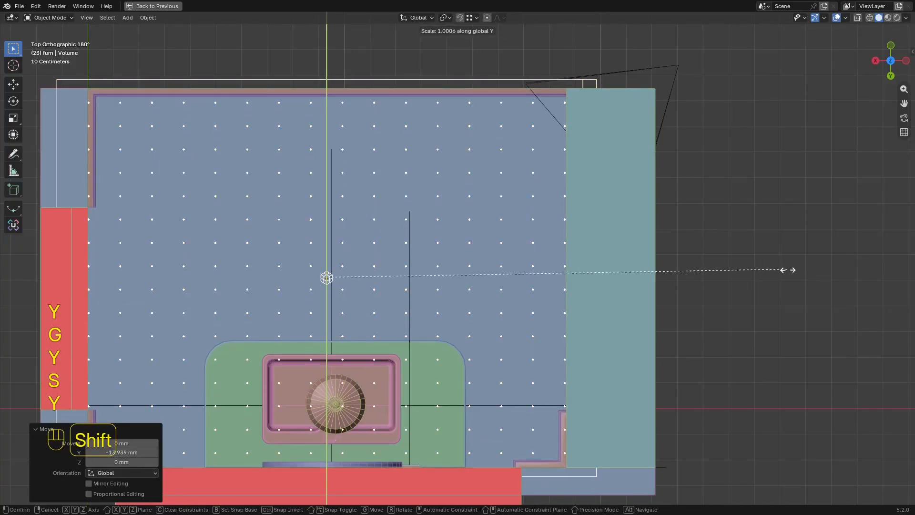
shift+click(867, 329)
shift+middle_drag(790, 293, 783, 254)
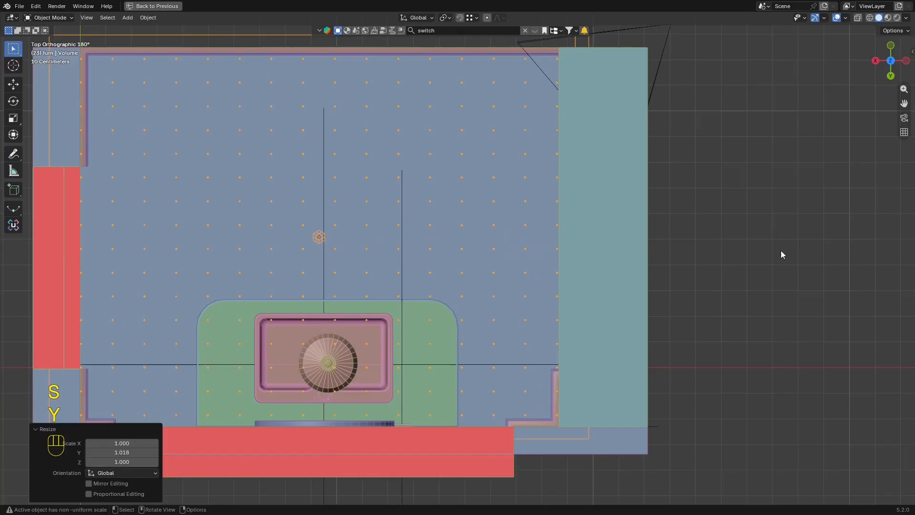
key(z)
shift+middle_drag(567, 265, 561, 308)
key(z)
key(s)
key(y)
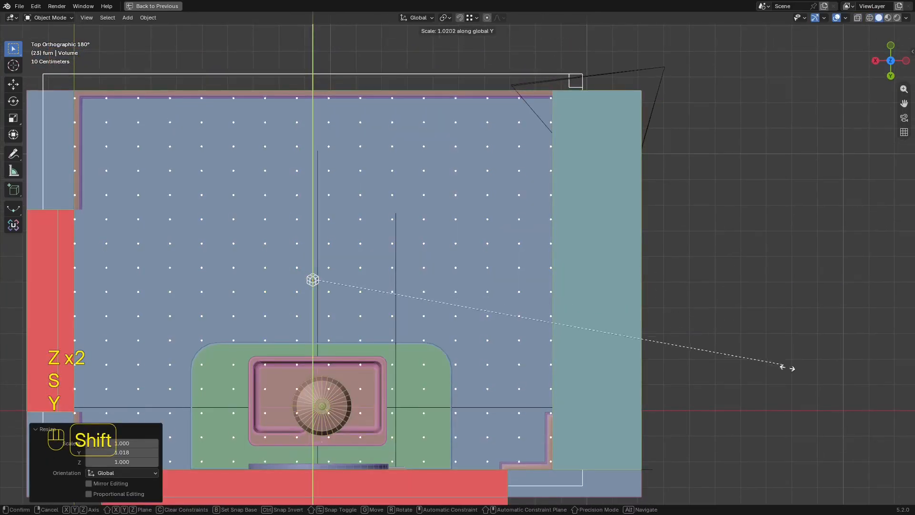
shift+click(855, 461)
Scale the volume probe along Z in the left view and raise it about 83 mm.
mouse_move(715, 267)
middle_down()
mouse_move(611, 166)
mouse_move(671, 200)
mouse_move(610, 242)
mouse_move(616, 226)
mouse_move(581, 211)
mouse_move(611, 222)
mouse_move(571, 226)
mouse_move(655, 271)
middle_up()
key(z)
key(s)
key(z)
click(654, 252)
key(g)
key(z)
click(619, 248)
Raise the volume probe along Z in the wireframe left view and scale it along Z by 1.404.
key(z)
key(z)
key(g)
key(z)
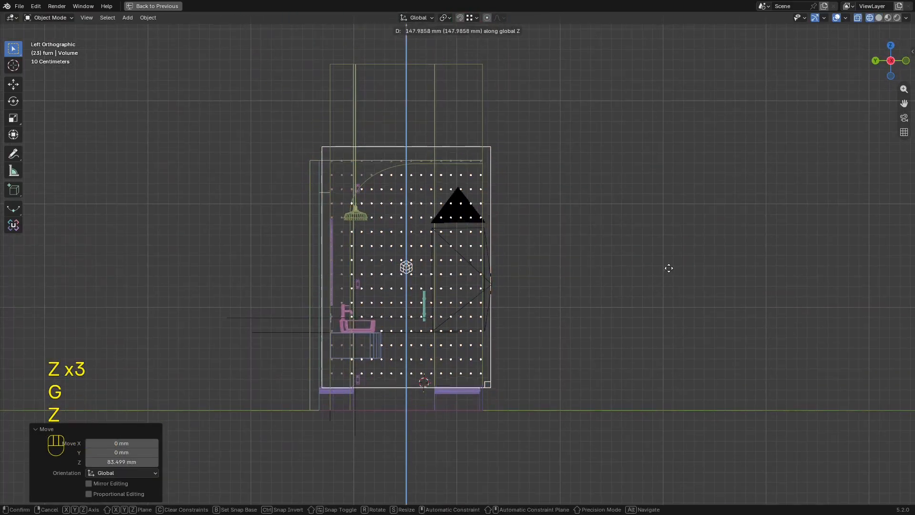
key(s)
key(z)
click(760, 354)
Raise the volume probe about 70 mm along Z and refine its height with a second Z move.
key(g)
key(z)
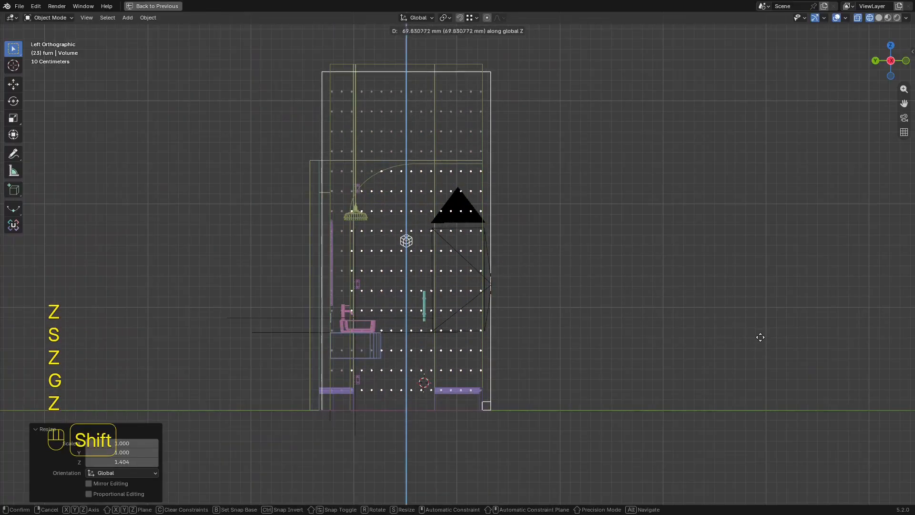
click(761, 337)
shift+middle_drag(659, 267, 660, 302)
scroll(641, 192, up, 2)
key(g)
key(z)
click(648, 206)
Adjust the volume probe's Z scale and raise it about 12 mm.
scroll(646, 206, down, 1)
key(s)
key(z)
click(664, 287)
key(g)
key(z)
click(670, 288)
Enlarge the volume probe along Z past the floor and room top, and raise it about 5.4 mm.
key(s)
key(z)
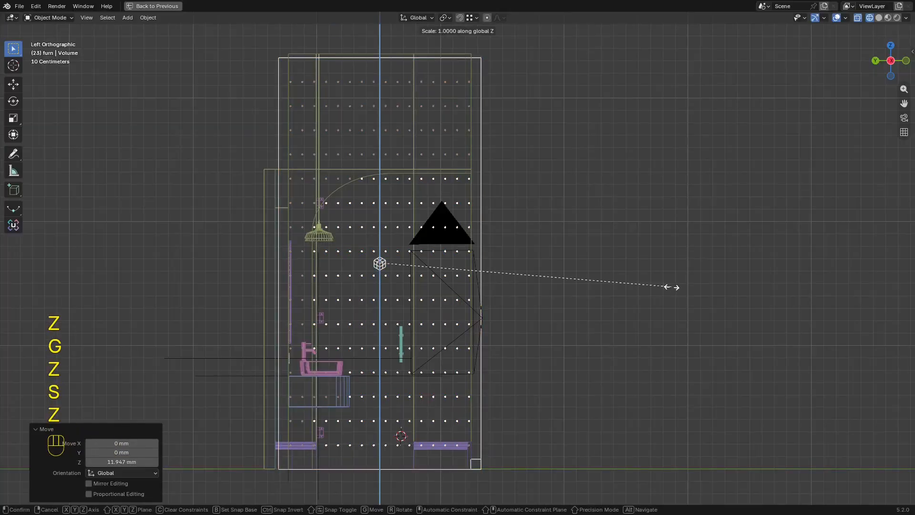
key(shift)
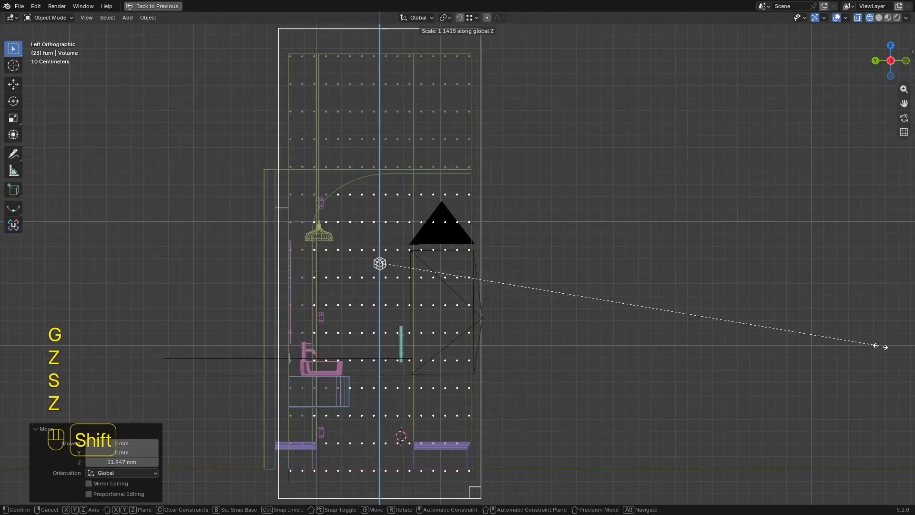
click(836, 335)
key(g)
key(z)
click(833, 329)
Fine-tune the volume probe's Z position against the room top and scale it along Z by 1.006.
shift+middle_drag(615, 130, 644, 263)
scroll(643, 262, up, 4)
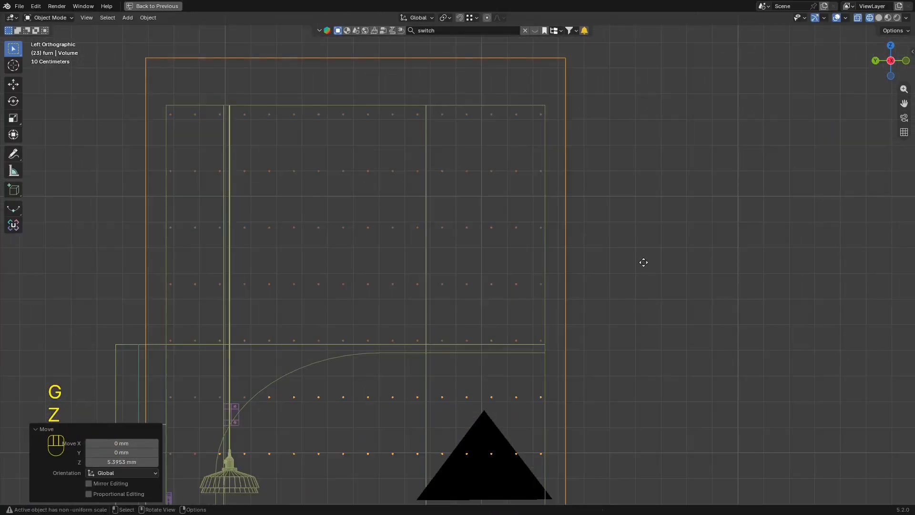
key(g)
key(z)
click(649, 223)
key(s)
key(z)
click(666, 210)
scroll(642, 321, down, 3)
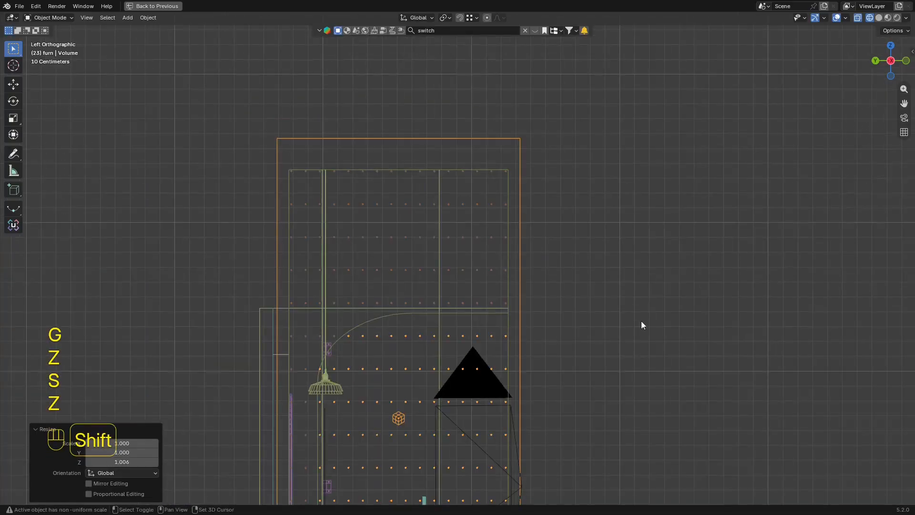
Lower the volume probe about 0.1 mm along Z to fine-tune its fit below the floor.
shift+middle_drag(658, 462, 565, 108)
scroll(511, 264, up, 6)
key(g)
key(z)
shift+click(509, 265)
Examine the floor, skirting boards and room edges in solid shading, with and without overlays, against the volume probe's bounds.
middle_drag(509, 265, 463, 277)
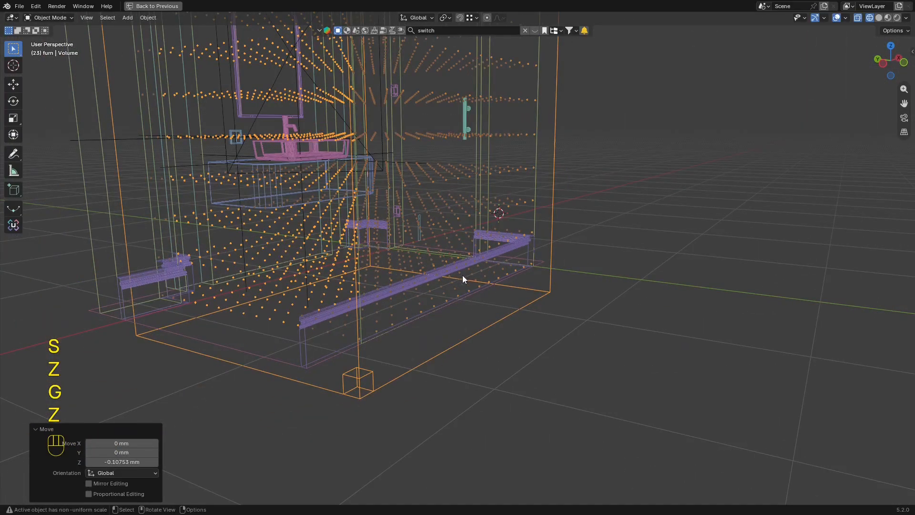
key(z)
mouse_move(461, 221)
shift+middle_down()
mouse_move(508, 245)
mouse_move(485, 236)
mouse_move(587, 202)
shift+middle_up()
scroll(484, 236, up, 2)
key(shift+alt+z)
key(shift+alt+z)
key(shift+alt+z)
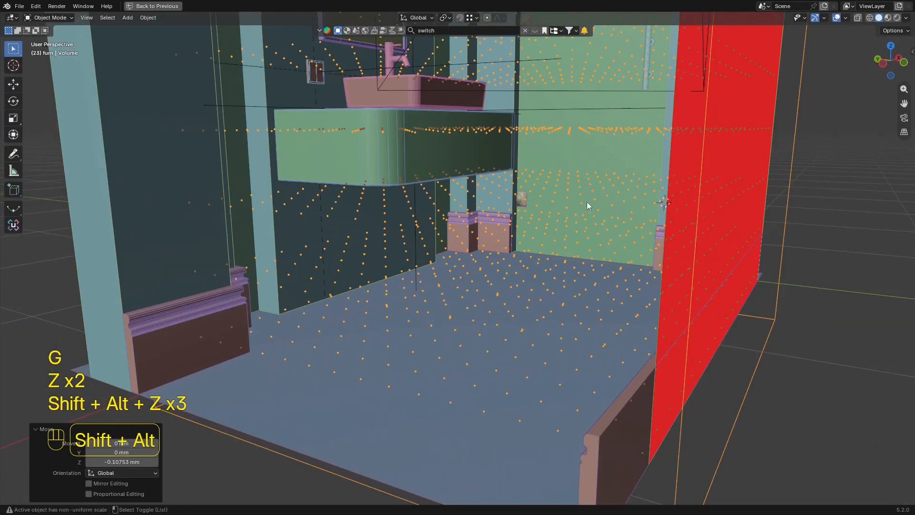
middle_drag(257, 286, 286, 288)
scroll(420, 305, down, 2)
shift+middle_drag(448, 315, 497, 319)
scroll(498, 318, up, 2)
scroll(624, 324, up, 1)
middle_drag(612, 308, 666, 285)
key(shift+alt+z)
key(shift+alt+z)
click(655, 293)
key(shift+alt+z)
key(shift+alt+z)
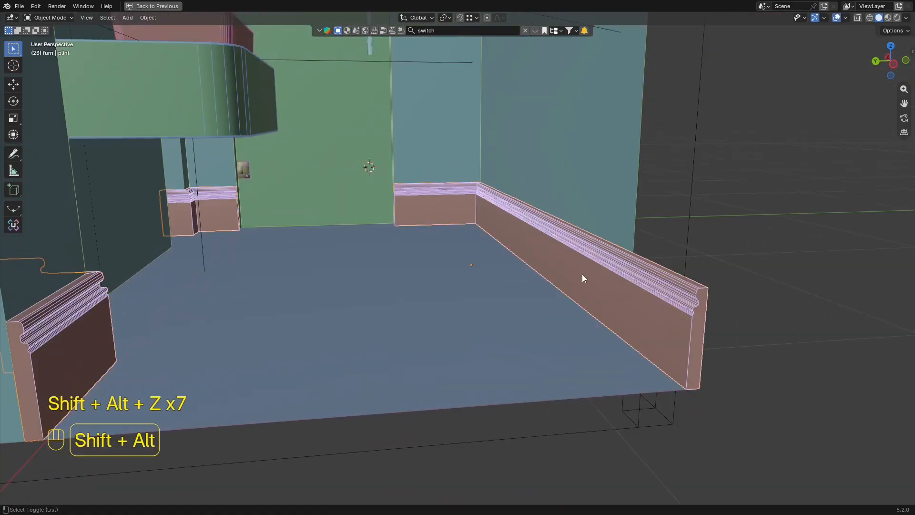
middle_drag(582, 274, 555, 274)
key(z)
scroll(645, 292, down, 5)
Select the volume probe, restore the multi-editor layout and save the file.
click(541, 270)
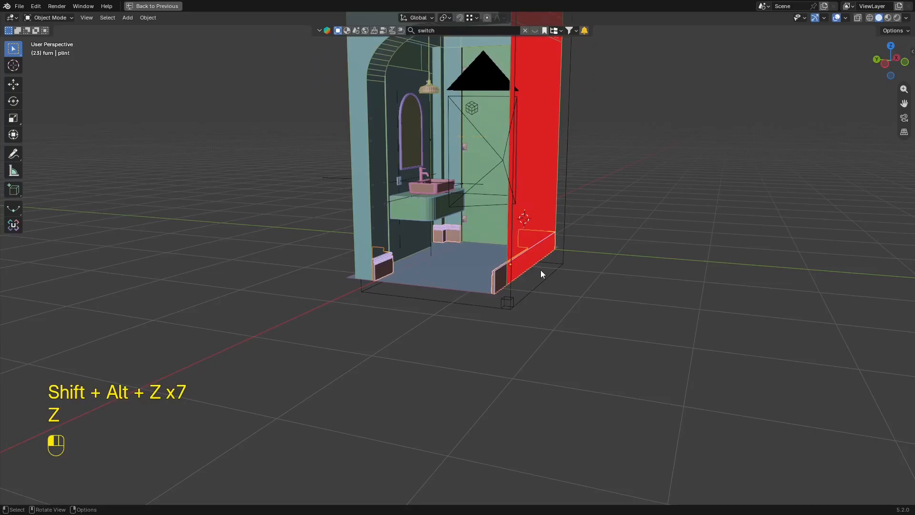
key(ctrl+space)
scroll(628, 259, up, 5)
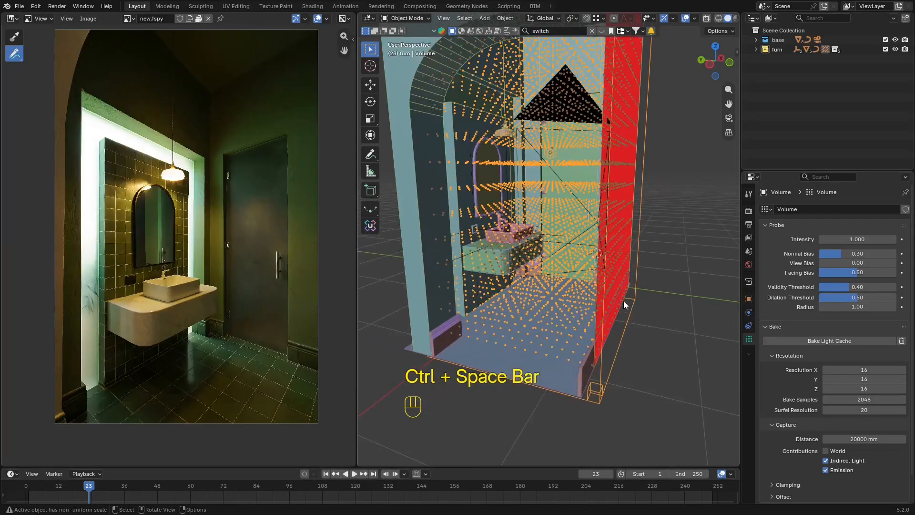
key(ctrl+s)
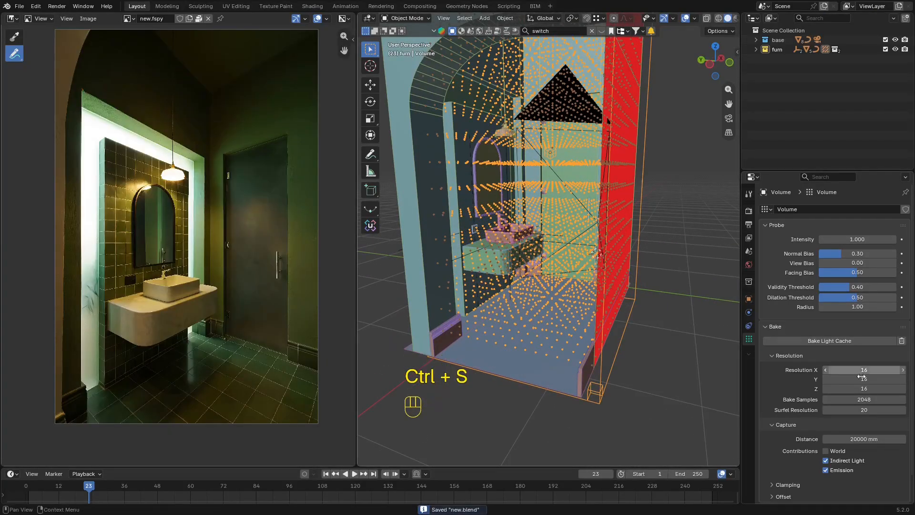
Set the volume probe's Surfel Resolution to 100.
click(875, 405)
text(1)
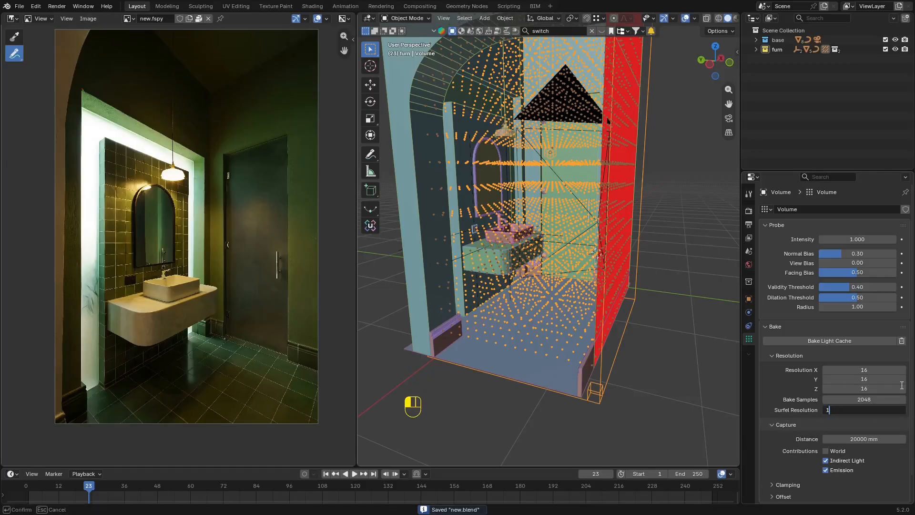
text(00)
key(Return)
Preview the room through the camera in rendered shading with the overlays hidden.
key(KP_0)
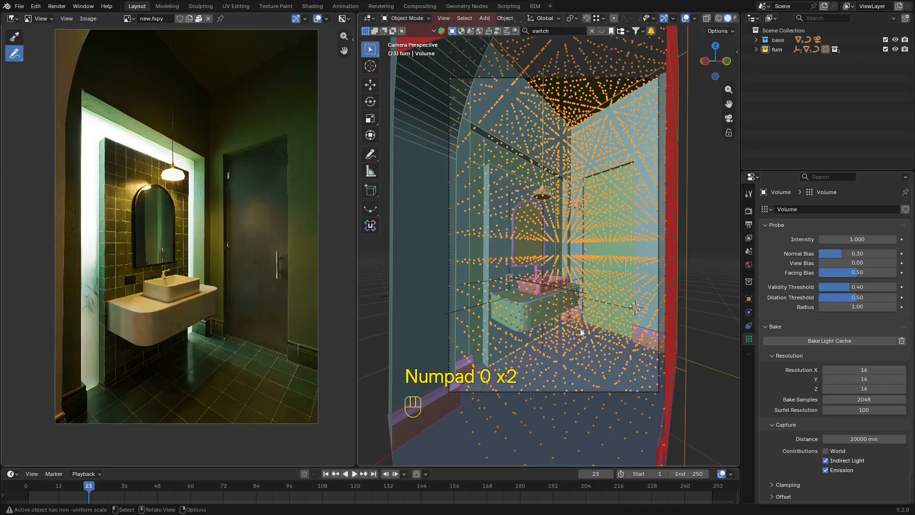
key(z)
key(shift+alt+z)
middle_drag(604, 199, 595, 206)
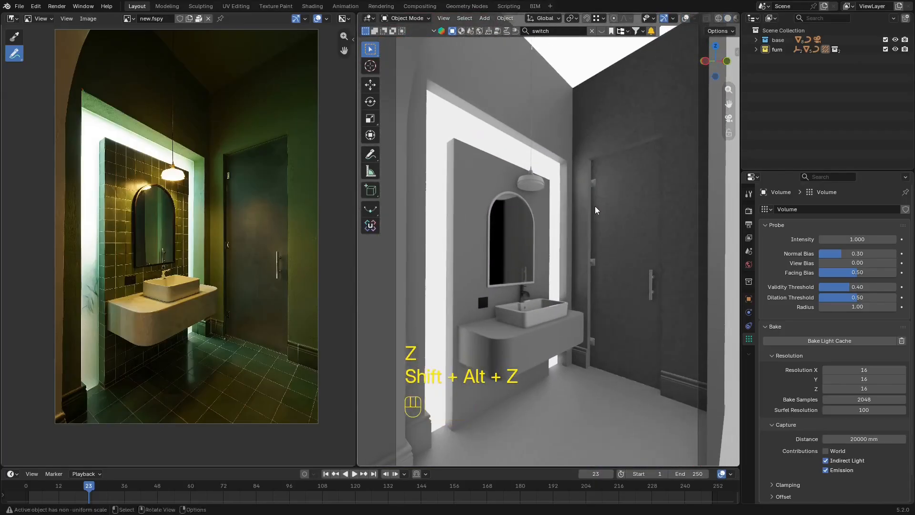
Unhide the hidden ceiling and return to the camera view in rendered shading without overlays.
key(shift+alt+z)
scroll(589, 111, down, 4)
mouse_move(591, 109)
middle_down()
mouse_move(607, 162)
mouse_move(588, 270)
middle_up()
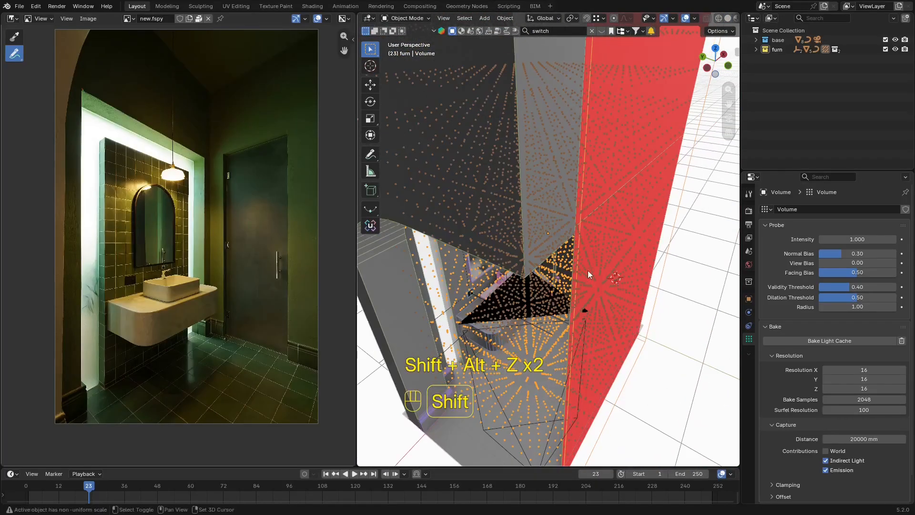
scroll(588, 271, down, 4)
mouse_move(589, 229)
middle_down()
mouse_move(612, 251)
mouse_move(575, 189)
mouse_move(601, 250)
middle_up()
key(z)
key(alt+h)
key(shift+alt+z)
key(KP_0)
key(z)
key(z)
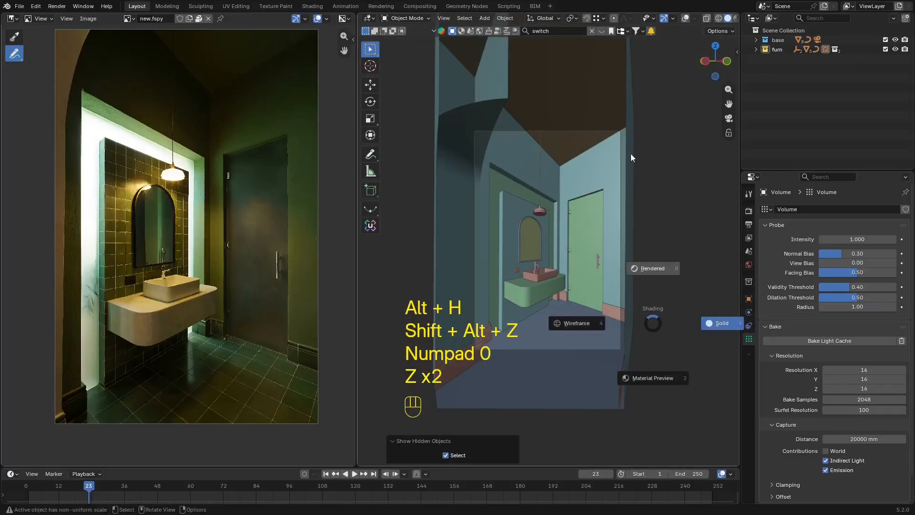
Assign the existing wire material to the ceiling and save the file.
click(584, 139)
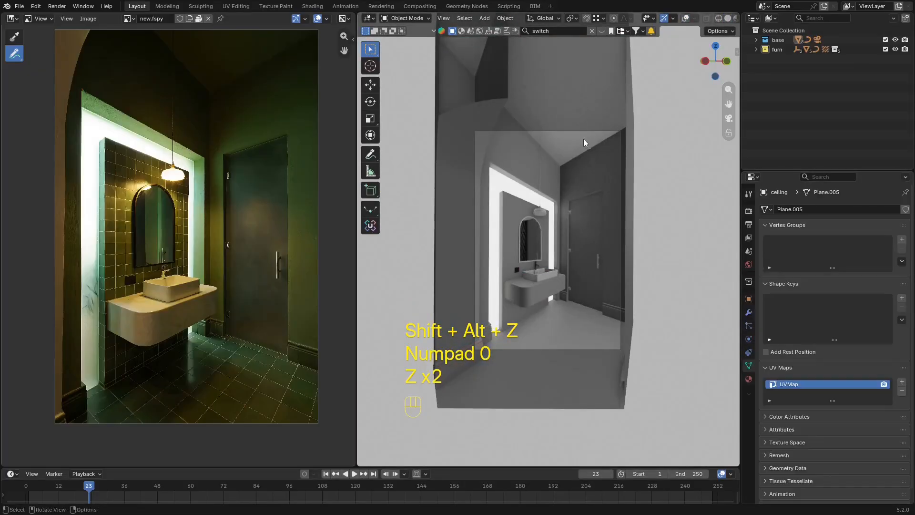
click(749, 380)
click(764, 250)
text(u)
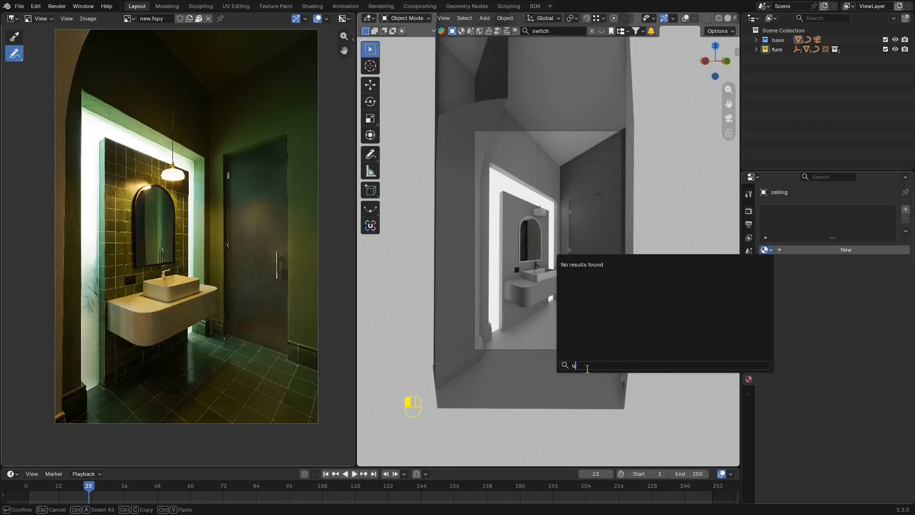
key(super+space)
key(super+space)
key(super+space)
text(w)
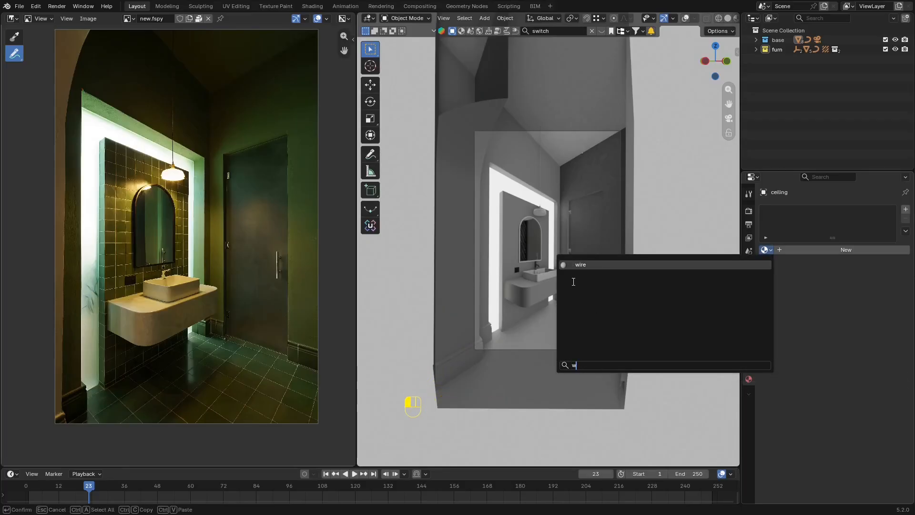
click(579, 264)
scroll(564, 292, up, 1)
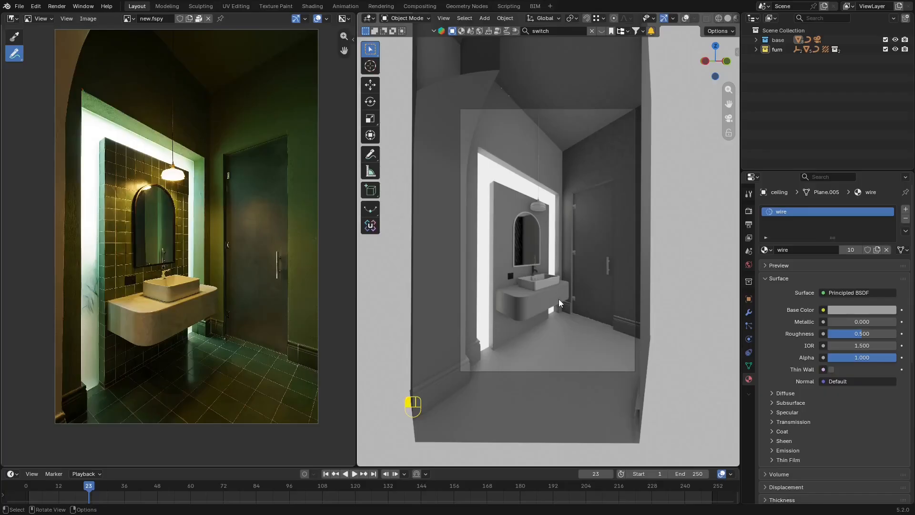
key(ctrl+s)
Show the overlays and move the Volume probe out of the furn collection into the Scene Collection.
scroll(599, 222, up, 2)
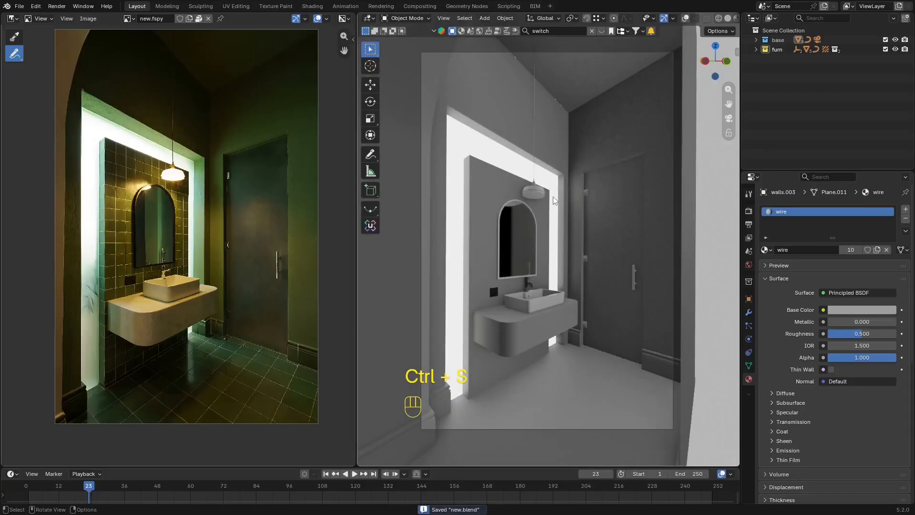
scroll(554, 213, down, 1)
key(shift+alt+z)
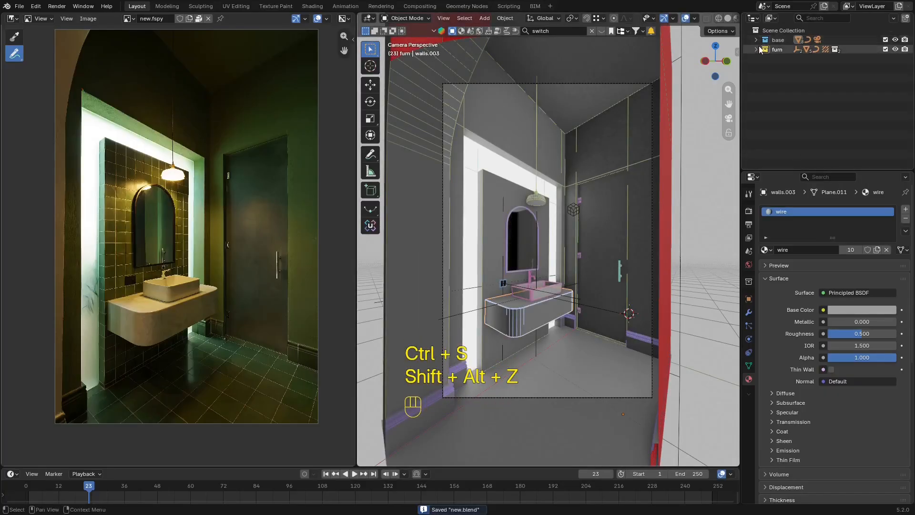
click(757, 49)
click(787, 135)
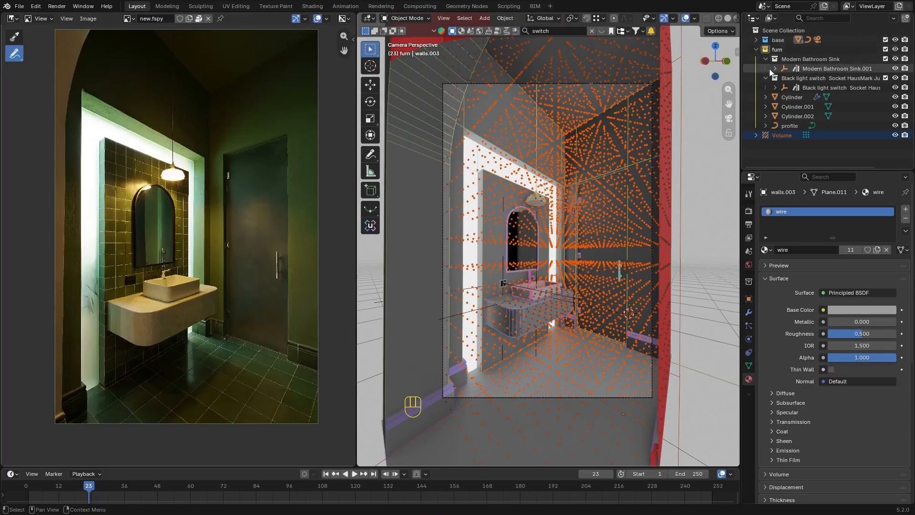
click(756, 49)
Create a collection named light and put the Volume probe in it.
right_click(775, 93)
click(785, 93)
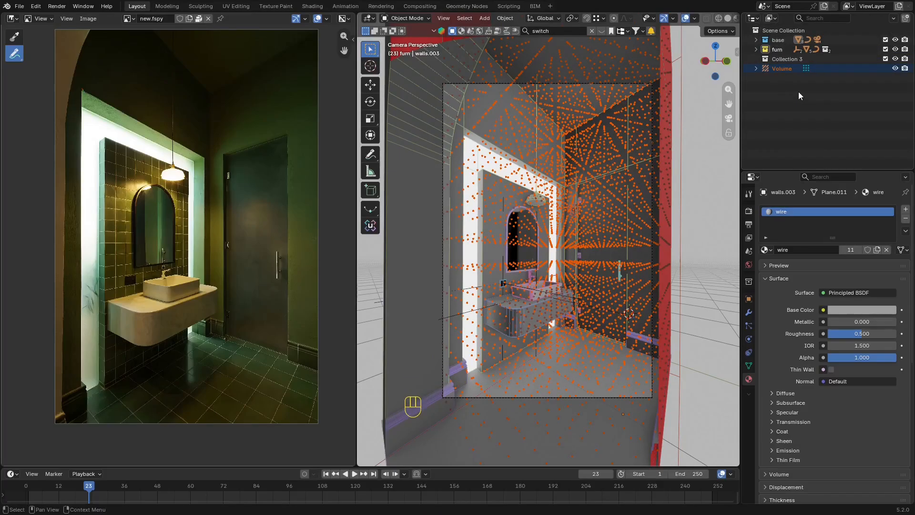
double_click(786, 59)
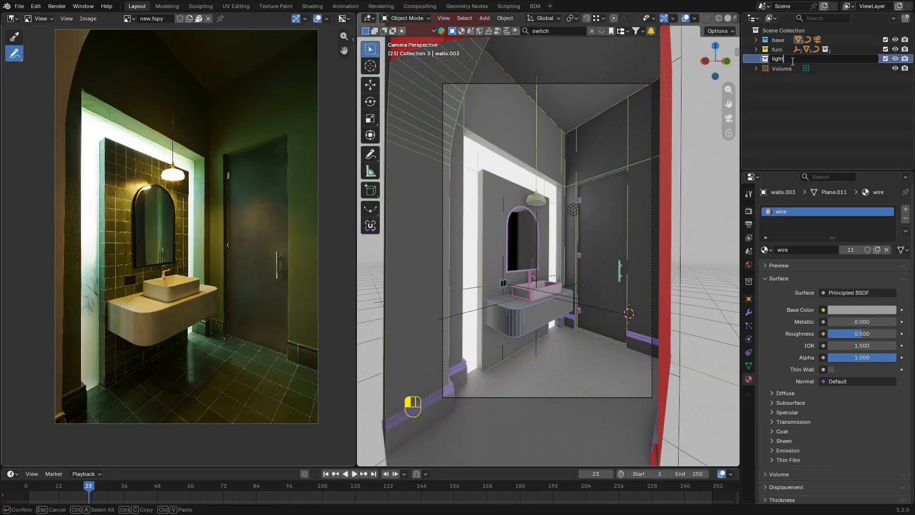
text(light)
key(Return)
drag(792, 70, 782, 62)
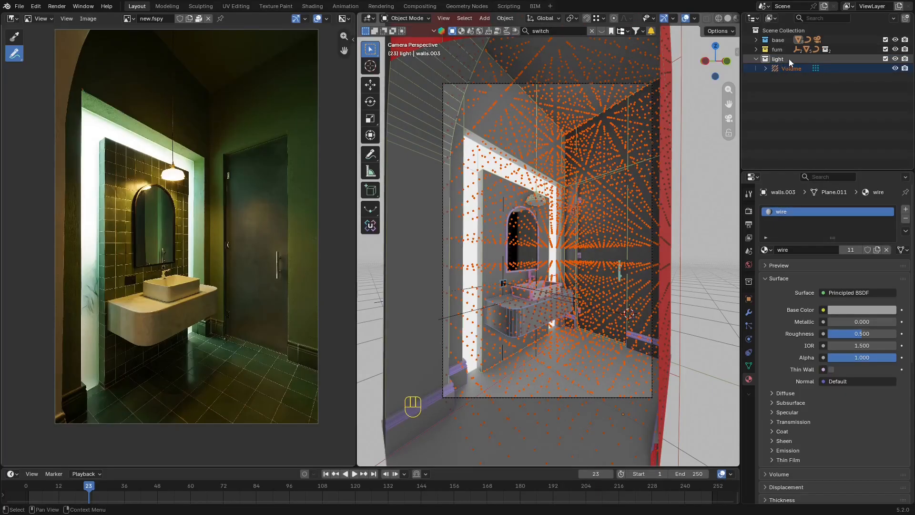
Move the pendant lamp from the furn collection to the light collection and save the file.
click(757, 50)
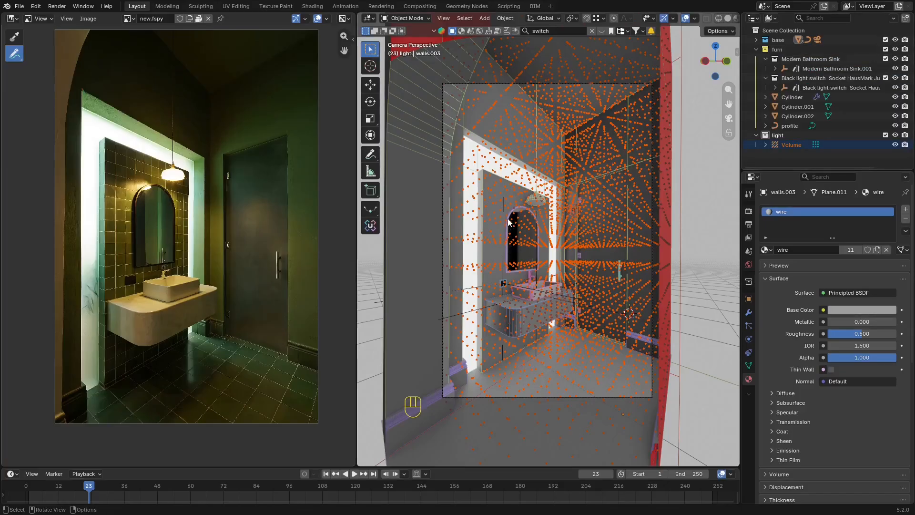
click(536, 206)
click(537, 202)
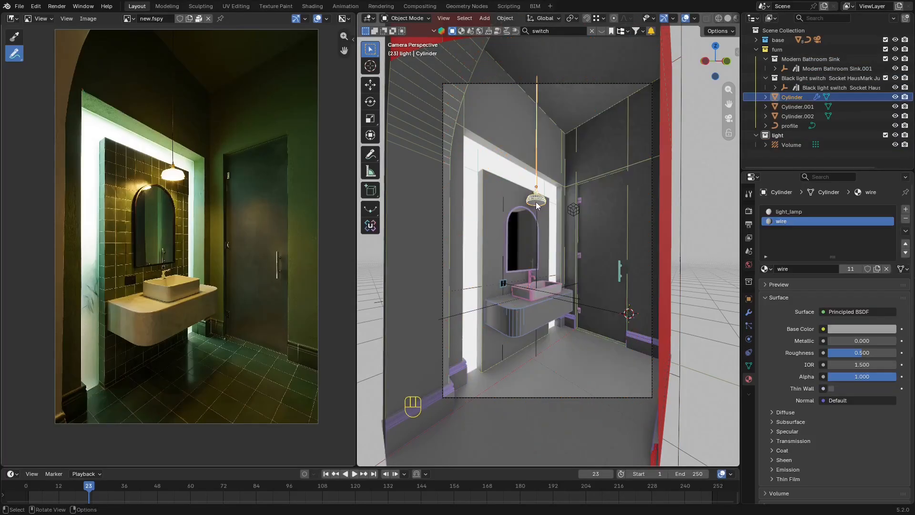
scroll(537, 201, up, 3)
key(m)
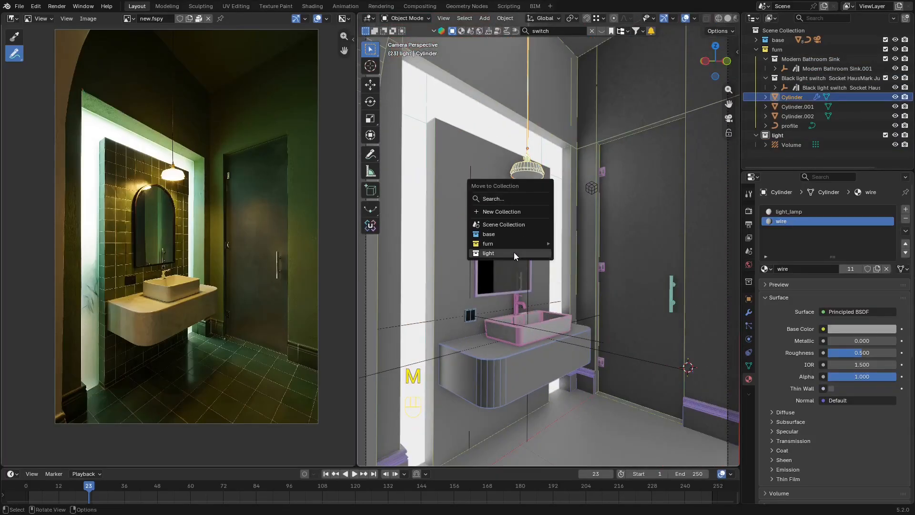
click(514, 253)
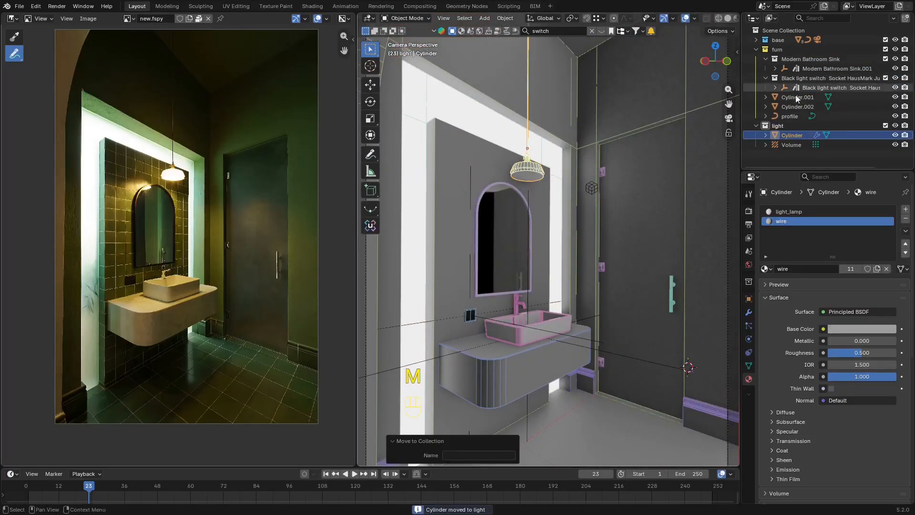
click(758, 48)
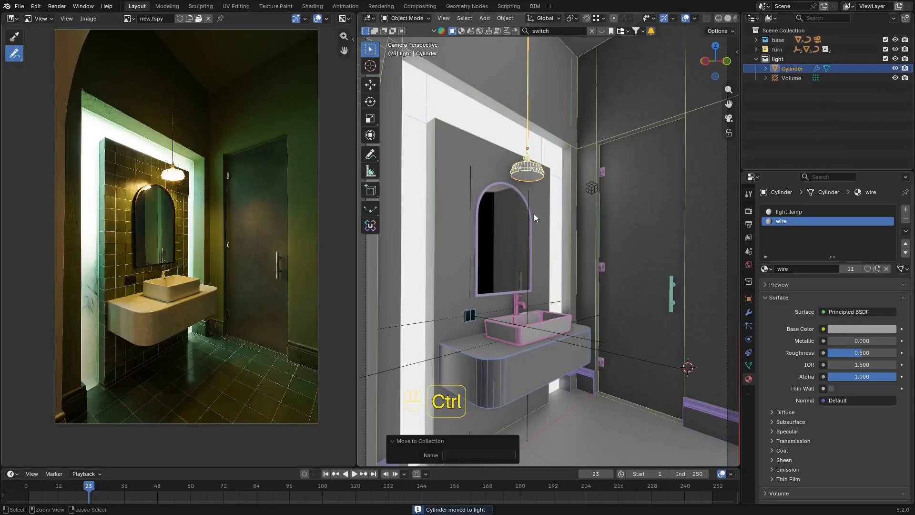
key(ctrl+s)
Select the volume probe and start baking its light cache with Surfel Resolution 100.
key(shift+alt+z)
key(shift+alt+z)
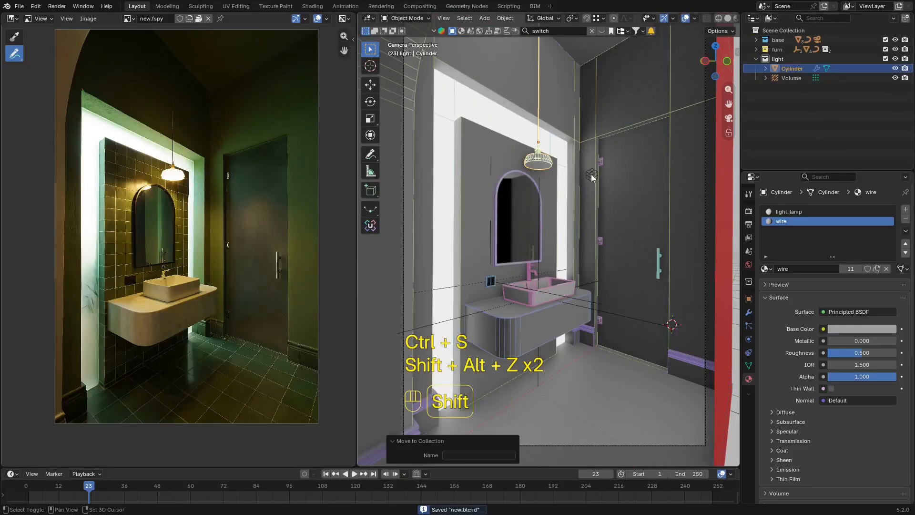
click(591, 175)
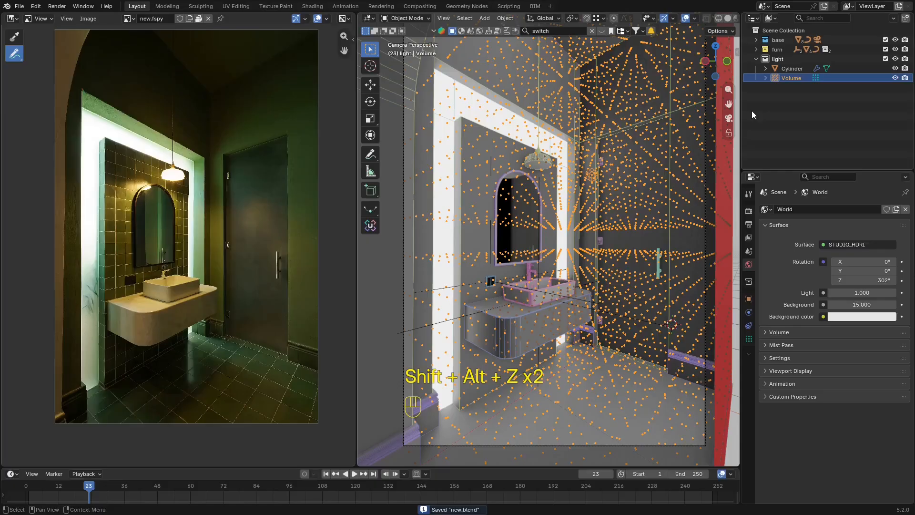
click(749, 339)
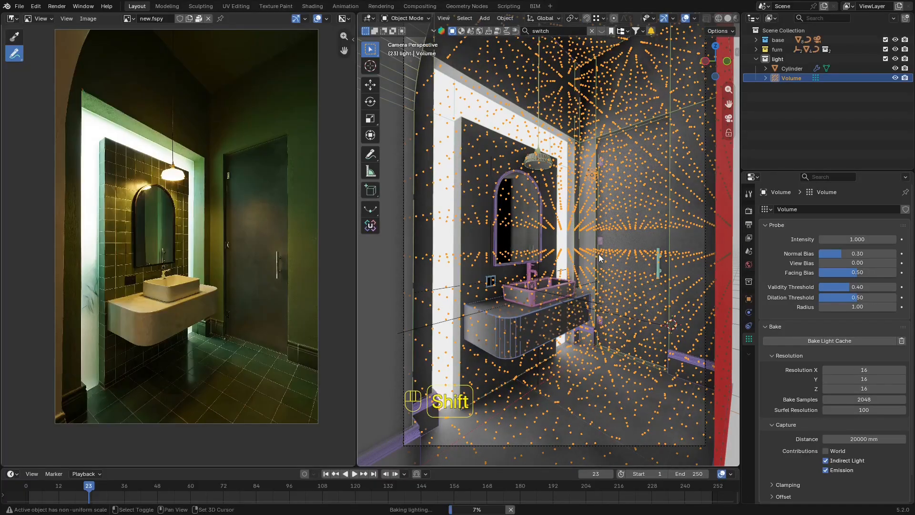
Hide the overlays and examine the rendered lighting around the ceiling corner, door and vanity while the bake runs.
key(shift+alt+z)
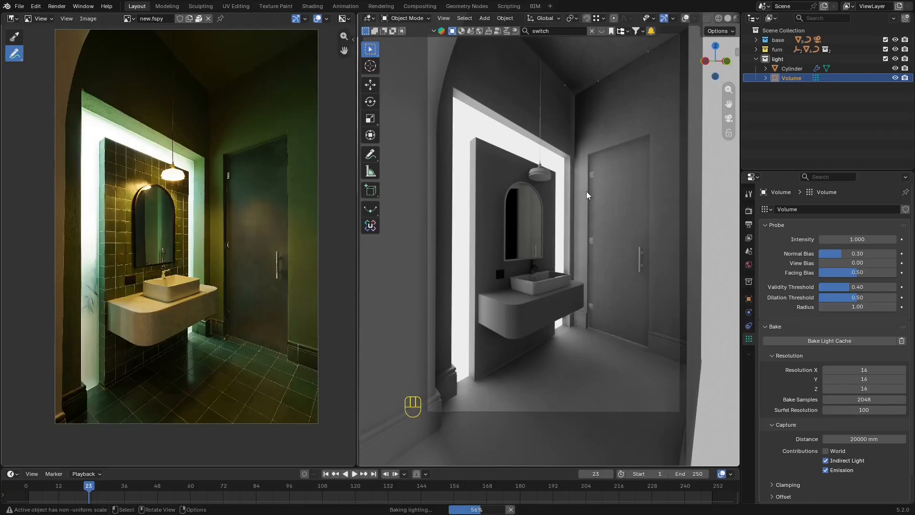
shift+middle_drag(586, 191, 619, 188)
scroll(534, 264, up, 6)
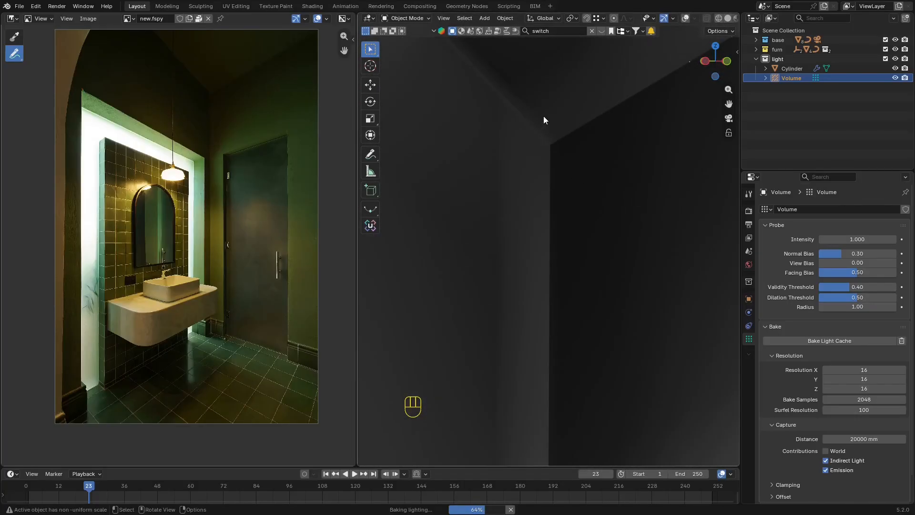
scroll(544, 116, down, 5)
scroll(591, 317, down, 3)
shift+middle_drag(591, 317, 610, 302)
scroll(599, 156, up, 5)
scroll(626, 279, down, 5)
shift+middle_drag(592, 280, 585, 307)
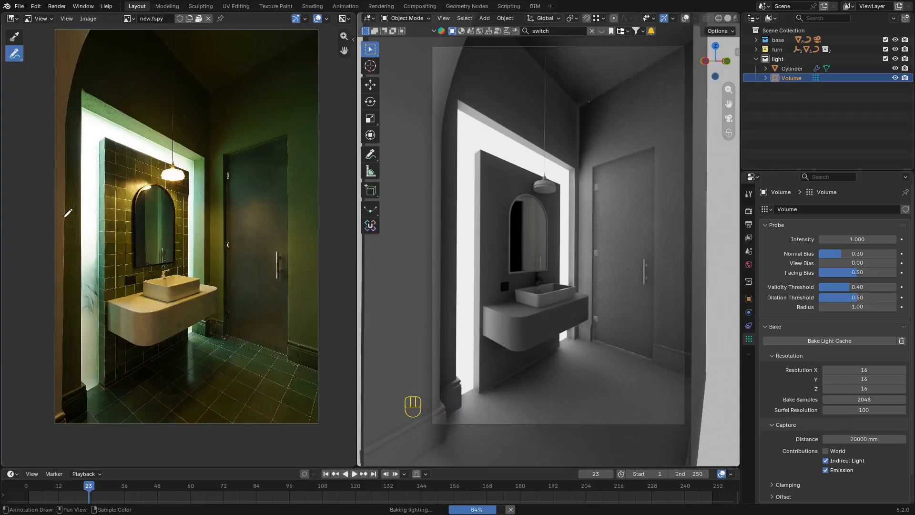
Enlarge and reframe the reference photo beside the camera view, and save the file.
middle_drag(87, 249, 88, 251)
middle_drag(151, 245, 152, 251)
scroll(150, 231, up, 1)
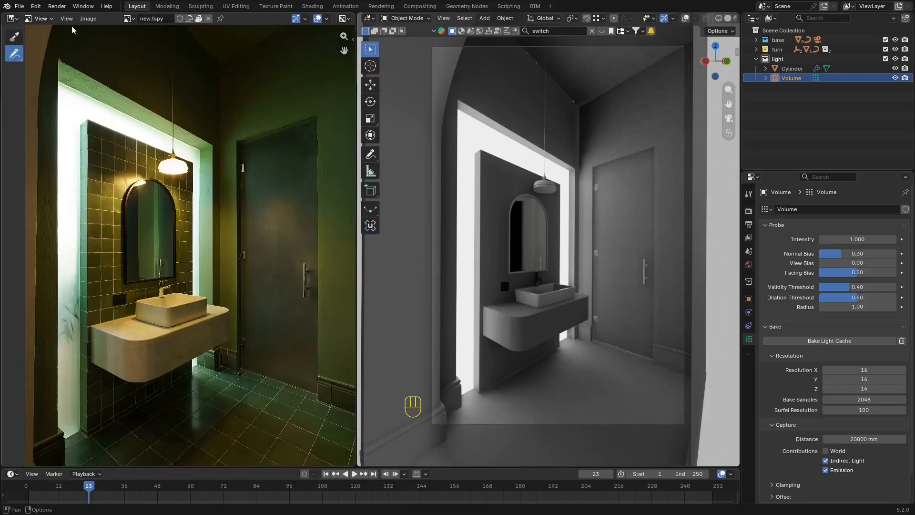
key(ctrl+s)
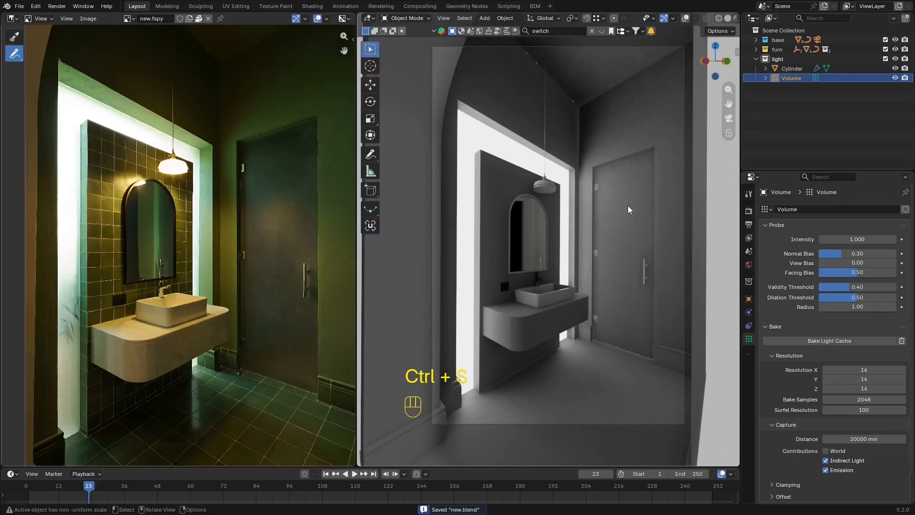
Examine the ceiling corner's lighting alongside the EEVEE sampling, shadow, light threshold and light path settings.
middle_drag(587, 229, 553, 198)
click(749, 210)
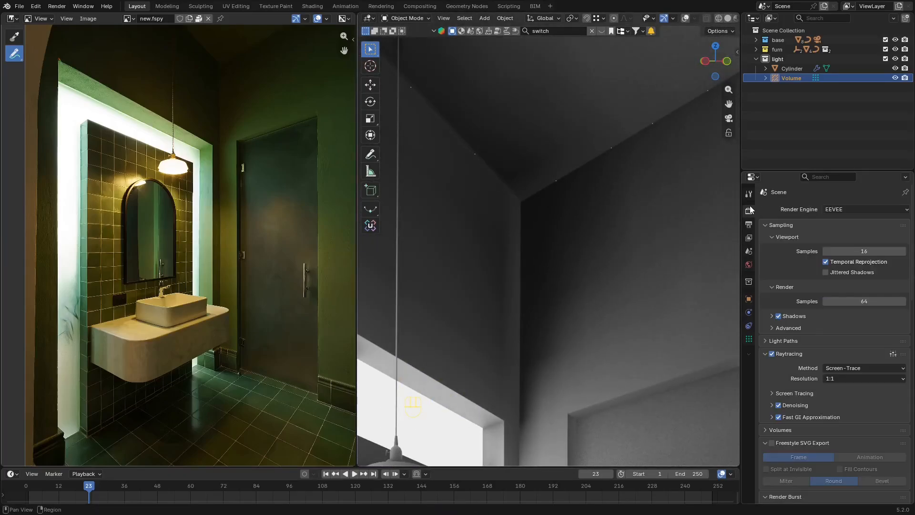
scroll(534, 214, up, 5)
scroll(544, 248, down, 7)
shift+middle_drag(548, 301, 564, 231)
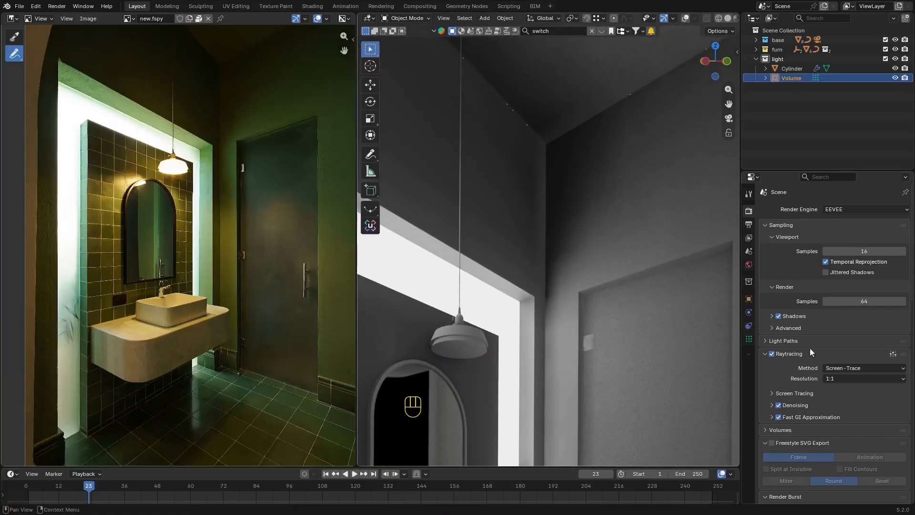
scroll(796, 348, down, 6)
scroll(807, 317, up, 6)
click(788, 327)
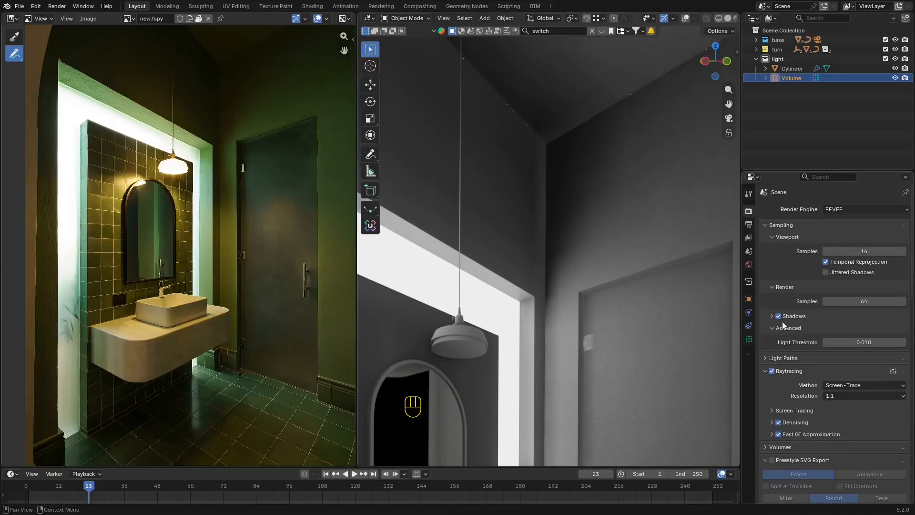
click(772, 315)
click(772, 315)
click(777, 358)
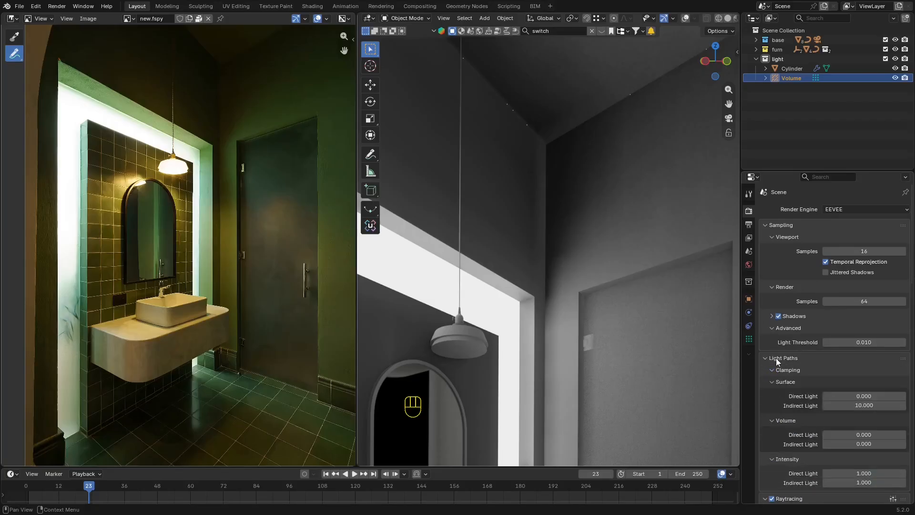
click(776, 359)
Examine the Screen Tracing, Denoising and Fast GI Approximation settings, and try adjusting the GI Distance.
click(782, 410)
scroll(786, 410, down, 3)
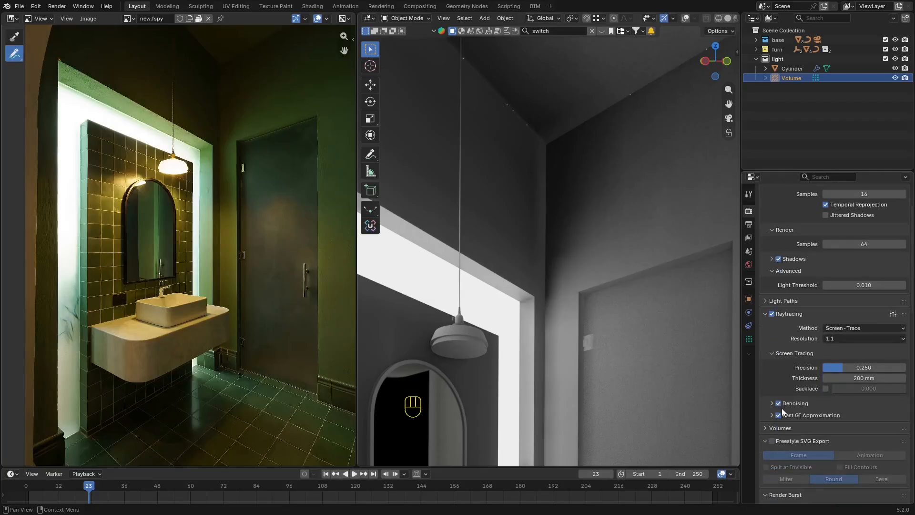
click(796, 403)
scroll(796, 403, down, 2)
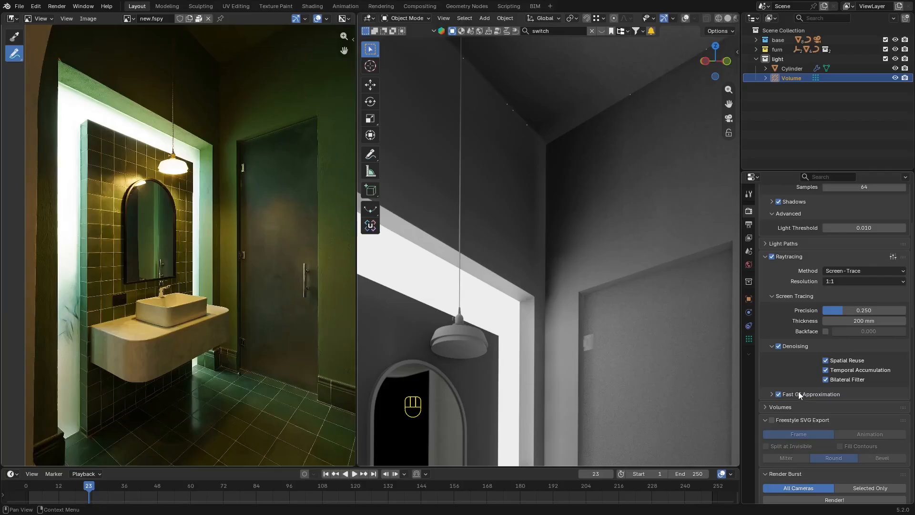
click(801, 395)
scroll(804, 399, down, 3)
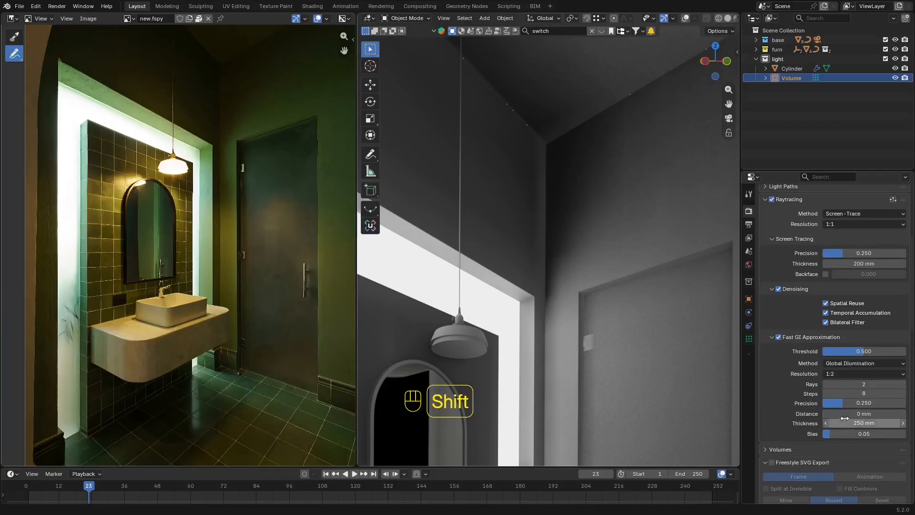
mouse_move(844, 413)
shift+mouse_down()
mouse_move(873, 413)
mouse_move(842, 413)
shift+mouse_up()
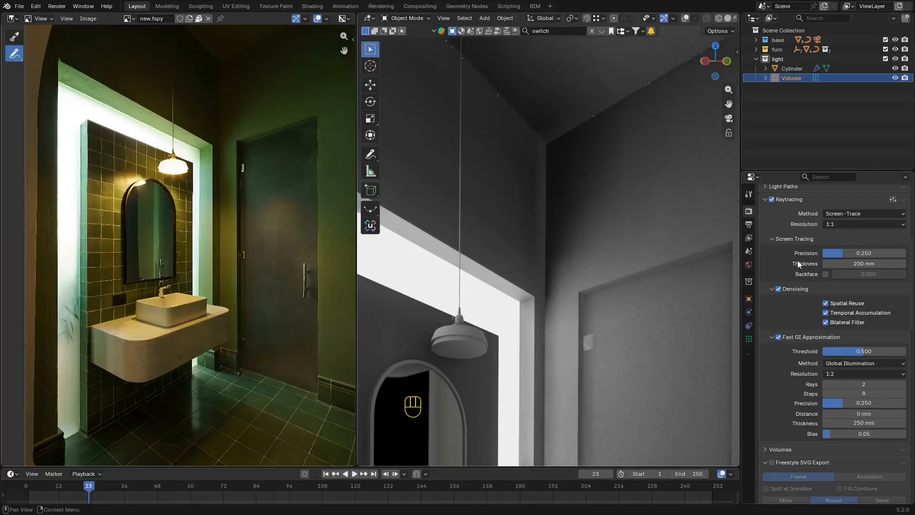
scroll(805, 267, up, 8)
Raise the volume probe's View Bias to 0.25, checking the ceiling corner, door and floor shading, and save the file.
click(749, 339)
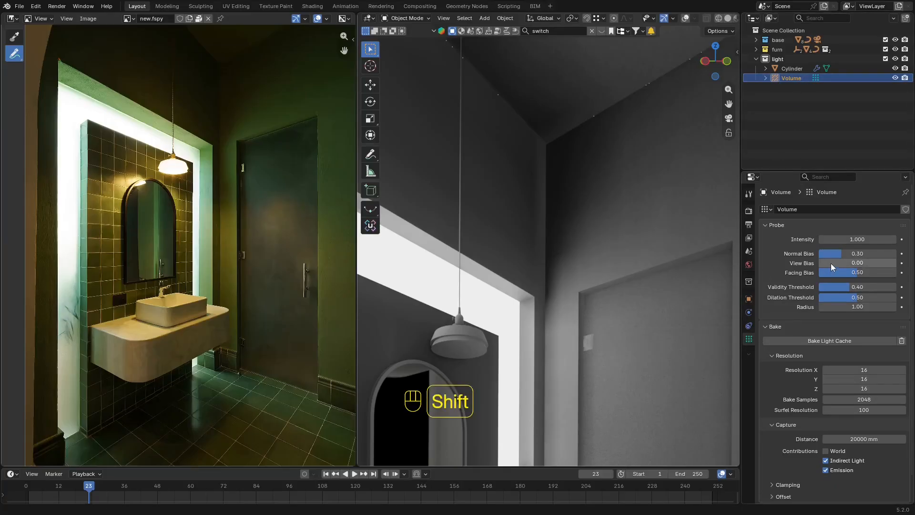
mouse_move(833, 267)
shift+mouse_down()
mouse_move(821, 267)
mouse_move(889, 267)
mouse_move(833, 267)
shift+mouse_up()
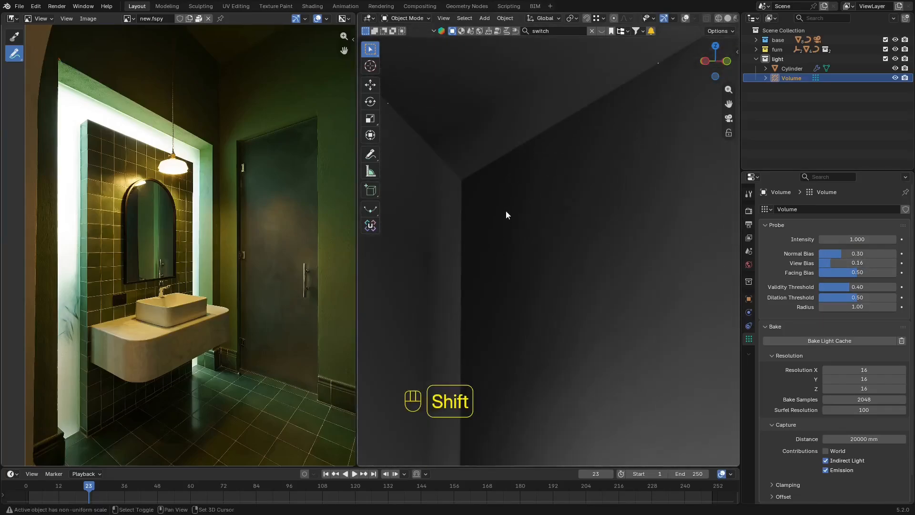
scroll(580, 214, down, 4)
shift+middle_drag(591, 310, 554, 98)
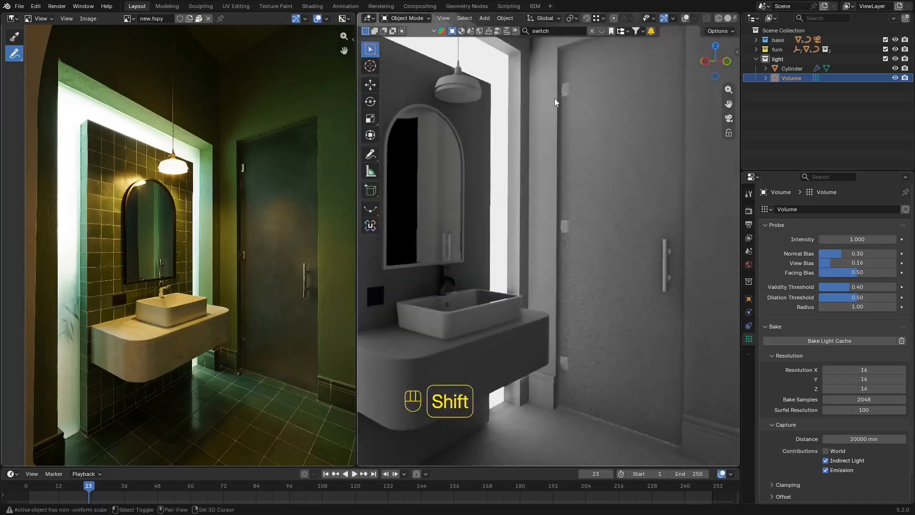
shift+middle_drag(596, 410, 570, 230)
shift+drag(858, 263, 873, 263)
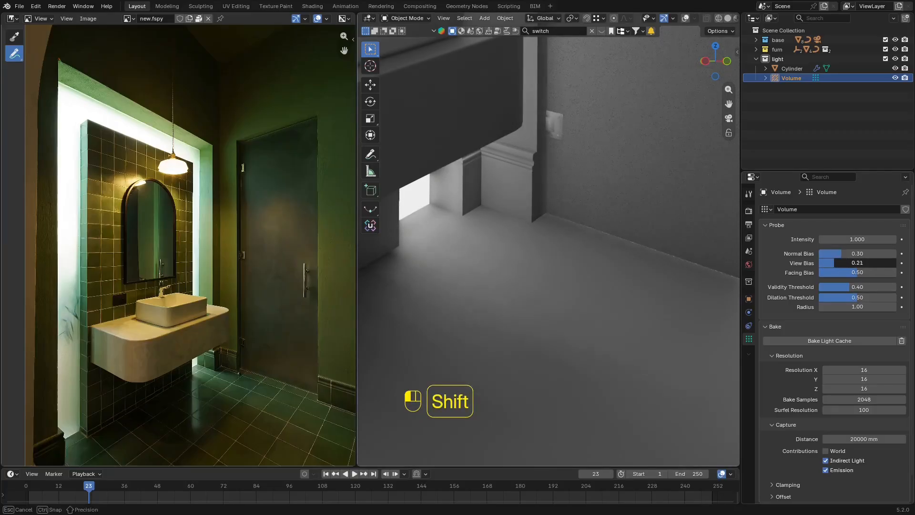
scroll(499, 216, down, 5)
shift+middle_drag(500, 217, 551, 313)
scroll(548, 291, down, 2)
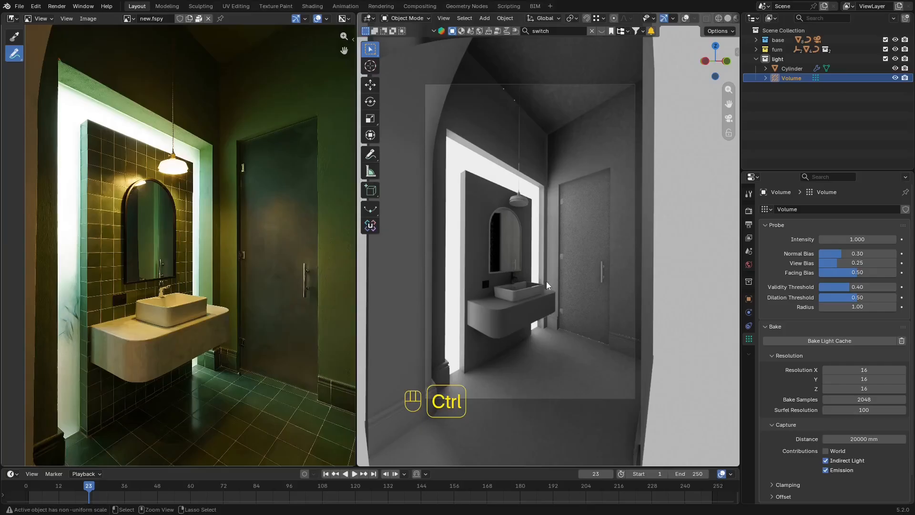
key(ctrl+s)
Show the overlays, frame the pendant lamp in both the reference photo and the camera view, and select the lamp.
scroll(597, 260, up, 1)
shift+middle_drag(546, 281, 555, 262)
scroll(597, 259, up, 2)
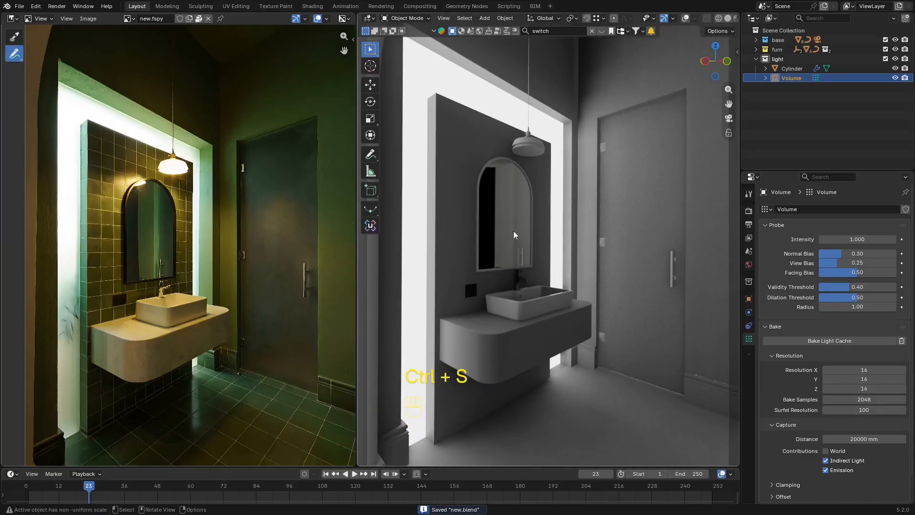
click(530, 148)
key(shift+alt+z)
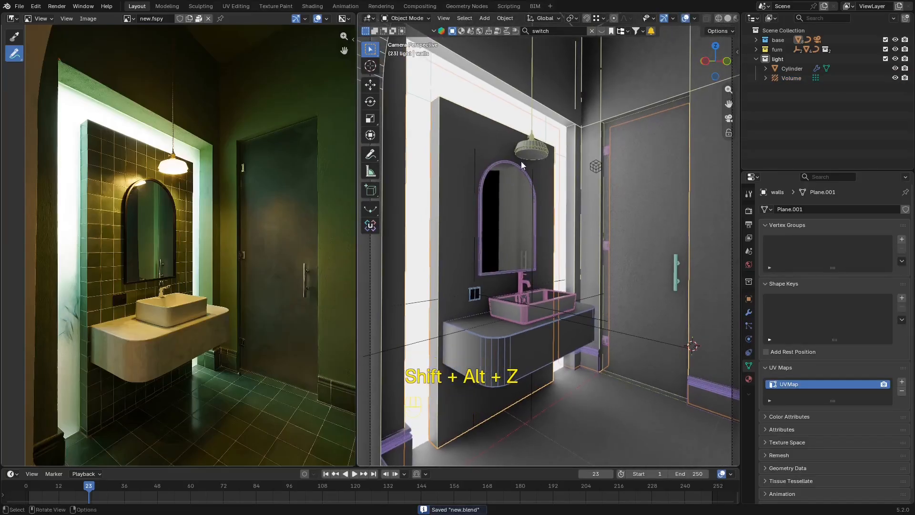
scroll(168, 149, up, 5)
shift+middle_drag(544, 194, 553, 200)
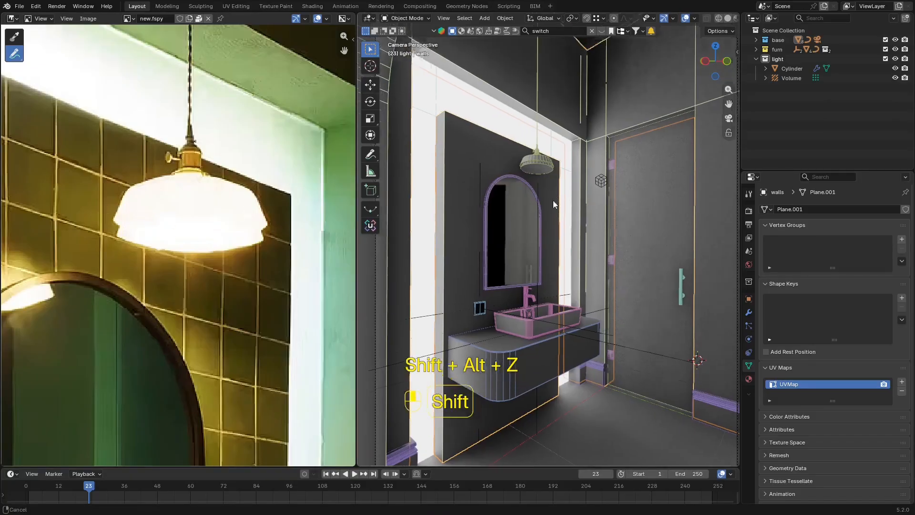
scroll(553, 200, up, 4)
click(554, 136)
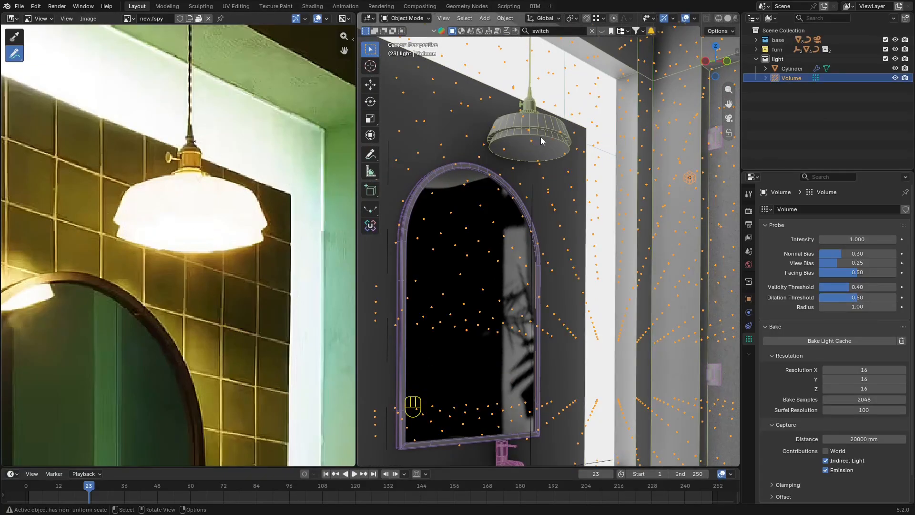
click(544, 130)
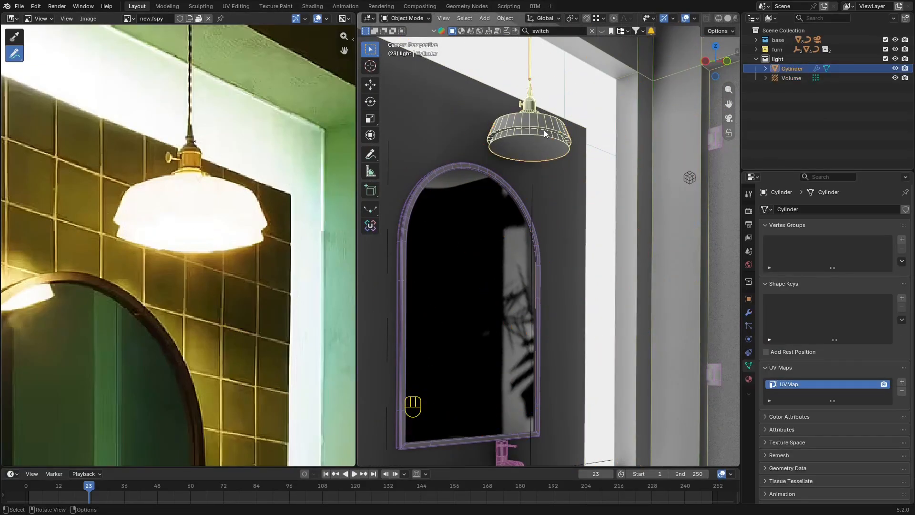
Hide the overlays and leave the camera view to examine the whole room from outside.
scroll(545, 130, down, 5)
key(shift+alt+z)
middle_drag(568, 175, 554, 147)
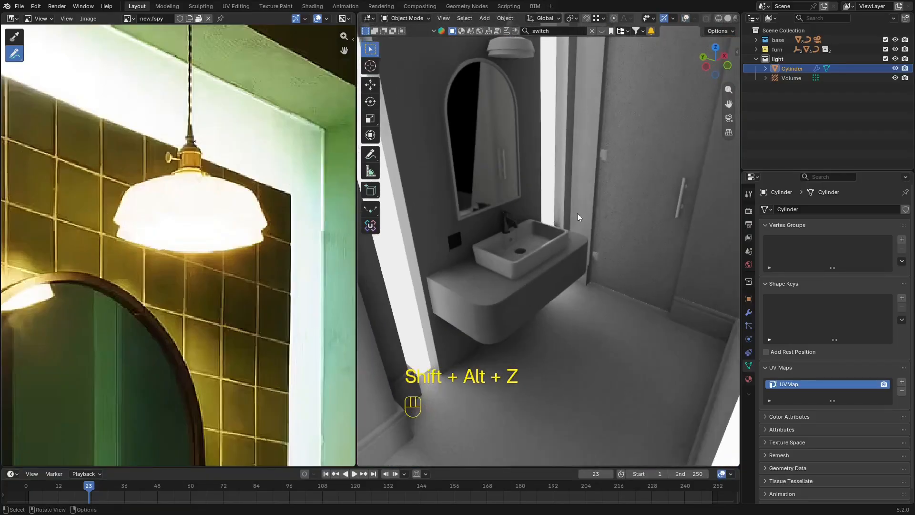
scroll(577, 210, down, 4)
scroll(582, 164, up, 2)
shift+middle_drag(553, 148, 622, 172)
scroll(482, 93, down, 2)
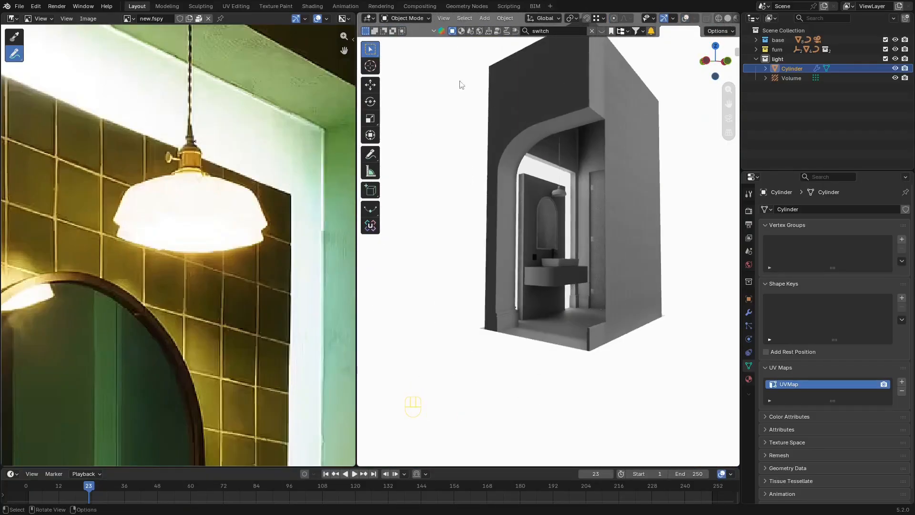
Replace the reference photo area with the world's shader nodes, move the STUDIO_HDRI group aside and disconnect it from the World Output.
click(12, 18)
click(26, 96)
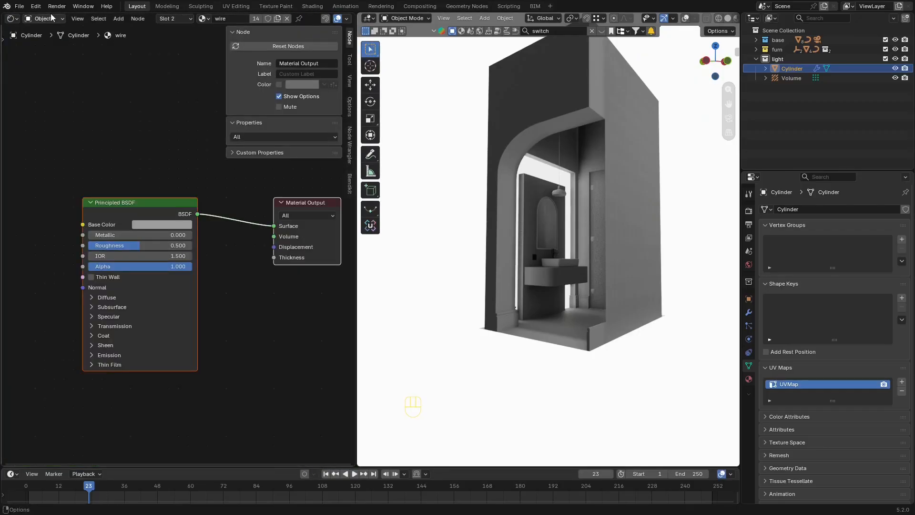
click(55, 54)
scroll(204, 193, up, 1)
middle_drag(204, 193, 136, 196)
drag(116, 223, 90, 286)
key(shift+a)
click(96, 204)
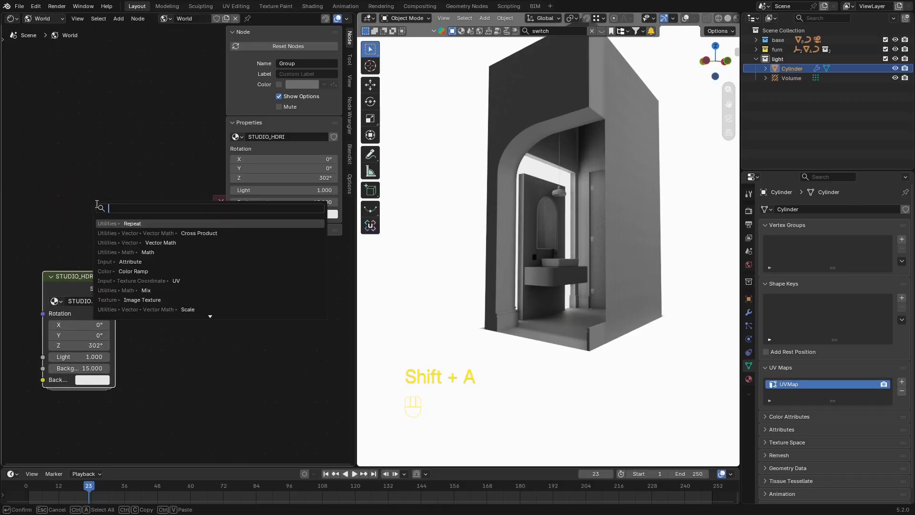
click(106, 163)
mouse_move(147, 239)
ctrl+right_down()
mouse_move(163, 253)
mouse_move(172, 300)
ctrl+right_up()
middle_drag(135, 229, 139, 239)
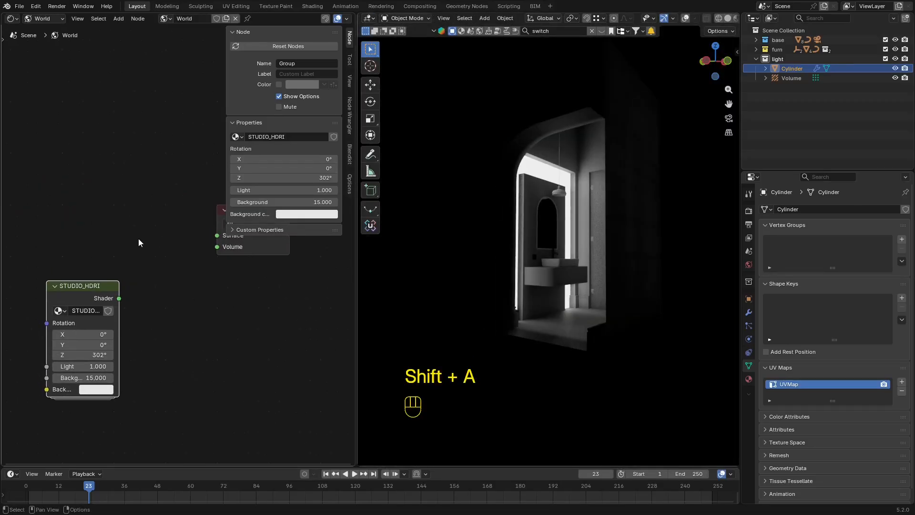
Add a Background shader node above the STUDIO_HDRI group in the world nodes.
key(shift+a)
click(47, 168)
text(b)
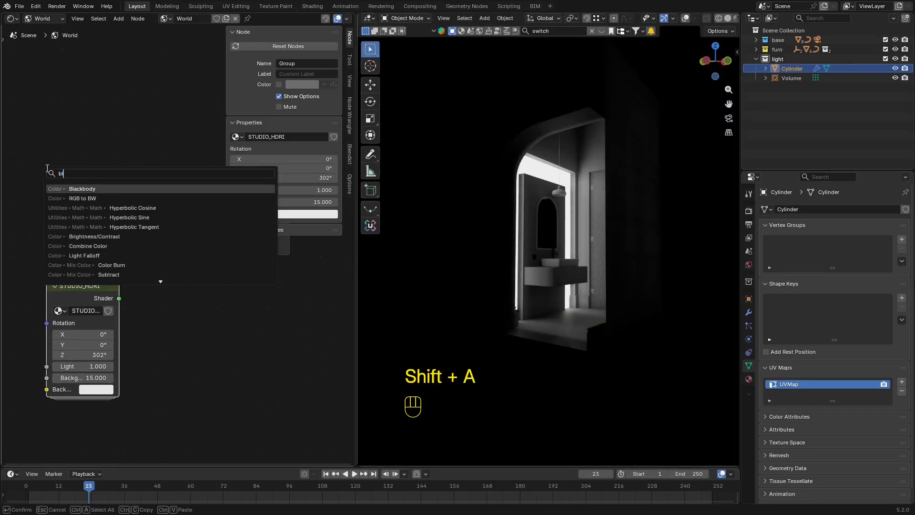
key(BackSpace)
text(blacx)
key(BackSpace)
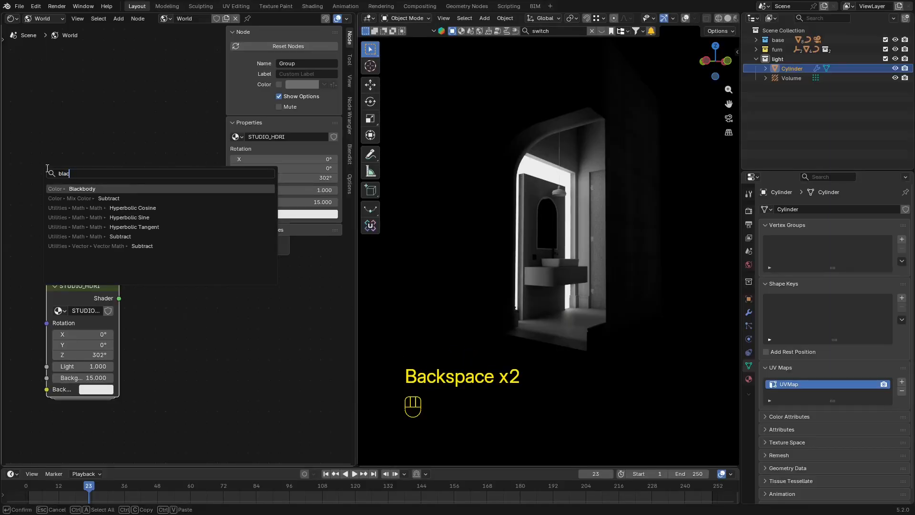
key(ctrl+a)
text(vac)
key(BackSpace)
key(BackSpace)
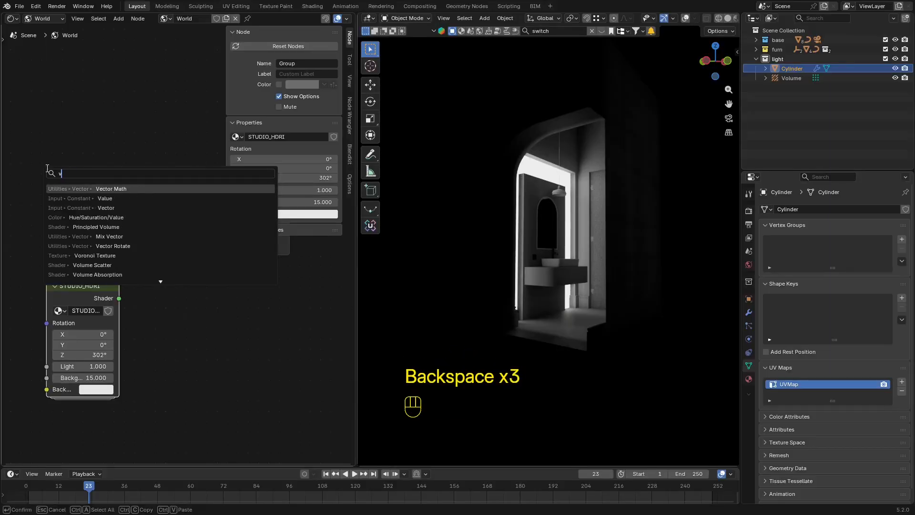
key(BackSpace)
text(ba)
click(89, 189)
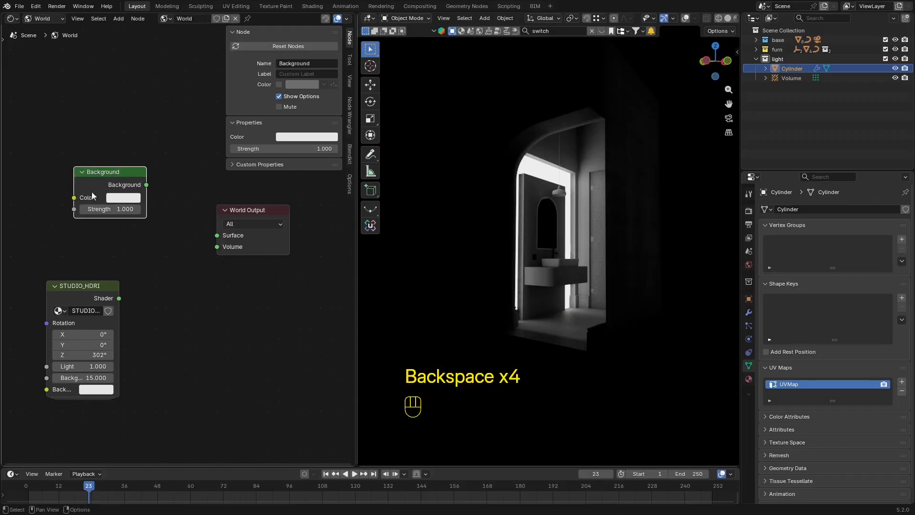
Set the Background strength to 0.4, connect it to the World Output's Surface and save the file.
text(0.4)
key(Return)
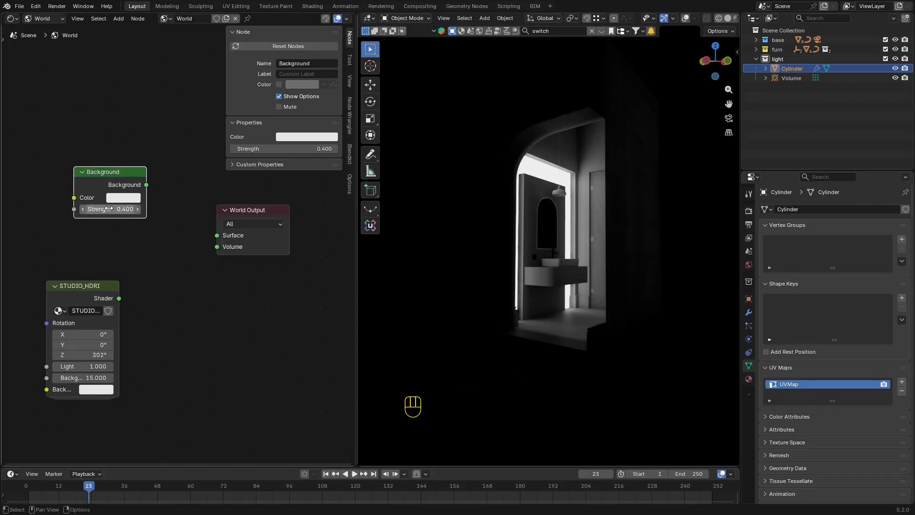
drag(201, 229, 217, 235)
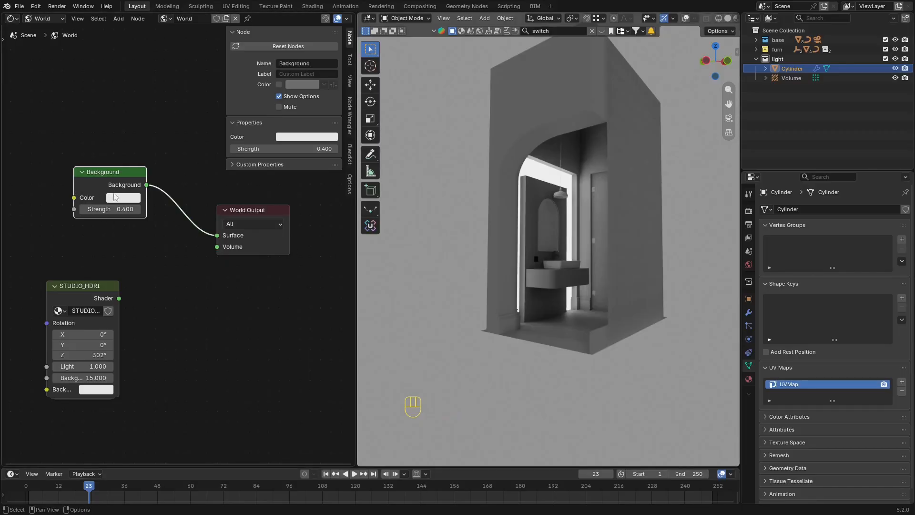
scroll(565, 210, up, 3)
key(ctrl+s)
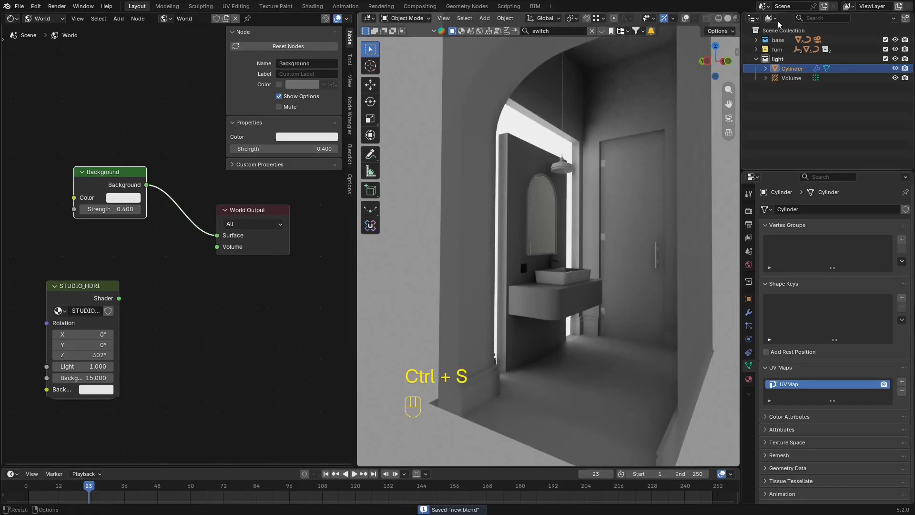
Select the volume probe and return to the pendant lamp, then bring the reference photo back in place of the shader nodes.
click(806, 79)
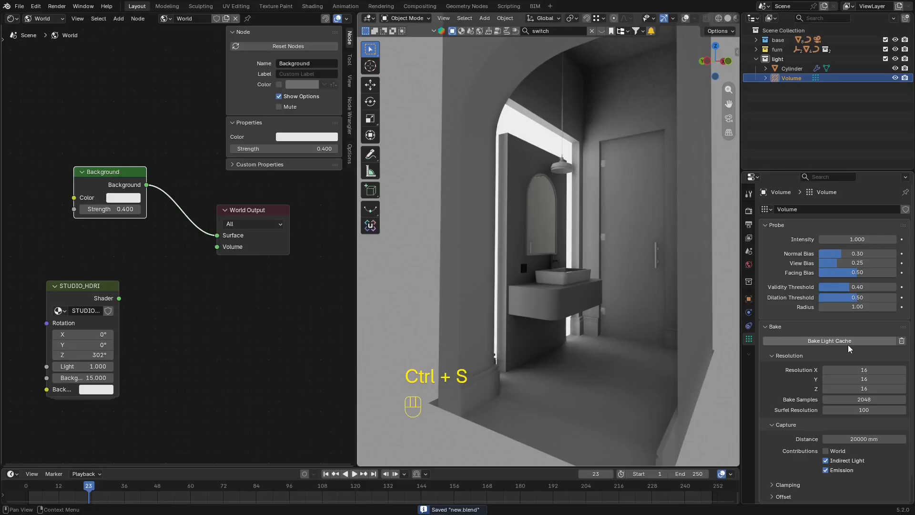
click(571, 170)
click(18, 19)
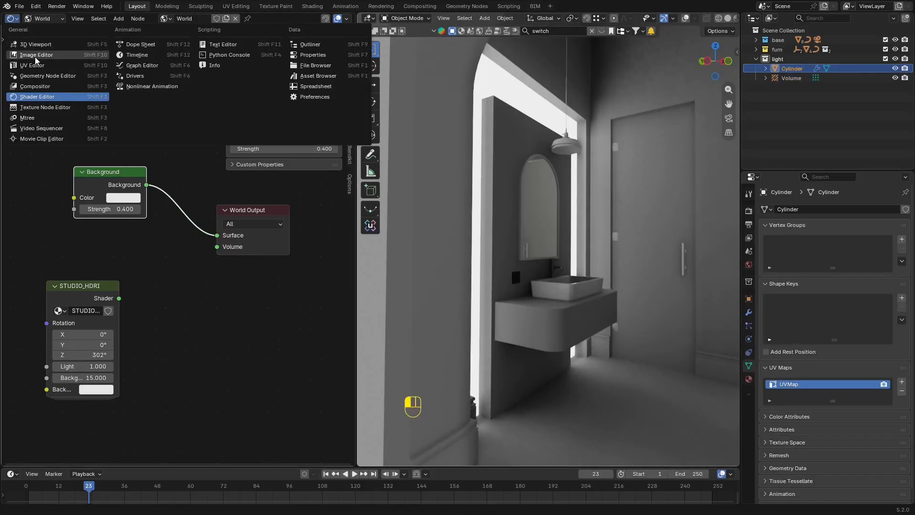
click(36, 55)
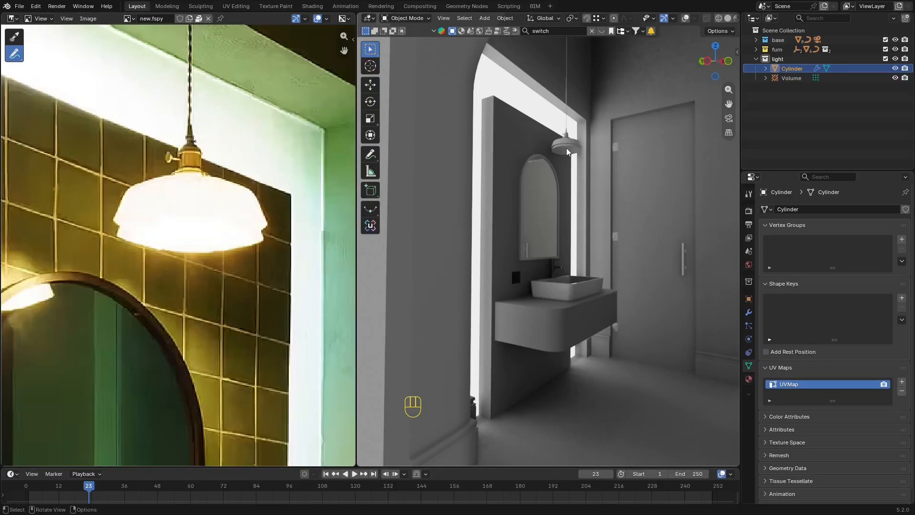
Save the file and open the material settings of the pendant lamp.
scroll(568, 152, up, 4)
key(shift+alt+z)
key(shift+alt+z)
key(ctrl+s)
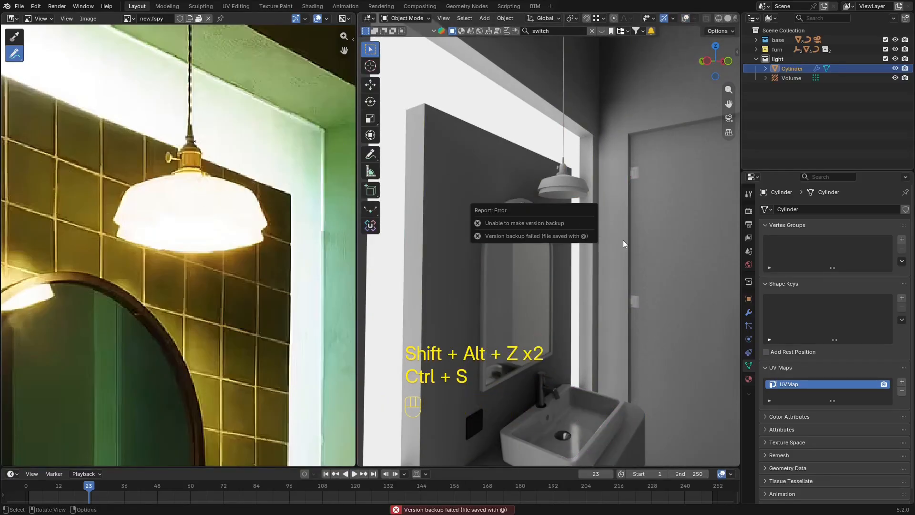
click(749, 379)
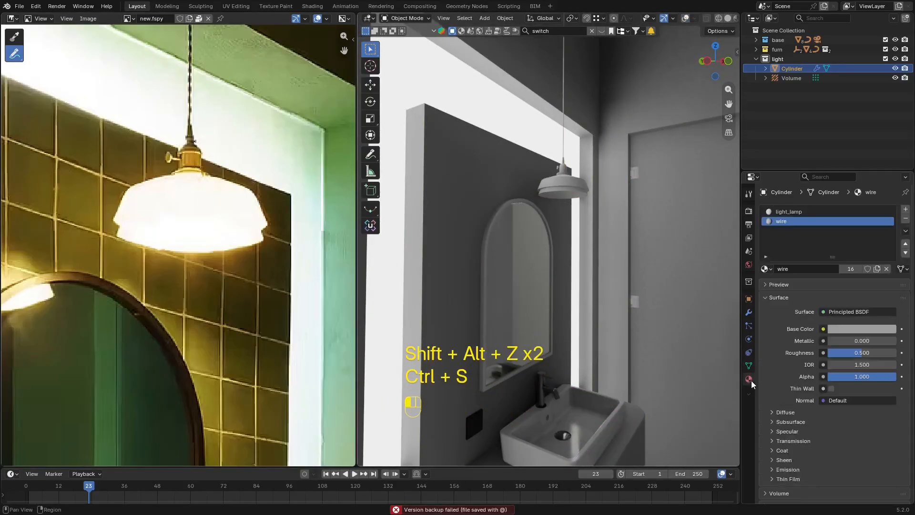
Split the reference image area and show the lamp's light_lamp object material in a Shader Editor in the upper part.
click(787, 212)
drag(4, 15, 70, 265)
click(13, 19)
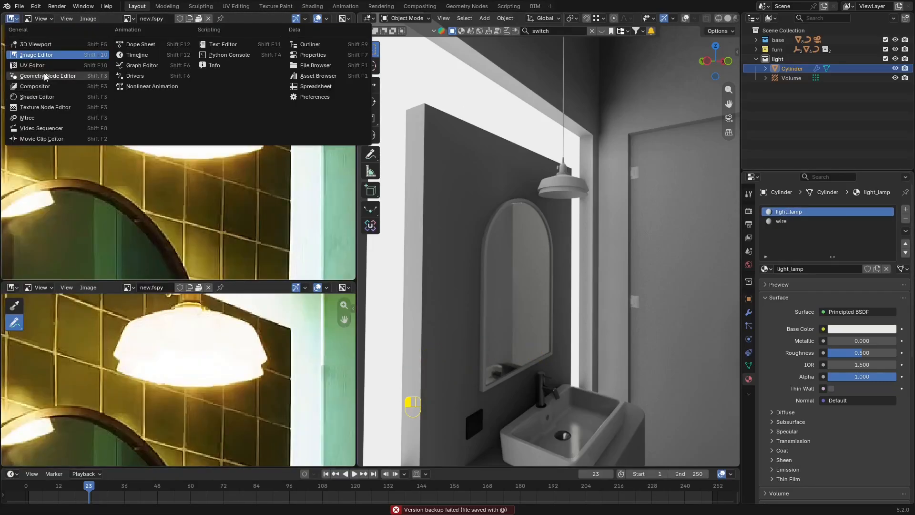
click(29, 96)
key(n)
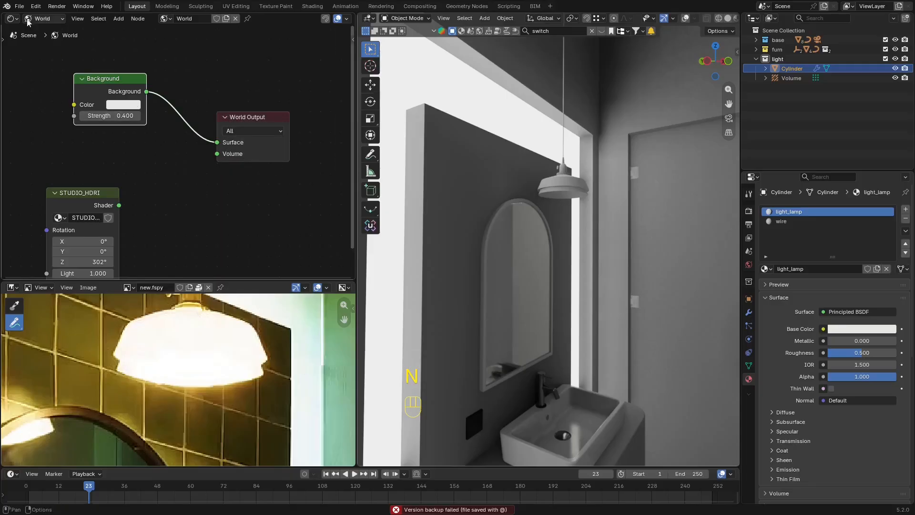
click(43, 19)
click(46, 42)
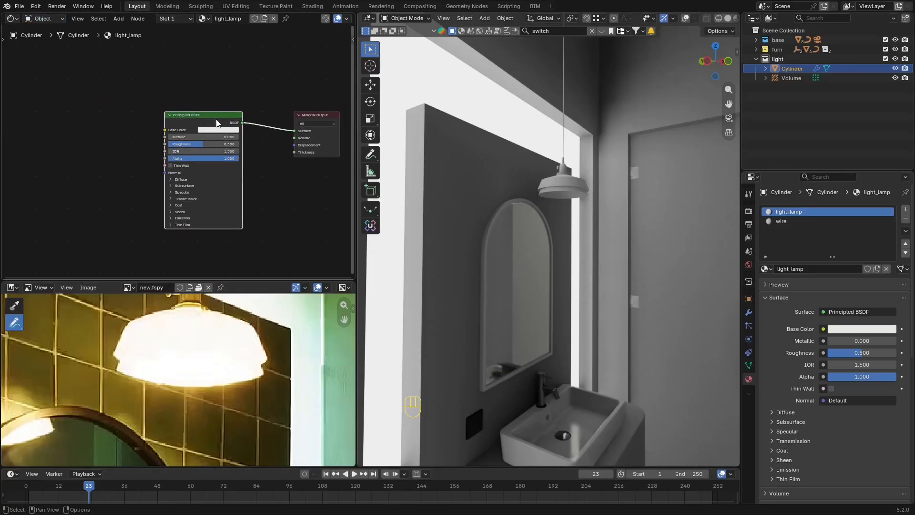
Replace the Principled BSDF of light_lamp with an Emission shader connected to the Material Output's Surface.
key(x)
key(shift+a)
click(196, 120)
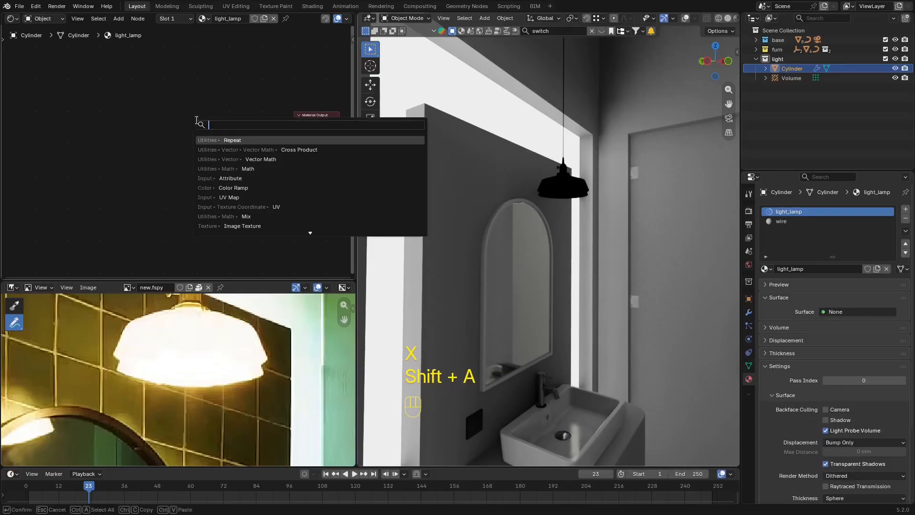
text(e)
click(236, 138)
click(234, 133)
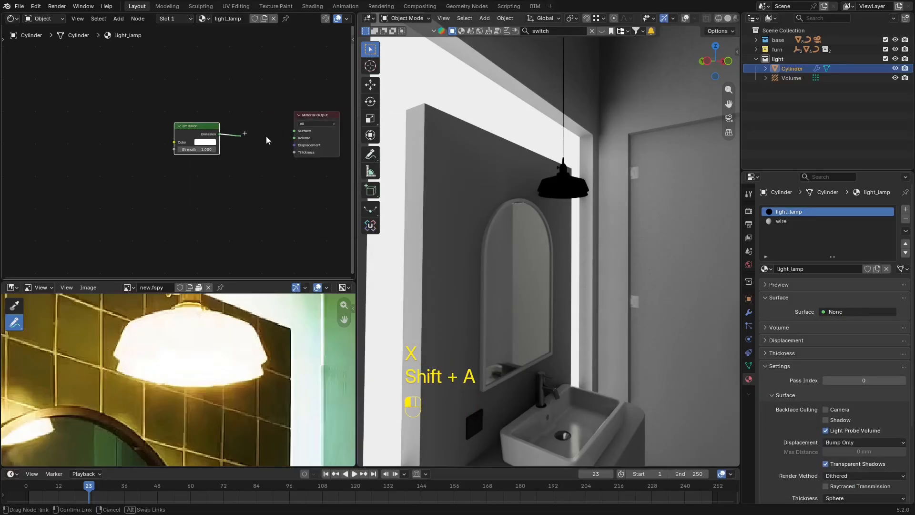
drag(296, 135, 295, 131)
scroll(193, 135, up, 2)
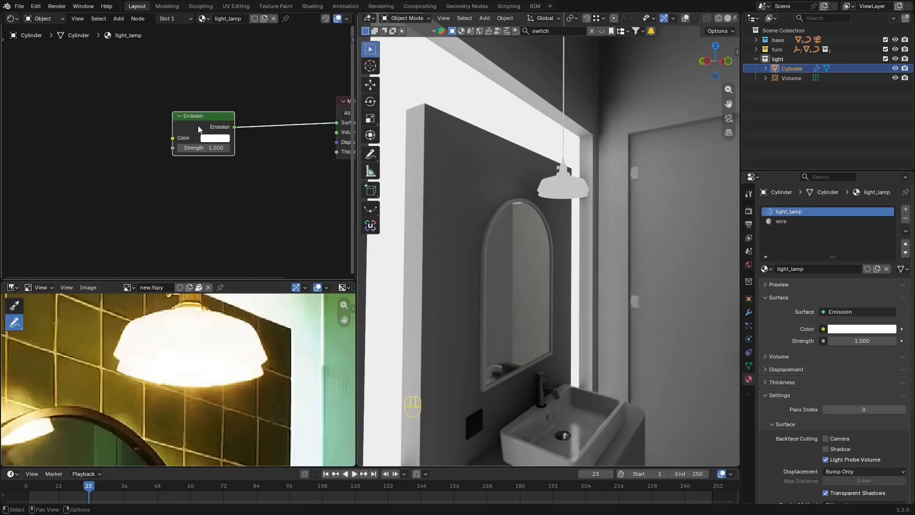
scroll(207, 132, up, 1)
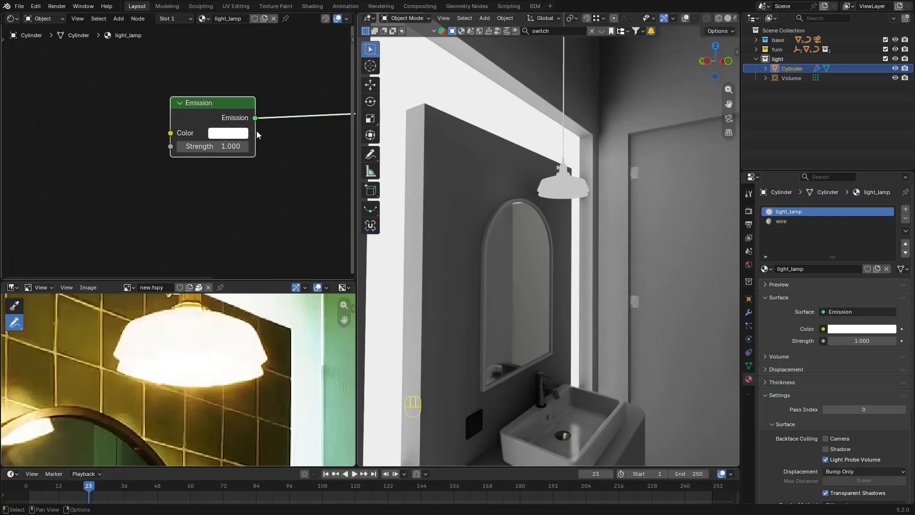
Turn on the viewport overlays and hide the Volume light probe so that the lamp can be selected.
key(shift+alt+z)
click(569, 187)
key(Tab)
key(3)
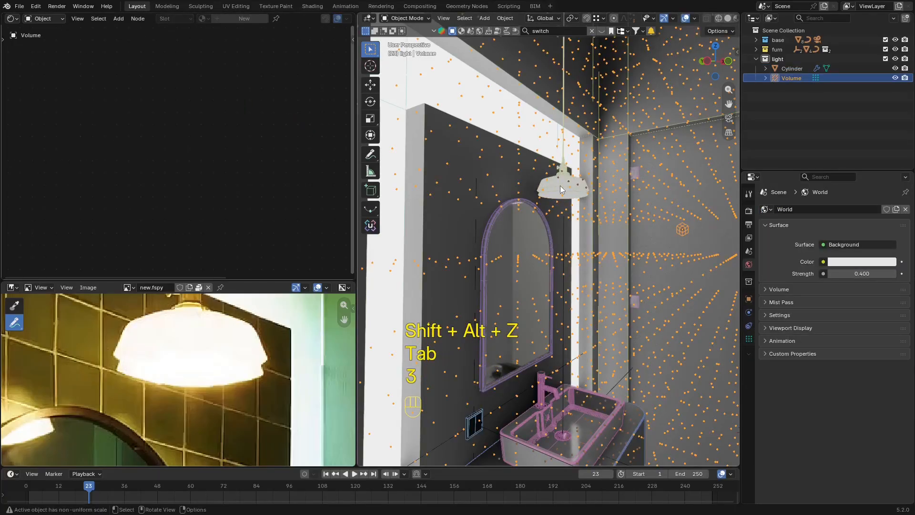
scroll(559, 186, up, 3)
mouse_move(559, 185)
shift+middle_down()
mouse_move(572, 173)
mouse_move(570, 186)
shift+middle_up()
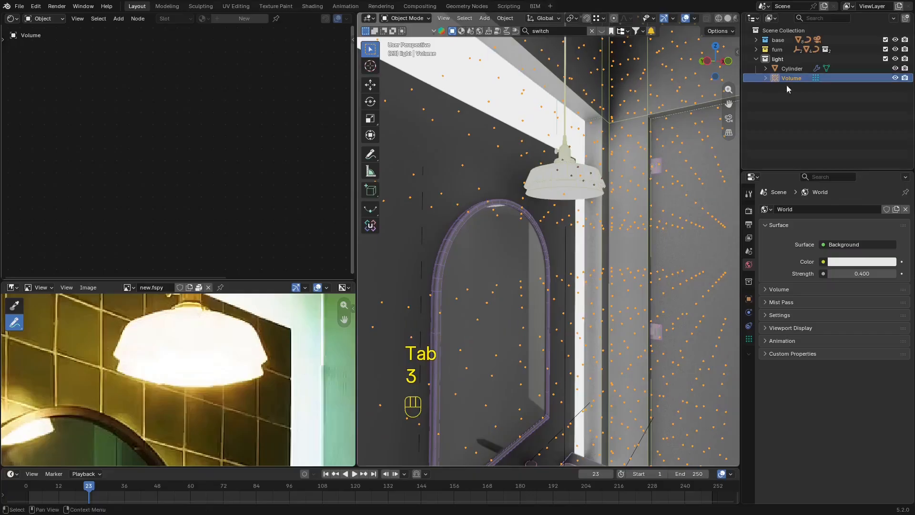
click(896, 78)
Assign the wire material to the selected cord and fitting faces of the pendant lamp.
click(575, 172)
key(shift+alt+z)
key(shift+alt+z)
key(Tab)
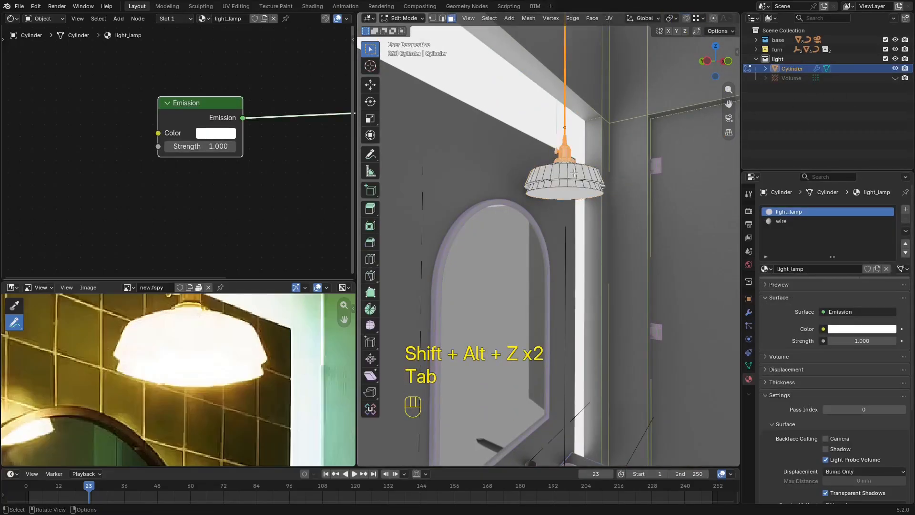
click(794, 222)
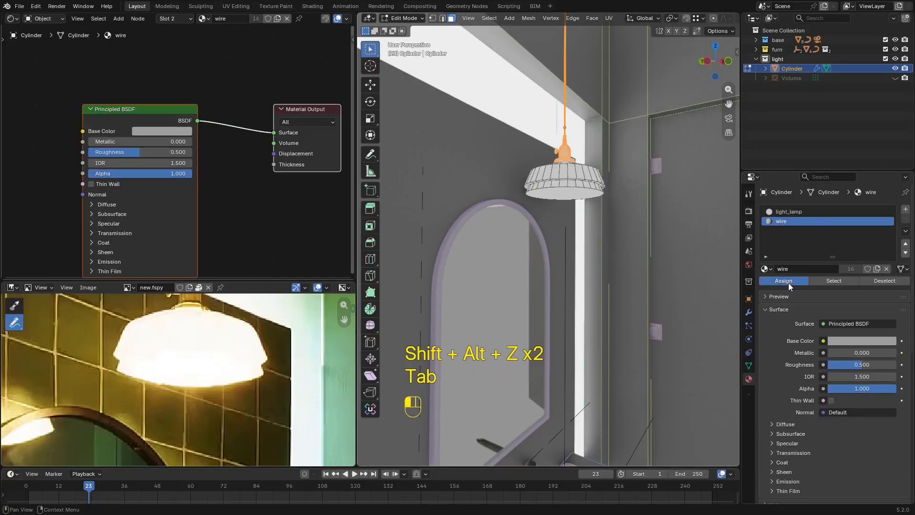
key(Tab)
key(shift+alt+z)
Add a Blackbody node to the light_lamp material, feeding the Emission shader's Color.
click(810, 212)
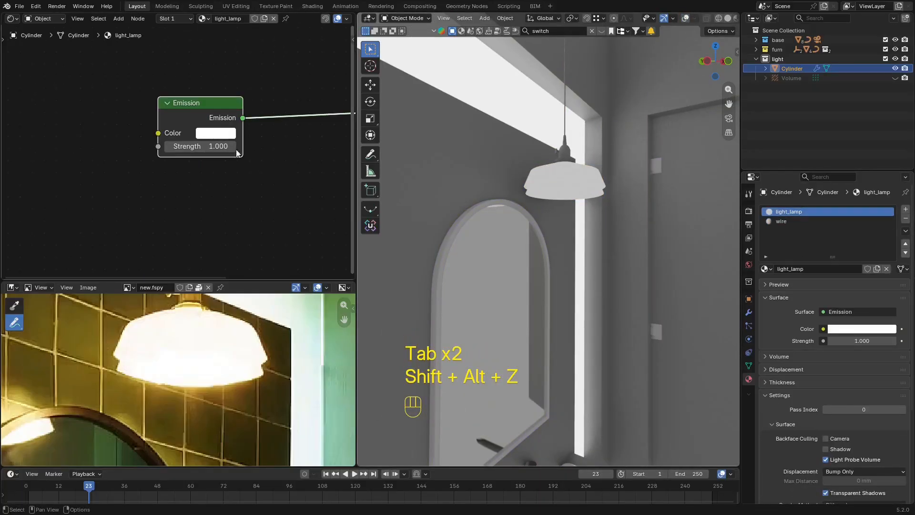
scroll(237, 153, down, 2)
drag(184, 133, 123, 159)
text(b)
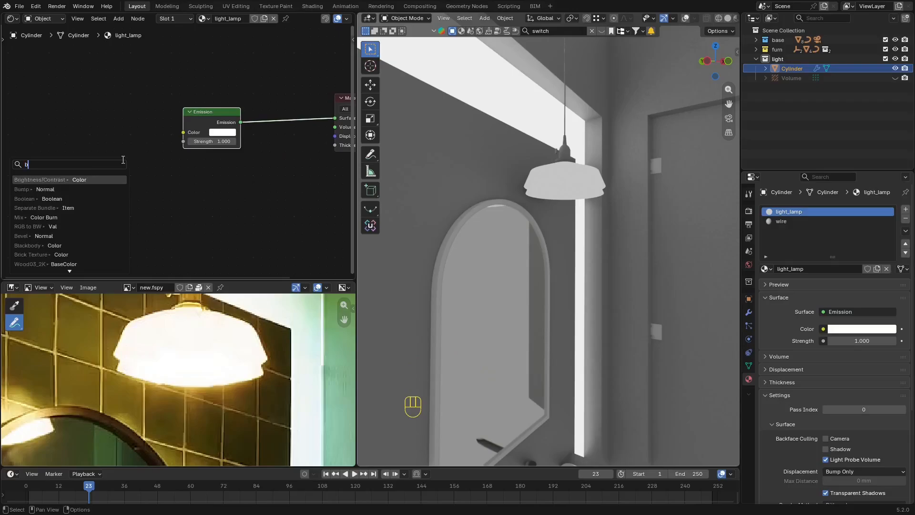
text(la)
click(62, 177)
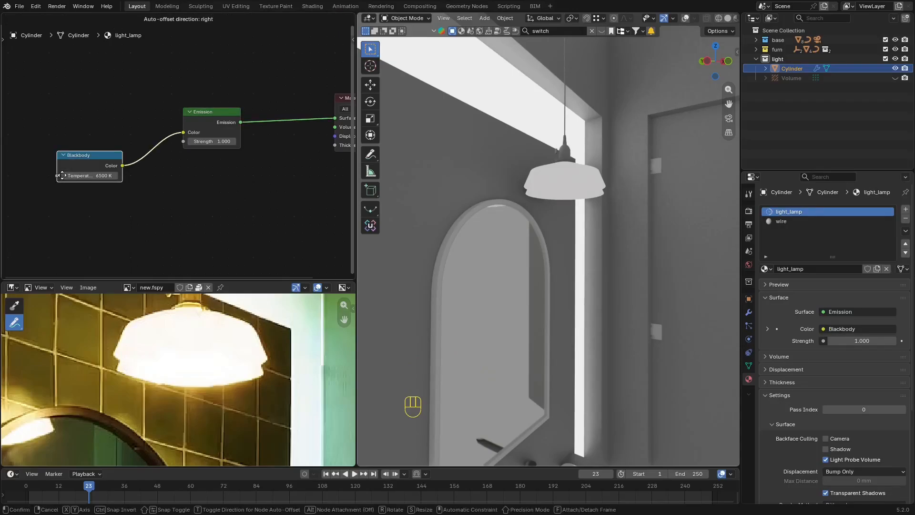
click(58, 176)
Line up the Blackbody node beside the Emission node and enlarge the reference image area below.
middle_drag(58, 176, 72, 178)
scroll(106, 184, up, 4)
key(g)
click(145, 146)
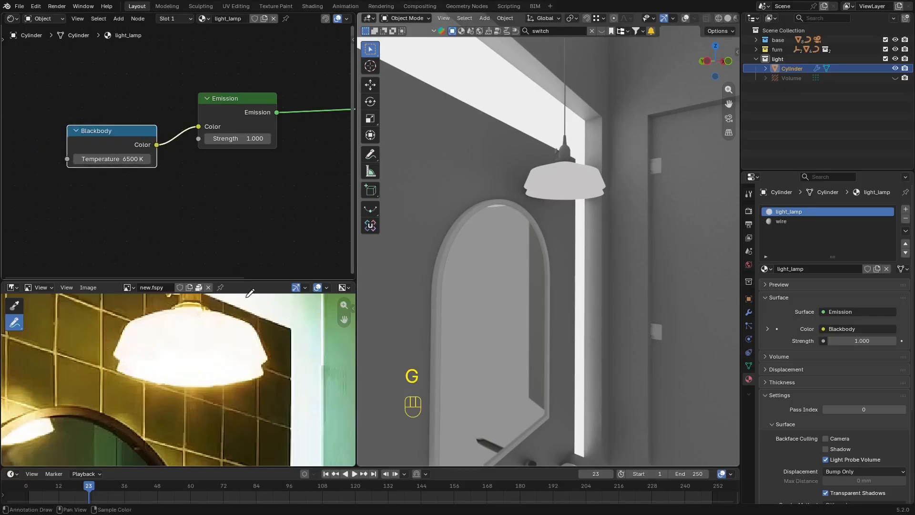
drag(248, 280, 241, 210)
middle_drag(150, 106, 128, 130)
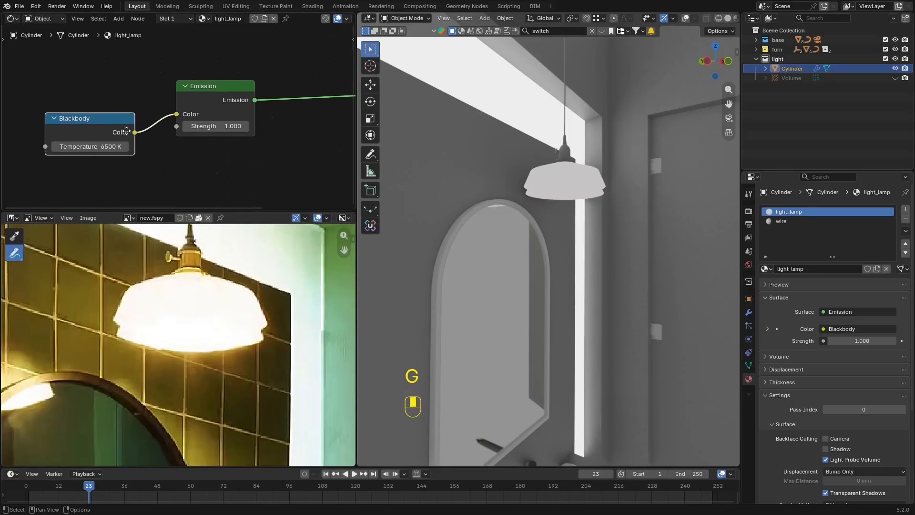
click(114, 115)
drag(113, 114, 114, 98)
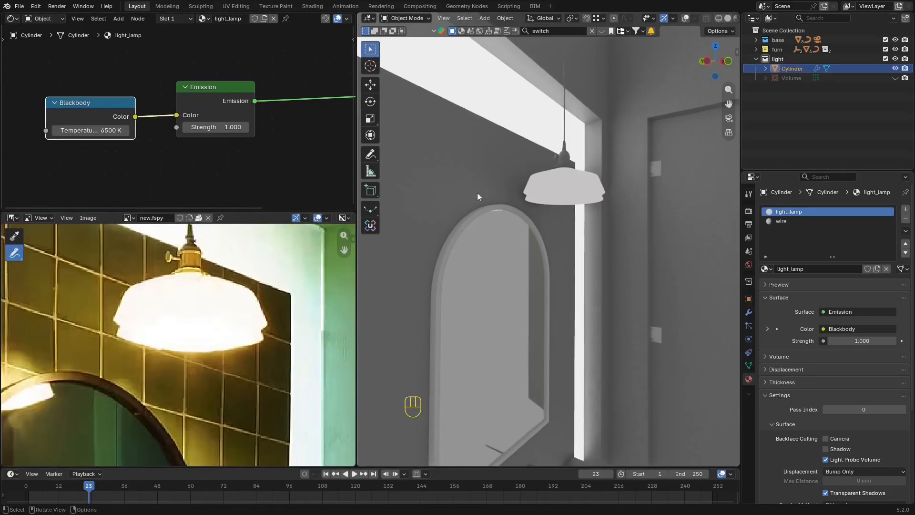
Set the Blackbody temperature to 3000 K.
middle_drag(112, 129, 115, 132)
click(115, 132)
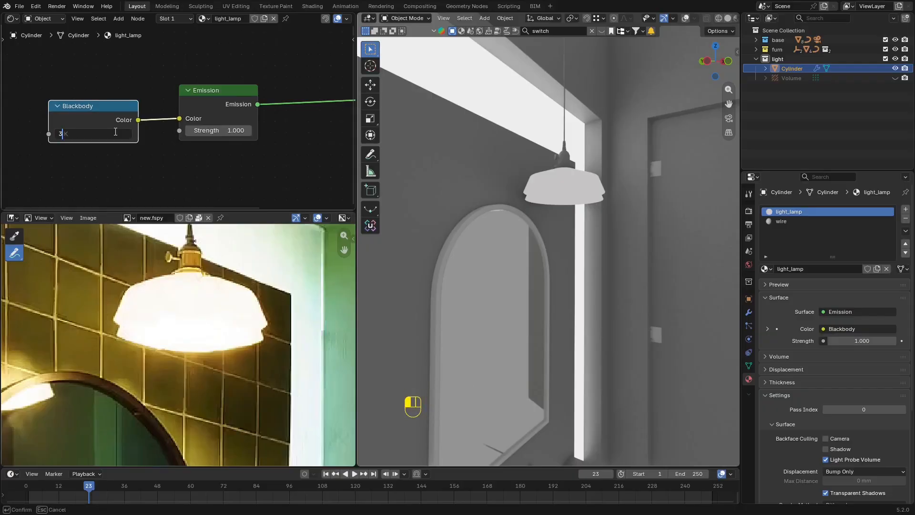
text(3000)
key(Return)
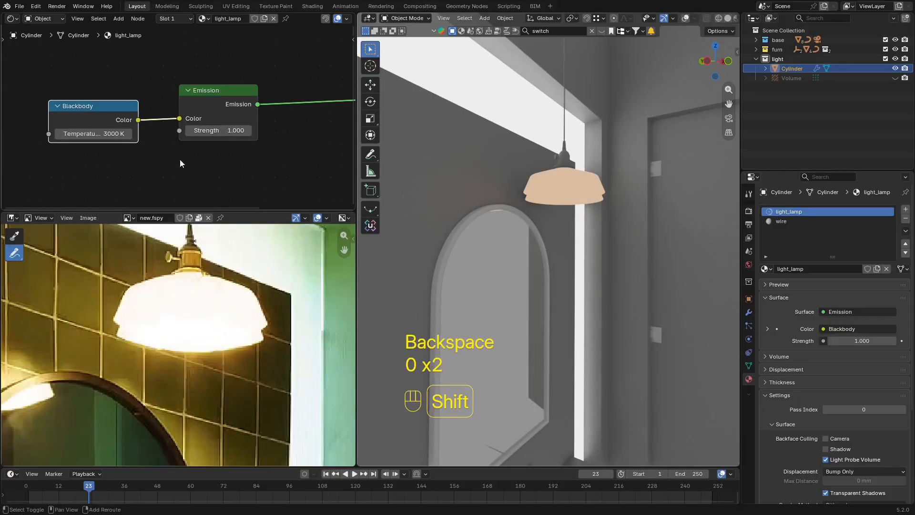
Set the lamp's Emission strength to 10 and save the file.
shift+middle_drag(464, 173, 460, 174)
click(230, 131)
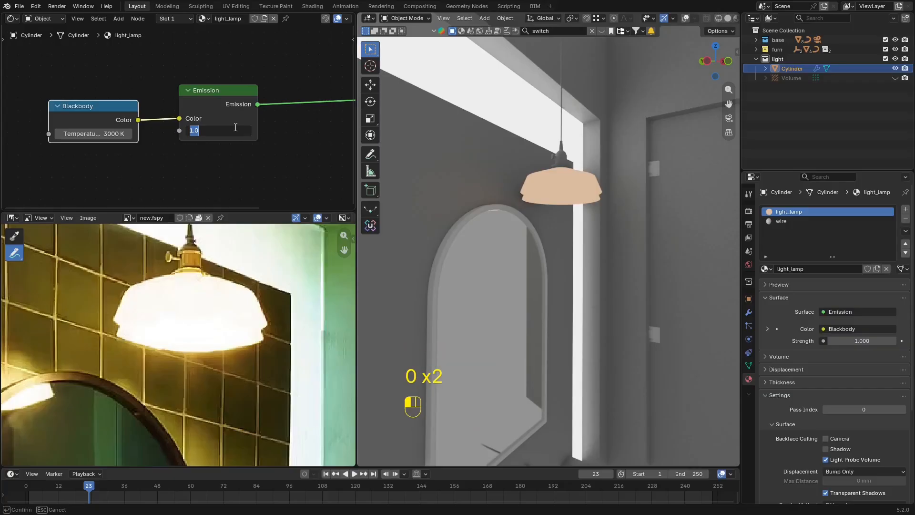
text(10)
key(Return)
scroll(532, 204, down, 5)
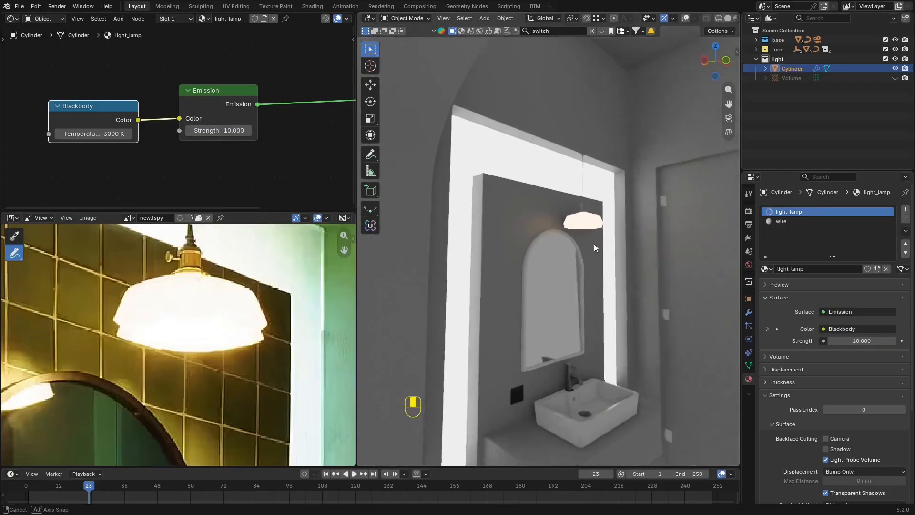
key(ctrl+s)
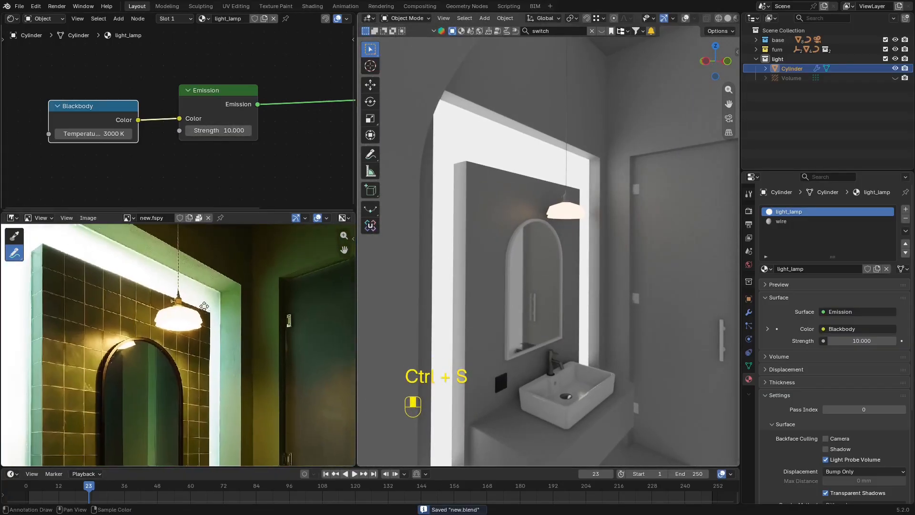
Unhide the Volume light probe and bake its light cache with the Emission contribution turned off.
shift+middle_drag(537, 255, 563, 213)
scroll(555, 213, down, 1)
click(895, 77)
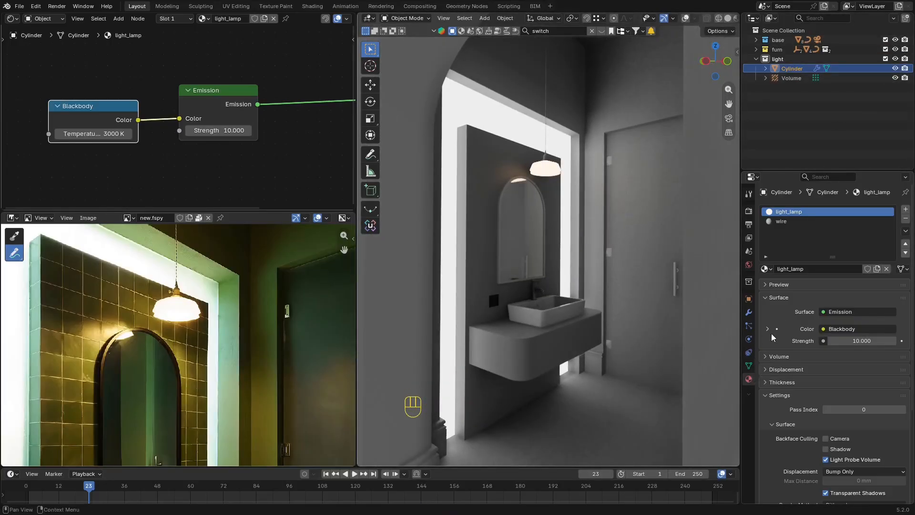
click(791, 78)
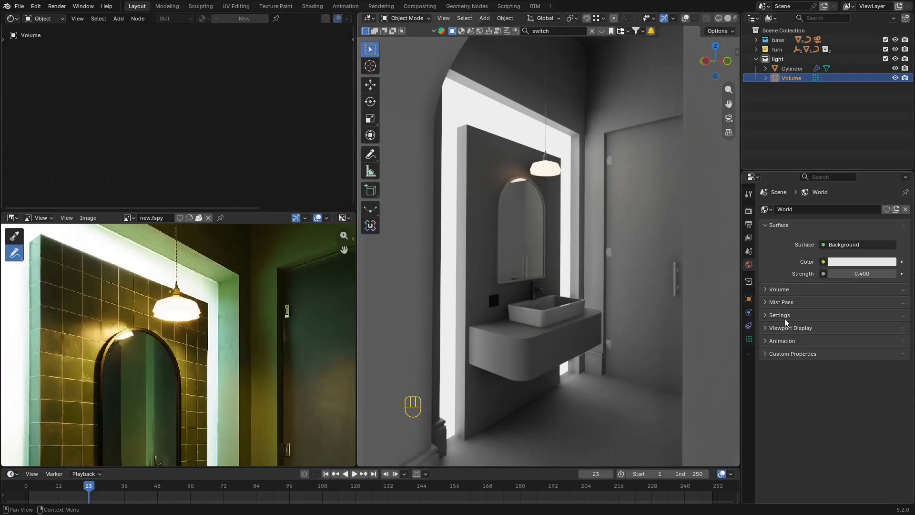
click(749, 339)
scroll(829, 457, down, 3)
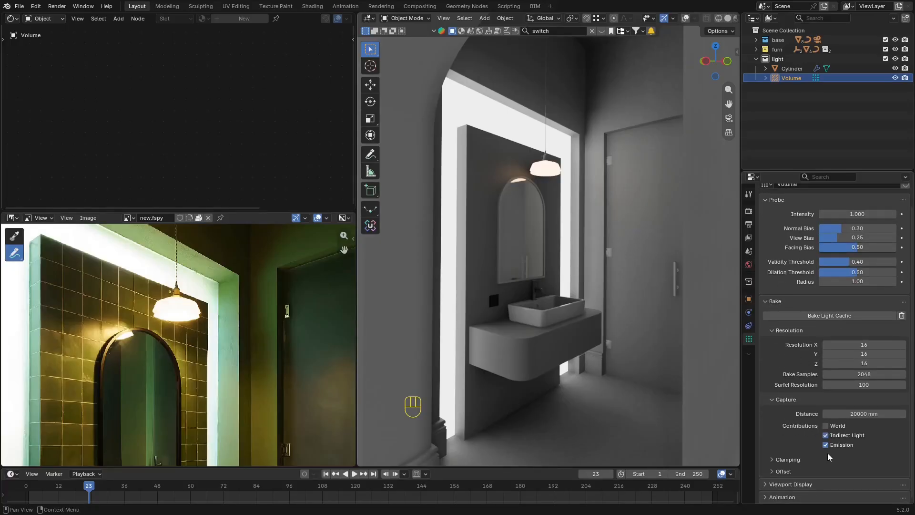
click(831, 317)
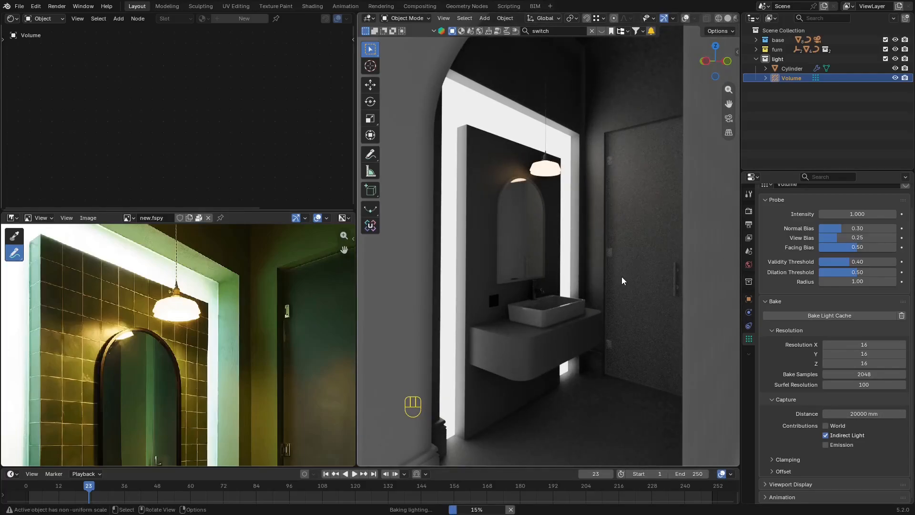
Enlarge the reference image area and frame the whole bathroom photo in it.
scroll(237, 363, down, 6)
middle_drag(232, 341, 217, 313)
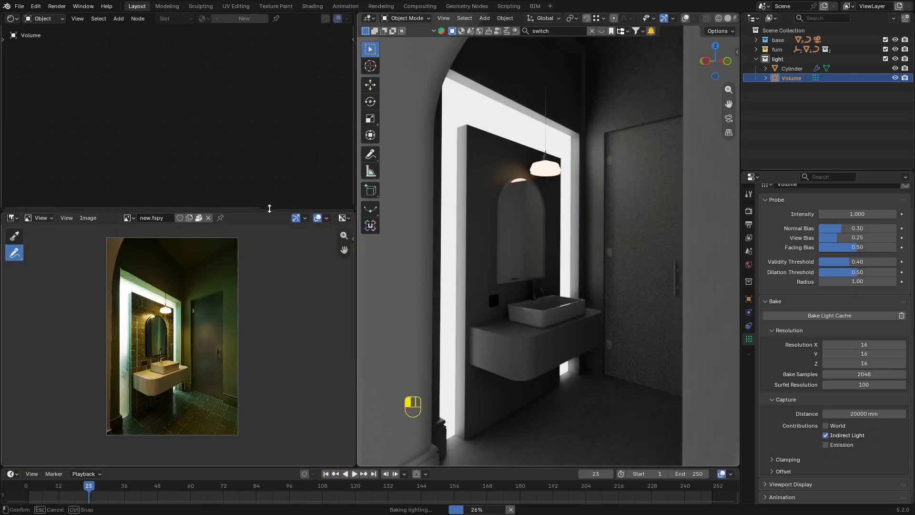
drag(269, 211, 269, 87)
scroll(205, 278, up, 3)
middle_drag(201, 282, 204, 283)
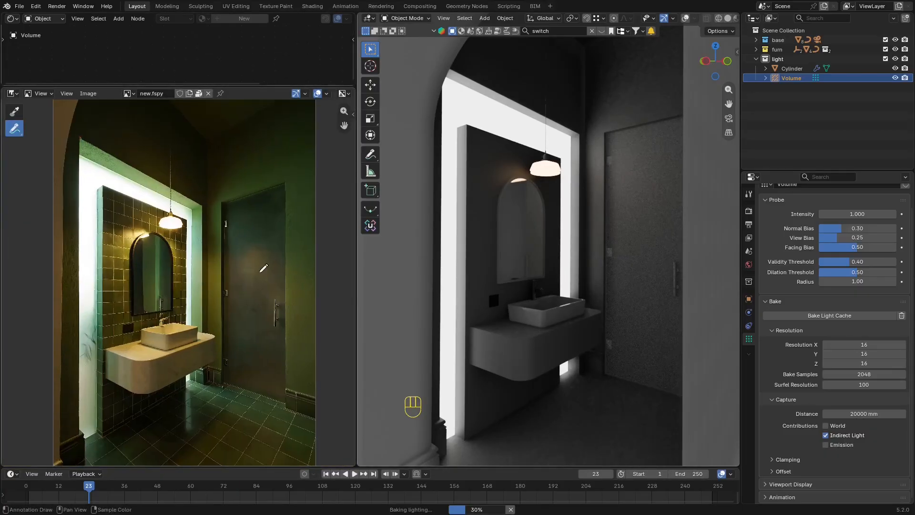
Examine the bathroom's lighting in the viewport around the lamp and from outside the room, with overlays on and off.
mouse_move(619, 253)
middle_down()
mouse_move(633, 252)
mouse_move(601, 250)
middle_up()
scroll(625, 245, down, 2)
scroll(623, 245, up, 2)
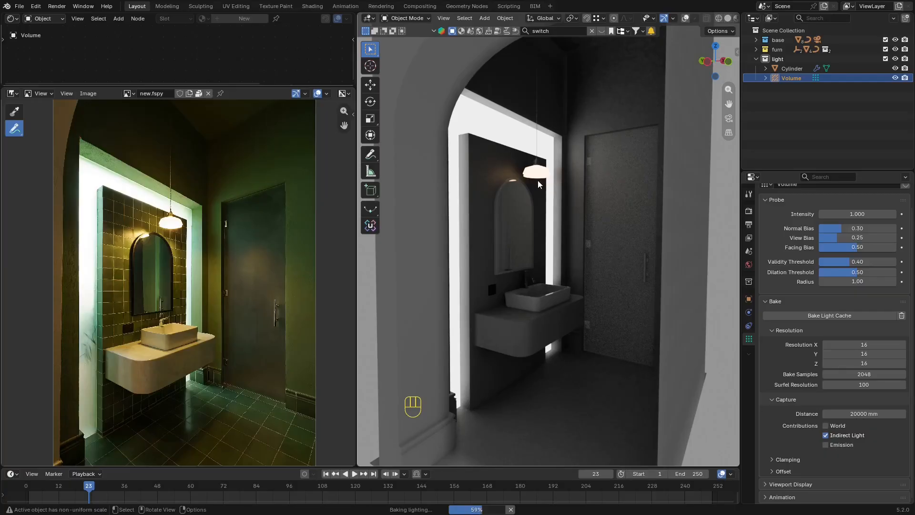
scroll(545, 178, up, 2)
shift+middle_drag(545, 178, 620, 254)
scroll(530, 213, down, 5)
key(shift+alt+z)
key(shift+alt+z)
key(shift+alt+z)
middle_drag(559, 269, 548, 224)
key(shift+alt+z)
shift+middle_drag(614, 228, 590, 202)
Add an area light to the light collection.
key(shift+a)
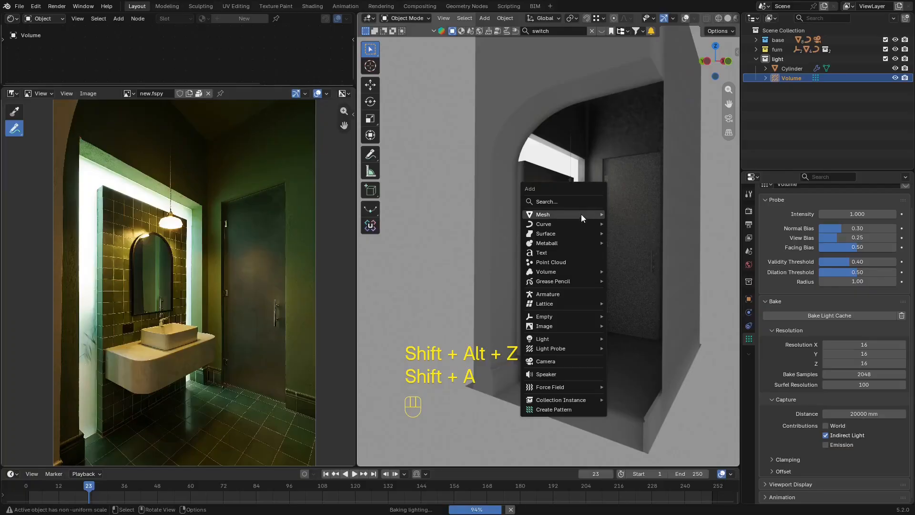
mouse_move(556, 337)
click(639, 369)
scroll(596, 324, down, 5)
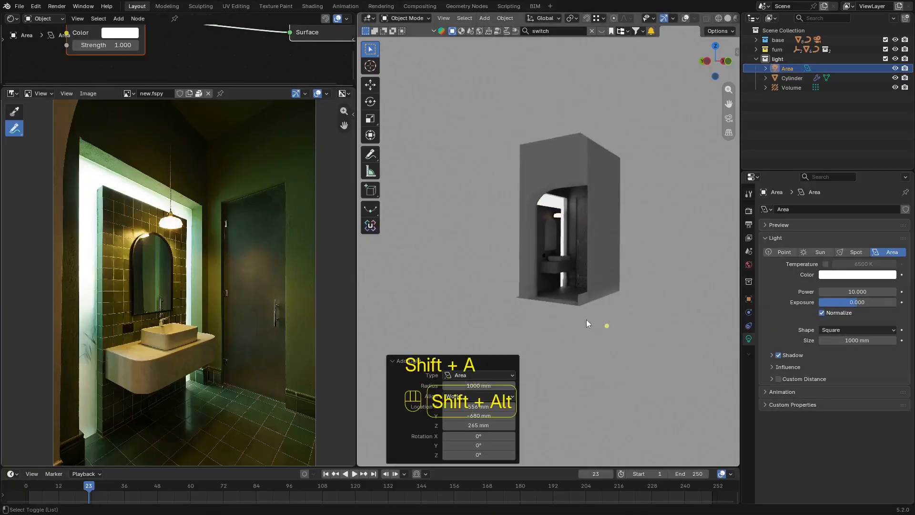
In the left view, move the area light about 1863 mm in Y and 937 mm in Z, and rotate it -90°.
key(shift+alt+z)
alt+middle_drag(591, 322, 618, 318)
key(g)
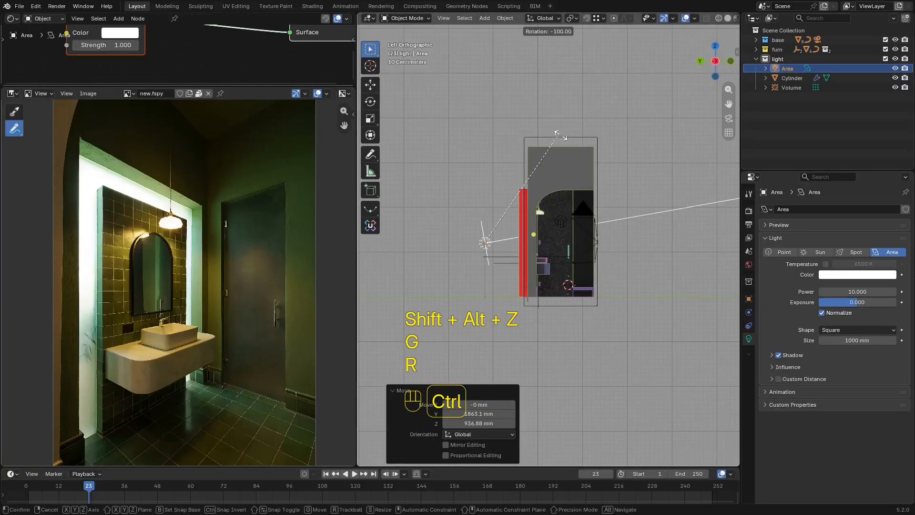
click(558, 134)
In the back view, move the area light about 1437 mm sideways and 96 mm up to centre it on the opening.
alt+middle_drag(551, 187, 662, 185)
key(g)
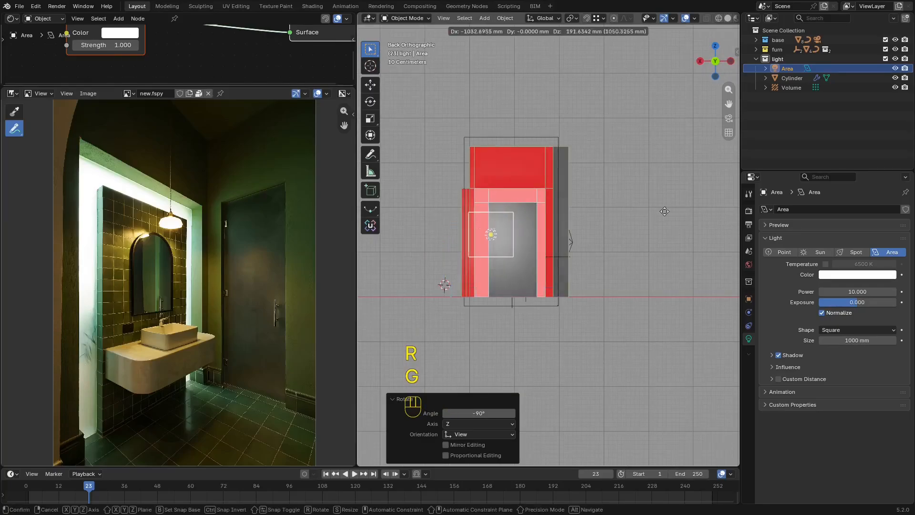
click(682, 216)
Change the area light's shape to Rectangle, with a size of 1753 mm in X and 2711 mm in Y.
key(shift)
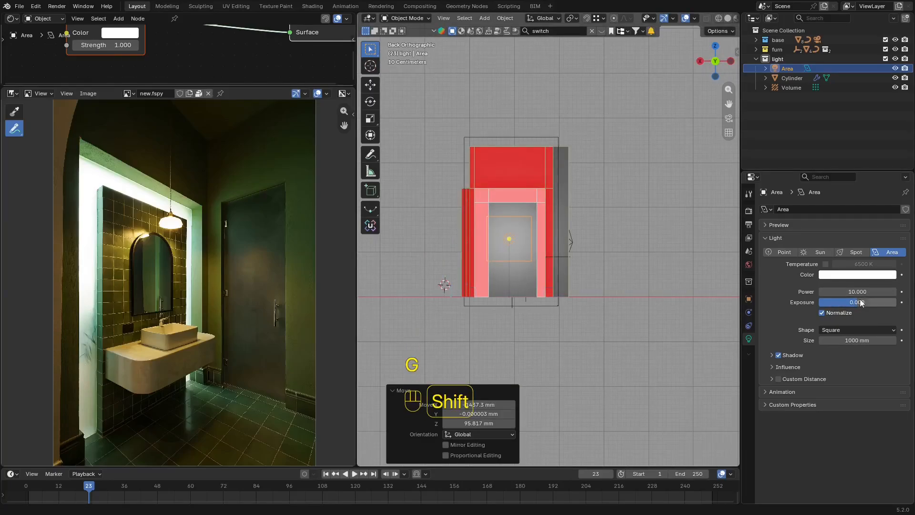
click(861, 330)
click(854, 353)
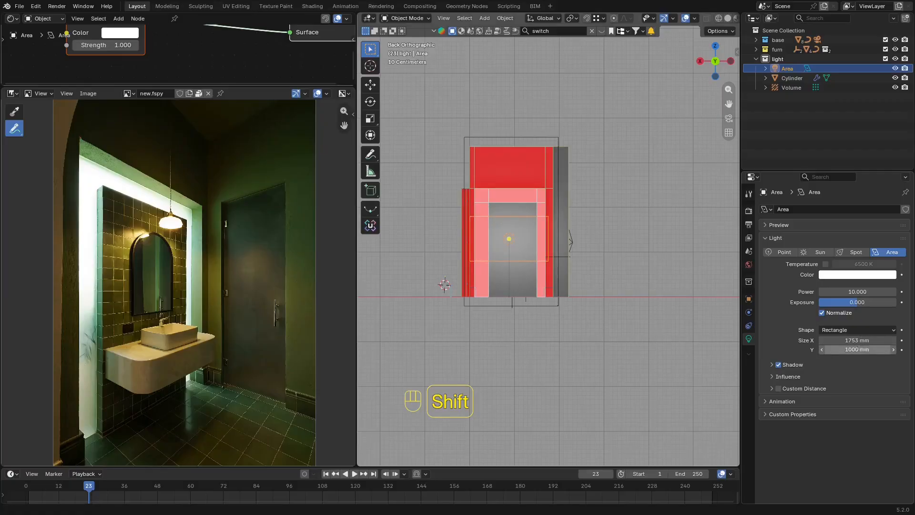
drag(858, 350, 829, 350)
Fine-tune the area light's position over the opening, shift it about 98 mm in Y, and save the file.
key(g)
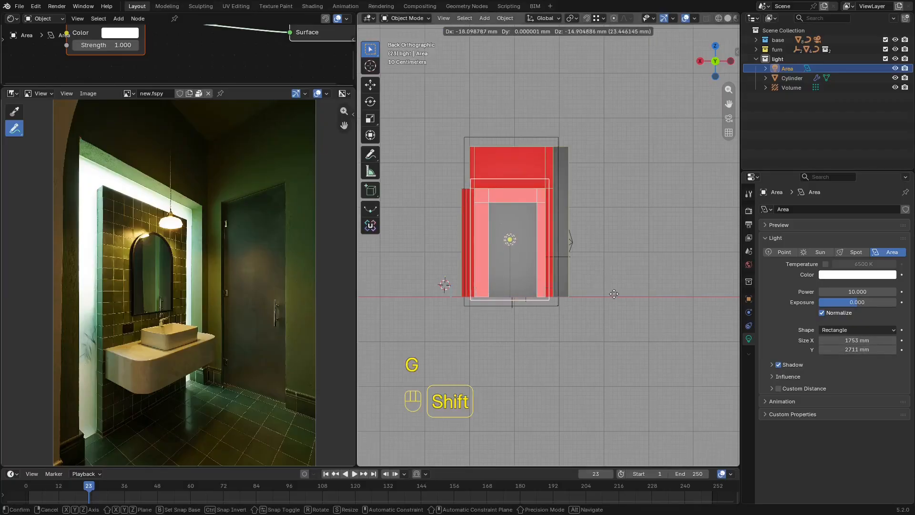
click(613, 294)
middle_drag(614, 294, 590, 281)
key(g)
key(y)
click(597, 333)
scroll(551, 299, up, 6)
key(shift+alt+z)
key(shift+alt+z)
key(shift+alt+z)
scroll(573, 278, up, 3)
key(ctrl+s)
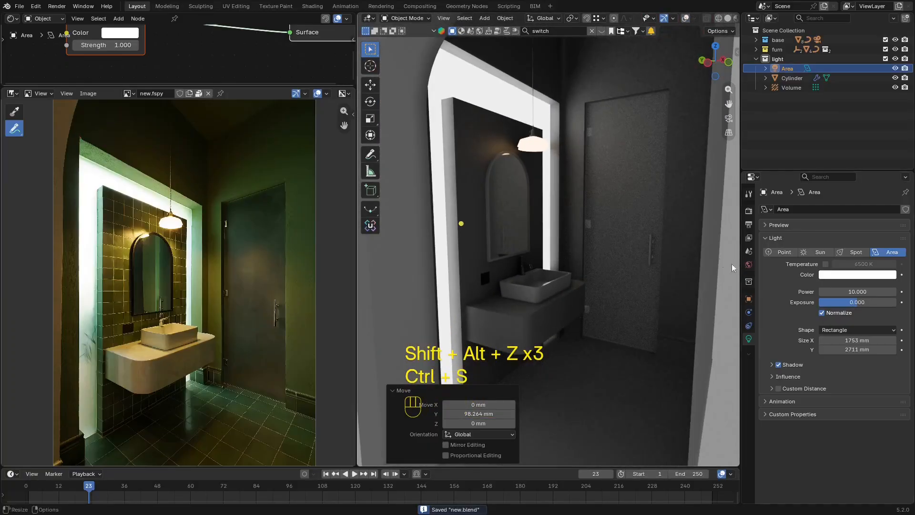
Disable shadow ray visibility for the glass panel behind the mirror wall.
key(shift+alt+z)
click(490, 99)
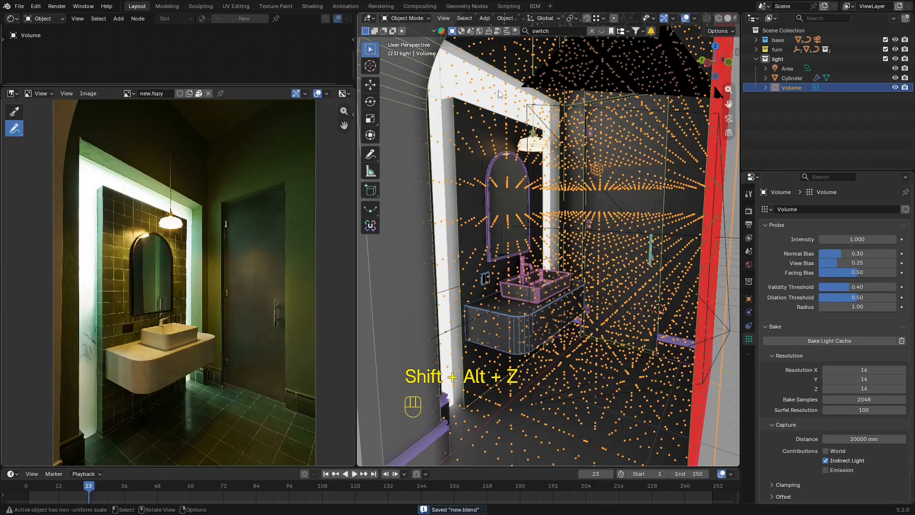
click(498, 91)
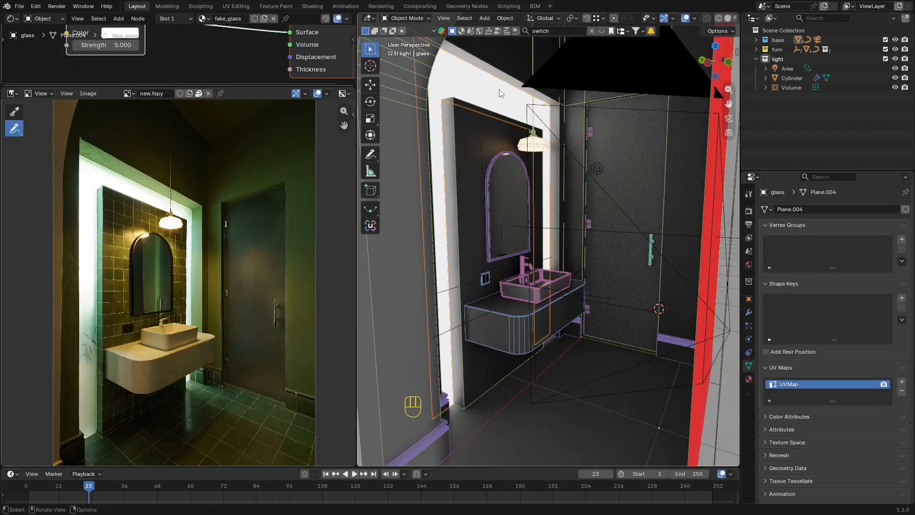
click(749, 299)
scroll(830, 420, down, 8)
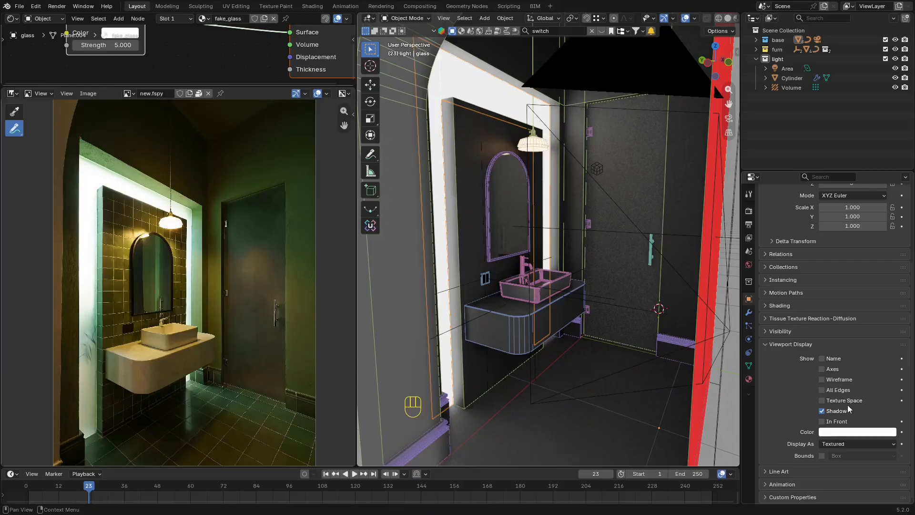
click(806, 331)
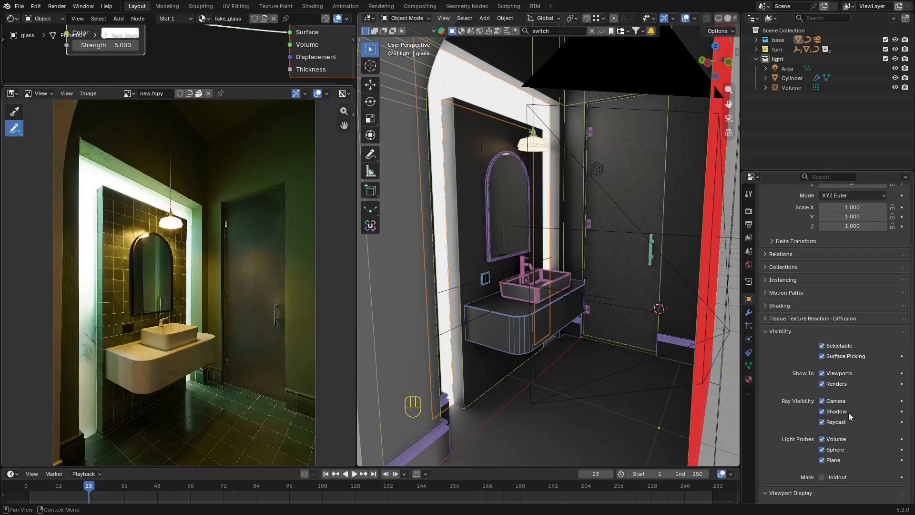
click(835, 411)
key(shift+alt+z)
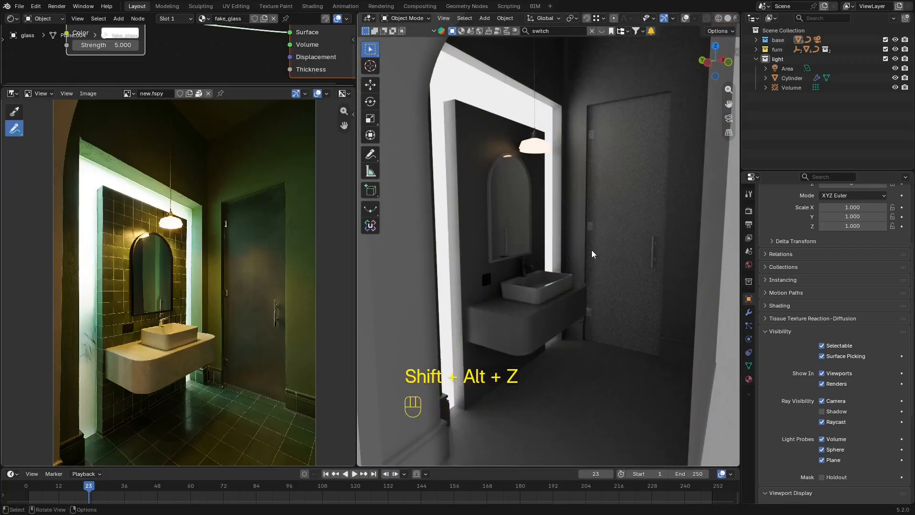
Rename the area light to portal and save the file.
scroll(665, 162, down, 5)
key(shift+alt+z)
click(789, 69)
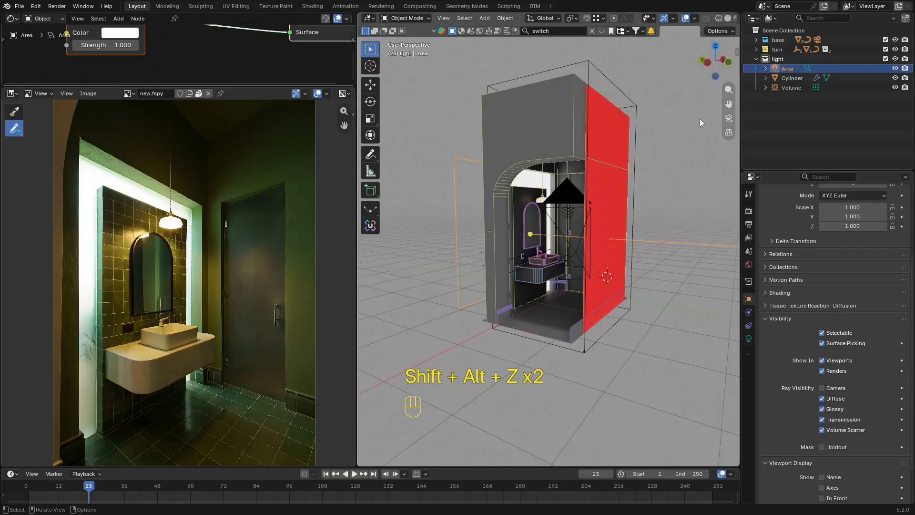
key(F2)
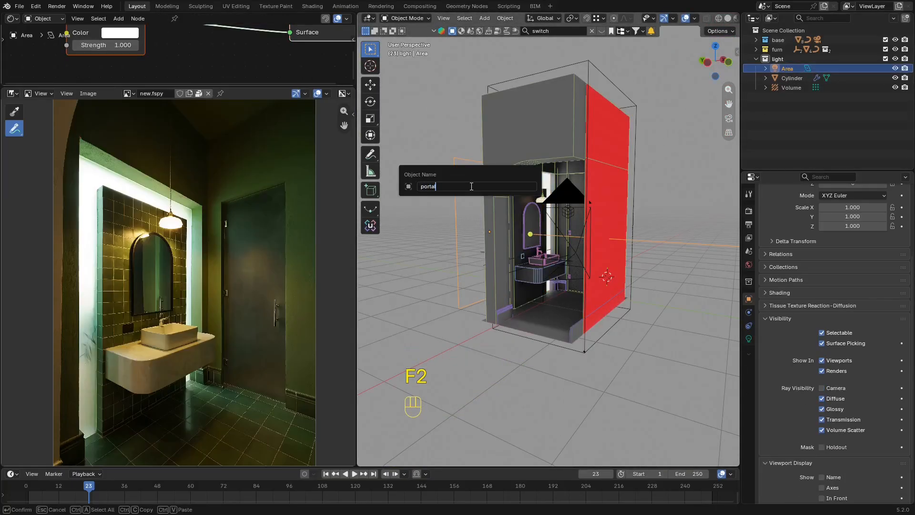
text(portal)
key(Return)
key(ctrl+s)
Toggle the glass panel's camera ray visibility off and back on.
scroll(593, 185, up, 5)
key(shift+alt+z)
key(shift+alt+z)
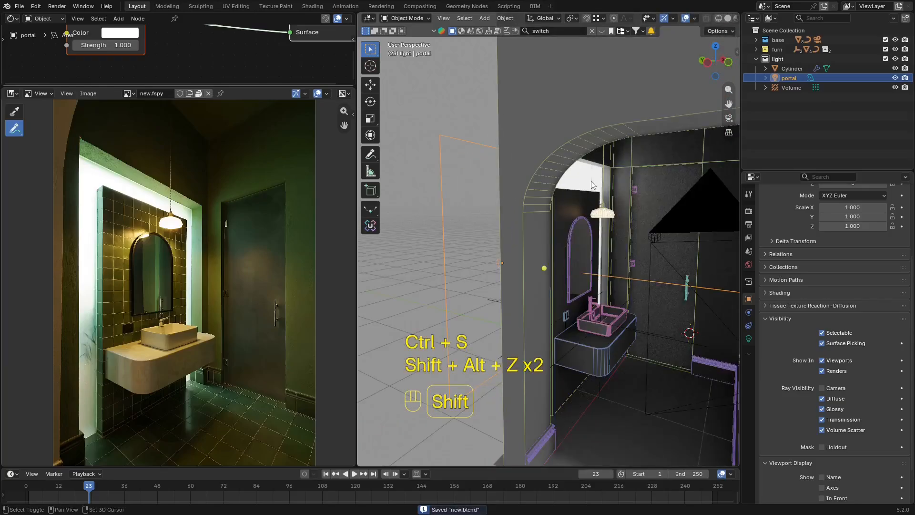
shift+middle_drag(593, 185, 582, 181)
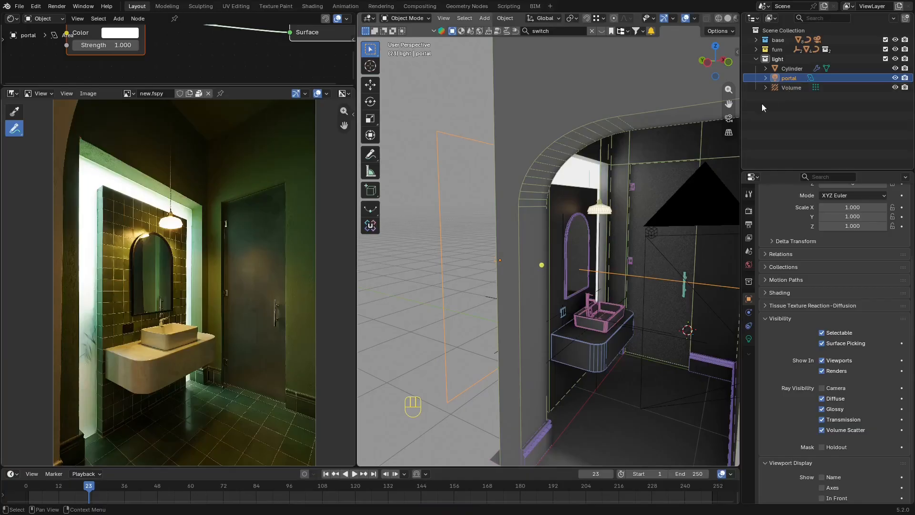
click(577, 171)
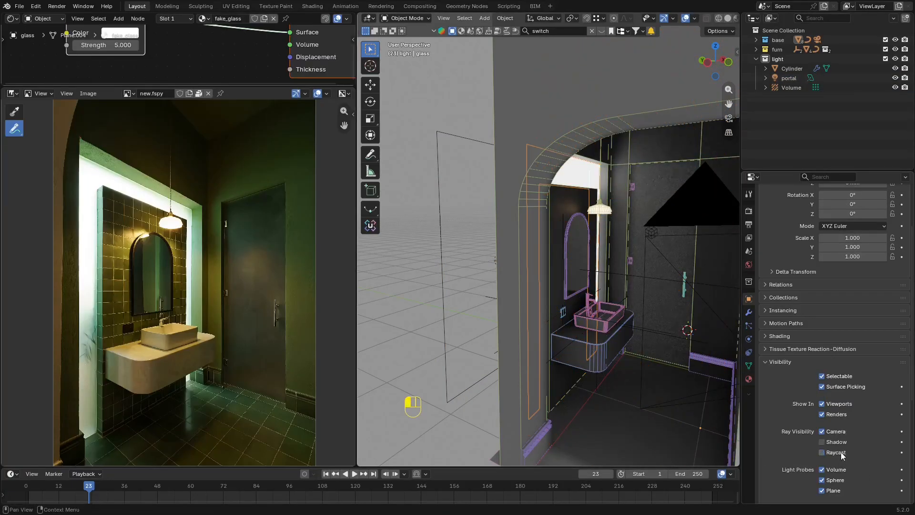
click(839, 432)
click(839, 431)
scroll(818, 427, down, 3)
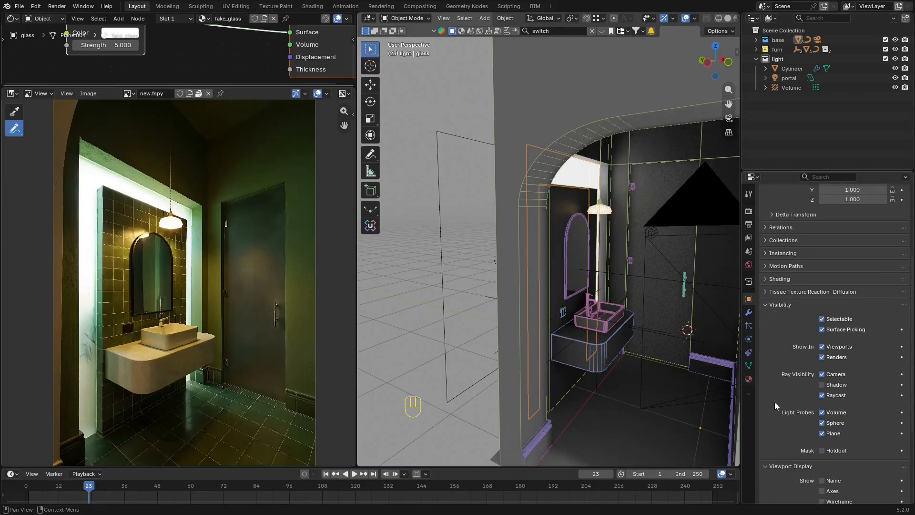
Set the portal light's power to 14.7.
click(791, 77)
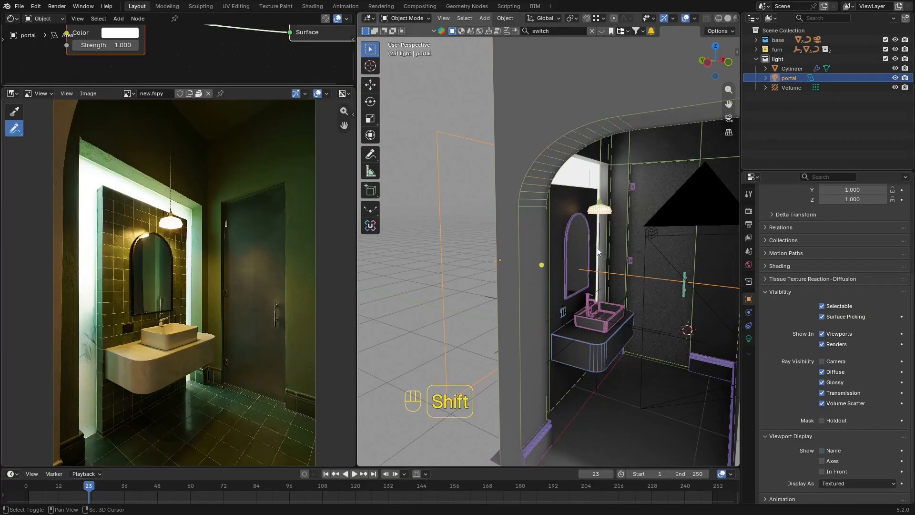
shift+middle_drag(730, 353, 700, 333)
key(shift+alt+z)
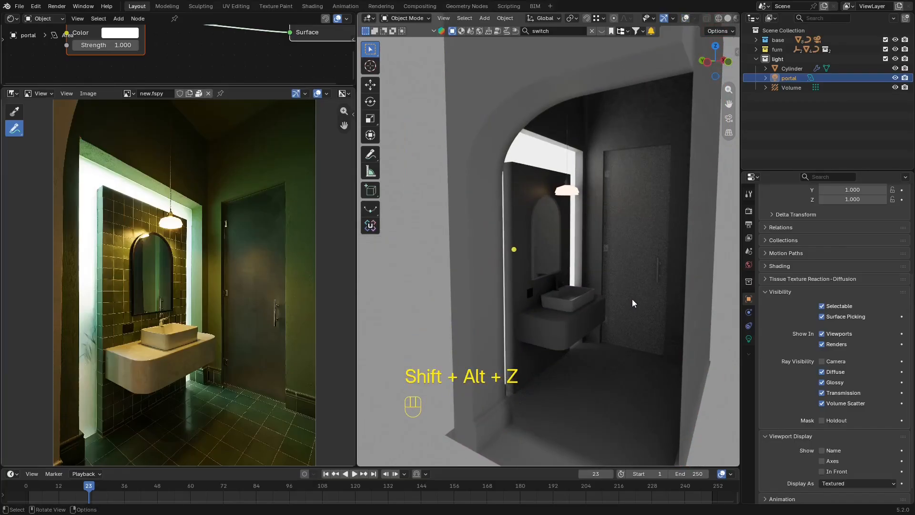
shift+middle_drag(612, 274, 608, 270)
click(749, 339)
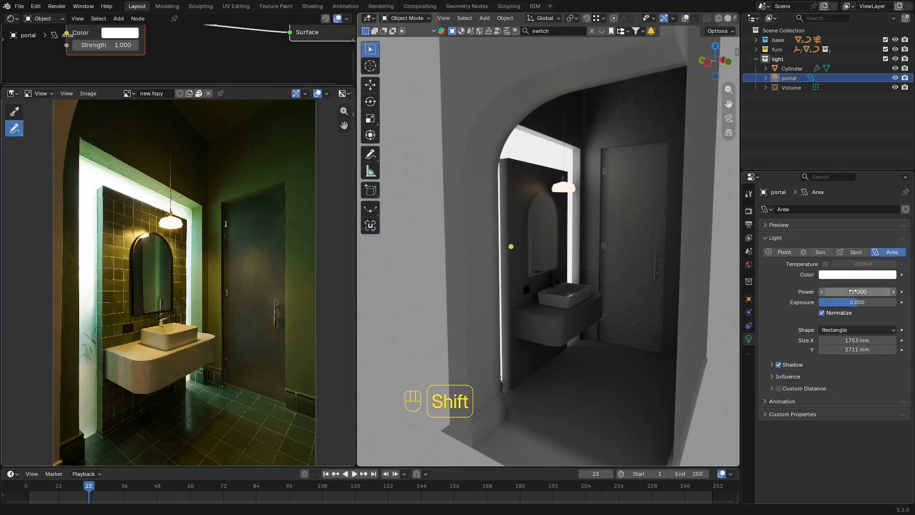
mouse_move(849, 292)
mouse_down()
mouse_move(887, 292)
mouse_move(820, 292)
mouse_move(836, 292)
mouse_up()
shift+middle_drag(538, 230, 520, 213)
scroll(534, 216, up, 3)
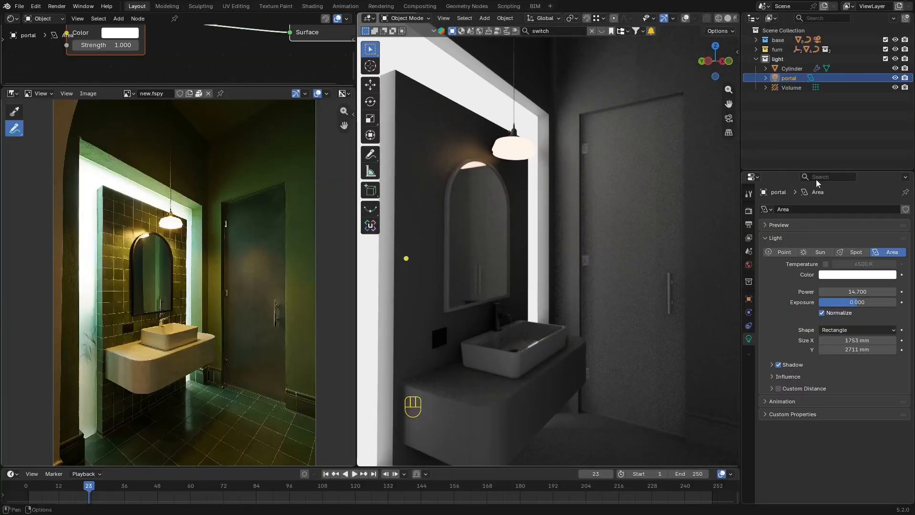
Hide the portal light in the viewport and in renders.
click(895, 78)
click(904, 79)
scroll(516, 199, down, 3)
shift+middle_drag(516, 199, 535, 205)
key(shift+alt+z)
click(532, 162)
key(shift+alt+z)
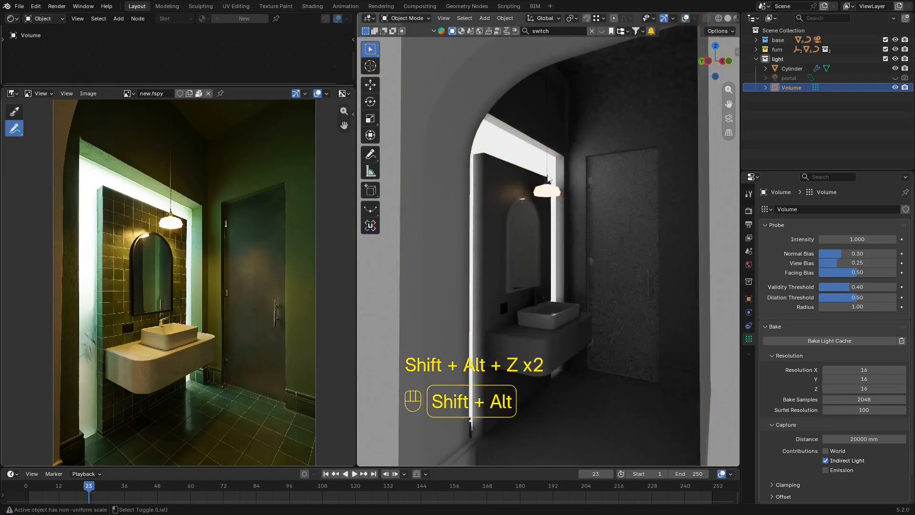
Circle the lamp-lit area around the mirror in the reference photo with a temporary annotation and undo the stroke.
scroll(596, 225, up, 3)
shift+middle_drag(631, 271, 601, 233)
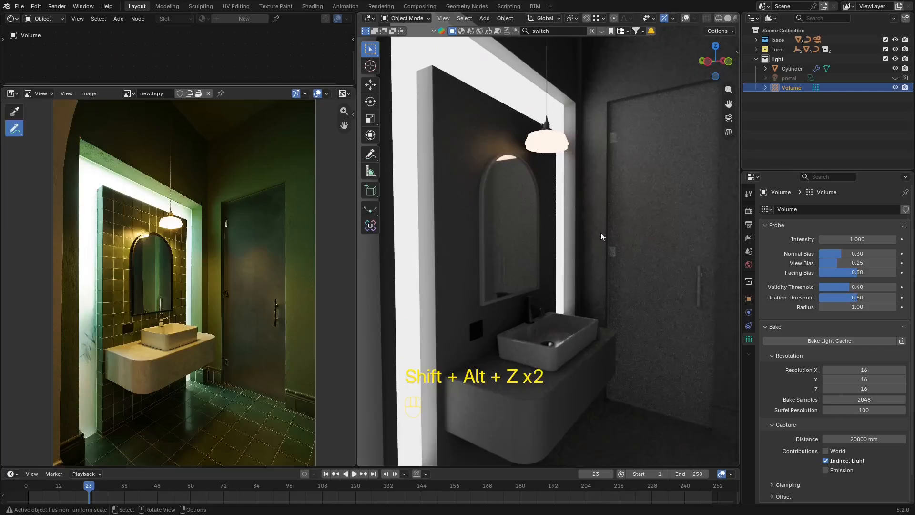
scroll(174, 227, up, 2)
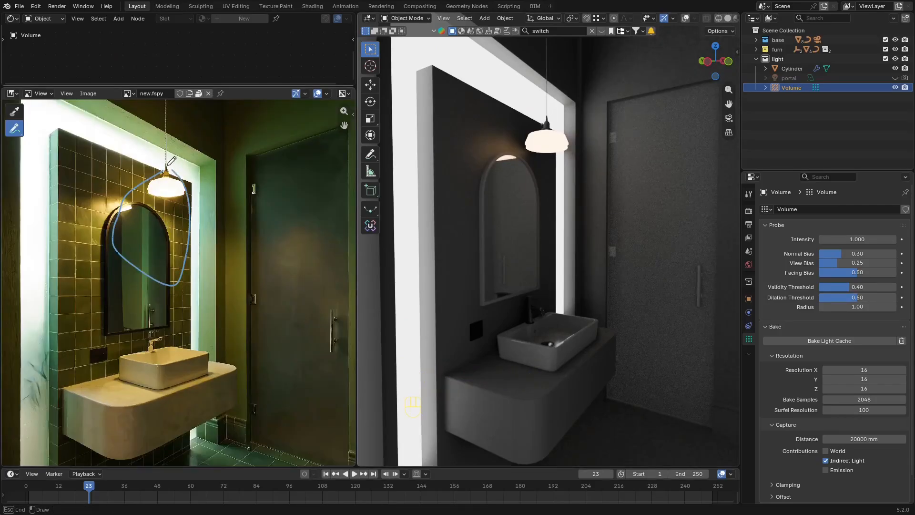
drag(171, 160, 170, 162)
key(ctrl+z)
Select the pendant lamp and add a point light to the light collection.
shift+middle_drag(399, 213, 562, 204)
click(548, 170)
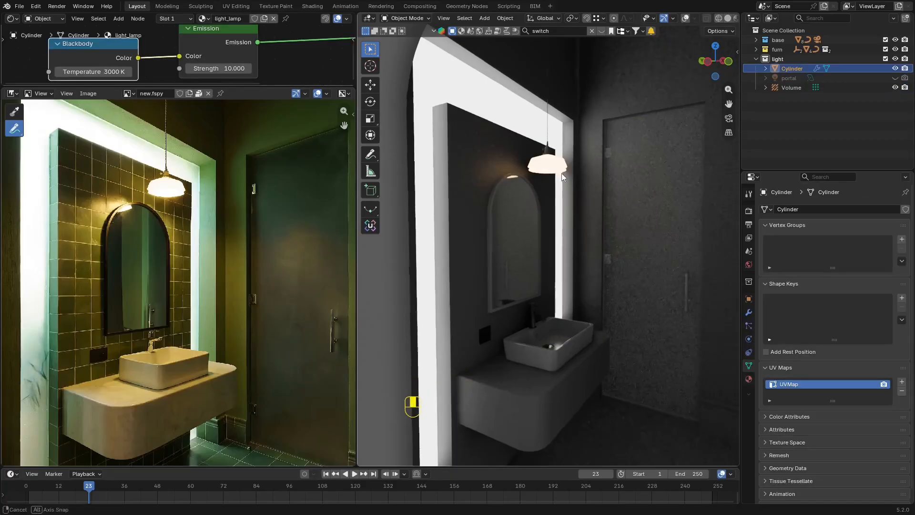
shift+middle_drag(548, 171, 568, 172)
scroll(101, 256, down, 1)
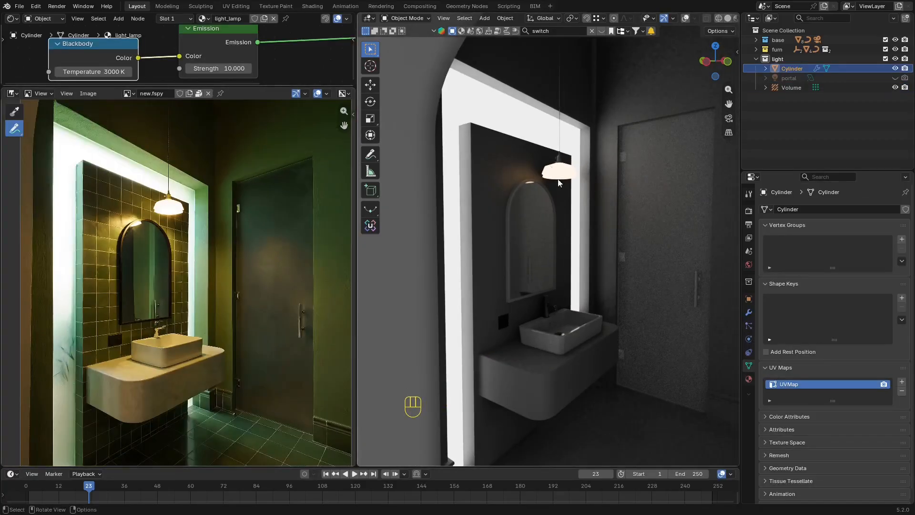
key(shift+a)
mouse_move(620, 186)
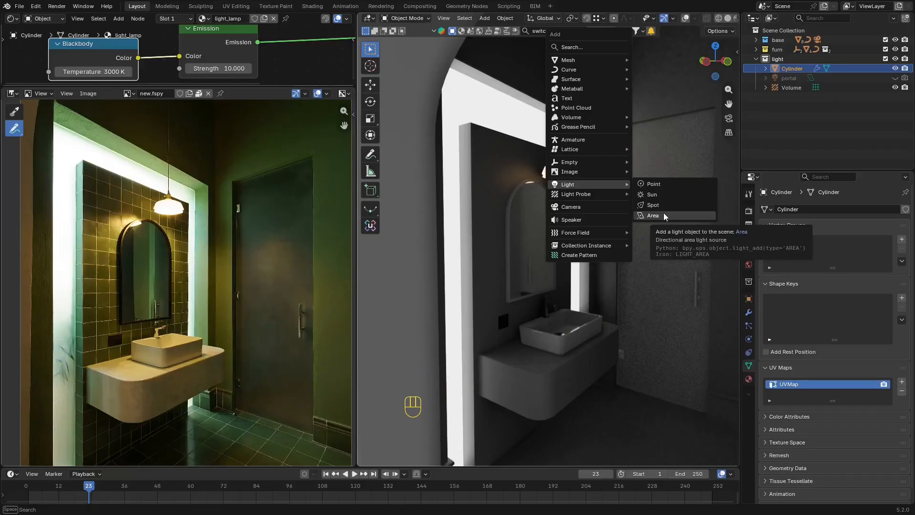
click(657, 185)
In the top view, move the point light onto the centre of the pendant lamp above the basin.
scroll(654, 188, down, 4)
key(shift+alt+z)
middle_drag(560, 157, 594, 233)
key(z)
key(g)
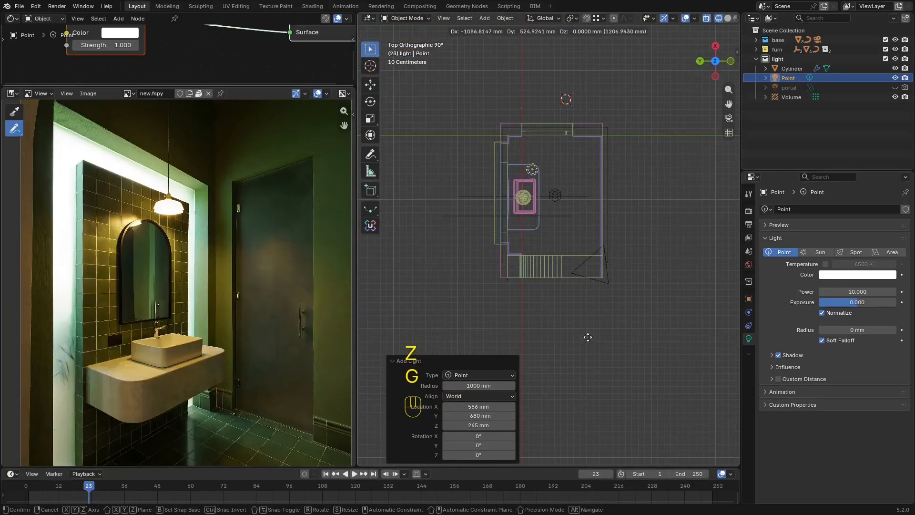
click(584, 369)
scroll(523, 181, up, 6)
key(g)
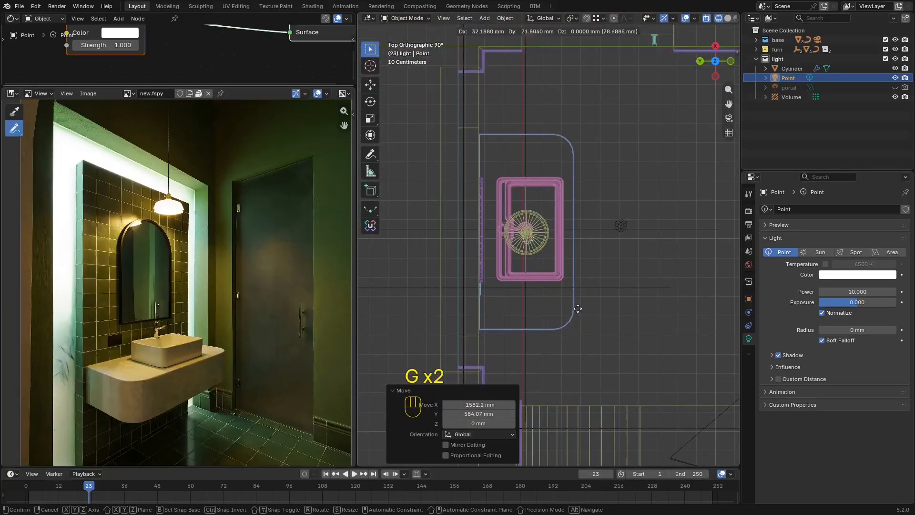
click(575, 305)
Lower the point light about 430 mm along Z.
middle_drag(575, 306, 529, 193)
key(z)
middle_drag(596, 194, 624, 206)
key(g)
key(z)
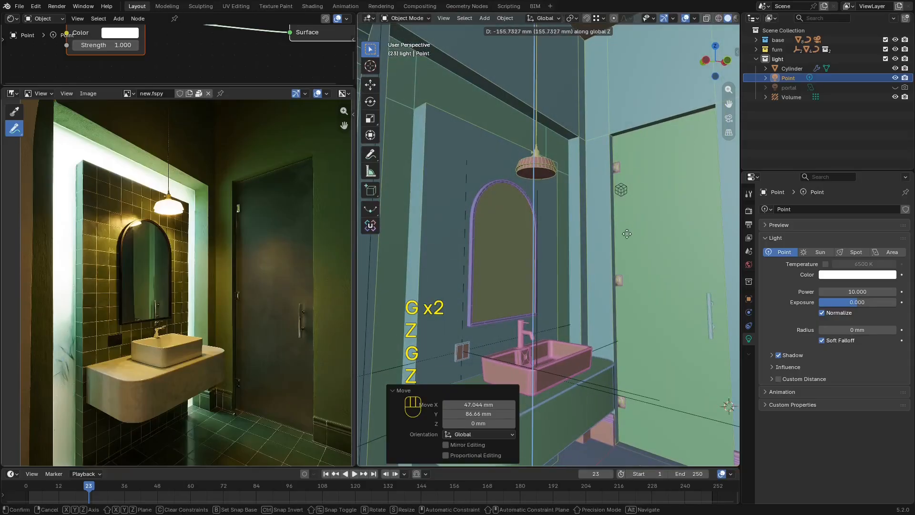
click(622, 286)
Raise the point light along Z to just below the pendant lampshade, with a final move of about 200 mm.
scroll(596, 234, down, 6)
key(shift+alt+z)
scroll(596, 296, up, 4)
key(shift+alt+z)
scroll(598, 291, down, 4)
key(g)
key(z)
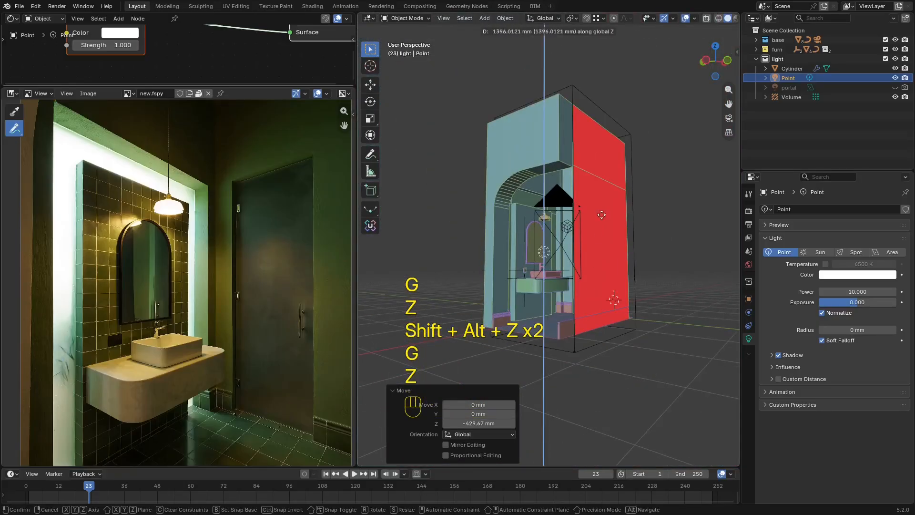
click(600, 197)
scroll(600, 205, up, 7)
key(g)
key(z)
click(583, 221)
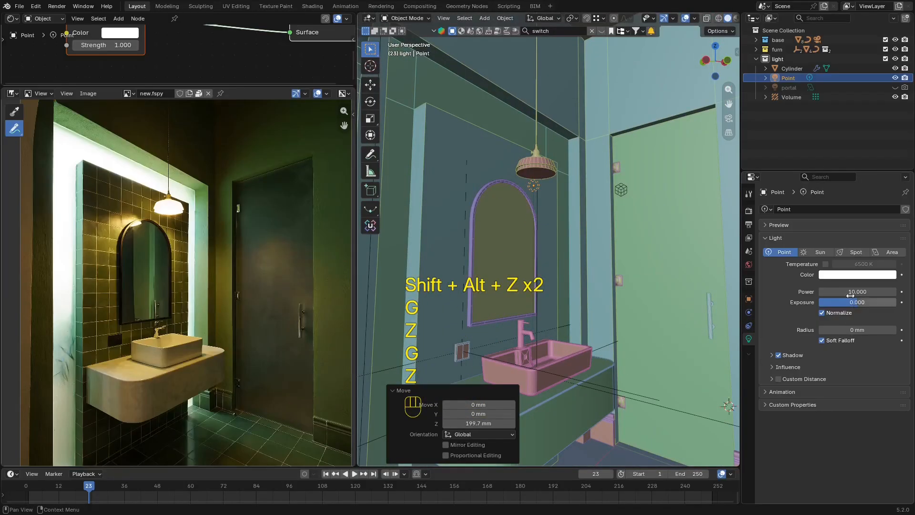
Set the point light's radius to 240 mm and check its effect on the mirror wall in the rendered view.
drag(865, 327, 839, 328)
key(z)
key(shift+alt+z)
key(shift+alt+z)
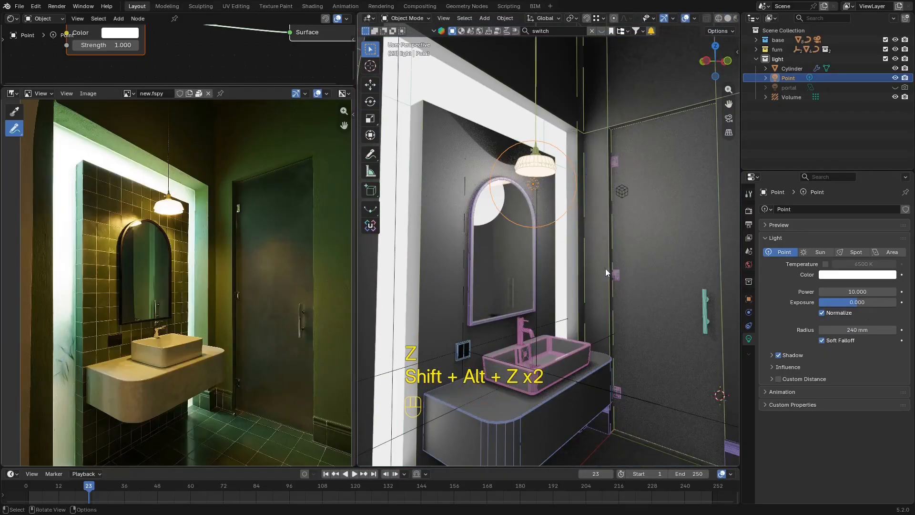
key(shift+alt+z)
scroll(592, 271, down, 1)
middle_drag(592, 271, 596, 275)
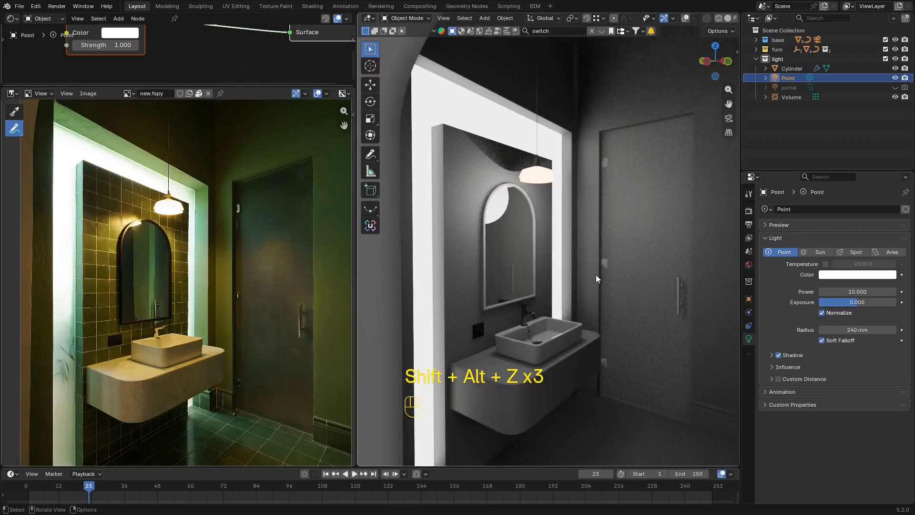
Delete the point light and add an area light to the light collection in its place.
key(x)
click(596, 275)
key(shift+alt+z)
key(shift+a)
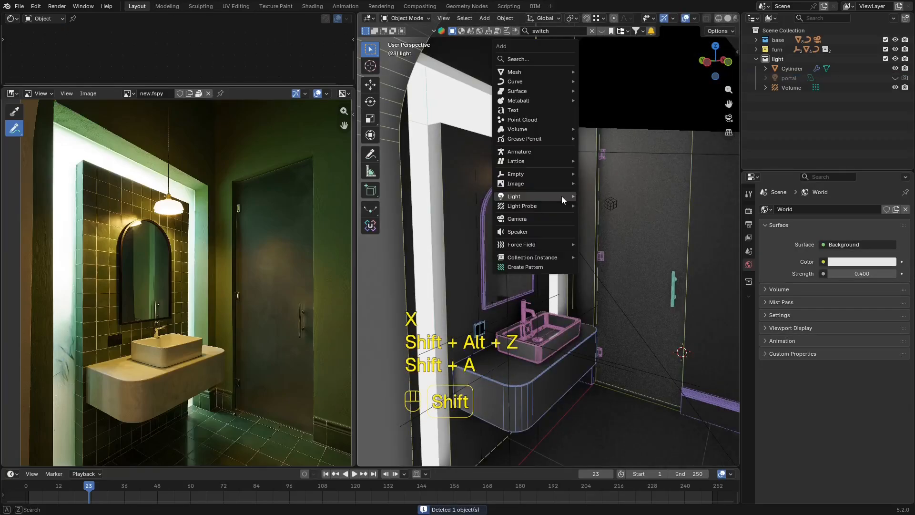
mouse_move(562, 196)
click(605, 226)
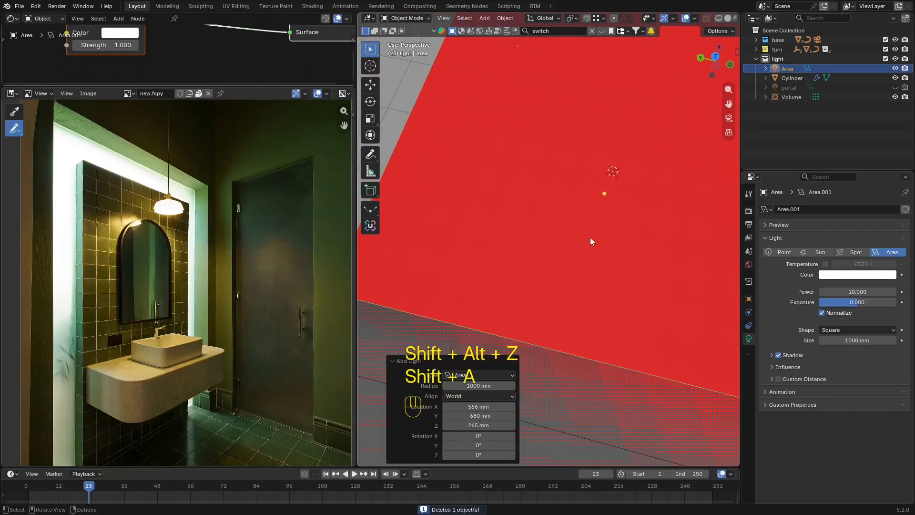
Change the new area light's shape to Disk and view it from the top.
click(853, 330)
click(842, 364)
alt+middle_drag(548, 248, 471, 243)
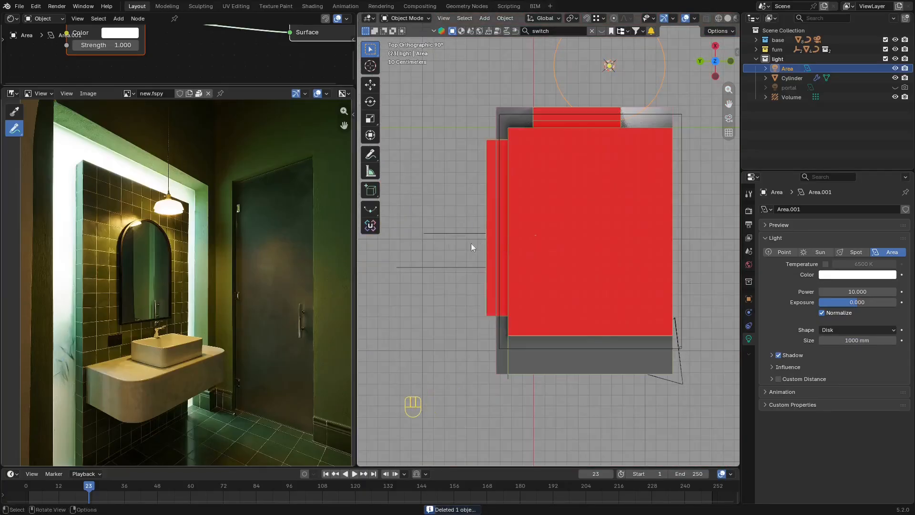
Position the disk light under the pendant lamp in the top view, moving it about -1529 mm in X and 658 mm in Y.
key(z)
scroll(542, 248, up, 5)
key(g)
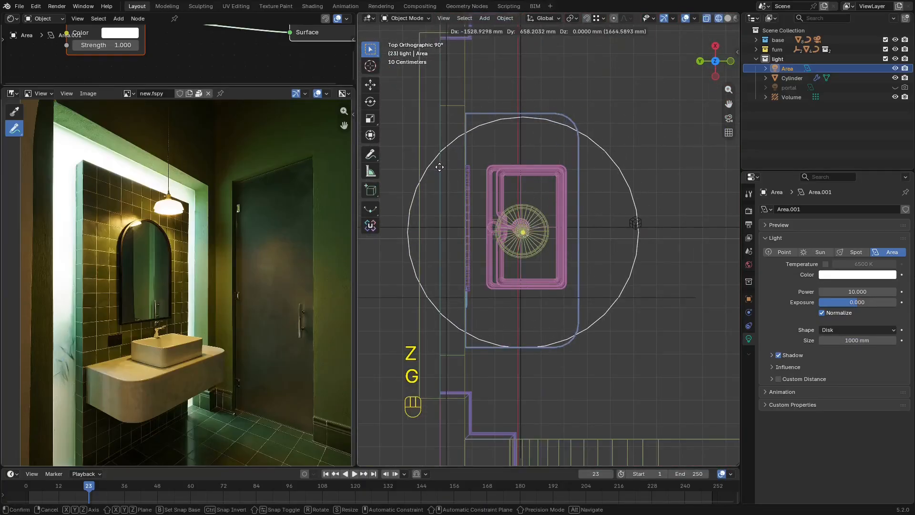
click(594, 248)
Raise the disk light along Z to just below the pendant lampshade, at a height of about 1790 mm.
middle_drag(593, 248, 536, 196)
key(z)
key(g)
key(z)
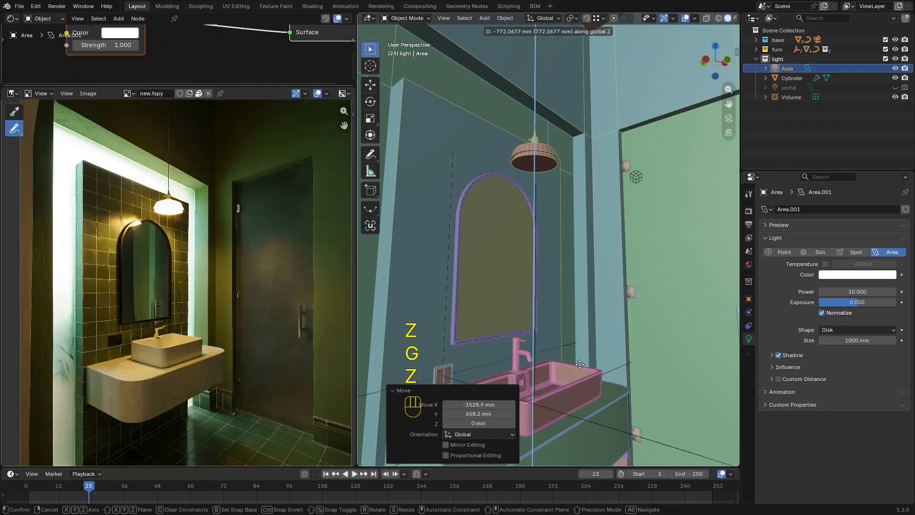
key(g)
alt+scroll(596, 358, down, 7)
key(z)
click(612, 282)
scroll(613, 276, up, 7)
key(g)
key(z)
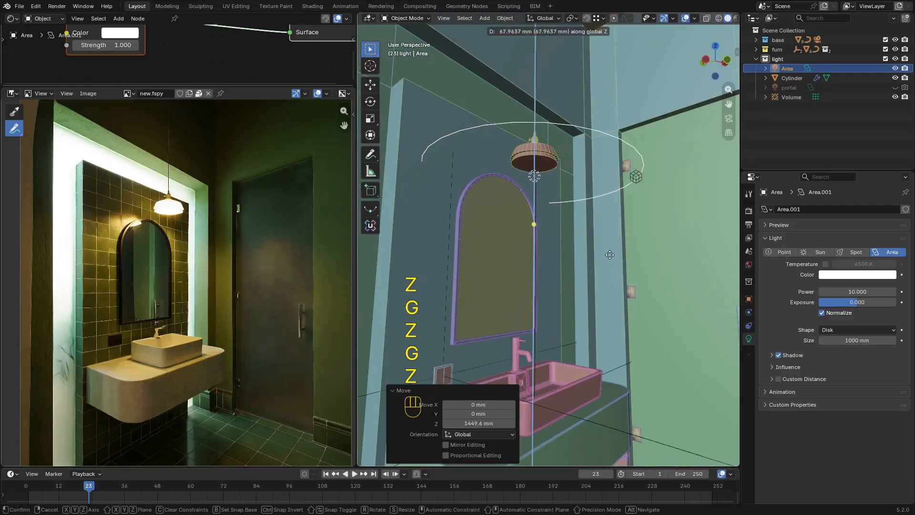
click(611, 252)
Set the disk light's colour temperature to 3000 K and its size to 580 mm, checking it in the rendered view.
click(826, 264)
click(870, 265)
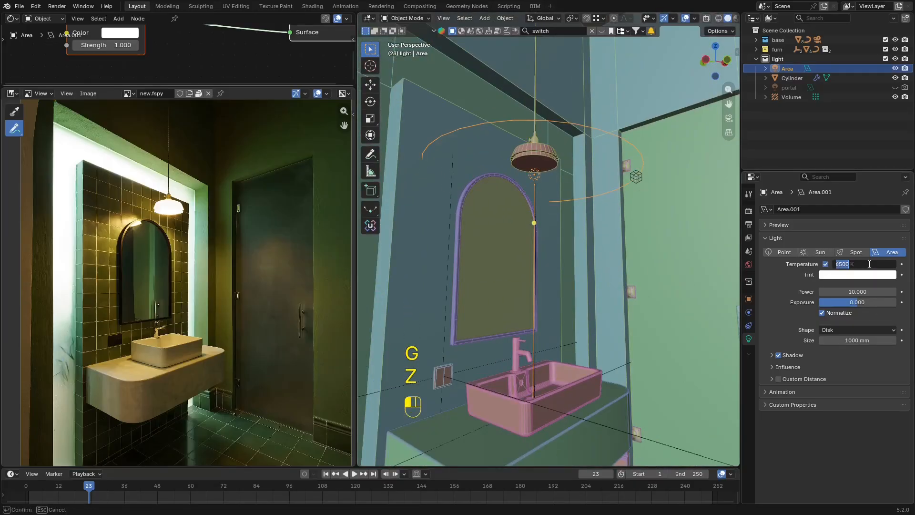
key(Return)
shift+middle_drag(591, 279, 624, 351)
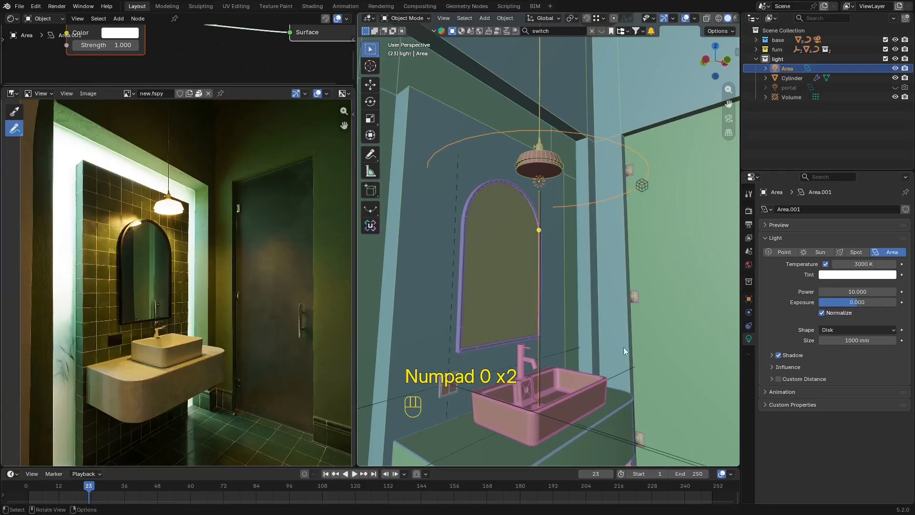
key(z)
key(shift+alt+z)
key(shift+alt+z)
key(shift+alt+z)
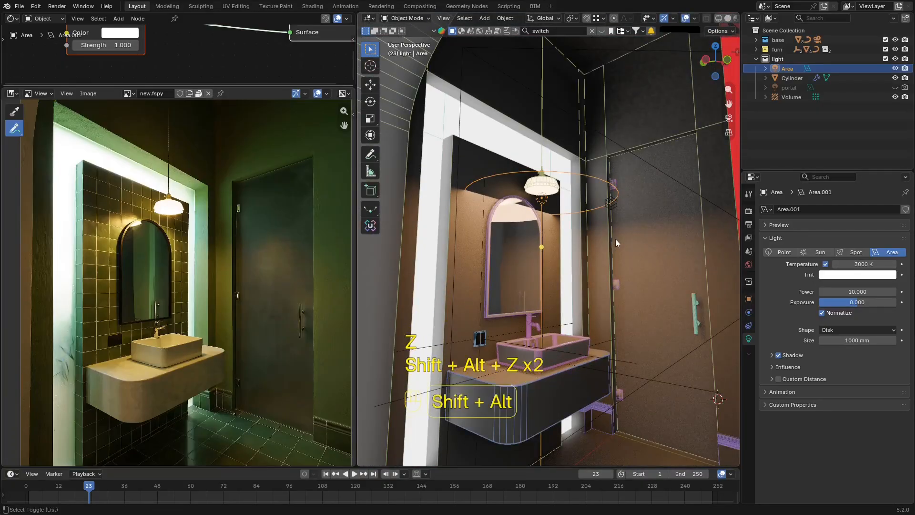
drag(870, 340, 828, 340)
key(shift+alt+z)
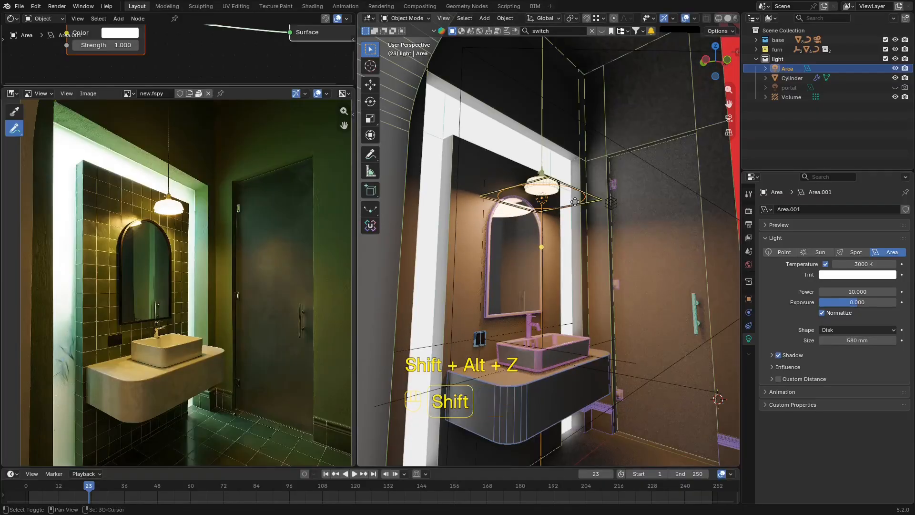
Turn off Glossy ray visibility for the disk light and check its reflection in the mirror.
click(749, 299)
scroll(475, 200, up, 4)
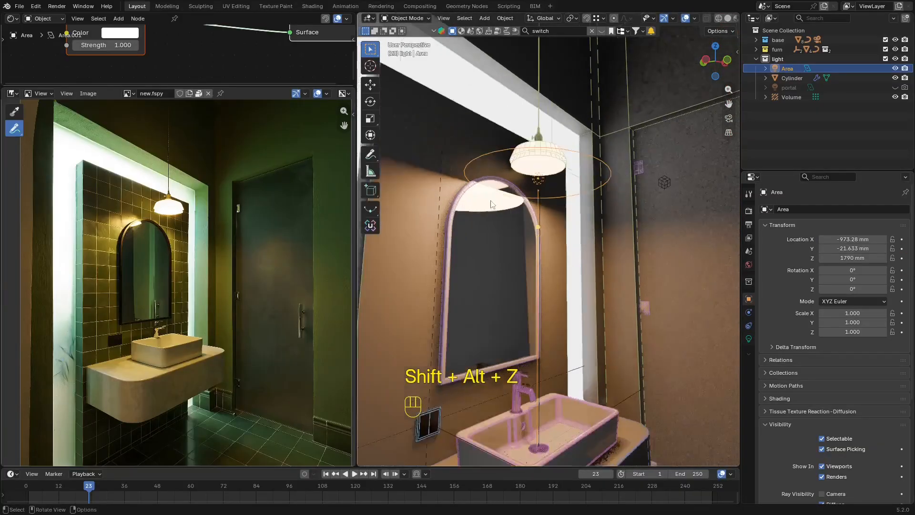
key(shift+alt+z)
key(shift+alt+z)
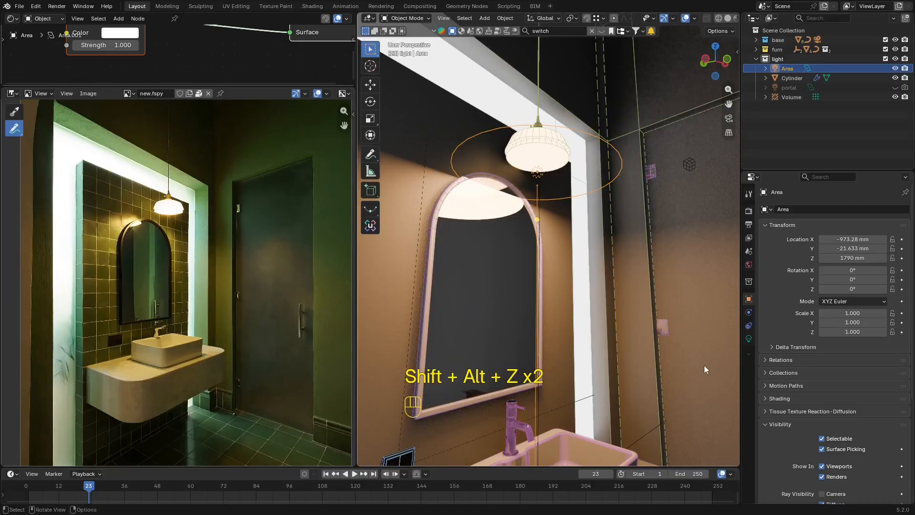
scroll(831, 382, down, 6)
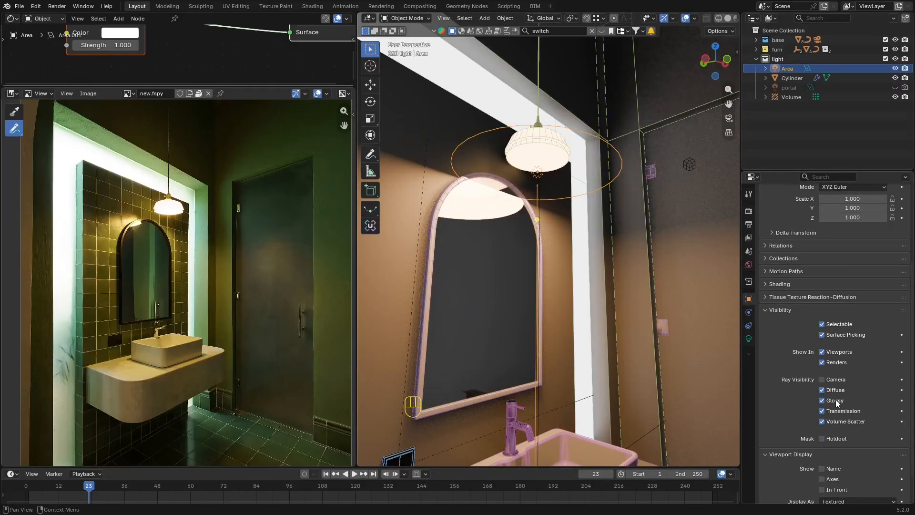
click(837, 400)
shift+middle_drag(601, 282, 611, 311)
key(shift+alt+z)
key(shift+alt+z)
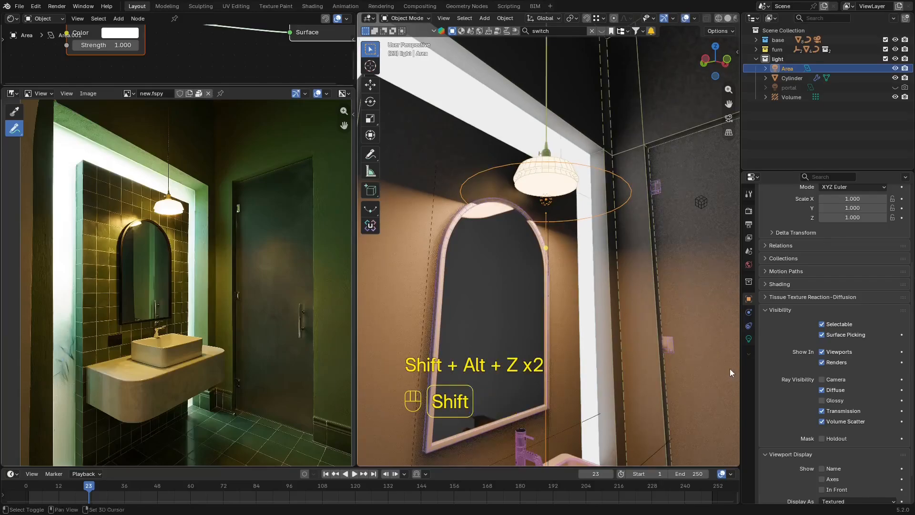
Reduce the disk light's size to 347 mm and raise it about 18 mm along Z.
click(749, 339)
shift+middle_drag(706, 336, 864, 313)
mouse_move(867, 339)
mouse_down()
mouse_move(830, 339)
mouse_move(856, 340)
mouse_up()
scroll(535, 257, down, 3)
mouse_move(549, 238)
middle_down()
mouse_move(535, 257)
mouse_move(539, 250)
middle_up()
scroll(539, 250, up, 2)
key(g)
key(z)
click(568, 261)
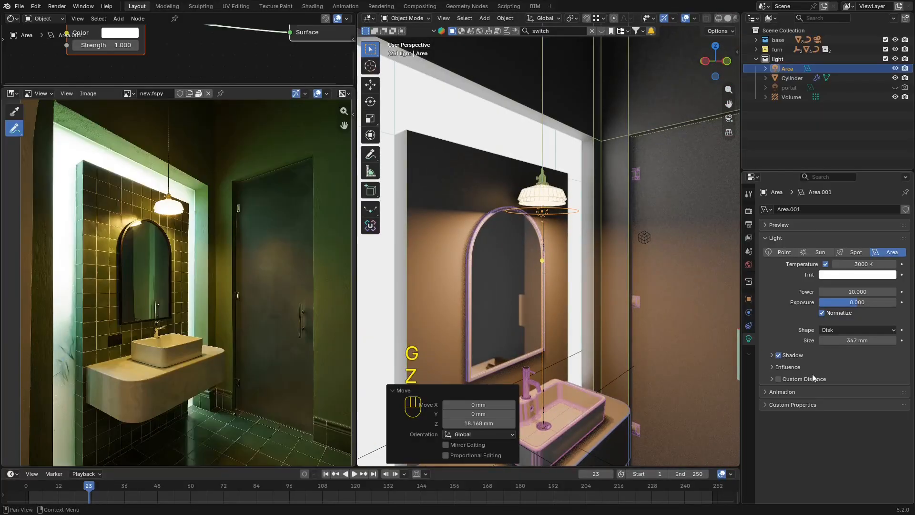
Show the disk light's shadow settings and move the light about -177 mm along Y, away from the mirror wall.
click(772, 356)
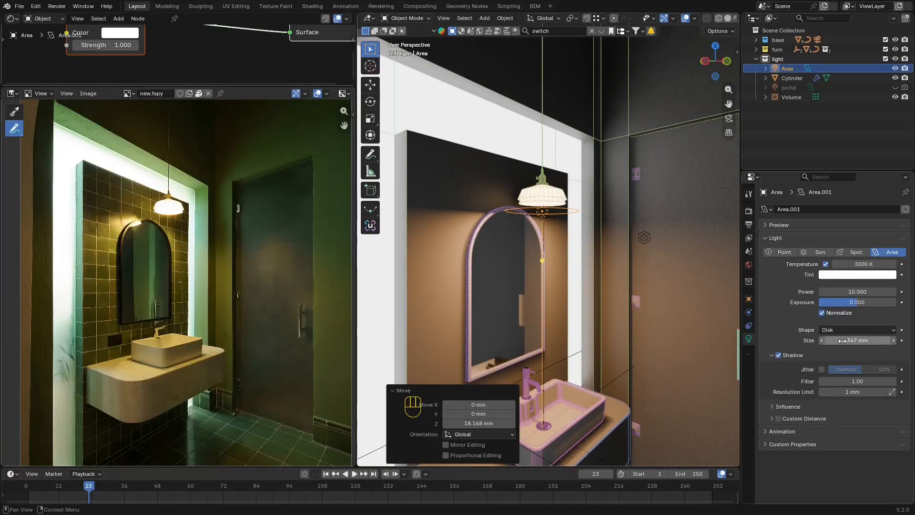
middle_drag(560, 277, 568, 259)
key(g)
key(x)
key(y)
click(616, 260)
Move the disk light about 147 mm along Y, back under the pendant lampshade.
middle_drag(623, 264, 626, 211)
key(g)
key(x)
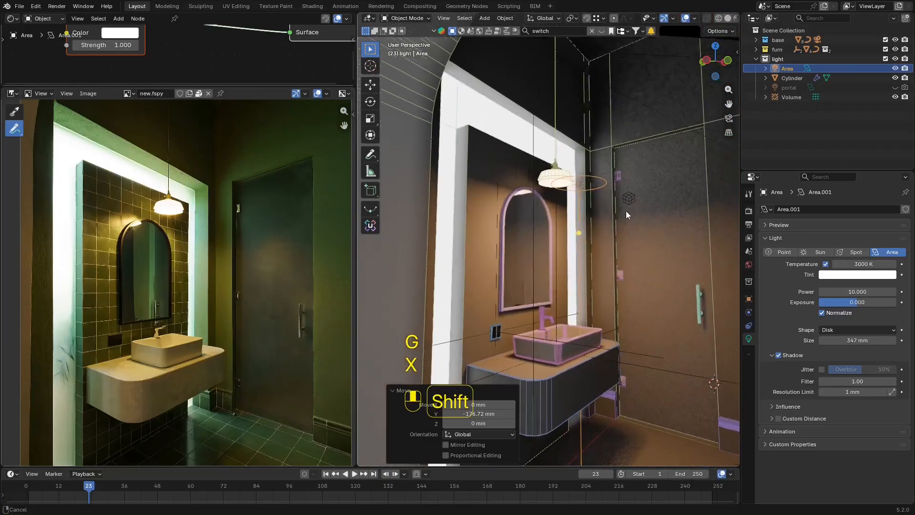
scroll(626, 211, up, 1)
key(g)
key(y)
click(614, 218)
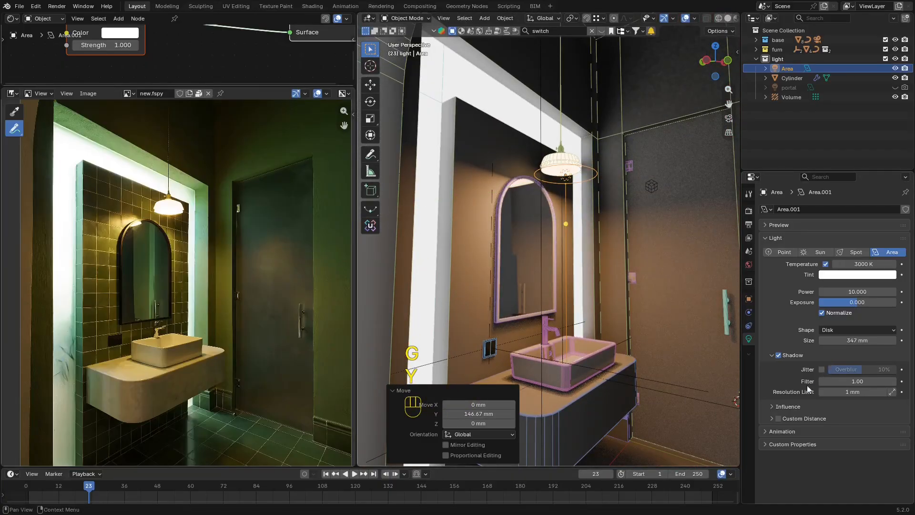
Show the disk light's influence settings and inspect the rendered room without overlays.
click(794, 408)
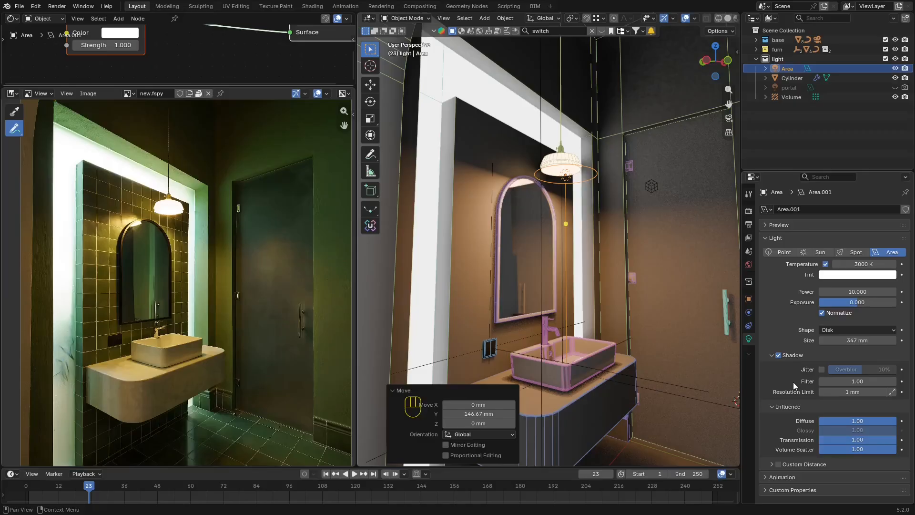
key(shift+alt+z)
key(shift+alt+z)
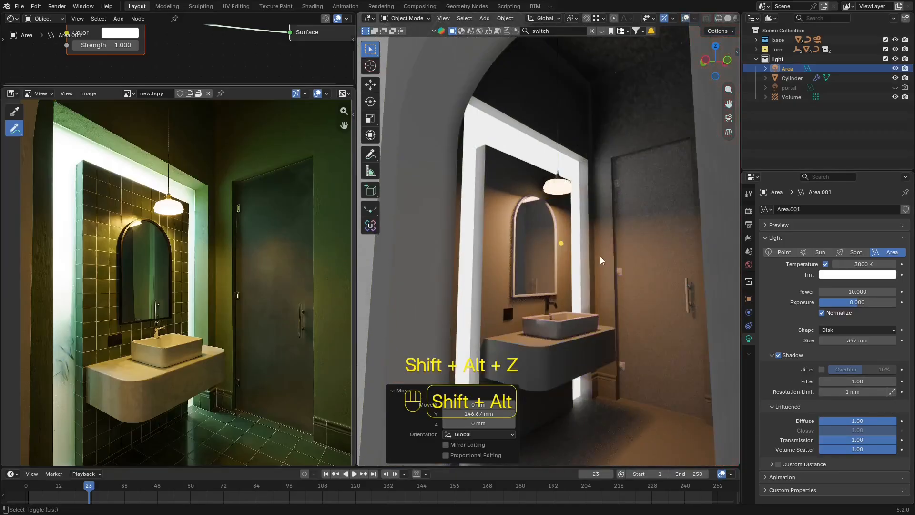
key(g)
key(z)
right_click(573, 248)
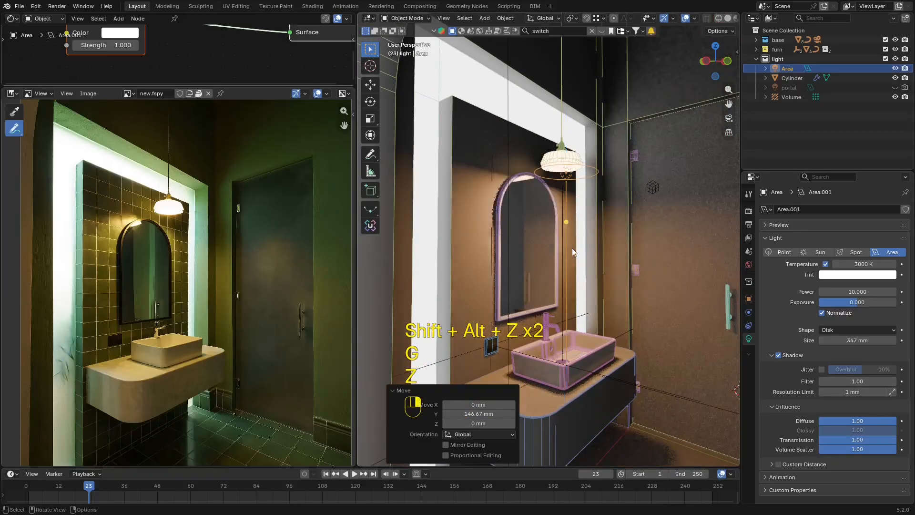
middle_drag(599, 214, 581, 206)
key(g)
key(y)
right_click(620, 174)
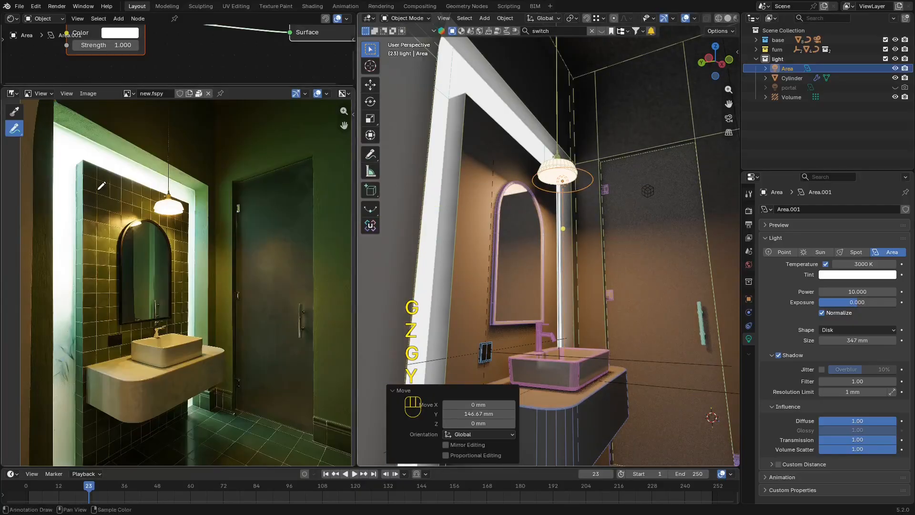
Save the file and inspect the lamp light on the mirror wall without overlays.
key(ctrl+s)
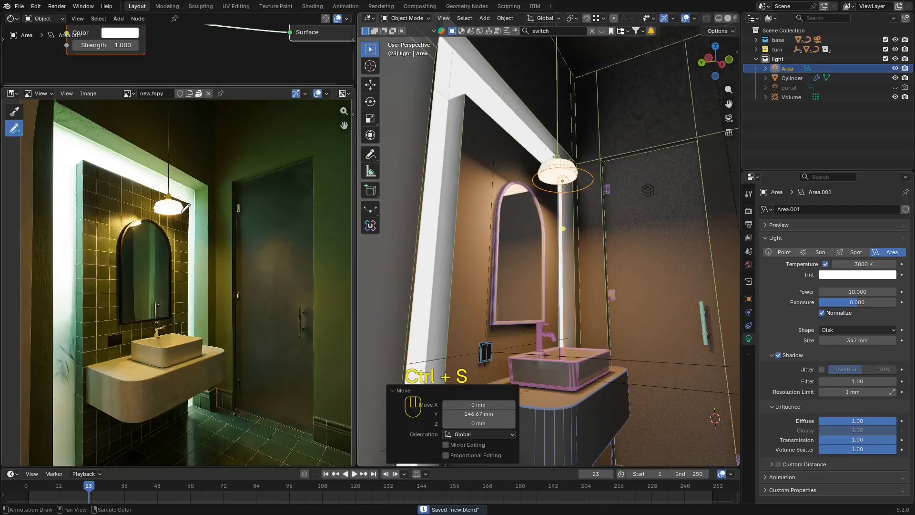
middle_drag(609, 224, 588, 244)
key(shift+alt+z)
scroll(590, 198, down, 1)
scroll(587, 193, up, 2)
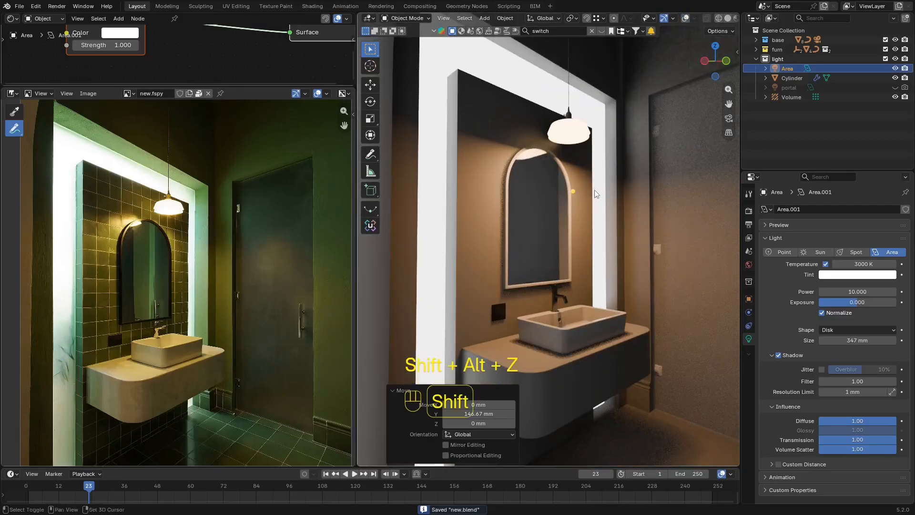
key(shift+alt+z)
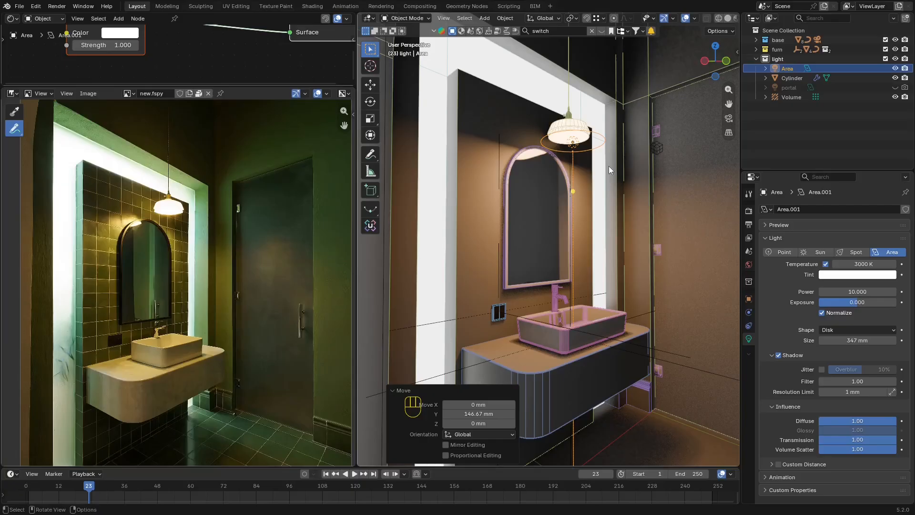
Try the disk light's shadow options, switching shadows off and enabling jitter with a 4% overblur.
key(x)
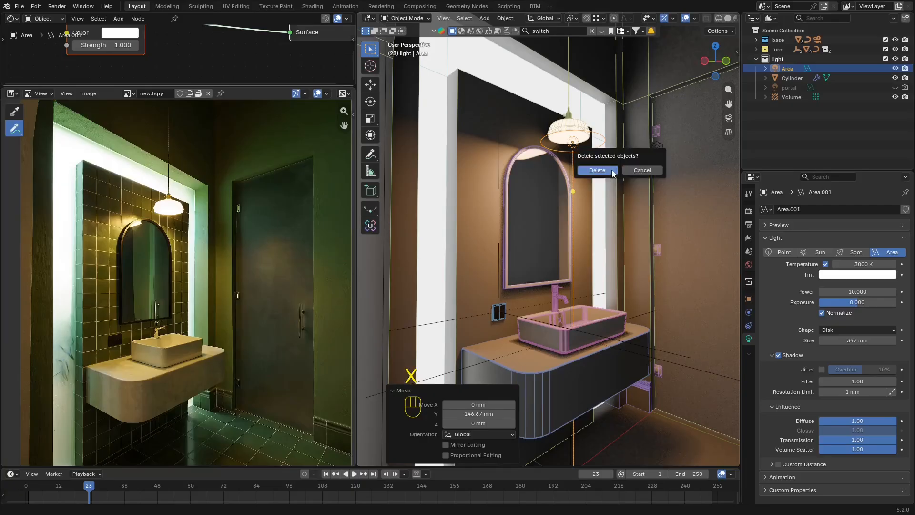
click(631, 173)
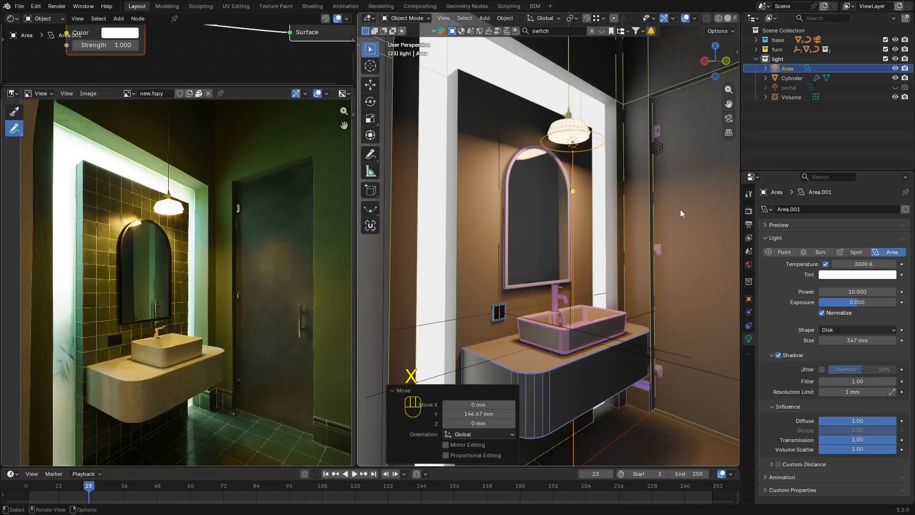
click(779, 355)
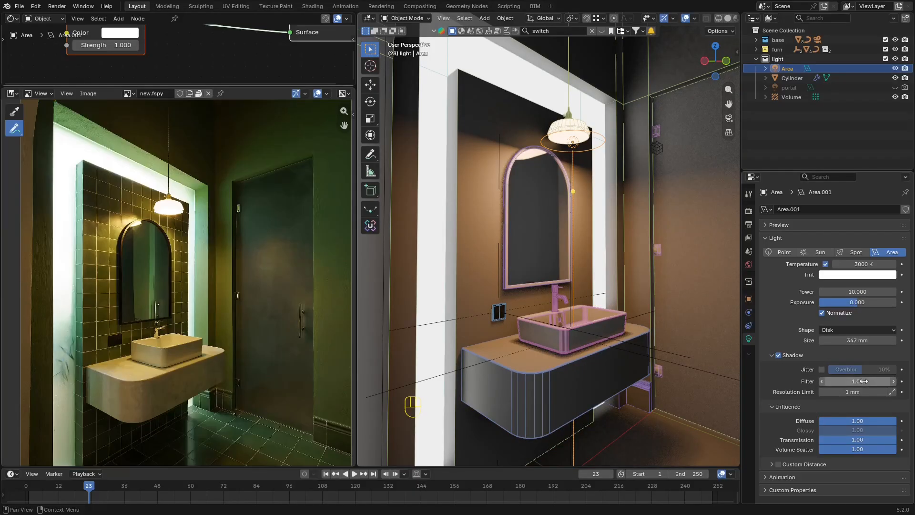
key(ctrl+z)
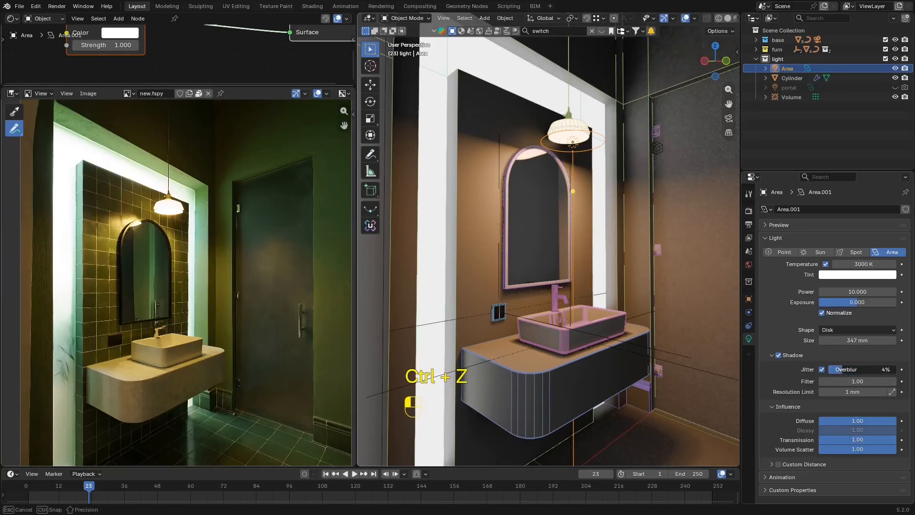
Delete the disk area light and add a spot light in its place.
key(x)
click(592, 167)
key(shift+a)
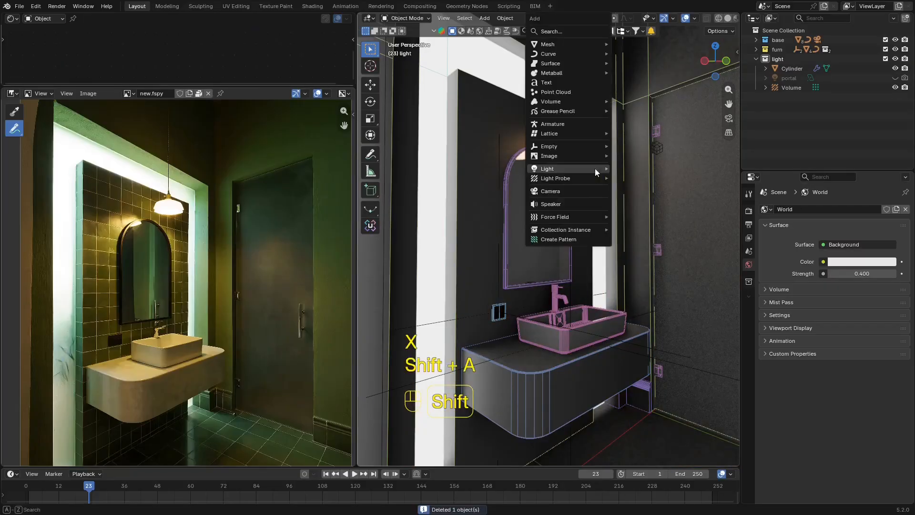
mouse_move(595, 168)
click(646, 190)
Align the spot light with the pendant lamp in the front view, moving it about -1542 mm in X and 1601 mm in Z.
alt+middle_drag(646, 190, 605, 208)
key(g)
key(z)
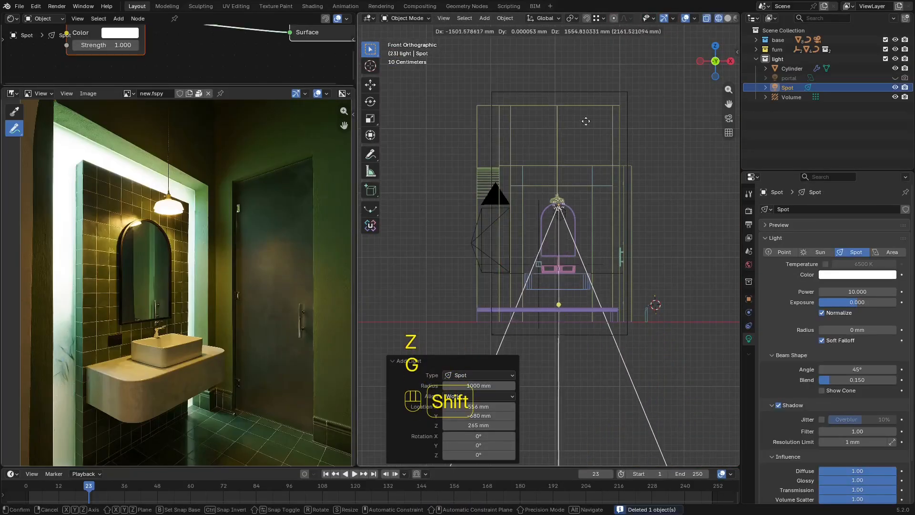
click(572, 125)
Move the spot light about 667 mm along Y in the side view so it sits under the pendant lamp.
key(z)
mouse_move(516, 128)
middle_down()
mouse_move(589, 201)
mouse_move(626, 197)
middle_up()
key(z)
scroll(550, 240, up, 4)
key(g)
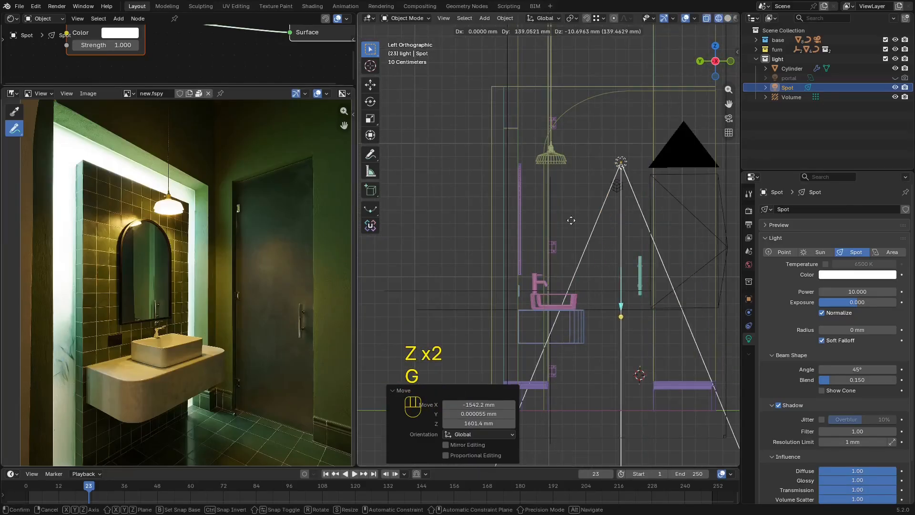
key(x)
key(y)
click(531, 224)
Examine the spot light's effect around the mirror and basin in the rendered view, with and without overlays.
key(z)
middle_drag(533, 224, 645, 288)
key(shift+alt+z)
key(shift+alt+z)
scroll(634, 253, down, 2)
scroll(641, 262, up, 2)
key(shift+alt+z)
key(shift+alt+z)
scroll(644, 288, up, 1)
Nudge the spot light about -23 mm along Y beneath the lampshade and try a small shift along Z.
key(g)
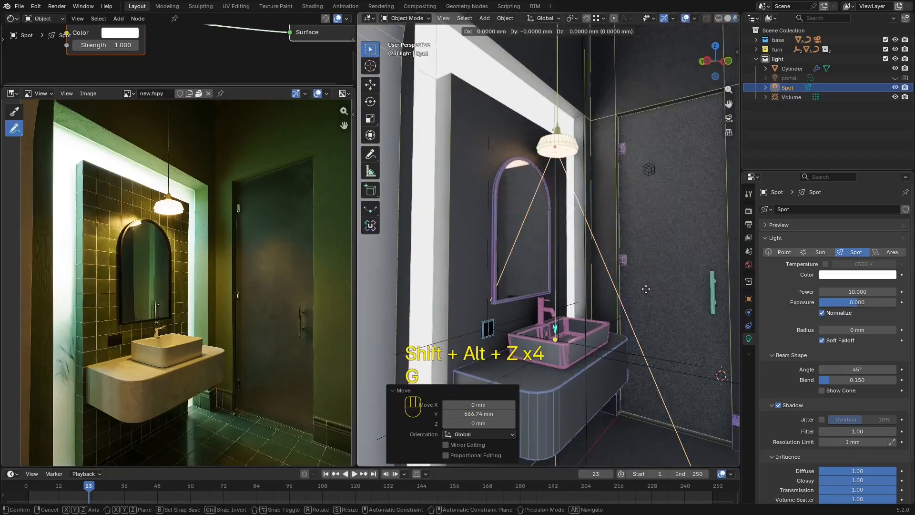
key(x)
key(y)
click(688, 296)
key(g)
key(z)
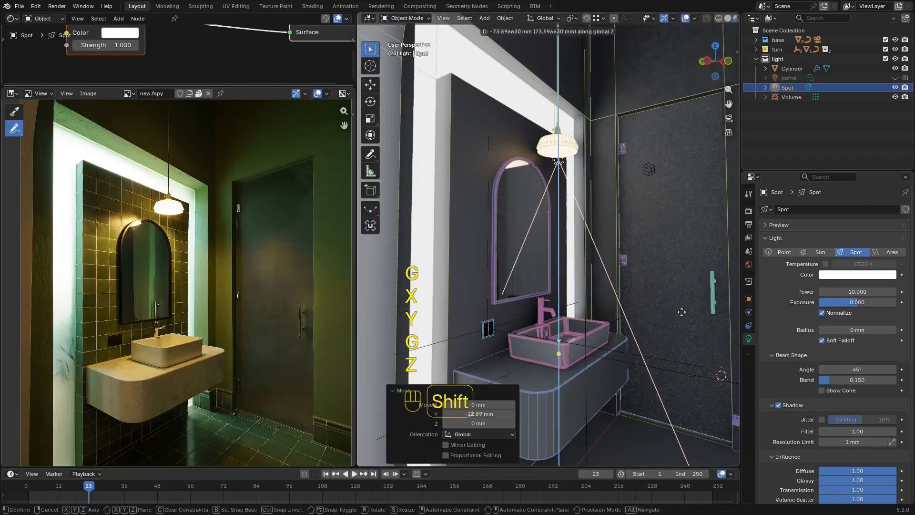
right_click(681, 293)
Set the spot light's colour temperature to 3000 K and its power to 135.
key(shift+alt+z)
shift+middle_drag(603, 275, 694, 329)
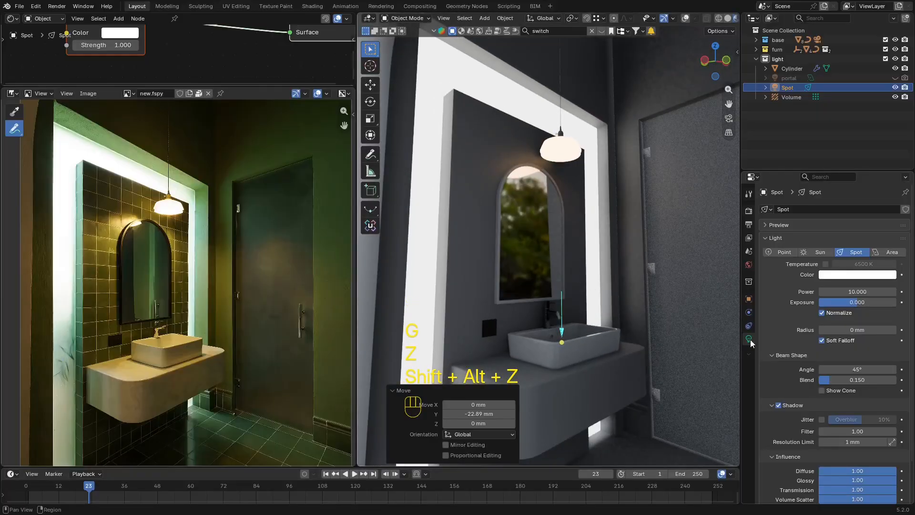
click(826, 264)
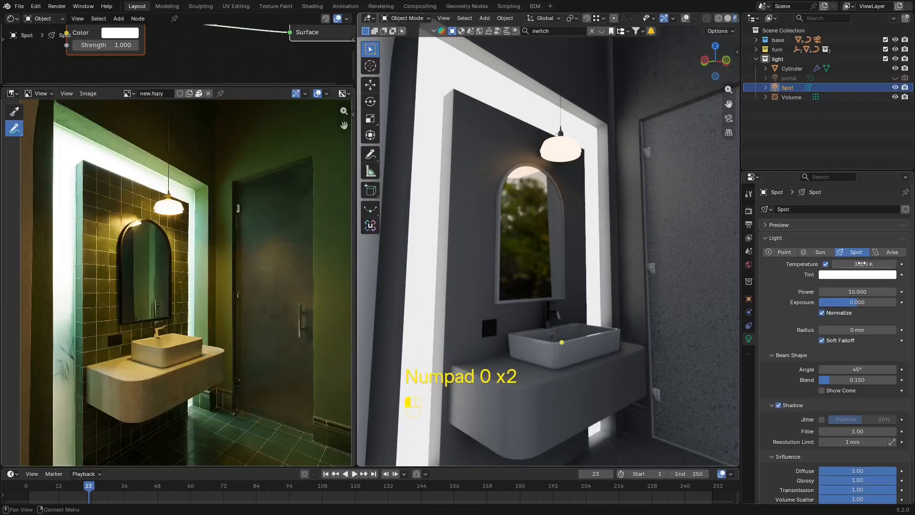
drag(856, 289, 891, 289)
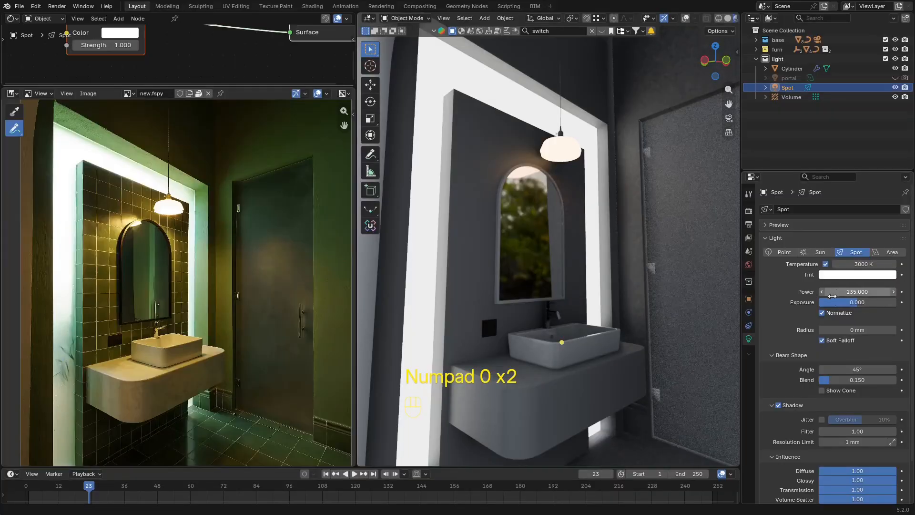
Set the spot light's radius to 160 mm.
key(KP_0)
key(shift+alt+z)
key(g)
key(z)
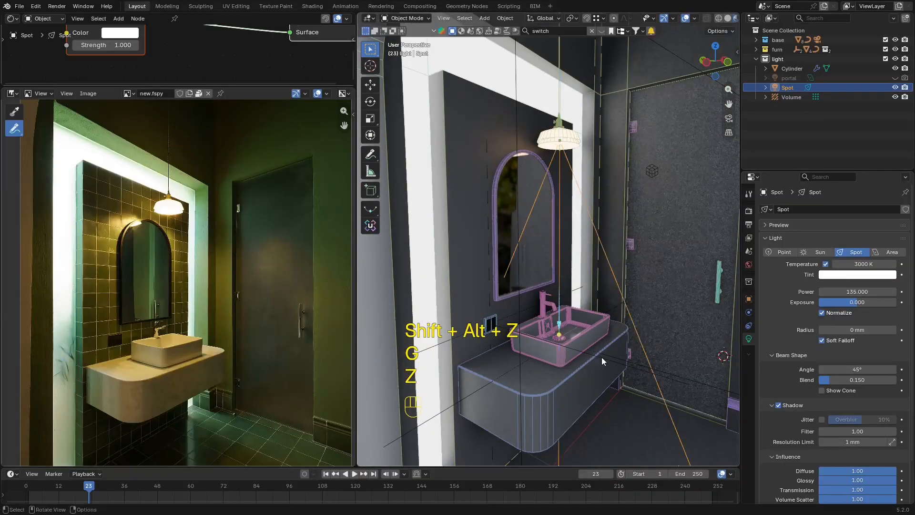
key(shift+alt+z)
key(shift+alt+z)
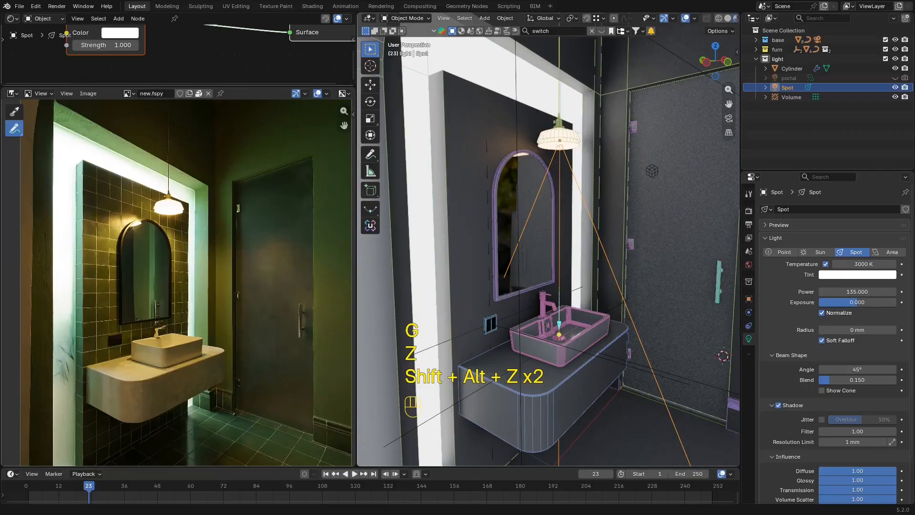
mouse_move(852, 327)
mouse_down()
mouse_move(874, 328)
mouse_move(858, 330)
mouse_up()
key(shift+alt+z)
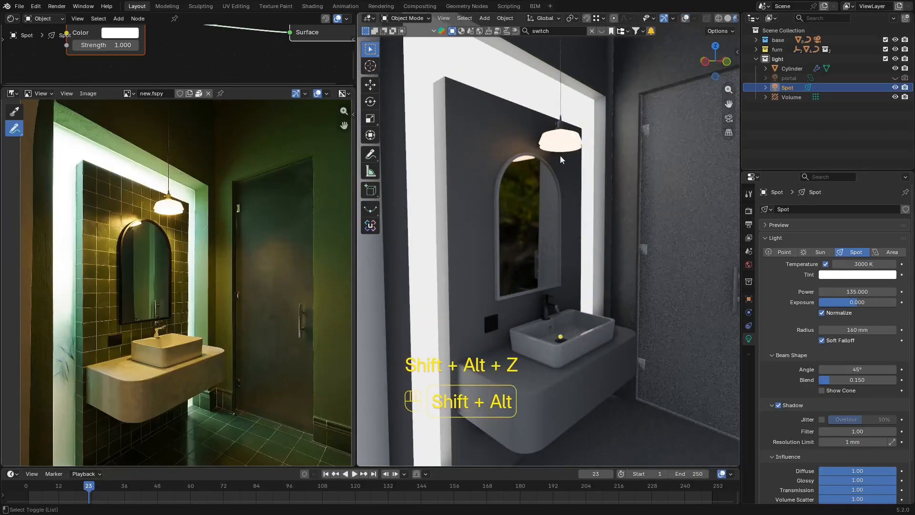
Lower the spot light about 85 mm along Z beneath the pendant lampshade.
key(shift+alt+z)
key(g)
key(z)
click(608, 221)
scroll(608, 222, down, 8)
key(shift+alt+z)
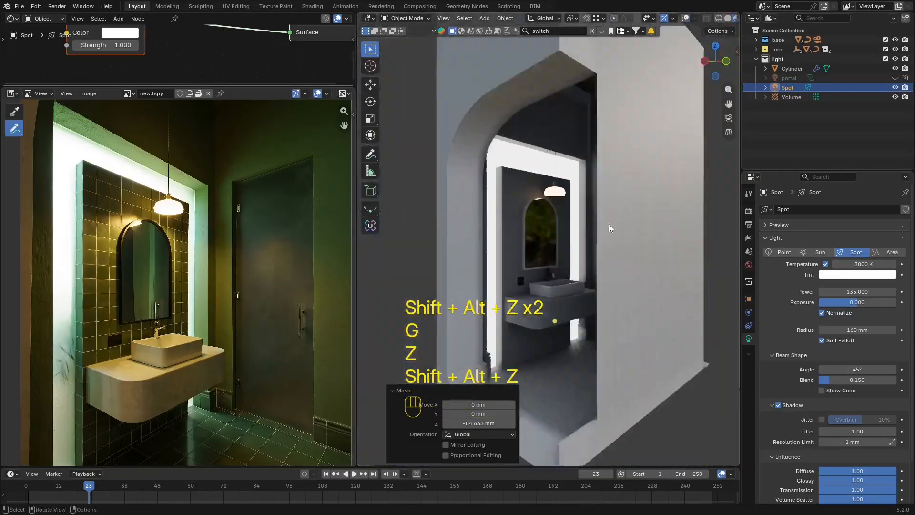
key(shift+alt+z)
scroll(599, 233, up, 5)
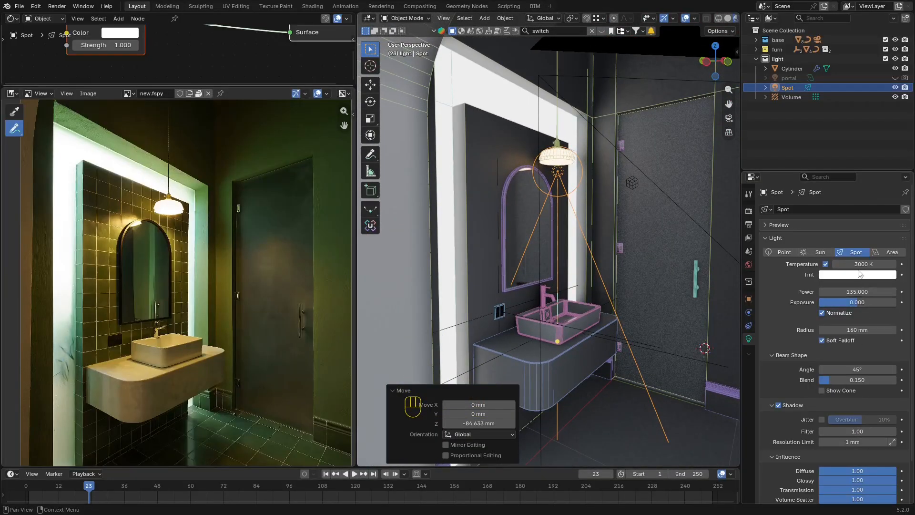
Turn off the spot light's shadow and try moving the light far along Z.
scroll(596, 238, down, 5)
click(778, 406)
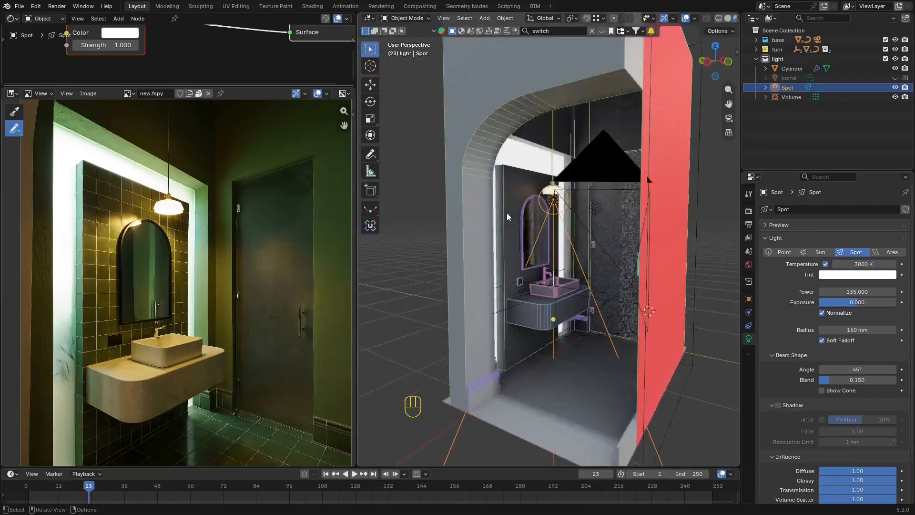
scroll(507, 212, up, 2)
key(shift+alt+z)
key(shift+alt+z)
scroll(574, 212, down, 5)
key(g)
key(z)
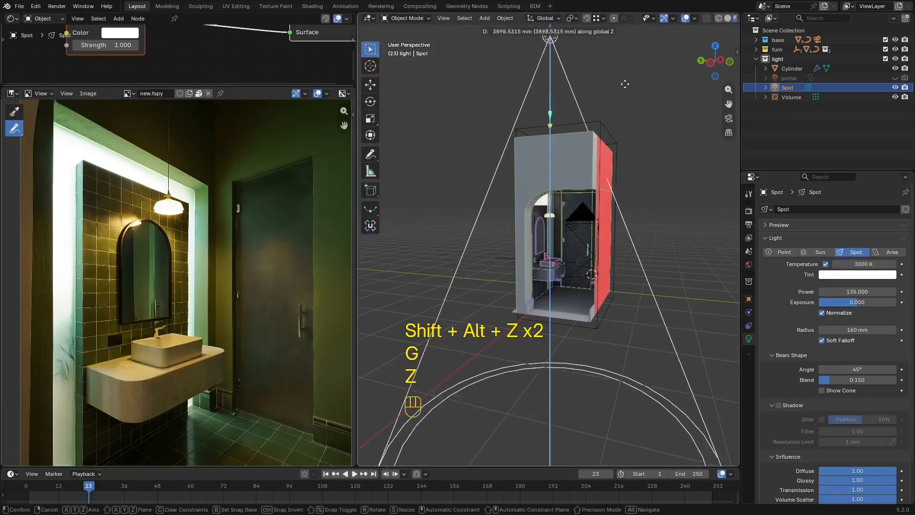
click(608, 292)
scroll(608, 292, up, 5)
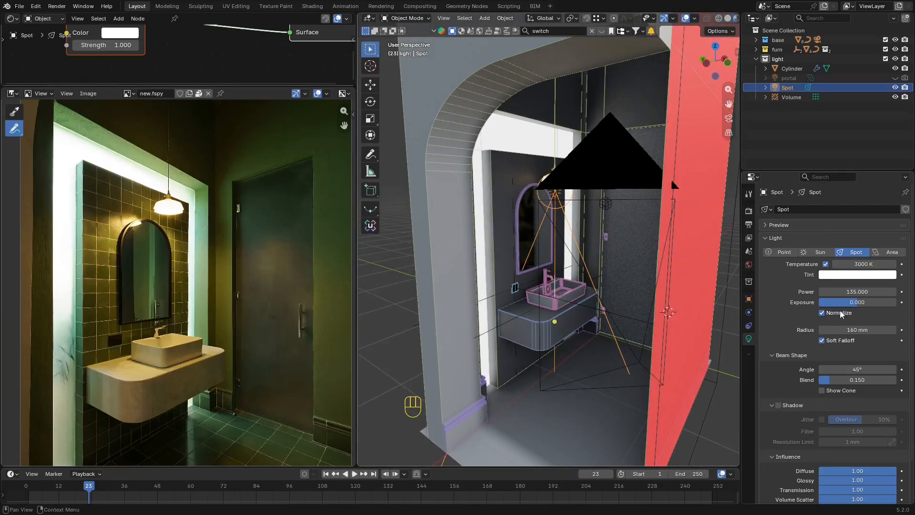
Try the spot light with Normalize off and its power raised to about 839.
drag(841, 292, 877, 292)
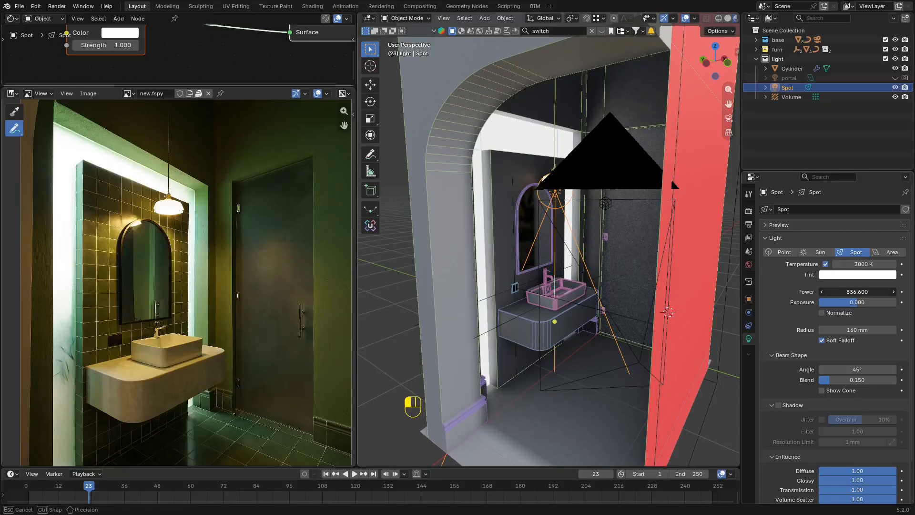
key(ctrl+z)
key(ctrl+z)
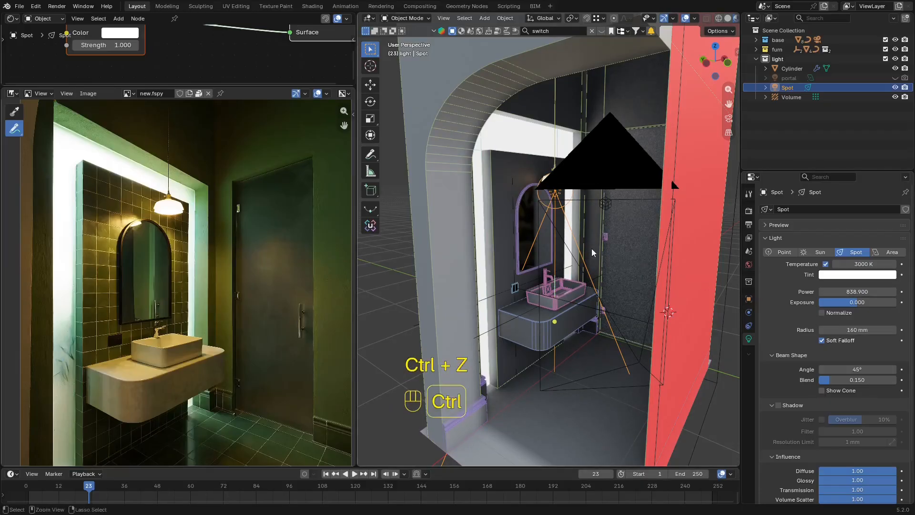
Delete the spot light beneath the pendant lamp.
right_click(608, 230)
key(x)
middle_drag(548, 163, 577, 195)
click(567, 189)
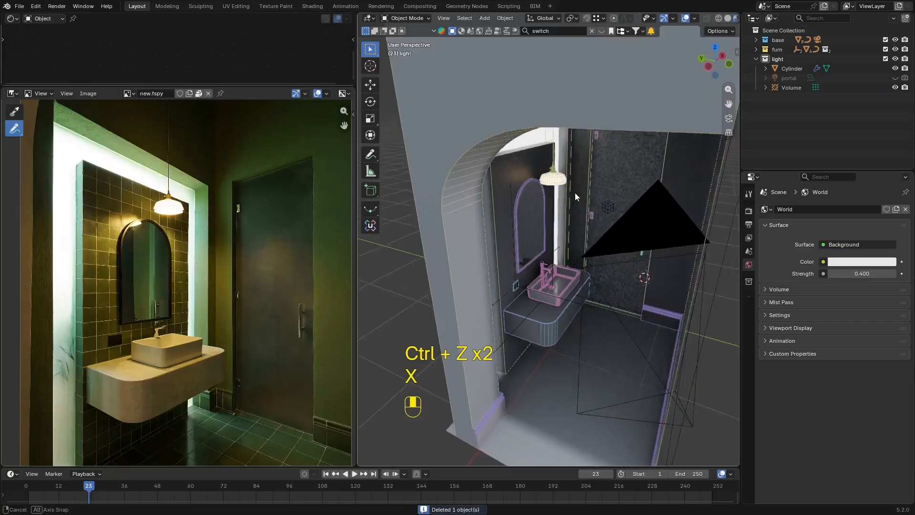
Include emission in the light probe volume's bake contributions.
scroll(577, 195, up, 2)
click(636, 190)
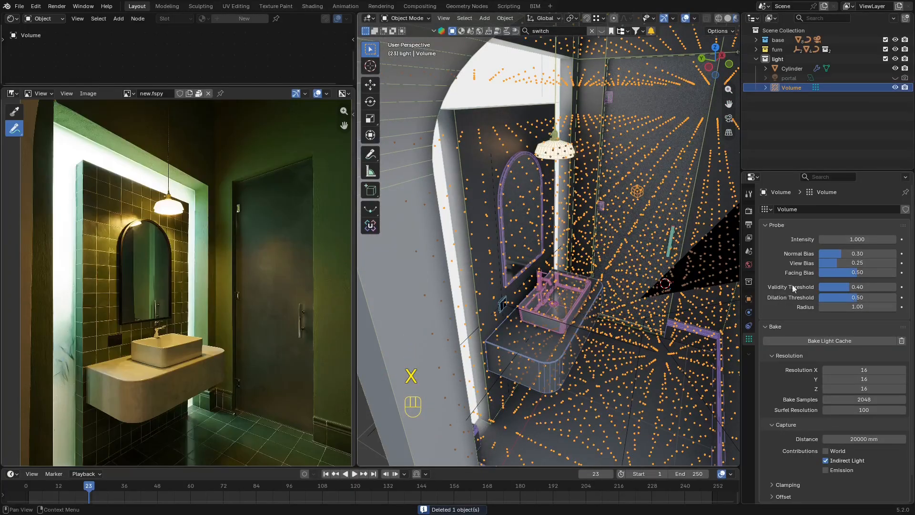
key(shift+alt+z)
key(shift+alt+z)
key(shift+alt+z)
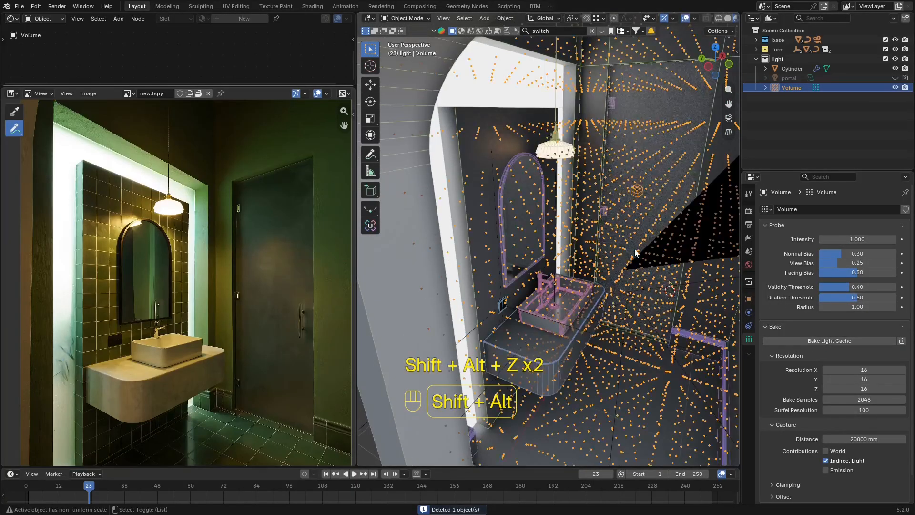
click(832, 471)
Add a new spot light and move it up towards the pendant lamp in the front view.
key(shift+a)
mouse_move(605, 258)
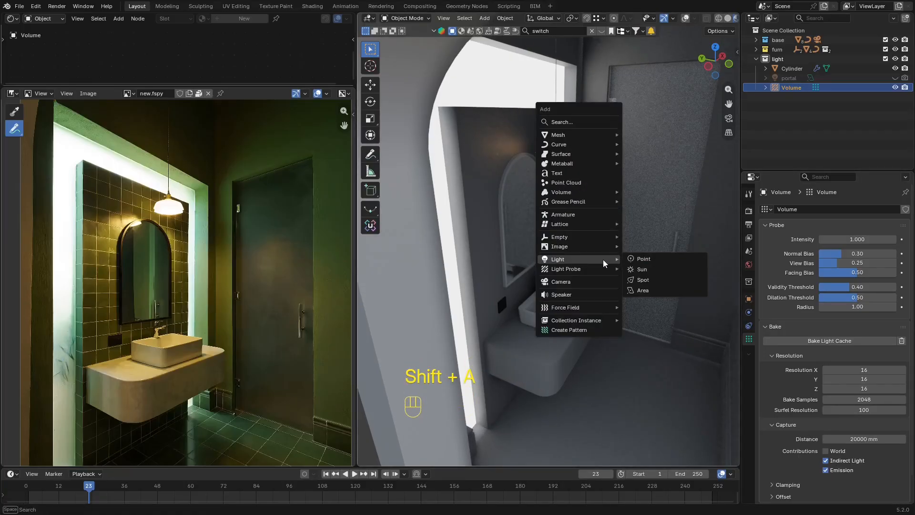
click(657, 285)
key(shift+alt+z)
middle_drag(653, 279, 573, 285)
key(g)
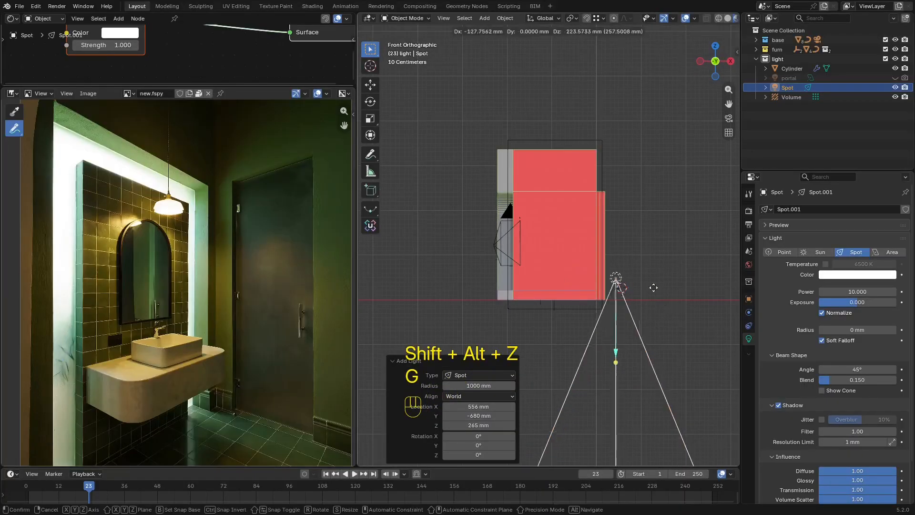
click(599, 243)
Shift the spot light horizontally so it sits beneath the pendant lamp, and save the file.
key(shift+alt+z)
middle_drag(609, 246, 629, 271)
scroll(639, 279, up, 6)
key(shift+alt+z)
key(g)
key(shift+z)
click(465, 309)
key(ctrl+s)
key(ctrl+s)
Set the spot light's colour temperature to 10120 K and radius to 240 mm, turn off Soft Falloff, and save.
click(825, 264)
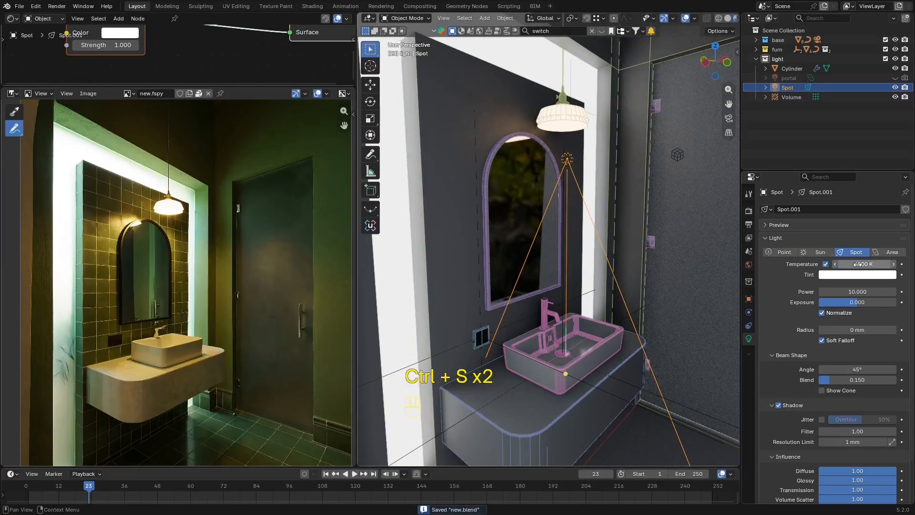
drag(858, 265, 830, 264)
scroll(812, 385, down, 2)
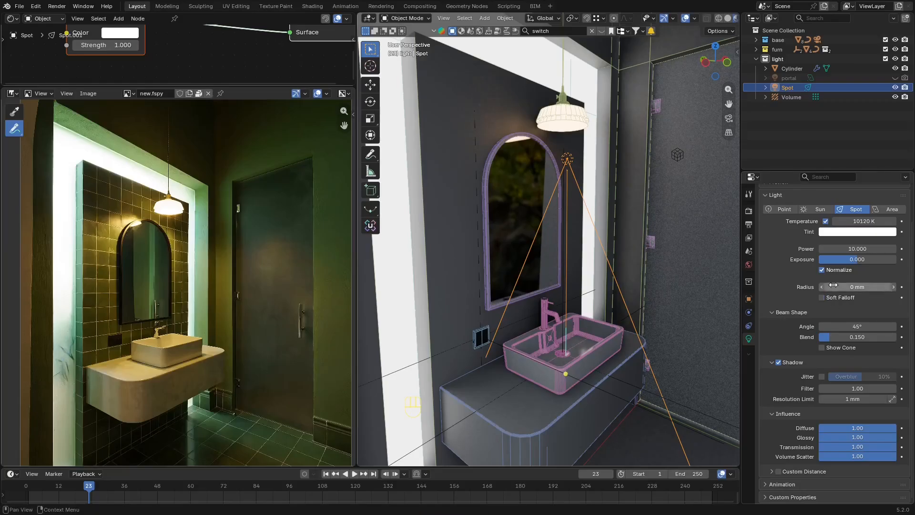
mouse_move(833, 285)
mouse_down()
mouse_move(825, 288)
mouse_move(856, 288)
mouse_move(833, 288)
mouse_up()
click(816, 288)
middle_drag(473, 226, 470, 224)
key(ctrl+s)
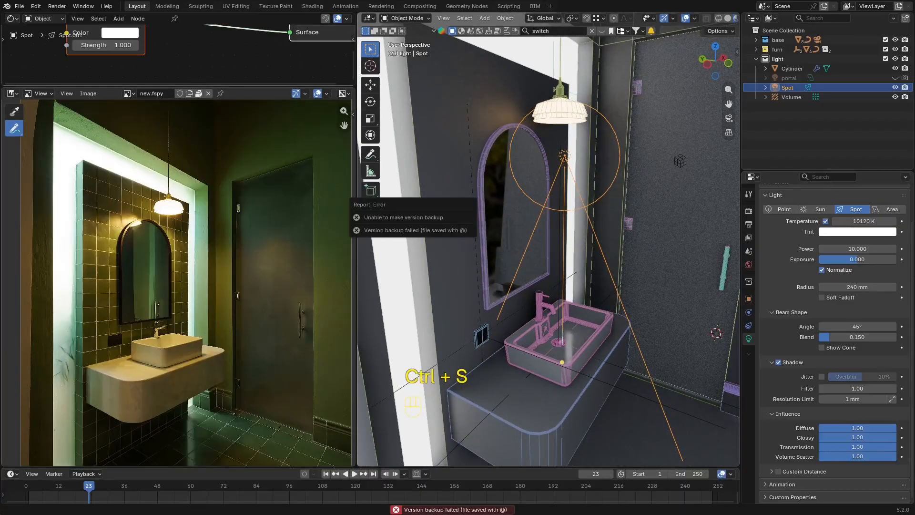
Delete the newly added spot light.
key(x)
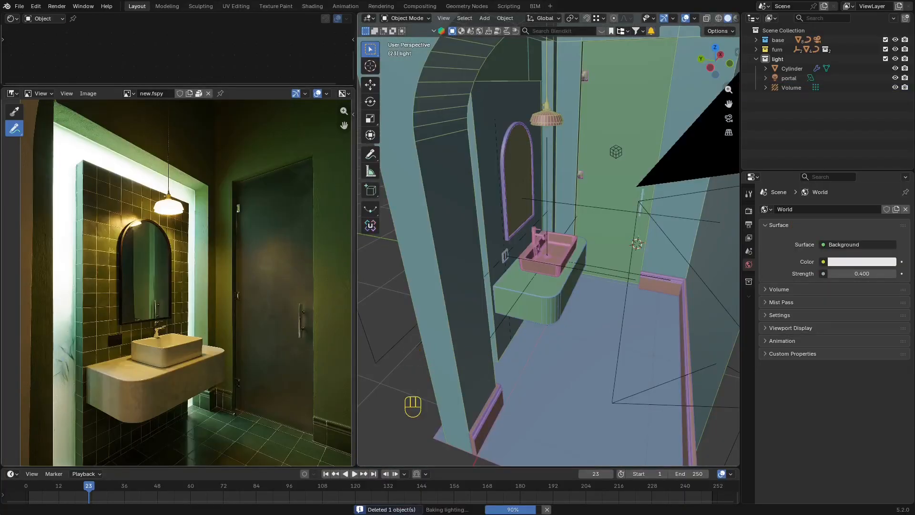
Set the light probe volume's Z resolution to 10.
click(843, 88)
key(shift+alt+z)
key(shift+alt+z)
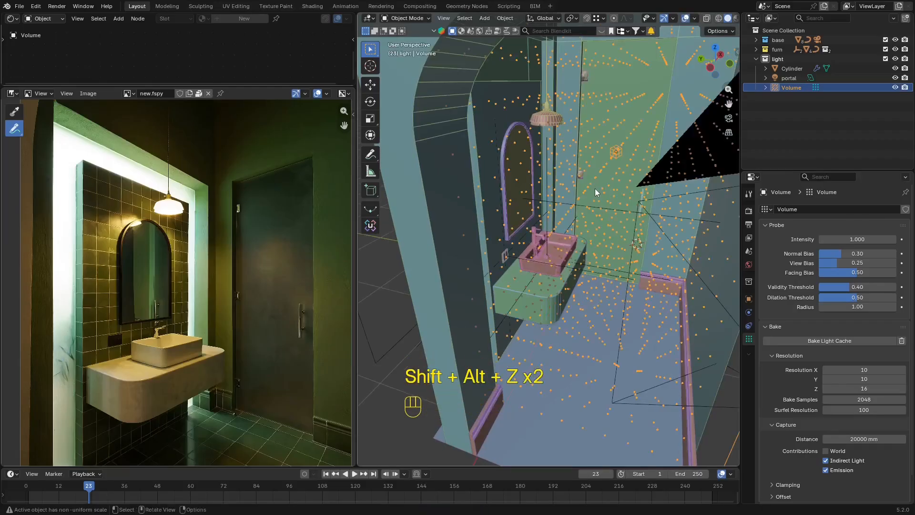
middle_drag(596, 192, 640, 232)
key(z)
scroll(572, 246, down, 4)
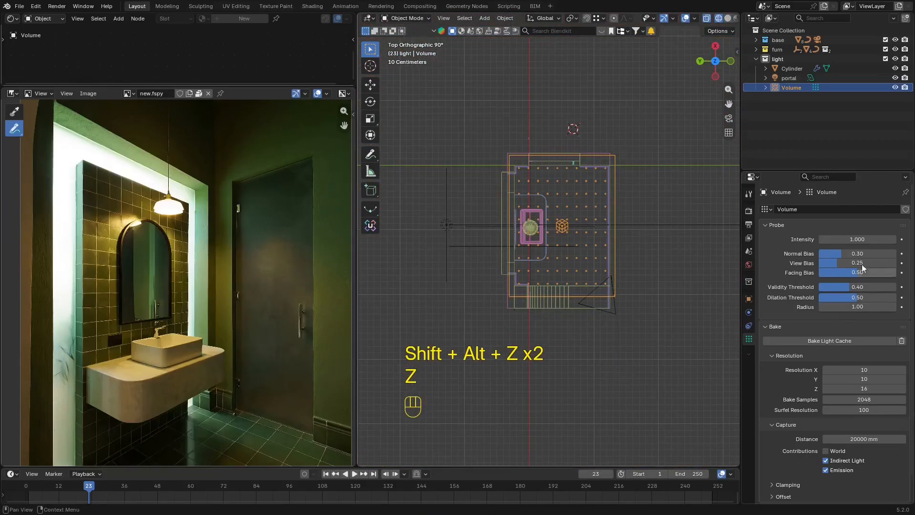
click(857, 389)
text(10)
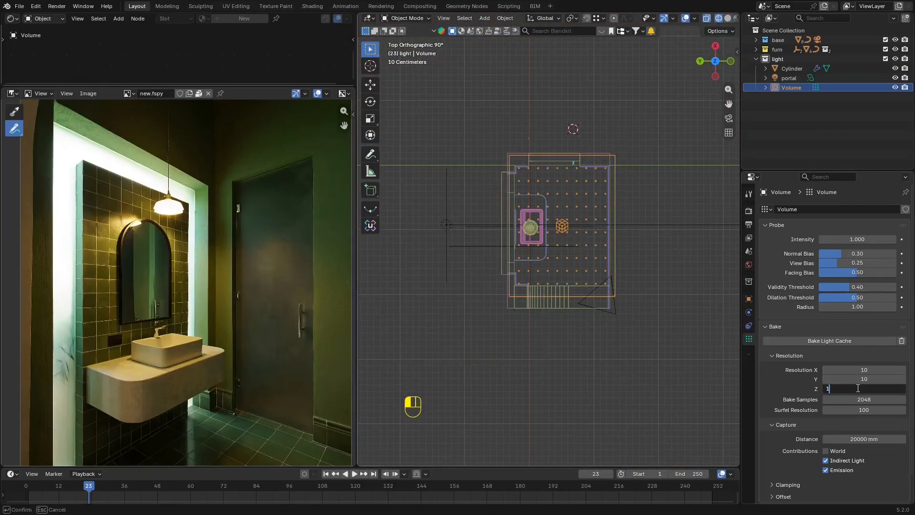
key(Return)
Scale the light probe volume along Z by about 1.049 in the side view.
middle_drag(622, 310, 546, 248)
scroll(572, 250, up, 1)
key(s)
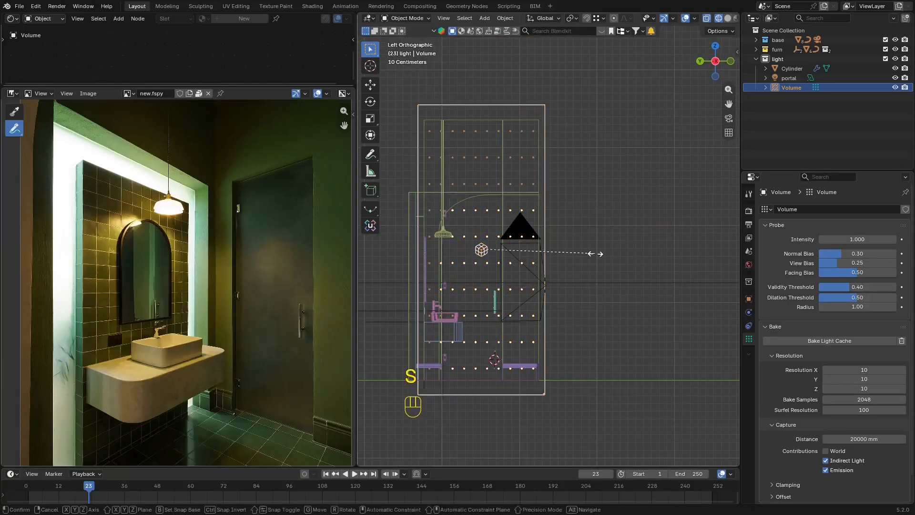
key(z)
click(654, 291)
shift+middle_drag(654, 292, 671, 266)
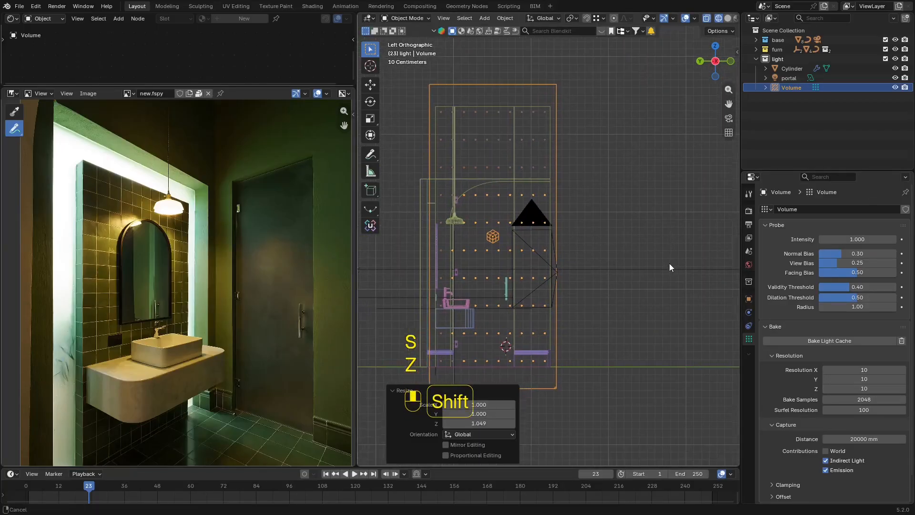
Nudge the light probe volume along Z and scale its height by about 1.008 to fit the room.
key(g)
key(z)
click(680, 262)
key(s)
key(z)
shift+click(689, 274)
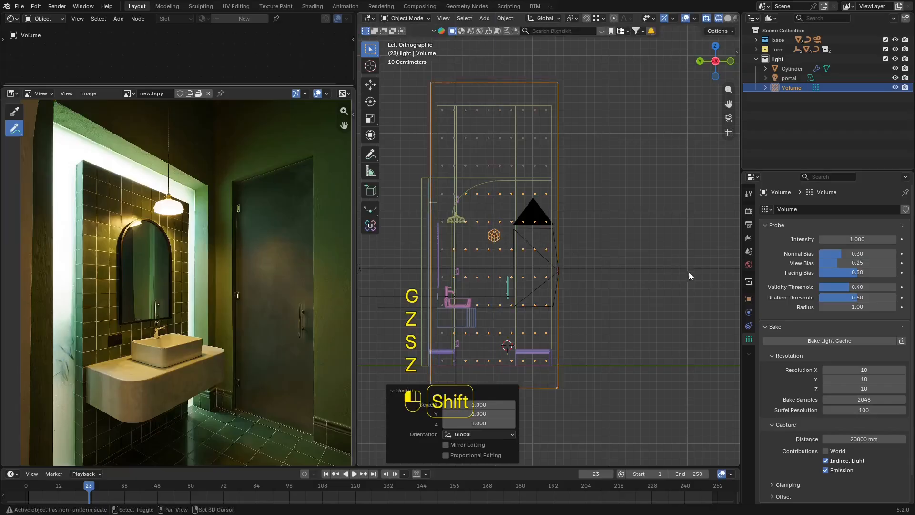
Bake the light probe volume's light cache and display the room in rendered shading without overlays.
key(z)
middle_drag(730, 300, 605, 198)
key(shift+alt+z)
key(shift+alt+z)
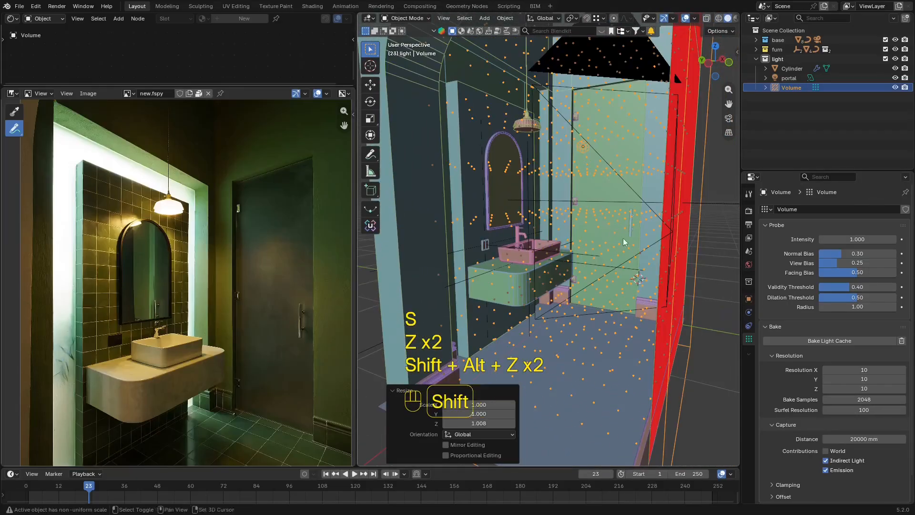
click(836, 343)
key(shift+alt+z)
key(z)
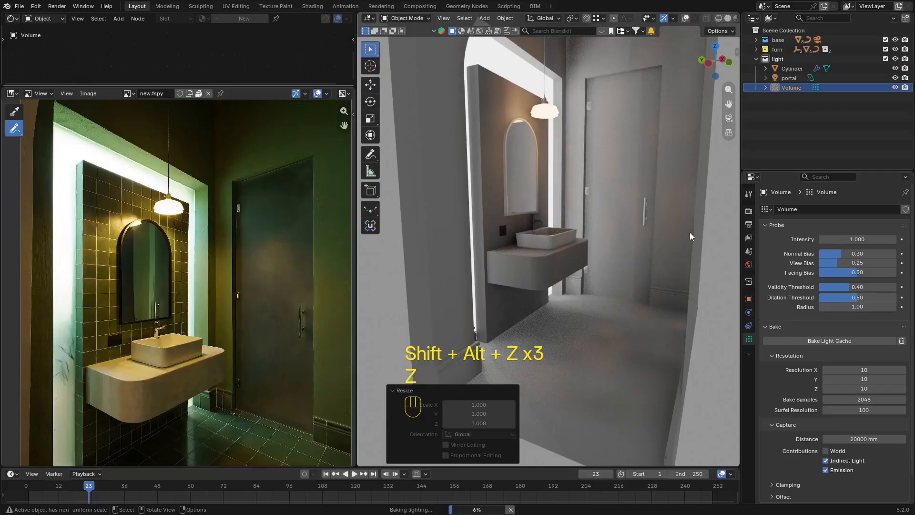
Add a spot light to the scene.
key(shift+a)
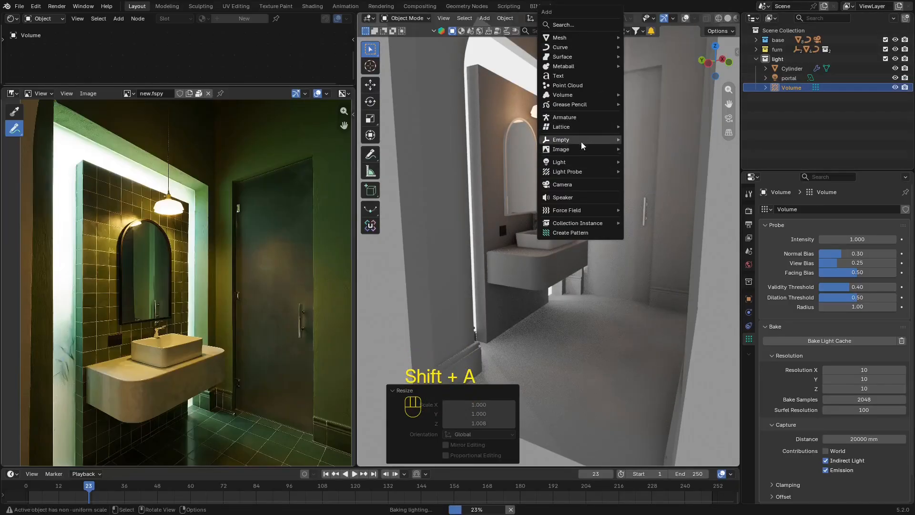
mouse_move(574, 164)
click(654, 182)
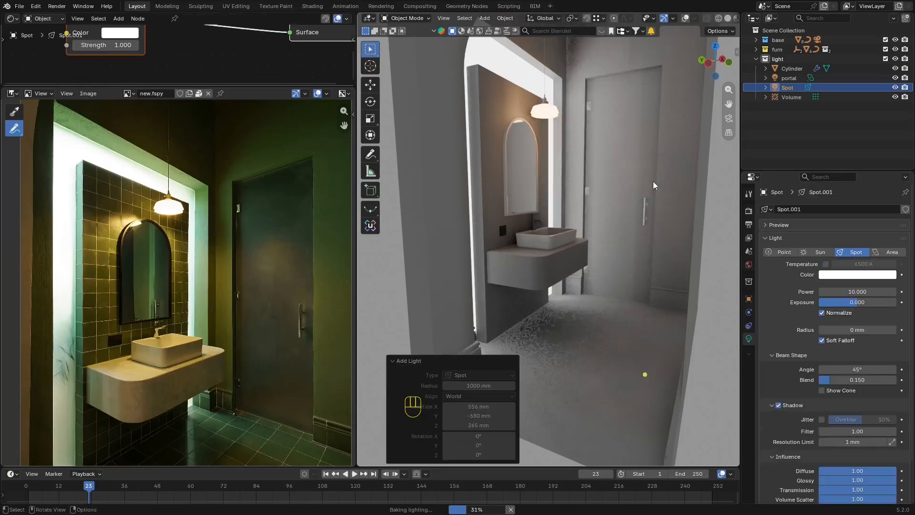
scroll(593, 167, down, 4)
key(shift+alt+z)
Position the spot light in the top view so it lines up with the pendant lamp's centre.
middle_drag(593, 167, 616, 249)
key(z)
click(572, 250)
scroll(616, 238, up, 3)
key(g)
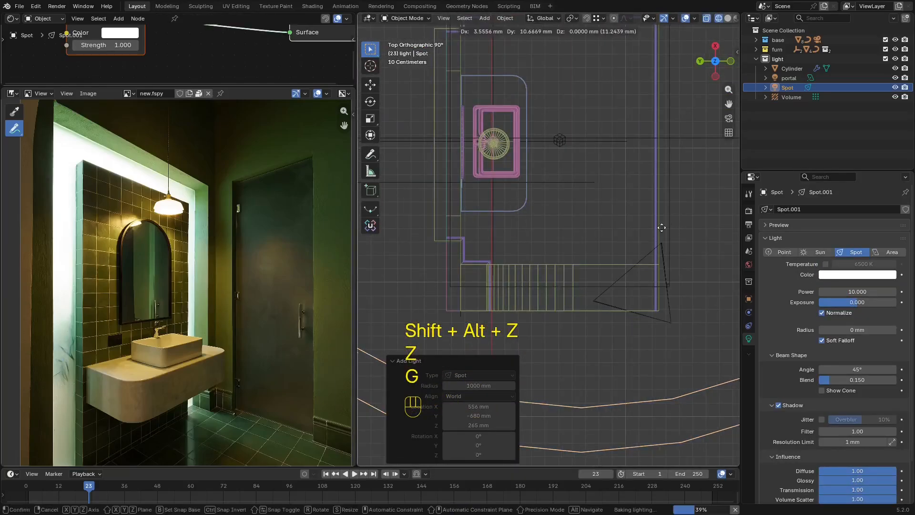
click(560, 252)
scroll(560, 251, down, 6)
key(g)
click(520, 214)
scroll(565, 231, up, 6)
shift+middle_drag(565, 231, 640, 274)
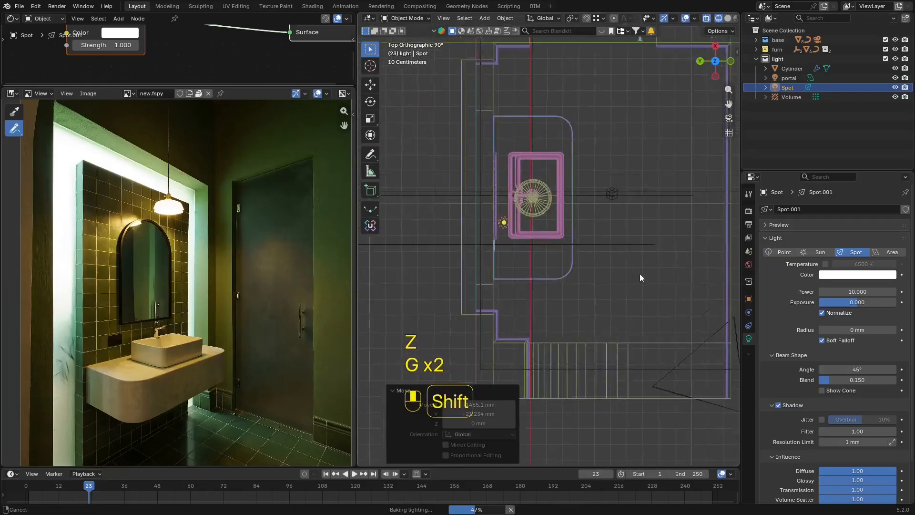
scroll(615, 239, up, 3)
key(g)
click(698, 422)
Raise the spot light along Z from near the floor to just above the basin.
middle_drag(686, 405, 695, 204)
key(z)
click(717, 205)
middle_drag(634, 181, 596, 191)
scroll(620, 286, down, 4)
key(z)
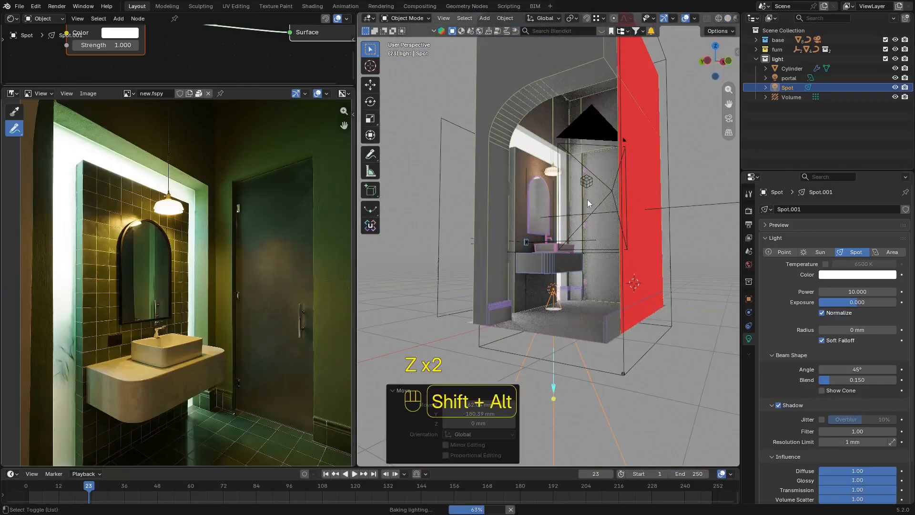
key(shift+alt+z)
key(g)
key(z)
click(646, 206)
key(shift+alt+z)
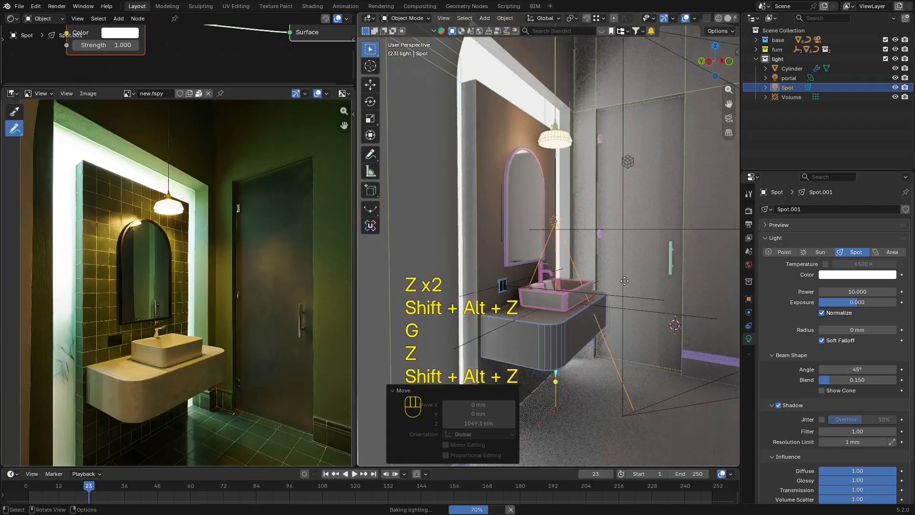
Raise the spot light about 502 mm further along Z to the pendant lampshade.
key(g)
key(z)
click(647, 271)
key(shift+alt+z)
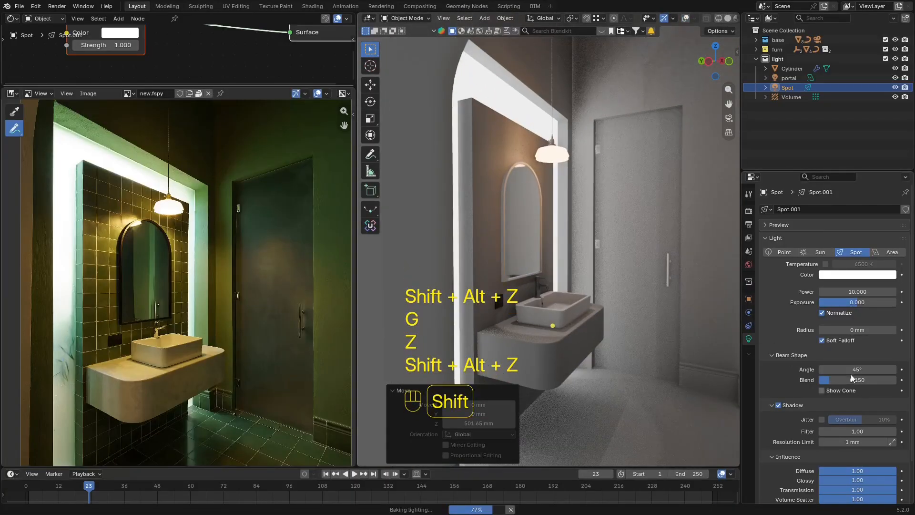
Set the spot light's radius to 302 mm and check its effect on the mirror wall and basin.
mouse_move(853, 331)
mouse_down()
mouse_move(882, 329)
mouse_move(860, 330)
mouse_up()
key(shift+alt+z)
key(shift+alt+z)
key(shift+alt+z)
shift+middle_drag(630, 277, 614, 289)
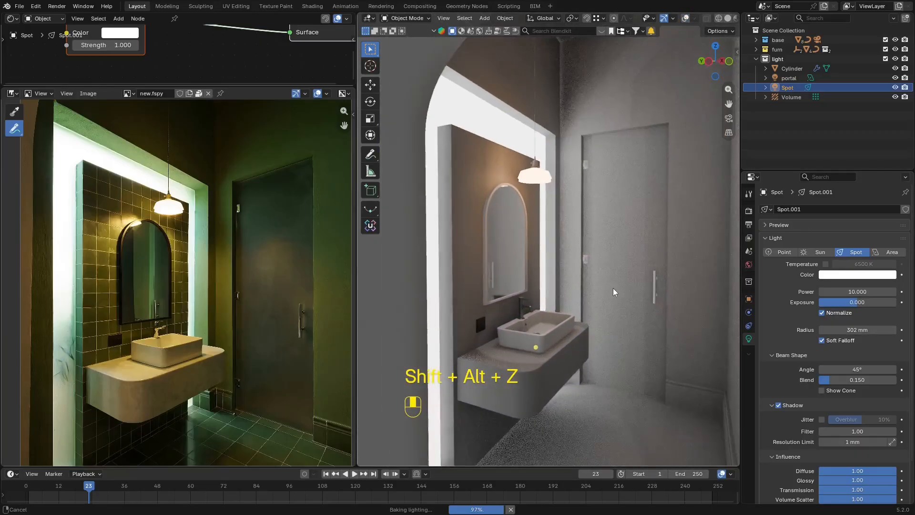
Set the spot light's temperature to 3200 K, its beam angle to 143° and its blend to 0.411.
scroll(519, 268, down, 5)
key(shift+alt+z)
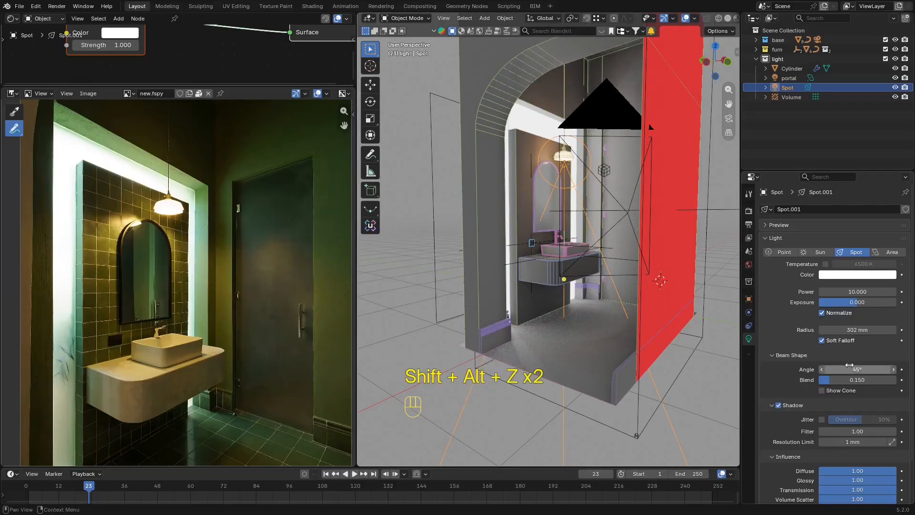
drag(850, 365, 859, 370)
shift+middle_drag(609, 149, 610, 189)
scroll(609, 189, up, 4)
key(shift+alt+z)
drag(840, 380, 859, 380)
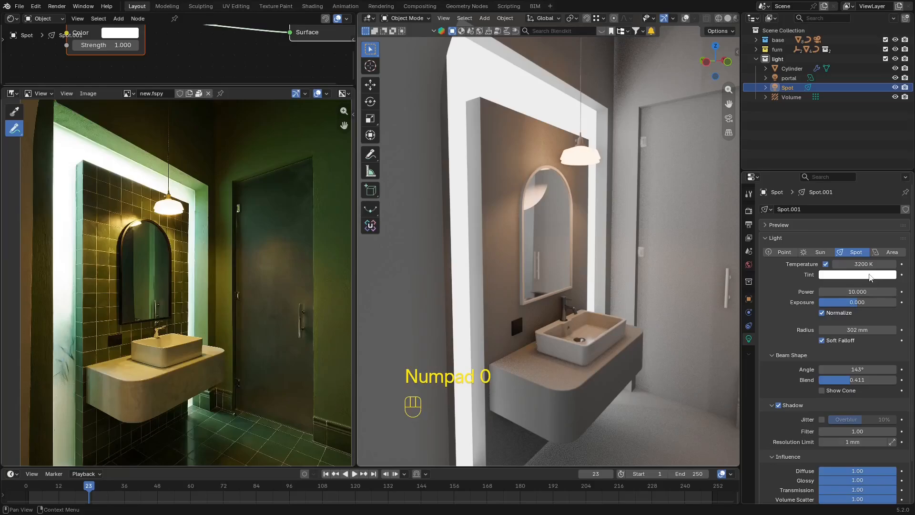
Set the spot light's power to 32.9 and compare the vanity wall with the same area of the reference photo.
mouse_move(864, 292)
mouse_down()
mouse_move(906, 292)
mouse_move(875, 291)
mouse_up()
scroll(180, 263, down, 2)
scroll(167, 244, up, 3)
shift+middle_drag(181, 264, 170, 236)
middle_drag(582, 253, 573, 249)
shift+middle_drag(572, 249, 630, 217)
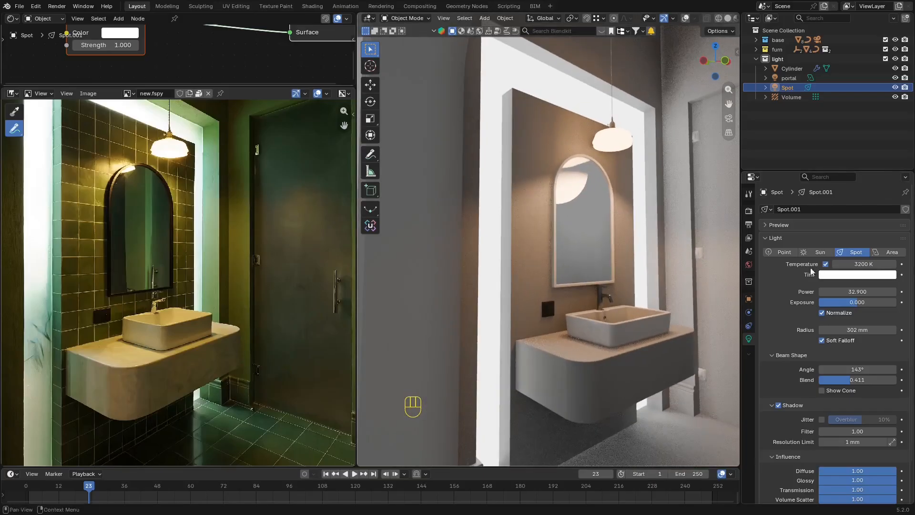
Replace the spot light's colour temperature with warm yellow #FFCE38 and set its power to 81, viewed through the camera.
click(837, 275)
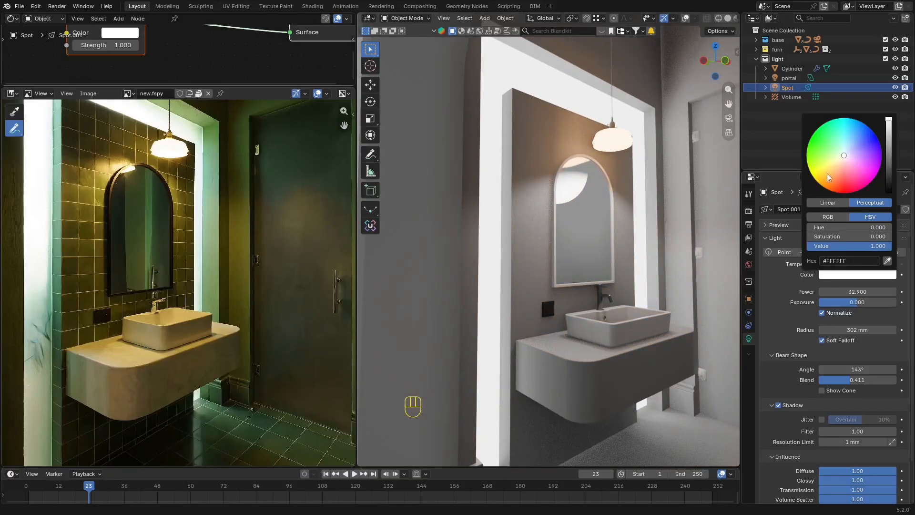
drag(829, 177, 827, 176)
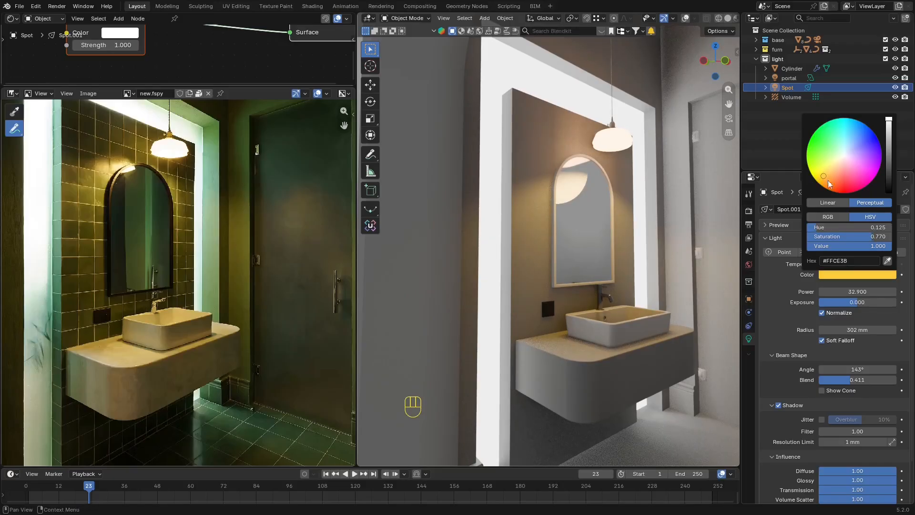
mouse_move(857, 292)
mouse_down()
mouse_move(881, 292)
mouse_move(857, 291)
mouse_up()
scroll(602, 255, down, 2)
shift+middle_drag(602, 254, 545, 238)
key(KP_0)
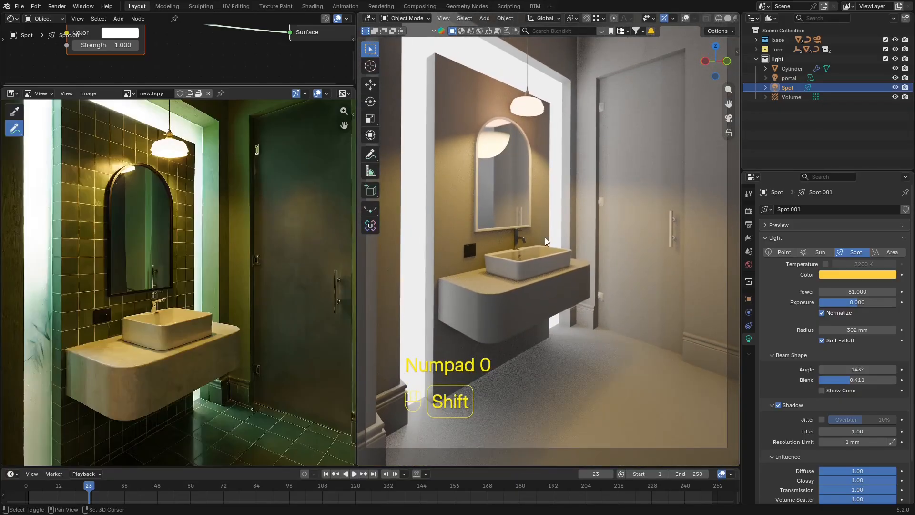
Check the spot lighting with and without overlays, play the timeline to frame 38 and save the file.
key(shift+alt+z)
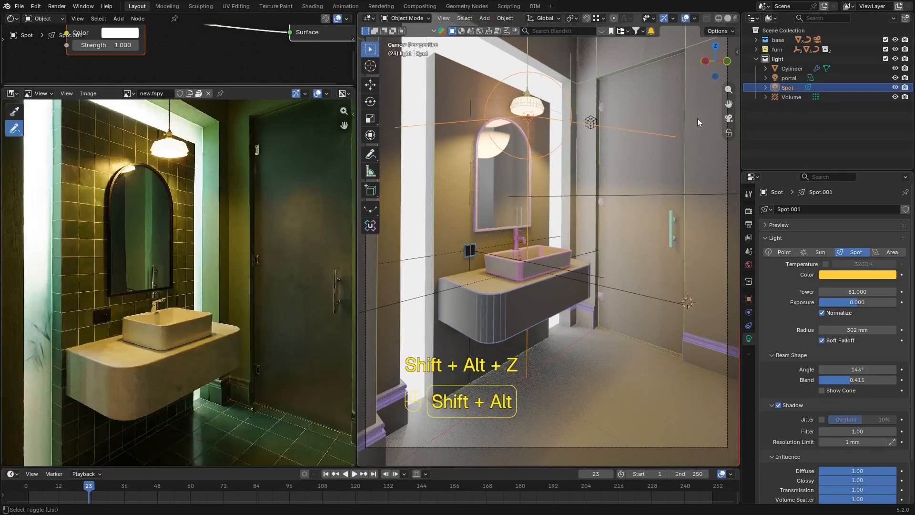
key(space)
key(shift+alt+z)
key(space)
key(shift+alt+z)
key(shift+alt+z)
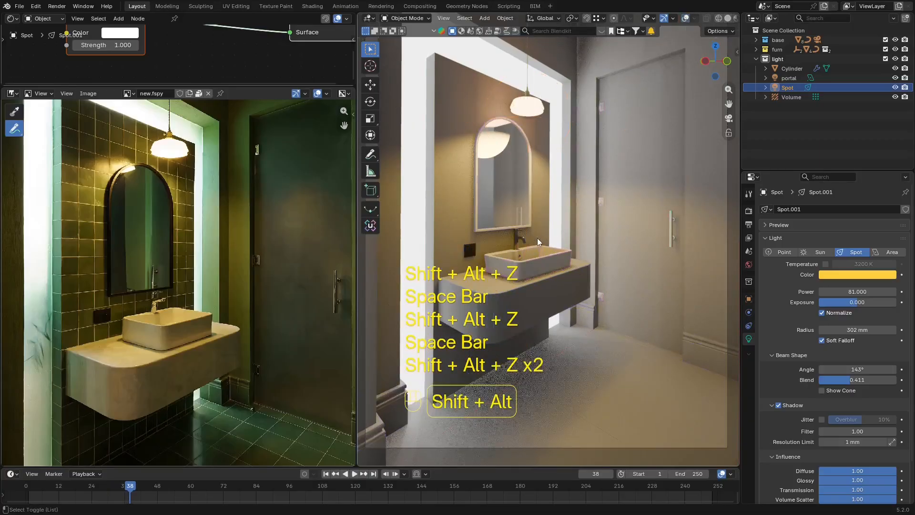
key(ctrl+s)
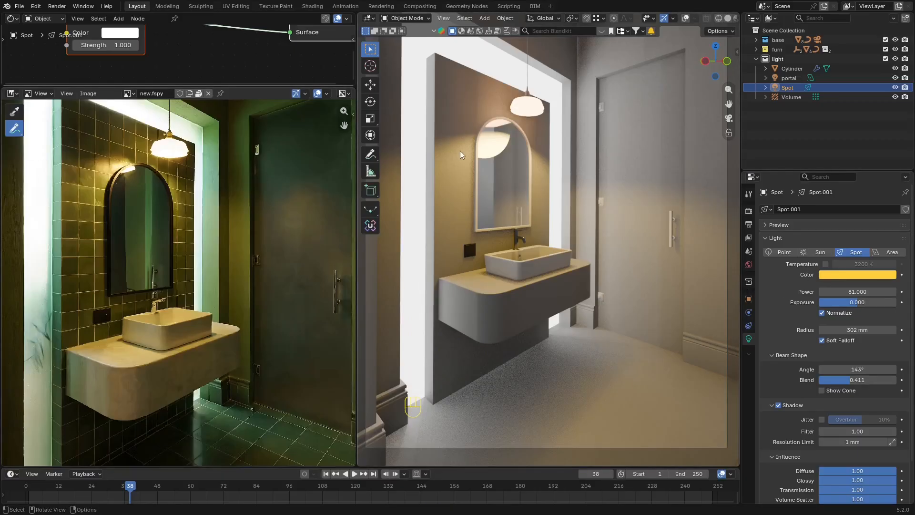
Review the probe volume's settings and the lampshade's emission material, comparing the pendant glow around the mirror with the reference photo.
click(819, 97)
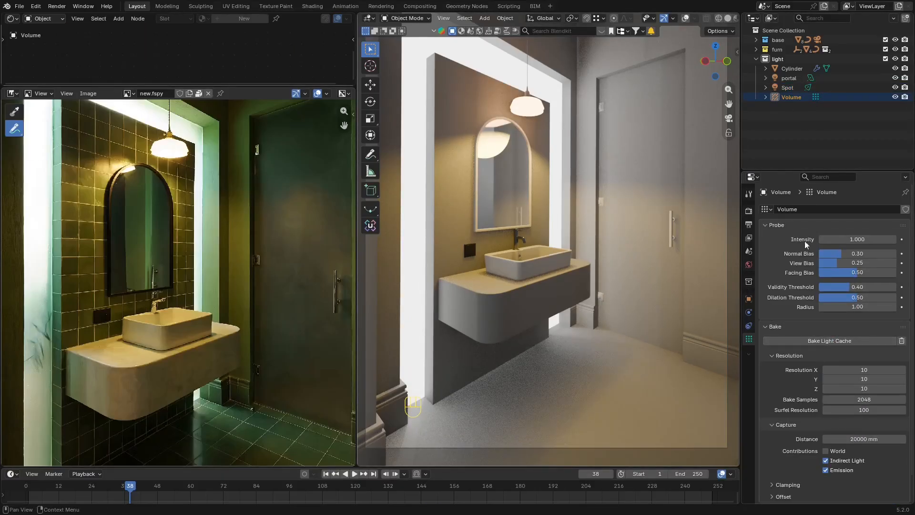
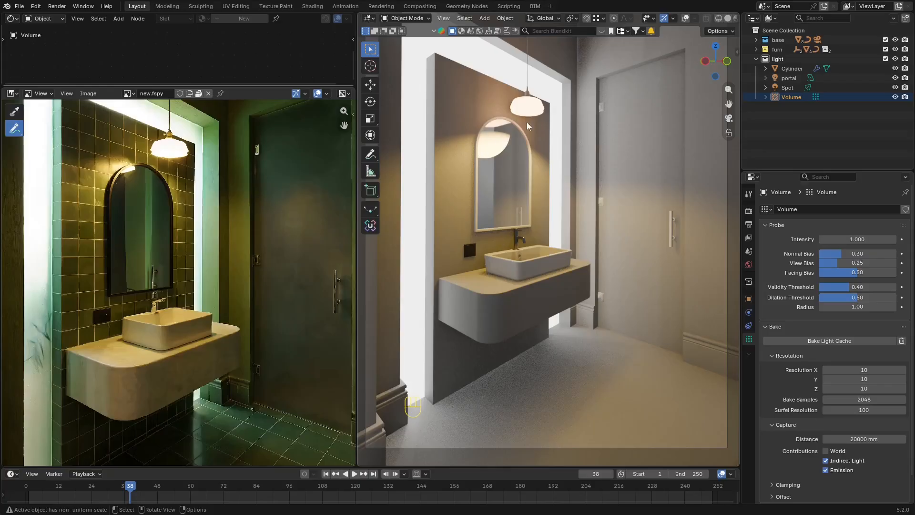
click(541, 108)
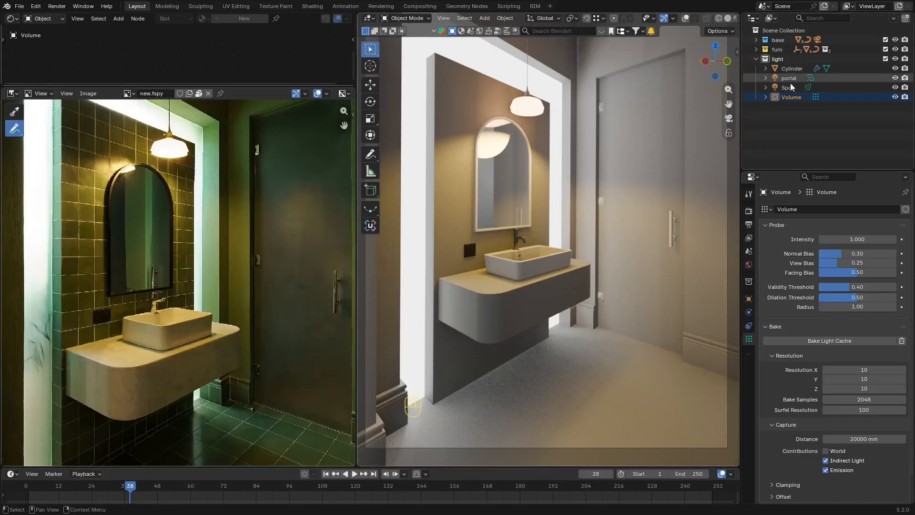
key(shift+alt+z)
key(shift+alt+z)
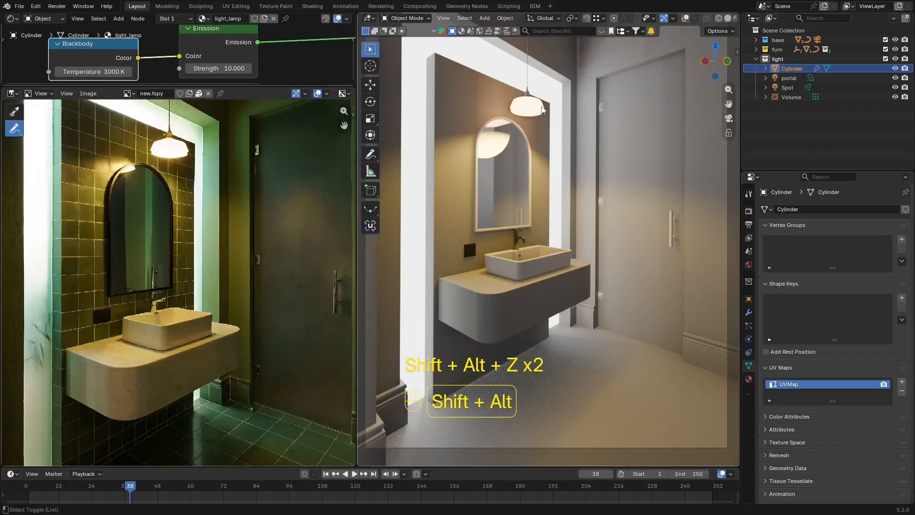
middle_drag(132, 134, 239, 157)
scroll(239, 157, up, 1)
scroll(556, 86, up, 3)
shift+middle_drag(556, 86, 605, 222)
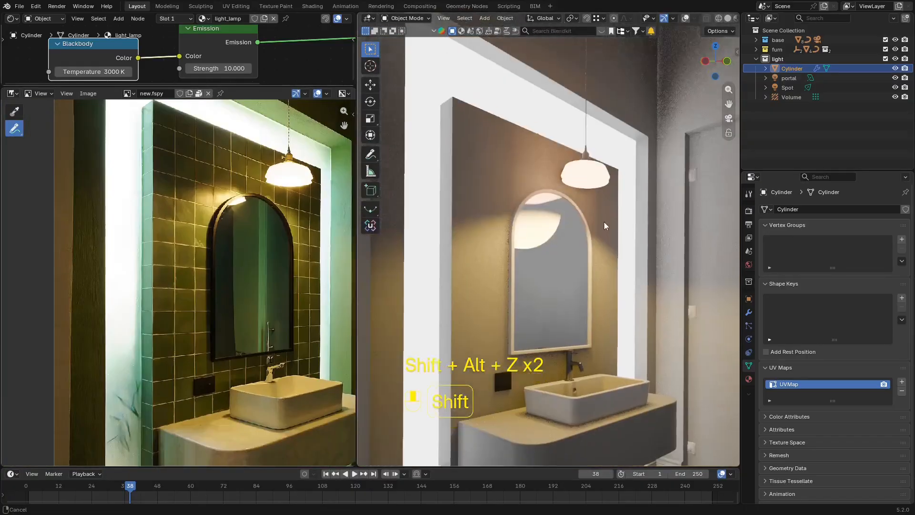
scroll(605, 221, up, 3)
scroll(644, 147, down, 3)
shift+middle_drag(644, 147, 594, 109)
scroll(603, 137, down, 2)
scroll(596, 133, up, 1)
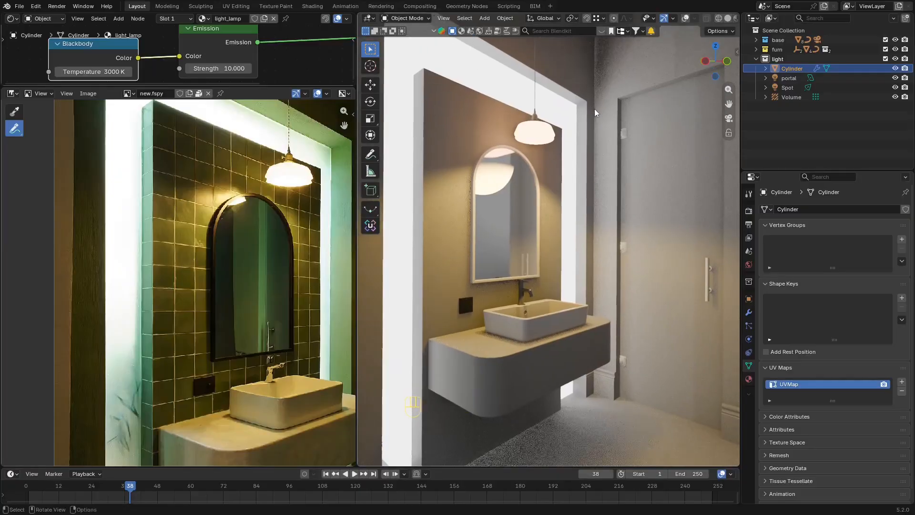
Exclude emission from the probe volume's capture contributions and rebake the light cache.
click(841, 94)
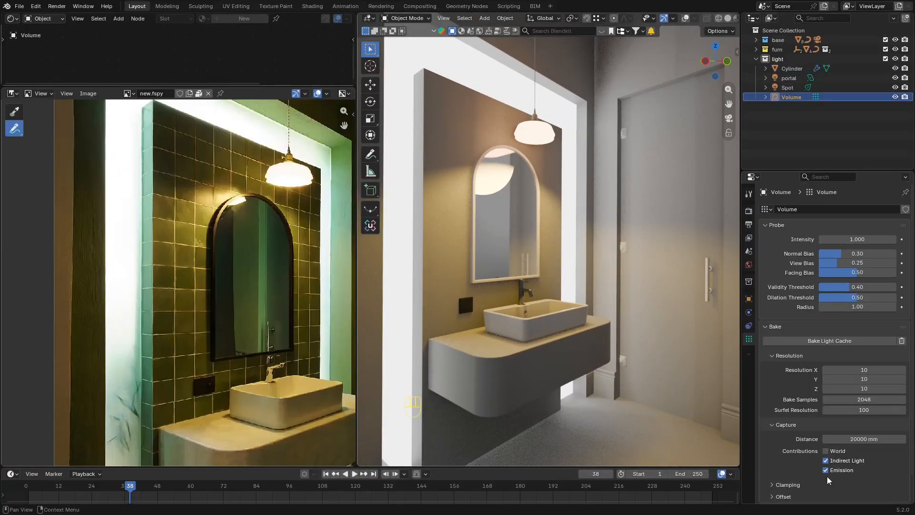
scroll(826, 453, down, 1)
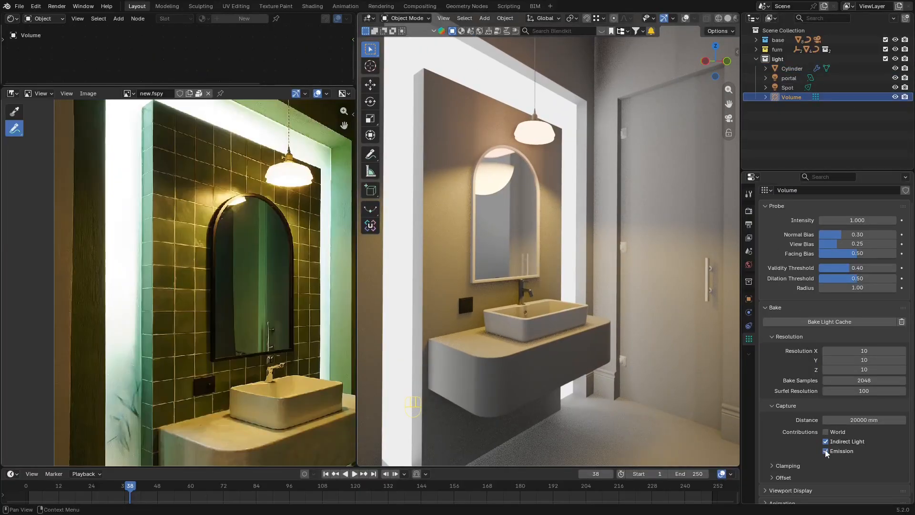
click(854, 324)
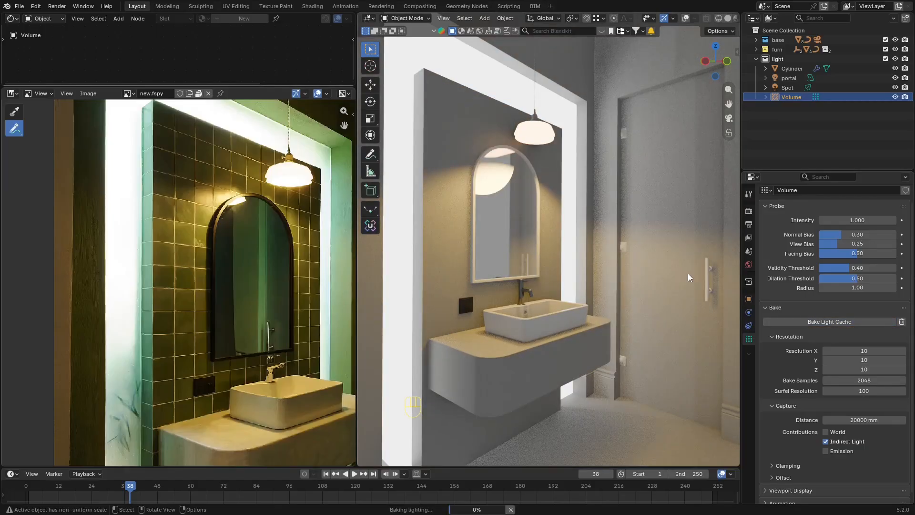
scroll(684, 271, down, 3)
scroll(677, 270, up, 1)
shift+middle_drag(666, 266, 663, 252)
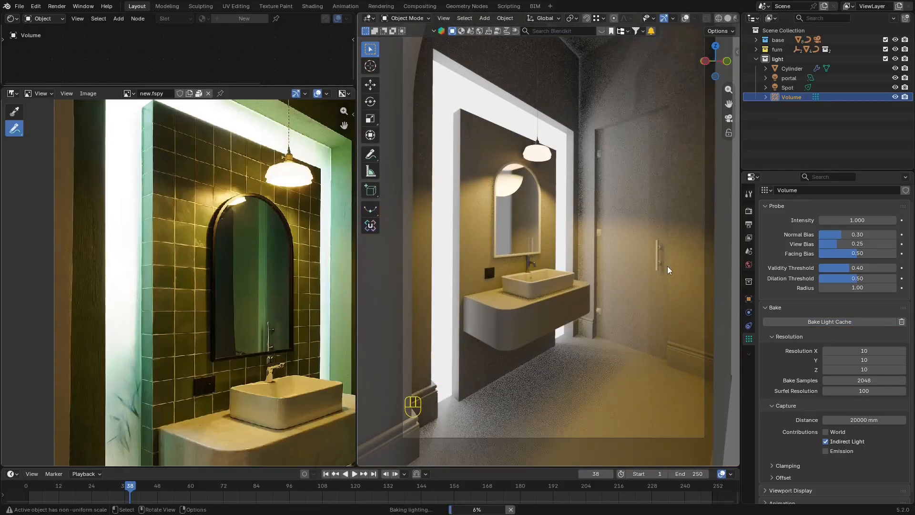
Examine the portal area light's effect on the room and try its Normalize option.
click(832, 87)
click(832, 78)
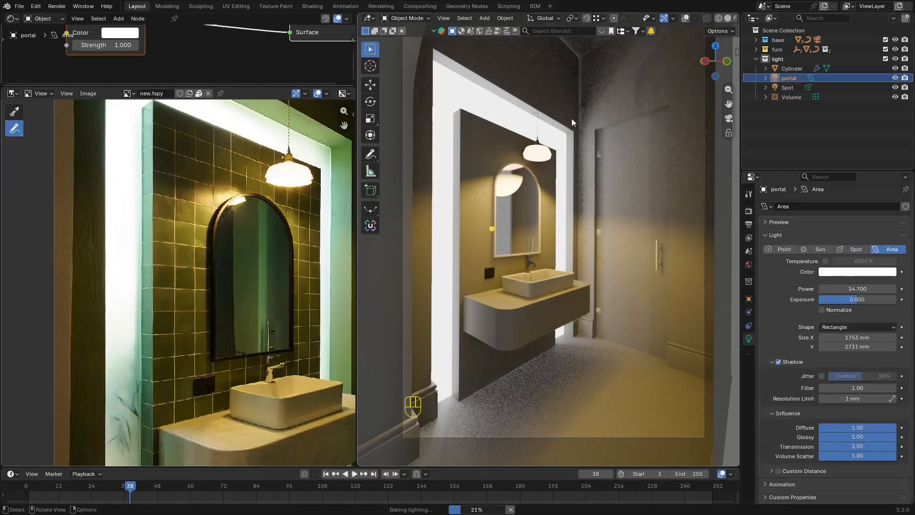
key(KP_Decimal)
middle_drag(548, 206, 452, 224)
key(KP_0)
shift+middle_drag(591, 193, 565, 185)
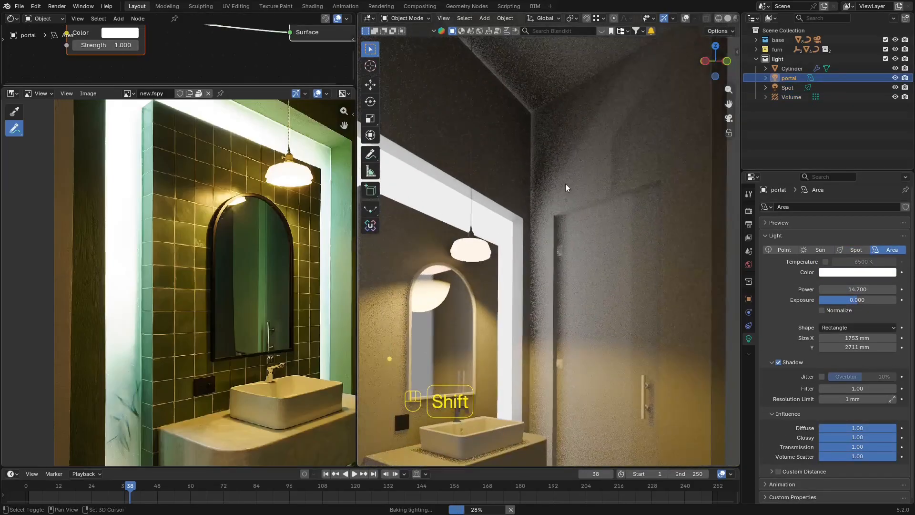
scroll(536, 230, down, 3)
scroll(536, 230, up, 4)
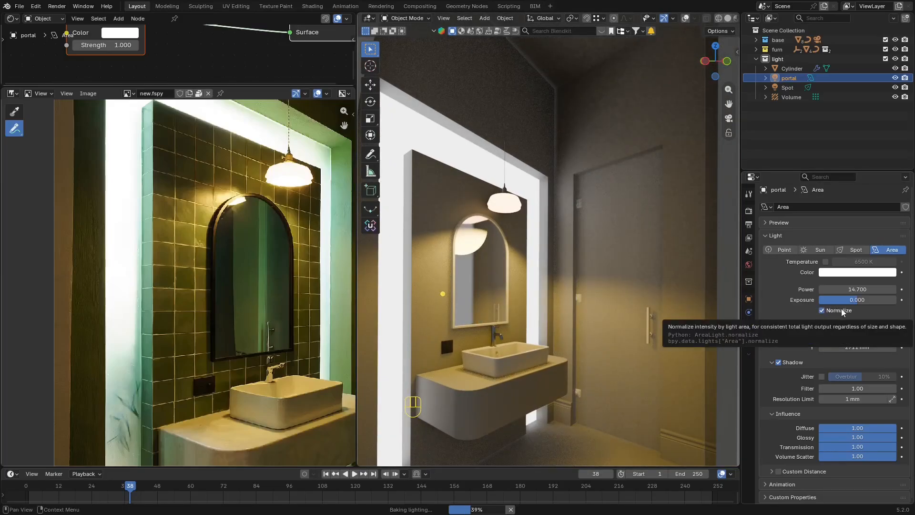
click(822, 311)
click(844, 311)
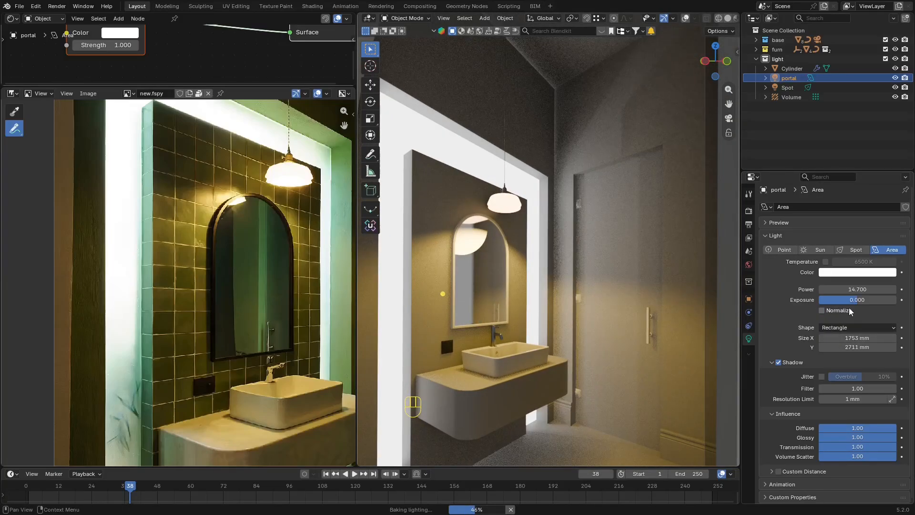
Enable shadow jitter on the portal area light and check the shadows in the room.
scroll(578, 270, down, 3)
key(shift+alt+z)
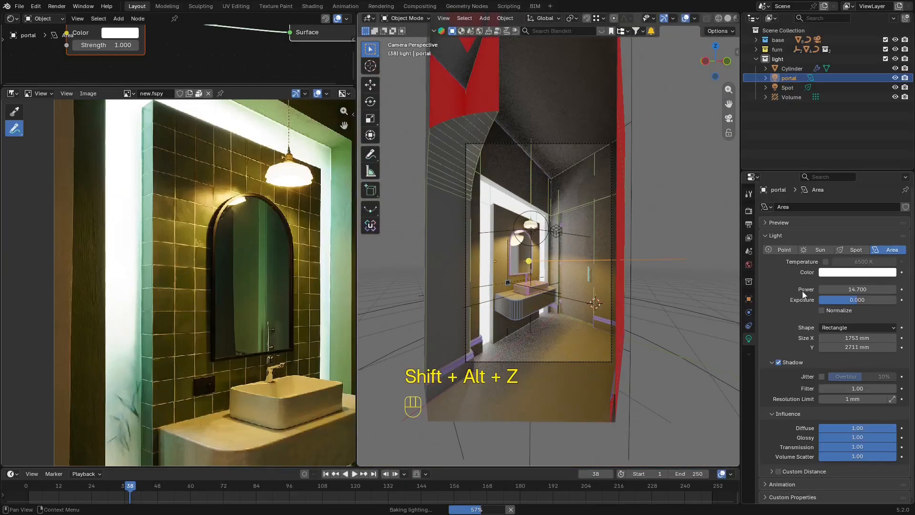
scroll(712, 270, up, 3)
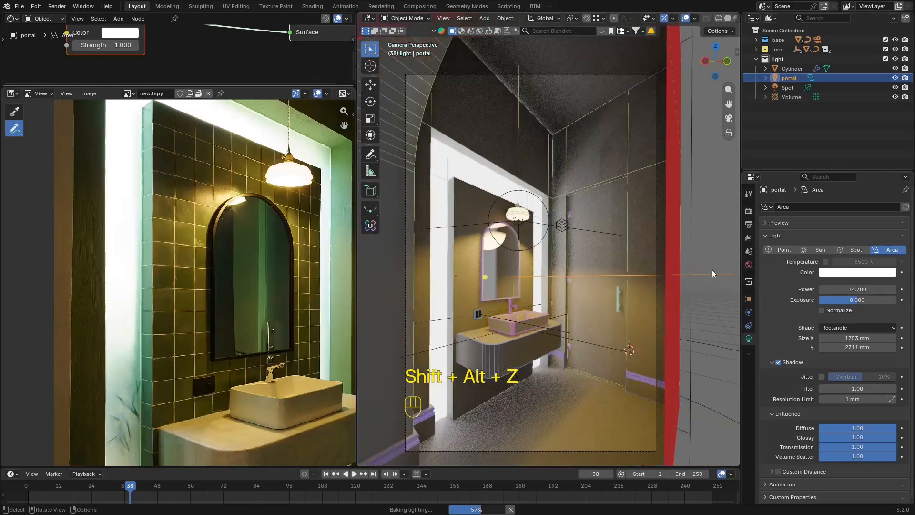
click(822, 380)
key(shift+alt+z)
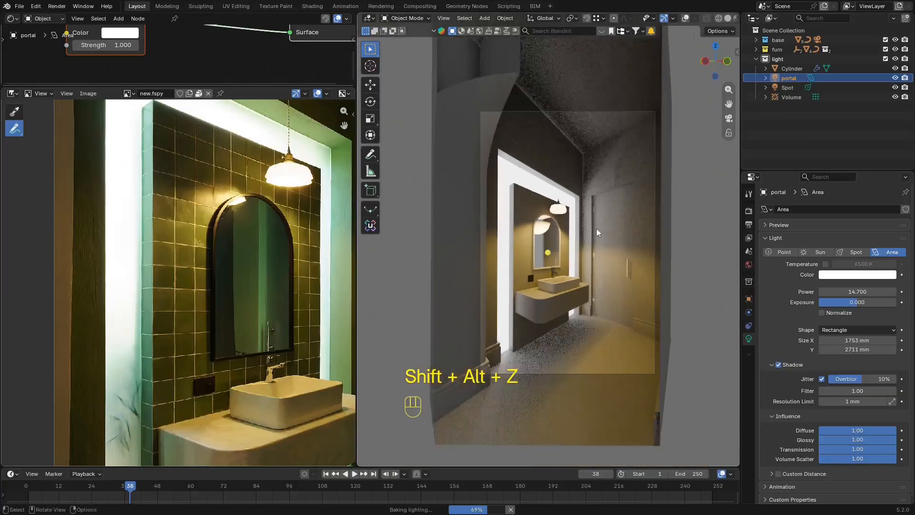
key(shift+alt+z)
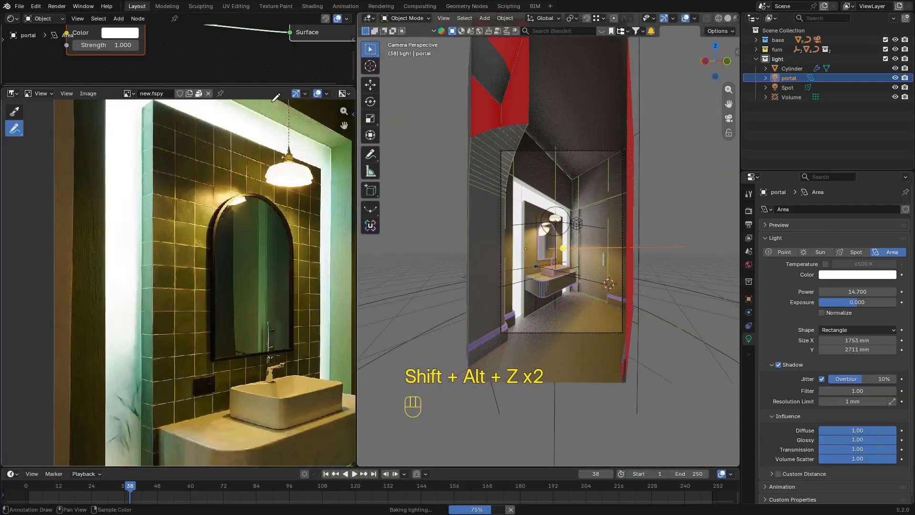
Enlarge the shader node area above the reference photo and inspect the baked lighting around the mirror and door.
drag(276, 87, 277, 135)
key(shift+alt+z)
scroll(603, 213, up, 4)
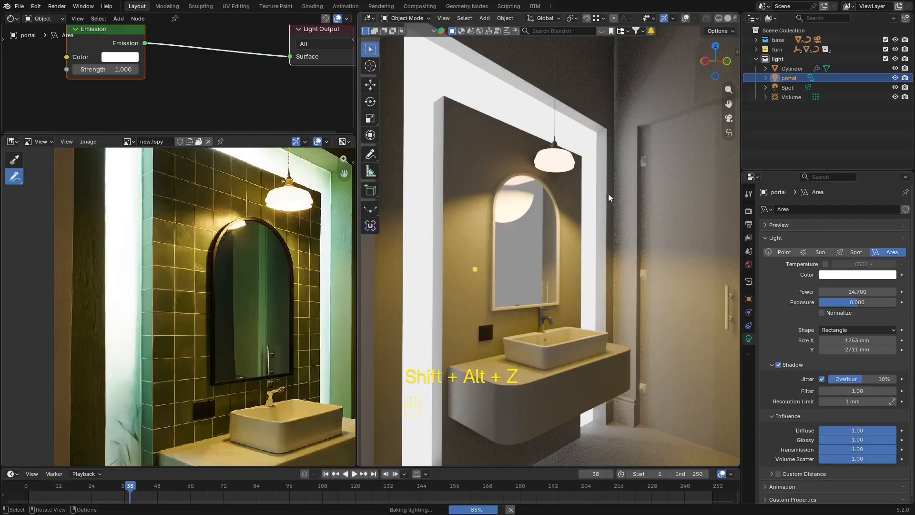
scroll(605, 153, down, 4)
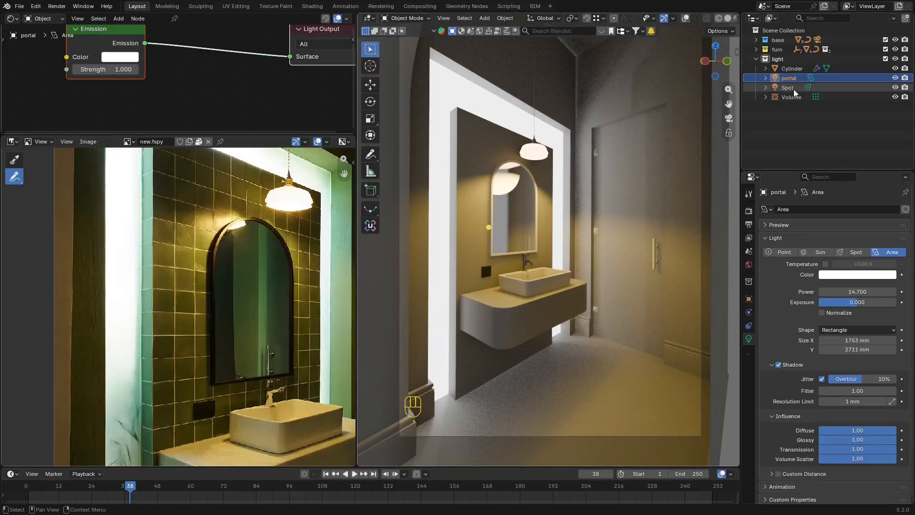
Enable shadow ray visibility for the emissive glass plane behind the mirror wall and save the file.
click(795, 90)
click(795, 79)
key(shift+alt+z)
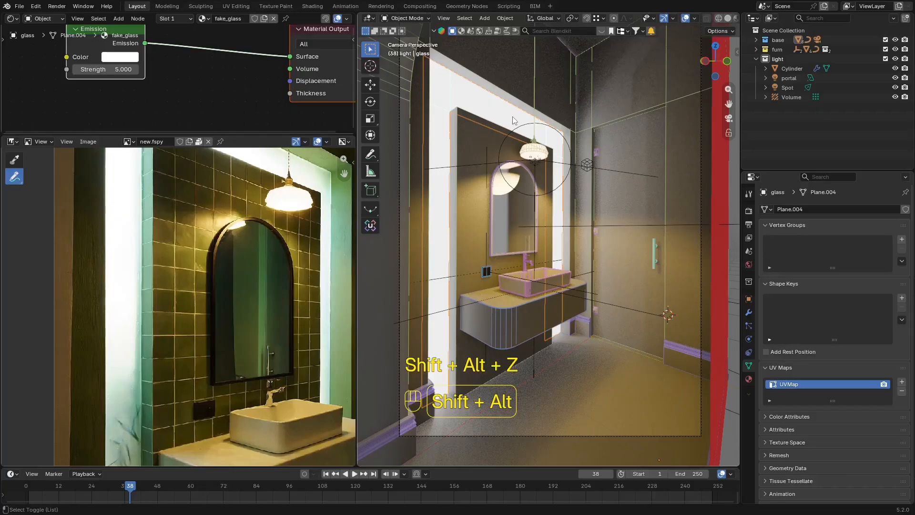
click(750, 299)
scroll(809, 339, down, 10)
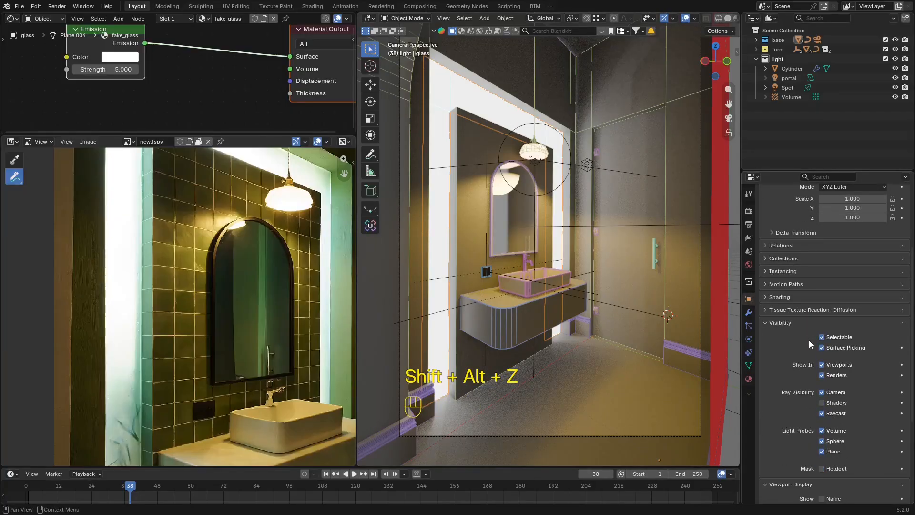
click(822, 365)
key(shift+alt+z)
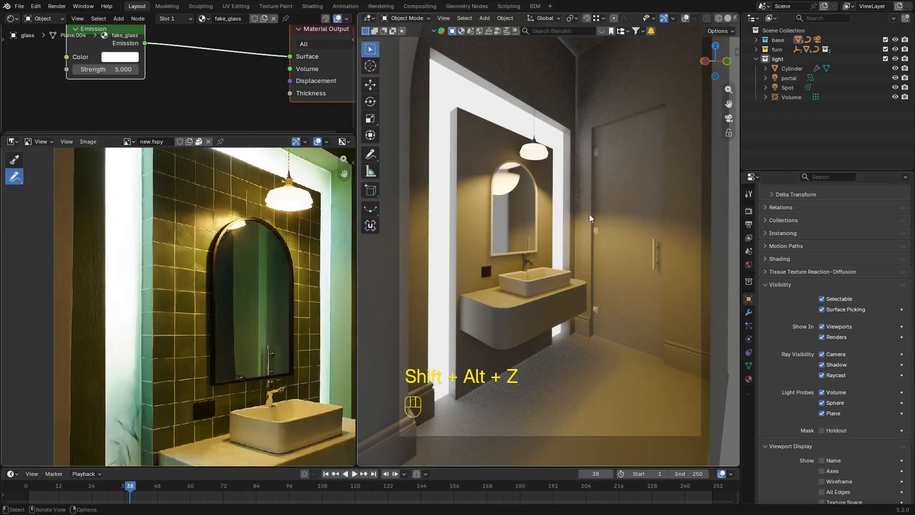
key(ctrl+s)
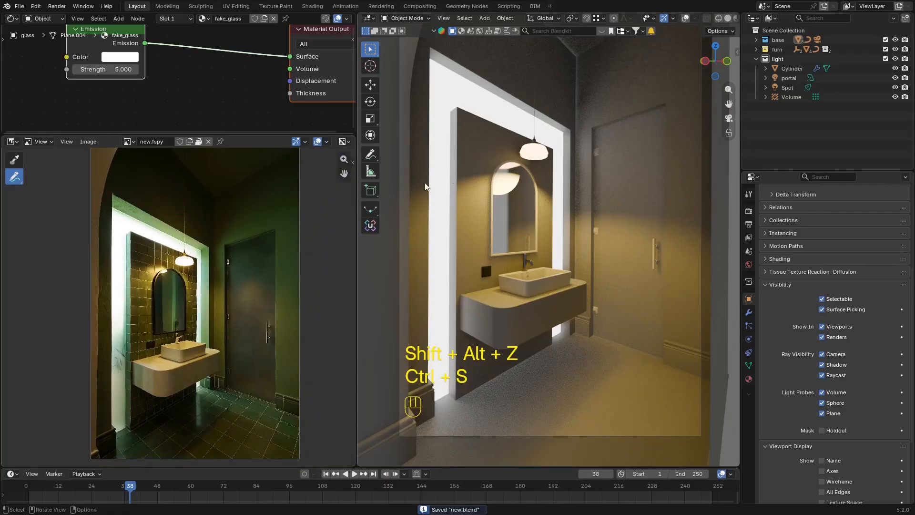
Delete the portal area light from the light collection.
scroll(570, 190, down, 1)
shift+middle_drag(570, 190, 570, 208)
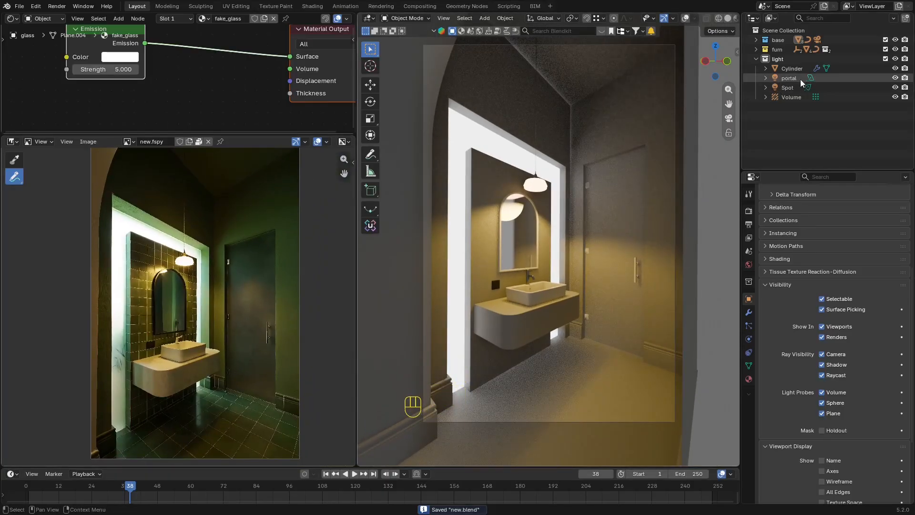
click(802, 80)
key(x)
click(562, 177)
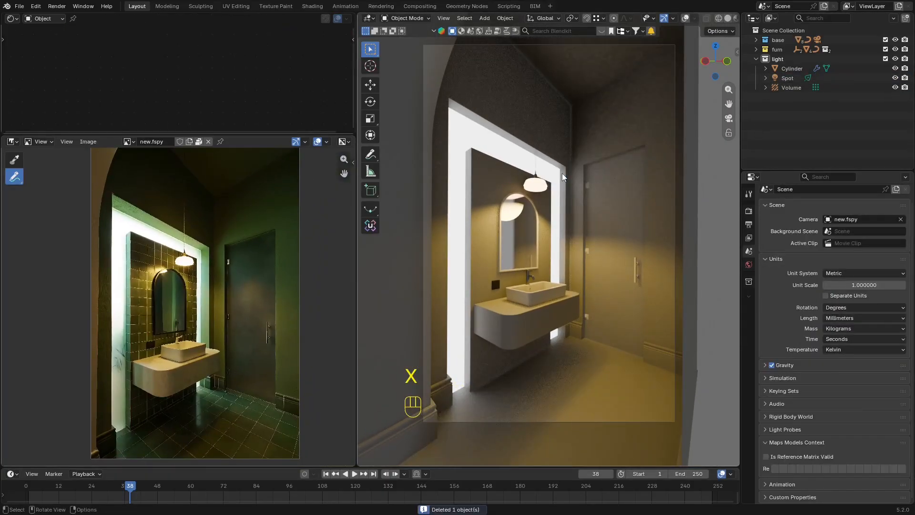
Restore the portal area light for a lighting comparison, delete it again and save the file.
key(ctrl+z)
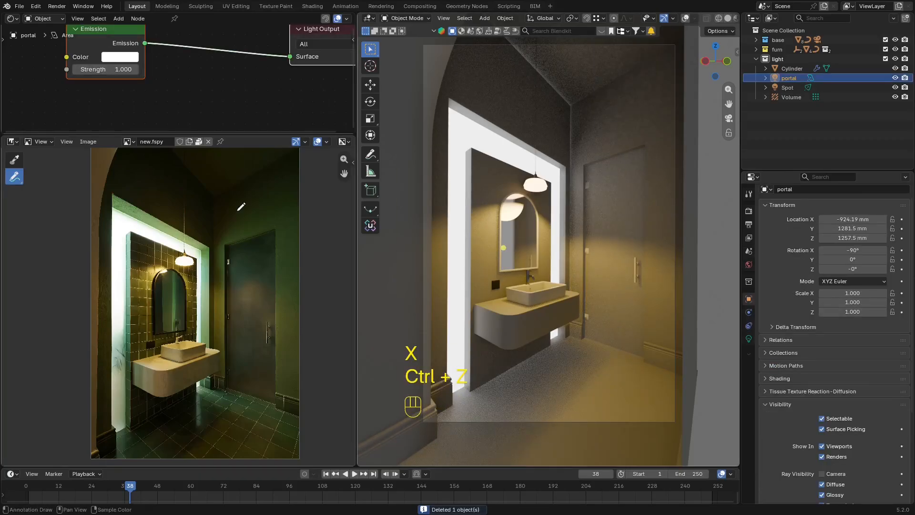
key(x)
click(607, 172)
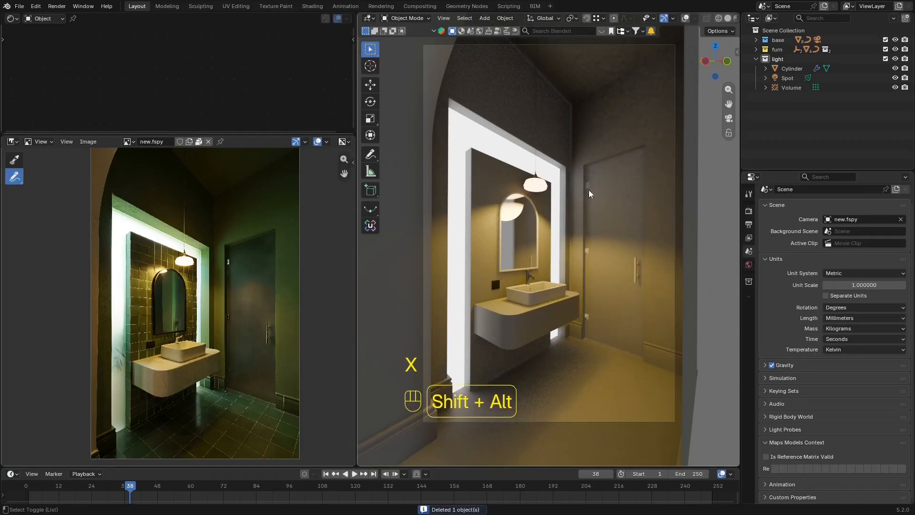
key(ctrl+s)
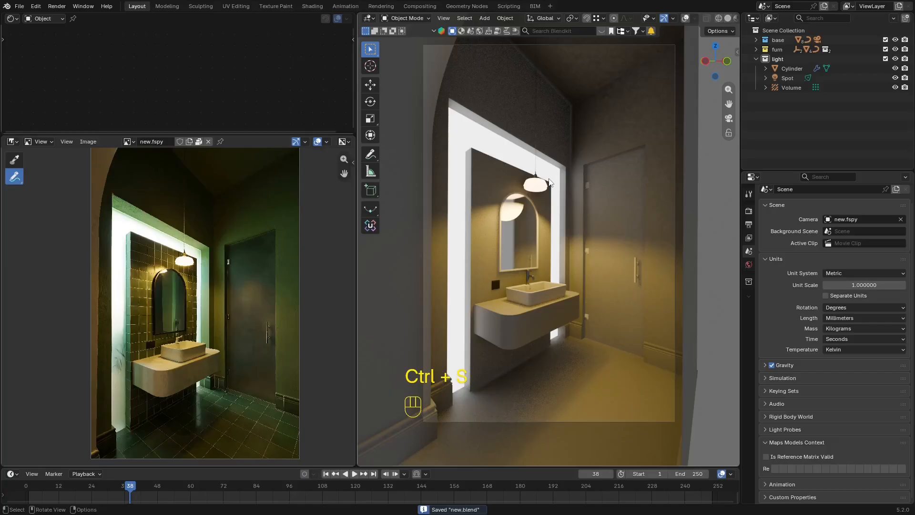
Disable glossy ray visibility for the spot light under the pendant lamp and save the file.
click(550, 182)
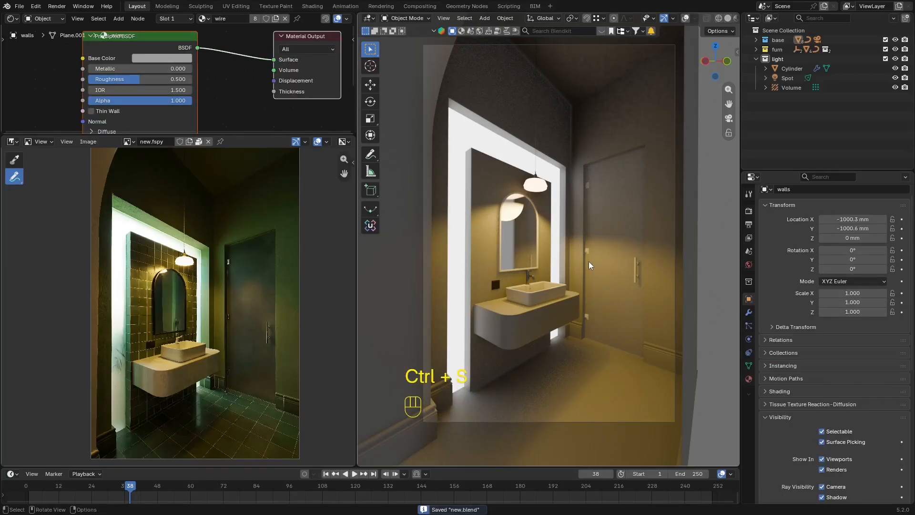
key(shift+alt+z)
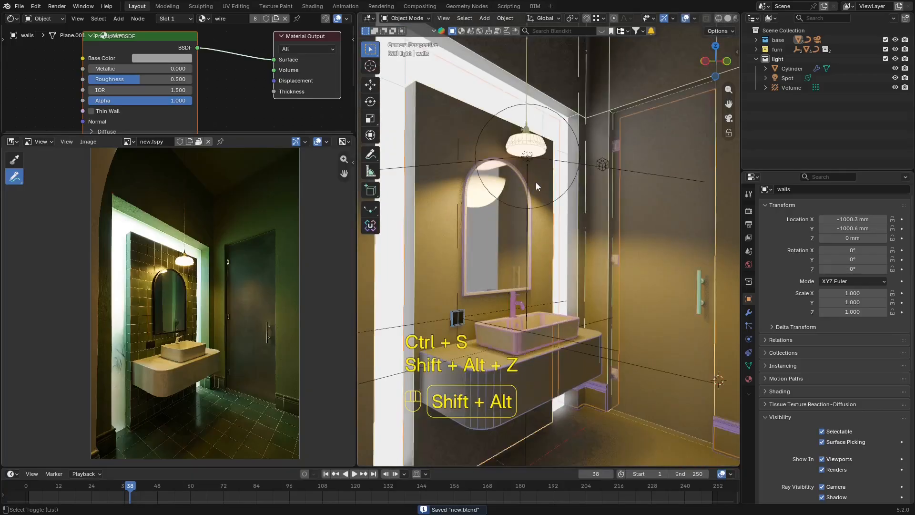
click(562, 196)
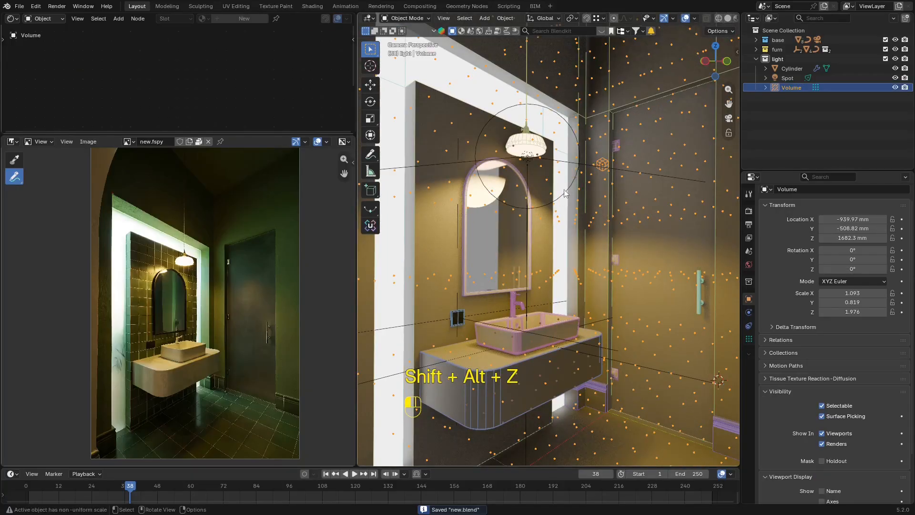
click(566, 193)
scroll(796, 330, down, 5)
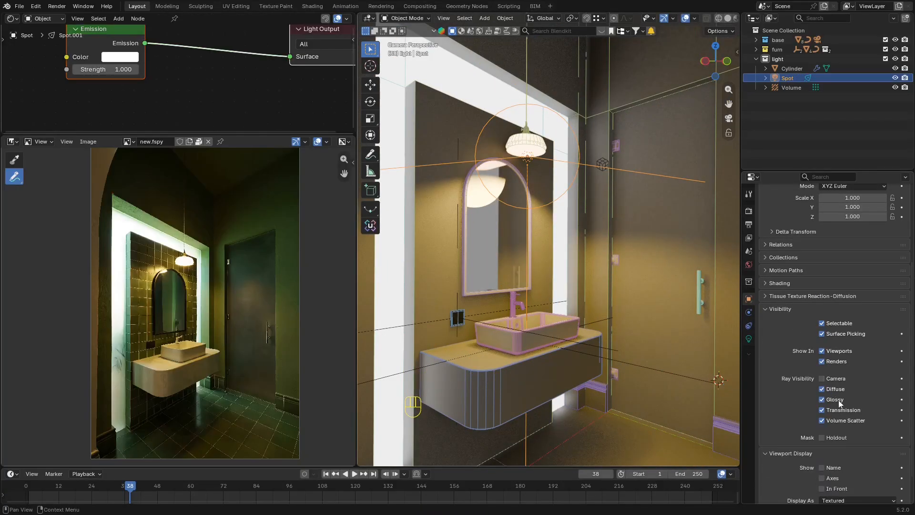
click(839, 403)
key(shift+alt+z)
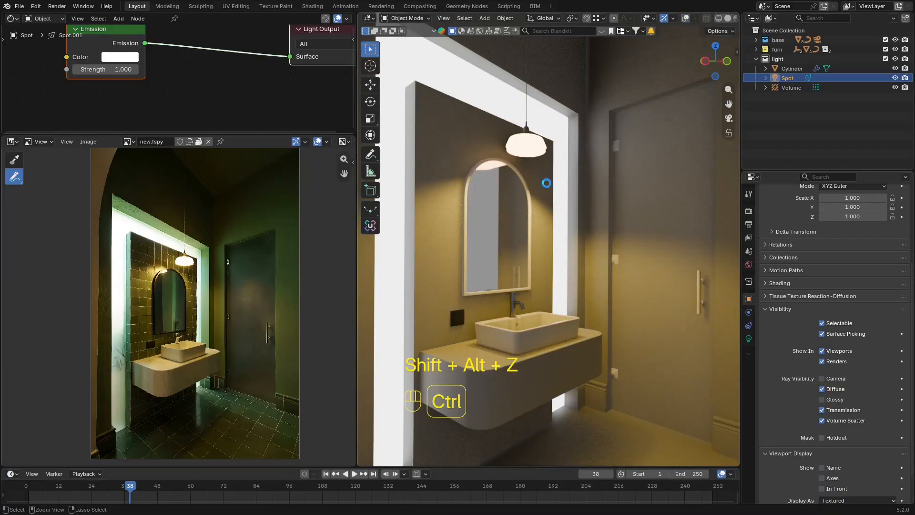
key(ctrl+s)
Enlarge the reference photo area and compare its mirror and lamp closely with the rendered camera view.
key(KP_0)
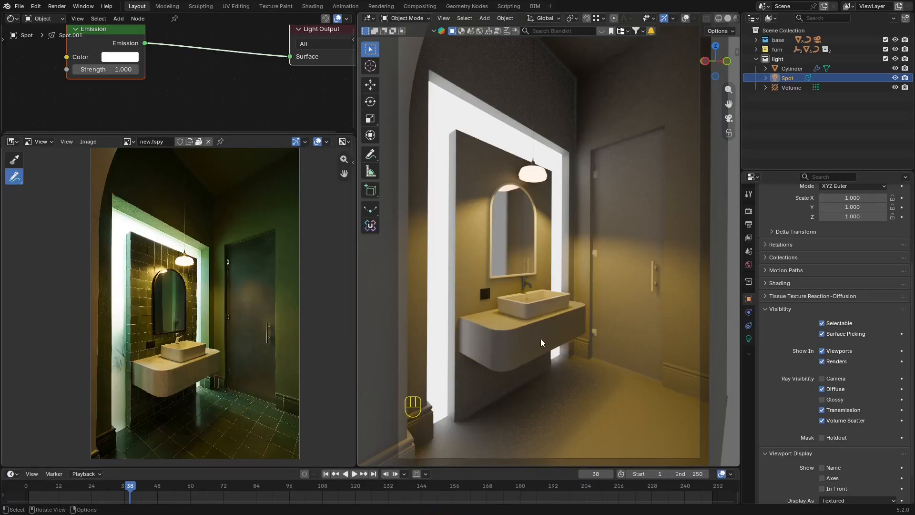
middle_drag(86, 280, 85, 274)
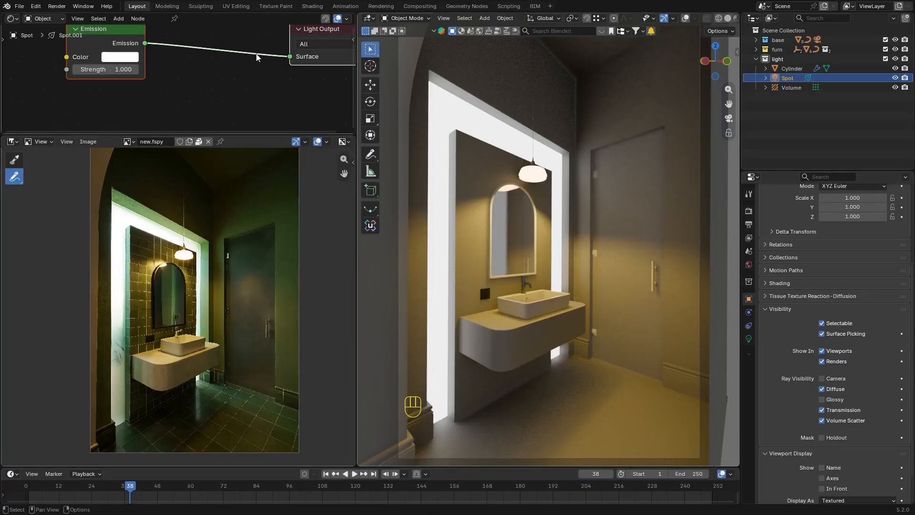
drag(287, 134, 296, 88)
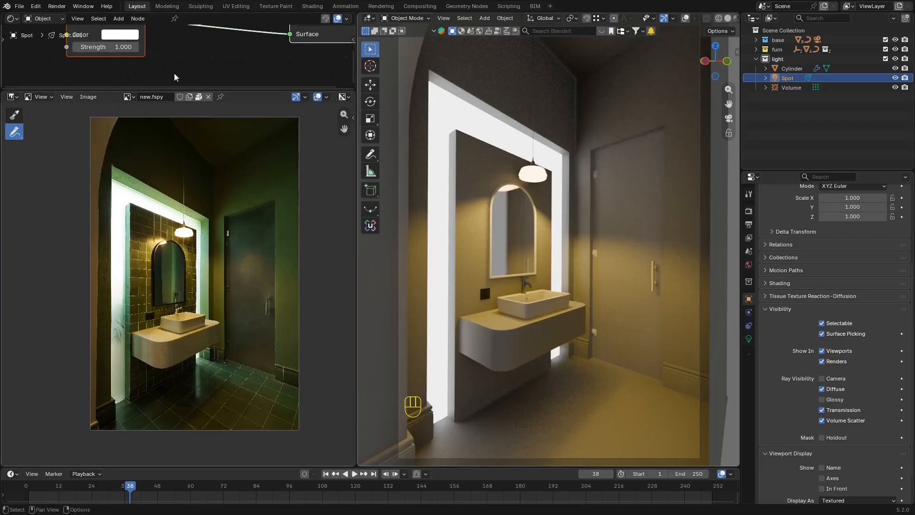
shift+middle_drag(561, 161, 560, 150)
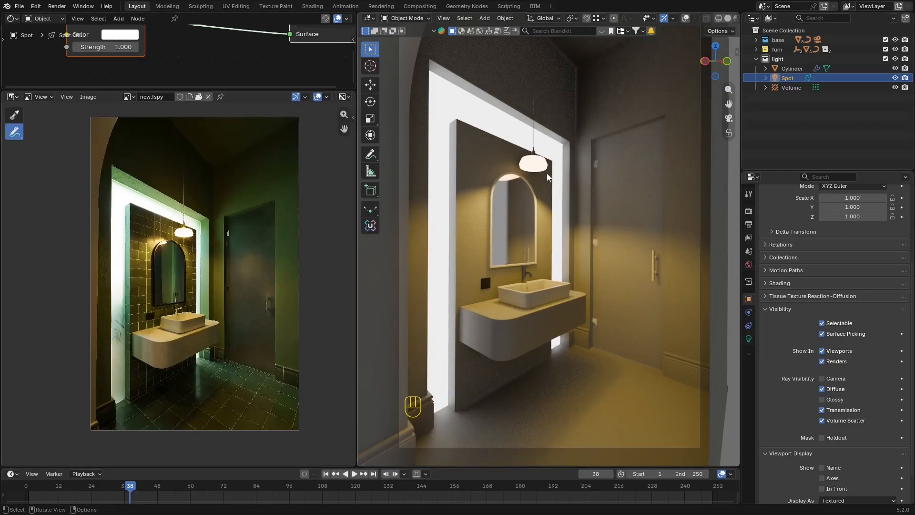
scroll(133, 259, up, 4)
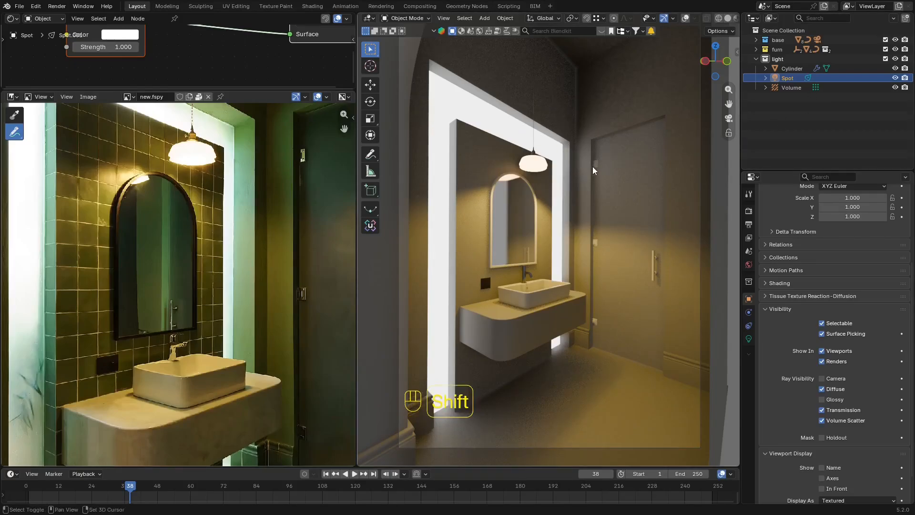
scroll(606, 208, up, 2)
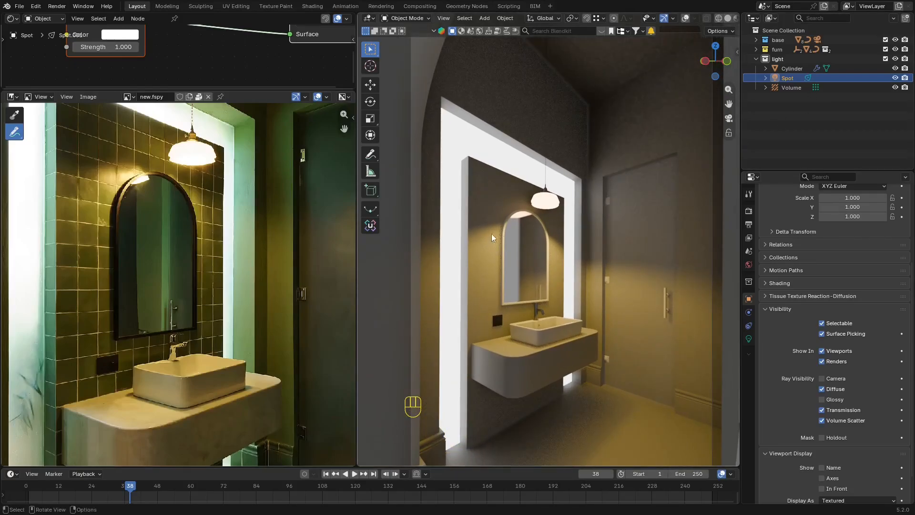
Add a plane light probe to the light collection.
key(shift+a)
mouse_move(551, 209)
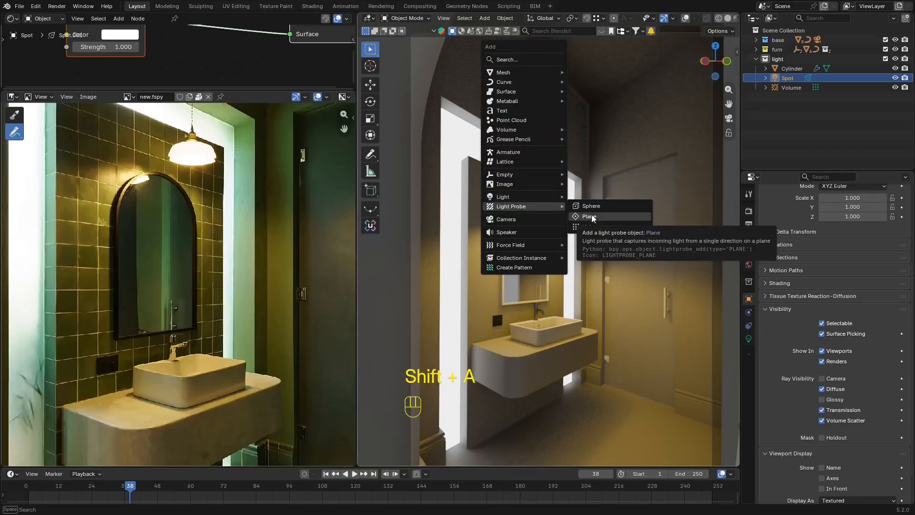
click(603, 221)
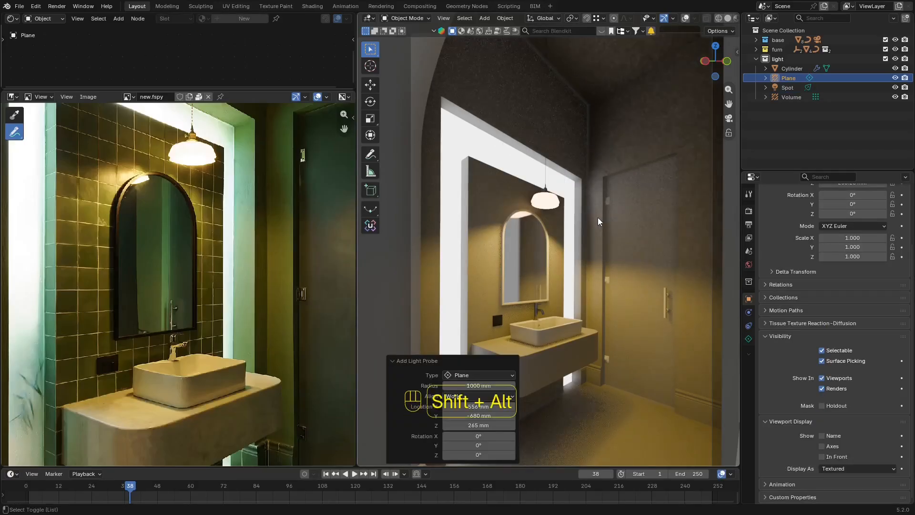
key(shift+alt+z)
In side wireframe view, rotate the probe plane 90° upright and move it about 995 mm in Y and 775 mm up, to the mirror.
mouse_move(599, 221)
middle_down()
mouse_move(557, 212)
mouse_move(597, 210)
middle_up()
scroll(597, 210, down, 5)
key(z)
scroll(544, 218, down, 2)
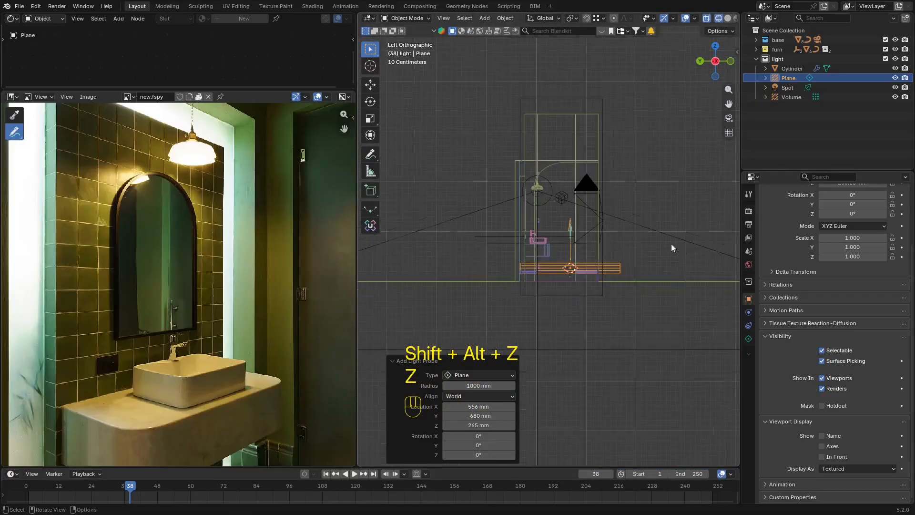
key(r)
ctrl+click(599, 359)
key(g)
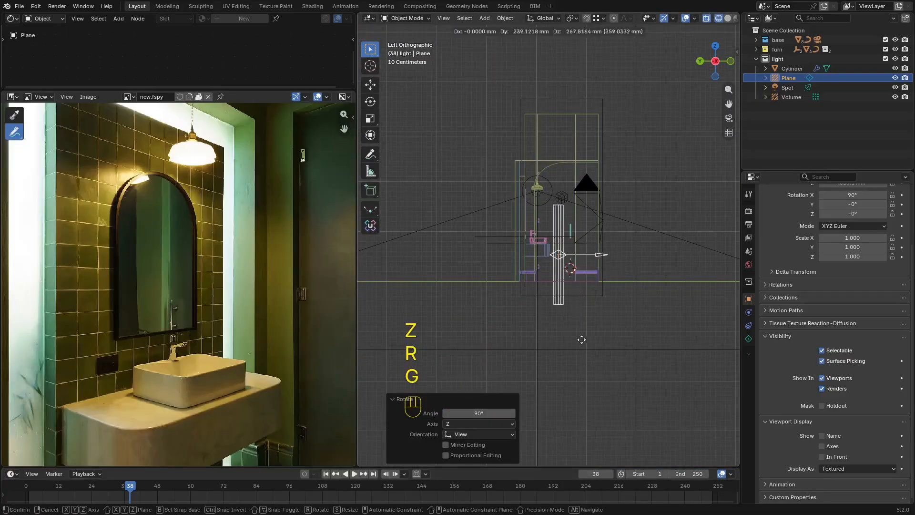
click(549, 315)
In front view, shift the probe plane about -1445 mm in X and 354 mm up to centre it on the mirror, and return to rendered shading.
middle_drag(549, 316, 463, 304)
scroll(572, 324, up, 3)
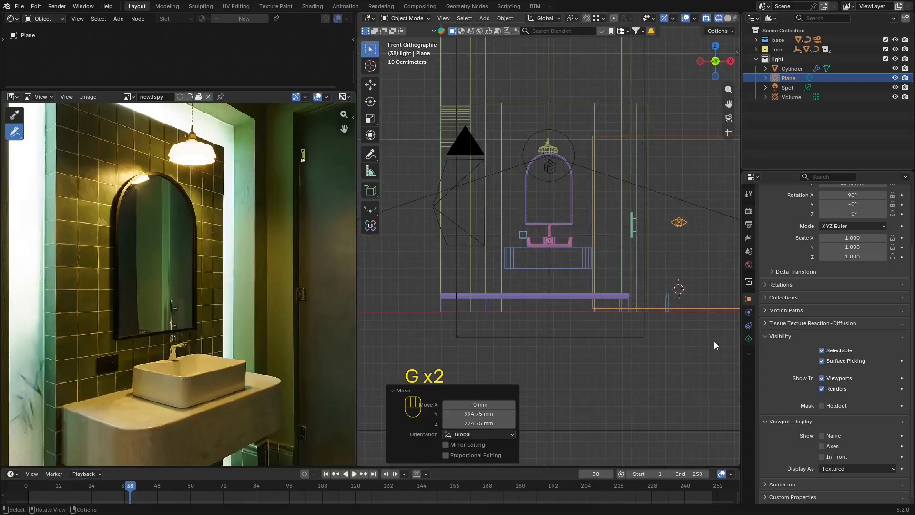
key(g)
key(g)
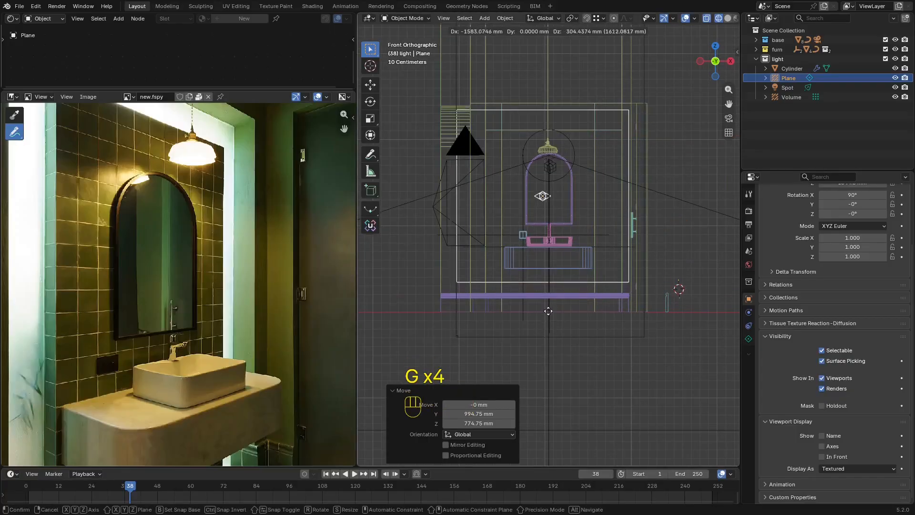
click(558, 312)
key(z)
middle_drag(553, 258, 722, 335)
scroll(690, 309, up, 3)
scroll(603, 239, up, 2)
key(z)
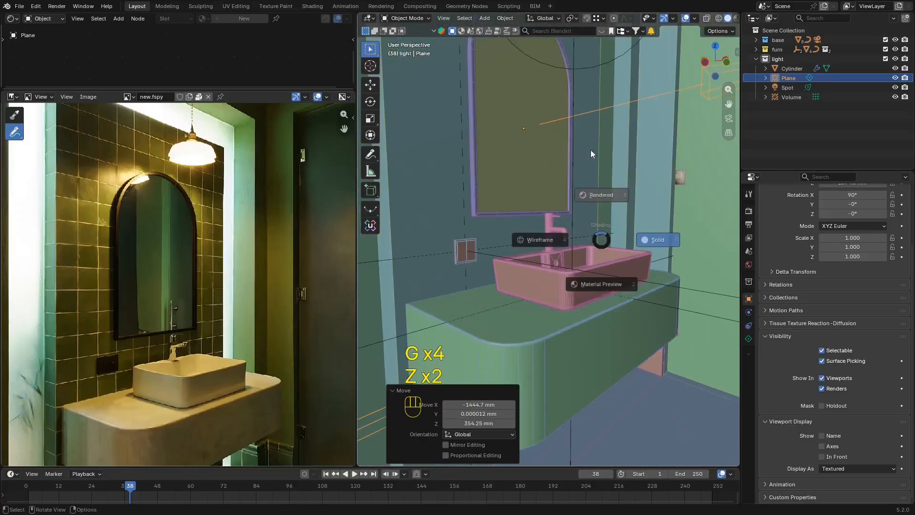
shift+middle_drag(602, 208, 661, 429)
scroll(643, 348, up, 3)
key(shift+alt+z)
shift+middle_drag(643, 348, 566, 261)
key(shift+alt+z)
key(g)
key(y)
right_click(578, 253)
key(g)
key(y)
right_click(568, 286)
Move the mirror's probe plane about -119 mm along Y, in front of the mirror surface.
scroll(586, 265, down, 5)
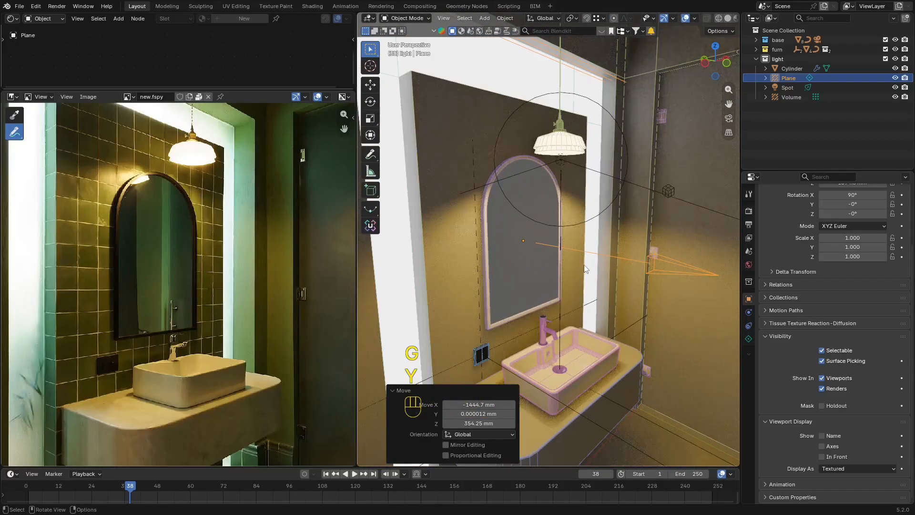
key(g)
key(y)
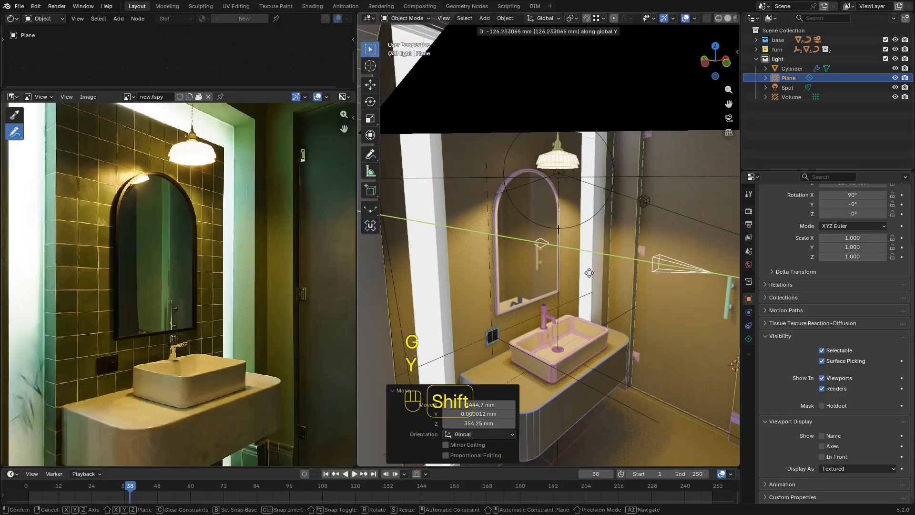
click(590, 273)
Check the probe plane's position against the mirror in side wireframe view and its reflection up close in rendered view.
middle_drag(590, 273, 617, 253)
scroll(617, 252, down, 3)
key(shift+alt+z)
key(z)
click(549, 251)
alt+middle_drag(541, 250, 553, 249)
key(shift+alt+z)
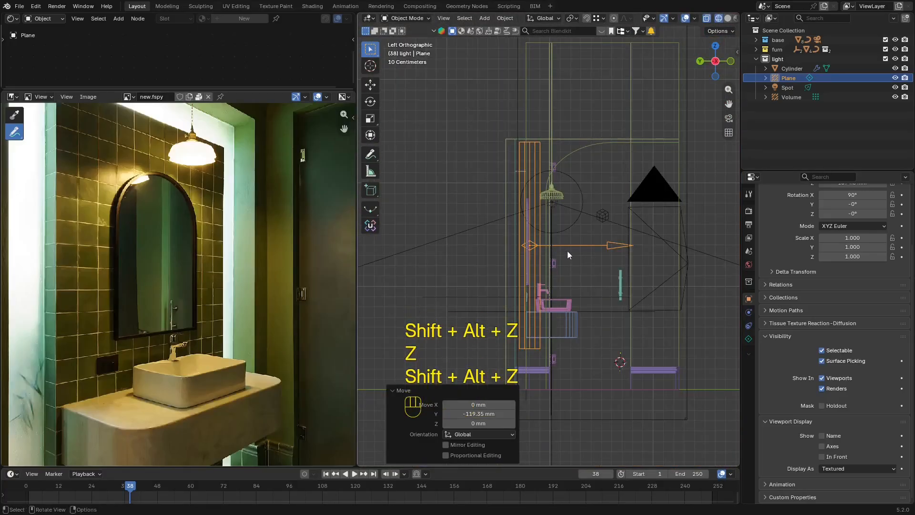
key(z)
click(615, 251)
middle_drag(622, 249, 591, 262)
scroll(637, 238, up, 4)
middle_drag(637, 238, 617, 298)
key(z)
click(605, 145)
scroll(645, 222, up, 4)
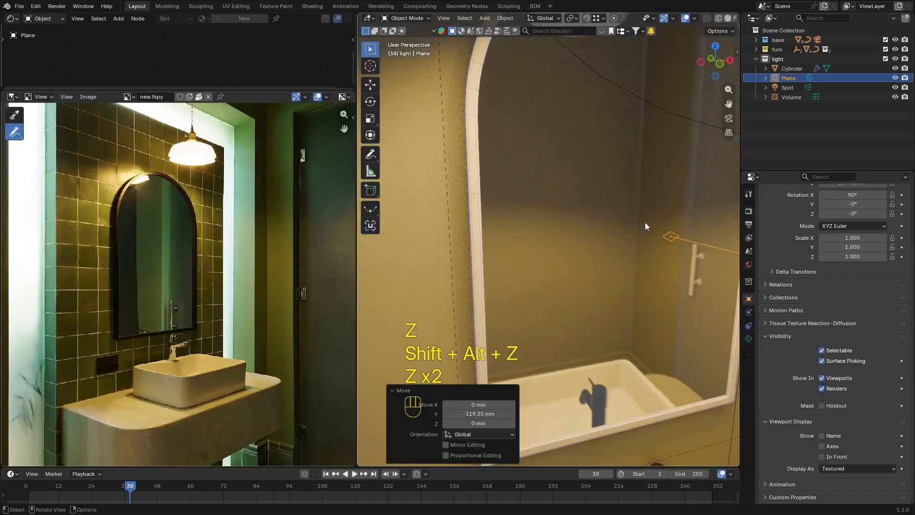
mouse_move(645, 223)
middle_down()
mouse_move(582, 230)
mouse_move(600, 246)
mouse_move(659, 221)
mouse_move(625, 176)
mouse_move(649, 244)
mouse_move(659, 204)
mouse_move(651, 217)
middle_up()
scroll(659, 204, down, 3)
Fine-tune the mirror's probe plane along Y, moving it about 152 mm and back about -161 mm, and check the reflection without overlays.
key(g)
key(y)
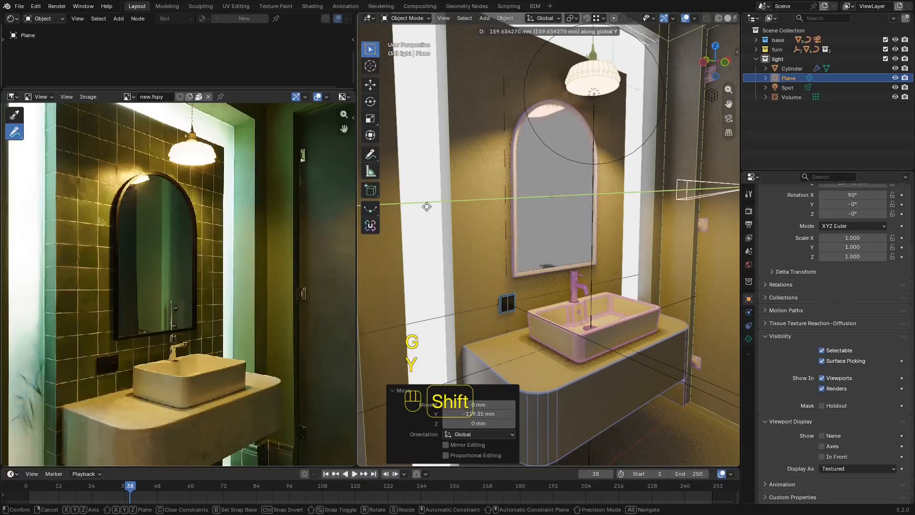
click(526, 213)
middle_drag(525, 213, 622, 213)
key(g)
key(y)
key(shift)
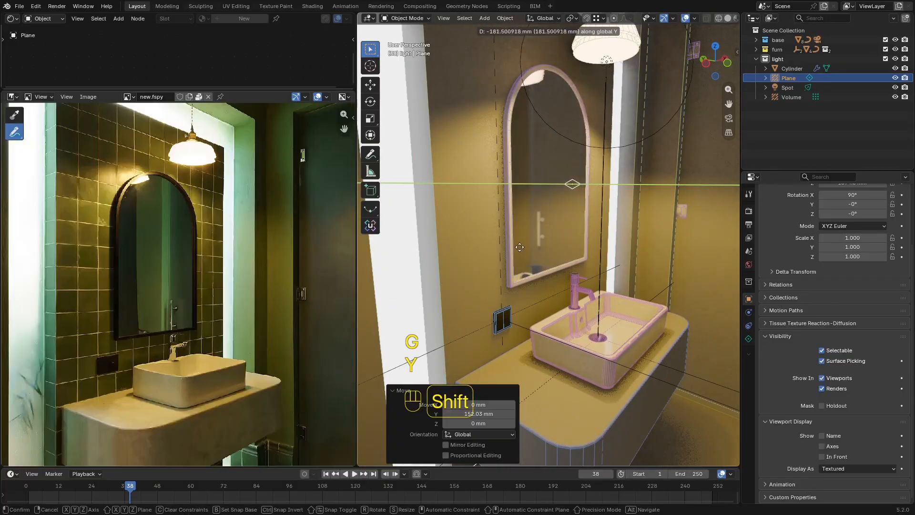
click(579, 219)
key(shift+alt+z)
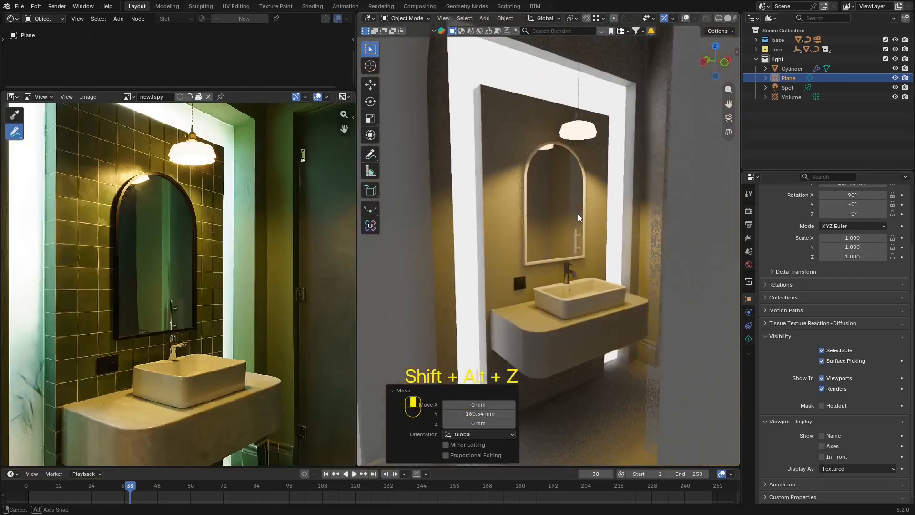
middle_drag(572, 224, 506, 199)
Duplicate the mirror's probe plane in side view, rotate the copy -90° to lie flat, and lower it along Z towards the floor.
key(shift+alt+z)
key(z)
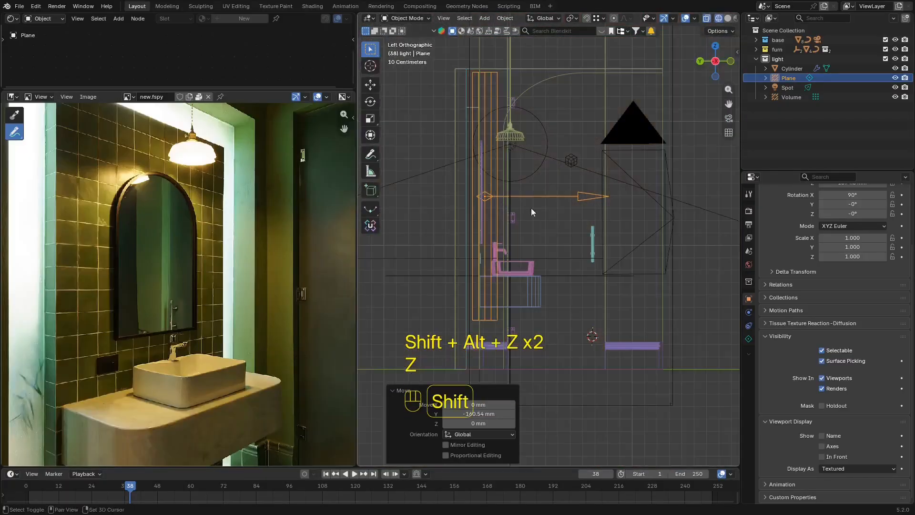
key(shift+d)
key(r)
click(671, 207)
key(g)
key(z)
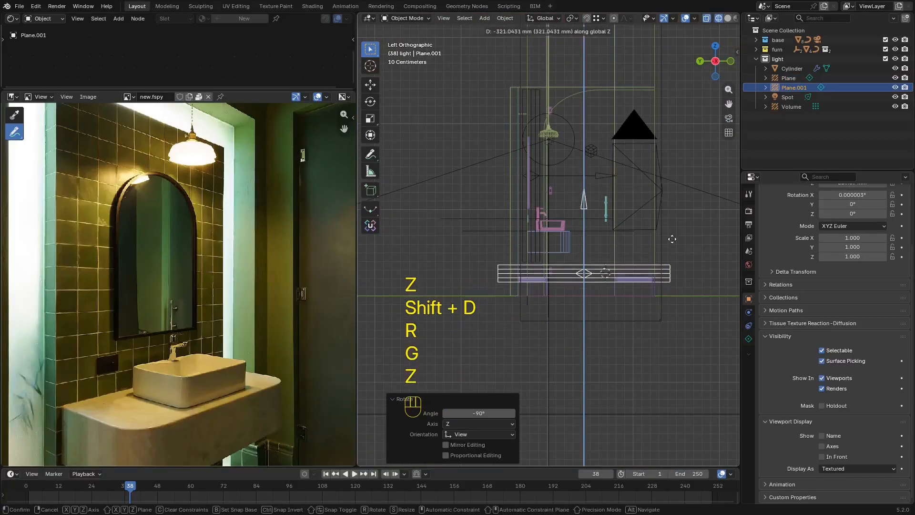
click(667, 257)
Lower the flat probe plane about 43 mm more along Z at floor level.
mouse_move(660, 268)
shift+middle_down()
mouse_move(589, 219)
mouse_move(580, 167)
shift+middle_up()
scroll(591, 219, up, 3)
key(g)
key(z)
click(606, 282)
Return to the rendered camera view and raise the floor probe plane about 57 mm along Z while watching the floor.
key(KP_0)
key(z)
key(shift+alt+z)
scroll(559, 242, up, 5)
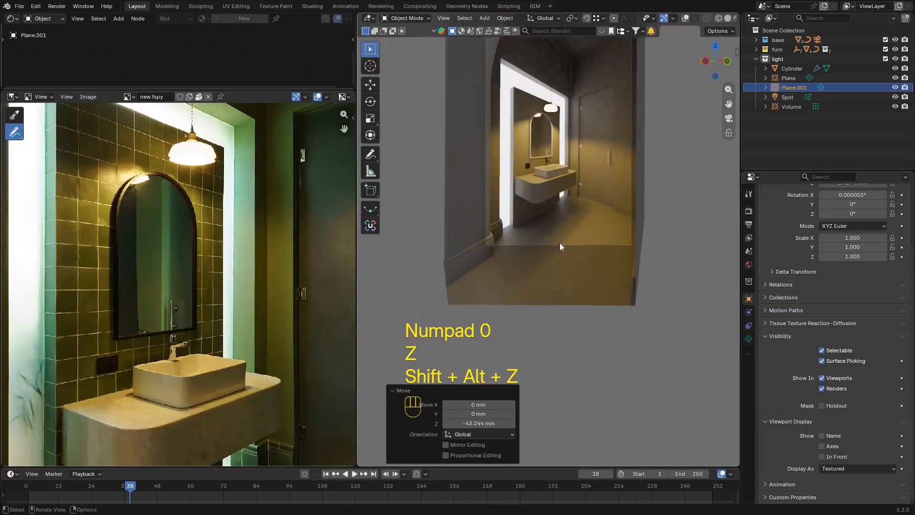
scroll(560, 242, up, 5)
key(shift+alt+z)
shift+middle_drag(667, 159, 636, 185)
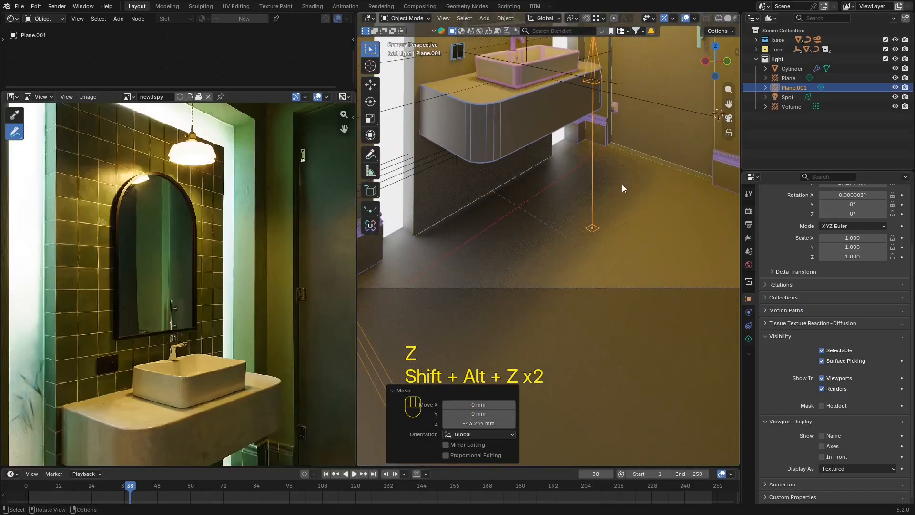
key(g)
key(z)
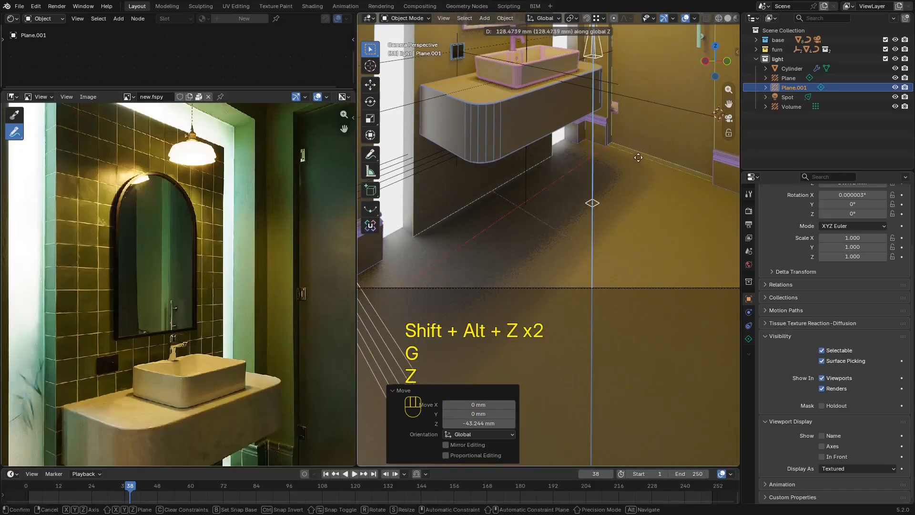
click(650, 222)
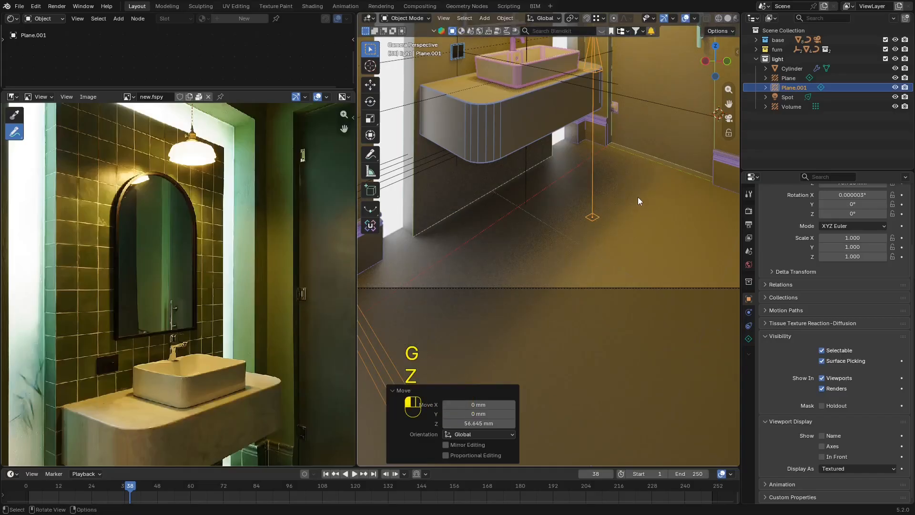
Replace the floor object's shared wire material with a new material named "floor".
click(637, 201)
shift+middle_drag(658, 231, 554, 262)
click(749, 379)
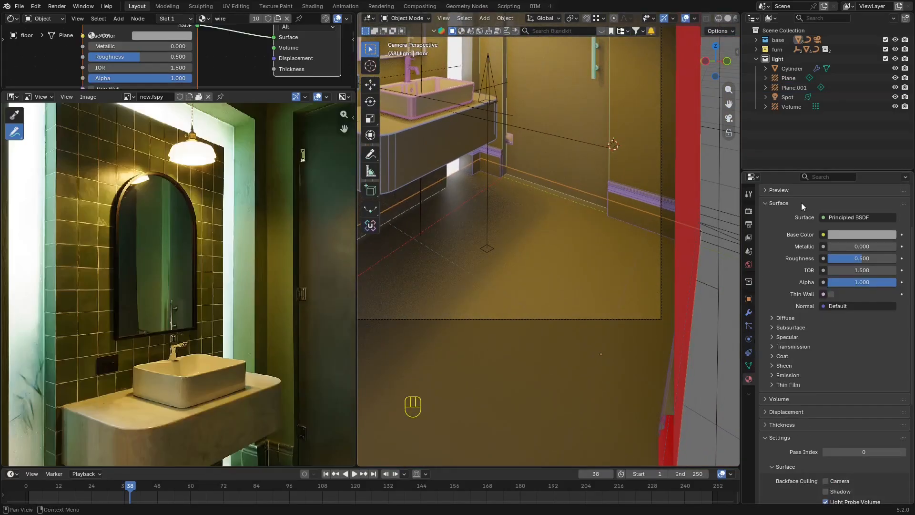
scroll(803, 206, up, 4)
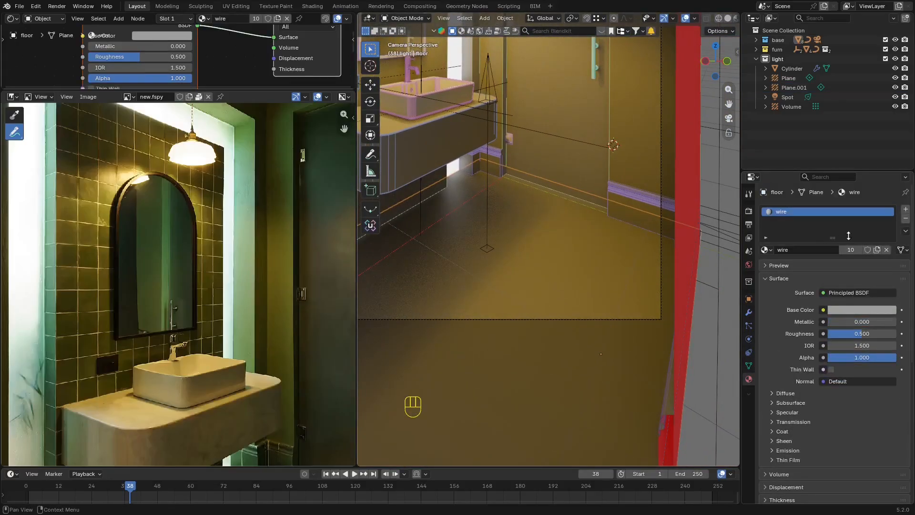
click(905, 218)
click(862, 252)
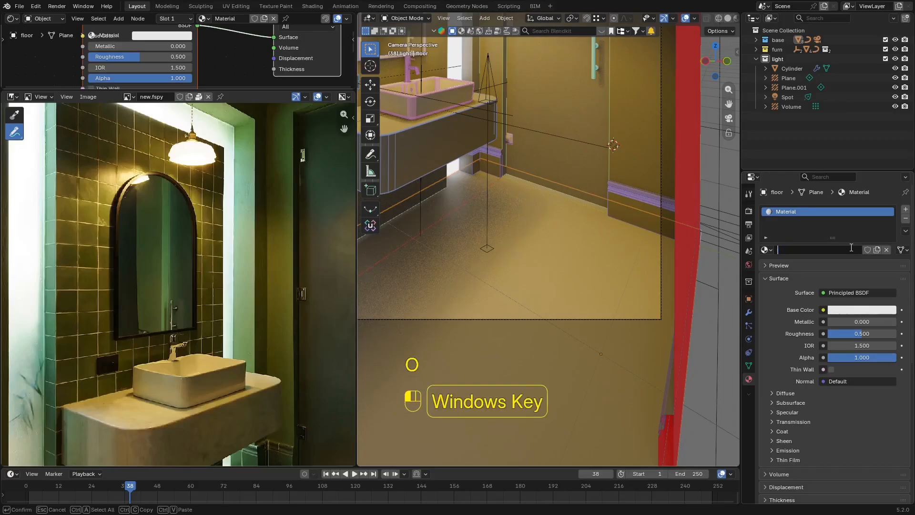
text(floor)
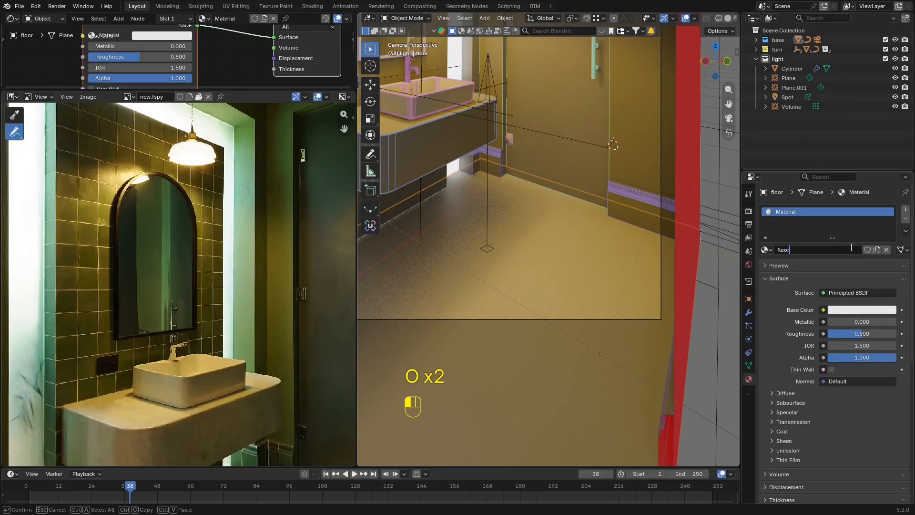
key(Return)
Set the floor material's roughness to 0 and check the floor reflection without overlays.
drag(862, 334, 829, 334)
shift+middle_drag(509, 195, 541, 208)
key(shift+alt+z)
key(shift+alt+z)
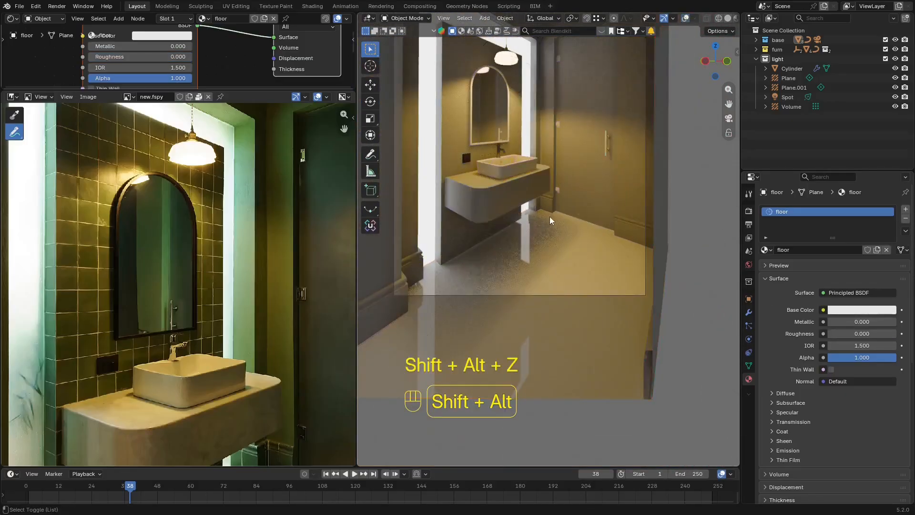
Select the floor's probe plane and lower it about 95.5 mm along Z.
click(792, 106)
click(796, 90)
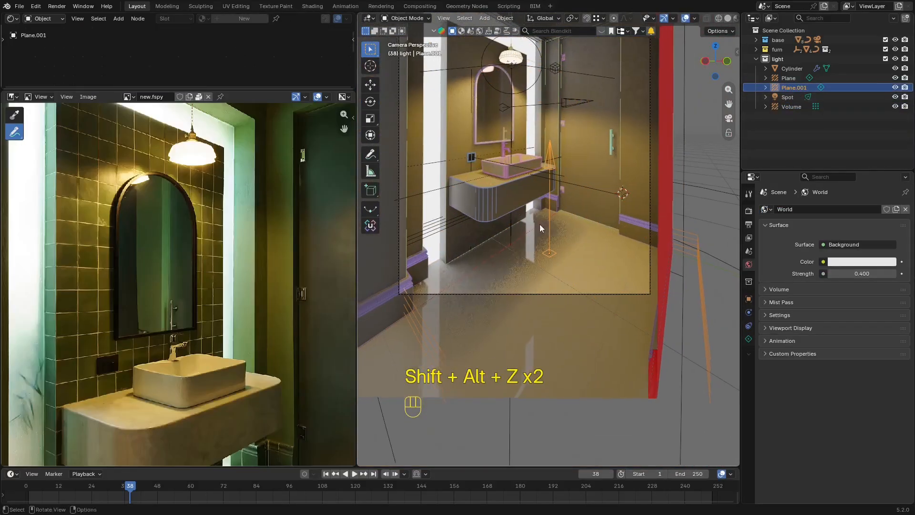
middle_drag(540, 224, 581, 234)
key(shift+alt+z)
key(shift+alt+z)
key(g)
key(z)
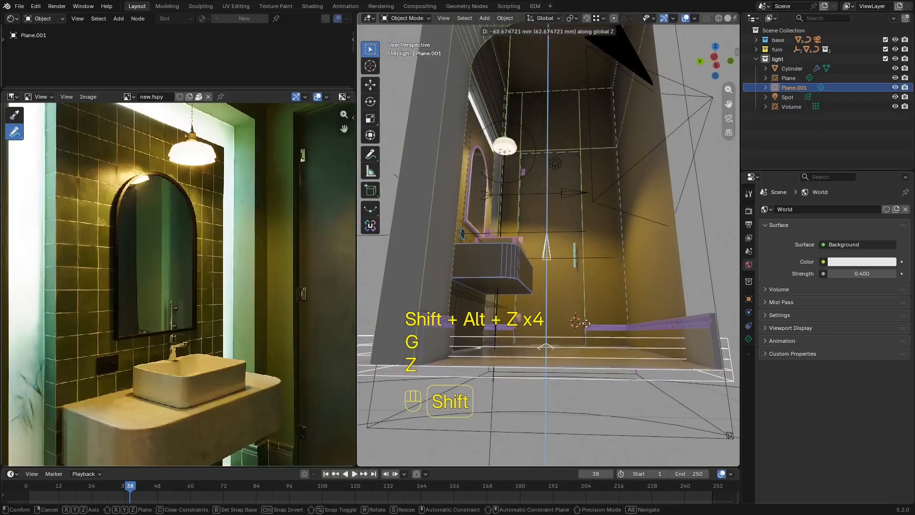
click(585, 356)
Return to the camera view, raise the floor's probe plane about 27 mm along Z, and save the file.
key(KP_0)
scroll(632, 322, up, 3)
key(g)
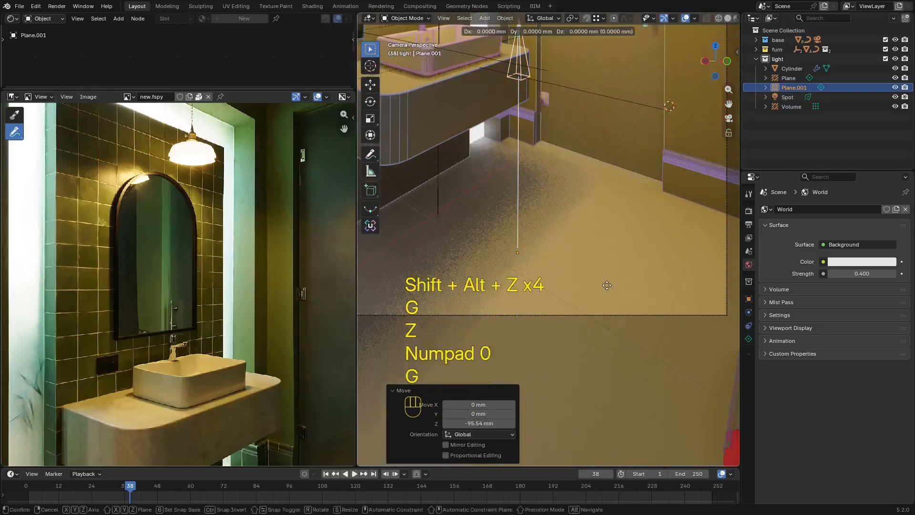
key(z)
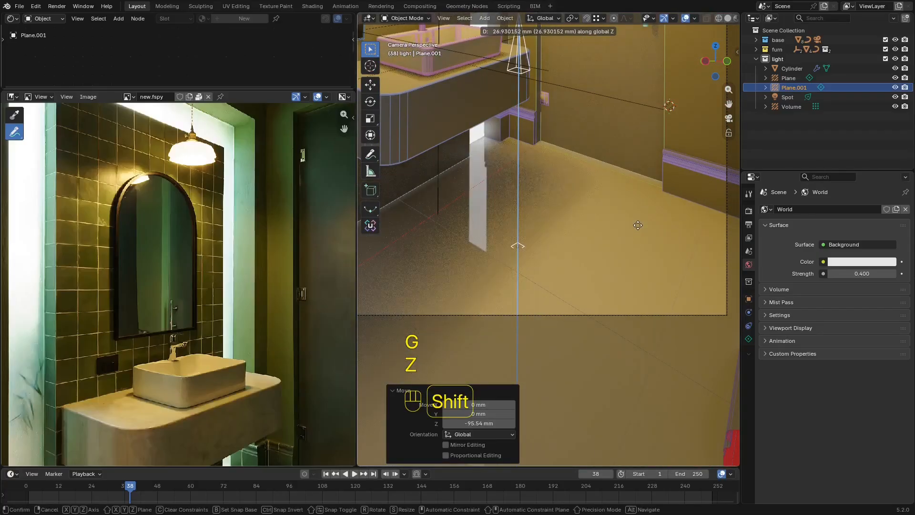
shift+click(638, 225)
scroll(586, 205, down, 2)
shift+middle_drag(525, 187, 653, 208)
key(shift+alt+z)
key(shift+alt+z)
key(ctrl+s)
Hide the overlays, enlarge the reference photo's area to compare it with the render, and save the file.
scroll(629, 215, down, 4)
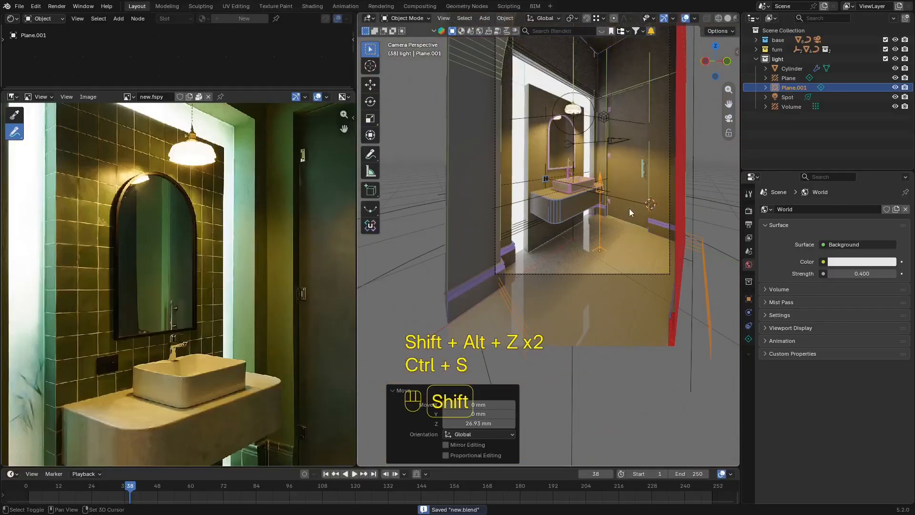
key(shift+alt+z)
scroll(278, 266, down, 1)
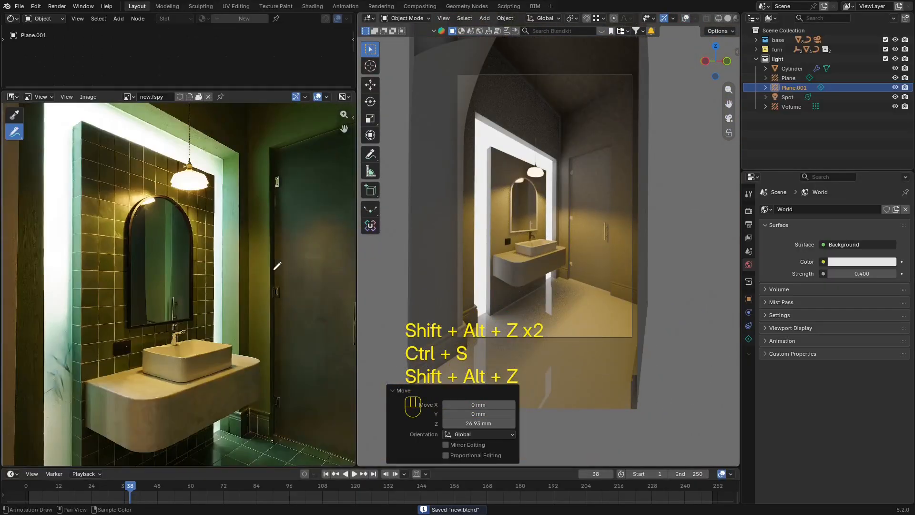
scroll(270, 241, down, 3)
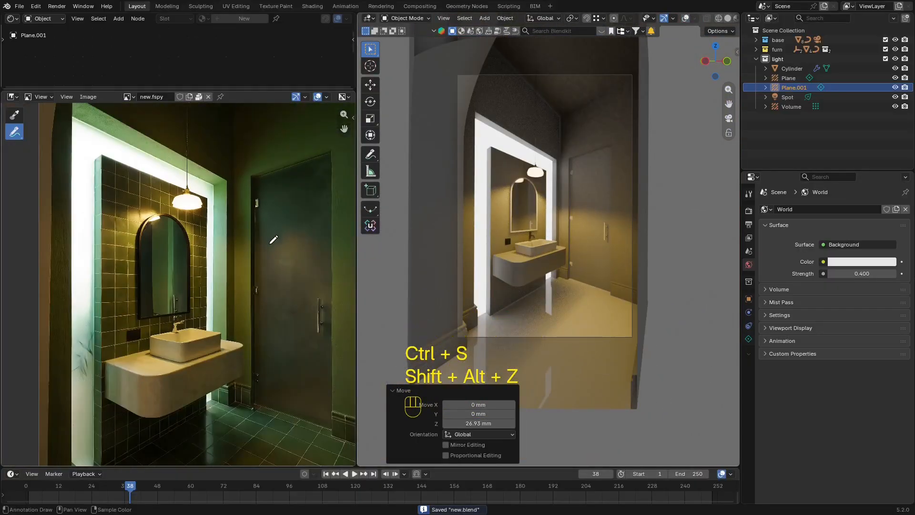
drag(285, 93, 285, 44)
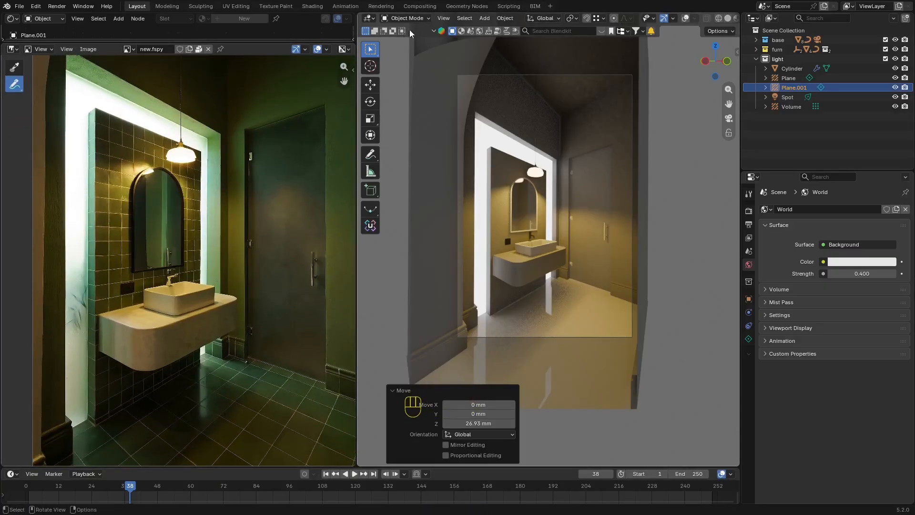
scroll(477, 200, up, 3)
key(ctrl+s)
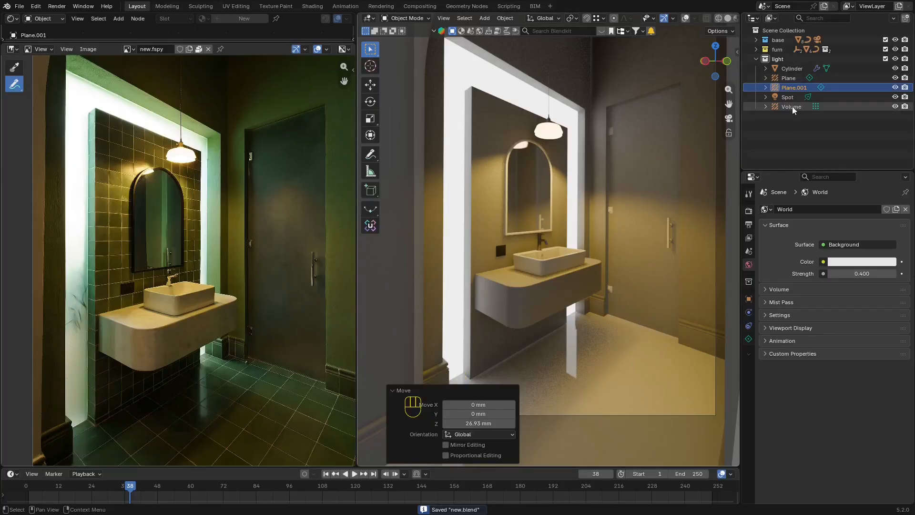
Set the spot light's beam blend to about 0.902 and its power to about 120.3, and save the file.
click(808, 97)
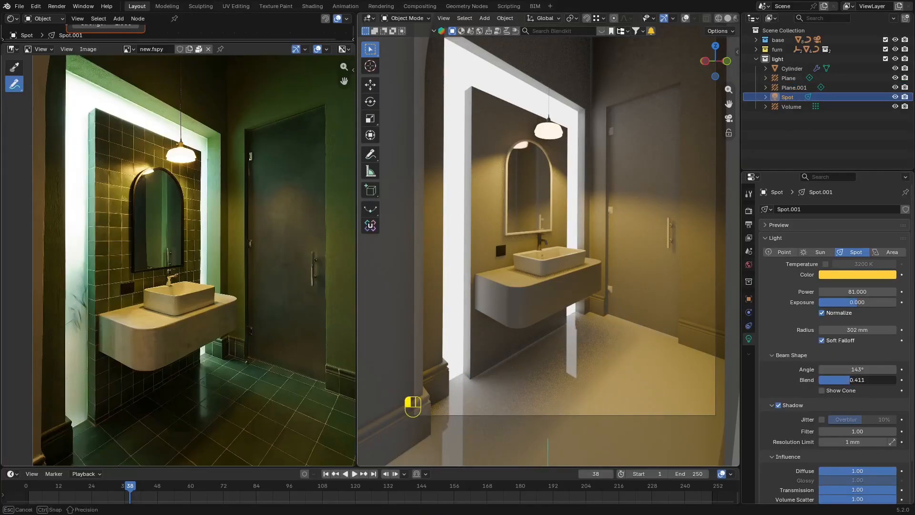
drag(850, 380, 883, 380)
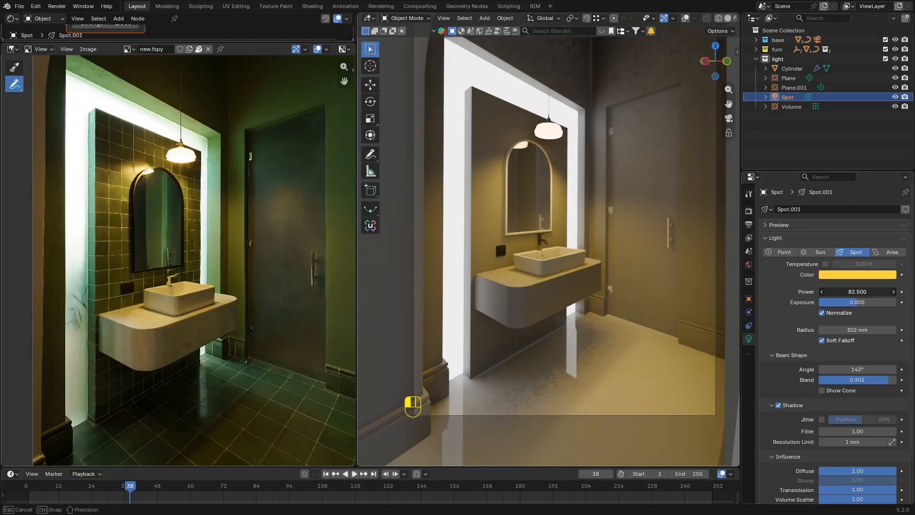
drag(858, 292, 876, 291)
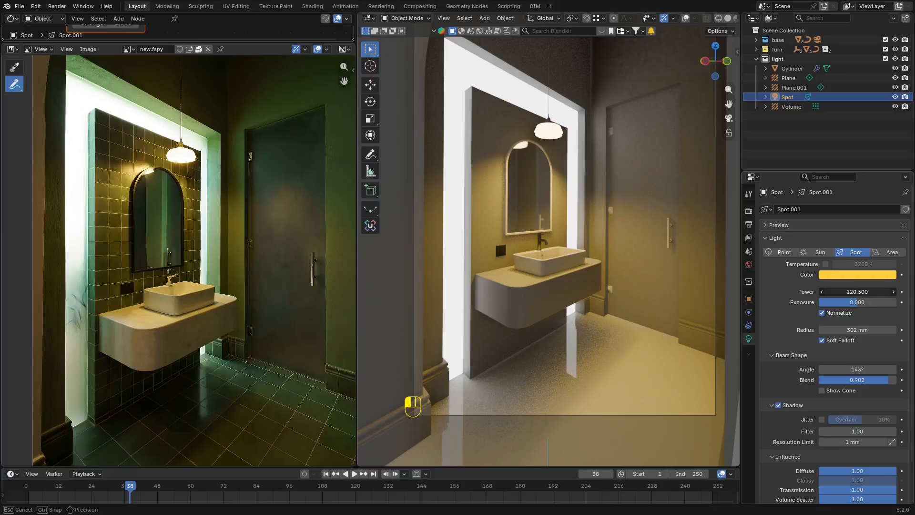
key(ctrl+s)
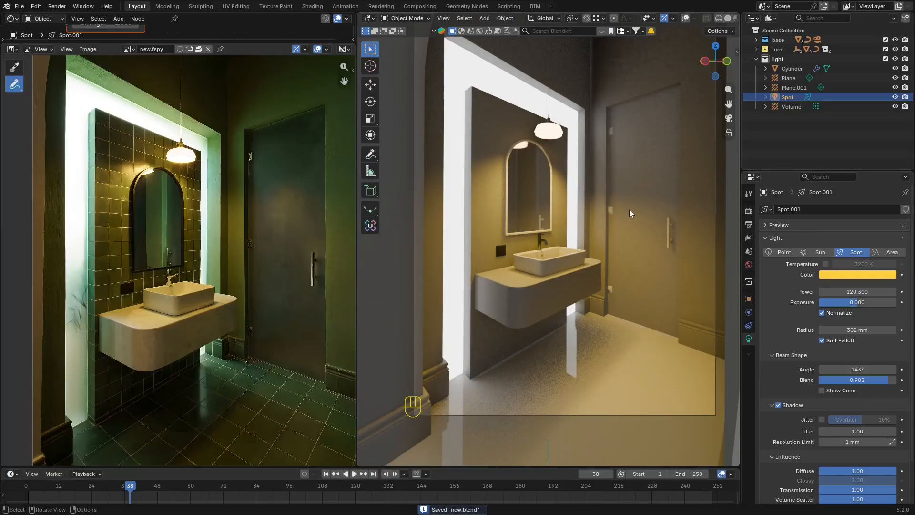
Examine the relit room from the camera and from other angles, save the file, and inspect the reference photo's pendant lamp up close.
shift+middle_drag(655, 210, 617, 209)
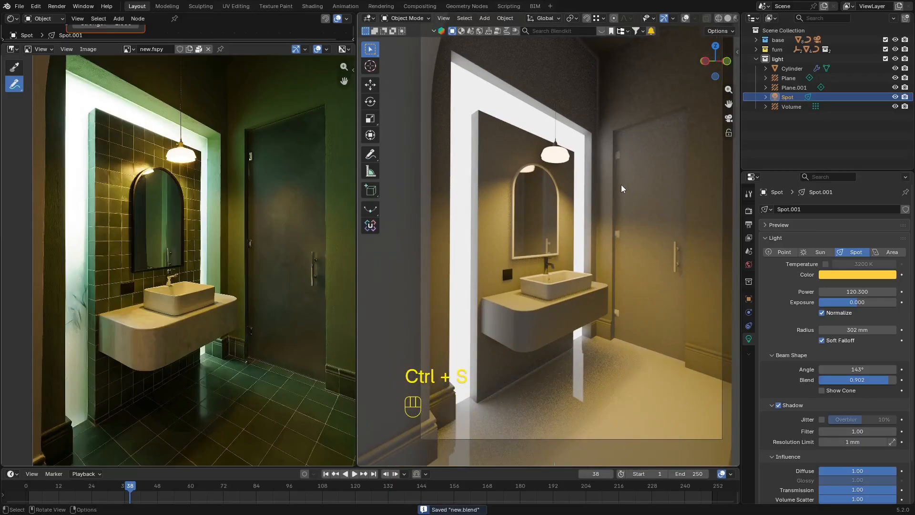
scroll(179, 260, down, 1)
scroll(593, 220, down, 3)
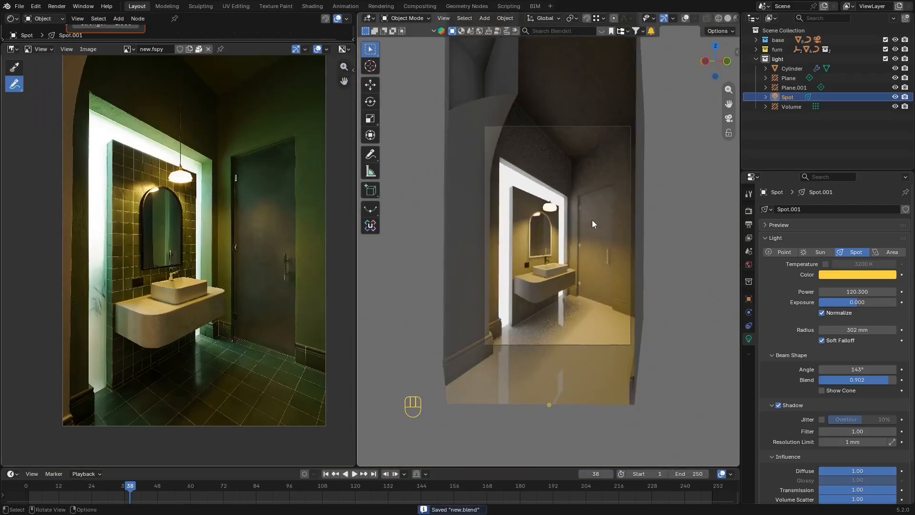
middle_drag(592, 219, 609, 224)
key(ctrl+s)
scroll(646, 250, down, 1)
key(ctrl+s)
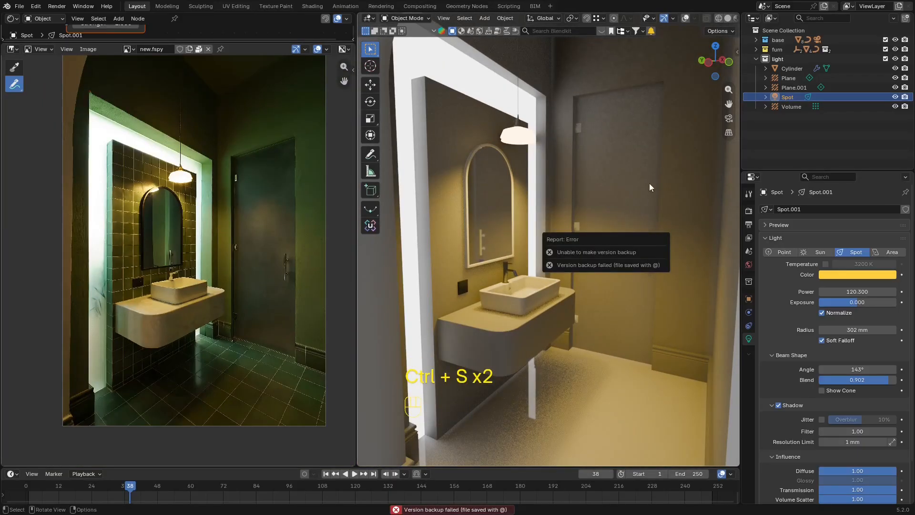
mouse_move(649, 183)
middle_down()
mouse_move(613, 183)
mouse_move(644, 185)
middle_up()
scroll(613, 183, down, 3)
scroll(608, 189, up, 3)
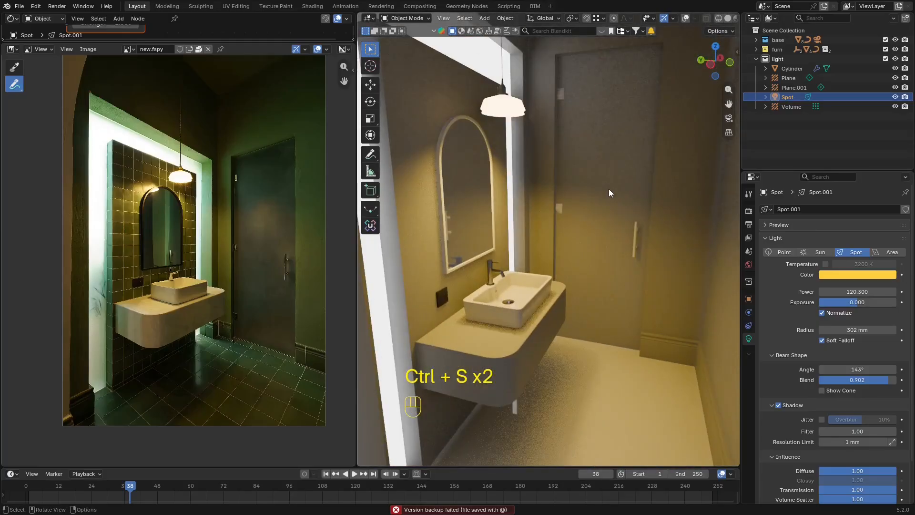
key(KP_0)
scroll(182, 177, up, 4)
scroll(217, 169, up, 1)
middle_drag(217, 169, 223, 194)
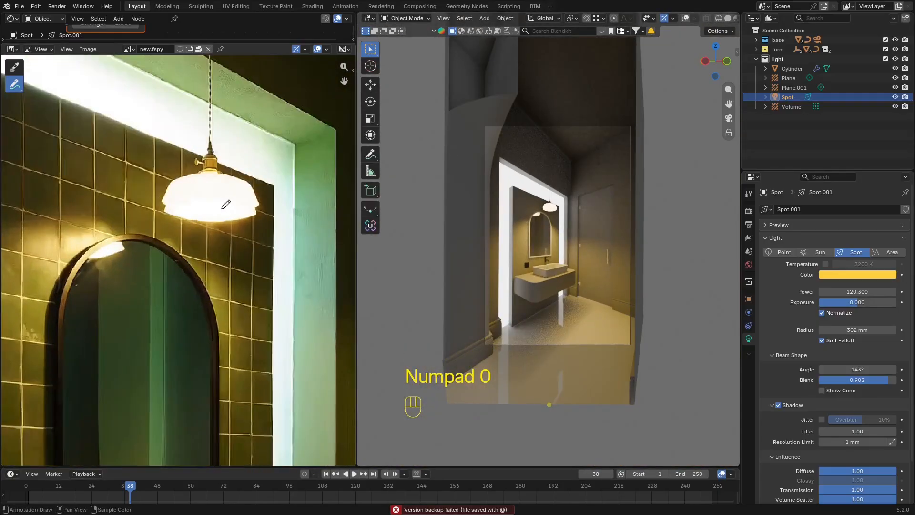
Enlarge the node editor, change it to the Compositor, and create a new compositing node tree.
drag(314, 42, 315, 258)
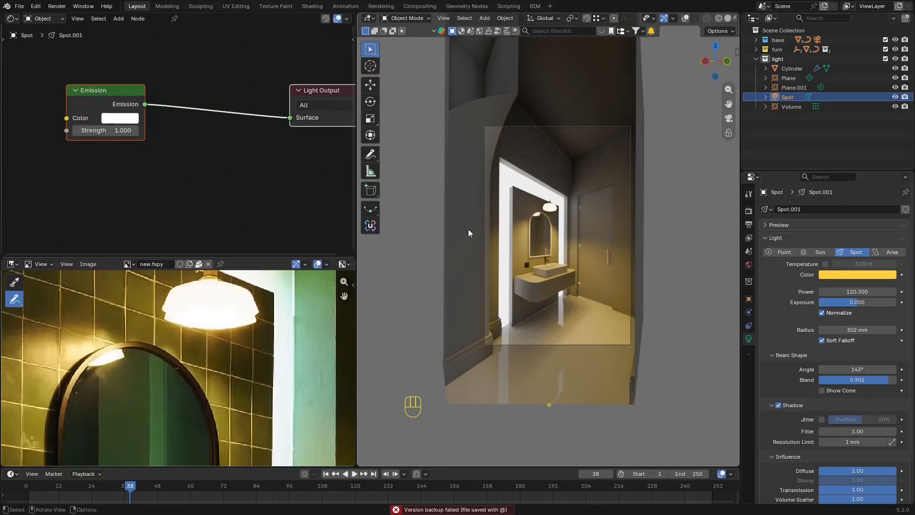
scroll(468, 228, up, 8)
key(Home)
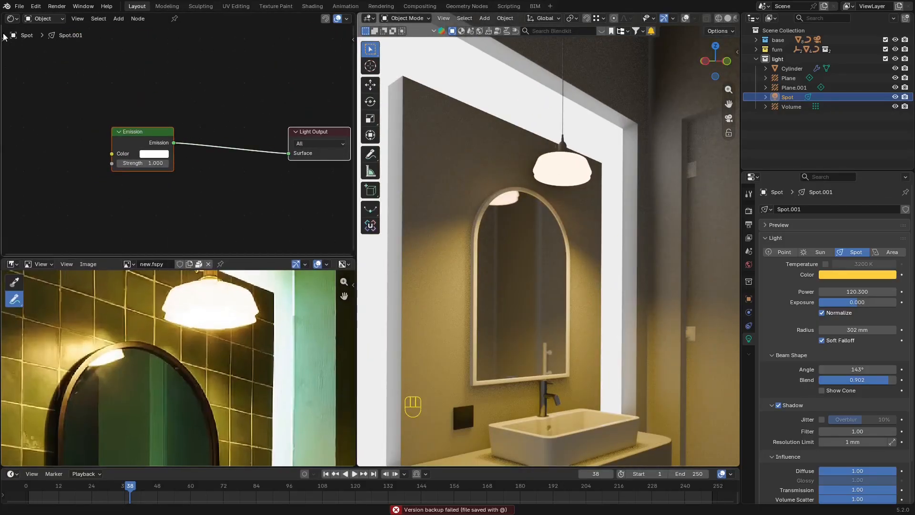
click(11, 18)
click(38, 86)
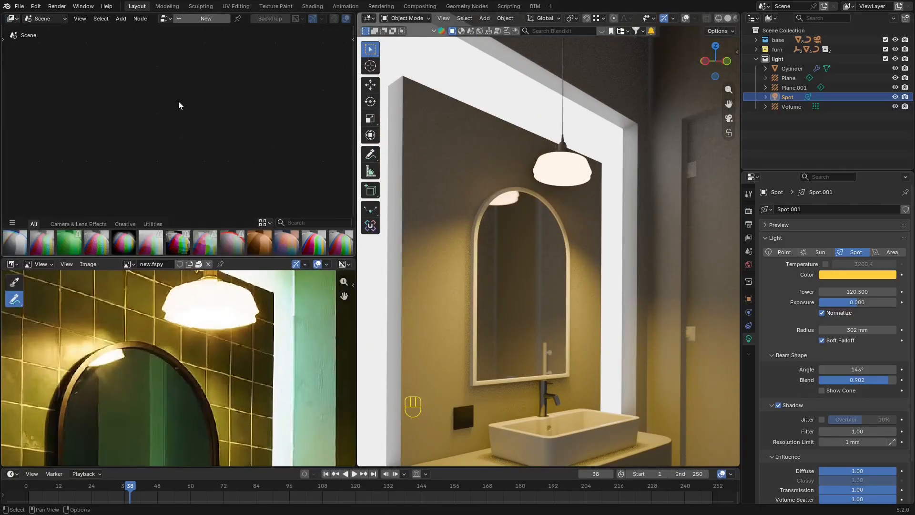
click(220, 19)
scroll(200, 81, up, 3)
Add a Bloom glare node between the Render Layers node and the outputs.
key(shift+a)
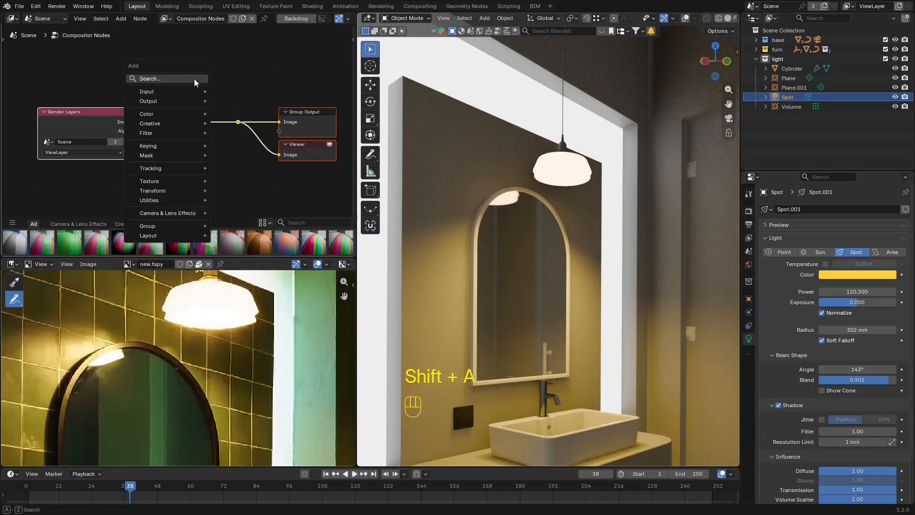
text(vb)
key(BackSpace)
key(BackSpace)
text(bloo)
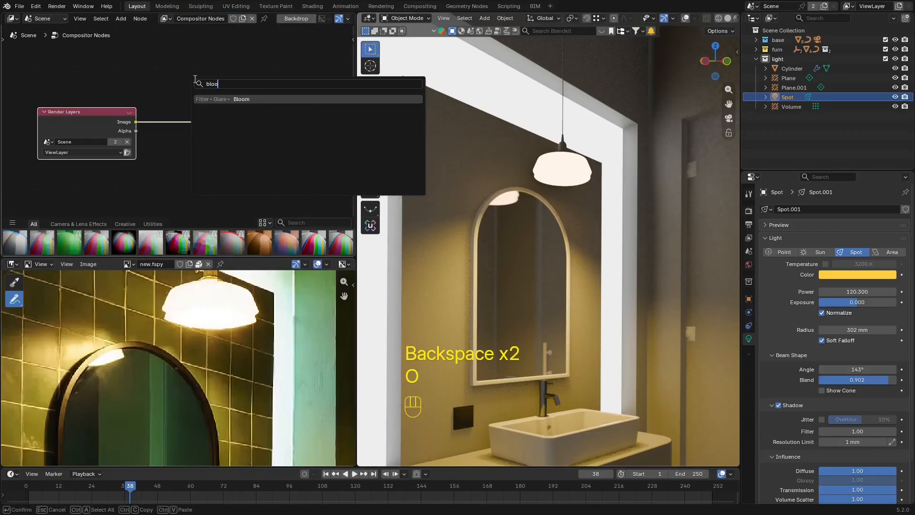
key(Return)
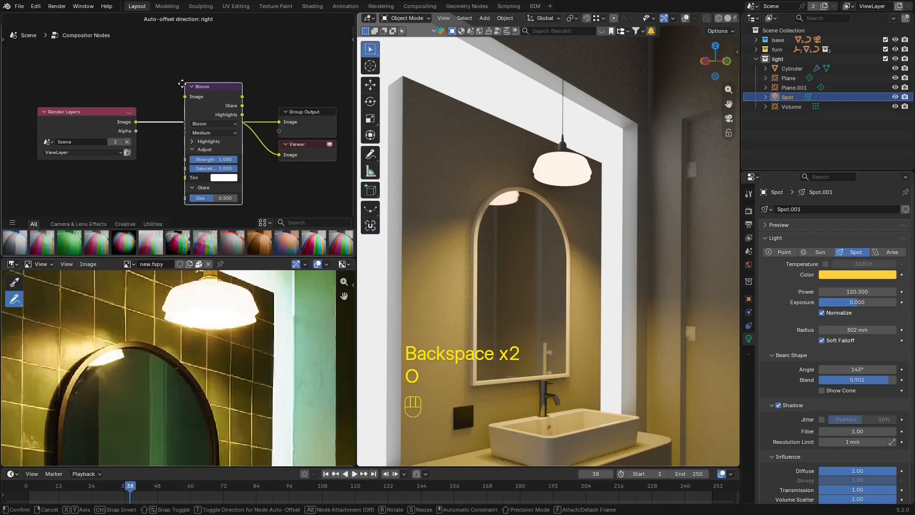
click(163, 84)
Set the Bloom node's highlights threshold to 0.15 and its strength to 5, checking the pendant lamp against the reference photo.
scroll(599, 151, up, 2)
scroll(590, 215, up, 2)
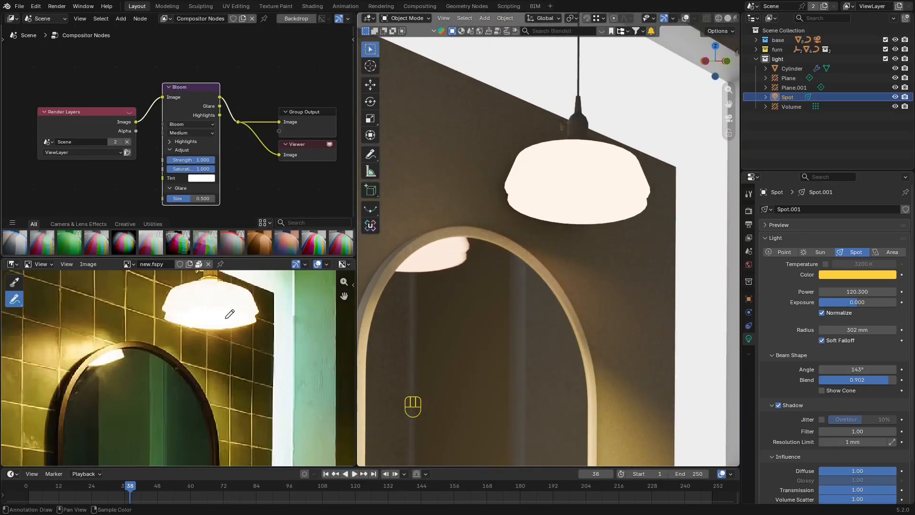
middle_drag(226, 318, 219, 384)
middle_drag(203, 332, 206, 322)
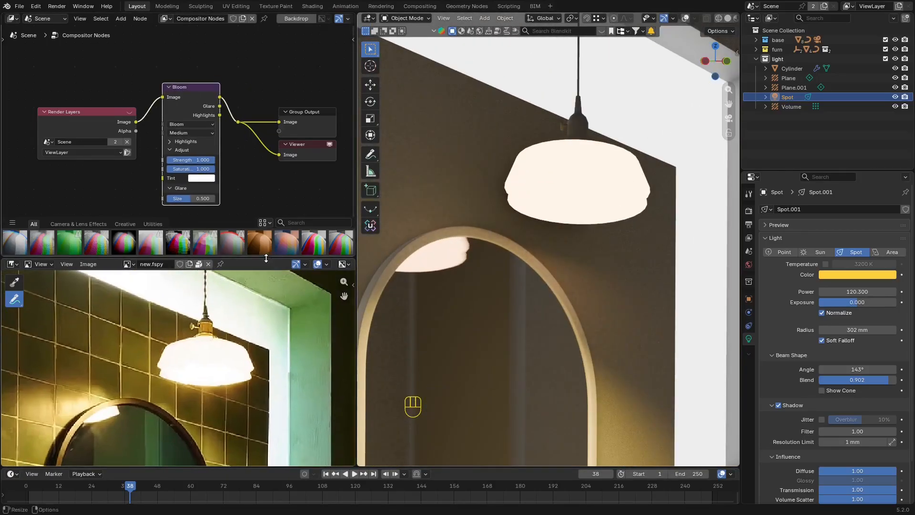
drag(266, 258, 265, 234)
scroll(195, 106, up, 2)
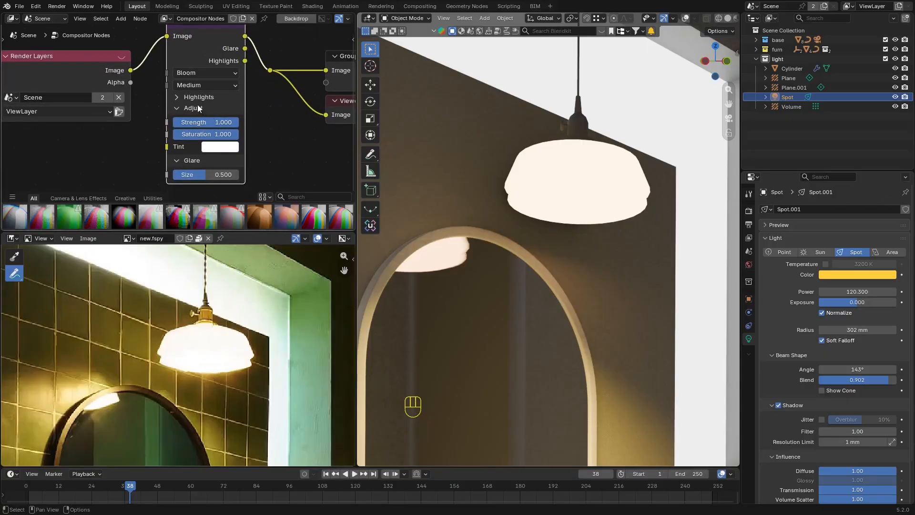
click(199, 99)
middle_drag(199, 108, 198, 84)
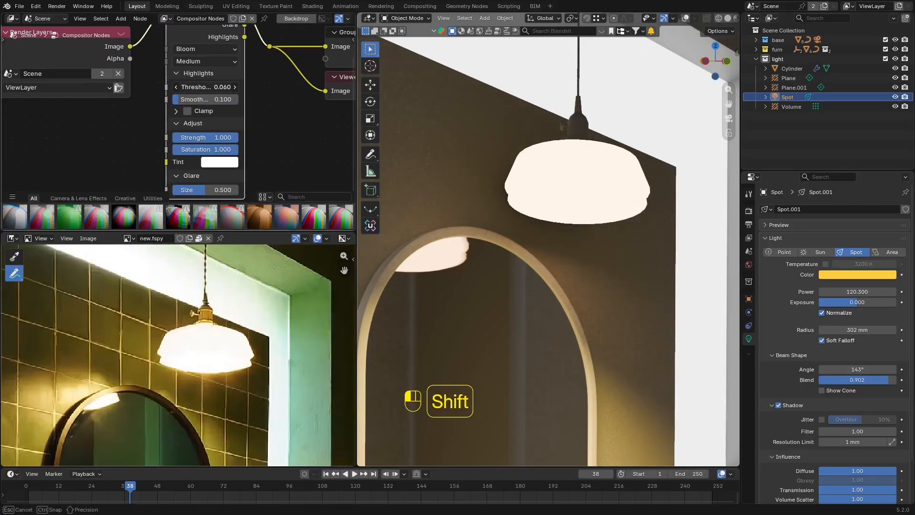
shift+scroll(228, 123, down, 1)
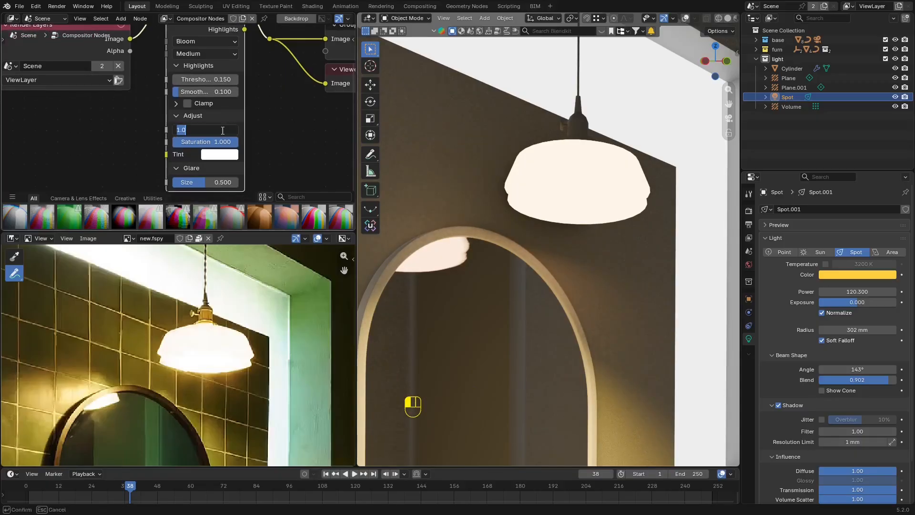
scroll(607, 221, down, 6)
scroll(607, 220, up, 4)
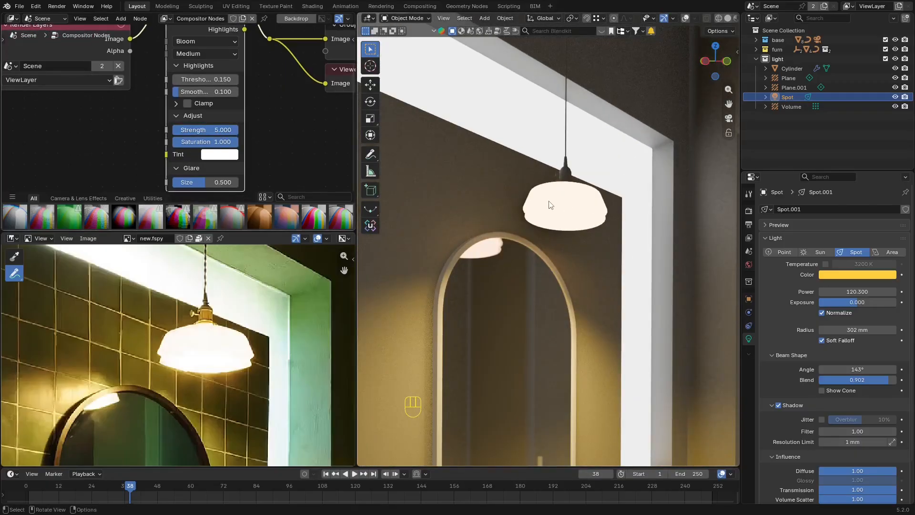
Set the viewport's compositor display to Always so the bloom is previewed over the whole room.
scroll(549, 203, down, 3)
scroll(719, 18, down, 2)
click(732, 18)
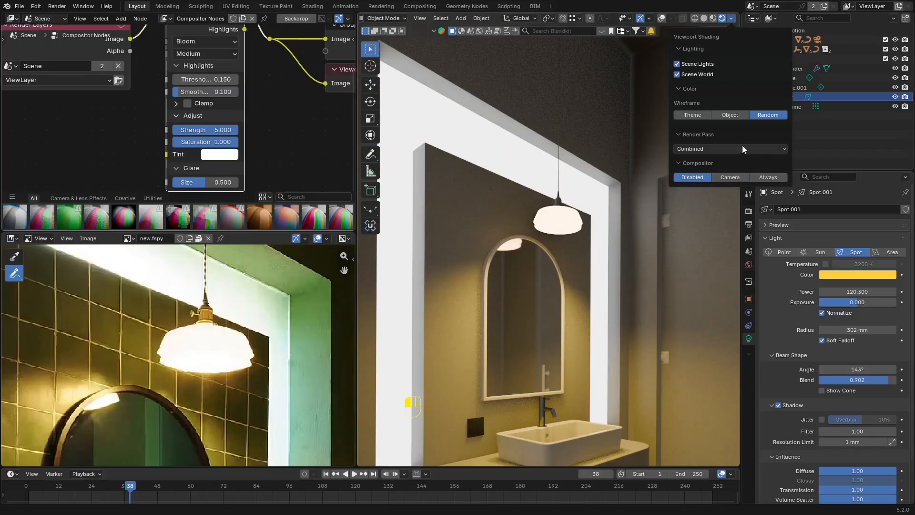
click(779, 179)
right_click(610, 211)
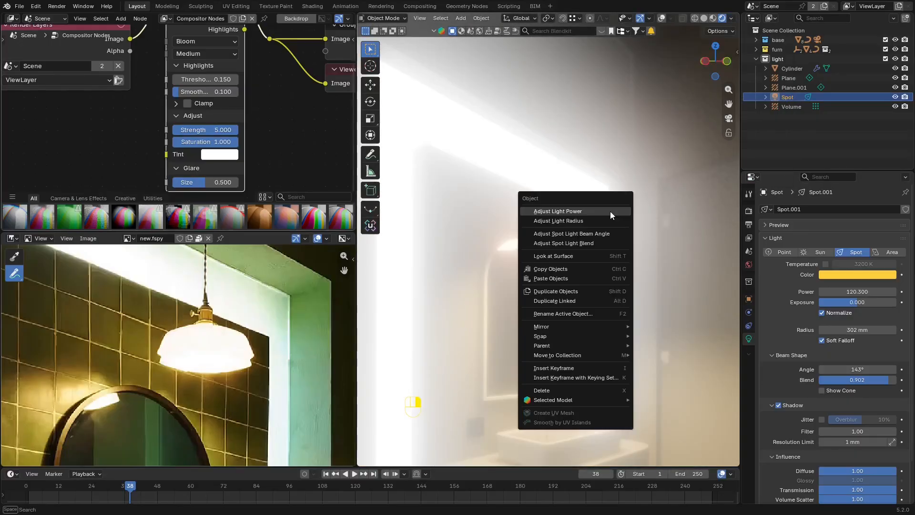
scroll(550, 155, down, 4)
Set the Bloom node's strength to 1 and its highlights threshold to 16.15, and save the file.
scroll(177, 128, up, 3)
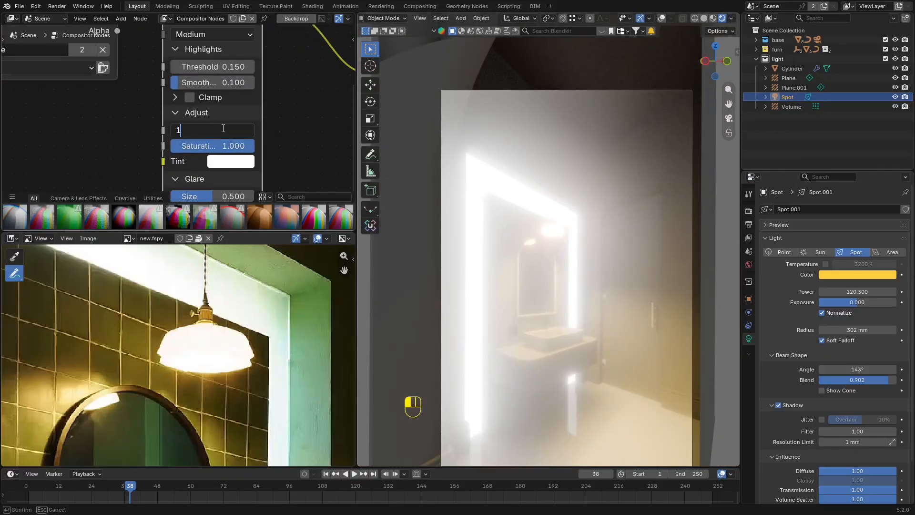
key(Return)
scroll(223, 128, up, 2)
drag(220, 56, 394, 57)
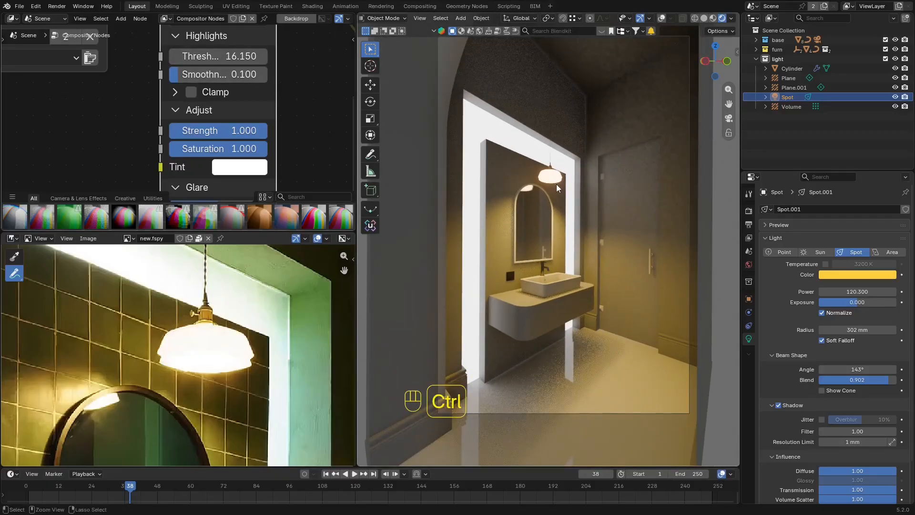
key(ctrl+s)
Fine-tune the Bloom threshold to 16.94 while viewing the pendant lamp up close, and save the file.
scroll(522, 251, up, 6)
shift+middle_drag(472, 108, 479, 149)
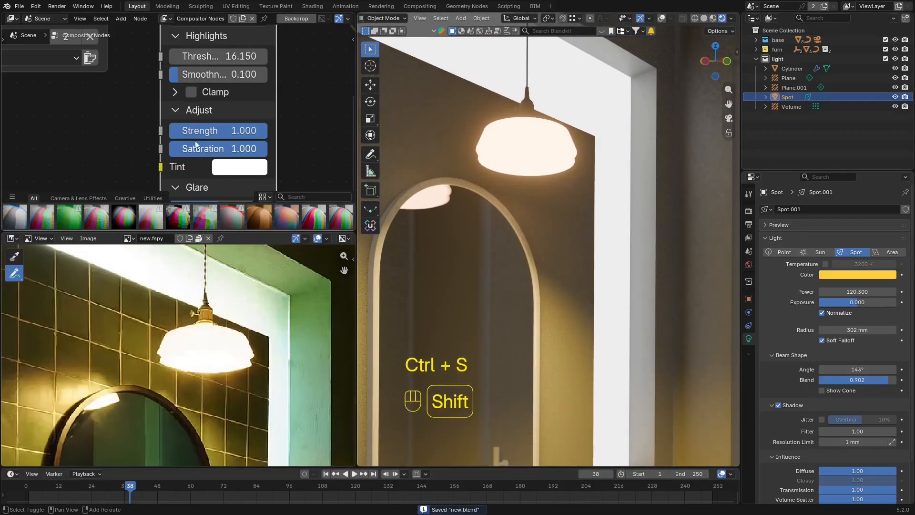
shift+drag(225, 52, 227, 52)
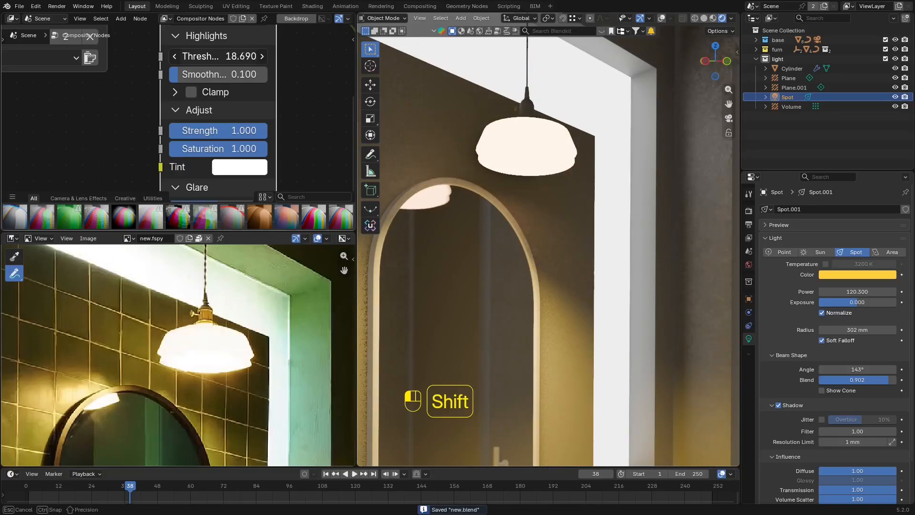
mouse_move(218, 57)
shift+mouse_down()
mouse_move(199, 56)
mouse_move(212, 57)
shift+mouse_up()
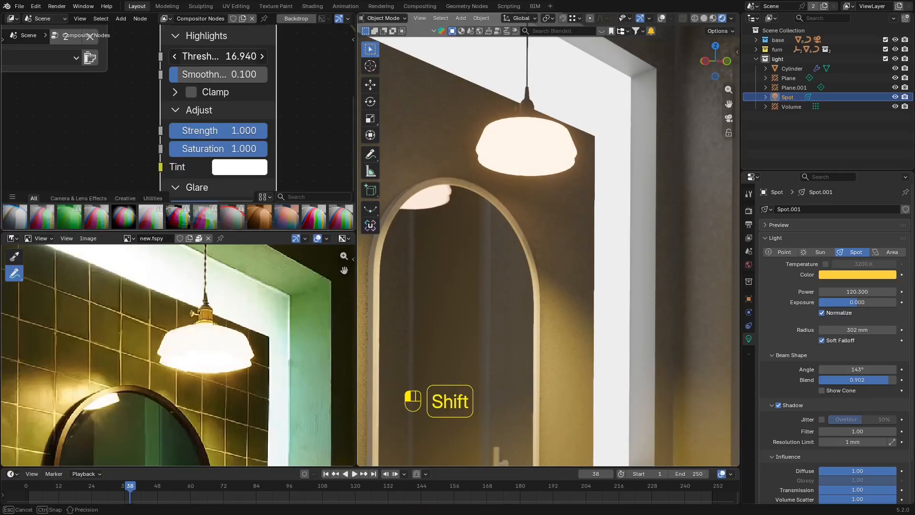
key(ctrl+s)
Enlarge the reference image editor over the node editor, frame the whole photo for comparison with the render, and save the file.
scroll(271, 304, down, 2)
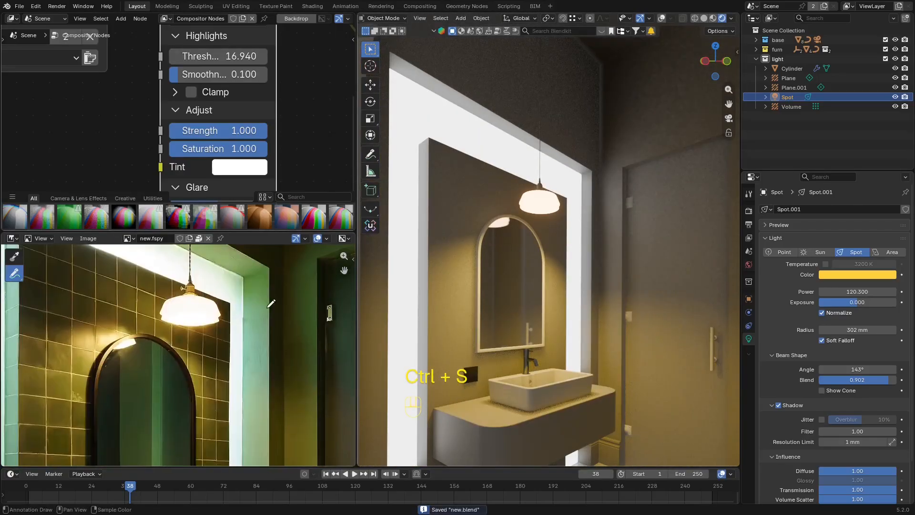
scroll(271, 304, down, 2)
drag(307, 231, 306, 66)
middle_drag(204, 277, 206, 206)
scroll(206, 206, down, 1)
scroll(568, 259, down, 2)
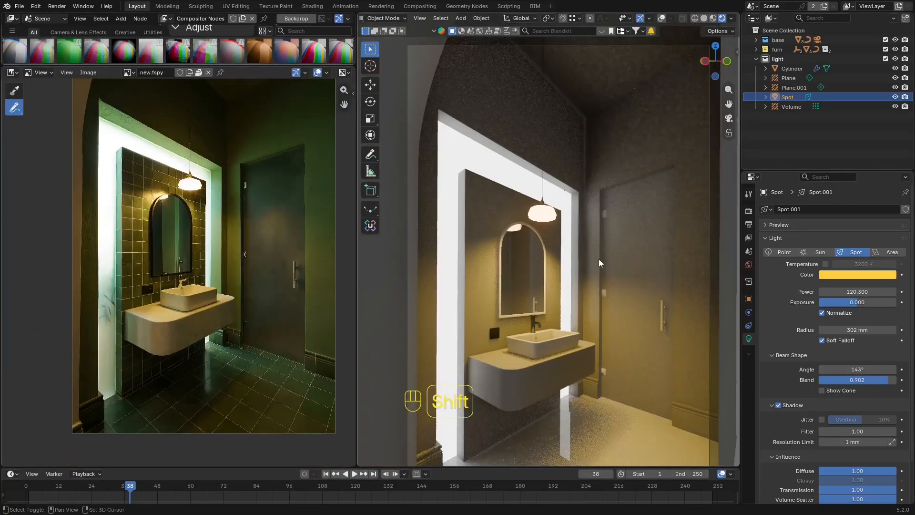
shift+middle_drag(599, 261, 590, 209)
key(ctrl+s)
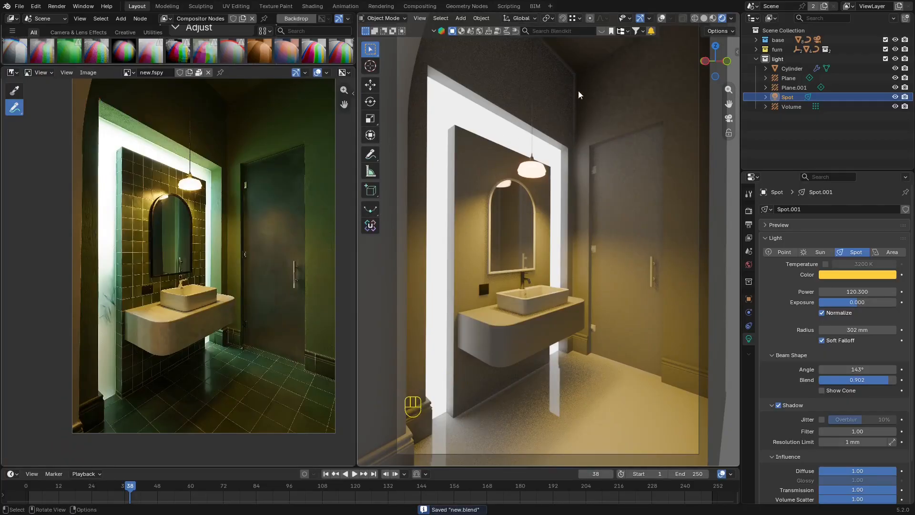
click(625, 81)
shift+middle_drag(617, 103, 584, 282)
scroll(593, 195, up, 4)
key(ctrl+s)
scroll(588, 175, up, 3)
Select the Volume light probe and show it from above in a maximized wireframe viewport.
click(791, 106)
key(shift+alt+z)
key(z)
key(ctrl+space)
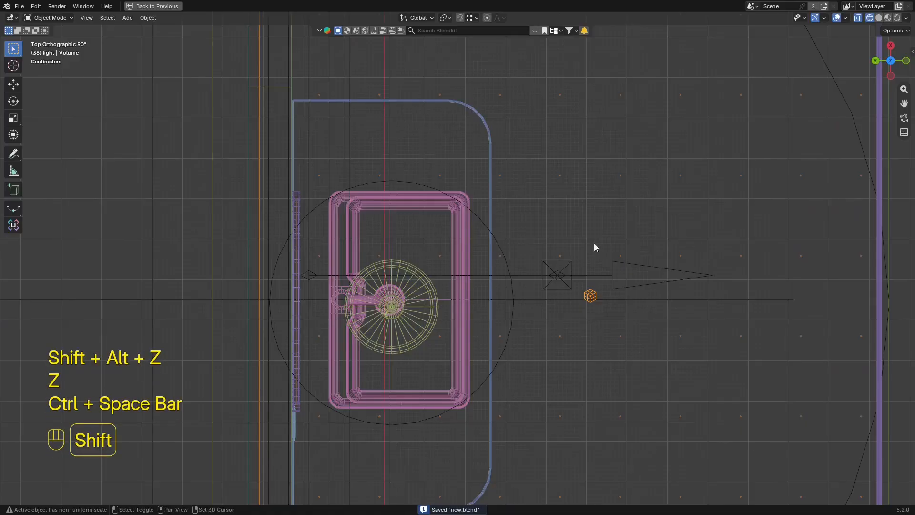
shift+middle_drag(594, 243, 535, 326)
scroll(548, 311, down, 2)
shift+middle_drag(730, 261, 646, 279)
Widen the volume probe along Y past both side walls and shift it about 0.5 mm along Y.
key(g)
key(s)
right_click(724, 277)
key(s)
key(x)
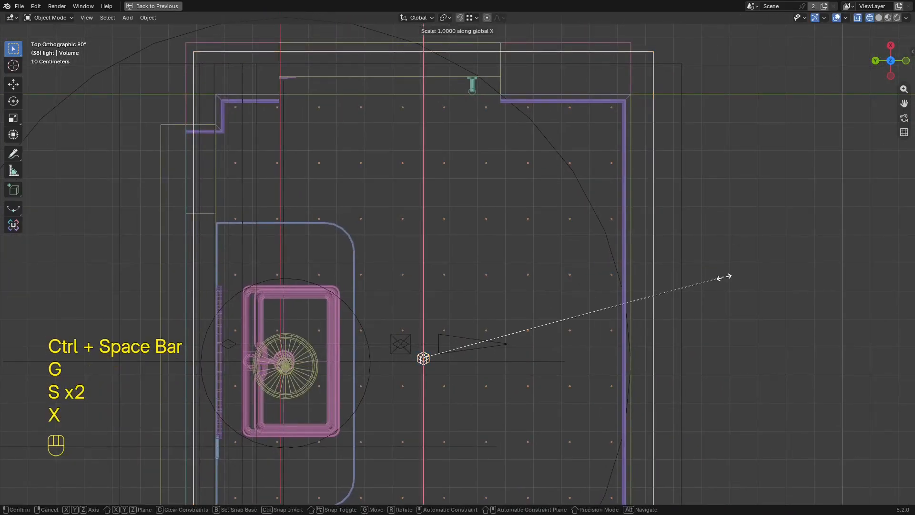
key(s)
key(y)
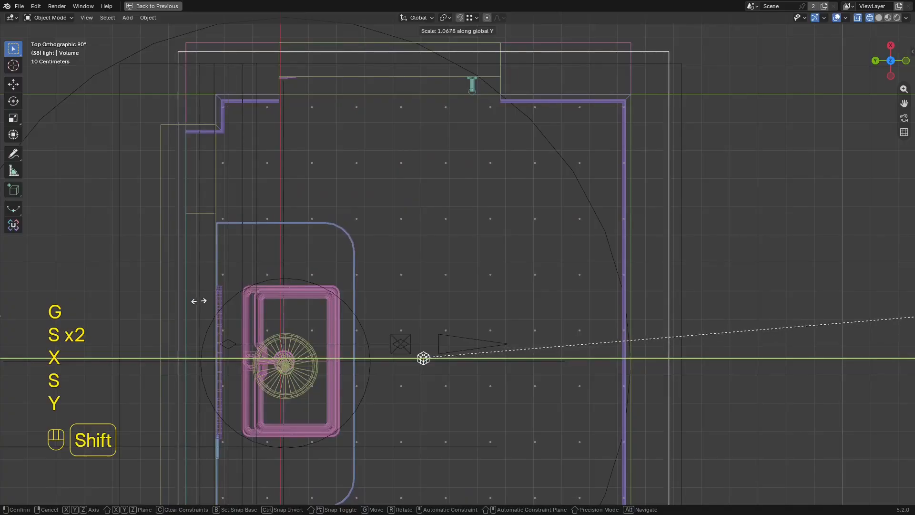
click(217, 301)
key(g)
key(y)
click(220, 303)
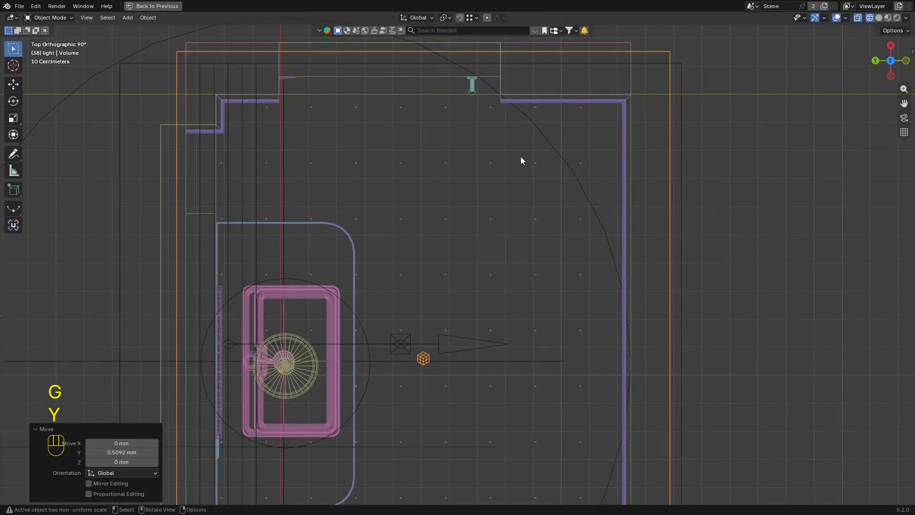
Scale the volume probe along X by about 1.037, and adjust its X scale again at the opposite end of the room.
key(s)
key(x)
shift+click(601, 97)
shift+middle_drag(678, 370, 608, 173)
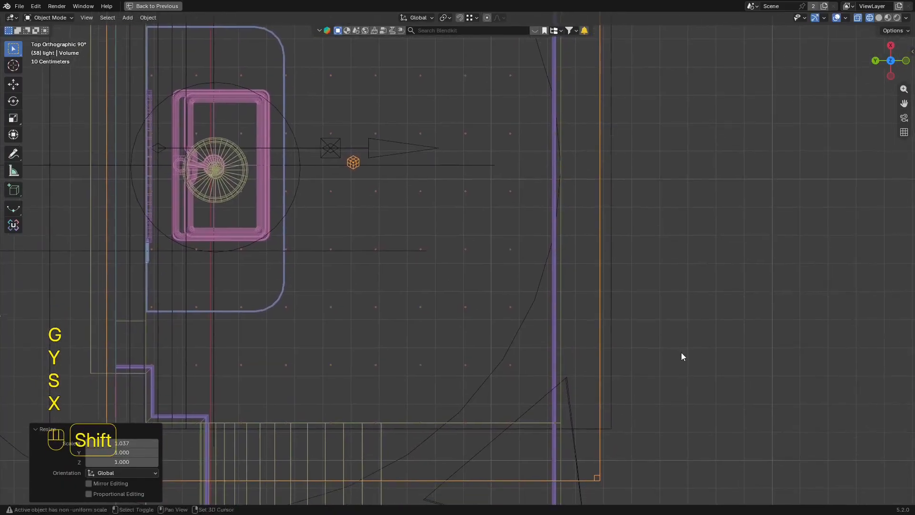
key(s)
key(x)
shift+click(644, 343)
From the side, raise the volume probe along Z, lastly by about 7.3 mm, and scale it along Z by about 1.034.
middle_drag(642, 343, 596, 167)
key(g)
key(z)
shift+click(582, 324)
scroll(599, 316, up, 2)
key(g)
key(z)
shift+click(605, 303)
key(s)
key(z)
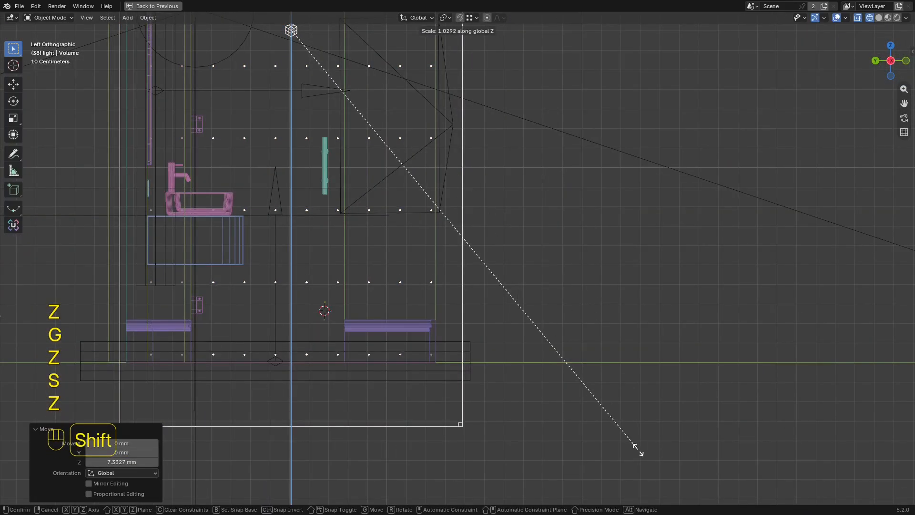
shift+click(639, 456)
Refine the volume probe's vertical fit around the ceiling and floor, finally moving it about -12 mm along Z.
scroll(525, 389, down, 5)
scroll(507, 298, up, 8)
key(s)
key(z)
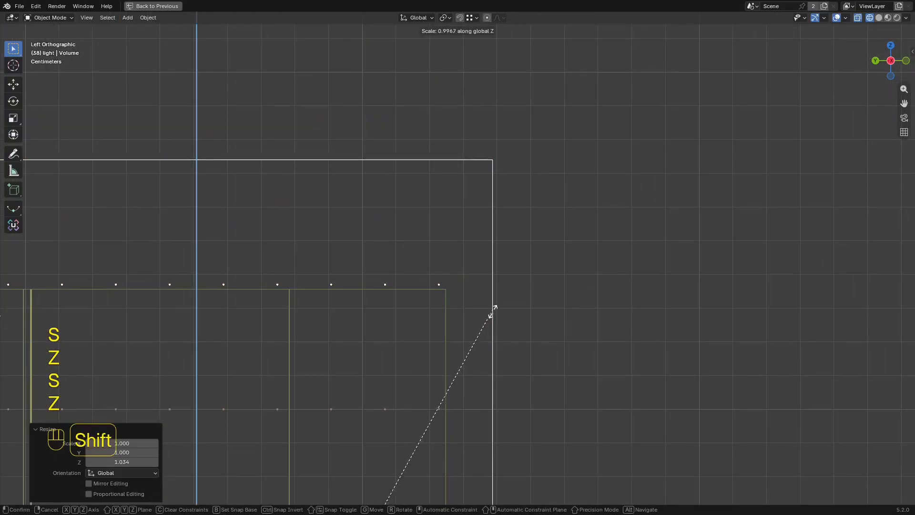
key(g)
key(z)
shift+click(489, 376)
scroll(532, 307, down, 4)
scroll(531, 307, up, 3)
shift+middle_drag(531, 307, 510, 282)
key(g)
key(z)
key(z)
shift+click(511, 323)
Restore the multi-editor layout and return the viewport to the rendered camera view with overlays hidden.
middle_drag(511, 324, 623, 353)
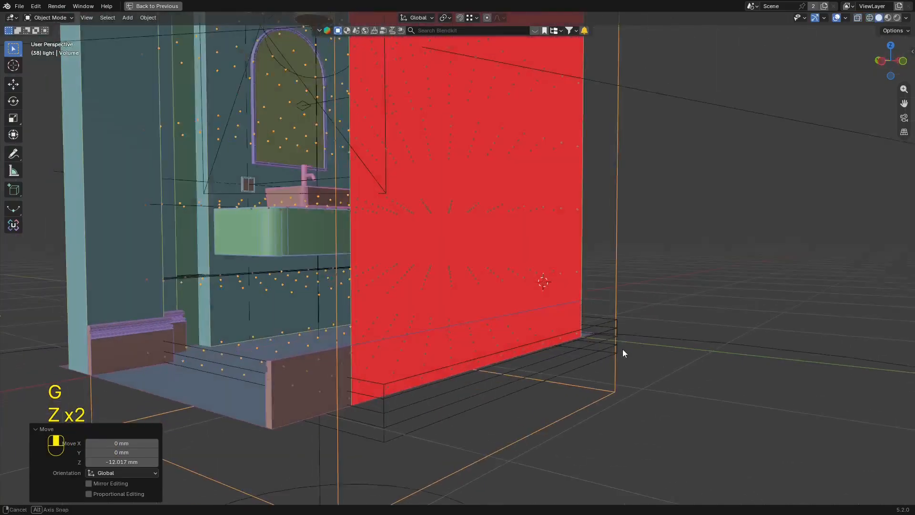
scroll(622, 349, down, 5)
key(ctrl+space)
key(KP_0)
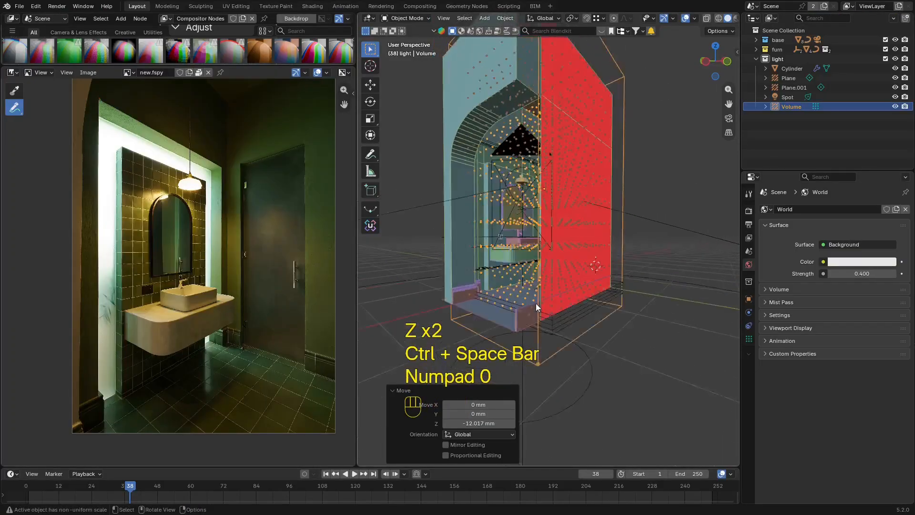
key(shift+alt+z)
key(z)
click(622, 304)
shift+middle_drag(622, 304, 638, 247)
scroll(628, 312, up, 3)
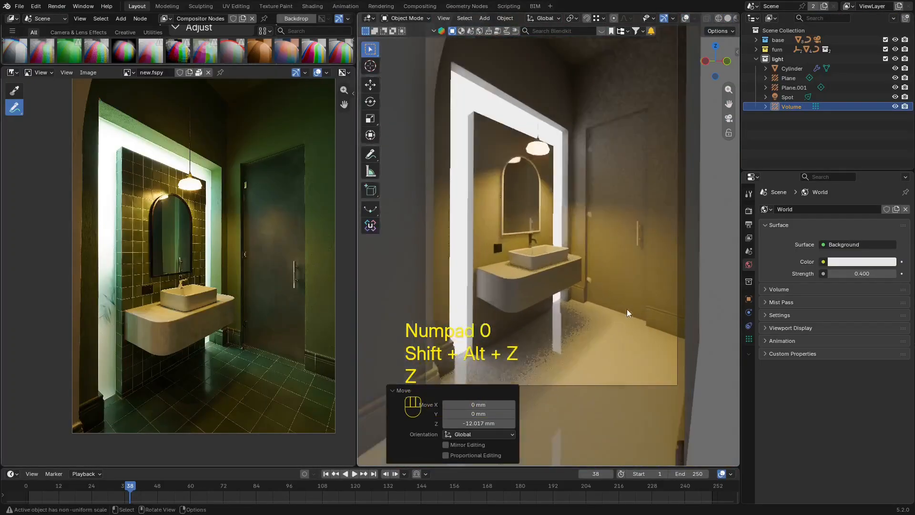
click(400, 392)
shift+middle_drag(529, 316, 521, 304)
Set the Screencast Keys font size to 24, hide the sidebar, and save the file.
key(n)
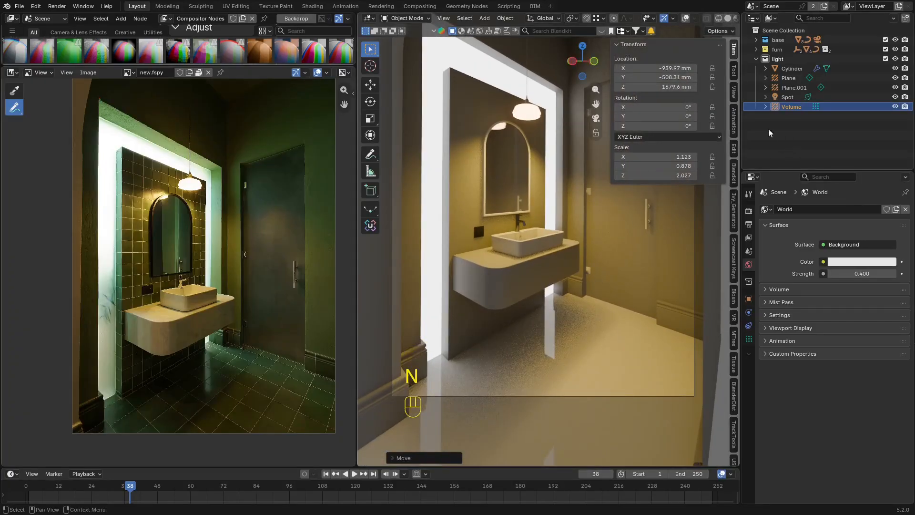
click(734, 251)
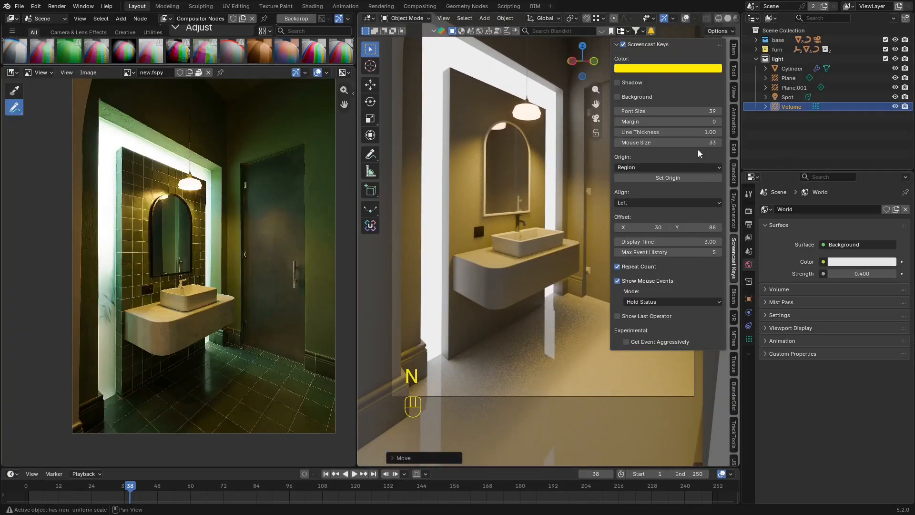
mouse_move(687, 110)
mouse_down()
mouse_move(658, 110)
mouse_move(693, 112)
mouse_up()
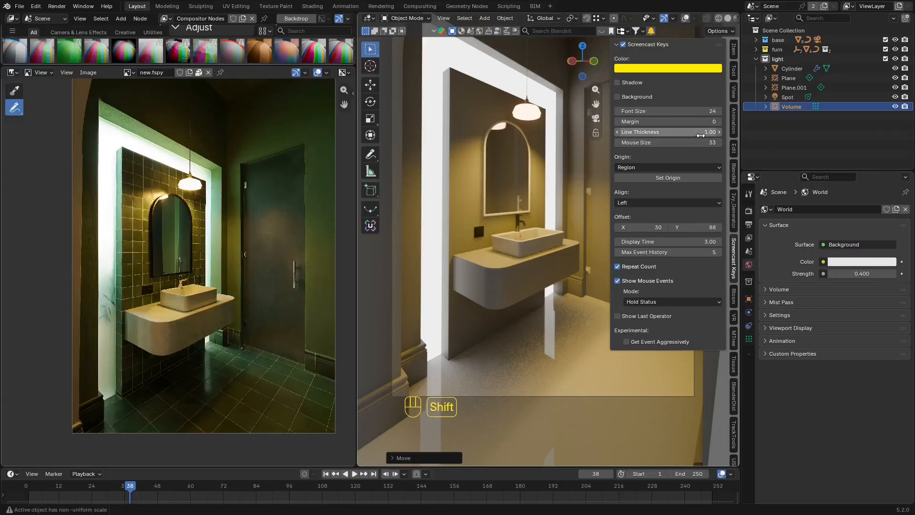
shift+middle_drag(574, 222, 570, 221)
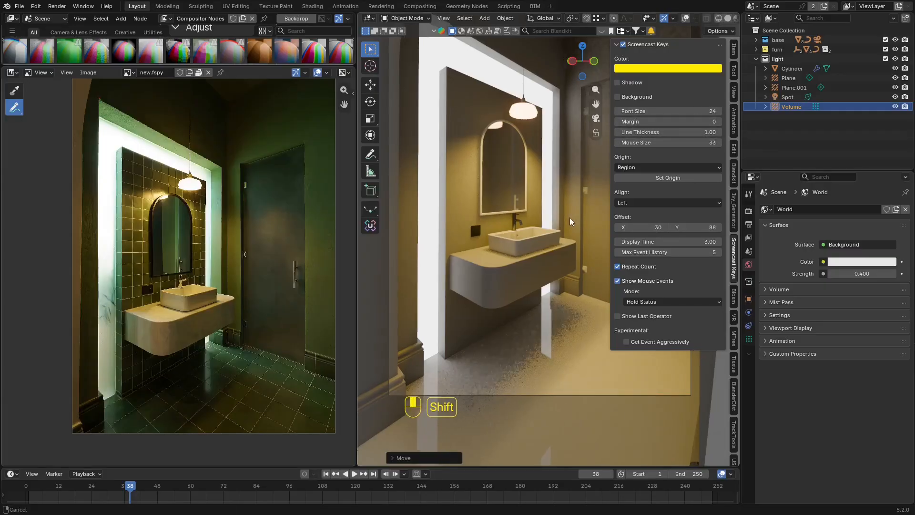
key(ctrl+s)
key(n)
shift+middle_drag(610, 139, 612, 215)
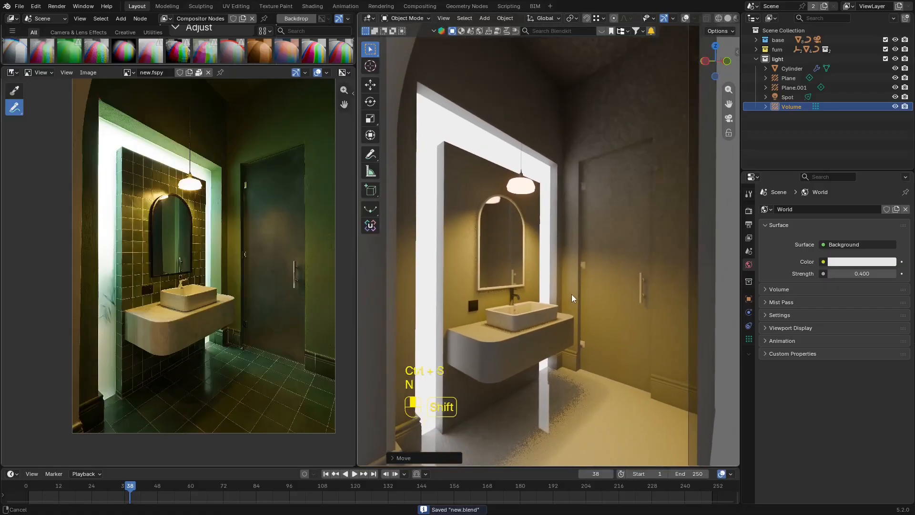
key(ctrl+s)
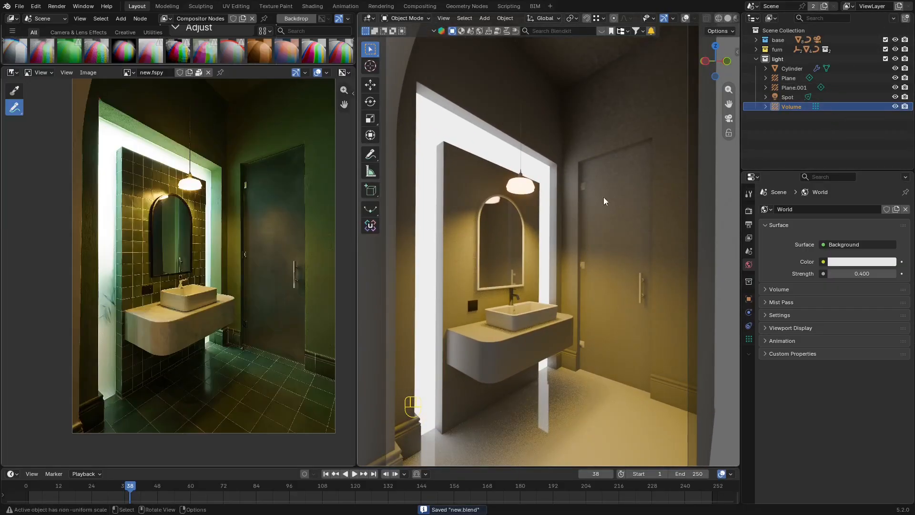
key(ctrl+s)
key(ctrl+s)
Select the walls object, switch the BlenderKit search to materials, and resize the editors to widen the viewport and reveal the compositor nodes.
click(612, 117)
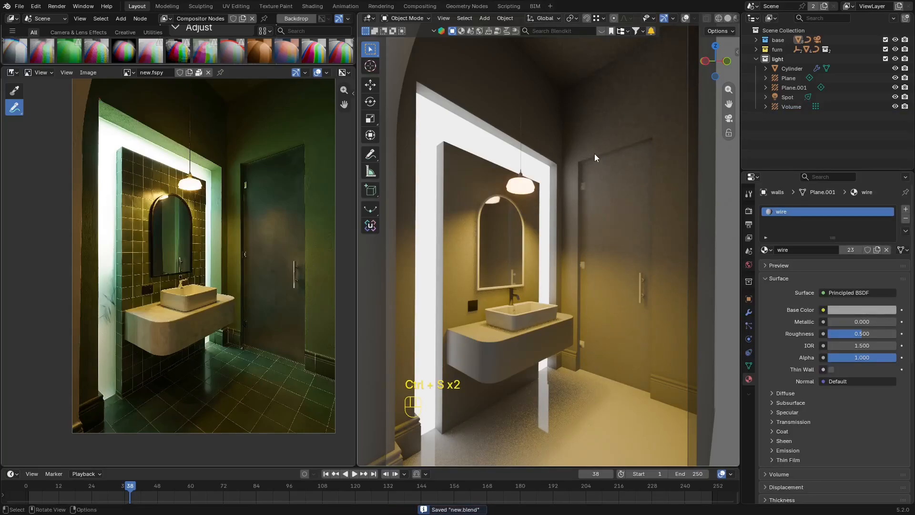
click(571, 32)
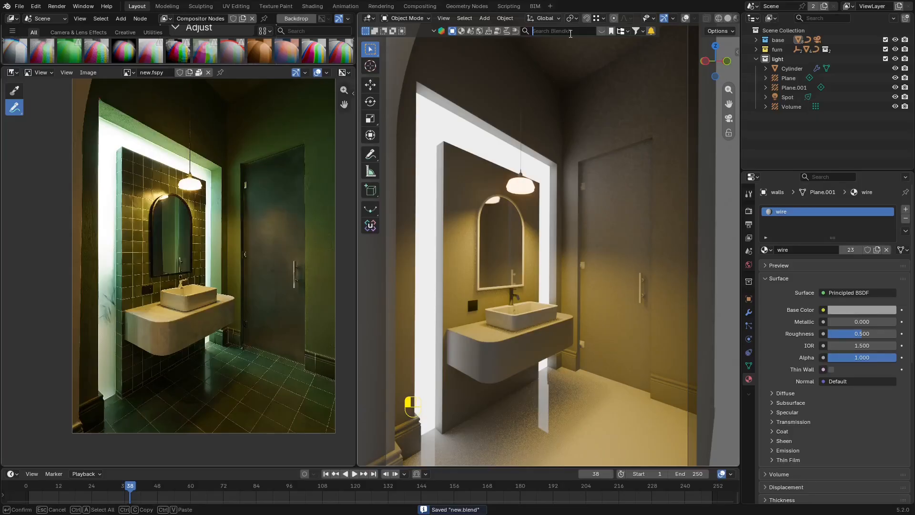
click(461, 31)
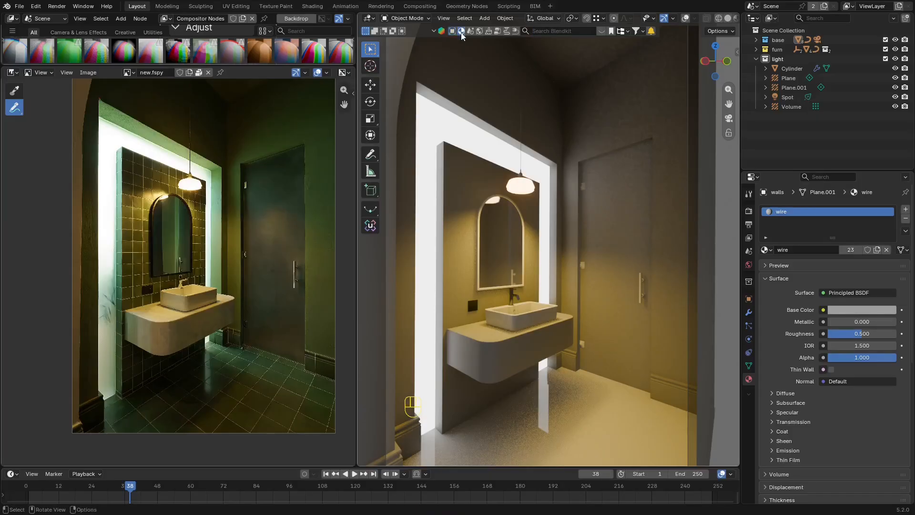
drag(351, 104, 303, 108)
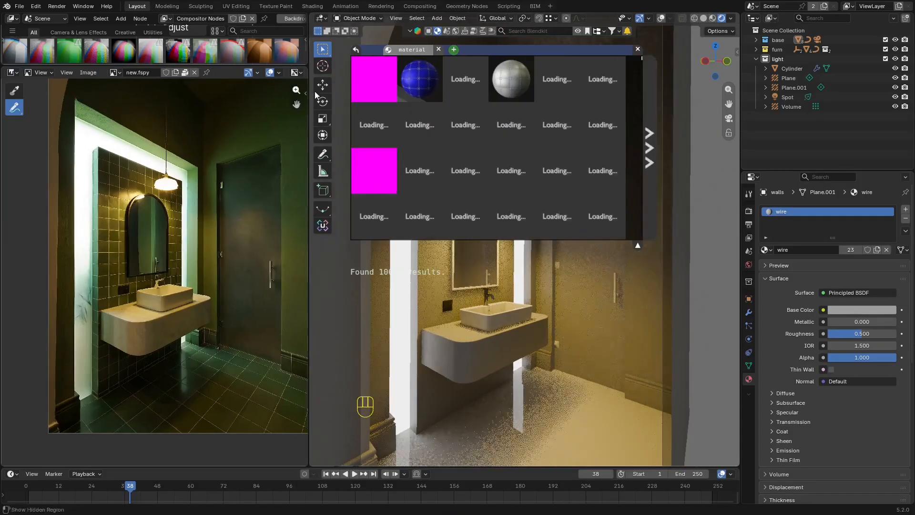
drag(292, 231, 292, 195)
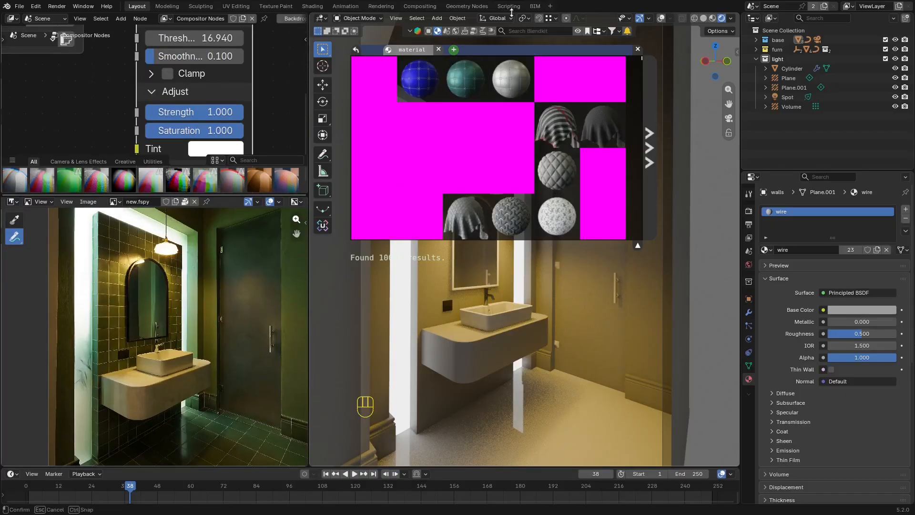
click(527, 31)
text(здфыеу)
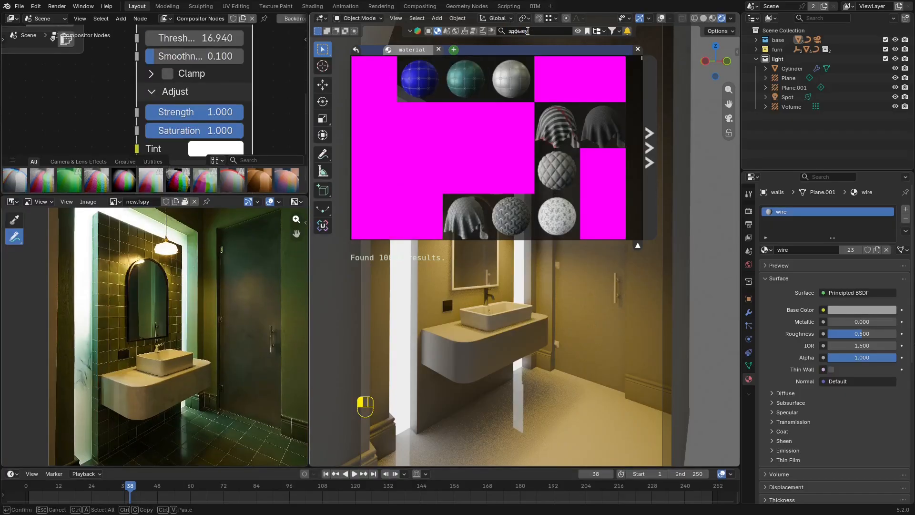
text(к)
key(Return)
Search the BlenderKit materials for "plaster".
key(super+space)
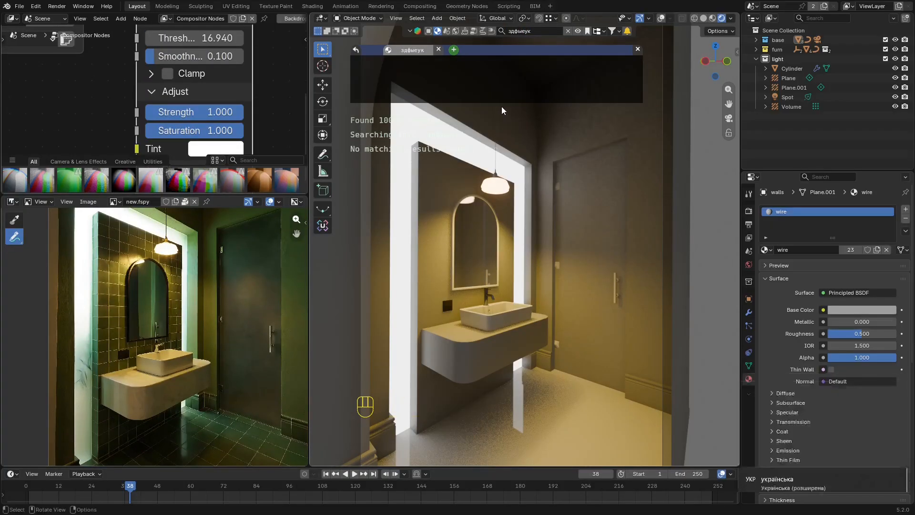
click(531, 31)
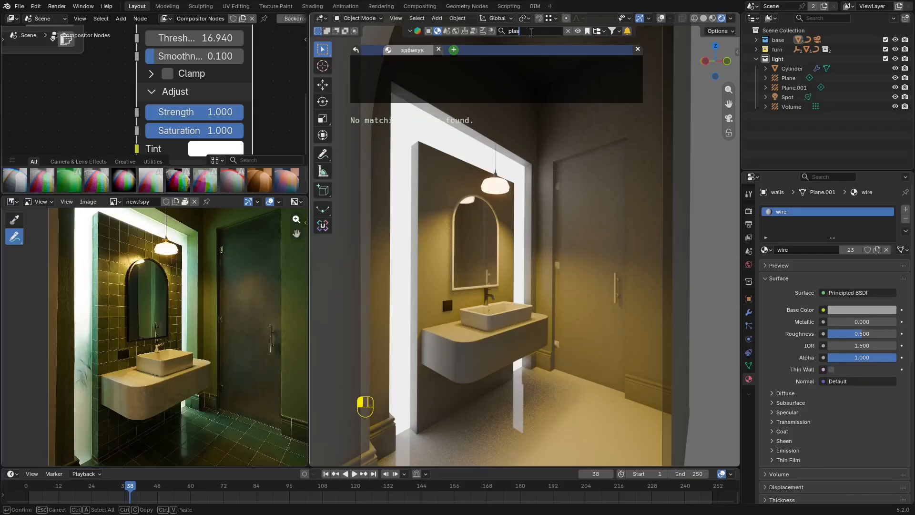
key(Return)
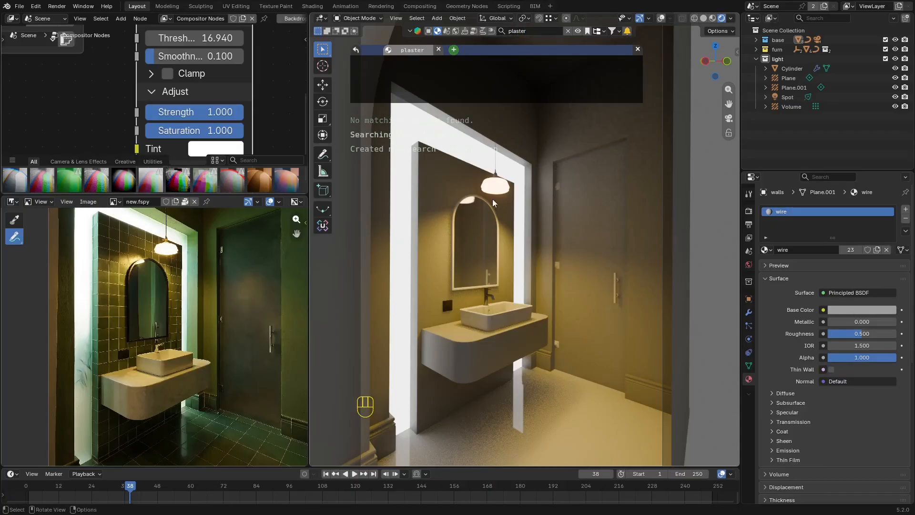
Apply the Painted Plaster Wall material from the search results to the walls.
mouse_move(471, 78)
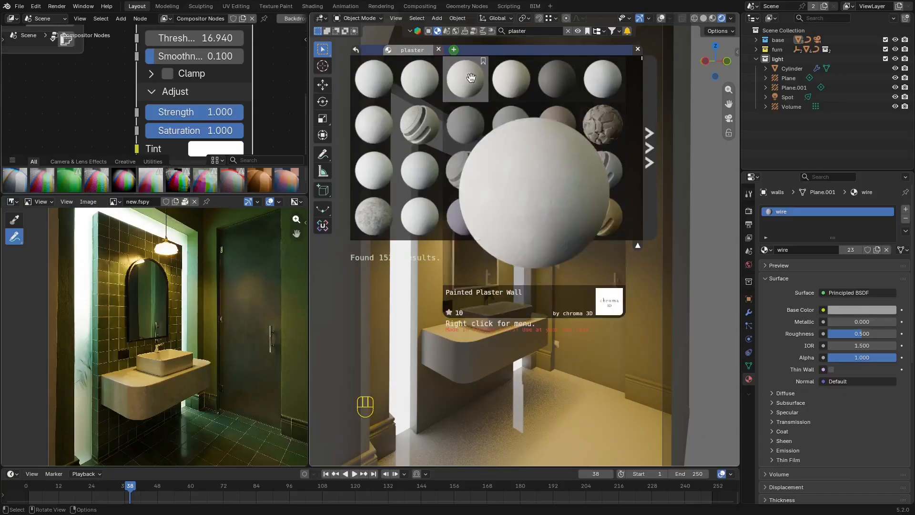
mouse_move(467, 78)
mouse_down()
mouse_move(667, 209)
mouse_move(609, 100)
mouse_move(596, 114)
mouse_up()
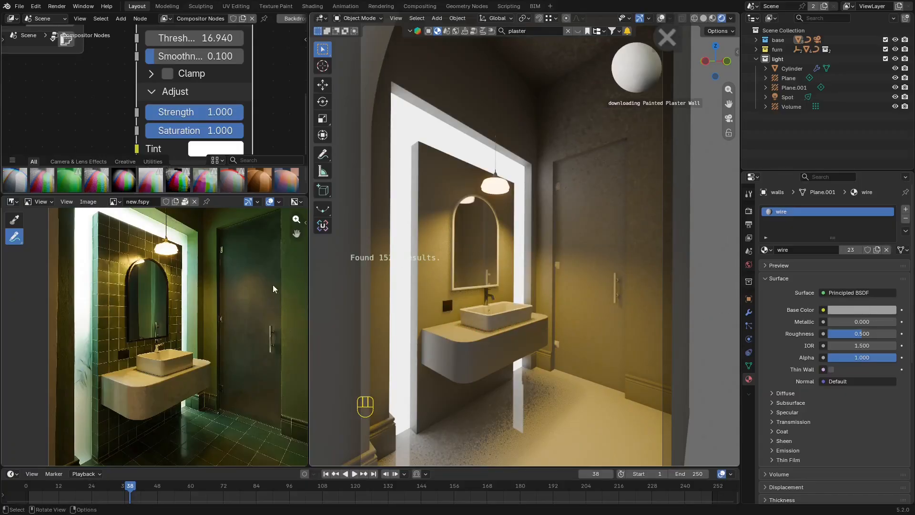
scroll(238, 300, up, 5)
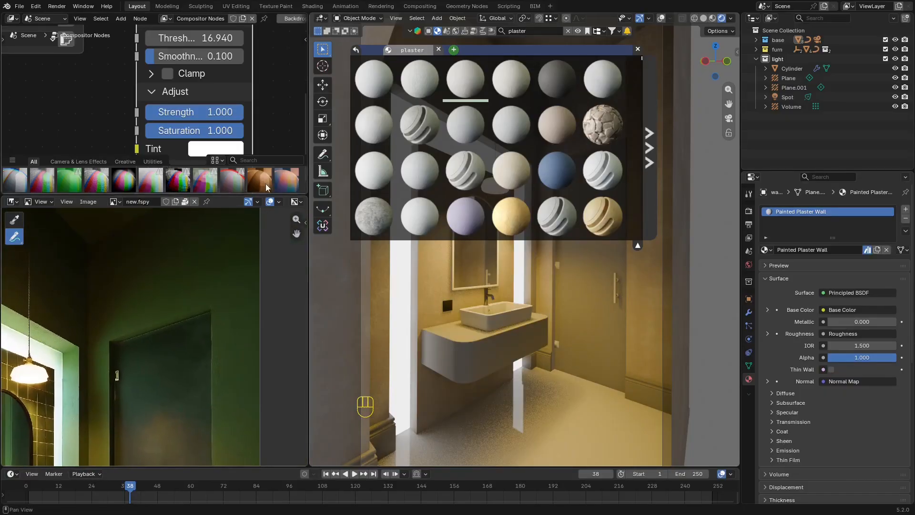
Enlarge the compositor area, switch it to the Shader Editor, and close the material search results.
drag(270, 193, 270, 260)
click(15, 21)
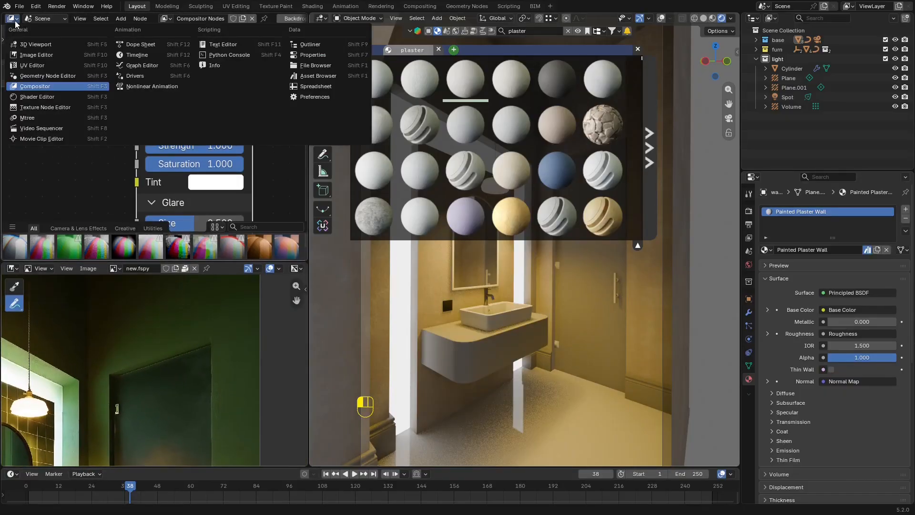
click(48, 102)
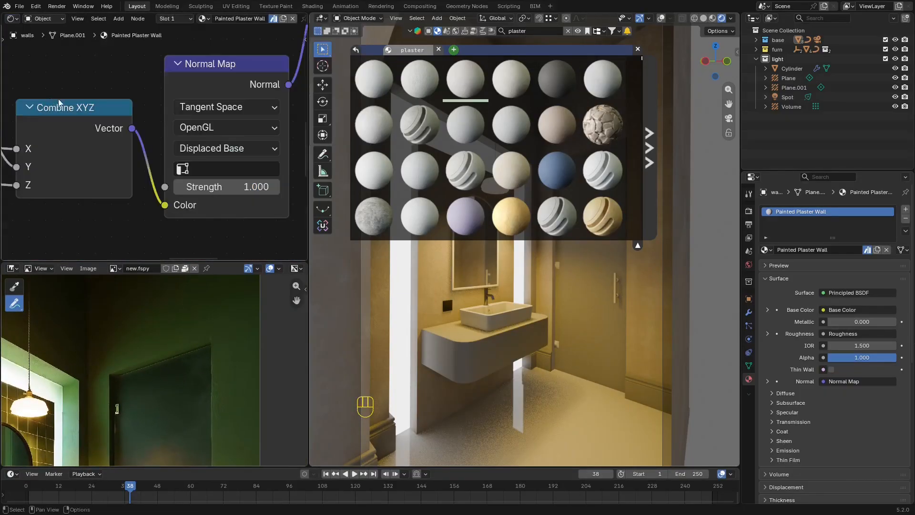
click(637, 50)
Switch the viewport to material preview and examine the plaster texture above the door up close.
shift+middle_drag(626, 110, 557, 164)
scroll(557, 164, up, 8)
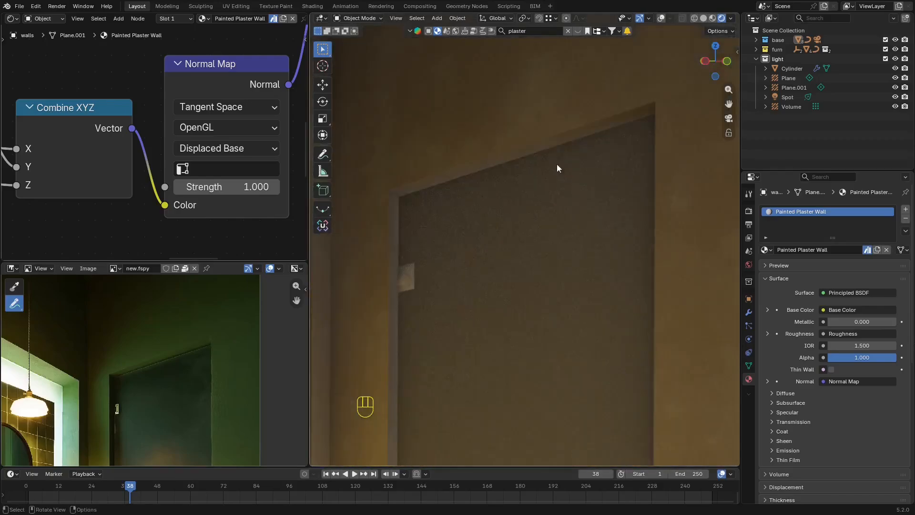
key(z)
click(617, 152)
key(z)
click(622, 128)
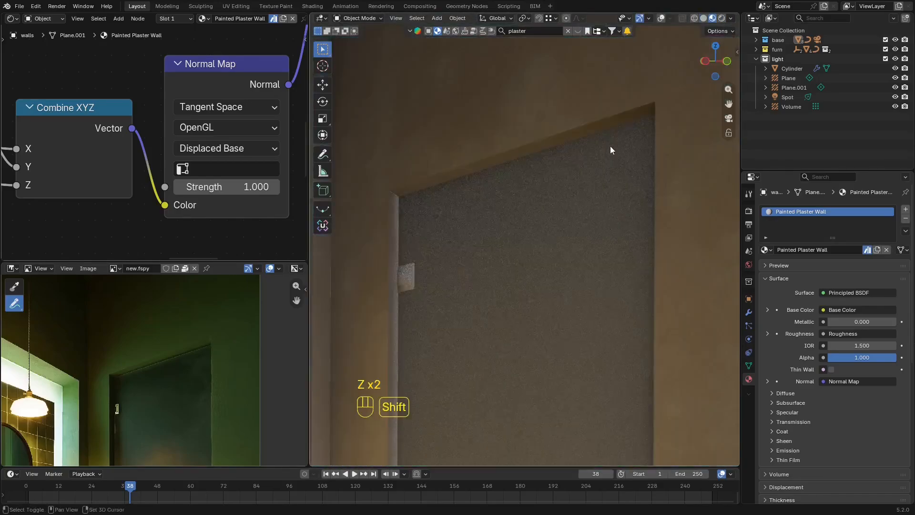
shift+middle_drag(610, 146, 574, 171)
scroll(573, 172, up, 5)
Show the walls' UV maps and examine how the plaster maps around the door frame and wall corner.
click(750, 363)
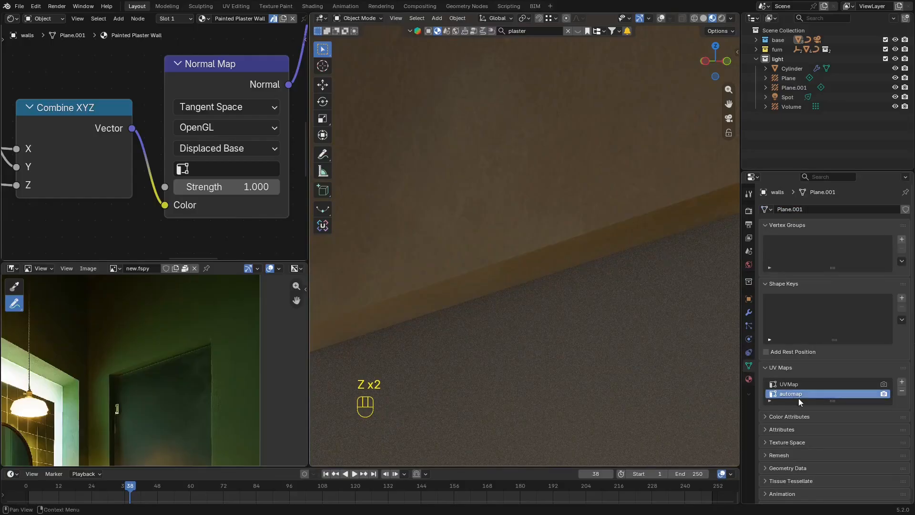
scroll(798, 396, down, 1)
scroll(499, 234, down, 3)
shift+middle_drag(499, 234, 639, 193)
scroll(639, 192, down, 3)
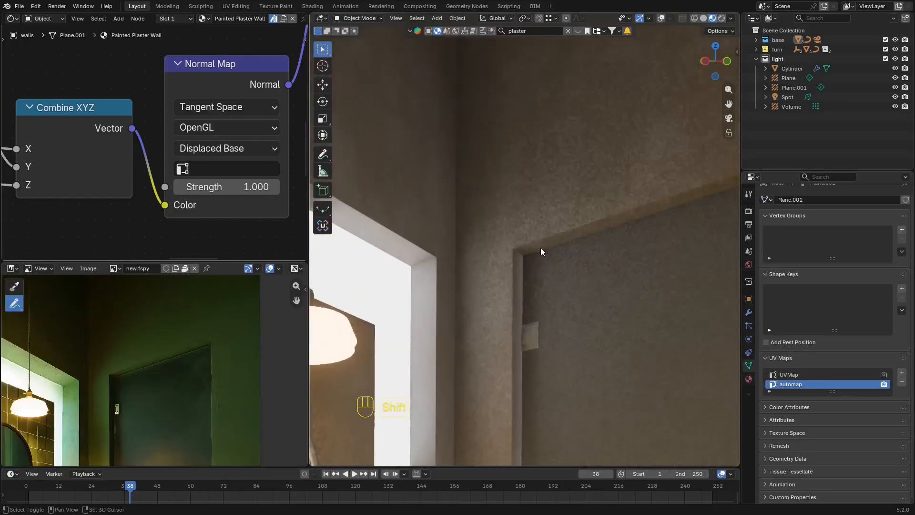
scroll(541, 247, up, 4)
shift+middle_drag(540, 247, 493, 222)
scroll(204, 100, down, 6)
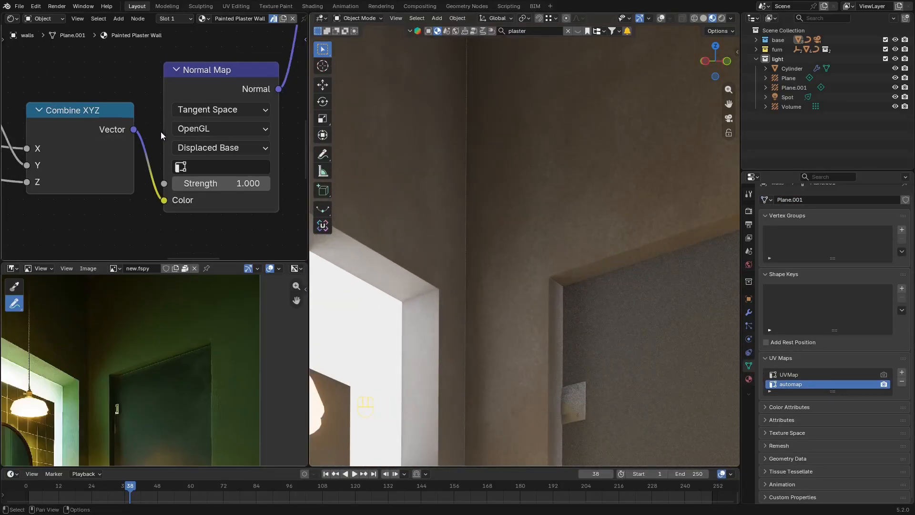
Add a color Mix node between the plaster's color texture and the Principled BSDF's Base Color.
middle_drag(204, 100, 205, 146)
scroll(199, 173, up, 5)
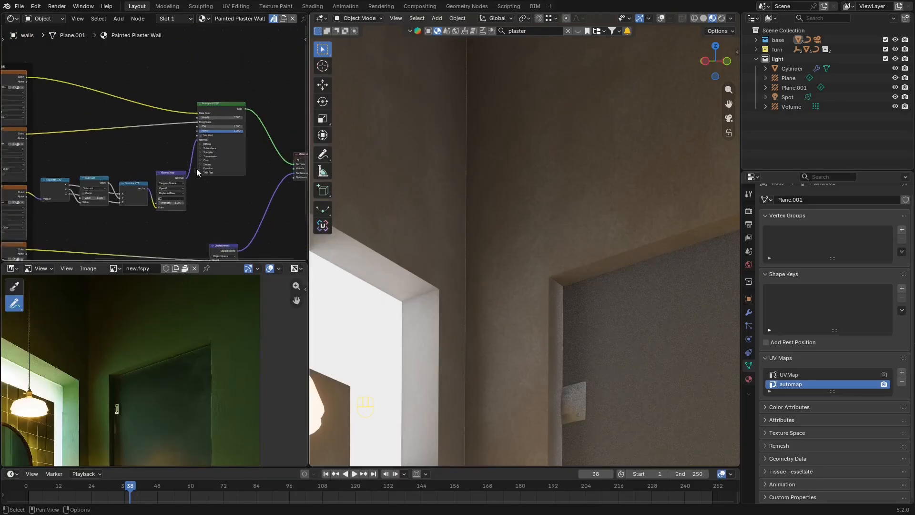
middle_drag(163, 95, 210, 141)
key(shift+a)
text(mix)
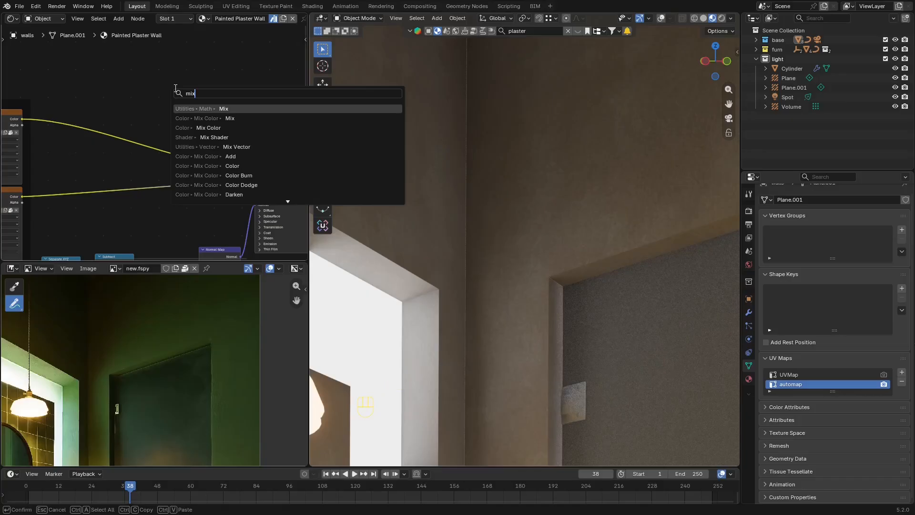
key(Down)
key(Return)
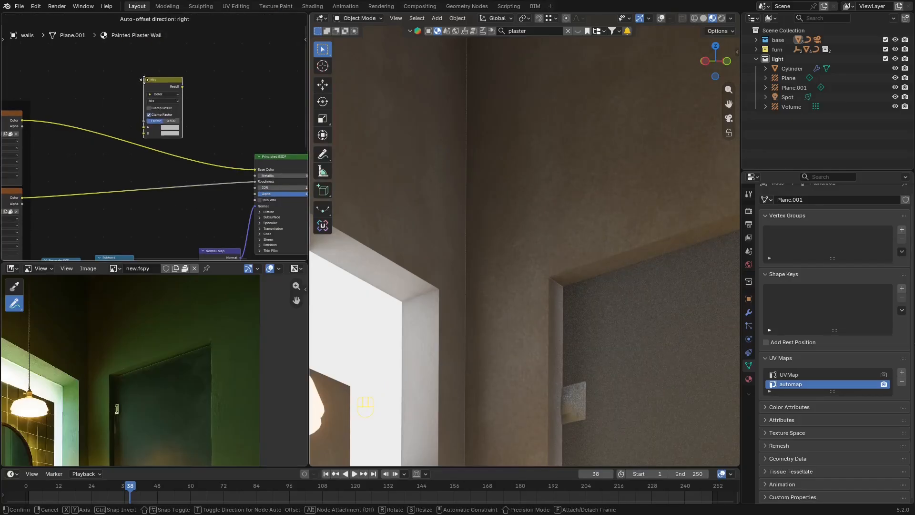
click(146, 113)
Set the Mix node's B color to the green sampled from the wall edge in the reference photo.
scroll(153, 141, up, 2)
click(185, 167)
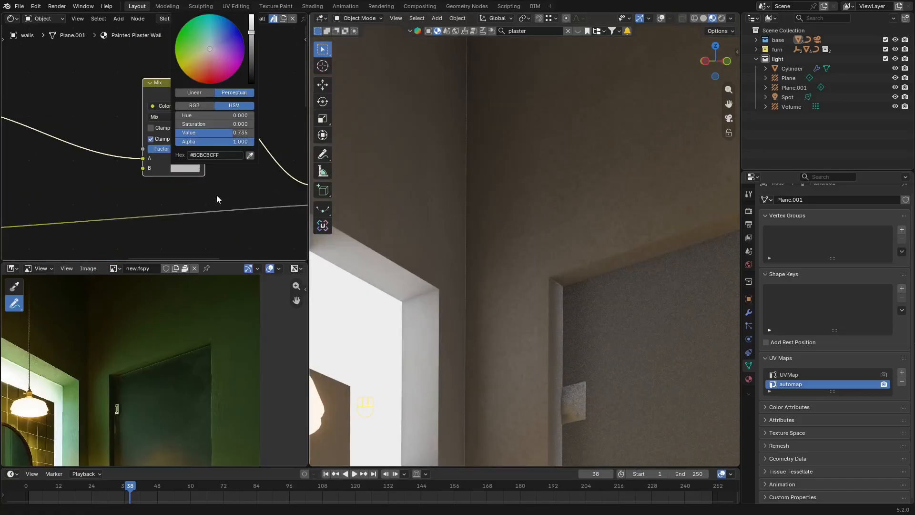
click(251, 156)
click(79, 382)
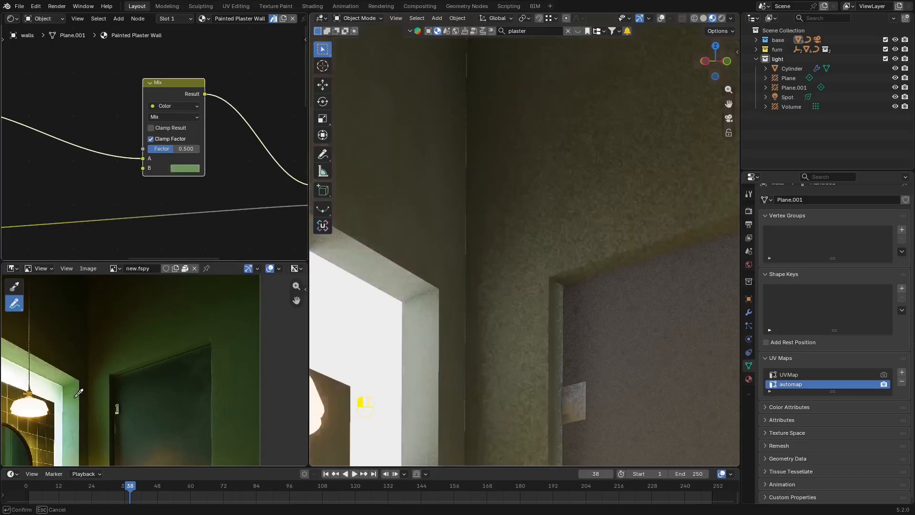
Change the Mix node's blending mode to Multiply, save the file, and set its factor to 1.000.
scroll(520, 227, down, 6)
key(KP_0)
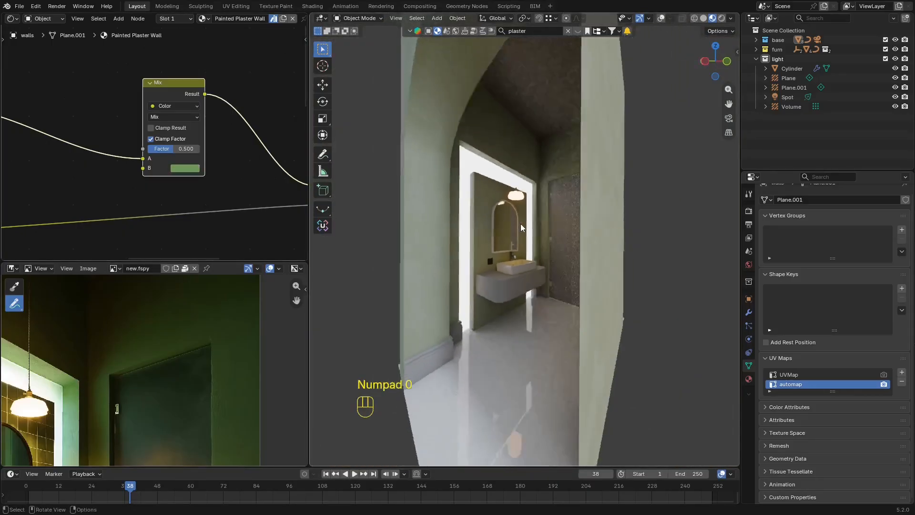
key(z)
click(164, 117)
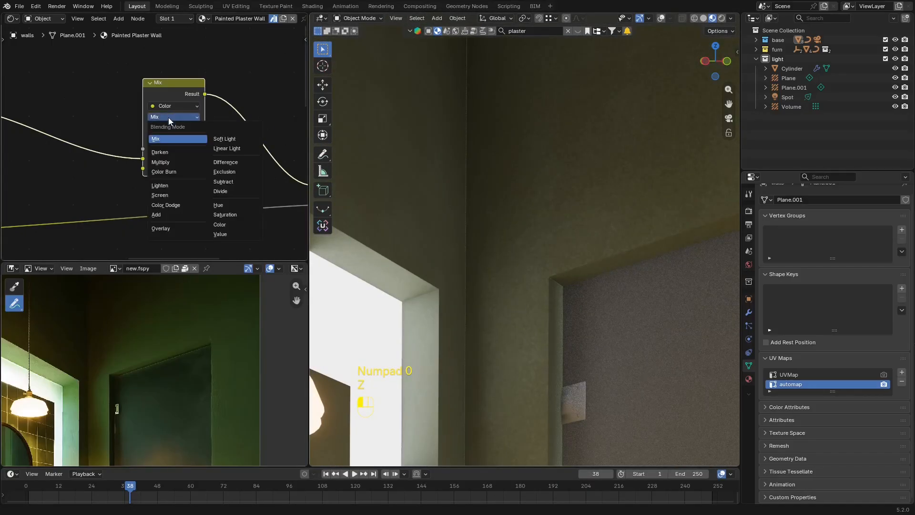
click(170, 162)
key(ctrl+s)
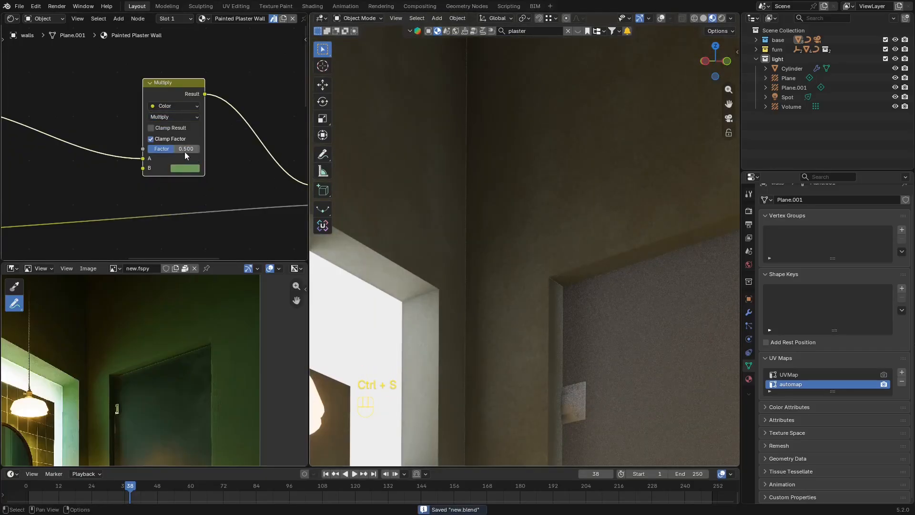
drag(184, 151, 199, 150)
Return the viewport to rendered shading and set the green tint's saturation to about 0.373 and hue to about 0.295.
scroll(506, 298, down, 4)
shift+middle_drag(505, 299, 501, 262)
key(z)
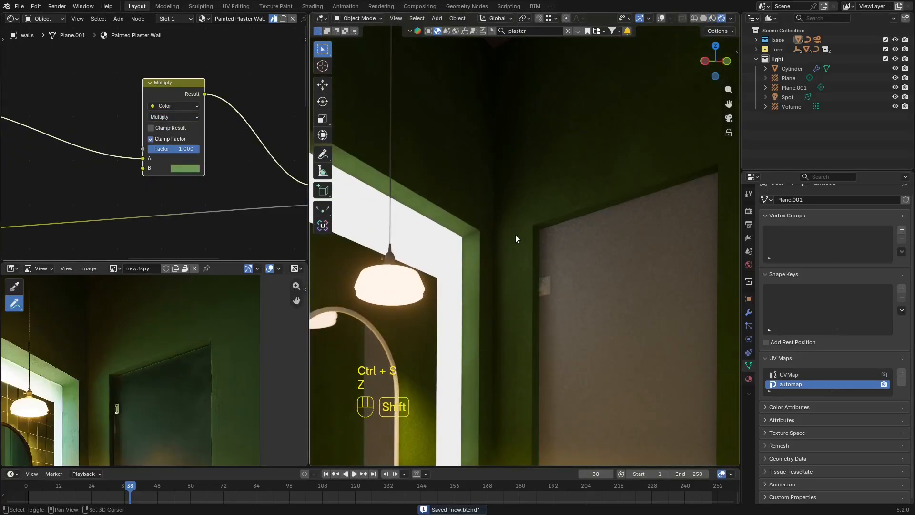
scroll(162, 153, up, 2)
click(198, 180)
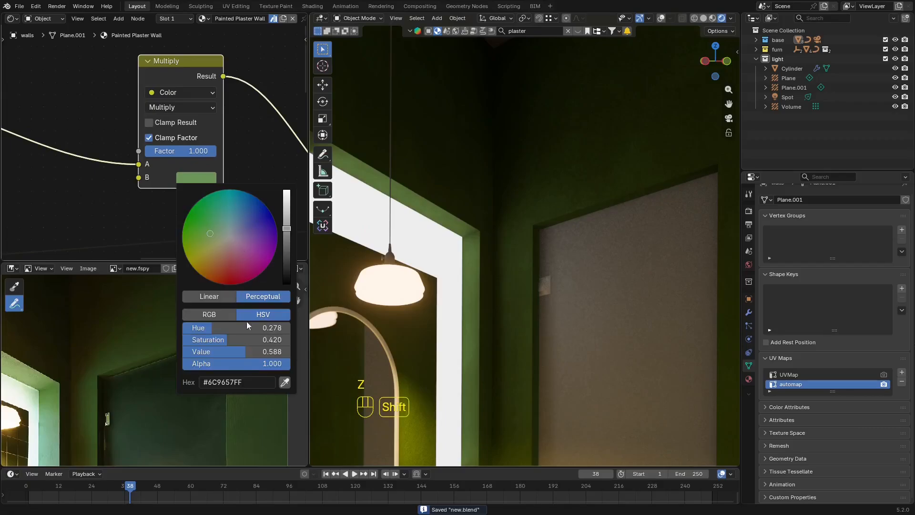
drag(248, 340, 218, 333)
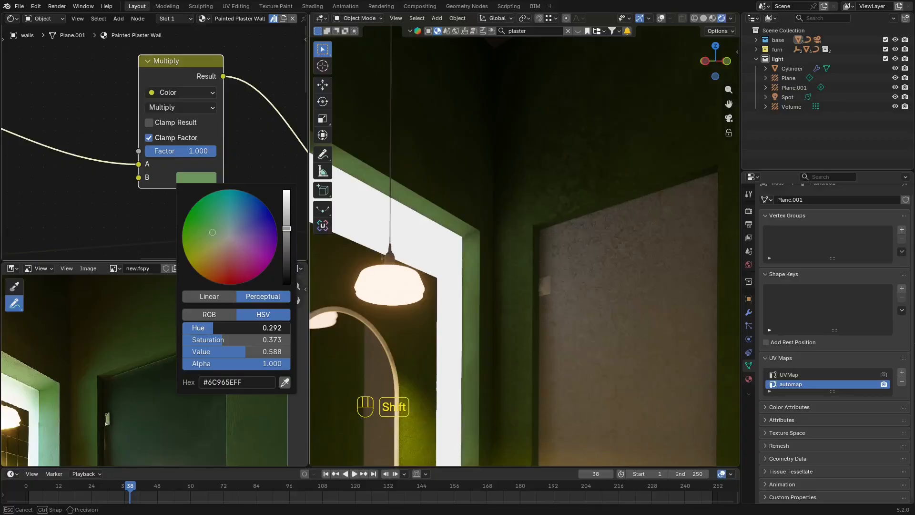
shift+drag(218, 333, 219, 329)
Enlarge the reference image area and frame the photo and the render for comparing the whole bathroom.
scroll(606, 205, down, 4)
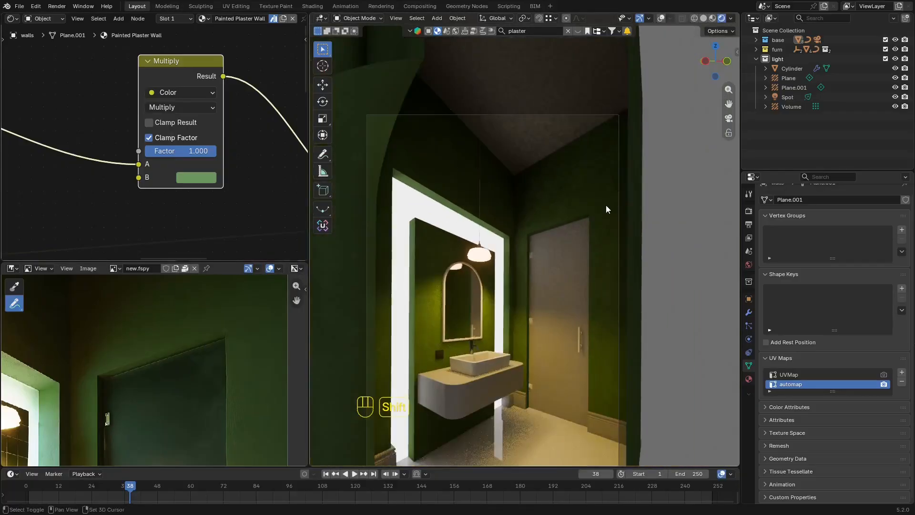
shift+middle_drag(596, 263, 591, 171)
scroll(589, 218, up, 1)
scroll(110, 316, down, 5)
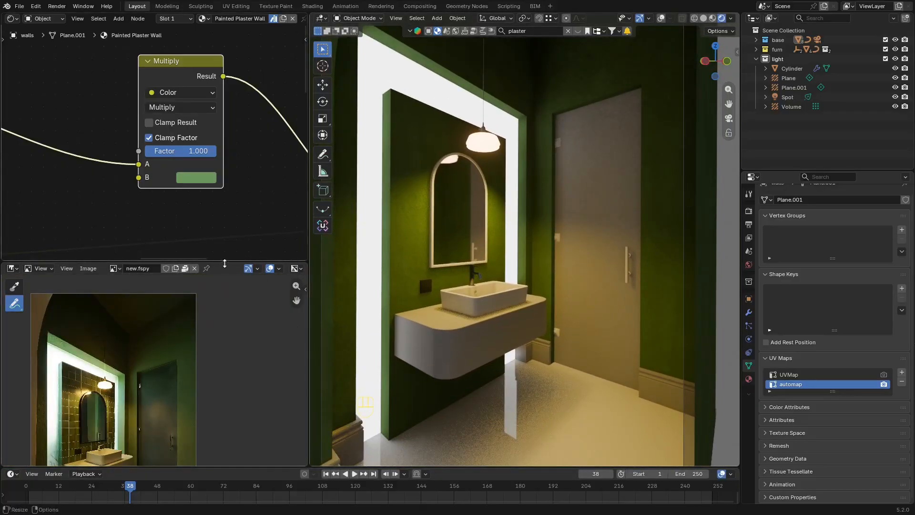
drag(225, 263, 235, 136)
scroll(167, 319, up, 1)
middle_drag(167, 320, 220, 269)
scroll(195, 258, up, 1)
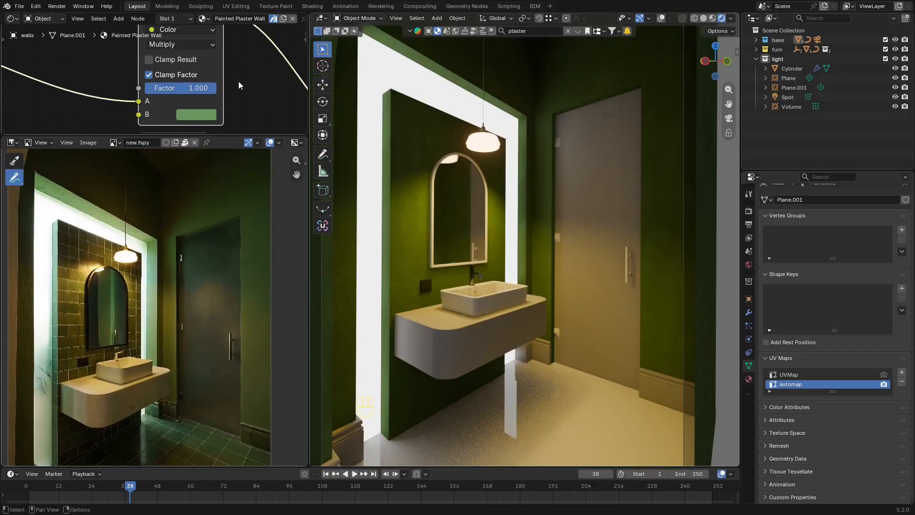
Set the saturation of the walls' green Multiply color to 0.337.
middle_drag(212, 117, 211, 105)
click(209, 105)
shift+drag(239, 265, 205, 266)
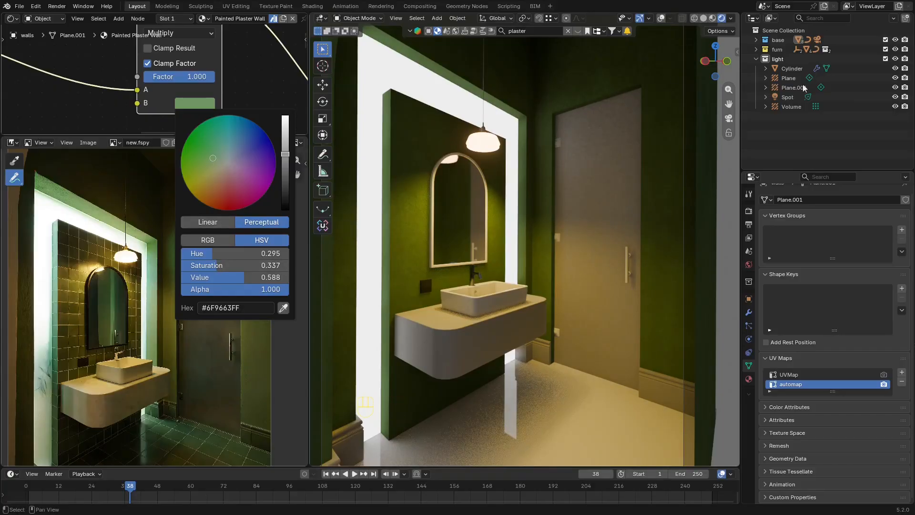
Slightly lower the saturation of the Spot light's yellow color and save the file.
click(787, 97)
click(845, 265)
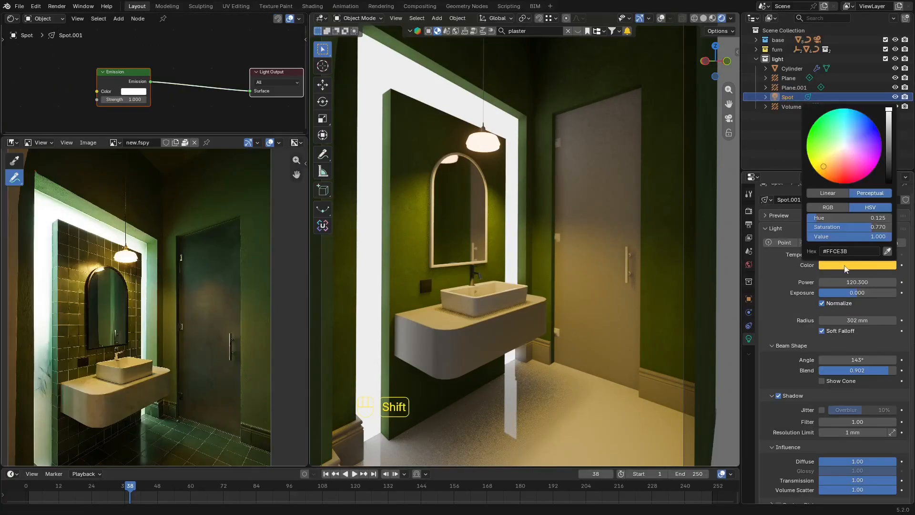
mouse_move(863, 229)
shift+mouse_down()
mouse_move(849, 229)
mouse_move(865, 231)
shift+mouse_up()
key(ctrl+s)
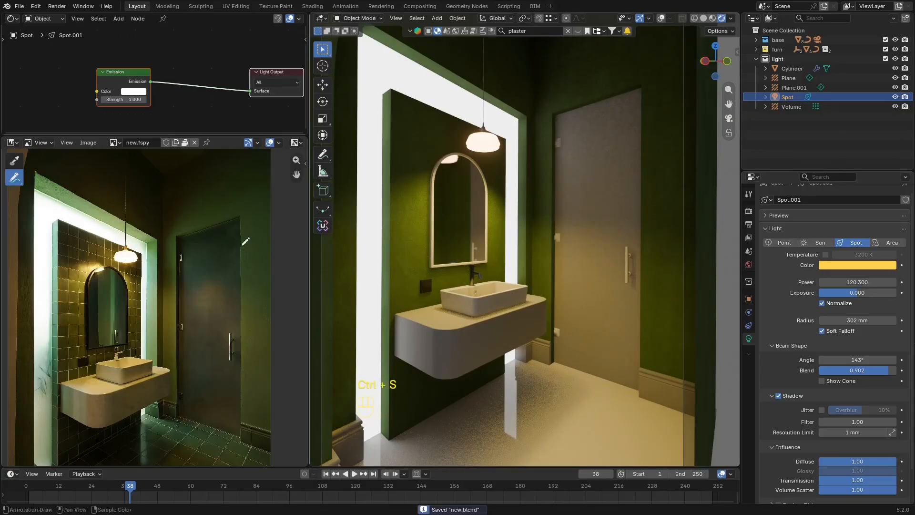
Reselect the walls, set the green Multiply color's saturation to about 0.306, and save the file.
middle_drag(212, 229, 218, 217)
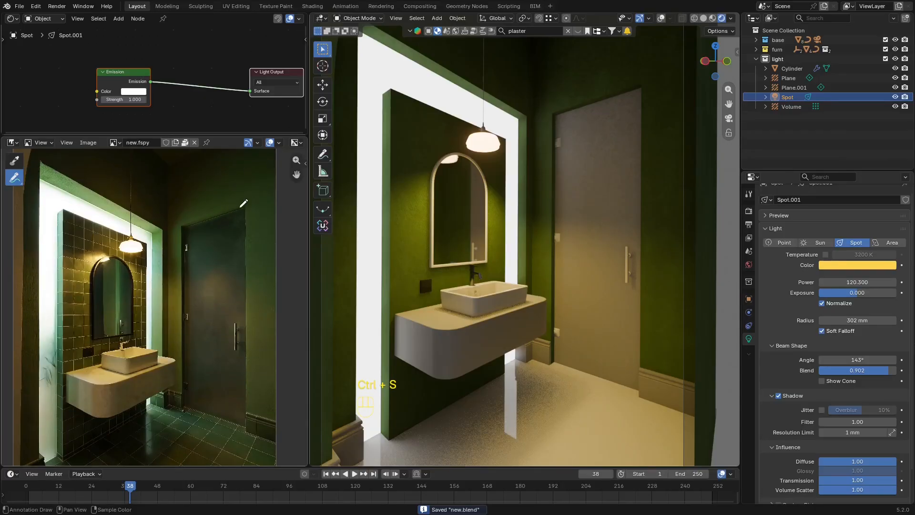
shift+middle_drag(487, 119, 566, 123)
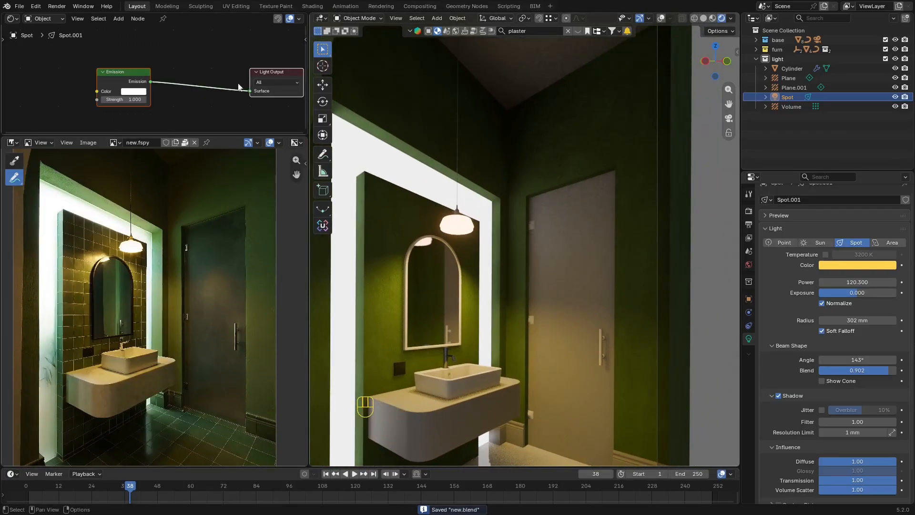
click(561, 116)
click(202, 105)
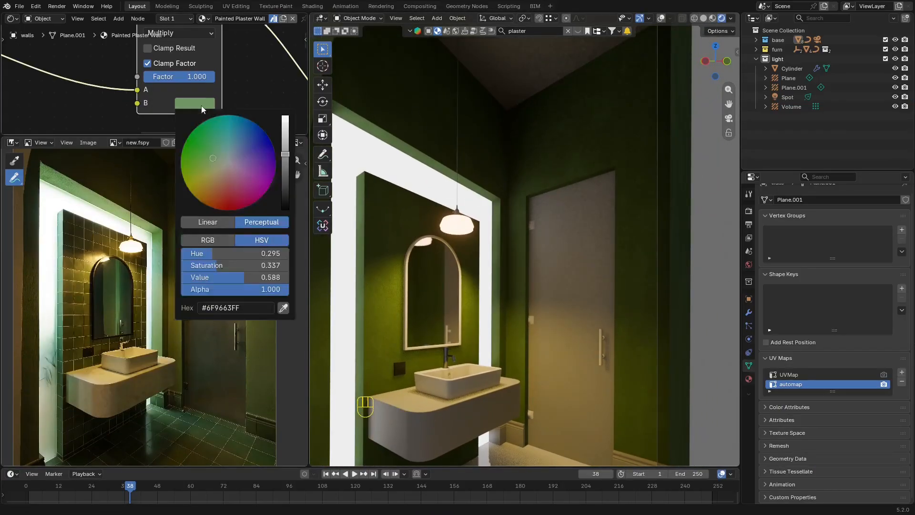
drag(235, 265, 228, 265)
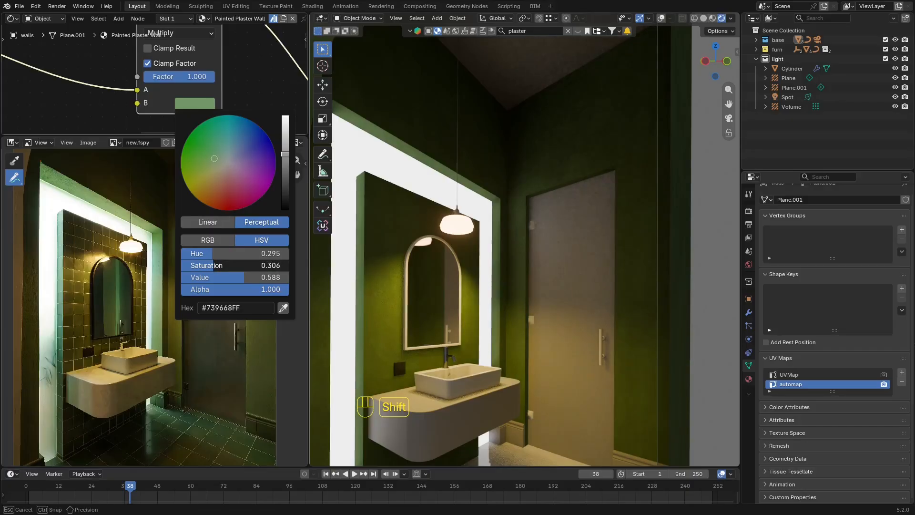
key(ctrl+s)
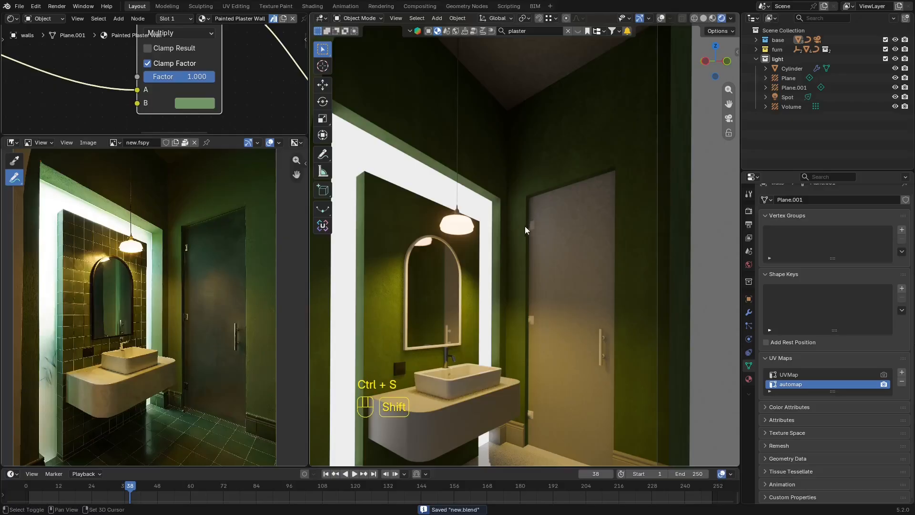
Select the vanity counter after checking it in the reference photo, and search the BlenderKit materials for "white marble".
shift+middle_drag(407, 238, 426, 131)
mouse_move(148, 298)
middle_down()
mouse_move(170, 229)
mouse_move(178, 271)
middle_up()
scroll(183, 292, up, 5)
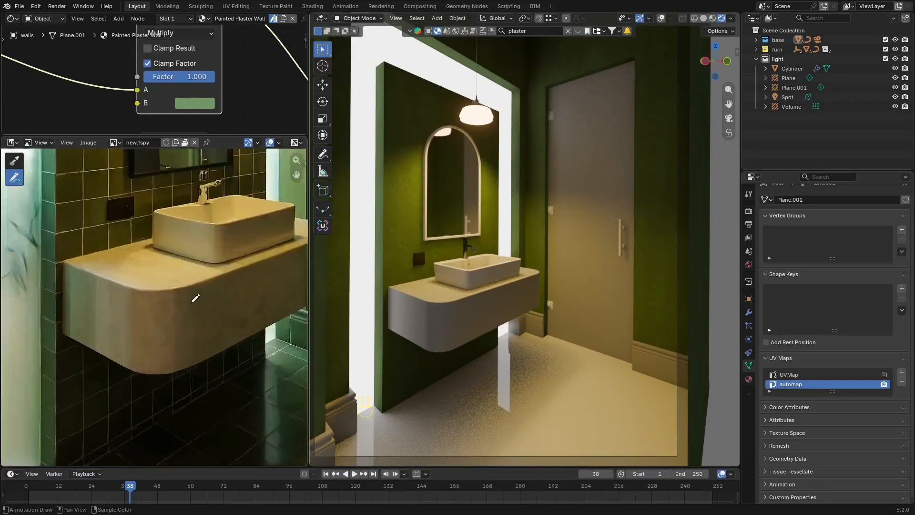
click(435, 310)
click(540, 30)
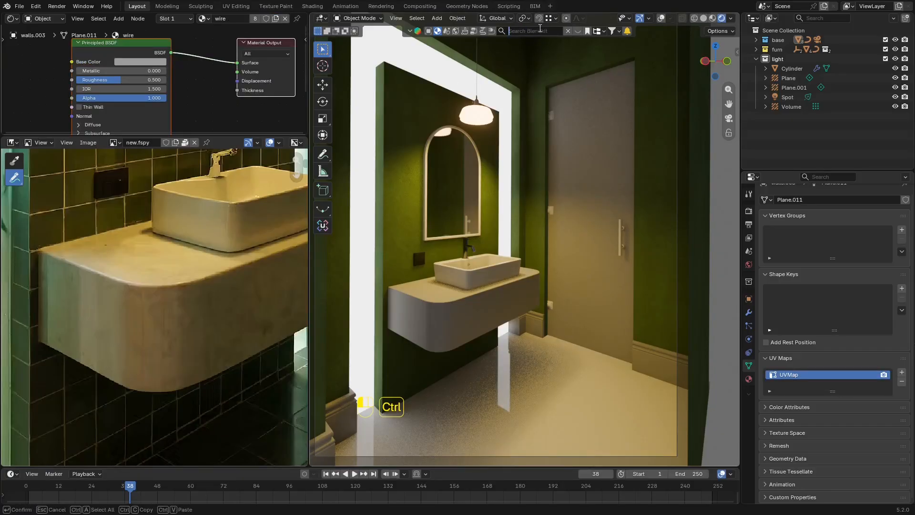
text(white marble)
key(Return)
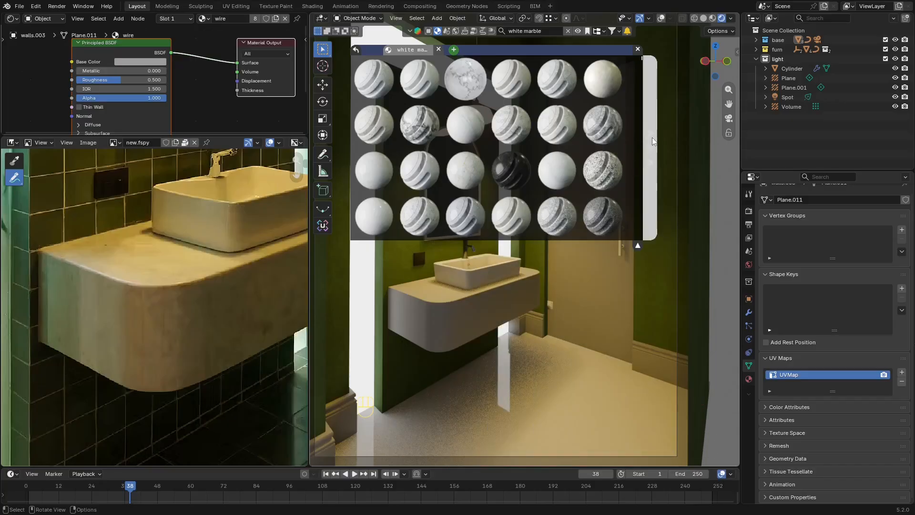
Apply the Marble White library material to the vanity counter, inspect the surface, and close the asset results.
mouse_move(482, 71)
mouse_move(580, 73)
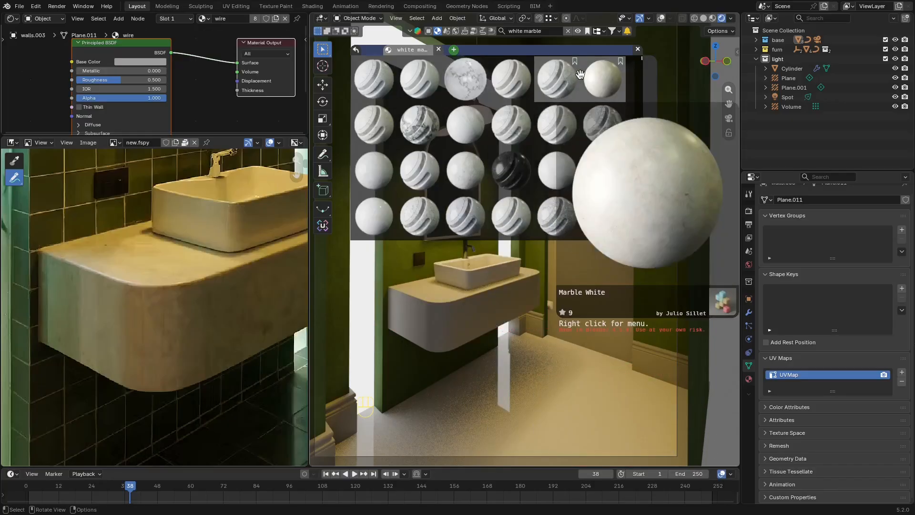
drag(602, 76, 463, 320)
scroll(537, 368, up, 3)
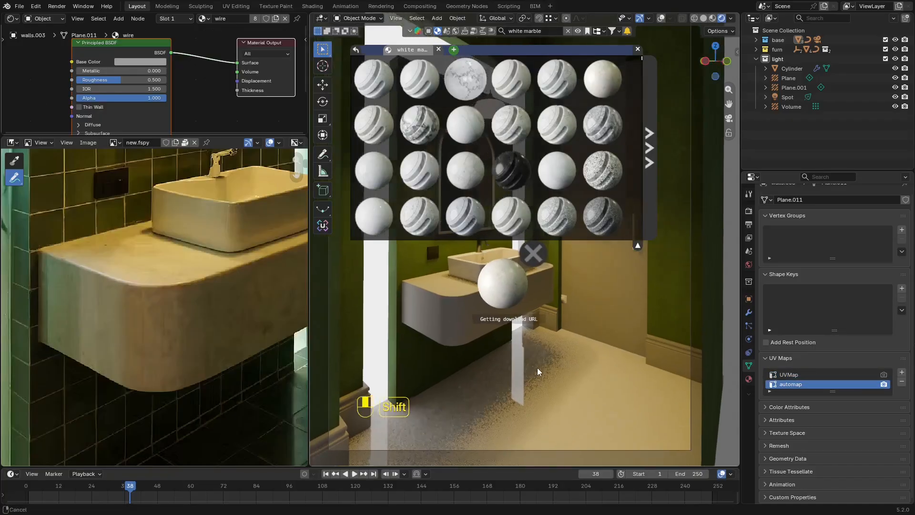
shift+middle_drag(512, 363, 571, 333)
scroll(571, 333, up, 4)
shift+middle_drag(552, 410, 568, 342)
scroll(164, 253, down, 3)
scroll(571, 336, down, 3)
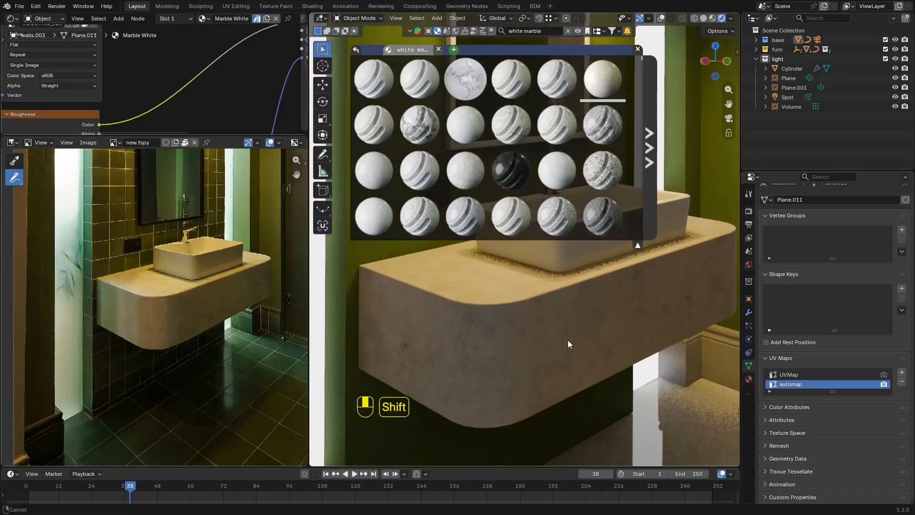
click(638, 50)
shift+middle_drag(667, 291, 646, 270)
scroll(176, 296, up, 6)
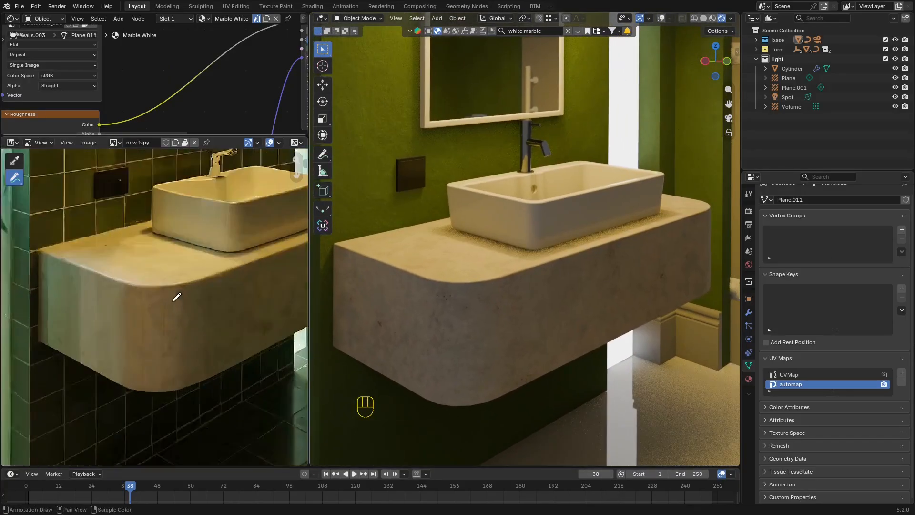
Show the counter's material properties, widen and heighten the shader node editor, and save the file.
scroll(472, 284, up, 3)
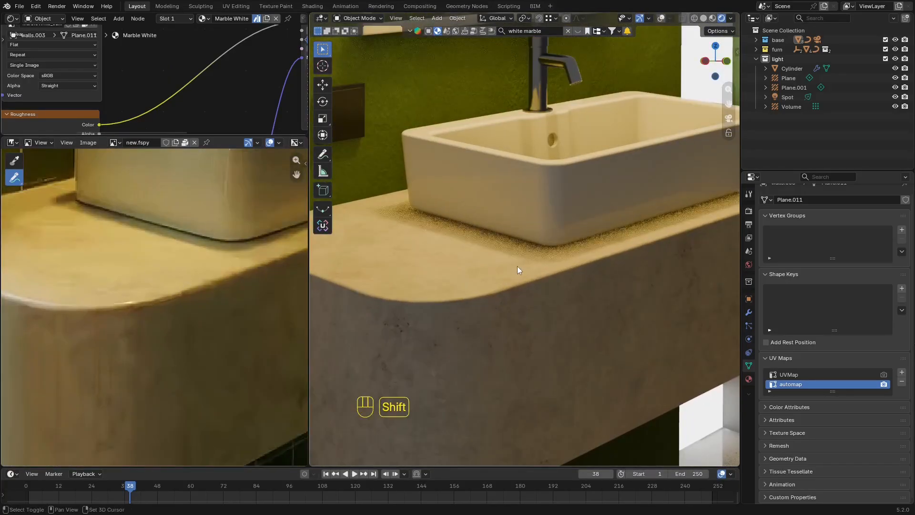
key(shift+alt+z)
click(749, 380)
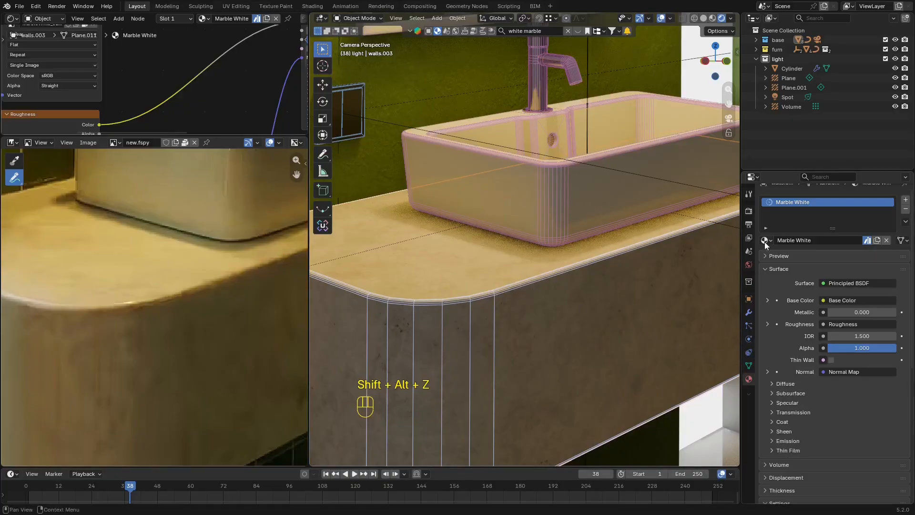
drag(247, 134, 247, 202)
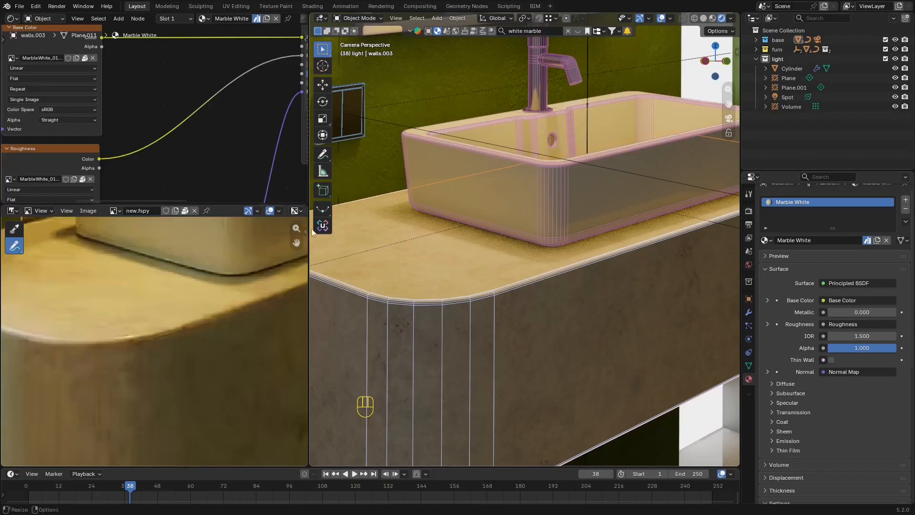
drag(308, 237, 400, 237)
key(shift+alt+z)
key(ctrl+s)
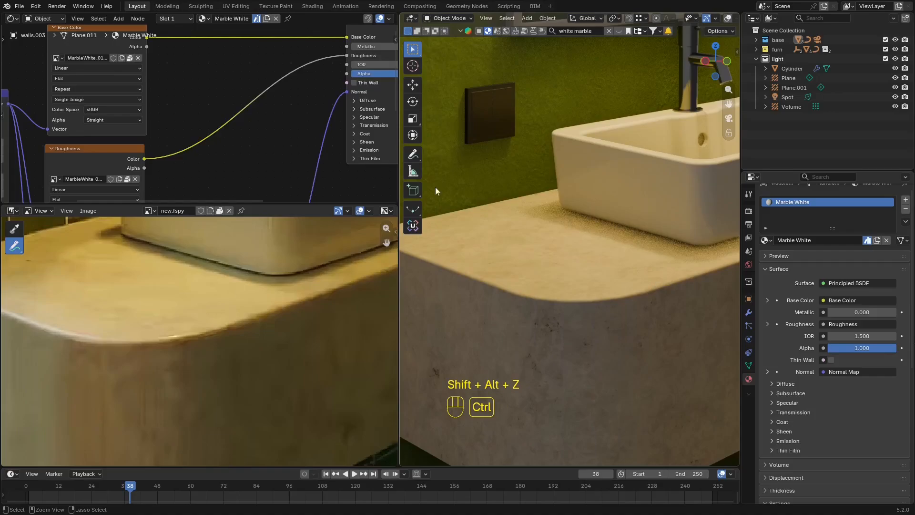
scroll(272, 97, down, 3)
scroll(252, 111, up, 3)
key(shift+a)
text(c)
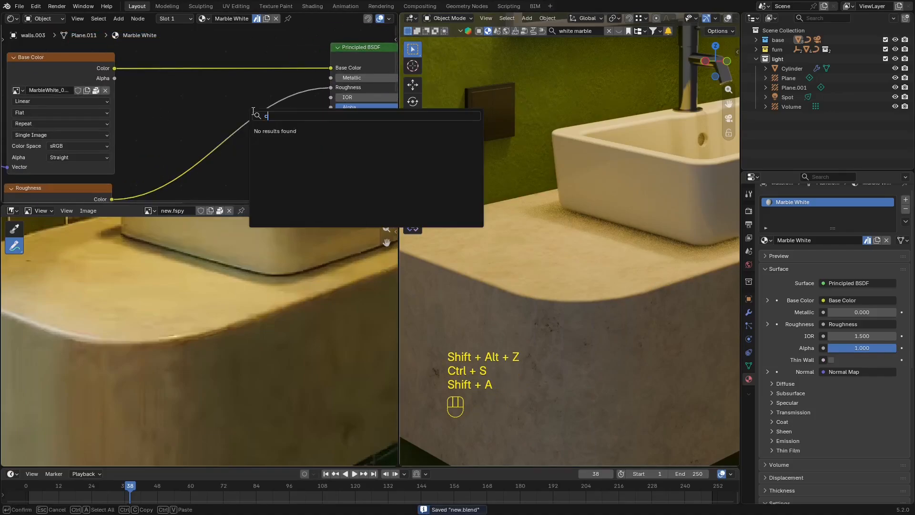
key(Escape)
Insert a Mix Color node between the Marble White roughness texture and the Principled BSDF's Roughness input.
key(shift+a)
click(245, 98)
text(ьш)
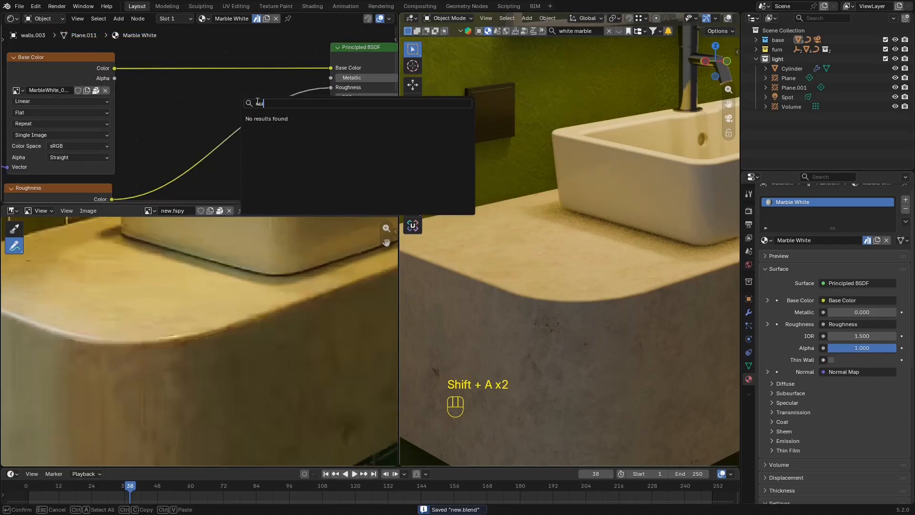
drag(264, 103, 227, 100)
key(super+space)
text(m)
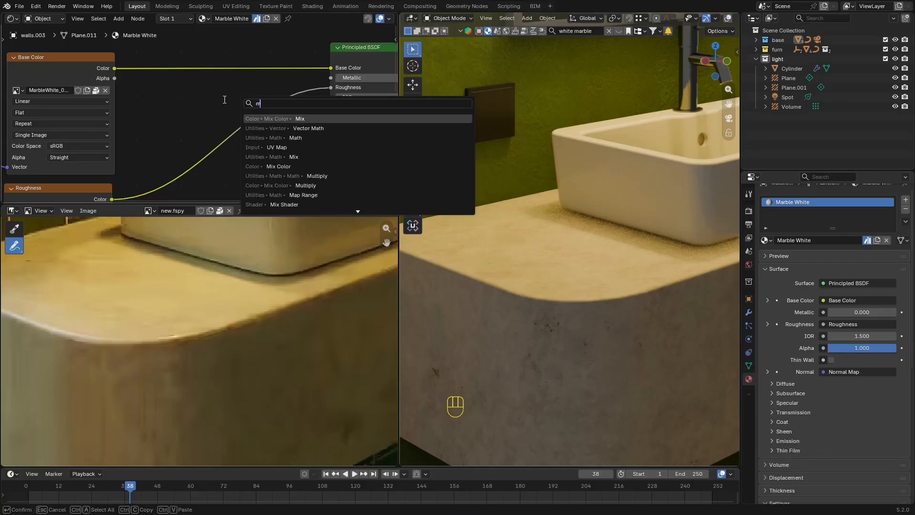
text(ix)
click(293, 127)
click(219, 109)
middle_drag(231, 129, 231, 92)
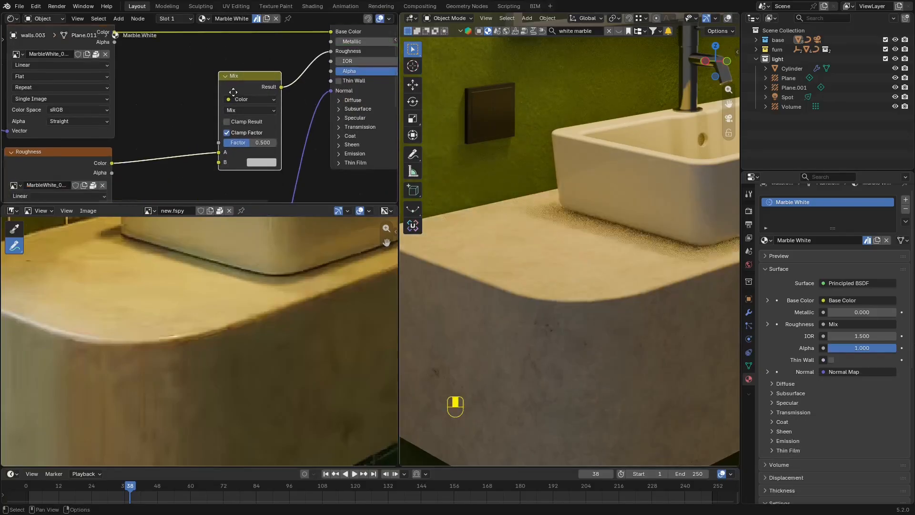
key(g)
click(235, 111)
Set the Mix node's B color to black and its factor to 0.783.
click(261, 163)
click(323, 78)
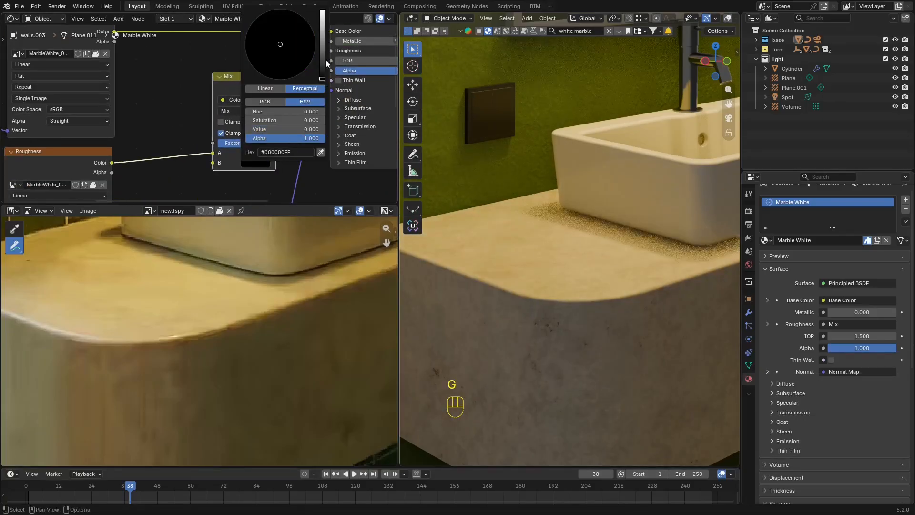
drag(249, 143, 264, 143)
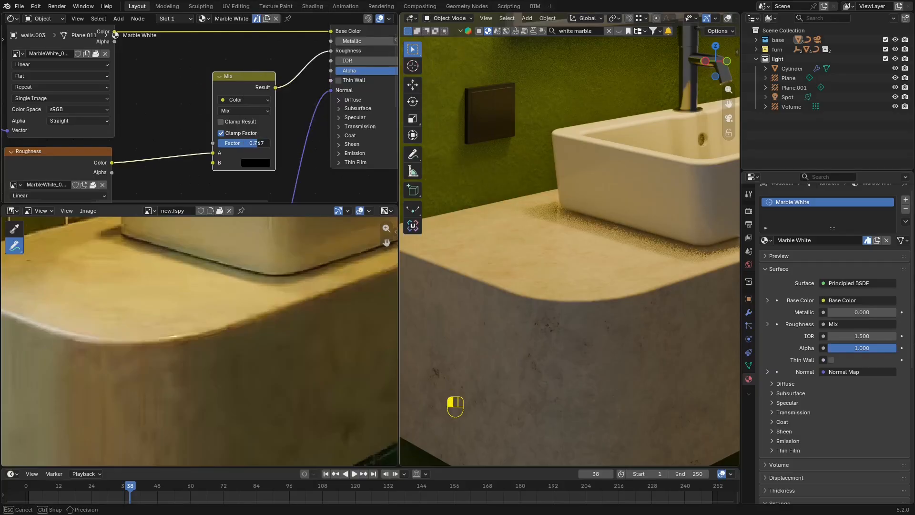
click(263, 143)
key(Return)
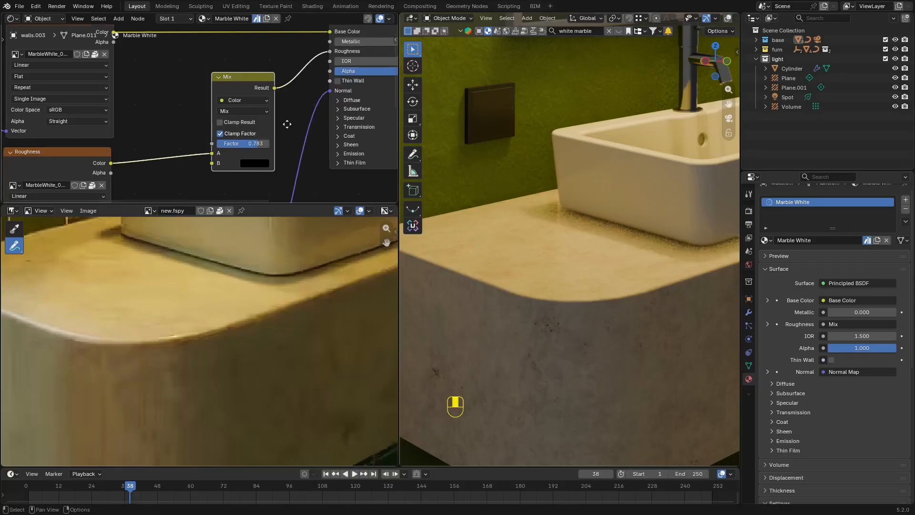
Set the IOR of the marble's Principled BSDF to 3 and check the counter's reflections.
middle_drag(382, 59, 263, 93)
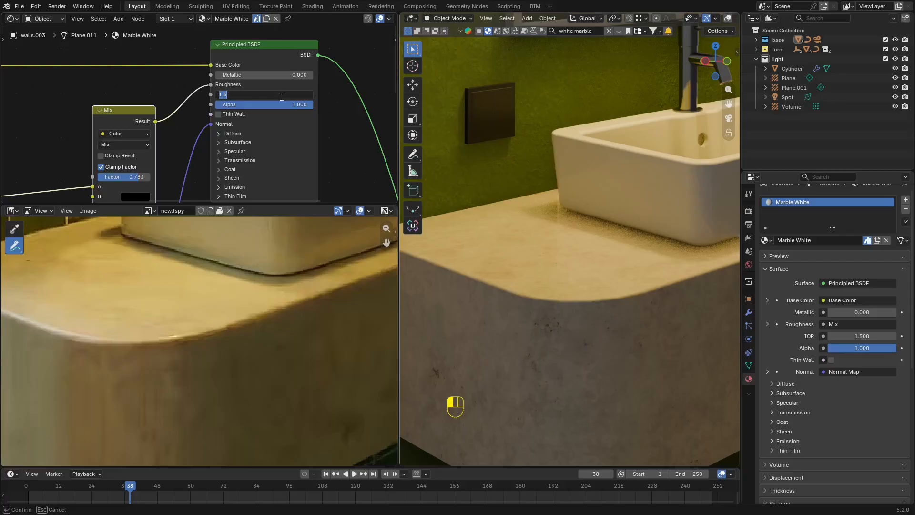
text(3)
key(Return)
shift+middle_drag(565, 331, 540, 294)
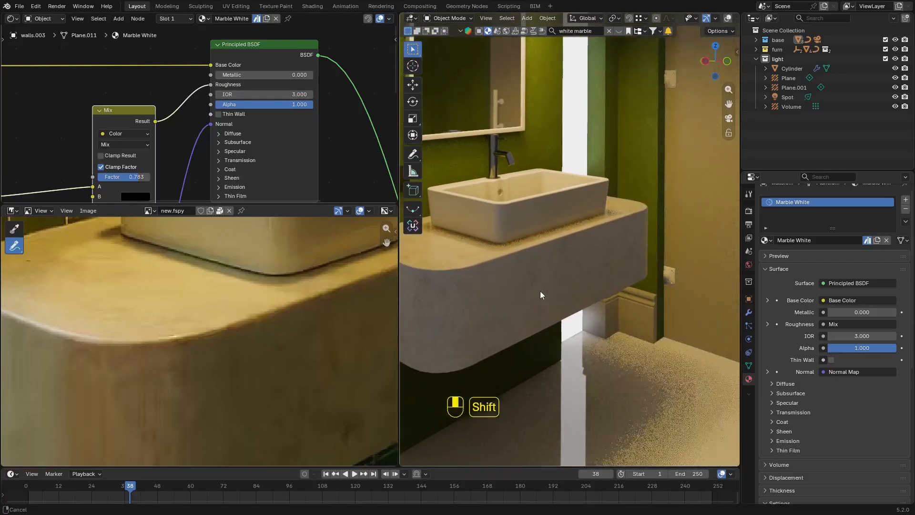
Set the marble's IOR to 2 and save the file.
click(286, 95)
text(2)
key(Return)
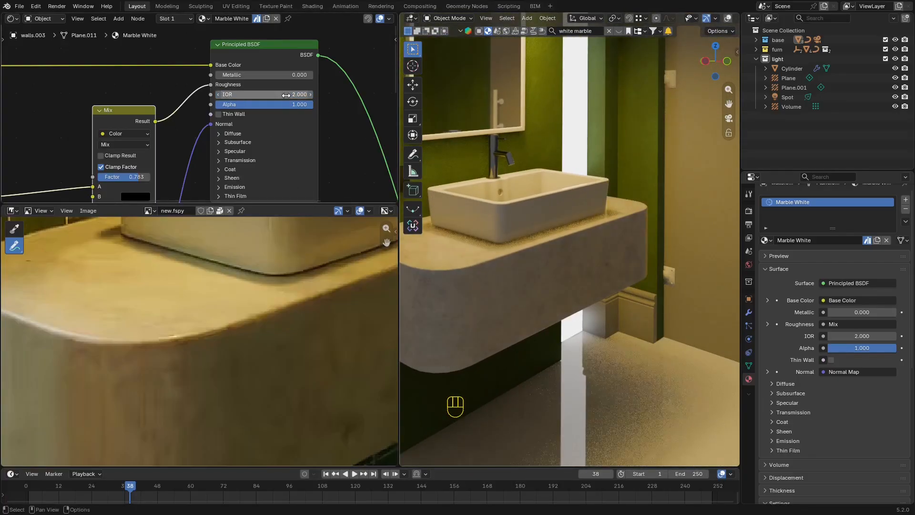
shift+middle_drag(619, 279, 623, 280)
key(ctrl+s)
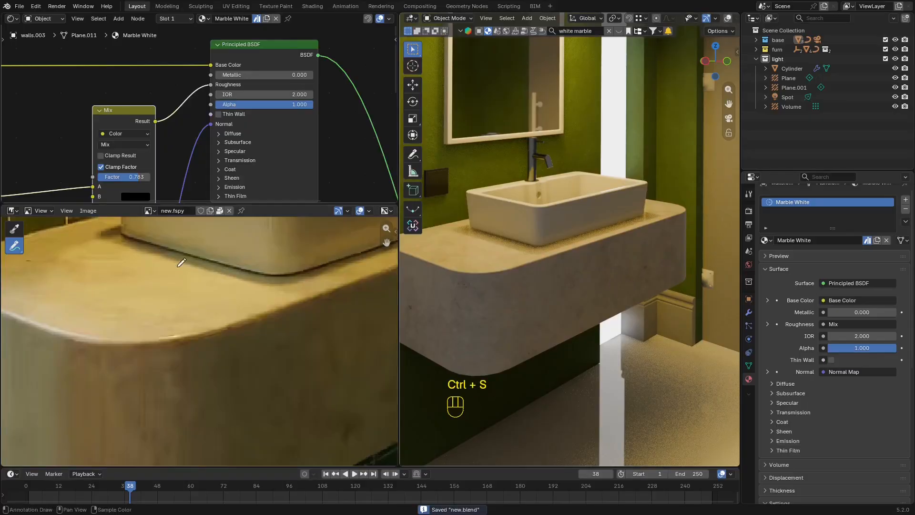
Set the roughness Mix factor to 0.775 and compare the whole counter with the reference photo.
middle_drag(165, 158, 227, 137)
drag(201, 157, 200, 157)
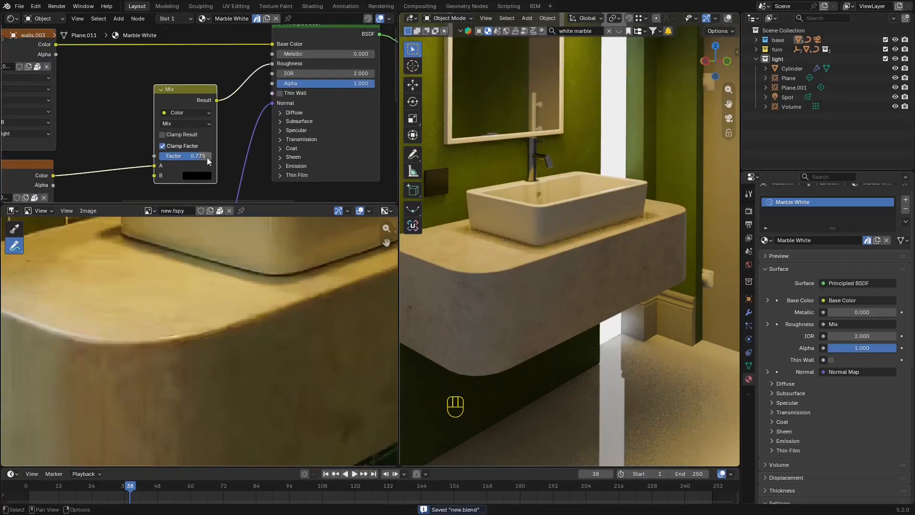
scroll(562, 231, down, 2)
shift+middle_drag(563, 230, 606, 231)
key(Home)
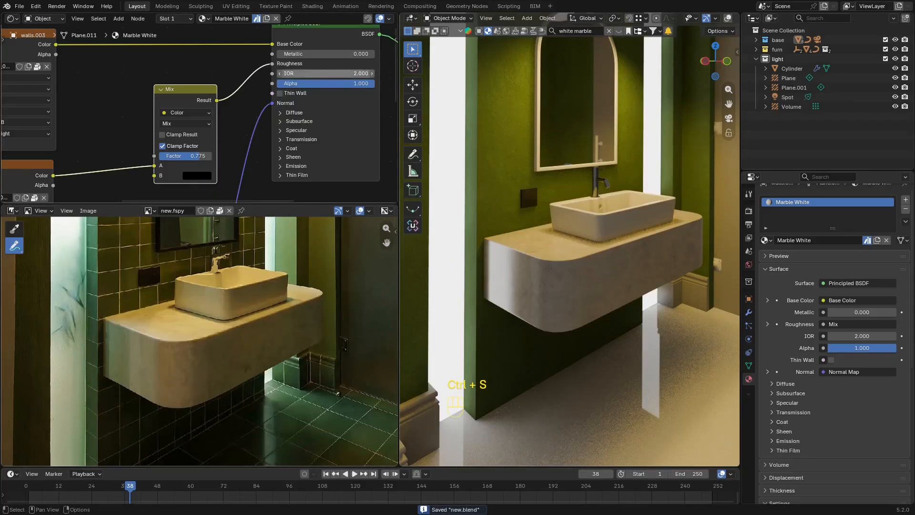
Set the marble's IOR to 1.7 and save the file.
click(334, 72)
text(1.7)
key(Return)
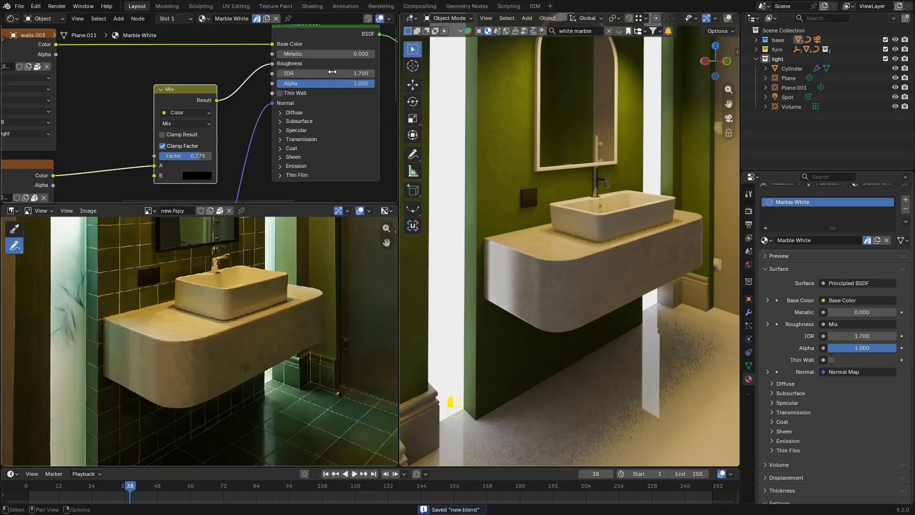
shift+middle_drag(539, 245, 547, 250)
key(ctrl+s)
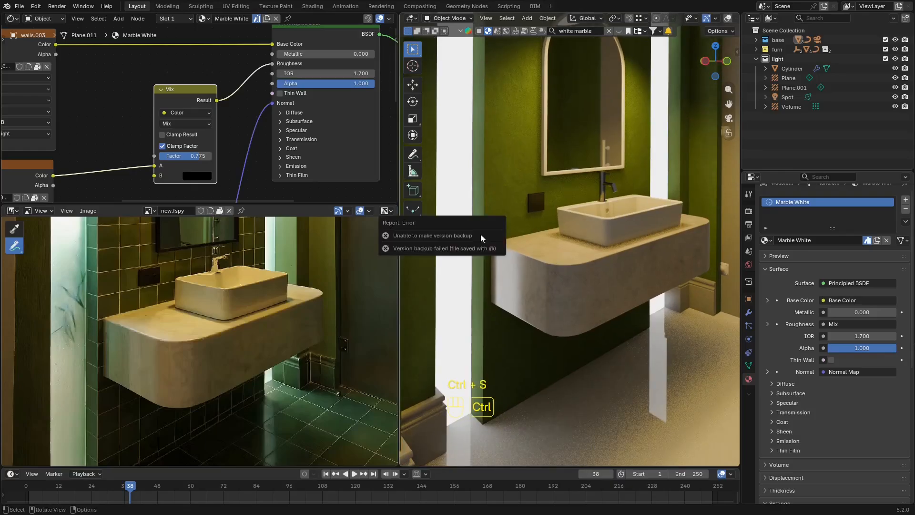
mouse_move(199, 155)
mouse_down()
mouse_move(182, 156)
mouse_move(204, 154)
mouse_up()
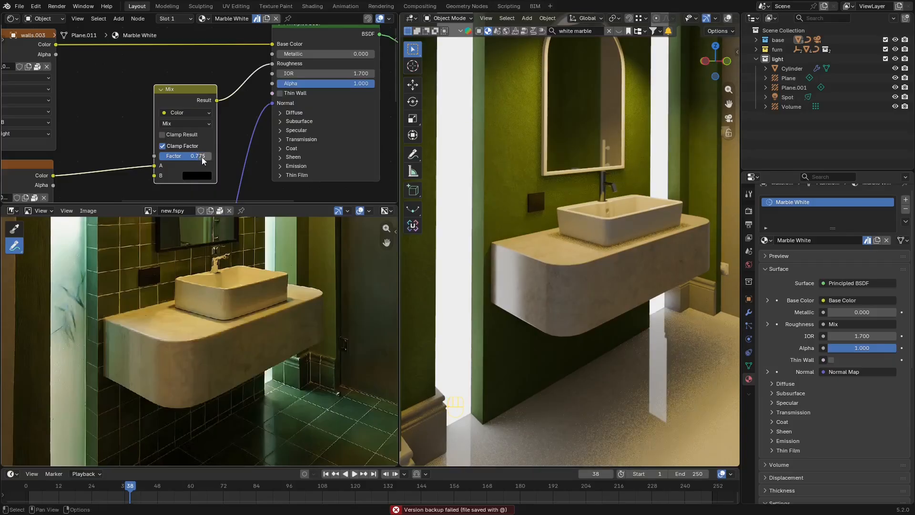
key(ctrl+s)
Check the door in the reference photo and search the BlenderKit materials for "plaster".
shift+middle_drag(670, 230, 640, 235)
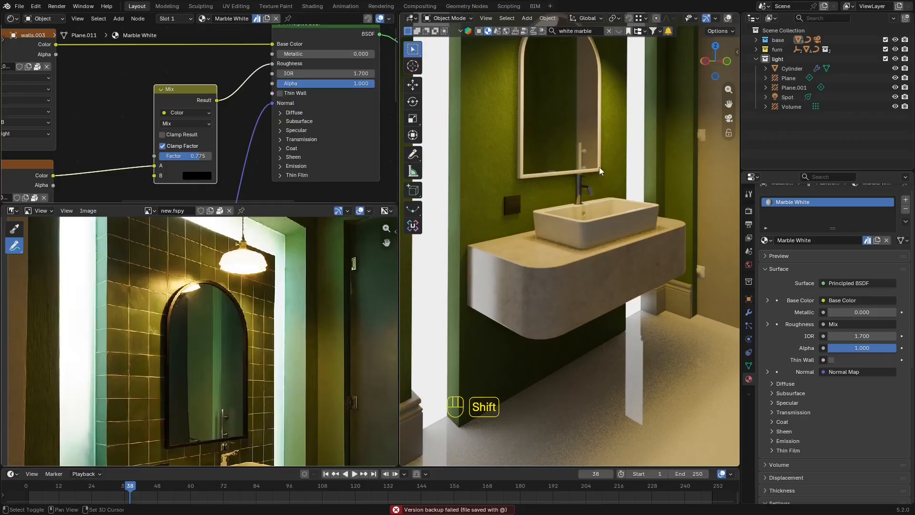
shift+middle_drag(600, 167, 533, 174)
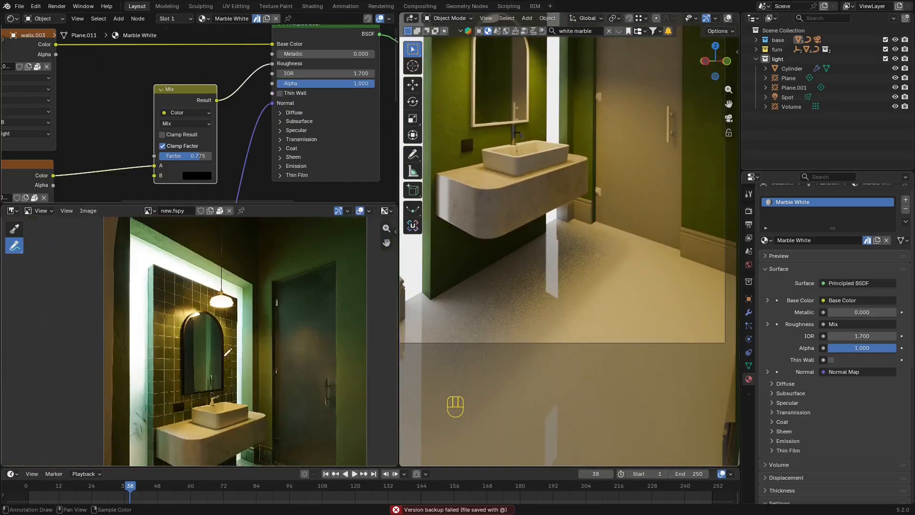
scroll(226, 355, down, 2)
middle_drag(264, 352, 233, 279)
scroll(241, 286, up, 5)
middle_drag(226, 224, 202, 320)
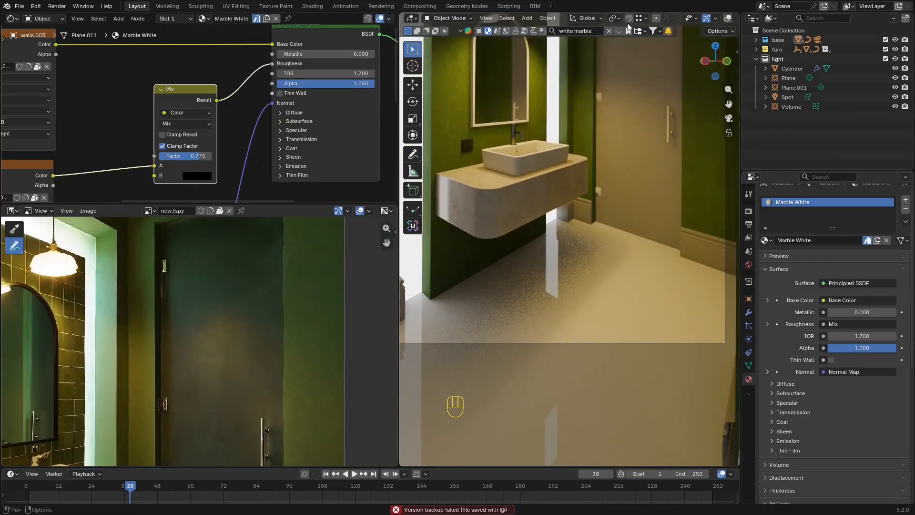
click(590, 31)
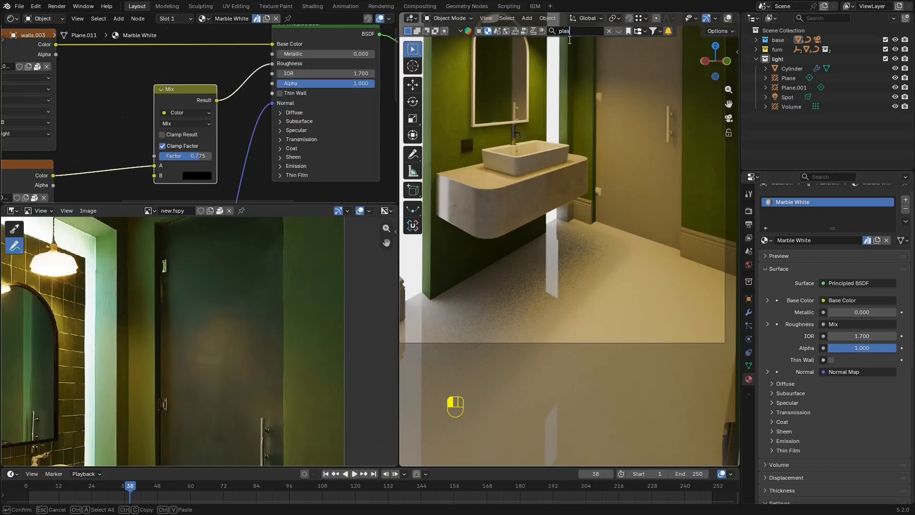
click(570, 44)
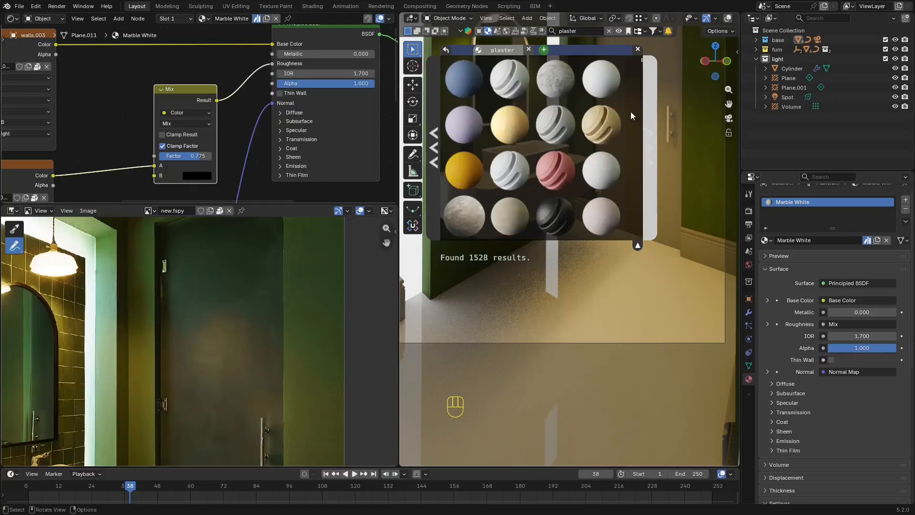
Browse further through the plaster results and apply the Plaster wall material to the still selected vanity counter.
mouse_move(504, 135)
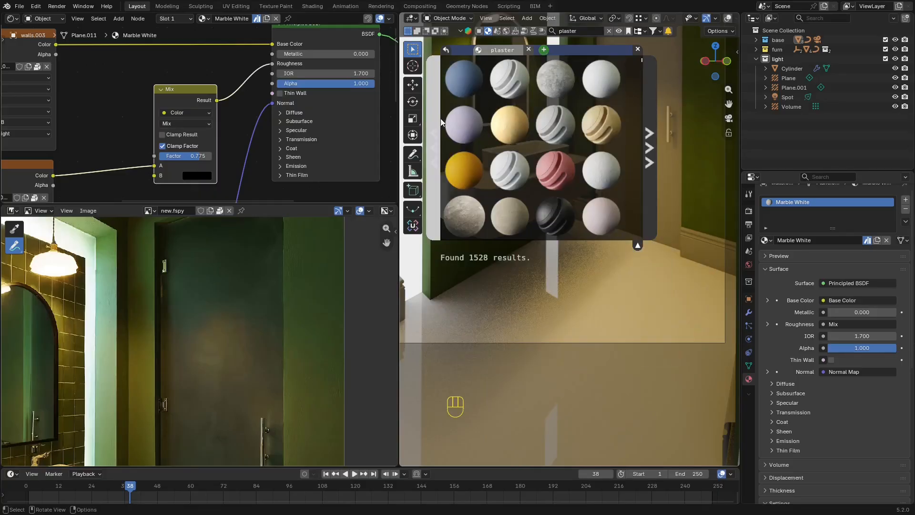
mouse_move(603, 166)
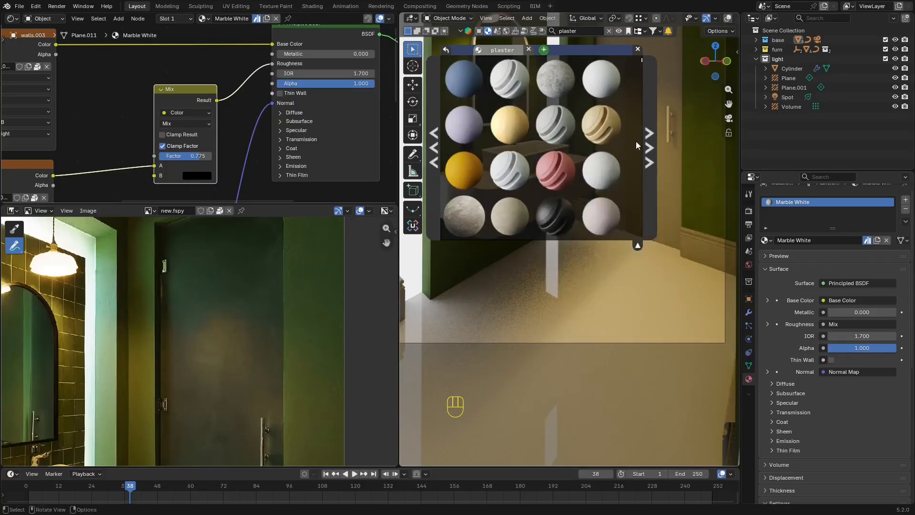
click(650, 133)
mouse_move(506, 124)
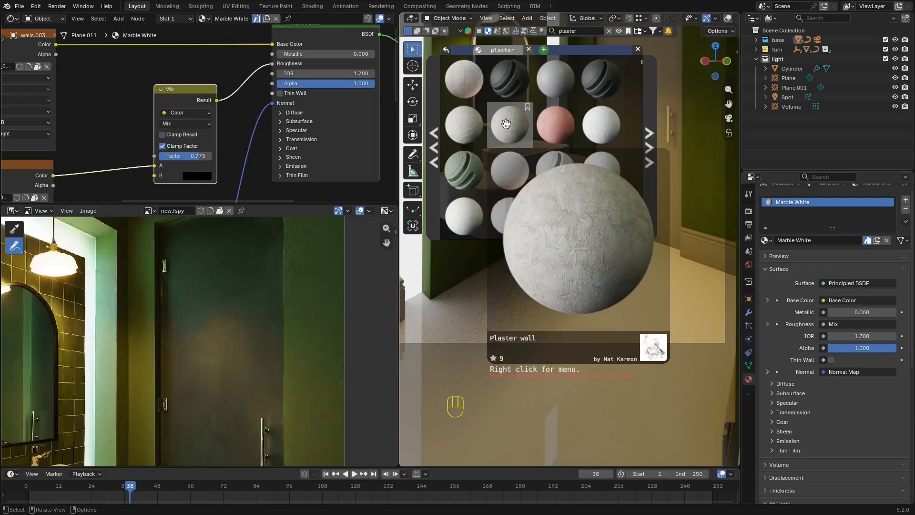
click(506, 124)
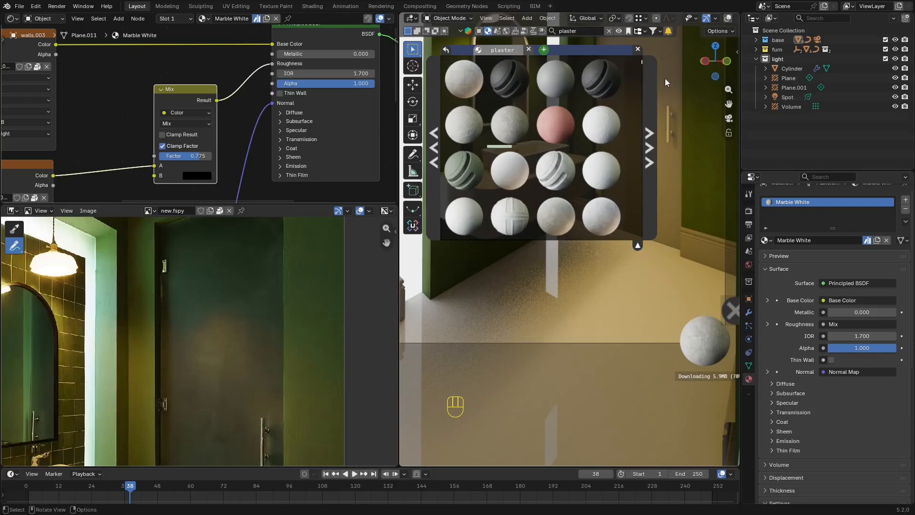
Select the vanity counter and reassign the Marble White material to it.
shift+middle_drag(680, 100, 638, 241)
scroll(637, 242, up, 2)
click(680, 146)
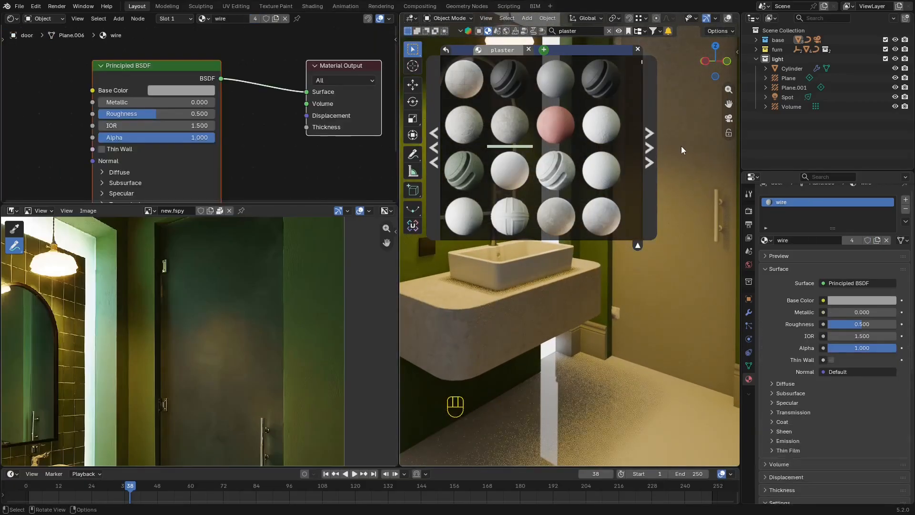
click(723, 286)
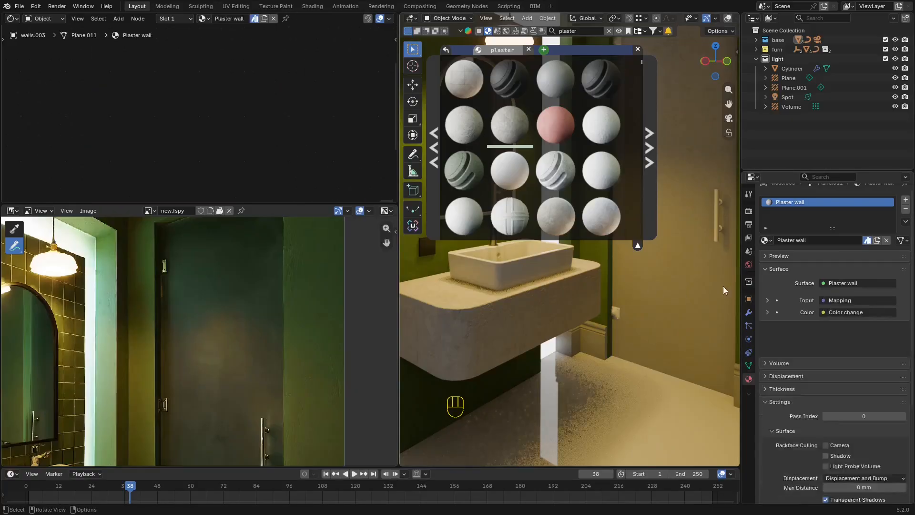
click(766, 240)
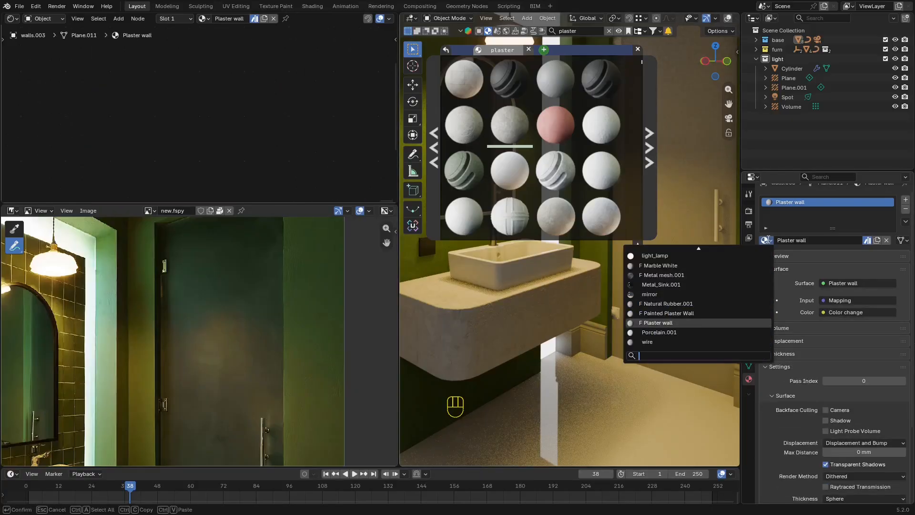
click(676, 266)
Select the door, assign the Plaster wall material to it and view its surface up close.
click(673, 185)
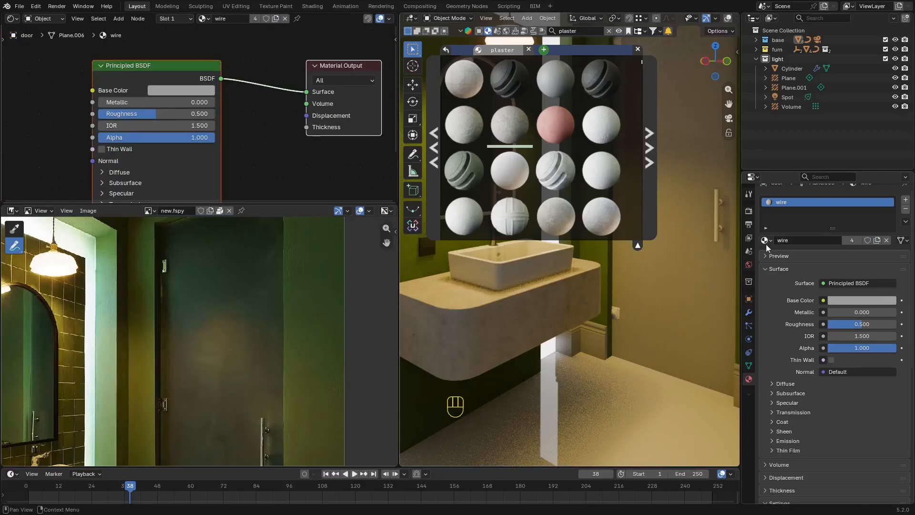
click(766, 241)
text(pl)
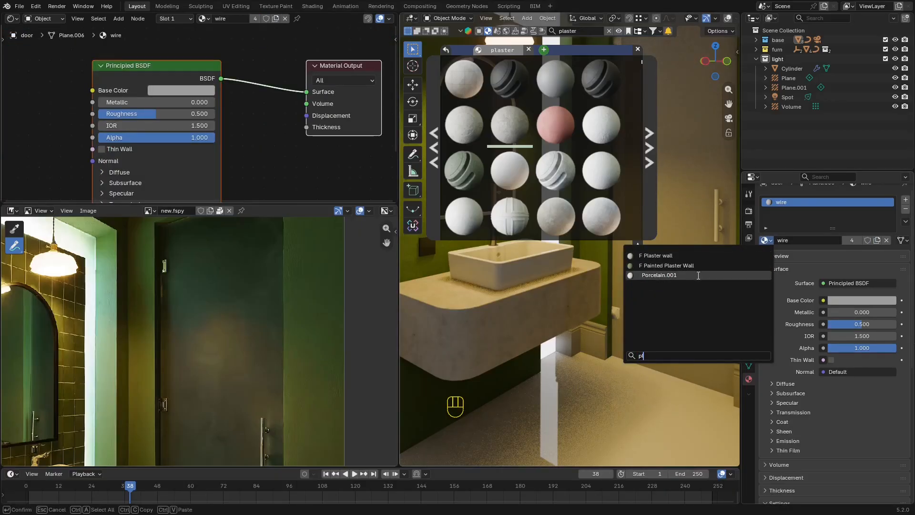
click(690, 258)
click(638, 50)
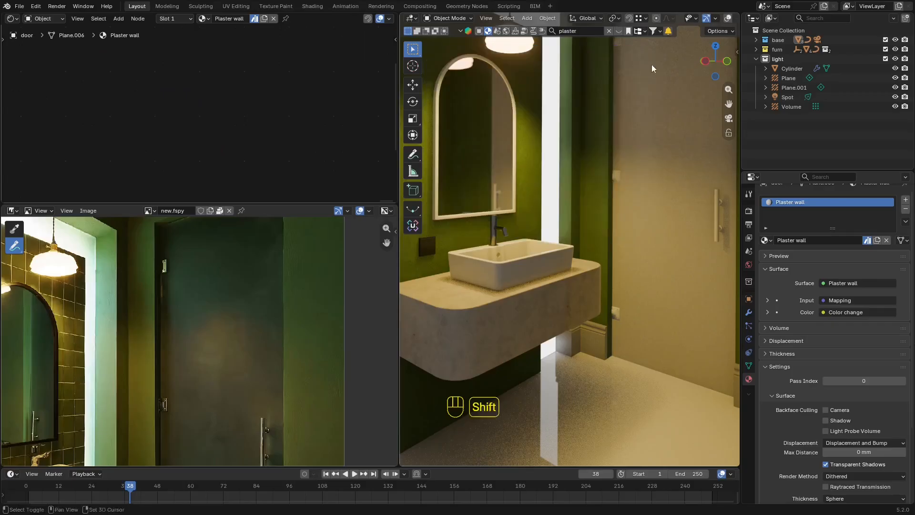
scroll(495, 192, up, 4)
shift+middle_drag(652, 67, 662, 189)
click(766, 241)
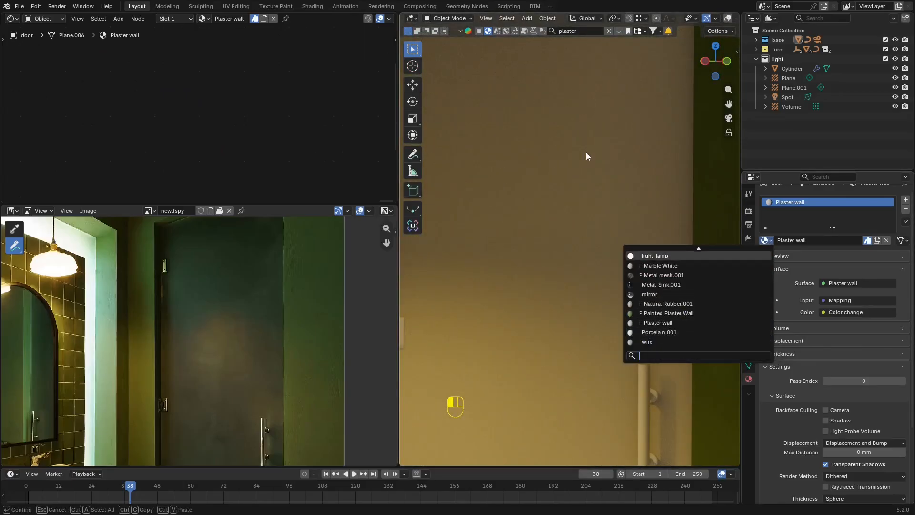
click(618, 31)
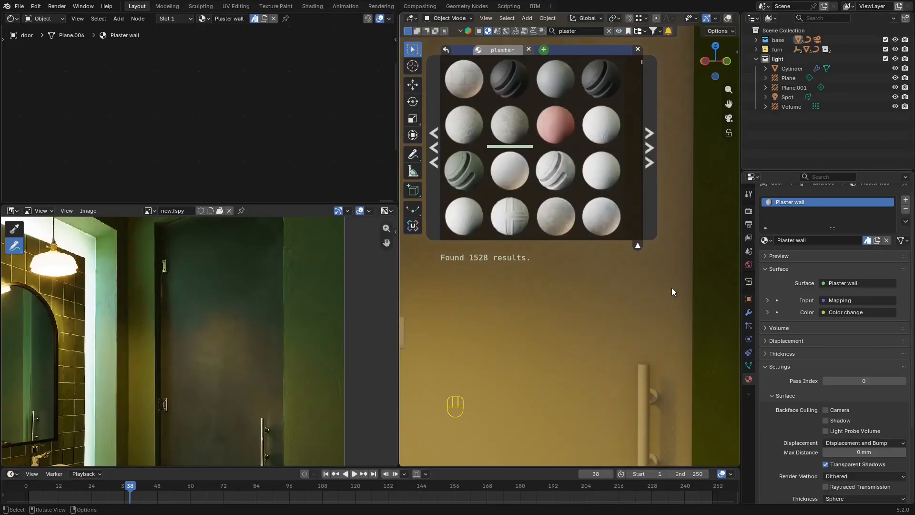
Unwrap all of the door's faces in Edit Mode with Cube Projection at a cube size of 2.
key(Tab)
key(shift+alt+z)
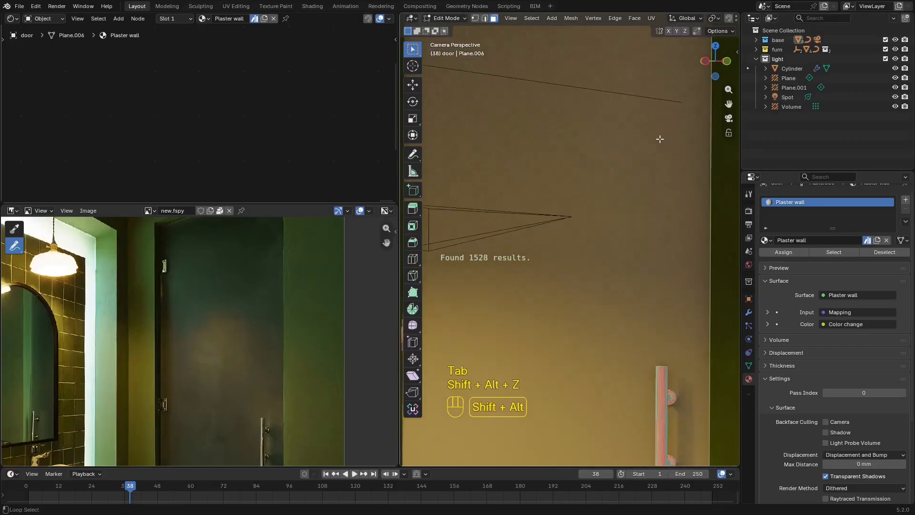
key(a)
key(u)
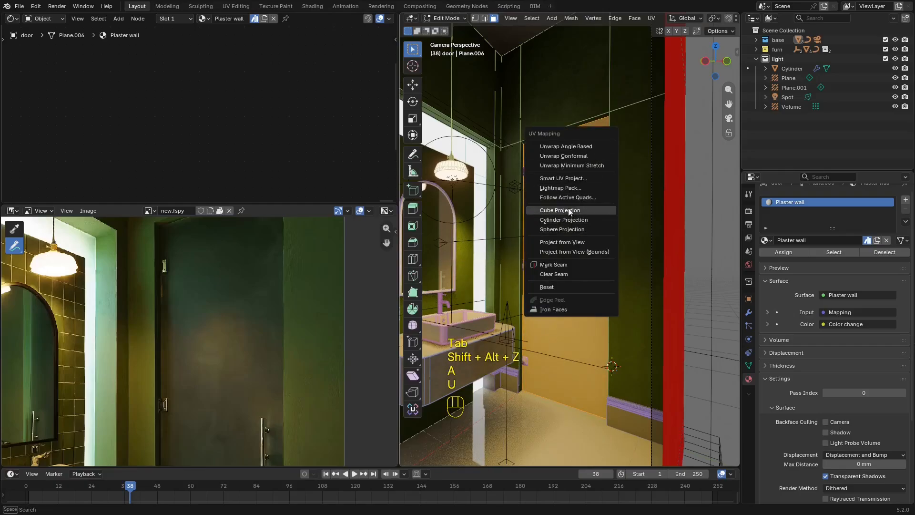
click(569, 208)
click(467, 458)
drag(521, 423, 522, 424)
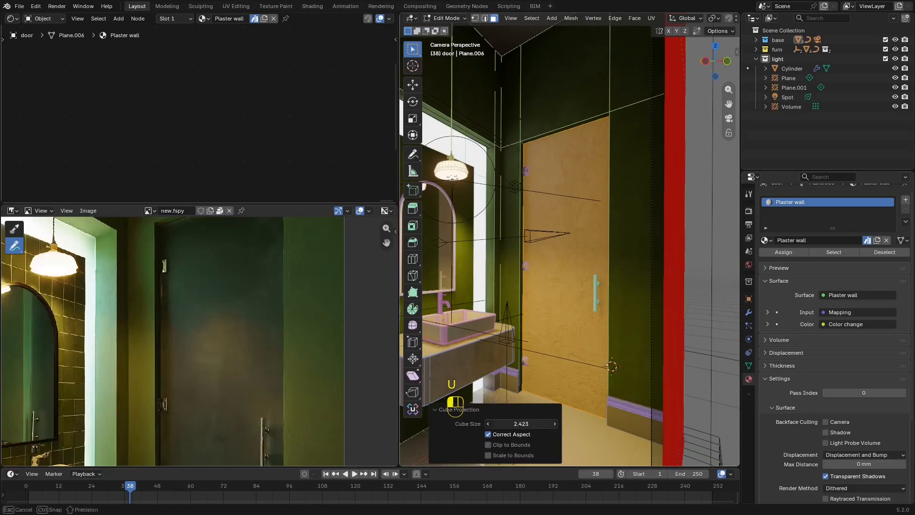
text(2)
key(Return)
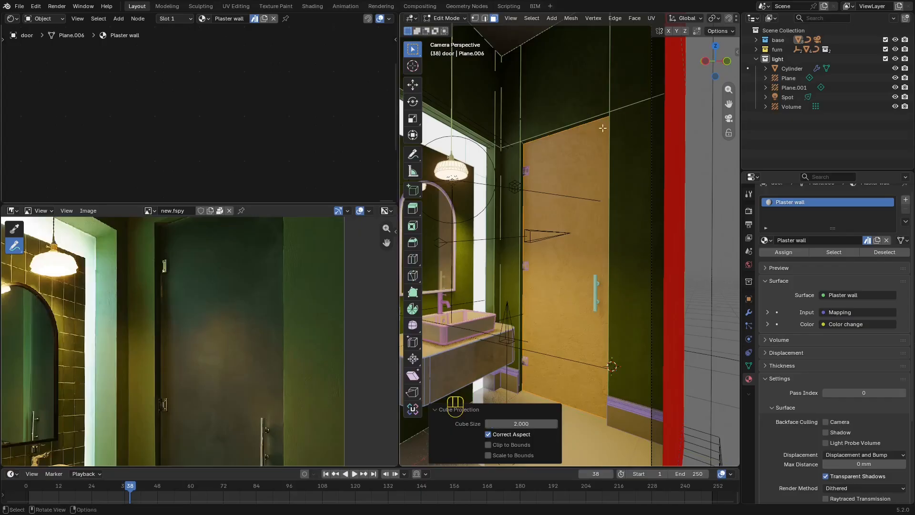
Set the door's Cube Projection size to 1 and return to Object Mode with the overlays hidden.
scroll(590, 242, up, 5)
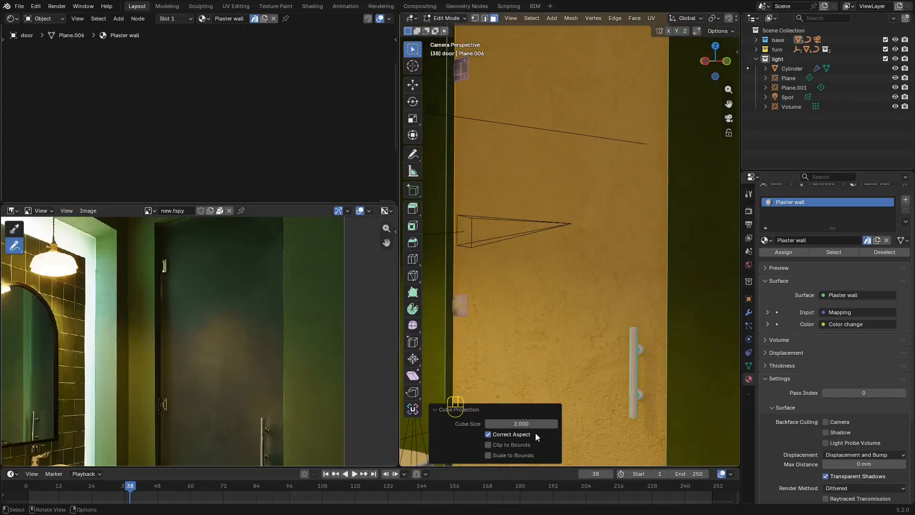
click(535, 424)
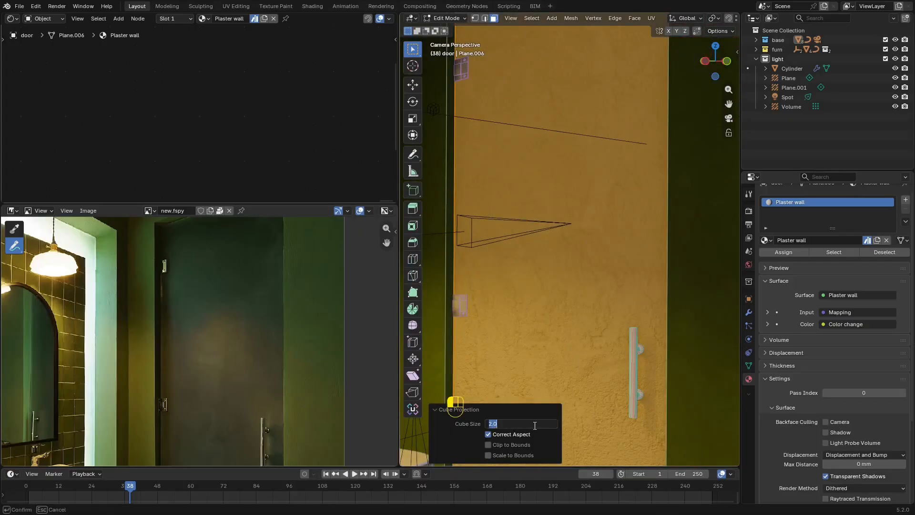
text(1)
key(Return)
key(Tab)
key(shift+alt+z)
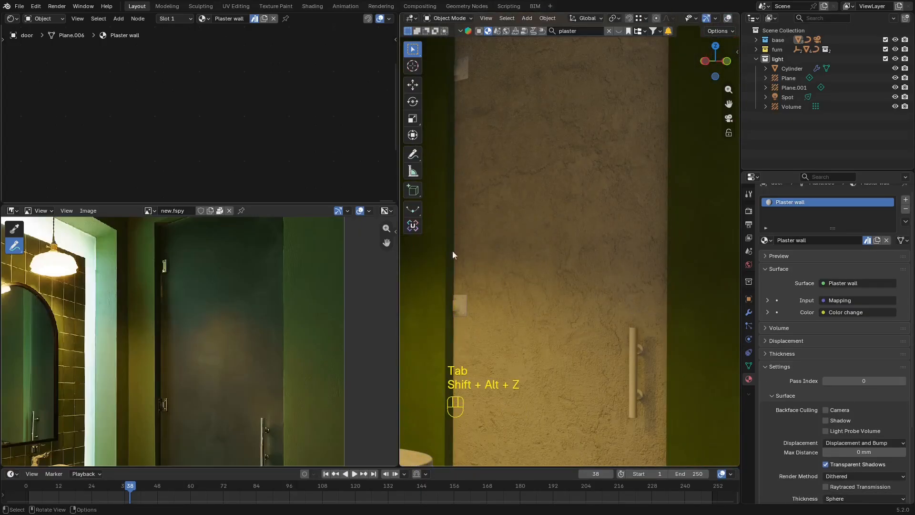
Locate the Plaster wall group node in the door's material and open it for editing.
shift+middle_drag(574, 152, 588, 163)
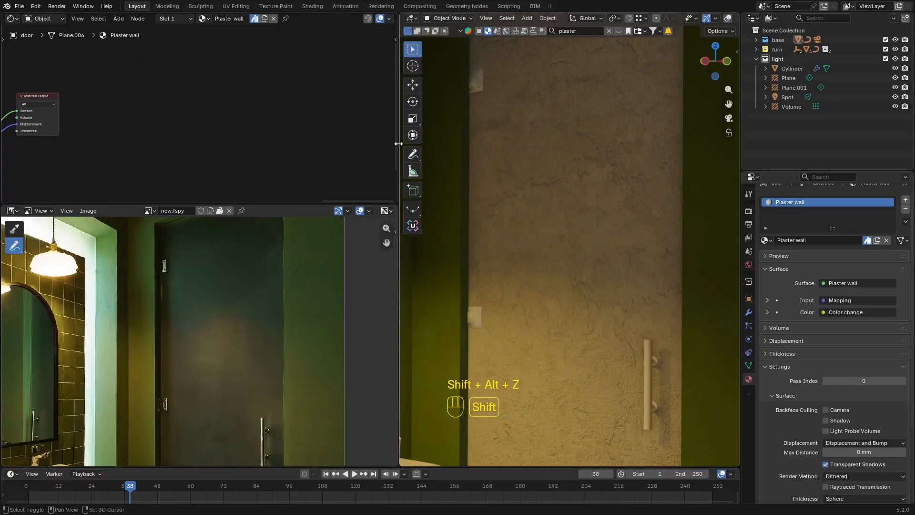
middle_drag(222, 347, 245, 341)
scroll(184, 117, down, 1)
shift+middle_drag(178, 121, 358, 108)
scroll(264, 111, down, 1)
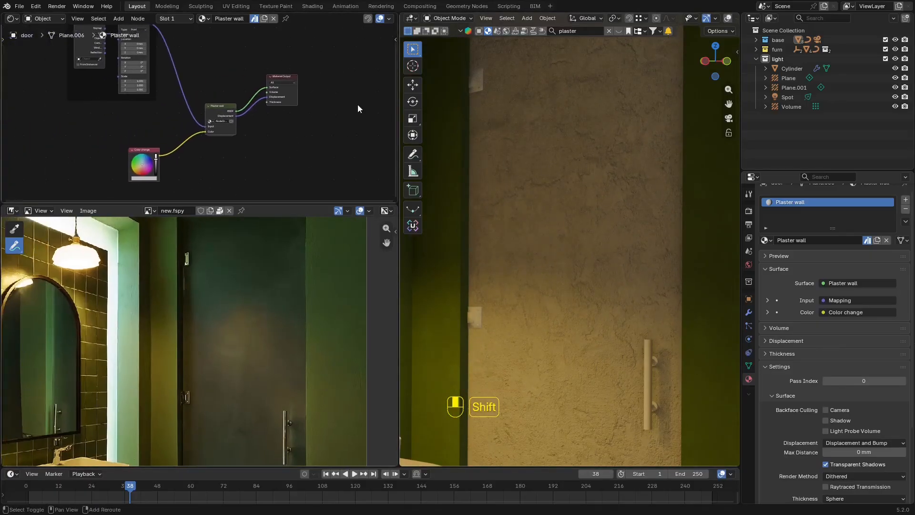
middle_drag(238, 93, 253, 114)
middle_drag(175, 84, 194, 71)
scroll(220, 82, up, 4)
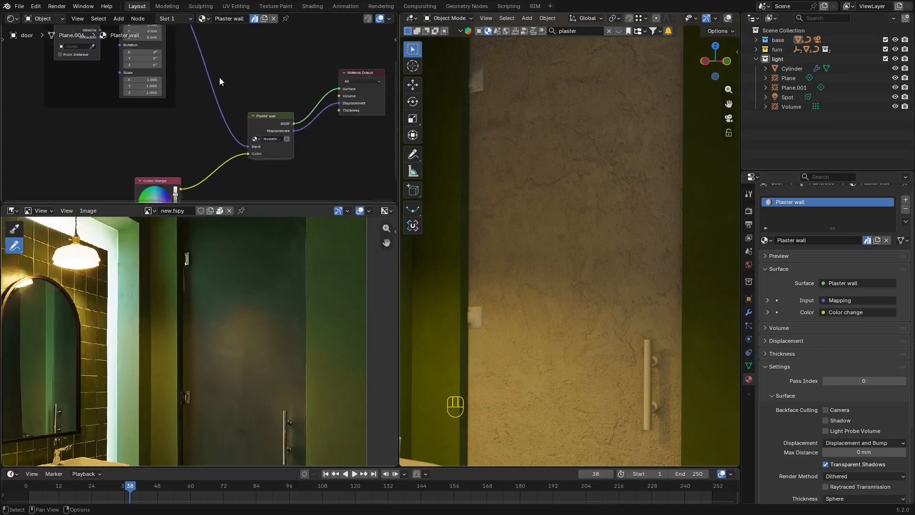
scroll(219, 78, up, 4)
drag(303, 120, 281, 75)
middle_drag(283, 75, 172, 105)
key(Tab)
Cut the link from the color mix node to the Principled BSDF's Base Color and move the node aside.
scroll(210, 93, down, 7)
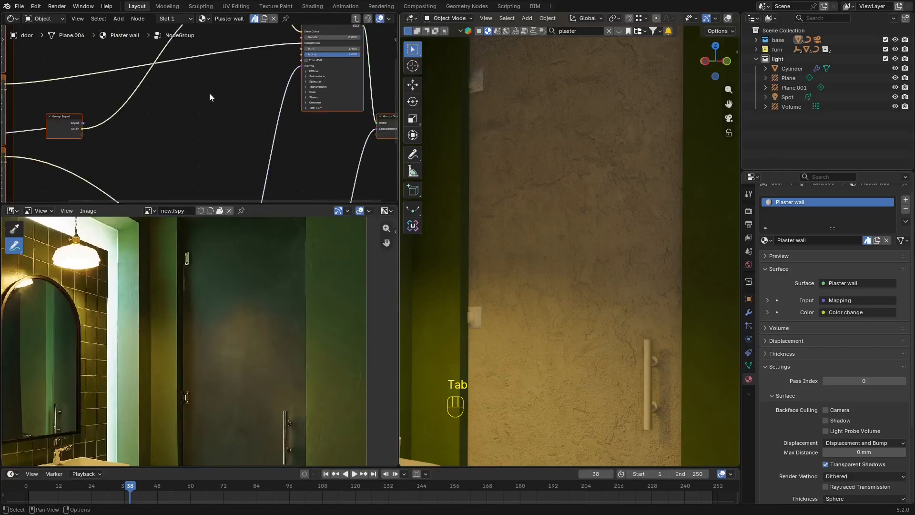
scroll(210, 93, down, 5)
middle_drag(252, 89, 219, 131)
scroll(219, 112, up, 5)
middle_drag(219, 98, 286, 126)
drag(259, 70, 205, 85)
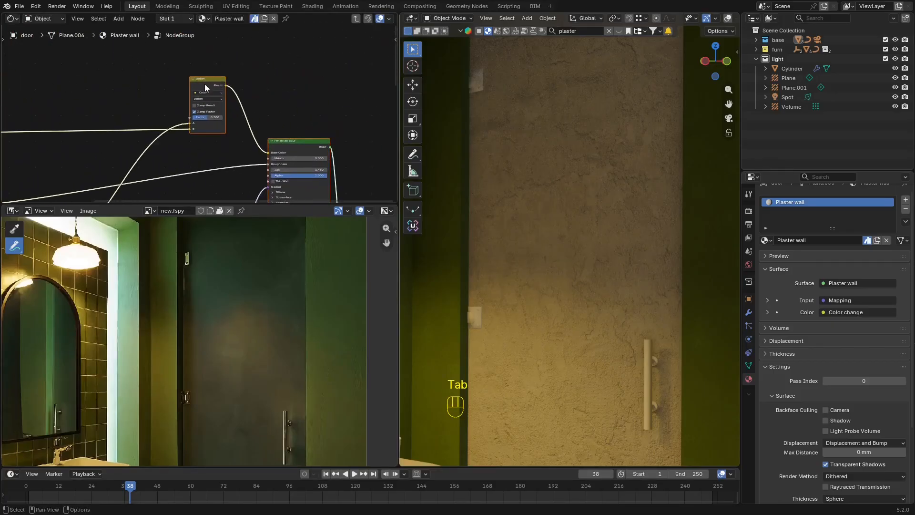
click(295, 64)
middle_drag(295, 64, 300, 67)
mouse_move(270, 115)
ctrl+right_down()
mouse_move(260, 125)
mouse_move(246, 119)
ctrl+right_up()
middle_drag(247, 119, 290, 105)
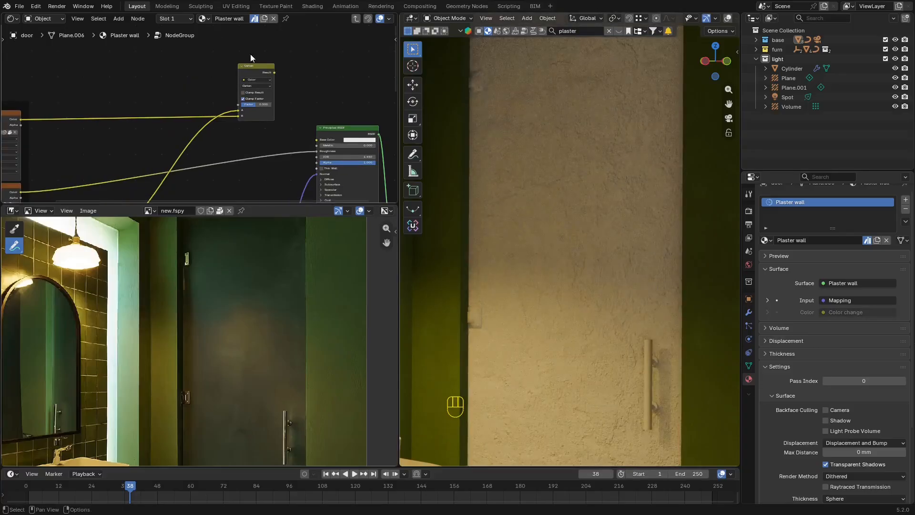
drag(306, 30, 246, 93)
key(g)
click(172, 103)
Cut the normal and displacement links inside the plaster node group.
middle_drag(250, 148, 253, 24)
scroll(254, 95, down, 3)
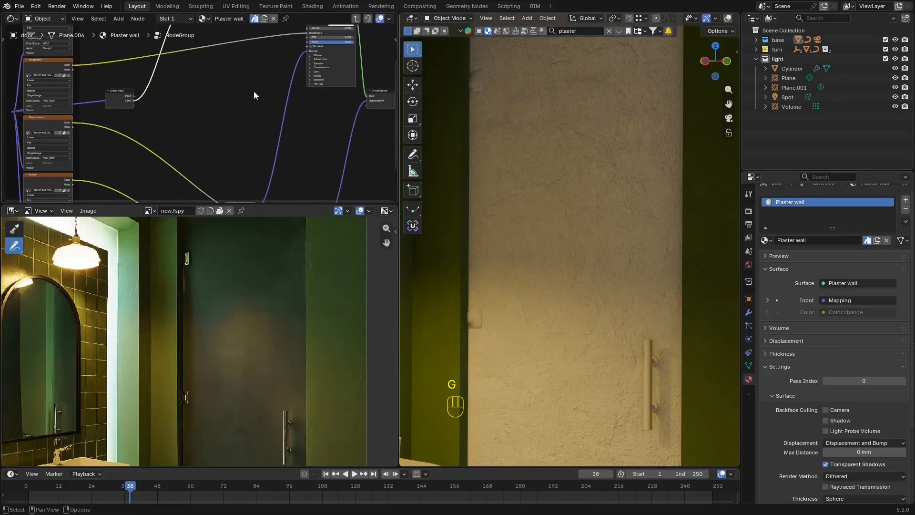
middle_drag(278, 161, 301, 89)
ctrl+right_drag(282, 87, 281, 88)
middle_drag(280, 109, 286, 167)
scroll(286, 167, up, 5)
ctrl+right_drag(309, 110, 290, 103)
middle_drag(304, 79, 286, 153)
Preview the plaster's Base Color texture on the door and view the whole image.
middle_drag(123, 114, 235, 106)
scroll(236, 106, up, 4)
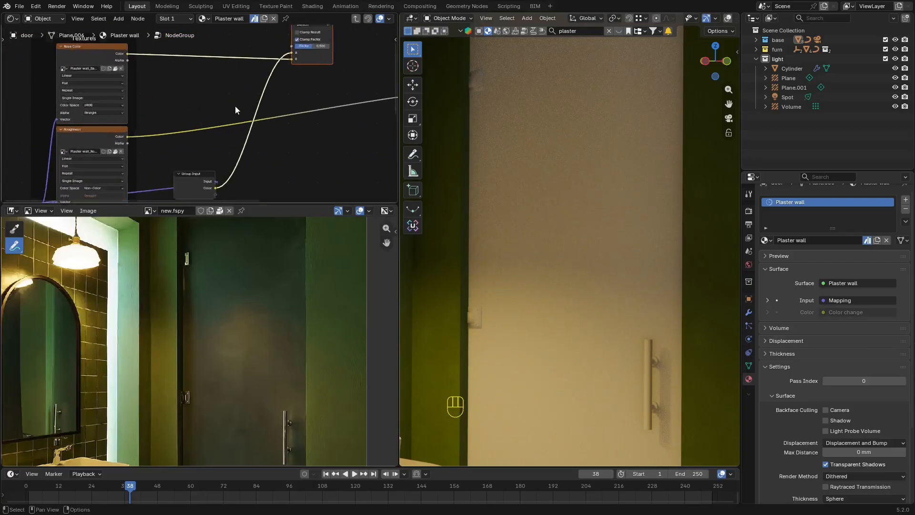
ctrl+shift+click(133, 58)
middle_drag(154, 115, 171, 152)
ctrl+shift+click(163, 91)
scroll(183, 99, down, 4)
ctrl+shift+click(158, 95)
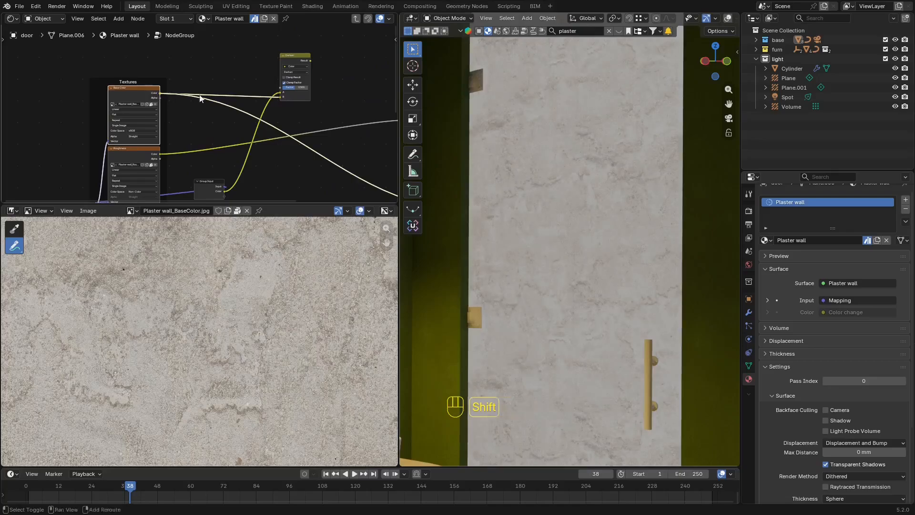
scroll(251, 319, down, 3)
scroll(298, 107, up, 1)
Disconnect the roughness texture from the Principled BSDF's Roughness input.
middle_drag(298, 106, 154, 89)
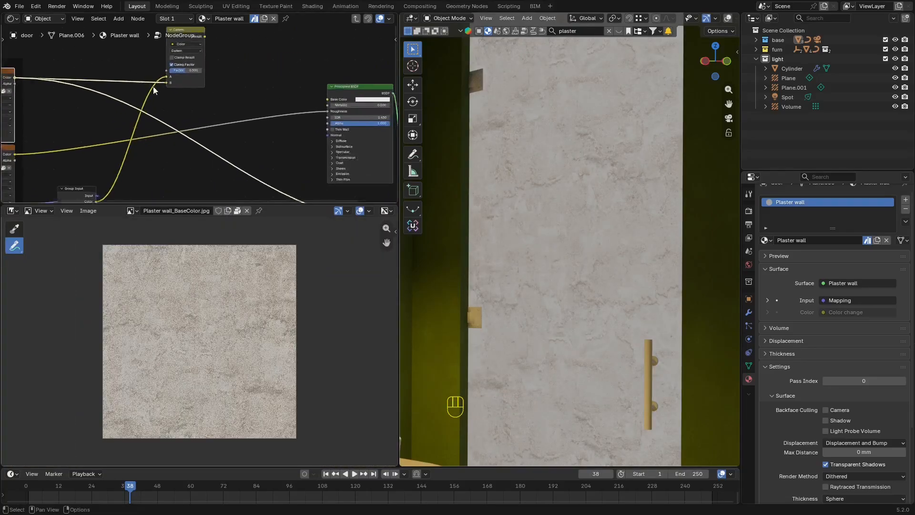
middle_drag(250, 117, 247, 116)
drag(325, 111, 279, 120)
Preview the plaster's Roughness texture and its Displacement texture on the door.
middle_drag(71, 150, 108, 129)
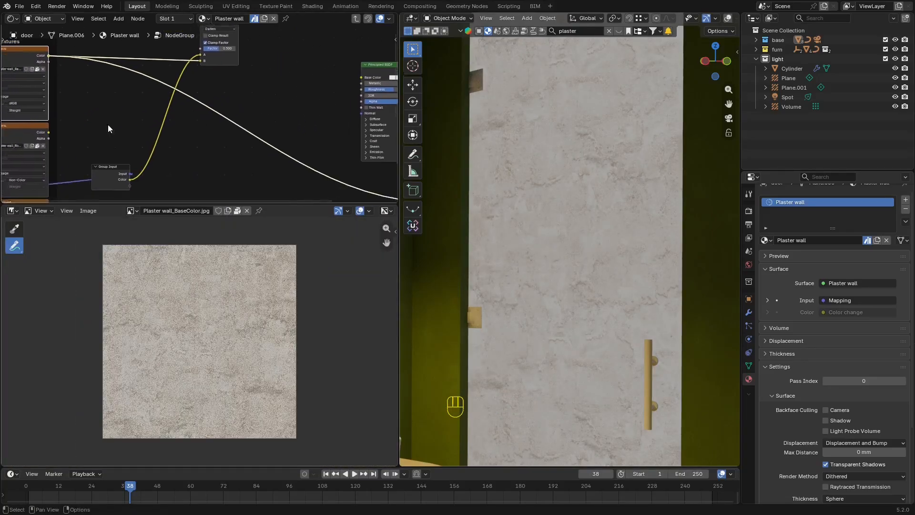
ctrl+shift+click(48, 135)
middle_drag(138, 87, 137, 90)
middle_drag(121, 161, 153, 68)
ctrl+shift+click(82, 119)
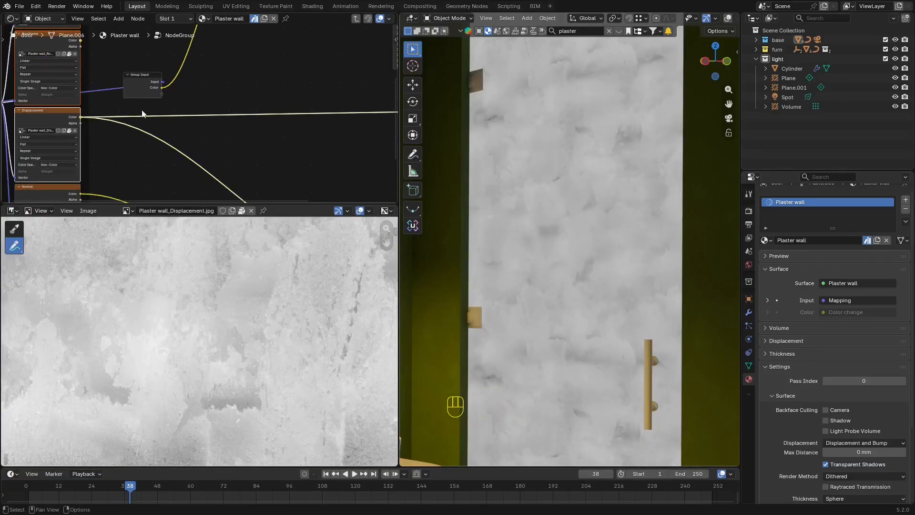
Add a Color Ramp node fed by the Color output of the Displacement texture.
middle_drag(208, 115, 241, 90)
middle_drag(133, 95, 111, 111)
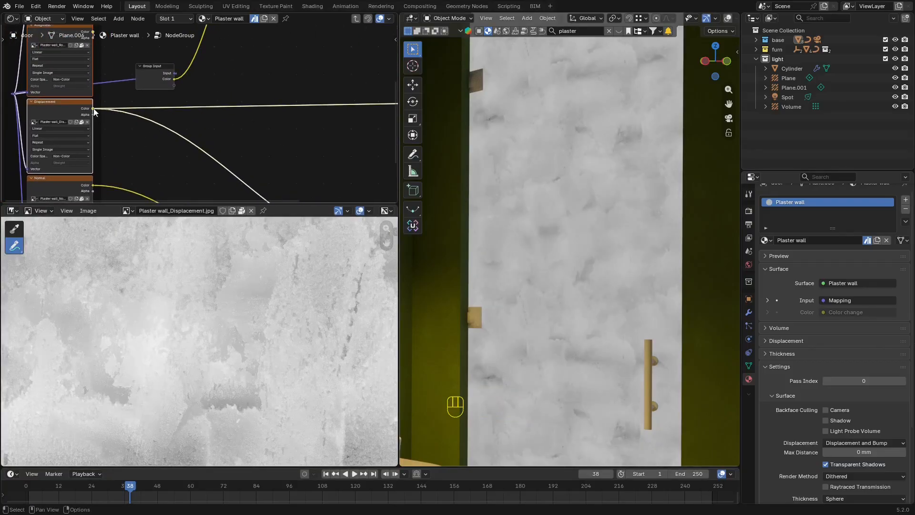
drag(93, 109, 299, 74)
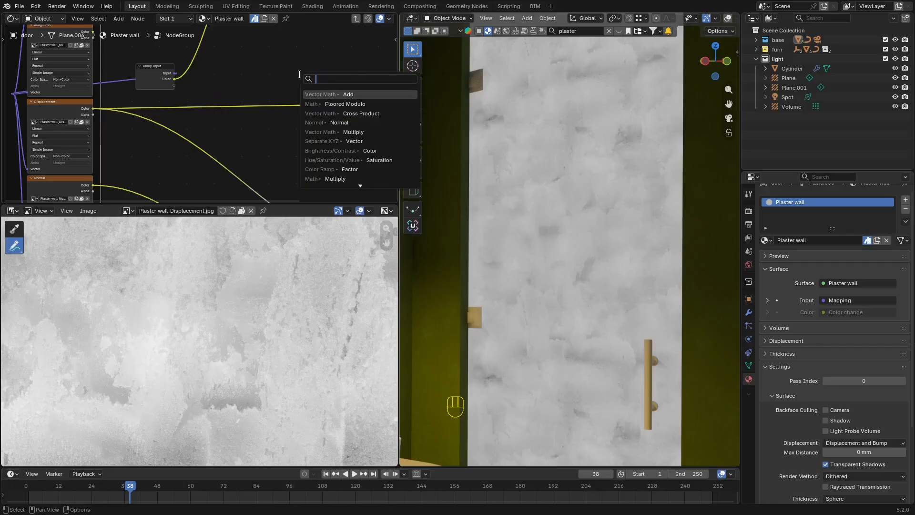
text(color ram)
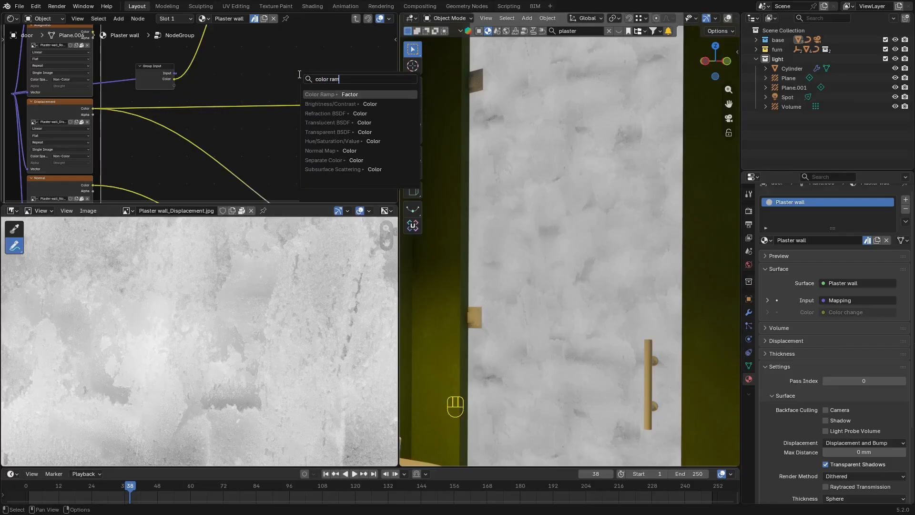
key(Return)
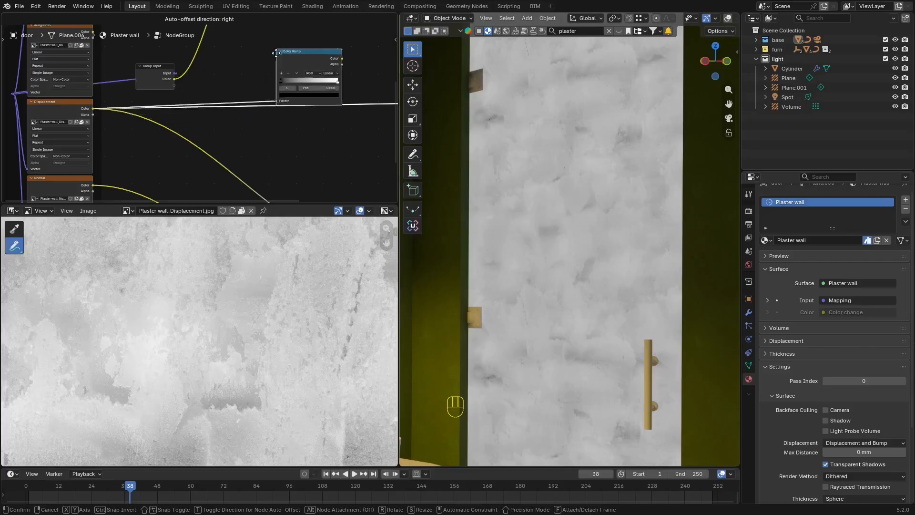
click(274, 40)
Connect the Color Ramp's color output to the Principled BSDF Roughness and preview the Principled BSDF on the door.
middle_drag(332, 50, 139, 152)
drag(149, 144, 212, 90)
ctrl+shift+click(279, 72)
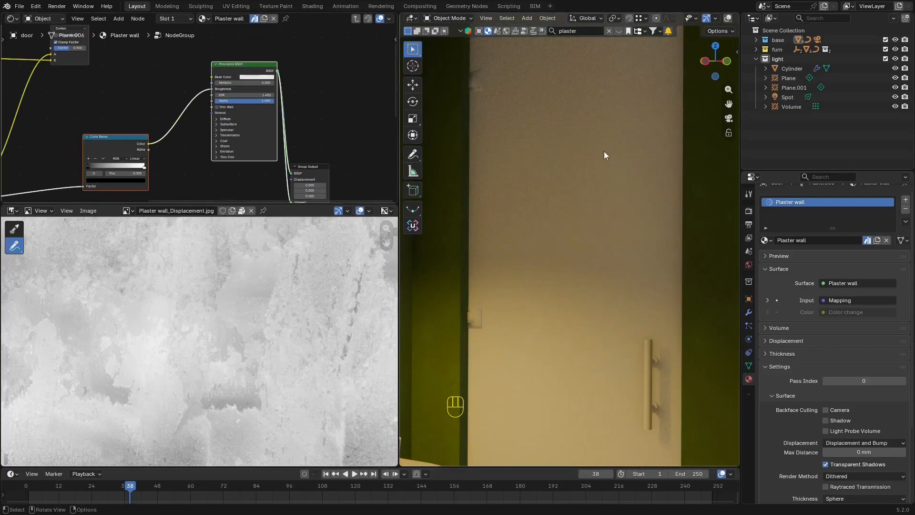
Show the viewport overlays, select the door and frame it in the 3D view.
middle_drag(605, 151, 690, 178)
key(shift+alt+z)
click(693, 175)
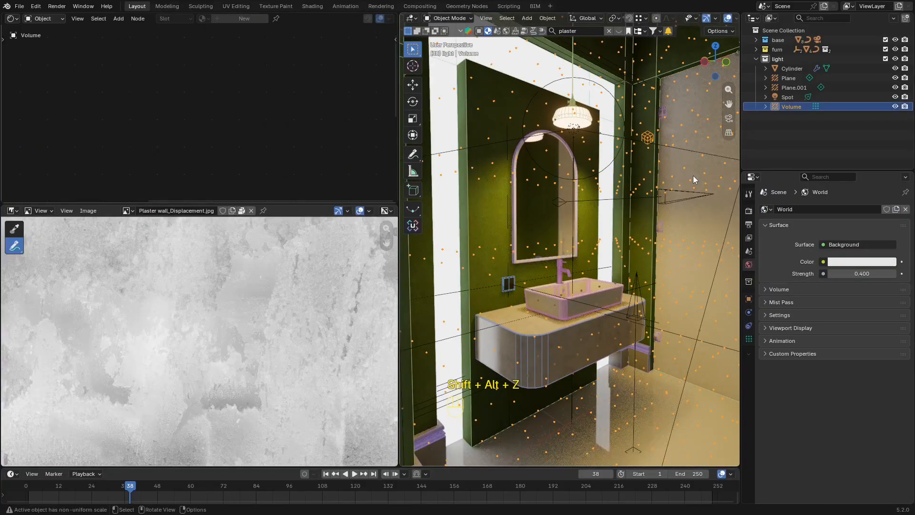
click(693, 167)
click(694, 167)
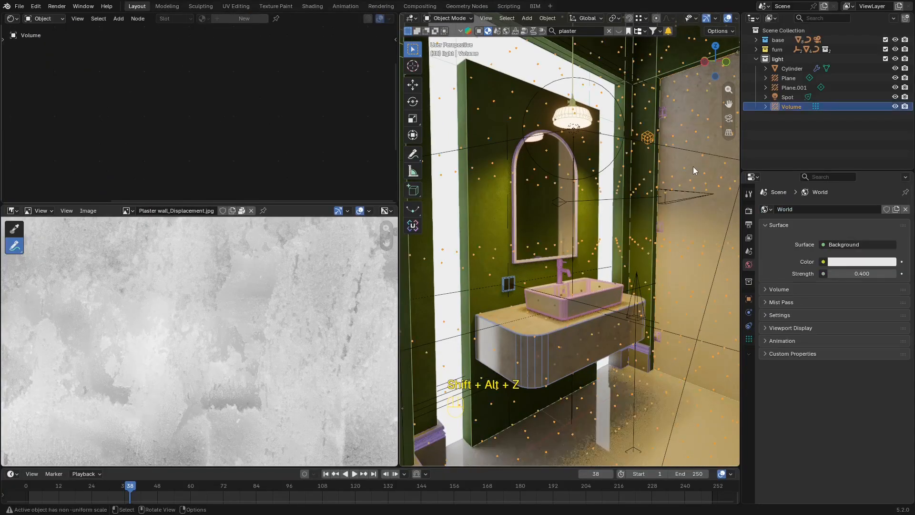
click(693, 167)
key(KP_Decimal)
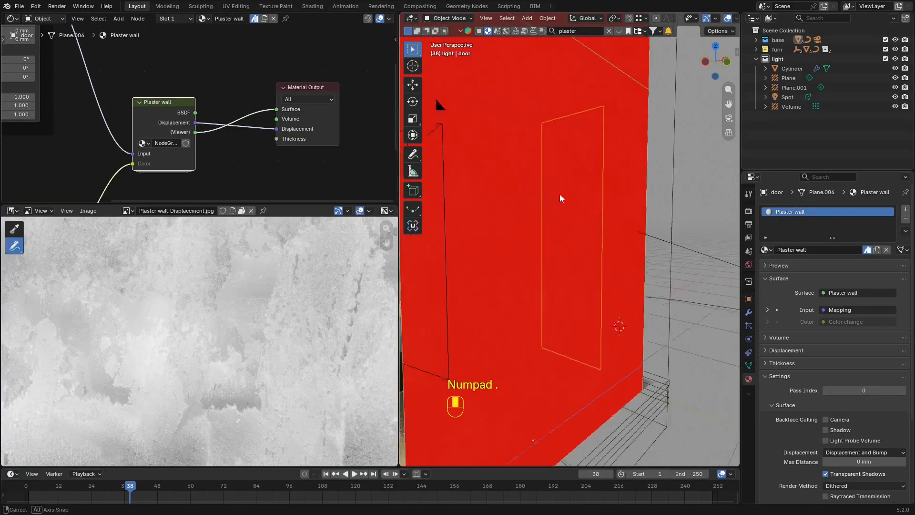
shift+middle_drag(560, 198, 588, 274)
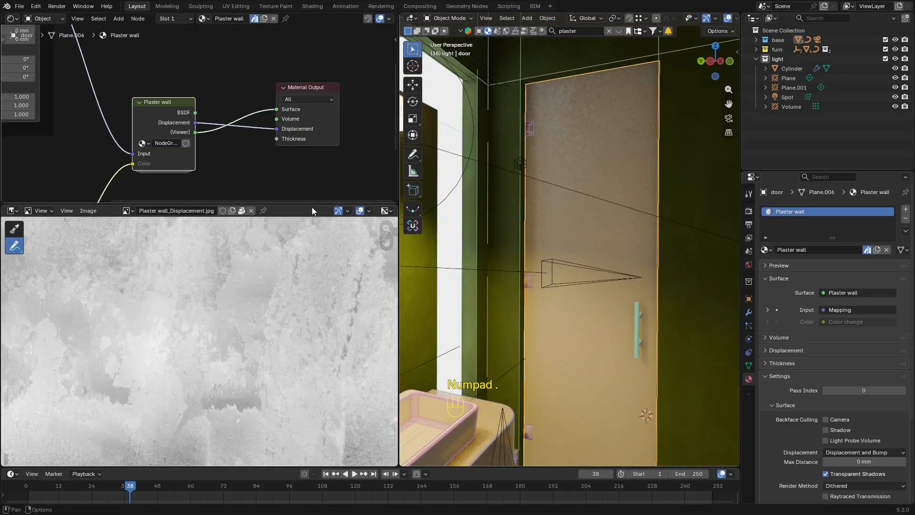
Display the new.fspy reference in the Image Editor, zoomed in on its door, and save the file.
drag(312, 206, 312, 108)
click(11, 113)
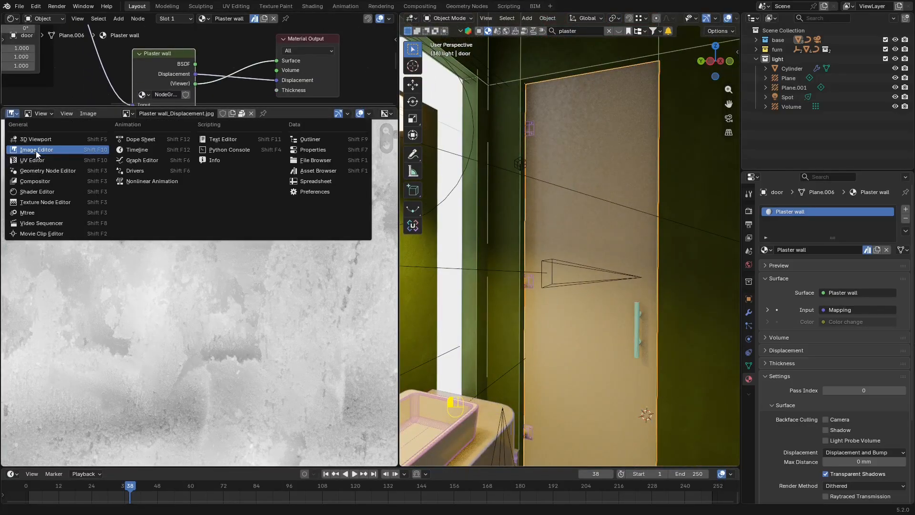
click(36, 149)
click(128, 113)
scroll(155, 158, up, 4)
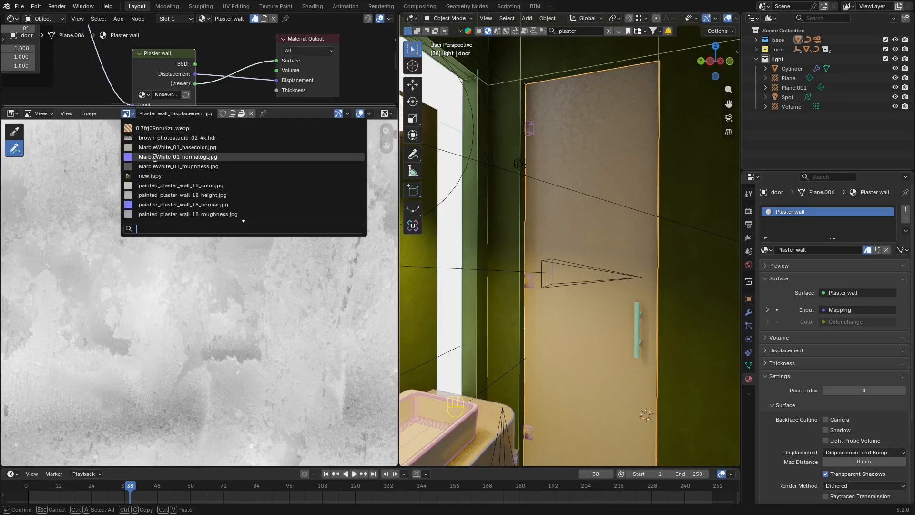
click(152, 176)
key(ctrl+s)
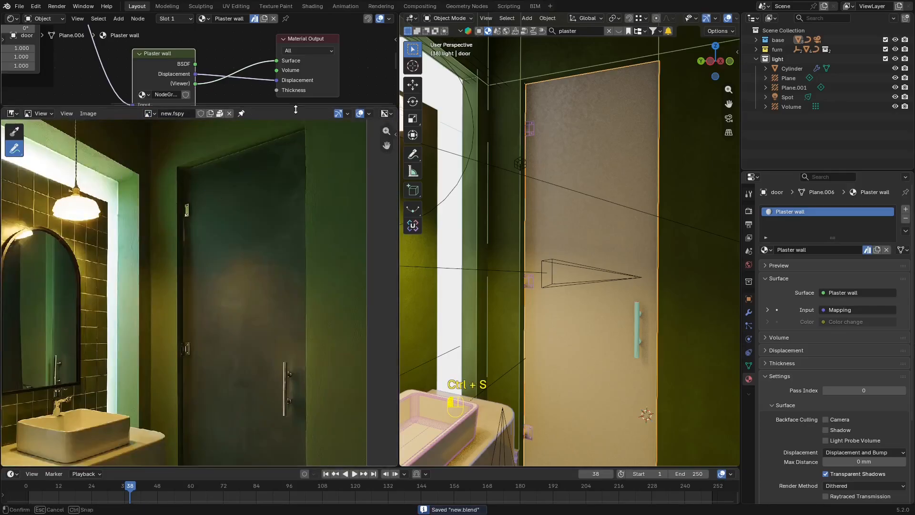
drag(244, 108, 247, 181)
scroll(267, 284, up, 6)
middle_drag(263, 288, 220, 309)
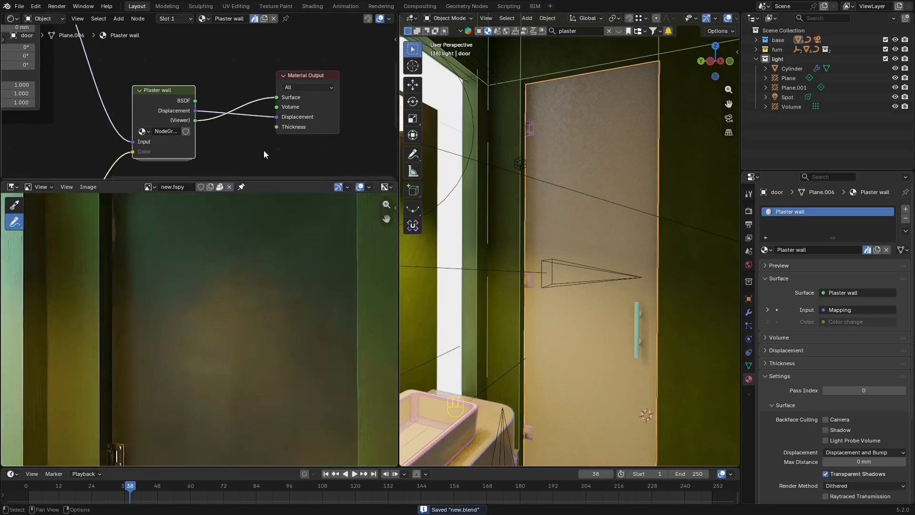
Add a second Color Ramp inside the Plaster wall node group, between the Darken and Principled BSDF nodes.
key(Tab)
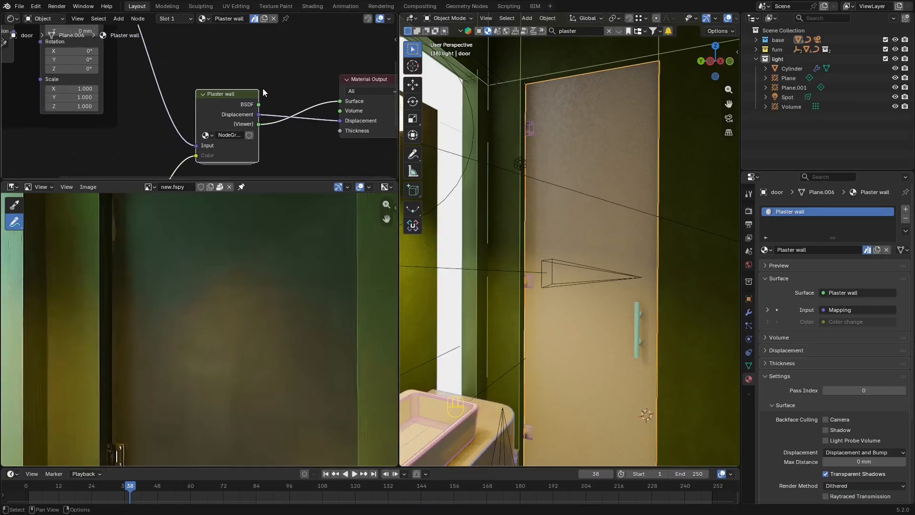
click(275, 81)
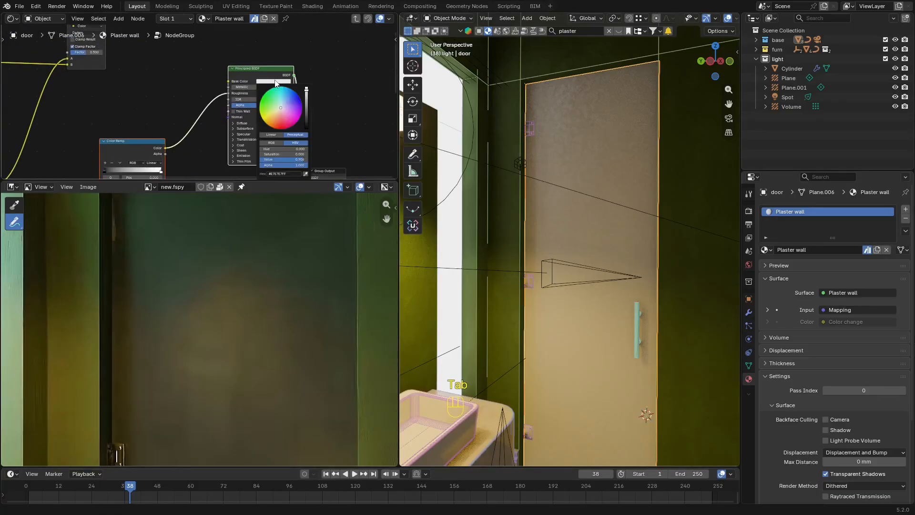
middle_drag(214, 72, 225, 133)
key(shift+a)
text(c)
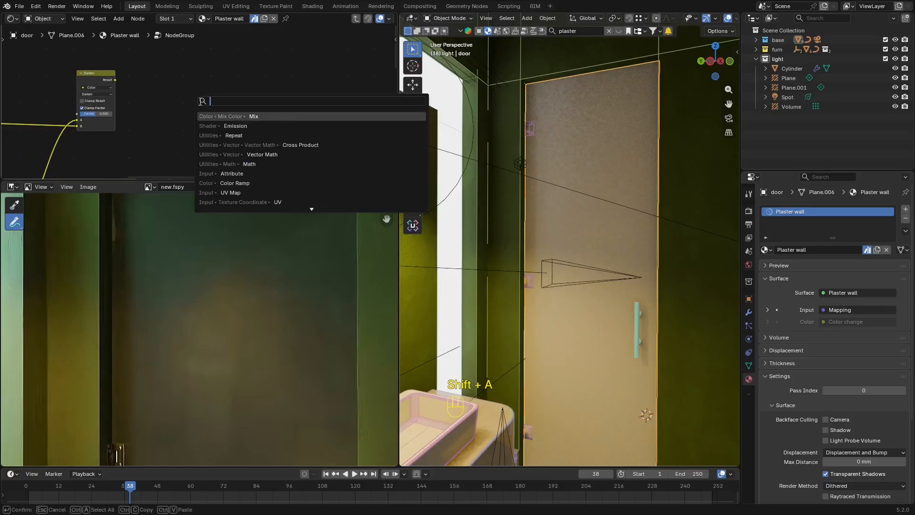
text(olor ra)
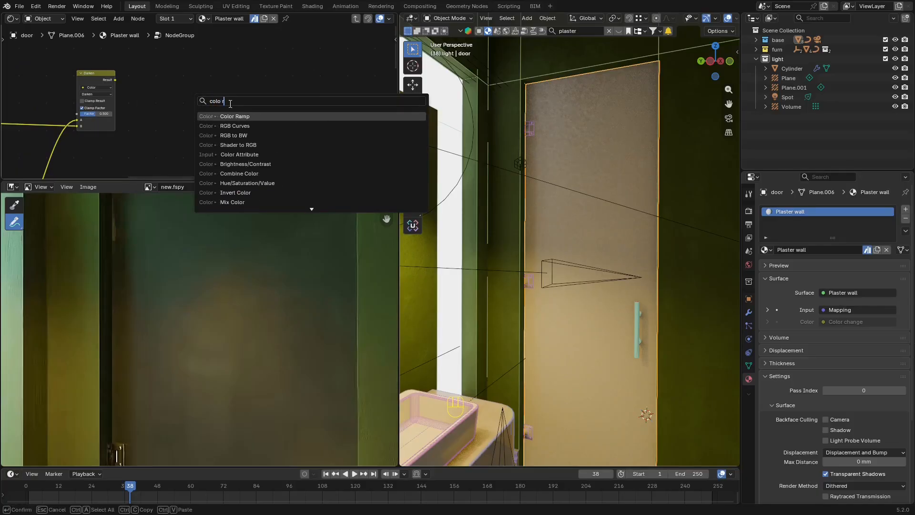
key(Return)
click(153, 88)
Set both stops of the new Color Ramp to door colors sampled from the new.fspy reference.
scroll(178, 118, up, 2)
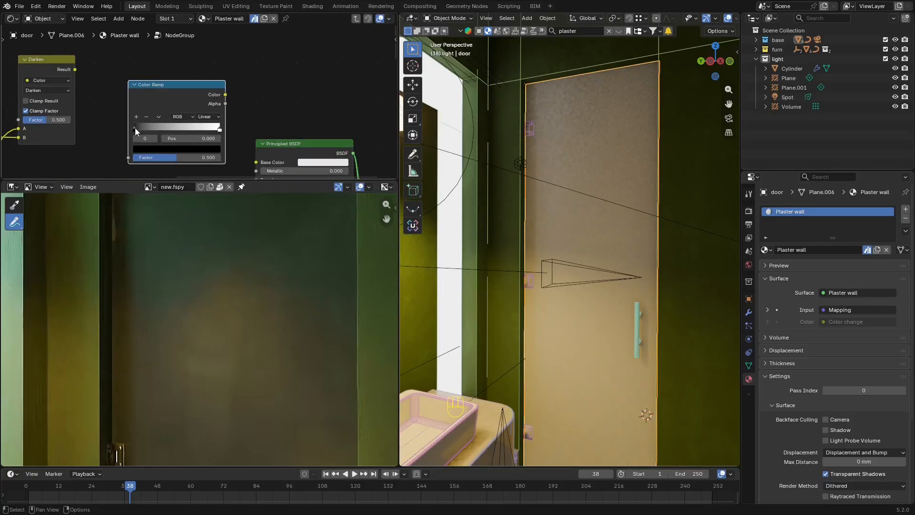
click(145, 149)
click(205, 138)
click(258, 216)
click(220, 130)
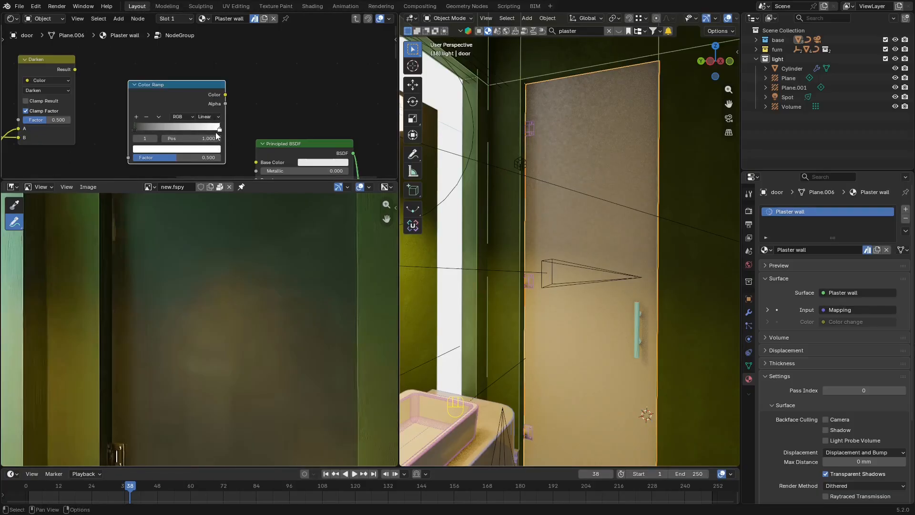
click(201, 149)
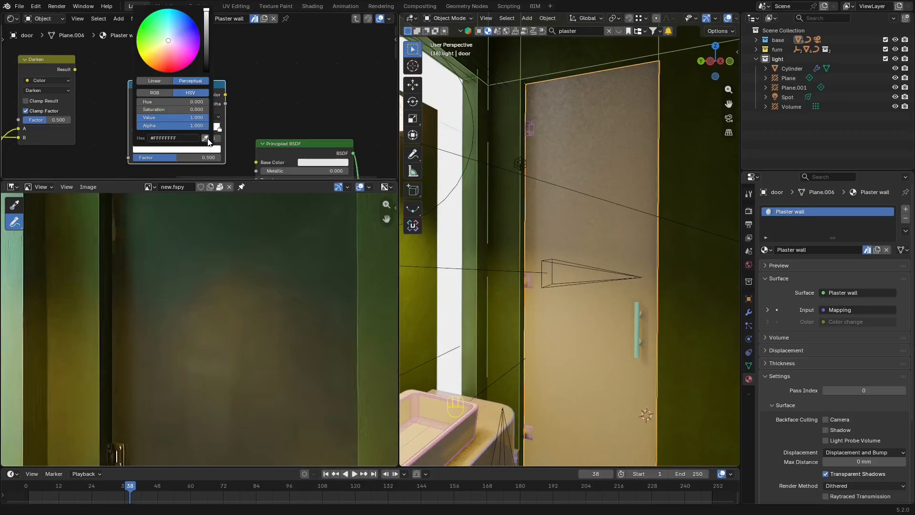
click(205, 138)
Connect the sampled Color Ramp to the Principled BSDF Base Color and check the door up close.
middle_drag(188, 123, 173, 103)
scroll(220, 76, up, 3)
scroll(200, 90, down, 2)
drag(221, 67, 259, 140)
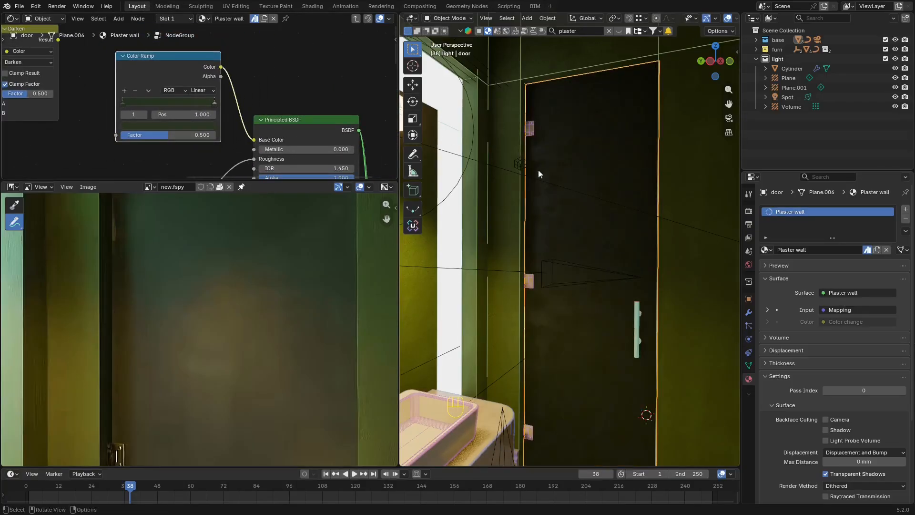
middle_drag(575, 186, 615, 216)
scroll(591, 193, up, 2)
key(shift+alt+z)
key(shift+alt+z)
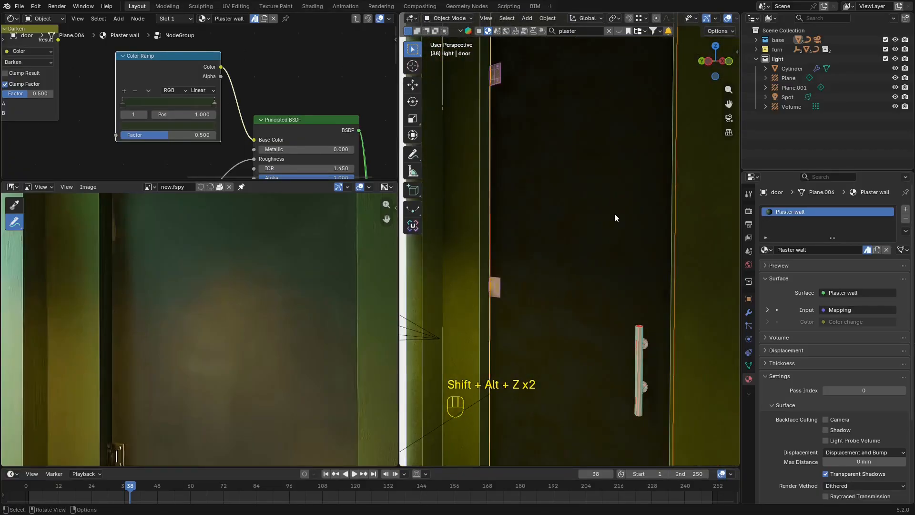
Adjust the stops of the Color Ramp driving Roughness, moving its white stop to 0.845.
middle_drag(196, 107, 241, 90)
scroll(241, 89, down, 7)
middle_drag(285, 111, 280, 57)
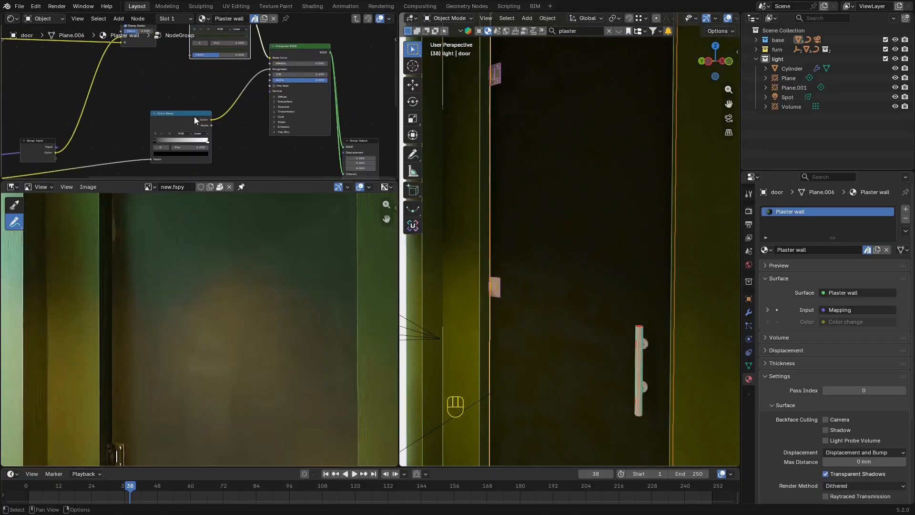
drag(193, 116, 178, 110)
scroll(196, 110, up, 2)
drag(161, 144, 180, 147)
middle_drag(221, 78, 226, 131)
scroll(266, 103, down, 2)
drag(185, 142, 164, 119)
middle_drag(171, 114, 165, 129)
Link the roughness Color Ramp's color output to the Factor of the Base Color ramp.
drag(199, 133, 211, 90)
scroll(313, 62, up, 1)
middle_drag(309, 73, 313, 87)
mouse_move(557, 138)
middle_down()
mouse_move(559, 165)
mouse_move(557, 147)
middle_up()
Brighten the color of the Base Color ramp's last stop to a lighter green.
middle_drag(255, 59, 265, 45)
drag(265, 45, 263, 58)
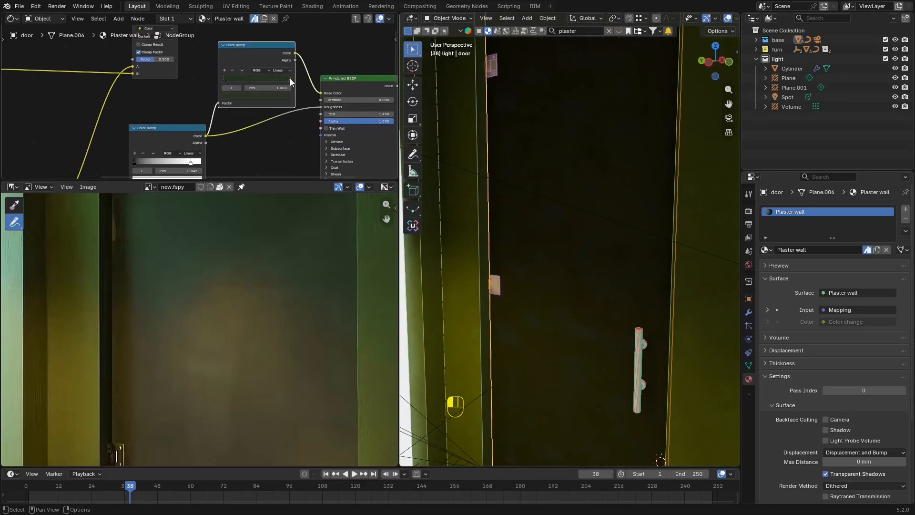
click(285, 95)
mouse_move(280, 138)
mouse_down()
mouse_move(280, 124)
mouse_move(280, 133)
mouse_up()
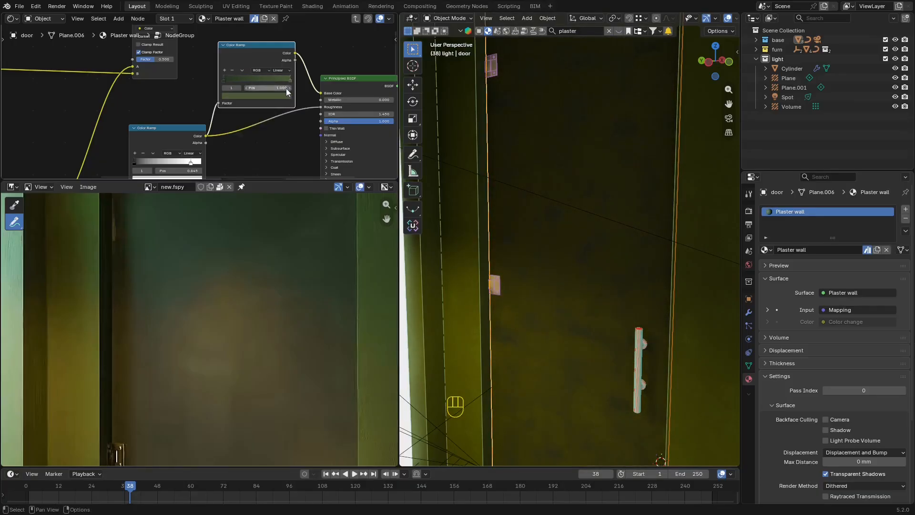
Make room beside the Principled BSDF and insert a Hue/Saturation/Value node between the Base Color ramp and the shader.
middle_drag(305, 57, 239, 80)
scroll(243, 85, down, 1)
drag(323, 90, 264, 134)
key(g)
click(309, 132)
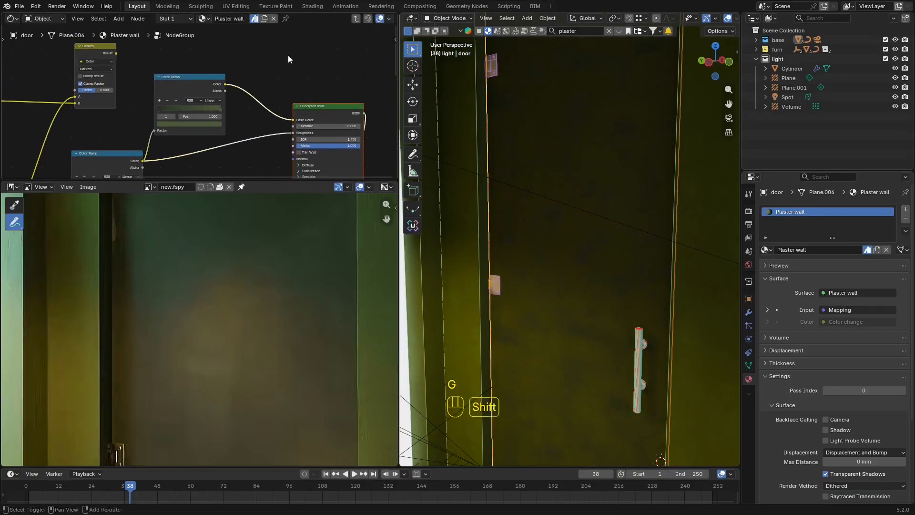
key(shift+a)
text(huer)
click(322, 83)
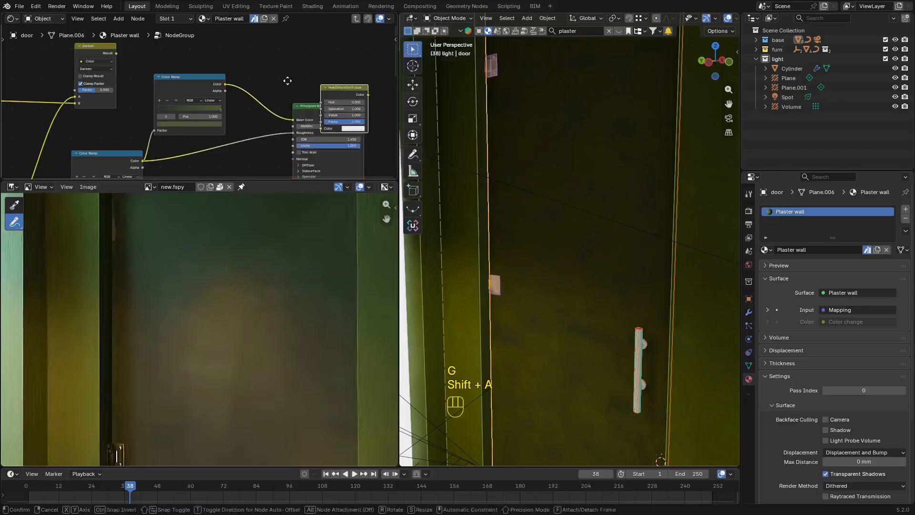
click(288, 94)
Set Hue to 0.520 and Saturation to 0.960 on the Hue/Saturation/Value node, and check the door through the camera without overlays.
drag(289, 94, 271, 93)
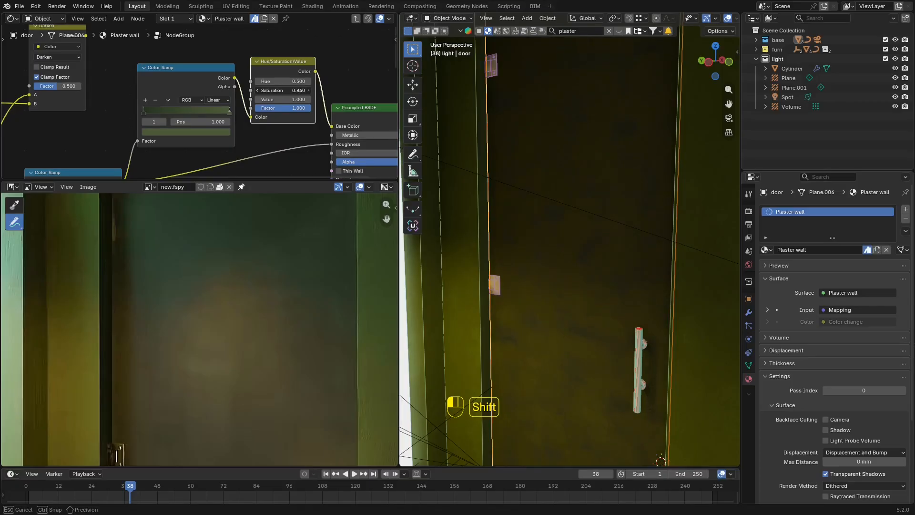
shift+drag(290, 90, 288, 81)
key(shift+alt+z)
key(KP_0)
key(shift+alt+z)
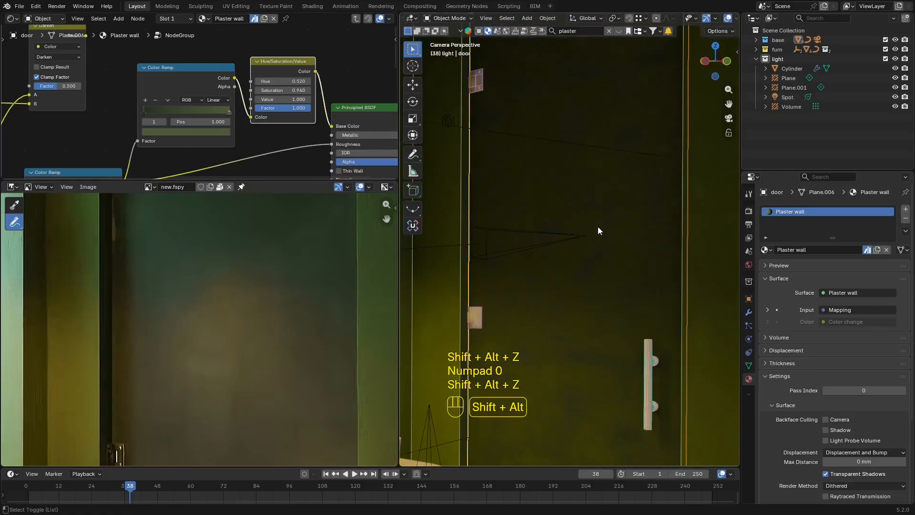
key(shift+alt+z)
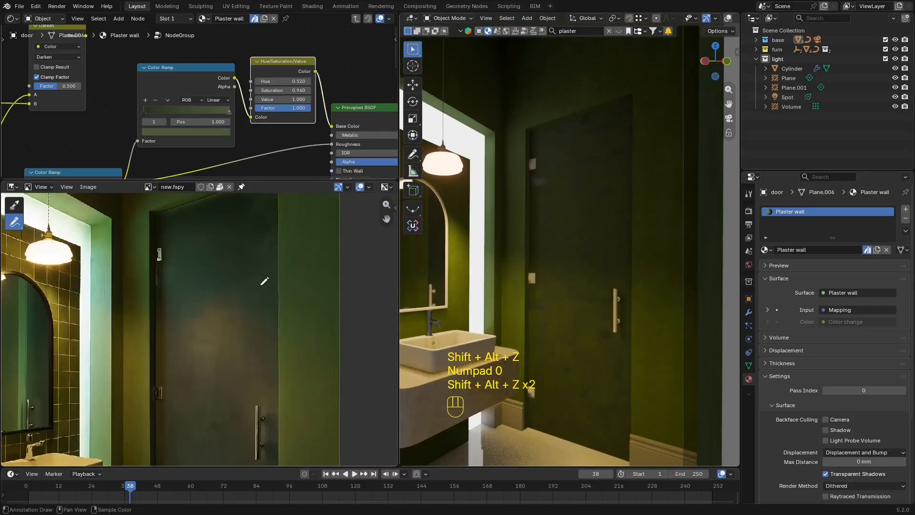
Move the white stop of the roughness Color Ramp to position 1.000.
scroll(202, 101, up, 2)
shift+drag(312, 99, 300, 98)
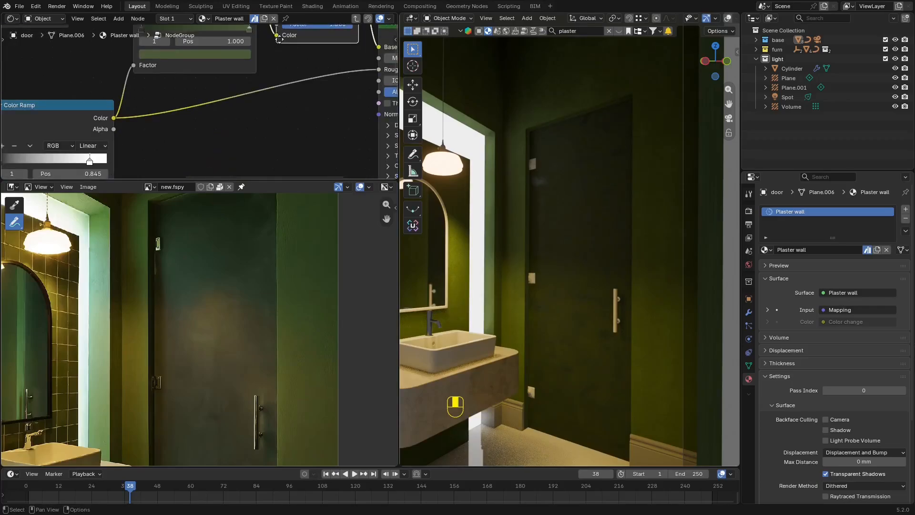
middle_drag(58, 114, 121, 105)
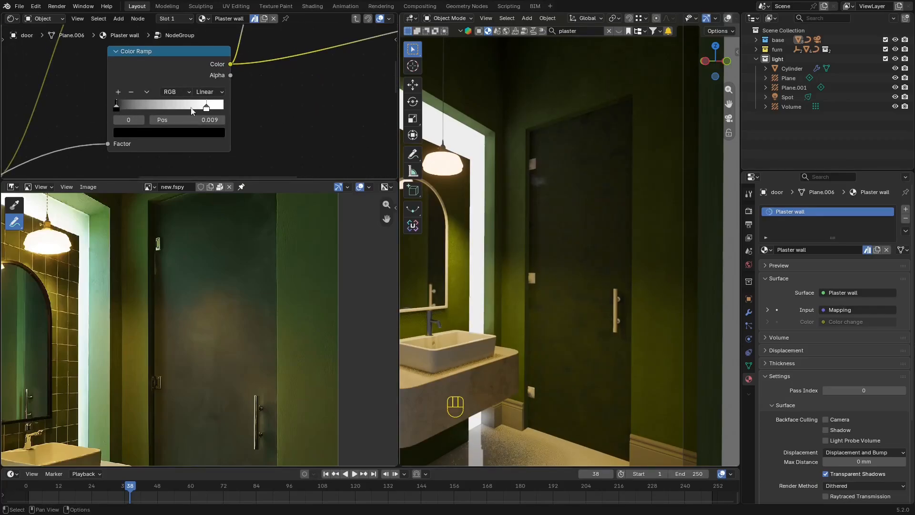
drag(206, 108, 236, 110)
key(Home)
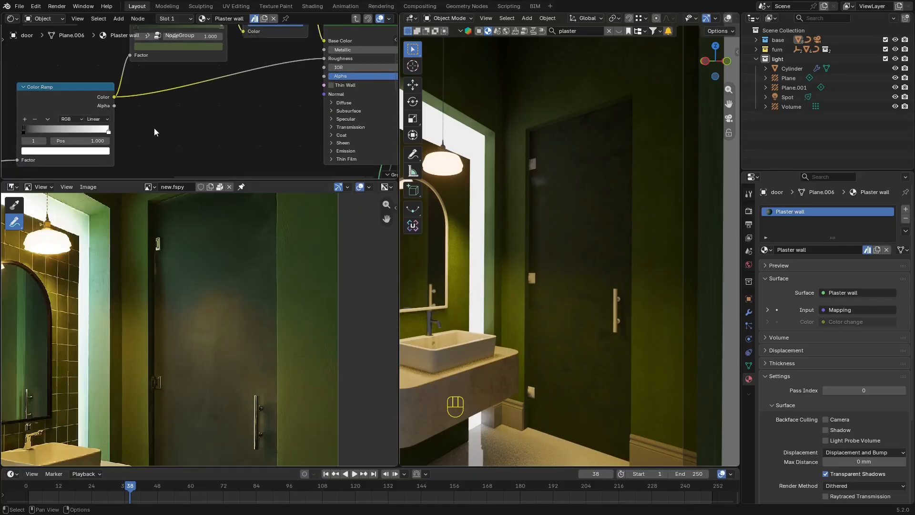
Lighten the black stop of the roughness Color Ramp to a mid gray with Value about 0.568.
middle_drag(154, 128, 219, 97)
scroll(197, 99, up, 1)
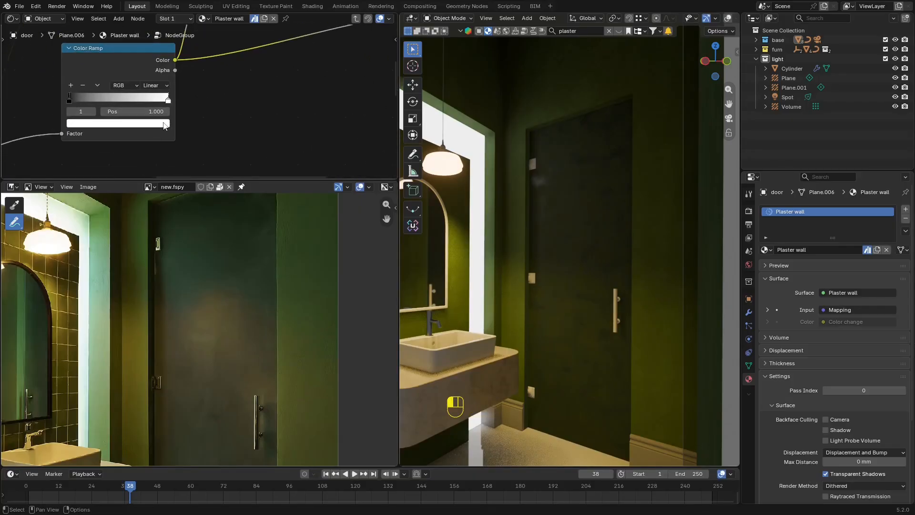
click(167, 123)
drag(153, 160, 153, 130)
click(99, 124)
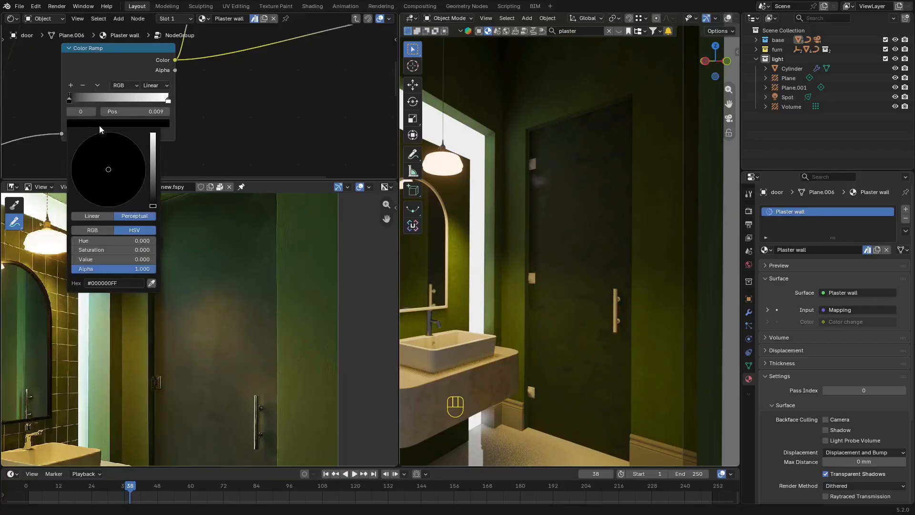
drag(153, 188, 153, 165)
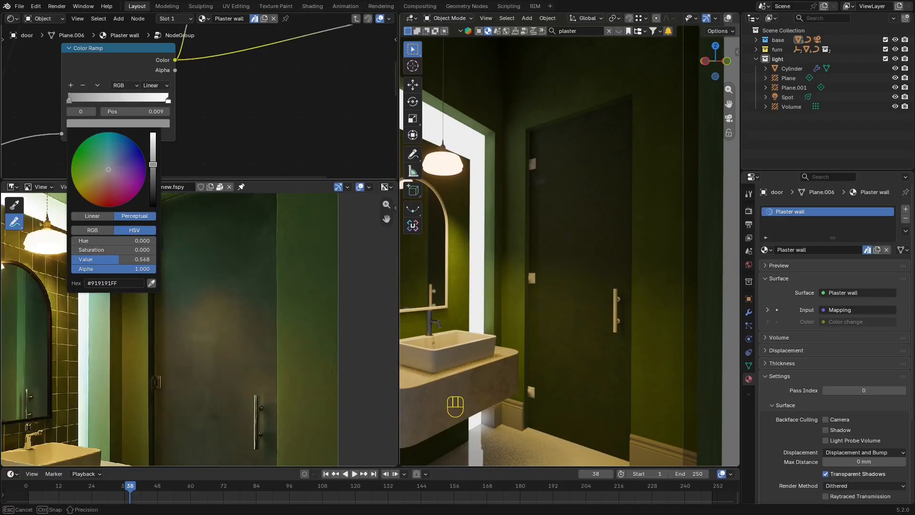
Move the gray stop of the roughness Color Ramp to position 0.209 and check the door against the reference.
scroll(601, 239, up, 4)
middle_drag(599, 238, 558, 177)
scroll(615, 229, up, 3)
drag(71, 103, 104, 109)
middle_drag(607, 137, 643, 286)
key(KP_0)
scroll(638, 267, up, 7)
scroll(638, 268, down, 4)
scroll(313, 324, down, 1)
scroll(317, 320, up, 3)
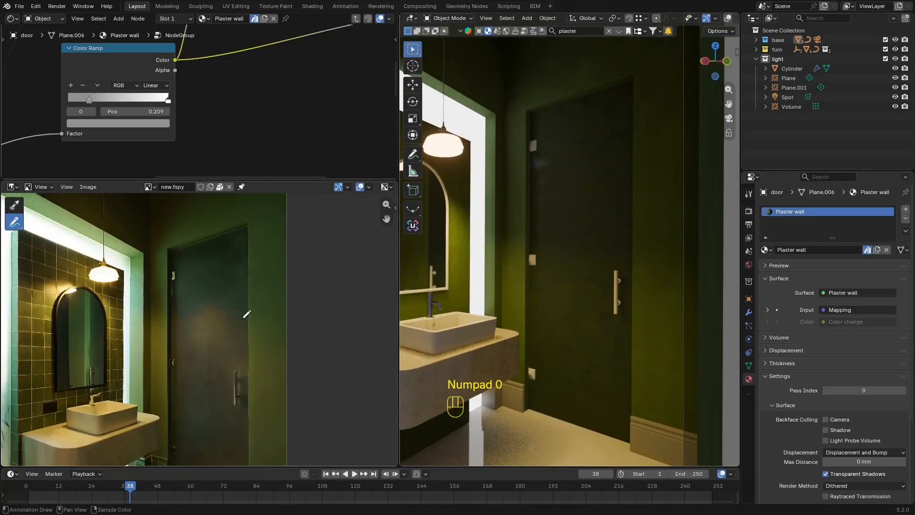
Move the white stop of the roughness Color Ramp to position 0.914 and darken its color to a light gray.
mouse_move(166, 102)
mouse_down()
mouse_move(129, 102)
mouse_move(159, 102)
mouse_up()
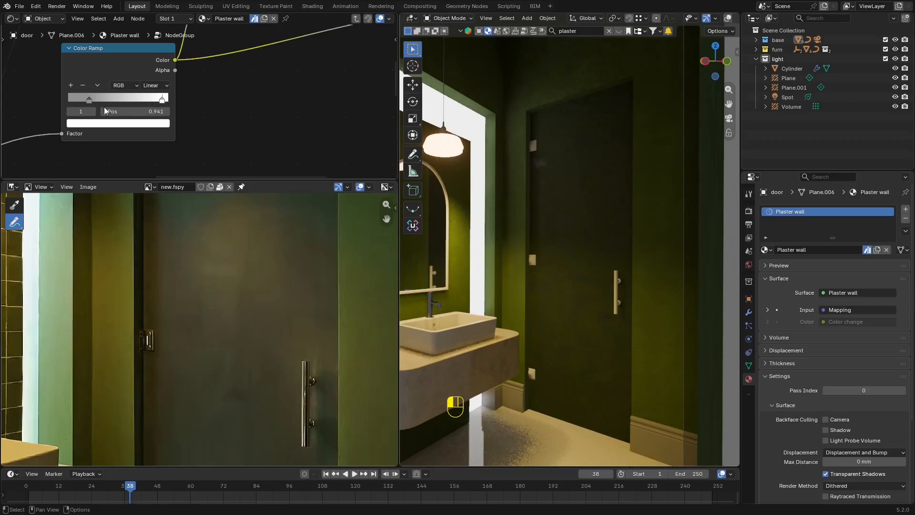
click(159, 125)
mouse_move(158, 140)
mouse_down()
mouse_move(153, 162)
mouse_move(153, 141)
mouse_up()
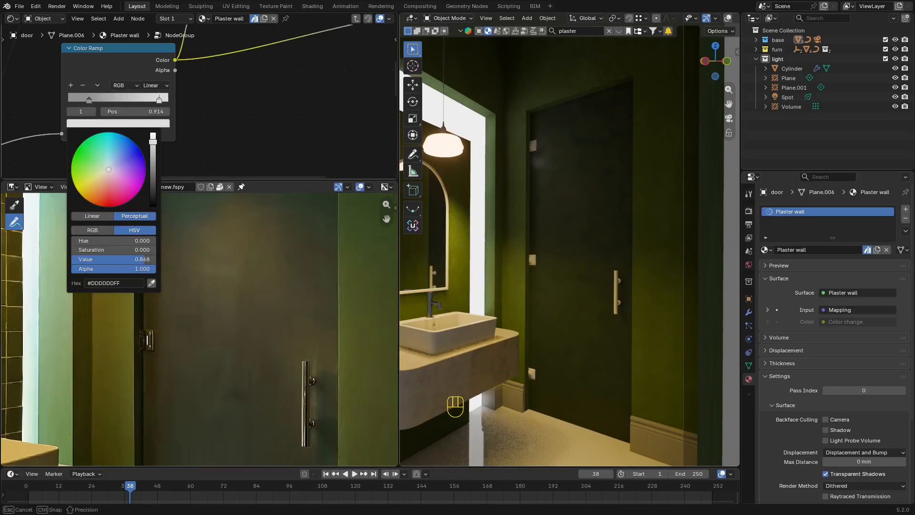
Compare the door's color and reflections in the camera view with the door in the reference image.
middle_drag(599, 208, 490, 271)
scroll(573, 285, down, 5)
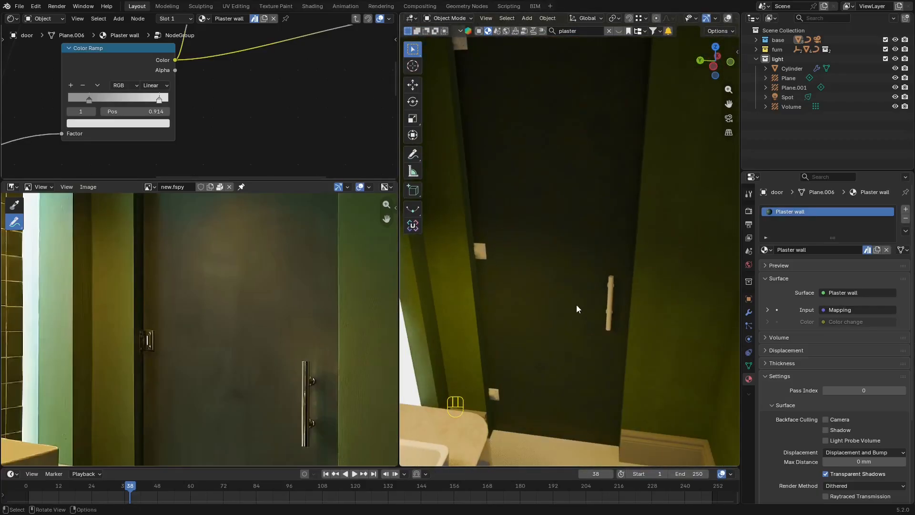
key(KP_0)
scroll(324, 288, down, 5)
scroll(315, 289, up, 2)
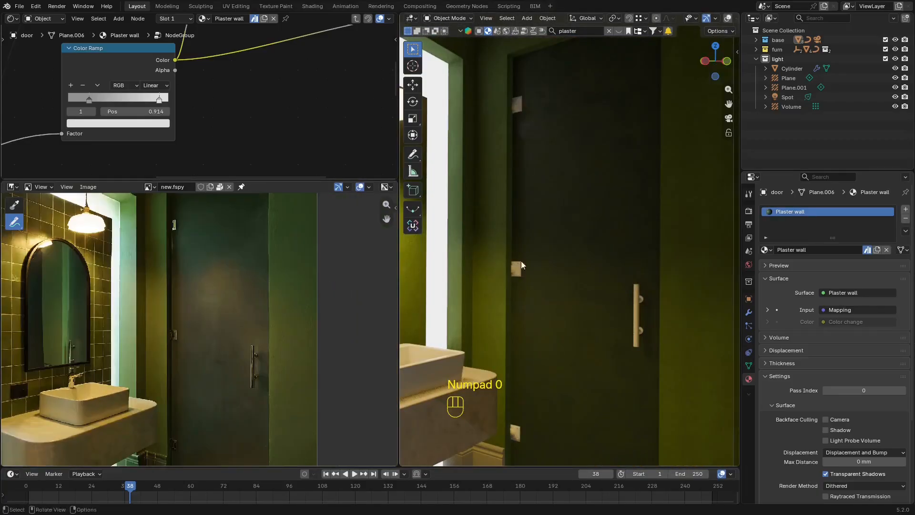
scroll(521, 265, down, 2)
scroll(198, 304, down, 2)
shift+middle_drag(247, 298, 246, 309)
scroll(238, 128, down, 2)
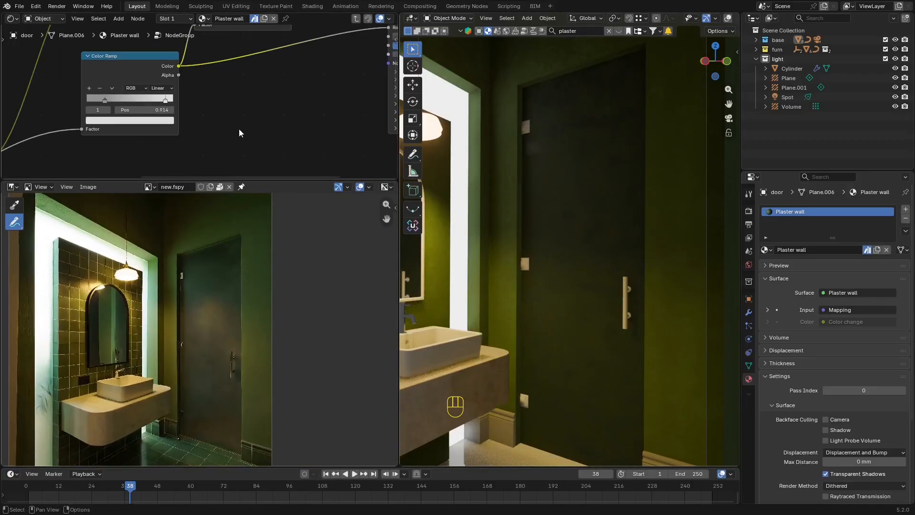
scroll(238, 128, up, 1)
middle_drag(234, 113, 232, 121)
scroll(198, 330, down, 2)
shift+middle_drag(198, 330, 237, 312)
scroll(468, 228, down, 3)
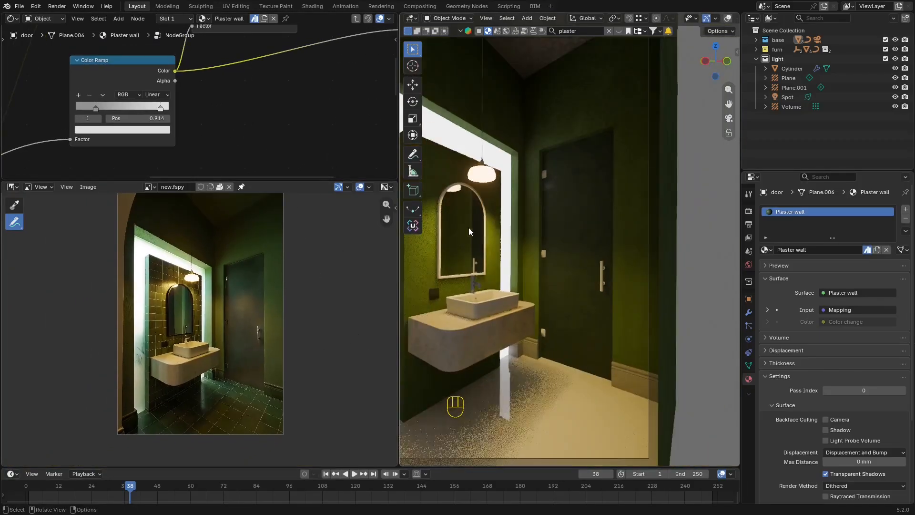
scroll(468, 228, up, 1)
shift+middle_drag(477, 228, 540, 227)
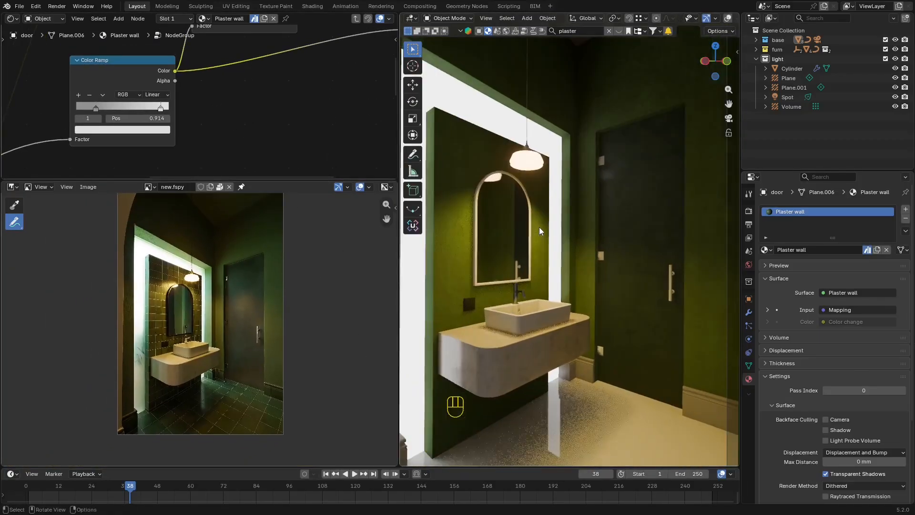
key(shift+alt+z)
key(shift+alt+z)
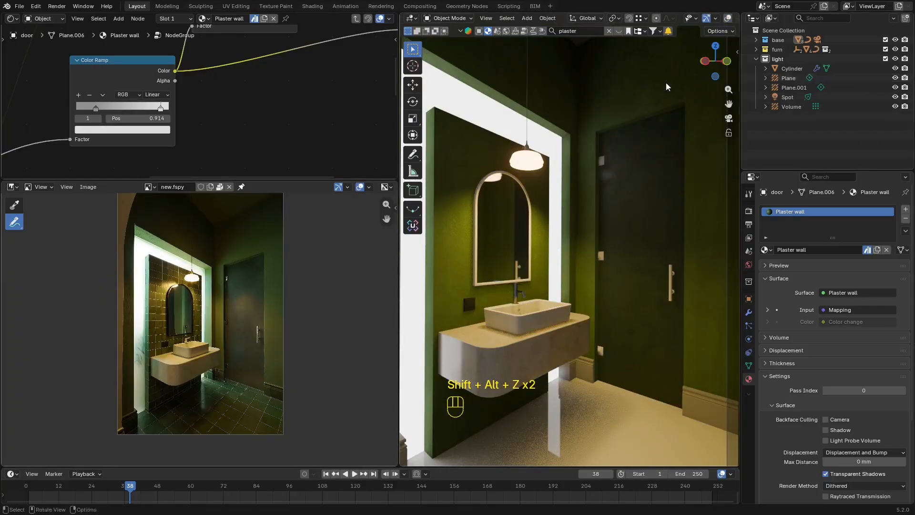
key(shift+alt+z)
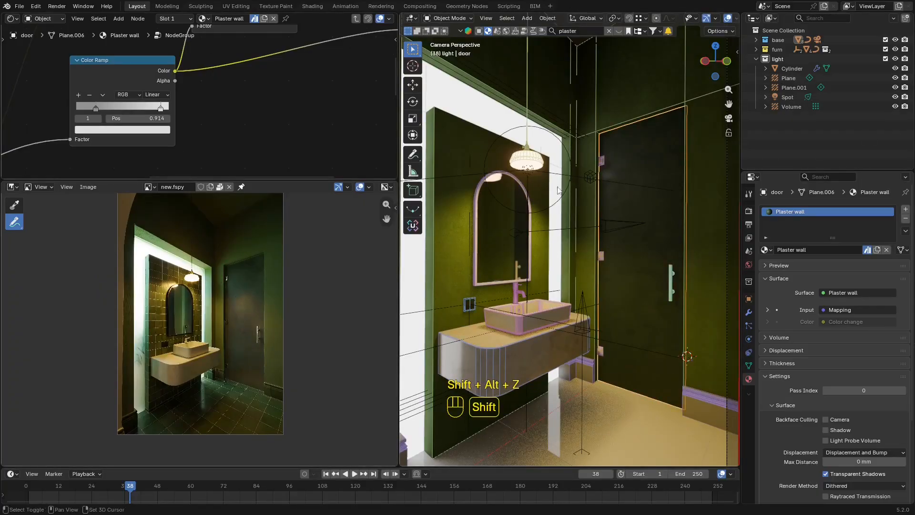
key(shift+a)
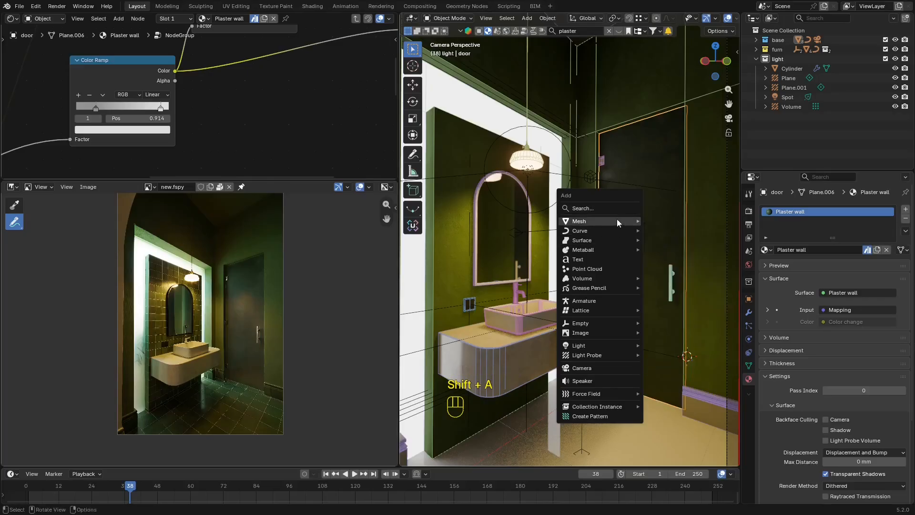
mouse_move(616, 219)
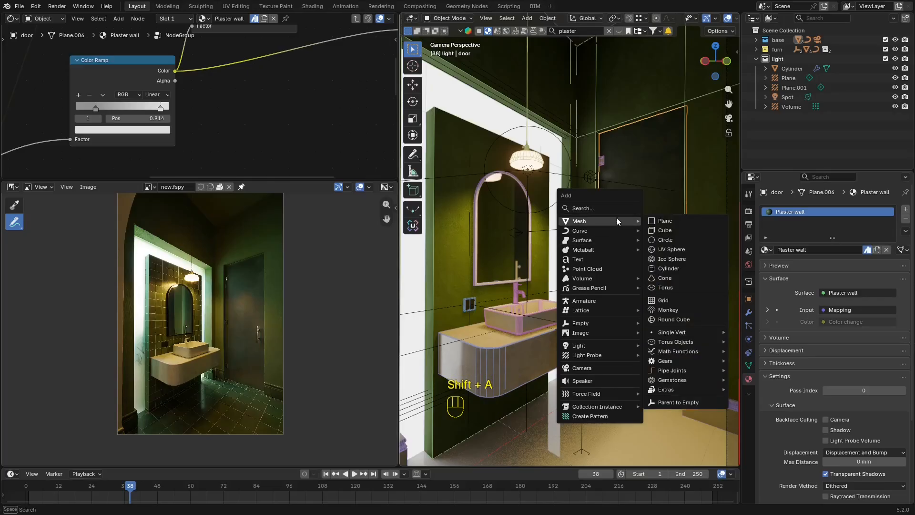
click(542, 174)
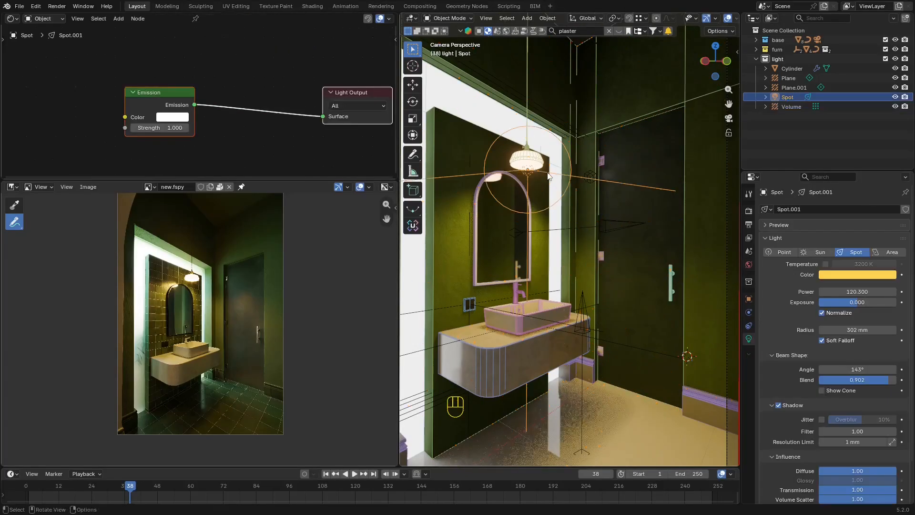
key(g)
key(z)
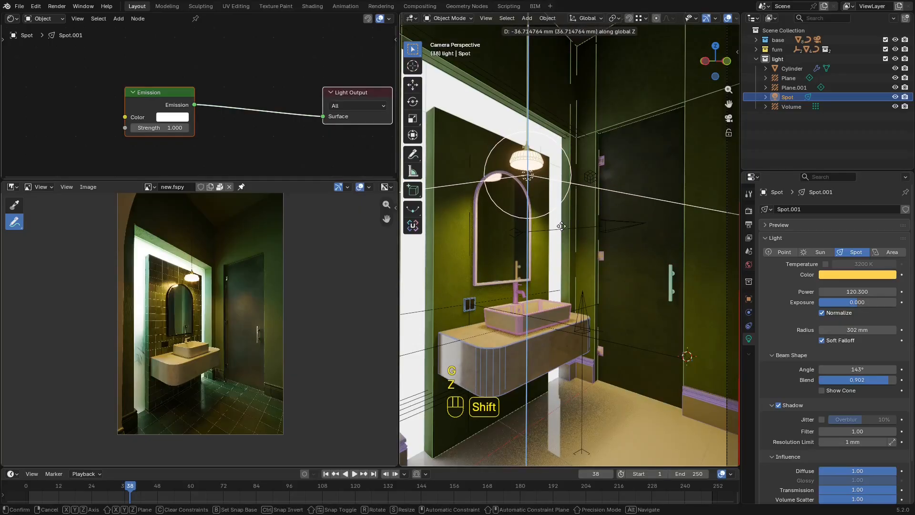
right_click(561, 224)
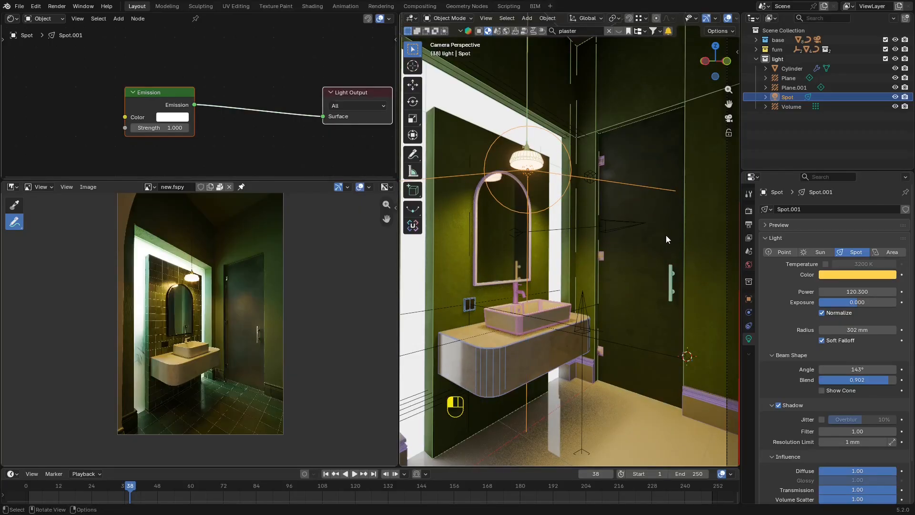
Reselect the door, save the file, and compare the overlay-free camera view with the reference image.
ctrl+click(666, 236)
key(ctrl+s)
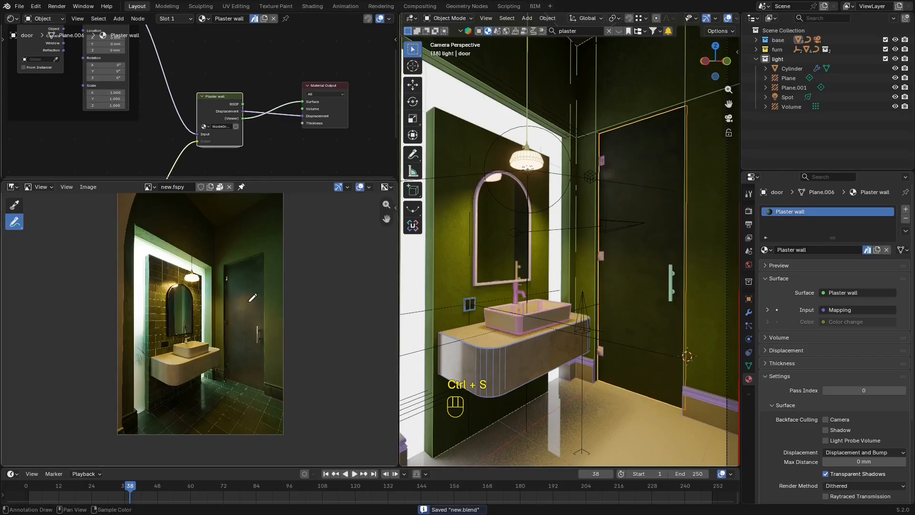
scroll(258, 294, up, 5)
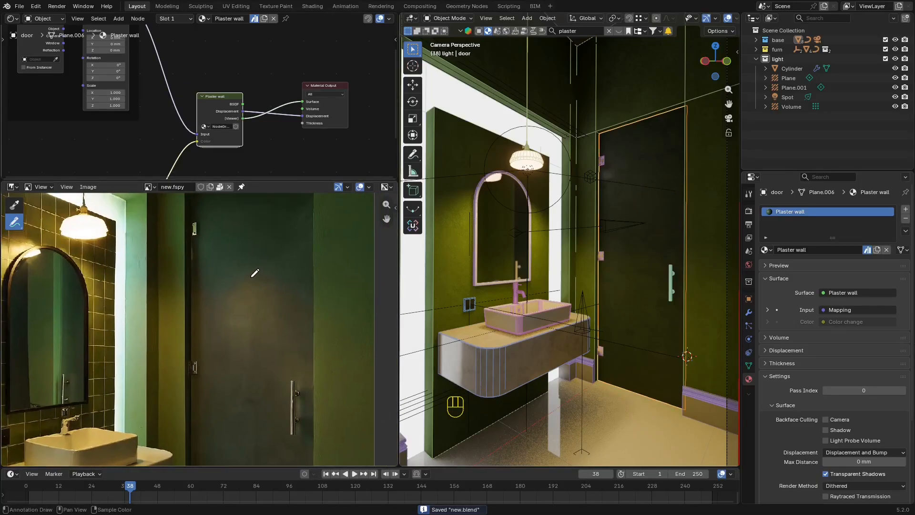
scroll(253, 313, down, 1)
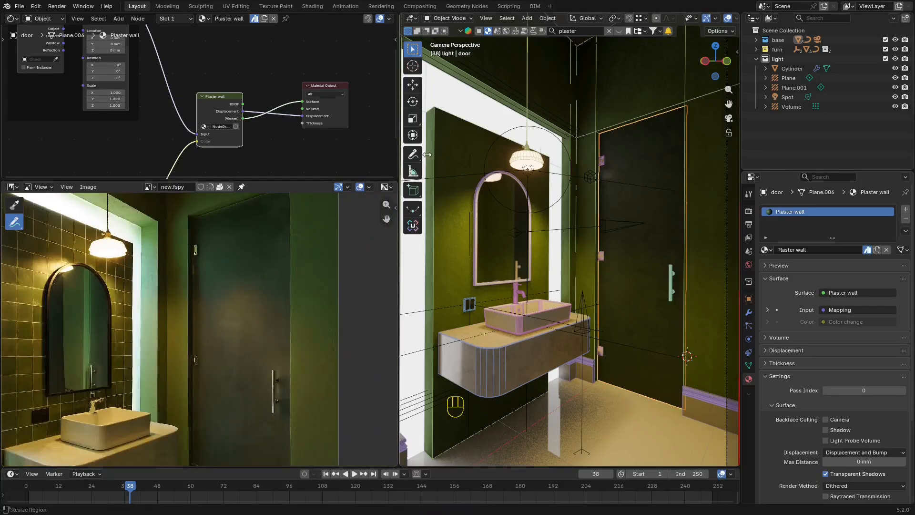
key(shift+alt+z)
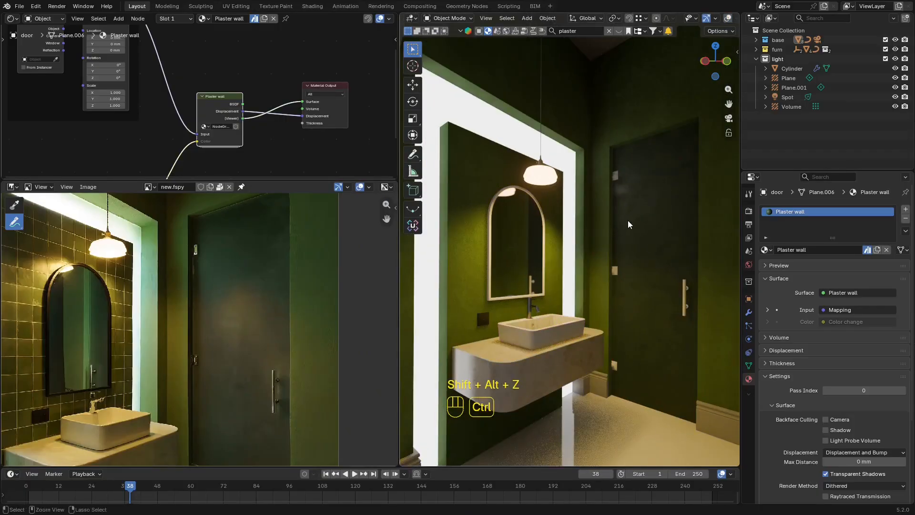
key(ctrl+s)
mouse_move(628, 225)
shift+middle_down()
mouse_move(643, 240)
mouse_move(637, 236)
shift+middle_up()
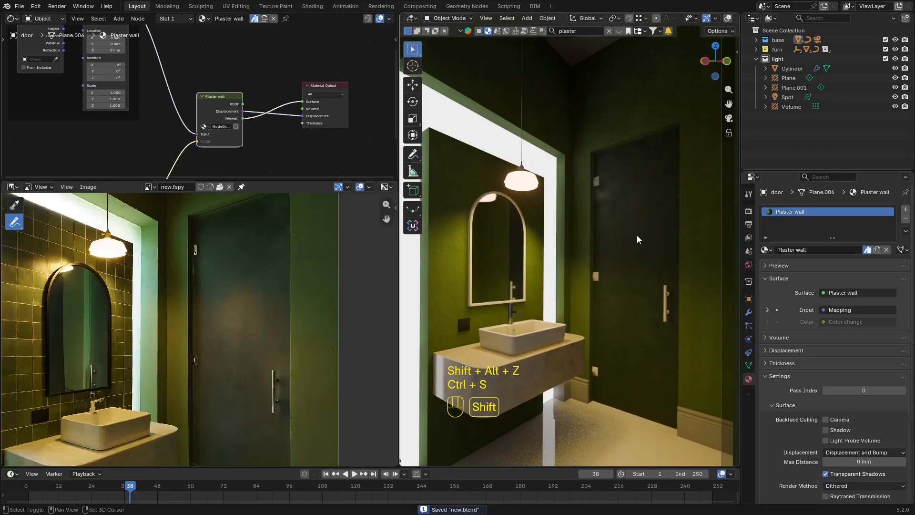
Try duplicating the pendant's spot light toward the door, offset along X and about -323 mm along Y.
key(shift+alt+z)
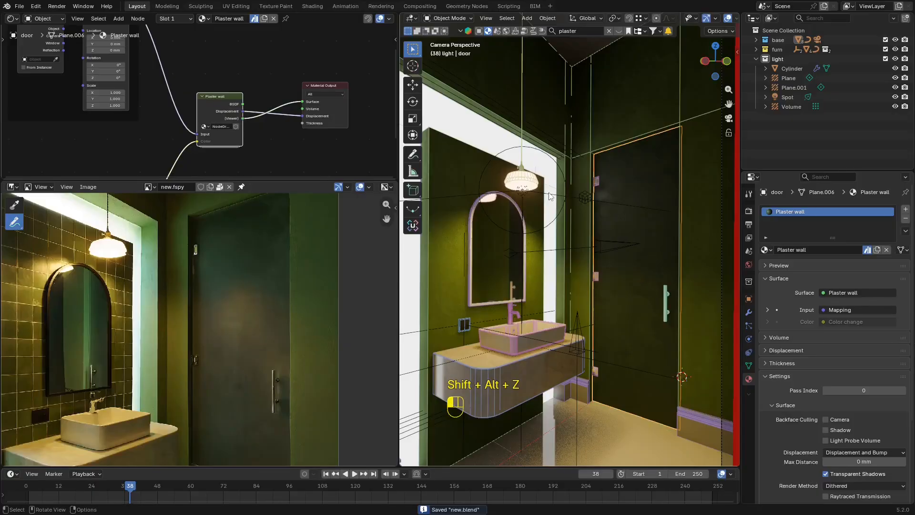
shift+click(558, 206)
key(shift+d)
key(x)
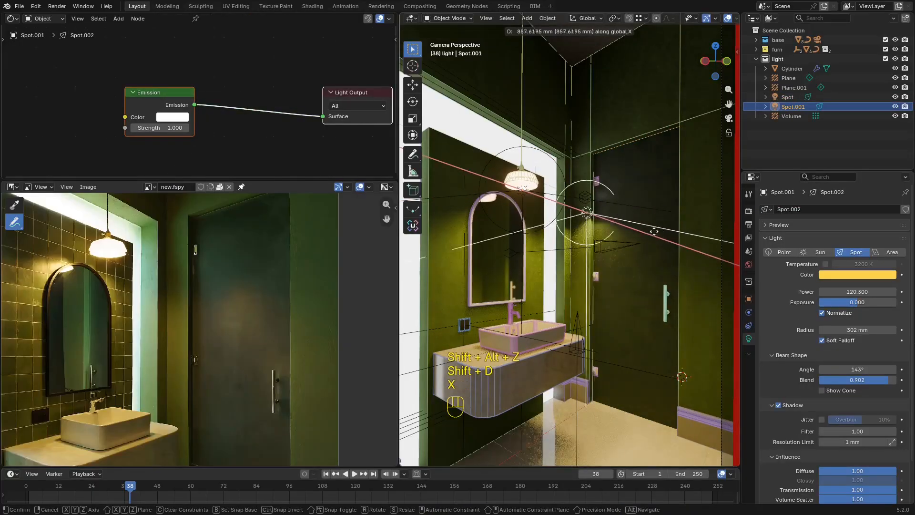
click(629, 231)
key(g)
key(y)
click(680, 254)
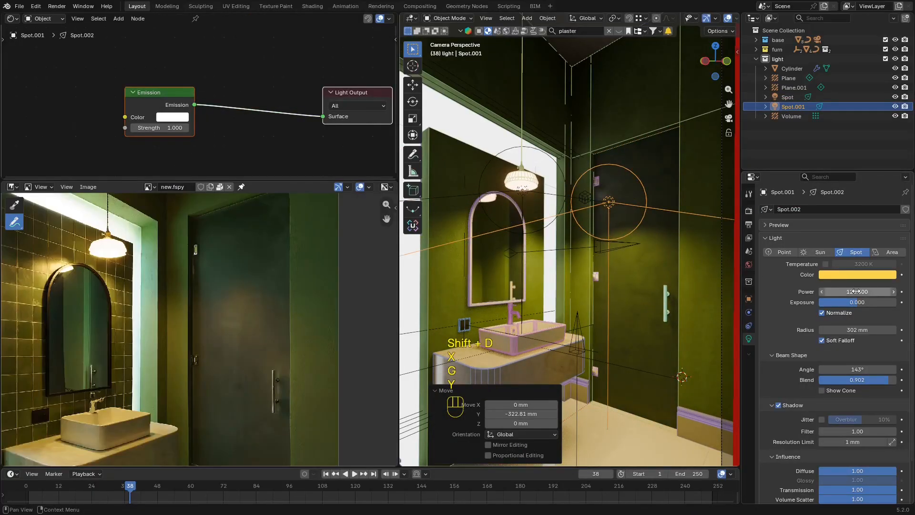
Try Power 10.500 on the duplicated spot light, then delete the duplicate.
drag(857, 292, 802, 291)
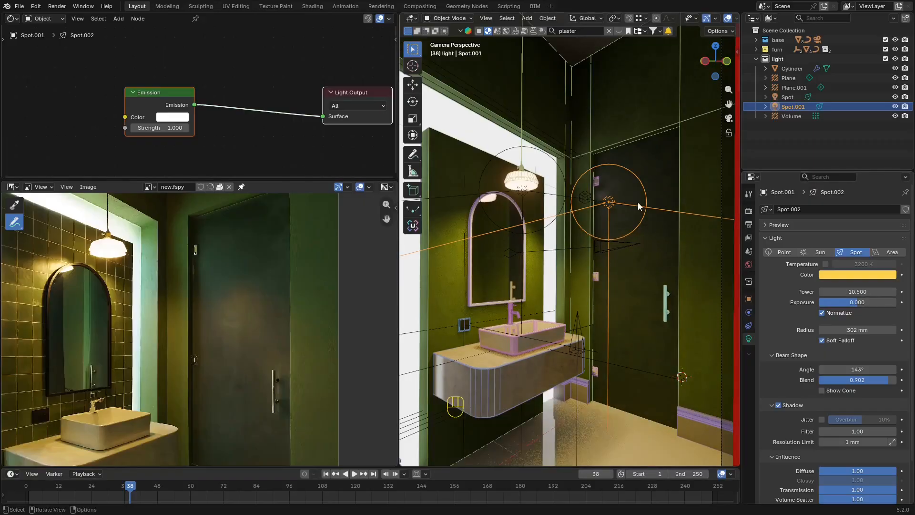
key(x)
click(638, 202)
Add a point light and move it along Y to about -339 mm, near the door.
key(shift+a)
mouse_move(617, 340)
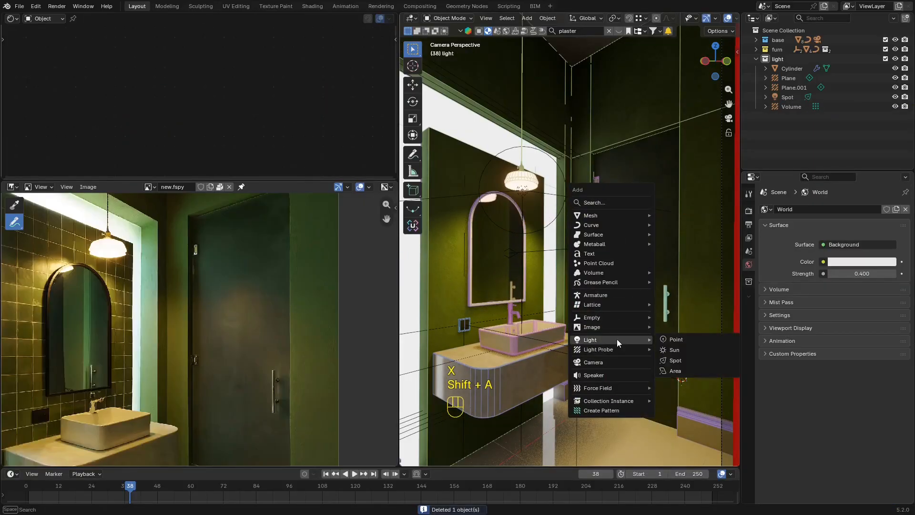
click(691, 341)
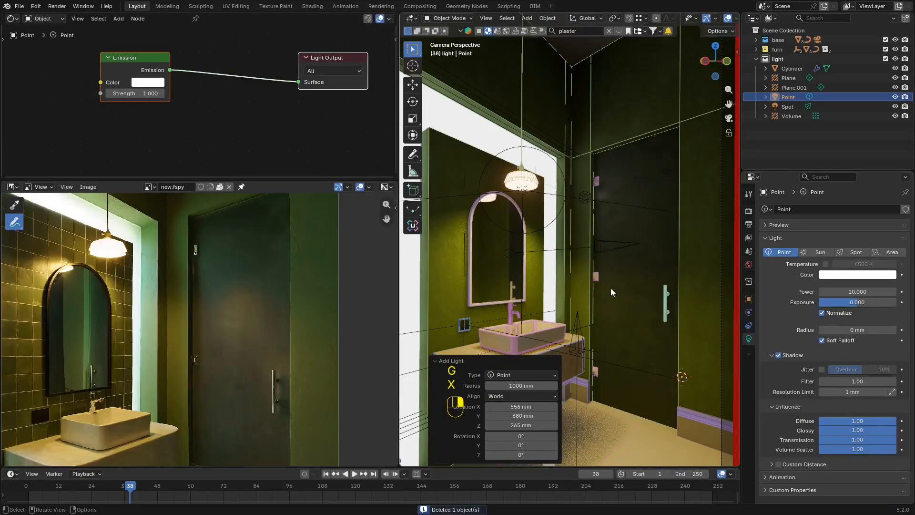
key(shift+Tab)
key(shift+Tab)
key(g)
key(y)
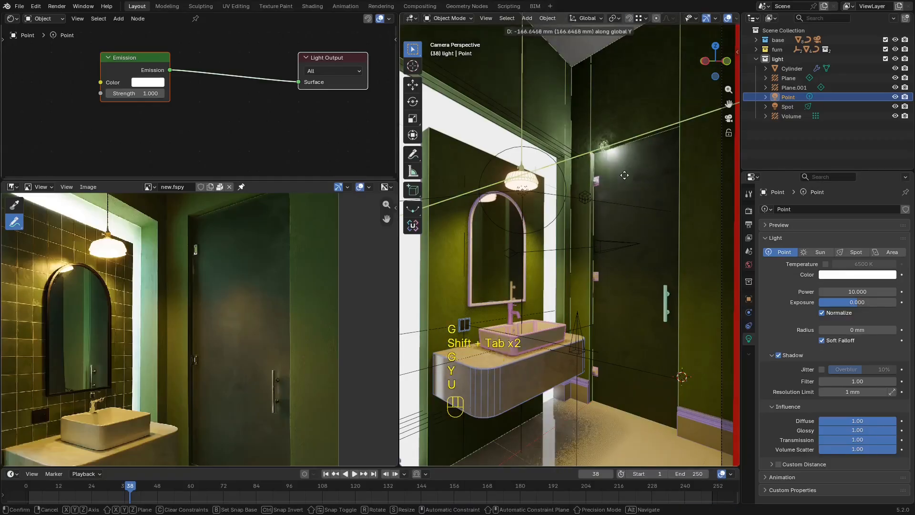
click(641, 181)
Lower the point light about 918 mm along Z and shift it about -214 mm along X in front of the door.
key(g)
key(z)
click(640, 282)
key(g)
key(x)
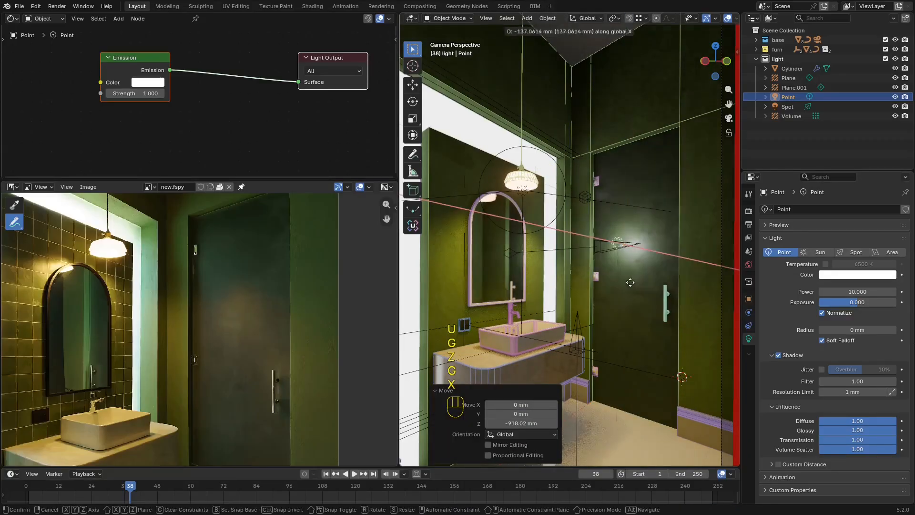
click(626, 282)
Turn off the point light's shadow and set its color Temperature to 3000 K.
click(749, 299)
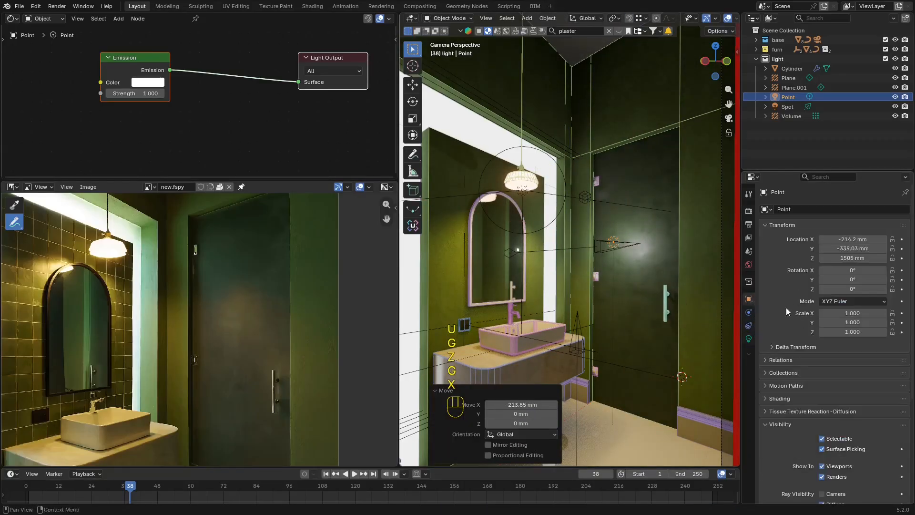
click(749, 340)
click(779, 355)
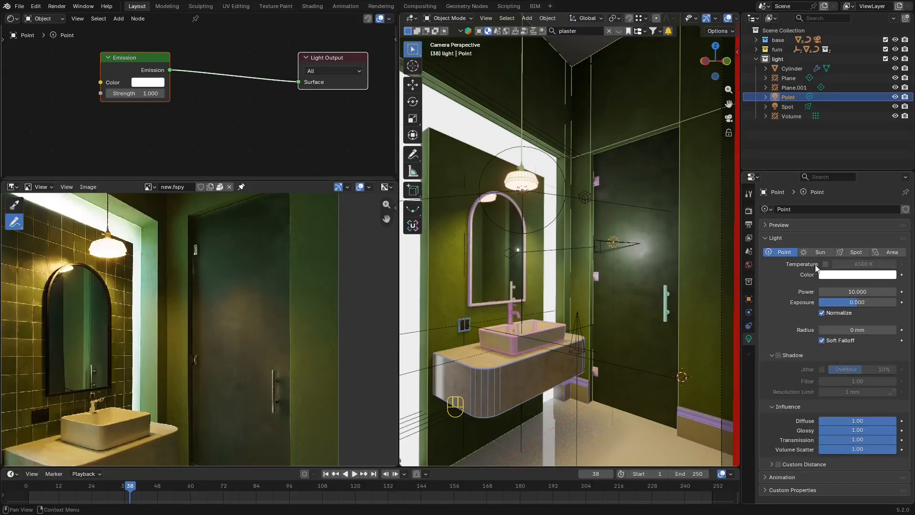
click(863, 265)
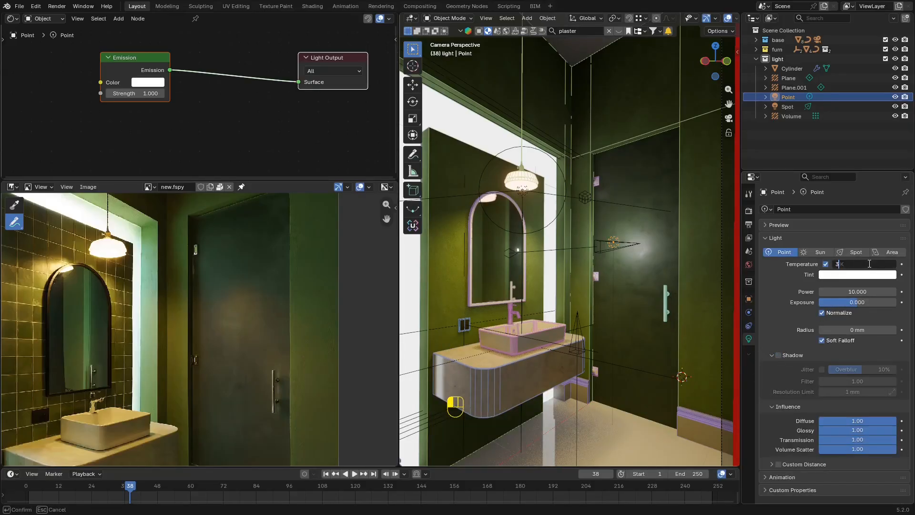
text(3000)
key(Return)
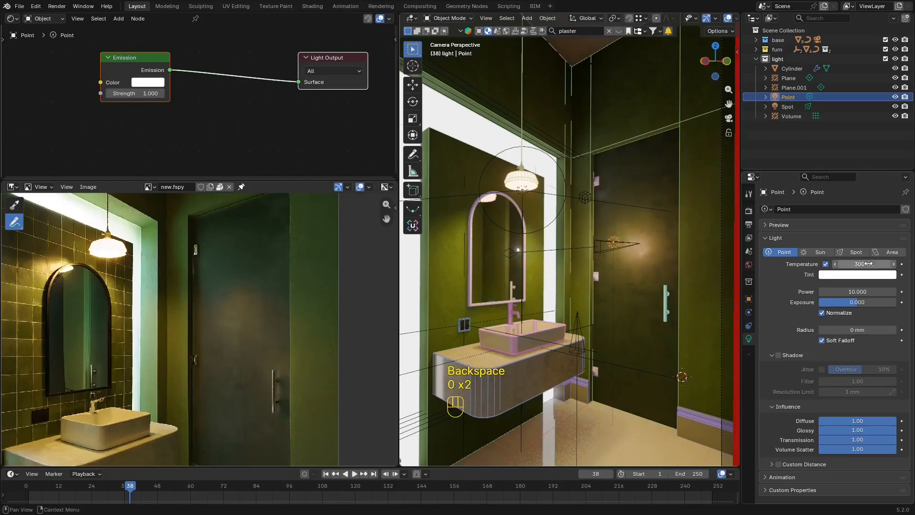
Copy the spot light's color #FFD24C into the point light's Tint.
click(550, 226)
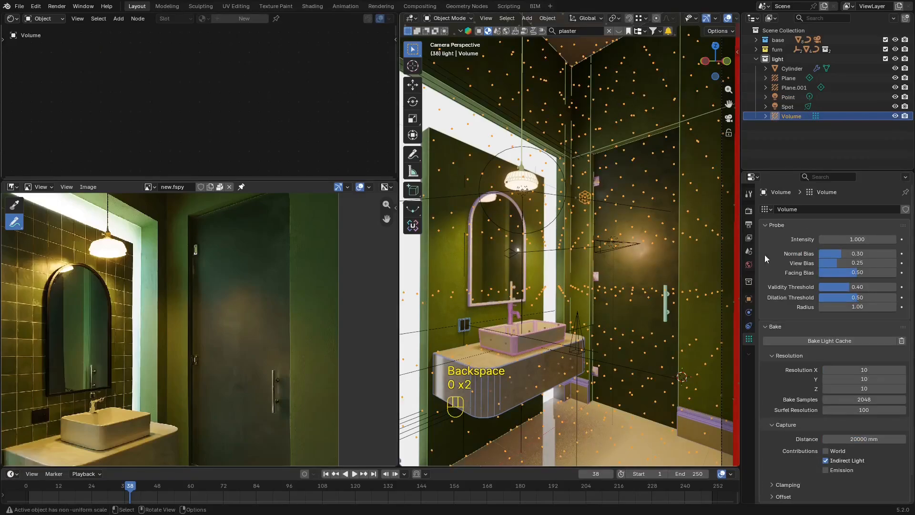
click(548, 229)
click(862, 275)
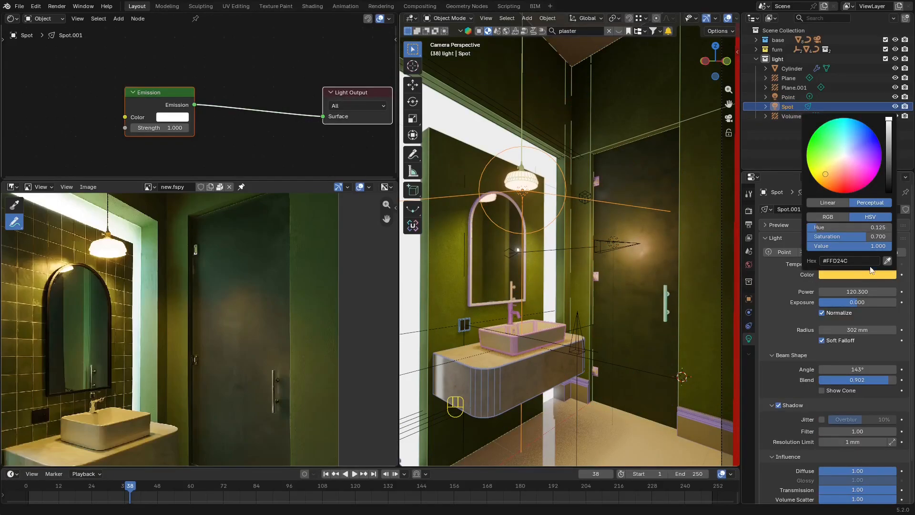
click(866, 261)
key(Return)
click(614, 234)
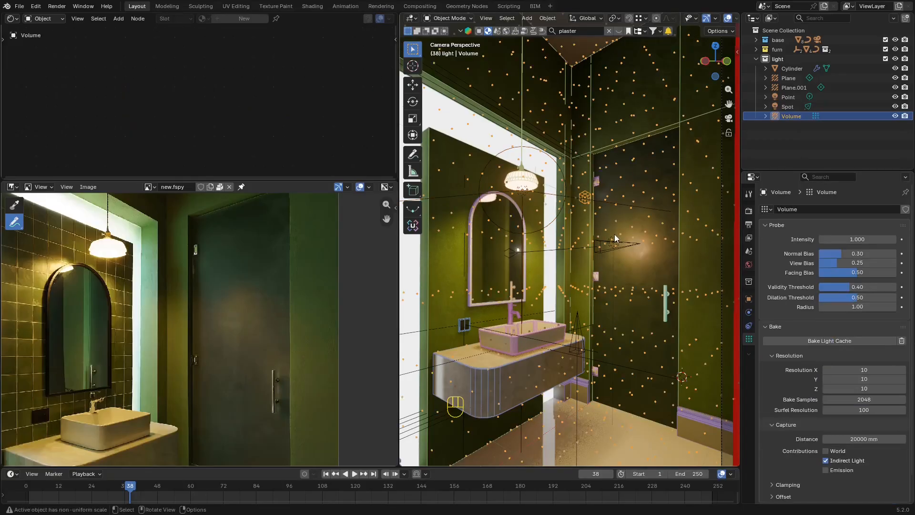
click(614, 236)
click(831, 276)
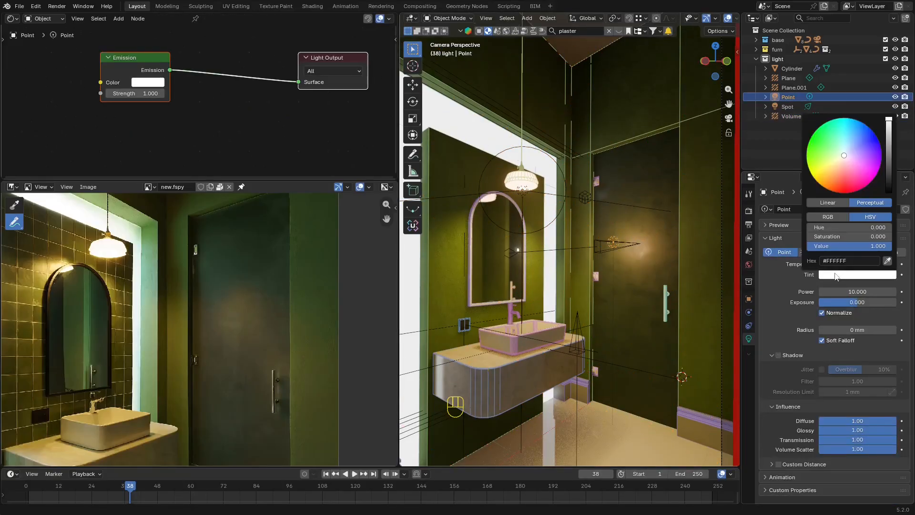
click(840, 262)
key(Return)
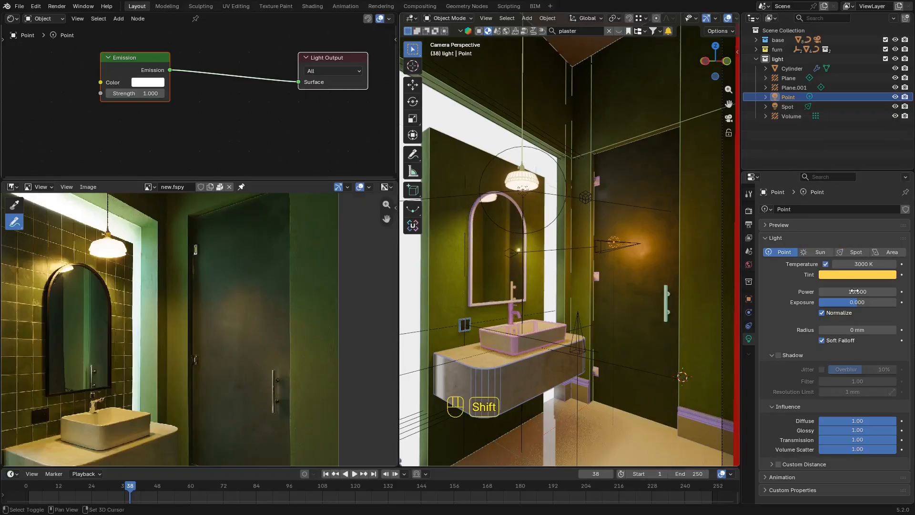
Set the point light's Power to 1.
click(858, 292)
text(1)
key(Return)
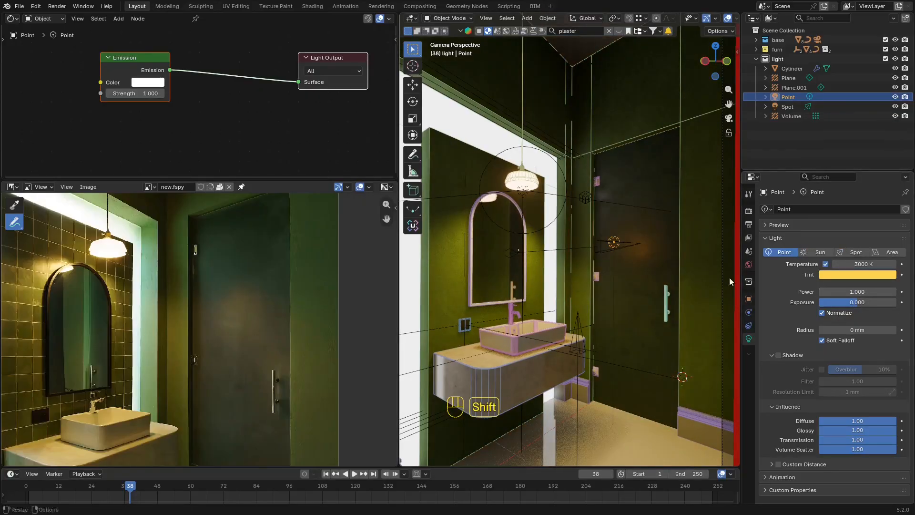
Lower the point light about 44 mm along Z and shift it about -50 mm along X.
key(g)
key(z)
click(663, 270)
key(g)
key(y)
right_click(662, 270)
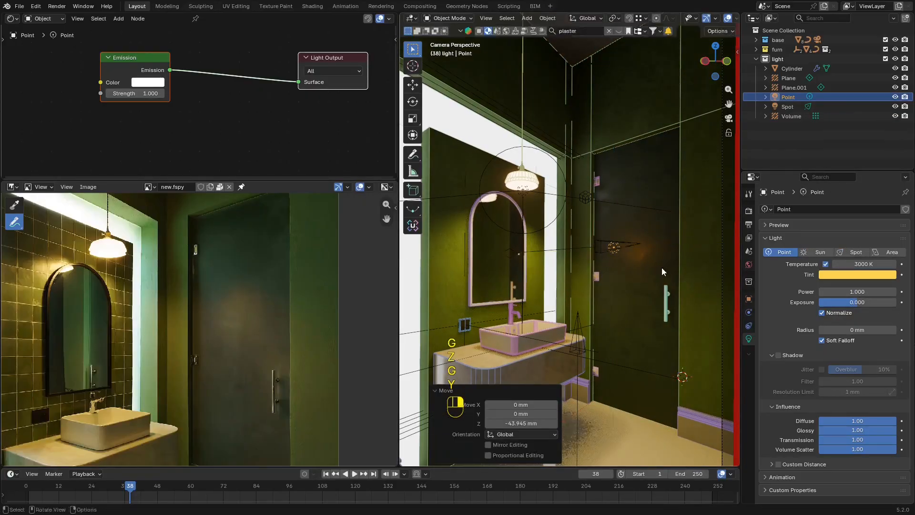
key(g)
key(x)
key(shift)
click(682, 289)
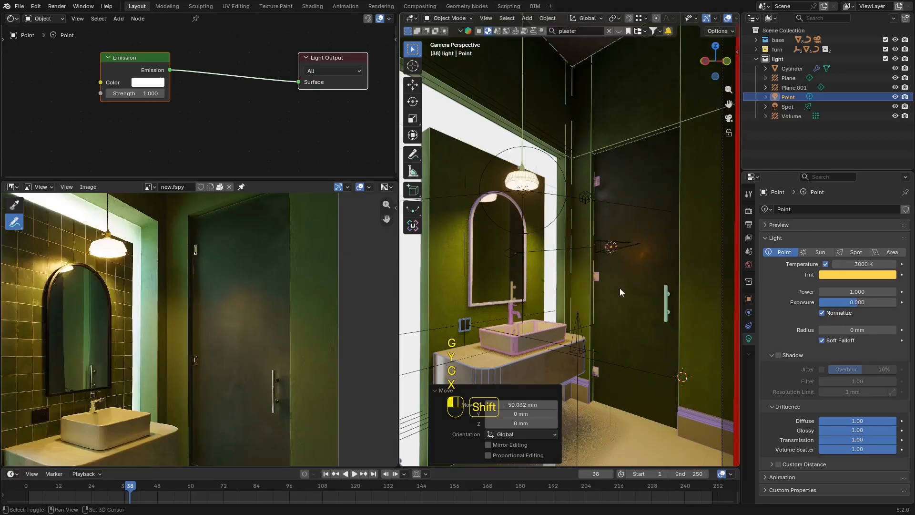
Hide the overlays, soften the point light's Tint to Saturation 0.397, and raise its Power to 1.740.
key(shift+alt+z)
click(844, 277)
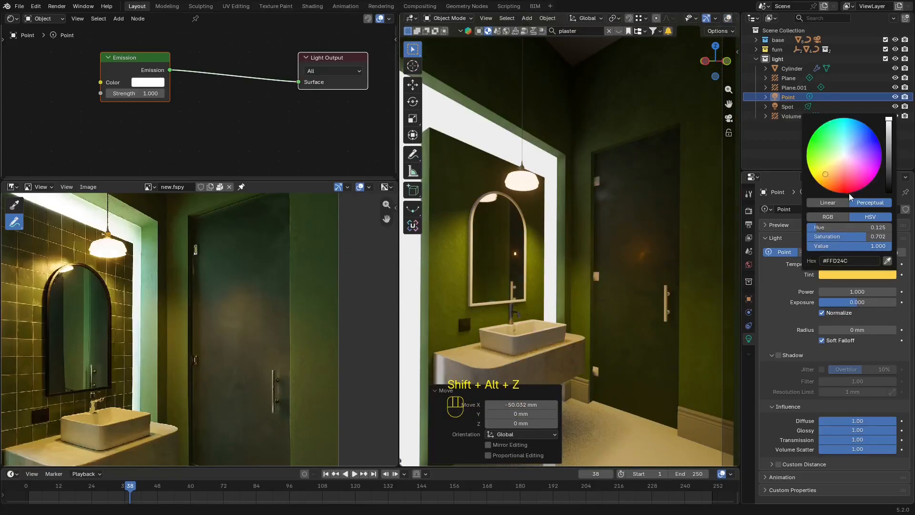
shift+drag(849, 236, 849, 236)
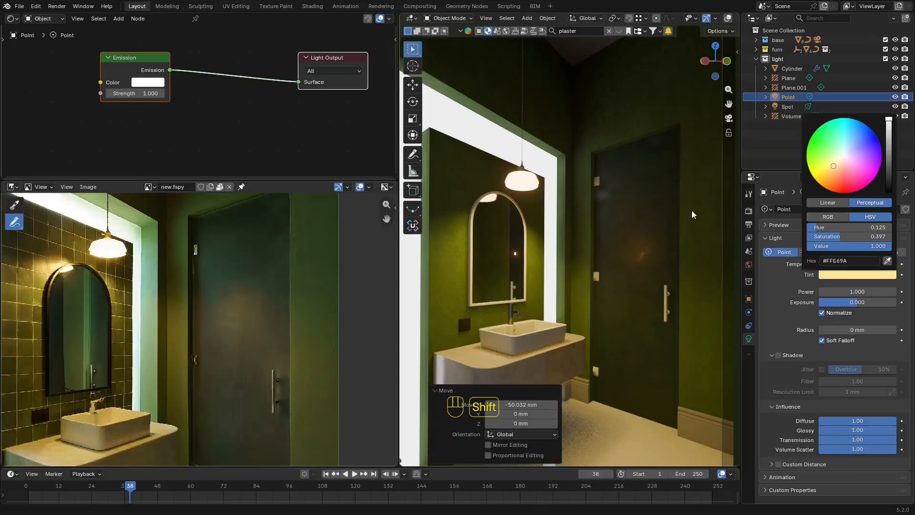
shift+drag(858, 292, 873, 291)
Try small shifts of the point light along X and Y, checking the door highlight with overlays hidden.
key(g)
key(x)
click(613, 242)
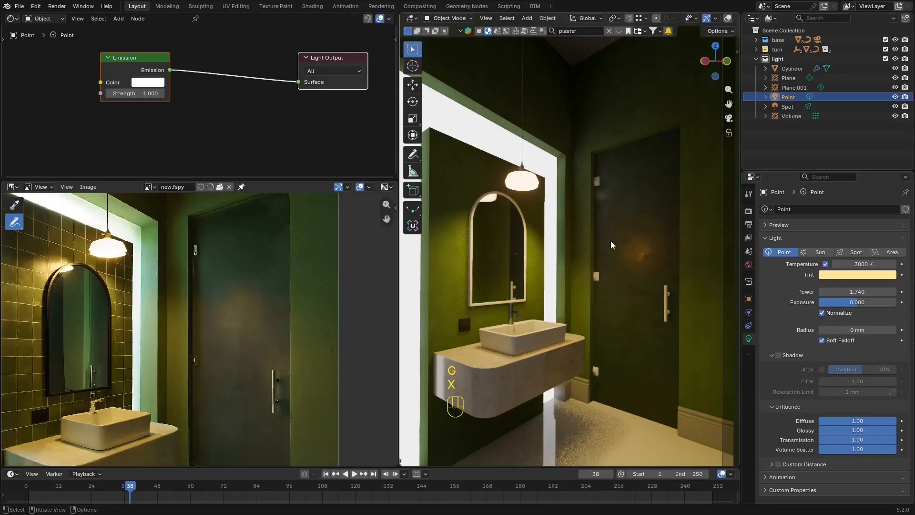
key(shift+alt+z)
key(g)
key(y)
right_click(611, 262)
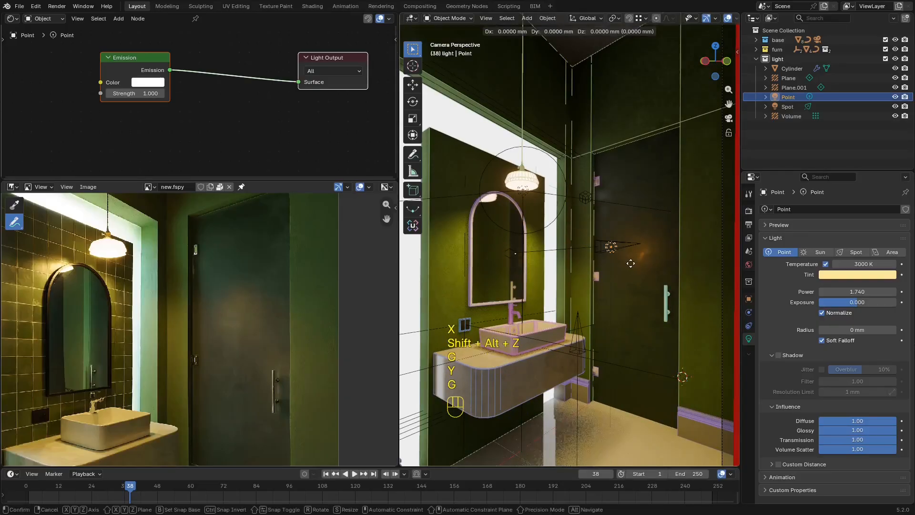
key(g)
key(x)
click(626, 268)
key(shift+alt+z)
key(shift+alt+z)
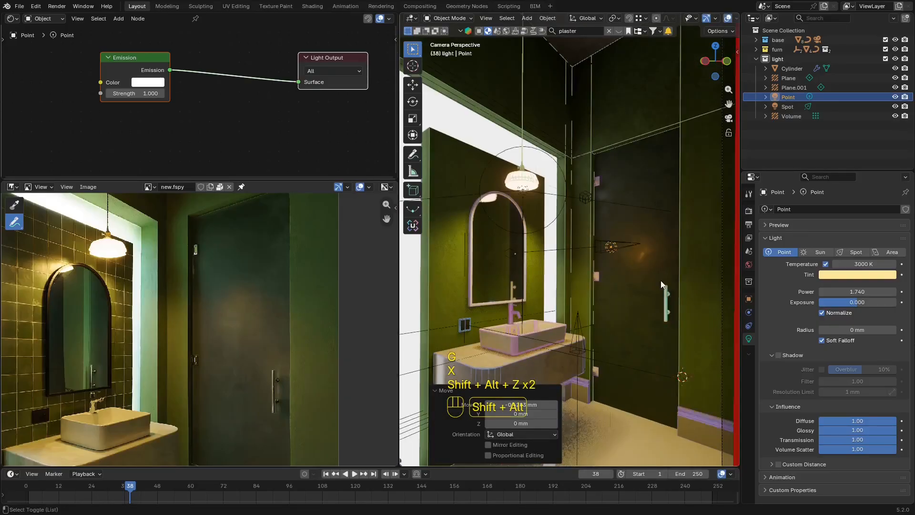
Set the point light's Radius to 68 mm and check the door with the overlays hidden.
shift+drag(858, 329, 877, 329)
key(shift+alt+z)
key(shift+alt+z)
key(shift+alt+z)
key(shift+alt+z)
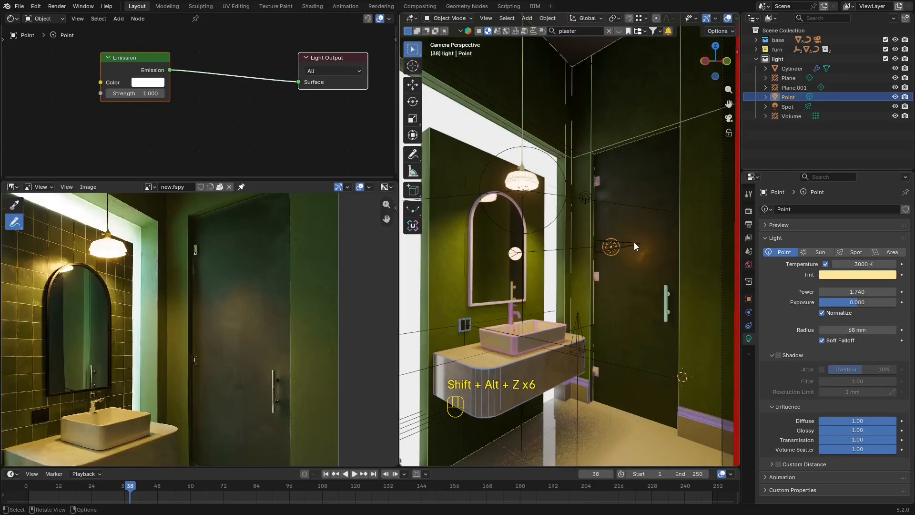
Try repositioning the 68 mm radius point light along X and Y, then check the scene without overlays.
key(g)
key(x)
shift+right_click(418, 247)
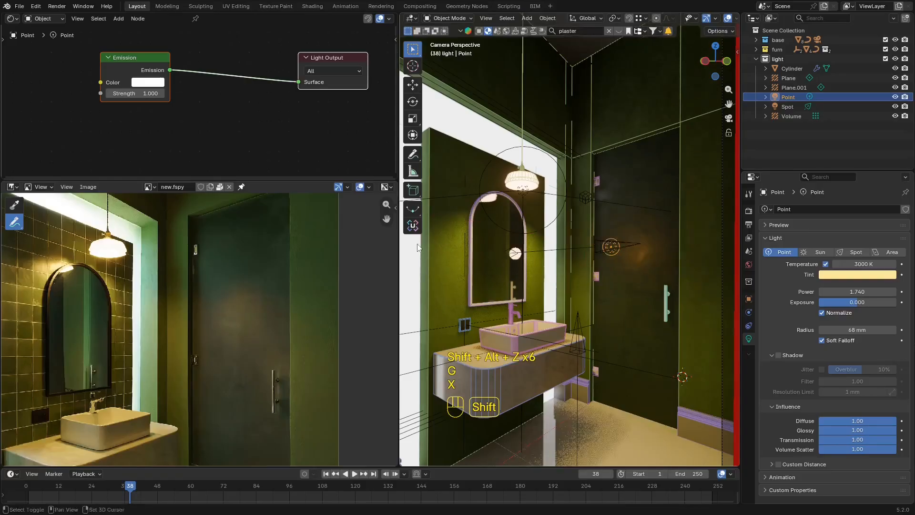
key(g)
key(y)
shift+right_click(503, 259)
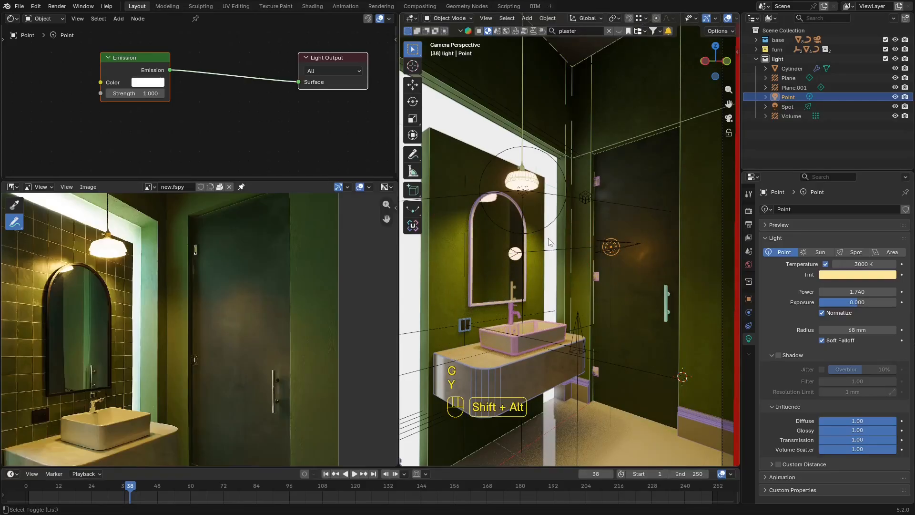
key(shift+alt+z)
key(shift+alt+z)
key(KP_0)
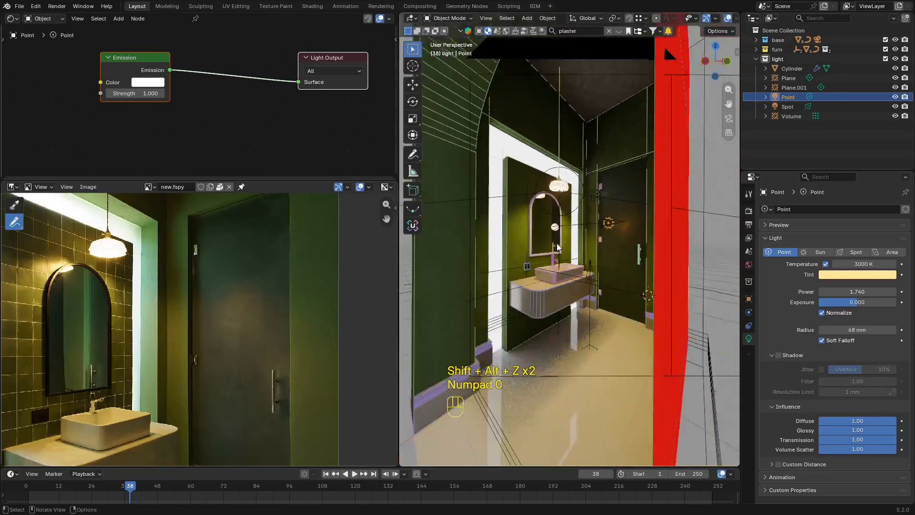
Try moving the point light across the door along X, Y and Z from the camera view.
key(g)
key(x)
key(g)
key(y)
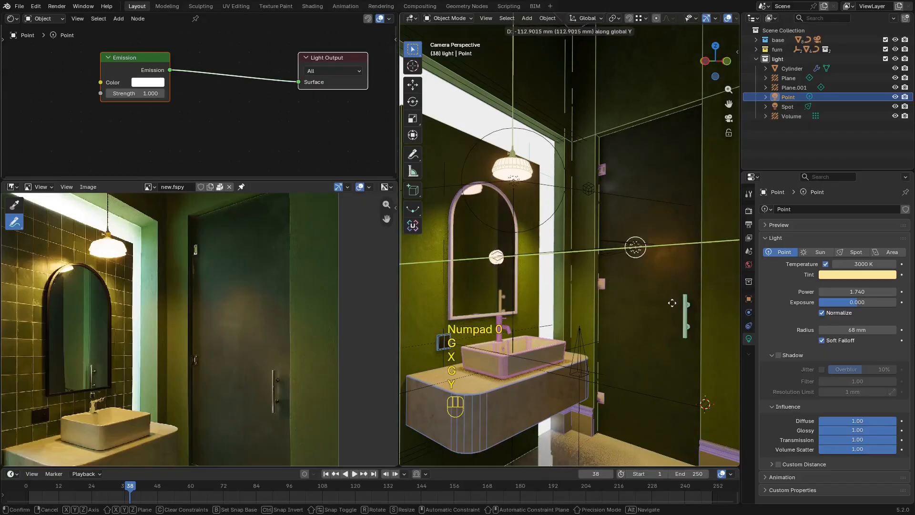
right_click(619, 299)
key(g)
key(z)
right_click(630, 287)
Delete the point light, check the scene without overlays, and save the file.
key(x)
click(629, 287)
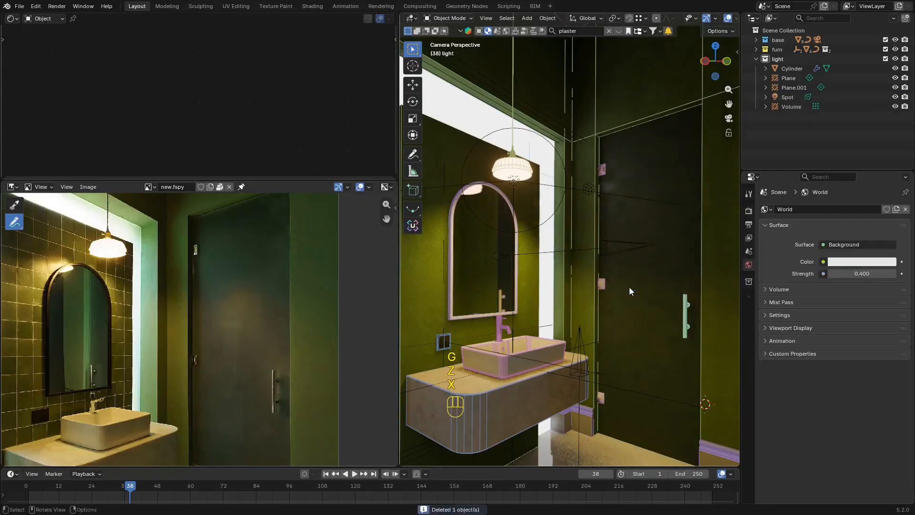
shift+middle_drag(630, 276, 623, 285)
key(alt+shift+z)
key(alt+shift+z)
shift+middle_drag(563, 253, 584, 254)
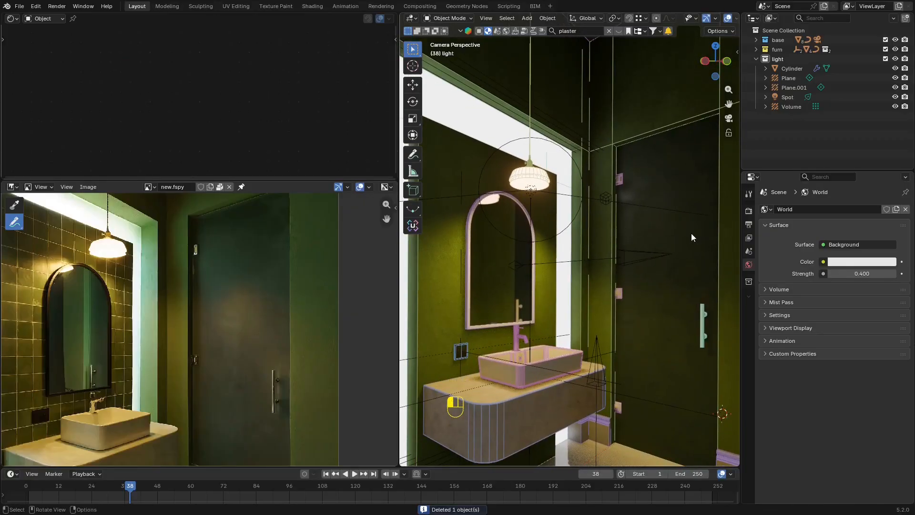
key(ctrl+s)
Select the door, hide the overlays to view the scene cleanly, and save the file again.
alt+shift+click(691, 276)
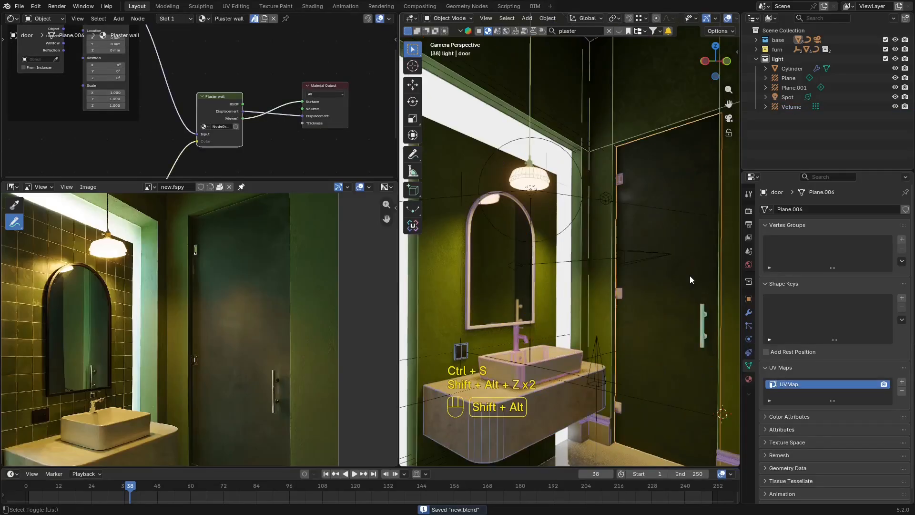
key(alt+shift+z)
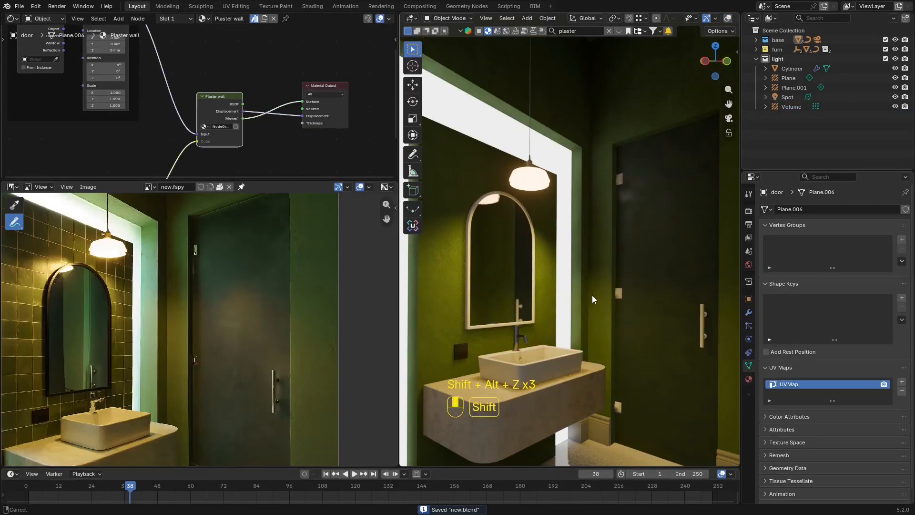
shift+middle_drag(593, 296, 596, 291)
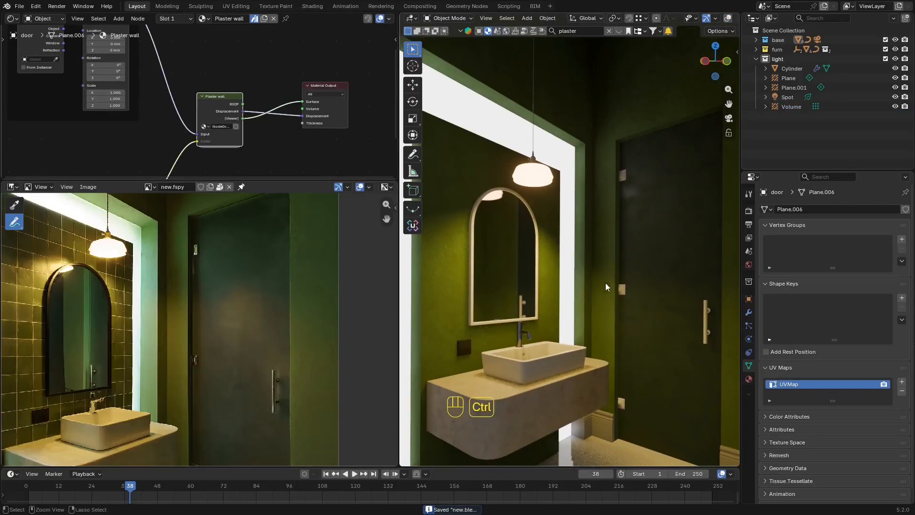
key(ctrl+s)
scroll(634, 286, down, 1)
shift+middle_drag(634, 285, 620, 250)
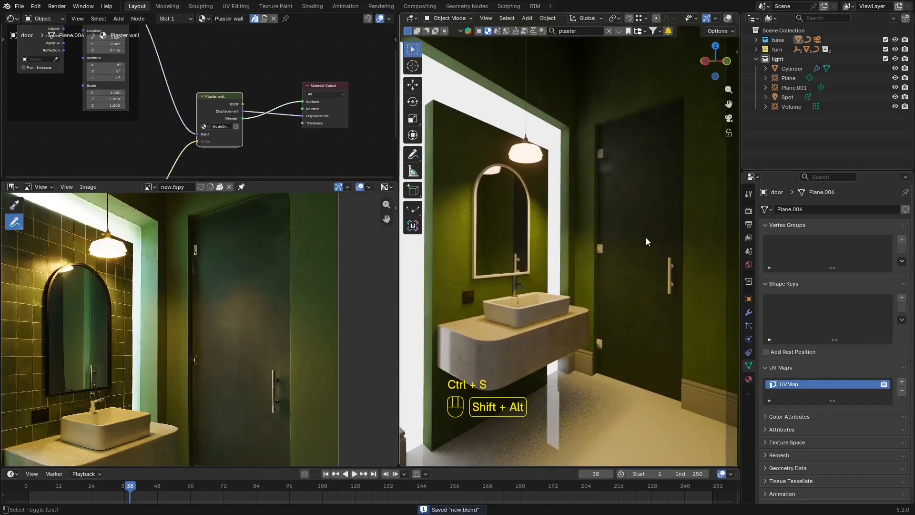
Show the overlays, select the spot light under the pendant lamp, and try rotating it about X.
key(alt+shift+z)
click(564, 200)
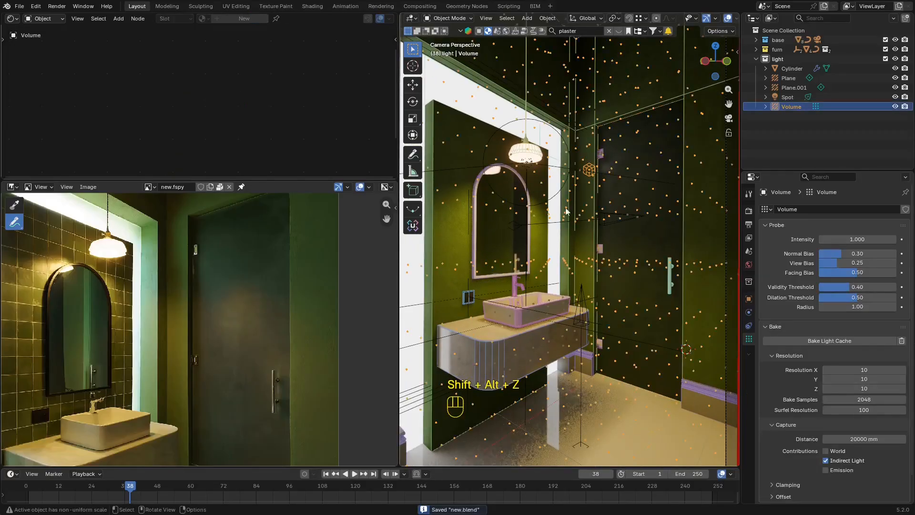
click(556, 197)
key(r)
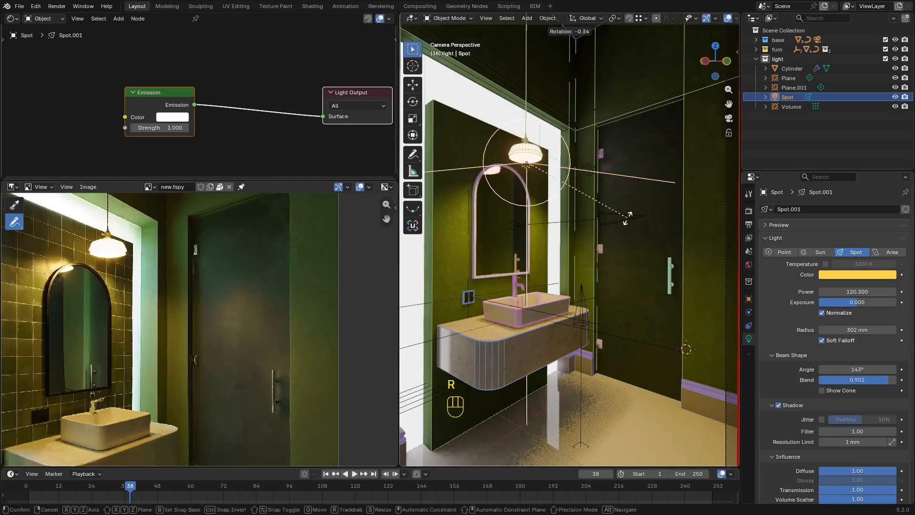
key(x)
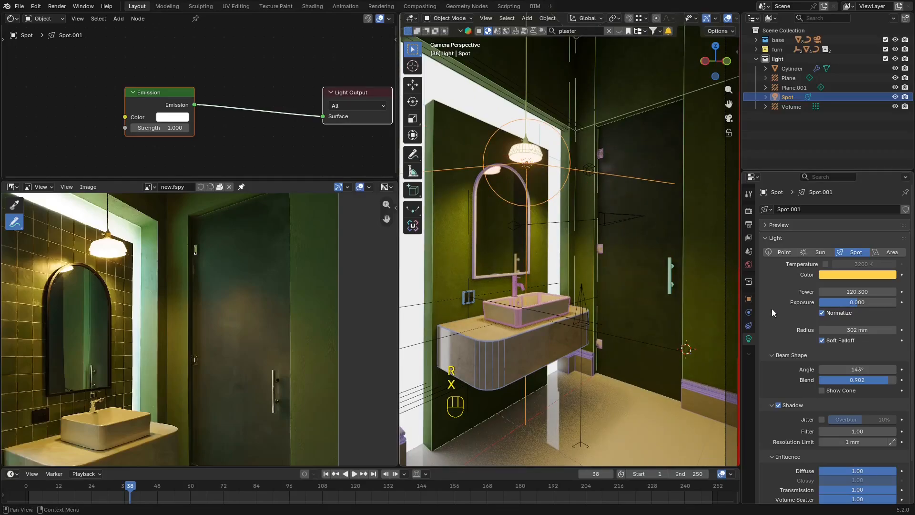
Test the Glossy ray visibility of the spot light, leave it off, and save the file.
click(749, 299)
scroll(812, 335, down, 5)
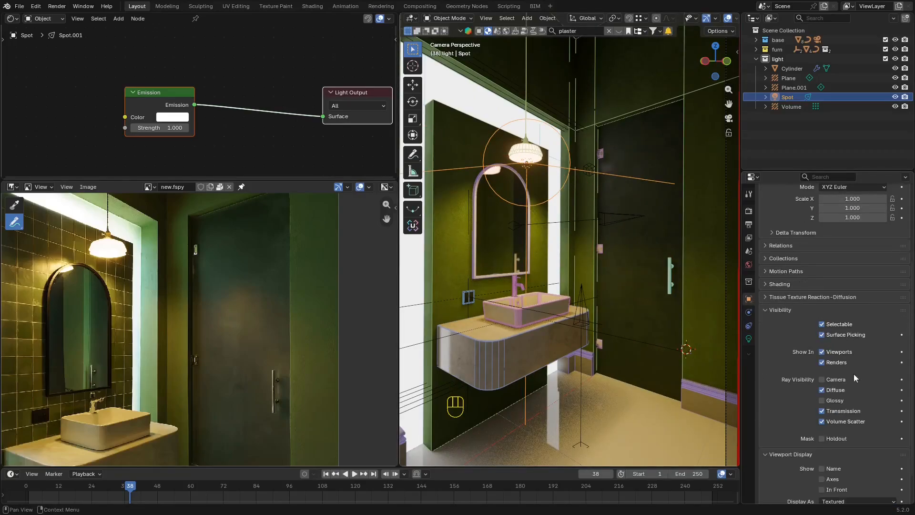
click(835, 401)
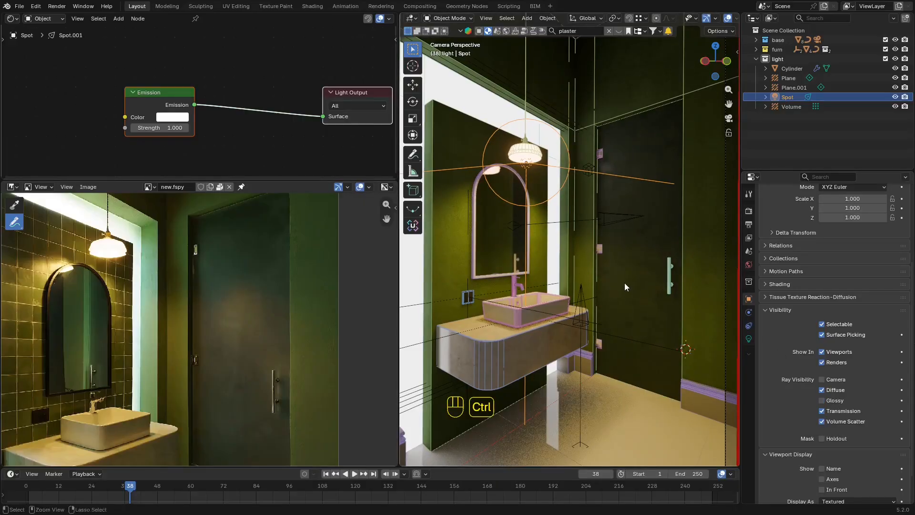
key(ctrl+s)
Compare the door and overall lighting, with and without overlays, against the full reference image.
key(shift+alt+z)
shift+middle_drag(617, 275, 616, 278)
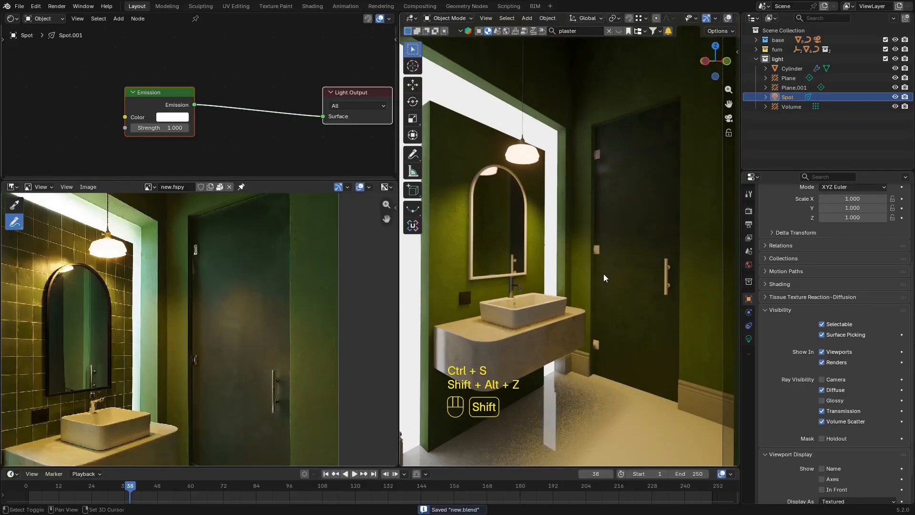
click(640, 231)
key(shift+alt+z)
shift+middle_drag(637, 239, 625, 259)
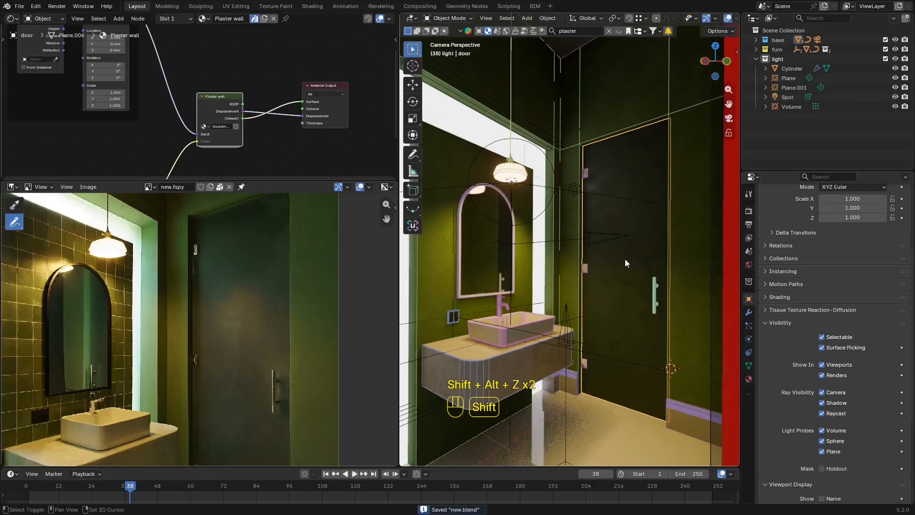
key(shift+alt+z)
scroll(231, 245, down, 4)
middle_drag(230, 247, 234, 284)
scroll(233, 284, up, 3)
key(shift+alt+z)
shift+middle_drag(583, 258, 585, 276)
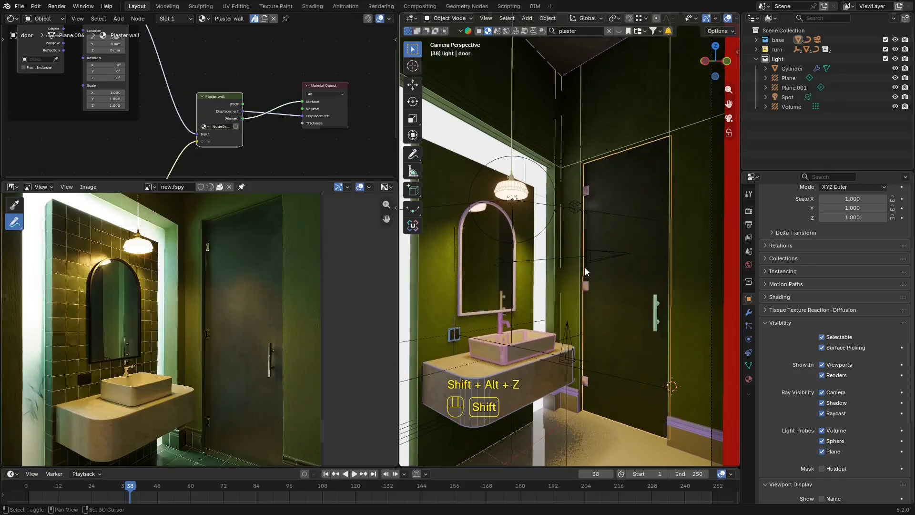
Try raising the spot light along Z and rotating it about X.
click(584, 271)
key(g)
key(z)
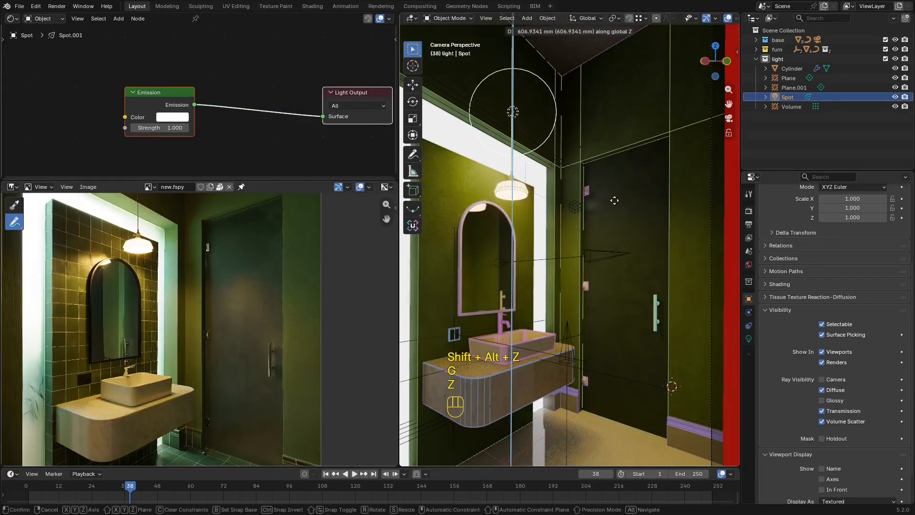
click(614, 215)
key(r)
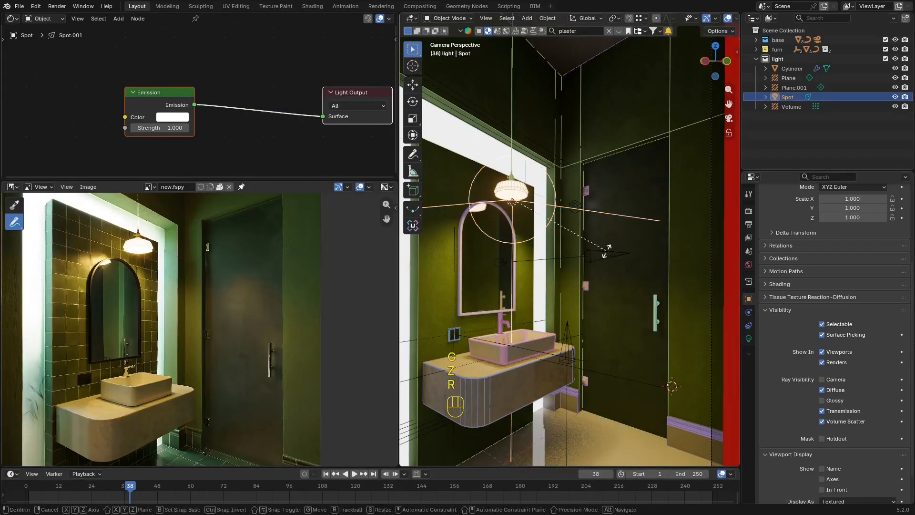
key(x)
right_click(616, 202)
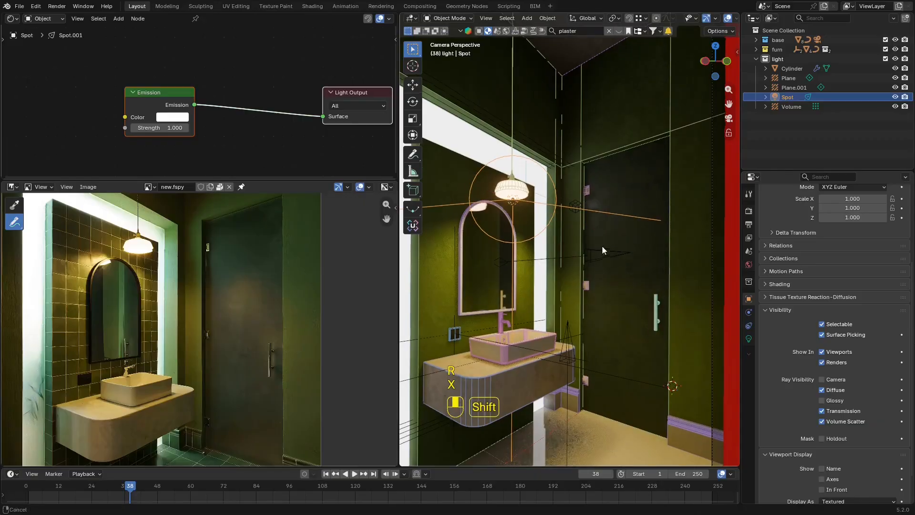
Save the file and select the door in the camera view, toggling the overlays.
shift+middle_drag(602, 249, 610, 239)
key(ctrl+s)
shift+middle_drag(622, 269, 624, 256)
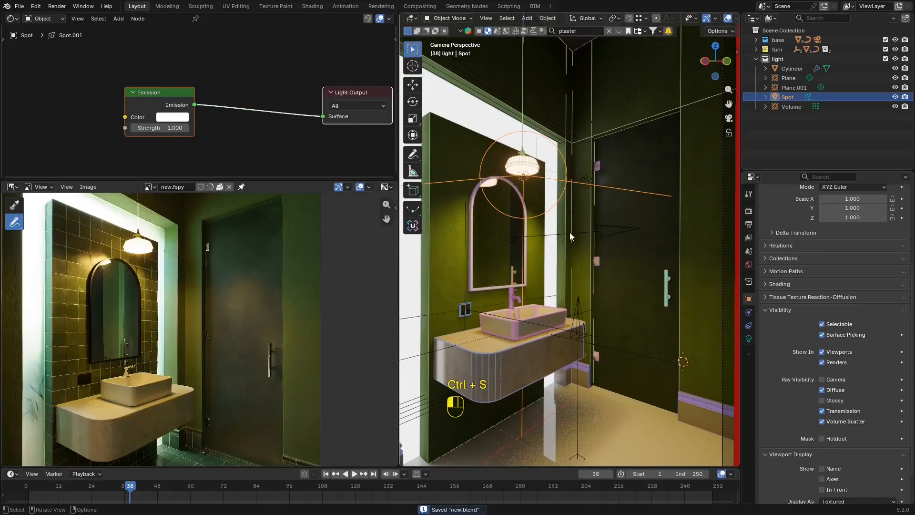
click(570, 232)
shift+middle_drag(585, 234, 617, 250)
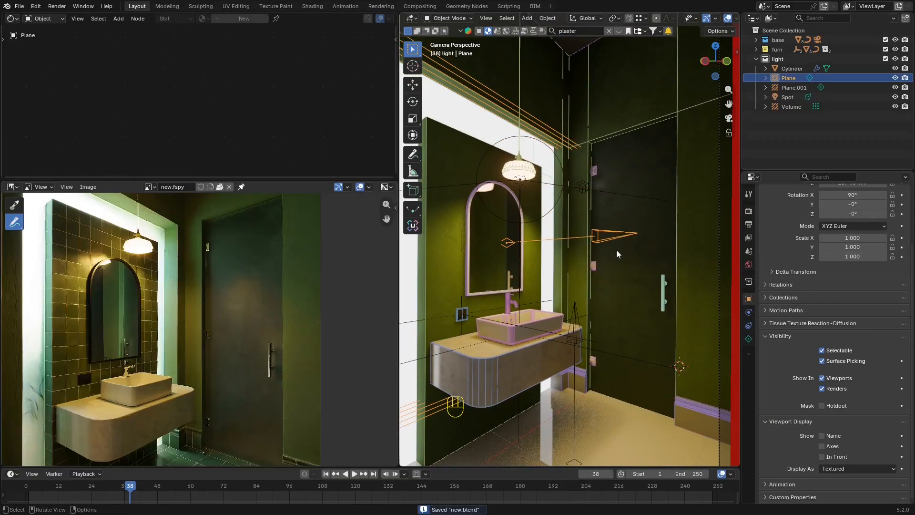
click(662, 222)
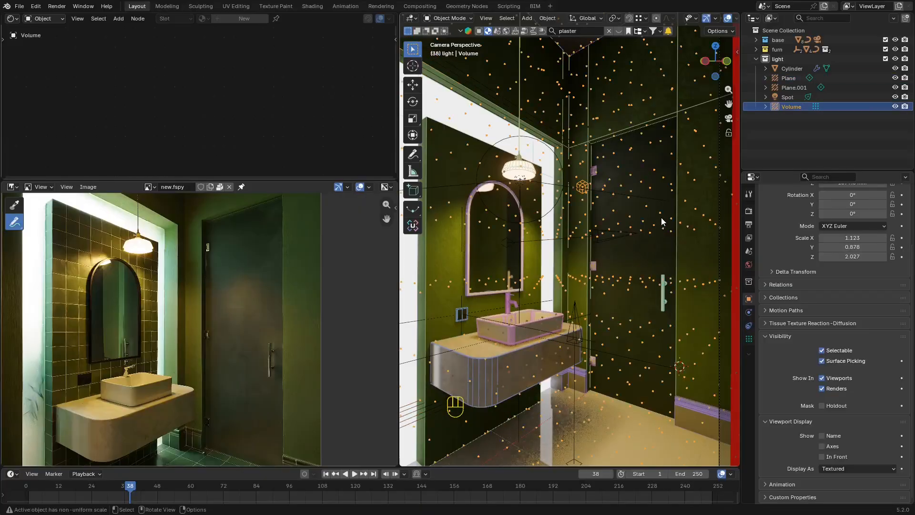
click(658, 227)
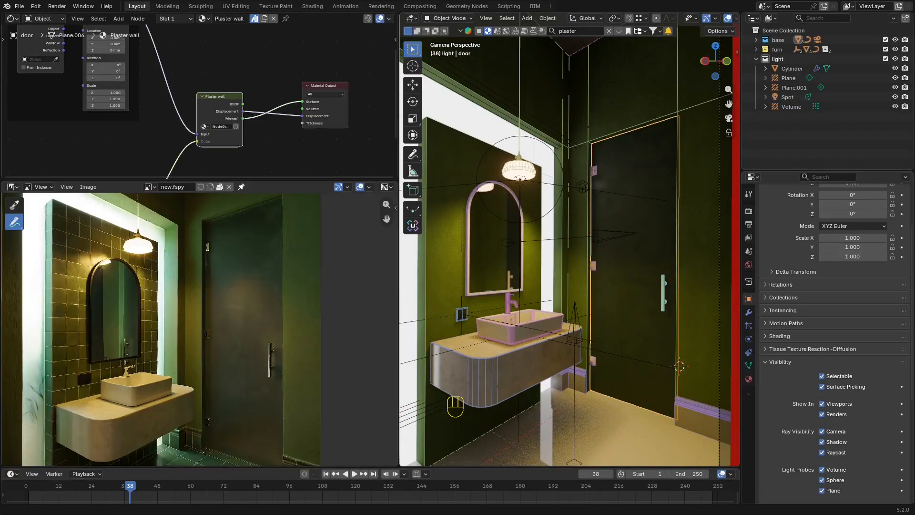
key(shift+alt+z)
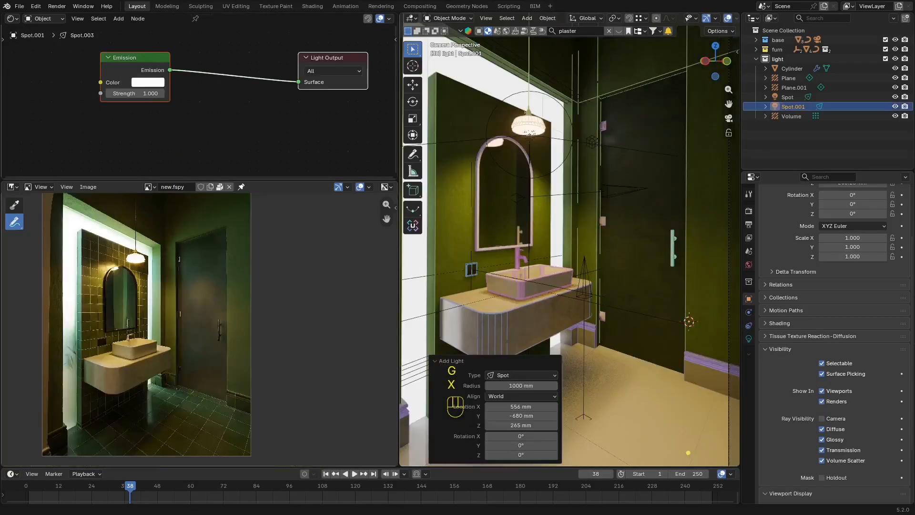
Try repositioning a second spot light along Y, along X and freely to light the door, and delete it.
key(g)
key(y)
click(584, 166)
key(g)
key(x)
click(532, 168)
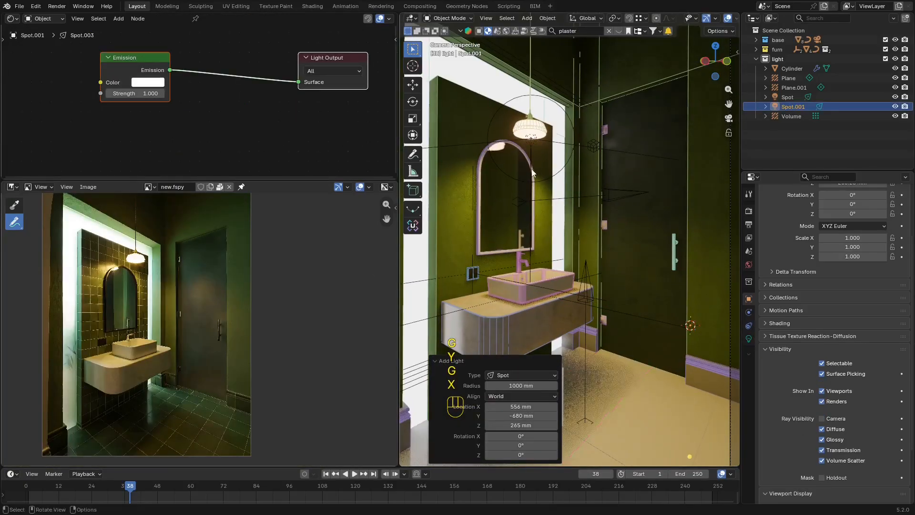
key(shift+alt+z)
key(shift+alt+z)
key(g)
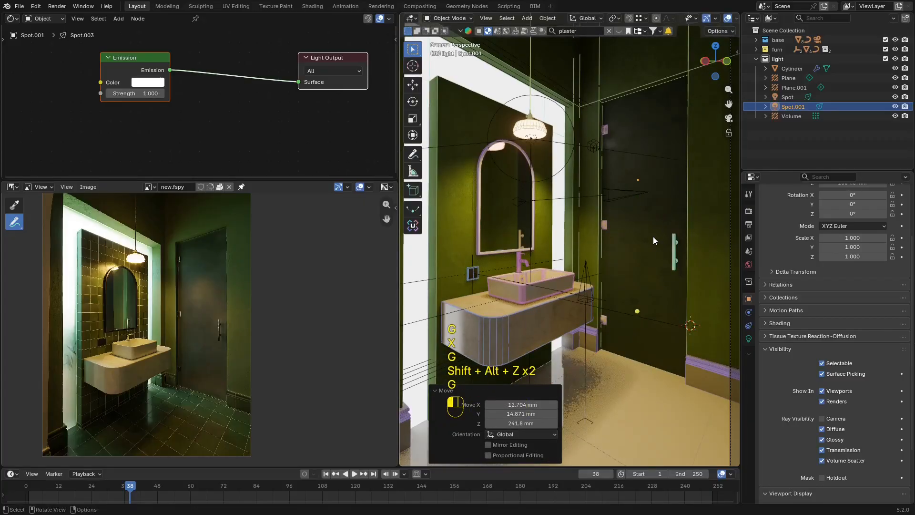
key(x)
click(653, 235)
Add a point light at the 3D cursor and toggle the overlays to check its effect.
key(shift+a)
mouse_move(645, 223)
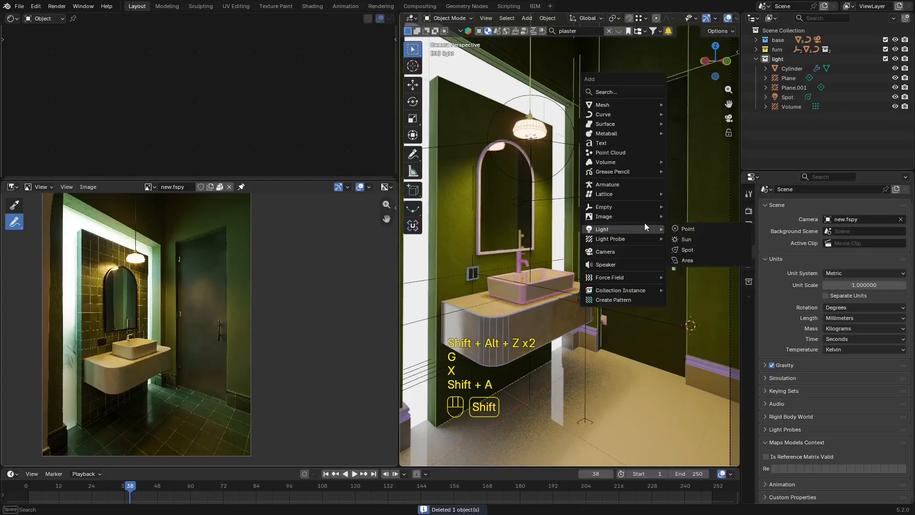
click(689, 229)
key(shift+alt+z)
key(shift+alt+z)
From the top view, move the point light about -2186 mm in X and 240 mm in Y, and return to the camera view.
alt+drag(626, 221, 602, 301)
key(z)
alt+middle_drag(603, 305, 614, 266)
click(524, 304)
scroll(524, 304, down, 4)
key(g)
right_click(616, 270)
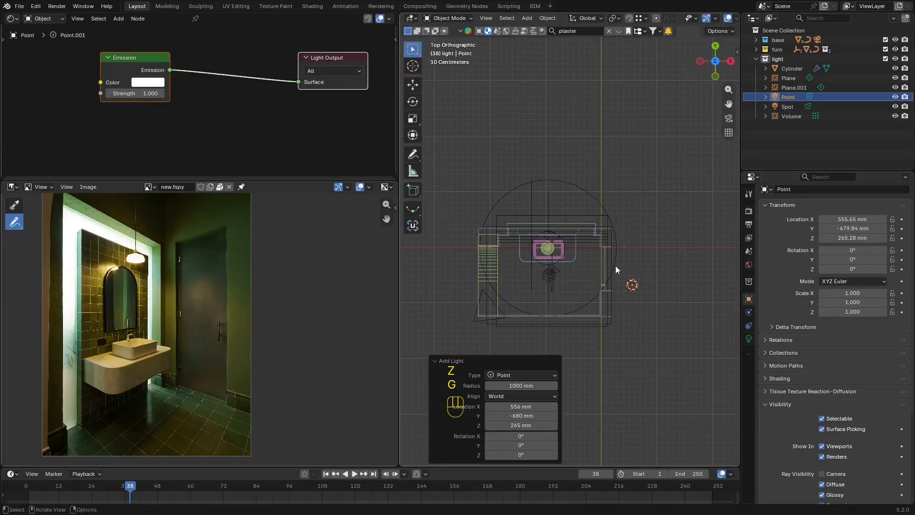
key(g)
click(491, 248)
key(KP_0)
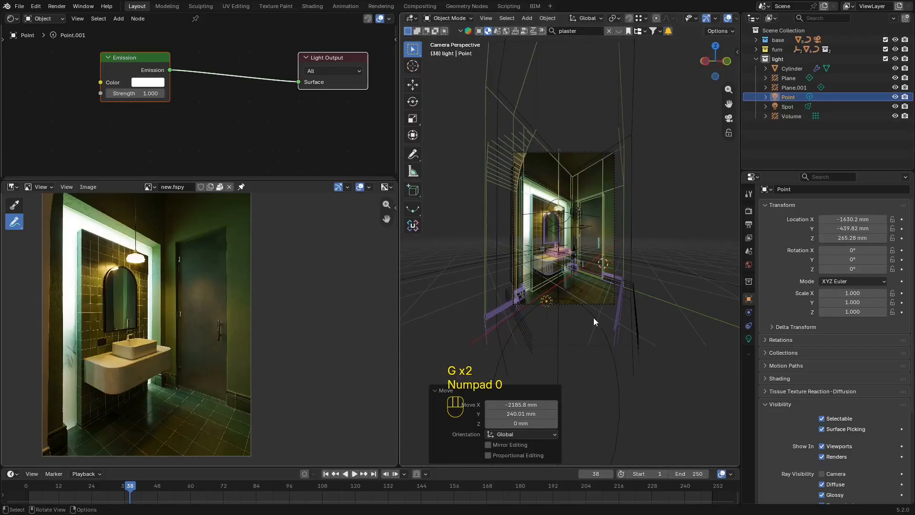
Switch to the rendered view without overlays and raise the point light about 466 mm along Z.
key(z)
click(611, 164)
key(shift+alt+z)
key(g)
key(z)
click(637, 211)
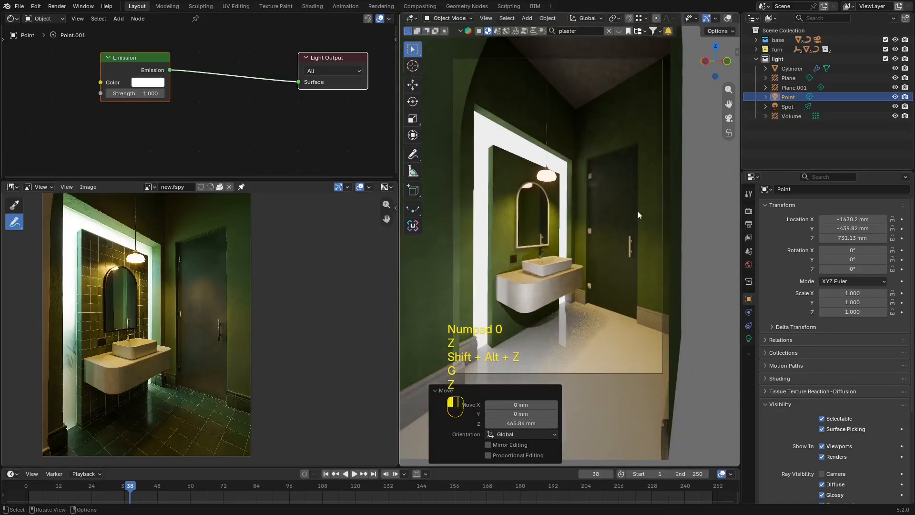
scroll(637, 211, up, 3)
Turn off the point light's shadow, show the overlays, and move the light along X toward the door.
click(749, 339)
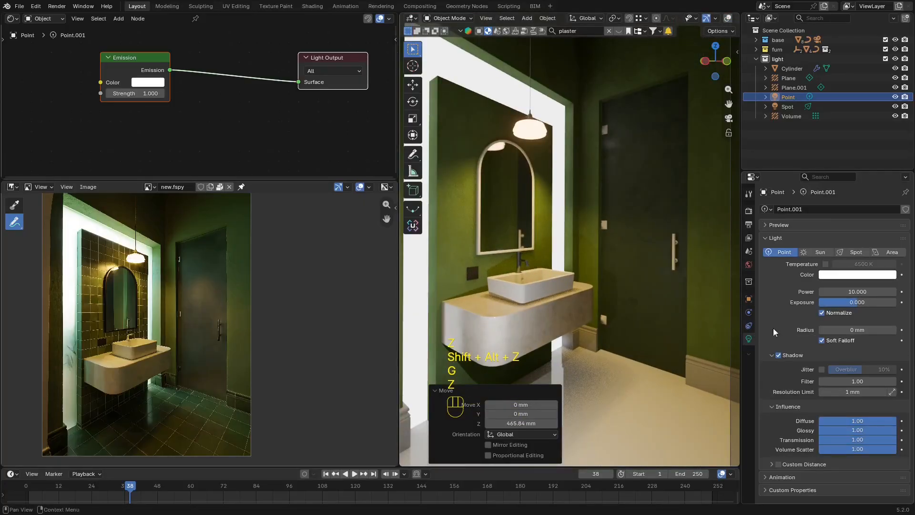
click(779, 355)
key(shift+alt+z)
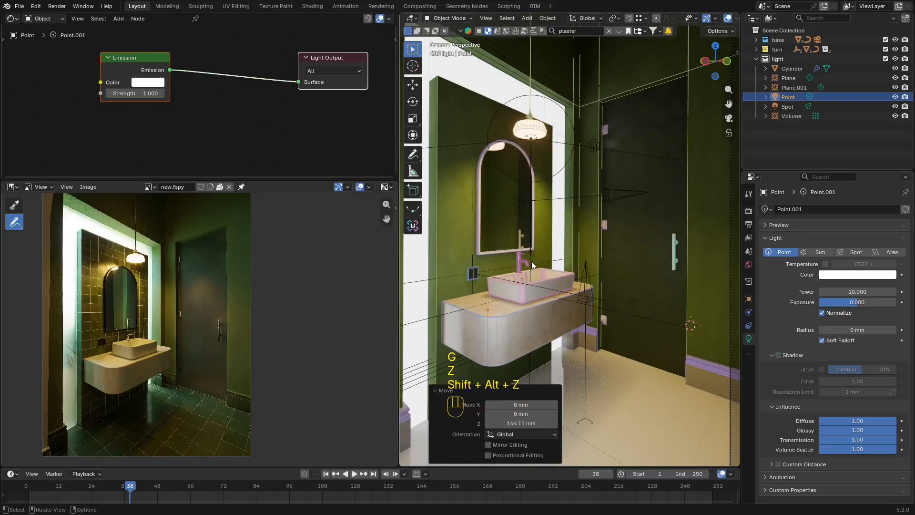
key(g)
key(x)
click(596, 263)
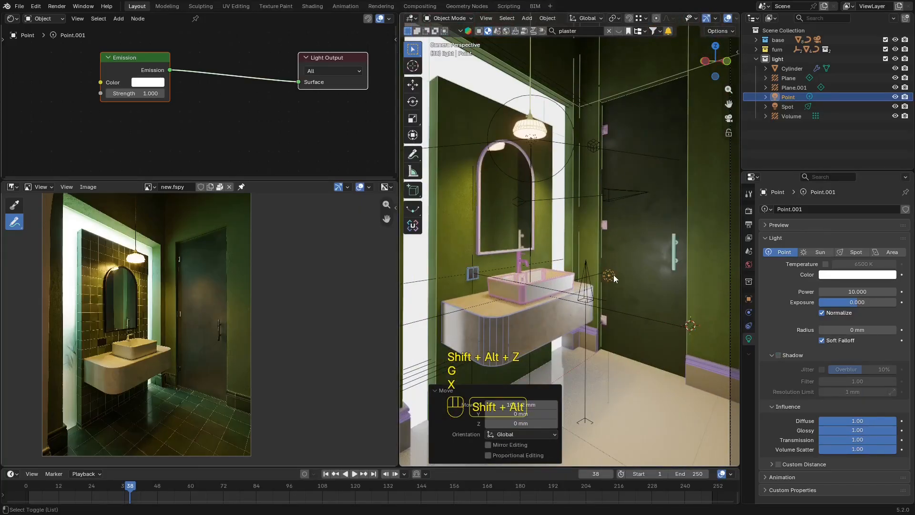
Raise the point light about 276 mm along Z, checking the door without overlays.
key(shift+alt+z)
key(g)
key(z)
click(648, 260)
key(shift+alt+z)
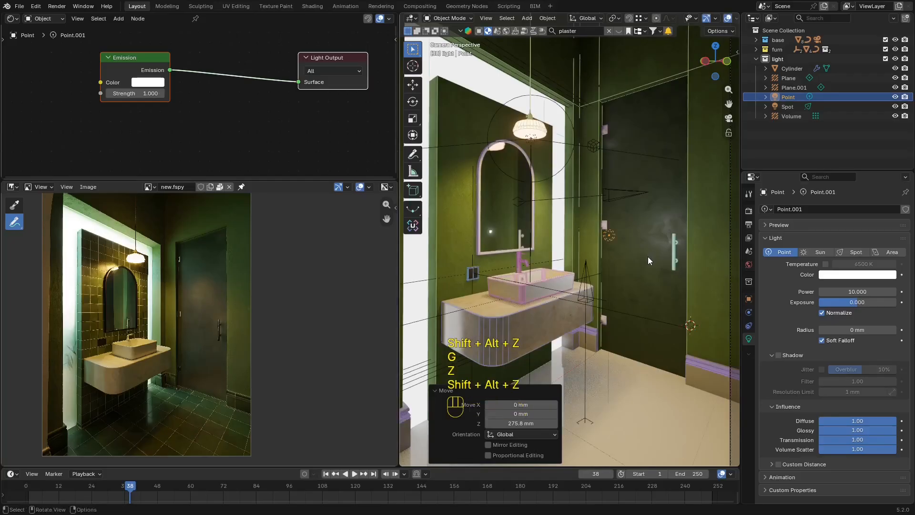
Move the point light about -191 mm along X and try shifting it along Y.
key(g)
key(x)
key(g)
key(y)
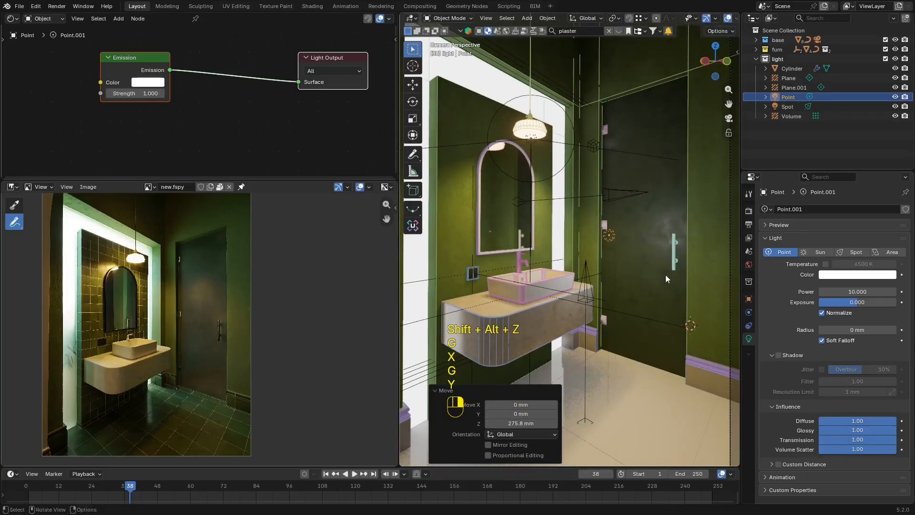
Try further moves of the point light along X and Y.
key(g)
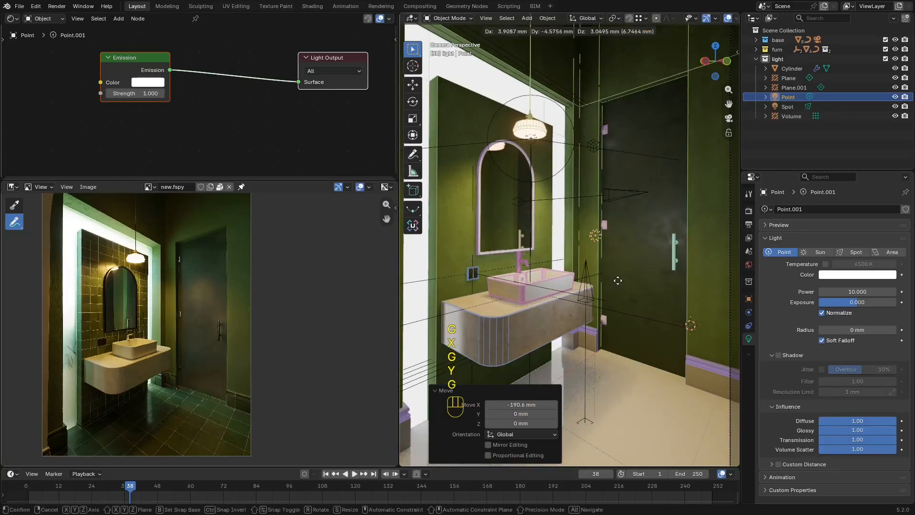
key(x)
key(g)
key(y)
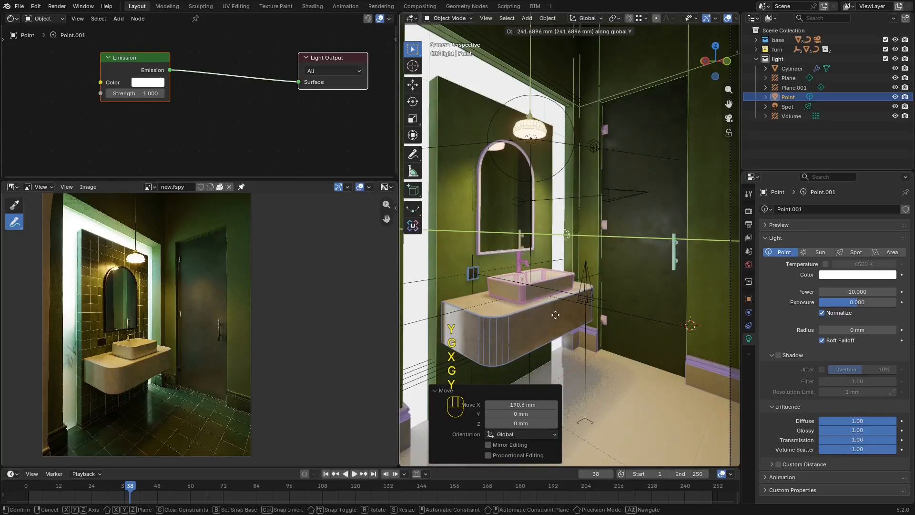
right_click(555, 315)
key(x)
key(g)
key(x)
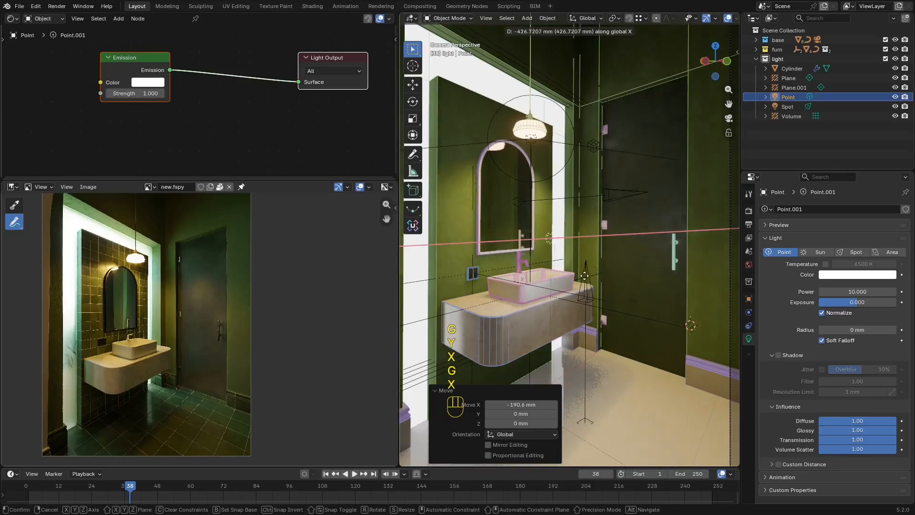
right_click(584, 284)
key(x)
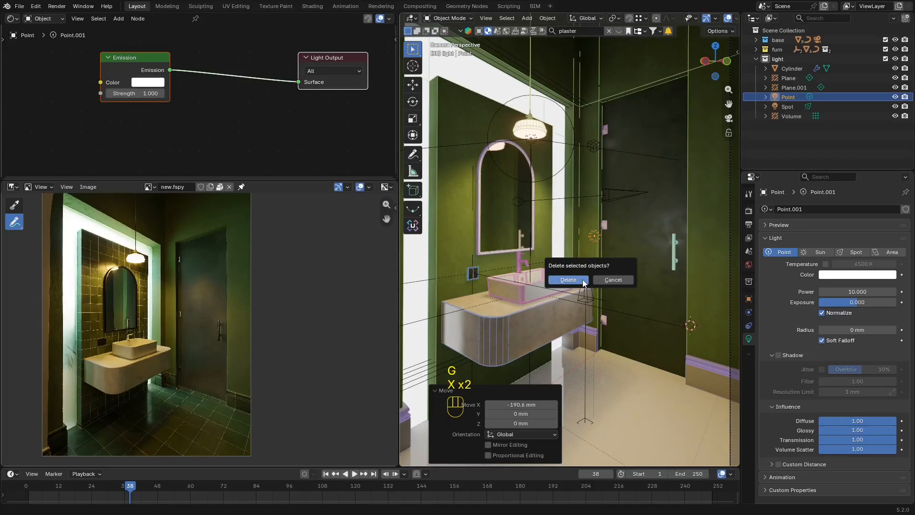
click(607, 281)
Move the point light about 521 mm along X and turn off its Glossy ray visibility.
key(g)
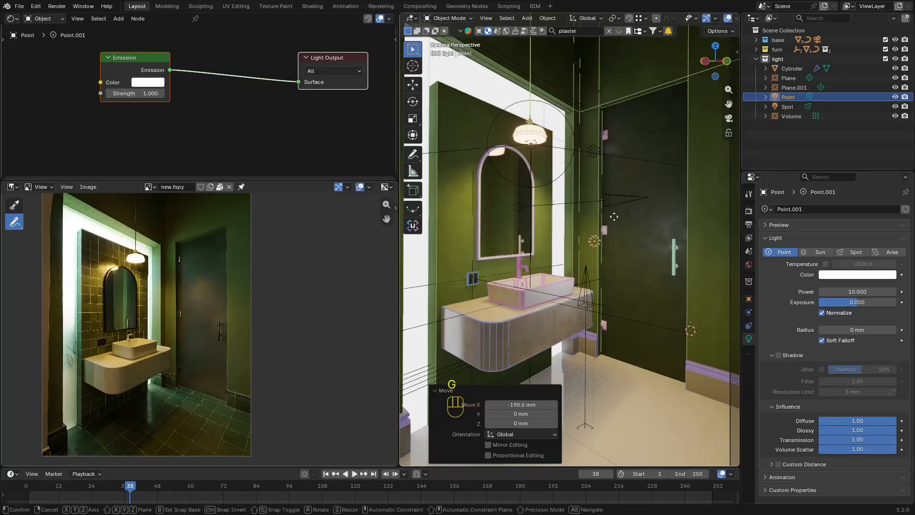
key(x)
shift+click(627, 215)
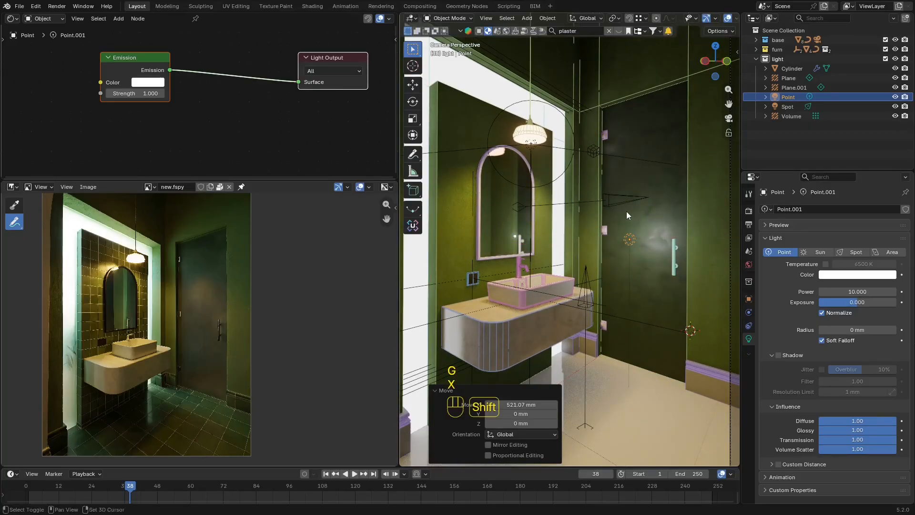
click(749, 299)
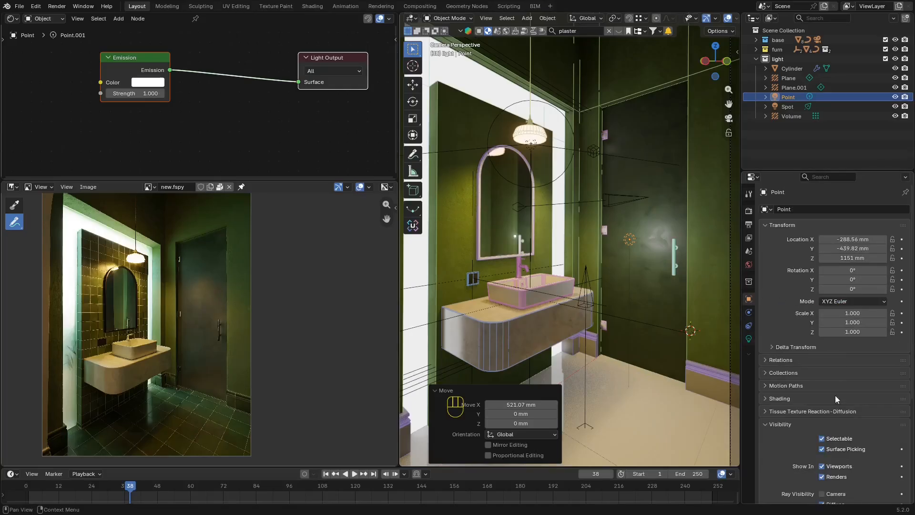
scroll(815, 430, down, 2)
click(839, 477)
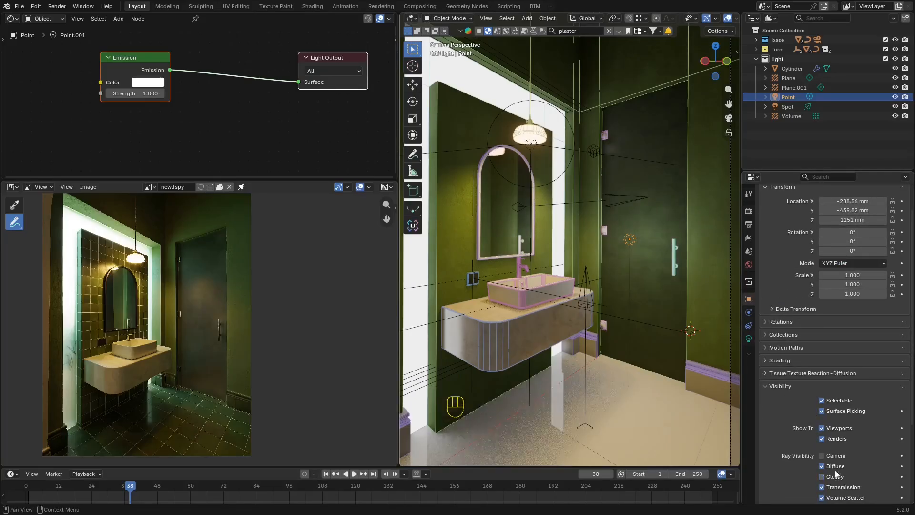
Hide the overlays and raise the point light about 272 mm along Z.
shift+middle_drag(680, 309, 682, 321)
key(shift+alt+z)
key(g)
key(z)
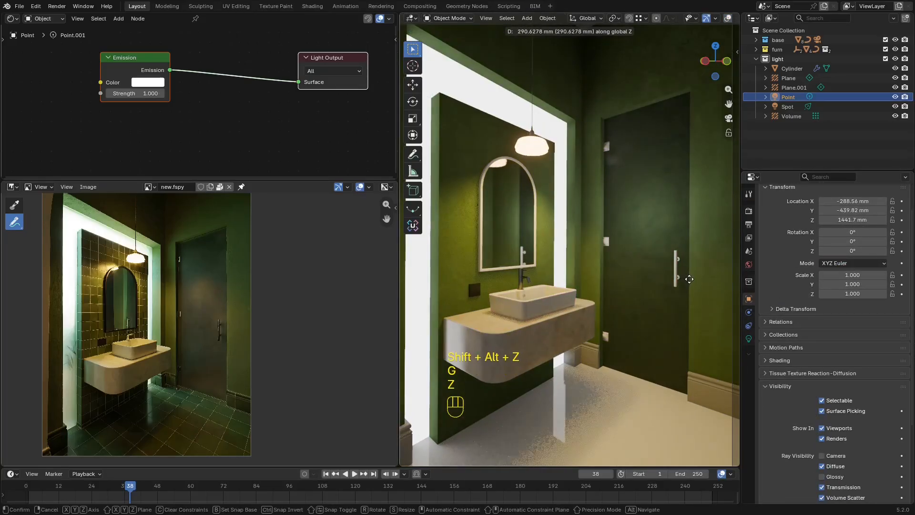
click(691, 287)
Set the point light's colour to #FFD24C.
click(749, 339)
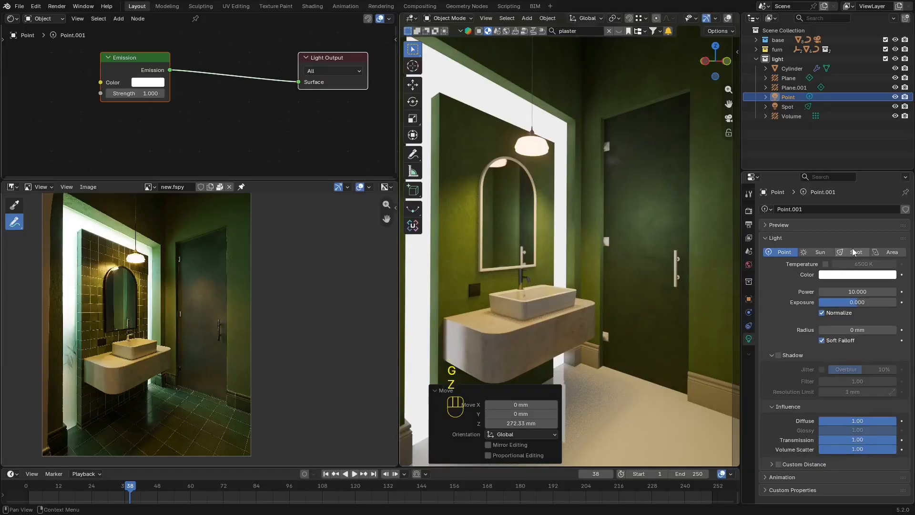
click(857, 275)
text(#FFD24C)
key(Return)
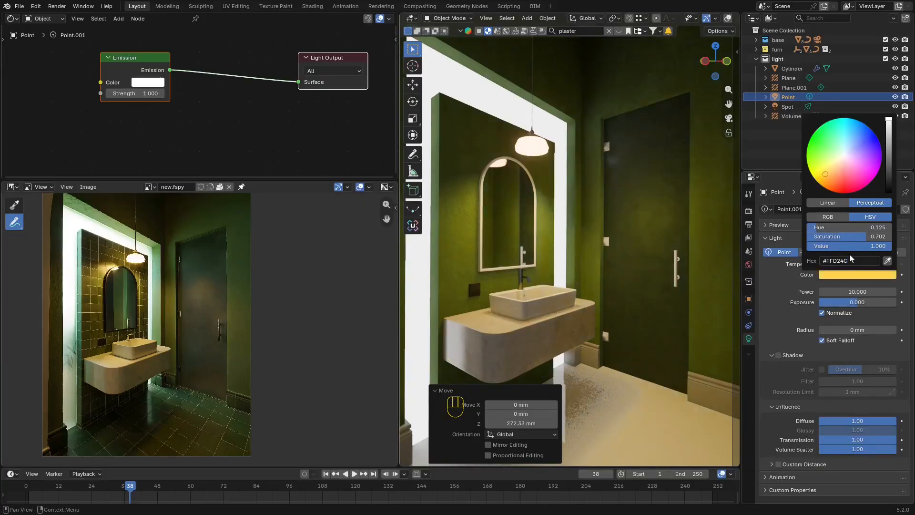
shift+middle_drag(735, 258, 734, 259)
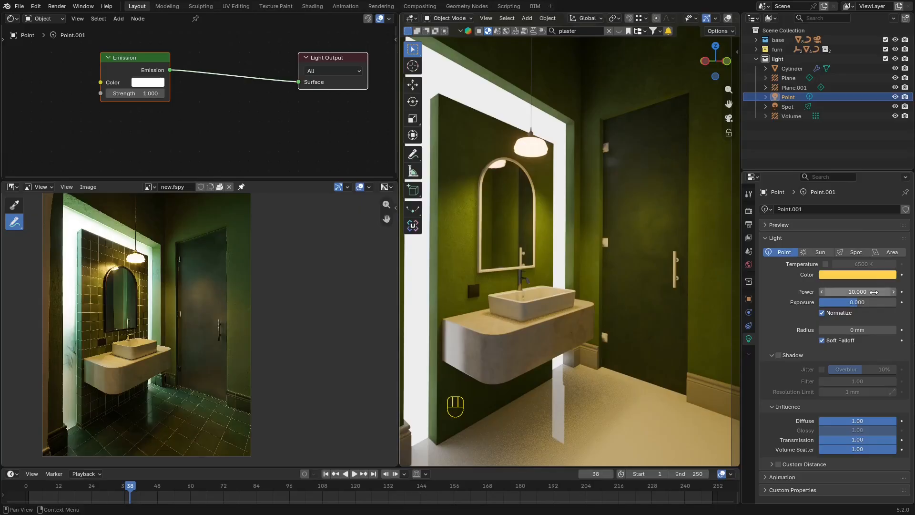
Set the point light's power to 2.4 and its radius to 190 mm, checking the result with and without overlays.
drag(874, 292, 837, 292)
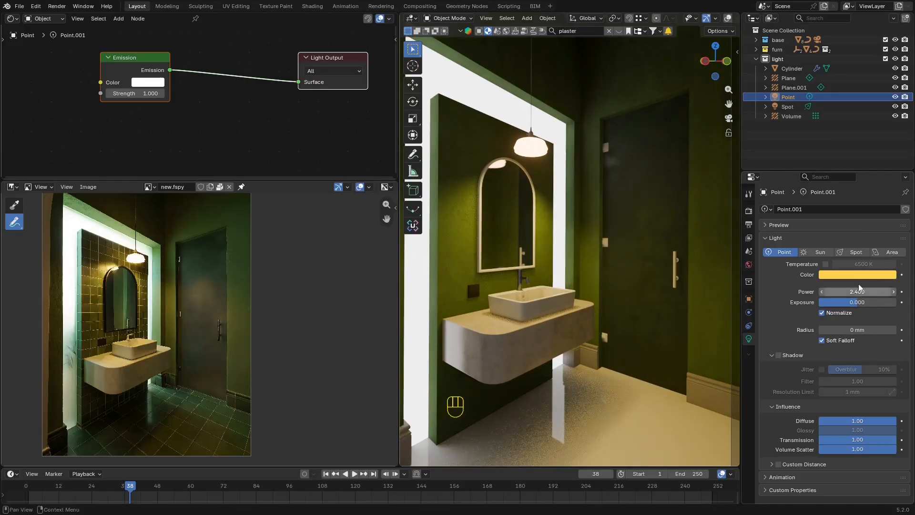
key(shift+alt+z)
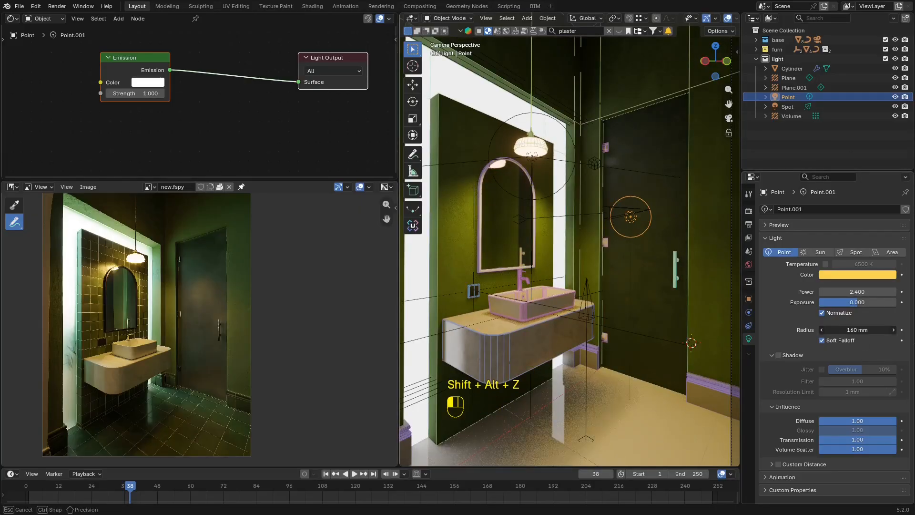
drag(857, 330, 853, 330)
key(shift+alt+z)
key(shift+alt+z)
Try moving the point light along Y, shift it about -74 mm along X, and hide the overlays.
key(g)
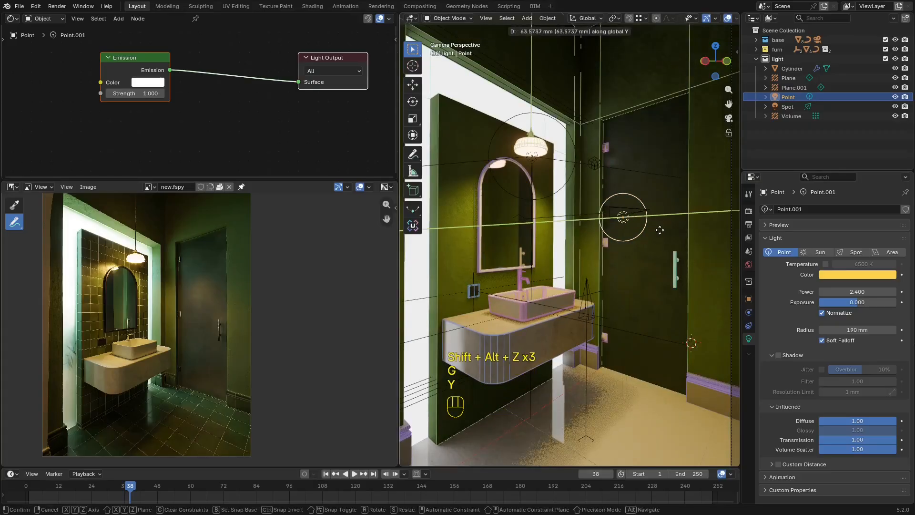
key(y)
key(g)
key(x)
click(655, 234)
key(shift+alt+z)
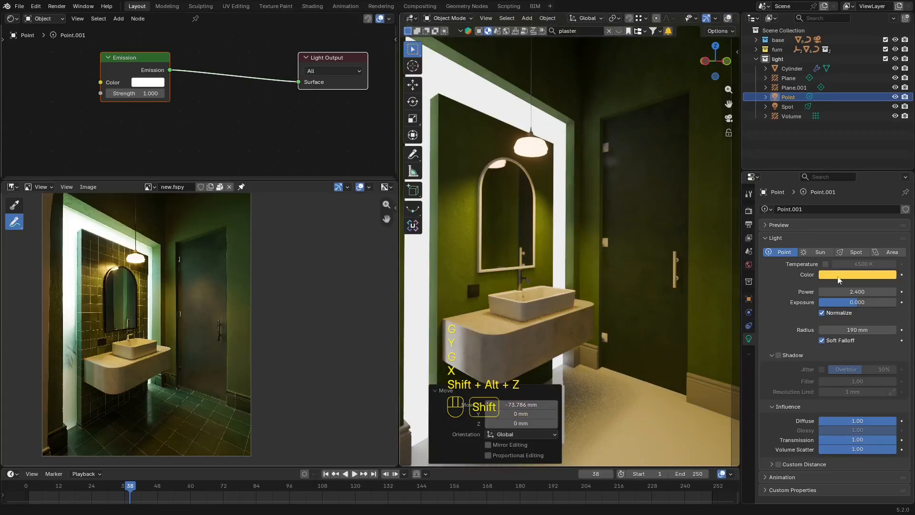
Set the point light's power to 13.58 and make its yellow colour slightly paler, comparing with the reference image.
shift+drag(853, 291, 882, 292)
middle_drag(19, 258, 138, 267)
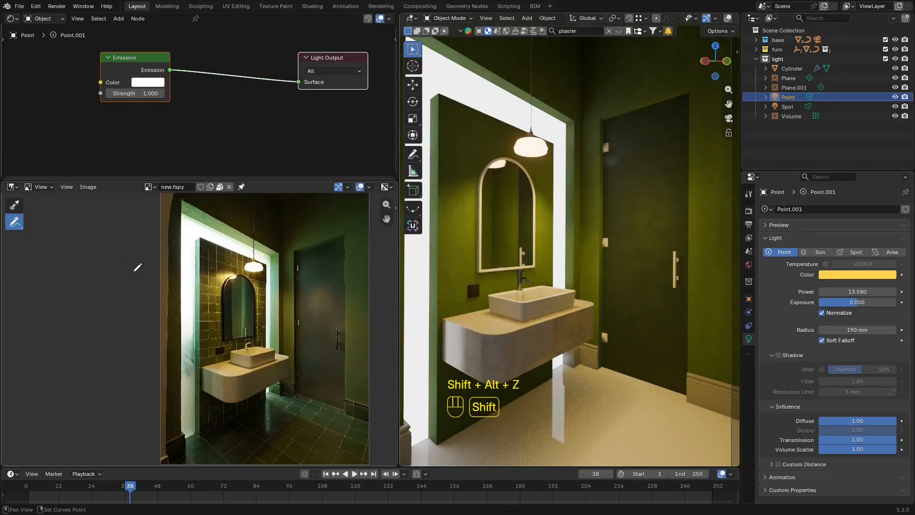
shift+middle_drag(293, 297, 251, 288)
shift+middle_drag(582, 239, 572, 239)
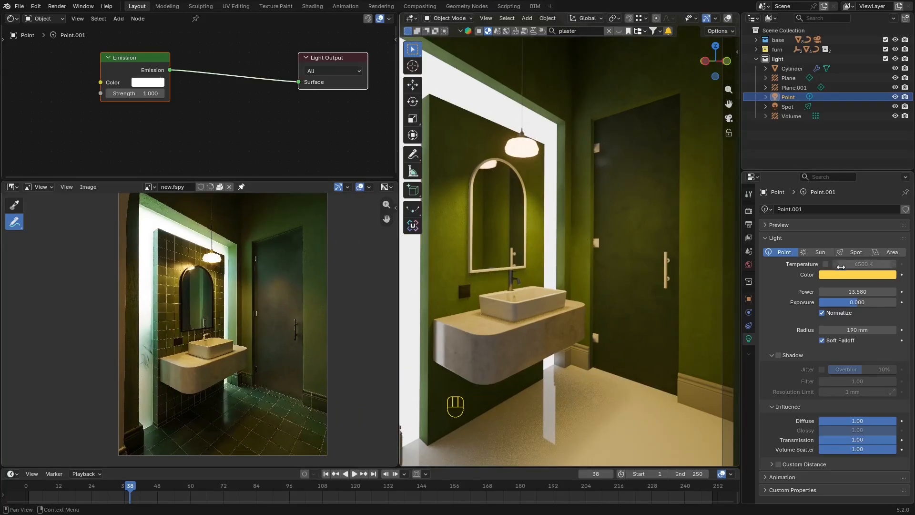
click(848, 276)
shift+drag(826, 174, 826, 173)
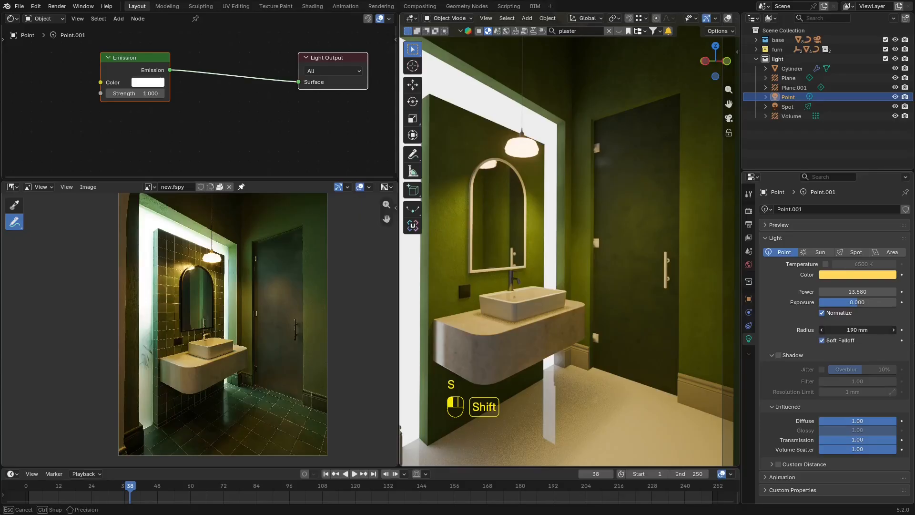
Set the point light's radius to 130 mm and check the result with and without overlays.
mouse_move(857, 329)
shift+mouse_down()
mouse_move(822, 330)
mouse_move(896, 329)
mouse_move(848, 330)
shift+mouse_up()
key(shift+alt+z)
shift+middle_drag(618, 219, 618, 219)
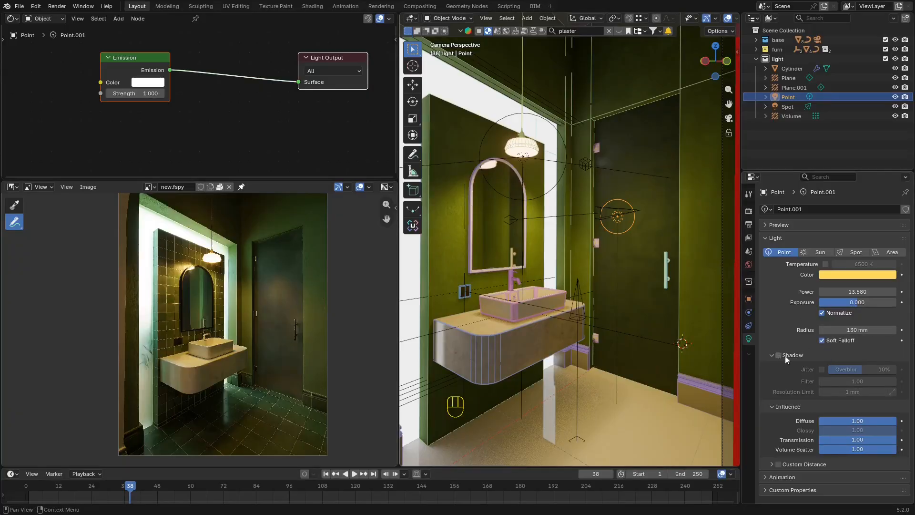
key(shift+alt+z)
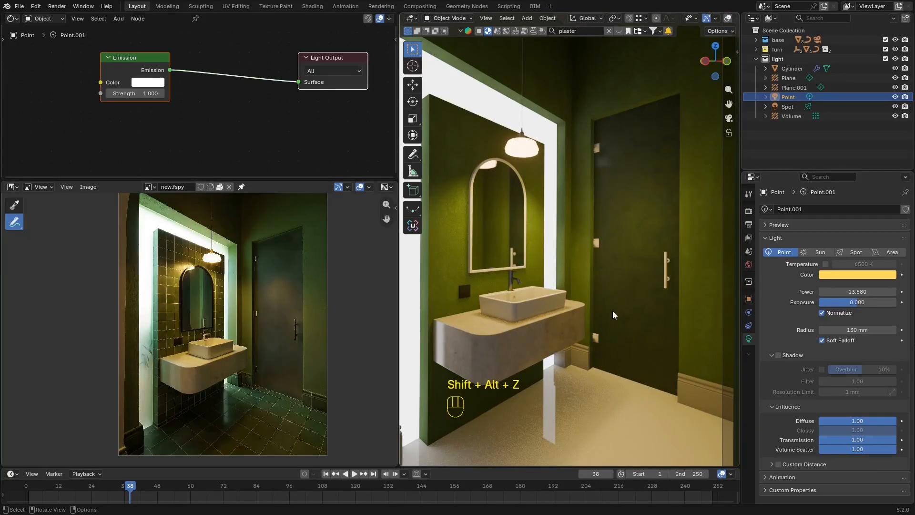
Save the file and set the point light's power to 1.
key(ctrl+s)
text(1)
key(Return)
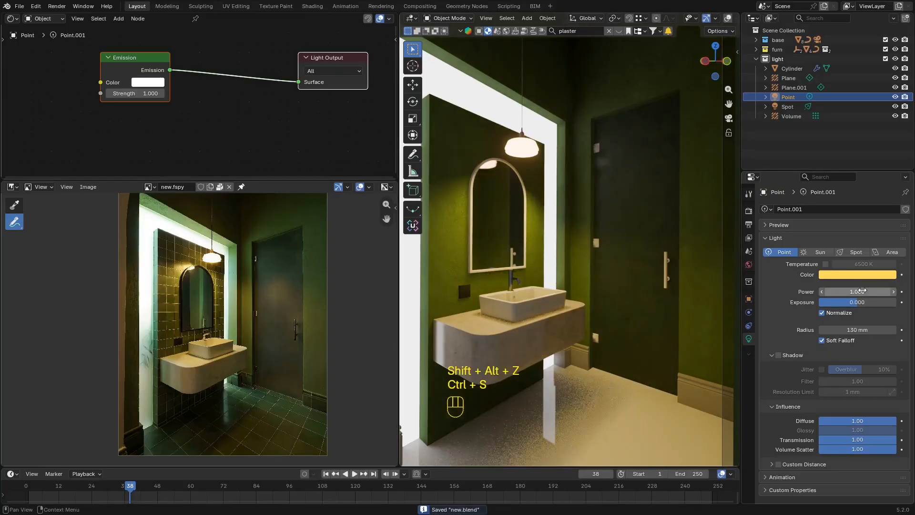
shift+drag(857, 291, 876, 292)
key(ctrl+z)
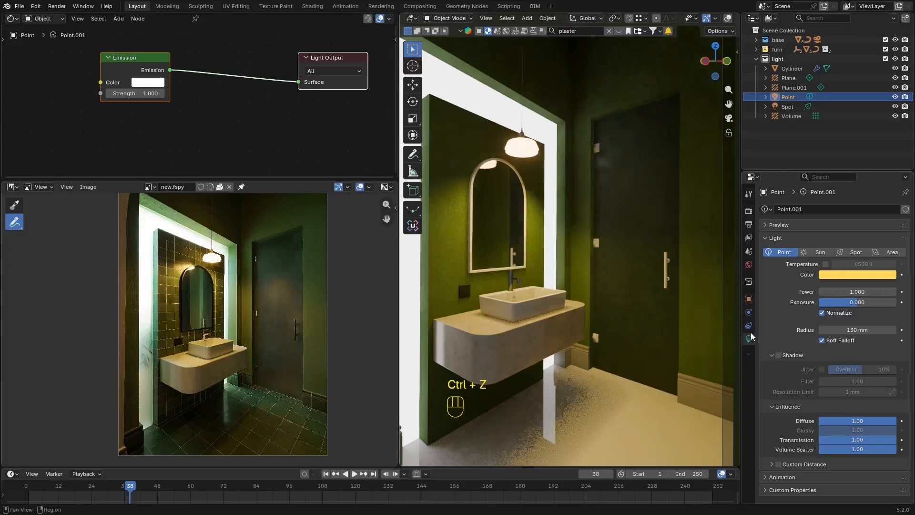
Turn on the point light's glossy ray visibility and move the light about 216 mm along X.
click(749, 299)
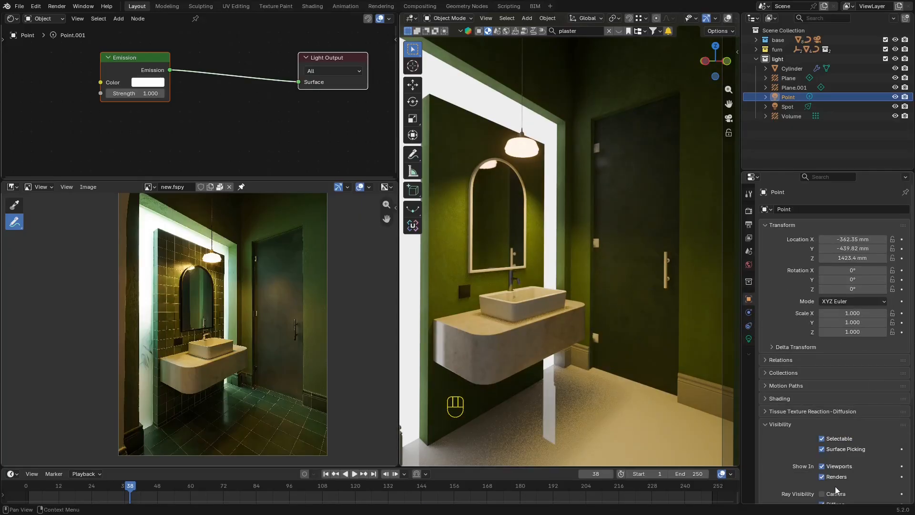
scroll(836, 490, down, 2)
key(shift+alt+z)
key(g)
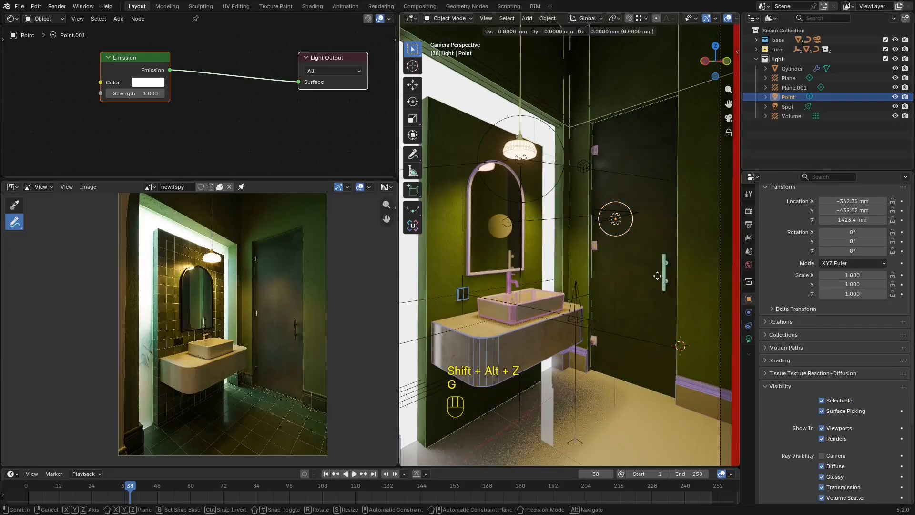
key(x)
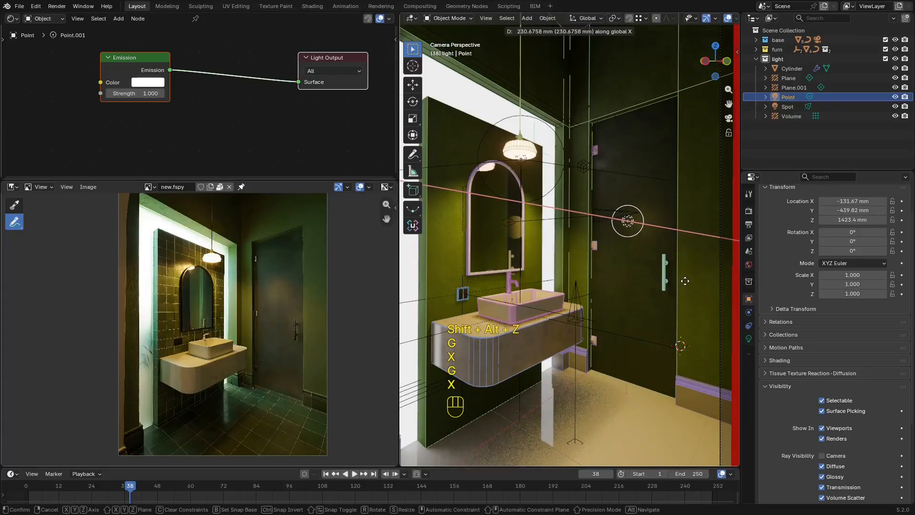
click(684, 286)
key(shift+alt+z)
key(shift+alt+z)
Move the point light about 68 mm along Y and check it without overlays.
key(g)
key(y)
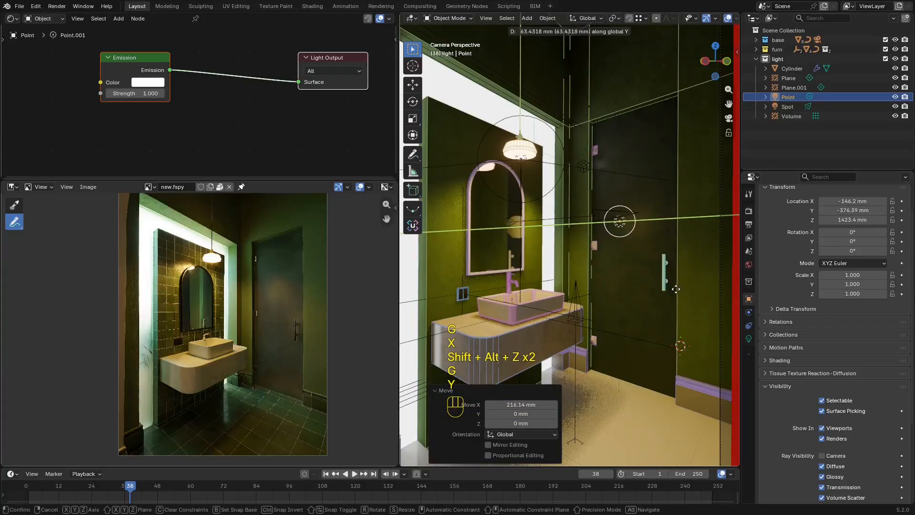
click(676, 289)
key(shift+alt+z)
key(shift+alt+z)
key(g)
key(x)
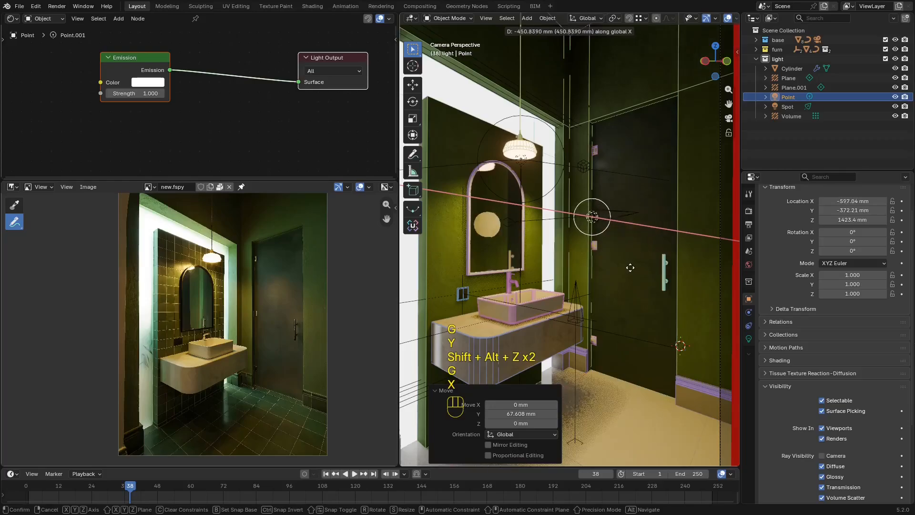
right_click(510, 234)
key(g)
key(y)
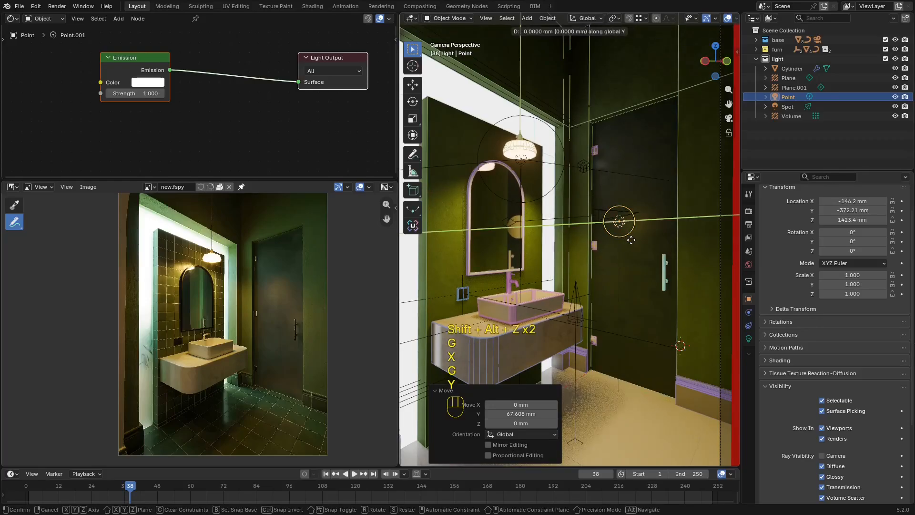
right_click(645, 232)
key(shift+alt+z)
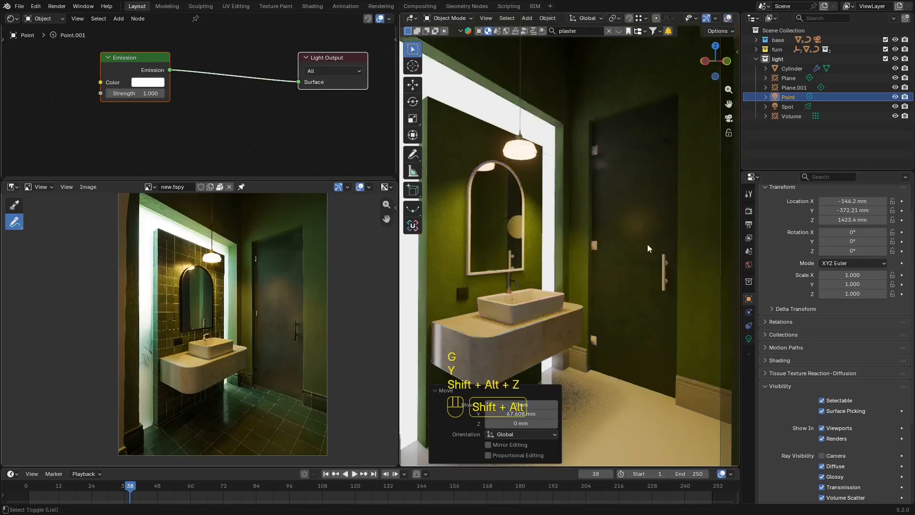
key(shift+alt+z)
key(shift+alt+z)
key(g)
key(x)
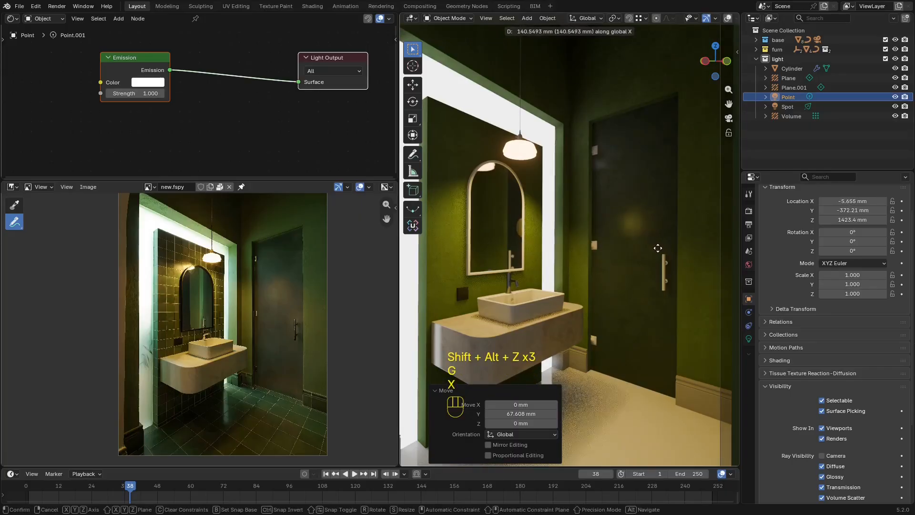
right_click(664, 259)
key(g)
key(y)
right_click(701, 299)
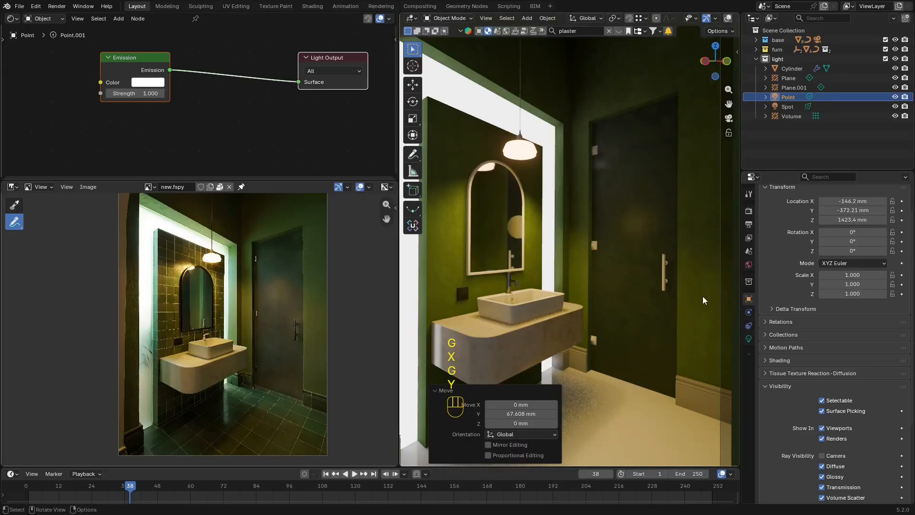
Move the point light along X and Y to about X -778 mm and Y -577 mm.
key(g)
key(x)
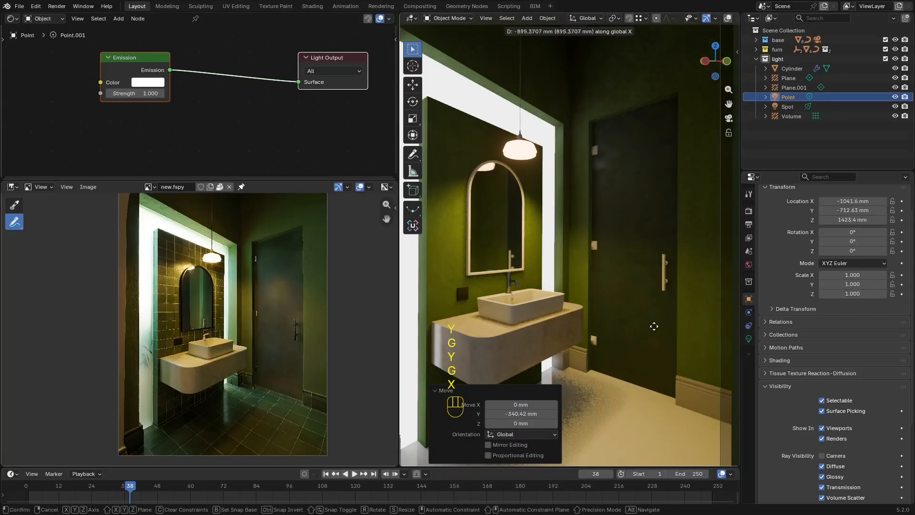
click(673, 323)
key(shift+alt+z)
key(g)
key(y)
click(652, 321)
Move the point light about -623 mm along X and compare the render without overlays to the reference image.
key(g)
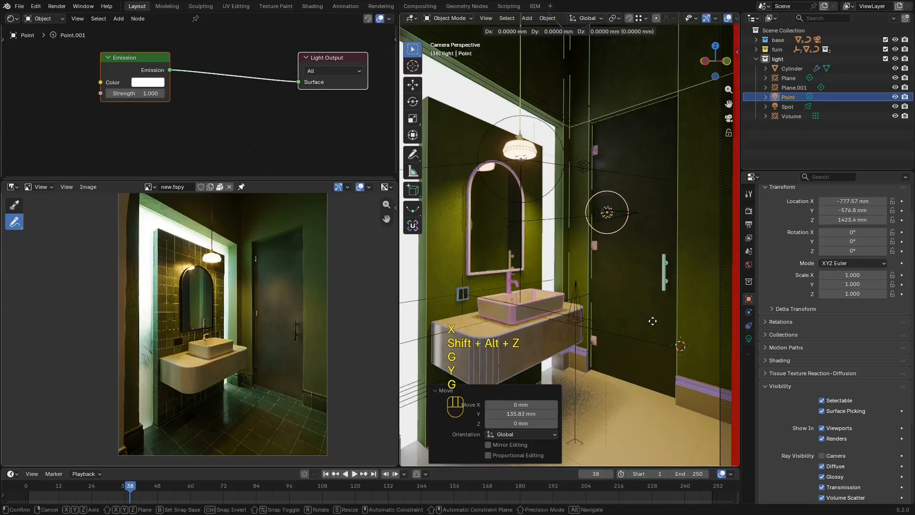
key(x)
click(692, 262)
key(shift+alt+z)
key(shift+alt+z)
key(shift+alt+z)
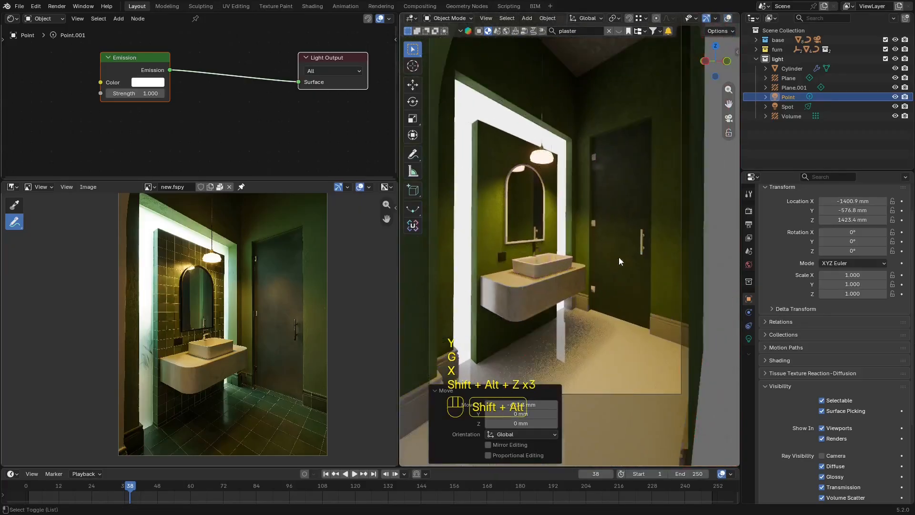
scroll(619, 261, up, 1)
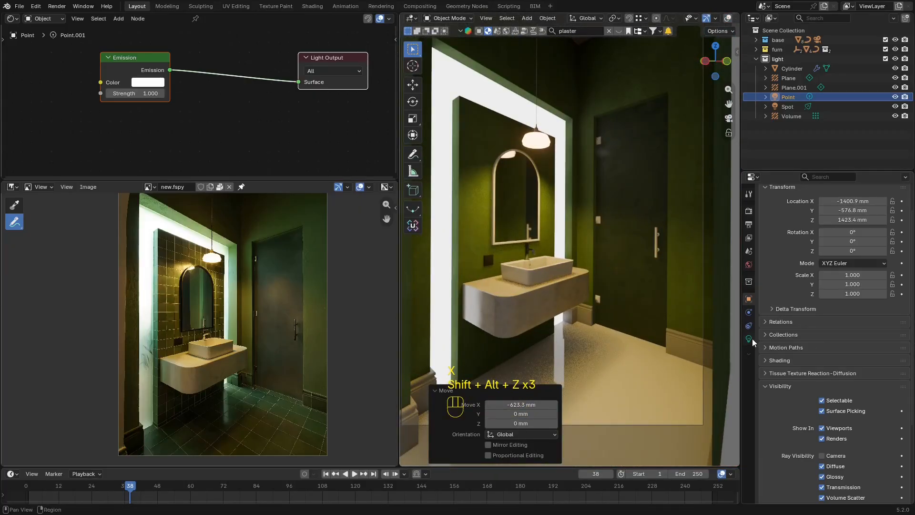
Set the point light's power to 42.3 and check the room with and without overlays.
click(749, 338)
drag(858, 292, 894, 291)
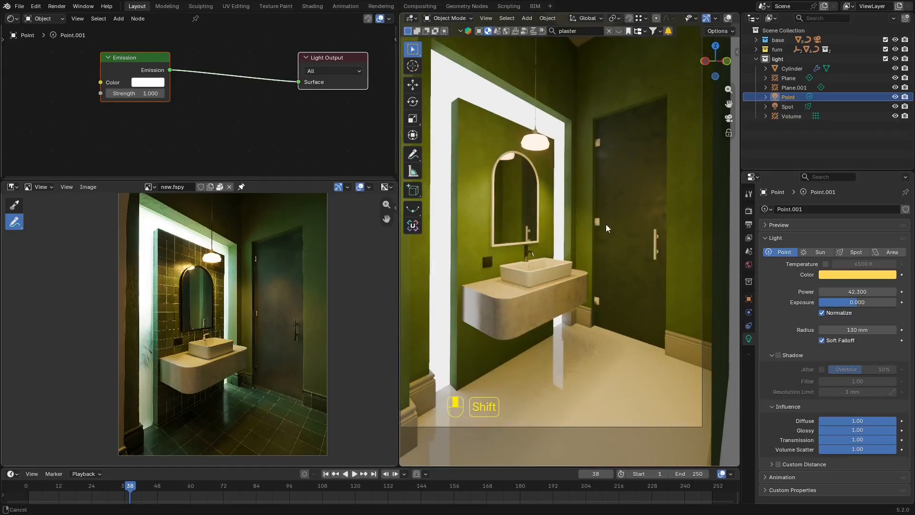
key(shift+alt+z)
key(shift+alt+z)
key(shift+alt+z)
Delete the point light near the door and check the room without it.
key(x)
click(600, 219)
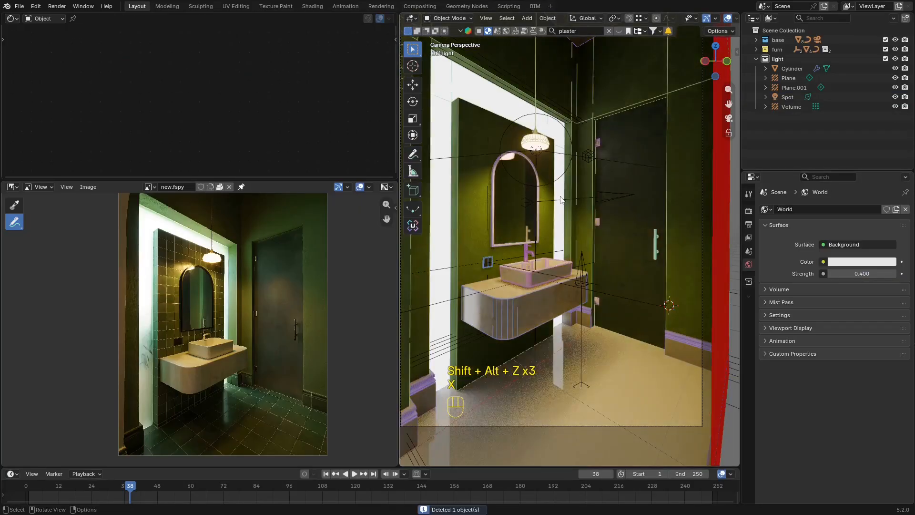
key(shift+alt+z)
key(shift+alt+z)
Select the door and save the file.
click(588, 156)
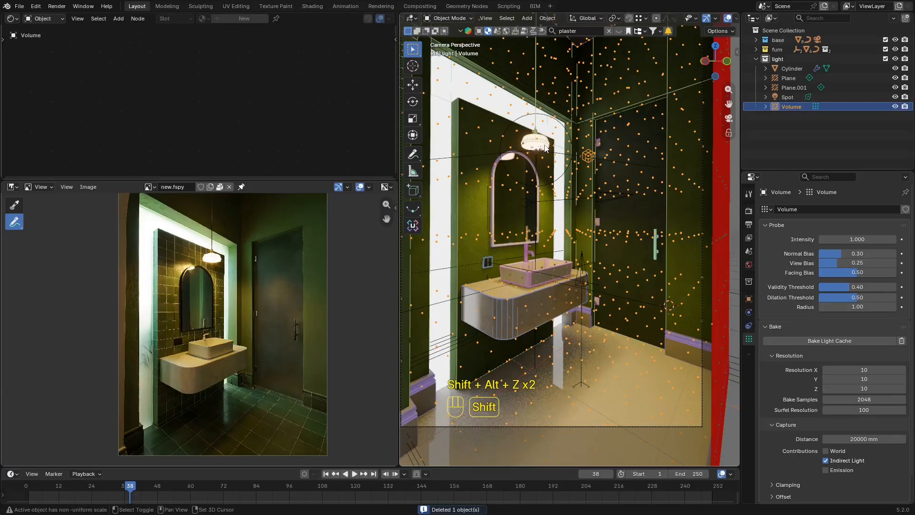
shift+middle_drag(689, 224, 649, 248)
key(shift+alt+z)
click(657, 252)
key(shift+alt+z)
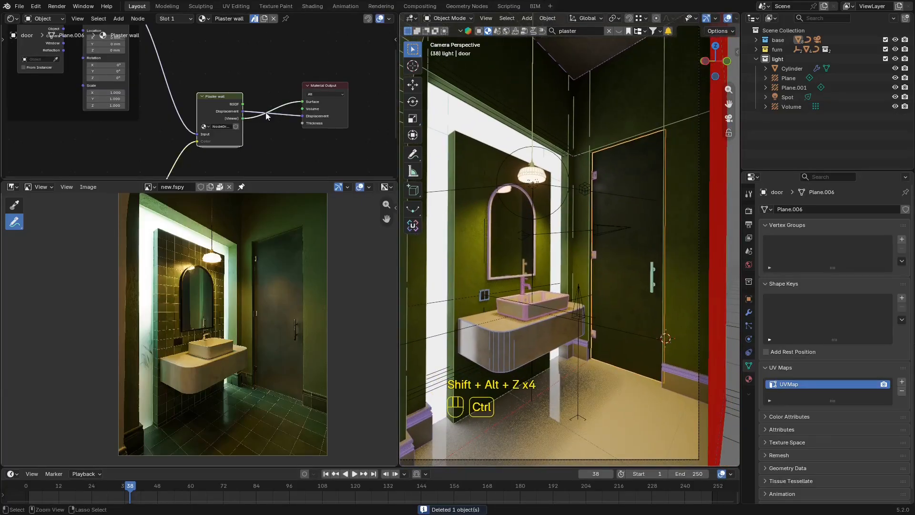
key(ctrl+s)
scroll(288, 142, down, 1)
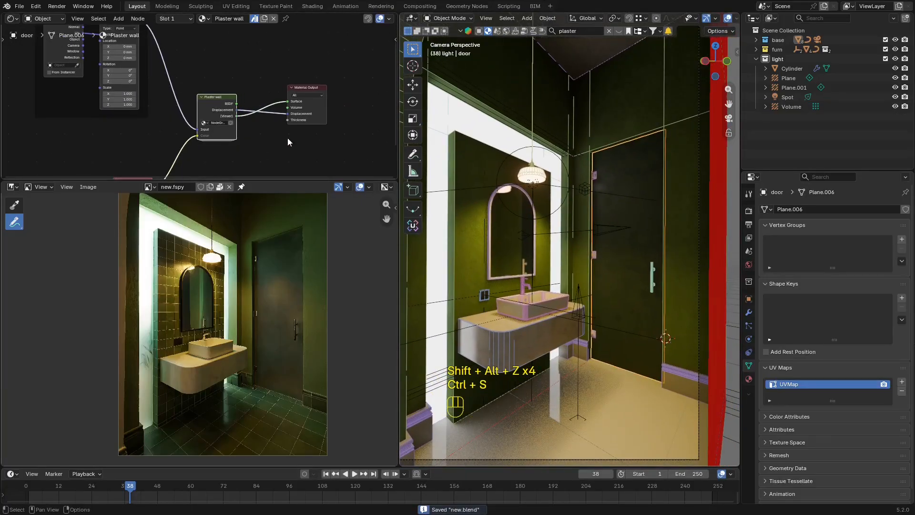
Select the pendant lamp and examine its light_lamp material nodes up to the Material Output.
click(534, 179)
click(535, 179)
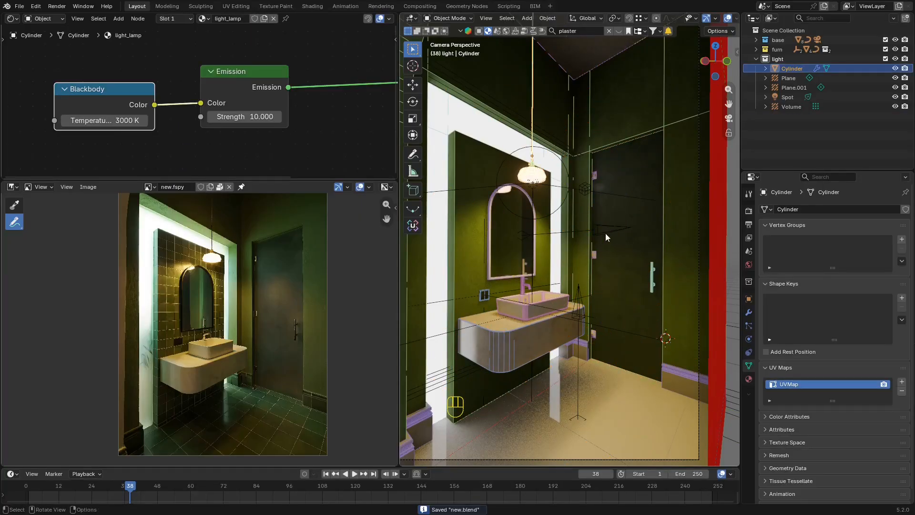
scroll(184, 91, down, 4)
middle_drag(344, 98, 213, 102)
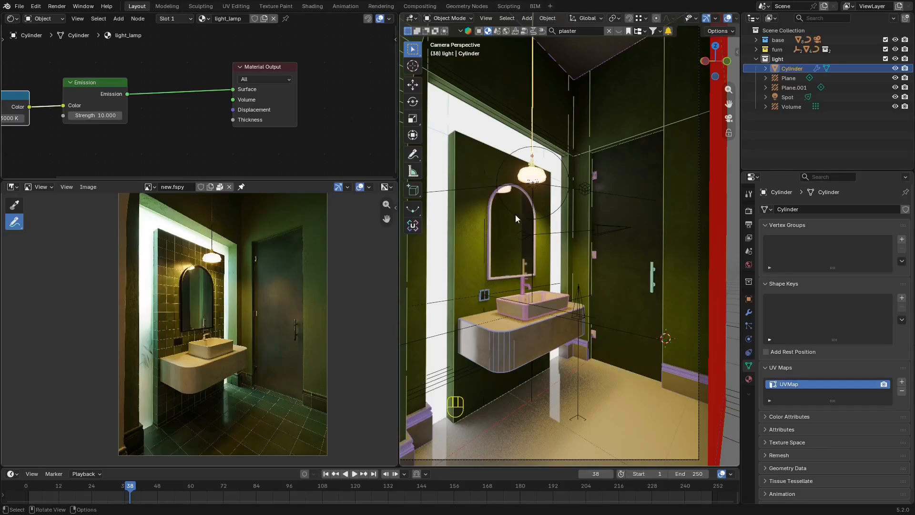
Inspect the door up close without overlays, select it, and save the file.
middle_drag(515, 213, 514, 267)
scroll(630, 238, up, 3)
key(shift+alt+z)
key(shift+alt+z)
key(shift+alt+z)
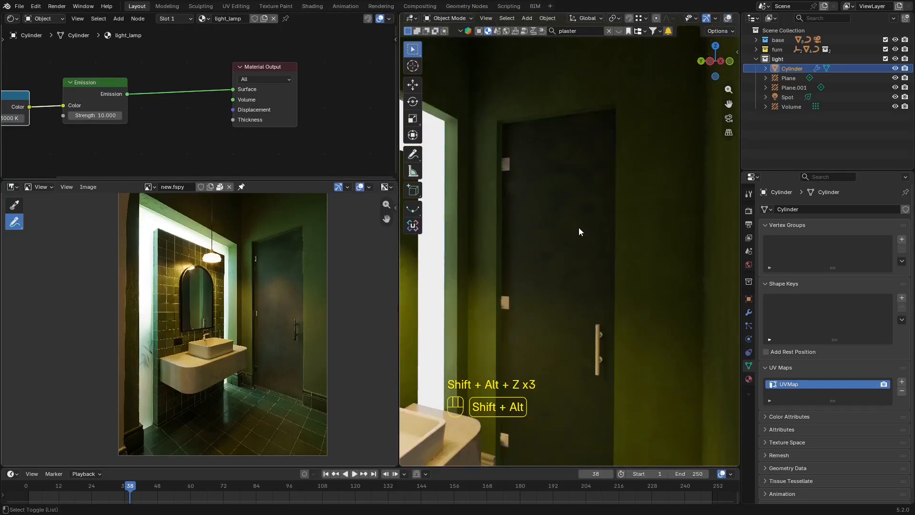
key(shift+alt+z)
click(582, 225)
middle_drag(588, 225, 611, 155)
key(shift+alt+z)
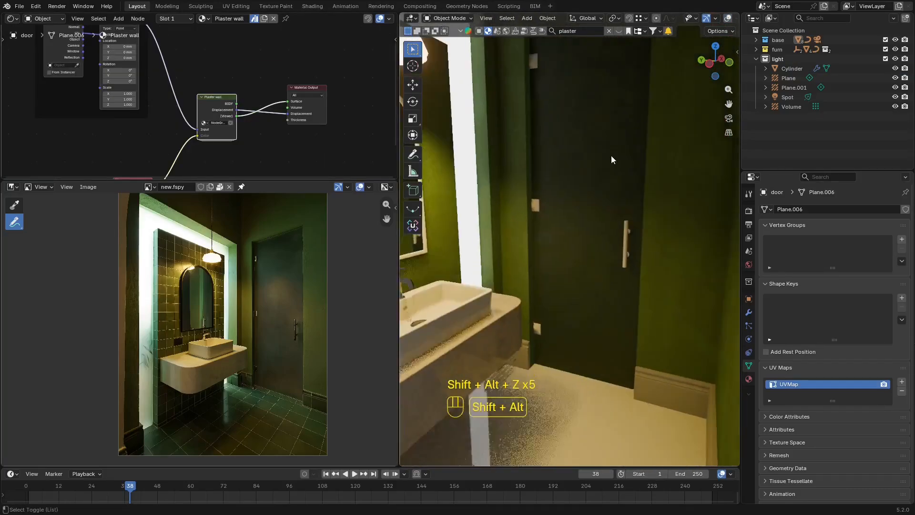
key(shift+alt+z)
key(ctrl+s)
Duplicate the floor's reflection plane probe above the floor in the front wireframe view and rotate the copy upright.
key(shift+alt+z)
ctrl+middle_drag(614, 256, 605, 308)
key(shift+alt+z)
click(614, 354)
alt+middle_drag(614, 354, 615, 298)
key(z)
scroll(589, 294, up, 2)
key(shift+d)
click(702, 208)
key(r)
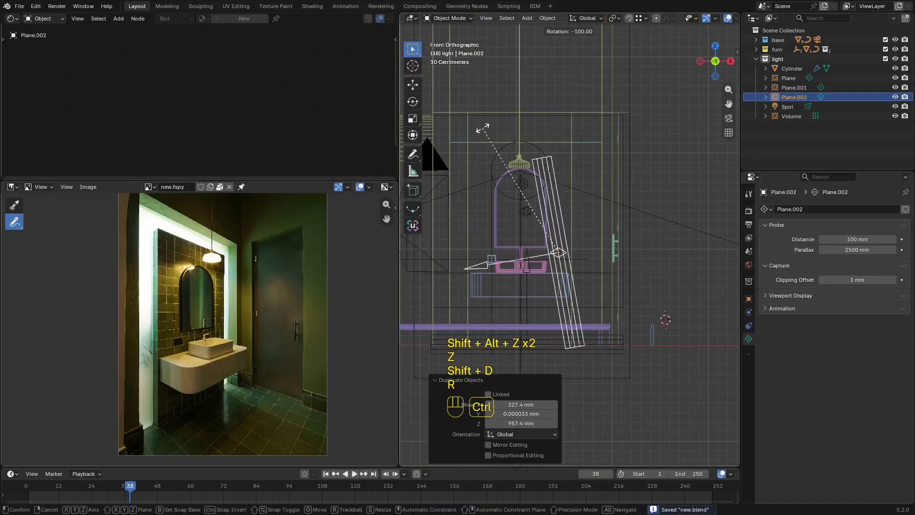
ctrl+click(514, 120)
Move the duplicated probe about 531 mm along X and 69 mm along Z towards the door, and check it rendered.
key(g)
click(555, 116)
mouse_move(556, 117)
middle_down()
mouse_move(596, 120)
mouse_move(695, 158)
middle_up()
key(z)
scroll(638, 189, up, 4)
key(shift+alt+z)
key(z)
mouse_move(597, 164)
middle_down()
mouse_move(607, 172)
mouse_move(582, 179)
middle_up()
Shift the upright probe about 80 mm along X and check the result through the camera.
key(g)
key(g)
key(x)
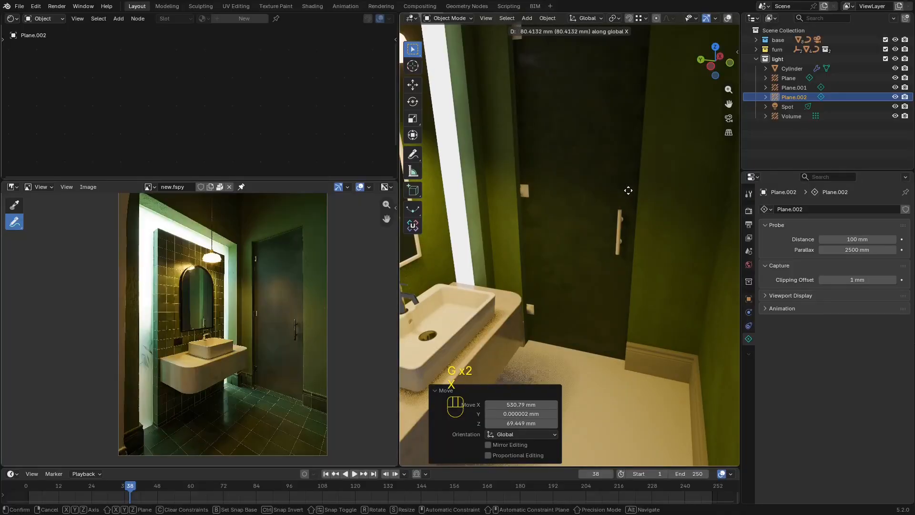
click(629, 191)
key(KP_0)
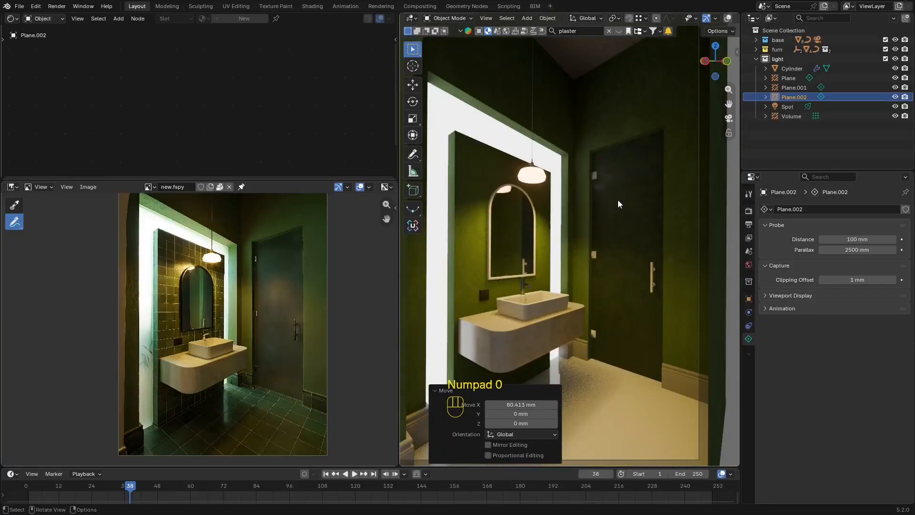
key(g)
key(z)
right_click(623, 183)
Fine-tune the upright probe against the door in the front wireframe view, moving it about 6 mm along X.
key(shift+alt+z)
alt+middle_drag(632, 201, 576, 207)
key(z)
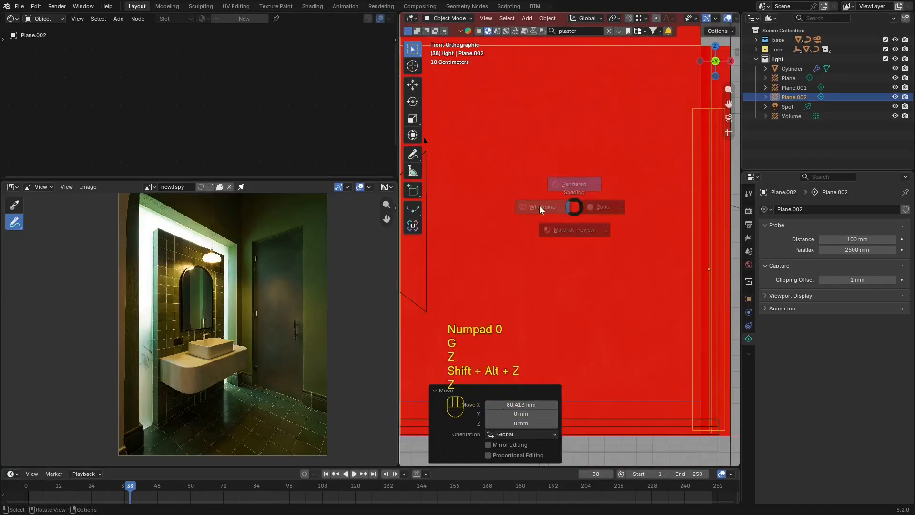
click(540, 209)
key(g)
key(x)
click(657, 222)
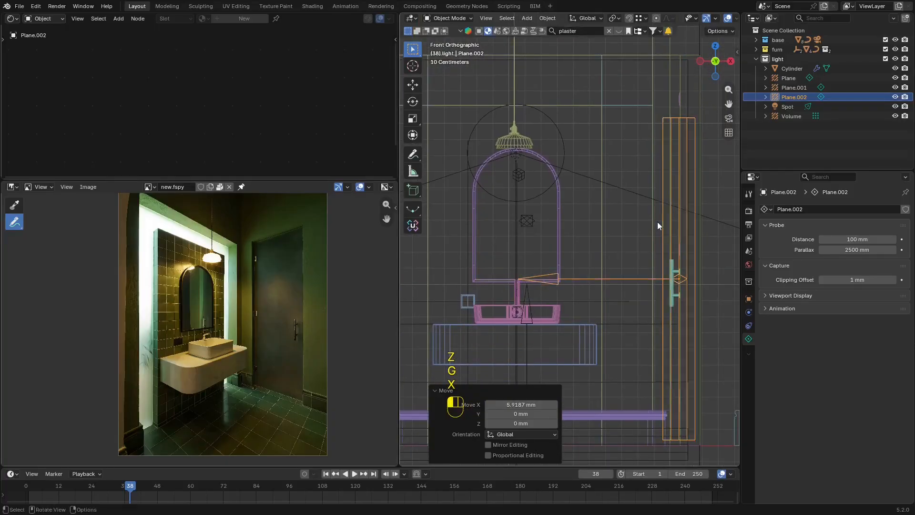
Raise the upright probe about 472 mm along Z while viewing the rendered room through the camera.
key(KP_0)
key(z)
click(639, 190)
key(shift+alt+z)
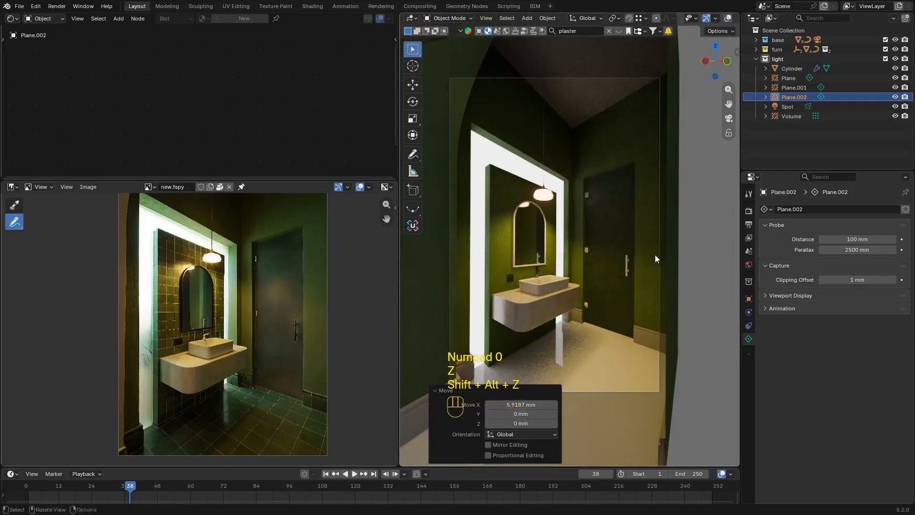
scroll(655, 259, up, 5)
scroll(662, 332, down, 4)
key(g)
key(z)
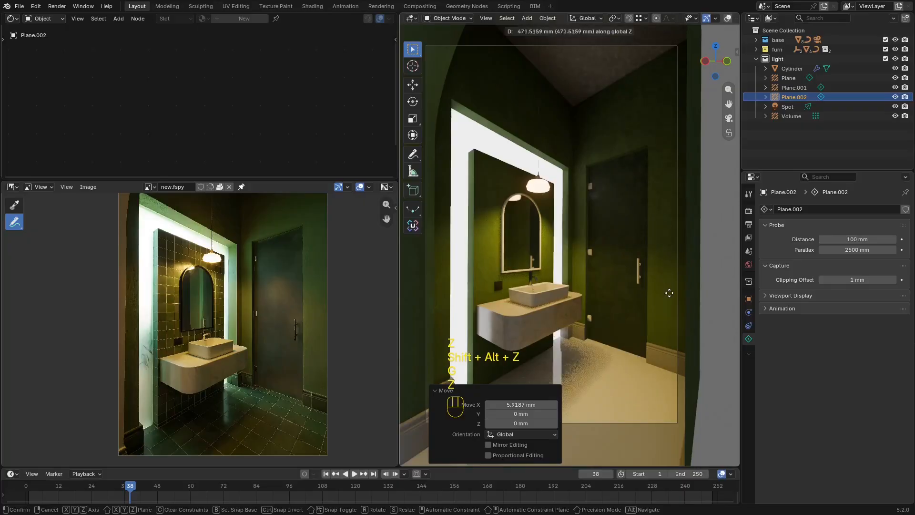
click(669, 292)
Select the door and open its Plaster wall node group for editing.
click(637, 196)
key(shift+alt+z)
scroll(638, 195, up, 2)
scroll(205, 100, down, 3)
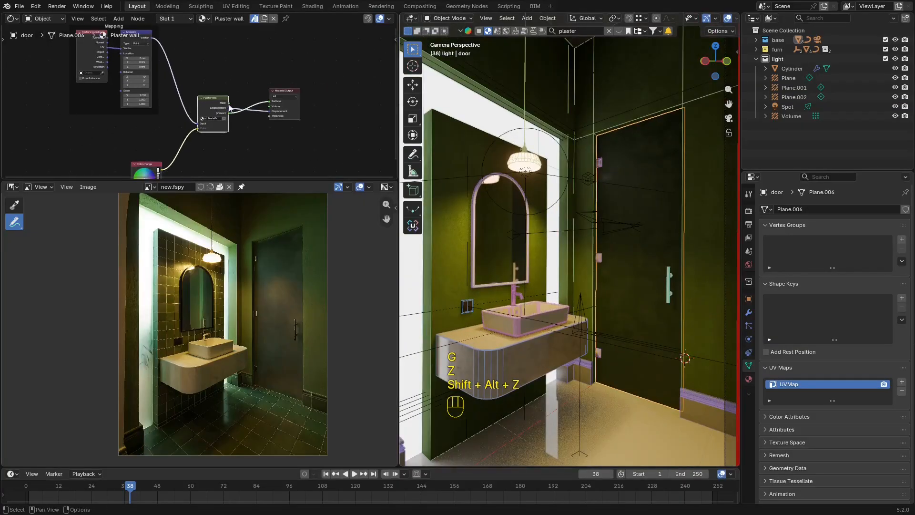
scroll(233, 103, up, 6)
middle_drag(305, 87, 237, 134)
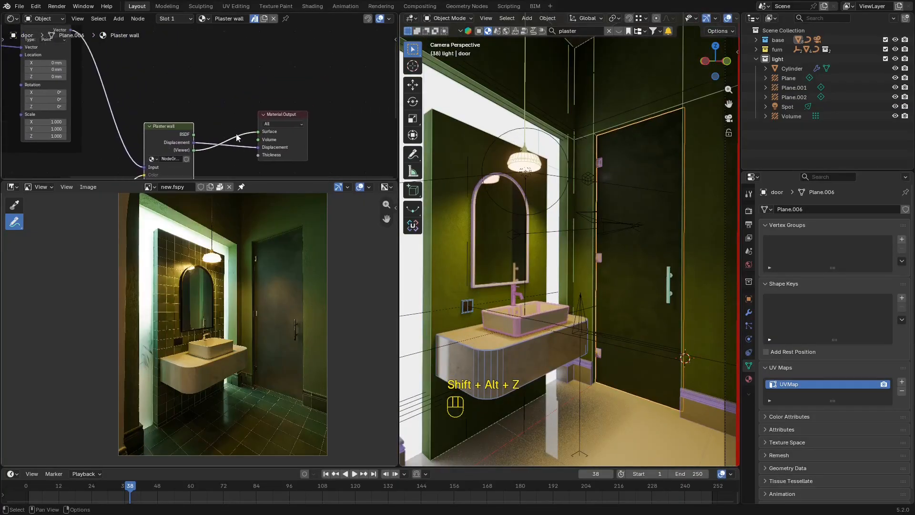
scroll(239, 125, down, 6)
scroll(239, 119, up, 6)
click(177, 130)
key(Tab)
Lower the Principled BSDF roughness in the door's material to 0.118 and check the rendered reflection without overlays.
scroll(201, 121, up, 2)
scroll(209, 114, down, 4)
middle_drag(225, 89, 123, 143)
scroll(196, 90, up, 2)
ctrl+right_drag(197, 102, 208, 147)
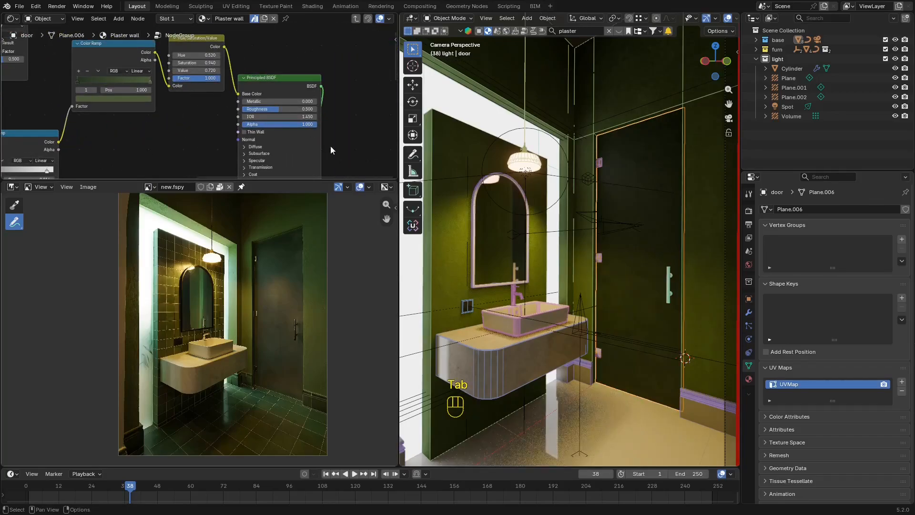
key(shift+alt+z)
drag(286, 109, 258, 109)
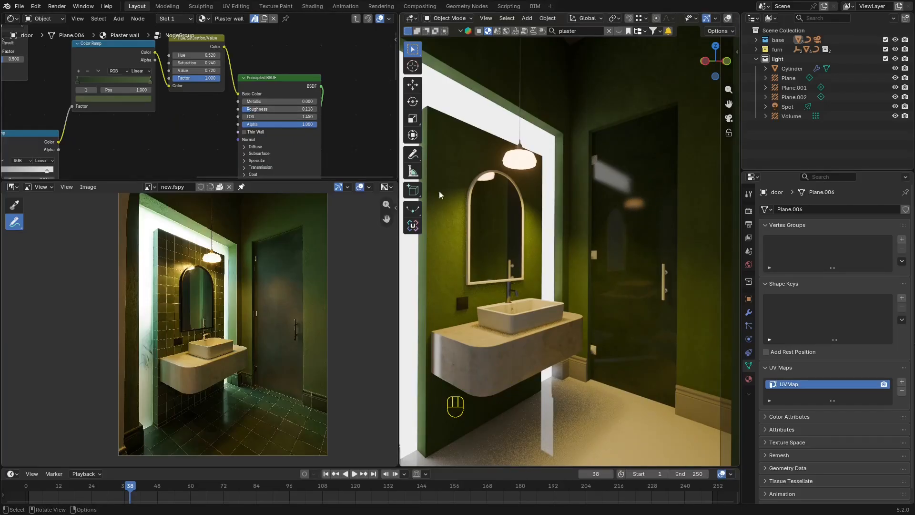
middle_drag(295, 114, 294, 122)
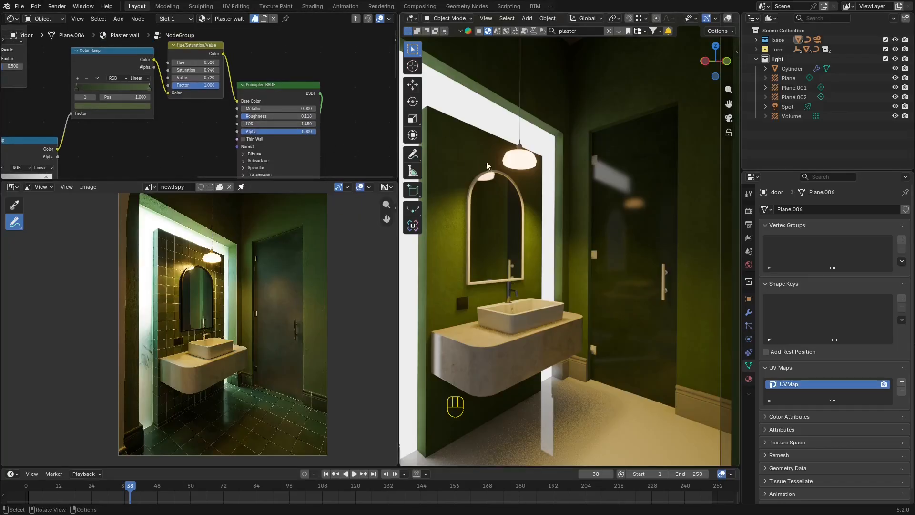
Try an emission strength of 19.2 on the pendant lamp's light_lamp material.
click(515, 167)
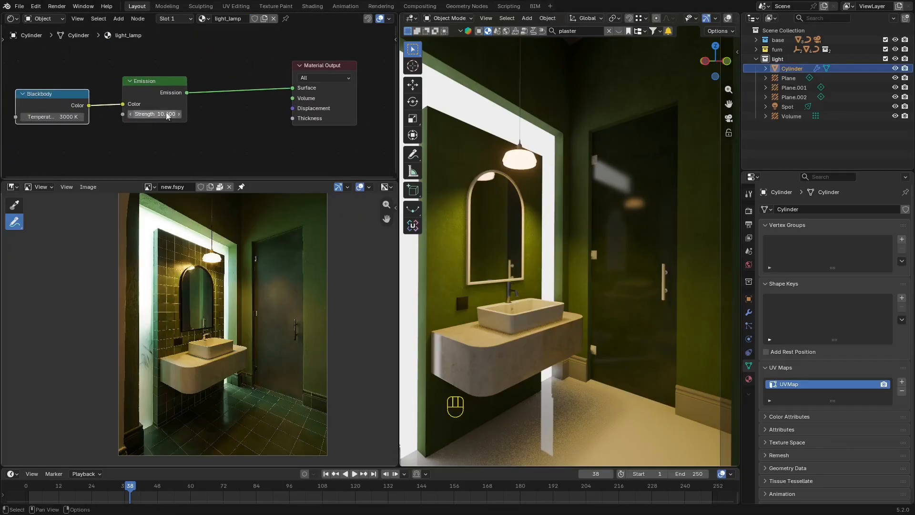
drag(166, 116, 403, 170)
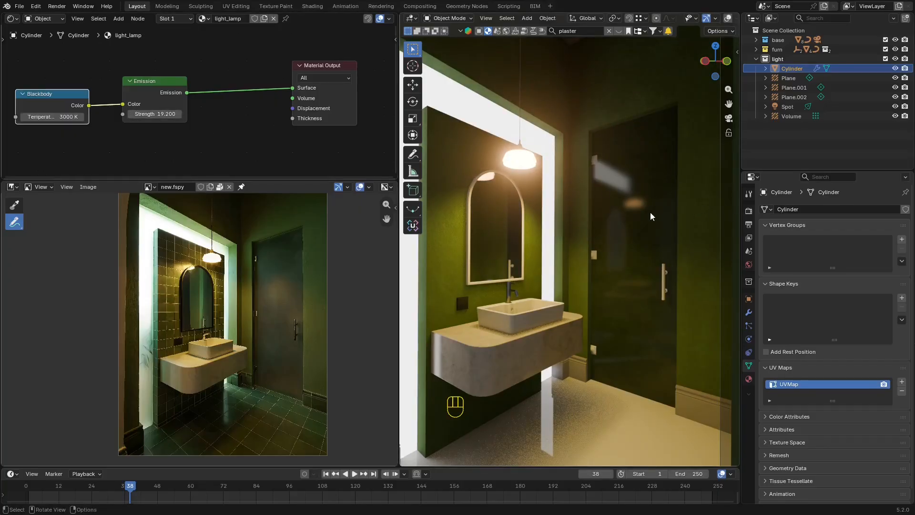
key(ctrl+z)
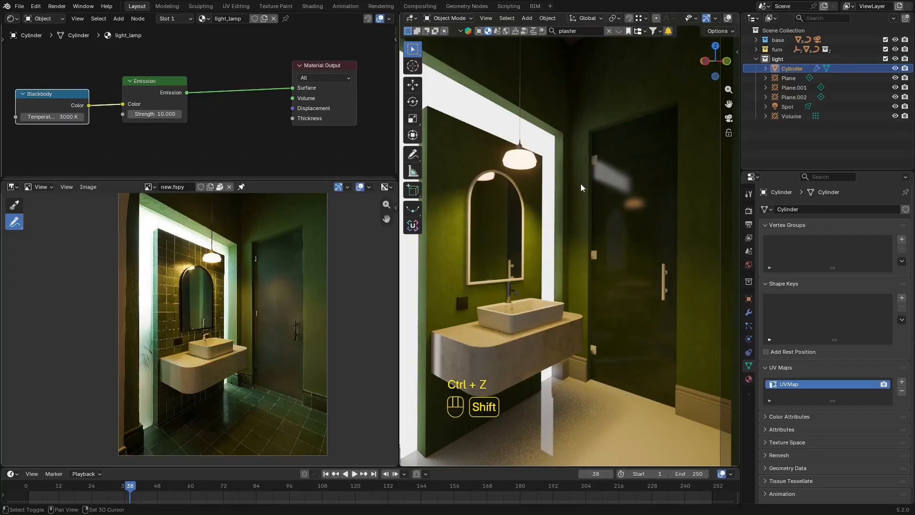
Add a Light Path node to the lamp's material and place it above the Emission node.
key(shift+alt+z)
middle_drag(271, 96, 230, 104)
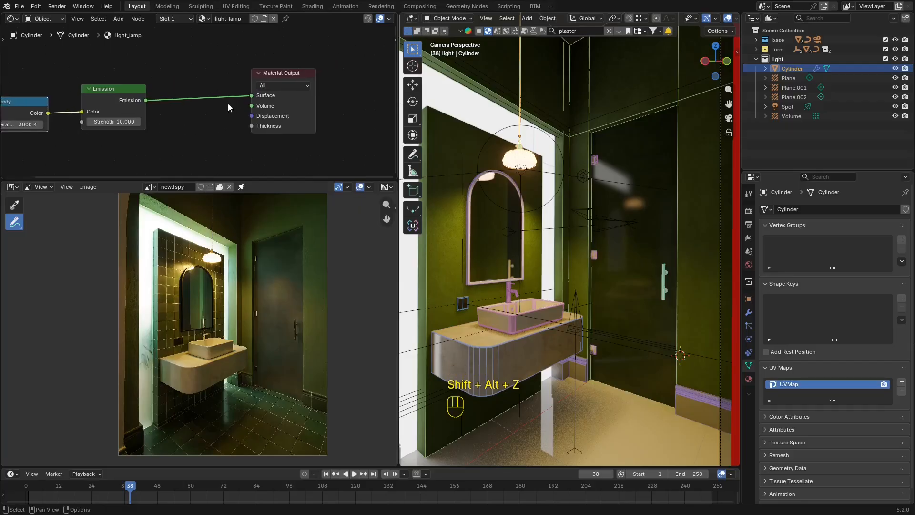
scroll(135, 86, down, 3)
middle_drag(139, 105, 156, 160)
key(shift+a)
click(187, 101)
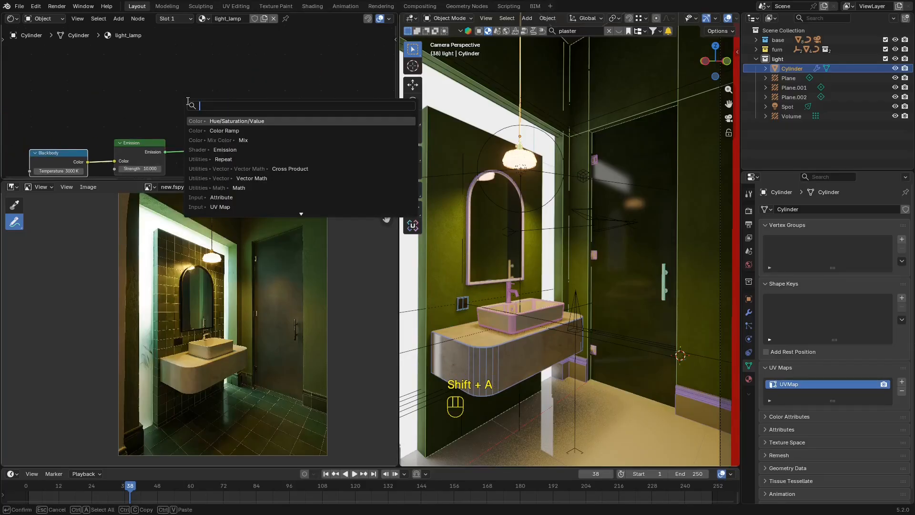
text(light)
key(Down)
key(Return)
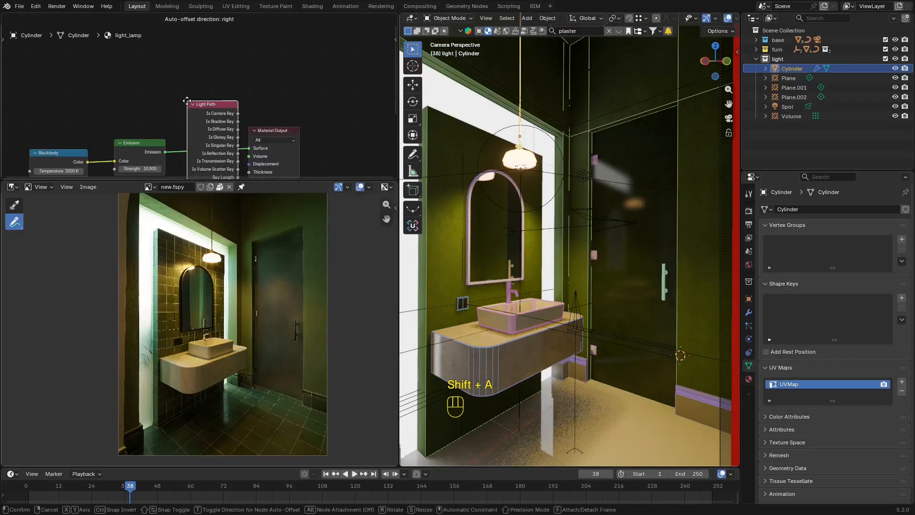
click(121, 75)
scroll(157, 95, down, 5)
middle_drag(189, 113, 175, 87)
key(g)
click(148, 57)
Add a Mix Color node beside the Light Path node.
scroll(158, 56, up, 3)
key(shift+a)
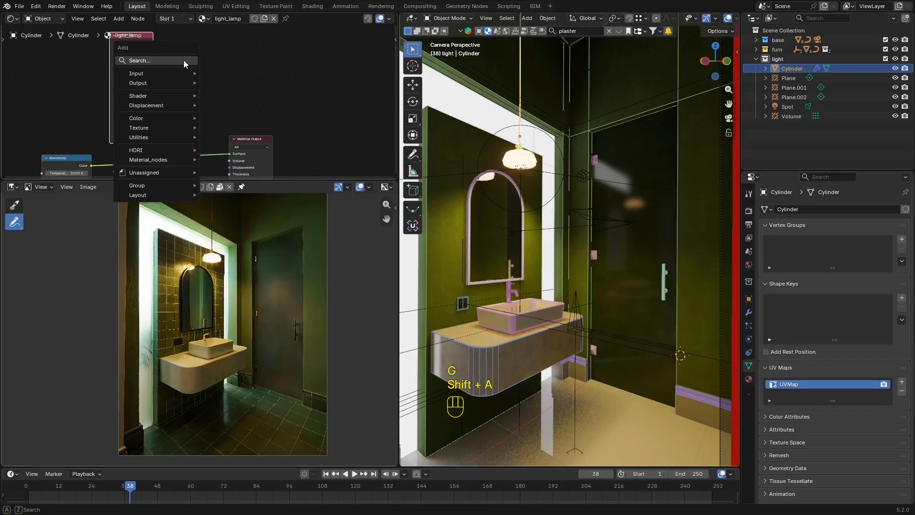
click(184, 60)
text(n)
key(BackSpace)
text(mix c)
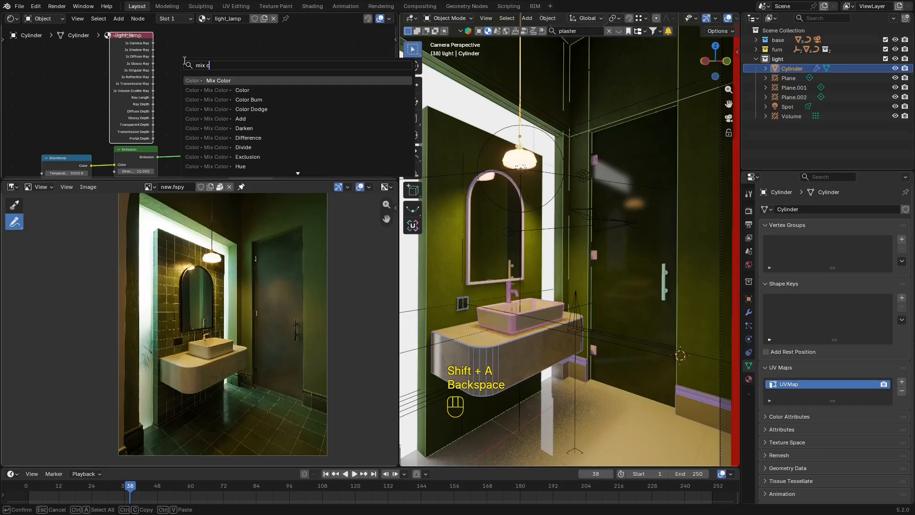
key(Return)
click(186, 63)
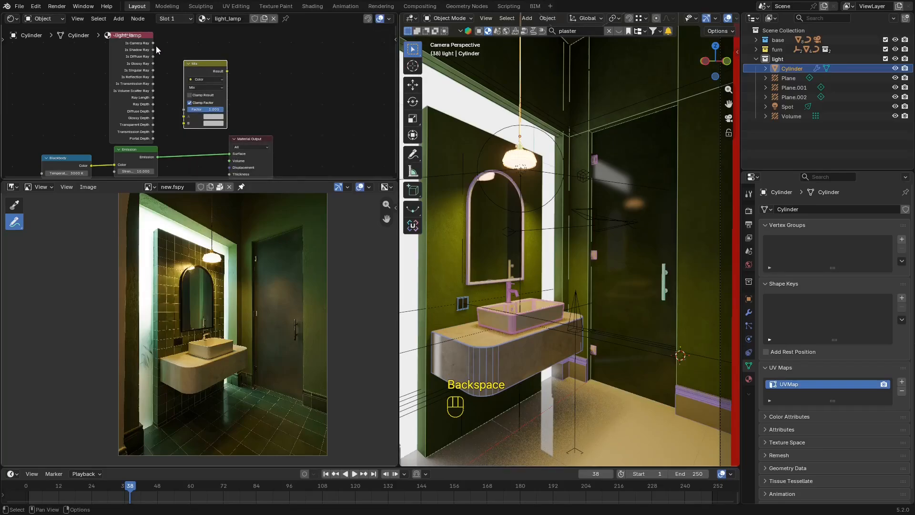
Connect Is Glossy Ray to the Mix node's factor and its result to the Material Output surface, moving the output node aside.
drag(153, 63, 184, 110)
drag(227, 71, 240, 109)
drag(241, 152, 239, 153)
click(256, 157)
key(g)
click(303, 151)
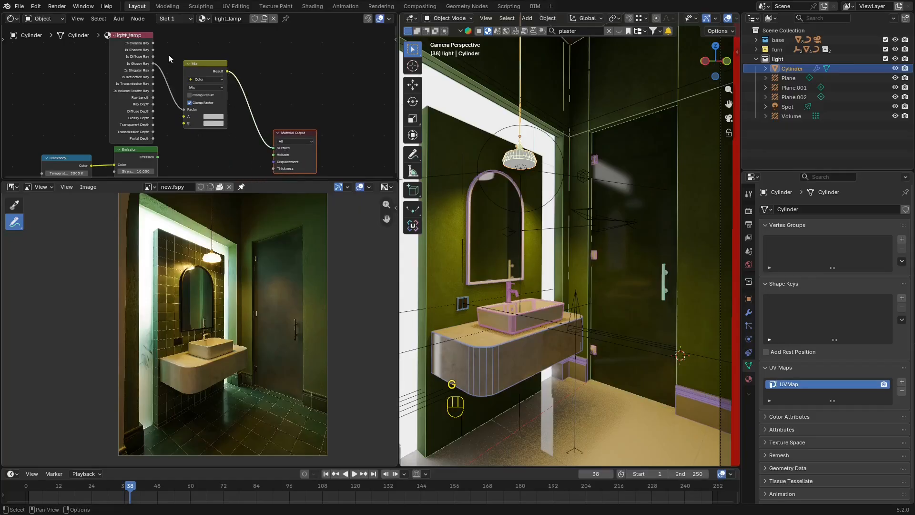
Set the Mix node's B color to white.
click(218, 123)
drag(262, 44, 260, 15)
middle_drag(273, 114, 333, 48)
key(shift+a)
click(297, 101)
scroll(332, 49, down, 1)
Reposition the lamp's Blackbody and Emission nodes together and place a duplicate of the pair below them.
drag(242, 157, 143, 122)
key(g)
click(59, 132)
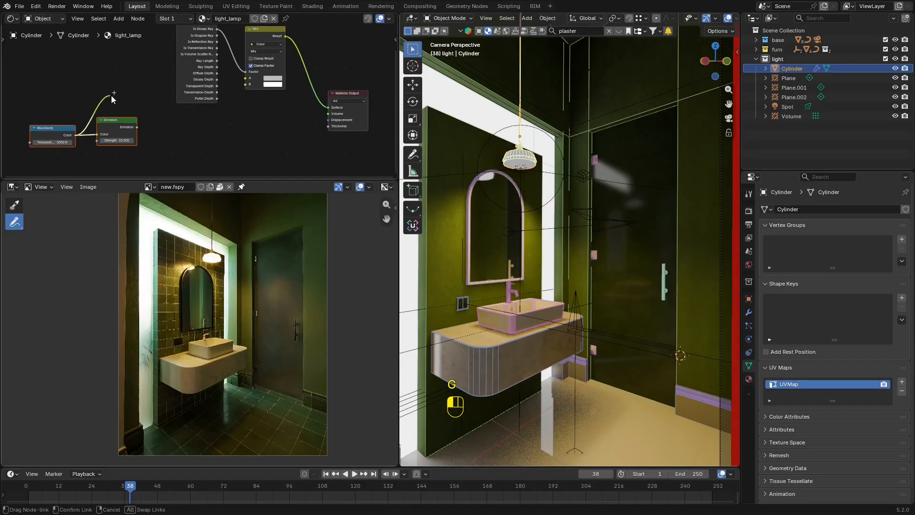
drag(63, 127, 67, 87)
key(shift+d)
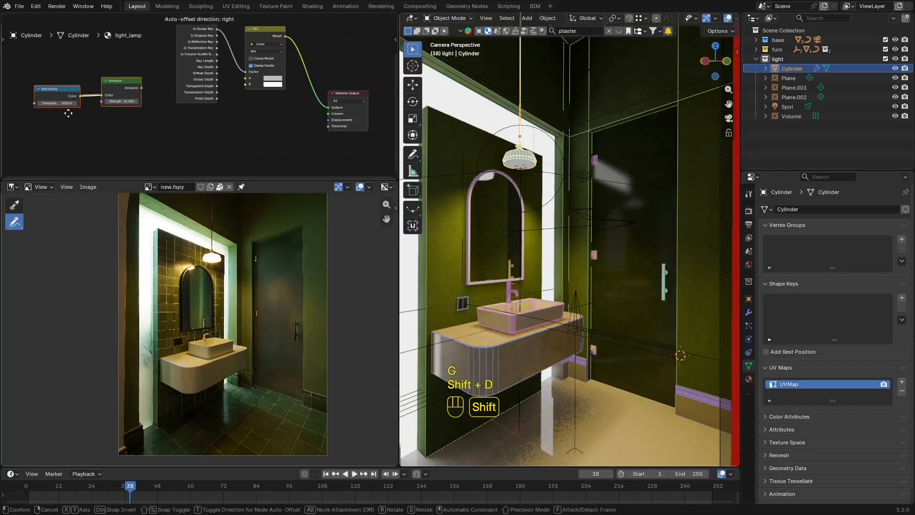
click(68, 147)
Replace the Mix Color node with a Mix Shader node connected to the Material Output's surface.
scroll(269, 34, down, 1)
middle_drag(269, 35, 256, 48)
click(252, 50)
key(x)
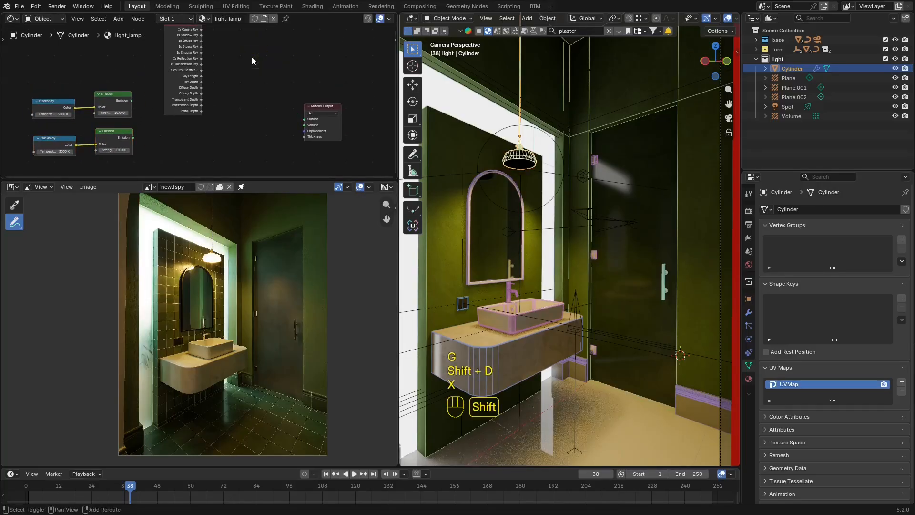
key(shift+a)
text(mix s)
click(267, 77)
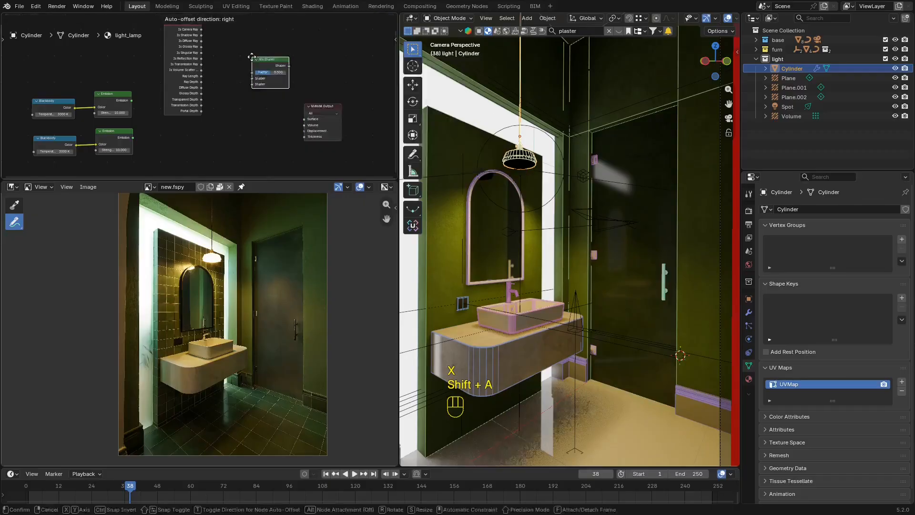
click(240, 116)
drag(296, 117, 304, 119)
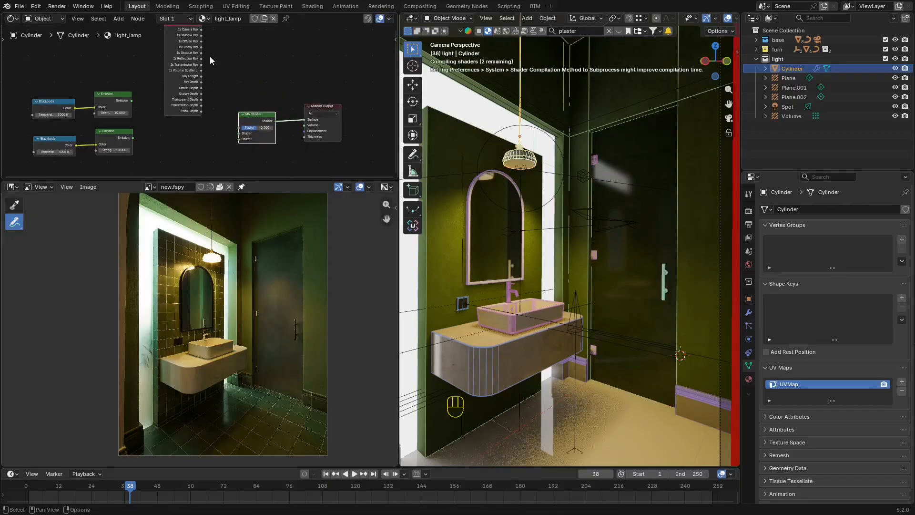
Connect both Emission nodes to the Mix Shader's inputs and drive its factor with the Light Path node.
middle_drag(209, 58, 236, 65)
drag(157, 109, 261, 143)
drag(159, 145, 162, 147)
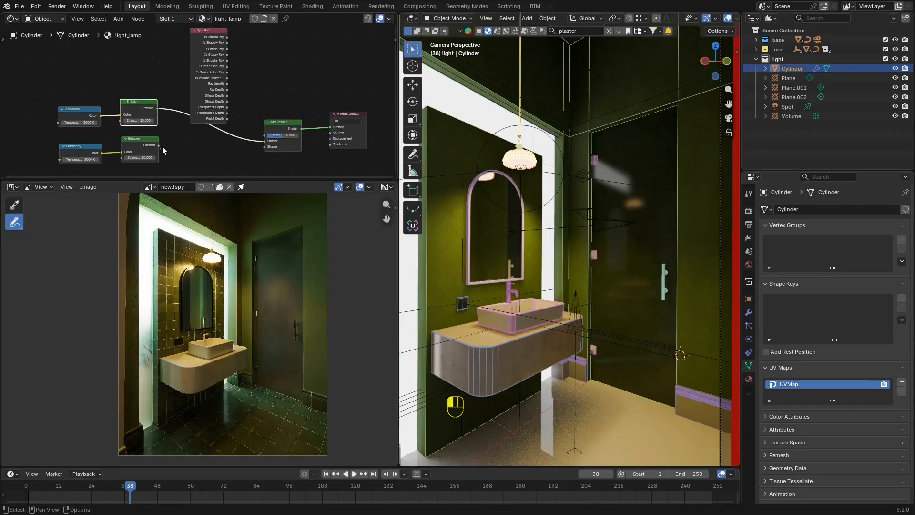
drag(264, 150, 264, 147)
middle_drag(203, 50, 206, 85)
drag(217, 101, 267, 153)
middle_drag(267, 153, 284, 85)
scroll(285, 89, up, 2)
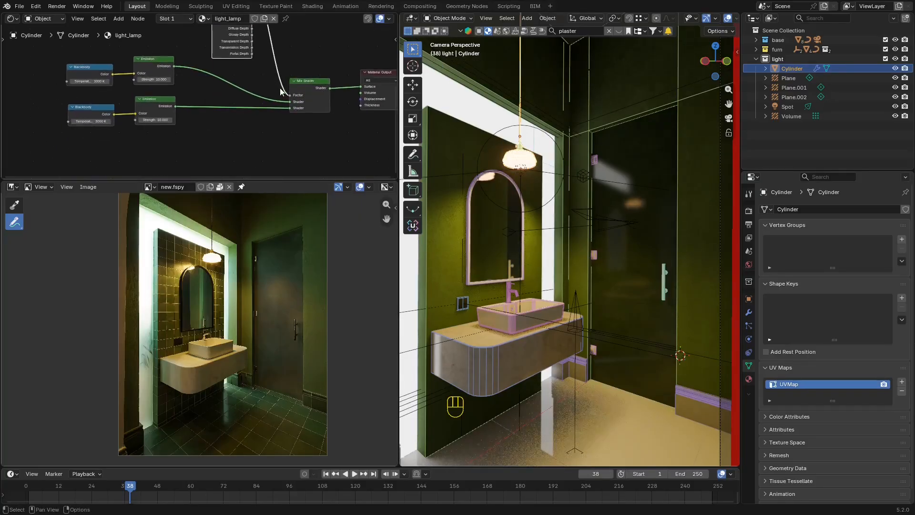
Try a much higher strength and a strength of 0 on the lower Emission node, checking the lamp's reflection in the door.
middle_drag(167, 109, 180, 104)
drag(174, 118, 244, 117)
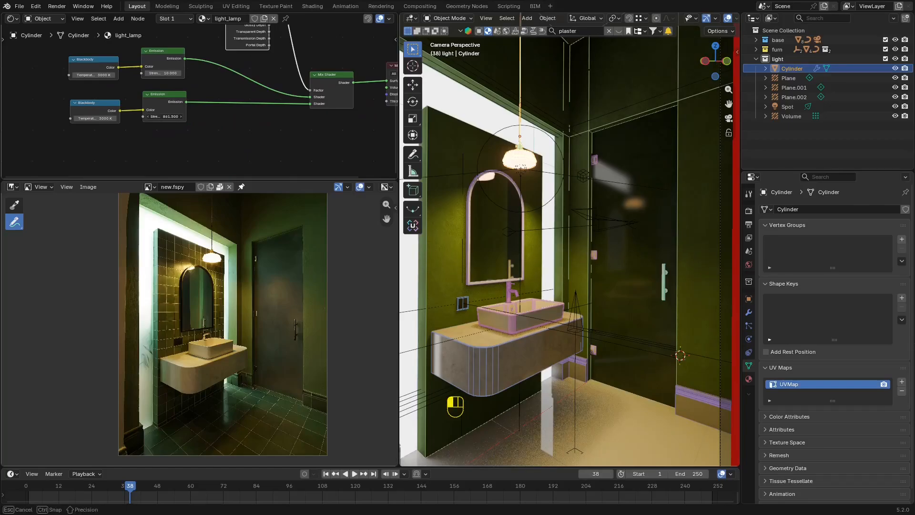
click(506, 203)
key(shift+alt+z)
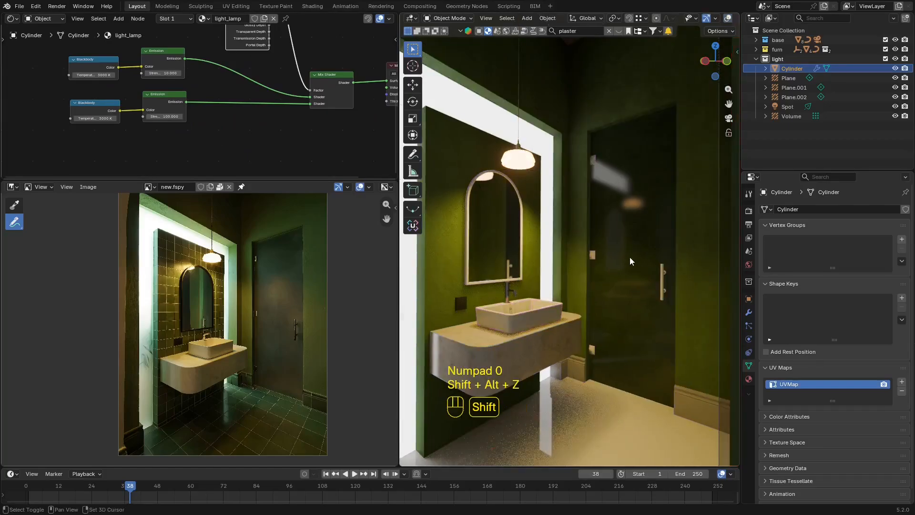
click(171, 121)
click(172, 117)
text(0)
key(Return)
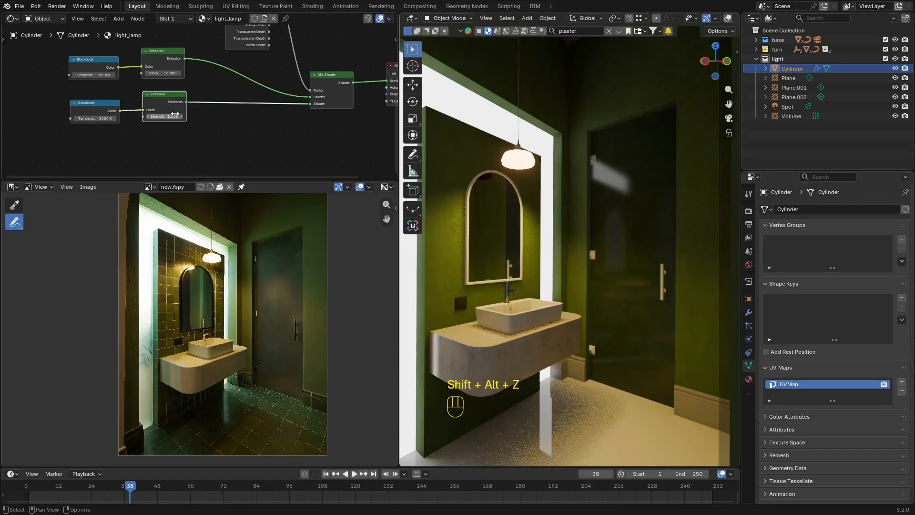
Set the lower Emission node's strength to 10000 and check the rendered door reflection.
click(176, 113)
text(10000)
key(Return)
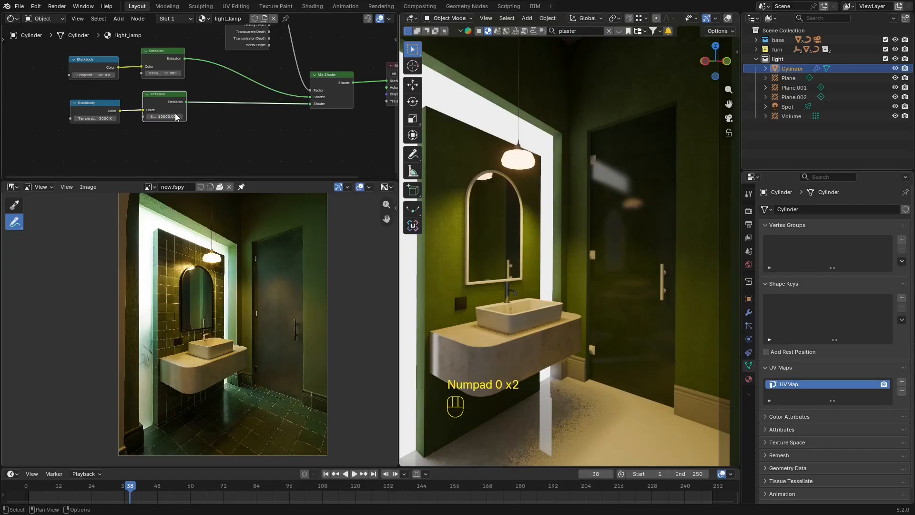
key(z)
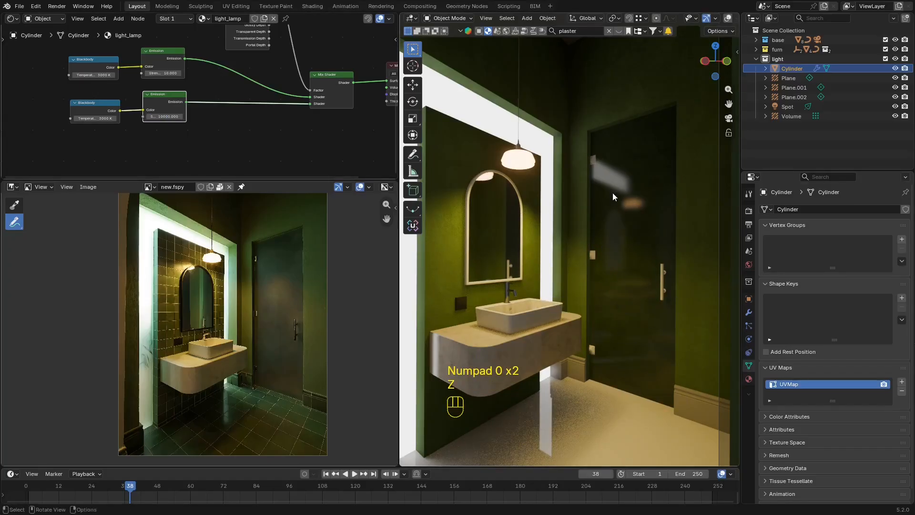
Move the door's reflection plane probe about -278 mm along X and view the render without overlays.
scroll(615, 190, down, 2)
key(shift+alt+z)
scroll(670, 208, down, 4)
click(665, 207)
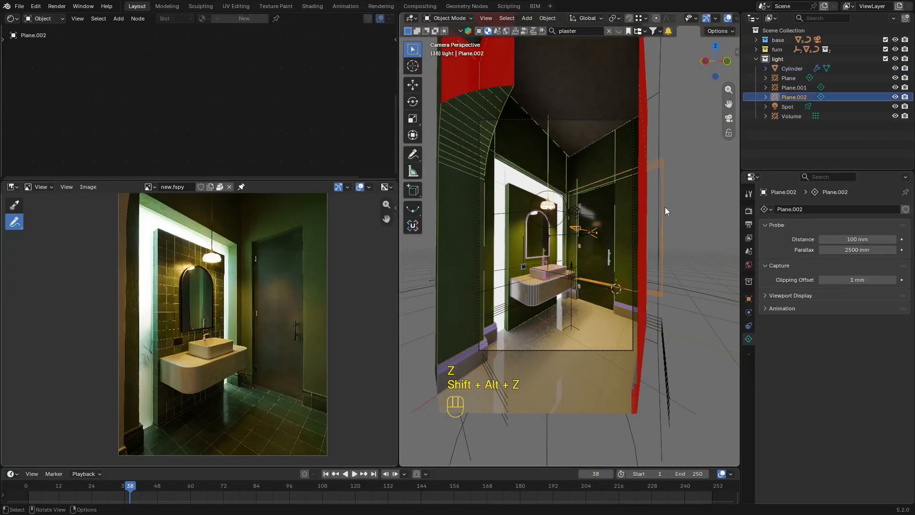
key(g)
key(g)
key(x)
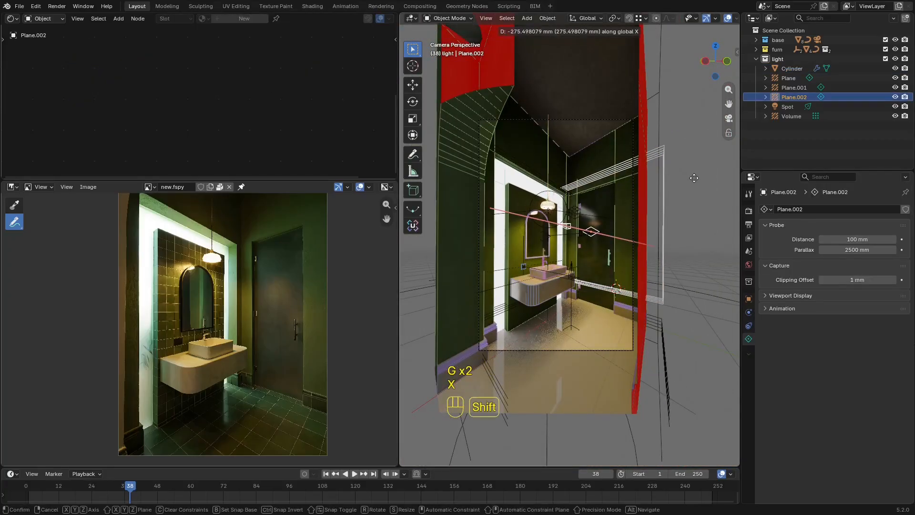
click(674, 204)
scroll(675, 204, up, 4)
key(shift+alt+z)
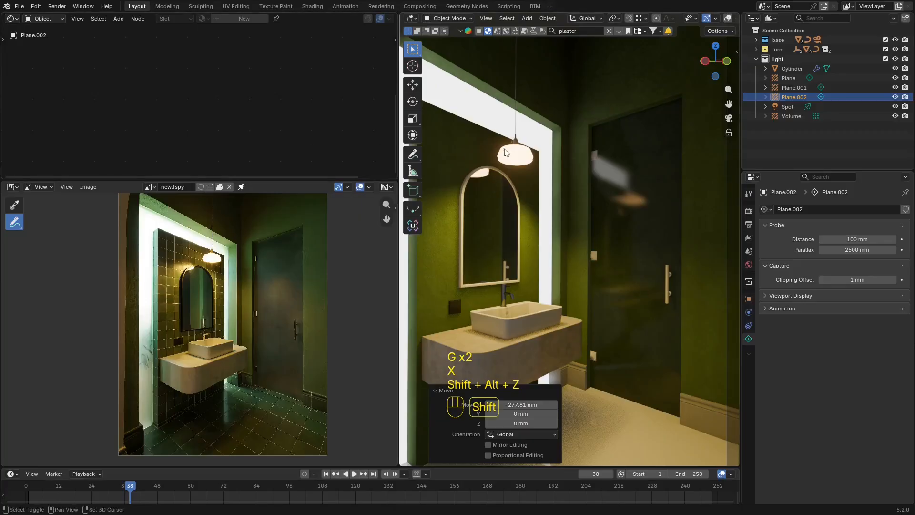
Reselect the pendant lamp and try adding a Value node below the Mix Shader in its material.
key(shift+alt+z)
click(665, 173)
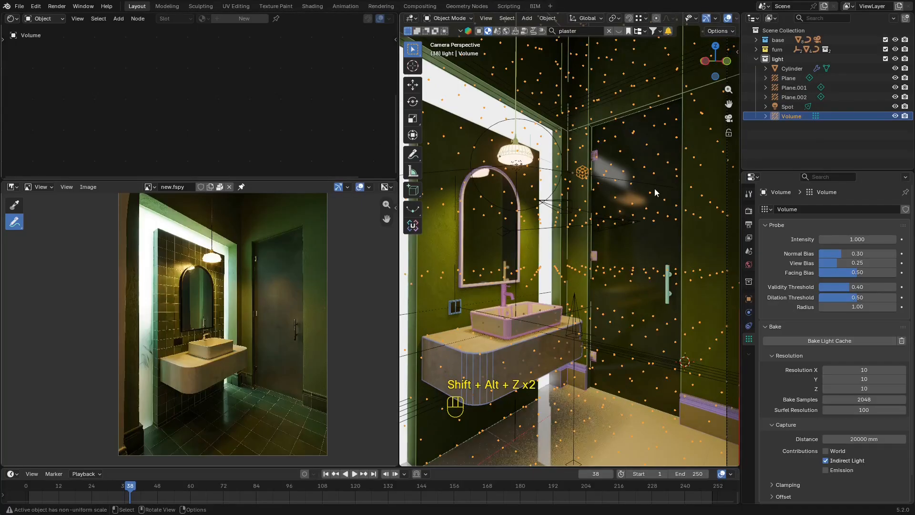
click(531, 159)
middle_drag(159, 101, 142, 122)
scroll(201, 109, up, 2)
drag(127, 116, 126, 135)
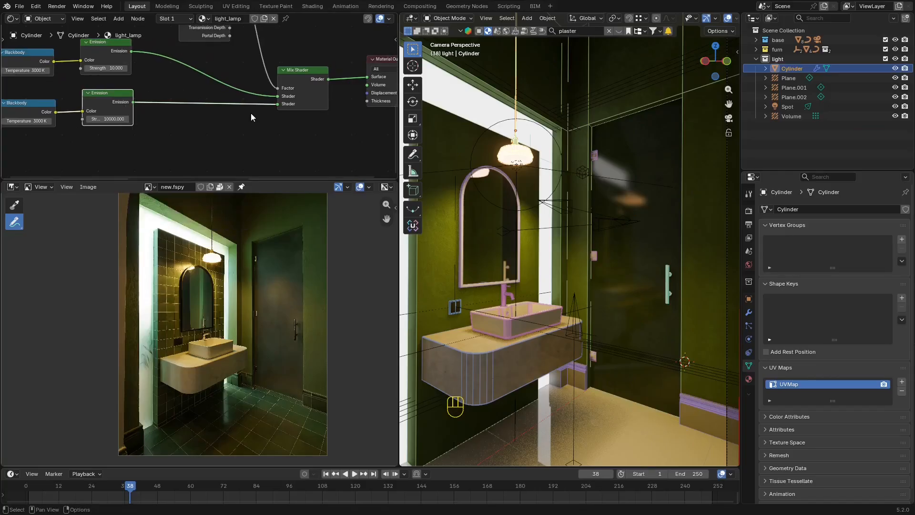
middle_drag(272, 117, 227, 133)
middle_drag(323, 94, 330, 88)
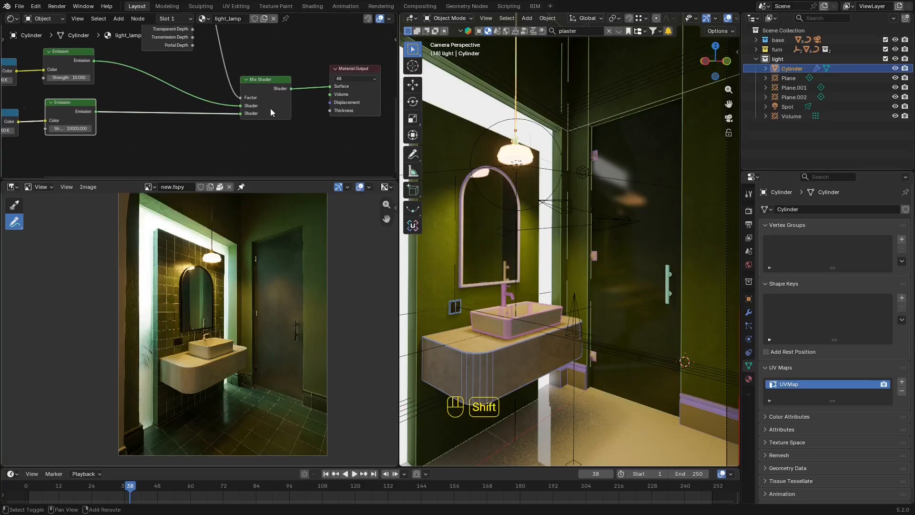
key(shift+a)
text(va)
click(328, 131)
click(261, 141)
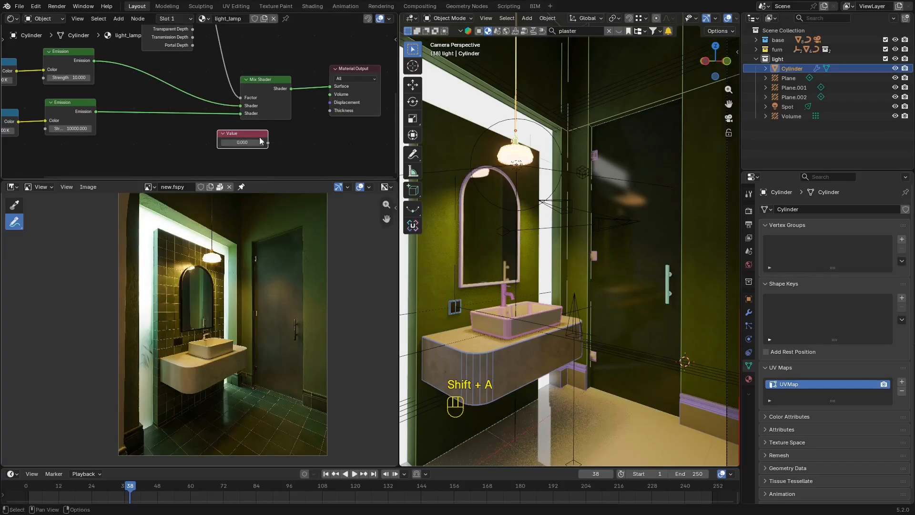
Delete the Value node and connect the lower Emission node to the Mix Shader's second shader input.
drag(266, 132, 215, 146)
drag(141, 146, 162, 151)
key(x)
drag(96, 112, 124, 116)
drag(247, 116, 243, 114)
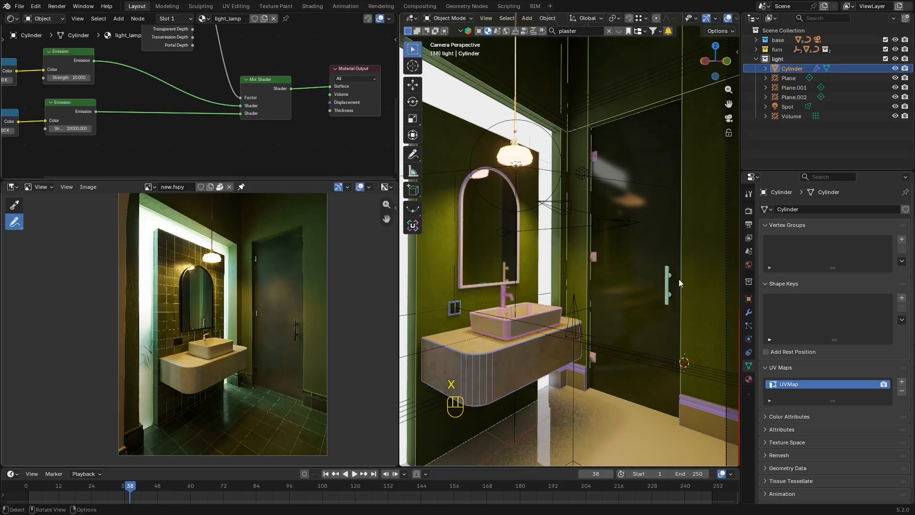
Open the door's Plaster wall node group and connect the lower Color Ramp's color to the Principled BSDF roughness.
click(652, 243)
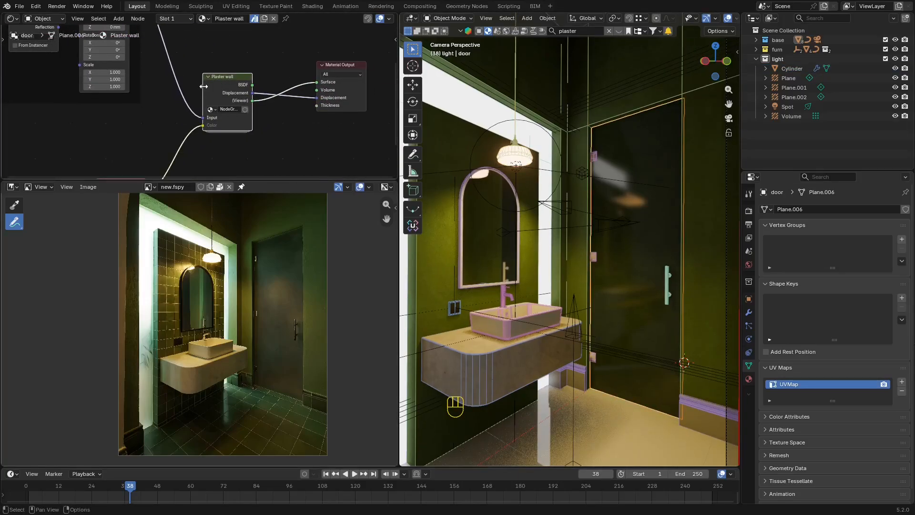
key(Tab)
middle_drag(227, 113, 227, 76)
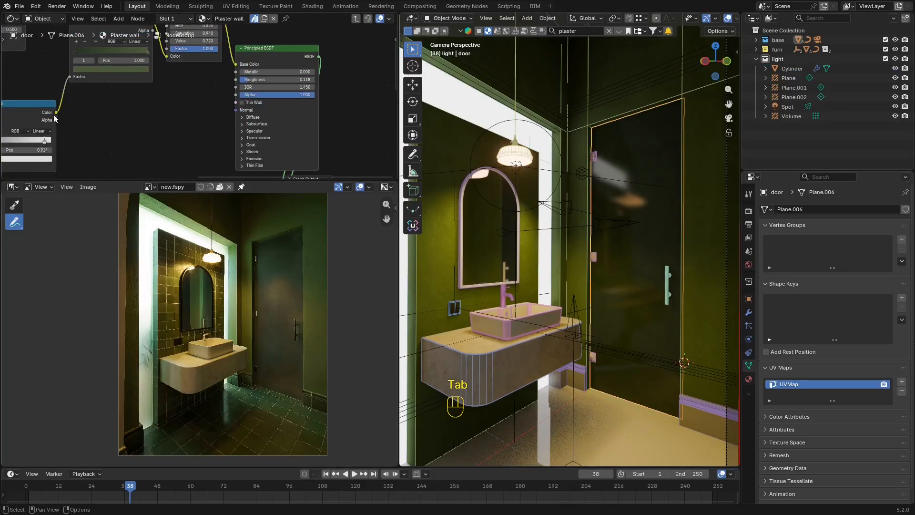
drag(57, 113, 293, 61)
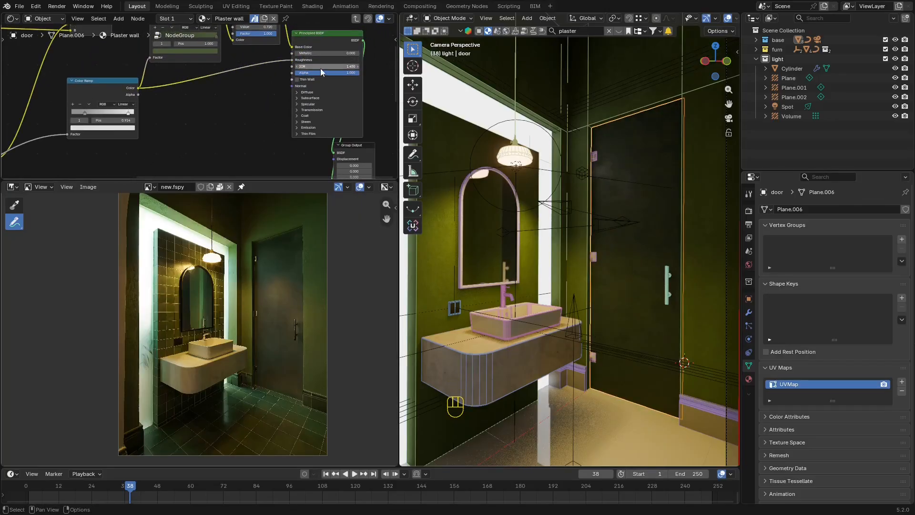
Shift the roughness Color Ramp's darker stop toward the middle and set the light stop's position to 0.909.
drag(129, 116, 181, 116)
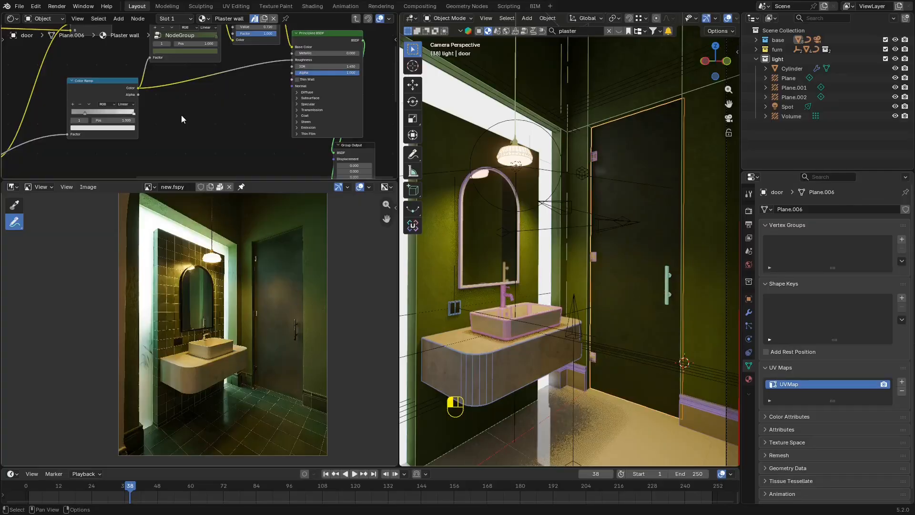
drag(92, 114, 111, 119)
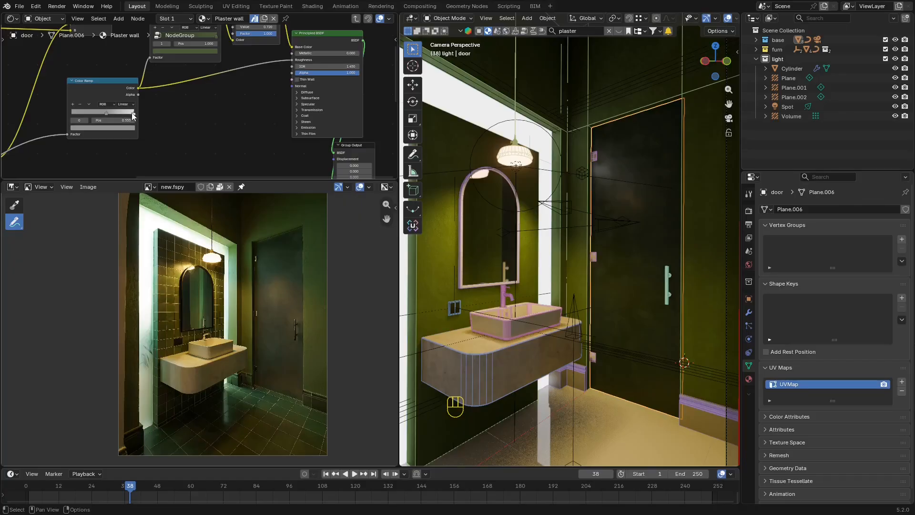
mouse_move(133, 115)
mouse_down()
mouse_move(117, 120)
mouse_move(130, 122)
mouse_up()
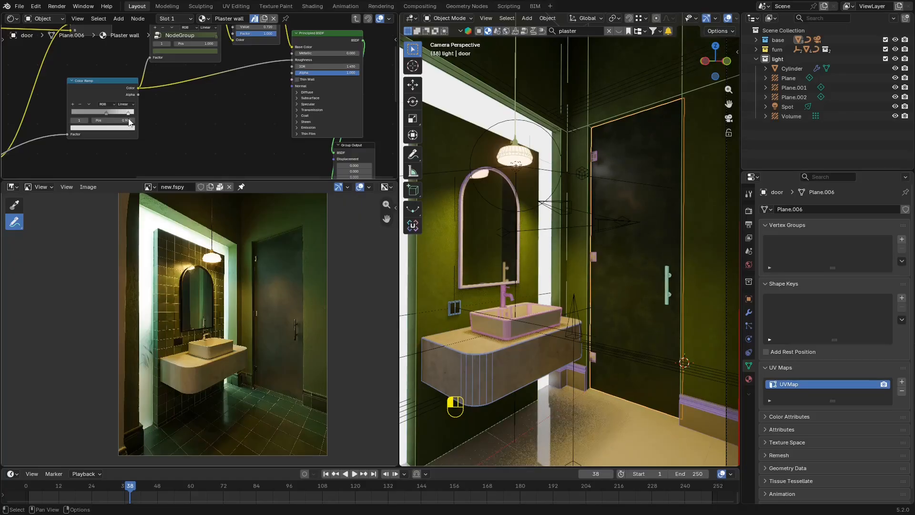
Check the base color ramp's light stop color and set the Hue/Saturation/Value node's value to 1.
shift+middle_drag(631, 290, 607, 262)
scroll(500, 205, up, 1)
middle_drag(161, 122, 150, 176)
scroll(247, 74, up, 2)
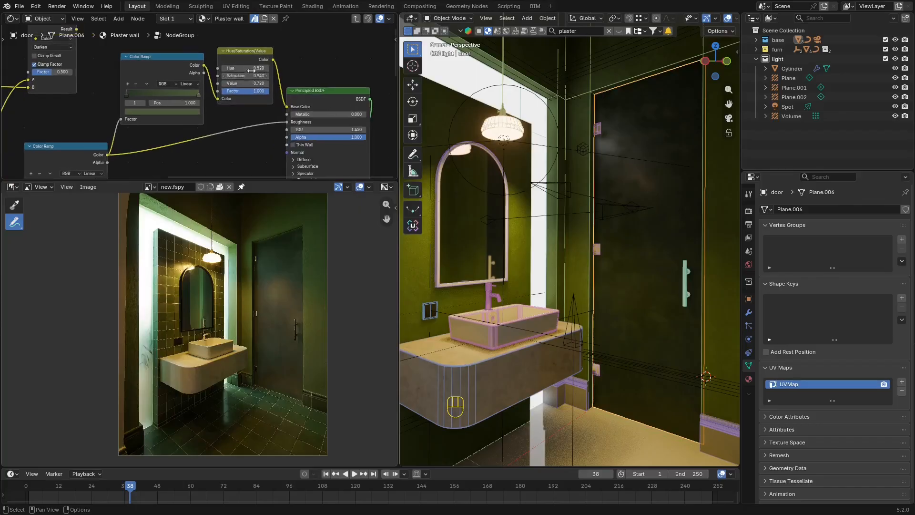
click(197, 111)
mouse_move(187, 154)
mouse_down()
mouse_move(188, 129)
mouse_move(187, 158)
mouse_up()
click(195, 116)
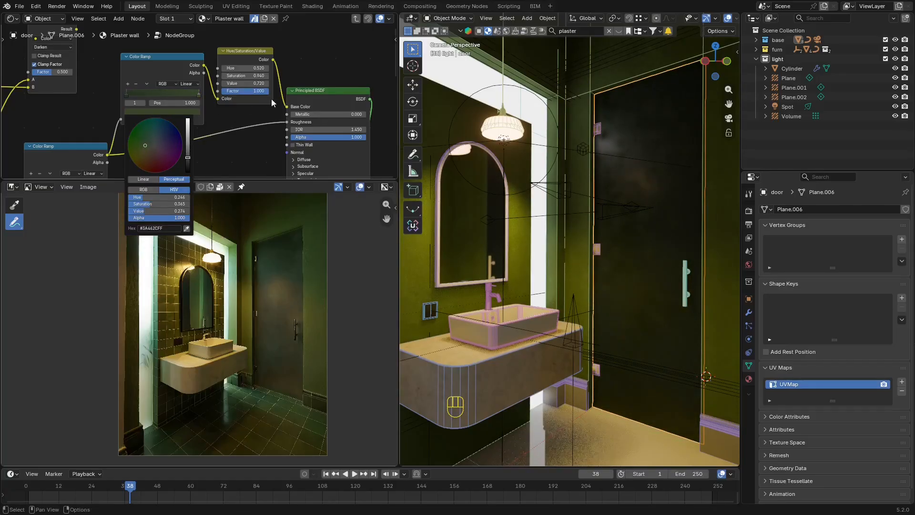
drag(260, 83, 260, 84)
text(1)
key(Return)
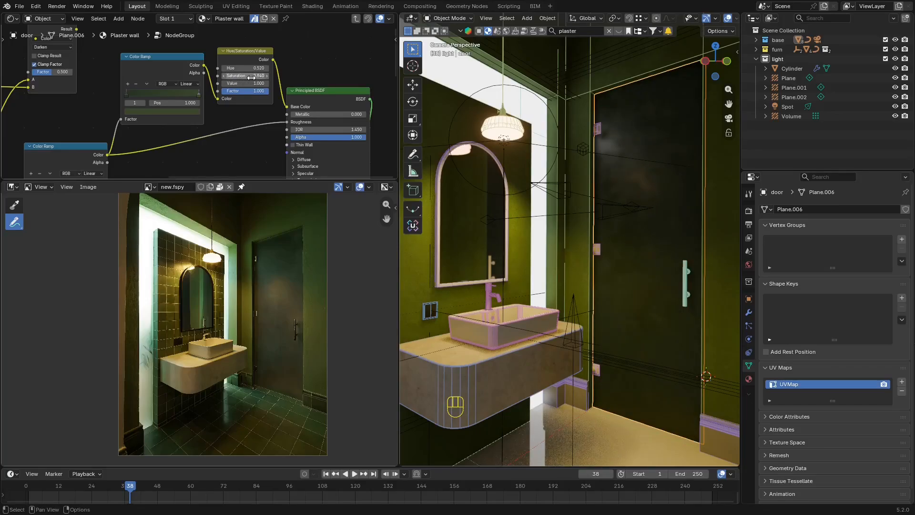
click(193, 112)
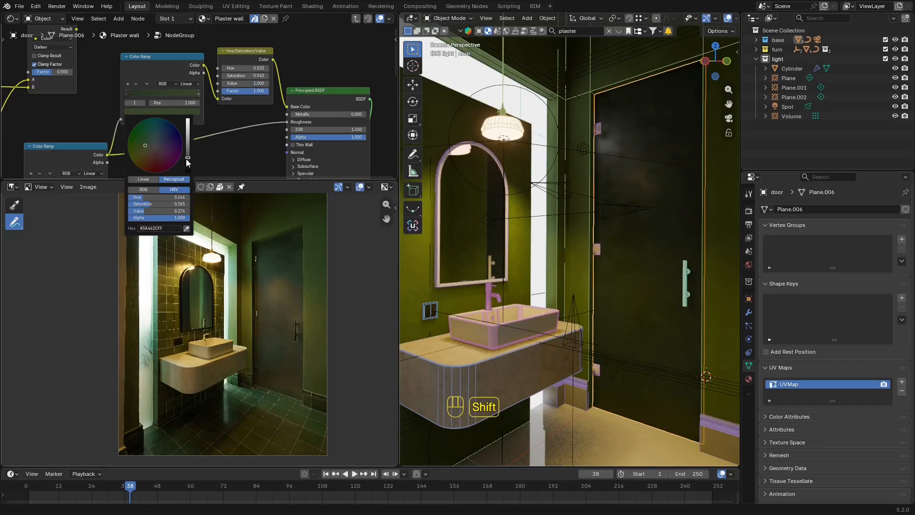
Delete the Hue/Saturation/Value node and the Color Ramp that feed the door's base color.
scroll(315, 289, up, 3)
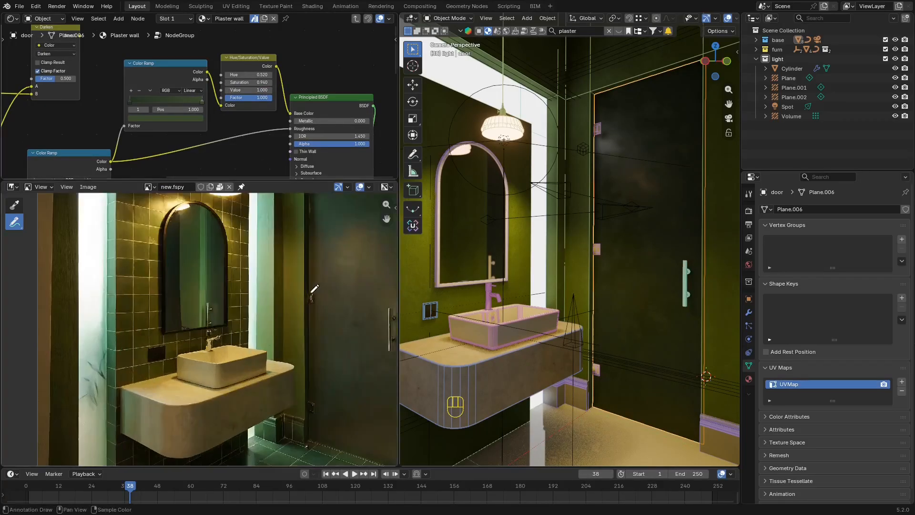
scroll(315, 289, up, 3)
click(275, 59)
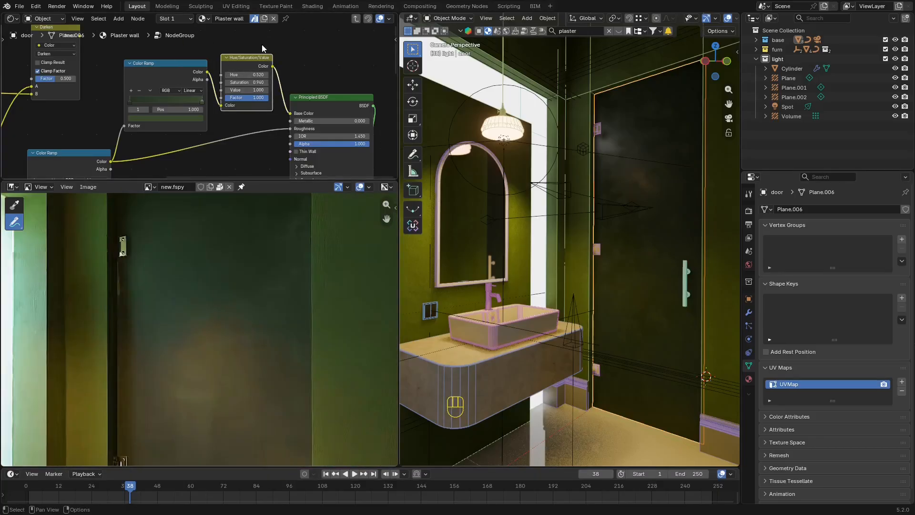
key(x)
drag(188, 73, 205, 61)
key(x)
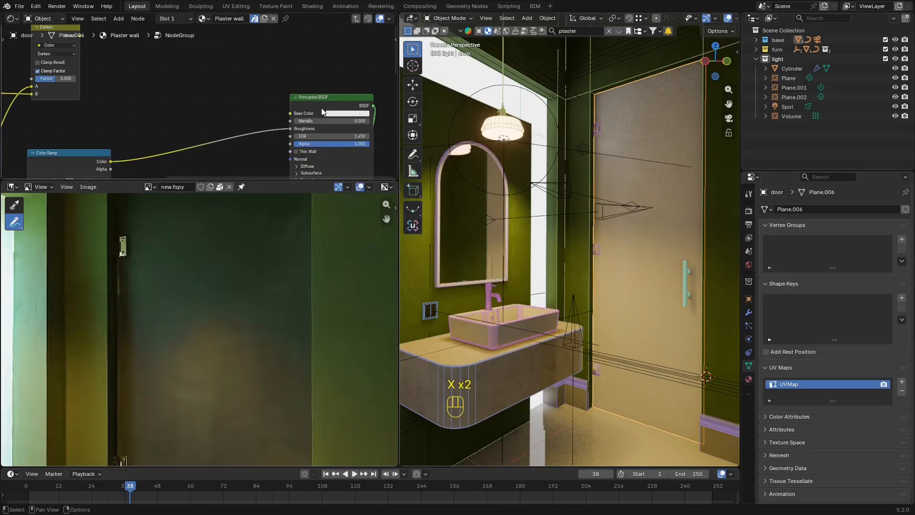
Sample the Principled BSDF's base color from the upper part of the door in the reference image.
click(336, 112)
click(390, 230)
click(238, 243)
shift+scroll(286, 88, down, 2)
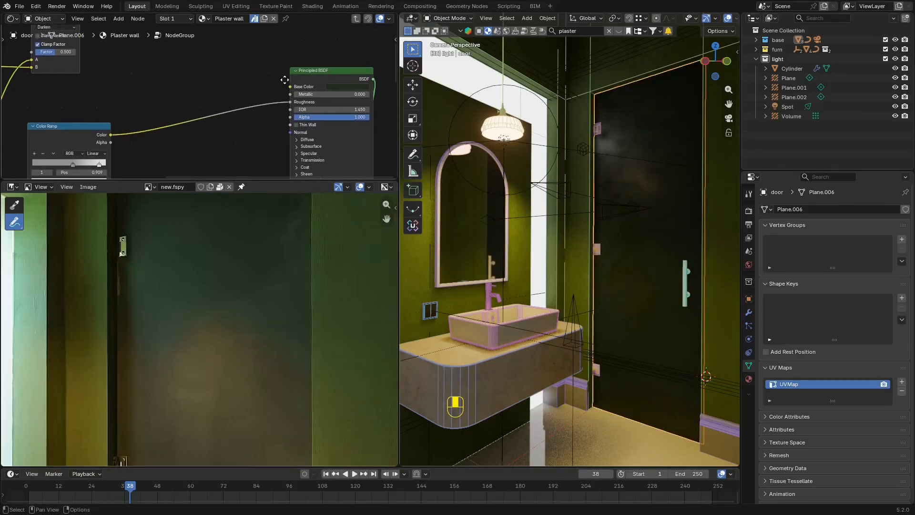
Brighten the door's base color, hide the viewport overlays and lower the color's saturation to match the reference.
click(347, 88)
drag(389, 138, 389, 128)
scroll(660, 262, down, 1)
shift+middle_drag(660, 262, 597, 259)
key(shift+alt+z)
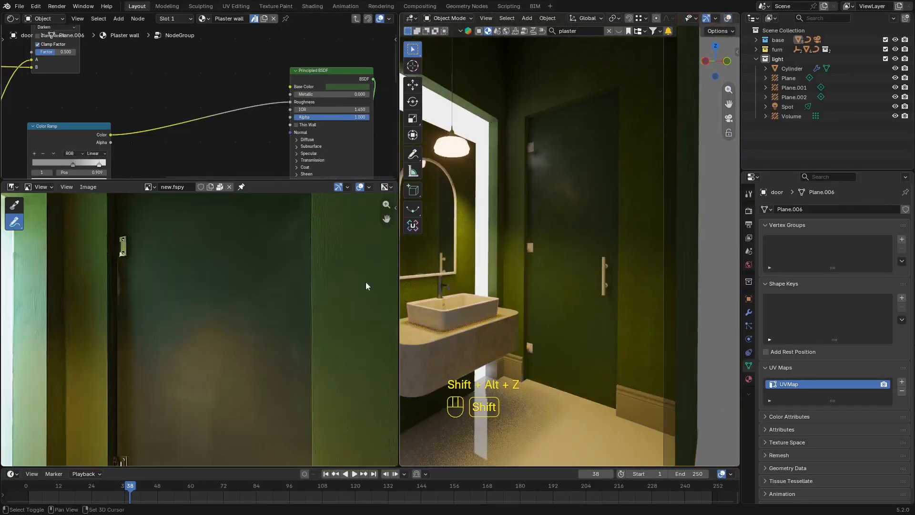
scroll(334, 284, down, 4)
click(362, 87)
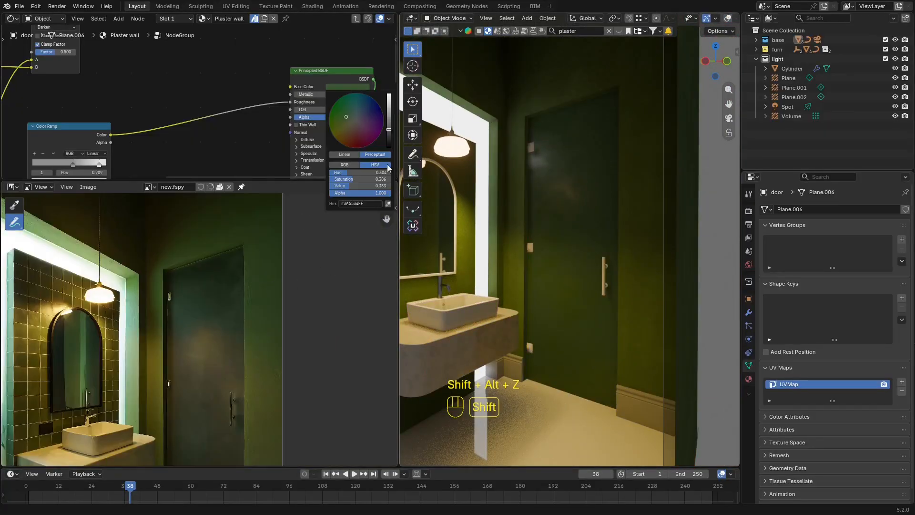
mouse_move(364, 179)
shift+mouse_down()
mouse_move(350, 179)
mouse_move(349, 190)
shift+mouse_up()
Compare the door with the reference, set the roughness ramp's light stop to position 0.759 and save the file.
scroll(201, 329, down, 1)
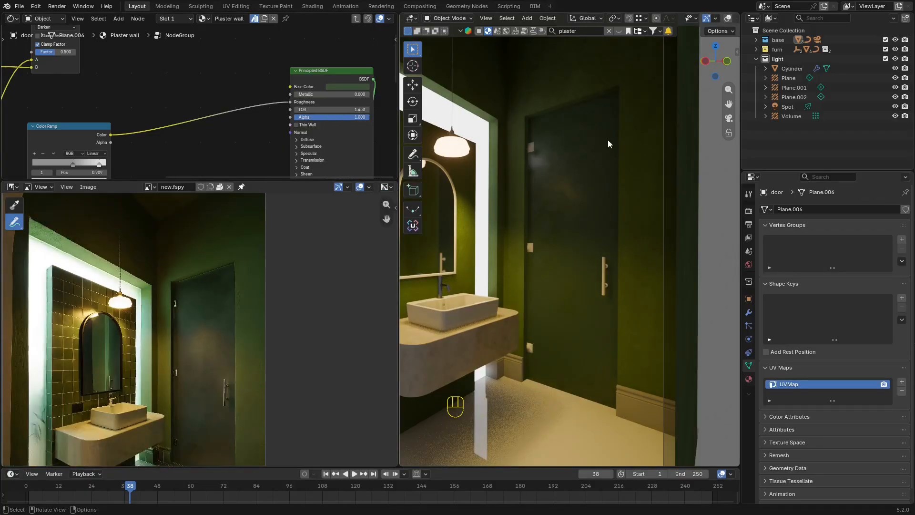
shift+middle_drag(601, 197, 638, 187)
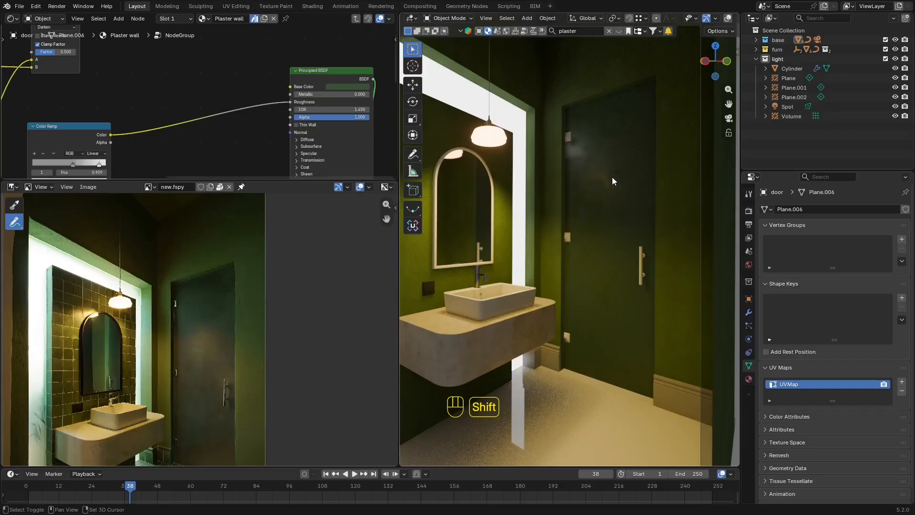
scroll(660, 236, up, 1)
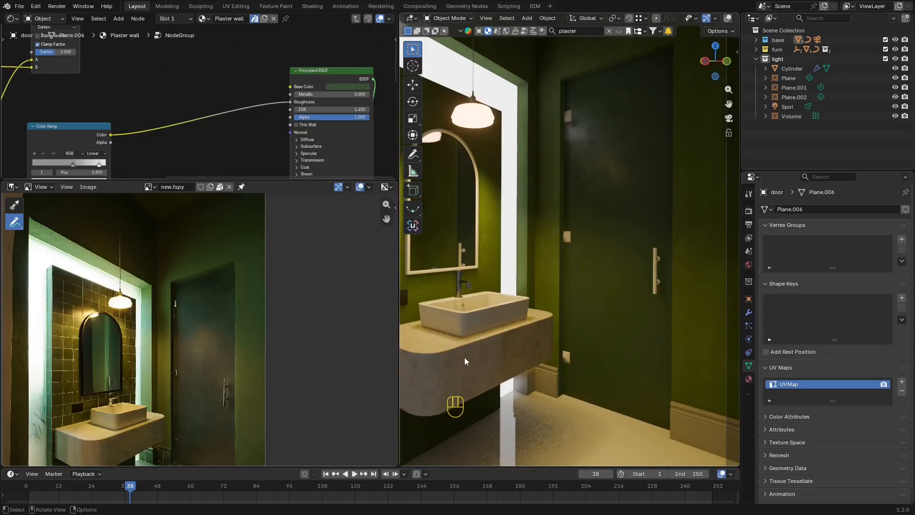
middle_drag(286, 371, 294, 300)
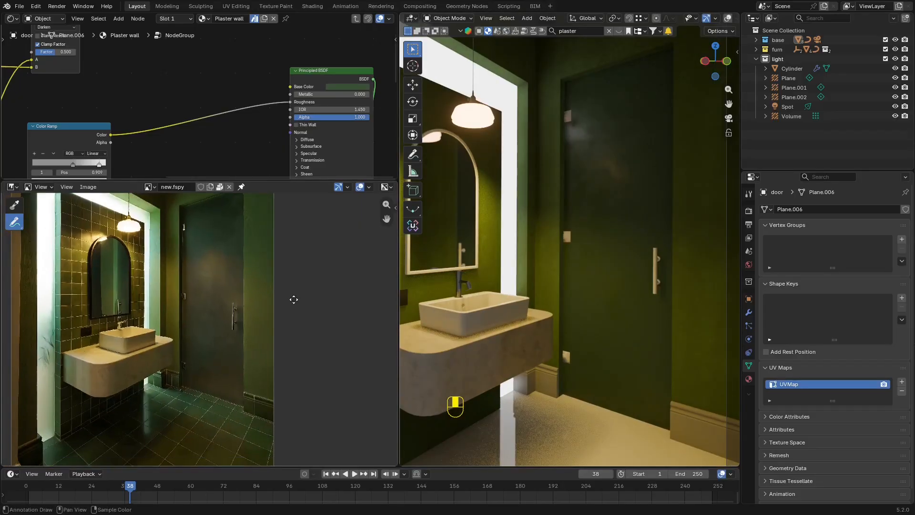
middle_drag(167, 174, 206, 93)
scroll(150, 119, up, 3)
middle_drag(104, 95, 237, 136)
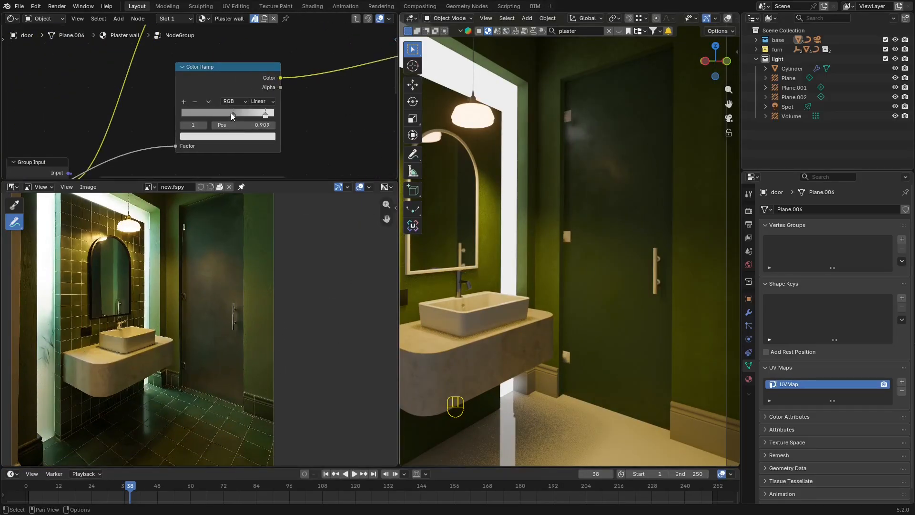
drag(231, 115, 252, 119)
key(ctrl+s)
Enter Edit Mode on the door, switch the node editor area to the UV Editor and select all its UVs.
key(Tab)
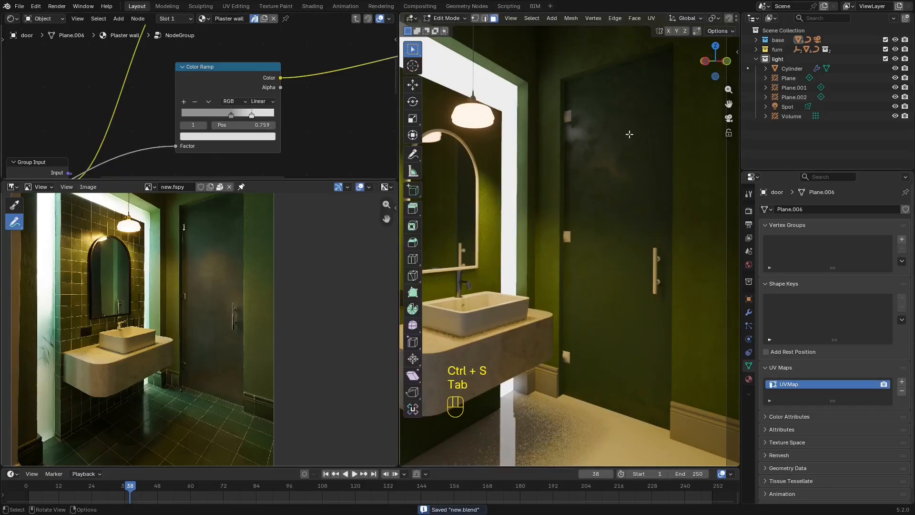
key(shift+alt+z)
key(shift+alt+z)
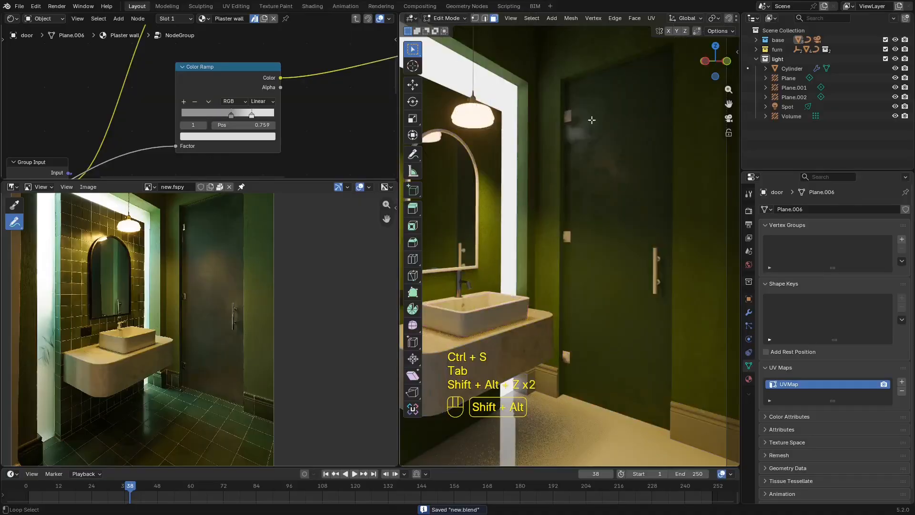
click(10, 19)
click(39, 64)
key(a)
scroll(306, 137, down, 8)
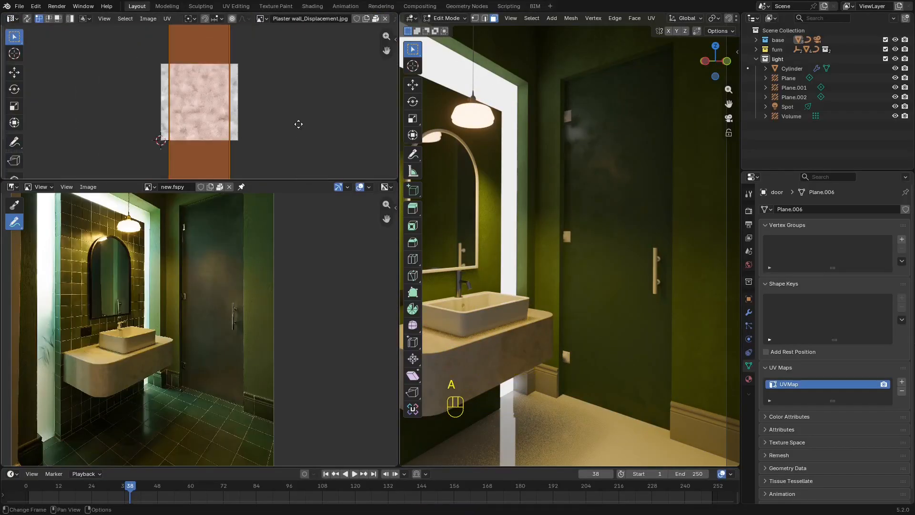
Move the door's UVs along X and Y, scale them down over the plaster texture and return to Object Mode.
key(g)
key(x)
key(g)
key(y)
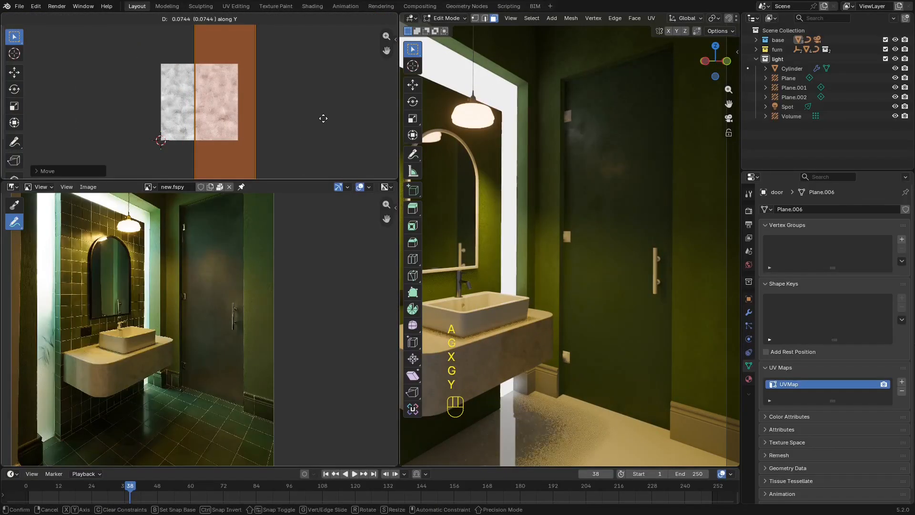
key(s)
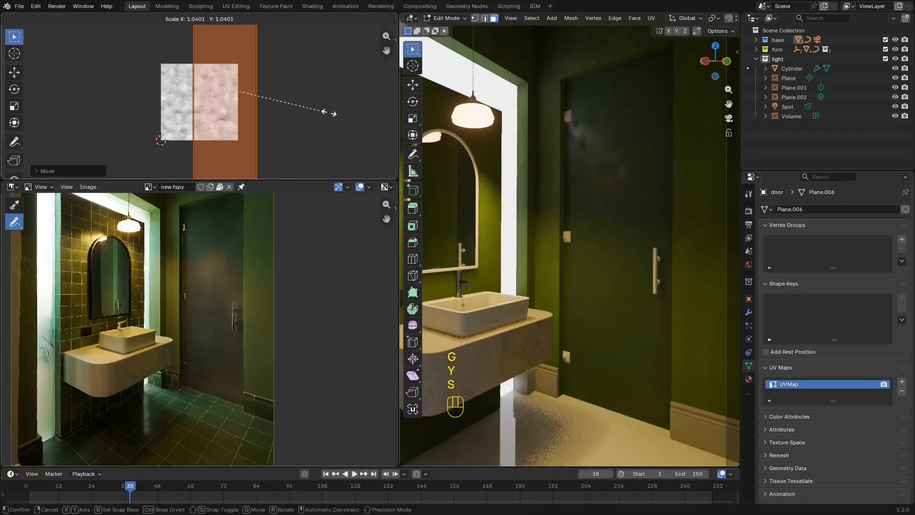
click(298, 108)
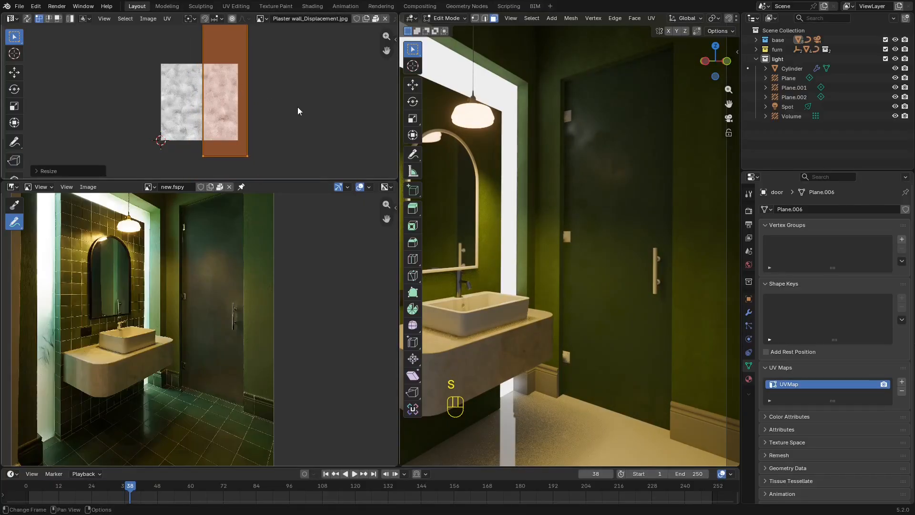
key(Tab)
Compare the door's reflections with the reference image up close and save the file.
scroll(663, 210, down, 3)
scroll(250, 291, down, 1)
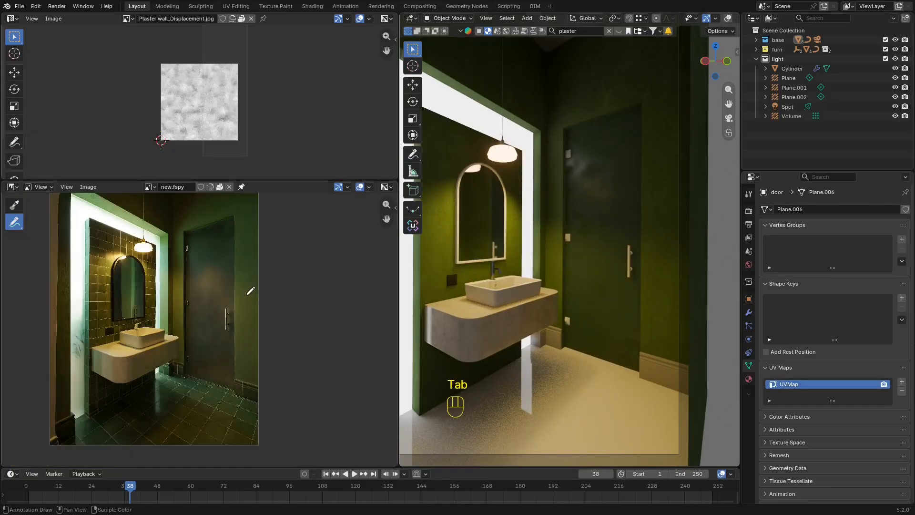
scroll(203, 326, up, 3)
scroll(584, 189, up, 4)
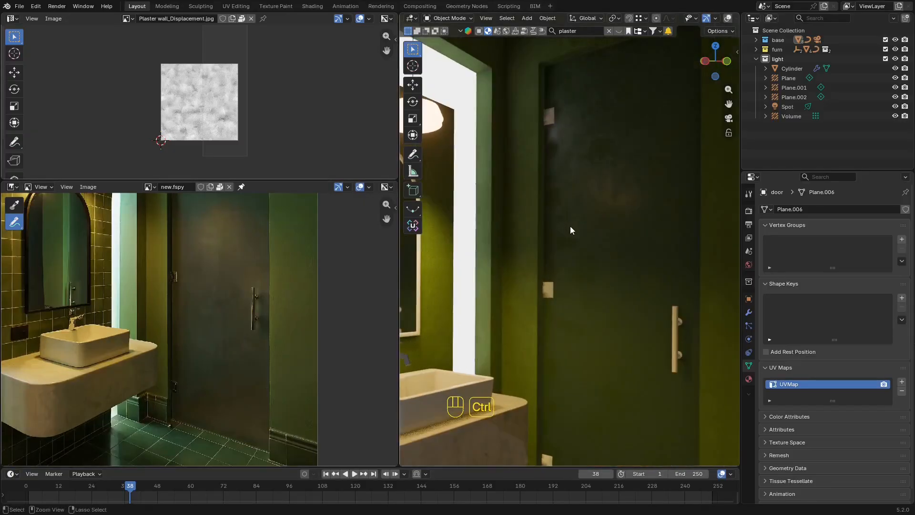
key(ctrl+s)
Select the door's hinge, search the BlenderKit materials for "chrome" and apply Polished Chrome Metal to it.
shift+middle_drag(577, 264, 590, 228)
scroll(569, 240, up, 5)
key(shift+alt+z)
click(563, 251)
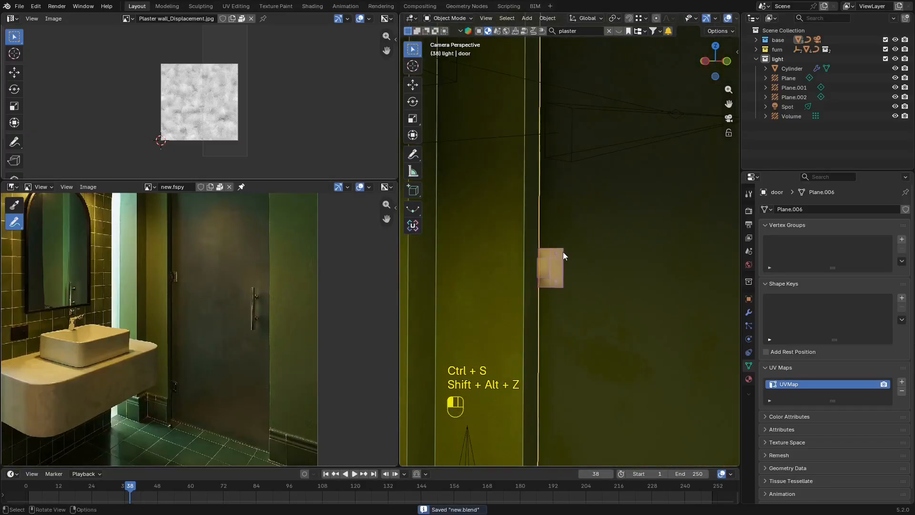
click(578, 31)
text(chrome)
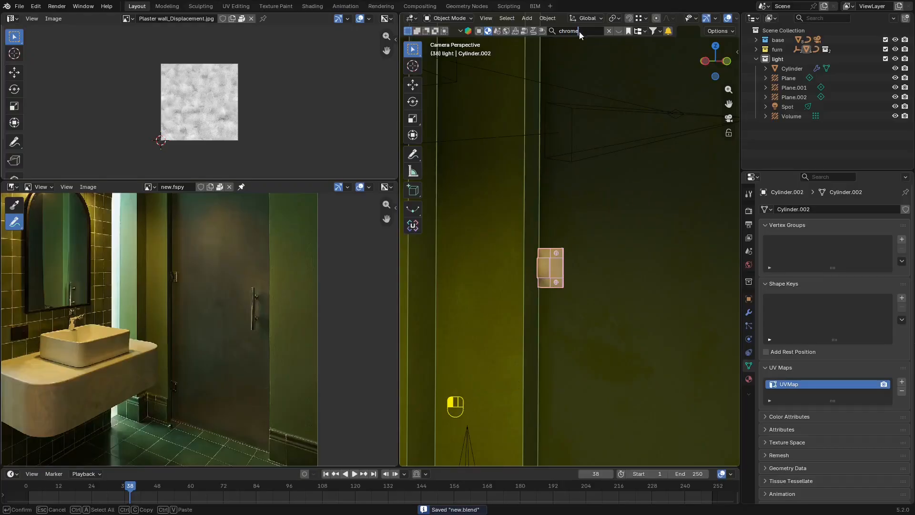
key(Return)
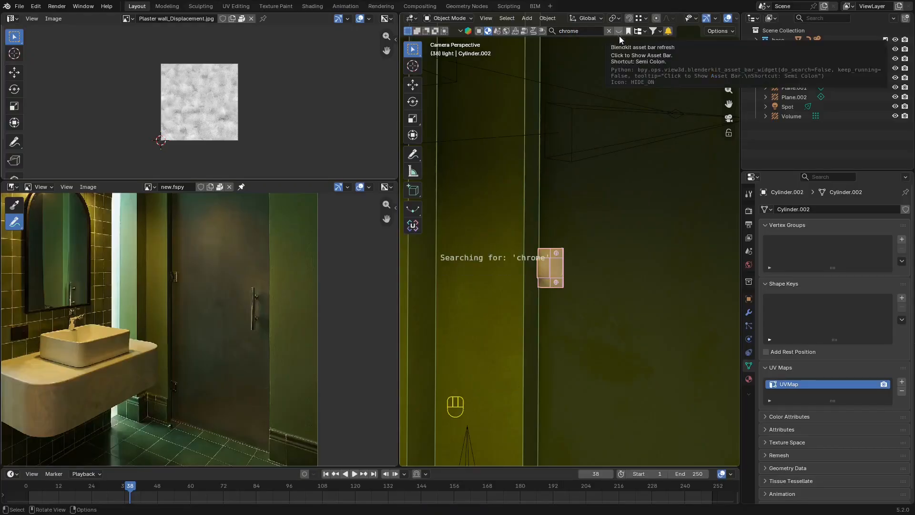
click(619, 32)
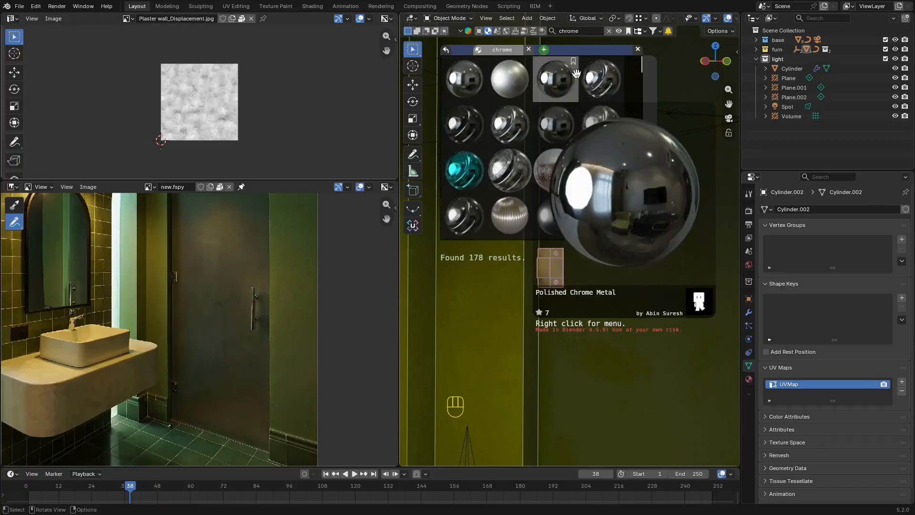
click(464, 79)
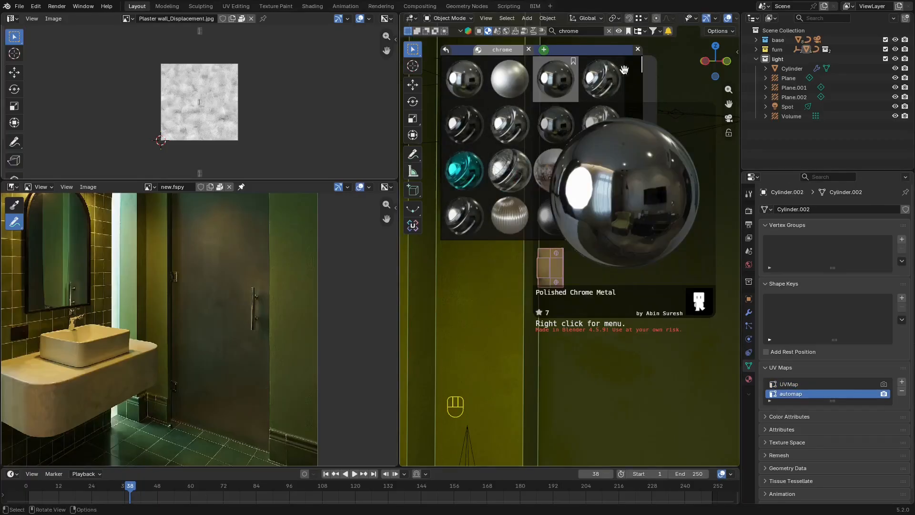
click(640, 50)
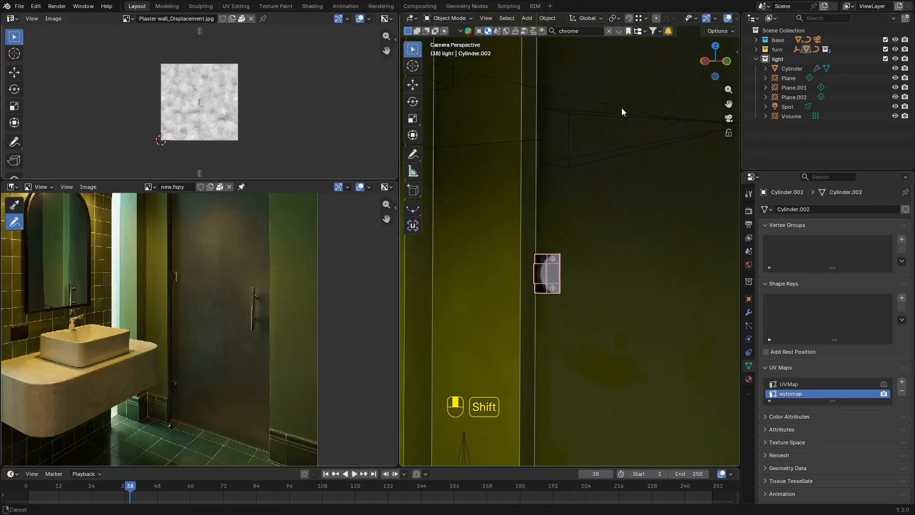
Examine the chrome hinge with overlays switched off and apply Shade Smooth to it.
key(shift+alt+z)
key(shift+alt+z)
shift+middle_drag(603, 143, 599, 216)
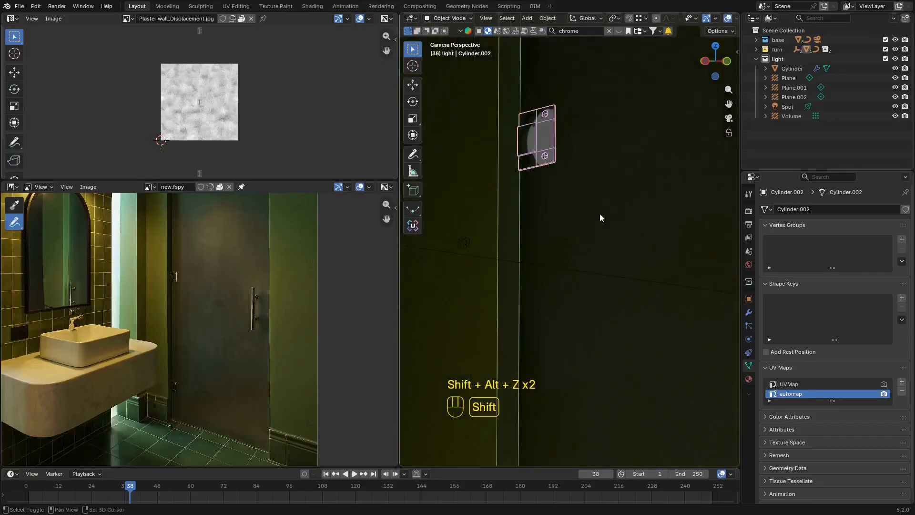
key(shift+alt+z)
key(shift+alt+z)
right_click(545, 144)
click(545, 144)
key(shift+alt+z)
Select the door handle and bring its upper end into close view.
scroll(545, 144, down, 7)
shift+middle_drag(632, 247, 514, 56)
scroll(617, 212, up, 6)
key(shift+alt+z)
click(624, 255)
scroll(661, 278, up, 3)
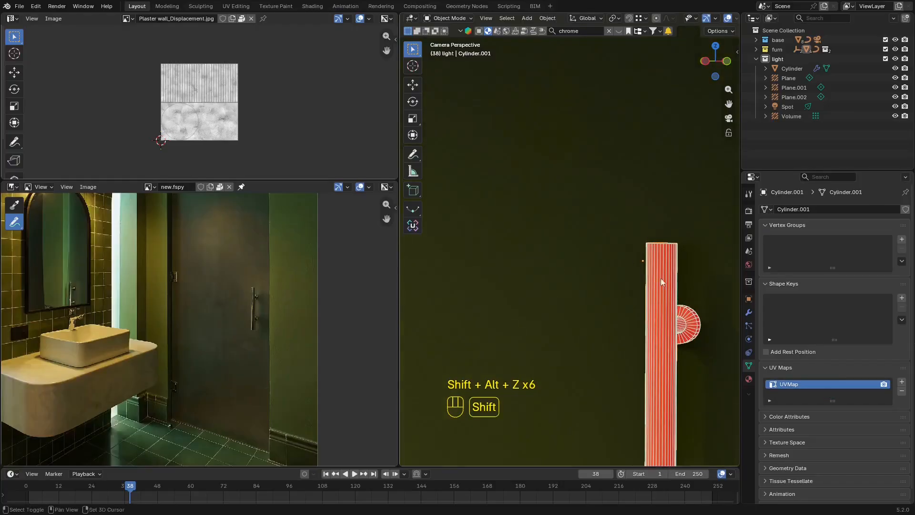
Try Shade Smooth on the door handle, check the result without overlays and undo it.
shift+middle_drag(661, 279, 613, 238)
right_click(613, 238)
click(614, 237)
scroll(613, 240, down, 5)
key(shift+alt+z)
scroll(611, 235, up, 4)
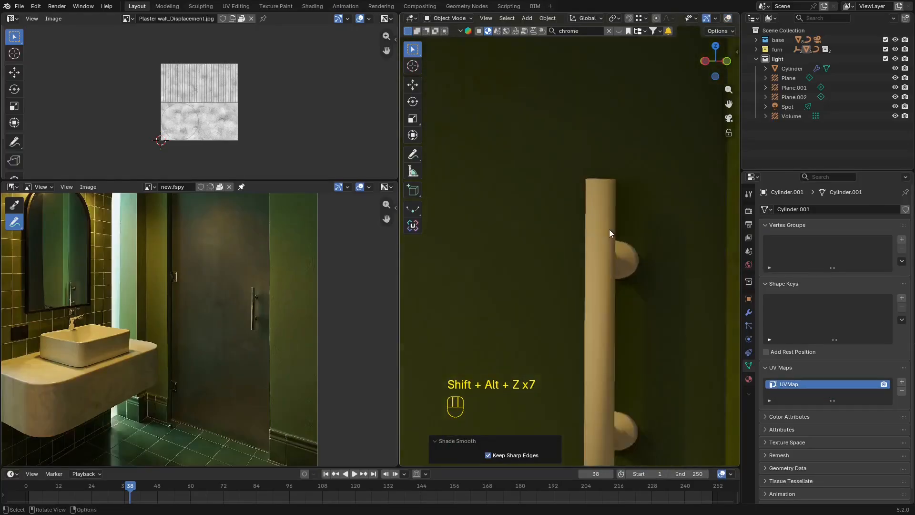
key(ctrl+z)
Apply Shade Auto Smooth to the door handle and display its modifier settings.
right_click(640, 238)
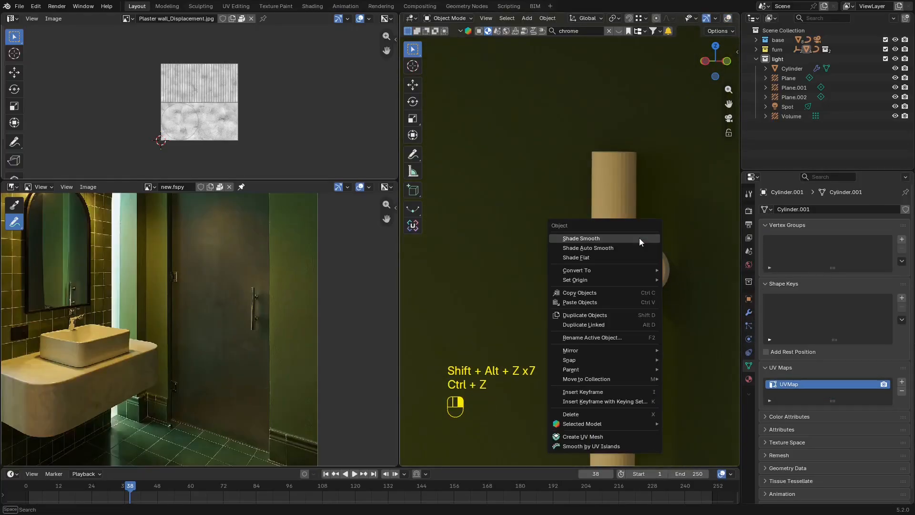
click(622, 248)
scroll(632, 257, up, 2)
click(749, 313)
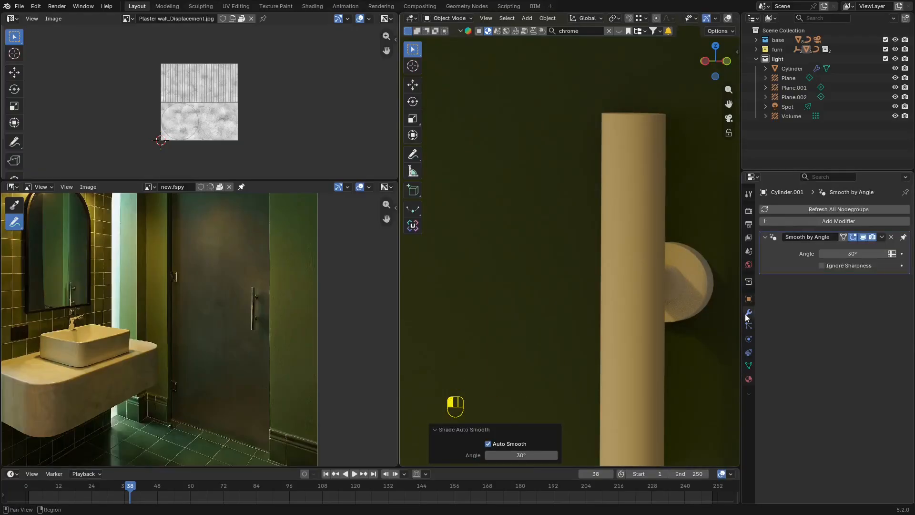
Assign the existing Clean chrome material to the door handle, check it without overlays and save the file.
click(765, 249)
text(cpx)
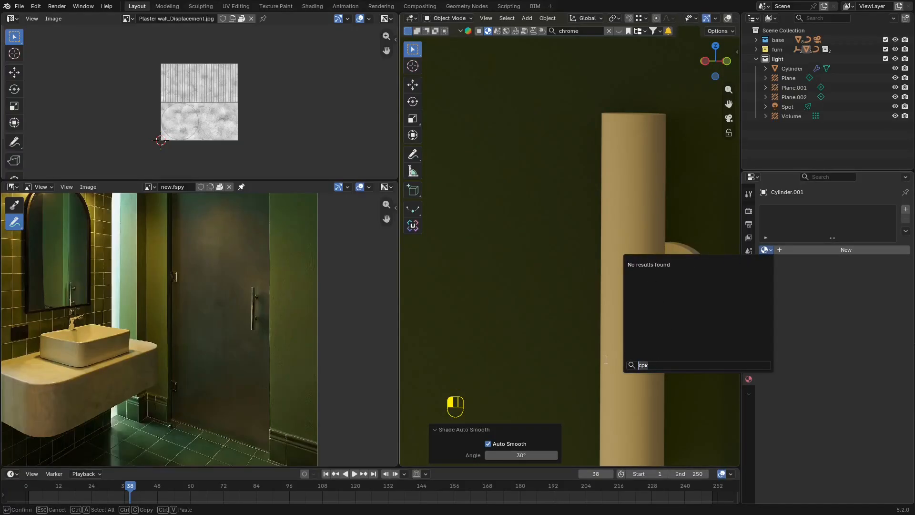
key(super+space)
key(super+space)
key(super+space)
text(c)
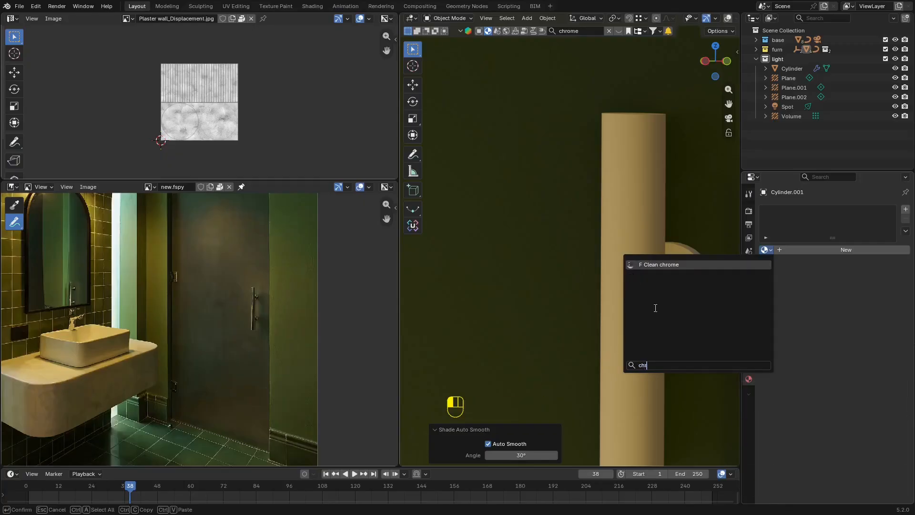
click(658, 265)
key(shift+alt+z)
key(shift+alt+z)
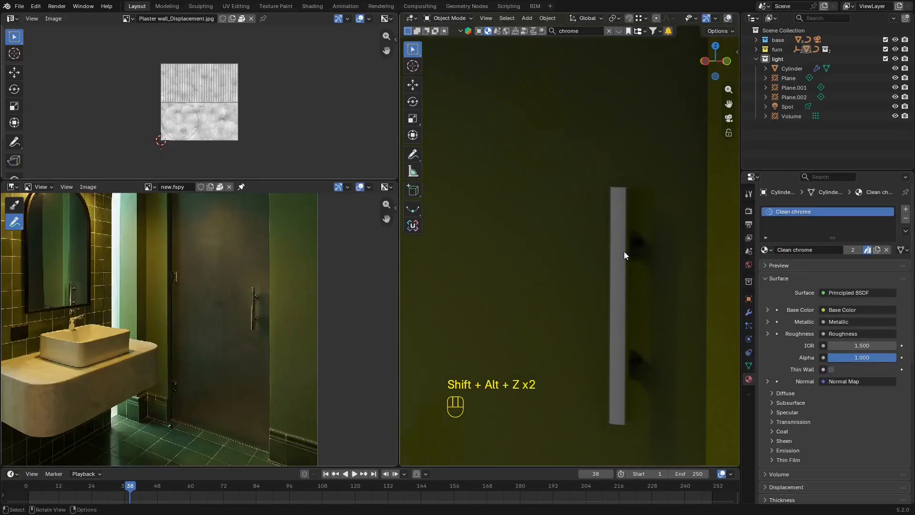
key(ctrl+s)
Add a Weighted Normal modifier to the door handle and check the hinge without overlays.
scroll(602, 258, down, 3)
shift+middle_drag(603, 258, 598, 375)
scroll(645, 351, up, 4)
scroll(598, 376, up, 3)
key(shift+alt+z)
scroll(604, 383, up, 3)
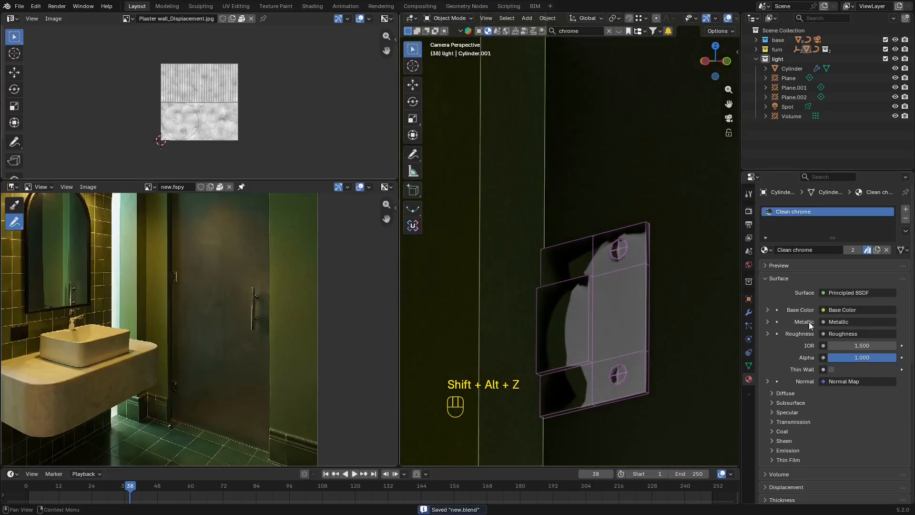
click(749, 313)
click(832, 221)
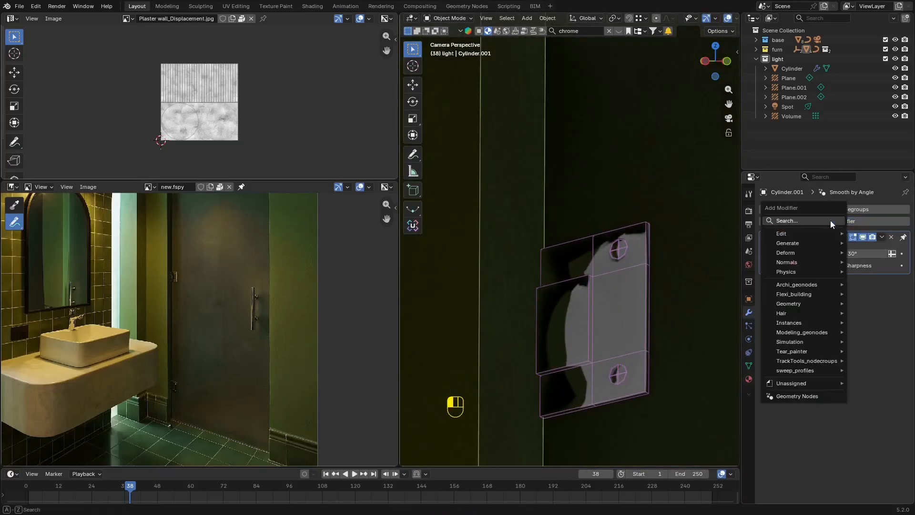
click(832, 222)
text(we)
click(738, 251)
key(shift+alt+z)
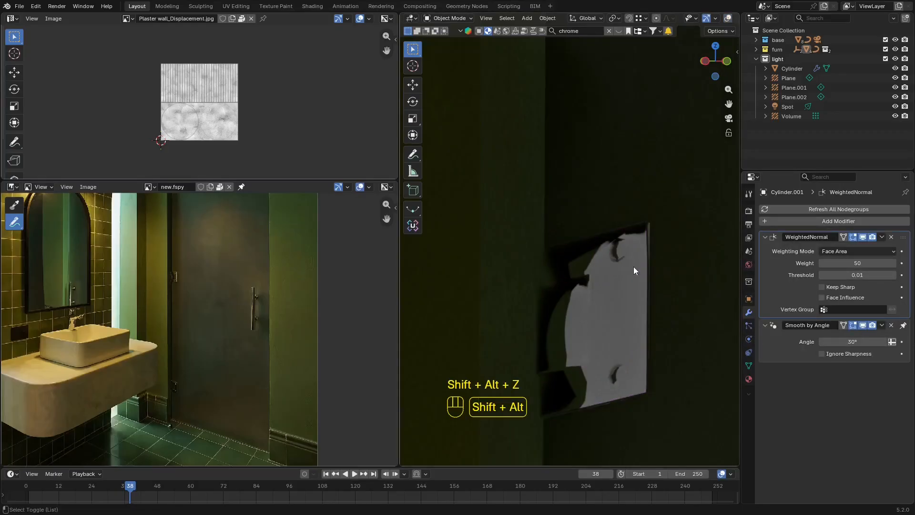
key(shift+alt+z)
Select the hinges, frame all their faces in Edit Mode and return to Object Mode.
click(585, 258)
middle_drag(585, 258, 596, 274)
key(Tab)
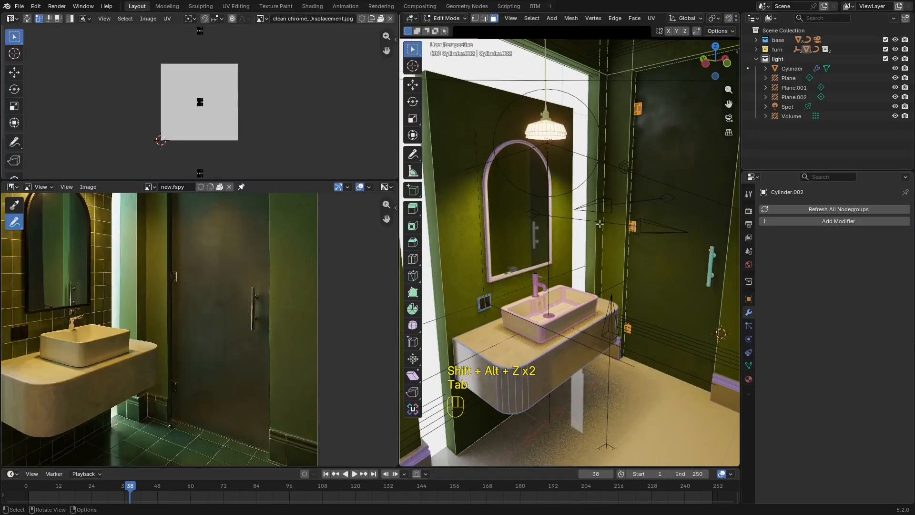
key(3)
key(a)
key(KP_Decimal)
key(Tab)
shift+middle_drag(604, 178, 664, 308)
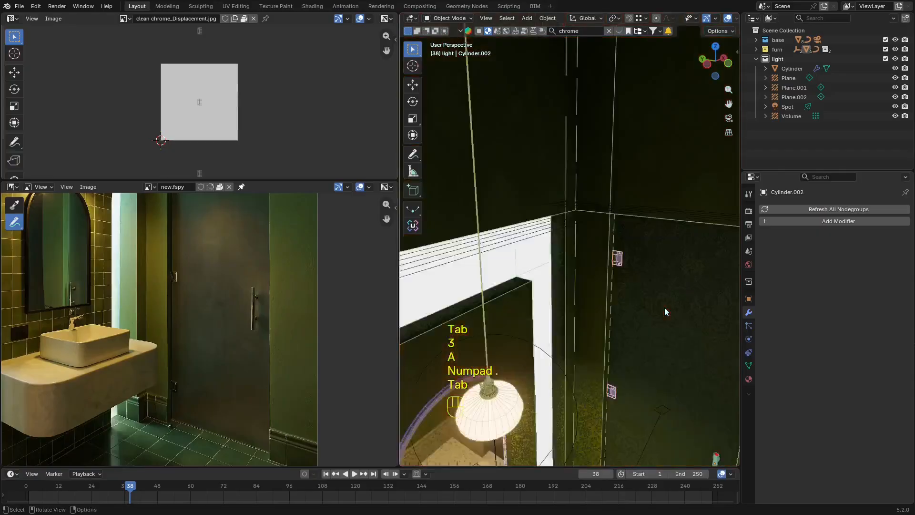
Examine the upper hinge up close, comparing its shading without scene lighting and in the rendered view.
scroll(665, 308, up, 7)
key(shift+z)
shift+middle_drag(663, 235, 593, 230)
key(z)
scroll(649, 211, up, 3)
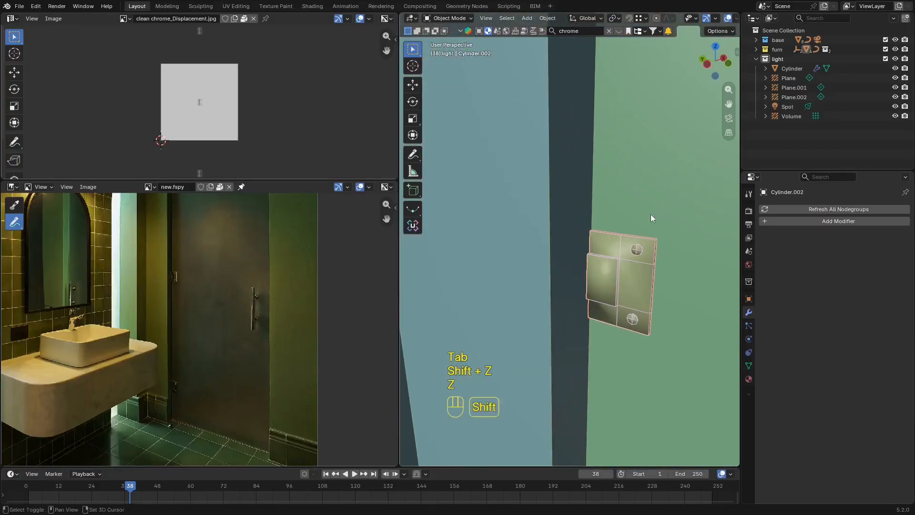
shift+middle_drag(651, 214, 621, 180)
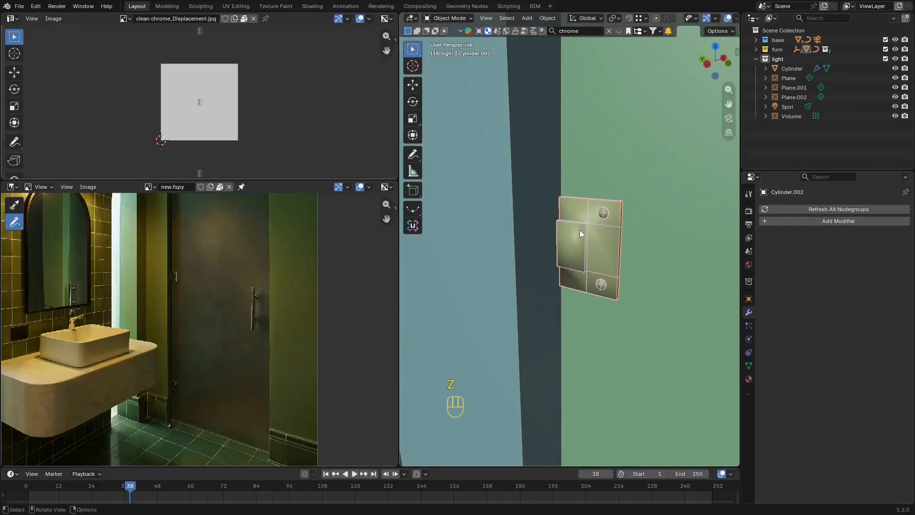
click(599, 239)
key(z)
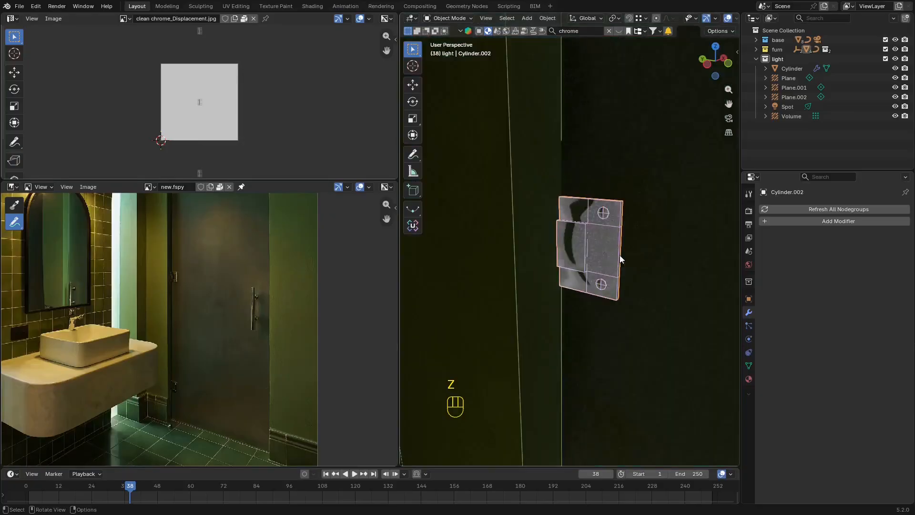
mouse_move(622, 259)
ctrl+middle_down()
mouse_move(642, 274)
mouse_move(679, 229)
mouse_move(580, 252)
ctrl+middle_up()
key(shift+alt+z)
key(shift+alt+z)
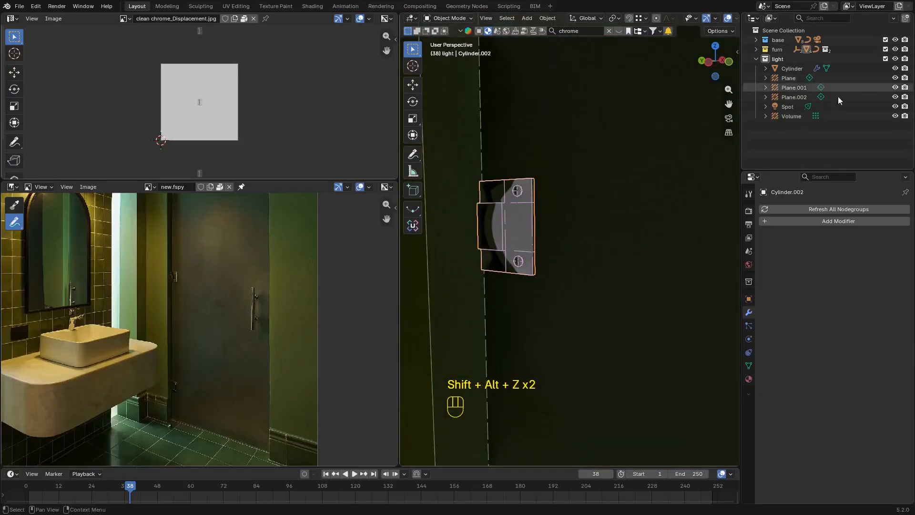
Select the Plane.002 area light and try moving it along X.
click(801, 100)
key(g)
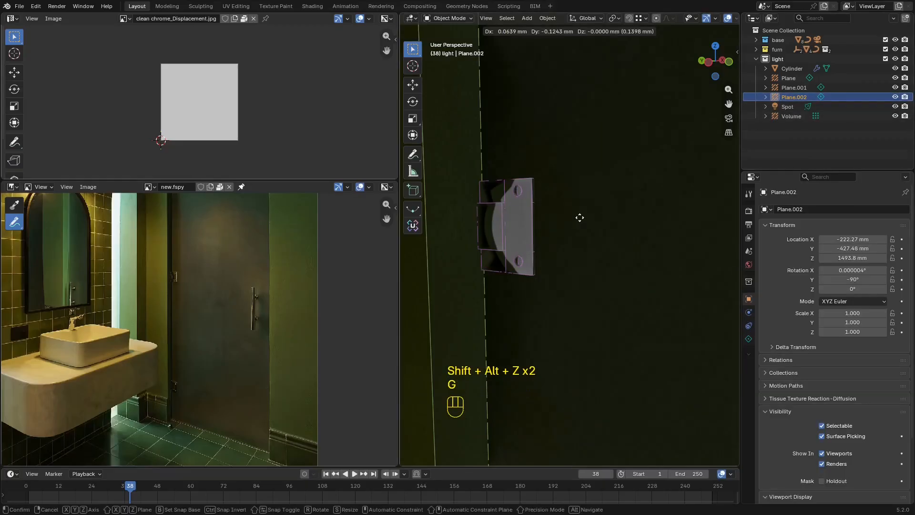
key(x)
right_click(612, 208)
scroll(606, 241, down, 8)
key(shift+alt+z)
scroll(631, 244, down, 6)
key(shift+alt+z)
scroll(617, 241, up, 6)
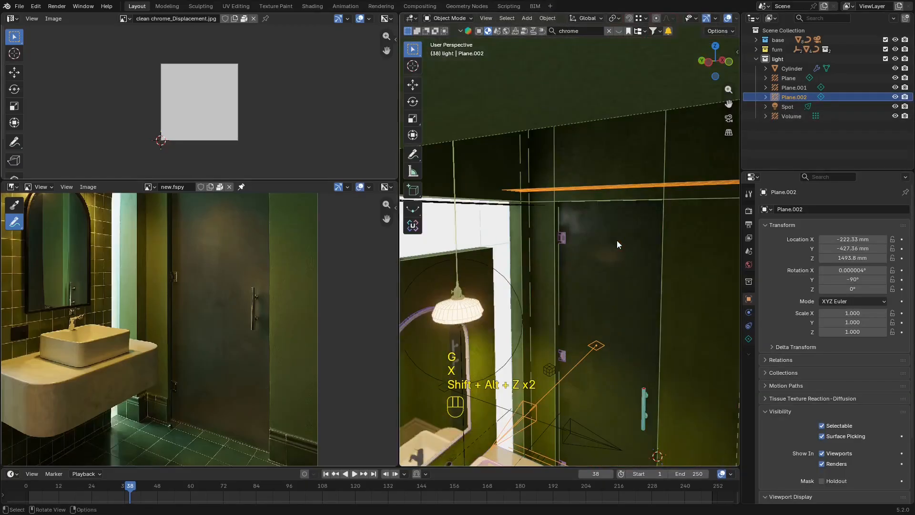
Try moving the Plane.002 light along Y and again along X while watching the hinge reflection.
key(g)
key(y)
right_click(626, 234)
scroll(622, 243, up, 6)
key(shift+alt+z)
key(g)
key(x)
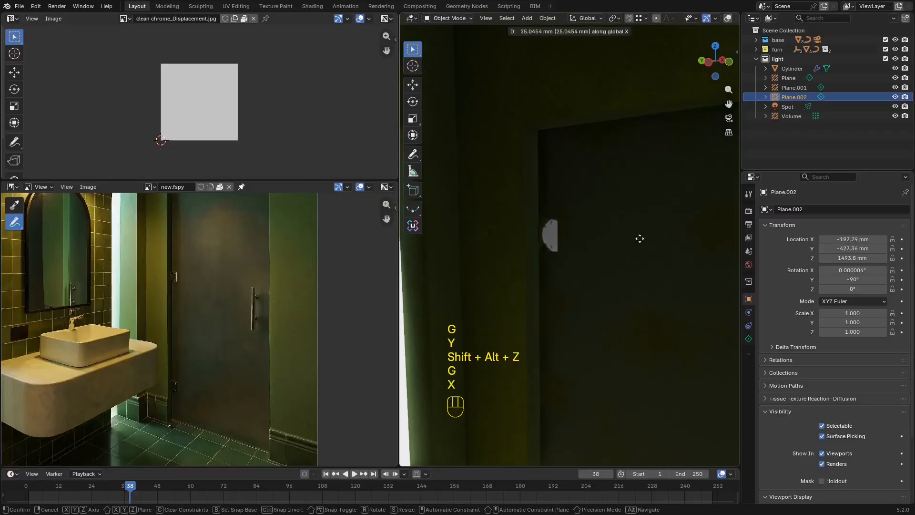
right_click(671, 200)
Select the hinges, apply Shade Auto Smooth and enable Ignore Sharpness on their Smooth by Angle modifier.
key(shift+alt+z)
scroll(559, 228, up, 4)
click(558, 228)
middle_drag(558, 228, 582, 198)
key(shift+alt+z)
right_click(599, 180)
click(599, 181)
key(shift+alt+z)
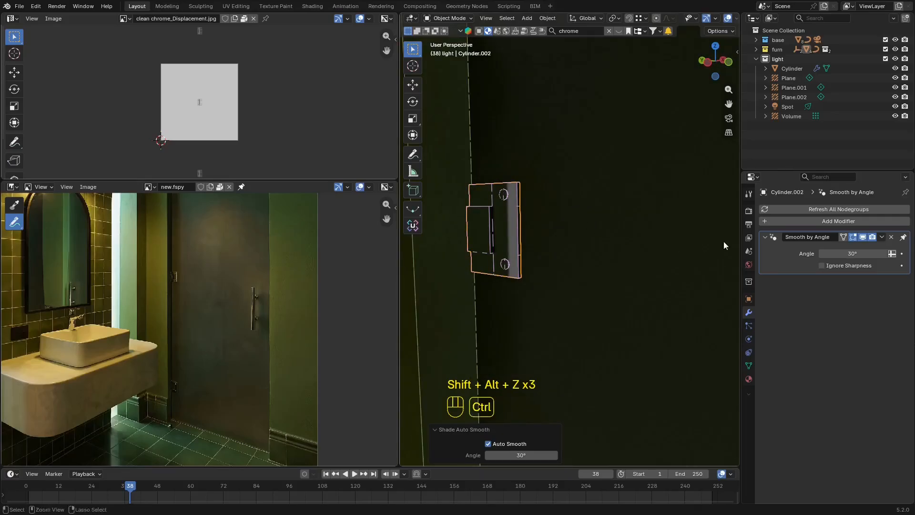
click(822, 265)
Return to the camera view without overlays and examine the hinges and handle on the door.
key(shift+alt+z)
key(KP_0)
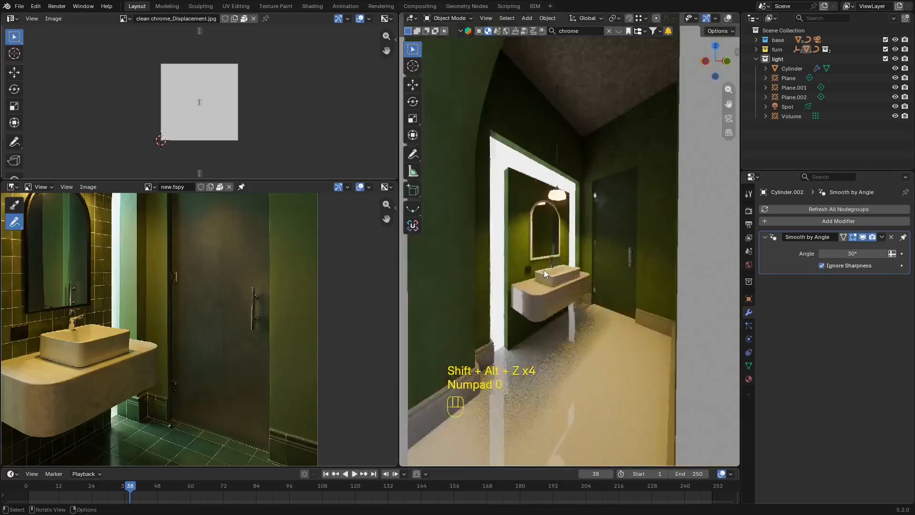
scroll(629, 334, down, 12)
shift+middle_drag(640, 350, 614, 296)
scroll(640, 334, down, 5)
shift+middle_drag(693, 324, 645, 259)
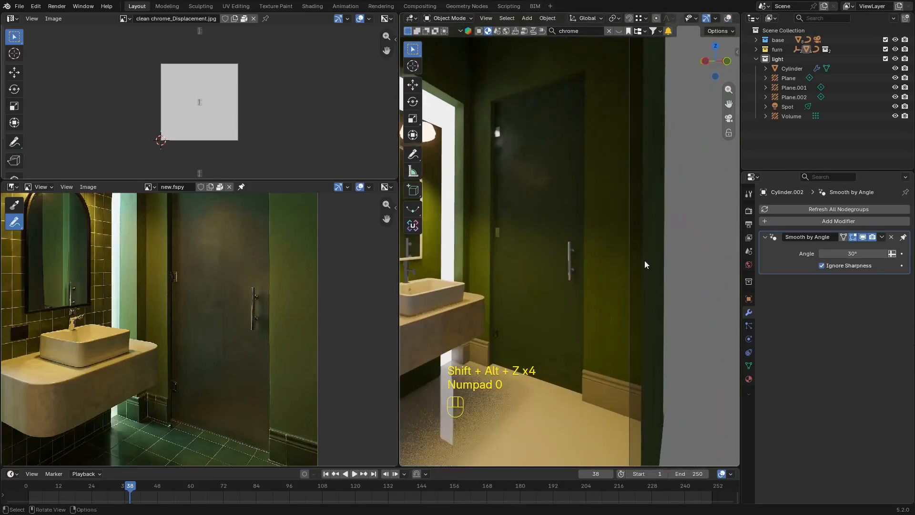
scroll(514, 270, up, 4)
shift+middle_drag(513, 270, 699, 274)
shift+middle_drag(630, 305, 602, 218)
shift+middle_drag(590, 271, 606, 375)
scroll(595, 246, up, 3)
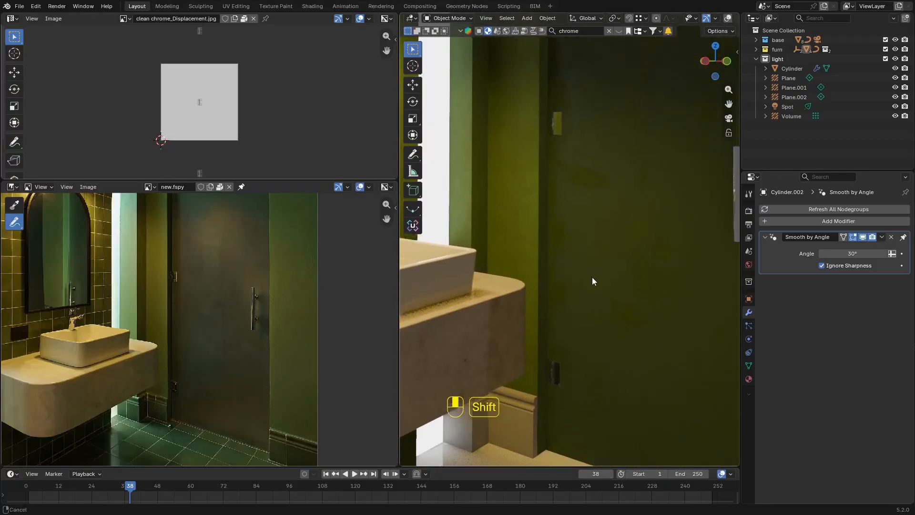
Try a Subdivision Surface modifier on the hinges, check their shape up close and remove the modifier.
key(shift+alt+z)
scroll(597, 224, up, 10)
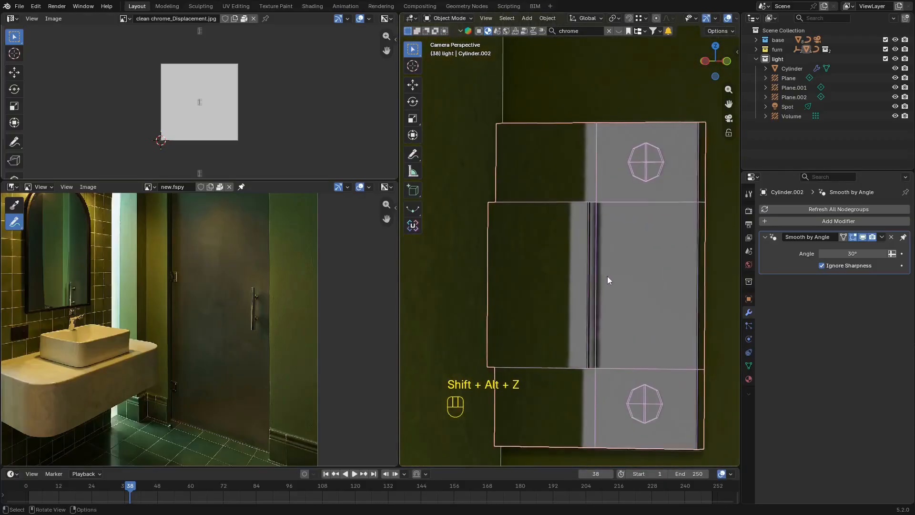
click(832, 221)
text(bl)
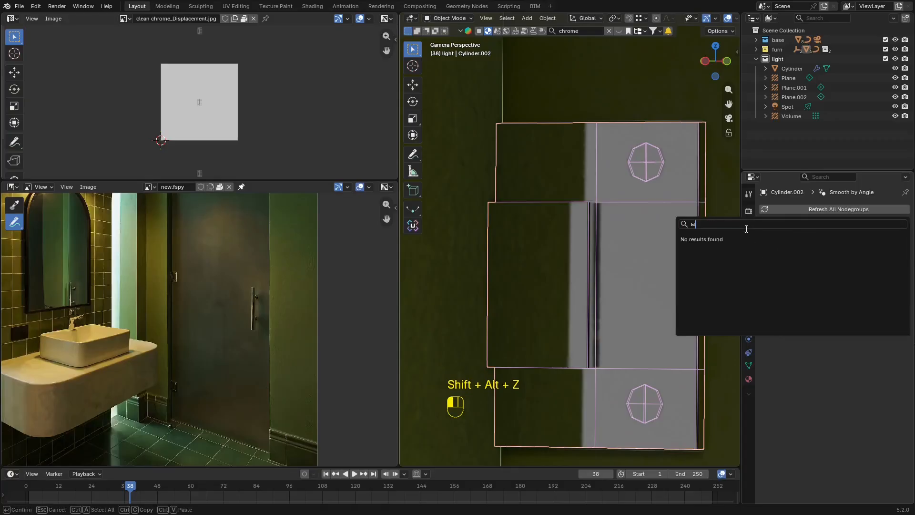
key(super)
drag(766, 228, 686, 228)
text(s)
click(780, 256)
key(shift+alt+z)
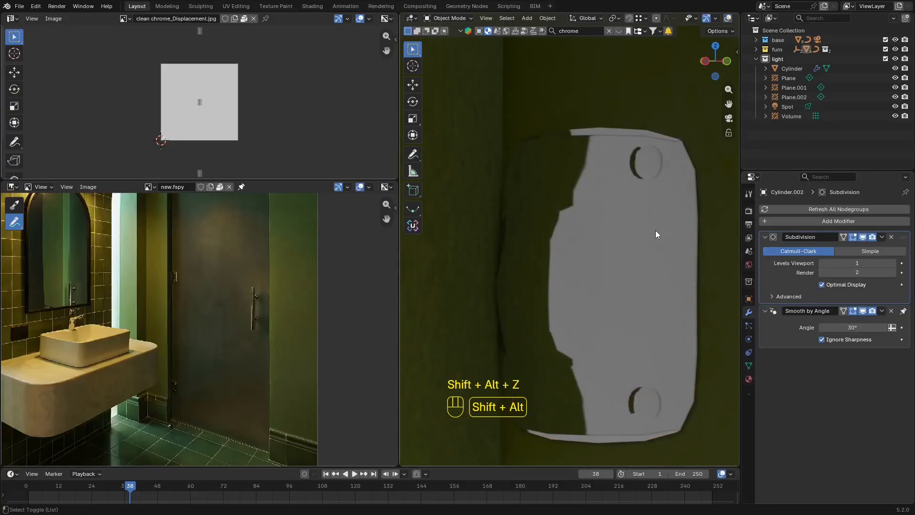
key(shift+alt+z)
click(892, 237)
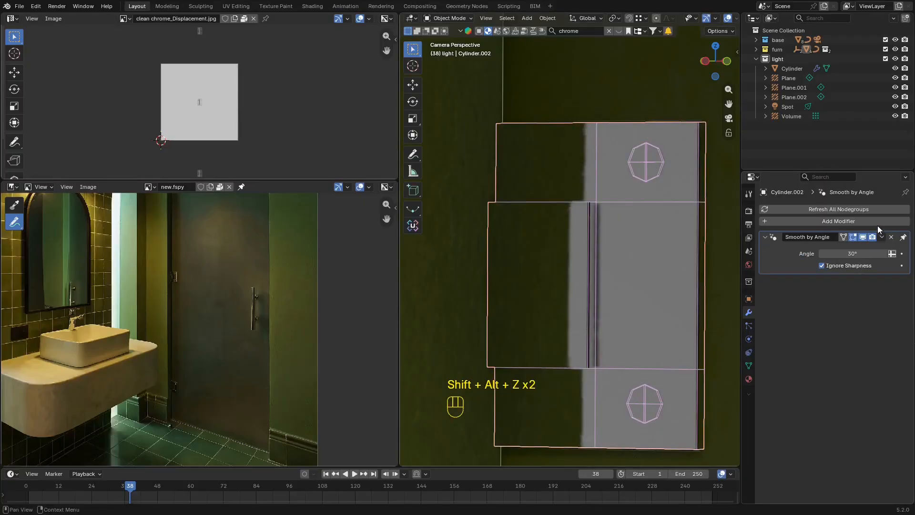
Add a Weighted Normal modifier to the hinges, delete their Smooth by Angle modifier and save the file.
click(876, 222)
key(space)
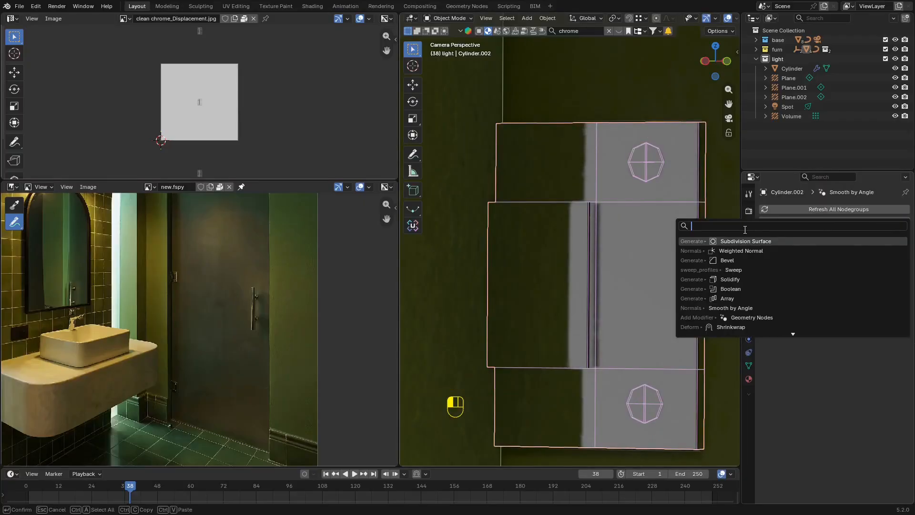
text(we)
click(749, 250)
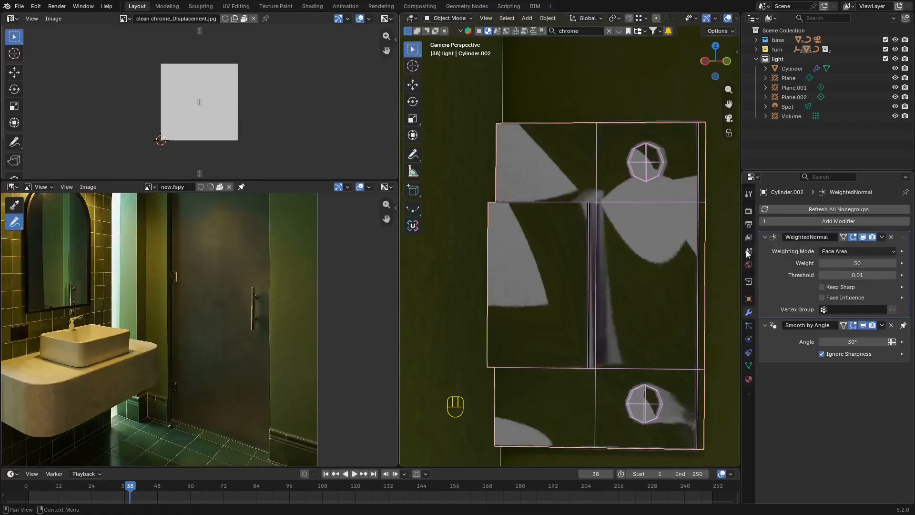
click(892, 325)
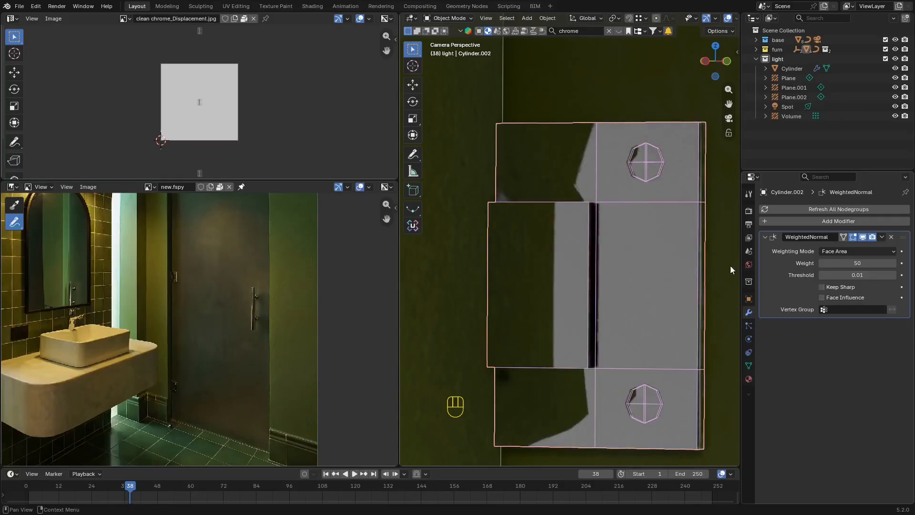
key(shift+alt+z)
key(ctrl+s)
Compare the rendered door, hinges, vanity and mirror with the full reference image.
scroll(596, 210, down, 1)
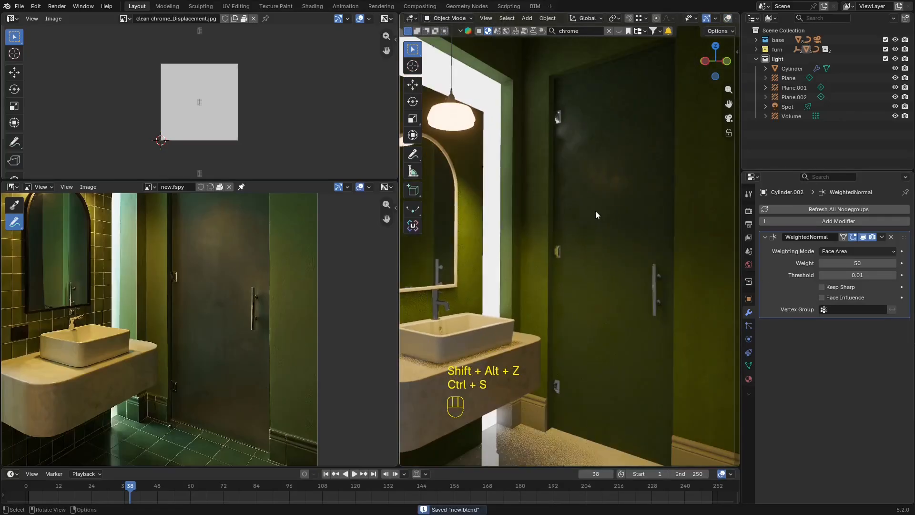
shift+middle_drag(633, 256, 620, 221)
scroll(620, 221, up, 1)
shift+middle_drag(589, 266, 605, 240)
shift+middle_drag(557, 327, 576, 289)
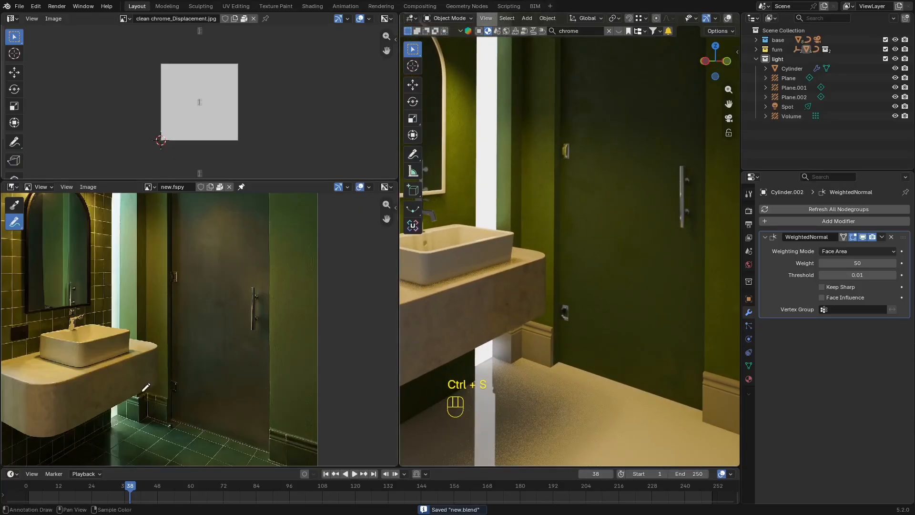
scroll(180, 361, down, 2)
middle_drag(184, 334, 187, 382)
scroll(506, 197, down, 3)
shift+middle_drag(506, 198, 564, 223)
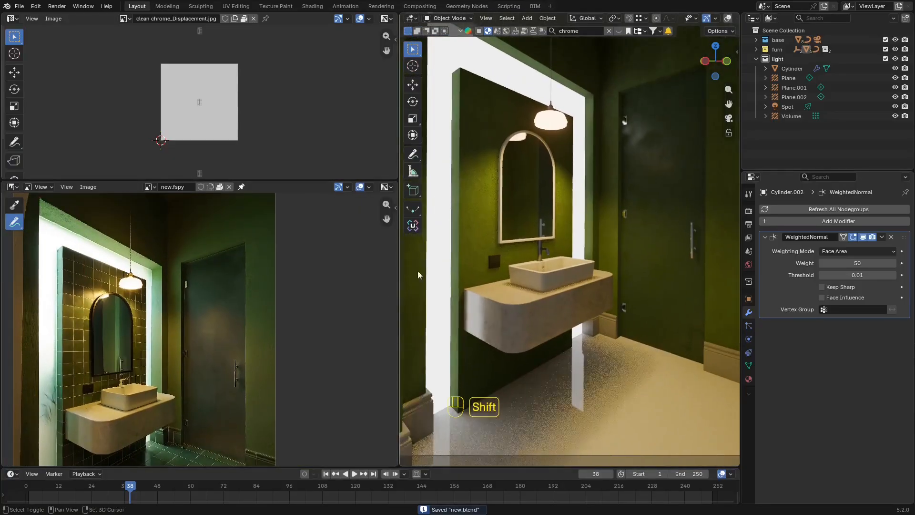
scroll(114, 313, down, 1)
middle_drag(137, 312, 147, 335)
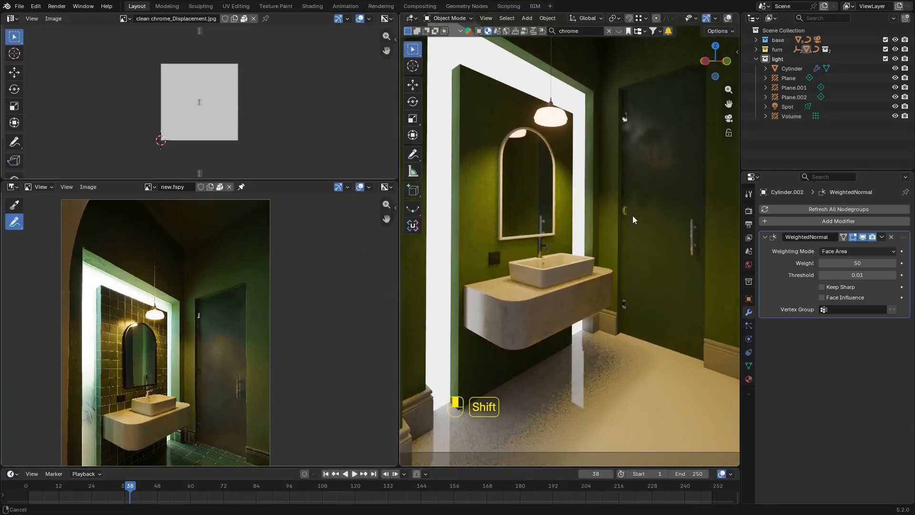
Check the Volume, Spot and Plane.001 light objects with overlays shown, then compare the overlay-free render with the enlarged reference image.
key(shift+alt+z)
click(605, 168)
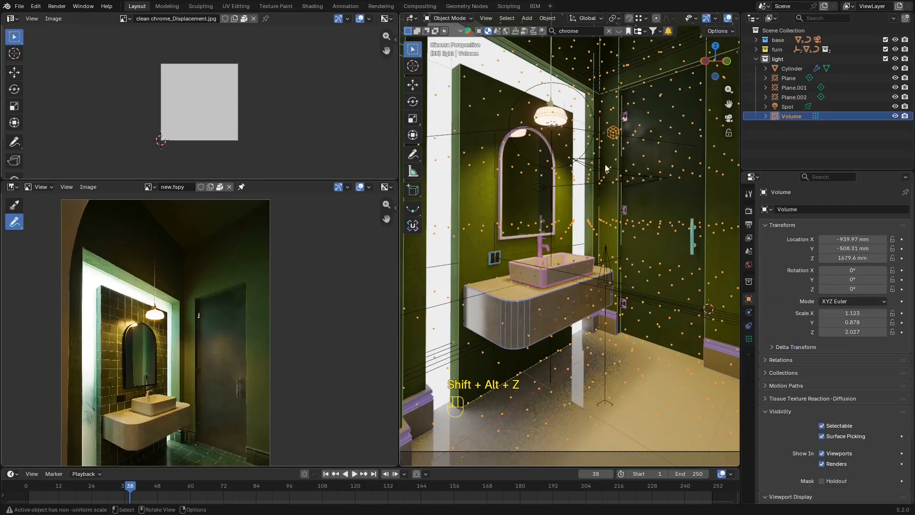
click(787, 106)
click(795, 79)
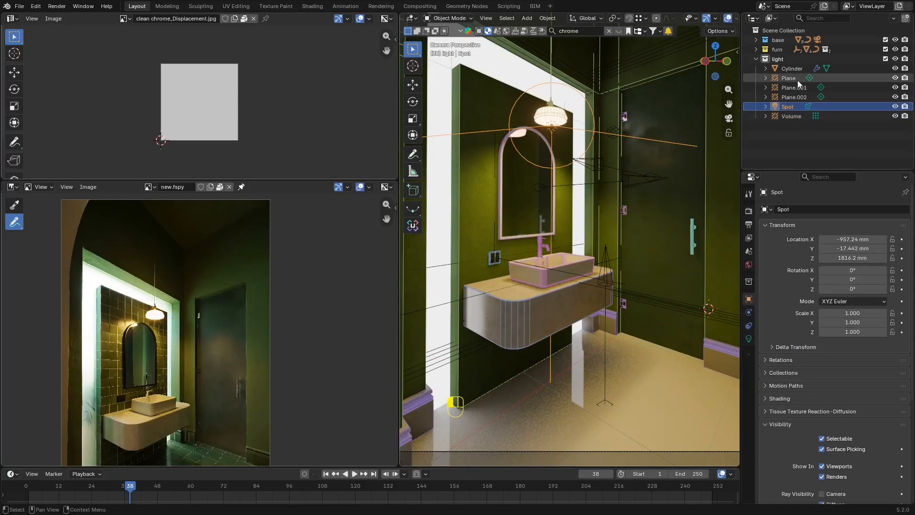
click(787, 88)
key(shift+alt+z)
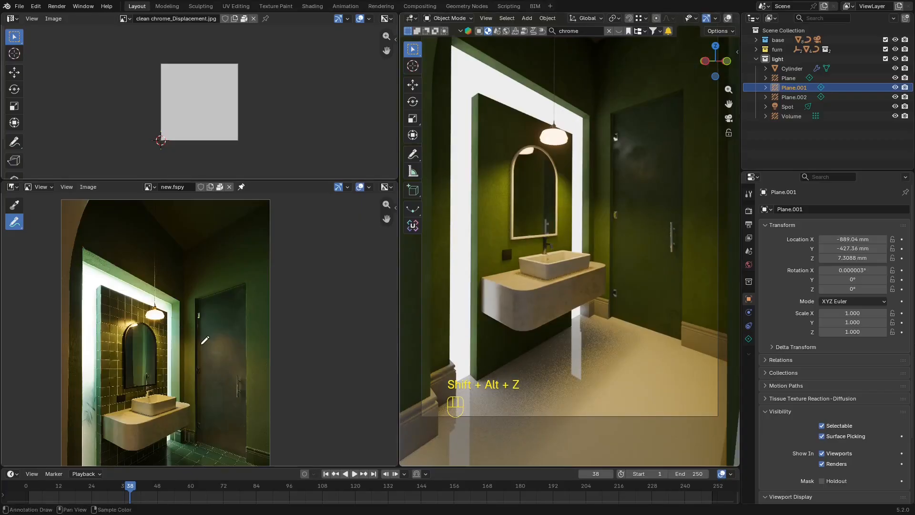
drag(339, 181, 338, 61)
scroll(246, 232, up, 3)
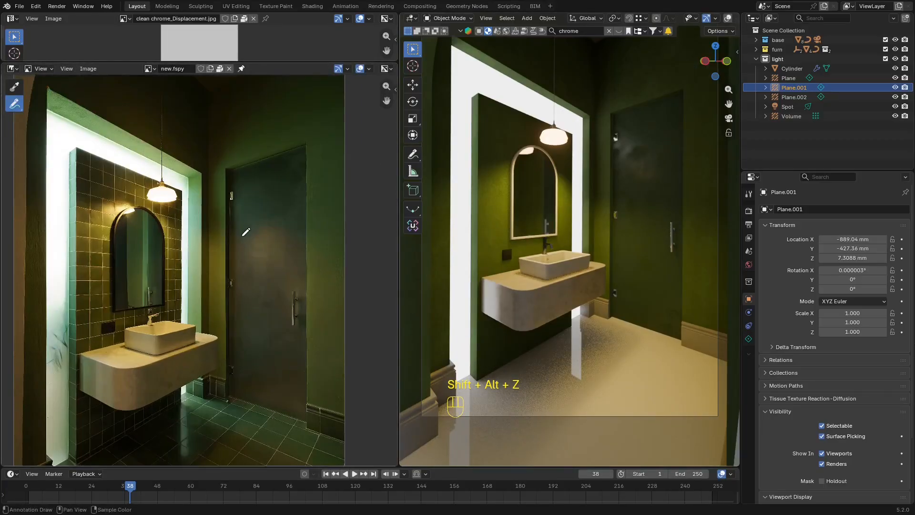
Select the pendant lamp shade and show its light_lamp material nodes in a Shader Editor in place of the UV layout.
click(564, 143)
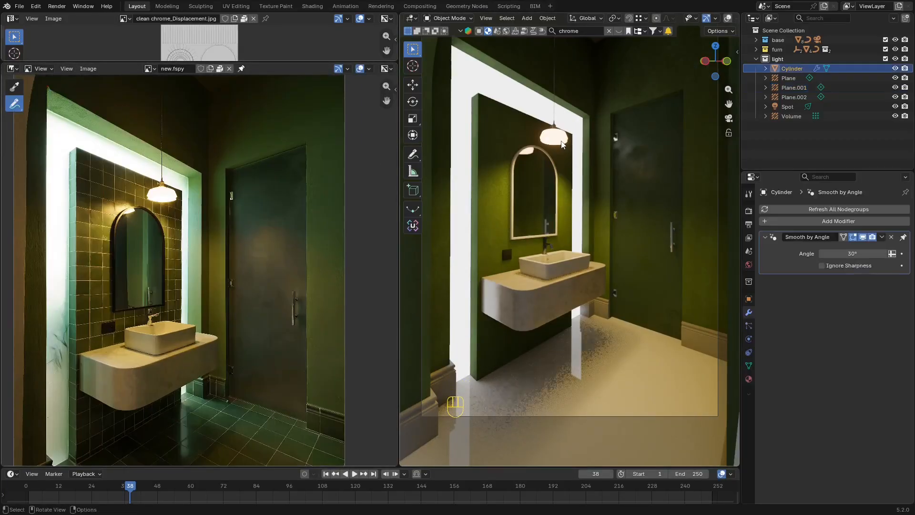
drag(274, 61, 267, 193)
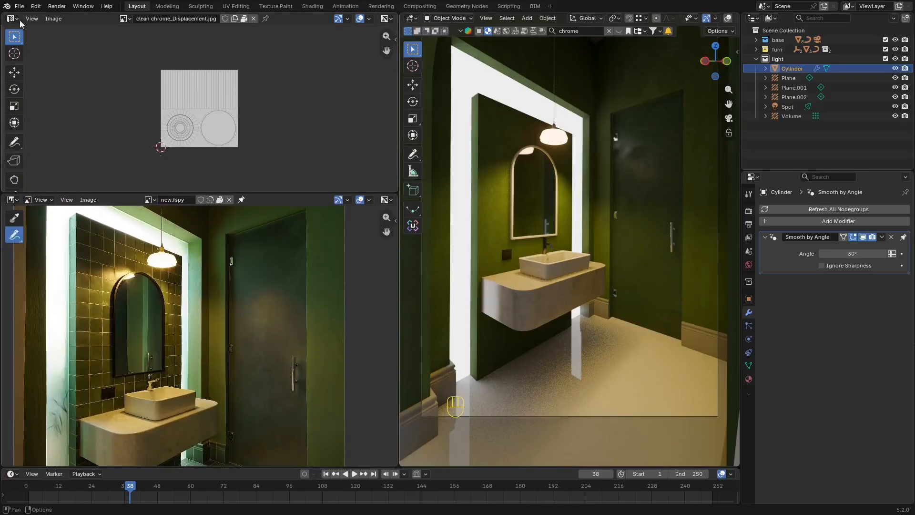
click(12, 19)
click(43, 92)
middle_drag(245, 97, 271, 110)
scroll(235, 122, down, 1)
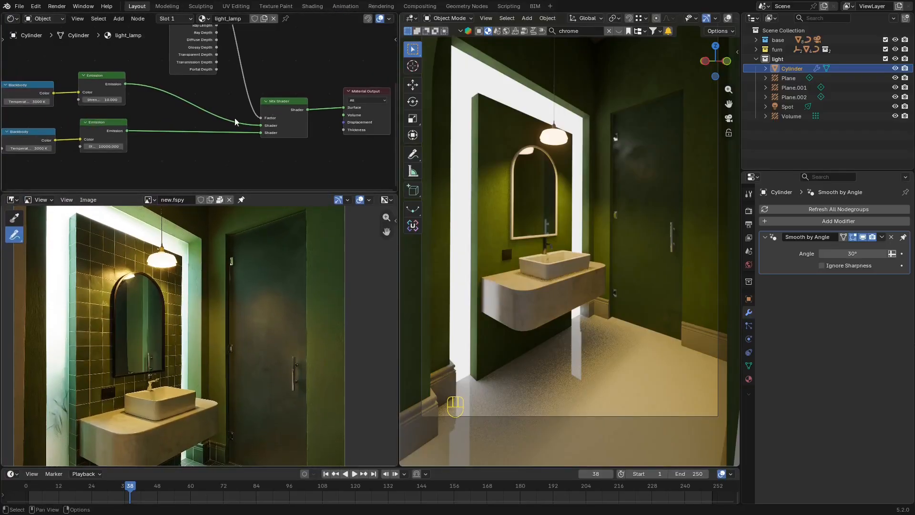
Connect the upper Emission node of light_lamp directly to the Material Output surface and delete the Mix Shader and Light Path nodes.
drag(262, 127, 344, 107)
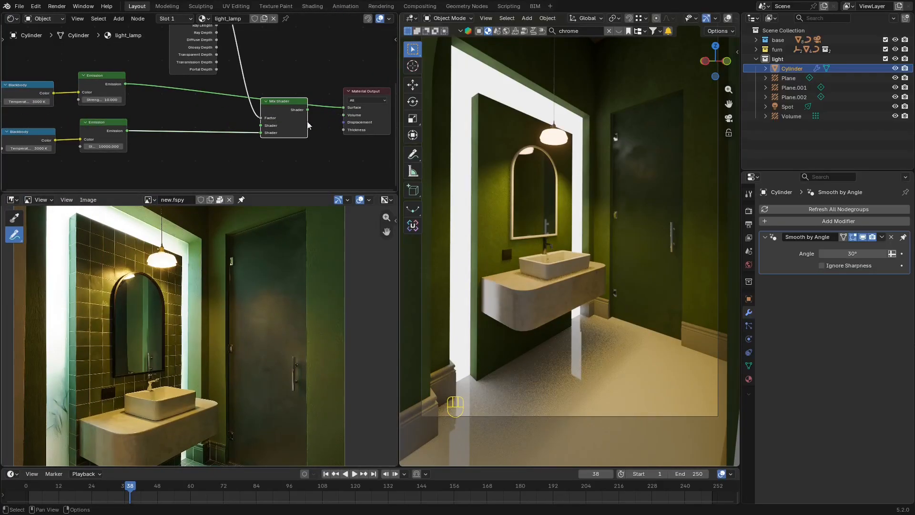
key(x)
scroll(238, 129, down, 4)
click(229, 62)
key(x)
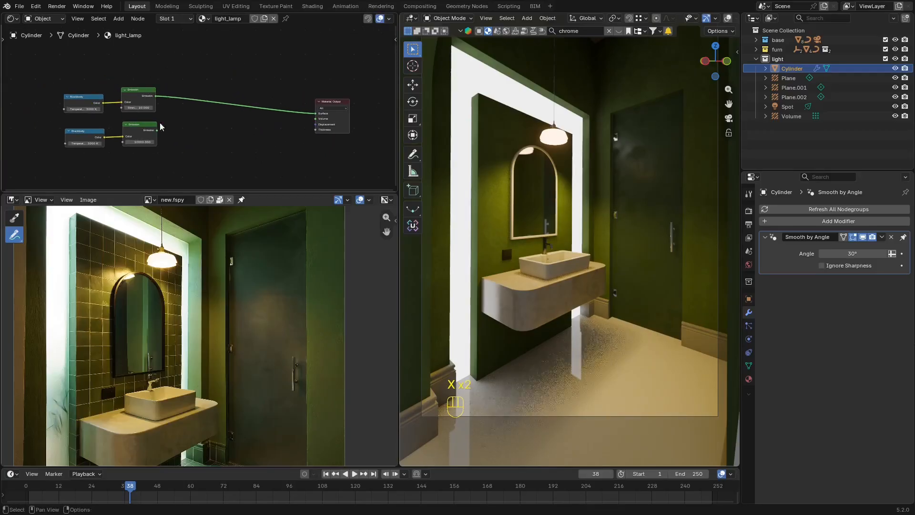
Delete the unused lower Blackbody and Emission nodes, move the remaining pair nearer the Material Output and save the file.
drag(161, 125, 160, 77)
key(x)
key(g)
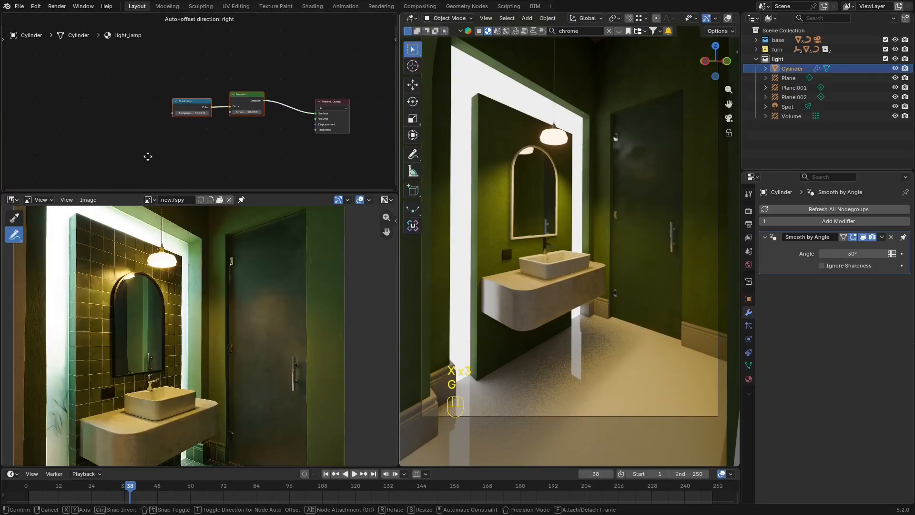
click(147, 155)
key(ctrl+s)
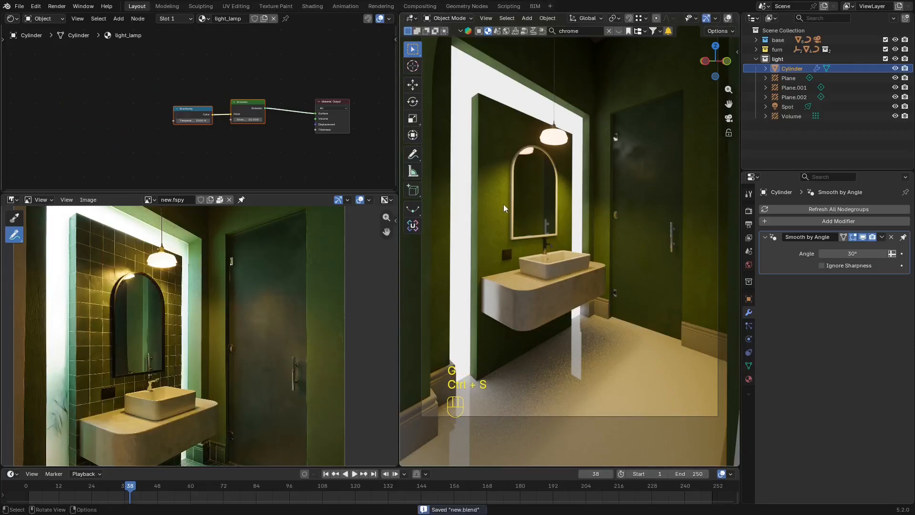
Compare the rendered ceiling and upper walls with the reference image and check which materials the ceiling and walls use.
scroll(262, 348, down, 4)
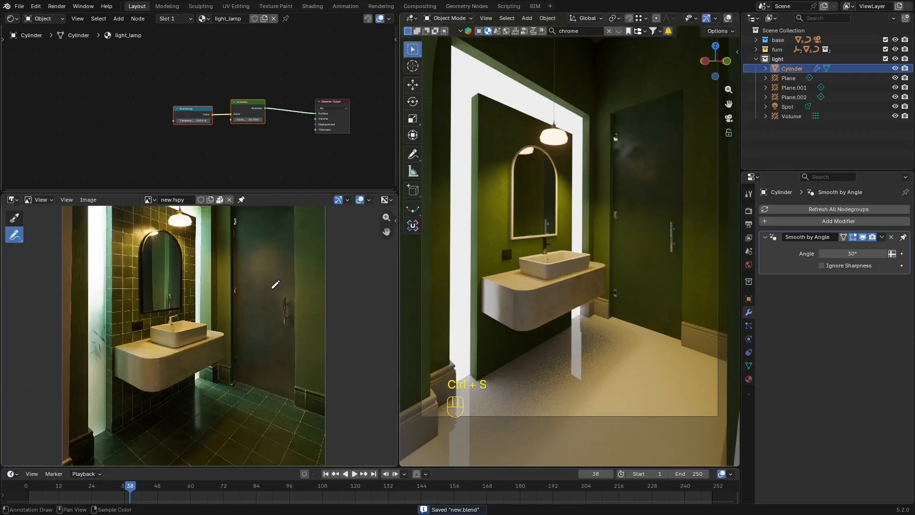
scroll(249, 210, up, 2)
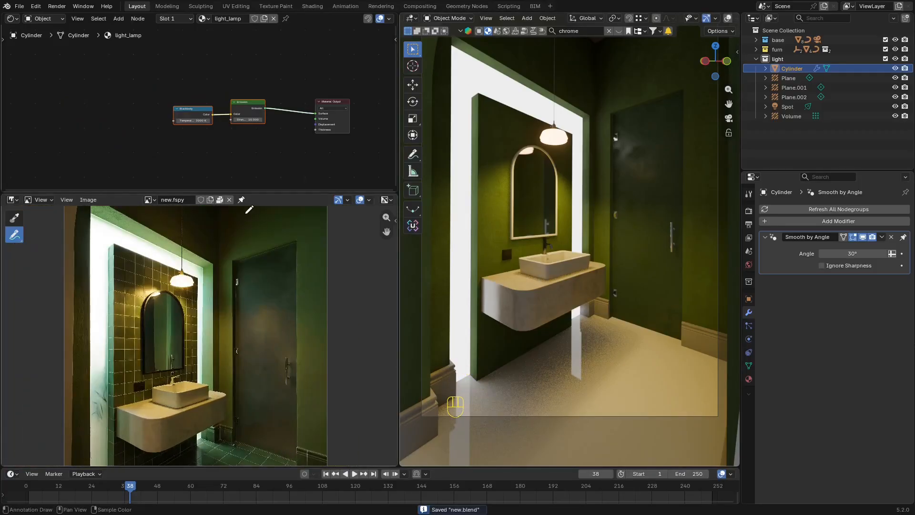
shift+middle_drag(635, 179, 620, 317)
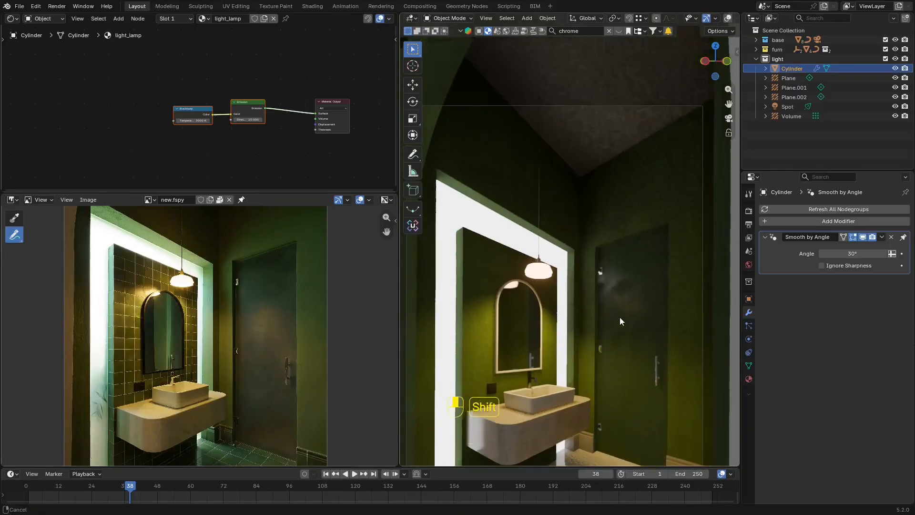
middle_drag(205, 219, 215, 334)
scroll(244, 279, up, 3)
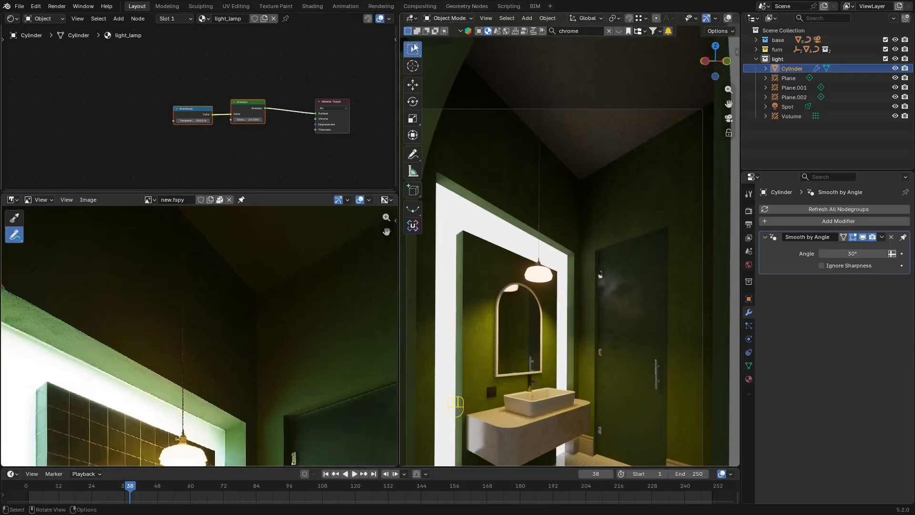
click(566, 132)
scroll(613, 216, up, 5)
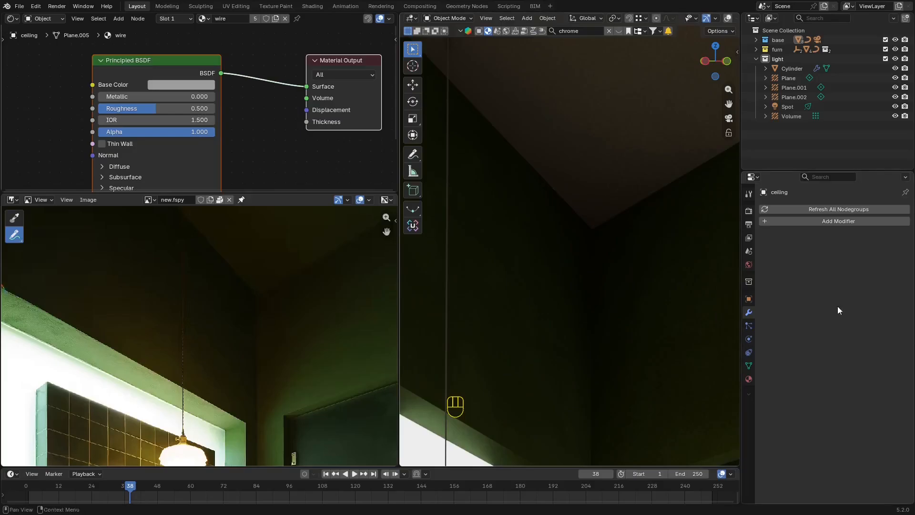
click(750, 381)
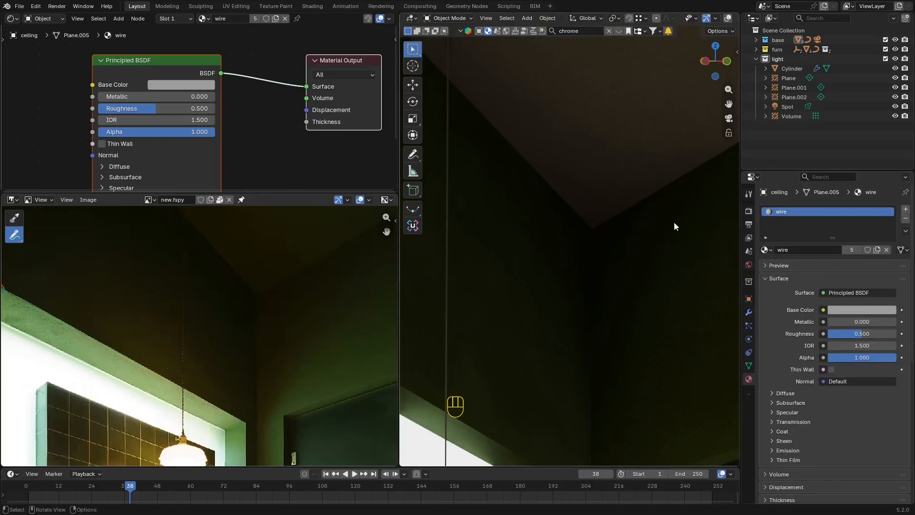
scroll(675, 226, down, 4)
click(663, 239)
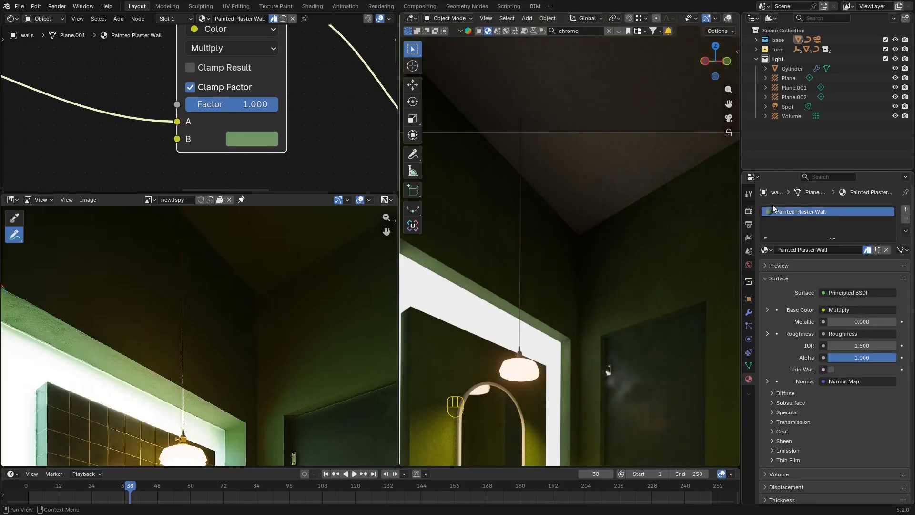
Assign the Painted Plaster Wall material to the ceiling and make it a separate single-user copy.
scroll(652, 282, up, 5)
click(632, 217)
click(766, 250)
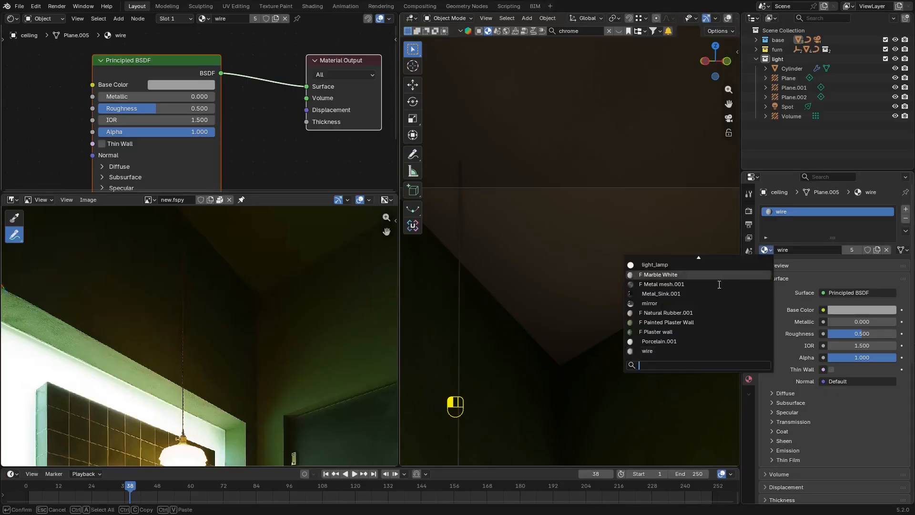
click(680, 322)
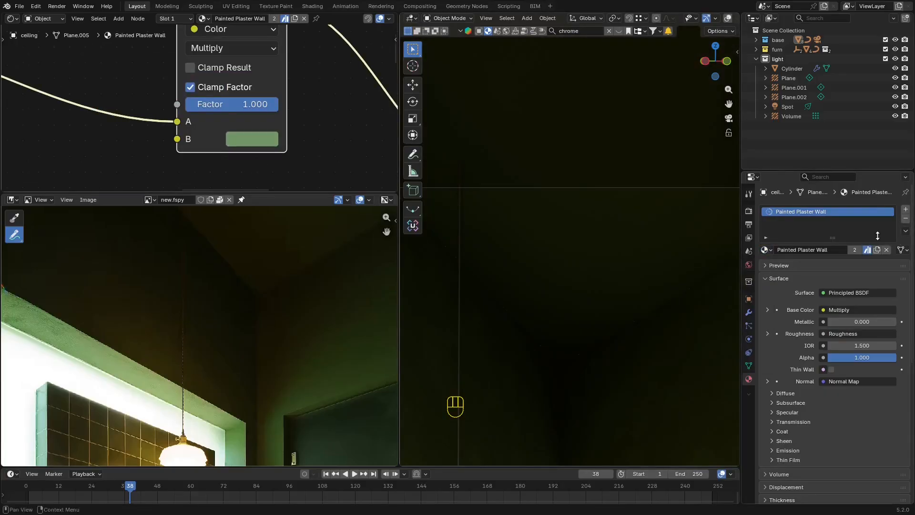
click(877, 250)
Bypass the Multiply node by linking the base colour texture straight to the Principled BSDF, and delete that Multiply node.
scroll(275, 118, down, 4)
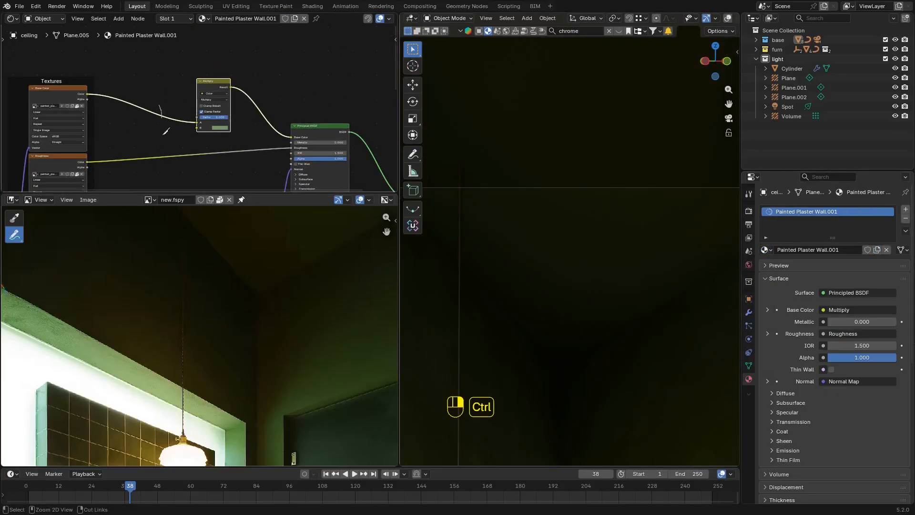
drag(87, 94, 222, 129)
drag(295, 136, 293, 137)
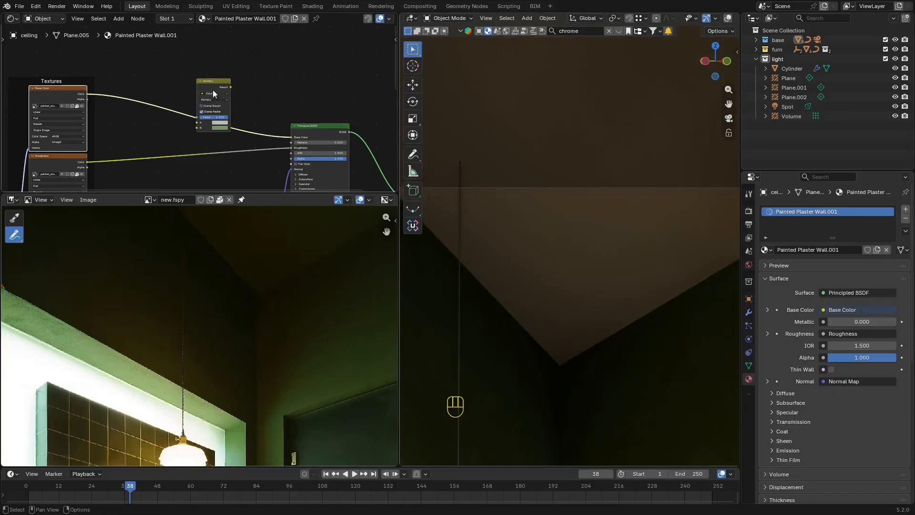
drag(213, 90, 225, 79)
key(x)
Insert a Hue/Saturation/Value node between the base colour texture and the Principled BSDF's Base Color, with Value set to 0.480.
key(shift+a)
click(224, 80)
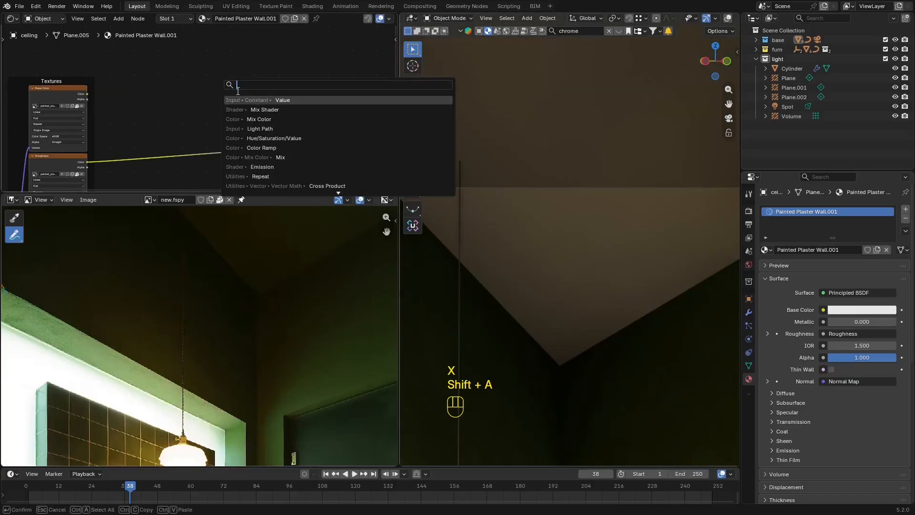
text(hue)
key(Return)
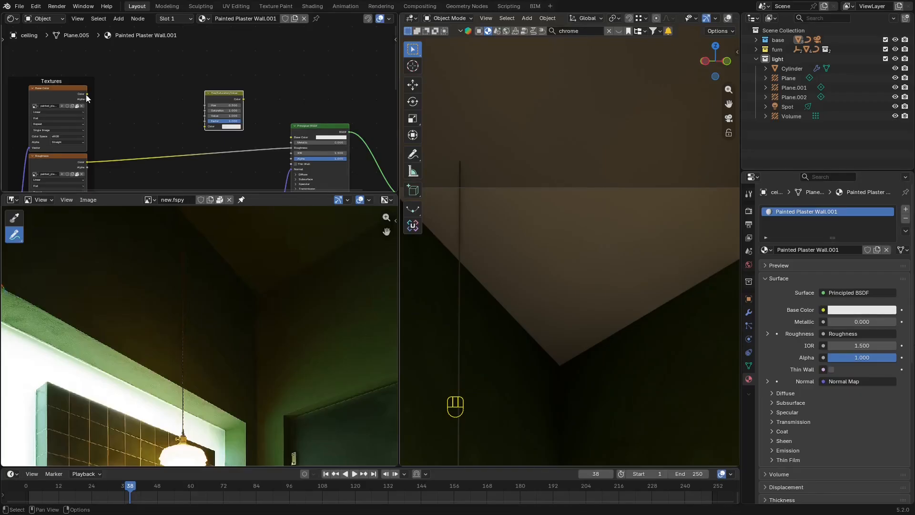
drag(86, 94, 217, 129)
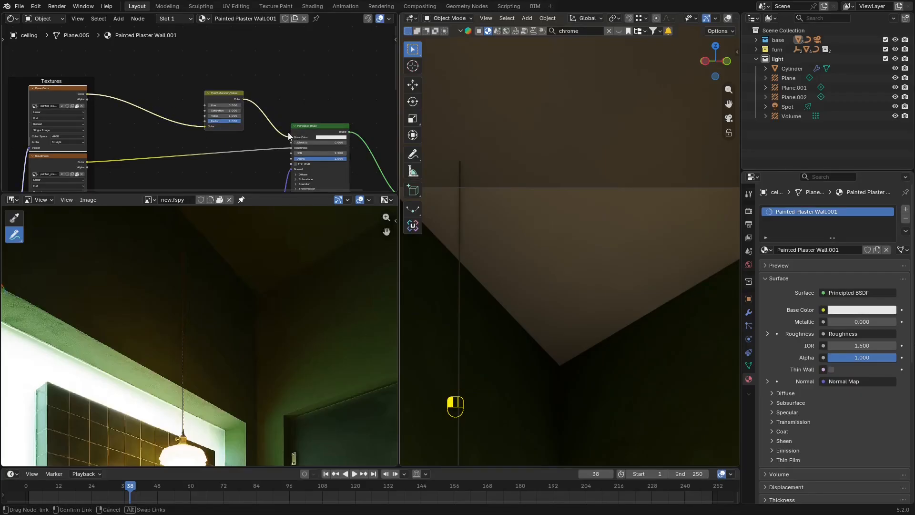
scroll(286, 134, up, 5)
mouse_move(288, 134)
mouse_down()
mouse_move(257, 127)
mouse_move(276, 128)
mouse_up()
Insert a Mix Color node between the Hue/Saturation/Value node and the Principled BSDF's Base Color.
scroll(296, 255, down, 5)
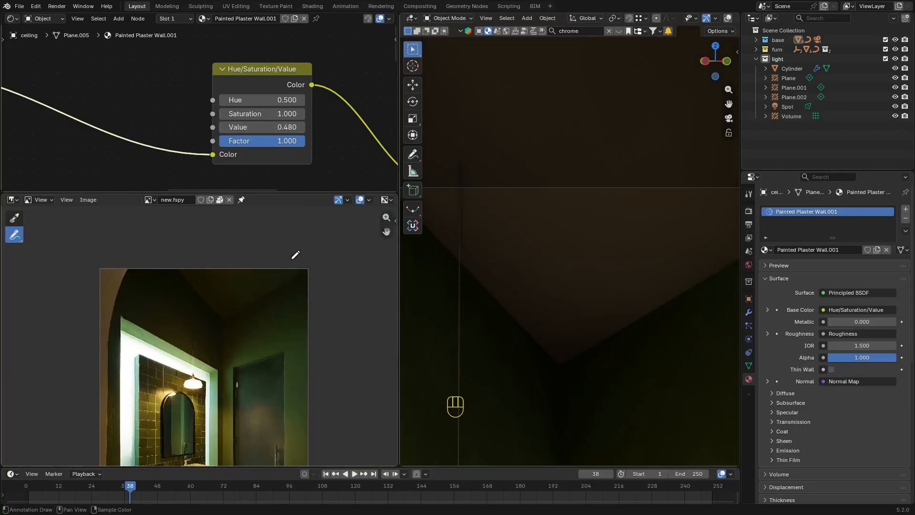
shift+middle_drag(308, 308, 308, 270)
scroll(267, 136, down, 3)
middle_drag(273, 129, 220, 130)
middle_drag(323, 133, 268, 109)
middle_drag(160, 64, 253, 134)
key(shift+a)
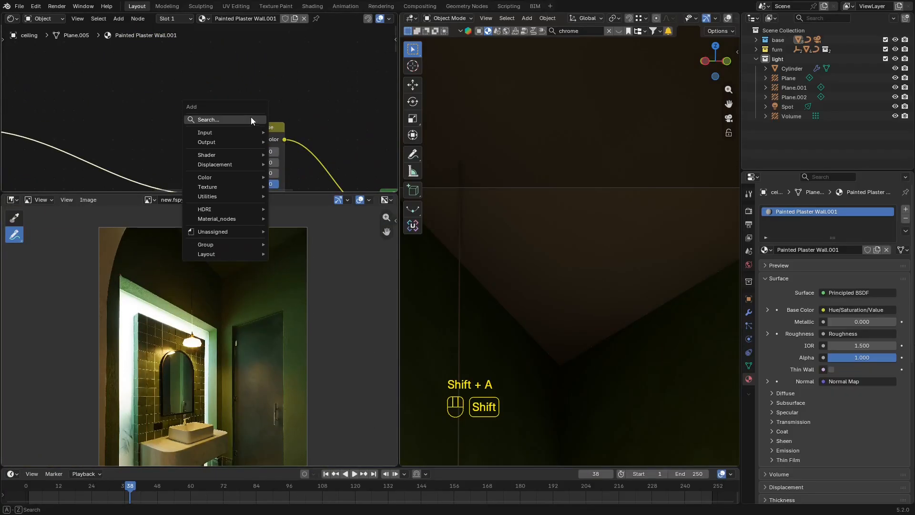
text(mix)
click(322, 148)
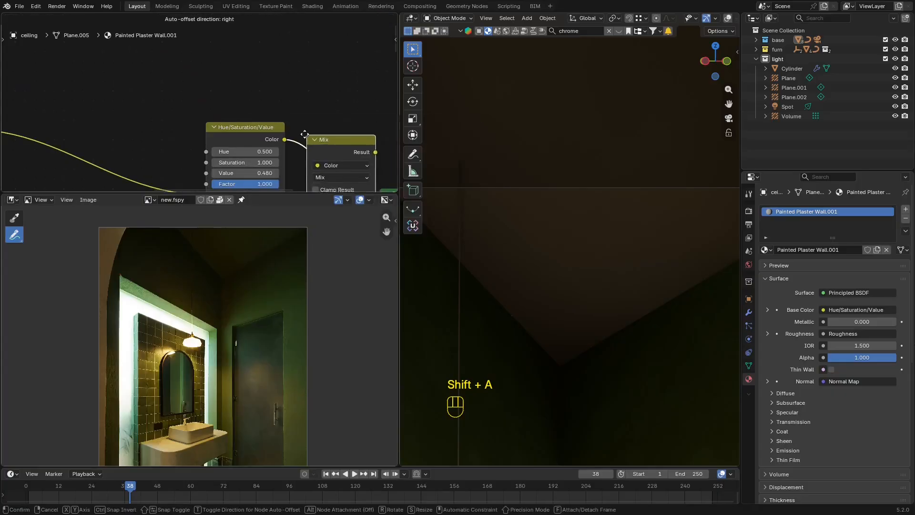
click(314, 111)
Set the new mix node's blending mode to Multiply and sample a dark brown from the reference image as its B colour.
click(292, 85)
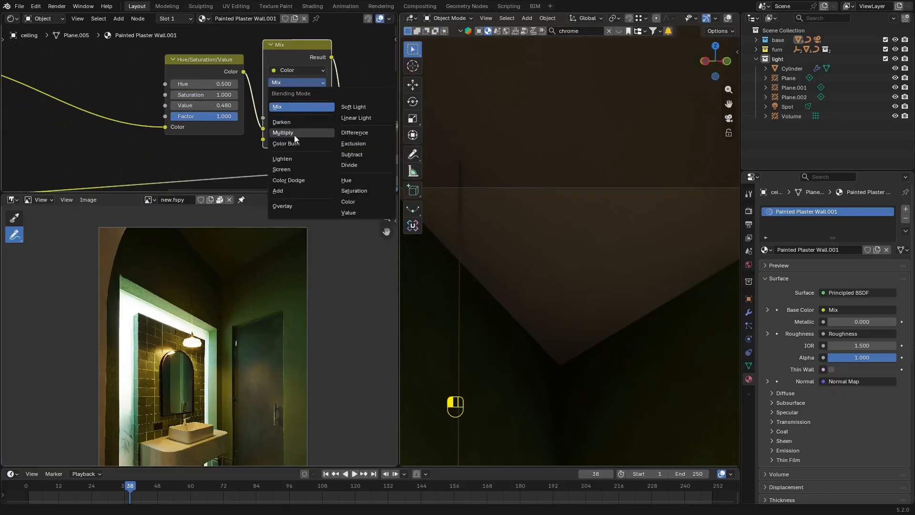
click(294, 136)
click(312, 140)
click(381, 304)
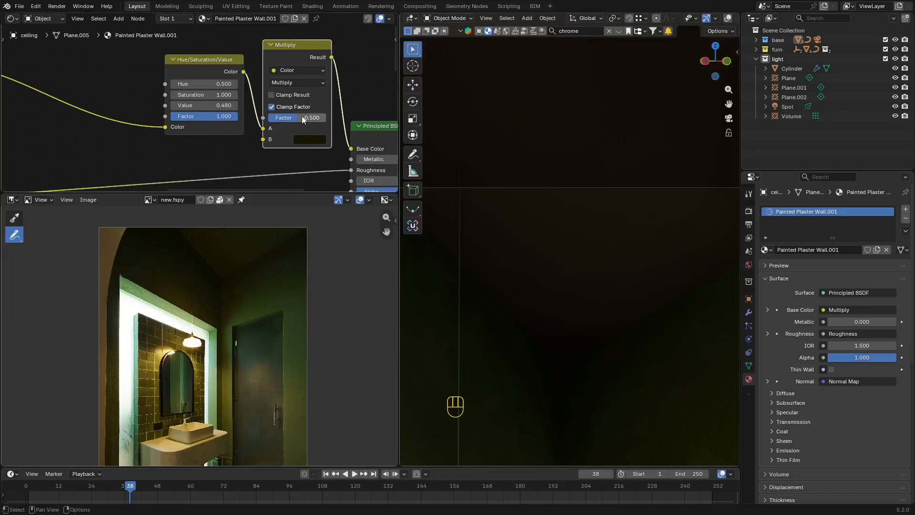
Set the ceiling material's Multiply Factor to 0.608 and the Hue/Saturation/Value node's Value to 1.000.
drag(302, 119, 323, 118)
drag(219, 106, 223, 105)
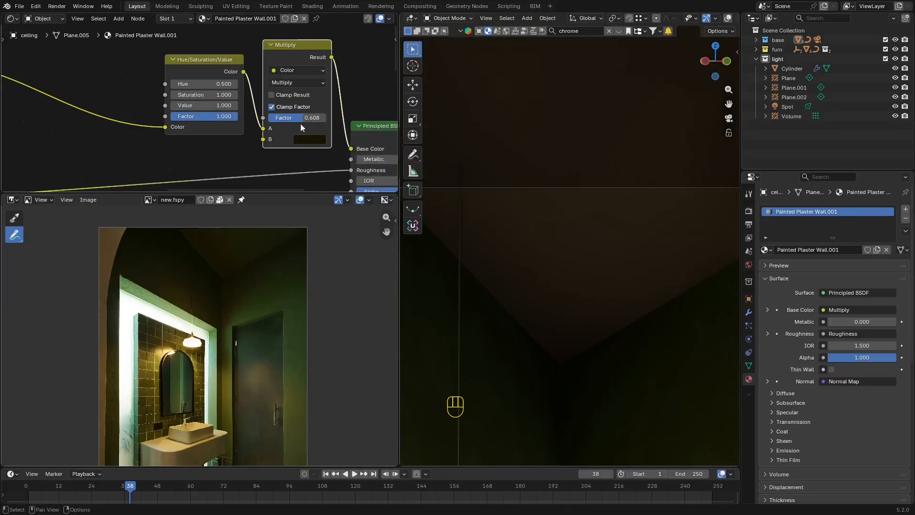
scroll(567, 174, down, 4)
shift+middle_drag(607, 284, 597, 238)
scroll(597, 239, down, 3)
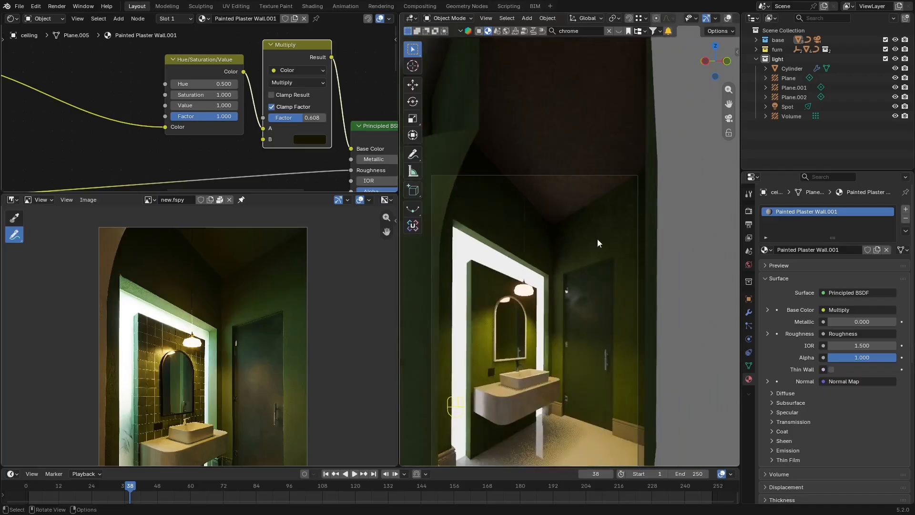
Resample the ceiling Multiply node's B colour from the dark ceiling in the reference image and set its Factor to 0.725.
shift+middle_drag(563, 287, 538, 211)
scroll(142, 87, up, 1)
scroll(195, 385, up, 8)
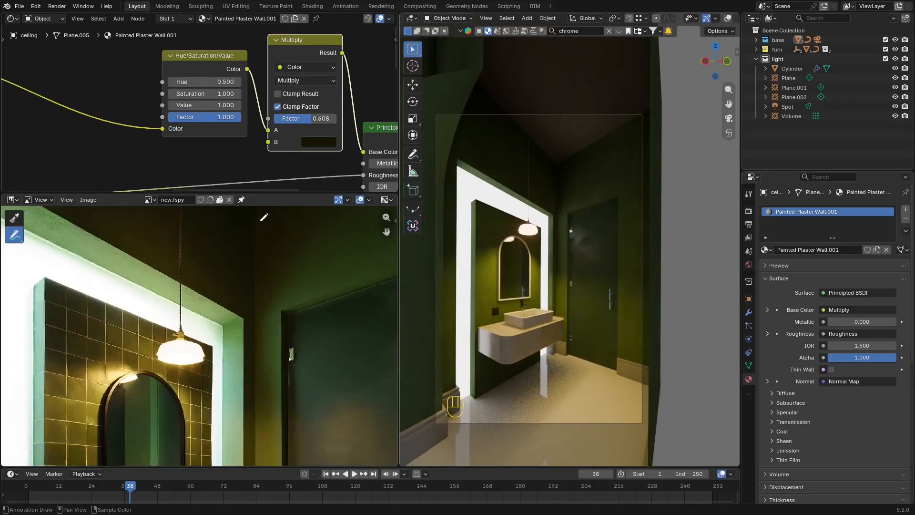
scroll(359, 156, down, 1)
middle_drag(359, 155, 261, 135)
drag(209, 118, 233, 119)
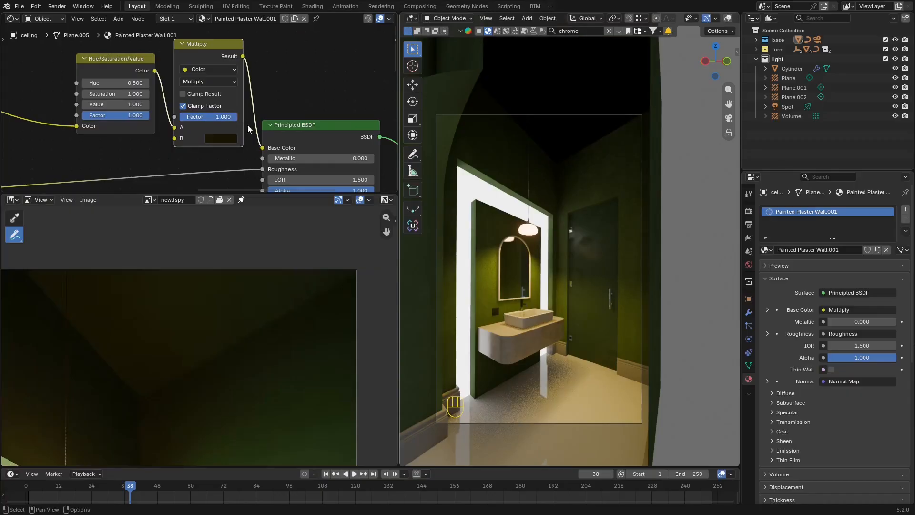
click(224, 139)
click(293, 304)
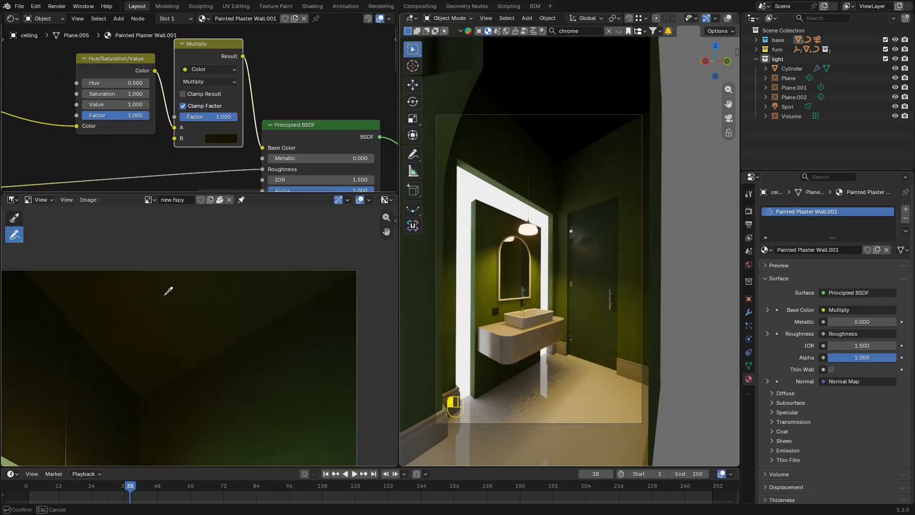
drag(237, 116, 222, 117)
shift+middle_drag(507, 182, 530, 158)
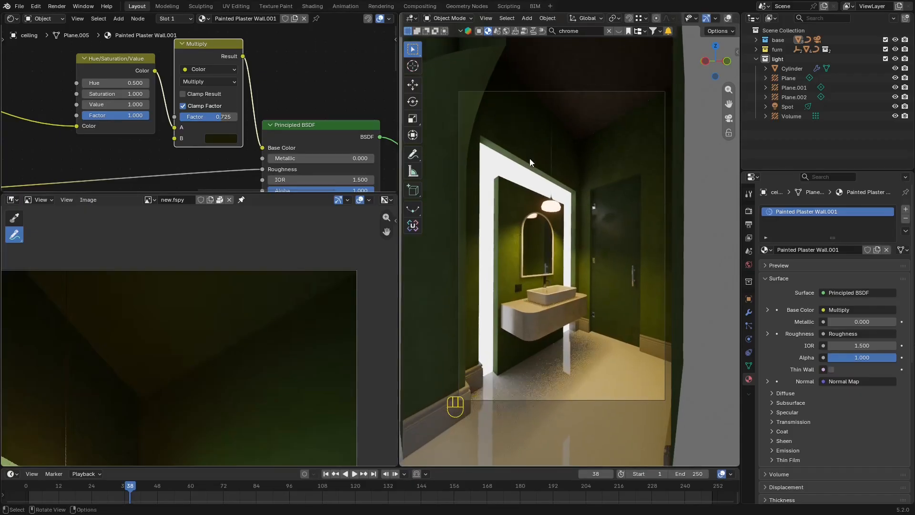
Set the Multiply node's Factor to 0.737 and move the Hue/Saturation/Value node farther away from it.
scroll(162, 353, down, 5)
middle_drag(160, 372, 200, 252)
scroll(200, 252, up, 1)
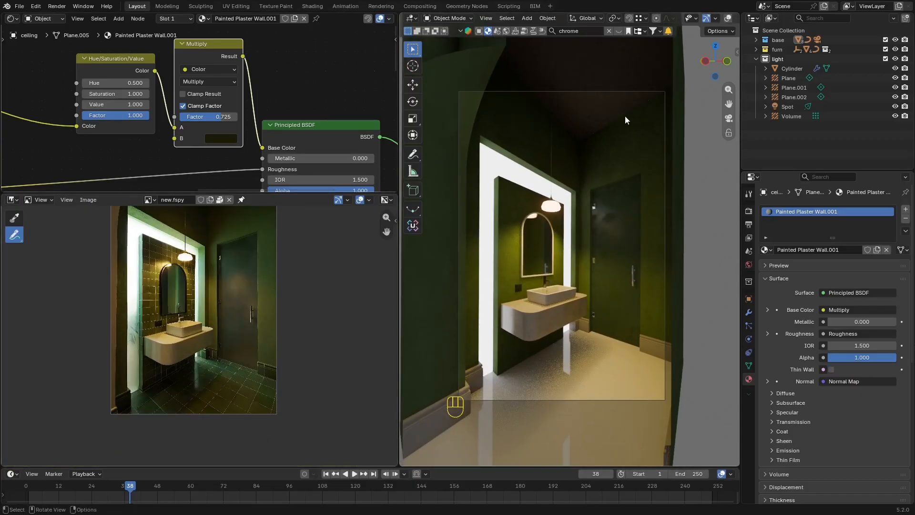
scroll(626, 120, up, 5)
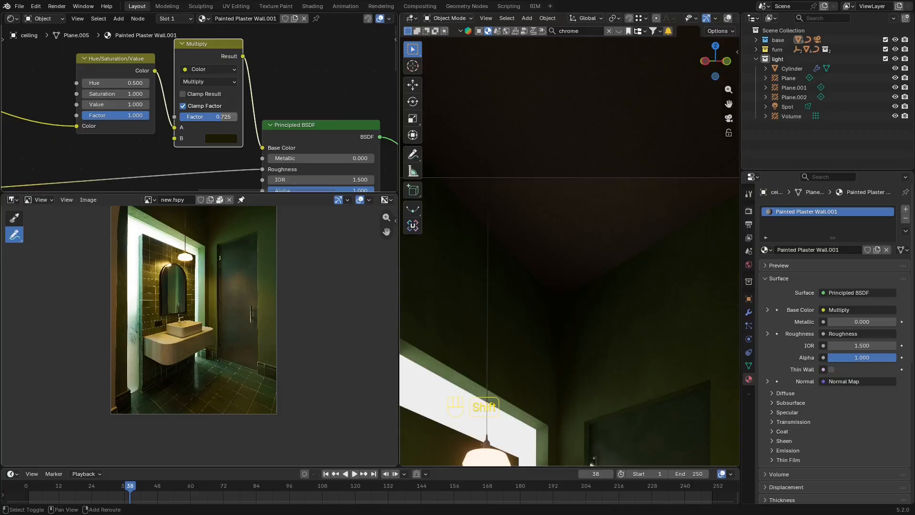
shift+drag(213, 116, 222, 116)
click(183, 106)
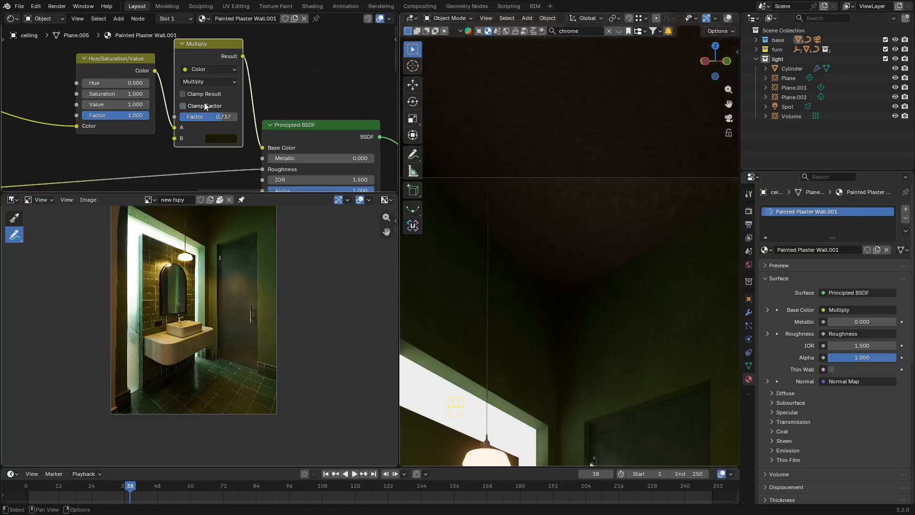
middle_drag(208, 105, 243, 99)
drag(178, 66, 145, 72)
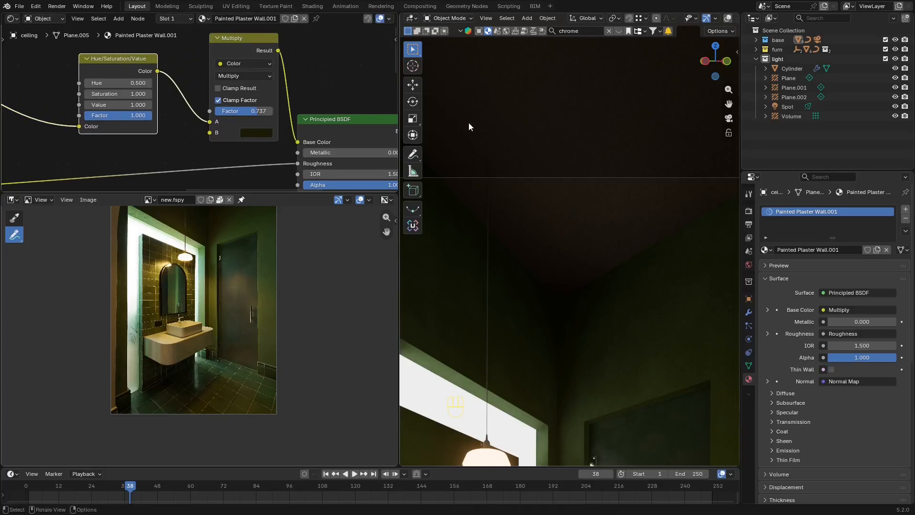
Inspect the floor in the reference image, turn the viewport overlays back on and save the file.
scroll(594, 261, down, 2)
key(ctrl+s)
scroll(594, 264, down, 2)
shift+middle_drag(585, 328, 618, 207)
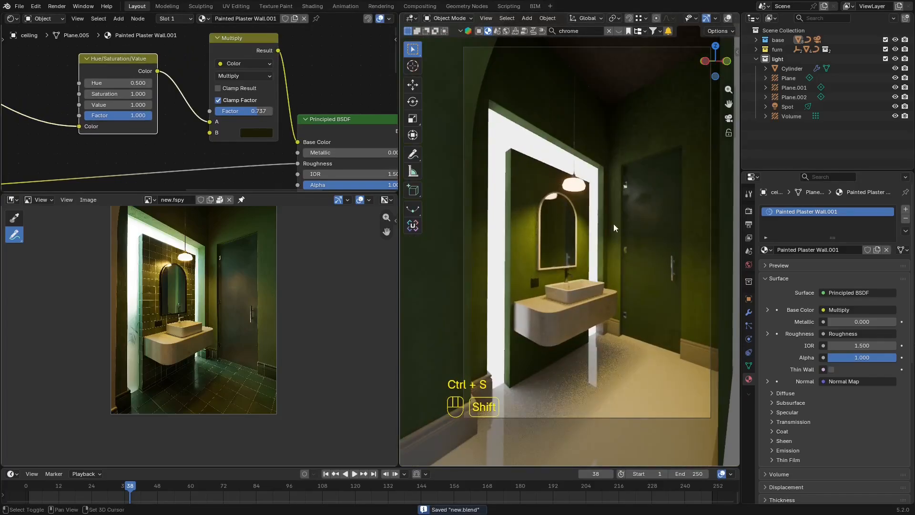
scroll(214, 333, up, 5)
middle_drag(215, 334, 267, 257)
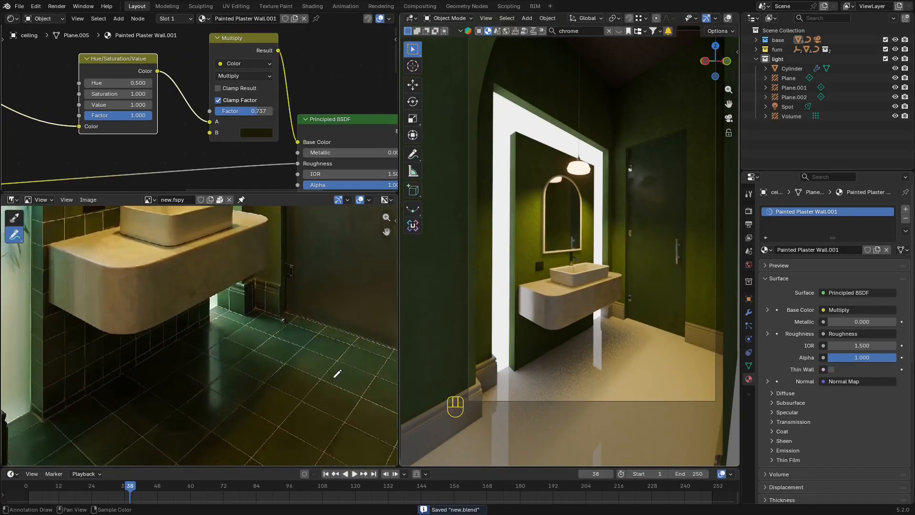
middle_drag(338, 373, 295, 305)
scroll(569, 365, up, 2)
key(shift+alt+z)
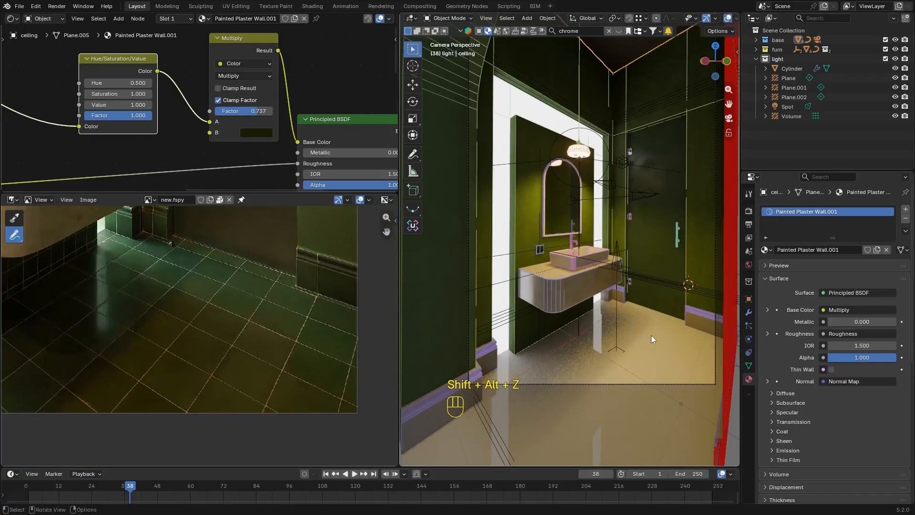
key(ctrl+s)
Select the floor plane and search the online material library for "floor tiles".
click(655, 333)
click(590, 31)
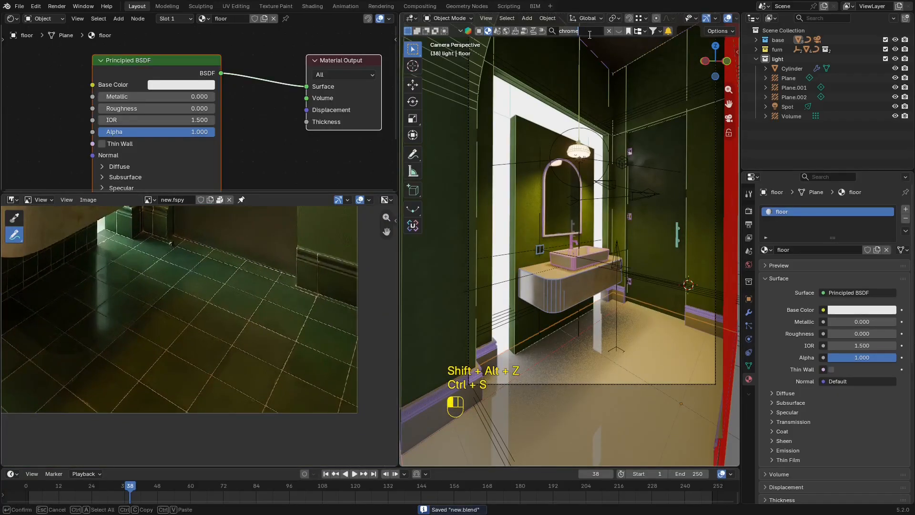
text(floor tiles)
key(Return)
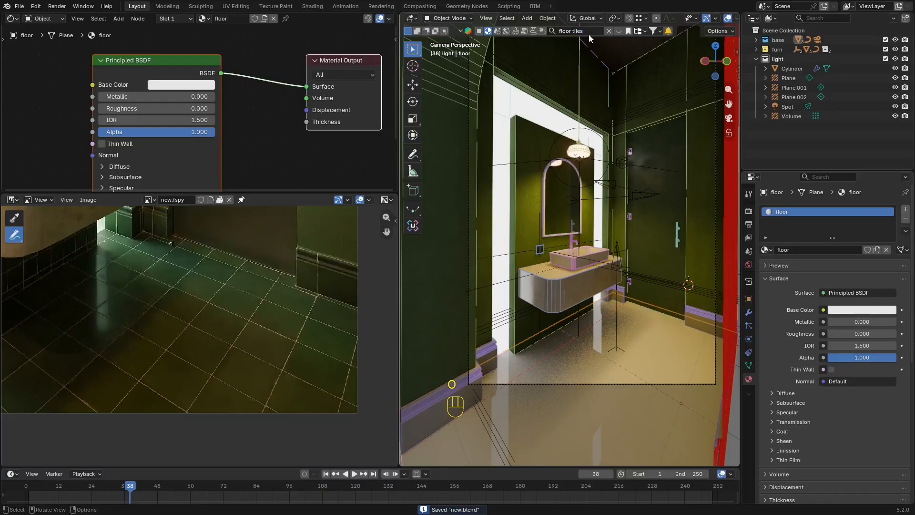
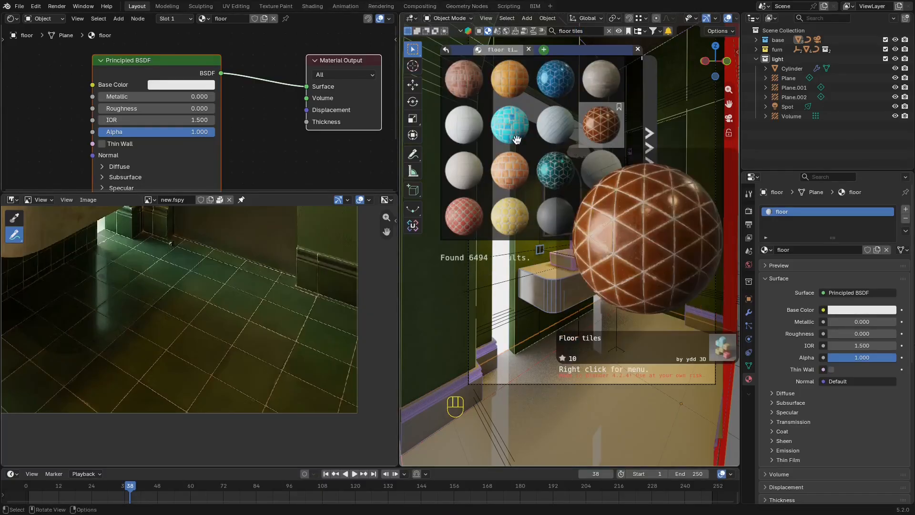
Browse the material results, apply Ceramic Floor Tiles to the floor and close the asset browser overlay.
mouse_move(573, 169)
click(652, 154)
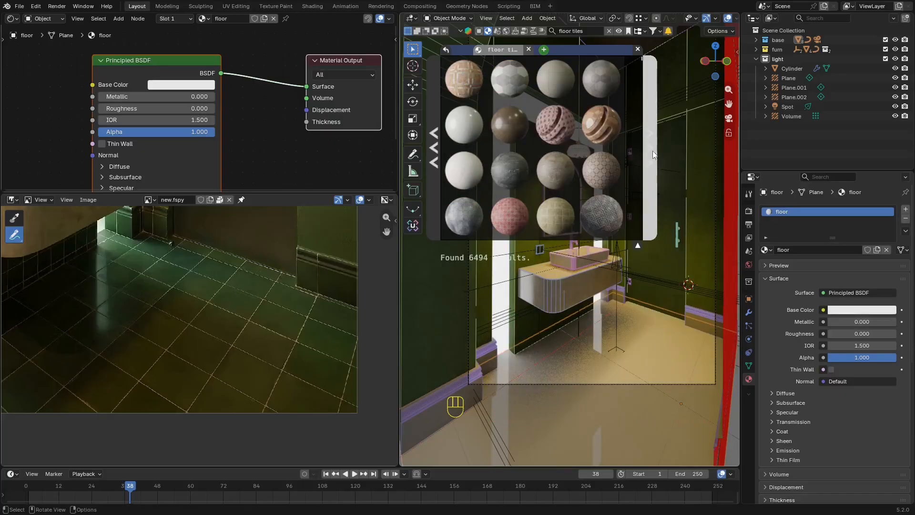
click(654, 155)
click(655, 154)
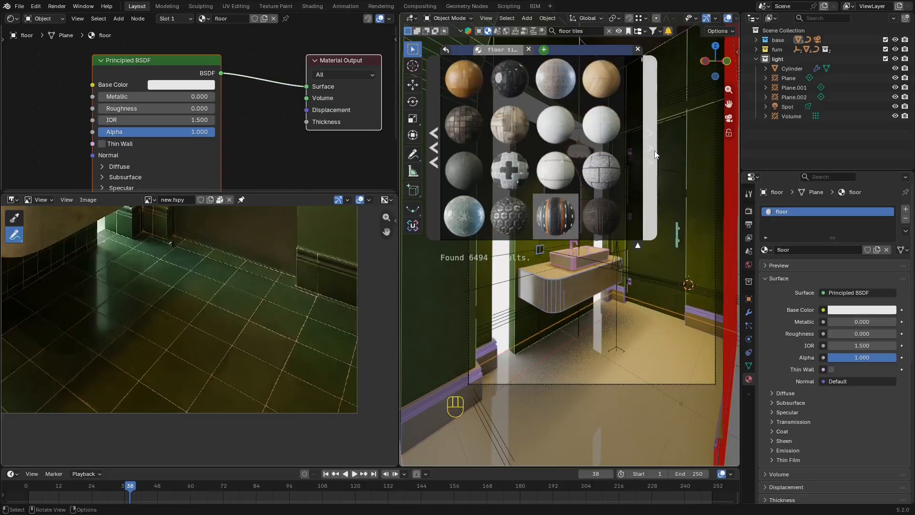
click(656, 154)
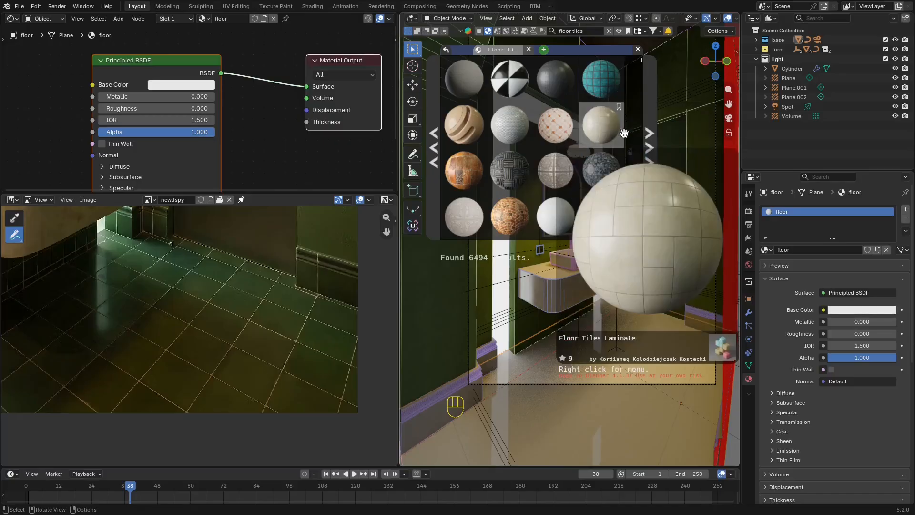
click(648, 136)
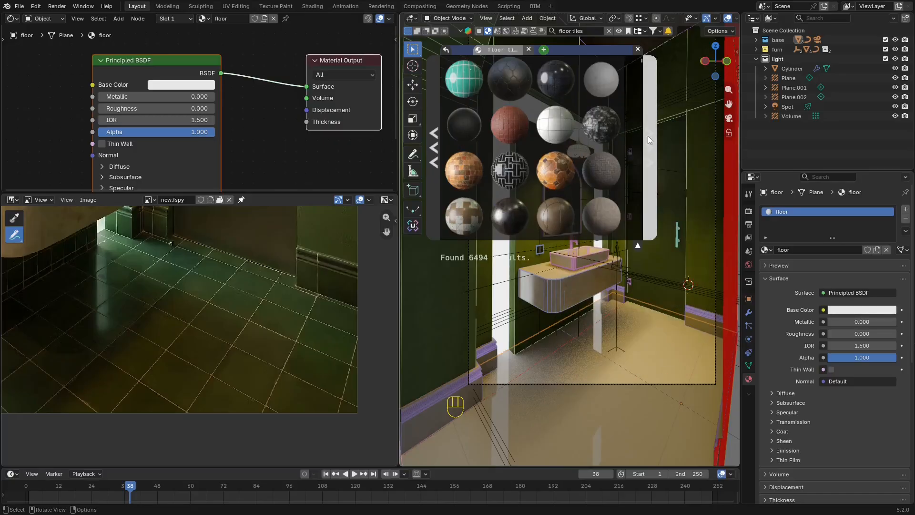
click(648, 136)
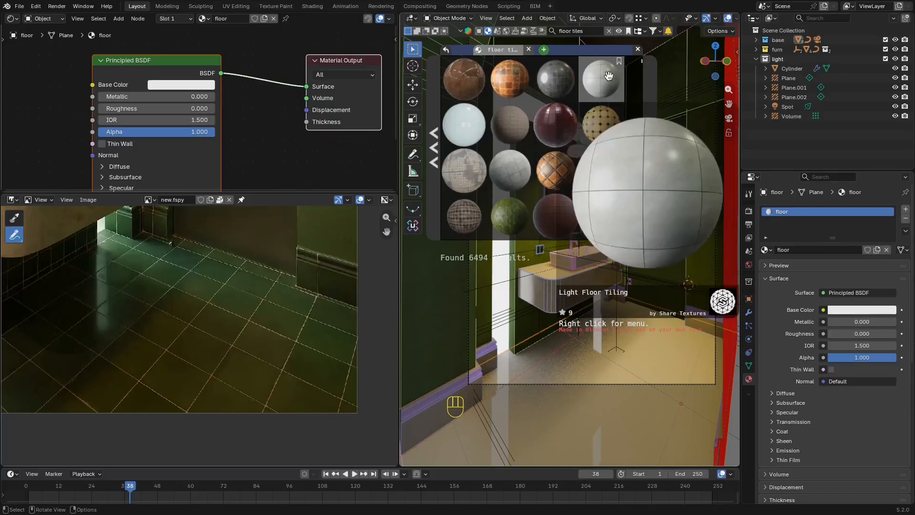
mouse_move(569, 73)
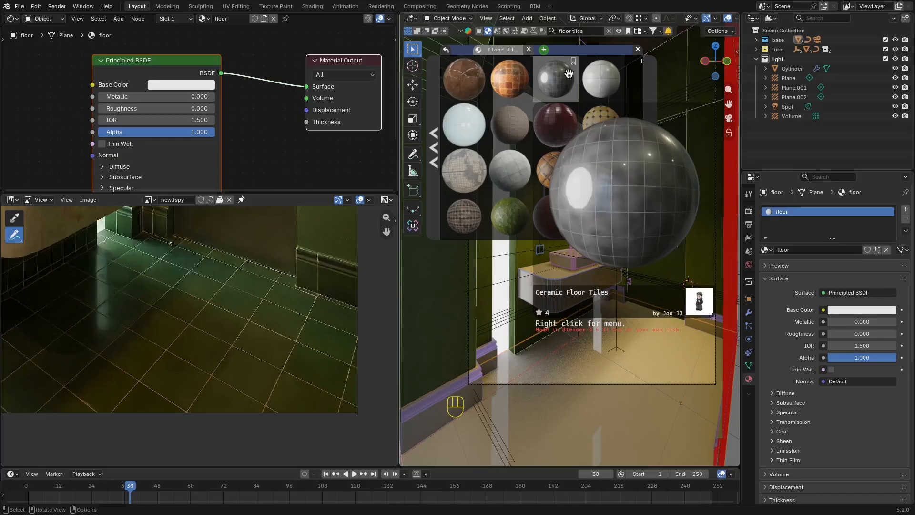
click(569, 73)
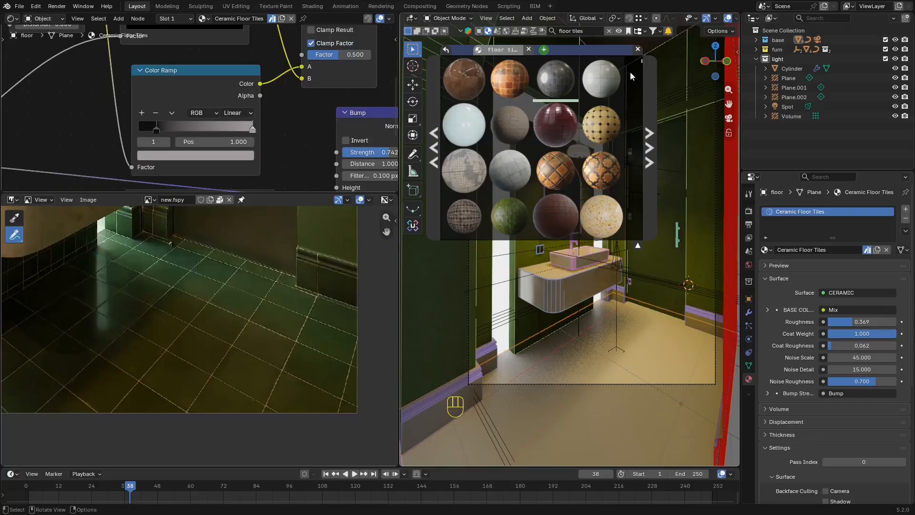
click(637, 50)
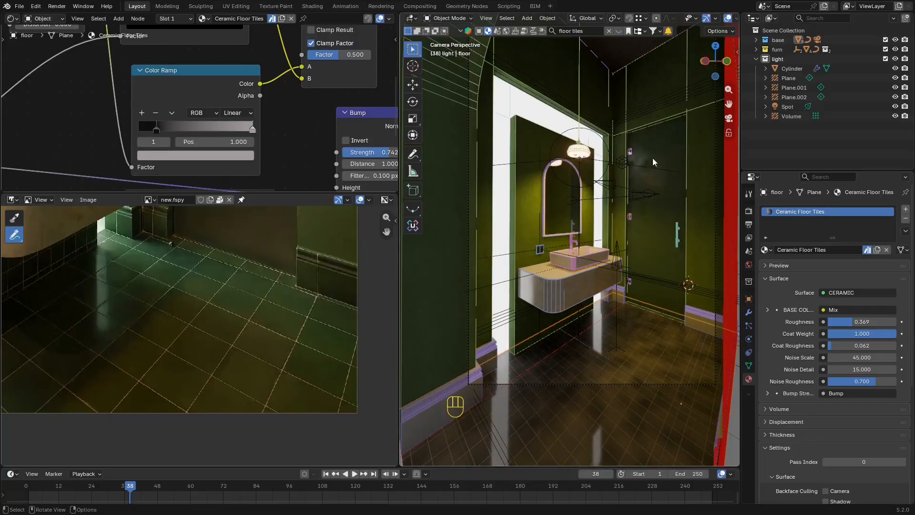
Enter Edit Mode on the floor plane, select its whole mesh and hide the viewport overlays.
key(shift+alt+z)
key(shift+alt+z)
shift+middle_drag(658, 330, 617, 244)
key(shift+alt+z)
key(shift+alt+z)
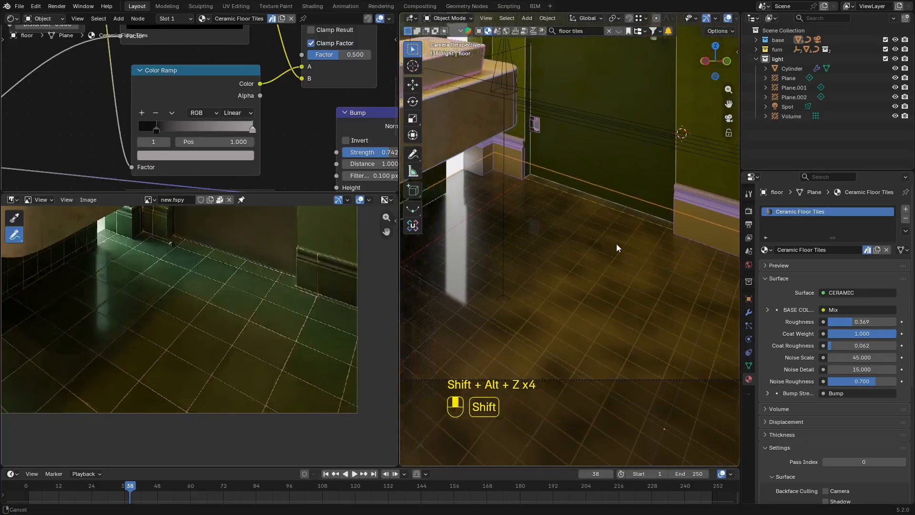
key(Tab)
key(a)
key(shift+alt+z)
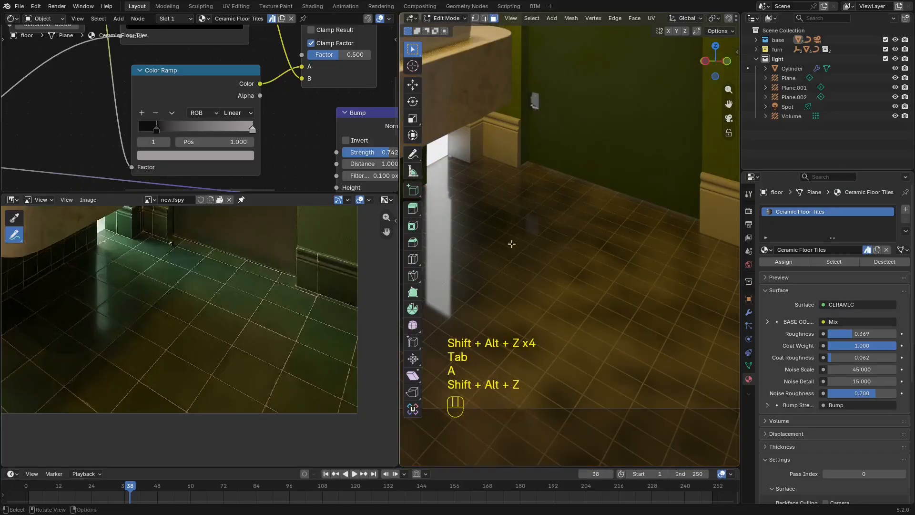
Change the shader editor area to a UV Editor and enlarge it to show the floor's UV layout.
scroll(286, 224, down, 1)
click(12, 18)
click(33, 61)
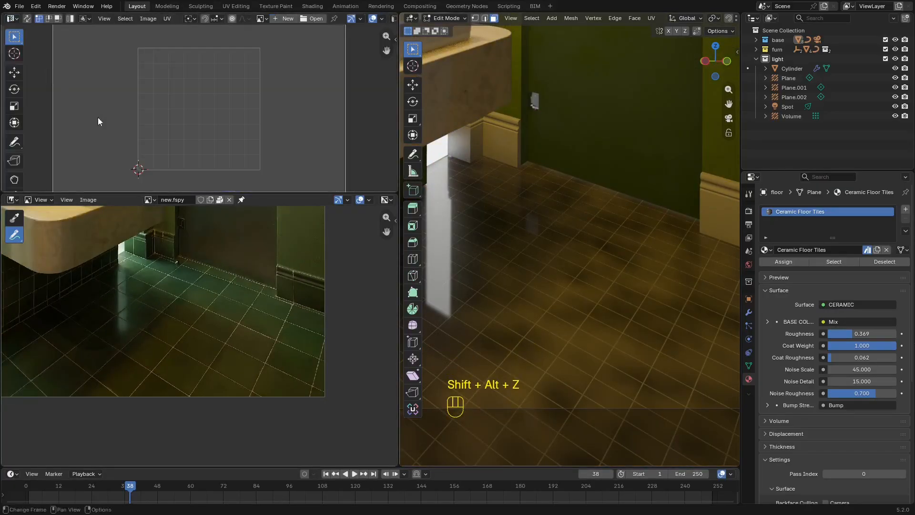
drag(315, 192, 315, 346)
key(shift+alt+z)
scroll(265, 175, down, 4)
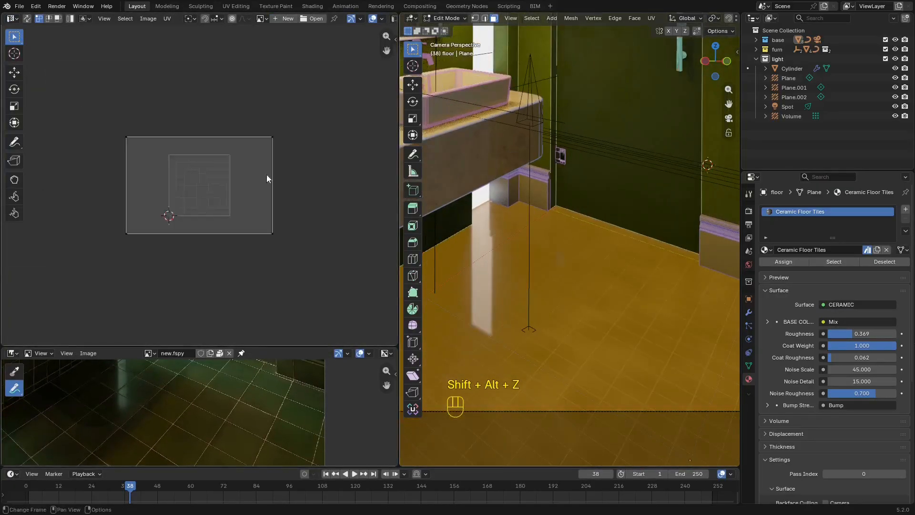
Scale the floor's entire UV layout down uniformly so the tiles appear larger.
key(a)
key(s)
click(298, 136)
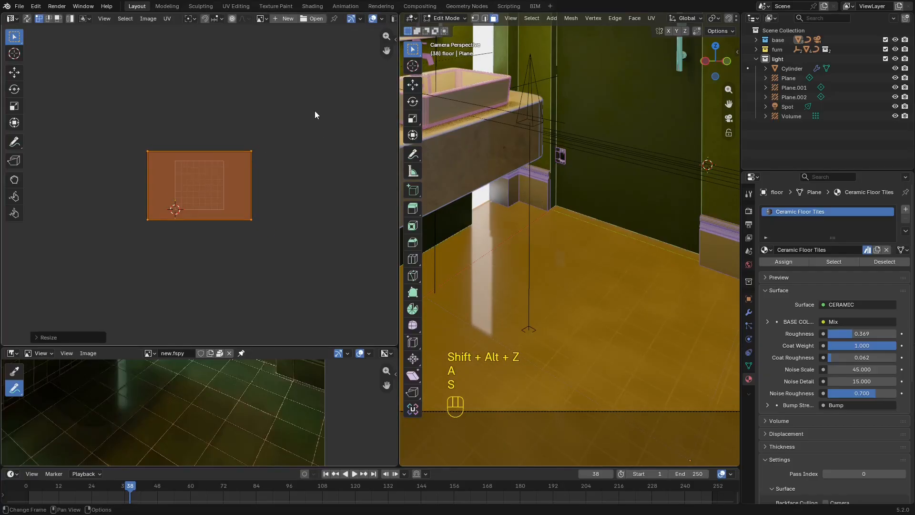
alt+shift+click(592, 186)
key(shift+alt+z)
key(s)
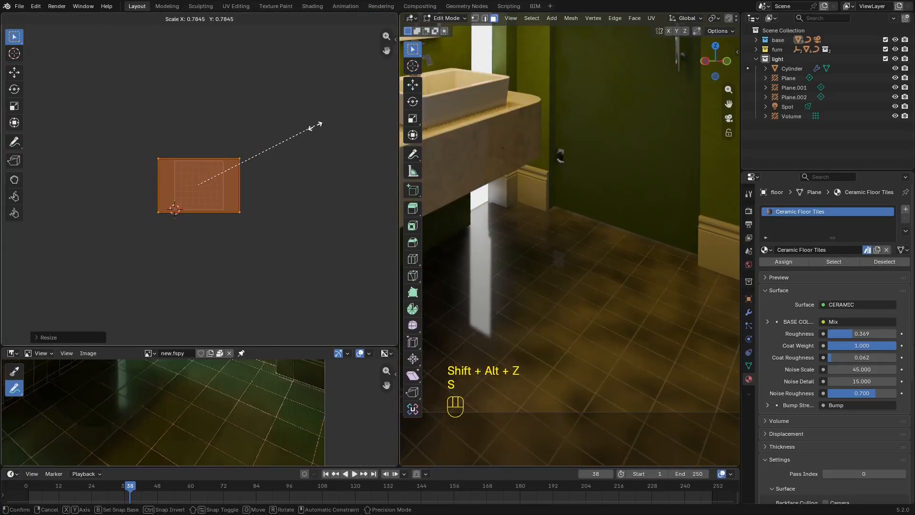
Scale the floor's UV layout along X until the UV island is nearly square.
key(s)
key(x)
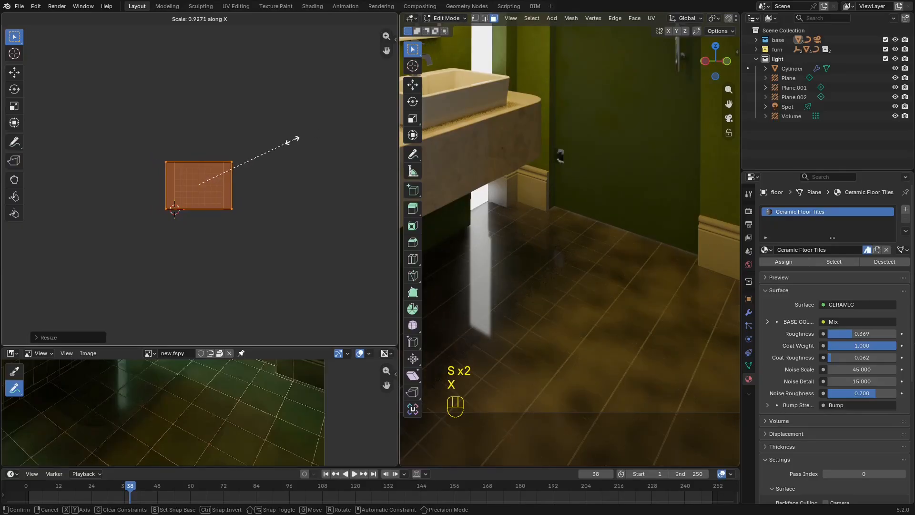
key(s)
key(x)
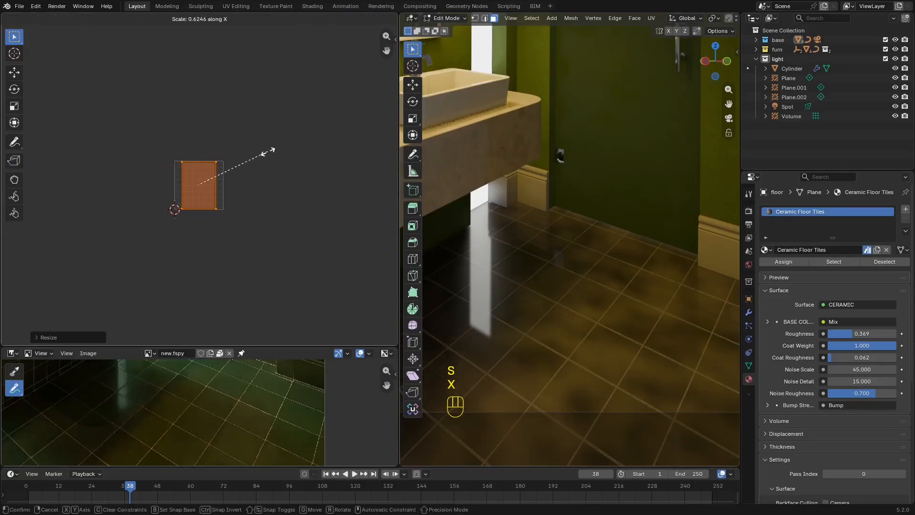
click(288, 150)
scroll(615, 284, down, 3)
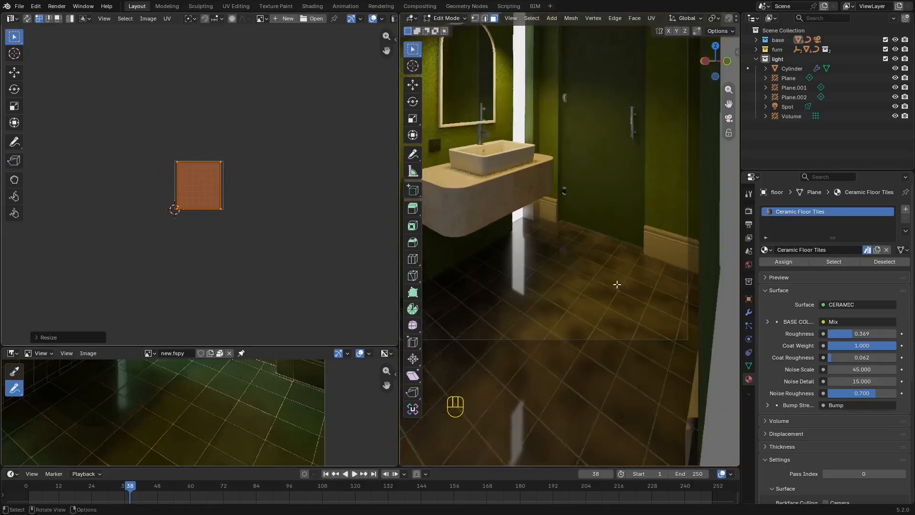
Enlarge the reference image area and compare its floor tile size and joint positions with the rendered floor.
scroll(624, 323, up, 2)
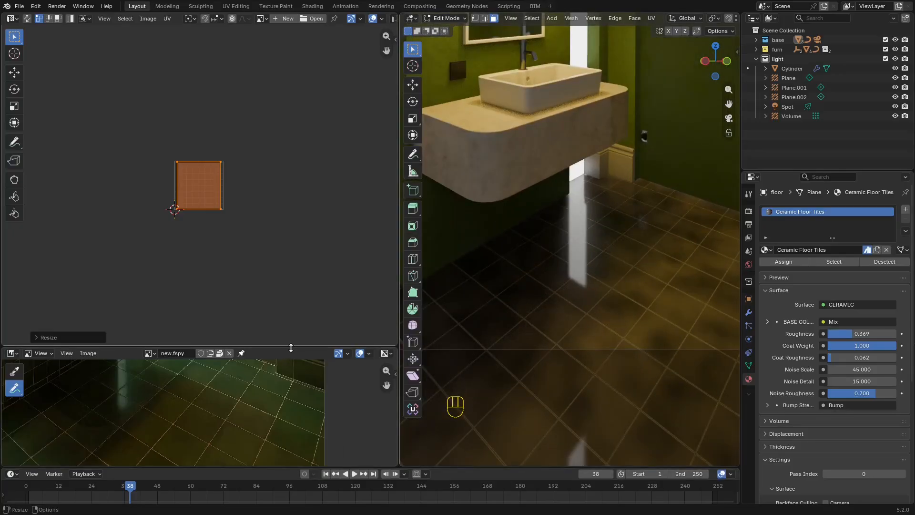
drag(291, 348, 291, 225)
scroll(286, 329, up, 3)
scroll(233, 151, up, 4)
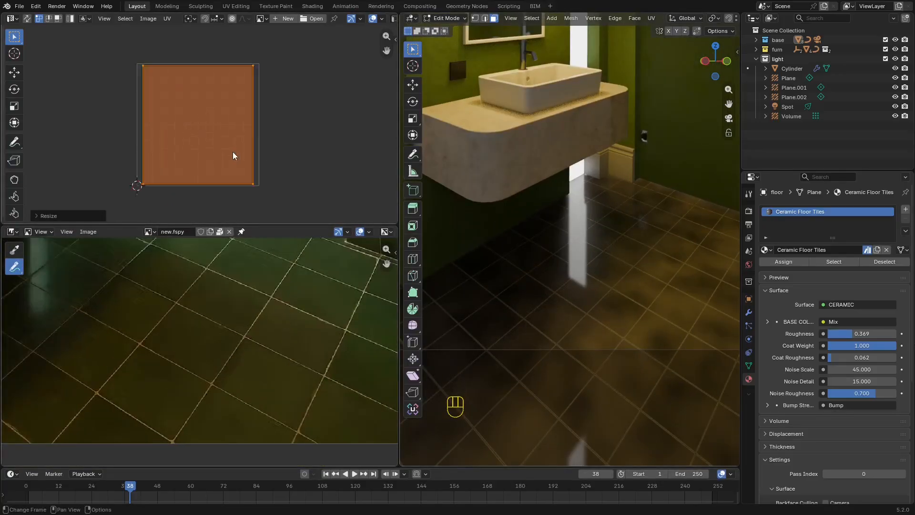
shift+middle_drag(300, 149, 251, 170)
shift+middle_drag(682, 205, 614, 238)
scroll(614, 238, up, 3)
middle_drag(208, 320, 253, 420)
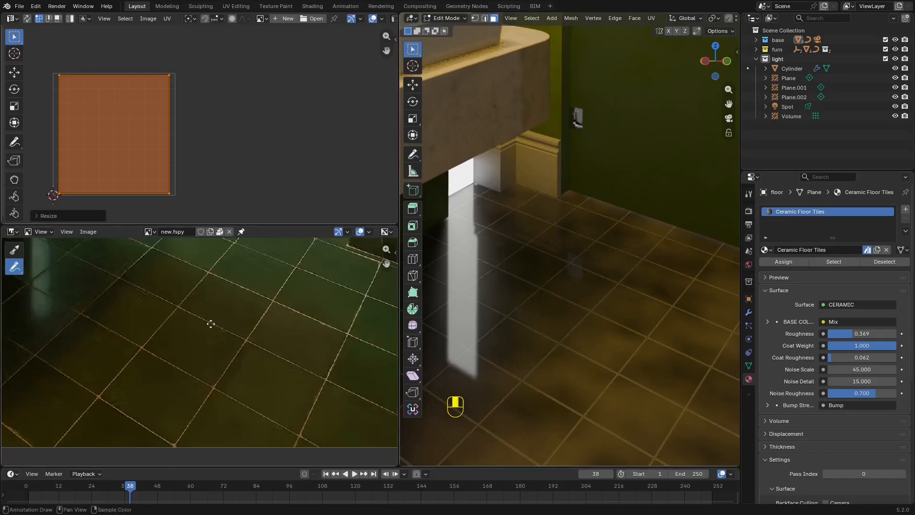
middle_drag(216, 288, 239, 364)
scroll(231, 329, up, 3)
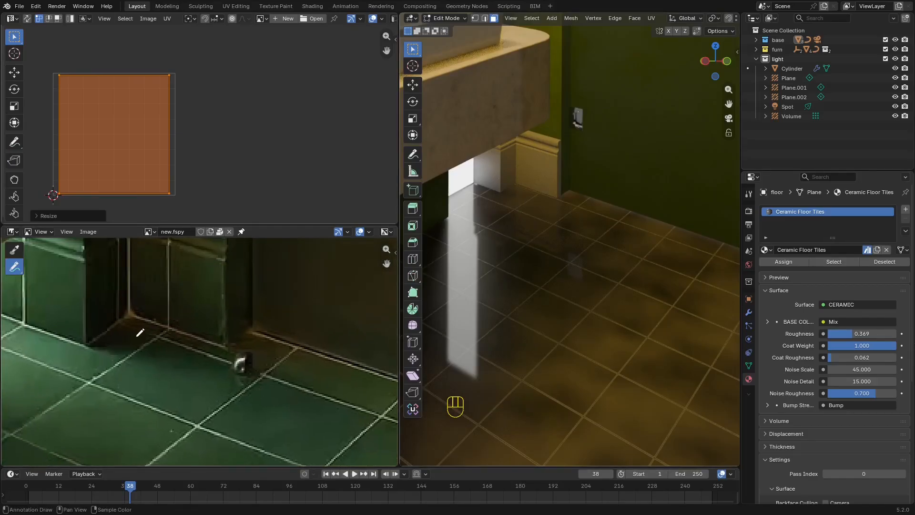
Move the floor's UV layout along Y, then fine-tune it along X, so the tile joints meet the baseboard corner beside the door.
shift+middle_drag(556, 231, 616, 280)
scroll(616, 280, up, 3)
key(g)
key(y)
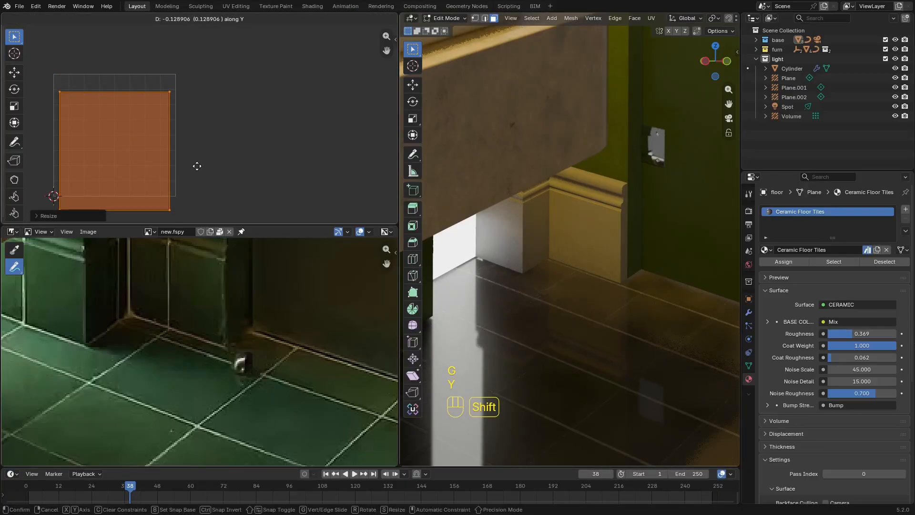
click(196, 197)
scroll(516, 233, up, 5)
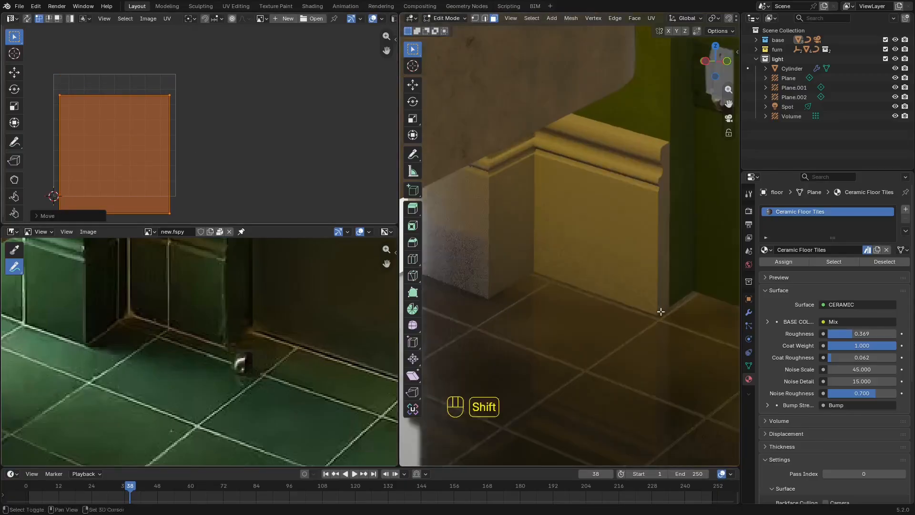
key(g)
key(y)
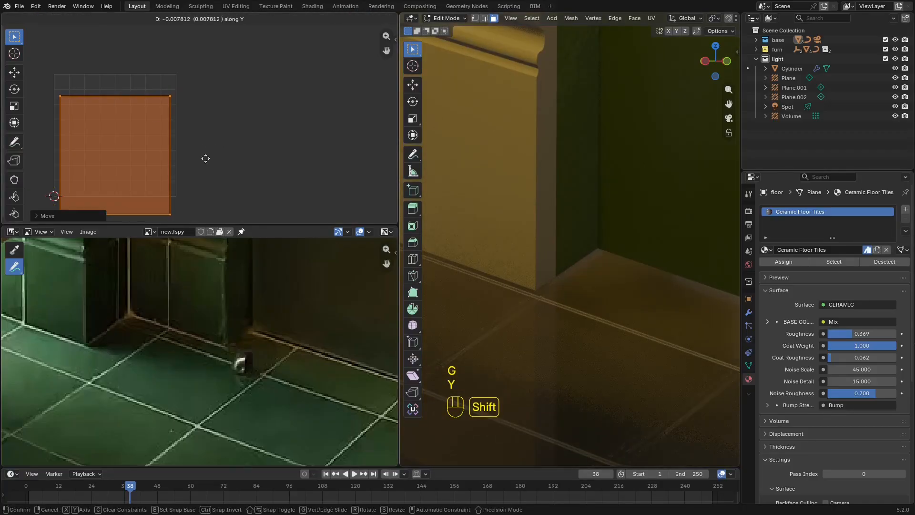
click(212, 150)
key(g)
key(x)
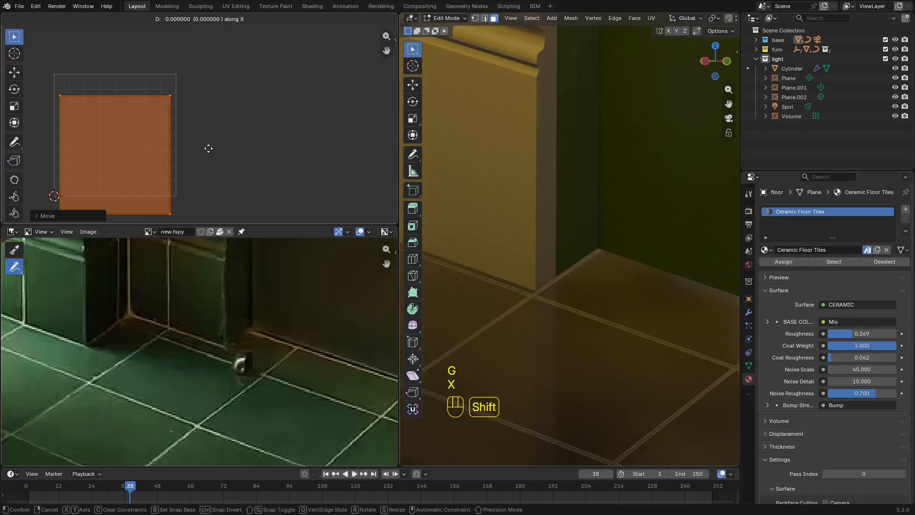
click(208, 149)
scroll(637, 276, down, 6)
mouse_move(618, 263)
shift+middle_down()
mouse_move(595, 247)
mouse_move(605, 265)
shift+middle_up()
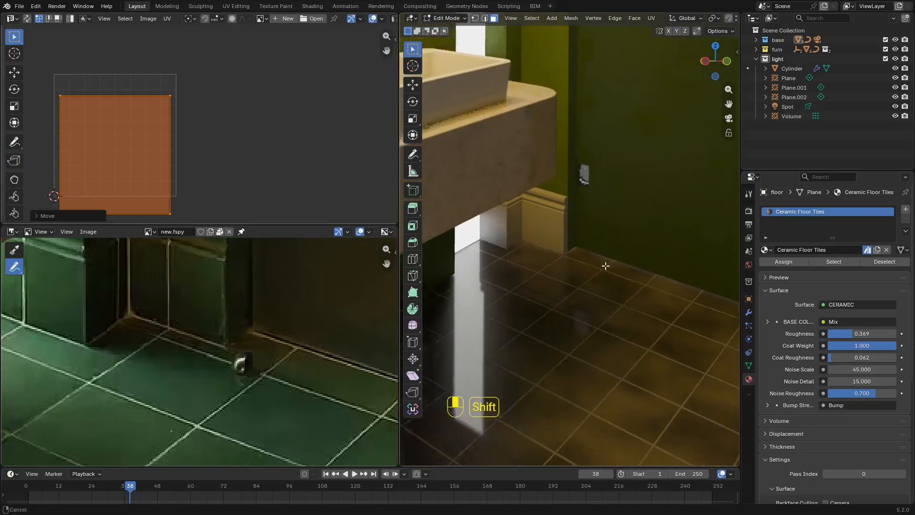
key(g)
key(y)
right_click(239, 132)
Leave the floor's Edit Mode and change the UV Editor area back to the Shader Editor.
shift+middle_drag(572, 231, 561, 215)
key(ctrl+space)
scroll(559, 215, down, 6)
key(ctrl+space)
key(Tab)
scroll(133, 127, down, 2)
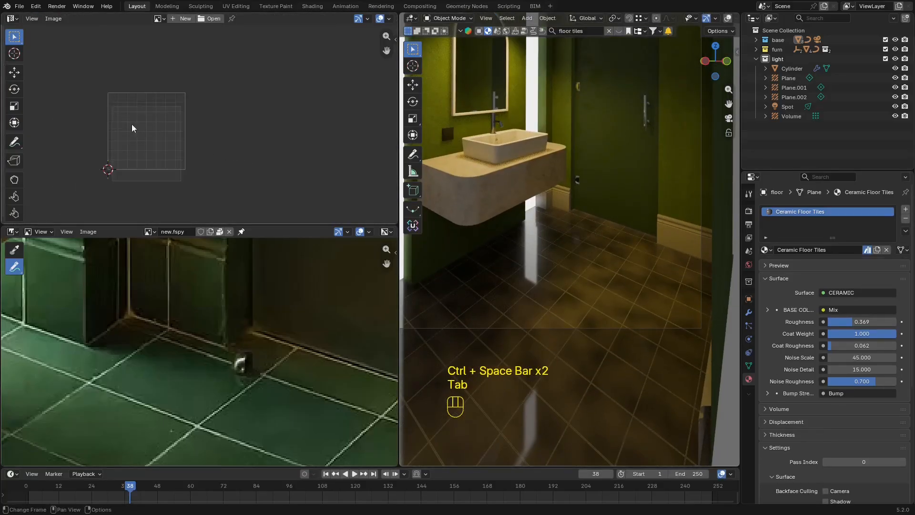
scroll(133, 127, up, 1)
click(12, 18)
click(45, 96)
scroll(611, 224, down, 1)
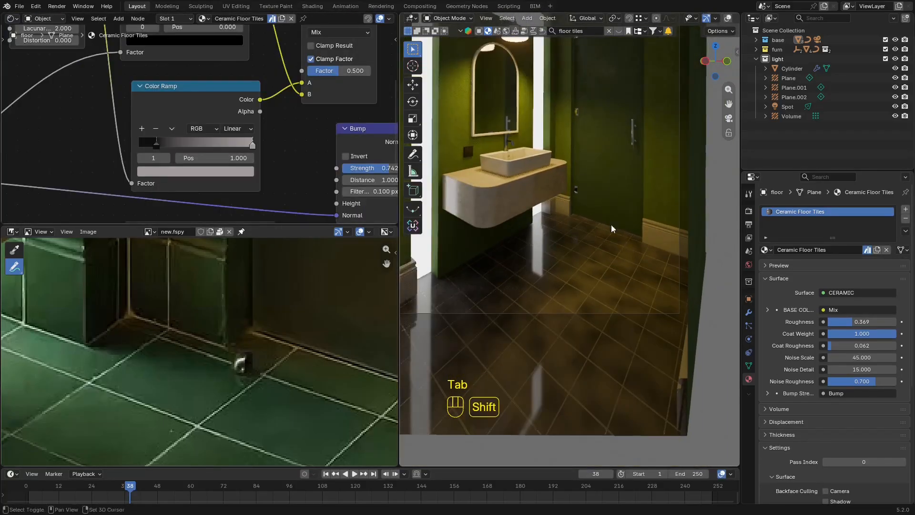
Save the Blender file and turn the viewport overlays on.
shift+middle_drag(611, 225, 625, 182)
key(ctrl+s)
key(shift+alt+z)
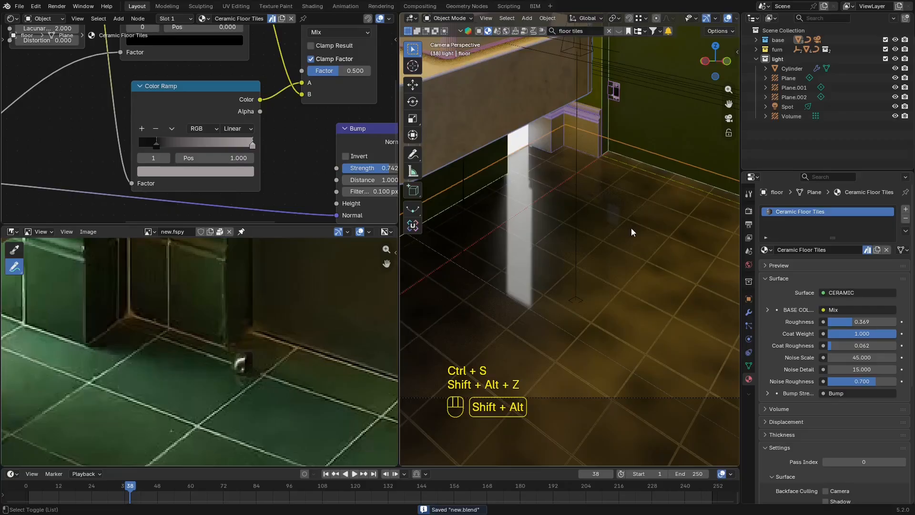
Insert a Hue/Saturation/Value node between the Mix node and the CERAMIC group's base color in the Ceramic Floor Tiles material.
scroll(144, 128, down, 5)
middle_drag(318, 68, 243, 104)
scroll(243, 104, up, 2)
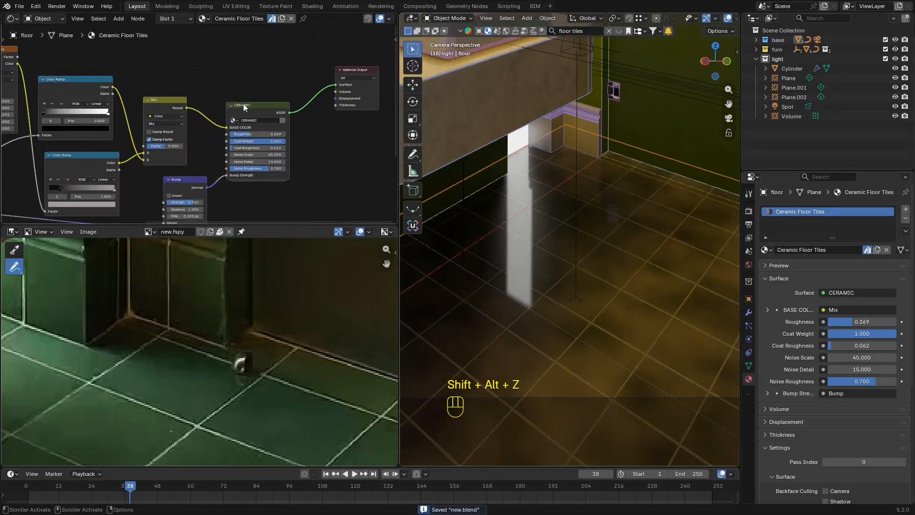
mouse_move(256, 112)
mouse_down()
mouse_move(273, 114)
mouse_move(264, 112)
mouse_up()
middle_drag(230, 69, 283, 84)
key(shift+a)
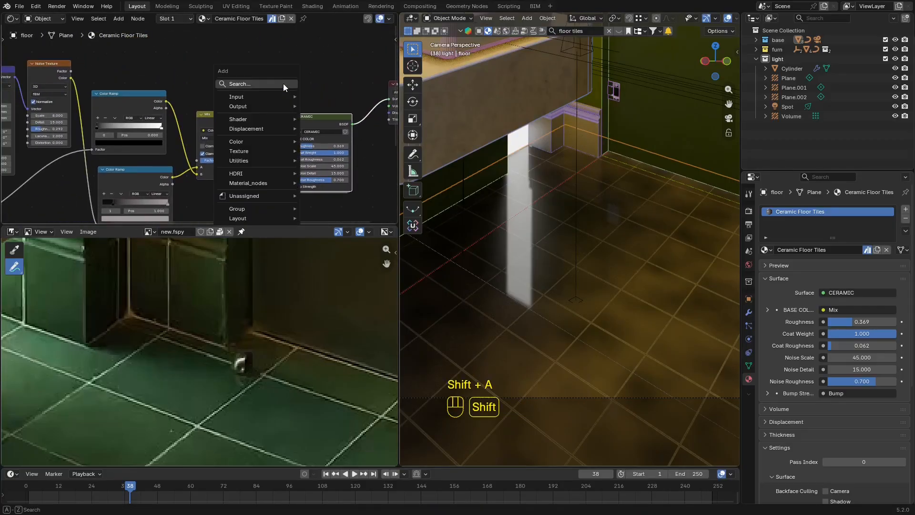
click(283, 85)
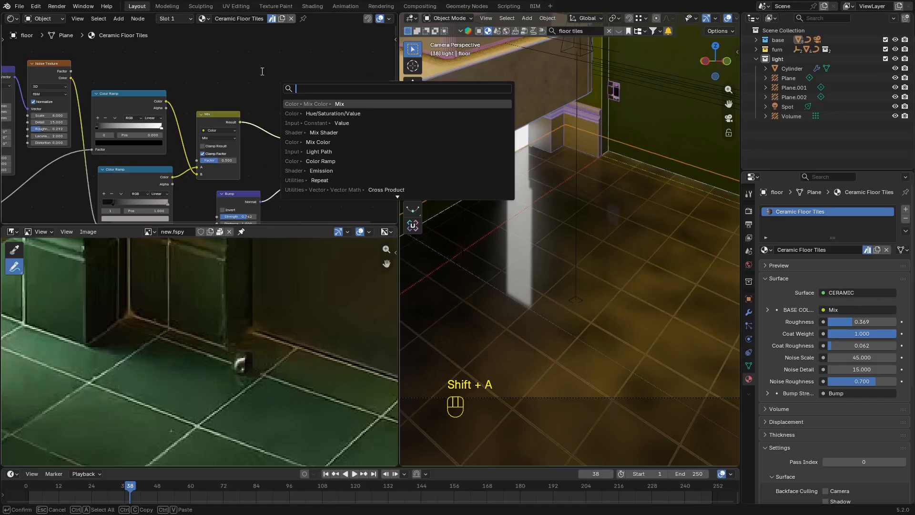
text(pry)
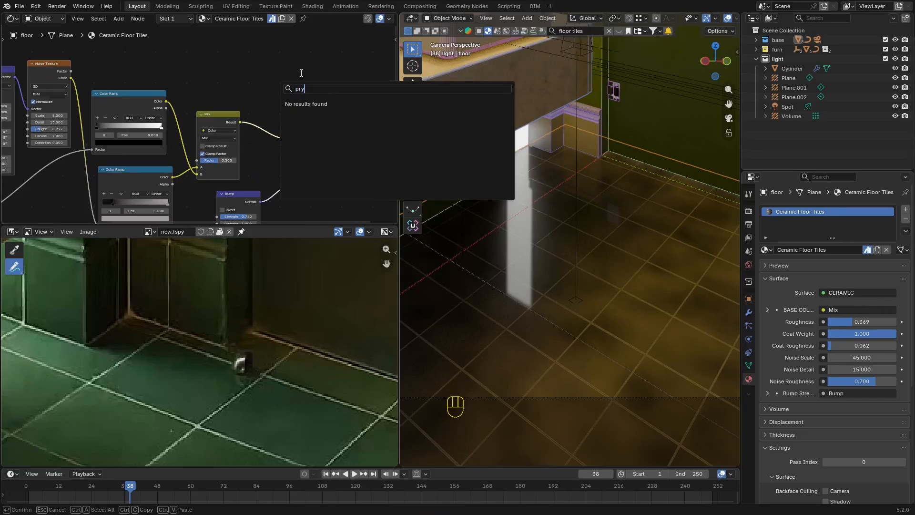
key(super)
text(hue)
click(318, 113)
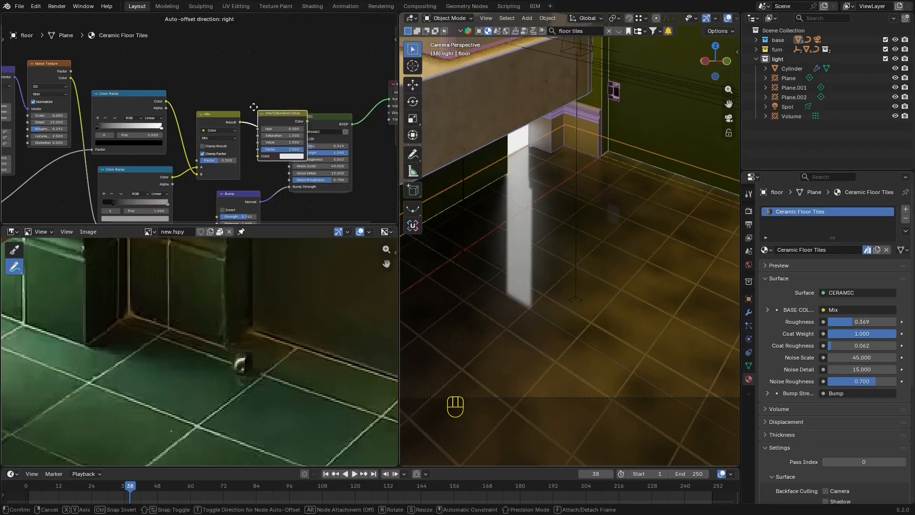
click(254, 107)
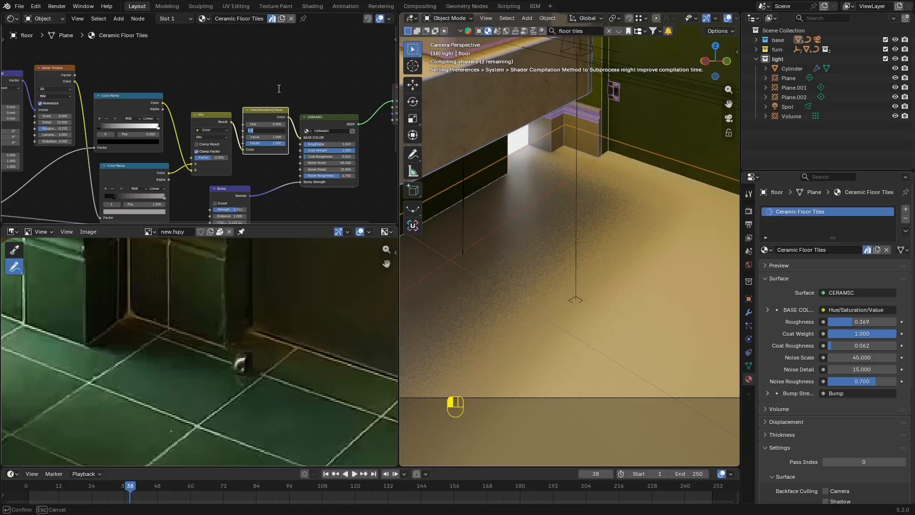
Set the Hue/Saturation/Value node's saturation to 0 and hide the viewport overlays.
text(0)
key(Return)
key(shift+alt+z)
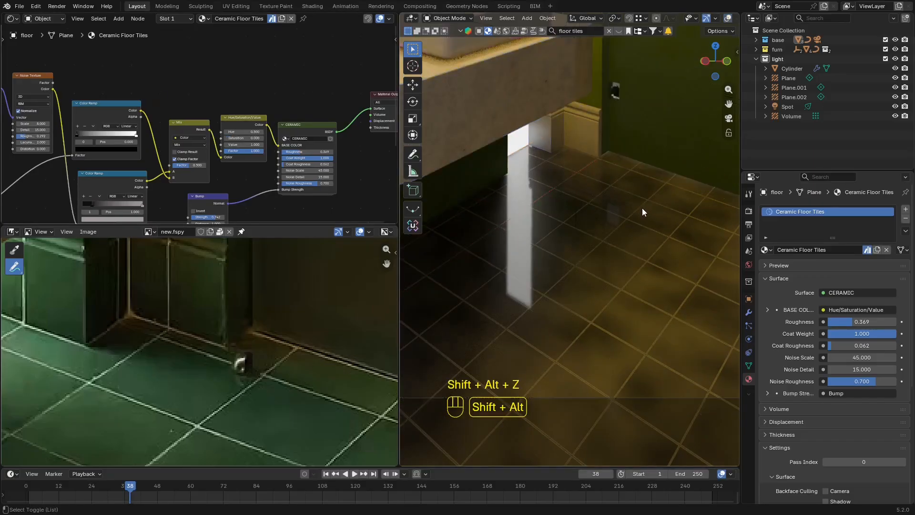
scroll(329, 296, down, 6)
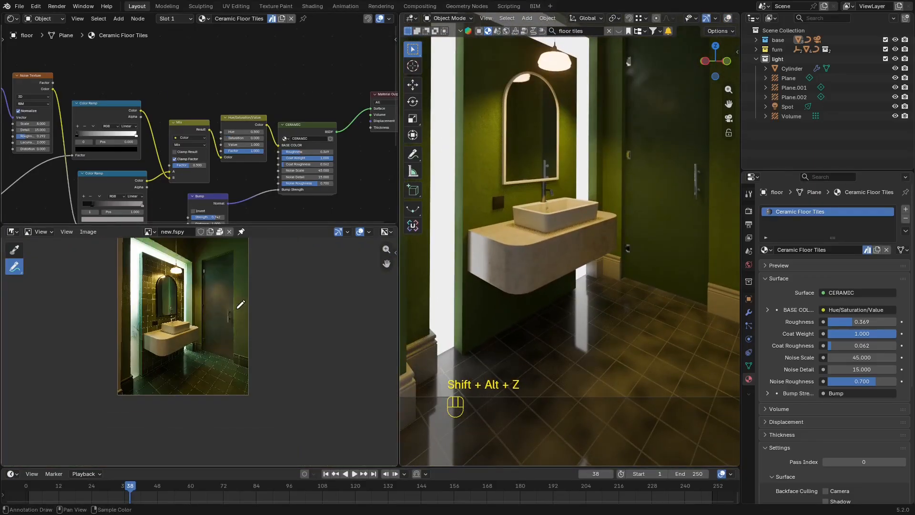
Move the CERAMIC and Material Output nodes aside and insert a Mix Color node between Hue/Saturation/Value and the CERAMIC base color.
middle_drag(206, 130, 80, 124)
scroll(157, 138, up, 2)
scroll(158, 139, down, 2)
drag(309, 52, 171, 170)
key(g)
click(335, 163)
key(shift+a)
text(mix c)
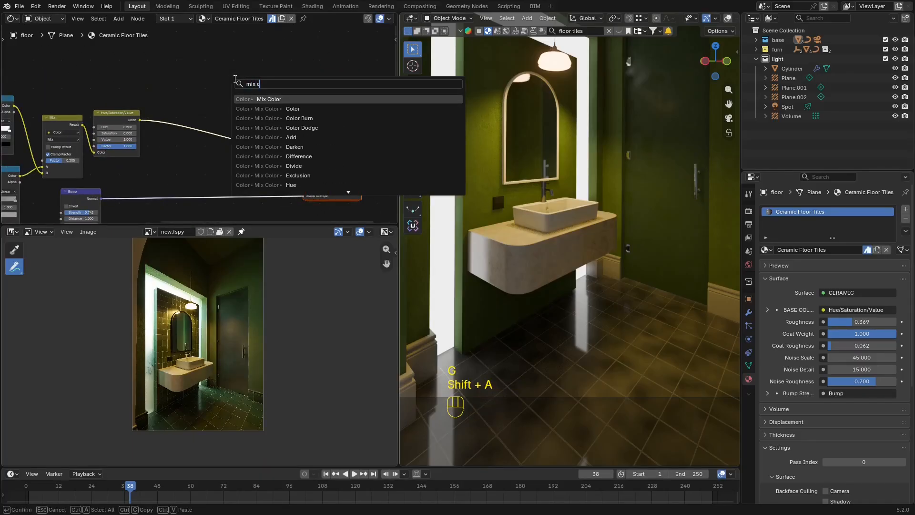
key(Return)
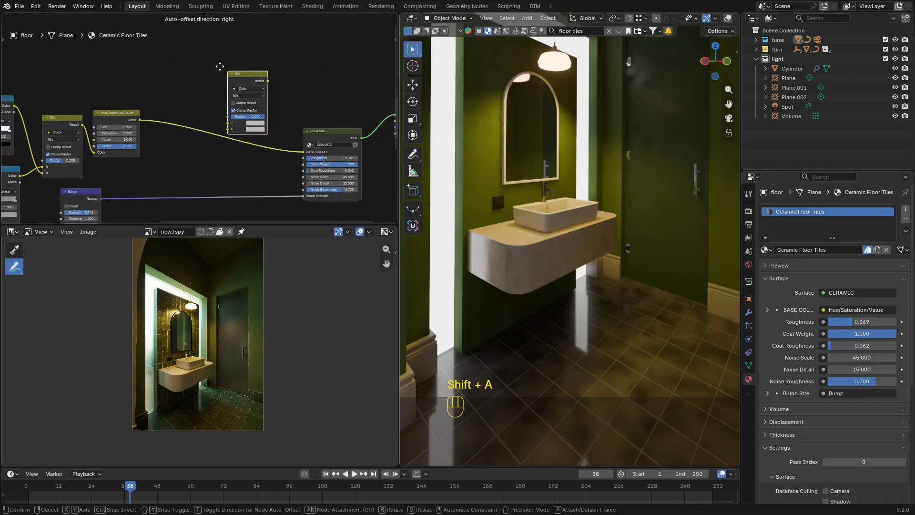
click(190, 102)
Examine the node chain from the Brick Texture to the new Mix node and compare it with the floor's tiles and joints.
middle_drag(189, 102, 275, 88)
middle_drag(157, 99, 249, 123)
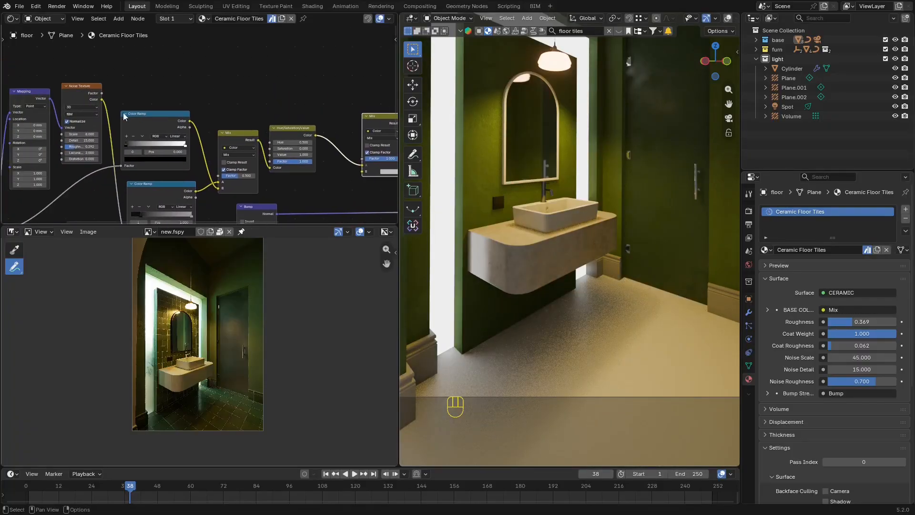
scroll(196, 109, down, 3)
middle_drag(124, 114, 221, 70)
middle_drag(119, 148, 119, 148)
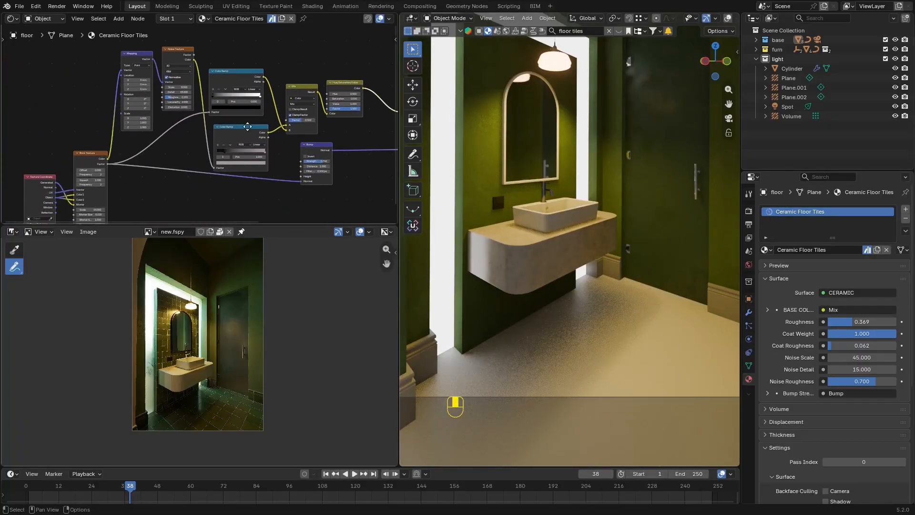
middle_drag(186, 136, 155, 156)
scroll(238, 116, up, 2)
scroll(155, 156, up, 4)
scroll(552, 170, up, 6)
shift+middle_drag(607, 277, 634, 236)
scroll(580, 162, down, 4)
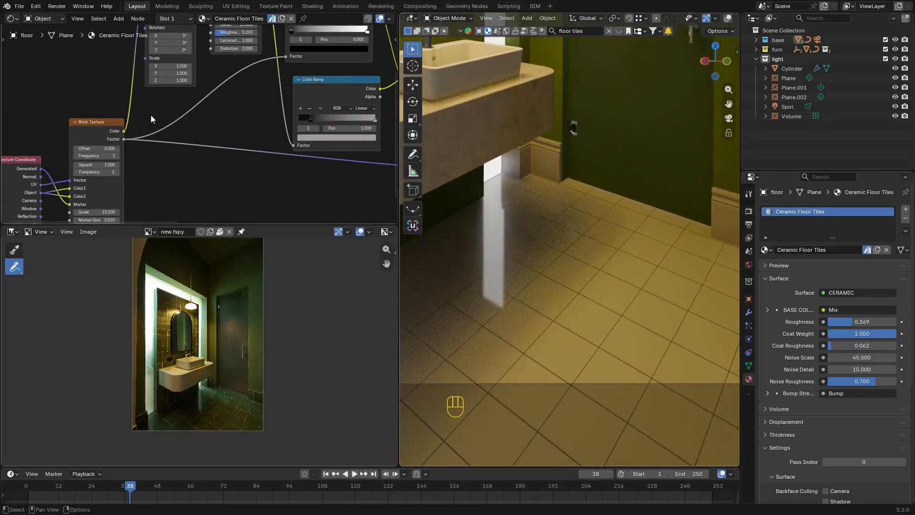
scroll(151, 114, down, 3)
middle_drag(333, 80, 235, 131)
middle_drag(366, 143, 212, 153)
scroll(212, 153, up, 1)
middle_drag(200, 110, 190, 117)
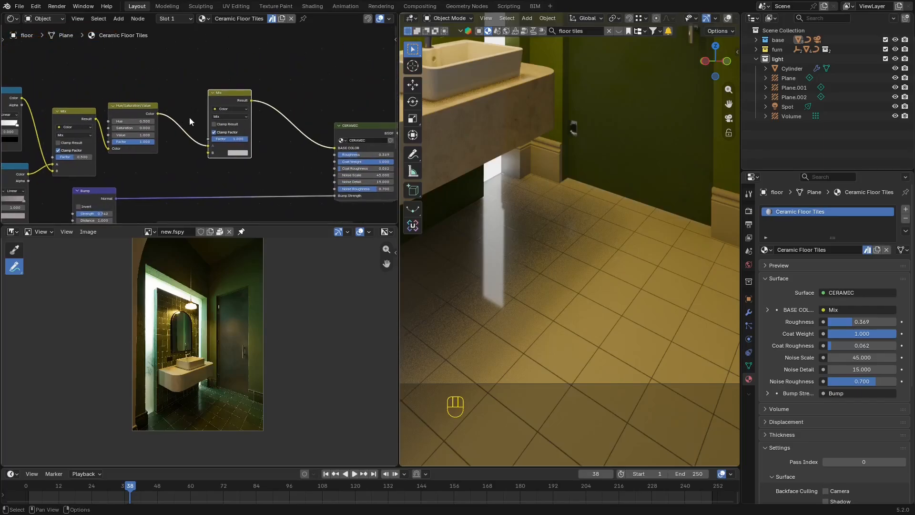
Set the new Mix node's B color to the dark green sampled from the floor tiles in the reference image.
drag(235, 96, 239, 94)
middle_drag(234, 123, 231, 104)
scroll(231, 107, up, 1)
scroll(241, 292, up, 10)
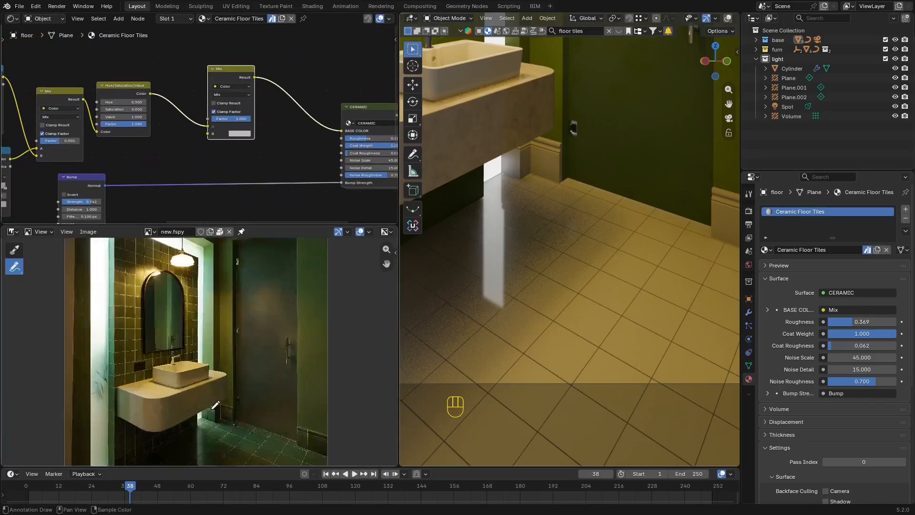
shift+middle_drag(246, 295, 207, 437)
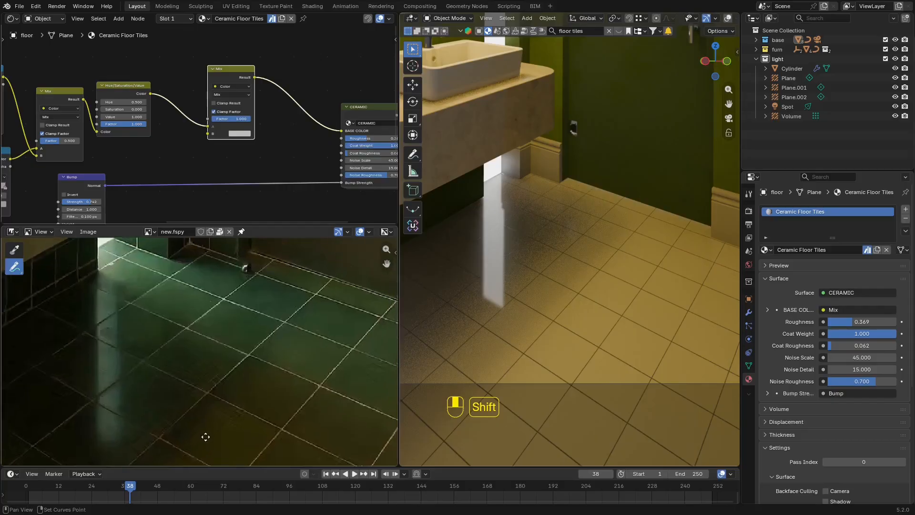
shift+middle_drag(255, 334, 234, 355)
scroll(246, 126, up, 2)
click(257, 138)
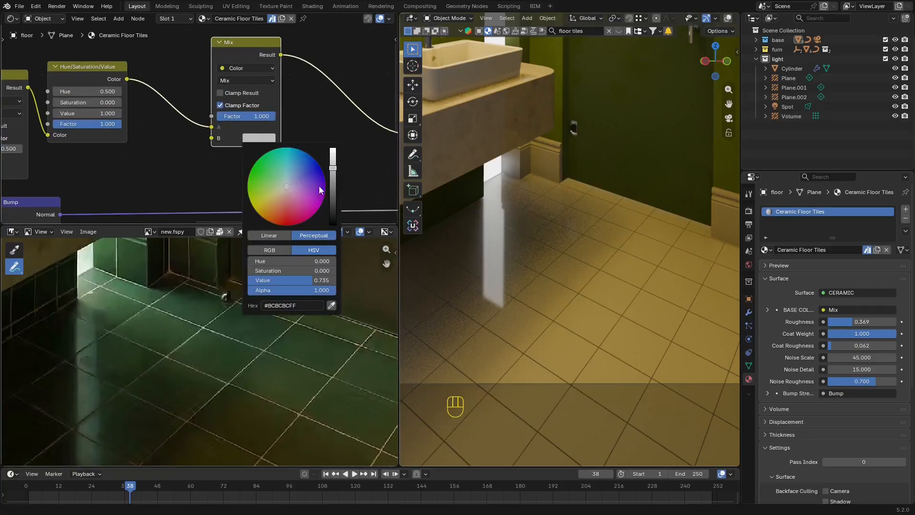
click(333, 304)
click(173, 322)
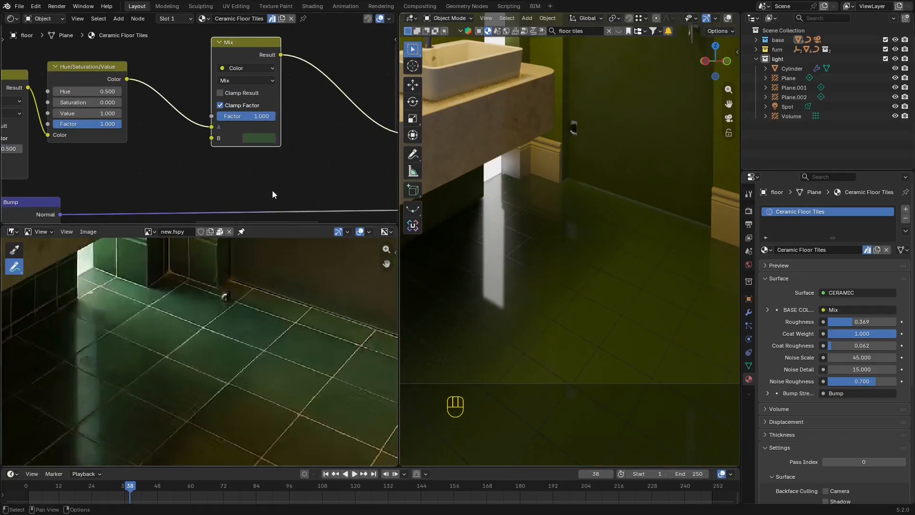
scroll(582, 331, up, 4)
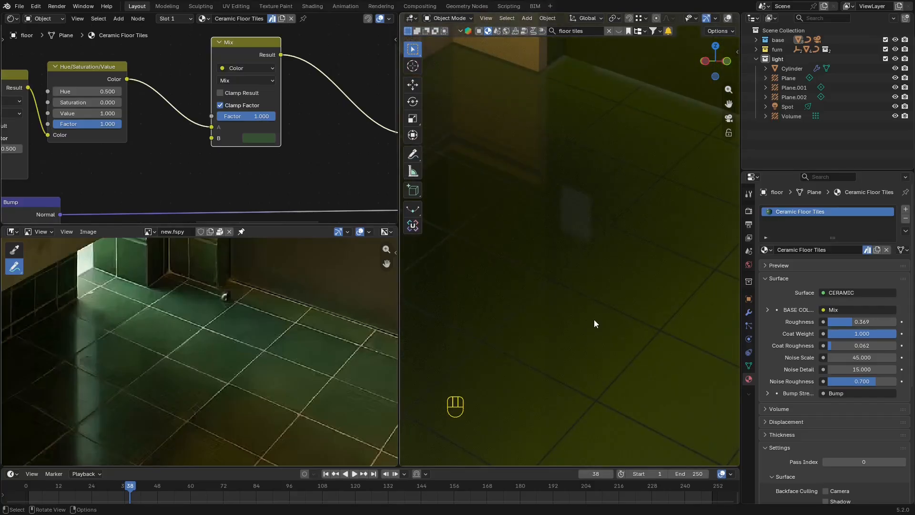
scroll(525, 324, down, 4)
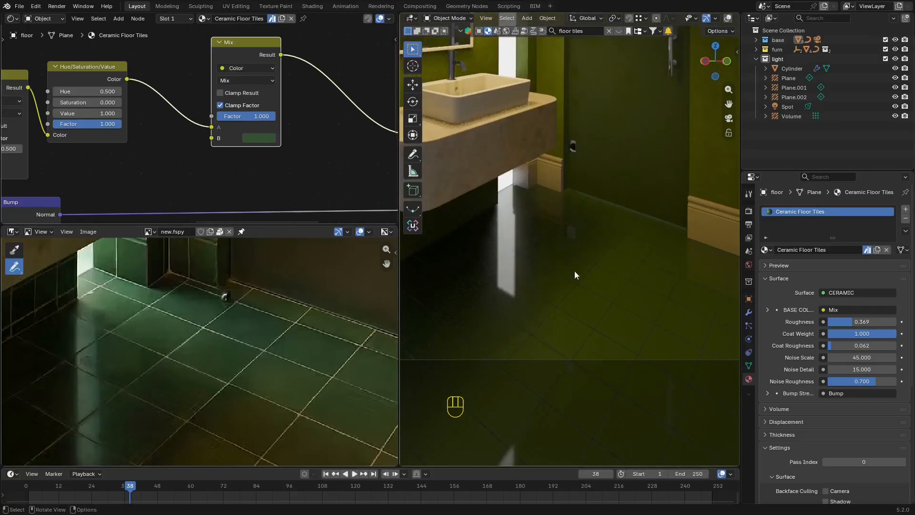
Set the blending mode of the Mix node feeding the CERAMIC base color to Multiply.
click(246, 81)
click(249, 105)
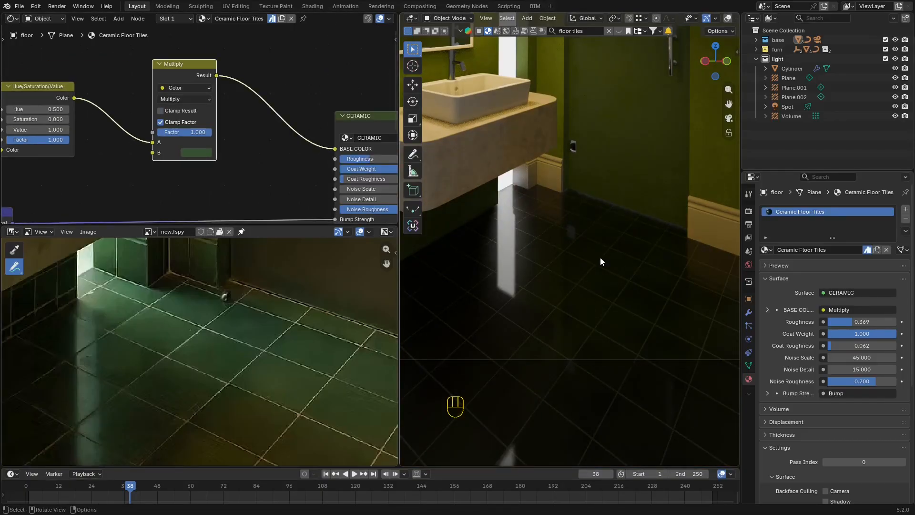
scroll(600, 259, up, 3)
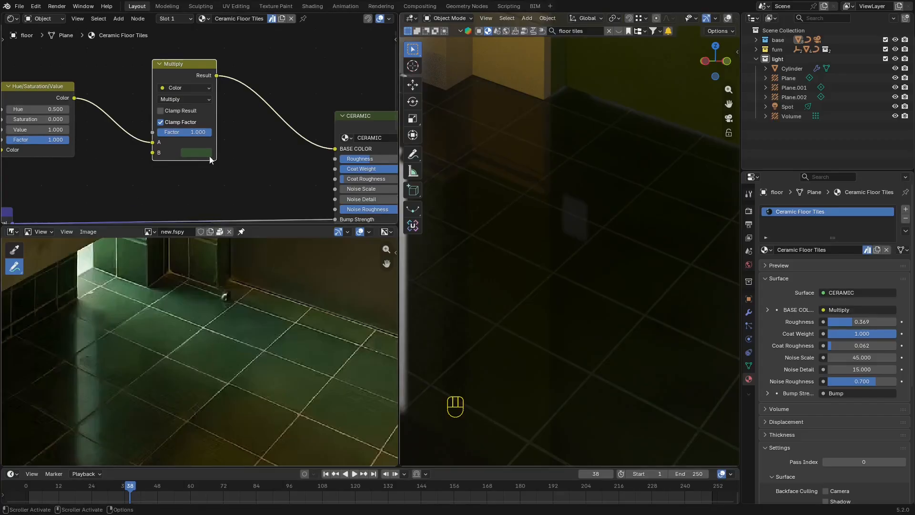
Shift the Hue/Saturation/Value node towards the Multiply node and set its Value to 3.
scroll(210, 160, down, 3)
middle_drag(157, 143, 180, 128)
scroll(190, 143, down, 1)
scroll(180, 129, up, 3)
click(223, 81)
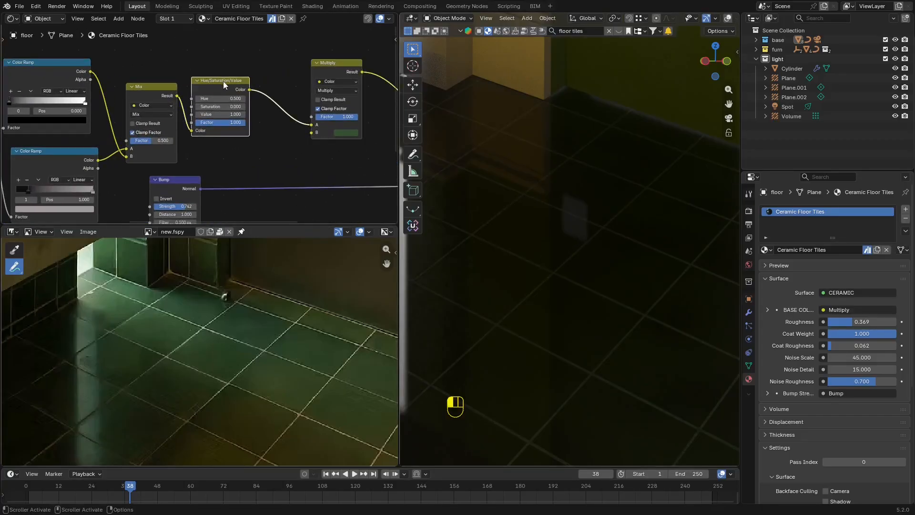
drag(224, 81, 243, 79)
key(Return)
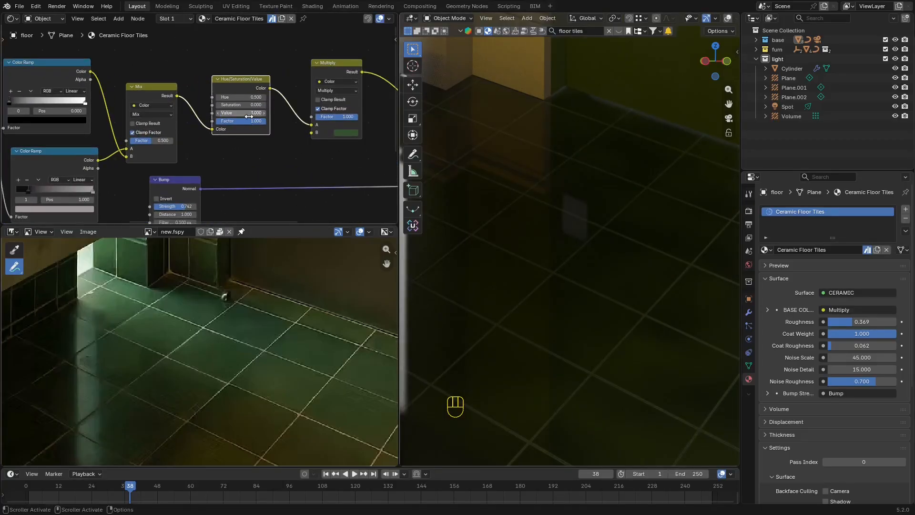
drag(249, 113, 248, 117)
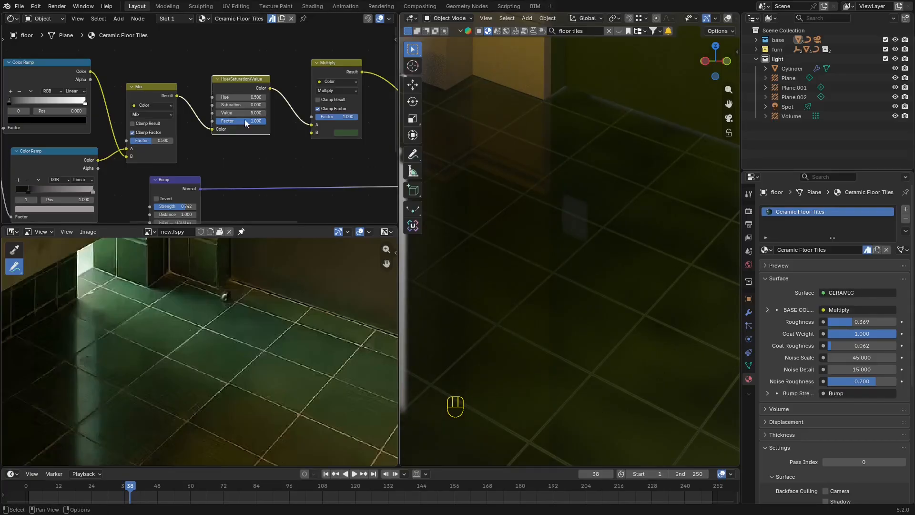
key(ctrl+z)
ctrl+middle_drag(630, 255, 630, 353)
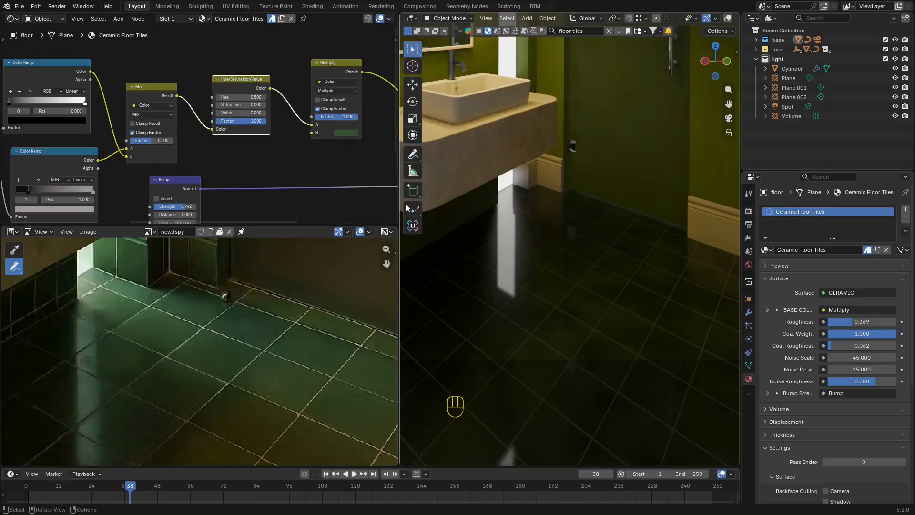
Move the white stop of the Color Ramp driven by the Brick Texture to position 0.936.
scroll(104, 61, down, 3)
middle_drag(104, 62, 274, 71)
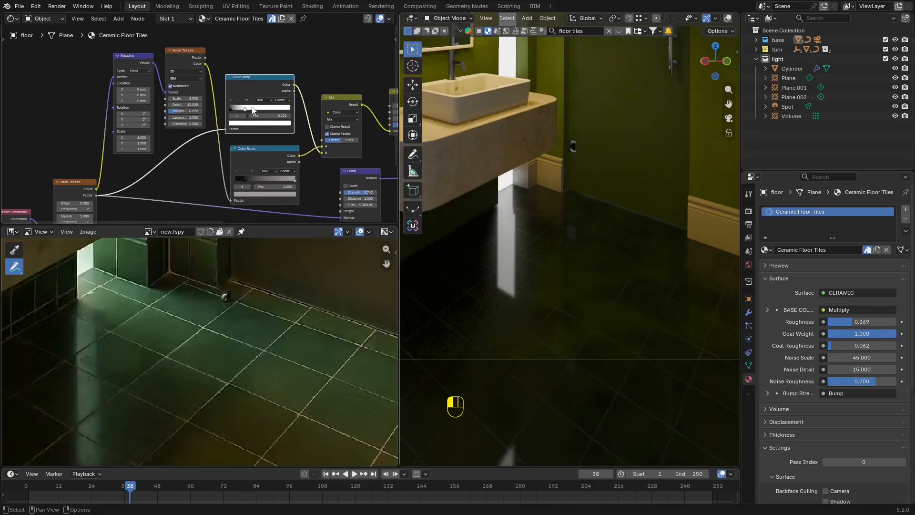
drag(256, 109, 267, 109)
drag(344, 116, 287, 107)
Preview the Noise Texture node's color output on the floor.
scroll(229, 148, down, 3)
middle_drag(253, 151, 244, 107)
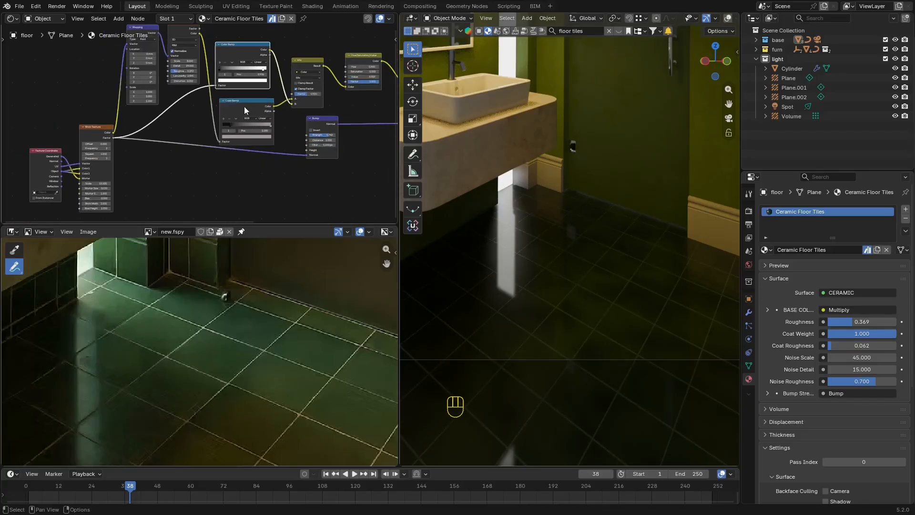
middle_drag(309, 112, 234, 168)
scroll(207, 132, down, 1)
middle_drag(208, 128, 218, 118)
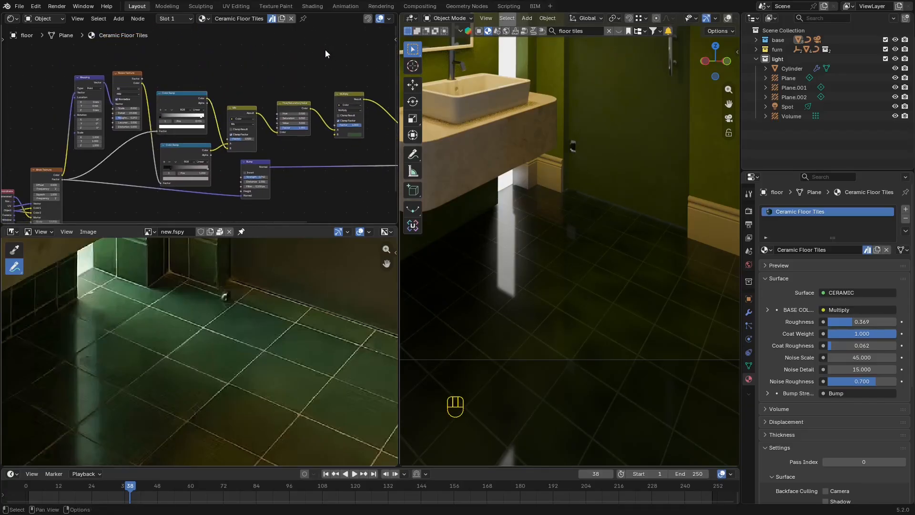
scroll(138, 115, up, 2)
ctrl+shift+click(190, 98)
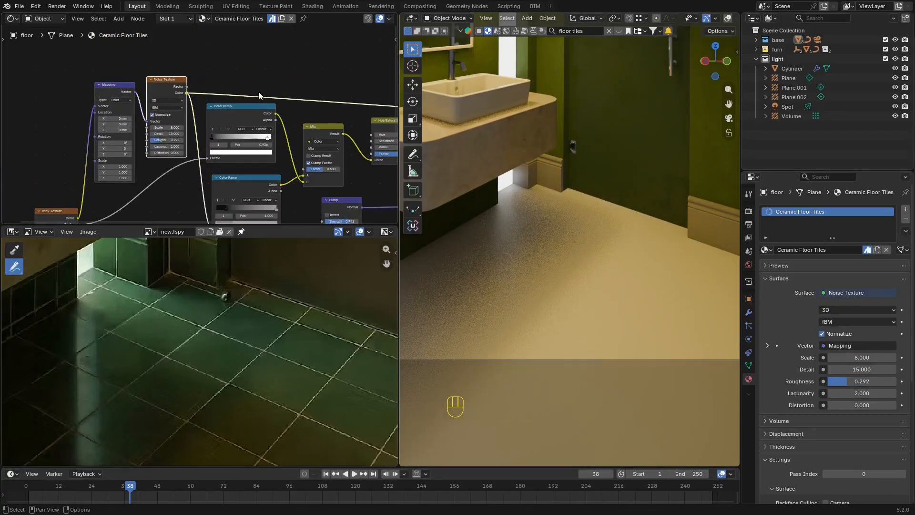
scroll(259, 95, up, 2)
middle_drag(232, 104, 262, 96)
mouse_move(212, 174)
middle_down()
mouse_move(248, 105)
mouse_move(223, 183)
middle_up()
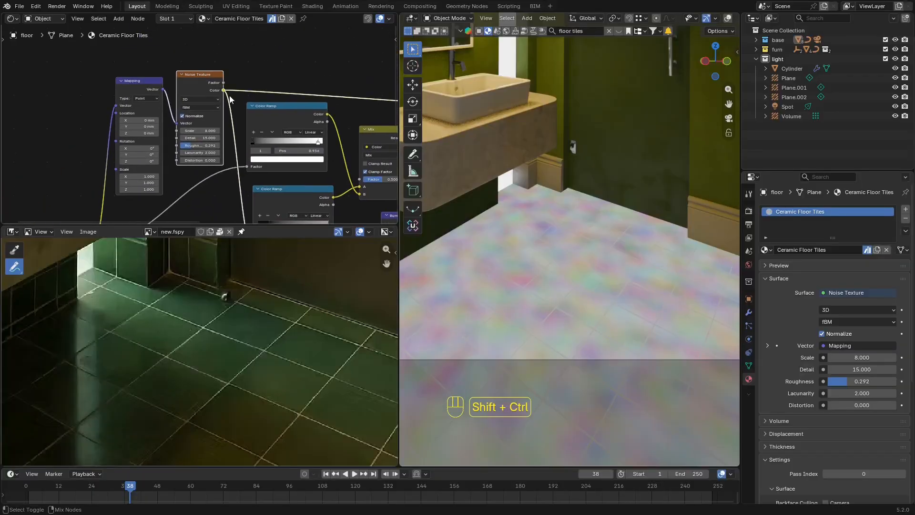
Preview the output of the noise-driven Color Ramp and that of the brick-driven Color Ramp on the floor.
middle_drag(229, 99, 187, 30)
ctrl+shift+click(289, 130)
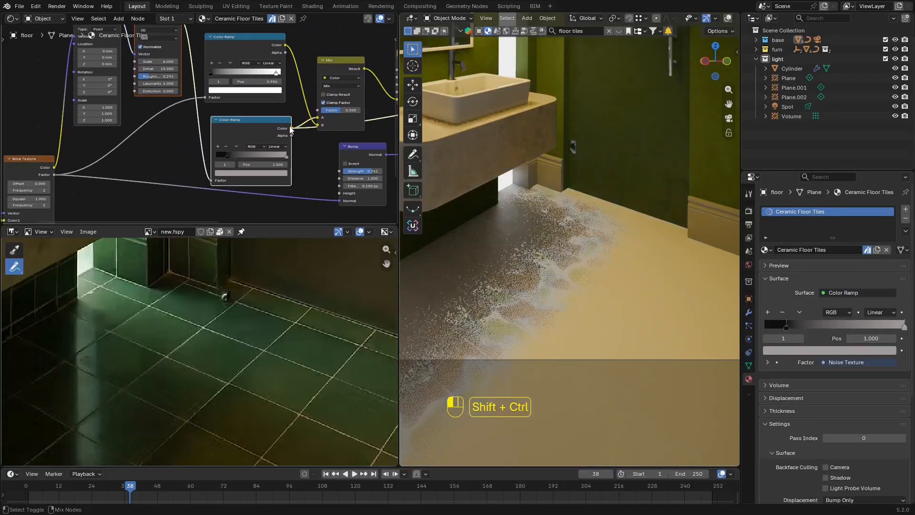
middle_drag(295, 124, 195, 140)
scroll(202, 131, up, 2)
middle_drag(214, 97, 214, 129)
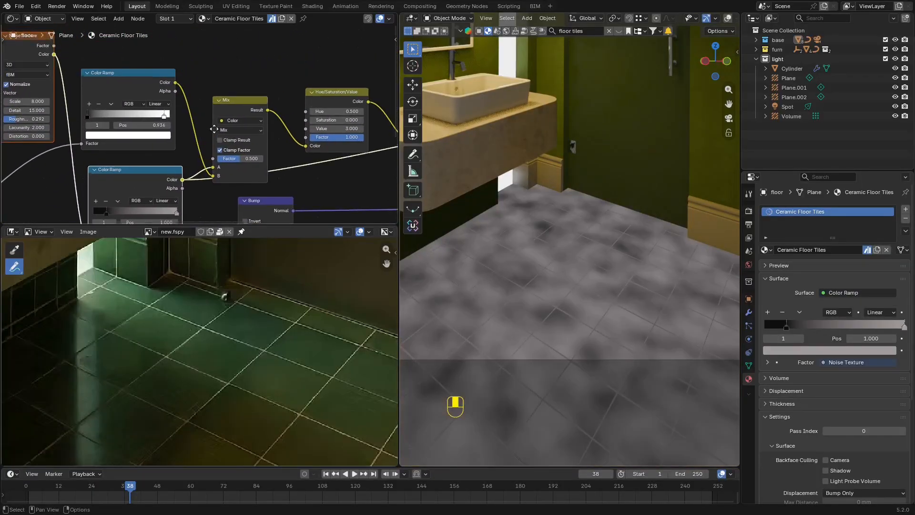
ctrl+shift+click(177, 85)
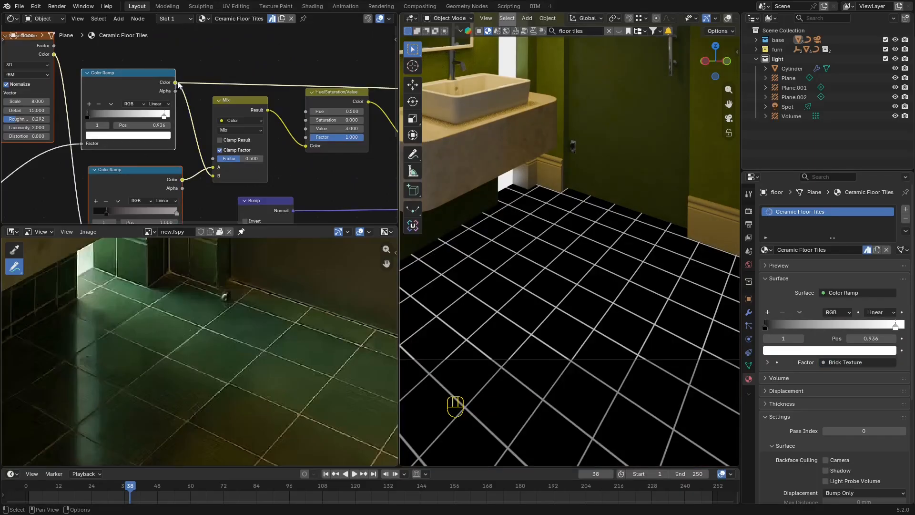
scroll(177, 85, down, 1)
middle_drag(235, 86, 164, 104)
scroll(179, 77, down, 1)
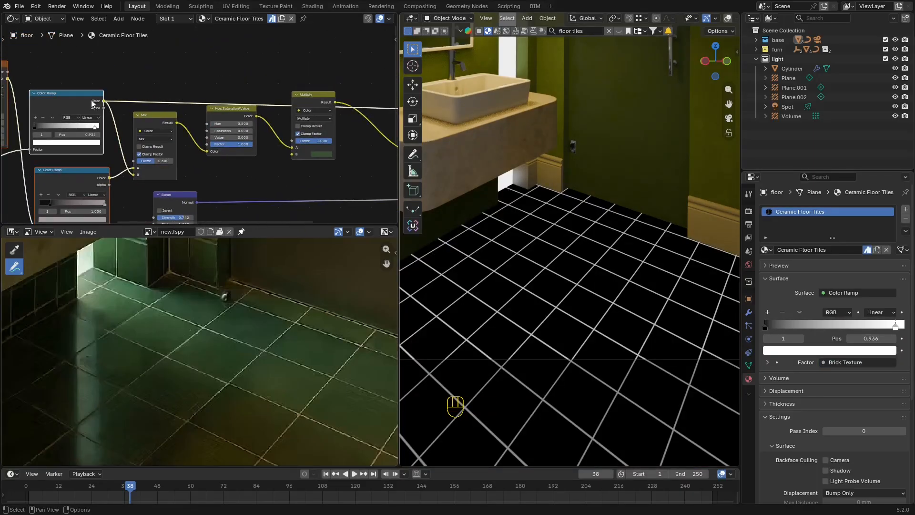
Preview the output of the Mix node that combines the two Color Ramps.
drag(92, 101, 98, 94)
middle_drag(155, 128, 182, 88)
click(150, 129)
ctrl+shift+click(170, 121)
scroll(187, 110, up, 1)
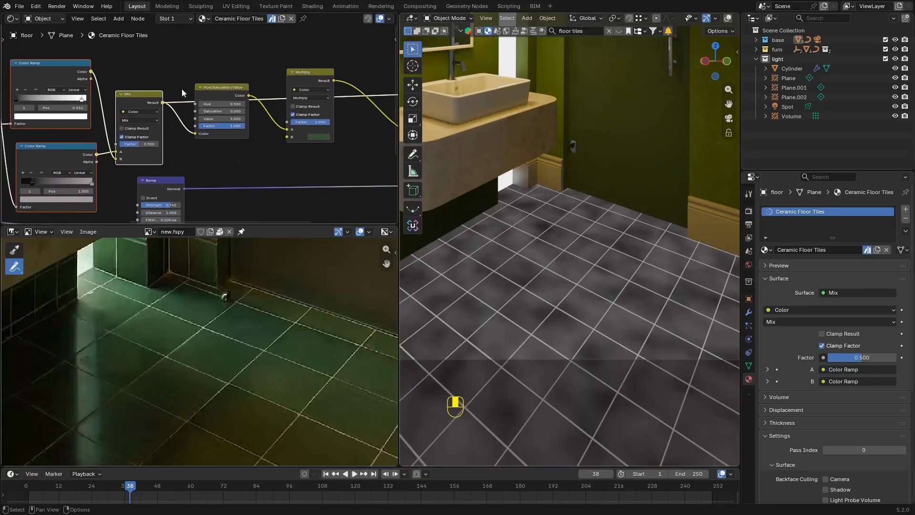
Delete the Hue/Saturation/Value node and connect the first Mix node's Result to the Multiply node's Factor.
drag(224, 88, 230, 109)
key(x)
drag(303, 76, 293, 111)
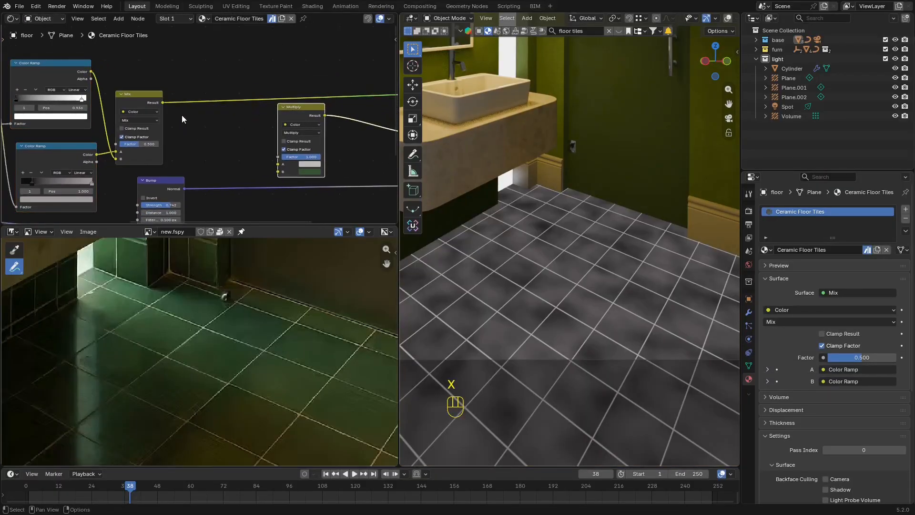
drag(162, 102, 279, 156)
middle_drag(324, 104, 243, 109)
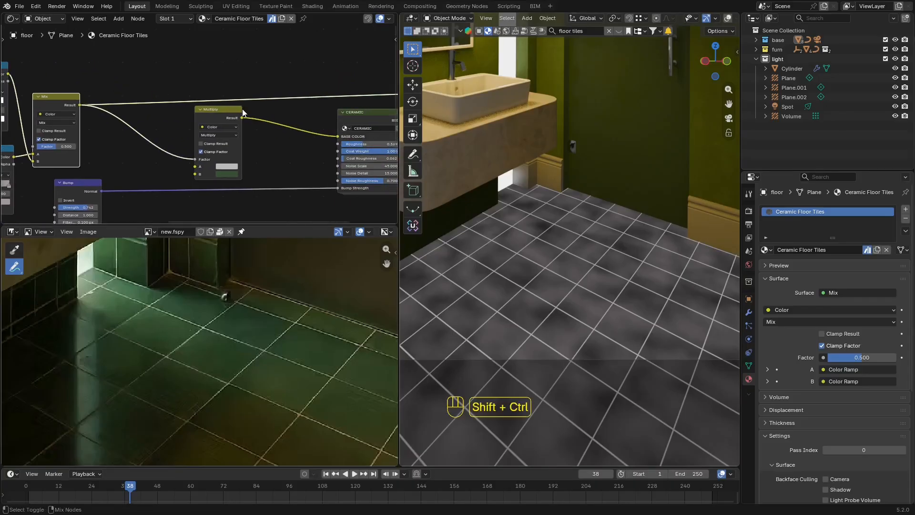
Preview the Multiply node's output on the floor and switch its blending mode to Mix.
ctrl+shift+click(242, 109)
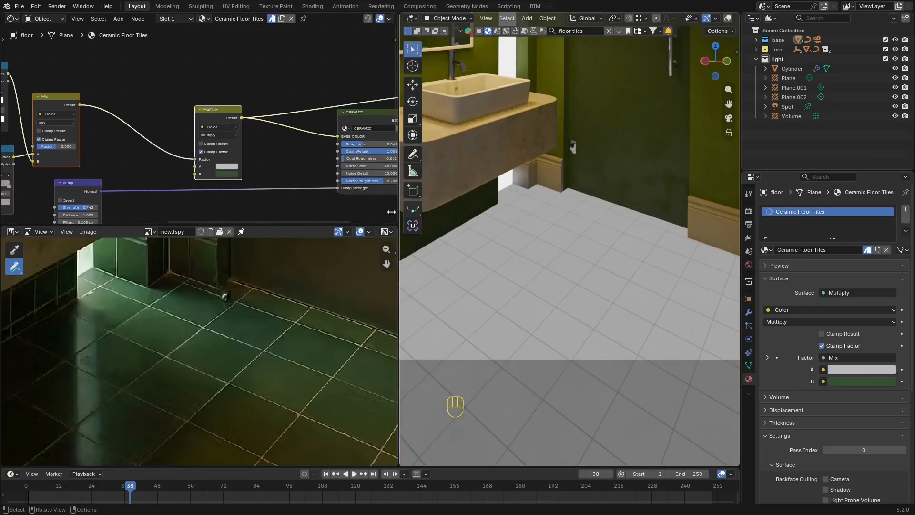
scroll(214, 109, up, 2)
click(249, 129)
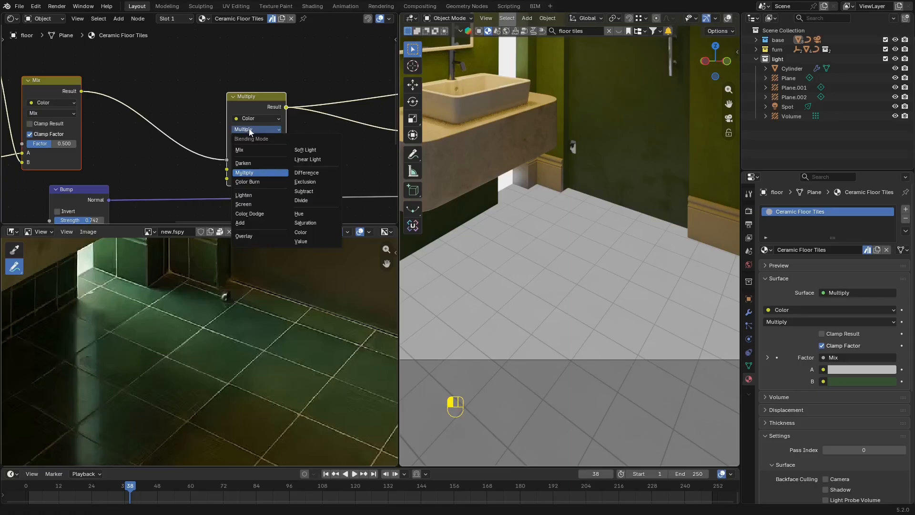
click(252, 151)
middle_drag(253, 192, 272, 150)
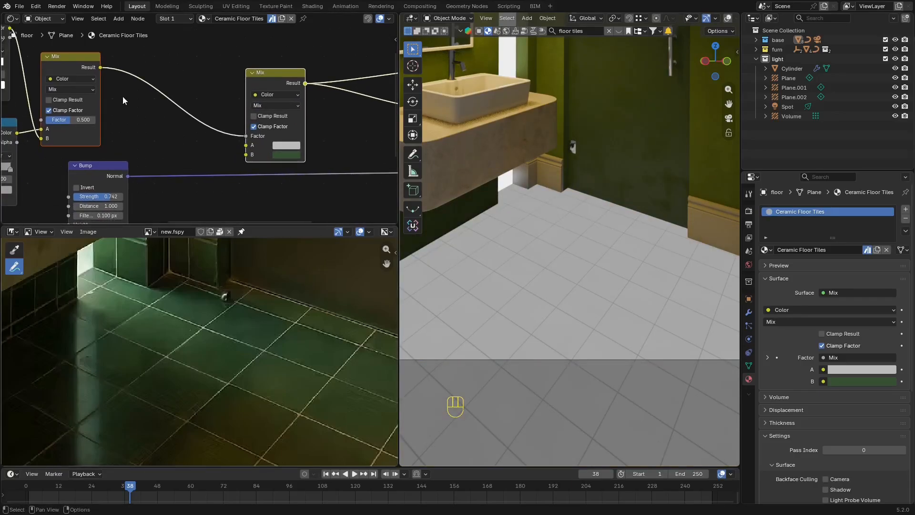
Preview the output of the Mix node combining the Color Ramps and reposition that node slightly higher.
middle_drag(123, 100, 231, 80)
ctrl+shift+click(241, 79)
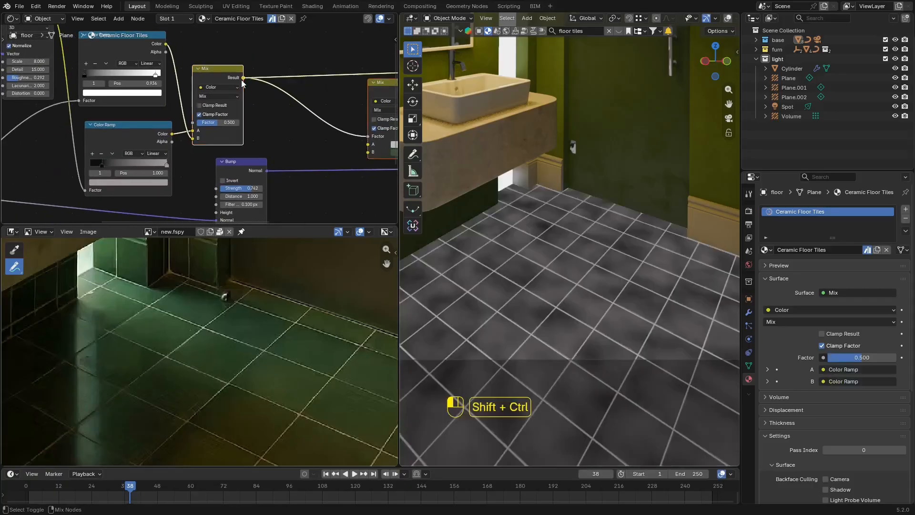
middle_drag(88, 111, 92, 110)
drag(231, 75, 242, 64)
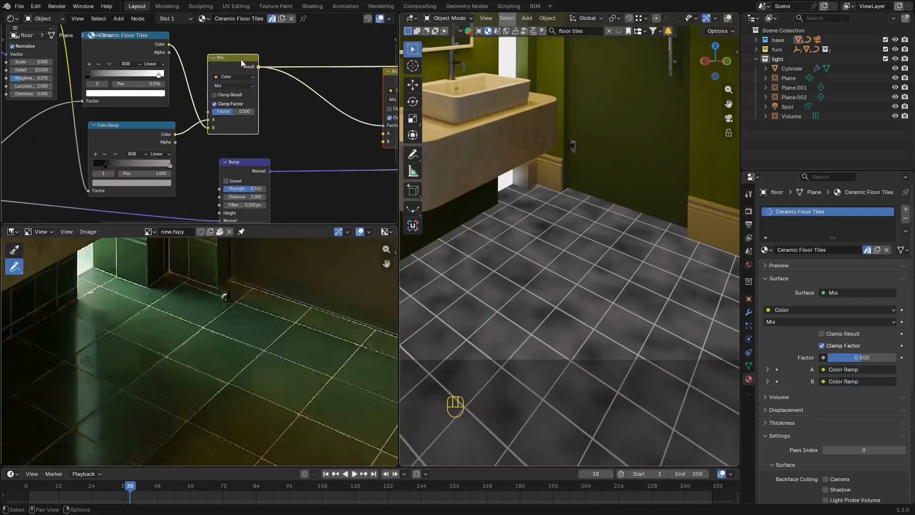
middle_drag(242, 64, 185, 85)
click(258, 71)
Set the green Mix node before CERAMIC to Multiply, shift it away from CERAMIC, and preview its output.
middle_drag(388, 105, 251, 119)
click(217, 135)
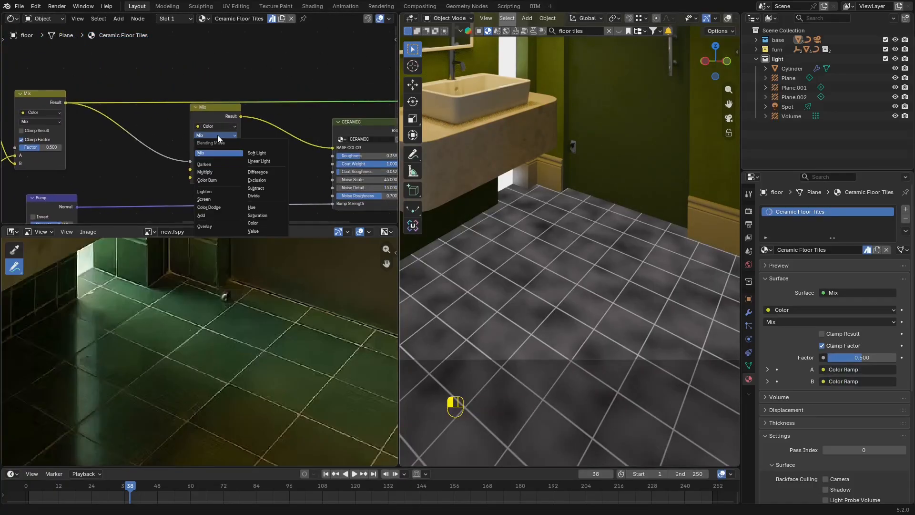
click(220, 174)
drag(222, 124, 195, 128)
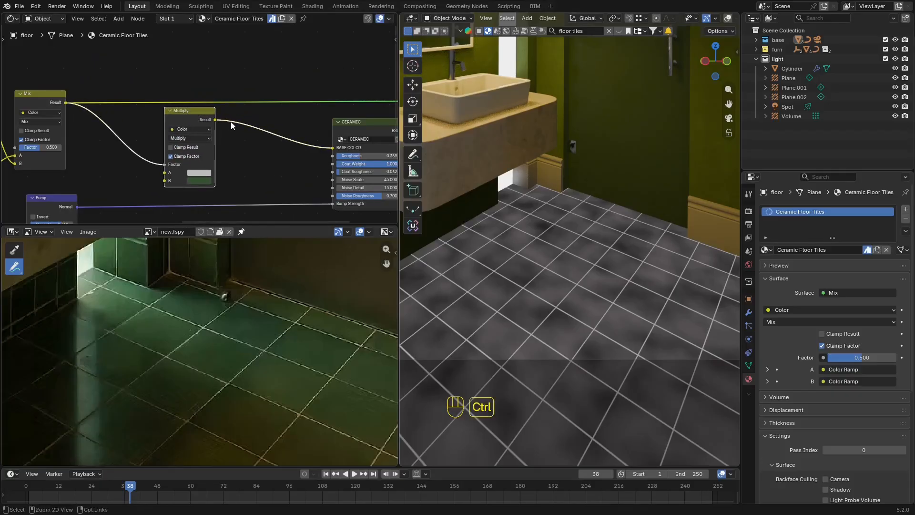
ctrl+shift+click(217, 120)
middle_drag(212, 145, 196, 122)
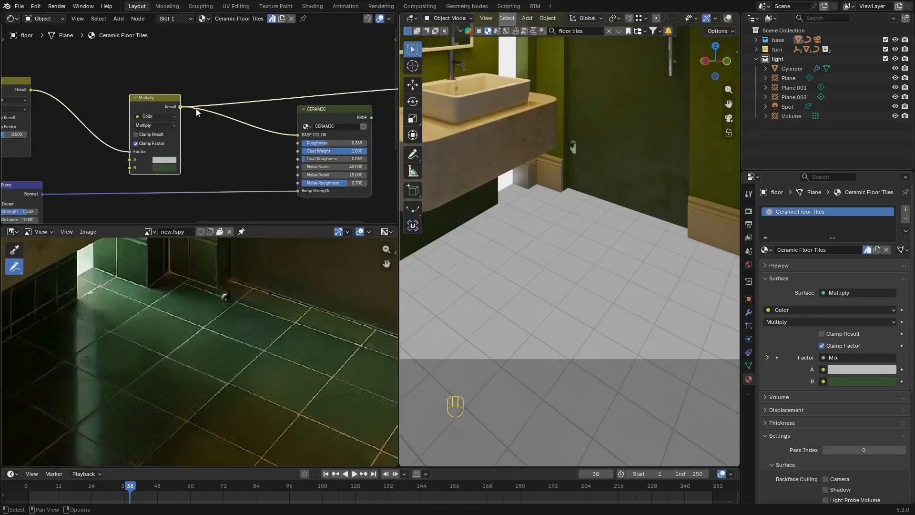
Disable Clamp Factor on the Multiply node.
scroll(197, 112, up, 2)
click(161, 134)
middle_drag(98, 124, 290, 121)
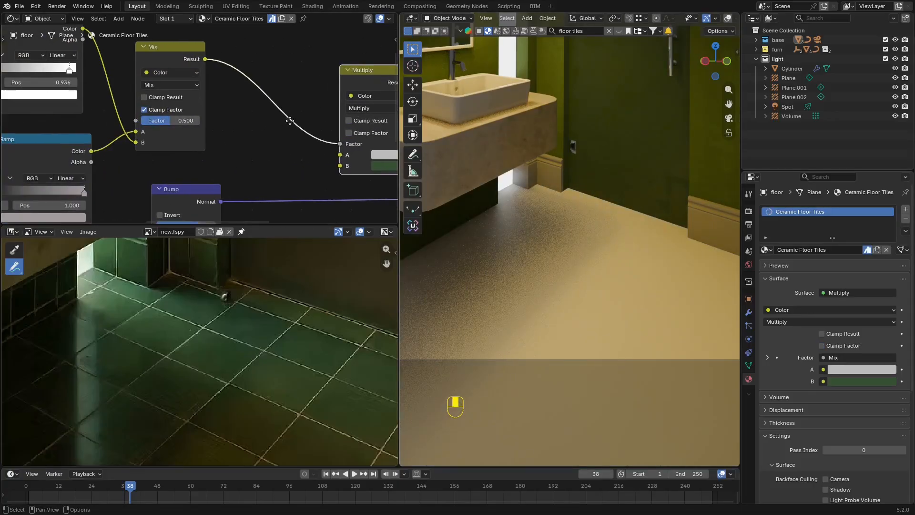
Try a factor of about 0.53 on the first Mix node and set it back to 0.5.
scroll(200, 124, down, 2)
drag(180, 123, 206, 126)
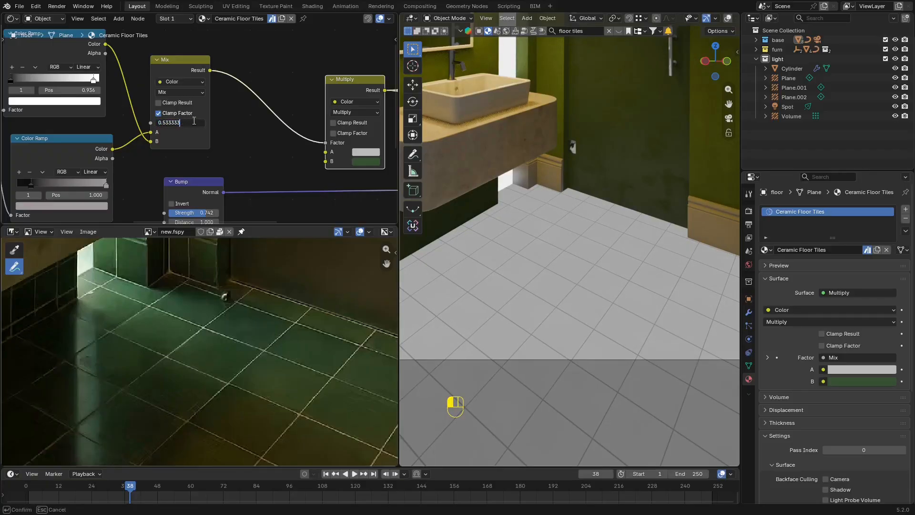
middle_drag(289, 103, 266, 128)
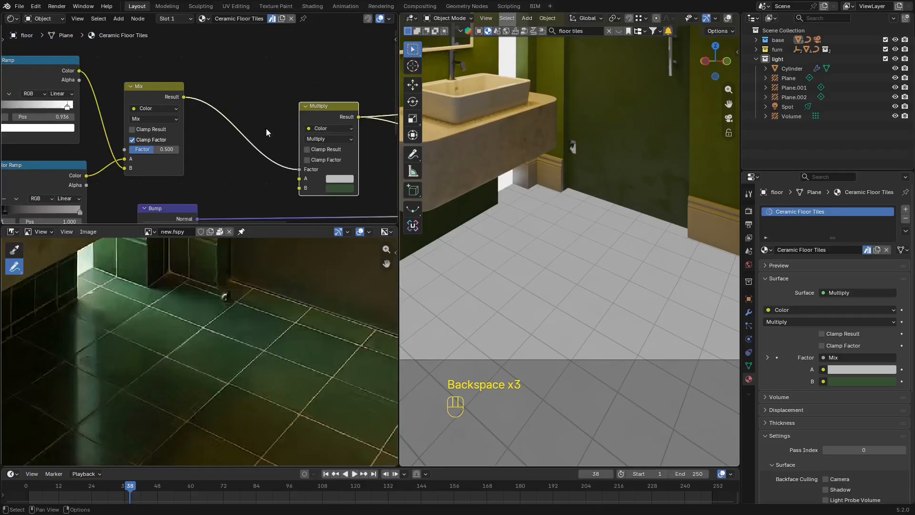
Examine the previewed floor tiles from a lower, closer angle.
scroll(266, 128, down, 3)
middle_drag(325, 142, 279, 131)
drag(279, 131, 258, 116)
middle_drag(535, 271, 557, 260)
scroll(541, 271, down, 8)
scroll(557, 259, up, 5)
scroll(560, 259, up, 4)
scroll(198, 126, up, 1)
scroll(225, 142, up, 1)
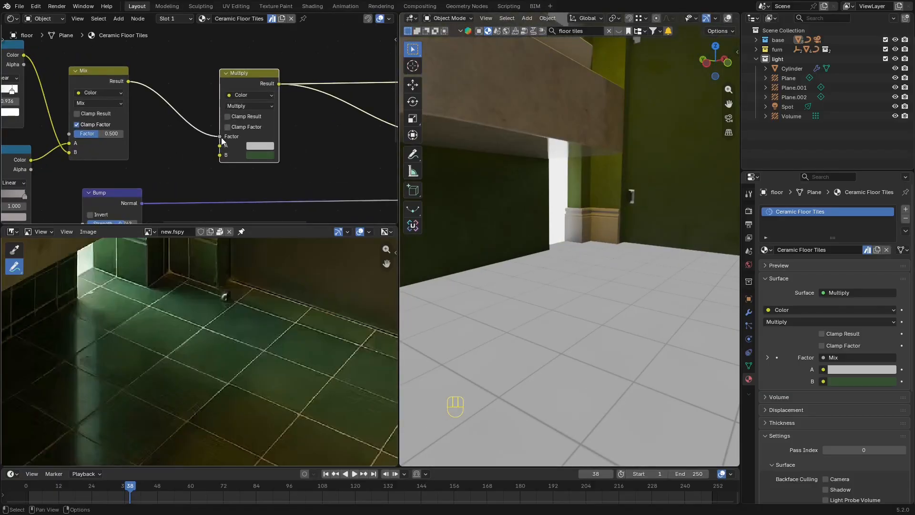
Change the Multiply node's blending mode to Mix.
click(237, 106)
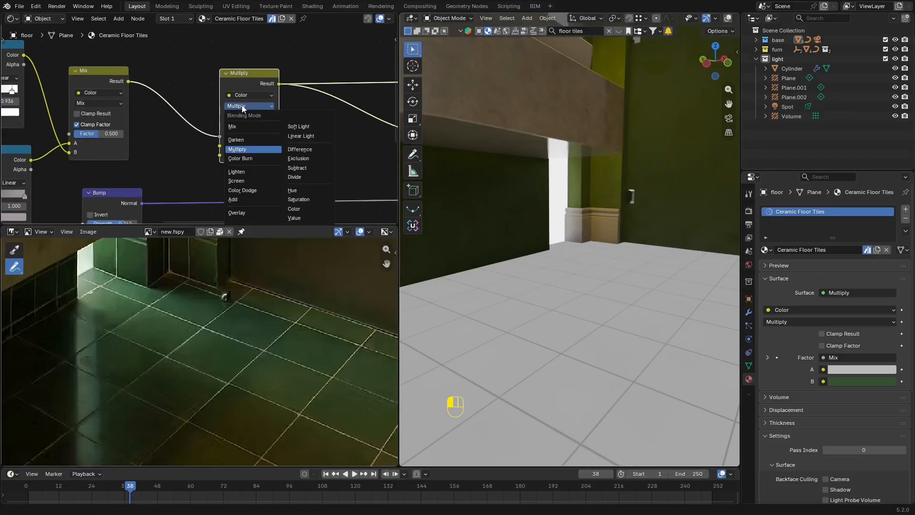
click(243, 127)
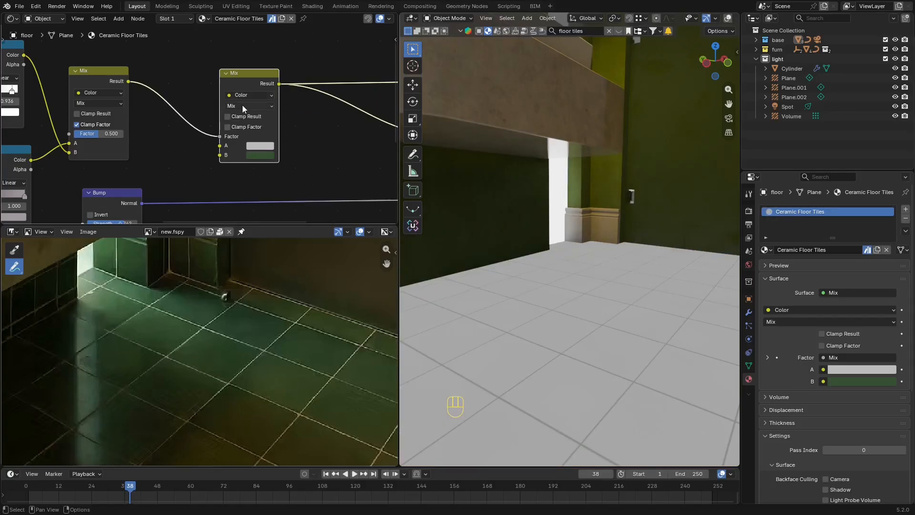
Preview the first Mix node's output and enable Clamp Result on that node.
ctrl+shift+click(125, 87)
scroll(132, 97, down, 2)
middle_drag(131, 98, 228, 104)
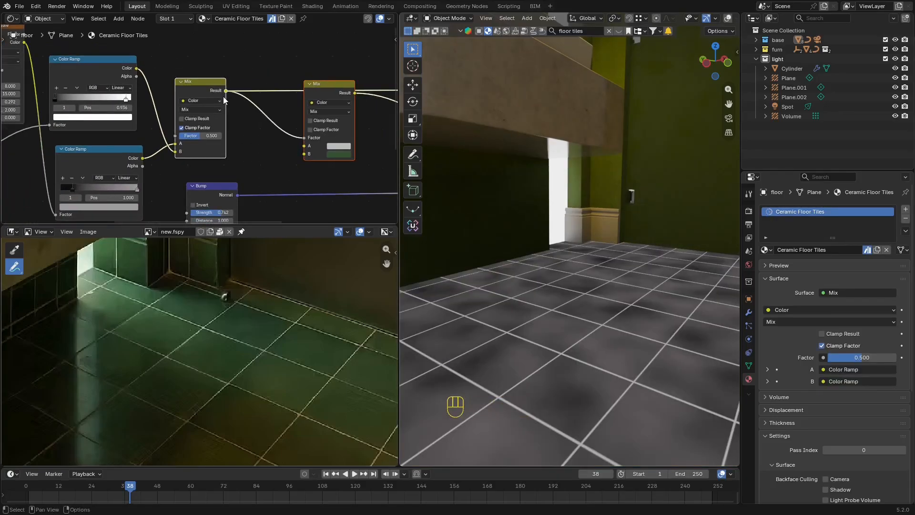
click(201, 119)
middle_drag(330, 109, 290, 117)
Preview the second Mix node's output and set its blending mode to Multiply.
ctrl+shift+click(318, 101)
scroll(308, 110, up, 1)
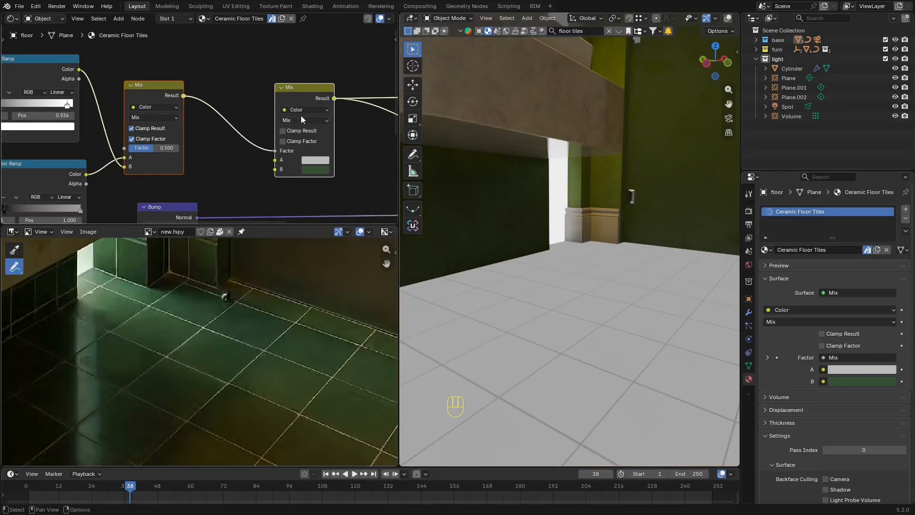
click(303, 120)
click(308, 161)
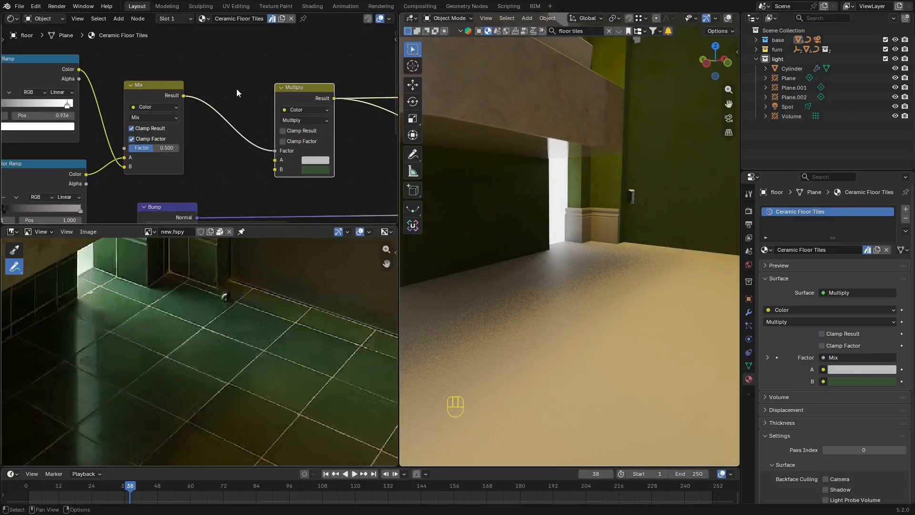
middle_drag(168, 89, 283, 82)
scroll(277, 66, down, 2)
drag(284, 83, 293, 72)
middle_drag(293, 77, 186, 90)
middle_drag(61, 75, 42, 125)
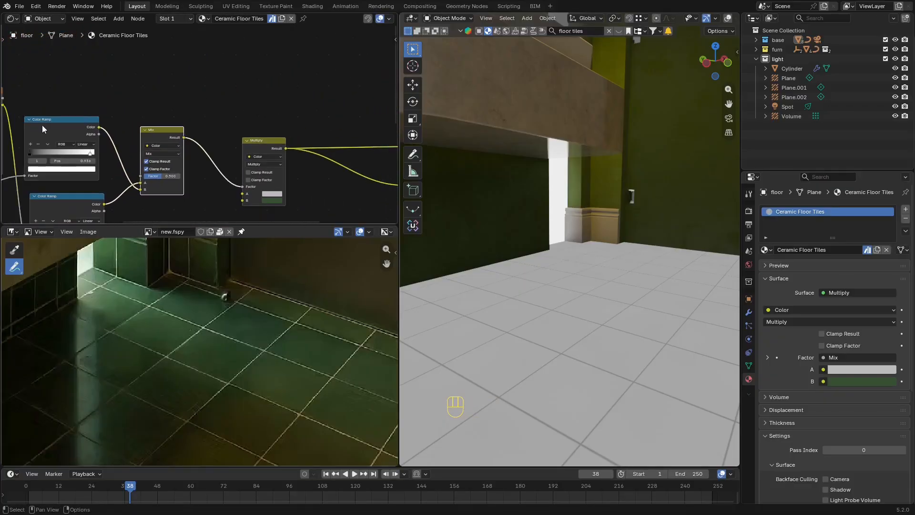
key(shift+a)
key(shift+d)
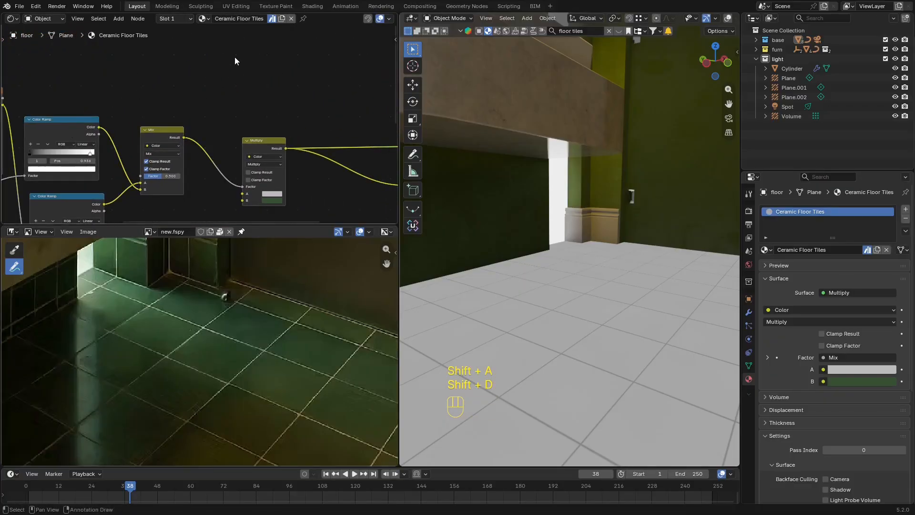
scroll(70, 122, down, 2)
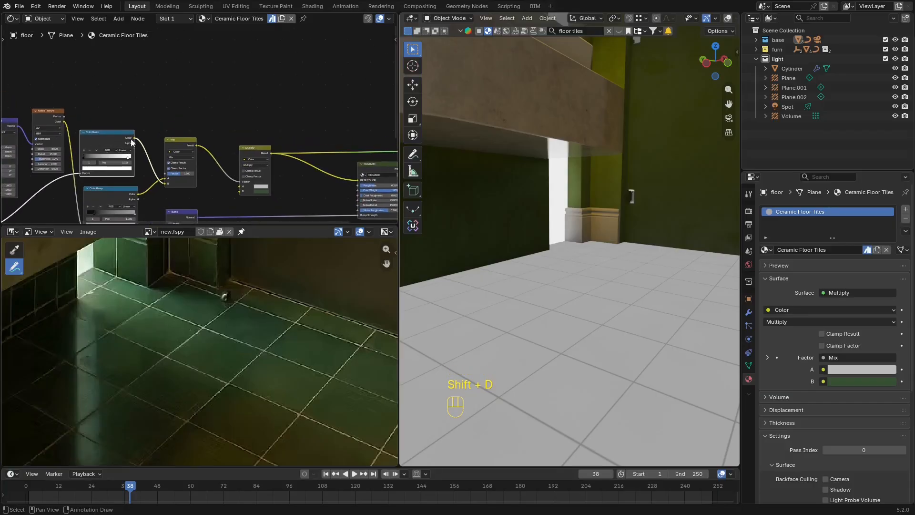
Preview the grout-line Color Ramp's output on the floor, followed by the noise Color Ramp's output.
middle_drag(173, 129, 236, 105)
scroll(180, 175, up, 4)
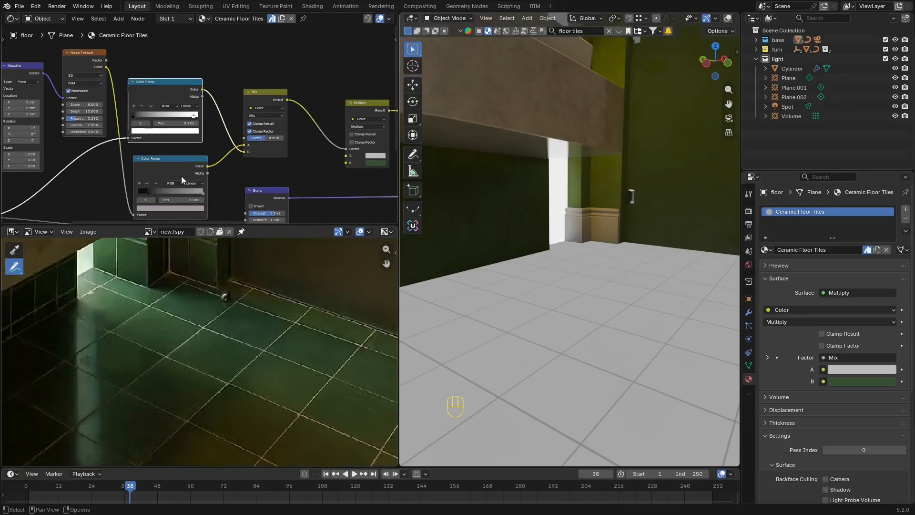
drag(179, 171, 179, 169)
middle_drag(125, 75, 150, 83)
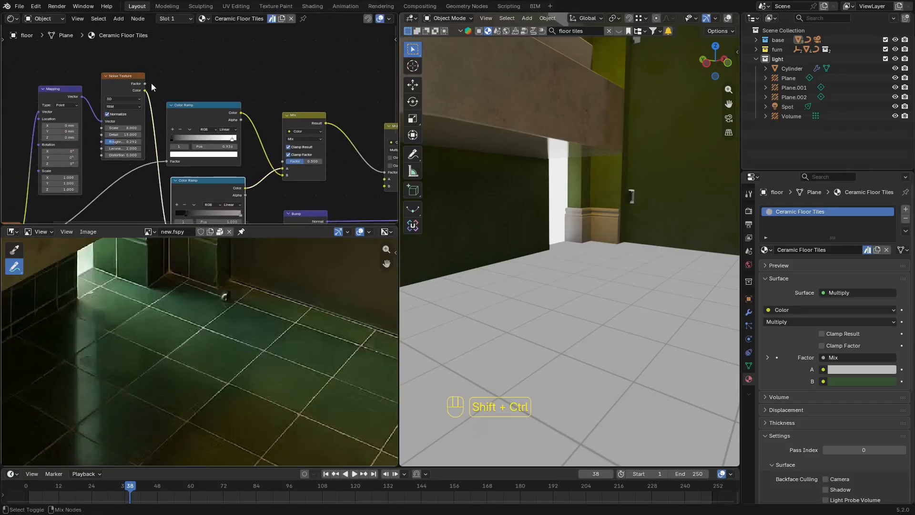
ctrl+shift+click(207, 110)
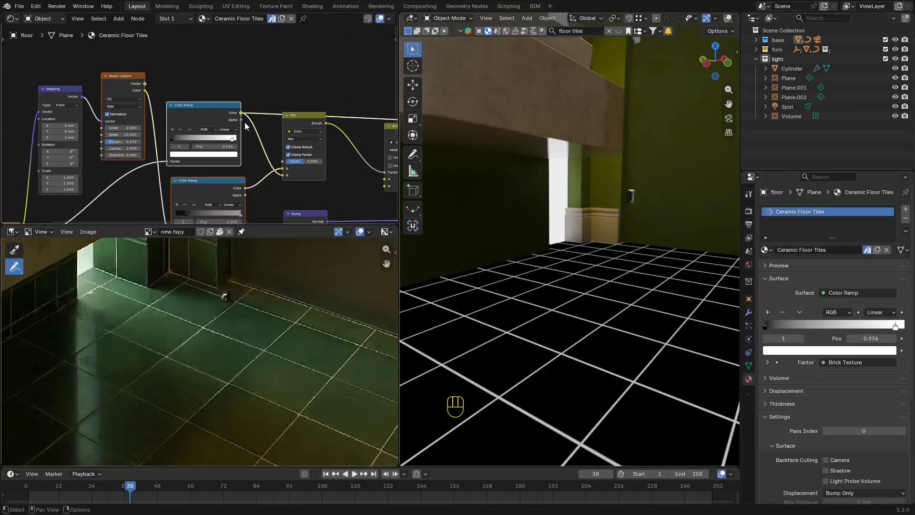
middle_drag(232, 129, 214, 79)
ctrl+shift+click(226, 137)
middle_drag(251, 141, 244, 145)
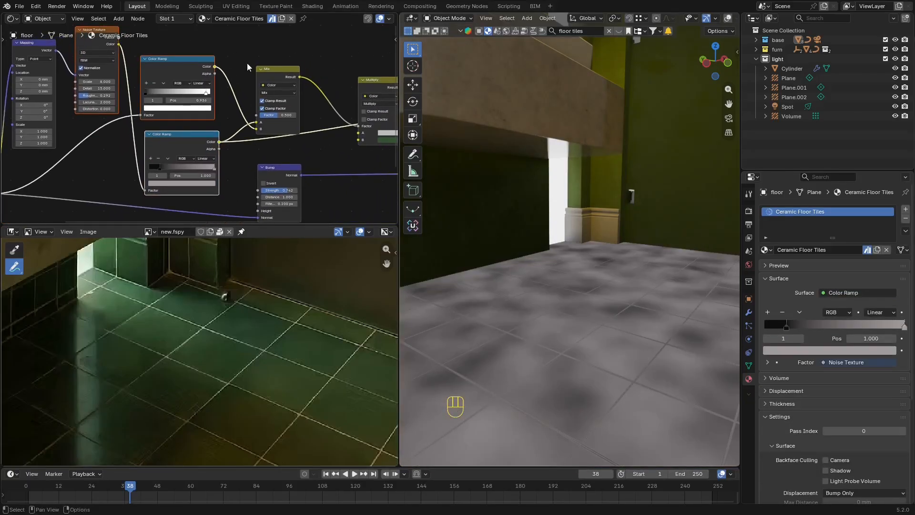
Move the first Mix node clear of the other nodes and disconnect its result from the Multiply node's Factor.
drag(273, 71, 273, 20)
middle_drag(273, 96, 202, 115)
scroll(298, 122, down, 1)
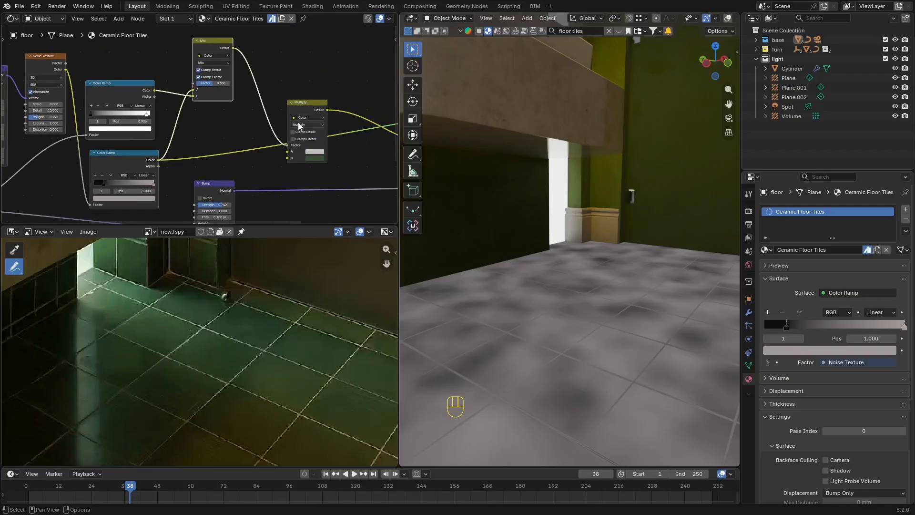
drag(295, 103, 282, 106)
scroll(264, 117, up, 2)
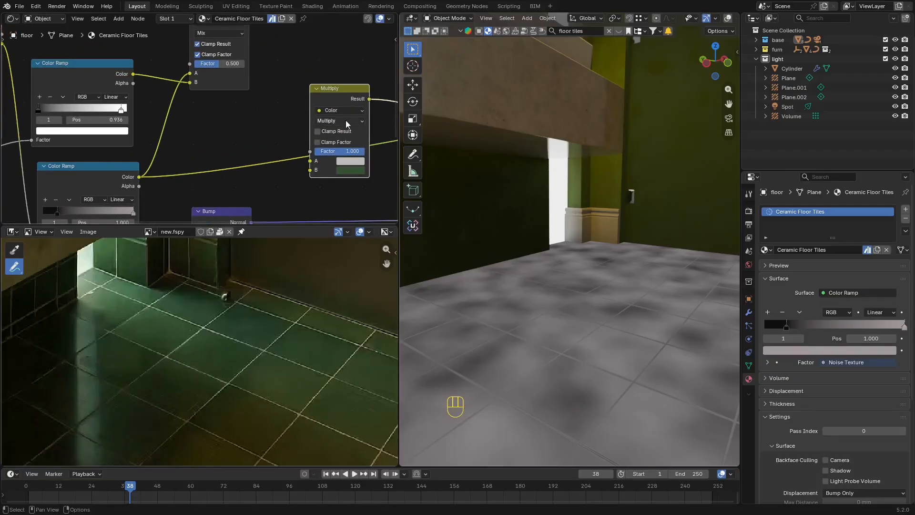
Change the Multiply node's blending mode to Mix and connect the noise Color Ramp's Color output to its Factor.
click(345, 120)
click(340, 142)
middle_drag(334, 135, 289, 94)
scroll(288, 94, down, 1)
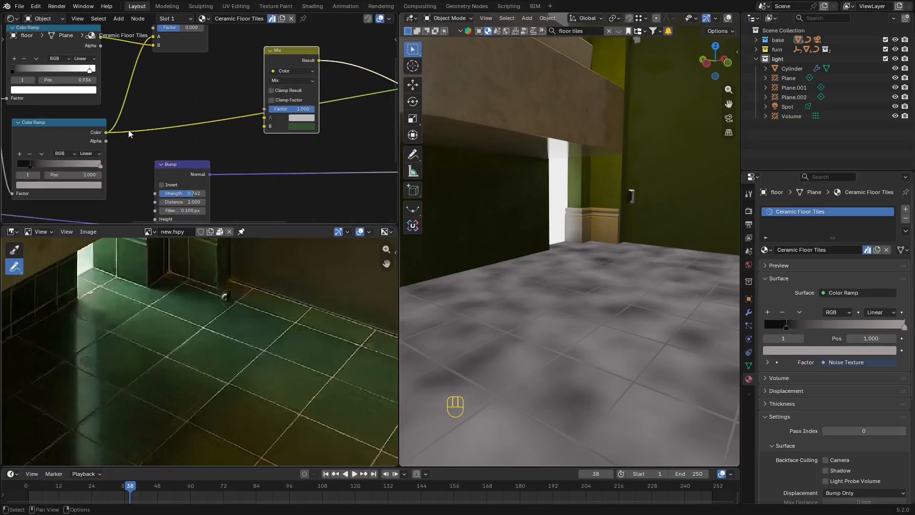
drag(106, 132, 265, 121)
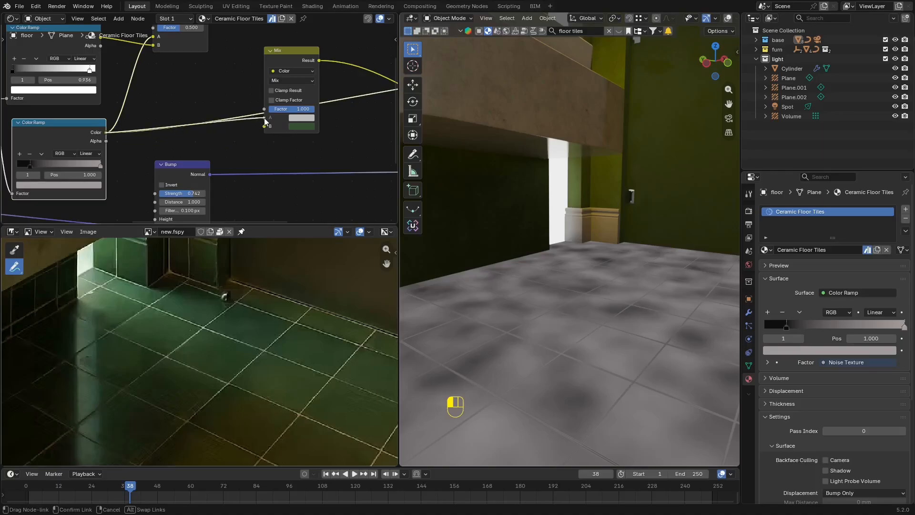
Sample a tile green for A and a darker green for B of the second Mix node from the reference image, and preview its output.
click(307, 117)
click(360, 252)
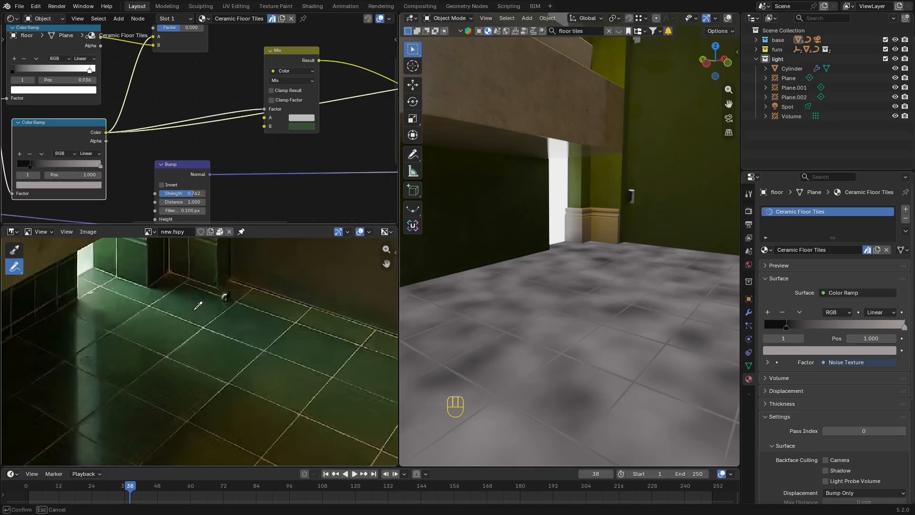
click(305, 127)
click(360, 252)
click(163, 382)
middle_drag(336, 82, 268, 115)
ctrl+shift+click(255, 102)
scroll(283, 105, down, 2)
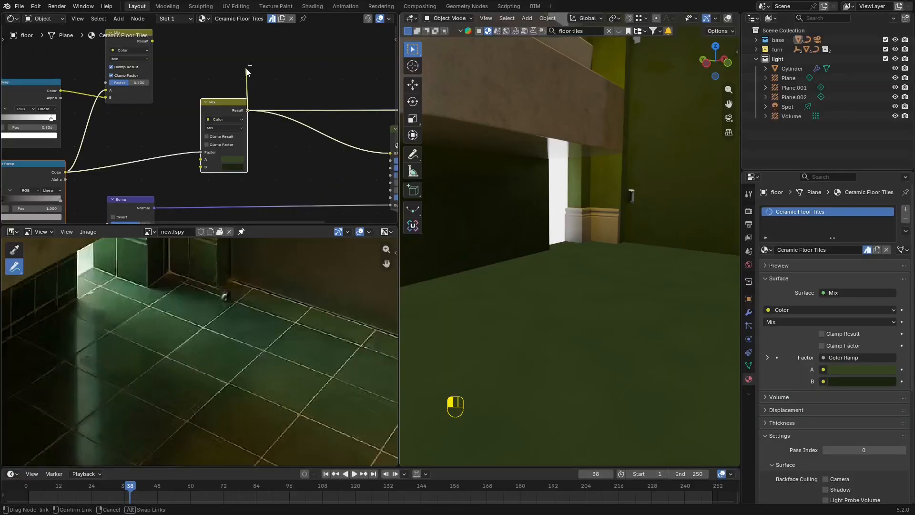
Add a new Mix color node fed by the green Mix node's result and set its blending mode to Screen.
drag(246, 71, 227, 105)
click(217, 64)
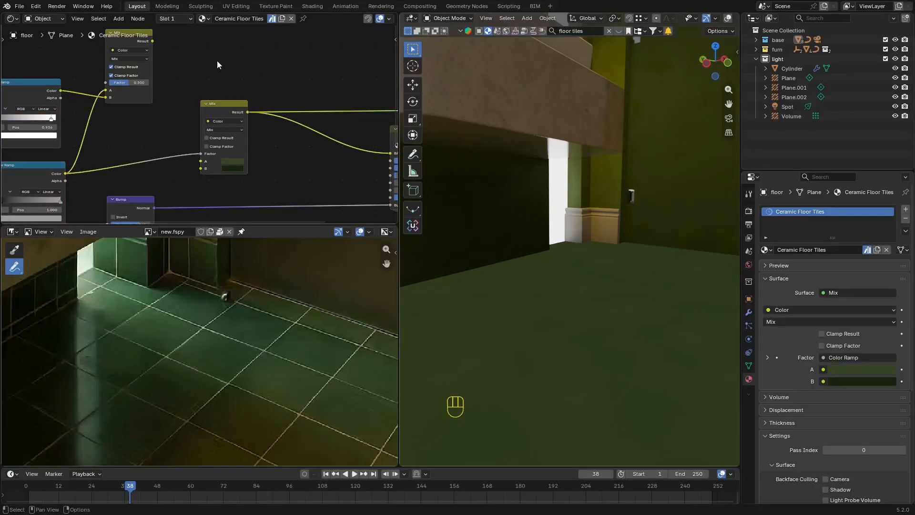
scroll(217, 61, down, 4)
middle_drag(249, 92, 225, 83)
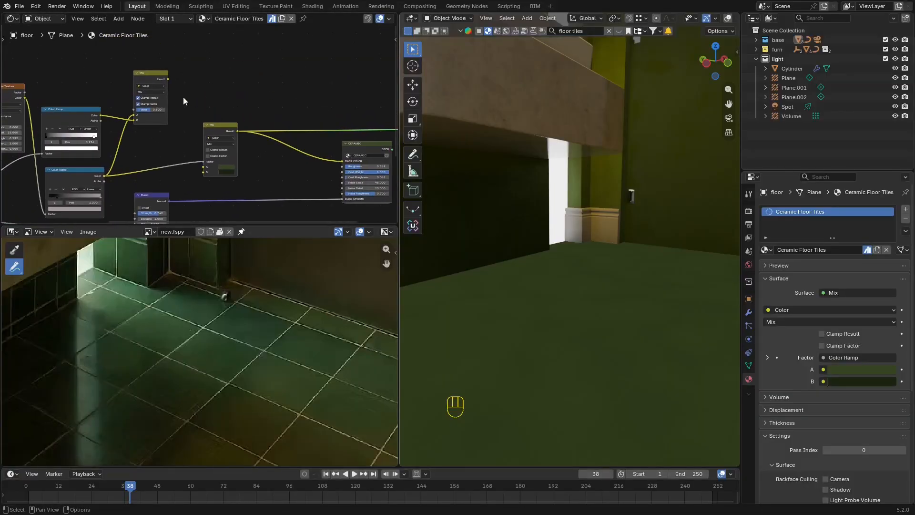
scroll(199, 122, up, 1)
drag(264, 103, 281, 88)
text(mi8)
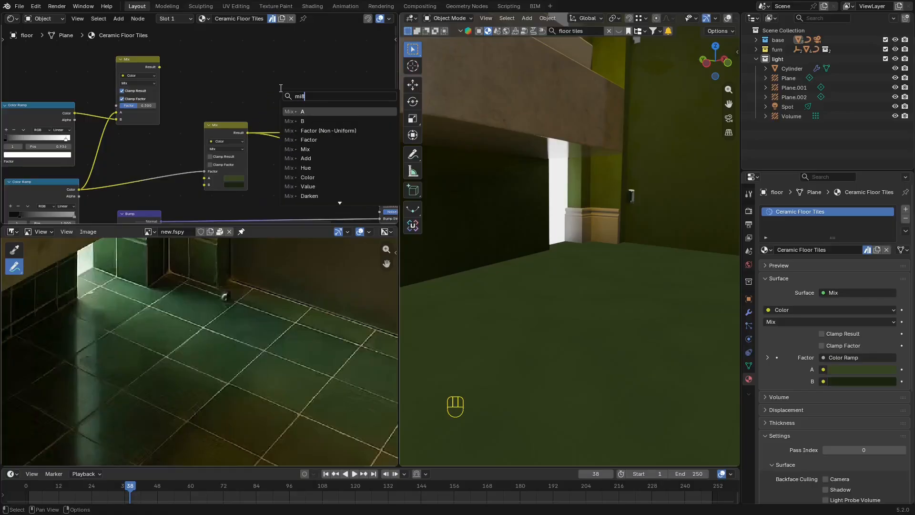
key(Return)
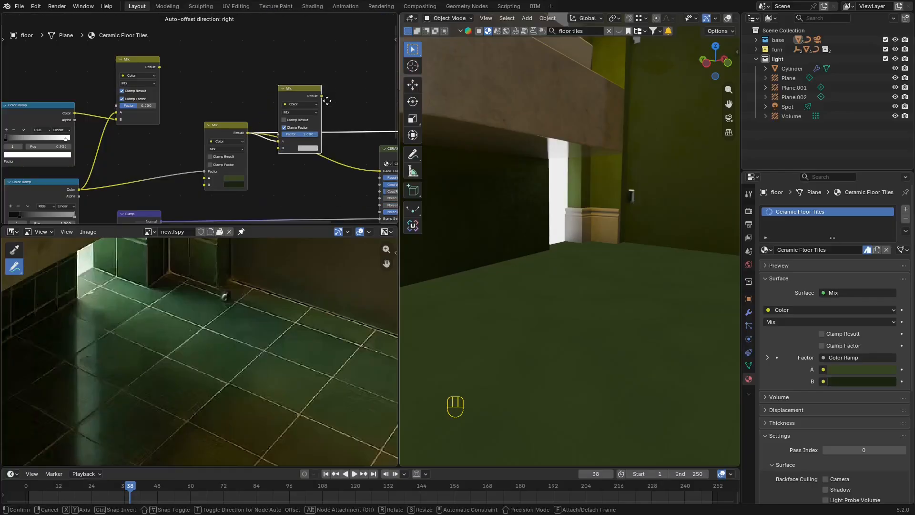
click(304, 62)
click(276, 71)
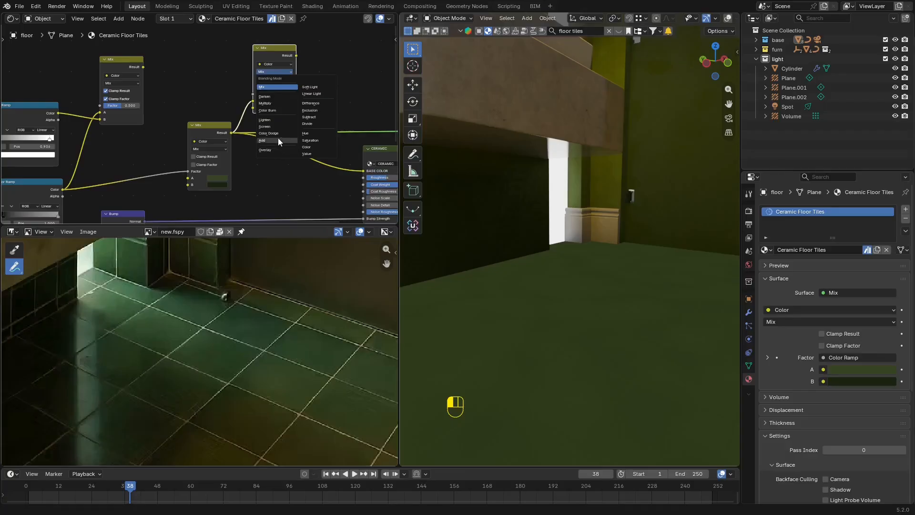
click(270, 127)
Wire the green Mix result into A and the grout-line Color Ramp into B of the Screen node, and its result into the CERAMIC node's Base Color.
drag(113, 60, 135, 61)
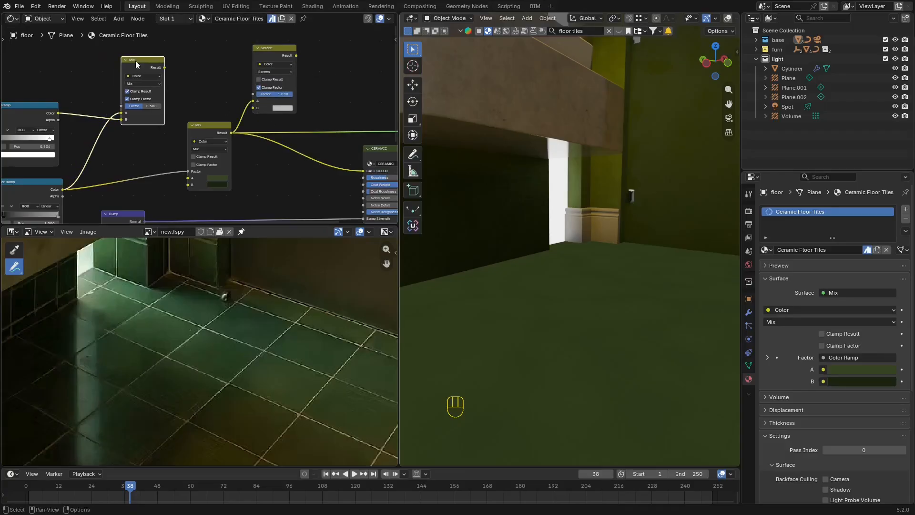
ctrl+shift+click(56, 113)
click(73, 83)
drag(59, 114, 255, 101)
drag(254, 108, 149, 106)
drag(231, 133, 256, 101)
drag(58, 113, 257, 108)
middle_drag(240, 78, 176, 79)
drag(232, 57, 298, 171)
Delete the unused first Mix node that combined the two Color Ramps.
middle_drag(237, 93, 193, 116)
scroll(254, 100, up, 3)
scroll(194, 116, down, 3)
drag(39, 89, 78, 63)
key(x)
Preview the Screen node's output and examine the green tiles and grout lines on the floor up close.
middle_drag(85, 69, 224, 80)
scroll(223, 80, down, 3)
middle_drag(289, 88, 258, 100)
ctrl+shift+click(258, 100)
middle_drag(519, 241, 520, 245)
shift+middle_drag(520, 246, 521, 204)
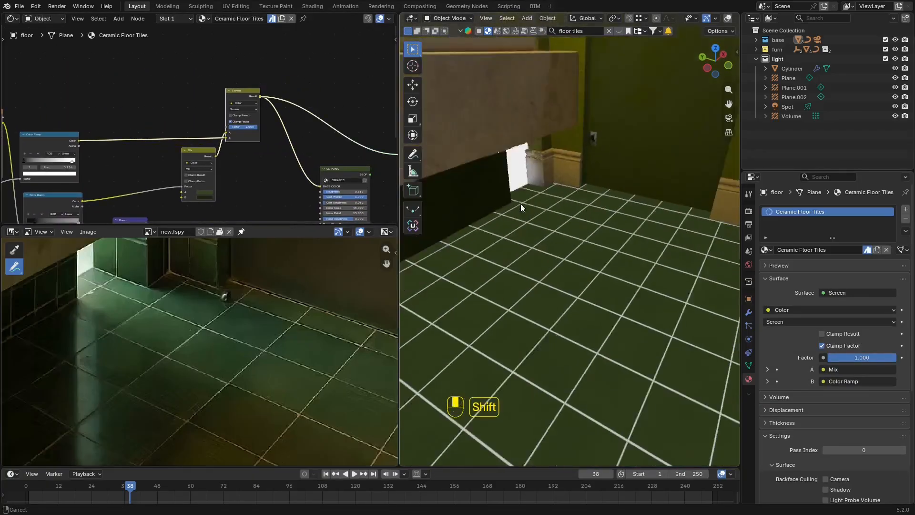
scroll(579, 239, up, 3)
scroll(547, 219, up, 8)
middle_drag(579, 238, 612, 221)
scroll(613, 220, down, 8)
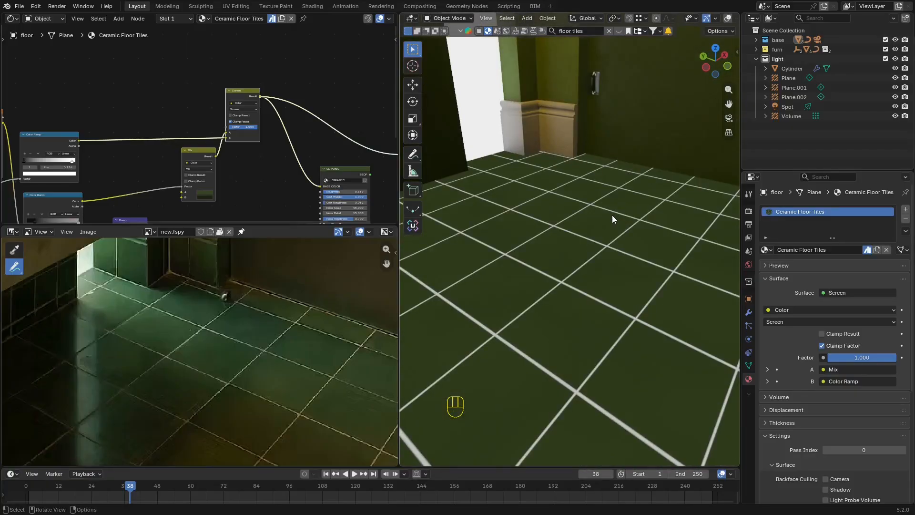
Move the green Mix node and the Screen node closer to the Color Ramps, keeping the Screen factor at 1.000.
middle_drag(205, 111, 281, 65)
scroll(285, 72, up, 4)
drag(289, 108, 192, 131)
middle_drag(335, 126, 217, 179)
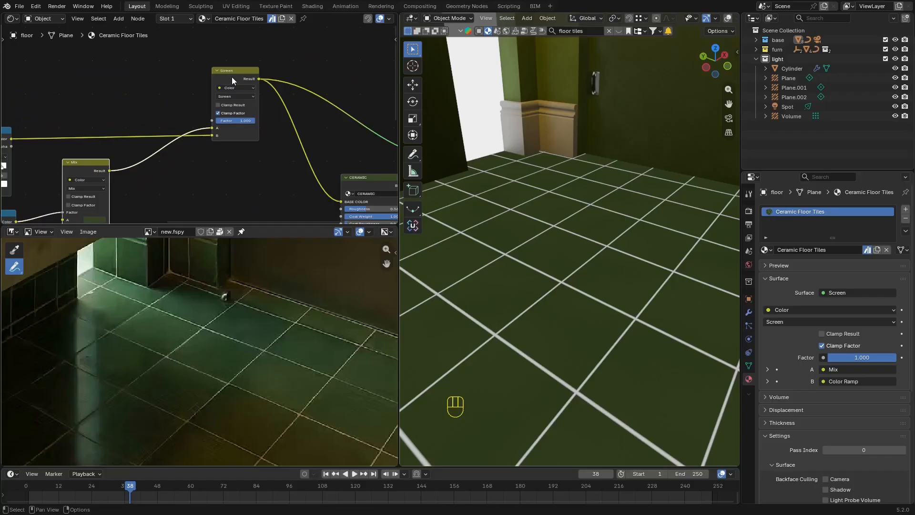
drag(231, 76, 176, 82)
middle_drag(190, 120, 216, 92)
scroll(216, 91, up, 3)
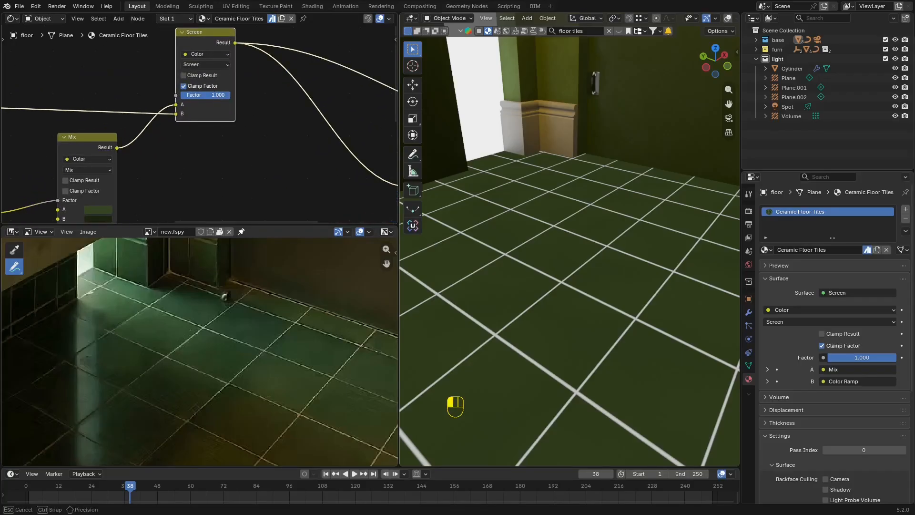
mouse_move(216, 95)
mouse_down()
mouse_move(182, 95)
mouse_move(229, 95)
mouse_up()
Set the position of the noise Color Ramp's dark stop to 0.145 and keep its light stop at 1.000.
middle_drag(132, 107, 270, 58)
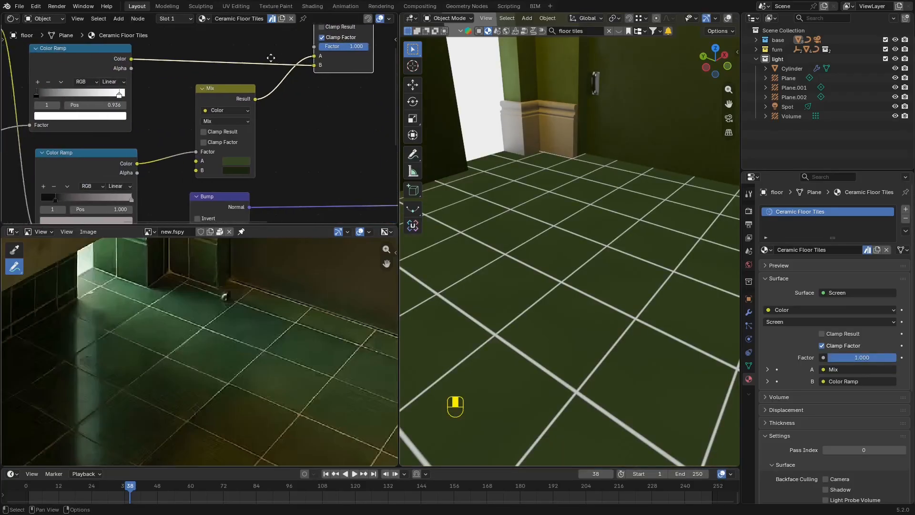
middle_drag(57, 199, 125, 160)
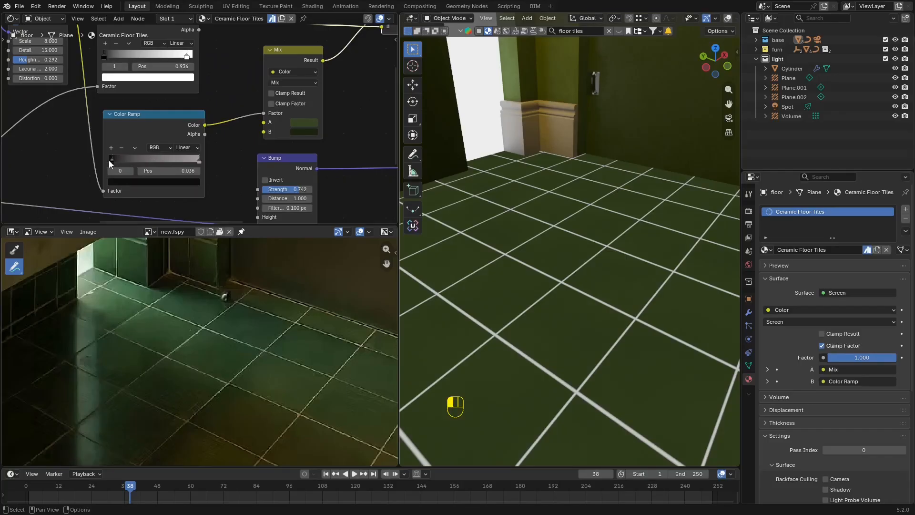
click(199, 161)
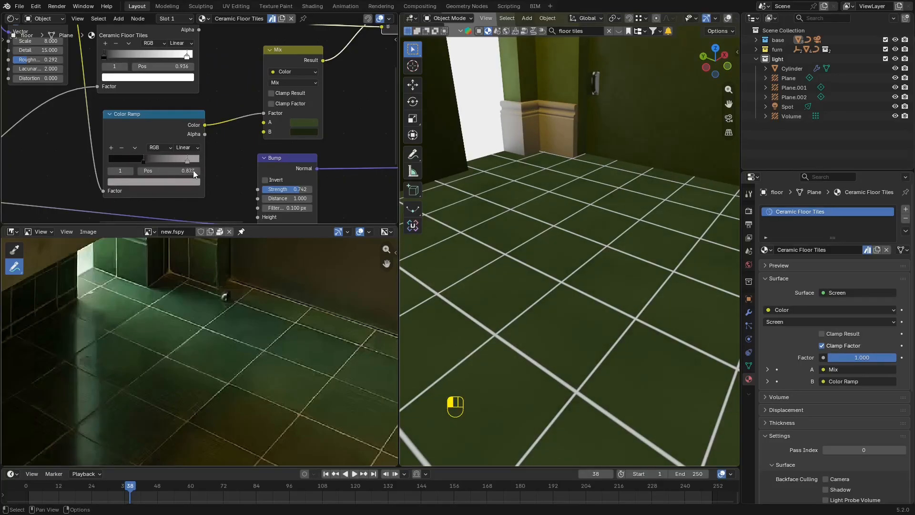
drag(145, 166, 116, 163)
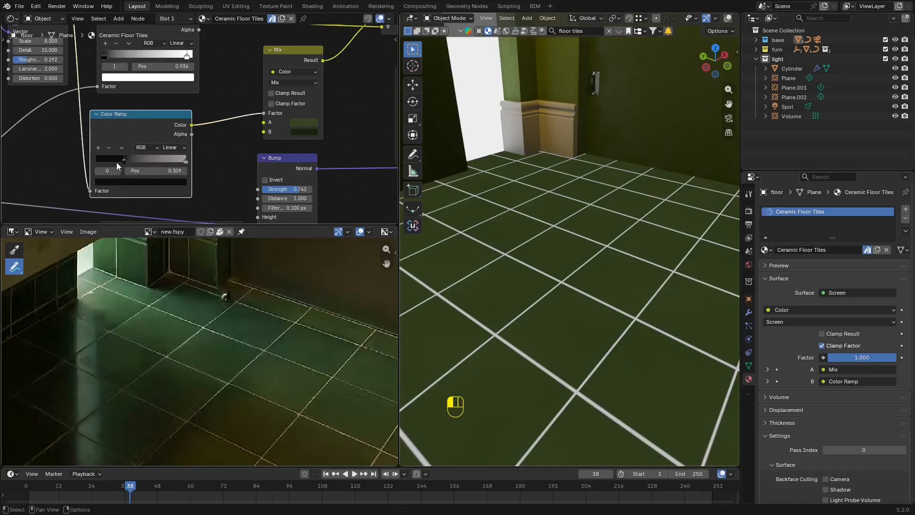
Enable Clamp Factor on the green Mix node and darken its B color to #0D1207FF.
click(291, 94)
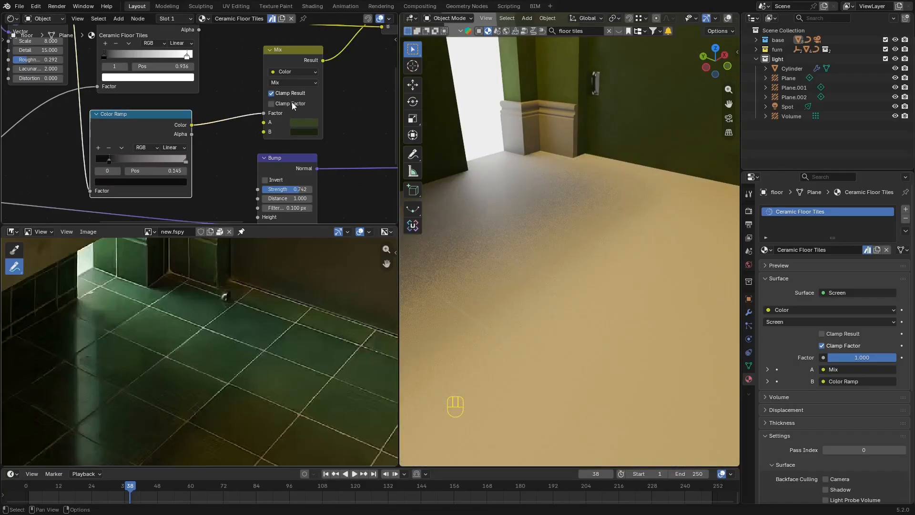
key(ctrl+z)
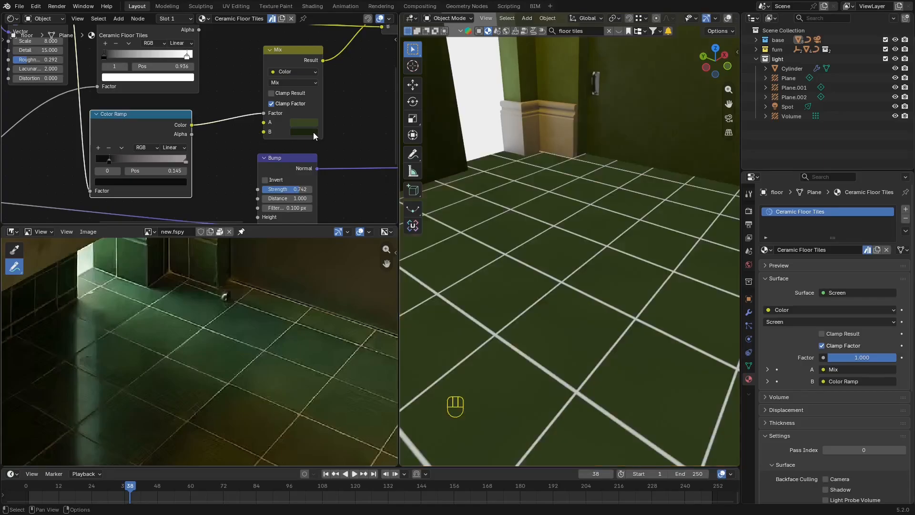
click(309, 131)
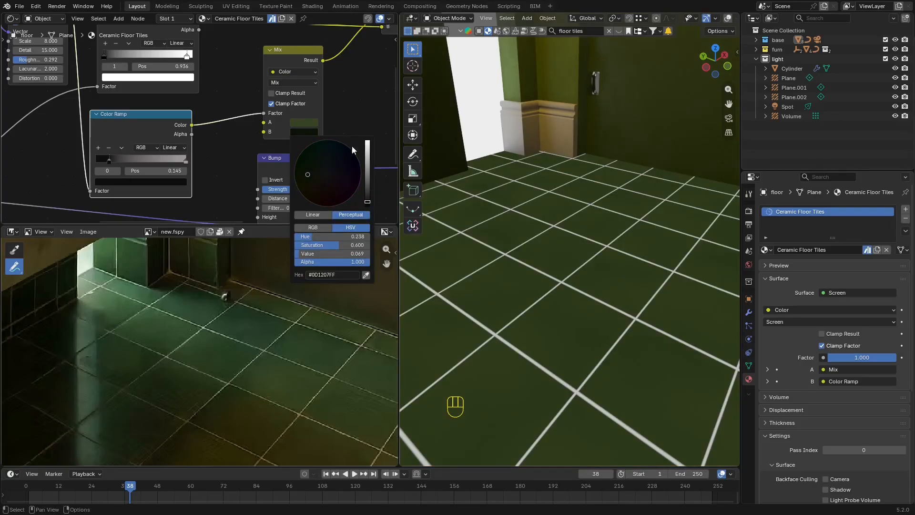
scroll(303, 97, down, 1)
Preview the green Mix node's output and brighten the noise Color Ramp's light stop to near white.
ctrl+shift+click(296, 77)
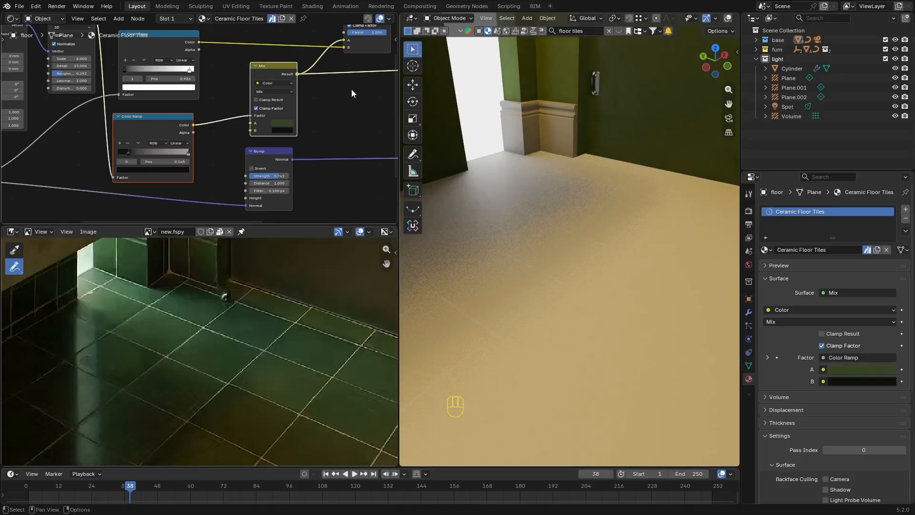
middle_drag(351, 95, 335, 97)
scroll(236, 125, up, 2)
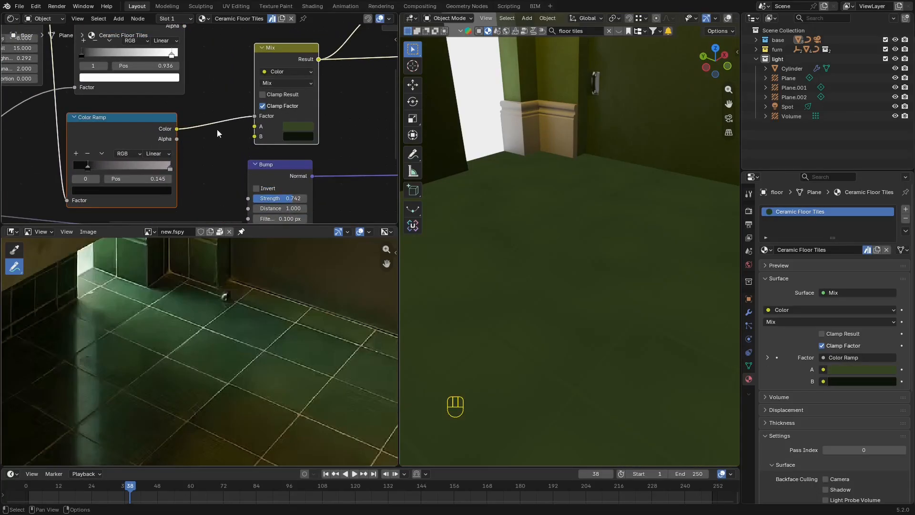
click(164, 191)
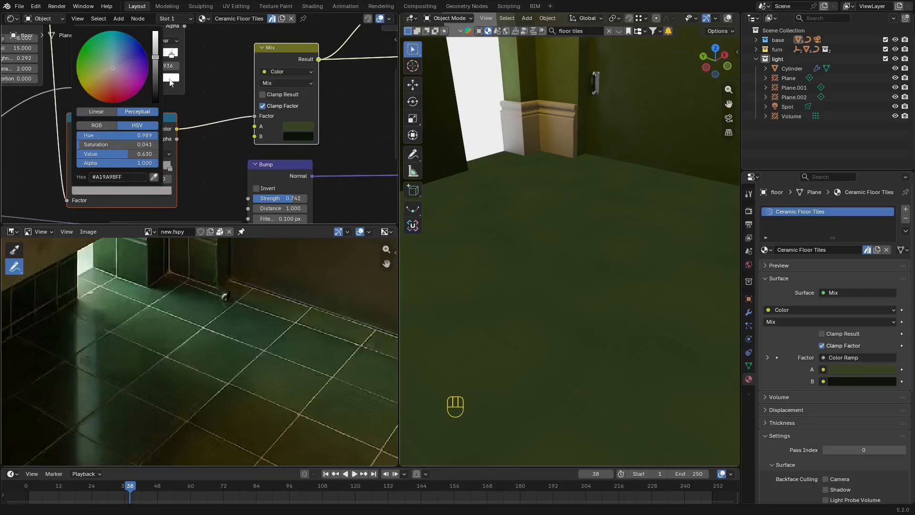
drag(155, 50, 155, 31)
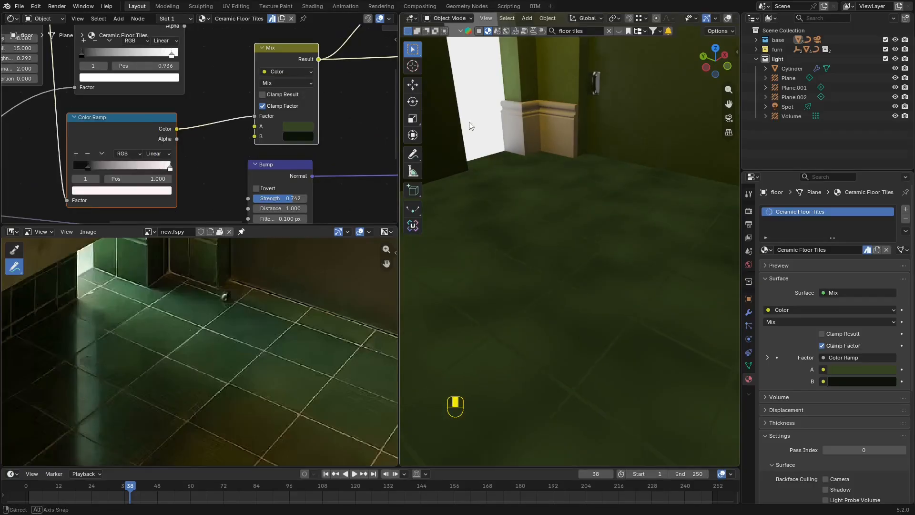
middle_drag(472, 125, 448, 122)
scroll(339, 82, down, 4)
middle_drag(296, 79, 54, 135)
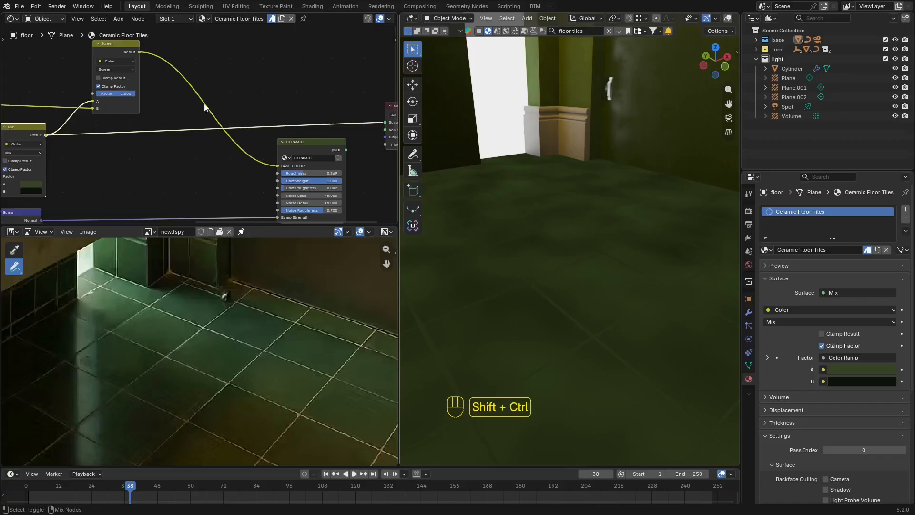
Preview the Screen node's result on the floor and reconnect the CERAMIC shader to the Material Output.
ctrl+shift+click(146, 53)
middle_drag(519, 269, 530, 258)
middle_drag(306, 172, 251, 163)
ctrl+shift+click(251, 163)
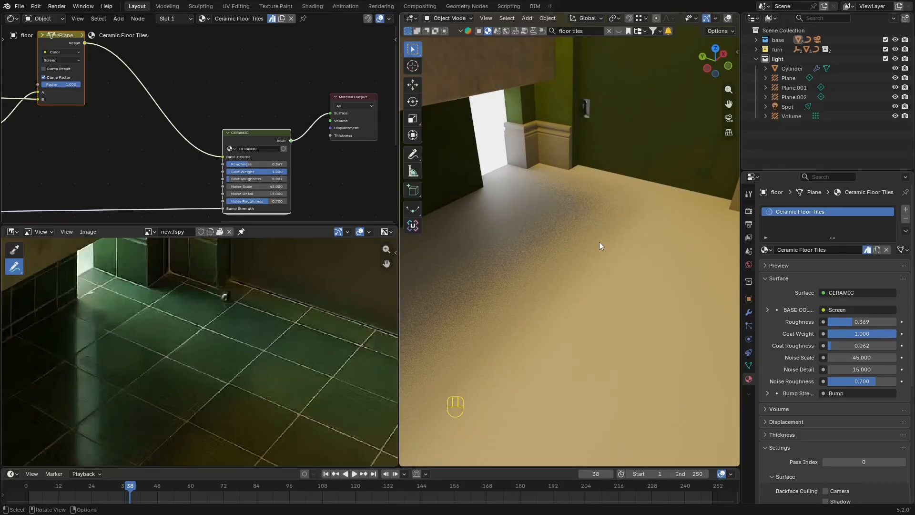
Return to the scene camera view, compare the floor with the reference image and save the file.
key(KP_0)
key(KP_0)
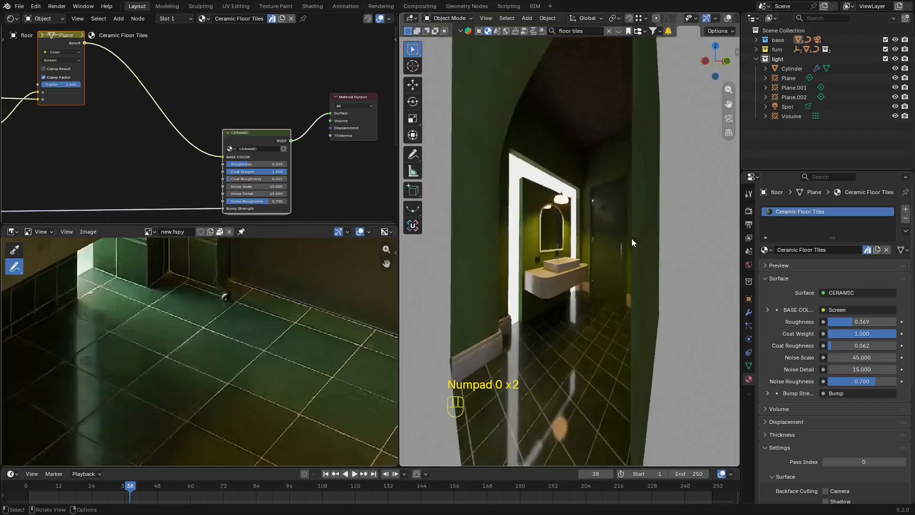
scroll(245, 339, down, 5)
scroll(625, 253, down, 2)
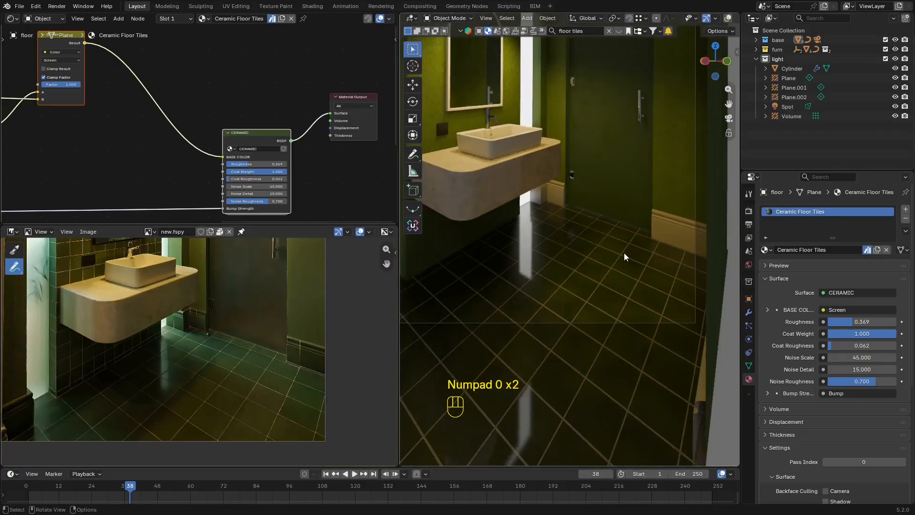
shift+middle_drag(625, 253, 655, 368)
key(ctrl+s)
scroll(200, 305, down, 4)
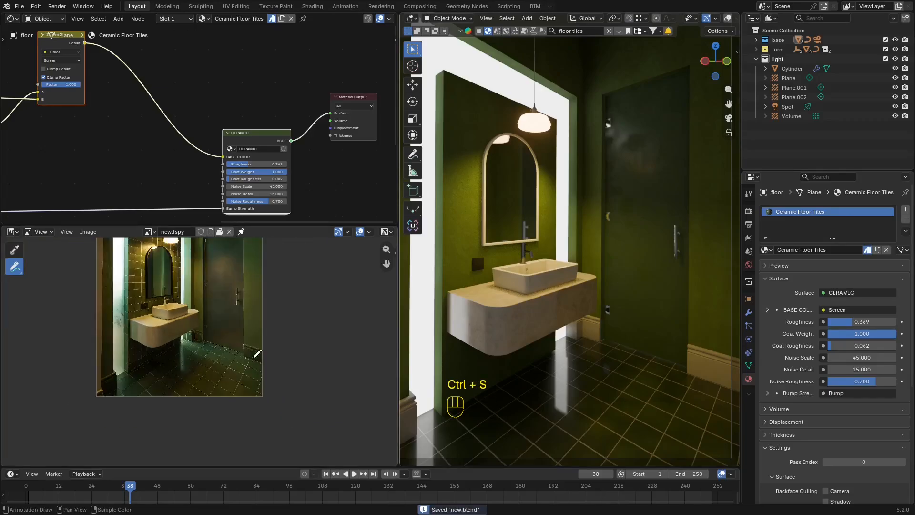
drag(348, 224, 324, 186)
scroll(269, 328, up, 5)
middle_drag(184, 78, 263, 92)
scroll(296, 143, up, 1)
key(shift+a)
click(263, 88)
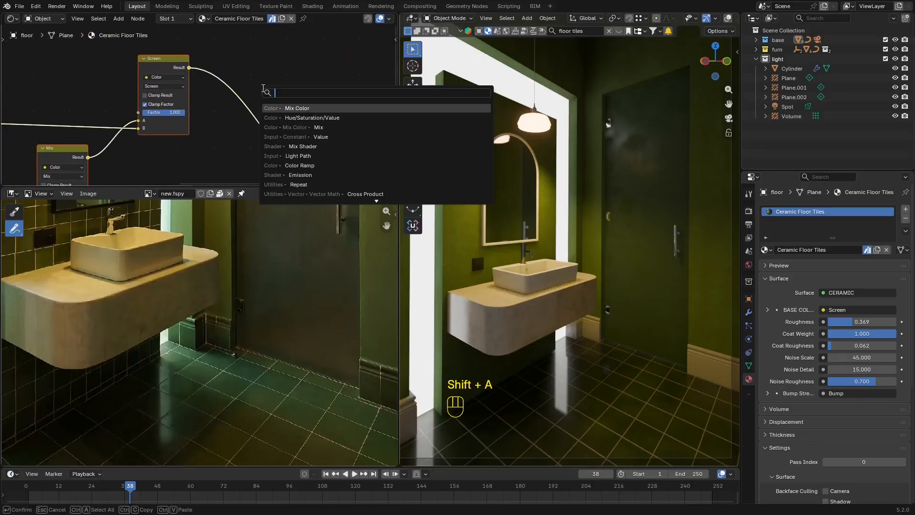
text(hue)
key(Down)
key(Return)
click(297, 133)
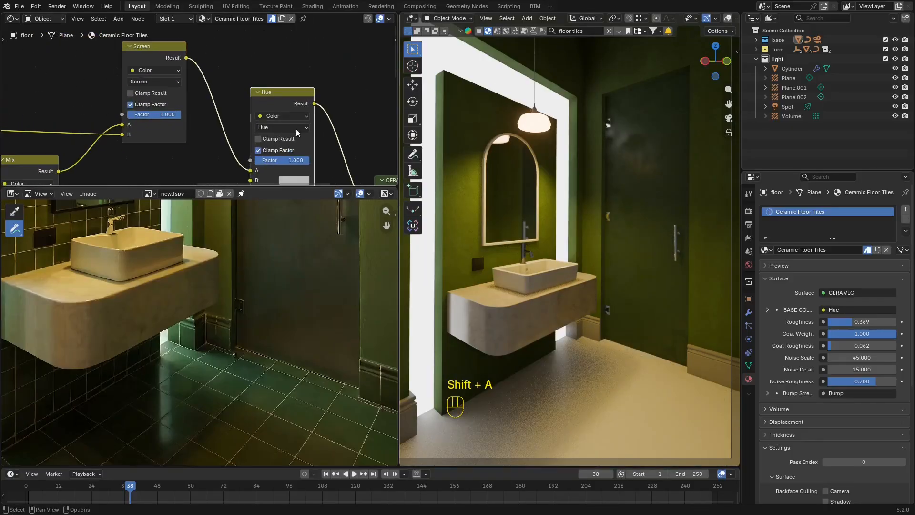
middle_drag(297, 132, 291, 89)
key(x)
Add a Hue/Saturation/Value node that takes the Screen result as its Color and feeds the CERAMIC base color.
key(shift+a)
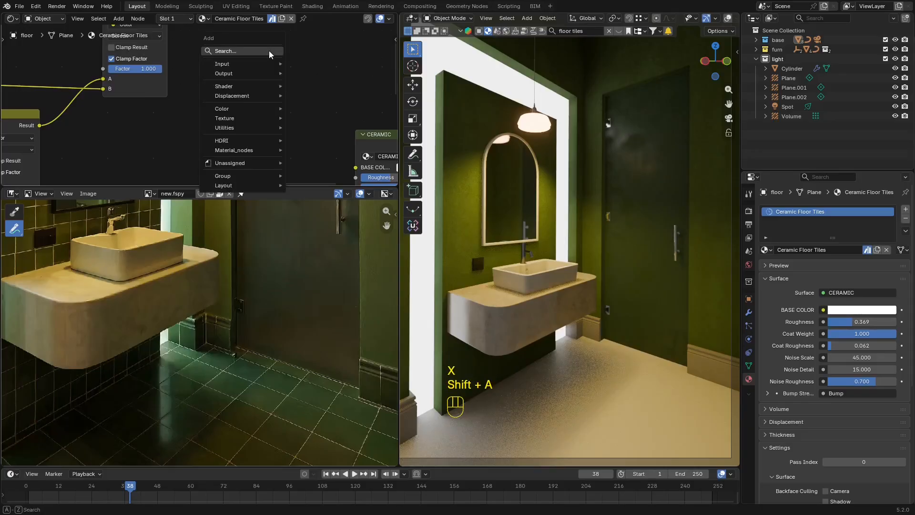
text(hue)
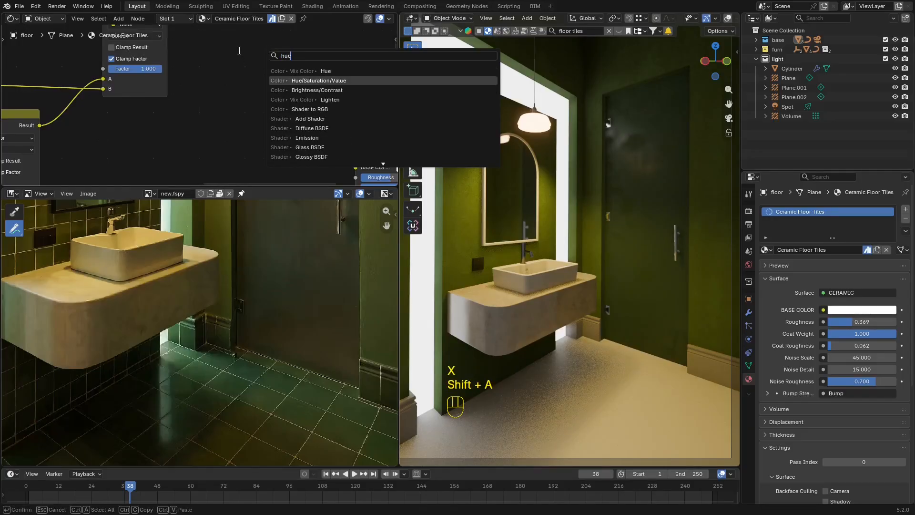
key(Return)
scroll(243, 76, down, 4)
click(244, 76)
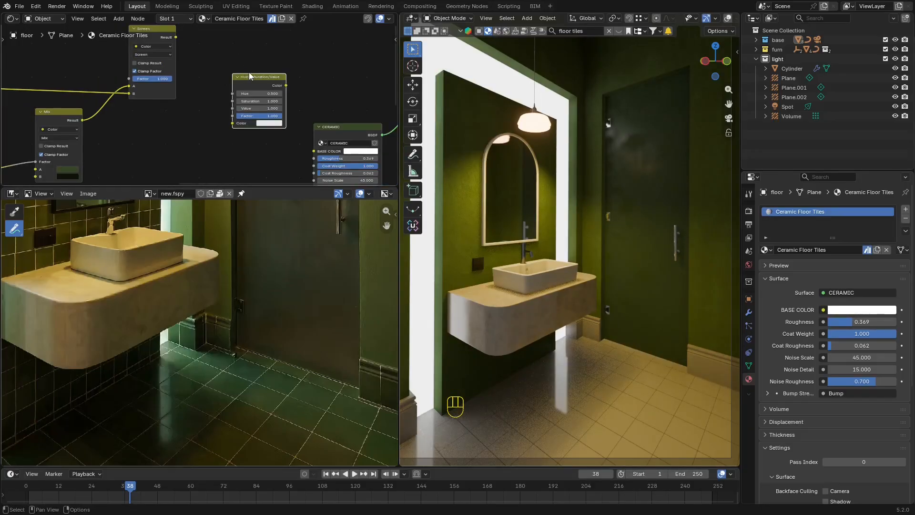
middle_drag(249, 76, 243, 77)
drag(171, 39, 177, 62)
drag(233, 130, 231, 127)
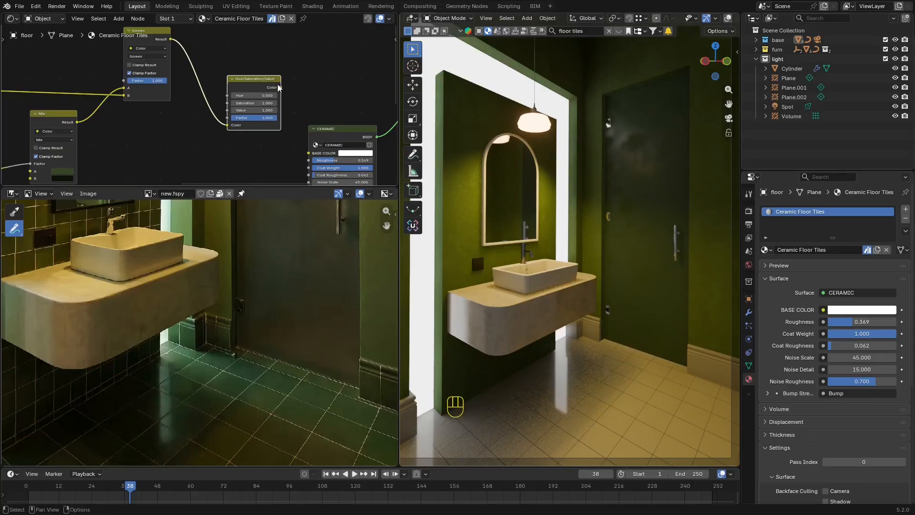
drag(281, 87, 310, 154)
scroll(268, 139, up, 3)
Set the Hue/Saturation/Value node's Hue to 0.660 and its Value to 1.660.
middle_drag(267, 140, 250, 129)
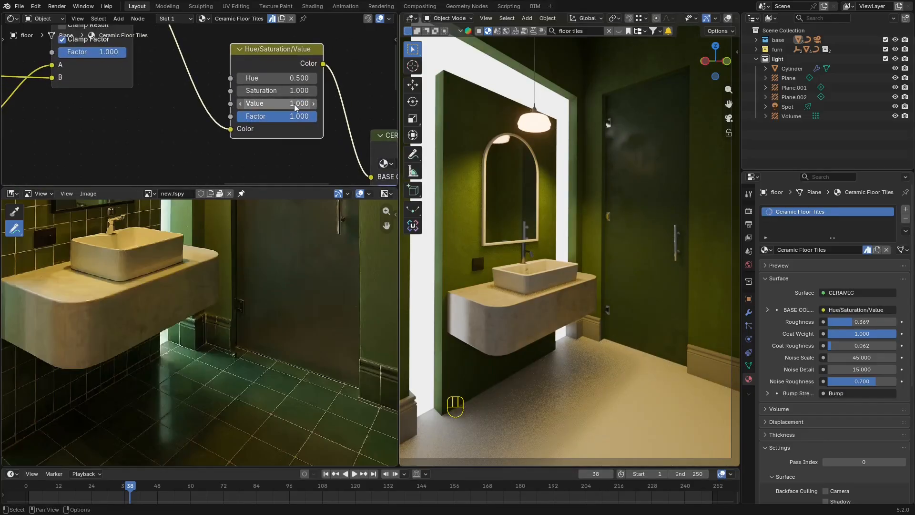
click(308, 101)
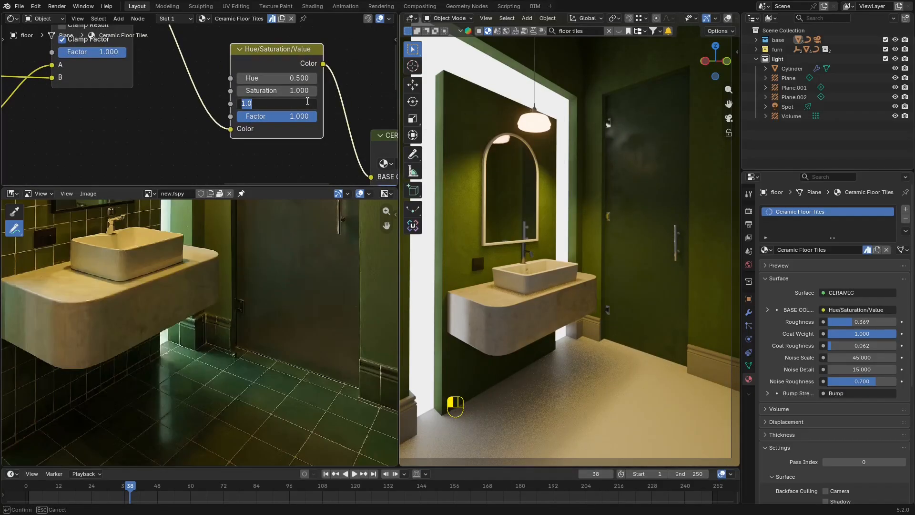
text(2)
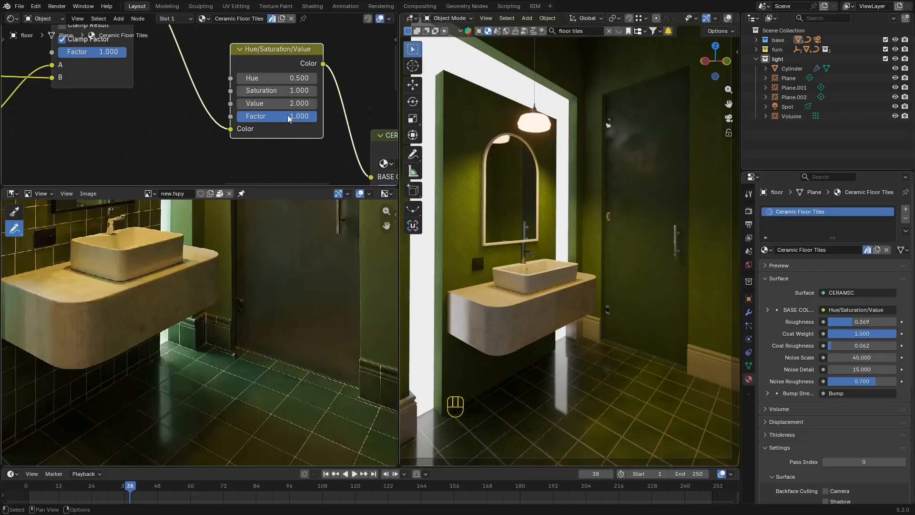
key(Return)
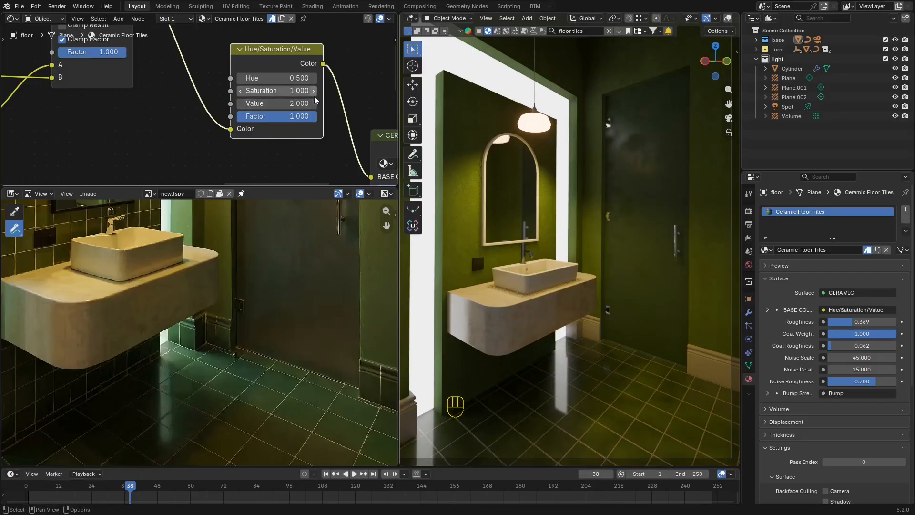
shift+drag(285, 78, 305, 78)
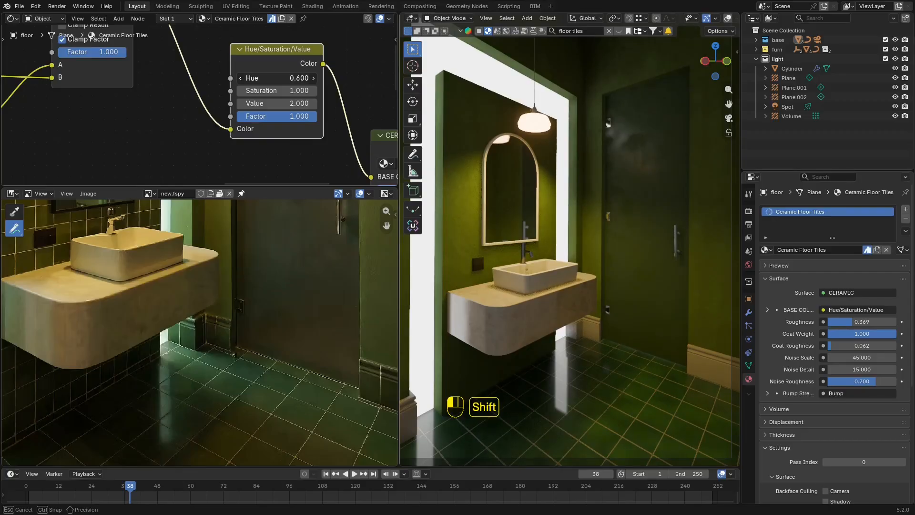
mouse_move(302, 90)
shift+mouse_down()
mouse_move(320, 90)
mouse_move(308, 79)
mouse_move(286, 103)
mouse_move(298, 103)
shift+mouse_up()
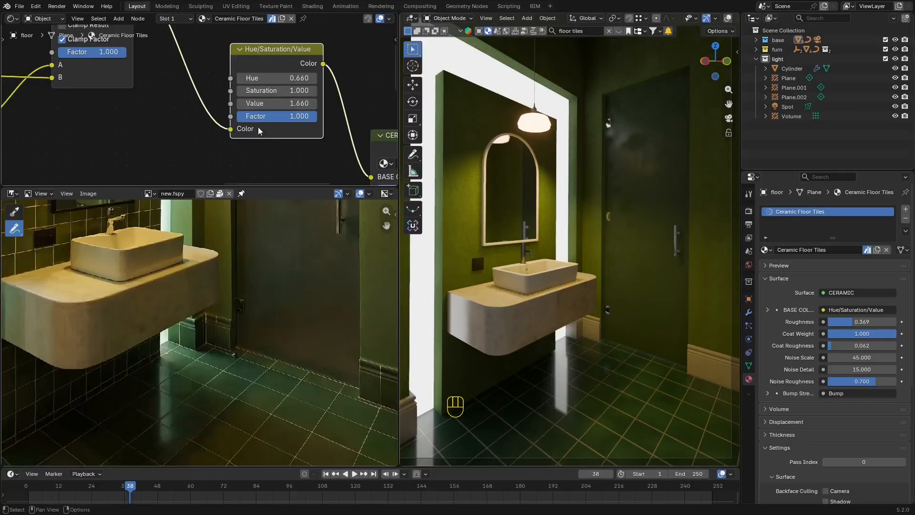
click(197, 120)
Examine the nodes inside the CERAMIC group and return to the floor material's node tree.
scroll(194, 121, down, 5)
middle_drag(233, 146, 239, 107)
scroll(239, 106, up, 2)
middle_drag(286, 128, 257, 94)
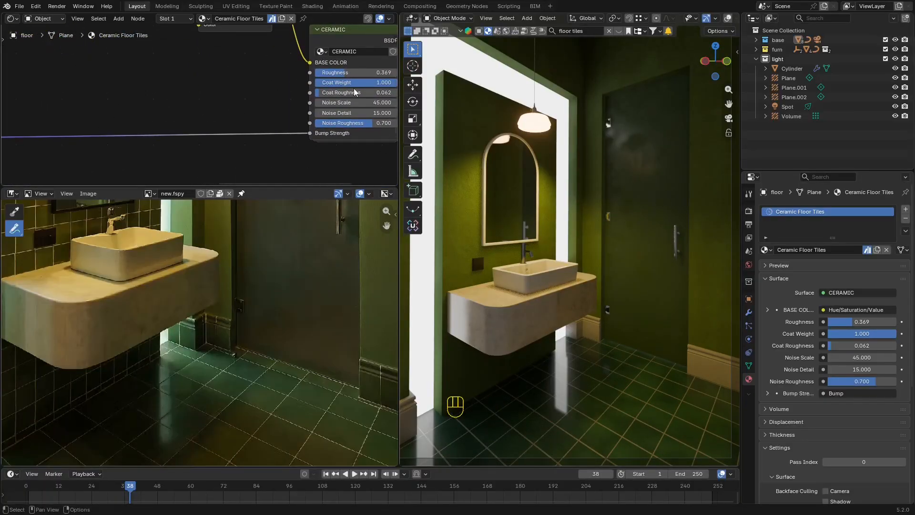
middle_drag(335, 76, 324, 99)
key(Tab)
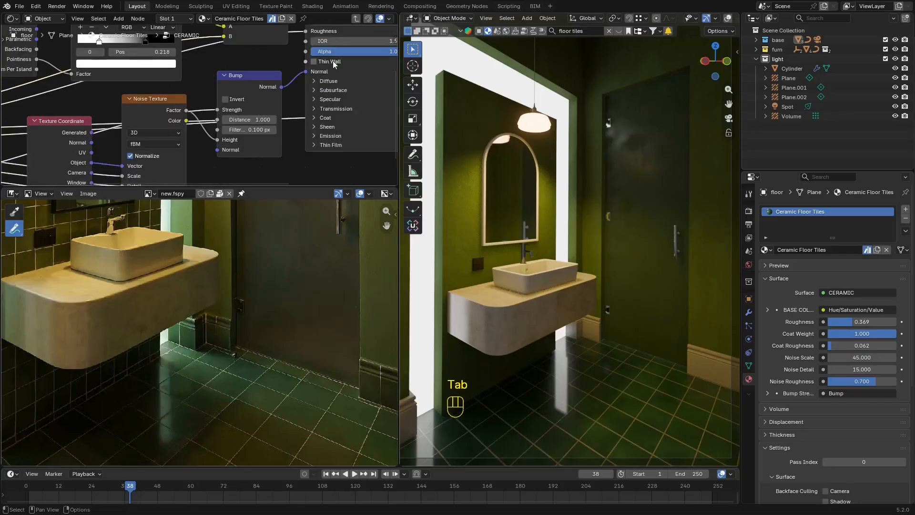
key(g)
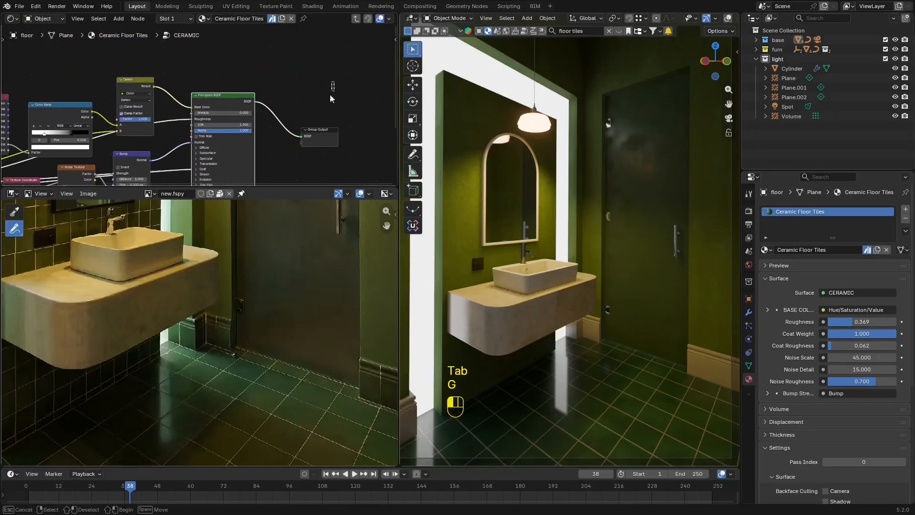
key(g)
click(257, 103)
key(Tab)
middle_drag(258, 103, 206, 33)
scroll(265, 101, down, 10)
scroll(263, 102, up, 6)
scroll(243, 89, up, 5)
middle_drag(274, 114, 219, 95)
Add a second Noise Texture node below the link between the Bump and CERAMIC nodes.
scroll(286, 115, down, 5)
key(shift+a)
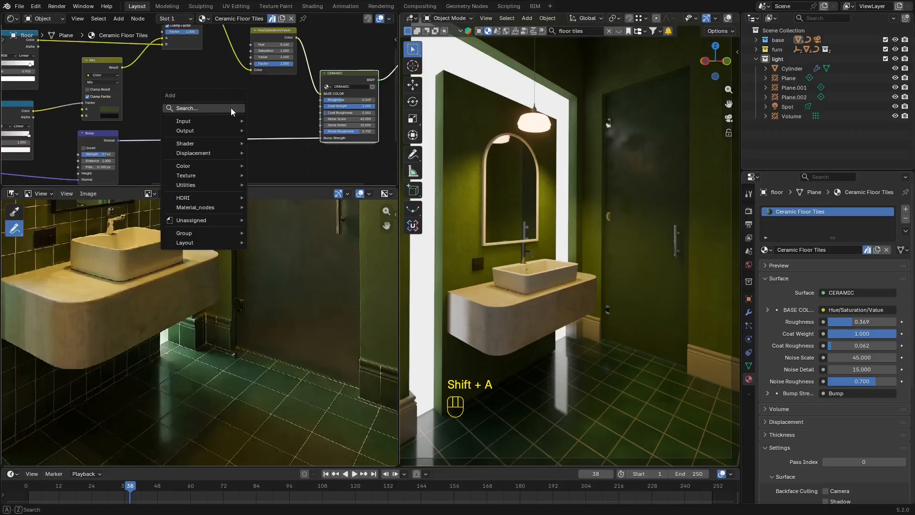
key(shift+a)
text(noise)
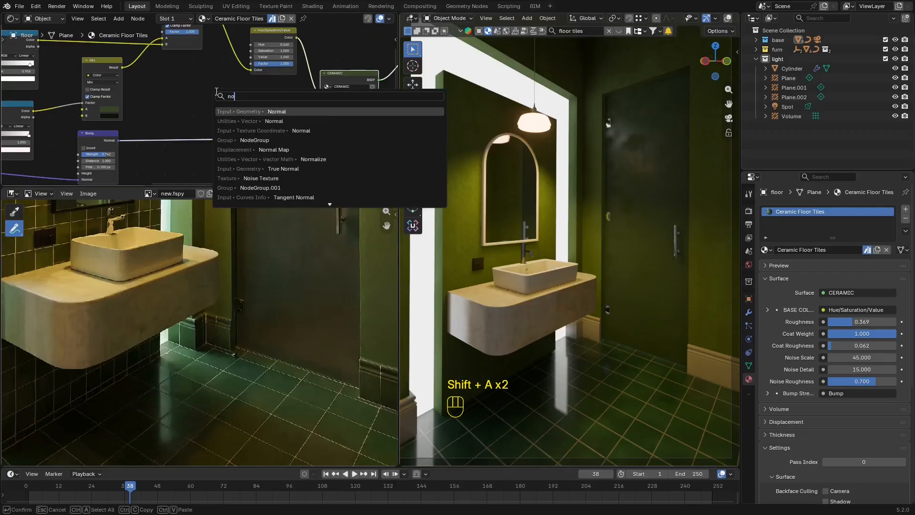
key(Return)
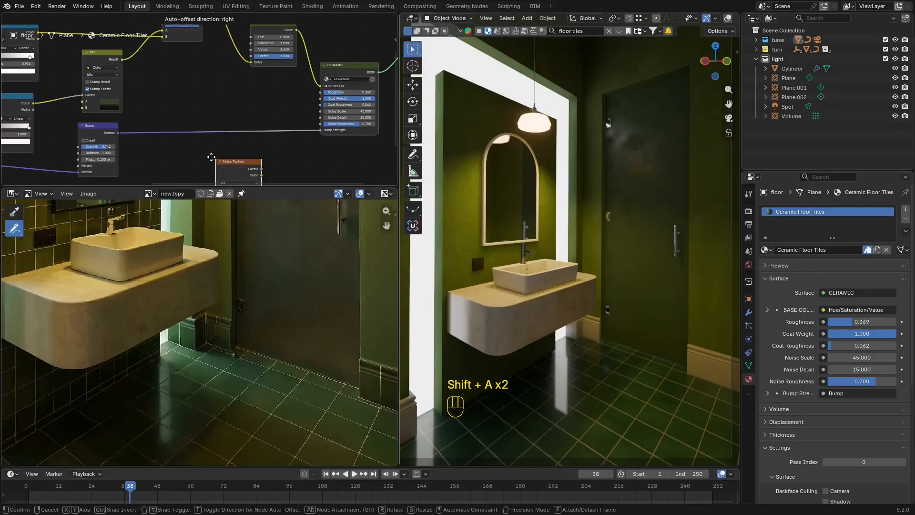
click(209, 154)
middle_drag(267, 153, 224, 131)
scroll(223, 132, up, 2)
Attach a Color Ramp to the new Noise Texture's Factor and link its Color to the CERAMIC Roughness.
drag(208, 149, 253, 145)
key(Escape)
text(colo)
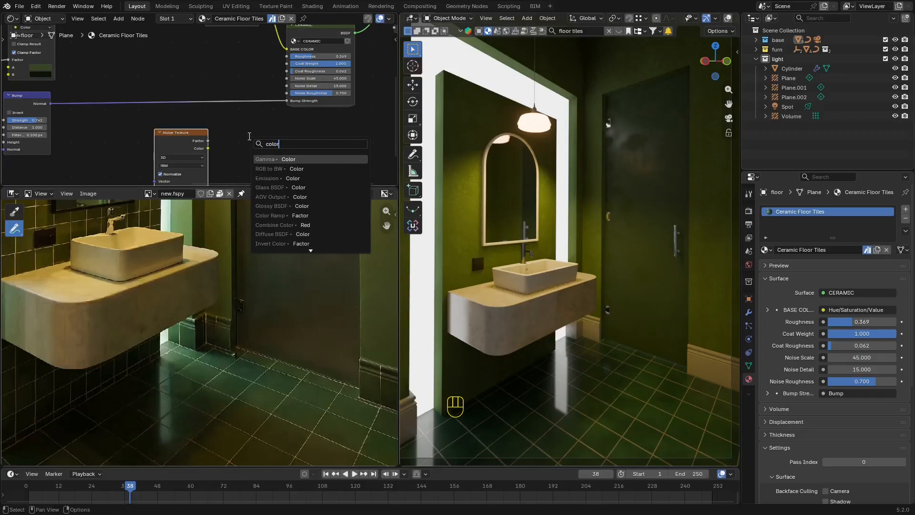
text( ra)
key(Return)
click(250, 137)
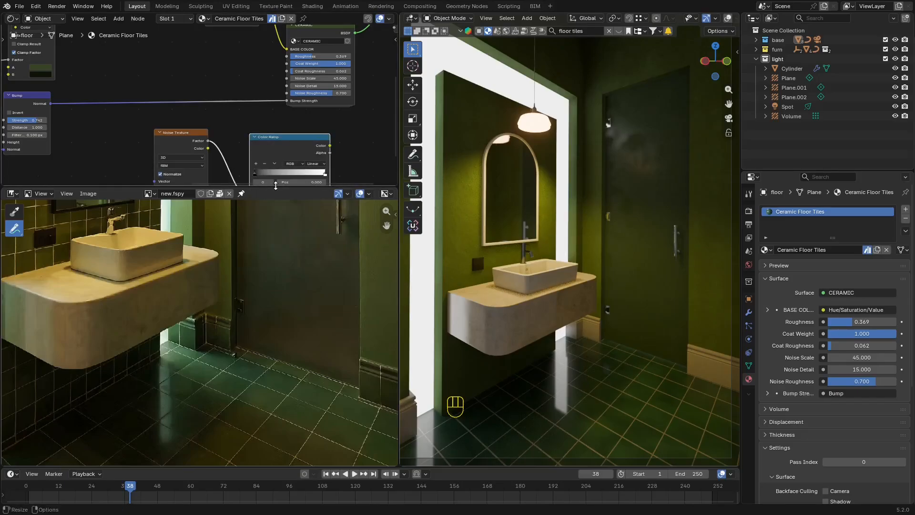
drag(276, 185, 276, 301)
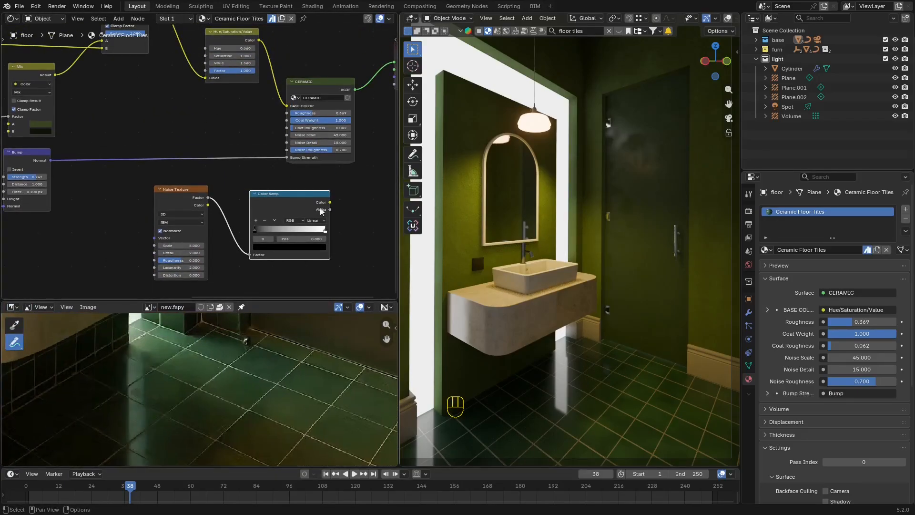
drag(330, 202, 287, 114)
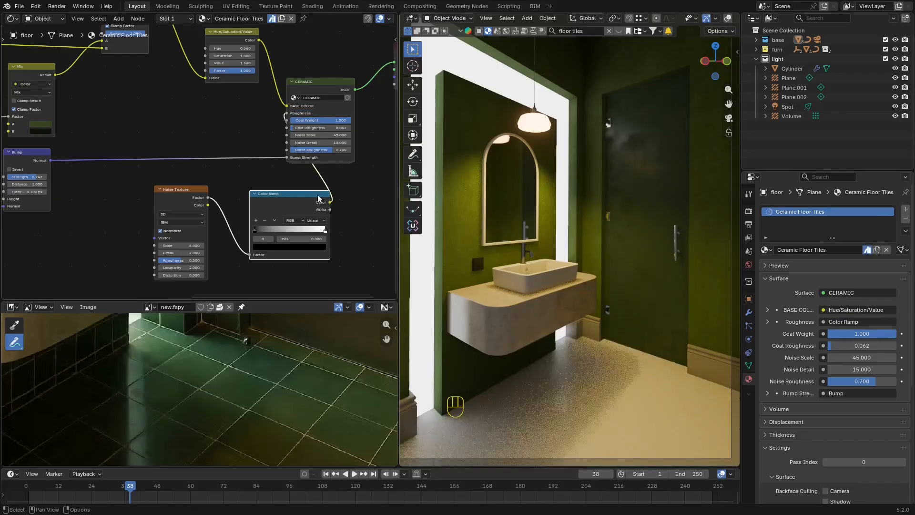
Preview the new Color Ramp's output on the floor and move in for a closer look.
middle_drag(310, 201, 270, 192)
ctrl+shift+click(271, 193)
shift+middle_drag(579, 291, 601, 224)
scroll(577, 211, up, 2)
shift+middle_drag(606, 286, 627, 240)
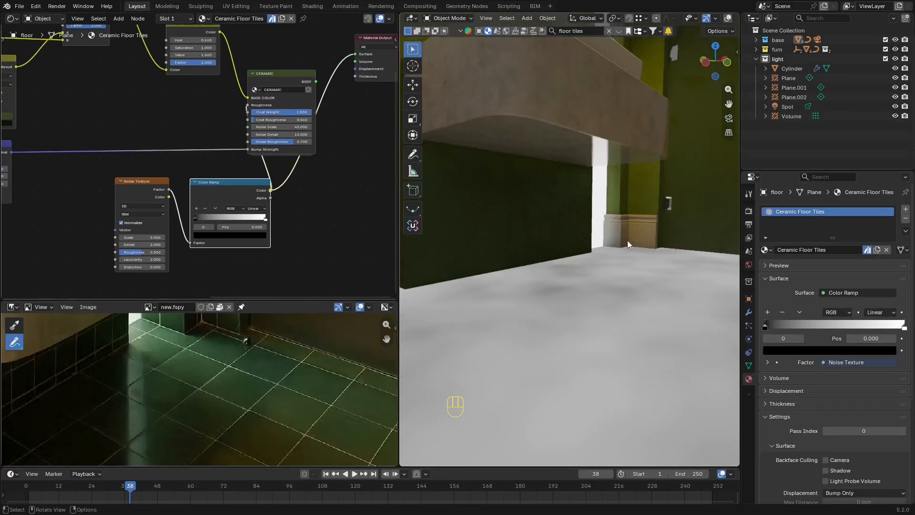
Set the new Noise Texture's Scale to 13.900, Detail to 14.100 and Roughness to 0.536.
middle_drag(173, 236, 213, 133)
scroll(213, 133, up, 4)
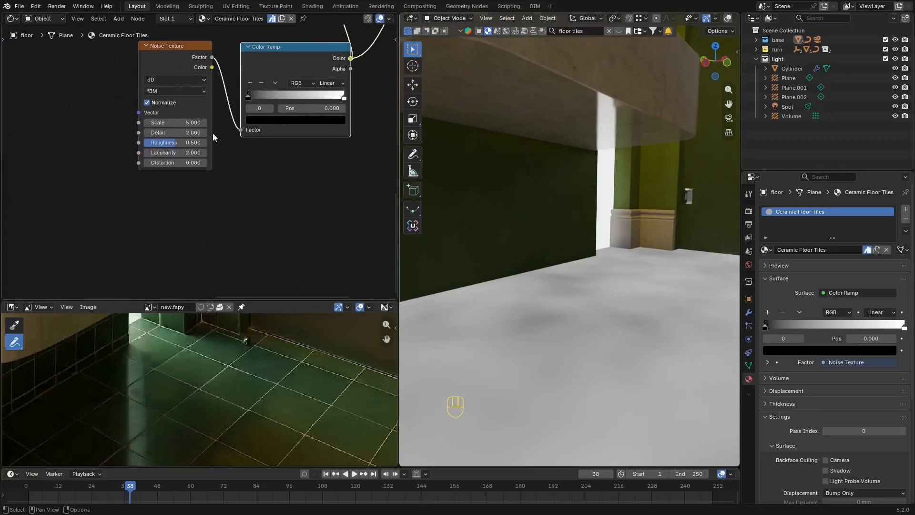
drag(180, 105, 258, 106)
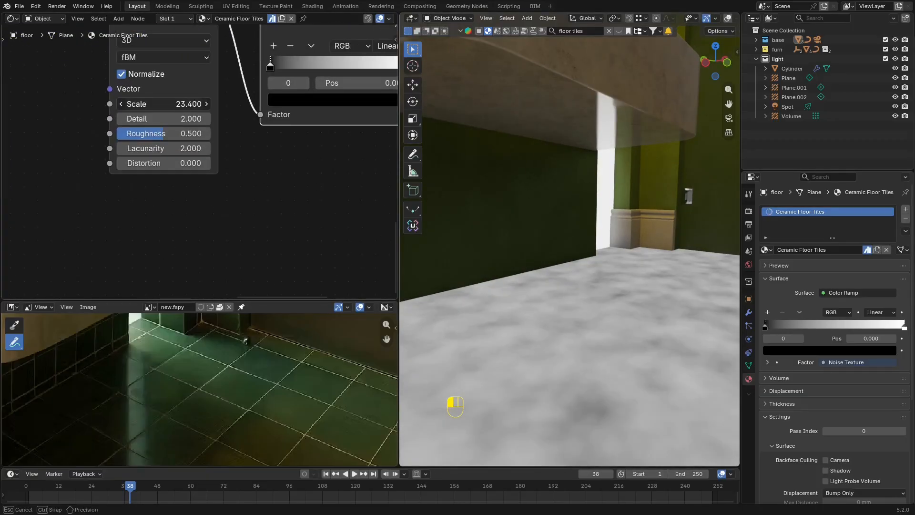
mouse_move(171, 120)
mouse_down()
mouse_move(210, 121)
mouse_move(188, 140)
mouse_move(215, 134)
mouse_move(162, 104)
mouse_move(141, 104)
mouse_move(200, 110)
mouse_move(191, 133)
mouse_move(174, 133)
mouse_move(171, 107)
mouse_up()
drag(162, 104, 317, 87)
scroll(270, 121, down, 3)
scroll(270, 122, down, 5)
Reconnect the CERAMIC shader to the Material Output and show the viewport overlays.
middle_drag(391, 31, 330, 124)
ctrl+shift+click(215, 108)
shift+middle_drag(664, 277, 622, 265)
key(shift+alt+z)
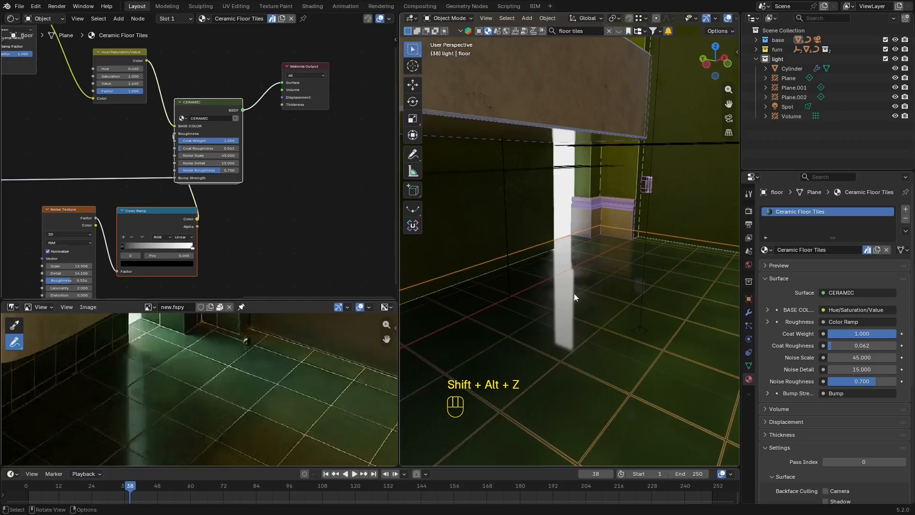
Try adjusting the colors of the dark and light stops on the roughness Color Ramp.
middle_drag(173, 90, 229, 25)
scroll(207, 153, up, 2)
scroll(208, 154, up, 1)
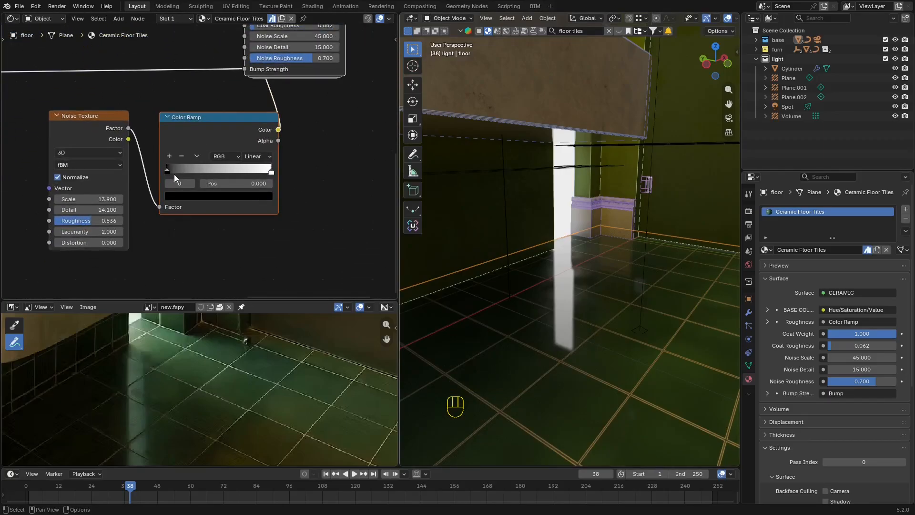
click(196, 194)
click(266, 193)
mouse_move(255, 102)
mouse_down()
mouse_move(255, 23)
mouse_move(255, 102)
mouse_up()
click(272, 173)
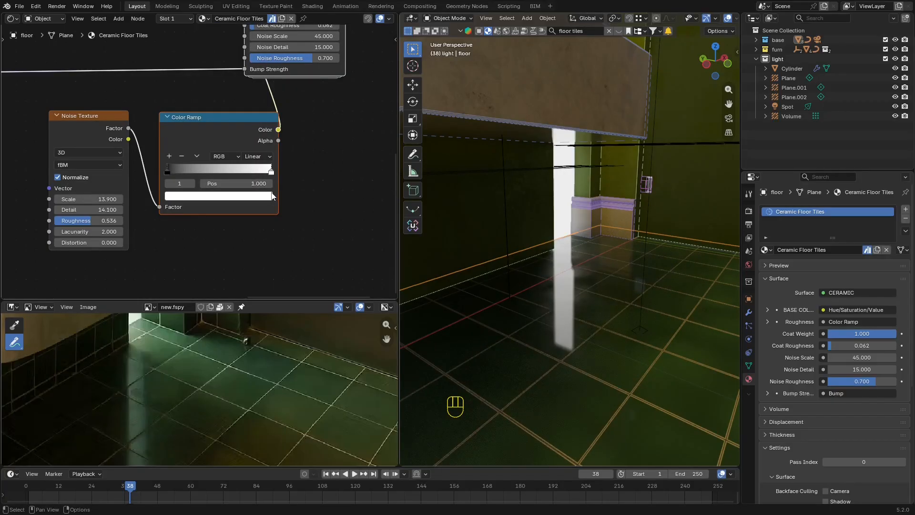
click(255, 196)
drag(258, 53, 262, 32)
Move the Noise Texture and Color Ramp away from the CERAMIC node and link the ramp's Color to Coat Roughness.
scroll(310, 145, down, 2)
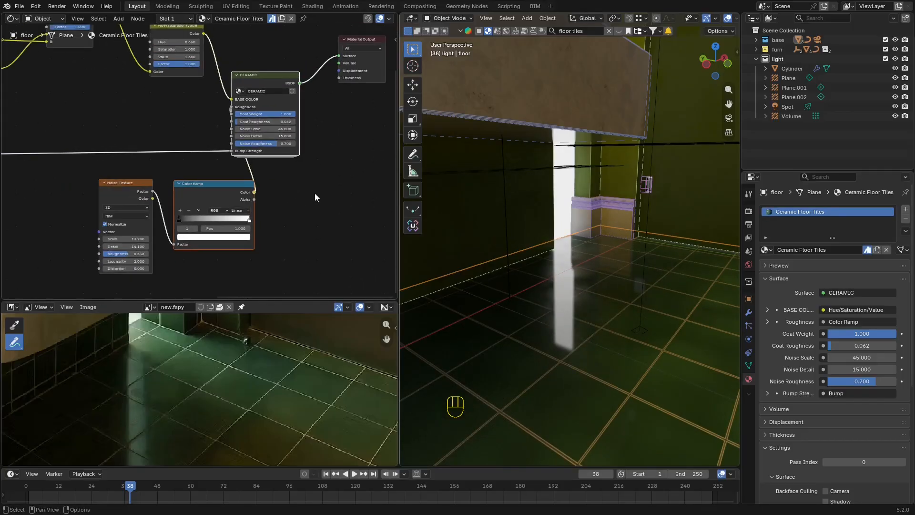
middle_drag(288, 251, 229, 238)
scroll(229, 237, up, 2)
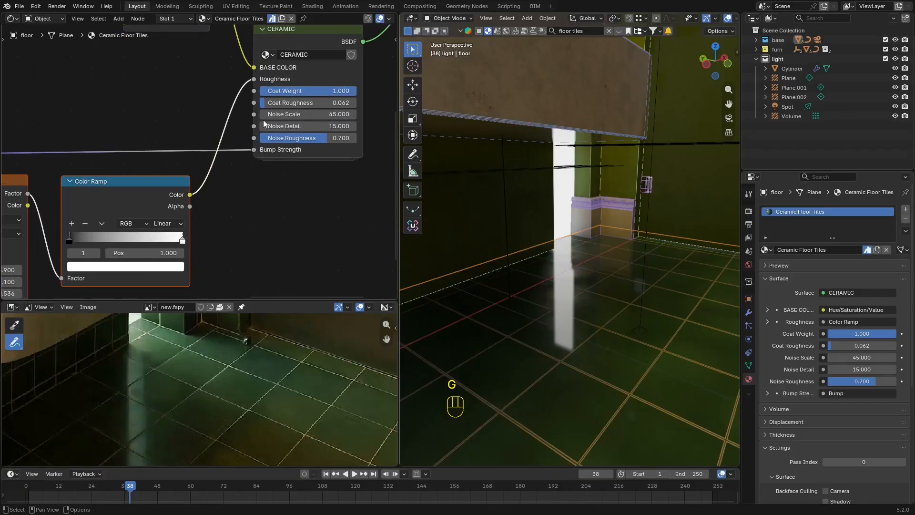
drag(189, 196, 254, 103)
middle_drag(143, 245, 355, 155)
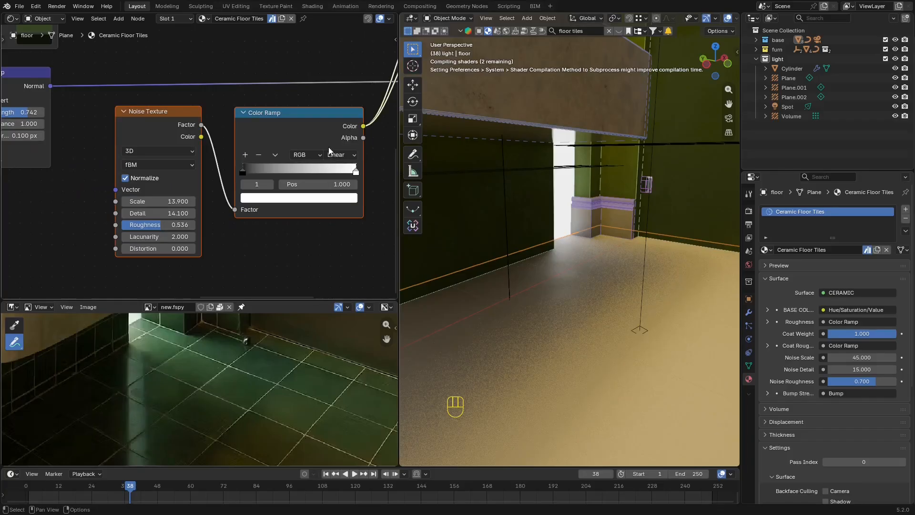
Lighten the dark stop of the roughness Color Ramp to dark gray and move it to position 0.482.
middle_drag(356, 167, 293, 177)
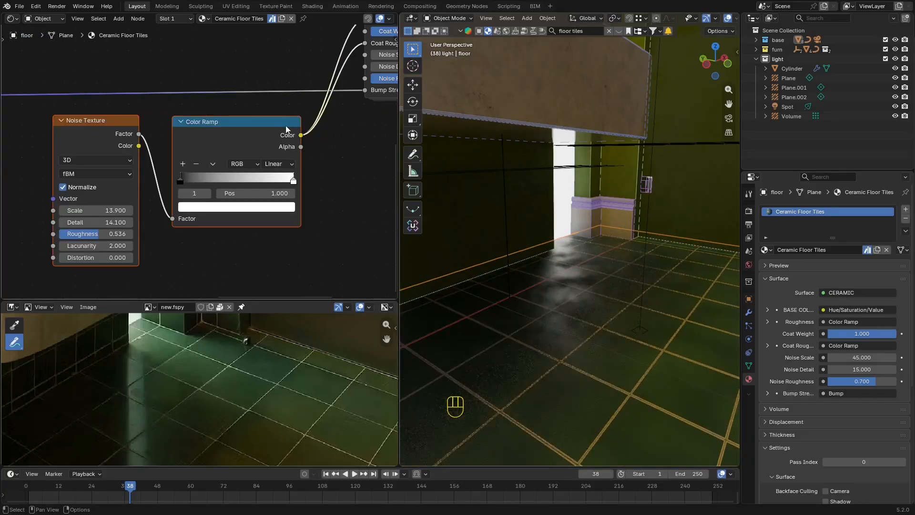
click(181, 181)
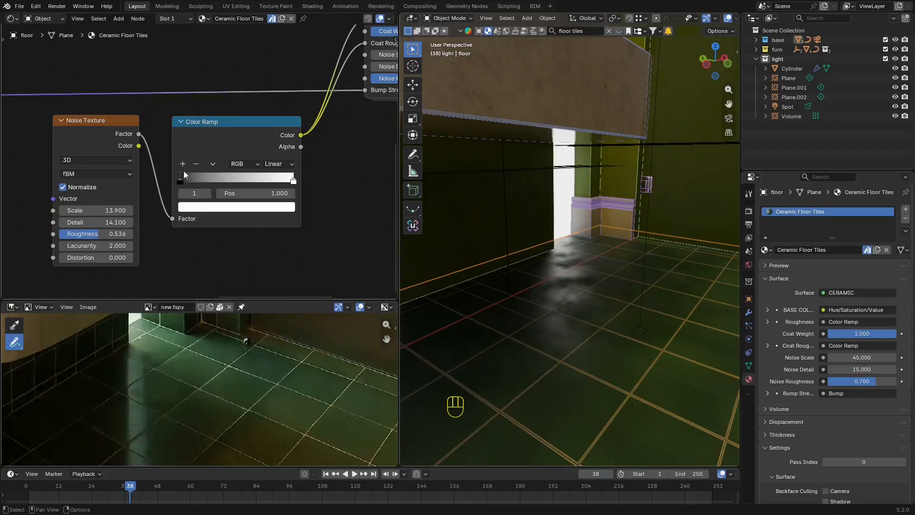
click(216, 207)
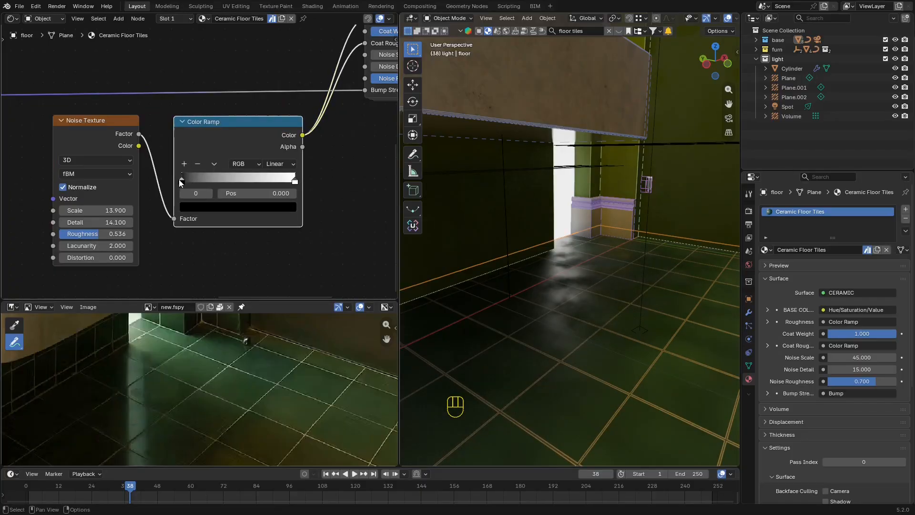
drag(179, 179, 293, 163)
click(252, 207)
drag(280, 80, 280, 82)
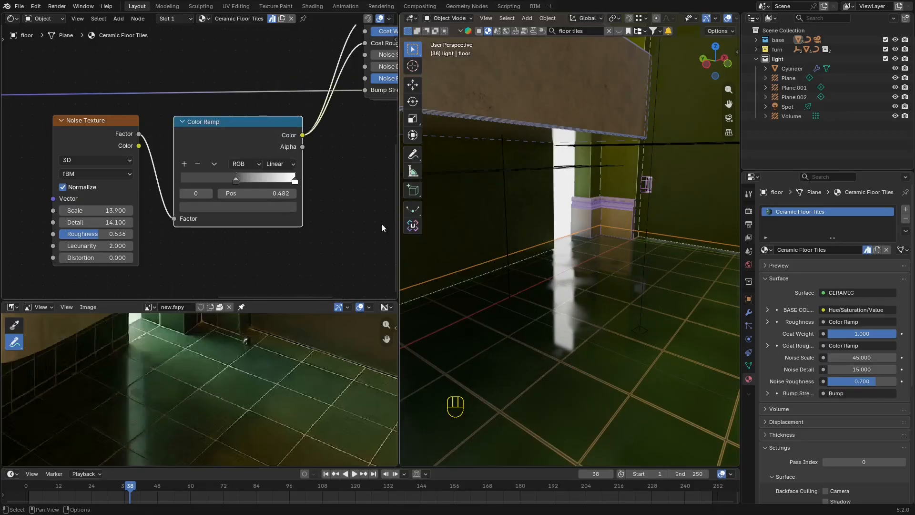
Hide the viewport overlays and save the file.
middle_drag(430, 238, 576, 269)
key(shift+alt+z)
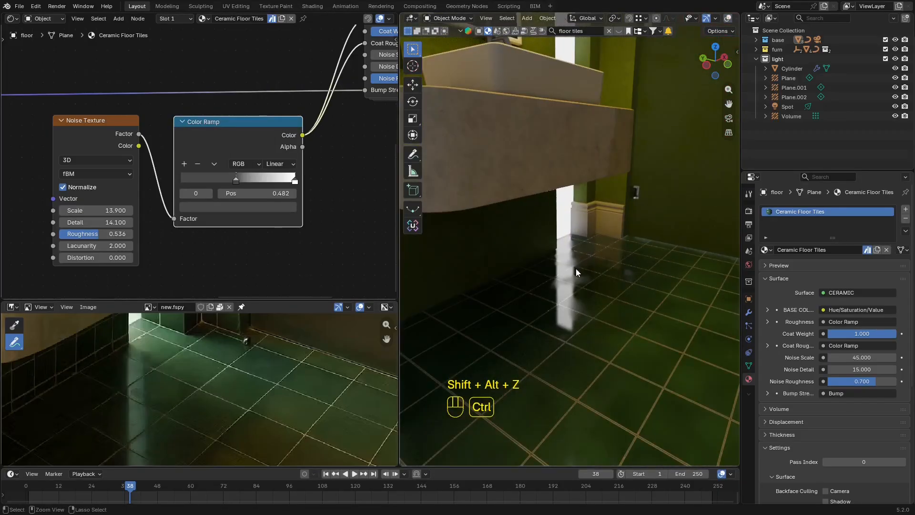
key(ctrl+s)
View the bathroom through the camera and compare its floor and lighting with the full reference image.
key(KP_2)
key(KP_0)
scroll(576, 271, down, 2)
shift+middle_drag(576, 271, 631, 295)
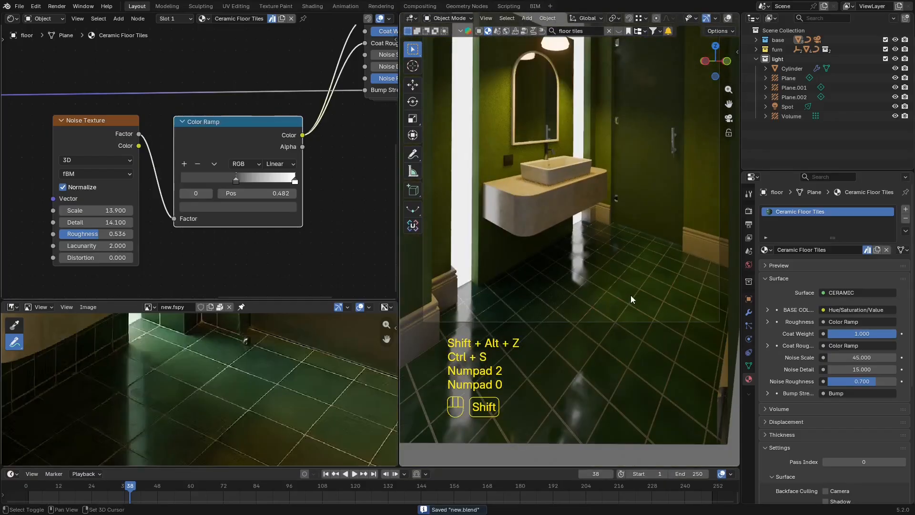
scroll(631, 296, up, 1)
scroll(328, 413, down, 4)
drag(362, 300, 342, 252)
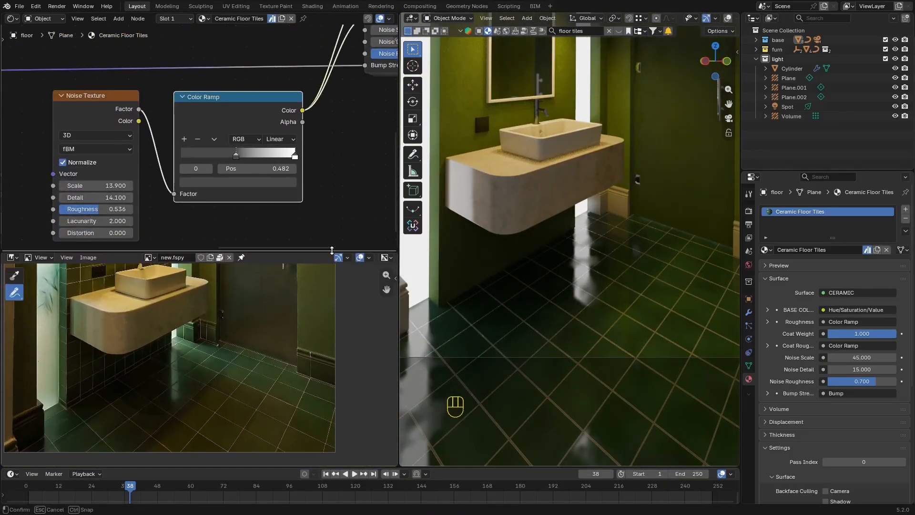
shift+middle_drag(443, 110, 591, 258)
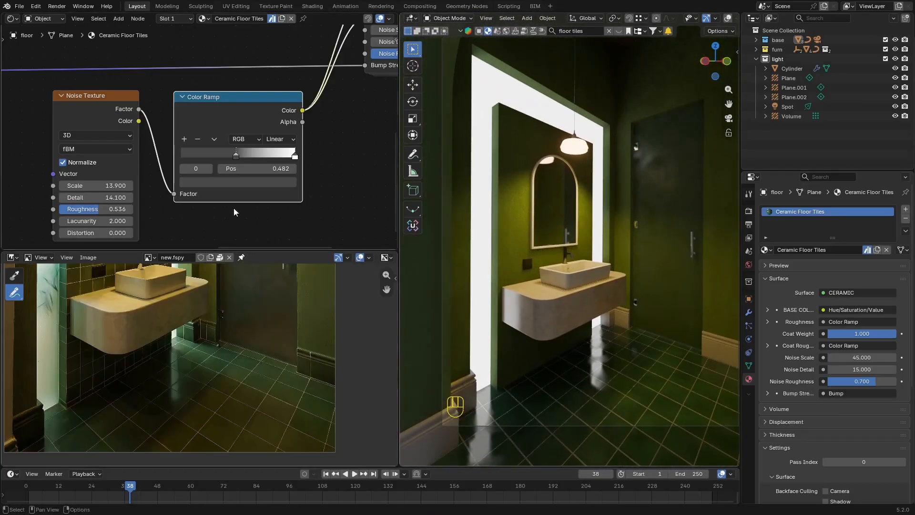
drag(286, 252, 286, 117)
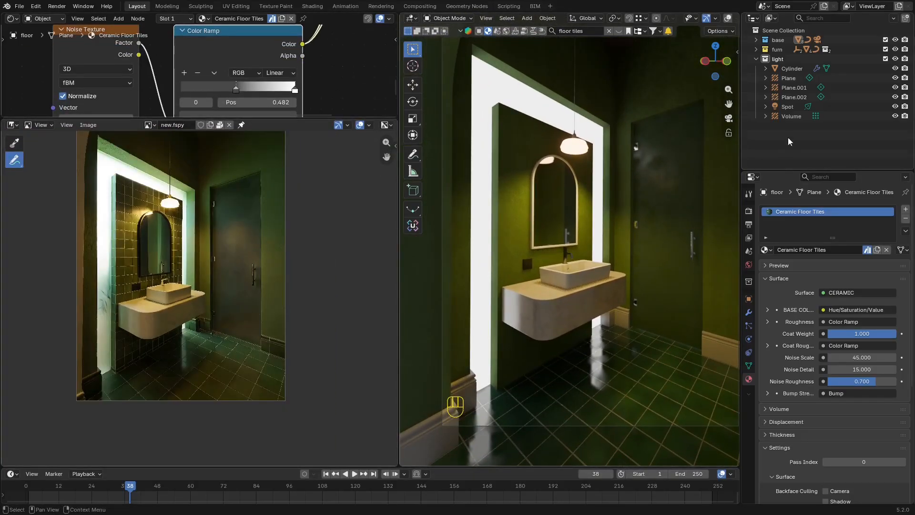
Fine-tune the saturation of the Spot light's yellow color.
click(788, 107)
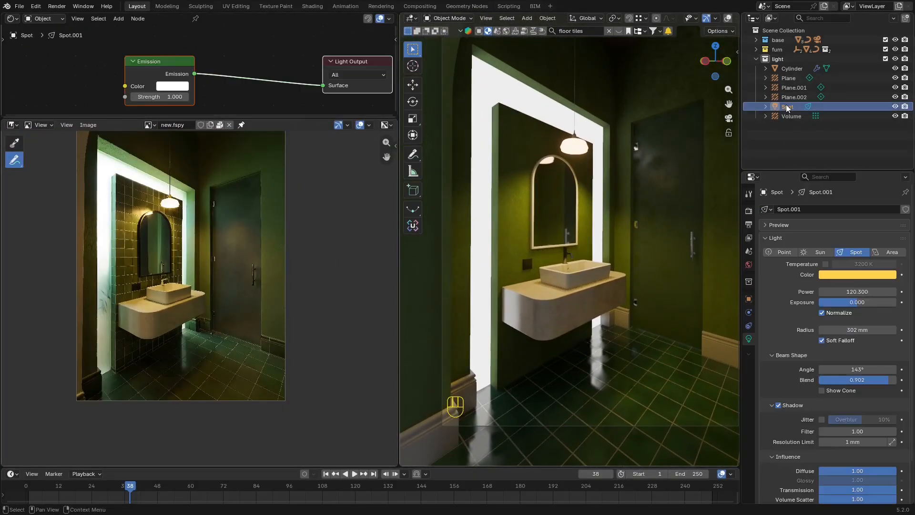
click(868, 276)
shift+drag(866, 237, 867, 236)
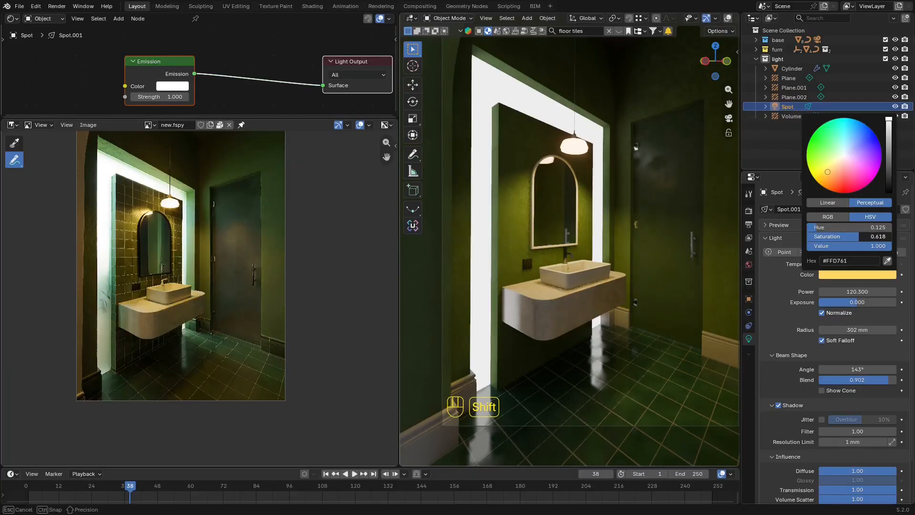
shift+drag(867, 237, 866, 237)
Set the Saturation of the floor material's Hue/Saturation/Value node to 0.930 and save the file.
click(681, 360)
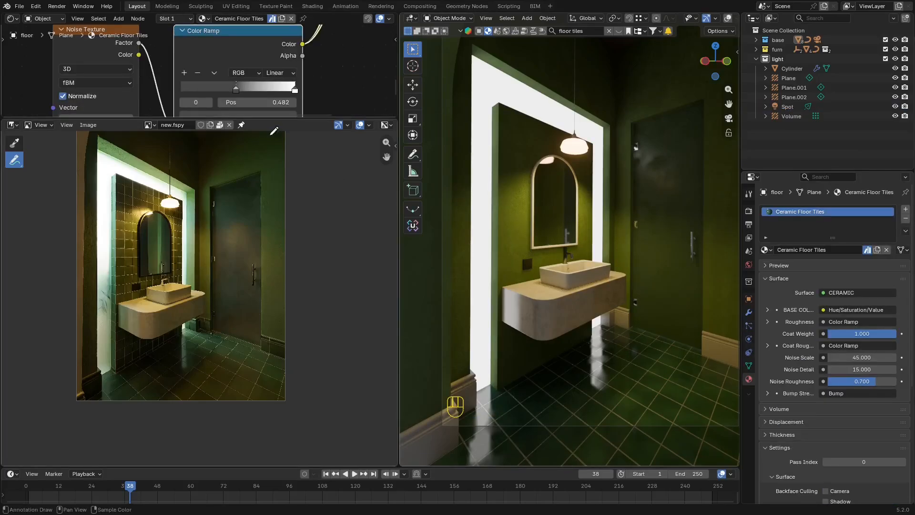
drag(312, 120, 312, 265)
scroll(251, 137, down, 4)
middle_drag(189, 62, 239, 217)
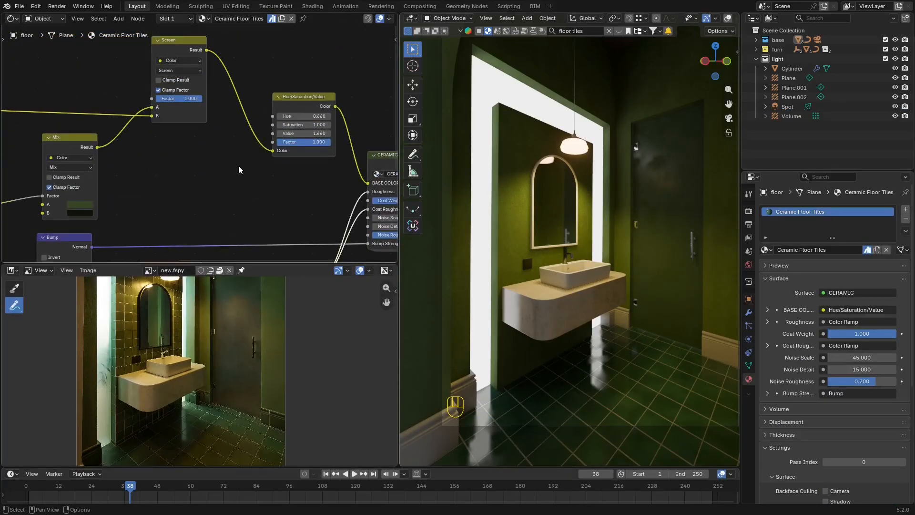
middle_drag(239, 170, 192, 190)
scroll(229, 176, up, 3)
shift+drag(267, 147, 265, 147)
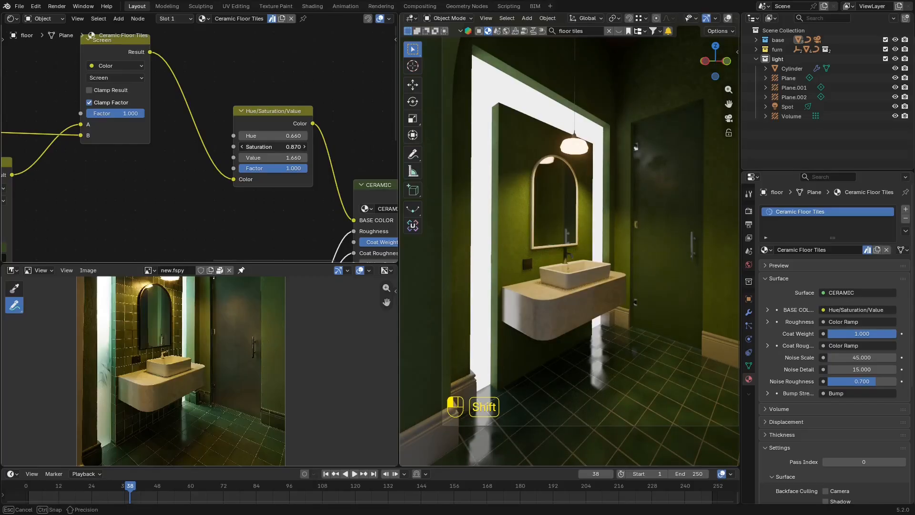
shift+drag(540, 263, 523, 265)
key(ctrl+s)
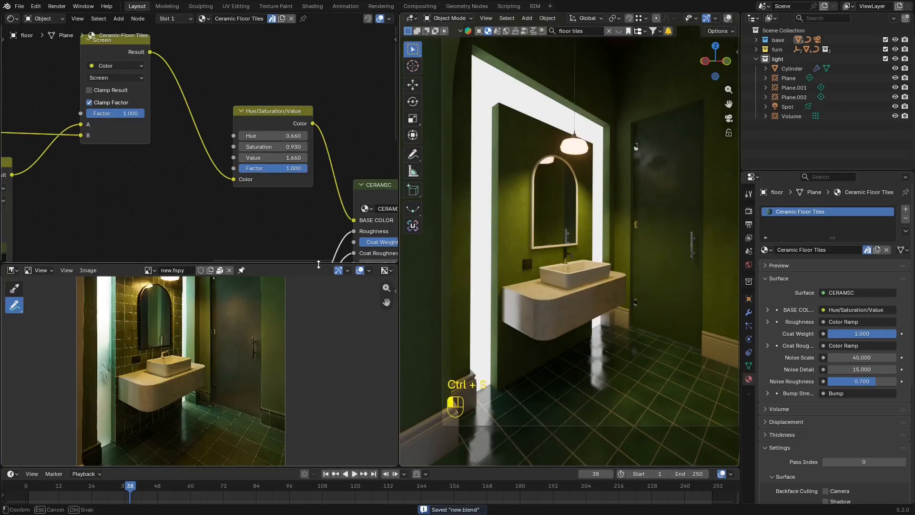
Set color B of the Painted Plaster Wall's Multiply node to hue 0.370 and saturation 0.281, and save the file.
drag(319, 264, 319, 54)
scroll(305, 190, up, 3)
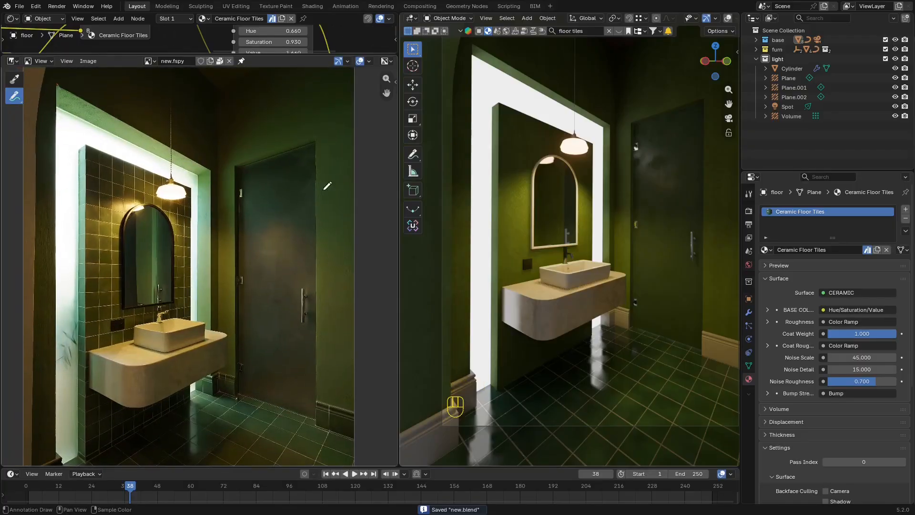
click(636, 104)
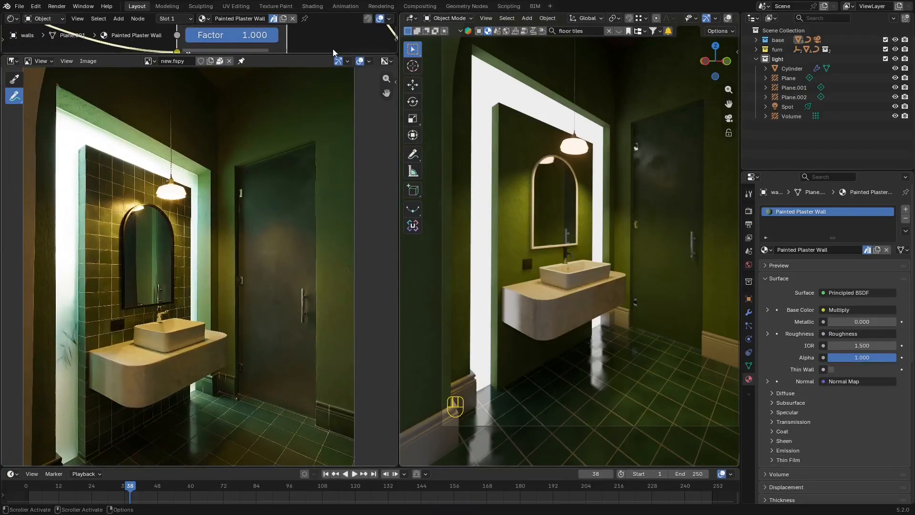
drag(332, 53, 332, 199)
scroll(282, 113, down, 2)
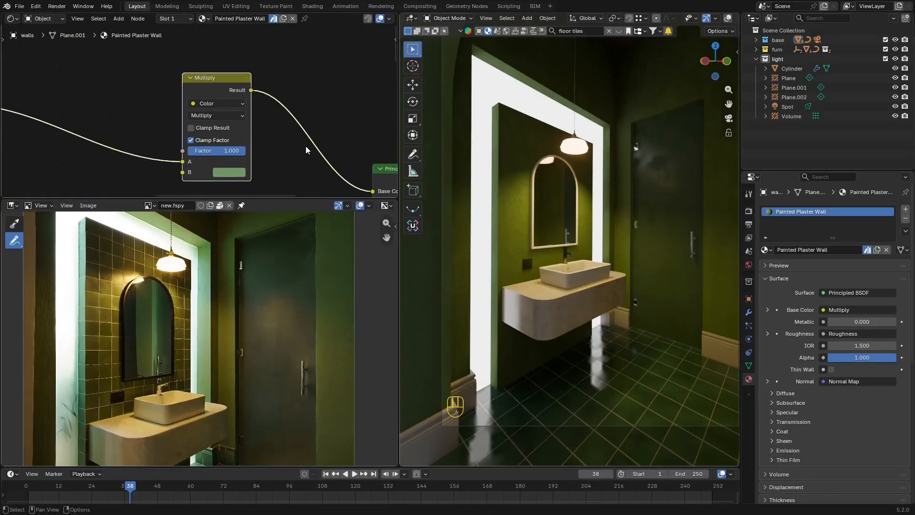
click(231, 135)
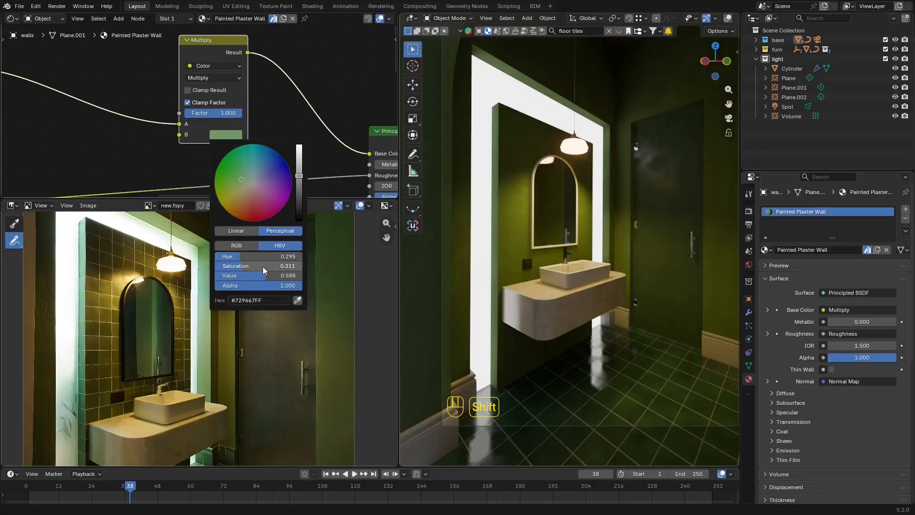
shift+drag(260, 266, 239, 256)
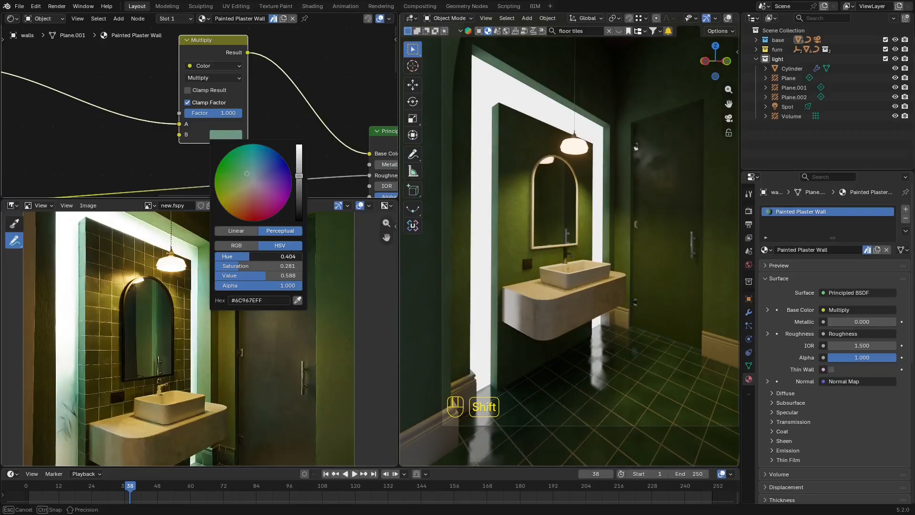
shift+drag(247, 256, 271, 255)
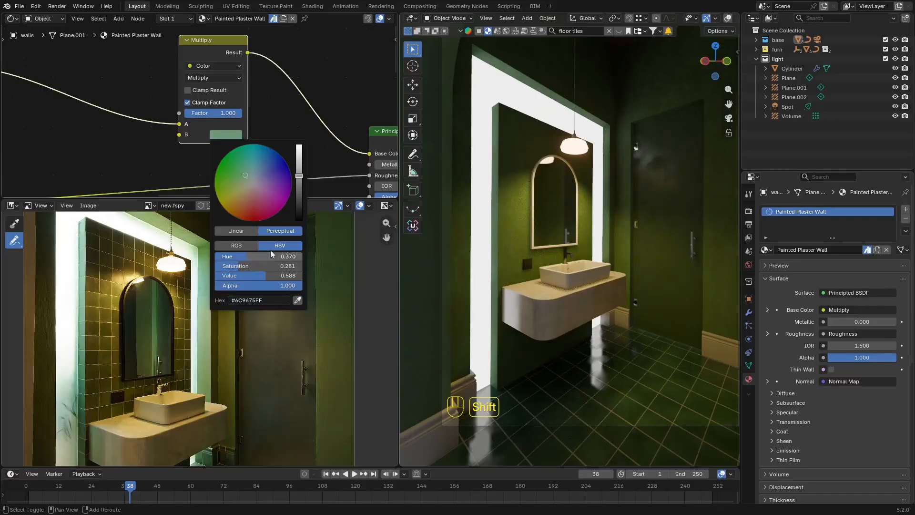
key(ctrl+s)
scroll(552, 239, down, 2)
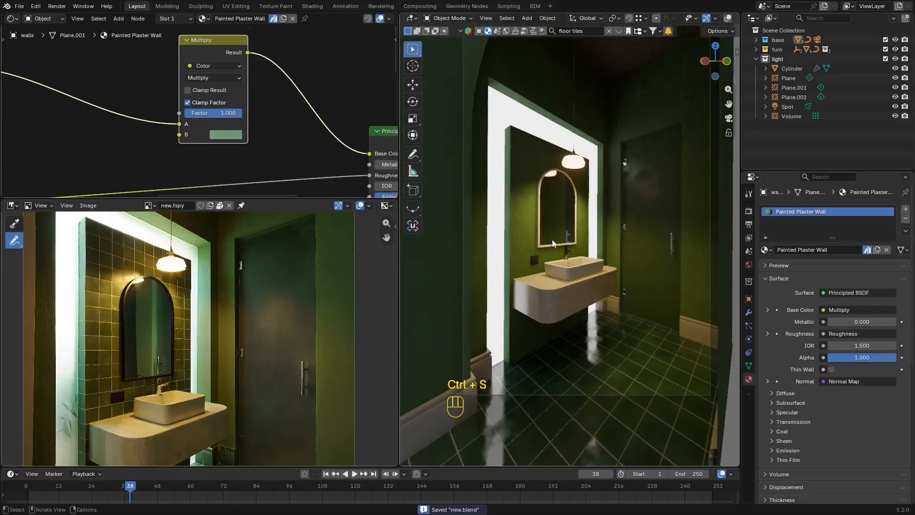
click(227, 135)
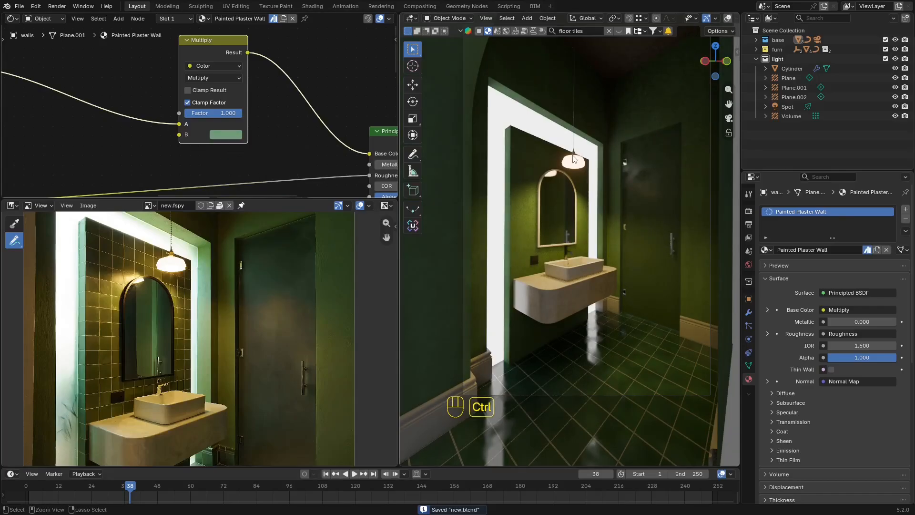
key(ctrl+s)
Compare the bathroom with the reference image, examining the glowing recess, the mirror and the wall around it.
scroll(286, 225, down, 3)
drag(287, 197, 287, 101)
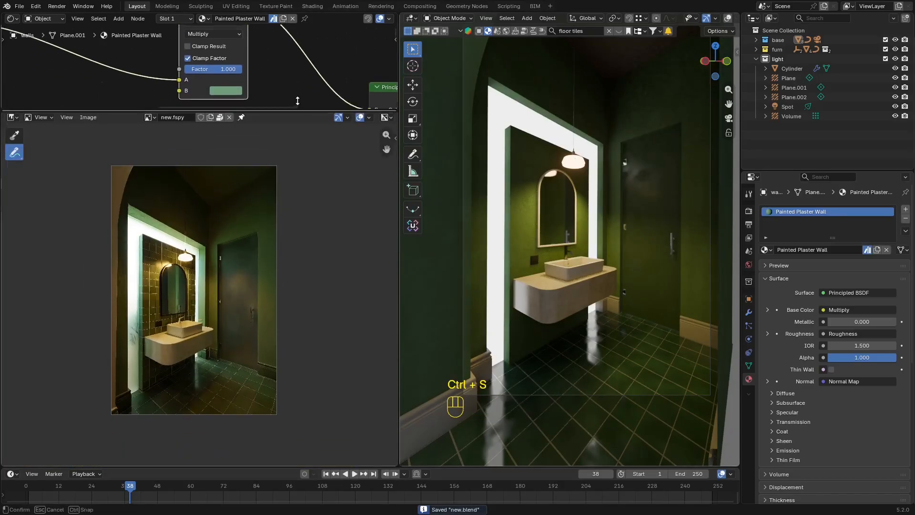
scroll(236, 242, up, 3)
shift+middle_drag(234, 246, 234, 243)
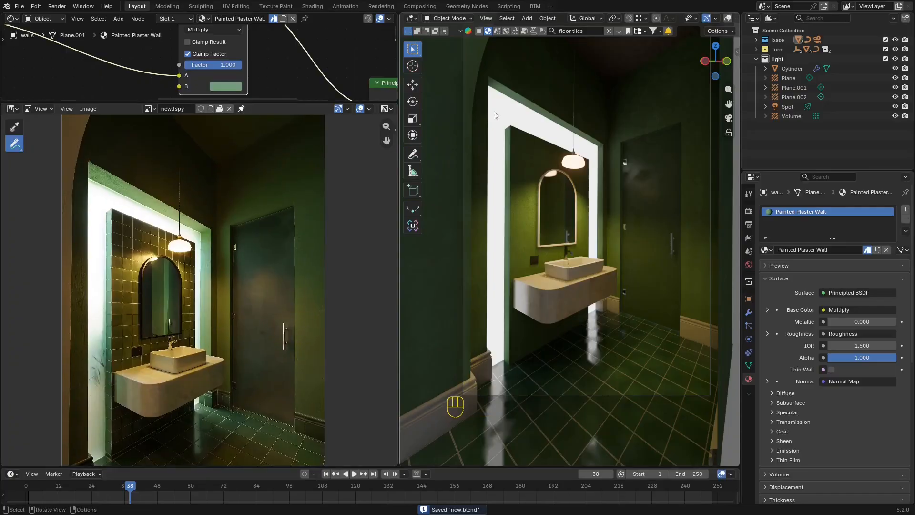
click(522, 123)
scroll(589, 223, up, 1)
shift+middle_drag(590, 224, 593, 177)
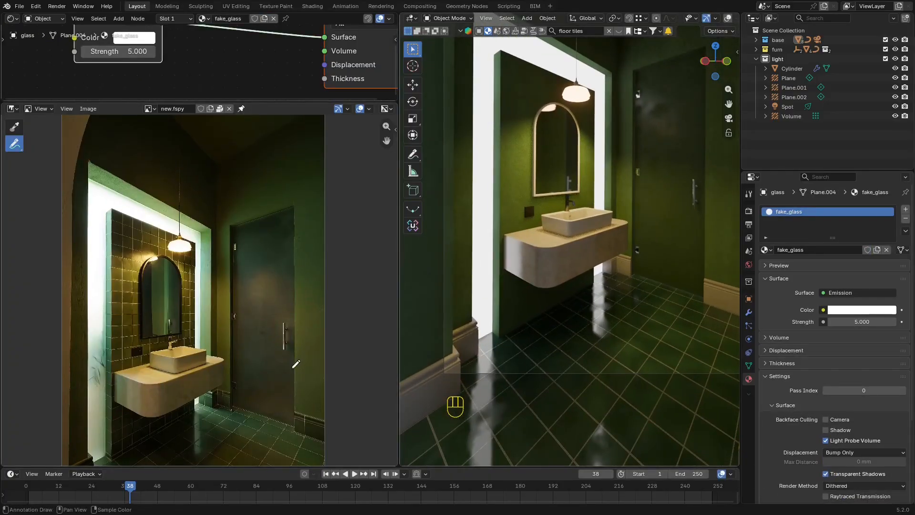
scroll(143, 211, up, 4)
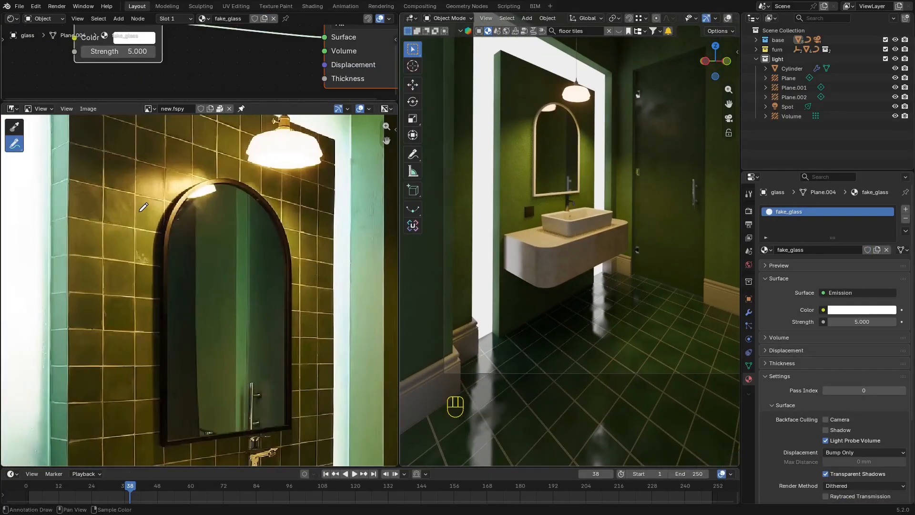
scroll(152, 204, down, 4)
scroll(222, 237, up, 2)
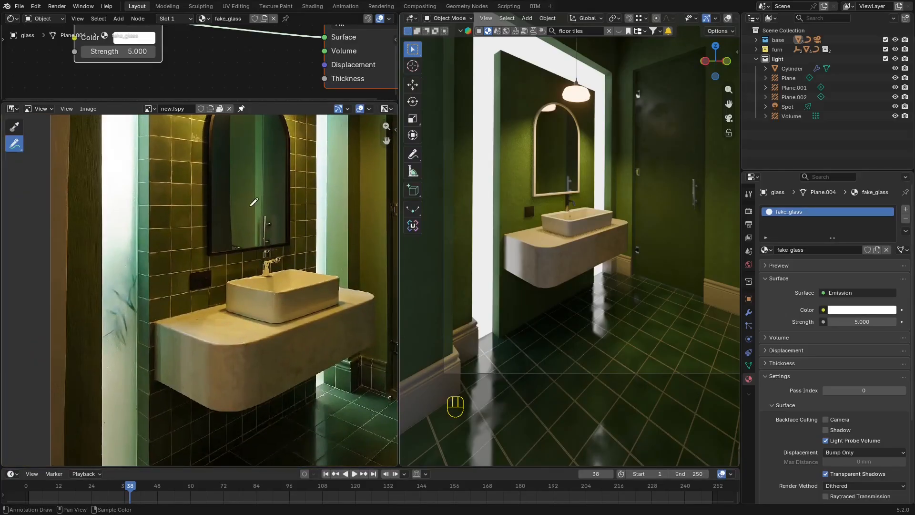
Select the walls and examine the tile layout and grout beside the mirror in the reference image.
click(518, 162)
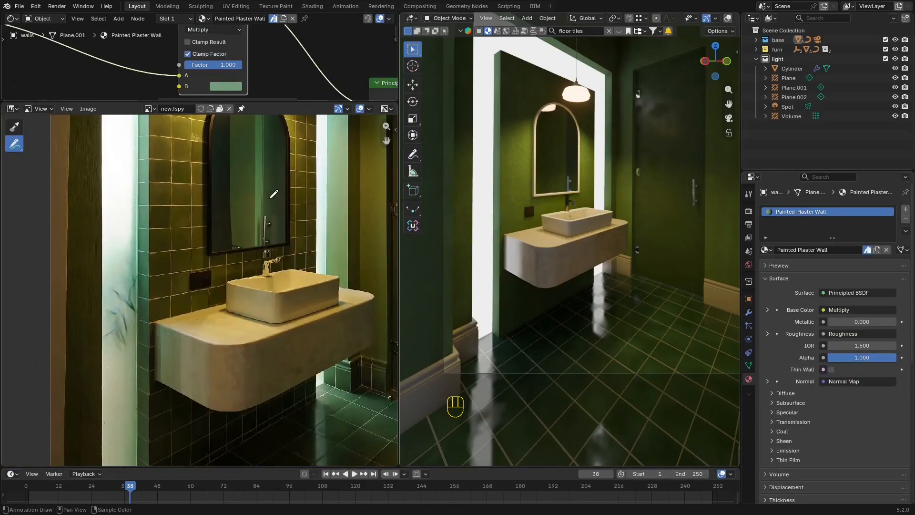
mouse_move(217, 238)
middle_down()
mouse_move(230, 221)
mouse_move(252, 303)
middle_up()
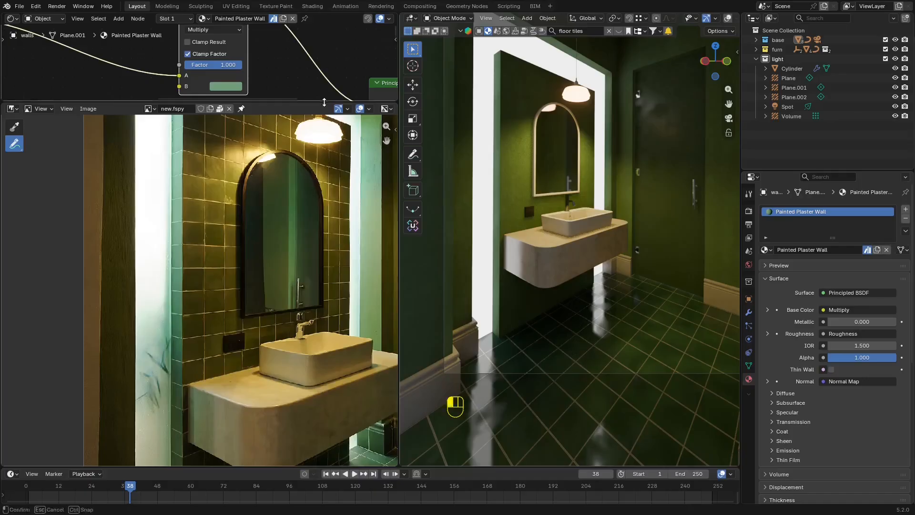
drag(324, 102, 325, 146)
middle_drag(292, 221, 294, 198)
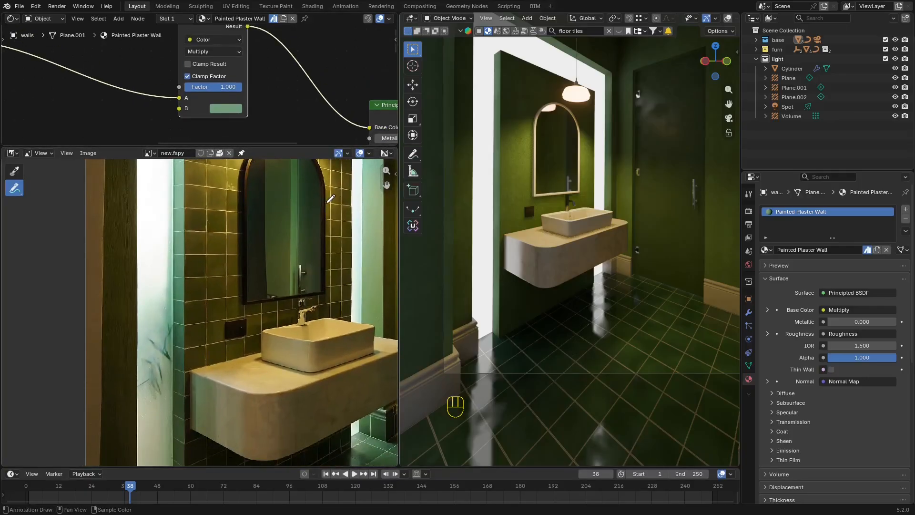
scroll(214, 251, up, 4)
middle_drag(215, 251, 237, 272)
scroll(241, 272, up, 3)
scroll(276, 253, down, 5)
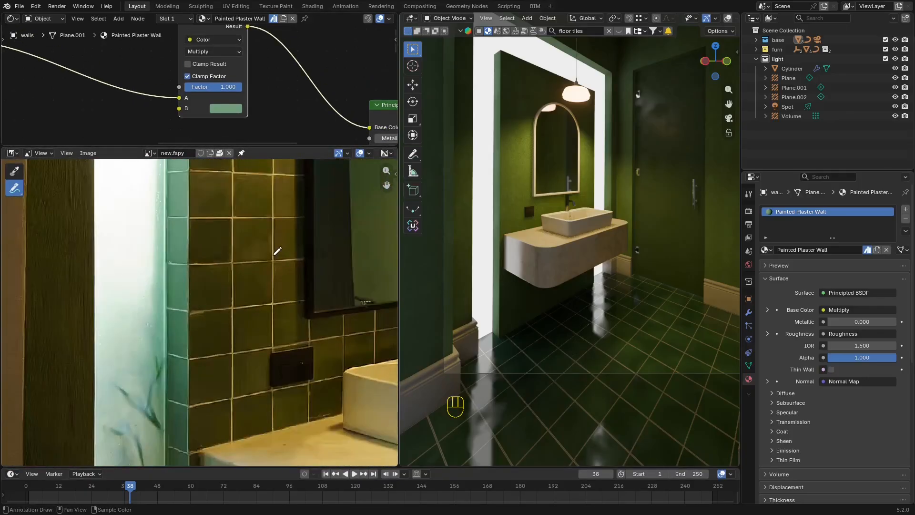
scroll(276, 246, down, 1)
Save the file and switch the viewport to solid shading with overlays shown.
key(ctrl+s)
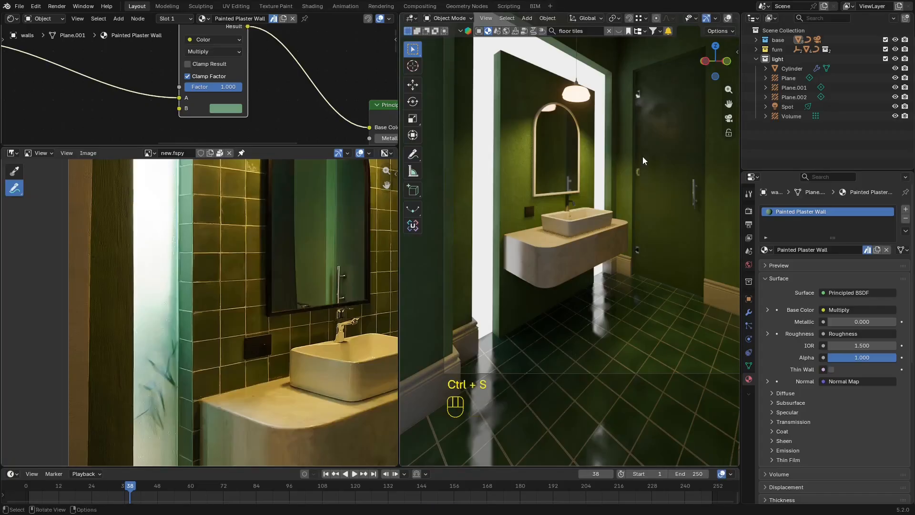
key(shift+alt+z)
key(z)
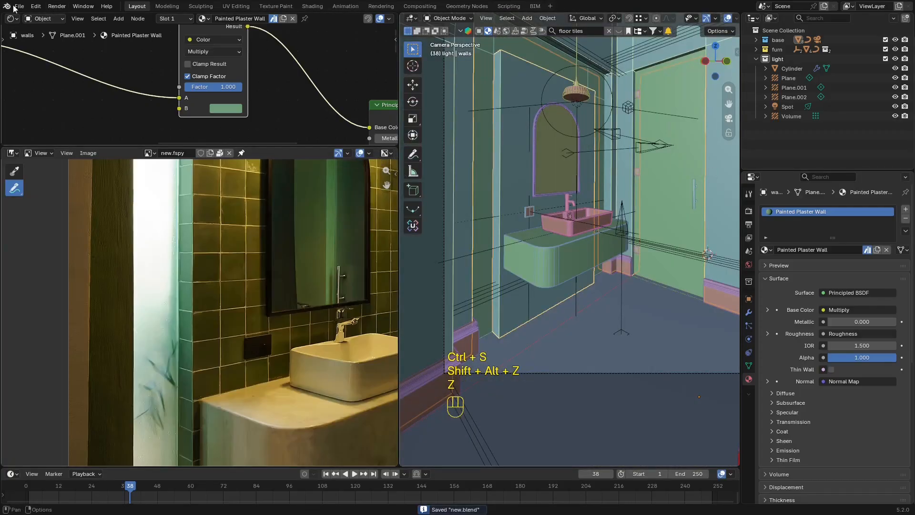
Open the other bathroom scene that uses the fspy.fspy reference image.
click(18, 6)
mouse_move(67, 36)
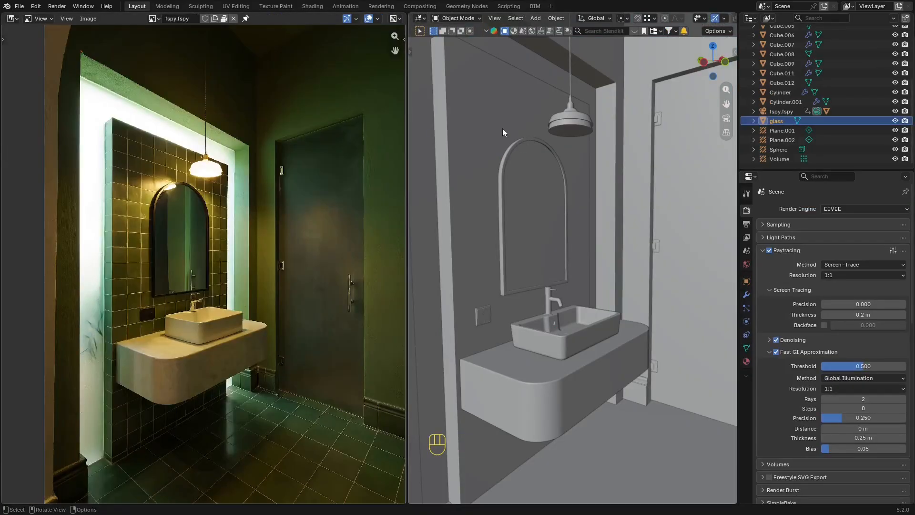
Select the wall panel behind the mirror and look up which material it uses.
key(shift+alt+z)
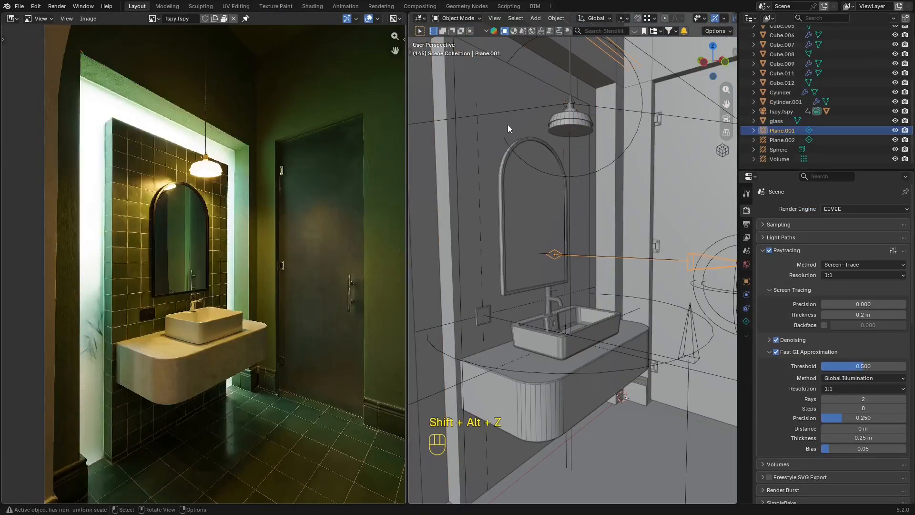
click(514, 119)
click(13, 19)
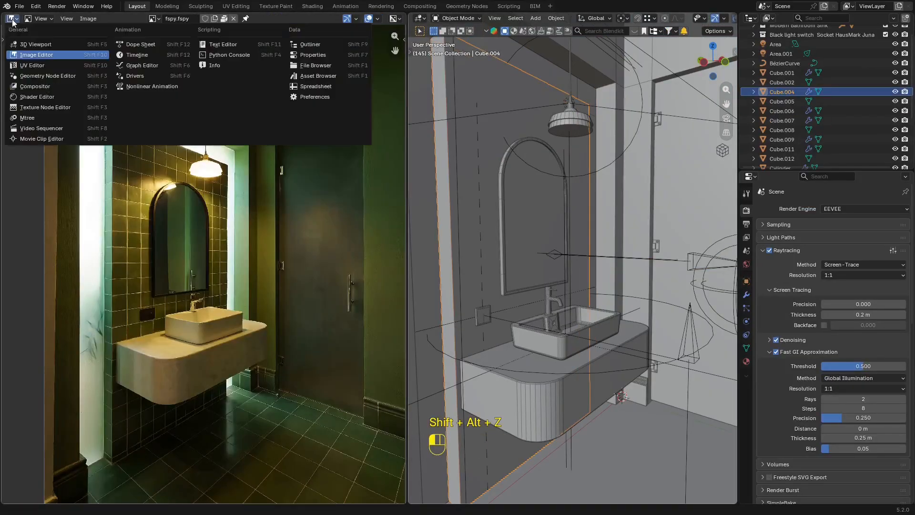
click(747, 361)
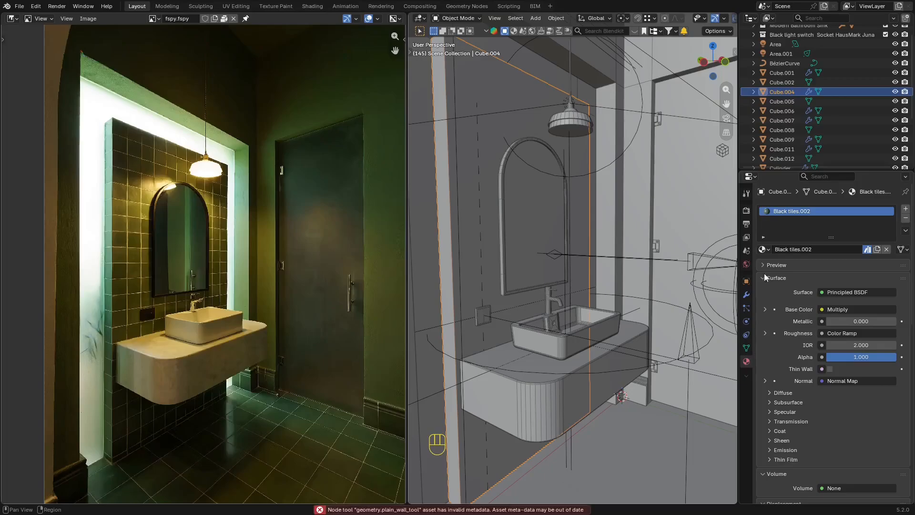
Reopen the recent bathroom scene that uses the new.fspy reference image.
click(19, 6)
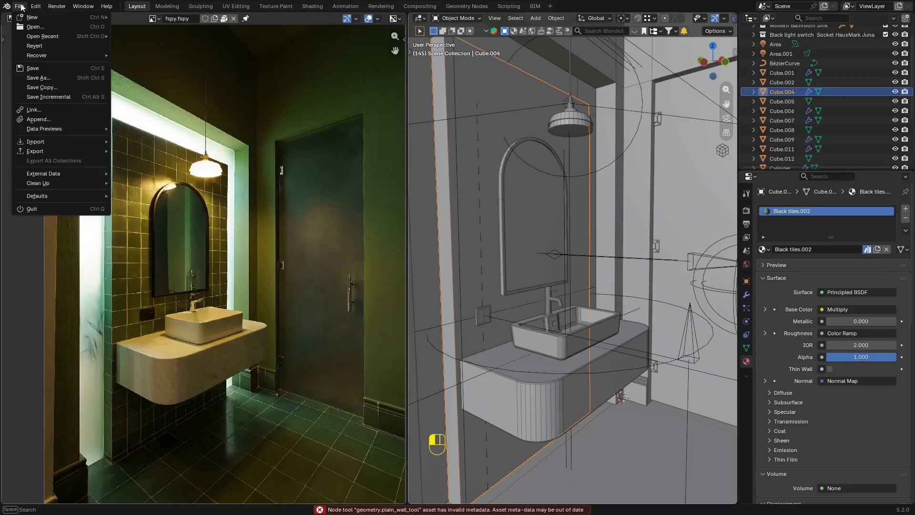
mouse_move(55, 37)
click(172, 45)
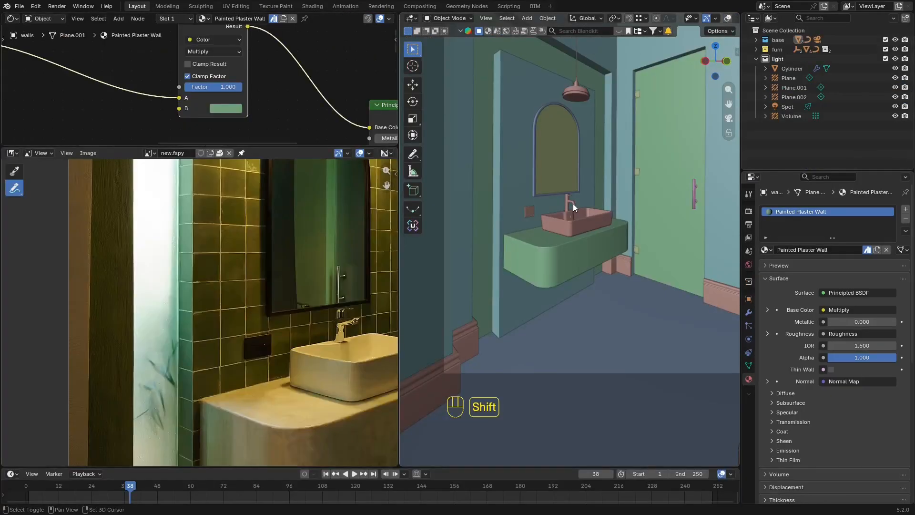
Show the bathroom in rendered shading without overlays and save the file.
key(shift+alt+z)
key(z)
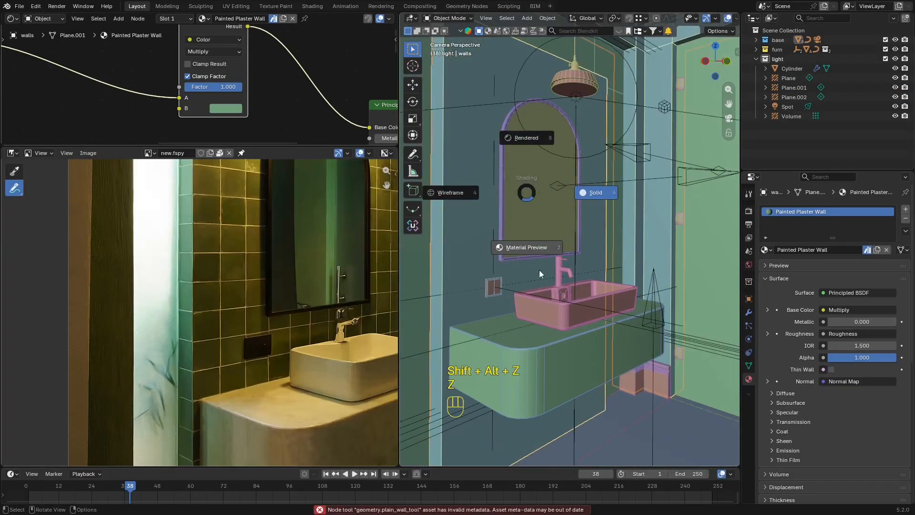
click(620, 315)
key(z)
click(604, 179)
key(shift+alt+z)
scroll(591, 133, down, 4)
shift+middle_drag(621, 154, 625, 182)
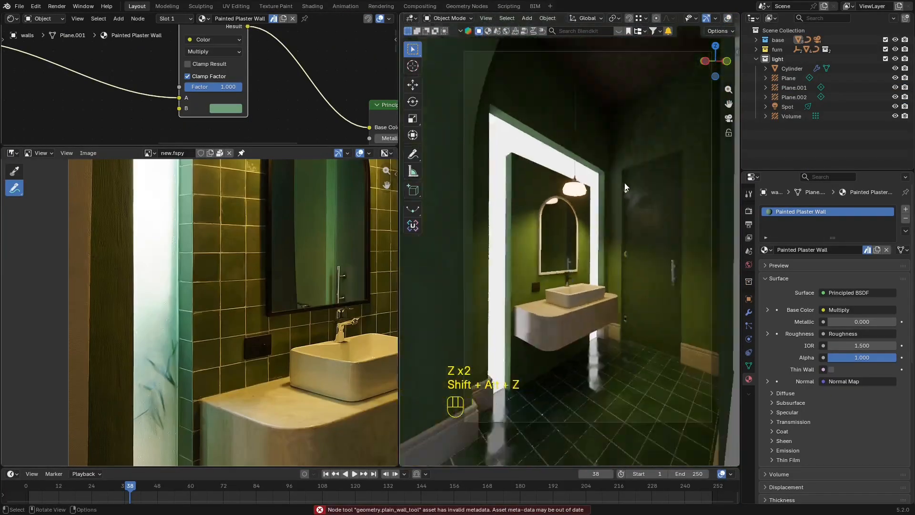
key(ctrl+s)
scroll(623, 215, up, 3)
Search the asset library's materials for "black tiles".
click(580, 32)
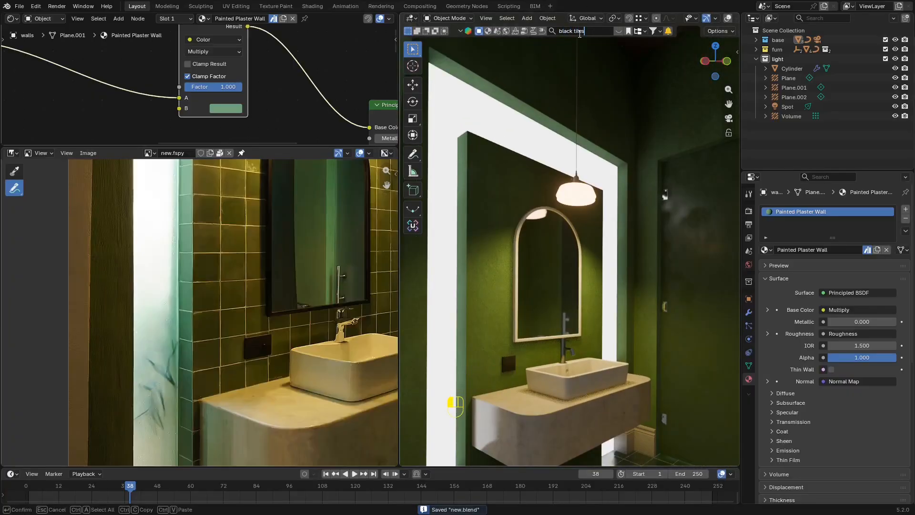
key(Return)
click(488, 31)
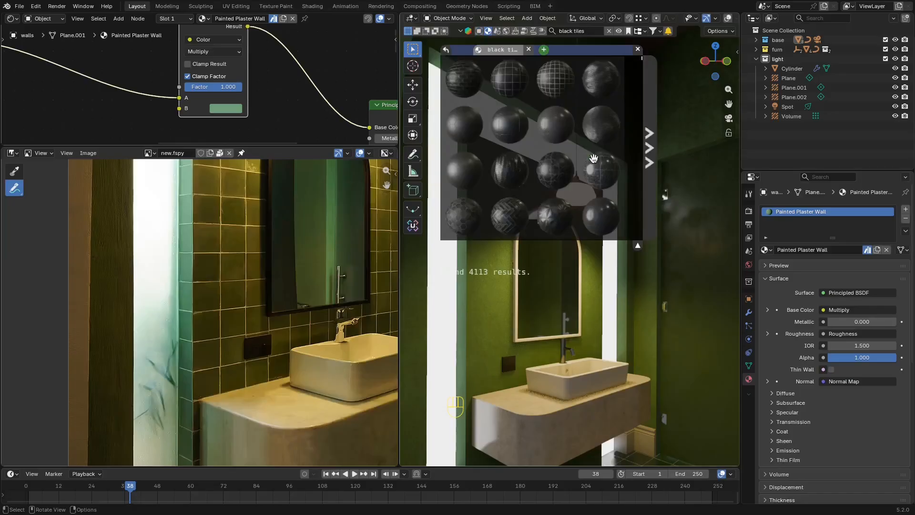
Apply the Black tiles material to the complete walls object and undo it.
mouse_move(556, 86)
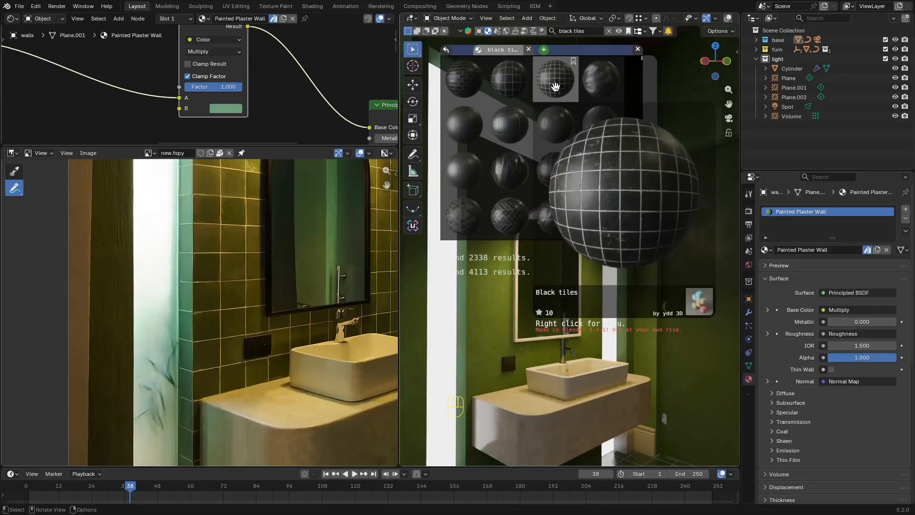
drag(559, 80, 491, 285)
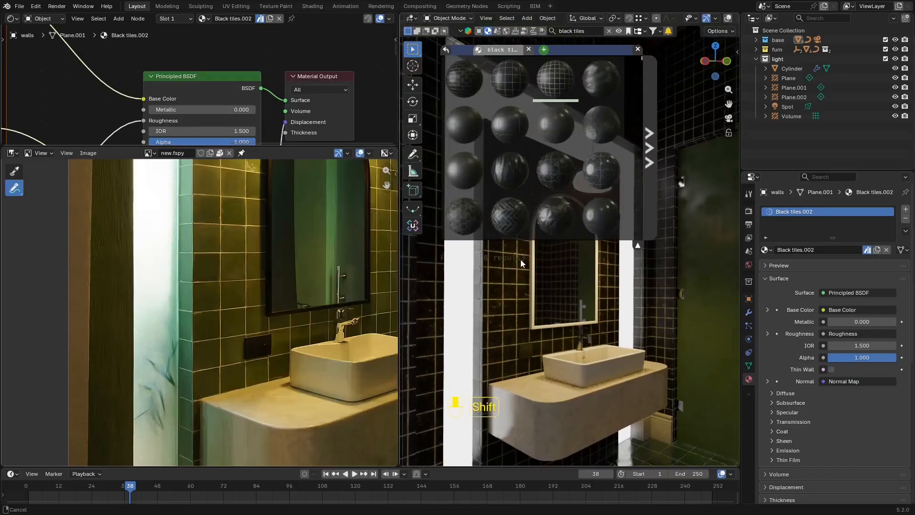
click(639, 50)
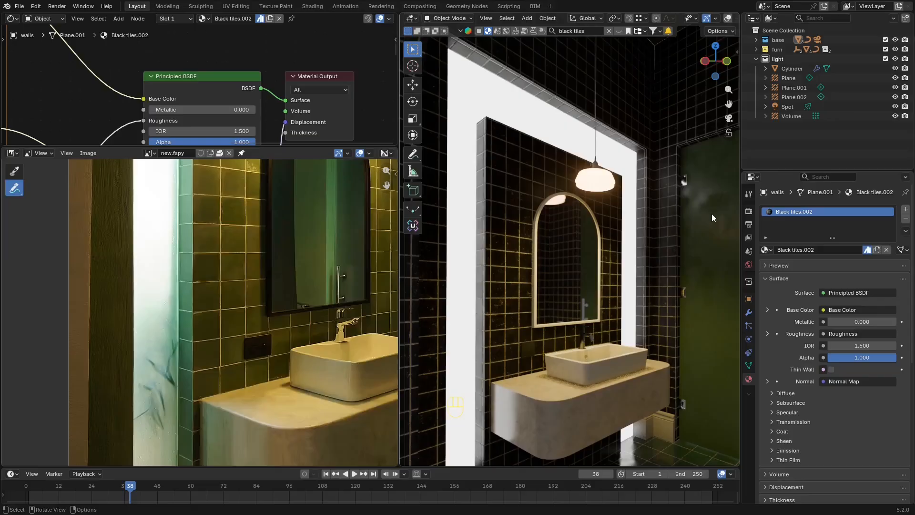
key(ctrl+z)
Separate the wall panel behind the mirror from the walls into its own object.
key(shift+alt+z)
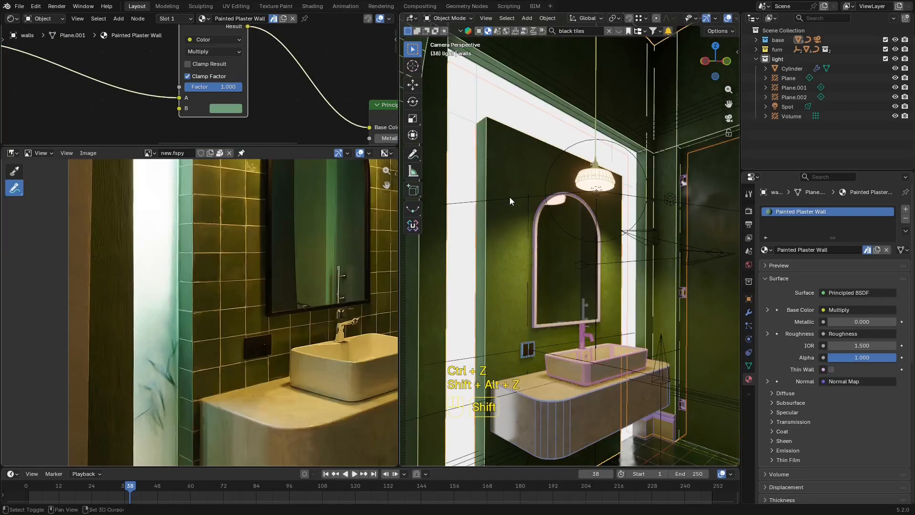
key(Tab)
key(3)
key(l)
key(p)
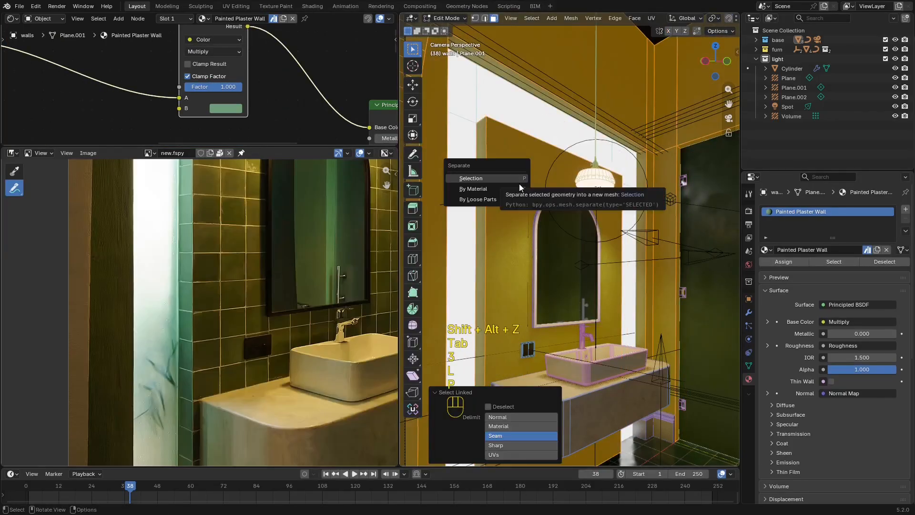
click(524, 207)
key(l)
key(p)
click(519, 207)
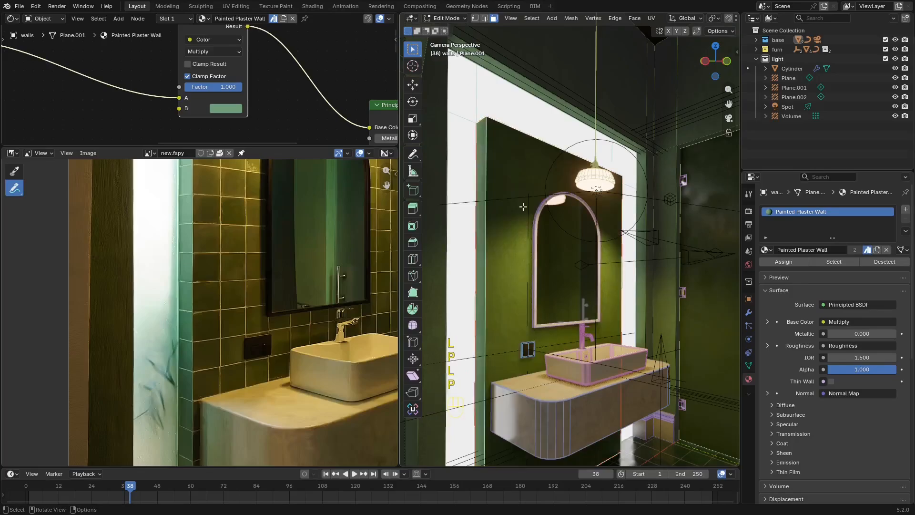
key(Tab)
Try to apply the Black tiles material to the separated mirror panel and undo the attempt.
click(511, 171)
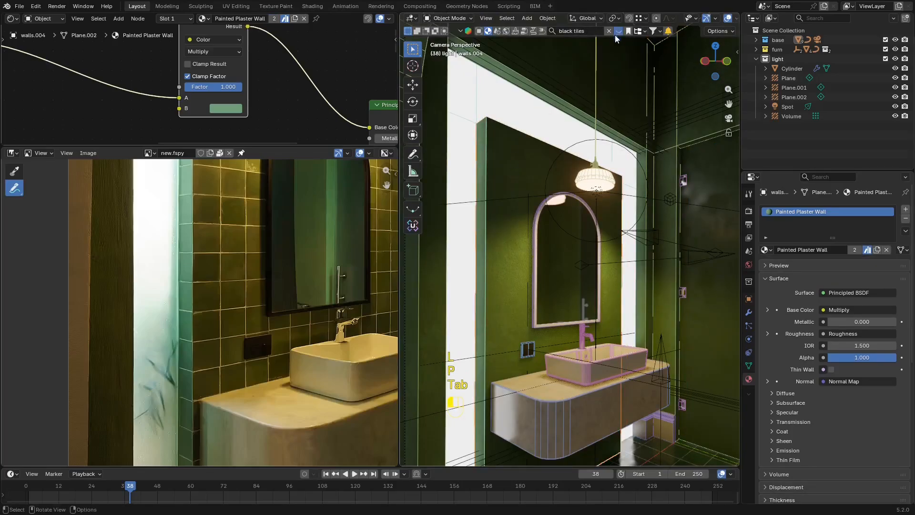
click(617, 31)
mouse_move(505, 79)
drag(508, 79, 535, 22)
drag(510, 79, 517, 251)
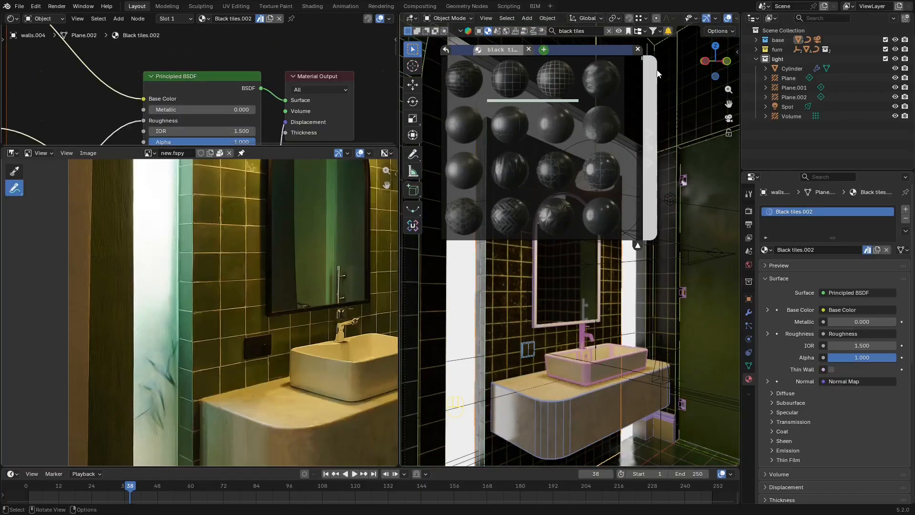
key(ctrl+z)
key(ctrl+z)
Assign the Black tiles material to the separated panel behind the mirror, isolating it from the rest of the scene while doing so.
click(537, 156)
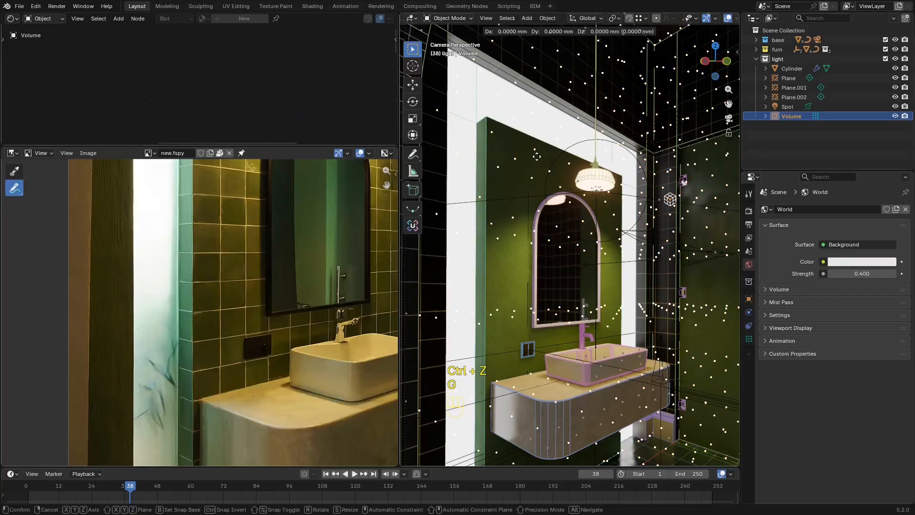
click(514, 139)
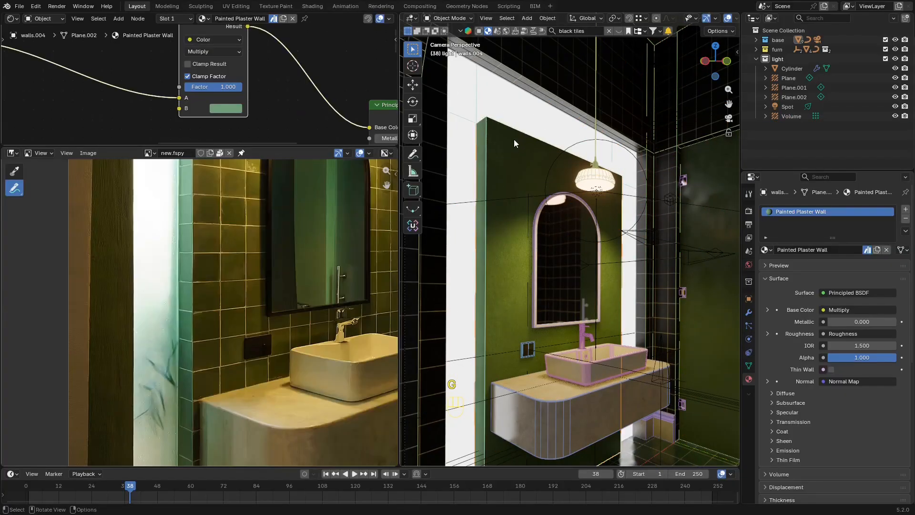
scroll(514, 140, down, 5)
key(g)
right_click(556, 178)
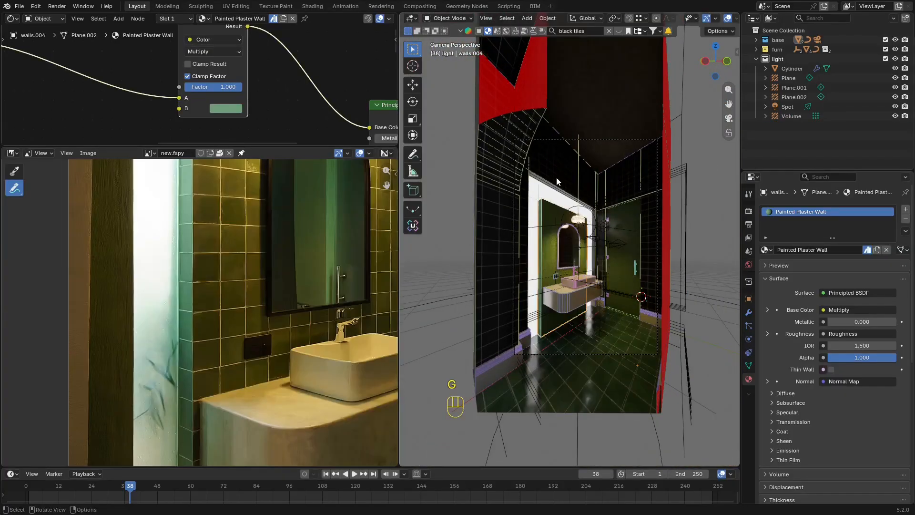
scroll(557, 177, up, 5)
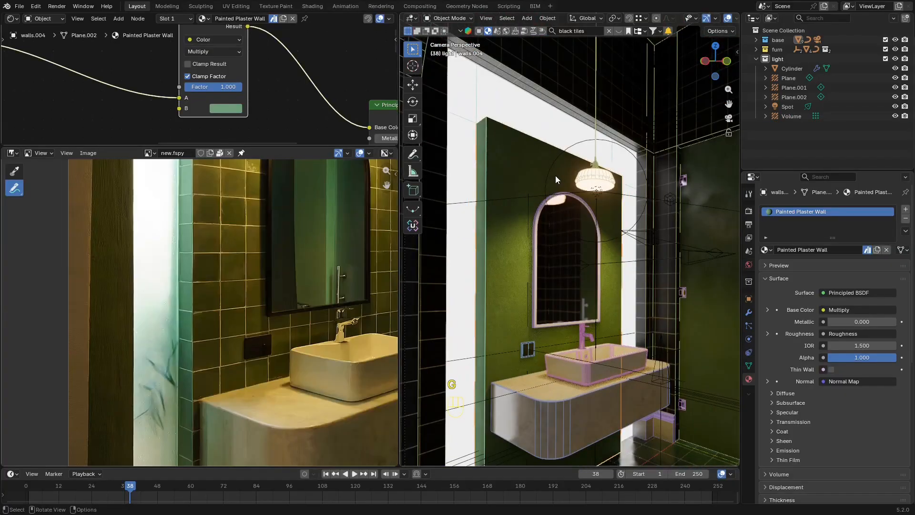
key(KP_Divide)
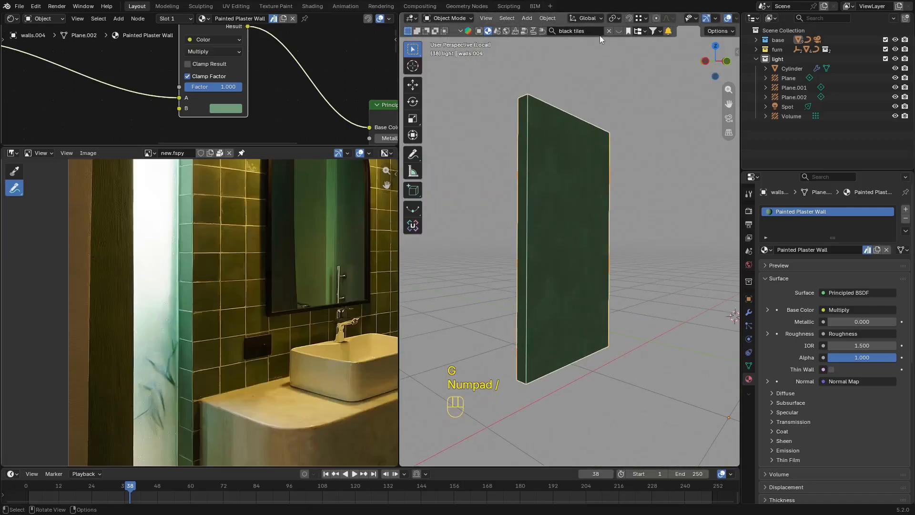
click(621, 32)
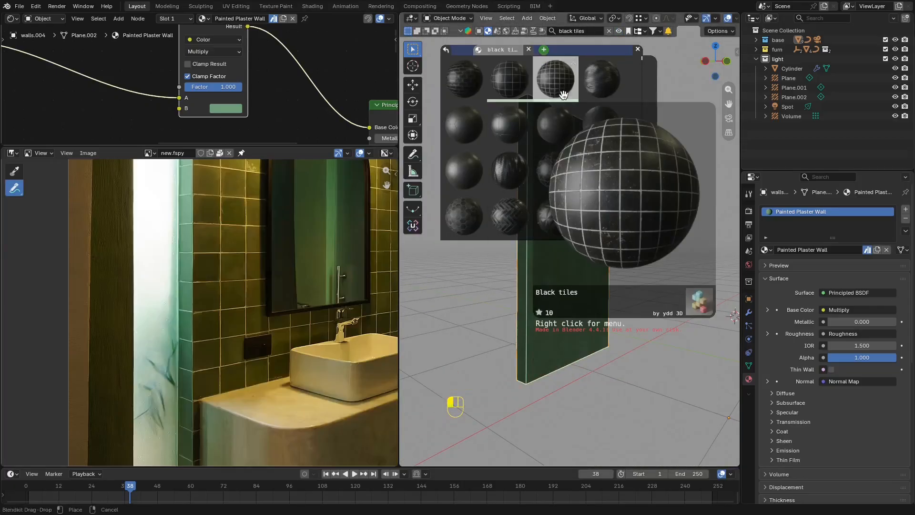
drag(556, 78, 578, 279)
key(KP_Divide)
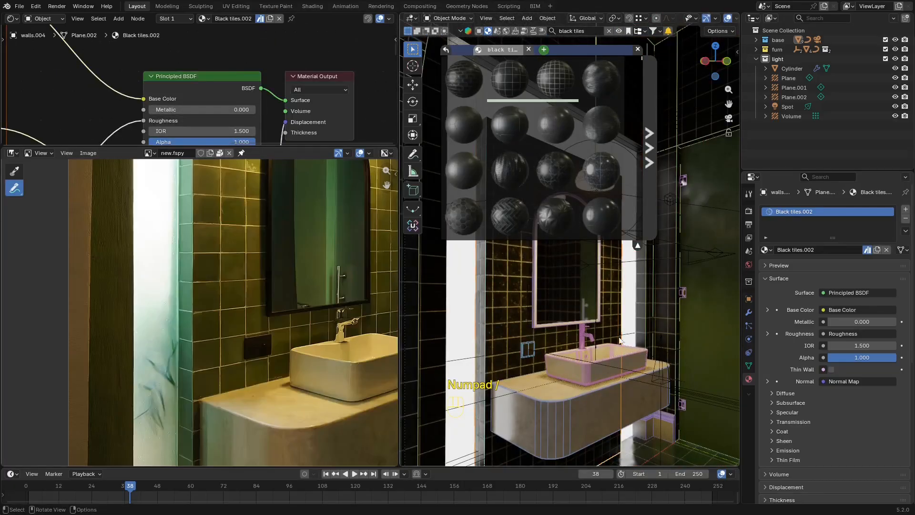
click(656, 73)
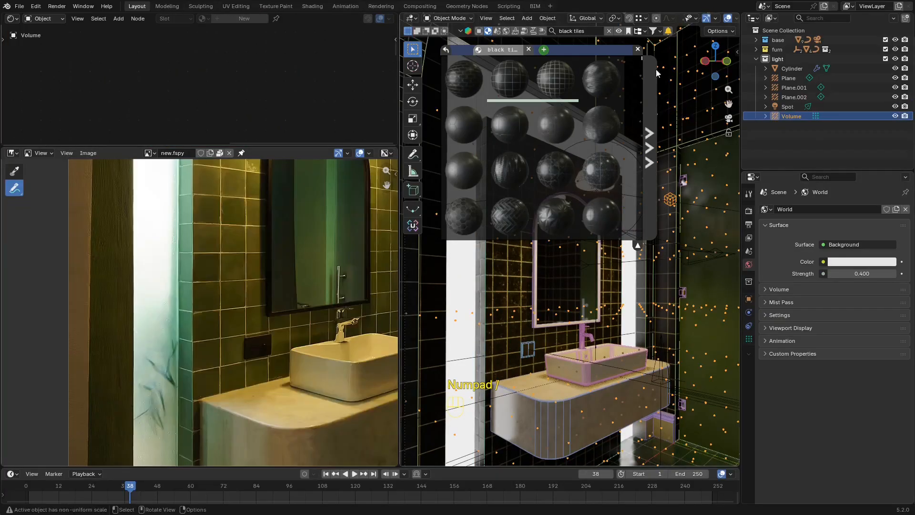
click(638, 50)
Assign the existing Painted Plaster Wall material to the surrounding walls in place of the black tiles.
middle_drag(419, 239, 579, 178)
scroll(548, 243, down, 5)
click(601, 165)
key(shift+alt+z)
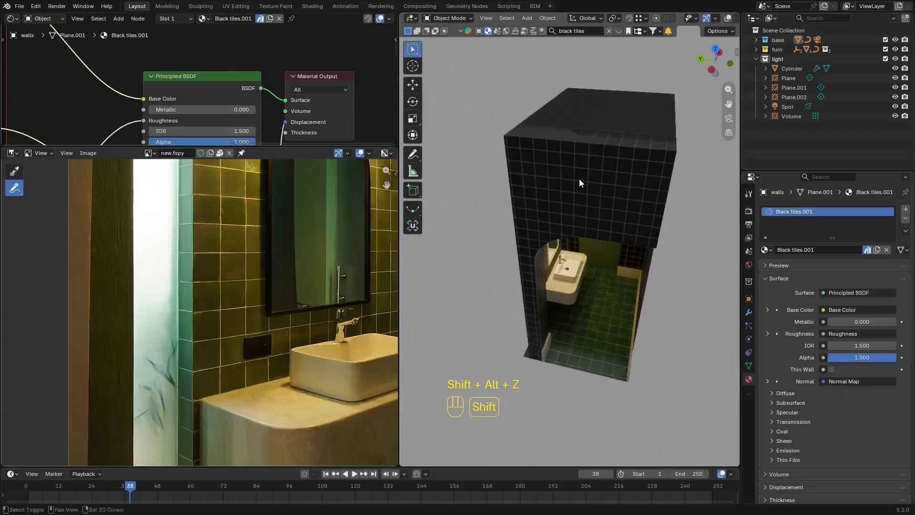
key(shift+alt+z)
scroll(582, 180, up, 3)
click(768, 250)
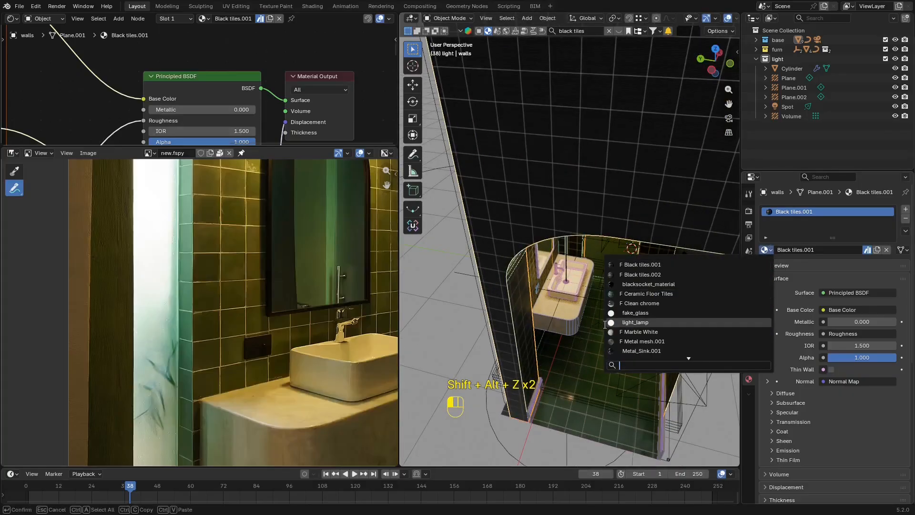
scroll(669, 306, down, 5)
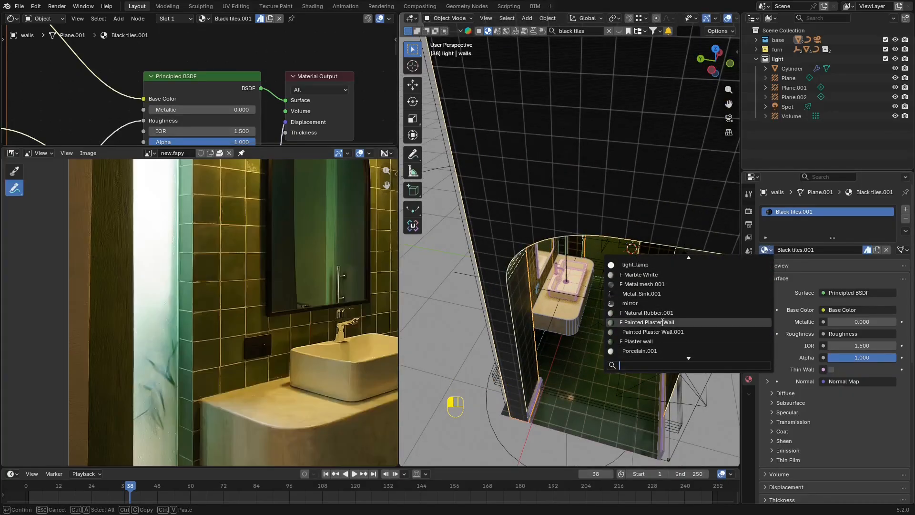
click(659, 323)
middle_drag(602, 347, 596, 272)
key(shift+alt+z)
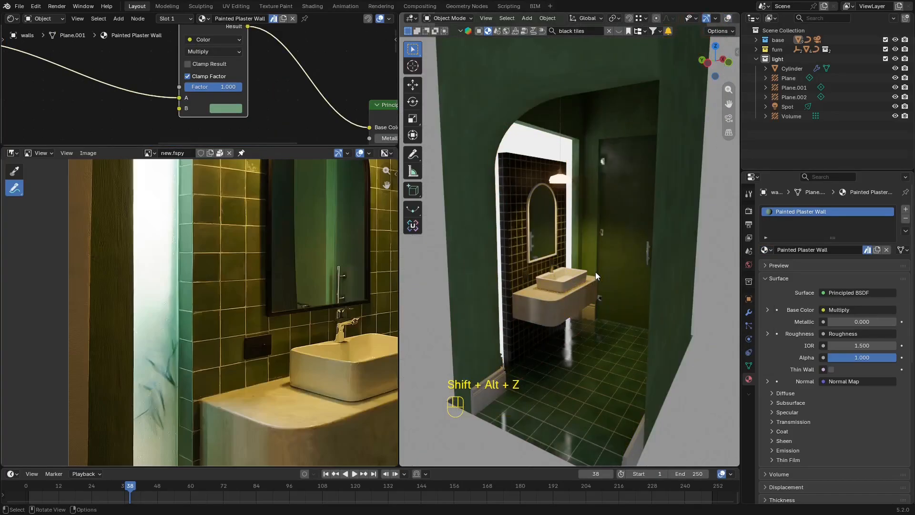
Return to the camera view, save the file and compare the tiled mirror wall with the whole reference image.
key(KP_0)
key(ctrl+s)
scroll(562, 180, down, 2)
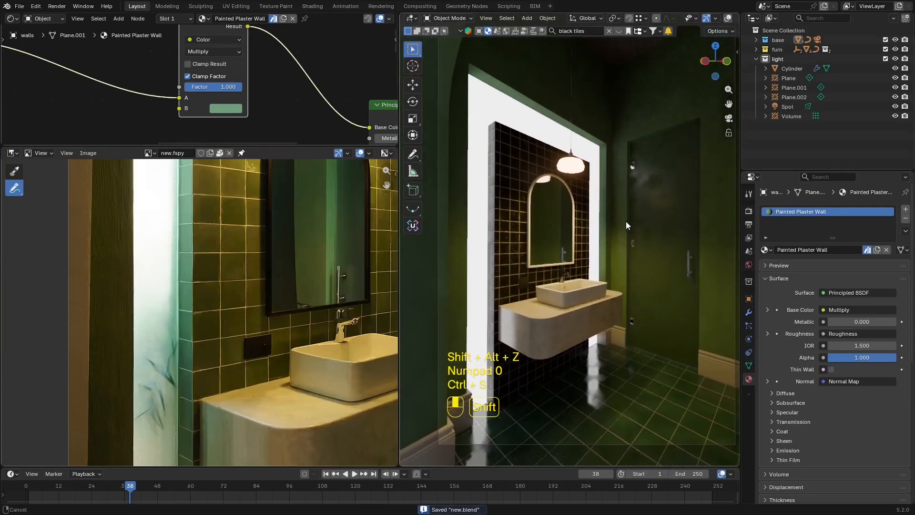
shift+middle_drag(629, 270, 622, 280)
scroll(312, 232, down, 5)
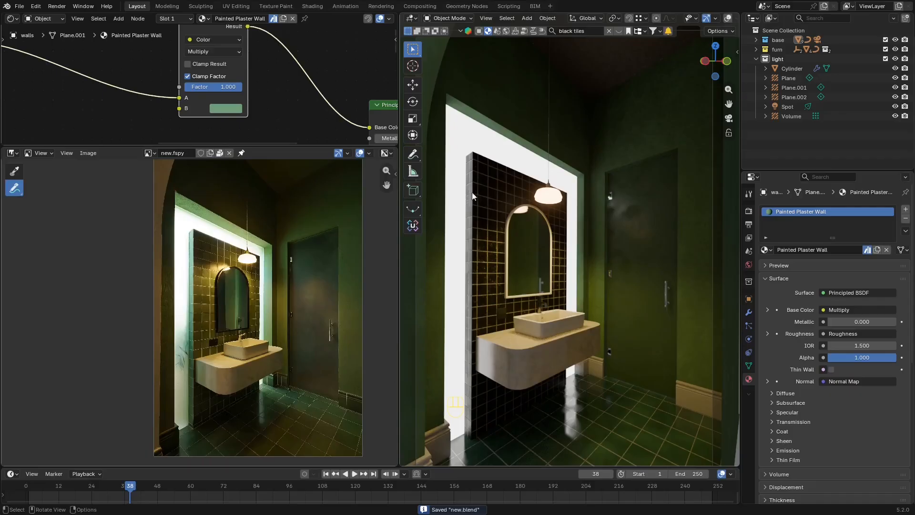
scroll(507, 185, up, 3)
Select the tiled panel behind the mirror and examine its tiles along the upper corner.
key(shift+alt+z)
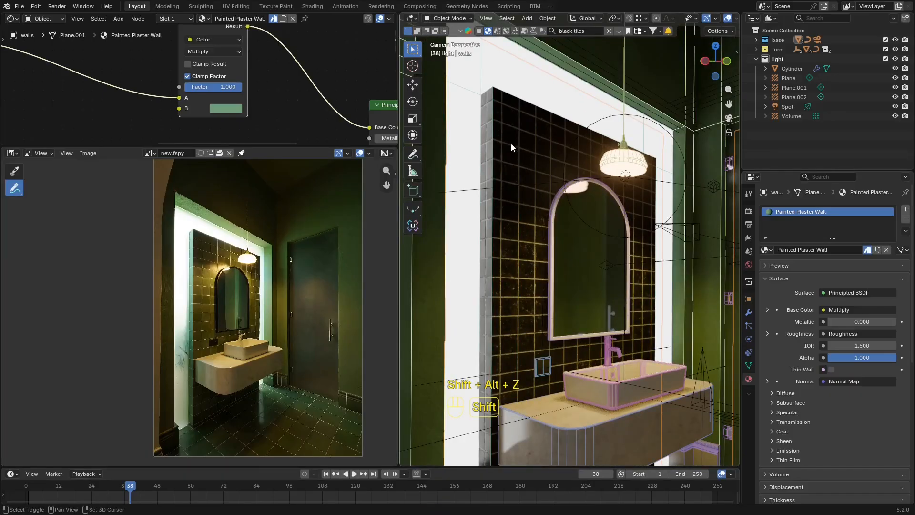
scroll(530, 162, up, 5)
click(548, 180)
shift+middle_drag(544, 178, 525, 172)
key(shift+alt+z)
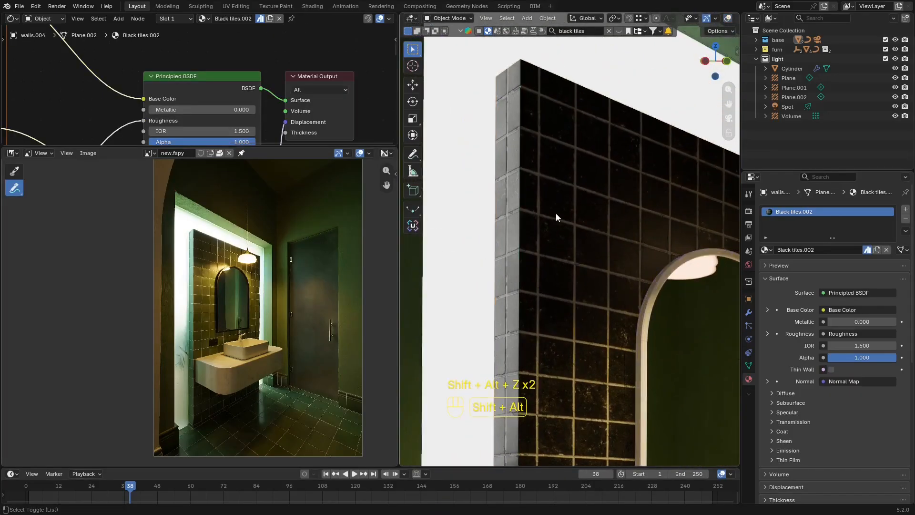
Select all faces of the tiled mirror panel in Edit Mode and display their complete UV layout in the UV Editor.
key(Tab)
key(shift+alt+z)
key(a)
click(11, 18)
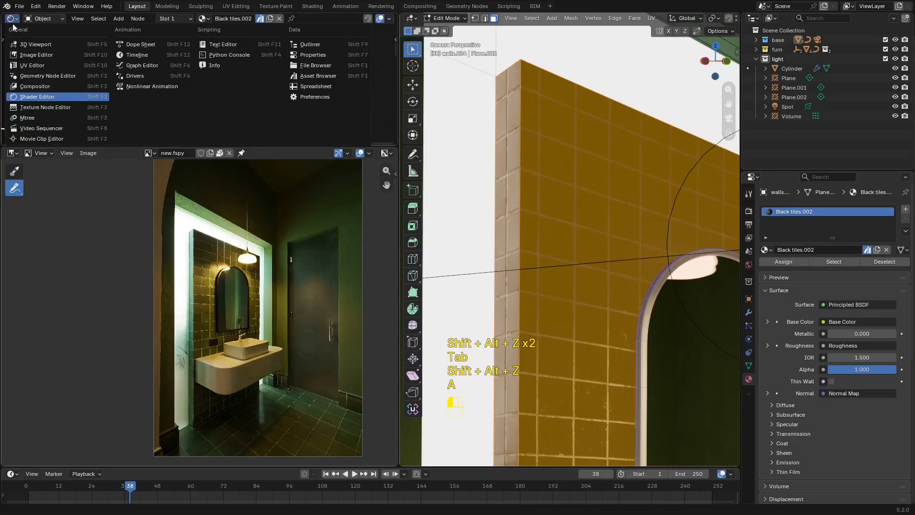
click(34, 55)
key(a)
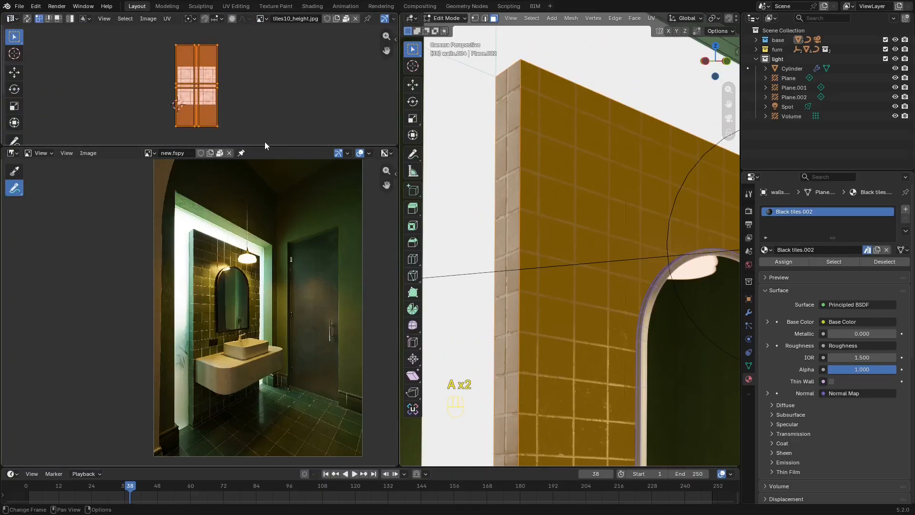
Enlarge the UV Editor and shift the panel's UVs along Y to line up with the grout lines.
drag(265, 144, 269, 276)
scroll(204, 127, up, 9)
scroll(243, 158, up, 1)
key(g)
key(y)
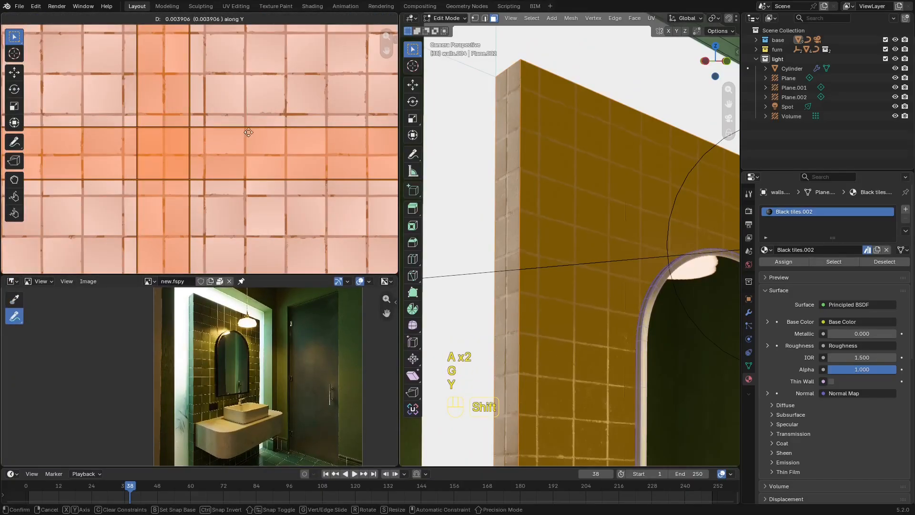
click(301, 233)
key(s)
key(y)
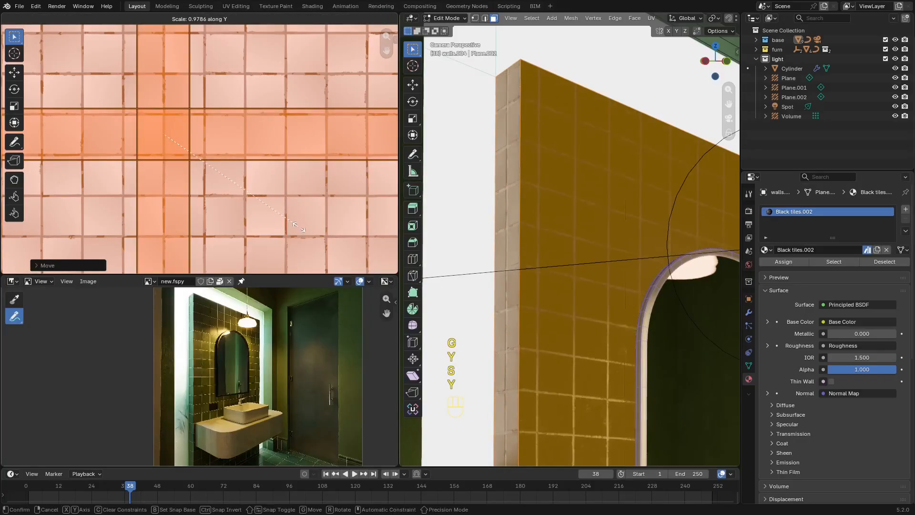
right_click(293, 223)
scroll(292, 223, down, 5)
key(s)
key(x)
right_click(306, 225)
Move and narrow the panel's UVs along X so the central vertical strip spans exactly one tile.
scroll(268, 219, up, 6)
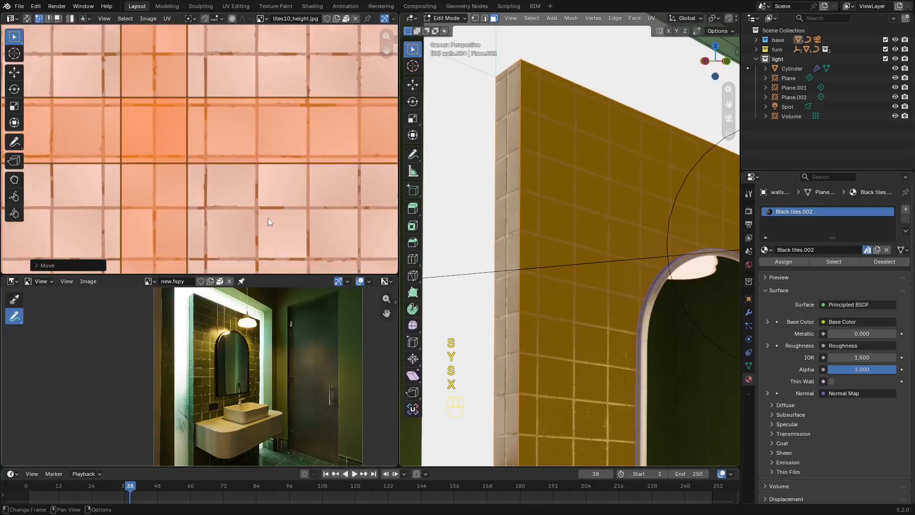
key(g)
key(x)
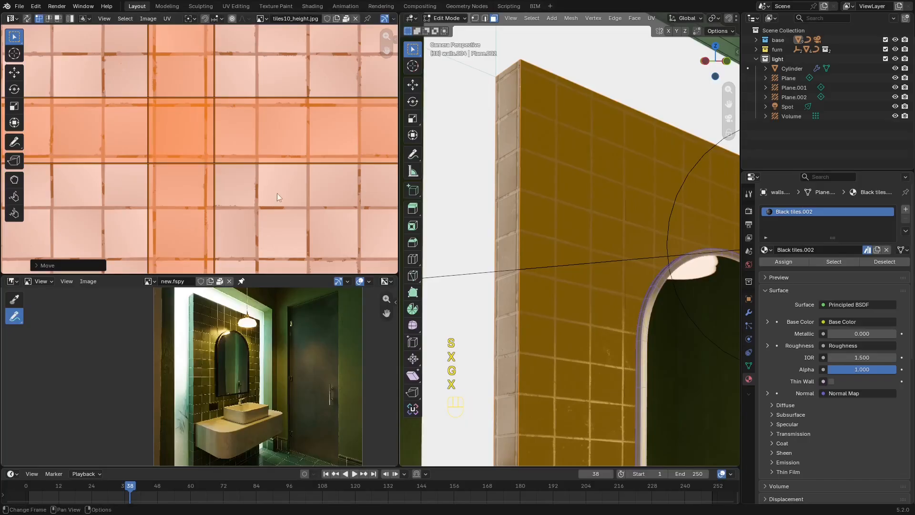
click(276, 193)
key(s)
key(x)
click(256, 188)
key(g)
key(y)
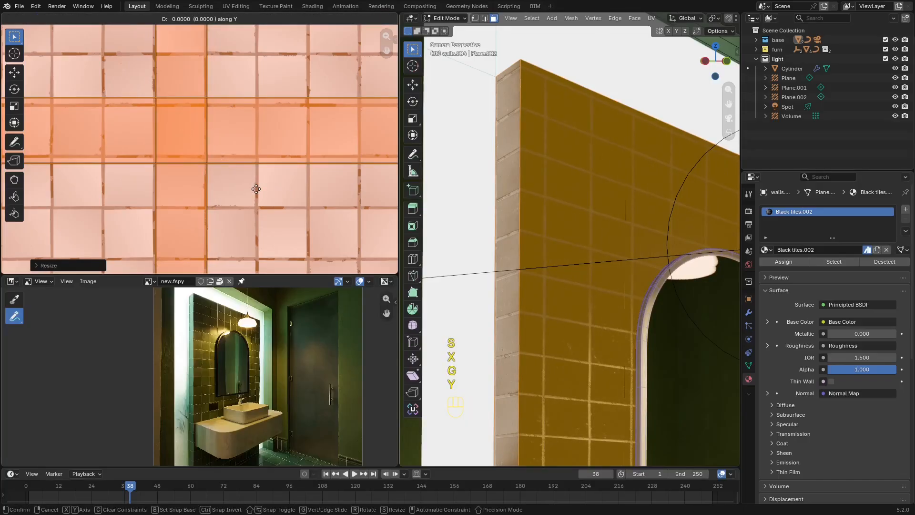
right_click(256, 189)
Scale the panel's UVs along Y to fit the horizontal strip to one tile row, and check the wall without overlays.
key(s)
key(y)
click(256, 200)
scroll(255, 200, down, 4)
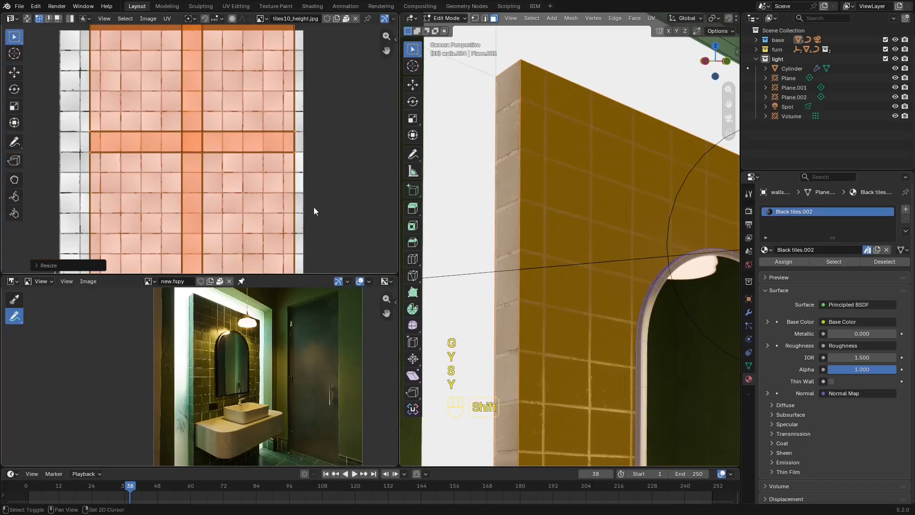
middle_drag(313, 207, 304, 165)
scroll(515, 177, down, 5)
key(shift+alt+z)
shift+middle_drag(514, 177, 515, 207)
scroll(263, 176, down, 1)
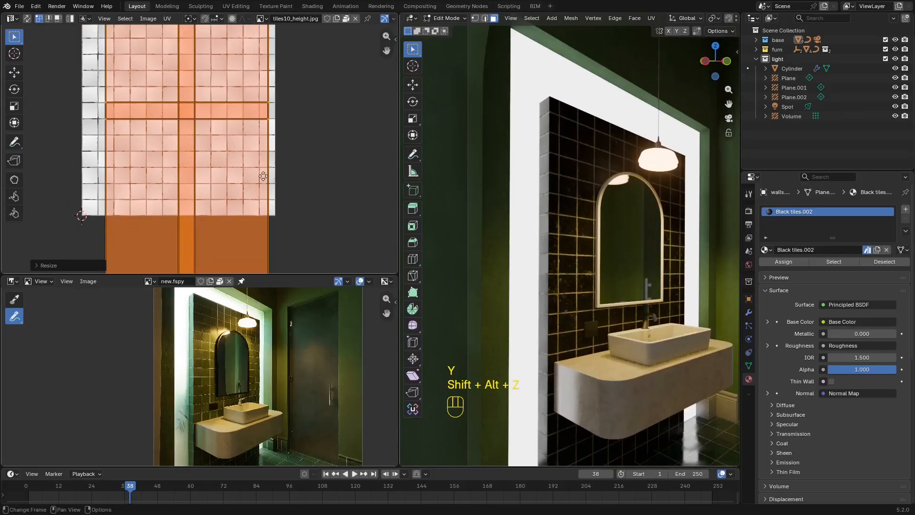
Shift the panel's UVs along Y in two moves to realign the tile rows on the mirror wall.
key(g)
key(y)
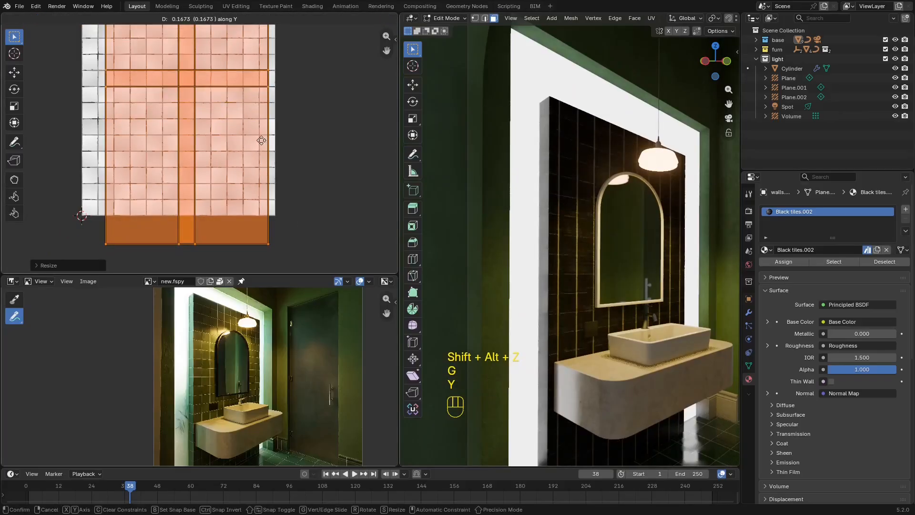
shift+click(227, 239)
shift+middle_drag(221, 116, 231, 156)
key(g)
key(y)
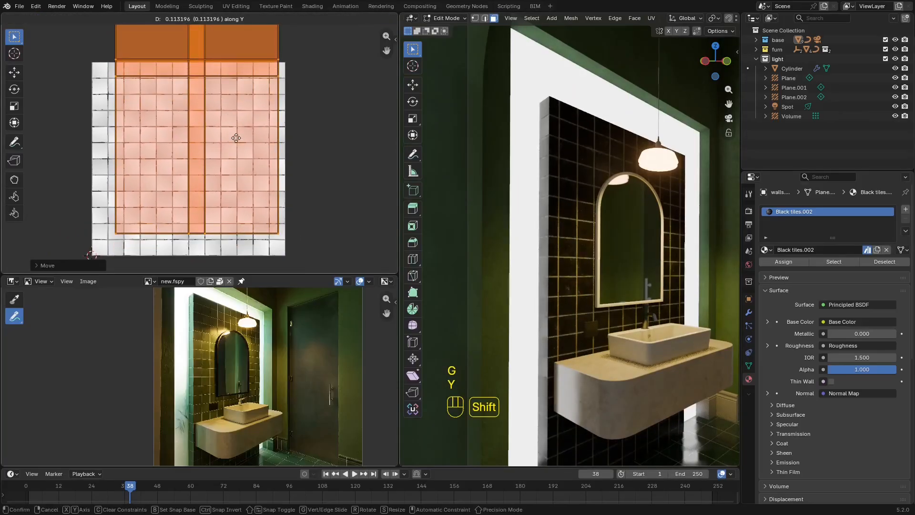
click(236, 128)
Return to Object Mode, save the file and compare the wall tiles with a close-up of the reference image.
shift+middle_drag(553, 176, 533, 168)
scroll(537, 194, up, 1)
key(Tab)
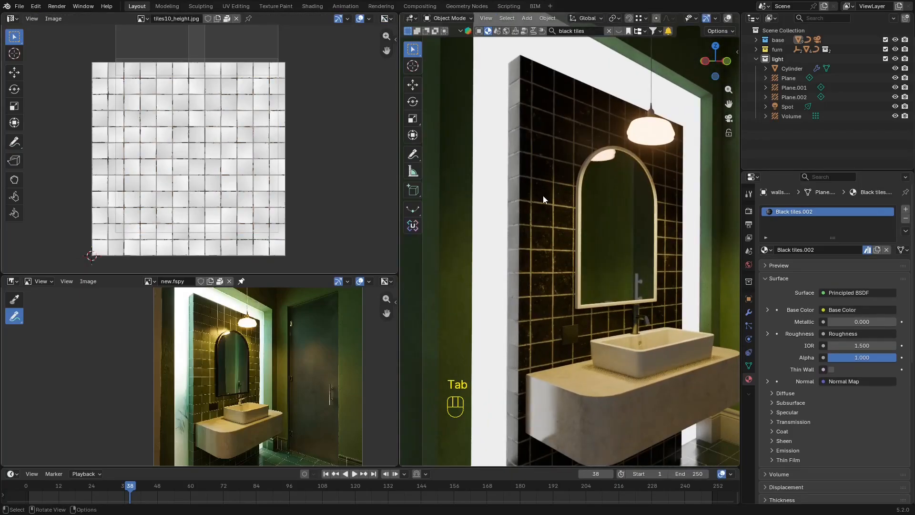
scroll(543, 195, down, 3)
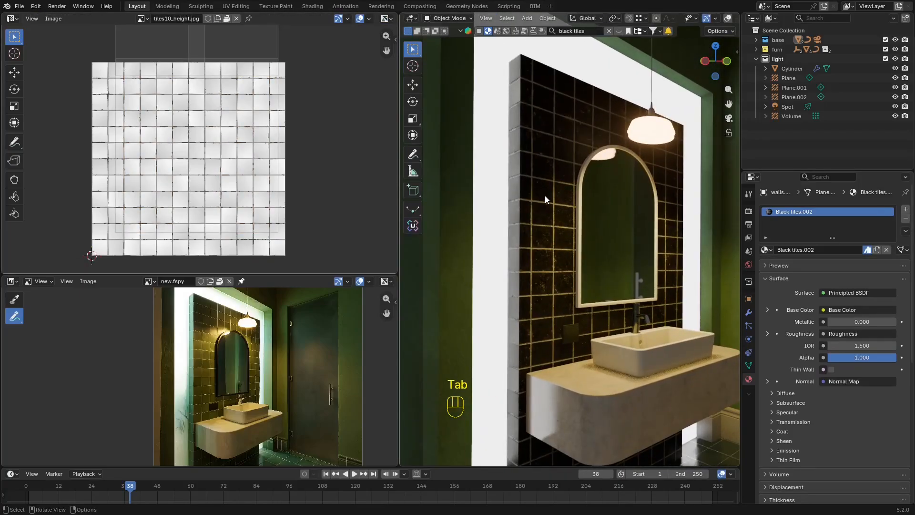
key(ctrl+s)
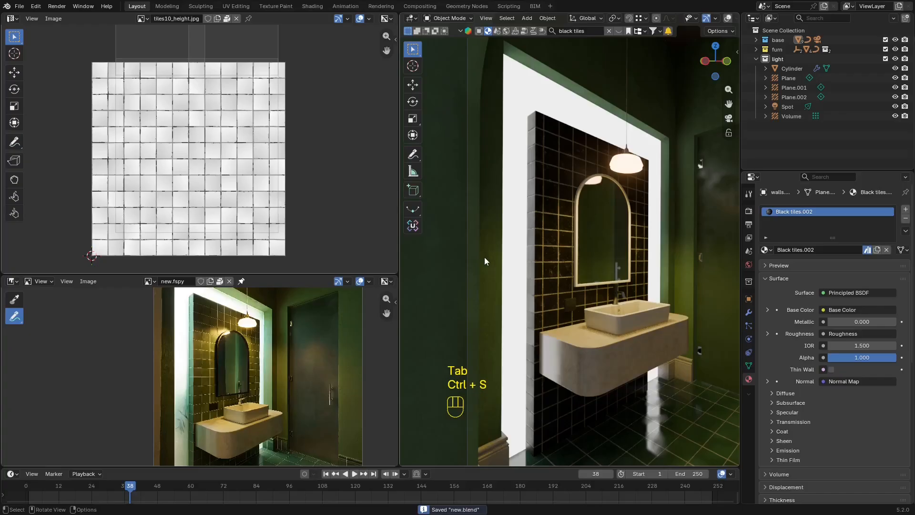
scroll(221, 384, up, 5)
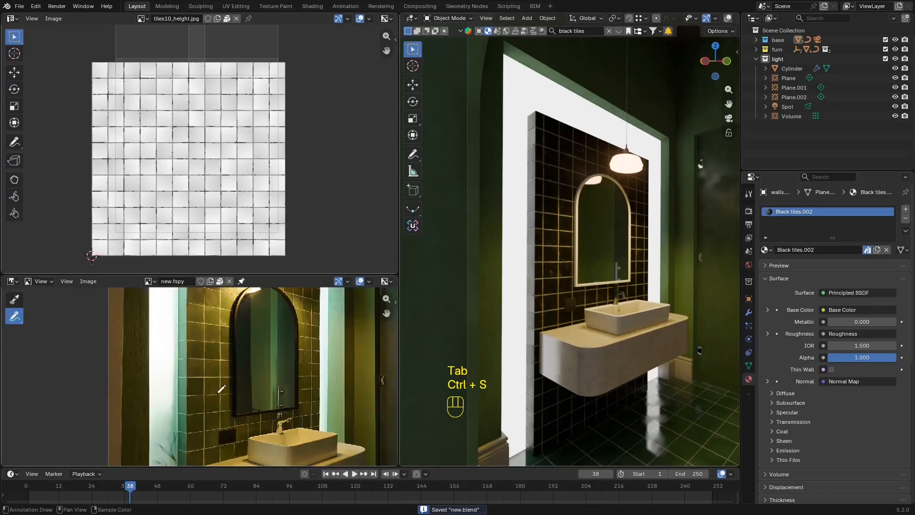
shift+middle_drag(565, 291, 588, 281)
scroll(576, 271, up, 1)
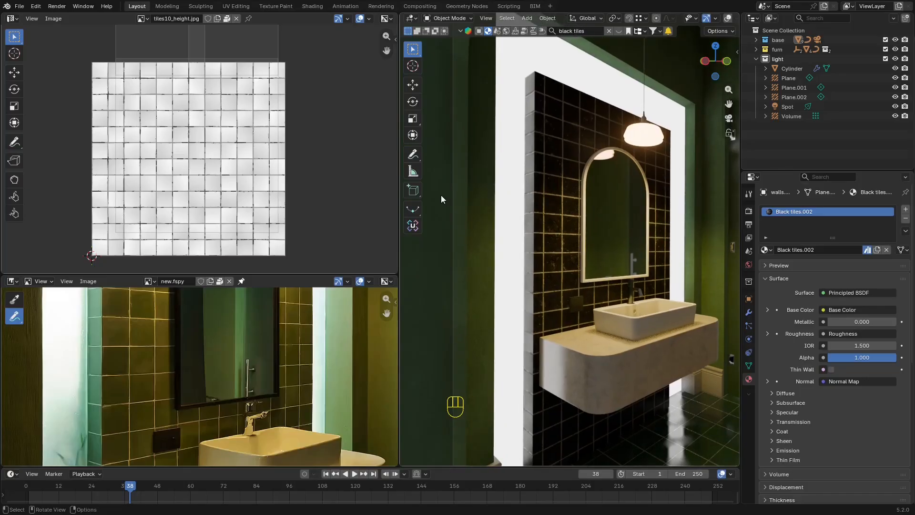
In the Black tiles.002 shader nodes, insert a Hue/Saturation/Value node between the Base Color texture and the Principled BSDF.
click(12, 19)
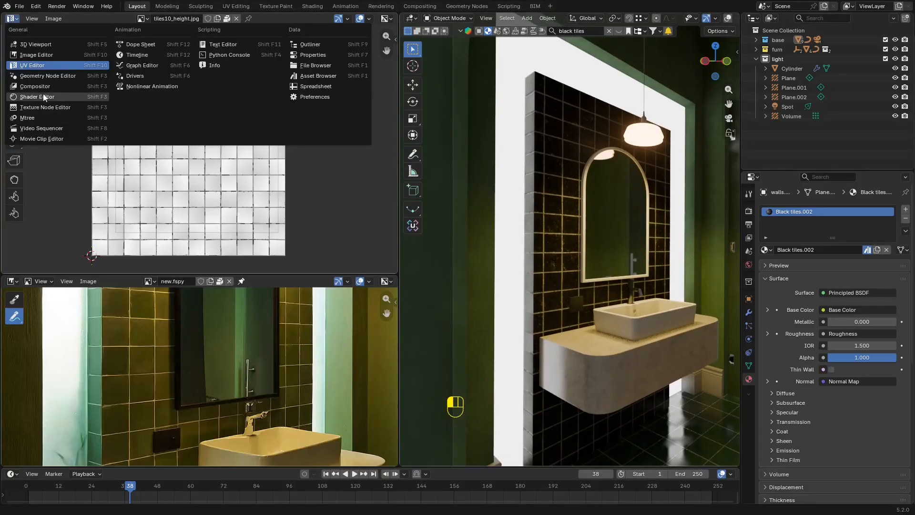
click(39, 97)
middle_drag(251, 93, 287, 126)
key(shift+a)
click(287, 109)
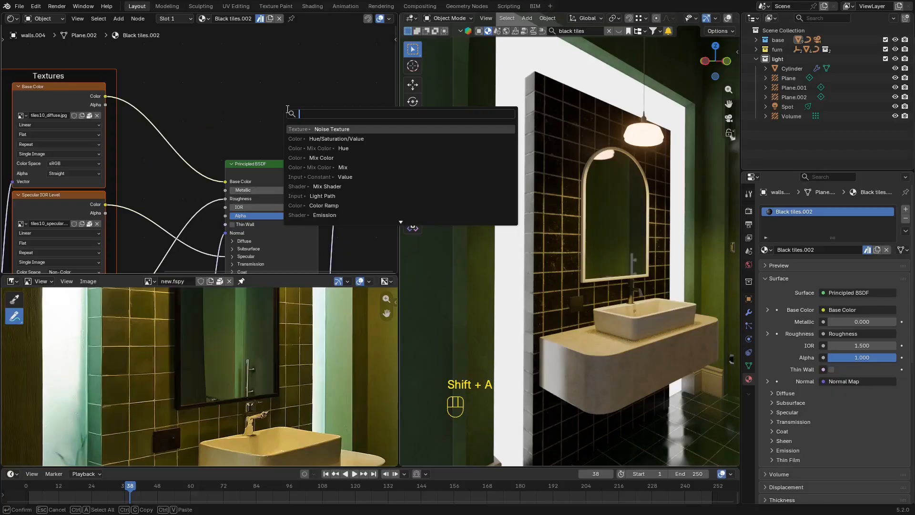
text(pry)
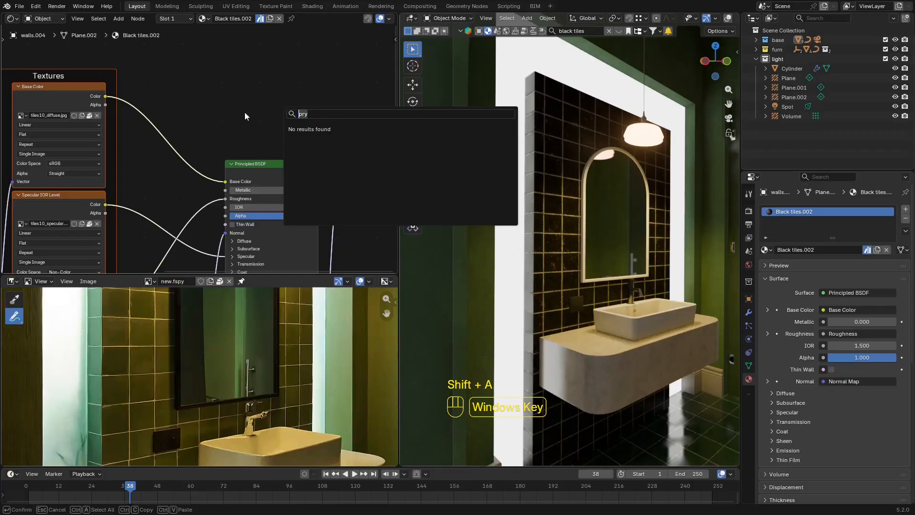
text(hue)
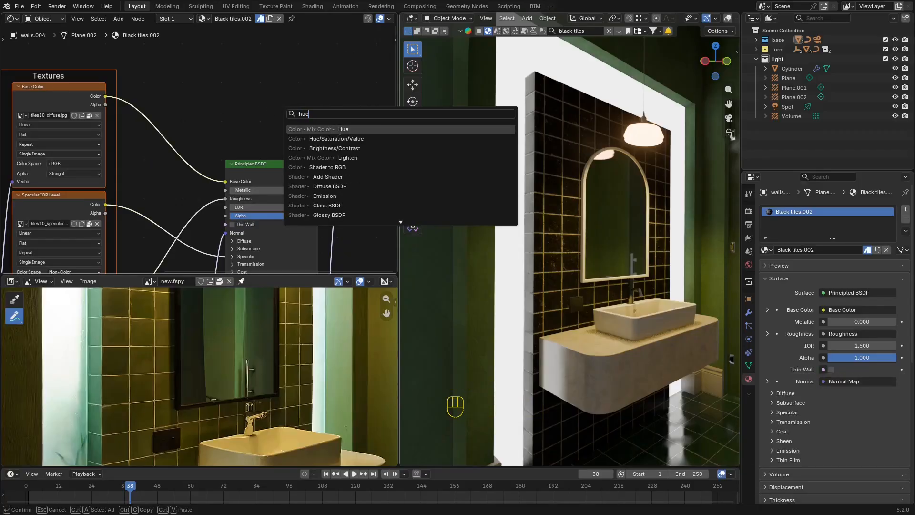
click(336, 139)
click(148, 117)
scroll(199, 146, up, 1)
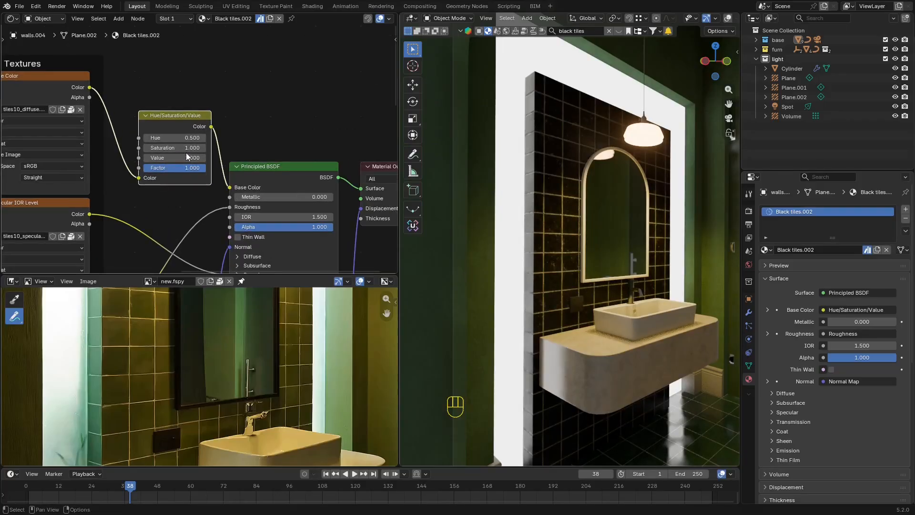
Brighten the tiles with the Hue/Saturation/Value node, trying a Value of 5 and settling on 3.
double_click(187, 157)
text(5)
key(Return)
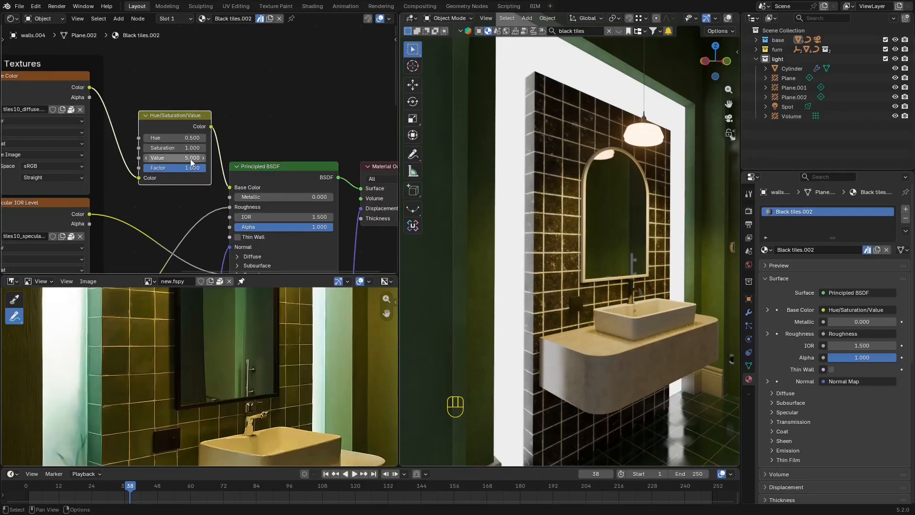
click(191, 159)
text(3)
key(Return)
click(179, 79)
Make room beside the Base Color texture and insert a Brightness/Contrast node before Hue/Saturation/Value, with Contrast set to -0.05.
scroll(207, 84, down, 5)
middle_drag(208, 84, 354, 83)
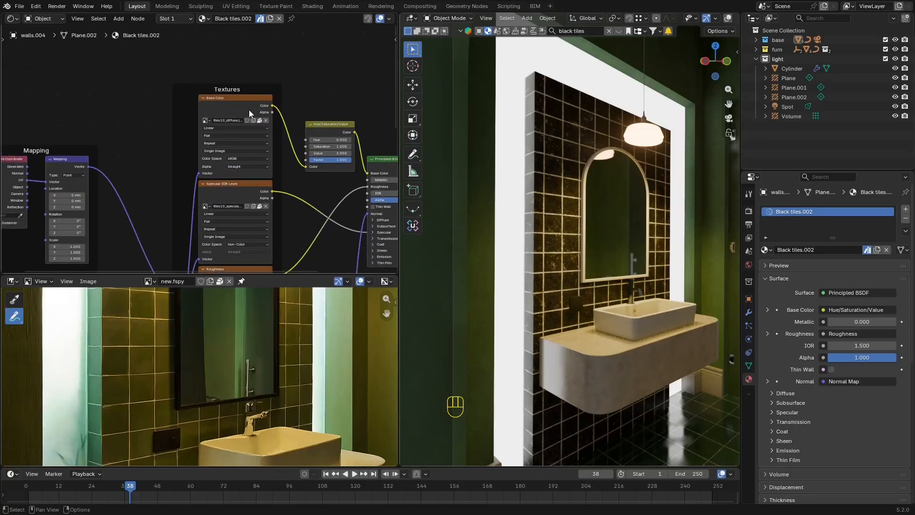
drag(249, 110, 188, 84)
middle_drag(258, 96, 206, 114)
key(shift+a)
click(262, 108)
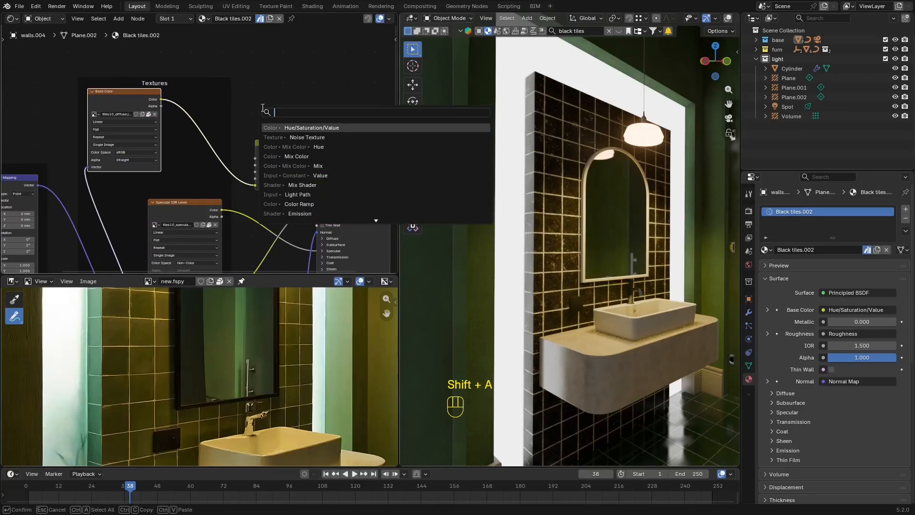
text(contr)
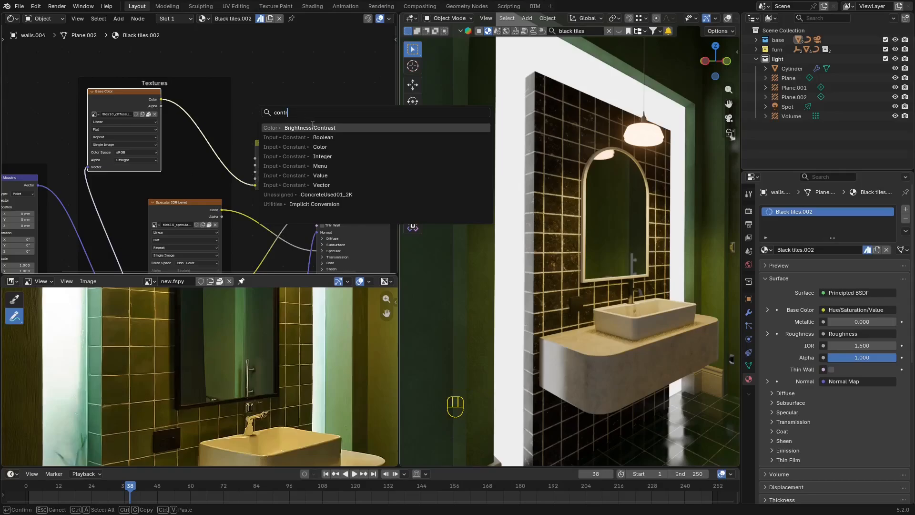
click(312, 127)
click(217, 153)
scroll(216, 152, up, 3)
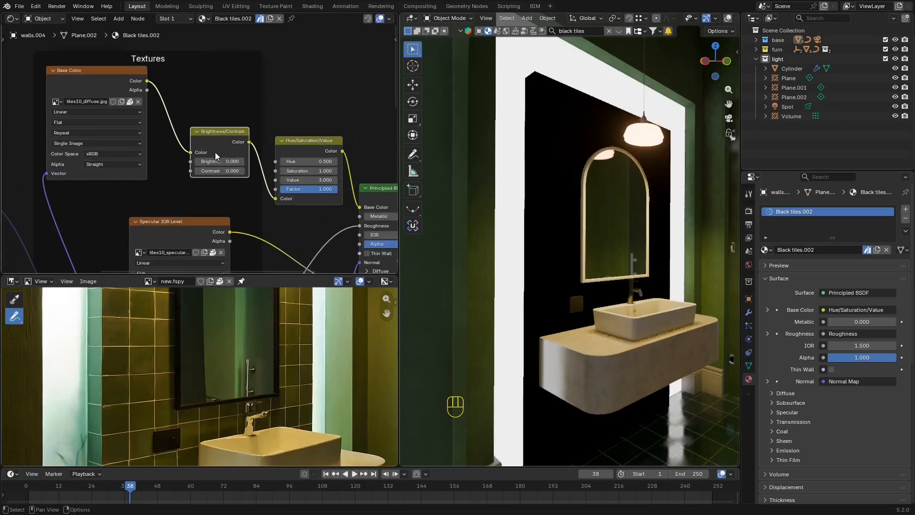
drag(228, 172, 224, 173)
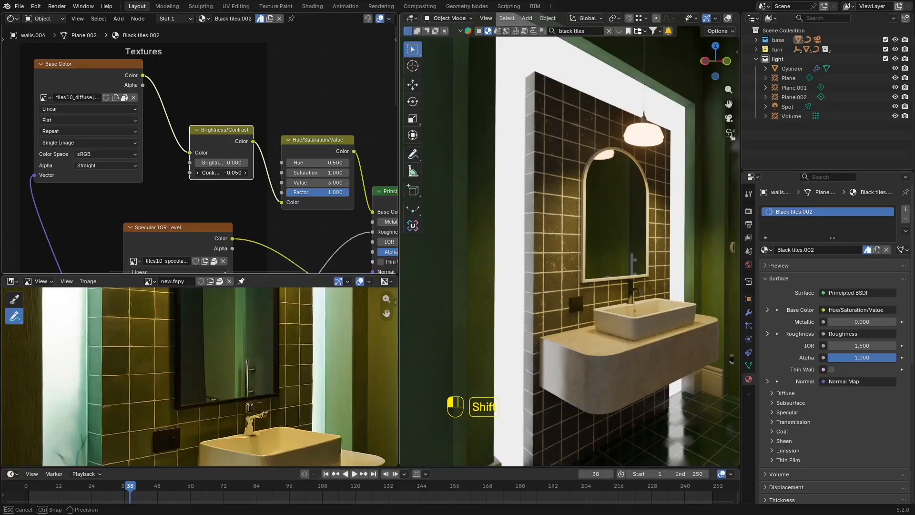
Insert a color Mix node between the Hue/Saturation/Value node and the Principled BSDF's Base Color.
middle_drag(362, 80, 233, 86)
key(shift+a)
click(234, 86)
text(mix)
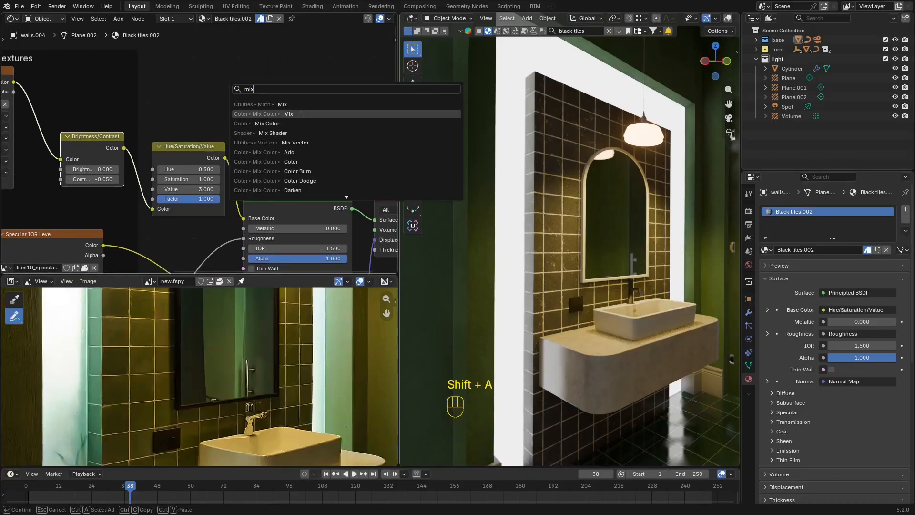
click(287, 114)
click(265, 110)
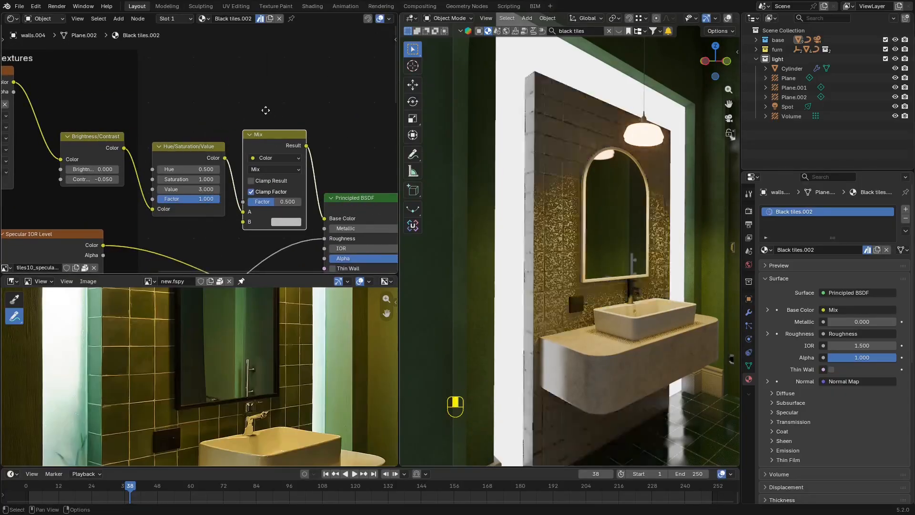
Sample the Mix node's B color from the green-lit strip beside the tiled wall in the reference image.
scroll(265, 110, up, 1)
click(314, 245)
click(381, 215)
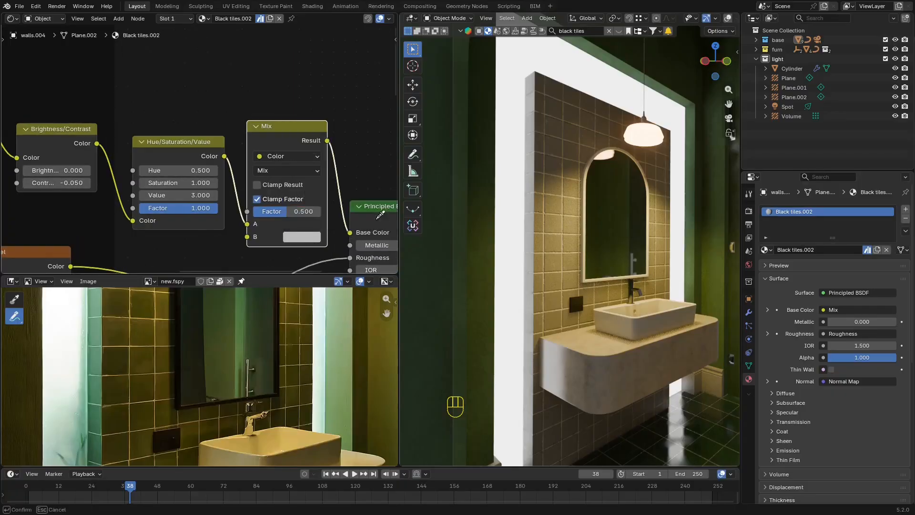
click(99, 298)
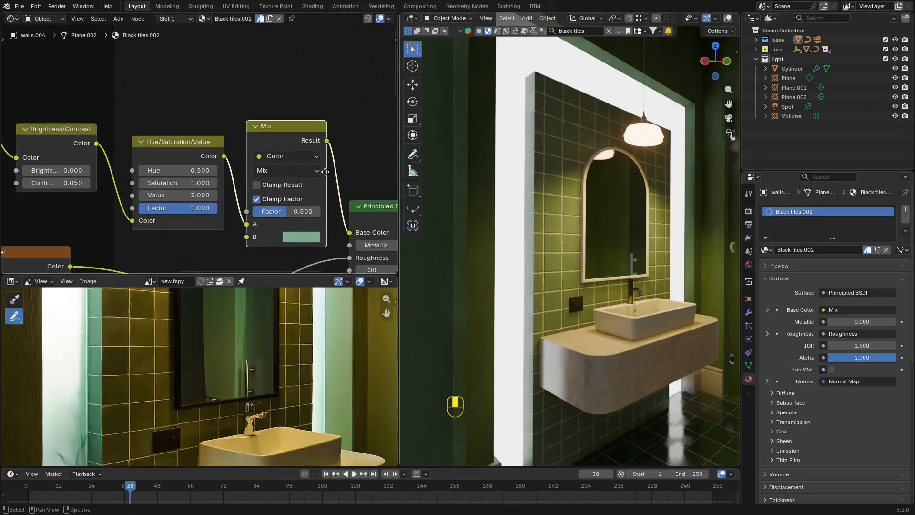
Change the Mix node's blend mode to Multiply and raise its Factor to 0.876.
middle_drag(311, 170, 239, 127)
click(280, 154)
click(279, 212)
middle_drag(271, 174, 281, 167)
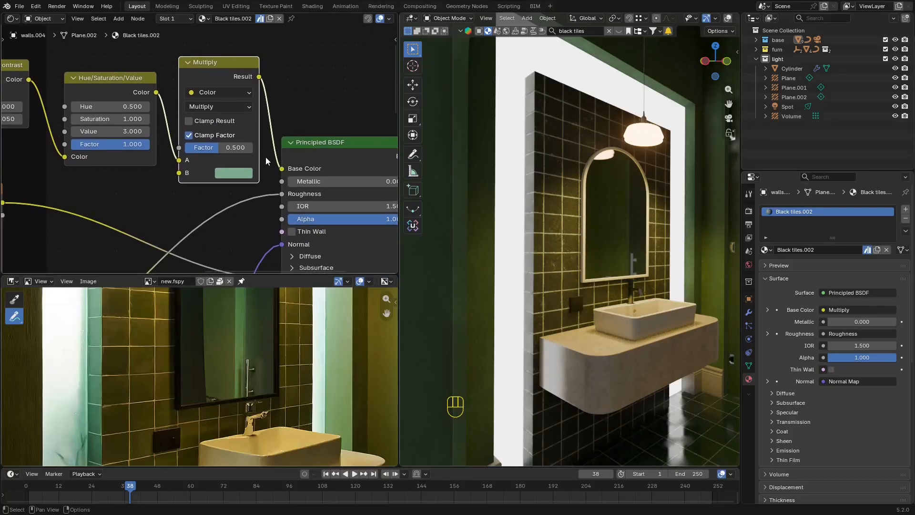
drag(224, 147, 241, 147)
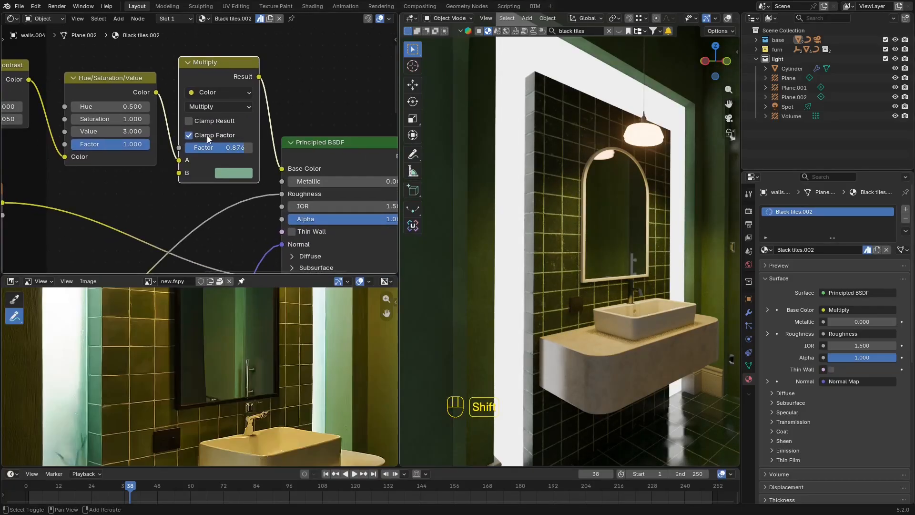
Set the Value of the tile material's Hue/Saturation/Value node to 5 and compare the wall with the reference image.
middle_drag(208, 139, 238, 132)
click(274, 167)
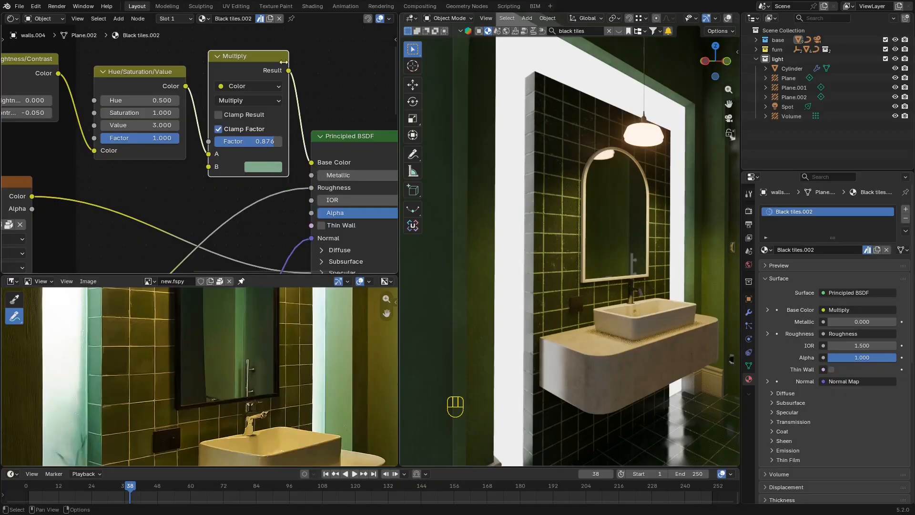
middle_drag(171, 125, 239, 119)
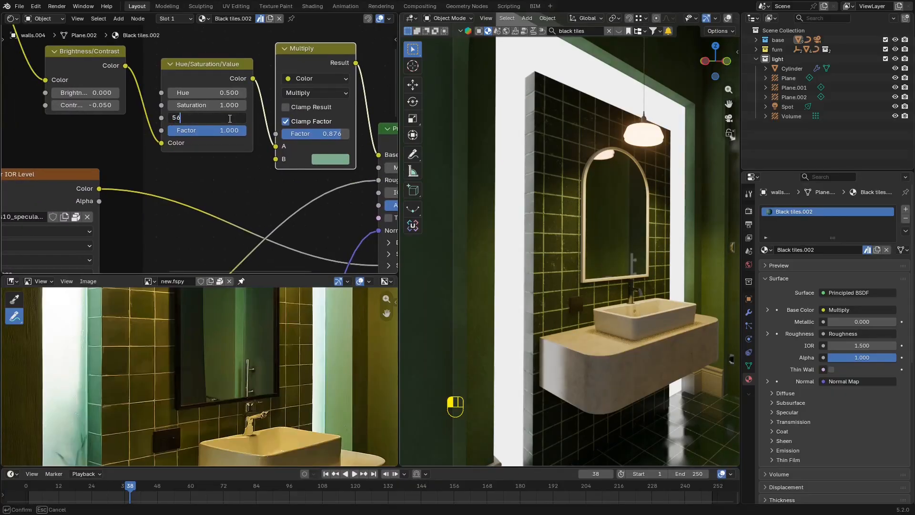
key(BackSpace)
key(Return)
scroll(202, 365, down, 3)
middle_drag(220, 344, 231, 384)
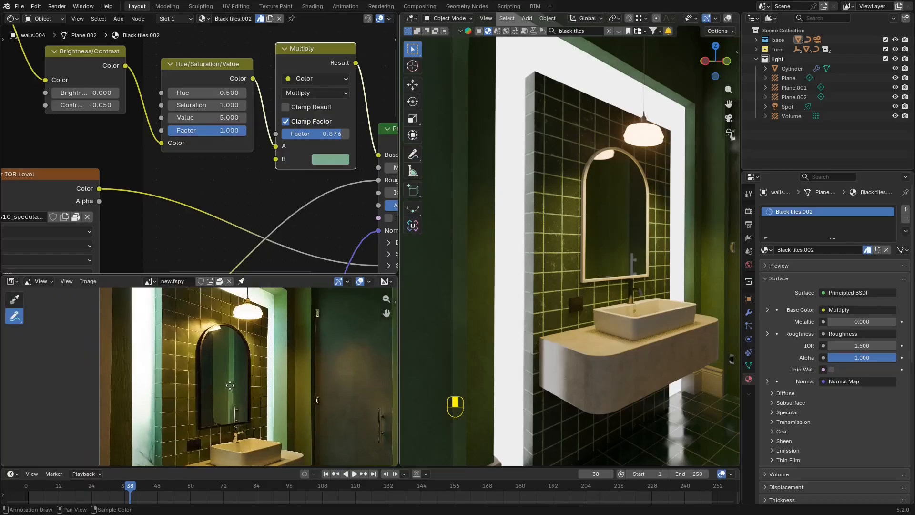
scroll(621, 196, down, 2)
shift+middle_drag(624, 204, 630, 225)
scroll(622, 224, up, 3)
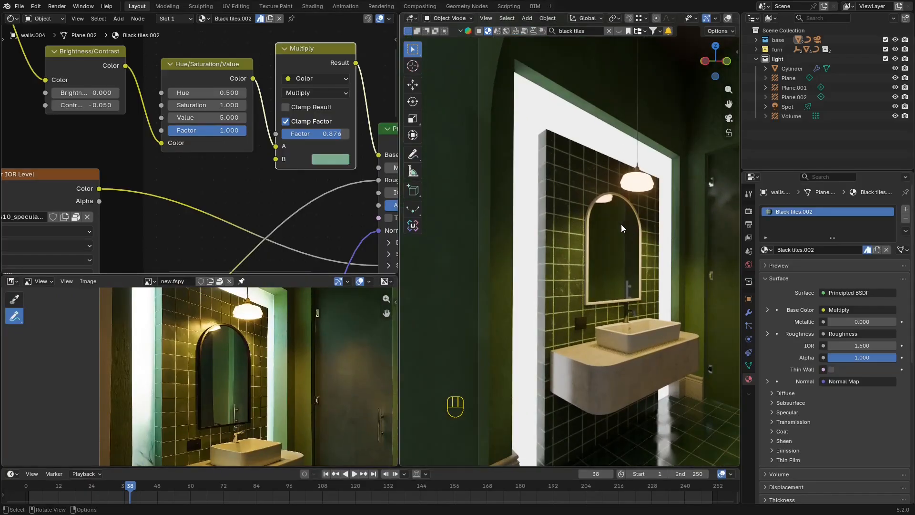
scroll(291, 221, down, 2)
Try disconnecting the Roughness texture from the tile material's Principled BSDF and using a plain Roughness of 0.195.
middle_drag(331, 229, 188, 166)
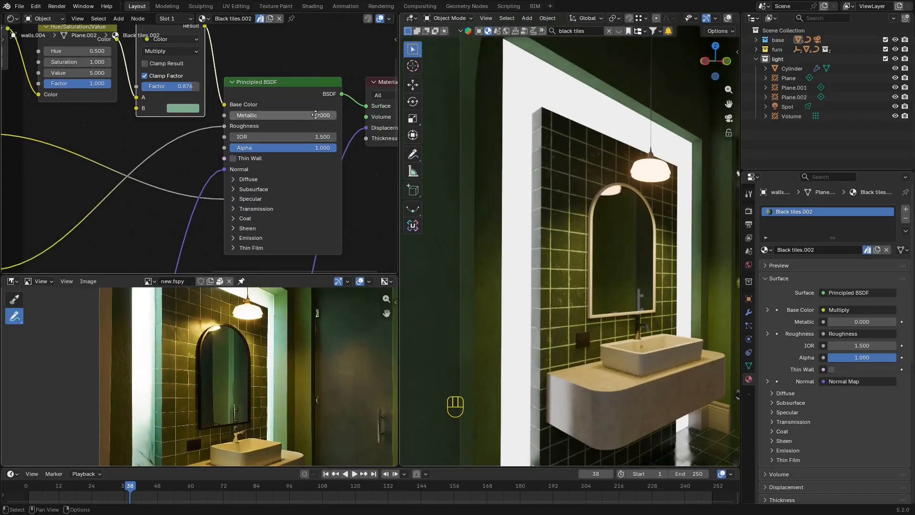
middle_drag(317, 114, 272, 144)
middle_drag(176, 160, 343, 116)
key(shift+a)
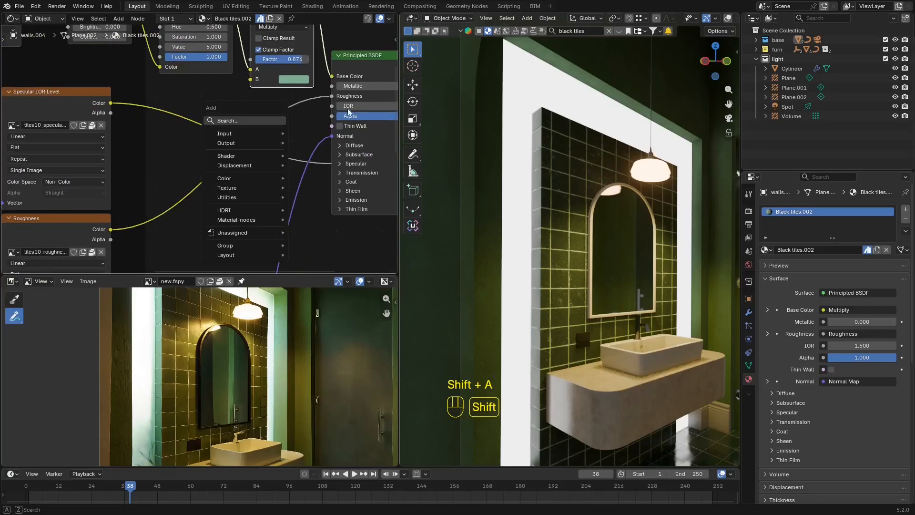
drag(333, 96, 224, 193)
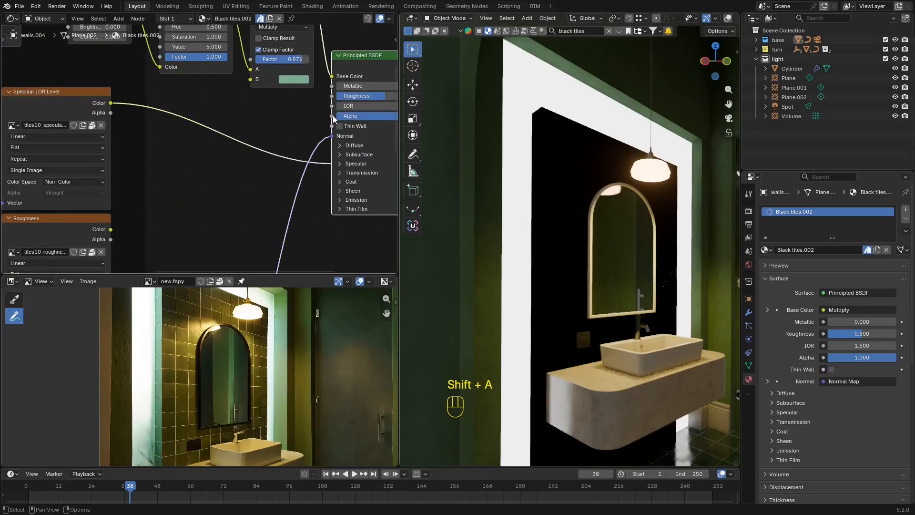
scroll(336, 115, up, 3)
middle_drag(339, 115, 280, 126)
drag(295, 102, 258, 102)
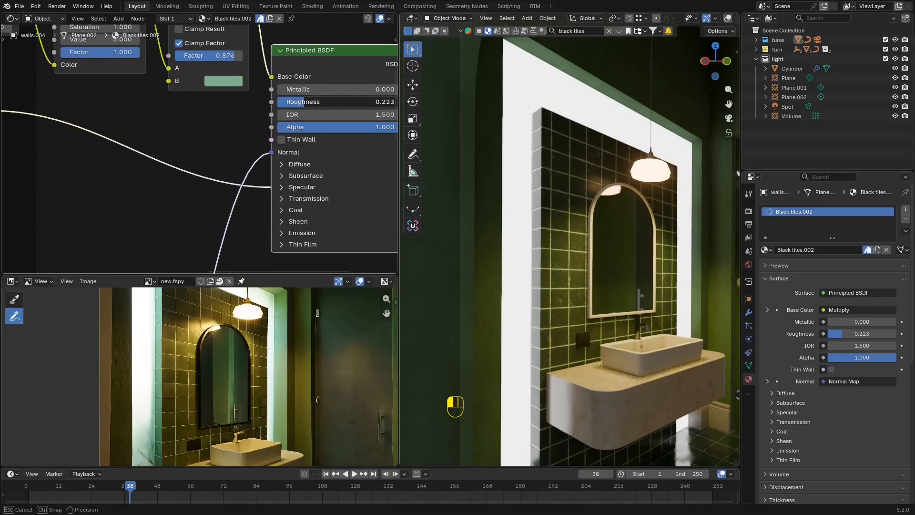
Add a Color Ramp node and wire it between the Roughness texture's Color and the Principled BSDF's Roughness.
scroll(213, 152, down, 2)
middle_drag(215, 154, 271, 106)
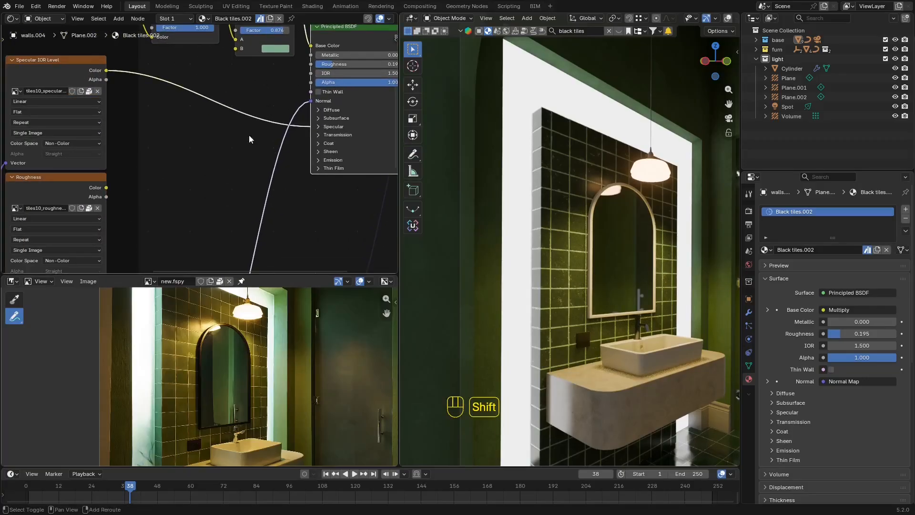
key(shift+a)
click(215, 158)
text(c)
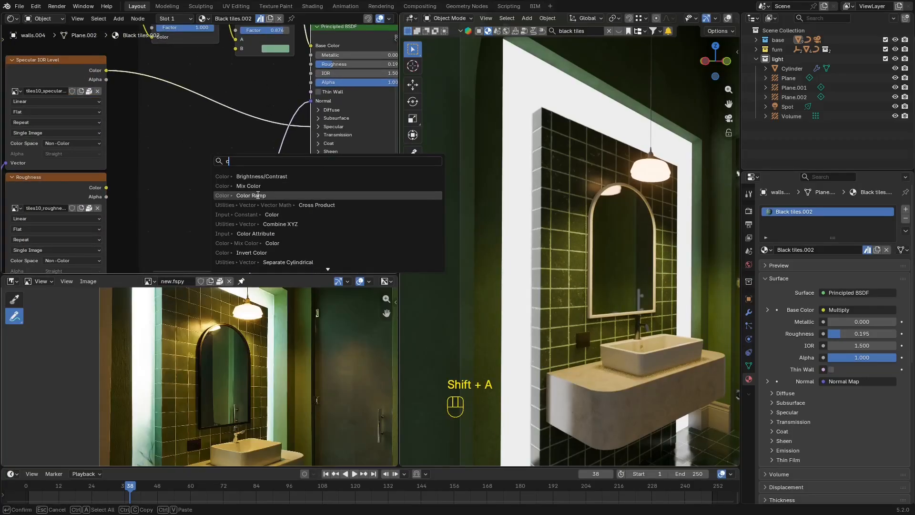
click(258, 195)
click(154, 127)
drag(254, 141, 311, 64)
drag(106, 188, 154, 206)
scroll(152, 190, up, 2)
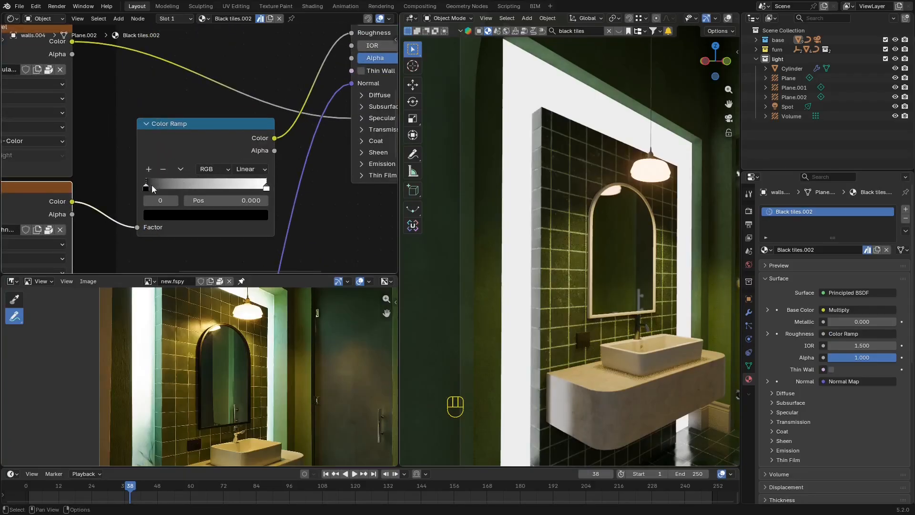
Move the Color Ramp's black stop to position 0.209 and compare the tile reflections with the reference image.
scroll(659, 184, up, 4)
shift+middle_drag(658, 184, 622, 279)
scroll(622, 279, up, 2)
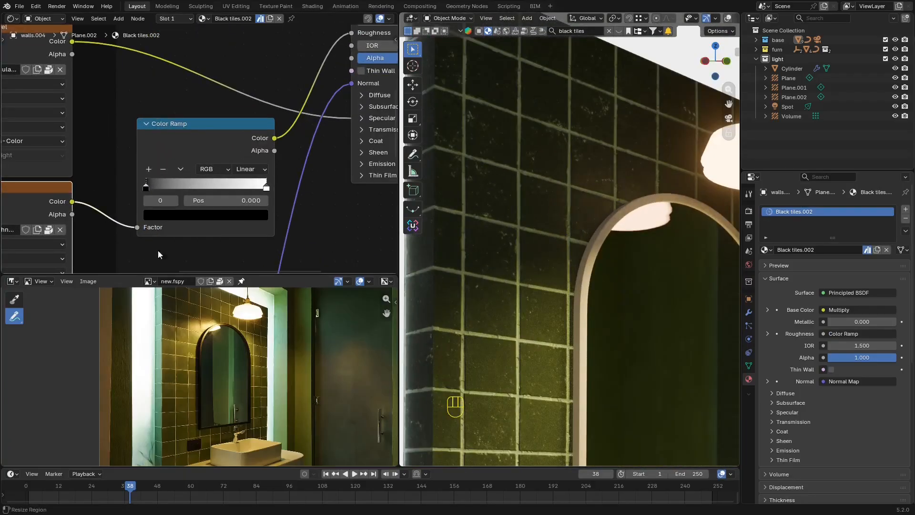
click(266, 188)
drag(146, 188, 168, 193)
scroll(174, 238, up, 2)
scroll(179, 297, up, 3)
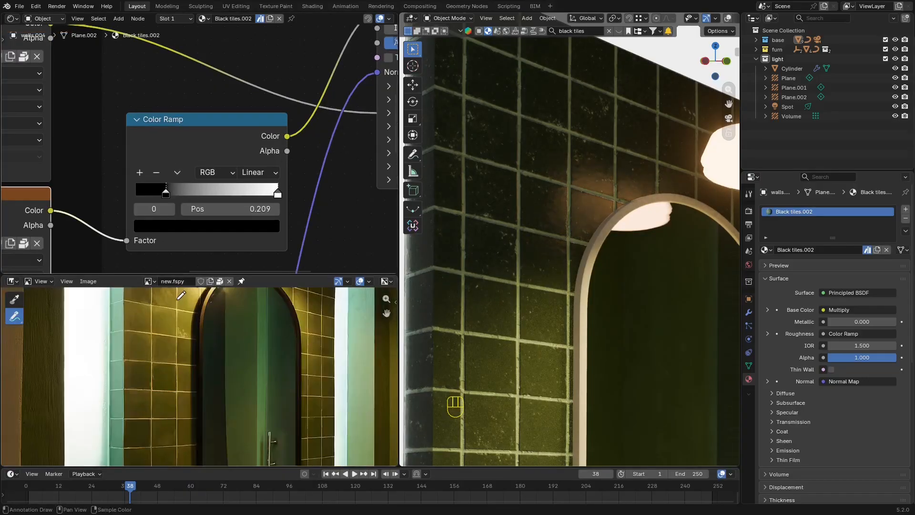
middle_drag(180, 297, 186, 394)
scroll(186, 394, up, 4)
scroll(228, 201, down, 5)
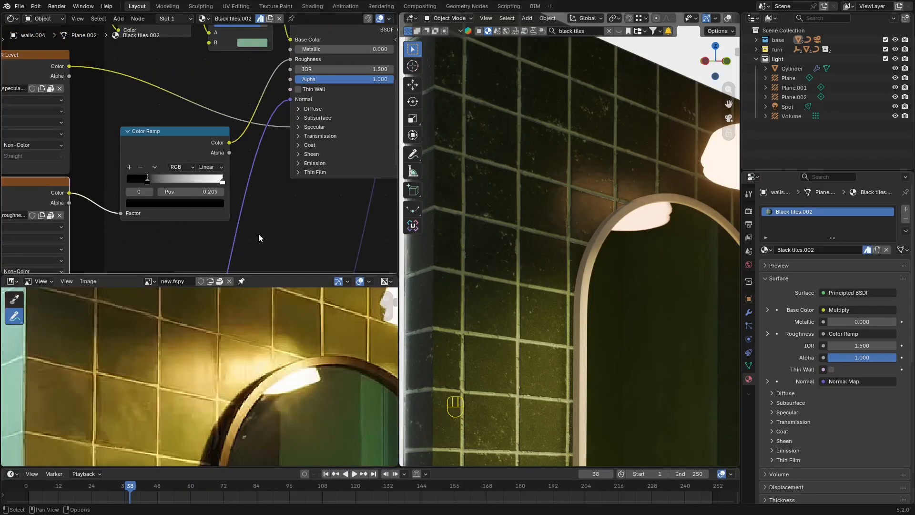
Set the Strength of the tile material's Normal Map node to 0.1.
middle_drag(147, 237, 221, 199)
drag(215, 214, 216, 214)
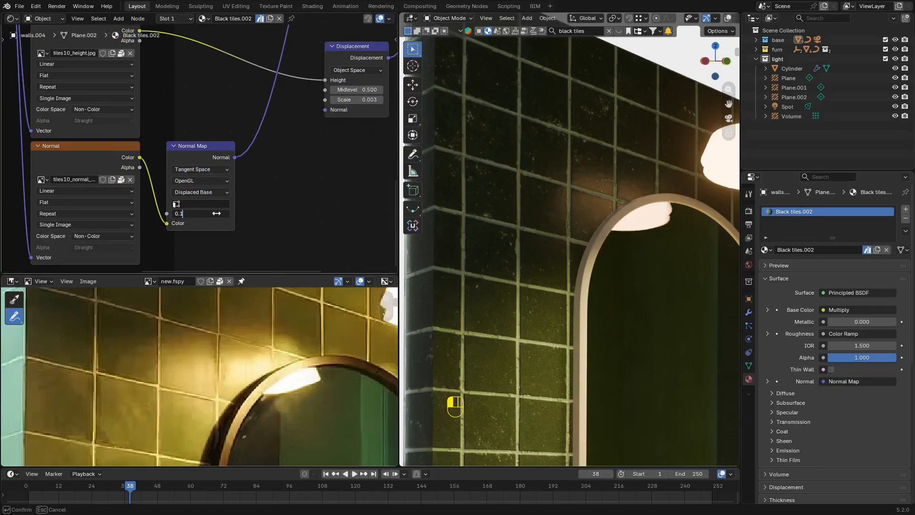
key(Return)
scroll(589, 167, down, 4)
scroll(256, 207, down, 8)
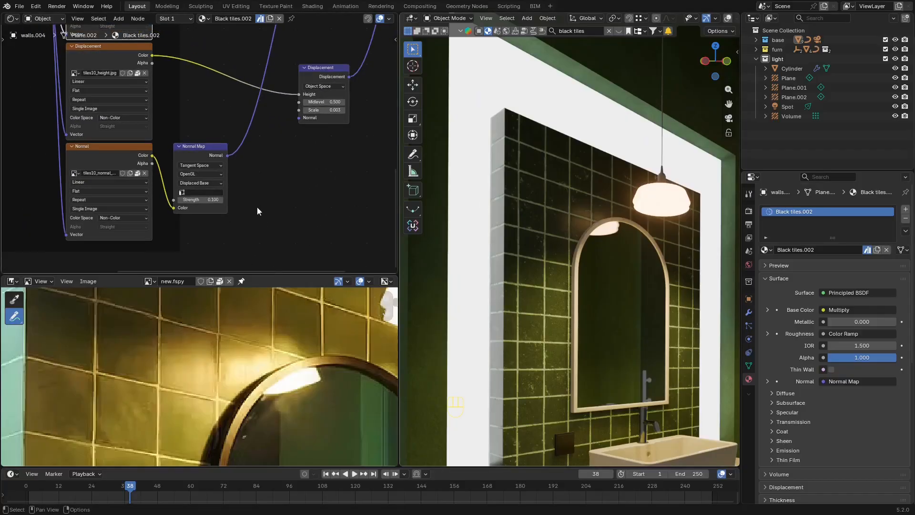
Set the IOR of the tile material's Principled BSDF to 2.
middle_drag(311, 89, 238, 235)
scroll(224, 193, up, 9)
scroll(225, 193, up, 2)
double_click(288, 83)
text(2)
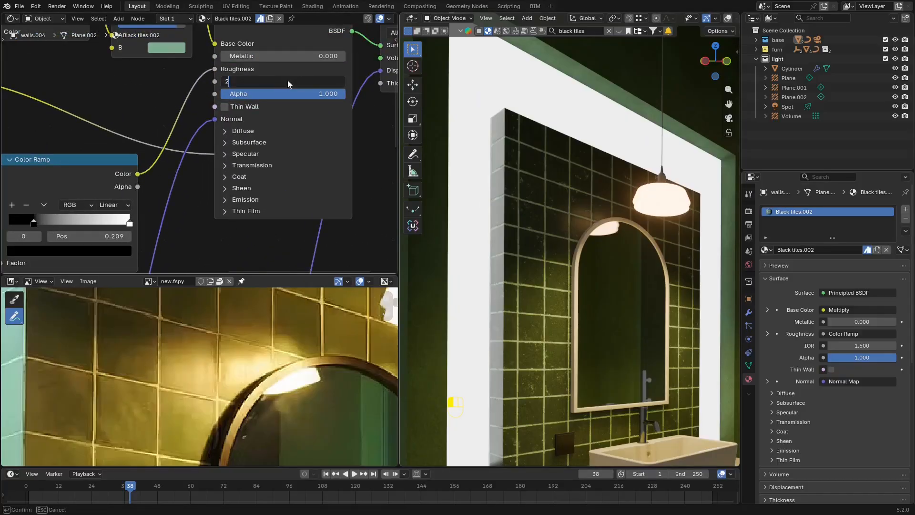
key(Return)
Select the door and open its Plaster wall node group at the Principled BSDF.
shift+middle_drag(666, 227, 632, 198)
click(683, 200)
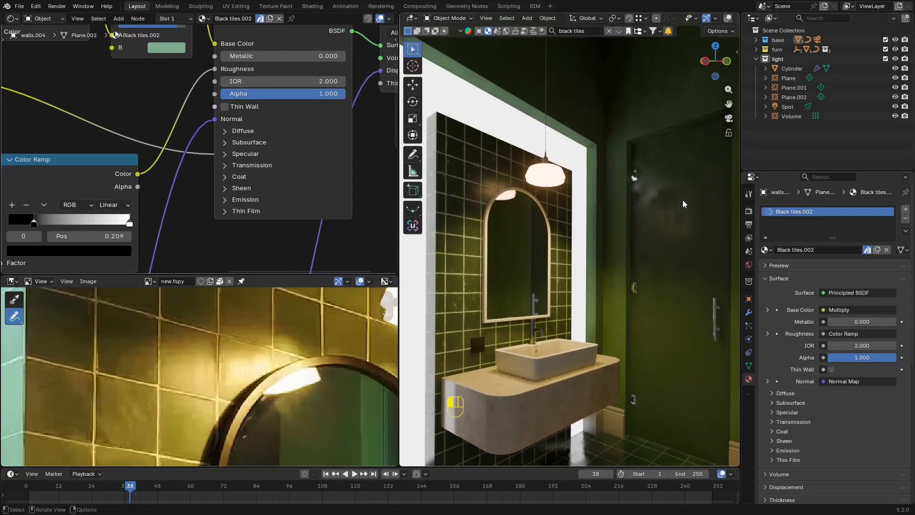
scroll(260, 158, down, 5)
middle_drag(260, 158, 188, 165)
scroll(184, 153, up, 6)
key(Tab)
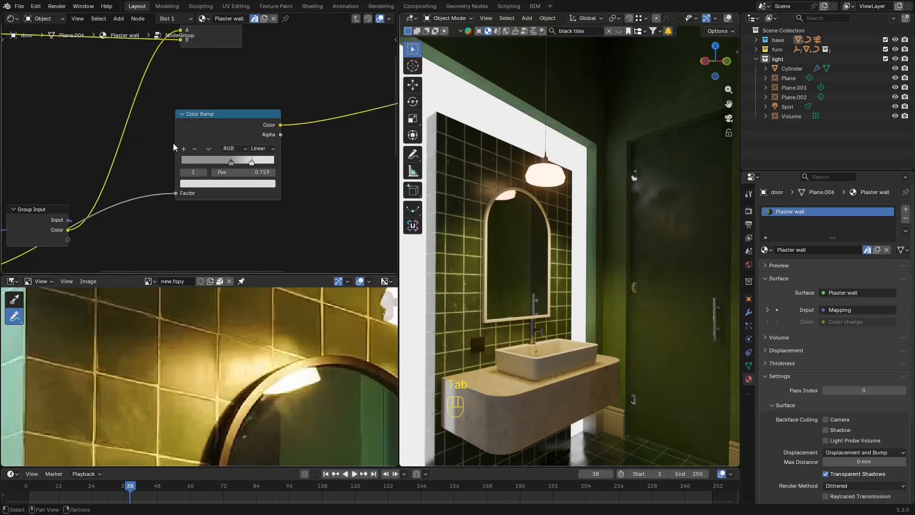
middle_drag(350, 98, 165, 168)
scroll(166, 167, down, 2)
scroll(176, 162, down, 3)
middle_drag(229, 165, 176, 155)
scroll(201, 149, up, 2)
Test an IOR of 2 on the door material's Principled BSDF, set it to 1.5 instead, and save the file.
double_click(255, 154)
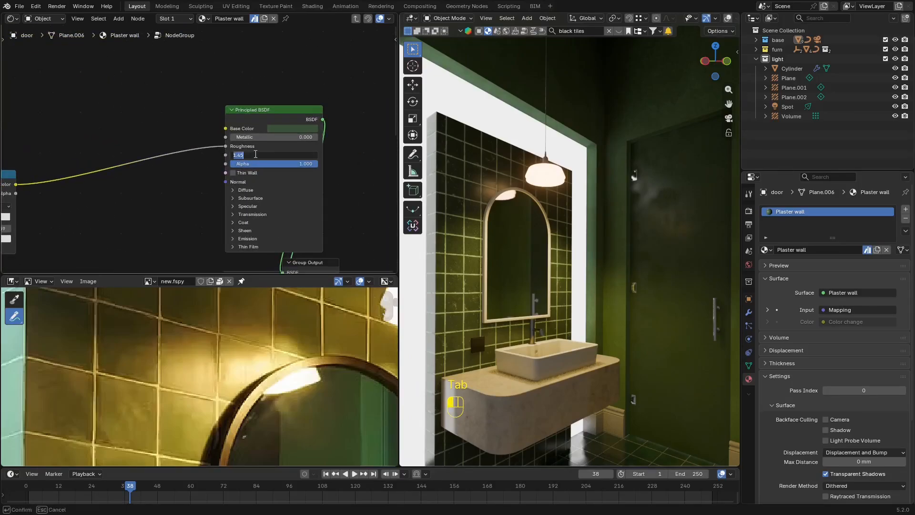
text(2)
key(Return)
double_click(263, 155)
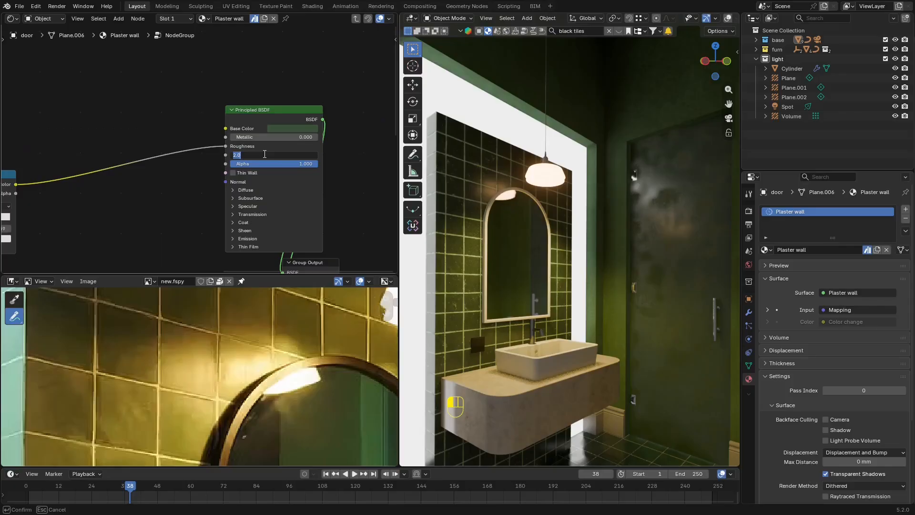
text(1.5)
key(Return)
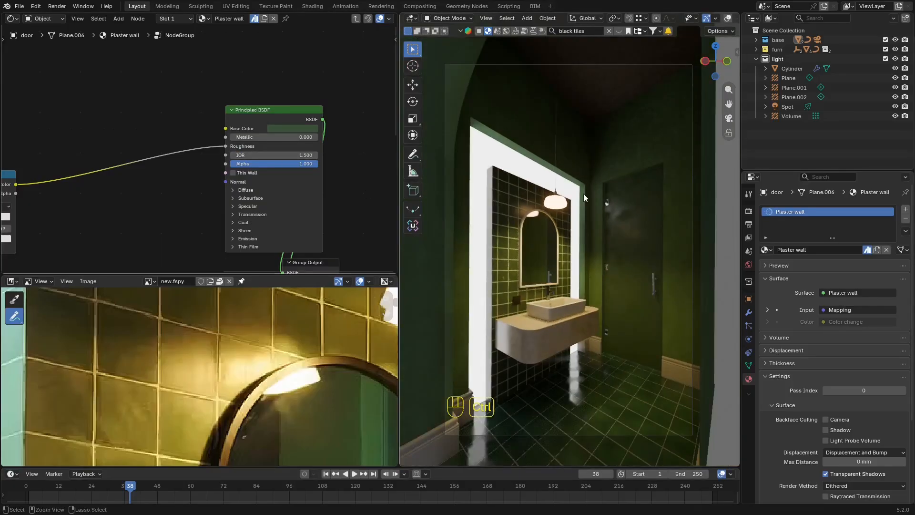
key(ctrl+s)
Select the tiled mirror wall, enlarge the reference image area to compare the two, and save the file.
shift+middle_drag(594, 204, 555, 197)
click(536, 159)
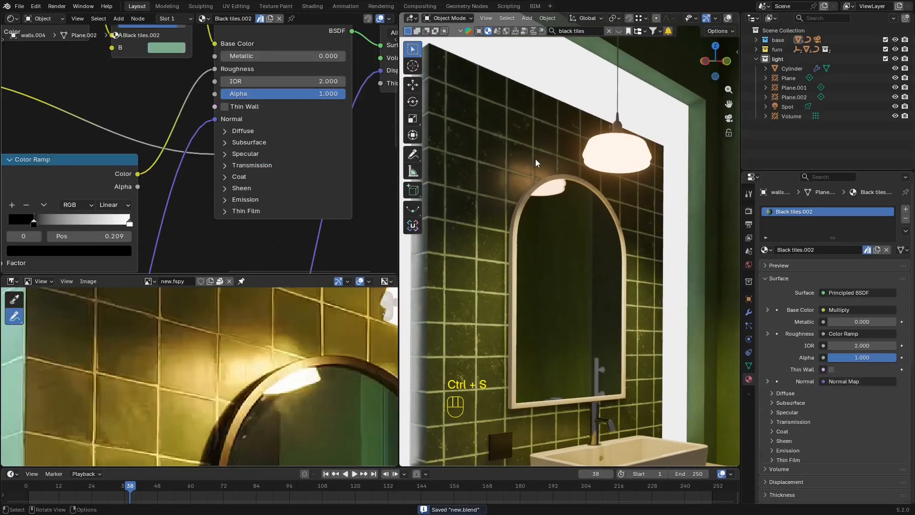
scroll(536, 159, down, 1)
scroll(278, 312, down, 4)
drag(304, 276, 305, 182)
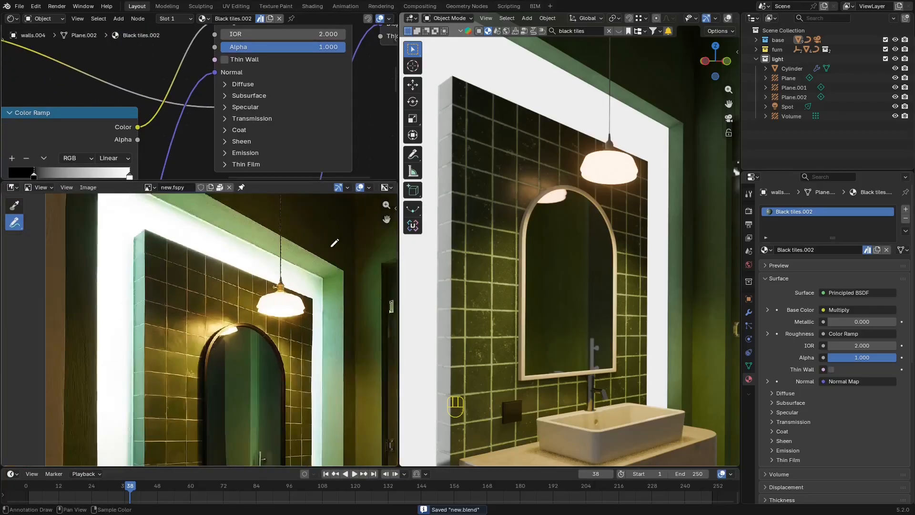
scroll(310, 222, down, 3)
scroll(542, 250, down, 1)
shift+middle_drag(542, 254, 545, 238)
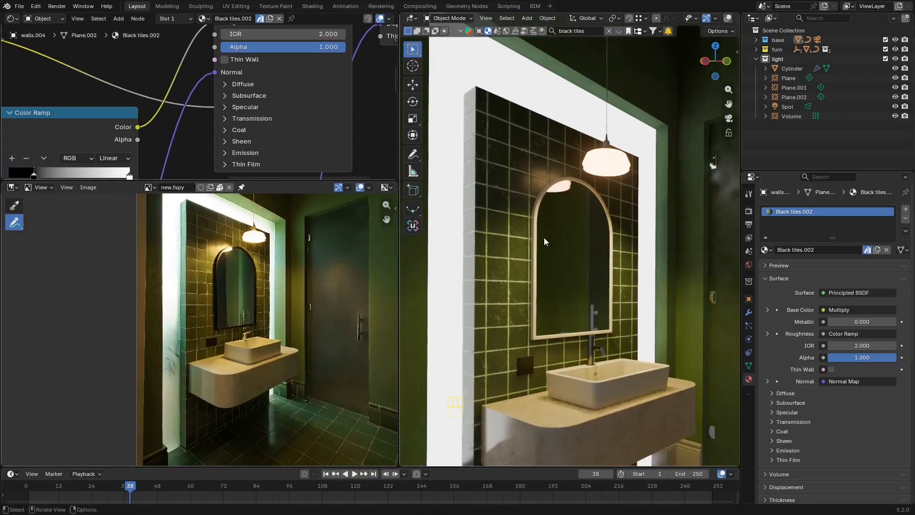
drag(291, 181, 291, 195)
key(ctrl+s)
scroll(610, 299, down, 2)
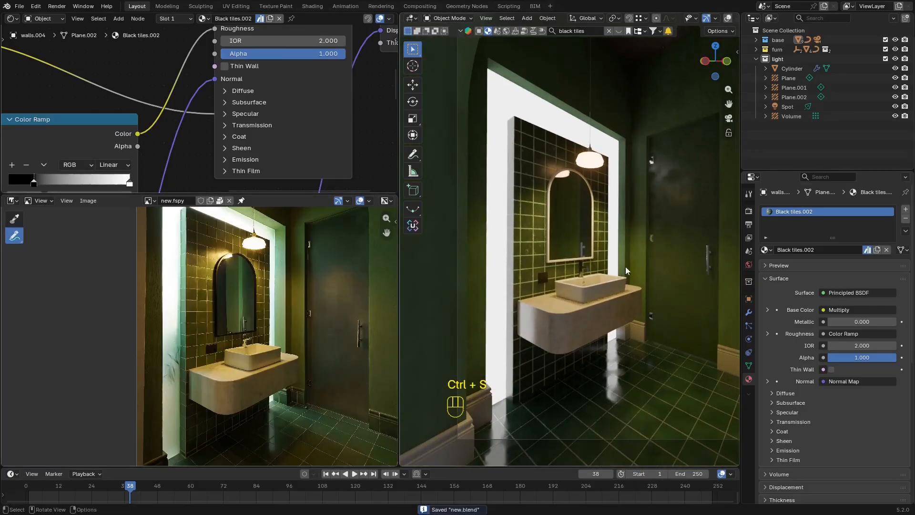
Raise the Spot light's Power to 185.3, fine-tune its color saturation to about 0.64, and save the file.
click(789, 107)
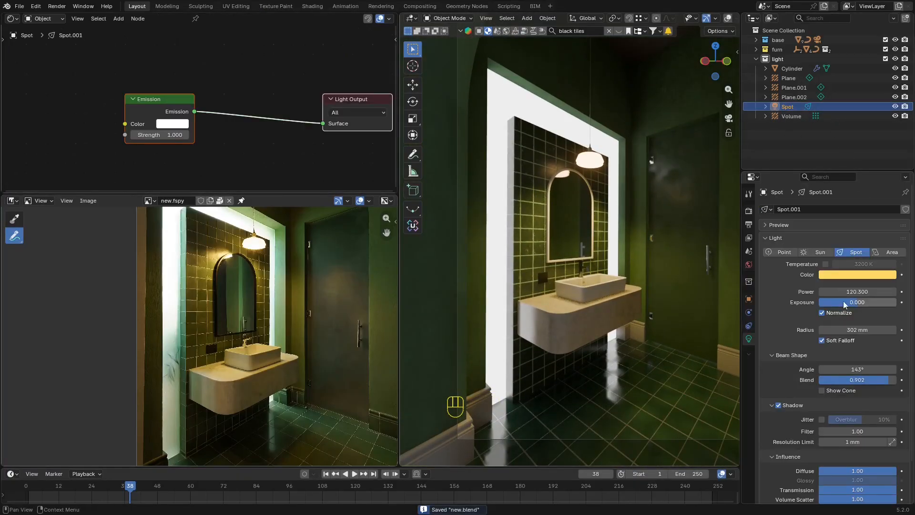
drag(857, 292, 857, 292)
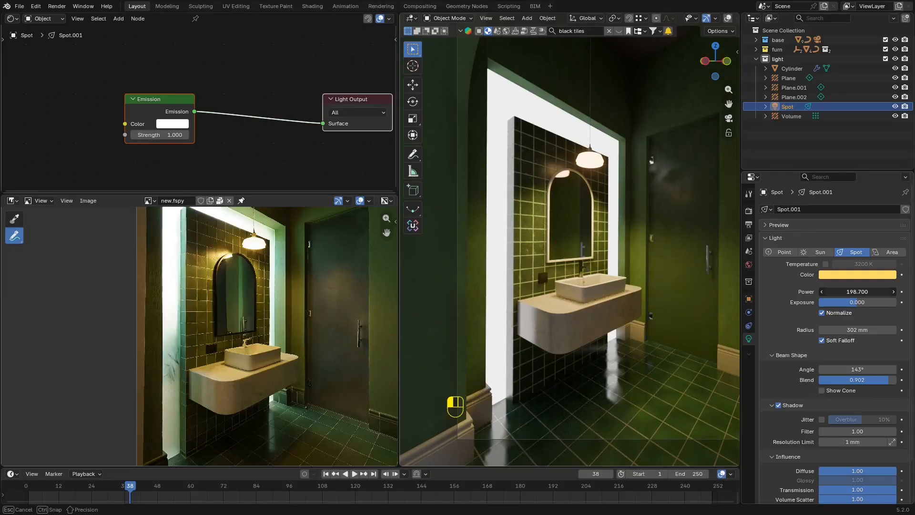
drag(857, 292, 856, 297)
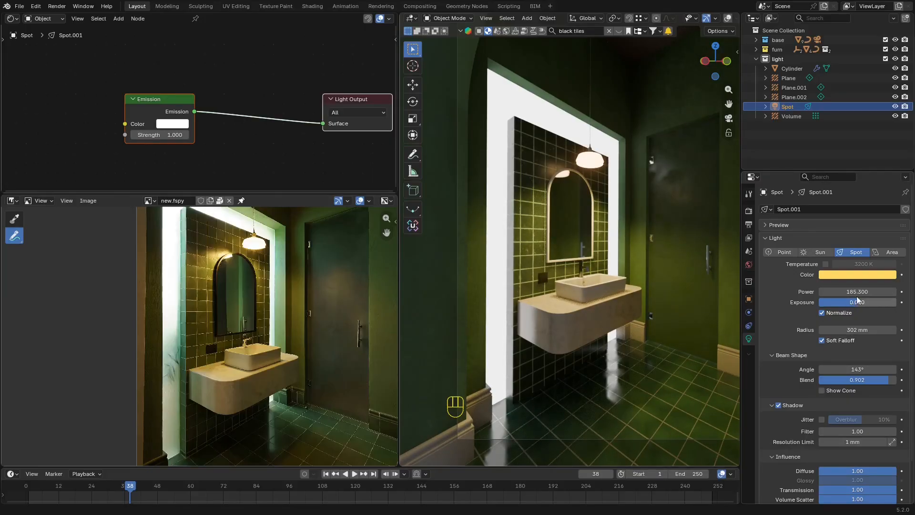
click(865, 275)
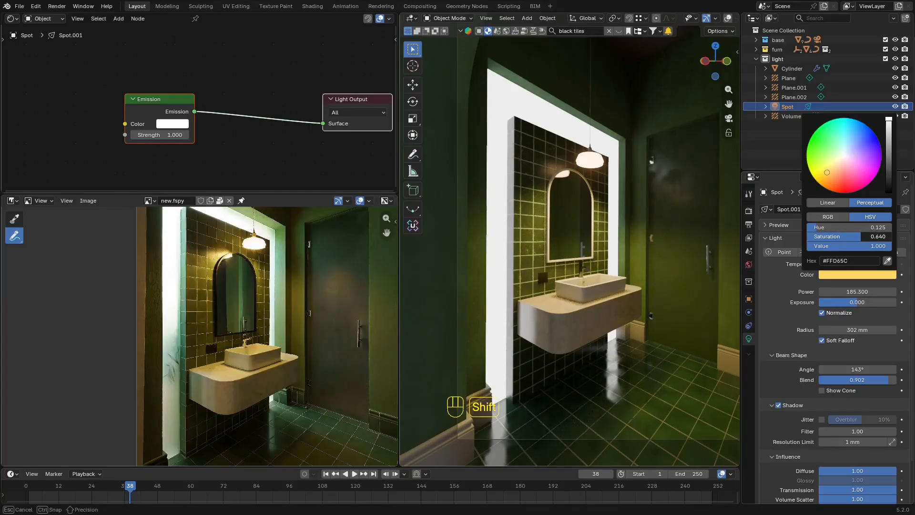
key(ctrl+s)
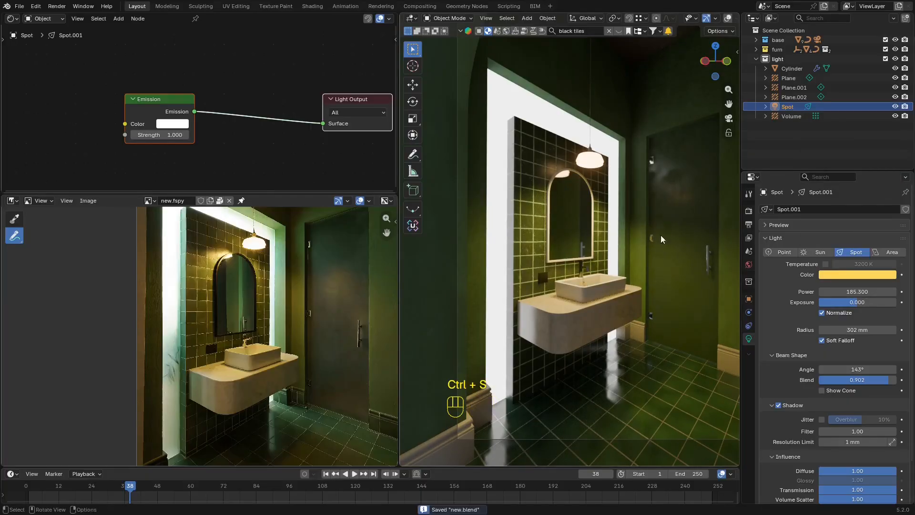
Set the Spot light's Power to 150 and save the file.
click(857, 291)
text(150)
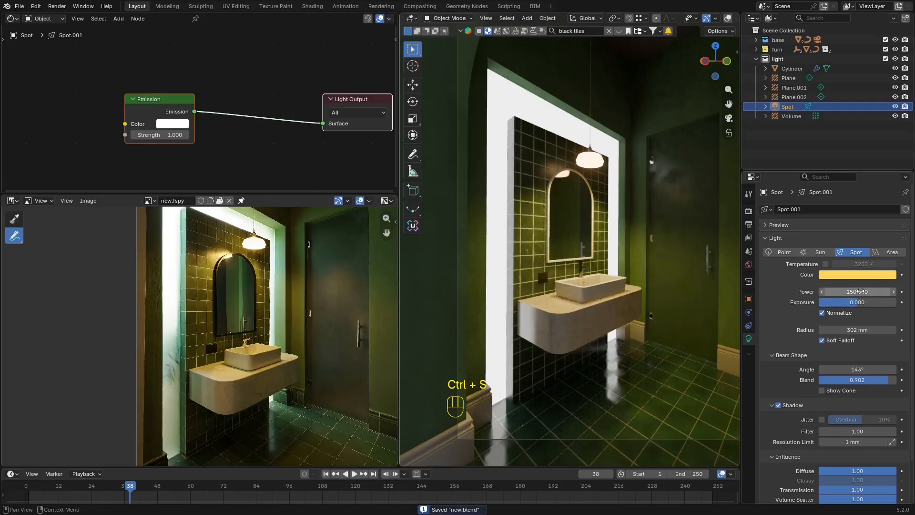
key(Return)
key(ctrl+s)
Select the tiled mirror wall and enlarge the node editor area to work on its Black tiles.002 material.
scroll(248, 310, up, 6)
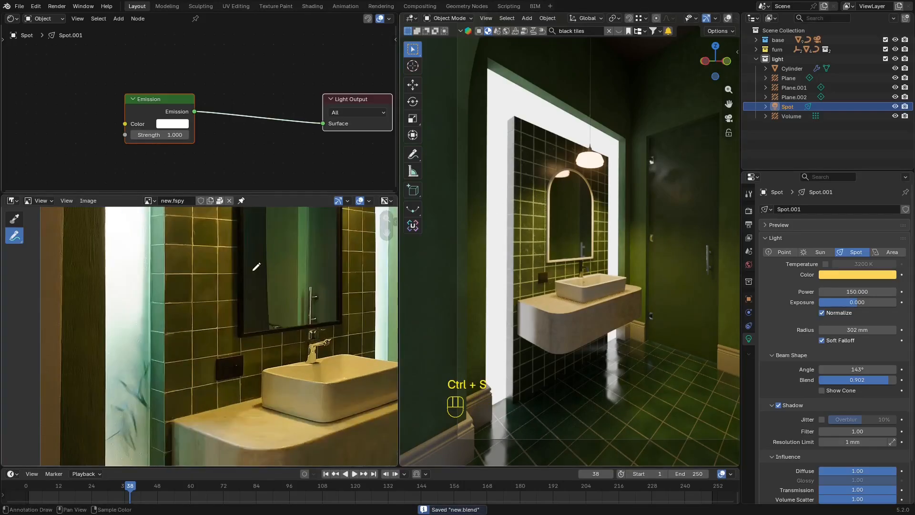
click(543, 200)
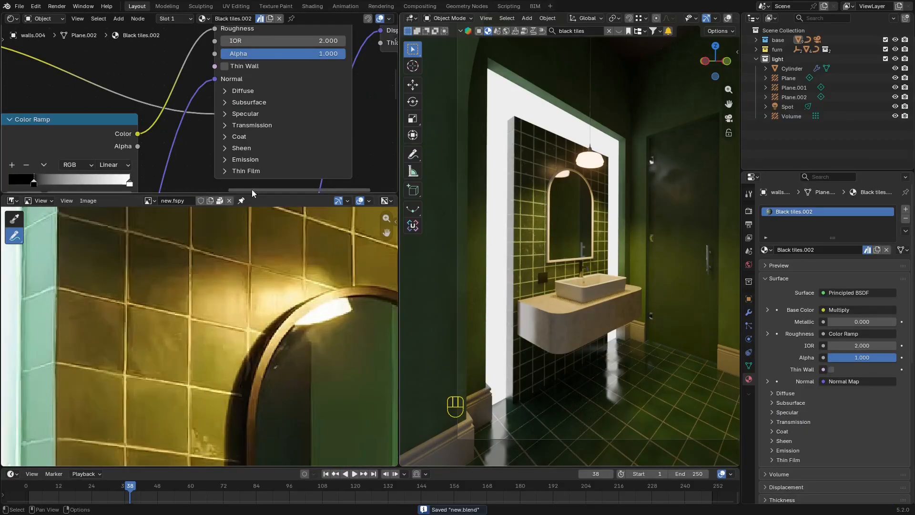
scroll(266, 262, down, 3)
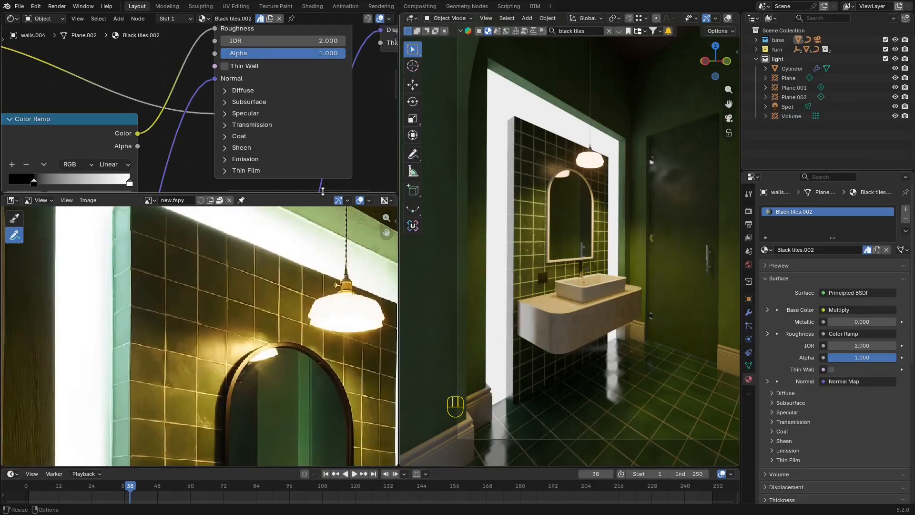
drag(323, 191, 323, 208)
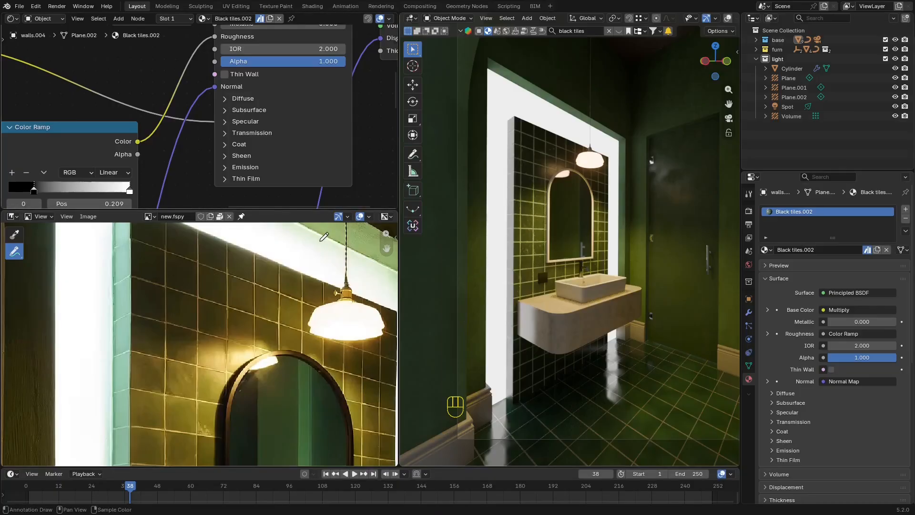
drag(311, 214, 310, 310)
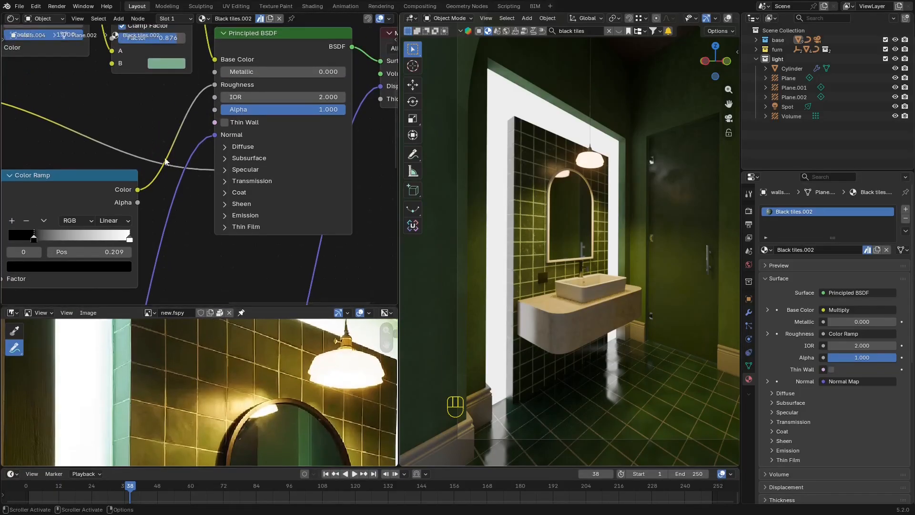
Set the Hue of the tile material's Hue/Saturation/Value node to 0.310.
scroll(165, 156, down, 3)
middle_drag(164, 155, 261, 218)
scroll(207, 112, up, 2)
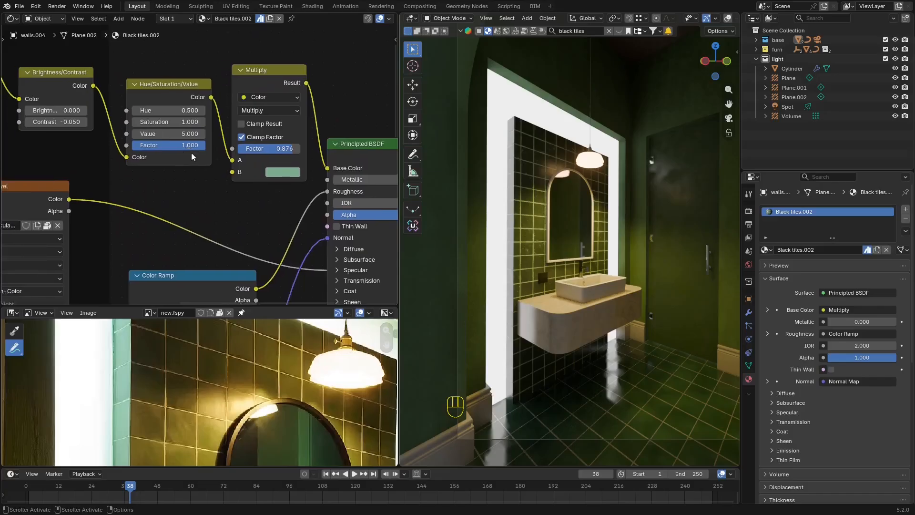
scroll(137, 140, up, 3)
middle_drag(137, 140, 250, 147)
mouse_move(174, 124)
shift+mouse_down()
mouse_move(141, 124)
mouse_move(160, 124)
shift+mouse_up()
middle_drag(355, 124, 136, 127)
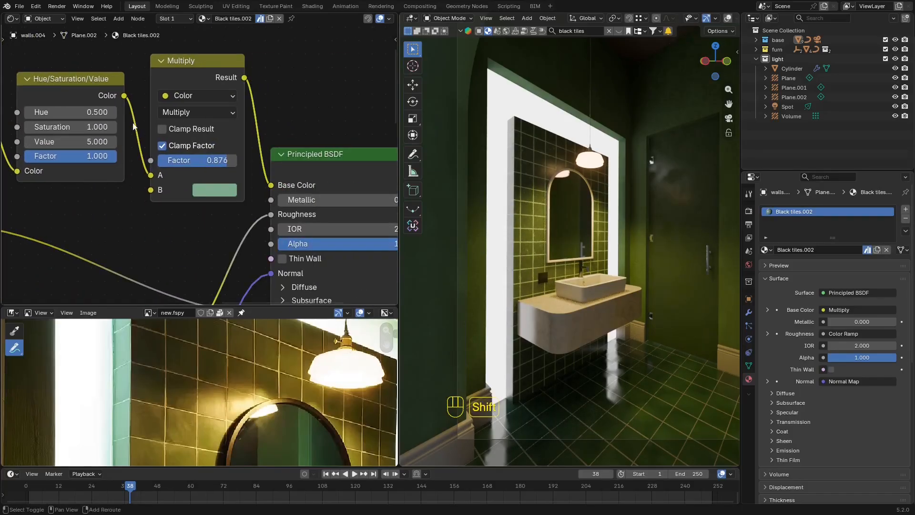
mouse_move(99, 112)
shift+mouse_down()
mouse_move(137, 113)
mouse_move(99, 113)
shift+mouse_up()
Enlarge the reference image area and frame the whole bathroom to compare it with the render.
scroll(249, 351, down, 3)
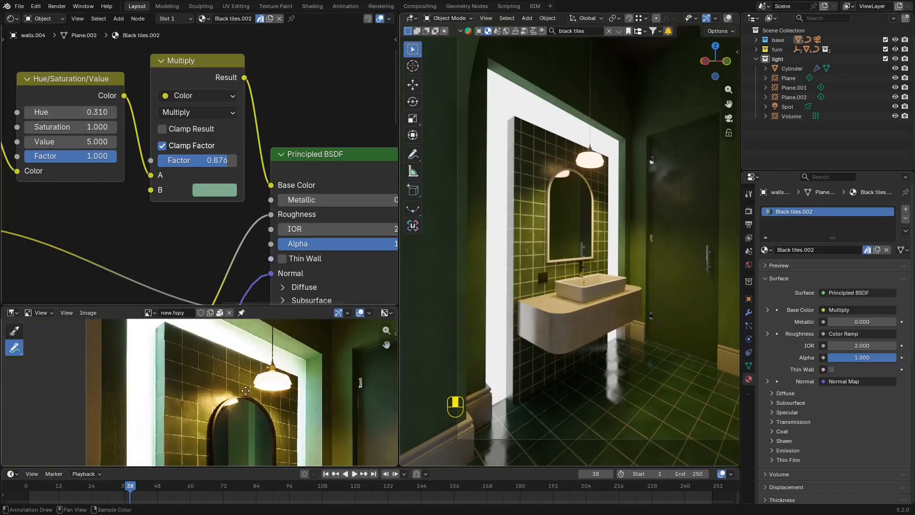
middle_drag(248, 392, 248, 329)
scroll(244, 408, down, 2)
middle_drag(244, 409, 242, 390)
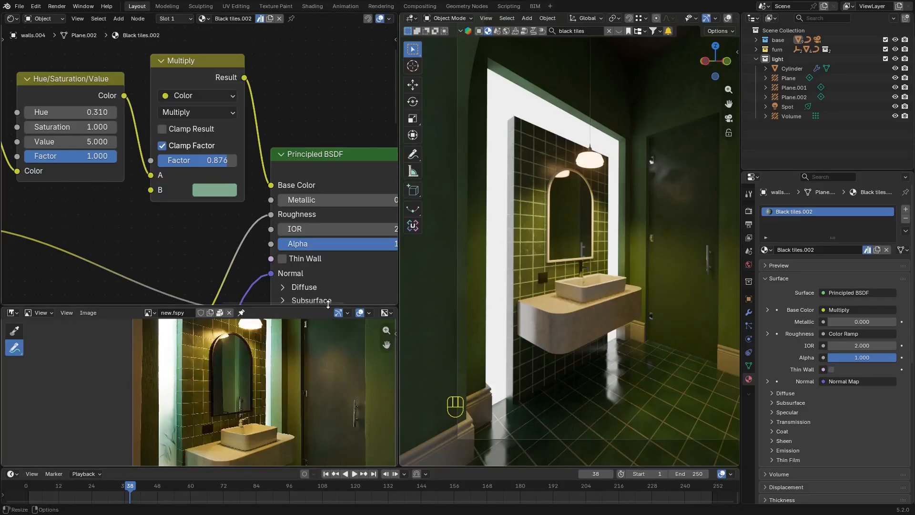
drag(329, 306, 329, 186)
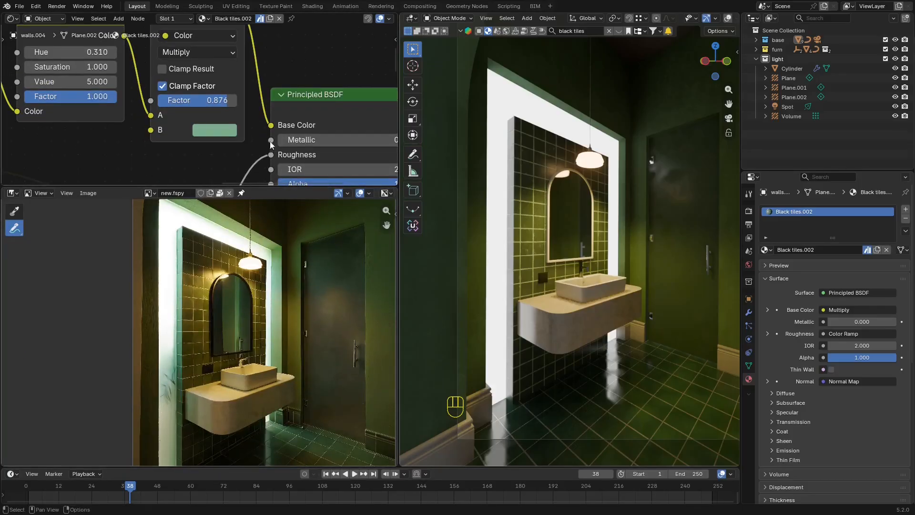
Raise the tile material's Multiply Factor to 0.976 and slightly darken its green B color.
middle_drag(272, 143, 272, 131)
middle_drag(283, 92, 299, 136)
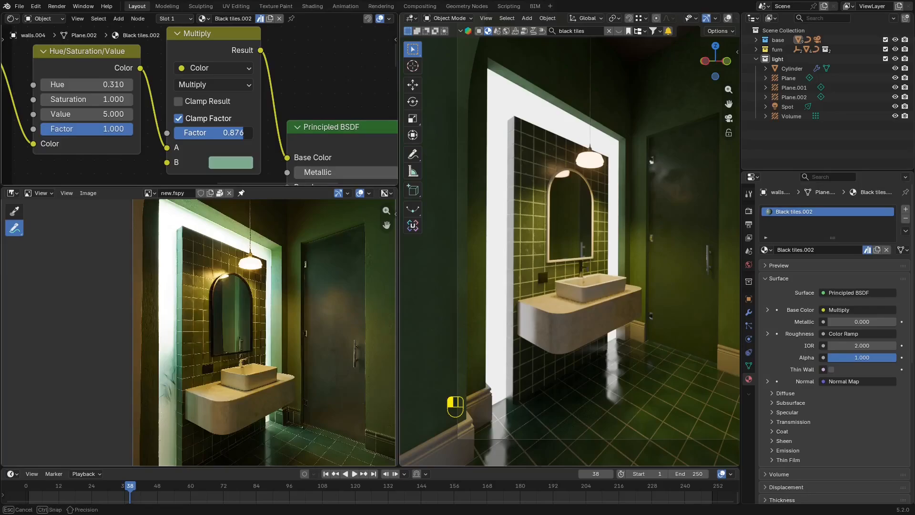
drag(233, 133, 252, 132)
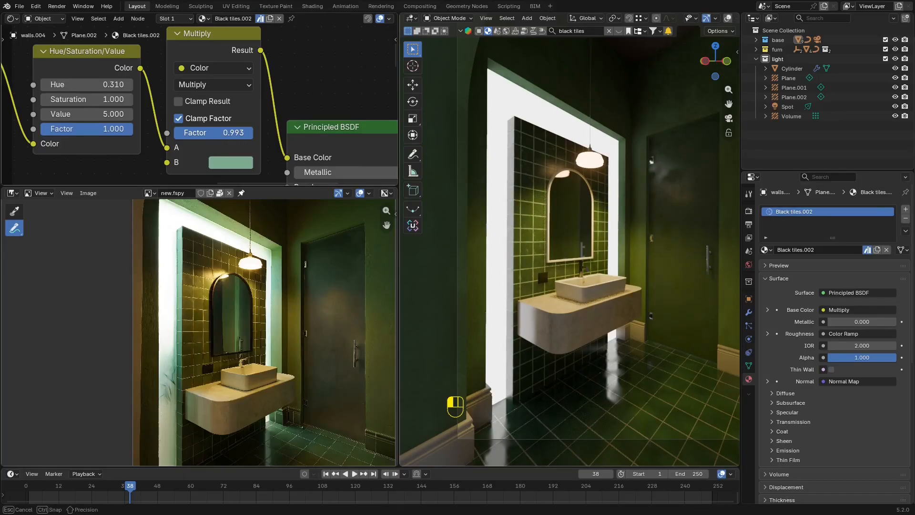
click(248, 164)
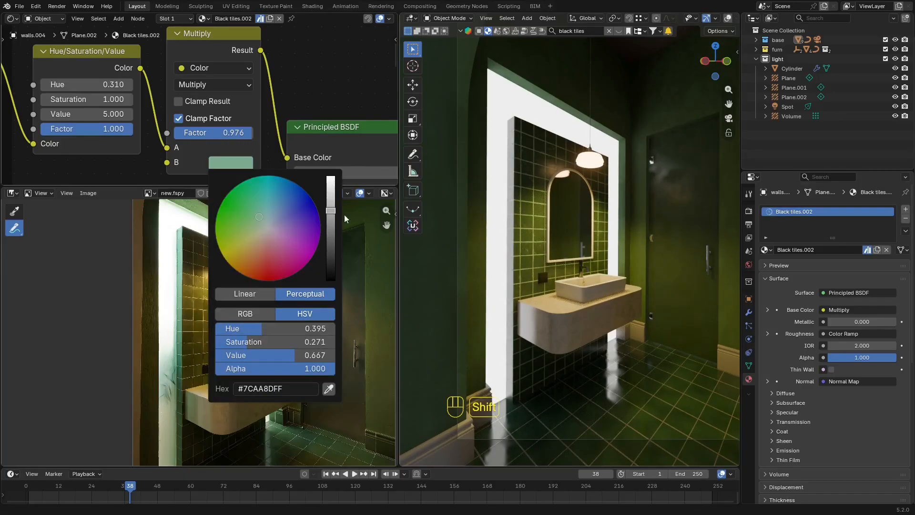
shift+drag(333, 211, 330, 218)
Set the Saturation of the tiles' Hue/Saturation/Value node to 0.760 and save the file.
shift+drag(71, 99, 105, 95)
click(99, 99)
text(1)
key(Return)
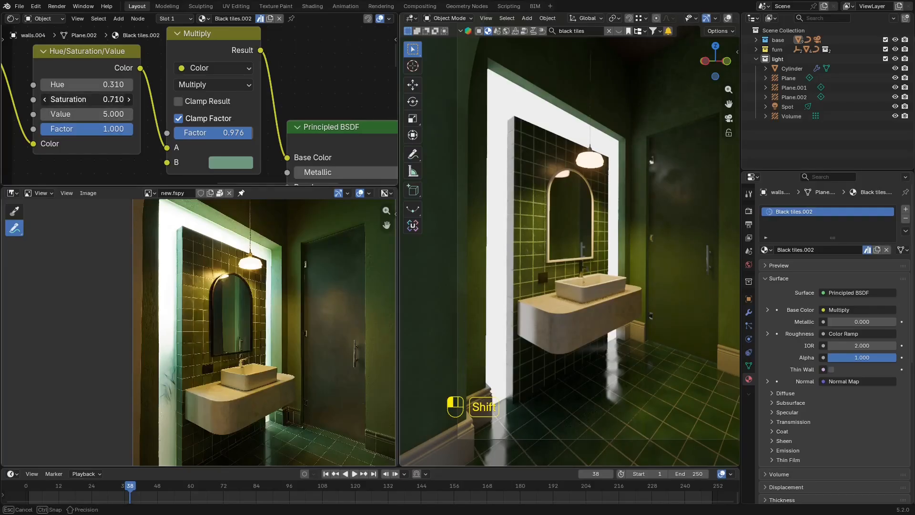
shift+drag(107, 103, 108, 102)
scroll(247, 128, down, 3)
middle_drag(291, 153, 253, 107)
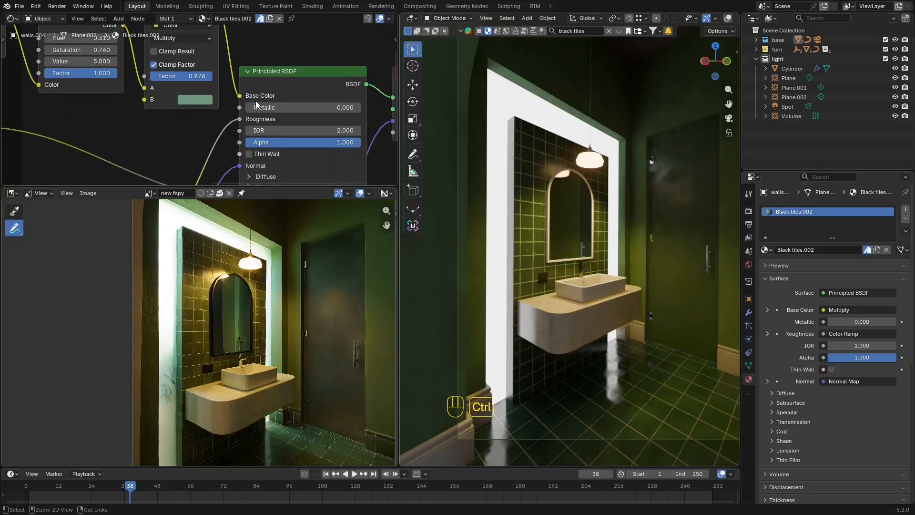
key(ctrl+s)
Move the black stop of the tile material's roughness Color Ramp to about 0.241.
middle_drag(238, 167, 300, 28)
scroll(155, 139, up, 3)
drag(133, 106, 154, 115)
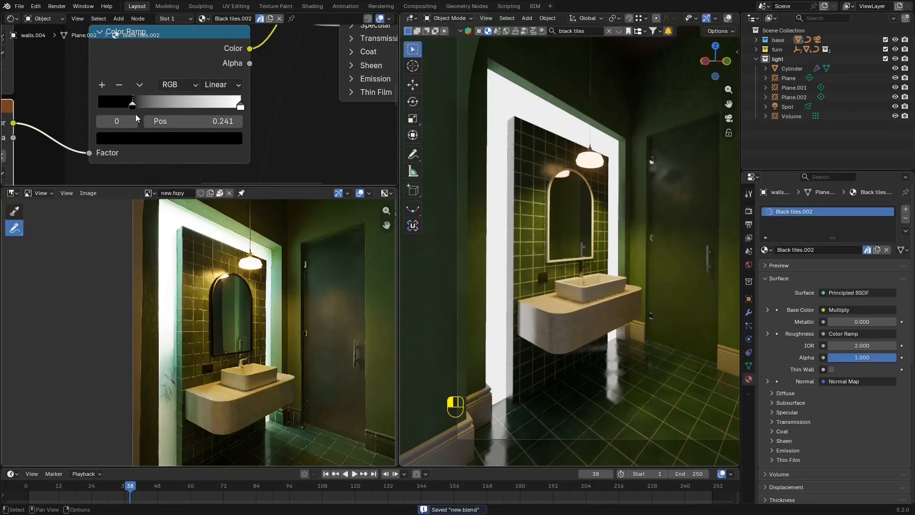
Select the Spot light at the pendant lamp, shift it slightly along the Y axis, and widen its beam Angle to 164°.
key(shift+alt+z)
click(602, 168)
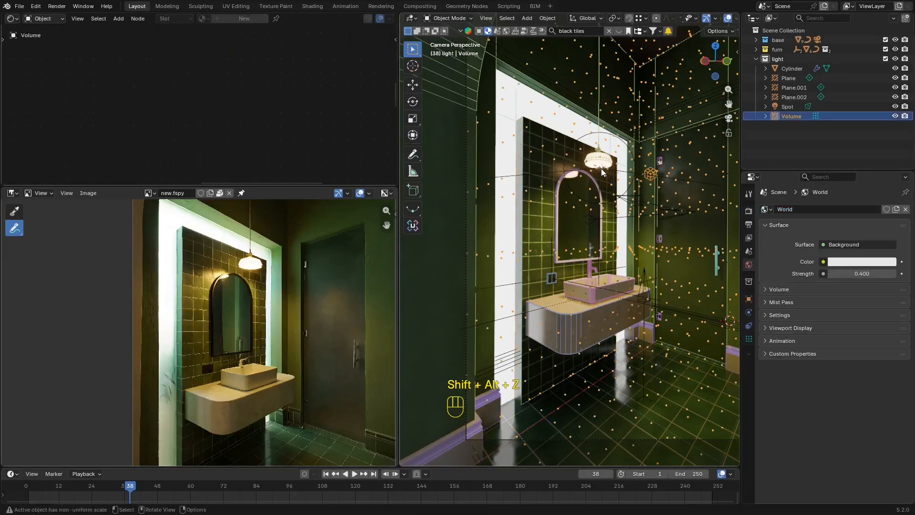
click(603, 168)
key(g)
key(y)
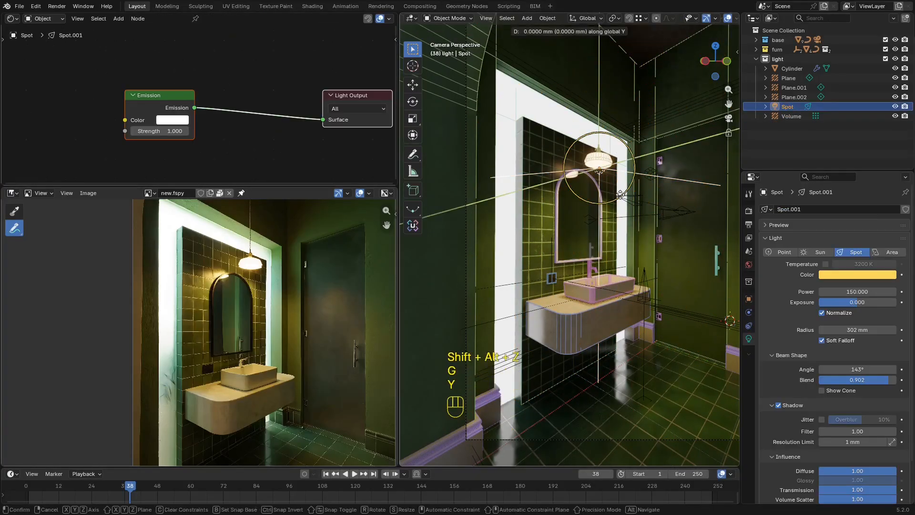
key(shift+alt+z)
click(640, 227)
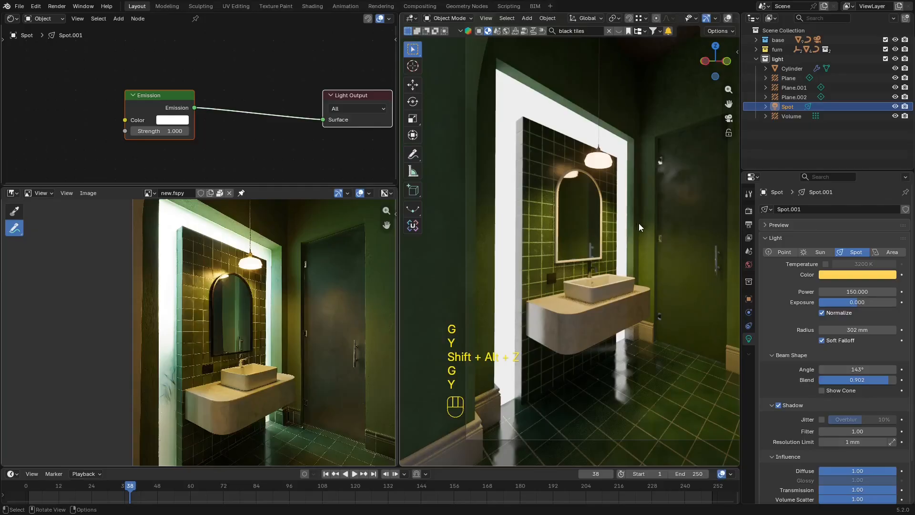
drag(858, 369, 889, 370)
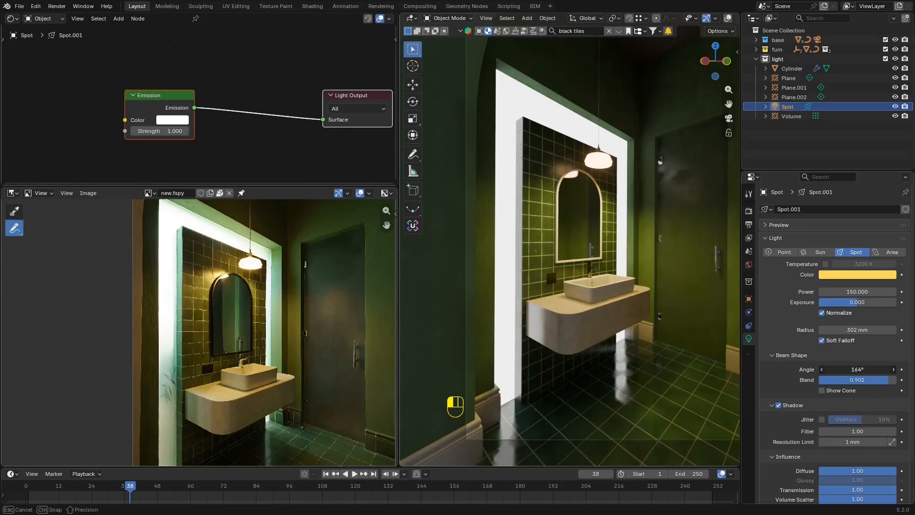
drag(889, 369, 890, 369)
key(g)
key(z)
right_click(661, 224)
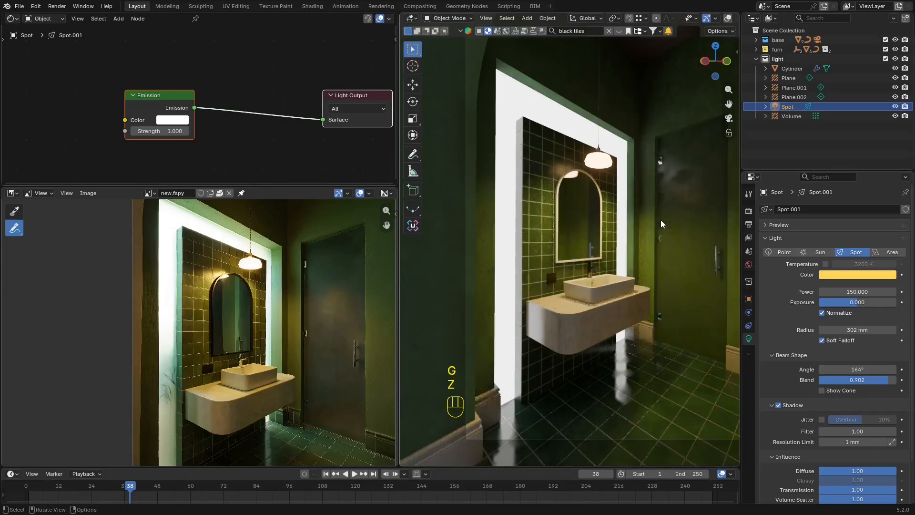
key(shift+alt+z)
key(g)
key(z)
right_click(677, 241)
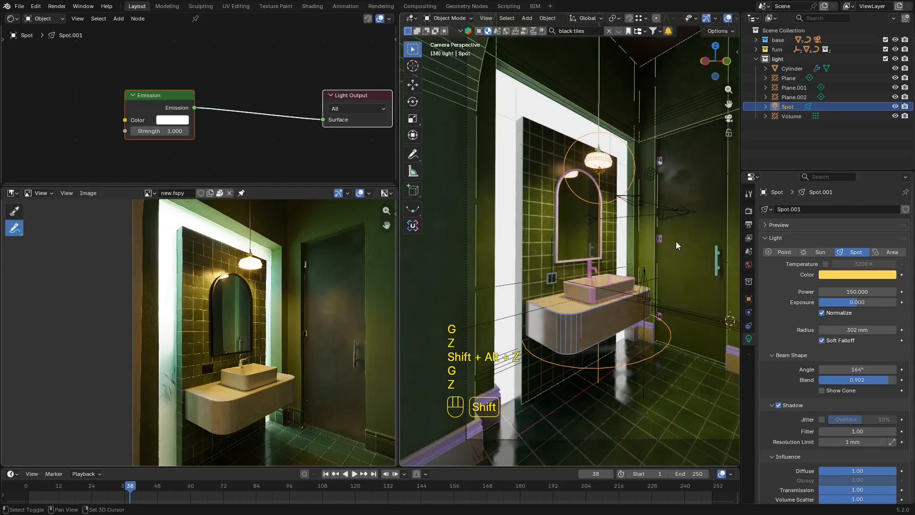
key(shift+alt+z)
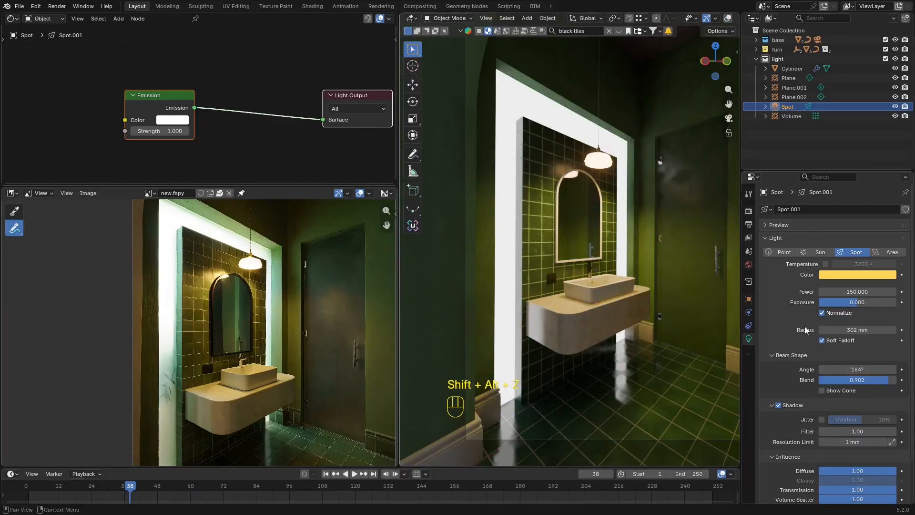
Test a Spot light Radius of about 621 mm and inspect the shadows around the basin and mirror.
mouse_move(855, 330)
shift+mouse_down()
mouse_move(830, 330)
mouse_move(860, 330)
shift+mouse_up()
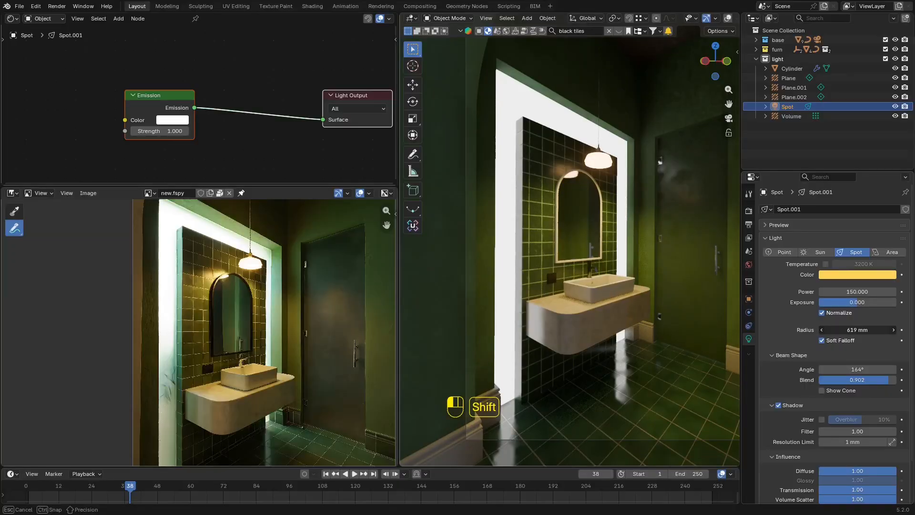
shift+drag(857, 329, 862, 330)
scroll(633, 304, up, 4)
shift+middle_drag(633, 305, 587, 265)
key(shift+alt+z)
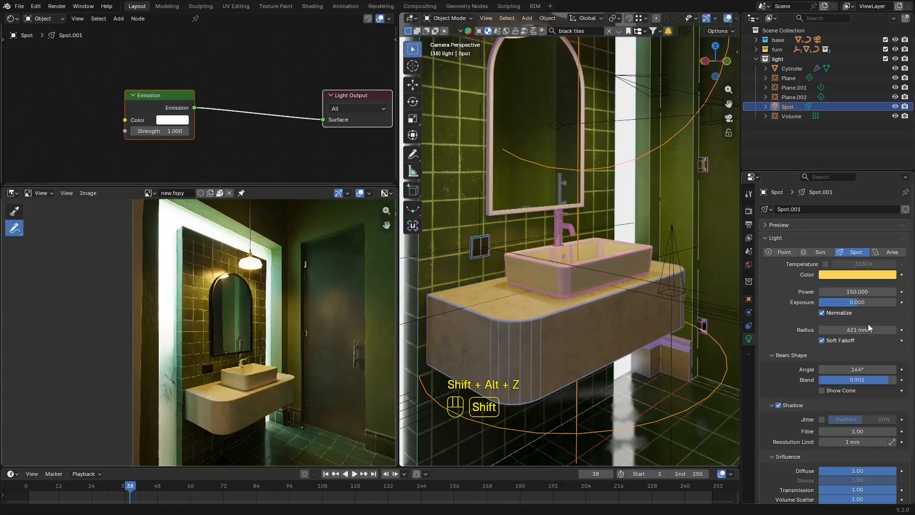
Set the Spot light's Radius to 332 mm, check the scene with and without overlays, and save the file.
shift+drag(869, 328, 826, 307)
key(shift+z)
shift+middle_drag(614, 165, 588, 227)
key(shift+alt+z)
key(shift+alt+z)
key(z)
key(shift+alt+z)
scroll(600, 168, down, 3)
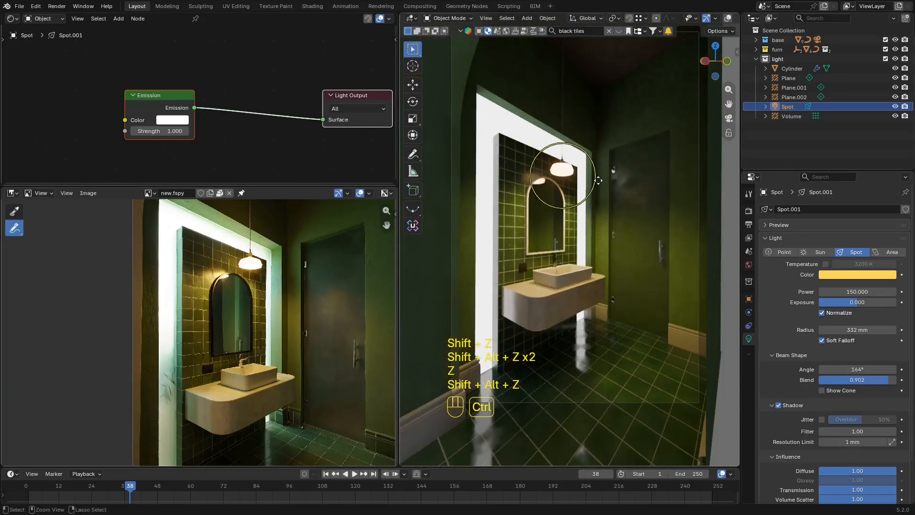
key(ctrl+s)
key(shift+alt+z)
key(shift+alt+z)
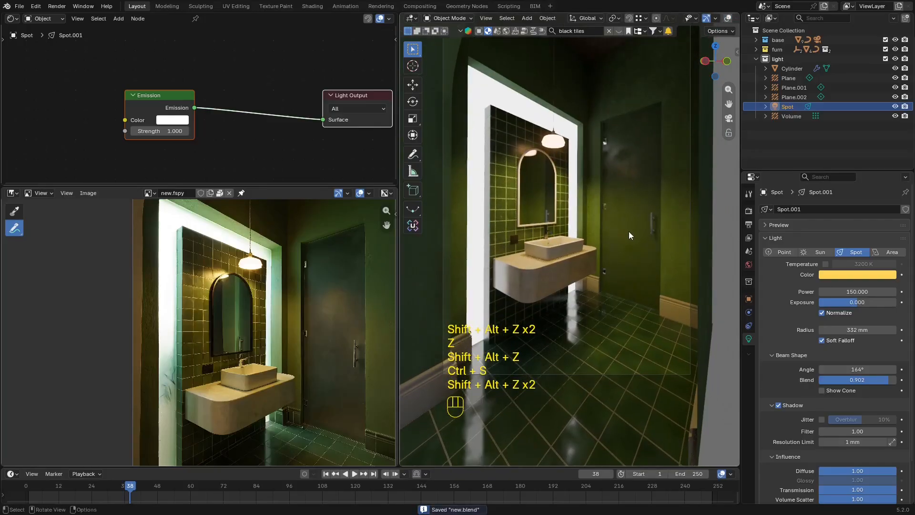
Select the door, open its Plaster wall node group, and fine-tune the Base Color of the Principled BSDF.
click(642, 205)
scroll(265, 147, up, 4)
key(Tab)
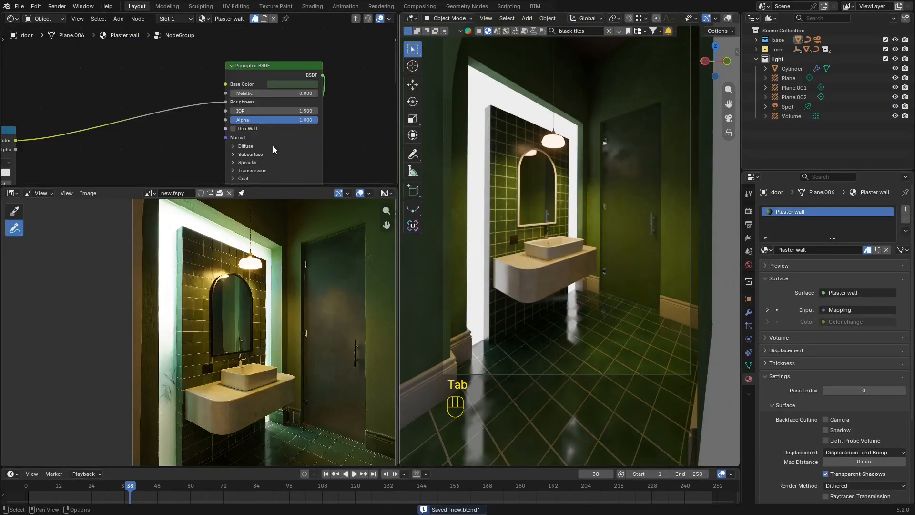
scroll(358, 116, up, 2)
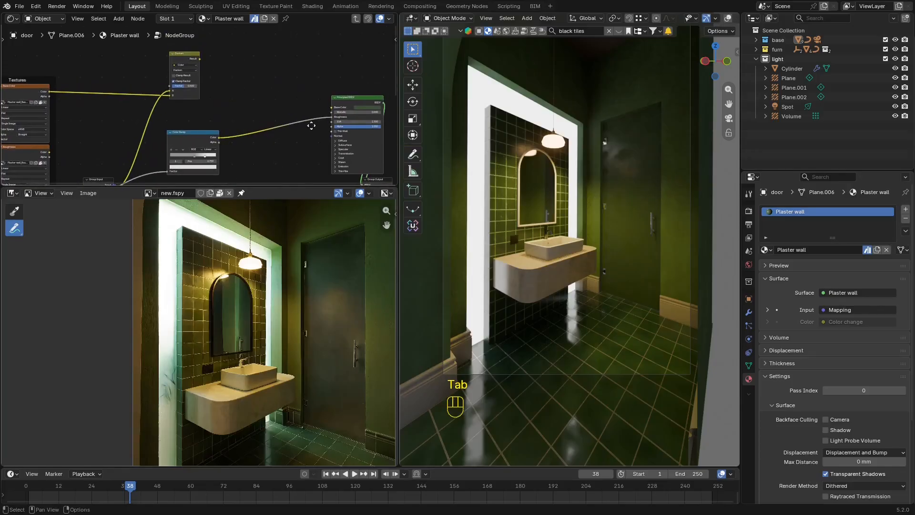
click(381, 92)
drag(415, 133, 415, 134)
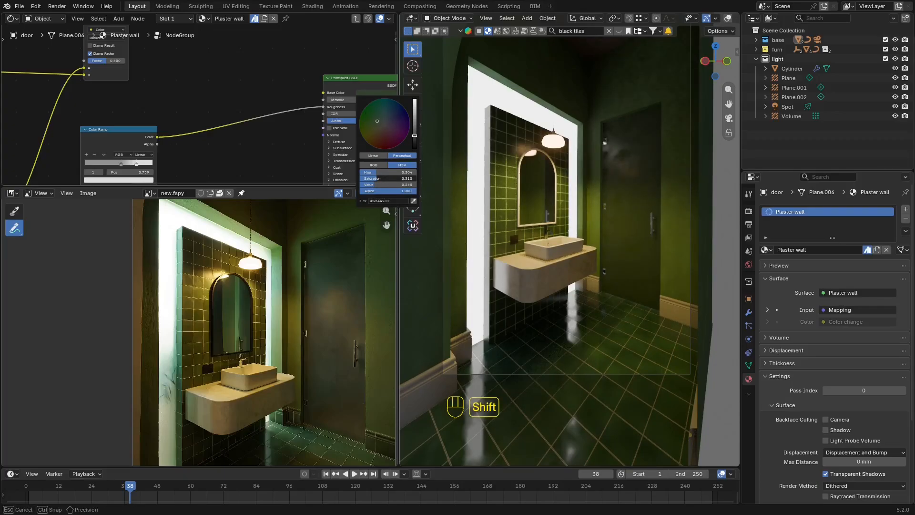
Shift the door's Base Color to about hue 0.443, saturation 0.270 and value 0.265, and save the file.
shift+middle_drag(561, 193, 504, 185)
scroll(561, 202, up, 3)
middle_drag(326, 107, 262, 131)
scroll(262, 131, up, 2)
click(336, 131)
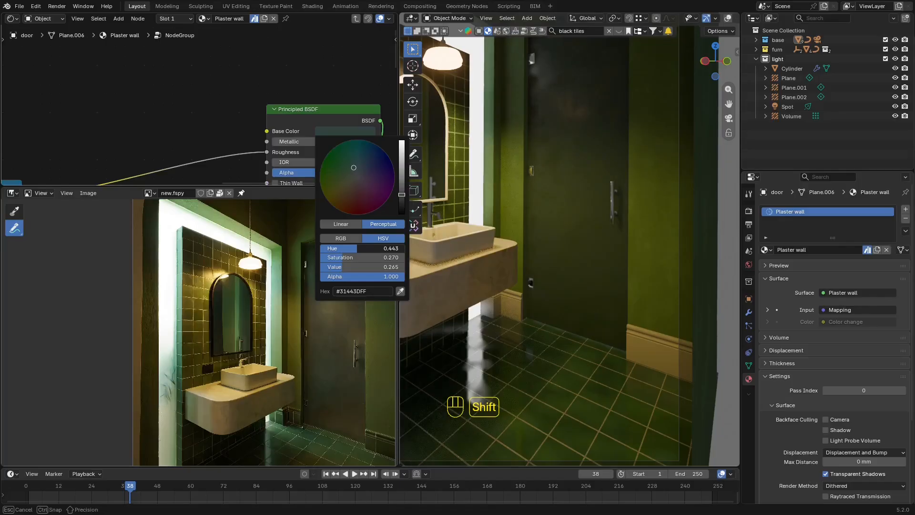
scroll(251, 87, down, 2)
key(ctrl+s)
Move the light stop of the door's roughness Color Ramp to 0.882, lower the darker stop slightly, and save the file.
scroll(543, 165, down, 4)
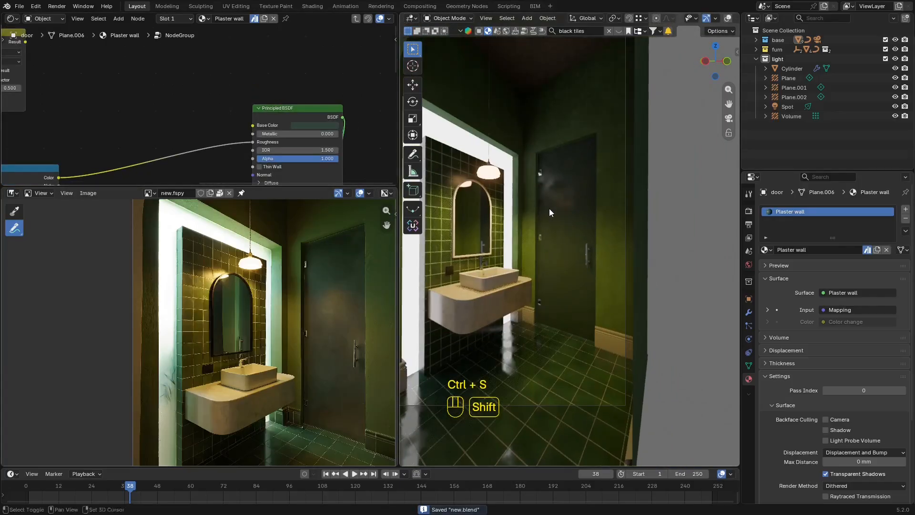
shift+middle_drag(549, 208, 634, 245)
scroll(637, 244, up, 2)
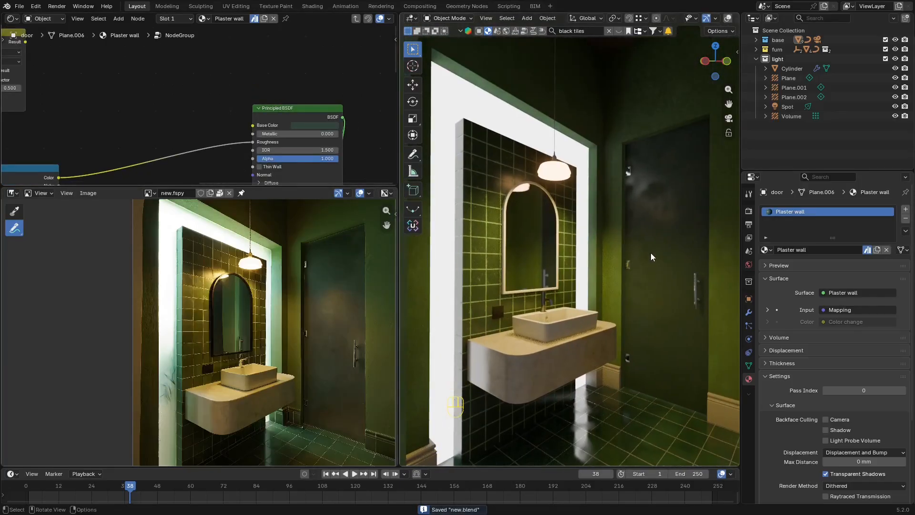
middle_drag(304, 113, 262, 47)
scroll(262, 47, down, 1)
middle_drag(113, 110, 341, 140)
scroll(252, 162, up, 3)
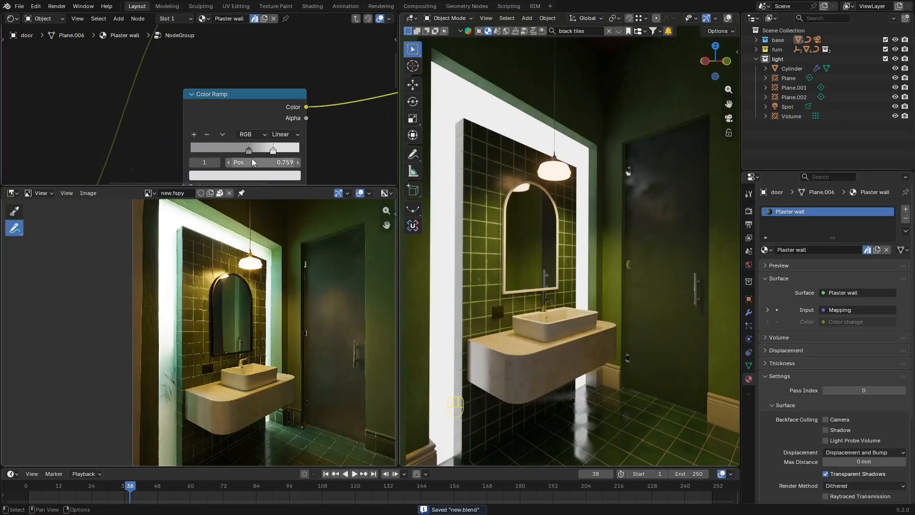
drag(249, 151, 288, 156)
key(ctrl+s)
scroll(669, 188, down, 4)
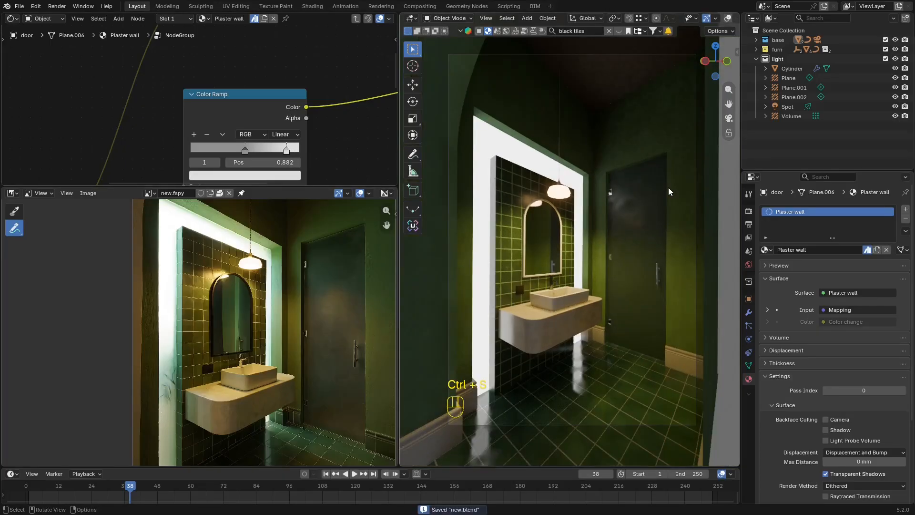
Select the plint skirting beside the door with the viewport overlays shown, and save the file.
shift+middle_drag(660, 277, 666, 255)
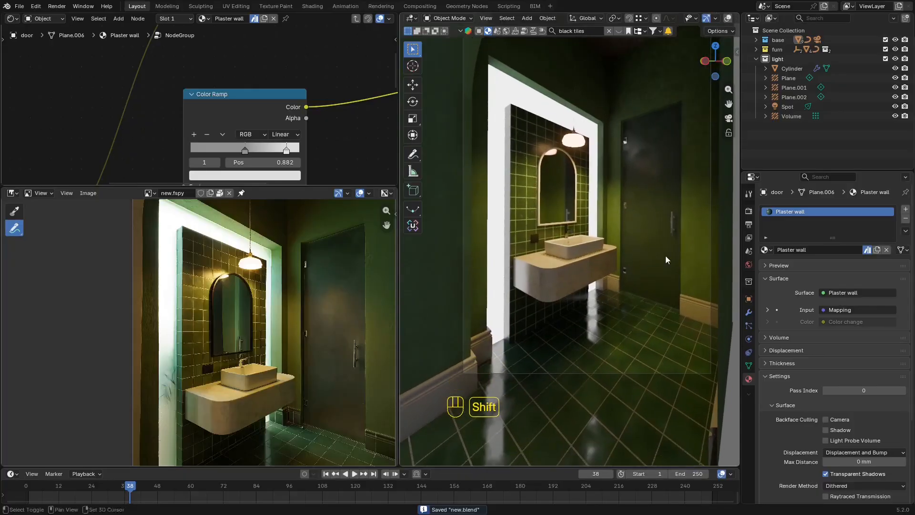
scroll(185, 418, up, 6)
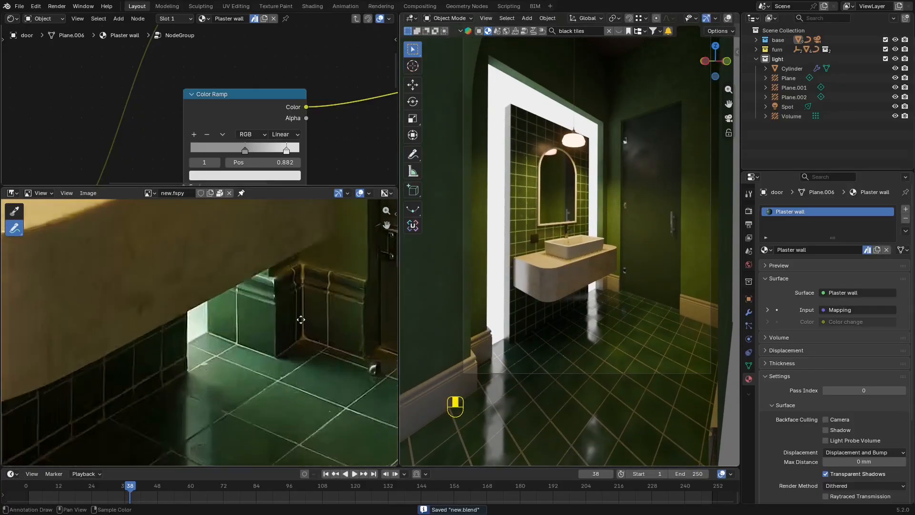
click(695, 308)
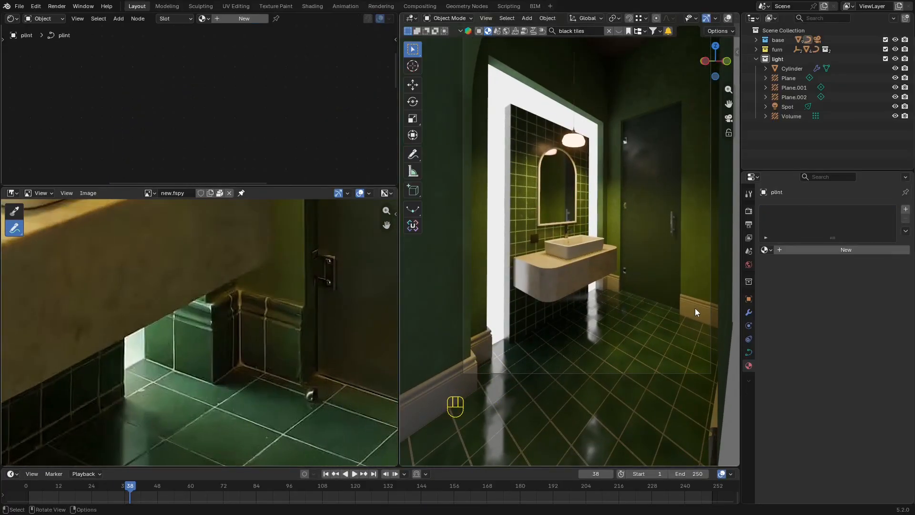
key(shift+alt+z)
click(696, 309)
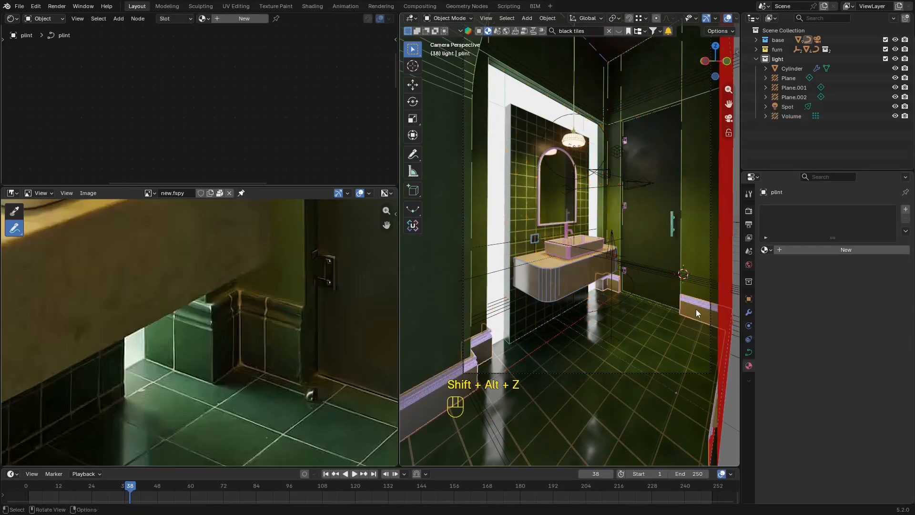
key(ctrl+s)
Convert the plint to a mesh and remove its empty material slot.
click(748, 315)
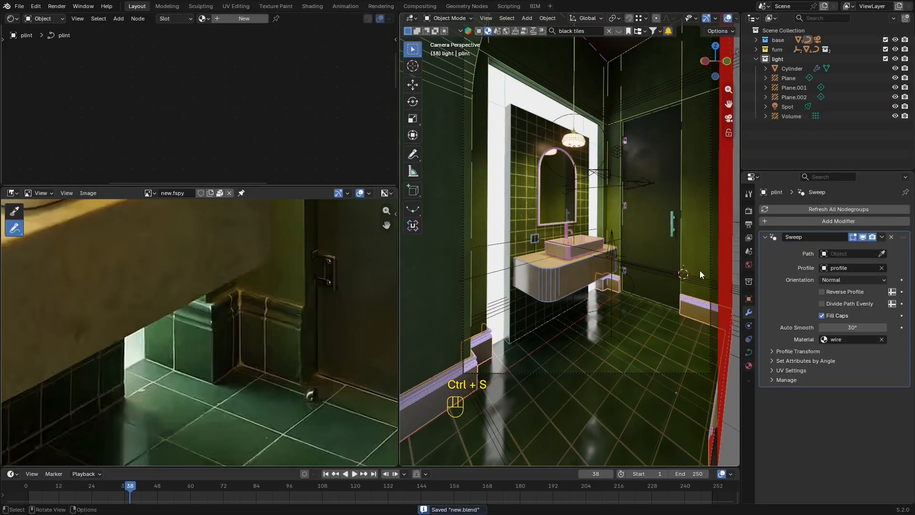
right_click(685, 282)
mouse_move(698, 330)
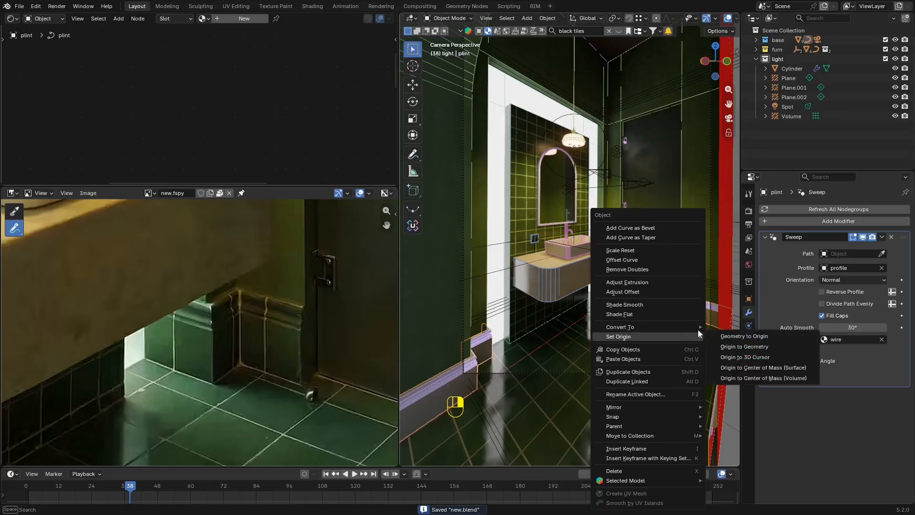
click(732, 329)
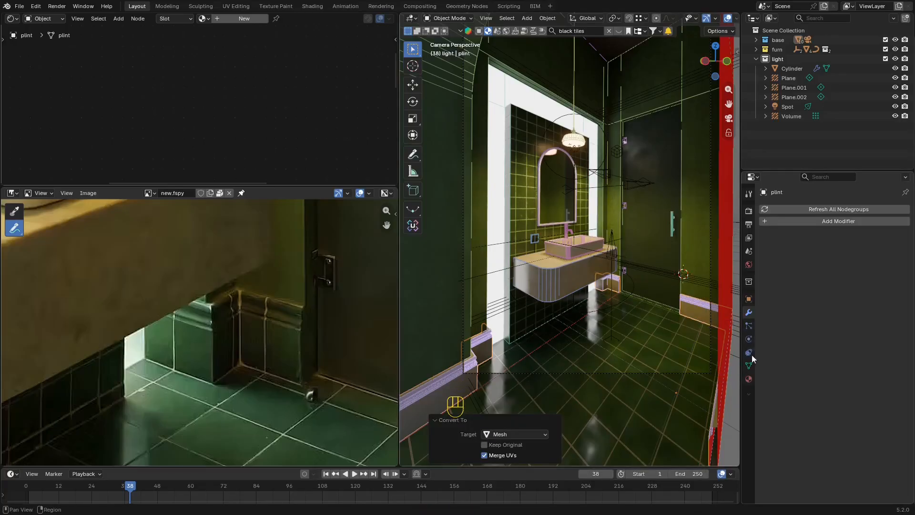
click(749, 379)
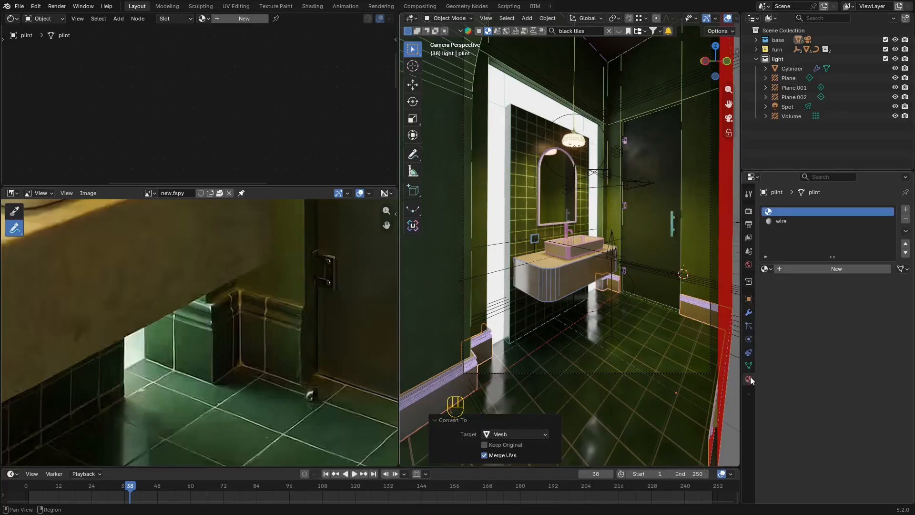
click(907, 220)
Reselect the plint beside the door and replace its wire material with Ceramic Floor Tiles.
click(662, 358)
scroll(673, 324, up, 5)
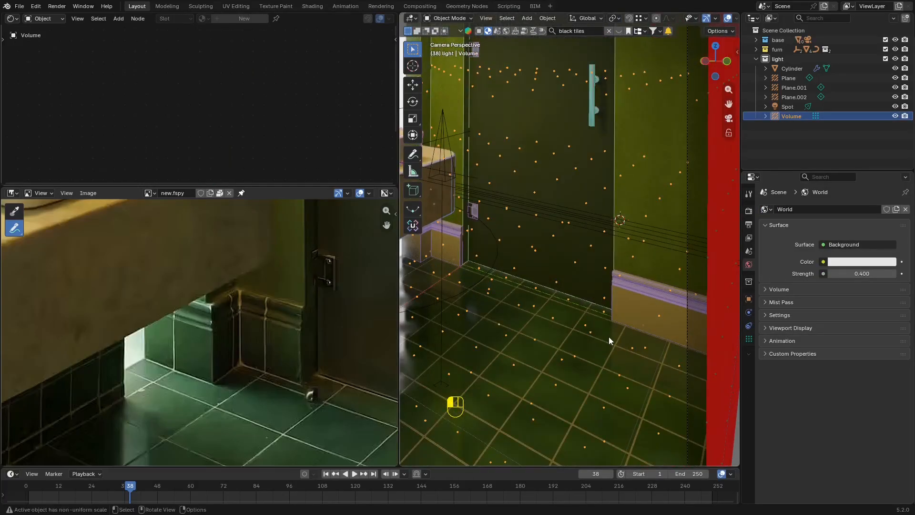
click(610, 338)
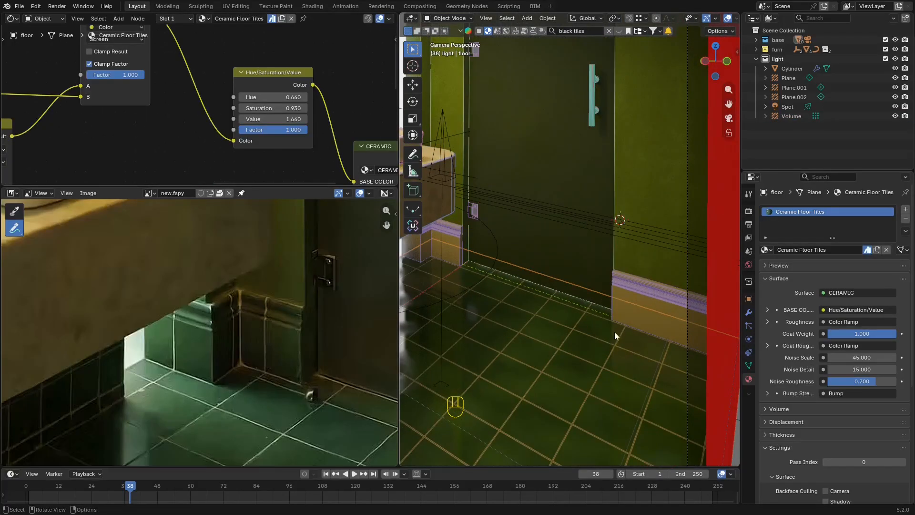
click(665, 311)
click(645, 295)
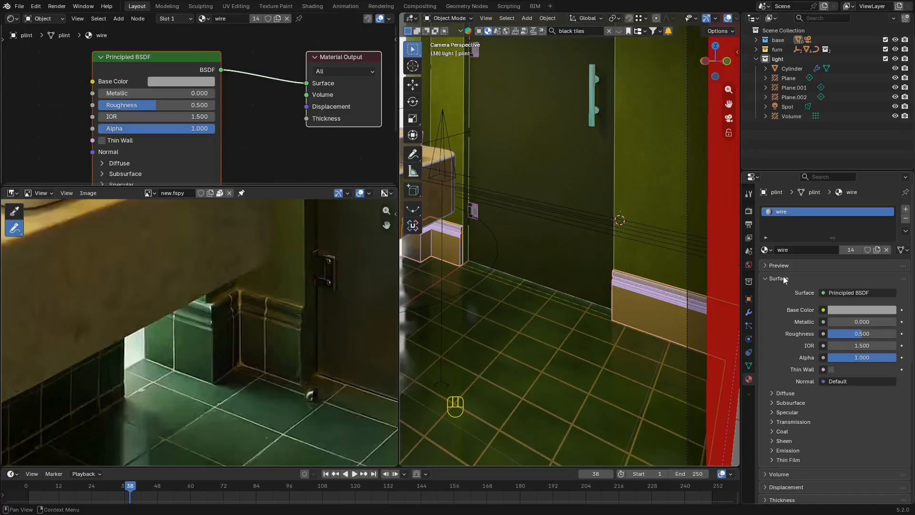
click(767, 250)
text(ce)
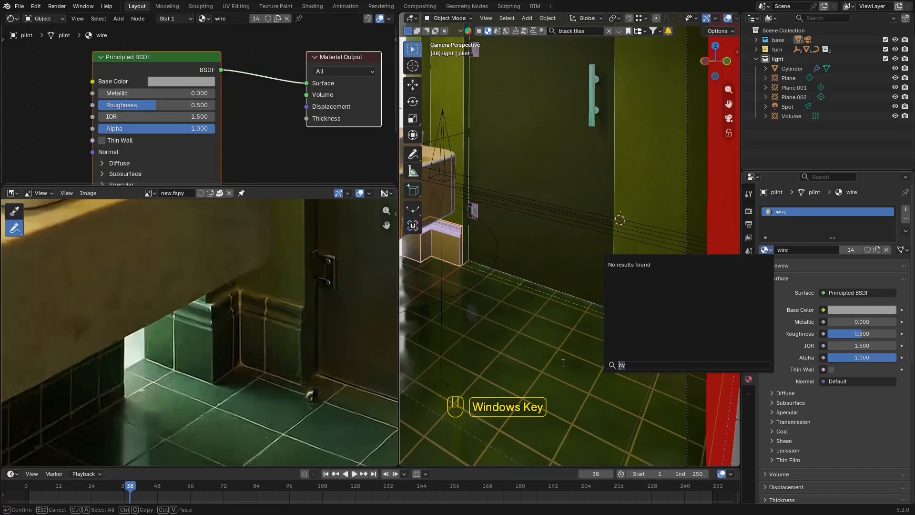
text(ra)
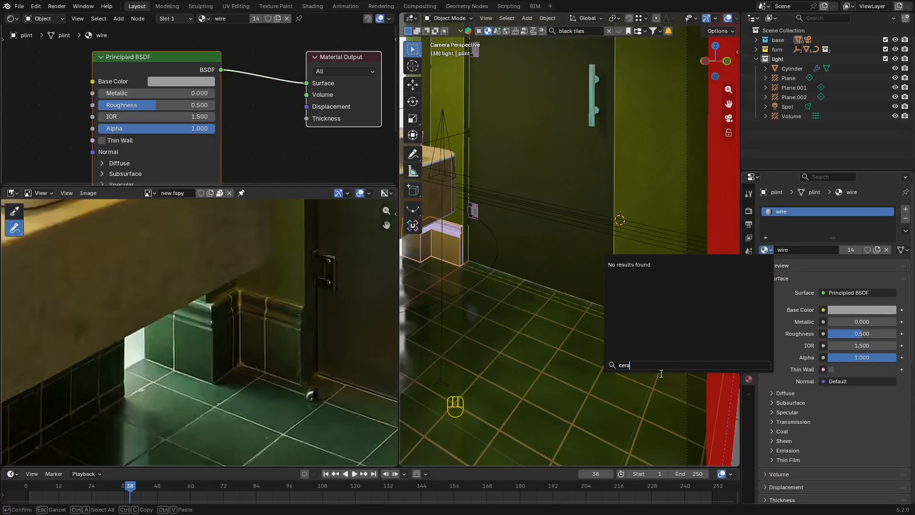
key(BackSpace)
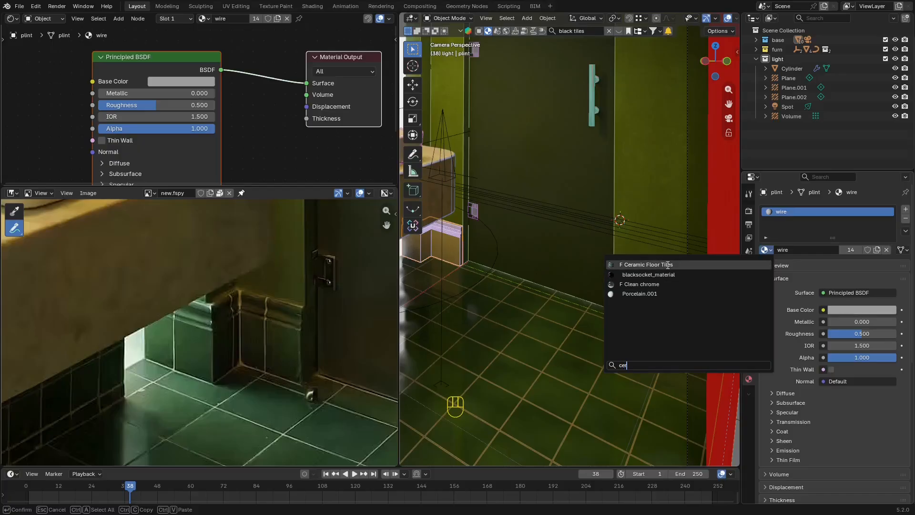
click(668, 265)
Enter Edit Mode on the plint, select all its geometry, and isolate it in a maximized viewport.
key(shift+alt+z)
key(shift+alt+z)
key(Tab)
key(a)
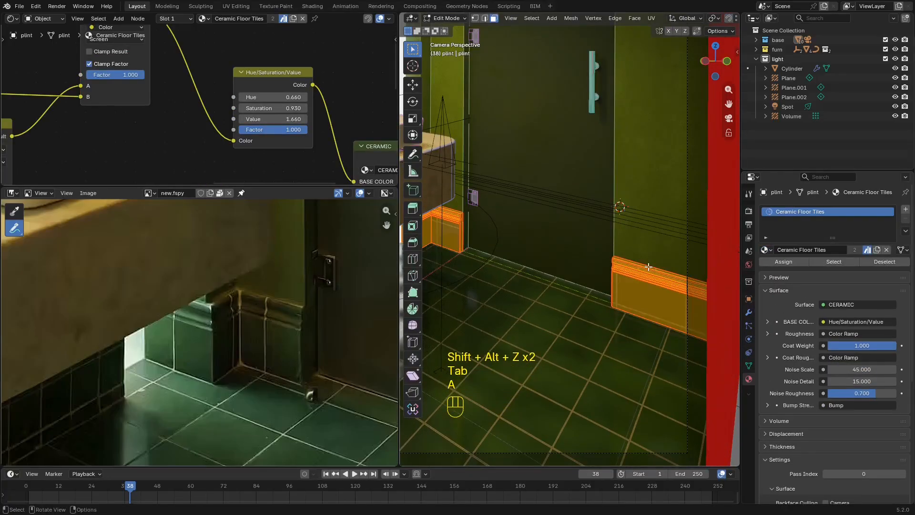
key(KP_Divide)
key(ctrl+space)
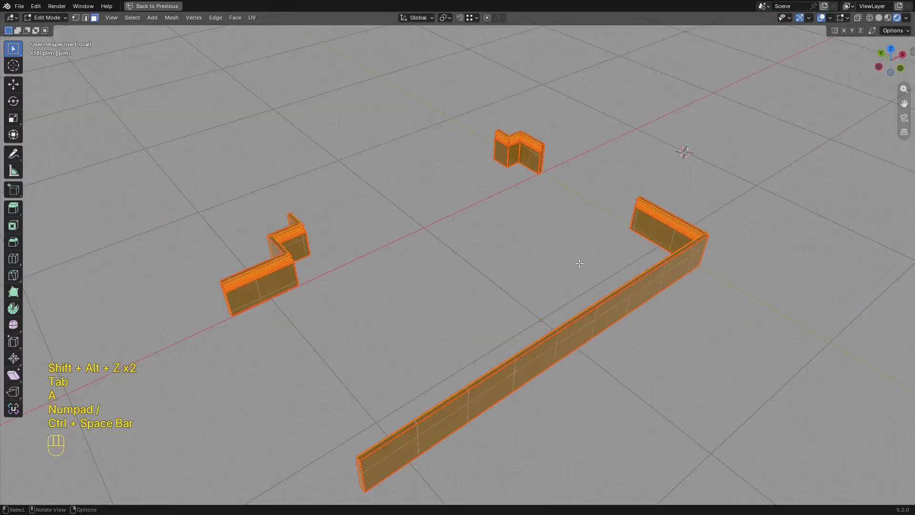
scroll(580, 264, down, 3)
mouse_move(579, 264)
middle_down()
mouse_move(591, 288)
mouse_move(633, 274)
middle_up()
scroll(599, 333, up, 7)
Set up edge selection and view the isolated plint in wireframe from the top.
key(2)
key(z)
click(495, 341)
shift+middle_drag(641, 354, 617, 299)
key(z)
click(331, 322)
alt+middle_drag(468, 354, 566, 419)
scroll(665, 439, up, 3)
key(3)
drag(594, 348, 460, 385)
shift+drag(573, 284, 520, 320)
shift+drag(671, 277, 609, 325)
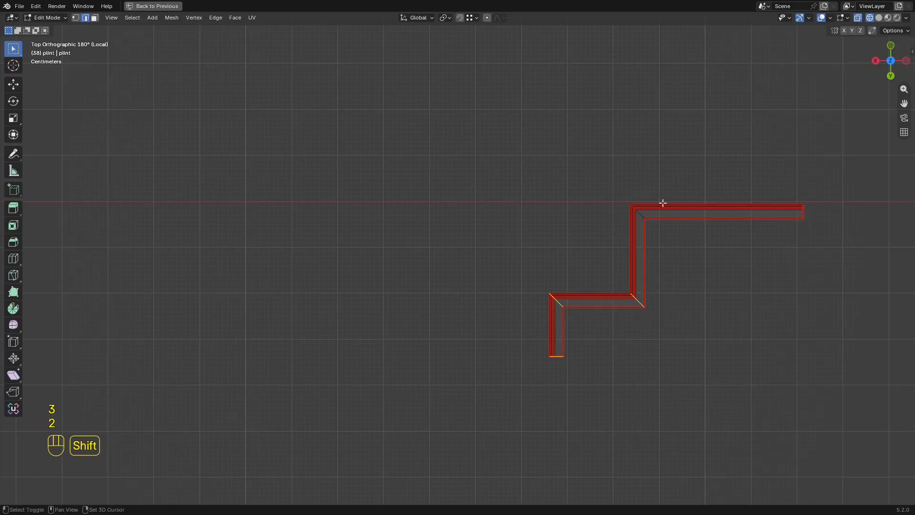
shift+drag(816, 168, 761, 271)
Select all edges of the plint and clear their existing seams.
scroll(760, 272, down, 6)
shift+middle_drag(320, 260, 312, 303)
scroll(639, 230, up, 5)
scroll(402, 289, up, 4)
key(2)
key(a)
right_click(515, 260)
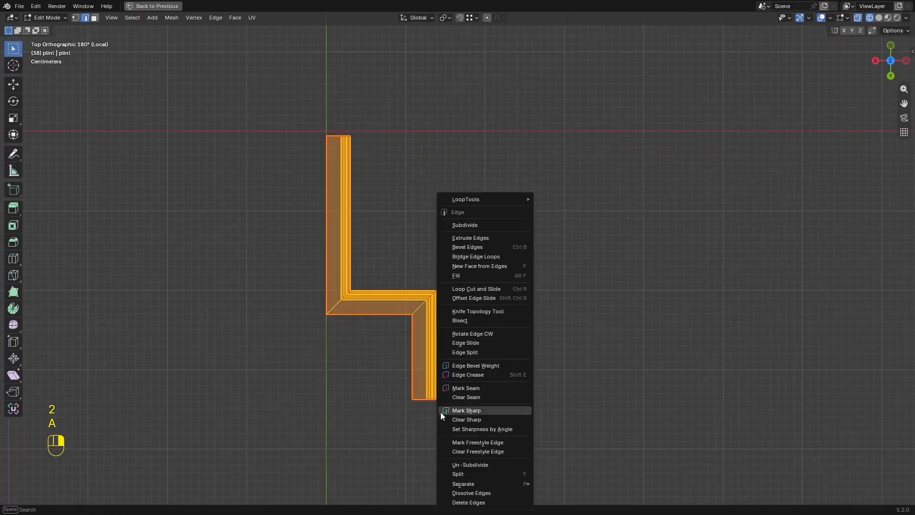
click(474, 410)
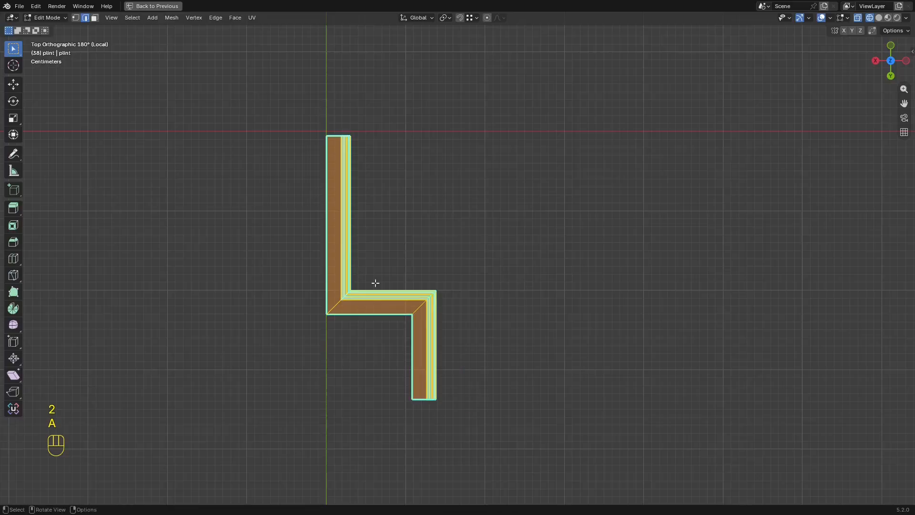
Select the corner and end edges of the first stepped plint piece and of the long L-shaped piece.
drag(363, 256, 243, 364)
shift+drag(472, 274, 378, 346)
shift+drag(499, 364, 299, 466)
shift+middle_drag(387, 217, 377, 259)
shift+drag(422, 134, 276, 212)
scroll(276, 212, down, 7)
shift+middle_drag(477, 163, 482, 310)
scroll(482, 311, up, 2)
shift+drag(462, 149, 349, 268)
shift+middle_drag(333, 172, 335, 306)
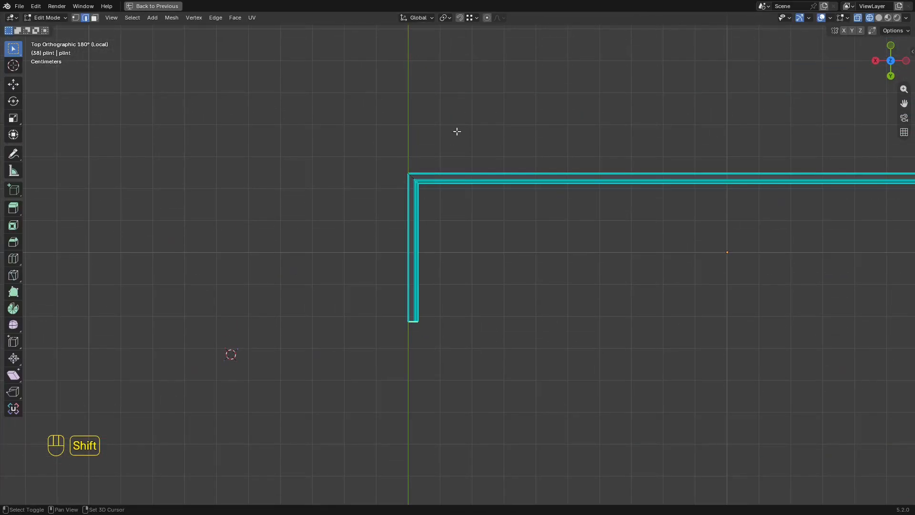
shift+drag(456, 131, 380, 237)
Add the corner and end edges of the other stepped plint piece to the selection.
scroll(524, 262, down, 5)
shift+middle_drag(771, 253, 406, 256)
scroll(406, 257, up, 5)
shift+middle_drag(252, 320, 392, 75)
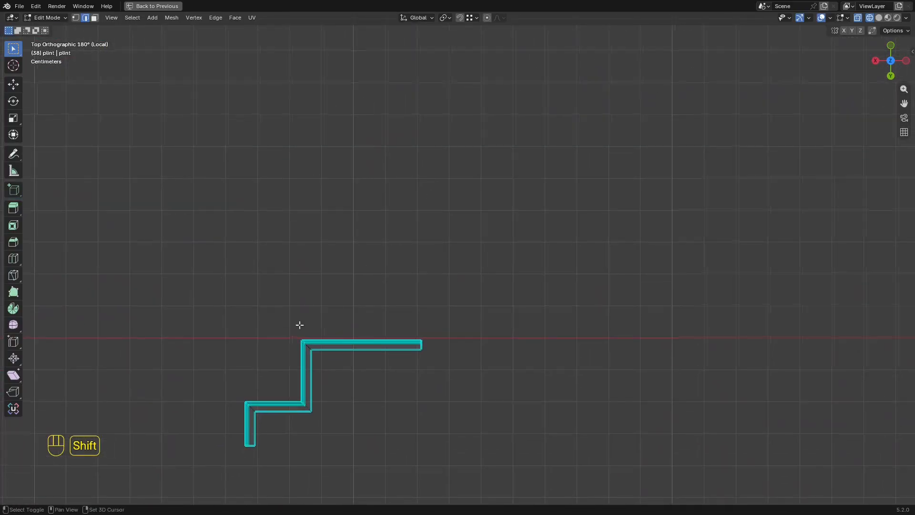
shift+middle_drag(299, 325, 480, 189)
scroll(481, 189, up, 2)
shift+drag(561, 182, 422, 248)
shift+drag(532, 290, 479, 321)
shift+drag(425, 286, 388, 330)
shift+drag(448, 347, 330, 395)
shift+drag(697, 184, 604, 276)
Show the plint in solid shading and add the lower back edge loops of its pieces to the selection.
middle_drag(584, 292, 561, 232)
scroll(561, 232, down, 1)
key(z)
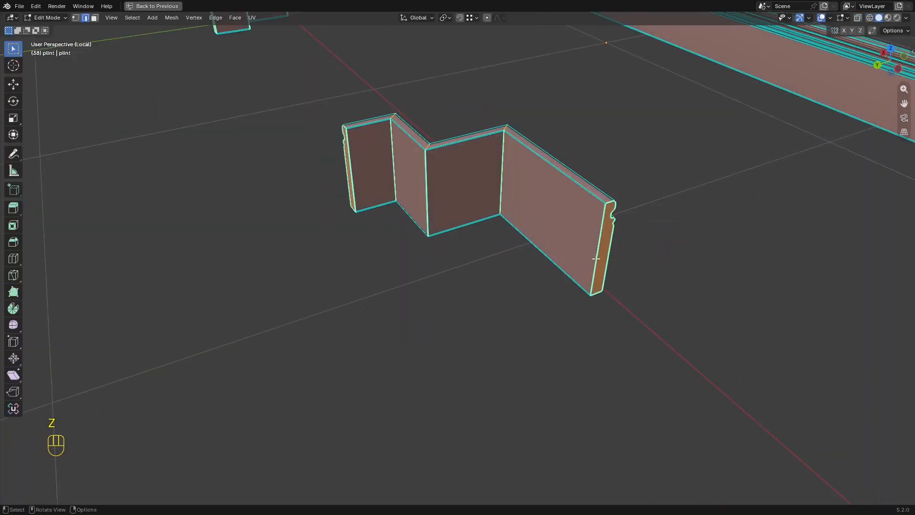
alt+shift+click(549, 261)
scroll(549, 261, down, 7)
shift+middle_drag(567, 265, 486, 260)
scroll(462, 302, up, 5)
alt+shift+click(576, 337)
scroll(579, 333, down, 4)
scroll(550, 329, down, 2)
scroll(486, 259, up, 8)
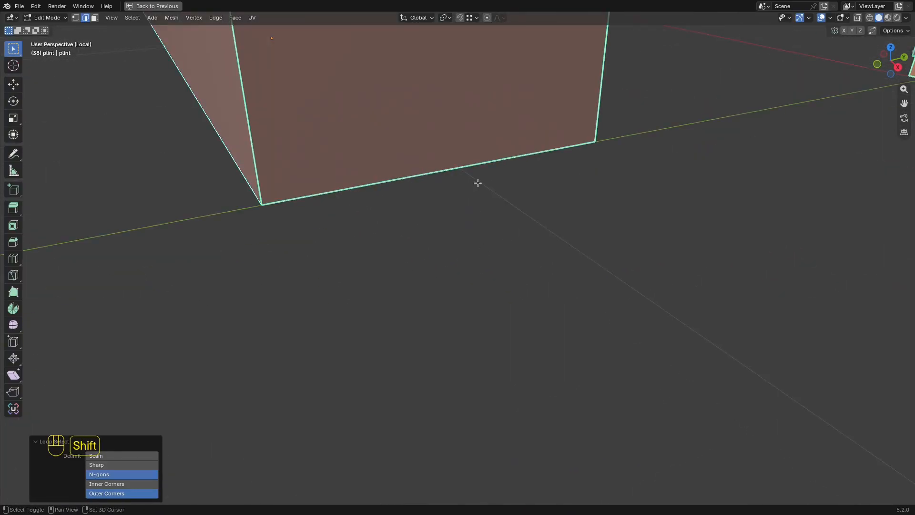
scroll(490, 152, down, 8)
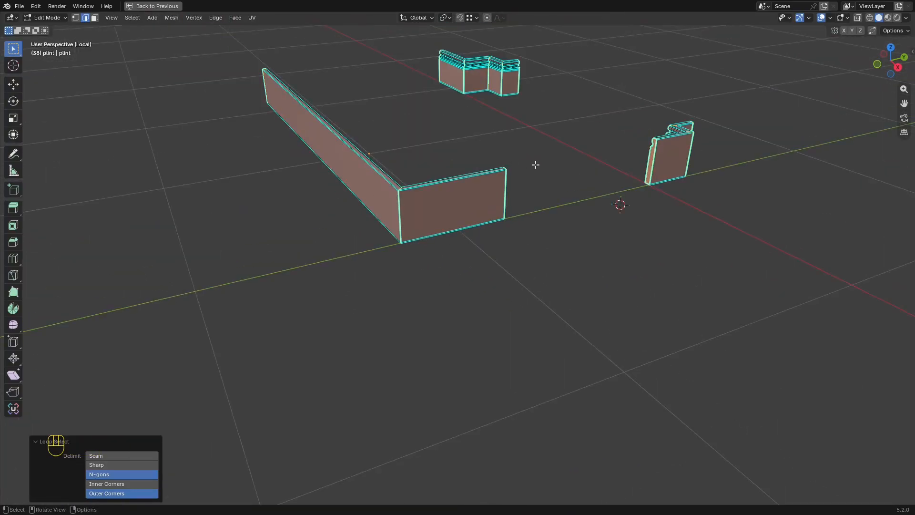
alt+shift+click(471, 226)
Mark the selected corner, end and lower back edges of the plint as seams.
shift+middle_drag(488, 222, 458, 243)
scroll(543, 222, up, 8)
shift+middle_drag(754, 196, 694, 208)
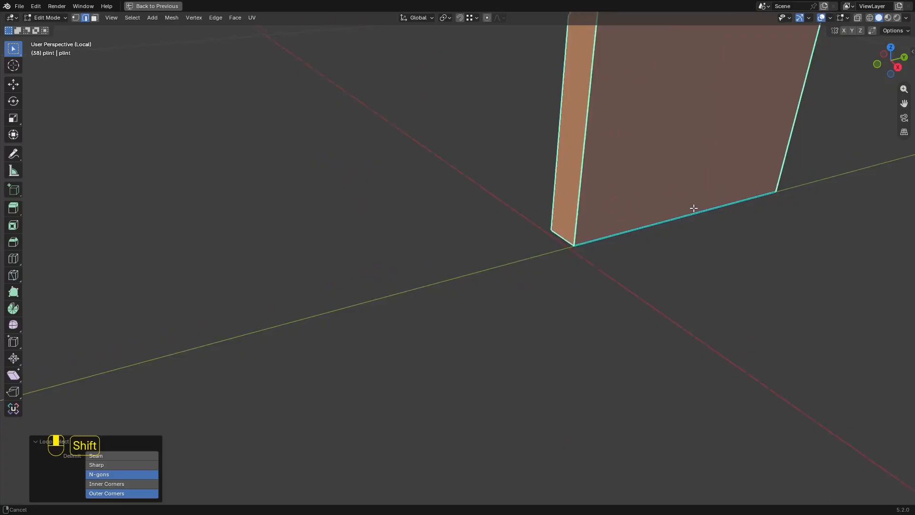
right_click(691, 225)
click(680, 204)
Unwrap all plint faces with the Angle Based method and check the tile pattern in Material Preview without overlays.
key(3)
scroll(603, 202, down, 8)
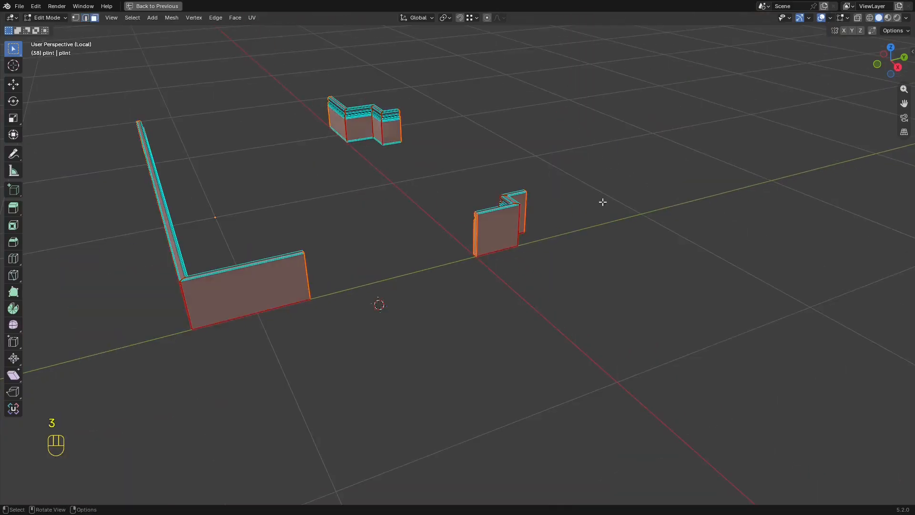
key(a)
key(u)
click(603, 203)
middle_drag(404, 201, 550, 215)
key(z)
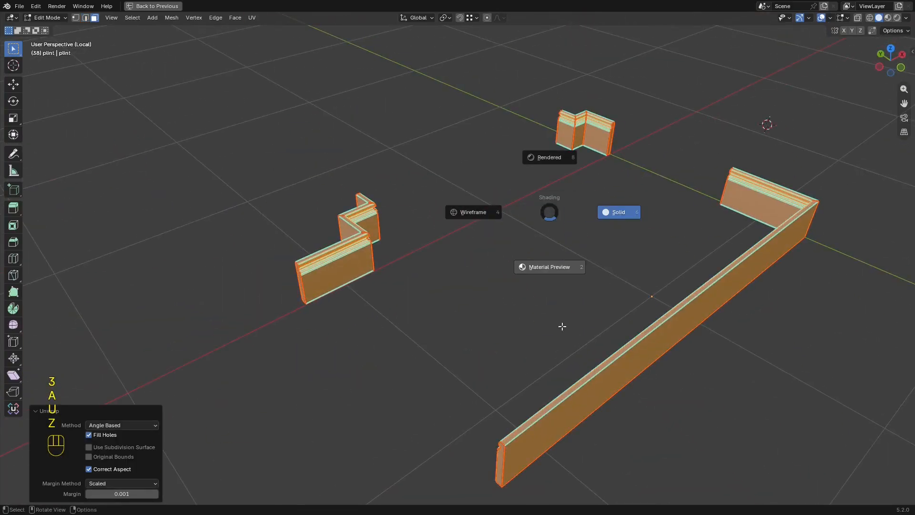
click(562, 327)
key(shift+alt+z)
shift+middle_drag(667, 244, 502, 278)
scroll(603, 262, up, 3)
middle_drag(603, 262, 576, 309)
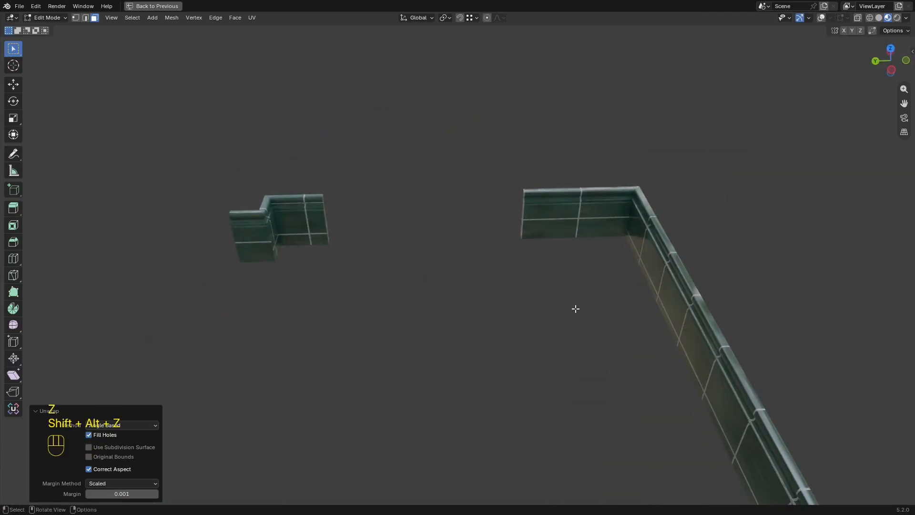
Bring back the full scene, save the file, and inspect the tiled plint alongside the floor.
key(KP_Divide)
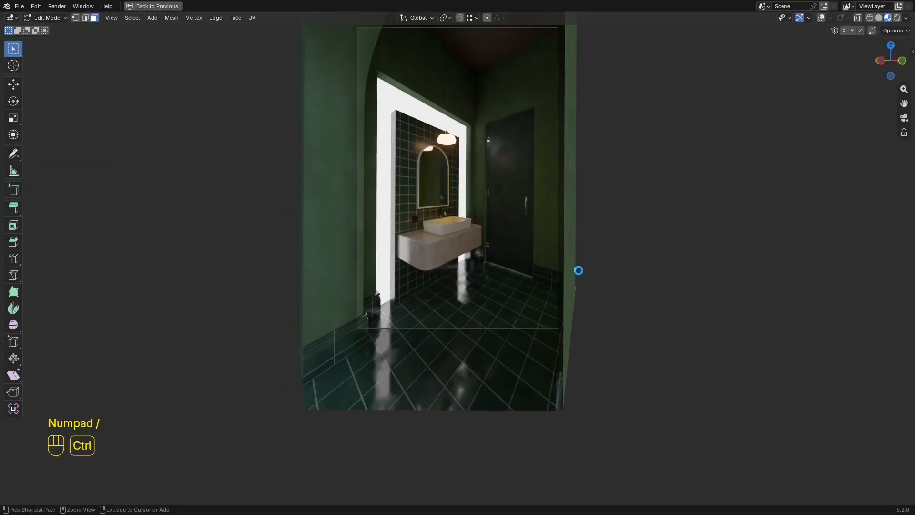
key(ctrl+s)
scroll(562, 278, up, 4)
middle_drag(563, 278, 491, 262)
scroll(490, 261, down, 5)
shift+middle_drag(542, 307, 535, 245)
Add the floor to the plint selection in solid shading with overlays, then isolate both in Edit Mode.
key(z)
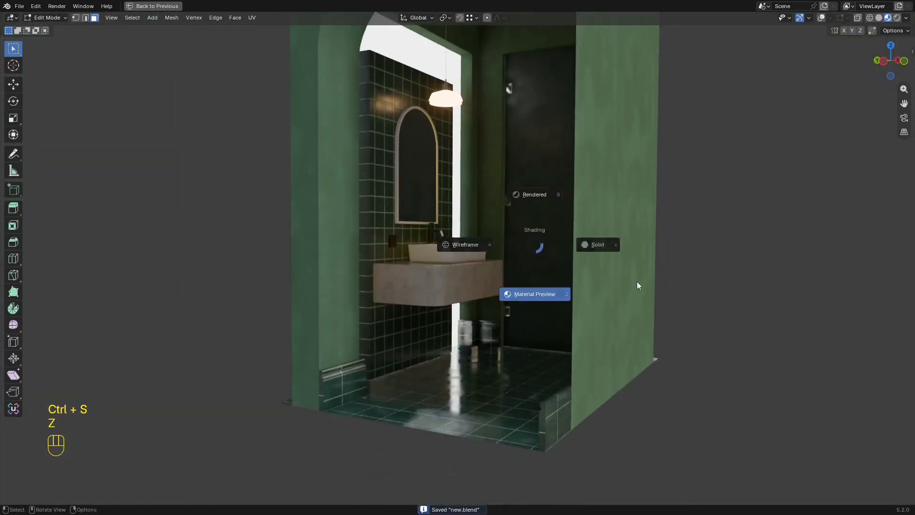
click(637, 281)
key(shift+alt+z)
middle_drag(575, 279, 559, 250)
key(Tab)
scroll(559, 250, up, 2)
shift+middle_drag(559, 250, 635, 379)
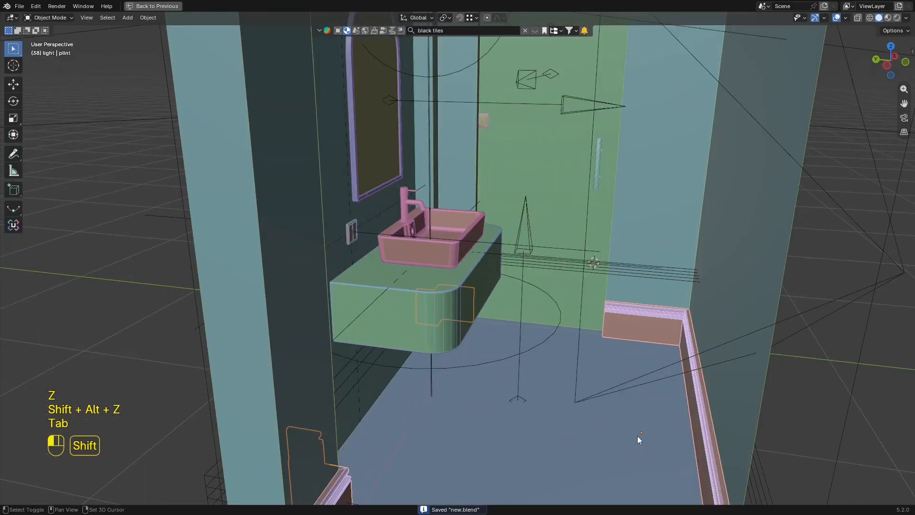
key(KP_Divide)
key(Tab)
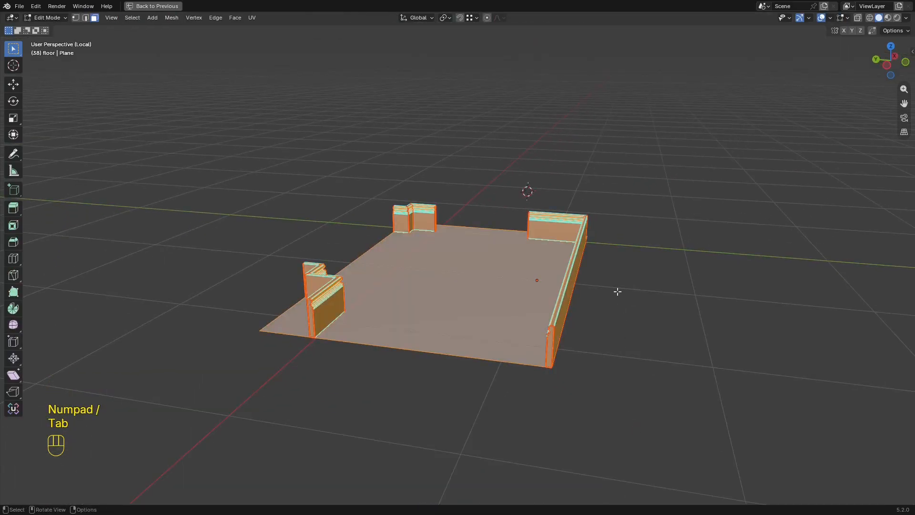
Map the floor and plint faces with Cube Projection and check the tiles in Material Preview.
key(u)
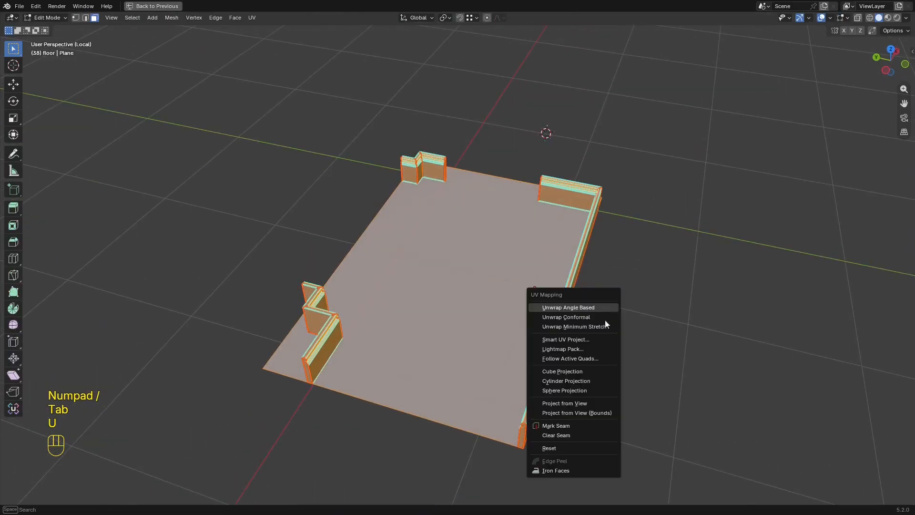
click(582, 367)
key(z)
click(501, 273)
key(shift+alt+z)
scroll(501, 273, up, 5)
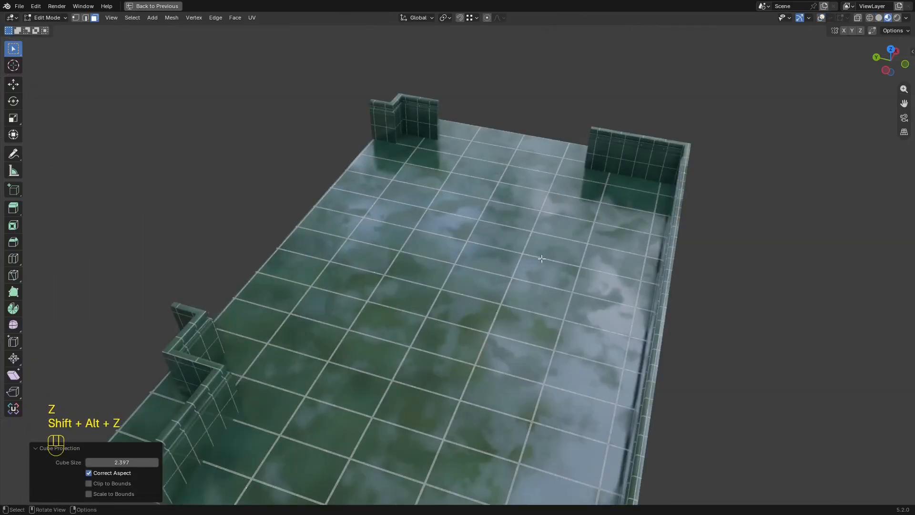
Return to Object Mode with overlays shown and apply the scale of the floor and plint.
key(Tab)
key(shift+alt+z)
key(ctrl+a)
click(610, 234)
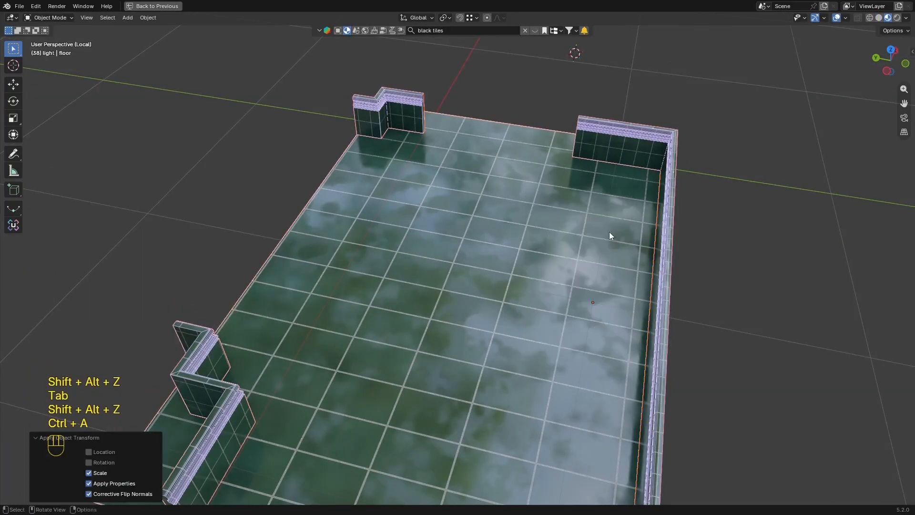
Restore the full editor layout and remove the automap UV map from the floor.
key(ctrl+space)
click(749, 366)
click(902, 391)
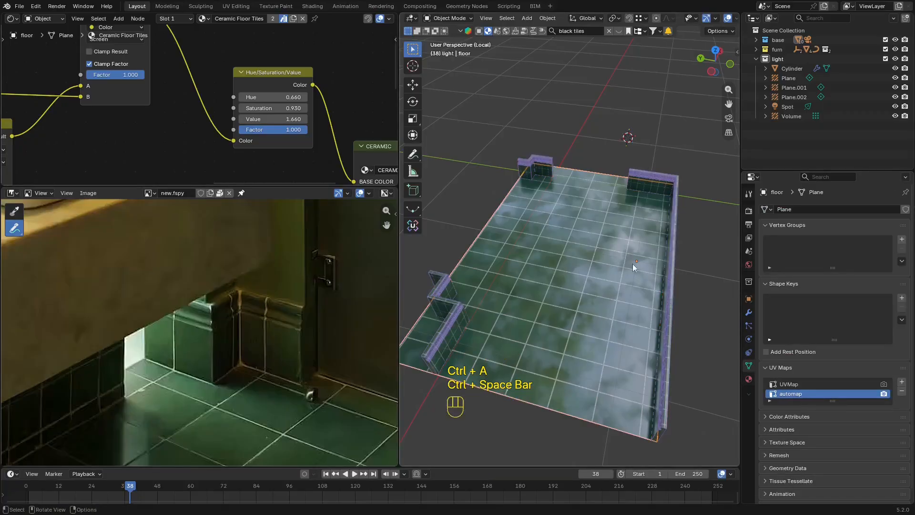
Select the plint with its UV map kept, and add the floor to the selection.
click(673, 259)
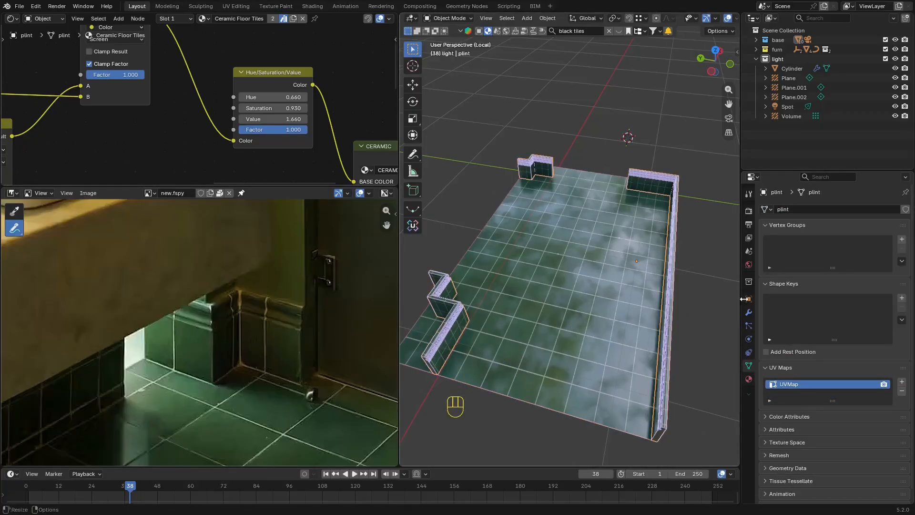
click(902, 391)
key(ctrl+z)
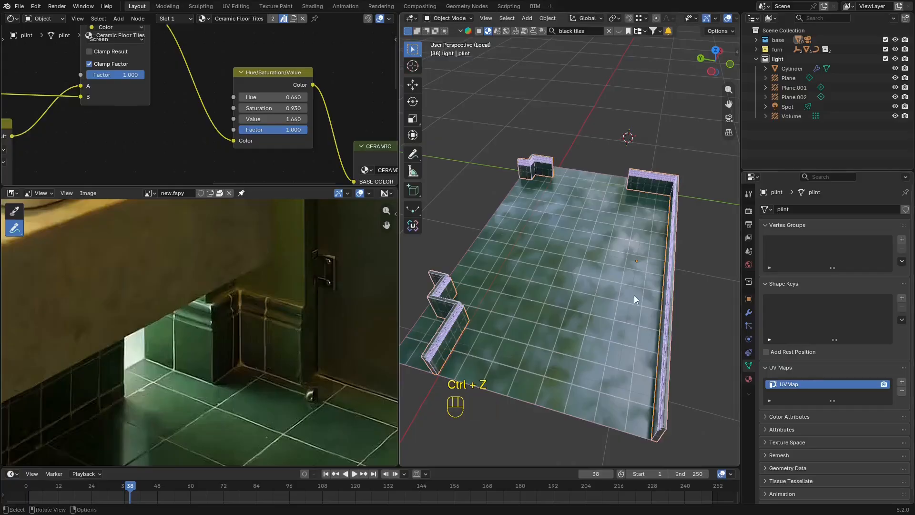
middle_drag(622, 264, 630, 262)
scroll(620, 267, up, 1)
shift+click(610, 274)
Map all faces of the separate floor and plint with Cube Projection in Edit Mode, then return to Object Mode.
key(Tab)
key(3)
key(a)
key(u)
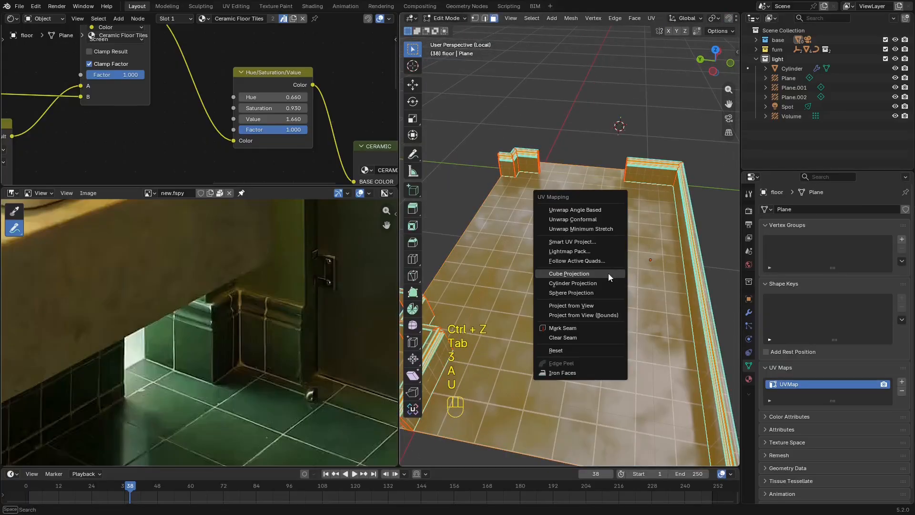
click(609, 272)
key(shift+alt+z)
key(shift+alt+z)
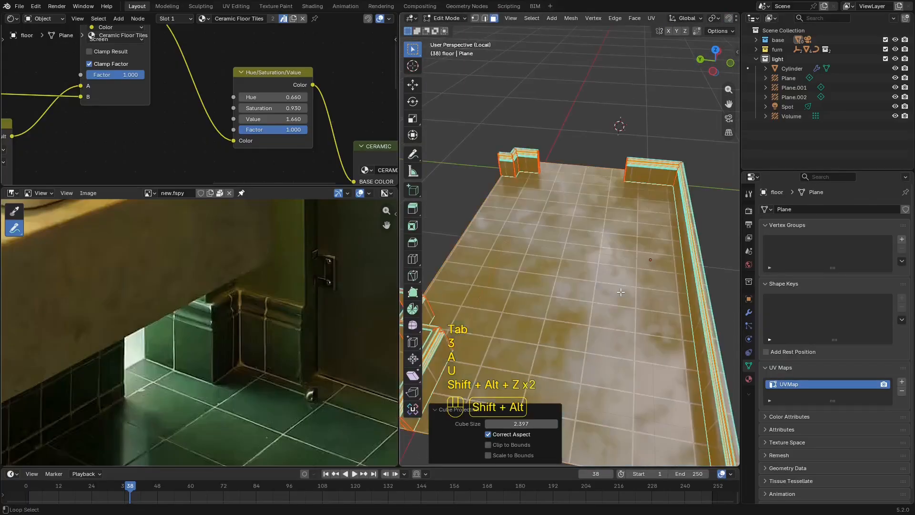
key(Tab)
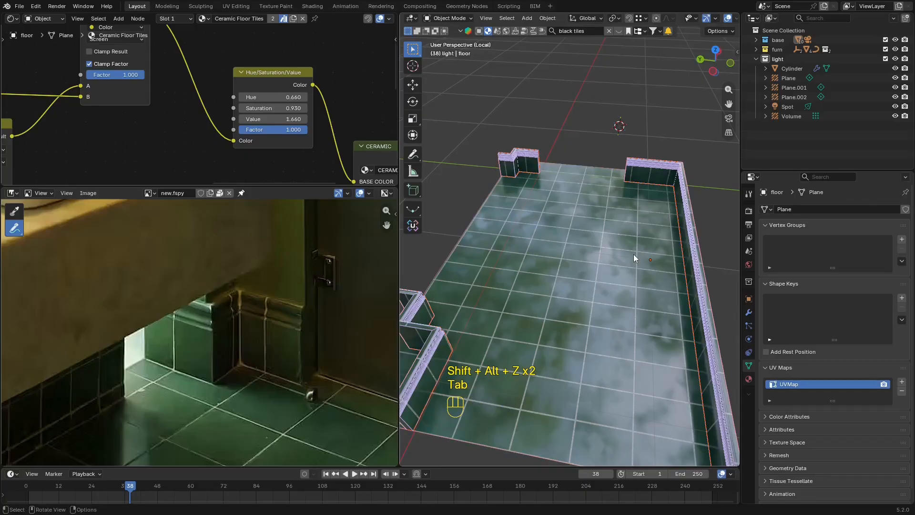
Join the plint into the floor object and remap all faces of the combined mesh with Cube Projection.
key(ctrl+j)
key(Tab)
key(a)
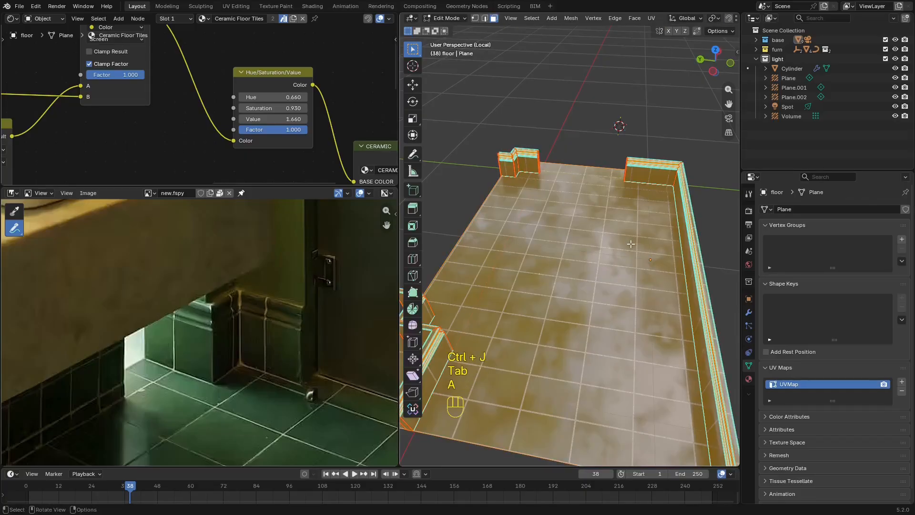
key(u)
click(632, 248)
key(shift+alt+z)
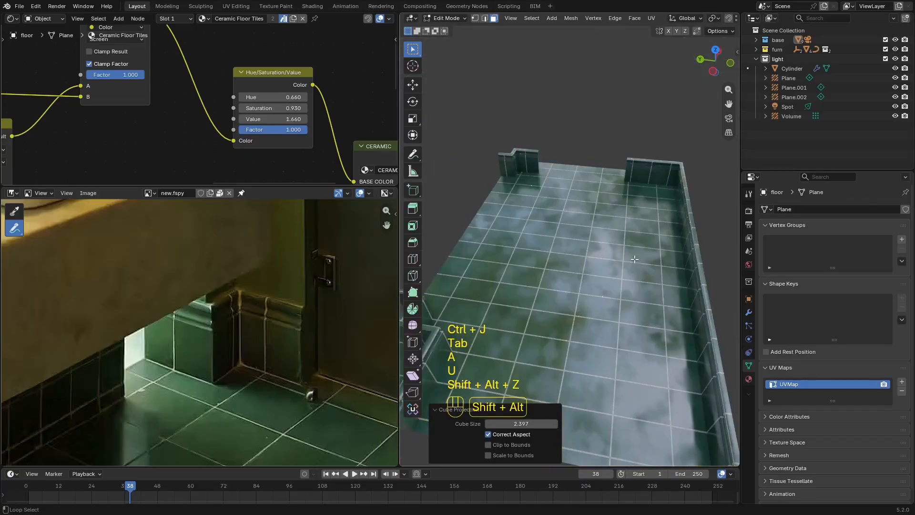
key(shift+alt+z)
Check the joined tiles in an enlarged viewport, then leave isolation and show the whole bathroom through the camera.
ctrl+middle_drag(634, 267, 670, 283)
key(ctrl+space)
key(shift+alt+z)
key(shift+alt+z)
key(shift+alt+z)
scroll(672, 255, down, 5)
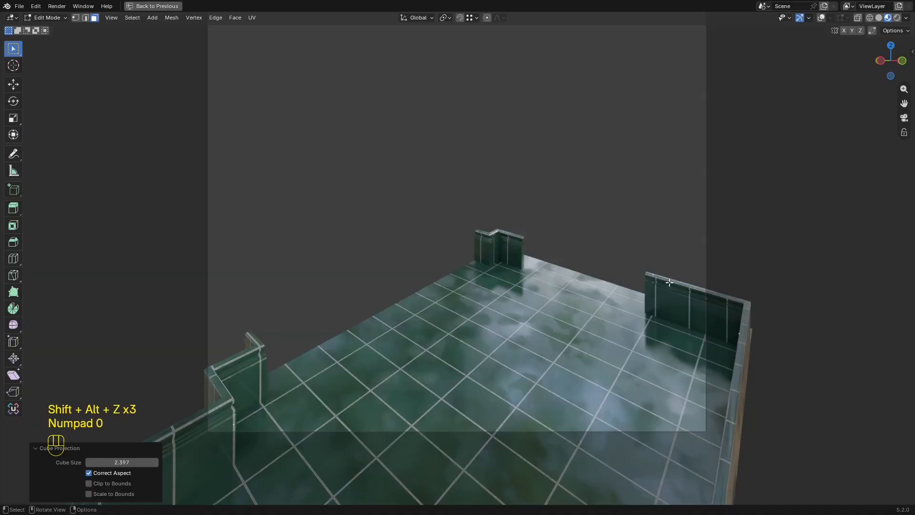
key(KP_Divide)
key(KP_0)
key(shift+alt+z)
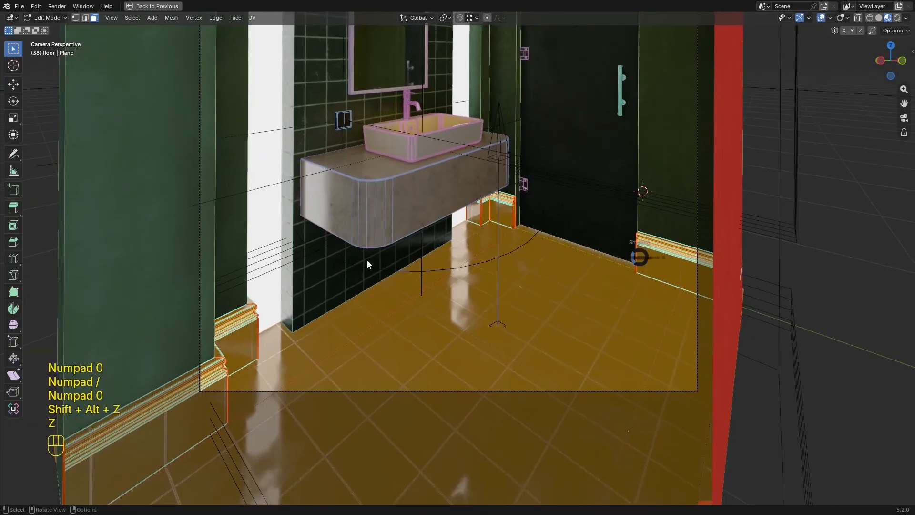
Bring back the full layout and compare the floor tile proportions with the reference image, overlays hidden.
scroll(603, 251, up, 2)
scroll(605, 251, down, 2)
shift+middle_drag(605, 252, 569, 260)
key(z)
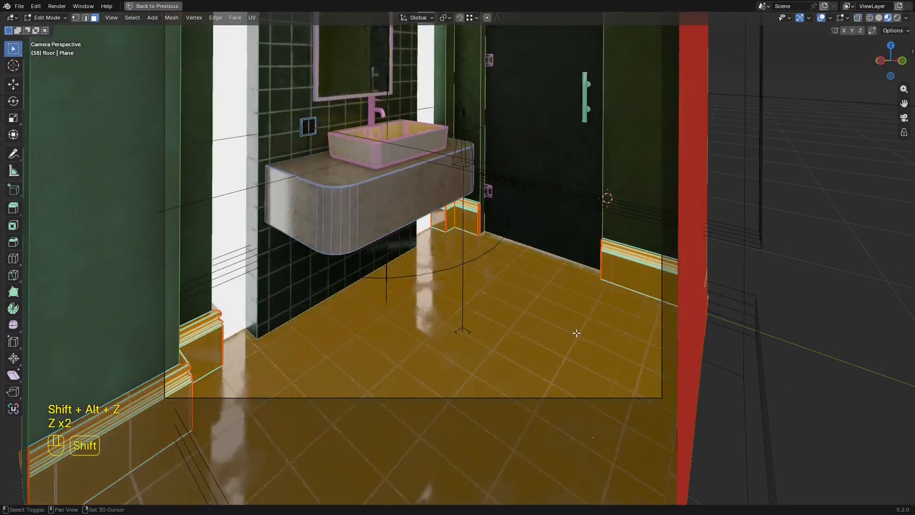
key(ctrl+space)
key(shift+alt+z)
scroll(255, 303, up, 3)
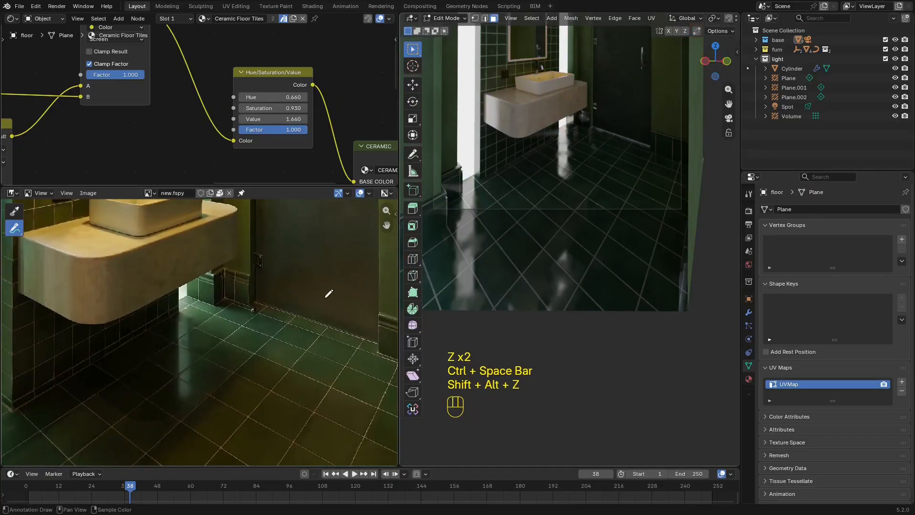
shift+middle_drag(570, 240, 510, 293)
key(shift+alt+z)
key(shift+alt+z)
scroll(573, 253, up, 3)
scroll(174, 116, down, 1)
middle_drag(174, 117, 182, 137)
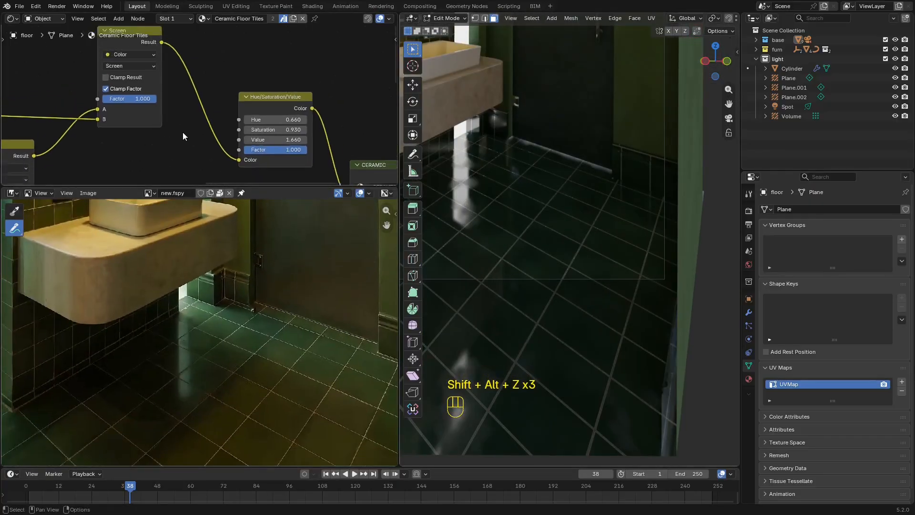
Open a UV Editor in place of the shader nodes and stretch all floor UVs about 1.2 times along Y.
click(11, 18)
click(47, 65)
shift+middle_drag(358, 157, 357, 131)
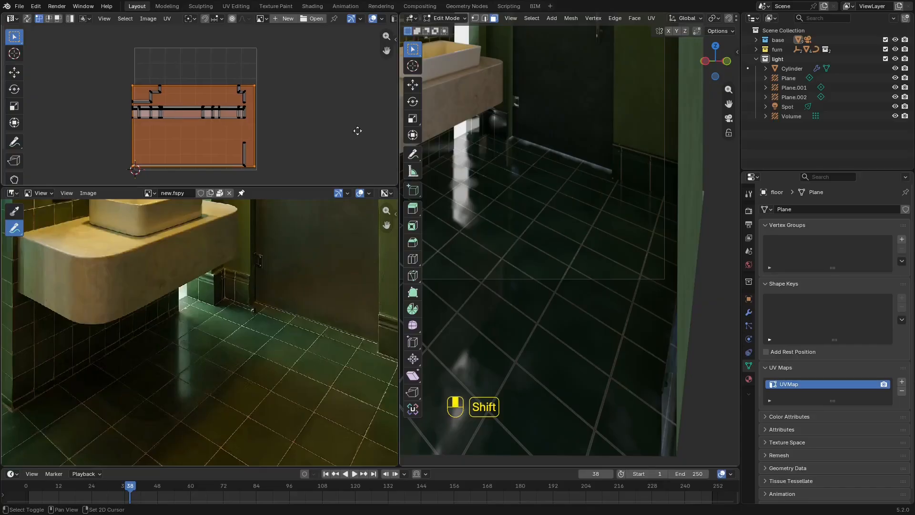
key(a)
key(s)
key(y)
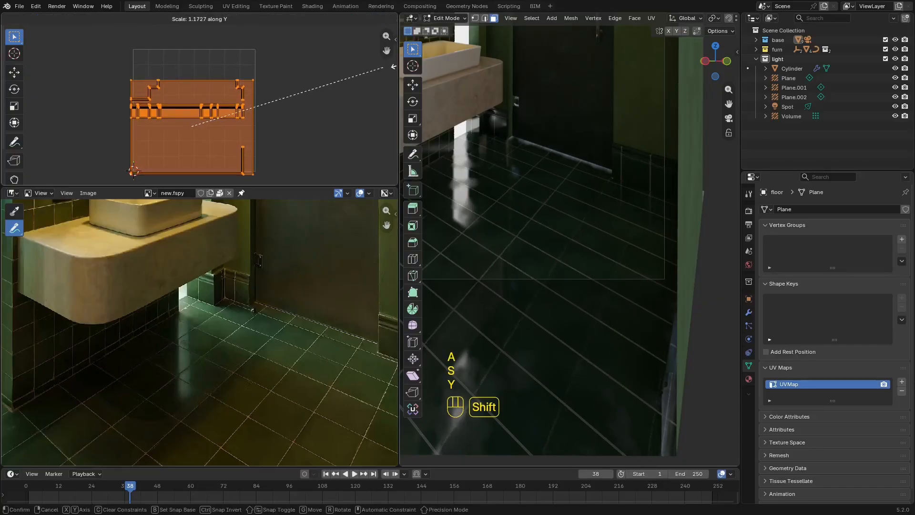
click(394, 69)
Scale all floor UVs down along X to widen the tiles in that direction.
scroll(622, 211, up, 3)
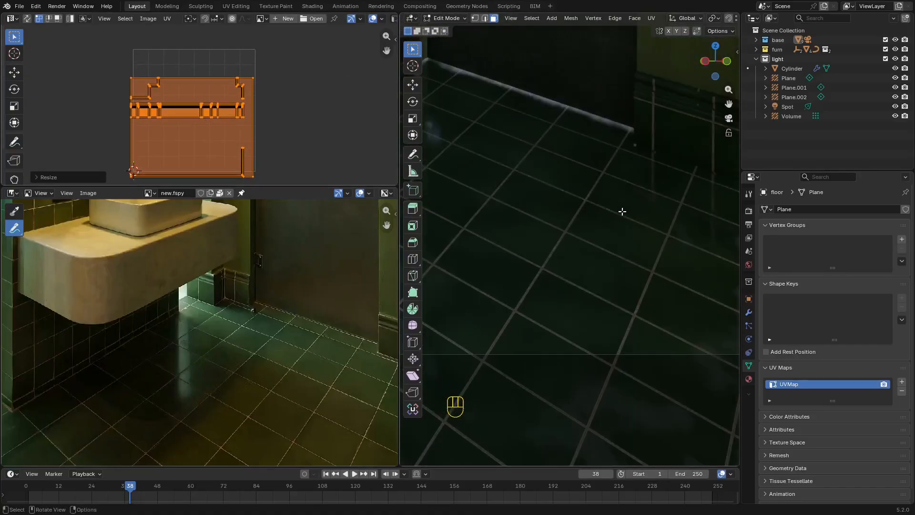
scroll(622, 211, down, 2)
scroll(333, 134, down, 2)
key(s)
key(x)
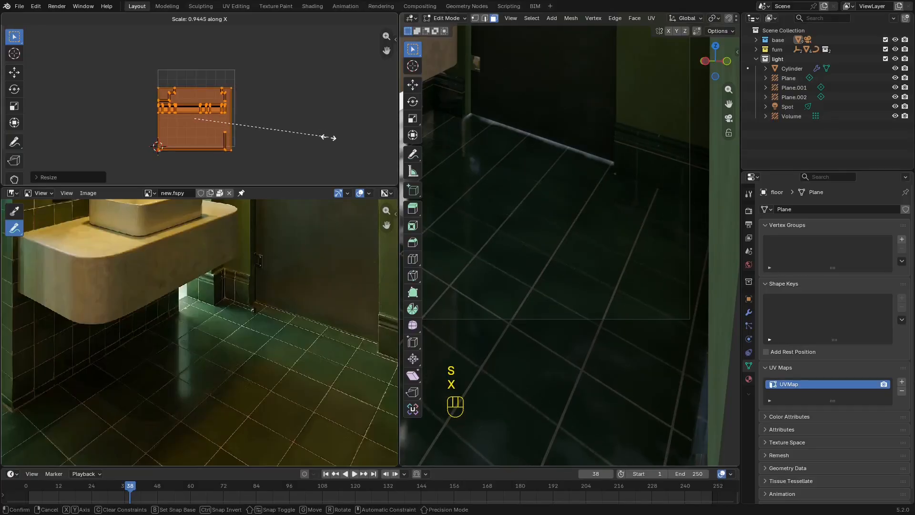
click(314, 139)
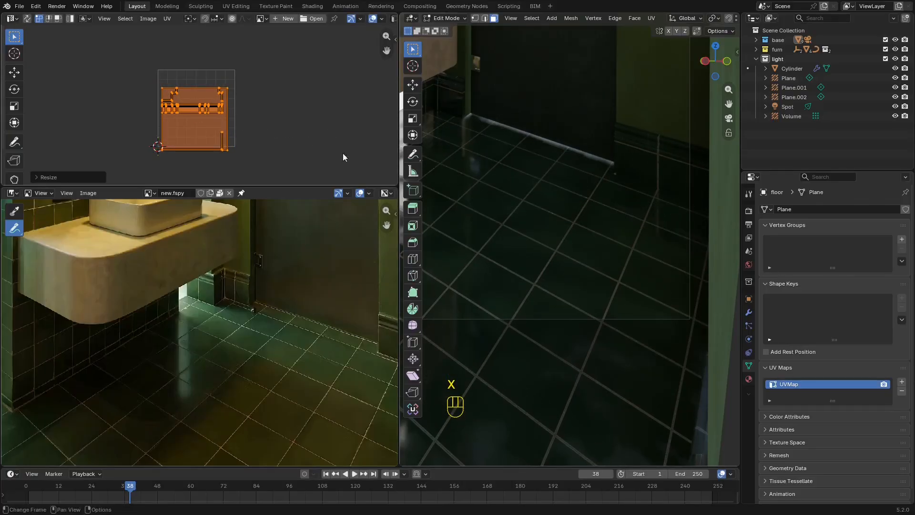
Move all UVs along Y and then X to align the grout lines near the door.
scroll(699, 236, down, 3)
shift+middle_drag(699, 236, 731, 251)
scroll(730, 250, up, 5)
scroll(185, 83, up, 5)
key(g)
key(y)
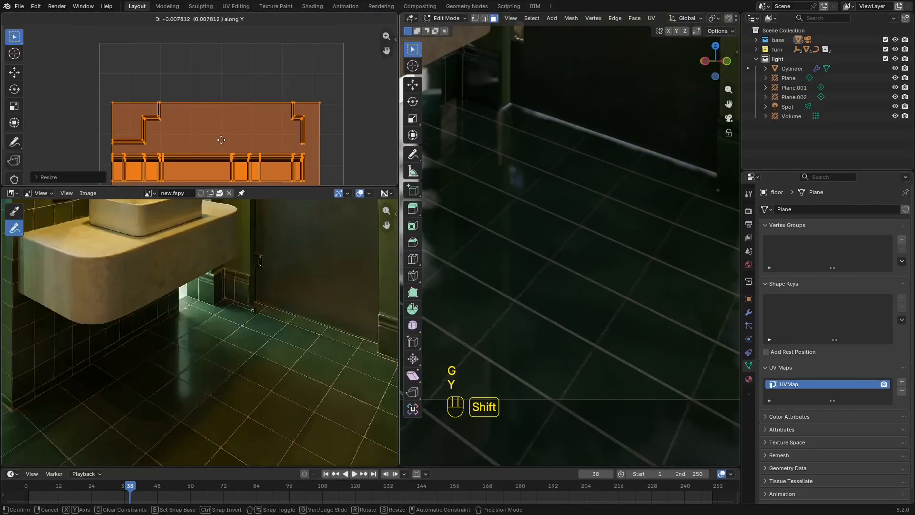
click(242, 89)
key(g)
key(x)
click(304, 89)
Switch to Rendered shading, save the file, and shift all UVs along X to align the joints with the plint corner.
key(z)
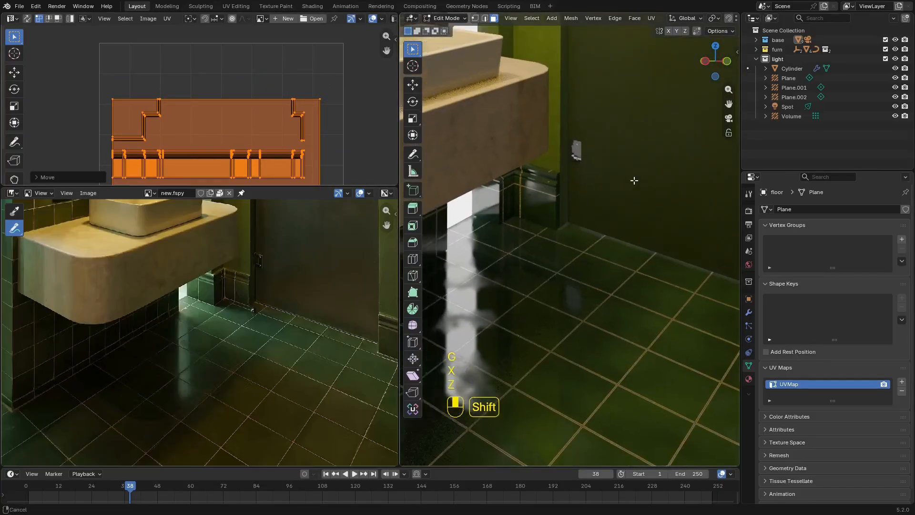
key(shift+alt+z)
key(shift+alt+z)
scroll(246, 79, up, 5)
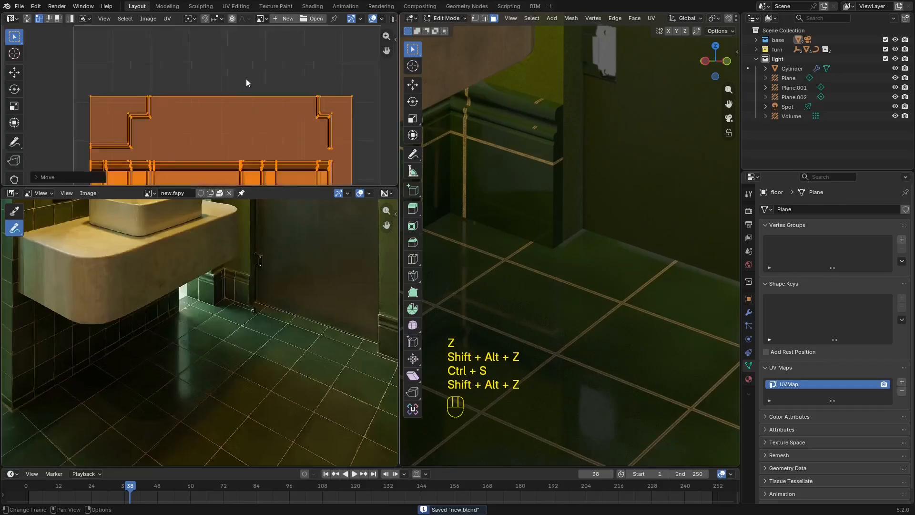
key(g)
key(x)
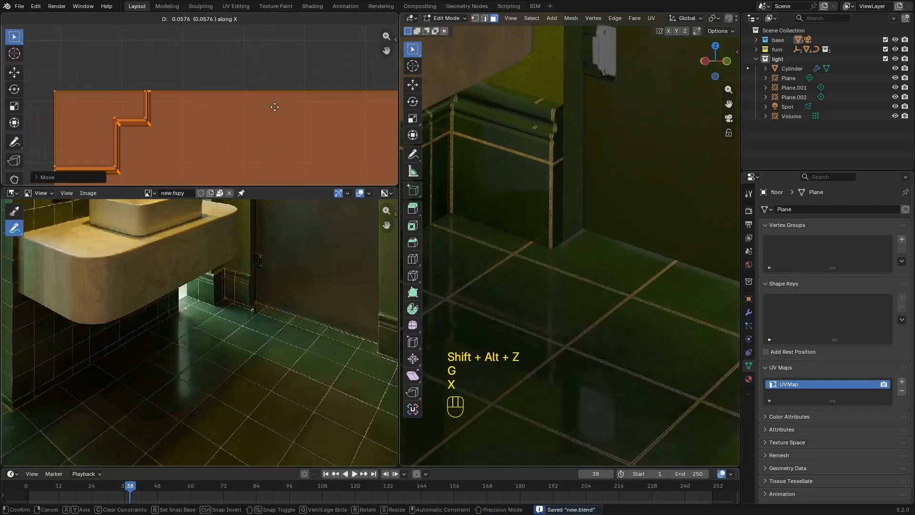
click(265, 166)
Compare the whole camera view with the full reference image and save the file.
scroll(568, 253, down, 8)
key(shift+alt+z)
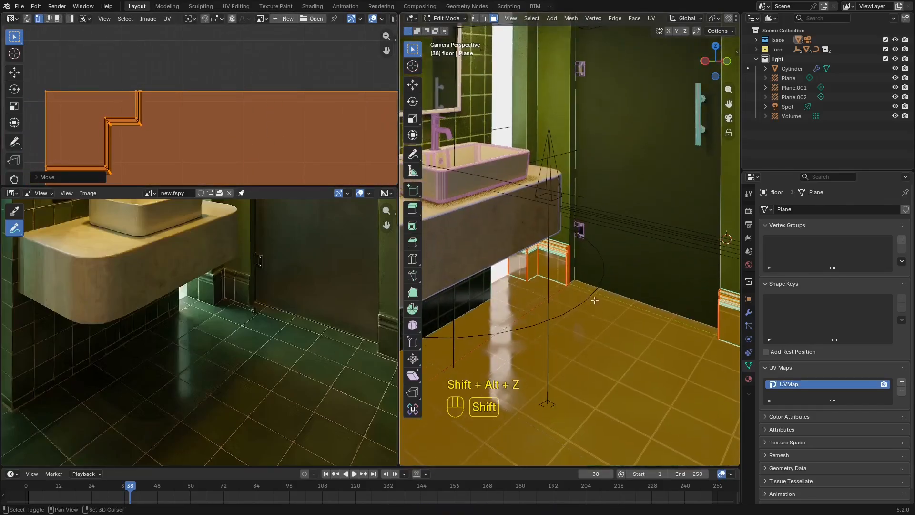
key(shift+alt+z)
scroll(594, 301, down, 7)
shift+middle_drag(593, 294, 613, 337)
scroll(614, 337, up, 3)
shift+middle_drag(546, 336, 577, 330)
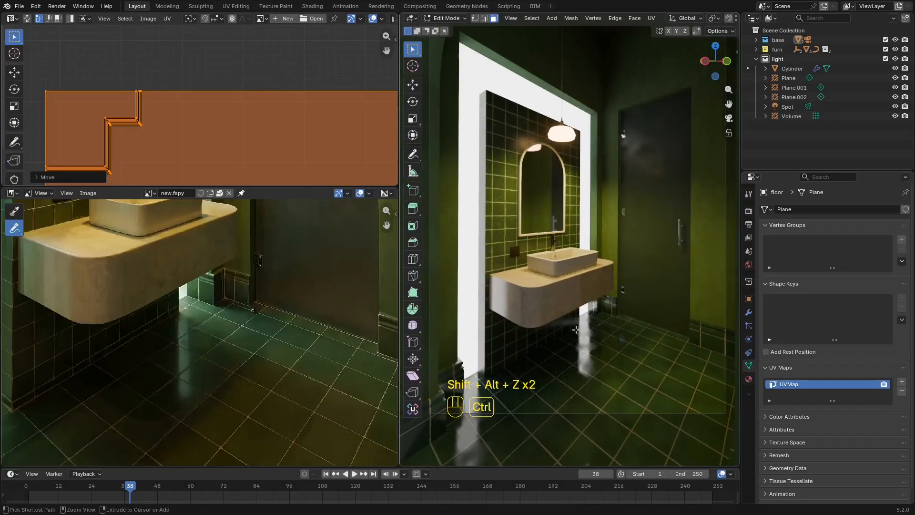
key(ctrl+s)
scroll(282, 249, down, 5)
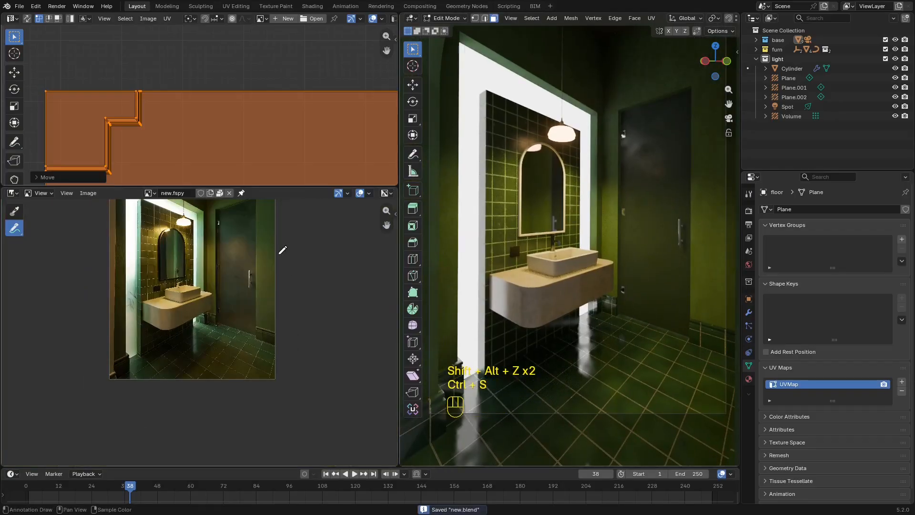
scroll(306, 315, up, 1)
shift+middle_drag(633, 308, 636, 302)
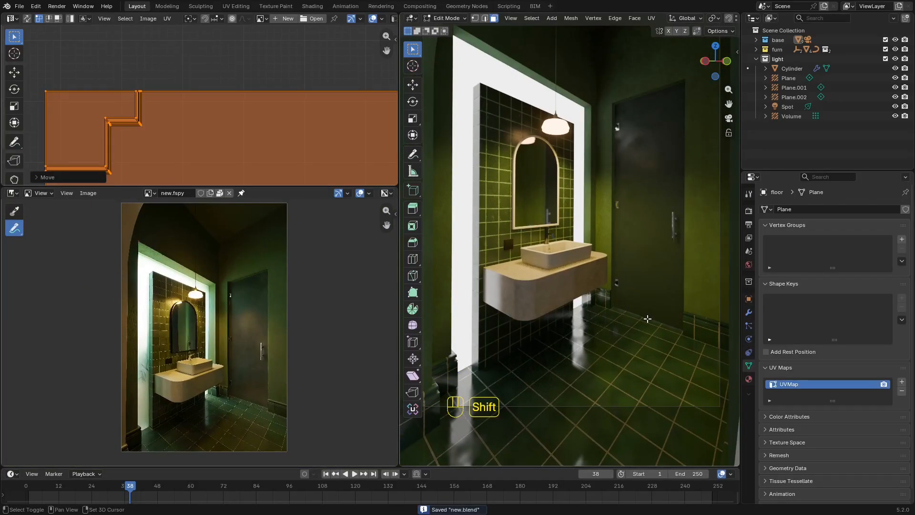
Select the linked plint section right of the door and shift its UVs along X toward the floor's grout lines.
shift+middle_drag(676, 337, 625, 286)
scroll(625, 286, up, 3)
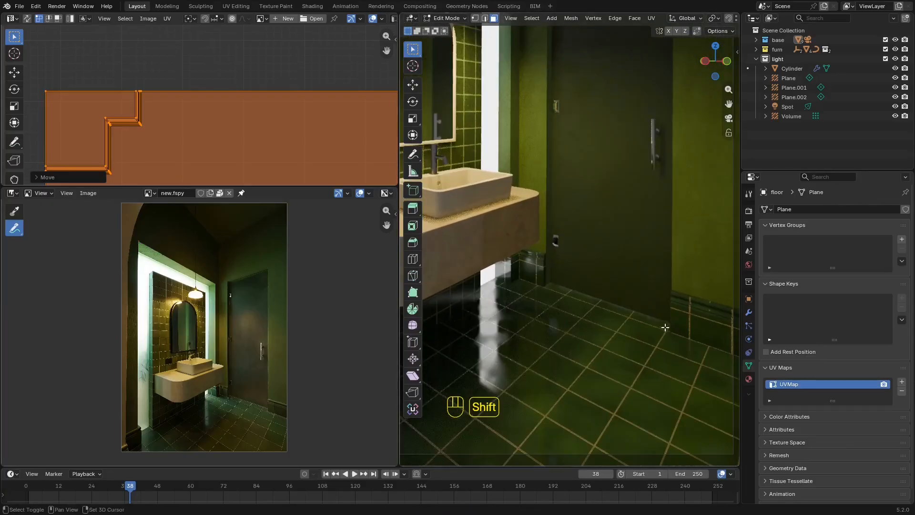
shift+middle_drag(664, 328, 633, 278)
scroll(633, 278, up, 5)
scroll(638, 279, down, 2)
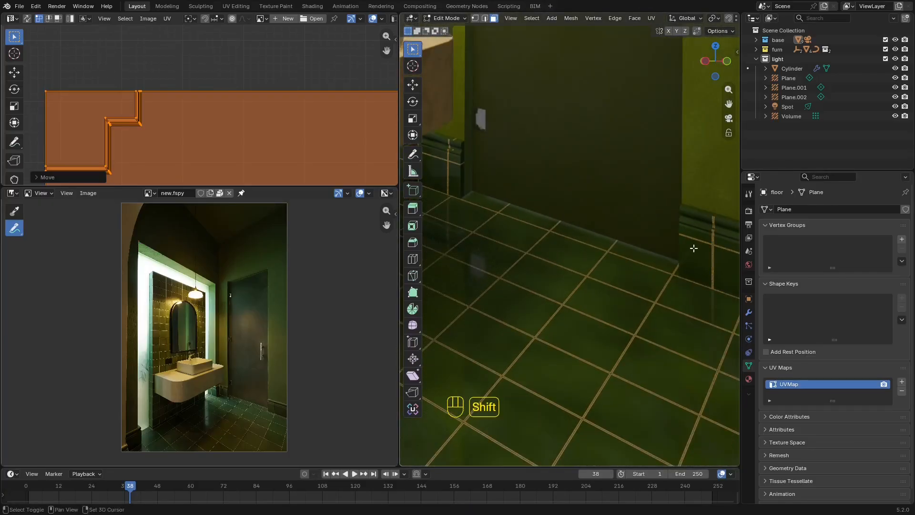
shift+middle_drag(693, 248, 616, 248)
key(alt+shift+z)
click(626, 246)
key(l)
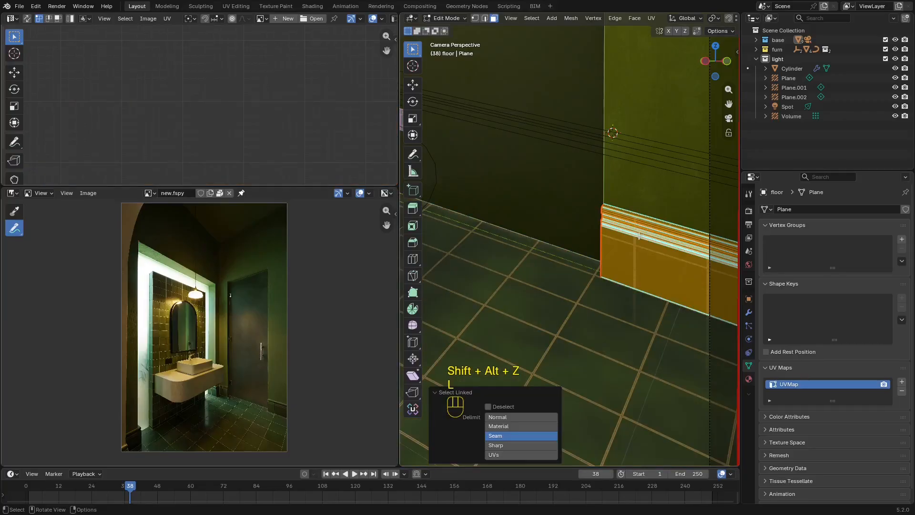
scroll(259, 91, up, 5)
key(shift+alt+z)
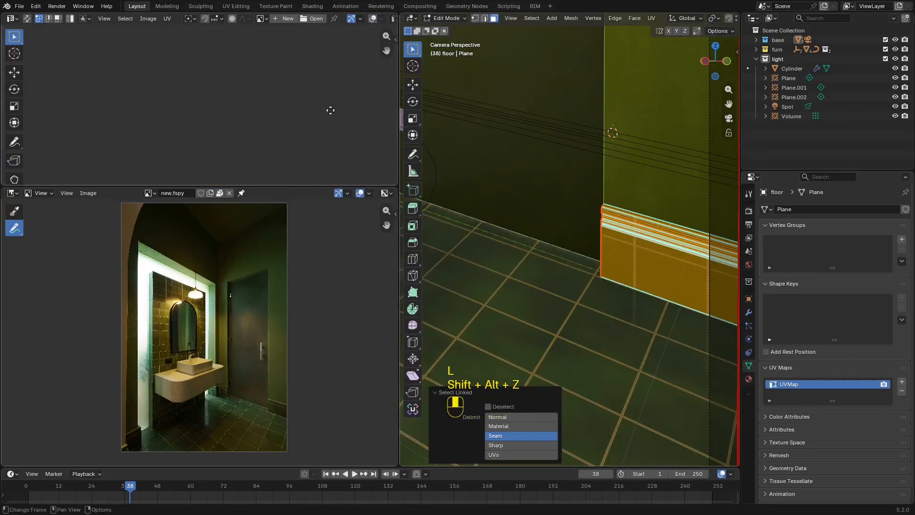
key(g)
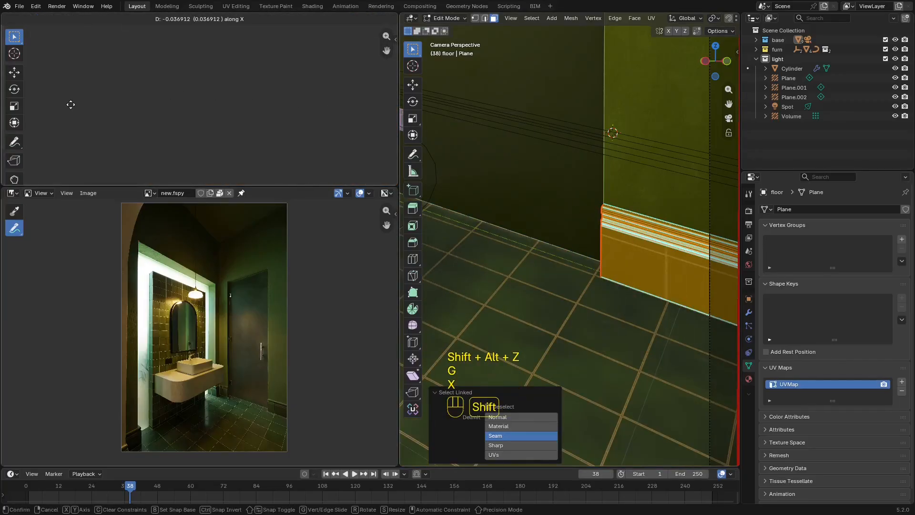
click(96, 115)
Fine-tune that plint section's UVs along X so its vertical joints meet the floor grout.
key(alt+shift+z)
shift+middle_drag(674, 282, 615, 259)
scroll(615, 260, up, 4)
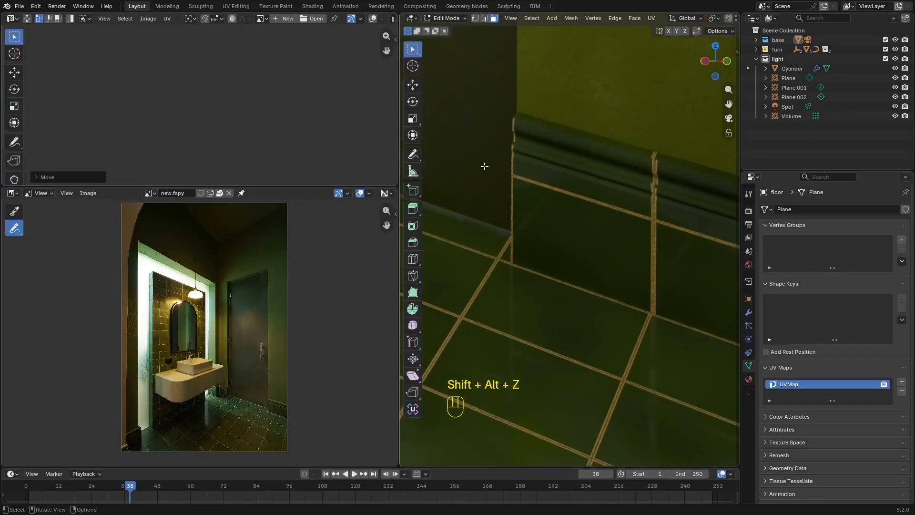
key(g)
key(x)
click(196, 73)
Select the linked plint section below the sink, left of the door, and shift all its UVs along X toward the floor's grout lines.
scroll(505, 149, down, 5)
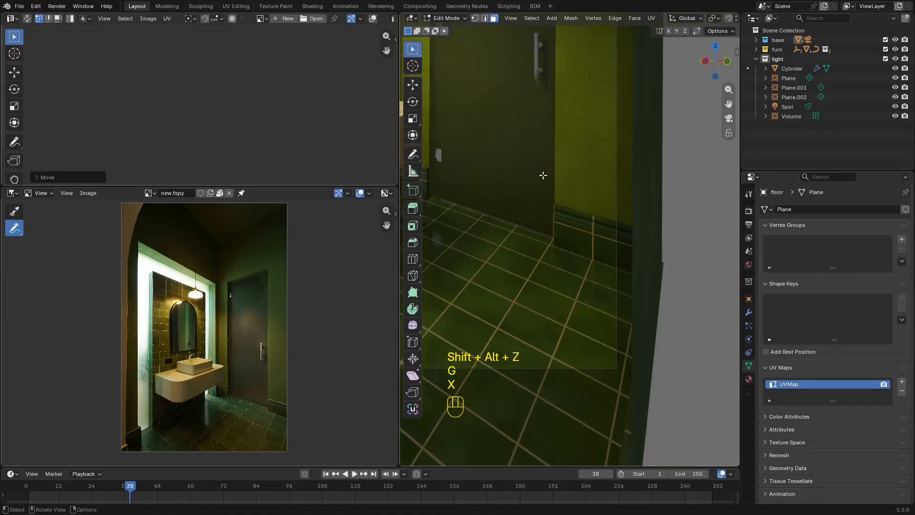
shift+middle_drag(505, 149, 599, 205)
scroll(600, 205, up, 3)
key(shift+alt+z)
key(l)
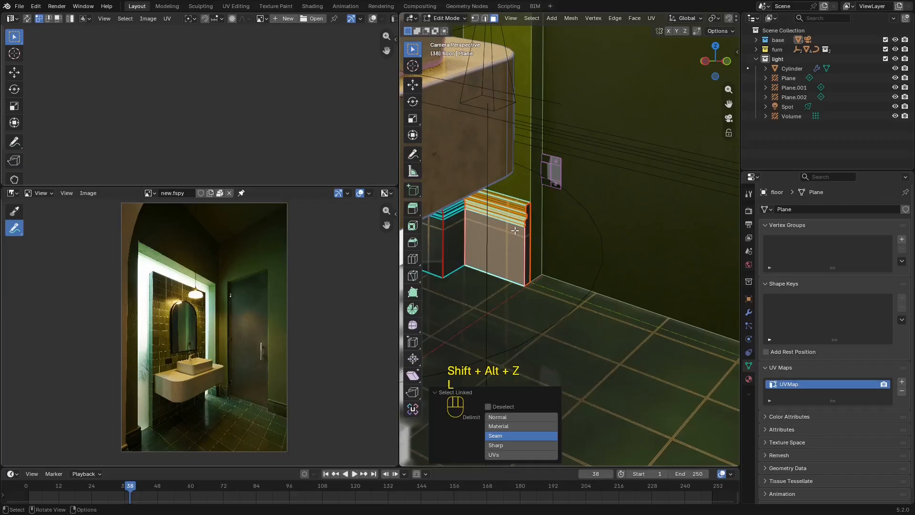
key(shift+alt+z)
shift+middle_drag(510, 234, 582, 218)
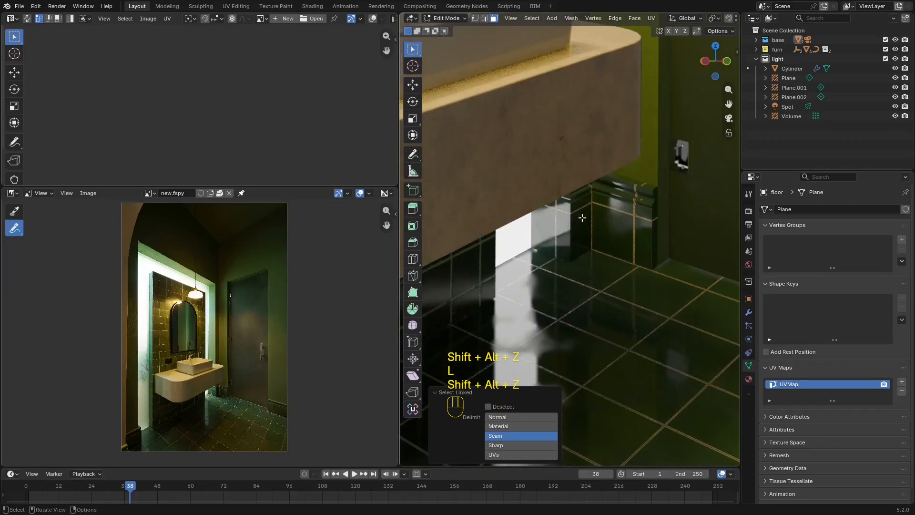
key(shift+alt+z)
key(a)
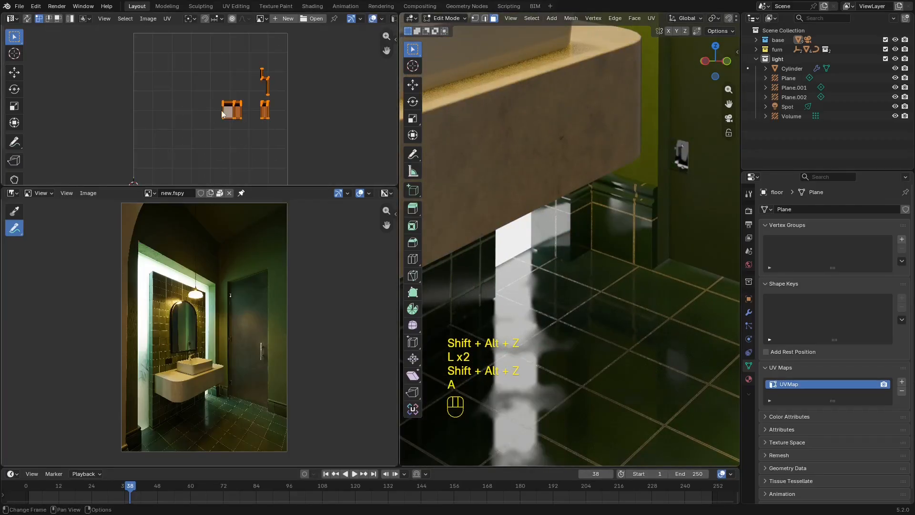
key(shift+alt+z)
key(g)
key(x)
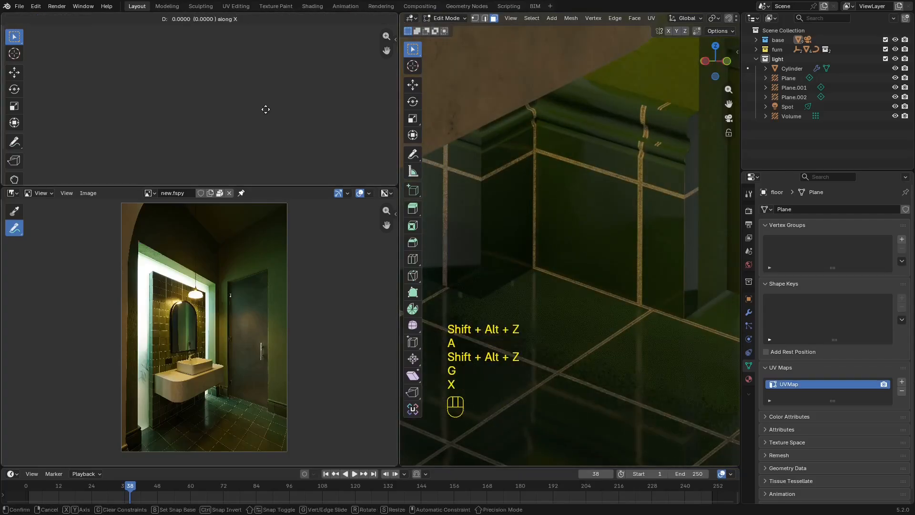
shift+click(278, 127)
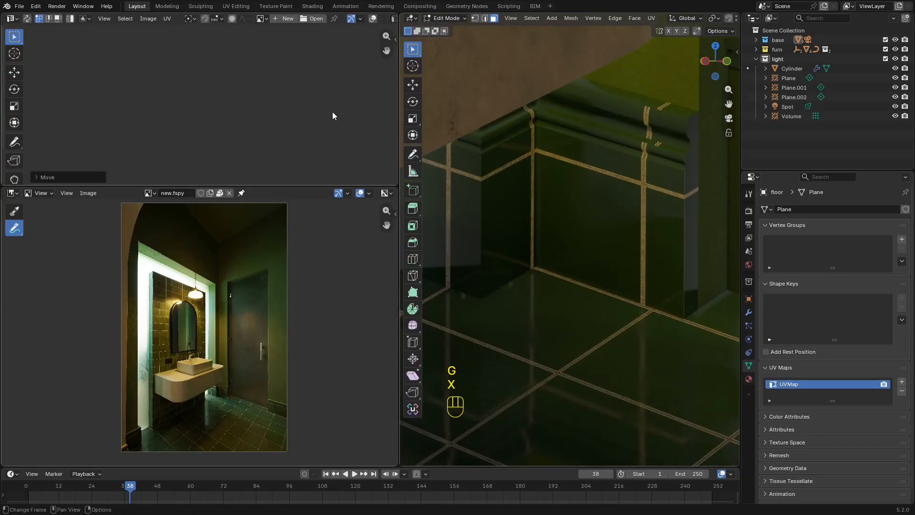
Fine-tune the UVs of the plint section below the sink along X against the floor grout.
key(g)
key(x)
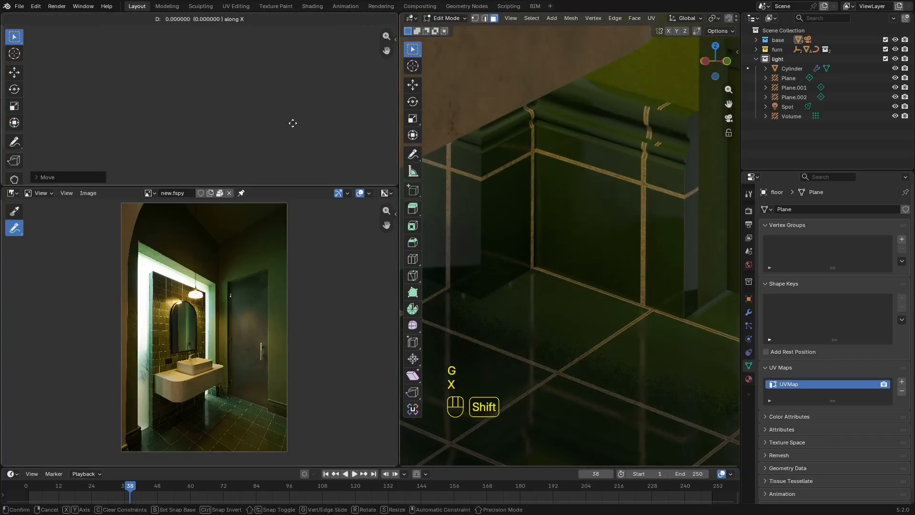
click(553, 162)
scroll(645, 216, up, 4)
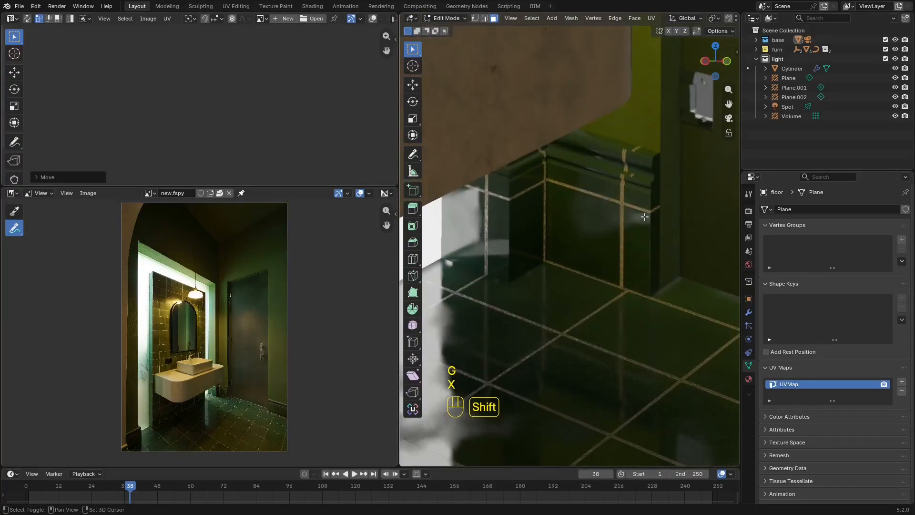
shift+middle_drag(646, 217, 638, 241)
Isolate the floor object in a maximized view and unwrap all its faces with the Angle Based method.
key(shift+alt+z)
scroll(632, 190, up, 2)
key(shift+alt+z)
scroll(639, 181, up, 2)
key(shift+alt+z)
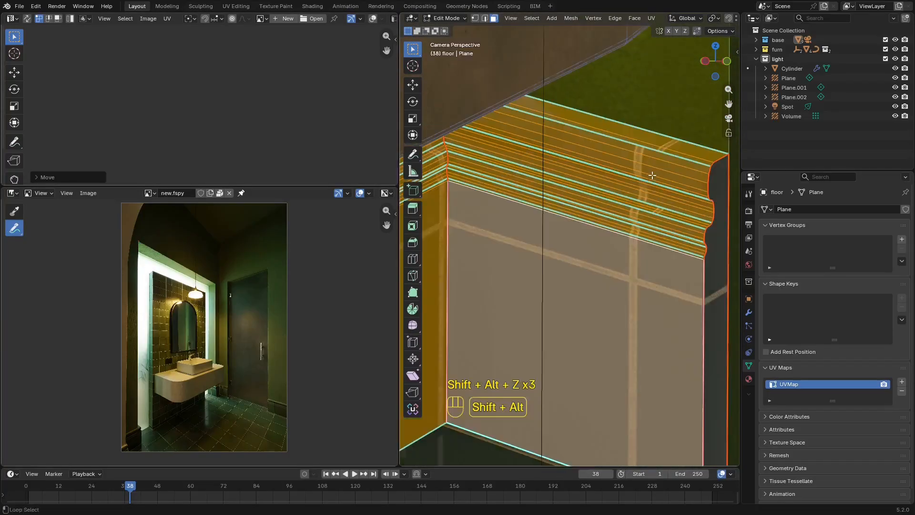
key(KP_Divide)
key(ctrl+space)
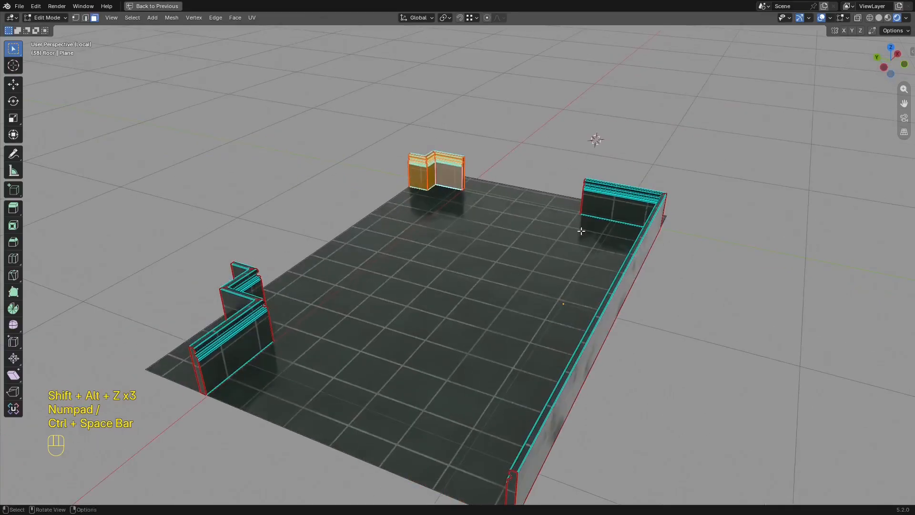
key(z)
key(a)
key(u)
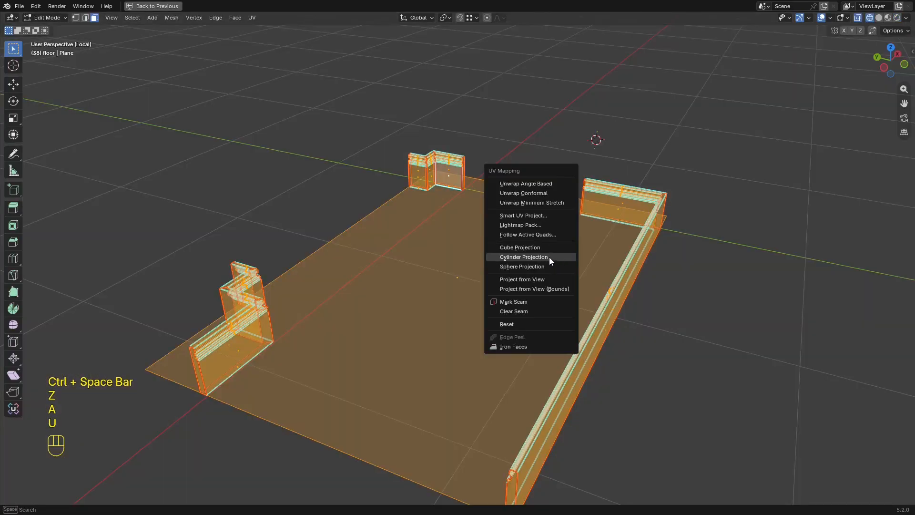
click(532, 183)
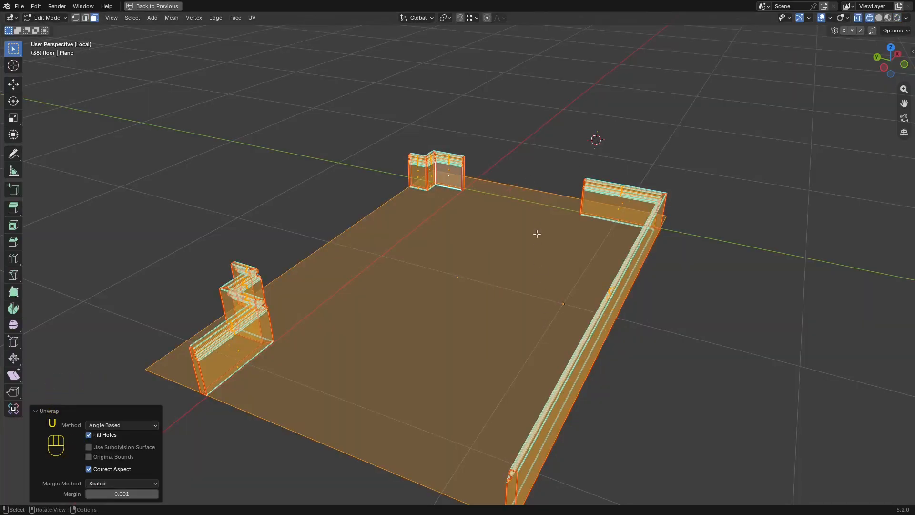
Switch to Material Preview shading, check the tile pattern around the isolated floor, and return to the full scene through the camera.
key(z)
click(555, 282)
key(shift+alt+z)
mouse_move(535, 242)
middle_down()
mouse_move(529, 310)
mouse_move(570, 241)
middle_up()
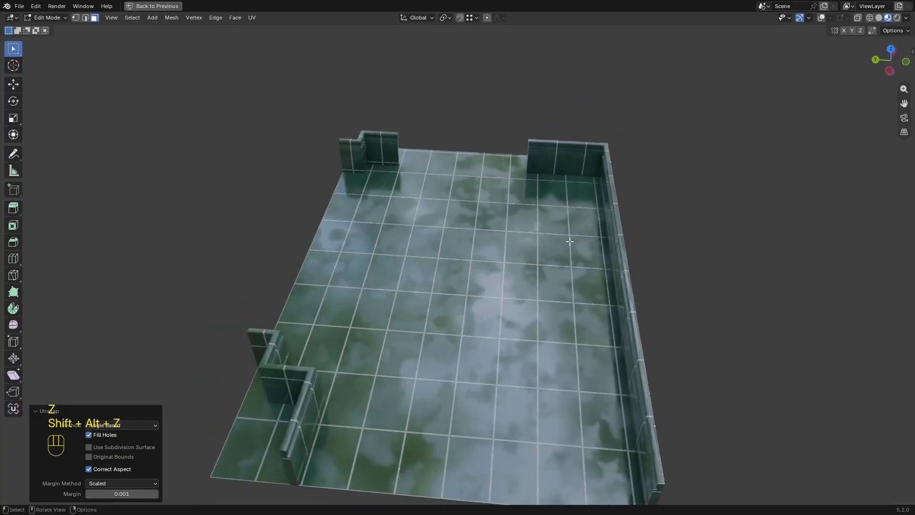
key(shift+alt+z)
key(shift+alt+z)
key(KP_0)
key(KP_Divide)
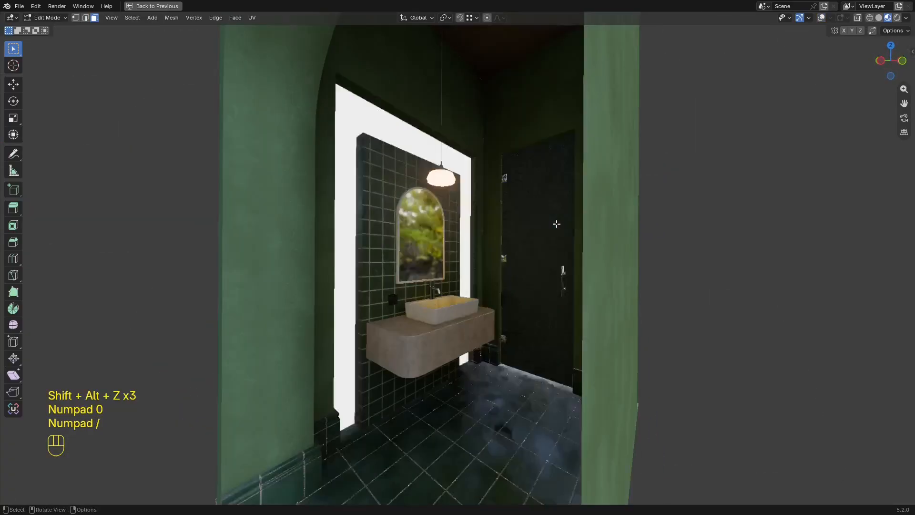
Select only the linked floor surface, delimited by seams, near the plint corner below the sink.
scroll(575, 232, down, 12)
shift+middle_drag(549, 221, 535, 90)
shift+middle_drag(520, 403, 569, 280)
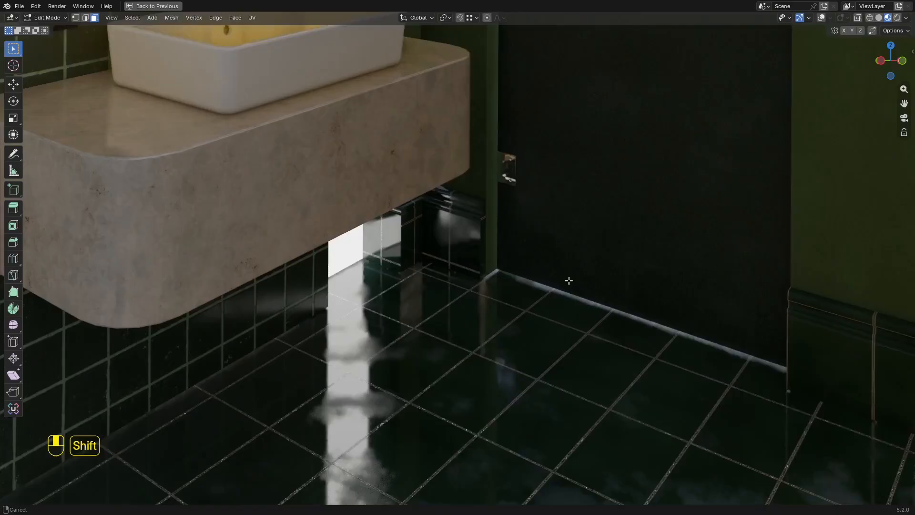
scroll(502, 231, up, 4)
shift+middle_drag(502, 231, 501, 253)
key(shift+alt+z)
key(shift+alt+z)
key(shift+alt+z)
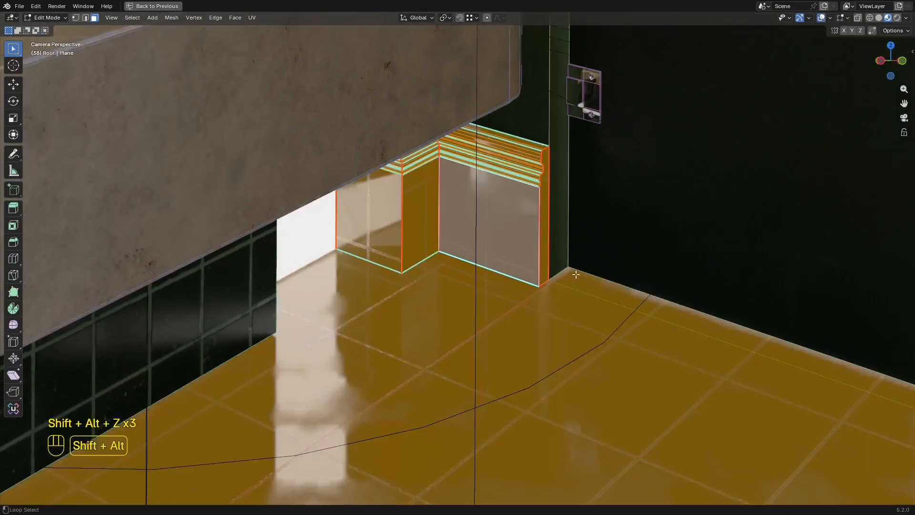
key(l)
key(shift+alt+z)
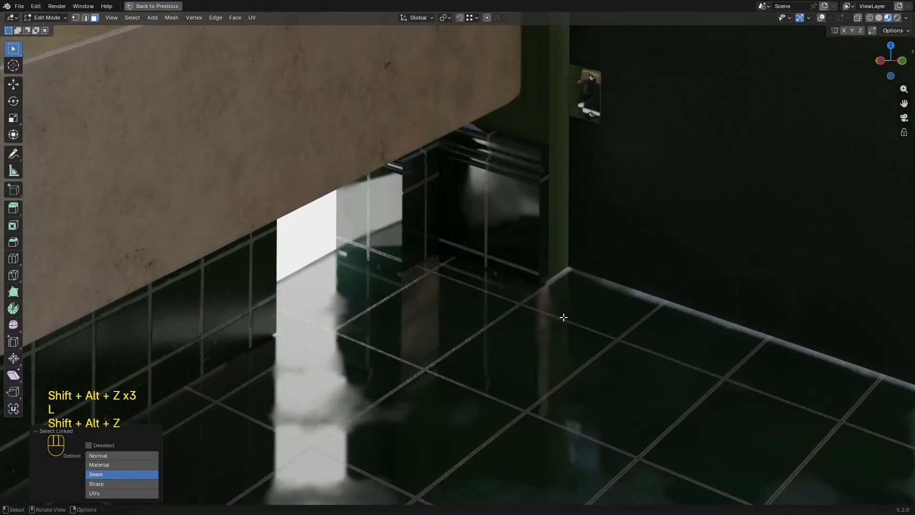
Restore the split editor layout and frame the floor's UVs alongside the camera view of the sink corner.
key(ctrl+space)
key(g)
key(x)
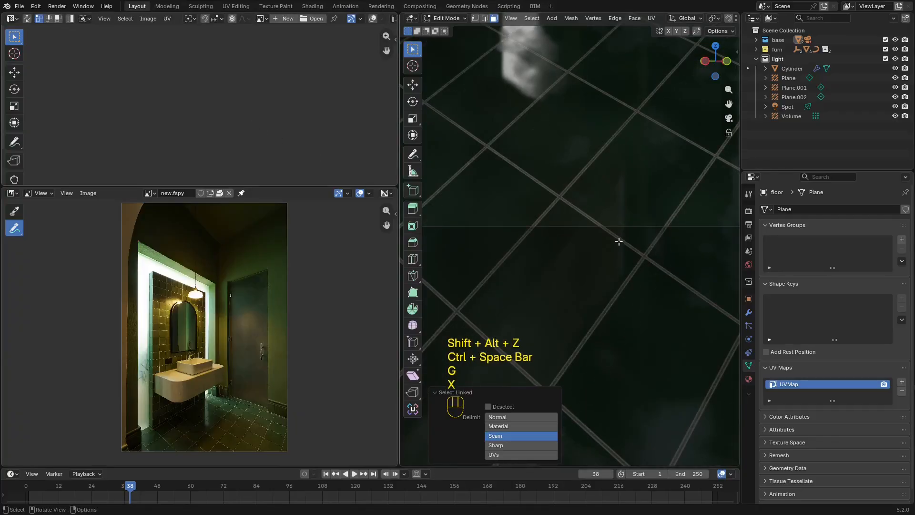
key(KP_0)
scroll(650, 217, down, 4)
scroll(607, 137, up, 4)
shift+middle_drag(607, 137, 601, 241)
key(KP_Decimal)
key(shift+alt+z)
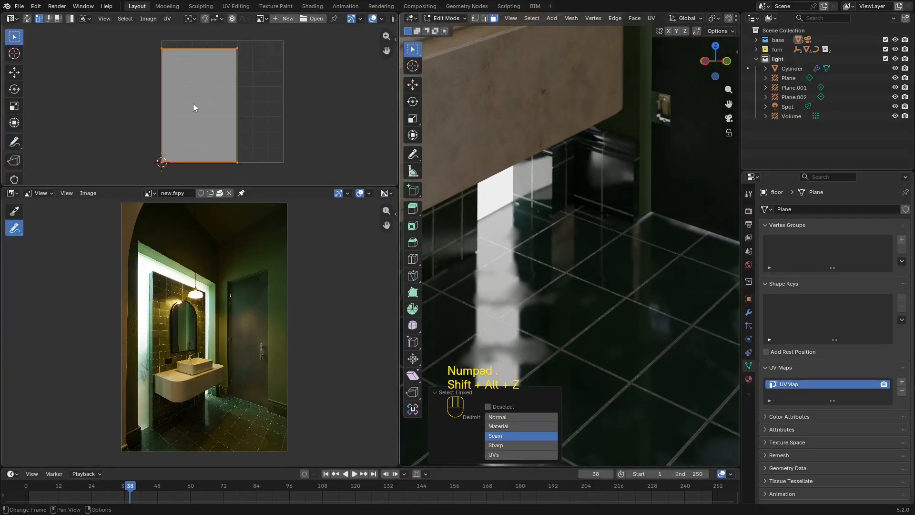
Switch to Rendered shading and shift the floor's UVs along X toward the vertical joints of the plint below the sink.
middle_drag(193, 104, 184, 121)
scroll(605, 184, up, 3)
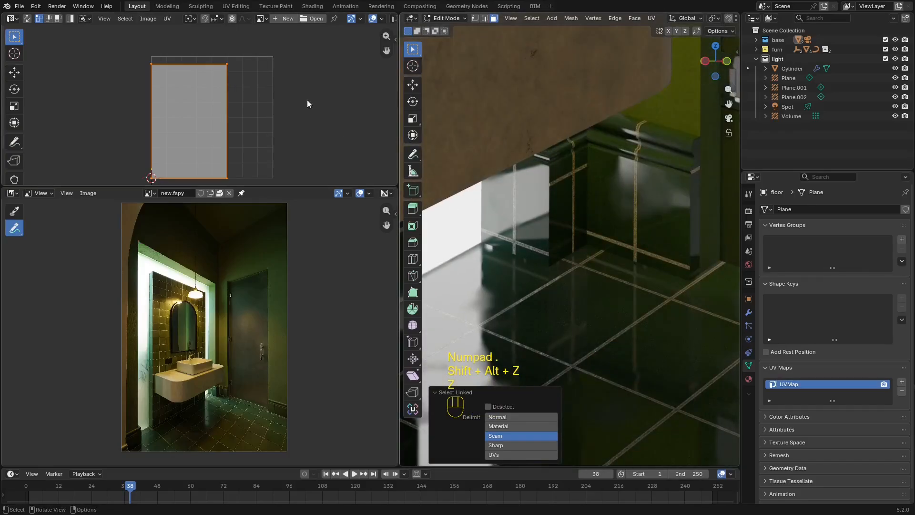
key(g)
key(x)
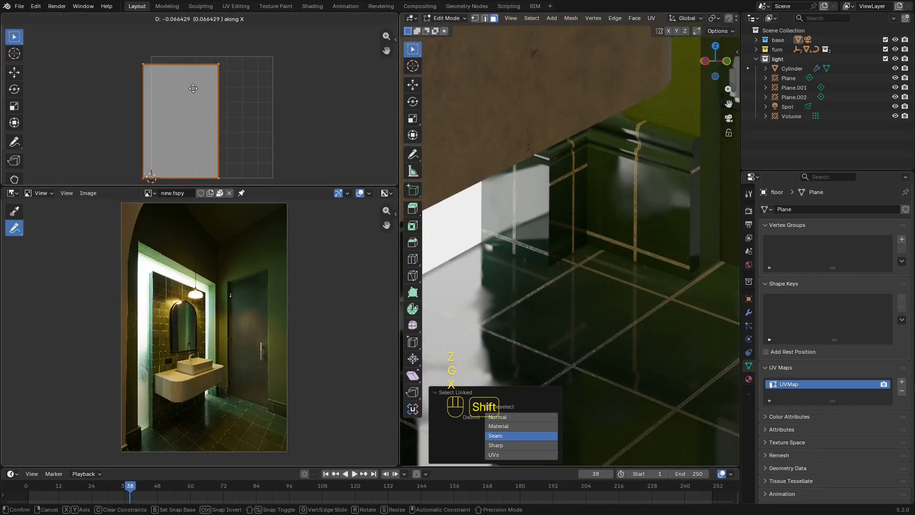
click(242, 99)
Scale the floor's UVs slightly along X and shift them to meet the plint joints right of the door.
scroll(695, 307, down, 4)
shift+middle_drag(695, 307, 533, 258)
scroll(533, 258, up, 4)
scroll(302, 122, up, 5)
key(s)
key(x)
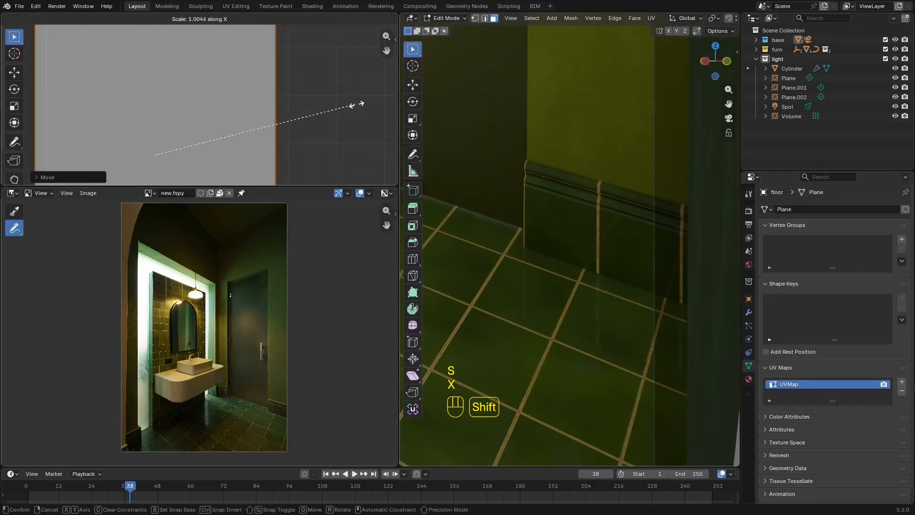
click(287, 99)
key(g)
key(x)
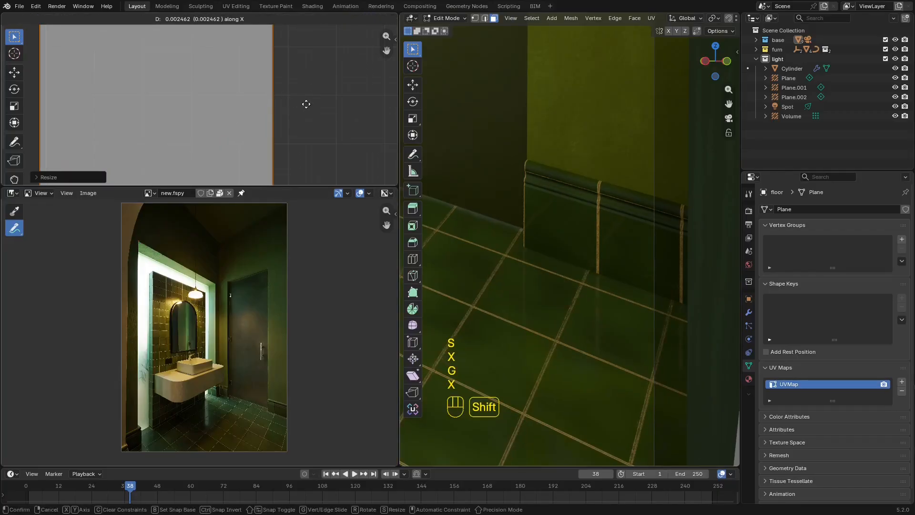
click(266, 93)
Refine the floor UVs' scale and X position to match the tile spacing of the plint right of the door.
key(s)
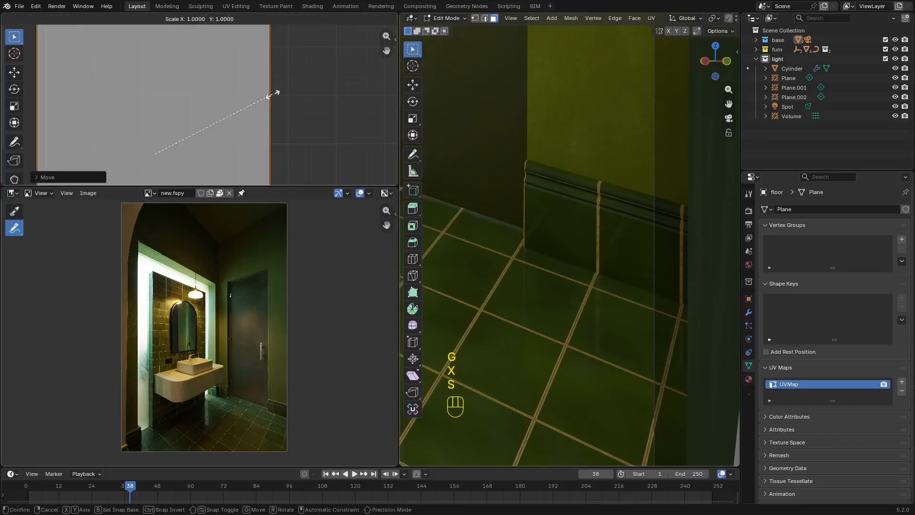
click(300, 104)
key(g)
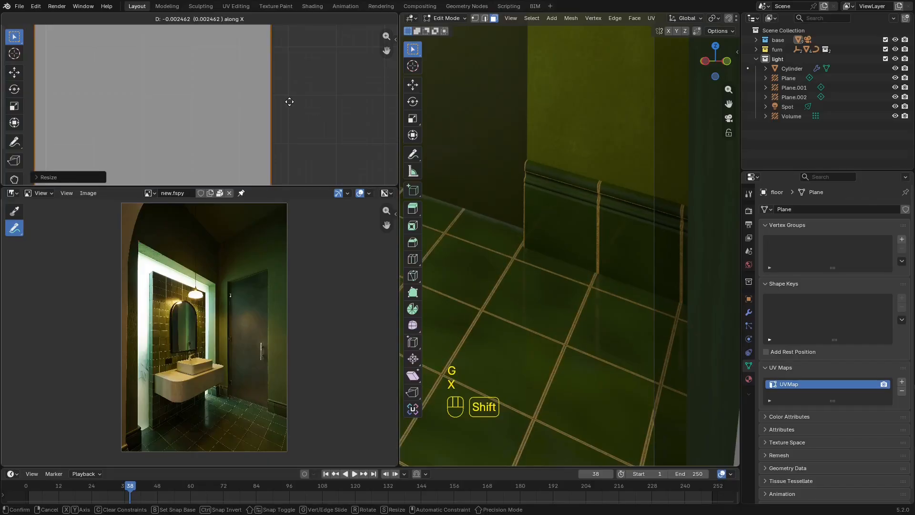
click(290, 101)
key(s)
click(307, 103)
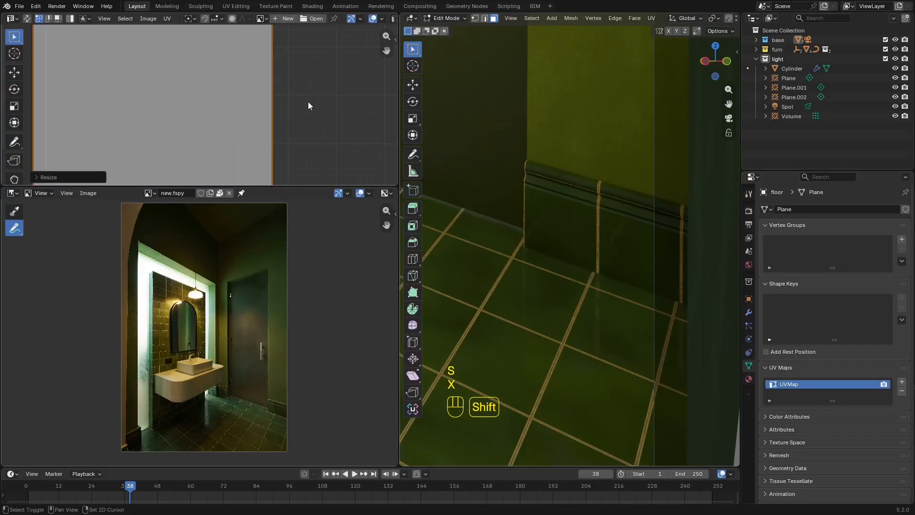
Nudge the floor's UVs along X so their grout lines meet the plint joints right of the door.
key(g)
key(x)
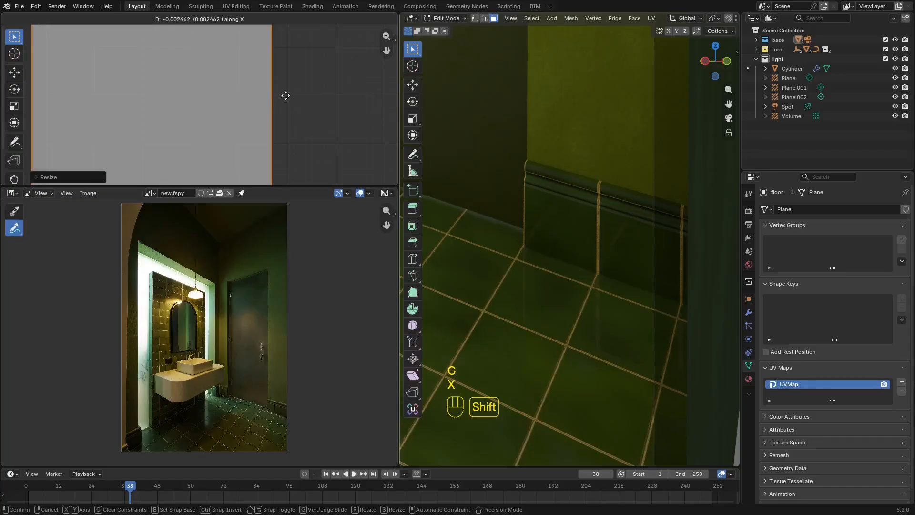
click(288, 95)
key(g)
key(x)
click(288, 96)
scroll(528, 208, down, 4)
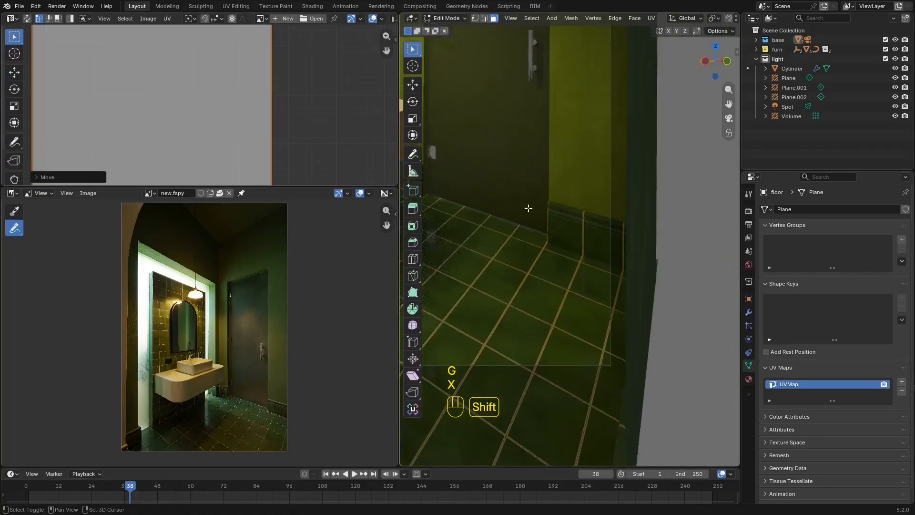
Shift the floor's UVs along X to line up the grout with the plint section below the sink.
shift+middle_drag(528, 208, 697, 251)
scroll(648, 259, up, 6)
scroll(648, 267, up, 2)
key(g)
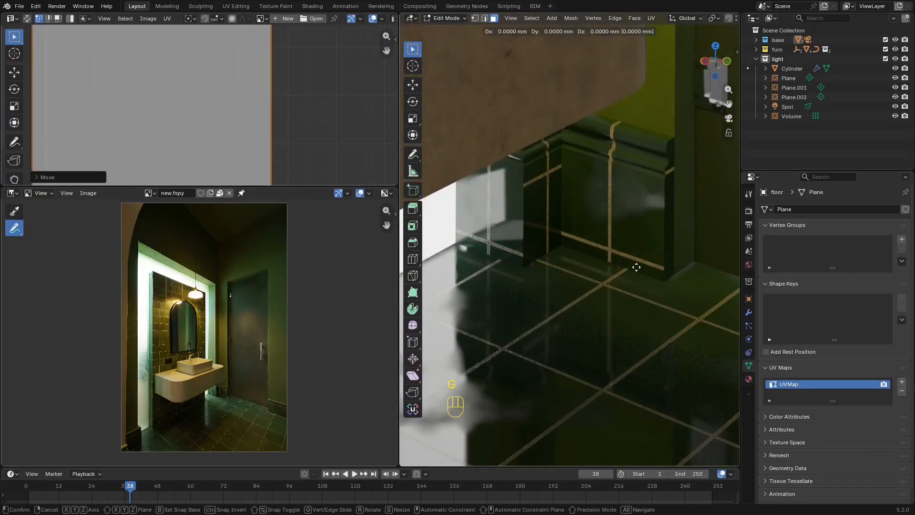
right_click(607, 246)
key(x)
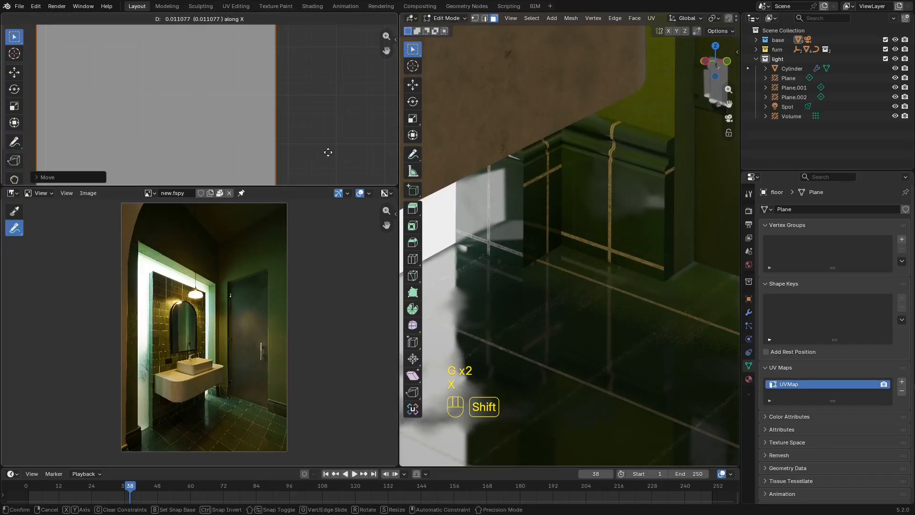
Reposition the floor's UV island along X and rescale it slightly along X to match the skirting's tile joints.
click(293, 139)
key(s)
key(x)
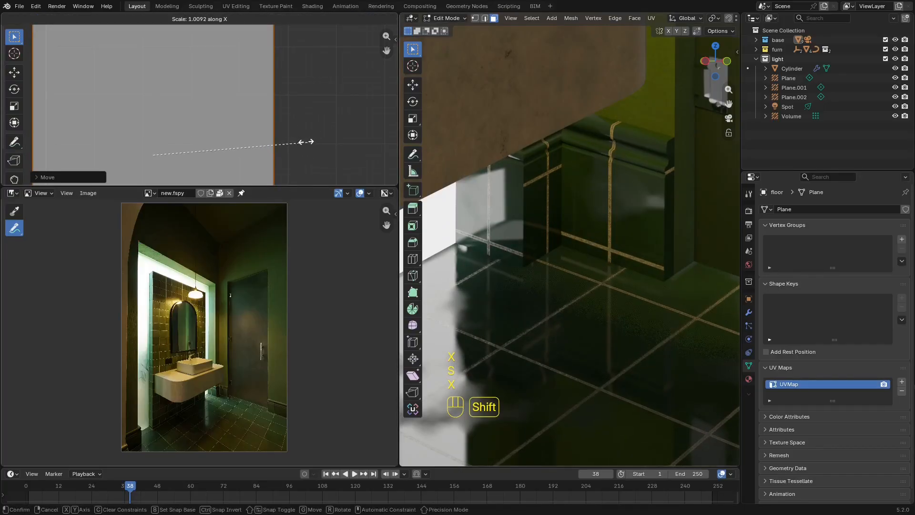
right_click(306, 142)
scroll(305, 138, down, 6)
key(s)
key(x)
key(g)
click(280, 131)
scroll(278, 135, up, 4)
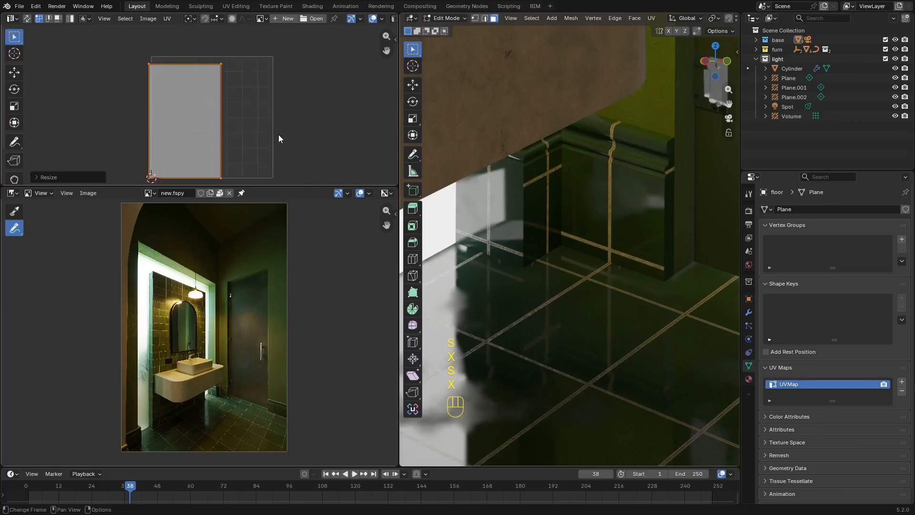
With the Bounding Box Center pivot, shift the floor's UV island along X by about -0.004.
click(190, 18)
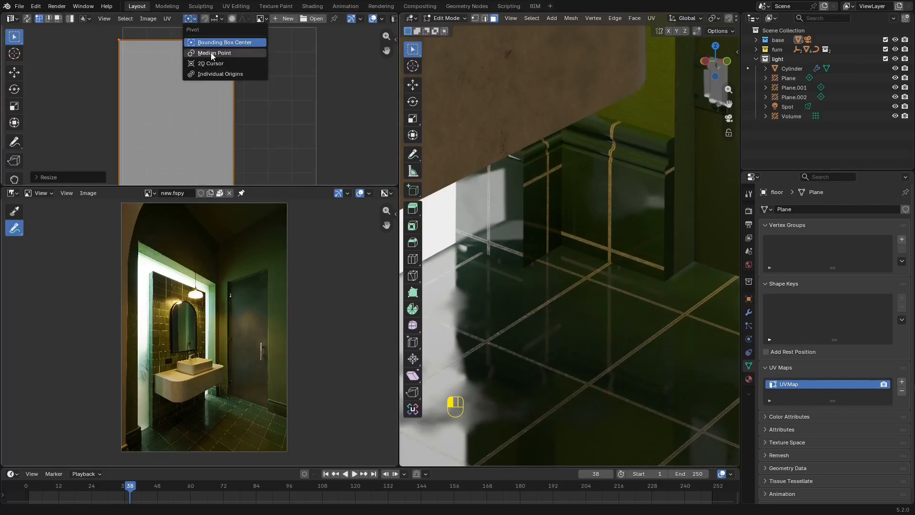
click(213, 44)
scroll(224, 71, up, 1)
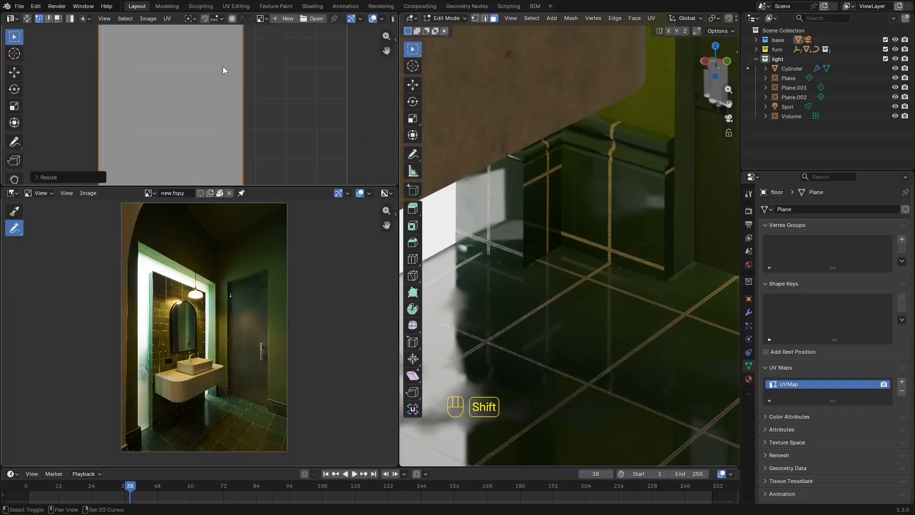
key(x)
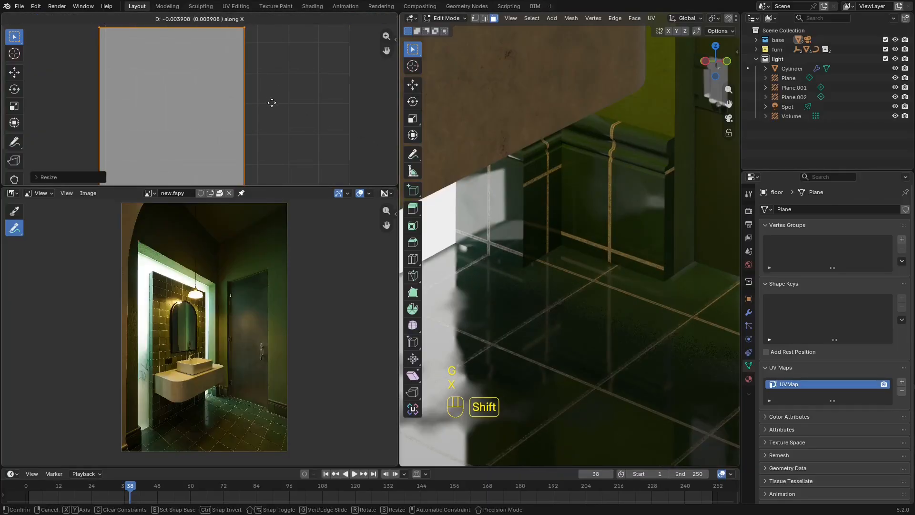
shift+click(273, 103)
Shift the floor's UV island along X by about 0.008, checking the joints near the door.
scroll(716, 282, down, 6)
shift+middle_drag(719, 283, 563, 225)
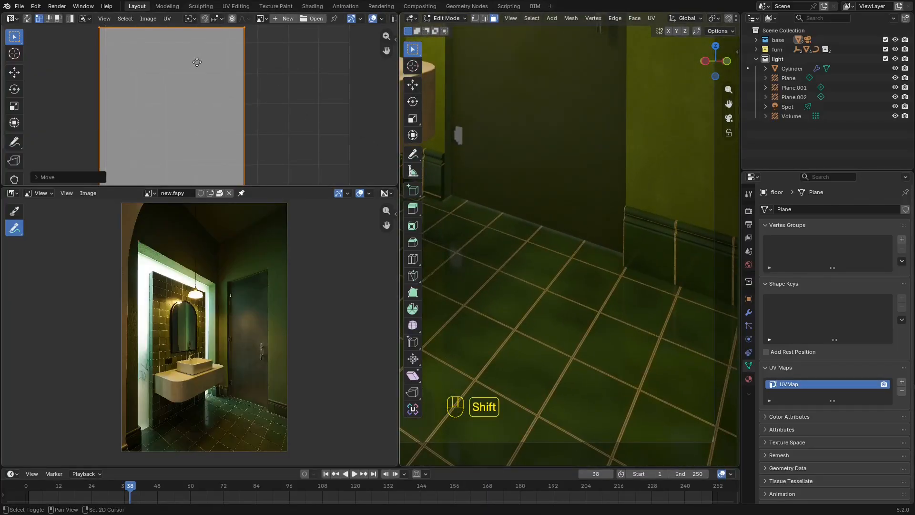
key(g)
key(x)
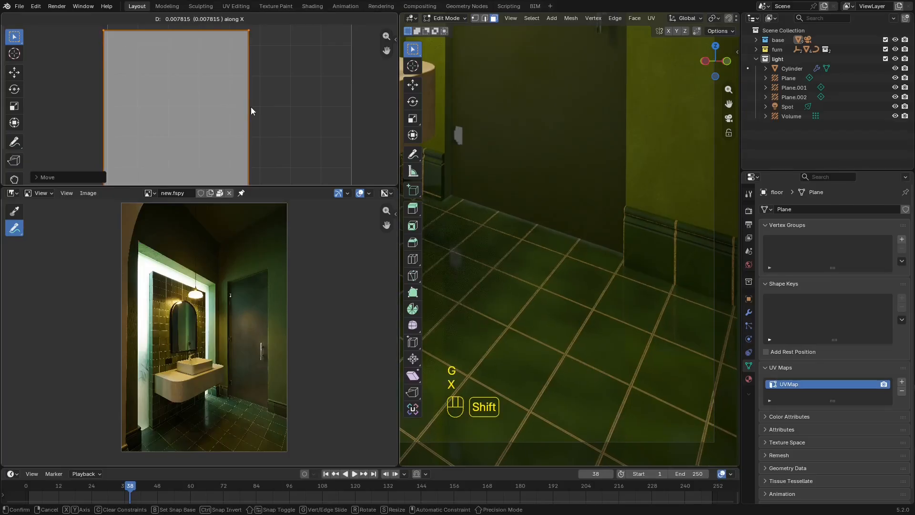
shift+click(252, 111)
Select the wide skirting face at the wall corner and slide its UV island along X to align with the floor joints.
key(shift+alt+z)
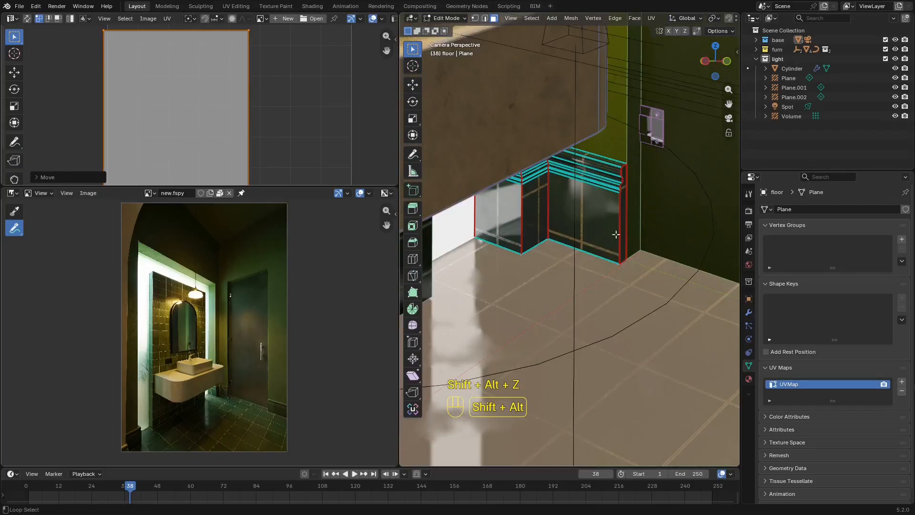
click(591, 213)
key(l)
scroll(585, 209, up, 4)
middle_drag(294, 85, 222, 61)
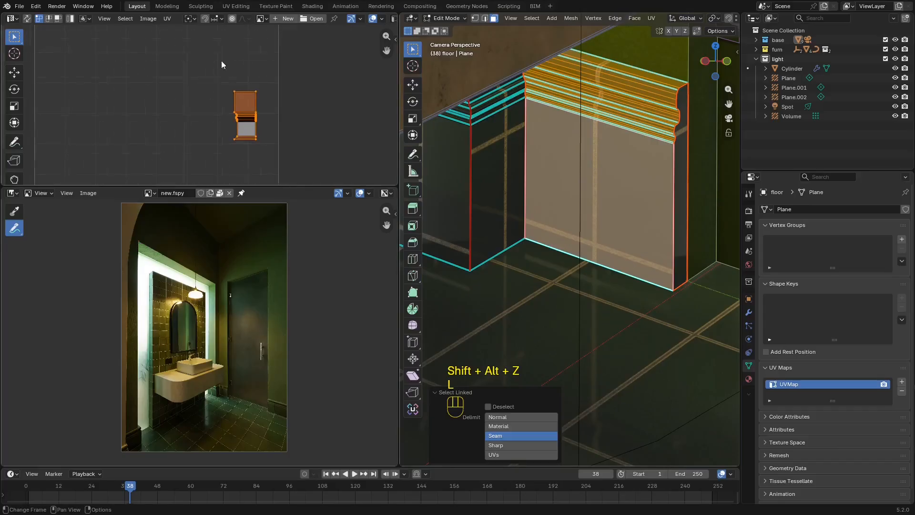
scroll(221, 61, up, 5)
key(shift+alt+z)
key(g)
key(x)
key(z)
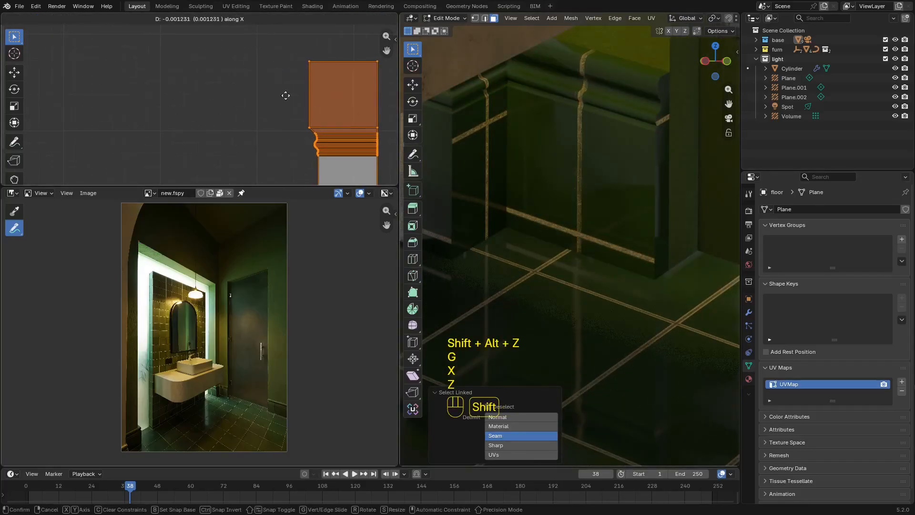
click(304, 103)
Select the skirting face beside the light strip and slide its UV island along X to match the floor joint.
key(shift+alt+z)
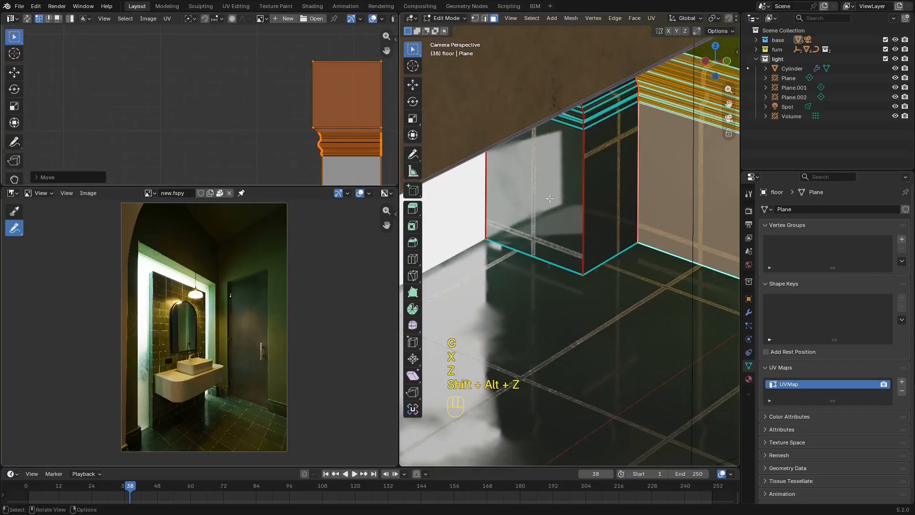
click(550, 199)
key(l)
key(shift+alt+z)
key(g)
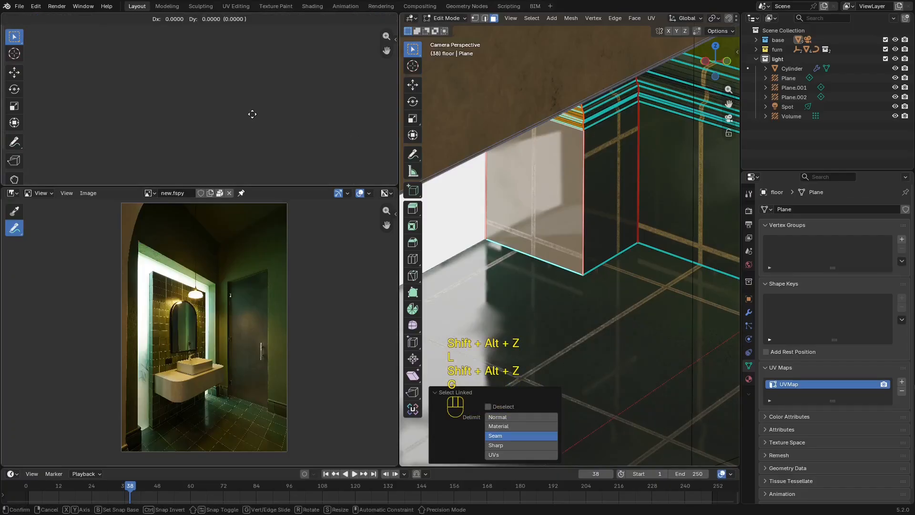
key(x)
click(319, 129)
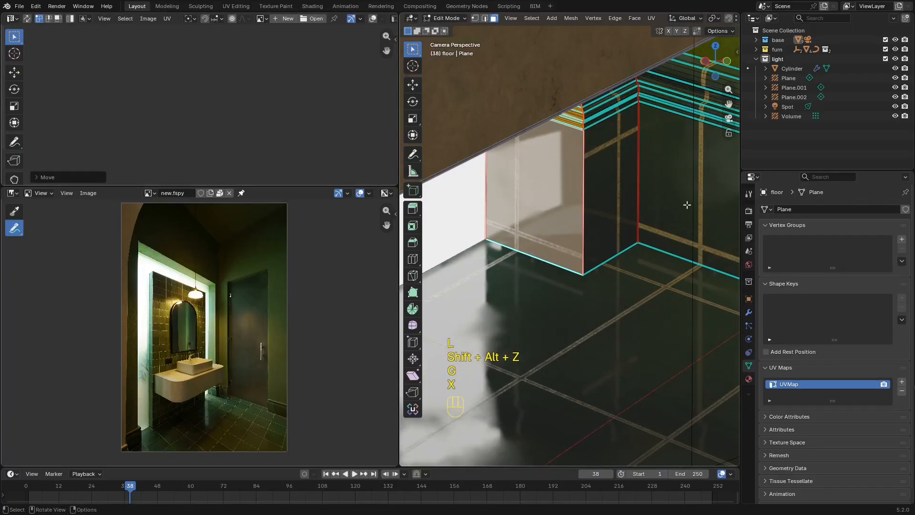
Select the entire floor mesh and frame its complete UV layout in a maximized UV editor.
click(625, 190)
key(l)
key(a)
key(a)
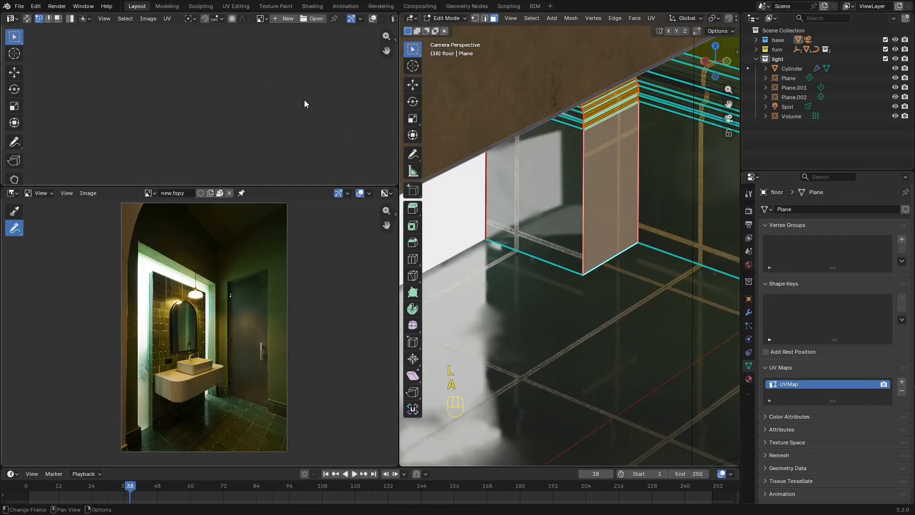
middle_drag(663, 192, 639, 192)
scroll(639, 192, down, 2)
key(ctrl+space)
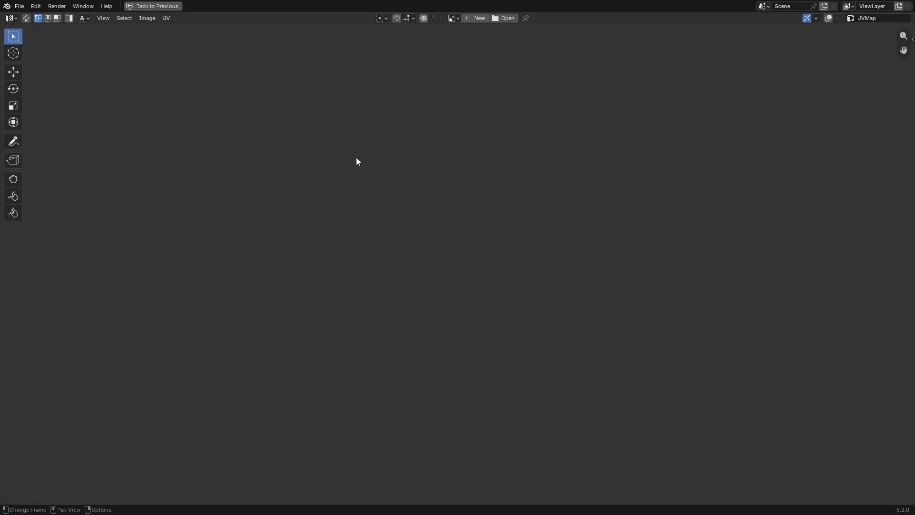
key(KP_Decimal)
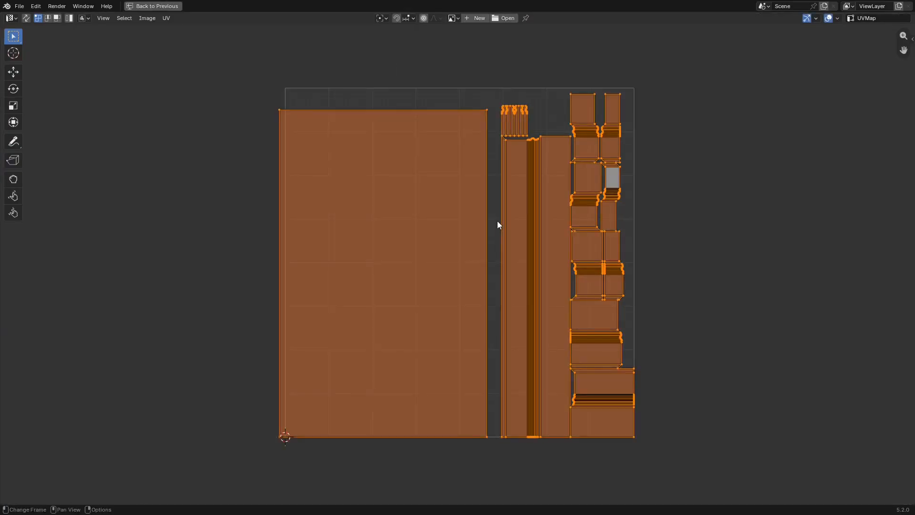
Switch UV selection to faces, clear the selection and select the second-lowest island in the skirting column.
scroll(497, 221, down, 1)
drag(689, 191, 701, 195)
scroll(701, 194, up, 2)
middle_drag(700, 194, 547, 137)
scroll(590, 204, up, 1)
key(3)
key(a)
key(alt+a)
double_click(489, 374)
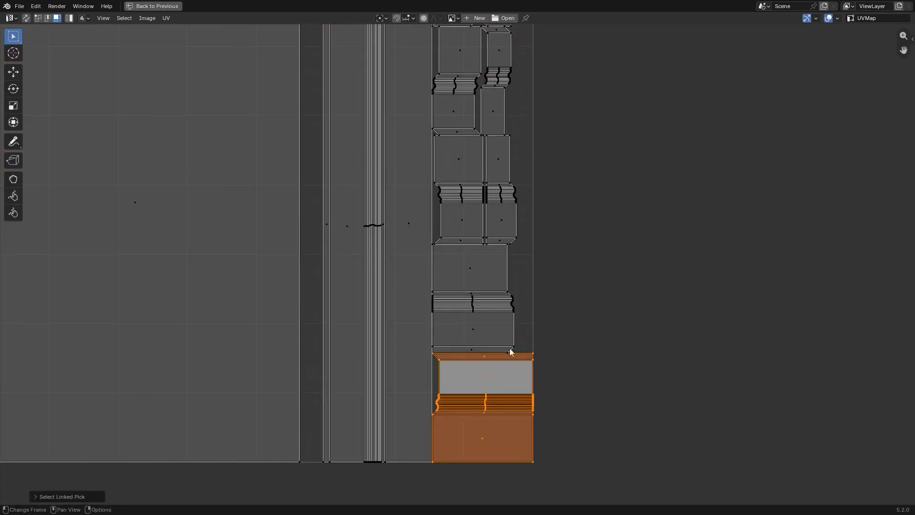
double_click(482, 326)
Set the UV snap target to Vertex for moving islands.
key(g)
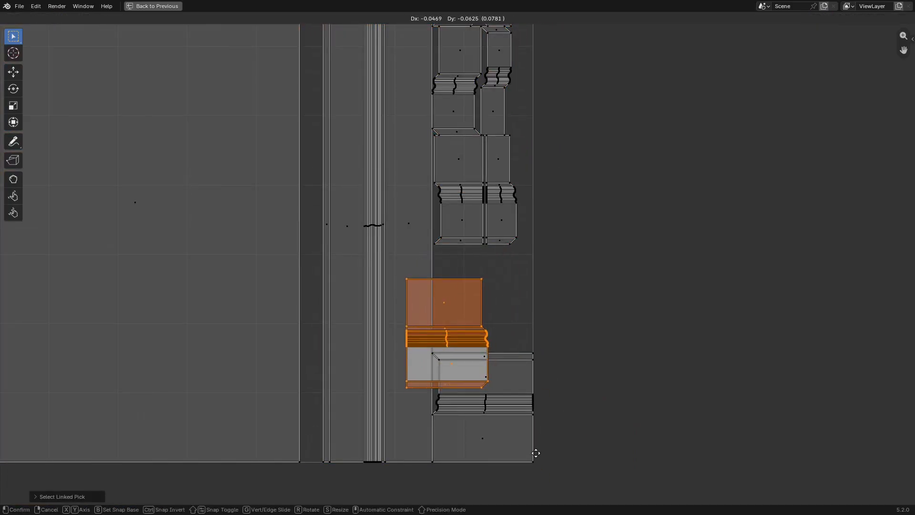
key(Escape)
click(410, 19)
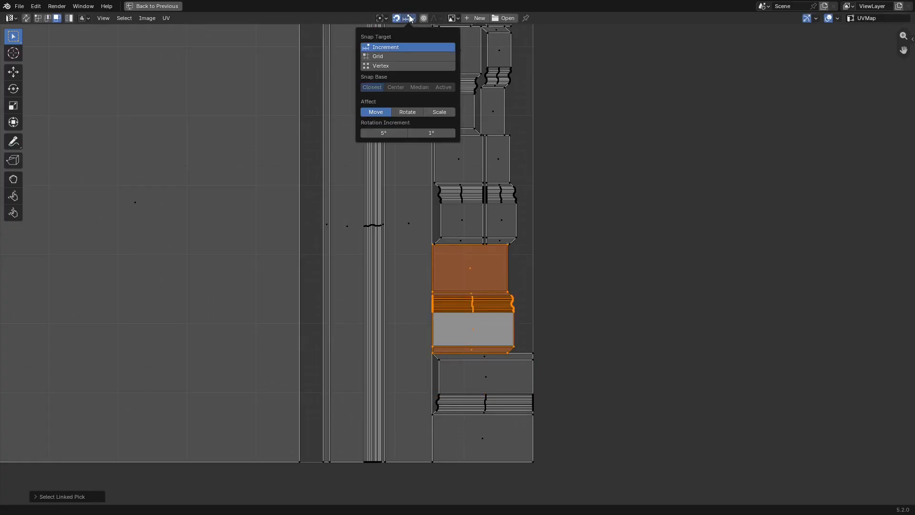
click(405, 58)
click(400, 64)
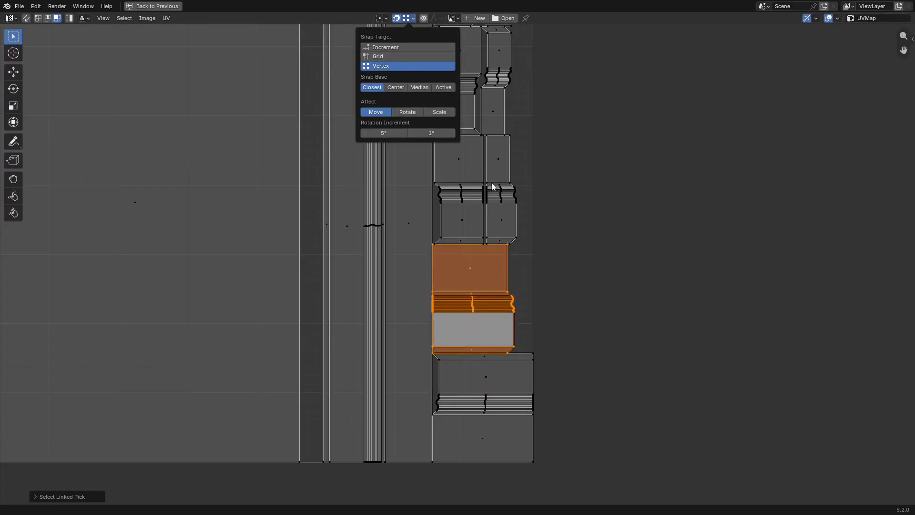
Restore the split layout, isolate the floor object in local view and hide the viewport overlays.
key(ctrl+space)
key(shift+alt+z)
key(shift+alt+z)
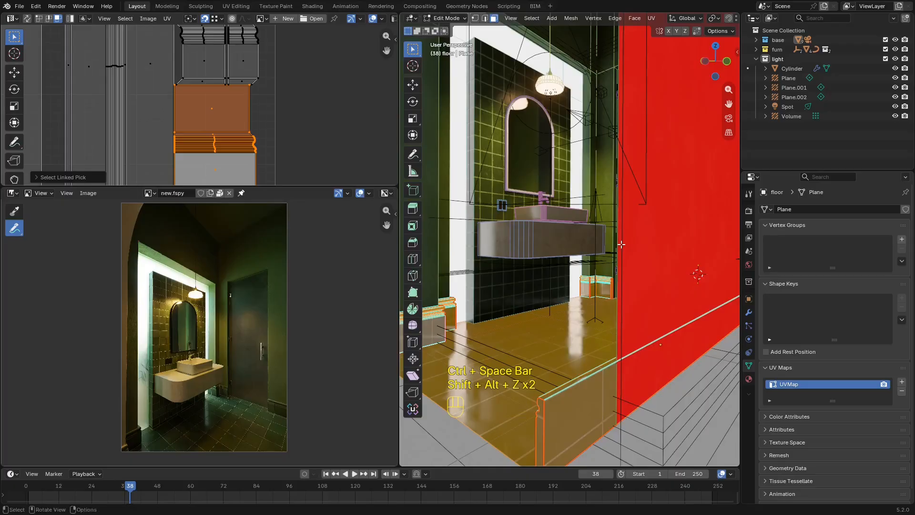
key(KP_Divide)
key(shift+alt+z)
key(shift+alt+z)
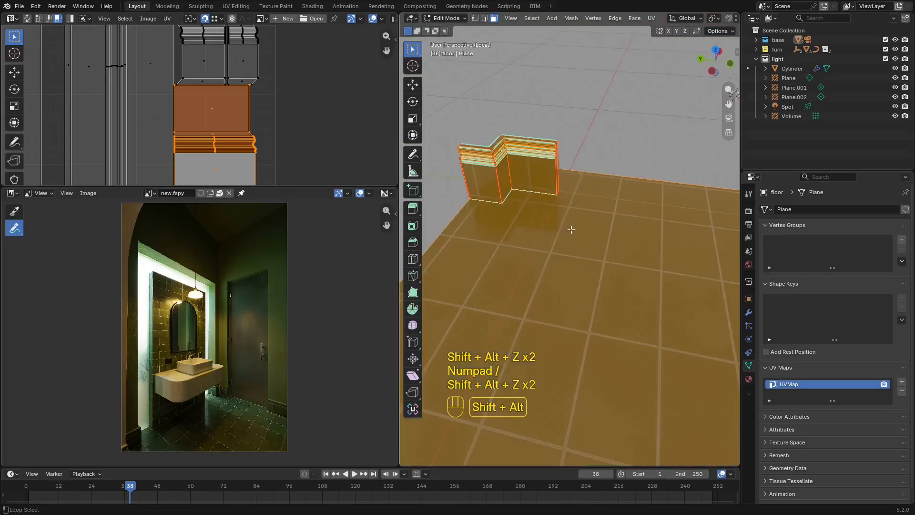
key(shift+alt+z)
scroll(287, 116, down, 3)
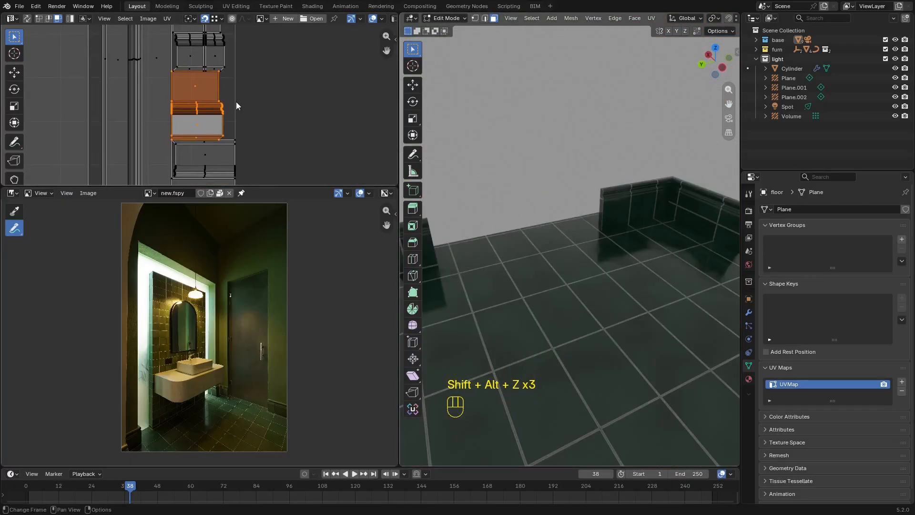
Move the selected skirting island over the lowest one and turn it upside down to match its orientation.
key(g)
key(z)
click(230, 161)
key(r)
key(z)
key(z)
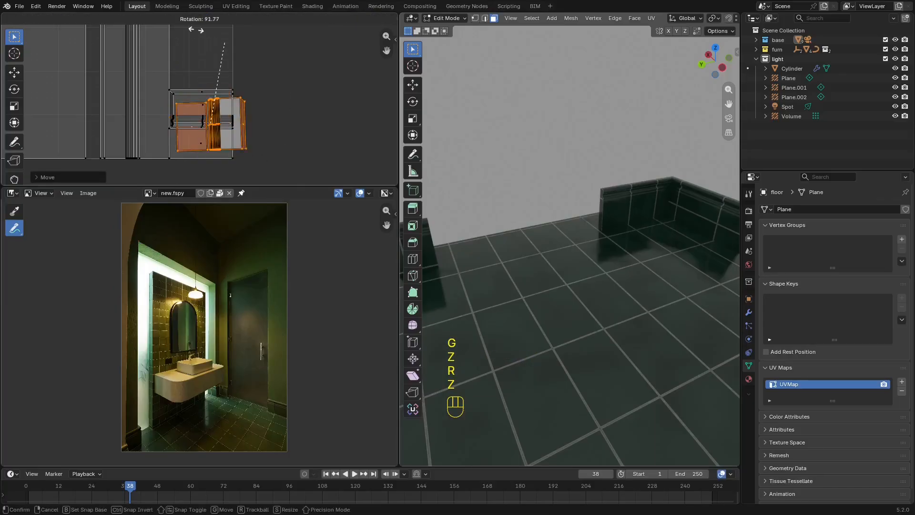
key(ctrl)
click(136, 109)
Select the next two skirting islands up the column, move them onto the lowest island and rotate them together.
scroll(173, 98, down, 2)
middle_drag(201, 46, 221, 107)
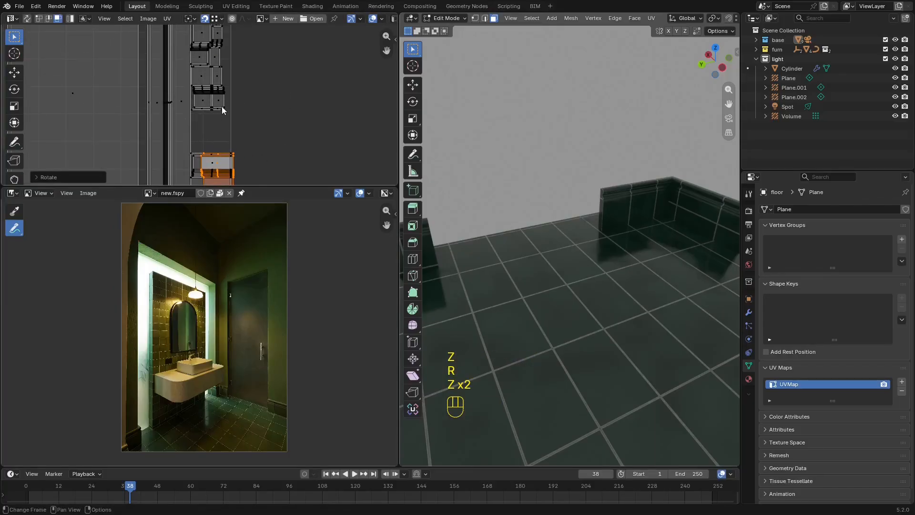
click(219, 104)
key(l)
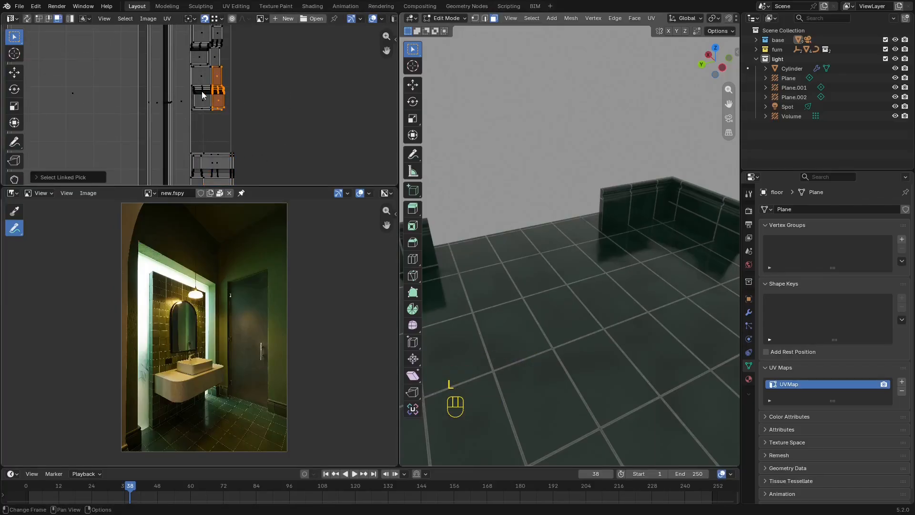
key(l)
shift+middle_drag(233, 102, 242, 36)
key(g)
key(z)
click(257, 138)
key(r)
key(z)
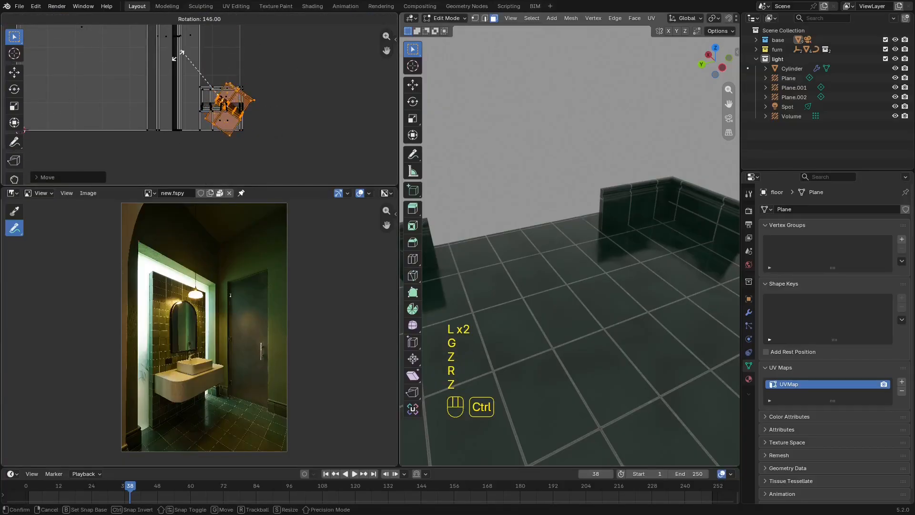
click(186, 97)
Enlarge the UV editor, move the next wide skirting island onto the bottom stack and turn it upside down.
middle_drag(222, 28, 237, 81)
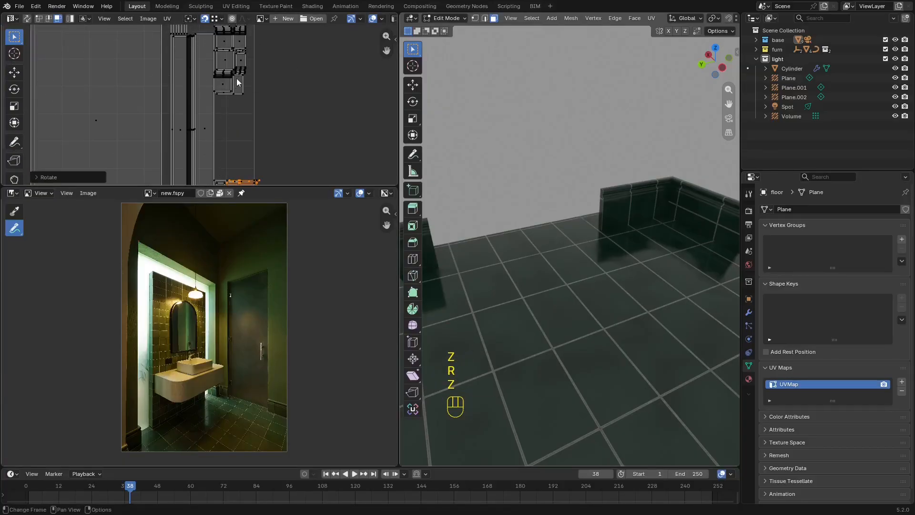
drag(291, 187, 289, 335)
scroll(234, 146, up, 4)
shift+middle_drag(233, 145, 222, 171)
key(l)
scroll(222, 176, down, 3)
shift+middle_drag(253, 211, 242, 144)
key(g)
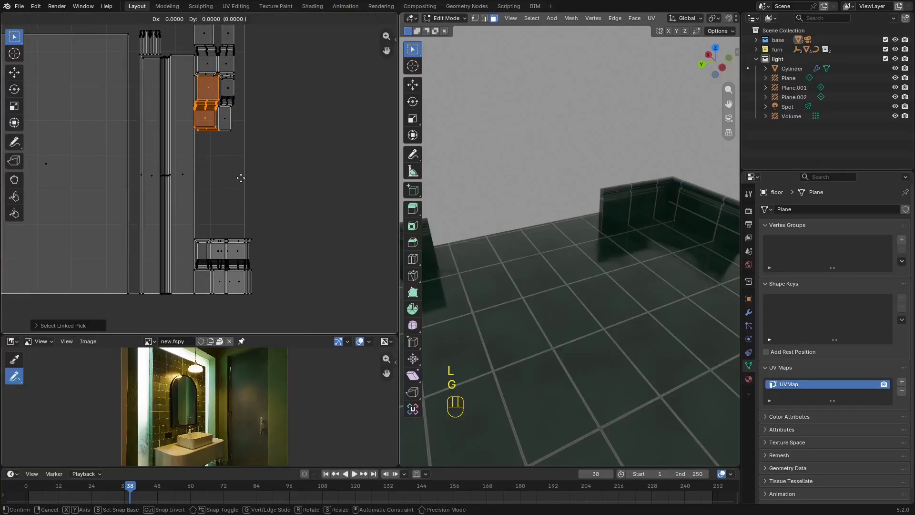
key(z)
click(249, 296)
key(r)
key(ctrl)
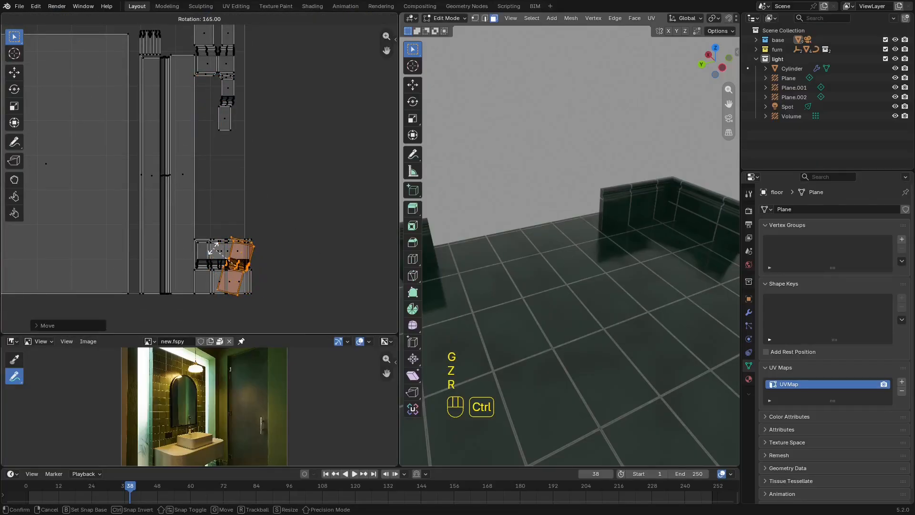
ctrl+click(219, 254)
Select the islands at the top of the skirting column, rotate them and move them onto the bottom stack.
shift+middle_drag(234, 58, 246, 116)
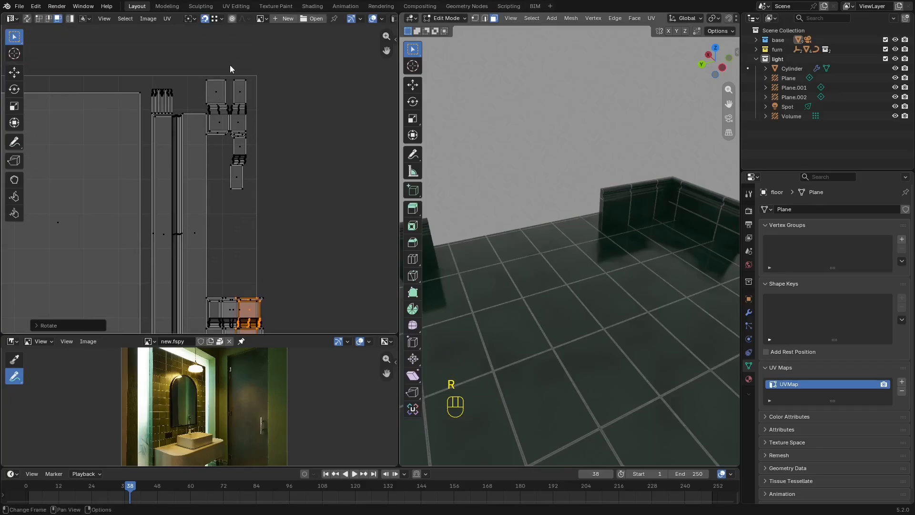
drag(213, 125, 212, 131)
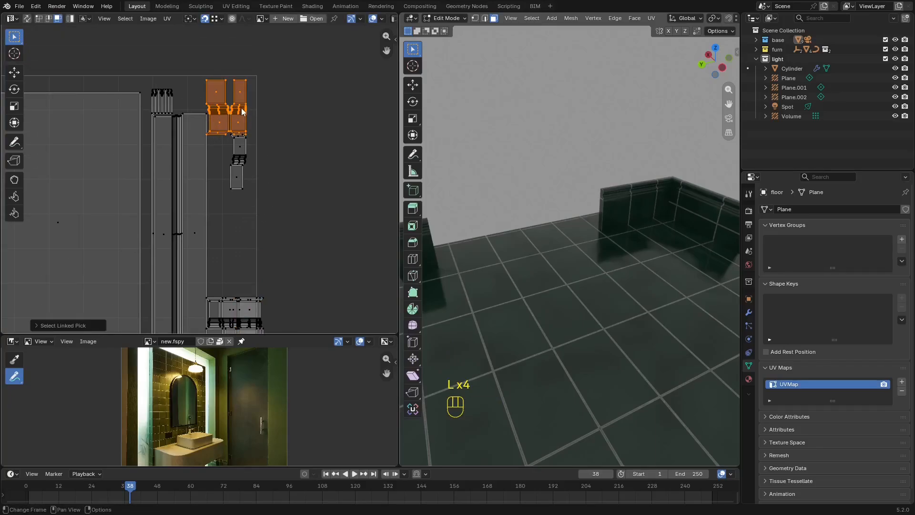
key(r)
key(r)
ctrl+click(161, 144)
key(g)
right_click(248, 287)
shift+middle_drag(264, 240, 265, 135)
key(g)
click(261, 246)
Box-select the last narrow skirting island left in the column and move it down to the bottom stack.
shift+middle_drag(257, 48, 259, 156)
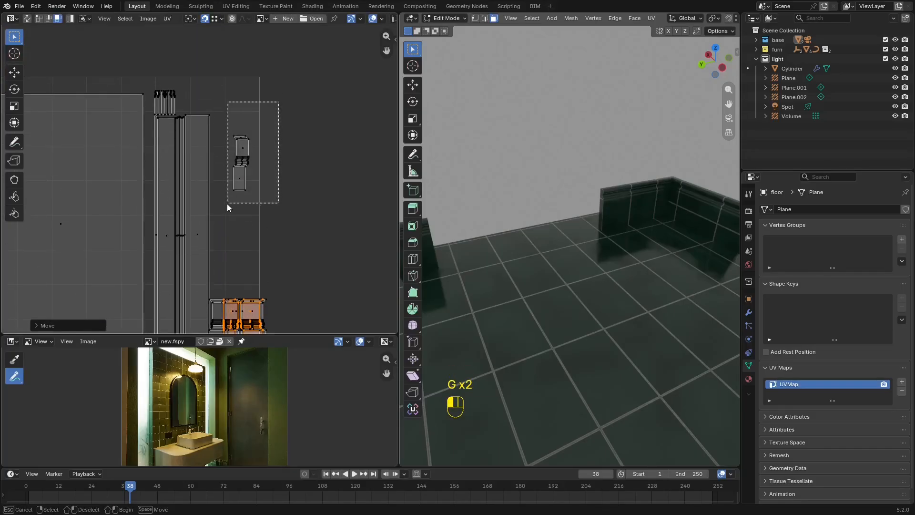
drag(228, 204, 227, 204)
shift+middle_drag(265, 228, 271, 81)
key(g)
click(273, 212)
Select the long skirting run beside the floor and rotate its UV islands 90 degrees.
shift+middle_drag(531, 203, 603, 198)
key(shift+alt+z)
key(shift+alt+z)
key(shift+alt+z)
key(l)
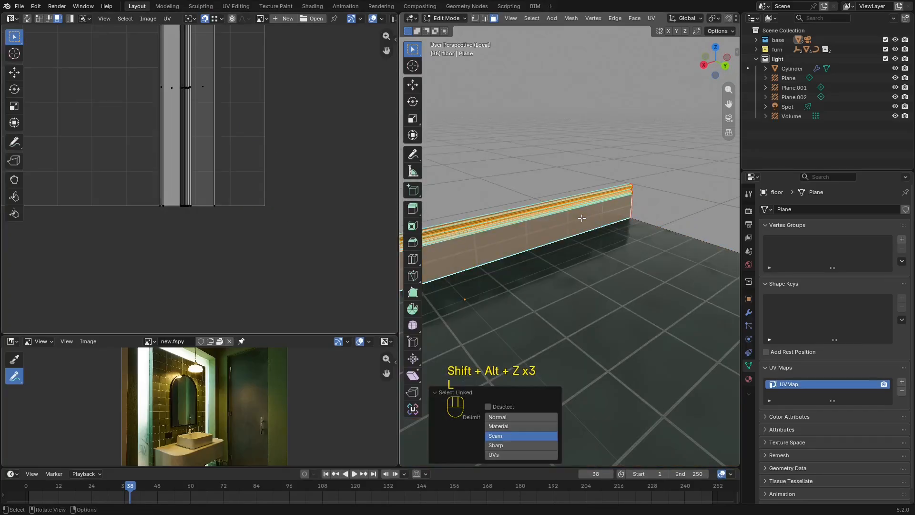
scroll(296, 137, down, 3)
middle_drag(296, 137, 302, 167)
drag(277, 60, 92, 277)
scroll(286, 228, up, 2)
key(r)
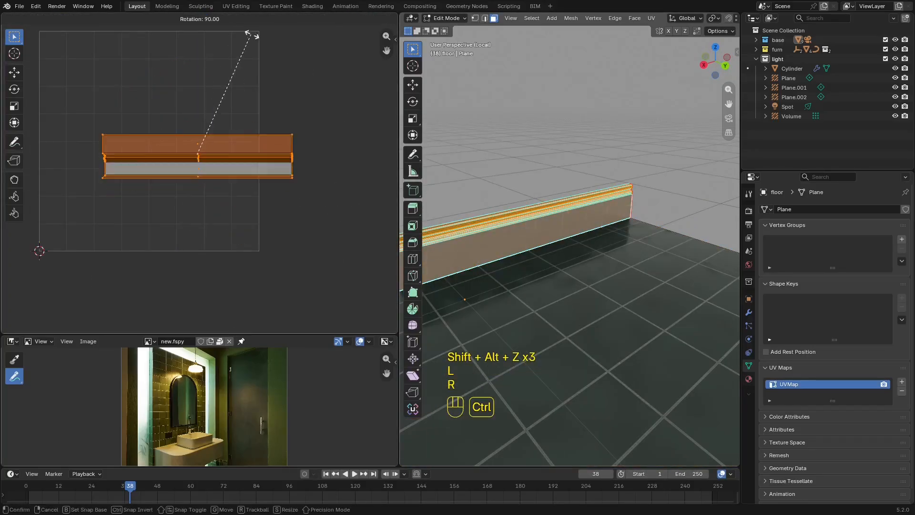
ctrl+click(180, 190)
Select the rotated long skirting islands without the floor and move them down onto the stacked skirting islands.
middle_drag(579, 217, 513, 216)
key(a)
middle_drag(278, 200, 274, 200)
scroll(273, 200, up, 3)
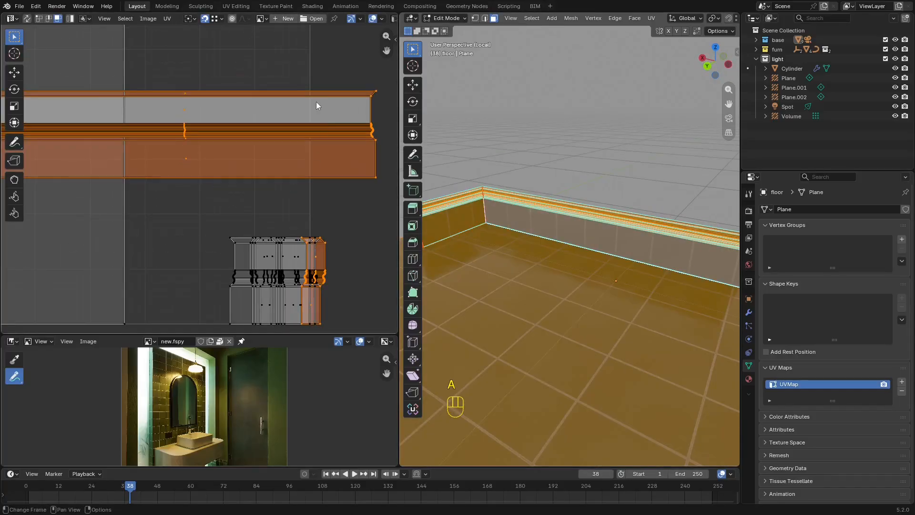
scroll(316, 102, down, 4)
drag(340, 108, 107, 186)
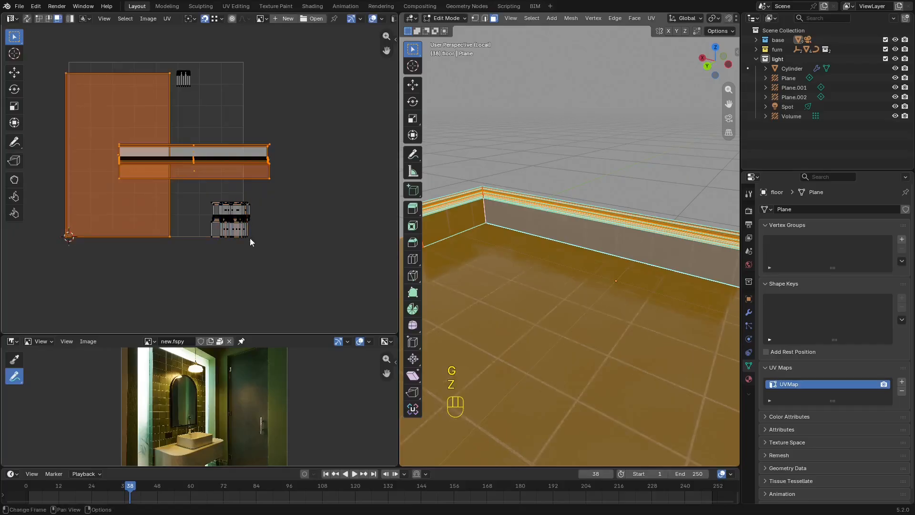
click(188, 153)
click(201, 161)
key(l)
scroll(239, 215, up, 3)
key(g)
key(z)
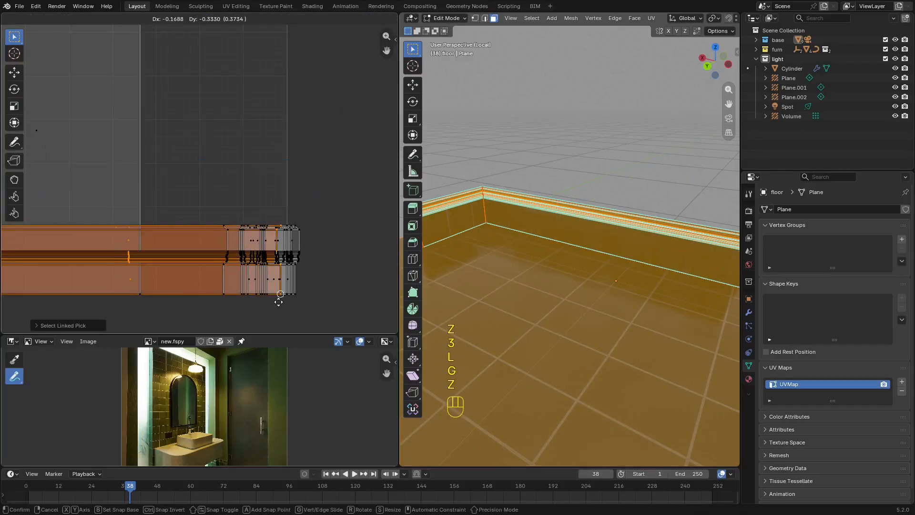
click(279, 300)
Examine the tile lines on the floor and skirting in an enlarged, overlay-free camera view.
scroll(271, 267, down, 5)
scroll(213, 107, up, 5)
drag(232, 53, 172, 117)
key(shift+alt+z)
key(ctrl+space)
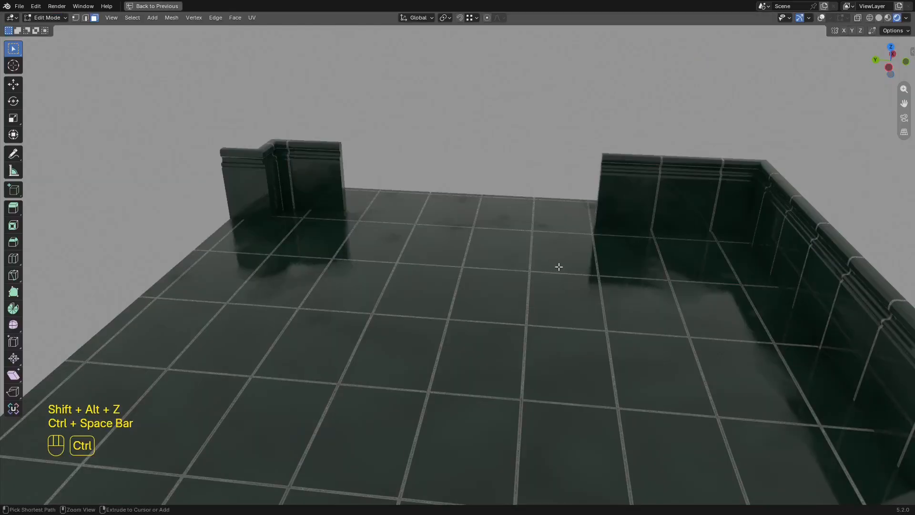
key(KP_0)
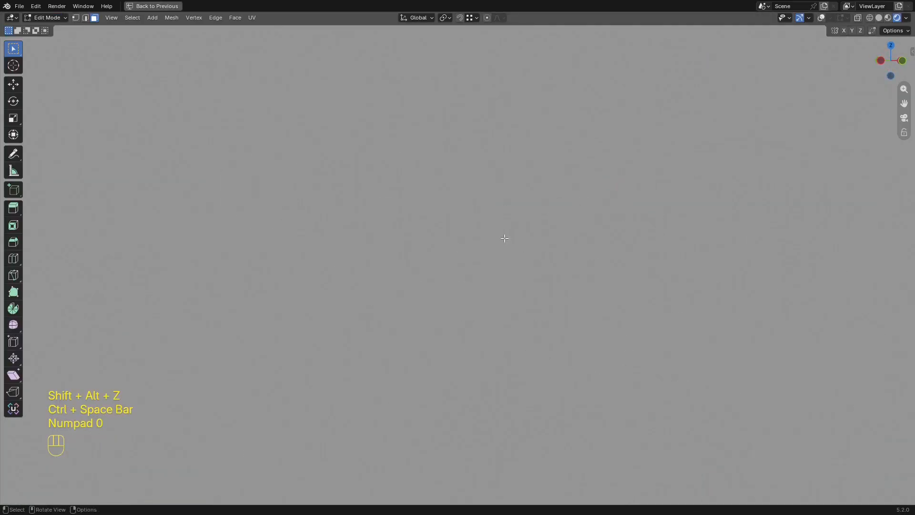
shift+middle_drag(863, 362, 764, 194)
shift+middle_drag(513, 347, 498, 268)
key(shift+alt+z)
shift+middle_drag(647, 365, 642, 351)
key(shift+alt+z)
shift+middle_drag(472, 407, 466, 198)
key(ctrl+space)
scroll(491, 258, down, 6)
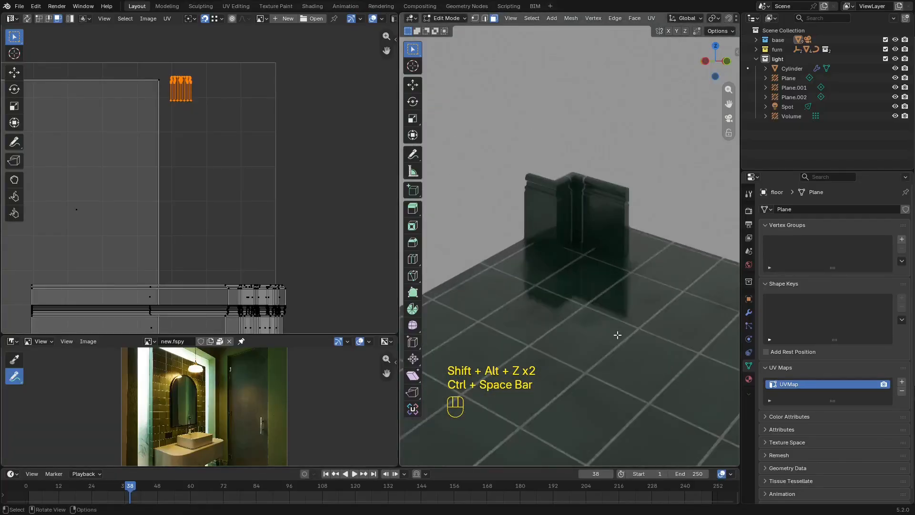
Select the skirting piece on the far side of the inner corner and slide its UV islands along X to match the floor grout.
scroll(618, 335, up, 6)
key(3)
click(650, 167)
key(l)
shift+middle_drag(274, 214, 245, 121)
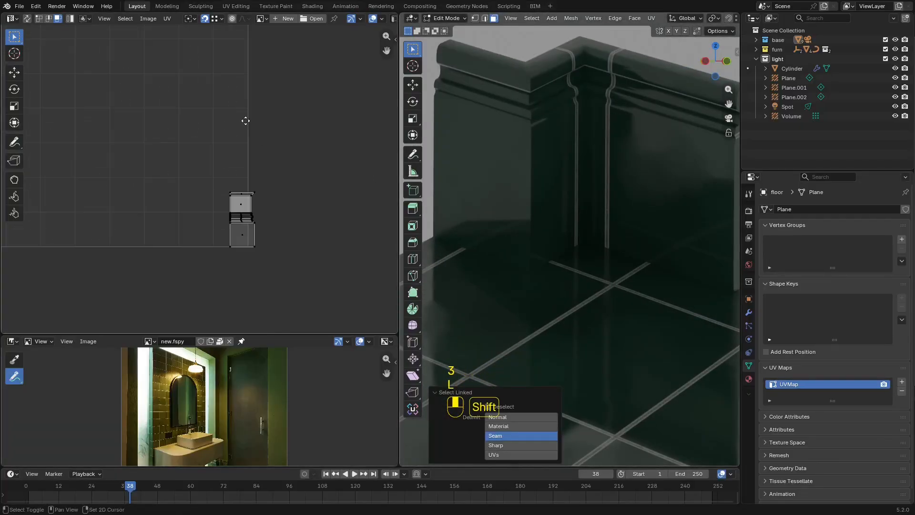
scroll(296, 131, up, 3)
drag(316, 62, 162, 318)
key(g)
key(x)
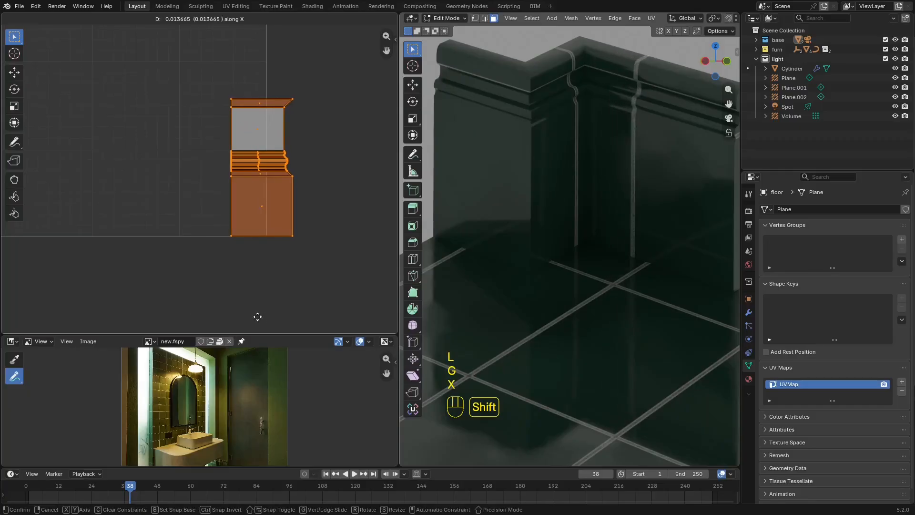
click(299, 321)
Select the narrow skirting return at the inner corner and slide its UV islands along X.
click(575, 137)
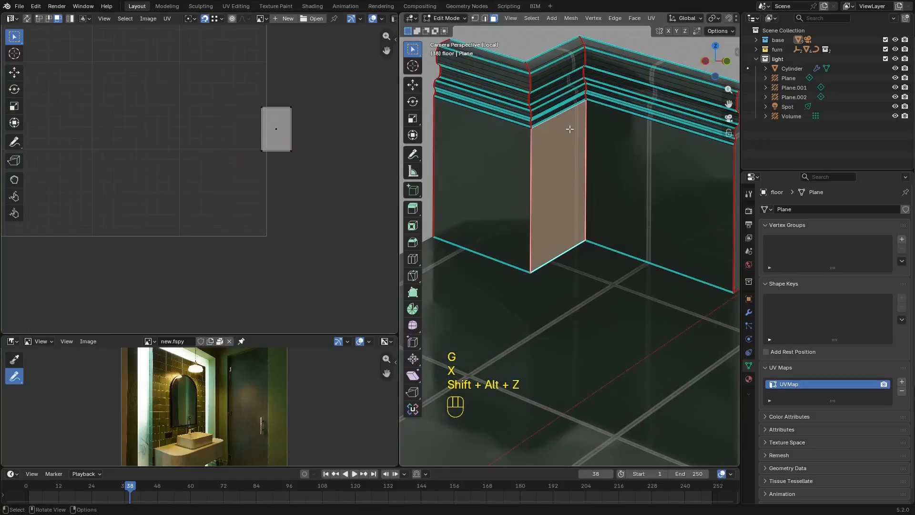
key(l)
key(shift+alt+z)
key(shift+alt+z)
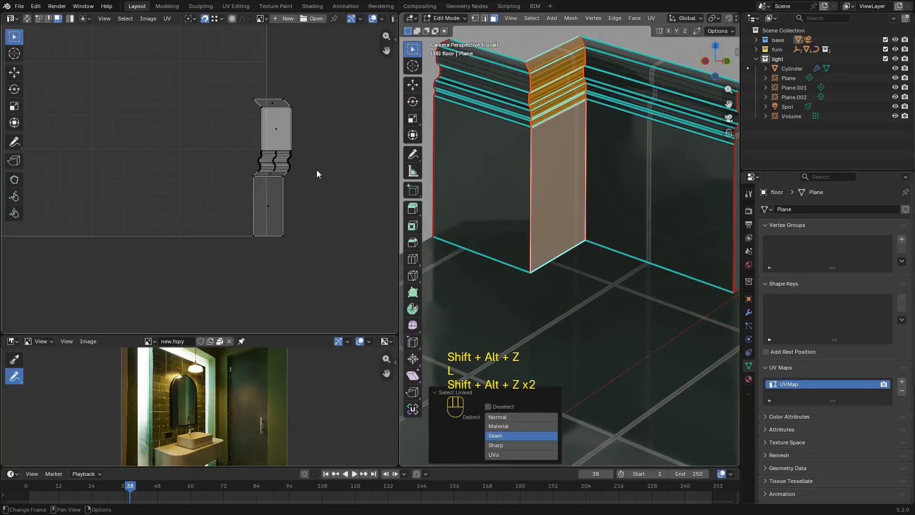
drag(327, 83, 157, 285)
key(g)
key(x)
click(247, 275)
Check the narrow return's grout without overlays and fine-tune its UV islands along X.
key(shift+alt+z)
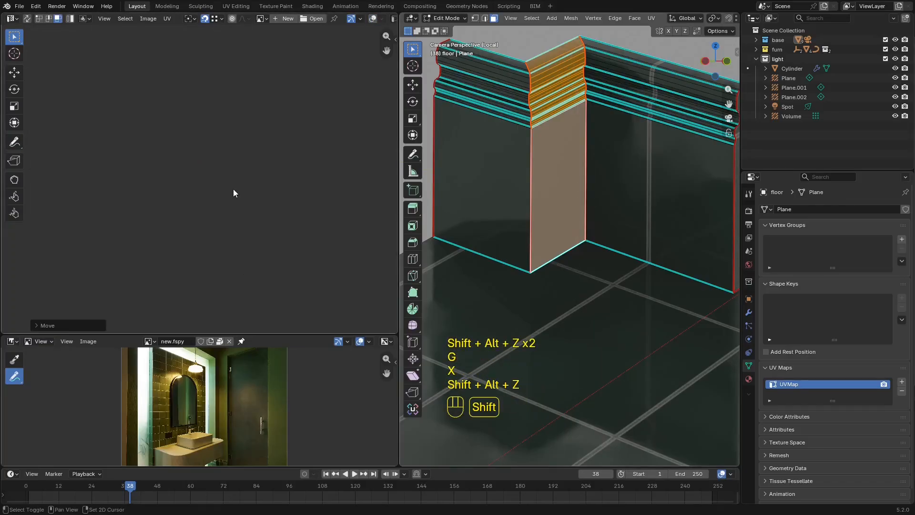
key(shift+alt+z)
key(shift+alt+z)
key(g)
key(x)
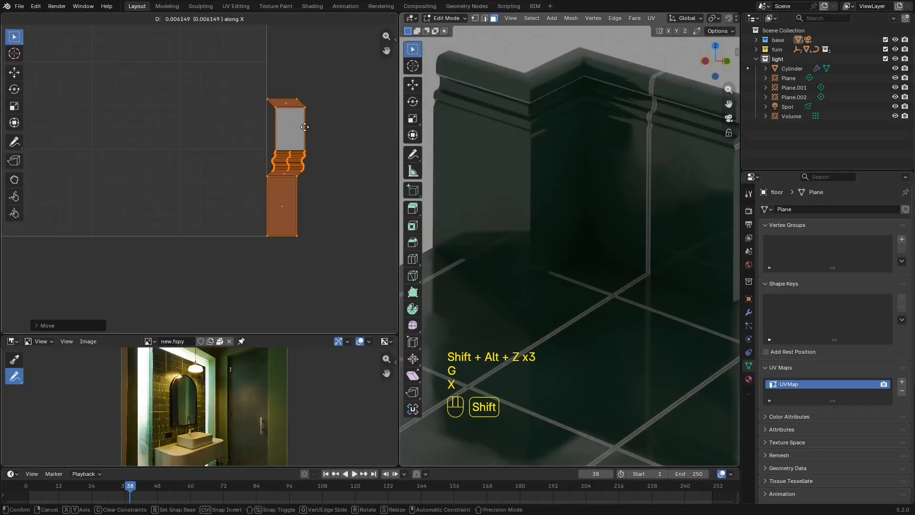
click(337, 135)
Select the skirting piece on the near side of the outer corner and slide its UV islands along X to match the floor grout.
key(shift+alt+z)
click(511, 149)
key(l)
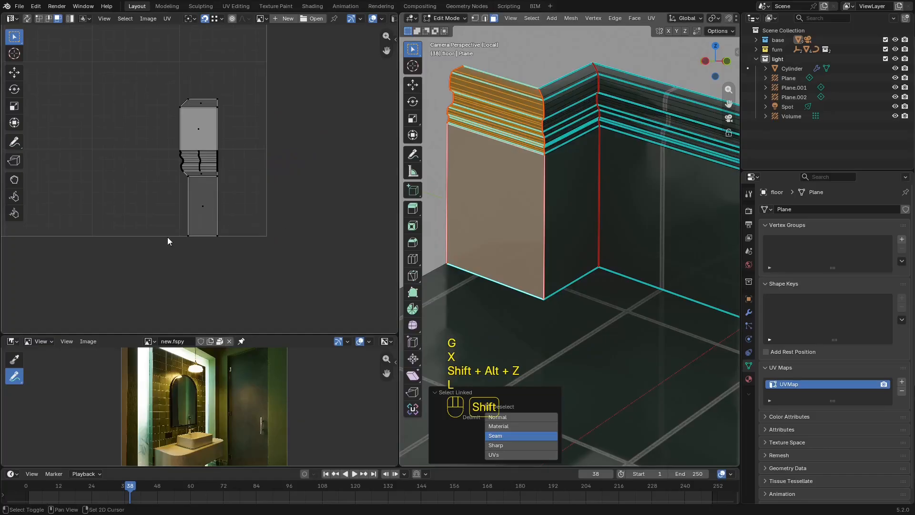
key(shift+alt+z)
key(g)
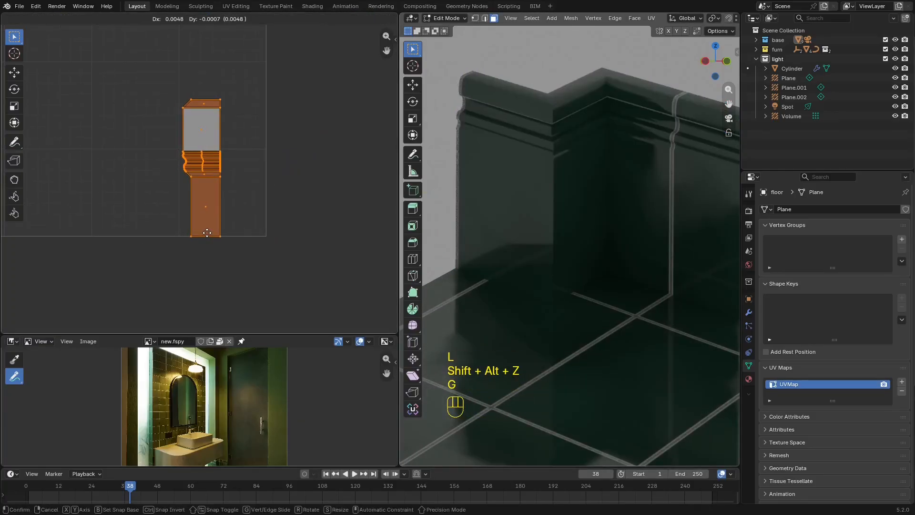
key(x)
click(264, 255)
Select the next wide skirting piece along the wall and slide its UV islands along X to meet the floor grout lines.
scroll(617, 261, down, 5)
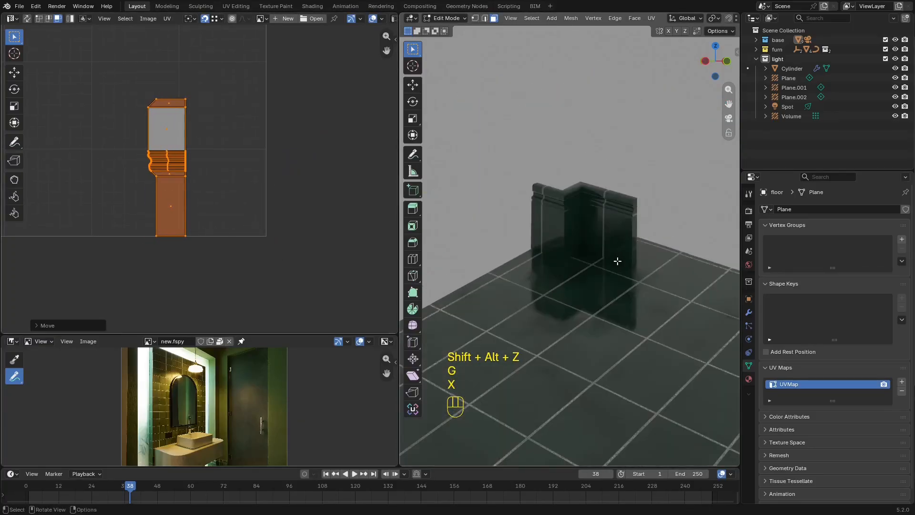
shift+middle_drag(623, 296, 597, 241)
scroll(484, 253, up, 4)
key(shift+alt+z)
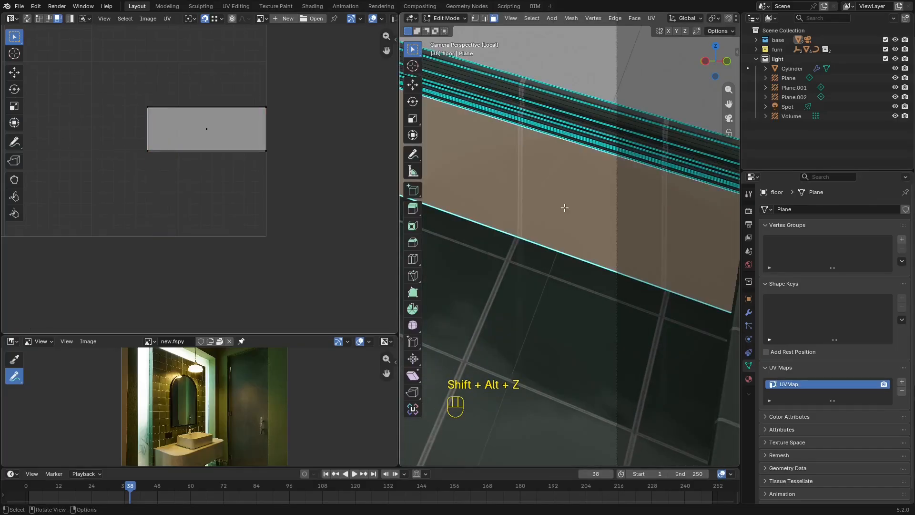
key(l)
key(k)
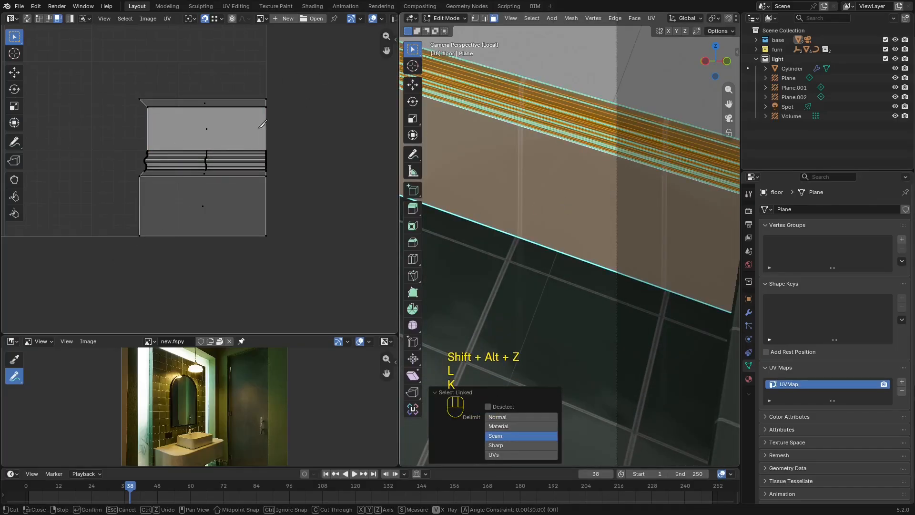
key(Escape)
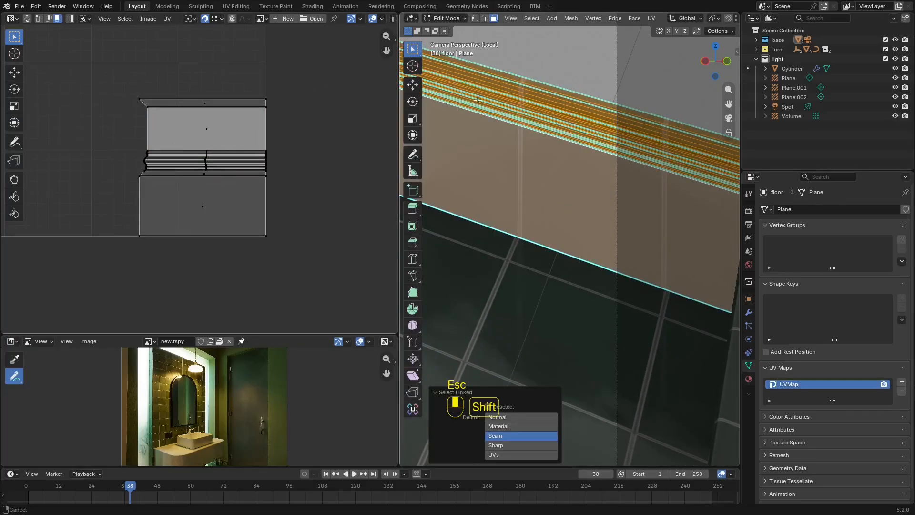
key(shift+alt+z)
drag(338, 99, 129, 282)
scroll(143, 286, up, 4)
key(g)
key(x)
shift+click(158, 289)
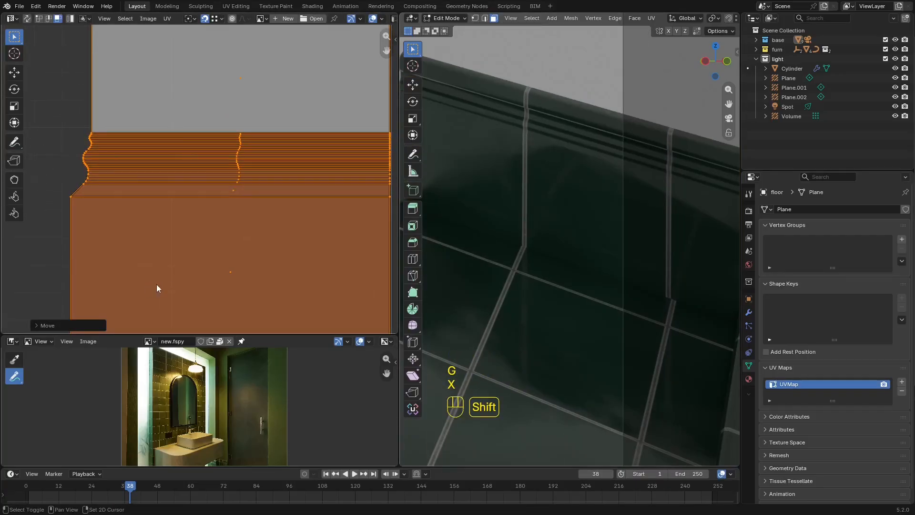
Select the stepped-back skirting piece at the opposite corner and slide its UV islands along X toward the floor grout.
scroll(525, 217, down, 7)
key(shift+alt+z)
key(shift+alt+z)
scroll(592, 234, down, 3)
shift+middle_drag(592, 233, 670, 234)
shift+middle_drag(625, 198, 787, 191)
shift+middle_drag(360, 199, 386, 190)
scroll(539, 229, up, 6)
shift+middle_drag(553, 241, 584, 248)
key(shift+alt+z)
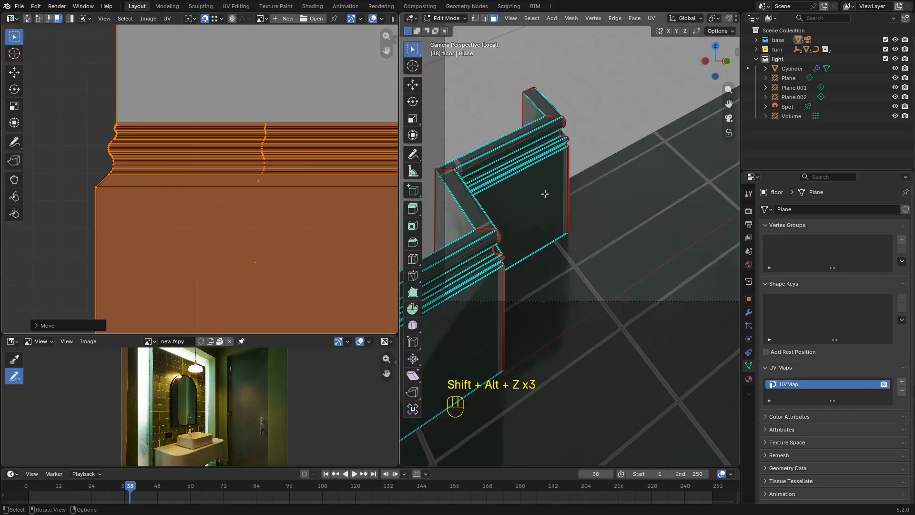
key(3)
key(l)
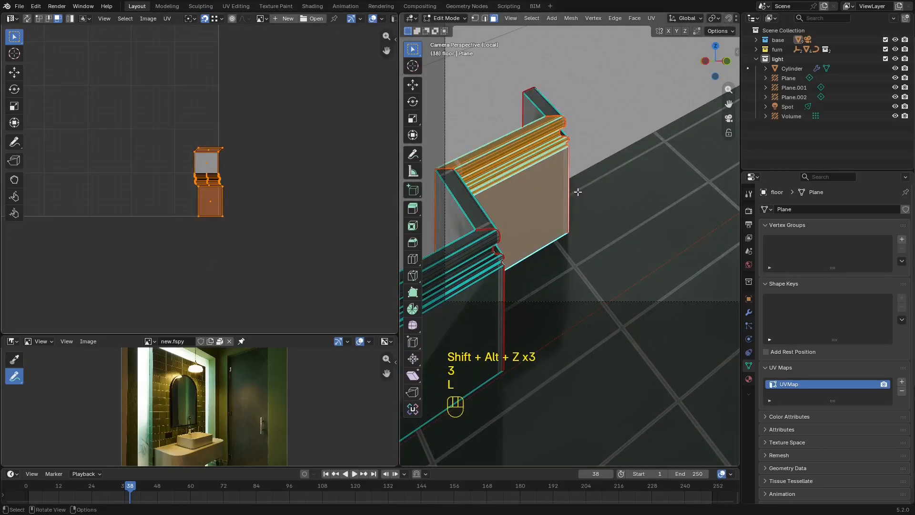
key(shift+alt+z)
scroll(262, 235, up, 5)
key(g)
key(x)
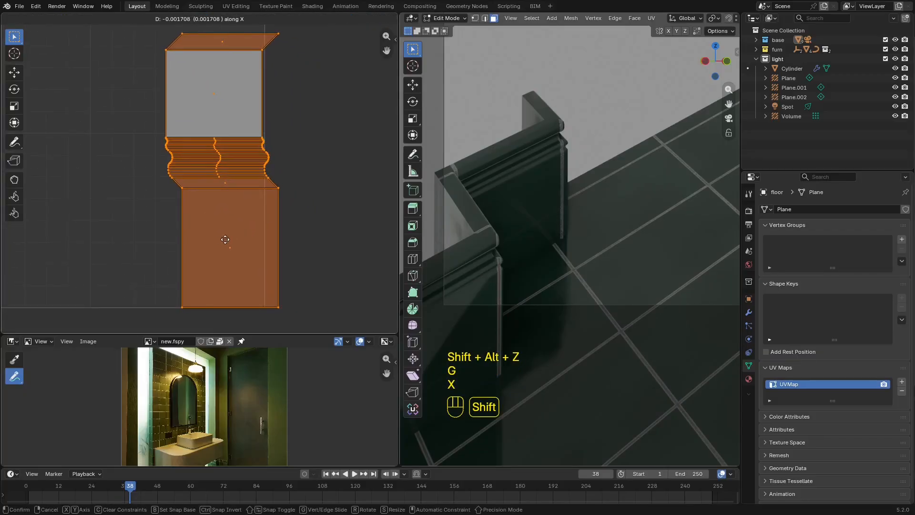
click(151, 267)
Select the adjoining return piece of the stepped skirting, slide its UV islands along X and check the grout without overlays.
key(shift+alt+z)
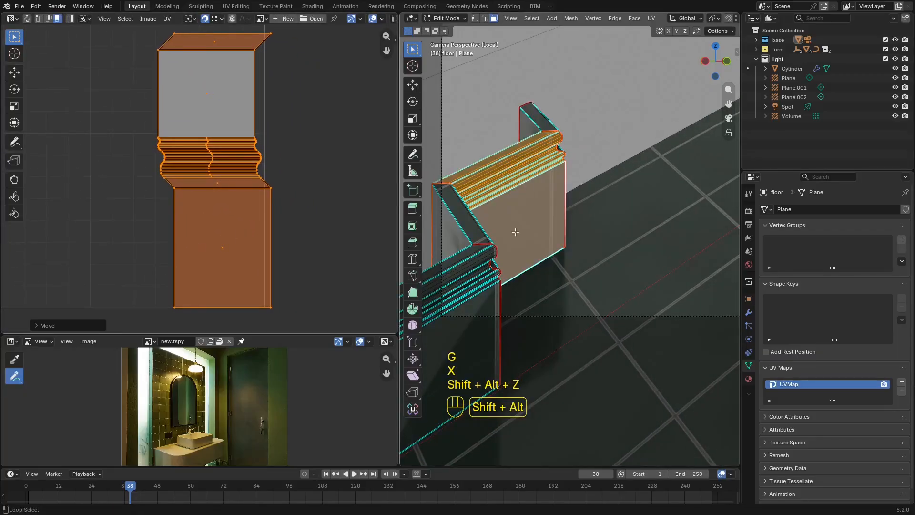
key(l)
key(a)
key(g)
key(x)
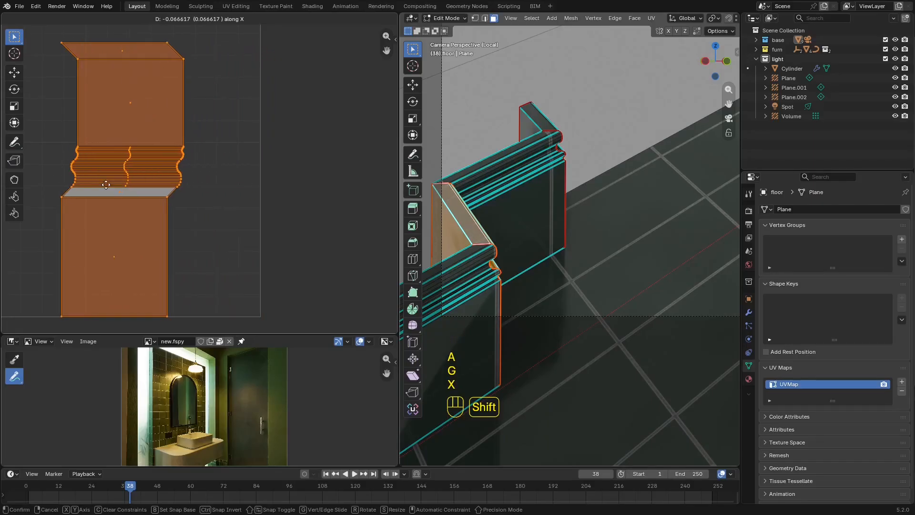
click(309, 199)
key(shift+alt+z)
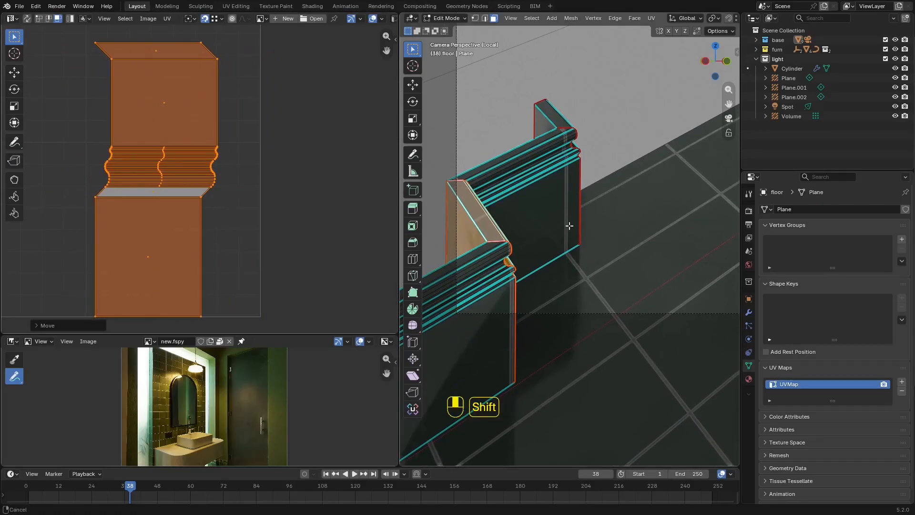
key(shift+alt+z)
key(shift+alt+z)
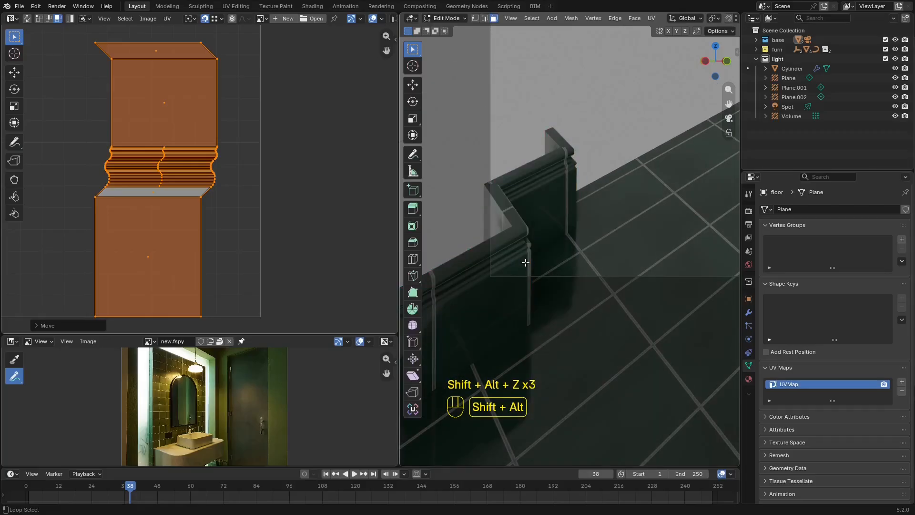
Leave Edit Mode and local view, and frame the whole bathroom through the scene camera.
scroll(673, 246, down, 5)
key(Tab)
shift+middle_drag(631, 230, 551, 286)
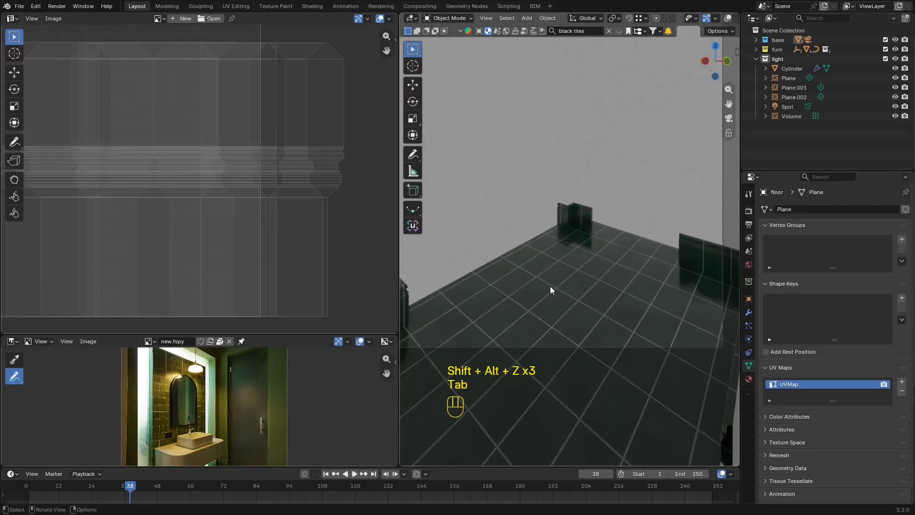
key(KP_Divide)
key(KP_0)
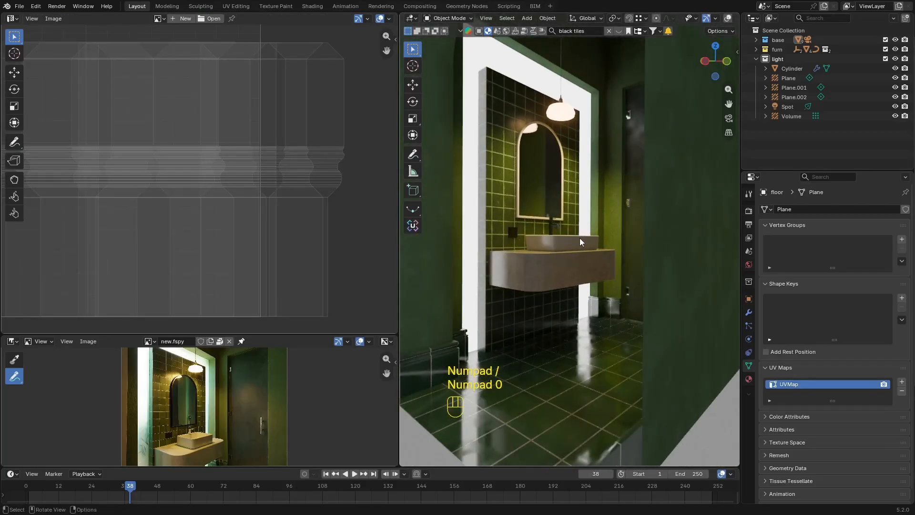
key(KP_0)
key(z)
scroll(612, 216, down, 5)
shift+middle_drag(612, 216, 623, 265)
scroll(624, 266, down, 3)
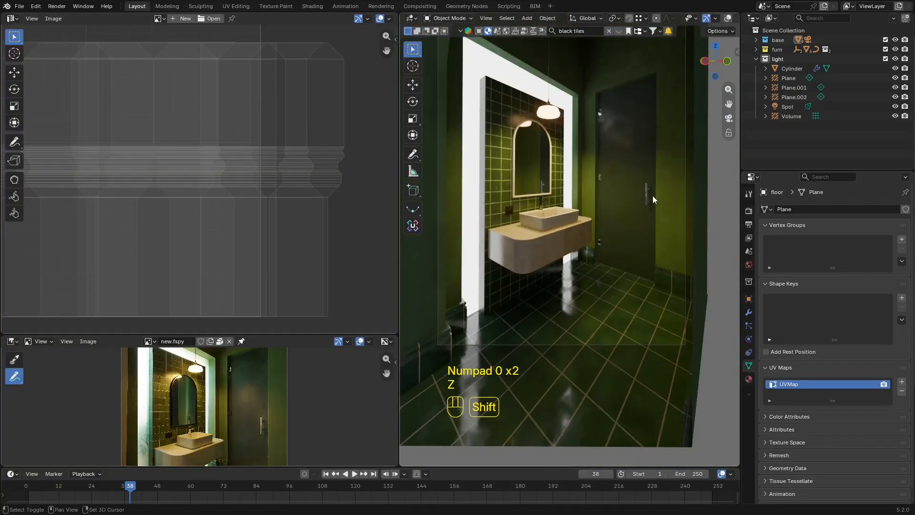
shift+middle_drag(654, 200, 638, 190)
scroll(210, 153, down, 2)
Enlarge the reference photo area to show the full image beside the render, and save the file.
click(11, 18)
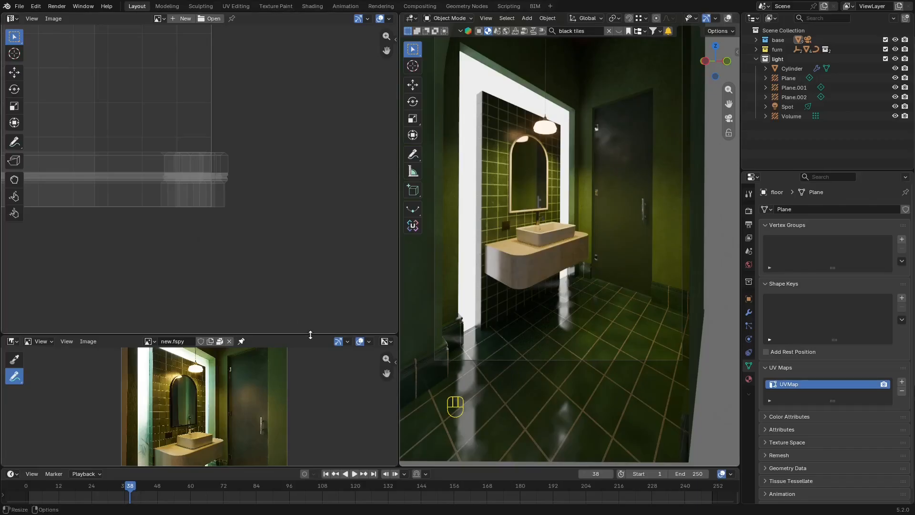
drag(311, 334, 291, 59)
scroll(258, 333, up, 3)
middle_drag(259, 338, 271, 289)
scroll(253, 308, down, 1)
shift+middle_drag(578, 270, 586, 277)
key(ctrl+s)
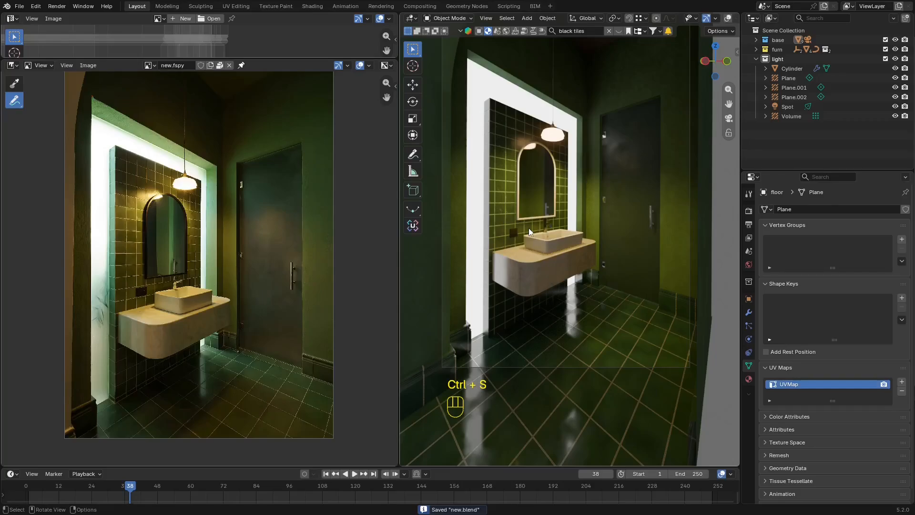
Select the glass object and show the viewport overlays.
click(520, 177)
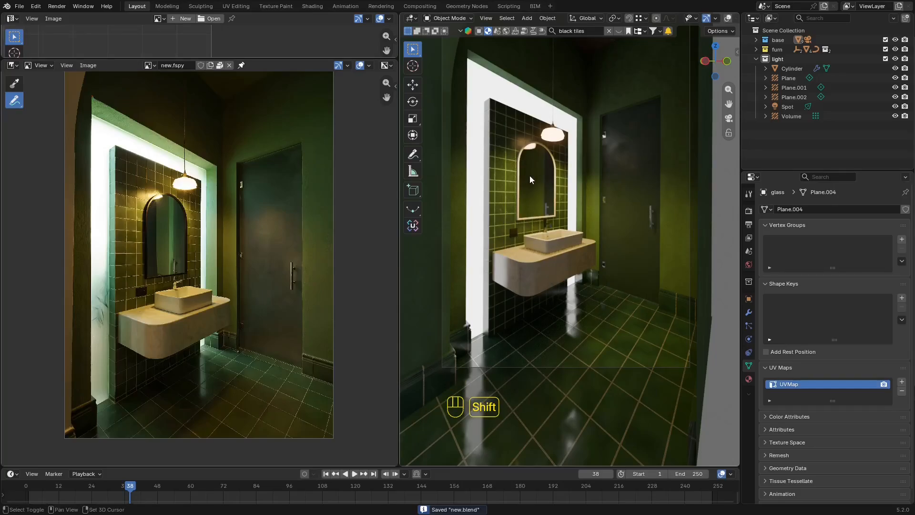
shift+middle_drag(530, 175, 559, 196)
key(shift+alt+z)
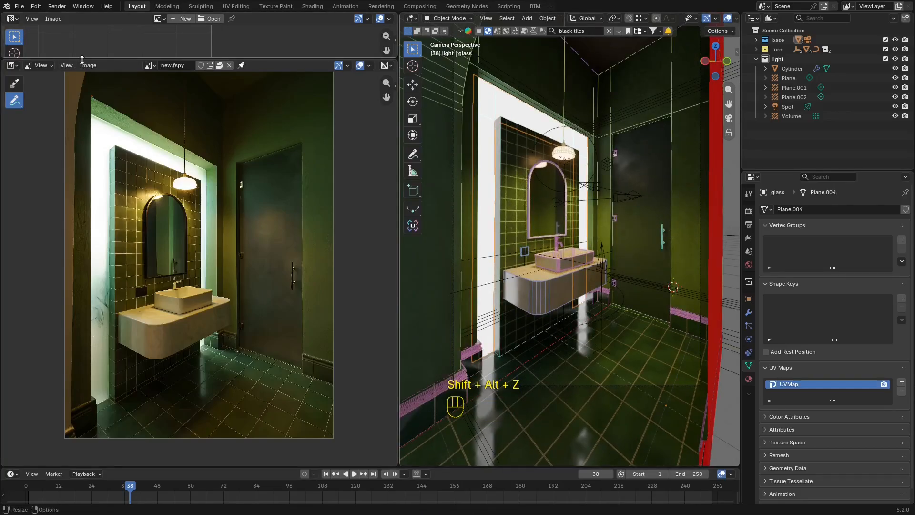
Enlarge the upper area and turn it into a shader editor showing the glass object's fake_glass material.
drag(82, 59, 82, 380)
click(750, 379)
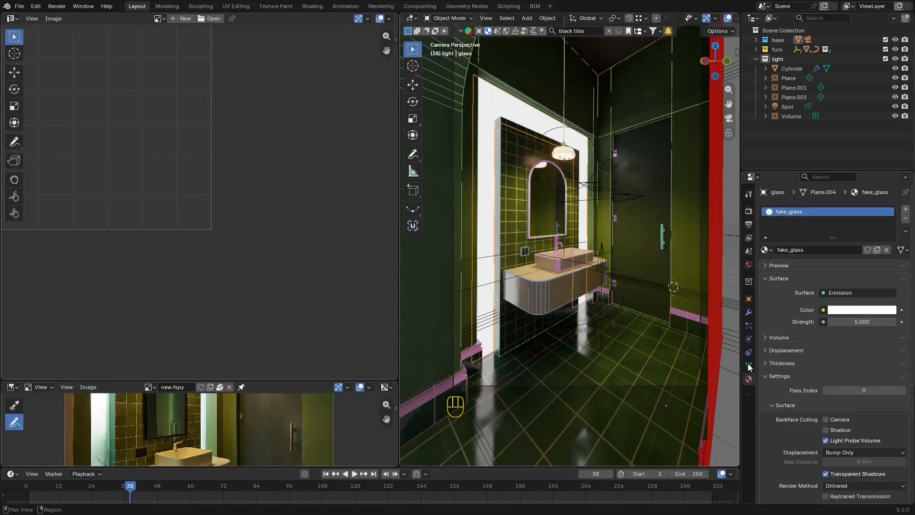
click(11, 18)
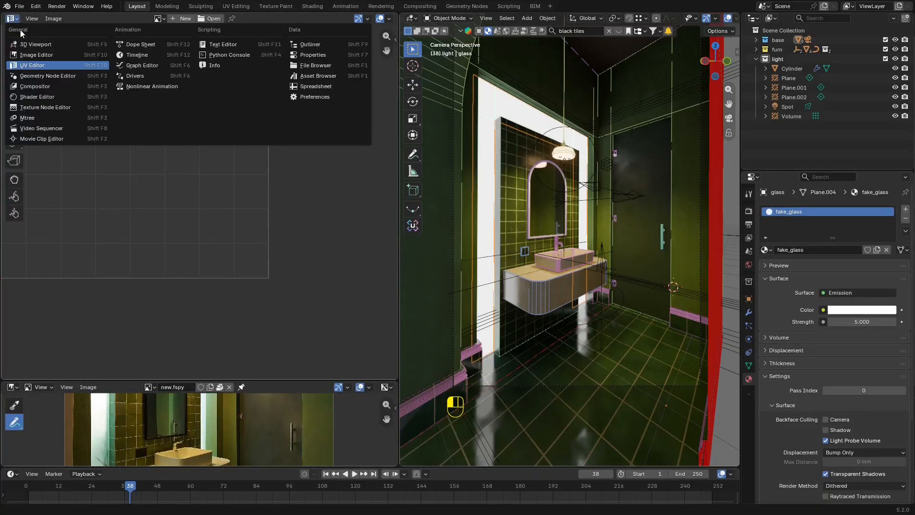
click(52, 96)
Switch to File Explorer, open palm-fog-tree-selective-focus-173565975.jpg from the ref folder, examine the palm leaves up close and close the image.
key(super)
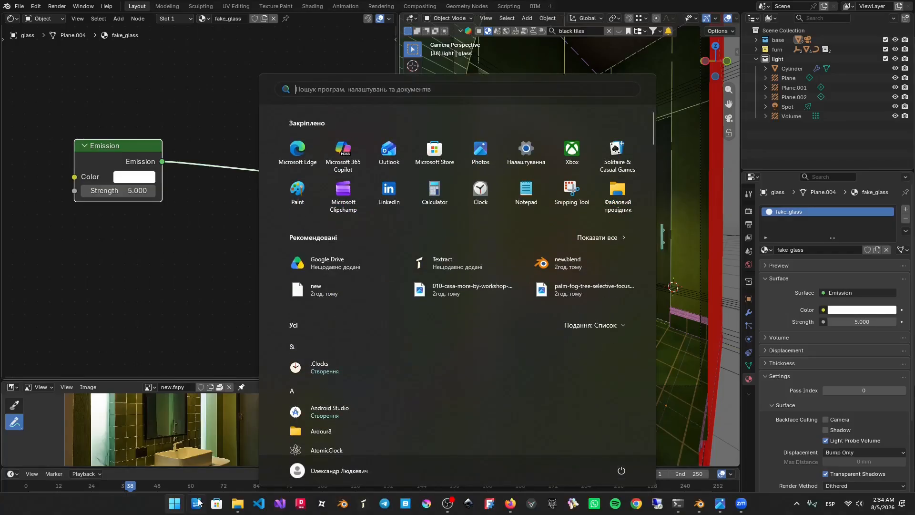
click(238, 504)
double_click(238, 320)
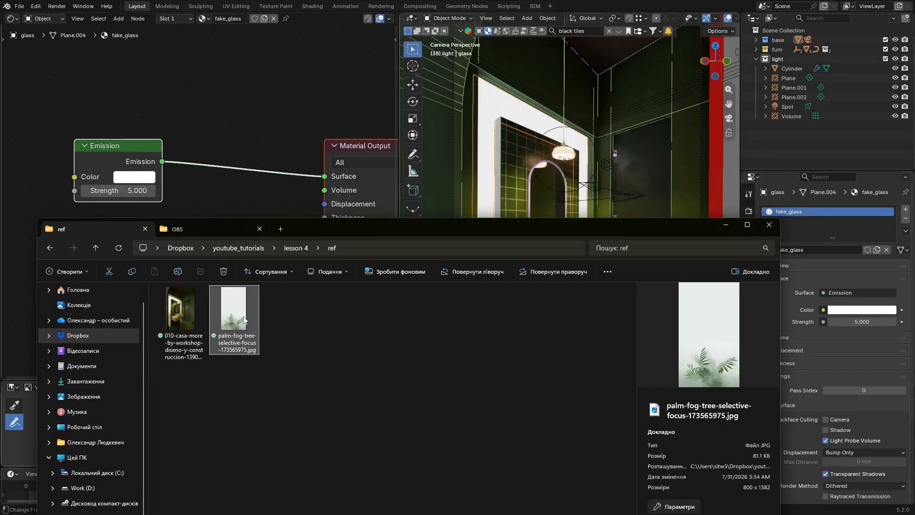
scroll(428, 262, up, 5)
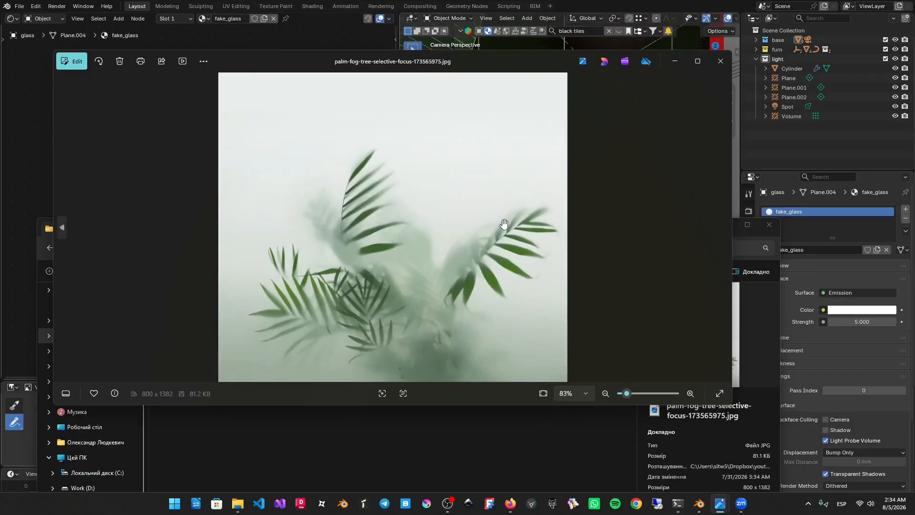
scroll(477, 248, down, 2)
scroll(439, 305, up, 5)
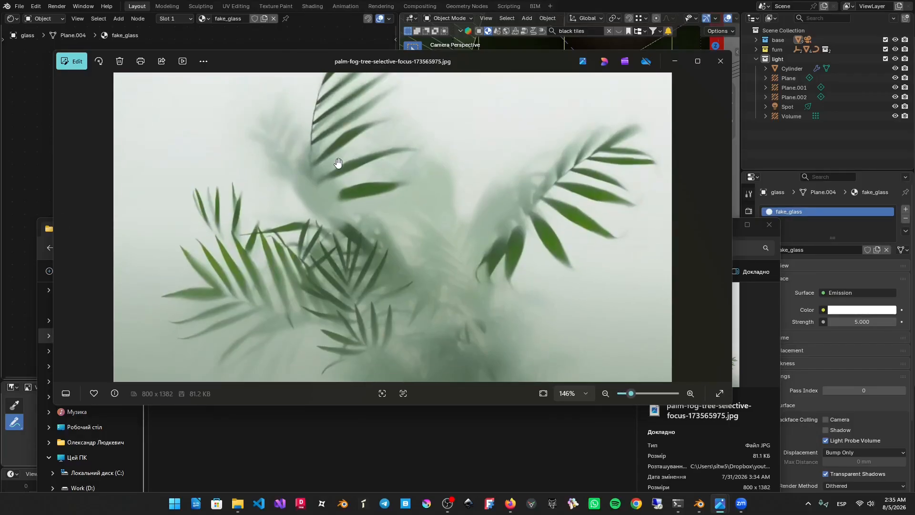
scroll(338, 163, down, 4)
click(720, 61)
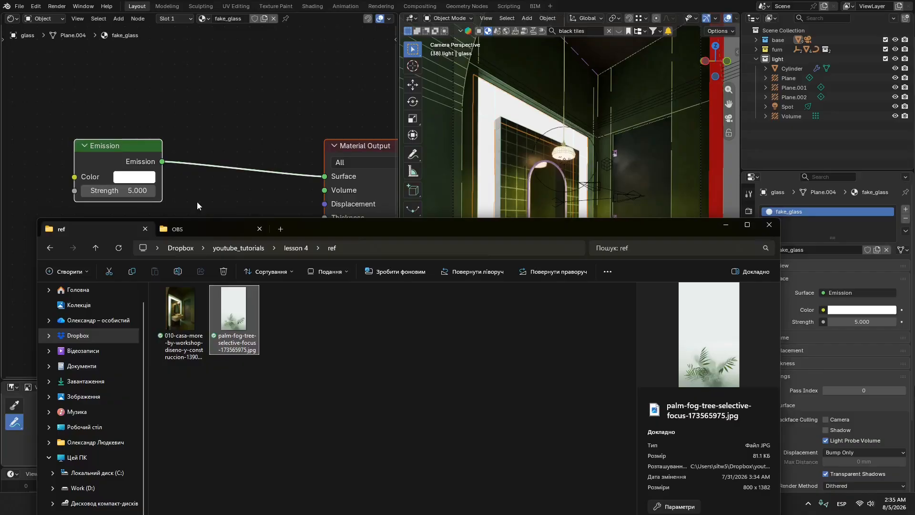
Add the palm-fog-tree image to the fake_glass nodes as an image texture and connect its Color to the Emission color.
drag(224, 169, 207, 84)
middle_drag(207, 84, 279, 86)
scroll(331, 114, down, 2)
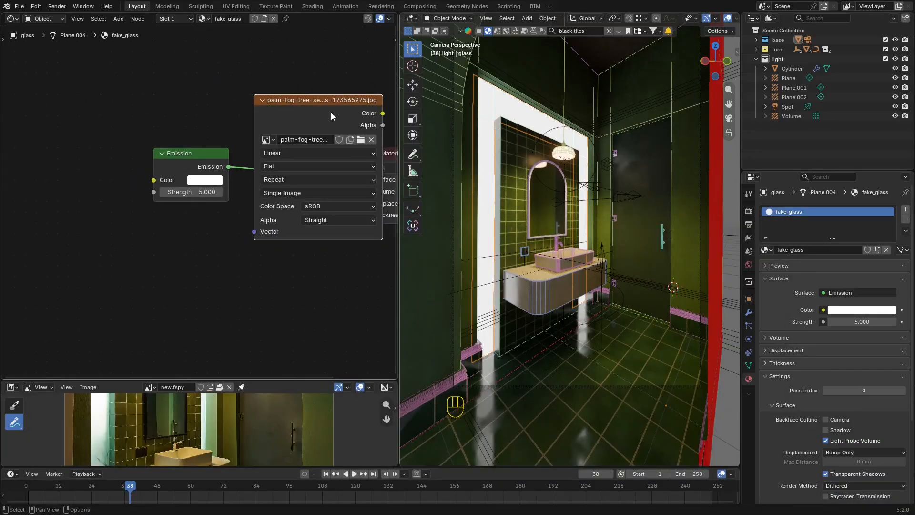
drag(331, 114, 63, 193)
drag(147, 181, 154, 180)
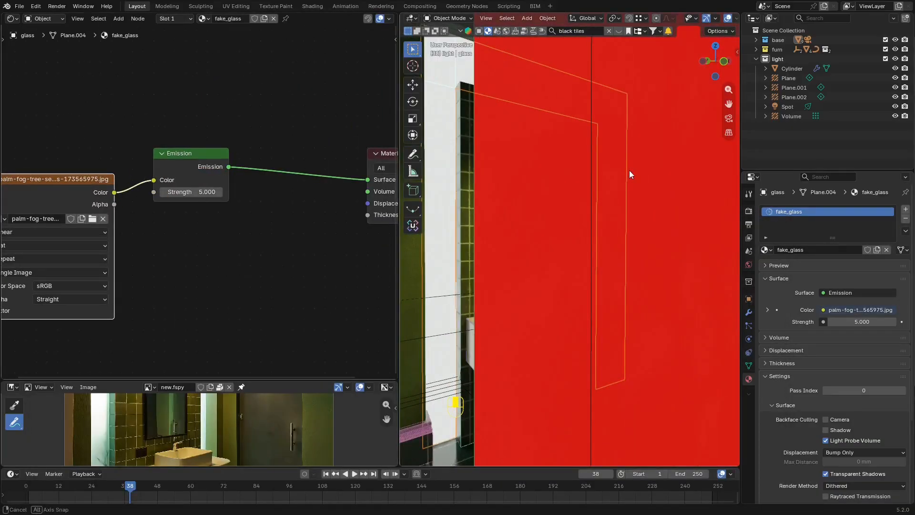
Isolate the glass object in a front view and unwrap all its faces with the Angle Based method.
key(KP_Divide)
middle_drag(629, 171, 614, 183)
key(Tab)
key(a)
key(u)
click(622, 182)
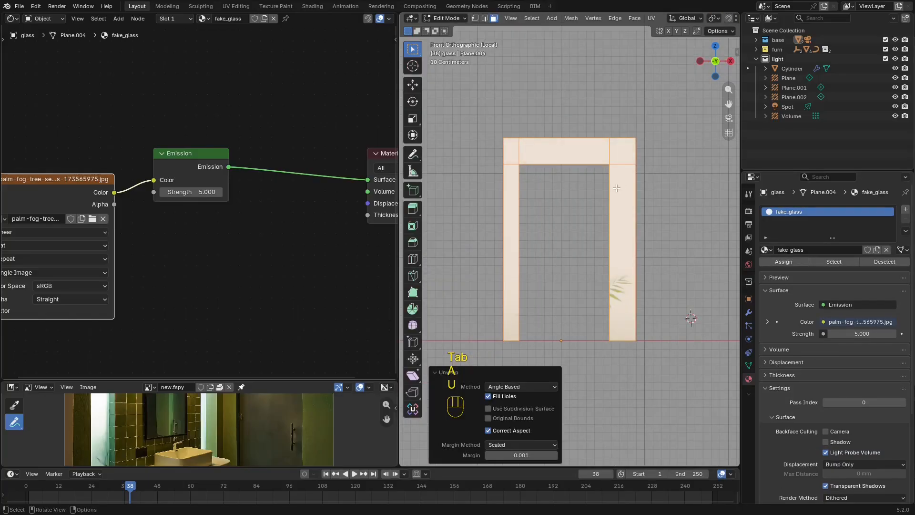
Show the UV editor and shift all the glass UVs about 0.33 along X over the palm image.
click(11, 18)
click(36, 54)
scroll(157, 143, down, 5)
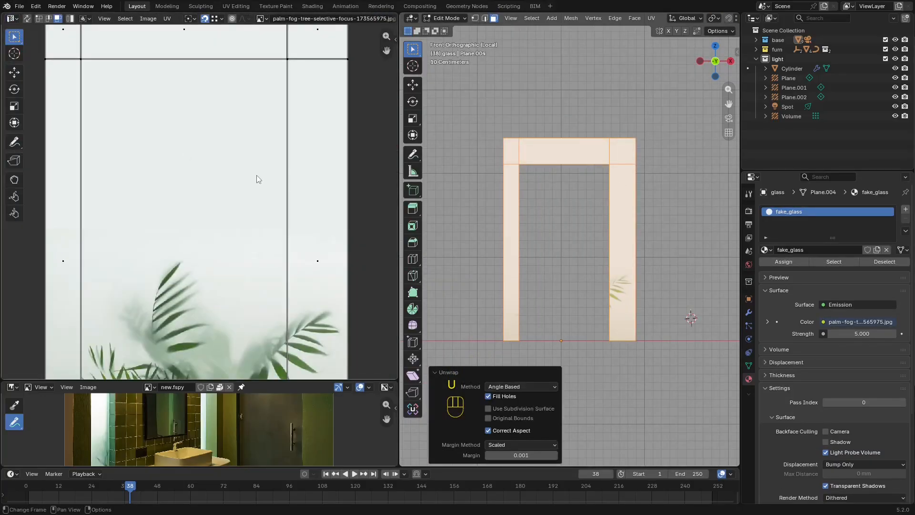
key(g)
key(x)
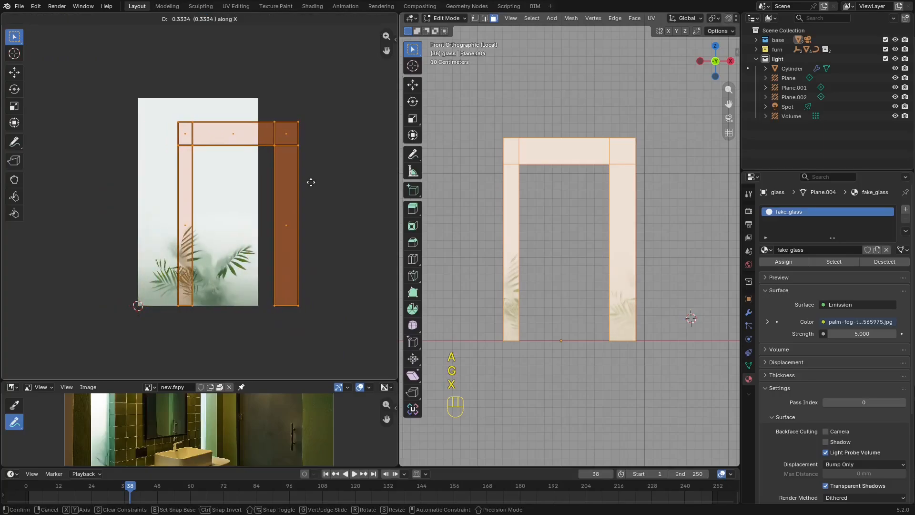
click(307, 180)
Leave local view and frame the basin and palm-textured glass through the scene camera with overlays hidden.
key(shift+alt+z)
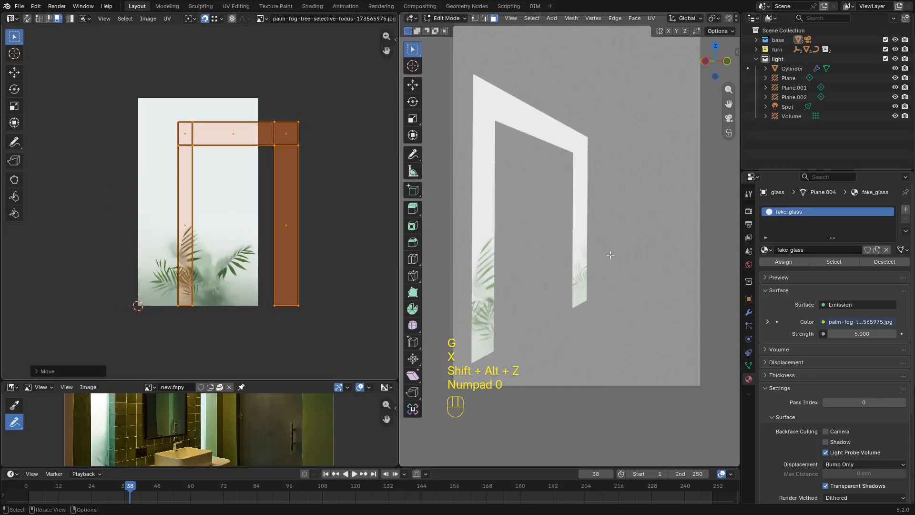
key(shift+alt+z)
key(KP_Divide)
key(shift+alt+z)
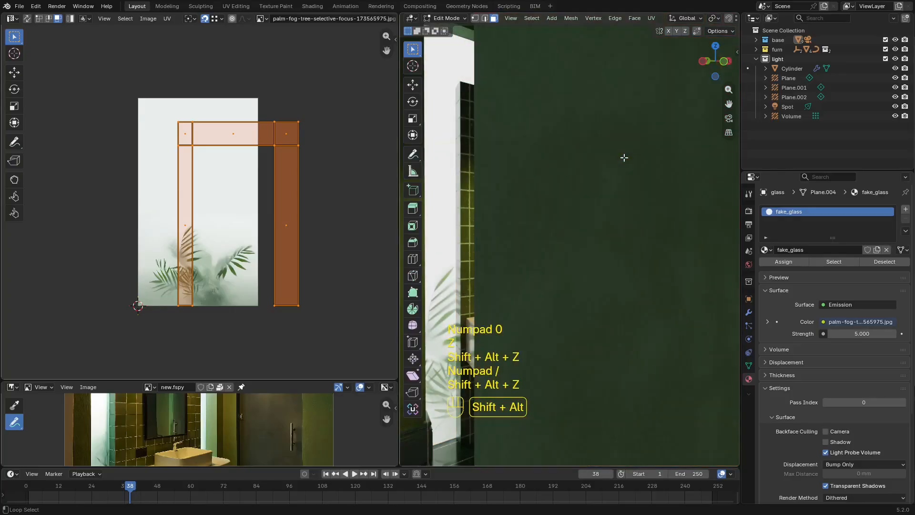
key(KP_Decimal)
key(KP_0)
shift+middle_drag(648, 259, 652, 221)
scroll(652, 221, up, 3)
key(g)
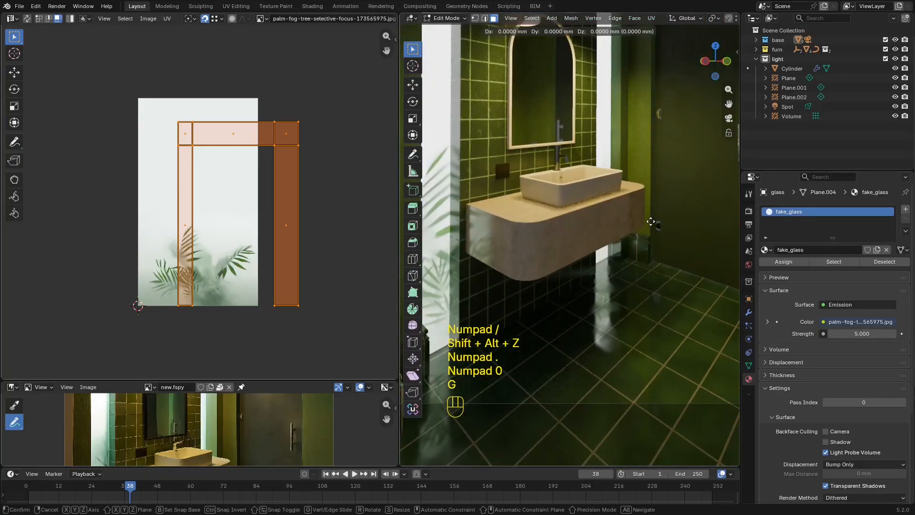
key(x)
right_click(640, 222)
Fine-tune the glass UVs along X so the palm leaves sit better on the glass strip beside the tiled wall.
scroll(639, 222, down, 1)
shift+middle_drag(285, 194, 286, 208)
key(g)
key(x)
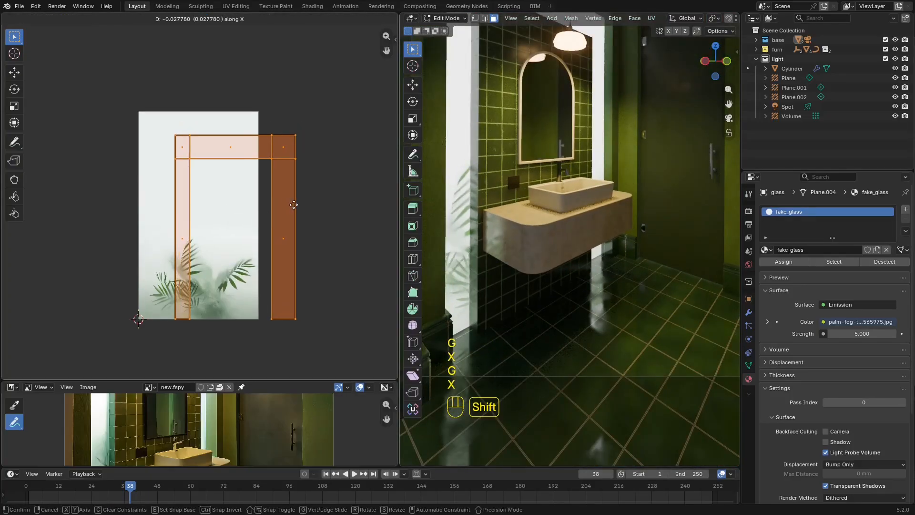
shift+click(332, 211)
key(shift+alt+z)
key(shift+alt+z)
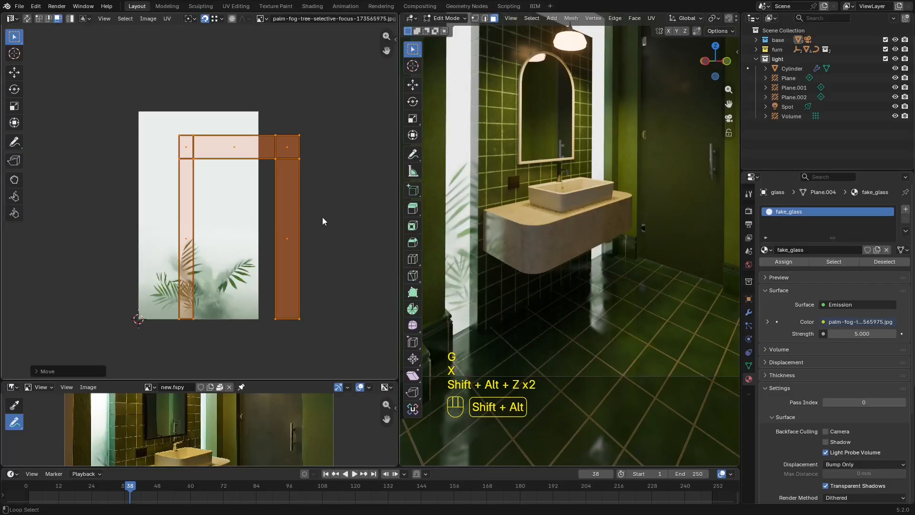
Enlarge the reference photo and compare its palm leaves behind the glass with the rendered bathroom.
shift+middle_drag(570, 243, 573, 246)
scroll(570, 246, down, 2)
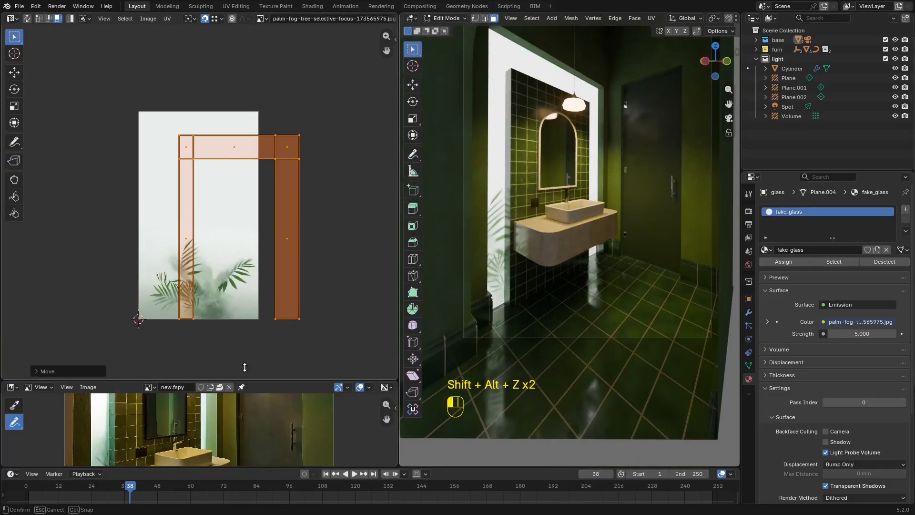
drag(245, 368, 245, 100)
scroll(187, 290, up, 1)
middle_drag(188, 290, 201, 274)
shift+middle_drag(632, 238, 637, 251)
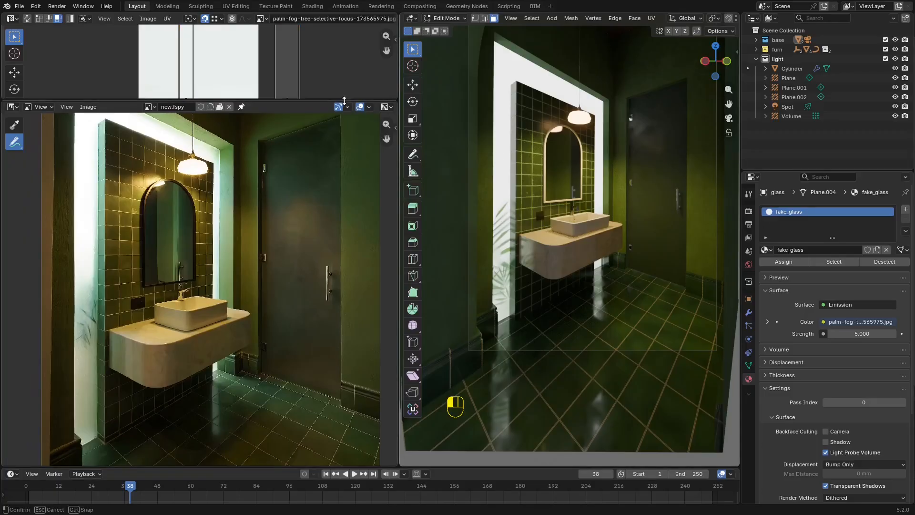
Return the enlarged upper area to the shader editor and move the palm image texture node away from Emission.
drag(345, 100, 345, 367)
click(12, 18)
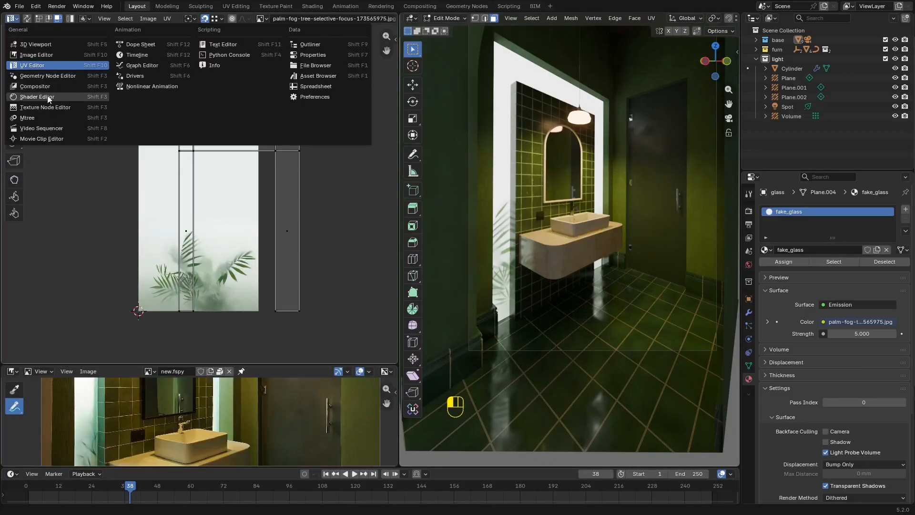
click(48, 98)
middle_drag(183, 120, 265, 94)
scroll(241, 94, down, 2)
key(g)
click(94, 178)
Insert a Brightness/Contrast node between the palm image texture and Emission, with Contrast at 0.08.
key(shift+a)
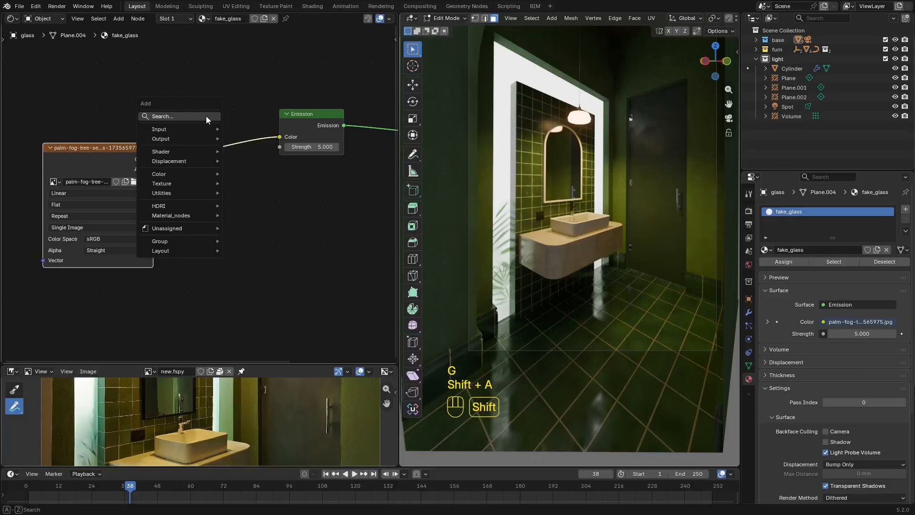
click(206, 116)
text(c)
click(268, 147)
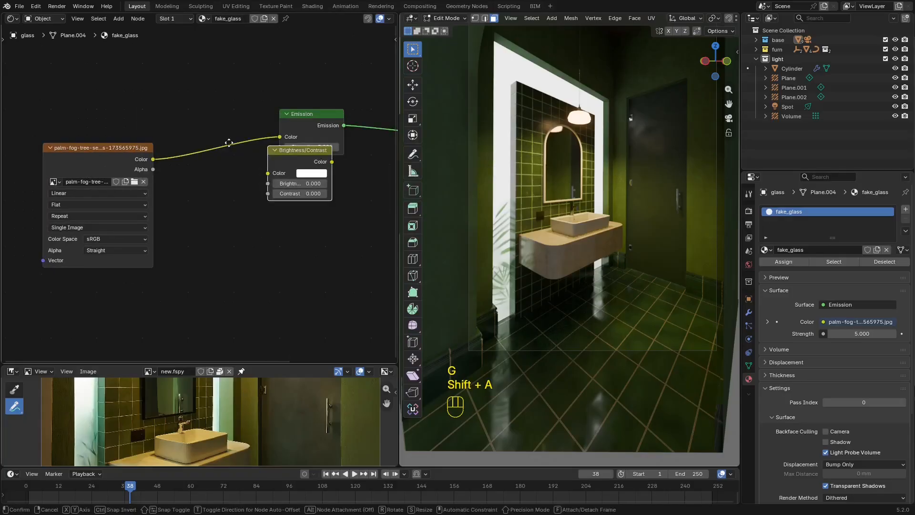
click(178, 132)
scroll(192, 152, up, 2)
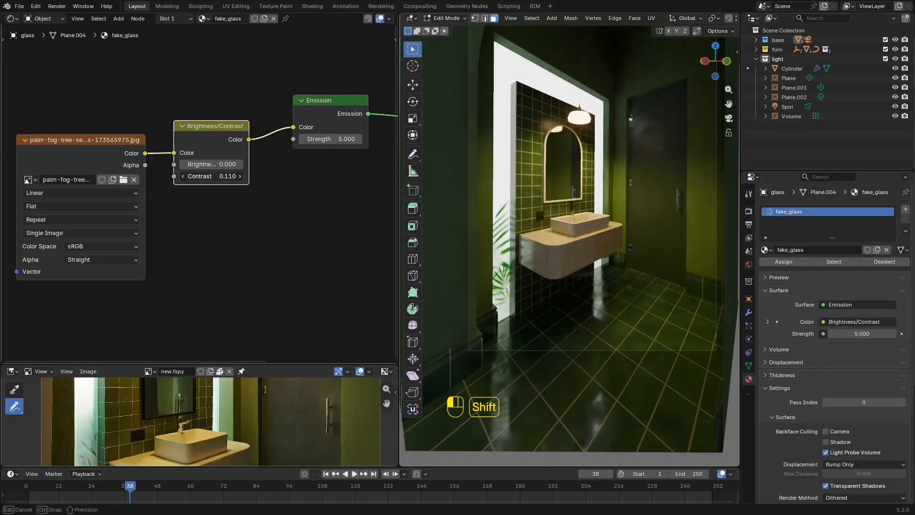
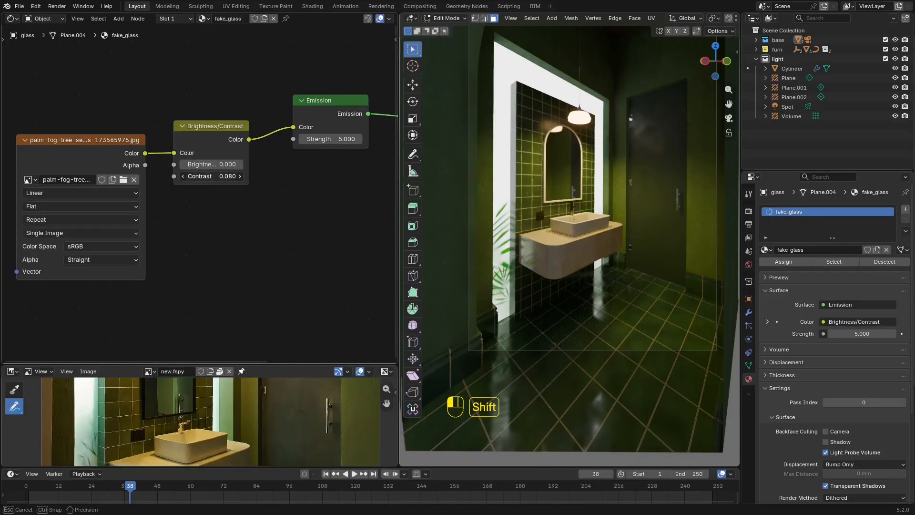
Give the reference photo more height and move the image texture and Brightness/Contrast nodes further from Emission.
drag(280, 364, 275, 292)
middle_drag(221, 179, 241, 175)
drag(240, 47, 99, 149)
key(g)
click(13, 150)
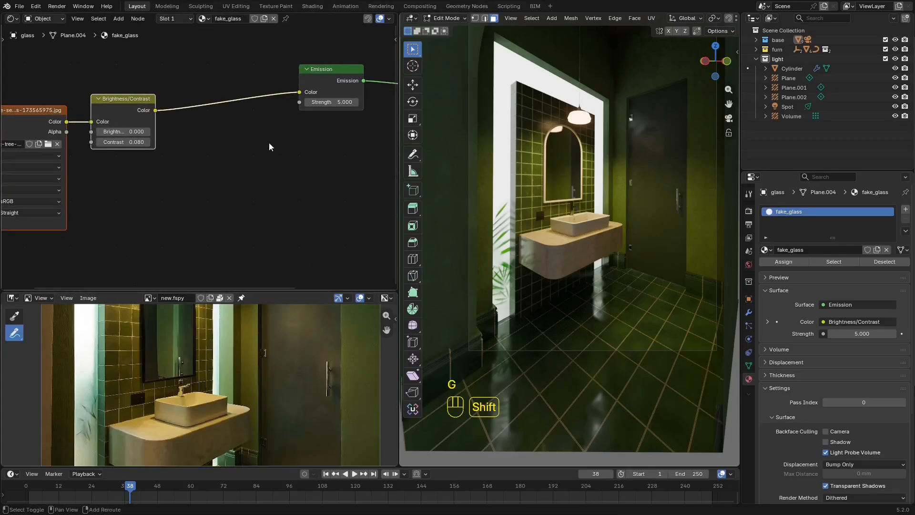
Insert a Hue/Saturation/Value node between Brightness/Contrast and Emission, with Saturation at 0.81.
key(shift+a)
click(269, 146)
text(hue)
key(Down)
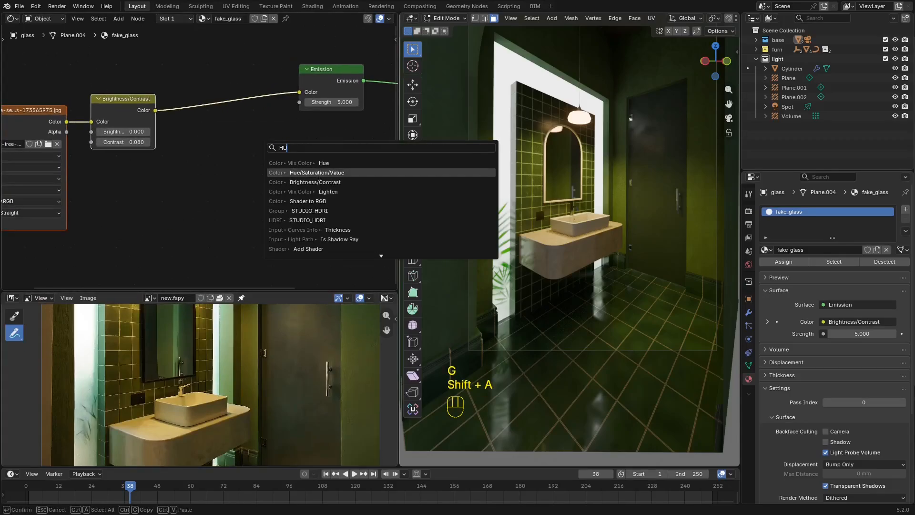
key(Return)
click(208, 87)
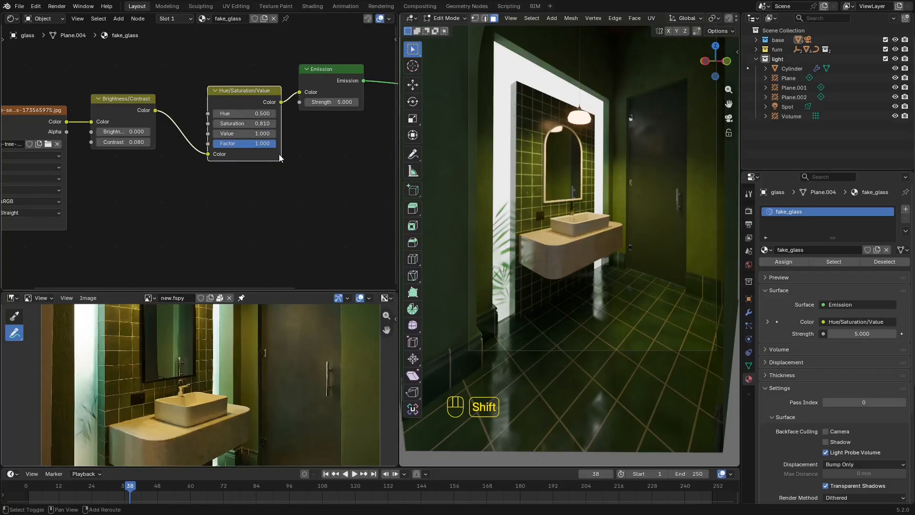
Set the Brightness/Contrast node's Contrast to 0.13 and save the file.
middle_drag(164, 131, 264, 140)
scroll(264, 140, up, 1)
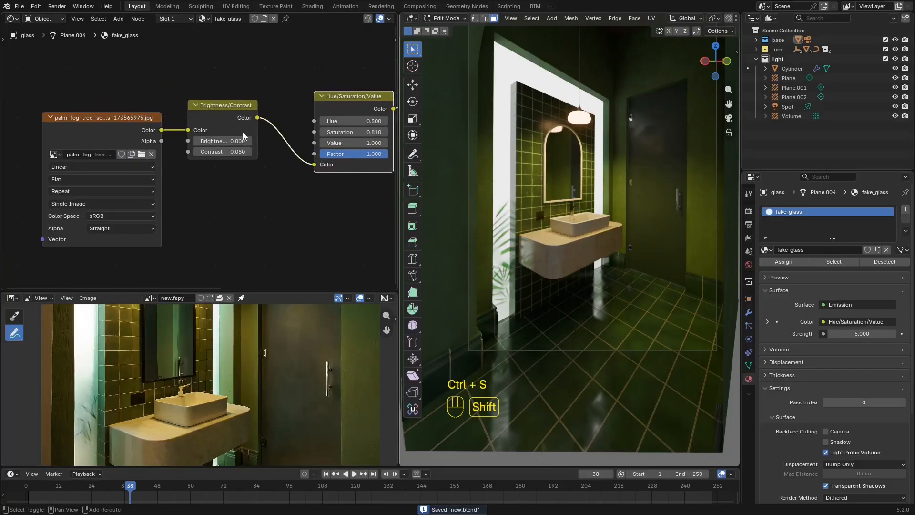
shift+drag(223, 152, 239, 152)
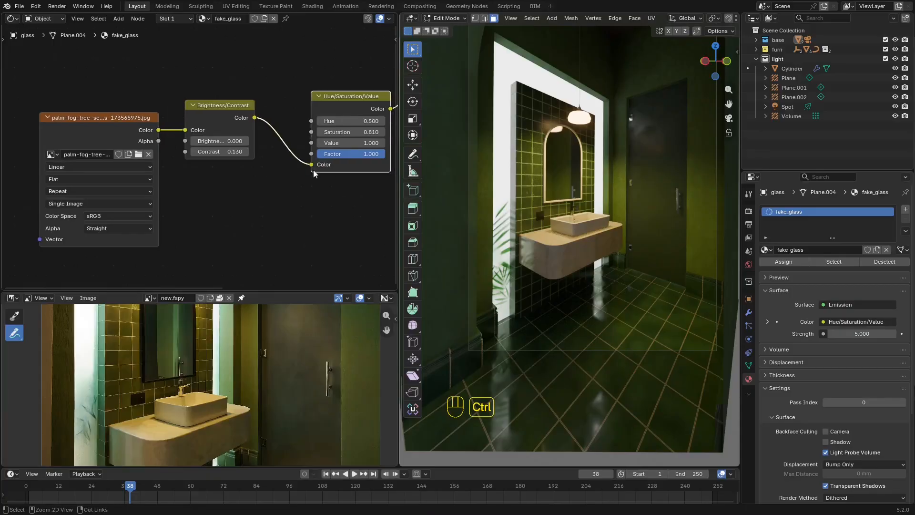
key(ctrl+s)
Leave Edit Mode on the glass and reposition the image texture and Brightness/Contrast nodes in the shader editor.
middle_drag(567, 165, 592, 135)
key(Tab)
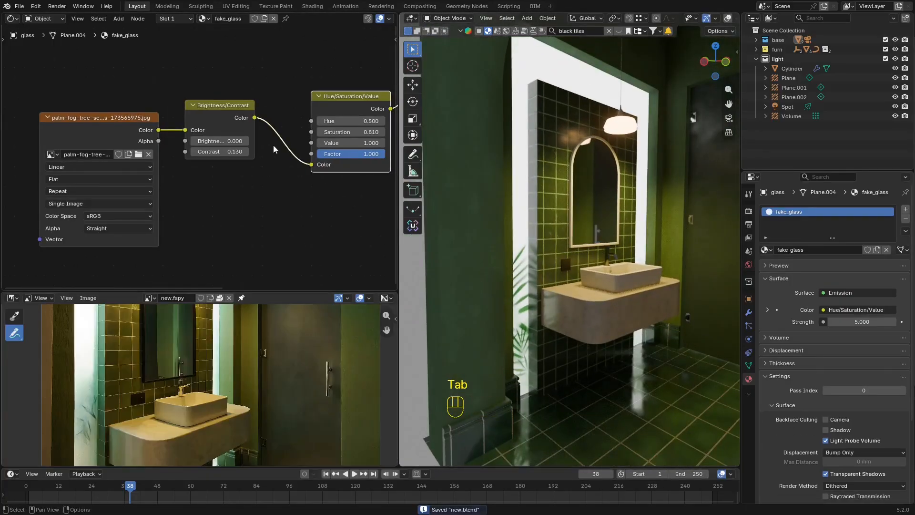
scroll(198, 157, down, 2)
drag(240, 65, 93, 219)
key(g)
click(285, 194)
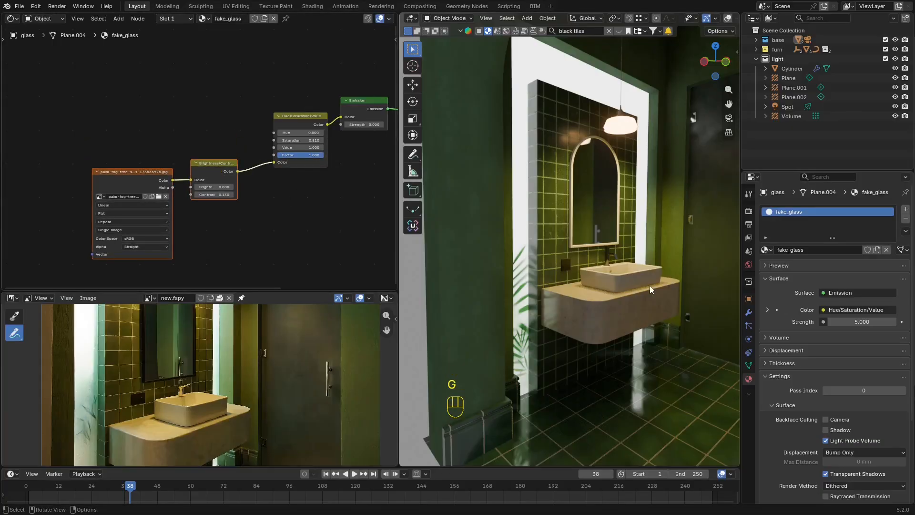
Compare the camera view of the basin and glass with the enlarged reference photo, and save the file.
middle_drag(651, 285, 644, 268)
key(KP_0)
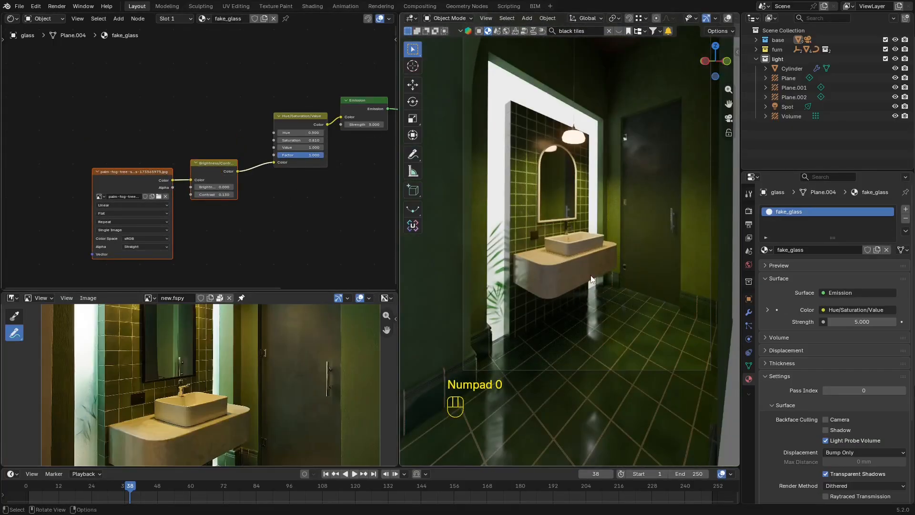
drag(301, 292, 296, 116)
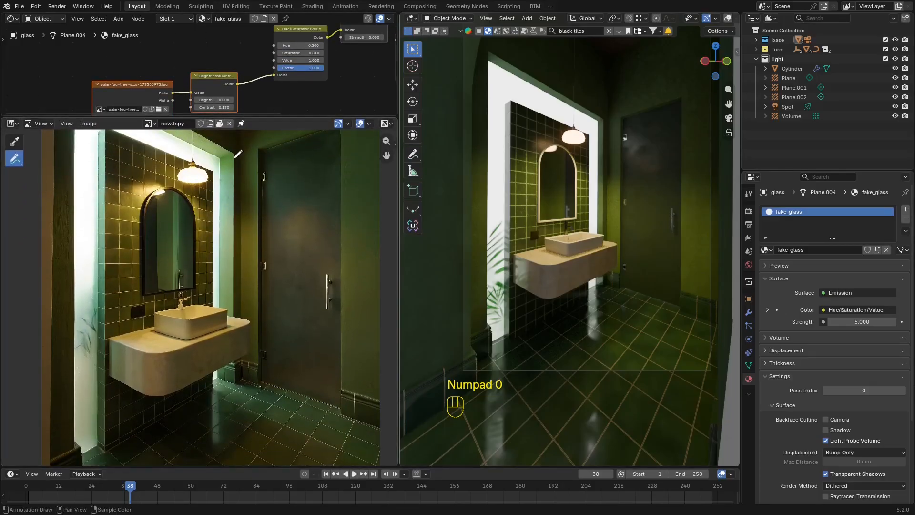
shift+middle_drag(581, 214, 611, 202)
scroll(581, 251, up, 3)
scroll(600, 233, down, 1)
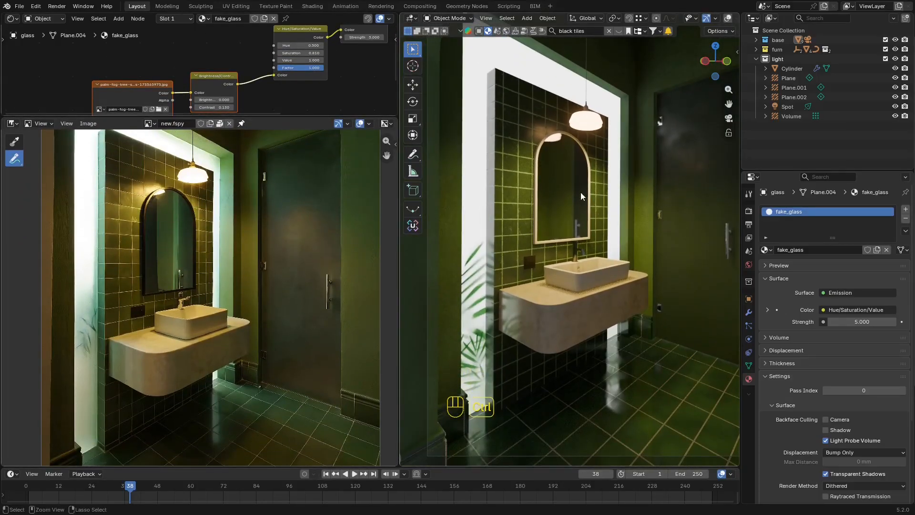
key(ctrl+s)
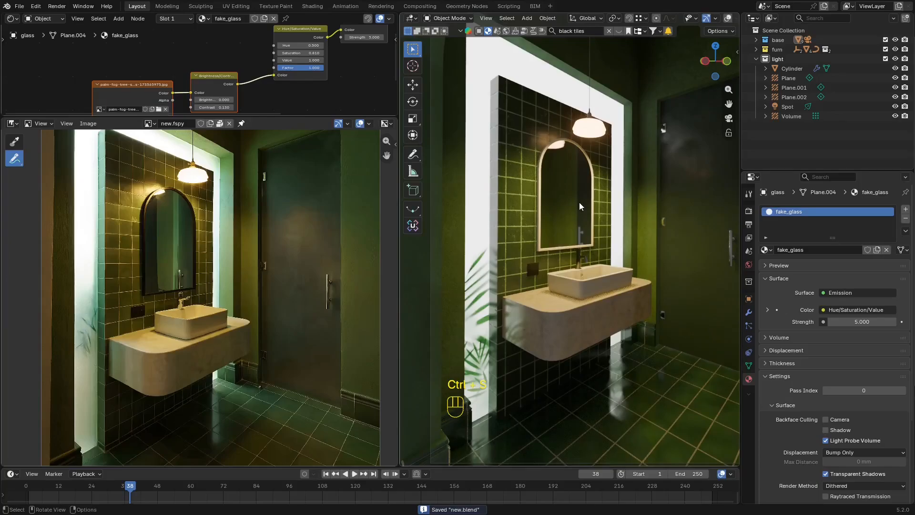
Create a new material on the arched mirror's frame and name it BLACK?FRAME.
scroll(583, 209, down, 1)
scroll(584, 208, up, 1)
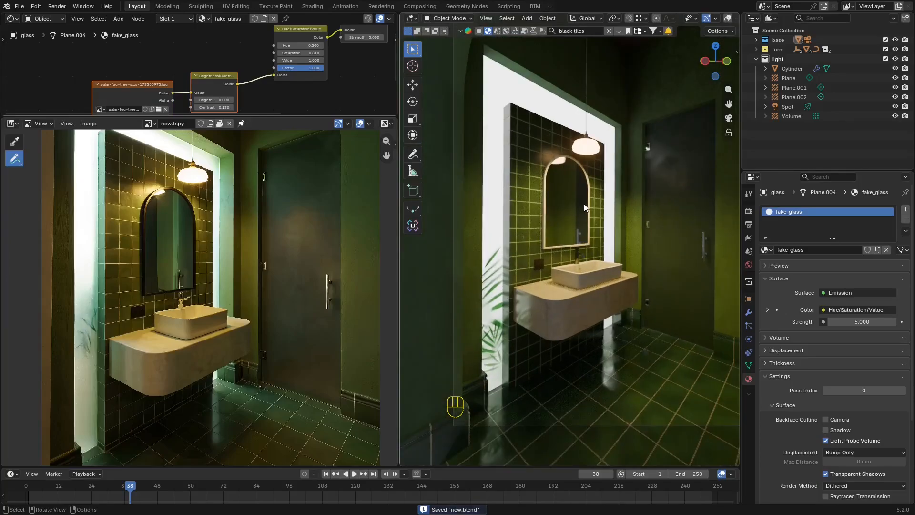
scroll(588, 220, up, 1)
shift+middle_drag(584, 208, 598, 260)
scroll(597, 261, up, 1)
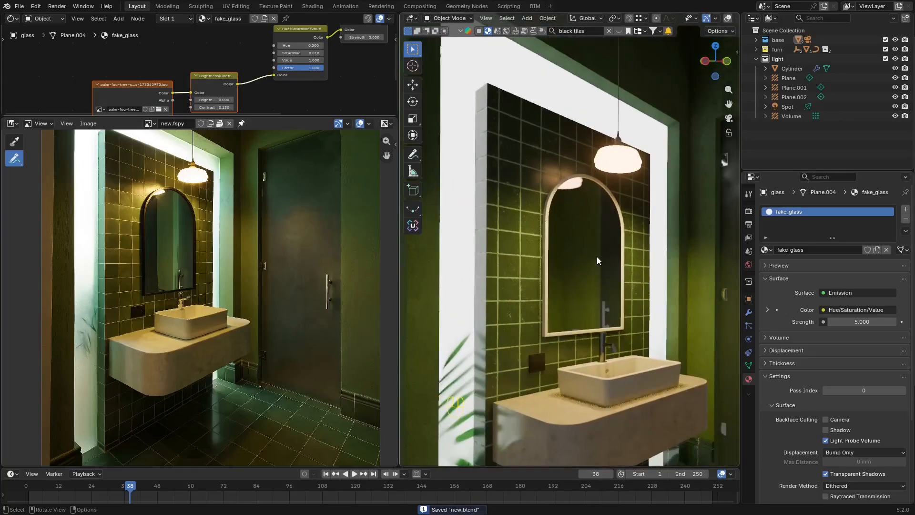
scroll(596, 256, up, 4)
click(540, 142)
key(shift+alt+z)
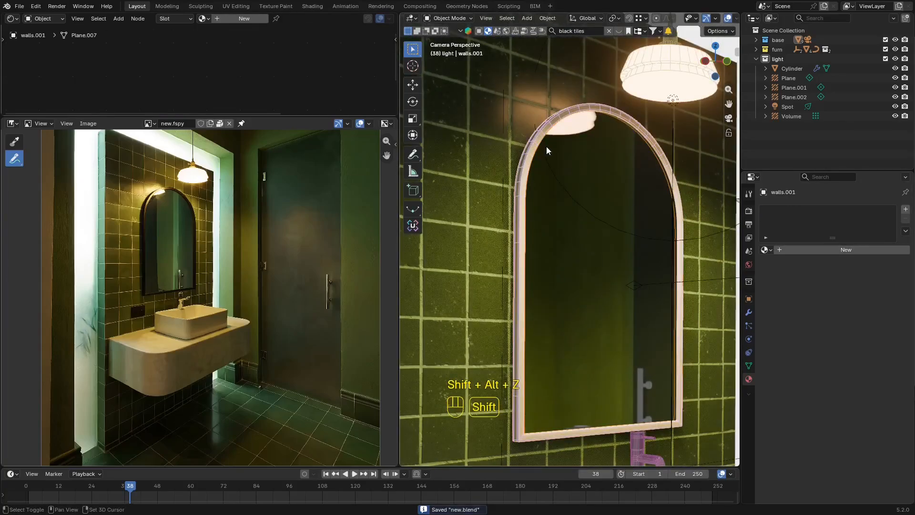
shift+middle_drag(546, 147, 561, 177)
scroll(561, 177, up, 3)
click(808, 251)
double_click(808, 250)
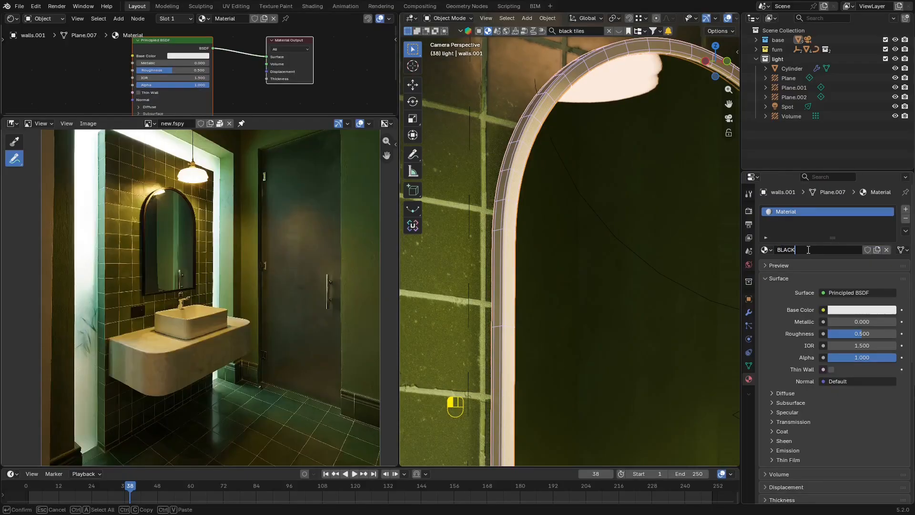
key(Return)
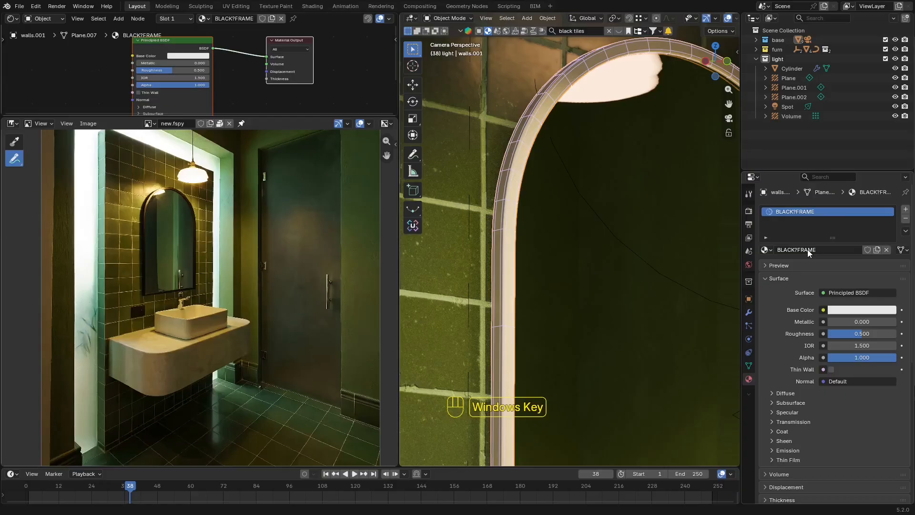
Darken the frame material's base color to near black and hide the viewport overlays.
key(super+space)
key(super+space)
click(877, 311)
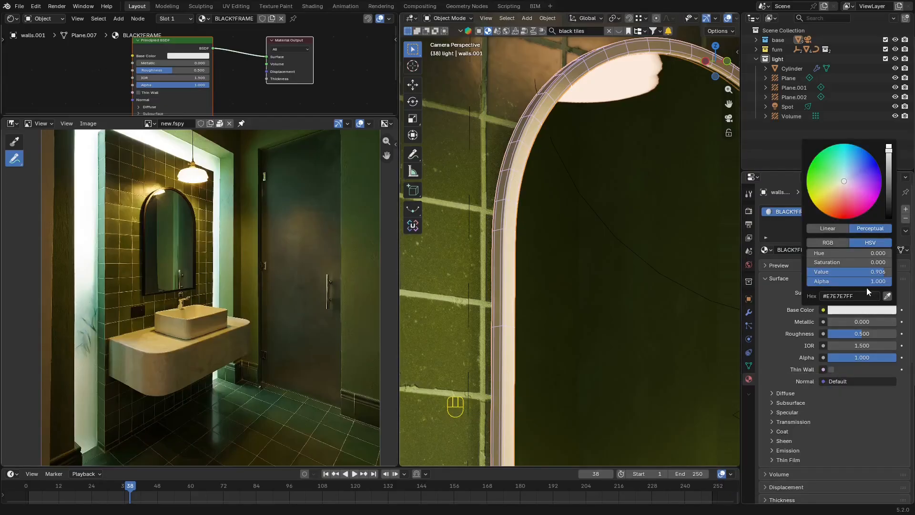
drag(888, 150, 888, 210)
key(shift+alt+z)
shift+middle_drag(576, 144, 565, 176)
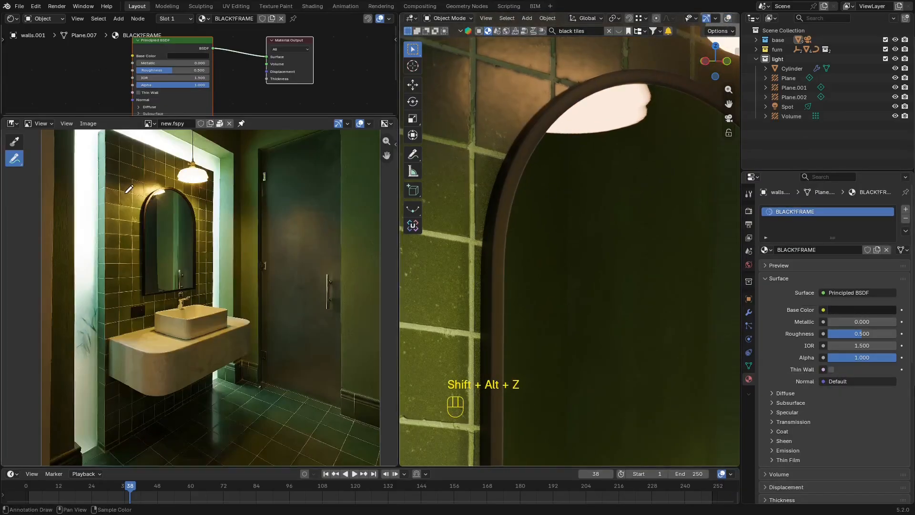
Set the frame material's roughness to 0.162, judging it against the enlarged mirror frame in the reference photo.
scroll(177, 232, up, 3)
middle_drag(178, 231, 224, 322)
scroll(228, 318, up, 3)
middle_drag(188, 249, 212, 328)
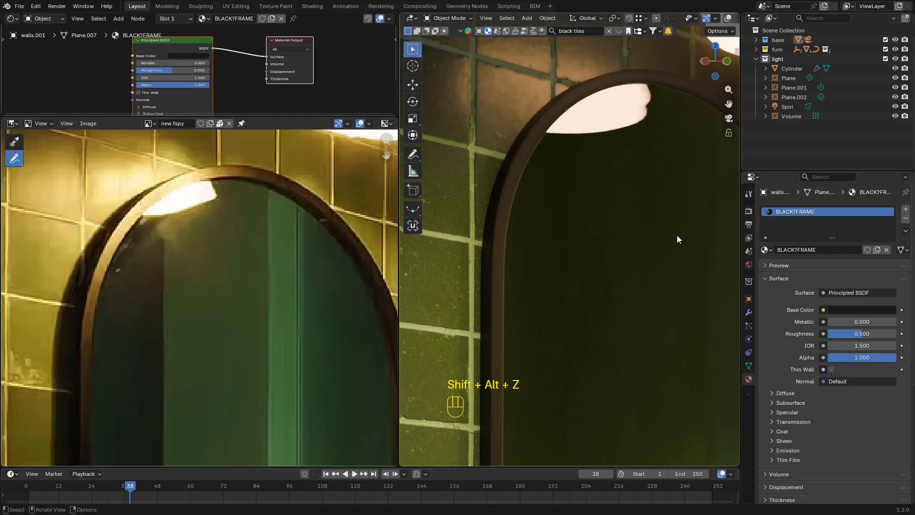
drag(862, 334, 846, 334)
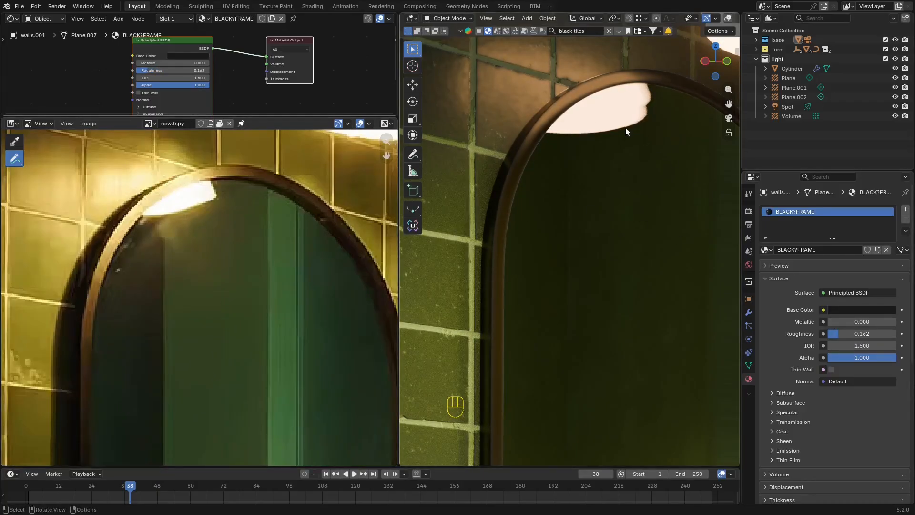
Apply Shade Auto Smooth with a 30° angle to the mirror frame.
right_click(578, 93)
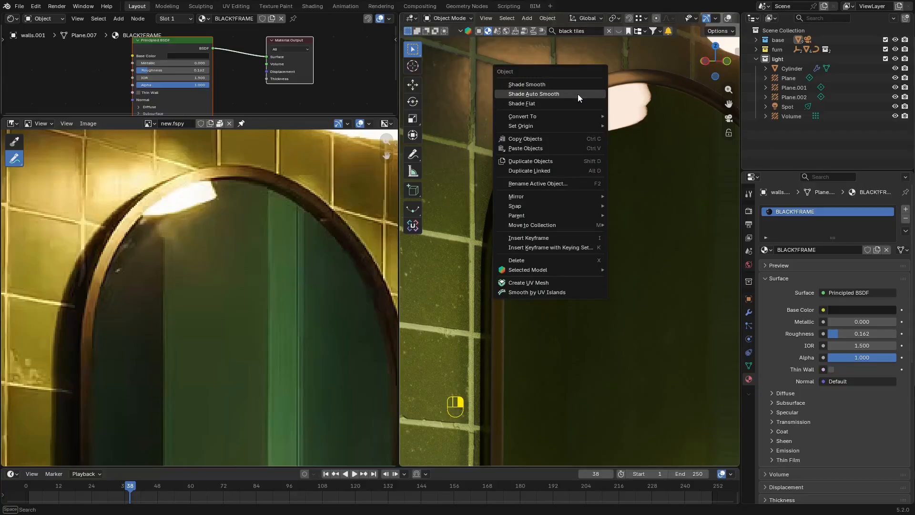
click(580, 95)
key(shift+alt+z)
key(shift+alt+z)
scroll(599, 110, down, 5)
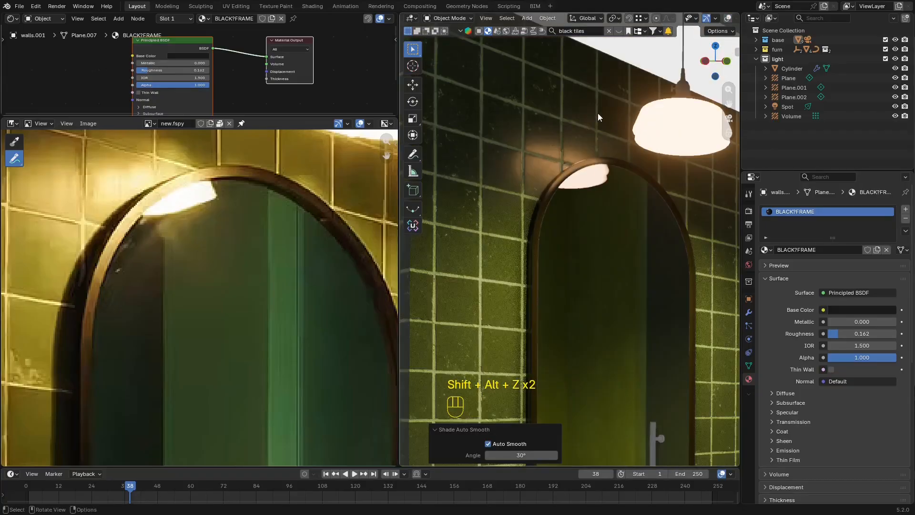
scroll(600, 143, up, 6)
scroll(603, 182, down, 3)
scroll(551, 218, up, 2)
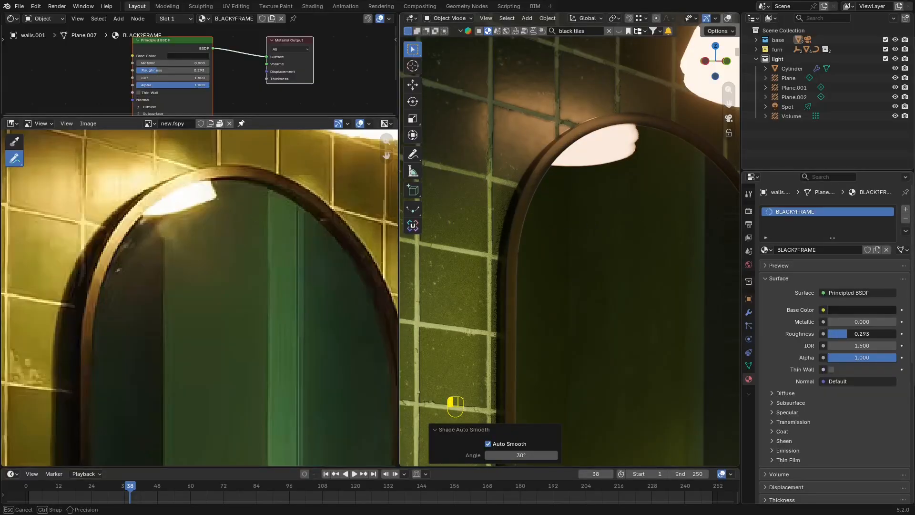
Set the frame material's roughness to 0.217 and save the file.
drag(844, 334, 843, 333)
scroll(548, 200, down, 3)
shift+middle_drag(573, 200, 590, 145)
scroll(591, 172, down, 2)
scroll(190, 214, down, 4)
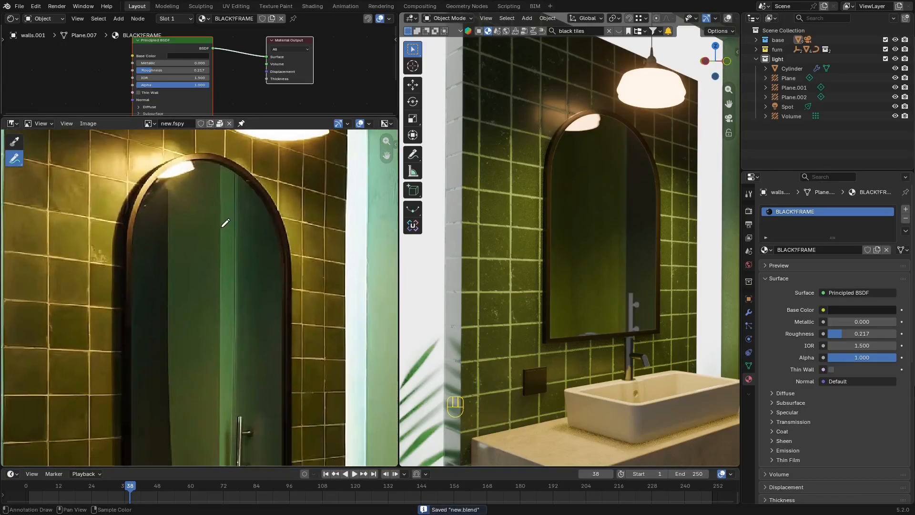
Examine the mirror surface and frame highlight up close in the reference photo.
middle_drag(241, 302, 224, 220)
middle_drag(174, 205, 190, 294)
scroll(191, 294, up, 2)
middle_drag(205, 186, 203, 284)
scroll(202, 286, up, 3)
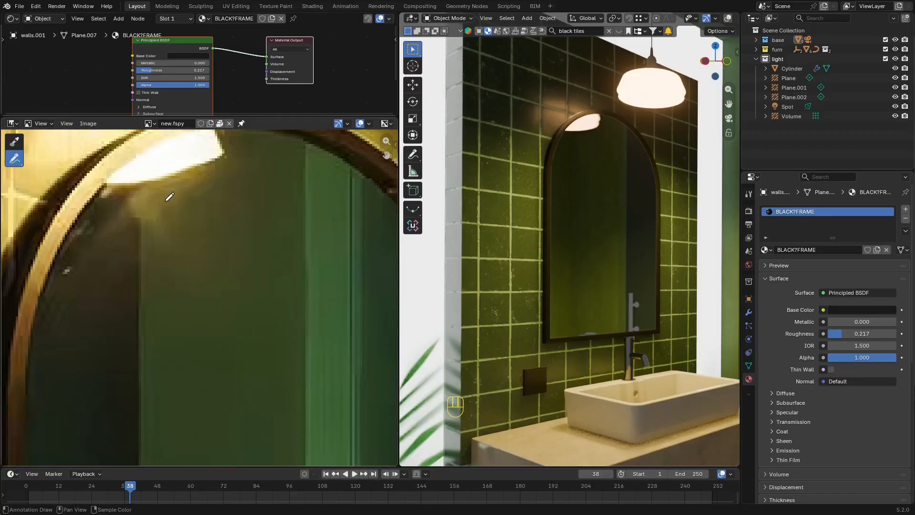
scroll(201, 272, down, 2)
Select the mirror glass, show the overlays and enlarge the shader editor to work on its material nodes.
click(591, 163)
middle_drag(591, 163, 562, 168)
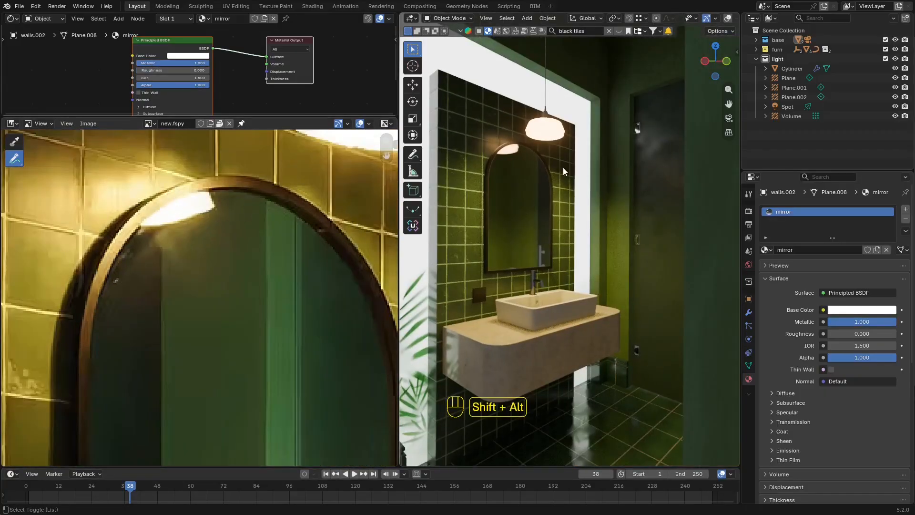
key(shift+alt+z)
scroll(562, 200, up, 4)
middle_drag(562, 199, 416, 155)
drag(315, 118, 315, 312)
middle_drag(290, 175, 314, 141)
mouse_move(570, 196)
middle_down()
mouse_move(535, 170)
mouse_move(566, 196)
middle_up()
key(shift+alt+z)
key(shift+alt+z)
middle_drag(166, 169, 226, 213)
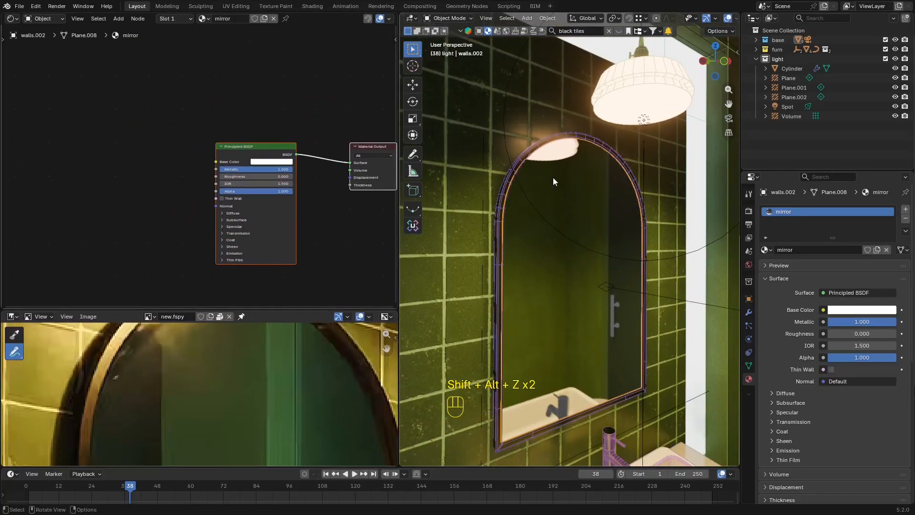
Move the mirror's Principled BSDF node down and add a Noise Texture node up beside it.
middle_drag(297, 118, 327, 141)
drag(289, 177, 288, 177)
key(g)
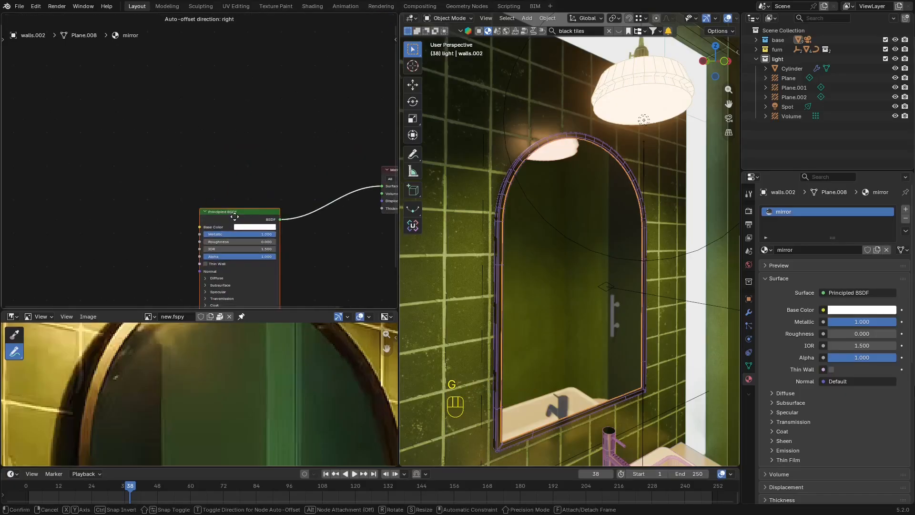
click(230, 222)
middle_drag(249, 141, 252, 146)
key(shift+a)
text(noise)
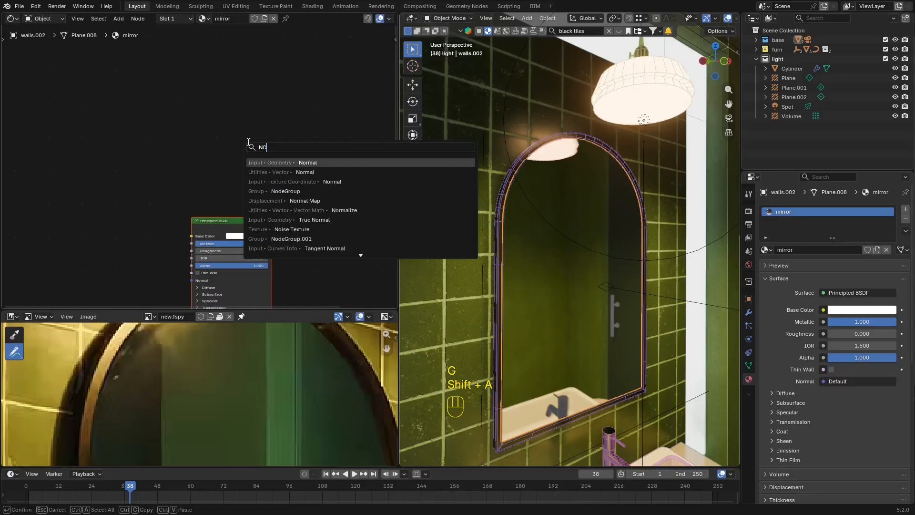
key(Return)
click(80, 146)
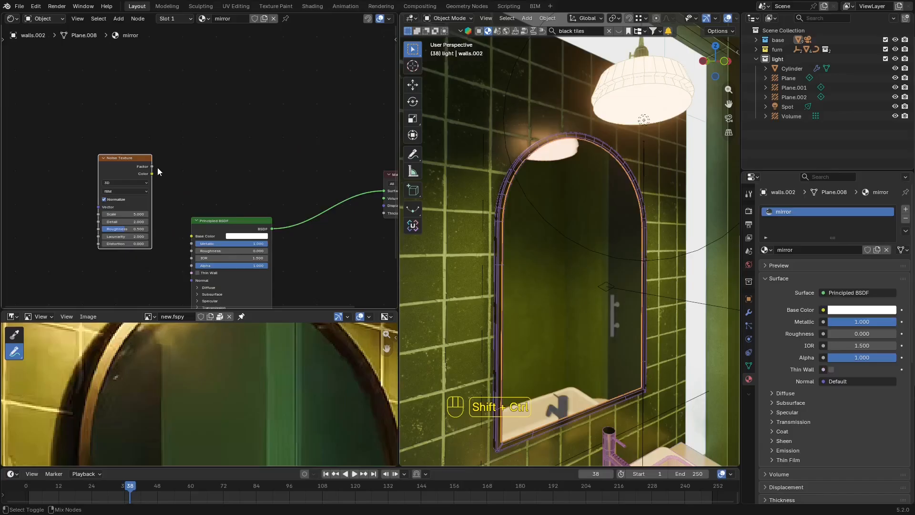
Preview the Noise Texture on the mirror and set its Roughness to 0.643 and Scale to 8.700.
ctrl+shift+click(149, 169)
middle_drag(610, 203, 573, 195)
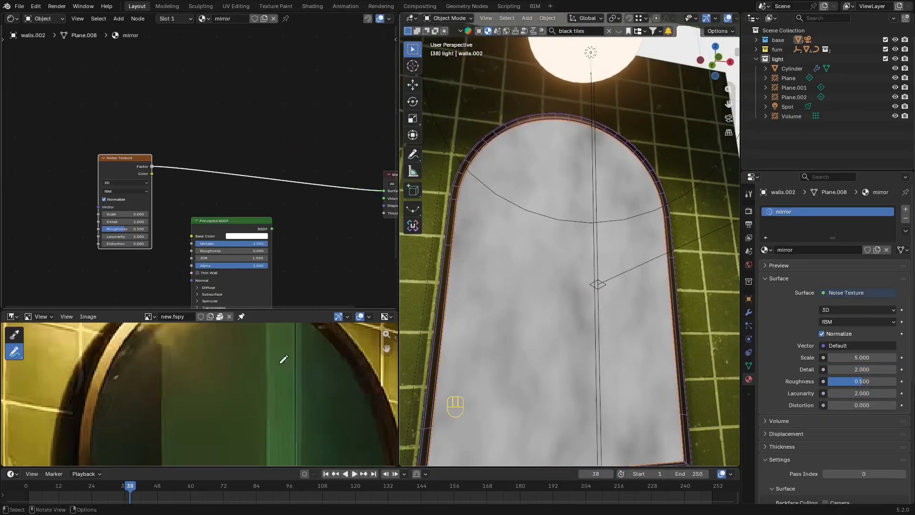
scroll(195, 174, up, 7)
middle_drag(143, 164, 200, 81)
drag(182, 171, 173, 173)
drag(174, 184, 202, 183)
key(BackSpace)
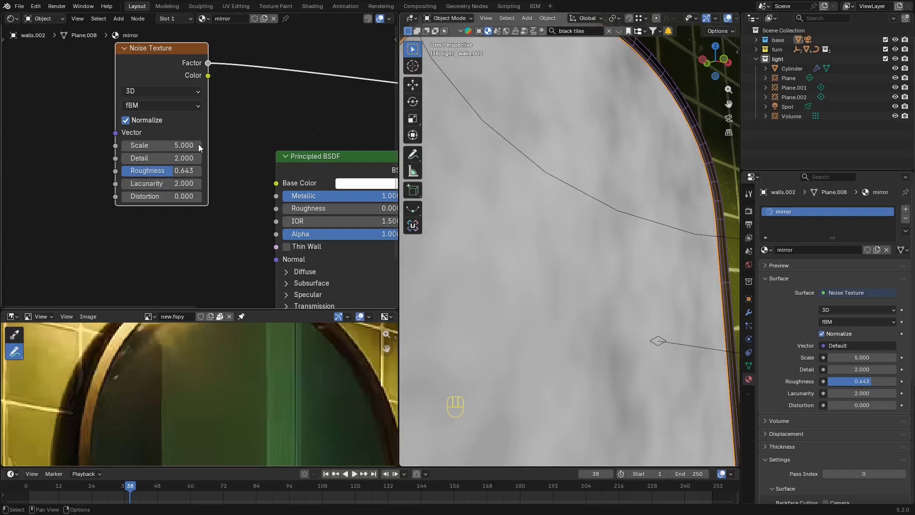
mouse_move(200, 148)
mouse_down()
mouse_move(231, 148)
mouse_move(217, 149)
mouse_up()
scroll(255, 129, down, 2)
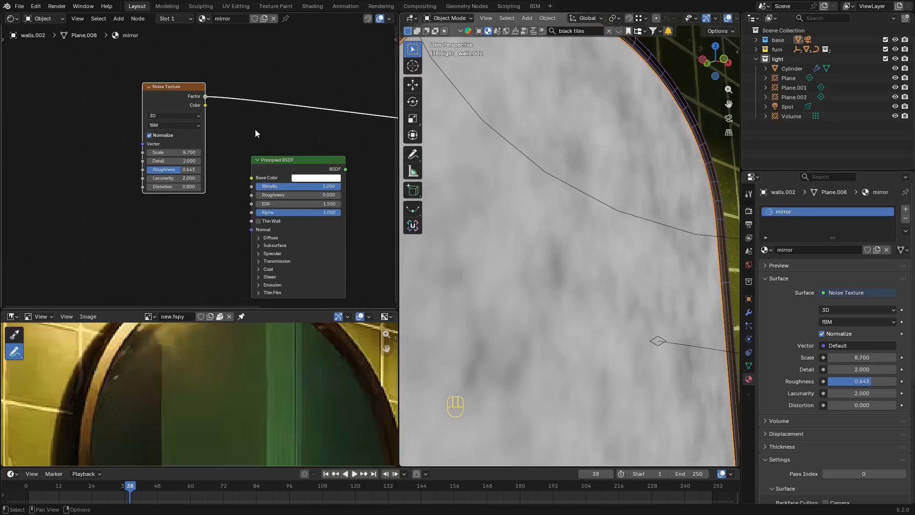
Add an Image Texture node above the Noise Texture node in the mirror material.
scroll(226, 181, down, 2)
key(shift+a)
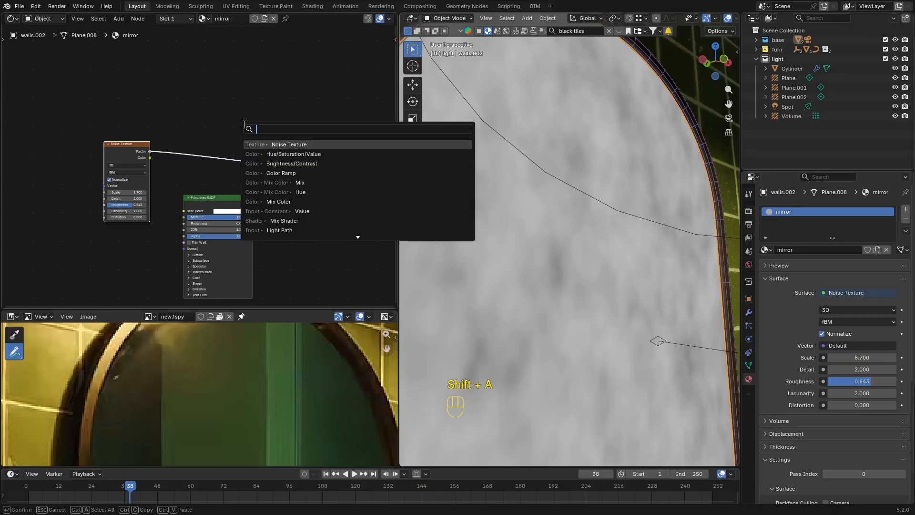
text(IMAGE)
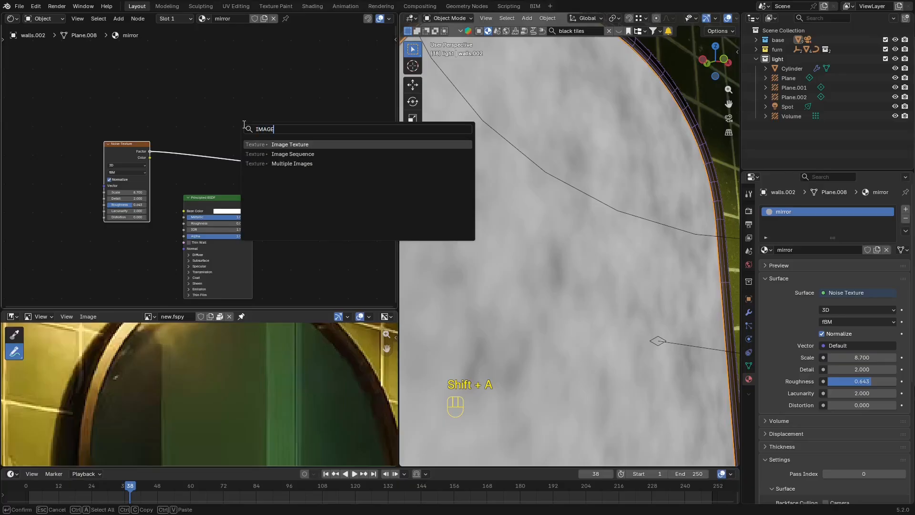
key(Return)
click(181, 50)
scroll(214, 81, up, 2)
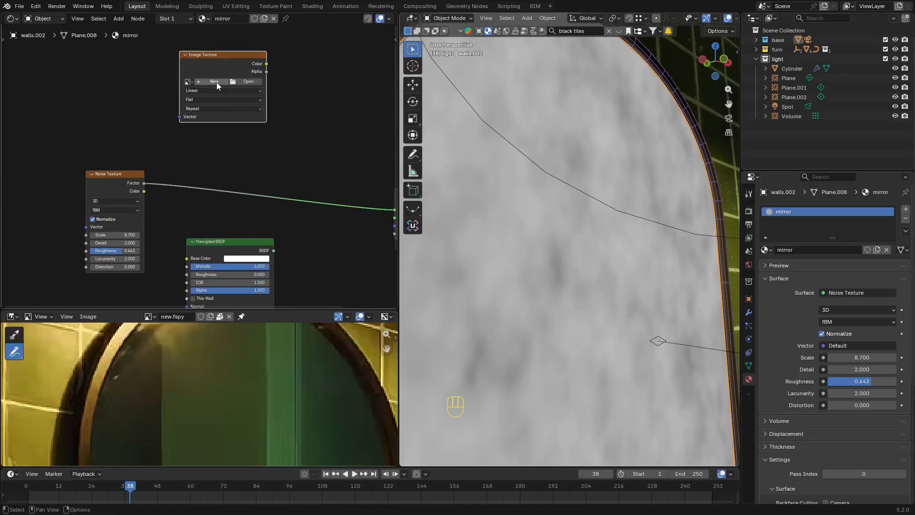
Create a blank 1024 × 1024 px image named mirror_dirt in the Image Texture node and reposition the node.
click(215, 81)
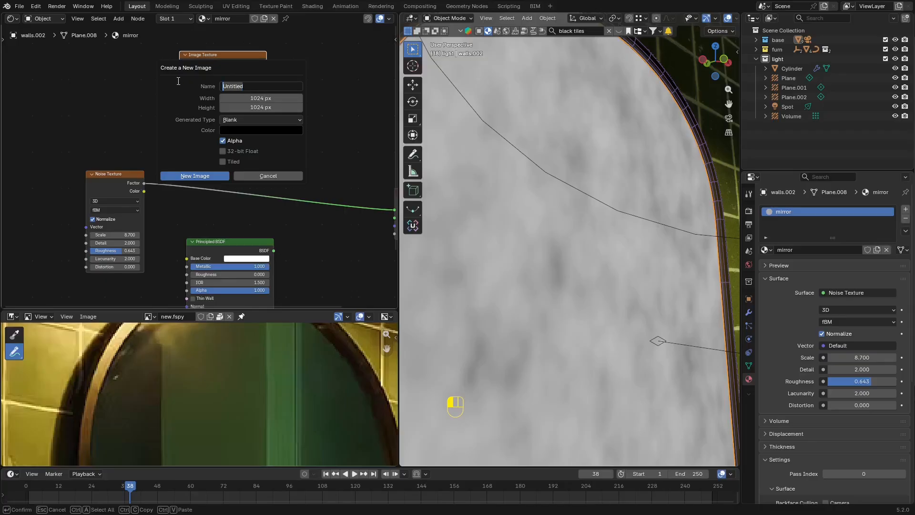
text(mirror_dirt)
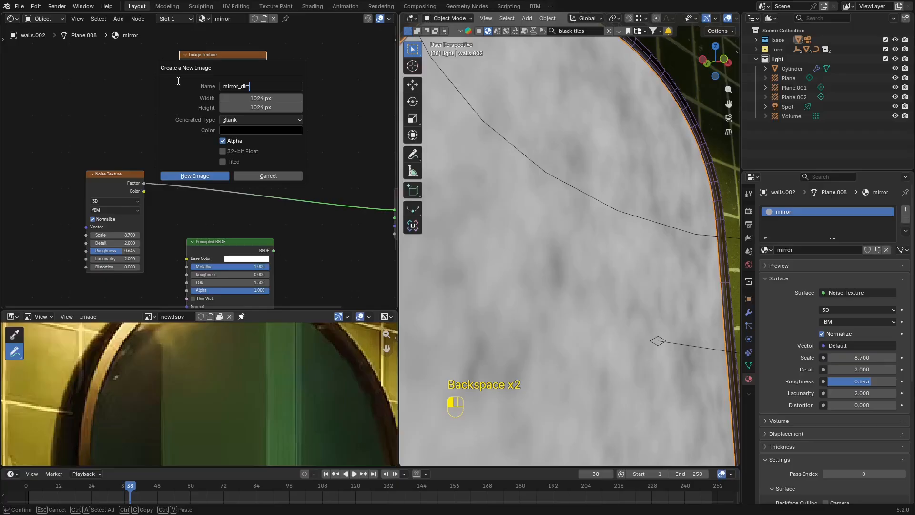
click(178, 81)
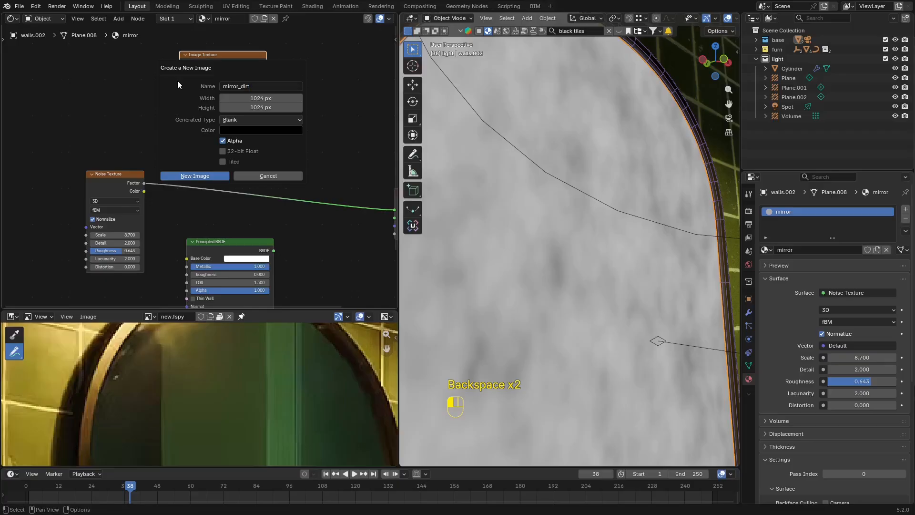
click(200, 178)
middle_drag(330, 68, 321, 79)
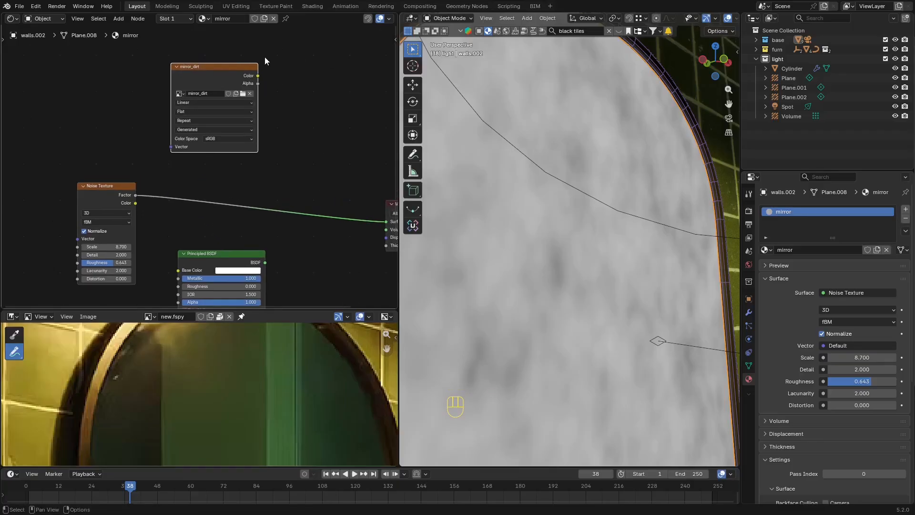
middle_drag(227, 110, 277, 157)
drag(252, 118, 236, 78)
scroll(612, 272, down, 2)
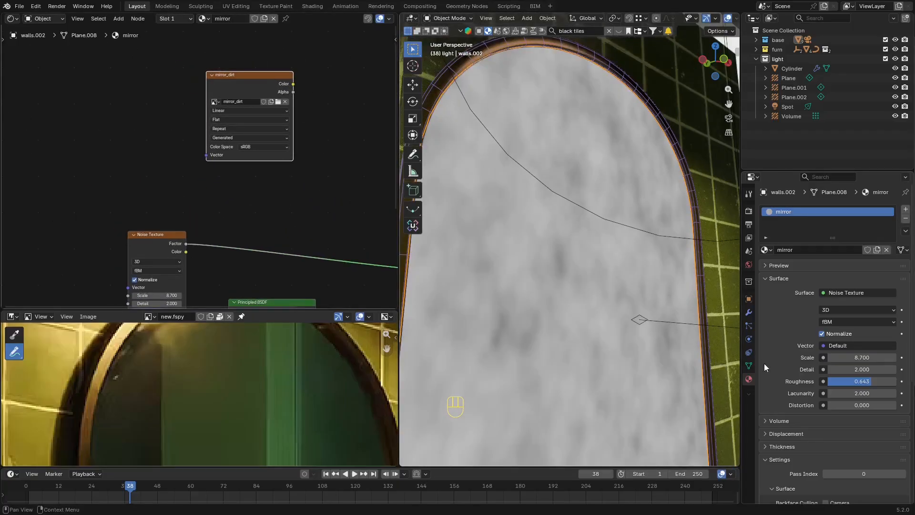
Add a second UV map to the mirror mesh and name it dirt.
click(749, 366)
click(903, 381)
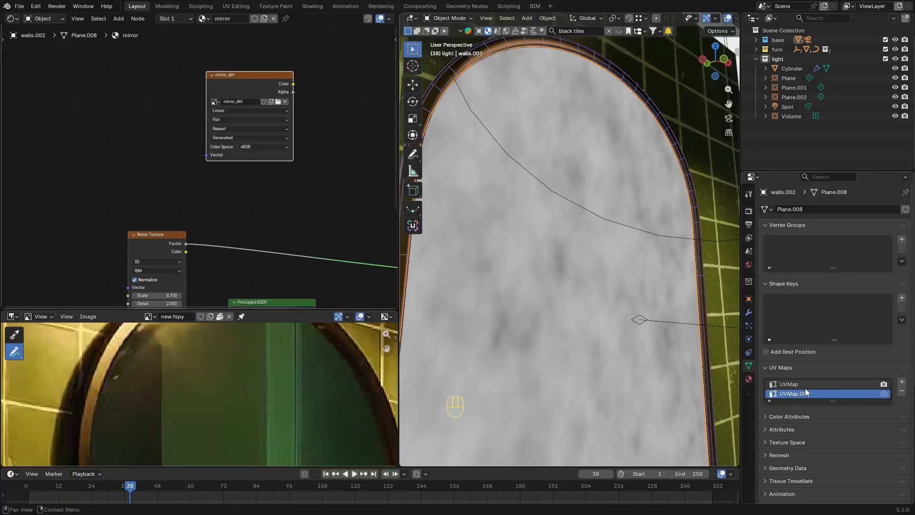
double_click(810, 394)
text(dir)
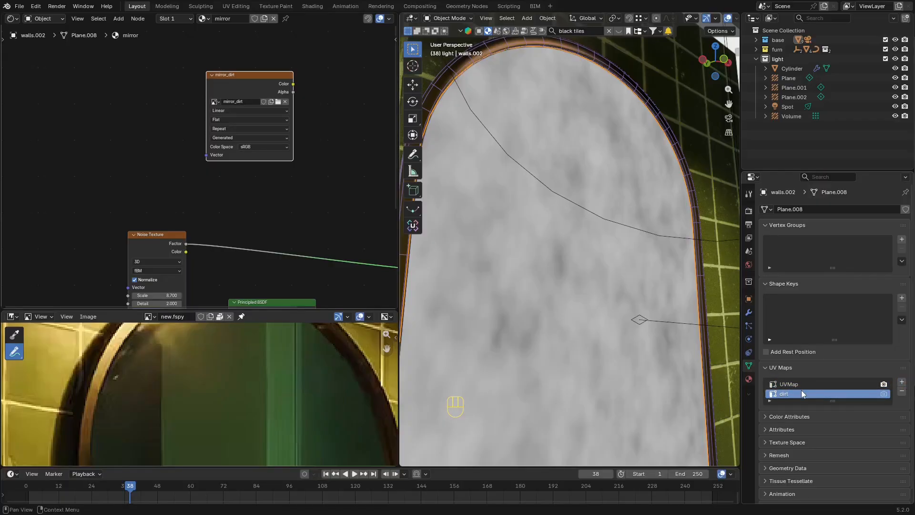
text(t)
key(Return)
Add a UV Map node set to dirt and connect it to the Vector input of the mirror_dirt image node.
key(shift+a)
text(uv)
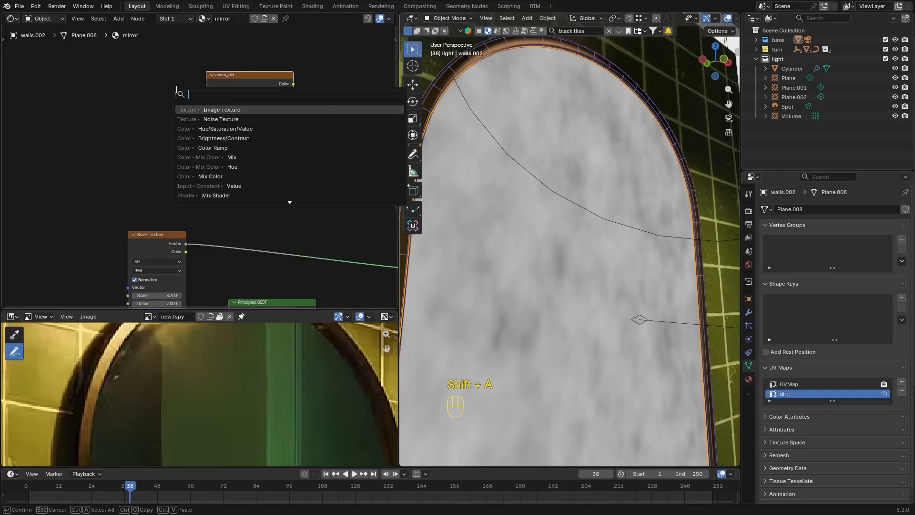
click(198, 120)
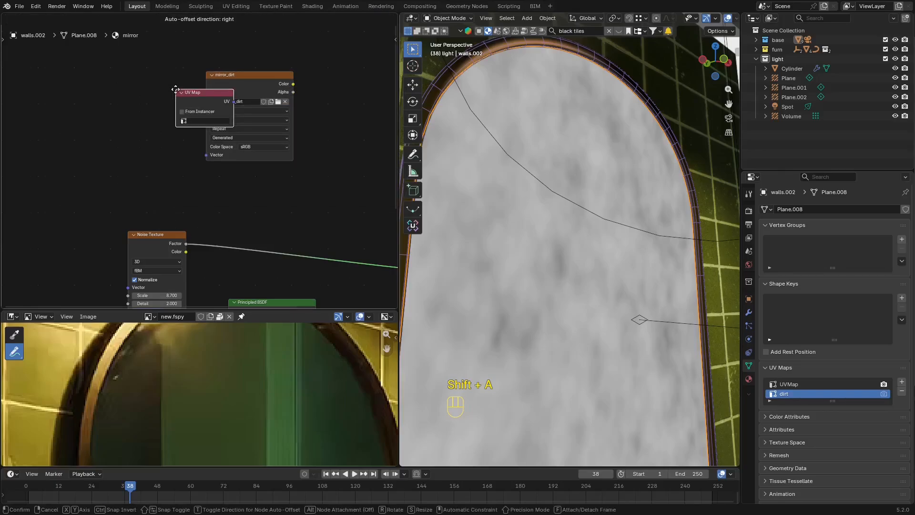
click(128, 161)
click(129, 164)
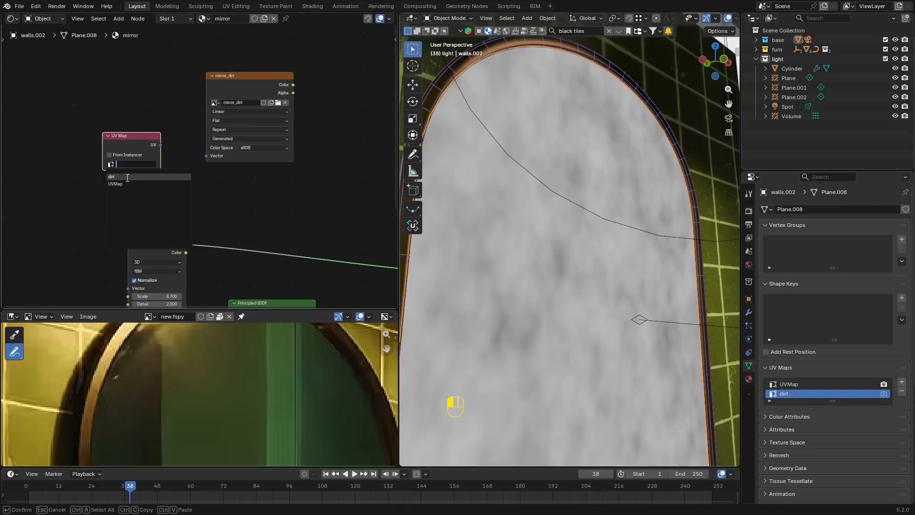
click(114, 177)
drag(206, 157, 206, 157)
Preview the mirror_dirt image's Color output directly on the mirror surface.
middle_drag(257, 137, 170, 130)
scroll(171, 130, down, 2)
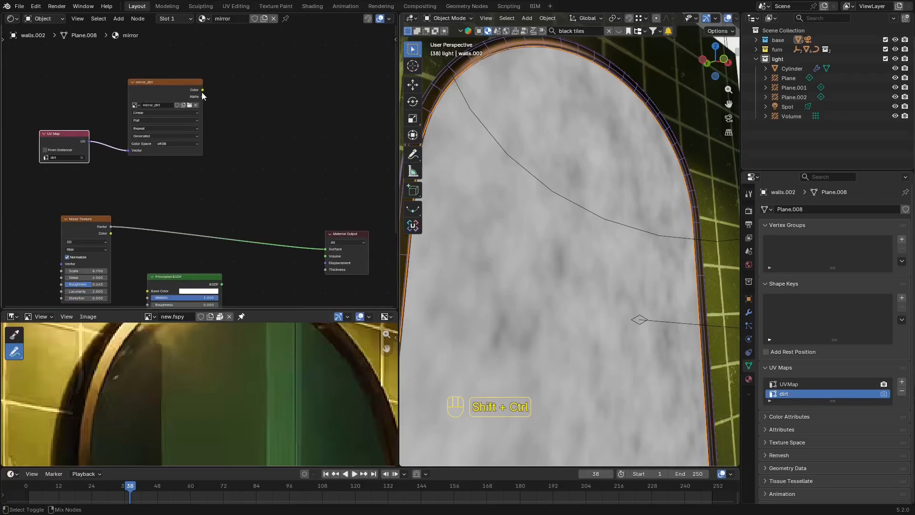
ctrl+shift+click(202, 92)
middle_drag(534, 162, 435, 19)
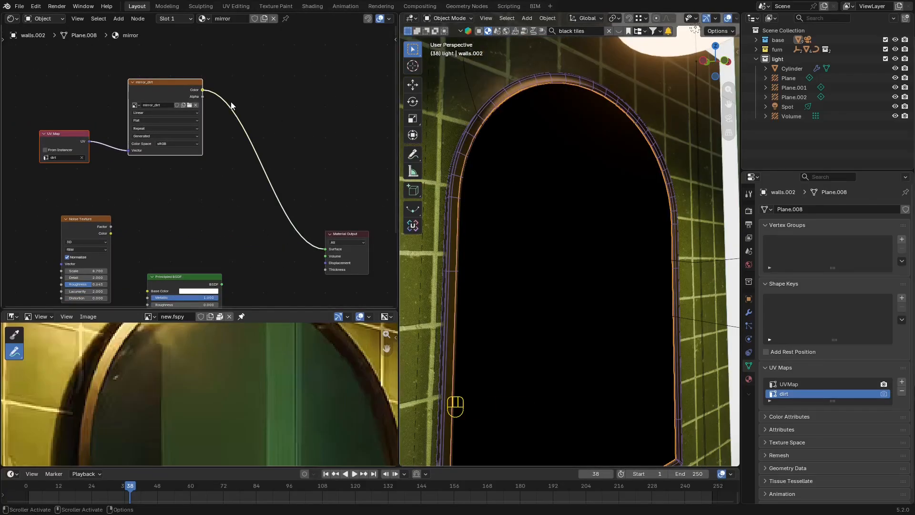
Move the UV Map and mirror_dirt image nodes away from the Material Output to make room in the node tree.
middle_drag(285, 240, 265, 186)
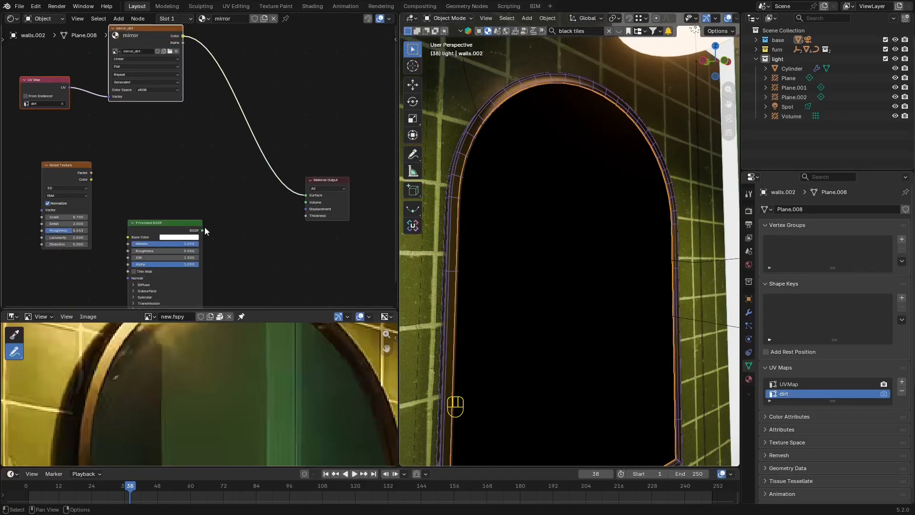
middle_drag(204, 227, 288, 238)
scroll(289, 217, down, 3)
drag(317, 54, 143, 129)
key(g)
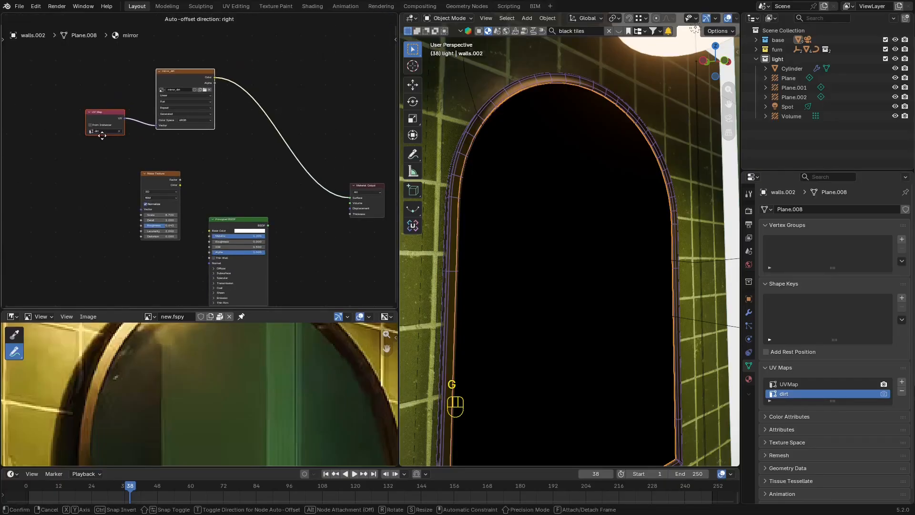
click(99, 135)
scroll(164, 171, up, 4)
key(g)
click(117, 176)
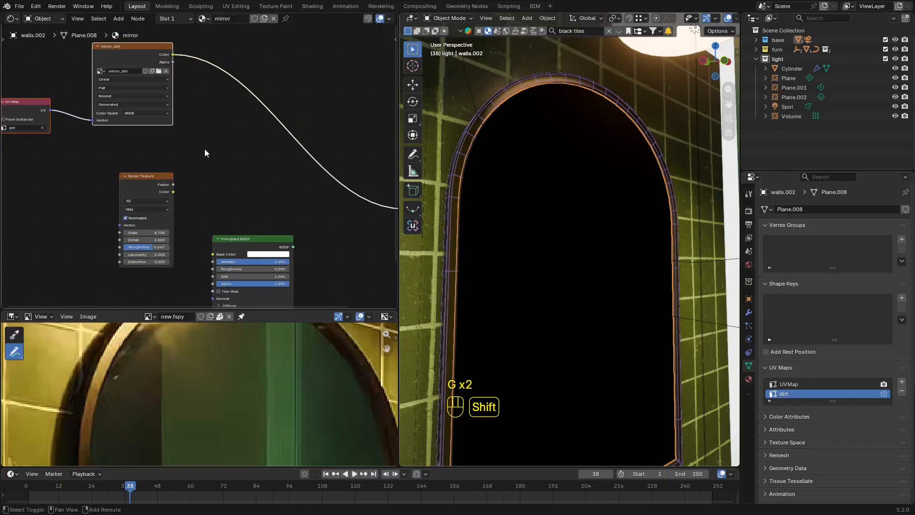
Add a Mix node beside the image and noise nodes and set its data type to Color.
key(shift+a)
text(mix)
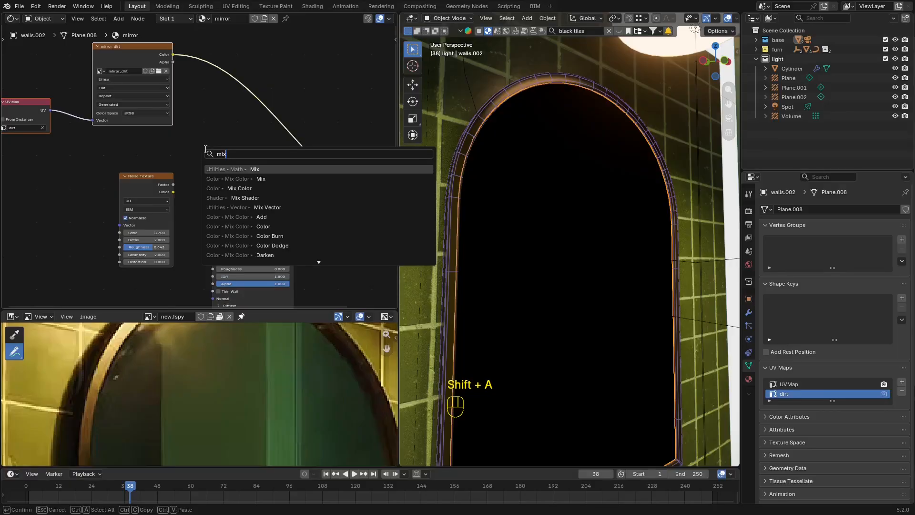
key(Return)
click(220, 170)
click(223, 169)
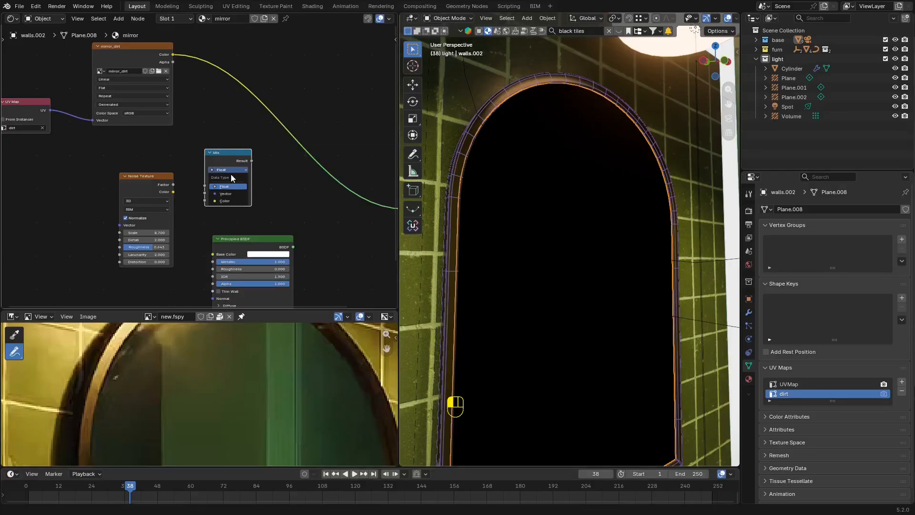
click(228, 198)
Feed the Noise Texture's Color into Mix input B and mirror_dirt's Color into Factor, with input A set to black.
drag(136, 187, 96, 194)
drag(205, 222, 205, 218)
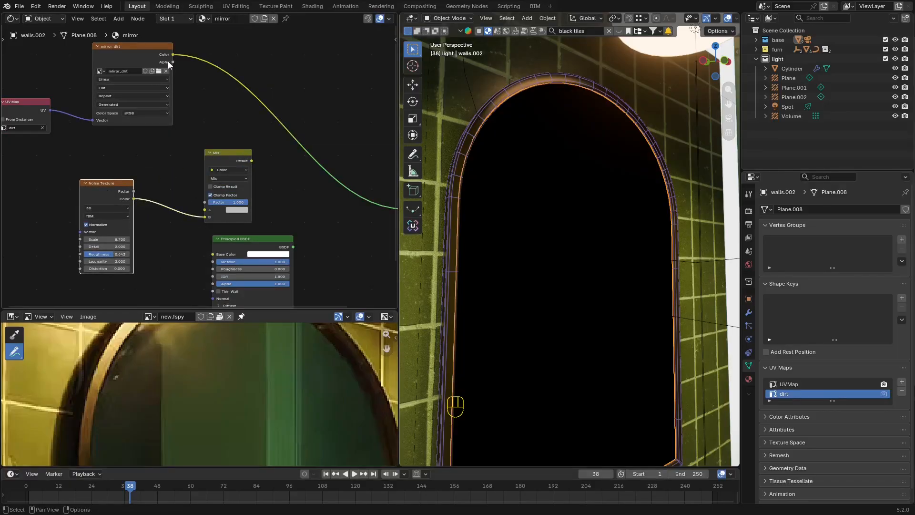
drag(174, 55, 206, 202)
drag(228, 152, 237, 145)
click(249, 202)
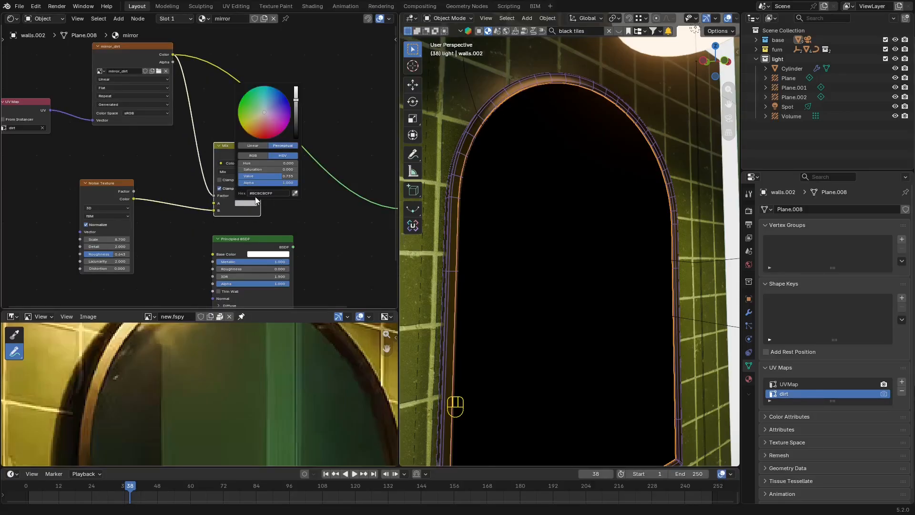
drag(285, 175, 238, 176)
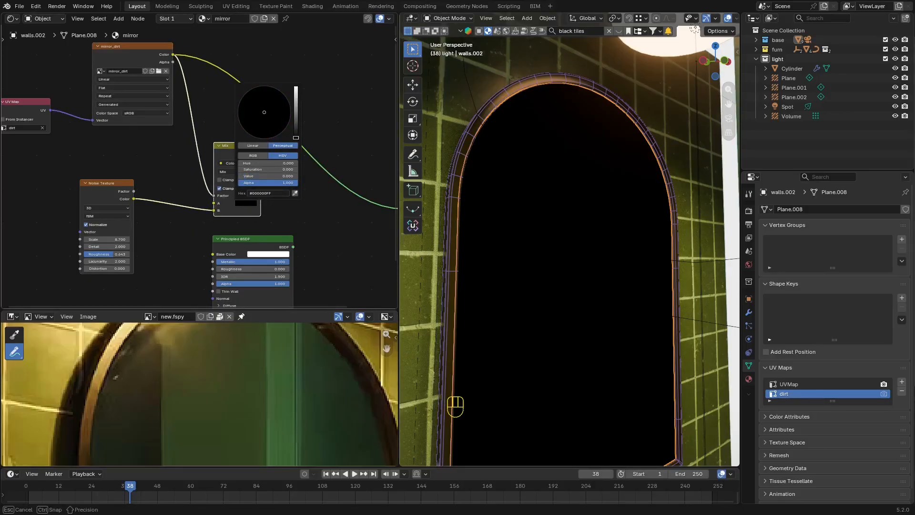
Connect the Mix Result to the Material Output's Surface, reposition the Mix node and save the file.
middle_drag(304, 224, 195, 207)
drag(152, 137, 297, 192)
middle_drag(127, 124, 184, 135)
drag(208, 121, 186, 143)
key(g)
click(237, 103)
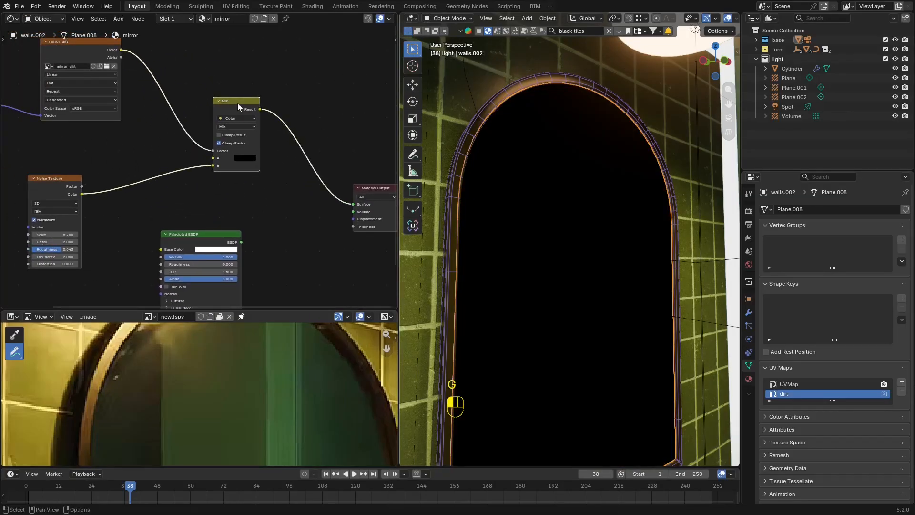
key(ctrl+s)
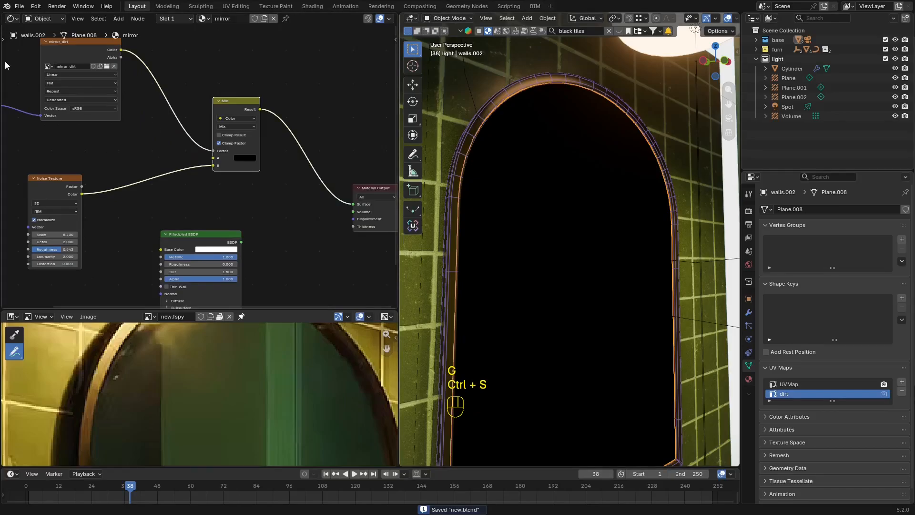
Select the mirror_dirt image node, put the mirror in Texture Paint mode and swap the brush colors so white is active.
middle_drag(79, 56, 216, 141)
click(254, 127)
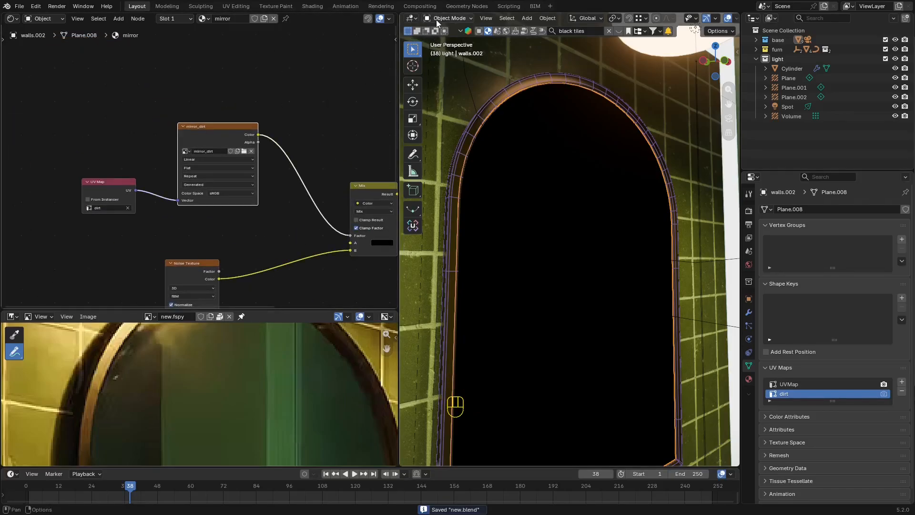
middle_drag(332, 159, 293, 125)
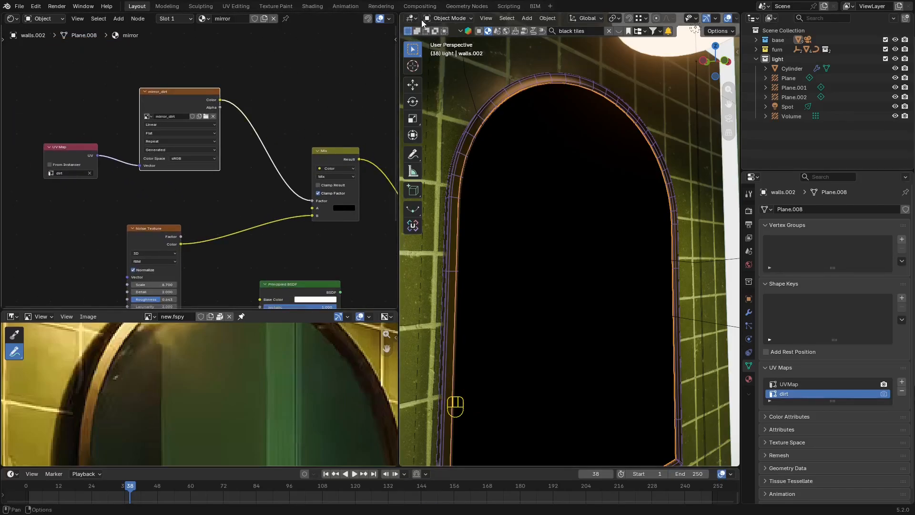
click(458, 18)
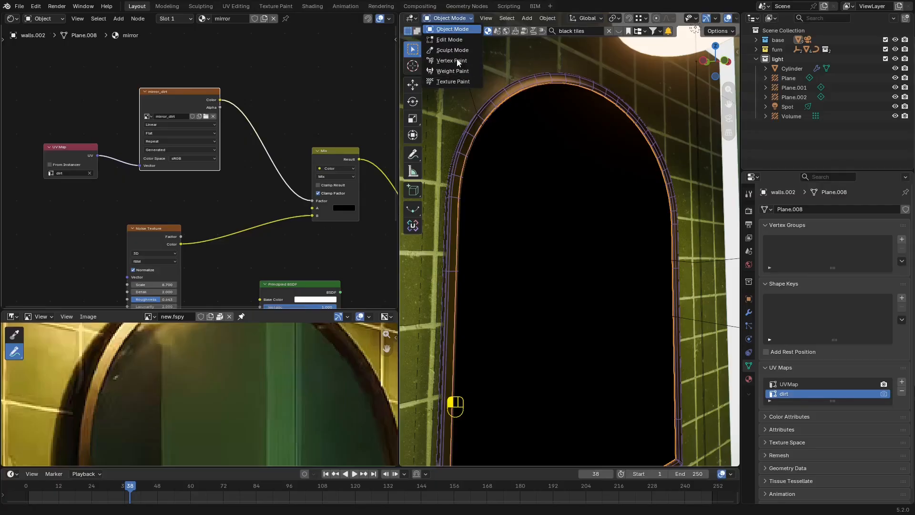
click(458, 82)
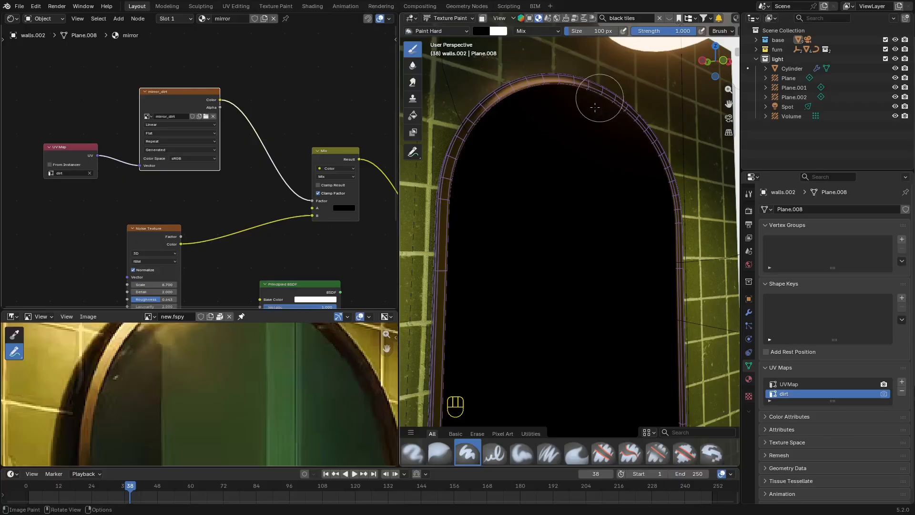
key(x)
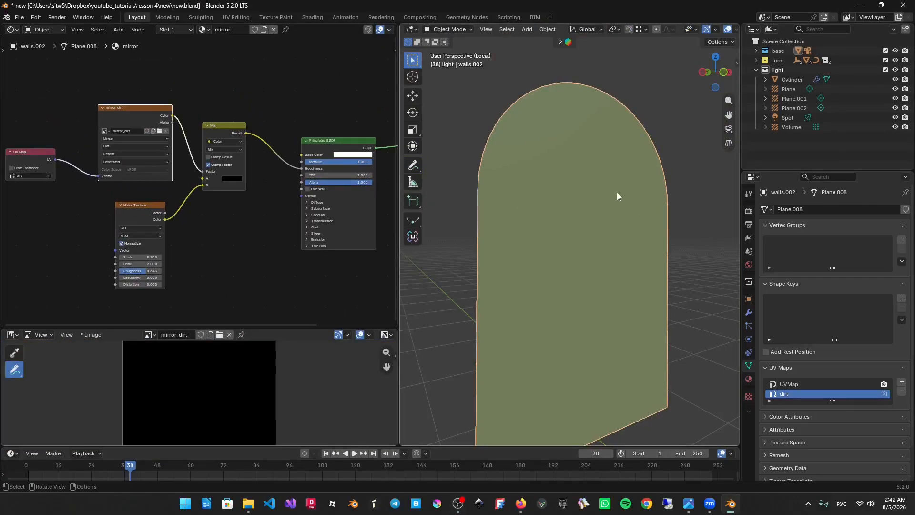
Unwrap the mirror mesh on the dirt UV map and display it in Material Preview.
key(Tab)
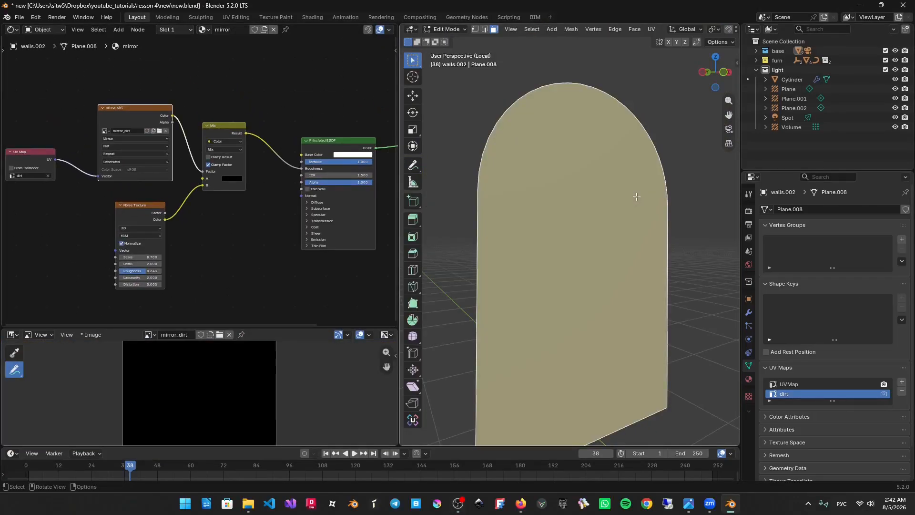
key(u)
click(636, 196)
key(z)
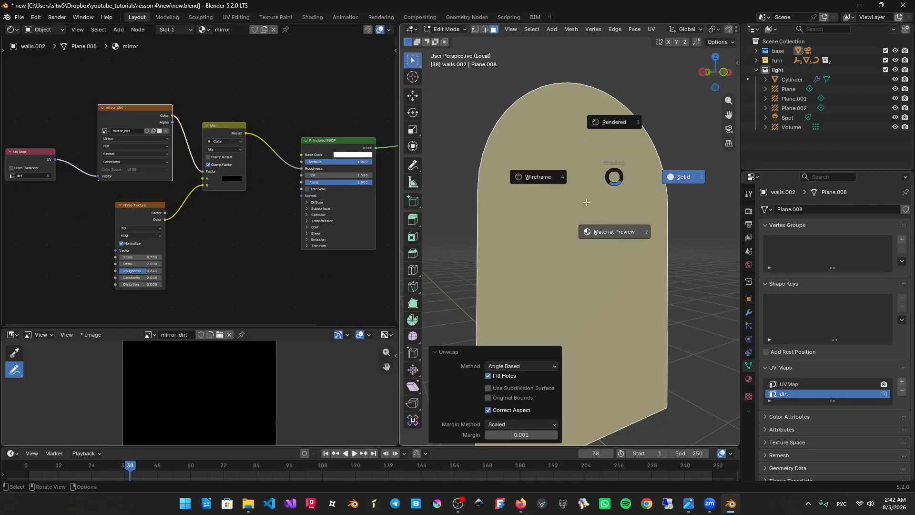
click(615, 232)
Check the mirror's unwrapped layout in the UV Editor, then return to the Shader Editor and Object Mode.
click(11, 30)
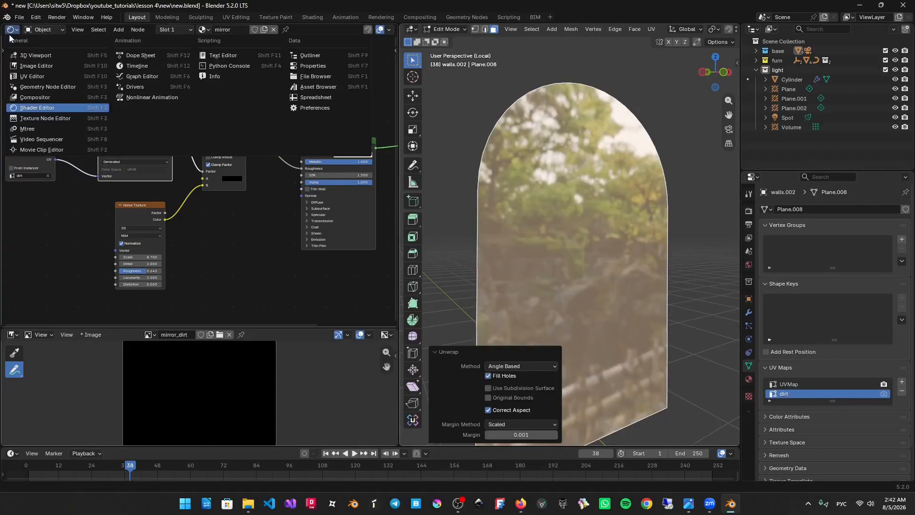
click(38, 76)
scroll(178, 120, up, 3)
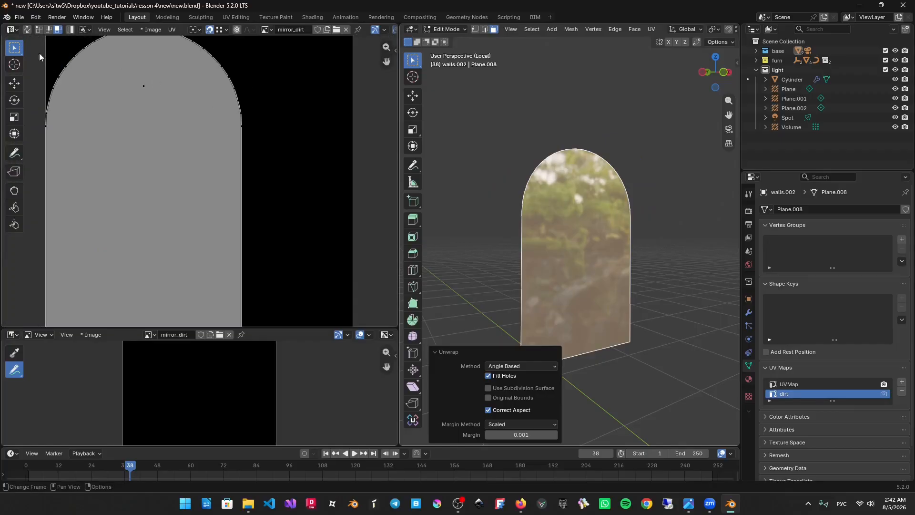
click(11, 30)
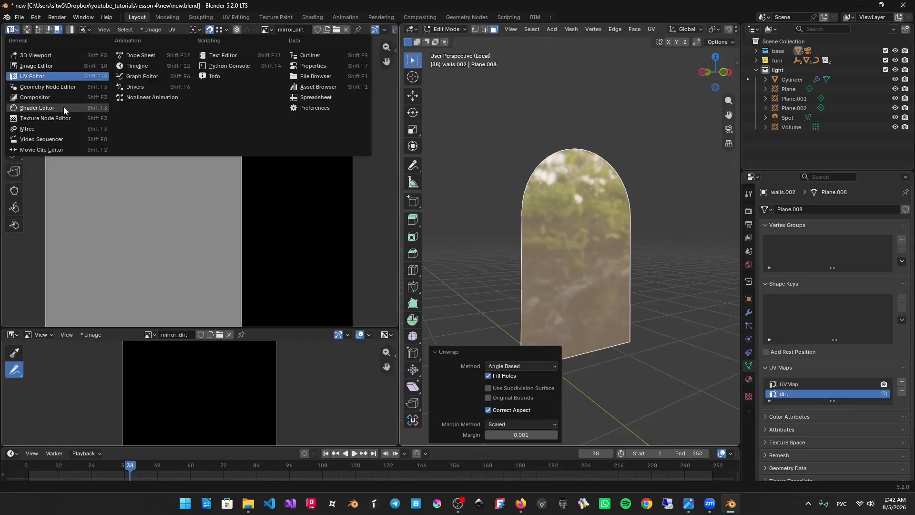
click(64, 108)
middle_drag(615, 174, 611, 179)
key(Tab)
Put the mirror in Texture Paint mode and display it with Solid shading.
middle_drag(275, 157, 312, 164)
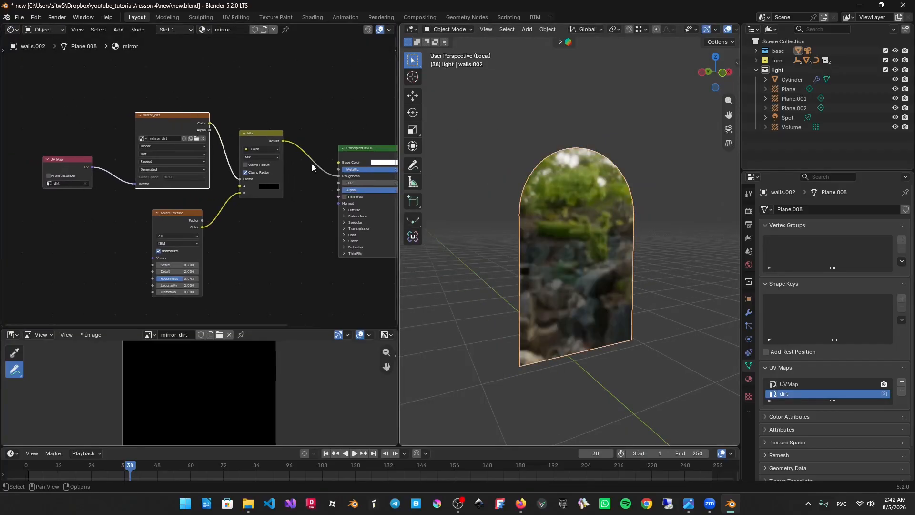
scroll(236, 144, up, 3)
middle_drag(237, 144, 164, 141)
click(458, 30)
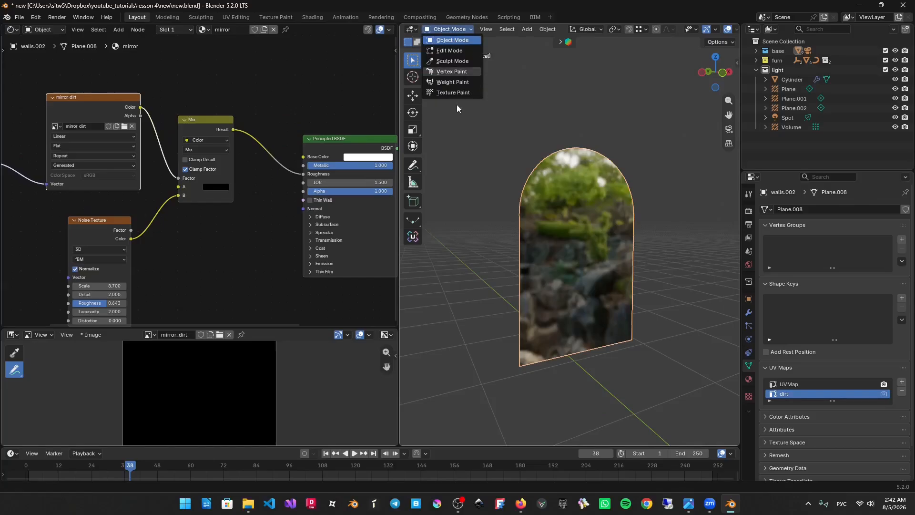
click(456, 92)
key(z)
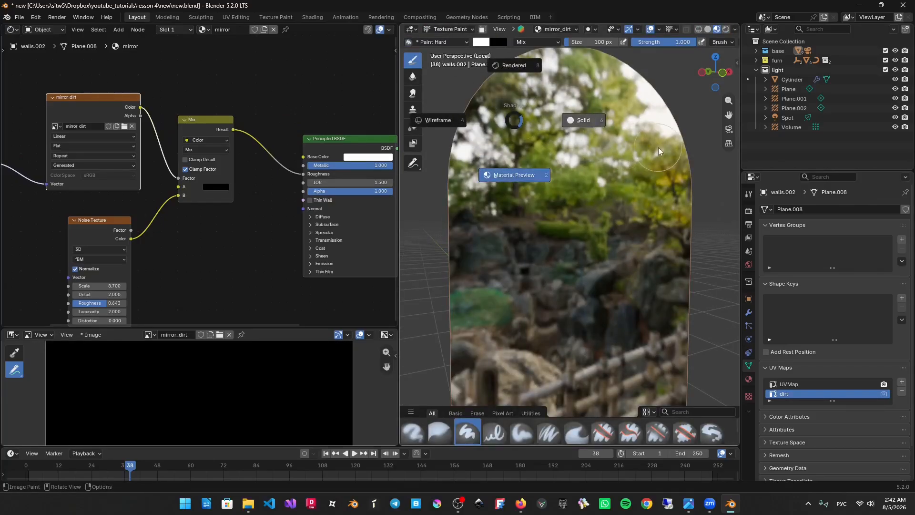
click(578, 123)
scroll(586, 127, down, 2)
middle_drag(231, 142, 304, 125)
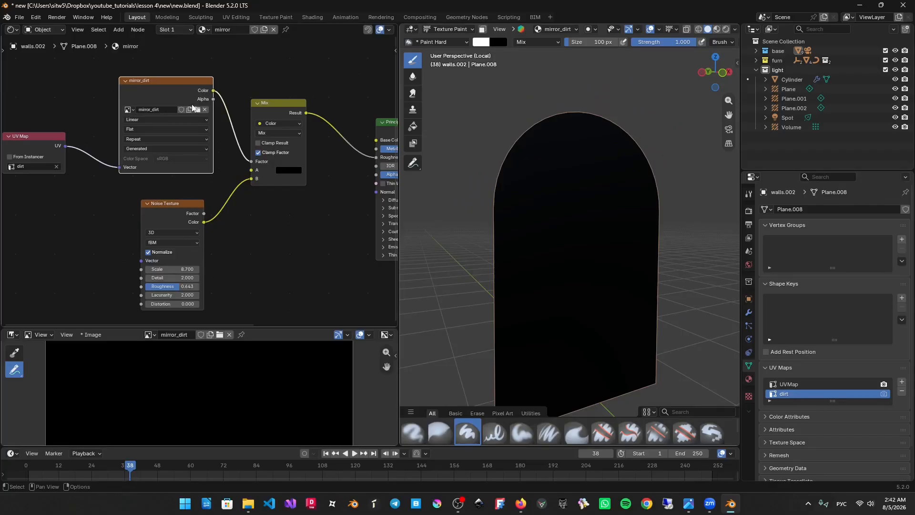
middle_drag(646, 188, 556, 184)
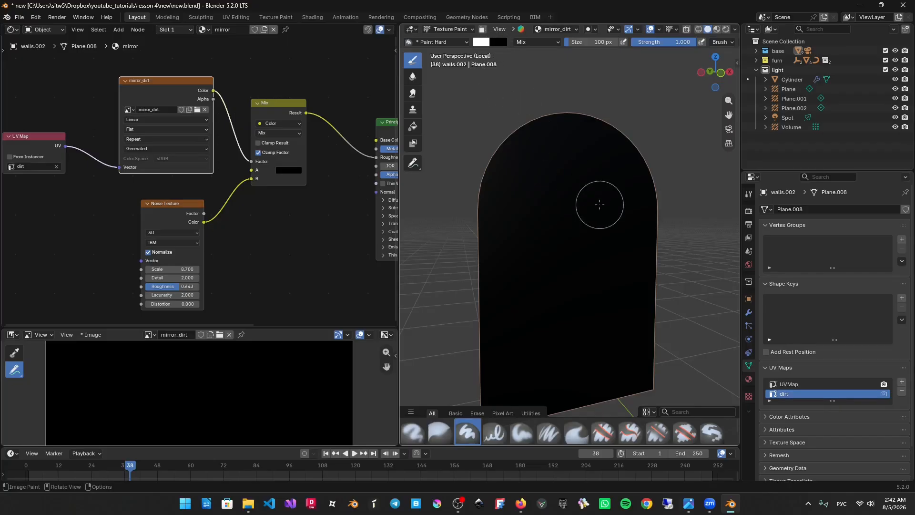
scroll(599, 205, up, 1)
middle_drag(592, 208, 574, 194)
scroll(345, 137, down, 1)
middle_drag(345, 137, 219, 134)
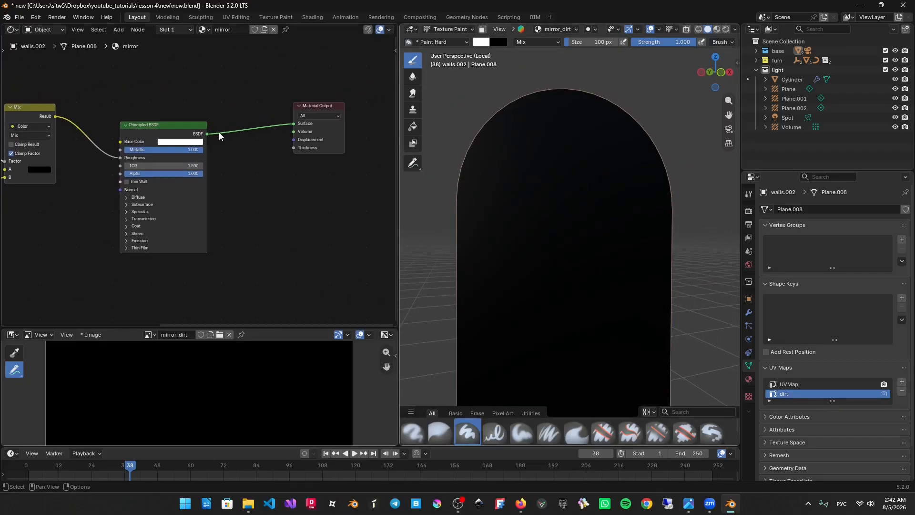
Switch the viewport display to Material Preview to see the mirror's reflections while painting.
key(z)
click(592, 157)
middle_drag(594, 201, 605, 190)
key(z)
click(620, 319)
mouse_move(620, 319)
middle_down()
mouse_move(621, 254)
mouse_move(641, 176)
middle_up()
middle_drag(257, 154, 303, 143)
middle_drag(631, 215, 639, 238)
Try a white paint stroke on the mirror surface, inspect it closely and undo it.
drag(623, 227, 597, 194)
mouse_move(596, 194)
middle_down()
mouse_move(614, 210)
mouse_move(645, 191)
mouse_move(619, 228)
middle_up()
scroll(620, 230, up, 4)
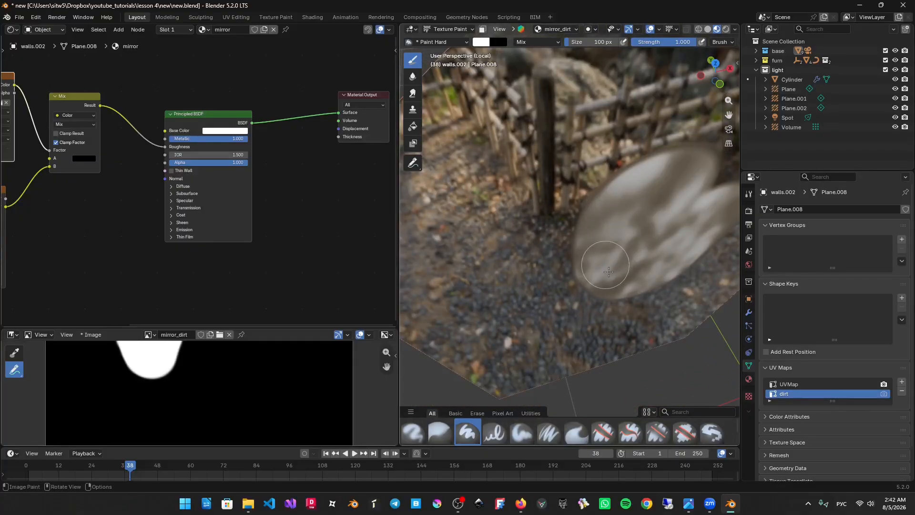
mouse_move(609, 272)
middle_down()
mouse_move(595, 170)
mouse_move(579, 189)
middle_up()
key(ctrl+z)
Move the Noise Texture's Color connection from Mix input B to input A and set input B to black.
middle_drag(176, 156, 253, 153)
middle_drag(534, 131, 558, 125)
middle_drag(76, 146, 122, 139)
drag(173, 157, 173, 149)
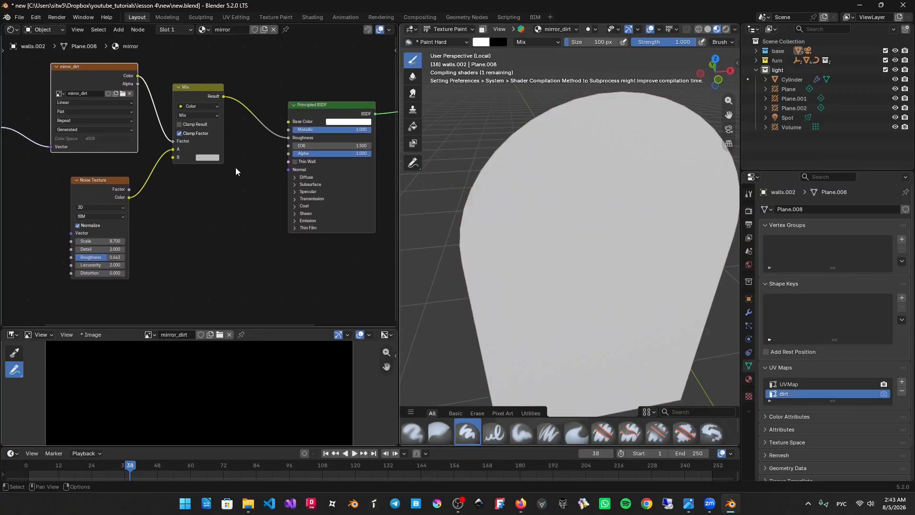
click(211, 159)
drag(262, 73, 263, 89)
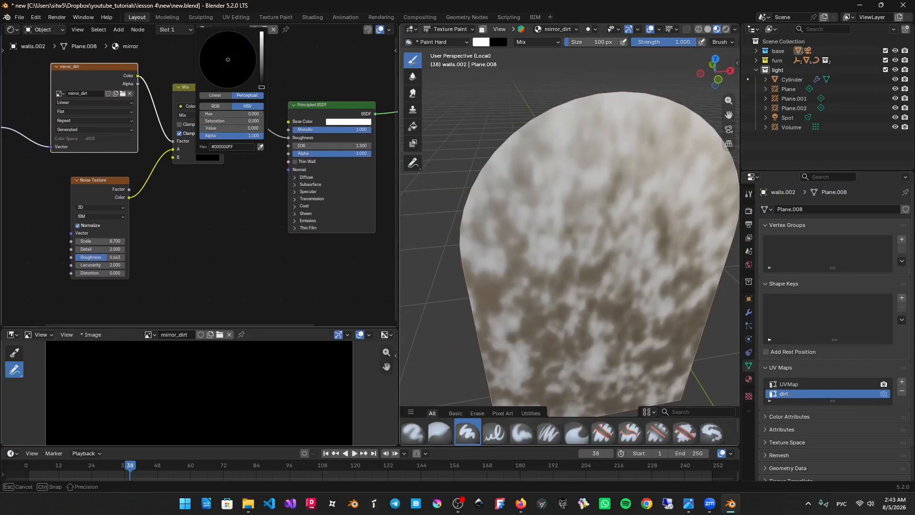
Move the Noise Texture away from the Mix node and insert a Color Ramp between its Color output and Mix input A.
mouse_move(567, 185)
middle_down()
mouse_move(615, 151)
mouse_move(564, 153)
mouse_move(567, 171)
middle_up()
middle_drag(177, 176, 329, 137)
scroll(275, 159, up, 3)
drag(255, 155, 99, 199)
key(shift+a)
text(c)
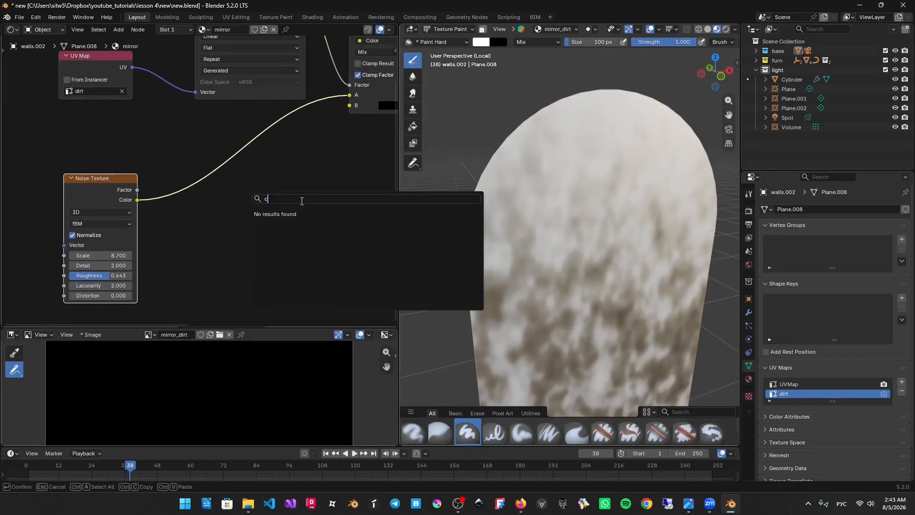
key(super+space)
text(ol)
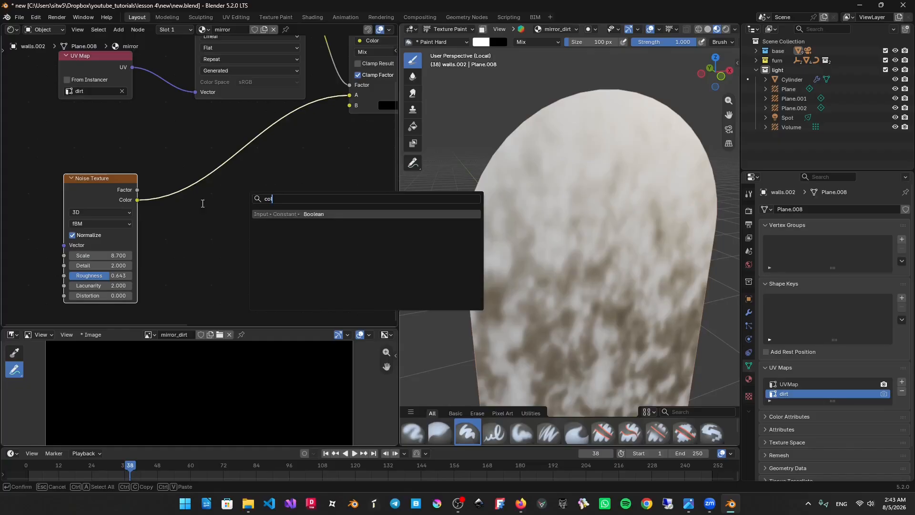
text(or racol)
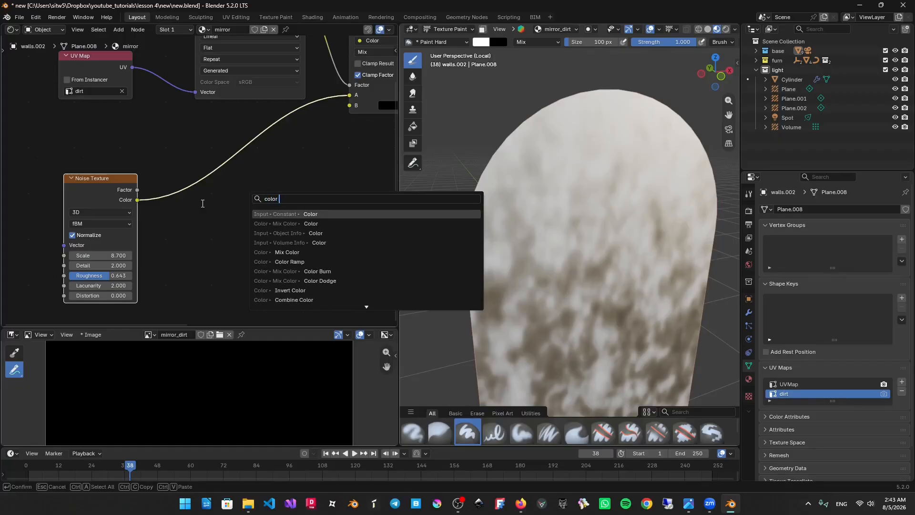
key(Down)
key(BackSpace)
key(BackSpace)
key(BackSpace)
key(BackSpace)
key(BackSpace)
text(ra)
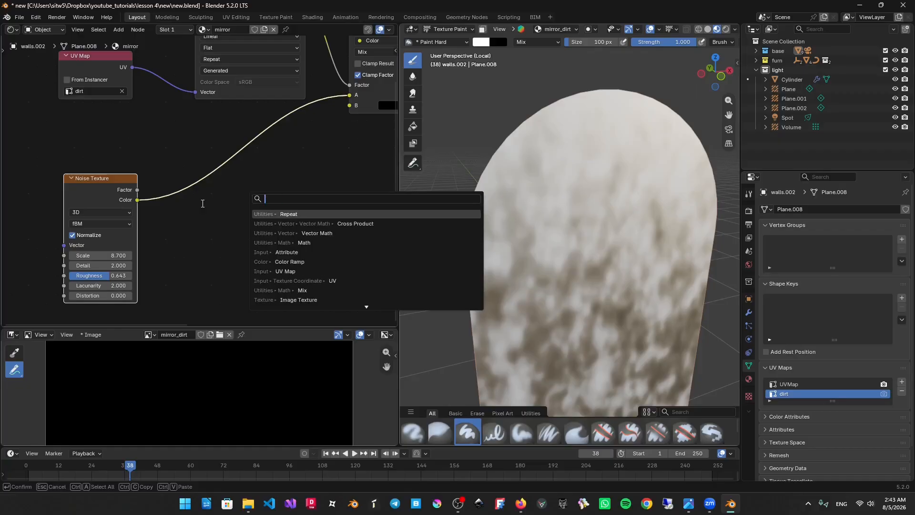
text(mp)
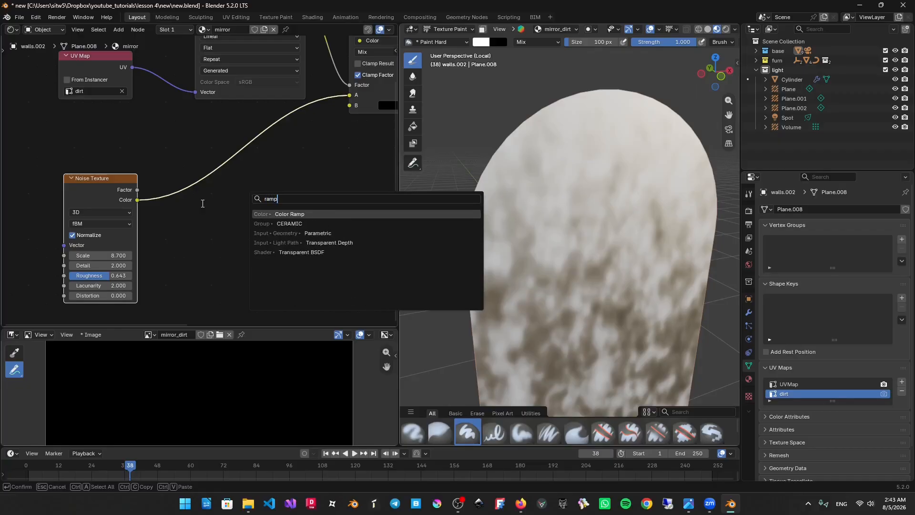
key(Return)
click(179, 127)
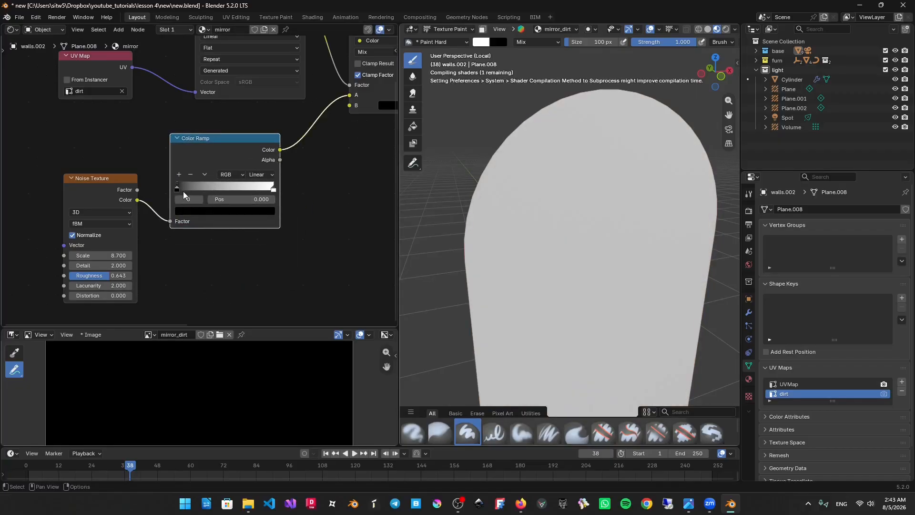
Set the Color Ramp's black stop to position 0.518 and its white stop to 0.900.
drag(183, 191, 230, 191)
middle_drag(364, 225, 362, 214)
middle_drag(591, 228, 572, 217)
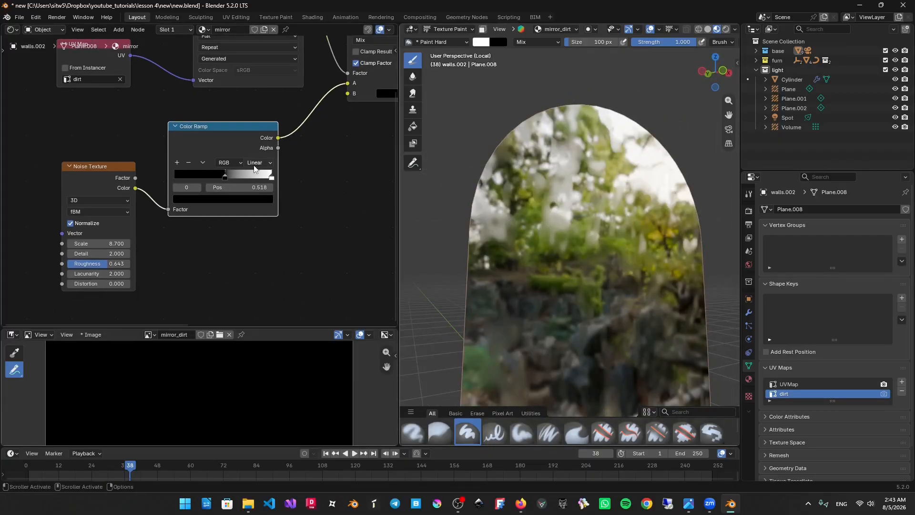
drag(272, 177, 262, 179)
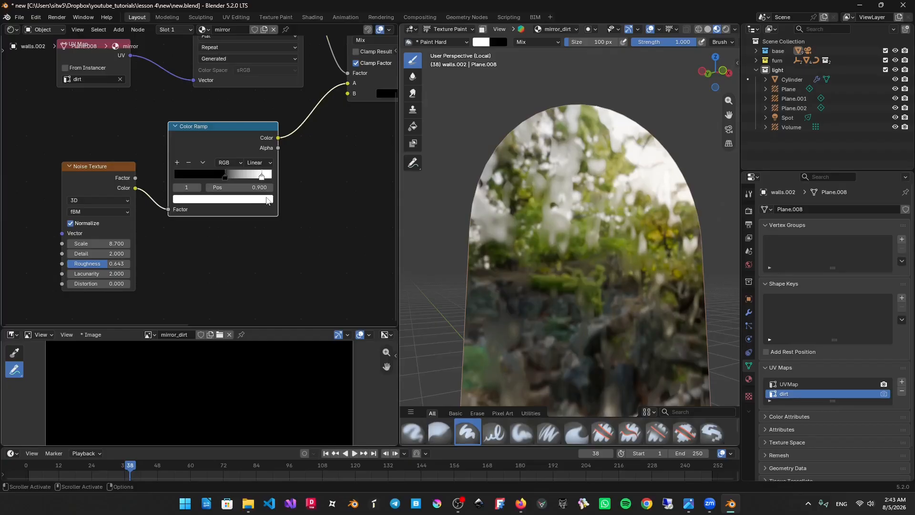
Darken the Color Ramp's white stop to light grey and move the black stop to position 0.368.
click(267, 201)
mouse_move(257, 61)
mouse_down()
mouse_move(257, 90)
mouse_move(257, 59)
mouse_up()
mouse_move(633, 182)
middle_down()
mouse_move(625, 157)
mouse_move(644, 136)
mouse_move(620, 180)
middle_up()
drag(266, 176, 214, 183)
scroll(656, 261, down, 3)
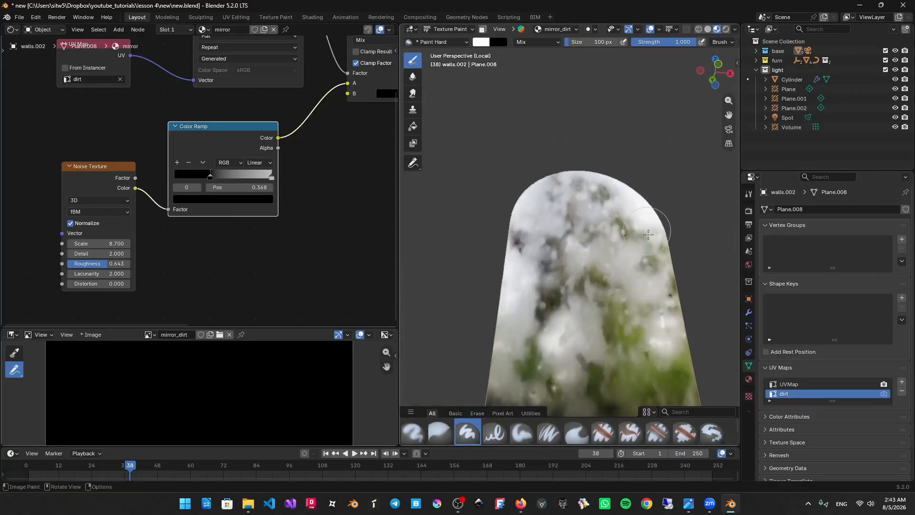
middle_drag(617, 220, 623, 225)
scroll(596, 222, up, 3)
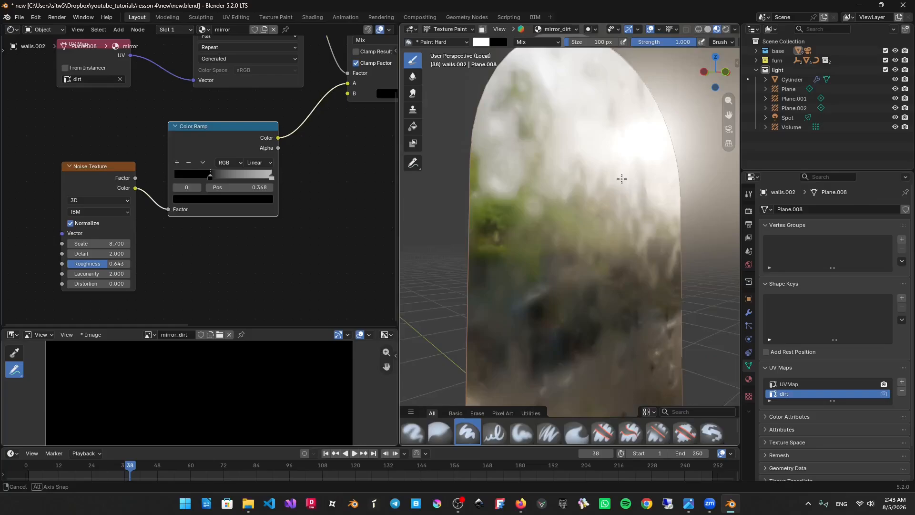
Try white paint strokes on the upper part of the mirror and undo the last ones.
middle_drag(292, 159, 247, 256)
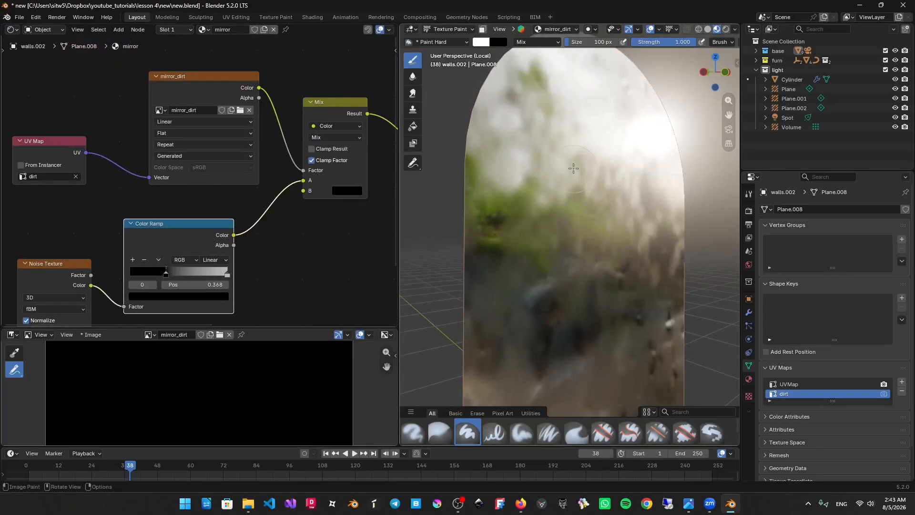
drag(563, 172, 546, 195)
middle_drag(615, 182, 577, 134)
mouse_move(577, 143)
mouse_down()
mouse_move(589, 224)
mouse_move(617, 167)
mouse_up()
scroll(617, 168, down, 5)
mouse_move(618, 167)
middle_down()
mouse_move(652, 196)
mouse_move(631, 201)
middle_up()
key(ctrl+z)
key(ctrl+z)
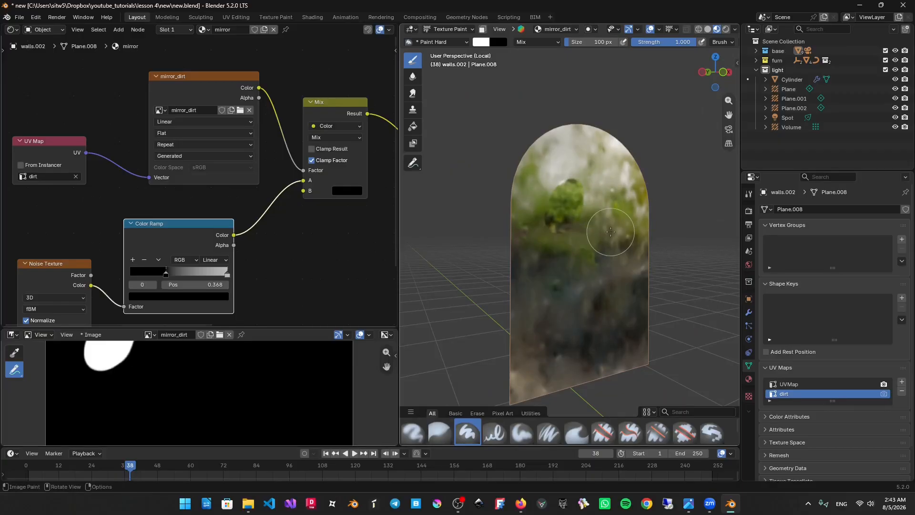
Return to the full scene in a maximized 3D viewport and inspect the lamp's reflection in the mirror.
key(slash)
mouse_move(614, 234)
middle_down()
mouse_move(588, 188)
mouse_move(621, 234)
mouse_move(493, 147)
mouse_move(414, 115)
middle_up()
key(ctrl+alt+space)
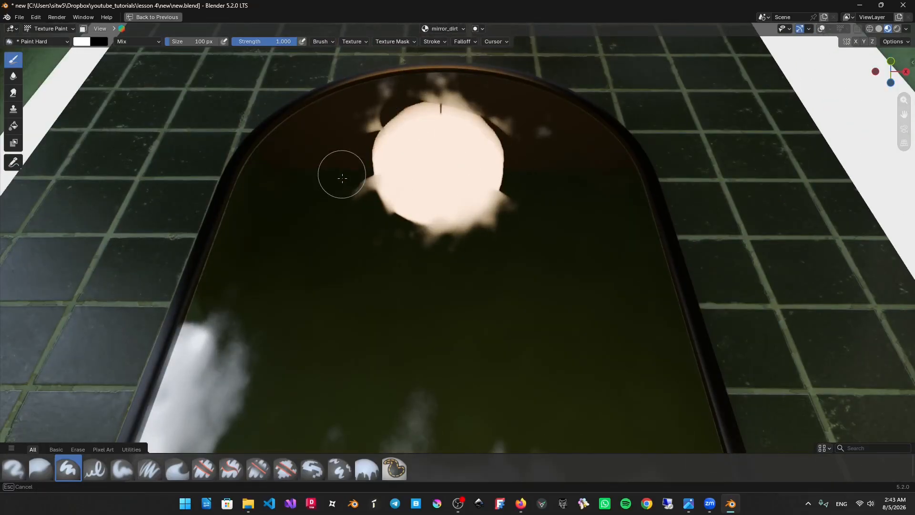
middle_drag(486, 201, 505, 252)
mouse_move(505, 252)
mouse_down()
mouse_move(357, 252)
mouse_move(401, 249)
mouse_up()
scroll(402, 249, down, 5)
mouse_move(402, 248)
middle_down()
mouse_move(472, 253)
mouse_move(425, 188)
mouse_move(401, 179)
middle_up()
scroll(441, 175, down, 2)
drag(446, 181, 439, 184)
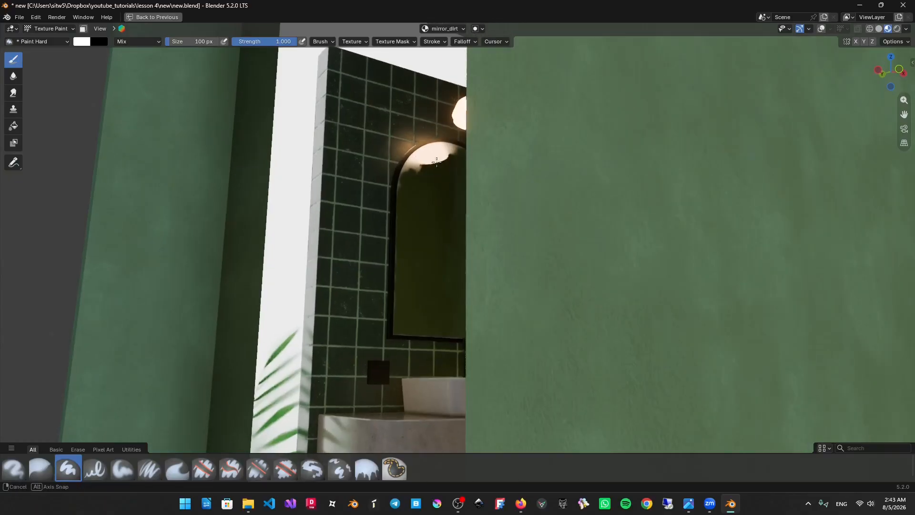
scroll(440, 184, up, 3)
middle_drag(453, 177, 474, 164)
Save the Blender file together with its modified image.
key(ctrl+s)
click(433, 270)
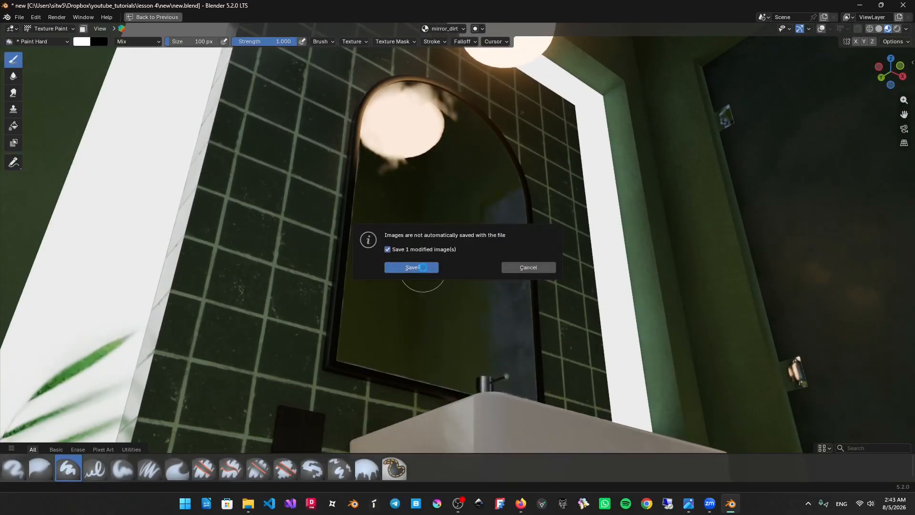
mouse_move(465, 190)
middle_down()
mouse_move(457, 216)
mouse_move(486, 284)
middle_up()
scroll(486, 281, up, 3)
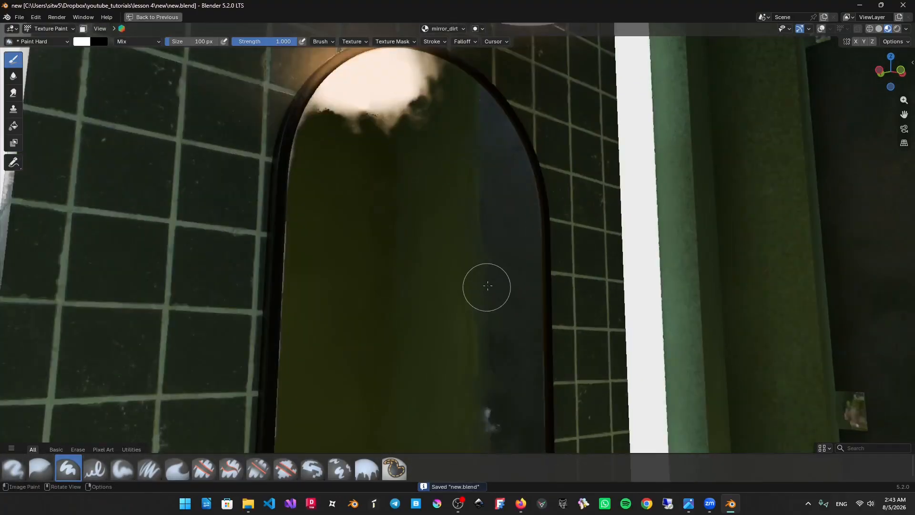
Switch the viewport to Solid shading with overlays shown and restore the multi-editor layout.
key(z)
scroll(494, 196, down, 2)
middle_drag(505, 207, 506, 224)
scroll(507, 224, down, 1)
key(alt+shift+z)
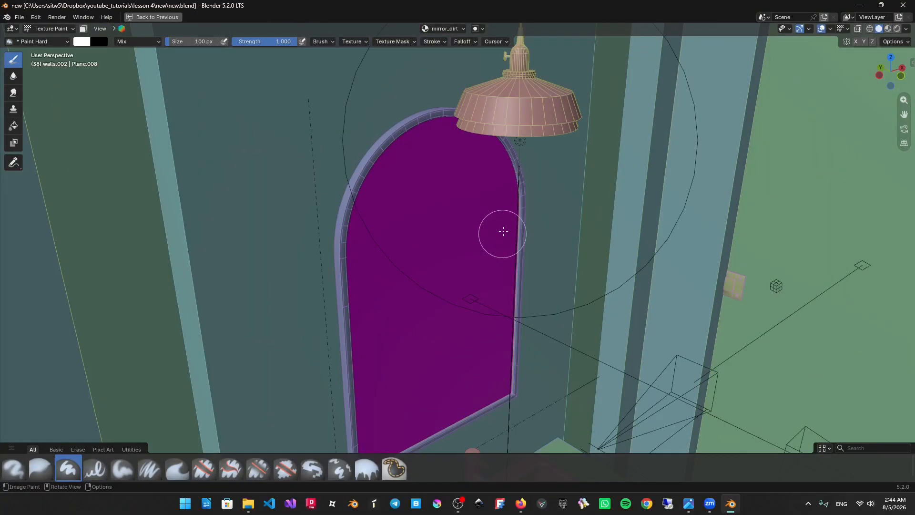
key(ctrl+space)
Enlarge the image editor and save the painted mask as mirror_dirt.png in the project's new folder.
drag(267, 328, 267, 117)
scroll(199, 210, down, 3)
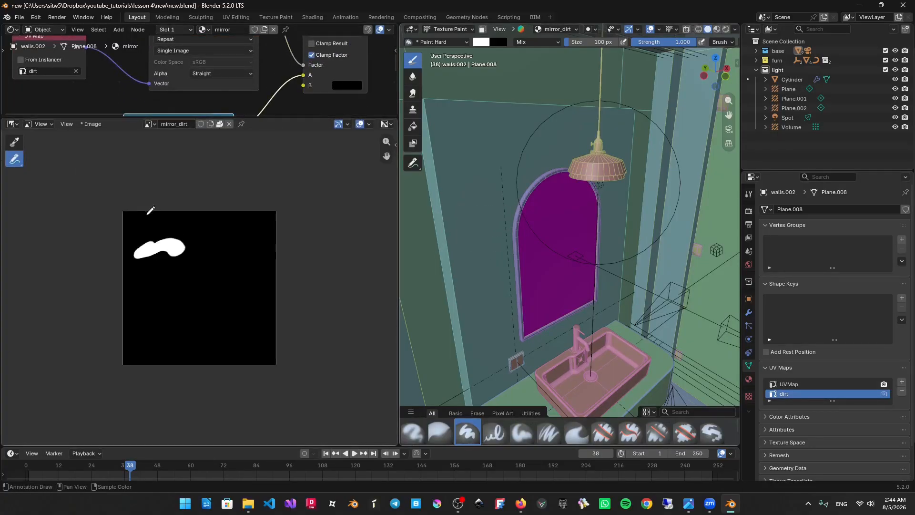
middle_drag(150, 210, 192, 223)
scroll(192, 223, up, 3)
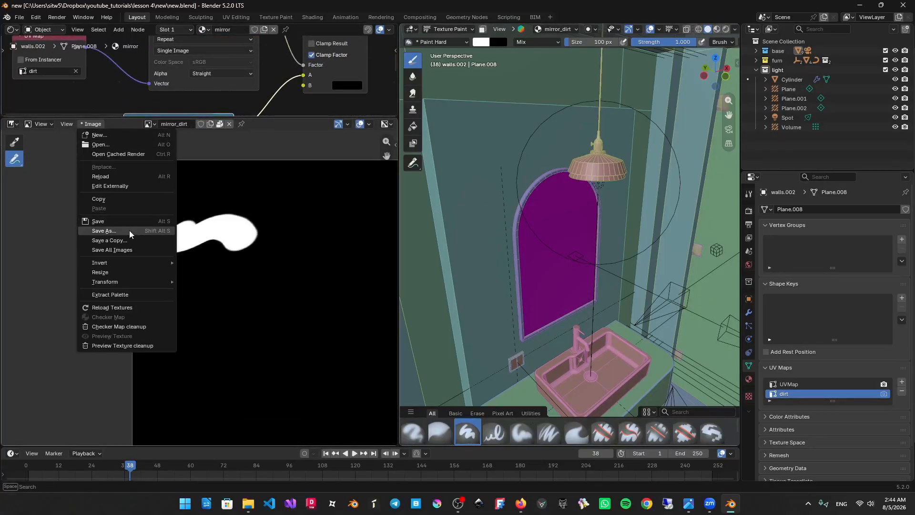
click(130, 230)
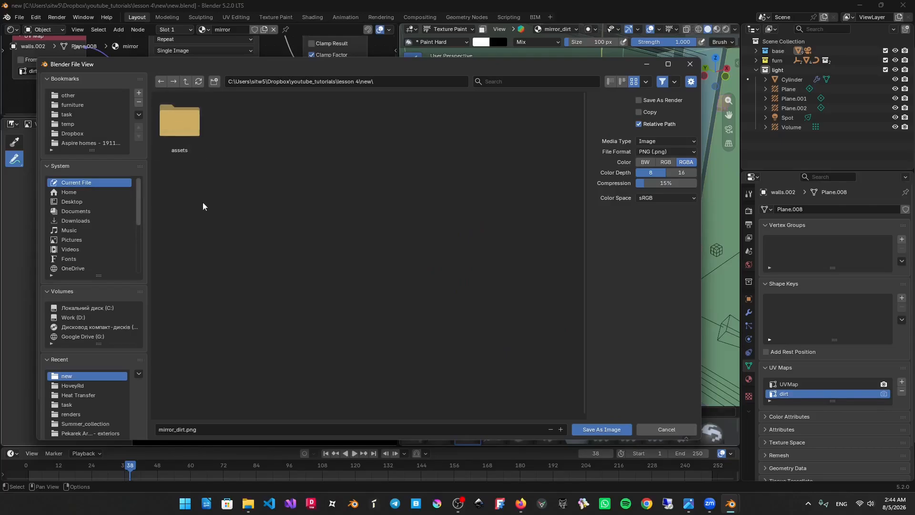
click(602, 430)
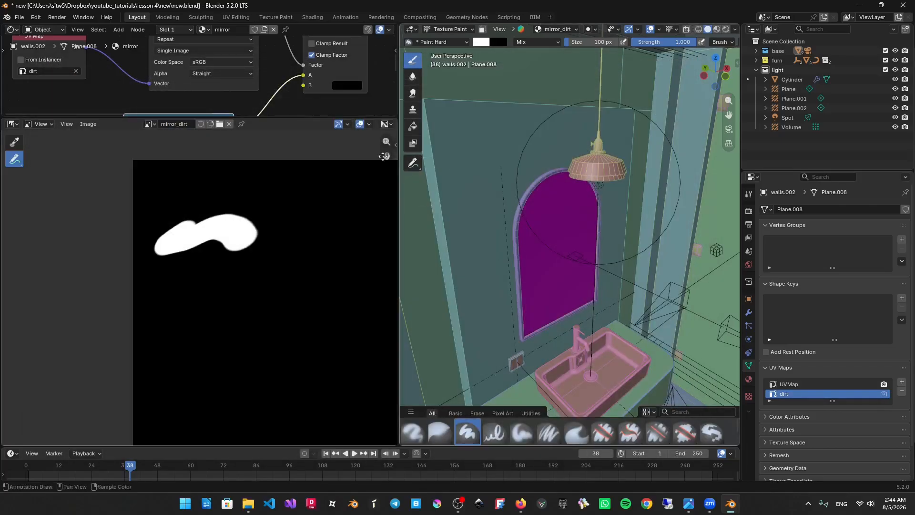
Shrink the image editor to give the shader nodes more room and switch the viewport to Material Preview.
drag(297, 117, 299, 347)
scroll(552, 236, up, 2)
key(z)
click(556, 325)
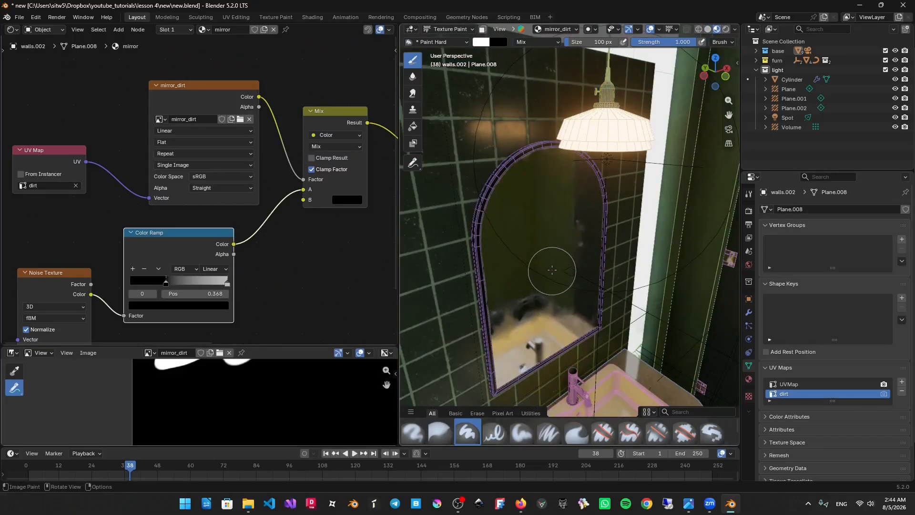
Isolate the mirror in local view, make the mirror_dirt image node active and display the mirror in Material Preview.
key(KP_Divide)
key(z)
click(705, 266)
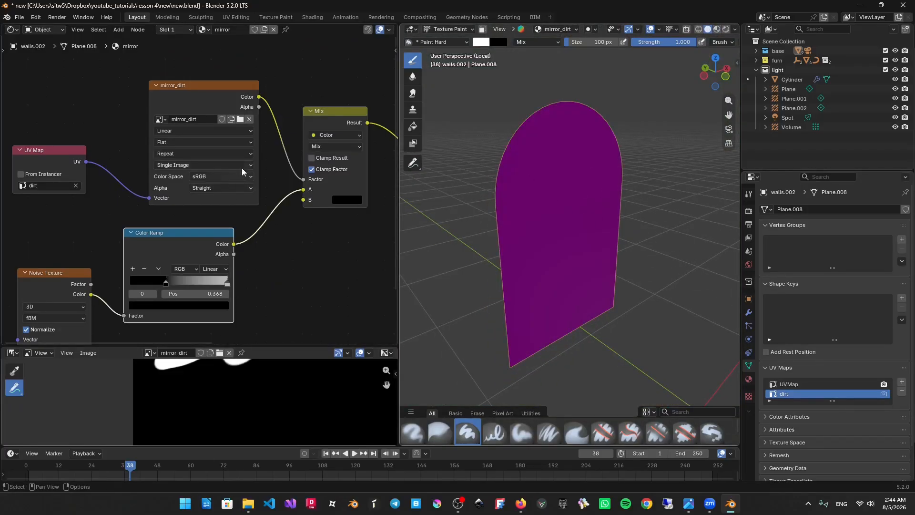
click(216, 93)
mouse_move(628, 164)
middle_down()
mouse_move(607, 180)
mouse_move(561, 153)
middle_up()
key(z)
click(601, 246)
Swap the brush color to black and paint over the white strokes on the mirror mask.
key(x)
drag(567, 180, 460, 177)
middle_drag(341, 180, 299, 155)
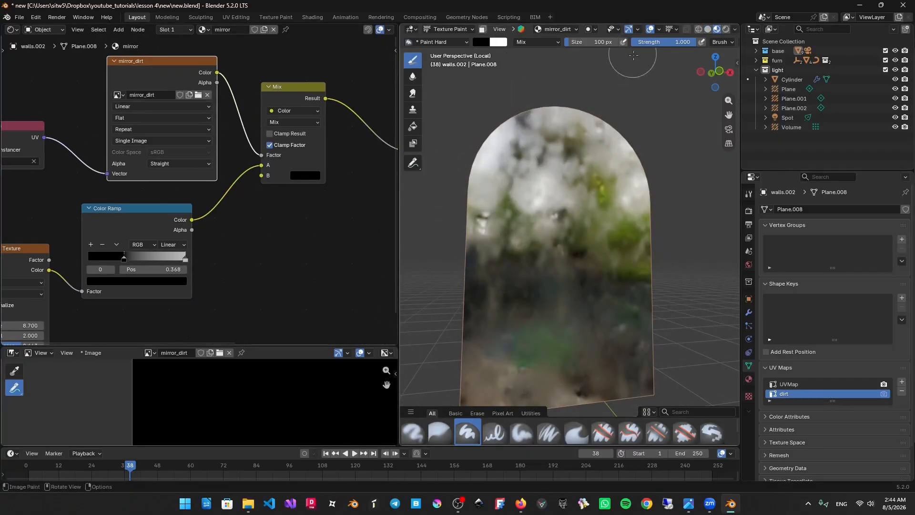
Set the brush strength to 0.532 and paint white strokes across the middle of the mirror.
drag(666, 42, 666, 42)
middle_drag(577, 186, 568, 185)
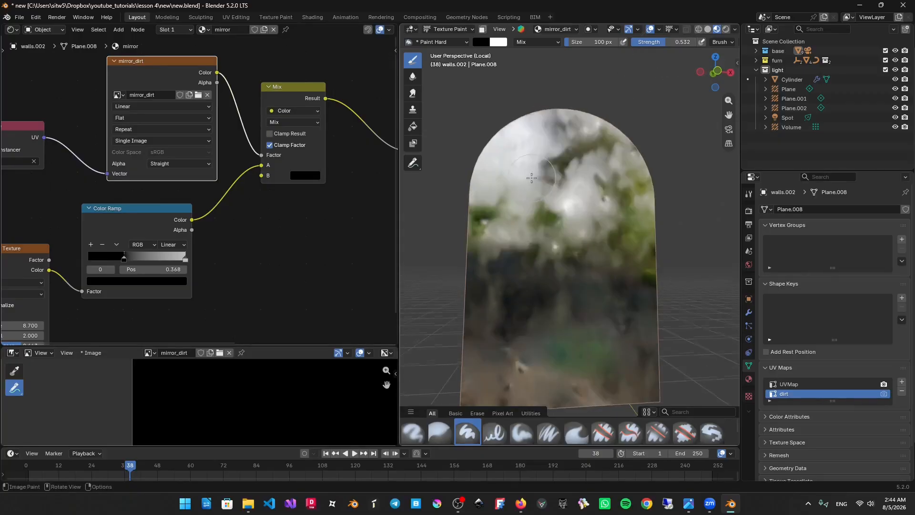
key(x)
drag(574, 193, 544, 217)
mouse_move(598, 215)
mouse_down()
mouse_move(551, 194)
mouse_move(610, 196)
mouse_move(525, 228)
mouse_move(594, 255)
mouse_move(629, 307)
mouse_move(596, 267)
mouse_move(514, 233)
mouse_move(506, 258)
mouse_move(496, 247)
mouse_up()
middle_drag(496, 248, 531, 199)
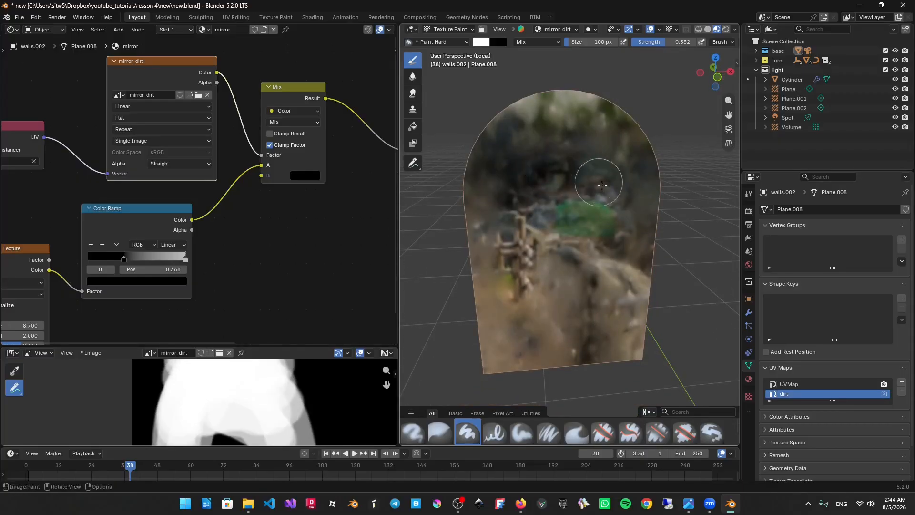
middle_drag(602, 185, 605, 165)
drag(620, 200, 620, 231)
Return to the full scene, check the lamp's reflection and paint another white stroke across the mirror.
key(slash)
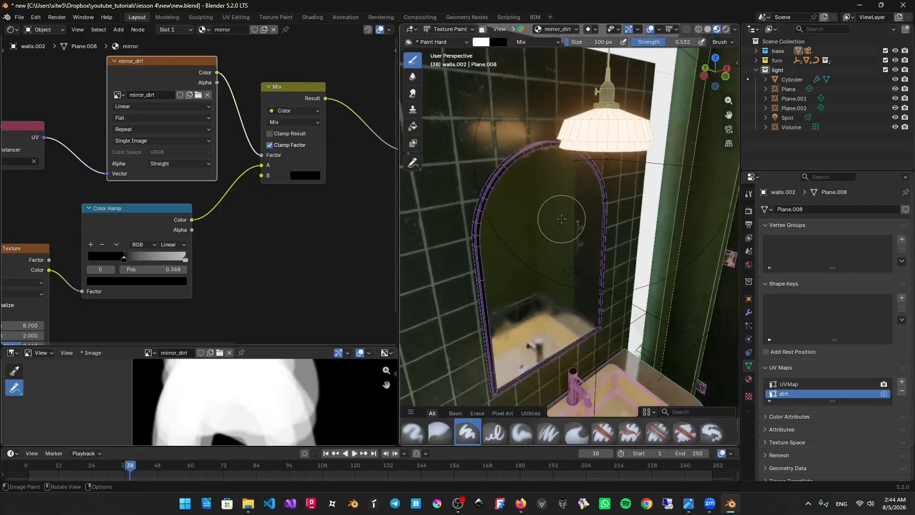
middle_drag(562, 219, 540, 237)
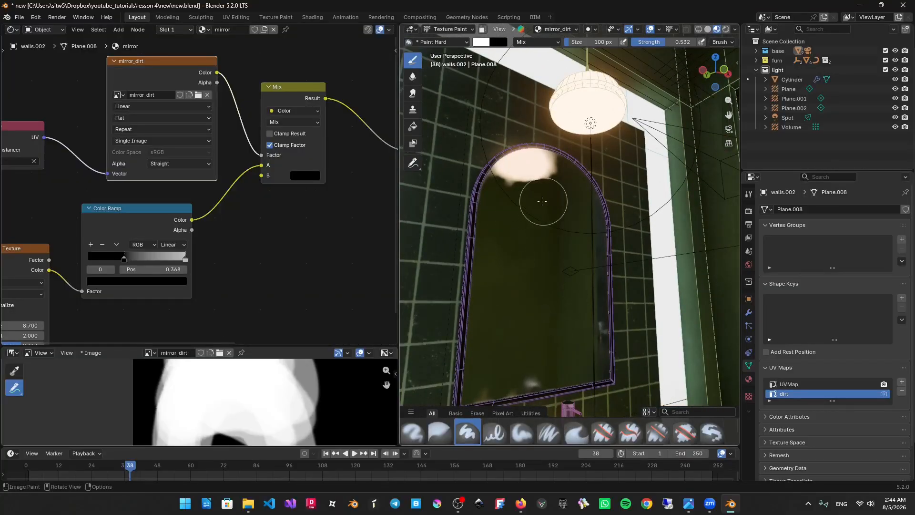
mouse_move(542, 201)
middle_down()
mouse_move(510, 238)
mouse_move(511, 273)
mouse_move(532, 287)
middle_up()
mouse_move(510, 227)
mouse_down()
mouse_move(542, 224)
mouse_move(583, 275)
mouse_up()
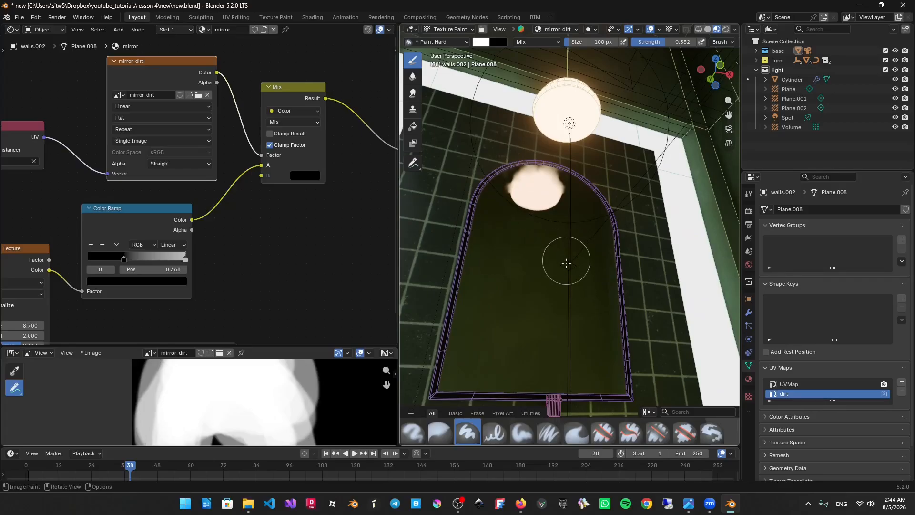
Isolate the mirror again and extend the white mask with another stroke down its surface.
key(slash)
middle_drag(579, 162, 595, 198)
mouse_move(596, 199)
mouse_down()
mouse_move(604, 193)
mouse_move(579, 172)
mouse_move(553, 165)
mouse_move(563, 228)
mouse_move(534, 278)
mouse_move(586, 277)
mouse_up()
middle_drag(587, 277, 580, 183)
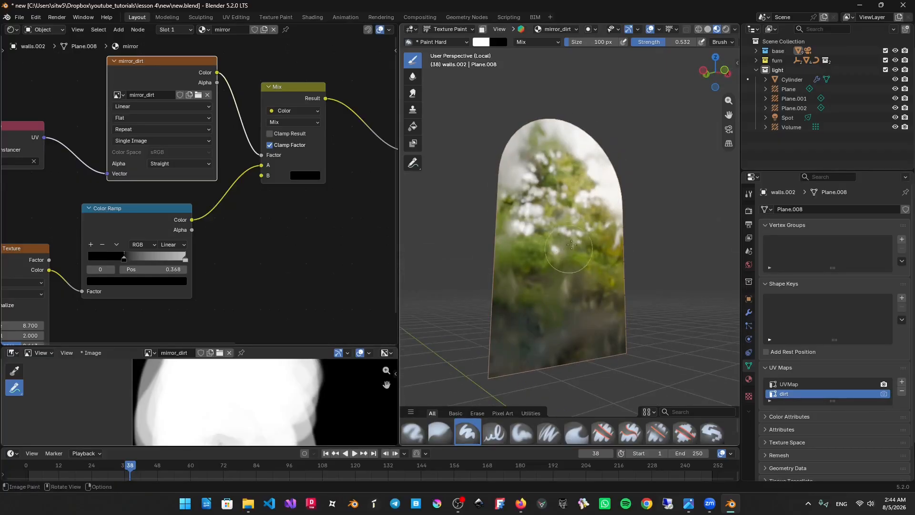
middle_drag(563, 241, 549, 267)
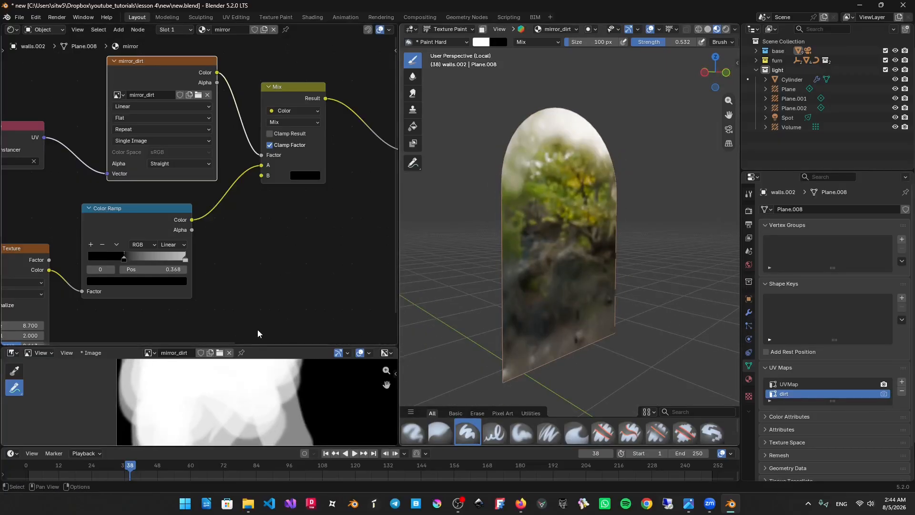
Return to the full scene and view the mirror from the camera in Rendered shading without overlays.
key(KP_Divide)
key(z)
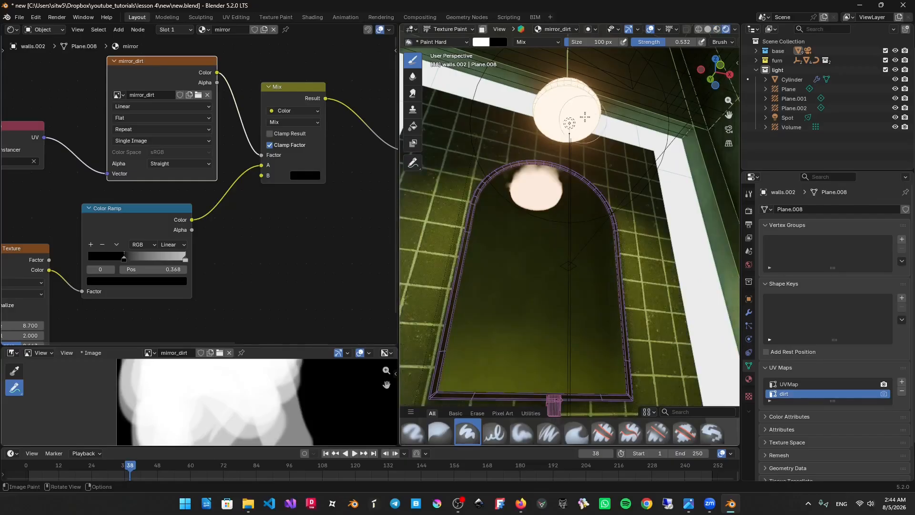
key(KP_0)
key(shift+alt+z)
scroll(558, 224, up, 1)
shift+middle_drag(558, 224, 596, 219)
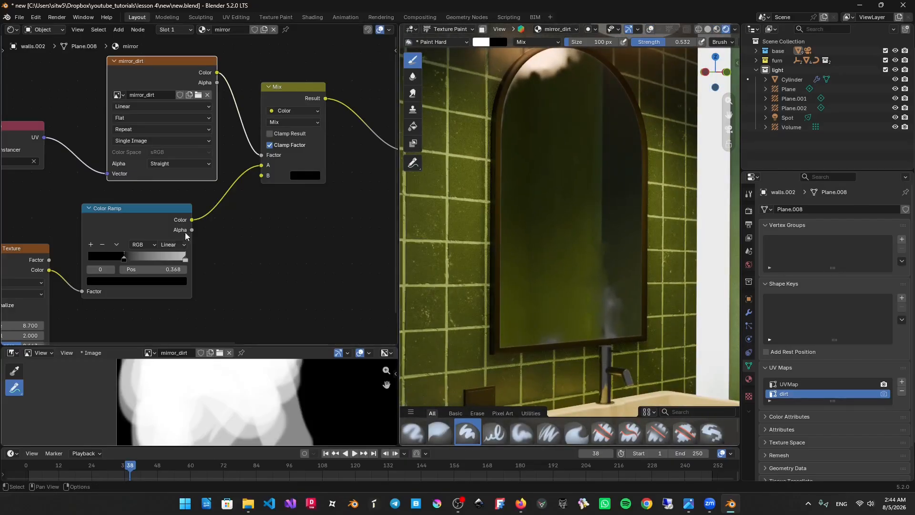
Set the Noise Texture's Scale to 14.700.
middle_drag(204, 244, 210, 192)
scroll(210, 193, down, 6)
middle_drag(138, 180, 246, 219)
scroll(246, 219, up, 5)
scroll(246, 223, up, 1)
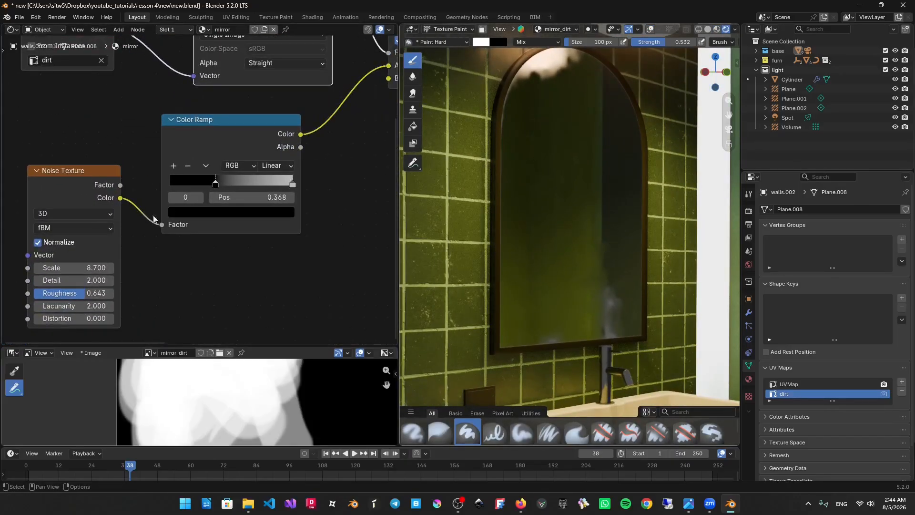
middle_drag(78, 256, 99, 237)
drag(100, 250, 121, 249)
middle_drag(195, 198, 145, 212)
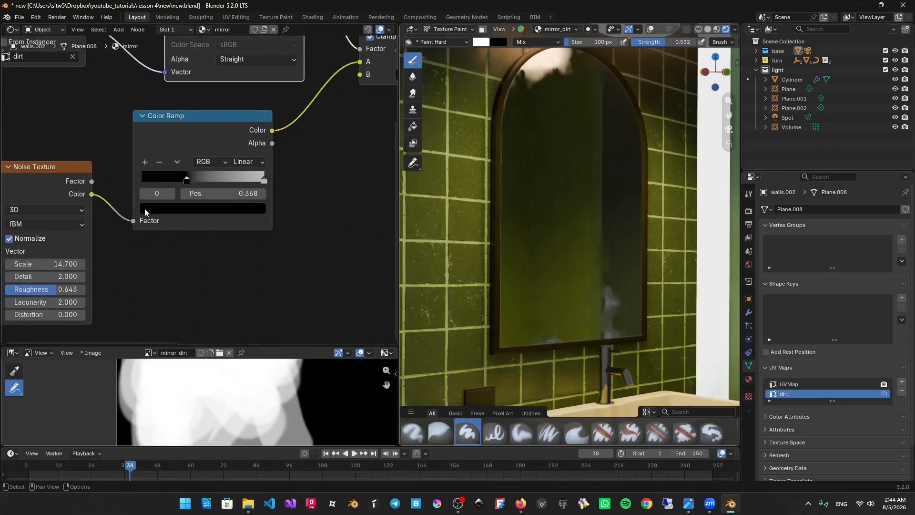
Move the Color Ramp's black stop to position 0.414 and save the file together with the modified mask image.
mouse_move(187, 181)
mouse_down()
mouse_move(155, 182)
mouse_move(215, 183)
mouse_move(189, 195)
mouse_up()
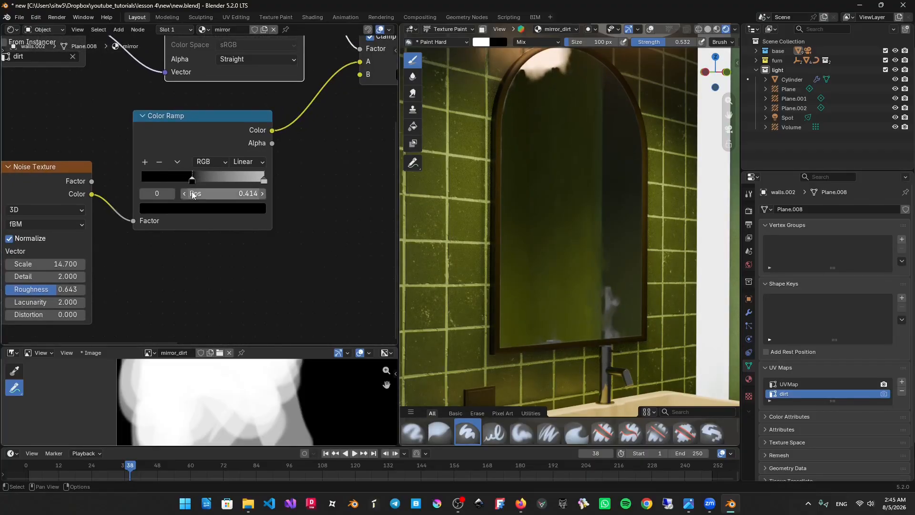
scroll(593, 214, down, 8)
key(ctrl+s)
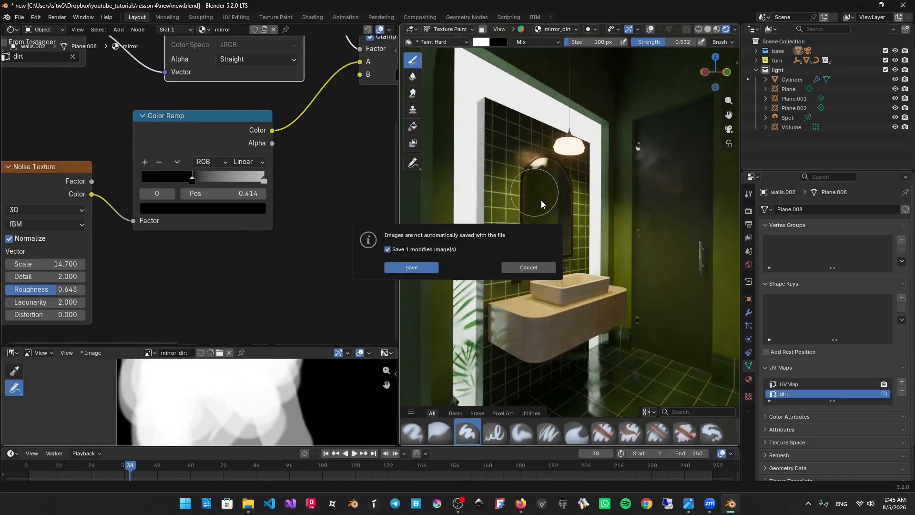
click(431, 266)
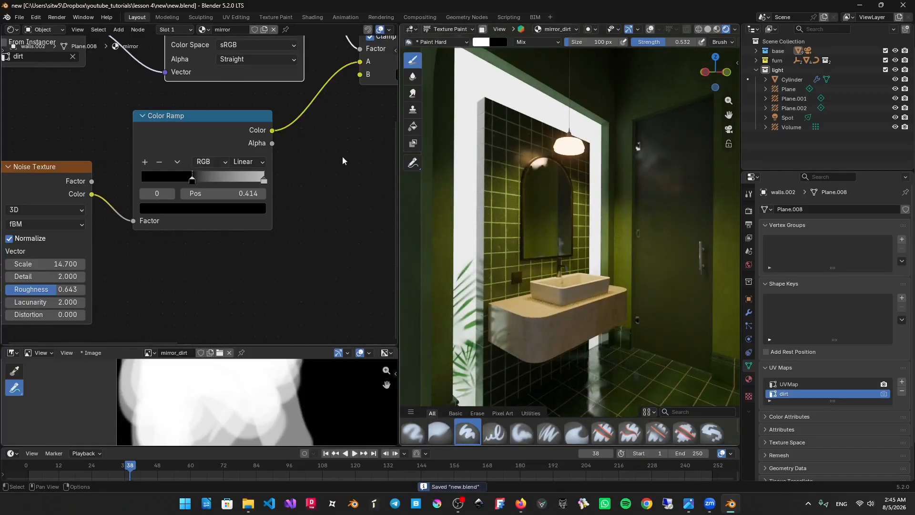
Enlarge the image viewer over the node area and show the new.fspy reference photo beside the camera view.
scroll(666, 257, down, 1)
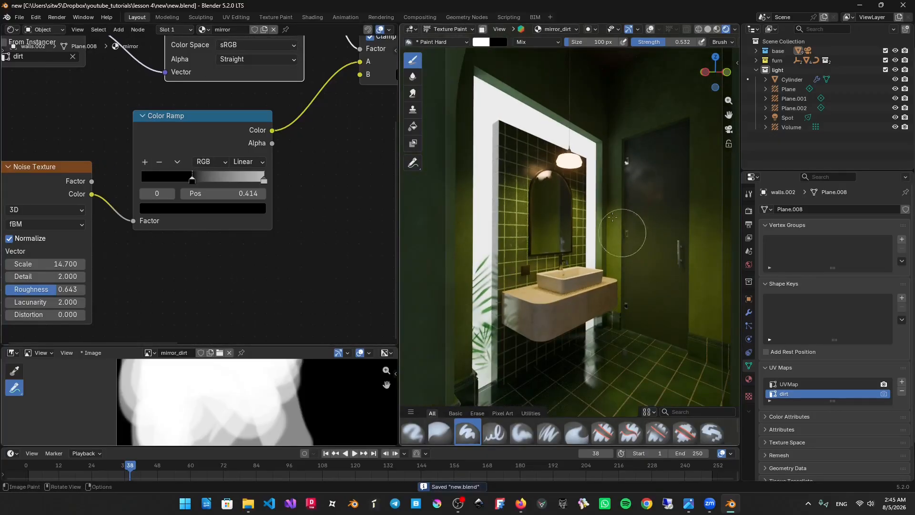
shift+middle_drag(603, 232, 590, 216)
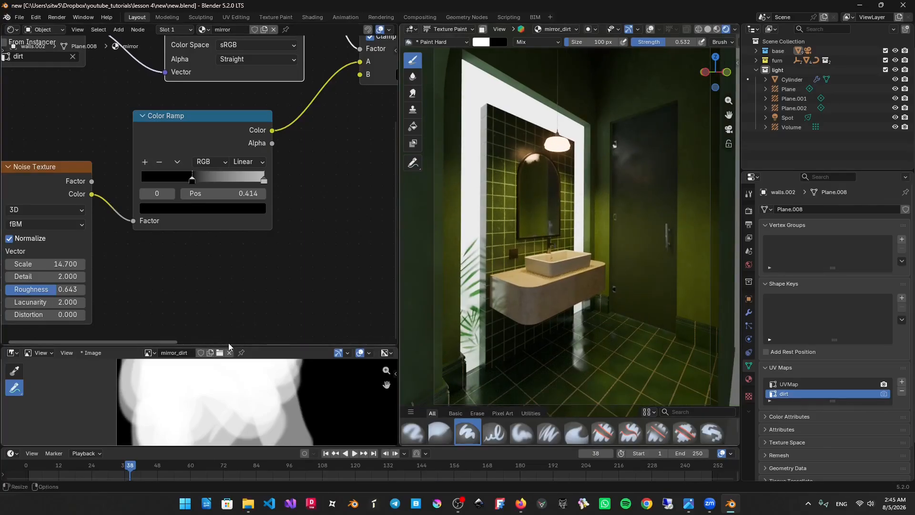
drag(230, 346, 225, 48)
click(148, 63)
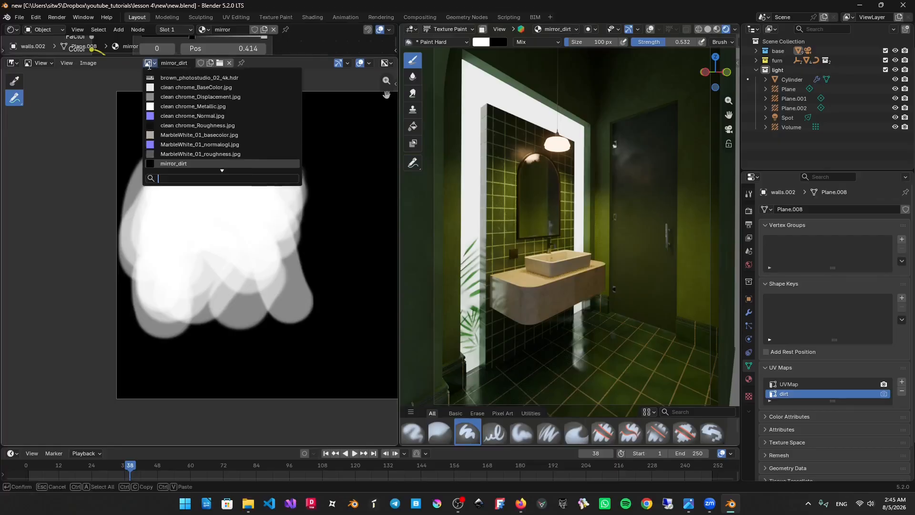
scroll(173, 124, down, 4)
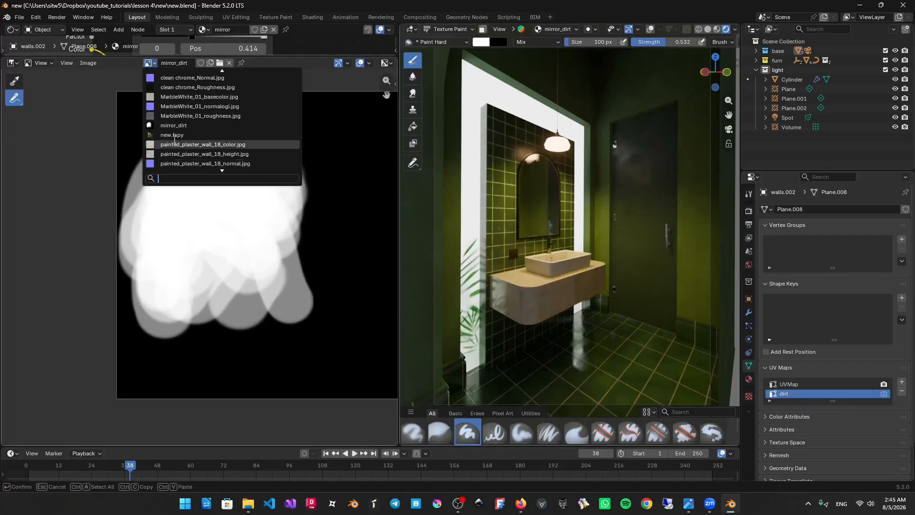
click(191, 145)
scroll(220, 176, down, 3)
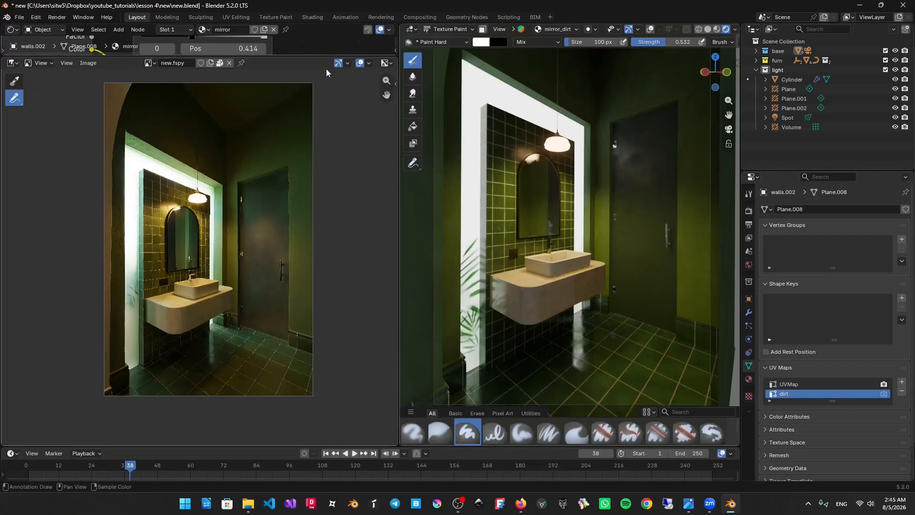
mouse_move(320, 54)
mouse_down()
mouse_move(322, 143)
mouse_move(322, 37)
mouse_up()
ctrl+middle_drag(559, 209, 561, 246)
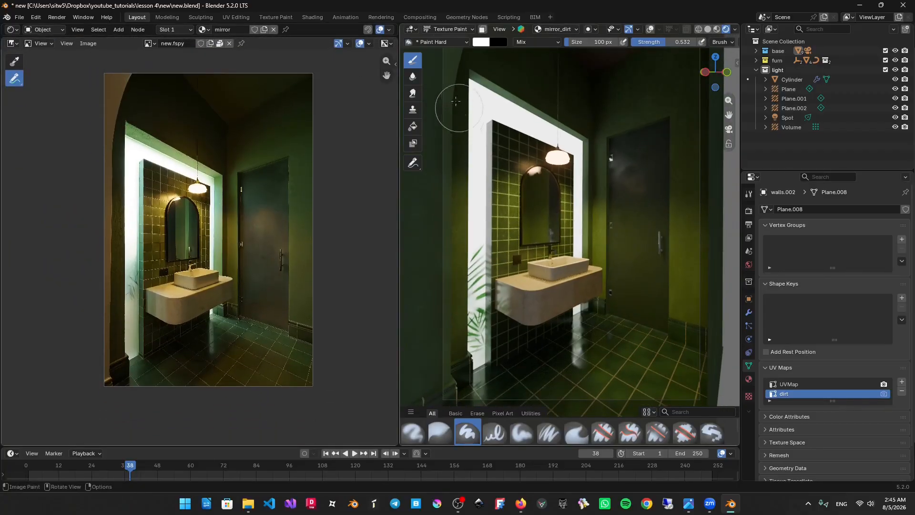
Switch from Texture Paint to Object Mode, save the file and frame the render and reference photo for comparison.
click(435, 42)
click(451, 29)
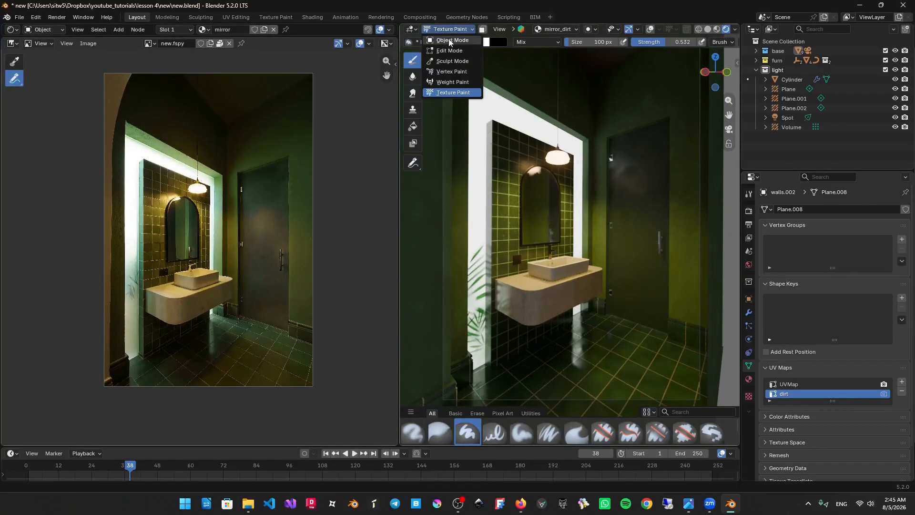
click(443, 39)
shift+middle_drag(574, 202, 571, 243)
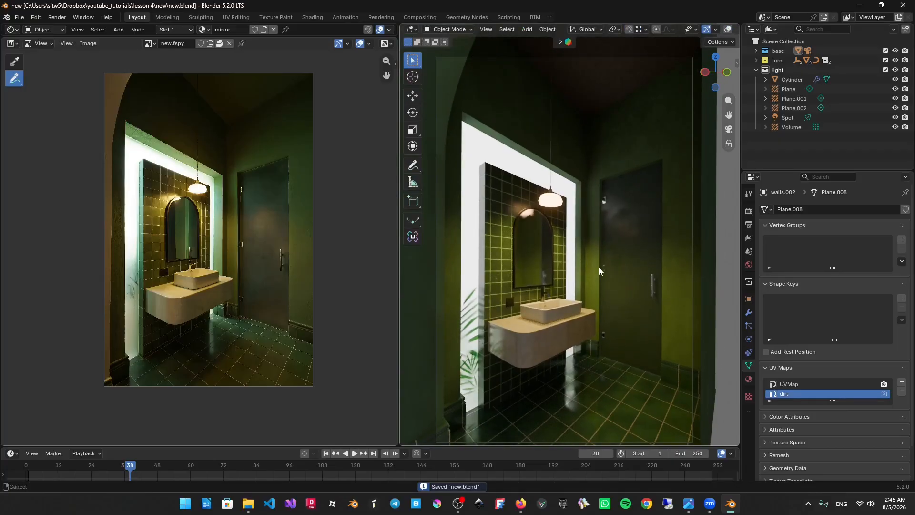
shift+middle_drag(599, 271, 602, 272)
scroll(317, 271, up, 2)
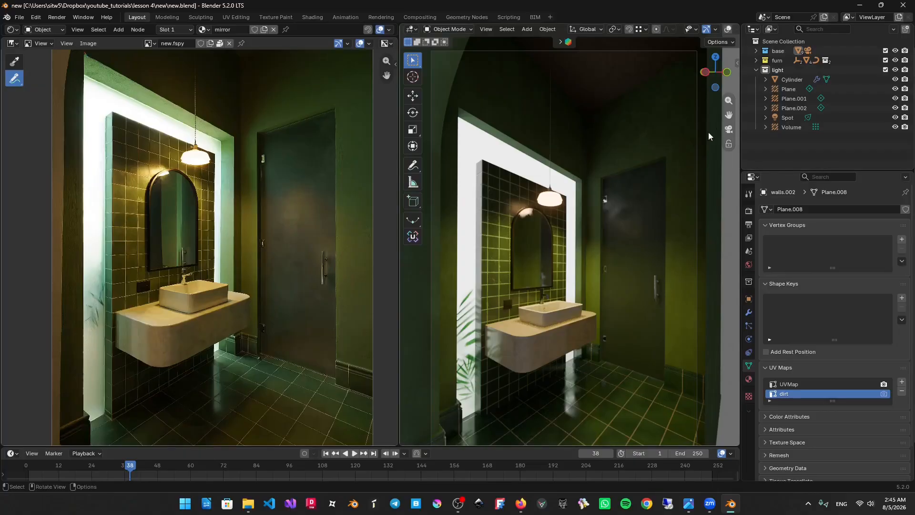
Select the Spot light and set its color's saturation to 0.779.
click(787, 117)
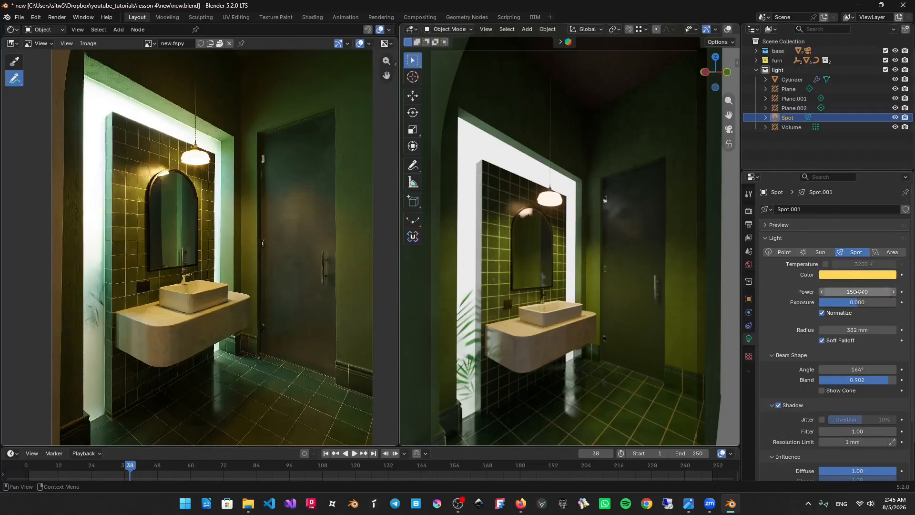
click(859, 275)
drag(857, 237, 856, 237)
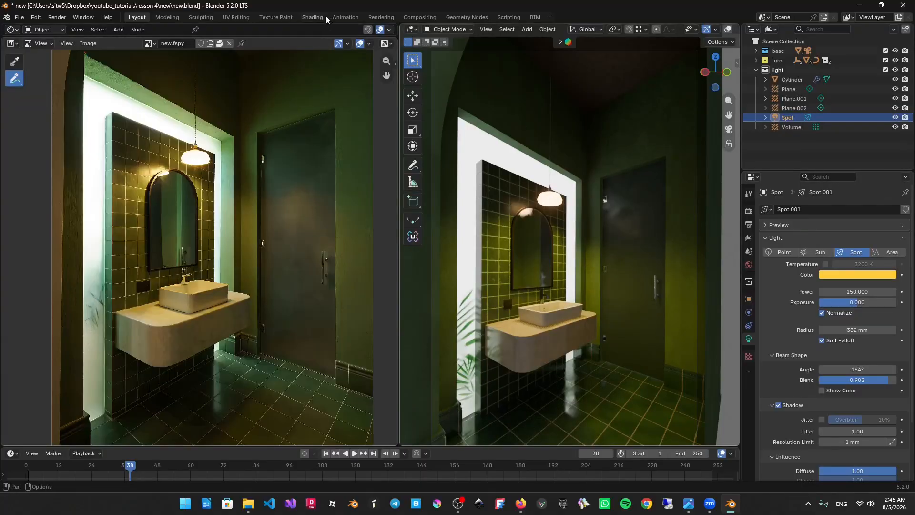
Set the B color of the walls' Multiply node to hue 0.492 and value 0.573 (#789291), and save the file.
drag(282, 44, 162, 252)
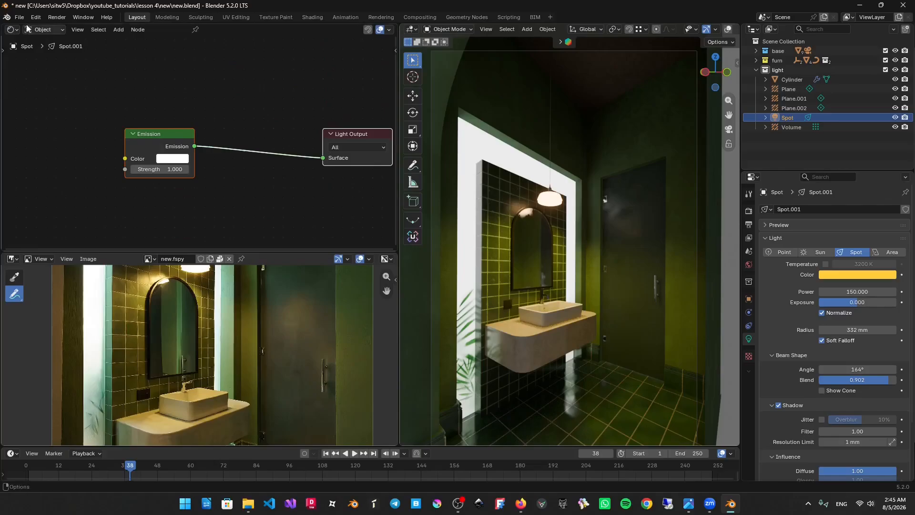
click(625, 142)
key(shift+alt+z)
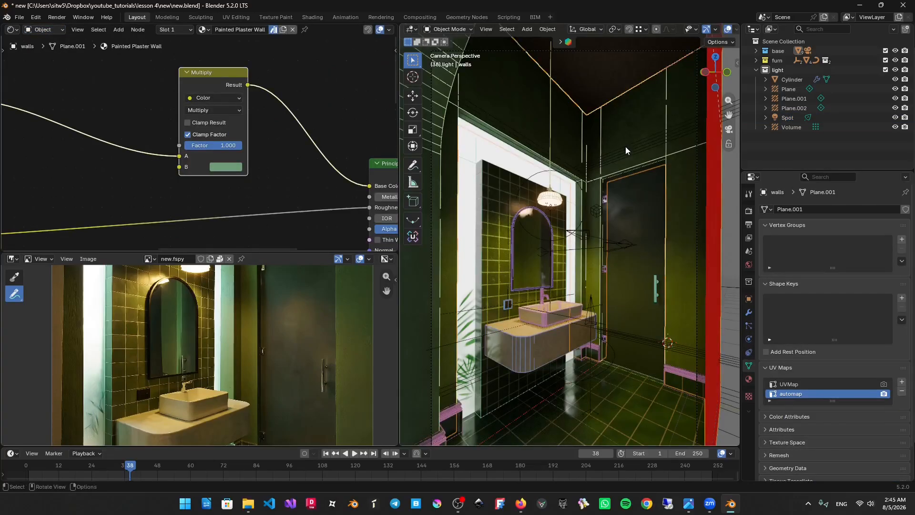
key(shift+alt+z)
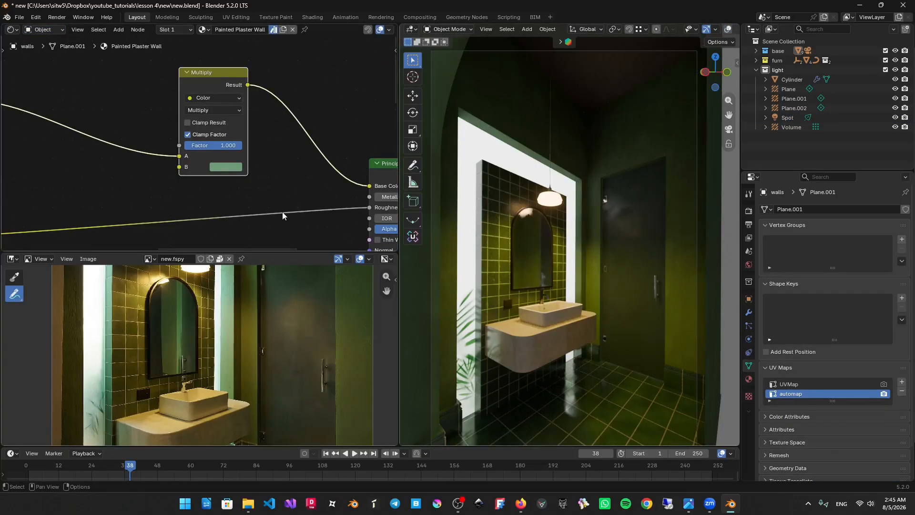
click(226, 167)
drag(269, 302, 251, 289)
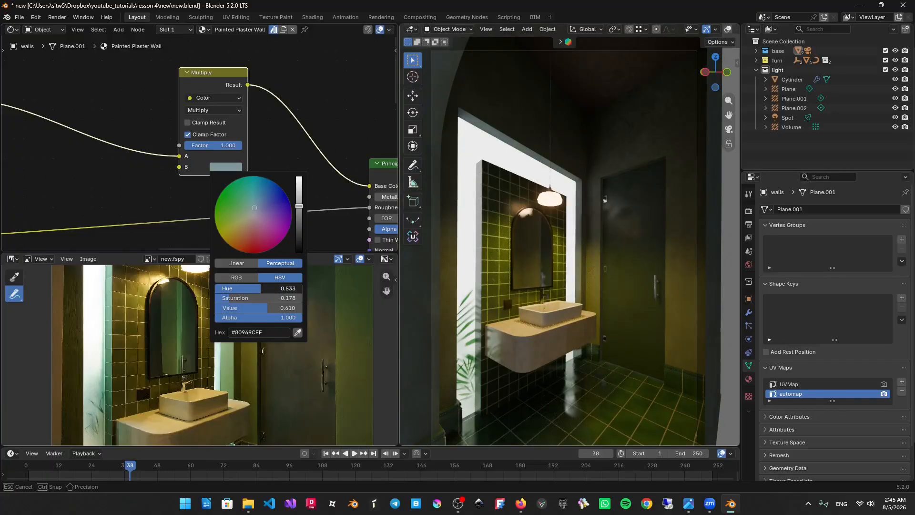
drag(258, 288, 264, 308)
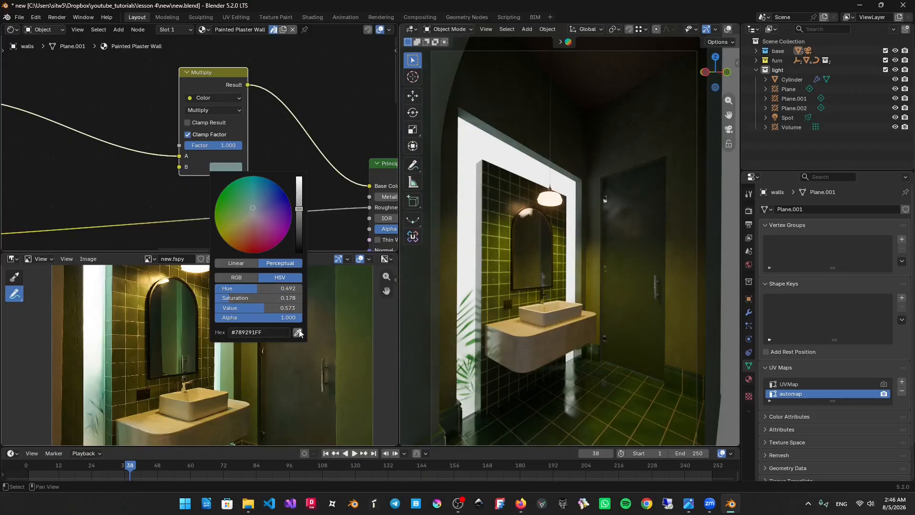
drag(362, 253, 333, 176)
key(ctrl+s)
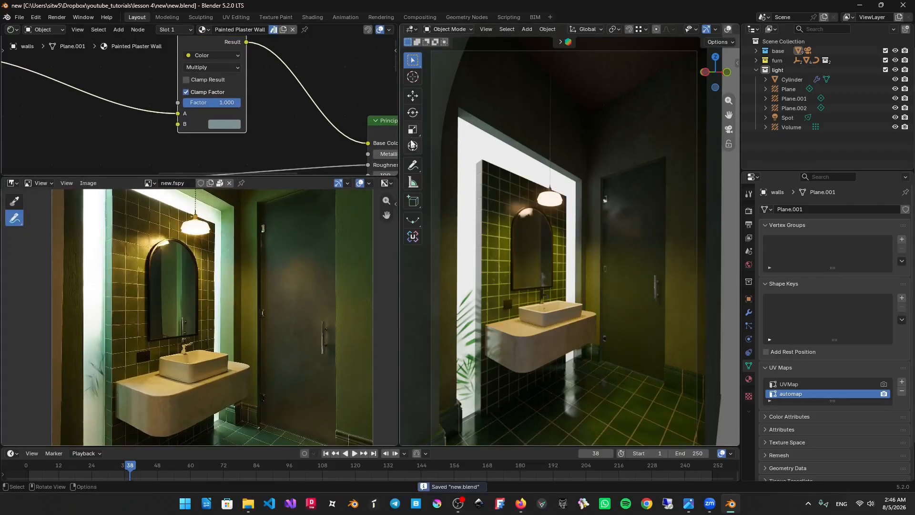
Fine-tune the Spot light's color to a slightly yellower hue with adjusted saturation, and save the file.
click(840, 118)
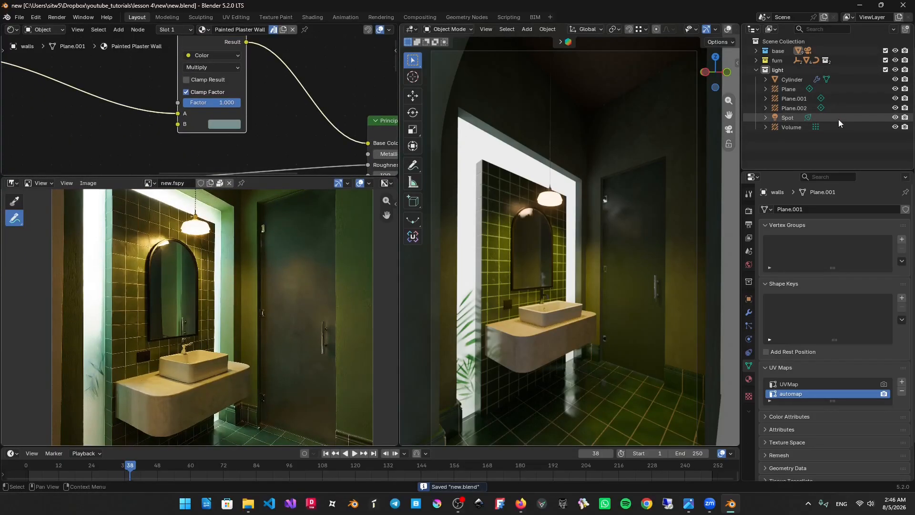
click(866, 278)
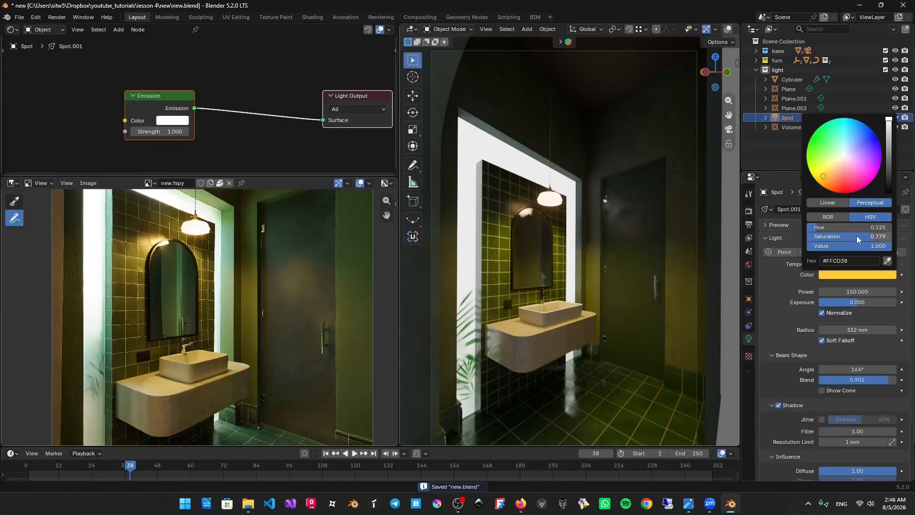
drag(857, 236, 840, 237)
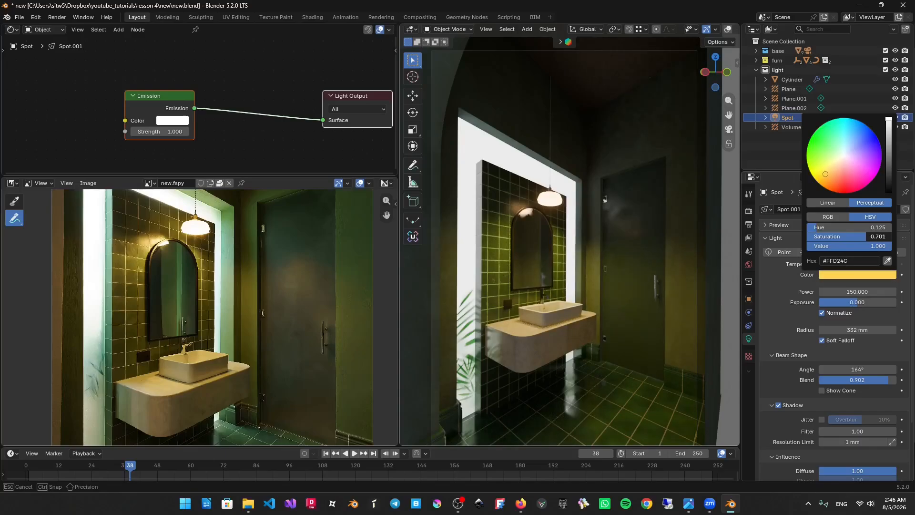
drag(866, 236, 866, 237)
drag(827, 176, 825, 174)
drag(855, 236, 857, 236)
scroll(290, 389, down, 2)
scroll(256, 291, up, 1)
key(ctrl+s)
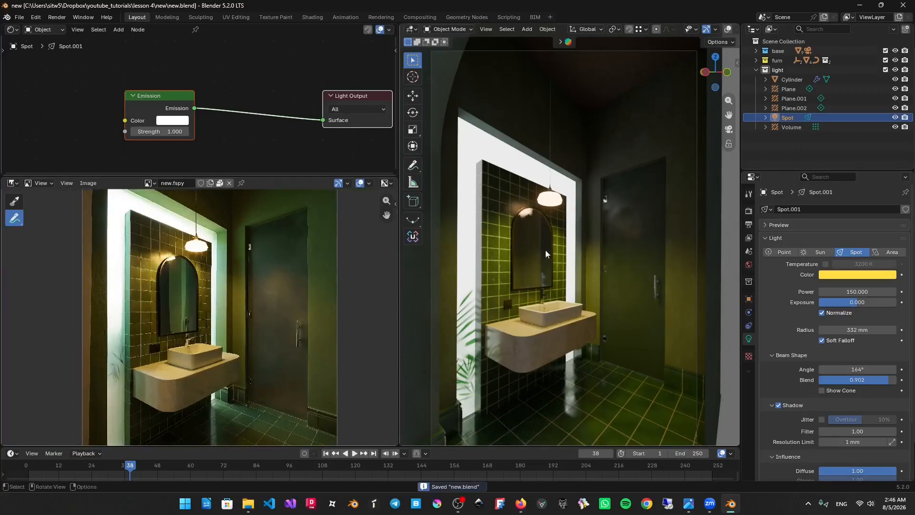
Select the walls and bring up their Painted Plaster Wall material settings and the Principled BSDF end of its node tree.
click(665, 137)
drag(310, 176, 305, 304)
scroll(286, 235, down, 2)
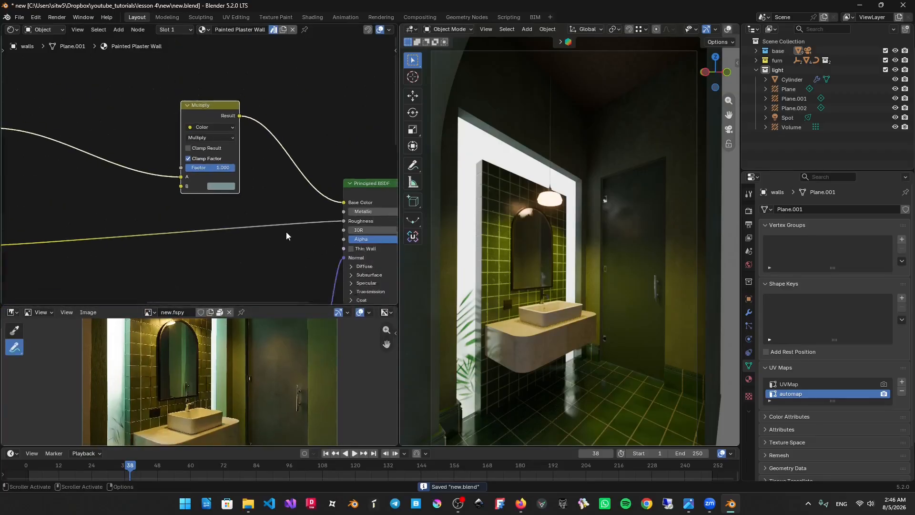
middle_drag(315, 225, 221, 157)
middle_drag(375, 173, 233, 141)
key(shift+alt+z)
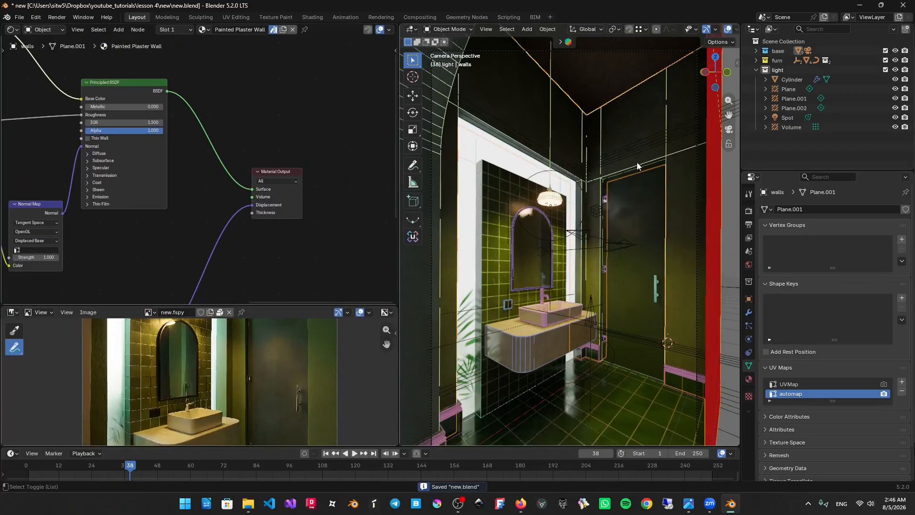
key(shift+alt+z)
click(749, 380)
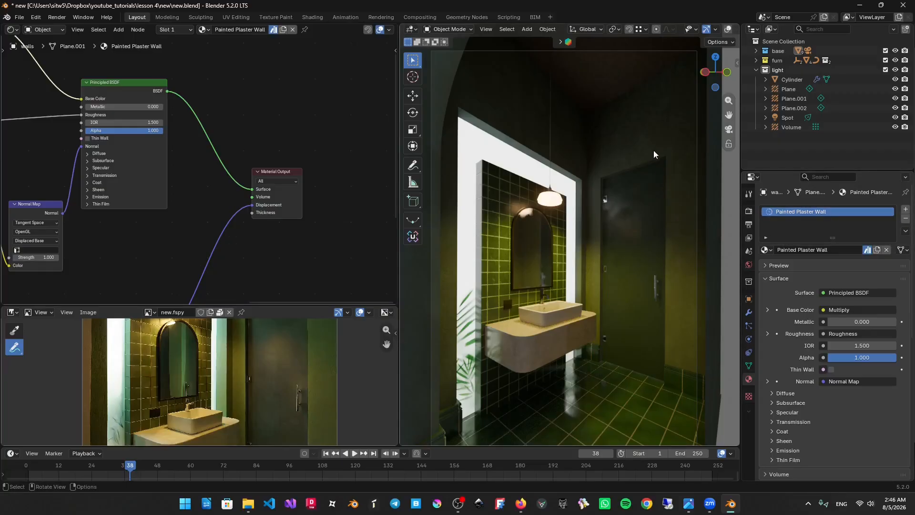
Add a Light Path node above the Principled BSDF in the walls' material.
middle_drag(253, 90, 237, 158)
key(shift+a)
text(lig)
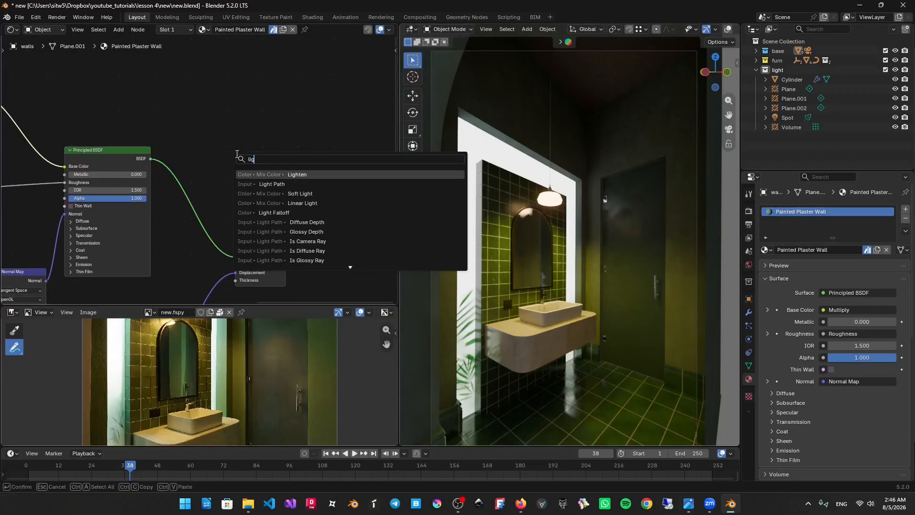
key(Down)
key(Return)
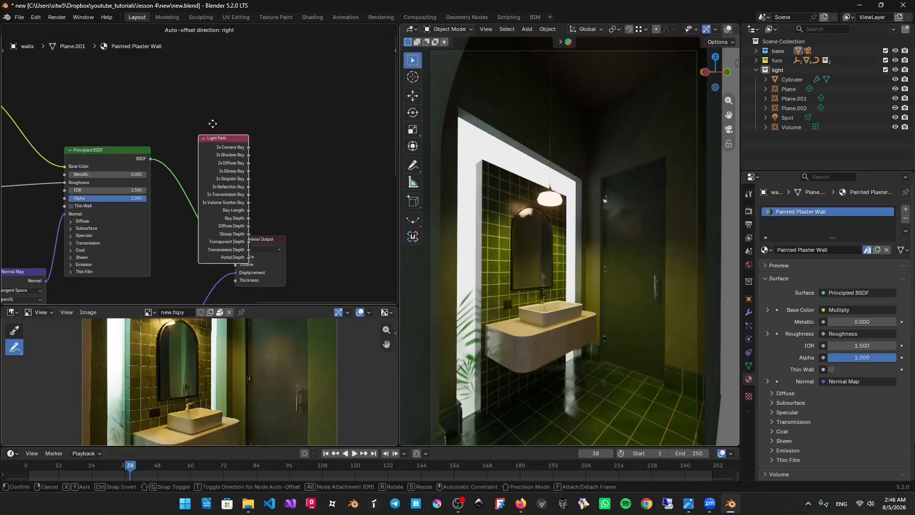
click(105, 58)
Add a Mix Shader node and place it beside the Light Path node, above the Material Output.
key(shift+a)
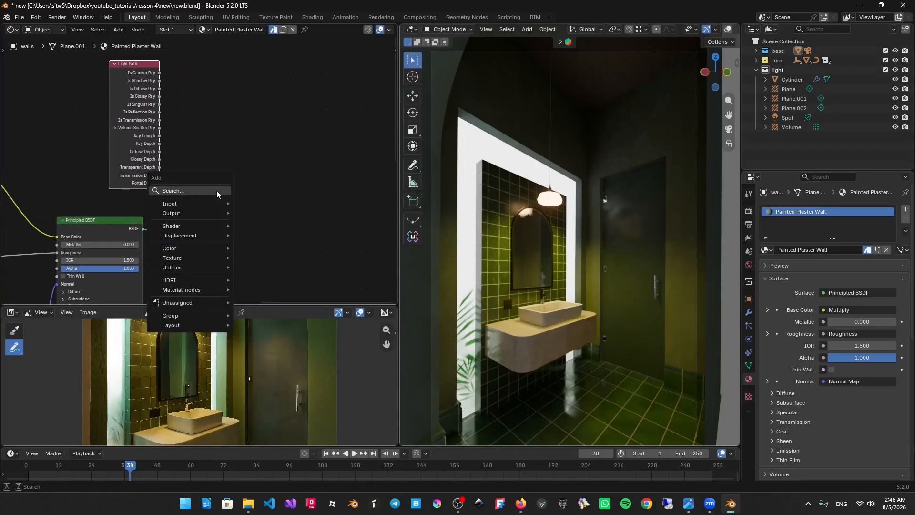
click(221, 191)
text(mix)
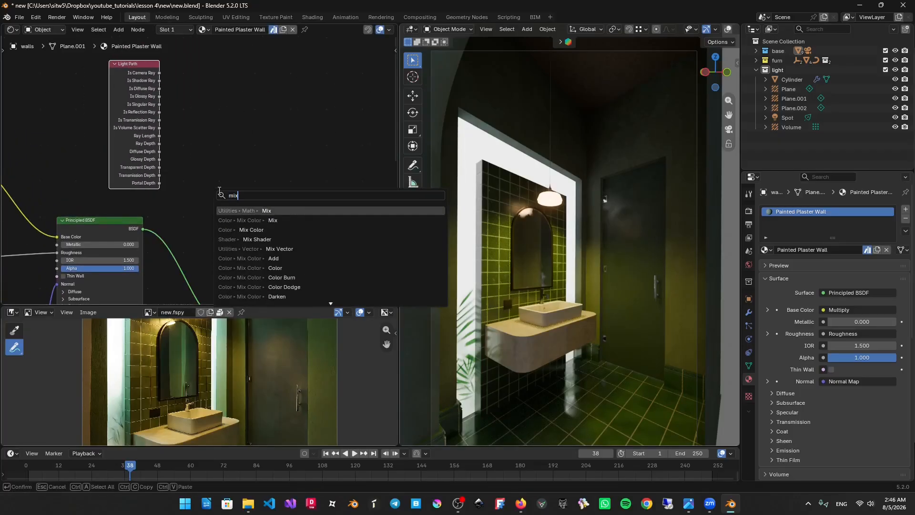
text( no)
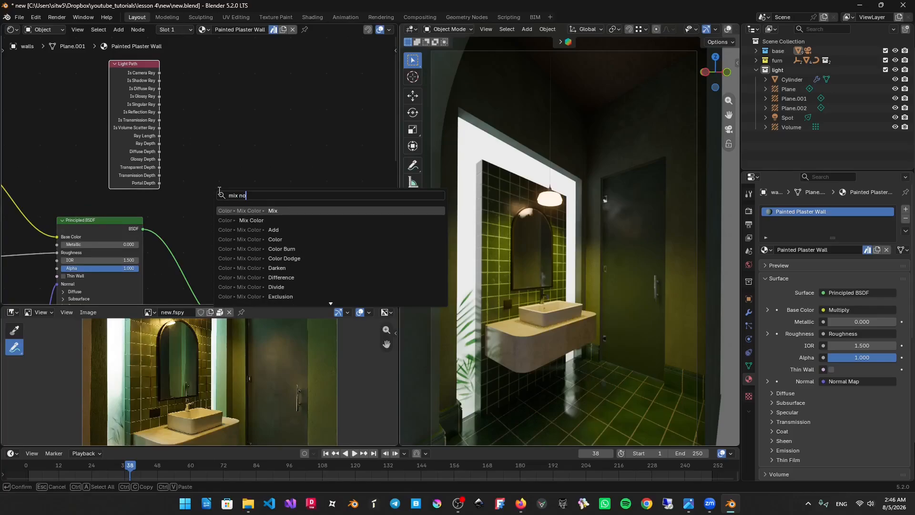
key(BackSpace)
key(BackSpace)
text(sha)
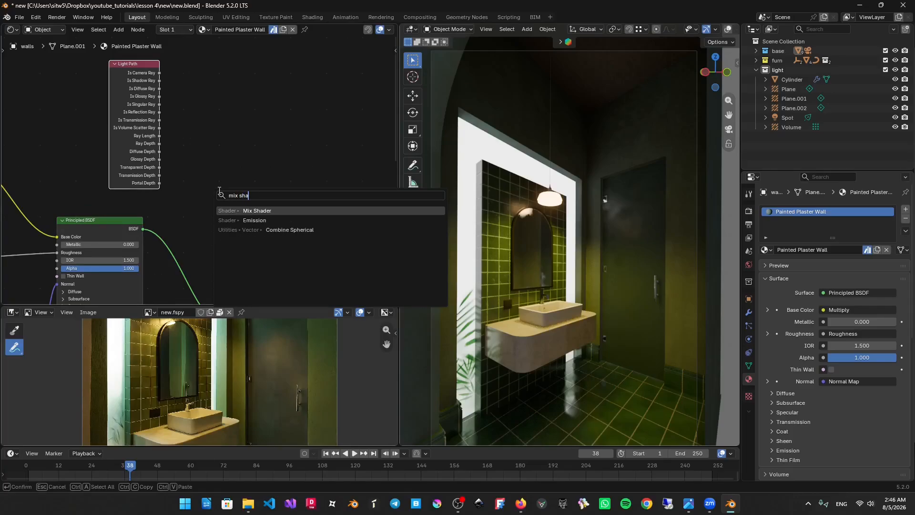
key(Return)
click(212, 189)
scroll(175, 104, down, 1)
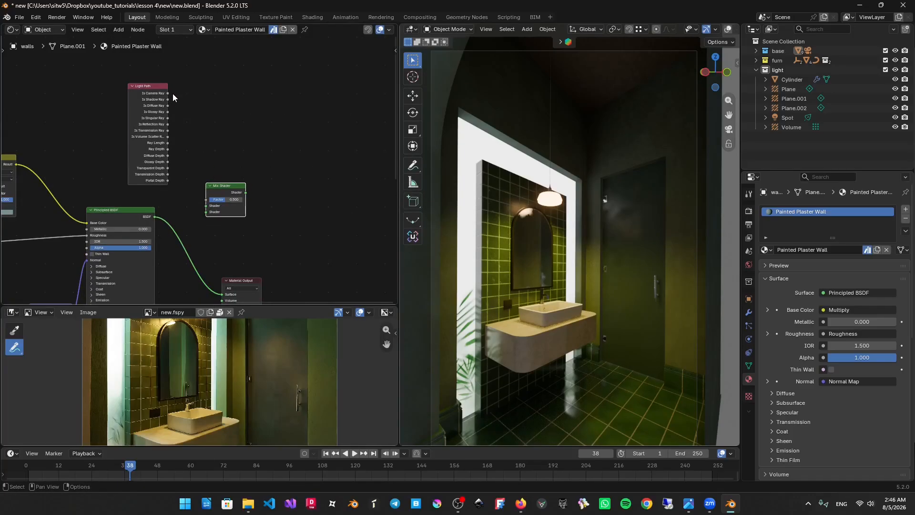
drag(234, 186, 284, 155)
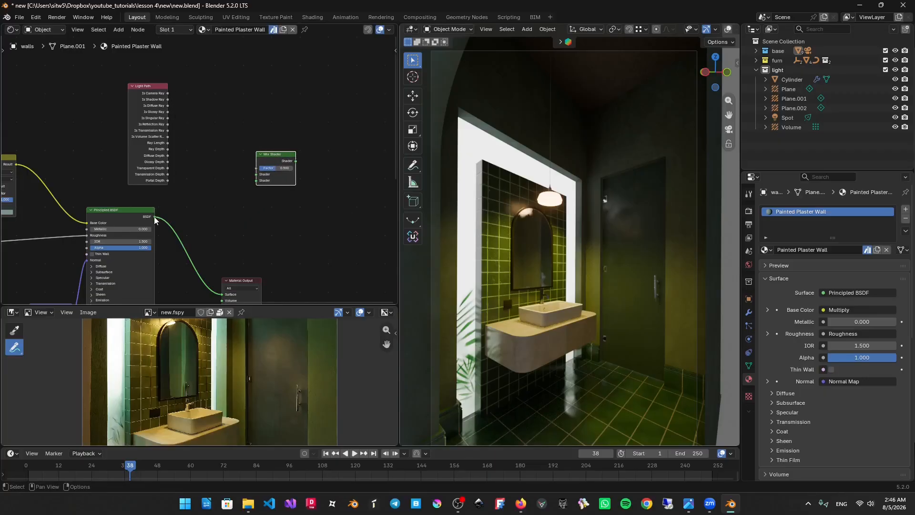
Connect the Principled BSDF and the Light Path's Is Camera Ray output to the Mix Shader, feeding the Material Output's surface.
drag(154, 217, 257, 181)
drag(167, 93, 225, 279)
key(g)
click(355, 246)
scroll(305, 158, up, 3)
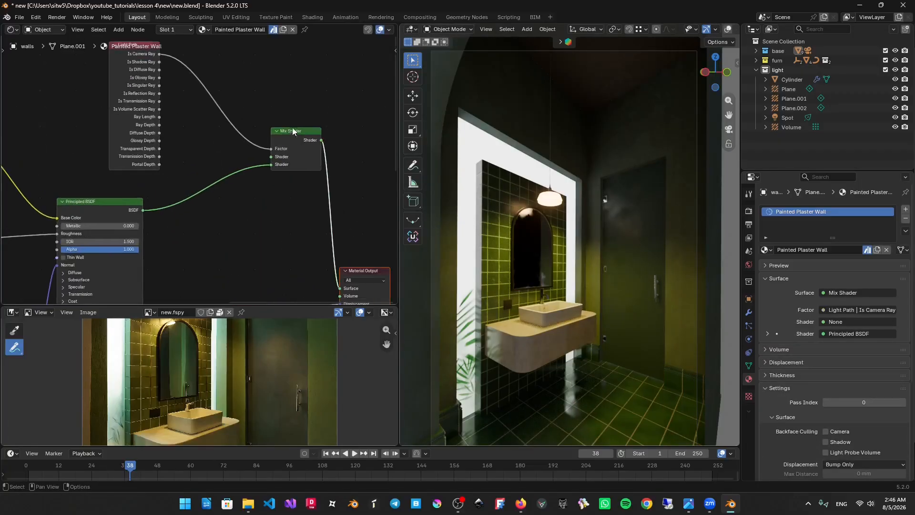
Reposition the Mix Shader beside the Principled BSDF and move the BSDF link to its first Shader input.
click(294, 131)
key(g)
click(261, 204)
drag(254, 191, 252, 182)
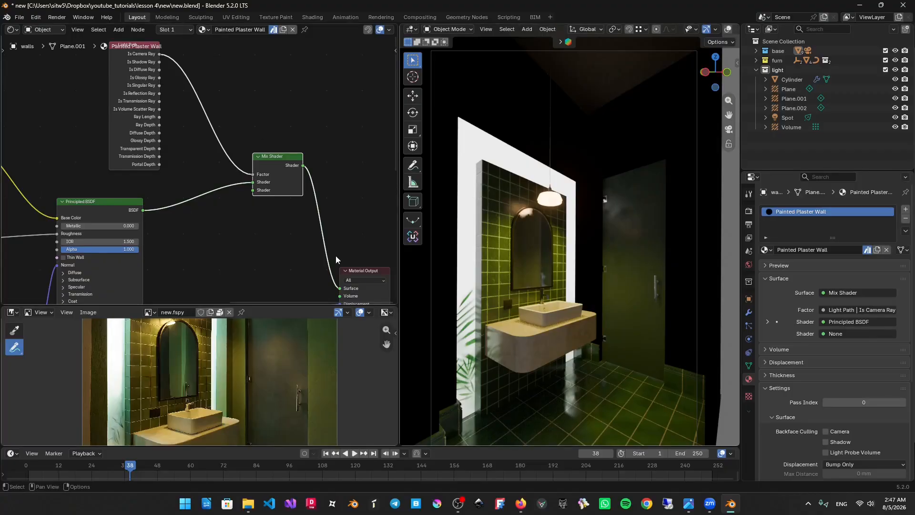
scroll(336, 260, up, 2)
middle_drag(265, 190, 285, 178)
scroll(285, 177, down, 2)
click(173, 211)
scroll(180, 214, down, 4)
middle_drag(207, 187, 209, 216)
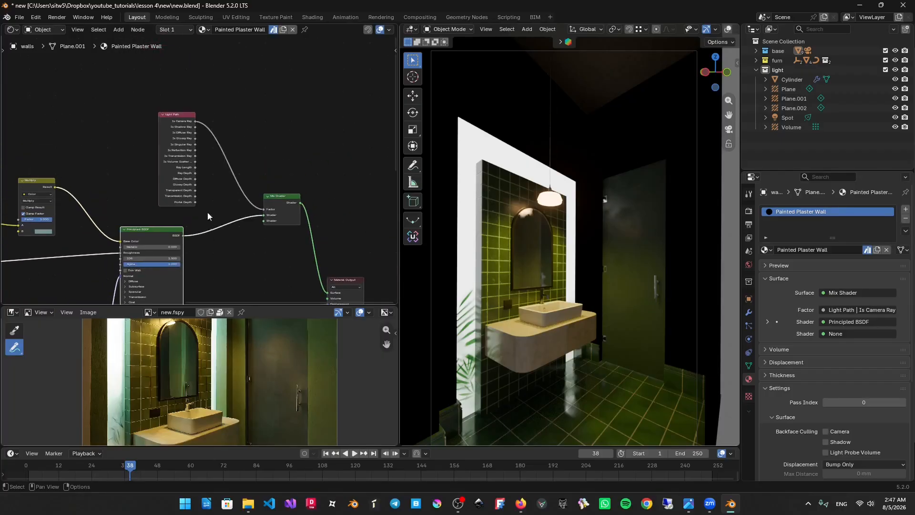
Move the Light Path node higher to free up space above the Principled BSDF.
drag(208, 217, 159, 116)
scroll(208, 183, up, 4)
scroll(220, 170, down, 1)
key(g)
mouse_move(208, 183)
middle_down()
mouse_move(220, 170)
mouse_move(215, 225)
mouse_move(202, 218)
mouse_move(198, 174)
middle_up()
click(204, 141)
scroll(215, 225, down, 2)
key(g)
click(220, 171)
click(179, 280)
middle_drag(207, 194, 224, 193)
scroll(214, 200, down, 2)
middle_drag(224, 108, 245, 131)
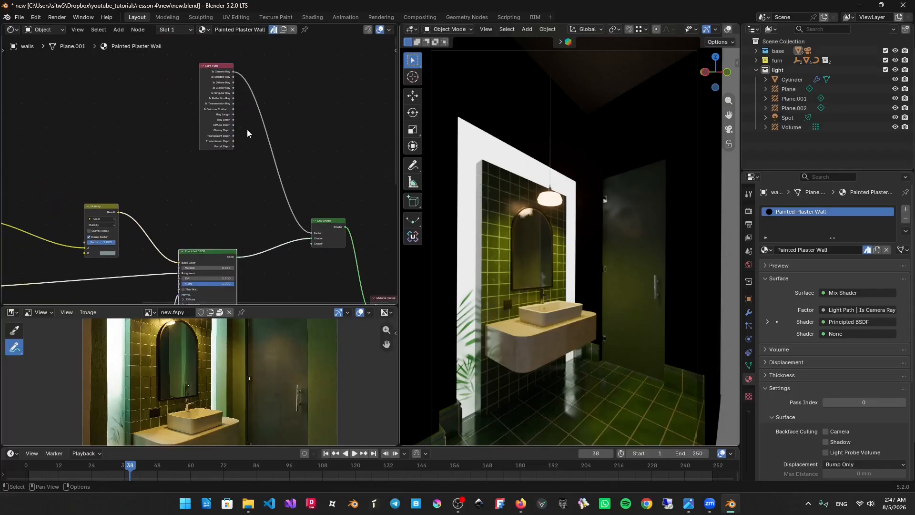
click(212, 78)
key(g)
click(216, 84)
Duplicate the Principled BSDF and place the copy between the Light Path node and the original.
click(217, 250)
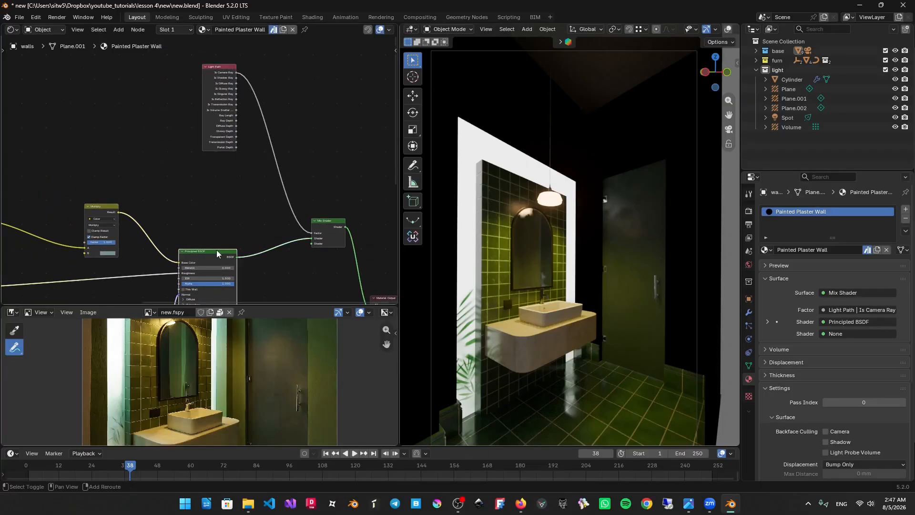
key(shift+d)
click(217, 169)
scroll(200, 172, up, 2)
Sample the duplicate Principled BSDF's base color from the dark green wall in the reference photo.
click(237, 182)
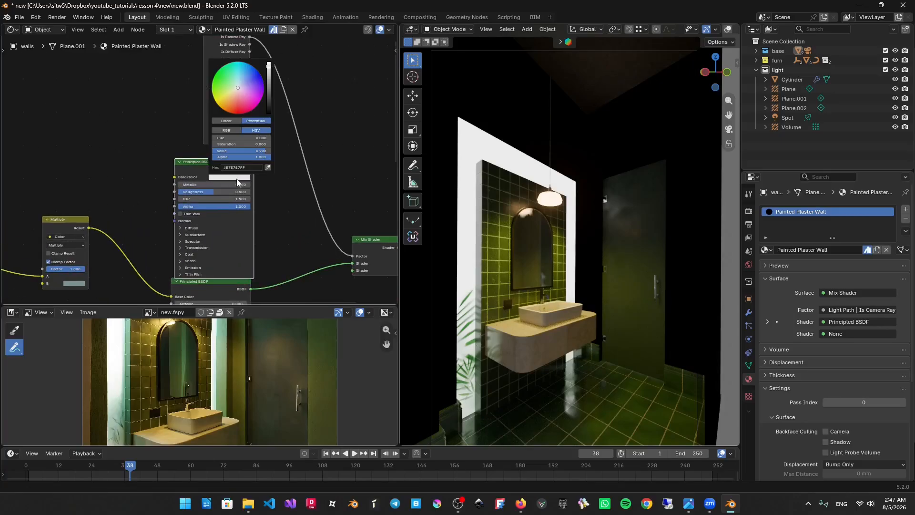
click(269, 168)
click(322, 331)
Connect the duplicate Principled BSDF to the Mix Shader's second Shader input.
drag(254, 170, 353, 270)
middle_drag(352, 218, 214, 181)
scroll(213, 189, down, 1)
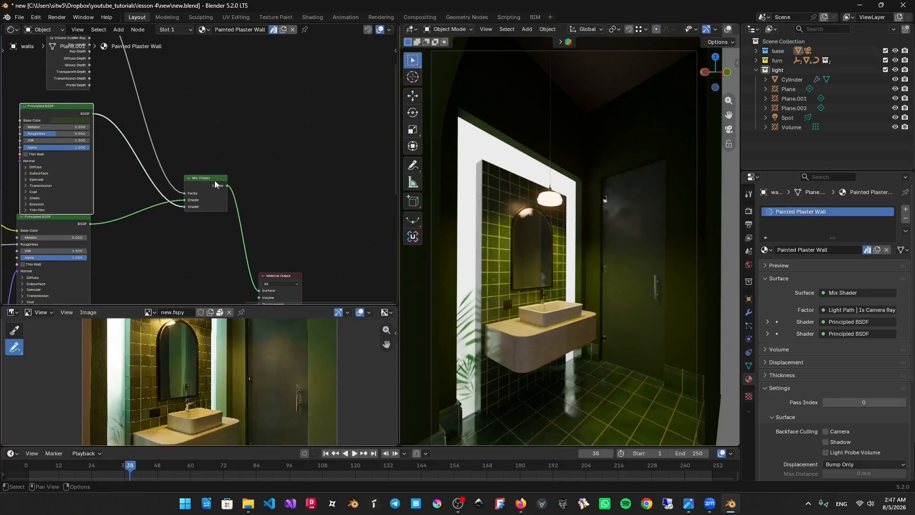
middle_drag(71, 141, 210, 131)
scroll(209, 131, up, 5)
drag(204, 85, 198, 82)
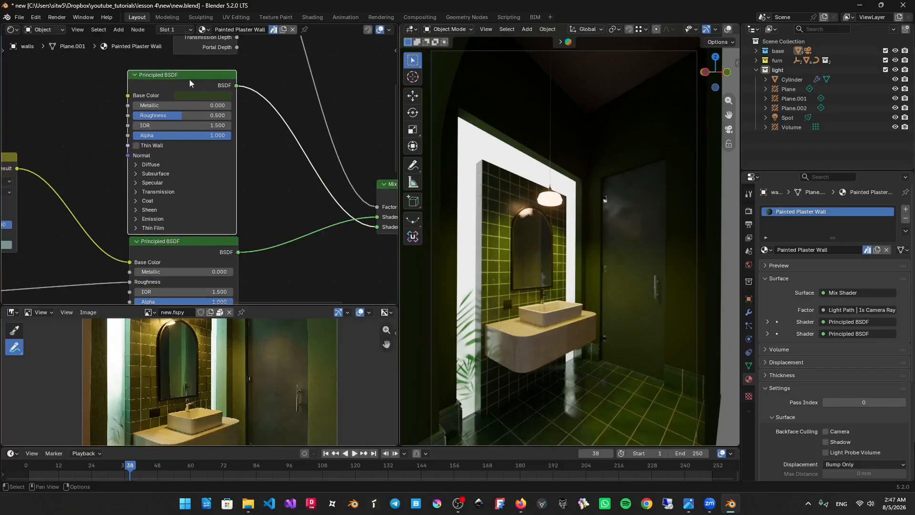
middle_drag(195, 86, 197, 81)
scroll(231, 109, up, 3)
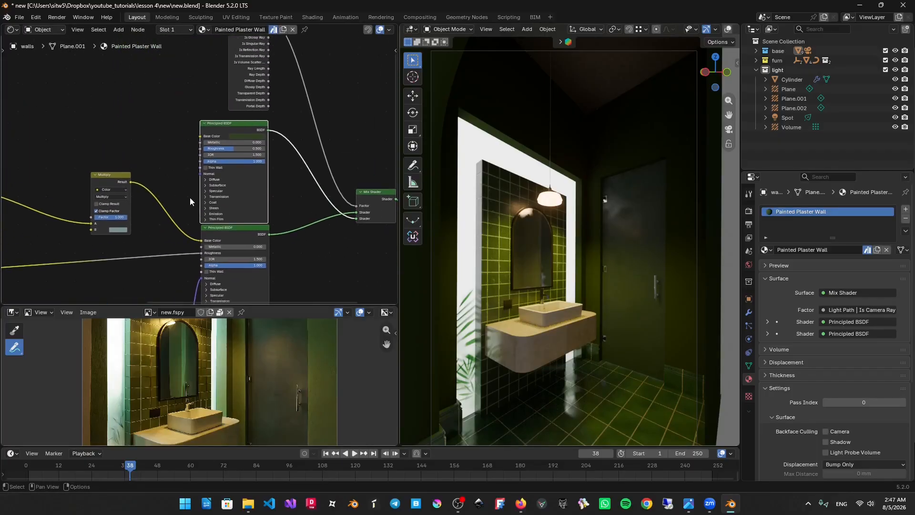
In a maximized node editor, link the Normal Map and the Multiply result to the duplicate BSDF's Normal and Base Color.
key(ctrl+space)
scroll(295, 224, down, 3)
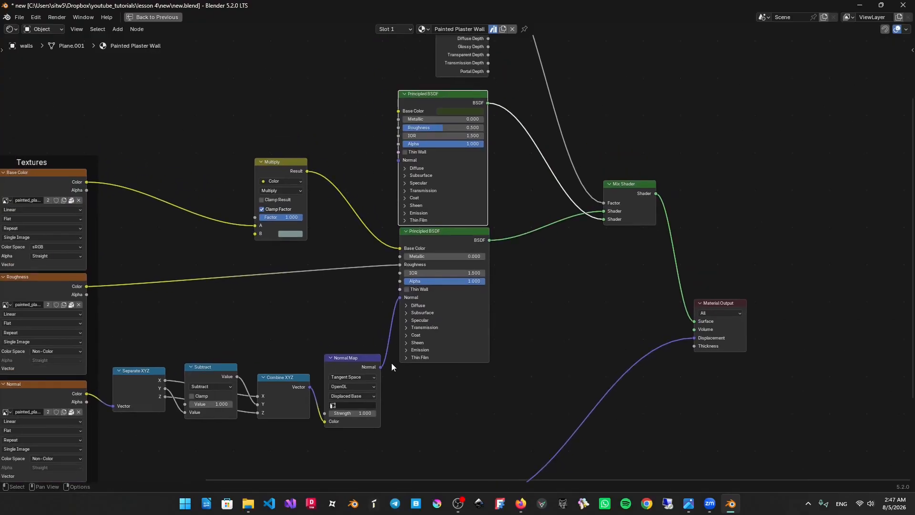
drag(381, 367, 399, 160)
scroll(348, 226, down, 1)
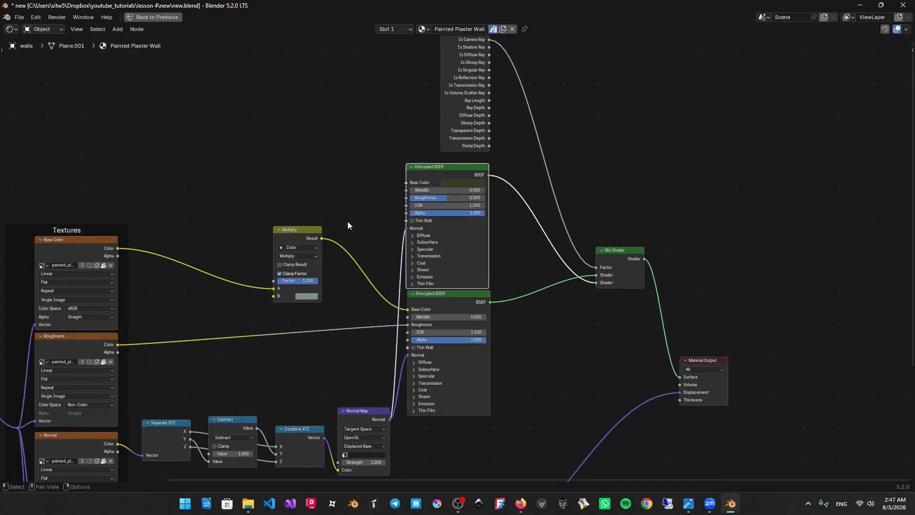
drag(322, 238, 406, 182)
scroll(459, 358, down, 2)
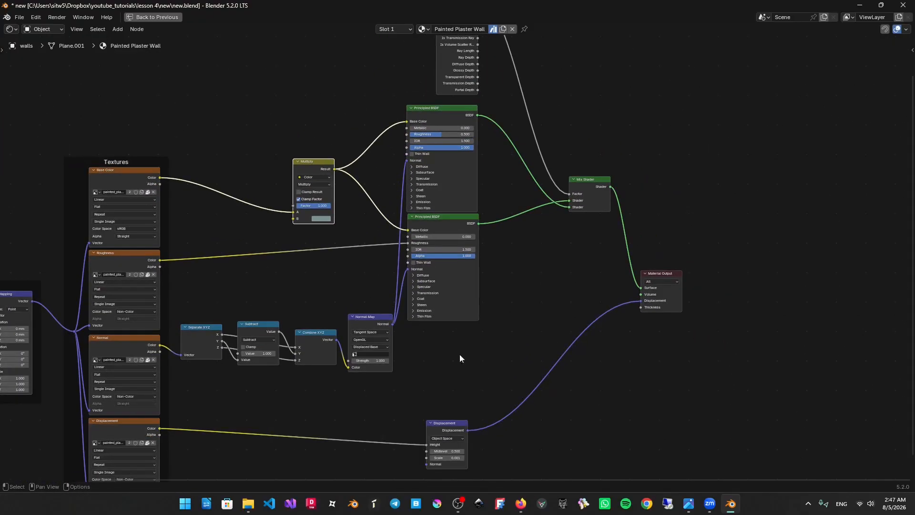
Cut the link between the Displacement node and the Material Output.
scroll(537, 344, up, 2)
ctrl+right_drag(591, 335, 620, 374)
middle_drag(577, 260, 577, 308)
scroll(577, 308, up, 5)
scroll(450, 222, down, 1)
Shift both Principled BSDF nodes slightly away from the Multiply node.
drag(552, 336, 448, 201)
key(g)
click(480, 213)
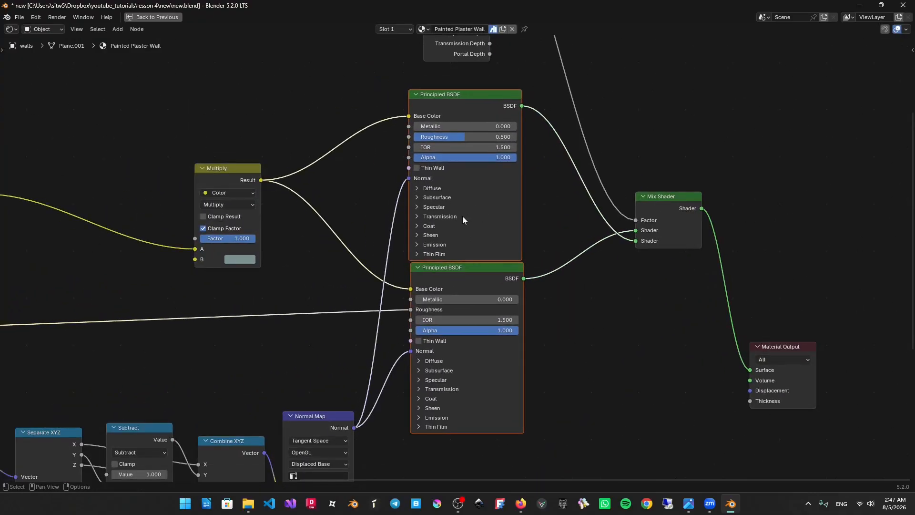
scroll(406, 247, down, 1)
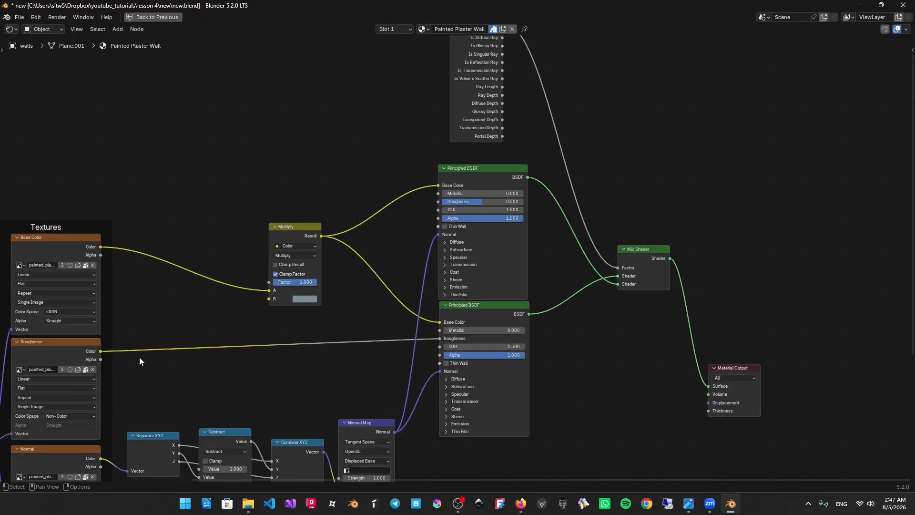
Link the Roughness texture's color to the duplicate BSDF's Roughness and restore the normal editor layout.
drag(104, 349, 438, 201)
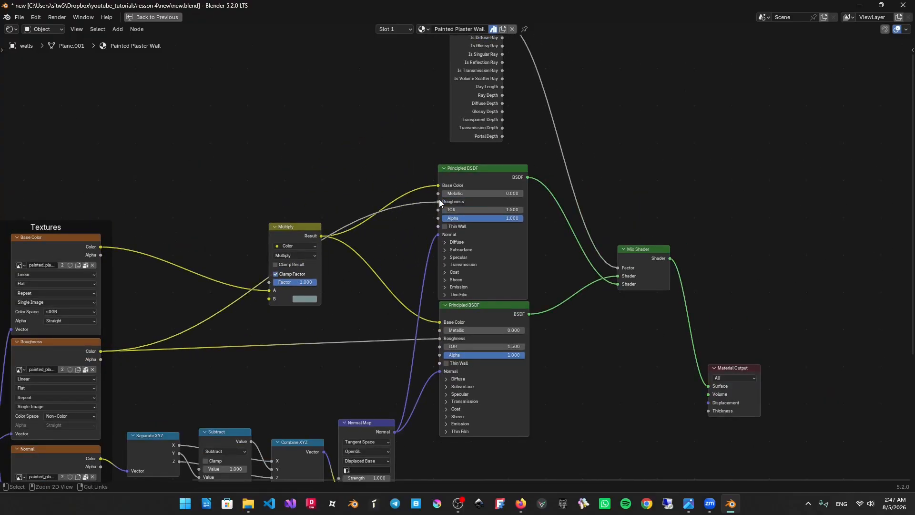
key(ctrl+space)
shift+middle_drag(599, 222, 585, 221)
Shift the wall material's Multiply B color toward green, with hue about 0.44 and value about 0.57, and save the file.
middle_drag(225, 129, 245, 73)
scroll(248, 179, up, 3)
scroll(248, 74, up, 6)
middle_drag(53, 107, 137, 150)
drag(94, 177, 80, 111)
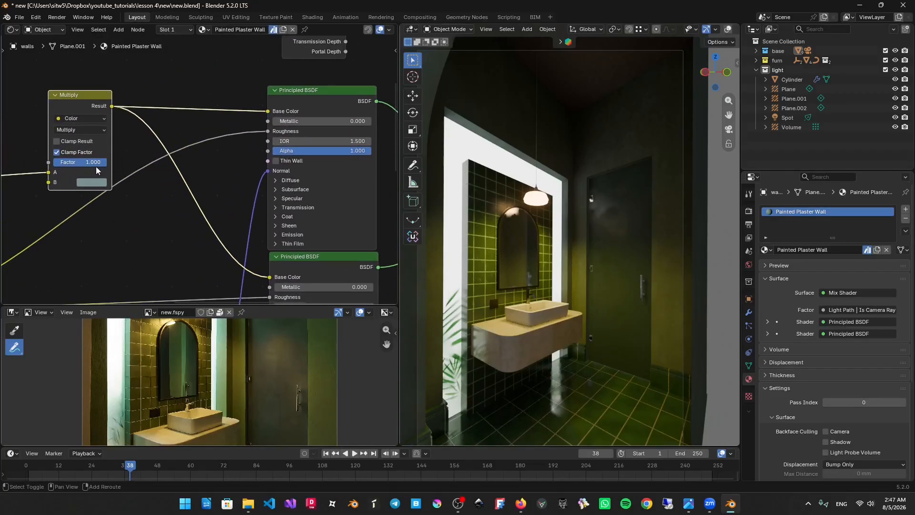
click(97, 185)
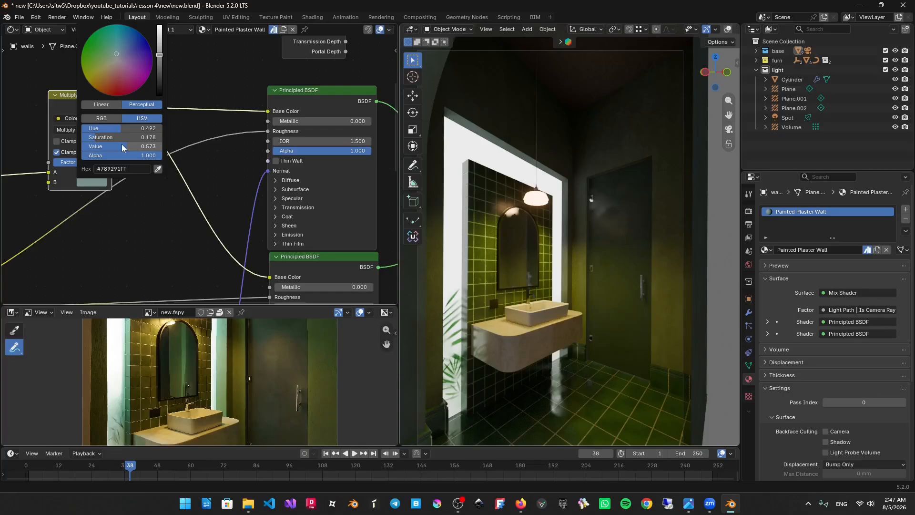
drag(125, 147, 132, 128)
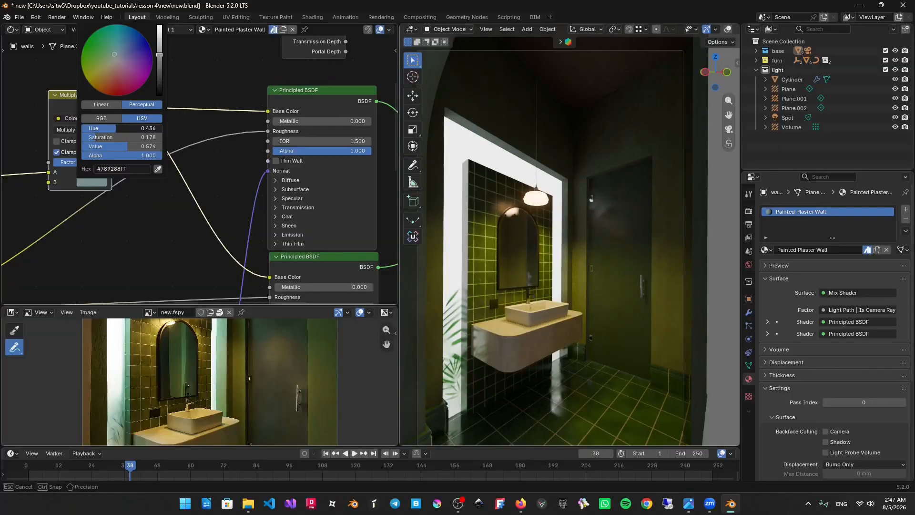
drag(116, 128, 116, 128)
shift+middle_drag(595, 161, 597, 161)
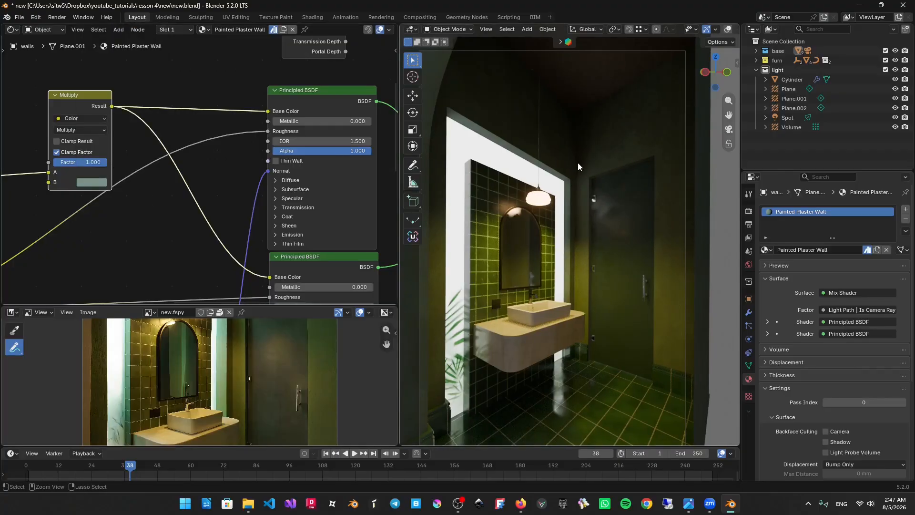
key(ctrl+s)
Select the tiled wall behind the mirror and set Saturation to 0.760 in its Black tiles.002 Hue/Saturation/Value node.
click(494, 220)
scroll(242, 191, down, 5)
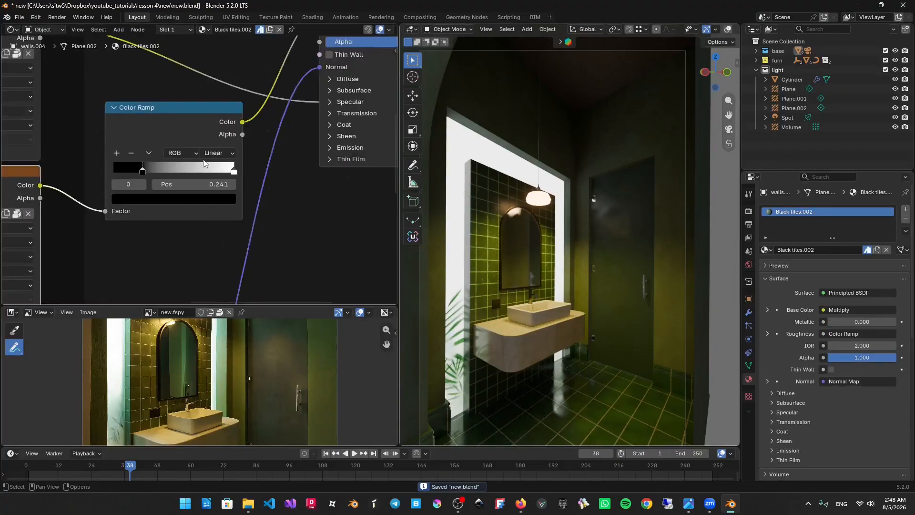
middle_drag(243, 106, 200, 231)
scroll(202, 160, up, 3)
middle_drag(214, 149, 218, 163)
drag(103, 133, 102, 133)
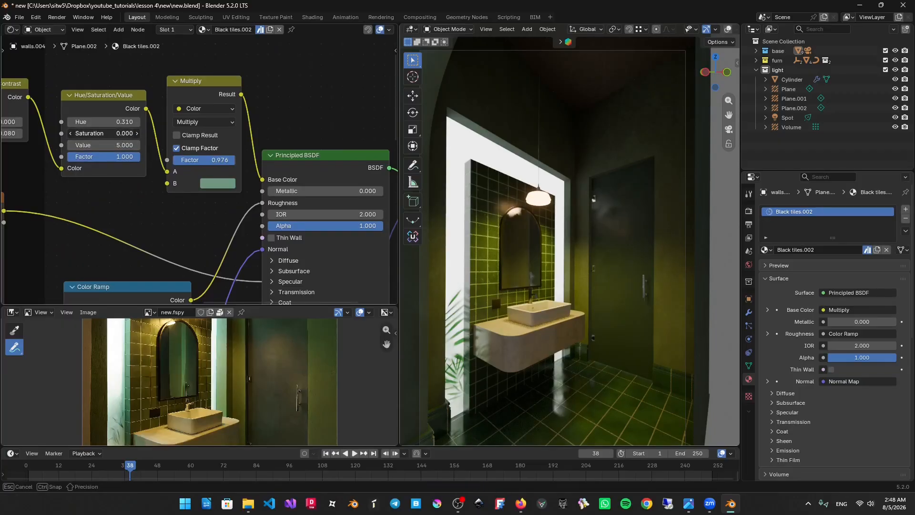
drag(103, 133, 86, 133)
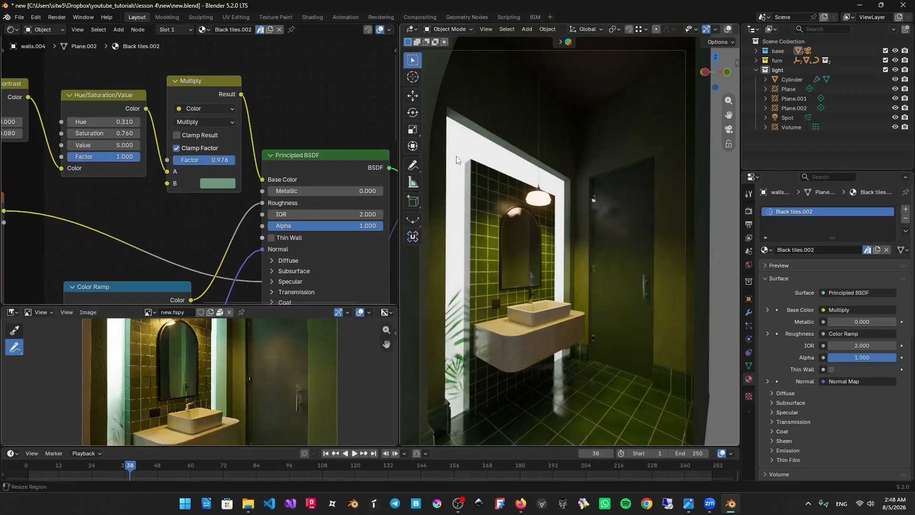
Enlarge the reference photo over the node editor and frame the camera view beside it for comparison.
key(shift+alt+z)
shift+middle_drag(536, 218, 551, 214)
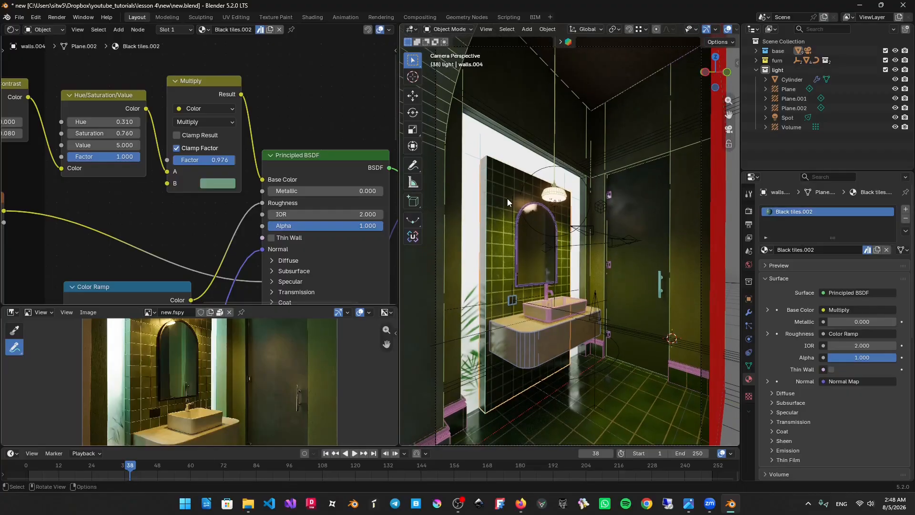
key(shift+alt+z)
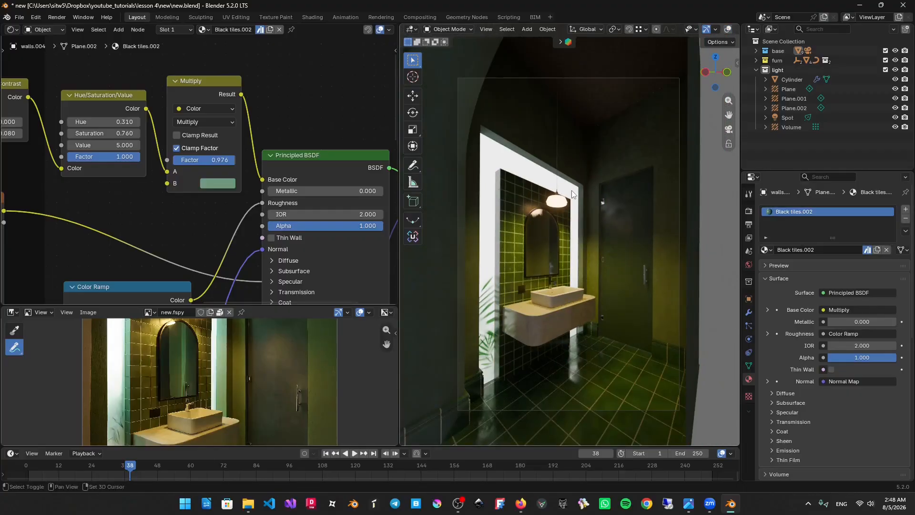
drag(257, 306, 256, 37)
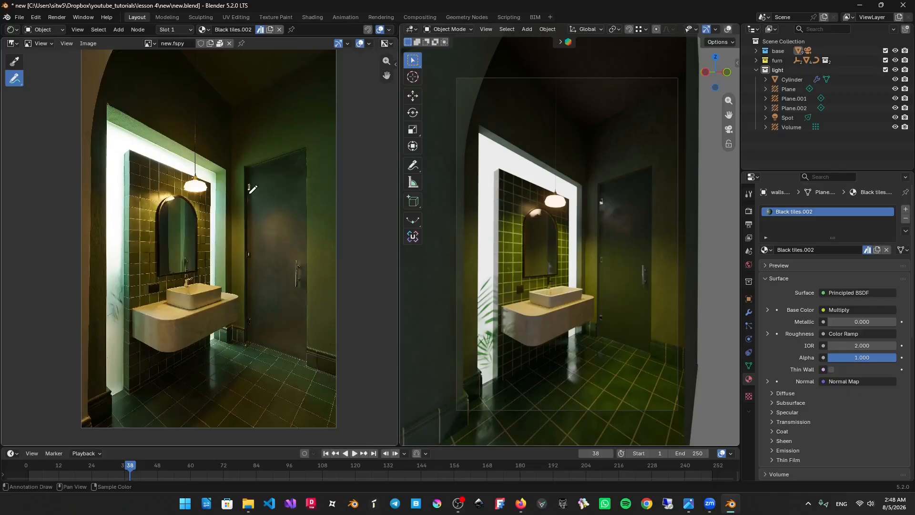
scroll(250, 193, up, 1)
shift+middle_drag(615, 259, 617, 231)
Enter Edit Mode on the walls and select the linked faces of the front arch wall, delimited by seam.
key(shift+alt+z)
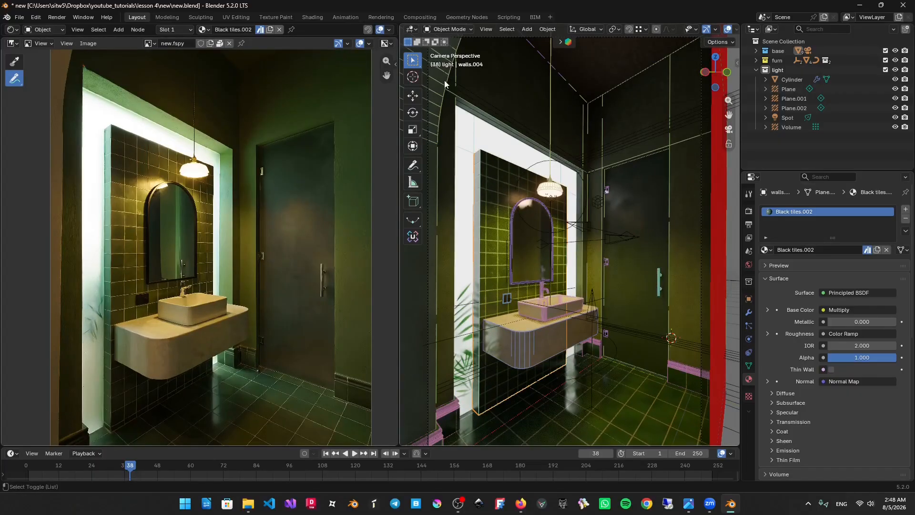
click(445, 80)
middle_drag(562, 138, 513, 125)
key(shift+alt+z)
scroll(567, 168, down, 7)
scroll(568, 167, up, 4)
click(569, 189)
key(shift+alt+z)
key(Tab)
click(503, 175)
key(l)
scroll(644, 186, up, 3)
middle_drag(631, 166, 649, 160)
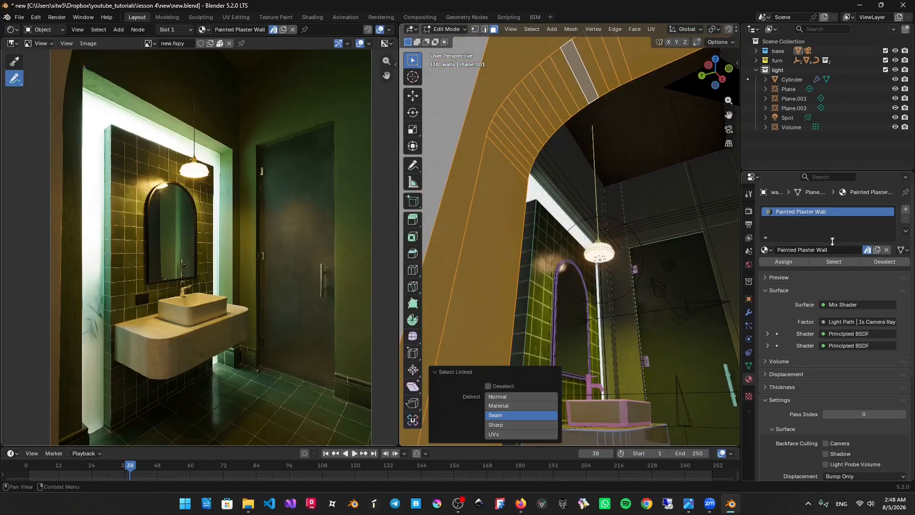
Add a second material slot to the walls, open the list of existing materials, and return to Object Mode.
click(906, 210)
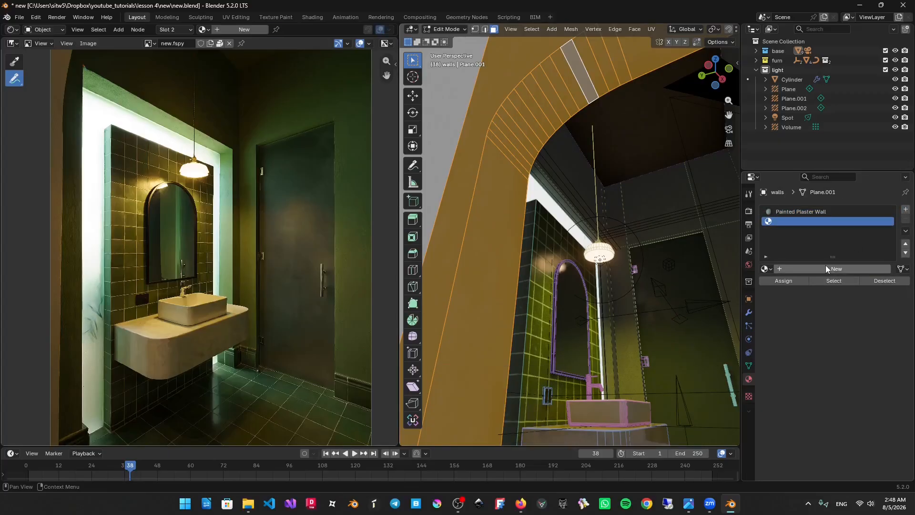
click(766, 269)
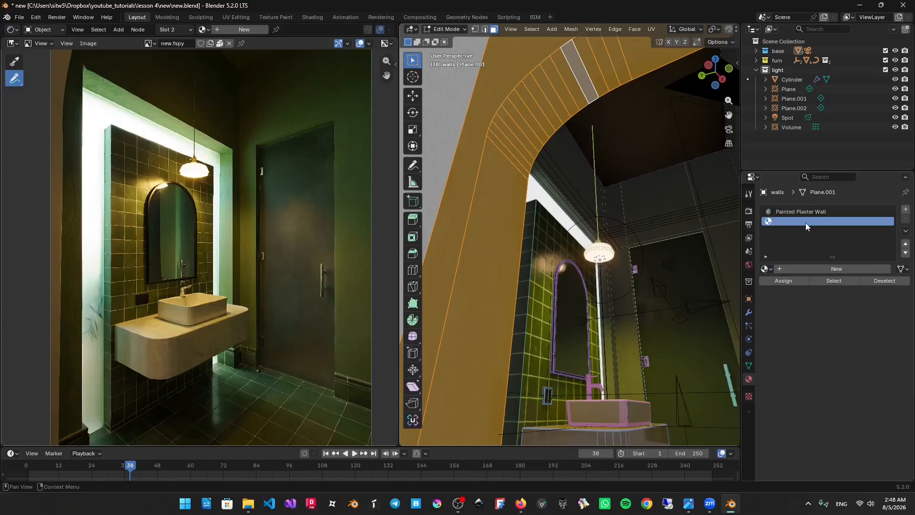
click(766, 269)
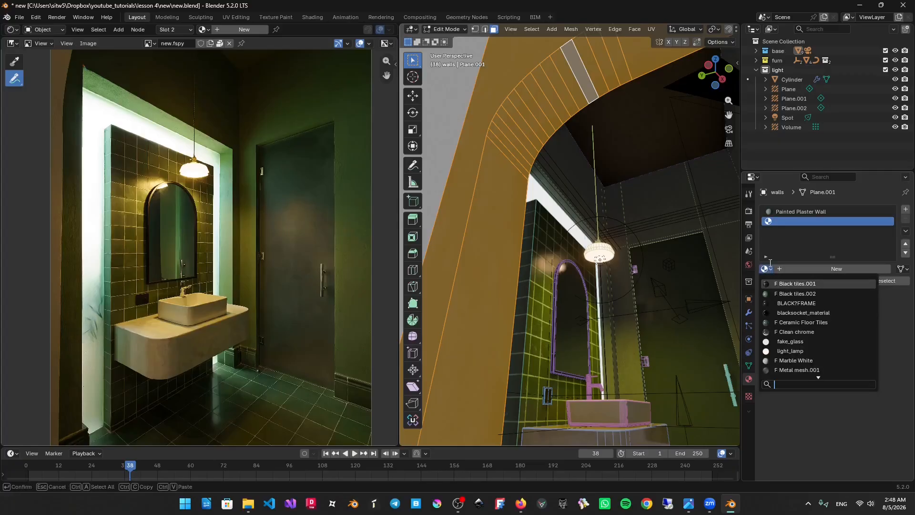
key(Tab)
Select the ceiling and rename its Painted Plaster Wall.001 material to "ceiling".
click(673, 142)
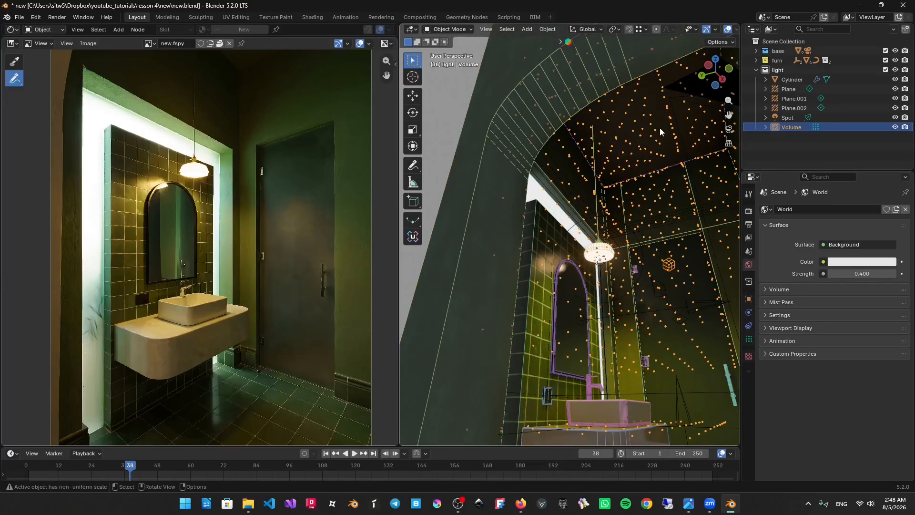
click(660, 127)
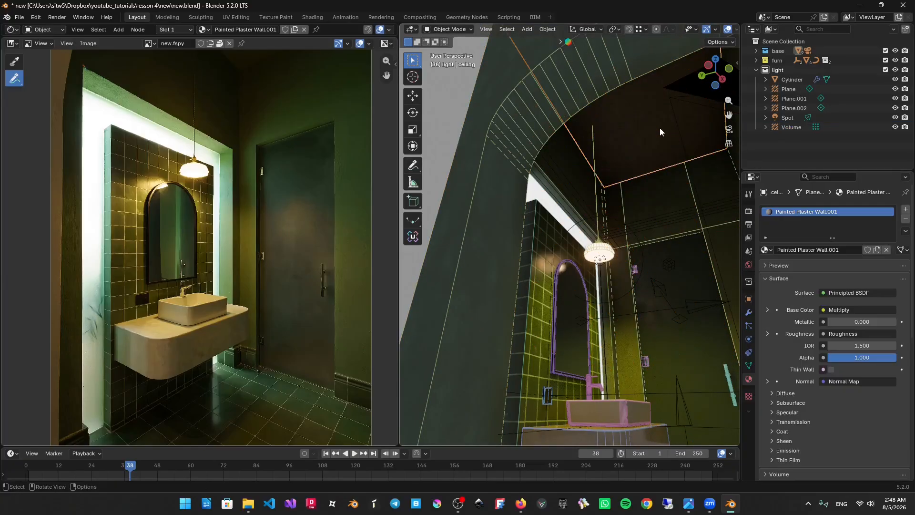
double_click(838, 212)
text(ceiling)
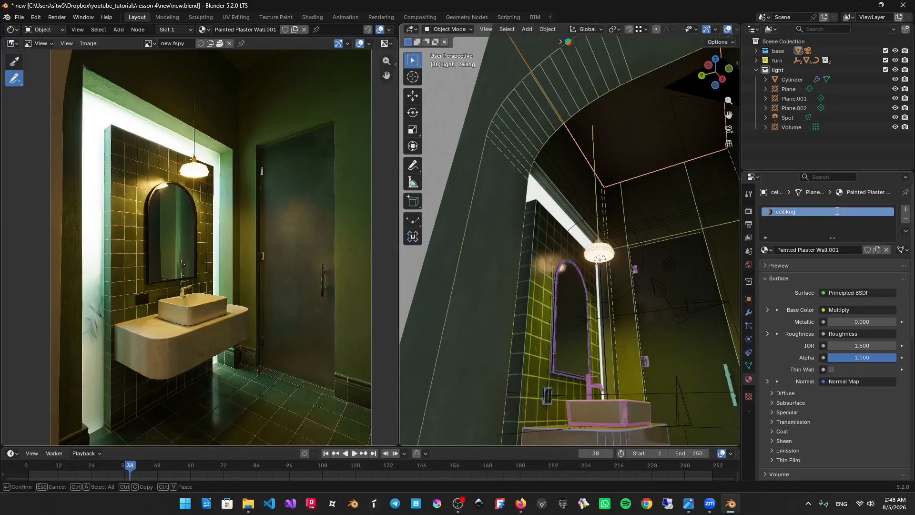
key(Return)
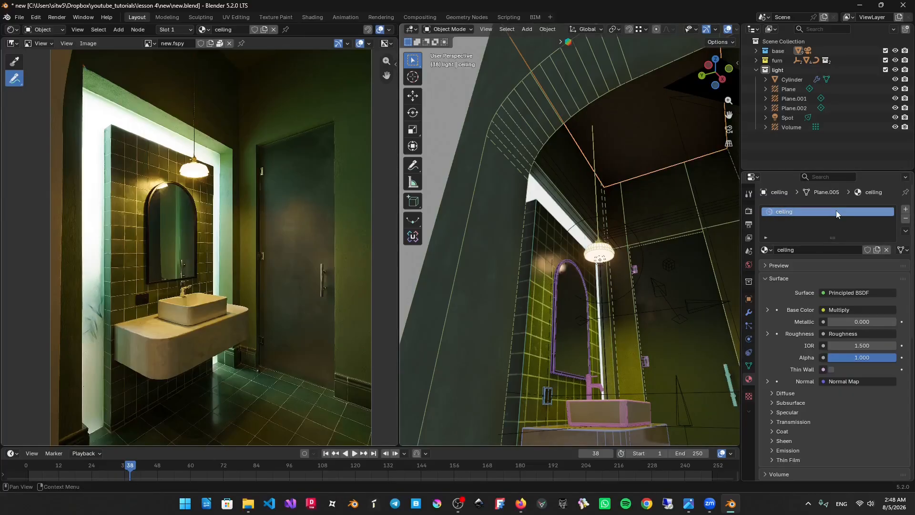
Select the walls' front arch faces, linked and delimited by seam, in Edit Mode and make the empty second material slot active.
click(428, 150)
click(523, 118)
key(Tab)
click(523, 117)
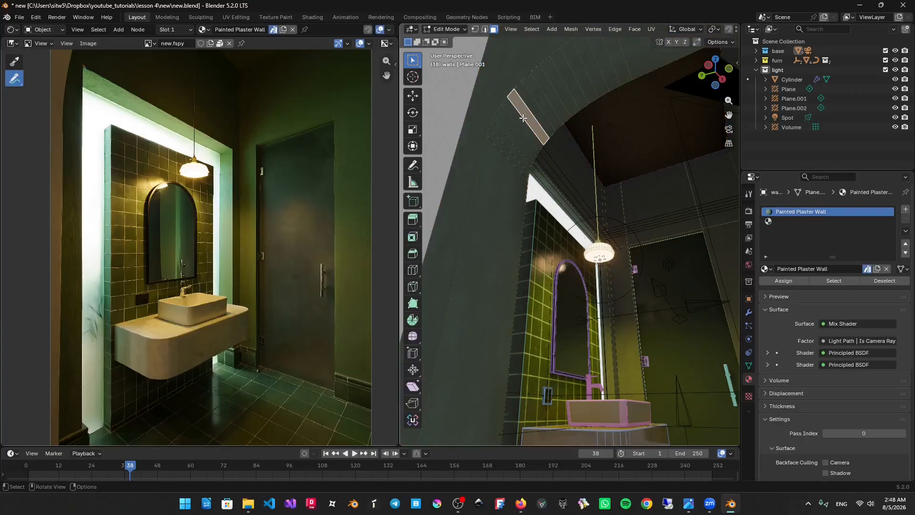
key(l)
click(864, 221)
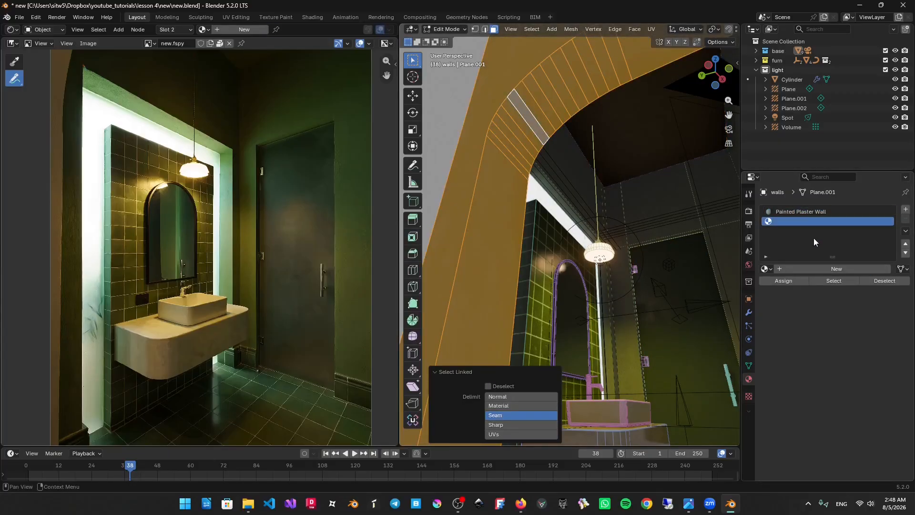
Put the ceiling material in the second slot, assign it to the selected arch faces, and return to Object Mode.
click(765, 269)
text(ce)
click(786, 284)
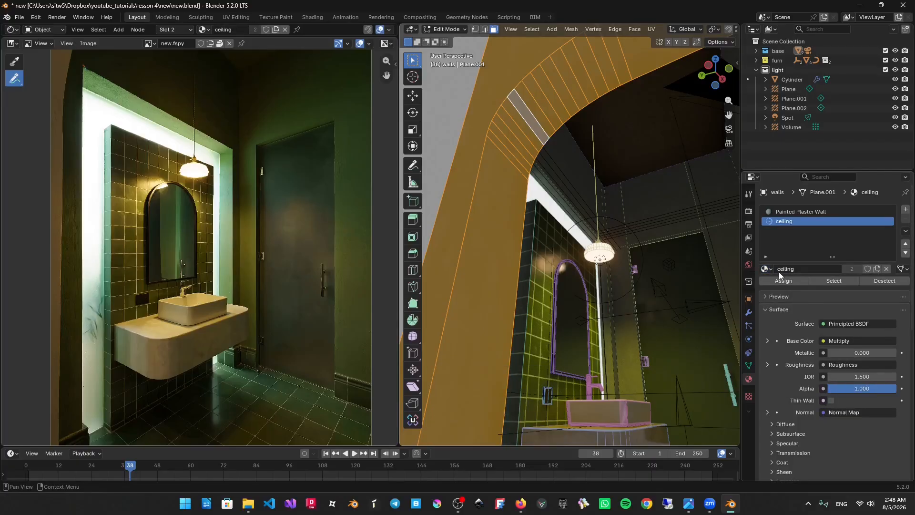
click(772, 280)
key(Tab)
Return to the camera view and save the file.
key(KP_0)
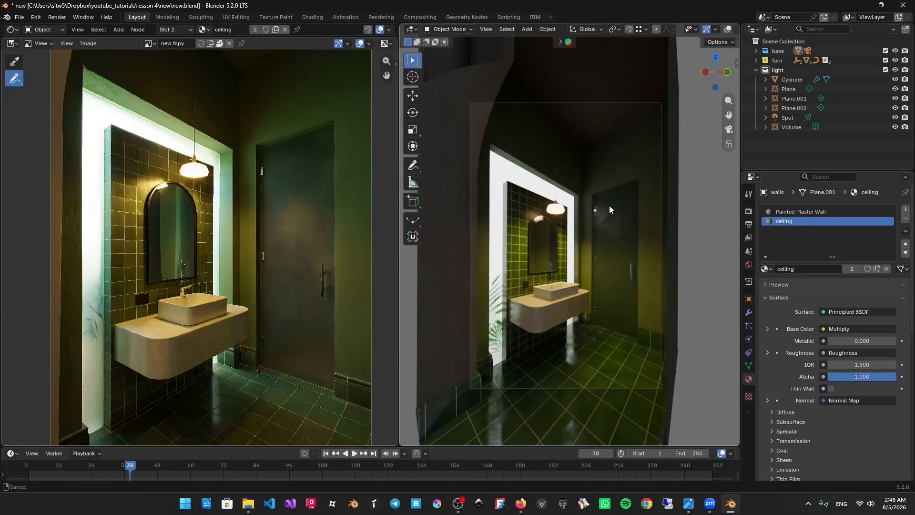
scroll(609, 205, up, 2)
key(ctrl+s)
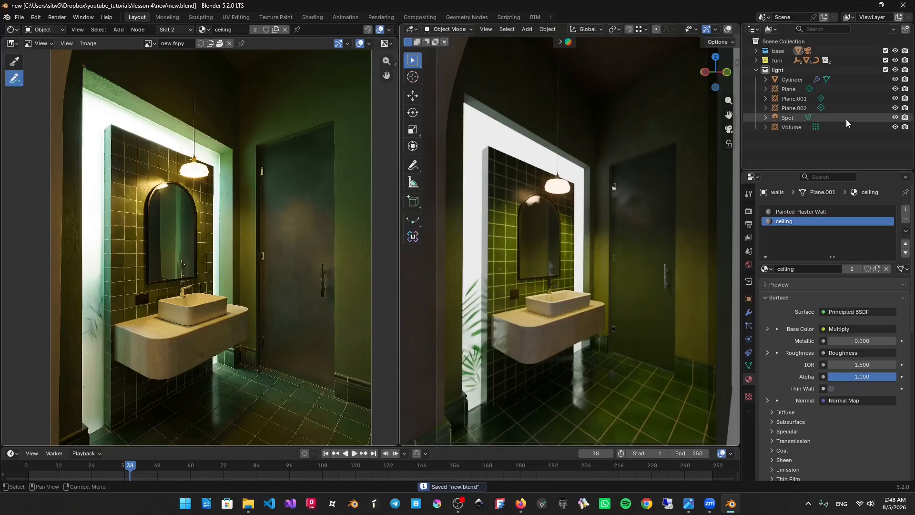
Select the Volume light probe and bake its light cache.
click(829, 127)
click(798, 318)
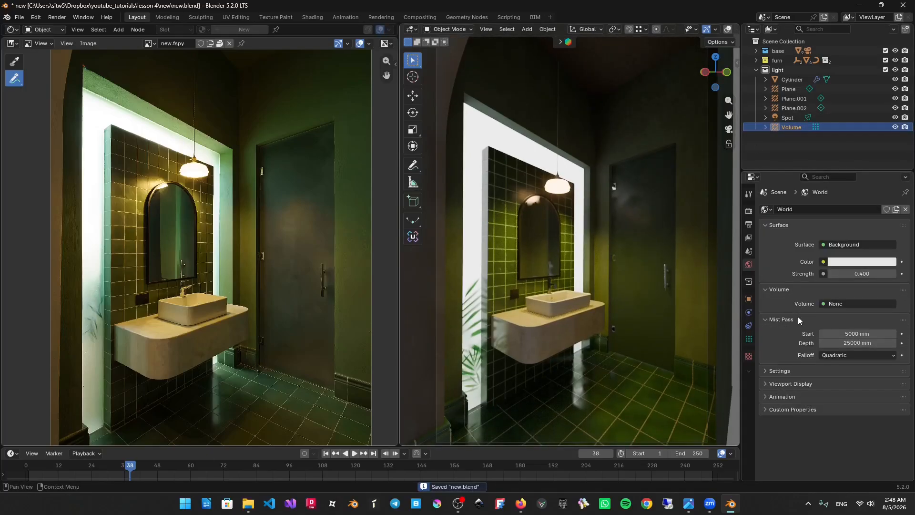
click(816, 374)
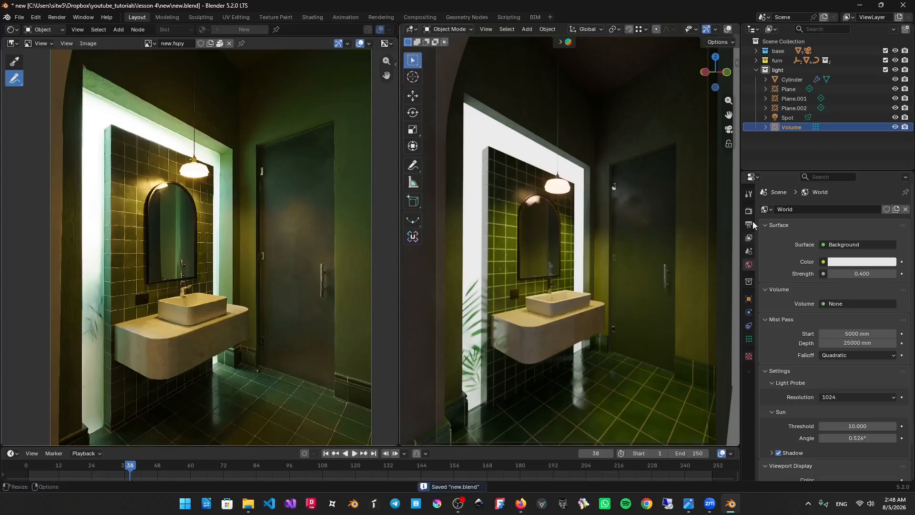
click(749, 339)
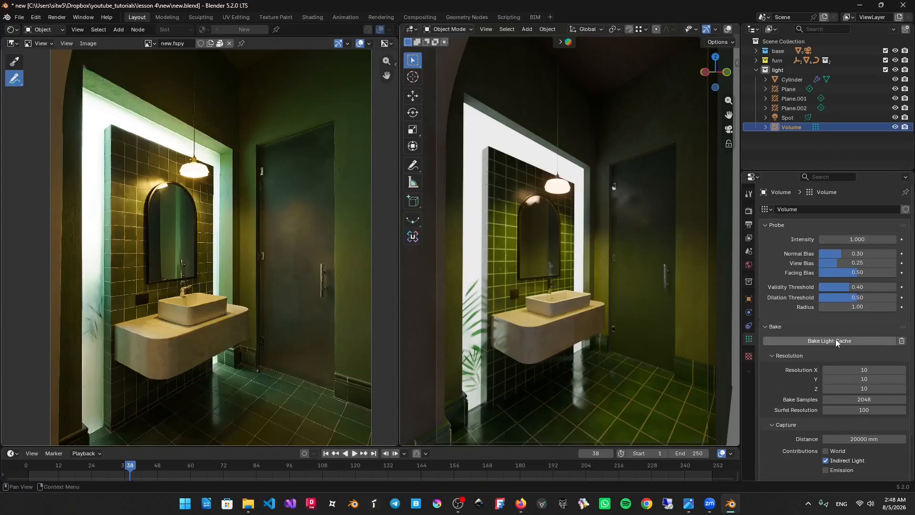
click(830, 341)
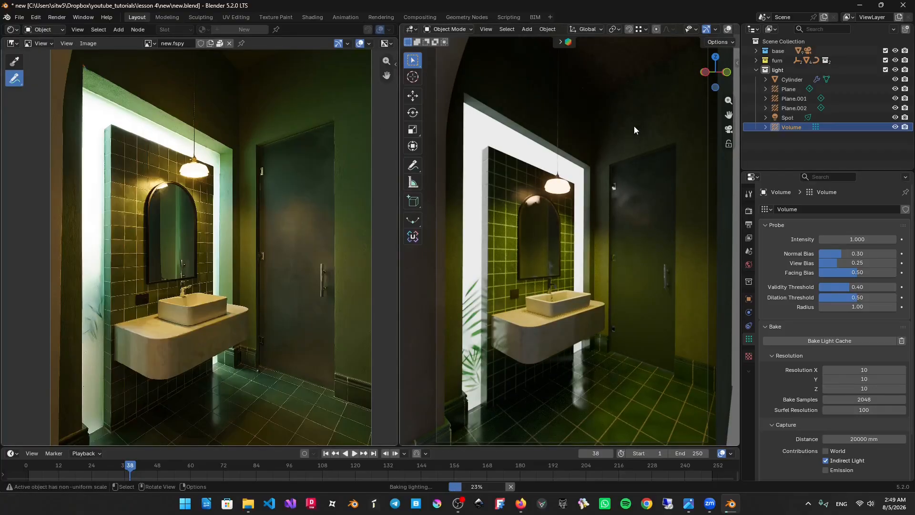
Examine the bathroom in the camera view against the reference photo while the light cache bakes.
scroll(616, 188, down, 3)
scroll(611, 204, up, 5)
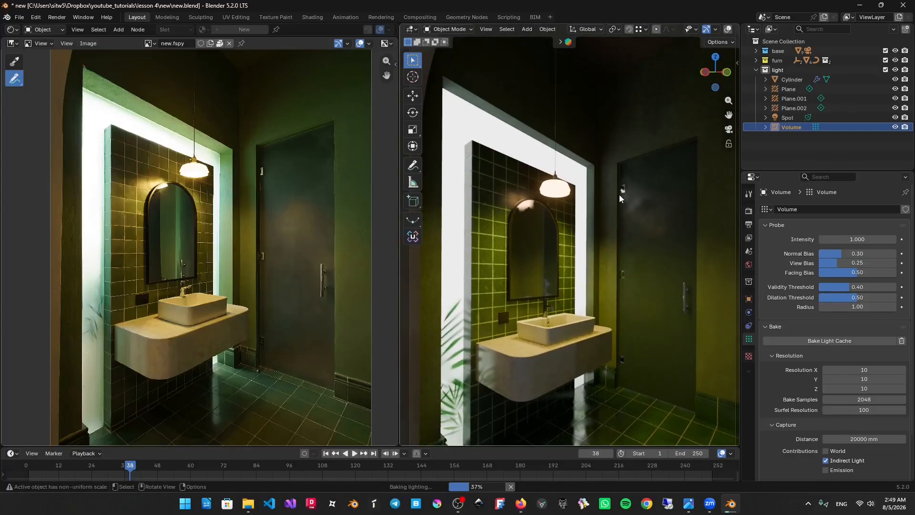
scroll(619, 195, down, 2)
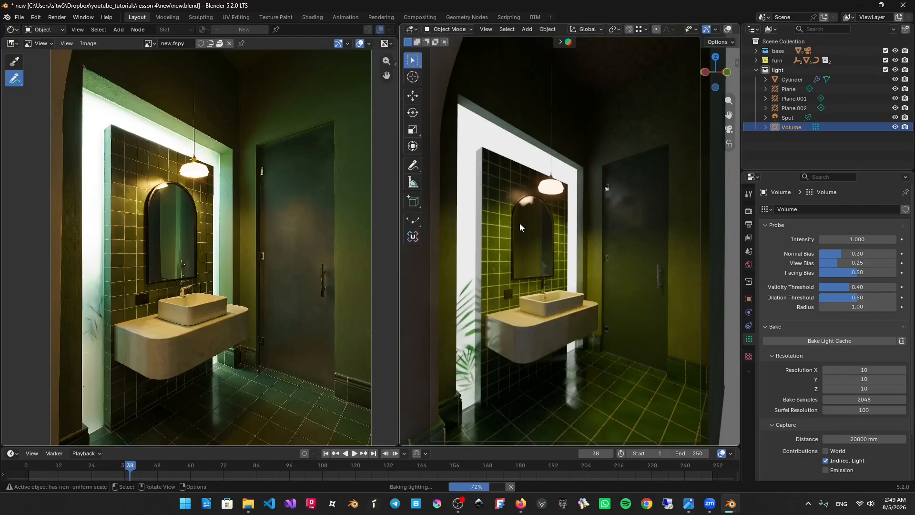
mouse_move(520, 223)
shift+middle_down()
mouse_move(545, 198)
mouse_move(534, 214)
shift+middle_up()
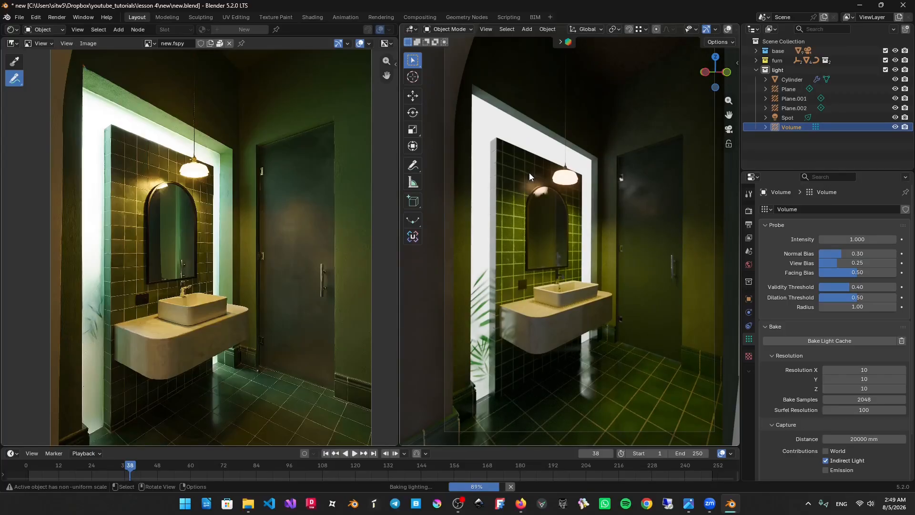
scroll(513, 178, up, 5)
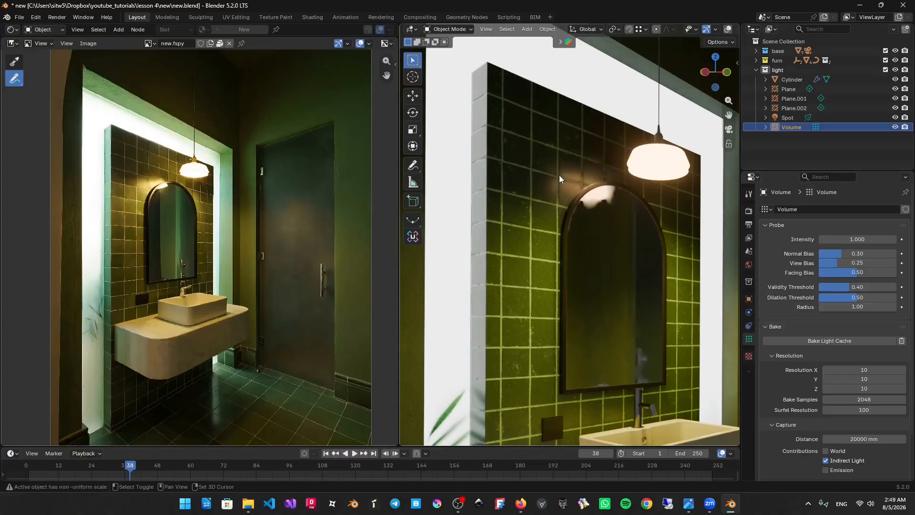
scroll(559, 176, down, 1)
scroll(515, 164, down, 1)
scroll(639, 248, down, 4)
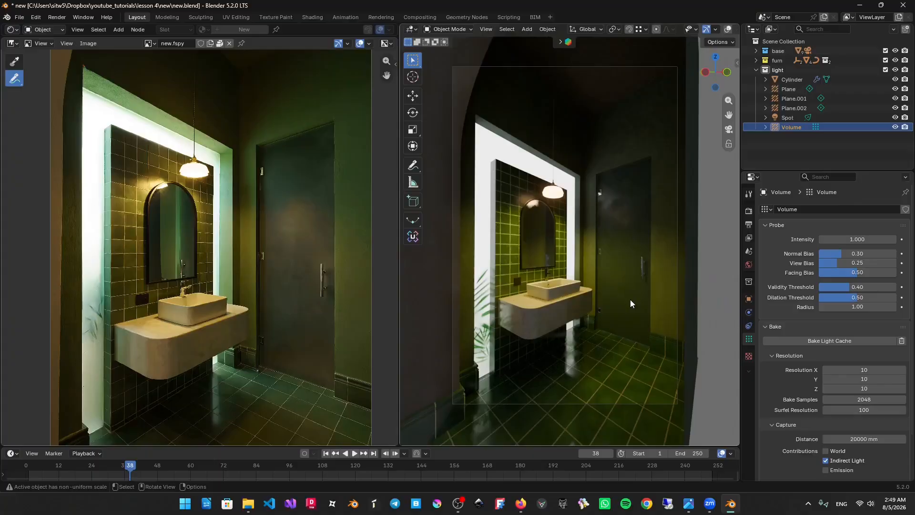
scroll(663, 344, down, 2)
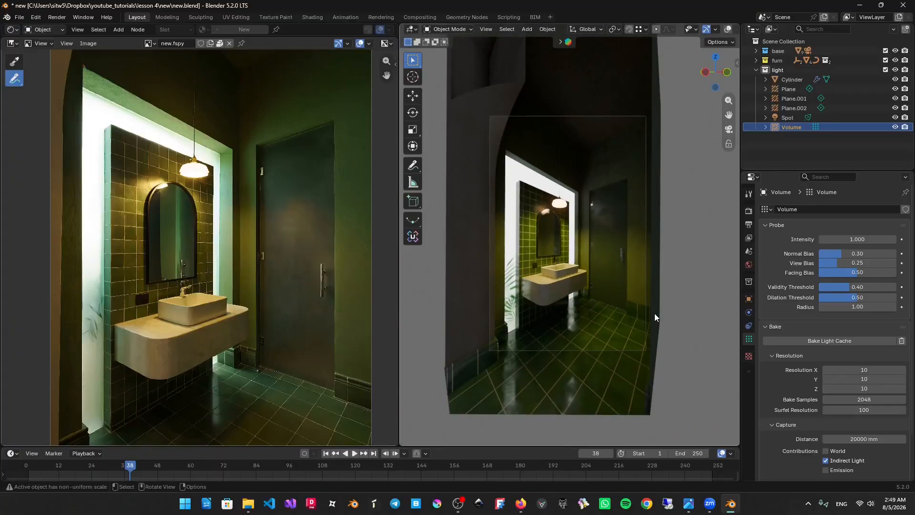
Set the Volume light probe's intensity to 2.
scroll(654, 313, up, 2)
drag(858, 239, 887, 239)
click(856, 241)
key(Return)
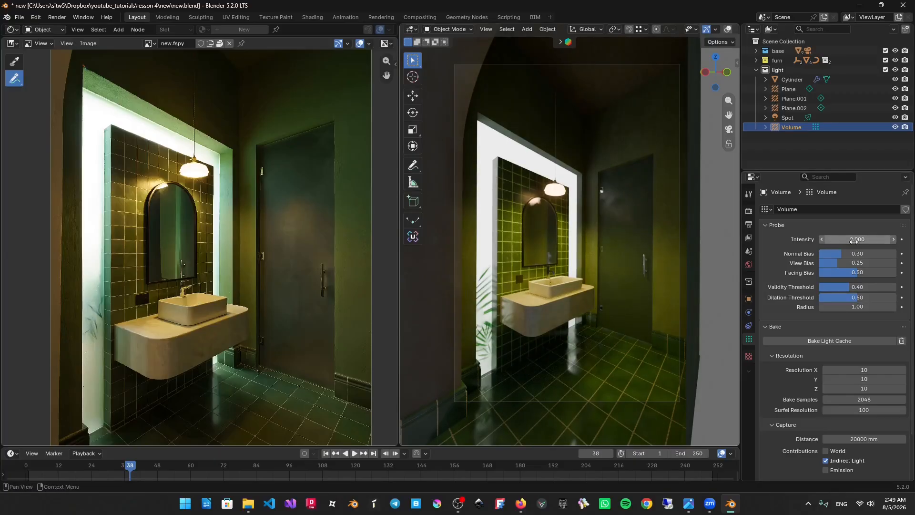
shift+middle_drag(545, 159, 586, 193)
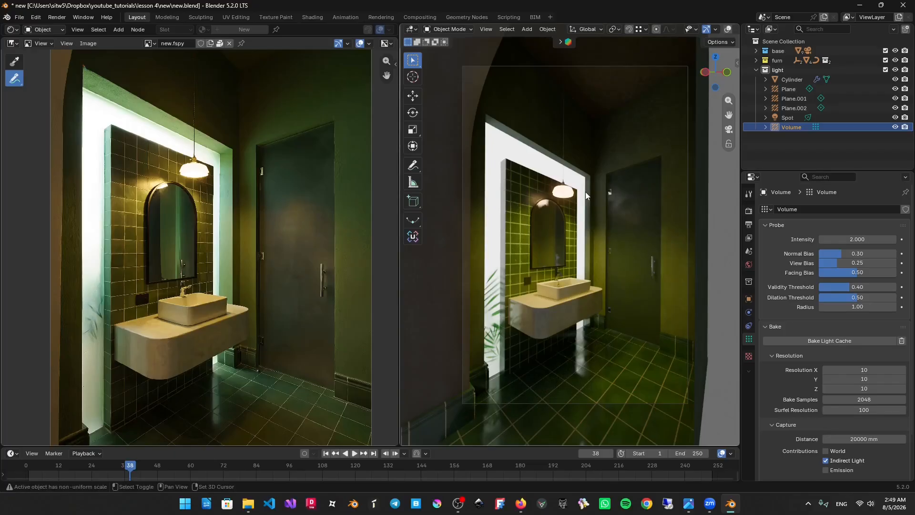
shift+middle_drag(586, 192, 588, 196)
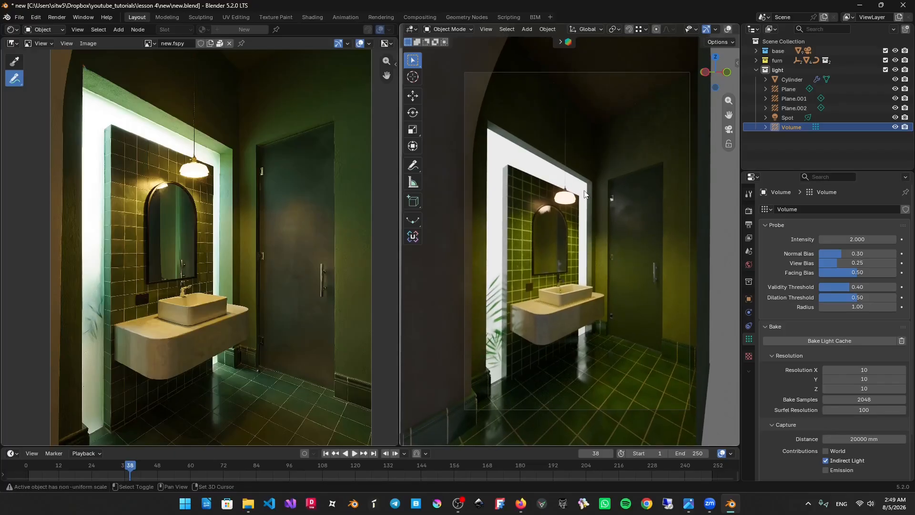
Select the glass panel behind the mirror wall and enlarge the node editor to show its fake_glass material nodes.
click(585, 191)
key(shift+alt+z)
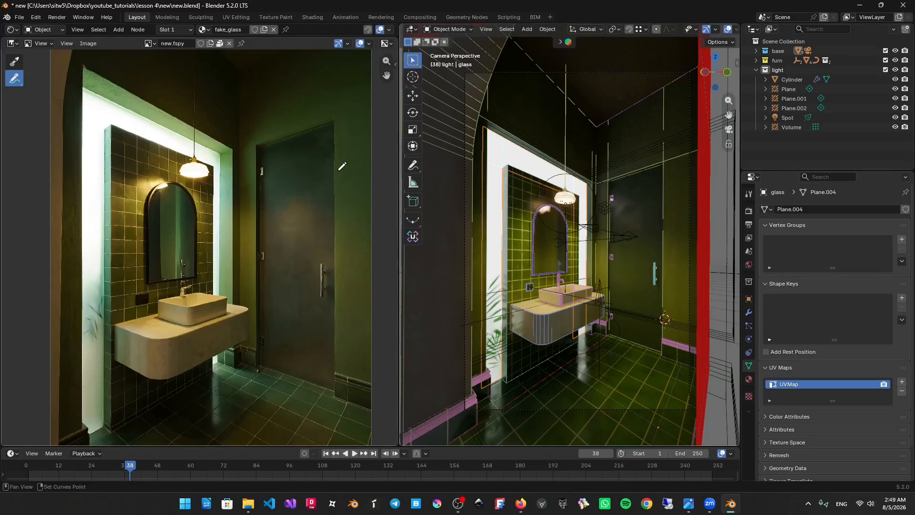
key(shift+alt+z)
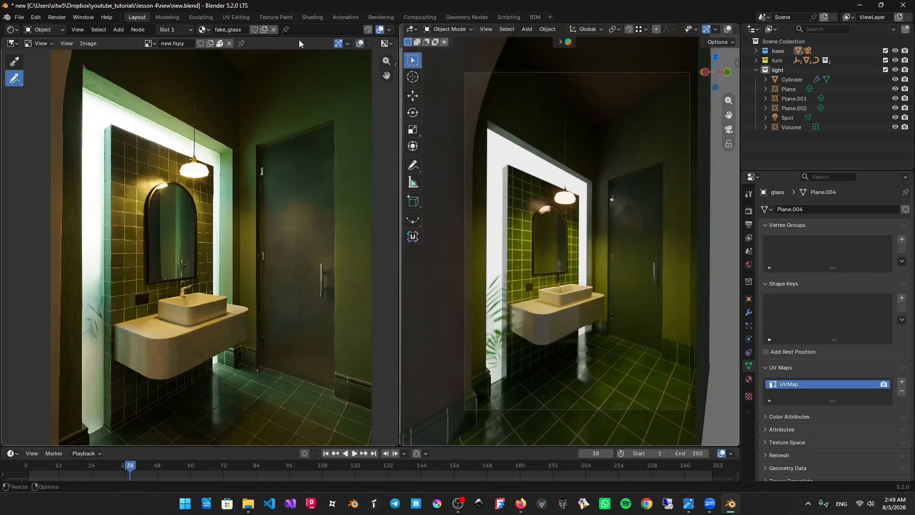
drag(305, 39, 305, 270)
middle_drag(292, 132, 180, 148)
scroll(181, 147, up, 3)
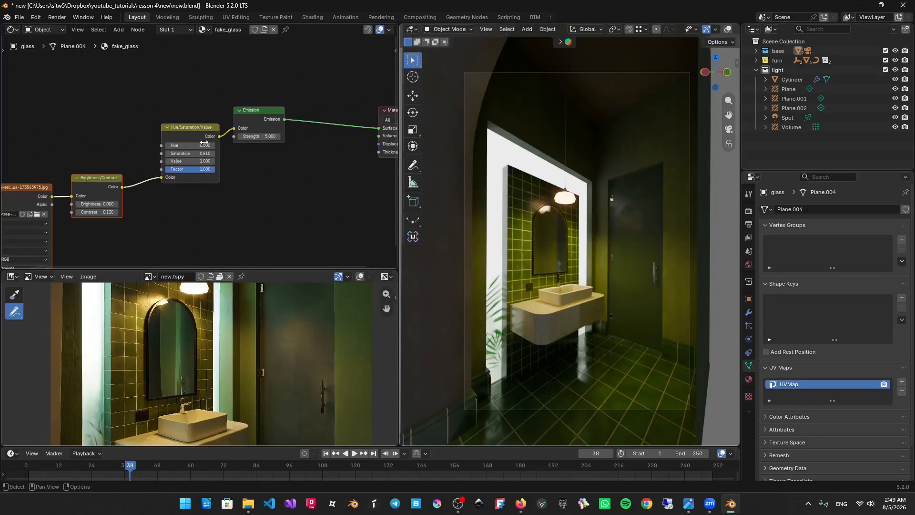
Set the strength of the fake_glass Emission node to 10.
click(283, 134)
key(Escape)
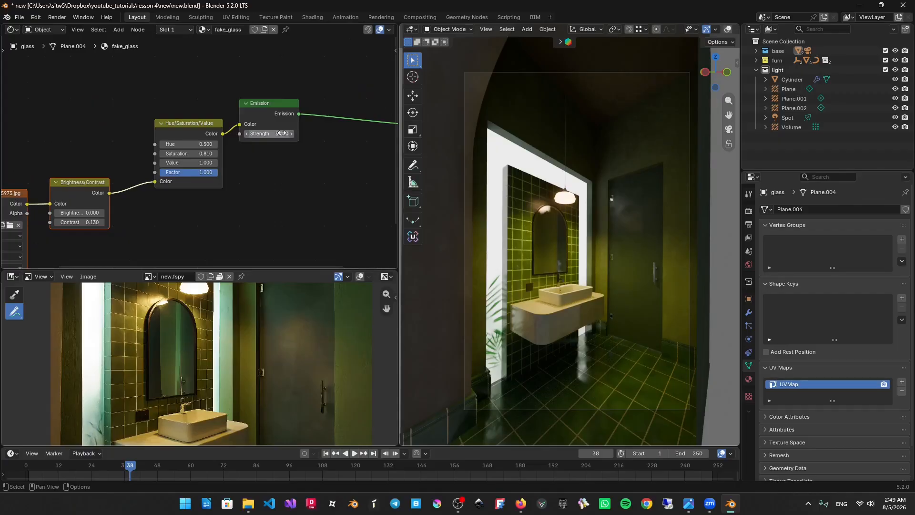
click(283, 133)
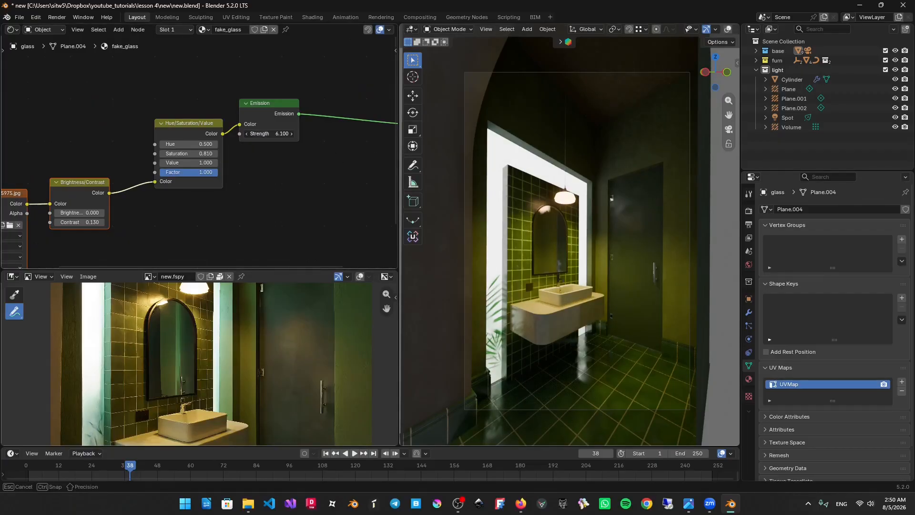
text(10)
key(Return)
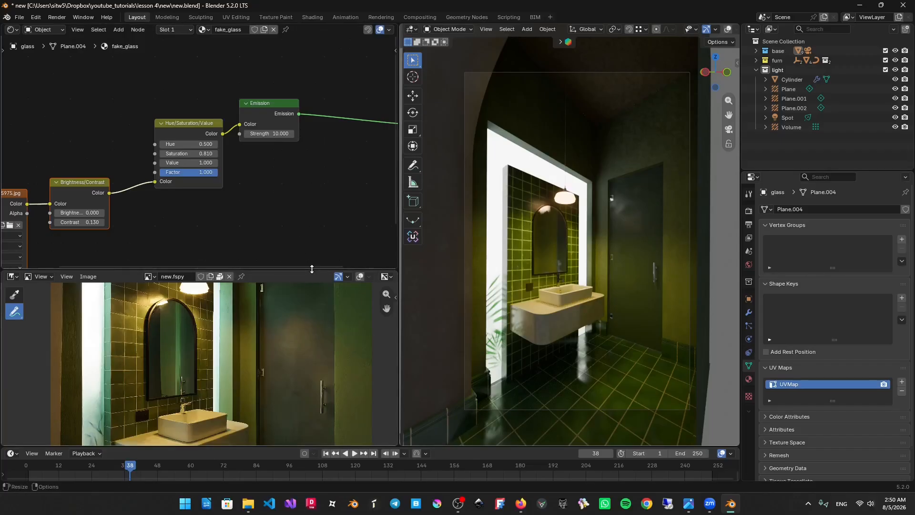
Set the fake_glass Emission strength to 7 and save the file.
mouse_move(346, 269)
mouse_down()
mouse_move(346, 70)
mouse_move(345, 276)
mouse_up()
click(262, 137)
text(7)
key(Return)
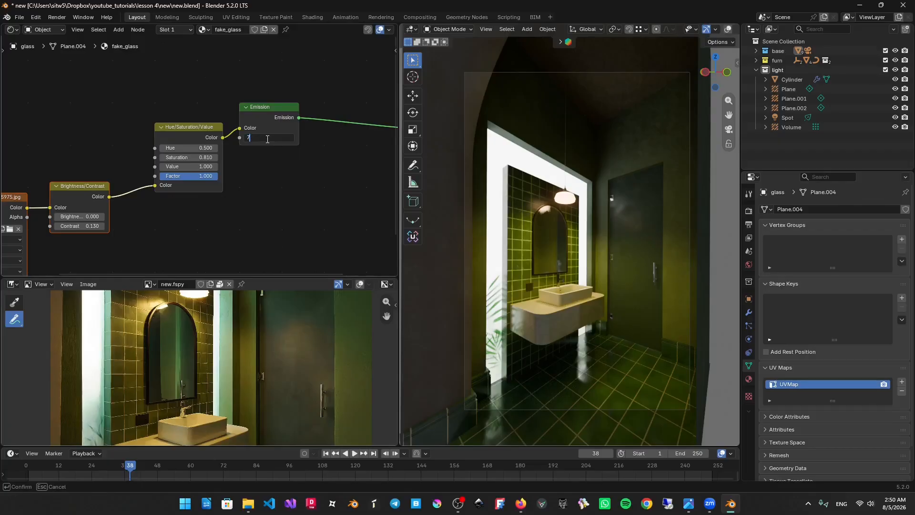
key(ctrl+s)
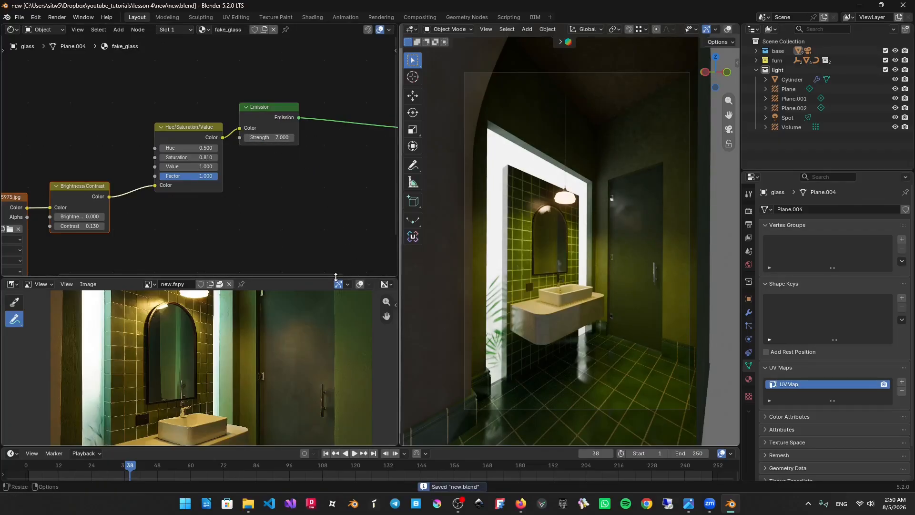
drag(342, 276, 343, 95)
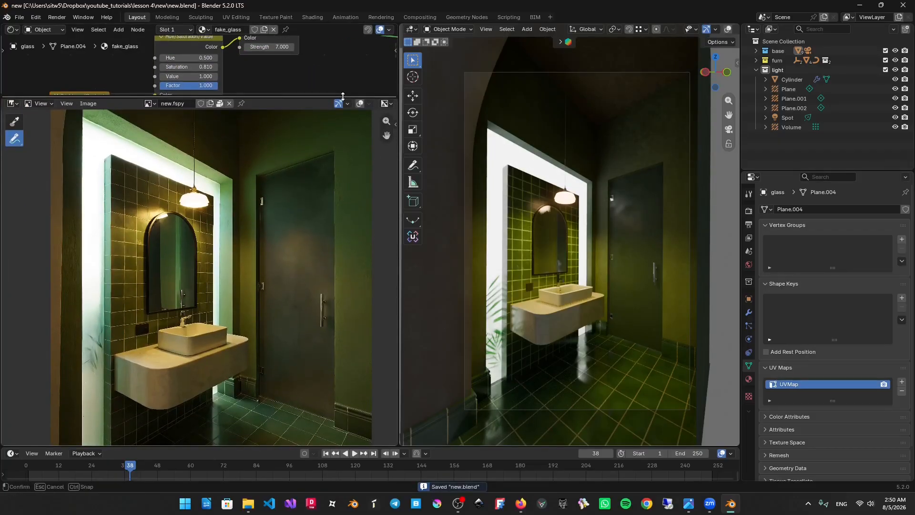
key(Escape)
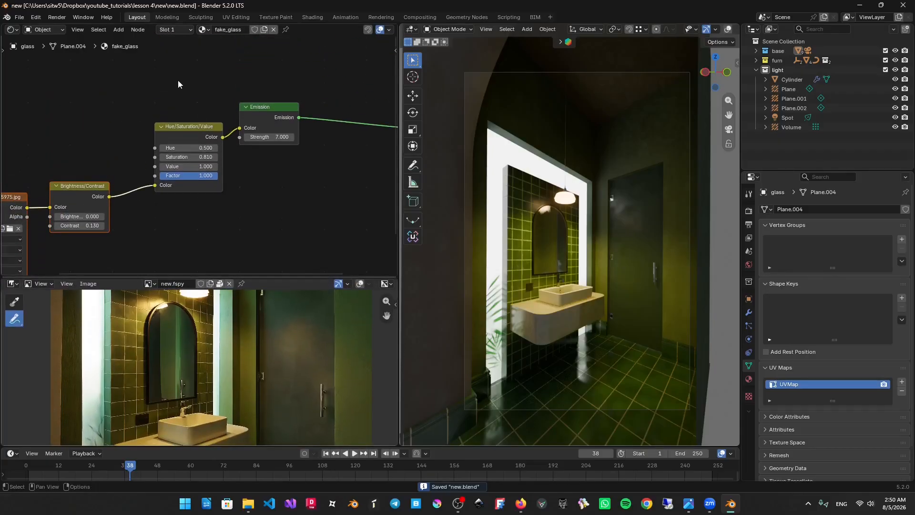
Add a color Mix node above the Hue/Saturation/Value node in the fake_glass material.
key(shift+a)
click(204, 129)
text(mix)
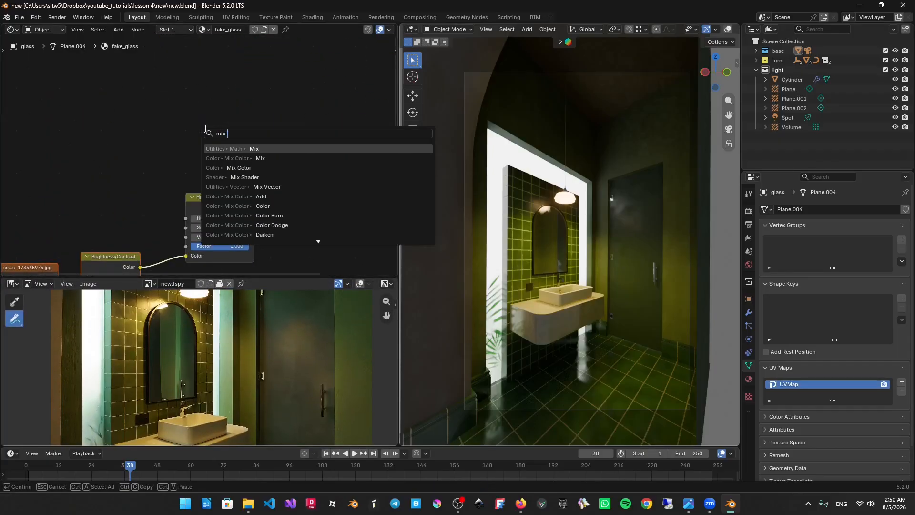
key(Down)
key(Return)
click(182, 99)
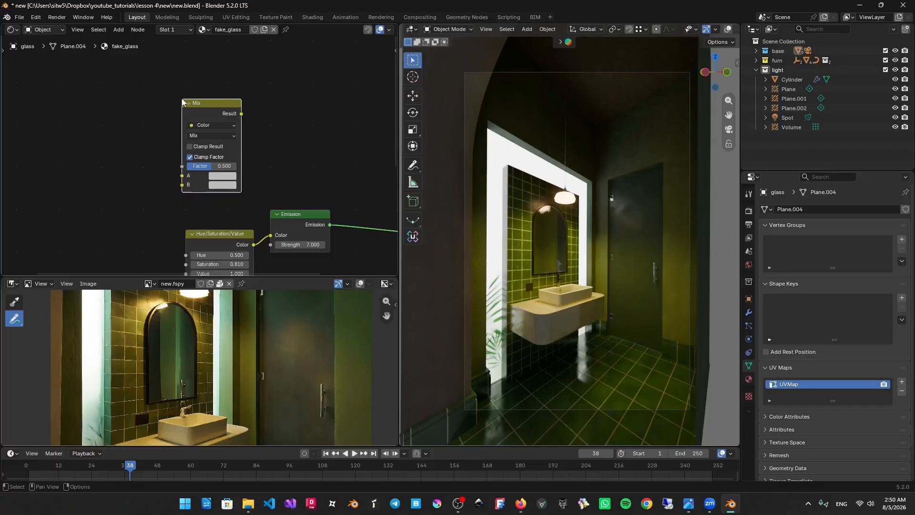
Add a Gradient Texture node before the Mix node and preview its color through the material output.
key(shift+a)
click(132, 103)
text(grad)
key(Return)
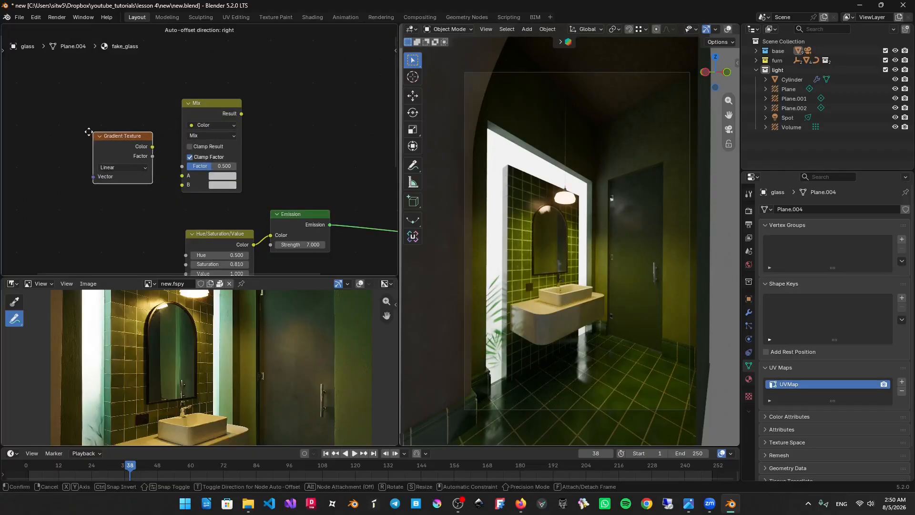
click(146, 148)
ctrl+shift+click(147, 149)
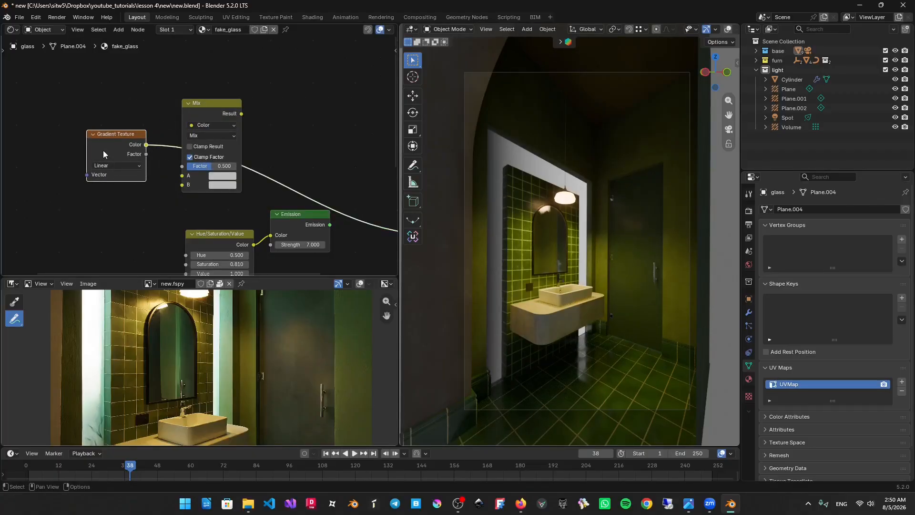
Add Texture Coordinate and Mapping nodes to the Gradient Texture and set the mapping's Y rotation to 90°.
key(ctrl+t)
middle_drag(103, 150, 244, 84)
mouse_move(194, 189)
mouse_down()
mouse_move(210, 189)
mouse_move(206, 177)
mouse_up()
key(ctrl+z)
click(184, 177)
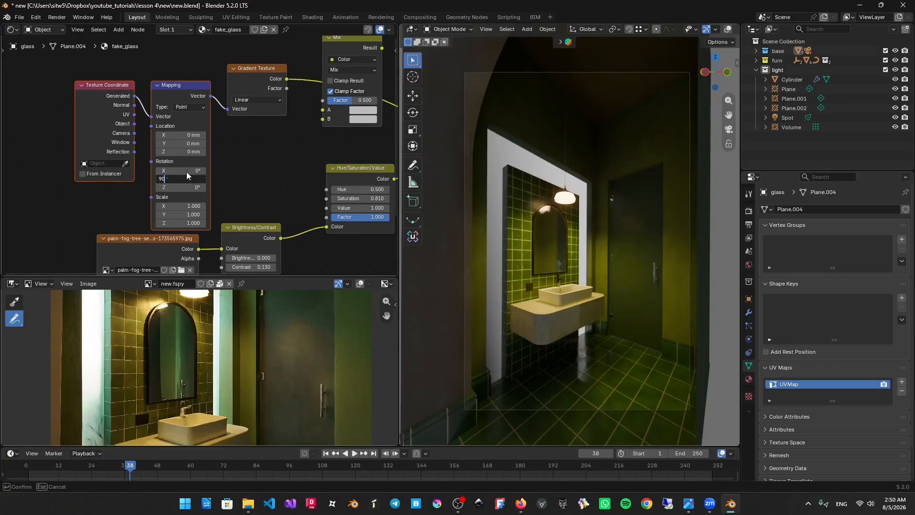
key(Return)
Spread out the node layout by moving the gradient and mapping nodes away from the Mix node.
middle_drag(302, 106, 159, 133)
scroll(160, 133, down, 3)
drag(128, 76, 23, 158)
key(g)
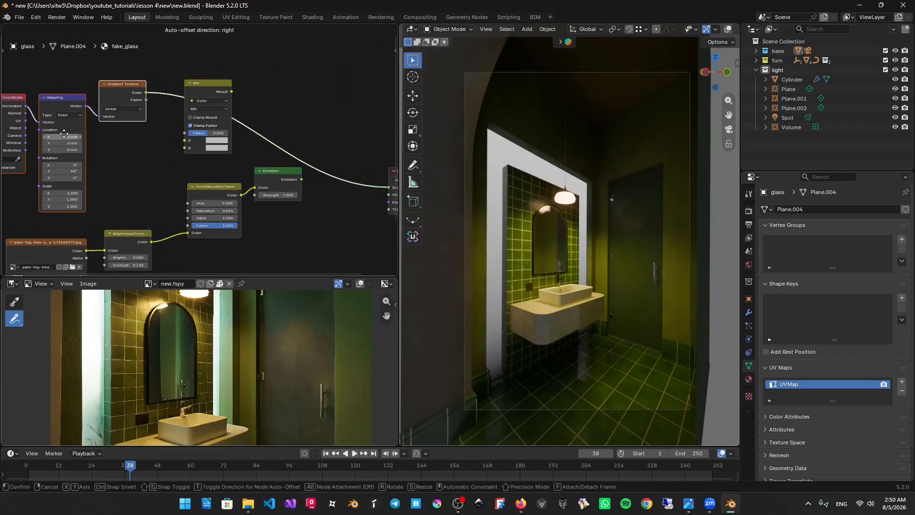
click(67, 128)
drag(209, 90, 341, 68)
Duplicate the Hue/Saturation/Value node and place the copy below the original.
scroll(236, 149, down, 1)
middle_drag(236, 149, 219, 132)
click(200, 151)
key(shift+d)
click(199, 208)
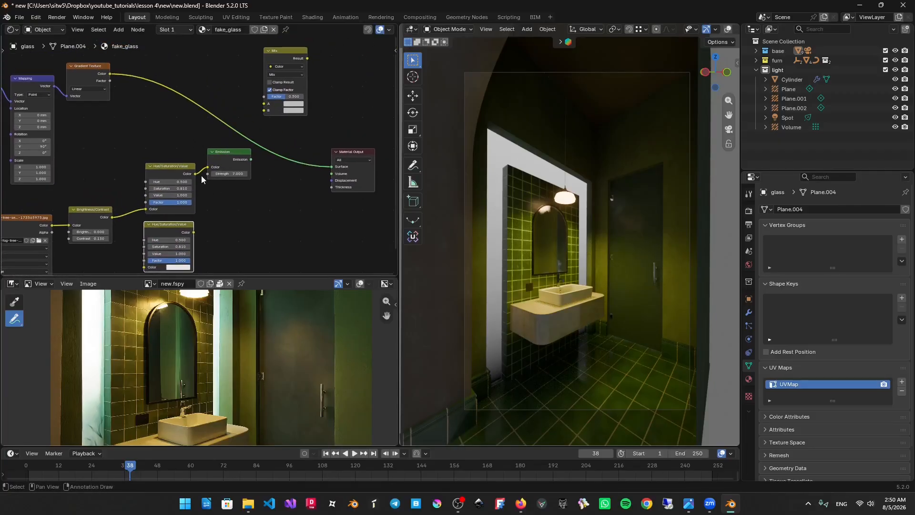
Connect Brightness/Contrast to the duplicated Hue/Saturation/Value node's Color input and wire that node into input A of the Mix node.
drag(195, 173, 260, 108)
drag(193, 232, 233, 160)
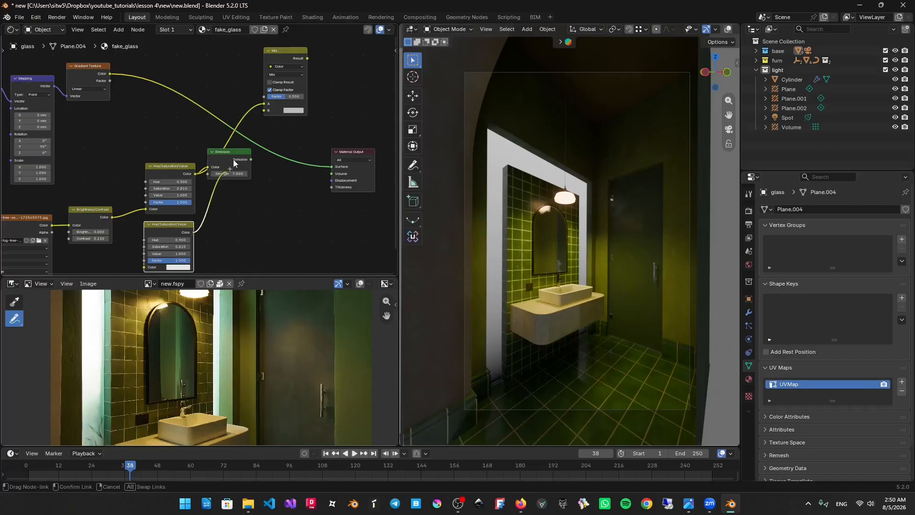
drag(262, 112, 264, 103)
drag(112, 217, 144, 239)
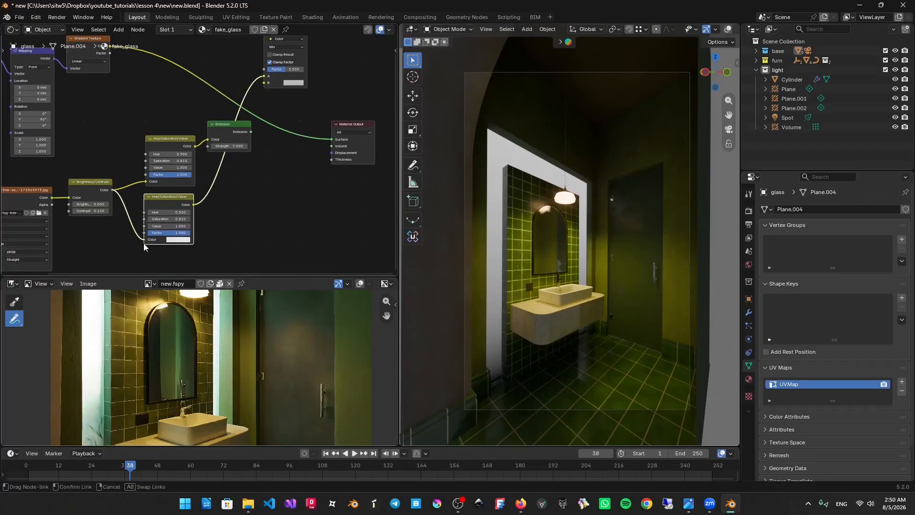
click(179, 227)
key(Escape)
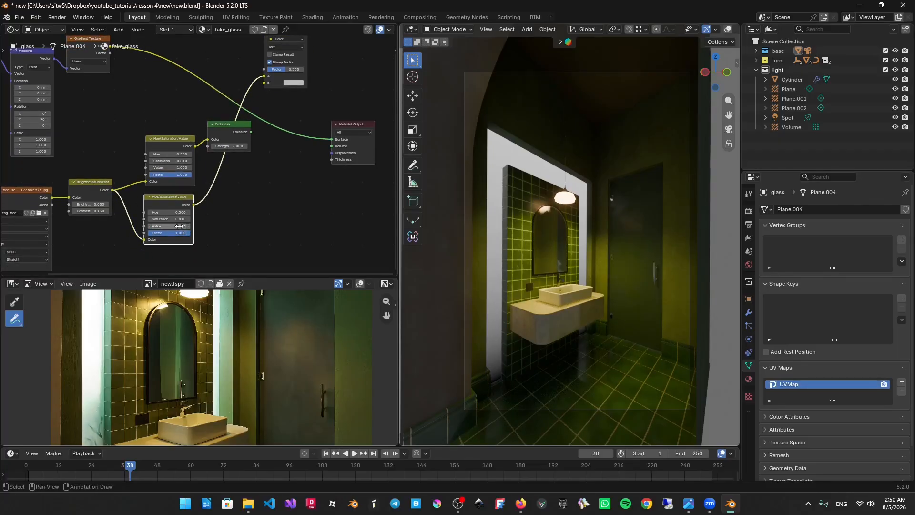
Link the Gradient Texture's Factor to the Mix factor and feed the Mix result into the Emission color.
middle_drag(231, 164, 235, 208)
drag(114, 96, 268, 113)
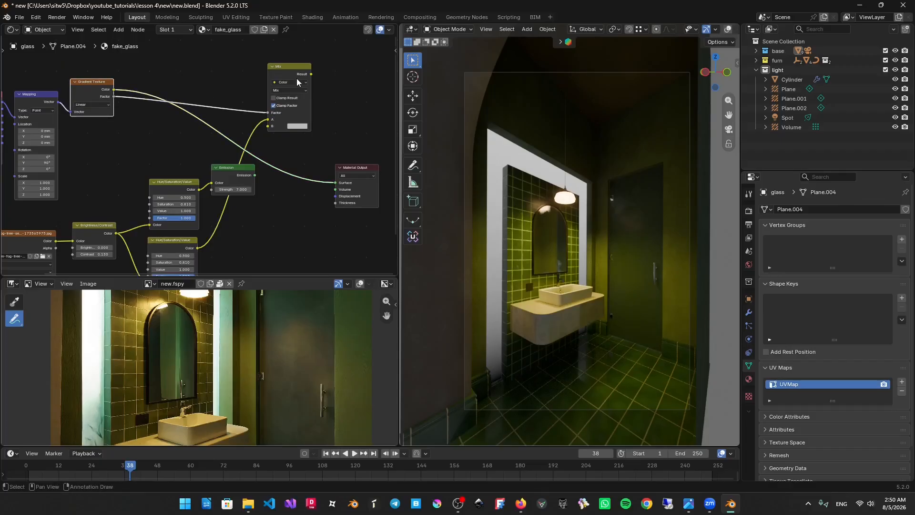
drag(311, 74, 212, 183)
scroll(361, 165, down, 1)
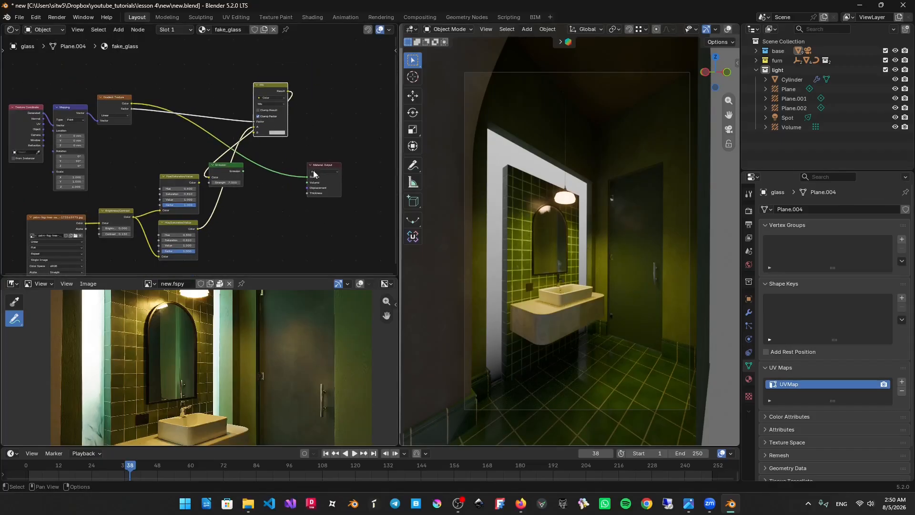
Rearrange the Mix, Emission and Material Output nodes and connect Emission to the material's Surface input.
drag(350, 157, 243, 205)
key(g)
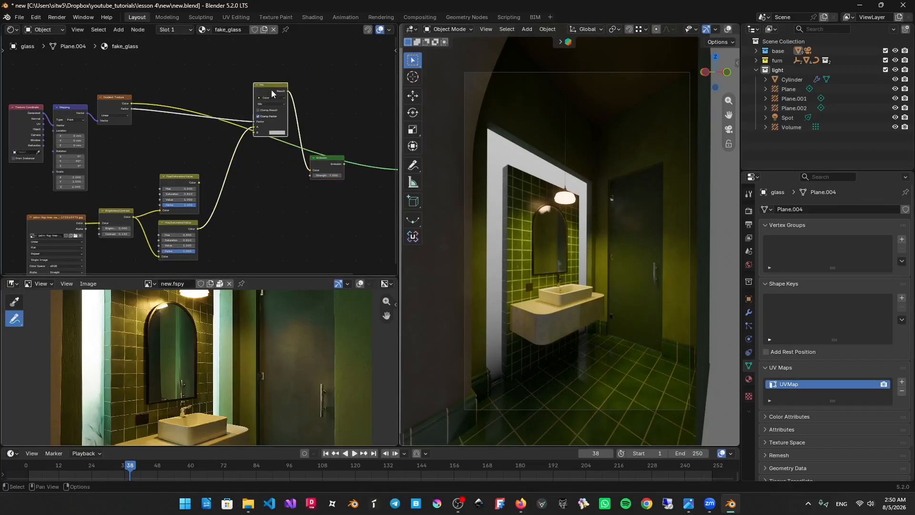
drag(270, 90, 267, 174)
middle_drag(332, 158, 265, 160)
ctrl+shift+click(264, 160)
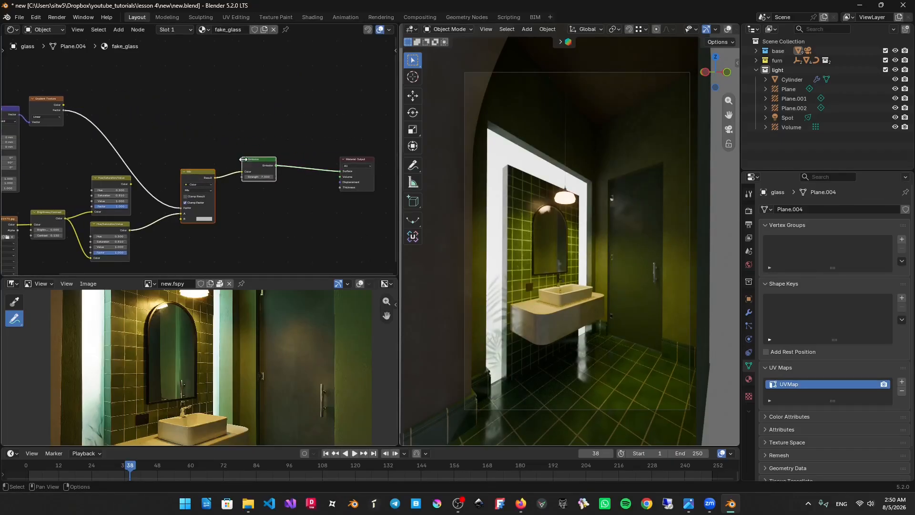
Rewire the Mix inputs so the lower Hue/Saturation/Value node feeds A and the upper one feeds B.
scroll(228, 190, up, 2)
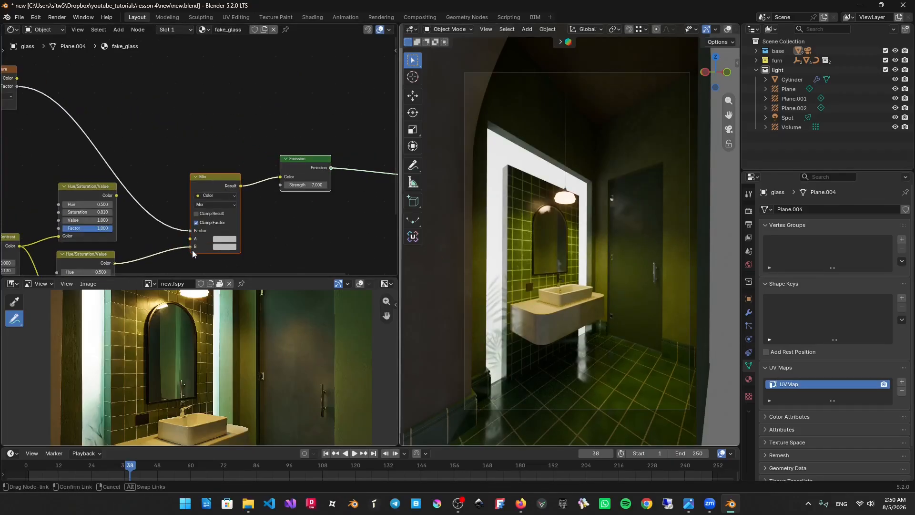
drag(193, 249, 191, 239)
middle_drag(190, 239, 223, 176)
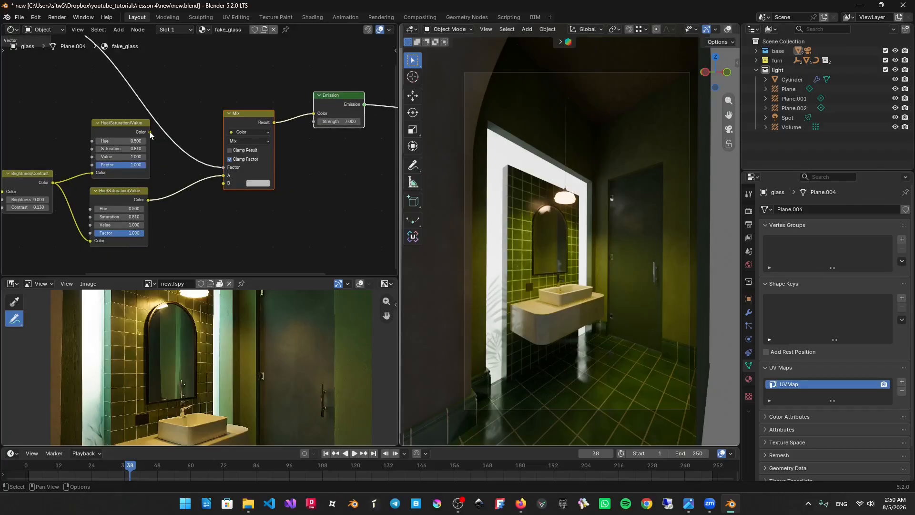
drag(150, 132, 225, 183)
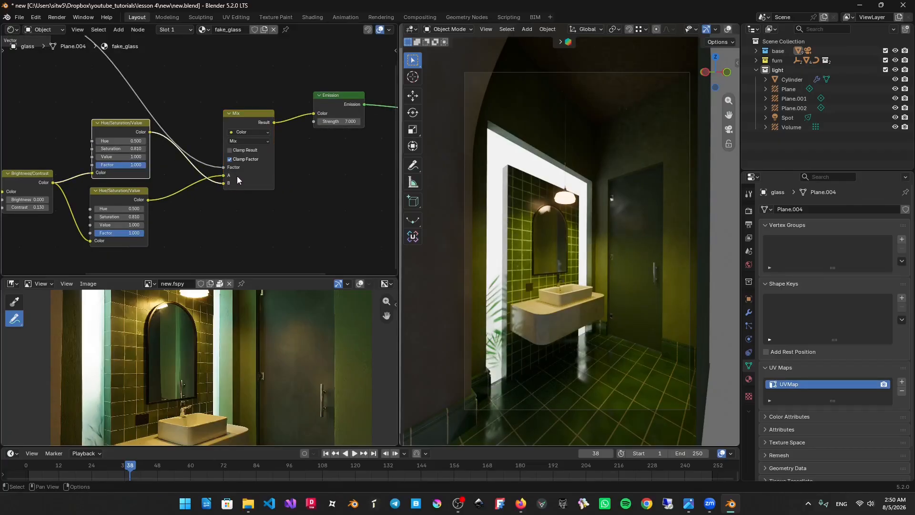
Disconnect the upper Hue/Saturation/Value node from the Mix node and link the gradient's Factor to the Emission strength.
middle_drag(119, 45, 214, 88)
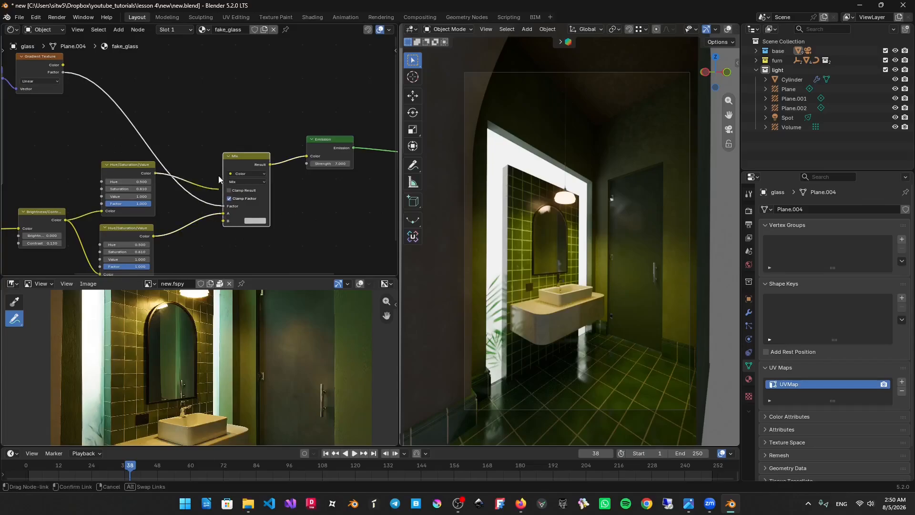
drag(246, 156, 229, 143)
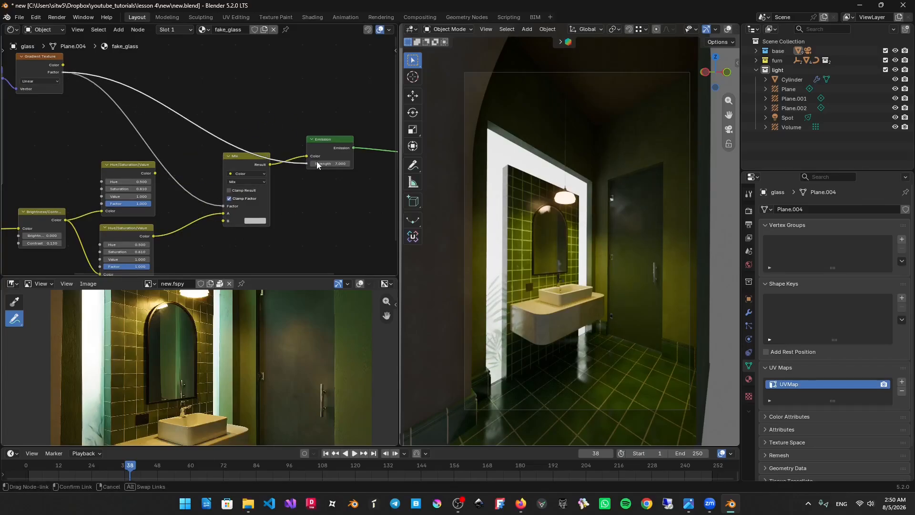
drag(317, 162, 314, 163)
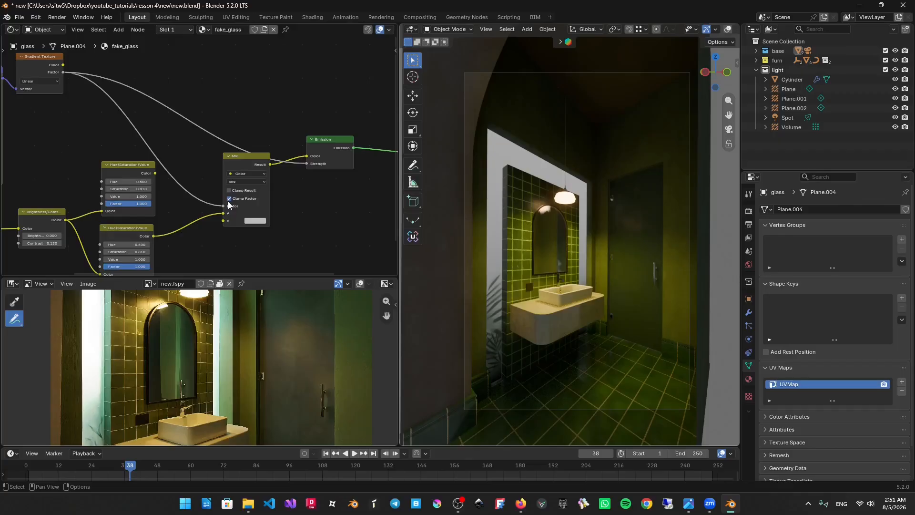
Disconnect the gradient from the Mix factor and link the upper Hue/Saturation/Value node directly to the Emission color.
middle_drag(228, 124, 309, 209)
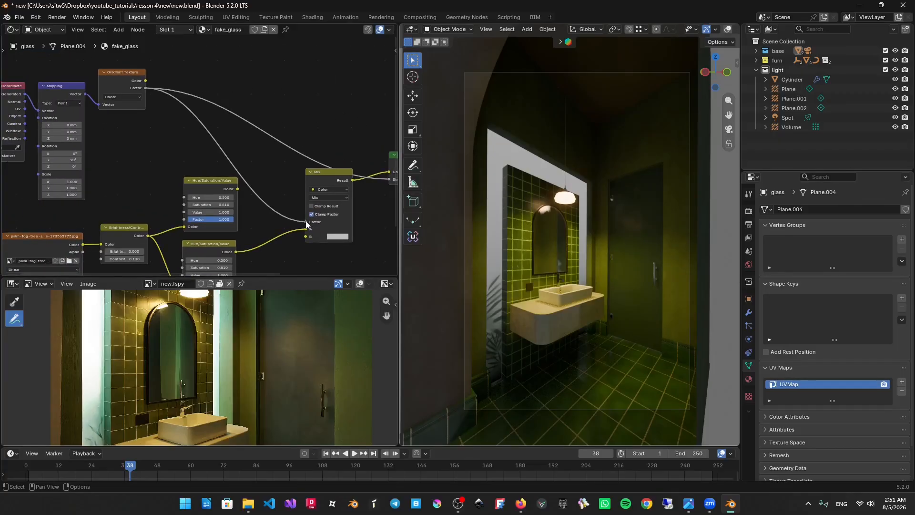
drag(307, 225, 281, 156)
middle_drag(277, 191, 179, 171)
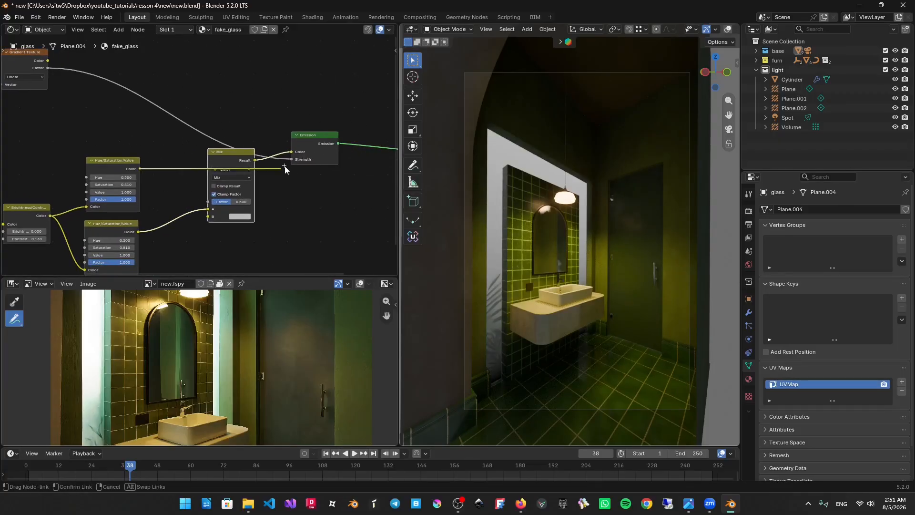
drag(289, 154, 290, 152)
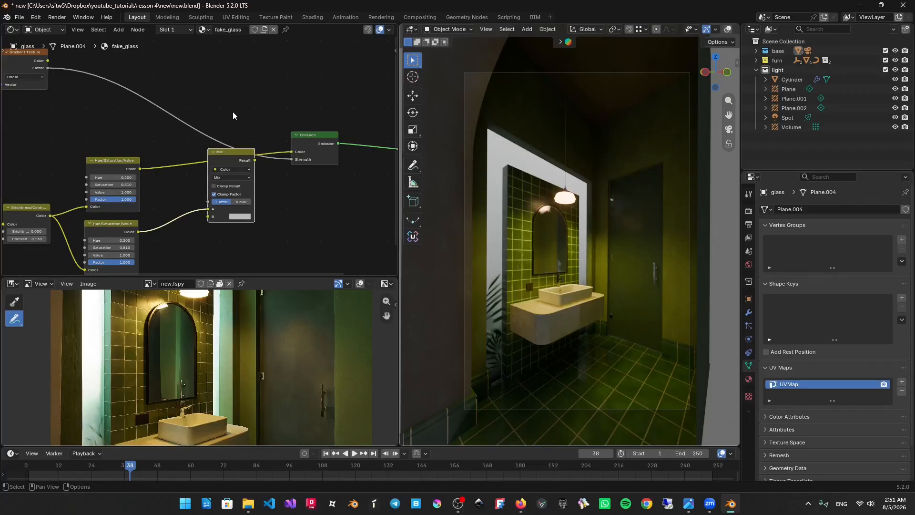
Insert a Multiply color node on the link between the Gradient Texture and the Emission strength.
mouse_move(233, 115)
middle_down()
mouse_move(310, 131)
mouse_move(249, 117)
middle_up()
key(shift+a)
click(250, 99)
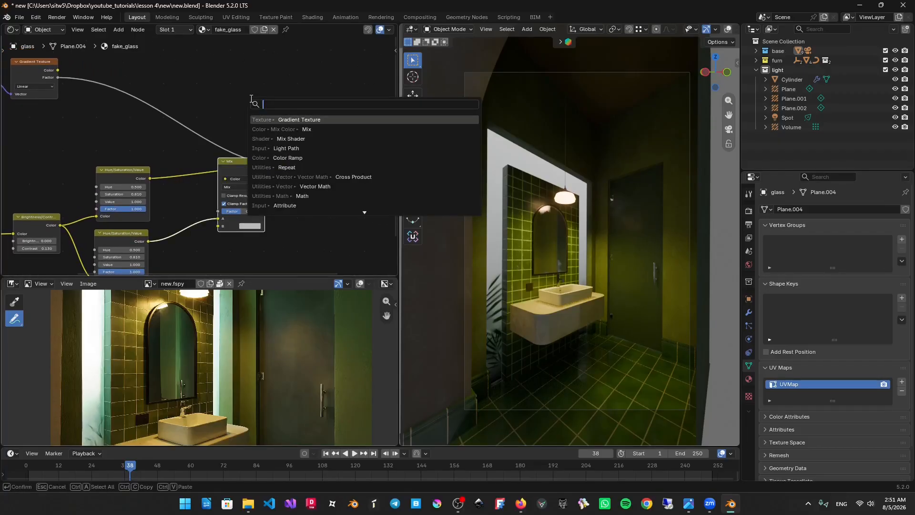
text(mul)
key(Return)
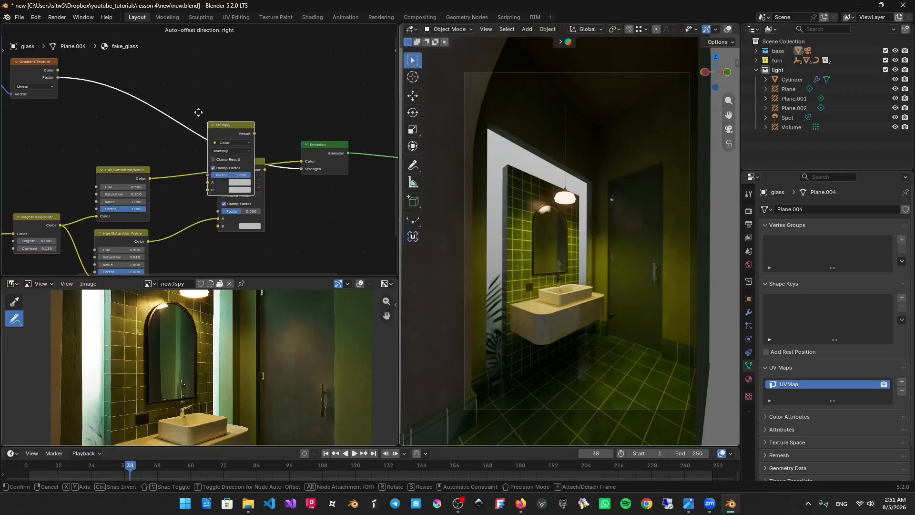
click(187, 121)
Add a Value node set to 5 and connect it to input B of the Multiply node.
middle_drag(188, 121, 237, 113)
key(shift+a)
click(237, 114)
text(va)
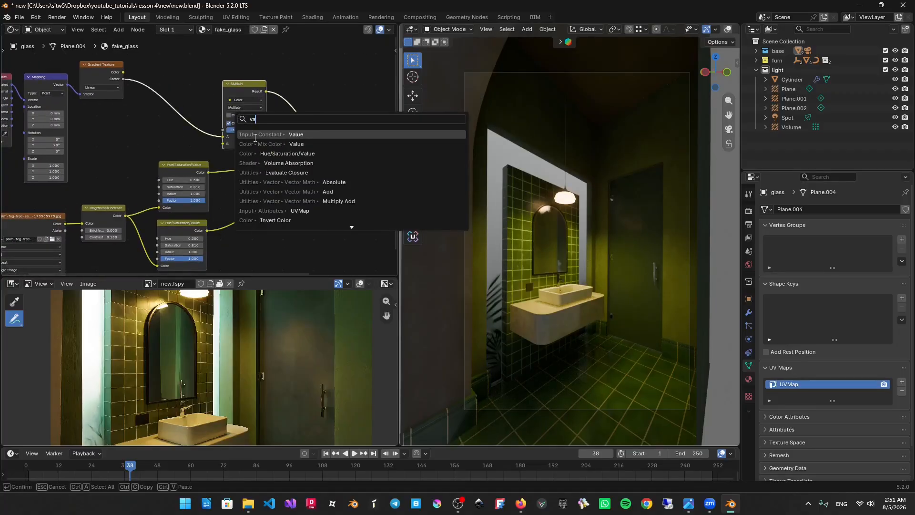
key(Return)
click(102, 123)
scroll(158, 146, up, 3)
drag(235, 149, 233, 149)
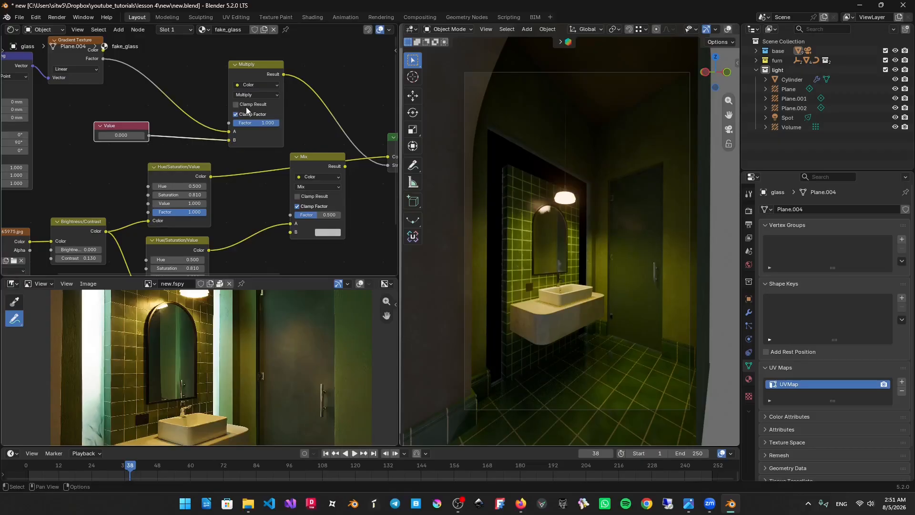
scroll(182, 122, up, 1)
text(4)
key(Return)
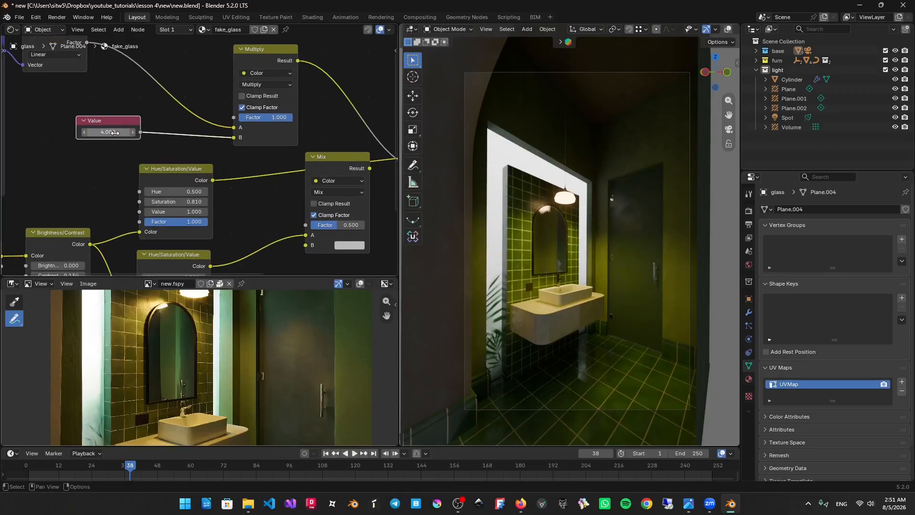
key(Return)
Insert a Color Ramp node between the Gradient Texture and the Multiply node.
middle_drag(116, 134, 163, 207)
key(shift+a)
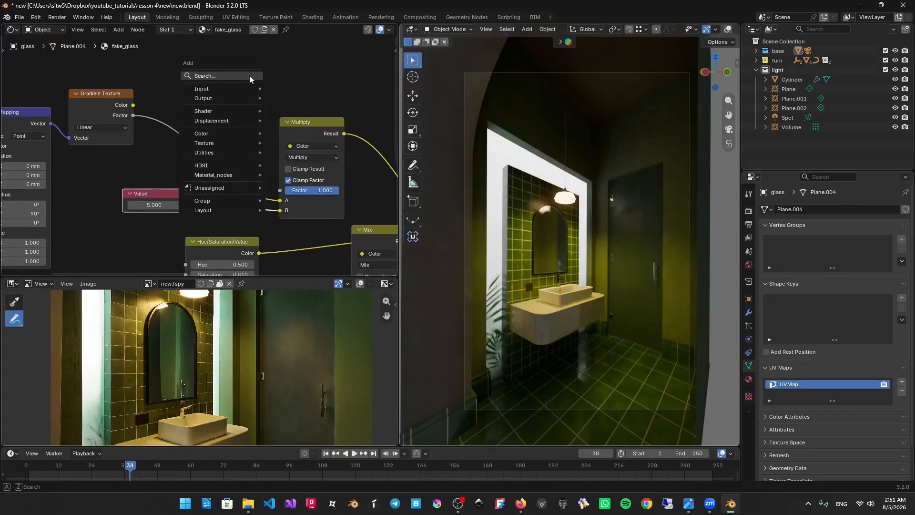
text(c)
click(301, 94)
click(148, 76)
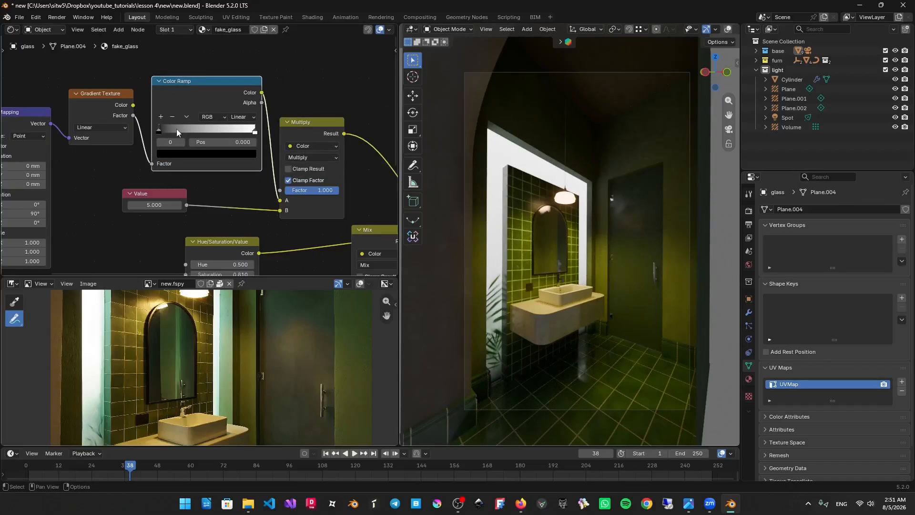
Lighten the Color Ramp's black stop to a value of 0.320 and move it to position 0.350.
click(227, 154)
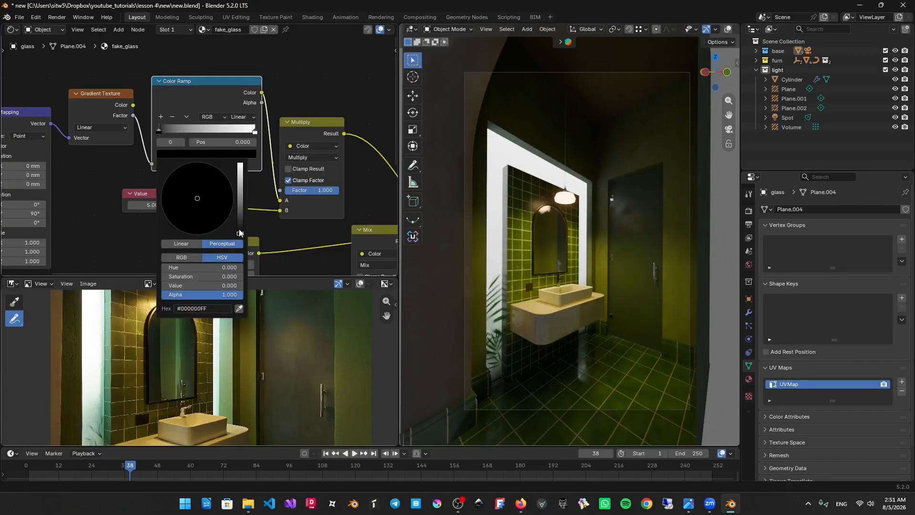
drag(240, 233, 241, 212)
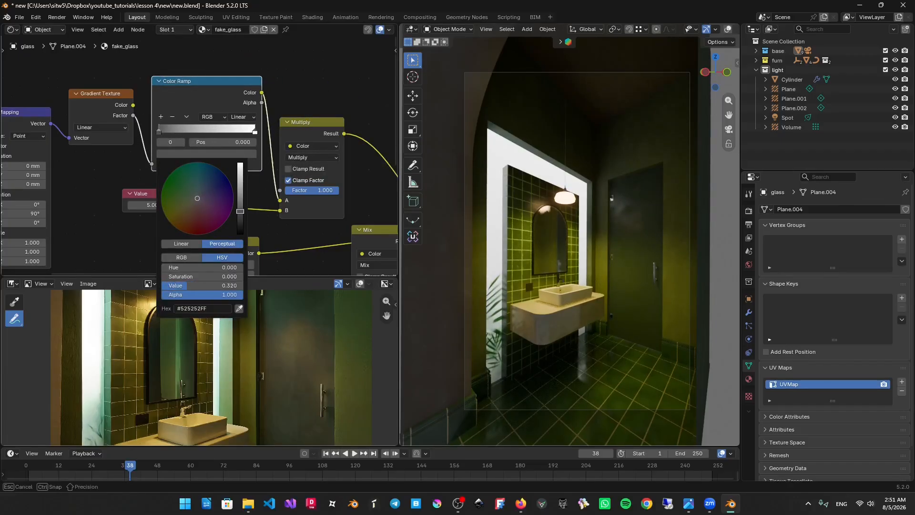
drag(161, 130, 197, 136)
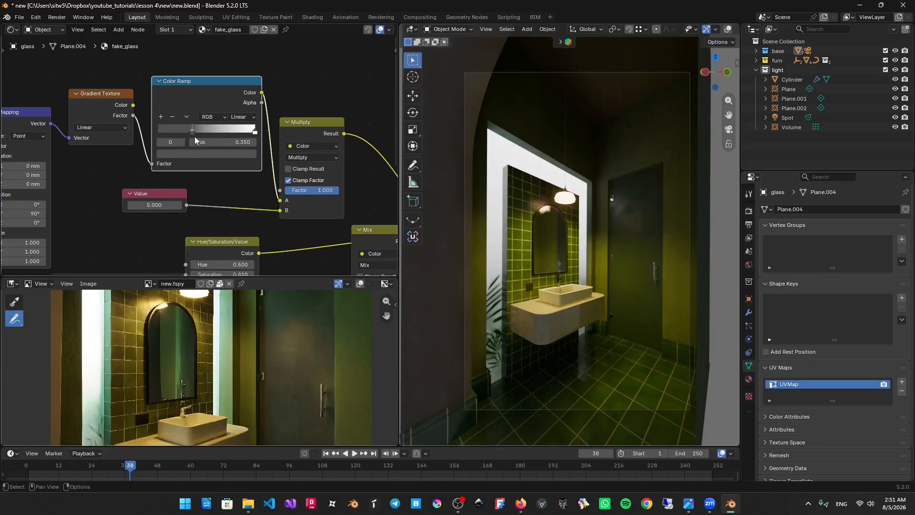
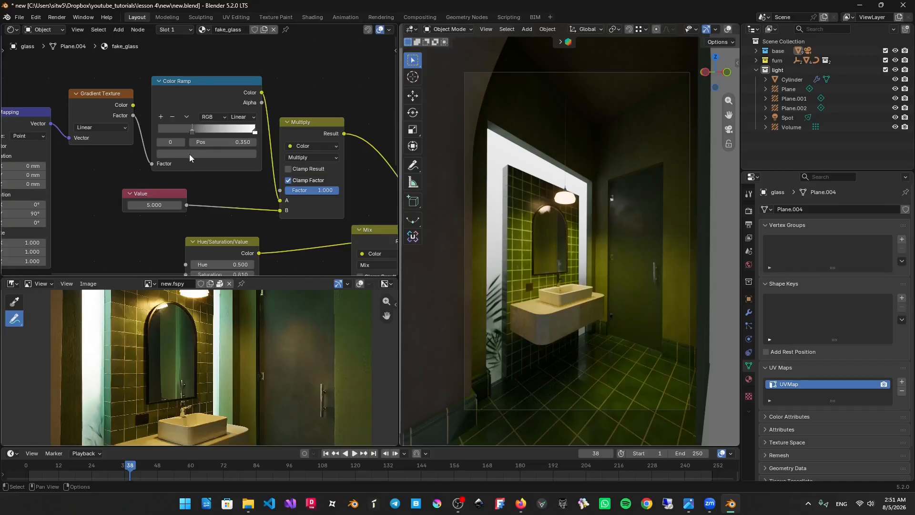
Move the Multiply node slightly upward and set the Value node feeding it to 7.
scroll(190, 154, down, 2)
middle_drag(298, 136, 248, 121)
drag(247, 122, 260, 104)
scroll(377, 241, down, 2)
shift+middle_drag(560, 253, 551, 215)
middle_drag(161, 127, 173, 140)
scroll(173, 139, up, 3)
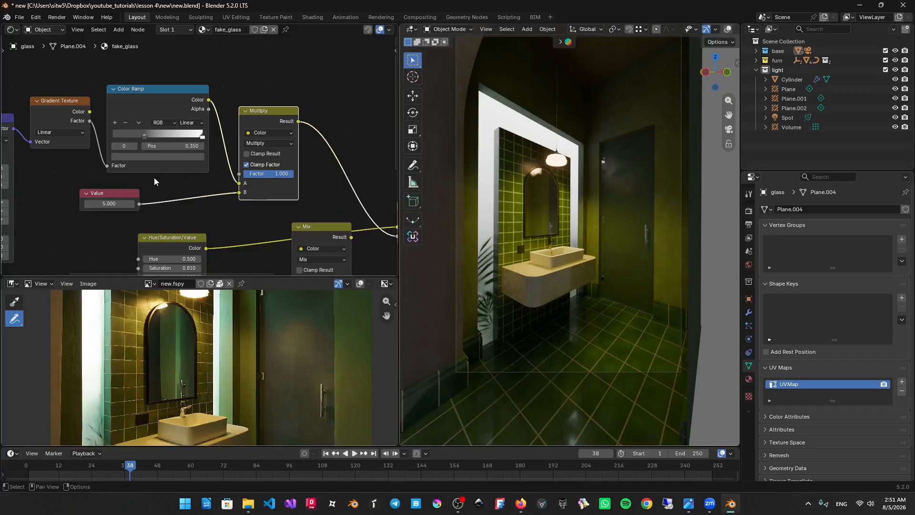
key(Return)
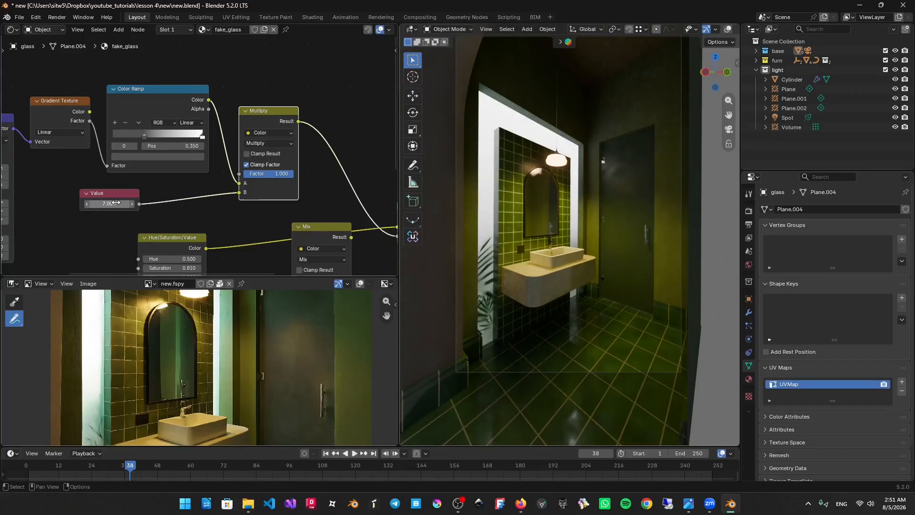
Lighten the Color Ramp's dark stop slightly and set the upper Hue/Saturation/Value node's saturation to 1.
click(152, 155)
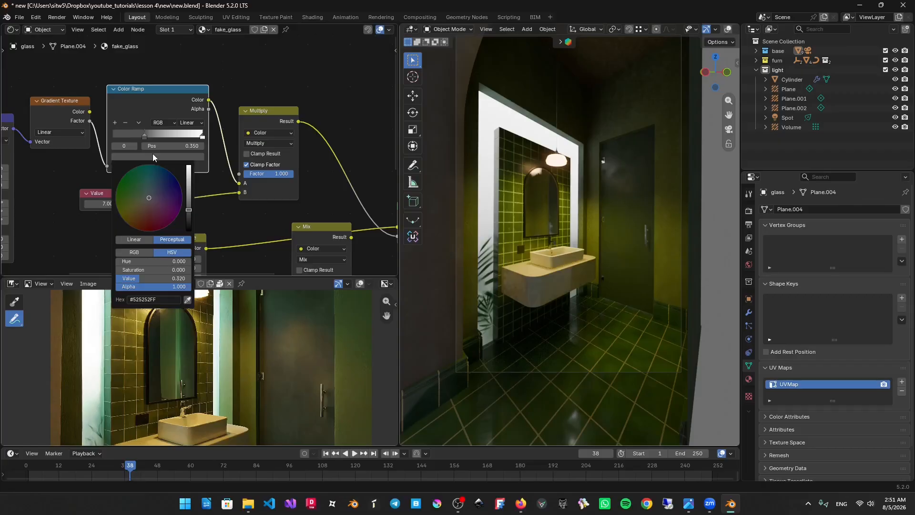
drag(189, 209, 188, 204)
middle_drag(227, 232, 242, 146)
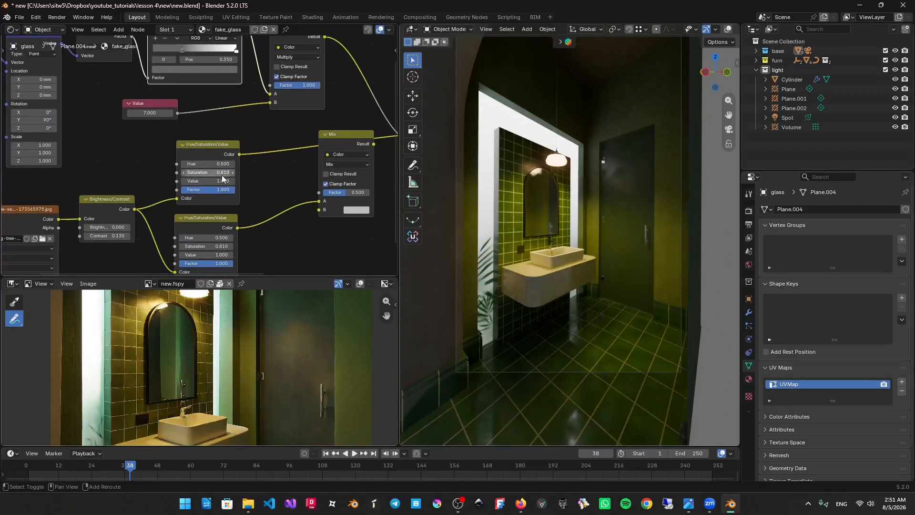
scroll(318, 116, down, 2)
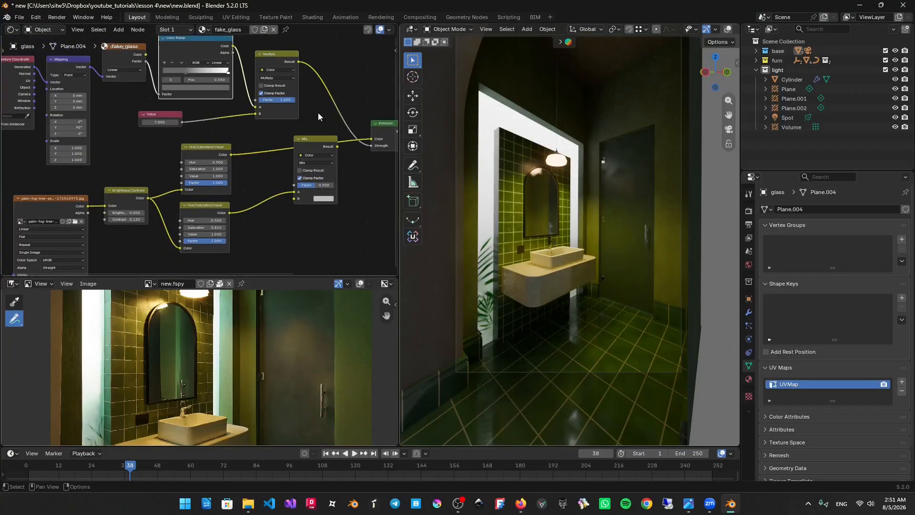
Compare with the whole reference photo and lighten the Color Ramp's darker stop to a light grey.
scroll(260, 348, down, 4)
middle_drag(262, 345, 276, 320)
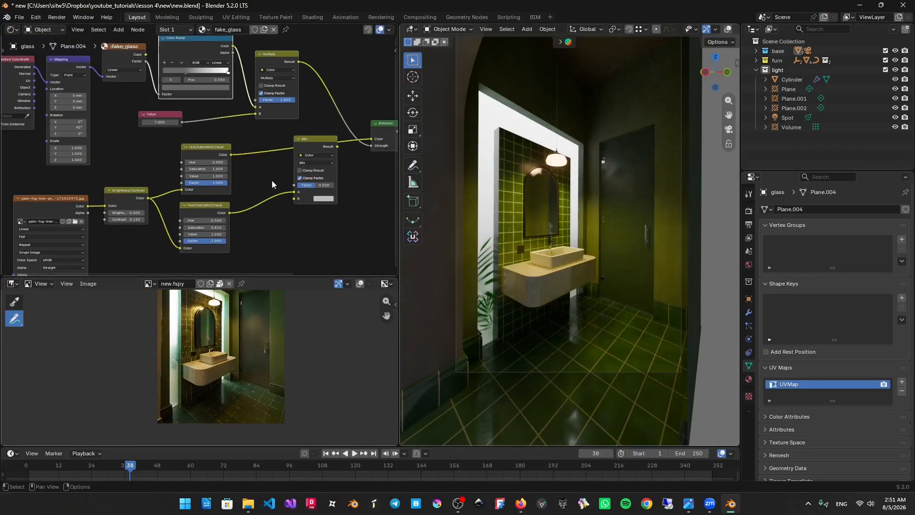
middle_drag(241, 152, 239, 209)
scroll(186, 123, up, 5)
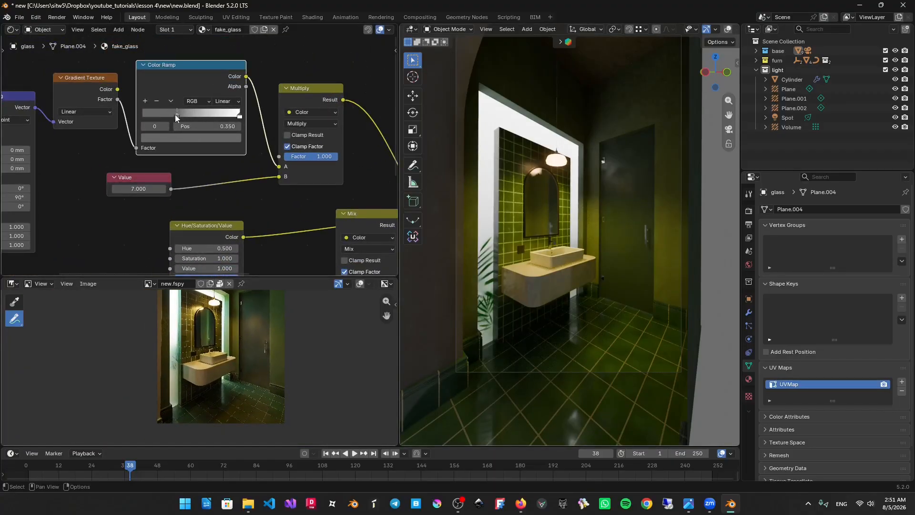
click(190, 138)
mouse_move(227, 182)
mouse_down()
mouse_move(226, 150)
mouse_move(224, 170)
mouse_up()
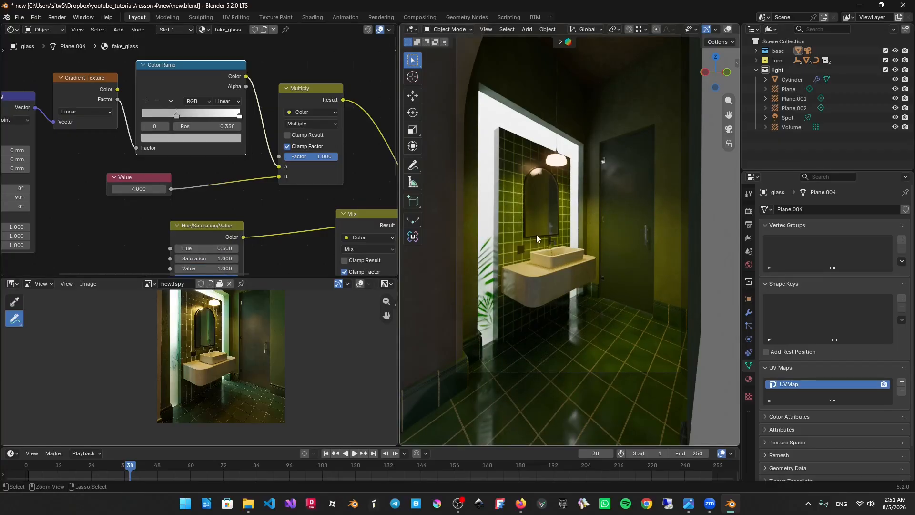
Save the file and enlarge the reference photo to compare it with the rendered bathroom.
key(ctrl+s)
shift+middle_drag(575, 245, 581, 210)
scroll(580, 210, up, 2)
scroll(584, 238, down, 2)
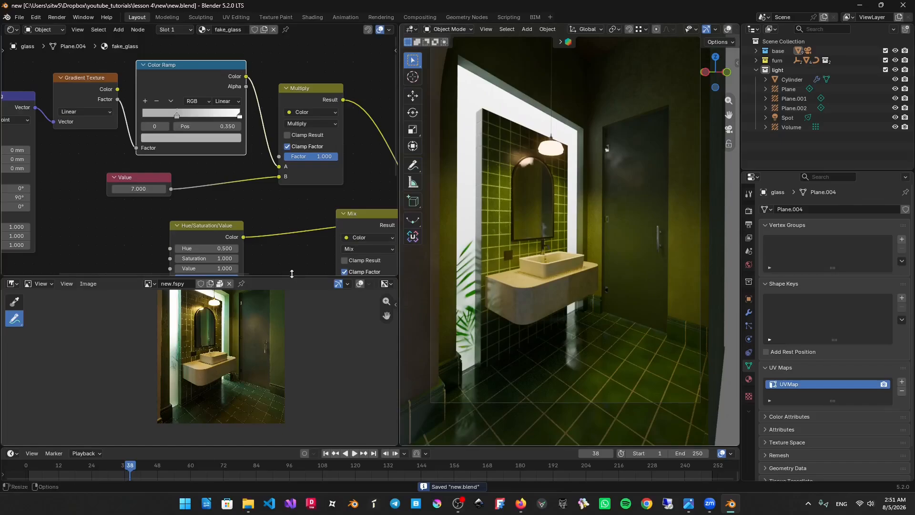
drag(298, 277, 291, 87)
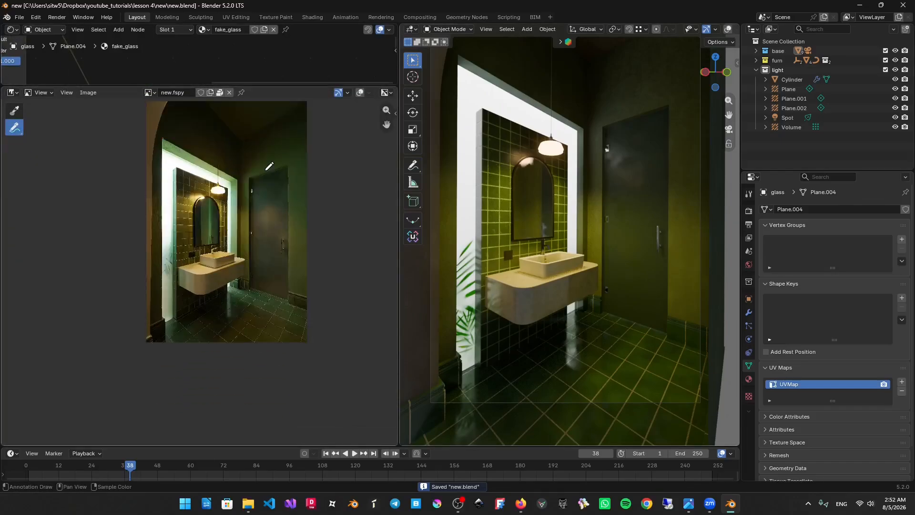
shift+middle_drag(602, 142, 605, 180)
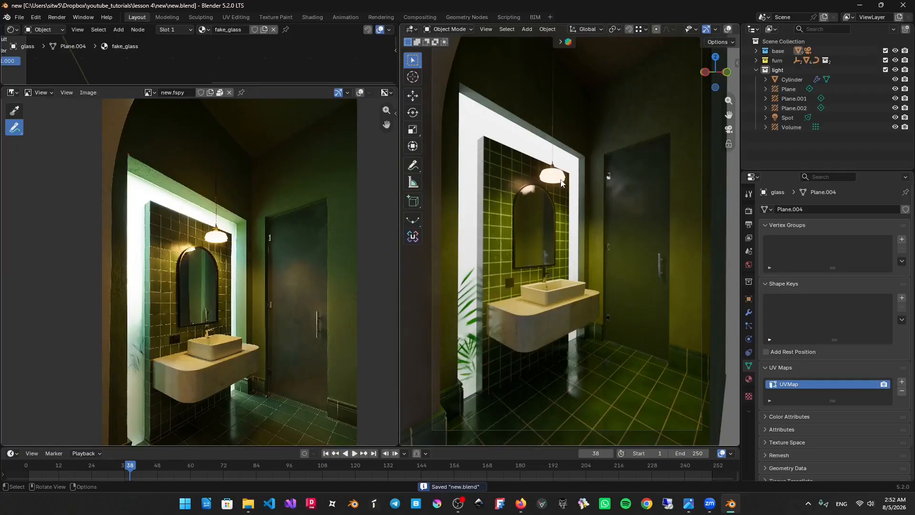
Set the Emission strength of the pendant lamp's light_lamp material to 12 and save the file.
click(561, 182)
drag(326, 92, 325, 204)
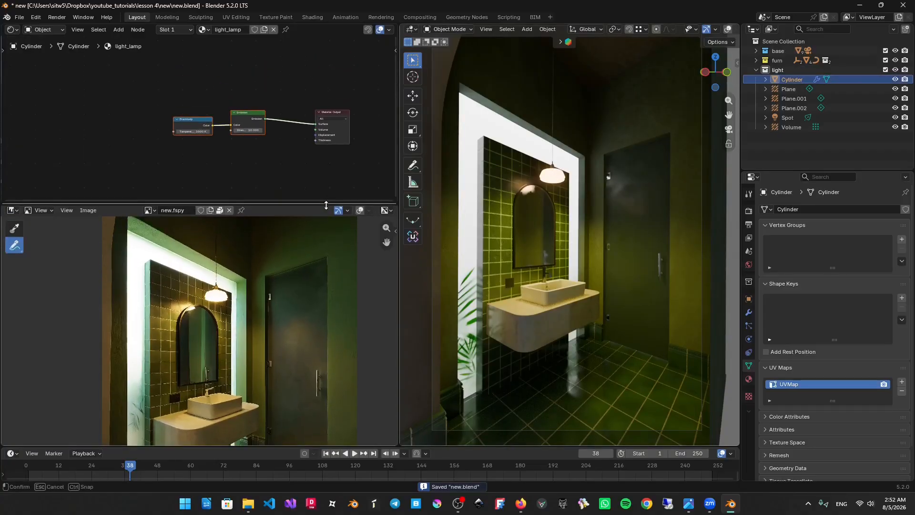
scroll(295, 134, up, 5)
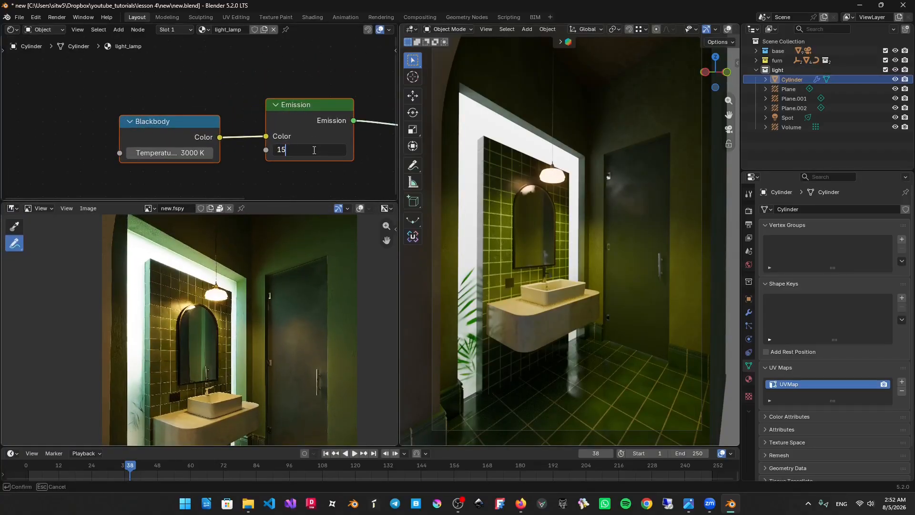
key(Return)
drag(314, 150, 312, 150)
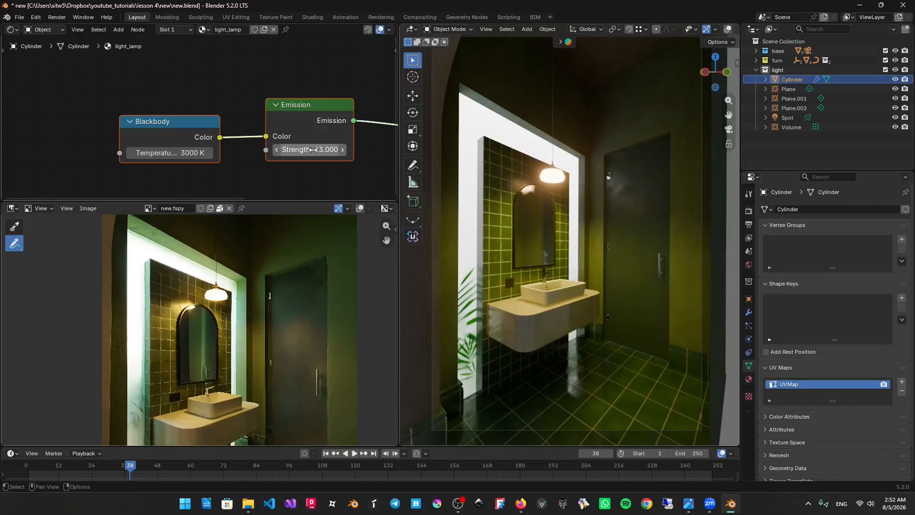
key(Return)
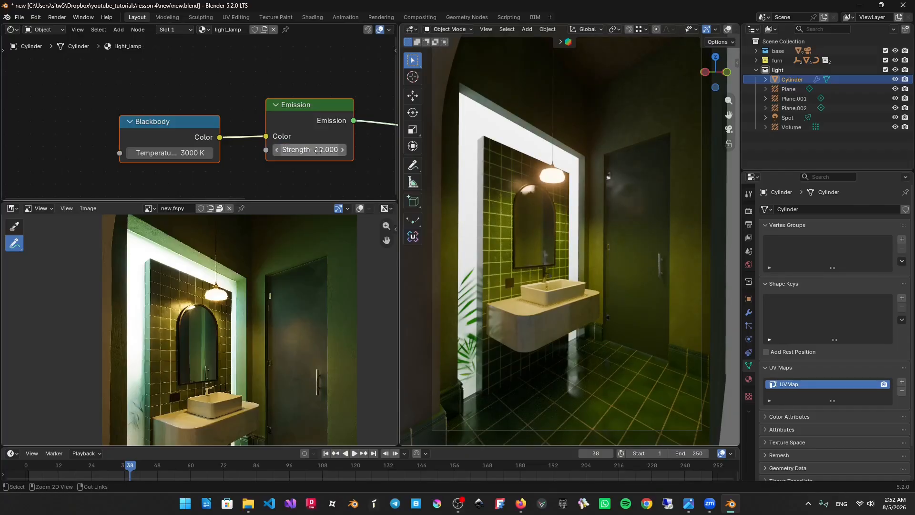
key(ctrl+s)
Compare the relit pendant lamp and mirror wall with the enlarged reference photo.
drag(334, 203, 333, 51)
scroll(579, 219, down, 3)
ctrl+middle_drag(591, 255, 593, 228)
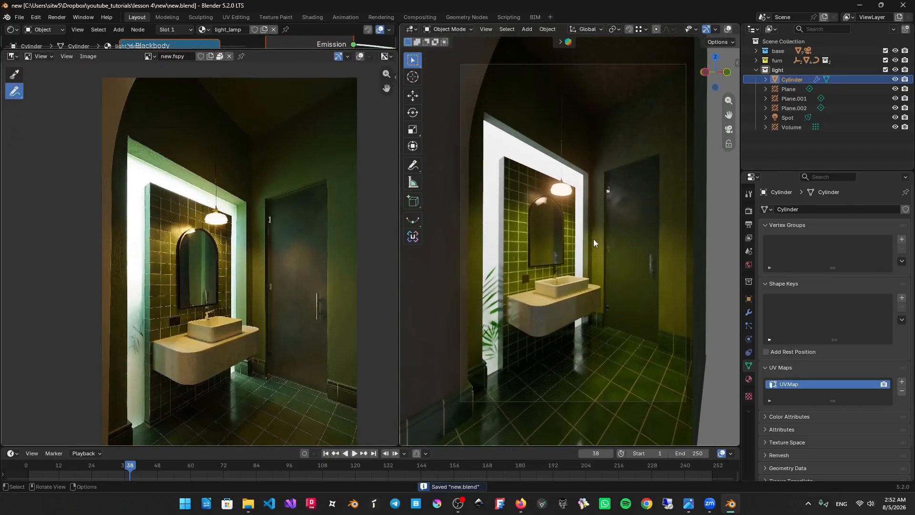
Save the file, put the tiled mirror wall into Edit Mode with overlays shown, and display its UVs in a UV Editor.
click(511, 194)
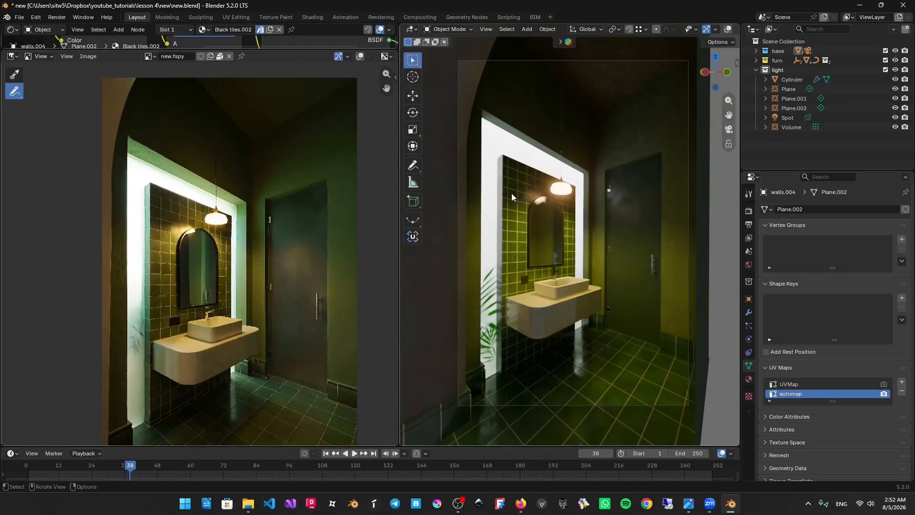
key(shift+alt+z)
key(ctrl+s)
scroll(514, 199, up, 5)
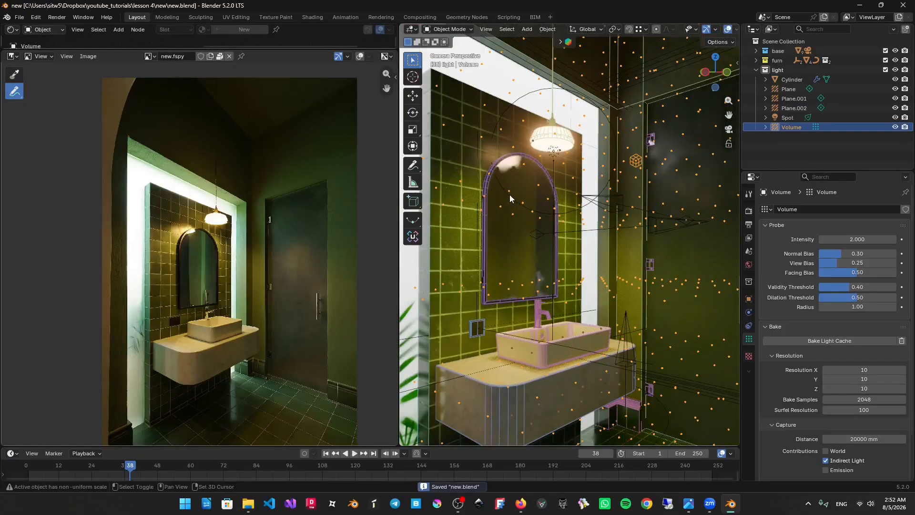
click(459, 224)
key(Tab)
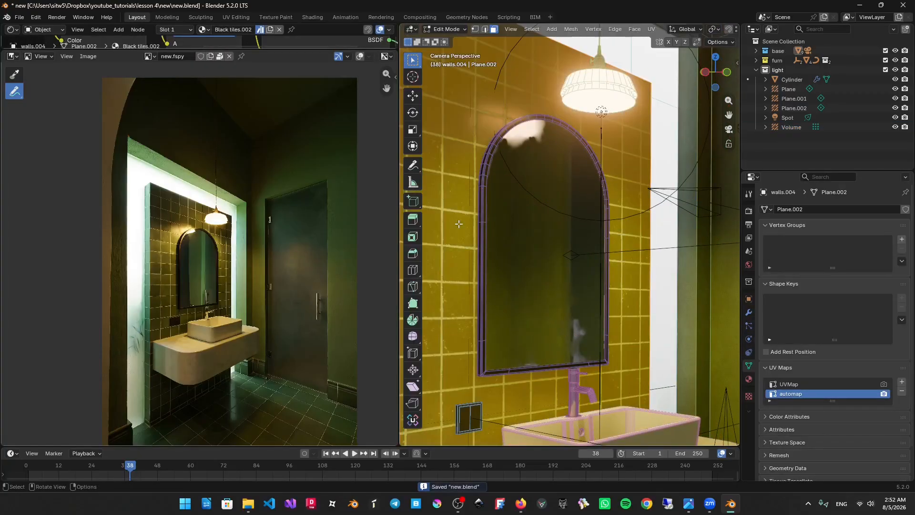
scroll(458, 224, down, 2)
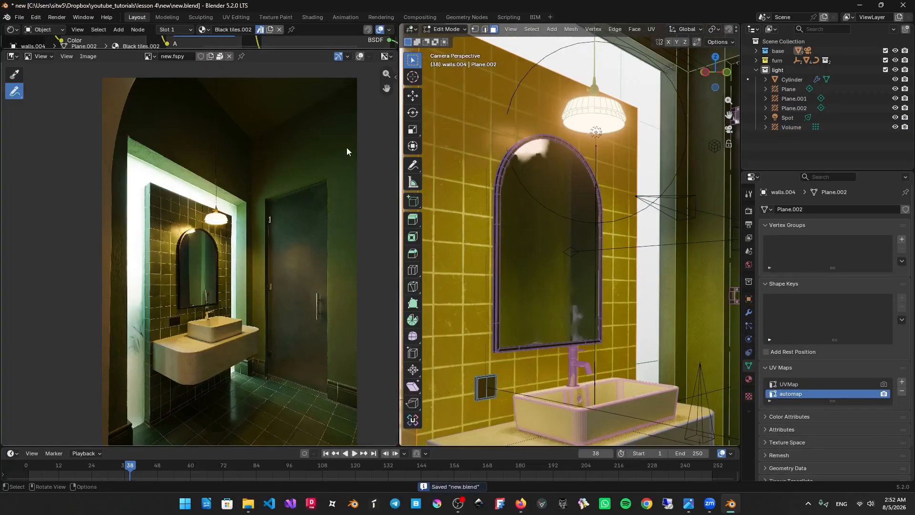
drag(121, 48, 120, 290)
click(12, 30)
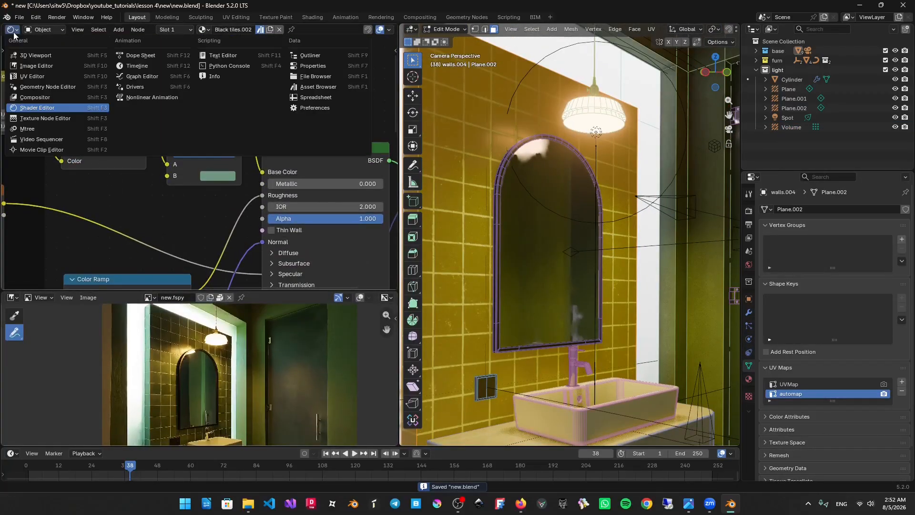
click(32, 76)
Try shifting all the mirror wall's tile UVs along X, and undo the move.
scroll(259, 140, down, 3)
scroll(290, 148, up, 3)
key(g)
key(y)
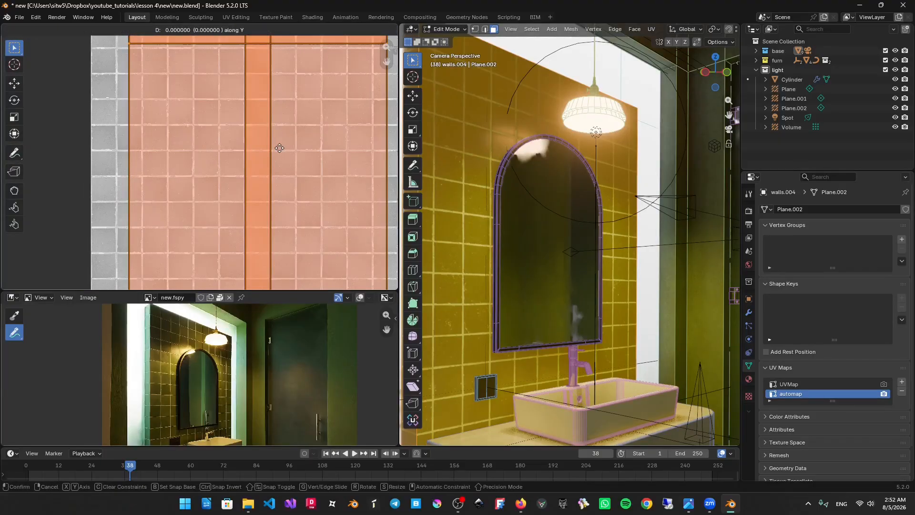
key(x)
click(152, 160)
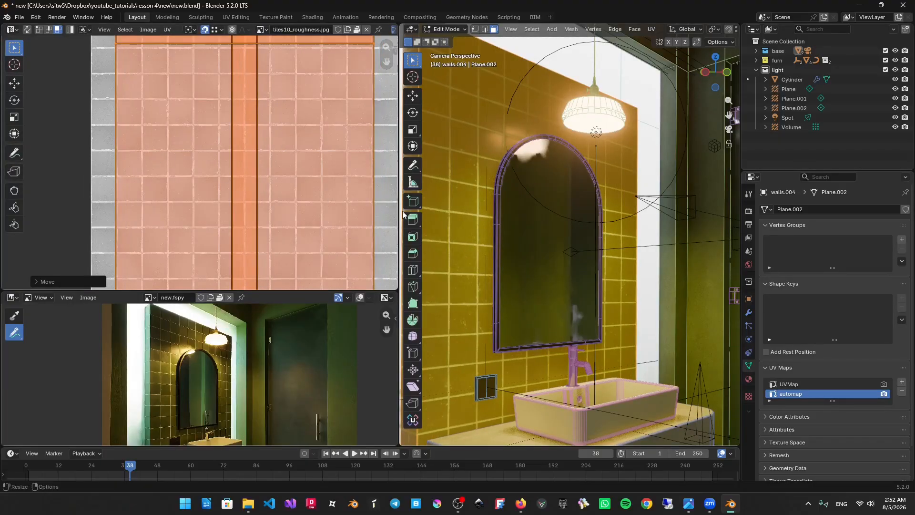
shift+middle_drag(470, 221, 495, 221)
key(g)
key(x)
right_click(225, 159)
key(ctrl+z)
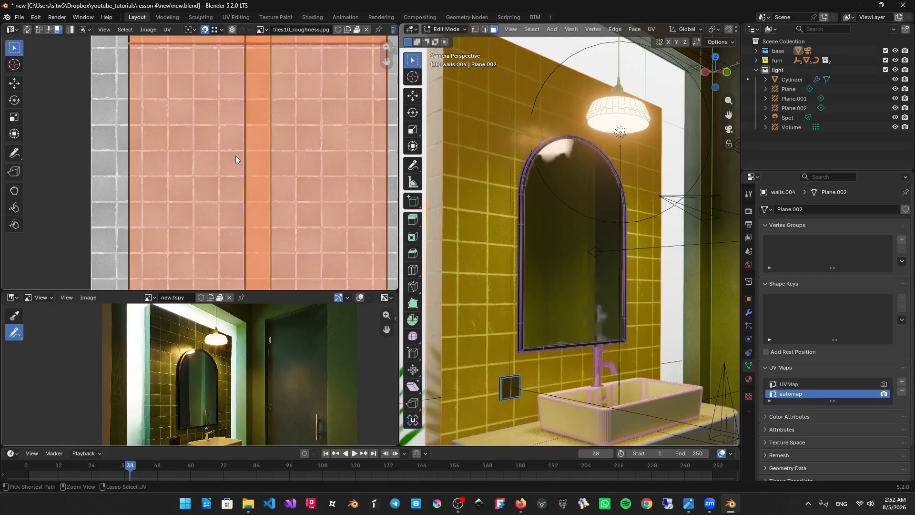
Shift the UVs of the mirror wall's front face along X, leave Edit Mode, hide the overlays and save the file.
click(495, 126)
middle_drag(256, 155, 170, 166)
key(g)
key(x)
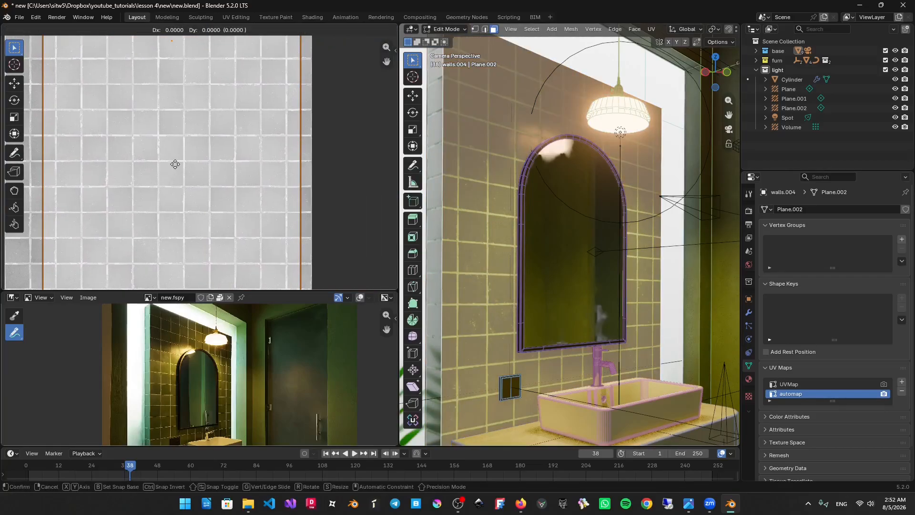
click(297, 180)
key(alt+shift+z)
scroll(591, 200, down, 3)
shift+middle_drag(502, 220, 505, 206)
key(Tab)
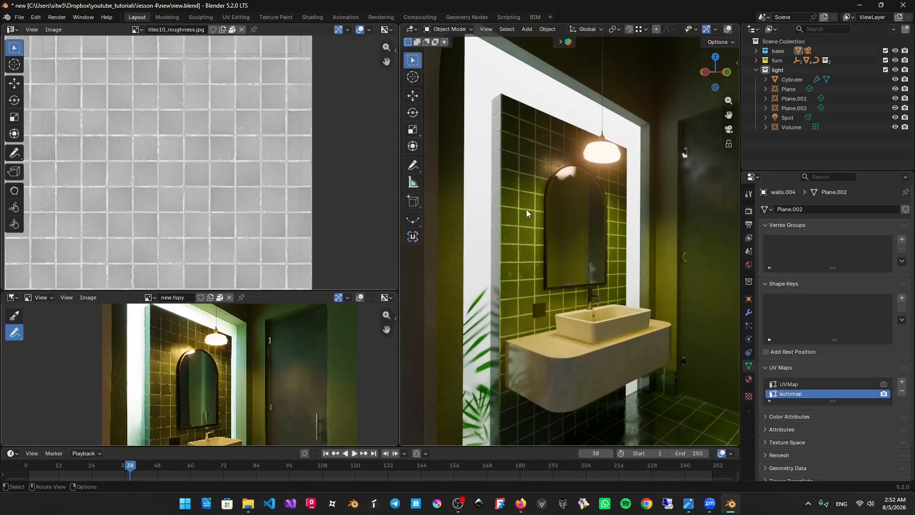
scroll(242, 361, down, 3)
key(ctrl+s)
Examine the room from another angle and from the camera against the enlarged reference photo.
drag(305, 291, 305, 38)
scroll(307, 176, up, 3)
middle_drag(634, 336, 623, 267)
scroll(651, 294, down, 4)
key(alt+shift+z)
key(alt+shift+z)
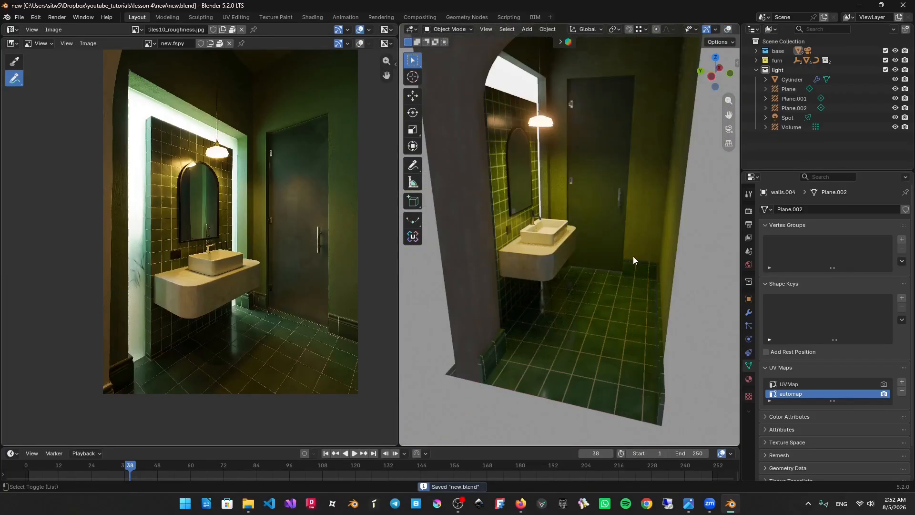
key(KP_0)
scroll(616, 216, down, 2)
shift+middle_drag(640, 220, 603, 248)
scroll(603, 248, up, 2)
Select the room walls and display their ceiling material in a Shader Editor above the reference photo.
click(639, 143)
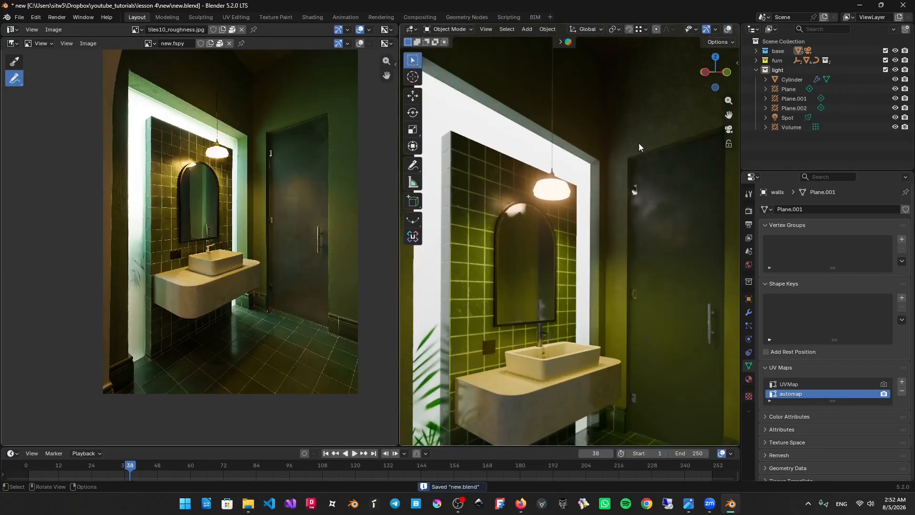
scroll(625, 166, down, 3)
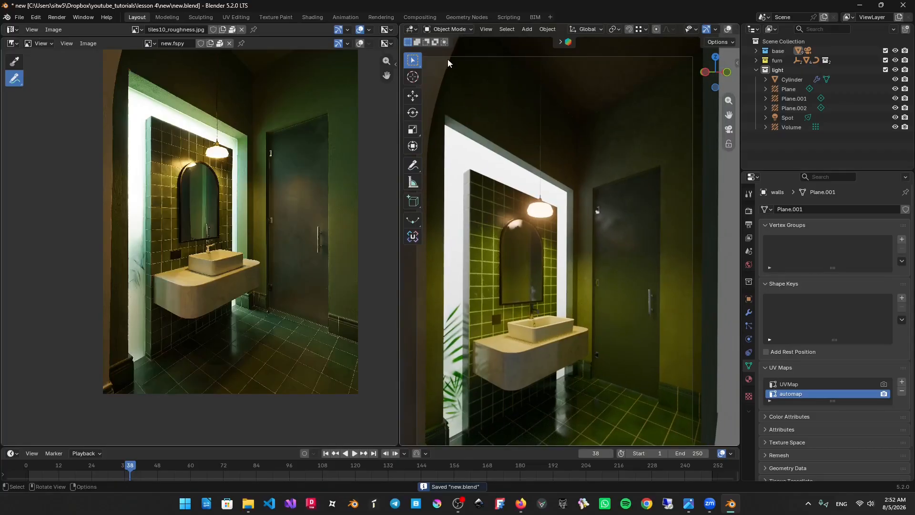
drag(305, 36, 270, 221)
scroll(265, 181, down, 8)
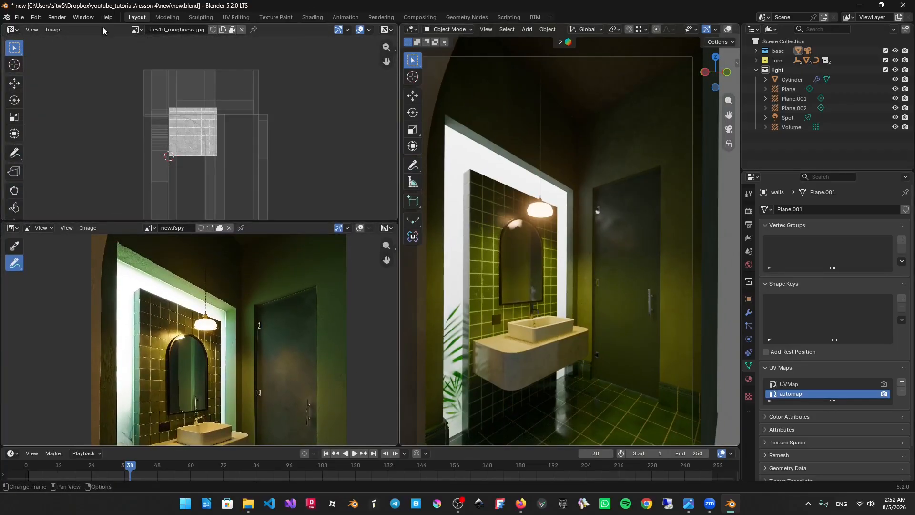
click(10, 29)
click(41, 114)
scroll(291, 130, down, 3)
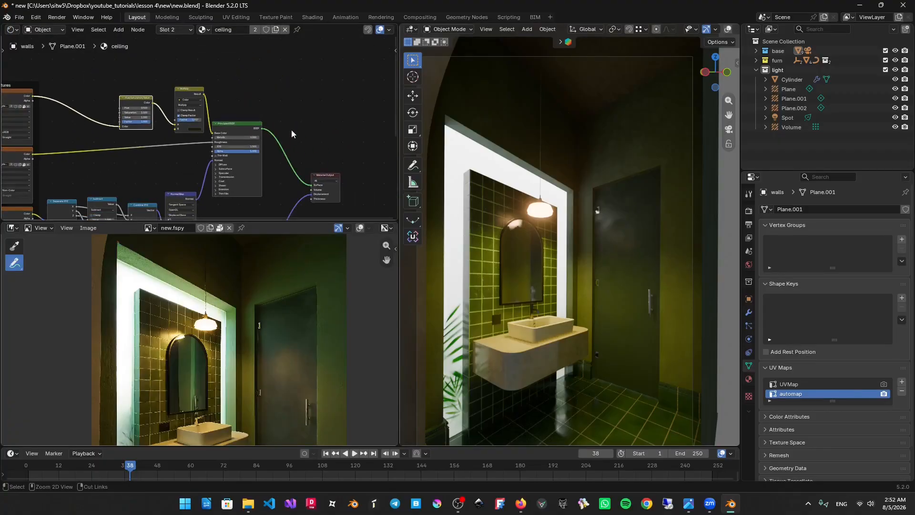
Inspect the ceiling material's whole node tree and show the walls' material slots.
key(ctrl+space)
scroll(574, 191, down, 4)
scroll(510, 179, up, 2)
key(ctrl+space)
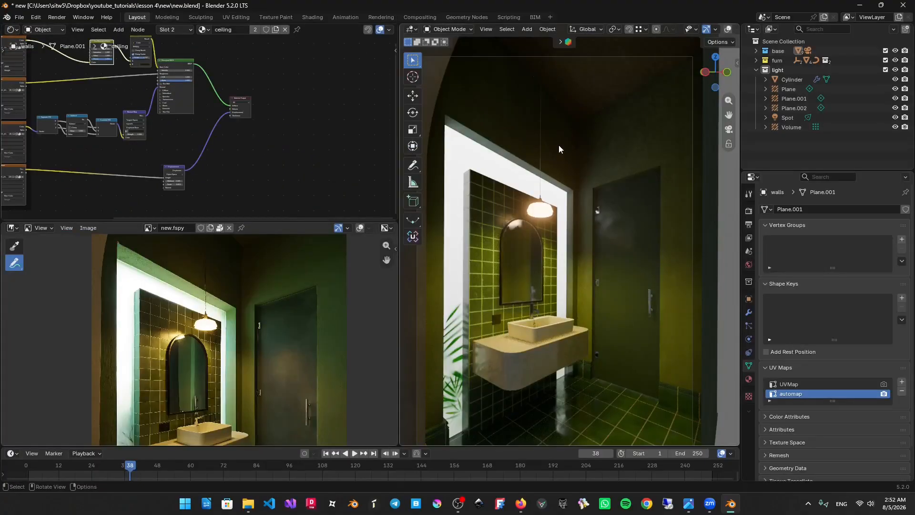
click(749, 379)
Show the overlays in solid display, select the glowing glass panel and start moving it along the Y axis.
key(shift+alt+z)
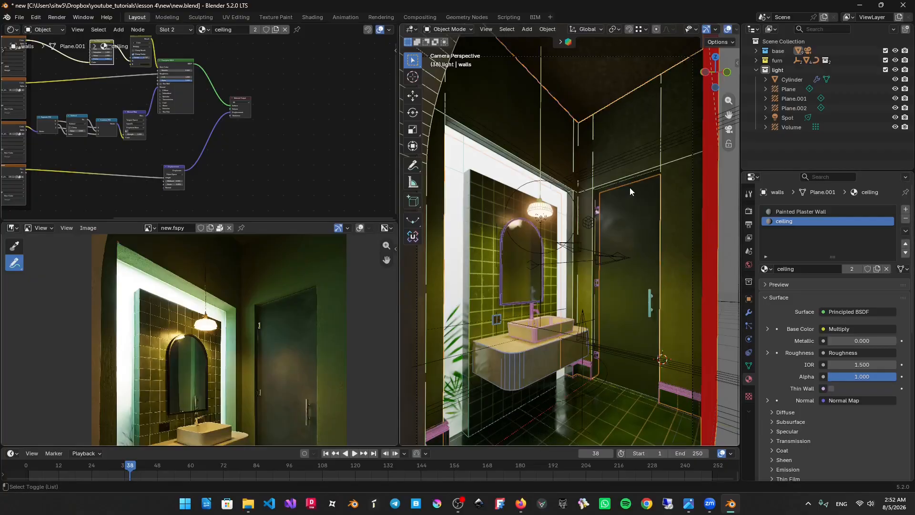
key(shift+z)
scroll(578, 196, up, 5)
shift+middle_drag(578, 196, 609, 238)
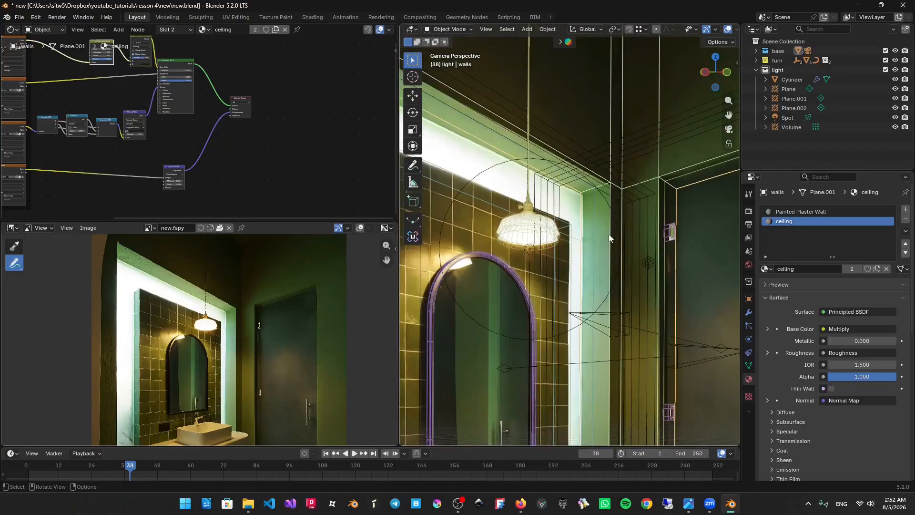
scroll(609, 238, up, 1)
key(shift+z)
click(588, 200)
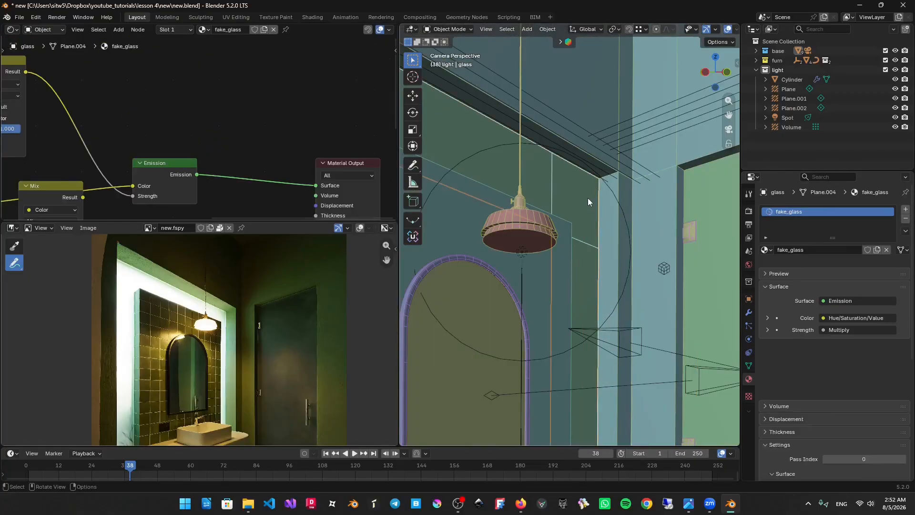
key(g)
key(y)
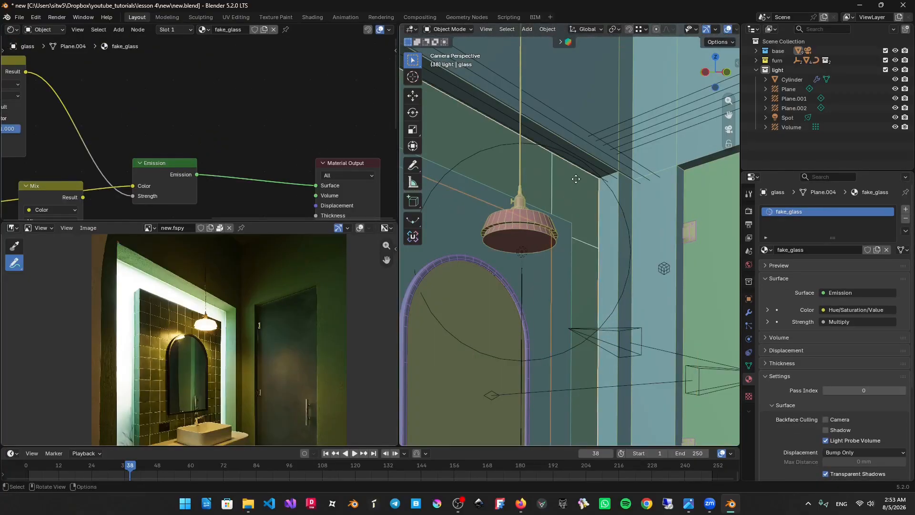
Move the glass panel 89.365 mm along the global Y axis and preview it in rendered shading.
click(572, 238)
scroll(576, 241, down, 2)
shift+middle_drag(576, 241, 596, 207)
key(z)
click(580, 131)
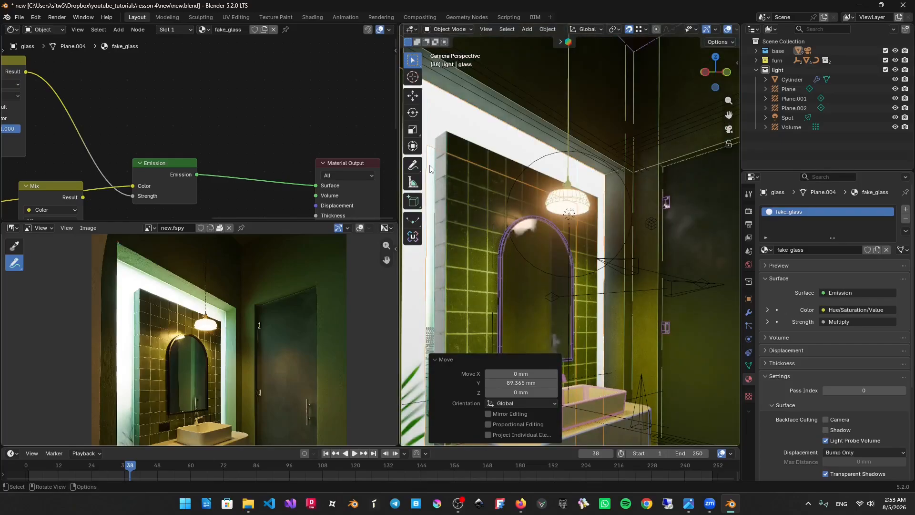
Move the back vertices of the tiled mirror wall along the Y axis, working from a top wireframe view.
click(460, 167)
shift+middle_drag(459, 167, 563, 196)
key(shift+z)
click(582, 190)
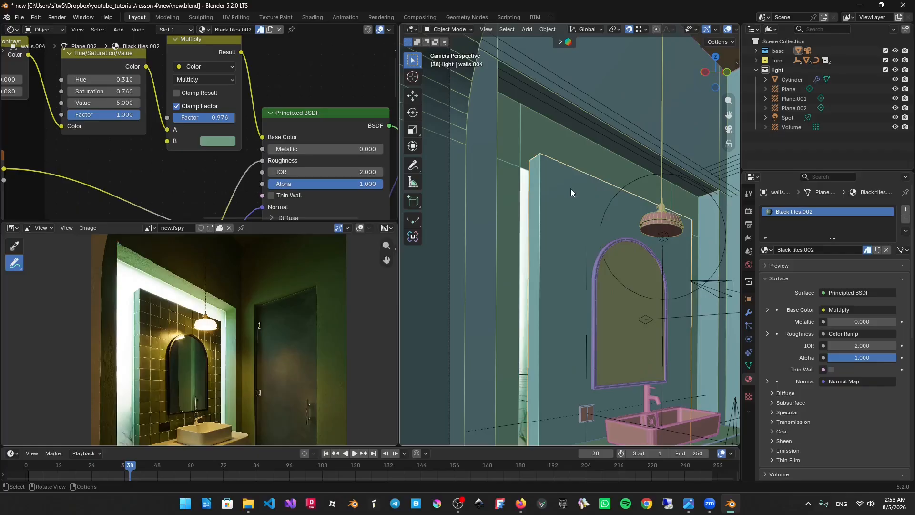
key(Tab)
key(shift+z)
middle_drag(571, 188, 612, 286)
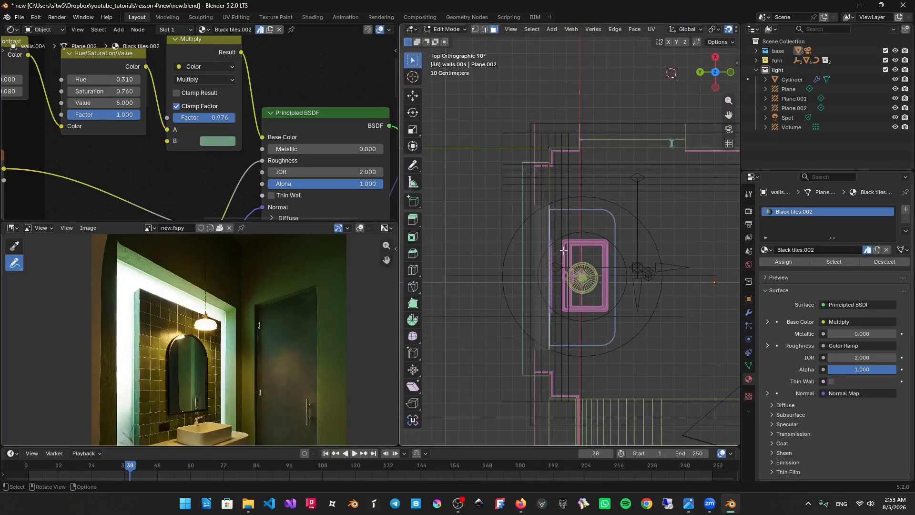
key(1)
drag(545, 193, 502, 362)
scroll(507, 366, up, 2)
key(g)
mouse_move(489, 354)
shift+middle_down()
mouse_move(503, 321)
mouse_move(504, 258)
shift+middle_up()
key(y)
click(539, 342)
key(z)
click(594, 262)
middle_drag(594, 261, 620, 260)
key(Tab)
key(z)
click(637, 193)
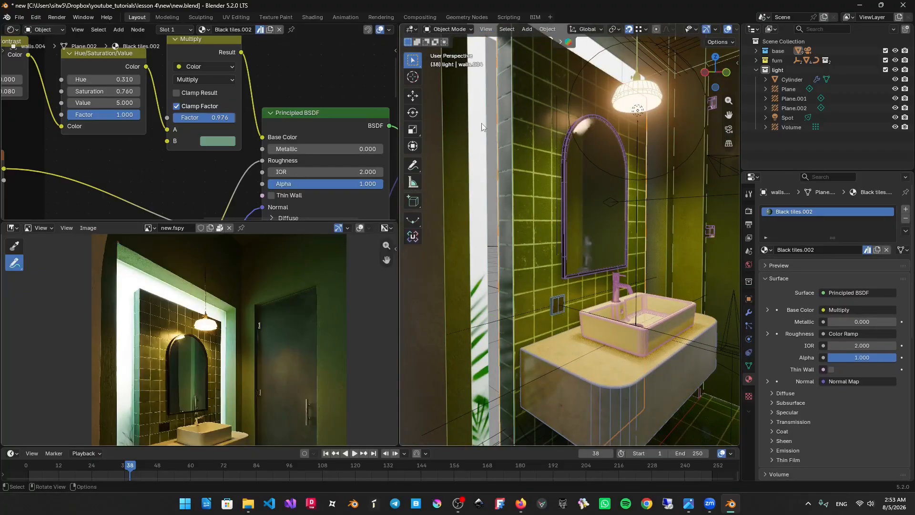
Move the glass panel -89.365 mm along the global Y axis, return to the camera view and save the file.
click(496, 121)
click(485, 103)
shift+middle_drag(484, 103, 499, 185)
key(g)
key(y)
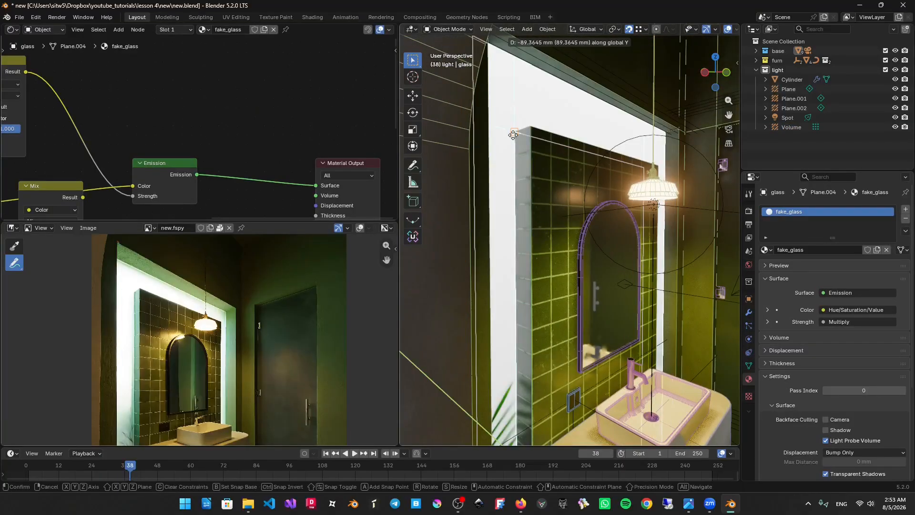
click(513, 136)
key(shift+alt+z)
key(KP_0)
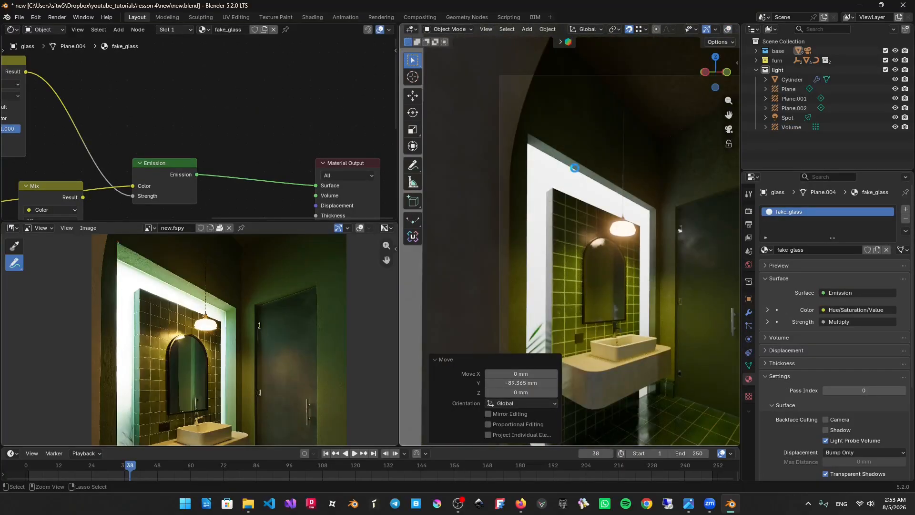
key(ctrl+s)
Rotate the floor mesh's UVs in the UV Editor to reorient the ceramic floor tiles.
mouse_move(640, 206)
shift+middle_down()
mouse_move(630, 167)
mouse_move(645, 144)
mouse_move(571, 130)
shift+middle_up()
key(z)
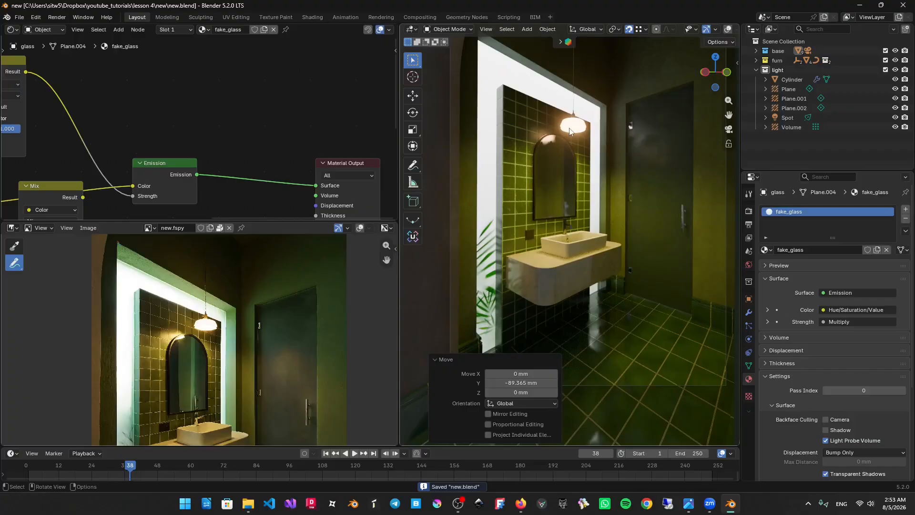
shift+middle_drag(596, 196, 598, 109)
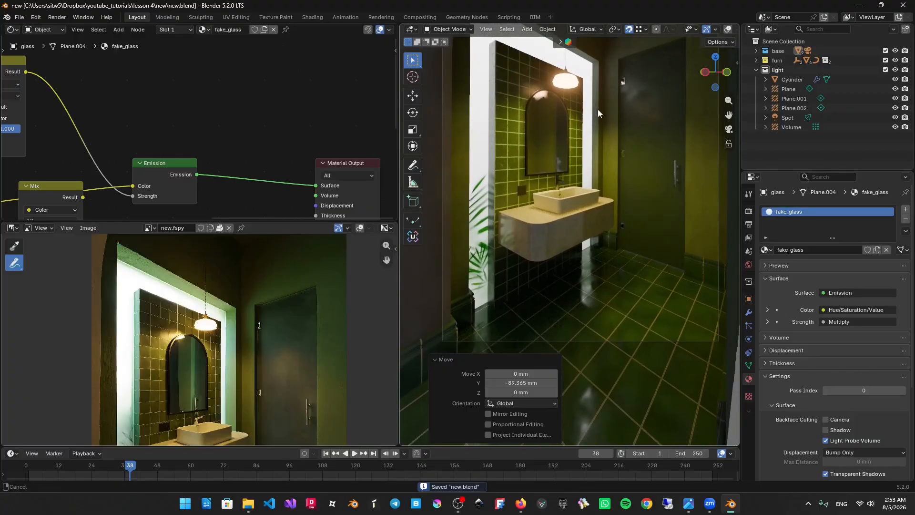
click(641, 259)
key(shift+alt+z)
click(643, 261)
click(646, 284)
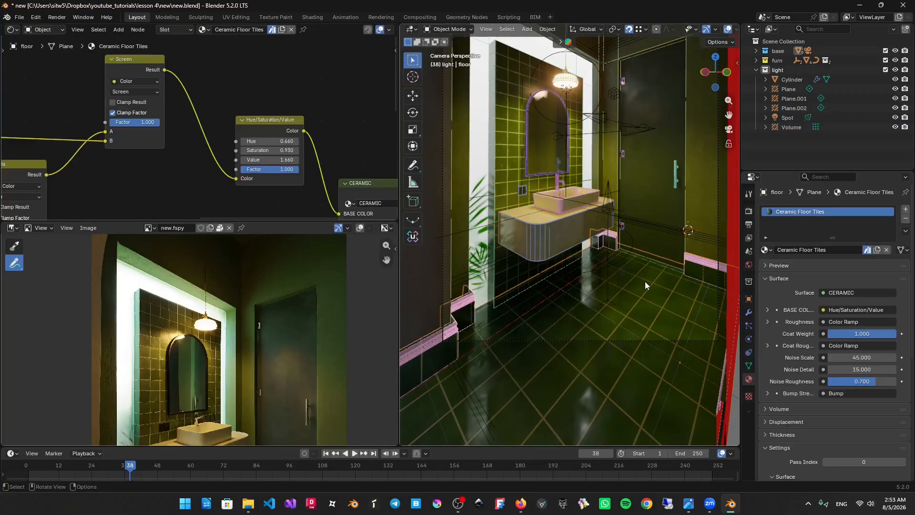
key(Tab)
click(12, 30)
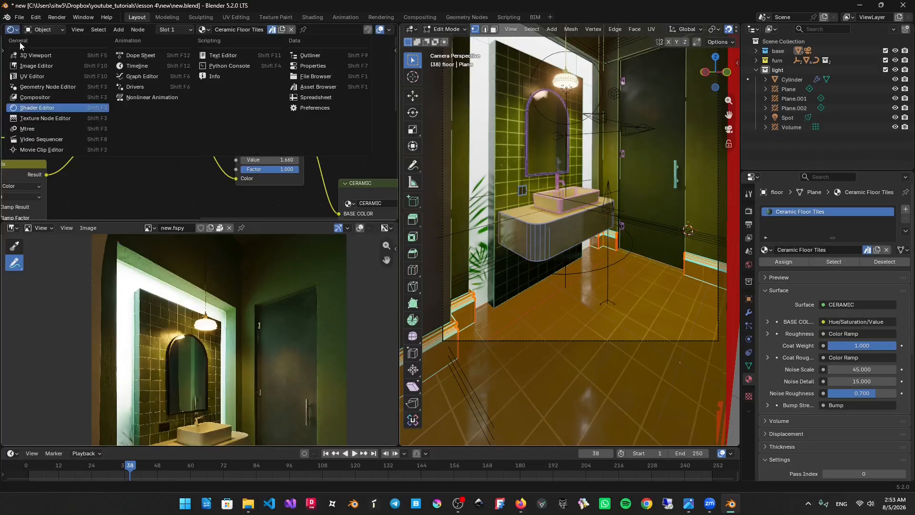
click(59, 84)
key(r)
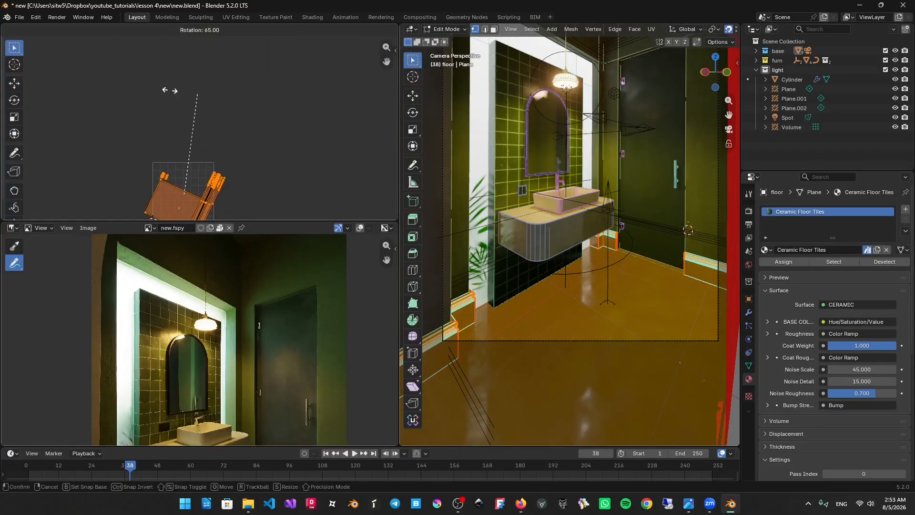
click(168, 85)
Isolate the floor object in local view and examine how its tile lines meet the baseboards.
key(shift+alt+z)
middle_drag(544, 262, 730, 300)
scroll(620, 260, up, 3)
click(680, 266)
key(ctrl+space)
key(KP_Divide)
scroll(643, 272, up, 5)
shift+middle_drag(574, 243, 557, 256)
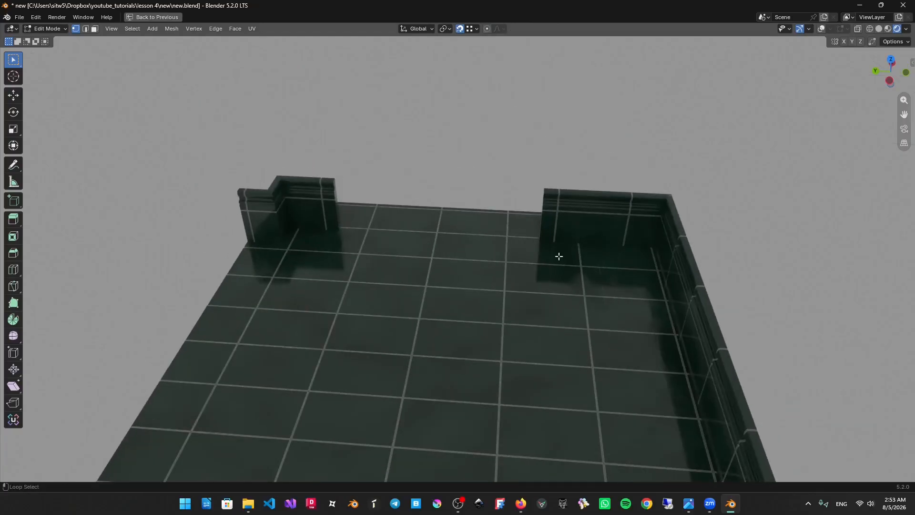
key(shift+alt+z)
scroll(631, 205, up, 3)
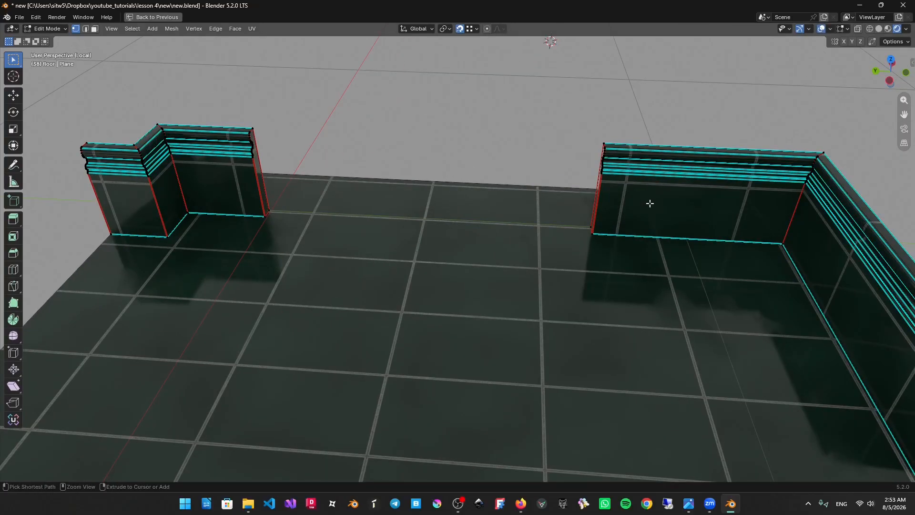
key(ctrl+space)
Select the linked faces of the baseboard section right of the doorway gap and shift their UVs along Y.
key(l)
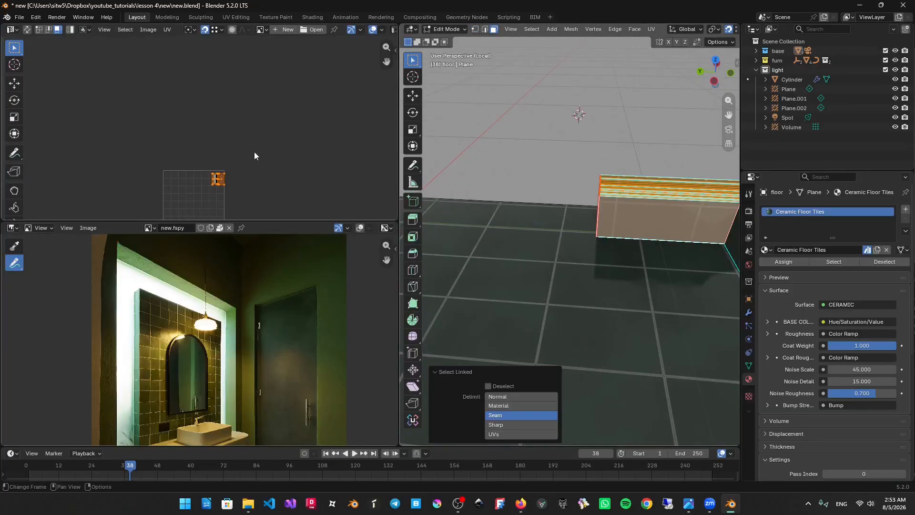
scroll(220, 133, up, 4)
middle_drag(221, 133, 226, 56)
scroll(205, 131, up, 4)
middle_drag(282, 180, 251, 90)
shift+middle_drag(602, 212, 646, 223)
key(shift+alt+z)
key(g)
key(y)
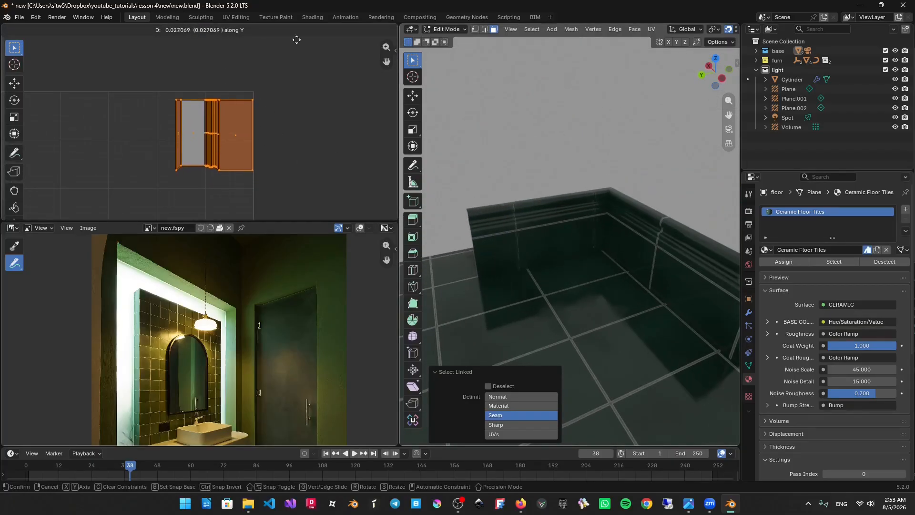
click(303, 199)
Select the baseboard section left of the doorway gap and shift its UVs along Y to align its grout line with the floor.
key(KP_Divide)
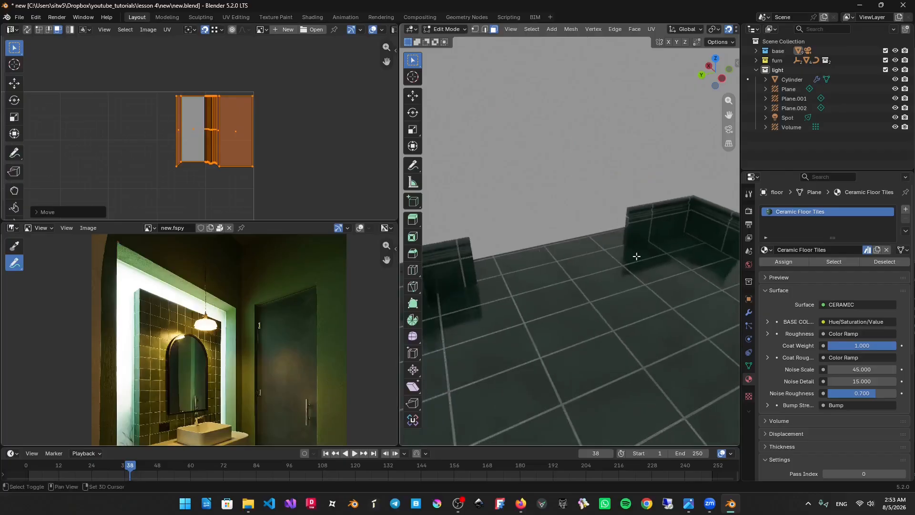
key(shift+alt+z)
scroll(535, 247, up, 2)
click(524, 250)
key(l)
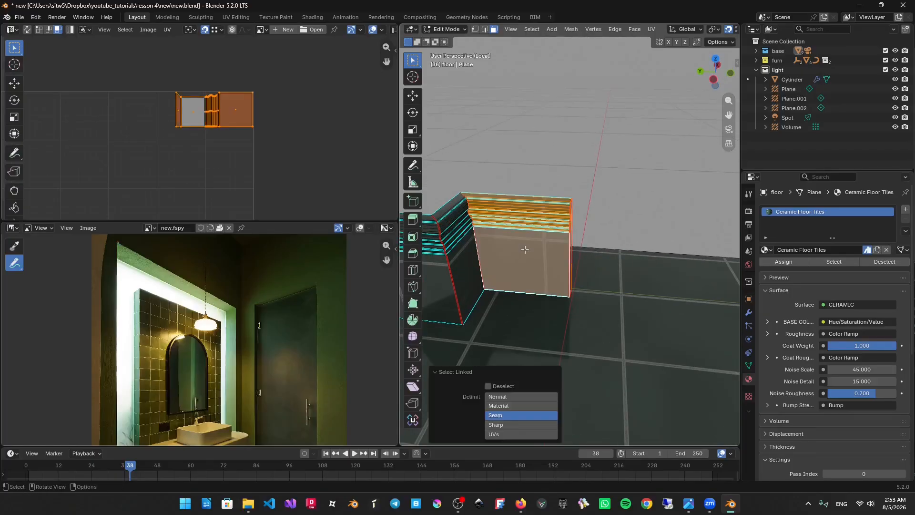
middle_drag(342, 137, 357, 150)
middle_drag(602, 179, 588, 180)
key(shift+alt+z)
key(g)
key(y)
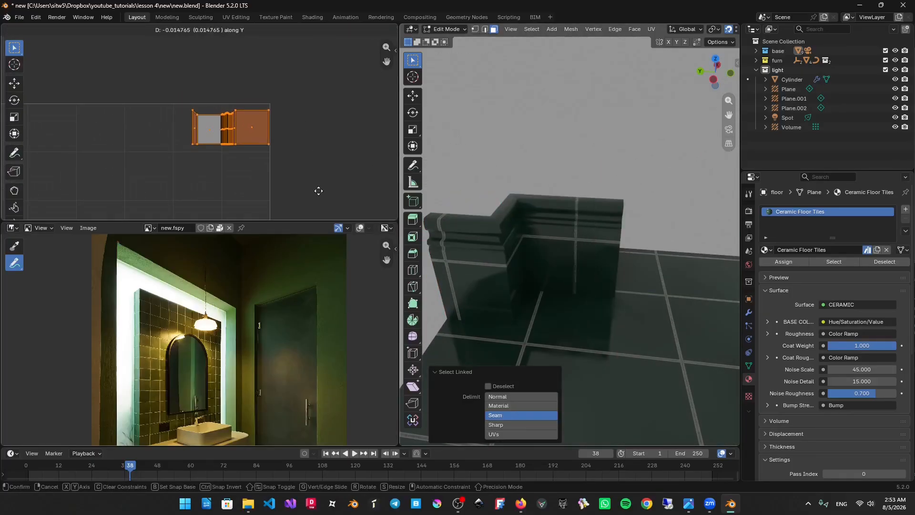
click(325, 119)
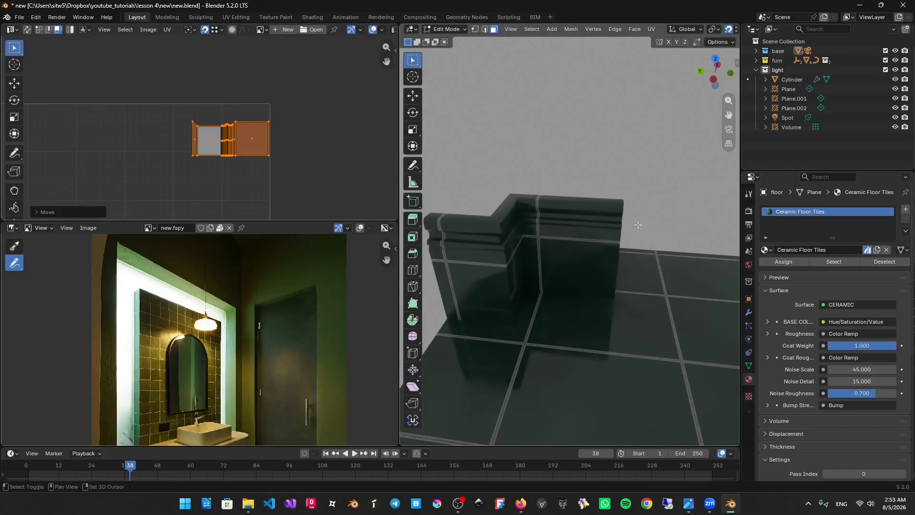
key(g)
key(y)
click(338, 115)
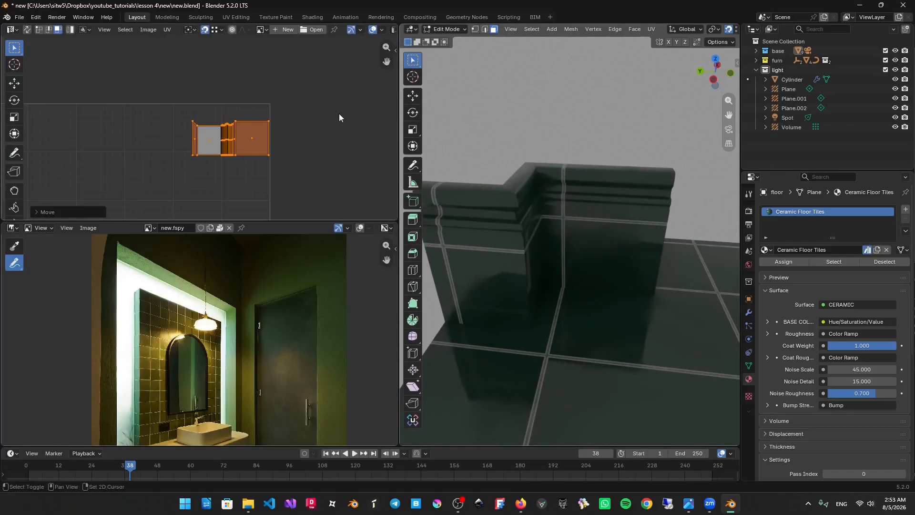
Select the outer baseboard section around the left corner and shift its UVs along Y.
key(shift+alt+z)
key(l)
middle_drag(271, 89, 254, 92)
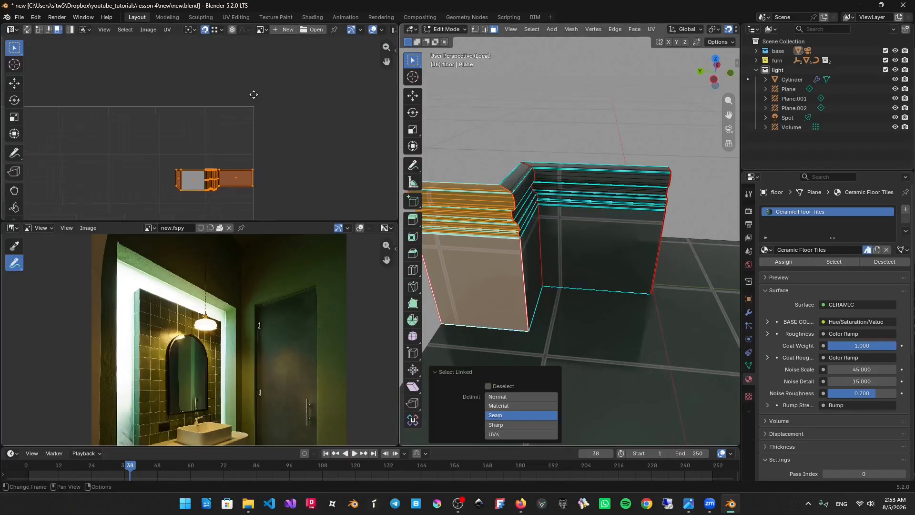
key(g)
key(y)
click(285, 143)
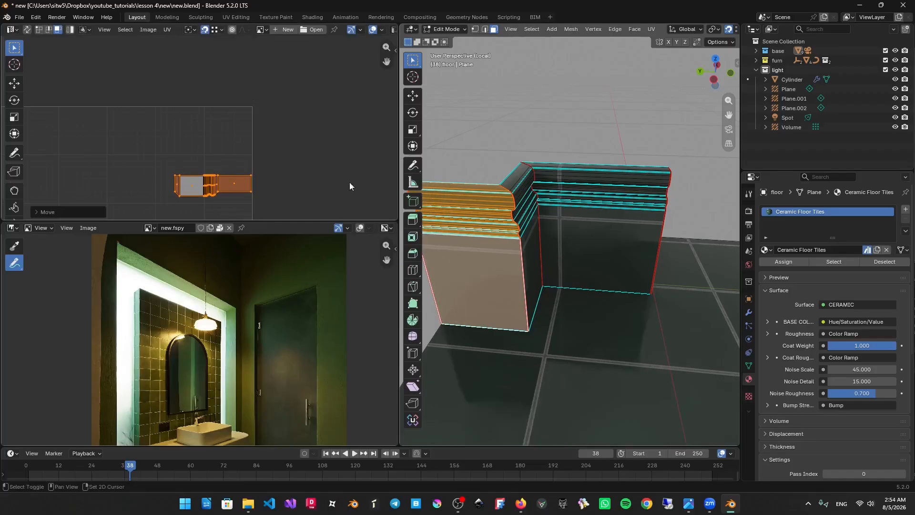
Leave mesh editing and local view, return to the camera view and save the file.
middle_drag(594, 260, 537, 263)
key(shift+alt+z)
scroll(648, 232, down, 7)
key(Tab)
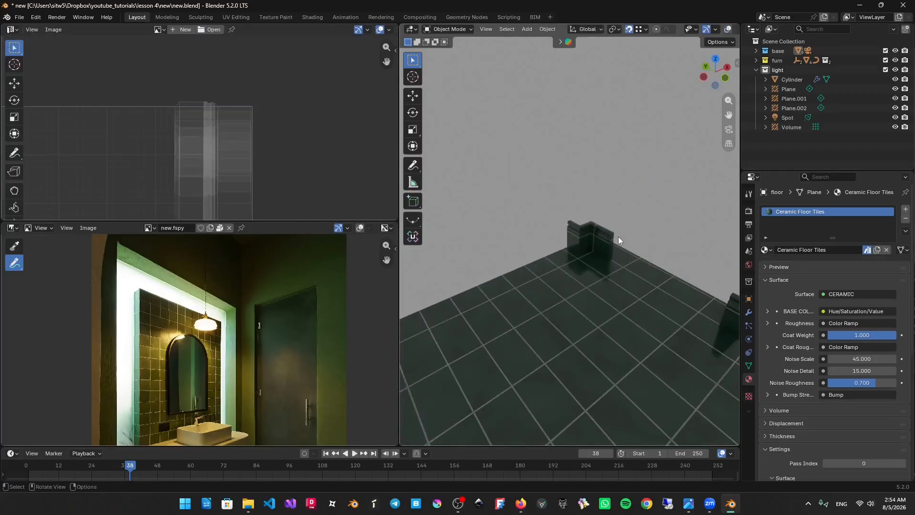
key(slash)
key(KP_0)
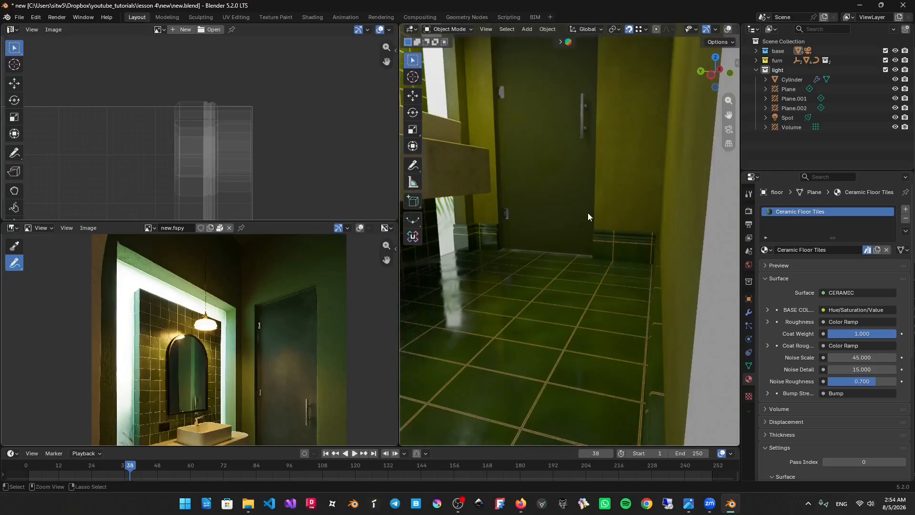
key(ctrl+s)
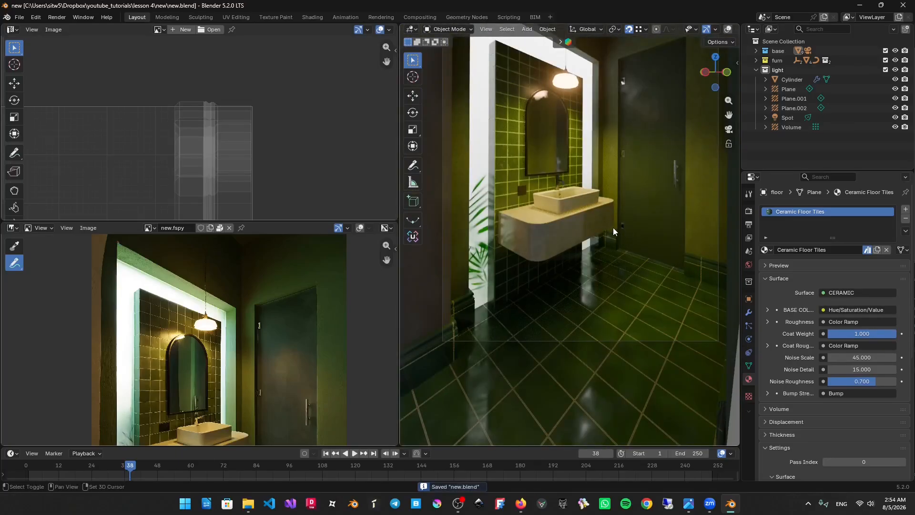
Select the baseboard section beside the glowing glass panel and shift its UVs along Y in the UV Editor.
shift+middle_drag(613, 228, 706, 175)
scroll(660, 198, up, 3)
scroll(706, 175, up, 3)
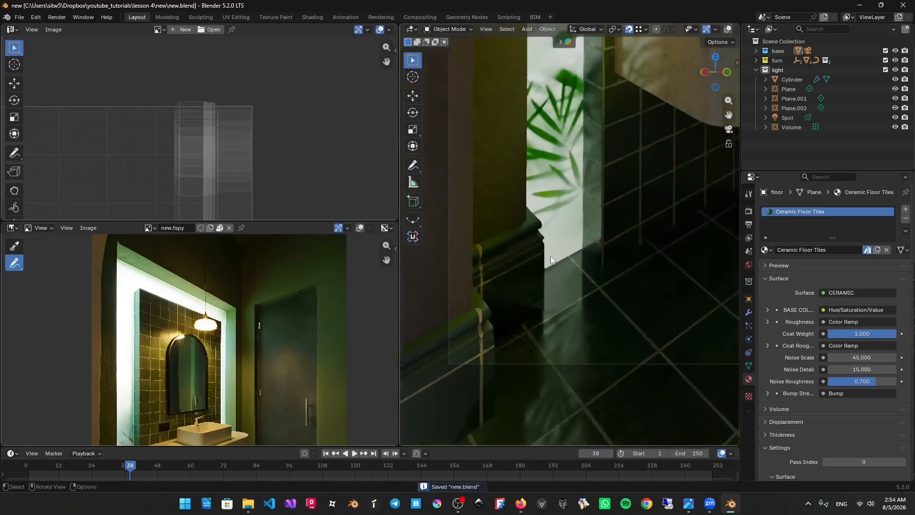
key(alt+shift+z)
key(Tab)
key(alt+a)
key(l)
scroll(198, 139, up, 6)
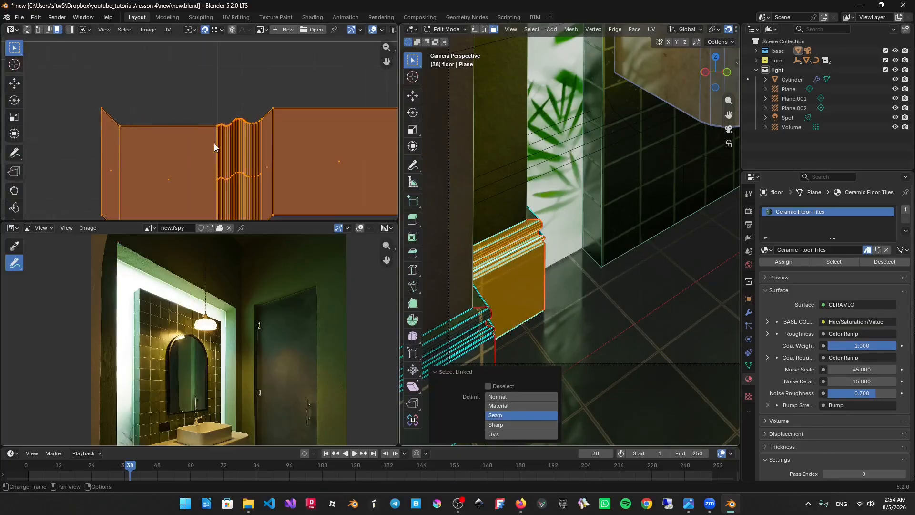
key(g)
key(y)
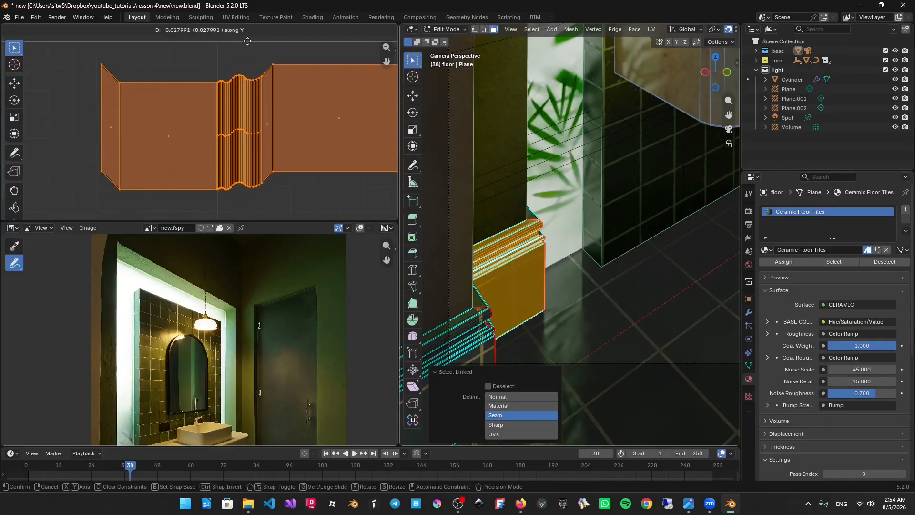
click(264, 174)
key(alt+shift+z)
shift+middle_drag(628, 268, 677, 184)
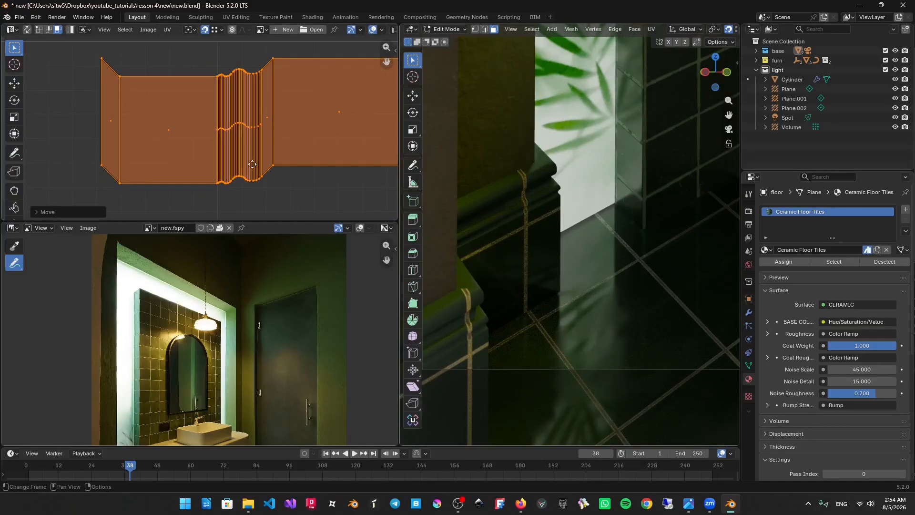
Fine-tune that baseboard section's UV position along Y, return to object mode in the camera view and save the file.
key(g)
key(y)
click(259, 147)
key(KP_0)
key(Tab)
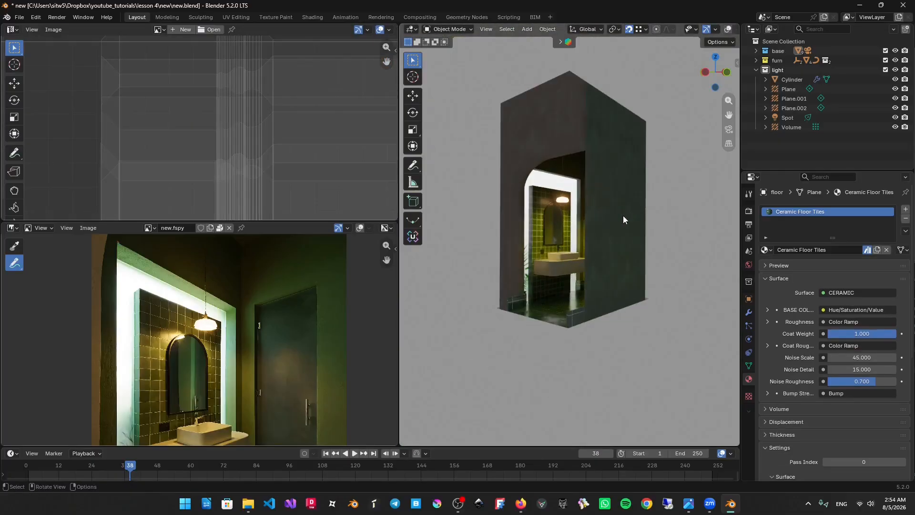
key(KP_0)
key(ctrl+s)
Enlarge the reference image area to compare the whole photo with the rendered camera view.
shift+middle_drag(640, 222, 571, 256)
scroll(631, 208, down, 7)
scroll(597, 256, down, 2)
scroll(571, 256, up, 2)
drag(284, 219, 284, 37)
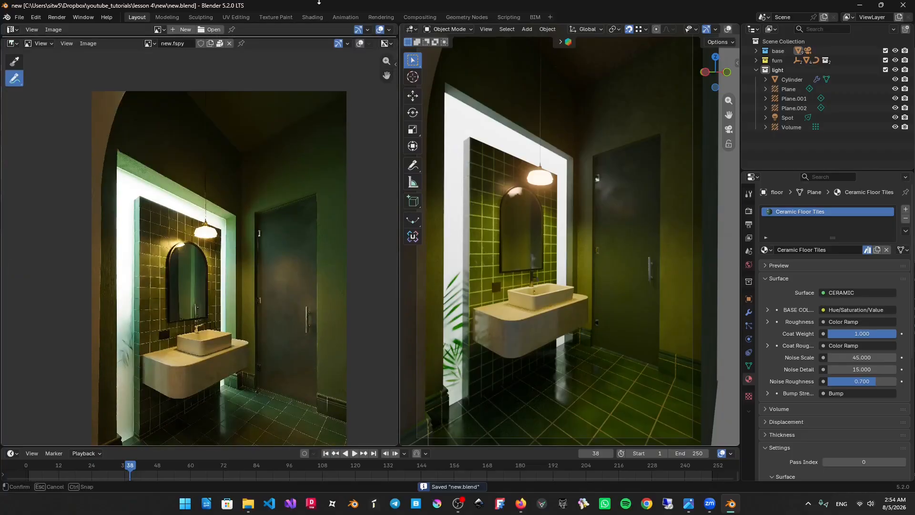
Replace the pendant lamp's wire material with the existing Clean chrome material and save the file.
scroll(549, 191, up, 3)
scroll(549, 190, up, 6)
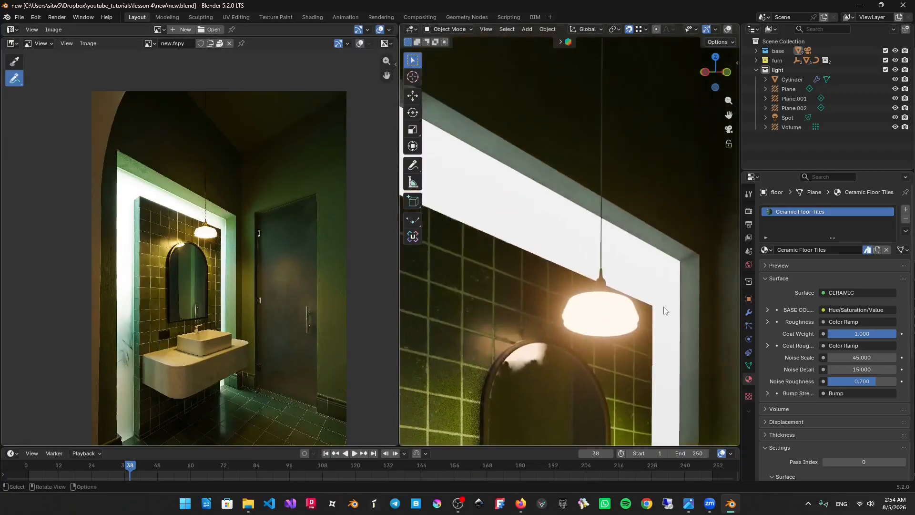
click(614, 268)
key(Tab)
key(Tab)
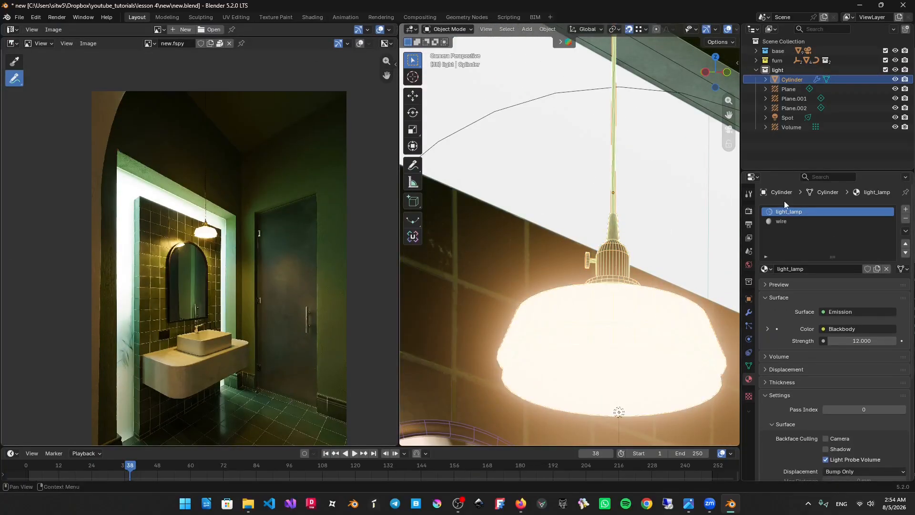
click(786, 222)
click(765, 269)
text(c)
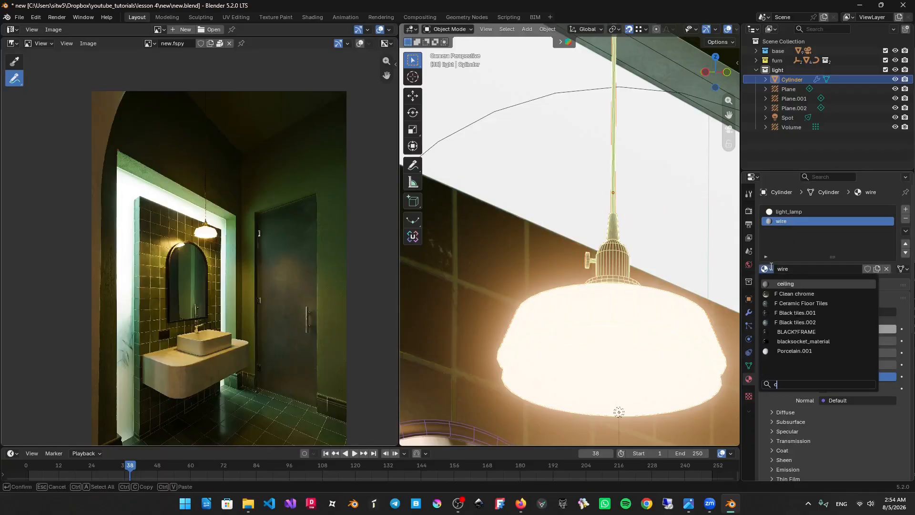
click(793, 293)
key(alt+shift+z)
key(ctrl+s)
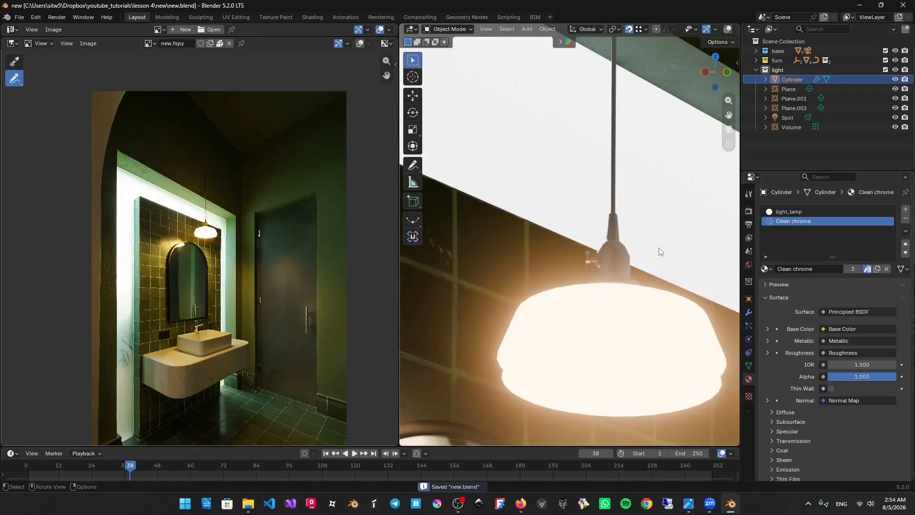
Examine the pendant lamp's chrome fitting up close and compare the full room view with the reference photo.
shift+middle_drag(640, 240, 598, 215)
scroll(599, 215, up, 5)
scroll(608, 213, up, 2)
scroll(608, 213, down, 2)
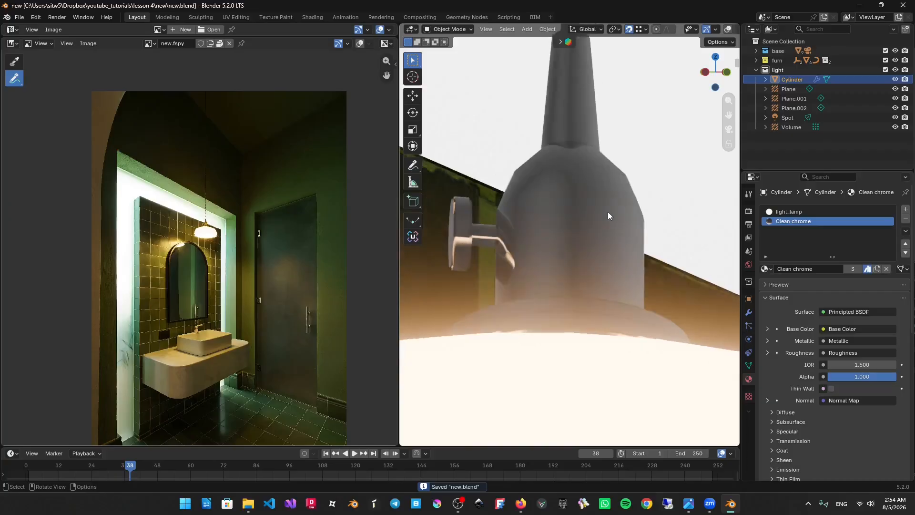
click(768, 269)
click(771, 270)
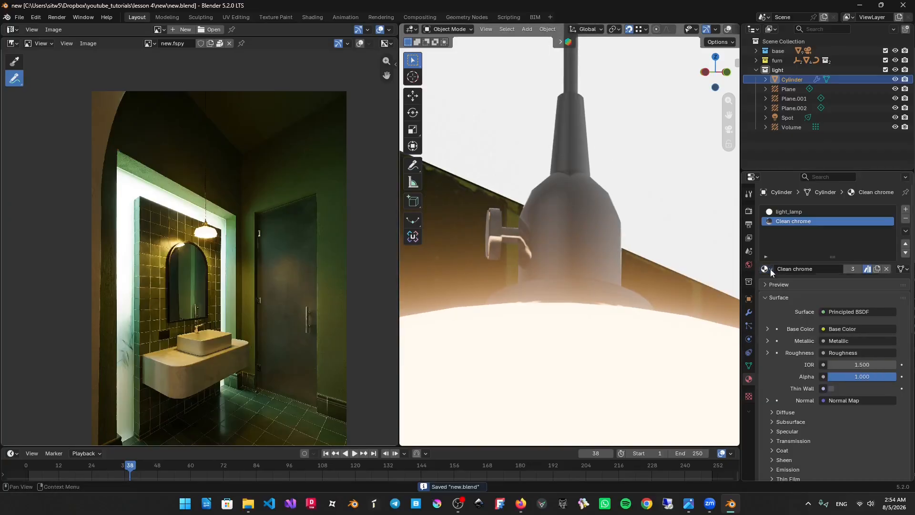
scroll(548, 250, down, 8)
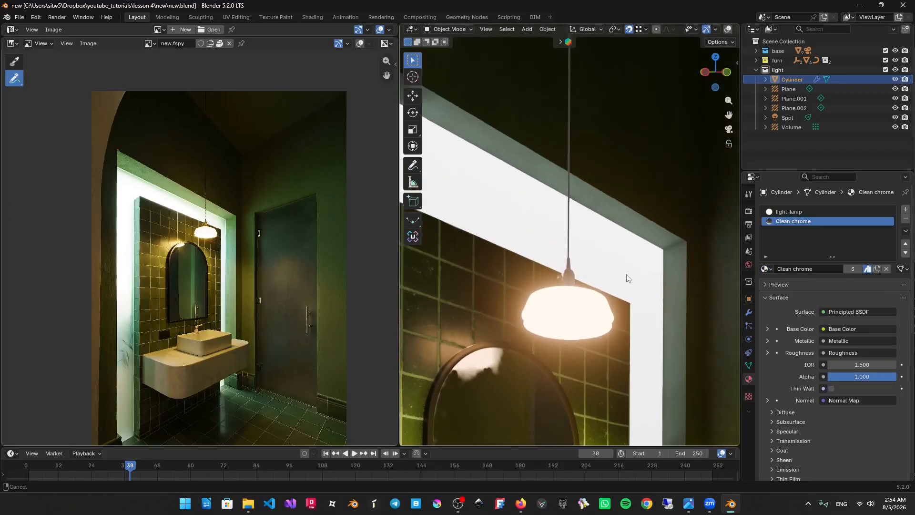
scroll(625, 270, down, 2)
shift+middle_drag(626, 270, 560, 142)
scroll(561, 142, down, 3)
shift+middle_drag(596, 172, 590, 156)
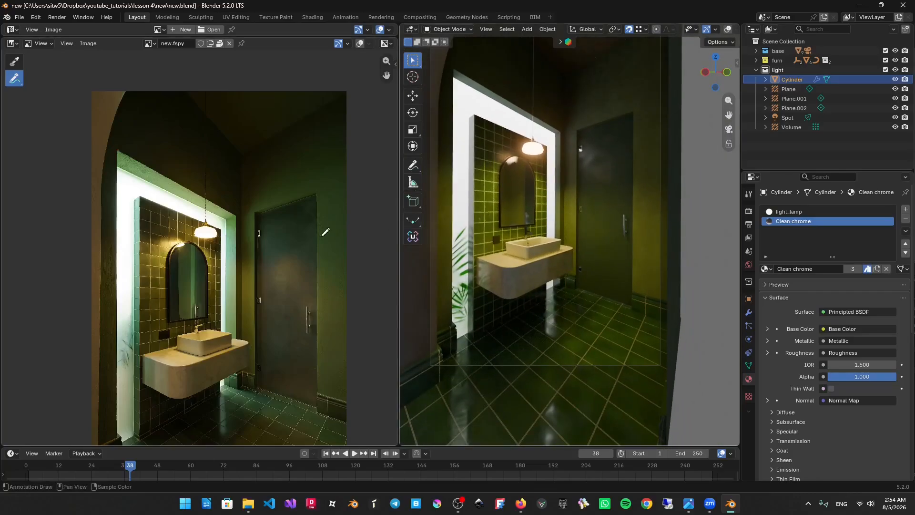
middle_drag(274, 232, 288, 190)
middle_drag(321, 215, 322, 199)
shift+middle_drag(579, 150, 563, 244)
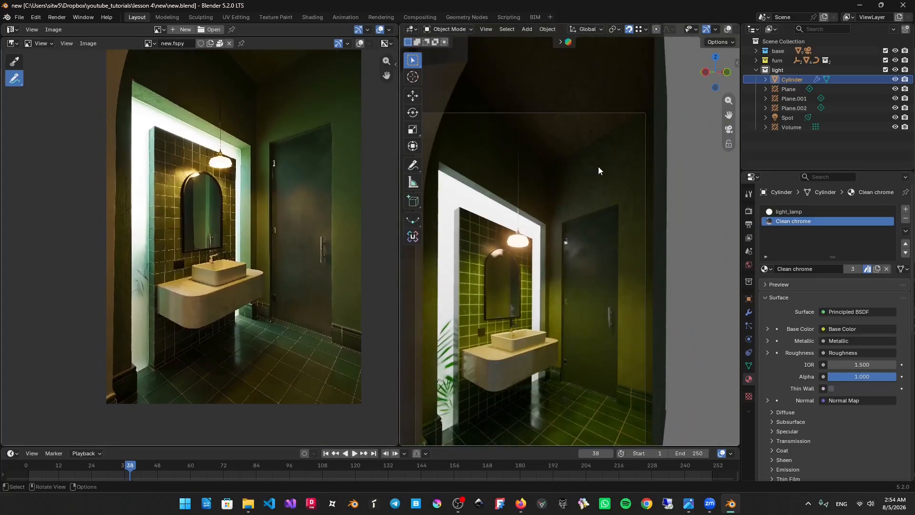
Select the walls and show their Painted Plaster Wall material in an enlarged Shader Editor.
click(599, 170)
drag(301, 38, 286, 263)
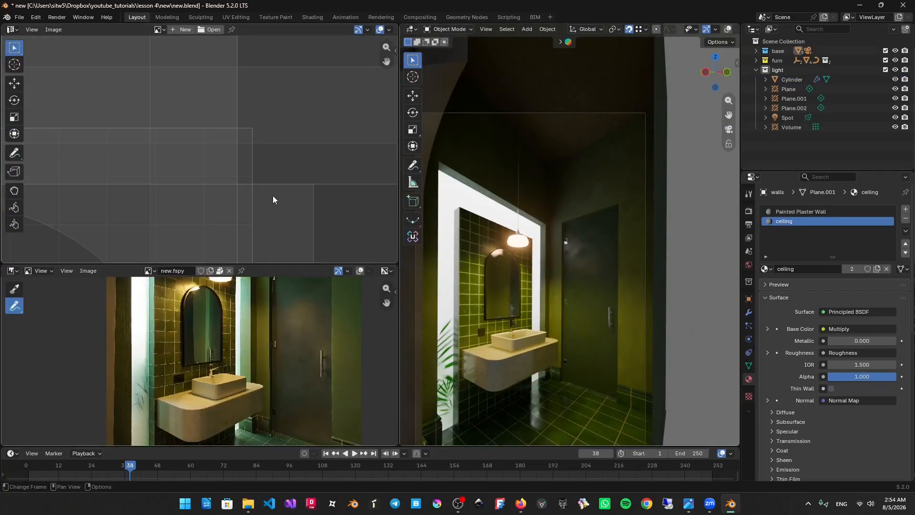
click(11, 29)
click(28, 100)
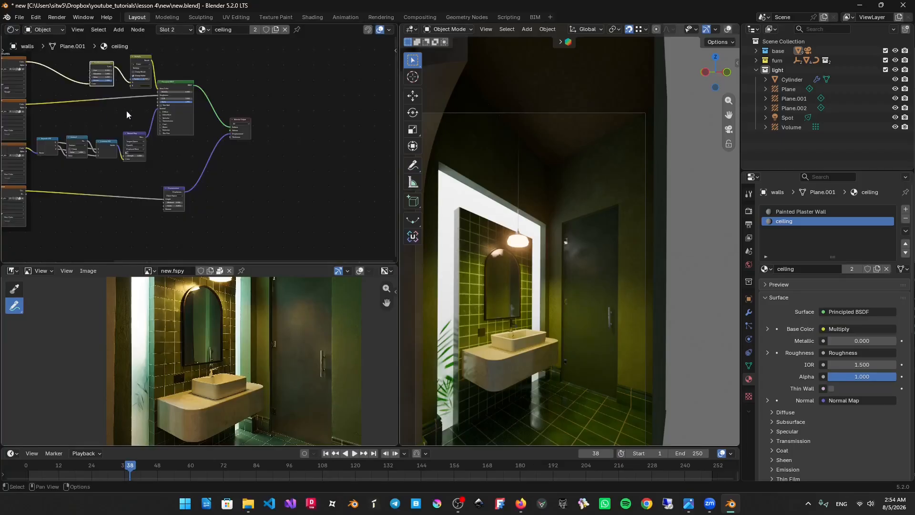
scroll(203, 140, up, 1)
click(791, 212)
Delete the second Principled BSDF, Light Path and Mix Shader nodes, keeping the first Principled BSDF connected to the Material Output.
scroll(201, 148, down, 4)
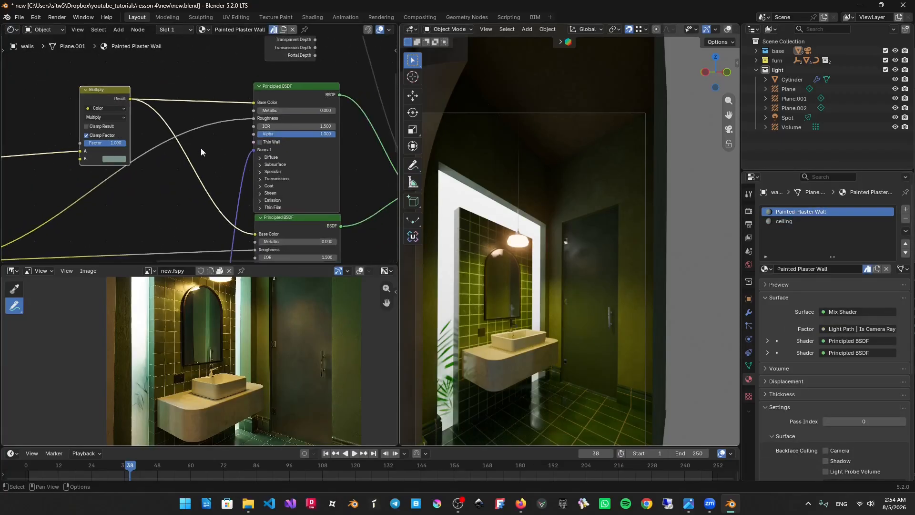
middle_drag(234, 148, 167, 130)
drag(303, 93, 206, 124)
key(x)
scroll(216, 153, down, 2)
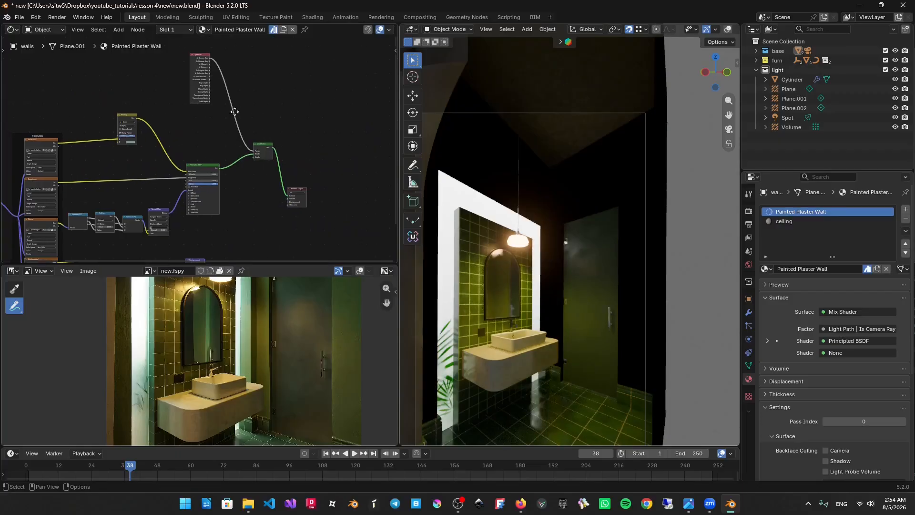
middle_drag(234, 110, 243, 133)
drag(254, 66, 196, 118)
key(x)
click(271, 177)
key(x)
drag(229, 193, 262, 207)
Reposition the Multiply node that feeds the wall material's Base Color.
middle_drag(258, 238, 329, 220)
scroll(257, 233, up, 3)
scroll(188, 107, up, 2)
middle_drag(188, 107, 263, 144)
drag(265, 66, 81, 143)
key(g)
click(123, 200)
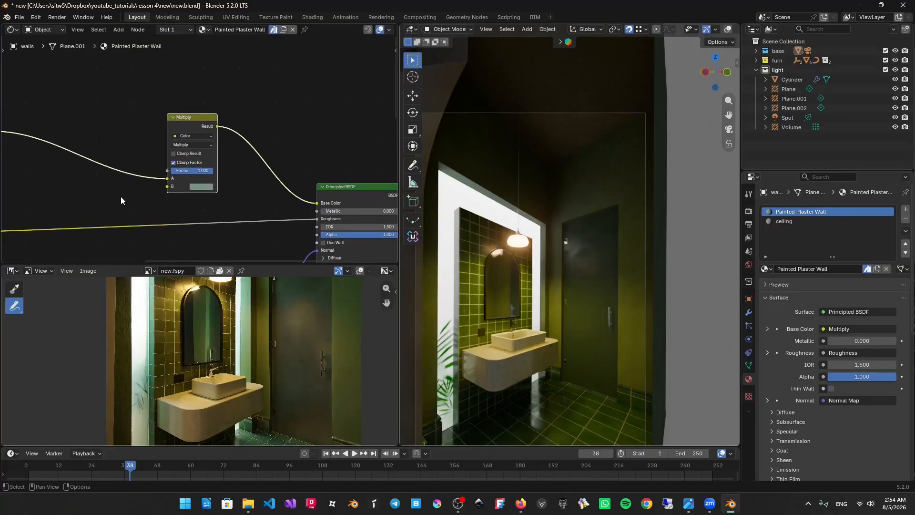
Shift the Multiply node's B color to a more saturated green and enlarge the reference image area for comparison.
scroll(205, 165, up, 3)
click(189, 155)
click(200, 190)
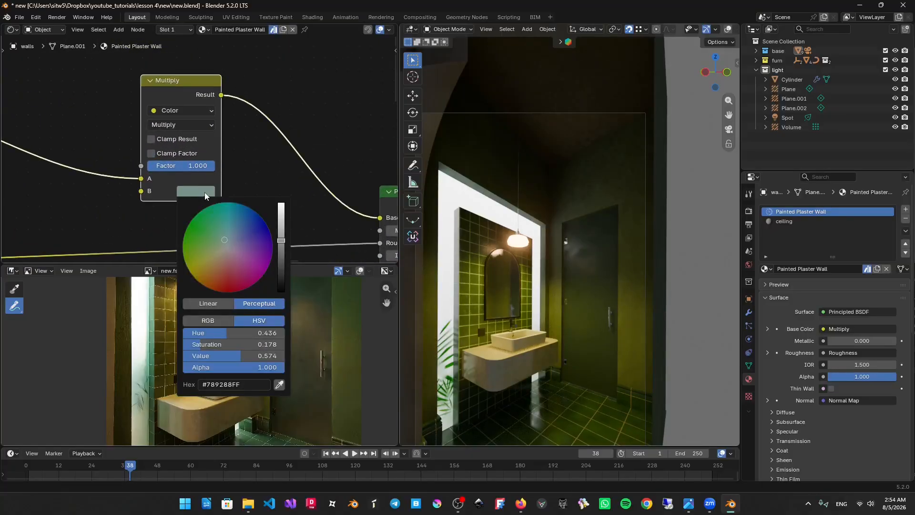
mouse_move(222, 345)
mouse_down()
mouse_move(205, 344)
mouse_move(267, 344)
mouse_move(215, 344)
mouse_move(230, 333)
mouse_up()
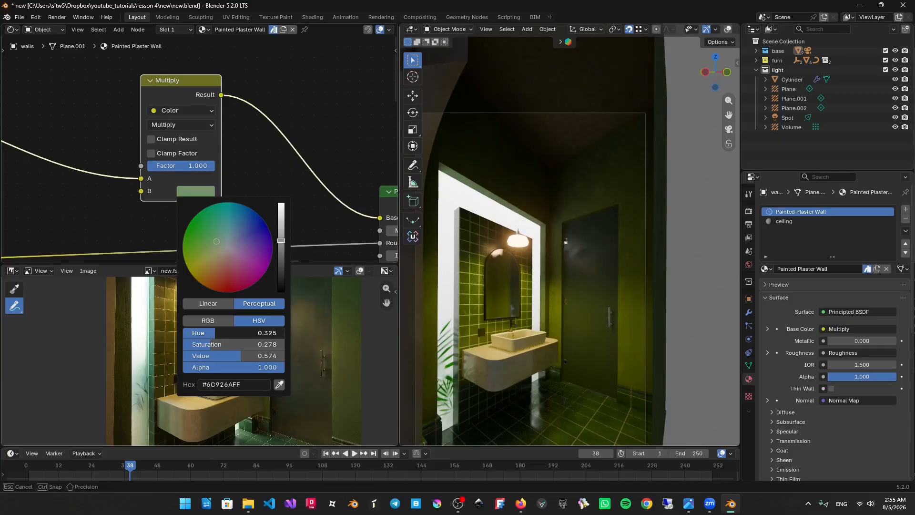
drag(217, 332, 234, 344)
drag(259, 266, 260, 128)
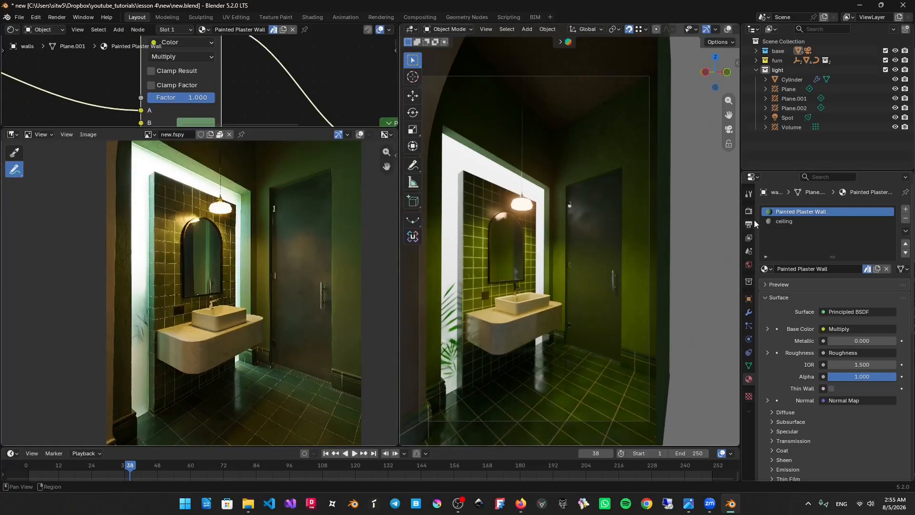
Open the render settings and expand Color Management with its White Balance section.
click(749, 211)
scroll(787, 275, down, 20)
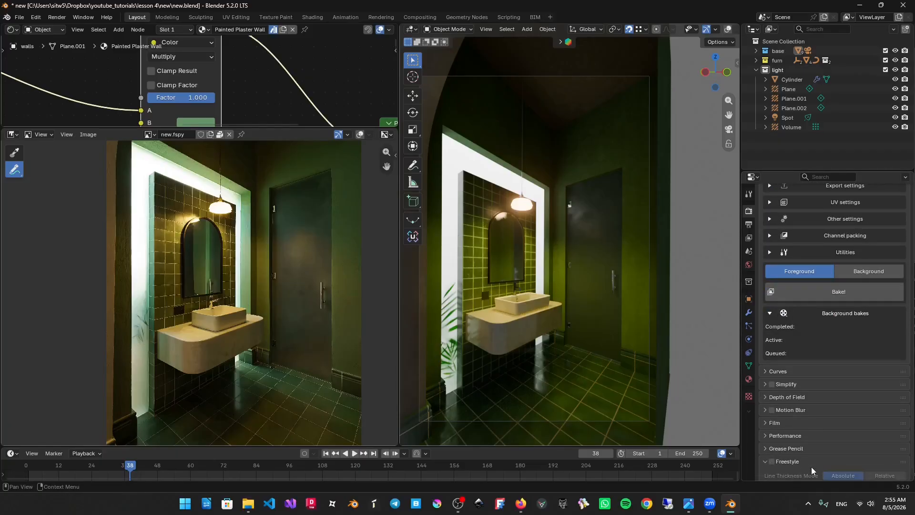
click(810, 465)
scroll(808, 453, down, 5)
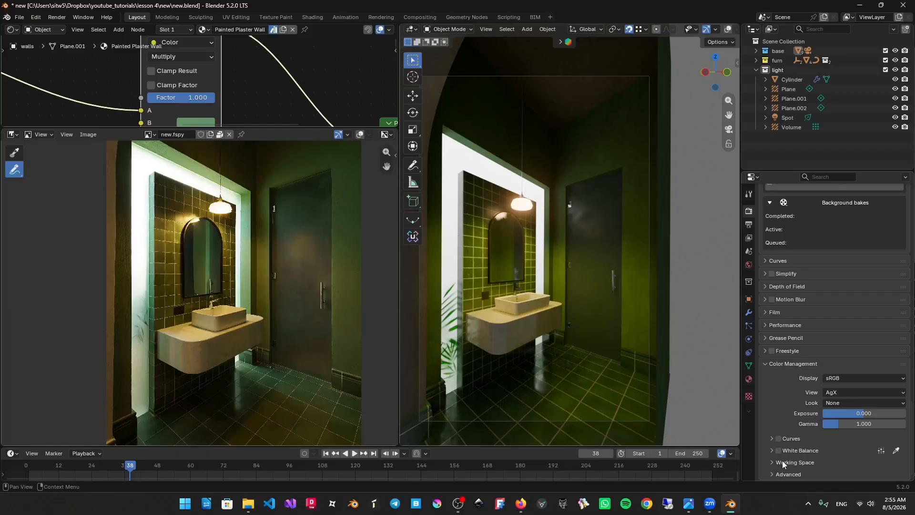
click(774, 451)
scroll(794, 453, down, 1)
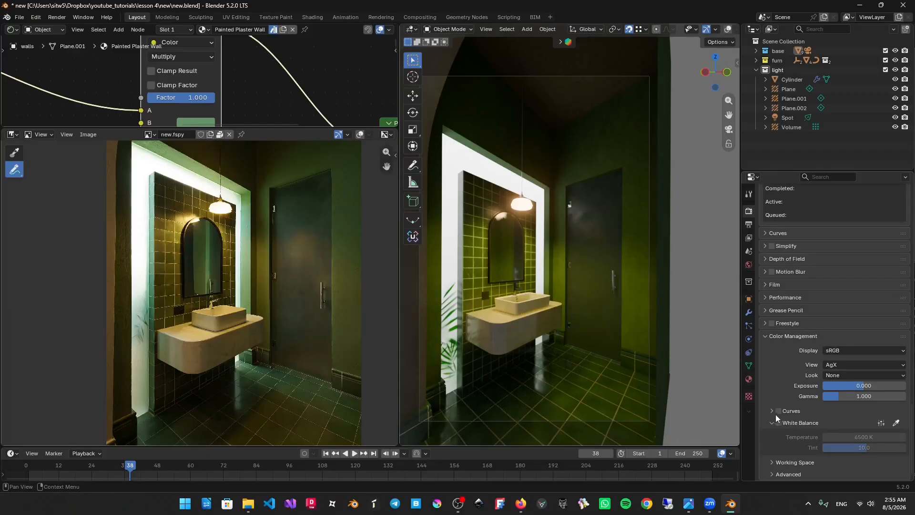
Expand the Curves, Working Space and Advanced sections of Color Management and review their options.
click(772, 411)
scroll(772, 411, down, 5)
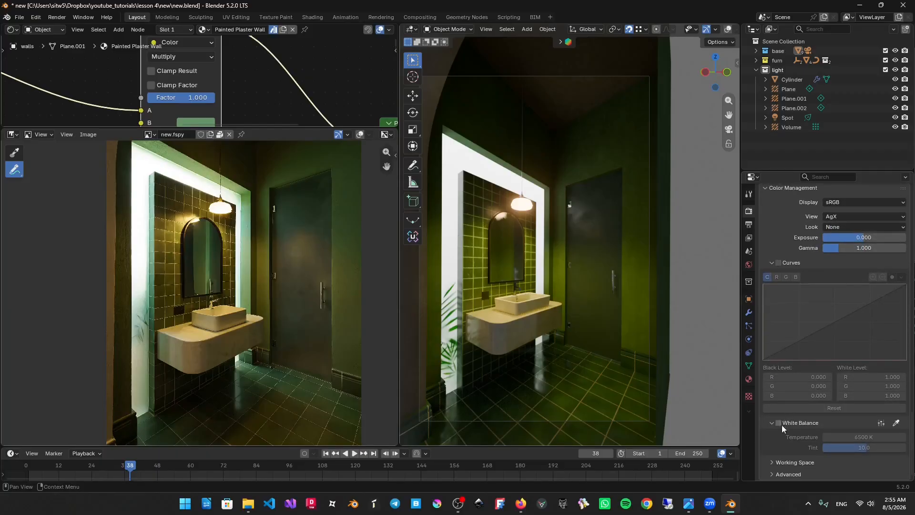
click(773, 462)
scroll(782, 453, down, 1)
click(776, 472)
scroll(806, 457, down, 1)
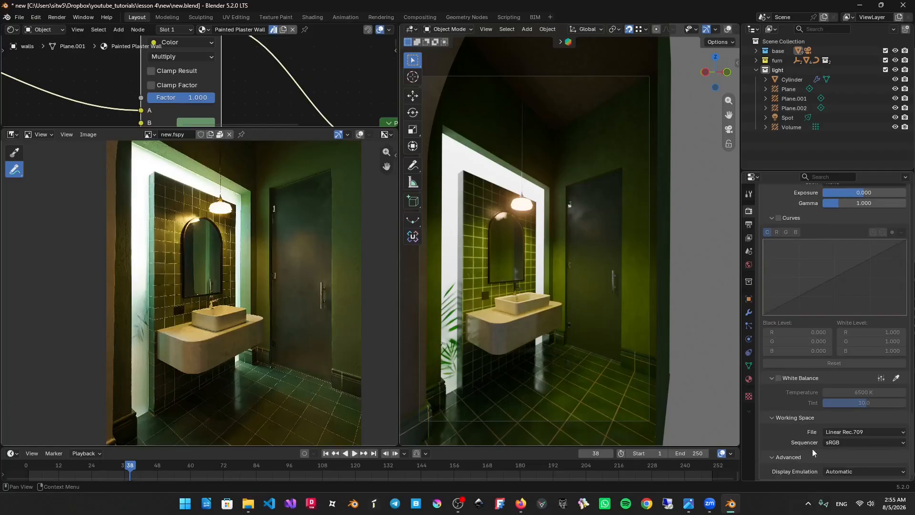
scroll(814, 381, up, 6)
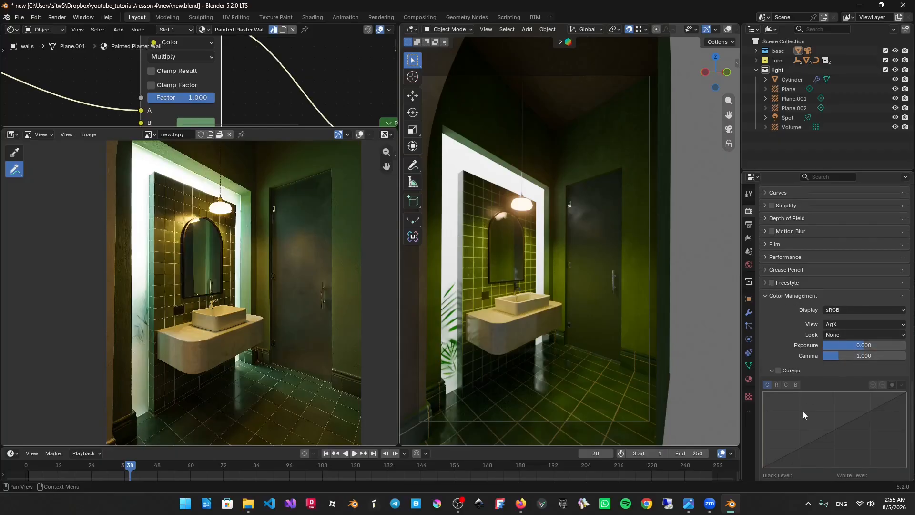
scroll(796, 372, down, 5)
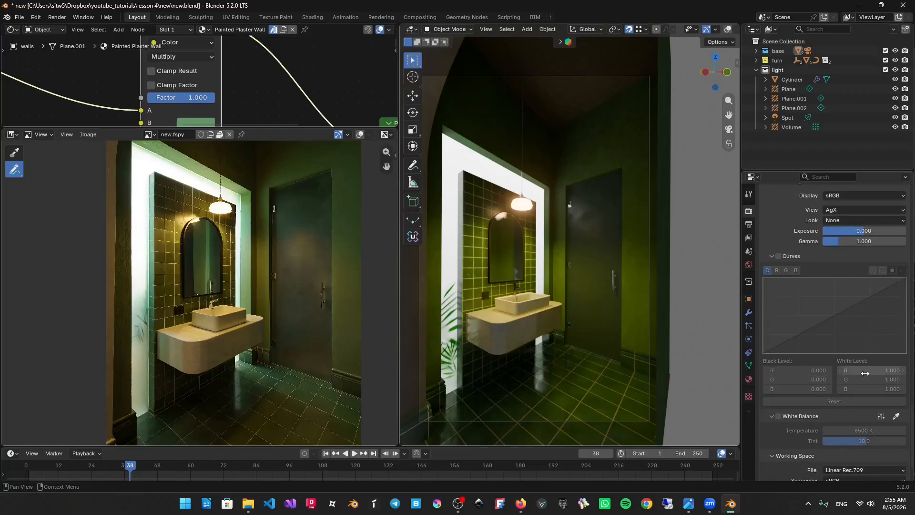
Enable White Balance with a temperature of 6500 K and a tint of 18.5.
click(778, 416)
mouse_move(859, 431)
mouse_down()
mouse_move(834, 431)
mouse_move(867, 432)
mouse_up()
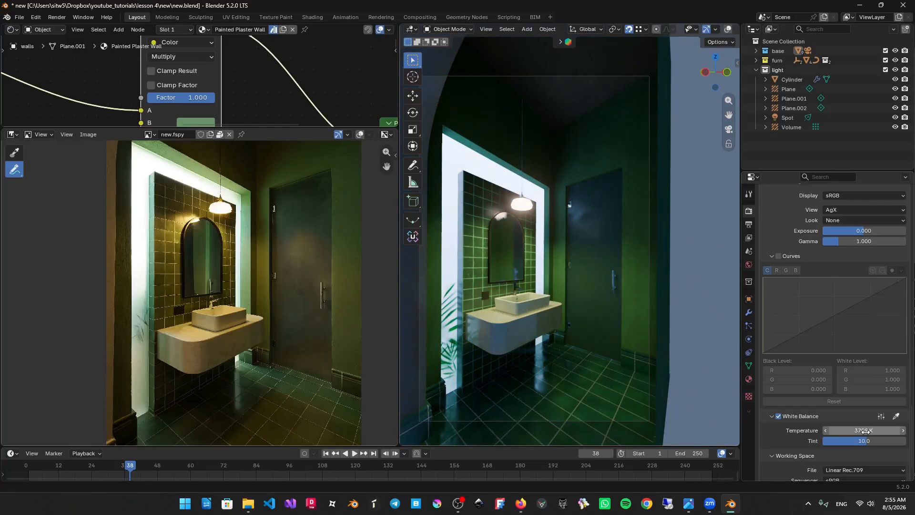
click(867, 432)
text(650)
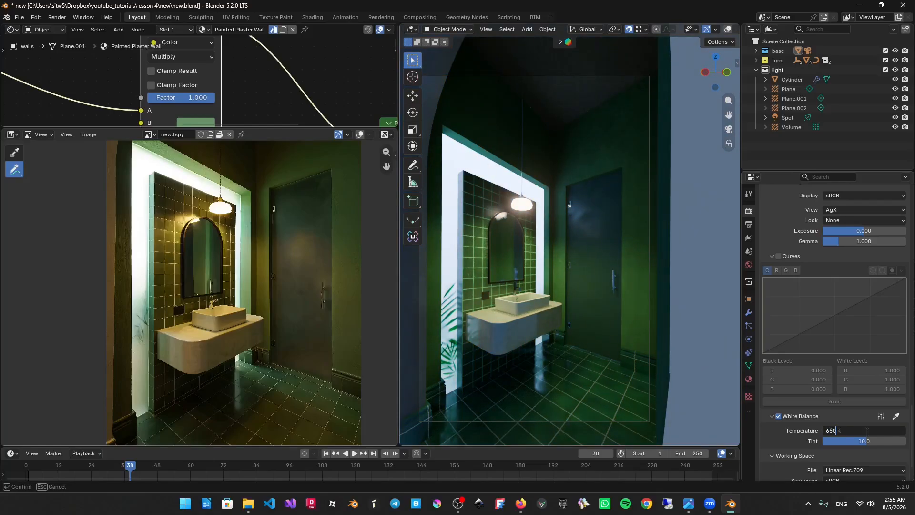
text(0)
key(Return)
drag(864, 441, 863, 441)
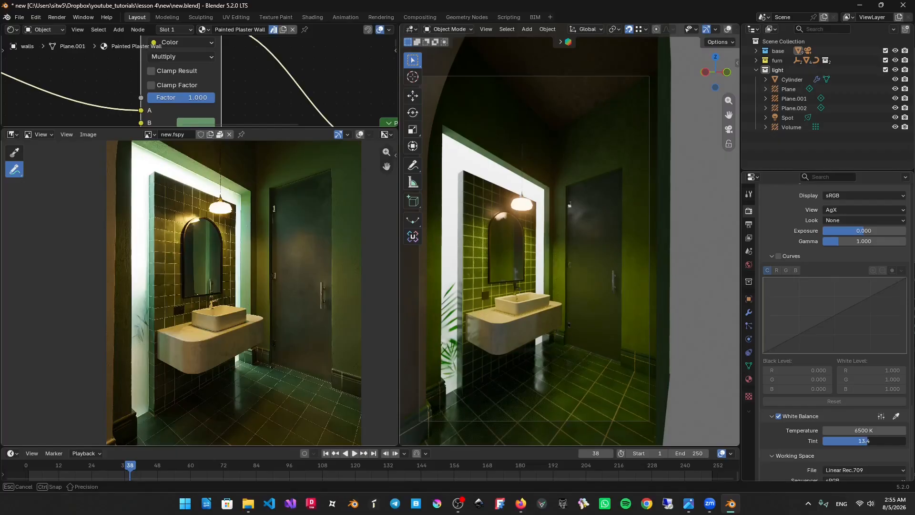
drag(868, 441, 869, 441)
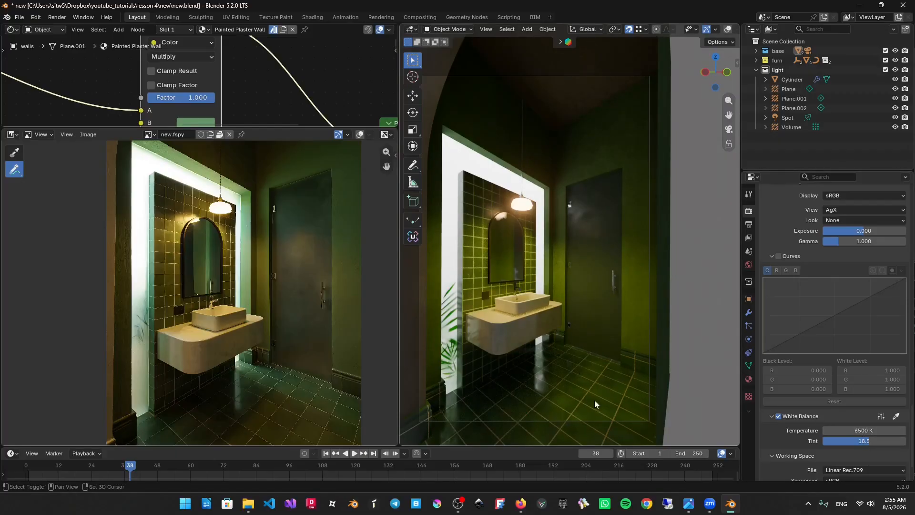
Select the floor, inspect its Ceramic Floor Tiles shader nodes and compare the floor with the reference photo.
scroll(544, 307, up, 4)
shift+middle_drag(594, 399, 603, 330)
click(603, 329)
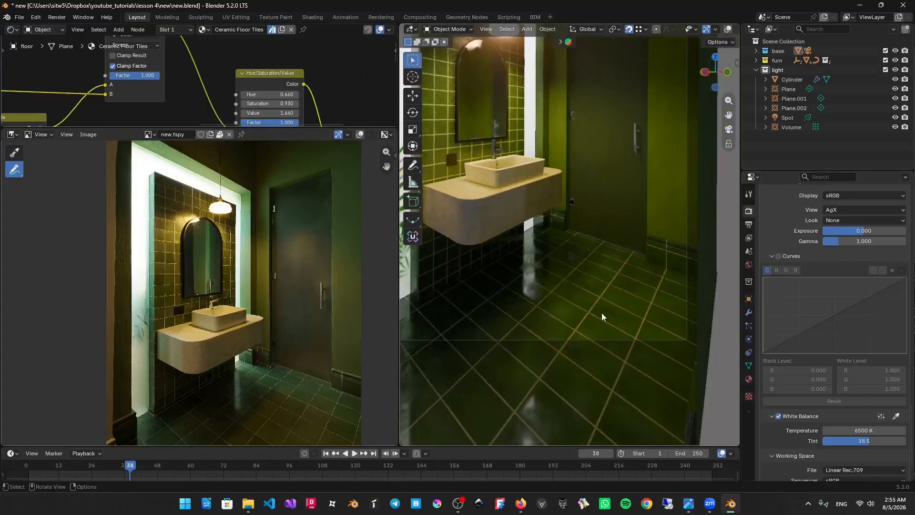
drag(290, 128, 308, 307)
scroll(237, 160, down, 6)
middle_drag(183, 235, 200, 174)
scroll(274, 158, down, 3)
shift+middle_drag(548, 193, 574, 171)
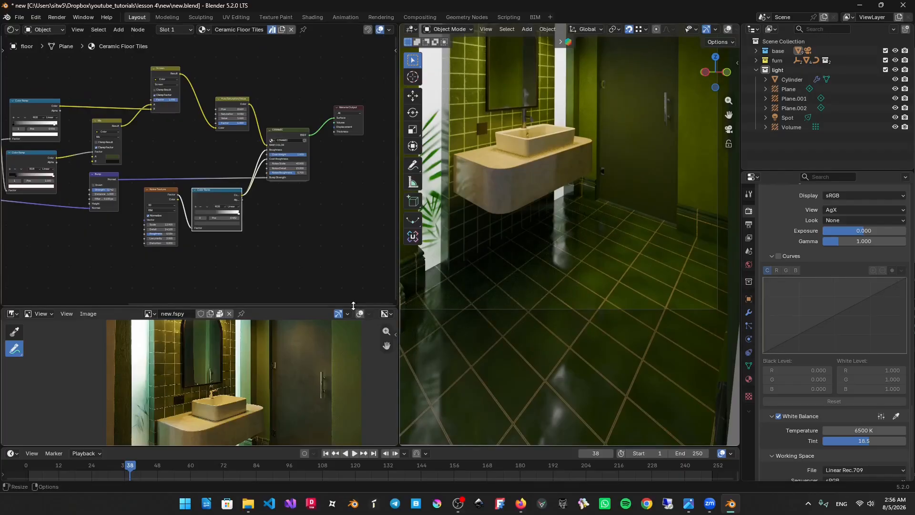
drag(354, 306, 354, 148)
scroll(659, 222, down, 1)
Select the Spot light, locate it in the scene using the overlays and open its light settings.
click(793, 117)
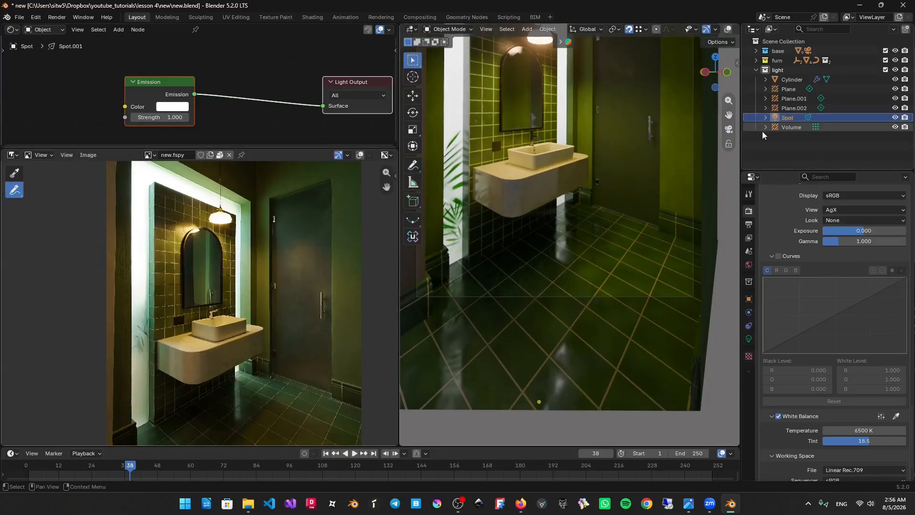
key(alt+shift+z)
scroll(555, 246, down, 2)
scroll(568, 238, up, 3)
middle_drag(571, 240, 624, 218)
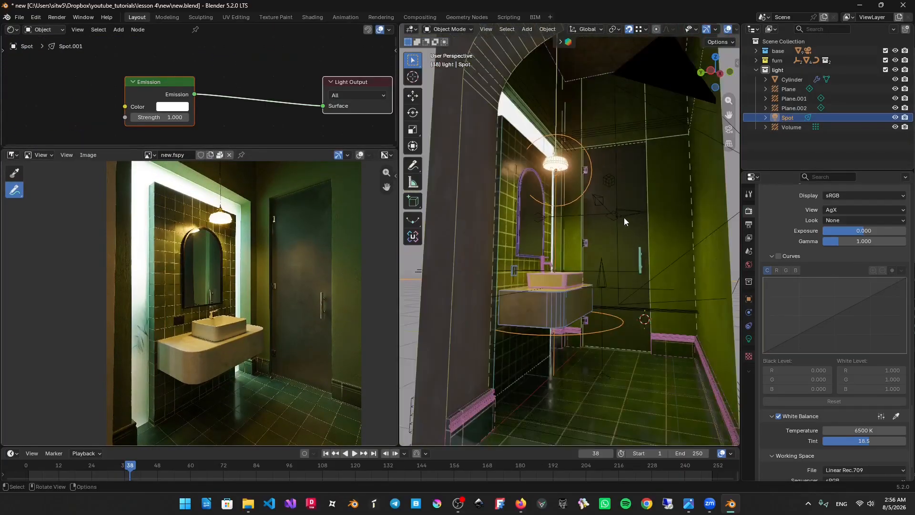
key(alt+shift+z)
middle_drag(537, 259, 507, 278)
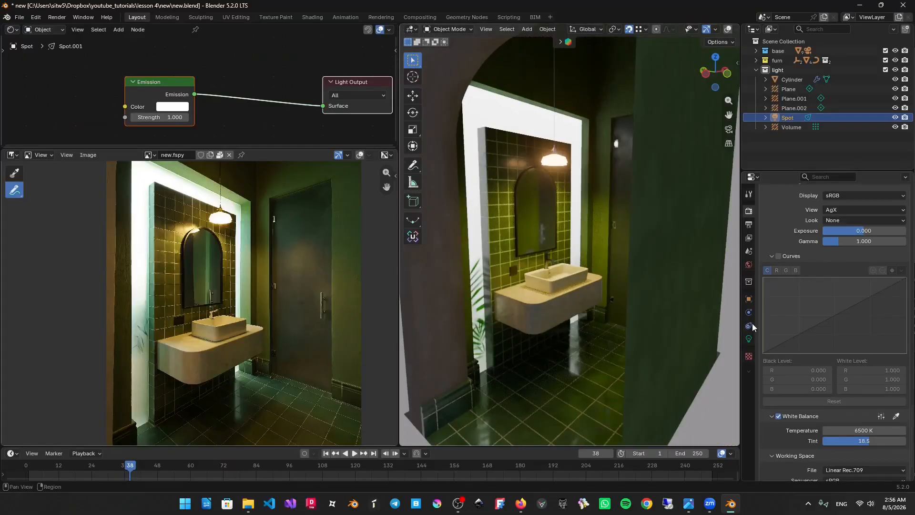
click(749, 339)
shift+middle_drag(587, 292, 603, 245)
scroll(591, 244, up, 3)
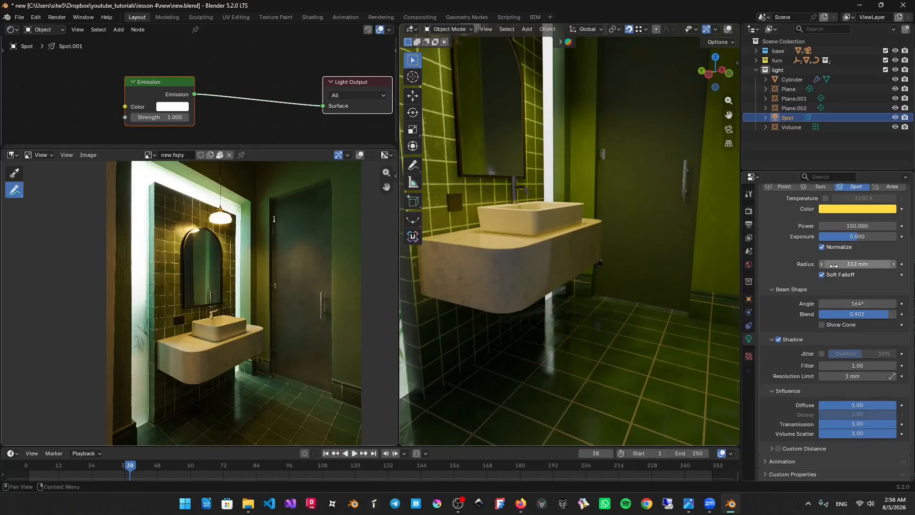
Show the spot light's cone and set its shadow Filter to 4.76 and Resolution Limit to 1.1 mm.
drag(844, 314, 850, 318)
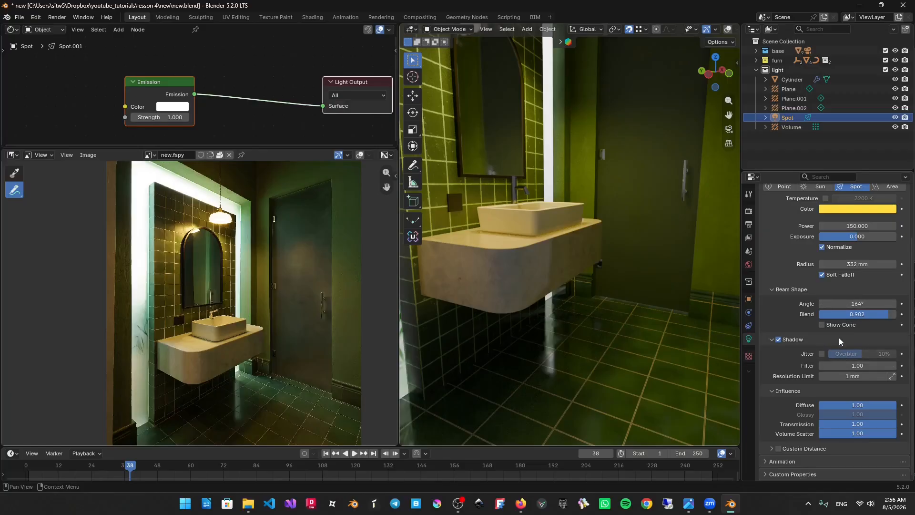
scroll(608, 322, down, 10)
key(shift+alt+z)
middle_drag(615, 317, 657, 325)
scroll(643, 286, down, 3)
scroll(639, 290, up, 10)
scroll(657, 325, up, 3)
key(shift+alt+z)
drag(852, 377, 868, 366)
scroll(599, 277, down, 7)
key(alt+shift+z)
scroll(594, 282, down, 6)
middle_drag(566, 313, 566, 315)
drag(565, 315, 563, 398)
key(ctrl+z)
drag(565, 316, 570, 266)
key(ctrl+z)
scroll(601, 273, up, 4)
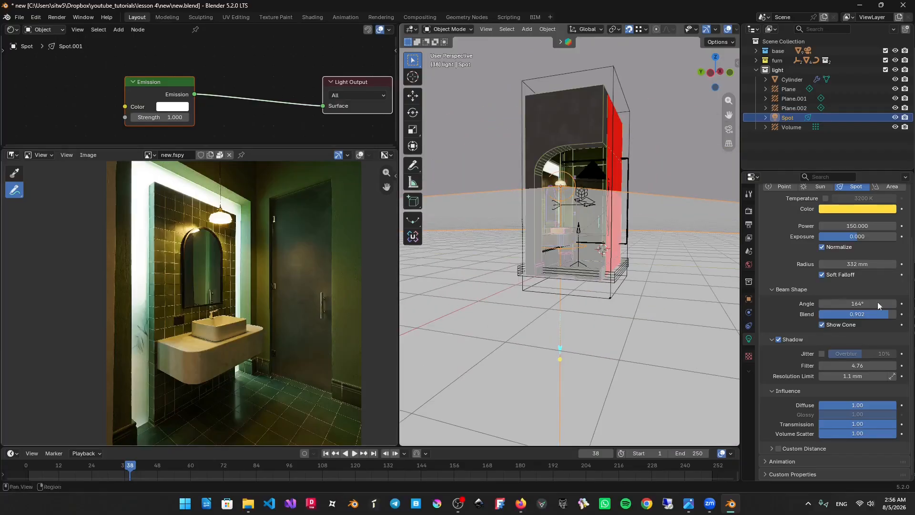
click(846, 328)
click(846, 327)
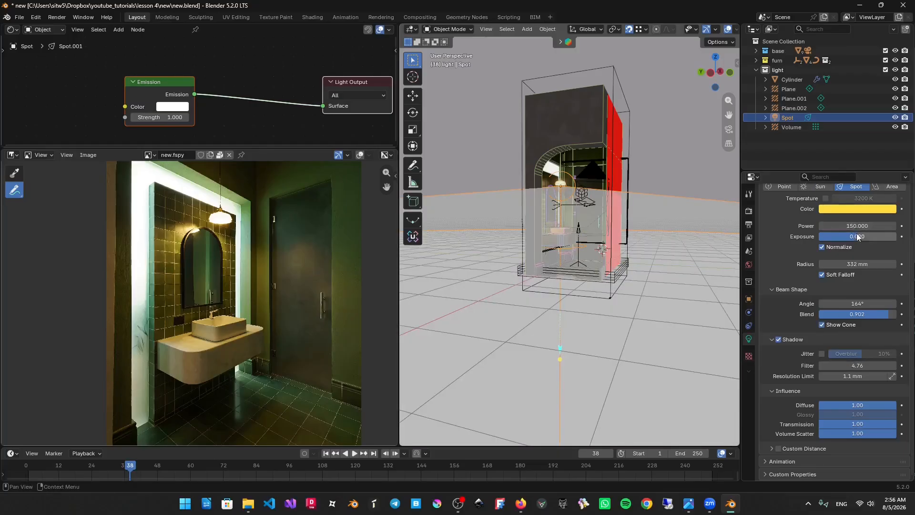
drag(872, 262, 872, 261)
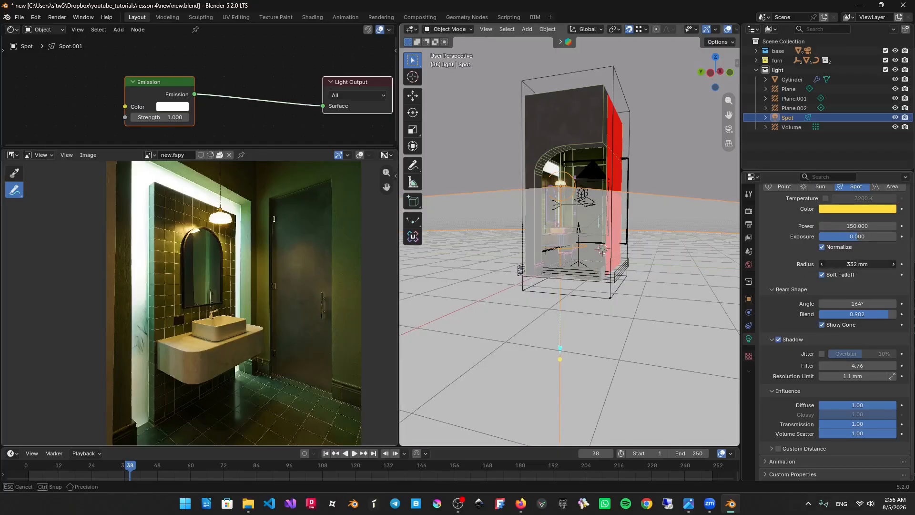
key(Escape)
middle_drag(609, 230, 606, 232)
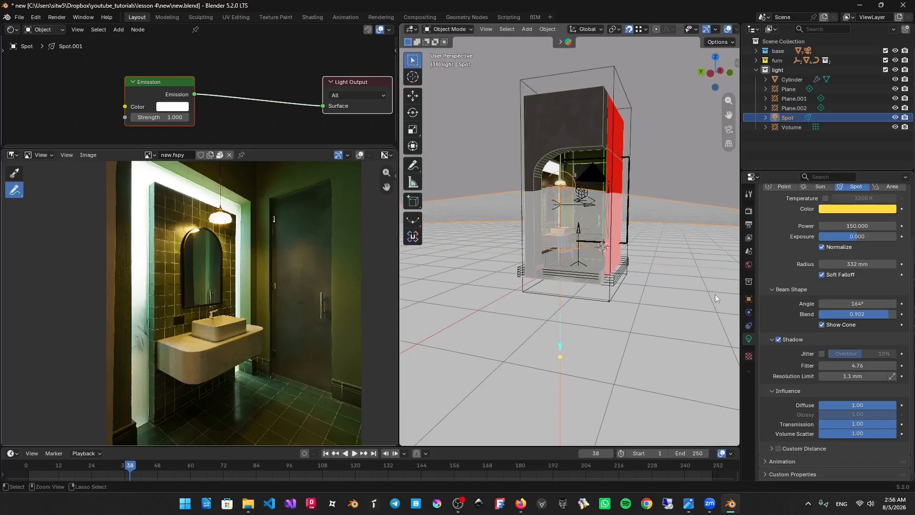
Save the file, then enable Custom Distance for the Spot light and set the distance to 14460 mm.
key(ctrl+s)
click(779, 449)
click(772, 448)
scroll(782, 440, down, 1)
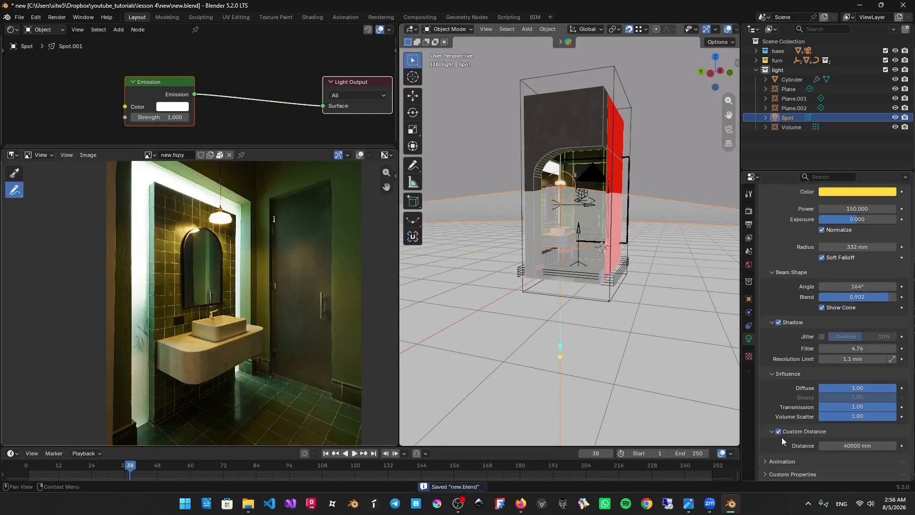
drag(853, 445, 858, 445)
key(shift+alt+z)
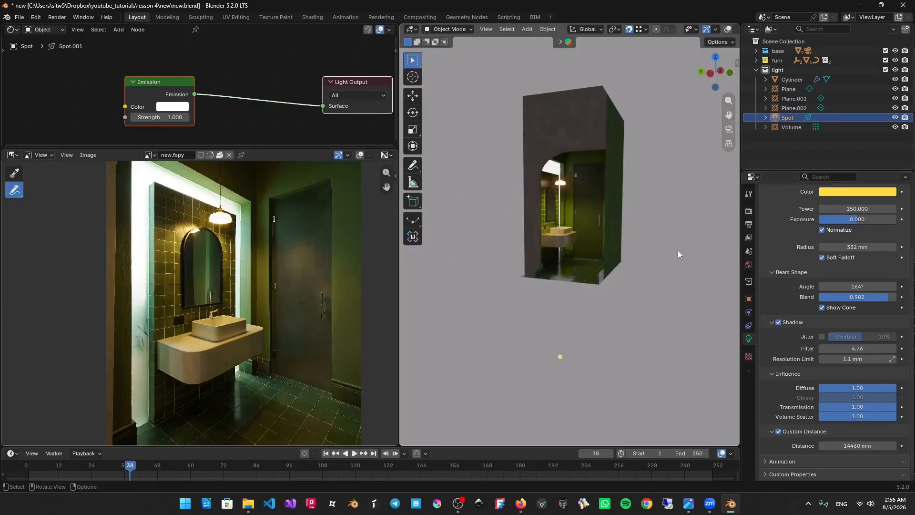
Look through the camera, reduce the Spot light's custom distance to 2240 mm and save the file.
key(KP_0)
scroll(651, 290, down, 2)
scroll(650, 290, up, 2)
shift+middle_drag(641, 229, 663, 290)
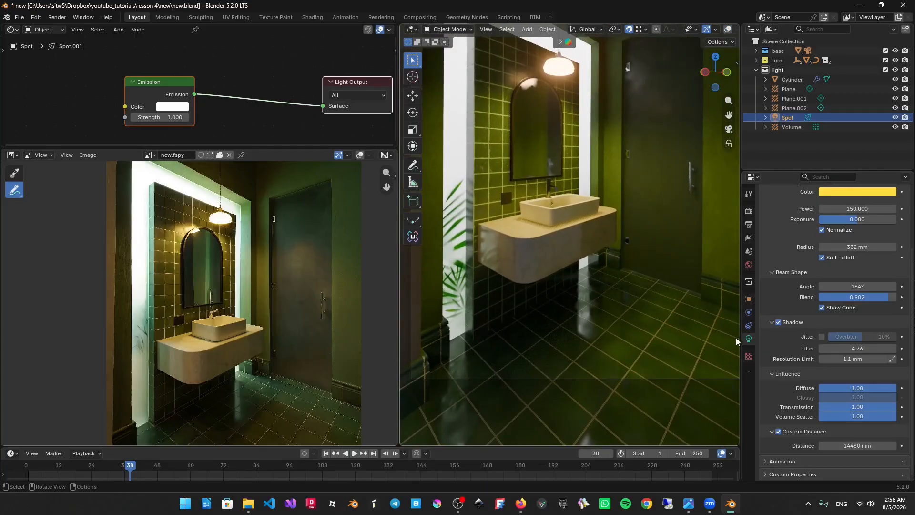
drag(861, 446, 830, 447)
scroll(573, 226, down, 2)
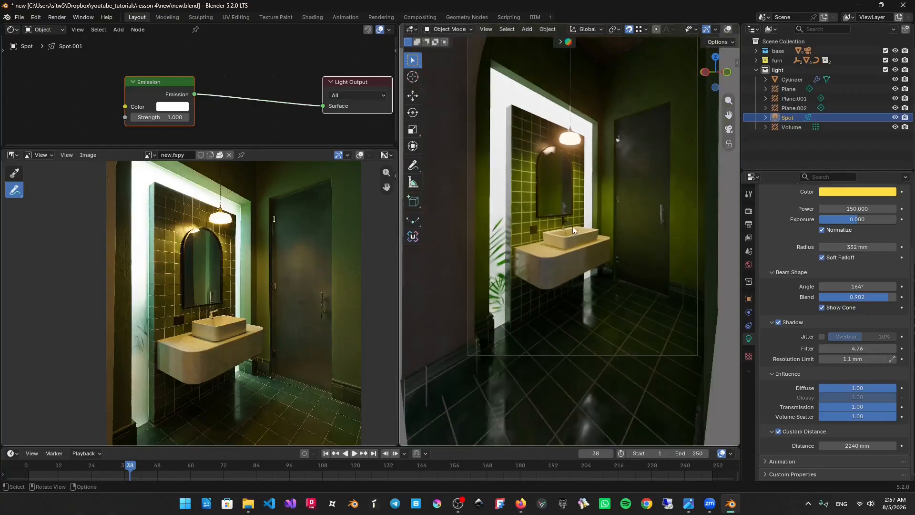
key(ctrl+s)
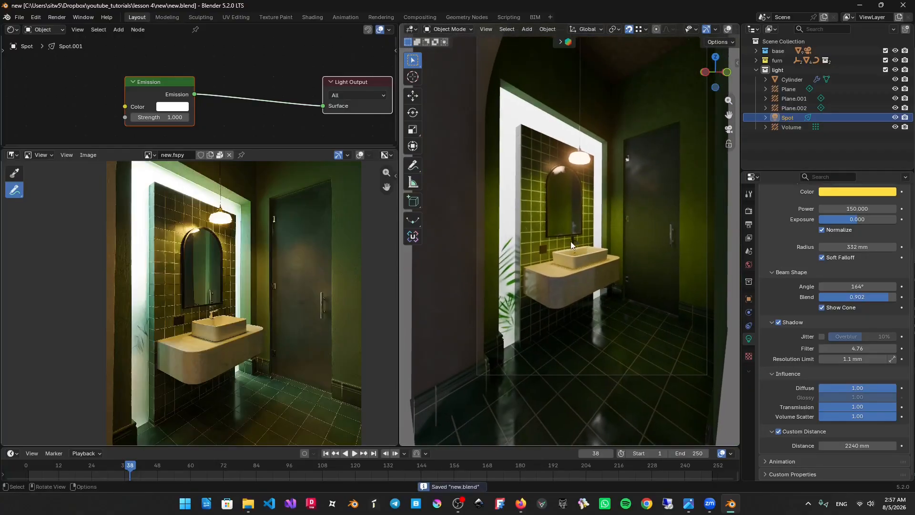
shift+middle_drag(589, 221, 591, 235)
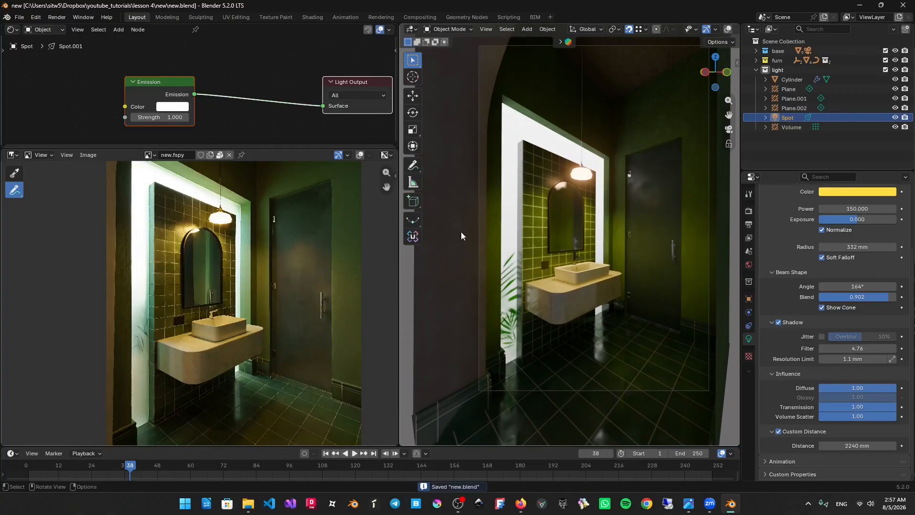
Select the glowing glass plane behind the mirror wall and add a Light Path node to its fake_glass material.
click(561, 147)
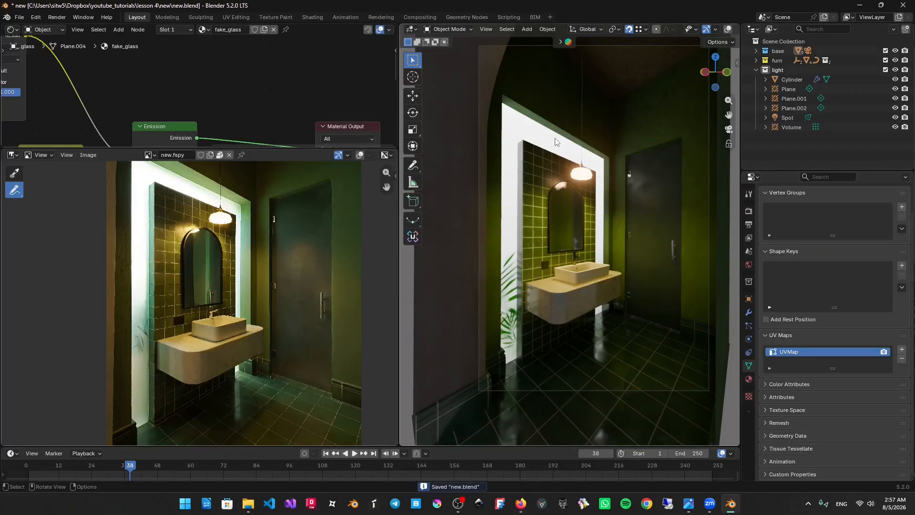
click(559, 141)
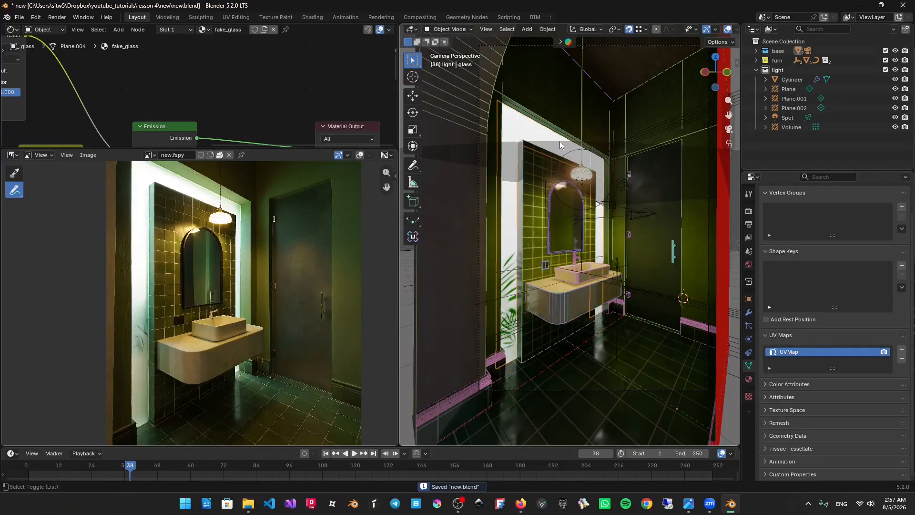
click(535, 138)
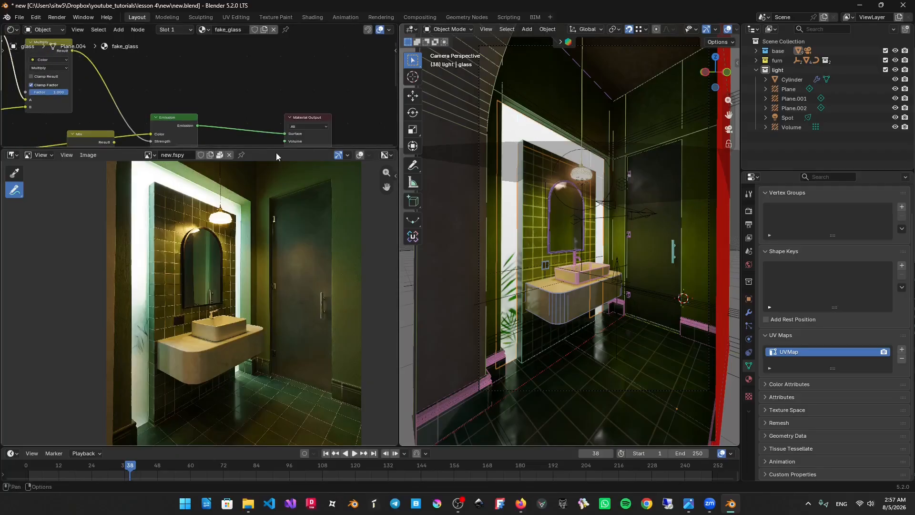
drag(276, 153, 276, 305)
key(shift+a)
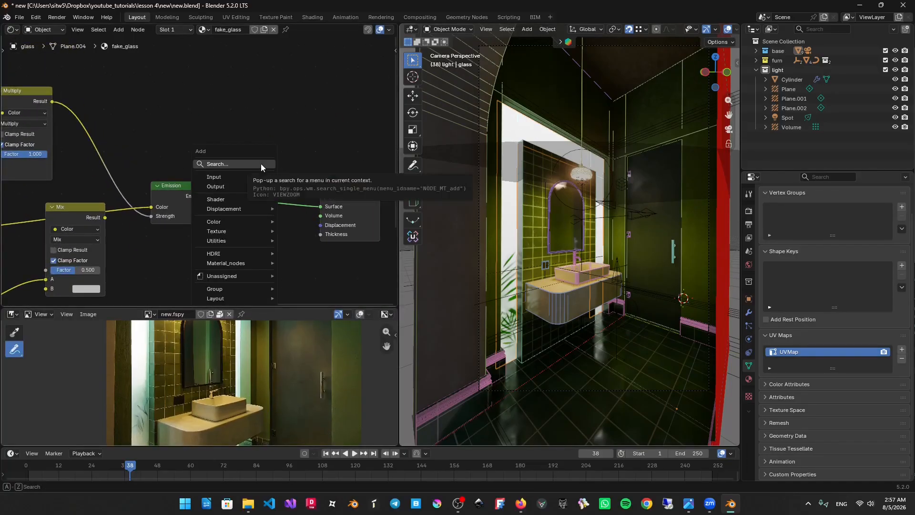
text(light)
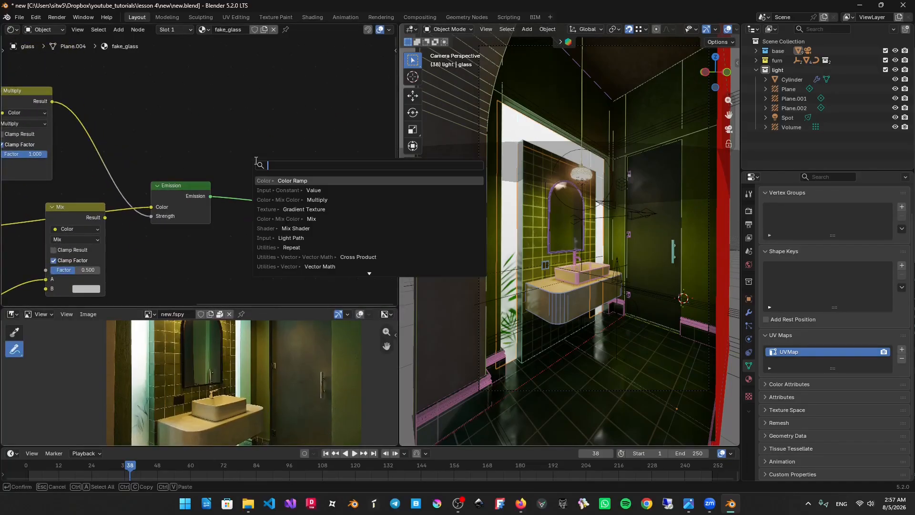
key(Down)
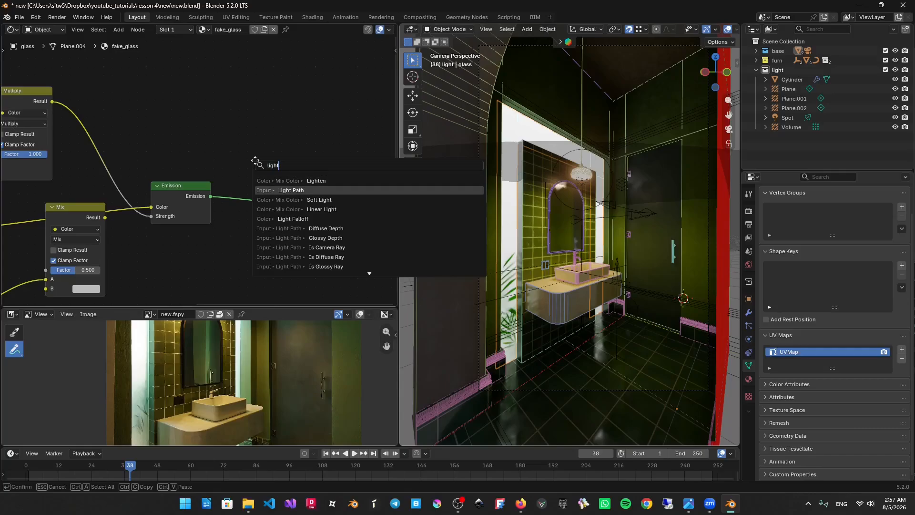
key(Return)
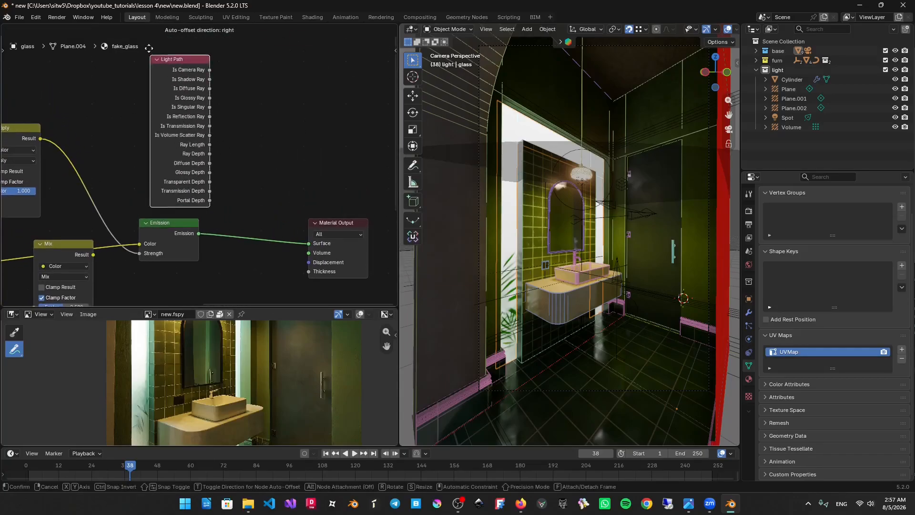
click(147, 46)
Move the Emission and Material Output nodes apart from the mix nodes and place the Light Path node above them.
scroll(217, 95, down, 4)
drag(192, 213, 210, 213)
scroll(312, 215, down, 3)
middle_drag(313, 215, 311, 180)
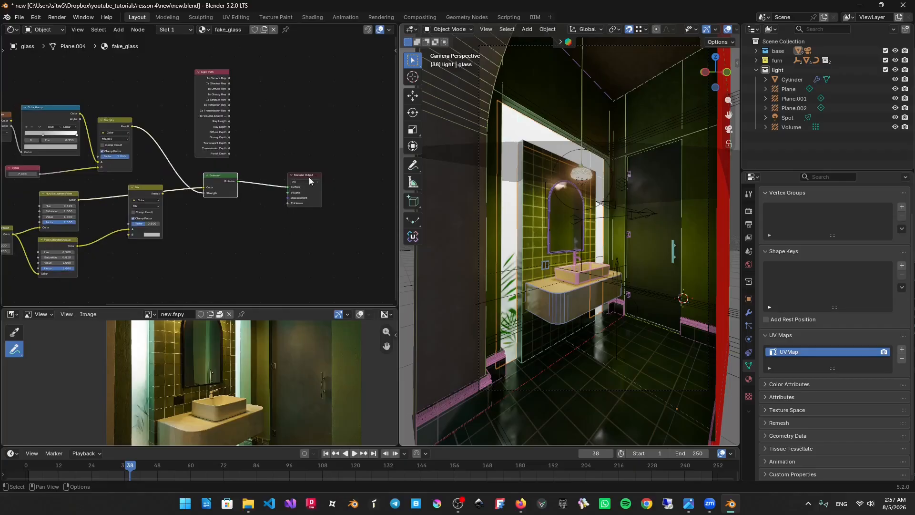
drag(341, 172, 219, 211)
key(g)
click(280, 207)
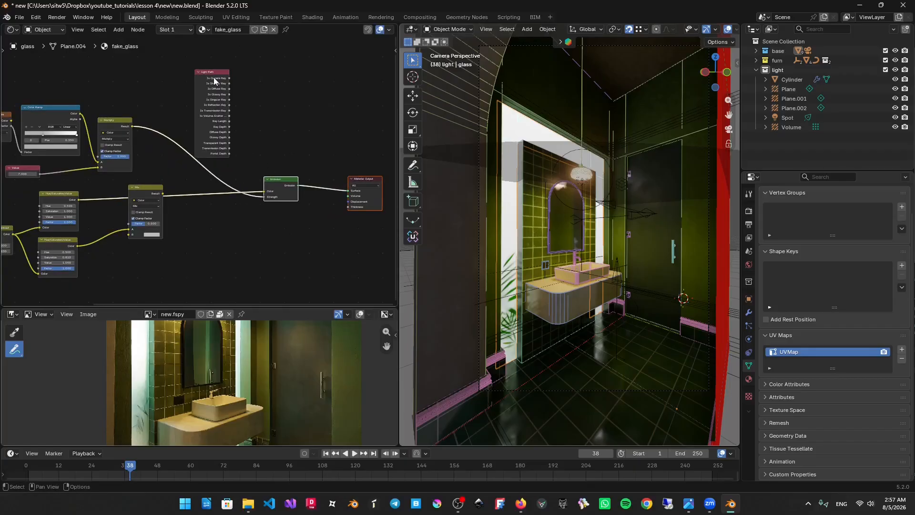
drag(214, 81, 245, 78)
middle_drag(242, 138, 273, 152)
scroll(273, 151, up, 3)
middle_drag(265, 105, 110, 146)
scroll(109, 145, up, 3)
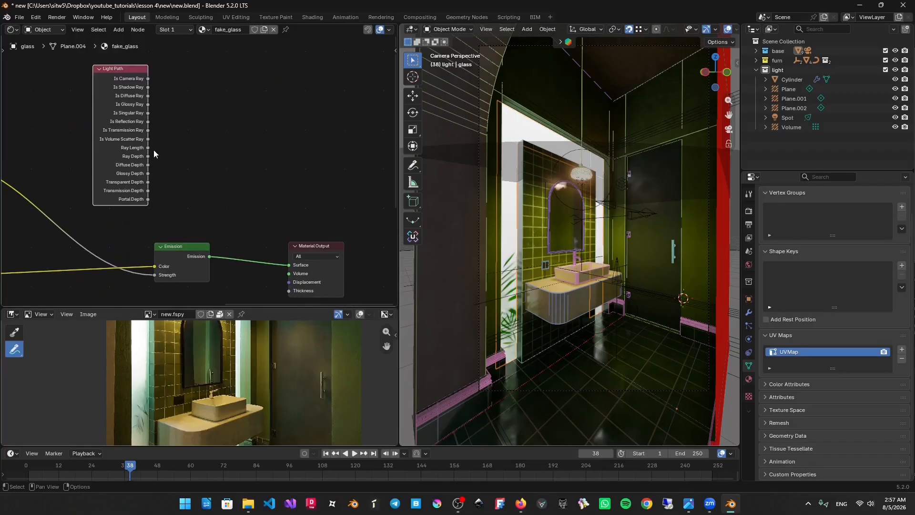
Delete the Light Path node from the fake_glass material and hide the viewport overlays.
drag(112, 80, 112, 89)
key(x)
middle_drag(153, 127, 130, 80)
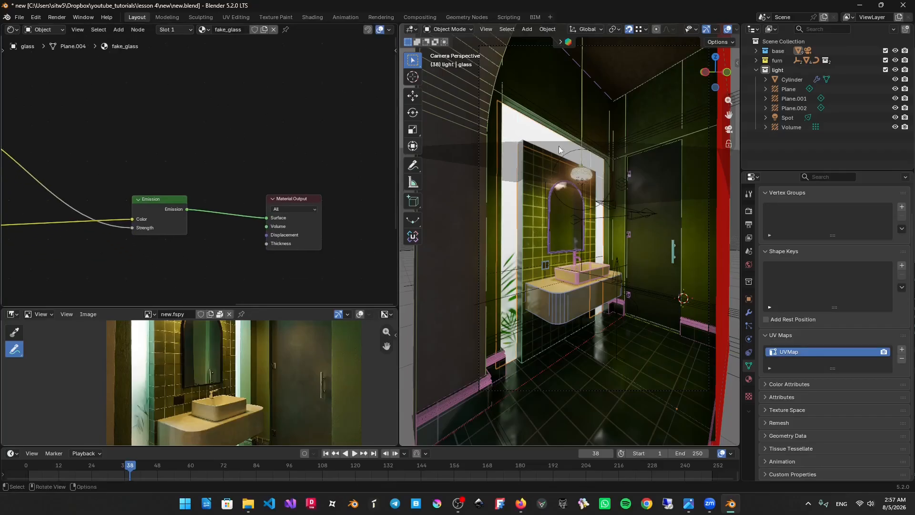
key(shift+alt+z)
shift+middle_drag(623, 156, 603, 158)
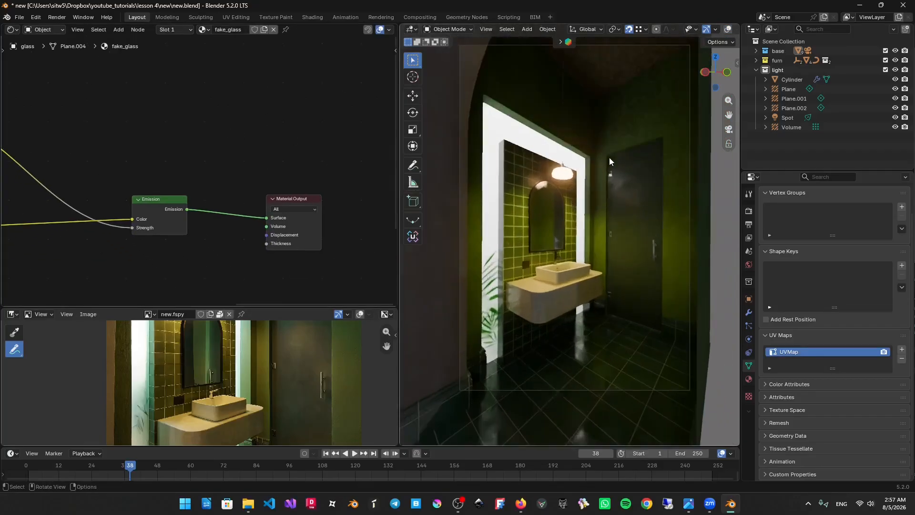
scroll(610, 158, up, 2)
Try an Intensity of 5 on the Volume light probe, then return it to 2.
click(792, 127)
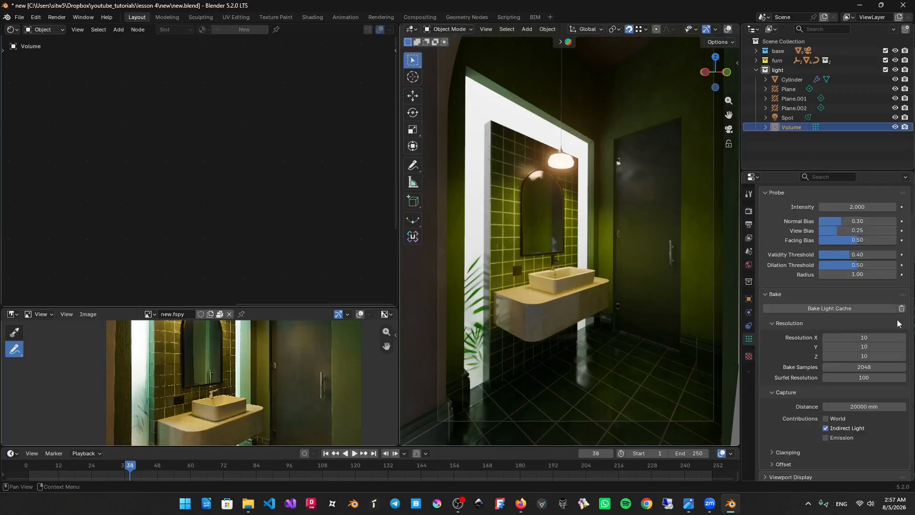
click(856, 206)
key(Return)
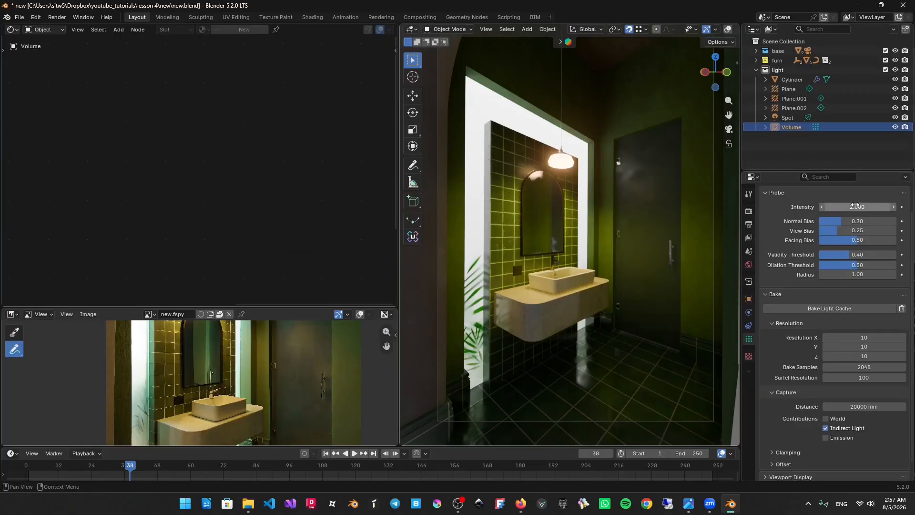
click(857, 206)
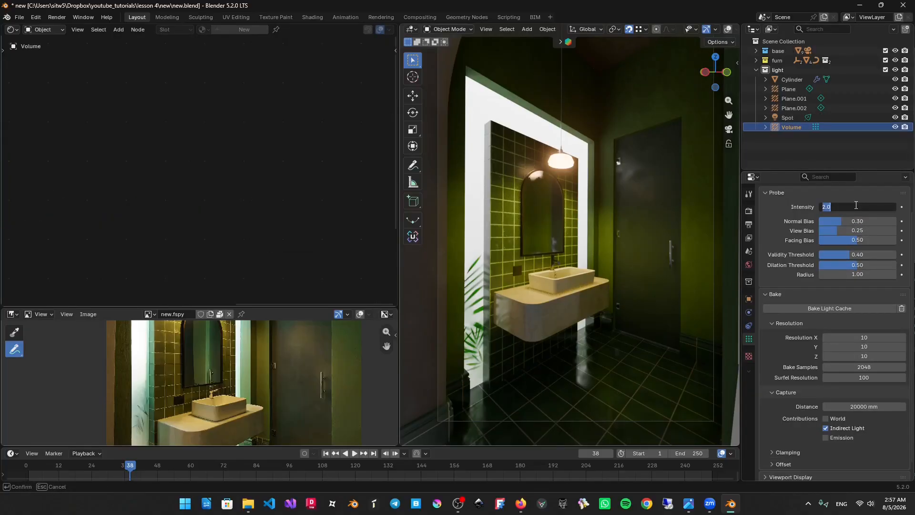
text(5)
key(Return)
click(857, 207)
text(2)
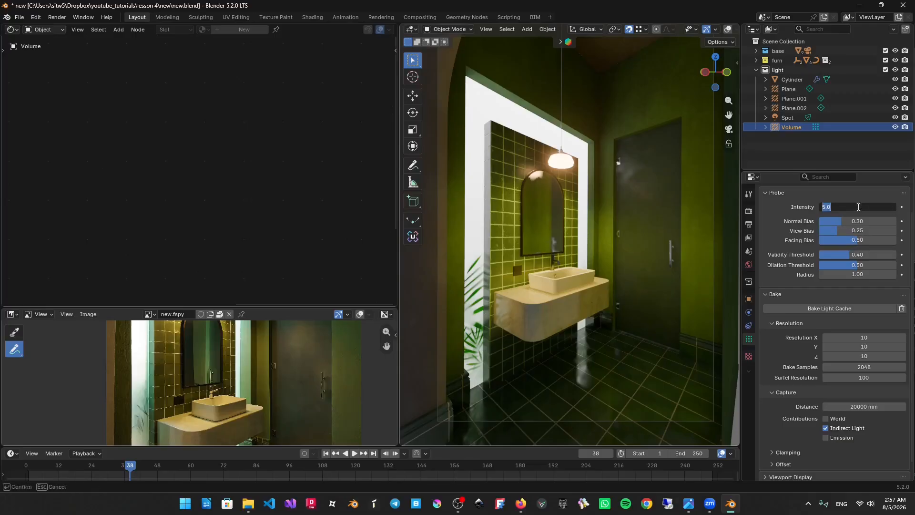
key(Return)
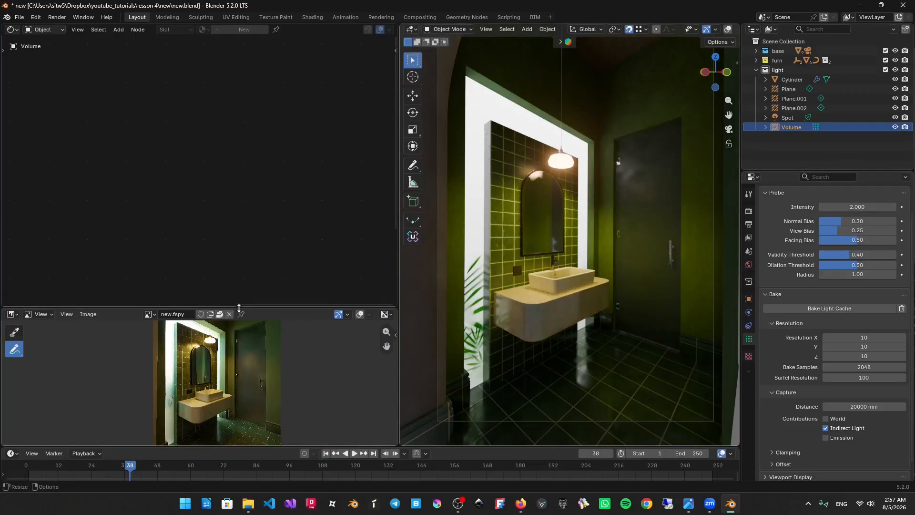
Enlarge the reference photo for comparison and set the Volume light probe's Intensity to 3.
drag(238, 308, 260, 171)
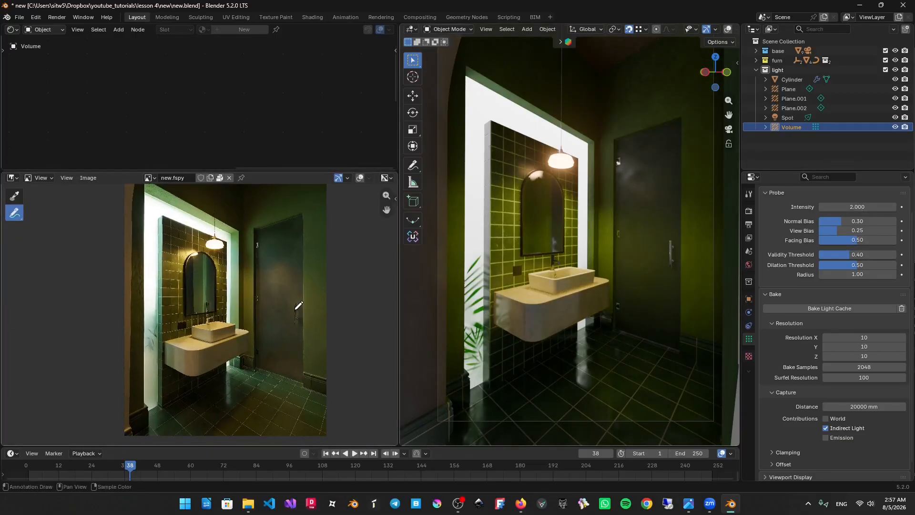
click(851, 207)
text(3)
key(Return)
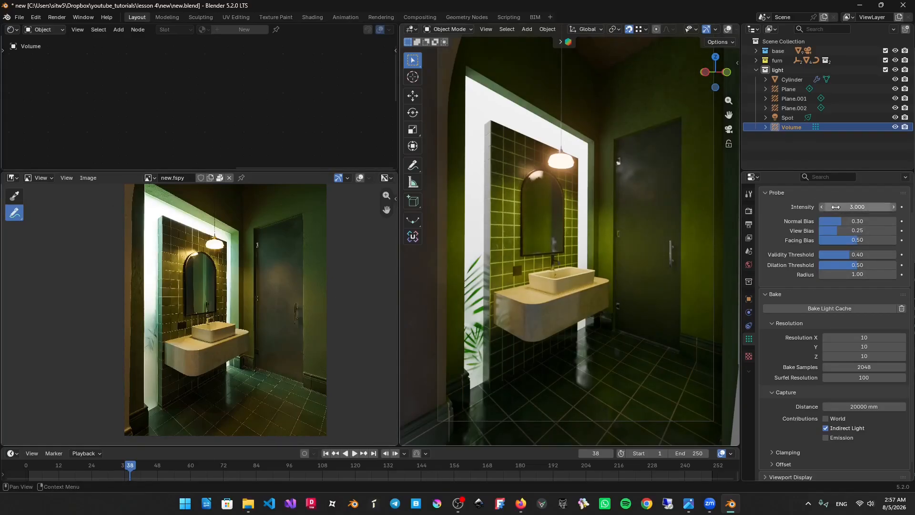
Fine-tune the Spot light's yellow color, set its Power to 130 and save the file.
click(799, 118)
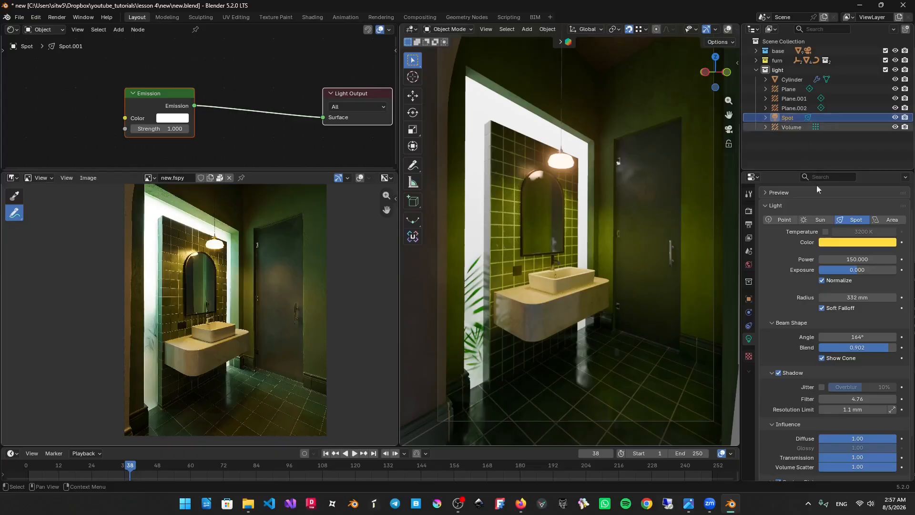
click(822, 241)
mouse_move(865, 204)
mouse_down()
mouse_move(827, 204)
mouse_move(875, 204)
mouse_up()
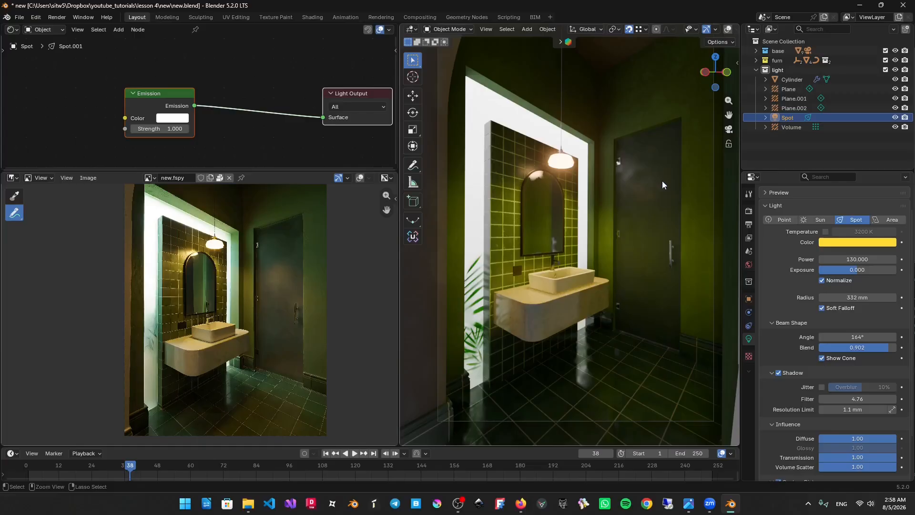
key(ctrl+s)
Check the wall lighting with the Spot light temporarily hidden, then show the light again.
click(839, 128)
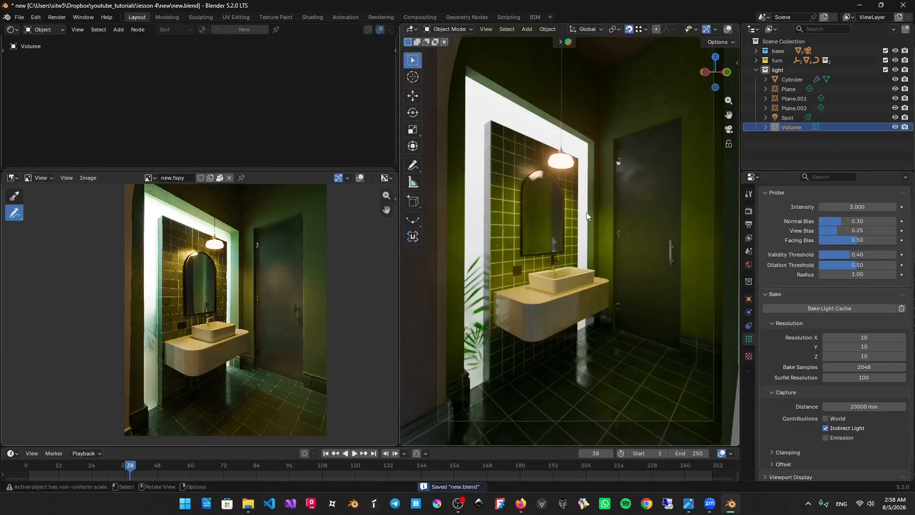
click(680, 98)
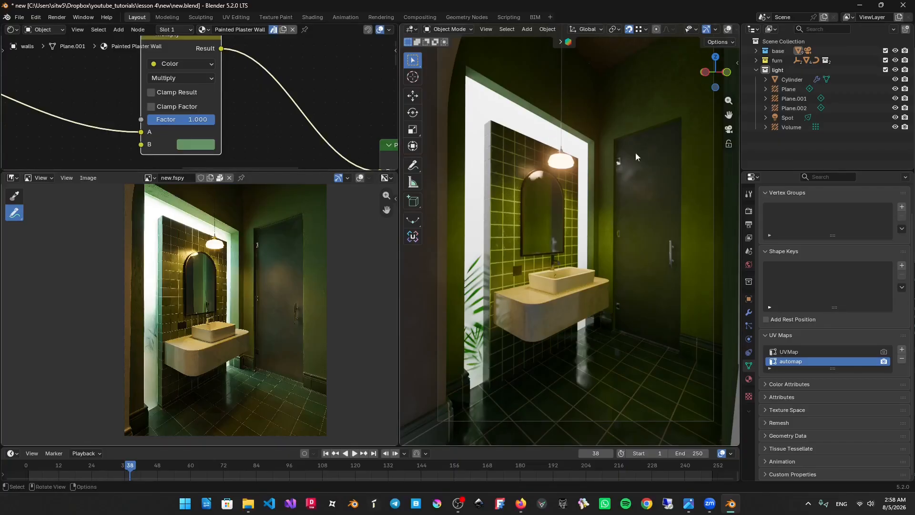
click(896, 117)
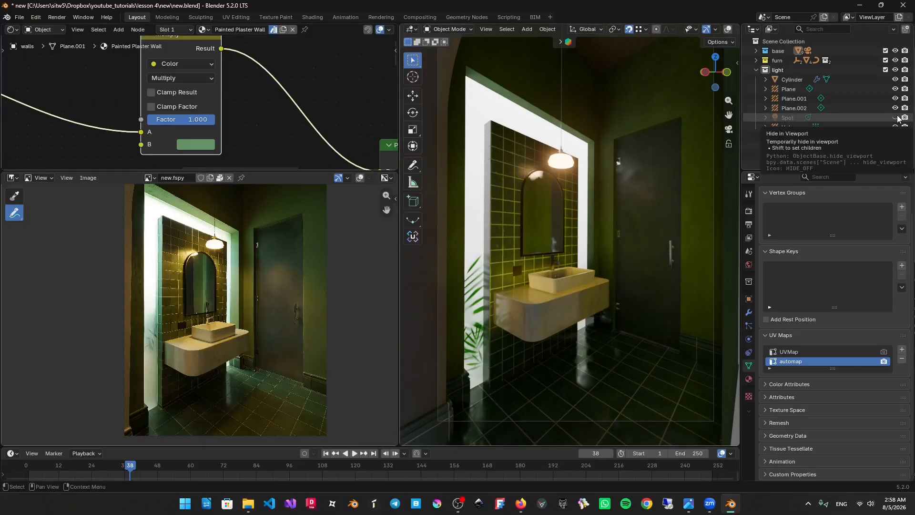
click(896, 118)
Bake the Volume light probe's light cache and reopen the Spot light's settings while comparing with the reference photo.
click(855, 127)
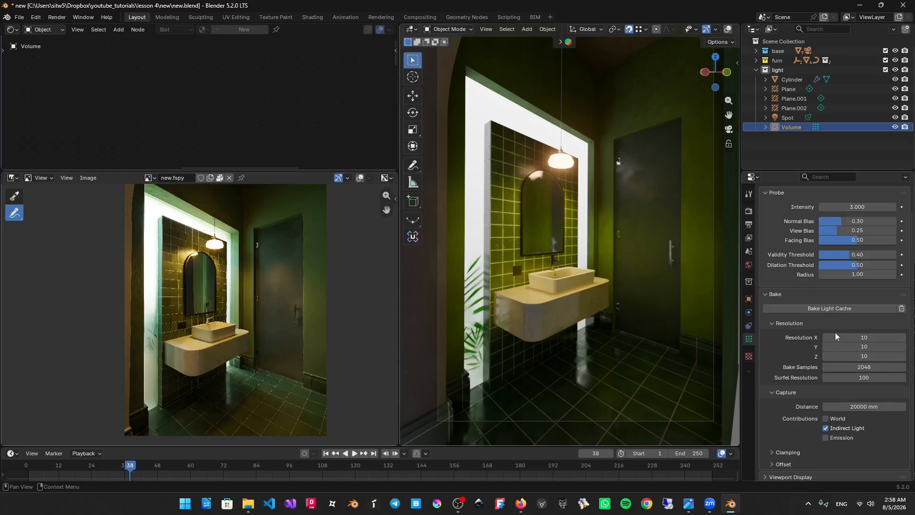
click(845, 307)
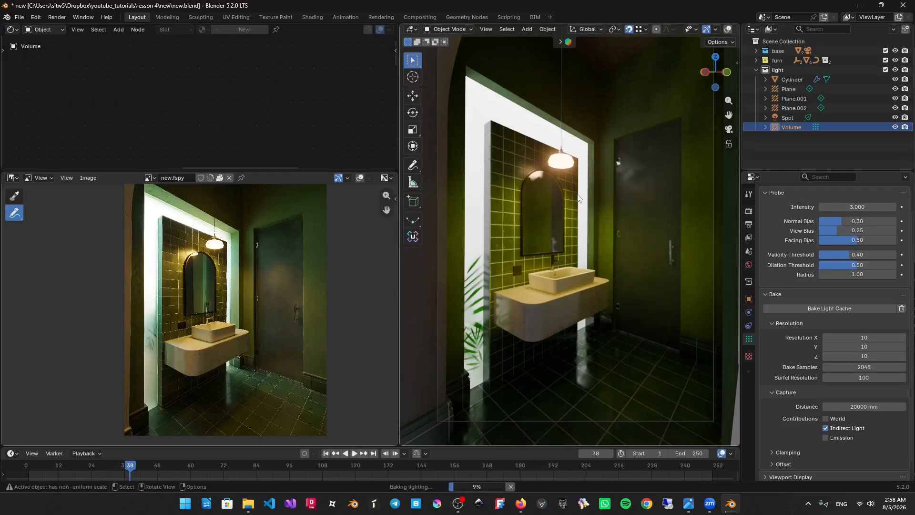
middle_drag(307, 228, 305, 264)
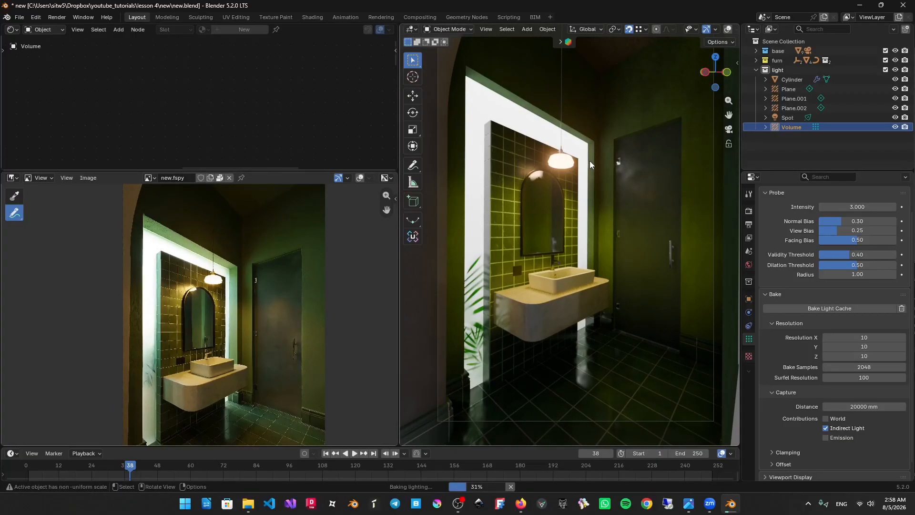
middle_drag(261, 368, 288, 296)
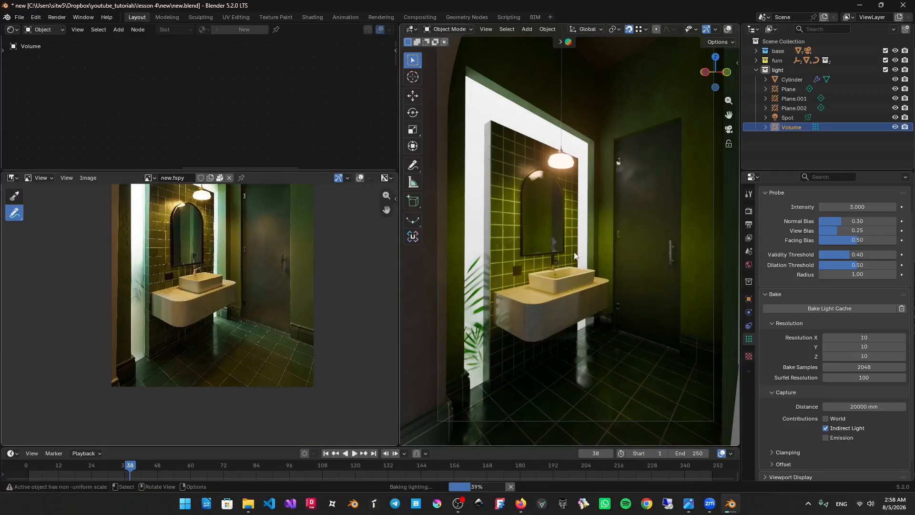
click(849, 117)
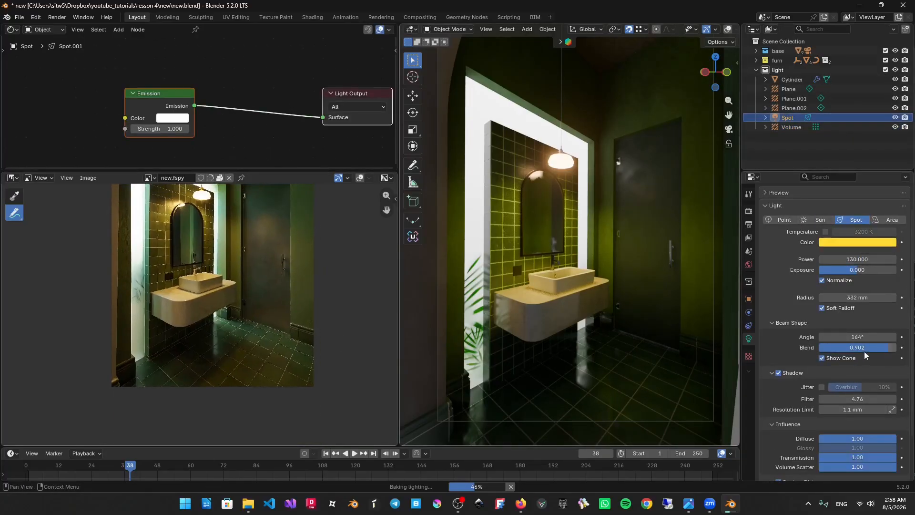
Set the Spot light's Custom Distance to 2940 mm, save the file and compare the render with the reference photo.
scroll(828, 392, down, 3)
mouse_move(869, 446)
mouse_down()
mouse_move(892, 447)
mouse_move(867, 447)
mouse_up()
key(ctrl+s)
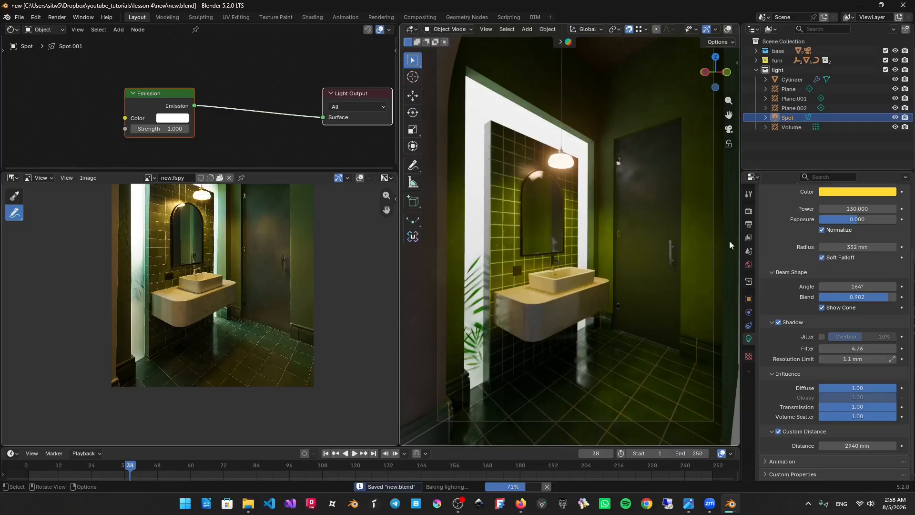
drag(856, 209, 860, 209)
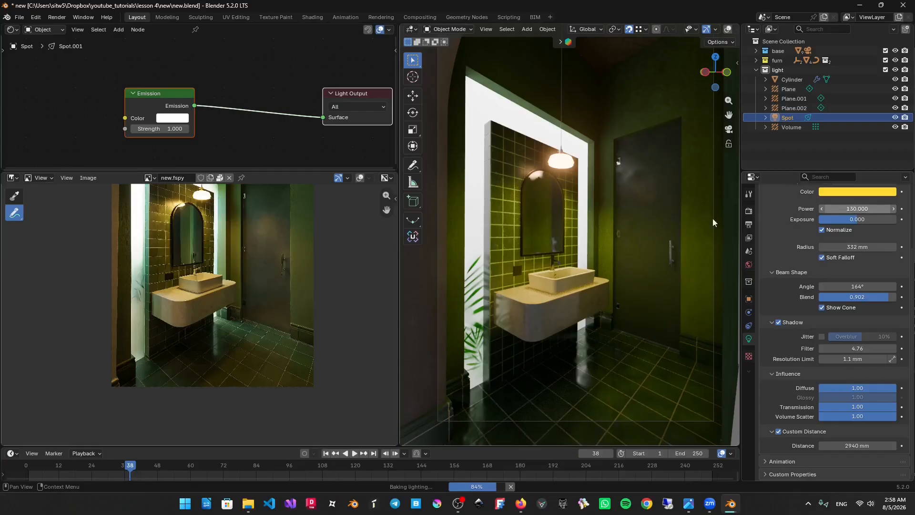
key(ctrl+s)
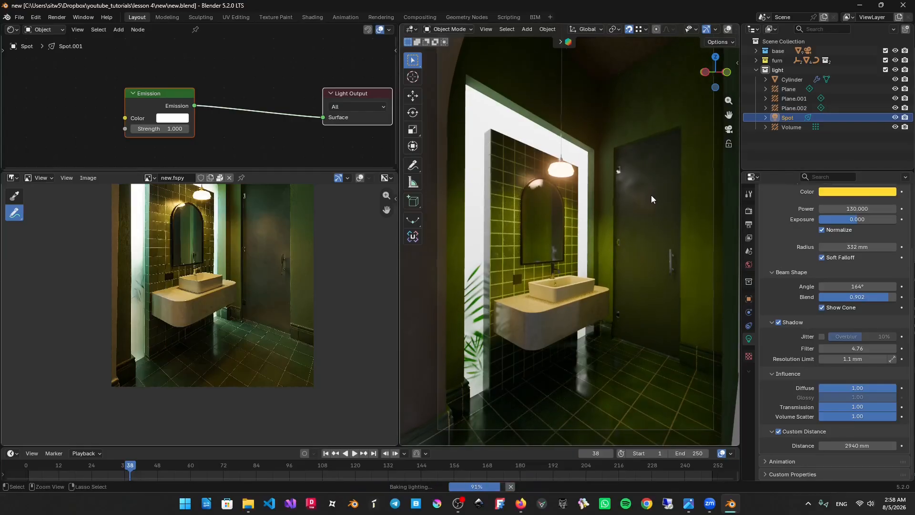
shift+middle_drag(651, 196, 651, 203)
scroll(231, 202, down, 2)
middle_drag(230, 201, 225, 246)
scroll(226, 246, up, 2)
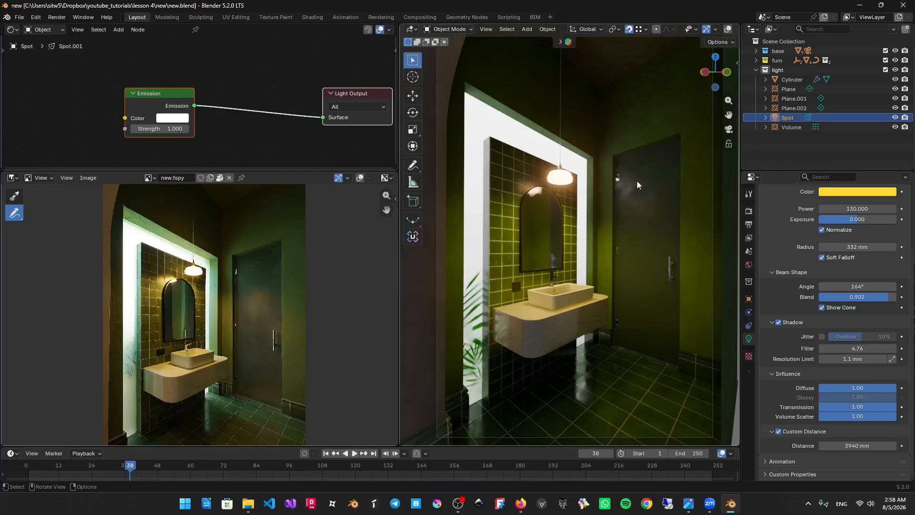
Select the glass object and add a Light Path node above the Emission node in its fake_glass material.
click(560, 175)
scroll(231, 103, down, 3)
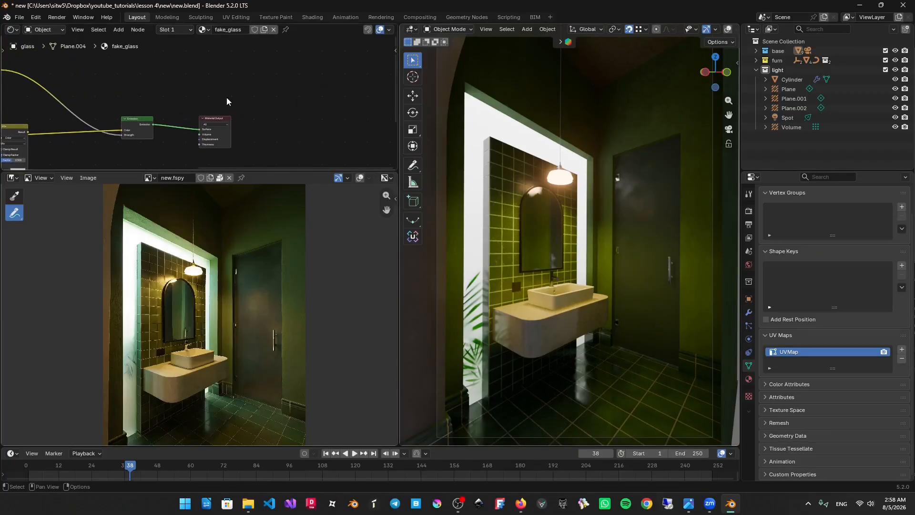
key(shift+a)
click(215, 100)
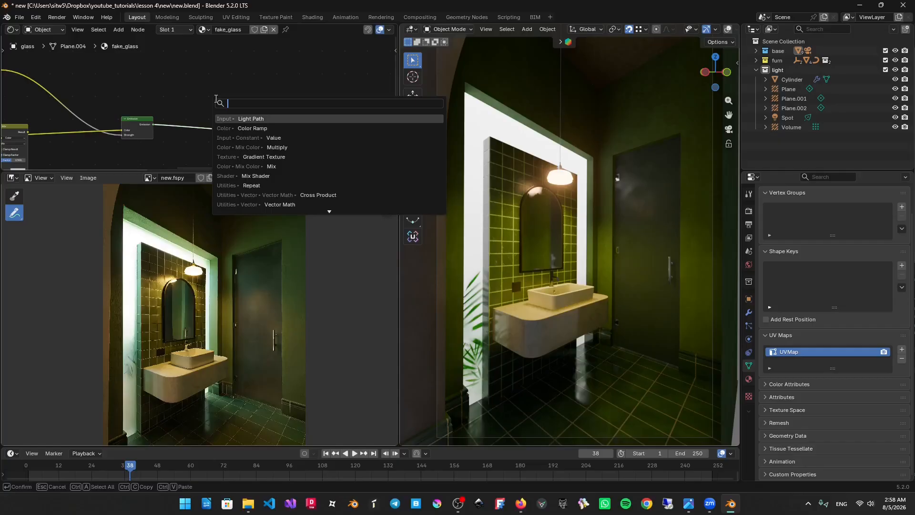
text(mix)
key(BackSpace)
key(BackSpace)
key(BackSpace)
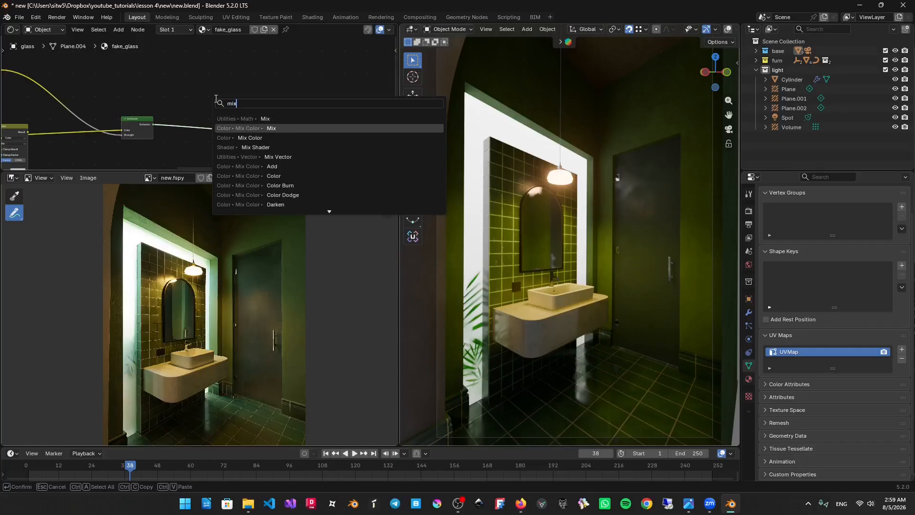
text(light)
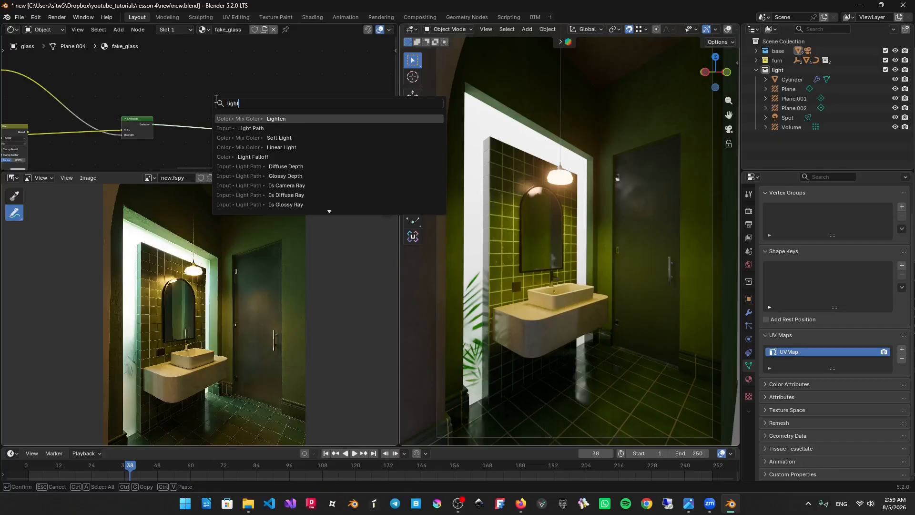
click(243, 128)
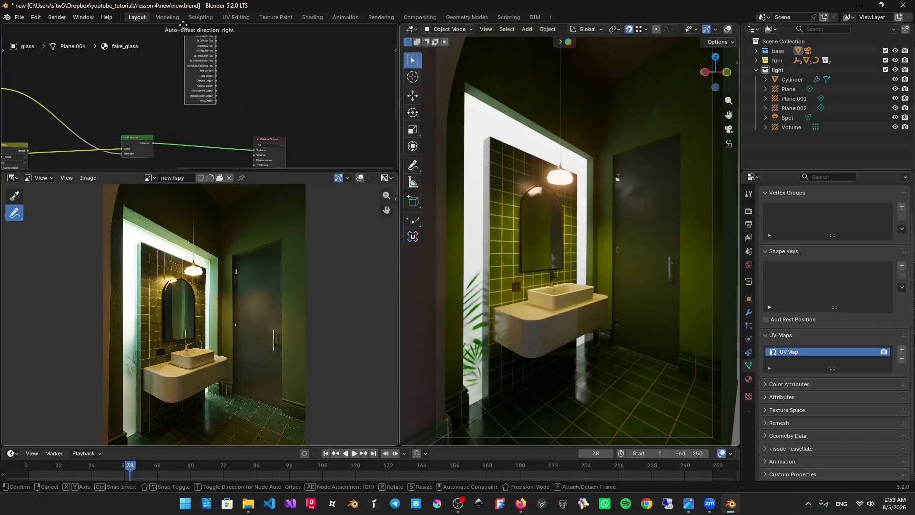
click(143, 36)
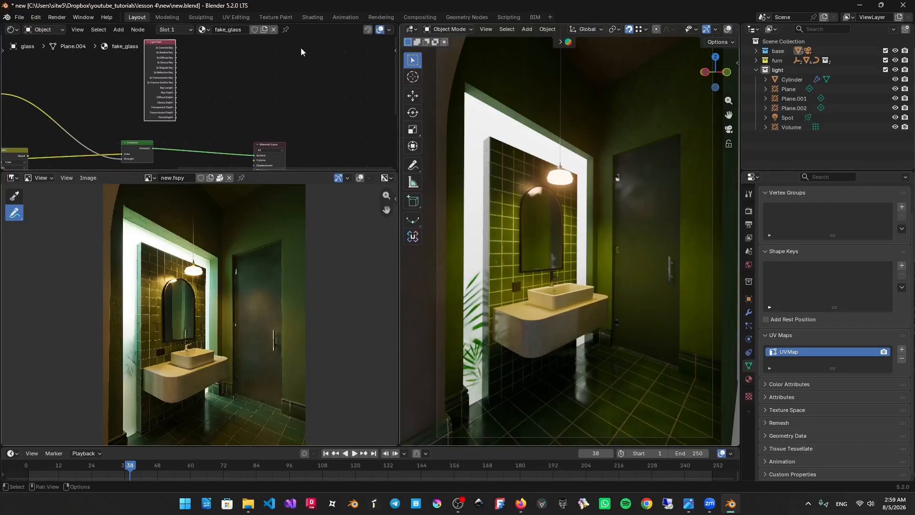
Try a Mix Color node beside the Light Path node in the fake_glass material.
scroll(253, 66, up, 1)
scroll(224, 74, up, 1)
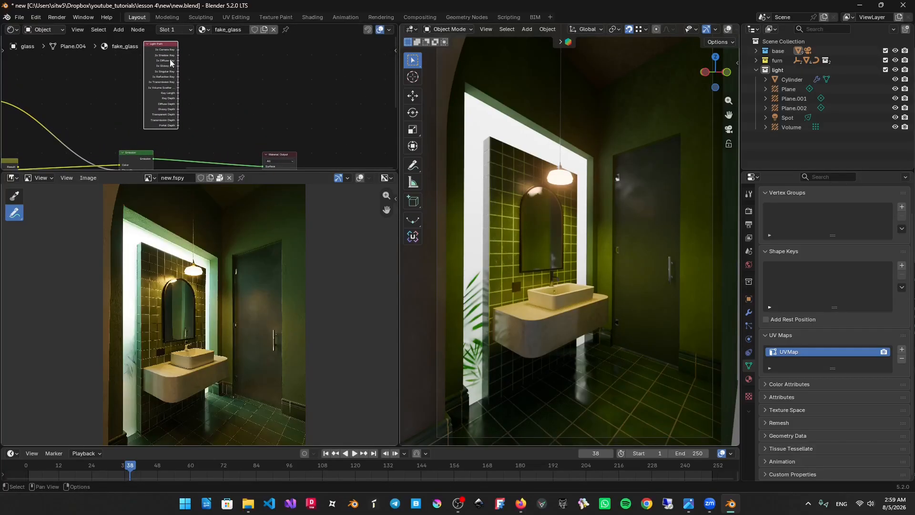
scroll(178, 54, up, 1)
middle_drag(179, 54, 181, 76)
scroll(181, 75, up, 2)
scroll(181, 75, down, 2)
key(shift+a)
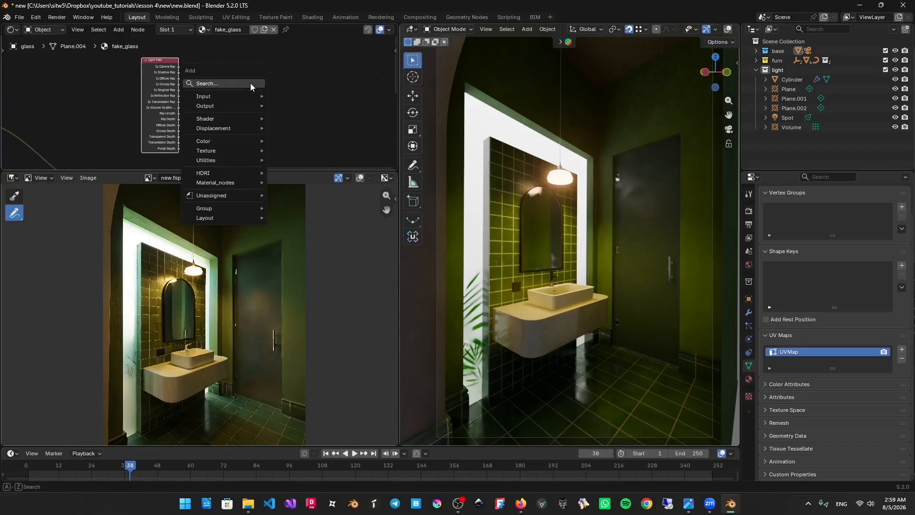
text(mix c)
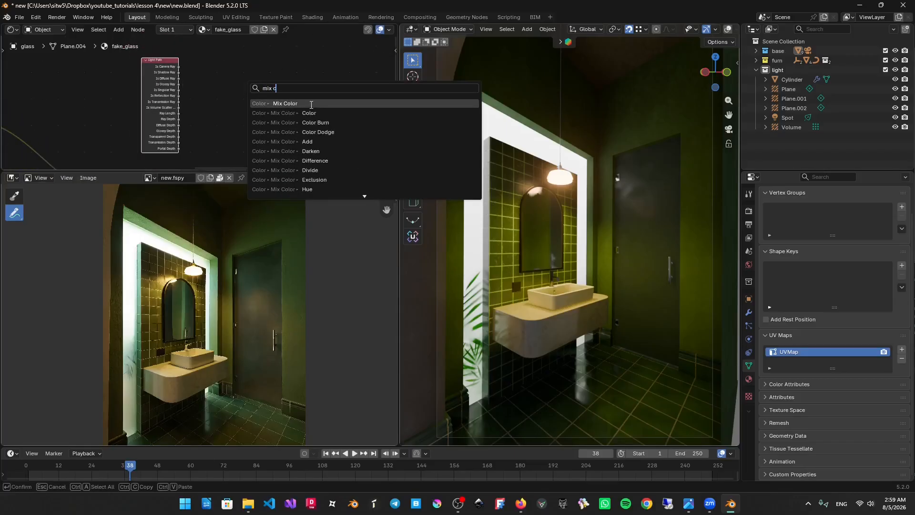
click(315, 104)
click(247, 83)
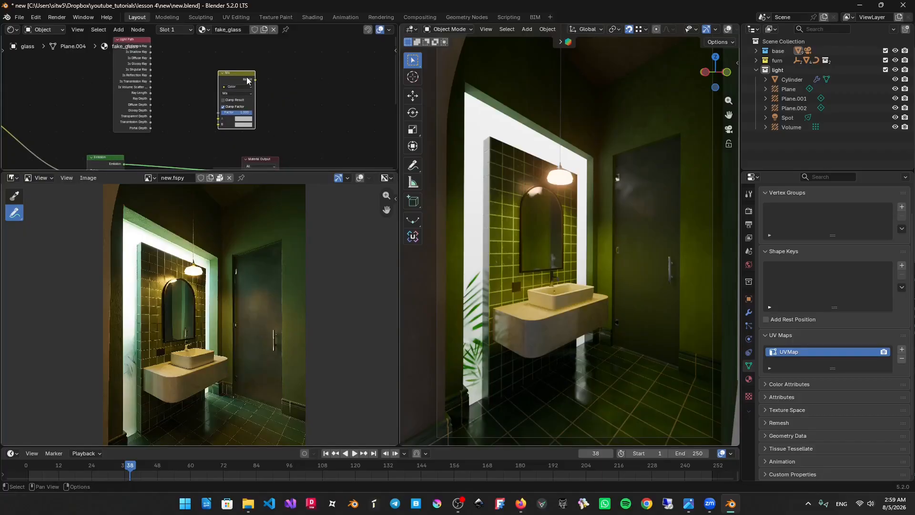
Add a Float Mix node and connect its Result to the Material Output's Surface.
key(shift+a)
text(mix)
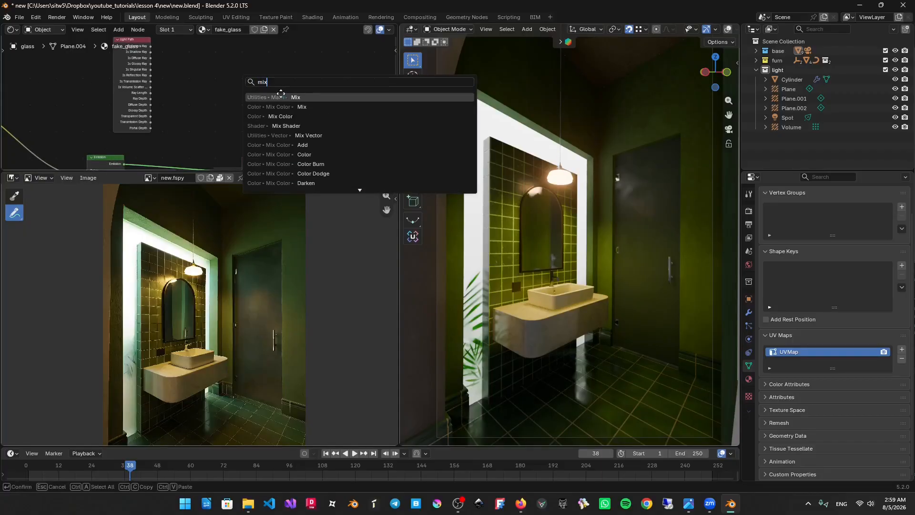
click(281, 96)
click(205, 84)
drag(239, 90, 307, 115)
middle_drag(241, 49, 267, 135)
scroll(267, 135, up, 4)
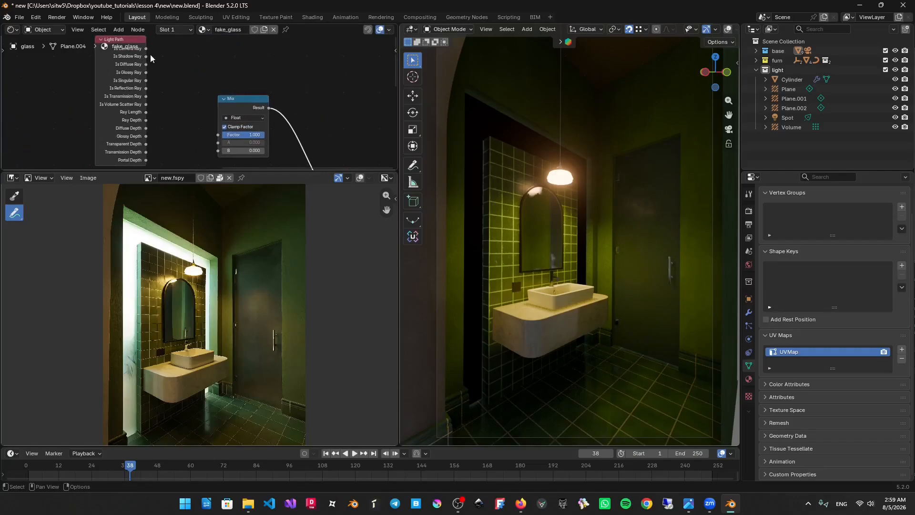
Drive the Mix node's Factor with Is Camera Ray, trying A at 1 and 0 with B at 5.
middle_drag(150, 56, 154, 64)
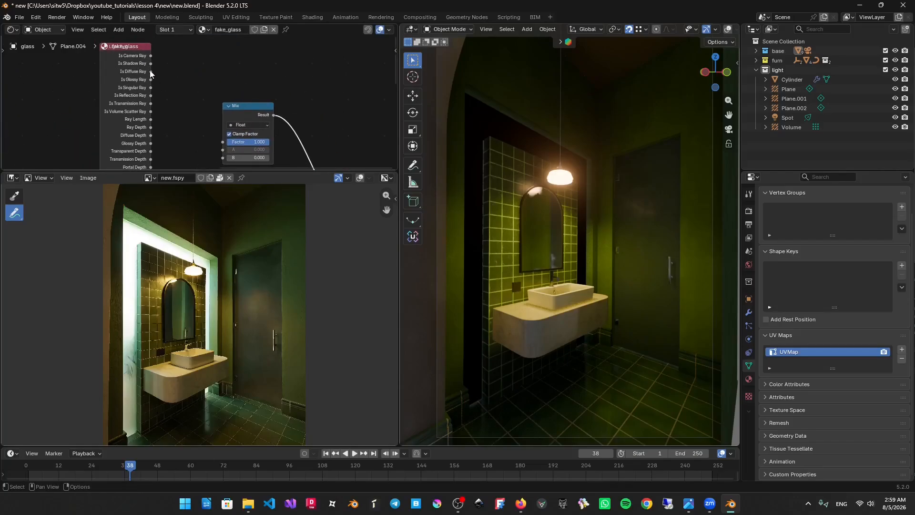
drag(150, 56, 226, 143)
middle_drag(238, 153, 238, 117)
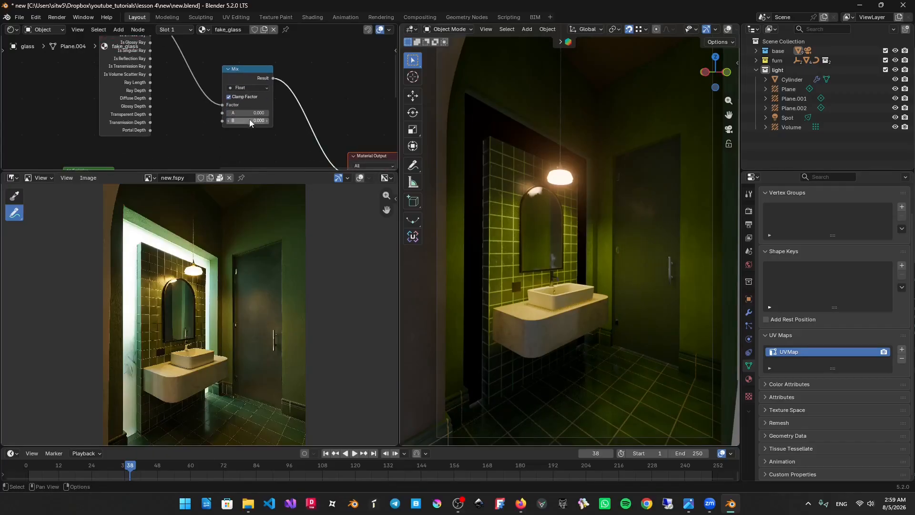
click(251, 113)
text(1)
key(Return)
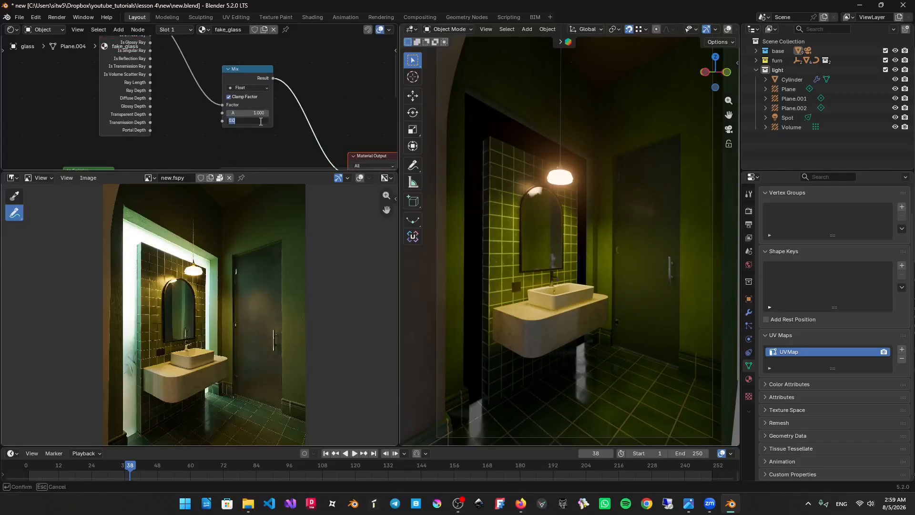
click(259, 122)
text(5)
key(Return)
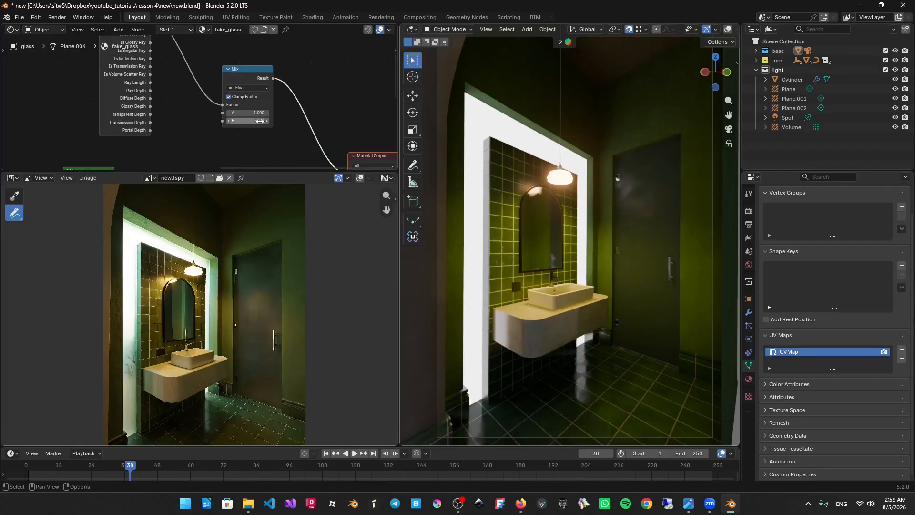
click(256, 114)
text(0)
key(Return)
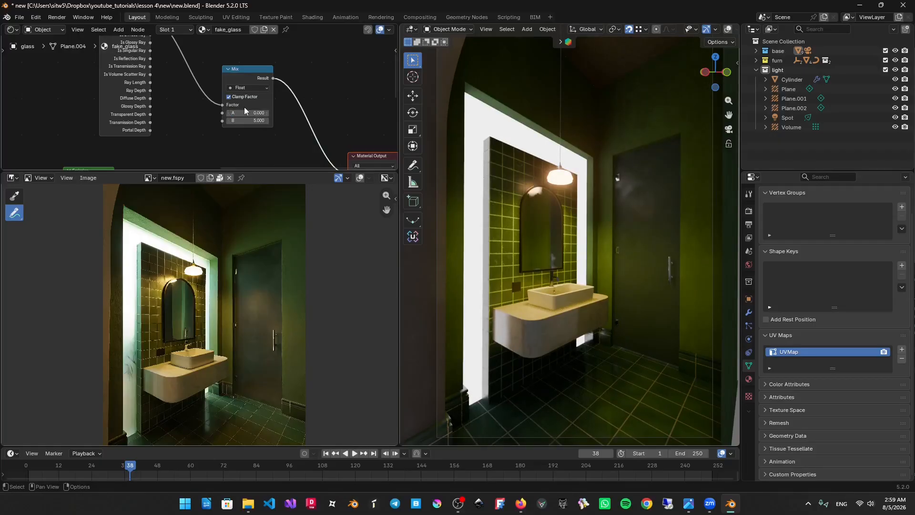
Drive the Mix node's Factor with Is Diffuse Ray and set A to 16.9 and B to 0.
middle_drag(166, 59, 173, 96)
drag(158, 64, 233, 147)
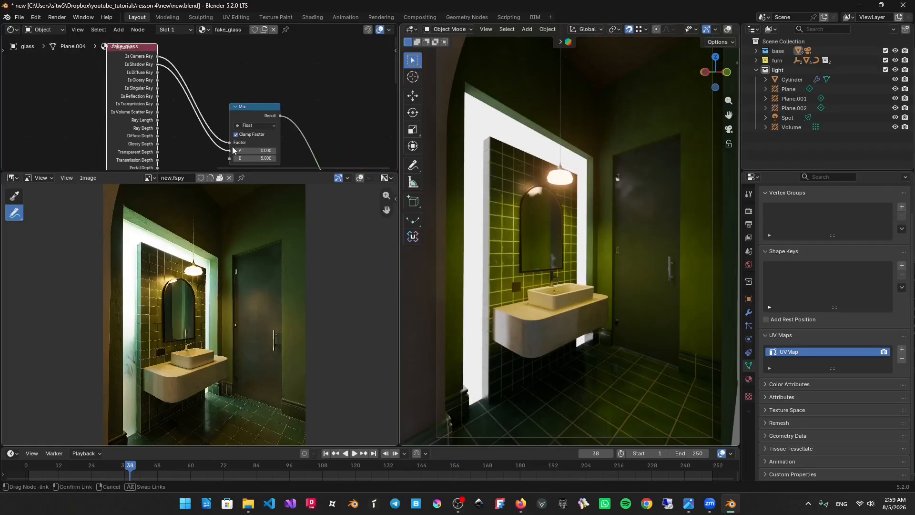
drag(157, 72, 338, 158)
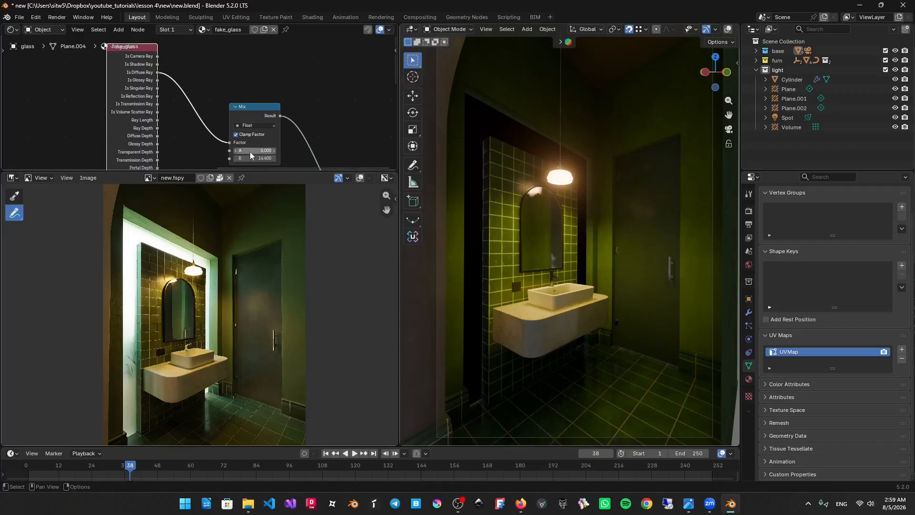
drag(249, 151, 334, 150)
click(256, 158)
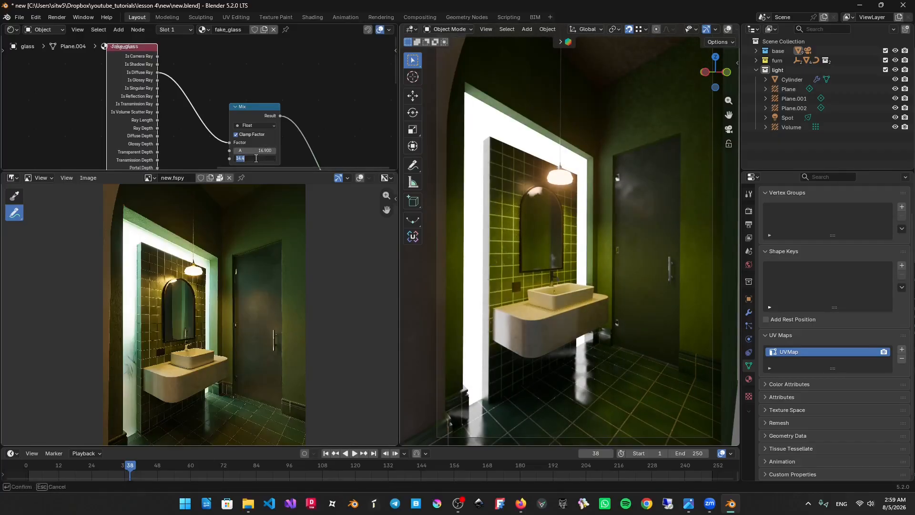
text(0)
key(Return)
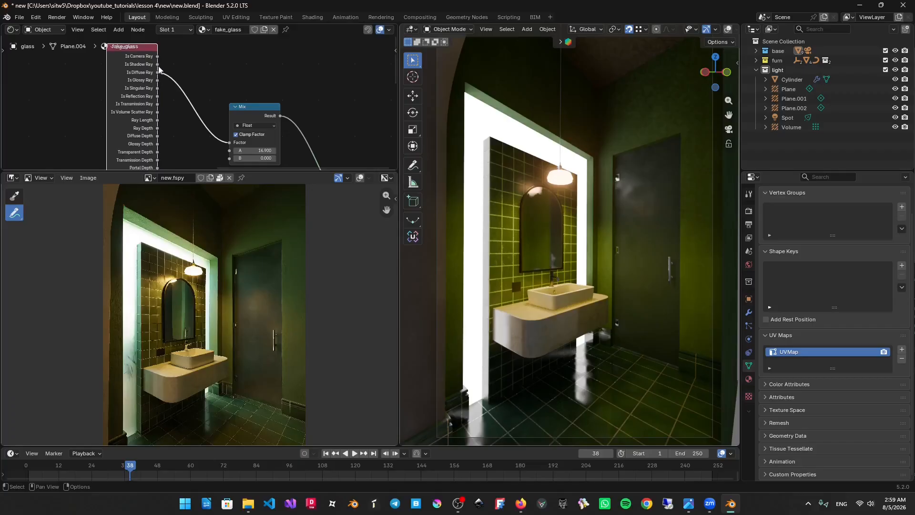
Try Portal Depth and Is Camera Ray as the Mix node's Factor, with A set to 2.
drag(158, 65, 183, 71)
middle_drag(168, 122, 167, 111)
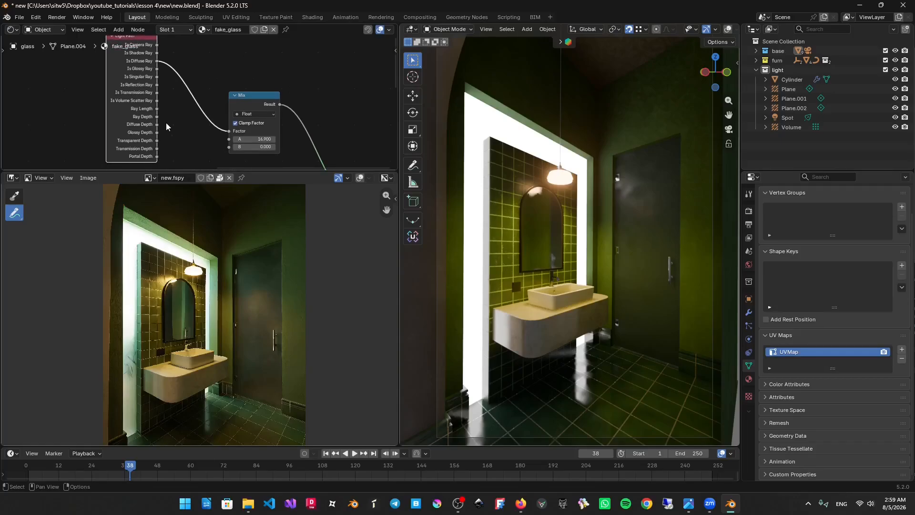
drag(158, 156, 228, 131)
middle_drag(185, 76, 191, 90)
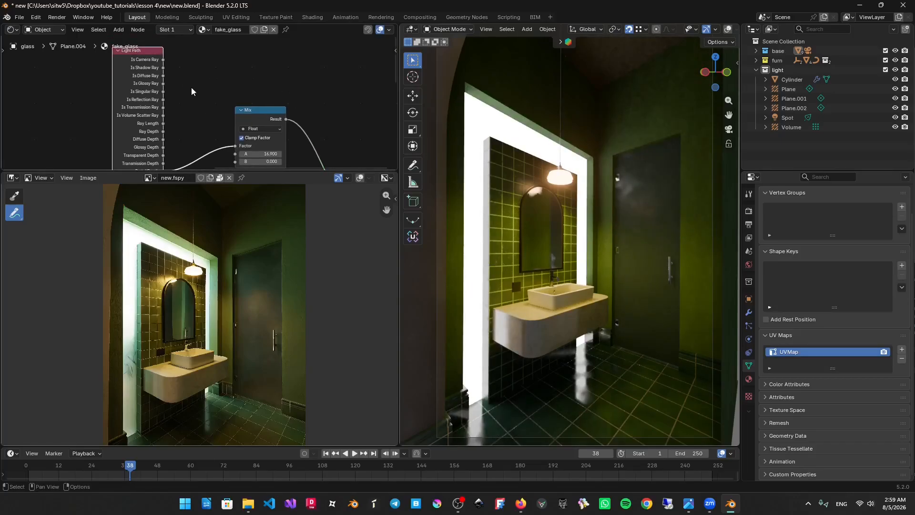
middle_drag(278, 144, 272, 119)
click(264, 131)
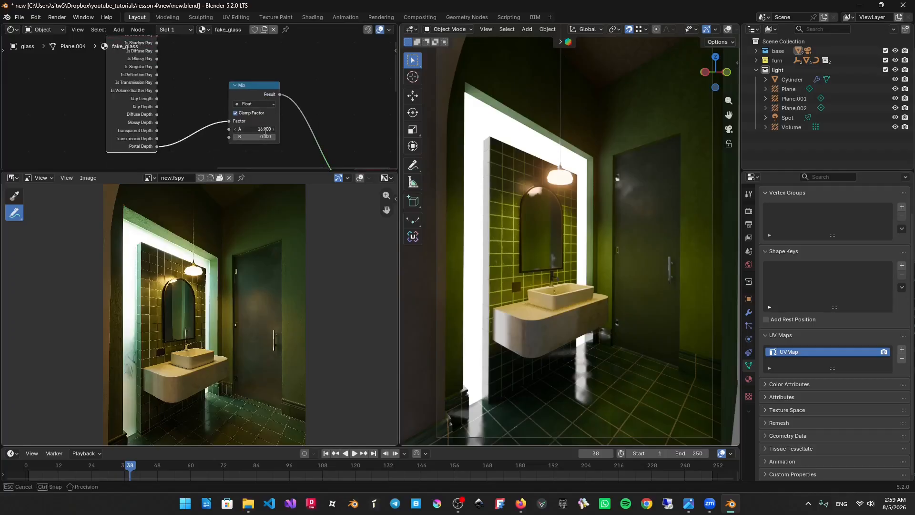
text(2)
key(Return)
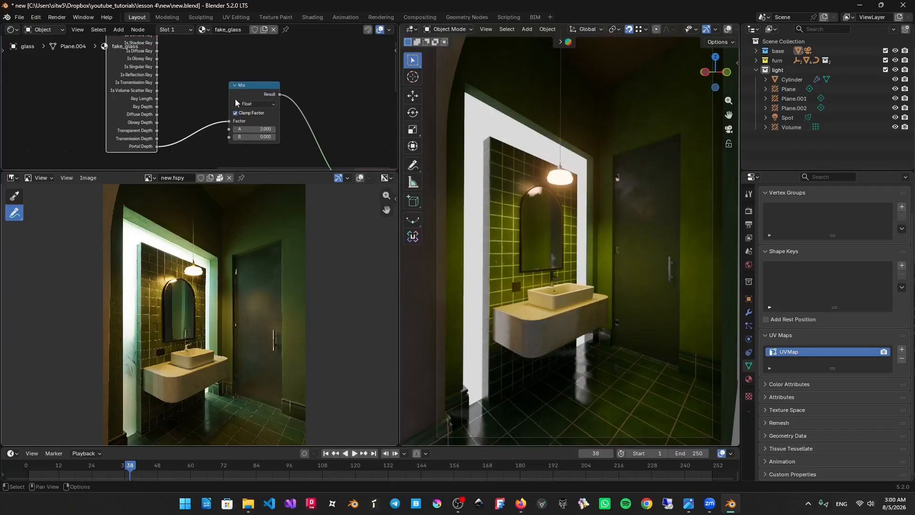
middle_drag(180, 55, 182, 78)
drag(159, 58, 231, 139)
middle_drag(280, 169, 273, 131)
Delete the Mix and Light Path nodes and reconnect the Emission node to the Material Output's Surface.
drag(257, 113, 230, 97)
scroll(254, 84, down, 2)
key(x)
scroll(230, 97, down, 3)
drag(166, 94, 172, 98)
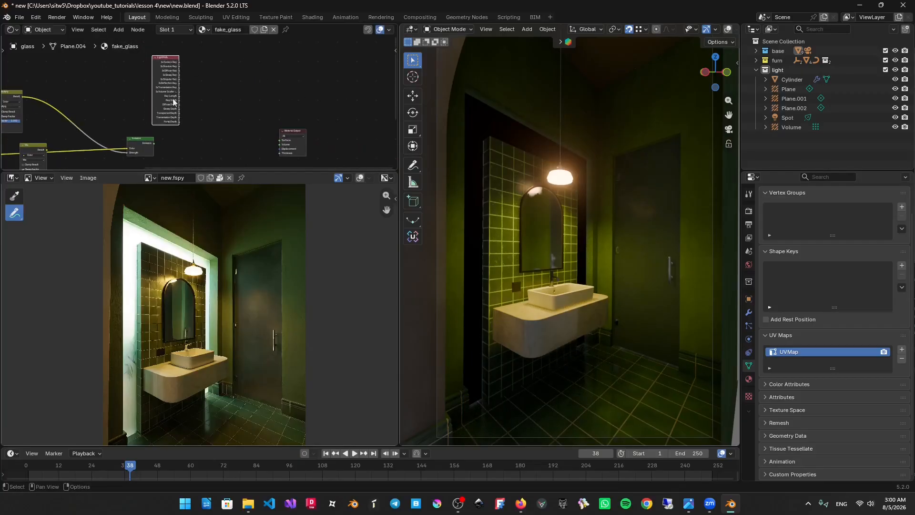
key(x)
drag(155, 143, 212, 134)
Add an Area light to the scene and rotate it -90° in the left orthographic view.
key(shift+a)
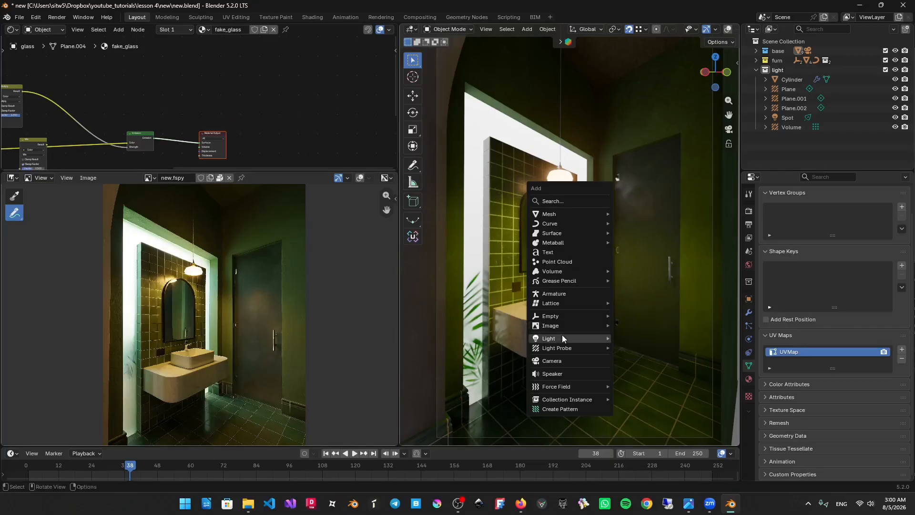
mouse_move(562, 338)
click(635, 370)
key(ctrl+KP_3)
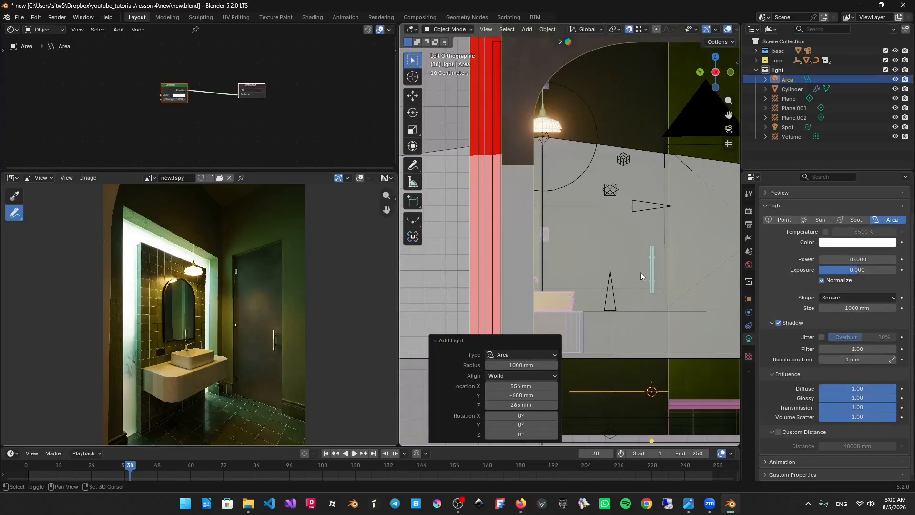
key(r)
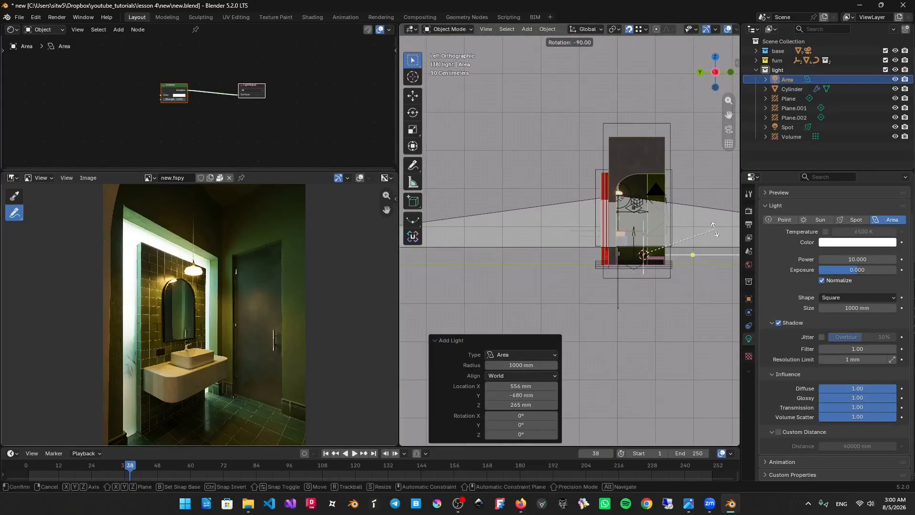
click(711, 226)
Move the Area light about 1446 mm in Y, -1496 mm in X and 873 mm in Z, centering it on the tiled mirror wall.
key(g)
click(624, 190)
middle_drag(527, 195, 629, 207)
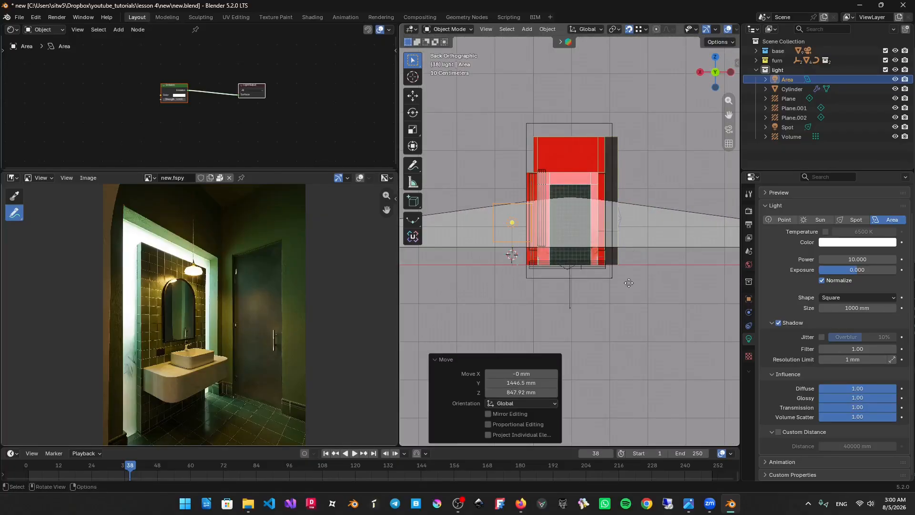
key(g)
click(681, 282)
scroll(680, 283, up, 4)
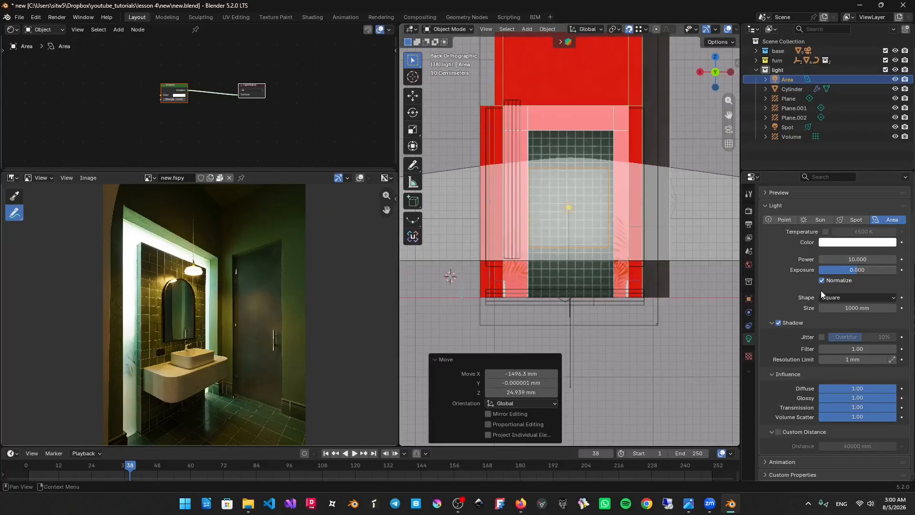
Save the file and change the Area light's shape to Rectangle, sized 1202 mm in X and 2240 mm in Y.
scroll(803, 271, up, 3)
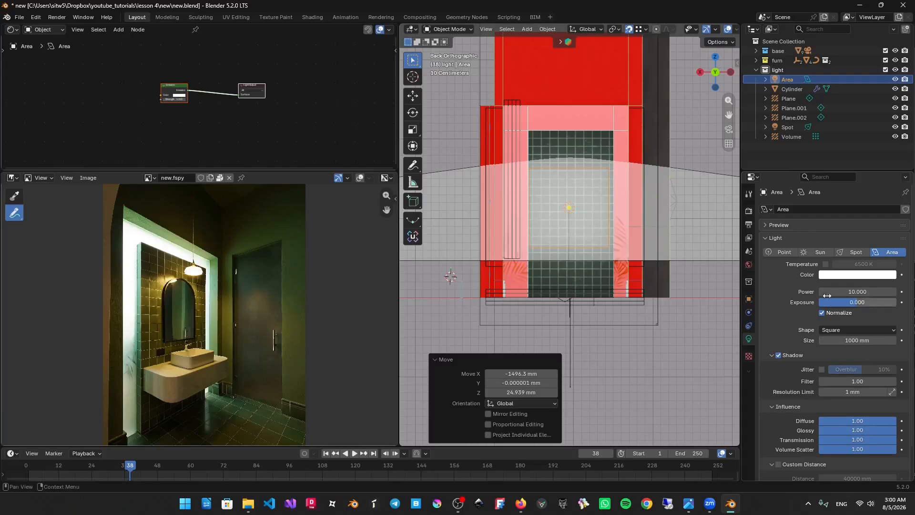
key(ctrl+s)
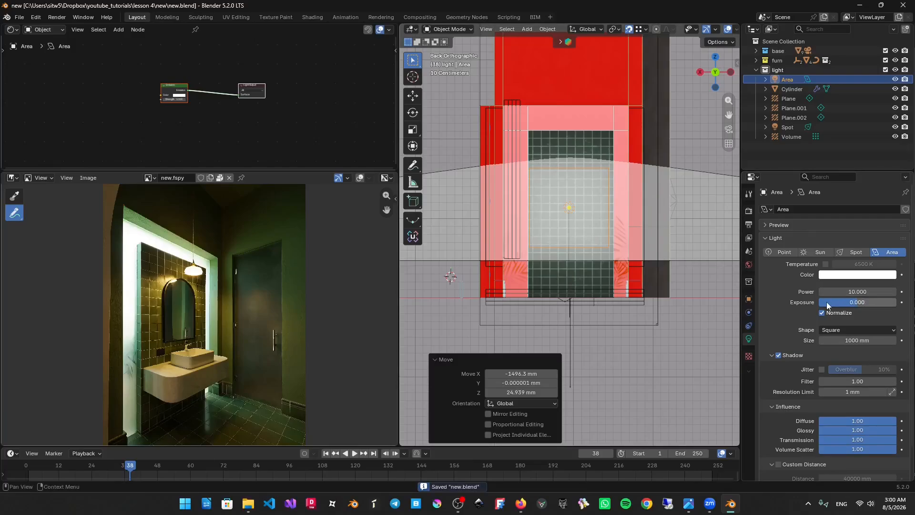
click(858, 329)
click(857, 348)
drag(882, 340, 903, 349)
Move the Area light about 218 mm along Y in the left orthographic view, farther behind the wall.
middle_drag(647, 252, 513, 198)
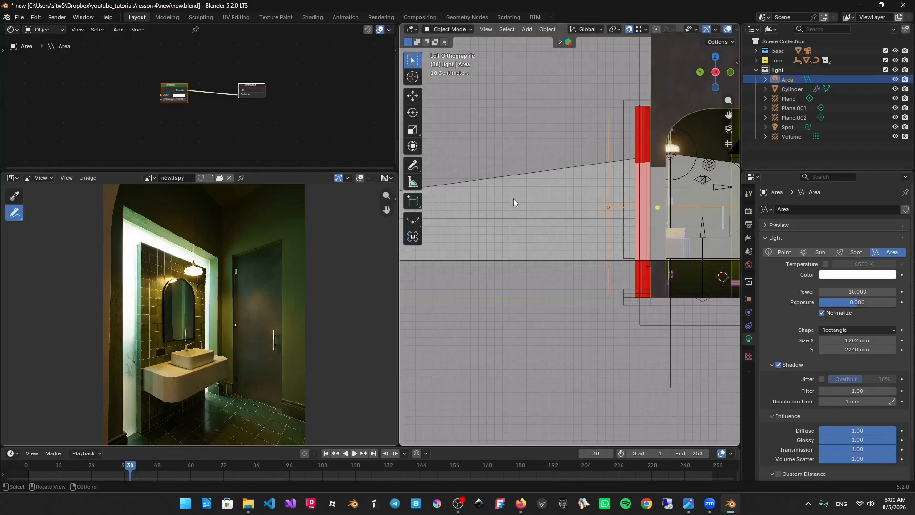
key(g)
key(x)
key(y)
click(592, 236)
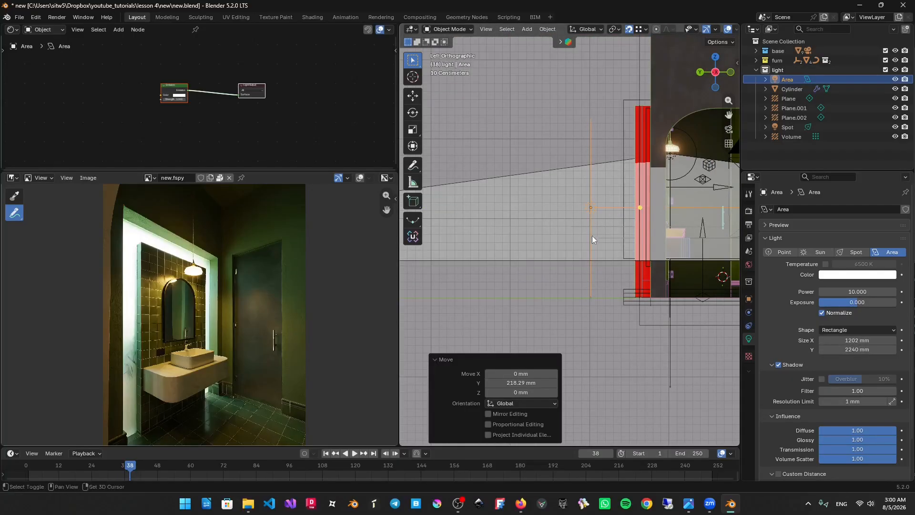
Set the Area light's Power to about 173.4 while viewing through the camera.
middle_drag(592, 236, 529, 249)
key(KP_0)
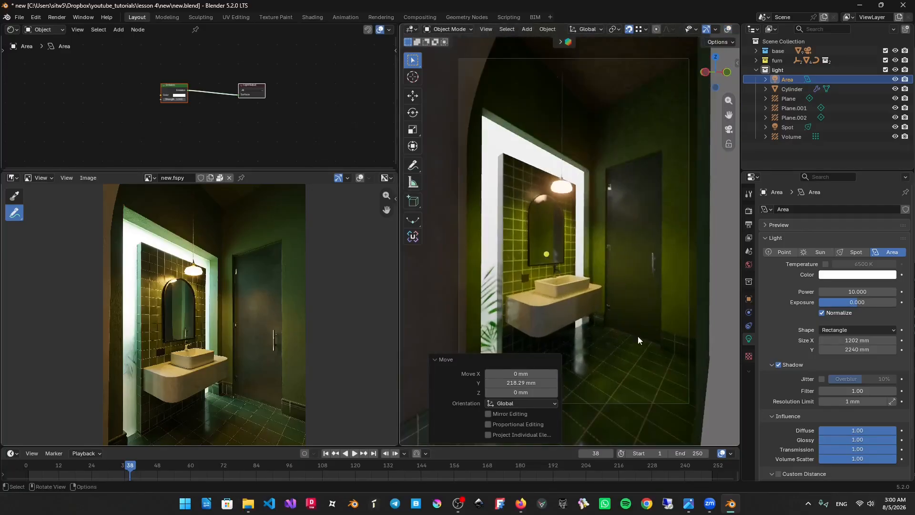
drag(858, 292, 906, 291)
Turn off Shadow ray visibility for the glass plane behind the mirror wall and hide the viewport overlays.
click(505, 132)
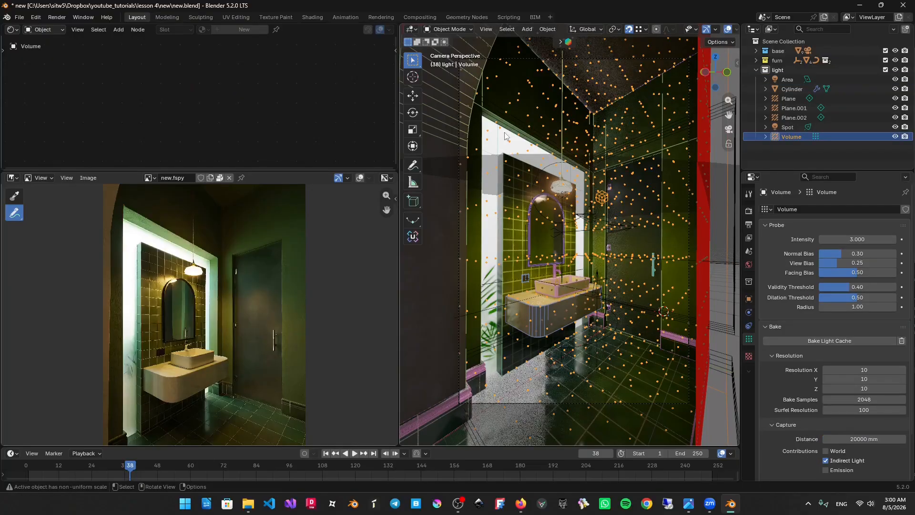
click(749, 299)
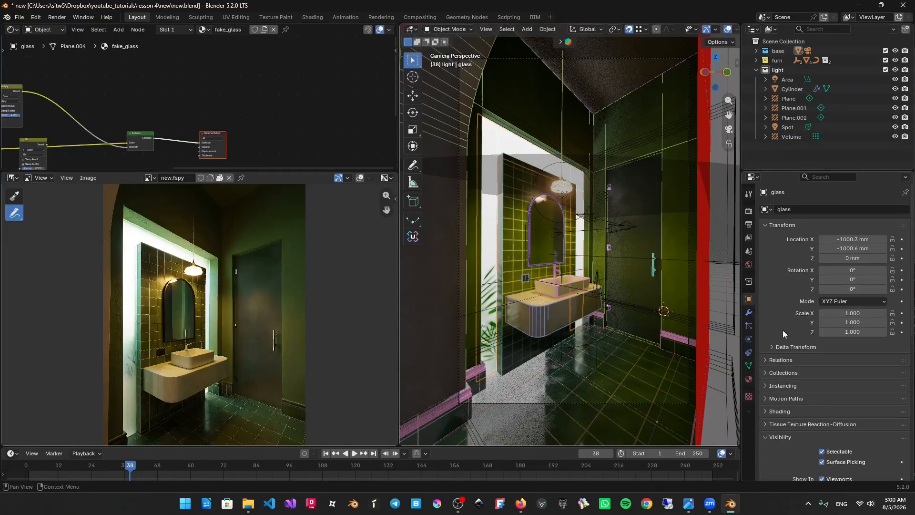
scroll(783, 330, down, 6)
scroll(819, 405, down, 6)
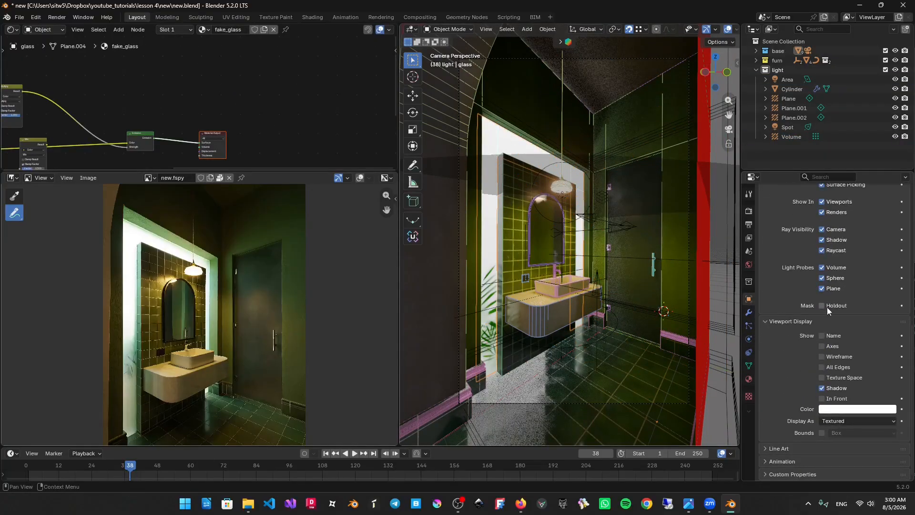
scroll(828, 311, up, 3)
key(shift+alt+z)
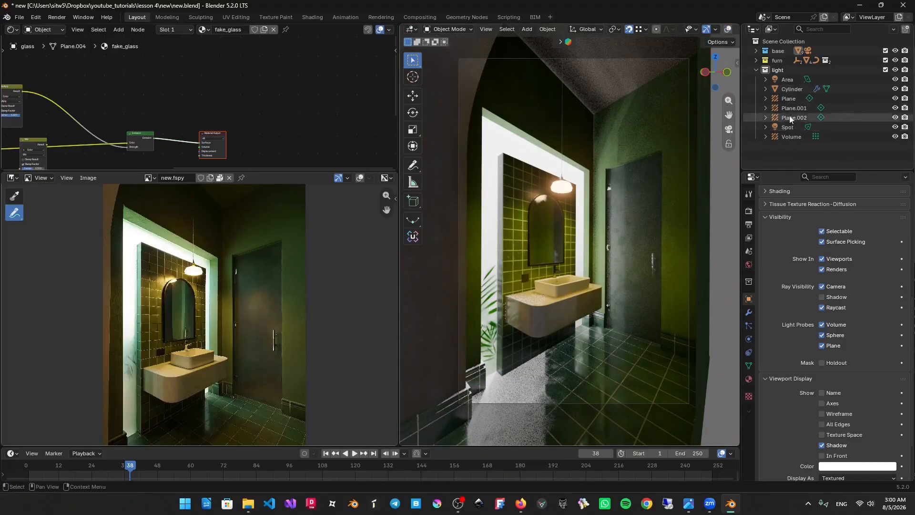
Select the Area light again and move it about 483 mm along Y, away from the room.
click(785, 80)
click(750, 339)
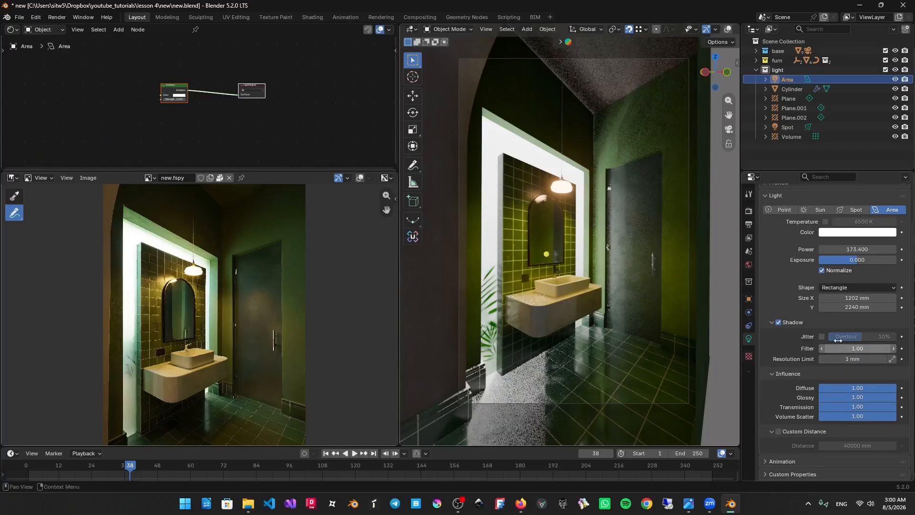
key(alt+shift+z)
scroll(619, 258, down, 2)
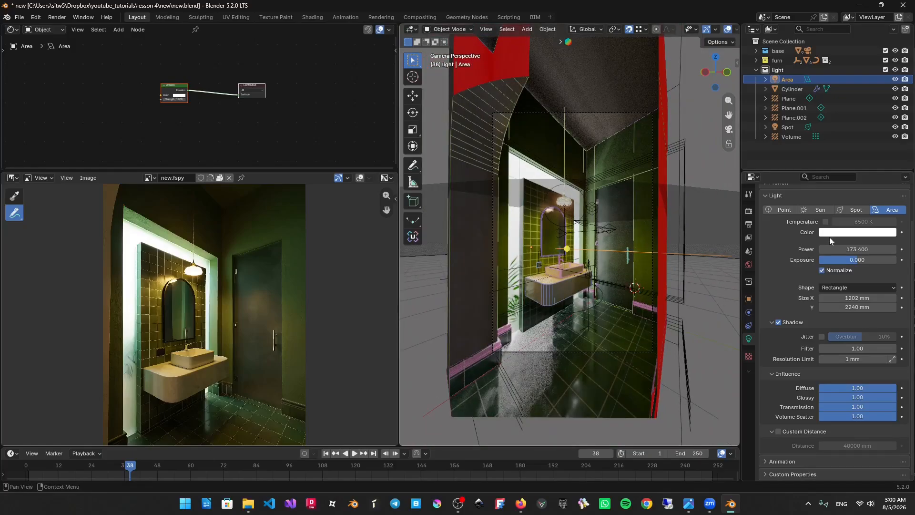
middle_drag(563, 276, 511, 277)
scroll(525, 275, down, 7)
key(g)
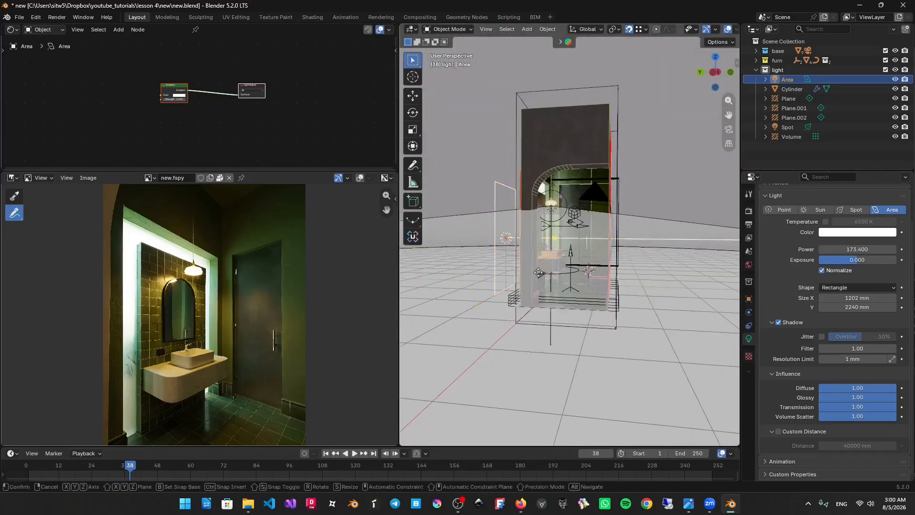
key(y)
click(516, 272)
Move the Area light about 335 mm farther along Y while checking the camera view.
key(KP_0)
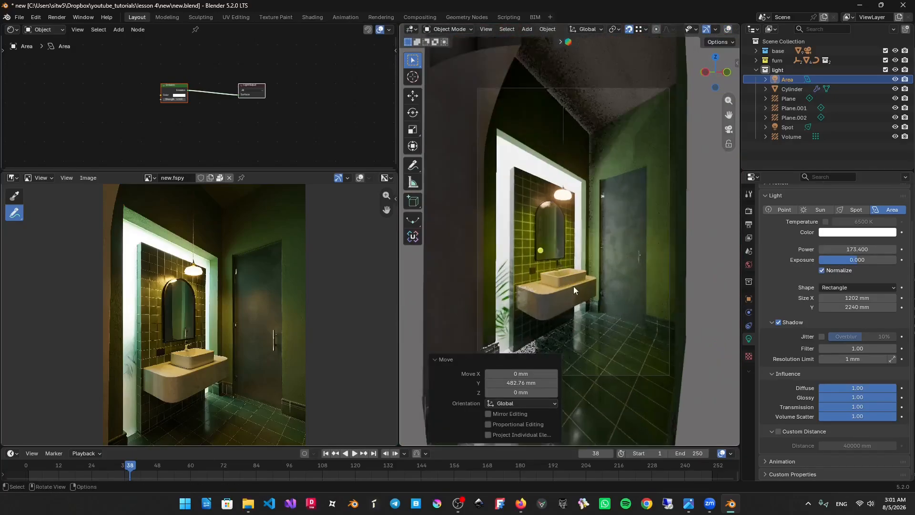
key(y)
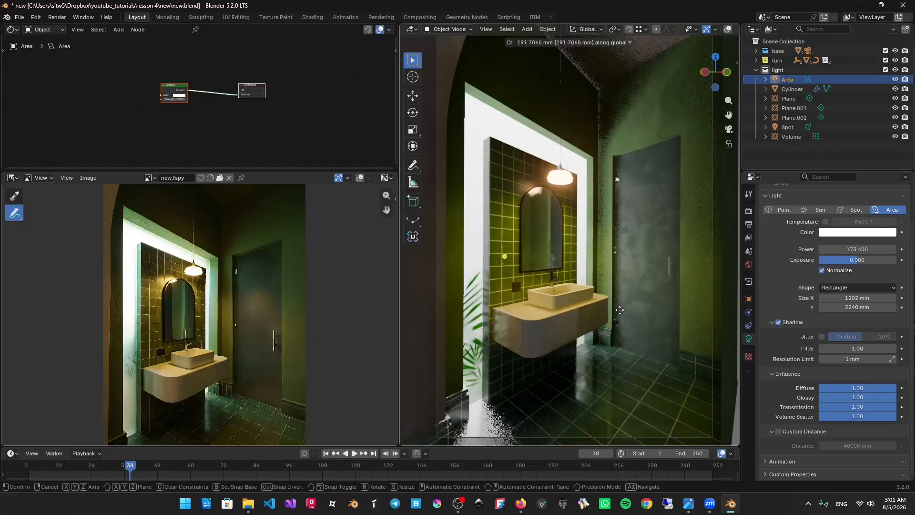
click(622, 311)
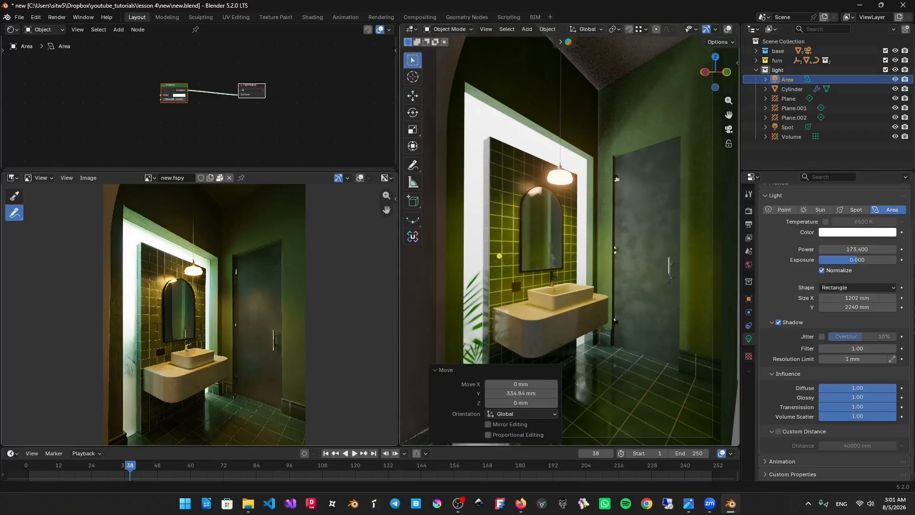
Try the Area light's shadow Filter, Custom Distance and Normalize settings, restoring each one, and save the file.
drag(845, 348, 819, 348)
key(ctrl+z)
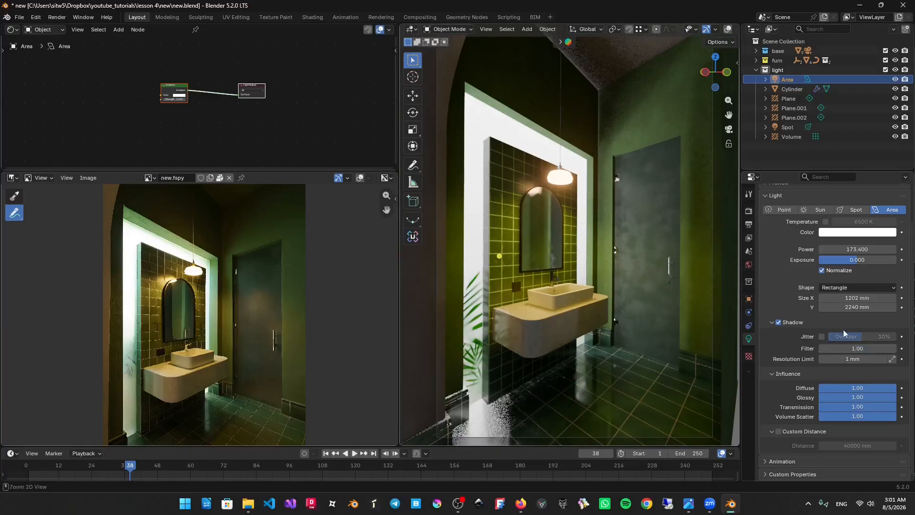
key(ctrl+s)
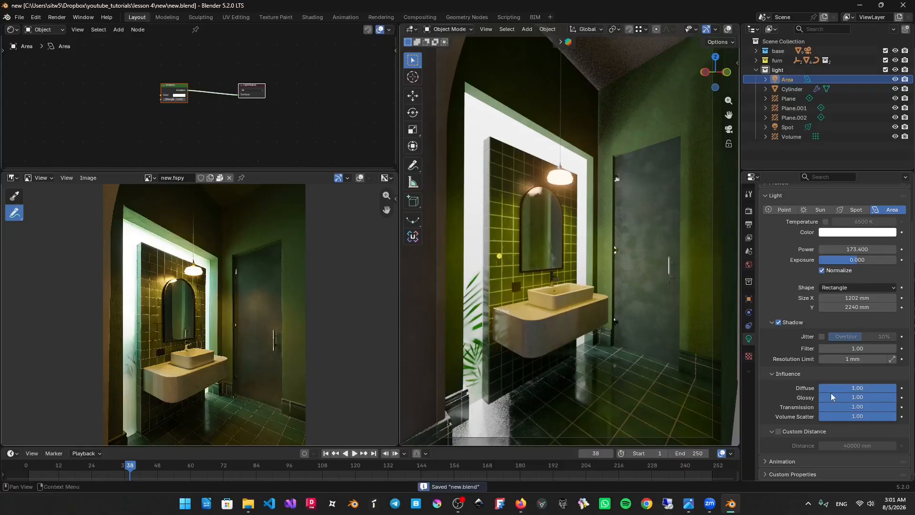
click(779, 432)
click(780, 431)
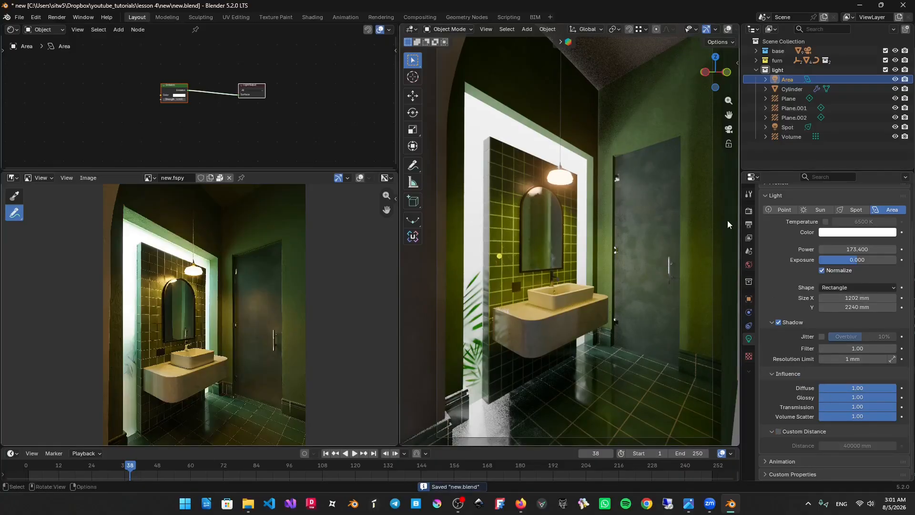
click(839, 271)
click(839, 271)
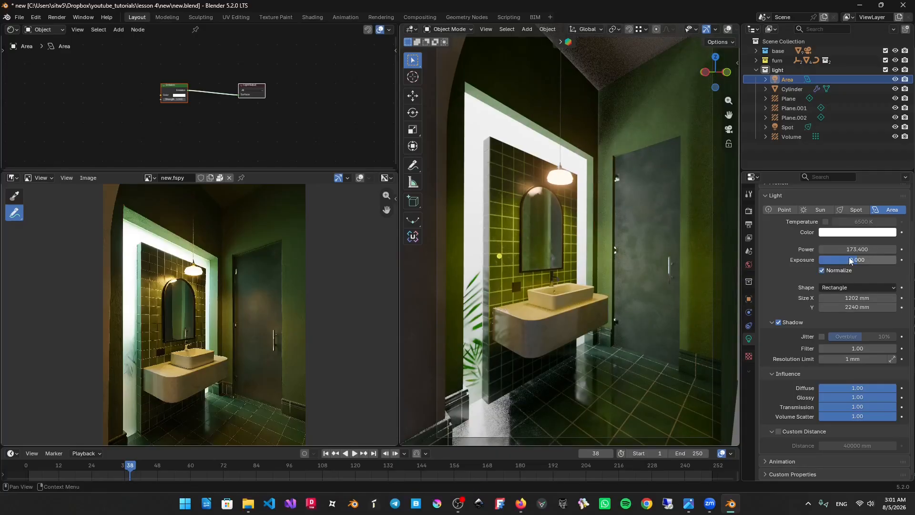
Enable the Area light's shadow Jitter with 12% Overblur, Filter 0.02 and a Resolution Limit of 20 mm.
click(822, 337)
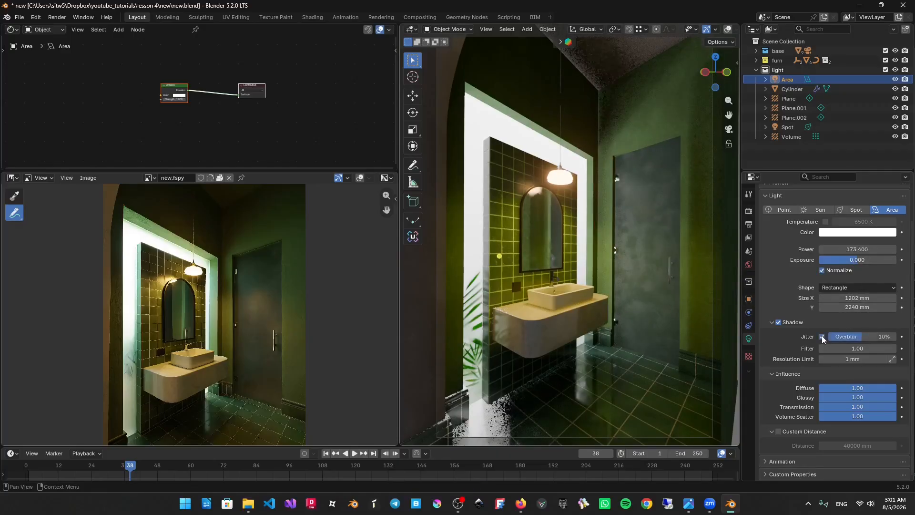
drag(845, 336, 873, 359)
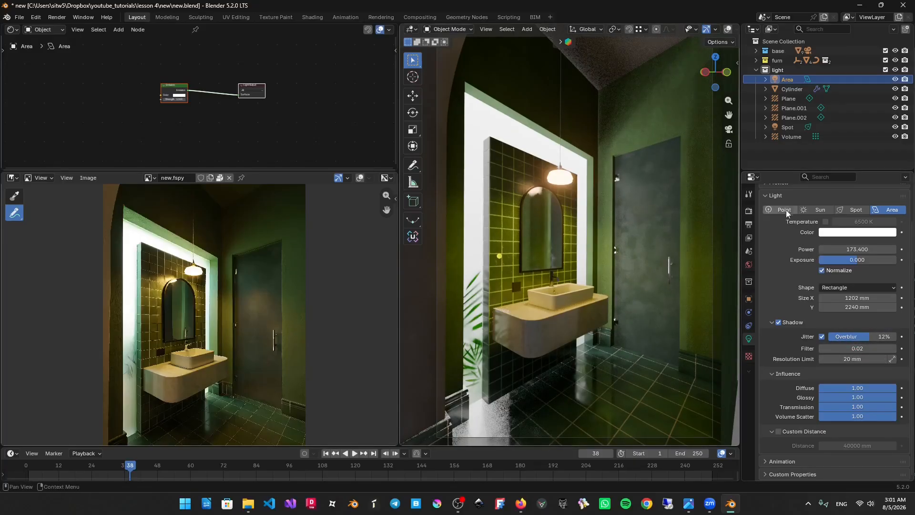
Move the Area light about -391 mm along Y, back toward the room, using the overlays for placement.
middle_drag(566, 248, 659, 242)
key(shift+alt+z)
scroll(562, 220, down, 7)
scroll(602, 232, down, 1)
key(g)
key(y)
click(615, 242)
scroll(595, 244, up, 6)
key(shift+alt+z)
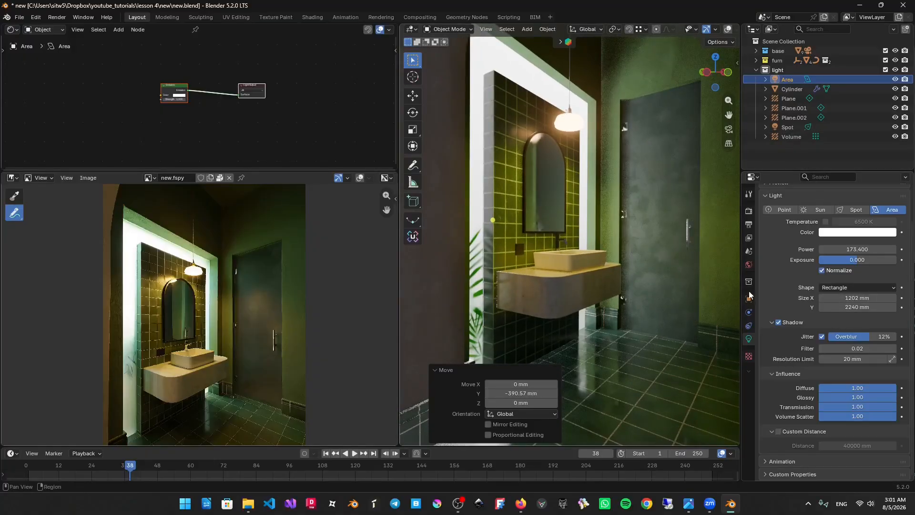
Set the Area light's shadow Filter to 1.93 and inspect the shadows around the pendant lamp and door.
drag(843, 348, 863, 348)
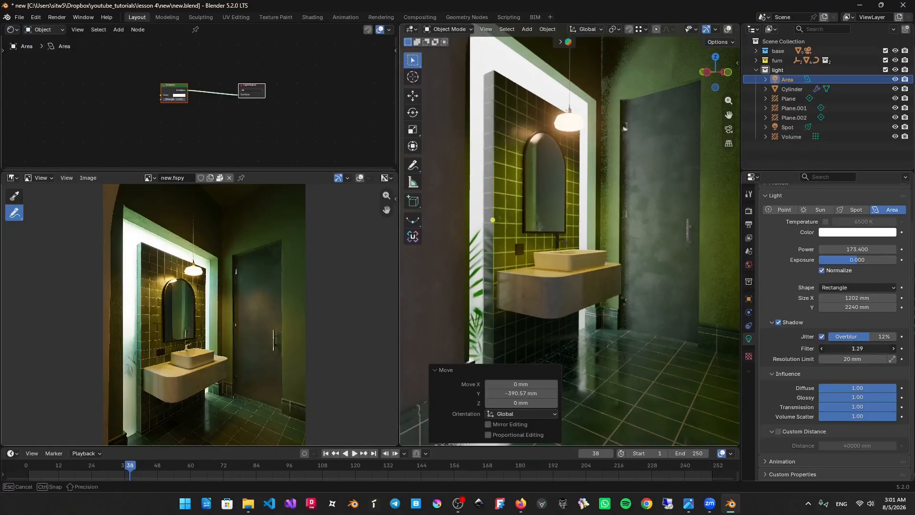
shift+middle_drag(570, 151, 609, 194)
scroll(608, 194, up, 3)
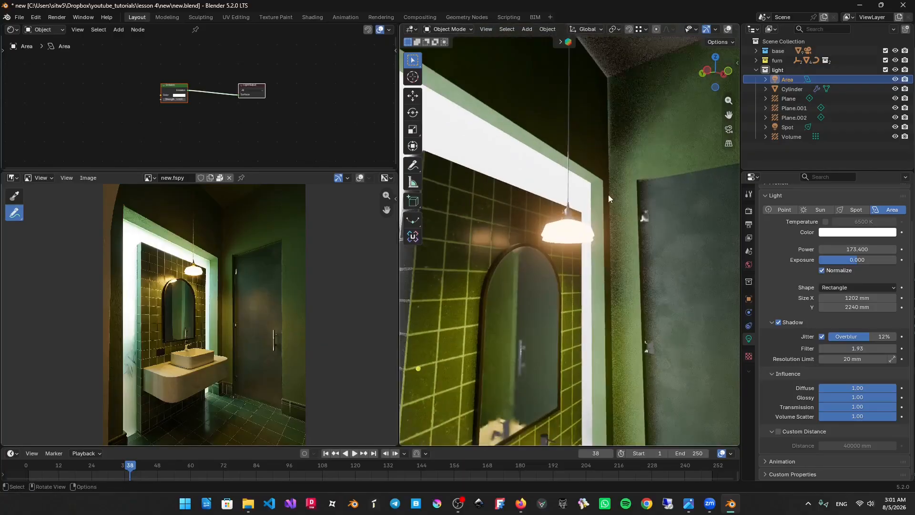
scroll(605, 190, down, 6)
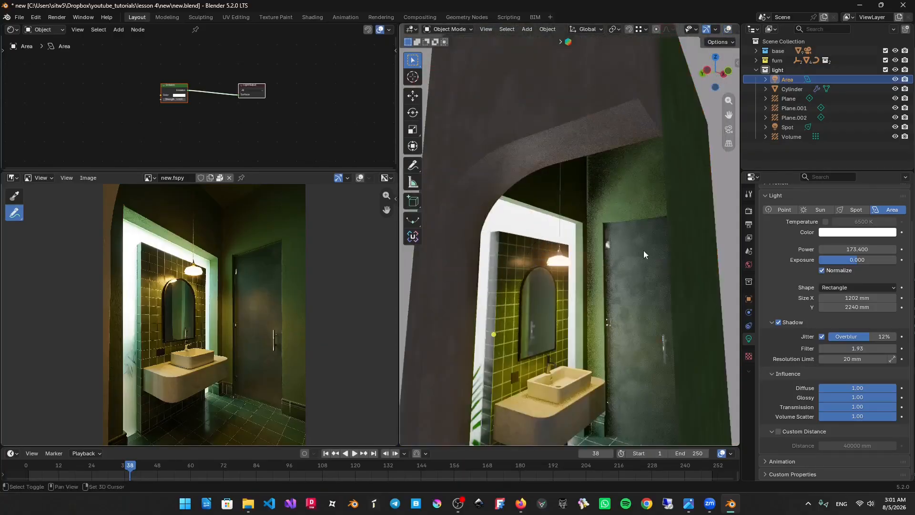
Delete the Area light, save the file and return to the camera view.
key(x)
click(618, 190)
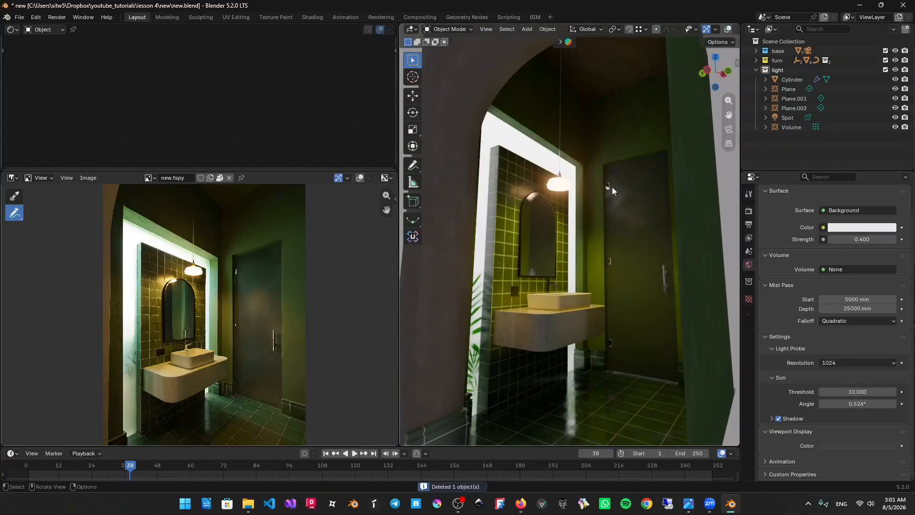
mouse_move(615, 198)
middle_down()
mouse_move(608, 194)
mouse_move(616, 185)
middle_up()
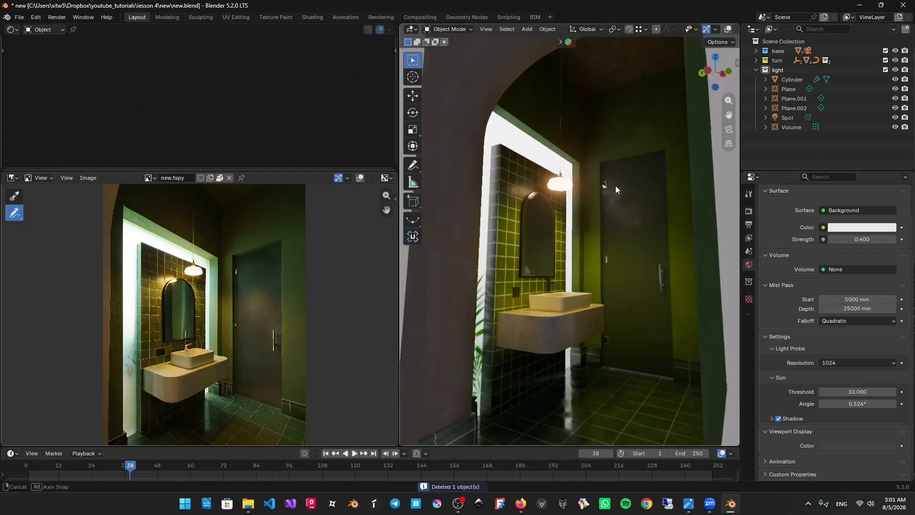
key(ctrl+s)
key(KP_0)
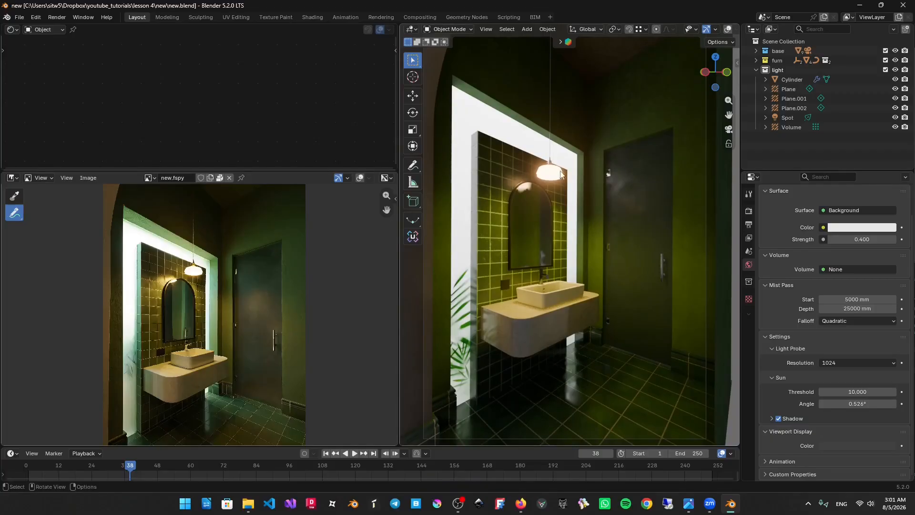
Select the glass plane behind the mirror wall and enlarge the node editor to examine its fake_glass material nodes.
click(565, 159)
scroll(270, 151, down, 1)
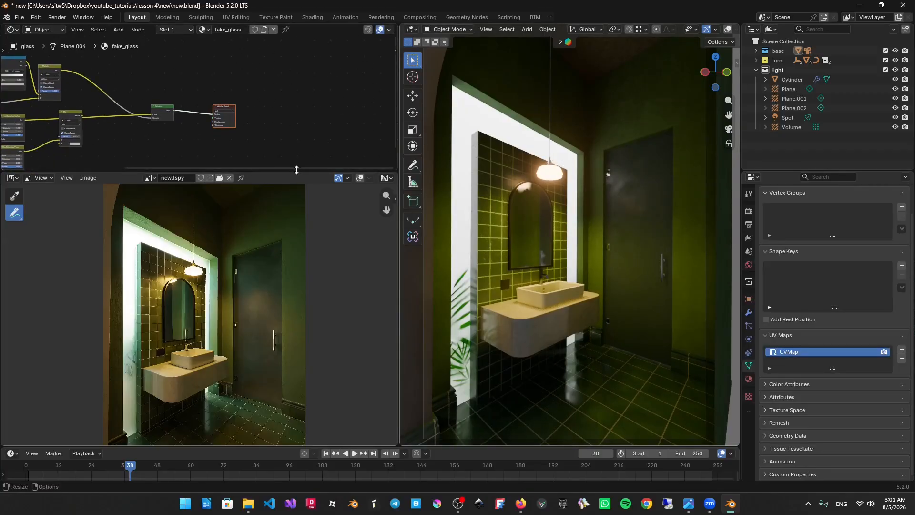
drag(308, 171, 309, 176)
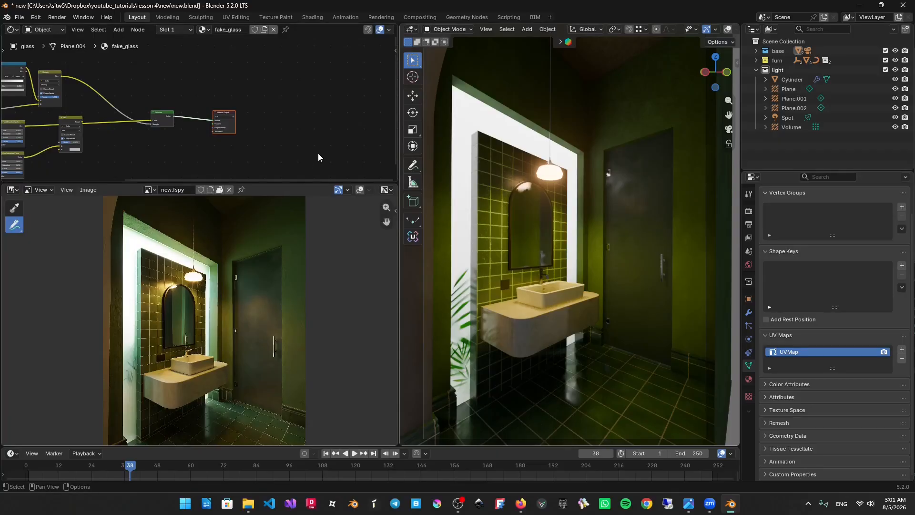
scroll(95, 90, up, 3)
middle_drag(96, 93, 179, 50)
scroll(231, 79, up, 4)
middle_drag(329, 100, 223, 81)
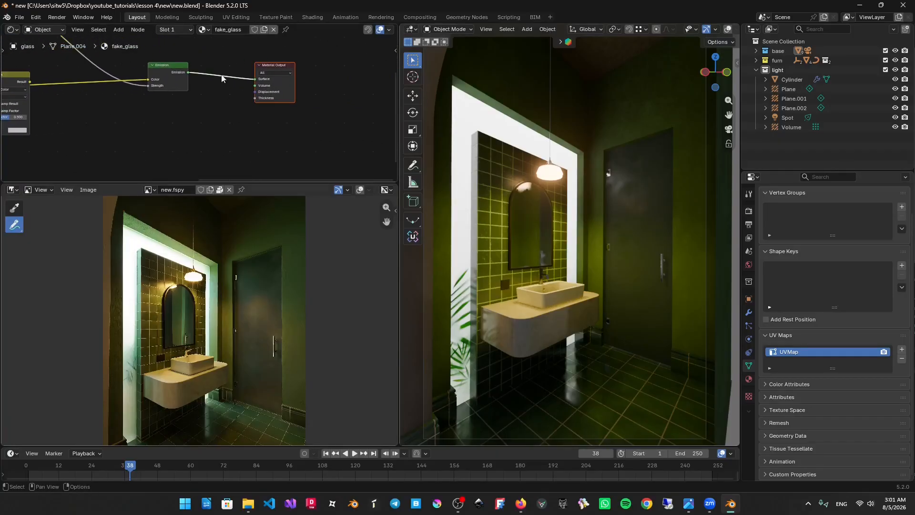
drag(217, 59, 157, 88)
middle_drag(158, 90, 204, 90)
key(shift+a)
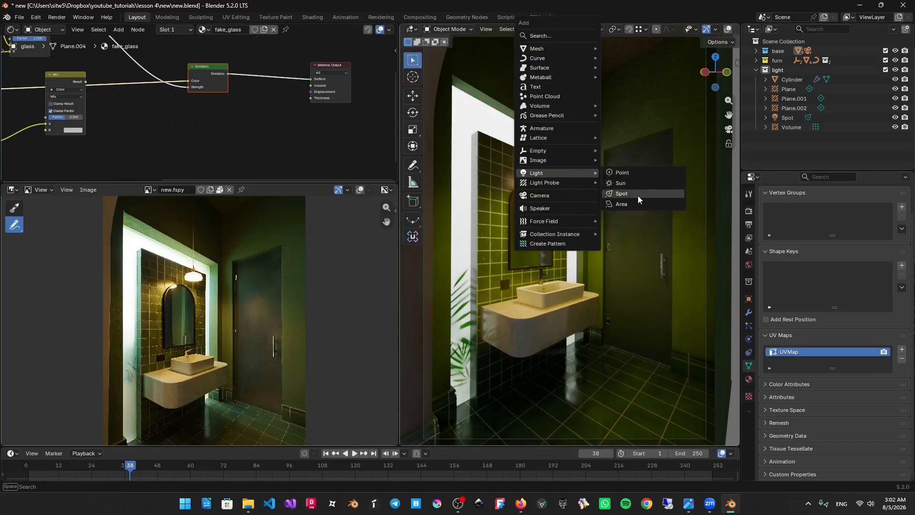
mouse_move(587, 49)
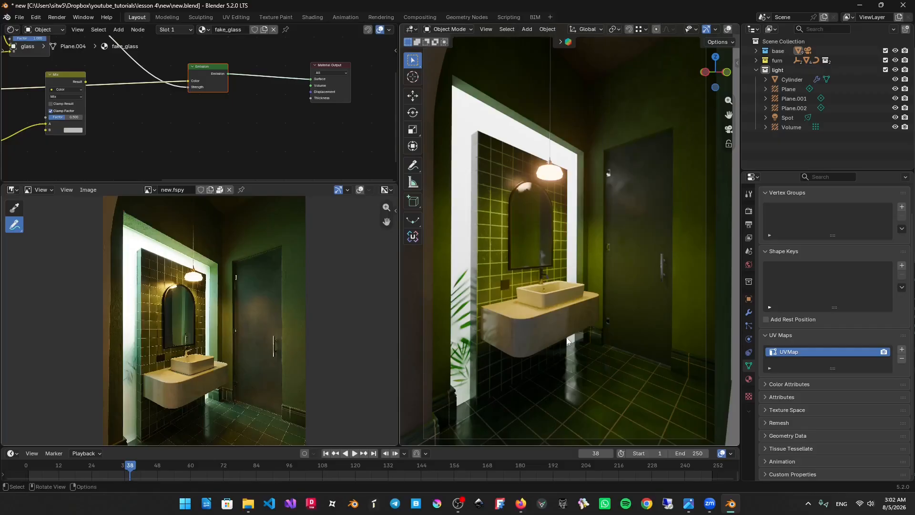
scroll(564, 300, down, 8)
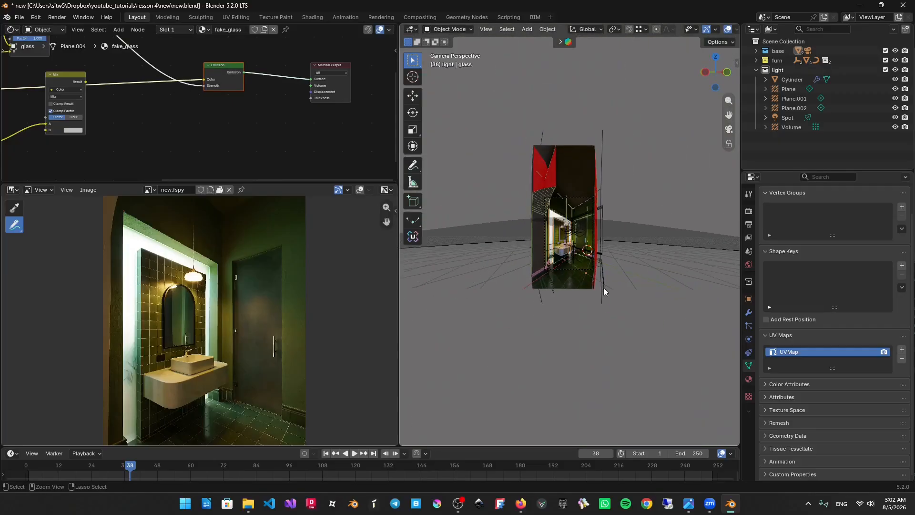
key(ctrl+z)
middle_drag(604, 287, 576, 290)
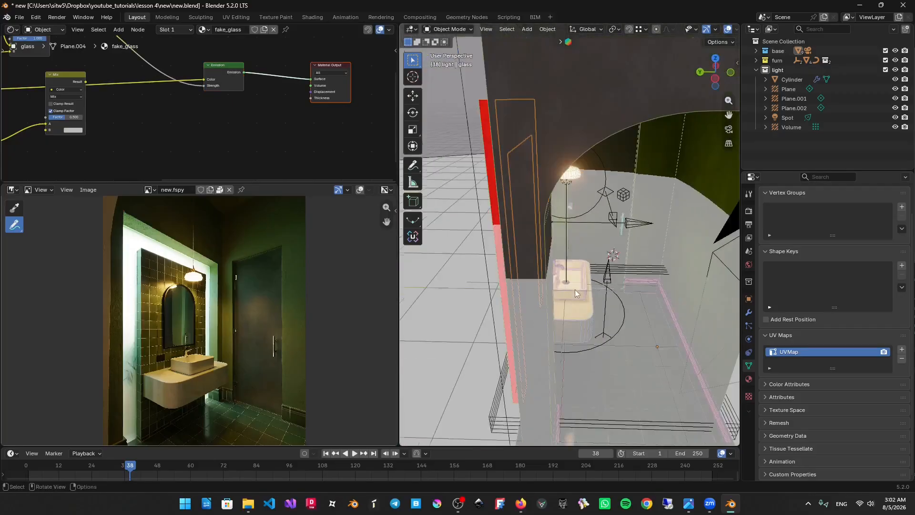
Undo back to before the Area light was deleted and move the light about -1058 mm along Y.
key(ctrl+z)
scroll(560, 286, down, 5)
key(ctrl+z)
scroll(554, 284, up, 2)
key(g)
key(y)
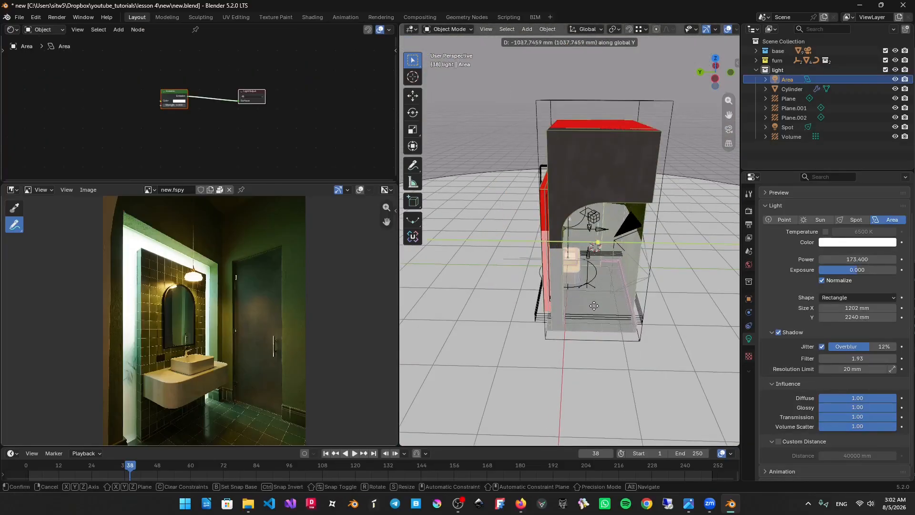
click(571, 276)
Move the Area light about a further -141 mm along Y while judging the lighting from the camera view.
key(shift+alt+z)
key(KP_0)
key(g)
key(y)
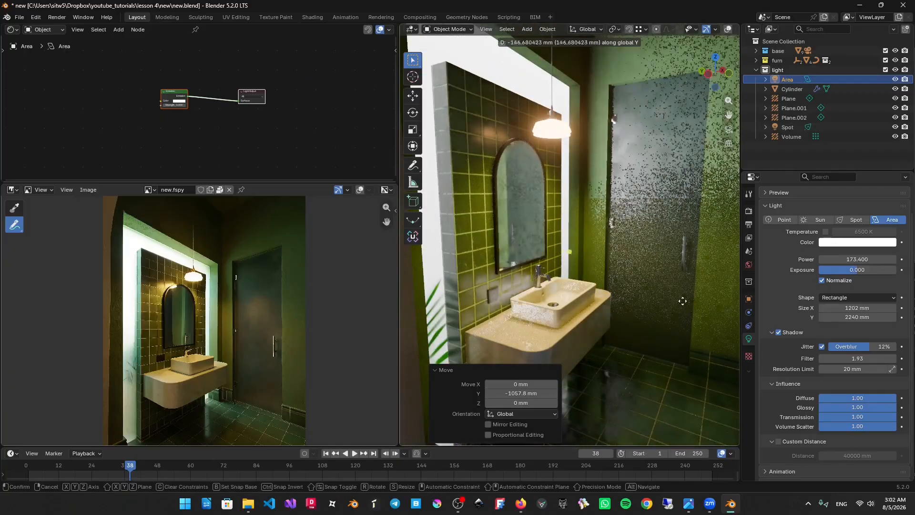
click(647, 296)
Move the Area light about 41 mm along Y in the left orthographic view, using the overlays for placement.
scroll(644, 283, down, 3)
middle_drag(648, 296, 660, 247)
scroll(658, 277, up, 2)
key(shift+alt+z)
scroll(645, 256, down, 2)
scroll(644, 255, up, 3)
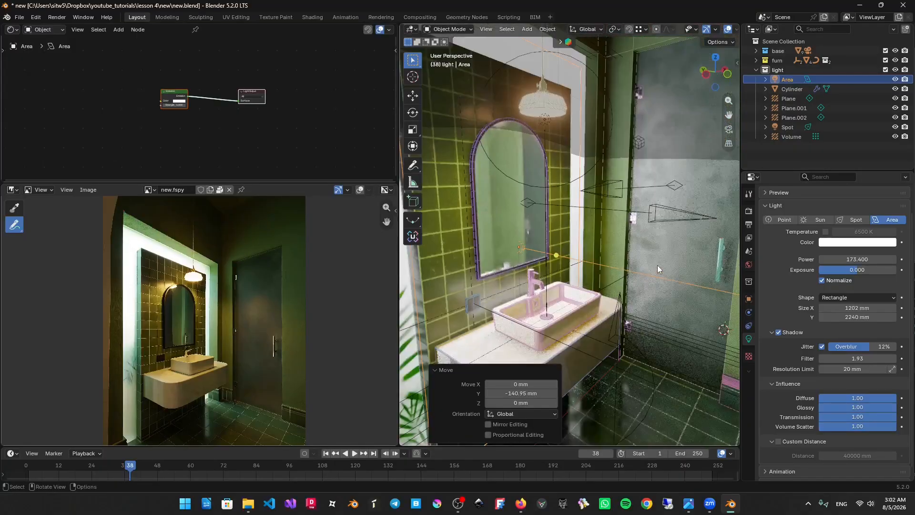
scroll(657, 265, down, 4)
alt+middle_drag(607, 233, 587, 221)
key(g)
key(y)
shift+click(548, 219)
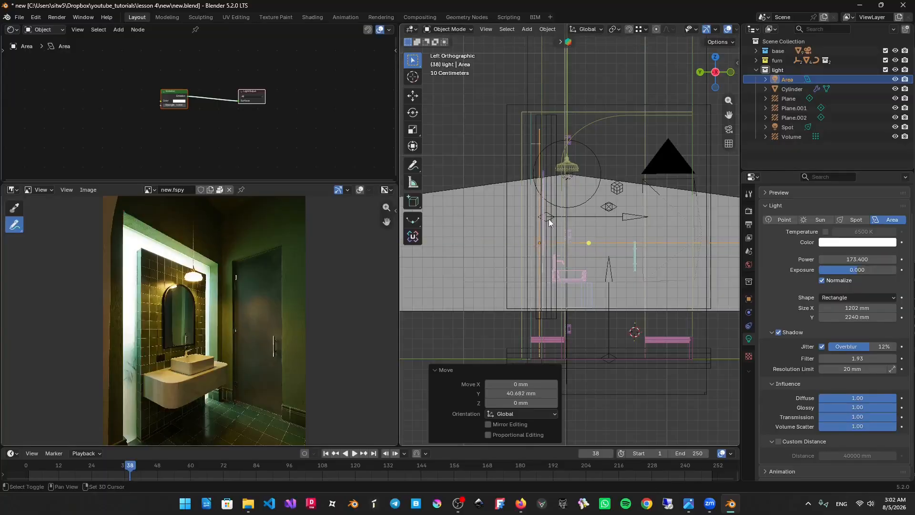
Shift the Area light about -38 mm along Y while checking its effect from the camera view.
key(KP_0)
key(g)
key(y)
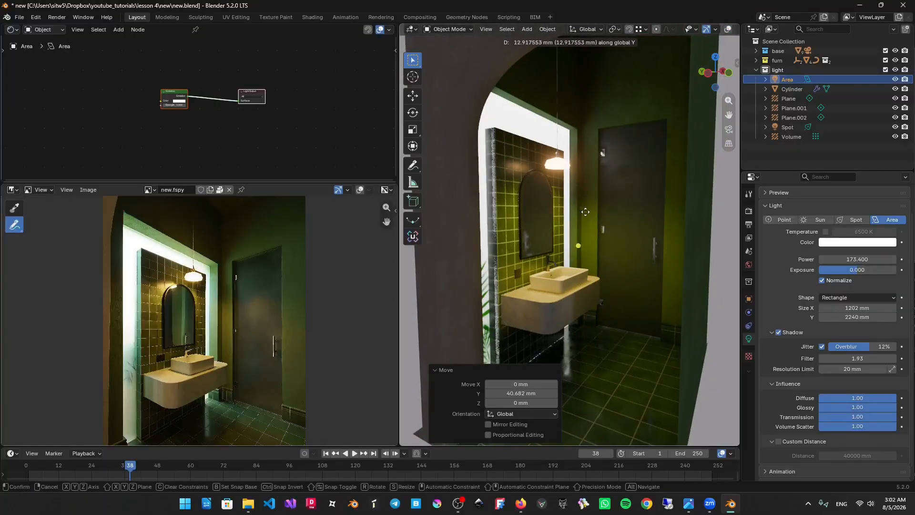
click(617, 224)
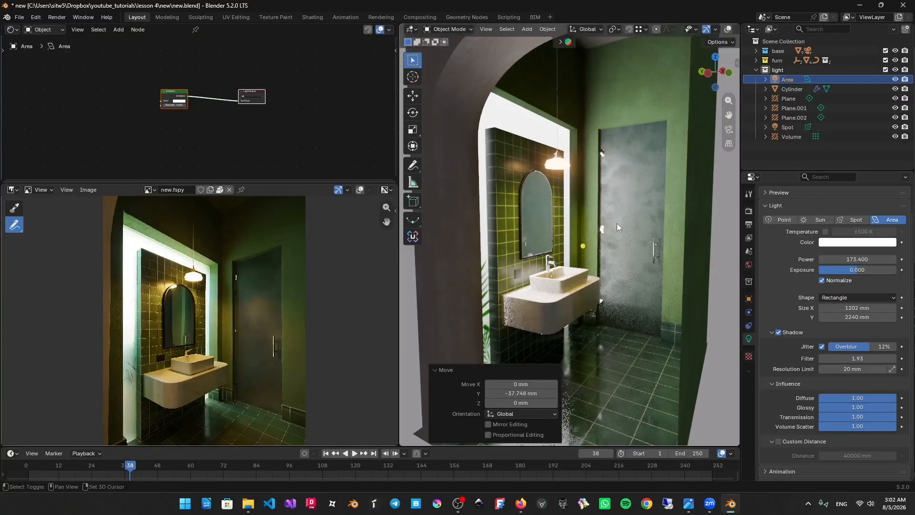
Move the Area light about 883 mm along Y, out behind the backlit wall.
middle_drag(617, 223, 652, 246)
scroll(635, 240, down, 4)
key(shift+alt+z)
key(g)
key(y)
click(602, 237)
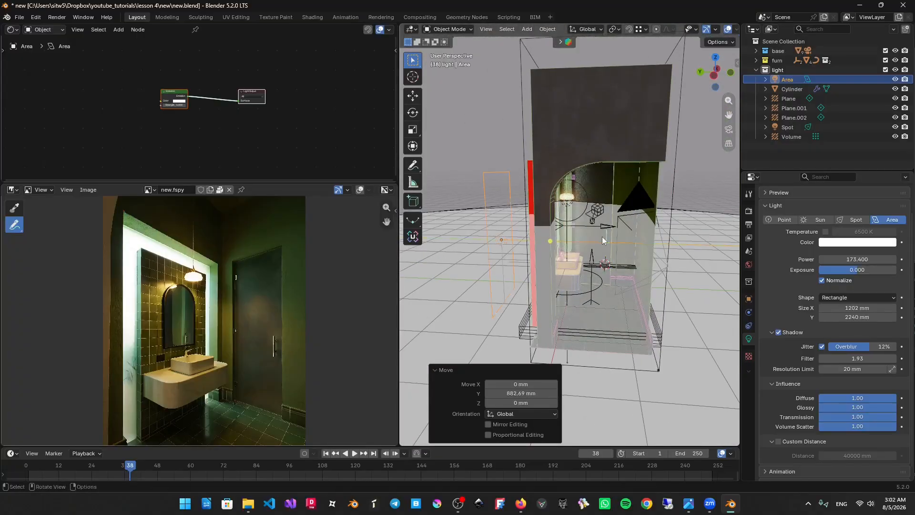
Turn off the Area light's Shadow and check the lighting from the camera without overlays.
click(800, 330)
click(779, 362)
key(KP_0)
key(shift+alt+z)
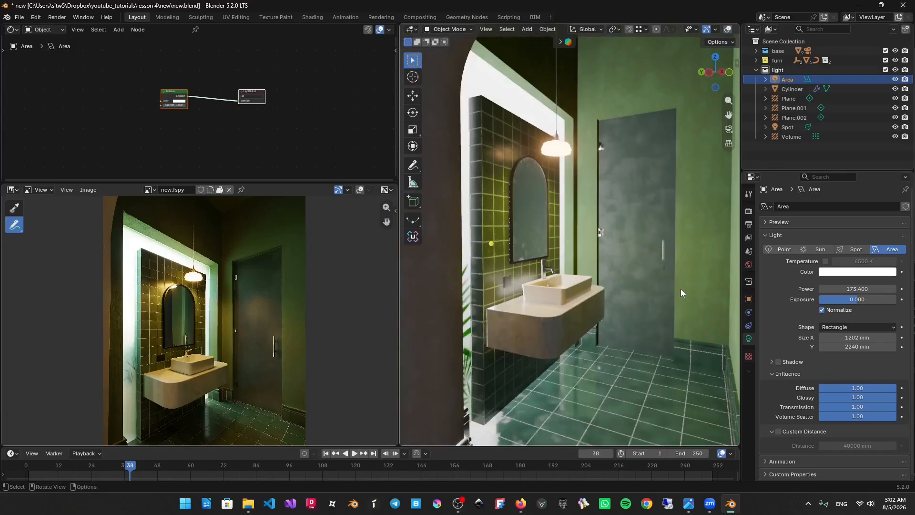
Move the Area light about 1291 mm farther along Y, away from the room.
scroll(681, 289, down, 7)
scroll(631, 244, up, 6)
key(shift+alt+z)
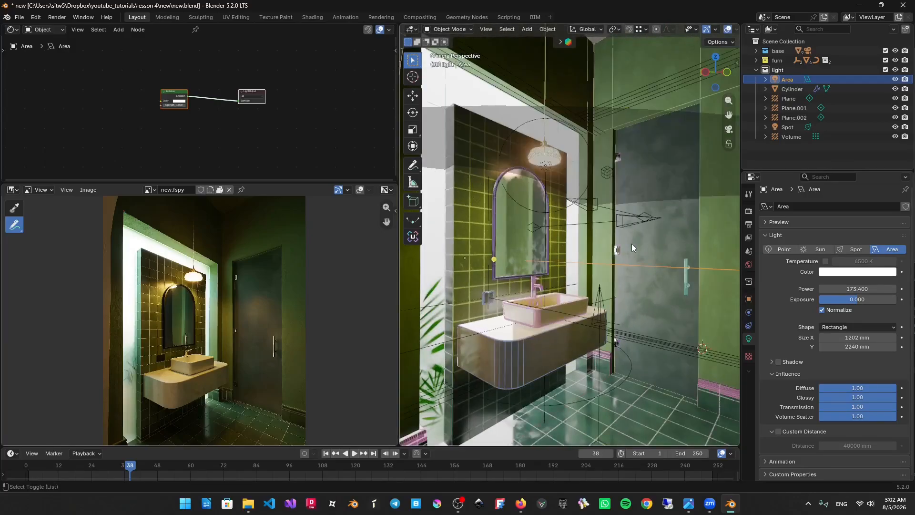
key(g)
key(y)
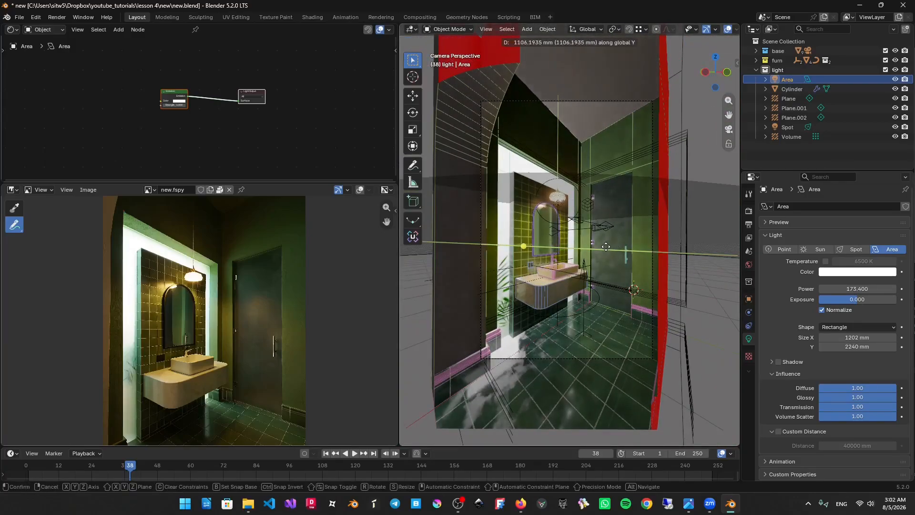
click(613, 249)
Turn off Glossy ray visibility for the Area light and inspect the reflections in the room.
click(748, 299)
scroll(799, 419, down, 5)
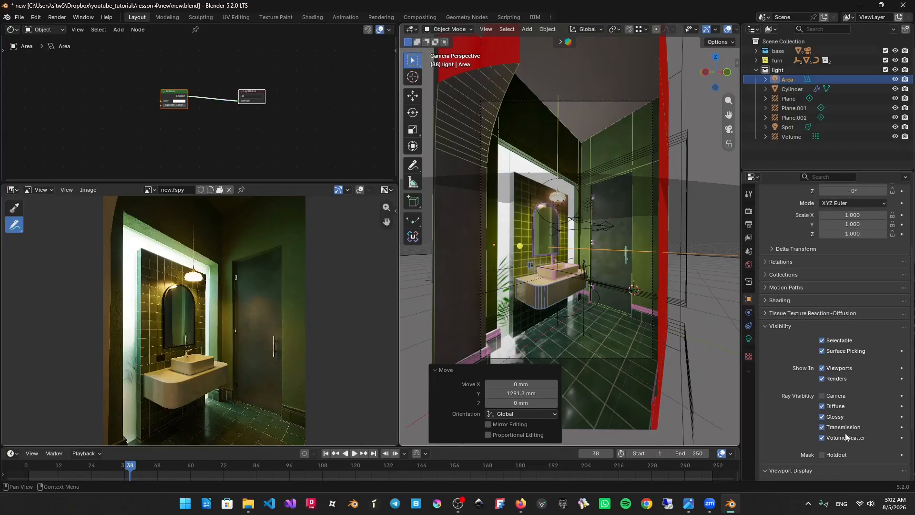
click(822, 416)
key(shift+alt+z)
scroll(575, 287, up, 4)
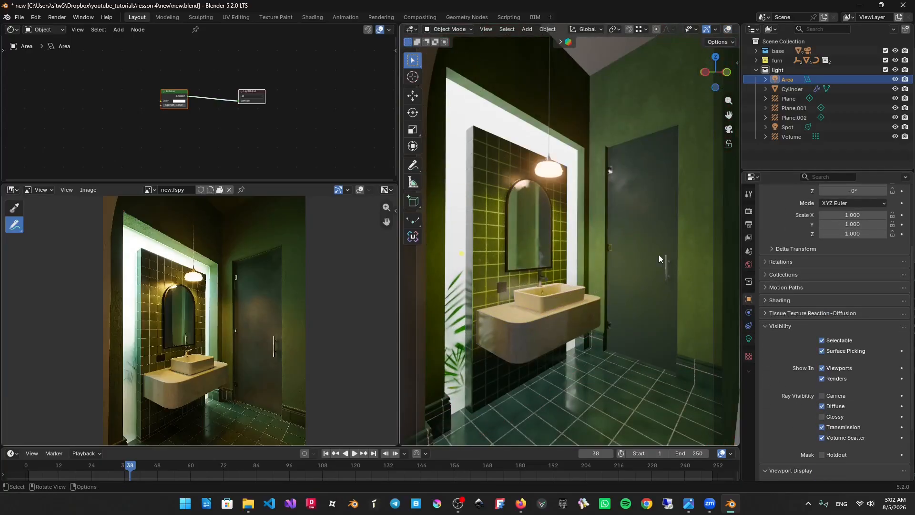
Delete the Area light and reframe the camera view without overlays.
key(shift+alt+z)
key(x)
click(670, 250)
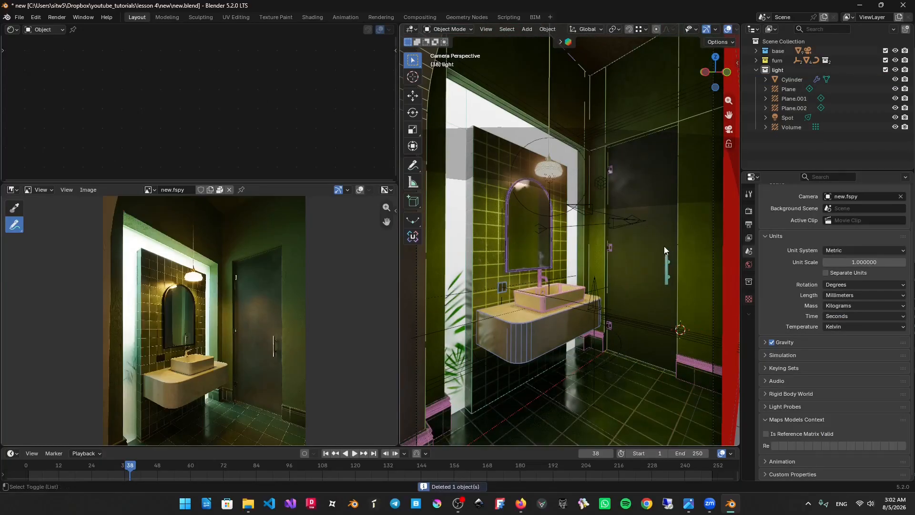
scroll(655, 241, down, 3)
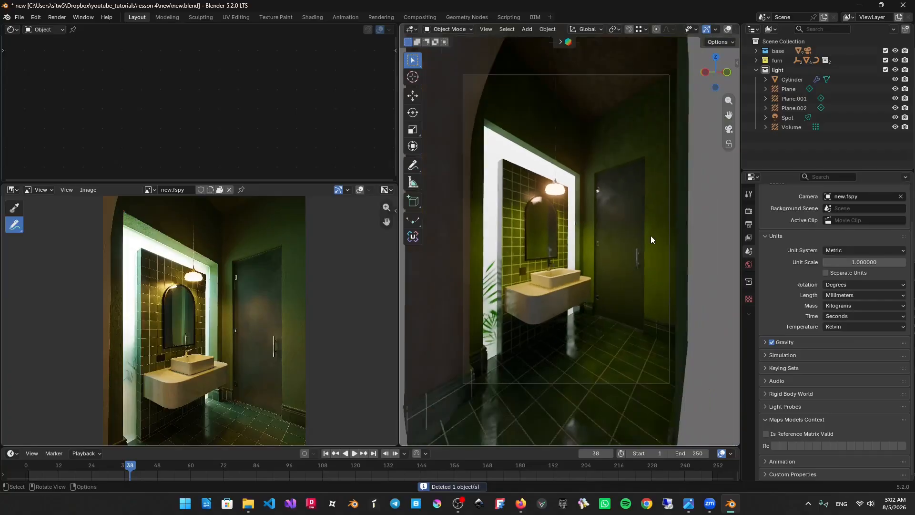
shift+middle_drag(650, 236, 656, 244)
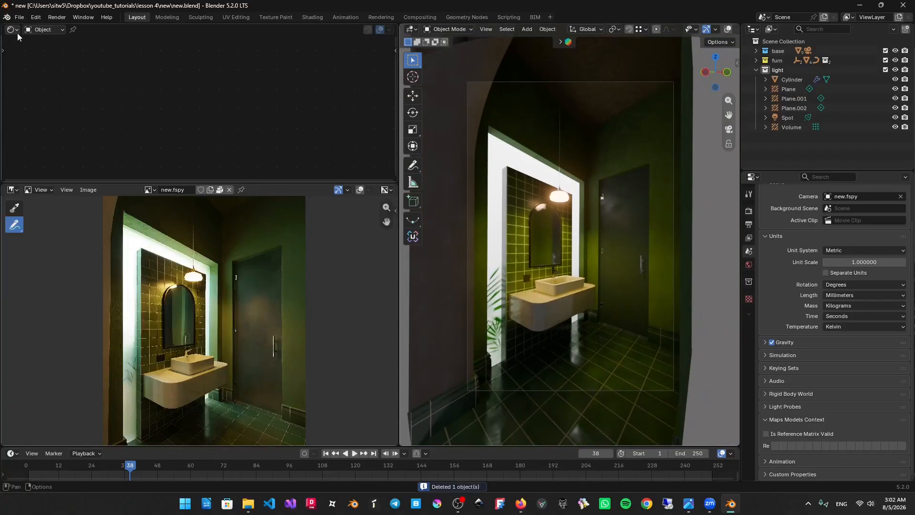
Show the World shader nodes, set the Background Strength to 0.5 and save the file.
click(62, 62)
scroll(230, 84, down, 4)
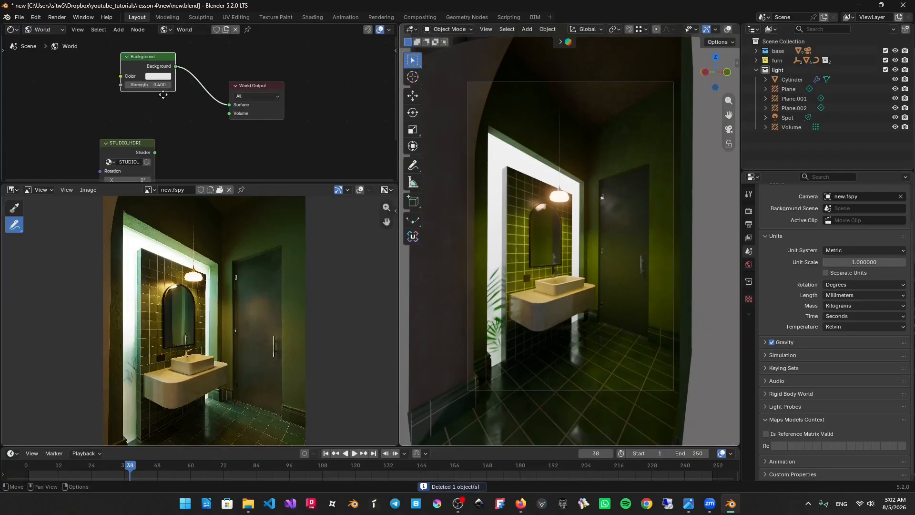
drag(158, 84, 194, 84)
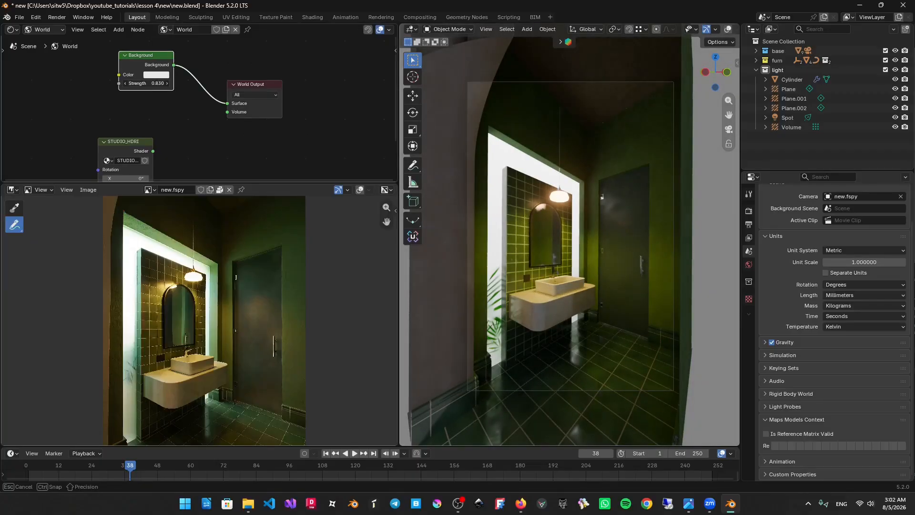
drag(157, 84, 160, 84)
scroll(160, 93, up, 2)
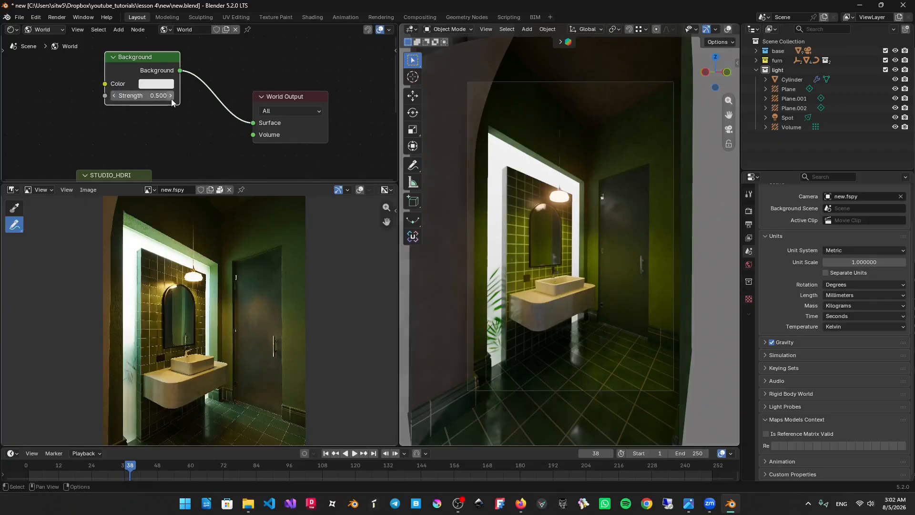
key(ctrl+s)
Select the glass plane behind the mirror wall and show its fake_glass object material nodes and material settings.
scroll(556, 178, up, 2)
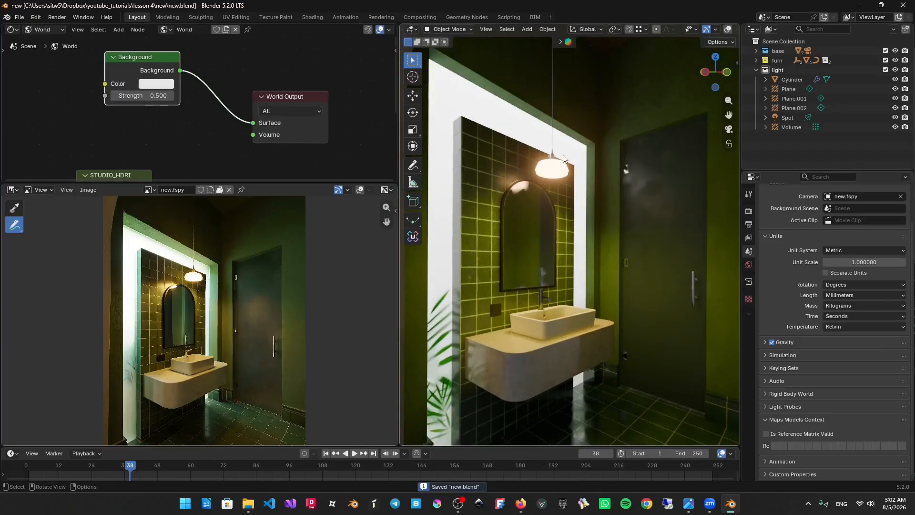
click(563, 155)
scroll(198, 113, down, 5)
middle_drag(185, 116, 201, 111)
key(alt+shift+z)
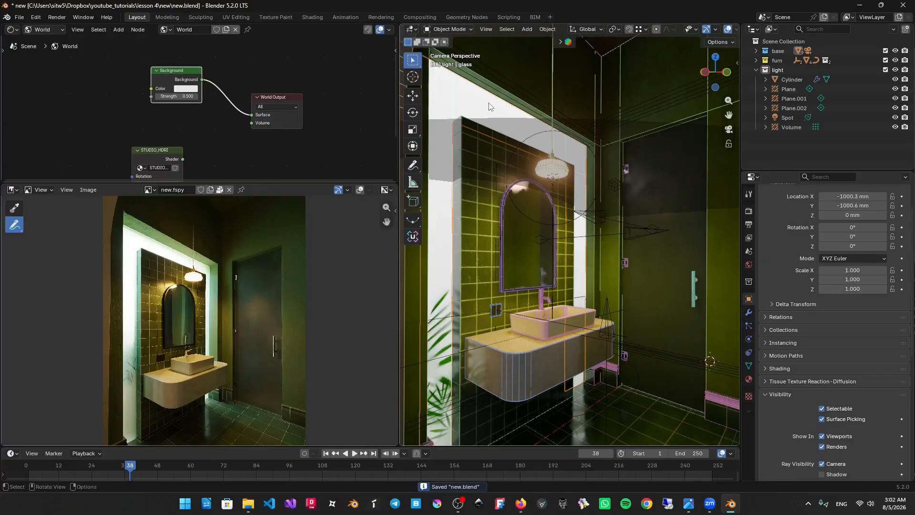
scroll(168, 105, down, 2)
key(alt+shift+z)
middle_drag(134, 135, 169, 104)
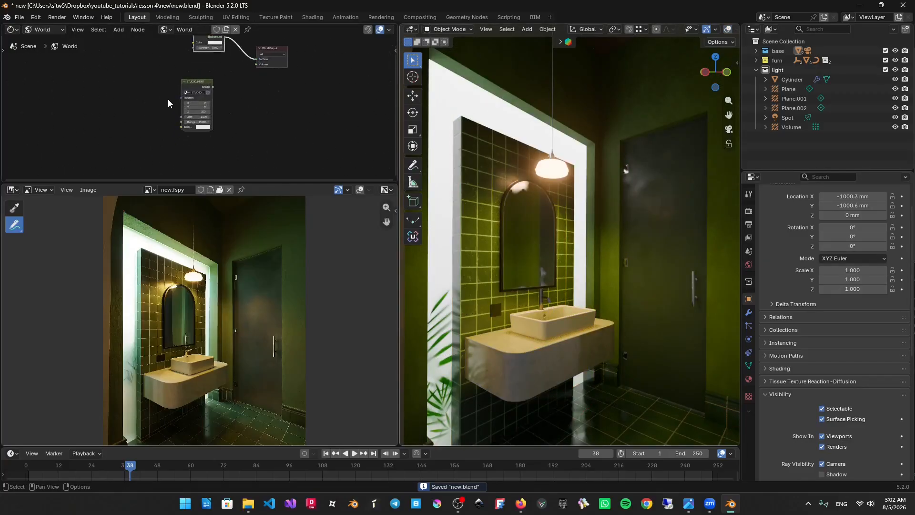
click(56, 33)
click(45, 53)
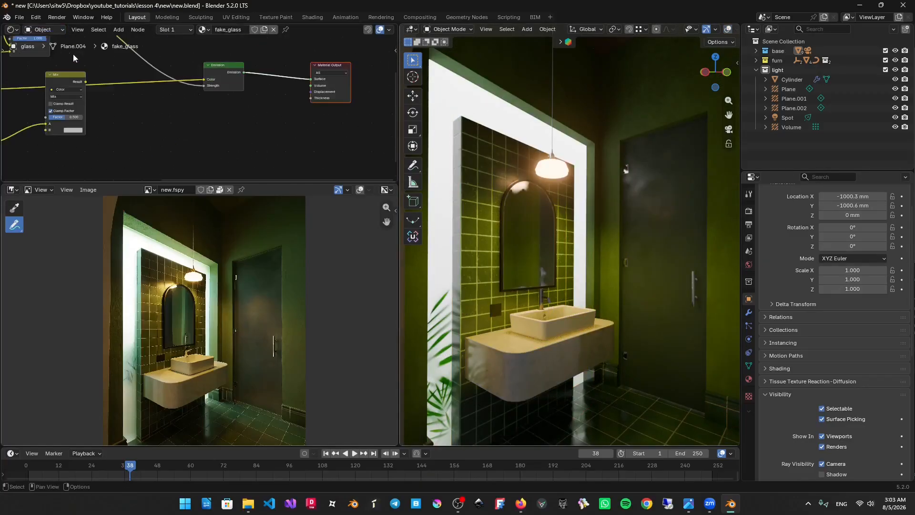
scroll(184, 123, up, 6)
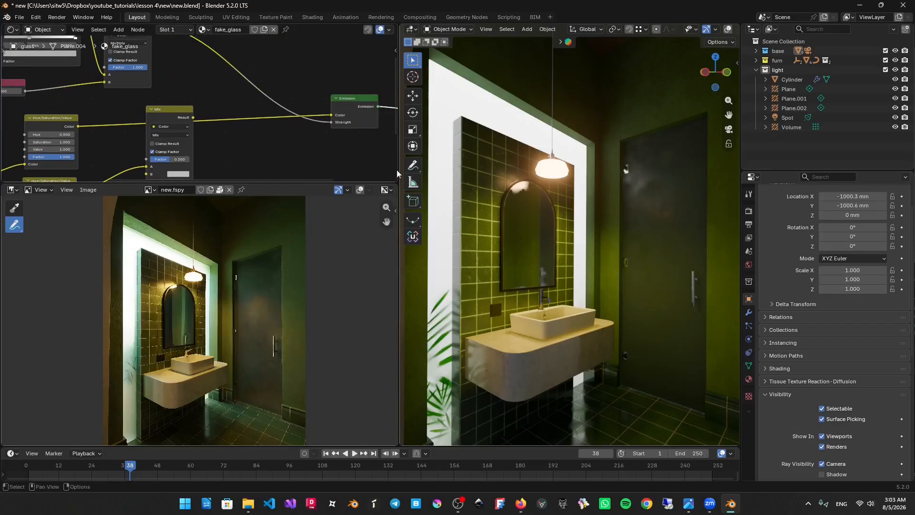
click(749, 381)
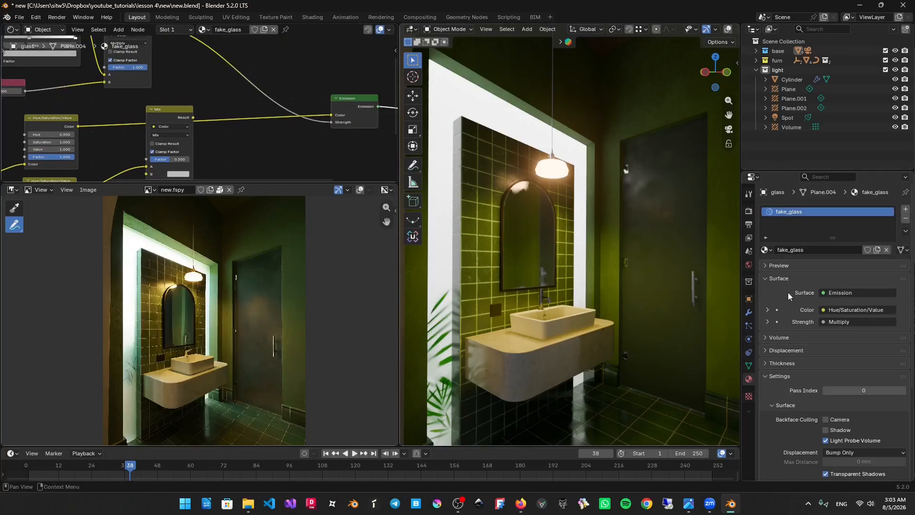
Set the Value node feeding the fake_glass Multiply node to 15, return to the camera view and save.
scroll(147, 57, up, 1)
middle_drag(179, 68, 220, 98)
scroll(221, 98, down, 3)
middle_drag(86, 105, 187, 90)
scroll(187, 91, up, 4)
key(Return)
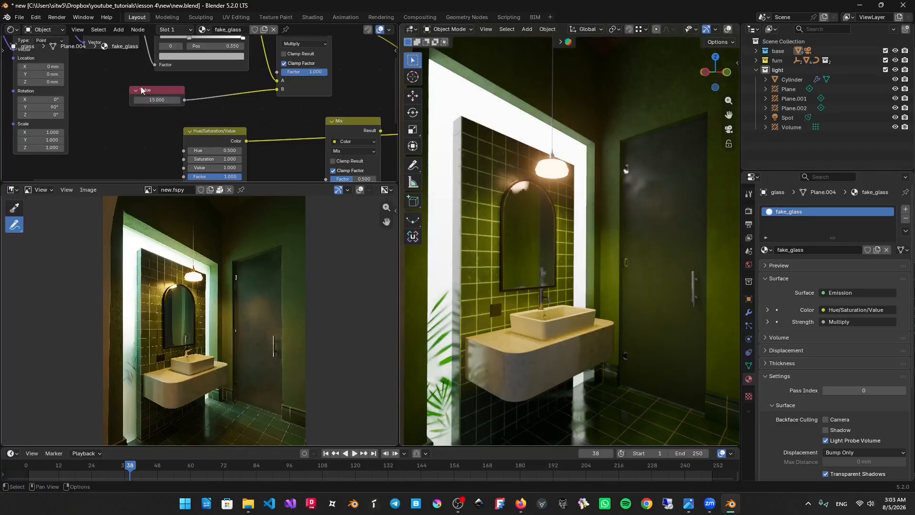
key(Return)
key(KP_0)
key(ctrl+s)
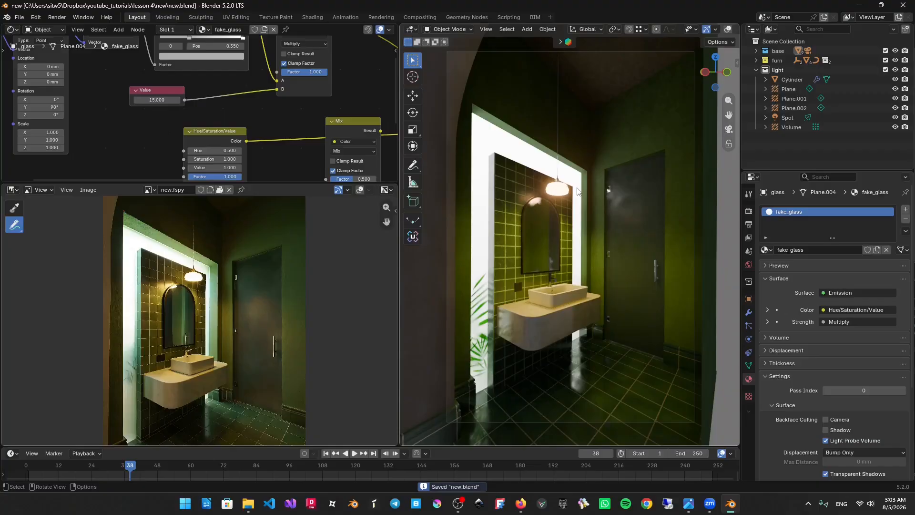
Move the first Color Ramp stop of the fake_glass gradient to position 0.277 after comparing with the reference photo.
scroll(584, 210, up, 1)
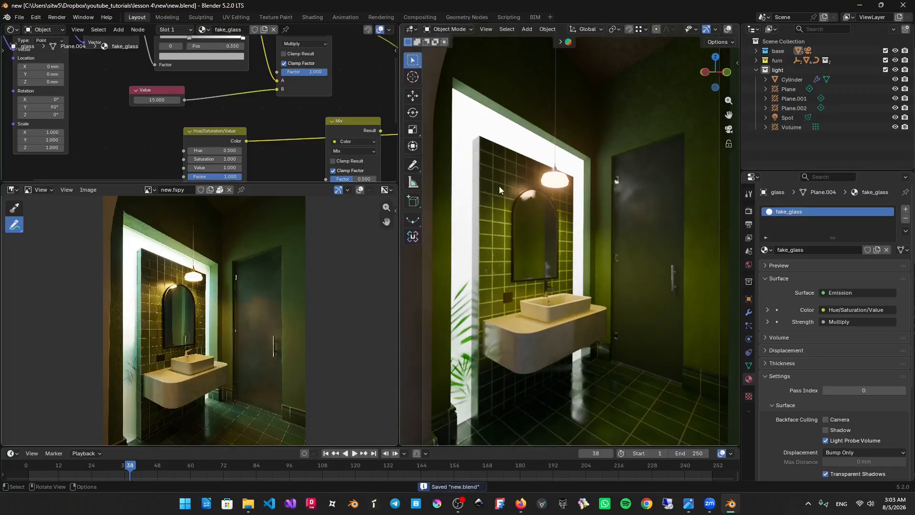
scroll(515, 195, down, 1)
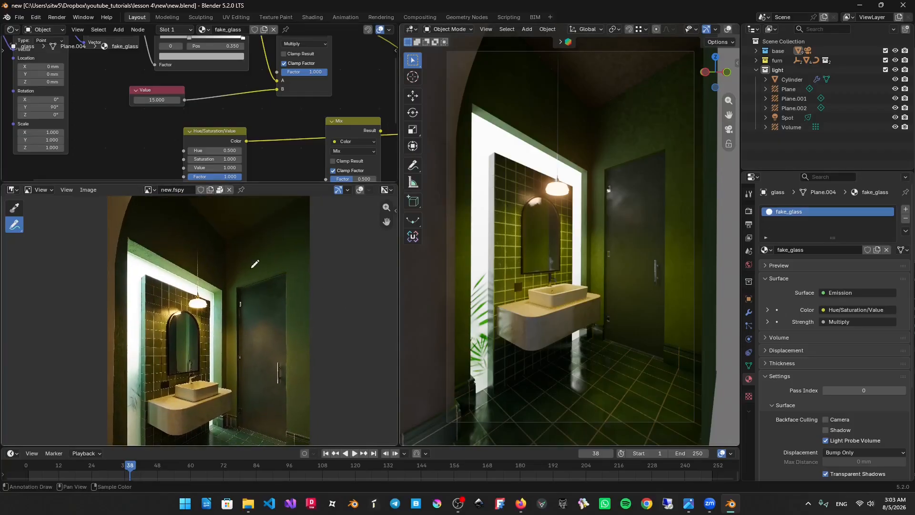
middle_drag(246, 59, 249, 153)
scroll(197, 136, up, 1)
mouse_move(201, 134)
mouse_down()
mouse_move(236, 140)
mouse_move(185, 139)
mouse_up()
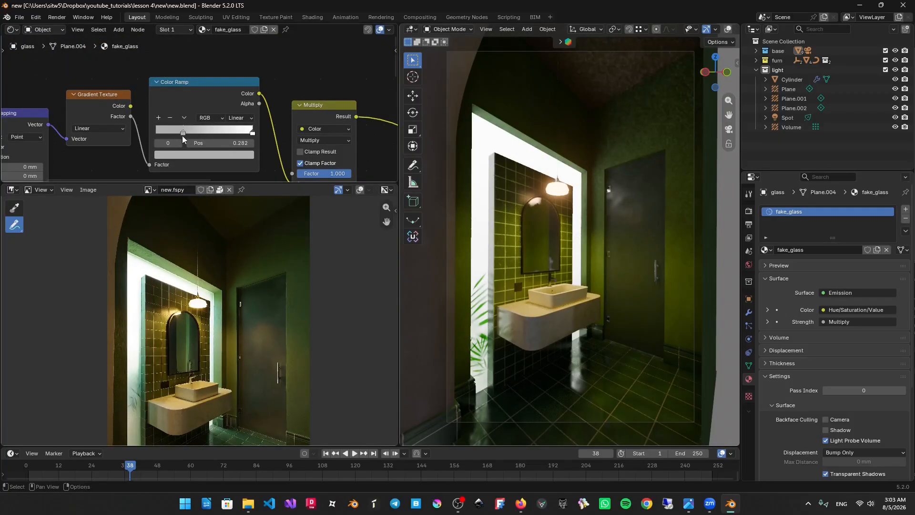
Select the Volume light probe, save the file and bake its light cache.
click(792, 127)
scroll(849, 388, down, 2)
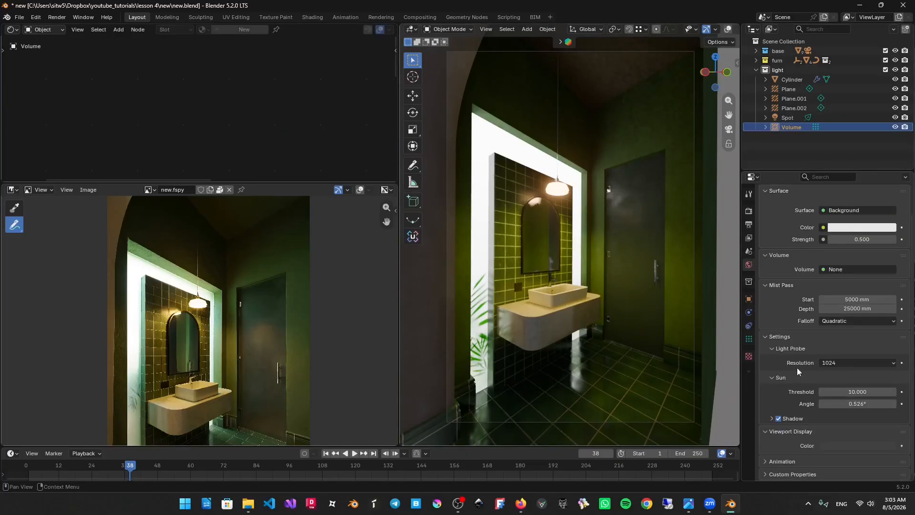
click(749, 340)
scroll(841, 434, down, 2)
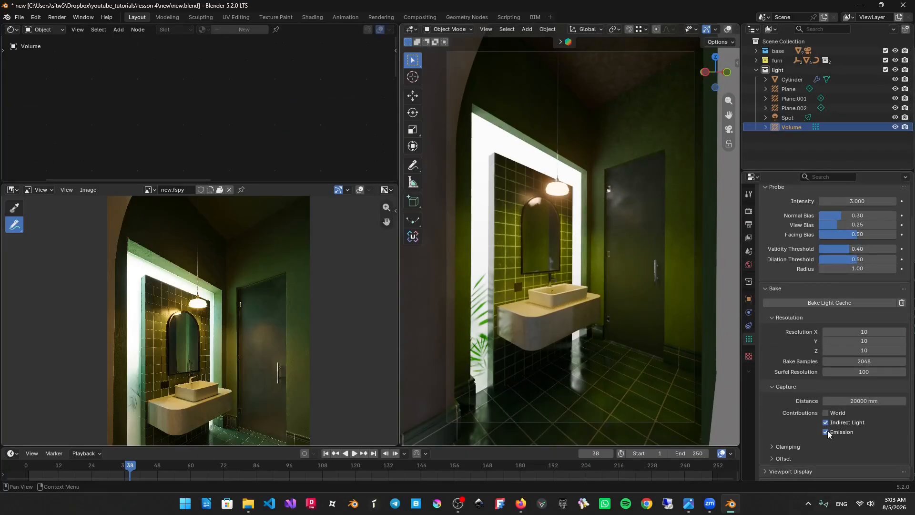
key(ctrl+s)
click(829, 302)
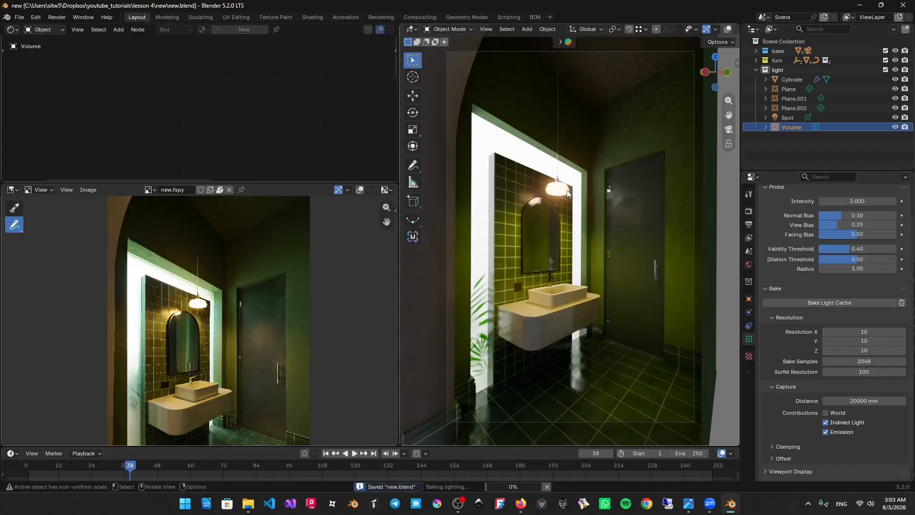
Enlarge the reference photo area and compare its lighting with the bathroom render during the bake.
drag(304, 183, 304, 65)
scroll(263, 217, up, 3)
middle_drag(259, 227, 254, 253)
scroll(253, 252, down, 2)
scroll(613, 216, up, 2)
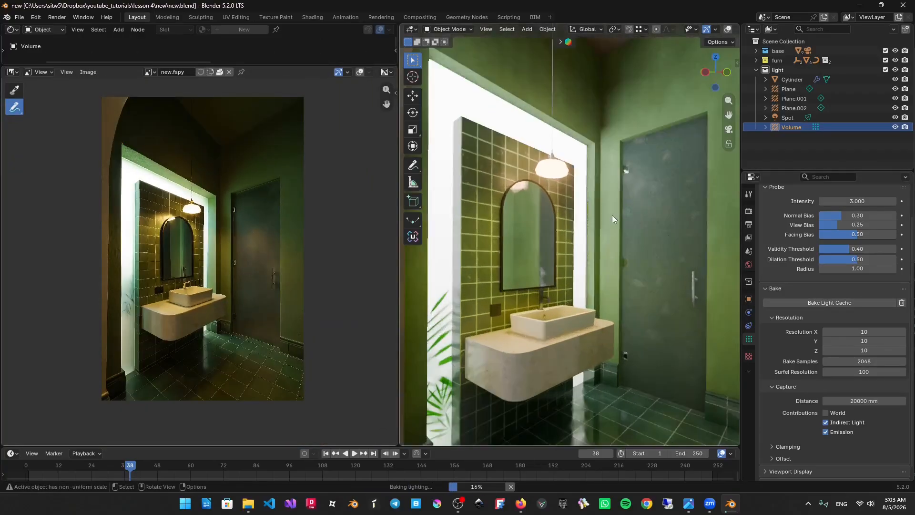
scroll(613, 216, down, 2)
Select the backlit glass panel and set the Value node in its fake_glass material to 8.
drag(364, 66, 305, 220)
click(508, 152)
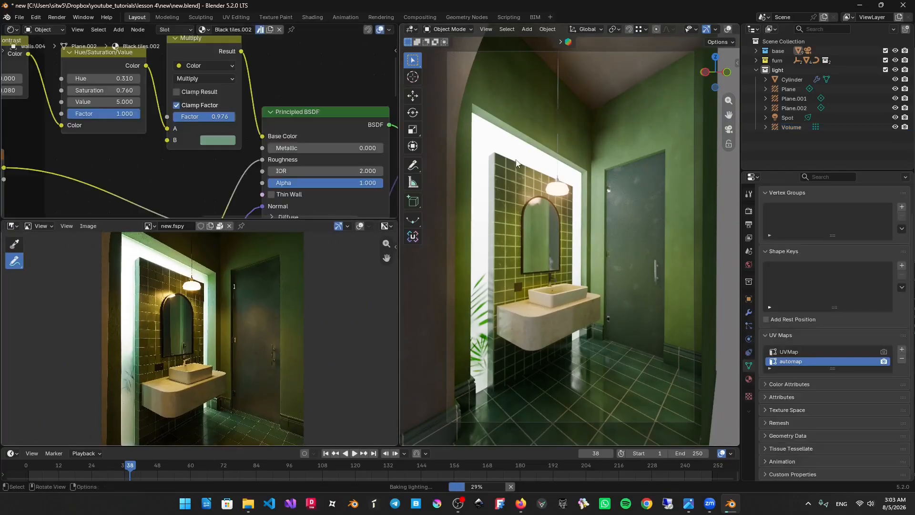
middle_drag(211, 138, 208, 62)
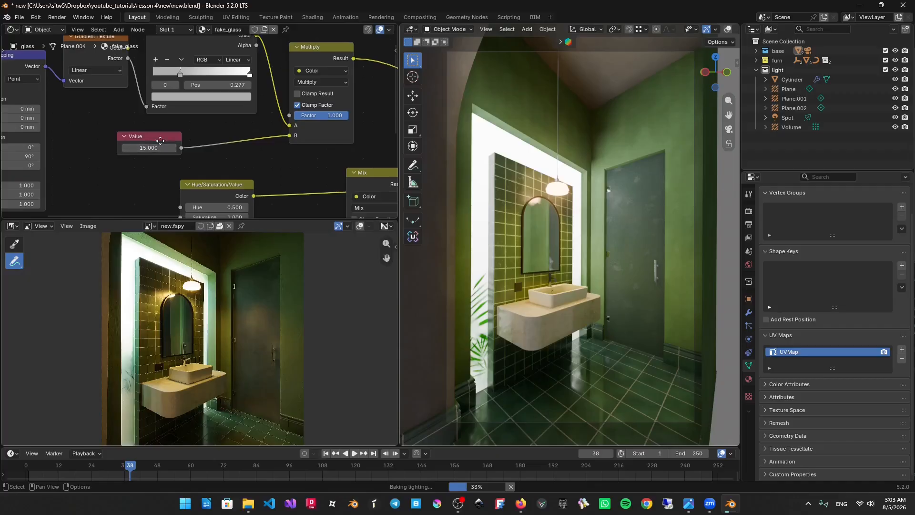
click(160, 150)
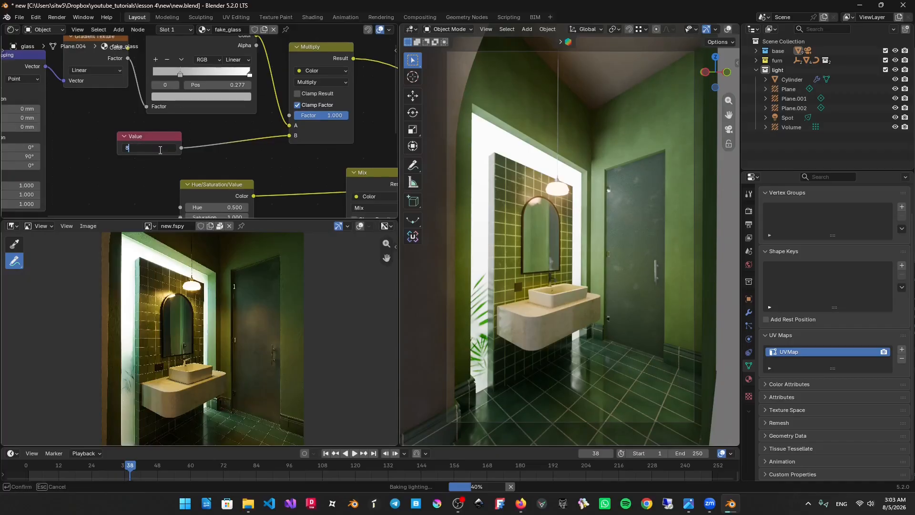
key(Return)
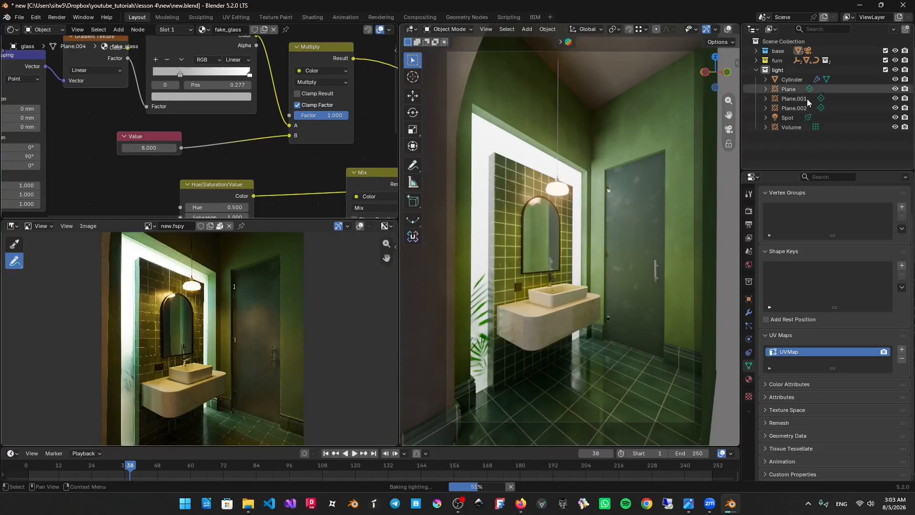
Rebake the light cache of the Volume light probe and save the file.
click(791, 127)
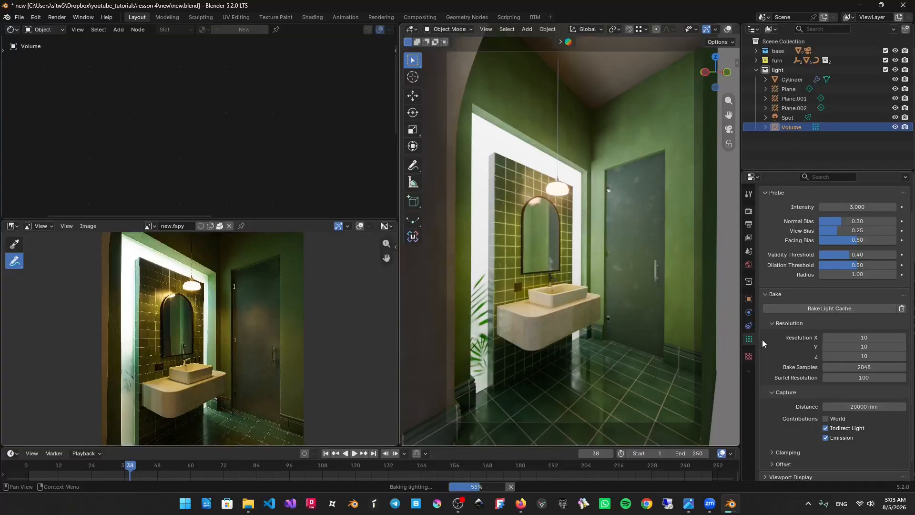
click(815, 310)
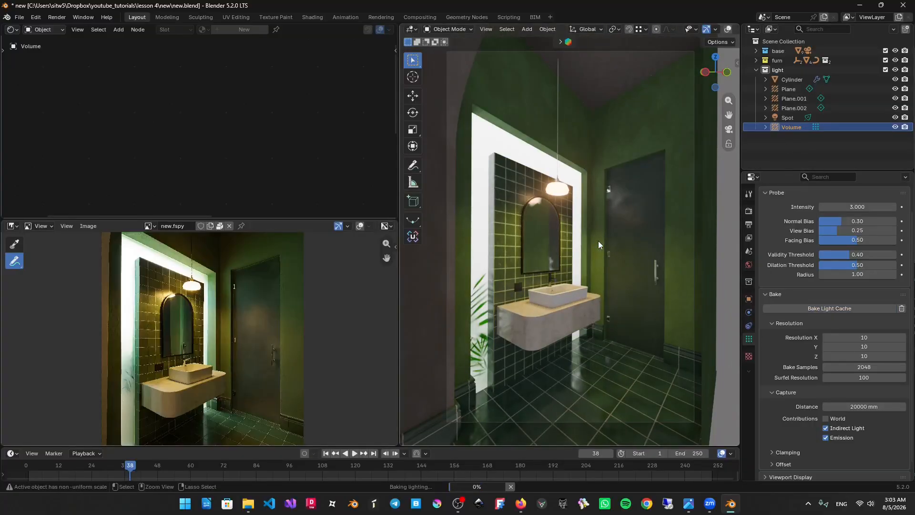
key(ctrl+s)
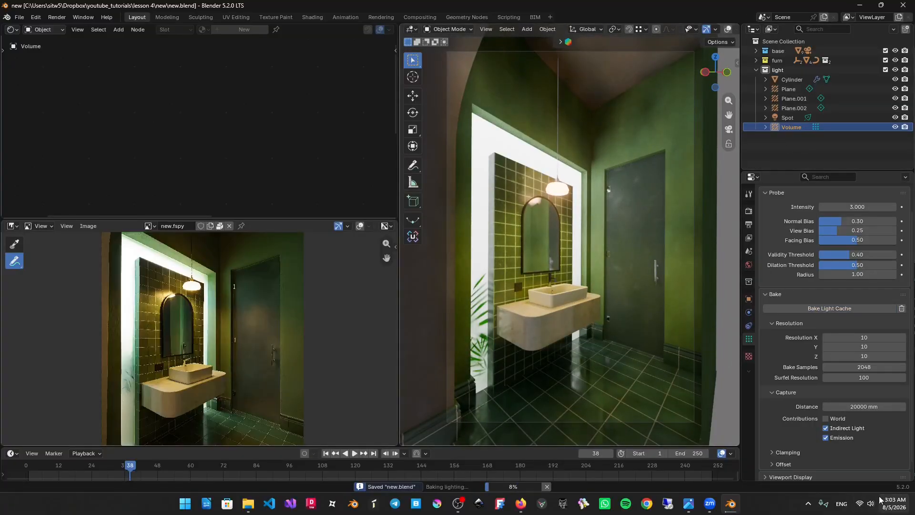
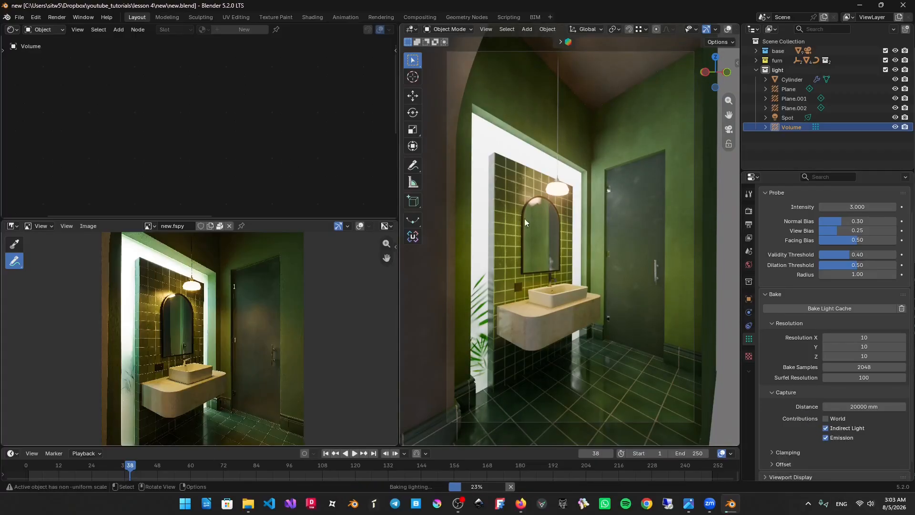
Reselect the backlit glass panel, set its fake_glass Value node to 5 and save the file.
click(537, 160)
middle_drag(298, 116, 296, 137)
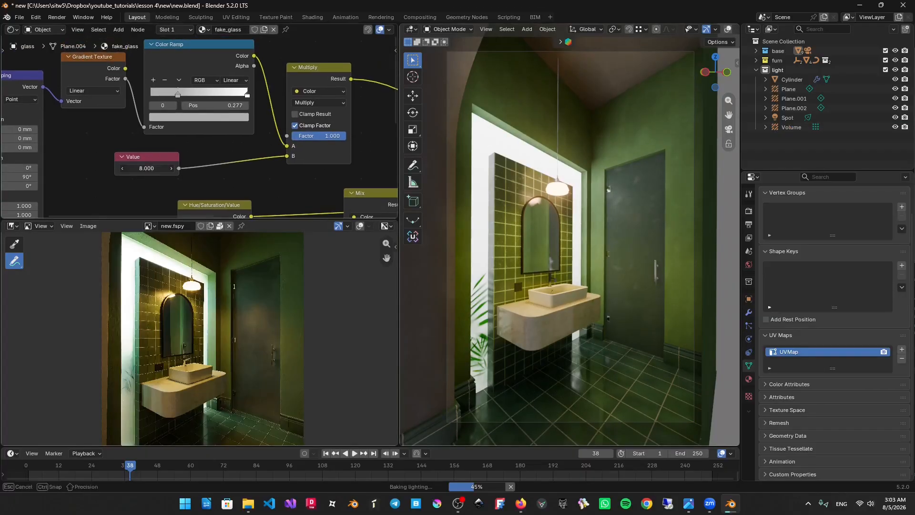
text(5)
key(Return)
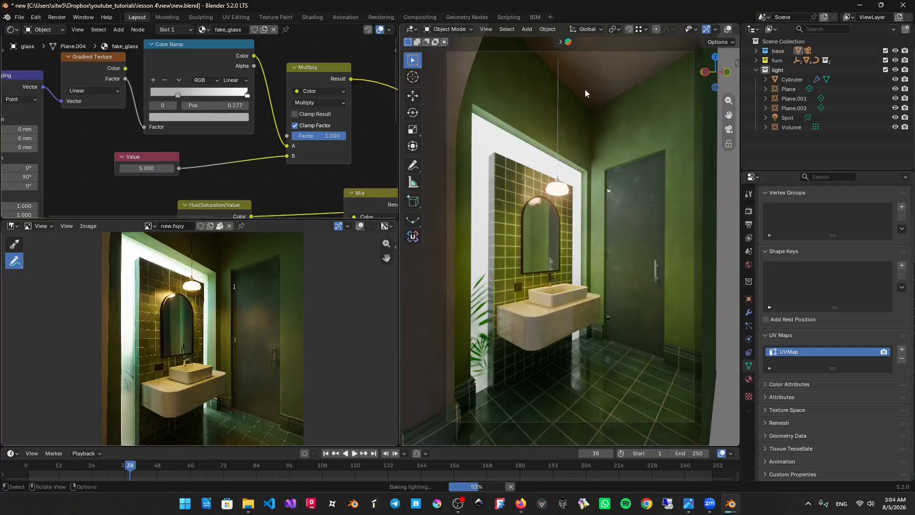
key(ctrl+s)
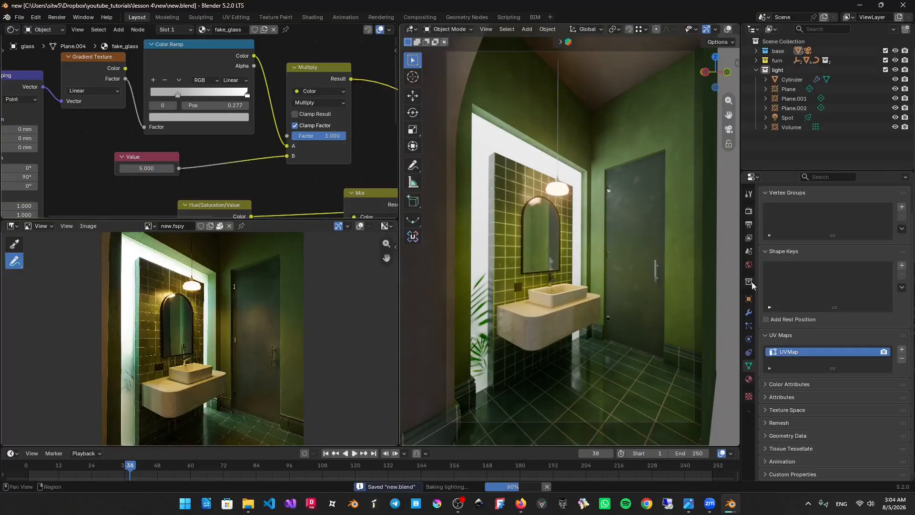
Select the Volume light probe, bake its light cache with the reduced glass emission and save.
click(793, 127)
click(846, 309)
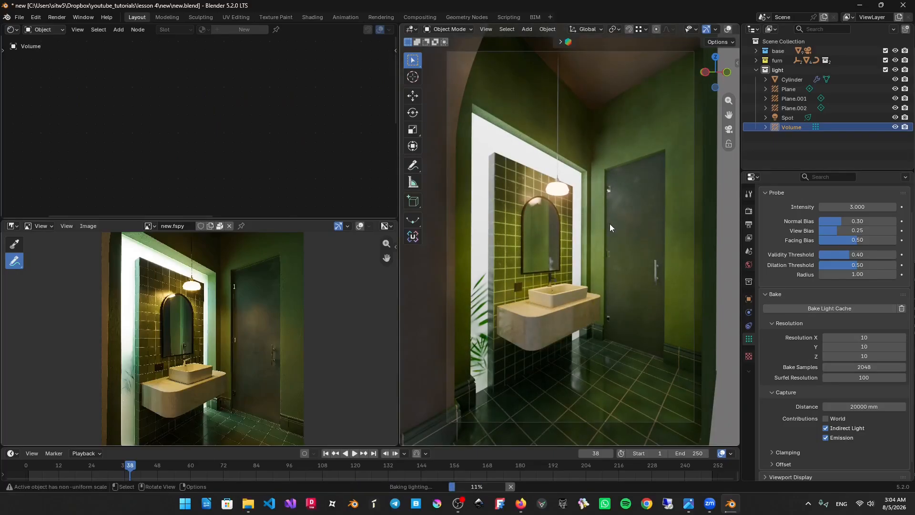
key(ctrl+s)
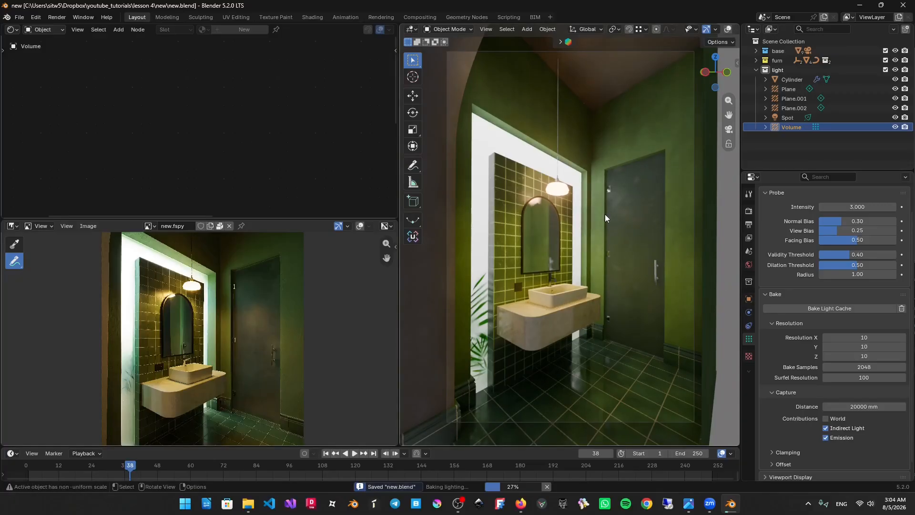
Enlarge the reference photo area and compare its wall, mirror and door lighting with the bathroom render.
scroll(222, 323, down, 1)
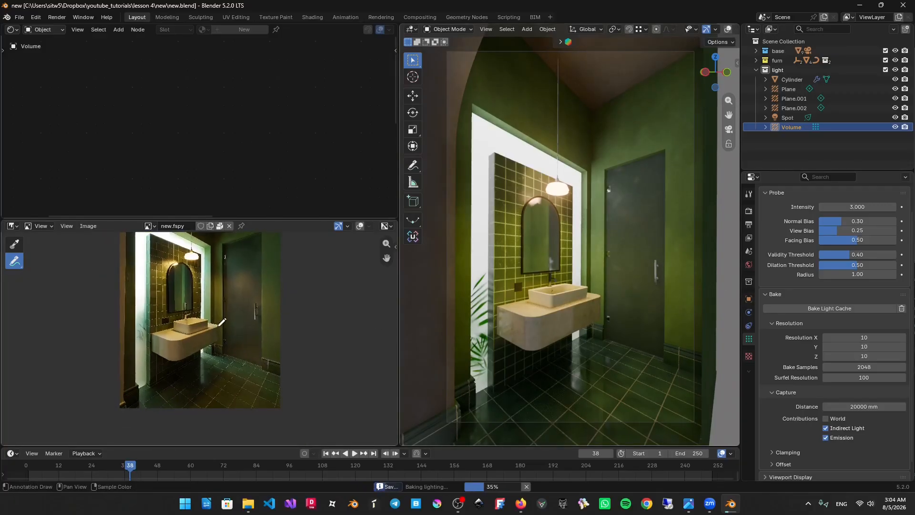
scroll(221, 323, up, 1)
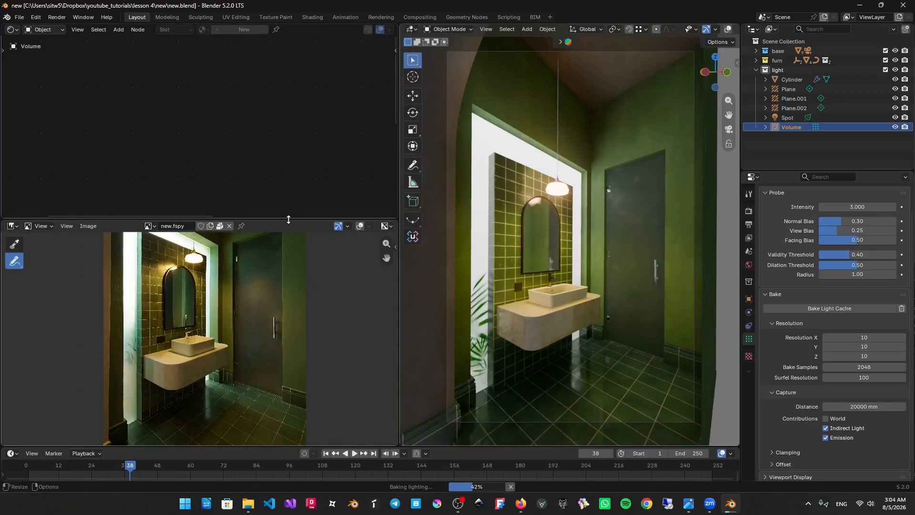
drag(288, 219, 288, 52)
scroll(210, 250, up, 2)
middle_drag(214, 249, 227, 247)
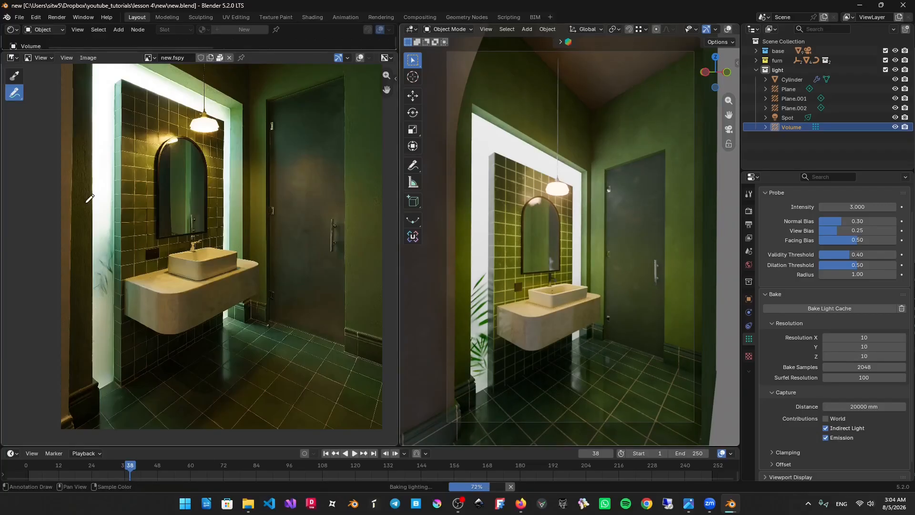
scroll(172, 216, up, 1)
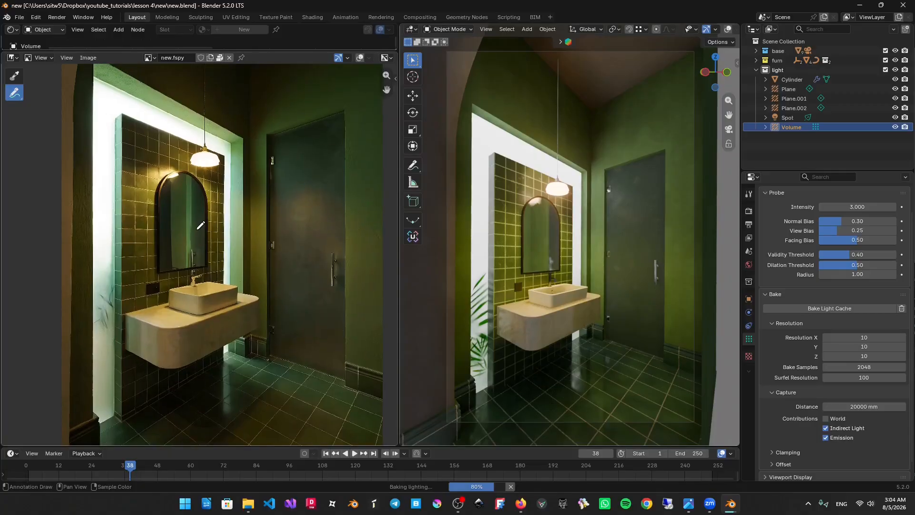
scroll(201, 219, down, 1)
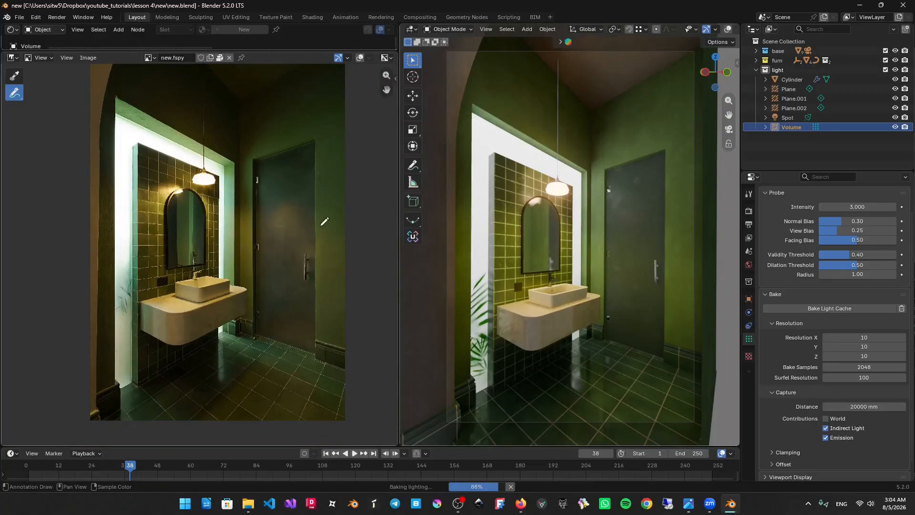
Try intensities of 2 and 1 on the Volume light probe.
scroll(823, 207, up, 2)
click(863, 239)
text(2)
key(Return)
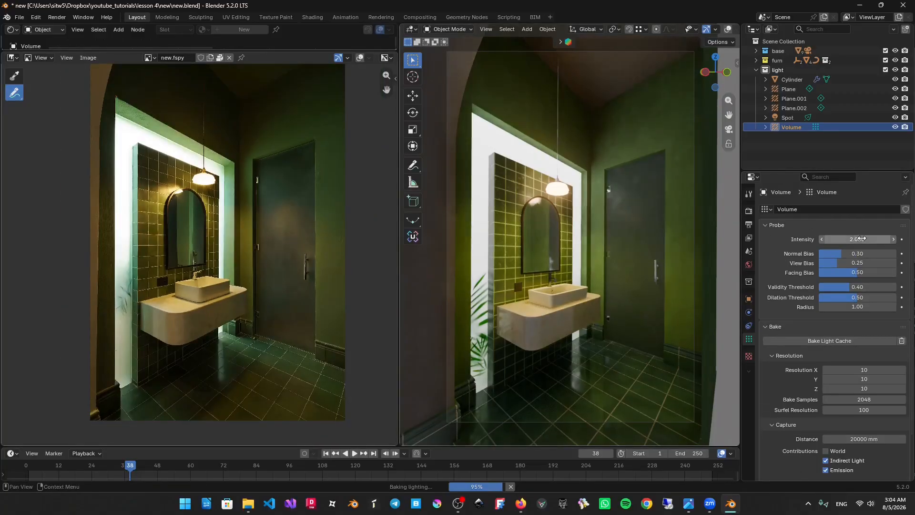
click(858, 239)
text(1)
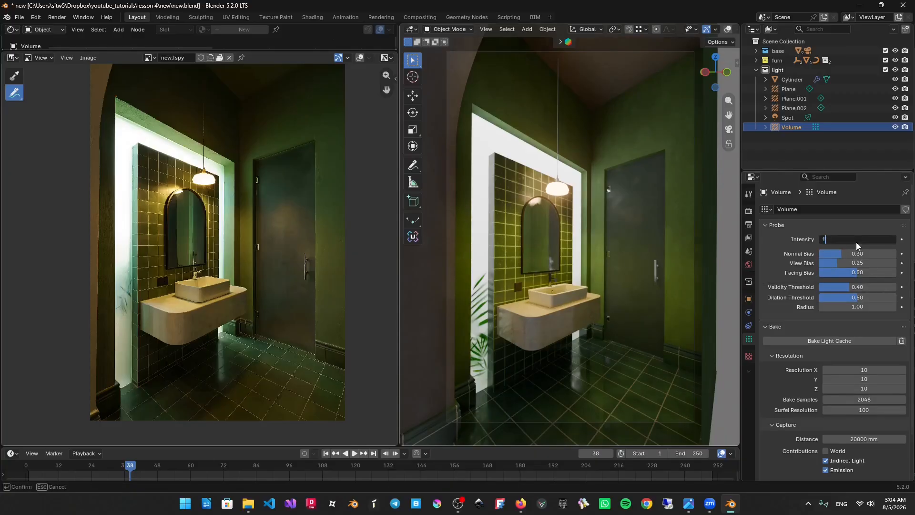
key(Return)
Set the Volume light probe's intensity to 1.5 and save the file.
click(857, 239)
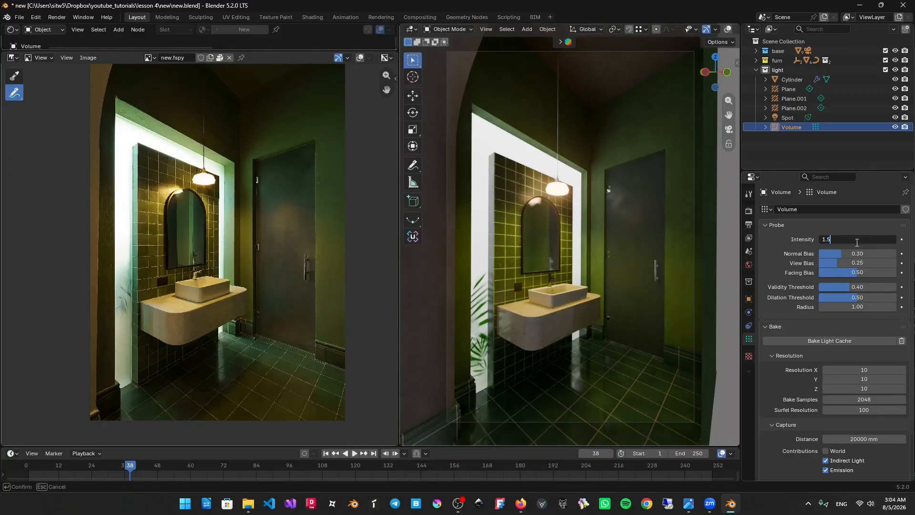
text(1.5)
key(Return)
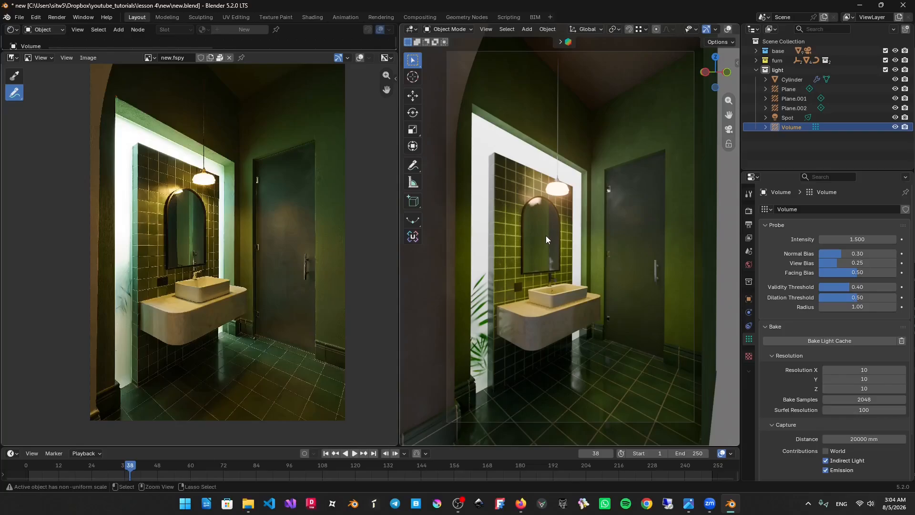
key(ctrl+s)
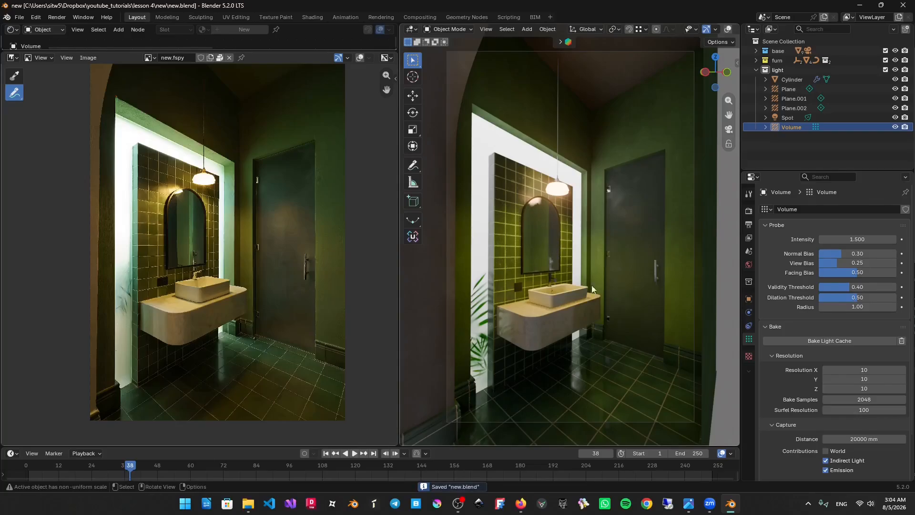
Select the walls and raise the saturation of the Painted Plaster Wall Multiply node's B colour to 0.374.
click(650, 377)
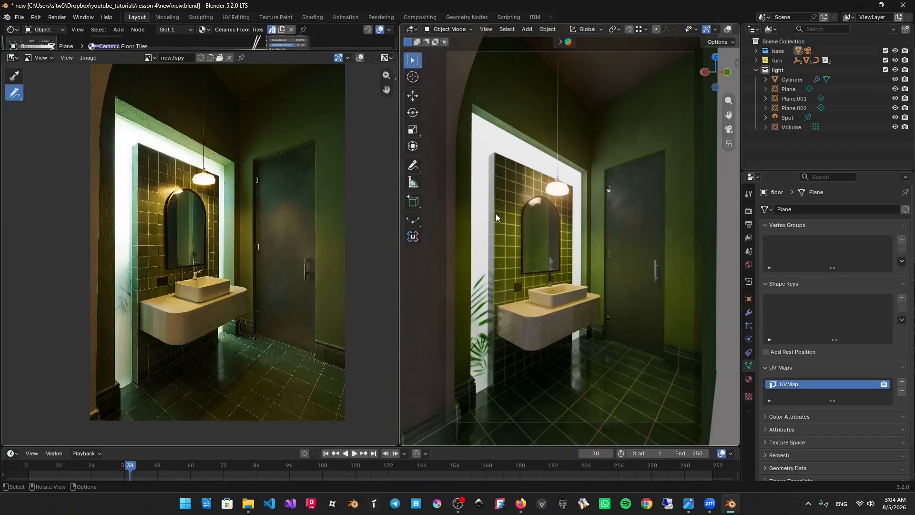
click(625, 137)
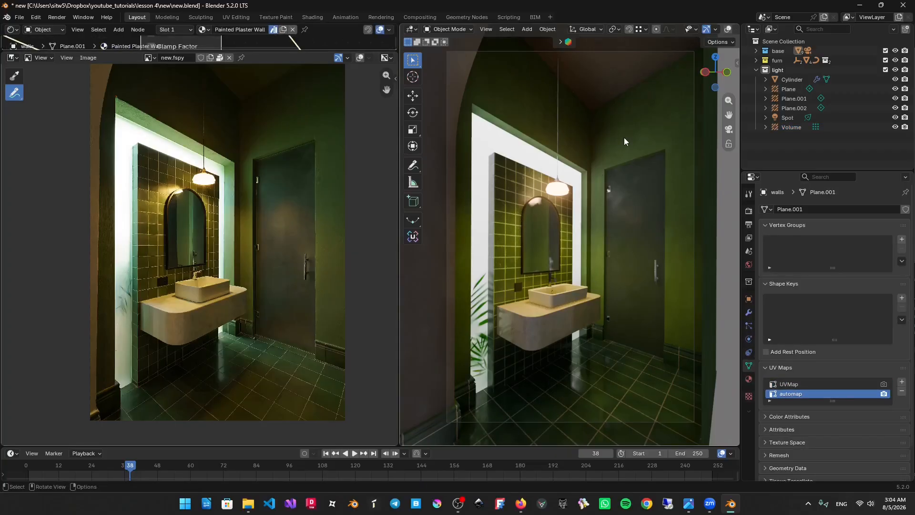
drag(293, 51, 293, 175)
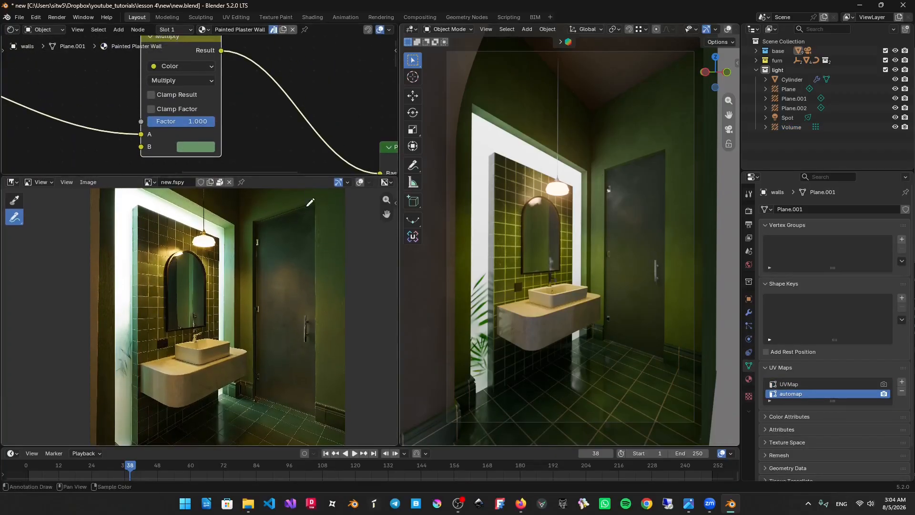
middle_drag(255, 112, 260, 114)
click(227, 152)
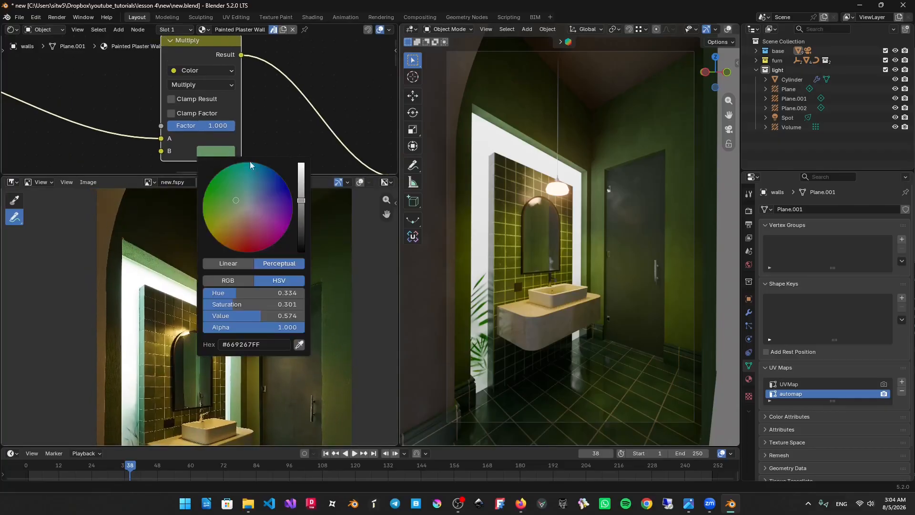
mouse_move(250, 304)
mouse_down()
mouse_move(238, 315)
mouse_move(265, 305)
mouse_move(241, 305)
mouse_up()
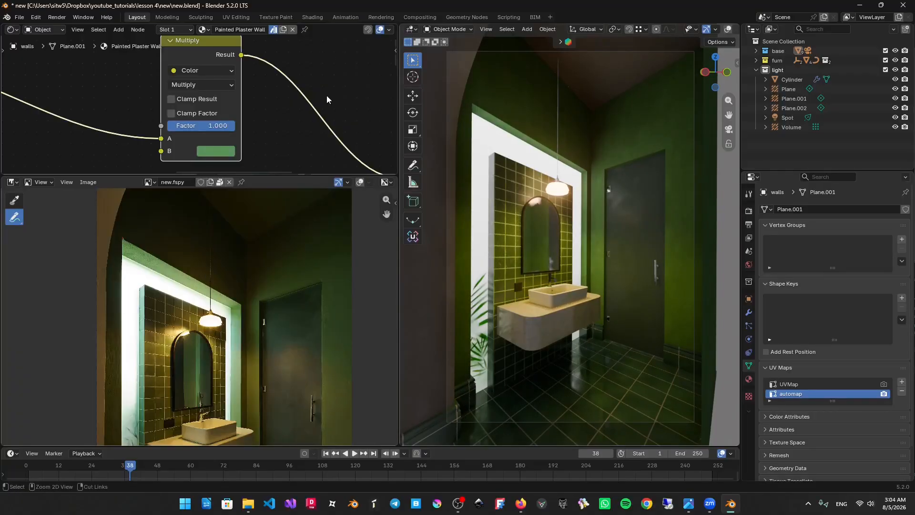
Darken the wall Multiply node's B colour to a value of about 0.537, save, and compare with the reference photo.
click(223, 152)
drag(267, 315, 247, 301)
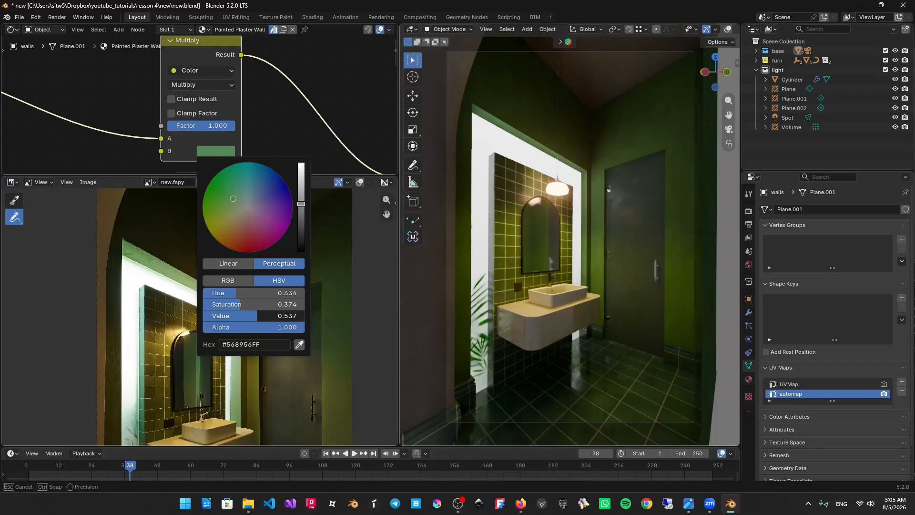
key(ctrl+s)
scroll(242, 298, down, 2)
middle_drag(246, 327, 239, 280)
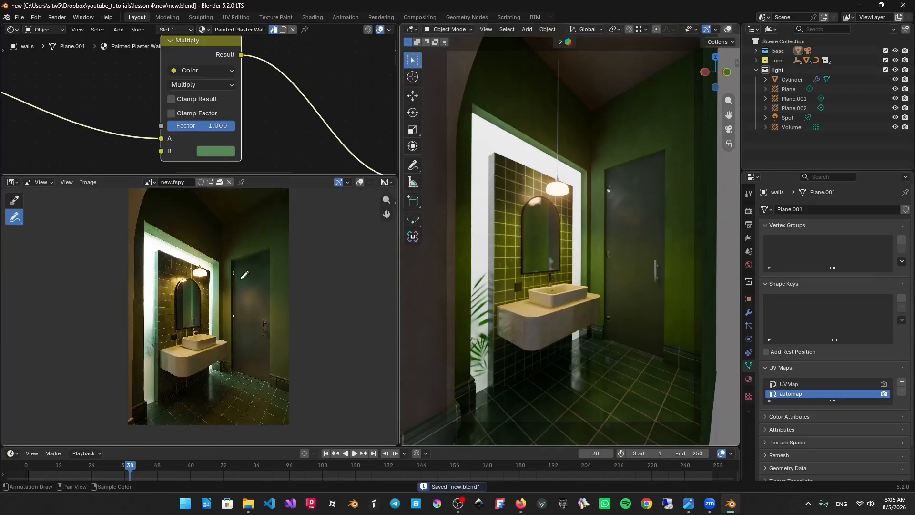
scroll(237, 324, up, 3)
middle_drag(239, 336, 242, 304)
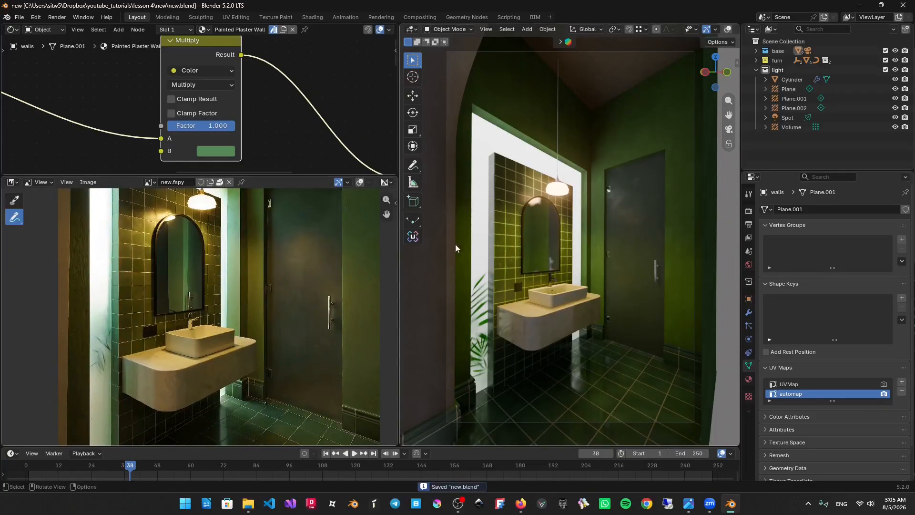
Select the floor and locate the upper Color Ramp in its Ceramic Floor Tiles material nodes.
click(505, 225)
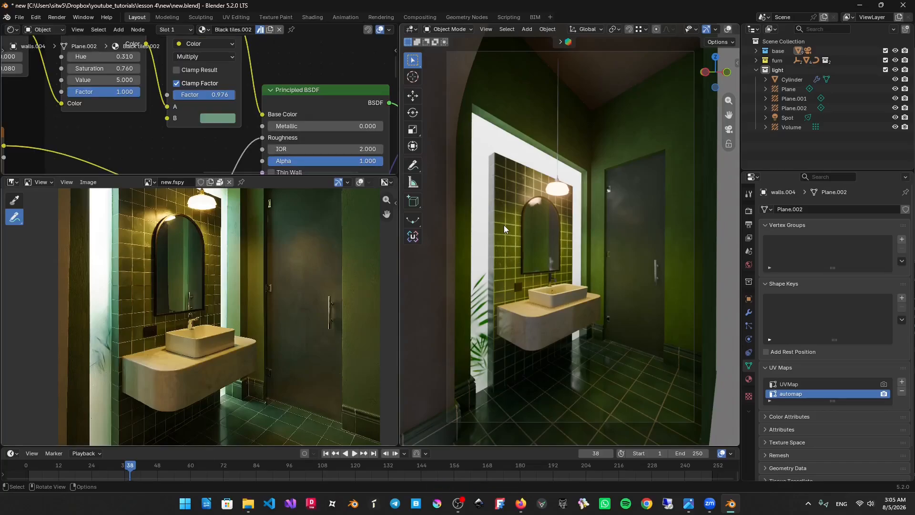
click(616, 374)
scroll(188, 145, down, 4)
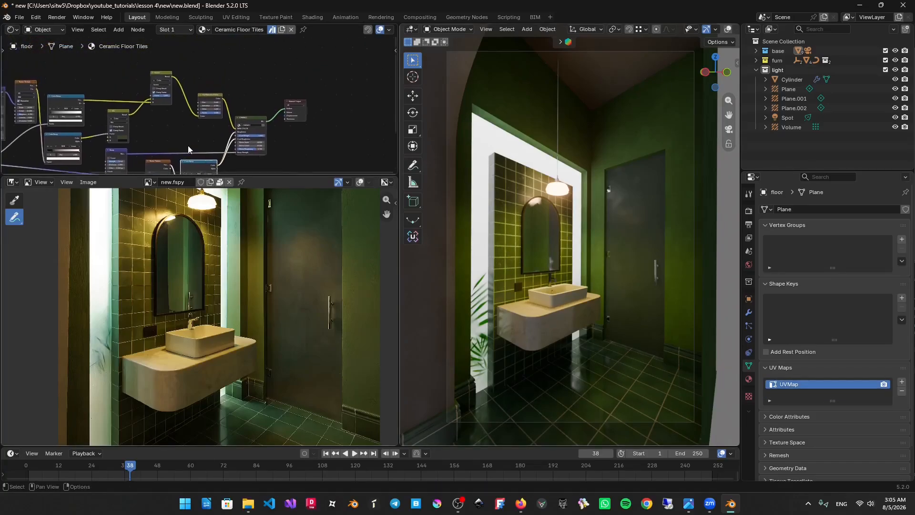
middle_drag(228, 139, 258, 134)
scroll(174, 129, up, 3)
scroll(191, 120, up, 2)
middle_drag(191, 120, 326, 89)
scroll(174, 100, up, 3)
middle_drag(174, 100, 197, 115)
Try moving the second stop of the floor tiles' upper Color Ramp to position 0.616.
drag(198, 117, 203, 117)
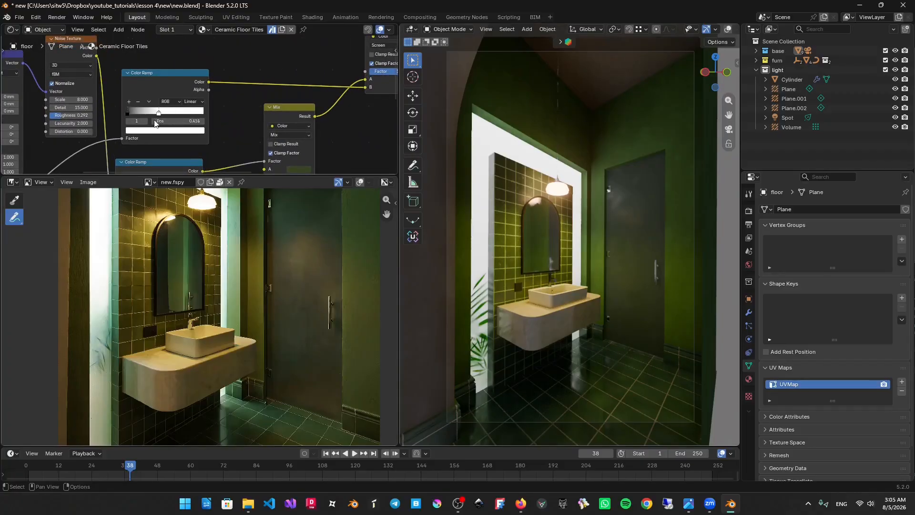
middle_drag(208, 87, 209, 55)
scroll(382, 98, down, 1)
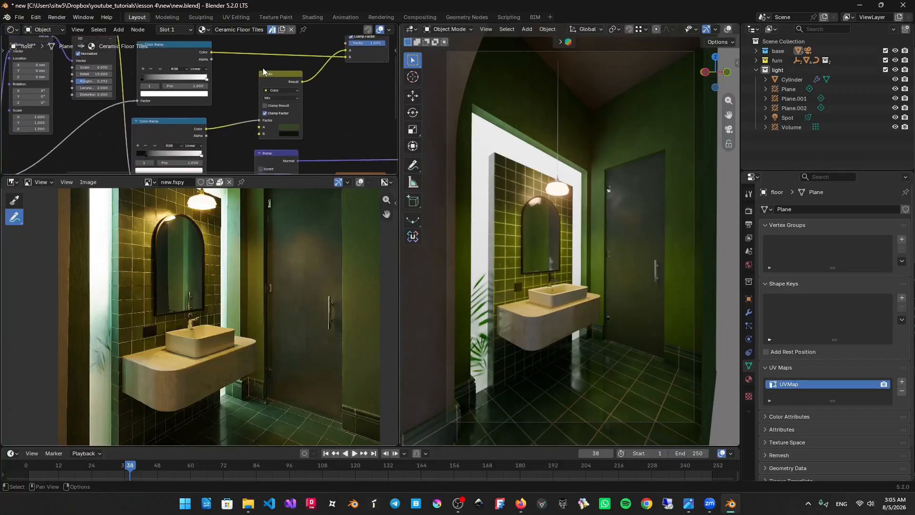
Save the file and examine the floor tiles and grout lines up close.
middle_drag(208, 151, 218, 99)
scroll(217, 99, up, 1)
scroll(219, 101, up, 1)
mouse_move(221, 104)
mouse_down()
mouse_move(182, 106)
mouse_move(230, 107)
mouse_up()
middle_drag(233, 60, 230, 89)
key(ctrl+s)
scroll(620, 410, up, 2)
shift+middle_drag(605, 391, 531, 188)
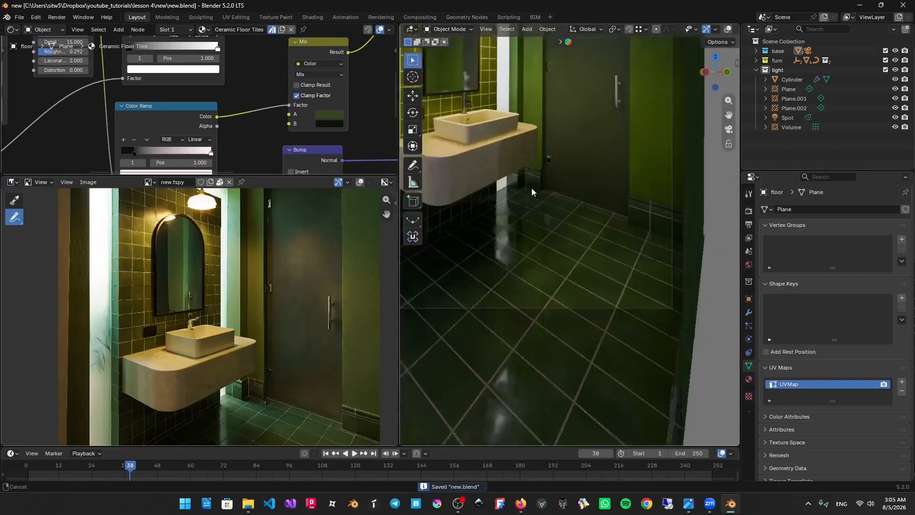
scroll(548, 236, up, 4)
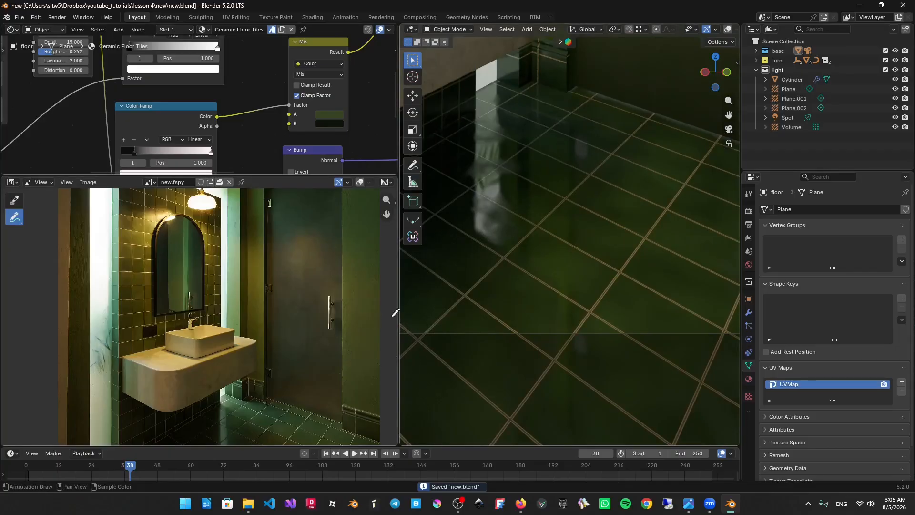
Try lowering the Bump node's strength to 0 in the floor tiles material, and undo it.
scroll(367, 123, down, 5)
middle_drag(368, 123, 47, 101)
scroll(236, 122, up, 4)
middle_drag(209, 110, 273, 82)
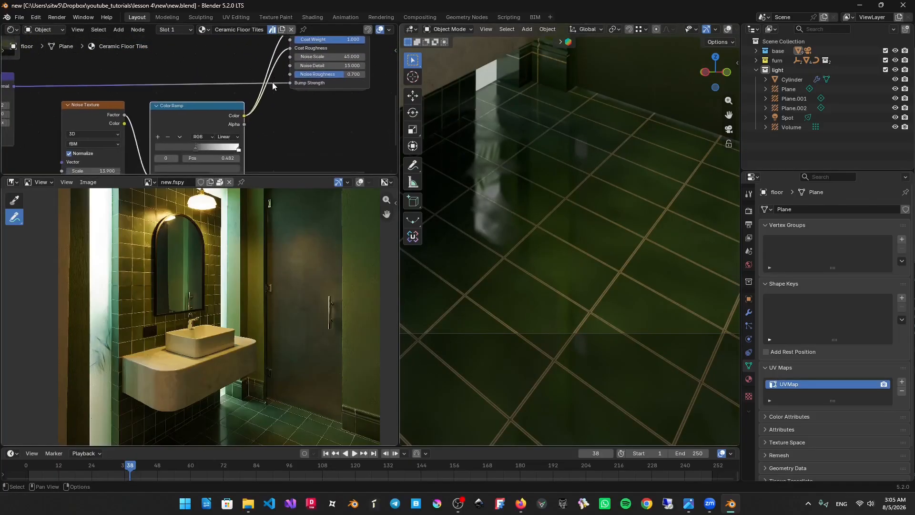
scroll(273, 82, down, 2)
middle_drag(54, 86, 245, 94)
scroll(245, 94, up, 3)
drag(229, 119, 193, 119)
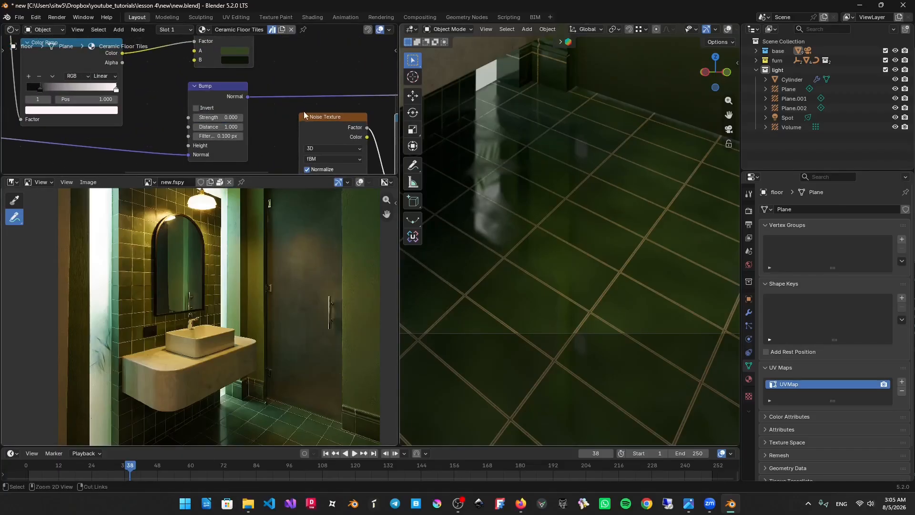
key(ctrl+z)
Move the black stop of the floor tiles' lower Color Ramp to position 0.068.
middle_drag(282, 125, 288, 159)
scroll(217, 78, down, 4)
middle_drag(217, 48, 286, 82)
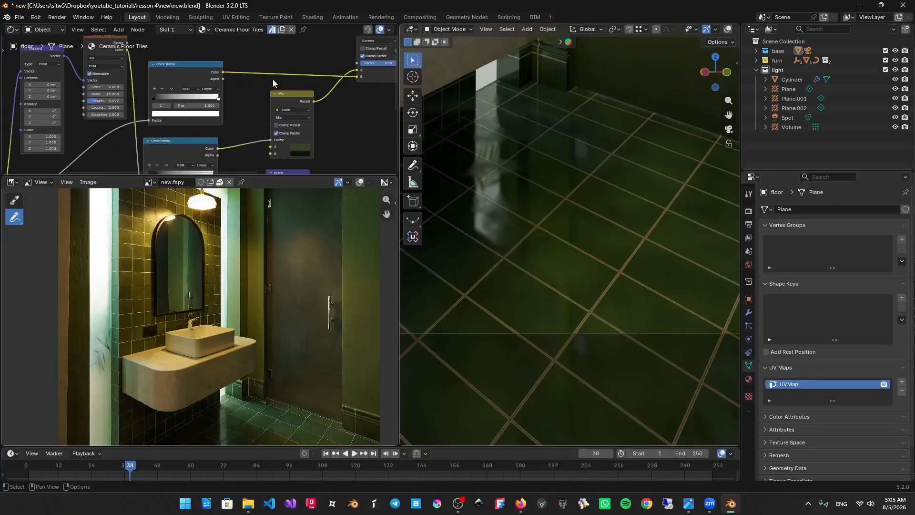
middle_drag(178, 95, 261, 62)
scroll(239, 112, up, 4)
middle_drag(264, 124, 240, 90)
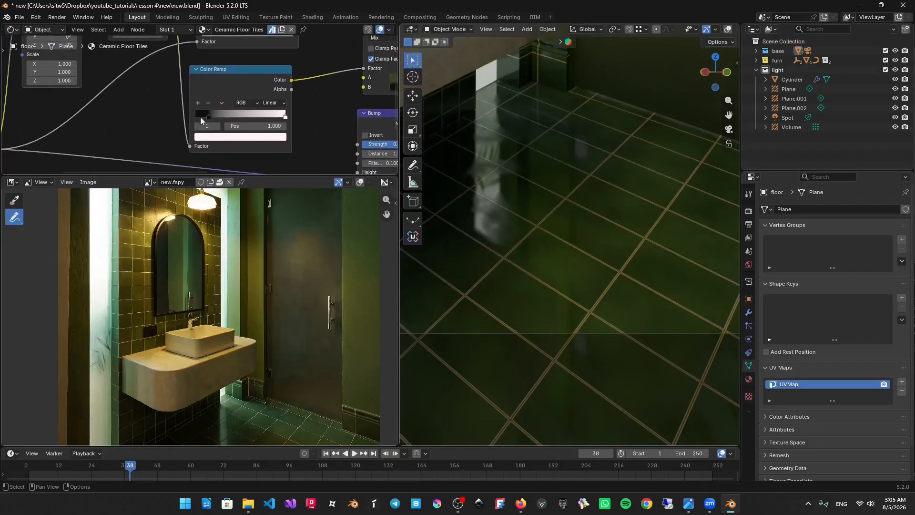
mouse_move(200, 116)
mouse_down()
mouse_move(259, 116)
mouse_move(201, 116)
mouse_up()
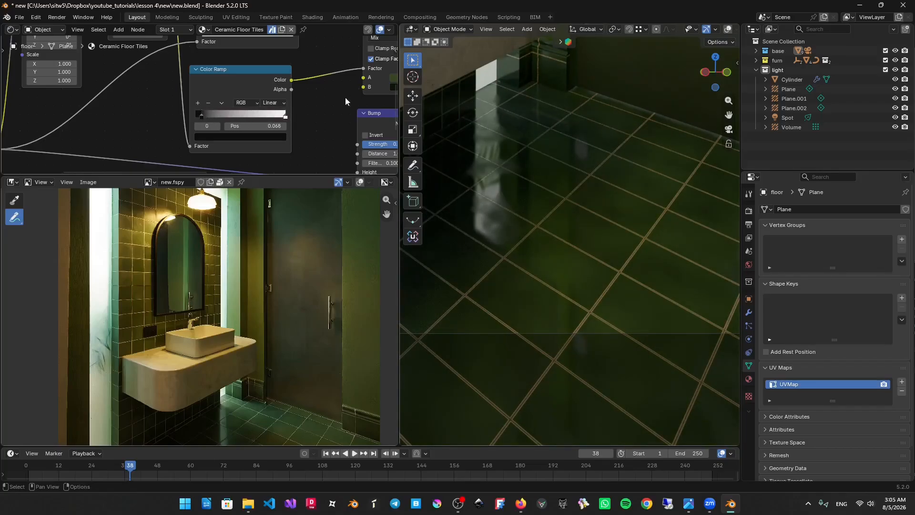
Try adjusting the Screen node's factor in the floor tiles material.
middle_drag(345, 97, 152, 138)
scroll(218, 101, down, 2)
scroll(219, 100, down, 2)
middle_drag(230, 99, 193, 154)
middle_drag(202, 122, 168, 151)
scroll(212, 128, up, 2)
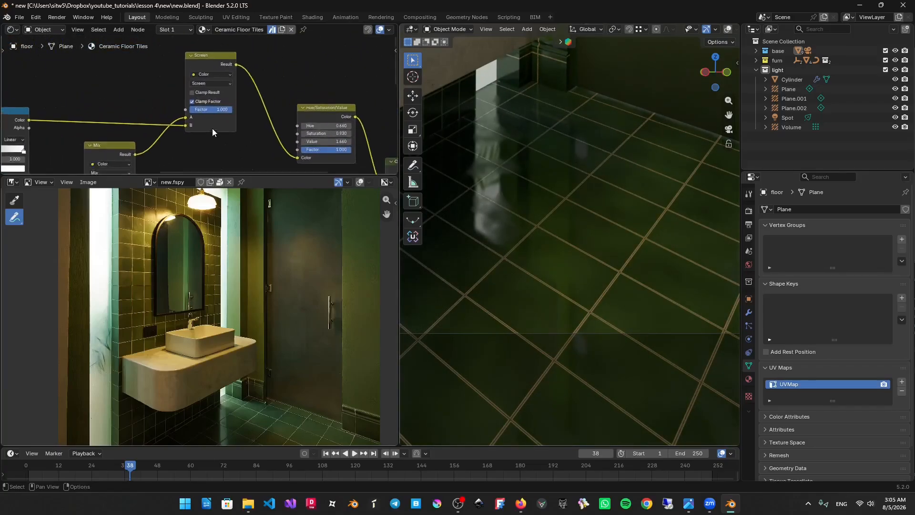
scroll(230, 85, up, 2)
middle_drag(230, 85, 210, 85)
drag(196, 104, 215, 101)
scroll(207, 109, down, 2)
middle_drag(139, 101, 222, 95)
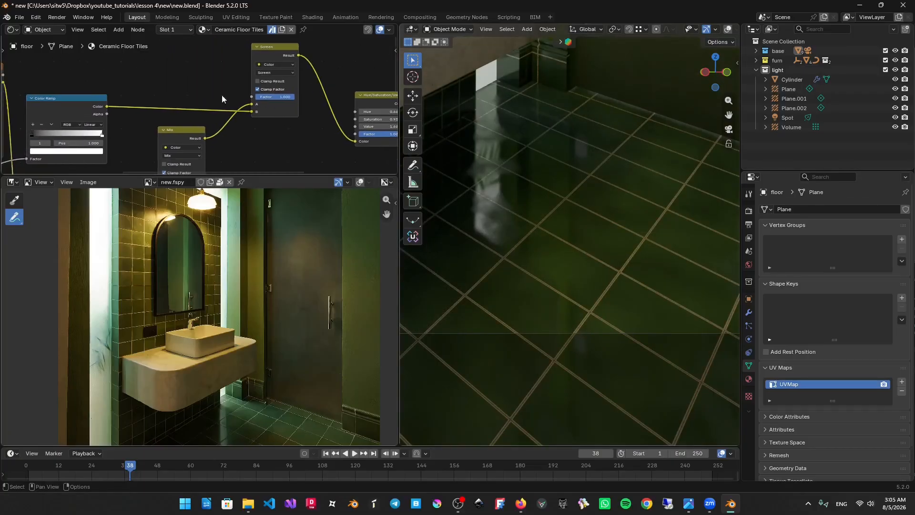
Add a Multiply color node between the upper Color Ramp and the Screen node, and preview its output on the floor.
key(shift+a)
click(195, 76)
text(m)
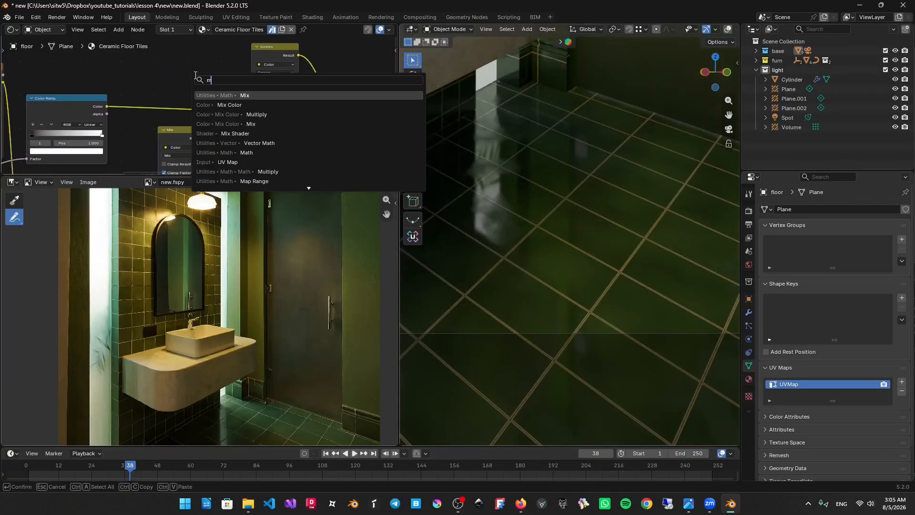
text(ul)
click(236, 94)
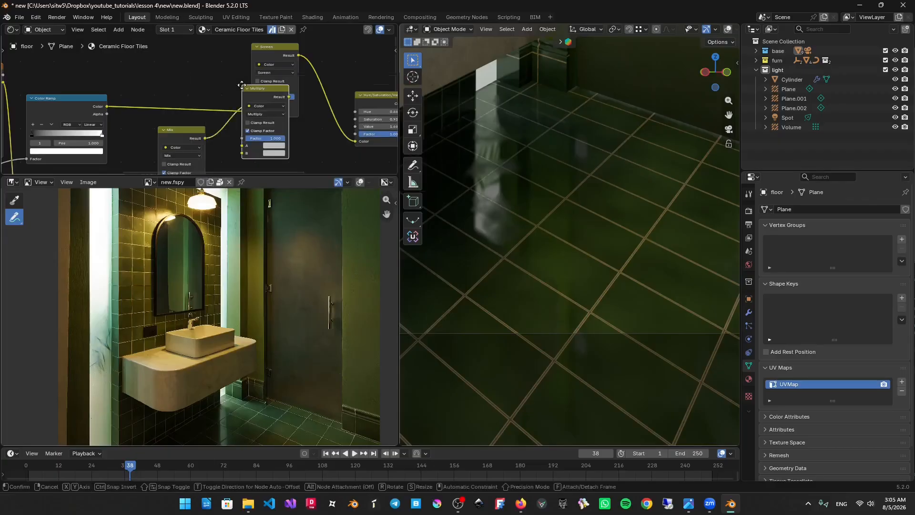
click(134, 72)
ctrl+shift+click(107, 108)
middle_drag(107, 108, 118, 120)
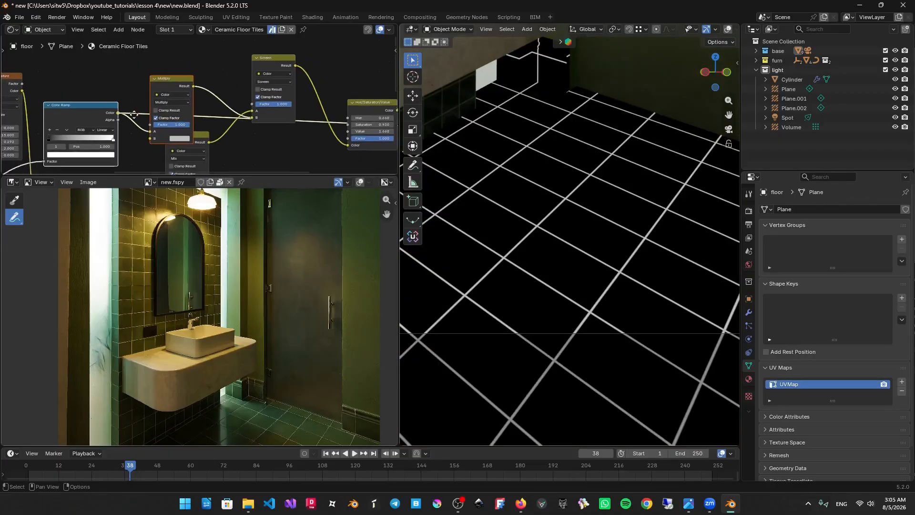
scroll(143, 109, down, 1)
ctrl+shift+click(186, 90)
drag(186, 91, 185, 65)
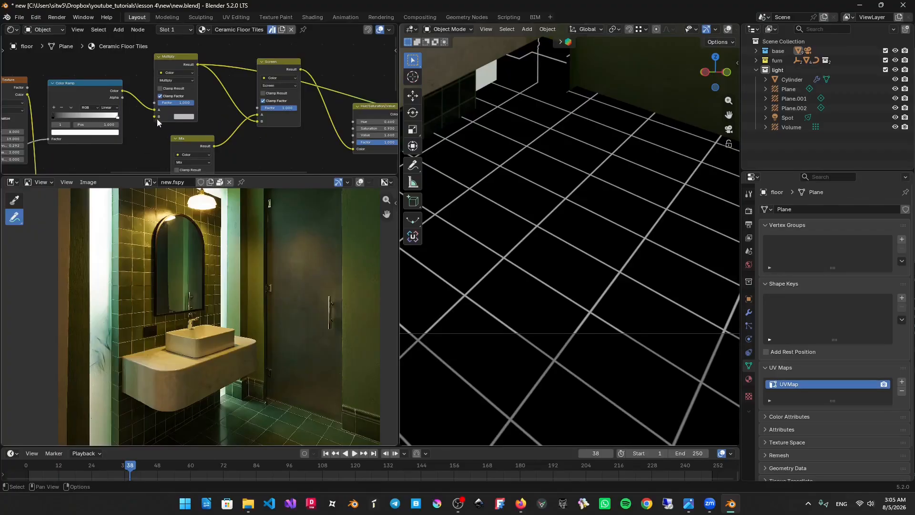
middle_drag(156, 119, 197, 100)
scroll(198, 101, down, 2)
drag(195, 98, 174, 133)
text(va)
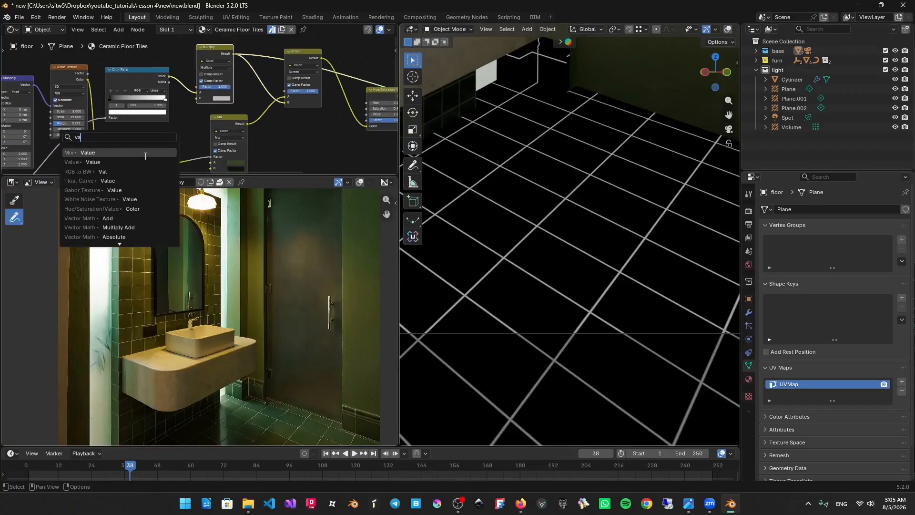
click(146, 153)
click(149, 147)
scroll(155, 145, down, 3)
key(x)
scroll(167, 123, up, 6)
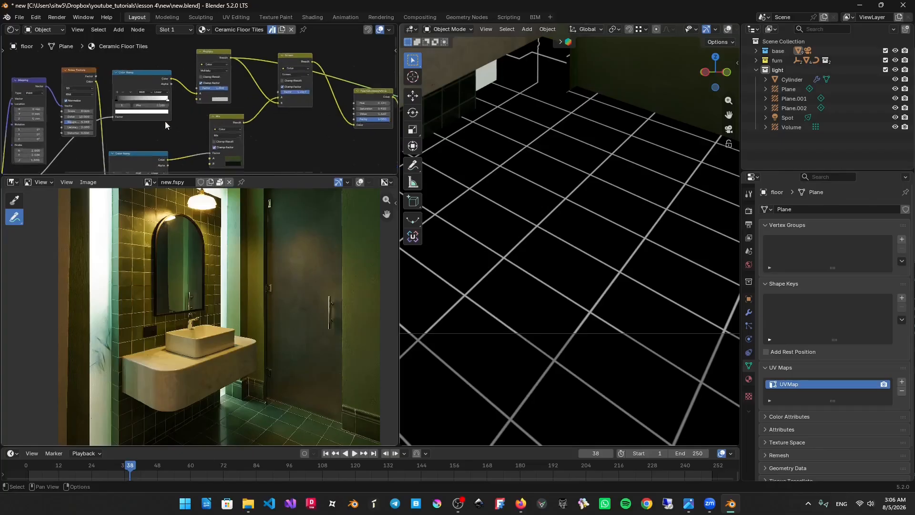
Feed a new Value node into the Multiply node's B input and set it to 2.
drag(195, 93, 122, 142)
text(va)
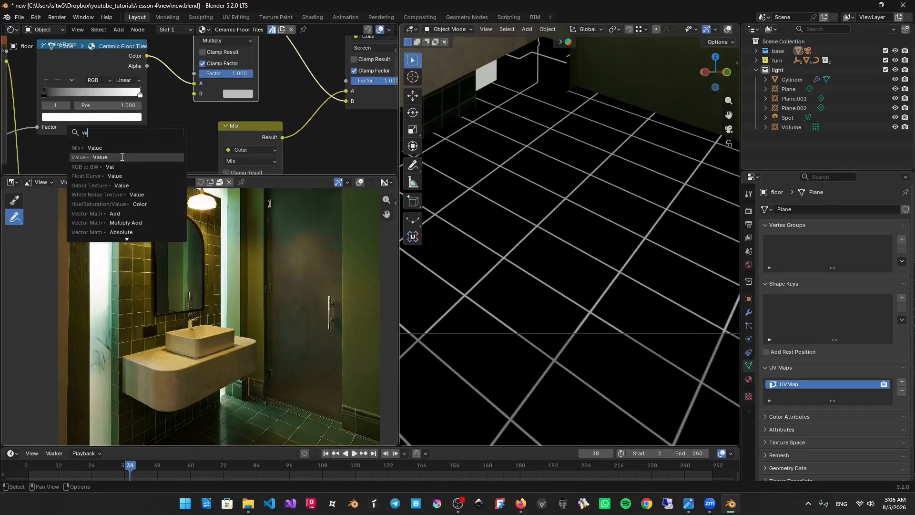
click(124, 157)
click(155, 150)
text(1)
key(Return)
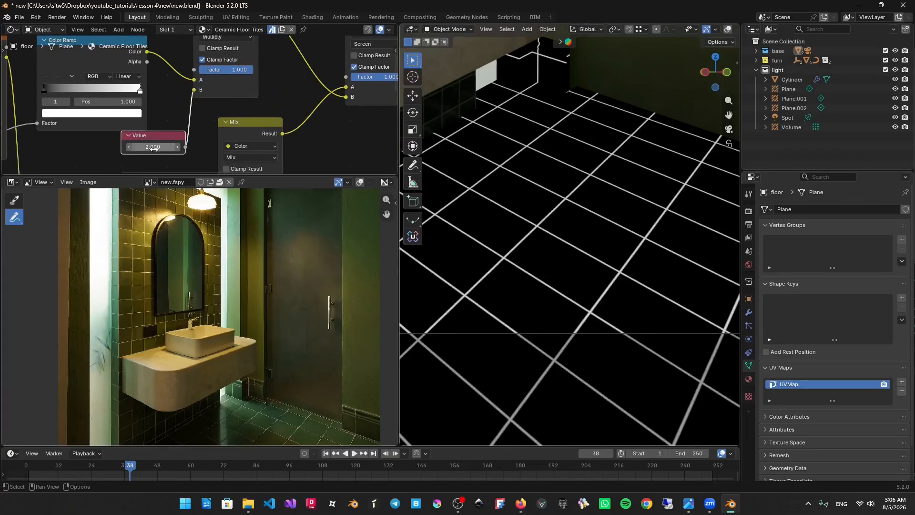
Show the full floor material again and raise the Value node to 5.
scroll(234, 96, down, 9)
middle_drag(234, 96, 86, 120)
middle_drag(344, 146, 279, 96)
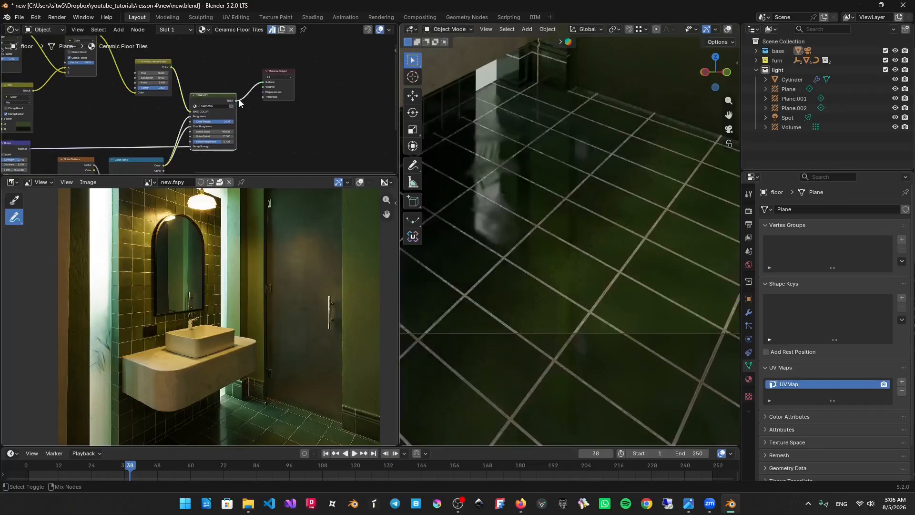
scroll(88, 109, up, 5)
drag(110, 117, 125, 117)
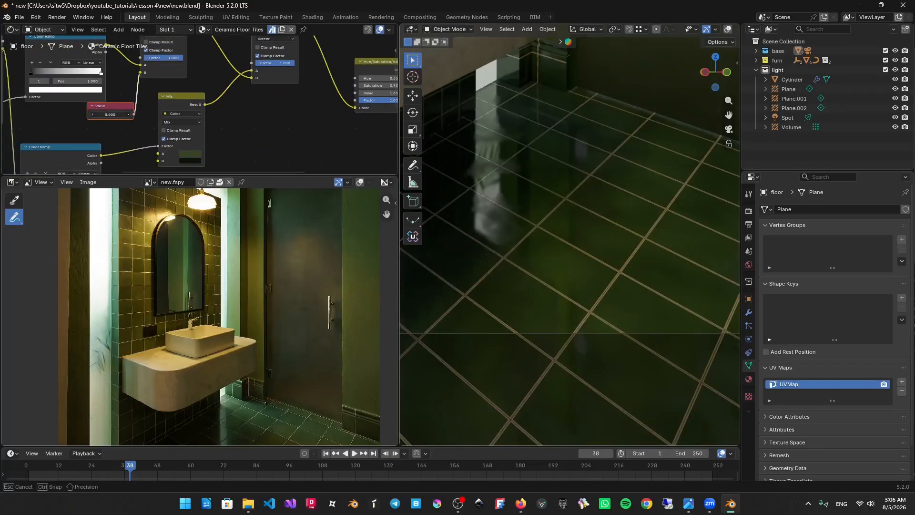
click(109, 114)
key(Return)
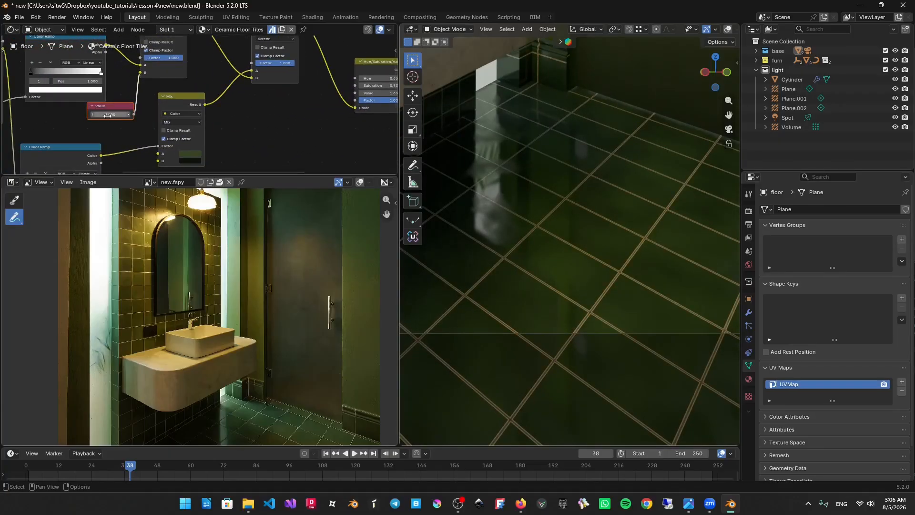
scroll(634, 308, down, 4)
scroll(590, 262, up, 1)
middle_drag(203, 133, 216, 125)
scroll(216, 125, up, 2)
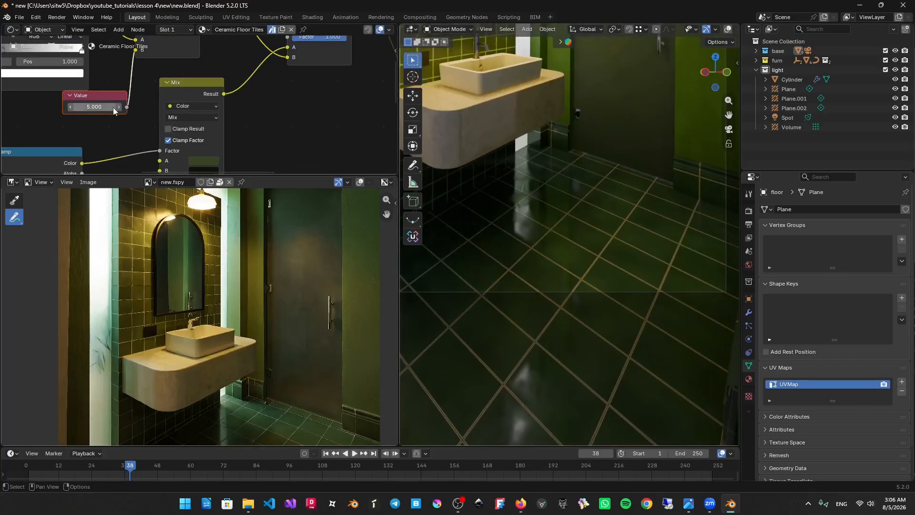
Try much stronger grout brightness by setting the Value node to 100 and 1000.
click(113, 107)
text(100)
key(Return)
middle_drag(131, 120, 179, 163)
drag(148, 140, 134, 141)
scroll(133, 141, down, 2)
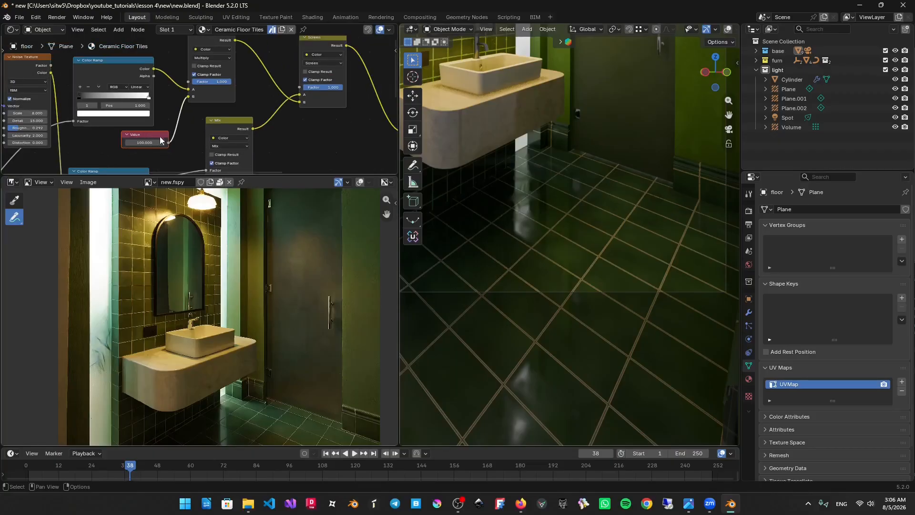
click(147, 143)
text(1000)
key(Return)
Delete the Value and Multiply nodes and reconnect the upper Color Ramp's color to the Screen node's B input.
key(x)
middle_drag(177, 102, 185, 132)
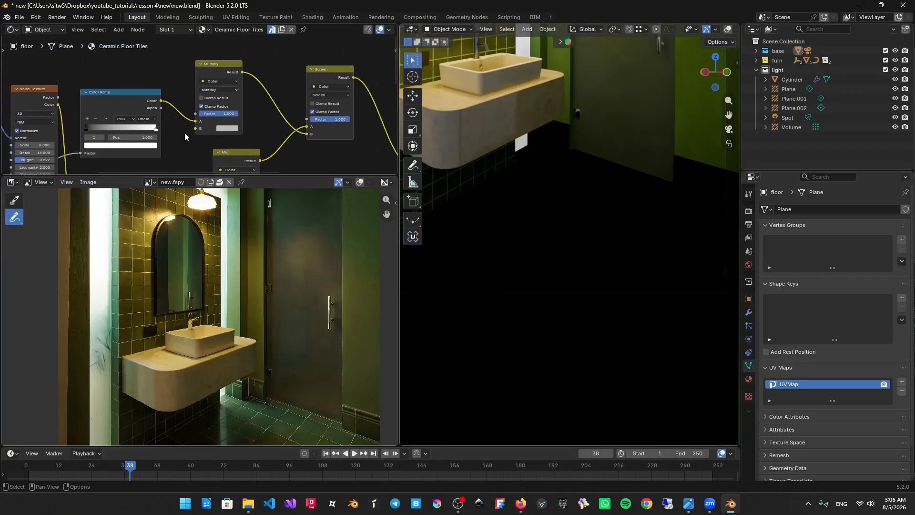
scroll(210, 107, up, 3)
middle_drag(228, 85, 197, 99)
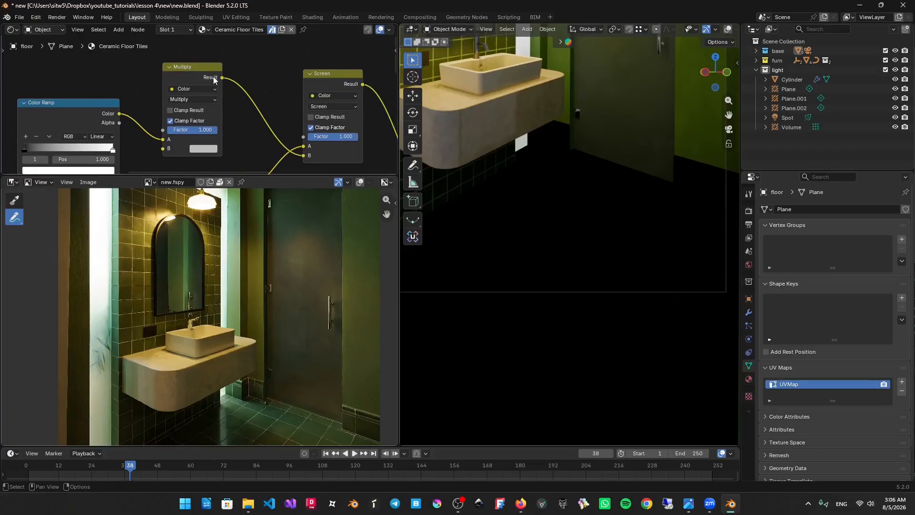
click(198, 98)
key(x)
drag(121, 114, 302, 155)
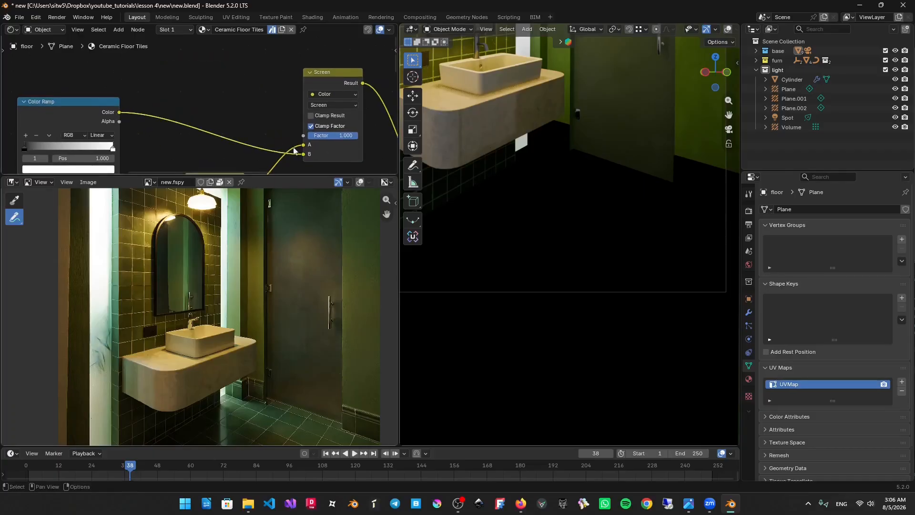
Add a Float Mix node and place it above the link between the upper Color Ramp and the Screen node.
middle_drag(173, 102, 279, 67)
scroll(172, 81, down, 1)
mouse_move(169, 81)
middle_down()
mouse_move(269, 49)
mouse_move(176, 79)
middle_up()
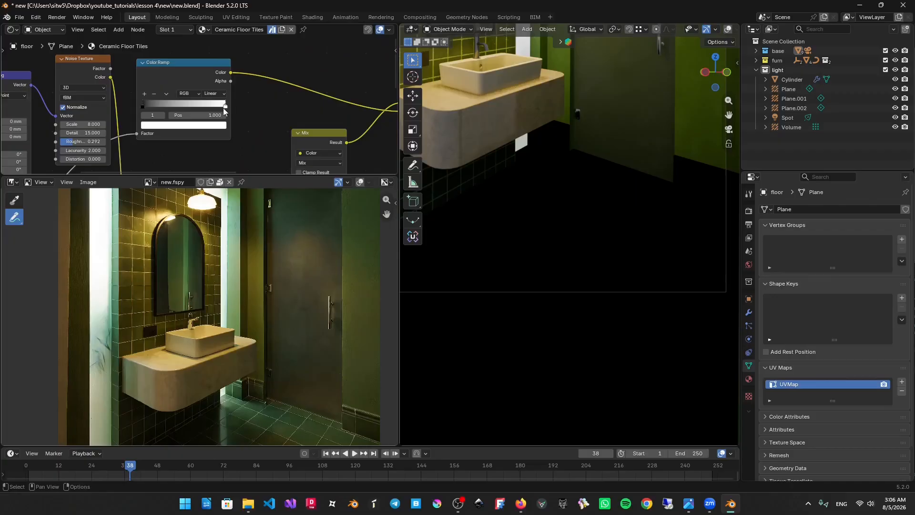
middle_drag(279, 83, 190, 90)
scroll(190, 91, down, 1)
drag(120, 94, 150, 91)
key(shift+a)
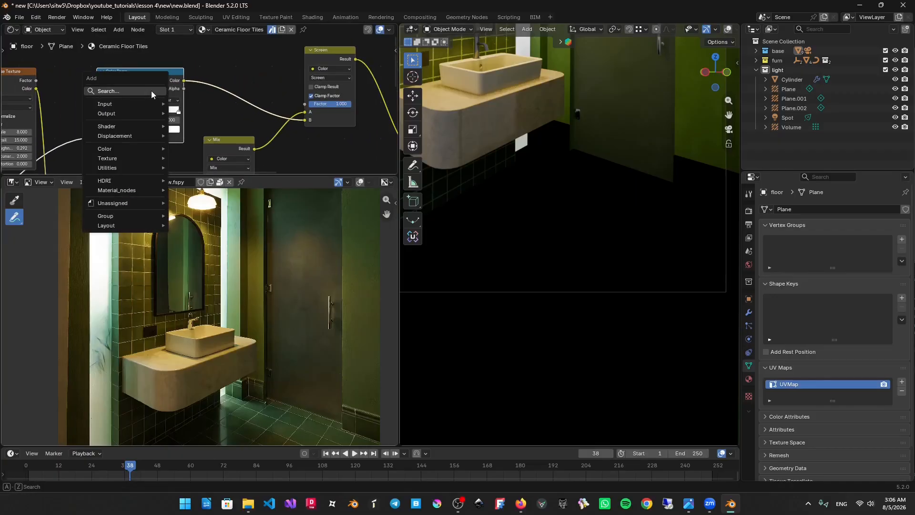
text(mix)
key(Return)
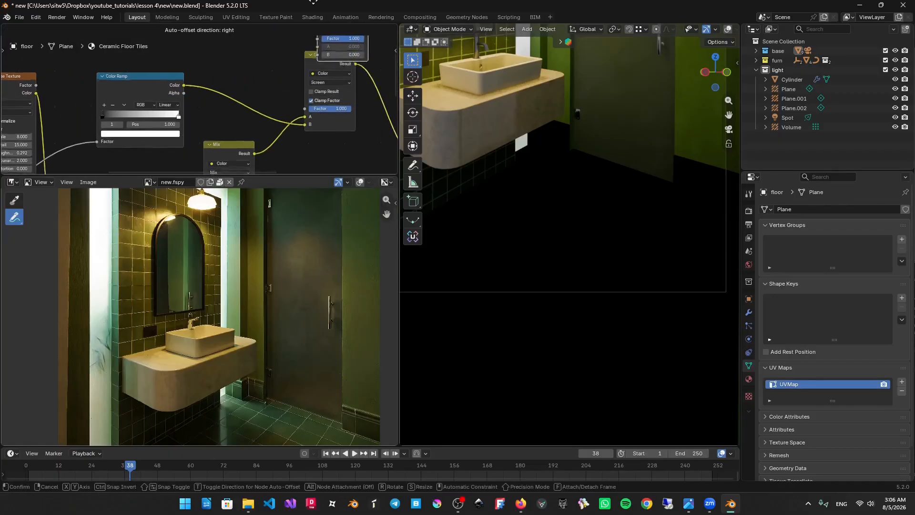
click(210, 90)
middle_drag(210, 90, 213, 69)
key(g)
click(216, 51)
scroll(191, 101, down, 3)
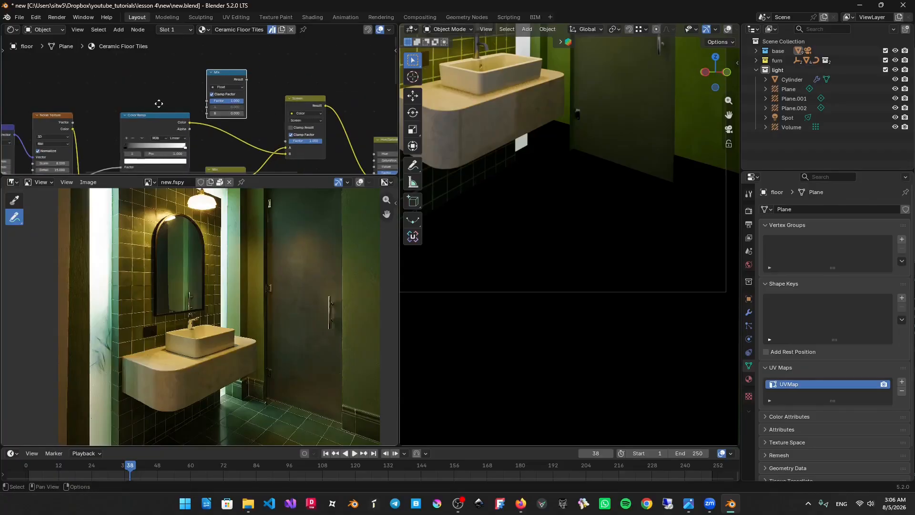
Connect the new Mix node's result to the Screen node's B input and delete the upper Color Ramp.
middle_drag(159, 104, 158, 98)
drag(119, 162, 205, 96)
drag(161, 118, 163, 125)
drag(245, 74, 284, 149)
drag(150, 127, 160, 125)
key(x)
Connect the Brick Texture's Factor output to the Factor input of the new Float Mix node.
middle_drag(153, 113, 167, 86)
scroll(164, 92, down, 2)
key(ctrl+space)
middle_drag(382, 204, 431, 93)
scroll(393, 216, down, 7)
drag(381, 323, 414, 290)
middle_drag(328, 241, 354, 167)
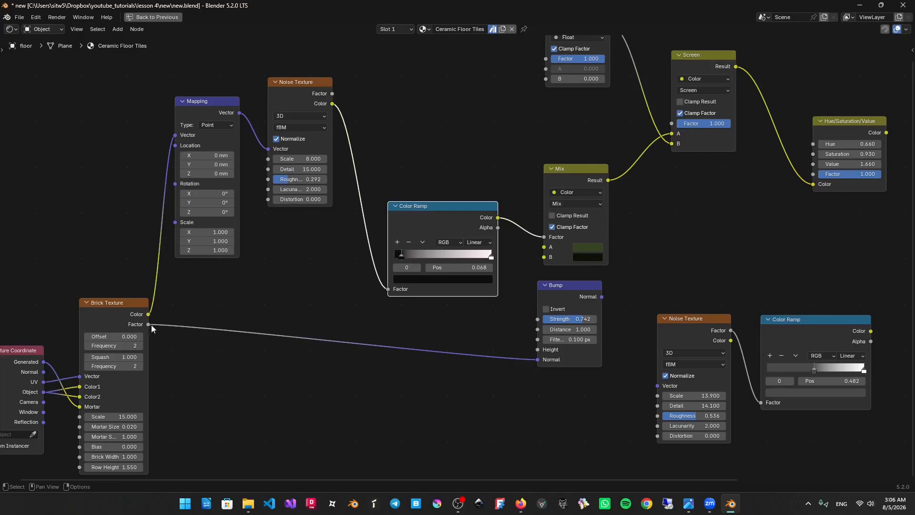
middle_drag(154, 322, 127, 387)
scroll(127, 387, down, 1)
drag(148, 378, 516, 132)
key(ctrl+space)
Try setting both the A and B values of the Float Mix node to 1.
scroll(244, 72, up, 5)
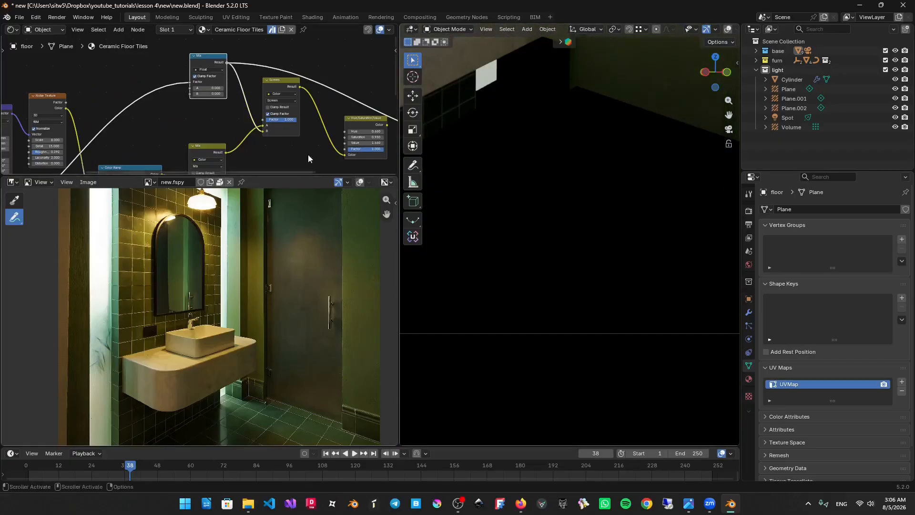
scroll(238, 114, up, 3)
click(225, 112)
text(1)
key(Return)
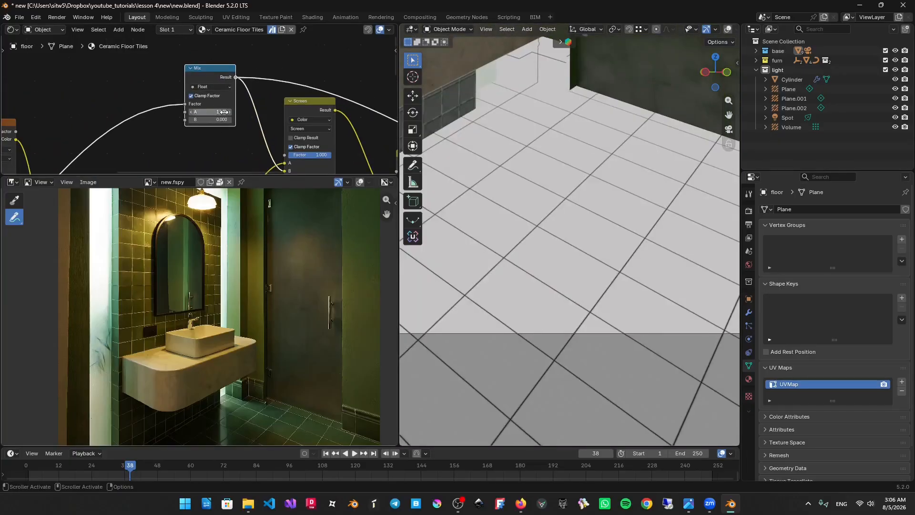
click(210, 119)
text(1)
key(Return)
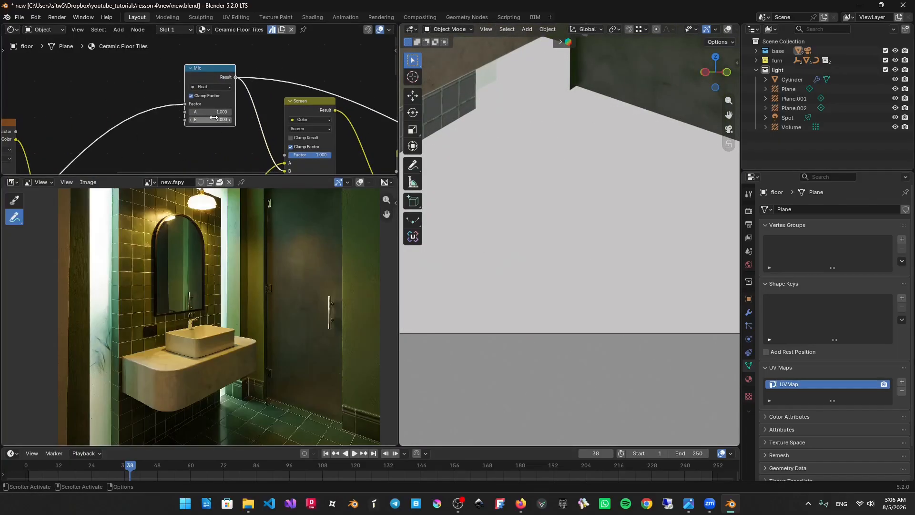
Set the Float Mix node's A value to 0 and its B value to 5.
click(215, 110)
text(0)
key(Return)
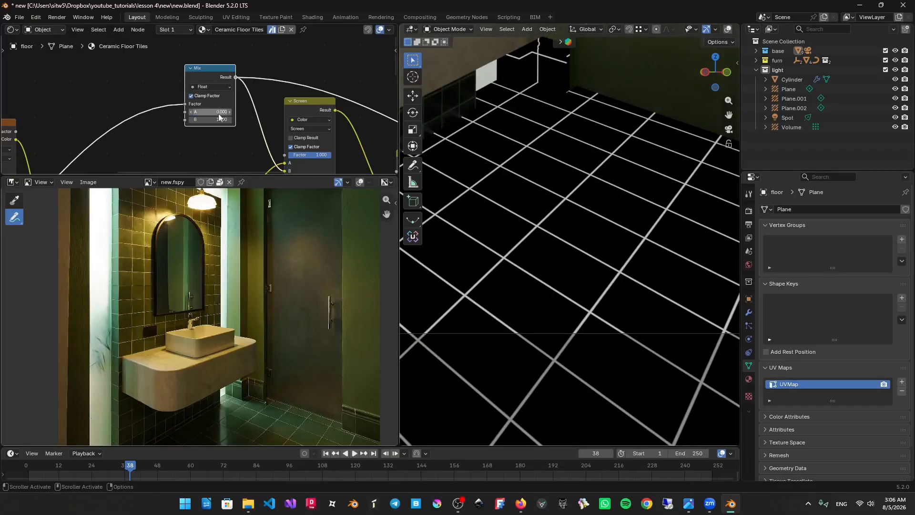
click(221, 119)
text(5)
key(Return)
scroll(295, 114, down, 4)
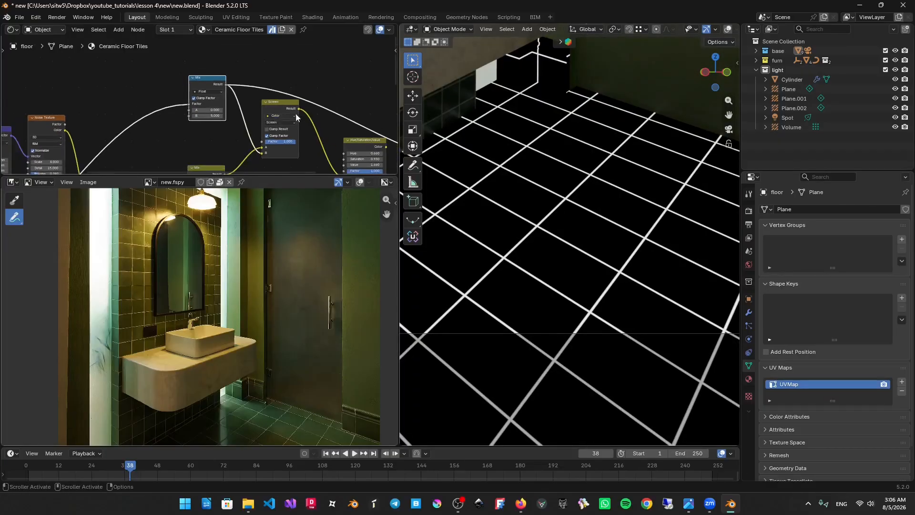
Preview the Hue/Saturation/Value node's output directly on the floor and examine it from the camera view.
middle_drag(295, 113, 88, 61)
ctrl+shift+click(183, 90)
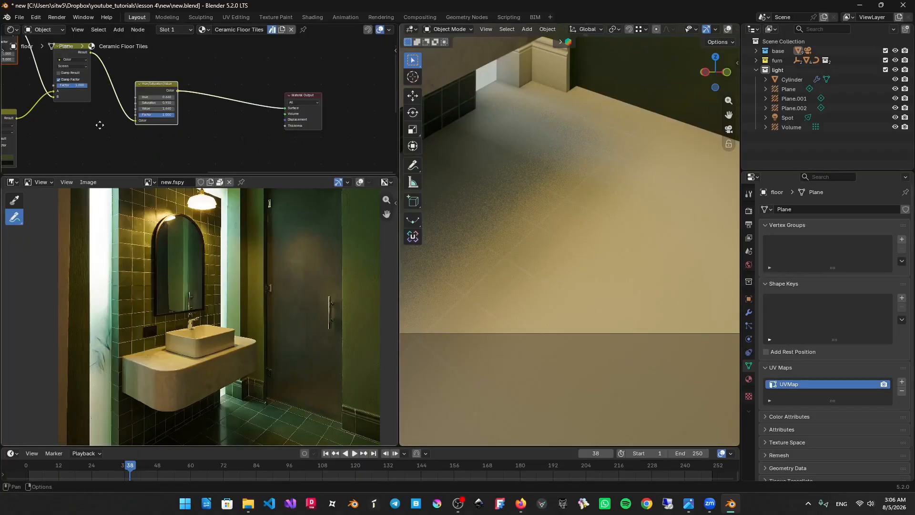
middle_drag(21, 66, 179, 109)
key(KP_0)
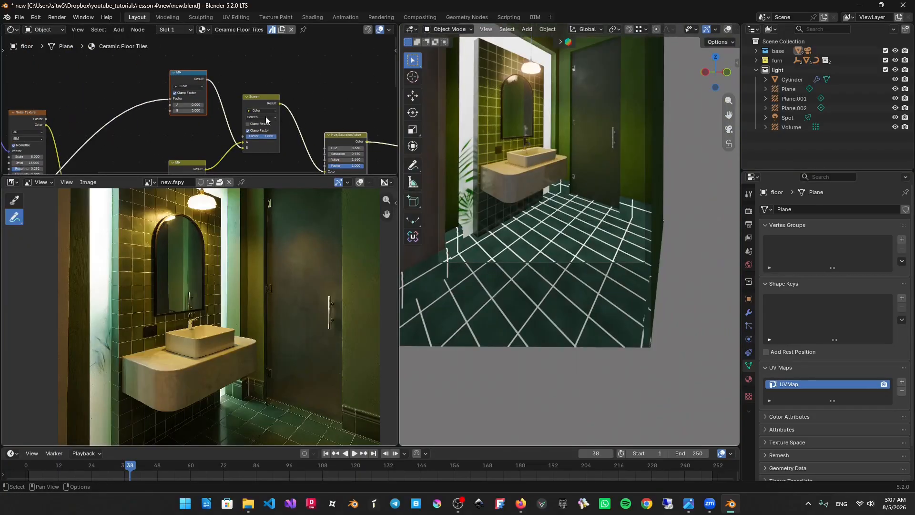
scroll(310, 122, down, 3)
middle_drag(310, 122, 202, 66)
scroll(199, 121, down, 2)
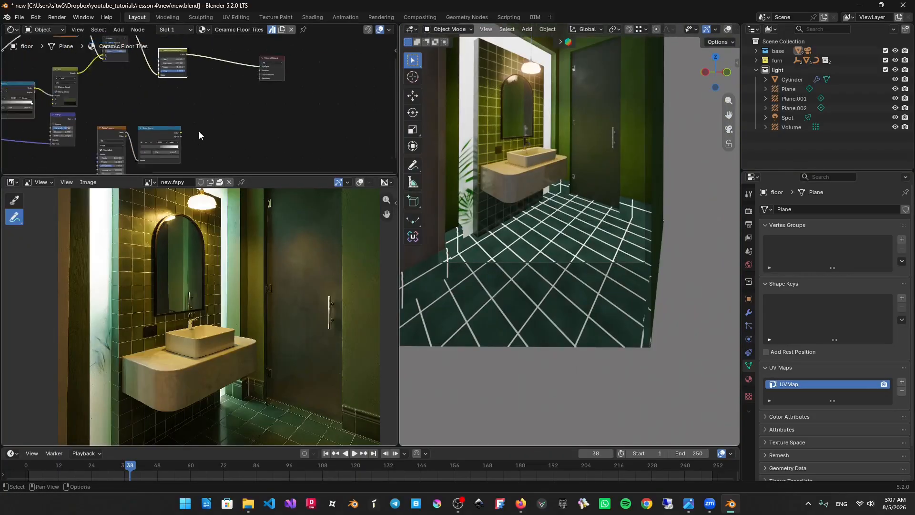
middle_drag(199, 131, 249, 125)
scroll(209, 103, up, 2)
middle_drag(231, 95, 280, 129)
scroll(308, 111, down, 3)
scroll(280, 86, down, 2)
scroll(279, 88, up, 3)
Undo the recent floor material edits back to the setup with the Multiply, Value and CERAMIC nodes connected.
key(ctrl+z)
key(ctrl+z)
key(ctrl+z)
key(ctrl+z)
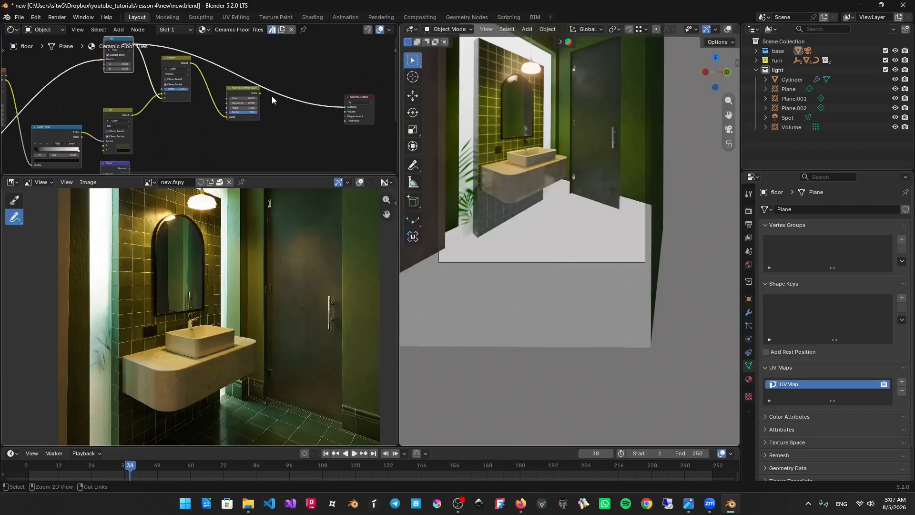
key(ctrl+z)
key(ctrl+z)
key(ctrl+z)
key(ctrl+z)
key(ctrl+z)
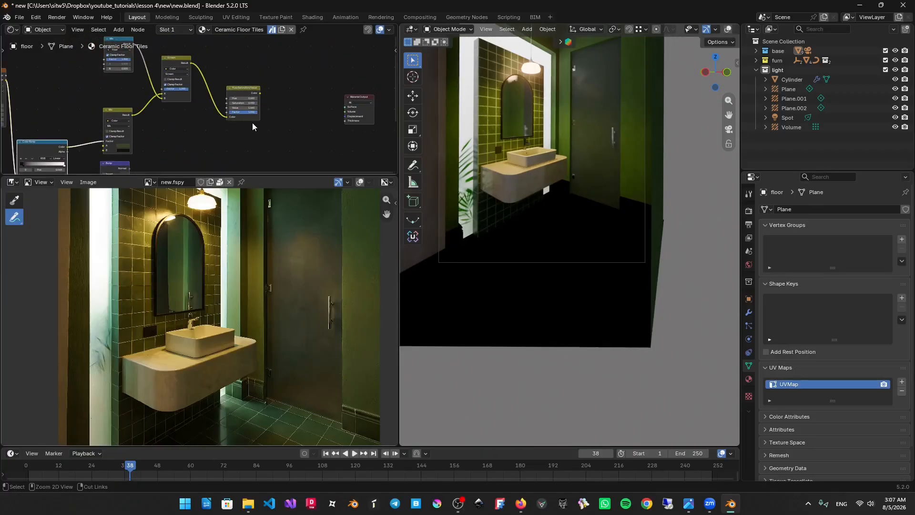
scroll(267, 115, down, 3)
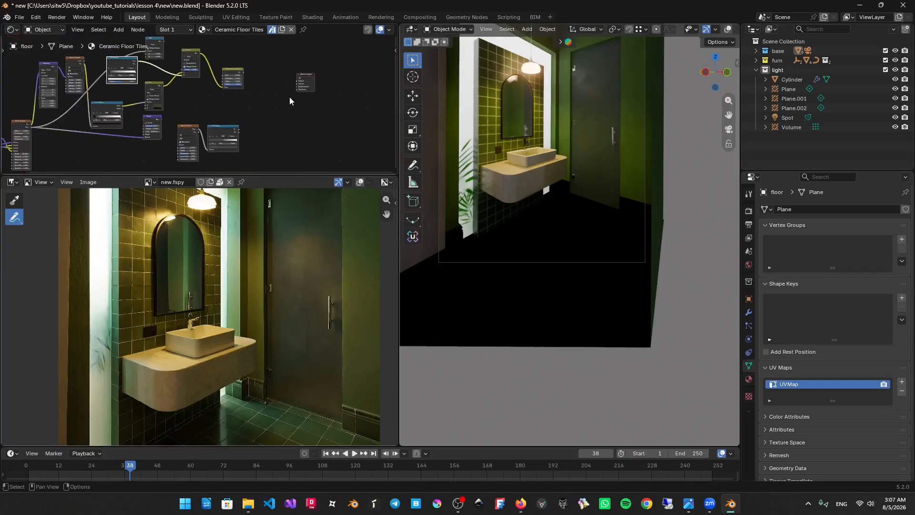
key(ctrl+z)
key(ctrl+z)
key(ctrl+z)
key(ctrl+z)
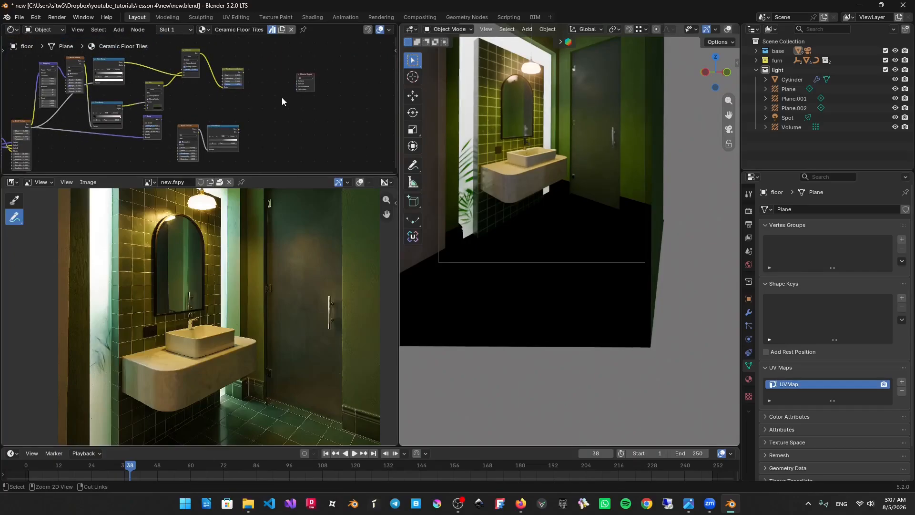
key(ctrl+z)
scroll(279, 103, up, 4)
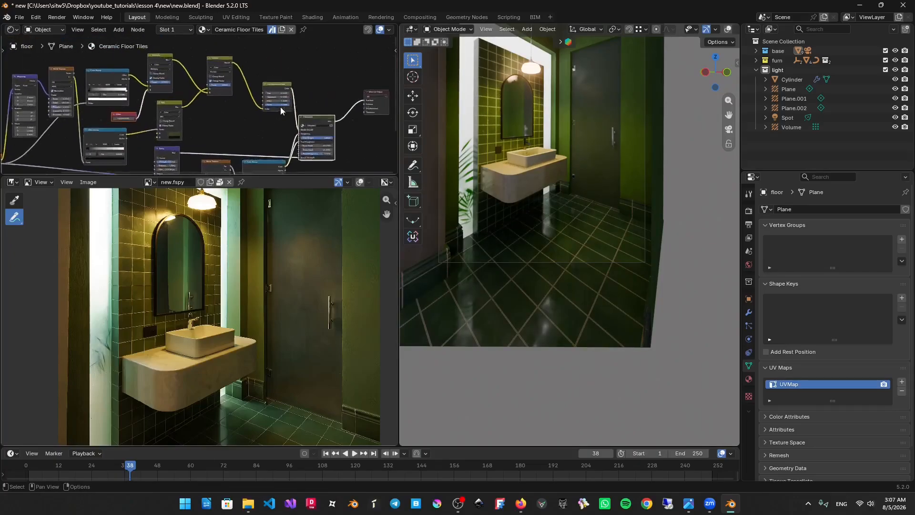
Add a Float Mix node above the upper Color Ramp in the Ceramic Floor Tiles material.
scroll(102, 49, up, 5)
middle_drag(102, 49, 190, 78)
key(shift+a)
text(mi)
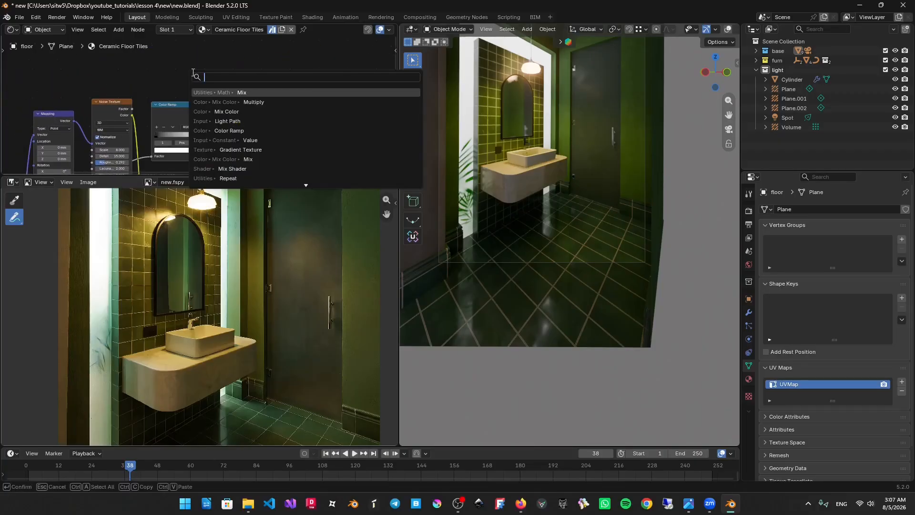
text(x)
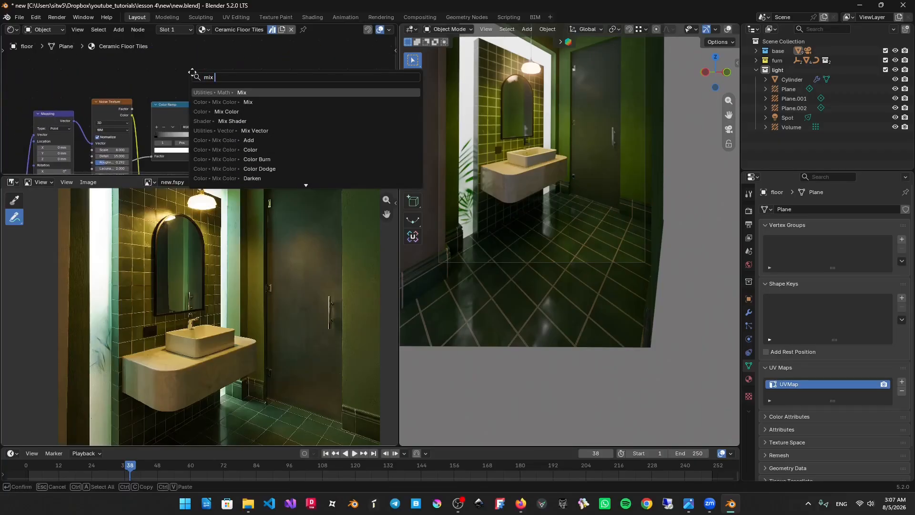
key(Return)
click(215, 135)
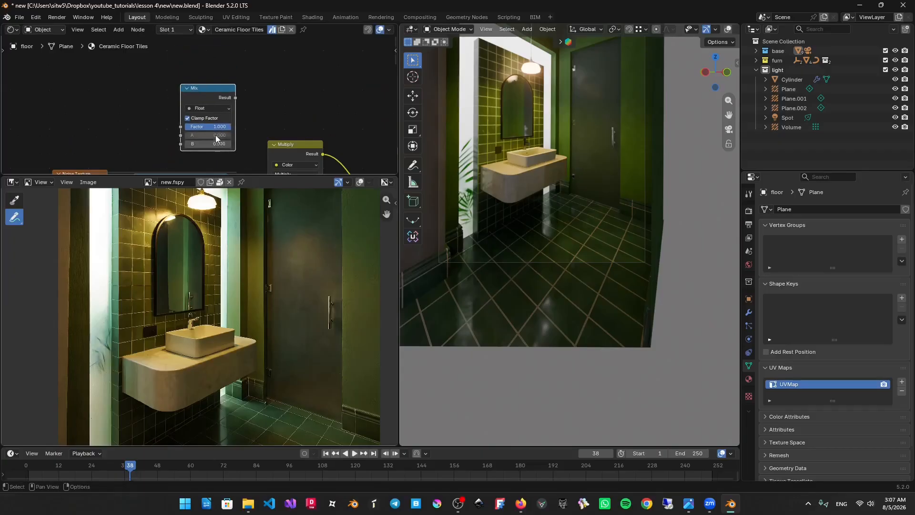
Connect the Brick Texture's Factor output to the new Mix node's Factor input and set its A value to 1.
key(ctrl+space)
scroll(387, 271, down, 2)
middle_drag(417, 256, 410, 225)
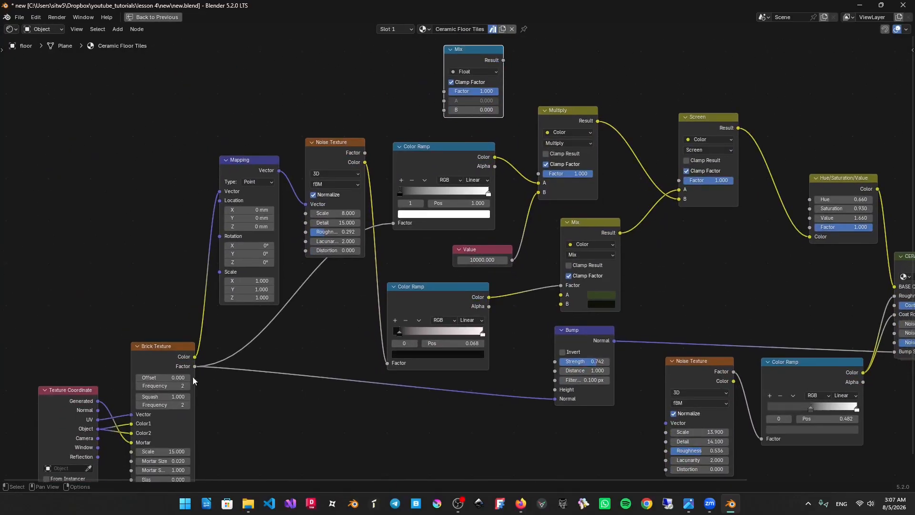
drag(195, 366, 444, 91)
click(485, 100)
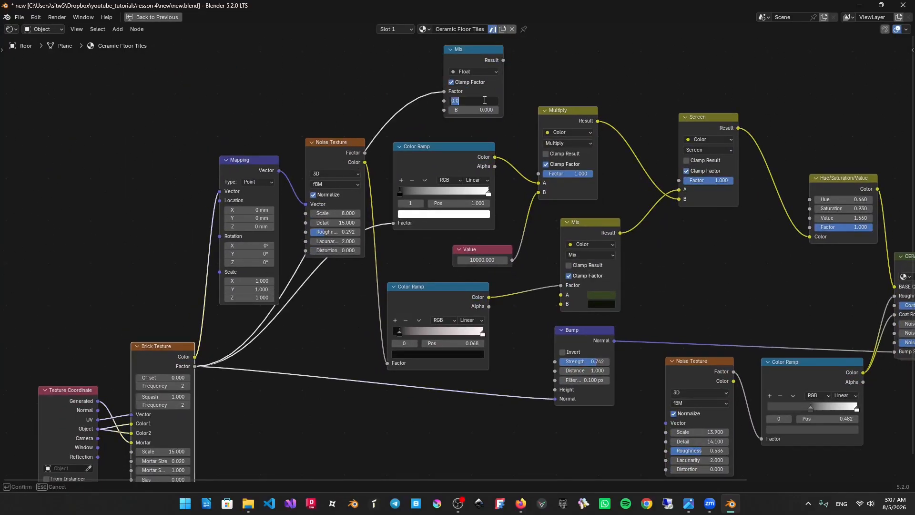
text(1)
key(Return)
Replace the upper Color Ramp with the Float Mix node, feeding its result into the Multiply node's A input.
scroll(585, 77, down, 3)
middle_drag(585, 77, 520, 95)
scroll(496, 114, up, 2)
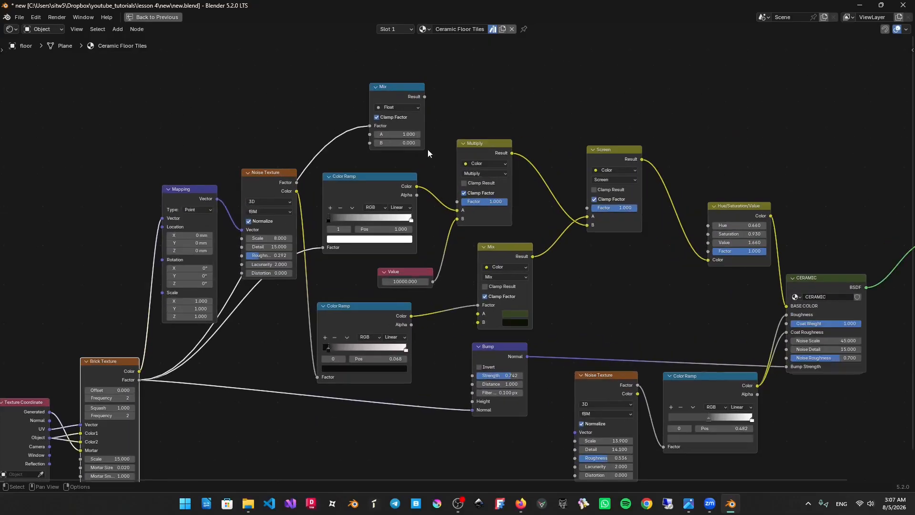
drag(425, 97, 462, 211)
click(412, 196)
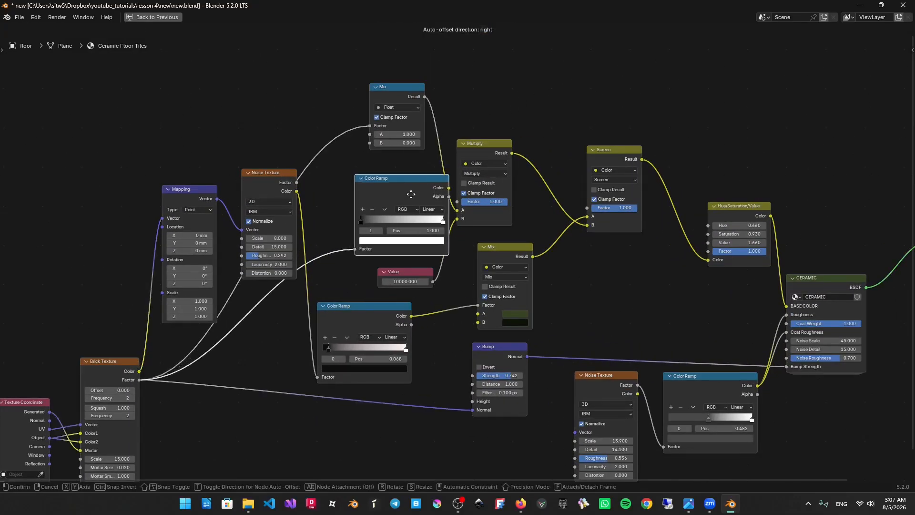
key(x)
drag(402, 89, 390, 173)
middle_drag(865, 280, 593, 216)
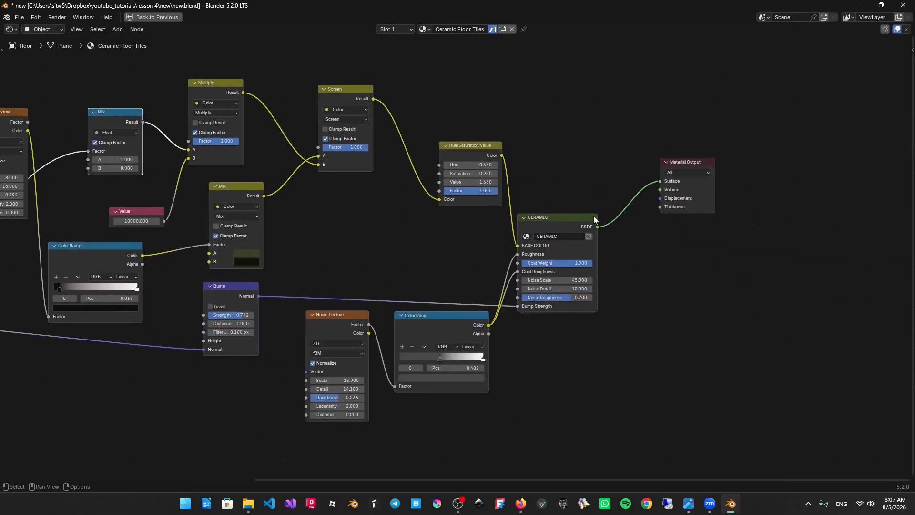
Set the Float Mix node's B value to 1 and its A value to 0.
key(ctrl+space)
scroll(615, 255, up, 4)
scroll(74, 89, up, 4)
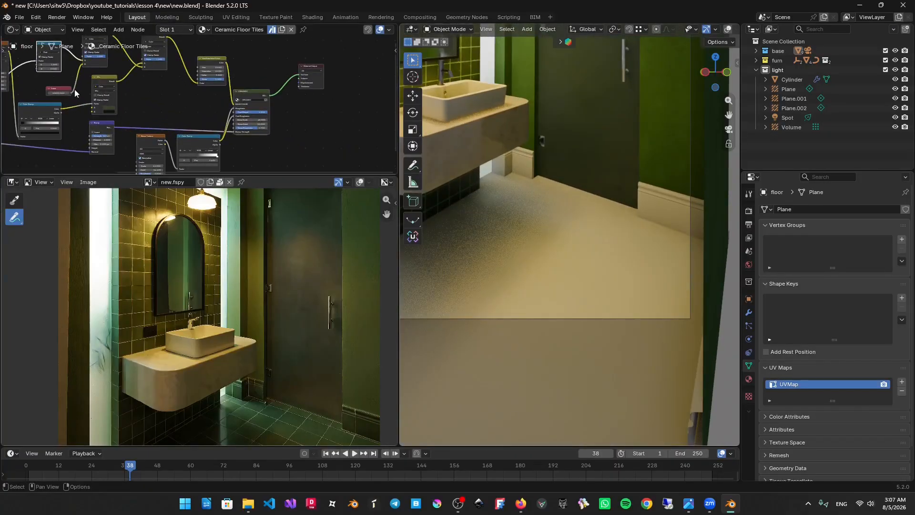
scroll(185, 100, up, 4)
click(230, 117)
text(1)
key(Return)
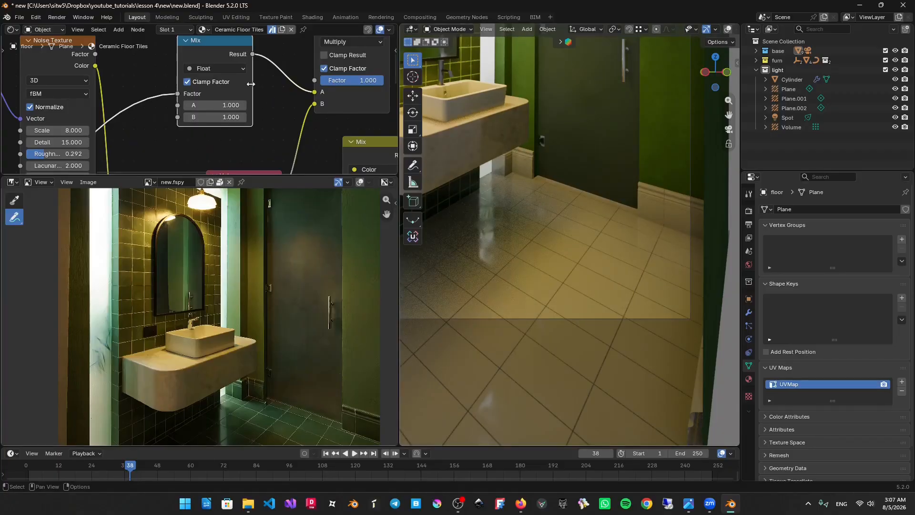
click(233, 105)
text(0)
key(Return)
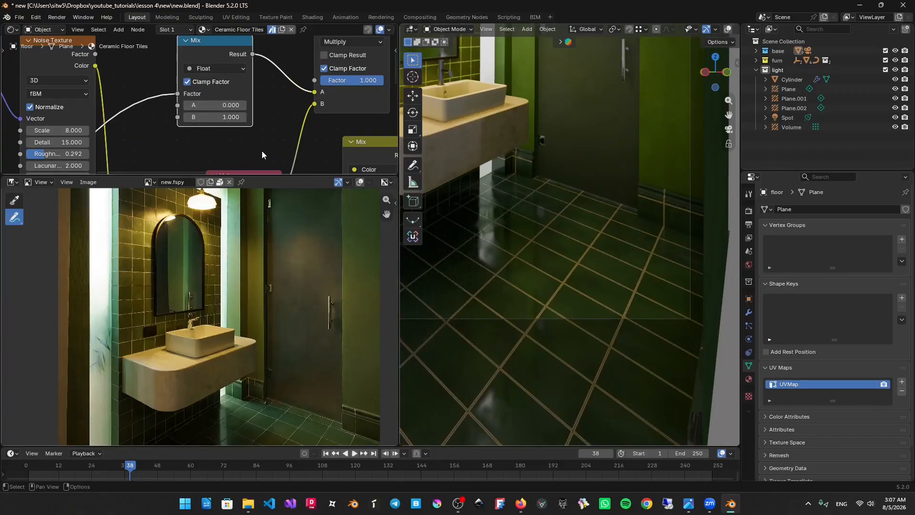
Try B values of 3 and 5 on the Float Mix node.
click(233, 116)
text(3)
key(Return)
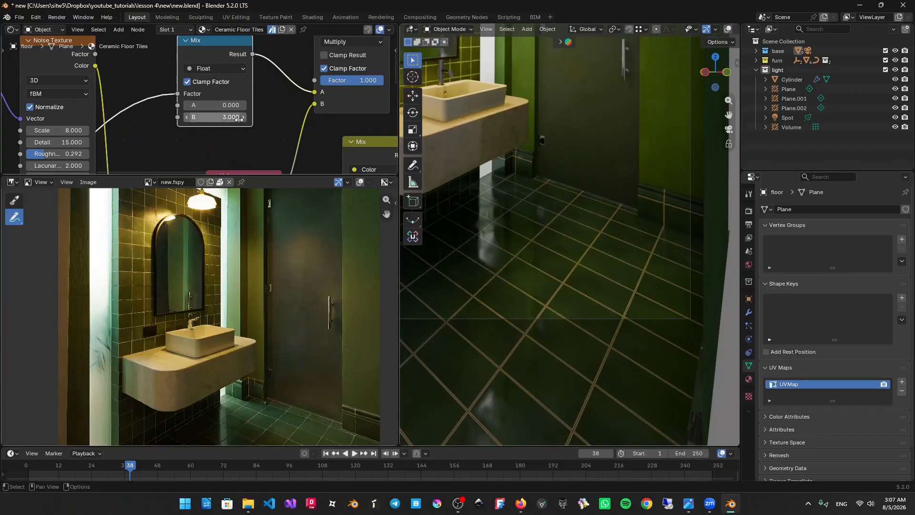
click(233, 117)
text(5)
key(Return)
Turn off Clamp Factor on the Float Mix node and set its B value to 4.
middle_drag(254, 95, 239, 119)
click(172, 105)
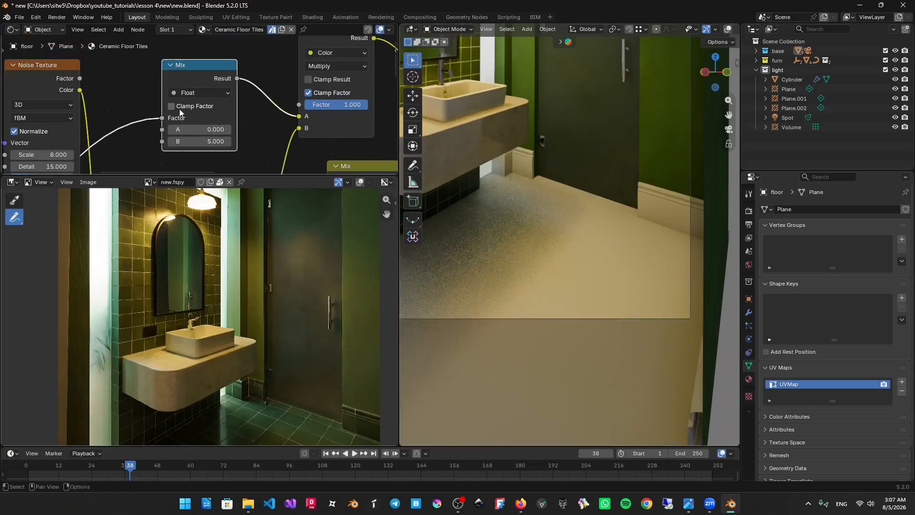
click(217, 141)
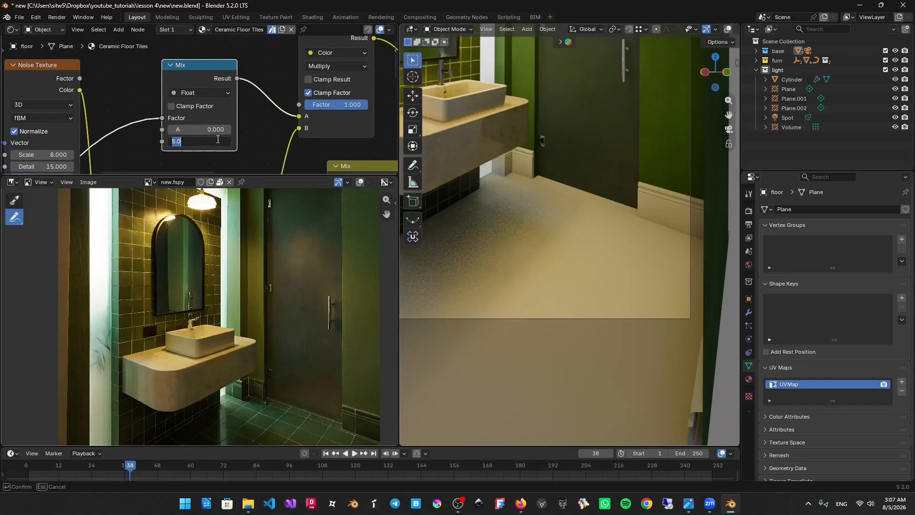
key(Return)
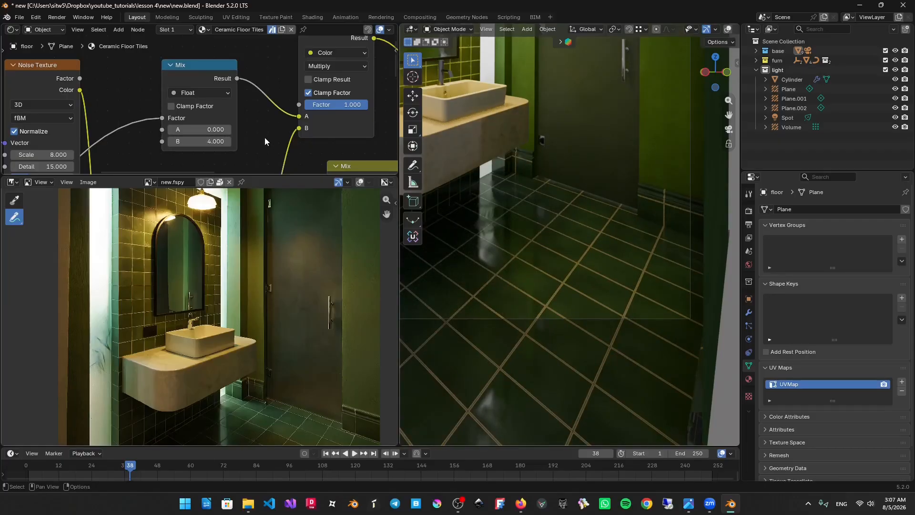
Try 10 and 0.1 as the Float Mix node's B value, settling on 3.
scroll(265, 138, down, 3)
middle_drag(298, 100, 210, 111)
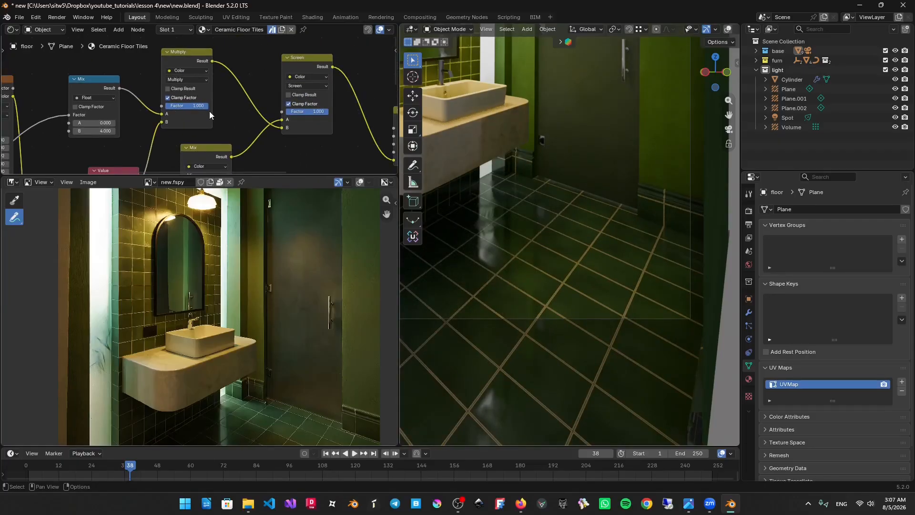
click(110, 132)
text(10)
key(Return)
click(105, 130)
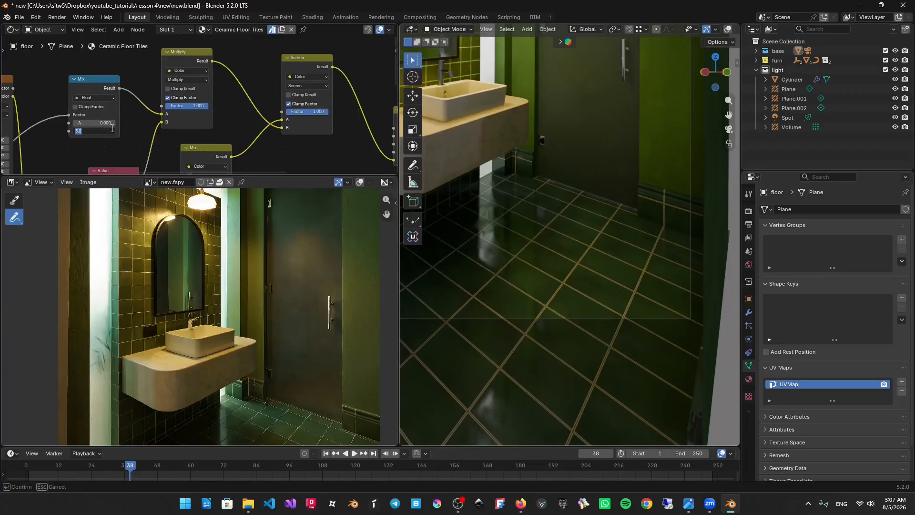
text(0)
key(Return)
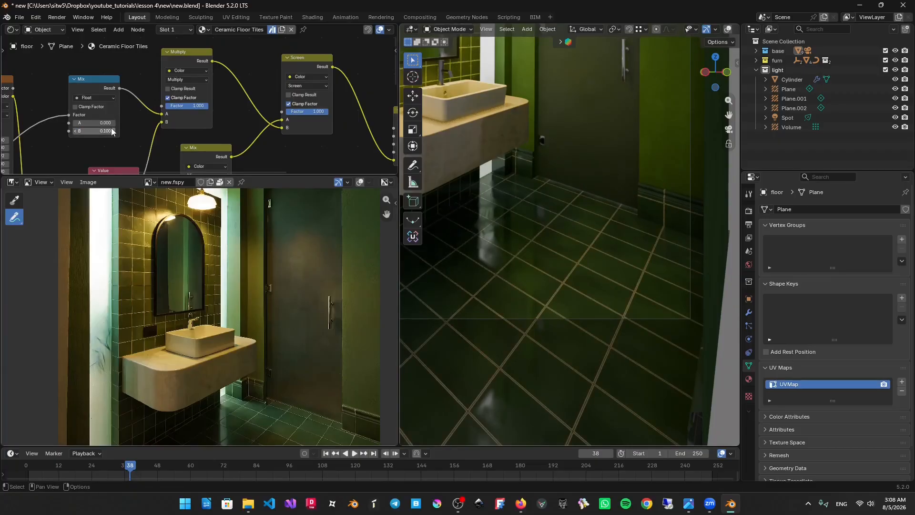
click(106, 131)
text(3)
key(Return)
Turn off Clamp Factor on the Multiply and Screen nodes and save the file.
click(180, 98)
middle_drag(180, 118, 185, 118)
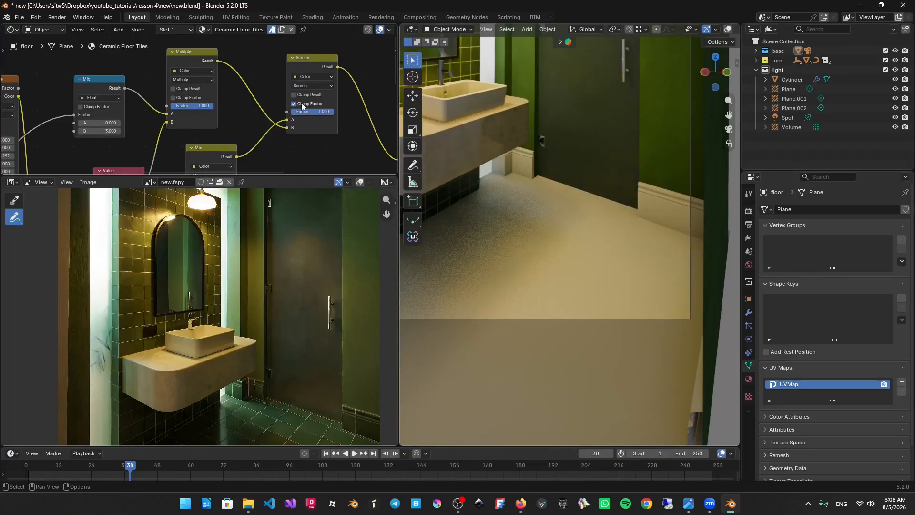
scroll(127, 115, up, 1)
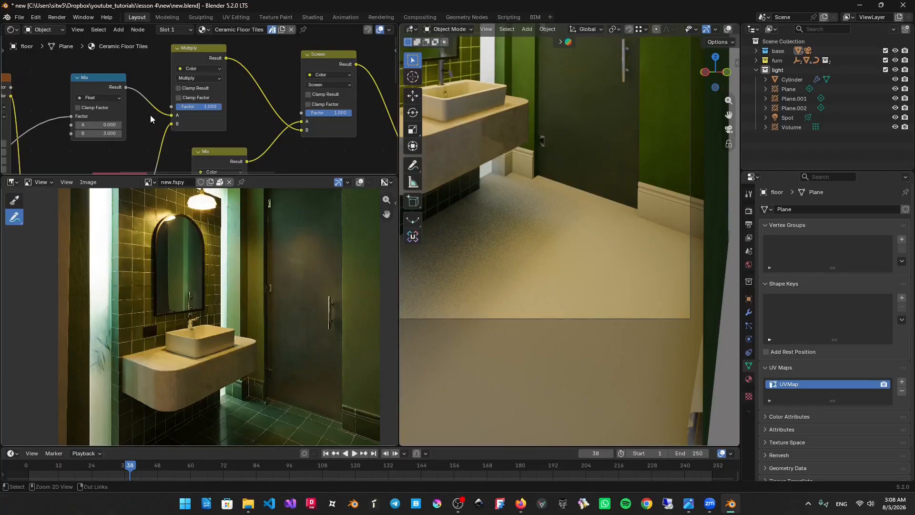
key(ctrl+s)
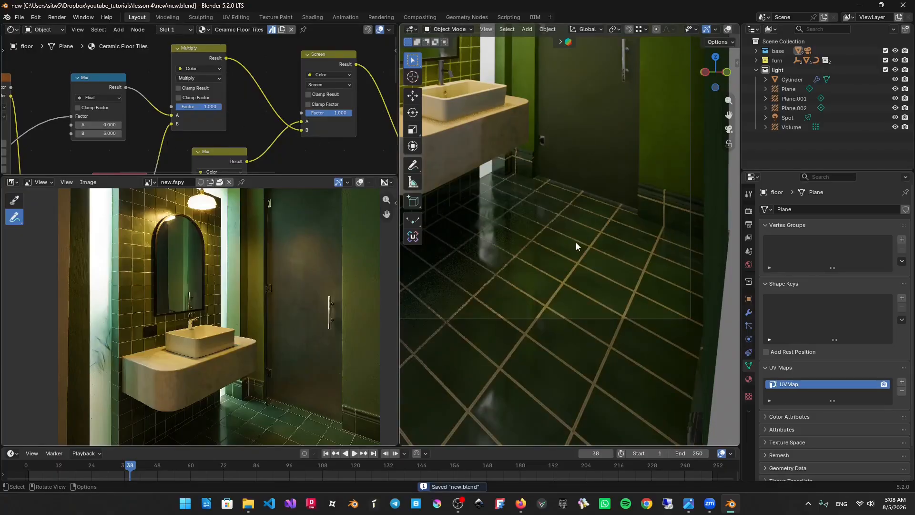
Try lowering the Value node that feeds the Multiply node's B input to 73.8.
middle_drag(523, 259, 581, 271)
key(KP_0)
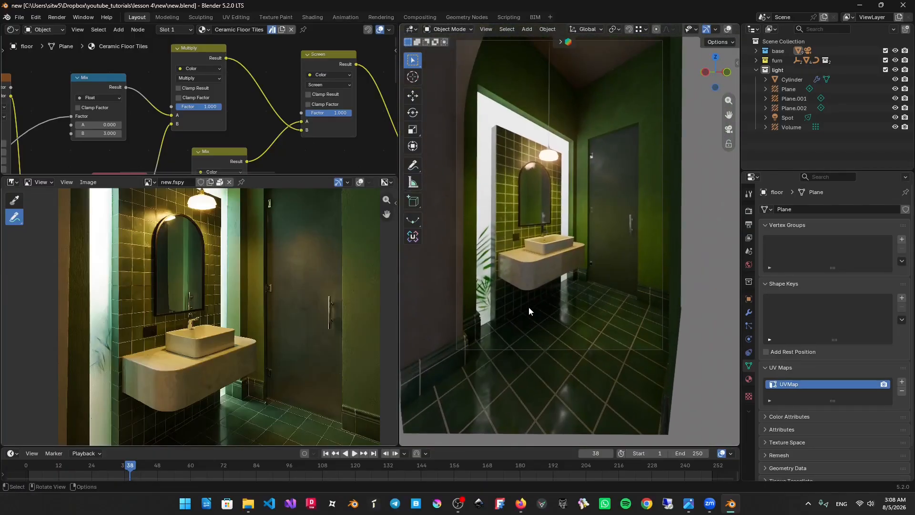
middle_drag(310, 348, 306, 299)
scroll(274, 132, up, 2)
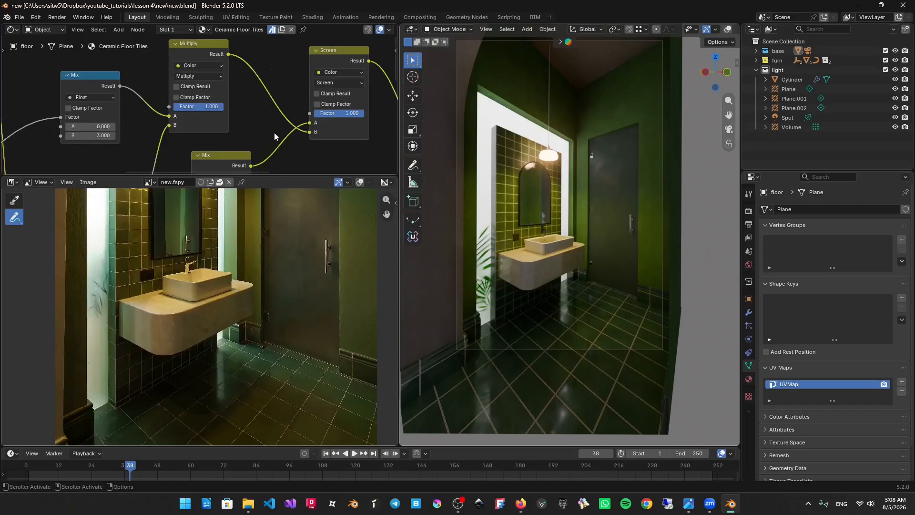
scroll(203, 61, down, 2)
middle_drag(190, 115, 227, 75)
mouse_move(163, 139)
mouse_down()
mouse_move(153, 117)
mouse_move(143, 131)
mouse_move(124, 132)
mouse_move(151, 127)
mouse_up()
click(139, 128)
text(10000.0)
key(Return)
middle_drag(149, 107, 155, 141)
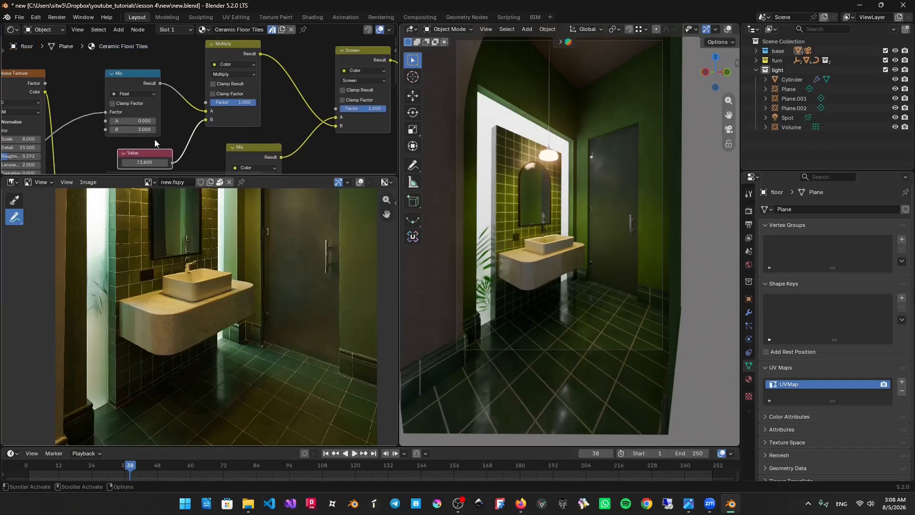
Set the Value node feeding the Multiply node to 4.
drag(154, 162, 150, 162)
click(150, 163)
text(4)
key(Return)
Delete the Multiply node and connect the Float Mix node's result to the Screen node's Factor input.
drag(234, 54, 235, 60)
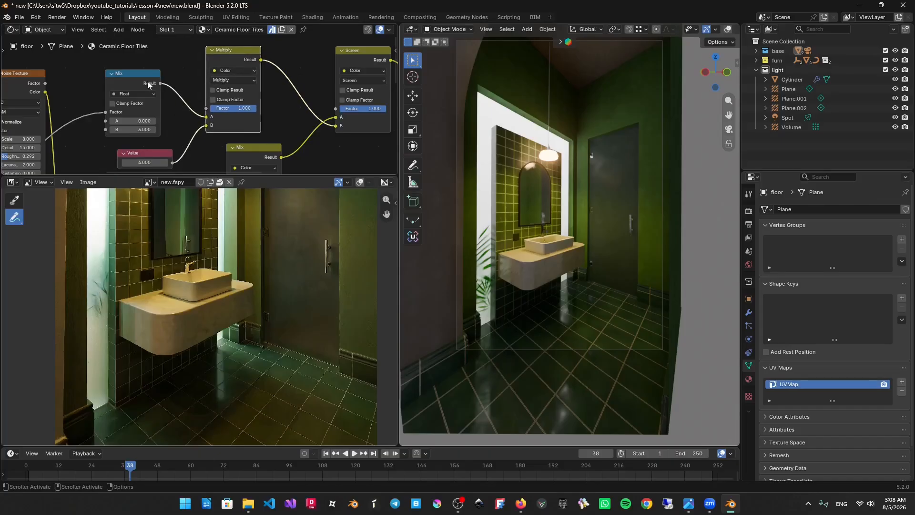
key(x)
drag(160, 83, 336, 108)
Place the Value node in front of the Screen node and connect it to the Screen node's B input.
drag(165, 153, 253, 114)
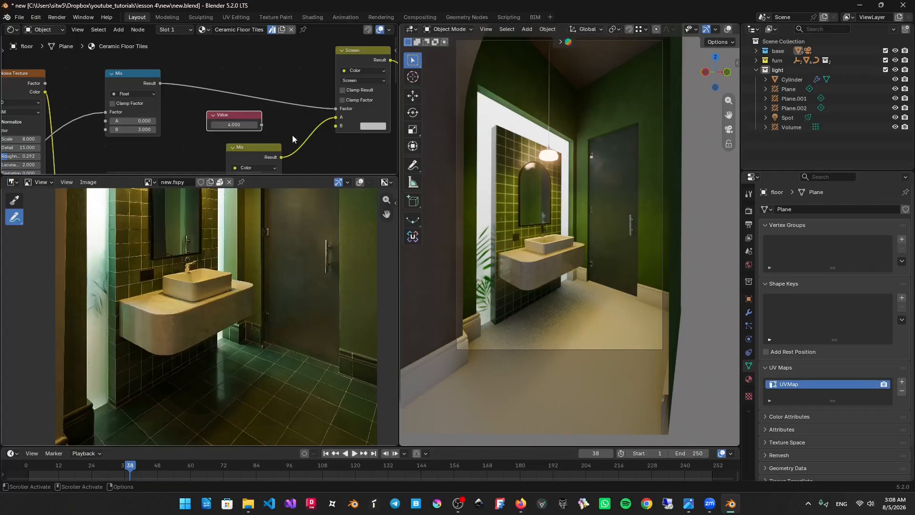
middle_drag(310, 125, 248, 124)
drag(125, 112, 200, 114)
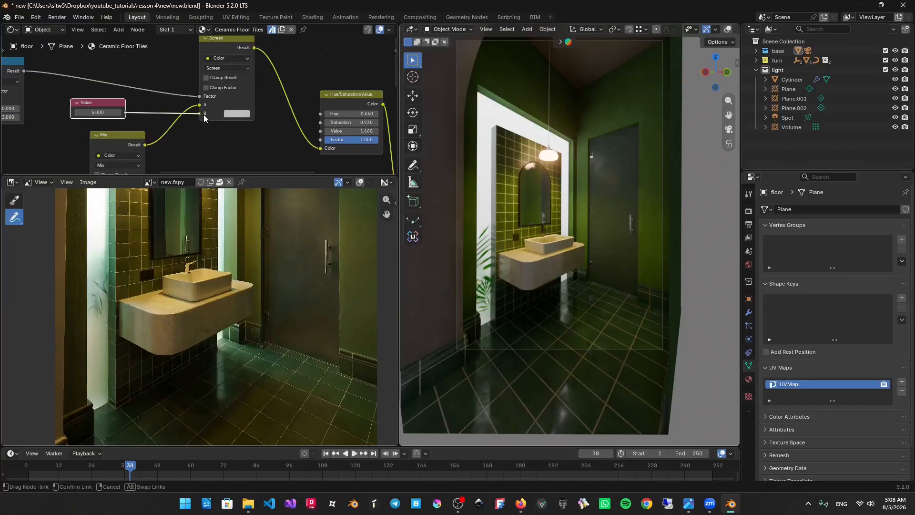
Set the Value node feeding the Screen node's B input to 5 and enable Clamp Factor on the Screen node.
scroll(241, 126, up, 1)
click(85, 118)
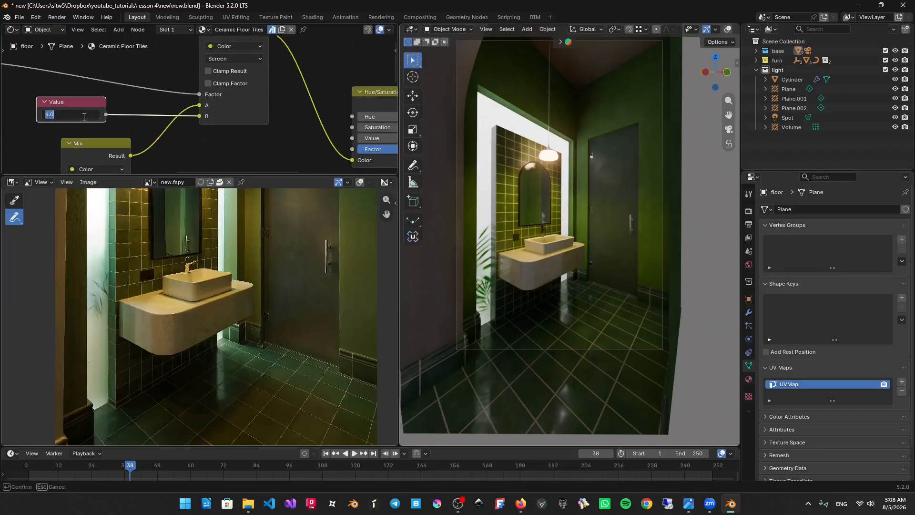
text(5)
key(Return)
scroll(132, 90, down, 2)
middle_drag(131, 91, 271, 101)
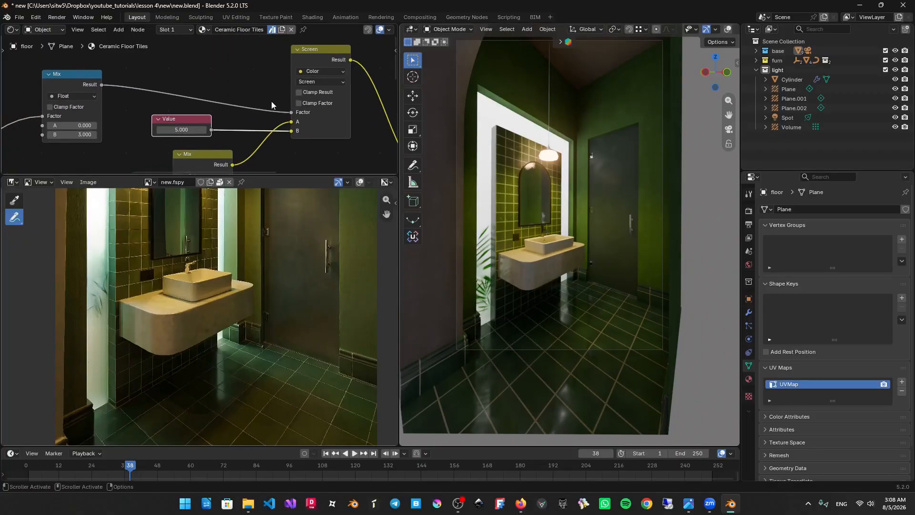
click(300, 103)
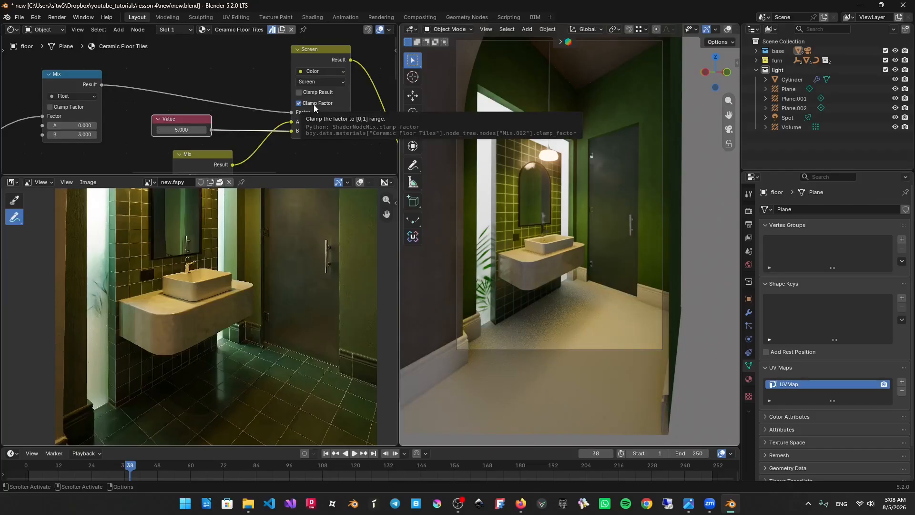
Preview the Screen node's result on the floor grout up close, and restore the CERAMIC shader as the material output.
scroll(556, 244, up, 3)
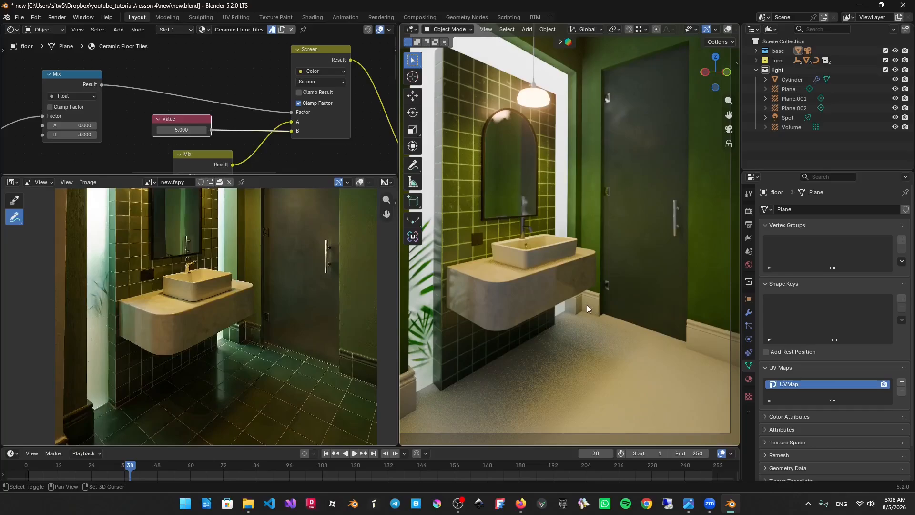
scroll(588, 304, up, 8)
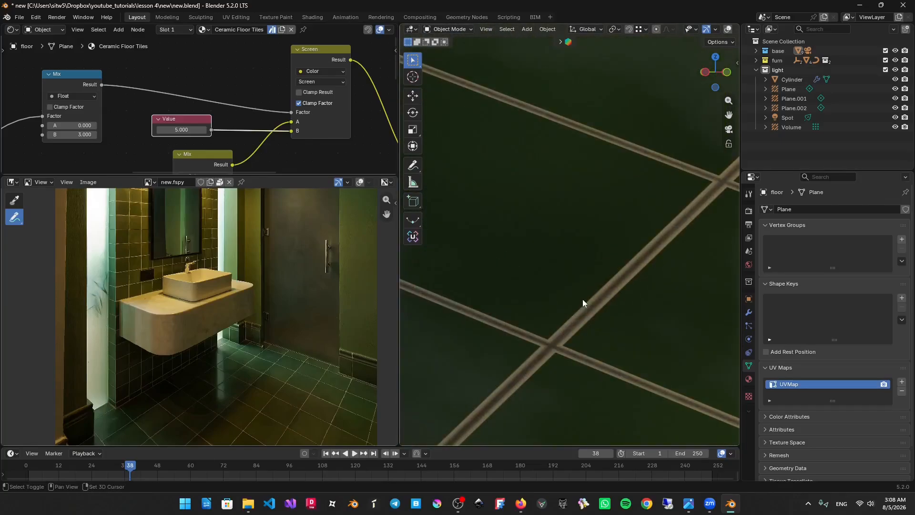
scroll(583, 302, up, 3)
scroll(210, 122, down, 3)
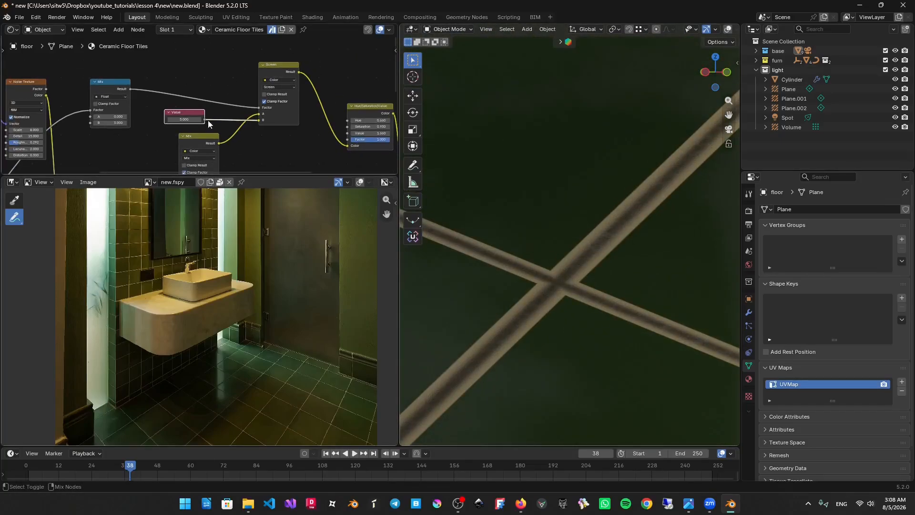
ctrl+shift+click(294, 77)
scroll(276, 115, down, 2)
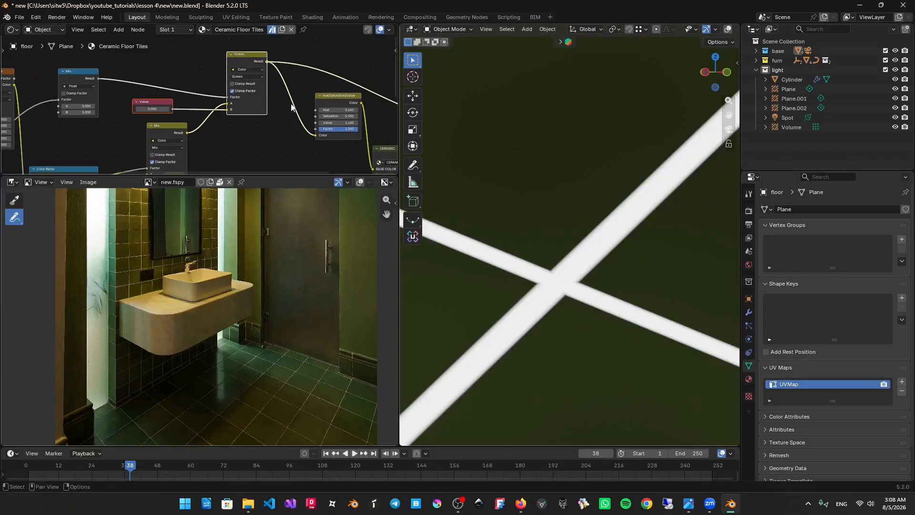
scroll(201, 65, up, 8)
middle_drag(276, 114, 239, 97)
scroll(226, 111, up, 1)
scroll(239, 97, down, 1)
ctrl+shift+click(286, 141)
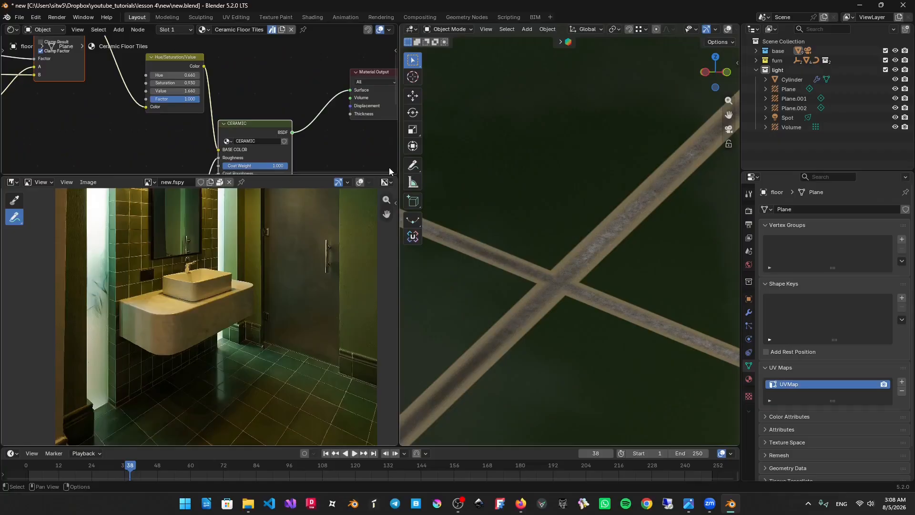
Disconnect the link feeding the CERAMIC node's Bump Strength input.
middle_drag(258, 154, 273, 89)
scroll(273, 90, down, 2)
scroll(254, 110, up, 6)
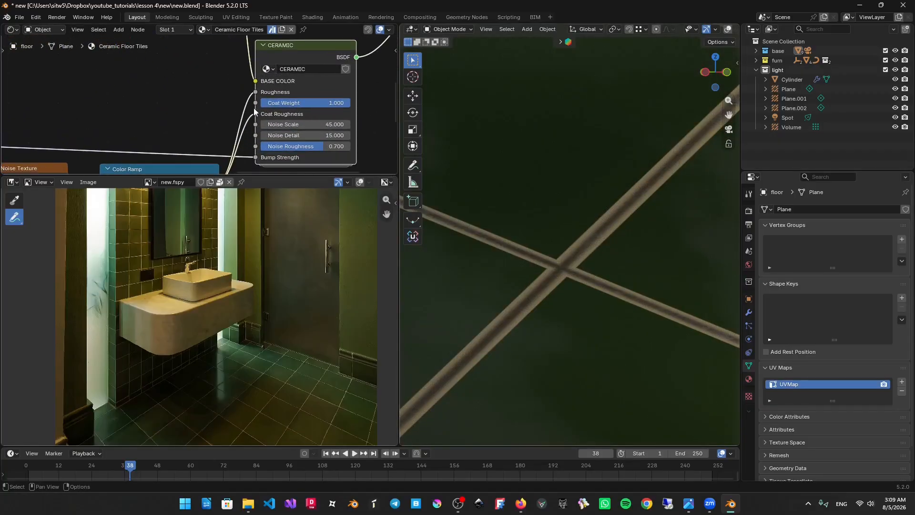
middle_drag(270, 135, 271, 95)
scroll(257, 119, up, 1)
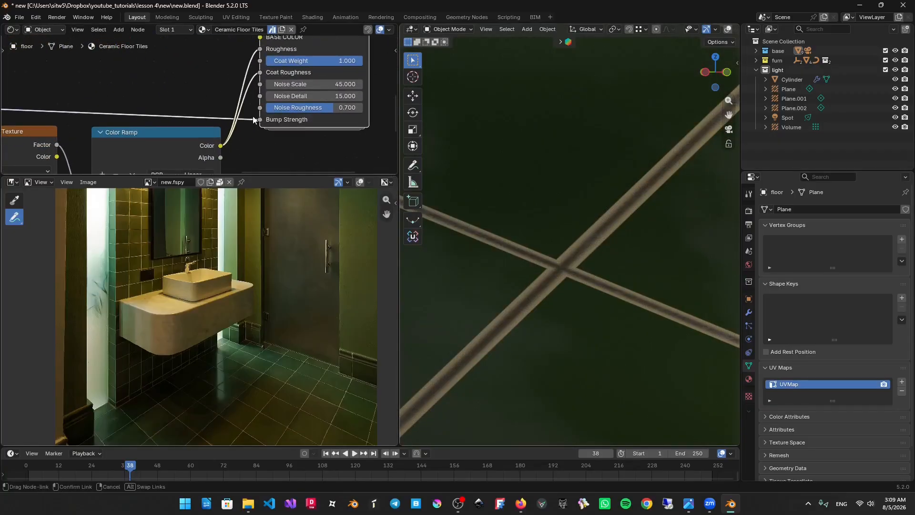
drag(260, 119, 212, 93)
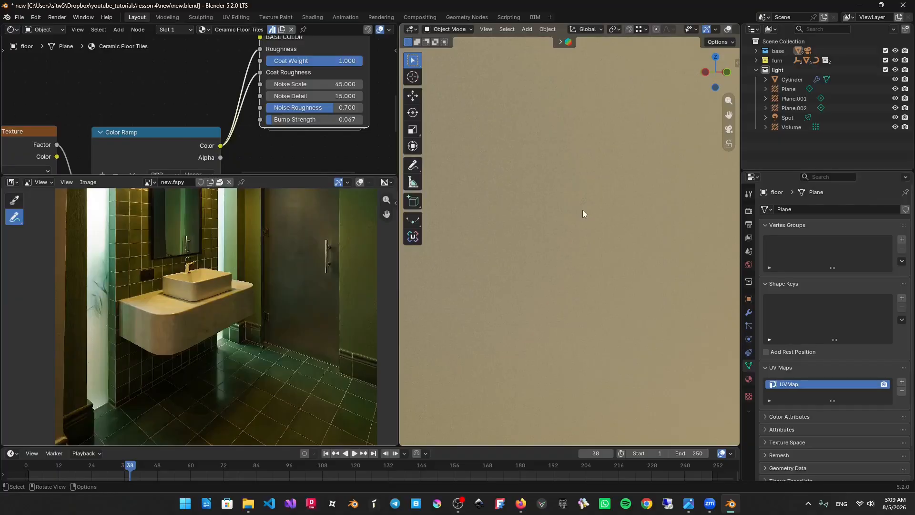
scroll(582, 210, down, 6)
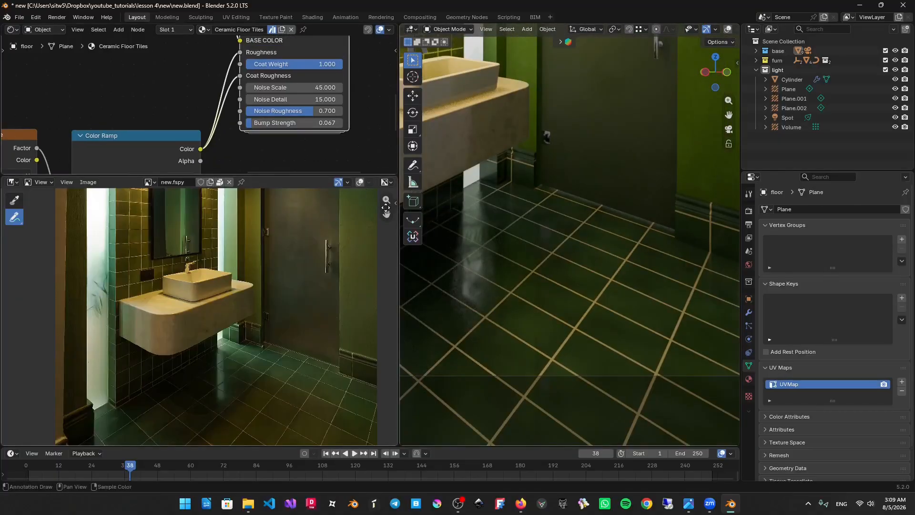
Compare the floor grout with a close-up of the reference photo, return to the camera view and save the file.
middle_drag(310, 366, 253, 265)
scroll(253, 265, up, 7)
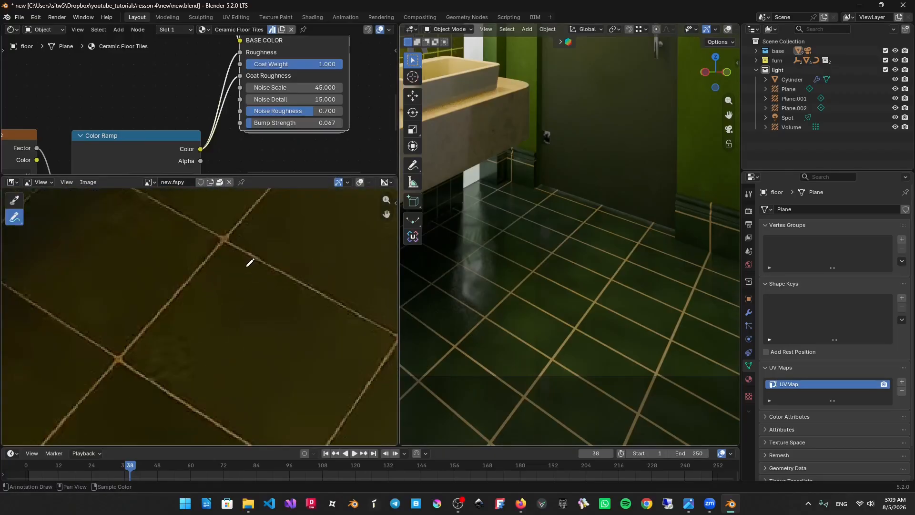
scroll(528, 261, down, 4)
middle_drag(635, 221, 633, 244)
scroll(633, 240, down, 2)
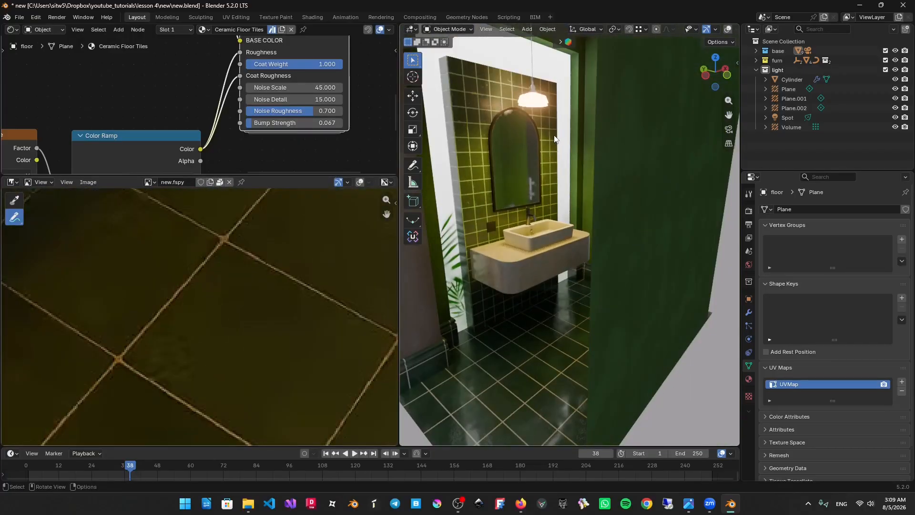
key(KP_0)
key(ctrl+s)
Examine the floor tile colors in the reference photo against the viewport, resizing the node and image editors as needed.
scroll(593, 164, down, 3)
shift+middle_drag(593, 164, 625, 235)
scroll(277, 108, down, 5)
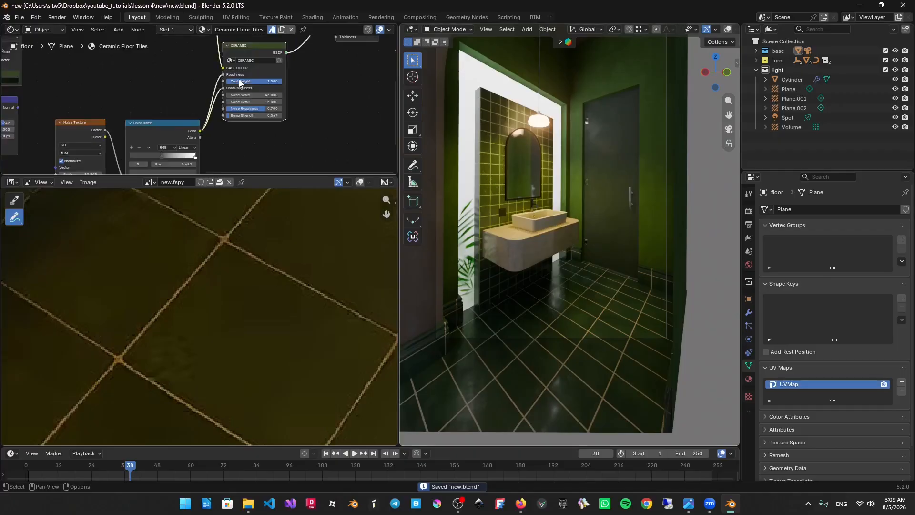
scroll(303, 204, down, 5)
scroll(302, 204, down, 5)
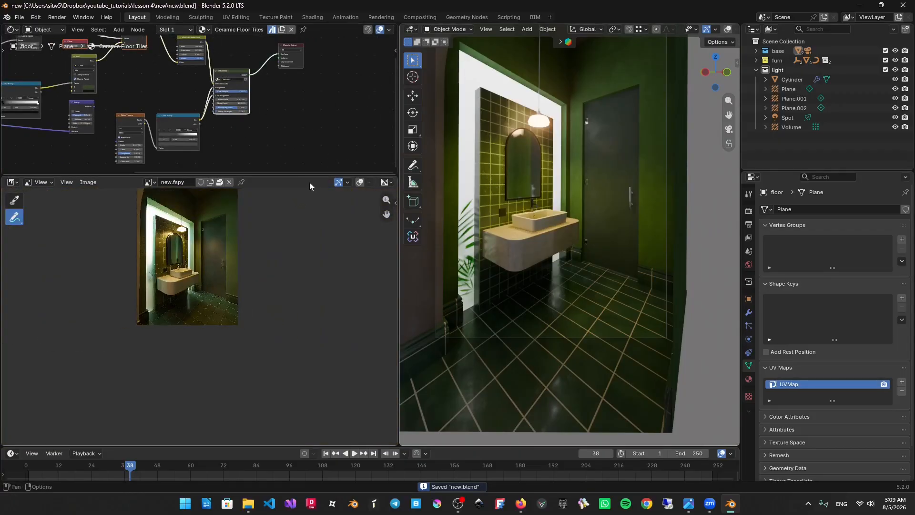
drag(317, 173, 318, 140)
scroll(265, 245, up, 9)
middle_drag(258, 257, 253, 347)
scroll(274, 294, down, 3)
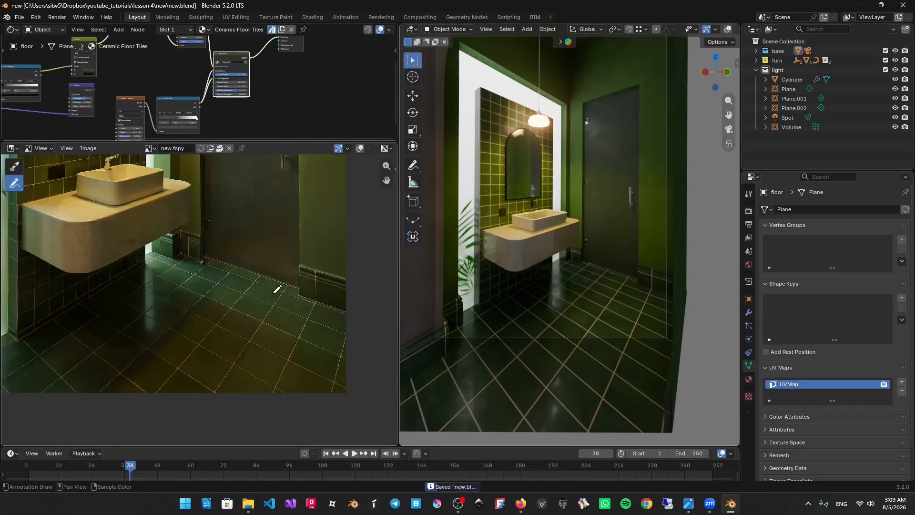
drag(319, 142, 310, 199)
scroll(248, 151, up, 3)
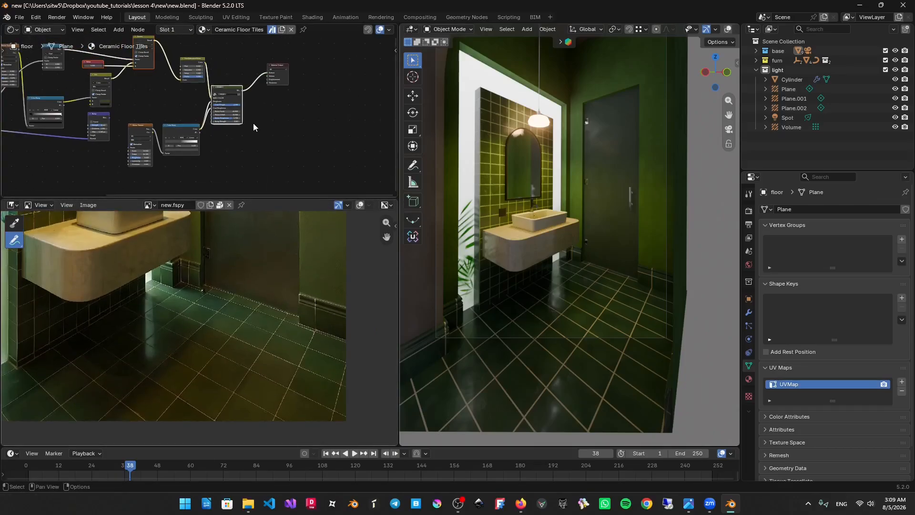
Set the floor material's Hue/Saturation/Value node to Hue 0.51 and Value 3, and save the file.
scroll(248, 152, up, 3)
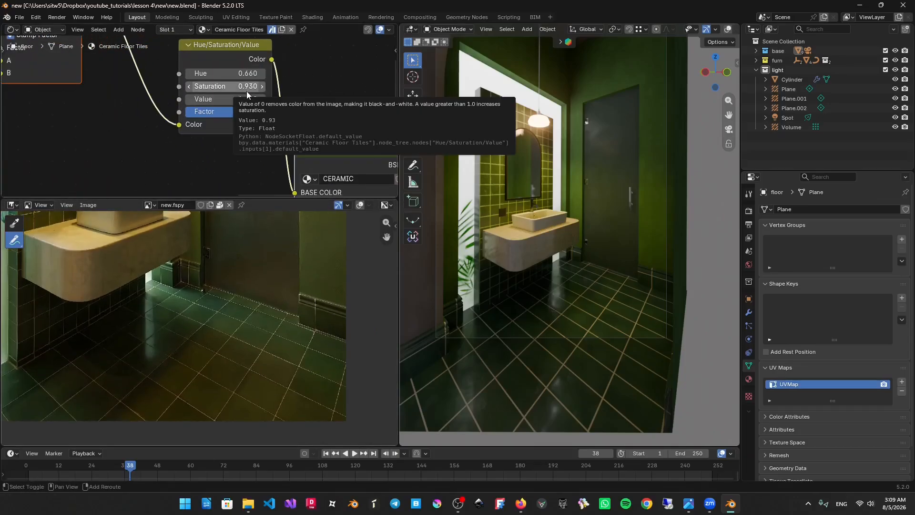
drag(242, 99, 286, 100)
drag(237, 73, 172, 74)
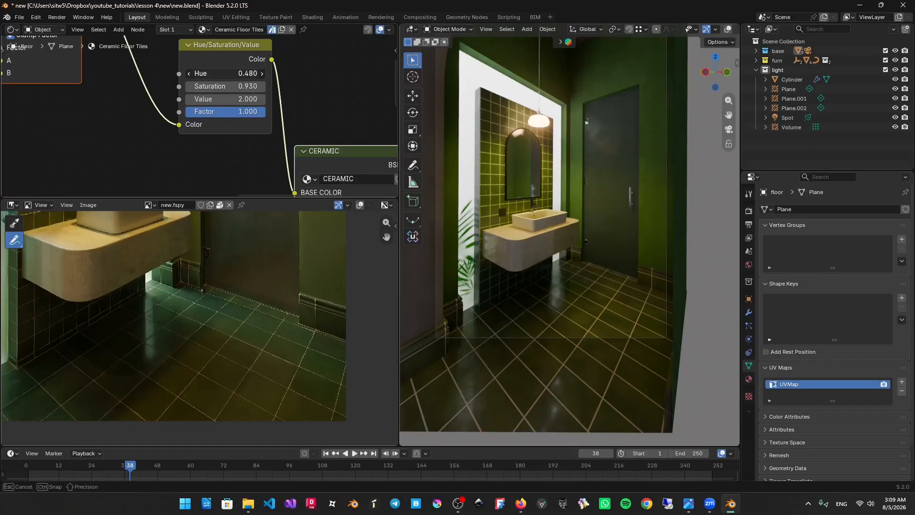
click(243, 98)
text(3)
key(Return)
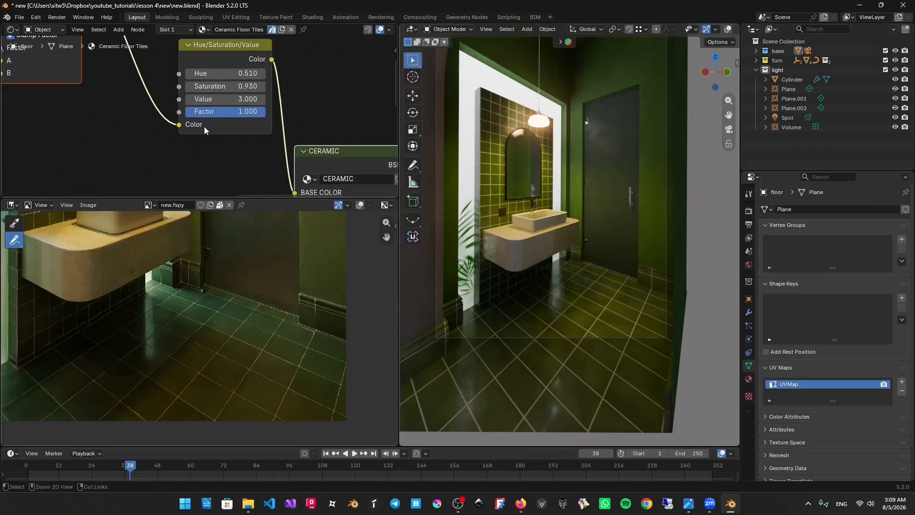
key(ctrl+s)
Slightly brighten the dark green B color of the Color Mix node that feeds the Screen node.
scroll(144, 99, down, 5)
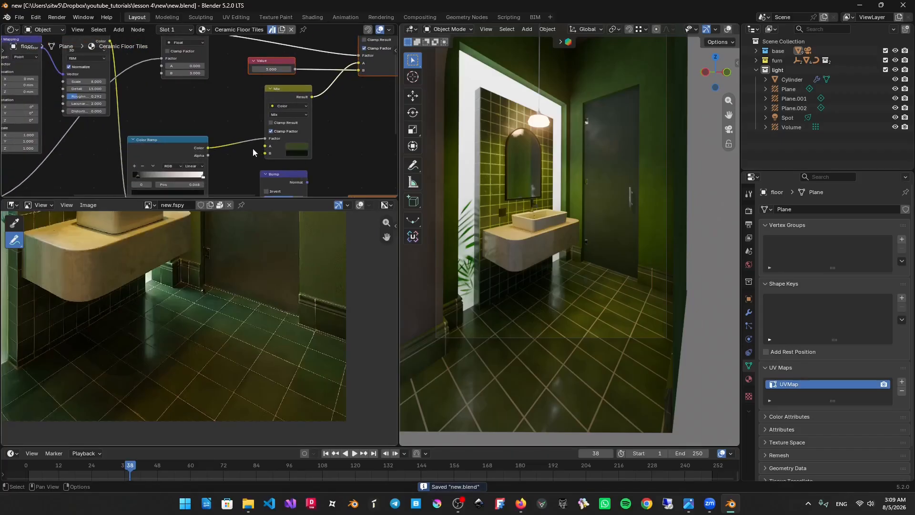
scroll(253, 153, up, 3)
click(299, 130)
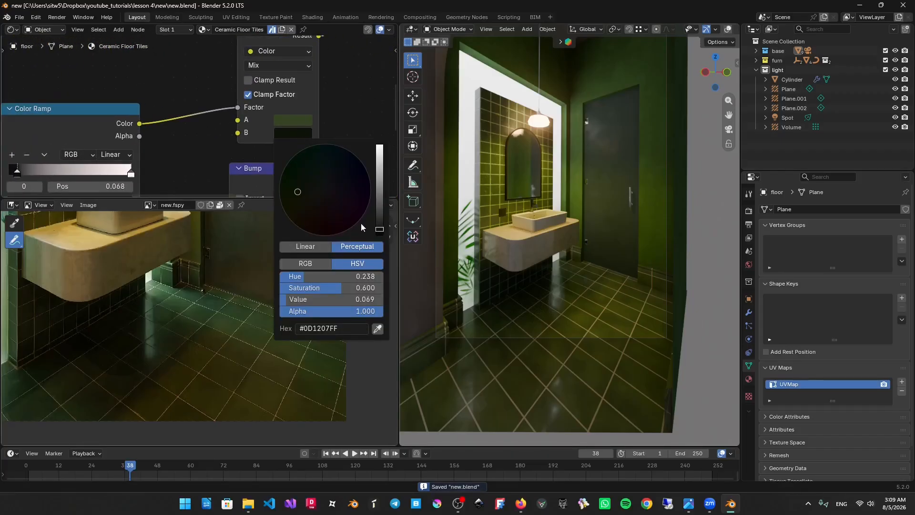
drag(382, 228, 380, 225)
Set the floor material's Hue to 0.56 and Saturation to 0.83 in the Hue/Saturation/Value node, and save the file.
scroll(204, 115, down, 4)
middle_drag(226, 127, 30, 97)
scroll(181, 125, up, 5)
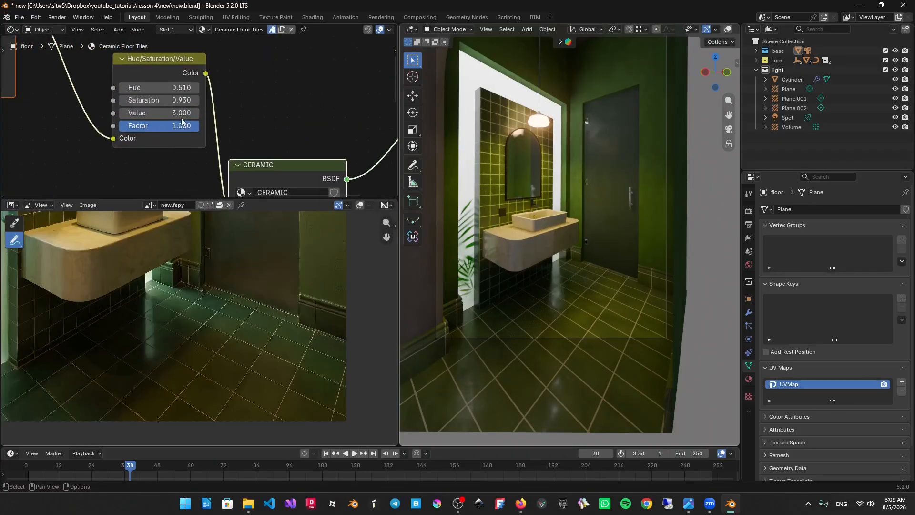
drag(181, 88, 181, 88)
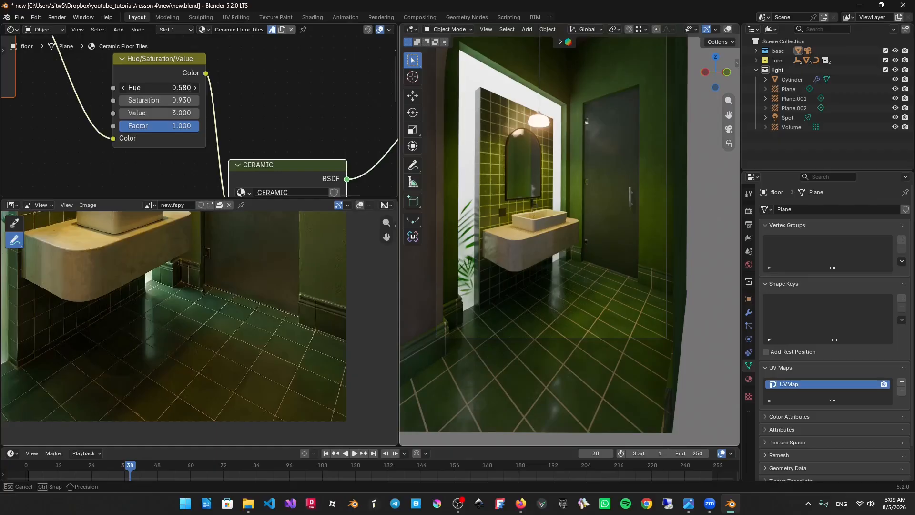
drag(182, 88, 172, 100)
key(ctrl+s)
Enlarge the reference photo beside the viewport and compare the whole bathroom scene with it, ending in the camera view.
scroll(477, 190, down, 3)
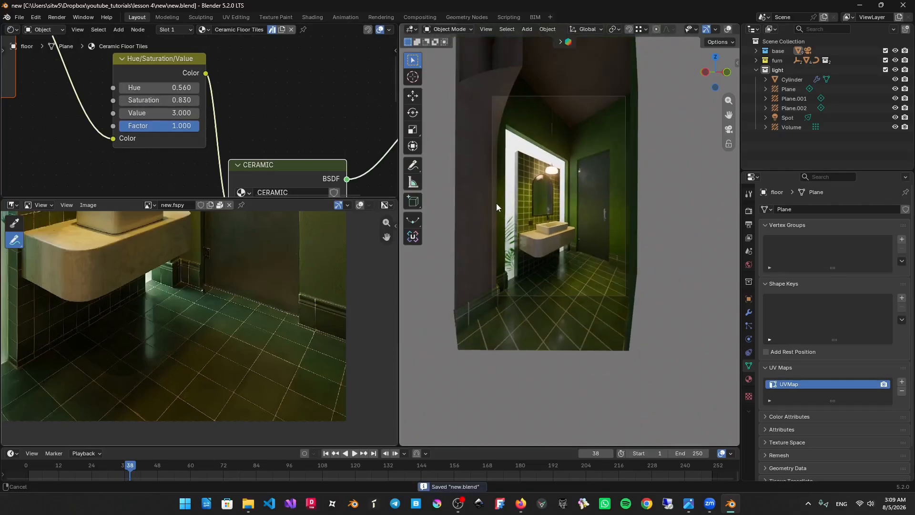
scroll(501, 214, up, 4)
shift+middle_drag(508, 233, 535, 218)
drag(229, 198, 228, 63)
scroll(313, 242, down, 3)
scroll(313, 242, up, 3)
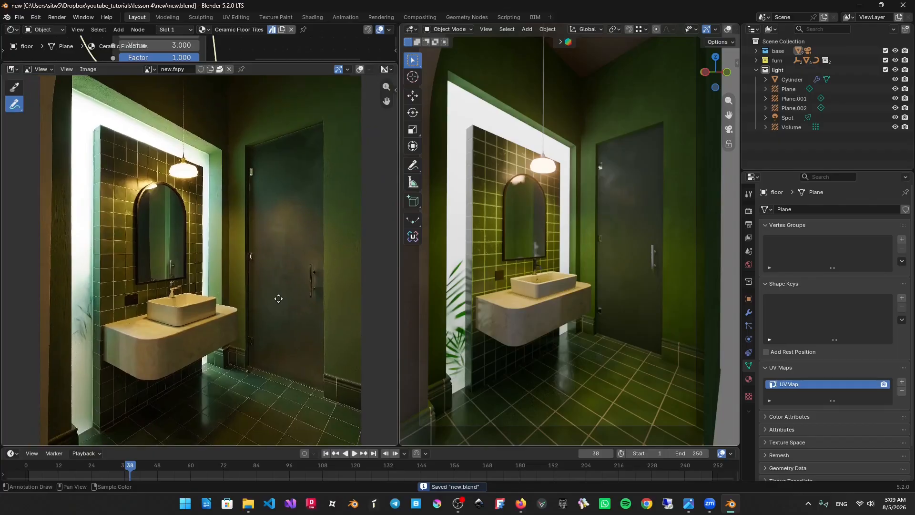
shift+middle_drag(590, 245, 594, 261)
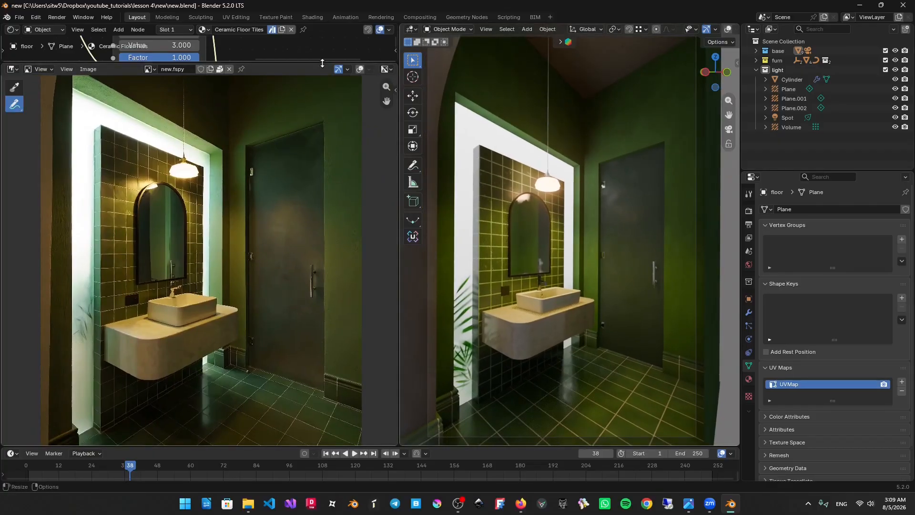
drag(323, 62, 335, 33)
middle_drag(328, 159, 333, 159)
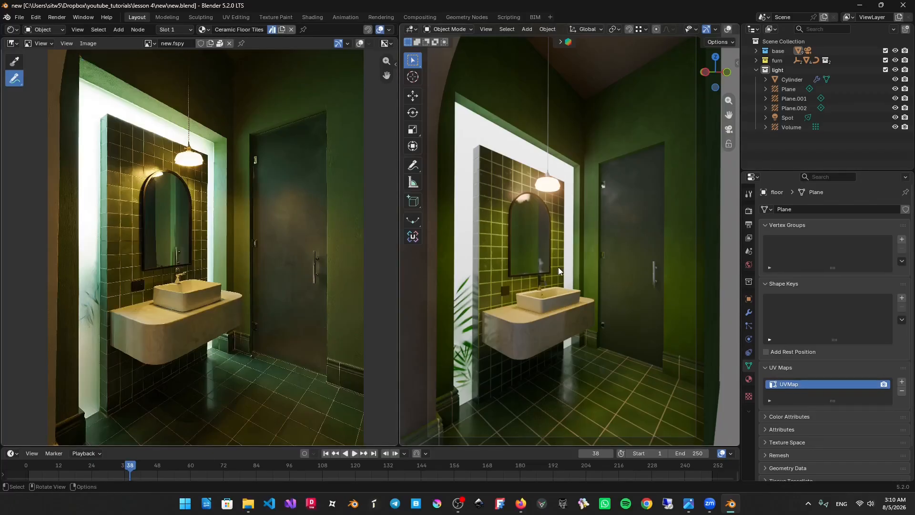
mouse_move(559, 267)
middle_down()
mouse_move(583, 258)
mouse_move(569, 257)
middle_up()
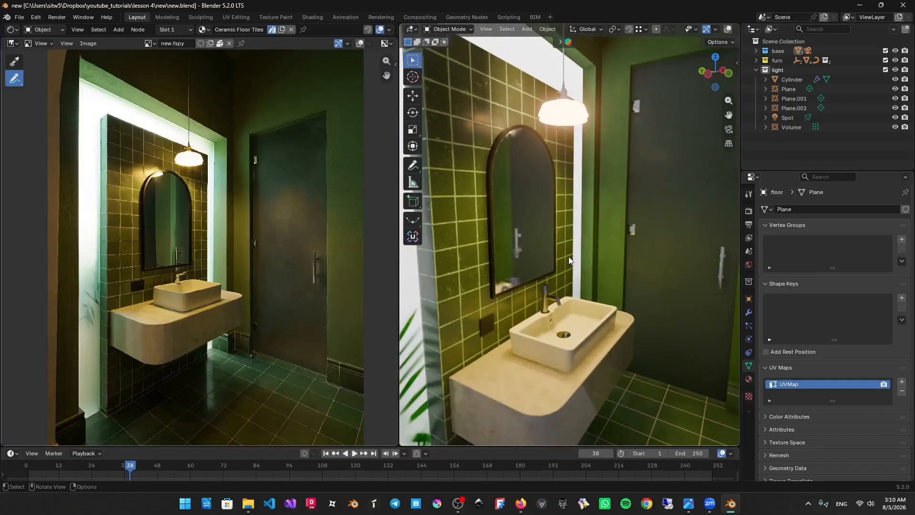
key(KP_0)
Review the scene's render and output properties, collapsing the Raytracing settings.
click(749, 212)
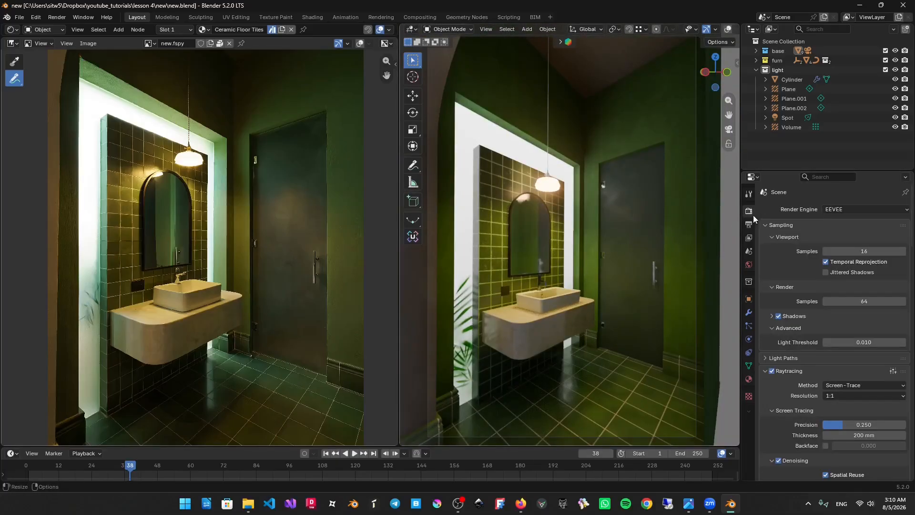
click(765, 371)
scroll(806, 386, down, 8)
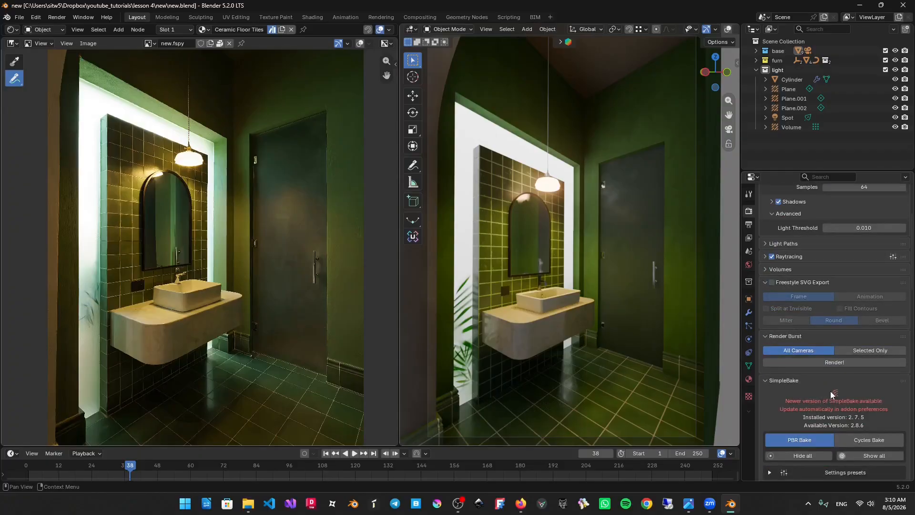
scroll(773, 347, down, 3)
click(749, 224)
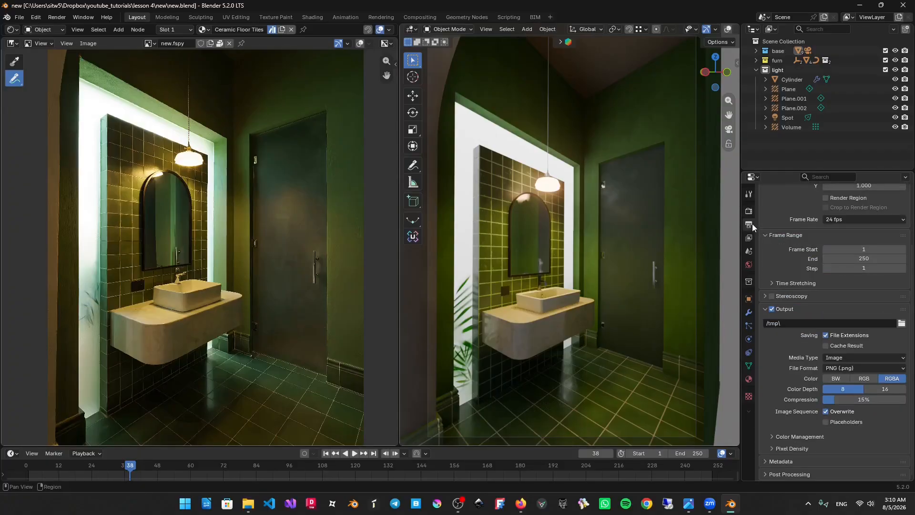
scroll(782, 260, up, 4)
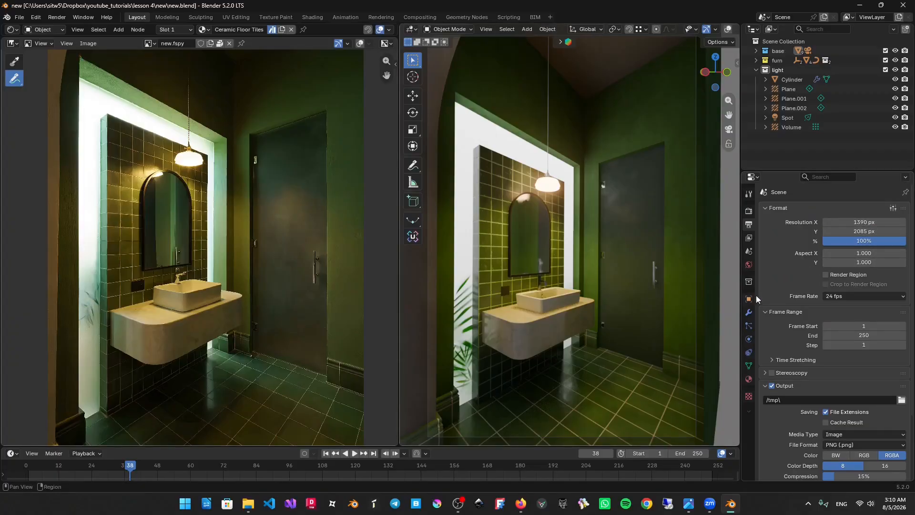
click(749, 211)
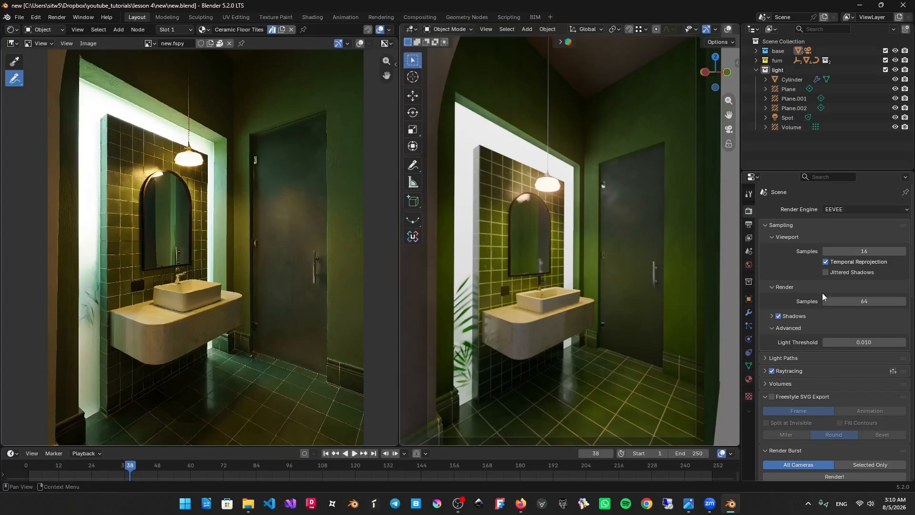
Set the EEVEE render samples to 128 and check the Advanced and Light Paths settings.
click(865, 301)
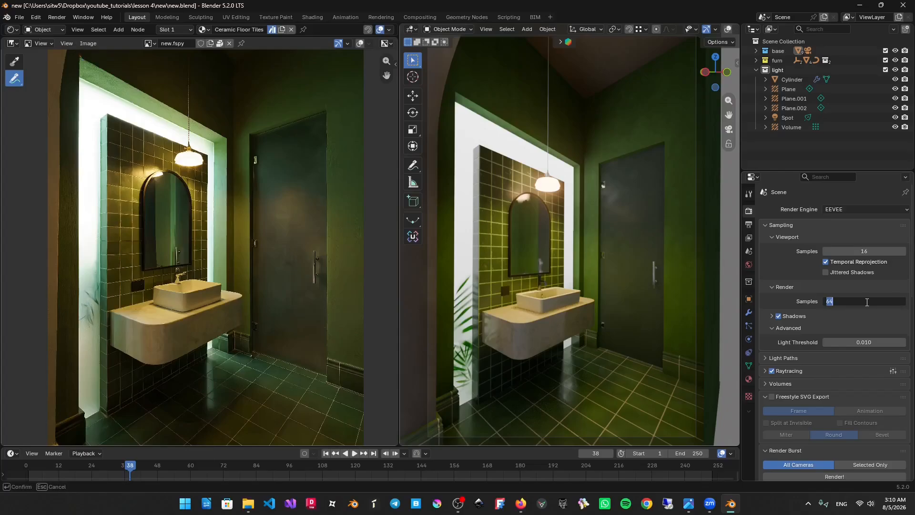
text(12)
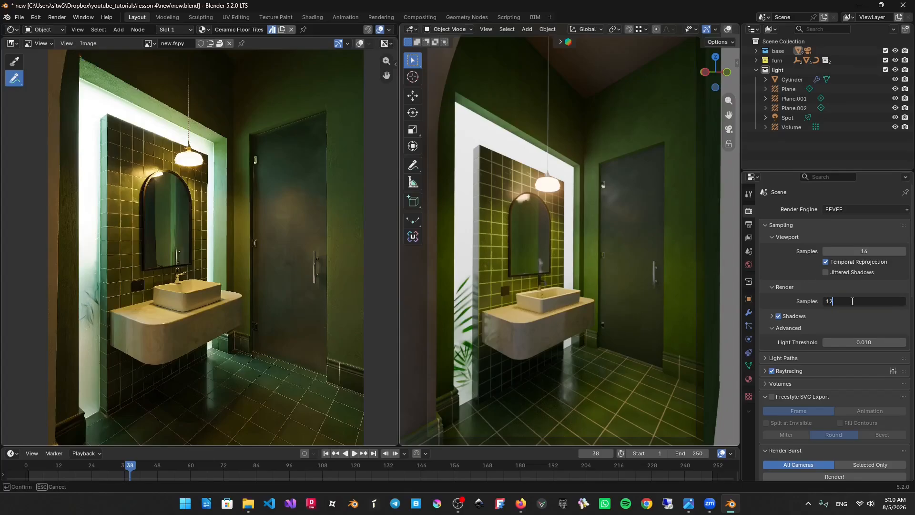
text(8)
key(Return)
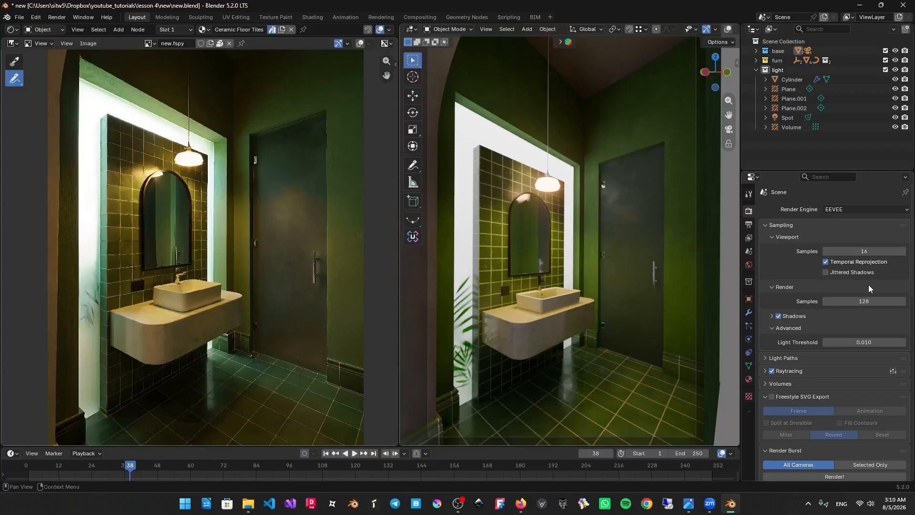
click(788, 328)
click(789, 328)
click(793, 357)
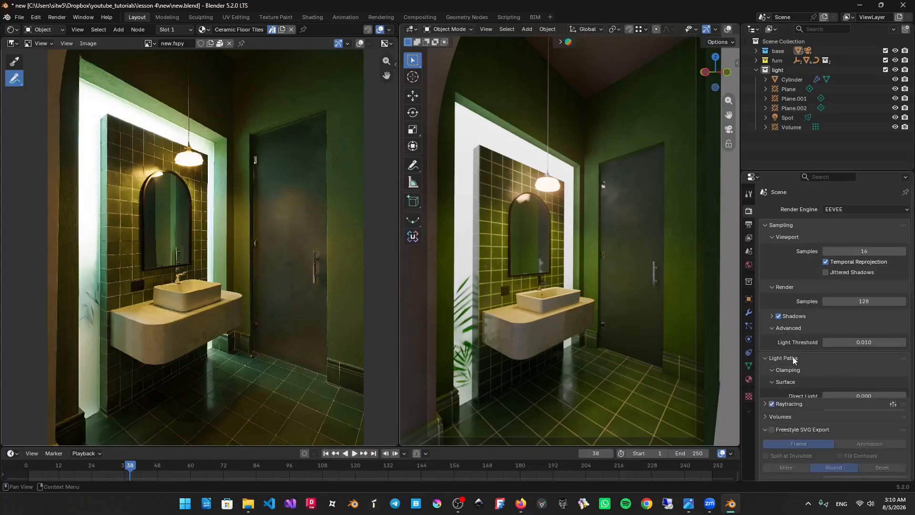
click(792, 358)
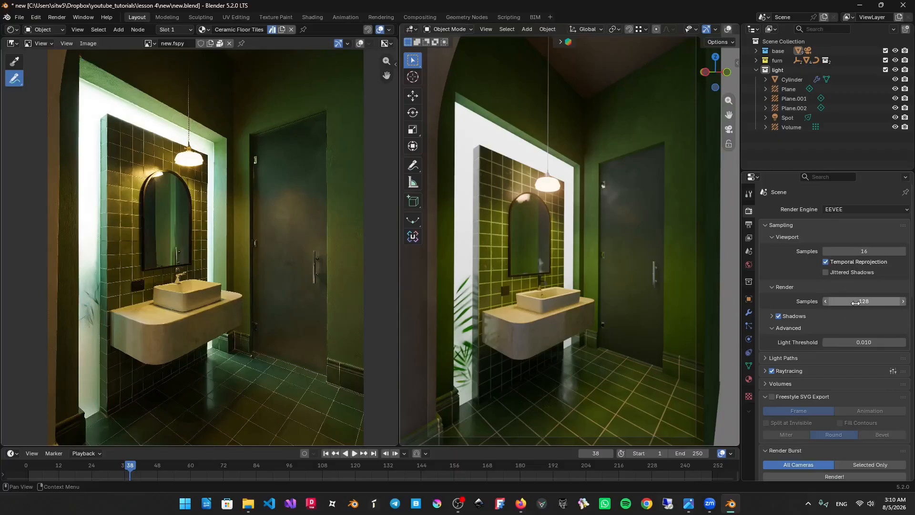
scroll(854, 305, down, 4)
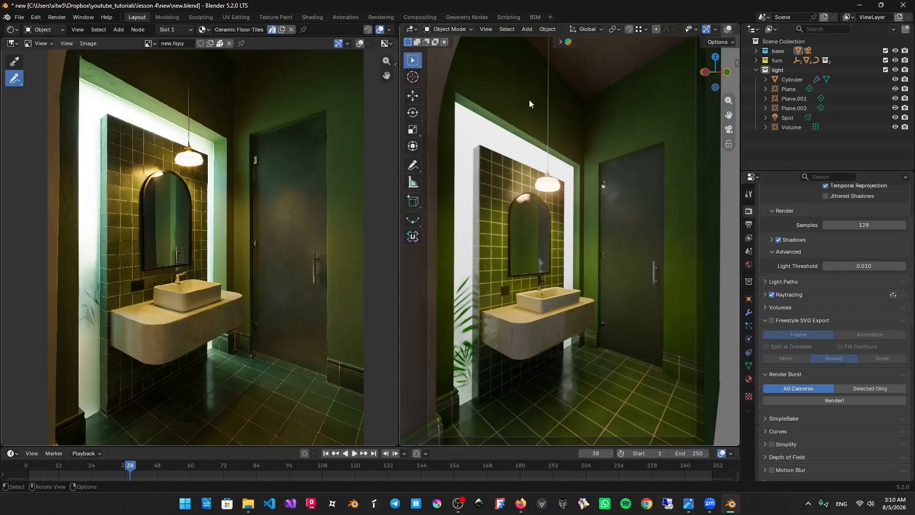
Save the file and render the current frame as a still image.
key(ctrl+s)
click(56, 18)
click(77, 29)
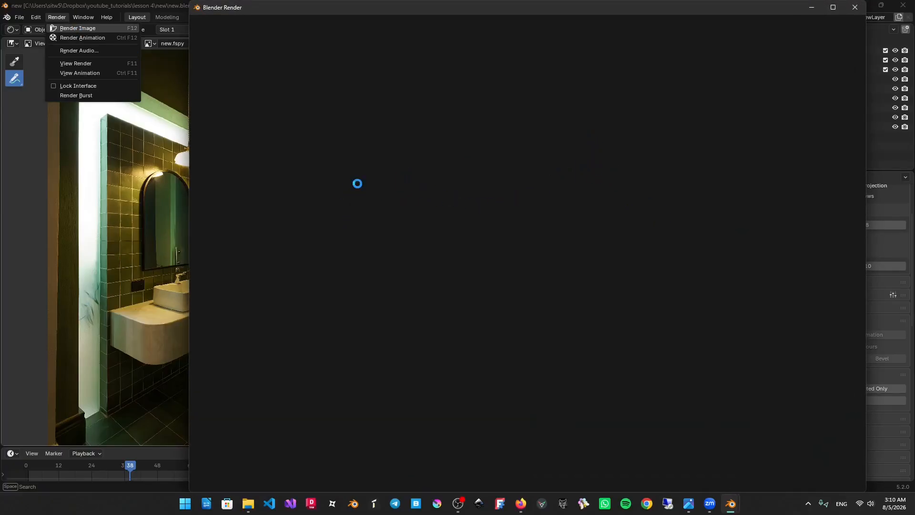
Inspect the finished render up close, from floor tiles and vanity to mirror, lamp and door, and close the render window.
scroll(424, 113, down, 2)
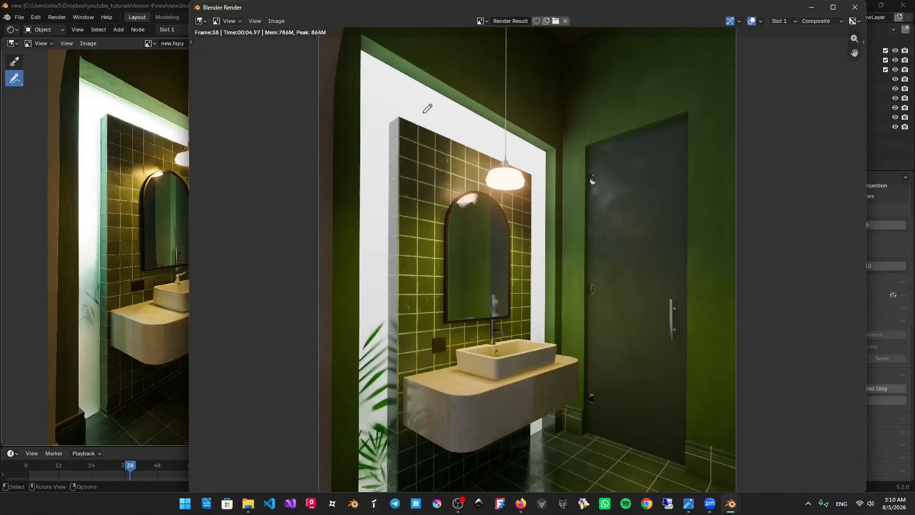
scroll(312, 79, up, 2)
middle_drag(532, 222, 532, 222)
middle_drag(569, 278, 582, 191)
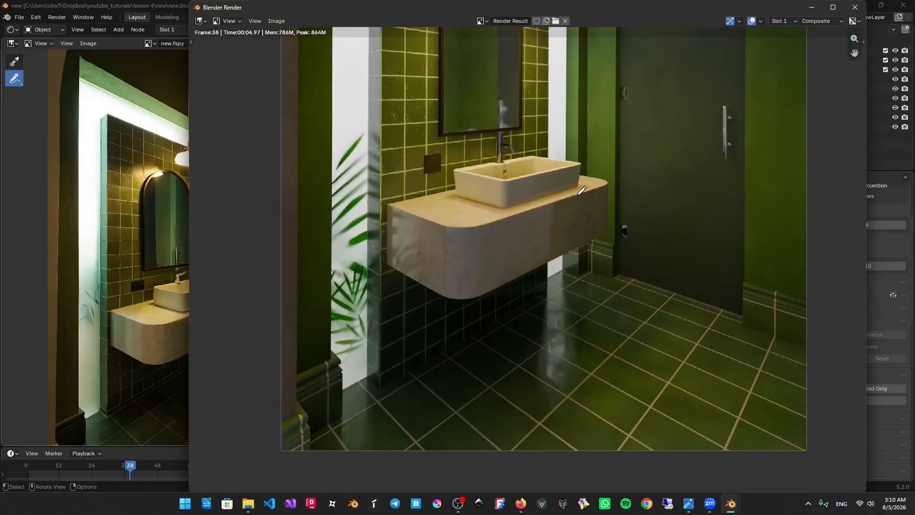
middle_drag(486, 234, 488, 195)
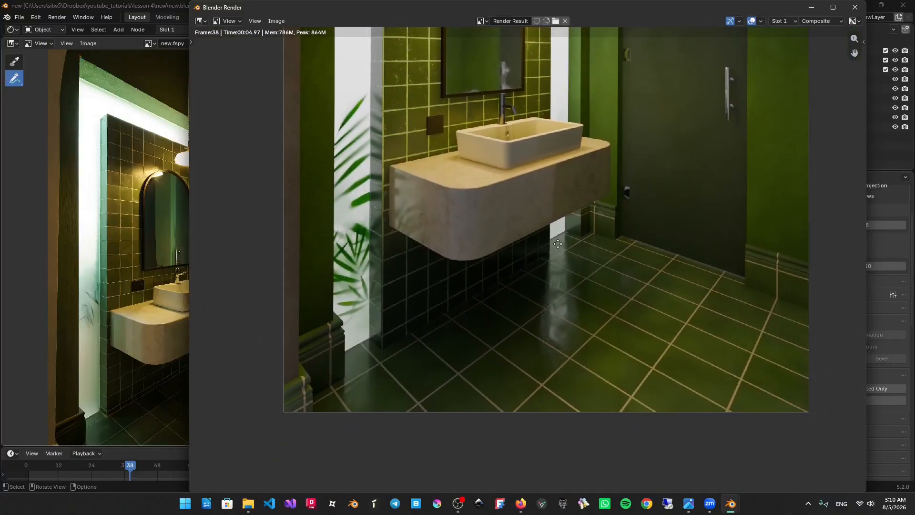
middle_drag(576, 225, 523, 327)
scroll(524, 324, down, 1)
middle_drag(544, 257, 529, 331)
scroll(545, 275, down, 1)
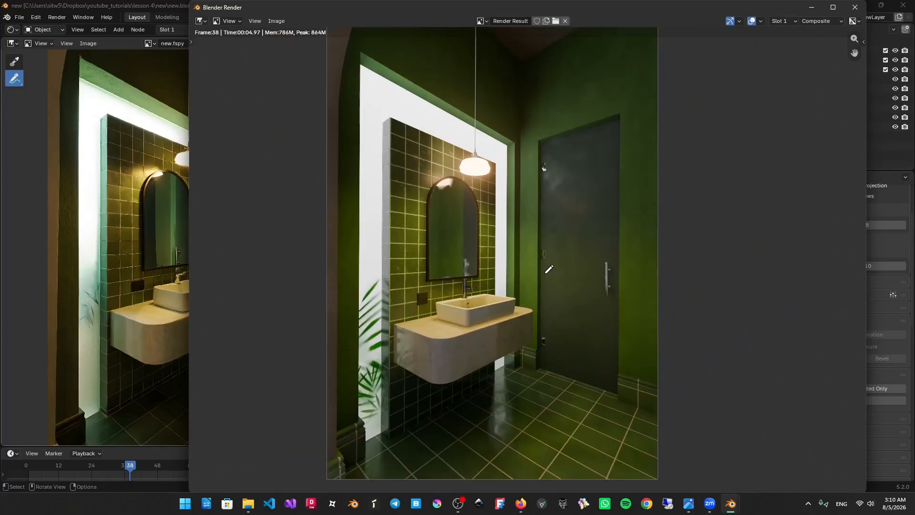
scroll(553, 253, up, 2)
middle_drag(558, 251, 525, 292)
scroll(534, 301, down, 1)
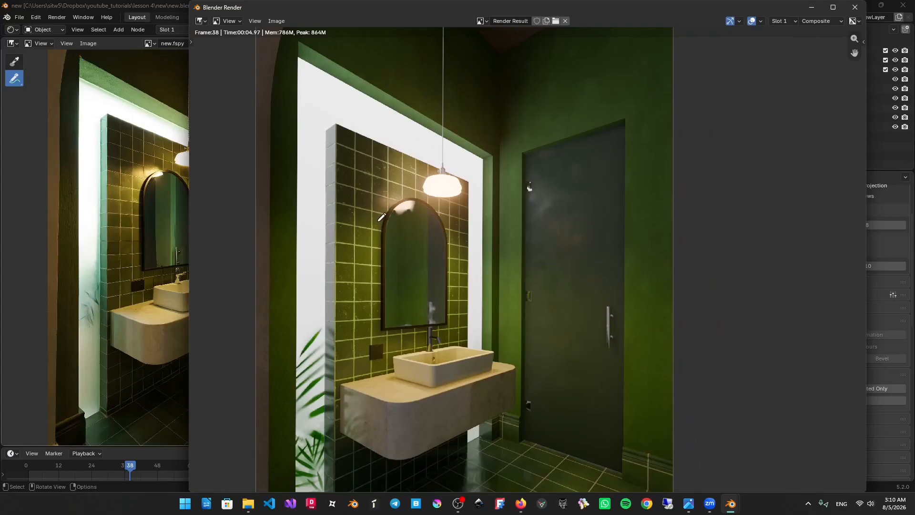
scroll(384, 179, down, 1)
scroll(404, 172, down, 1)
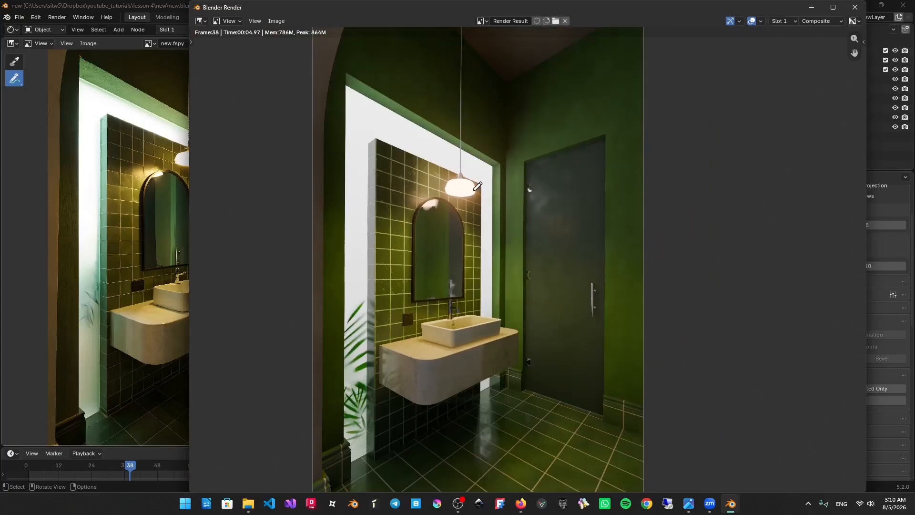
middle_drag(479, 186, 484, 150)
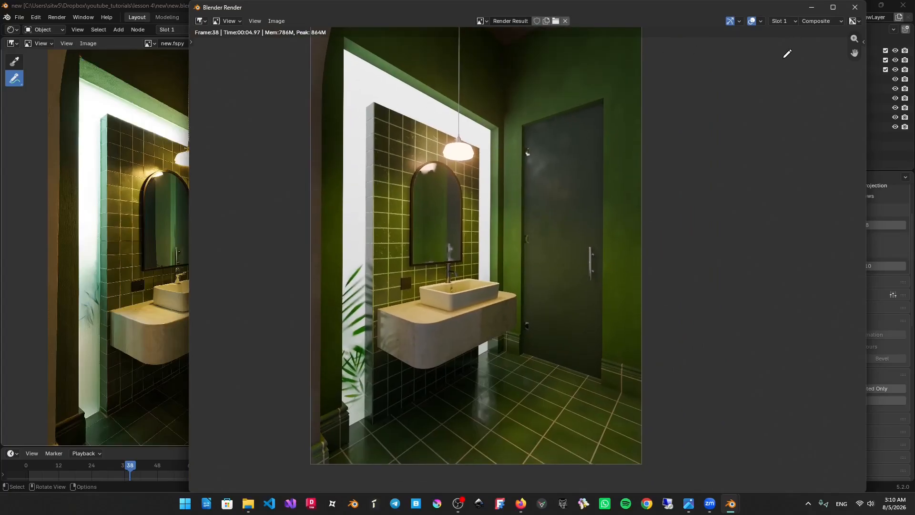
click(856, 7)
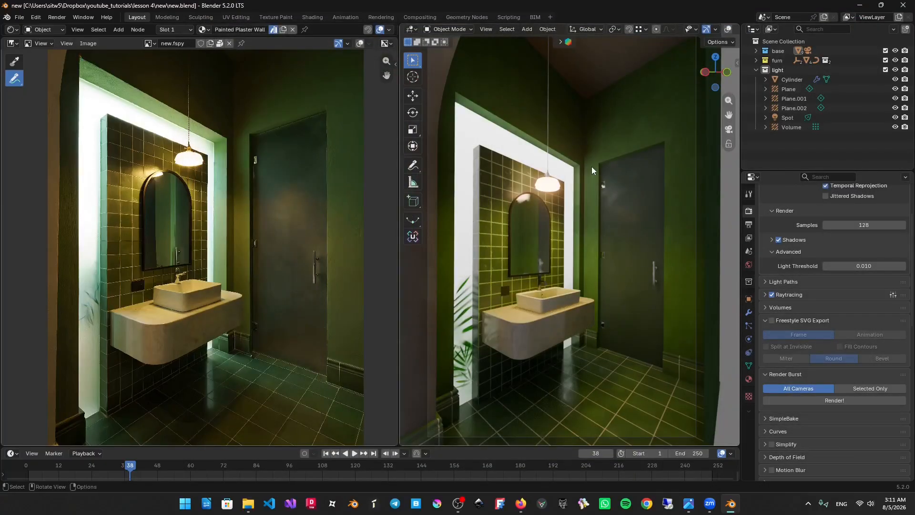
Select the fake glass panel beside the tiled wall and examine the bathroom from the camera view and nearby angles.
middle_drag(588, 171, 618, 181)
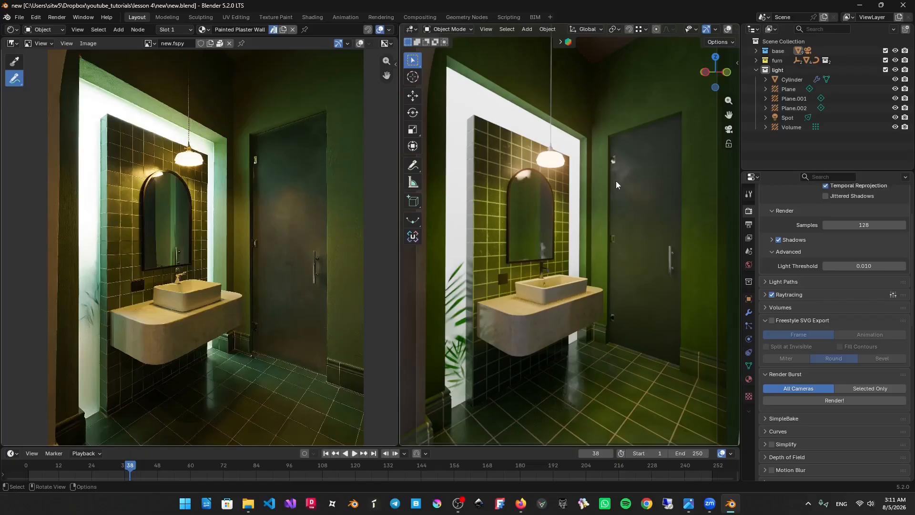
click(461, 212)
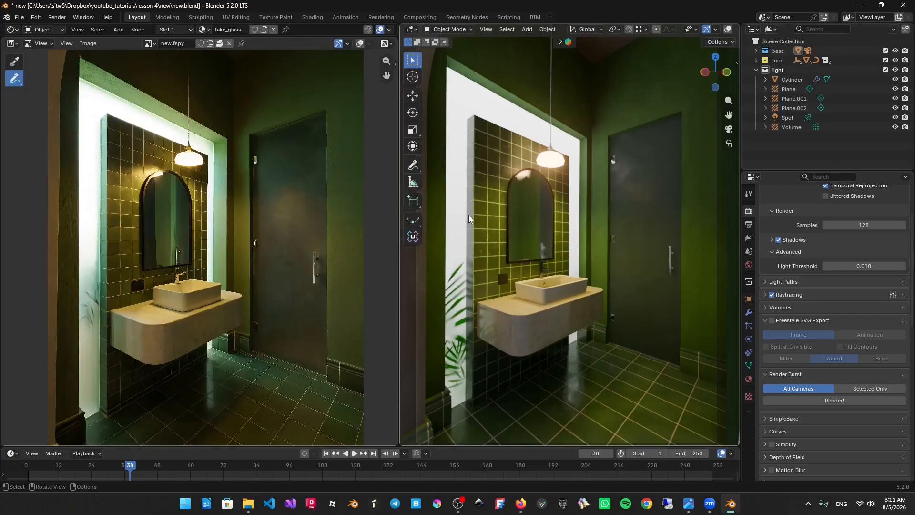
key(KP_0)
shift+middle_drag(492, 243, 588, 229)
scroll(628, 242, up, 3)
scroll(639, 231, up, 3)
scroll(640, 213, down, 2)
scroll(596, 225, down, 2)
scroll(602, 222, down, 2)
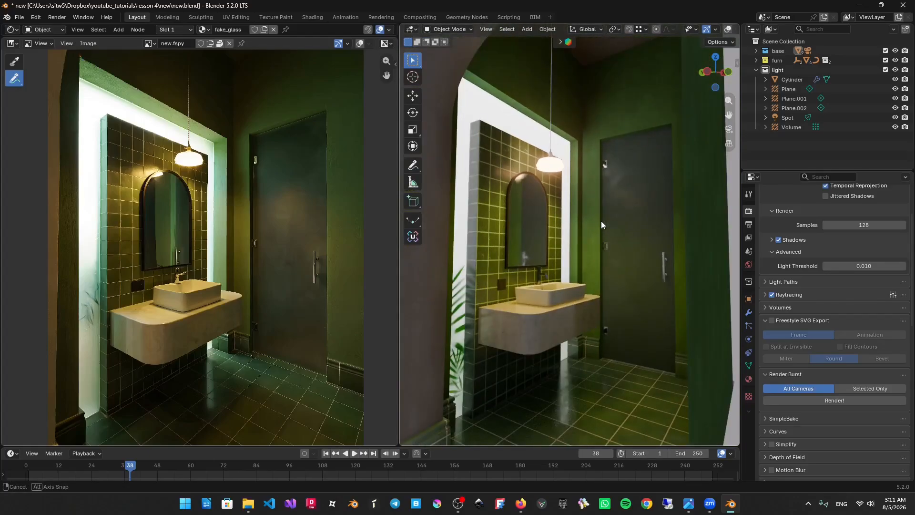
mouse_move(600, 223)
middle_down()
mouse_move(598, 231)
mouse_move(600, 212)
middle_up()
scroll(601, 212, up, 2)
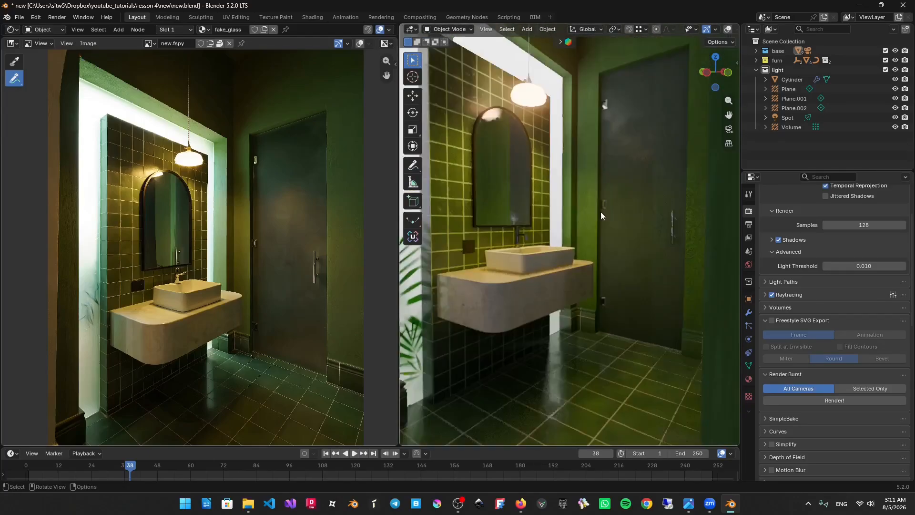
Select and frame the tiled floor with overlays shown, hide them again, and compare the camera view with the reference photo.
key(alt+shift+z)
shift+middle_drag(644, 287, 615, 230)
scroll(615, 239, up, 2)
click(550, 315)
key(KP_Decimal)
scroll(619, 320, down, 2)
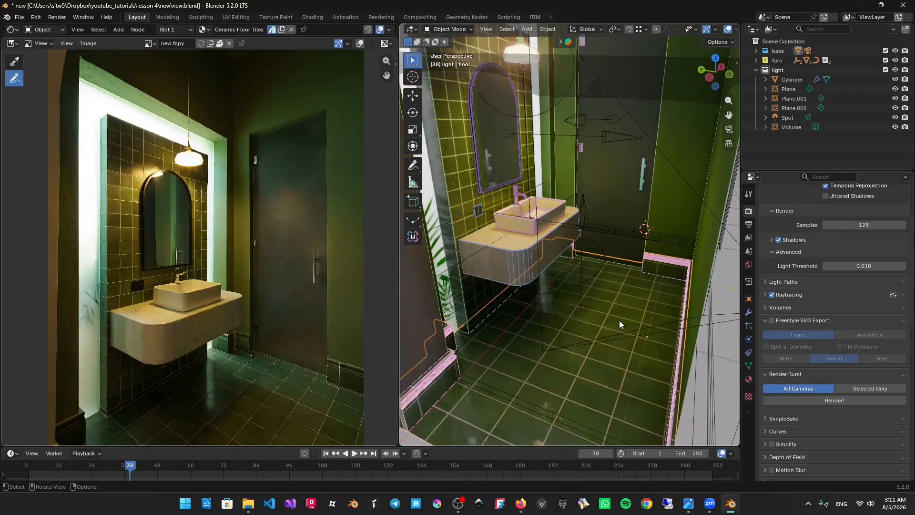
middle_drag(620, 321, 623, 351)
key(alt+shift+z)
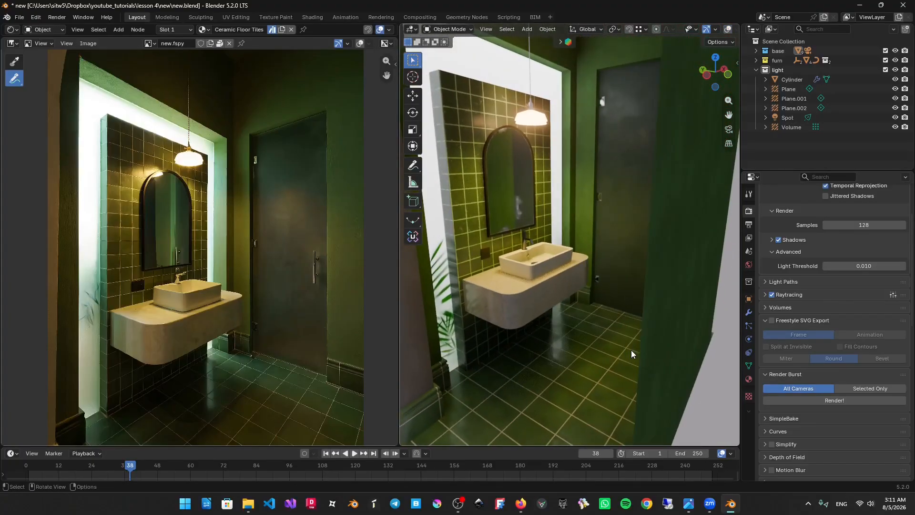
key(KP_0)
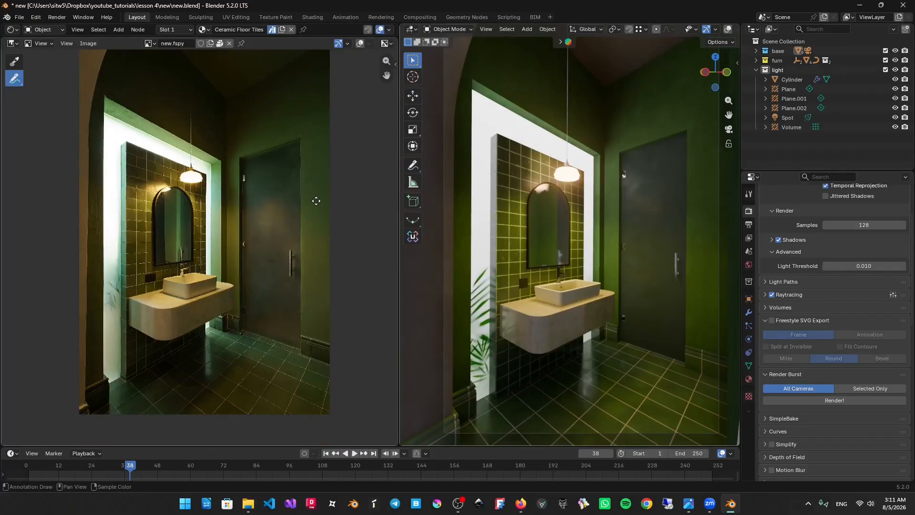
middle_drag(316, 201, 313, 209)
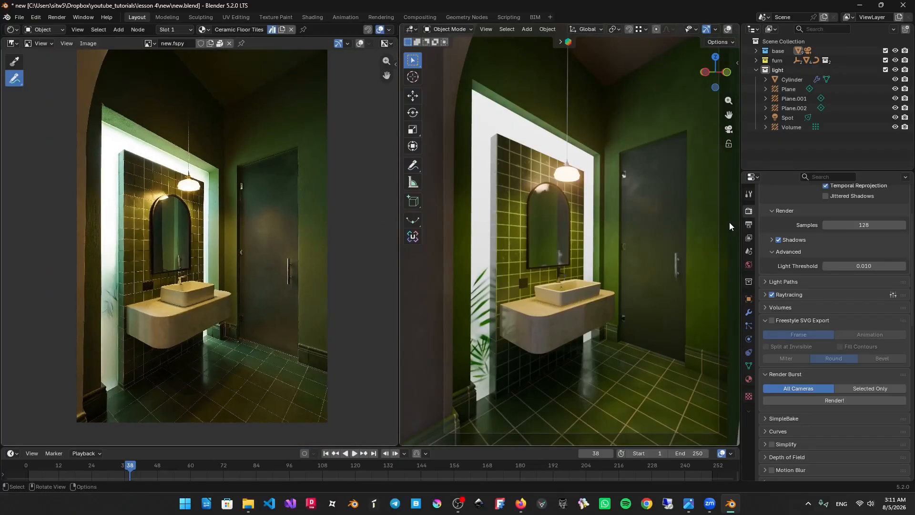